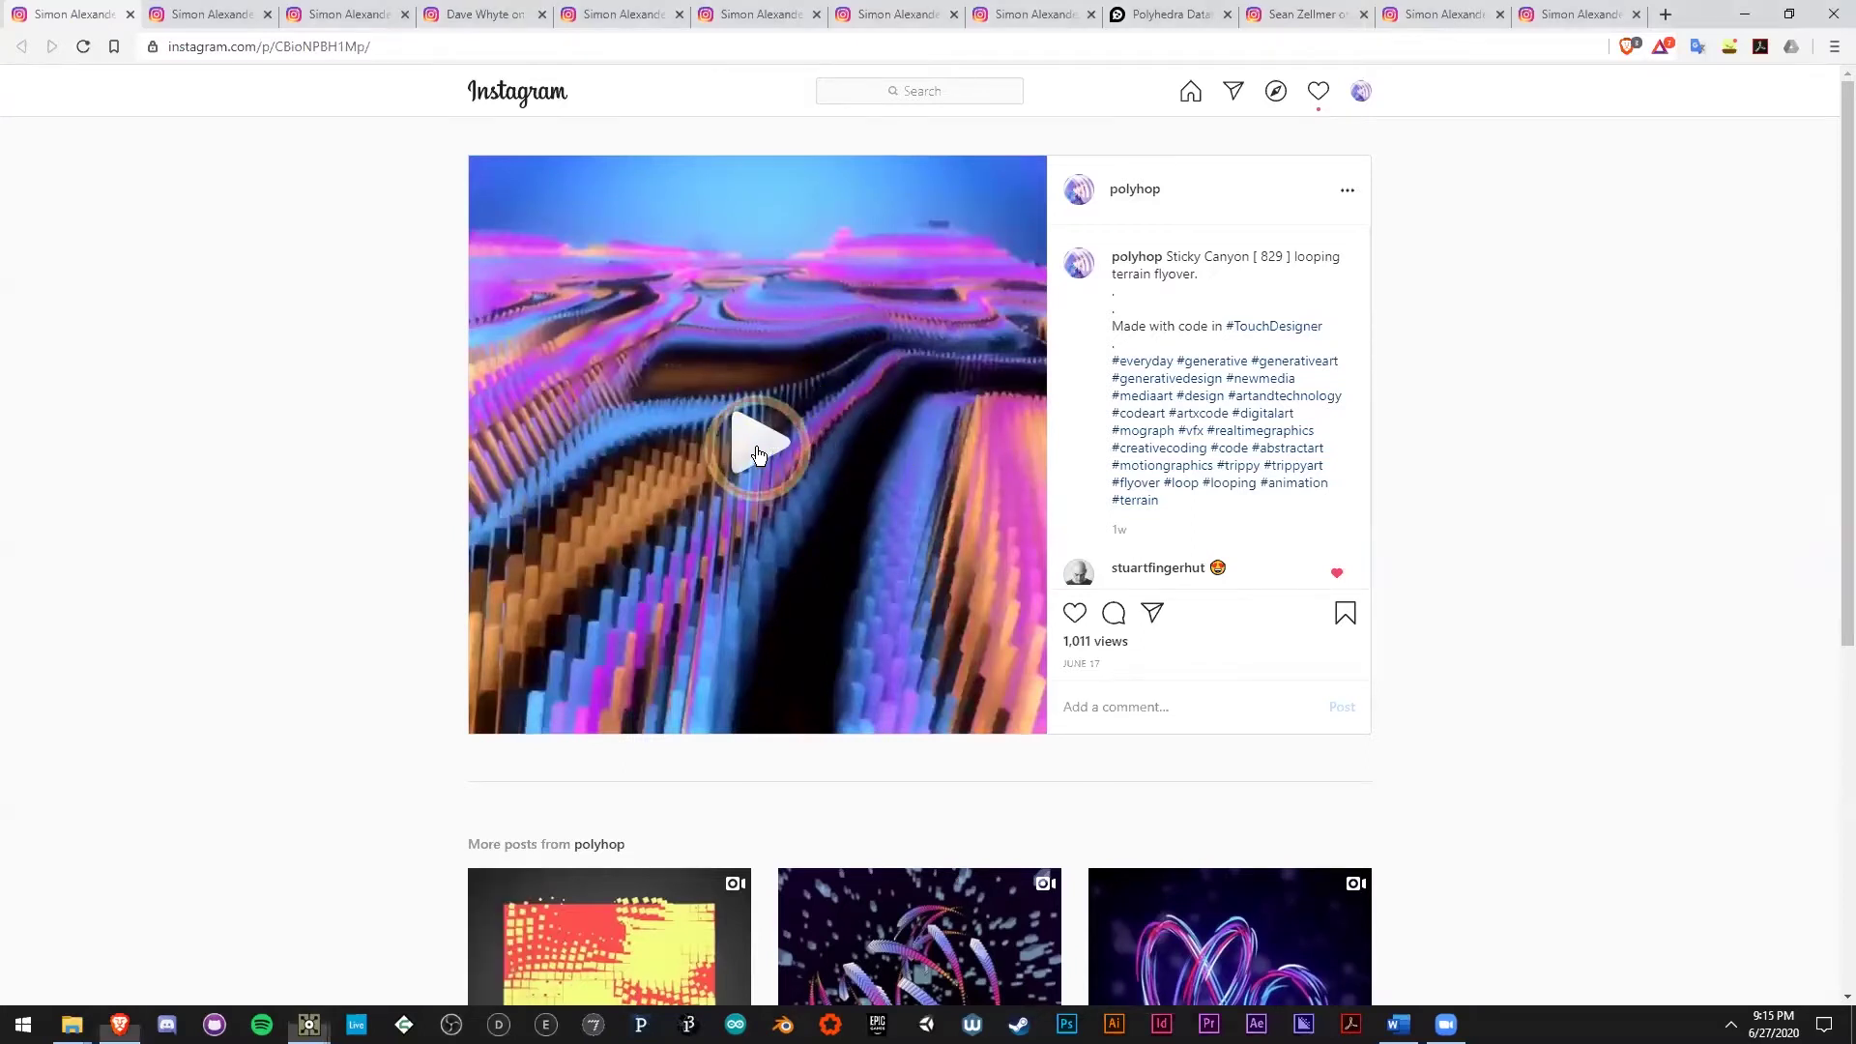
Play the Sticky Canyon terrain flyover video and view the Cube Dreams voxel terrain post.
left_click(662, 300)
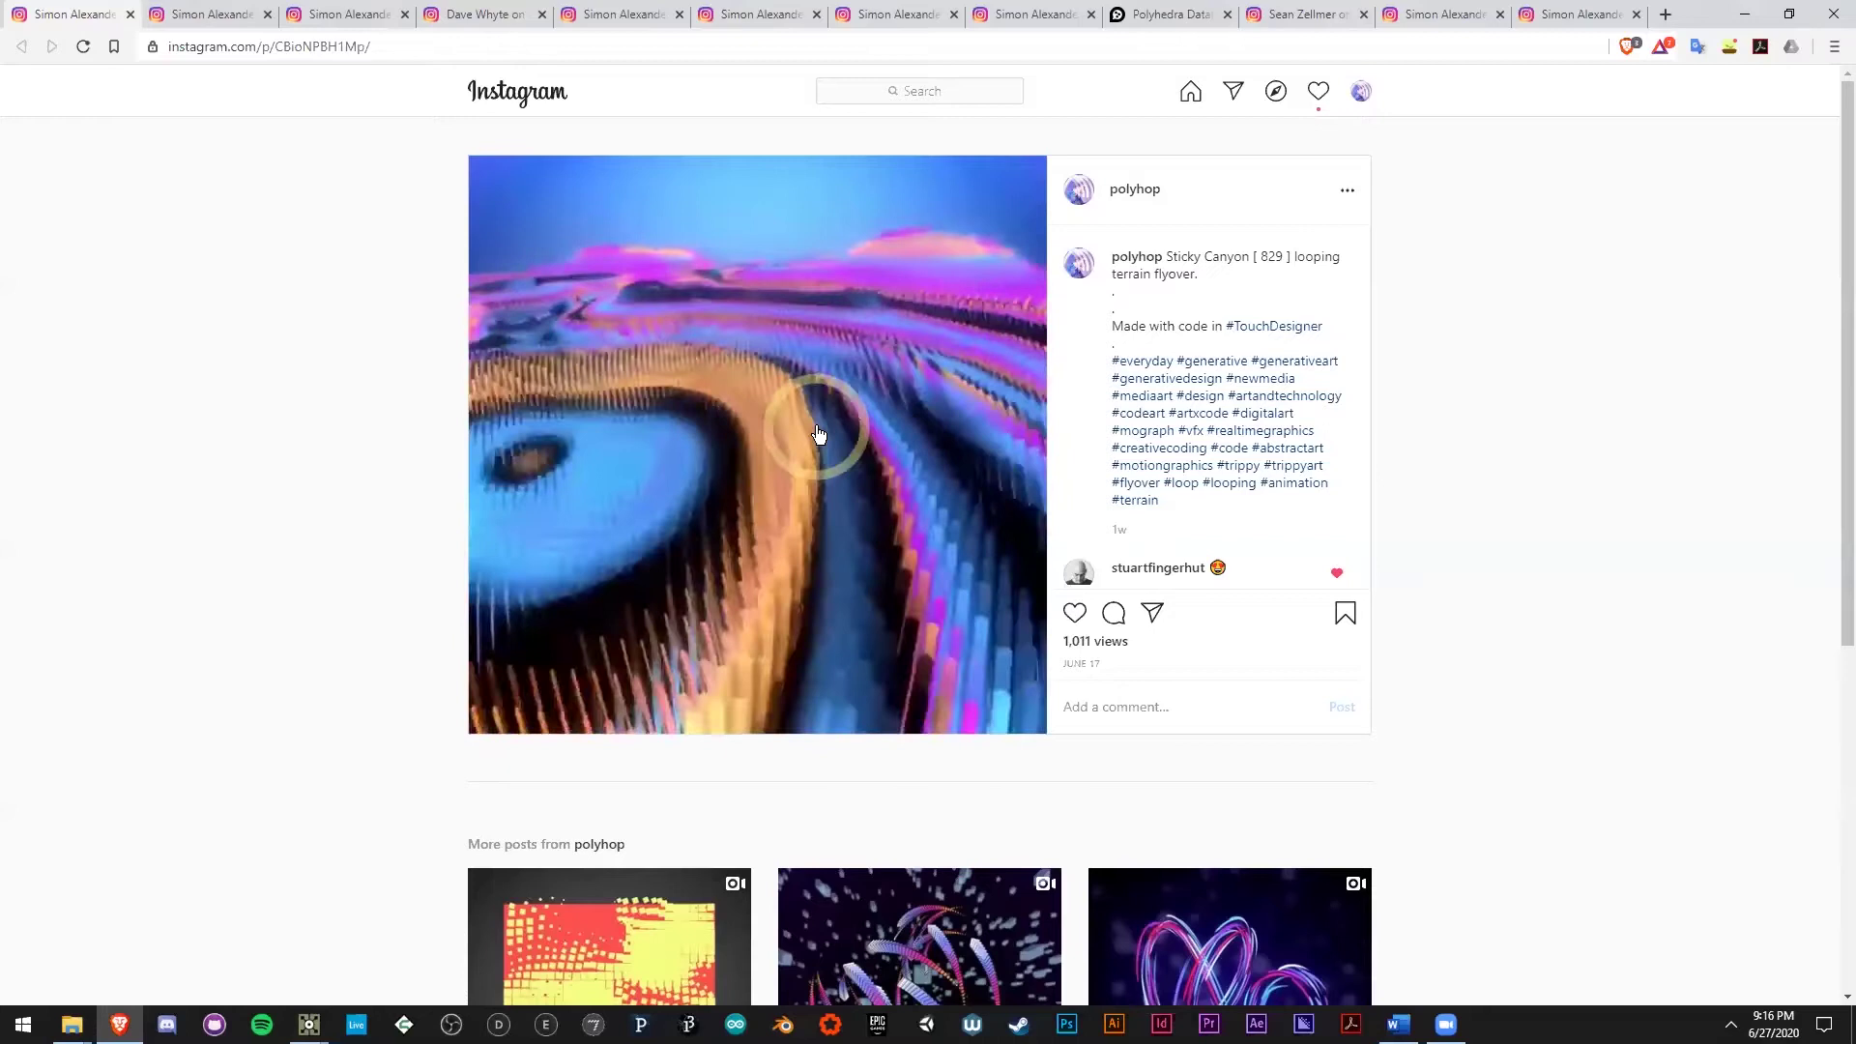
left_click(236, 15)
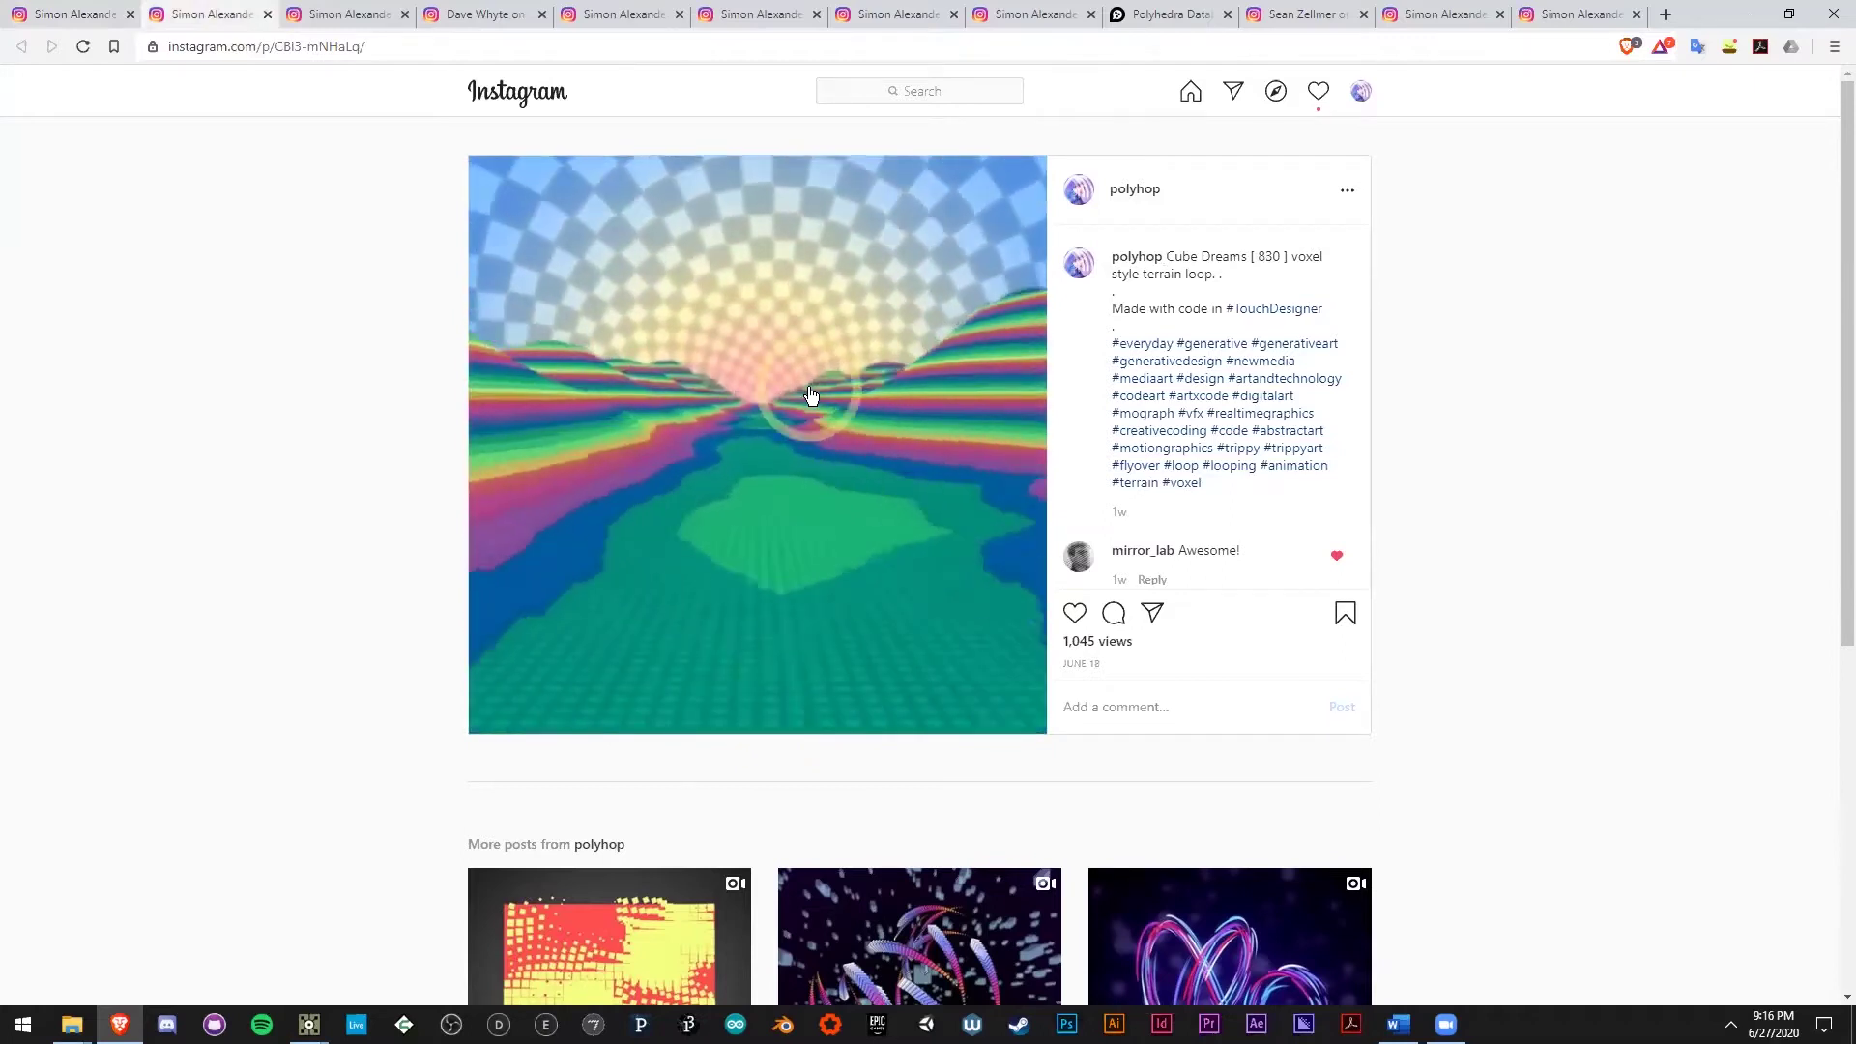
left_click(355, 15)
left_click(251, 15)
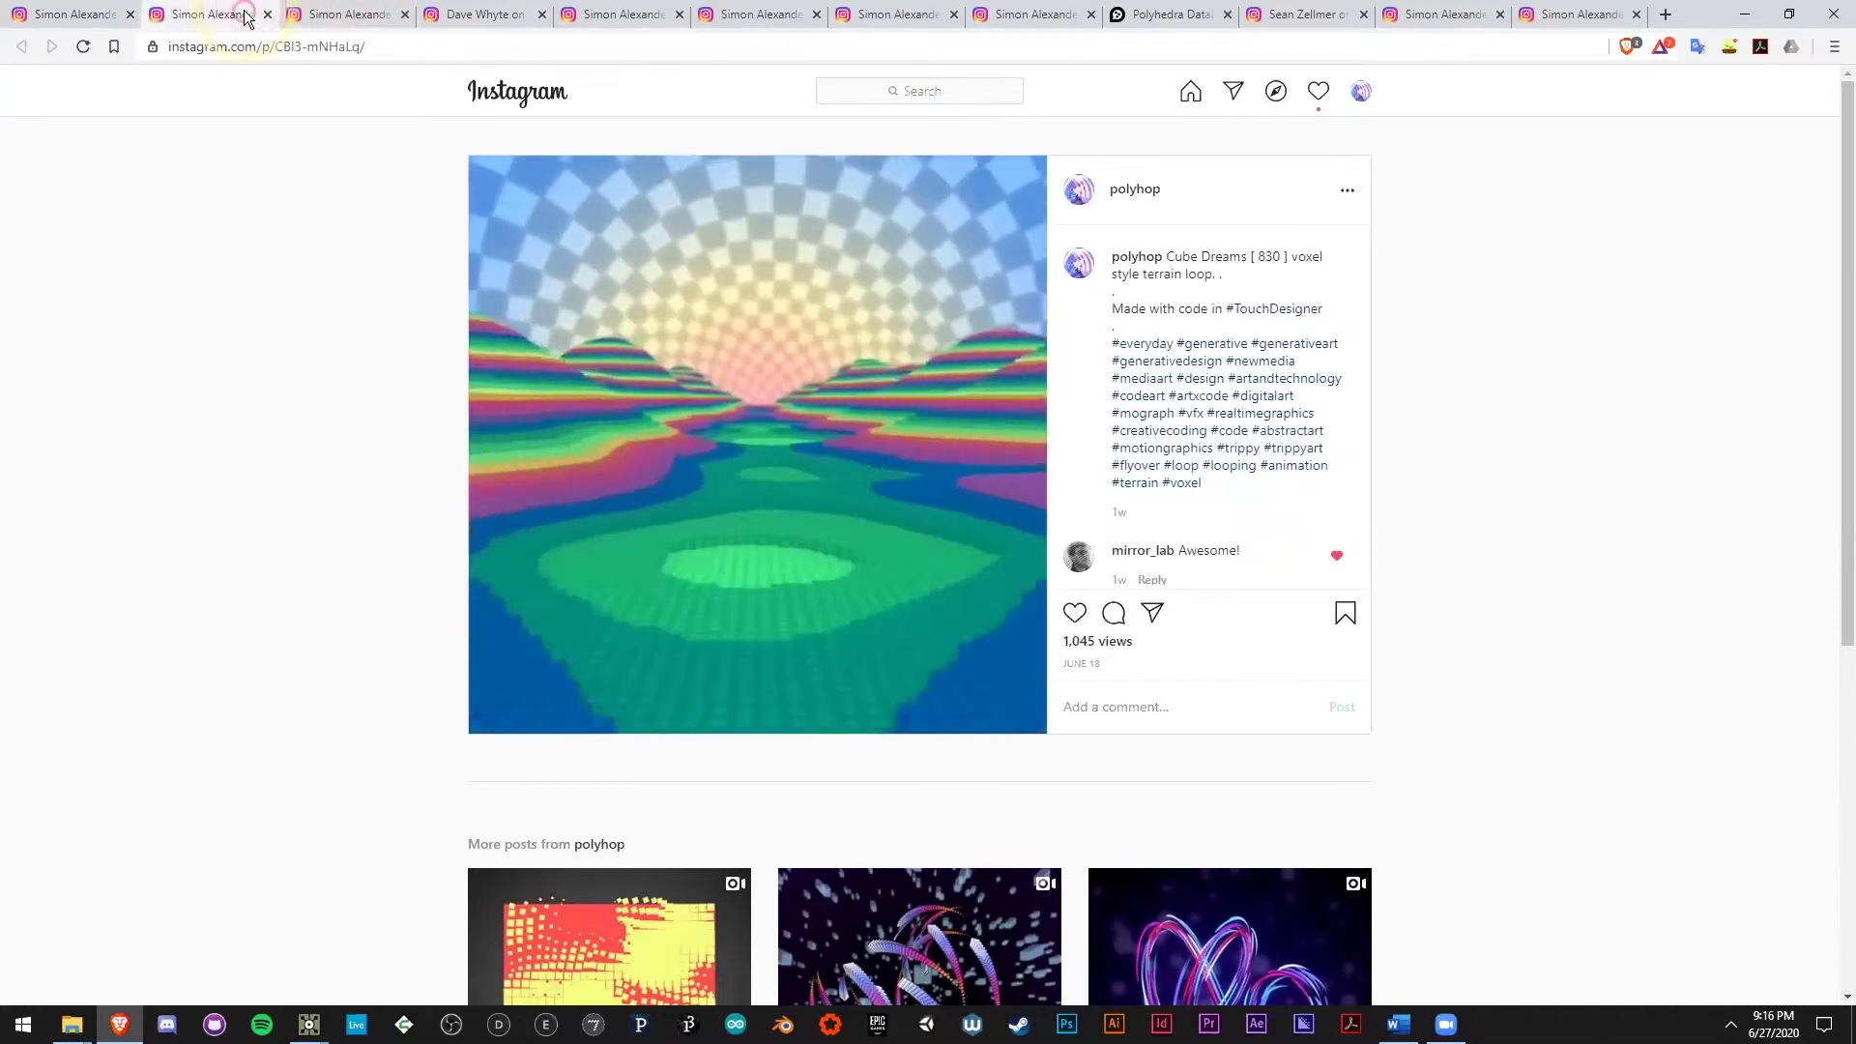
Move the Spiral Loop tab behind the tab of the spheres-in-a-cube post, and close the two terrain post tabs.
left_click(339, 16)
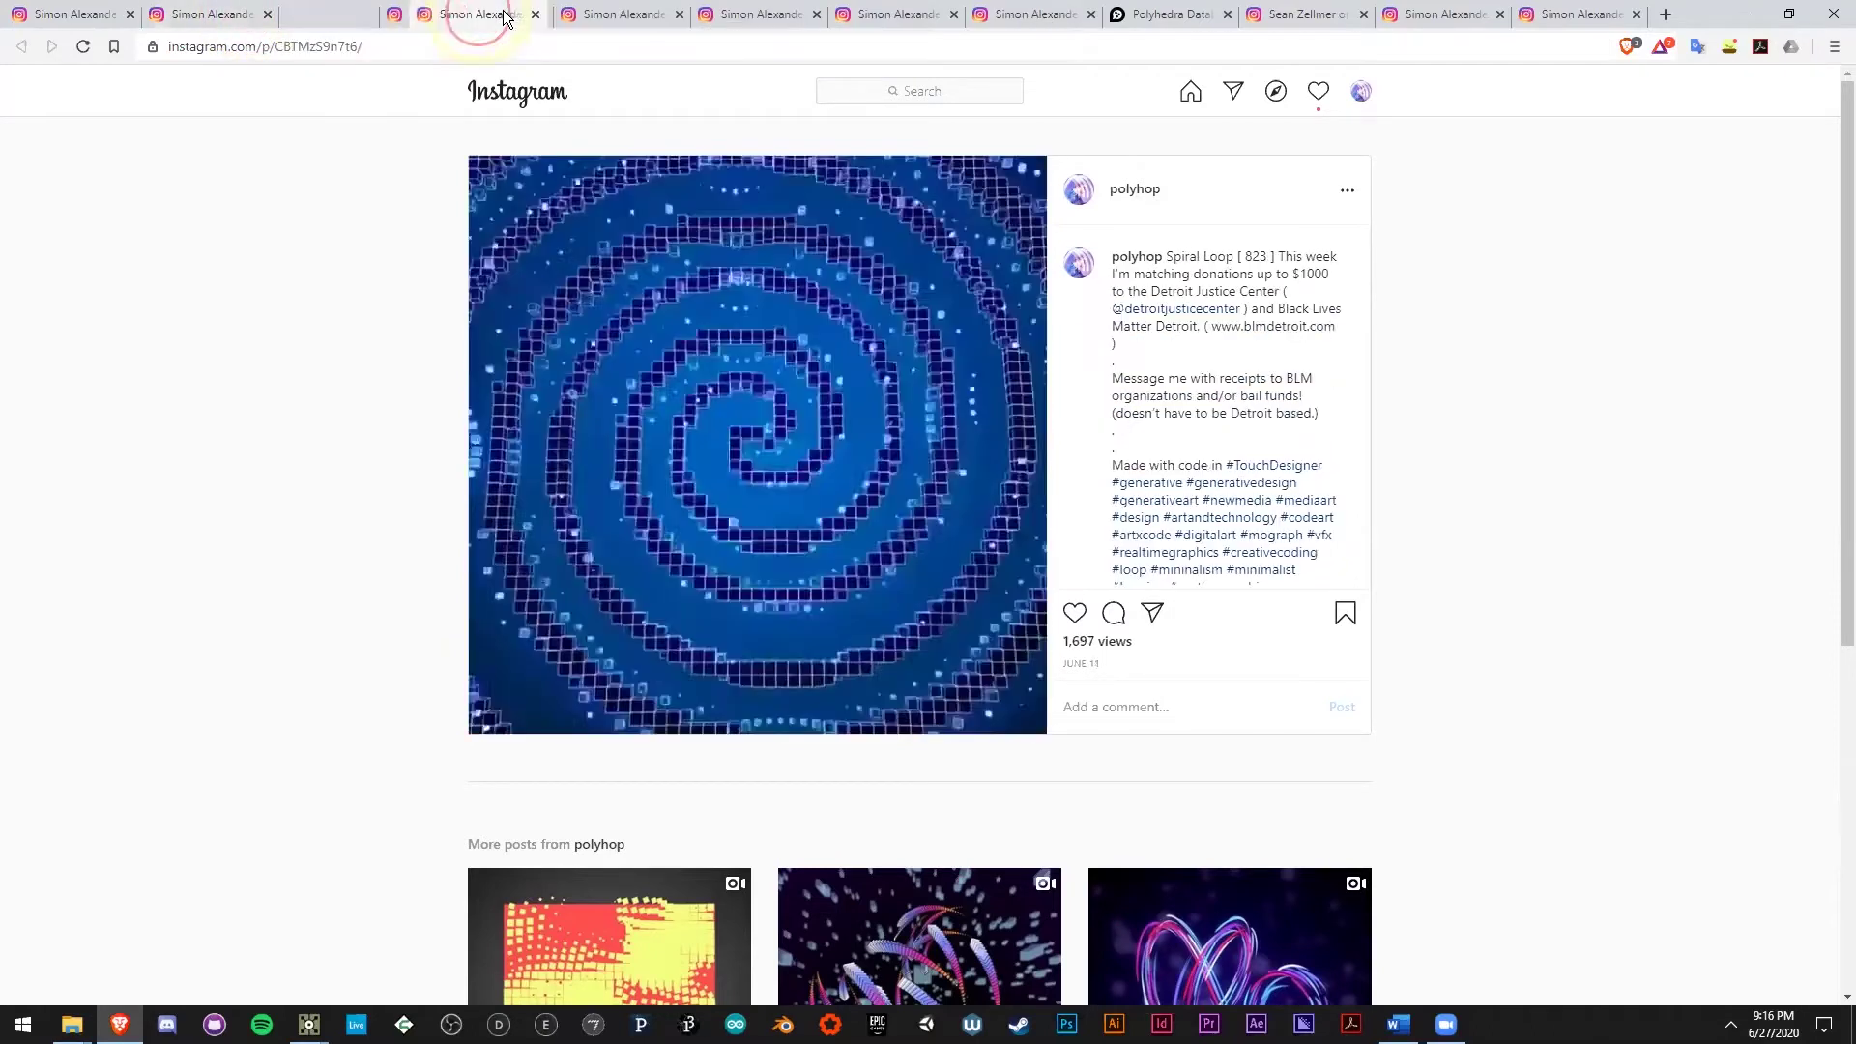
left_click_drag(449, 18, 345, 18)
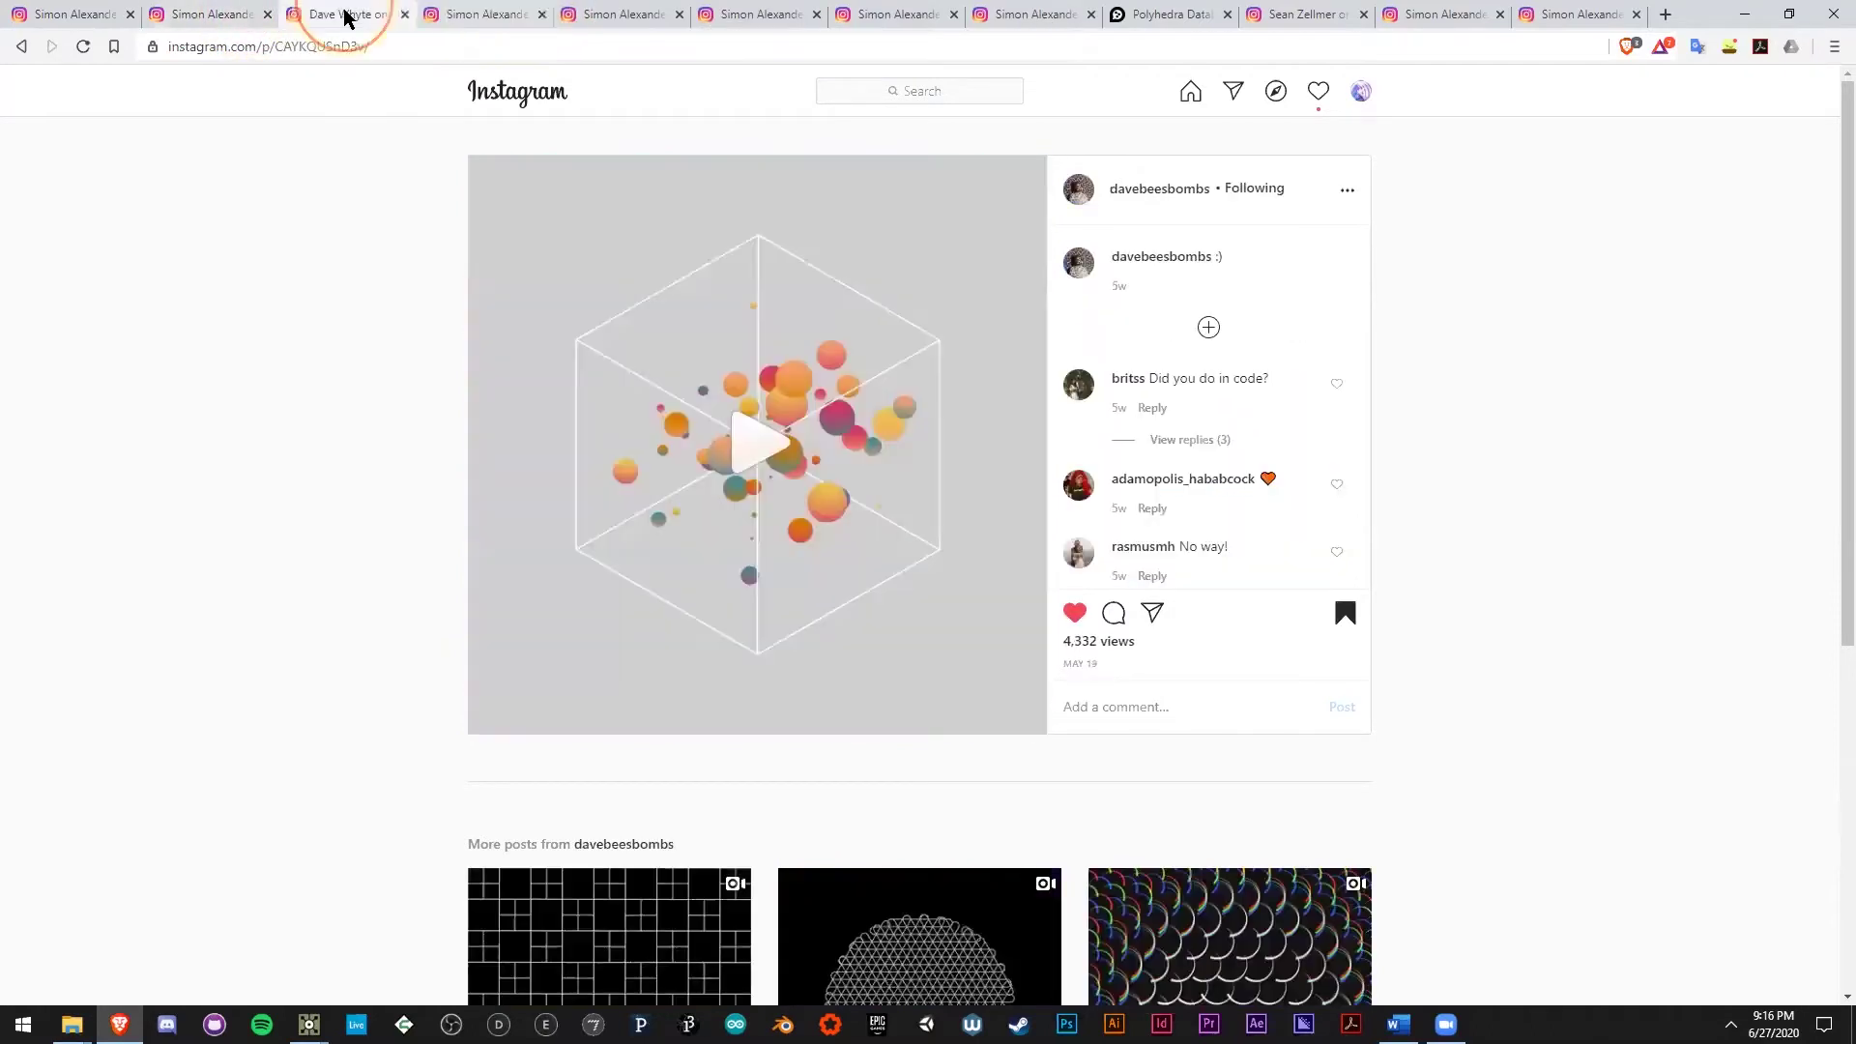
left_click(106, 15)
left_click(129, 14)
left_click(129, 15)
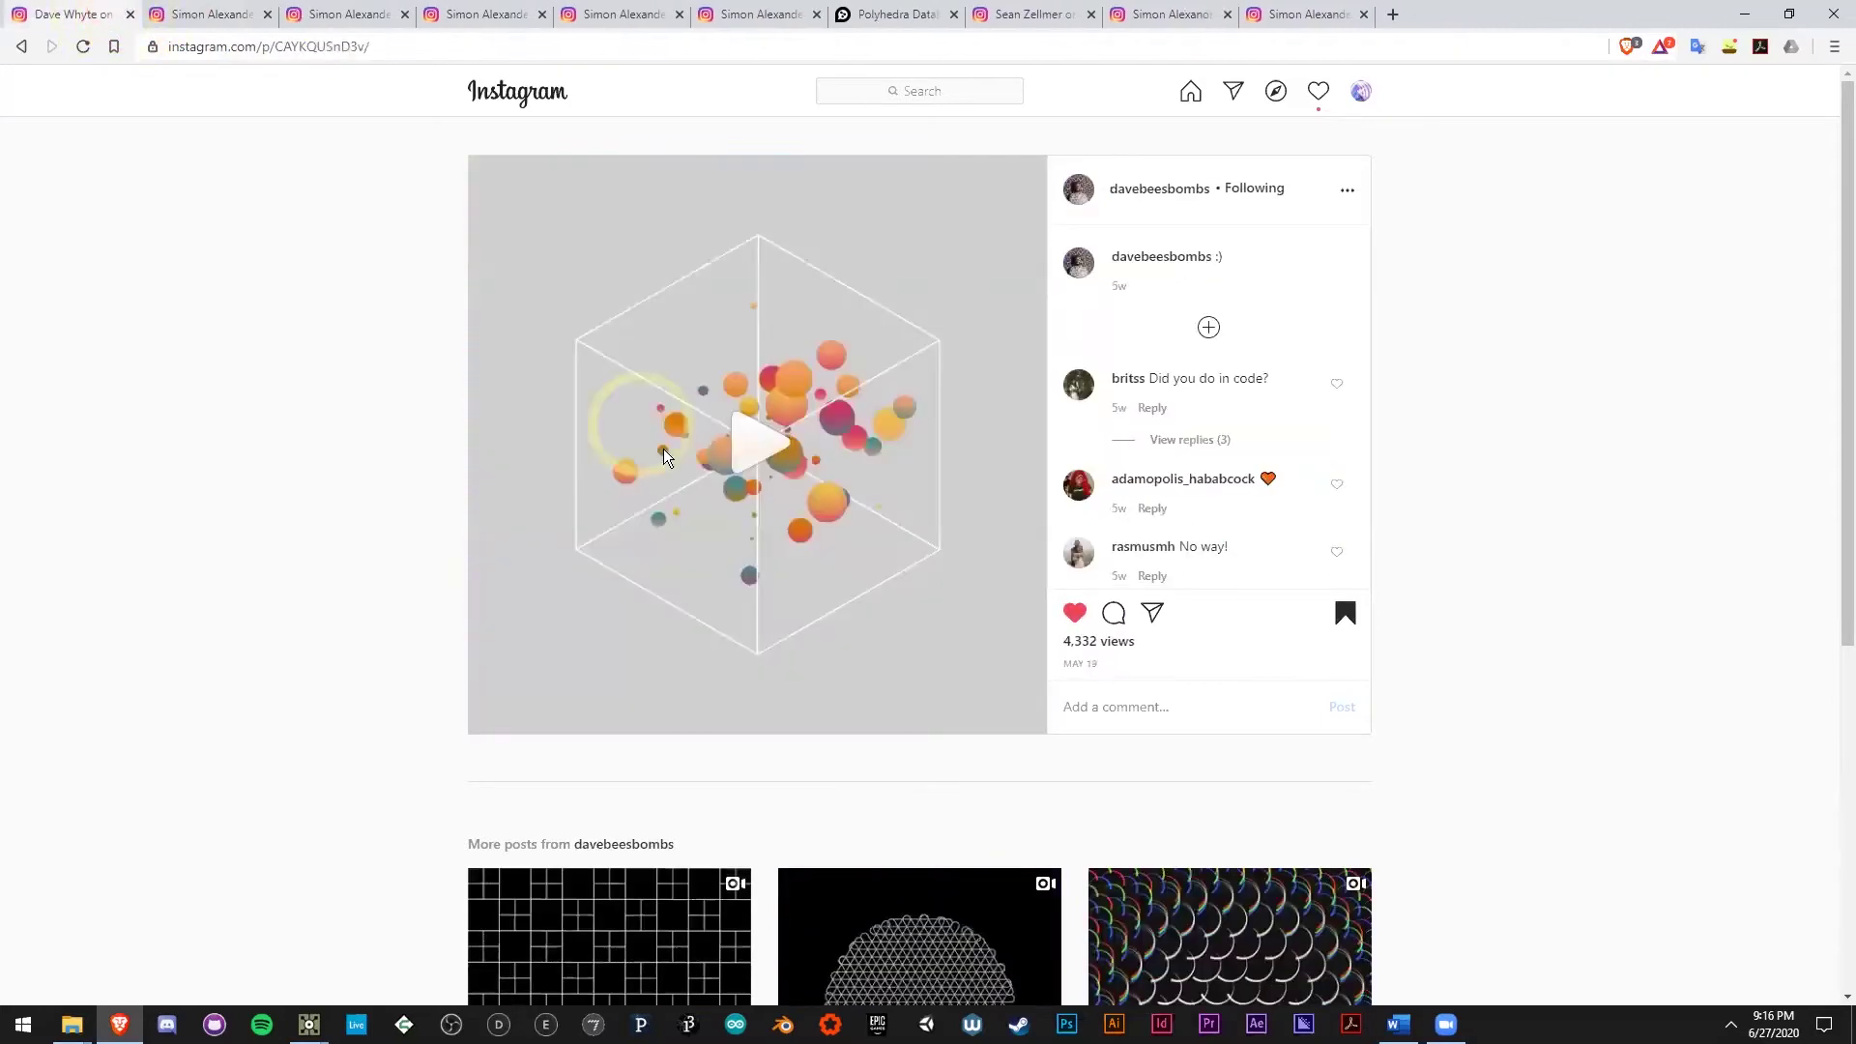
Switch to TouchDesigner and examine the risingInstancesLoop example up close.
key("alt+Tab")
left_click(1461, 464)
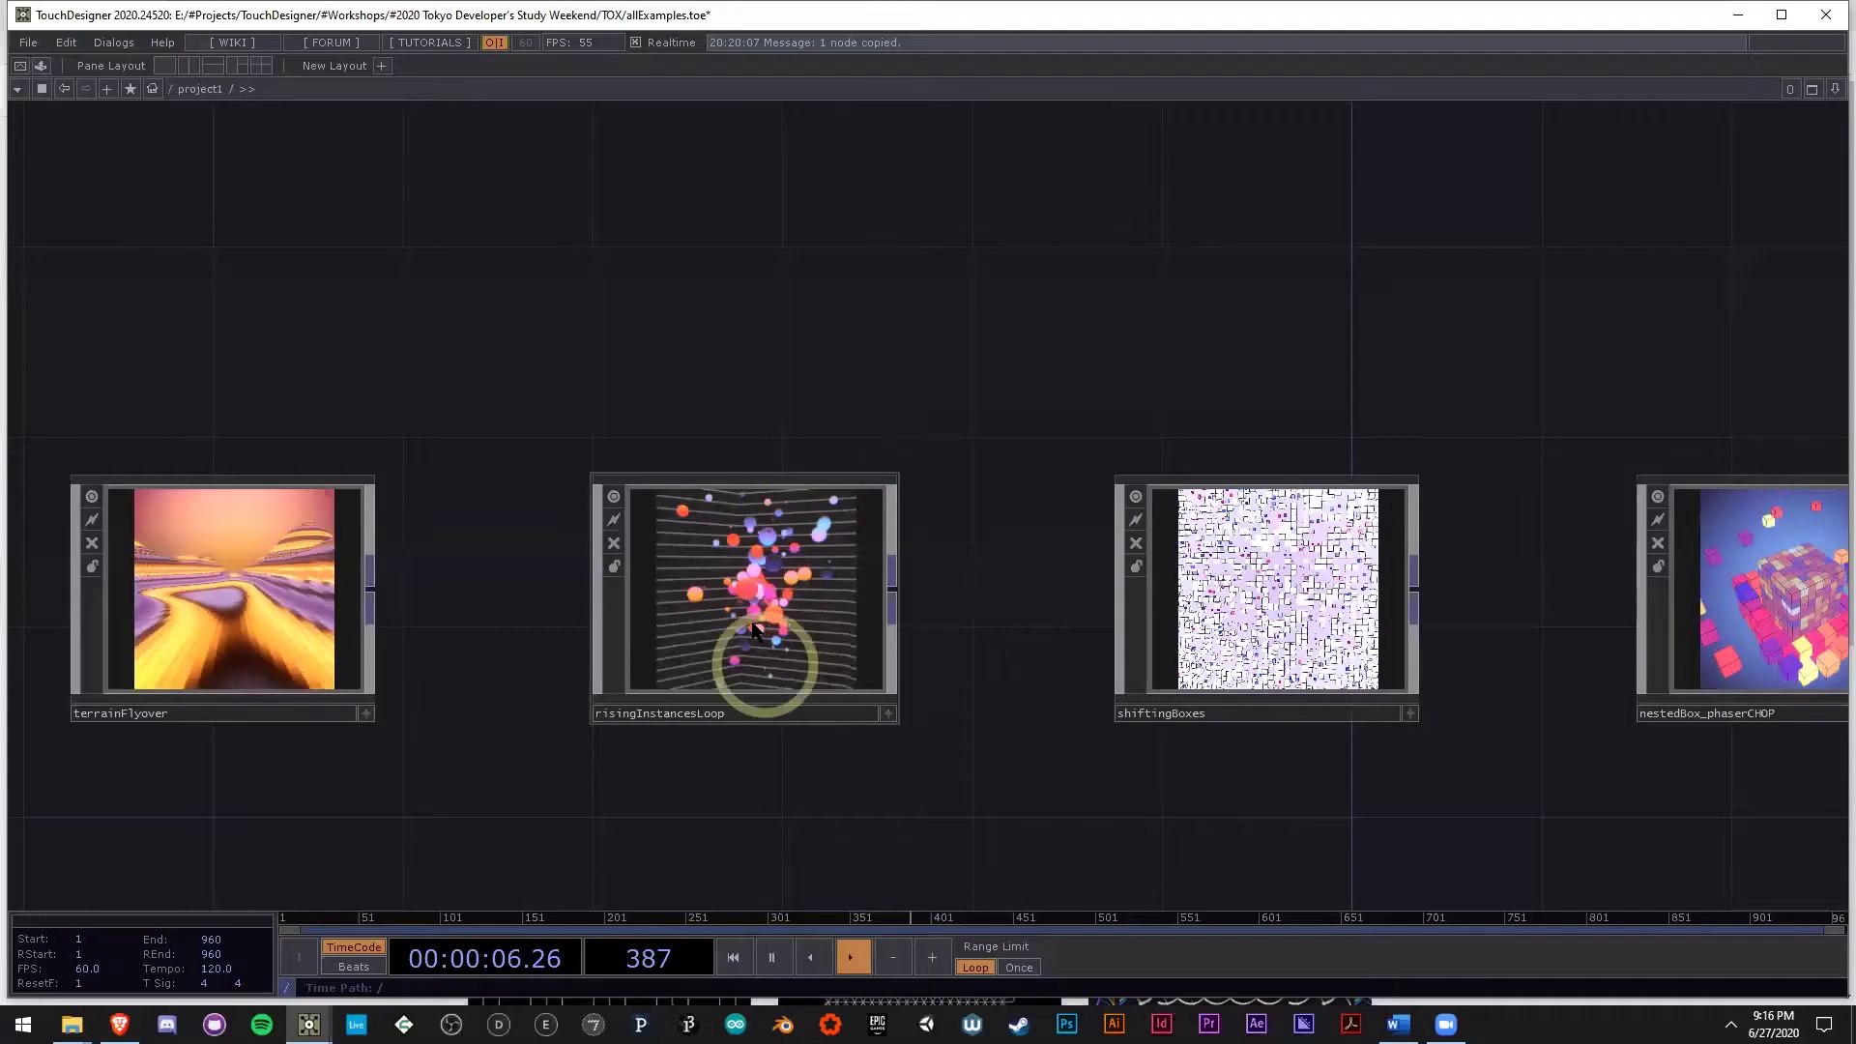
scroll(758, 640, "up", 5)
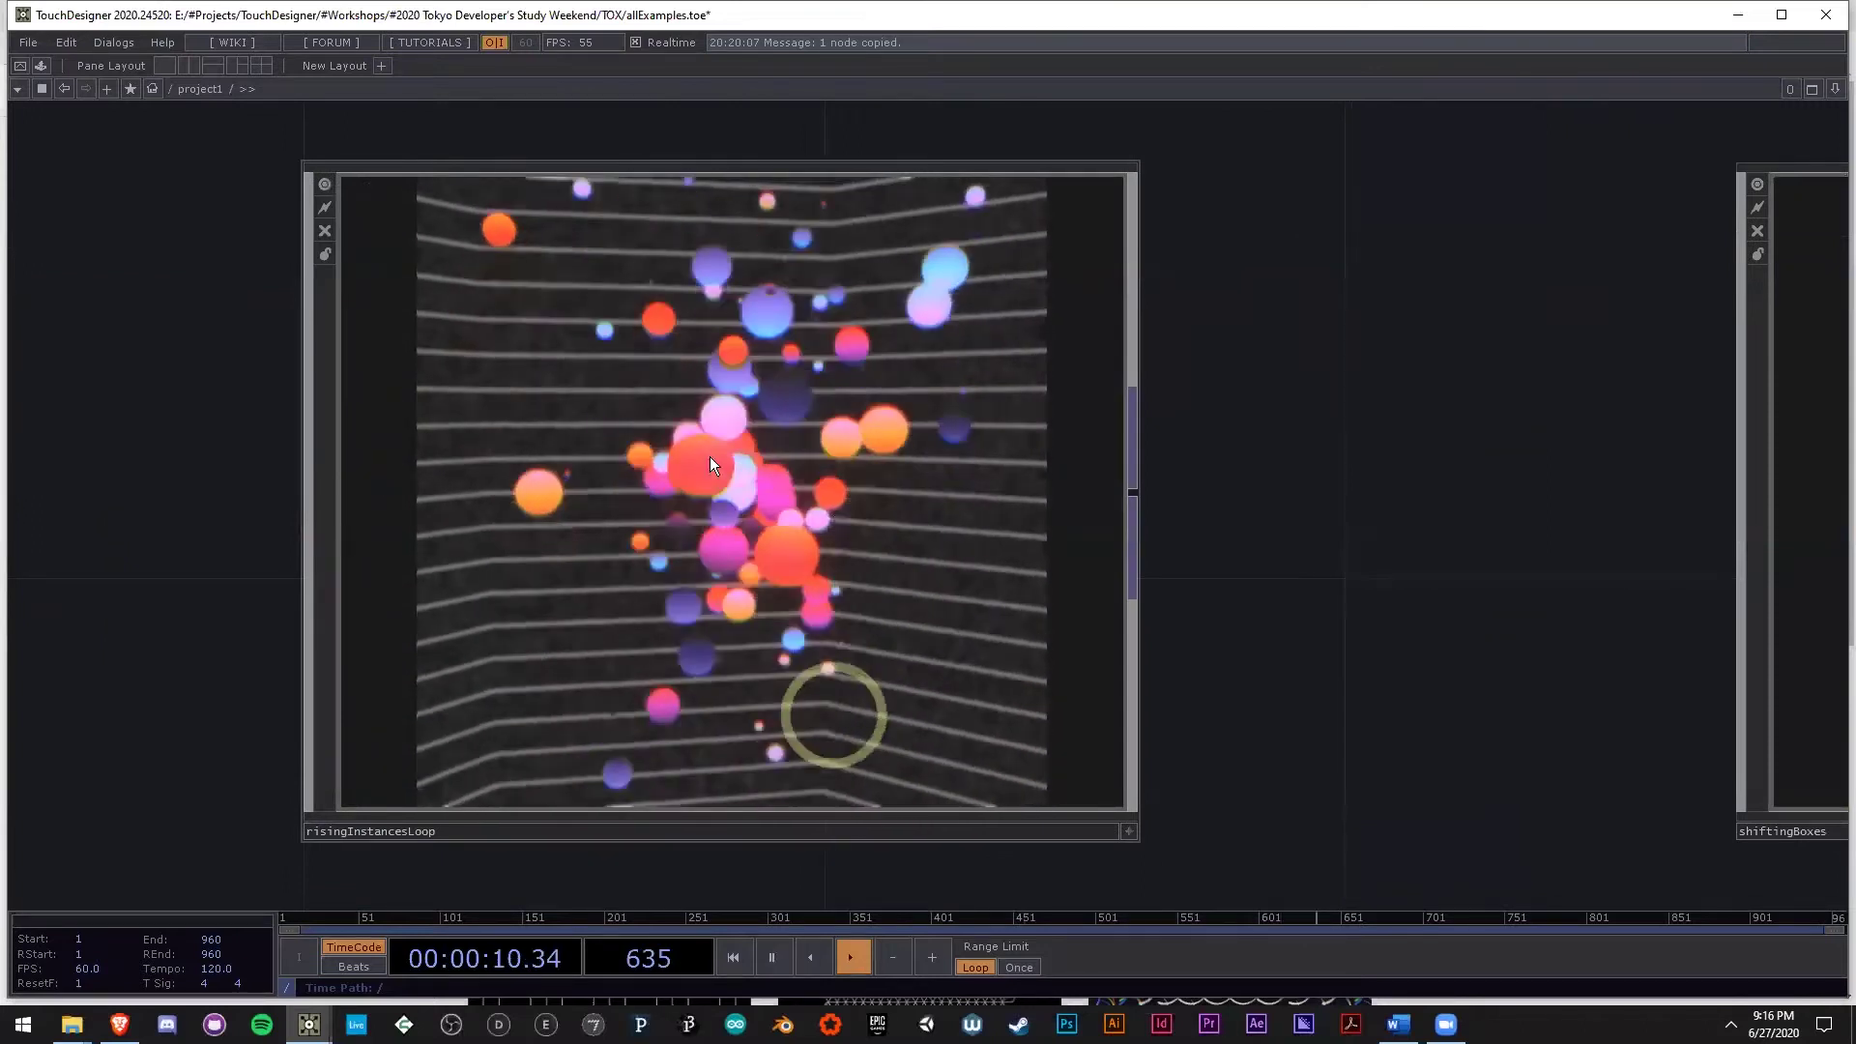
Return to the browser and look over the spheres-in-a-cube post and the same artist's other posts.
key("alt+Tab")
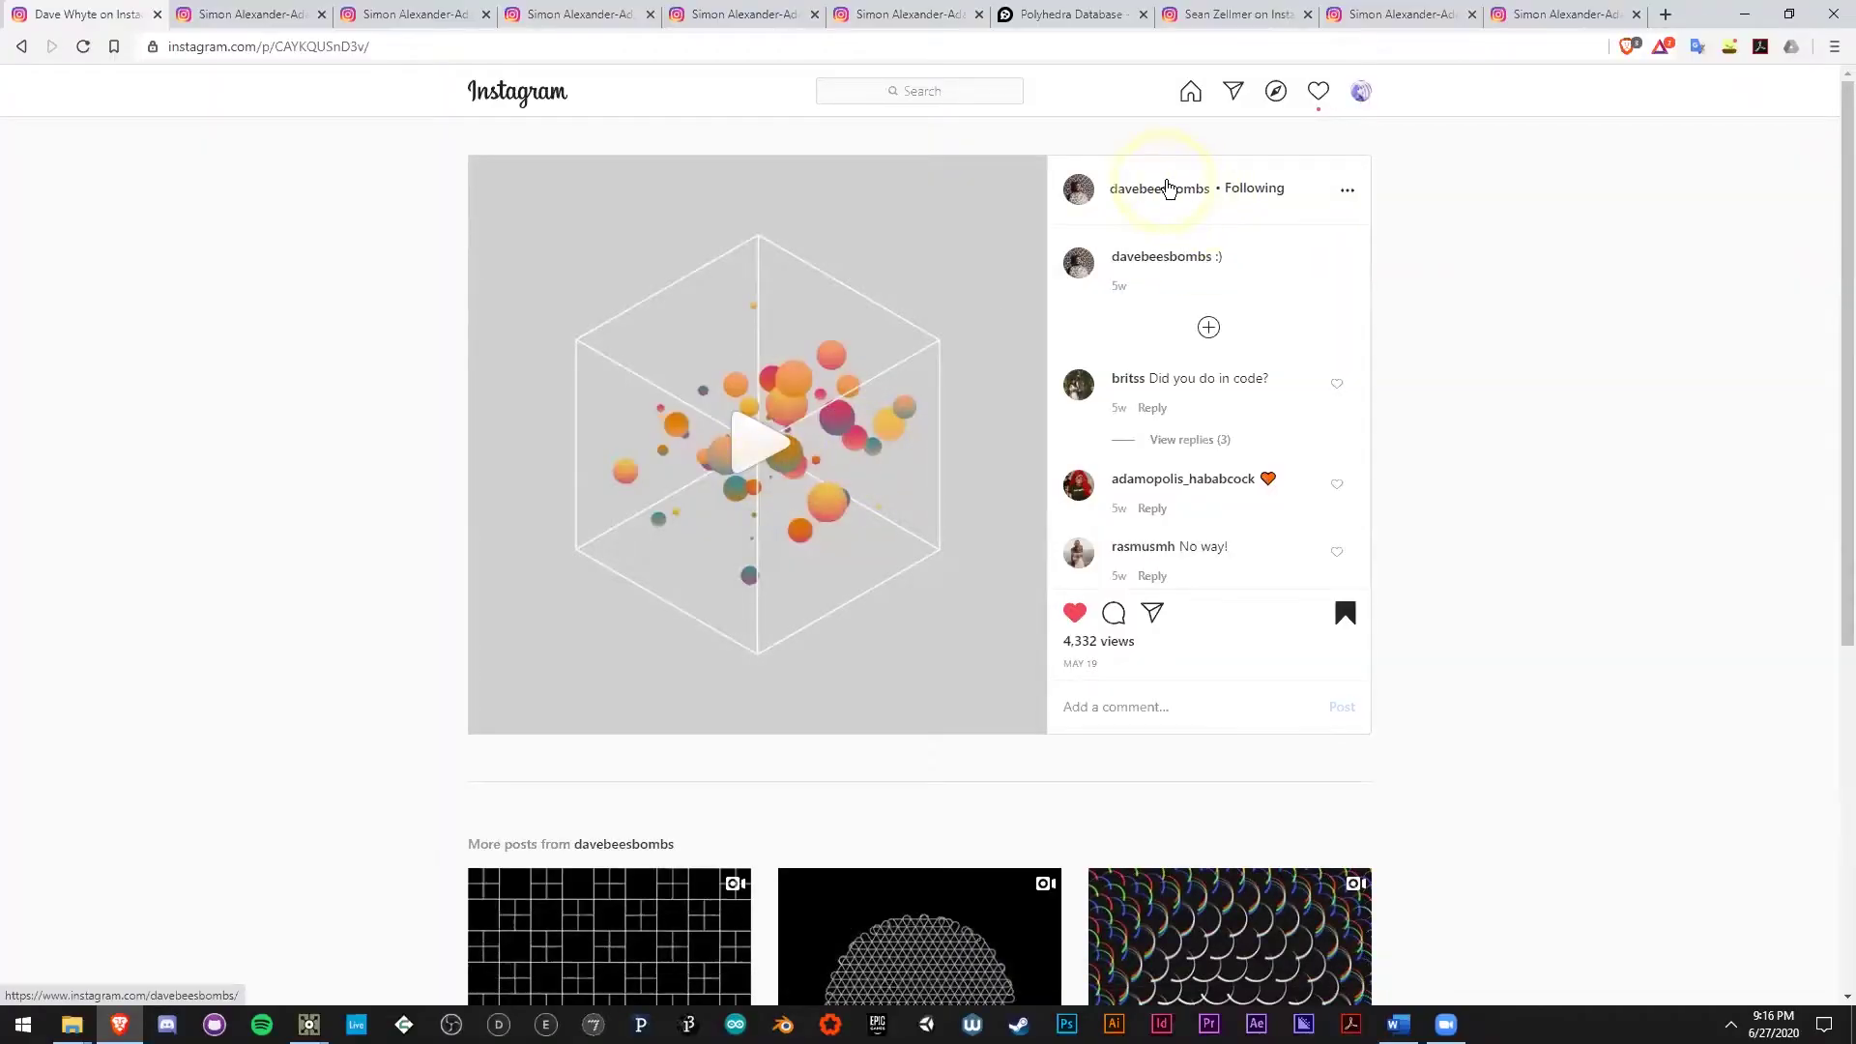
scroll(816, 551, "down", 6)
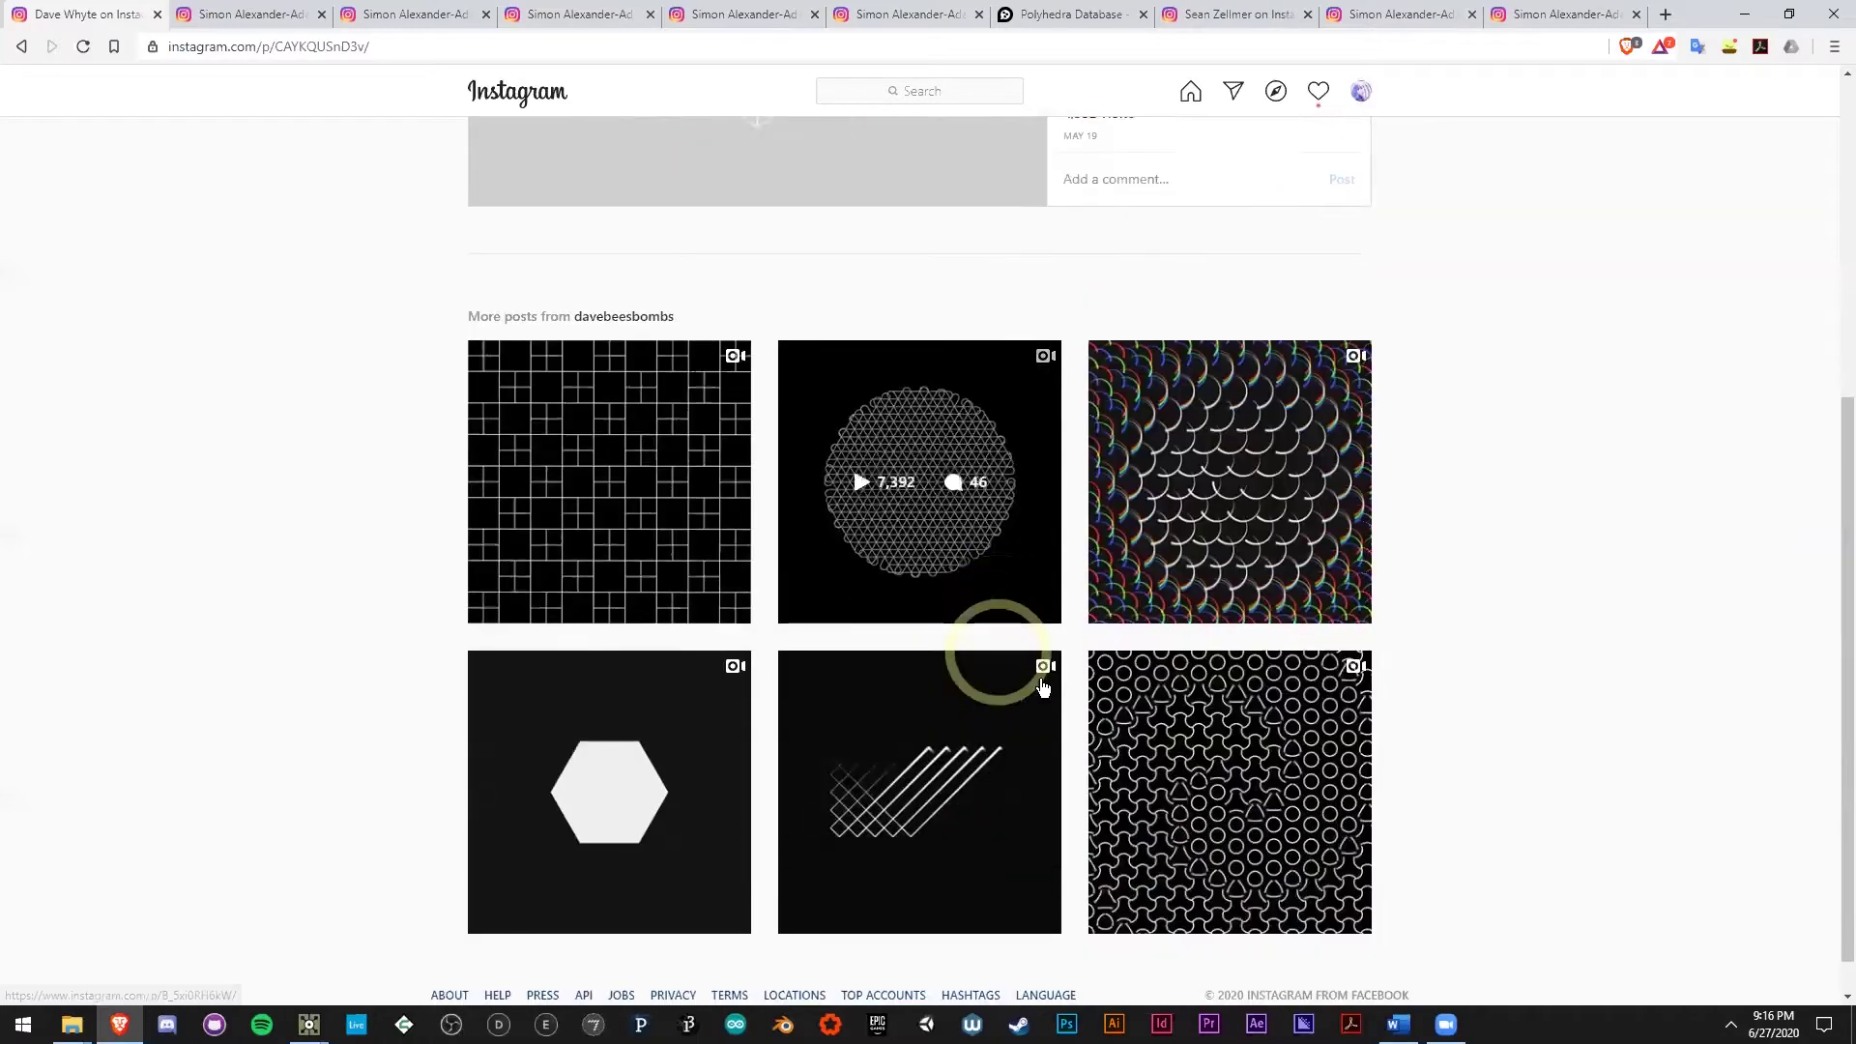
scroll(1083, 591, "up", 6)
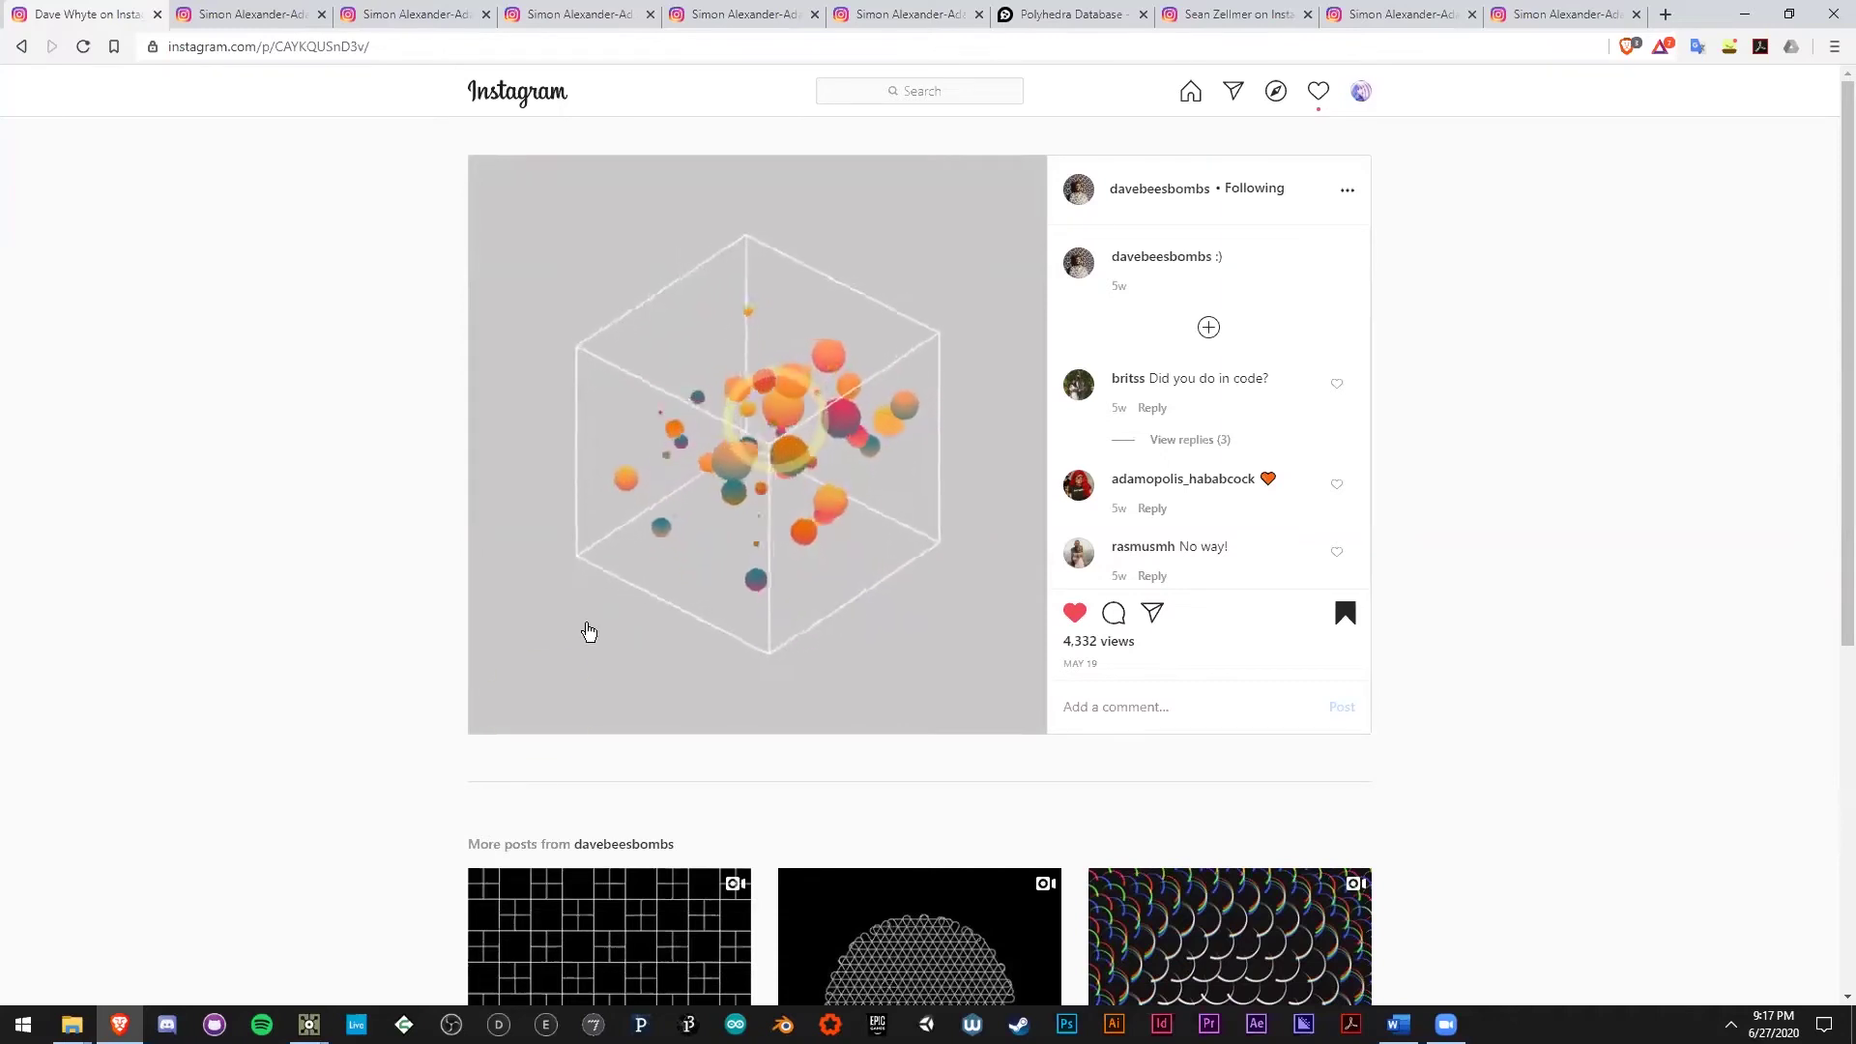
Switch to the TouchDesigner window that has NewProject.1.toe open.
mouse_move(309, 1023)
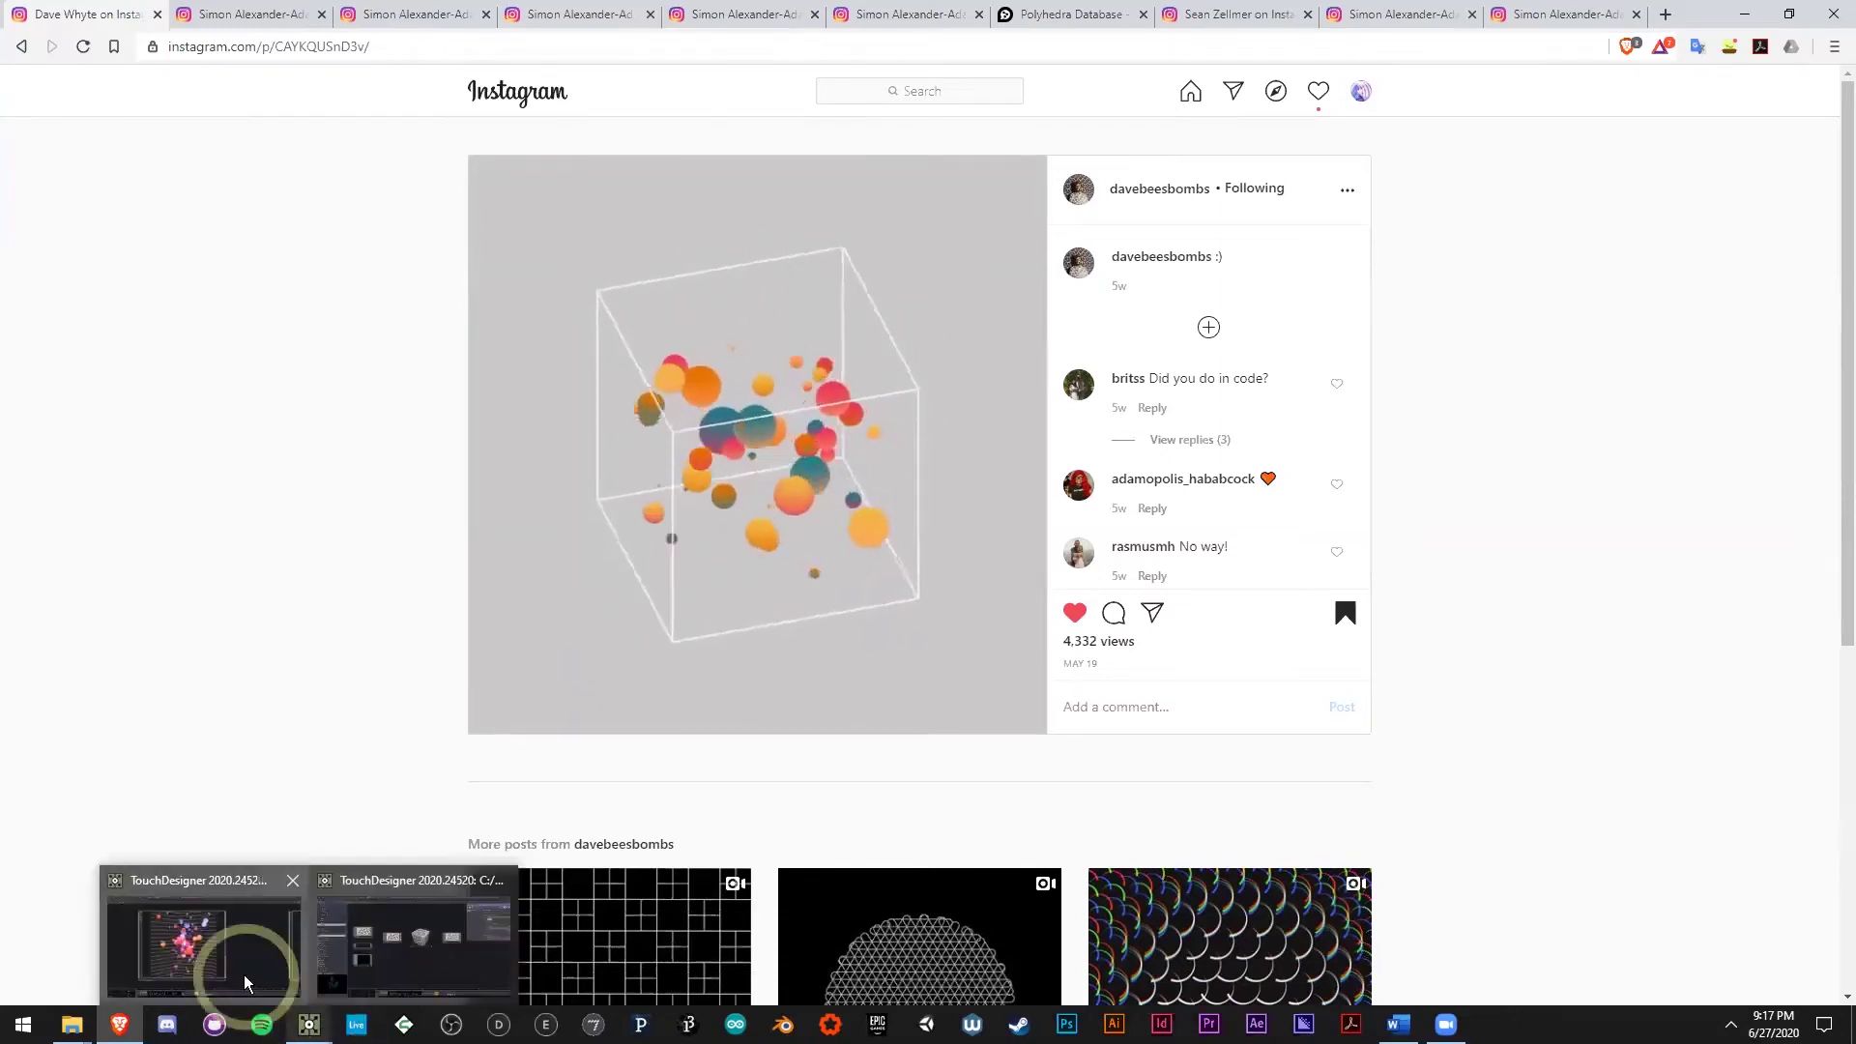
mouse_move(232, 959)
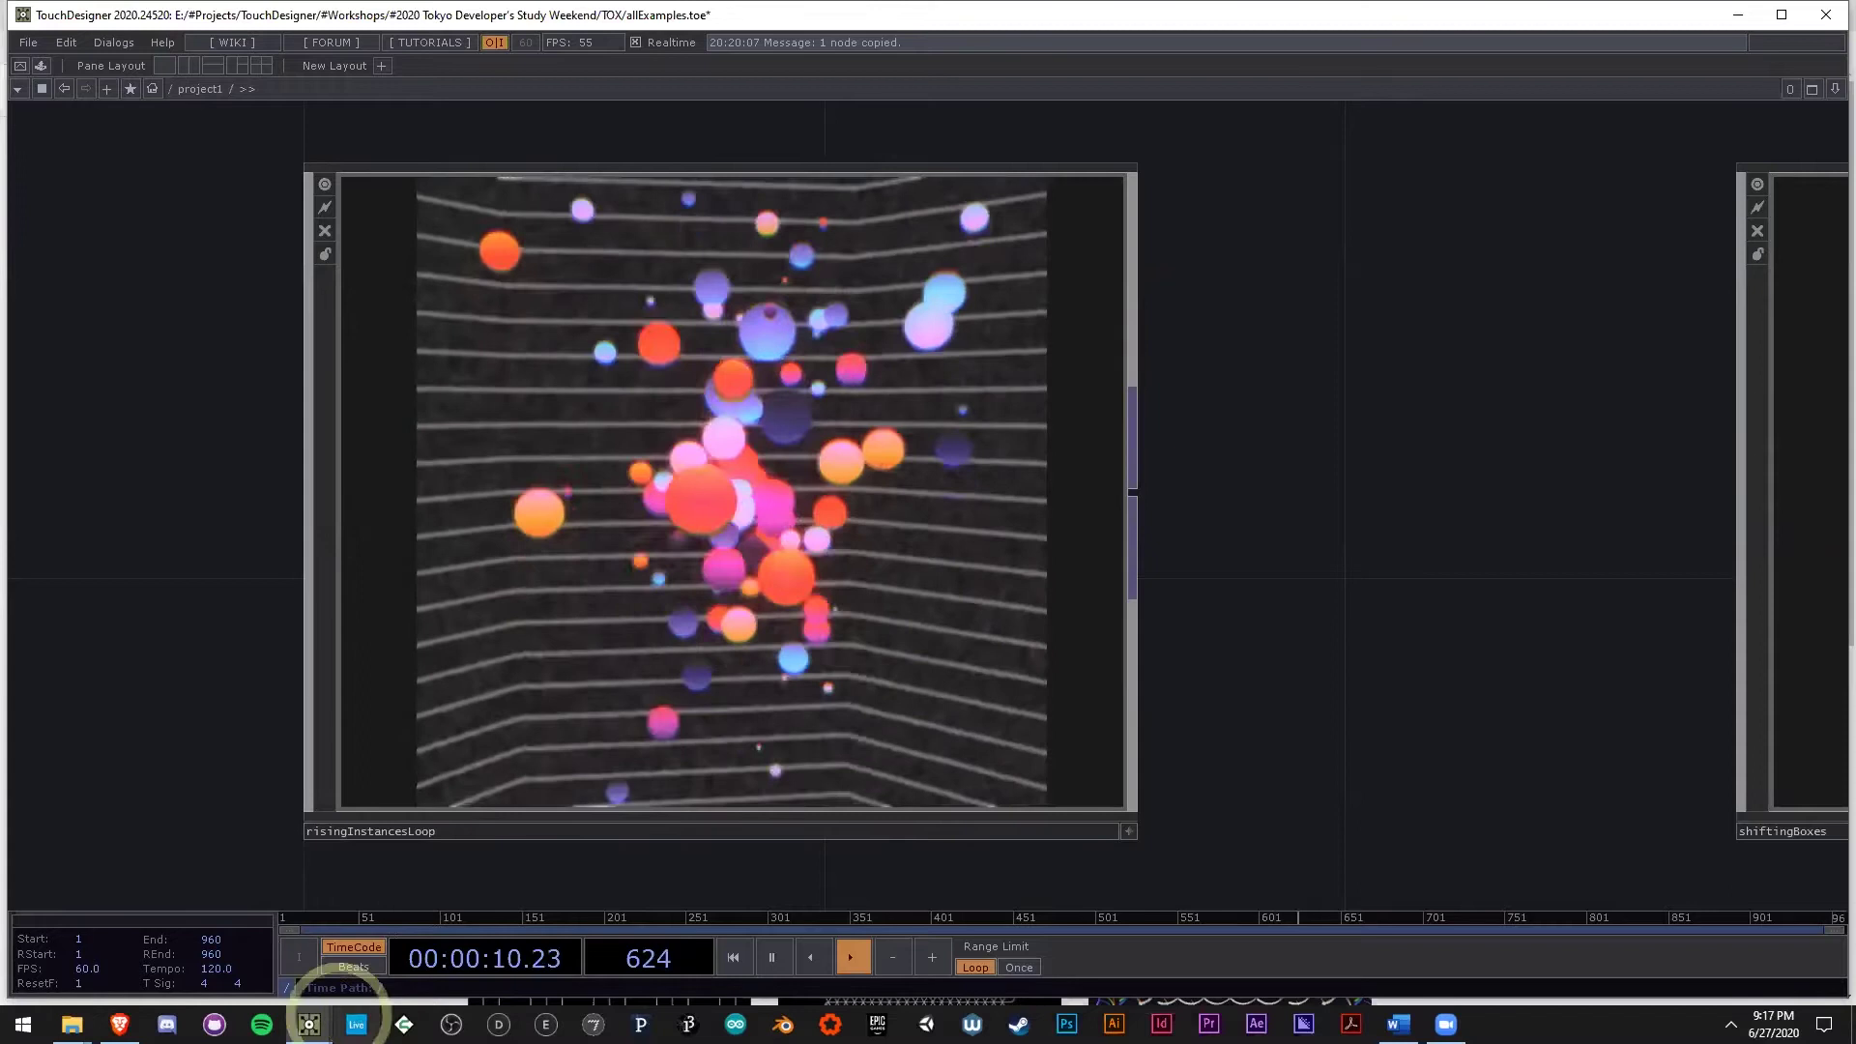
left_click(321, 1020)
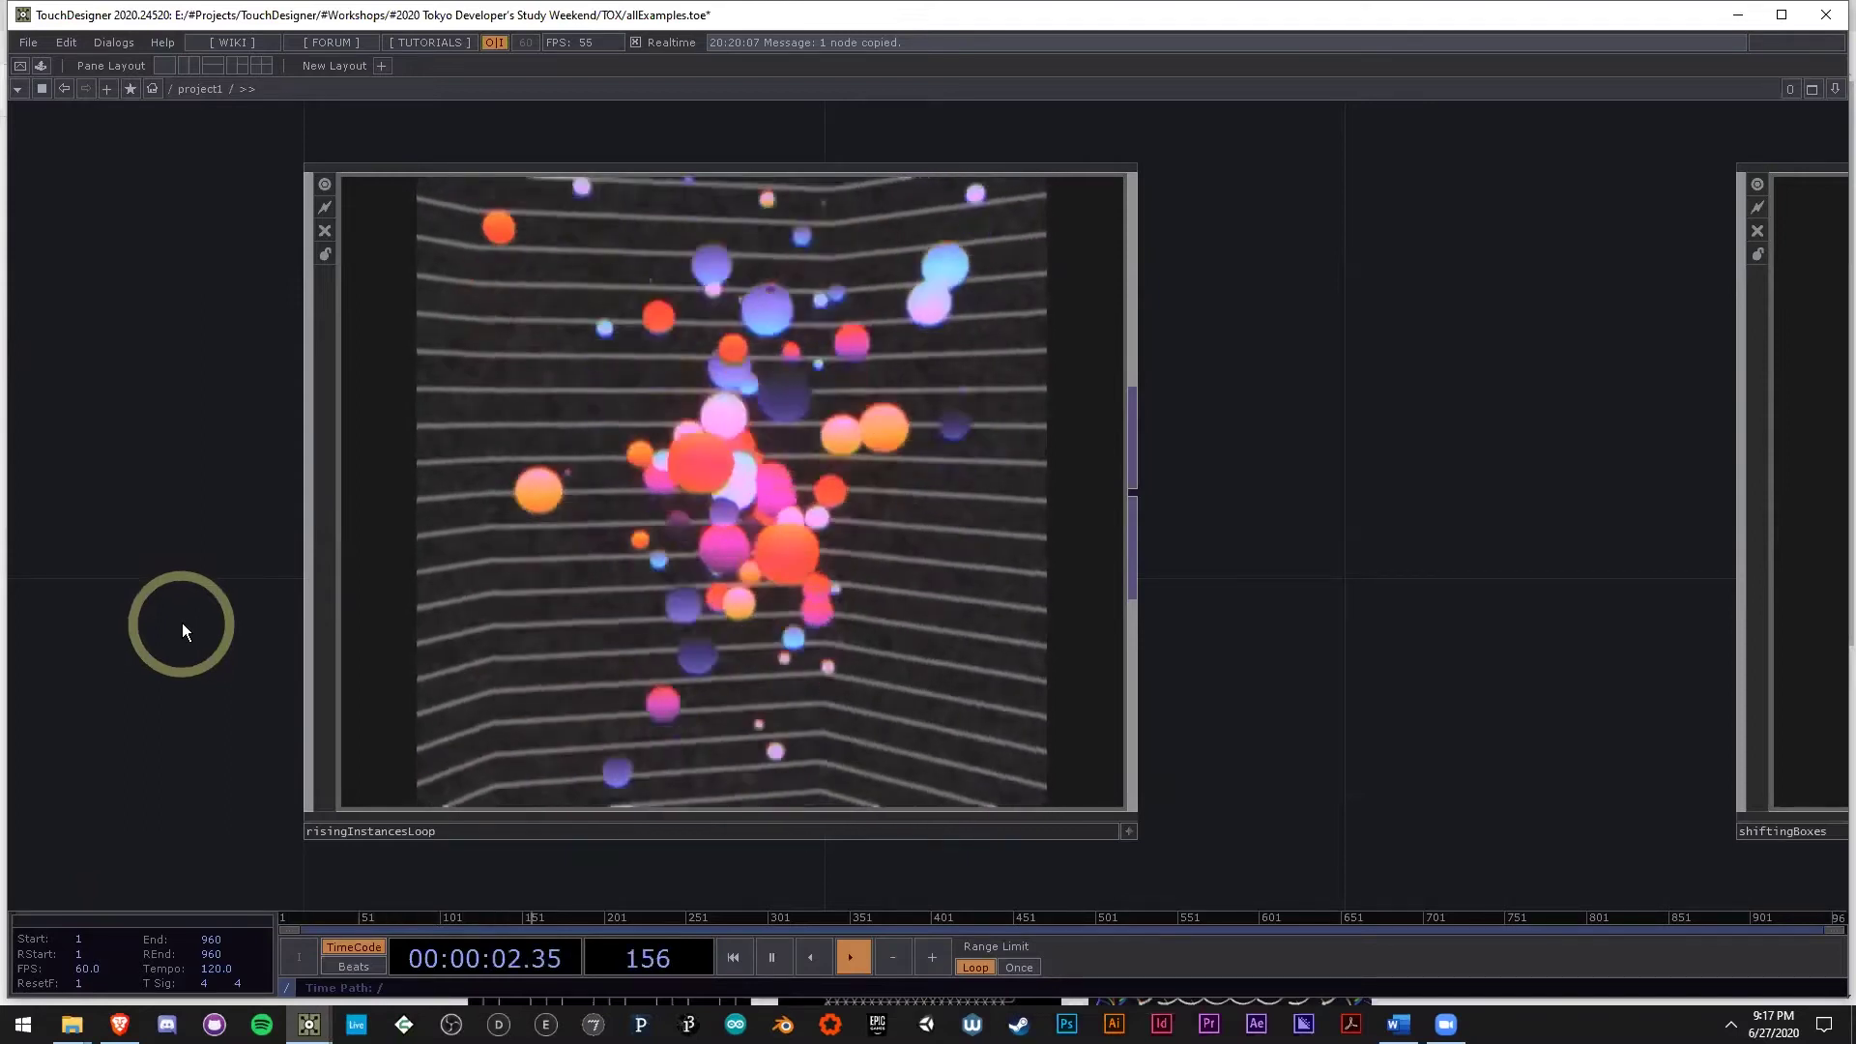
left_click(309, 1024)
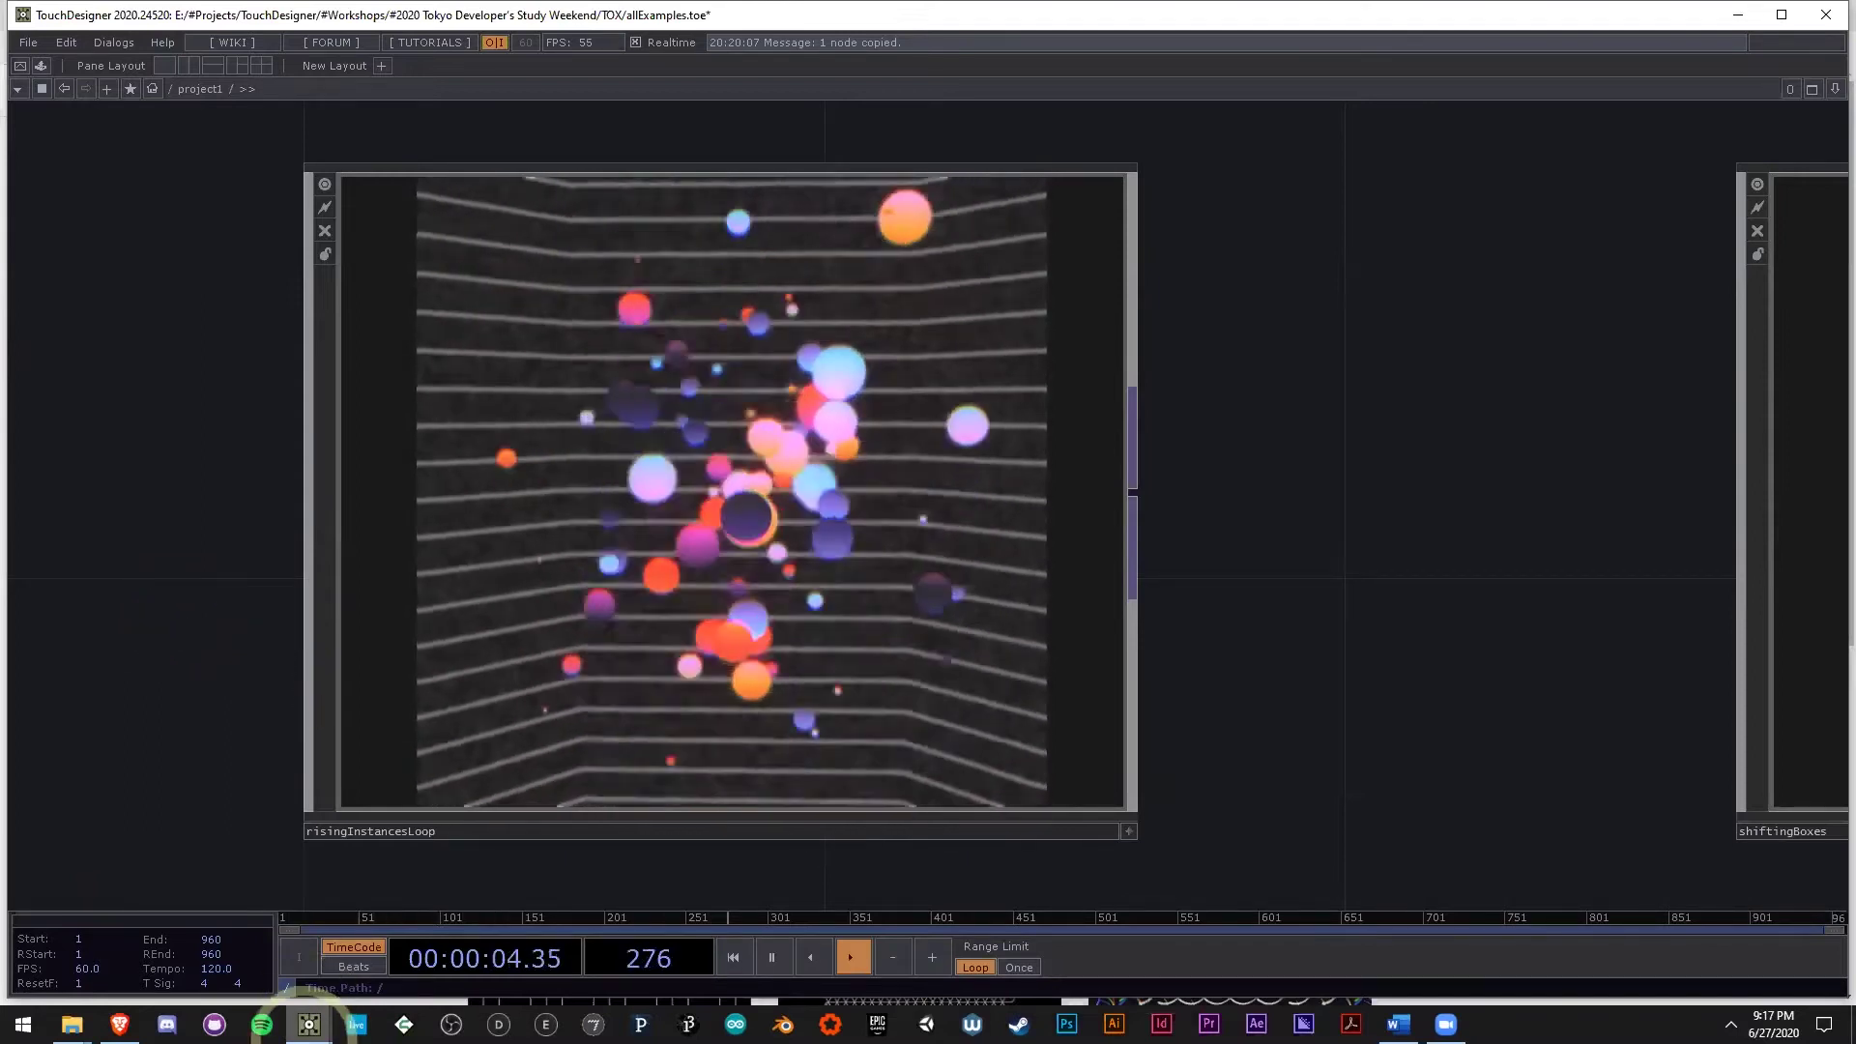
left_click(440, 904)
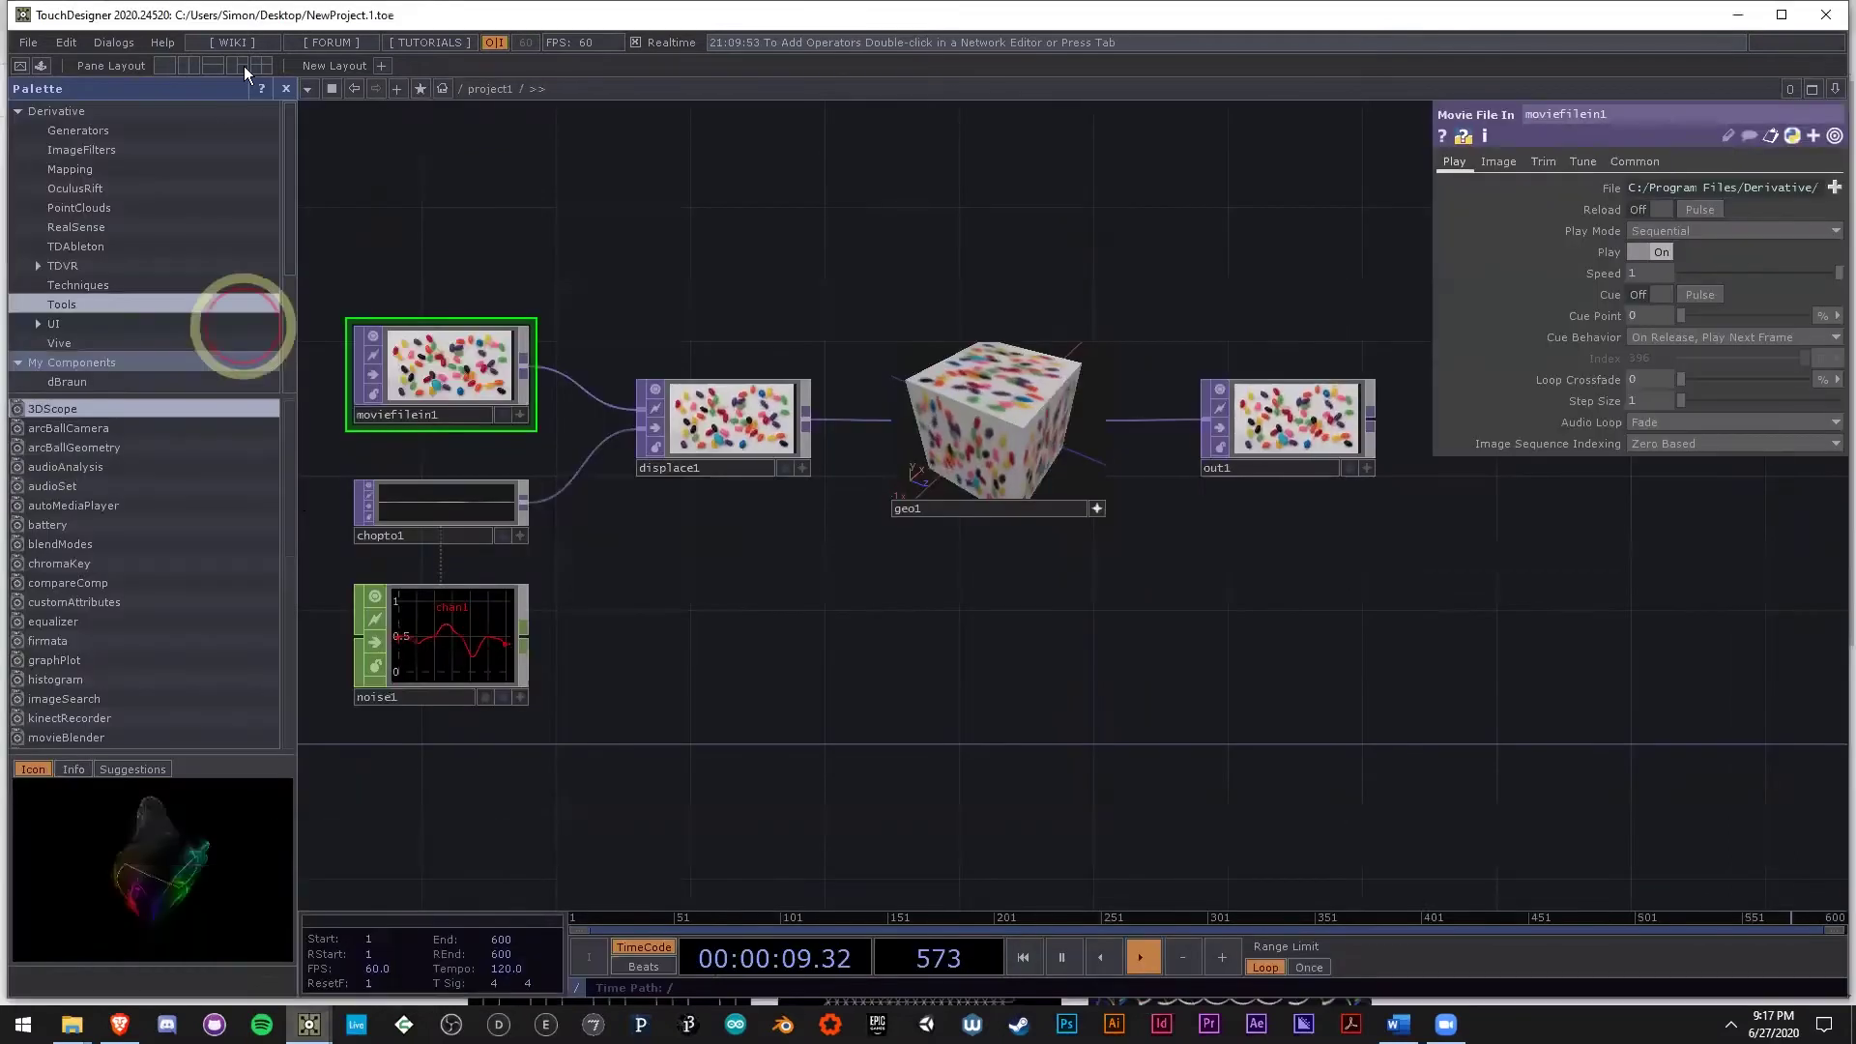
Close the Palette and delete all default operators from the project1 network.
left_click(285, 87)
scroll(781, 667, "down", 3)
key("ctrl+a")
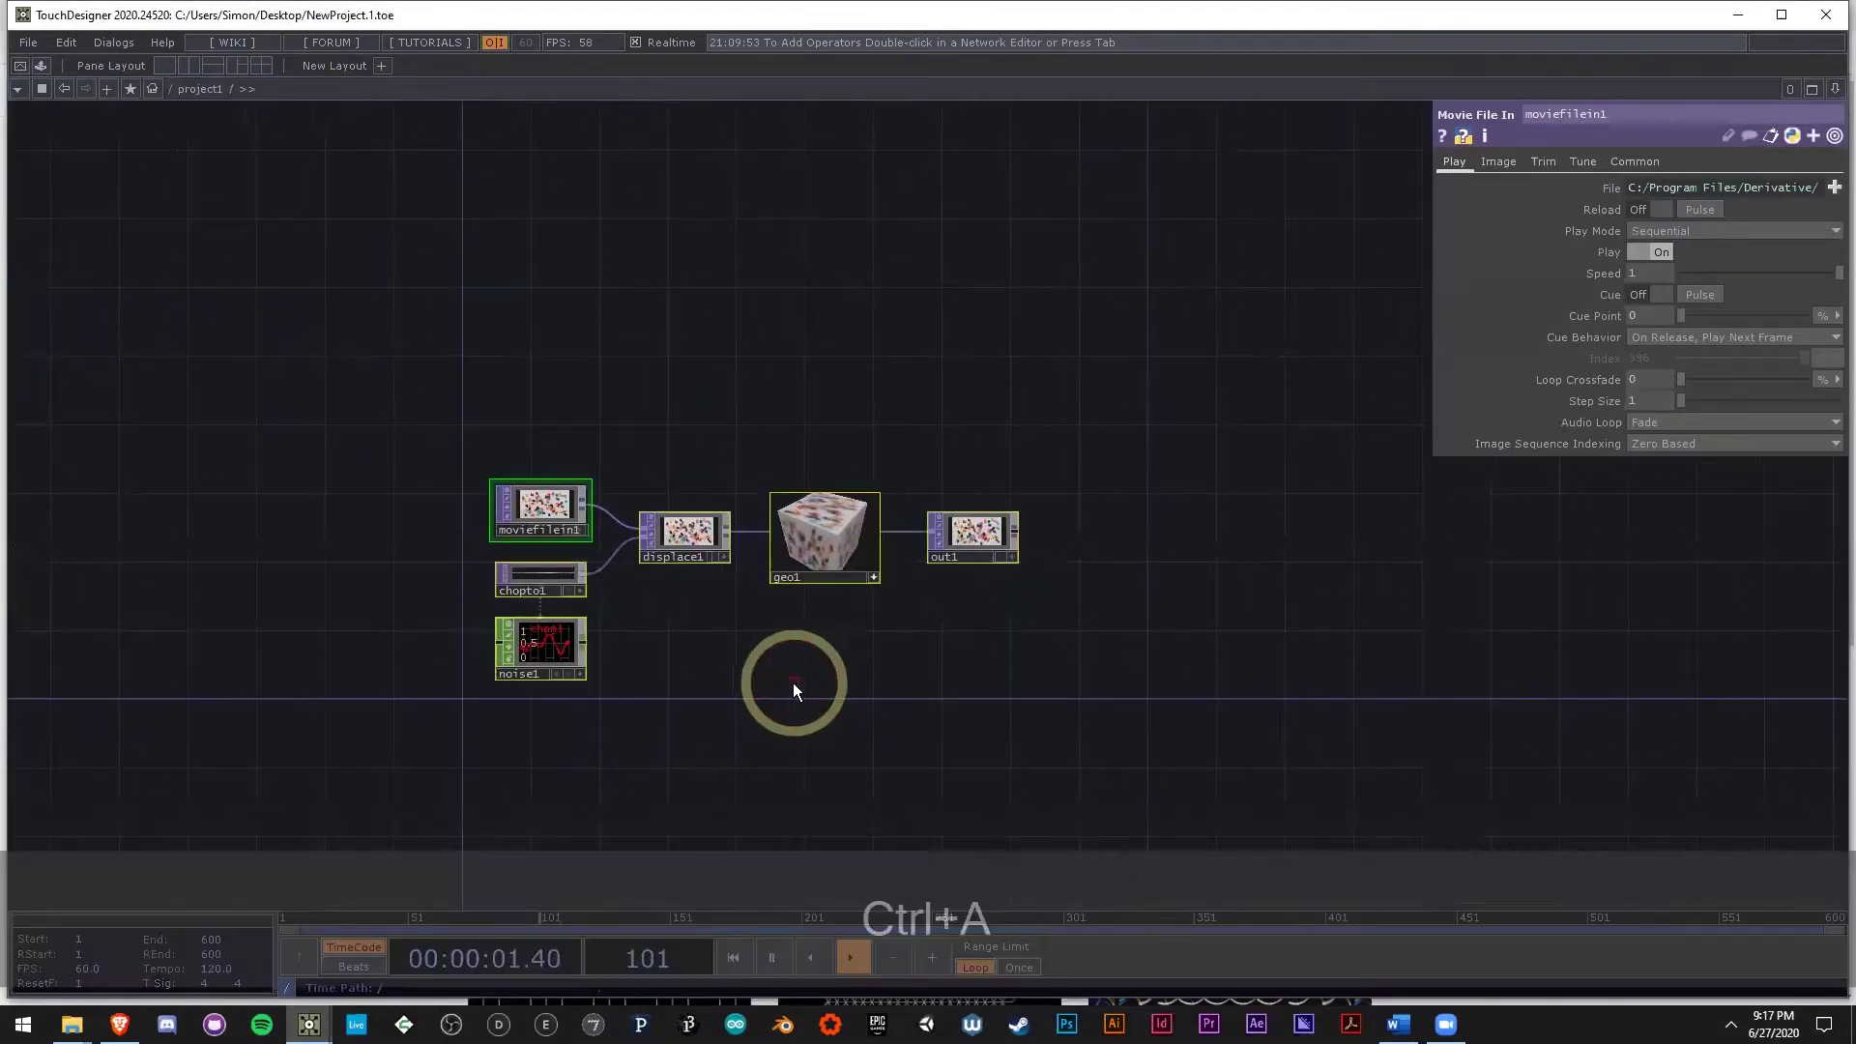
key("Delete")
scroll(885, 648, "down", 2)
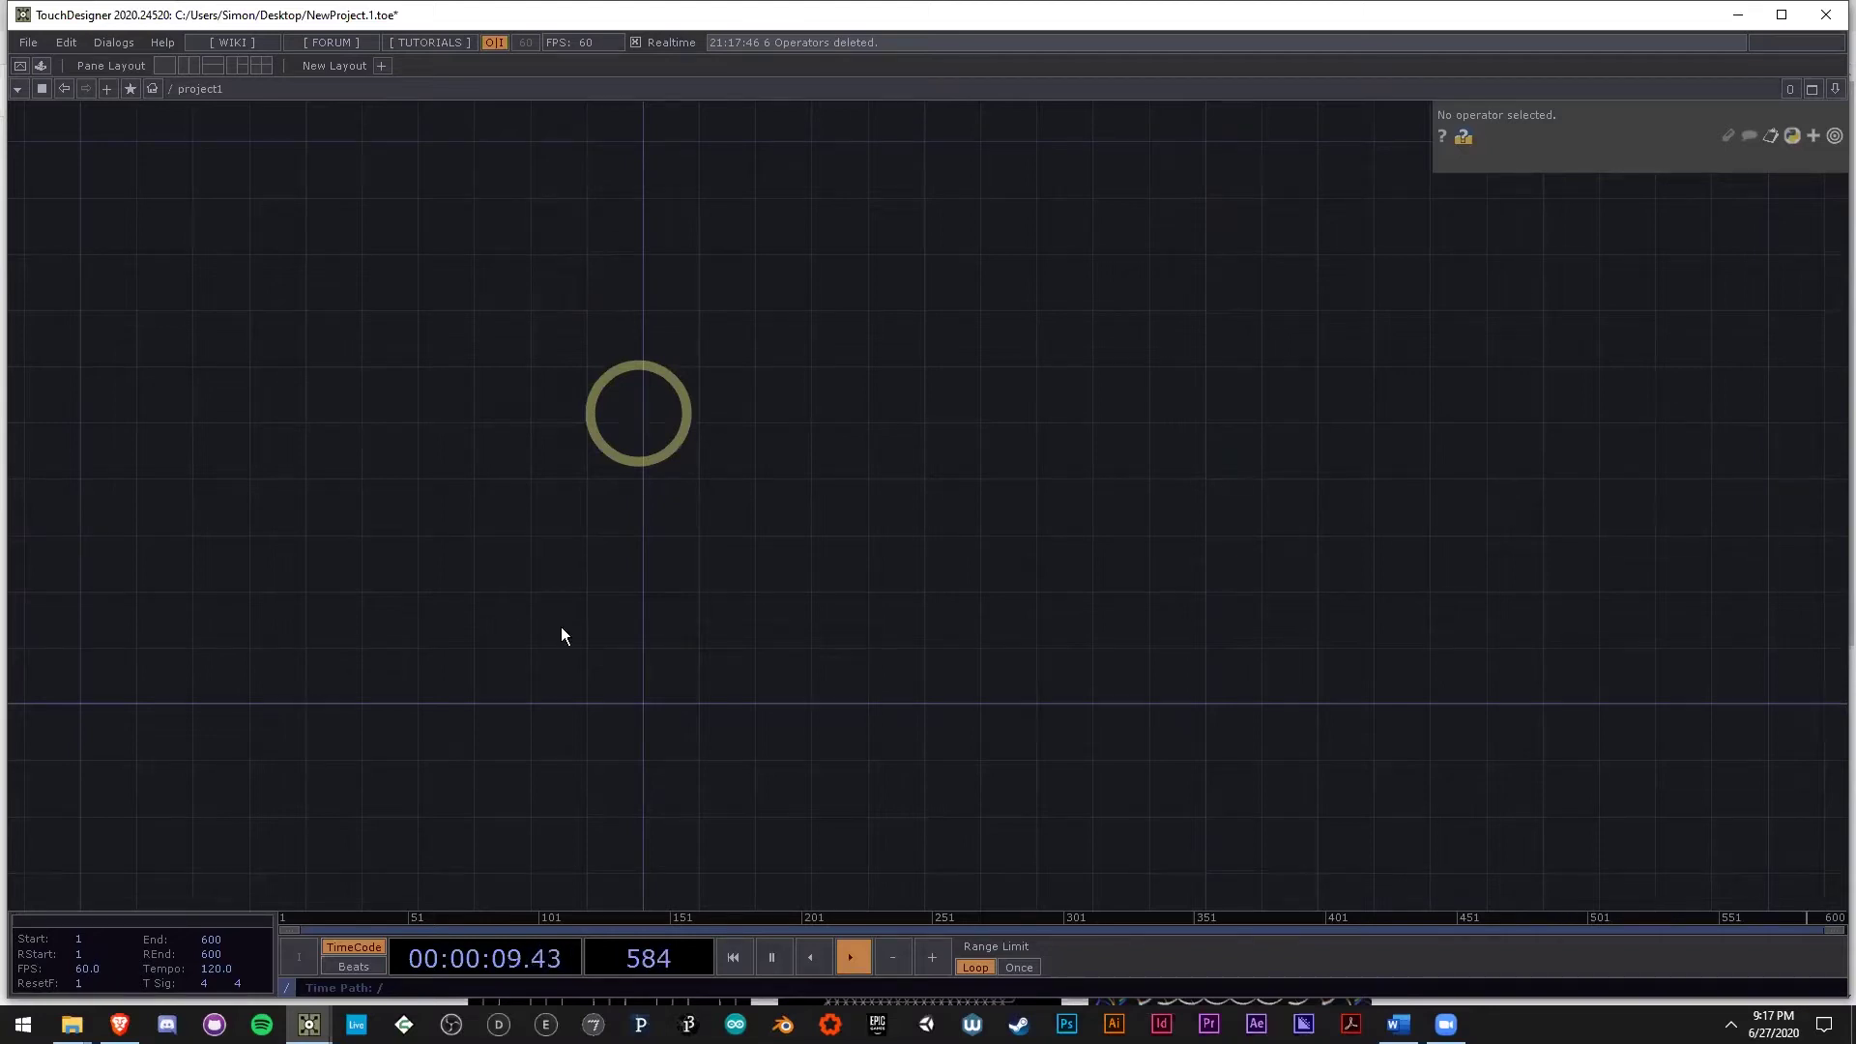
Add a Timeline CHOP to the empty network and enable its End channel alongside Frame.
double_click(309, 369)
left_click(152, 141)
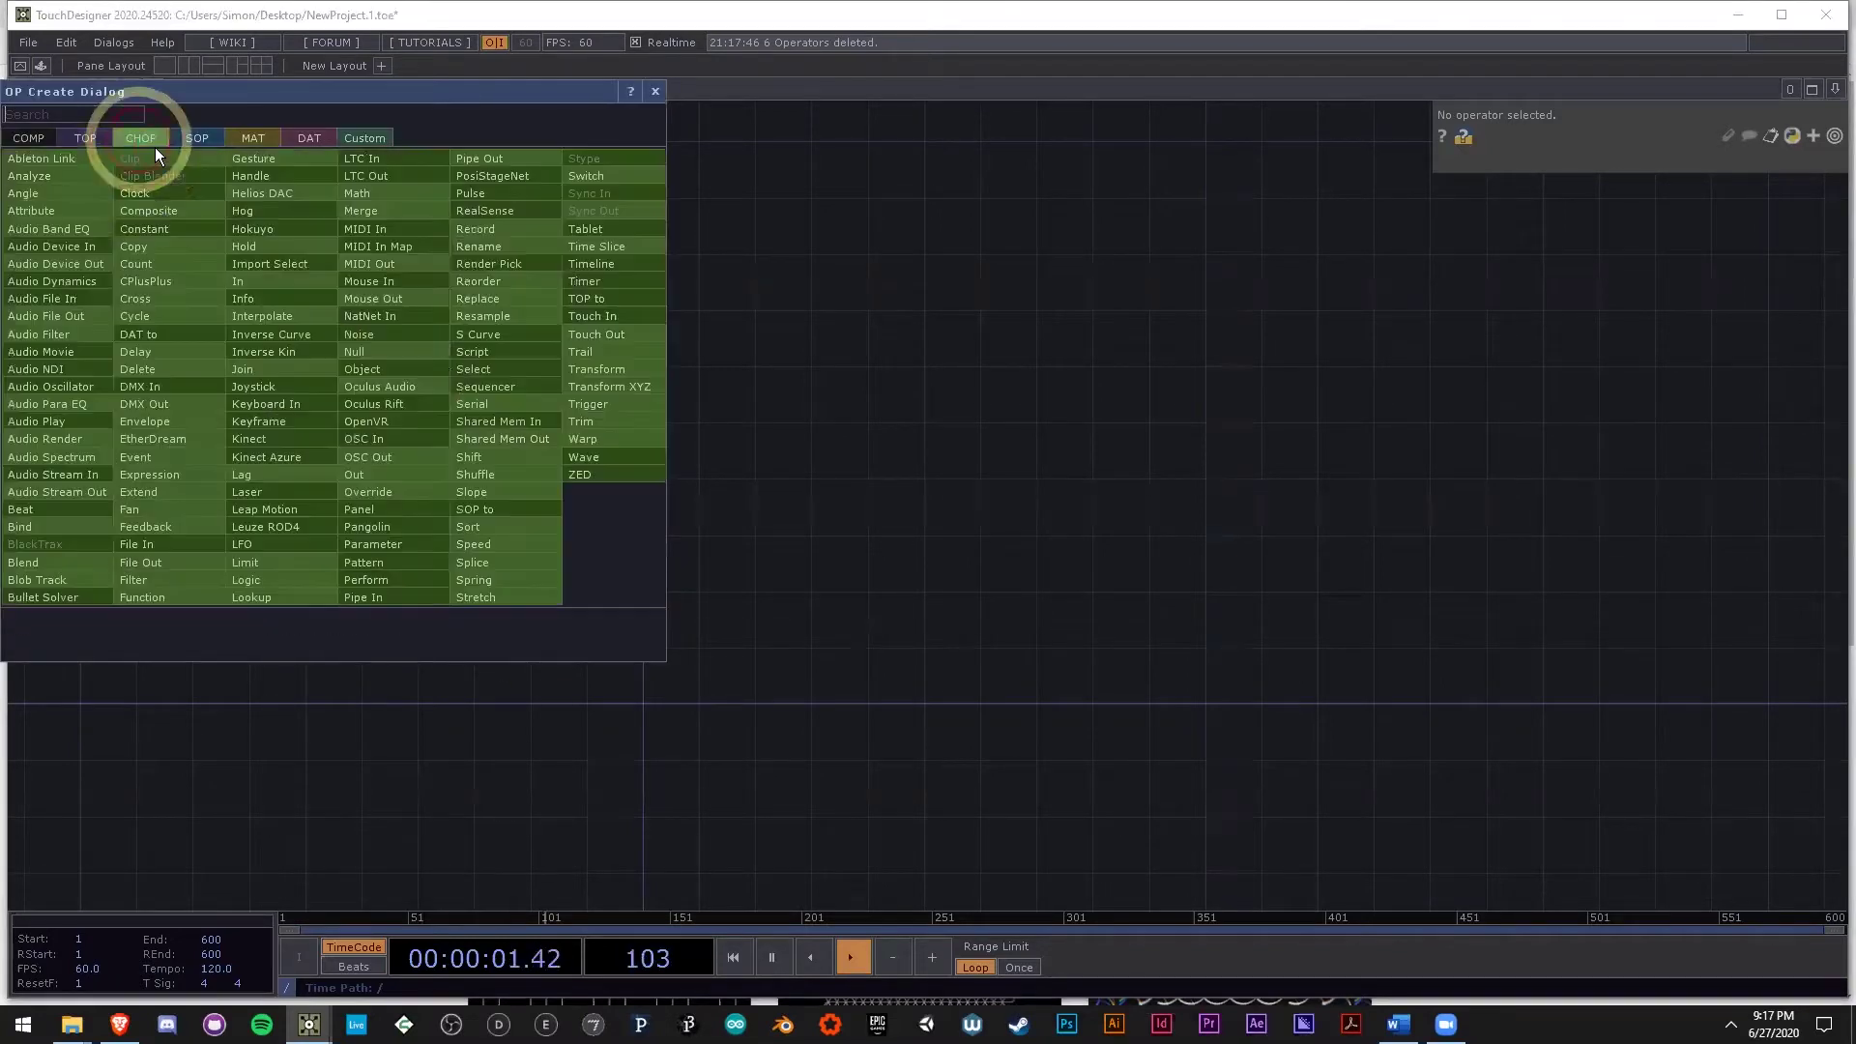
type("time")
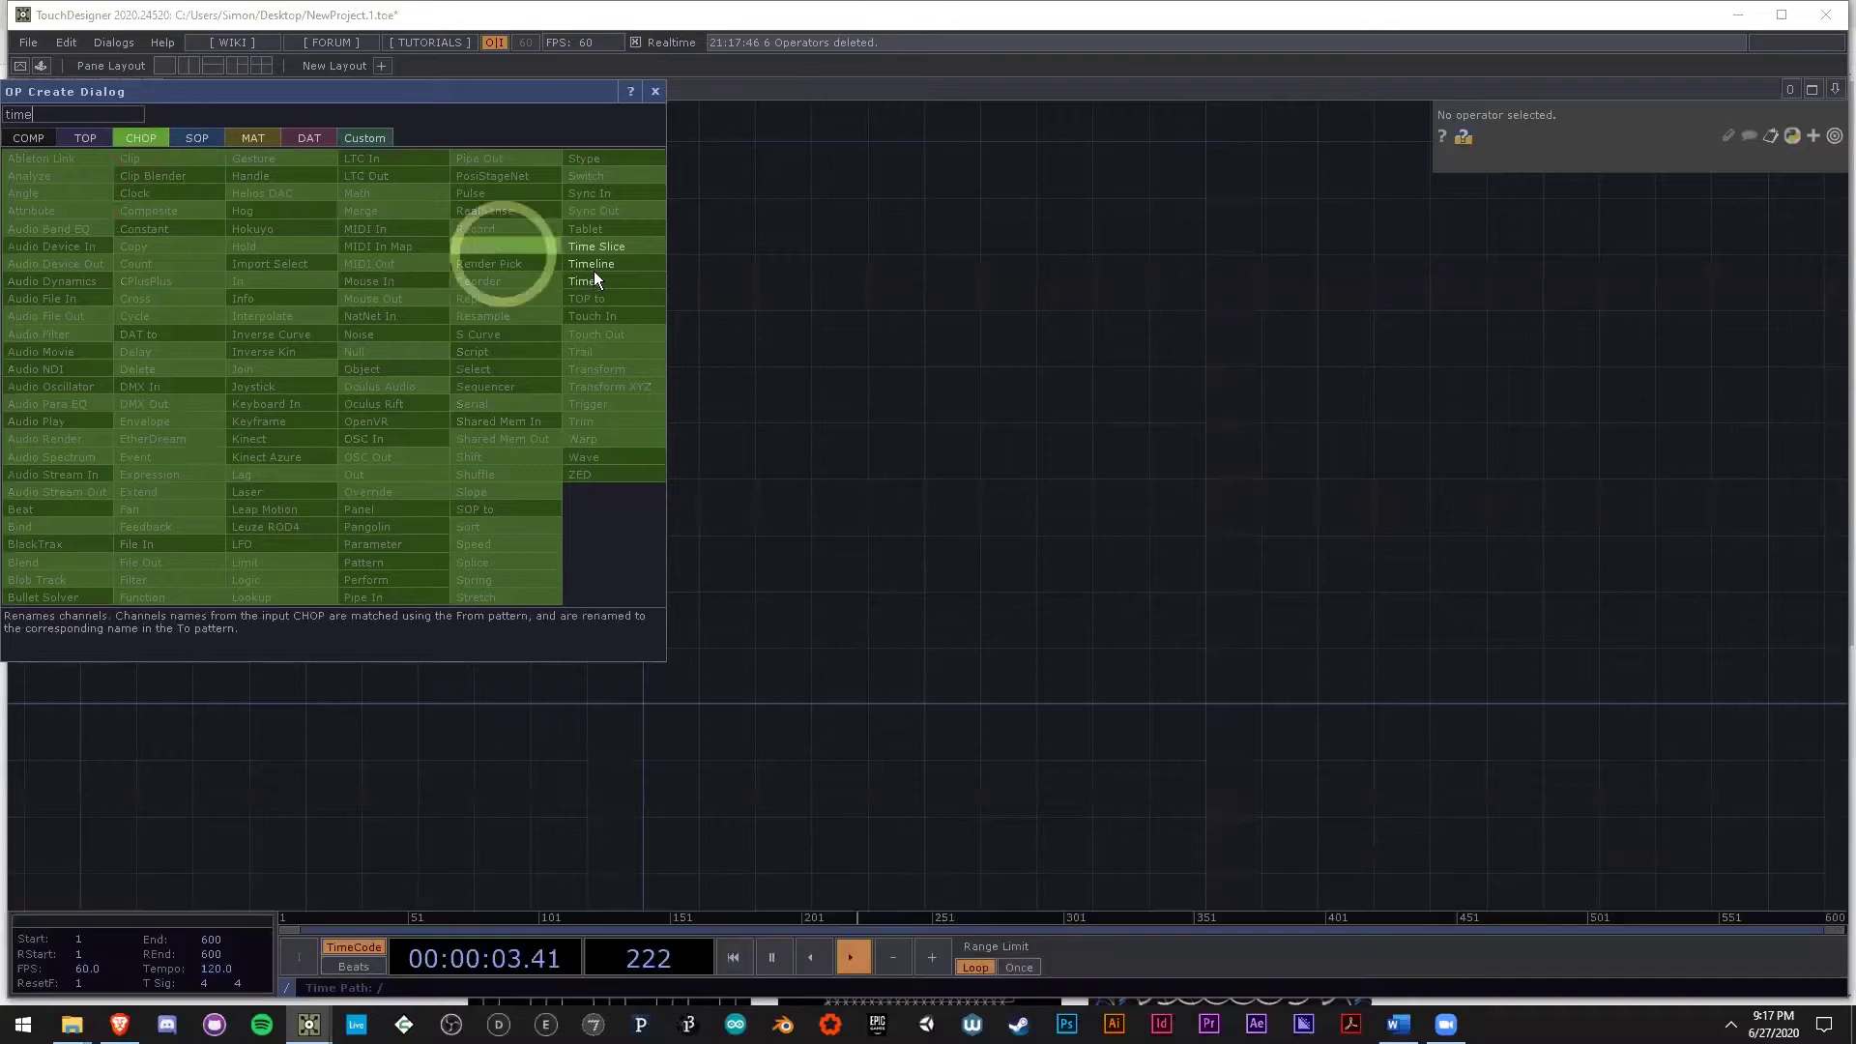
left_click(598, 264)
left_click(459, 309)
scroll(512, 314, "up", 3)
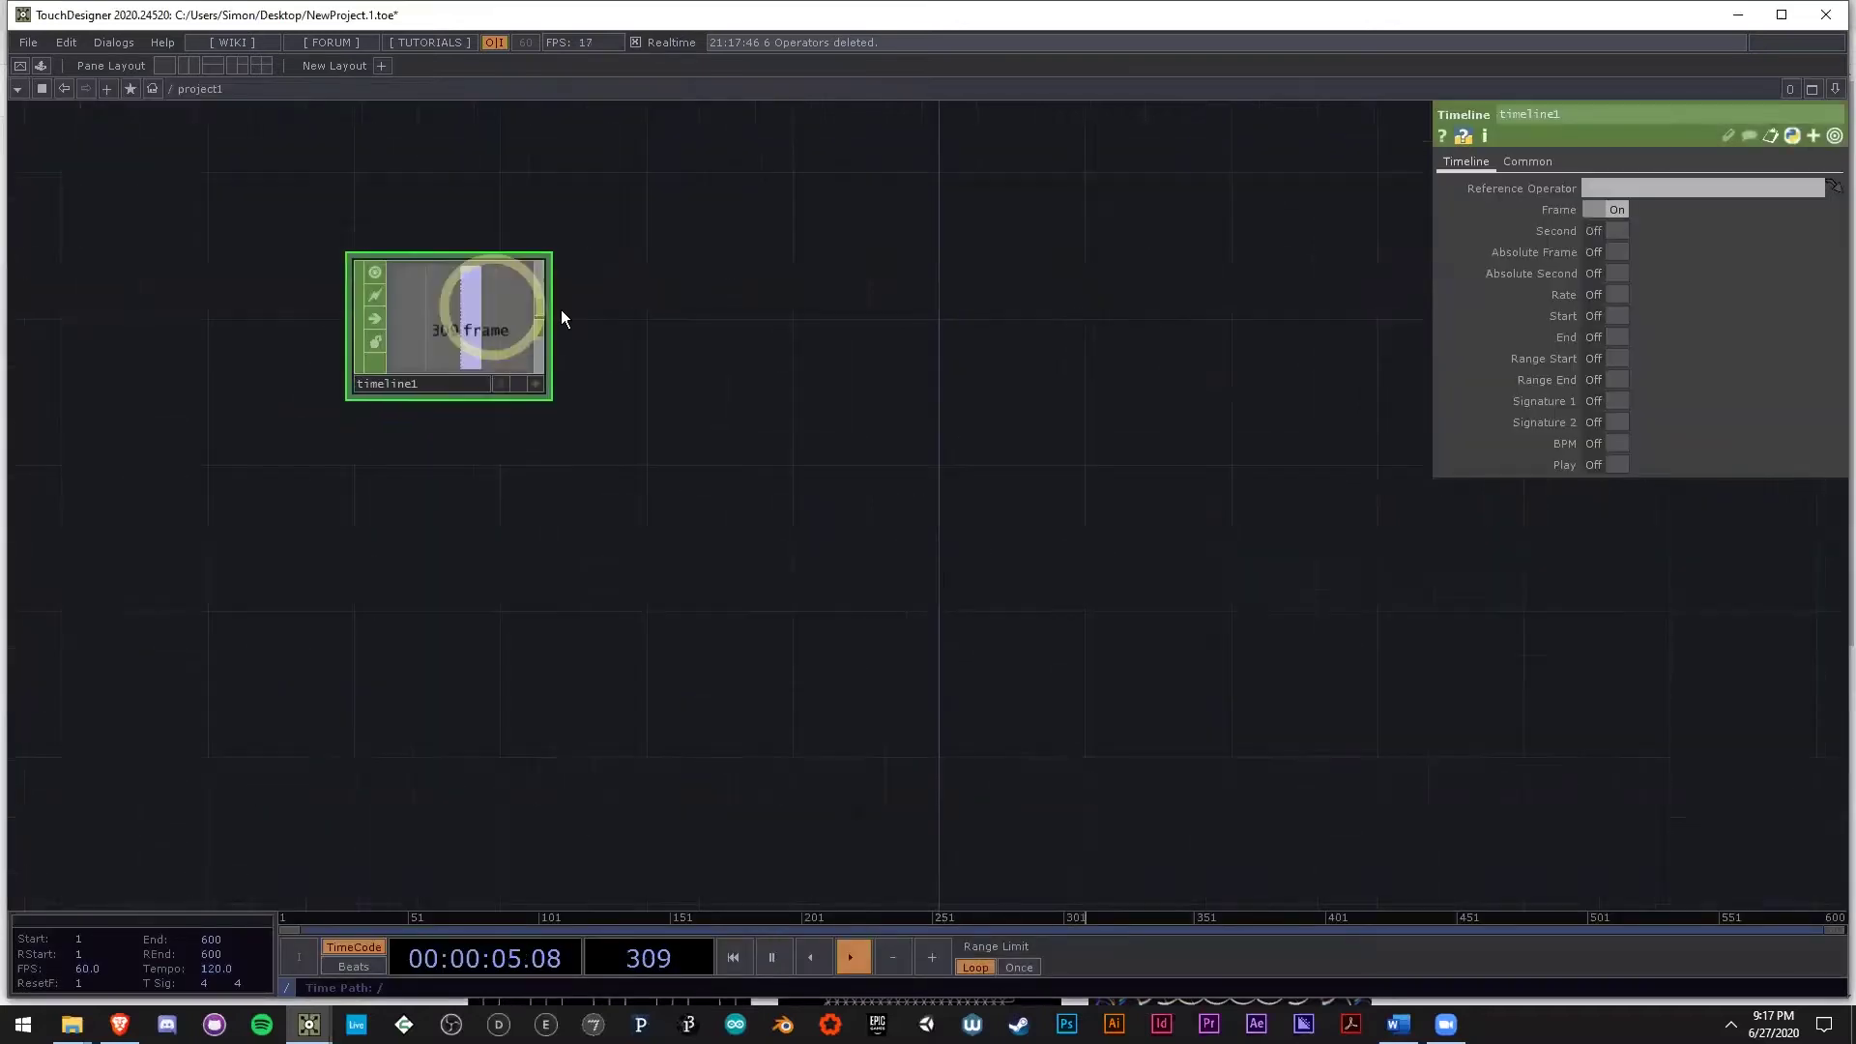
left_click(1608, 338)
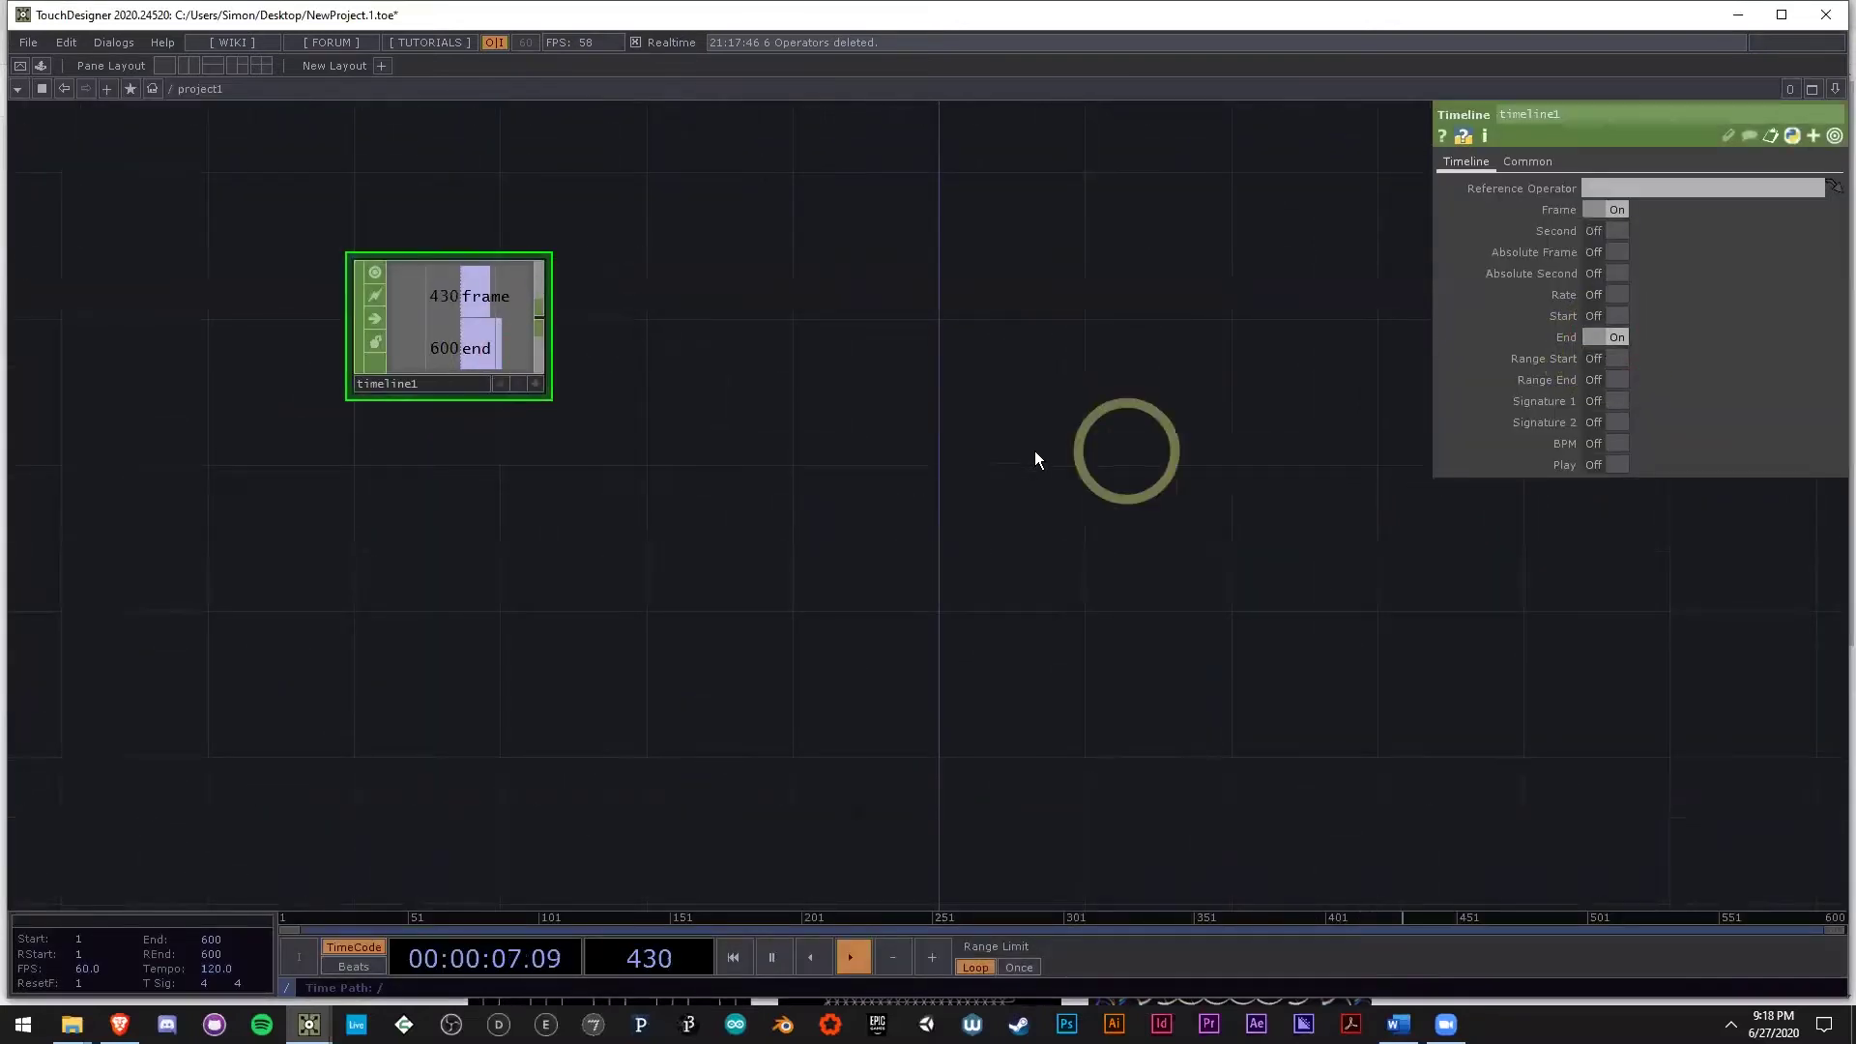
Connect a Math CHOP to the Timeline's output and set Combine Channels to Divide.
left_click_drag(1054, 439, 1004, 460)
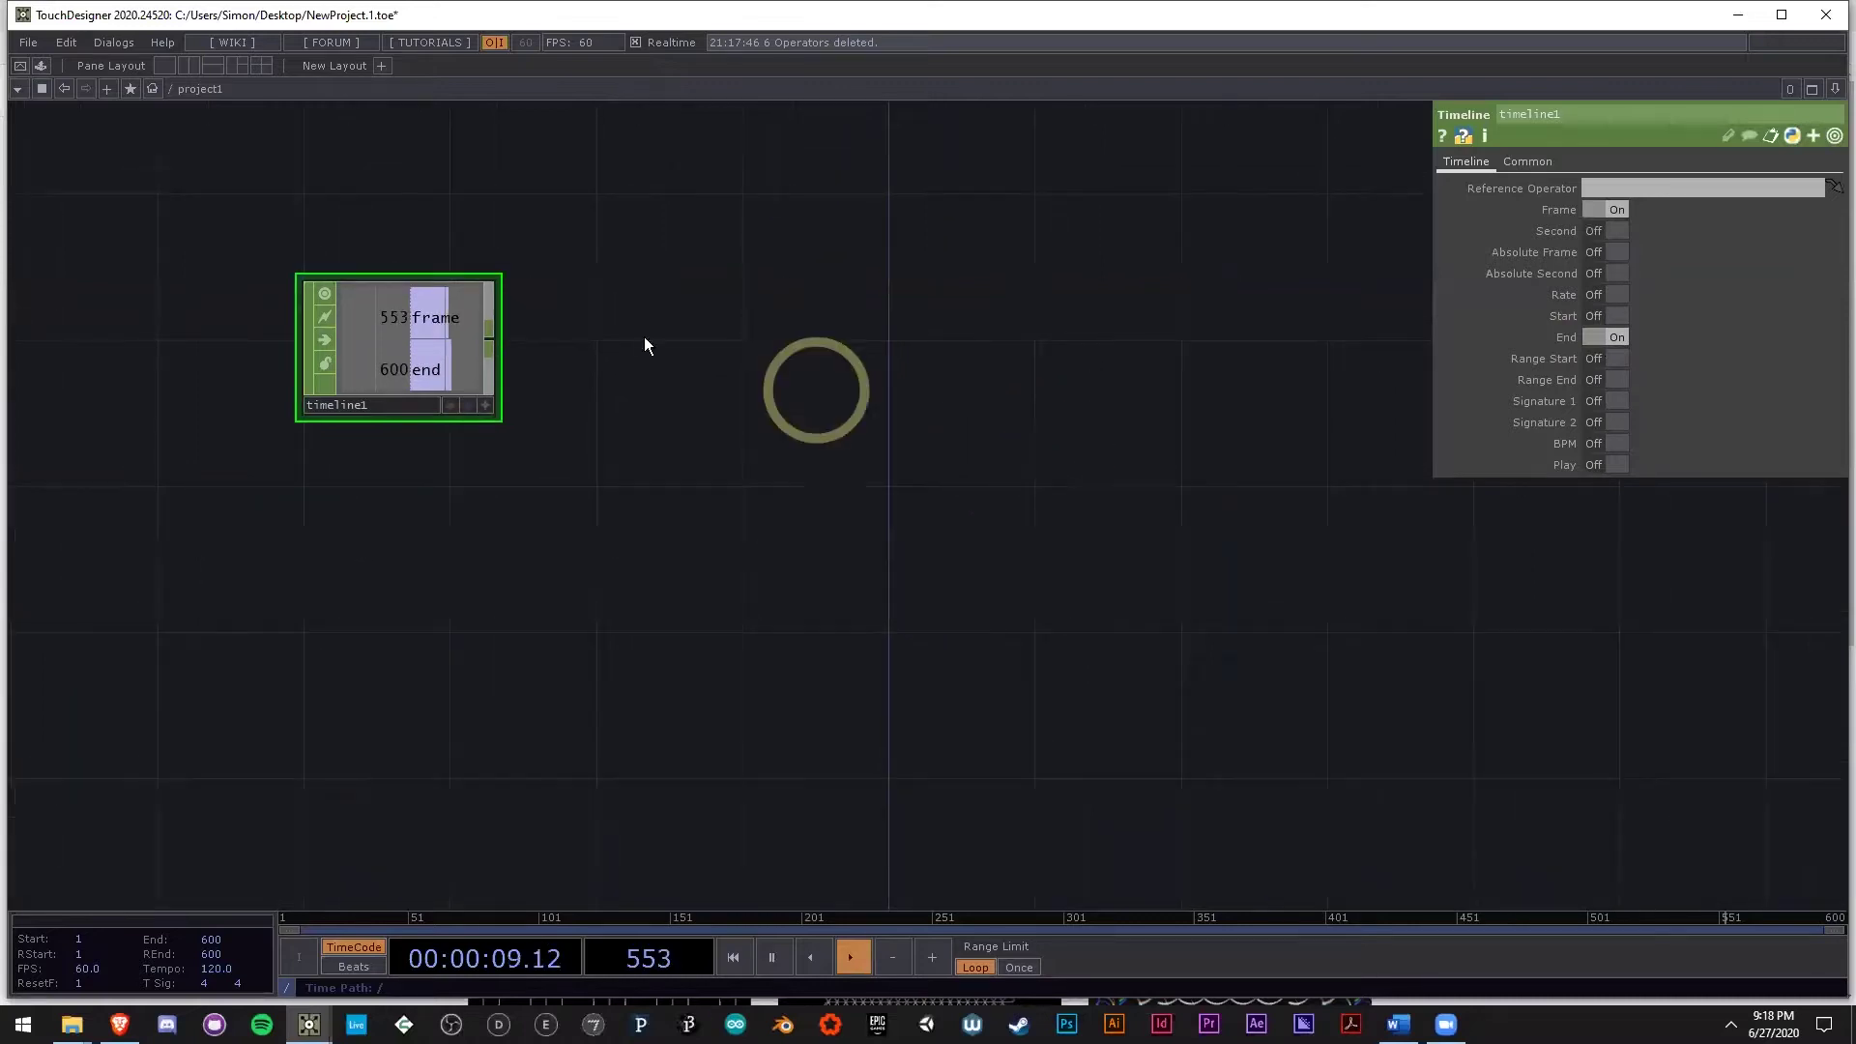
right_click(485, 334)
left_click(508, 154)
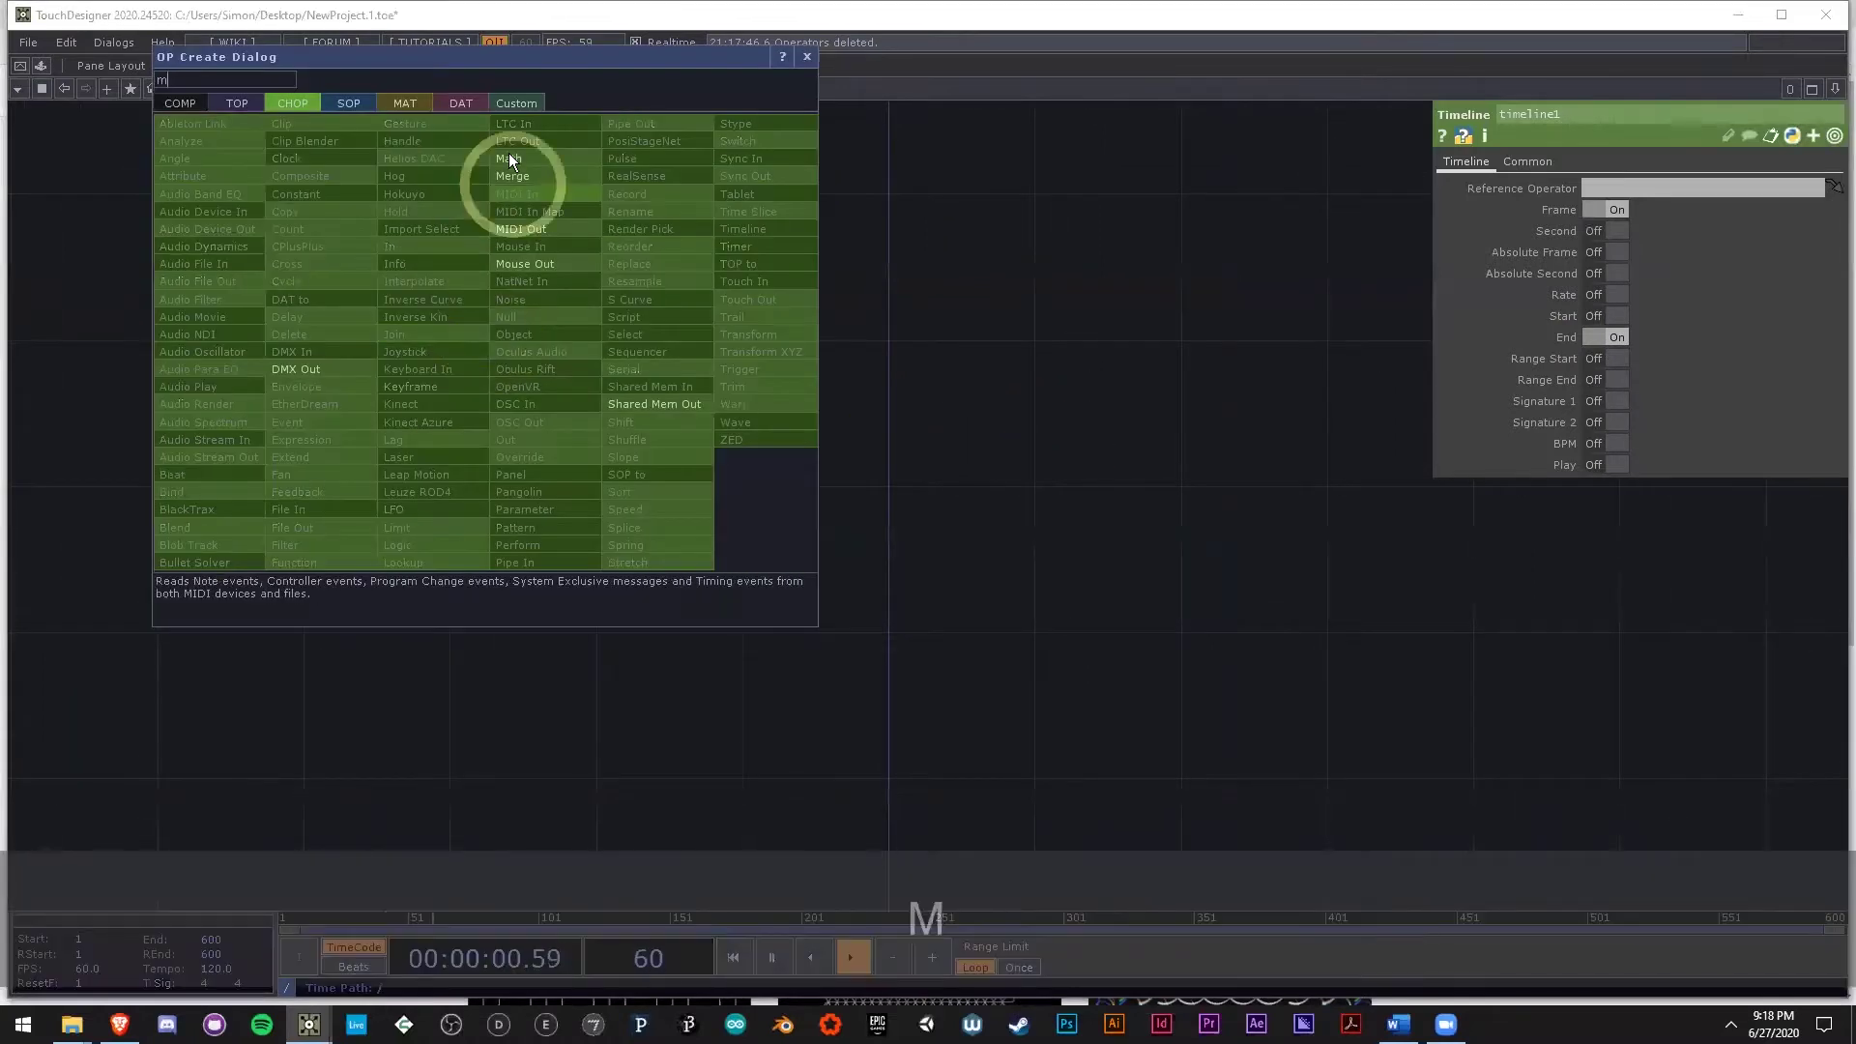
left_click(663, 332)
left_click(1609, 232)
left_click(1610, 293)
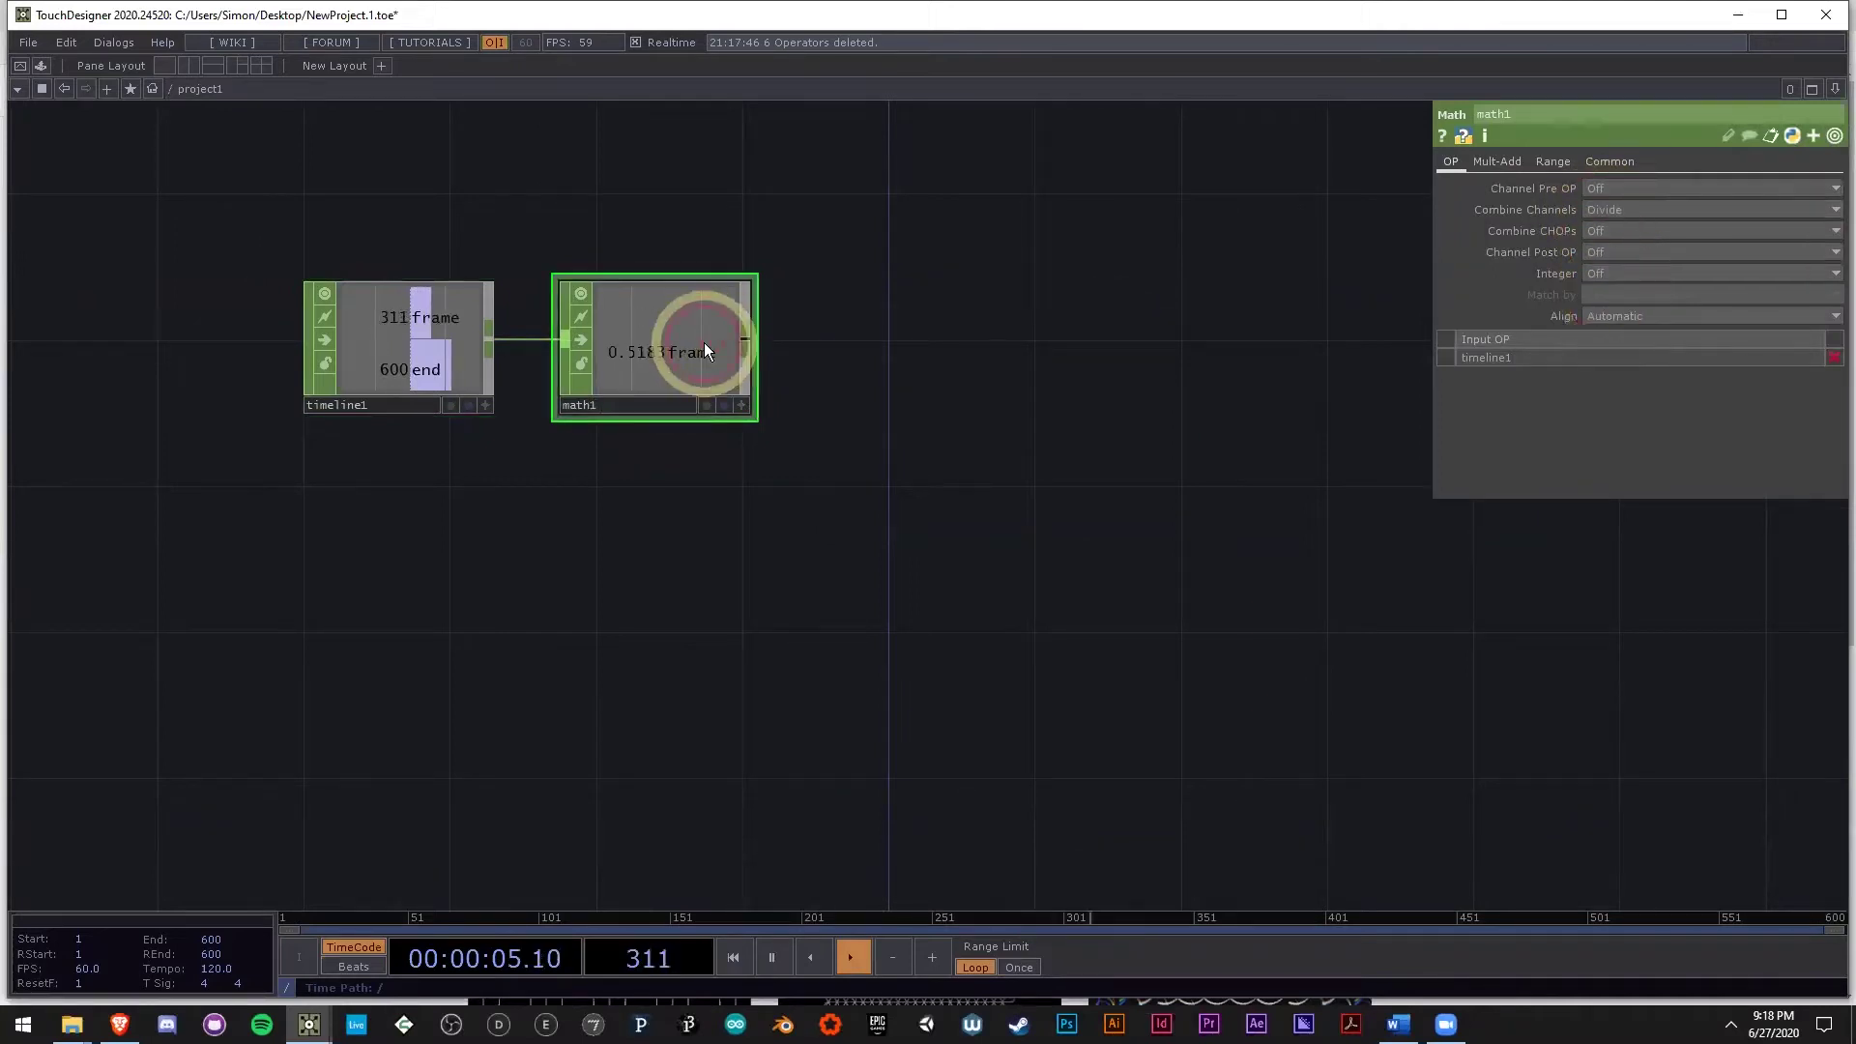
Connect a Null CHOP well after the Math node, rename it ramp and colour it red.
left_click(744, 411)
left_click_drag(852, 395, 440, 354)
right_click(441, 354)
left_click(480, 334)
left_click(1011, 352)
left_click(969, 414)
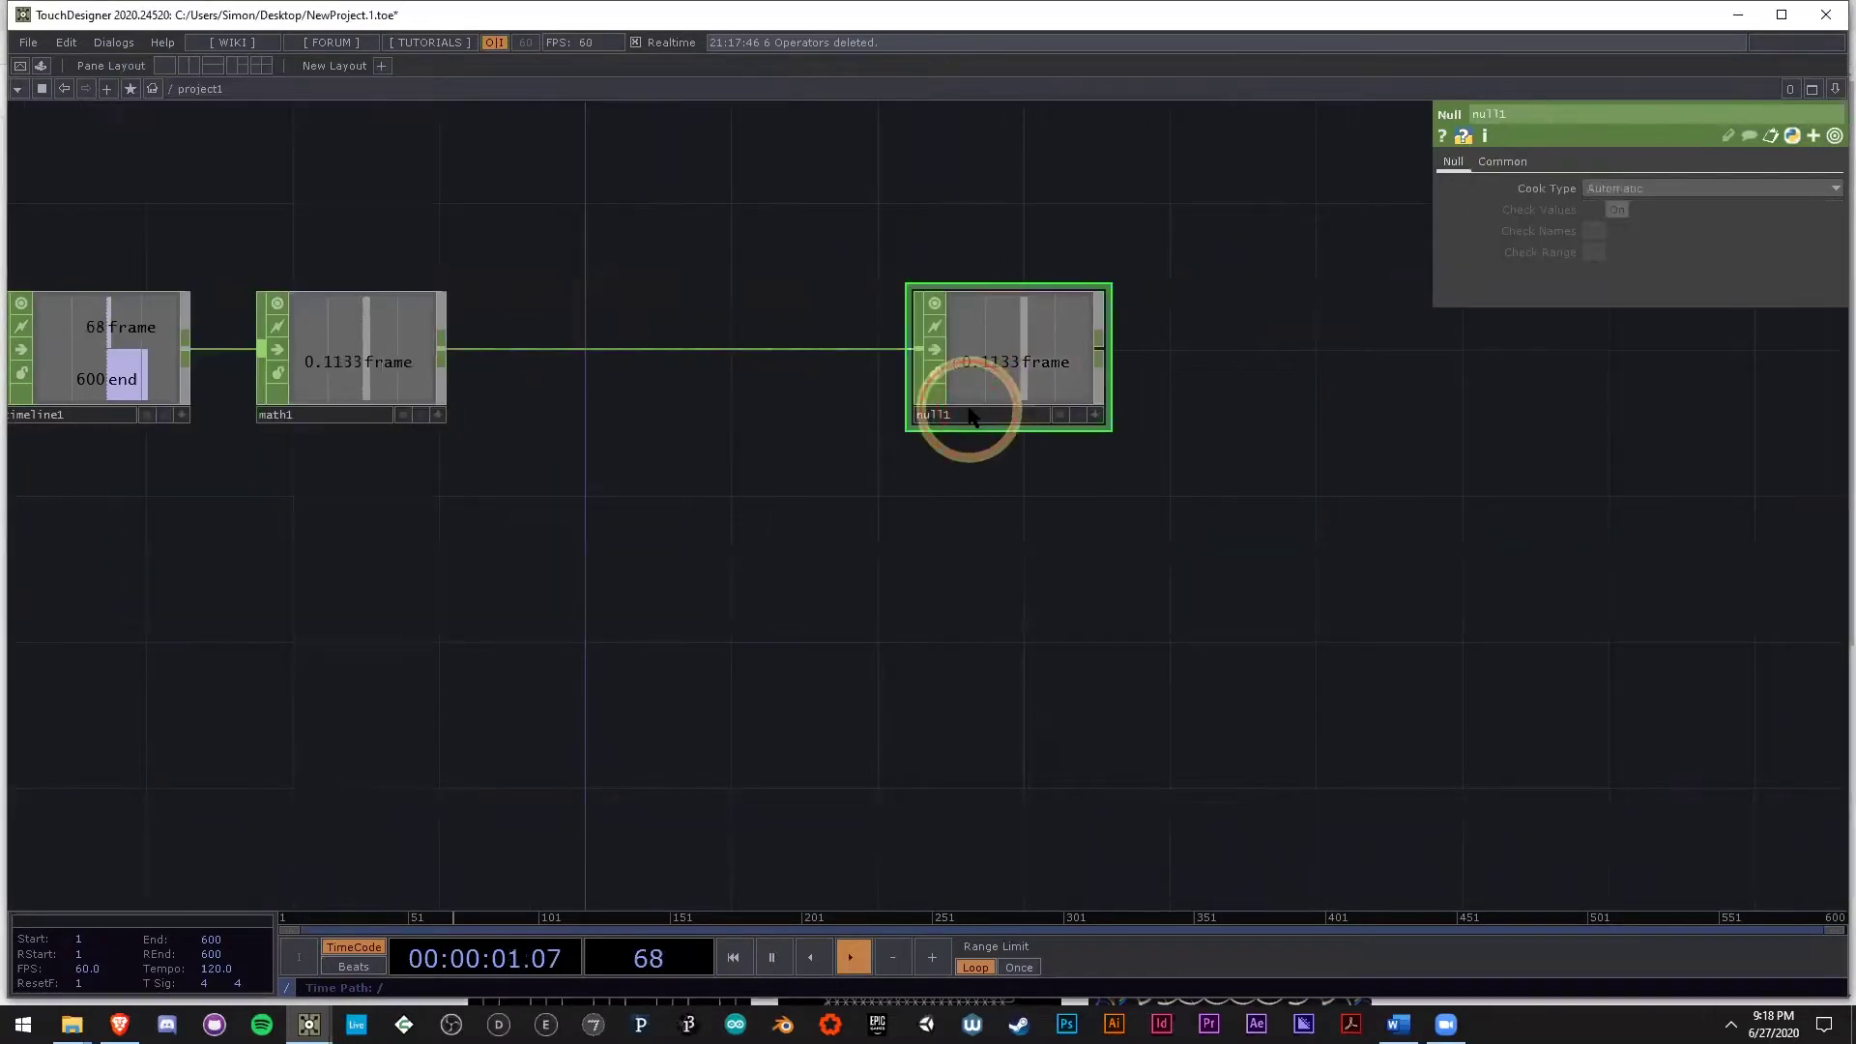
type("ramp")
left_click(1044, 351)
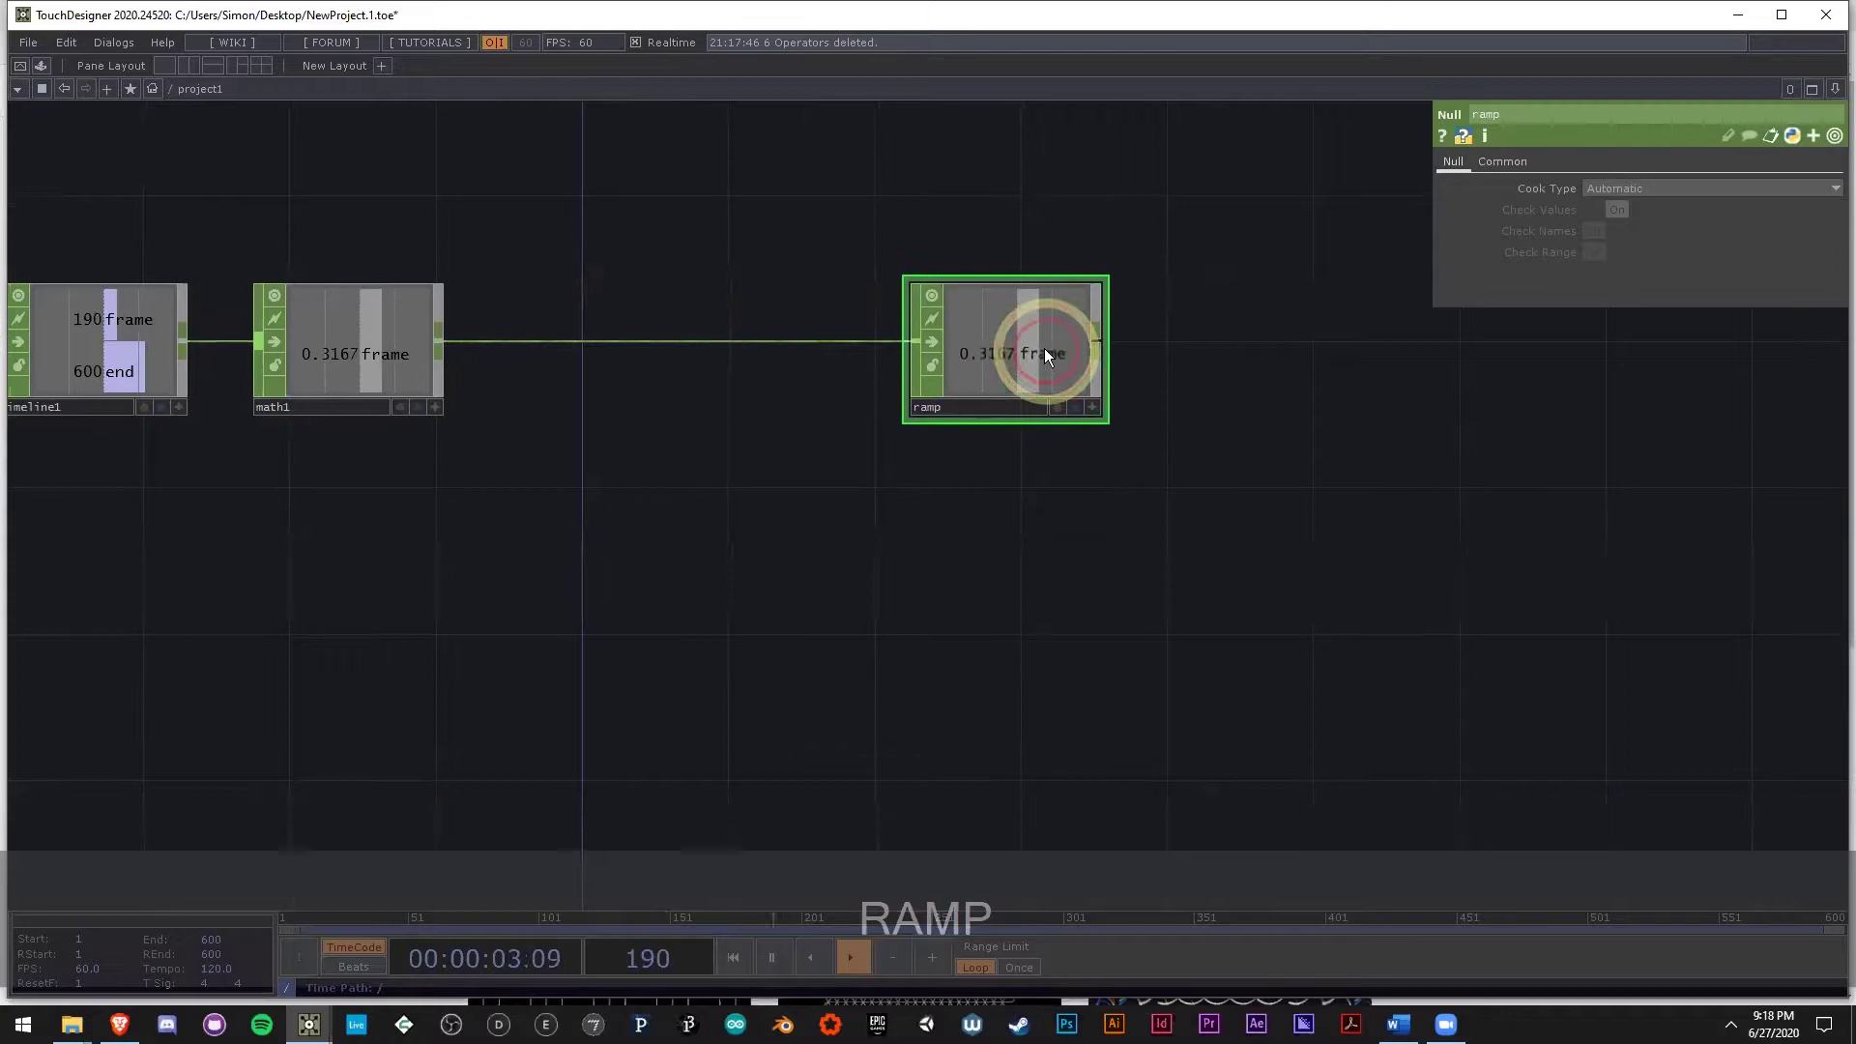
left_click_drag(675, 627, 843, 502)
scroll(758, 539, "down", 5)
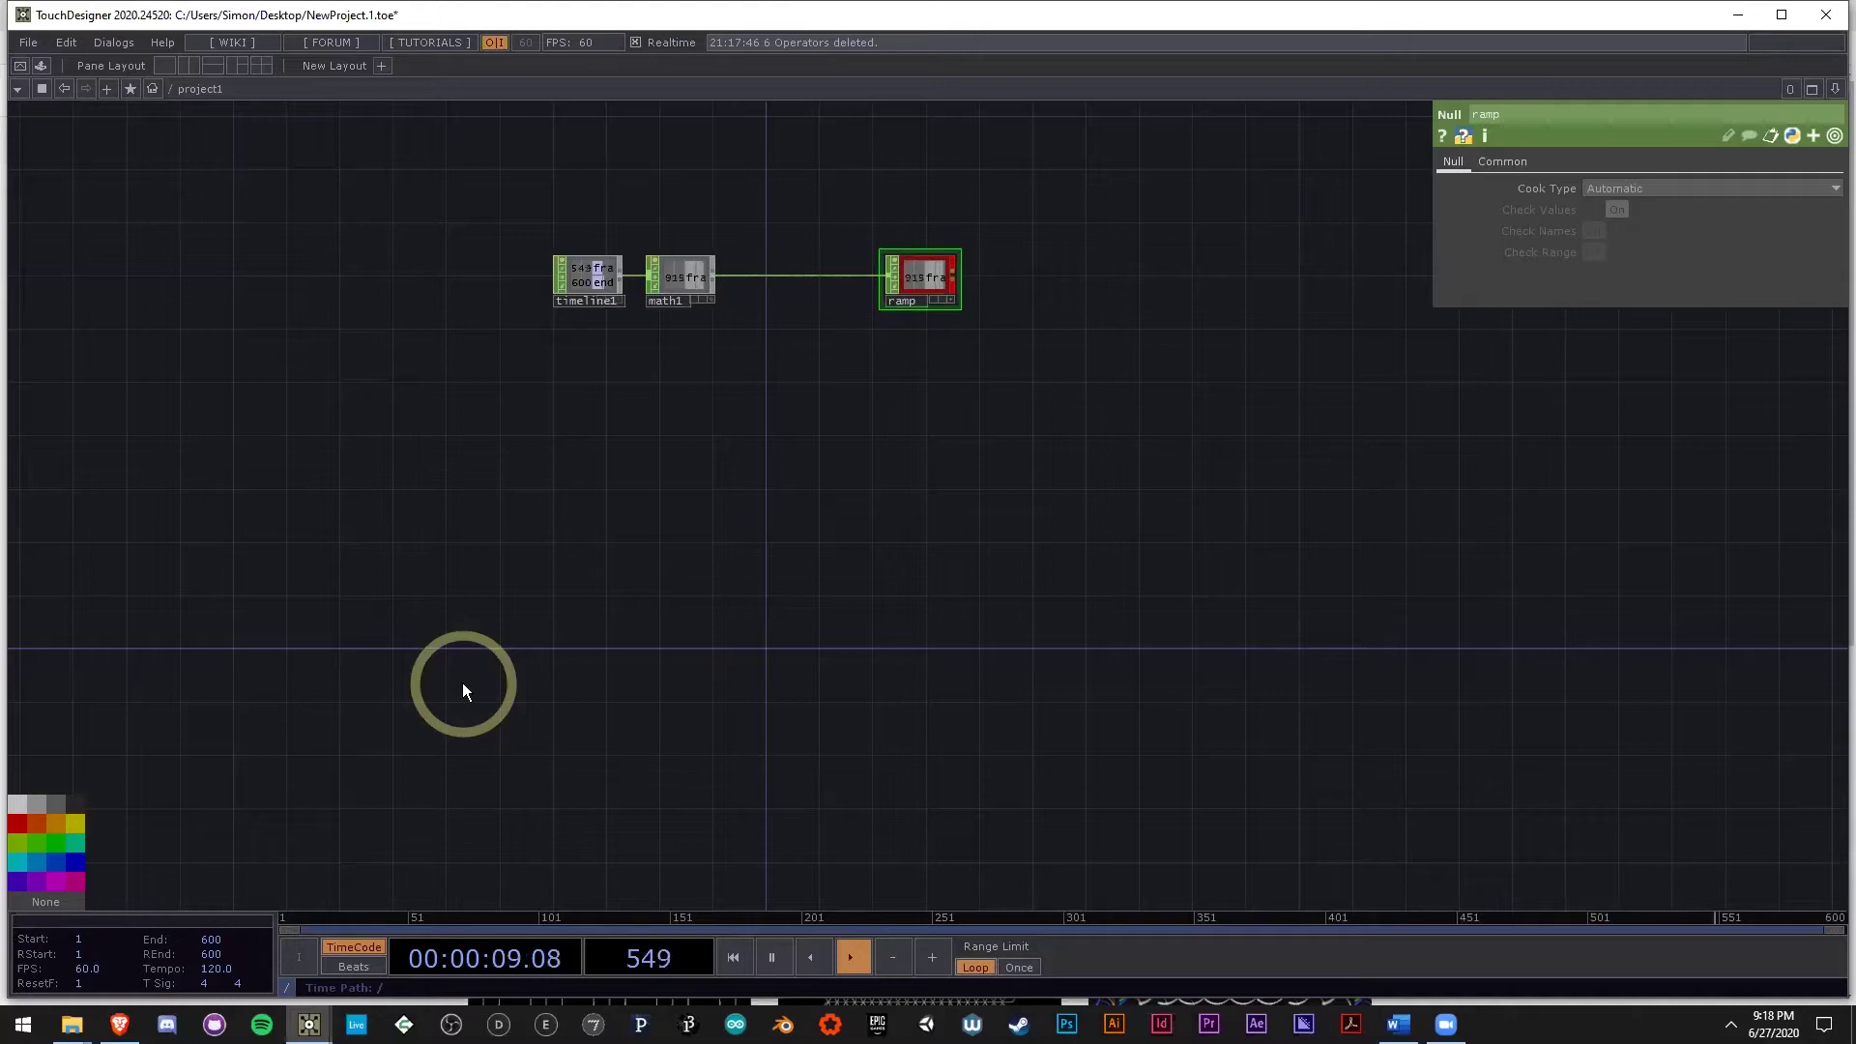
Add a Noise CHOP in the empty area below the timeline chain.
scroll(428, 658, "up", 3)
double_click(360, 621)
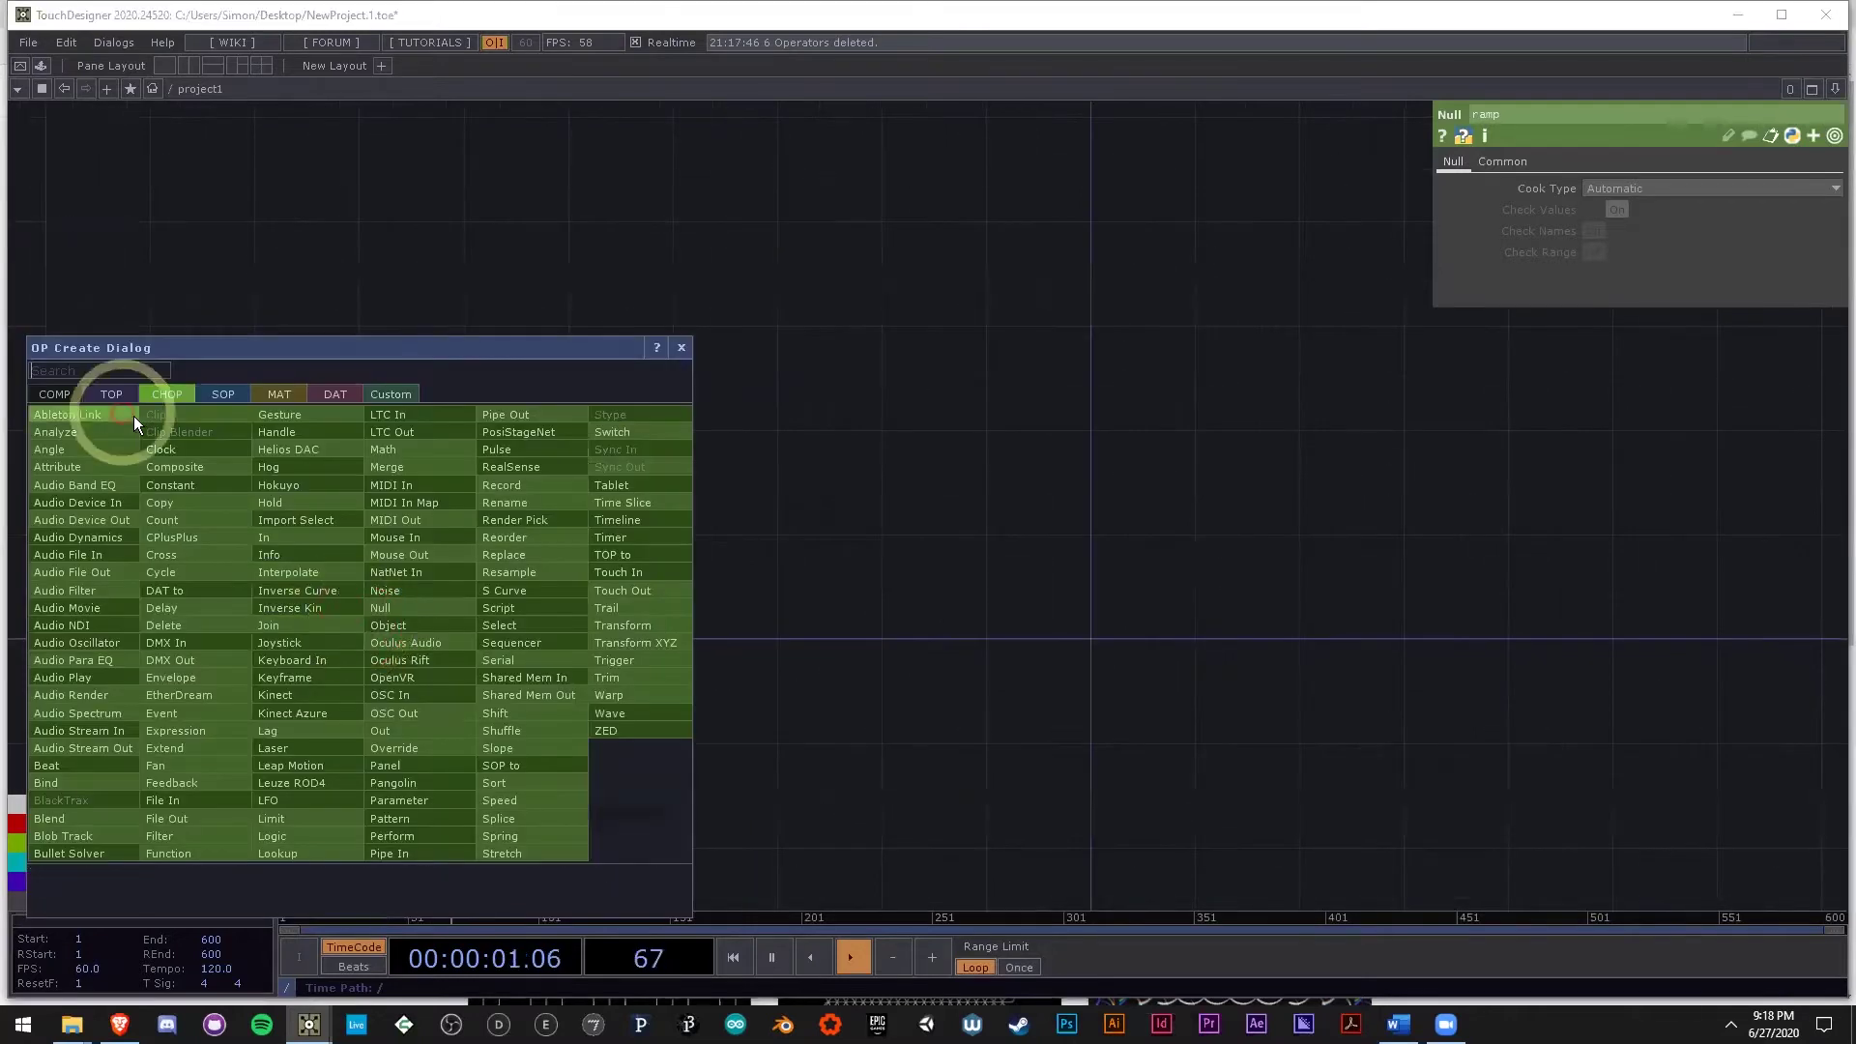
type("noi")
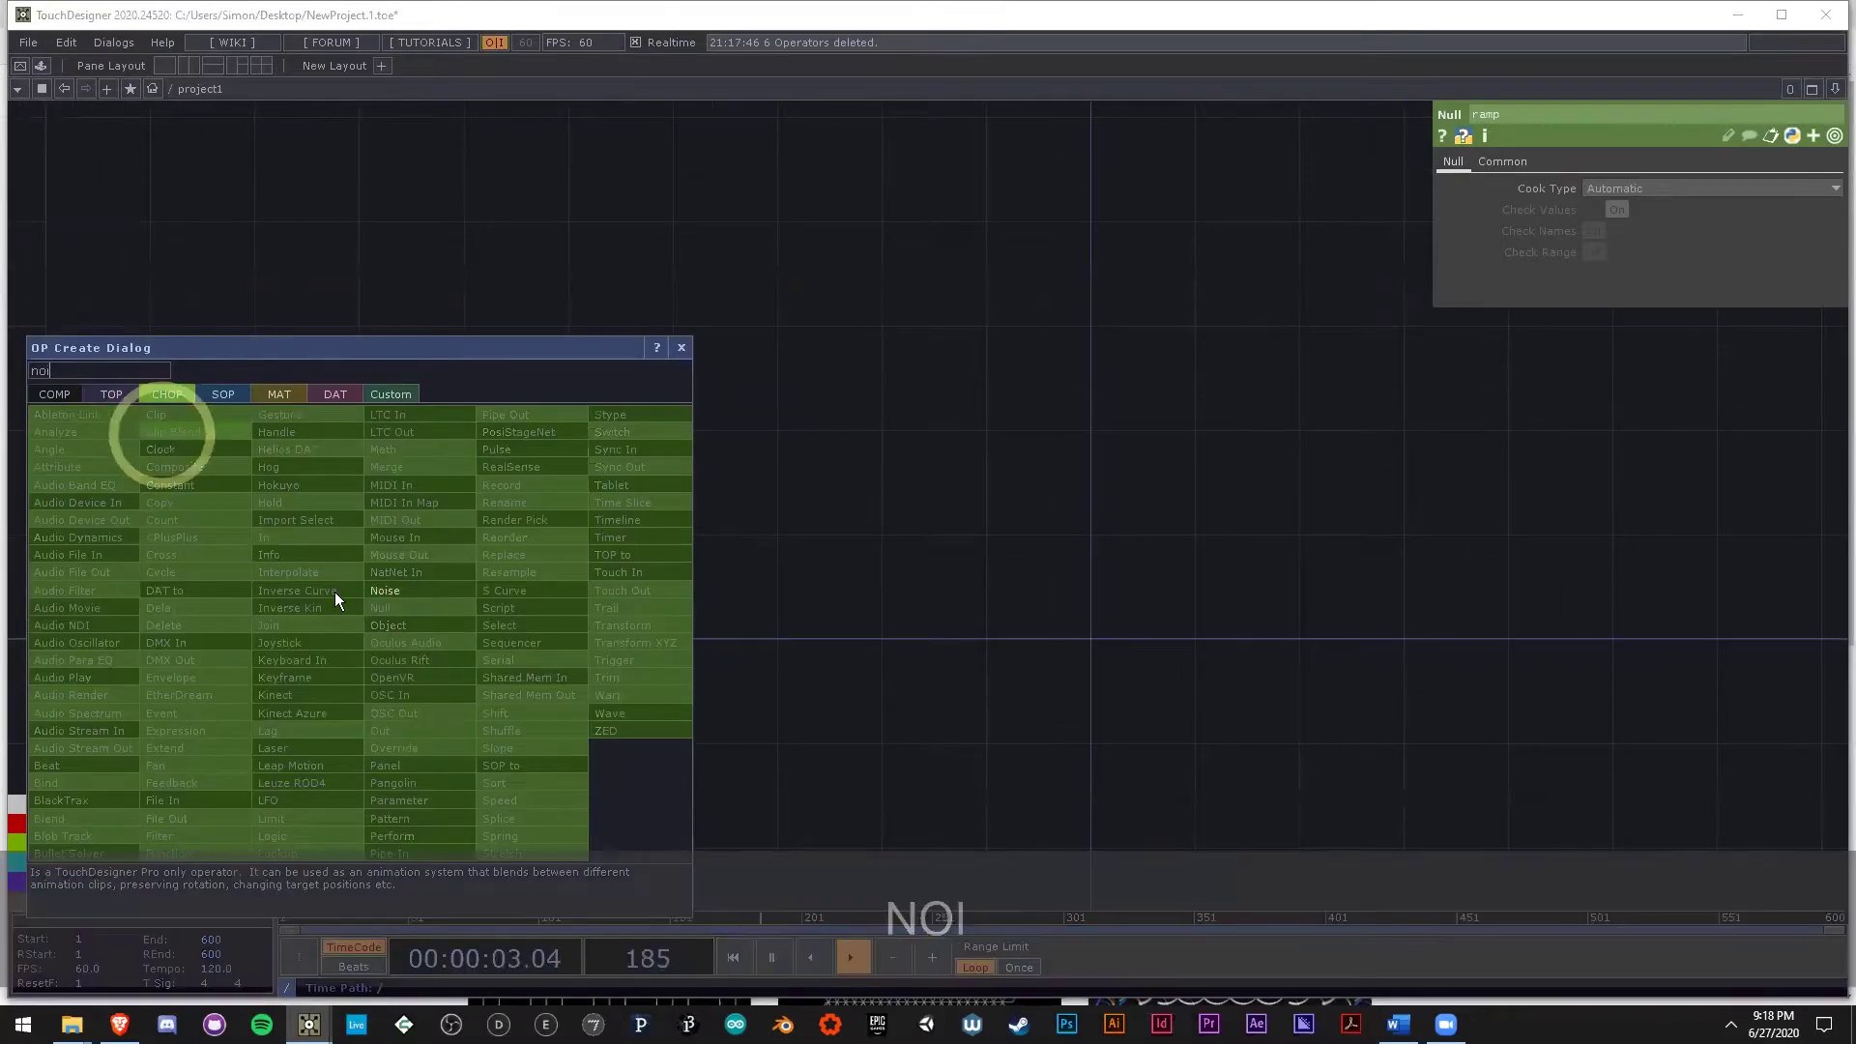
left_click(406, 589)
left_click(448, 543)
scroll(448, 549, "up", 4)
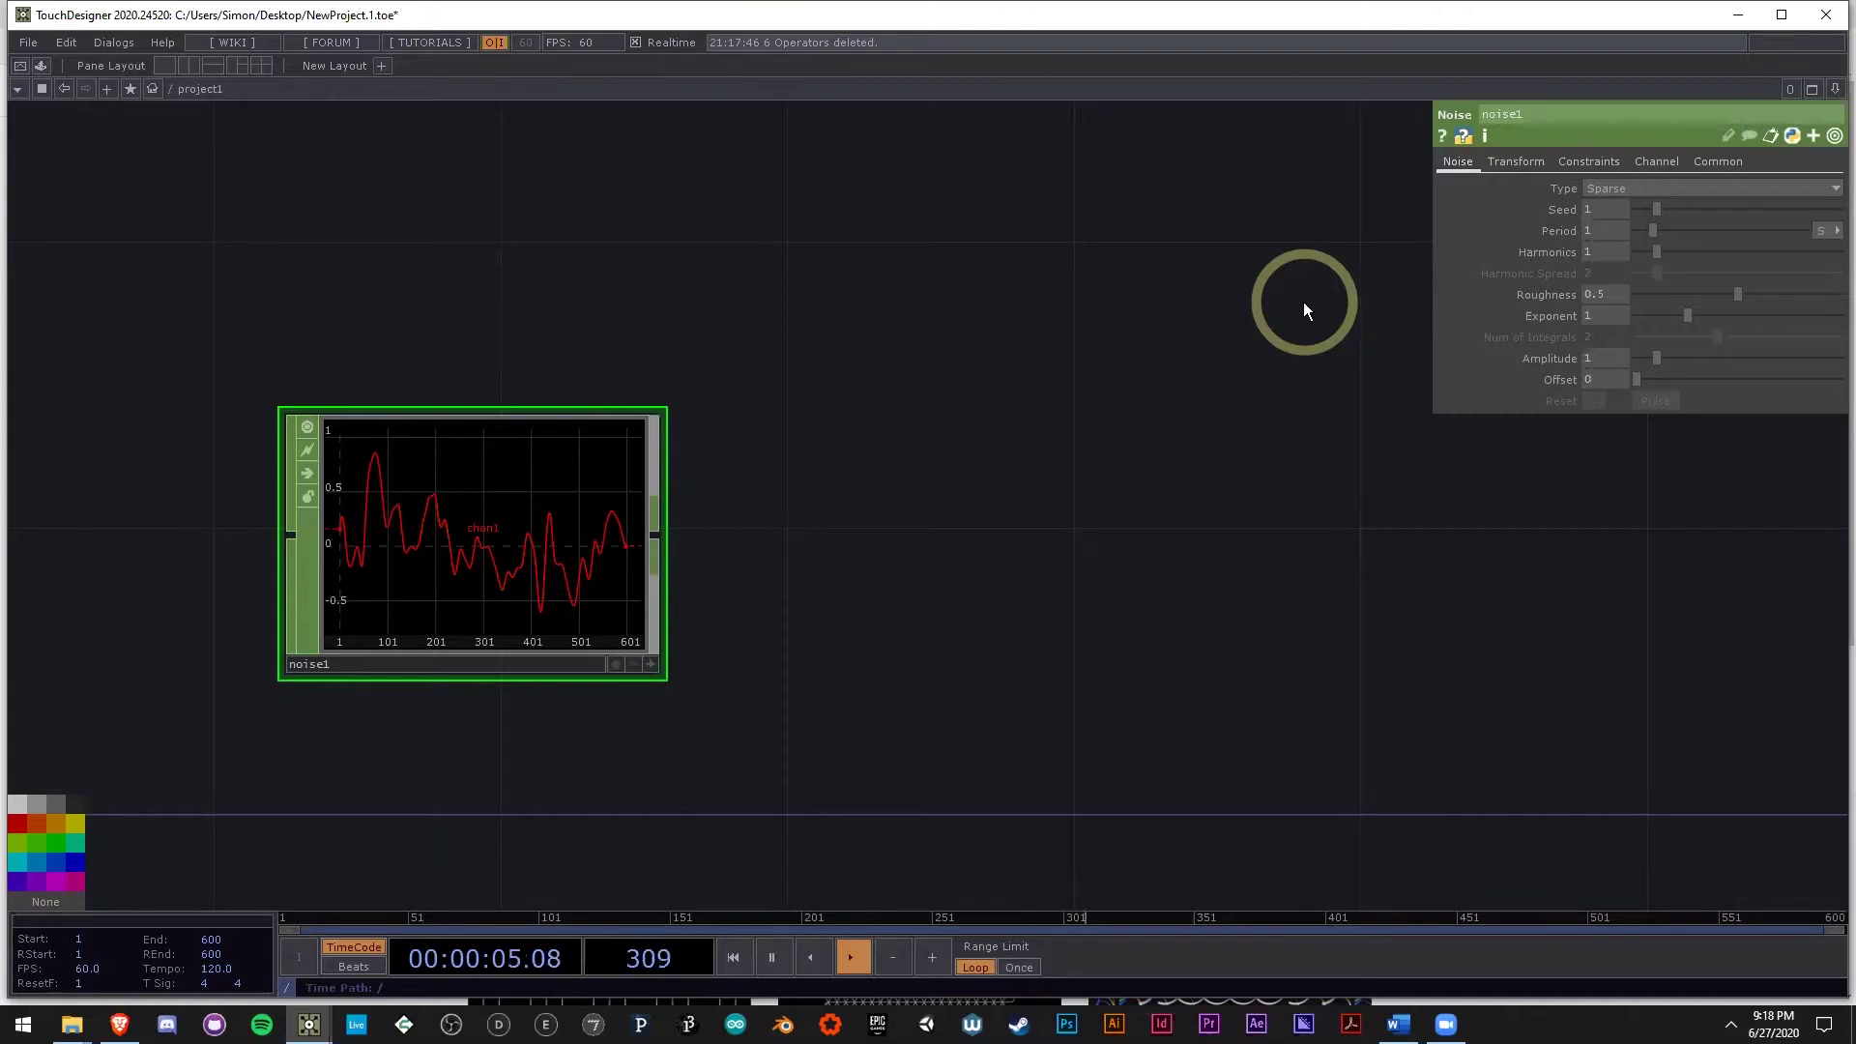
Reposition the Noise node so it sits below the Timeline node.
scroll(339, 551, "up", 2)
scroll(447, 591, "down", 4)
scroll(457, 607, "down", 4)
left_click_drag(776, 561, 667, 634)
left_click_drag(372, 665, 559, 629)
left_click_drag(757, 651, 745, 657)
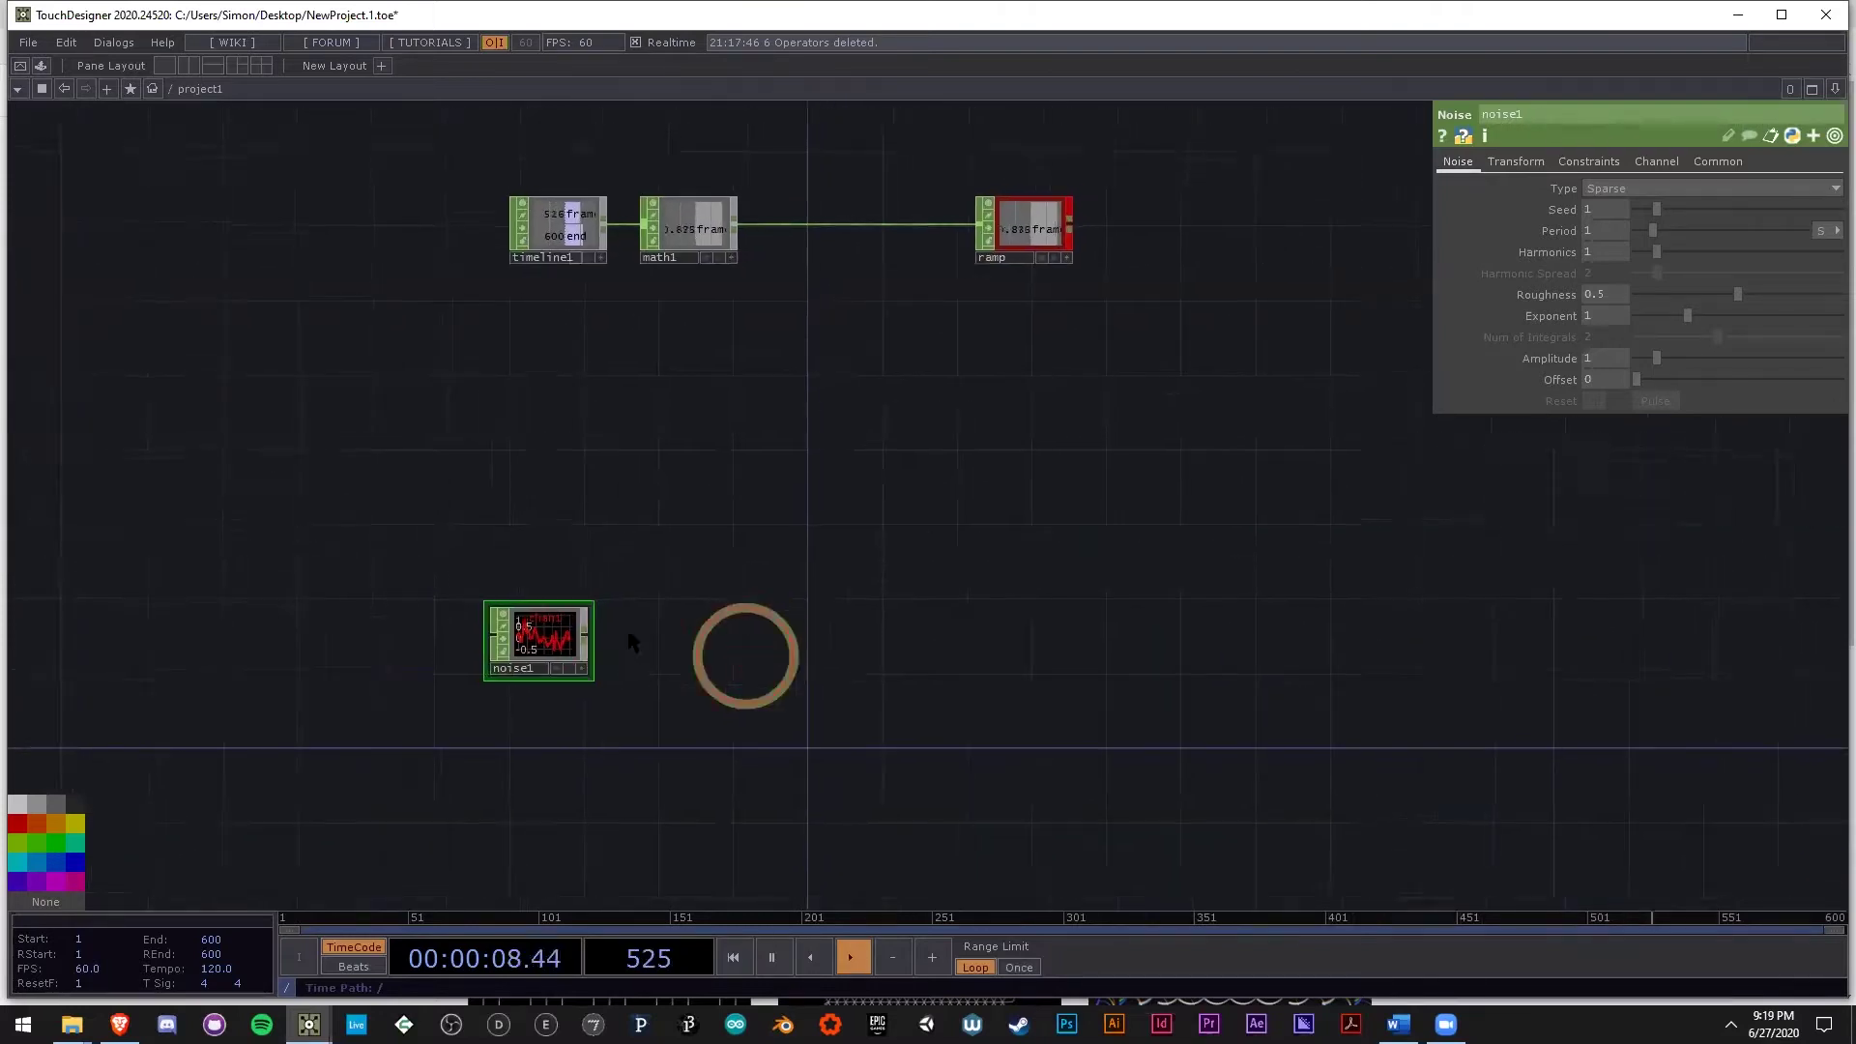
left_click_drag(629, 640, 425, 647)
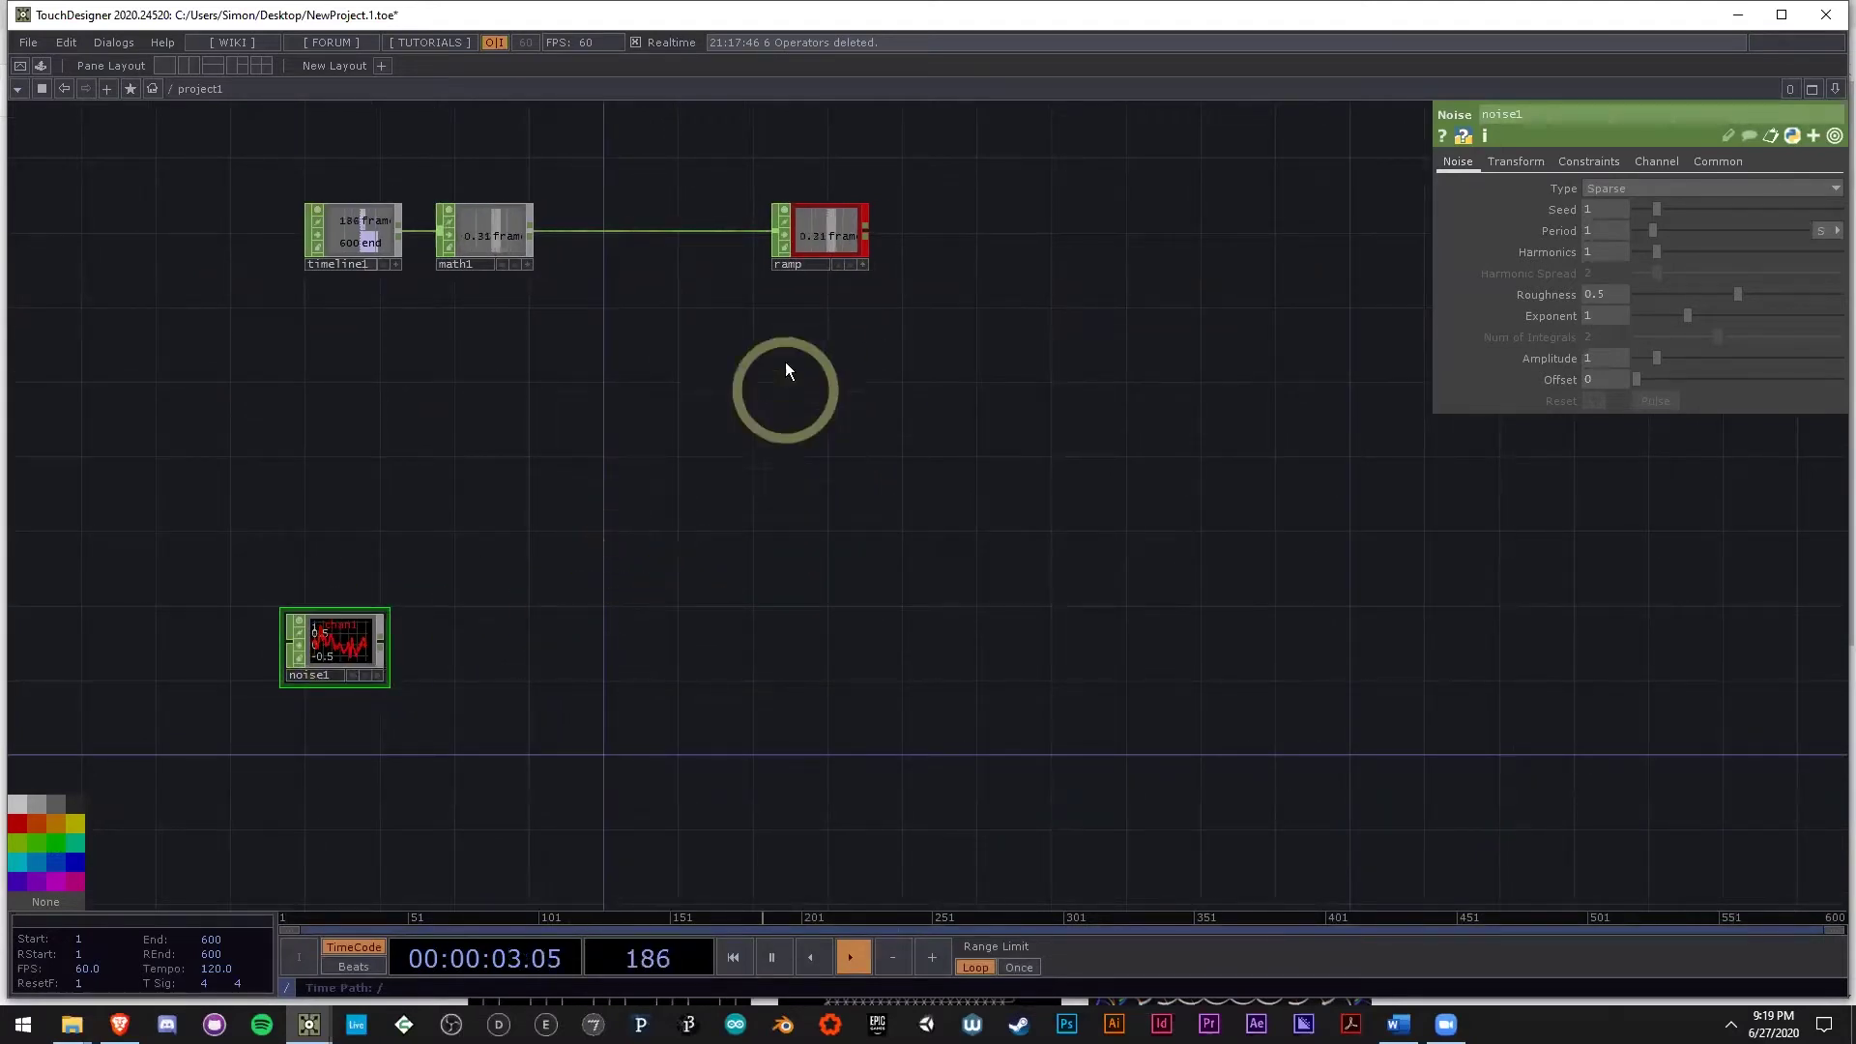
Add a Constant CHOP directly below the ramp node.
left_click(619, 224)
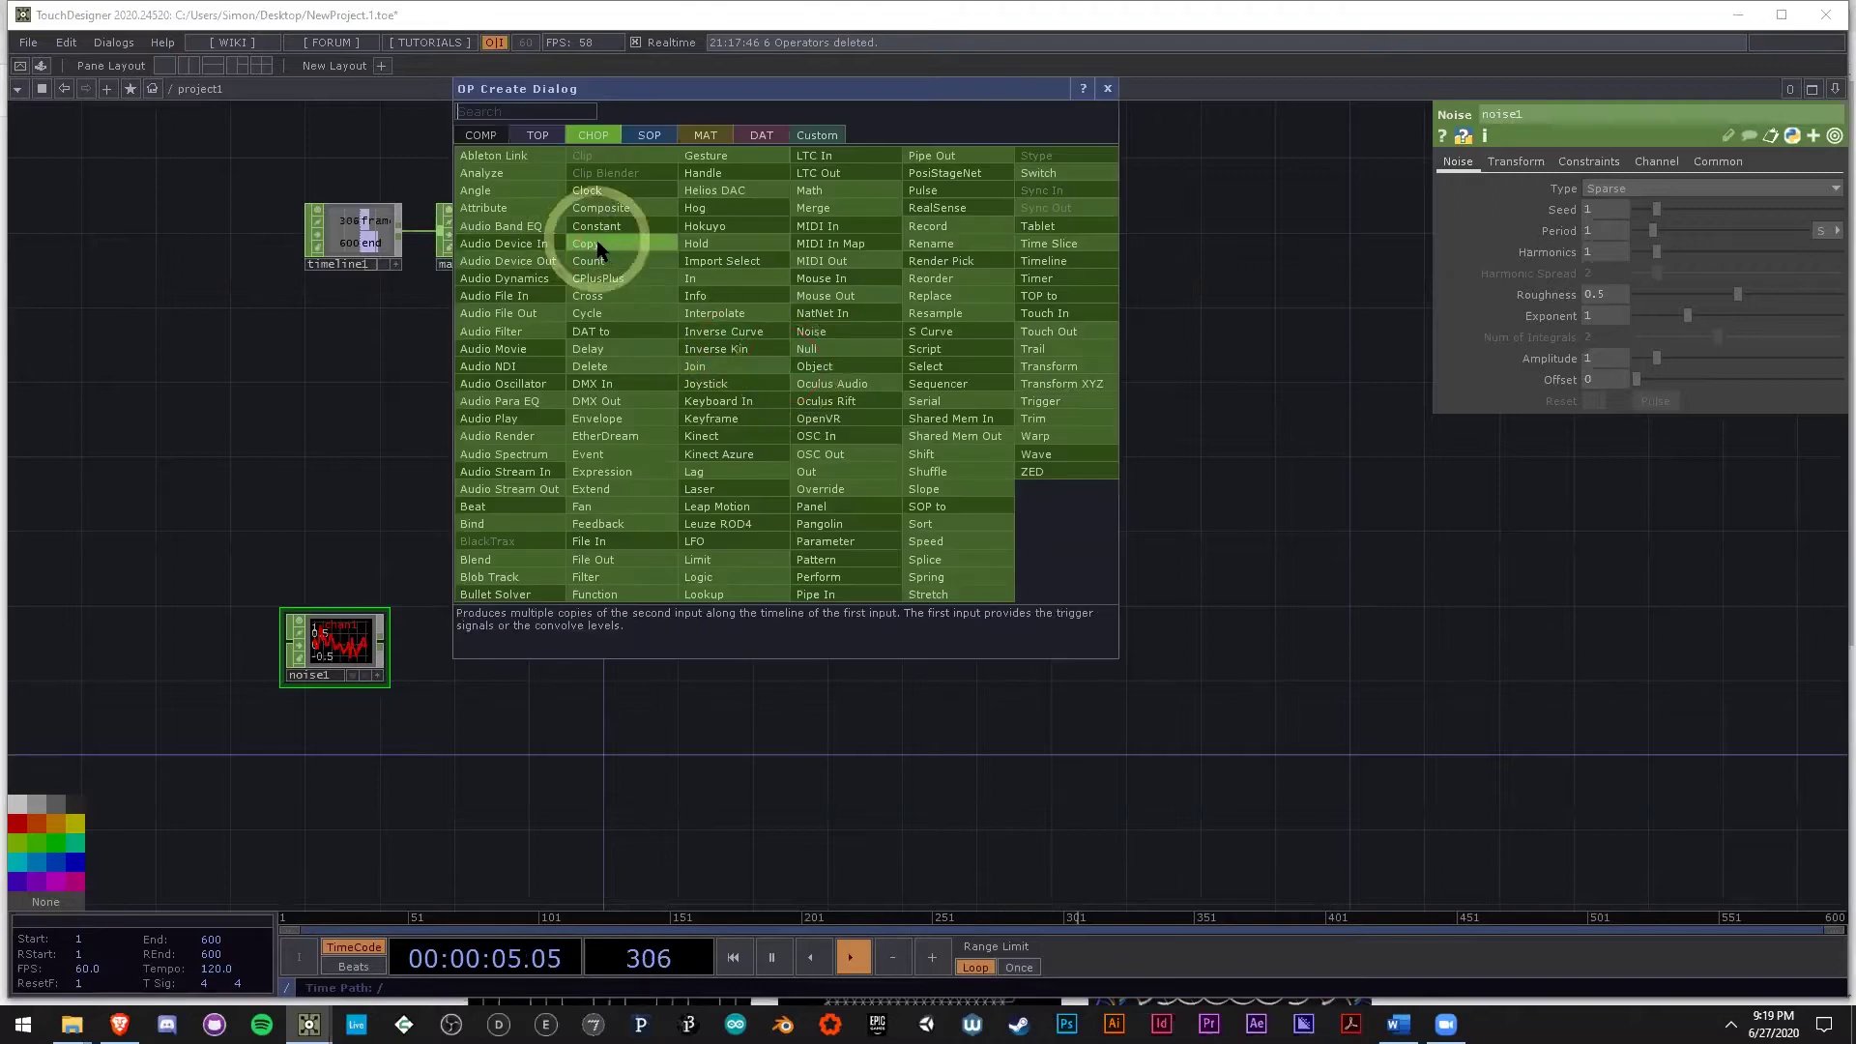
left_click(818, 369)
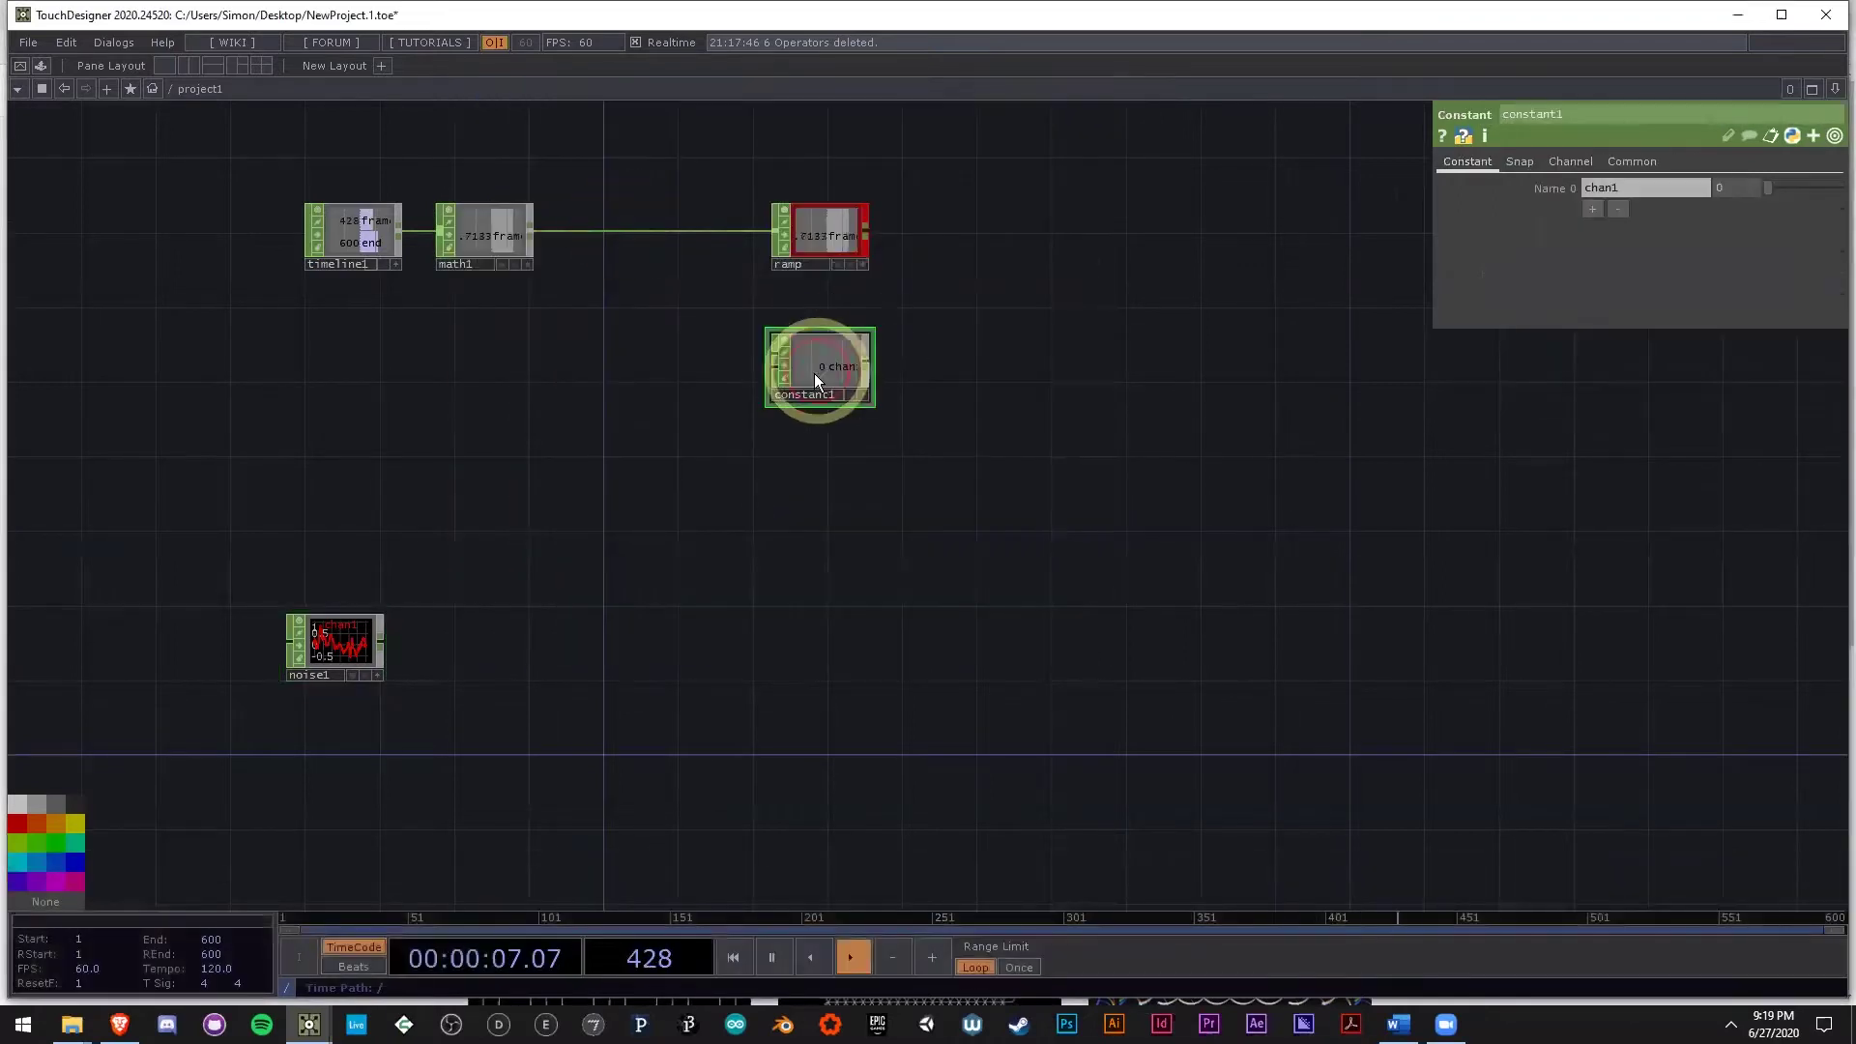
Rename the Constant node below ramp to pars.
scroll(814, 373, "up", 3)
type("pa")
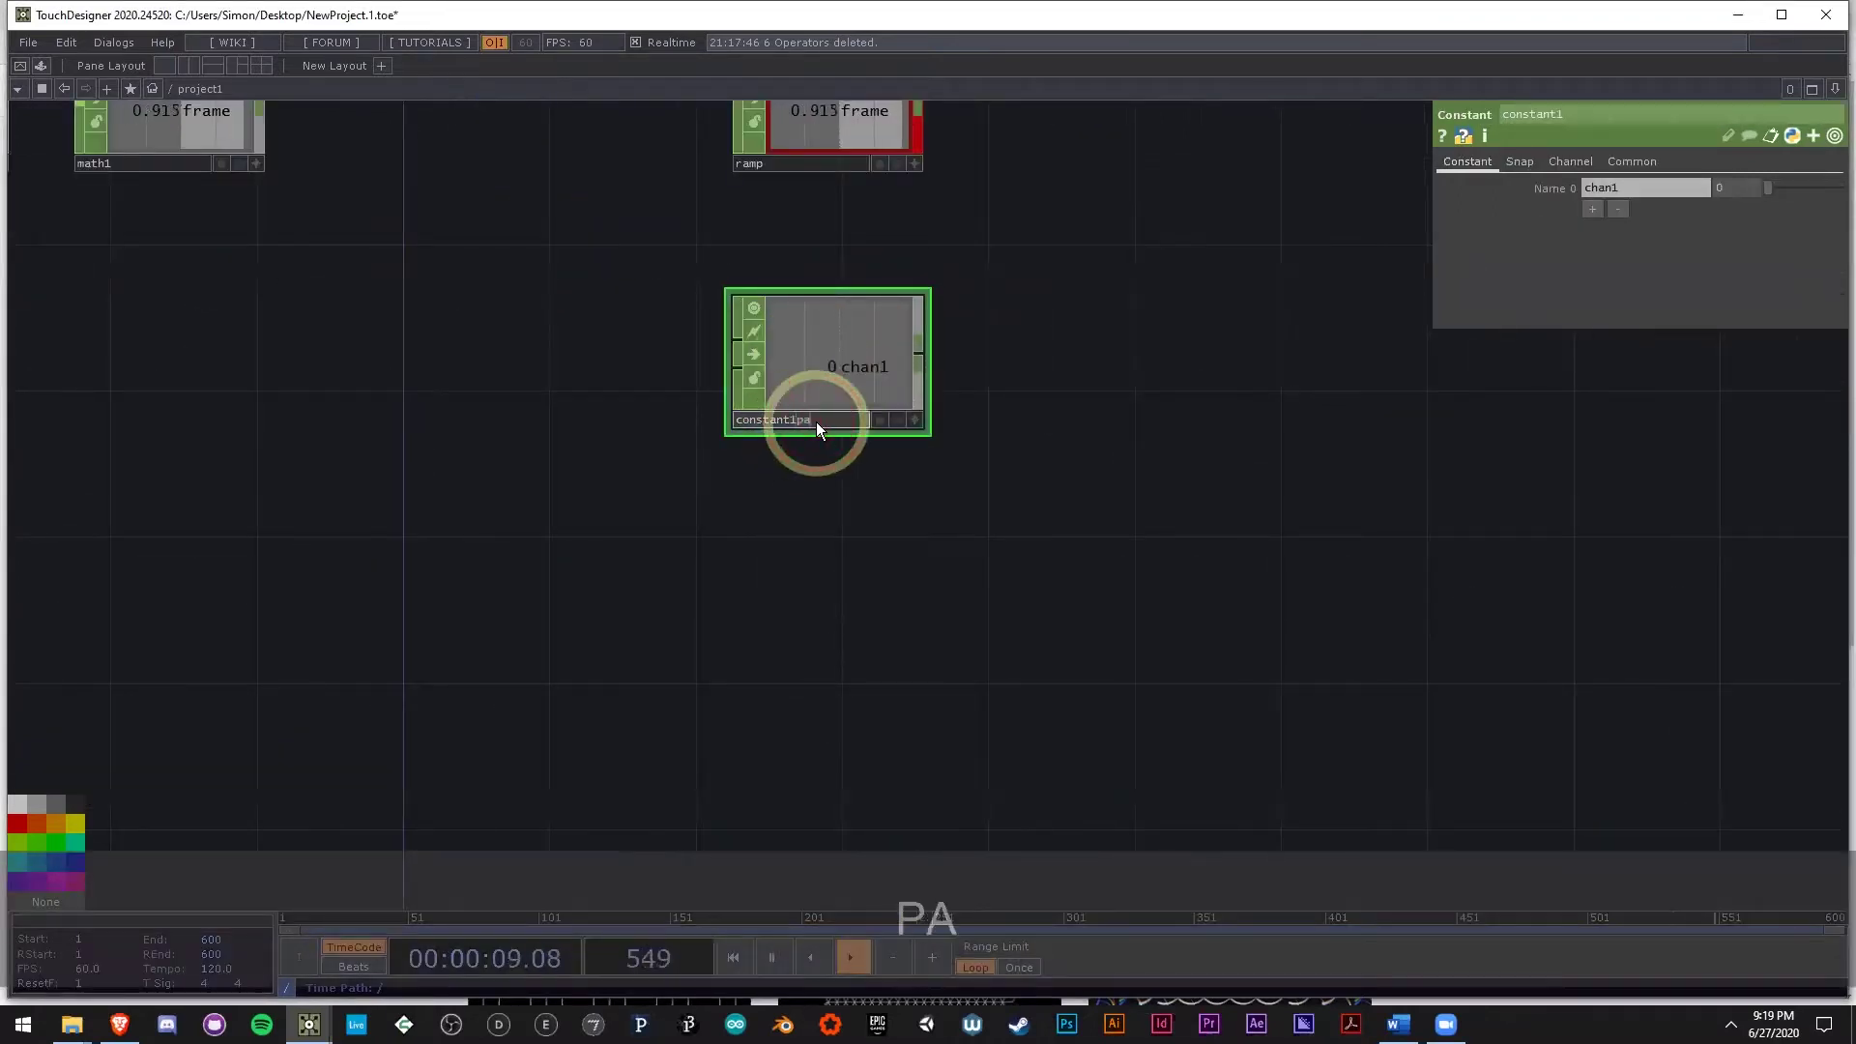
type("rs")
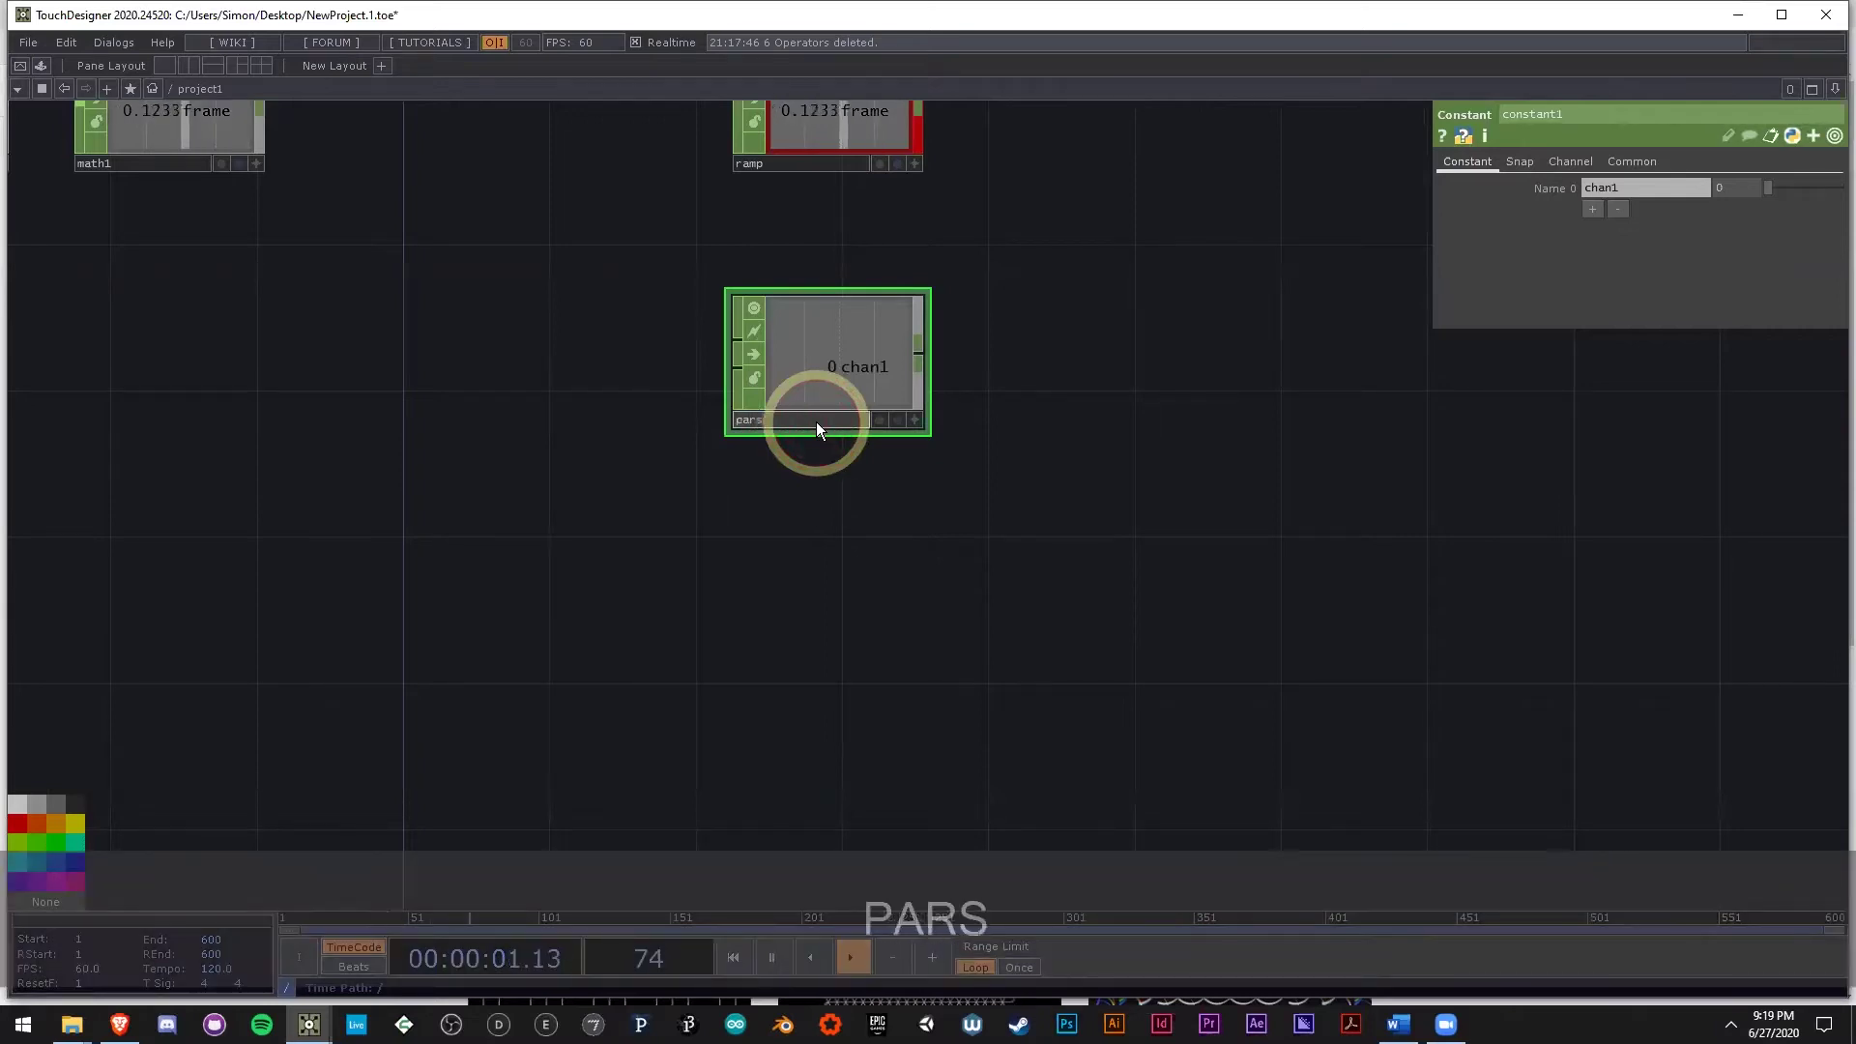
key("Return")
Name the first channel of the pars Constant samples.
left_click(1657, 189)
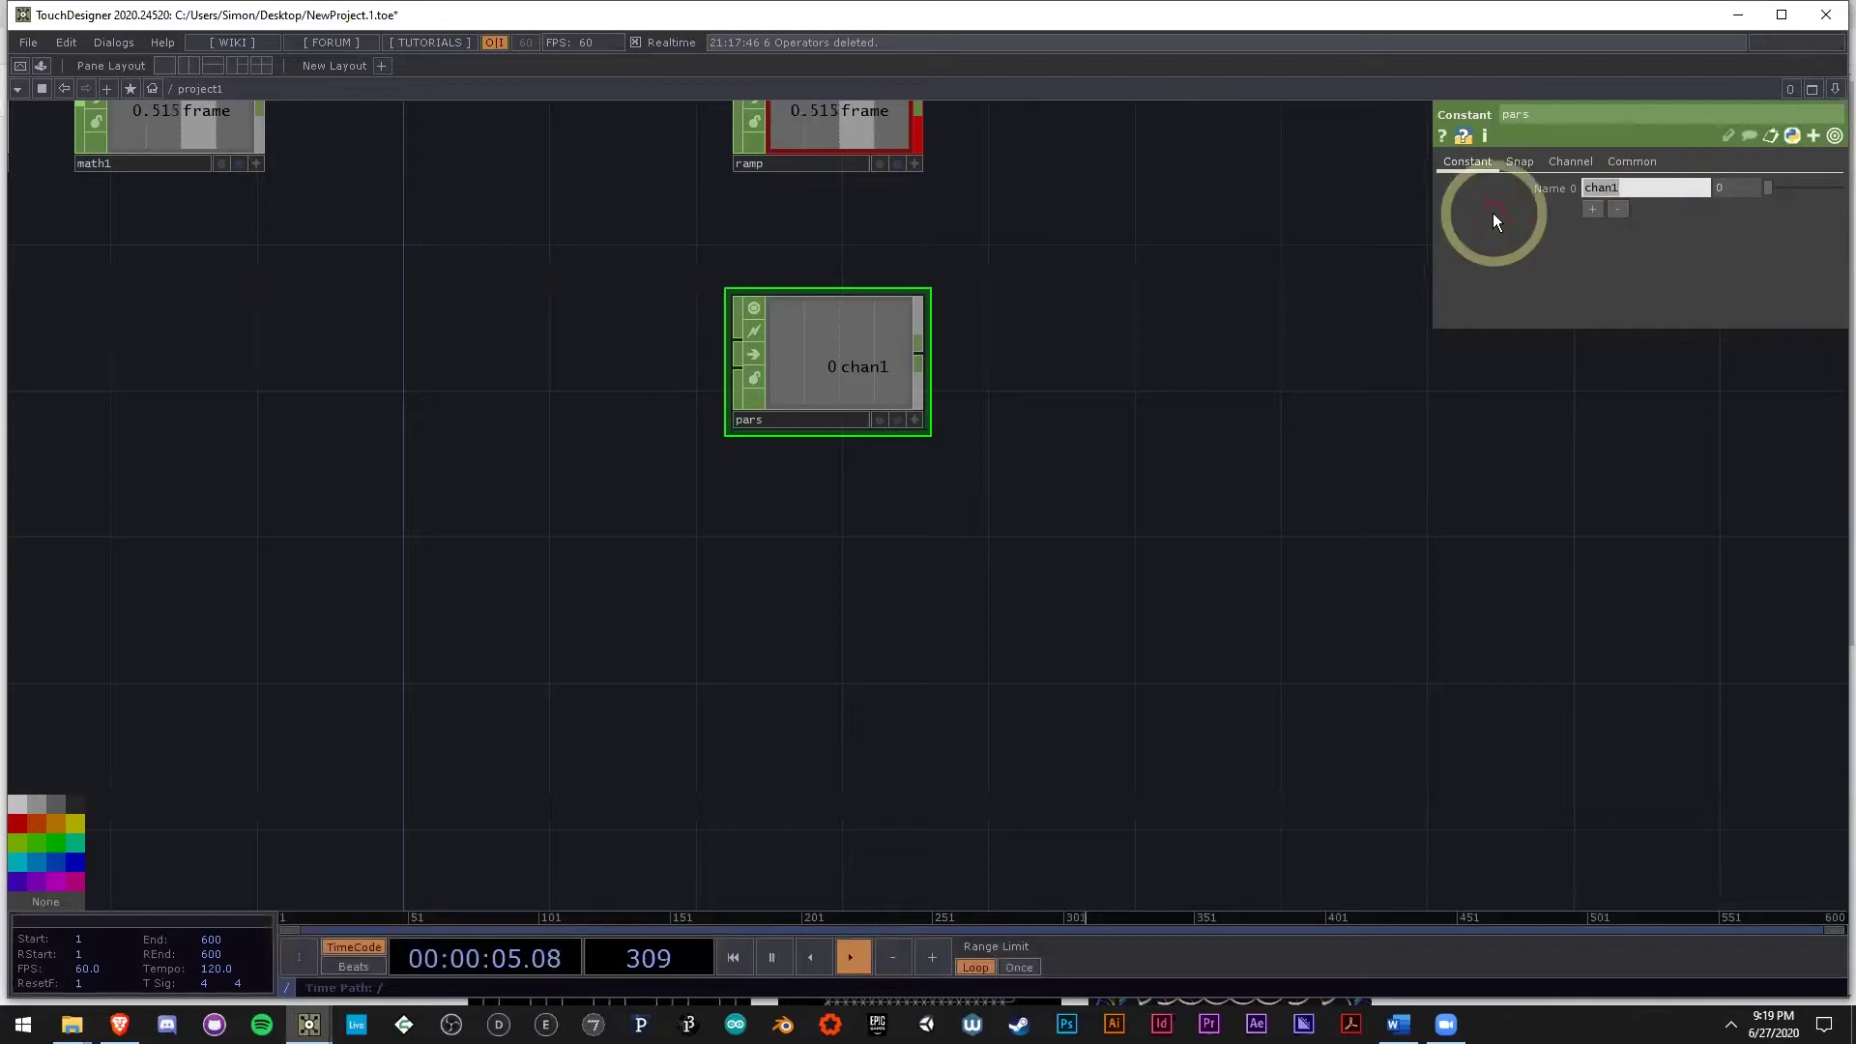
type("samples")
left_click(1337, 441)
scroll(1337, 441, "down", 3)
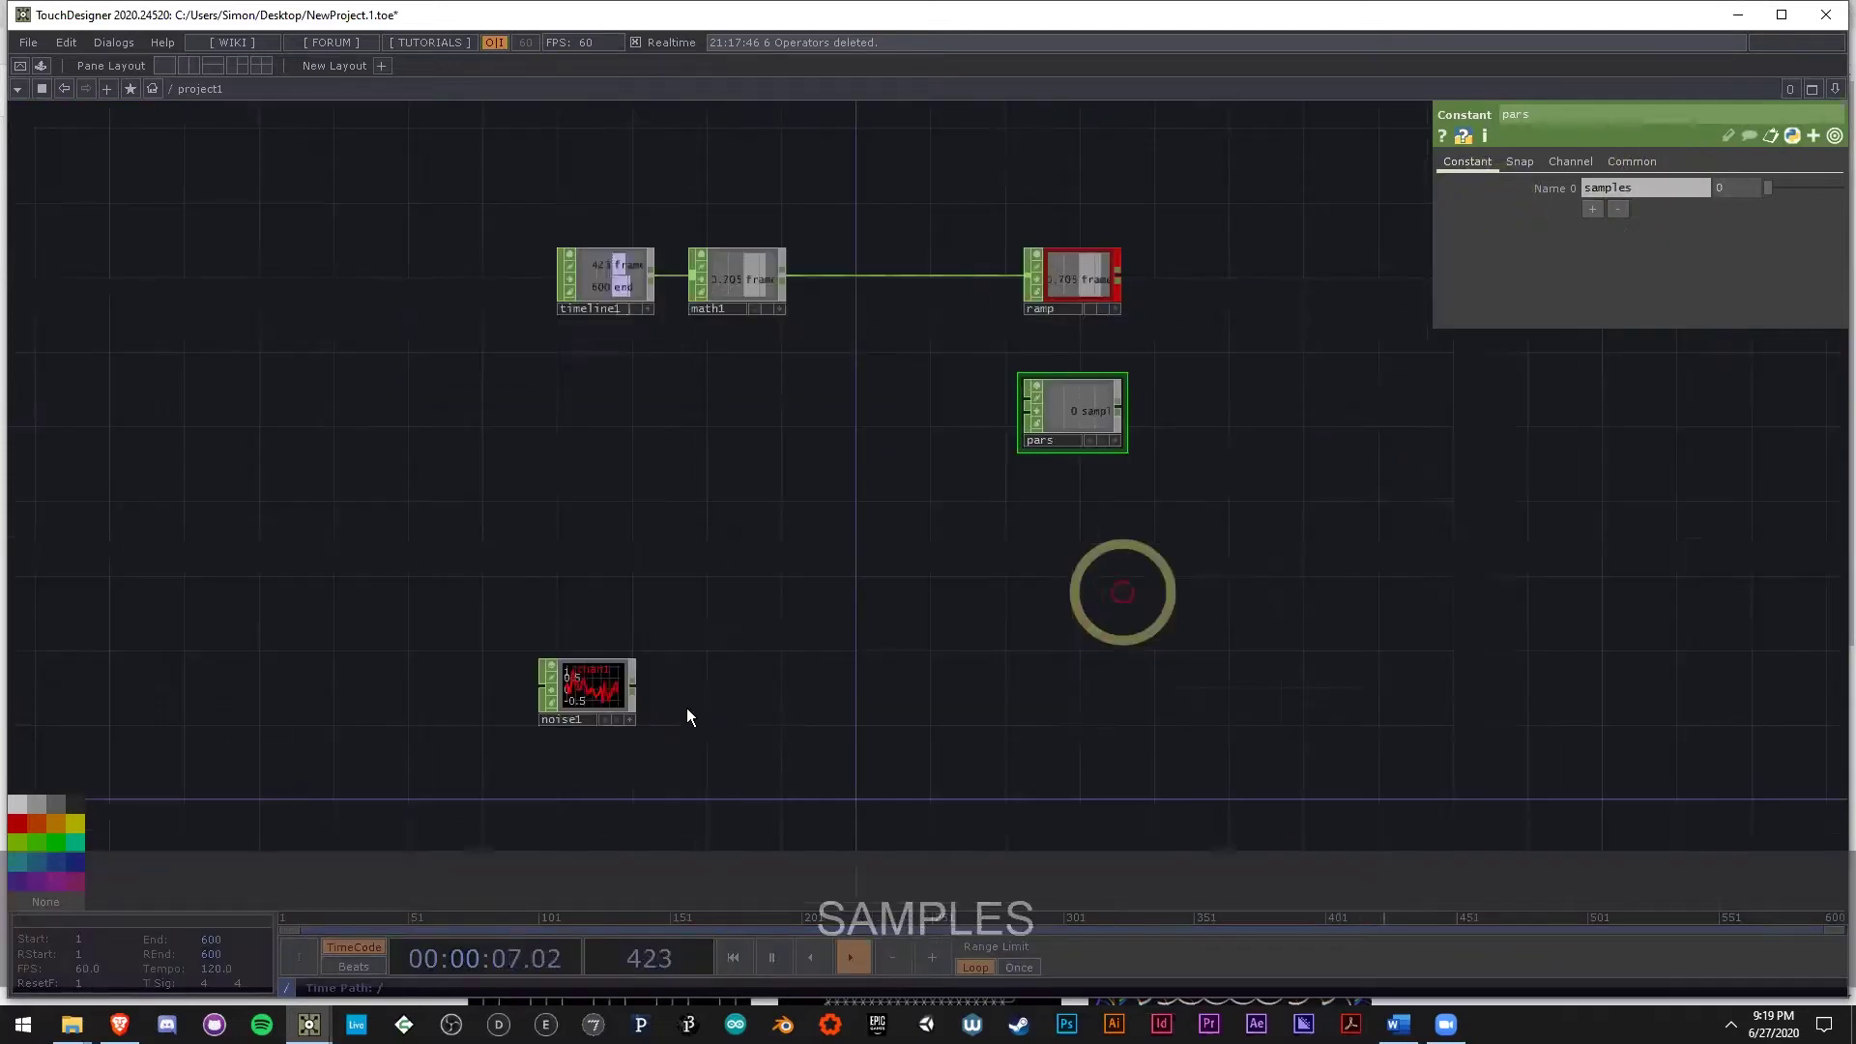
Set the samples channel of the pars node to 250.
scroll(652, 705, "up", 4)
left_click(559, 673)
left_click_drag(916, 667, 644, 672)
scroll(644, 670, "down", 4)
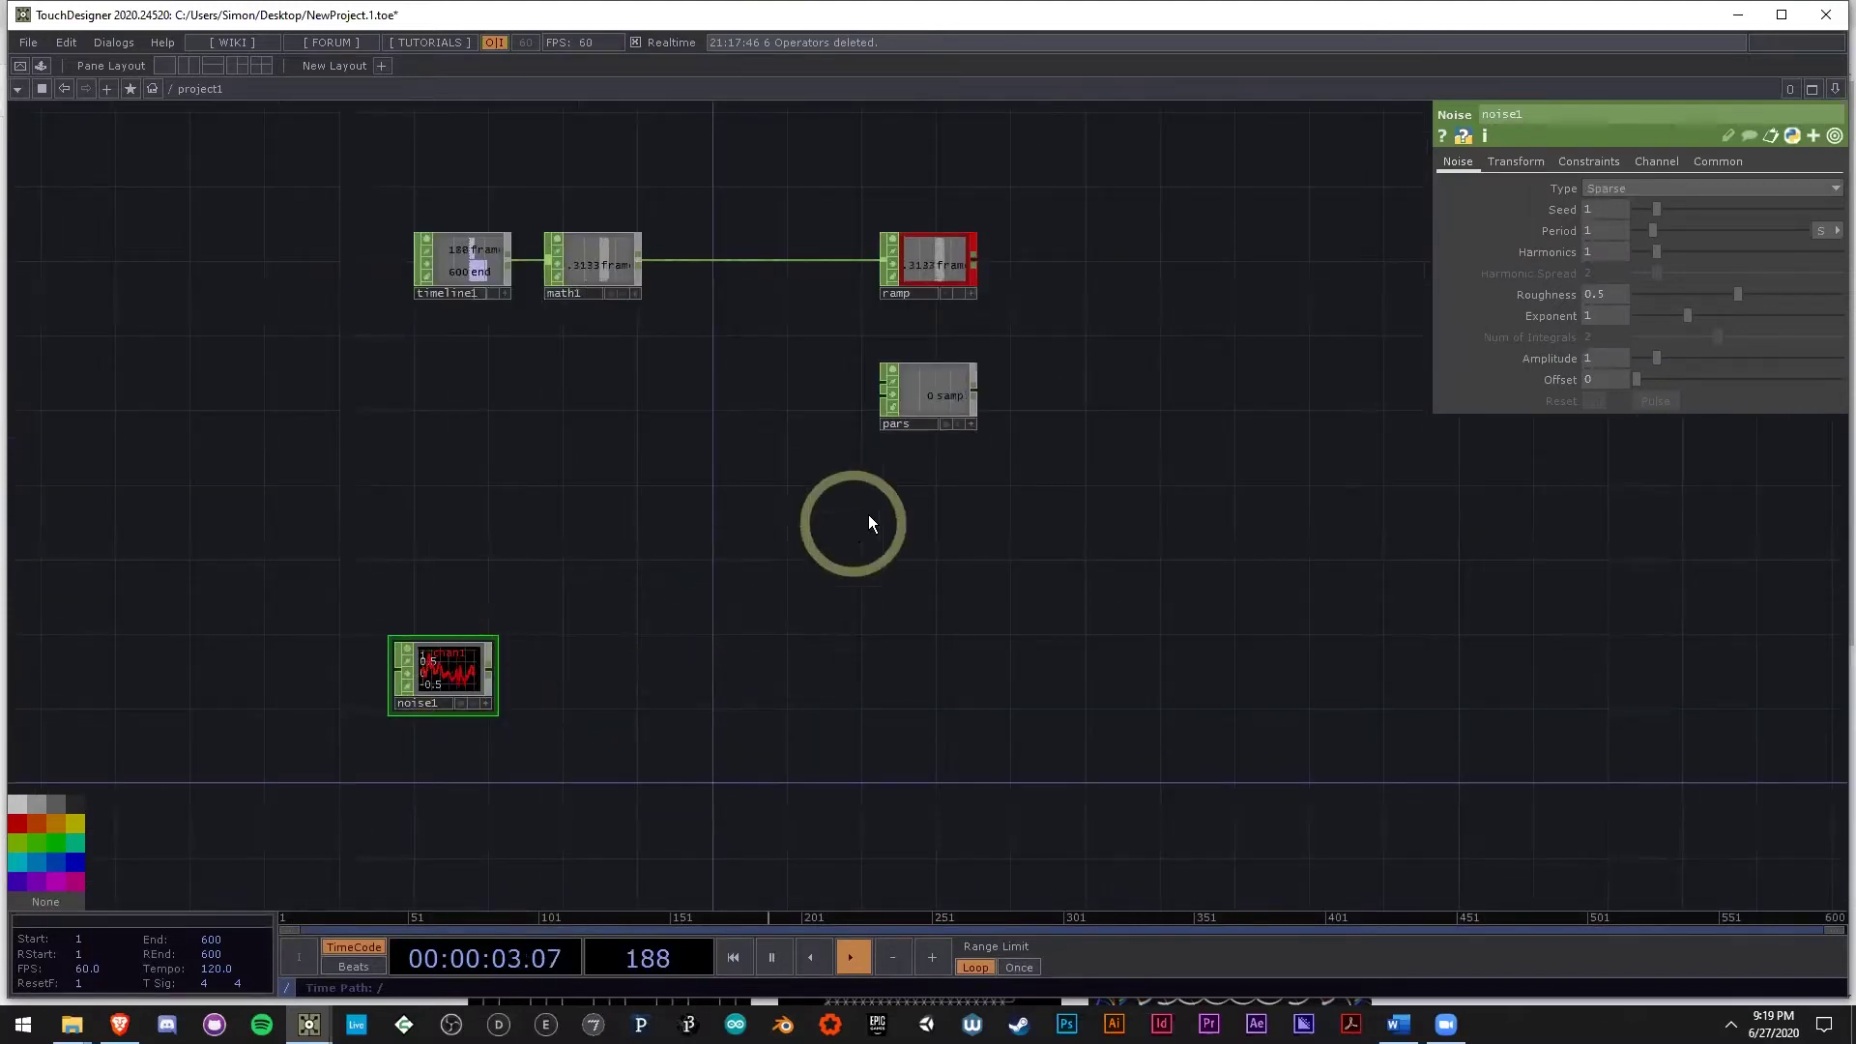
scroll(933, 402, "up", 1)
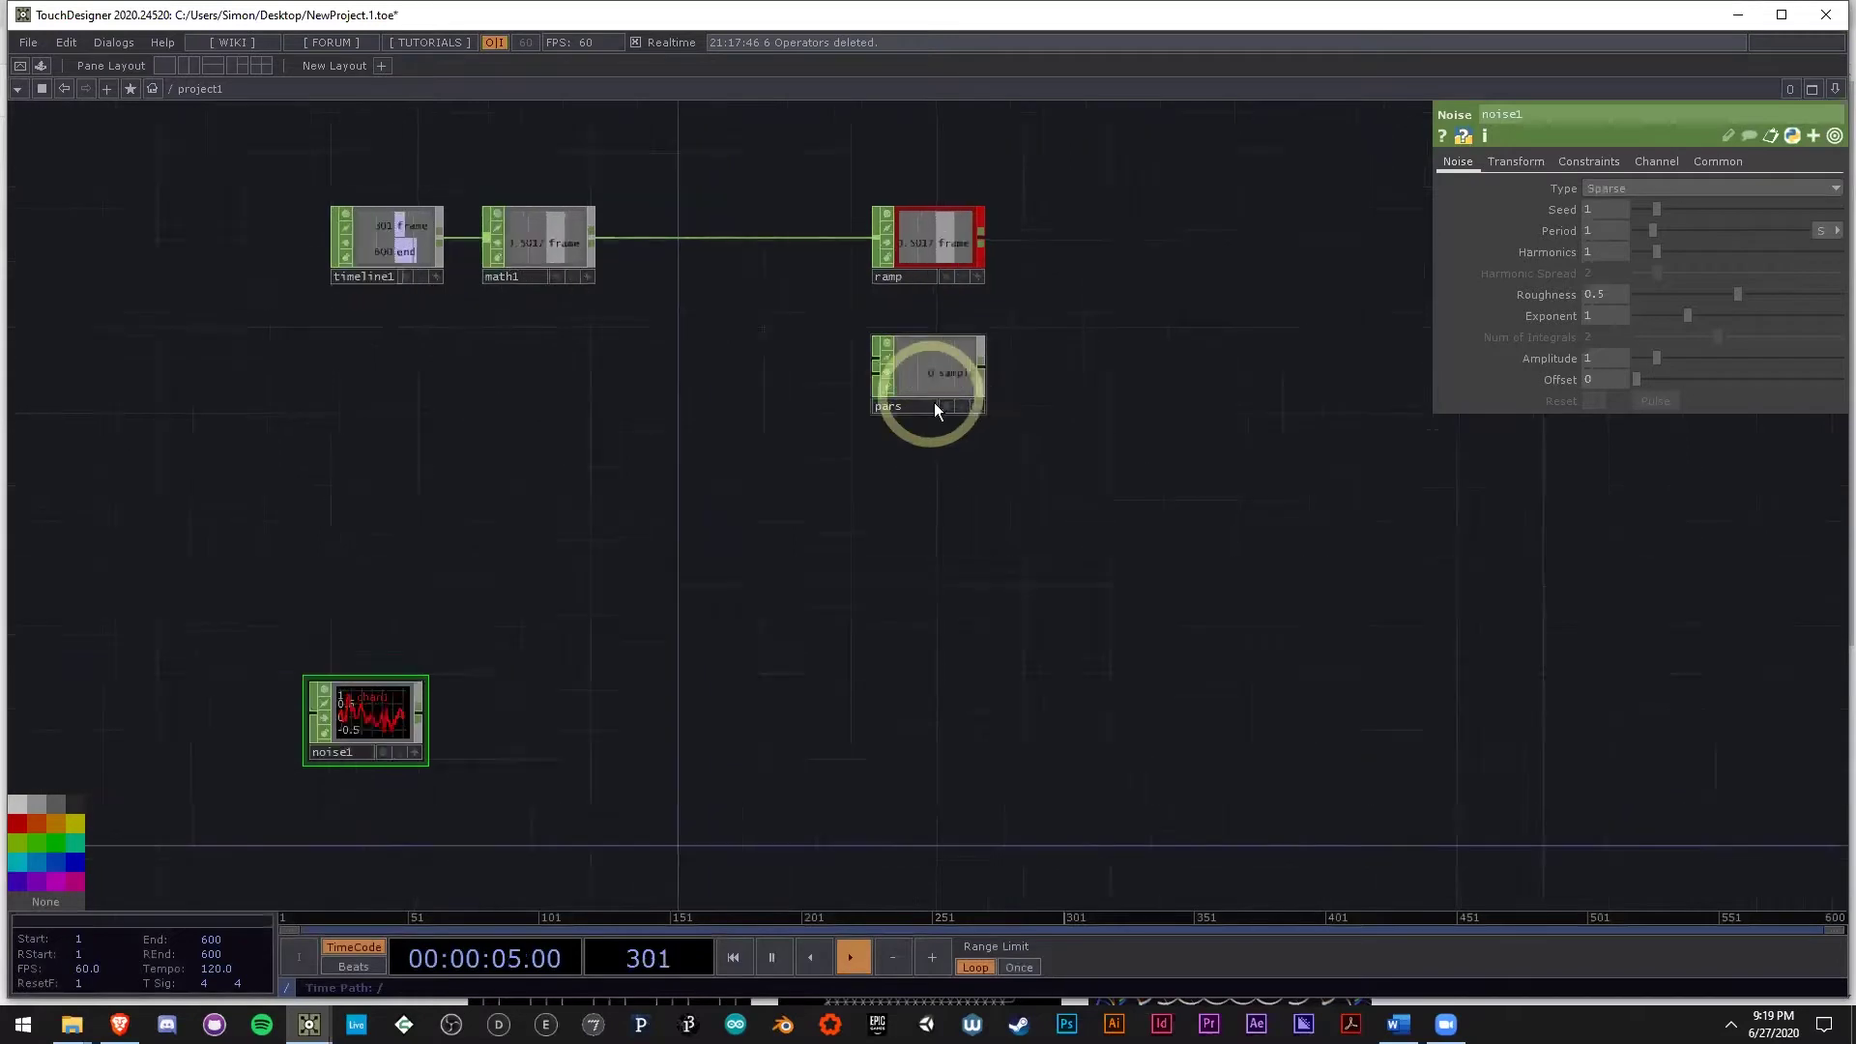
scroll(933, 406, "up", 1)
left_click(934, 406)
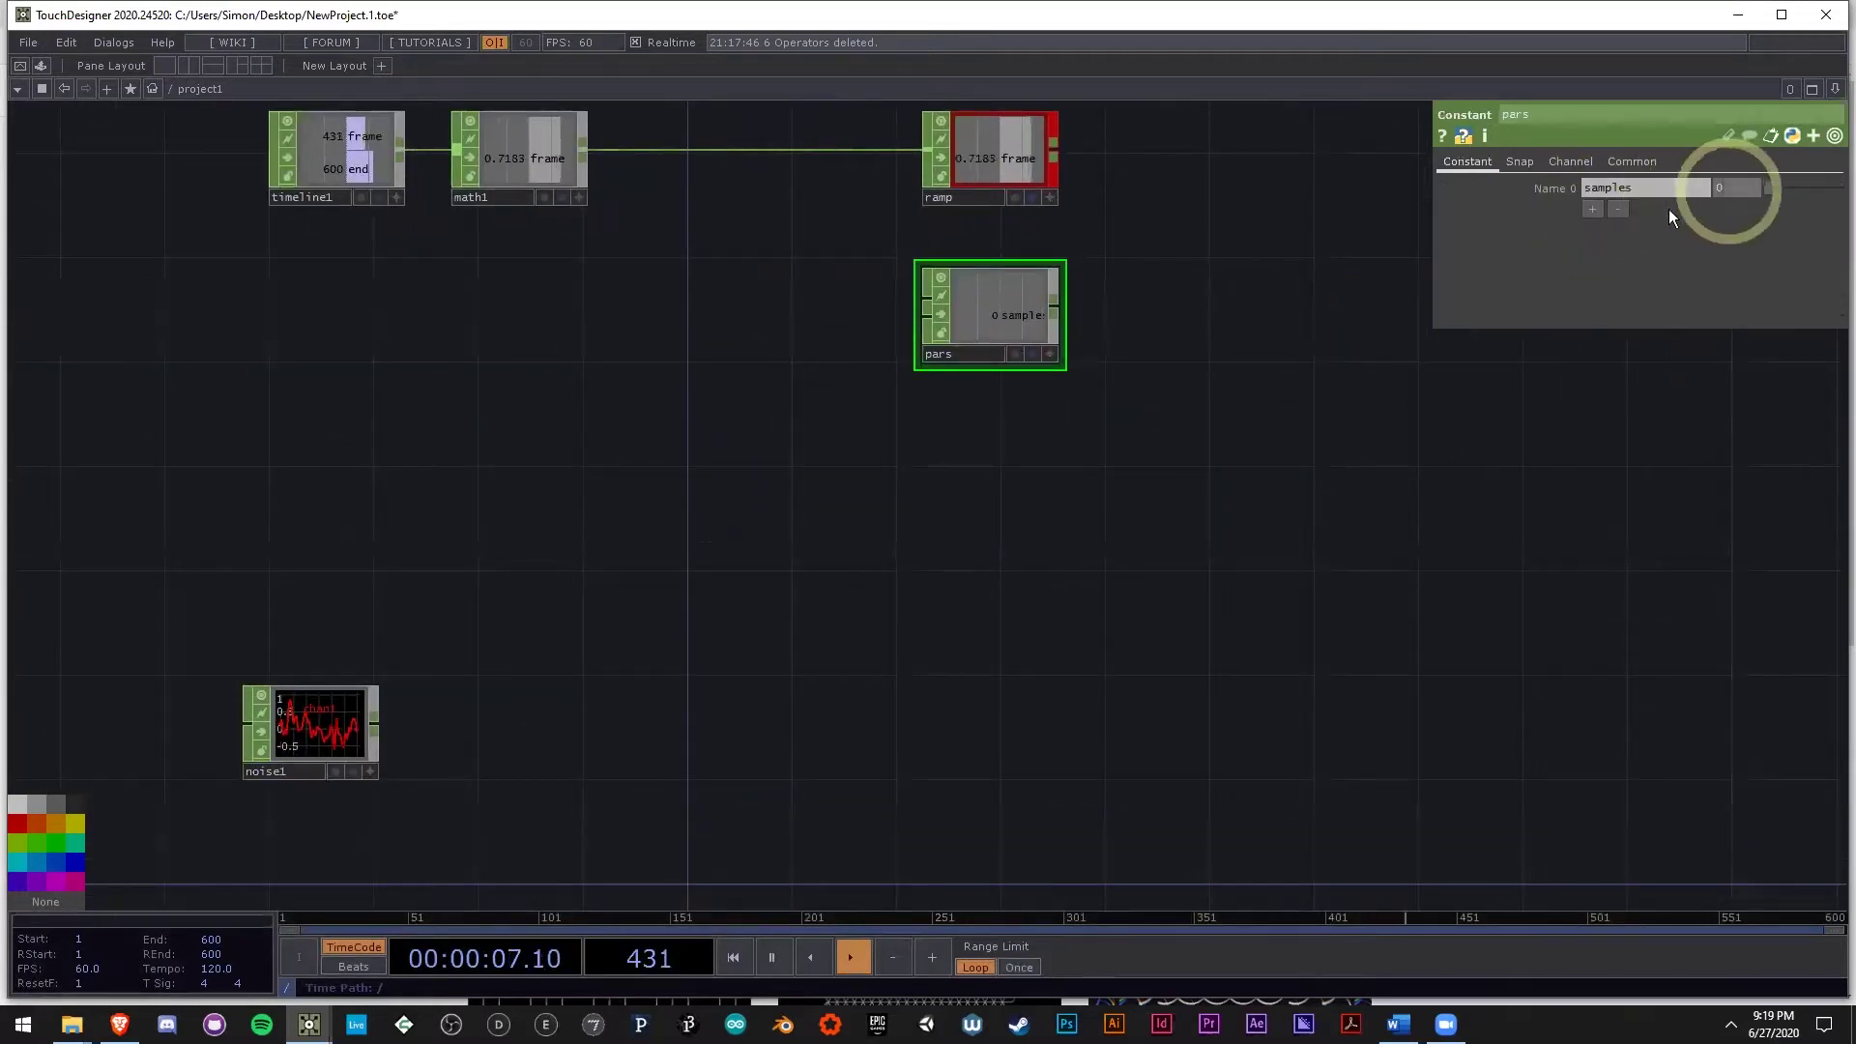
type("250")
key("Return")
Colour the pars node blue.
scroll(973, 290, "up", 3)
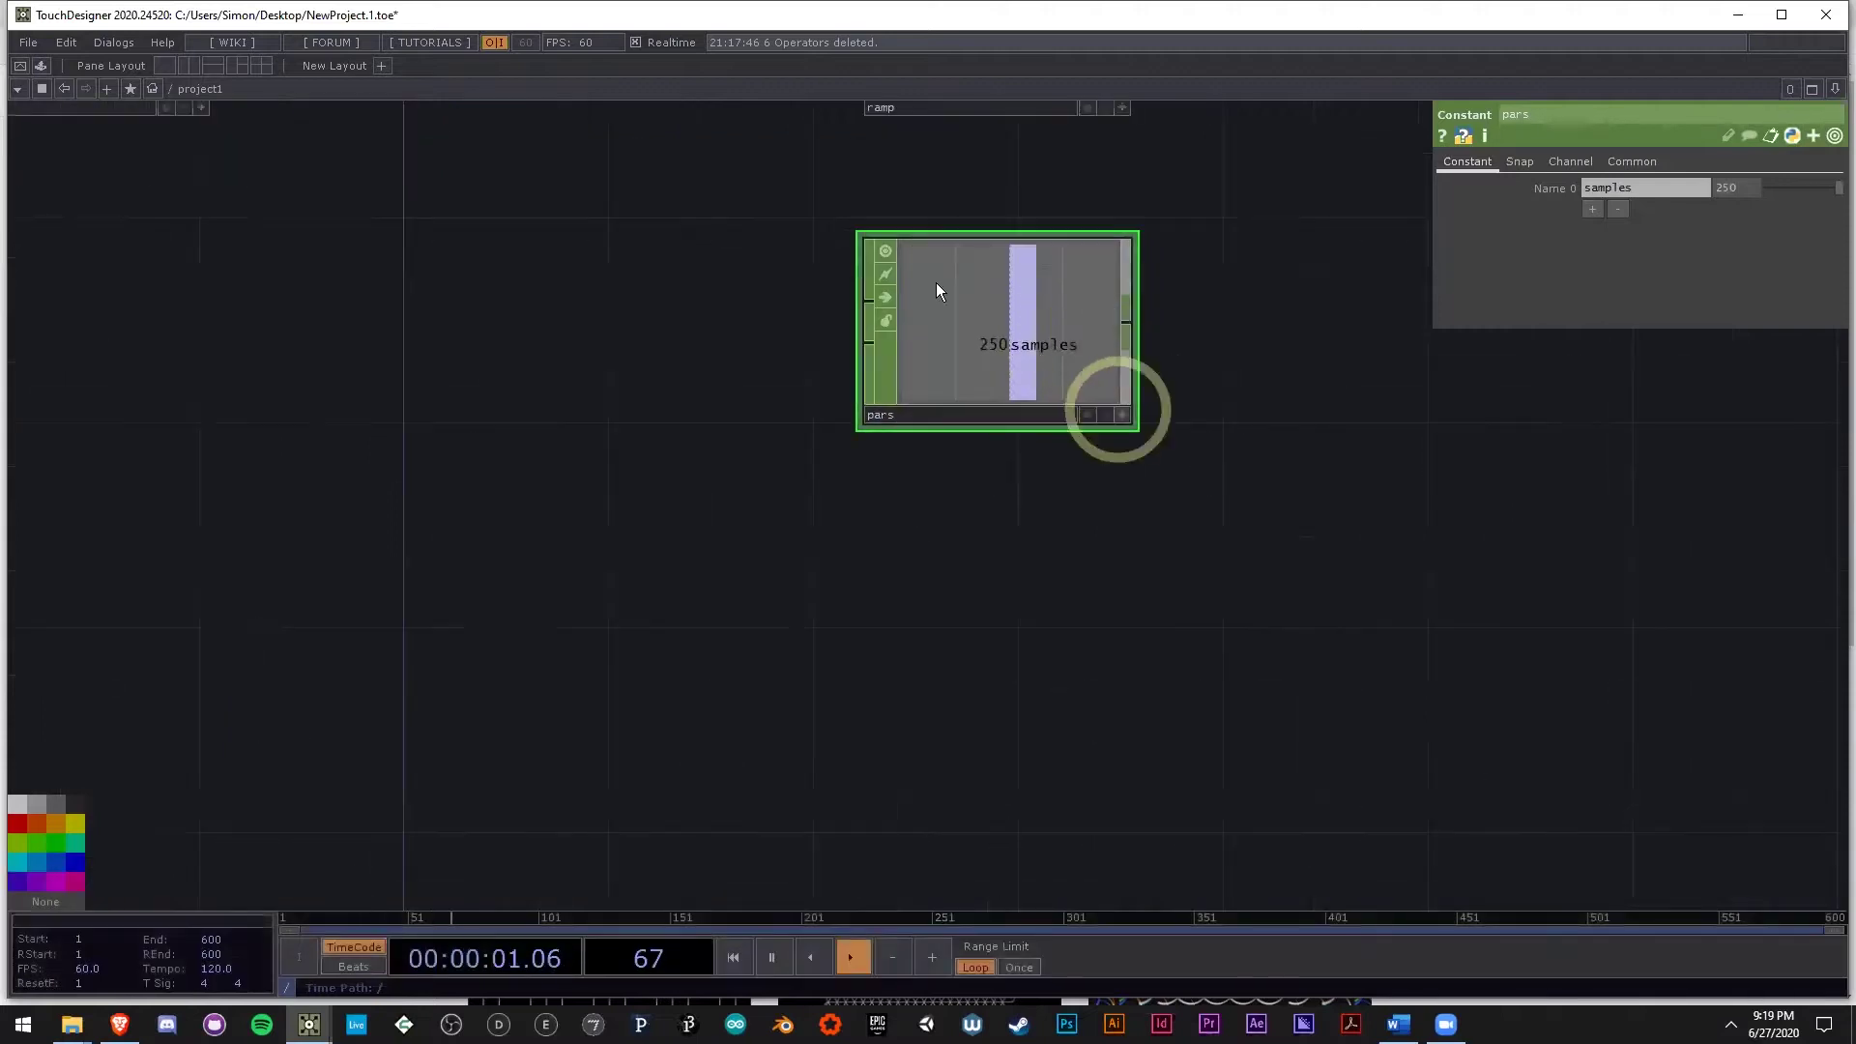
scroll(928, 405, "down", 3)
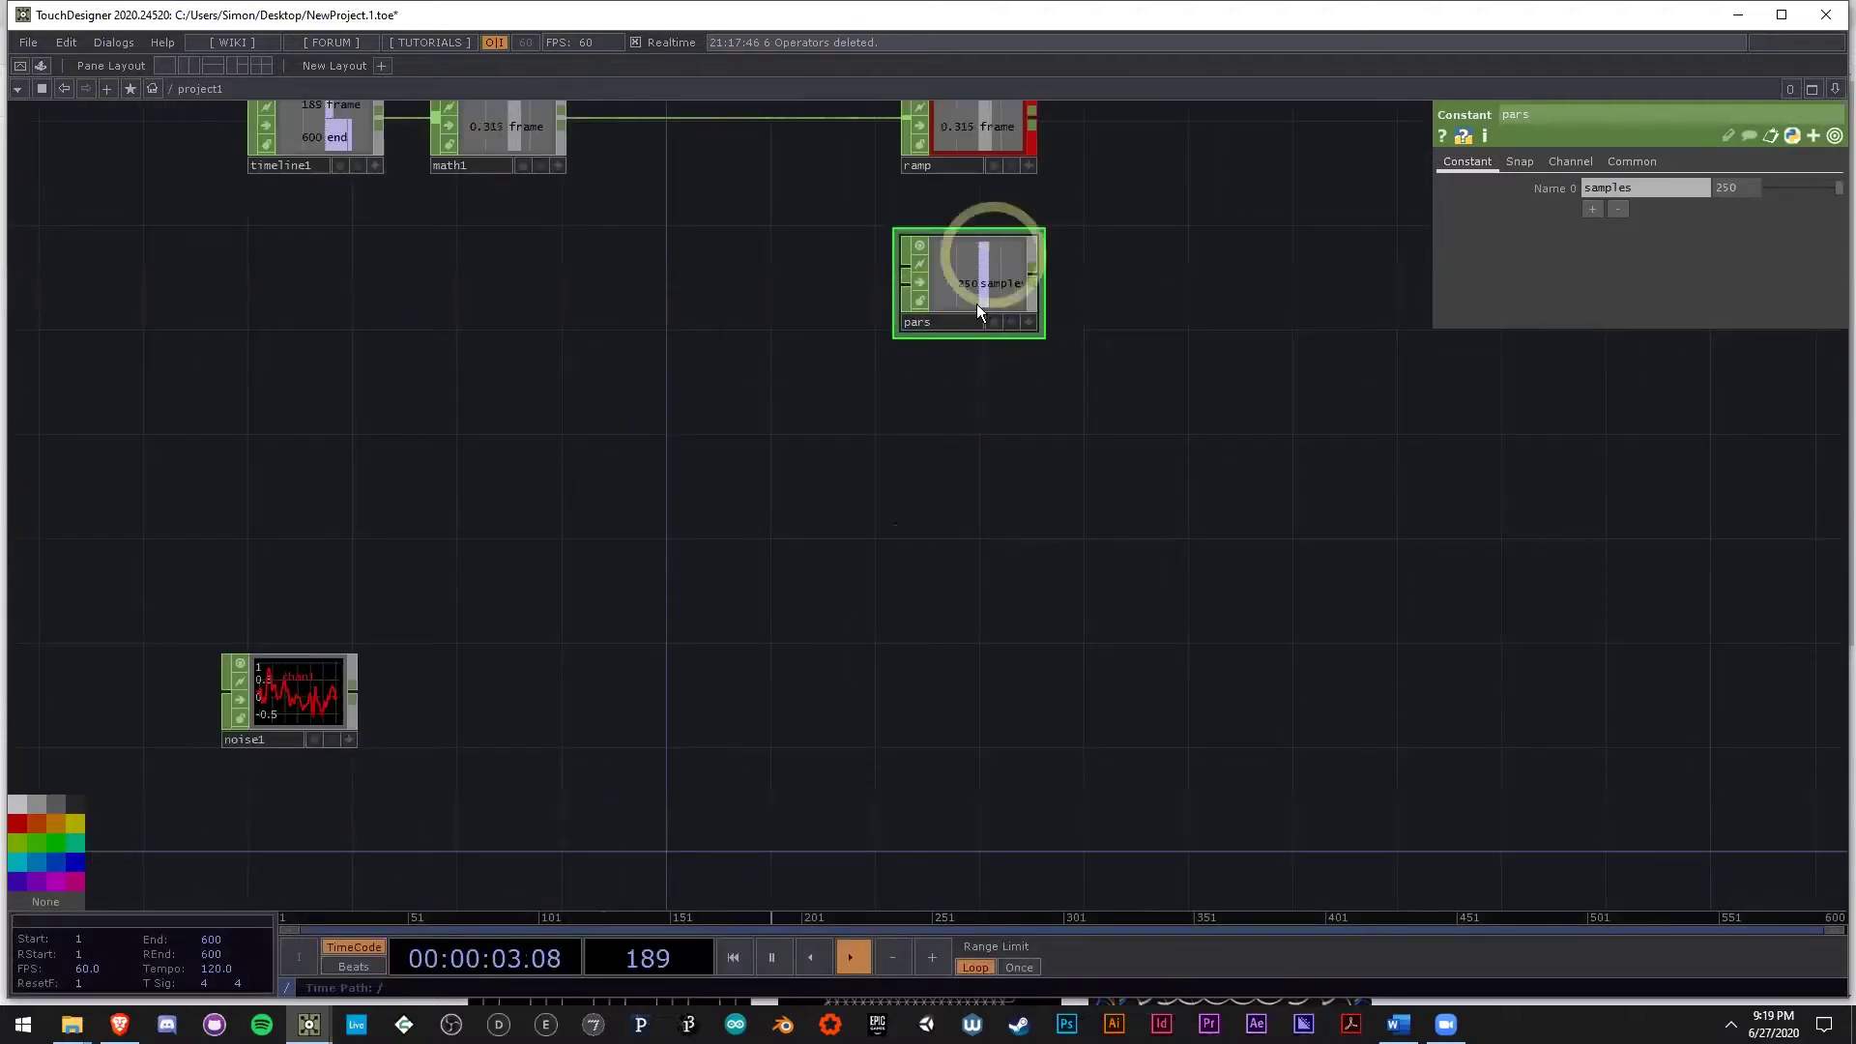
left_click_drag(69, 864, 1023, 308)
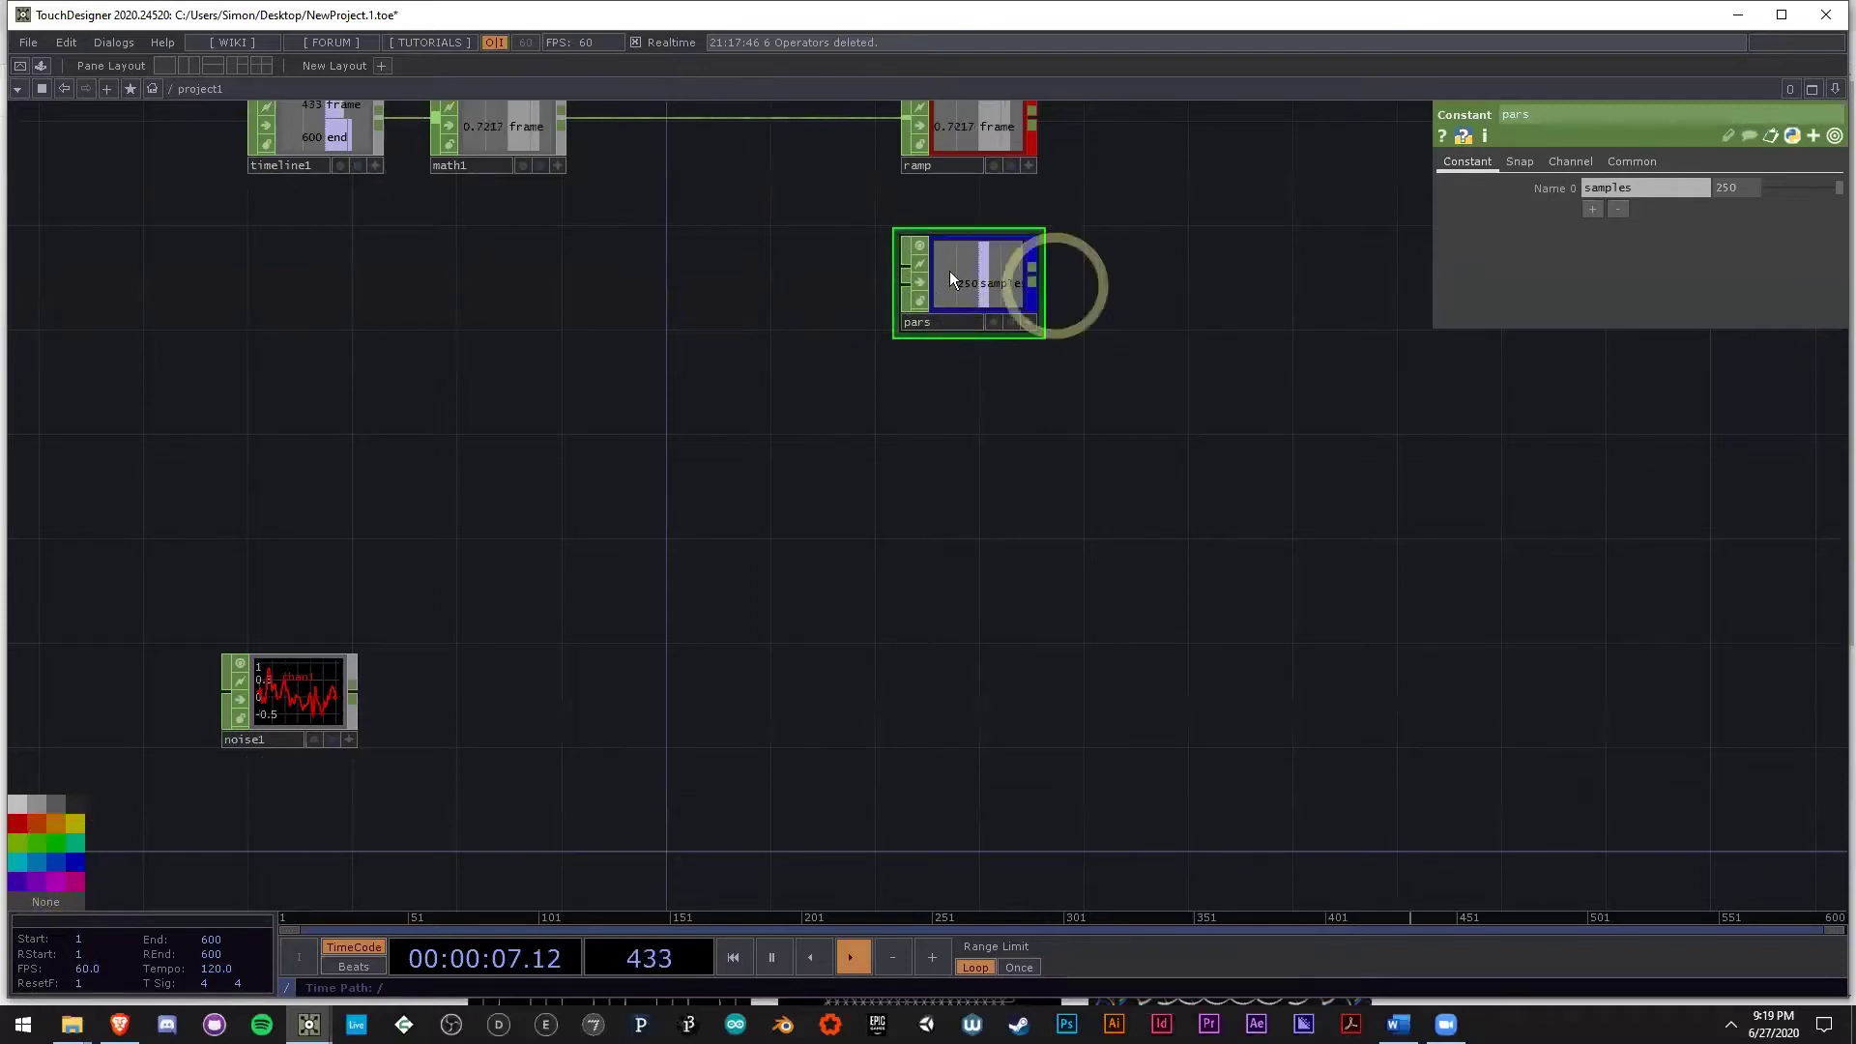
Change the noise type of the noise1 node to Random.
left_click(292, 715)
left_click_drag(442, 710, 508, 696)
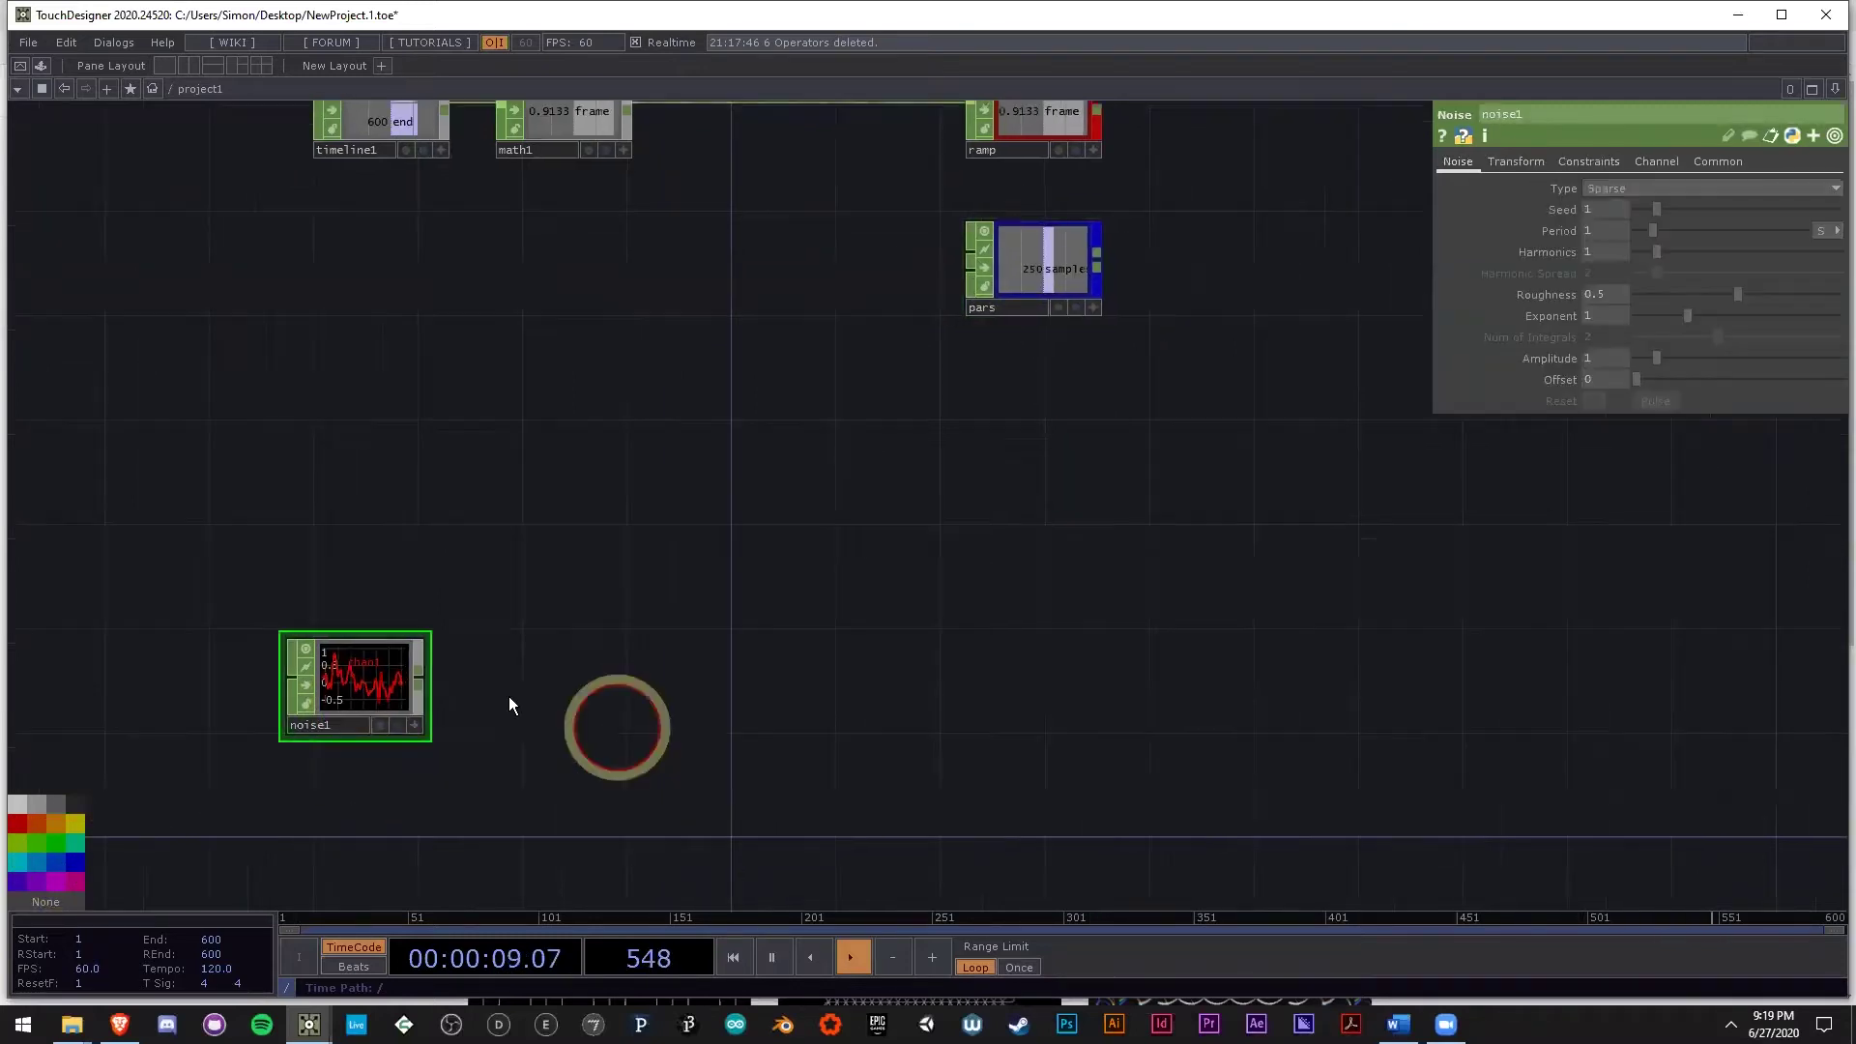
scroll(495, 638, "up", 3)
left_click(1678, 191)
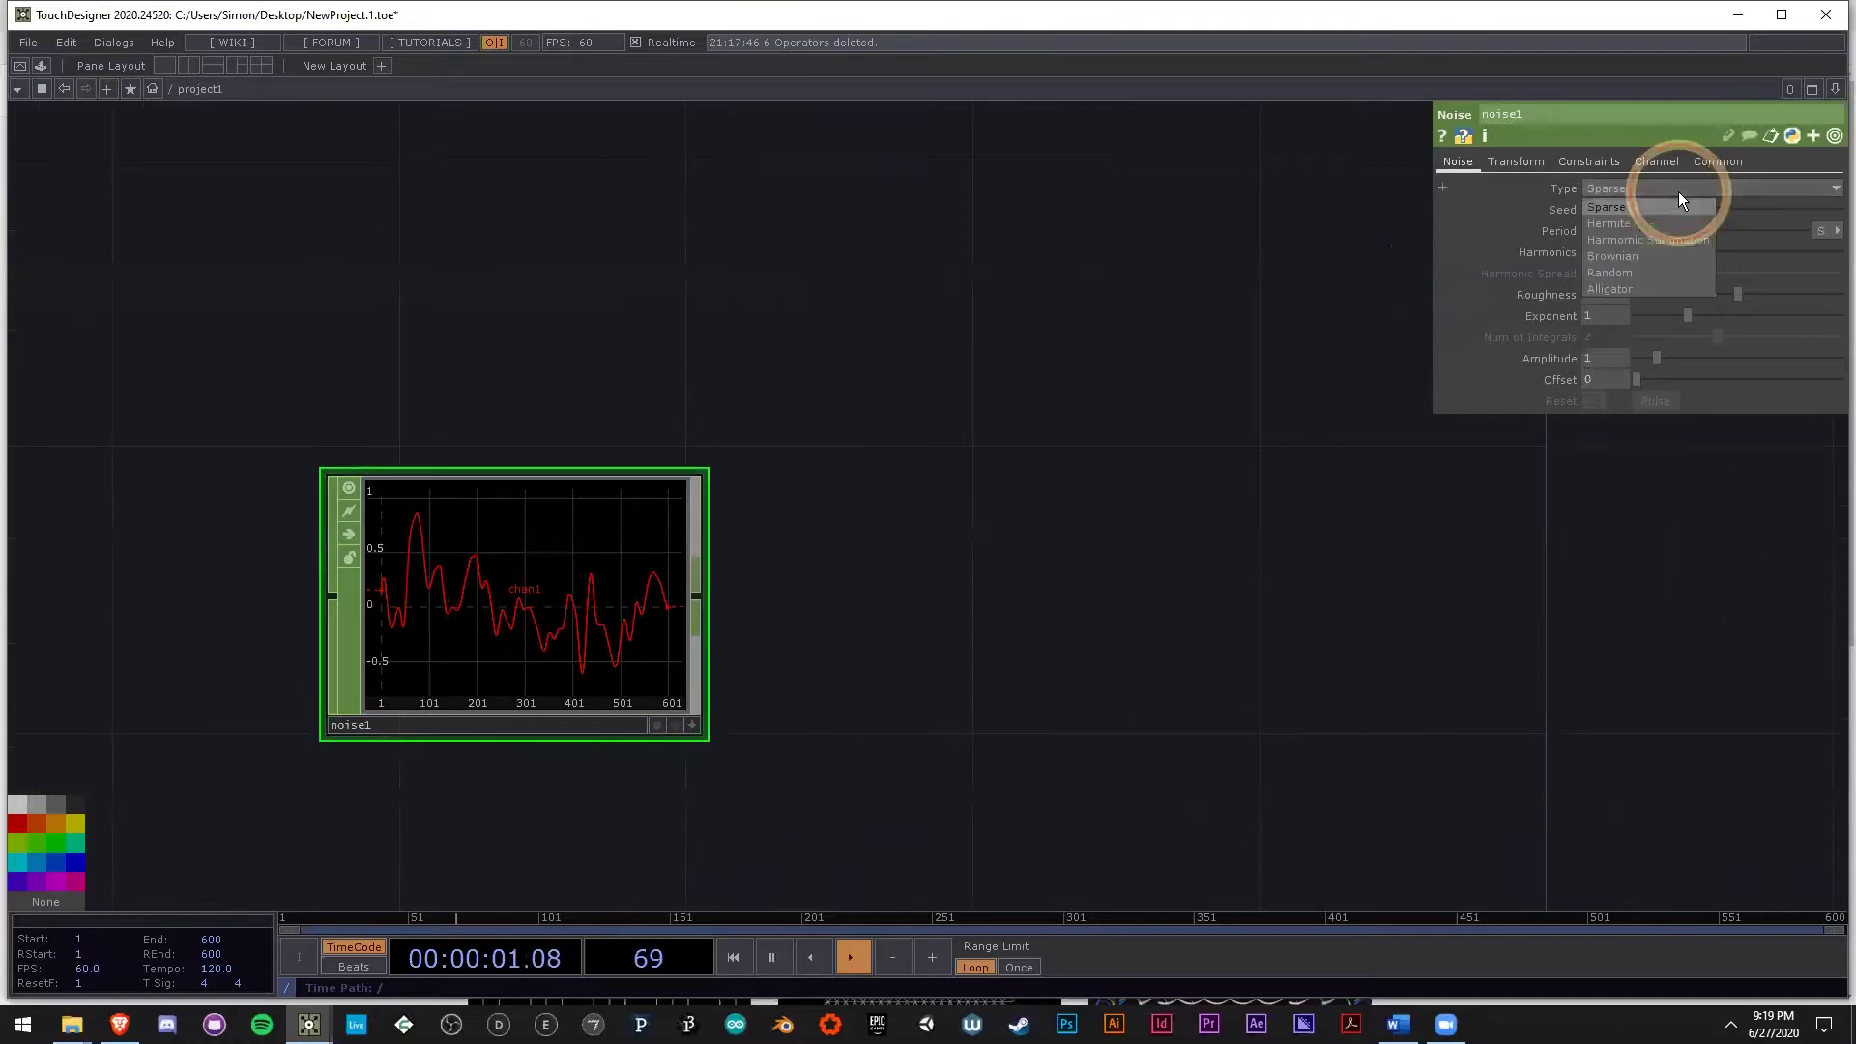
left_click(1641, 273)
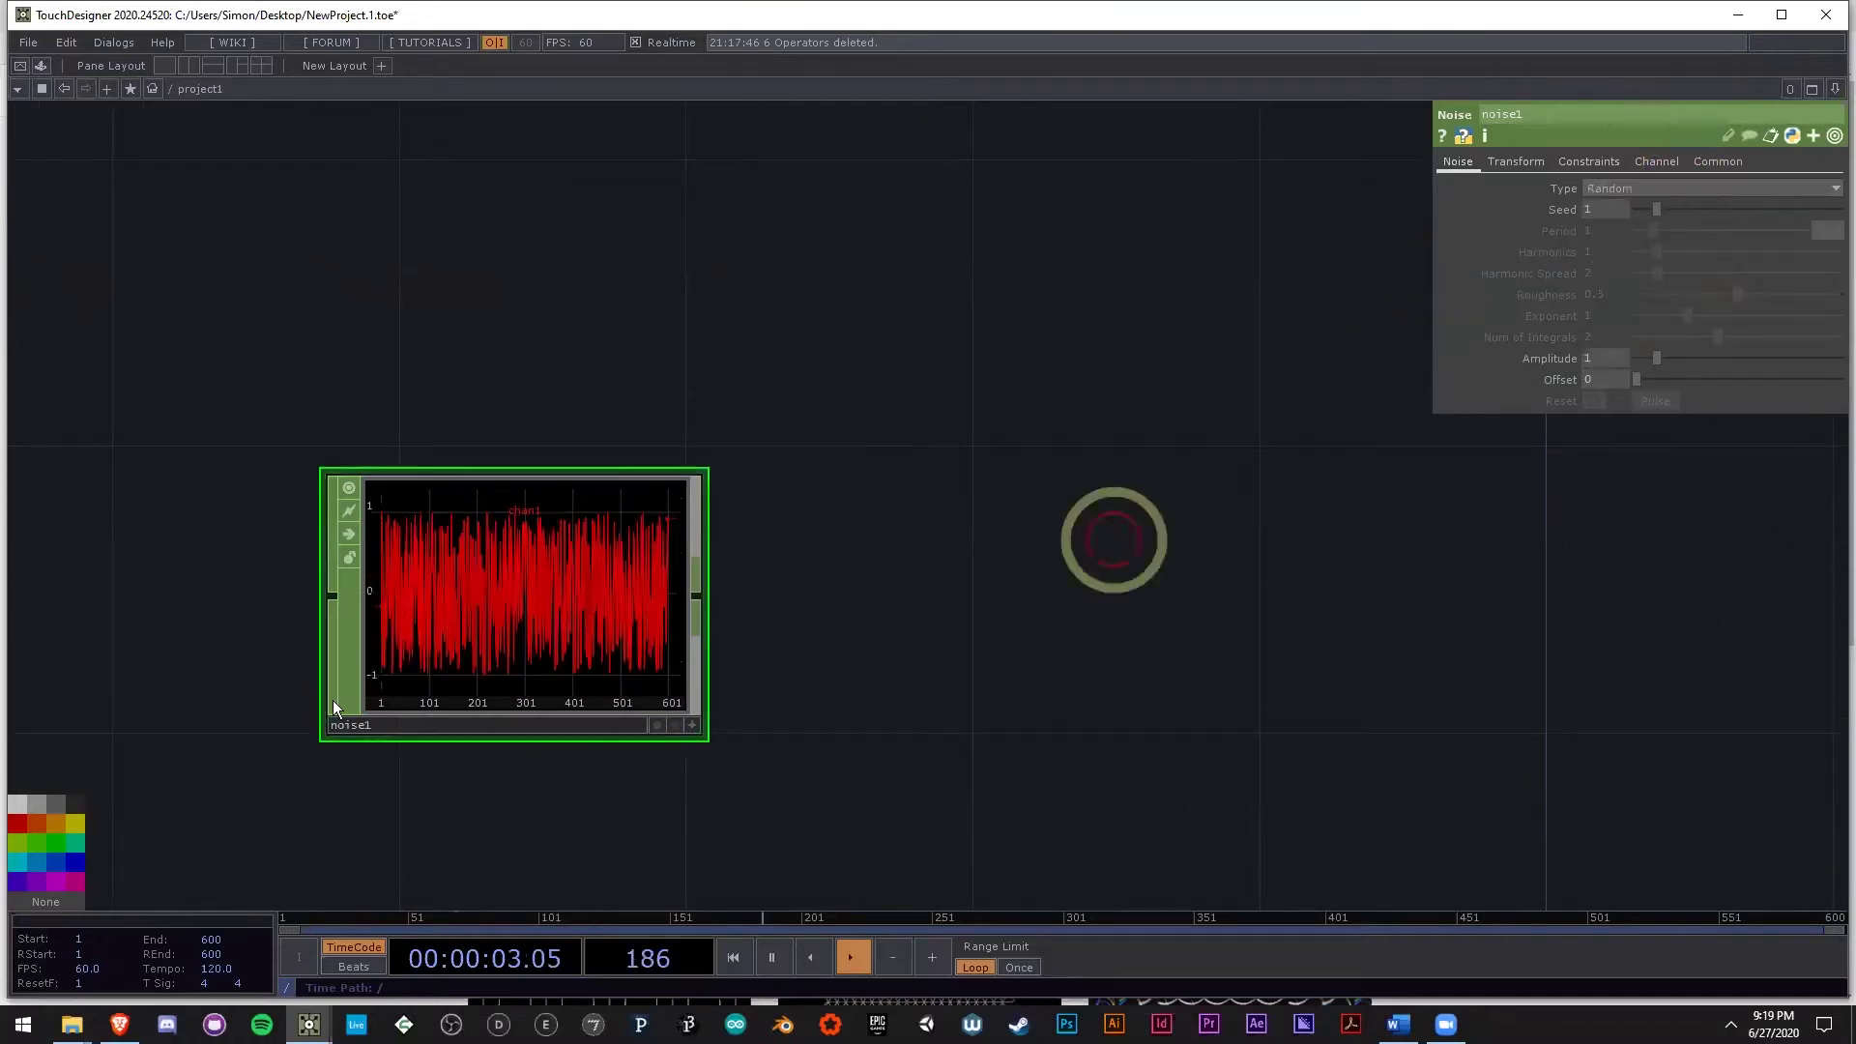
Set the Noise node's amplitude to .5 and its offset to .5.
scroll(332, 704, "up", 3)
left_click(375, 363)
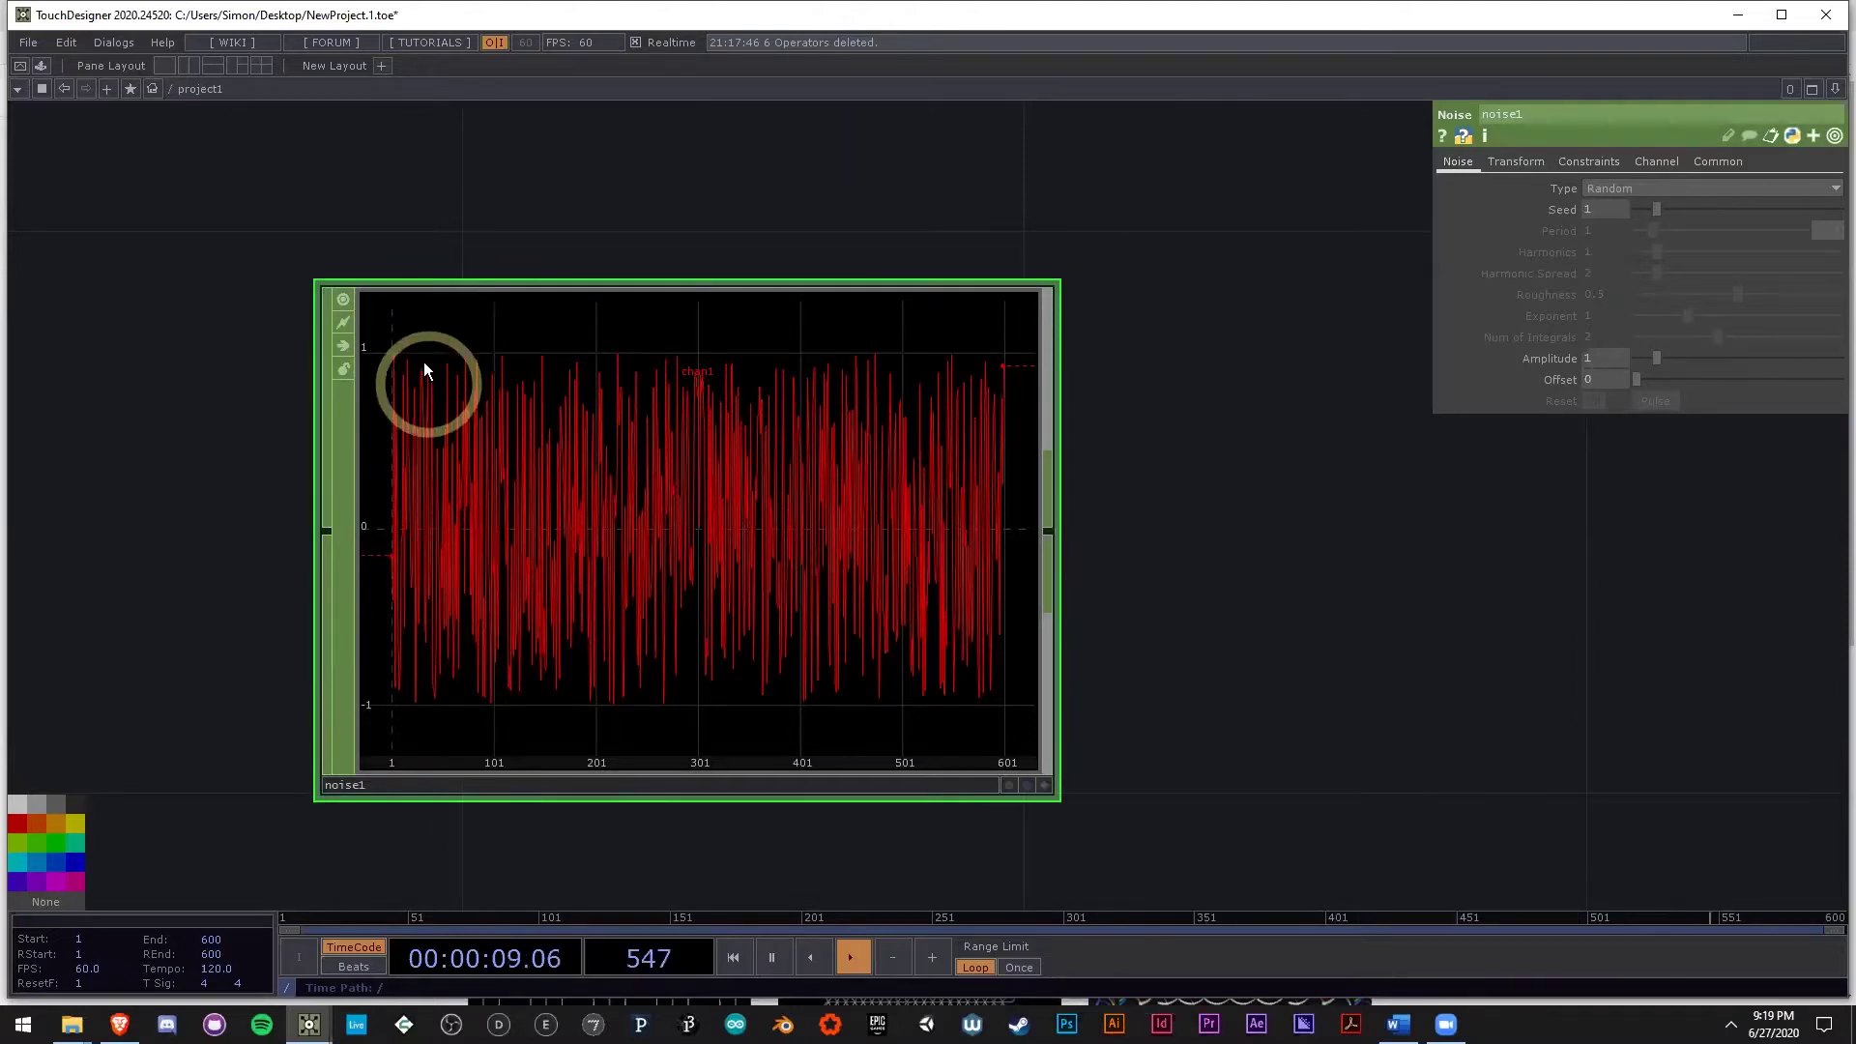
left_click(1590, 358)
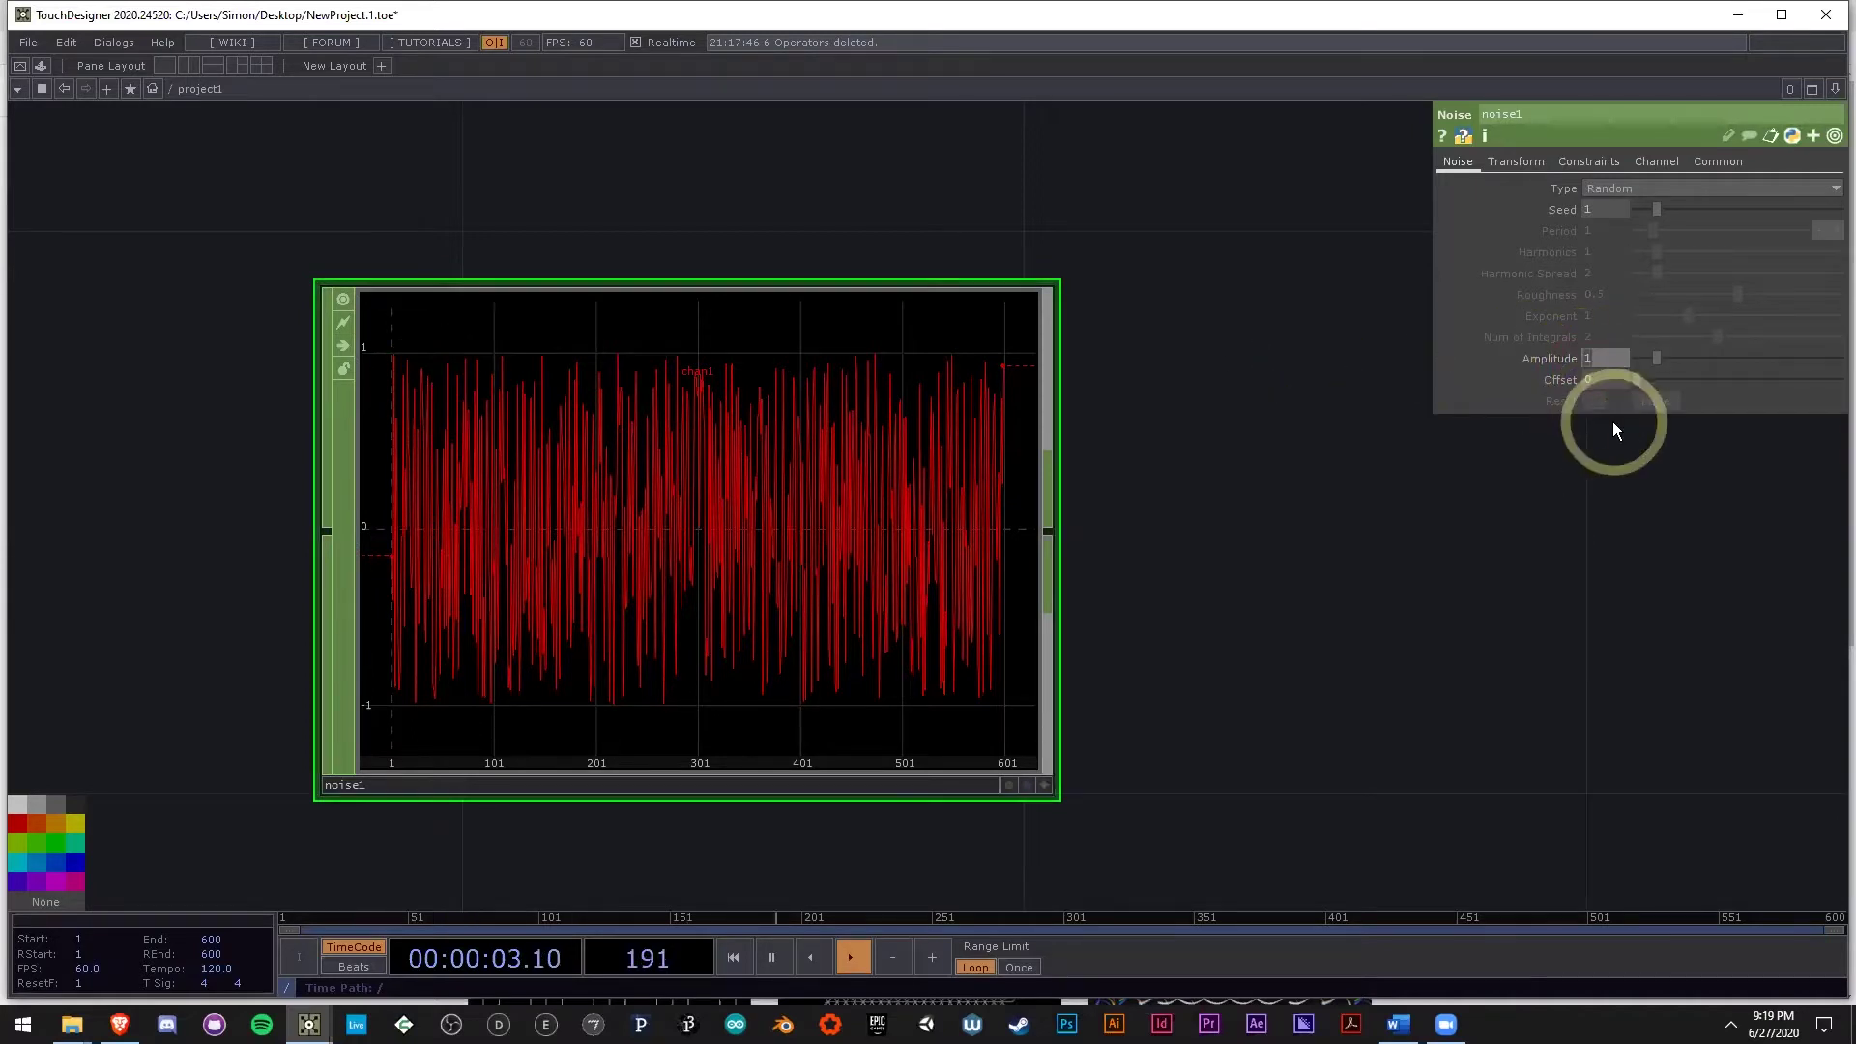
type(".5")
key("Tab")
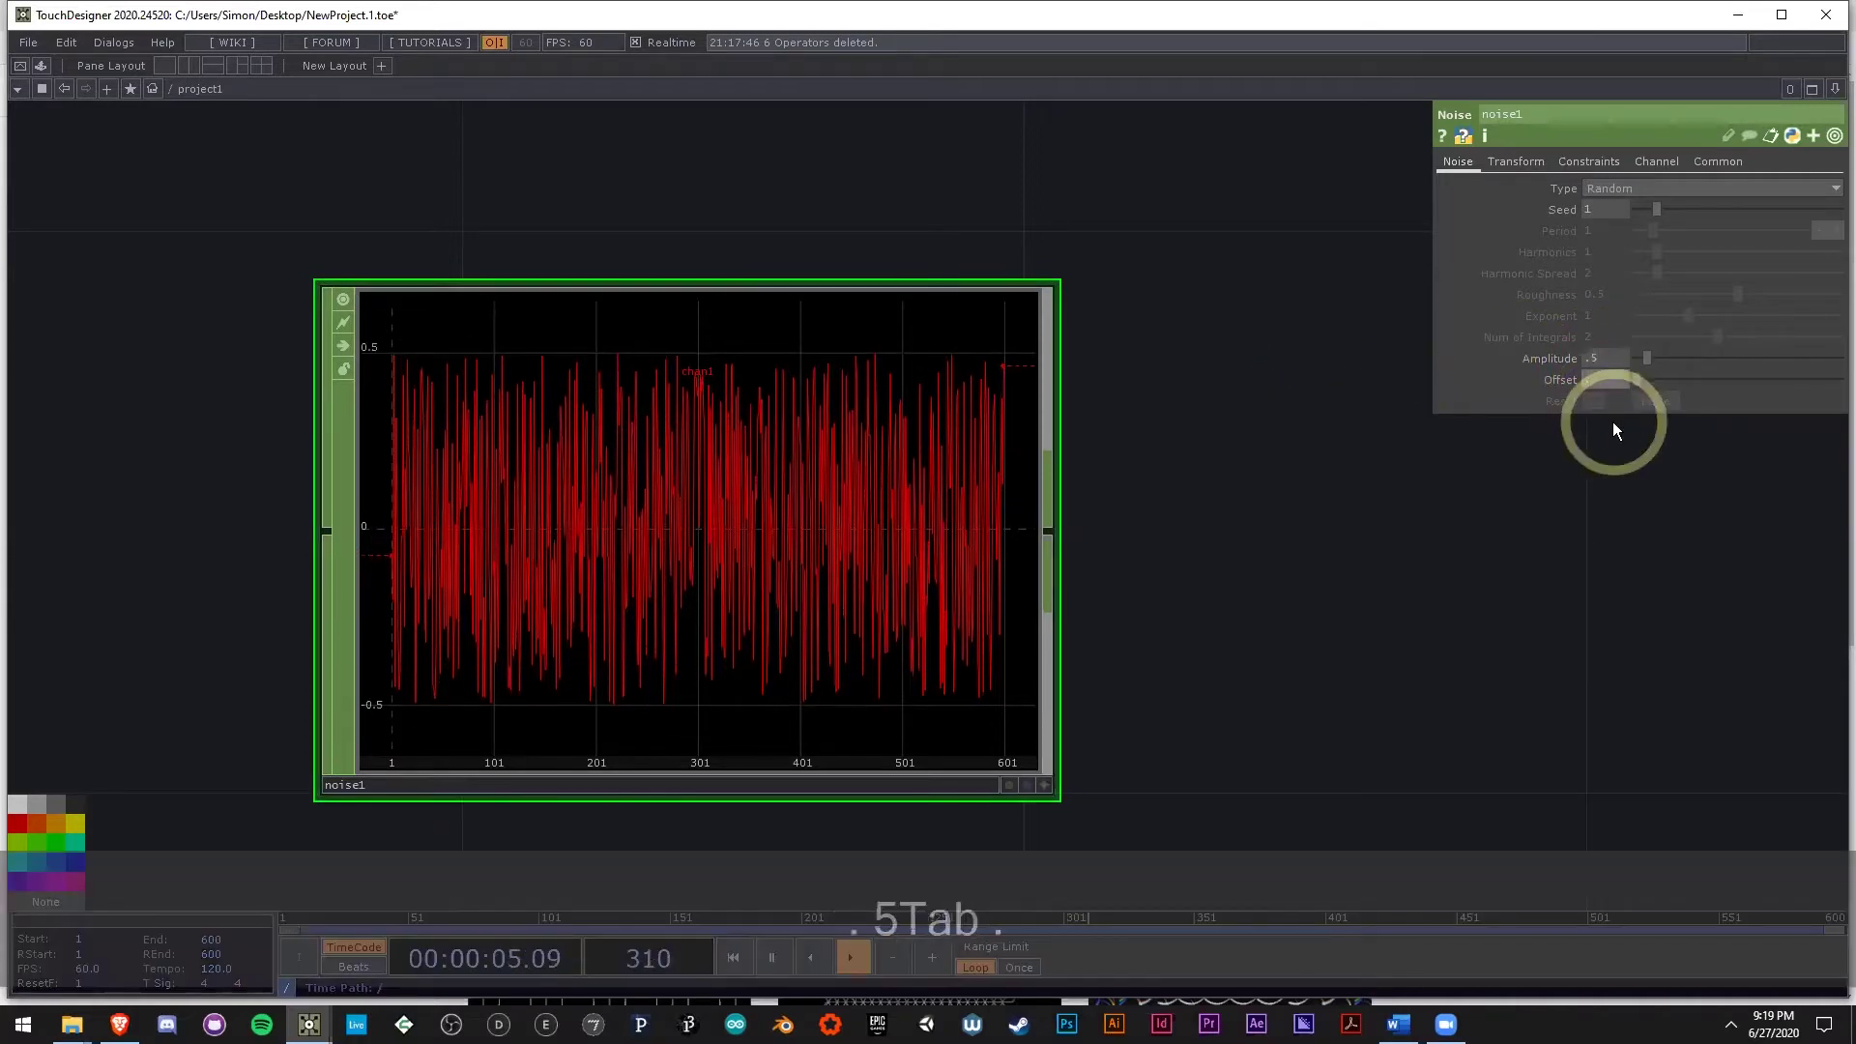
type(".5")
key("Return")
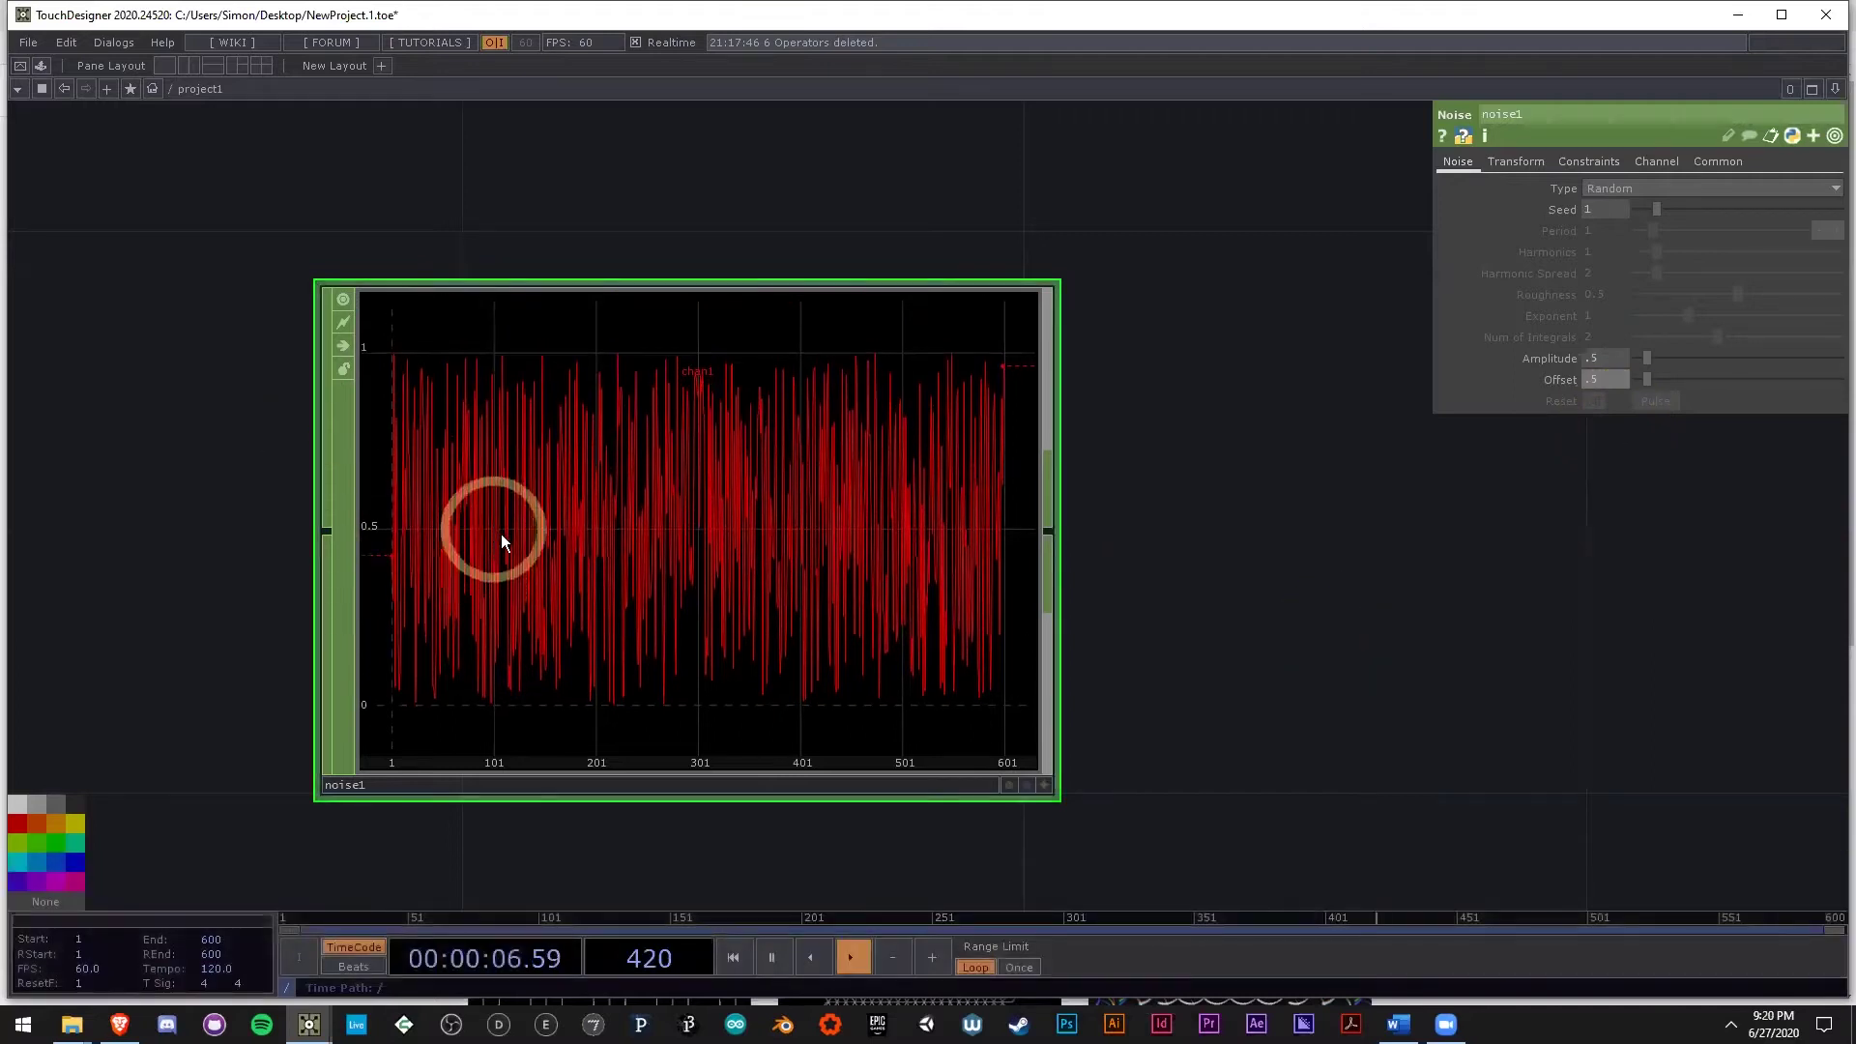
Inspect the Noise node's info for its value range, start/end and sample length.
middle_click_drag(561, 573, 656, 708)
middle_click_drag(806, 705, 1208, 677)
left_click_drag(1160, 534, 471, 626)
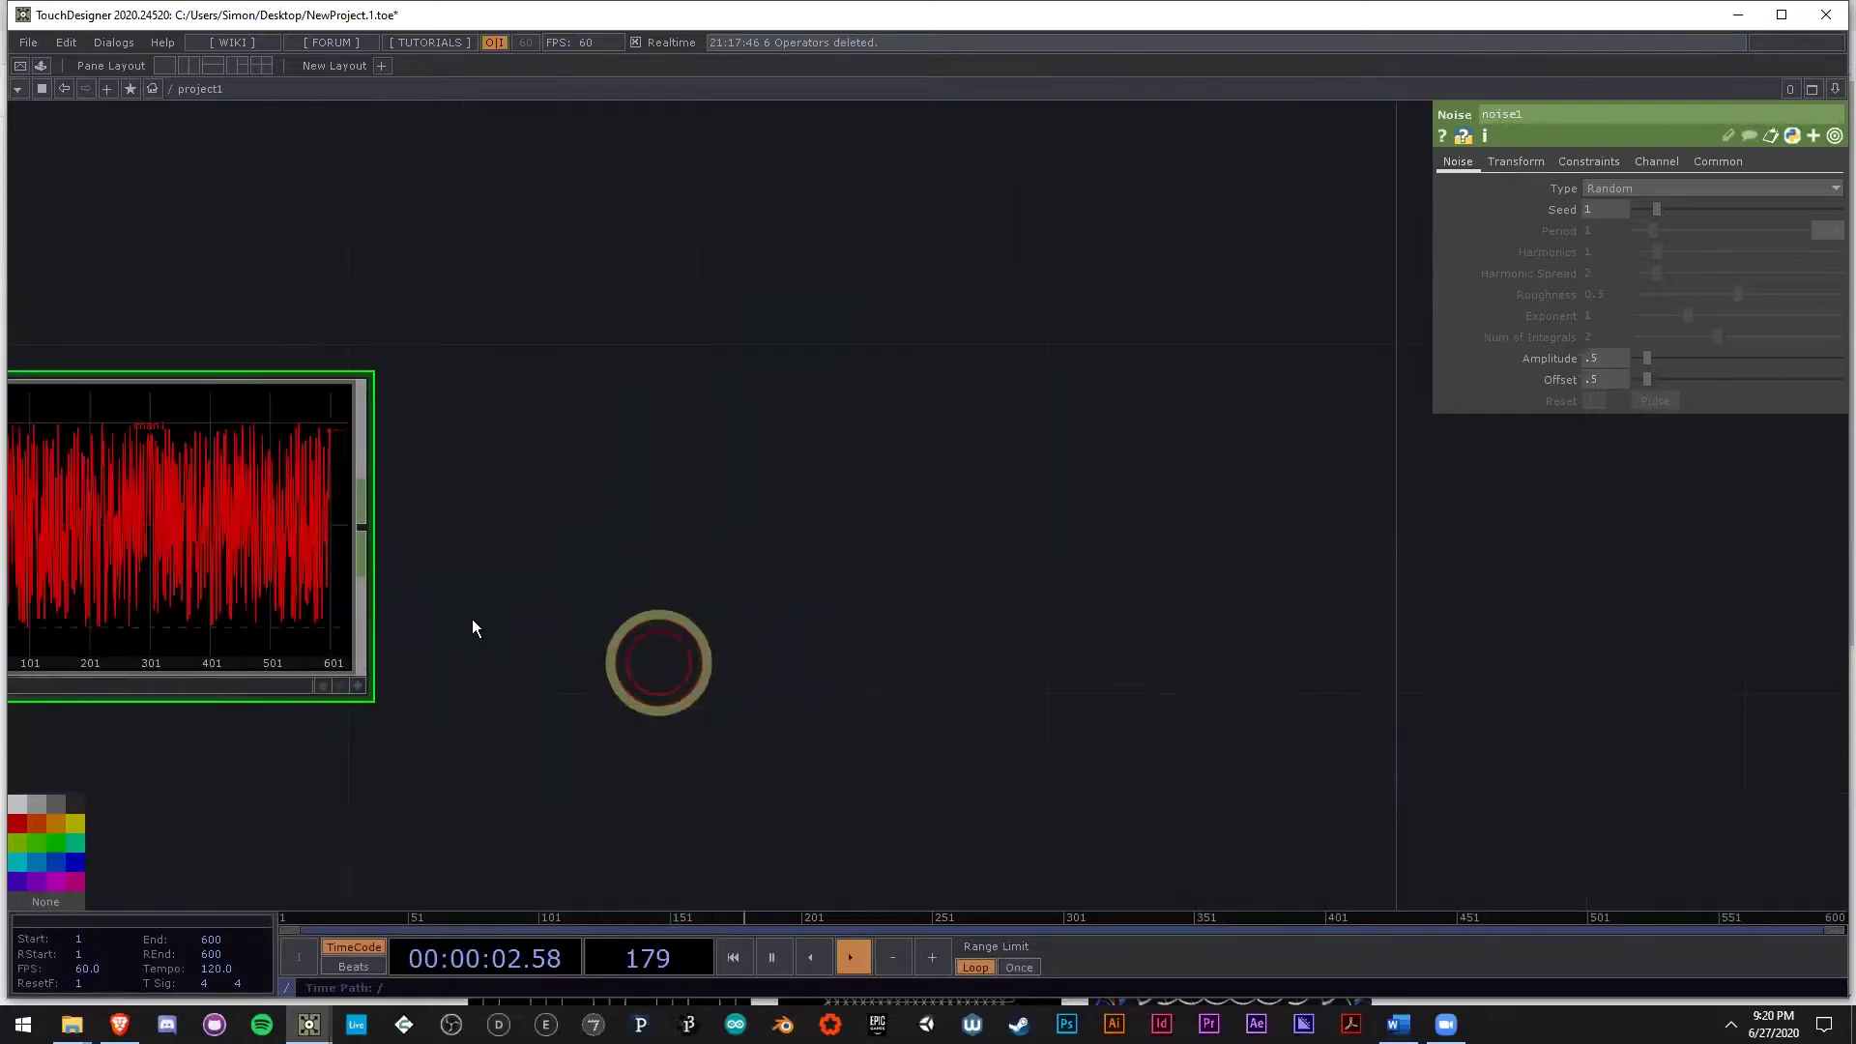
scroll(406, 621, "down", 2)
left_click_drag(585, 462, 981, 446)
middle_click_drag(647, 476, 728, 491)
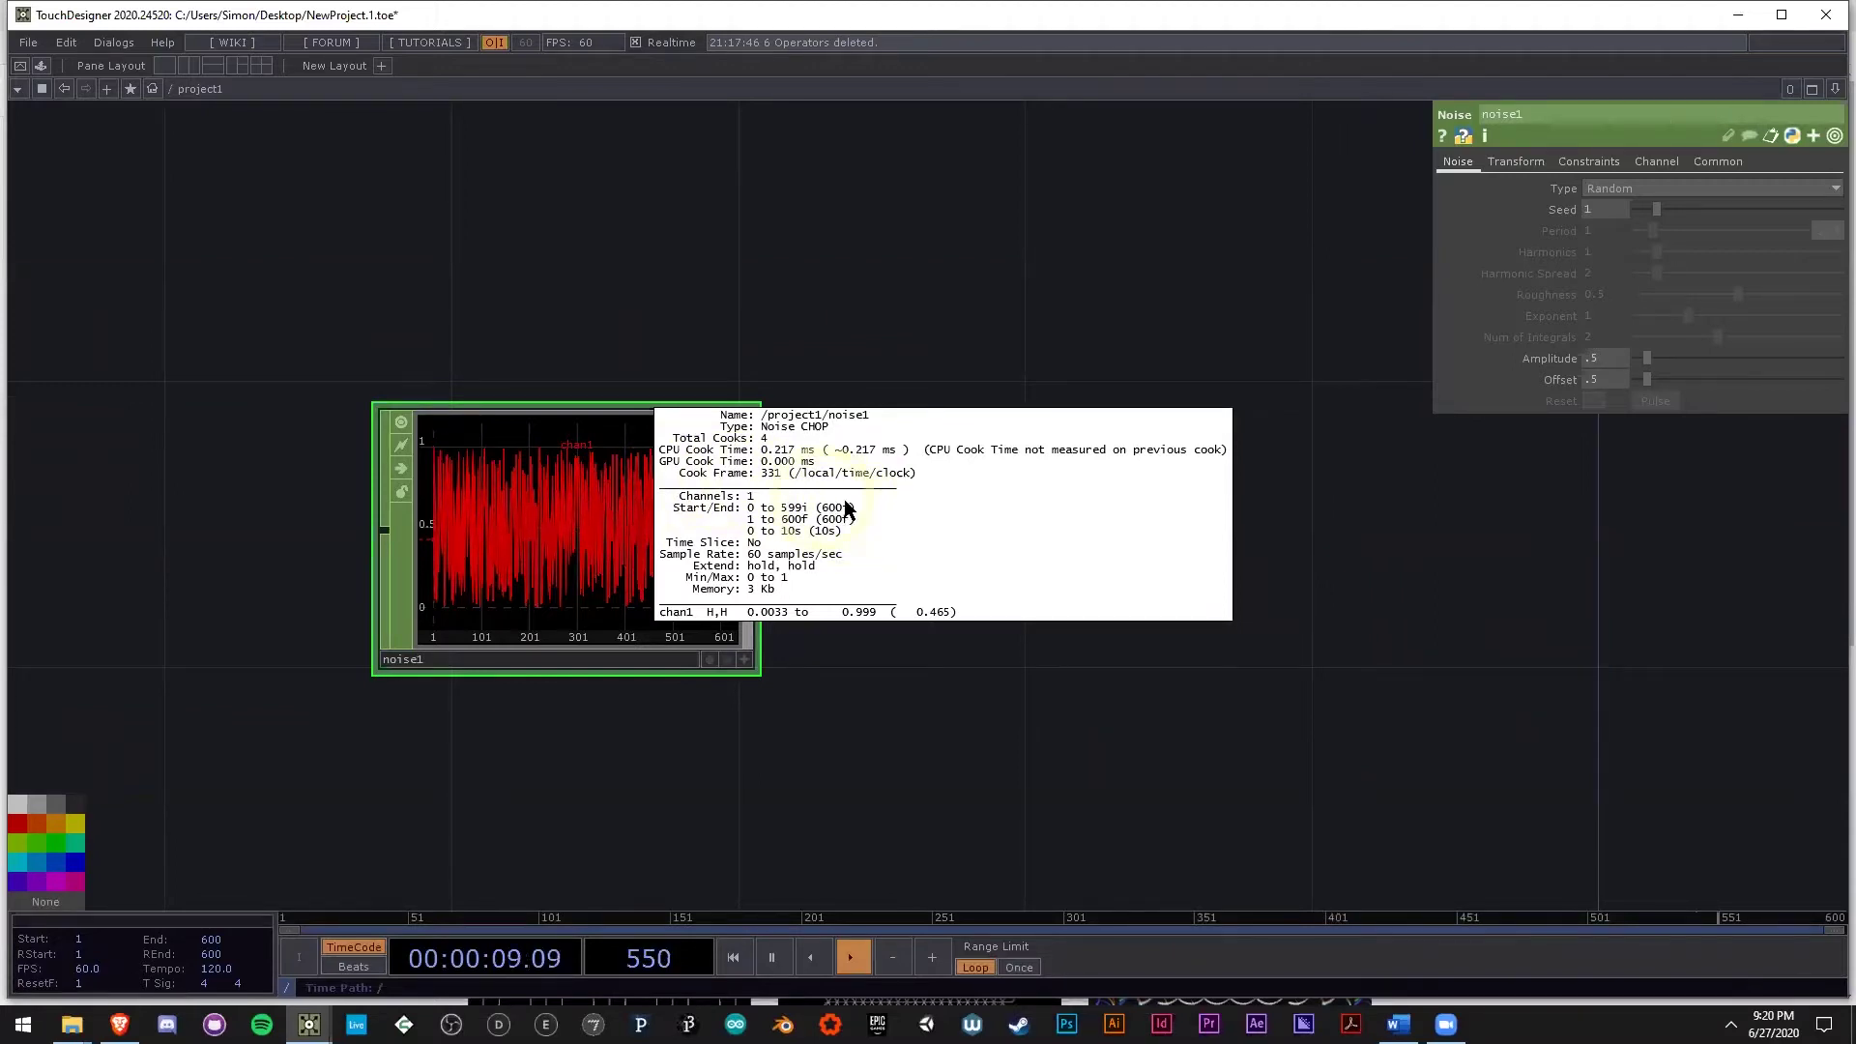
middle_click_drag(841, 512, 956, 692)
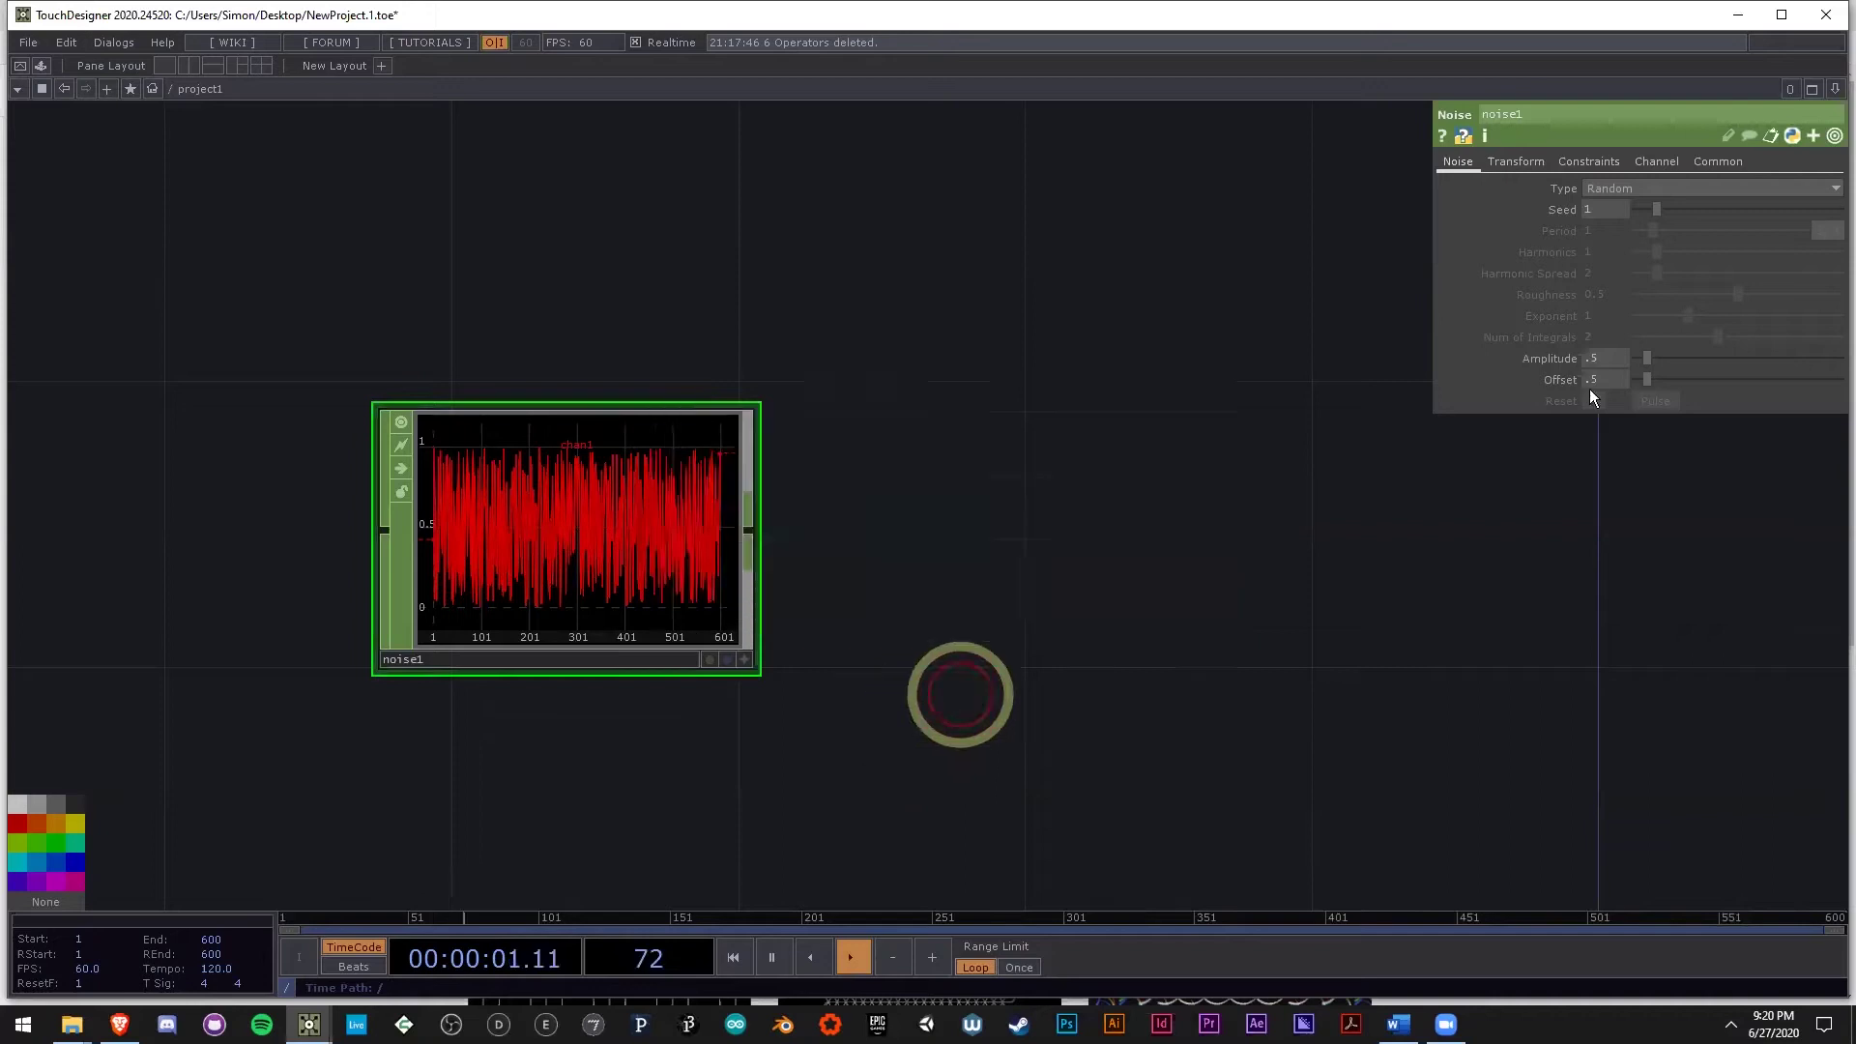
left_click_drag(1209, 244, 957, 395)
scroll(759, 633, "down", 5)
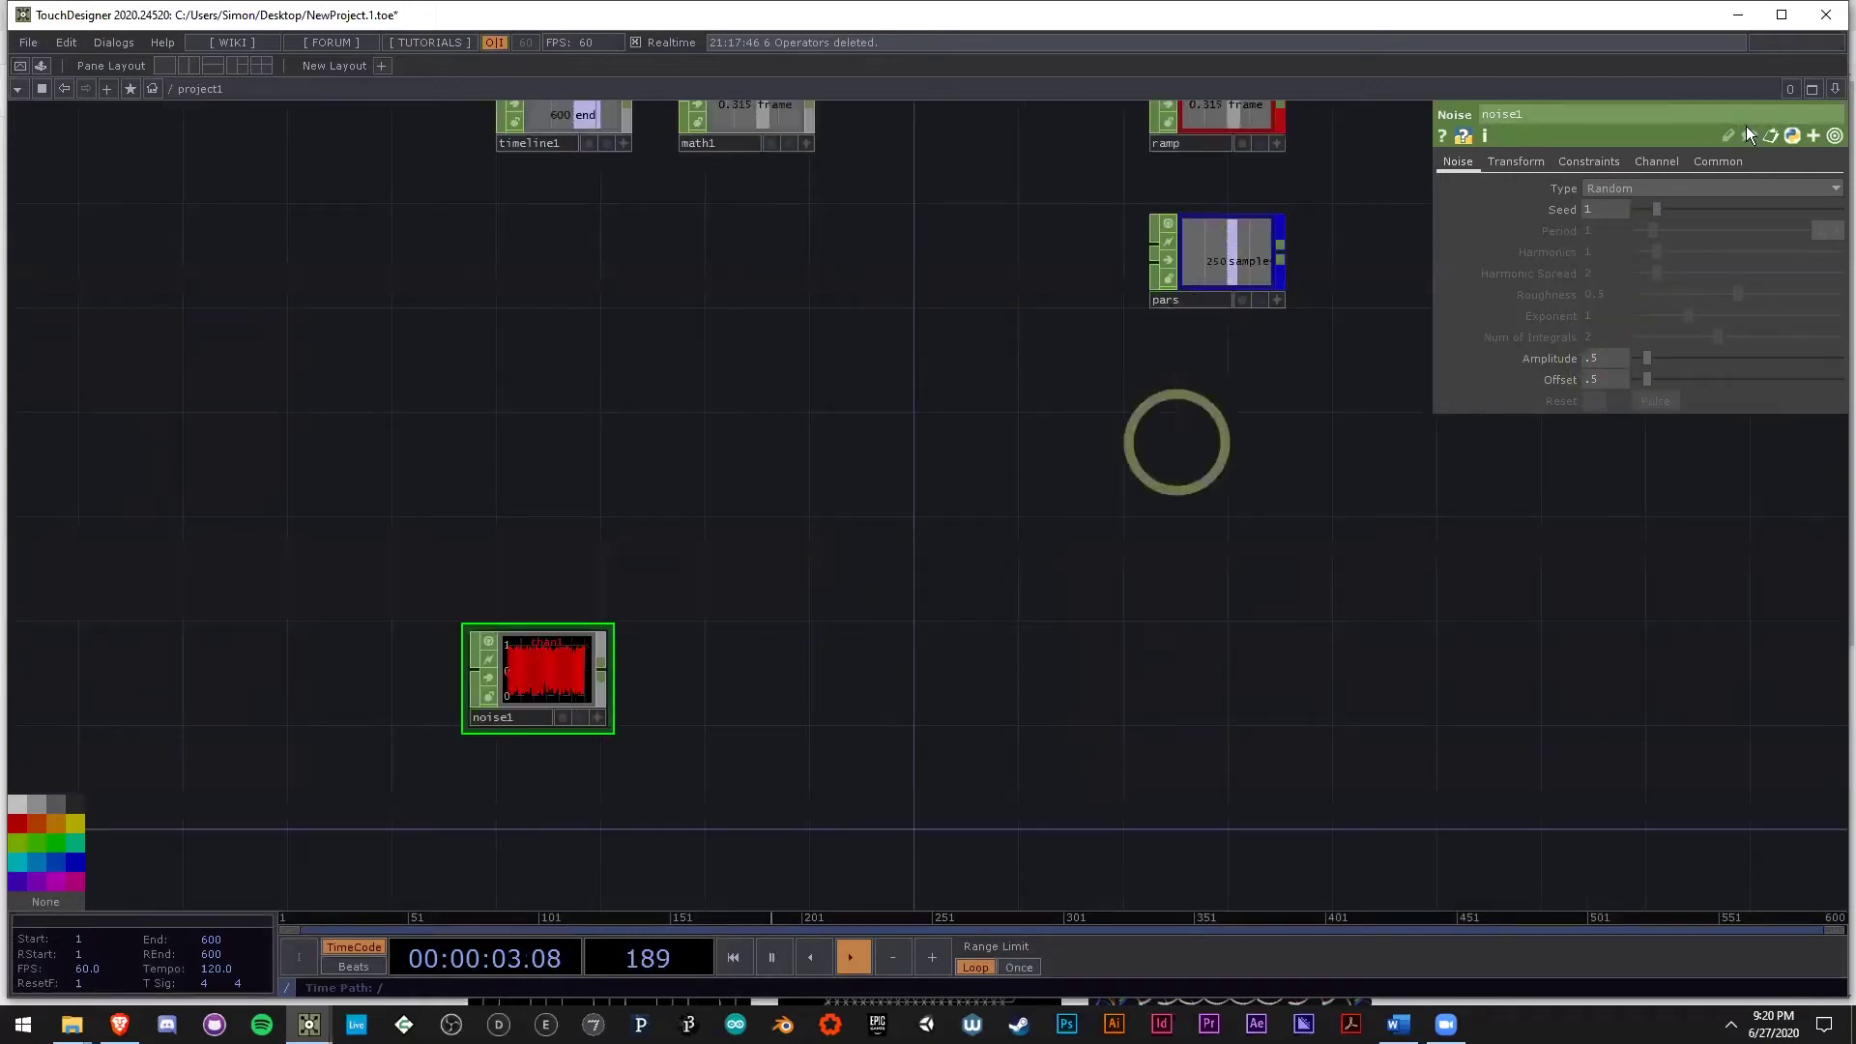
Switch the unit of the Noise node's channel End from seconds to samples.
left_click(1672, 161)
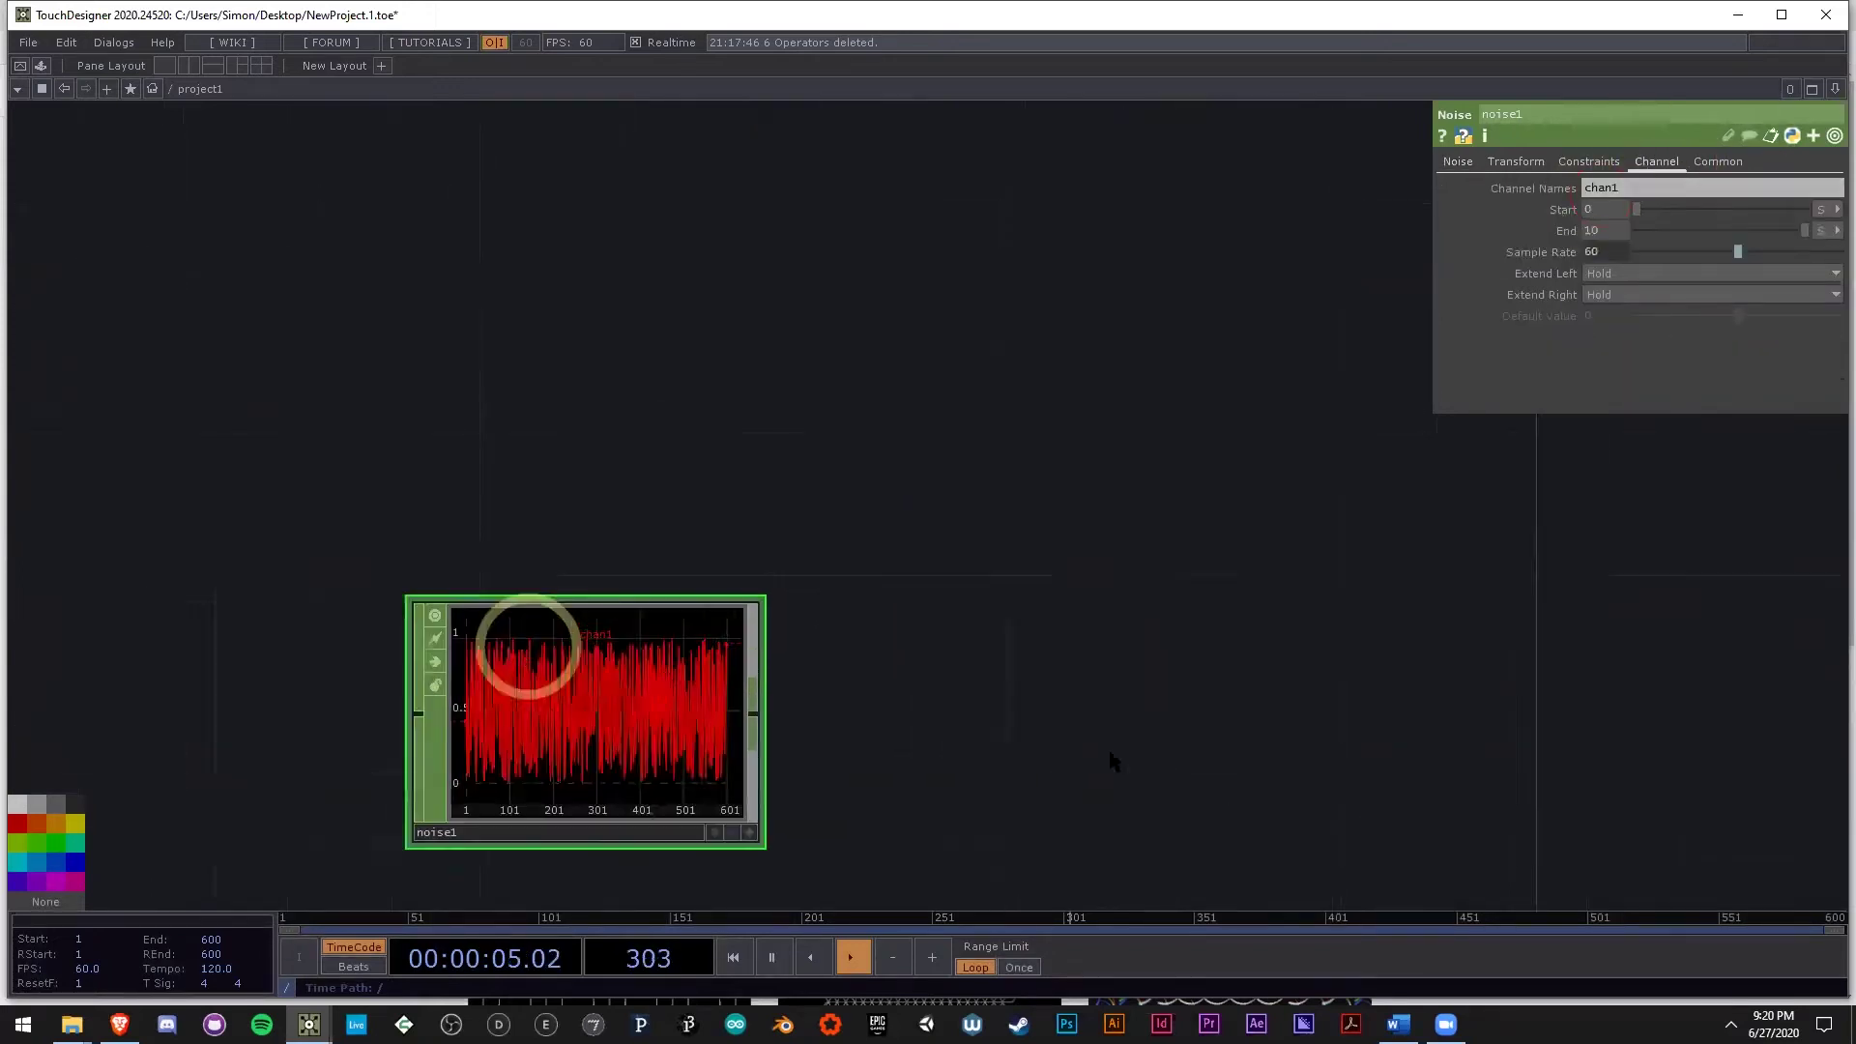
left_click_drag(850, 592, 917, 546)
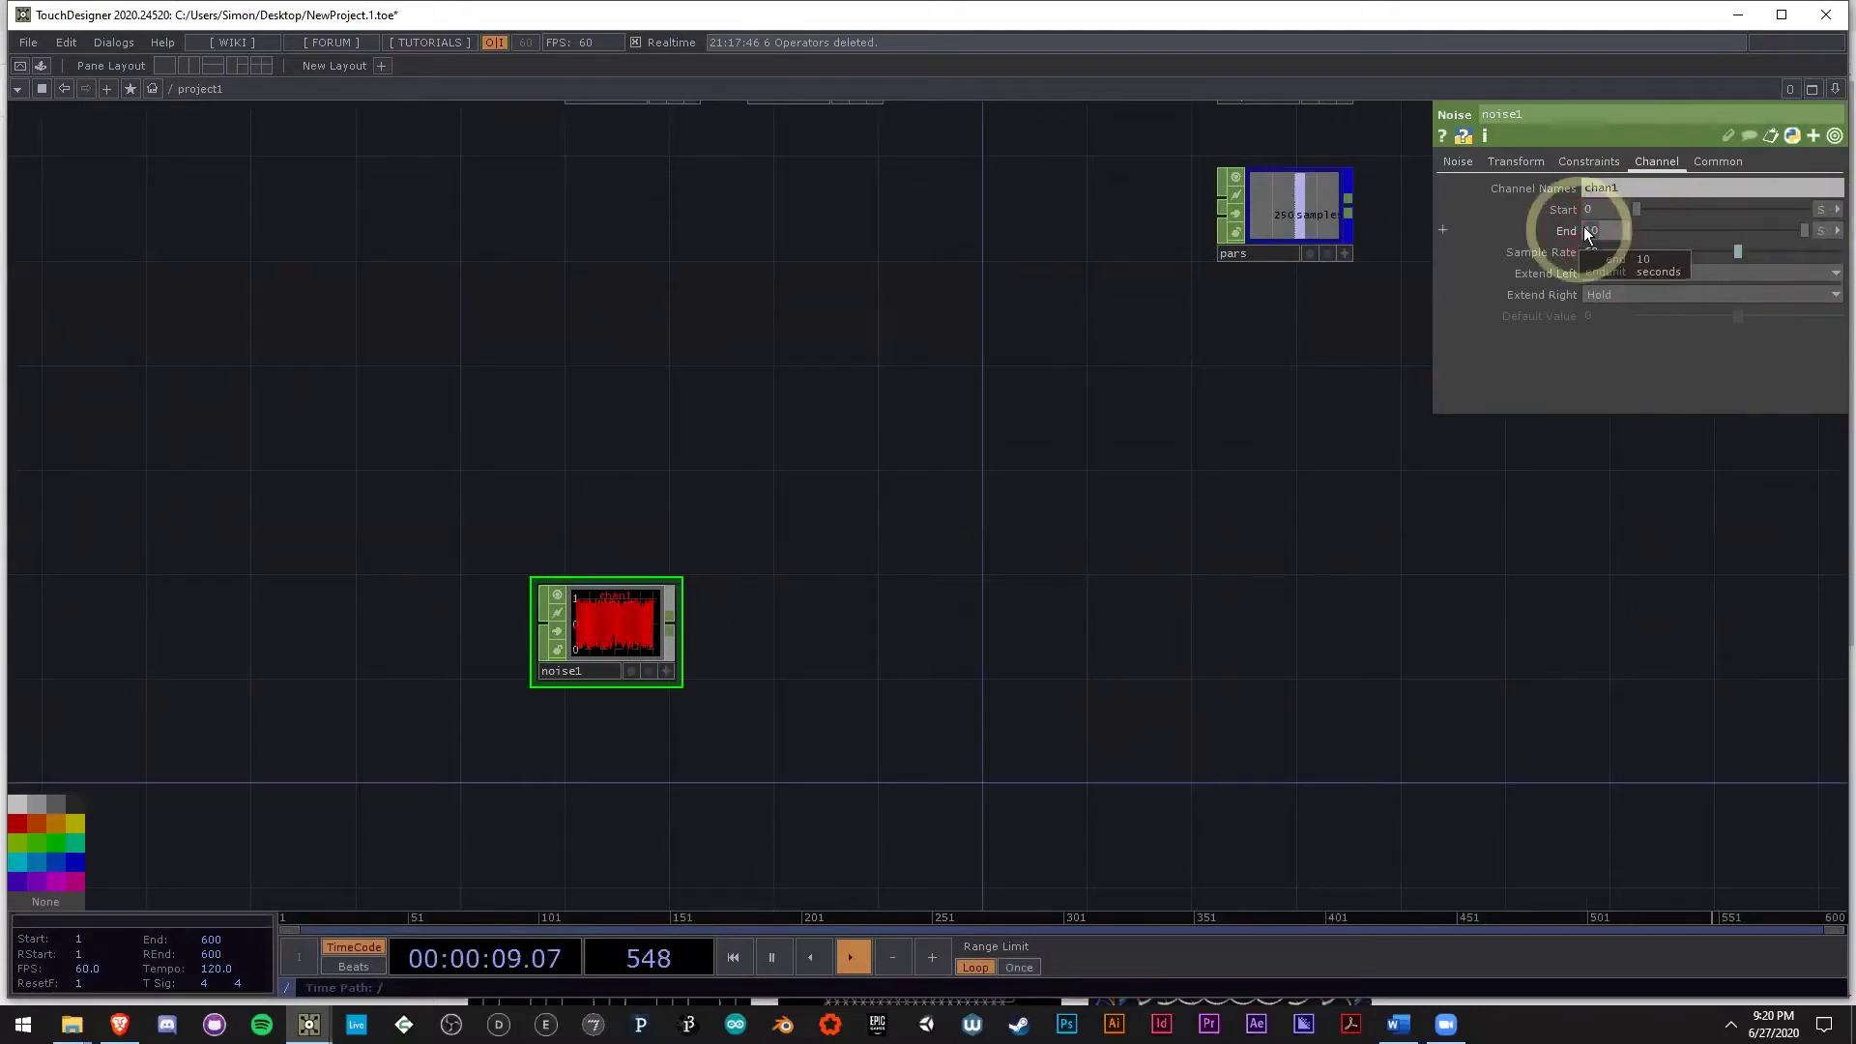
left_click(1822, 230)
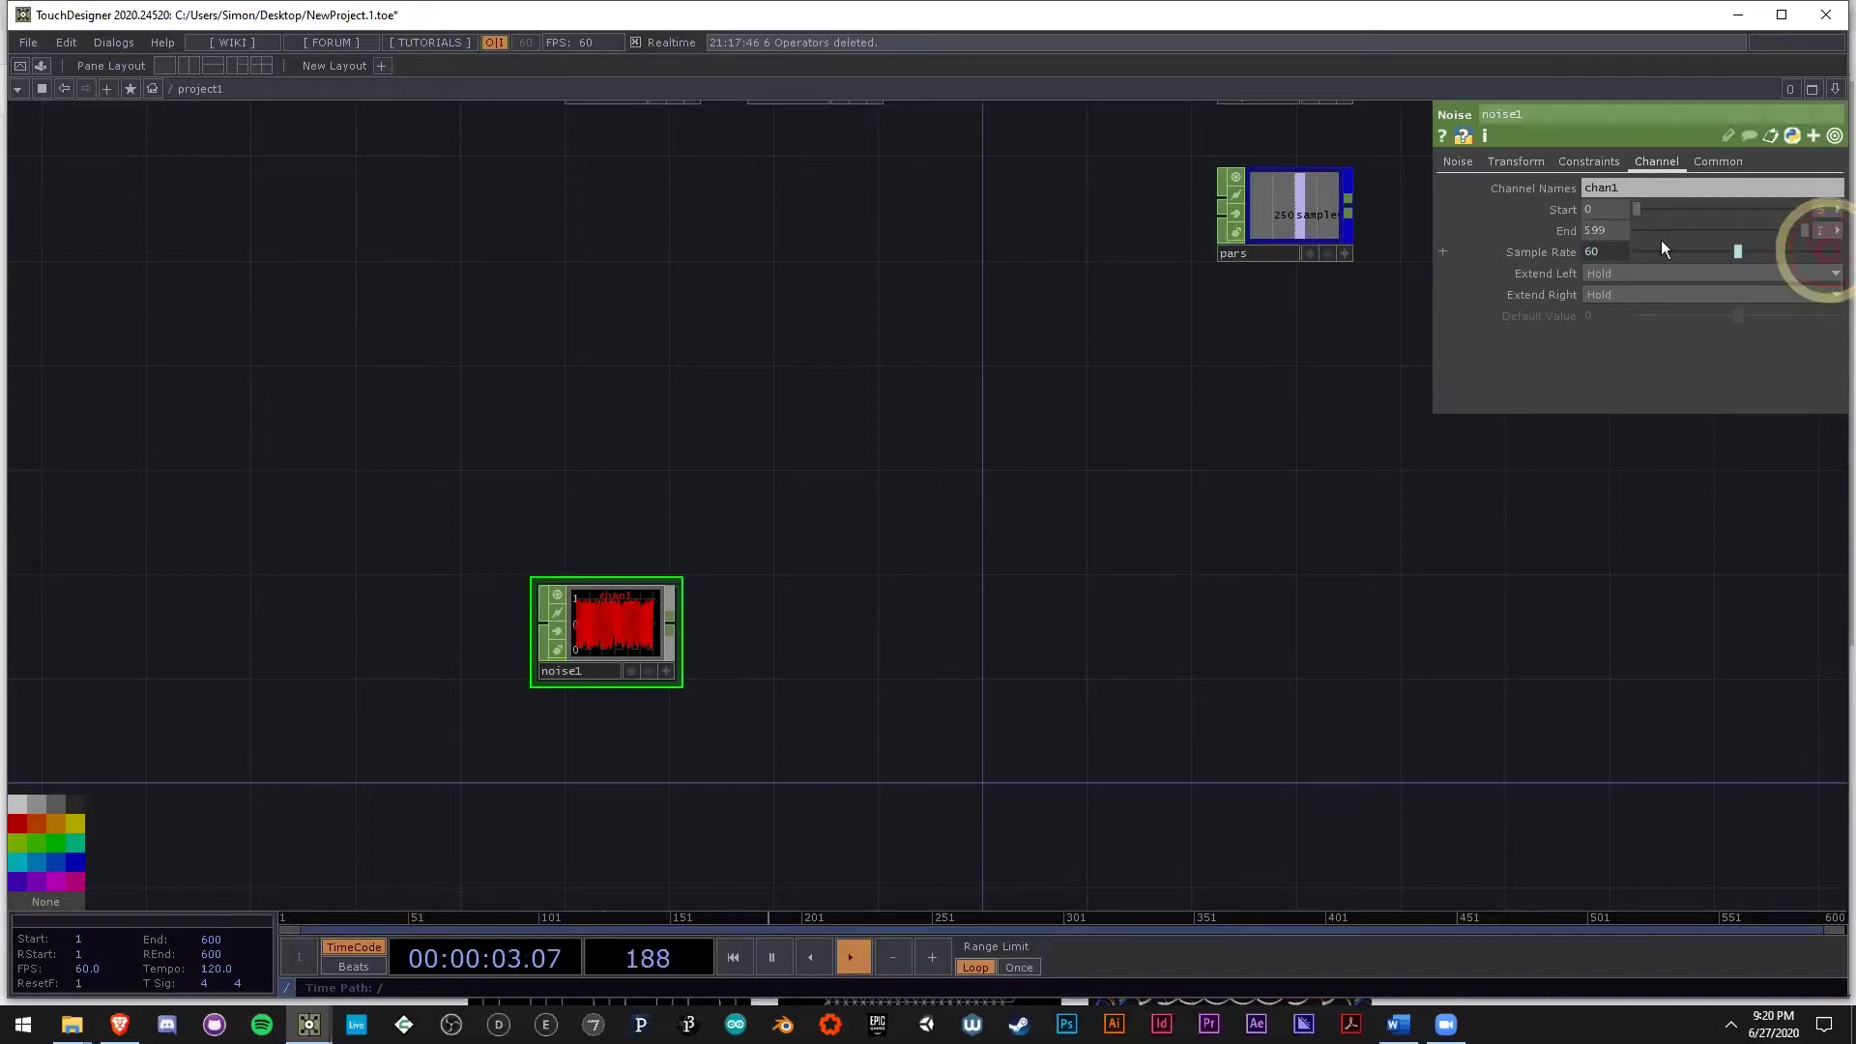
Make the pars viewer active and link its samples channel as a reference to the Noise node's End value.
left_click(1301, 209)
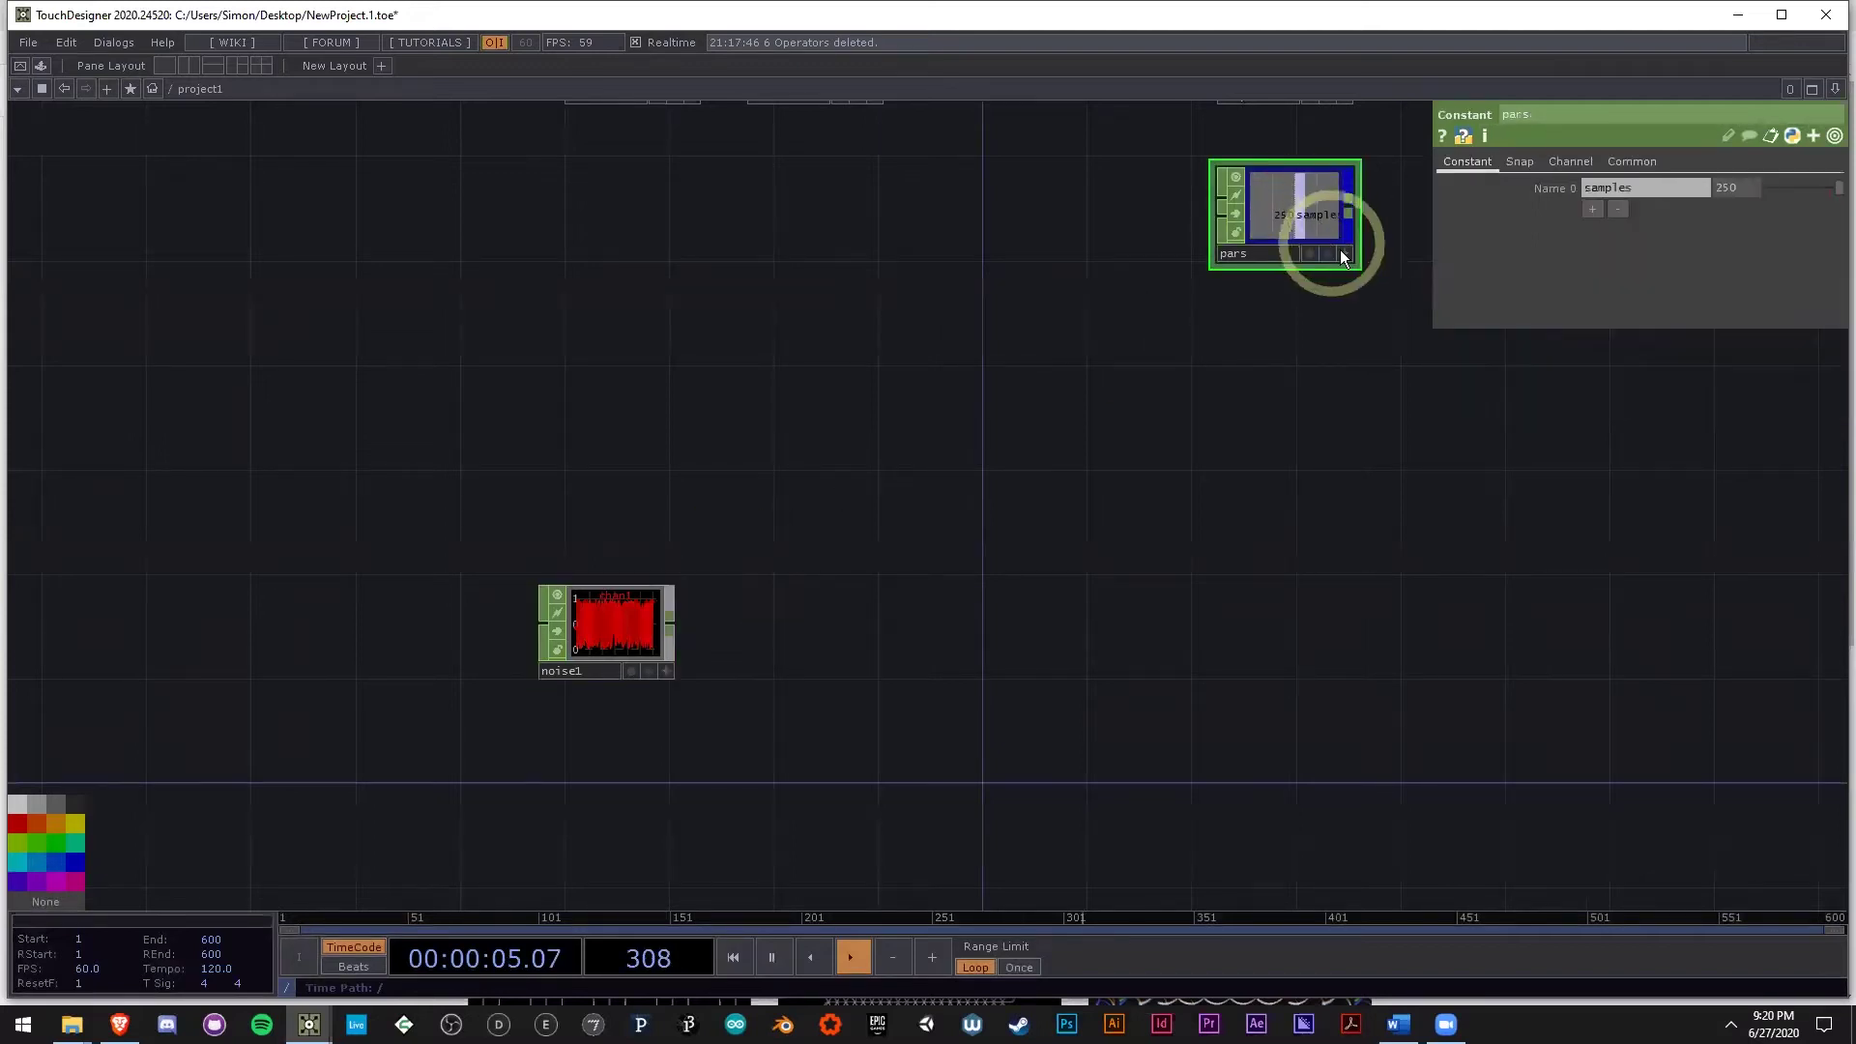
left_click(1344, 253)
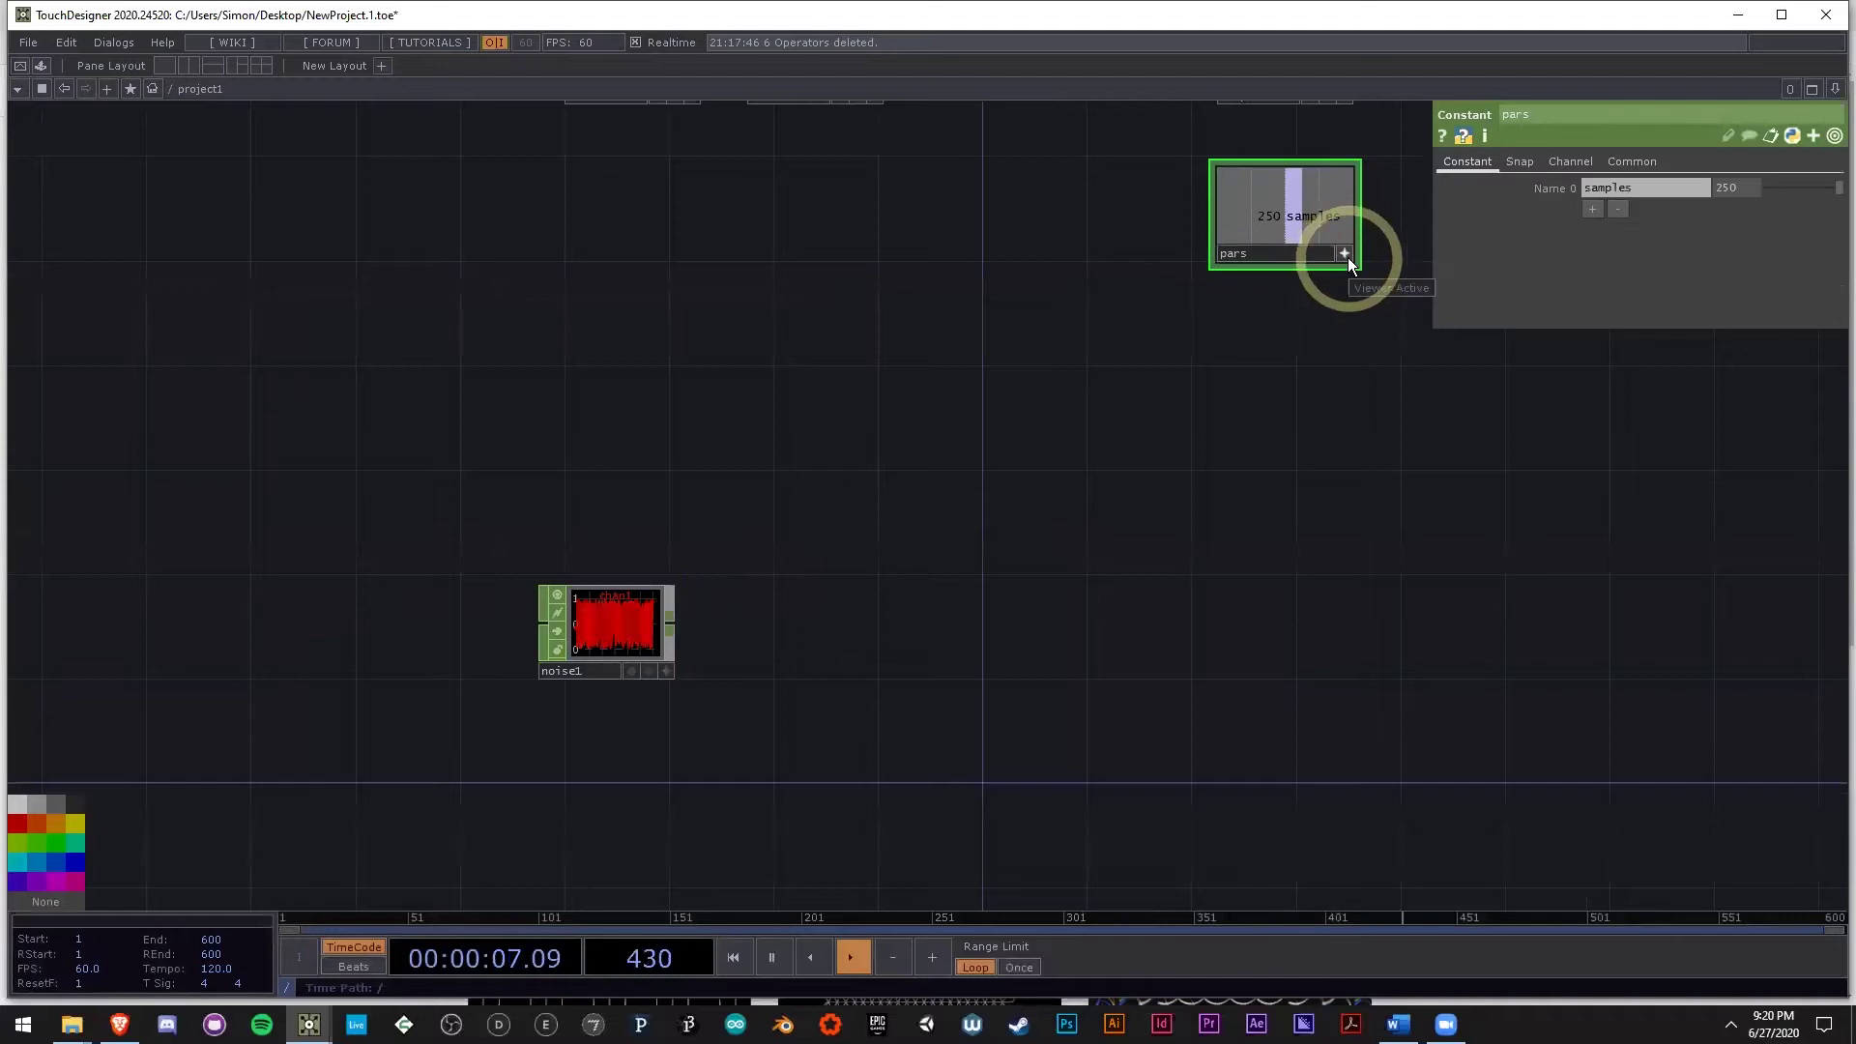
left_click(1303, 205)
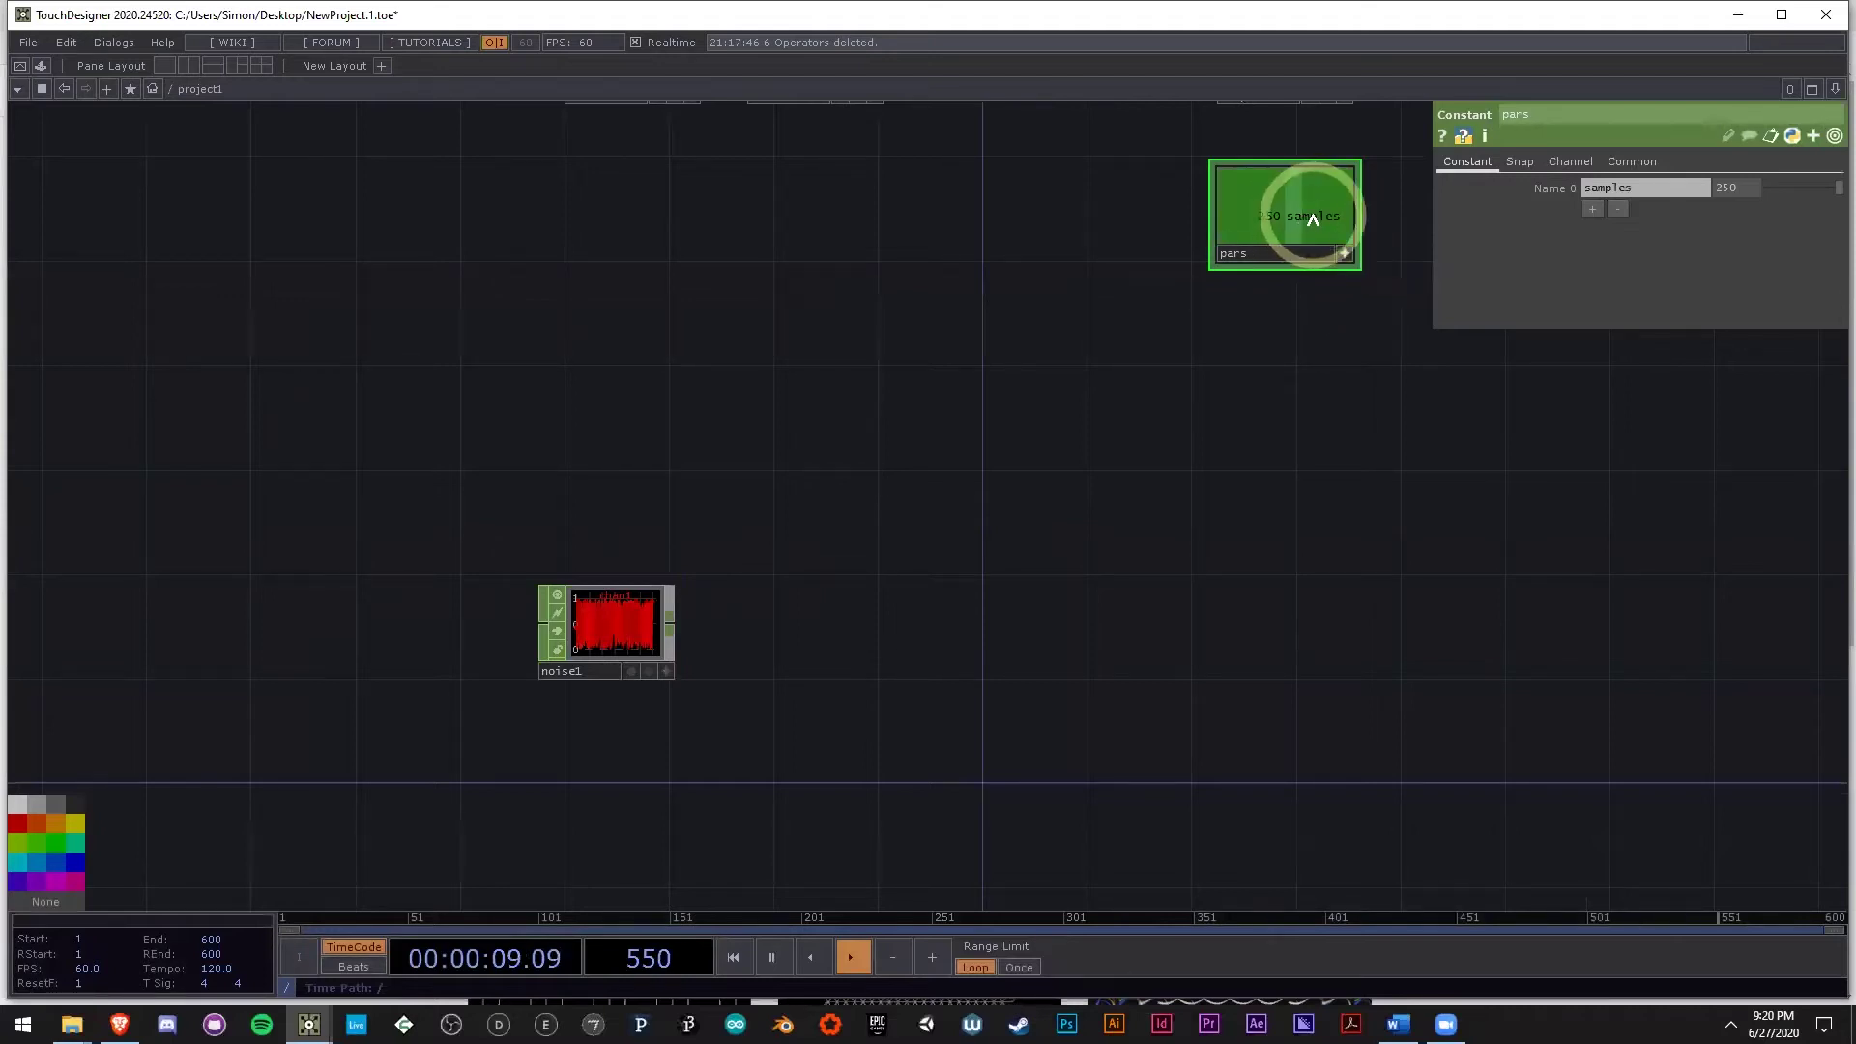
left_click(609, 629)
left_click(1278, 220)
left_click_drag(1284, 221, 1624, 222)
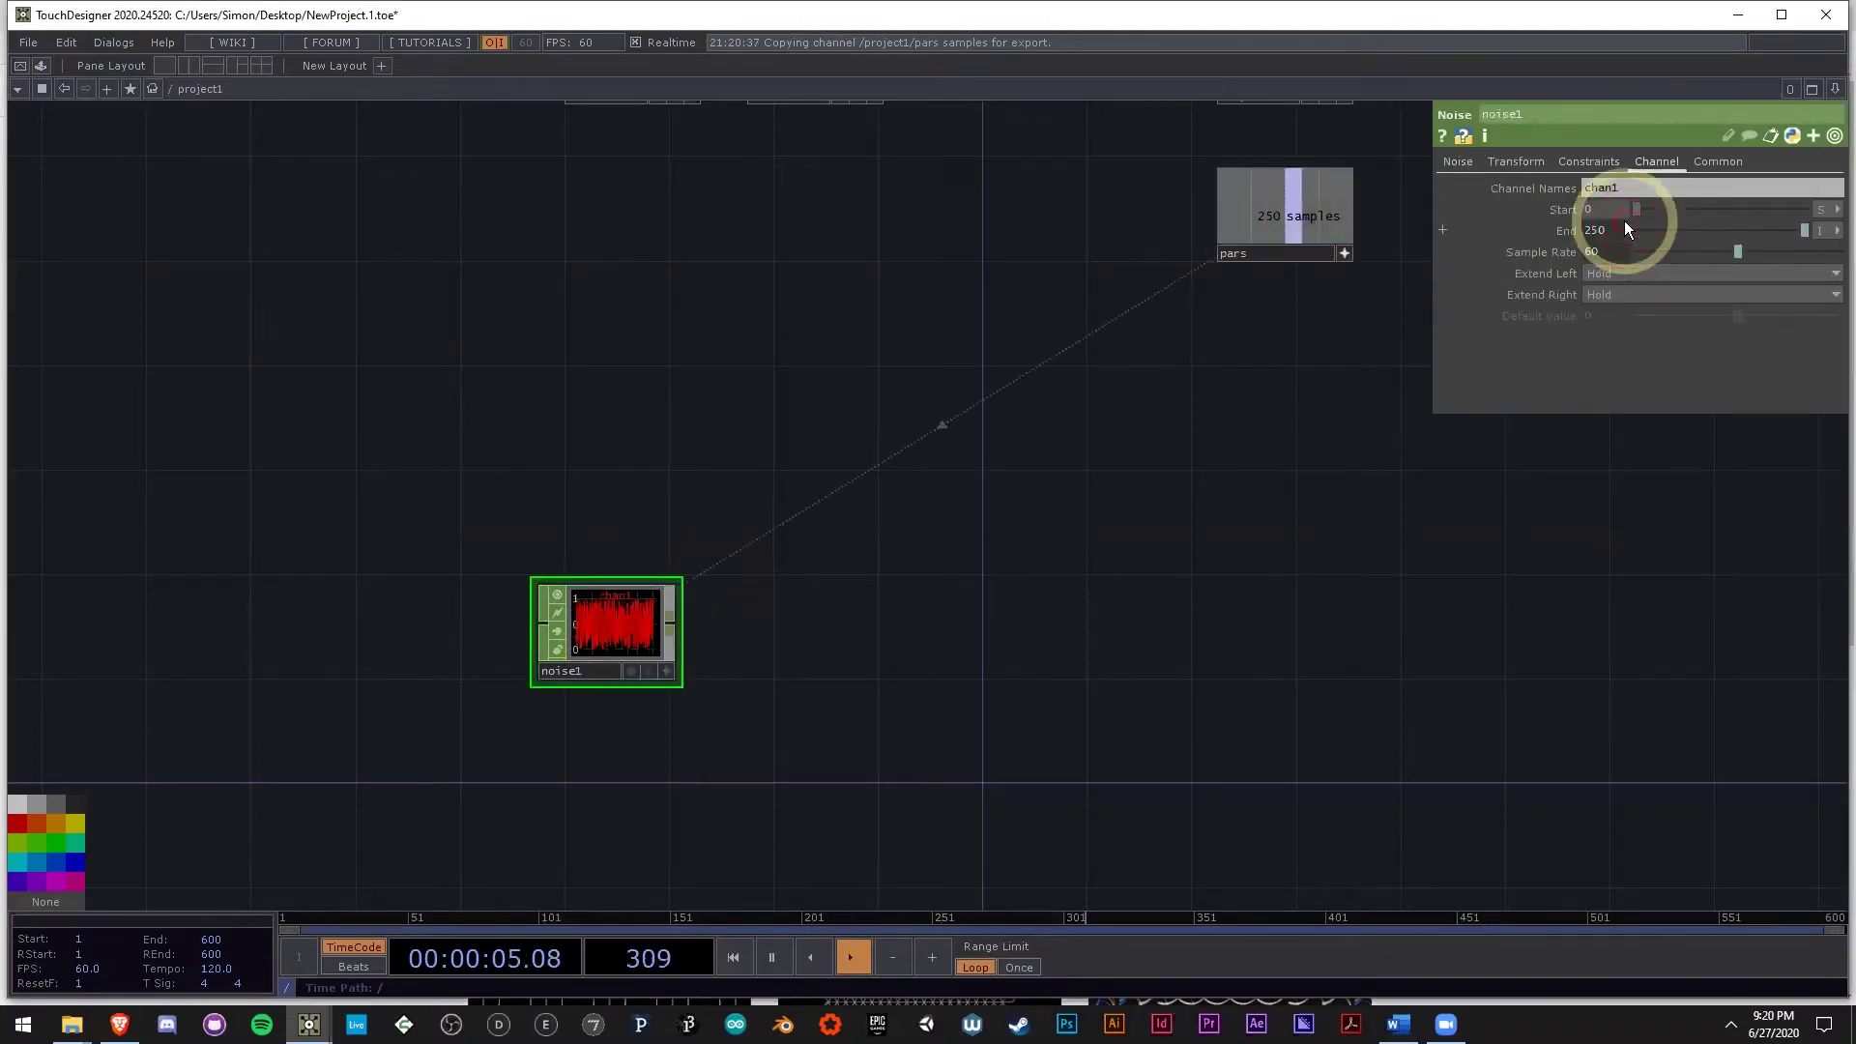
Check the Noise node's sample length and change its End expression to op('pars')['samples']-1.
scroll(594, 657, "up", 6)
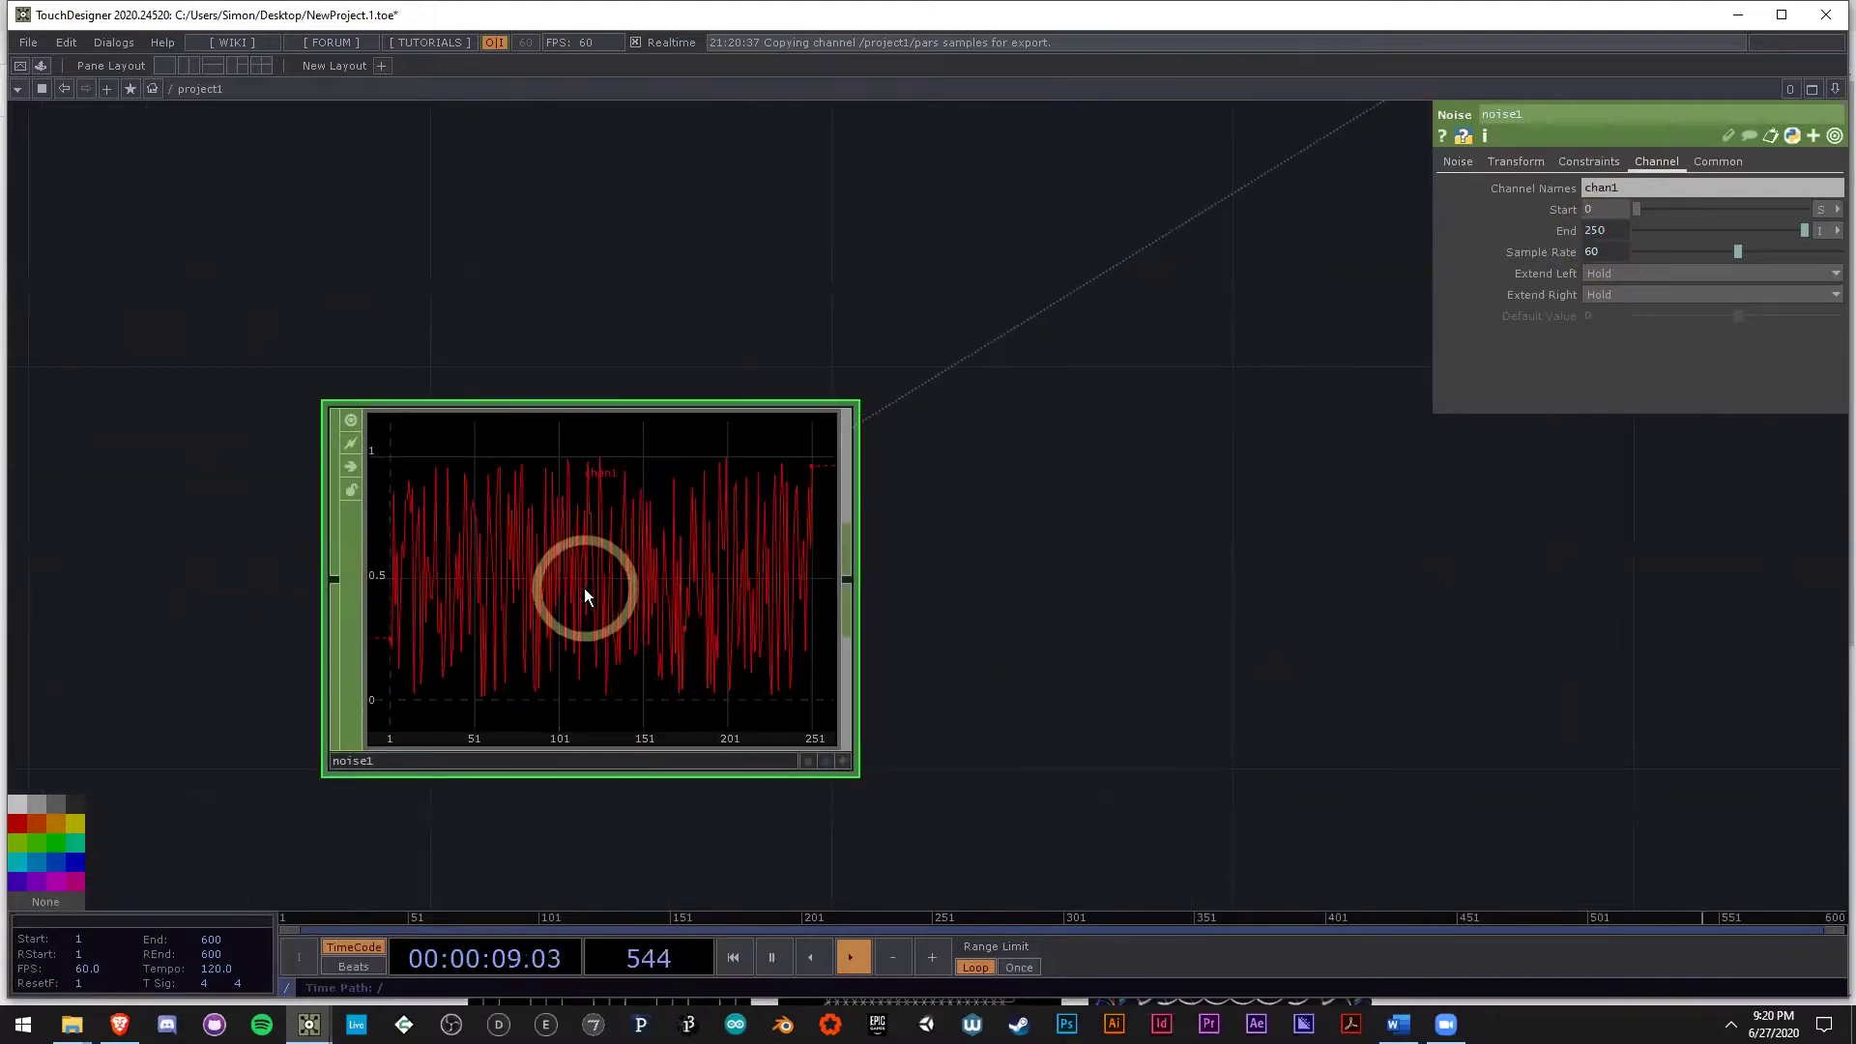
middle_click(584, 588)
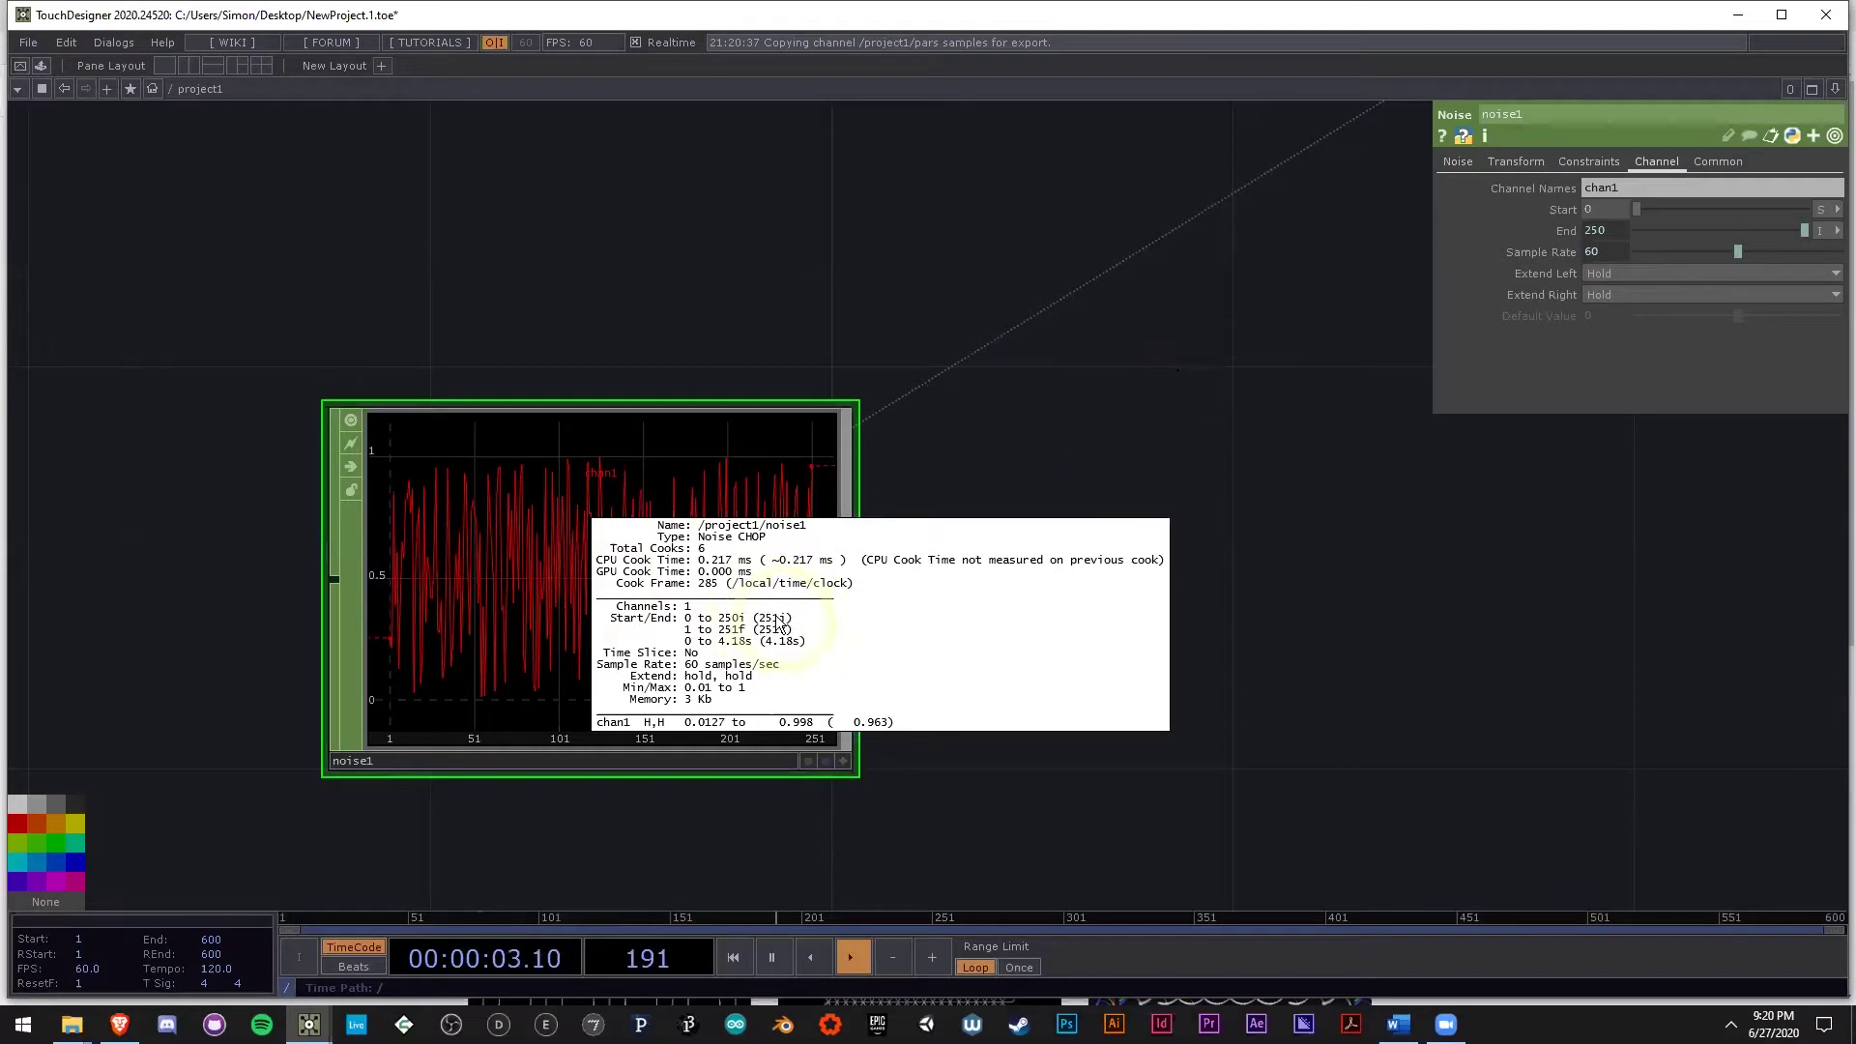
left_click(1613, 236)
type("-1")
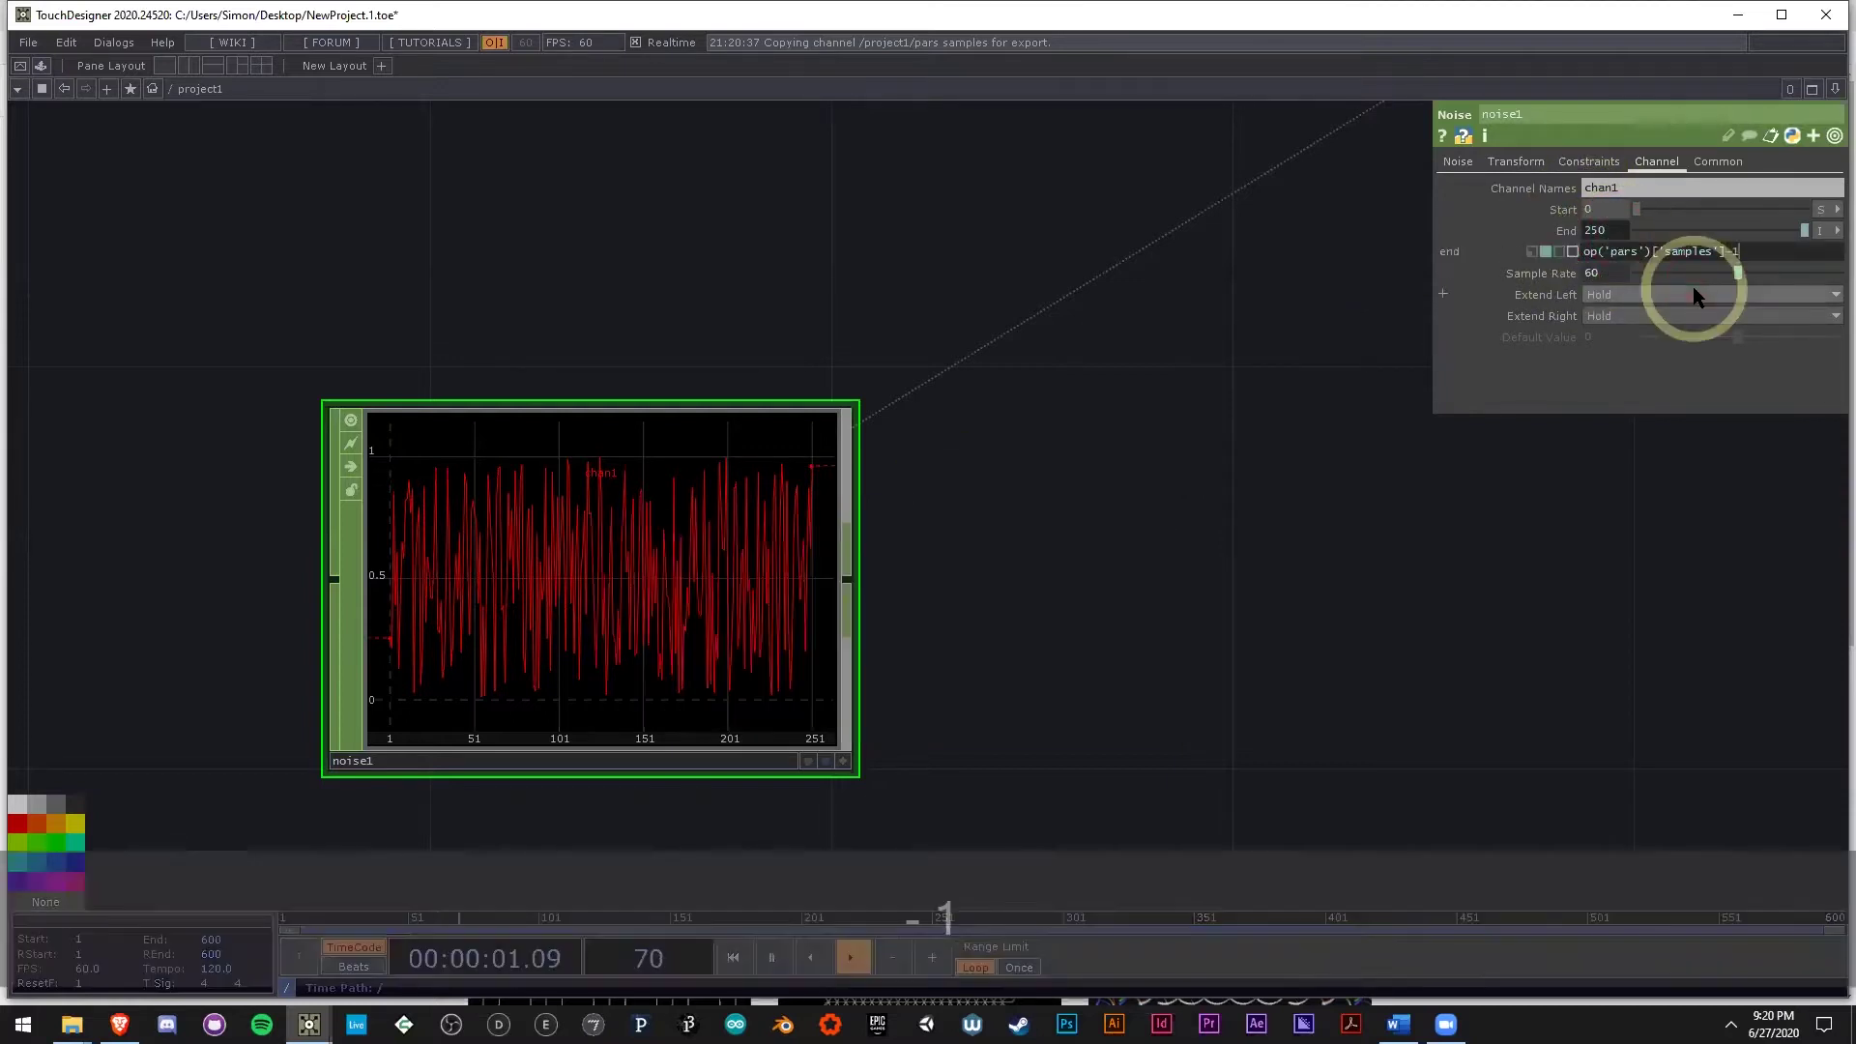
key("Return")
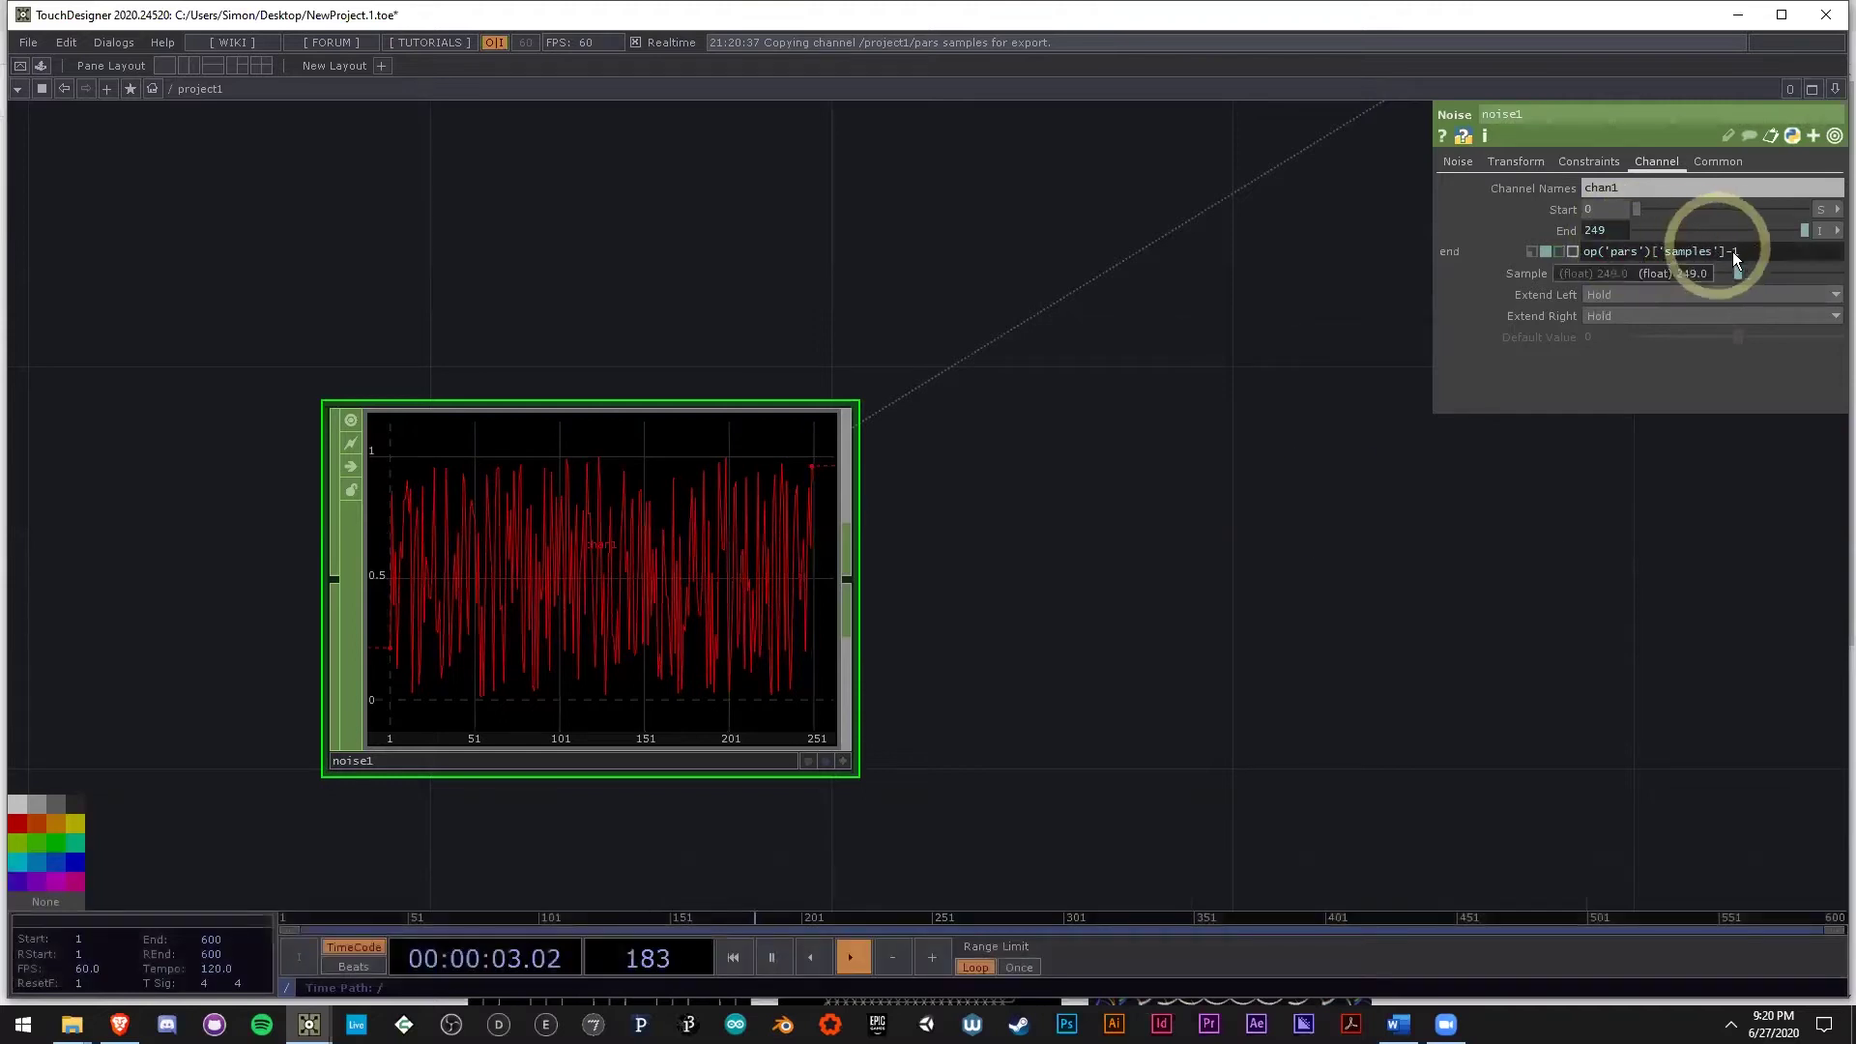
Recheck the Noise node's info and turn off the active viewer on the pars node.
middle_click_drag(601, 555, 1134, 740)
left_click_drag(1075, 700, 642, 682)
scroll(616, 659, "down", 6)
left_click_drag(507, 640, 638, 587)
left_click_drag(796, 646, 468, 667)
scroll(534, 624, "down", 3)
scroll(533, 617, "up", 3)
left_click(905, 286)
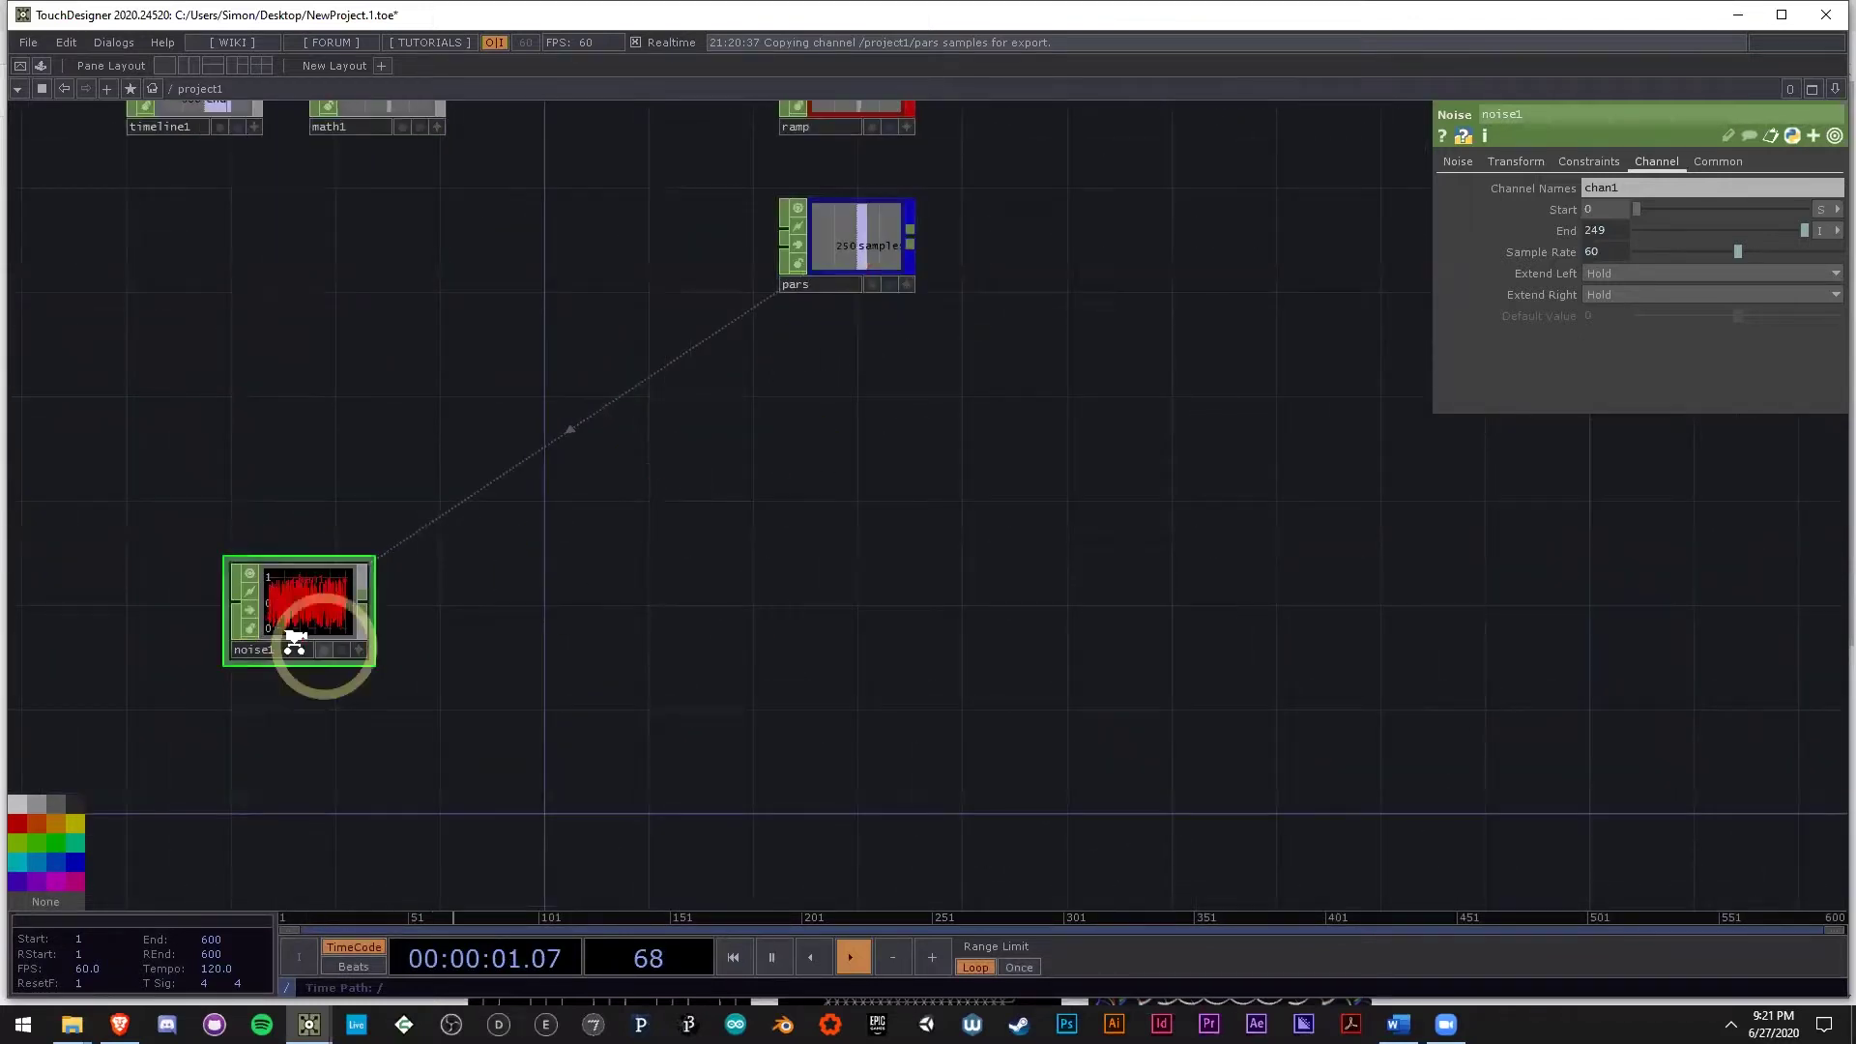
Examine the Noise node's start and end info against its channel range settings.
scroll(302, 637, "up", 4)
middle_click_drag(307, 585, 217, 588)
middle_click_drag(503, 607, 1083, 392)
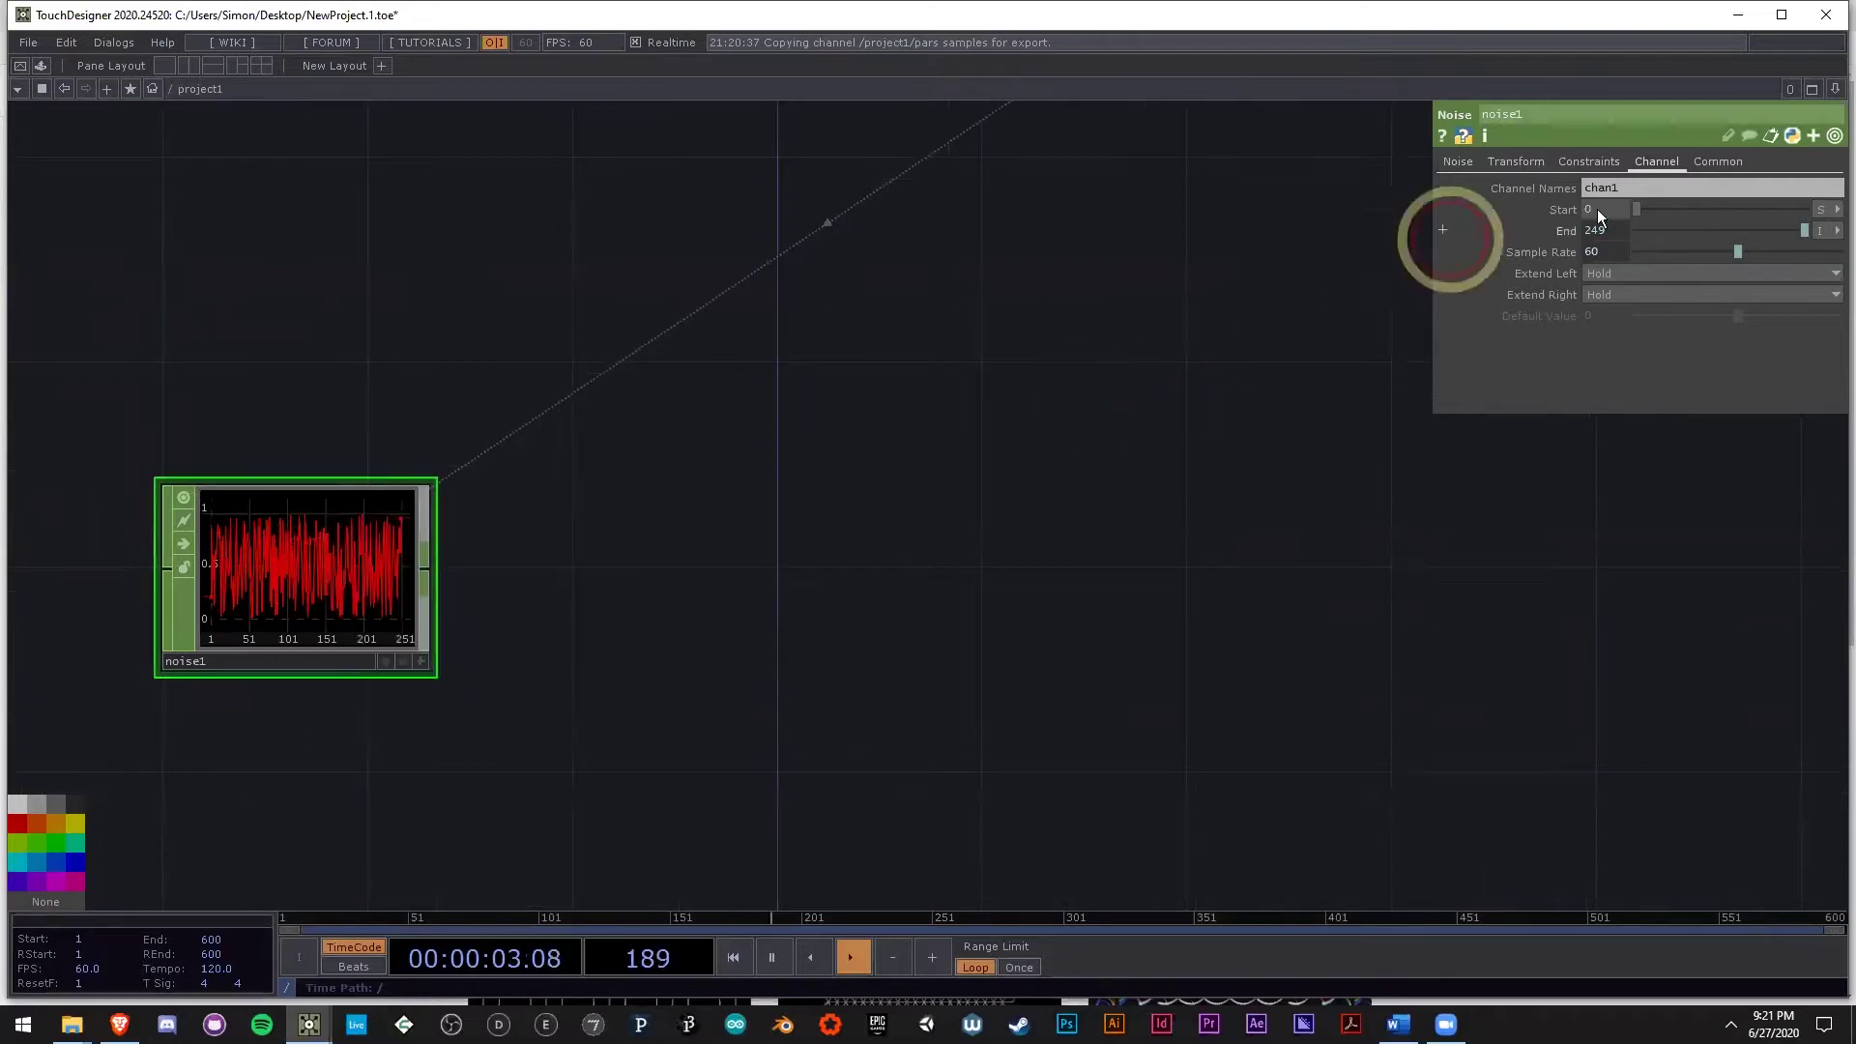
left_click_drag(1131, 306, 1094, 362)
scroll(1095, 361, "down", 3)
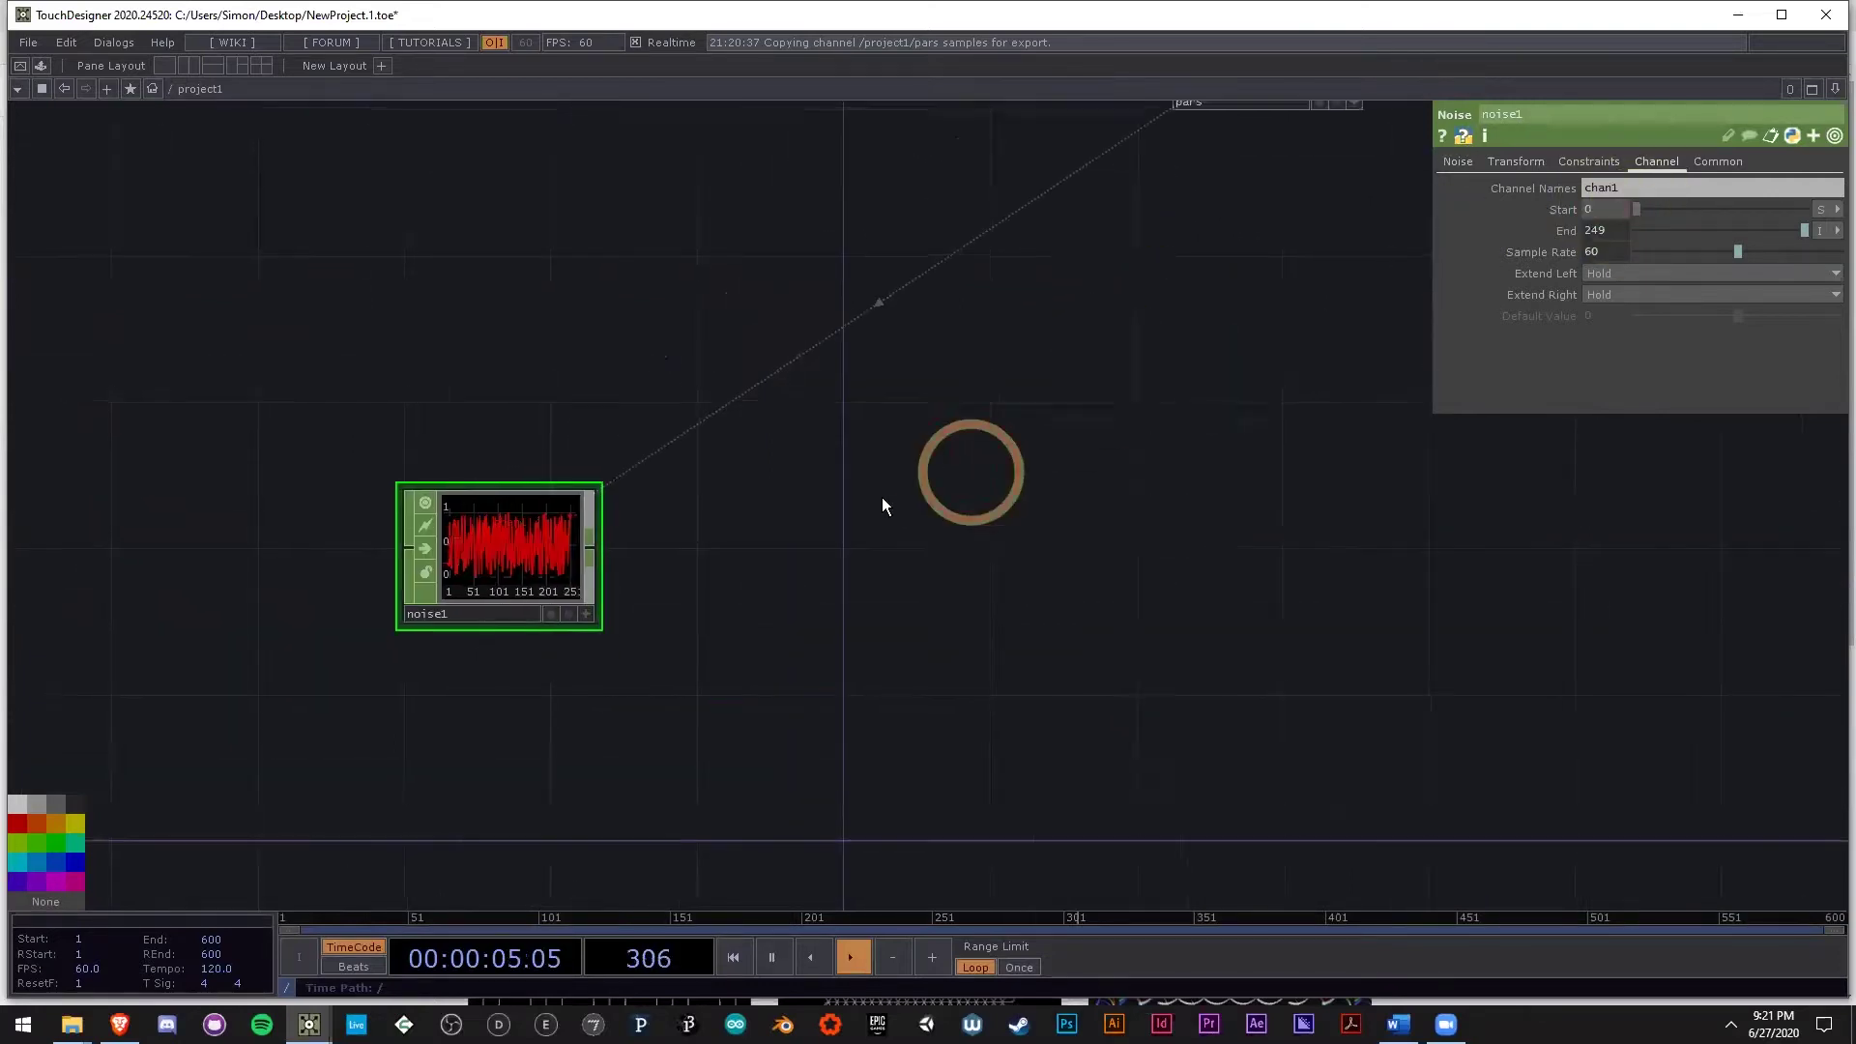
Examine the Noise node's End expression and its random waveform across the sample range.
left_click_drag(881, 497, 782, 538)
left_click(1566, 231)
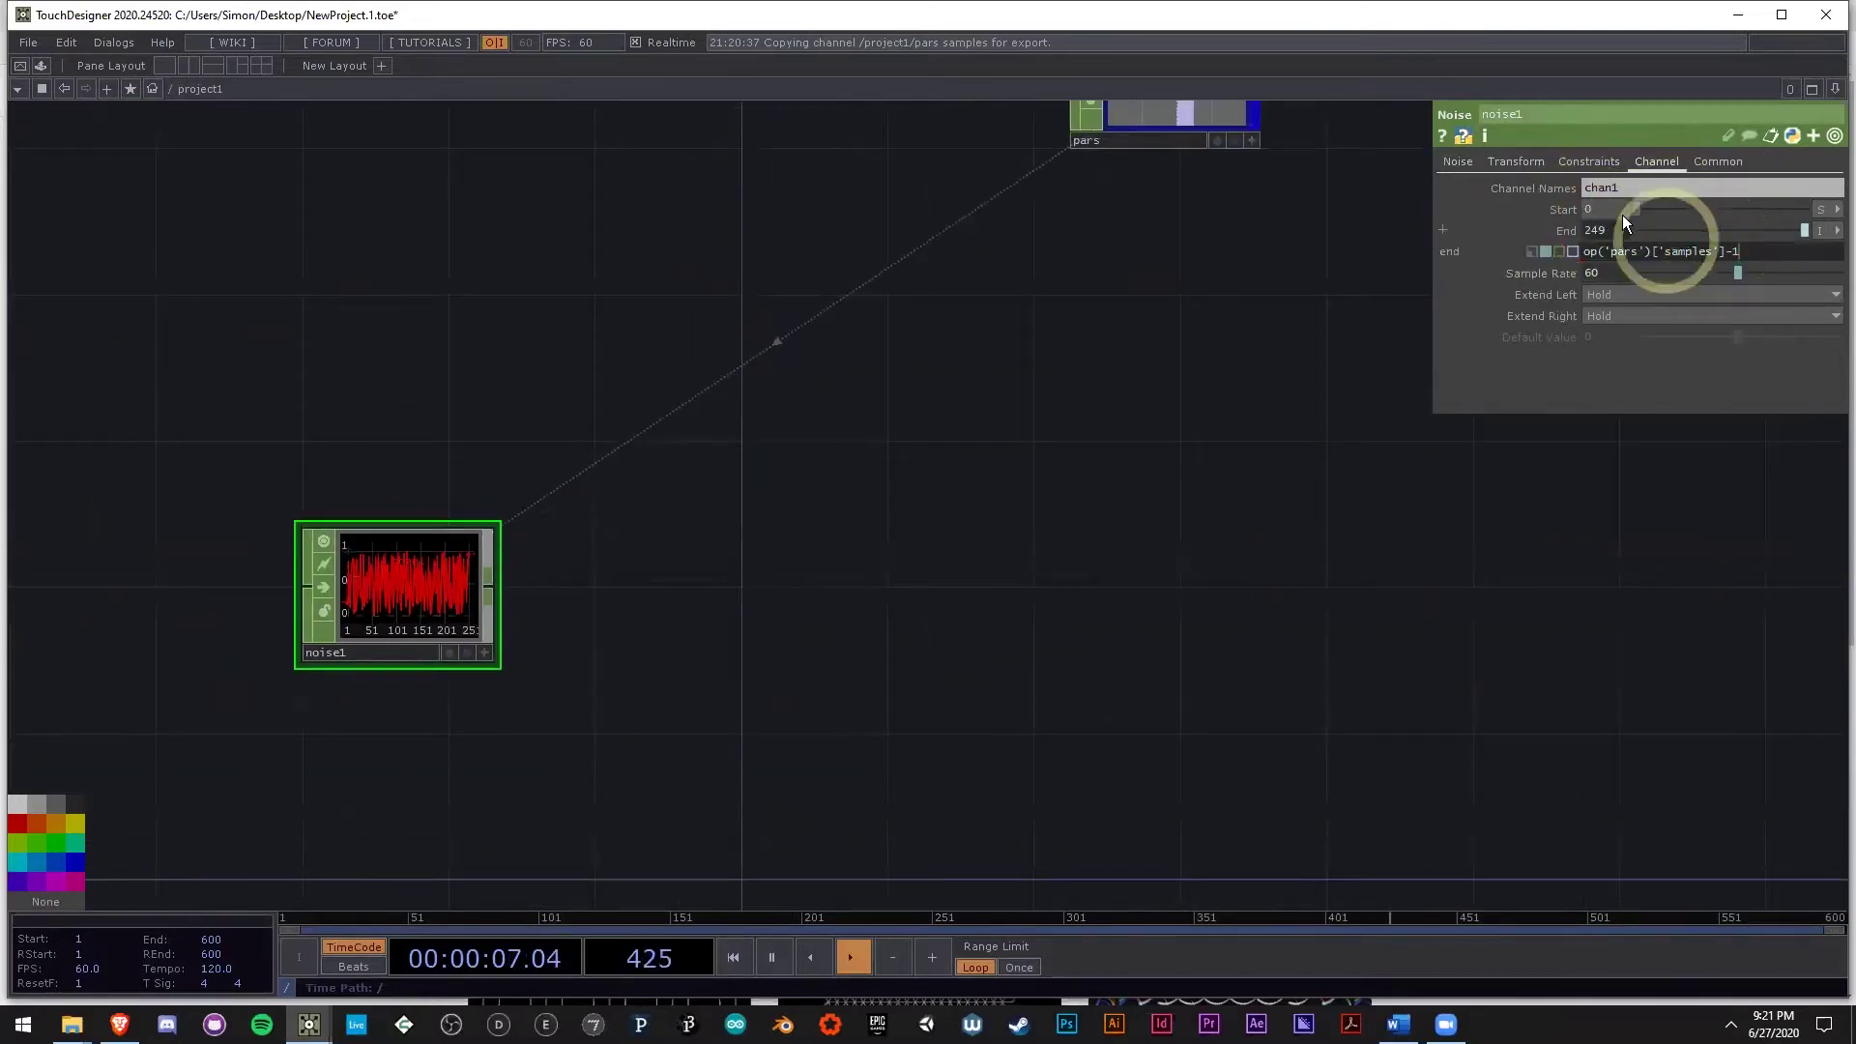
left_click_drag(407, 637, 238, 652)
middle_click(263, 622)
left_click_drag(511, 648, 416, 649)
scroll(397, 650, "down", 2)
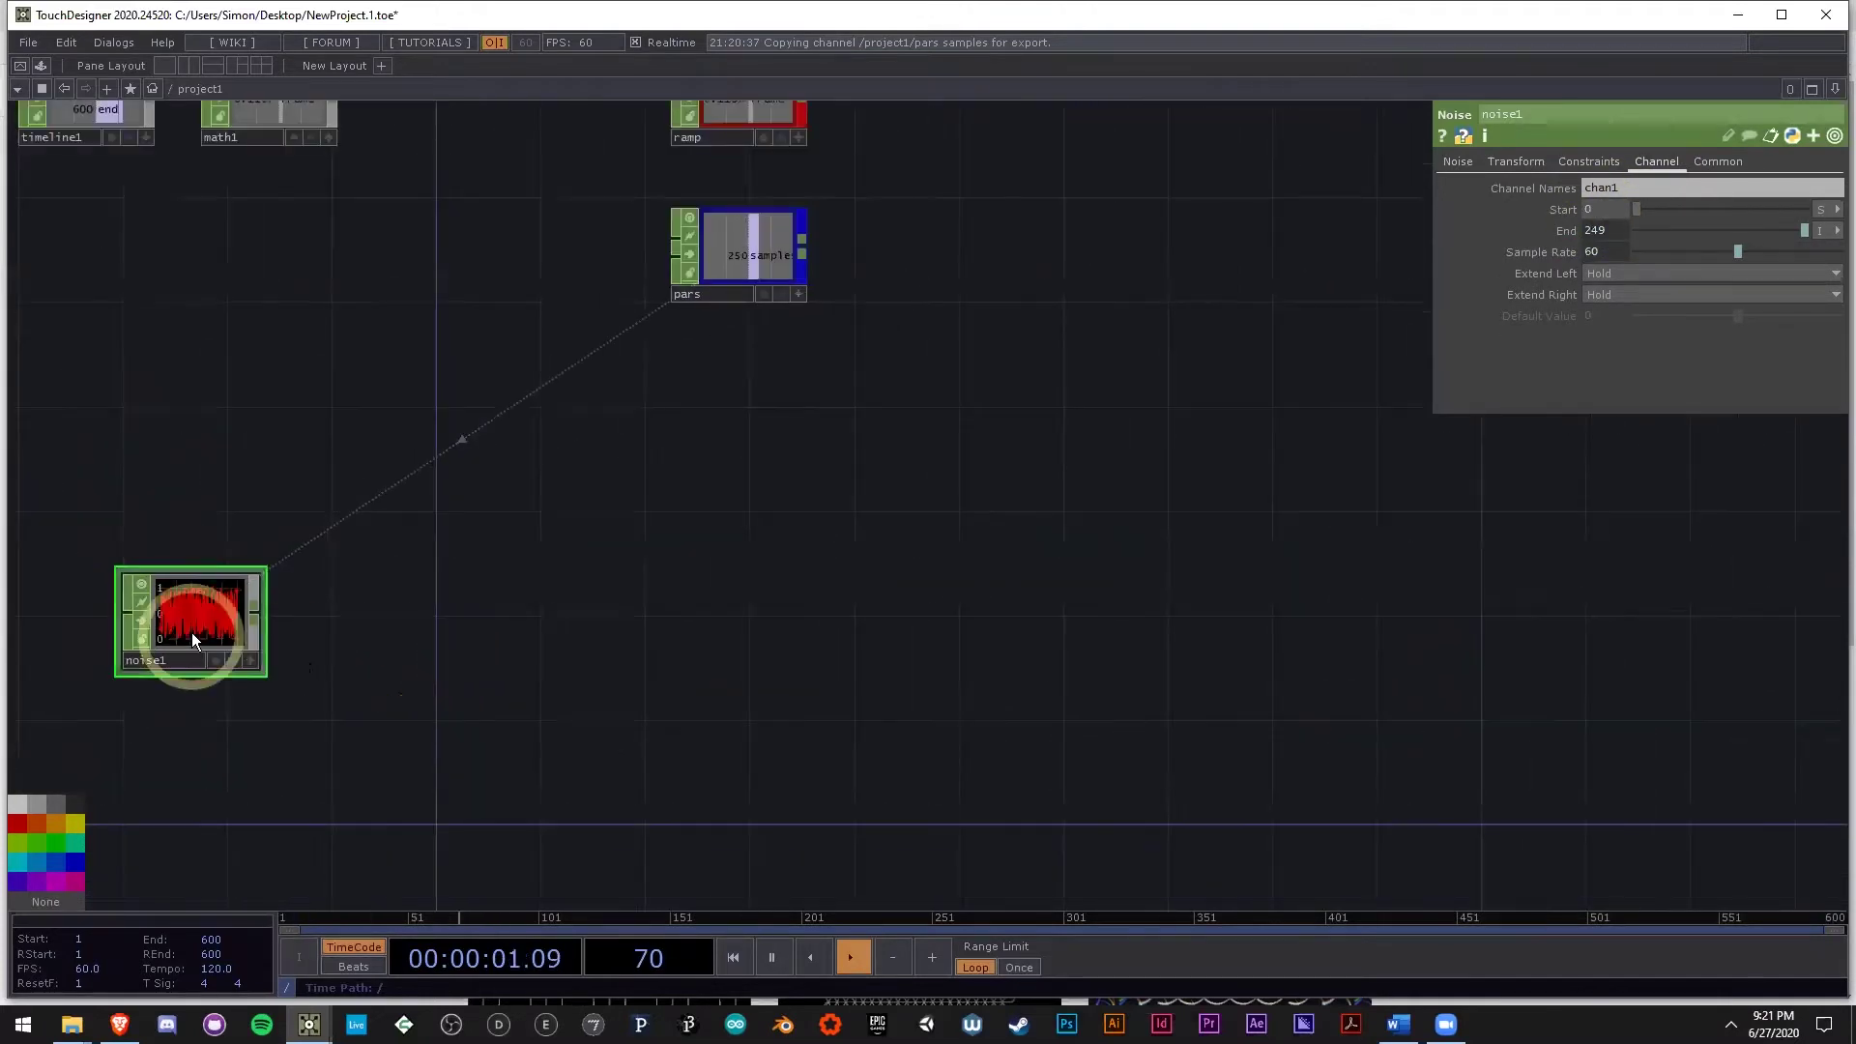
scroll(192, 630, "up", 5)
middle_click_drag(217, 634, 248, 646)
left_click_drag(760, 625, 961, 590)
middle_click_drag(339, 576, 423, 595)
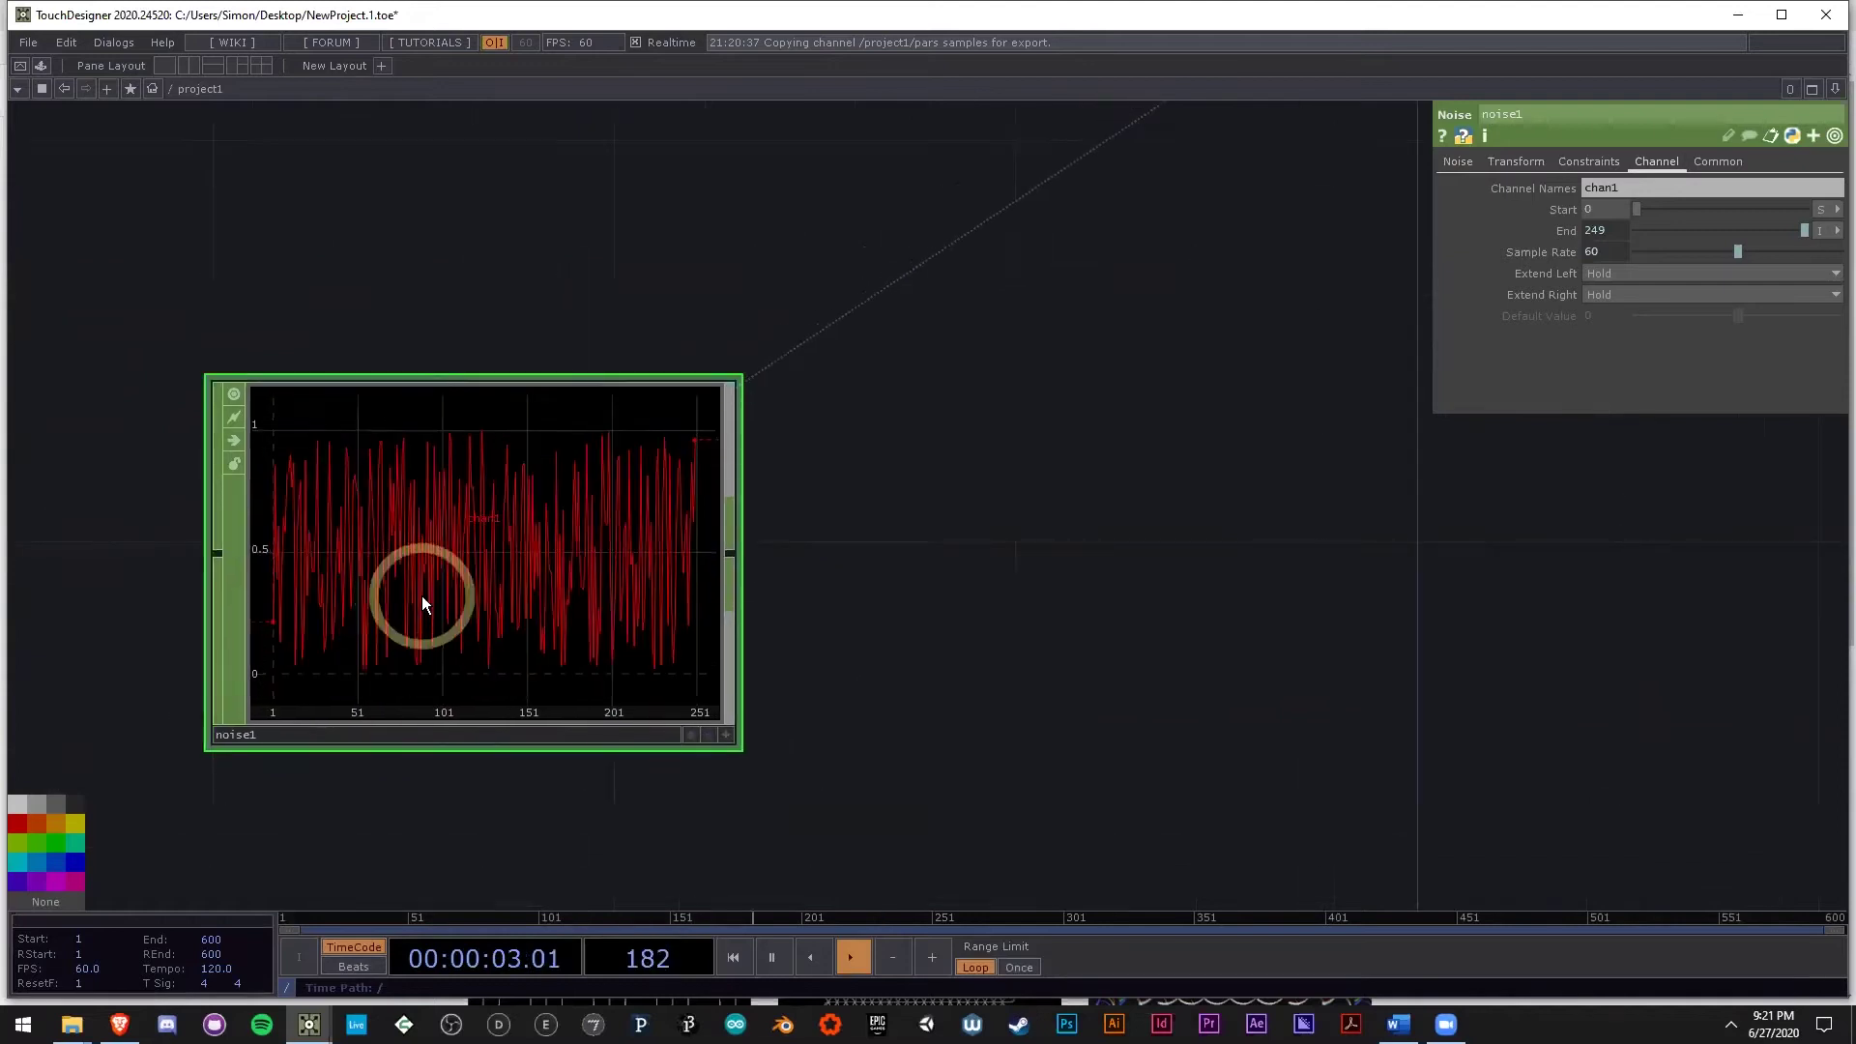
left_click_drag(880, 626, 371, 549)
scroll(633, 583, "down", 3)
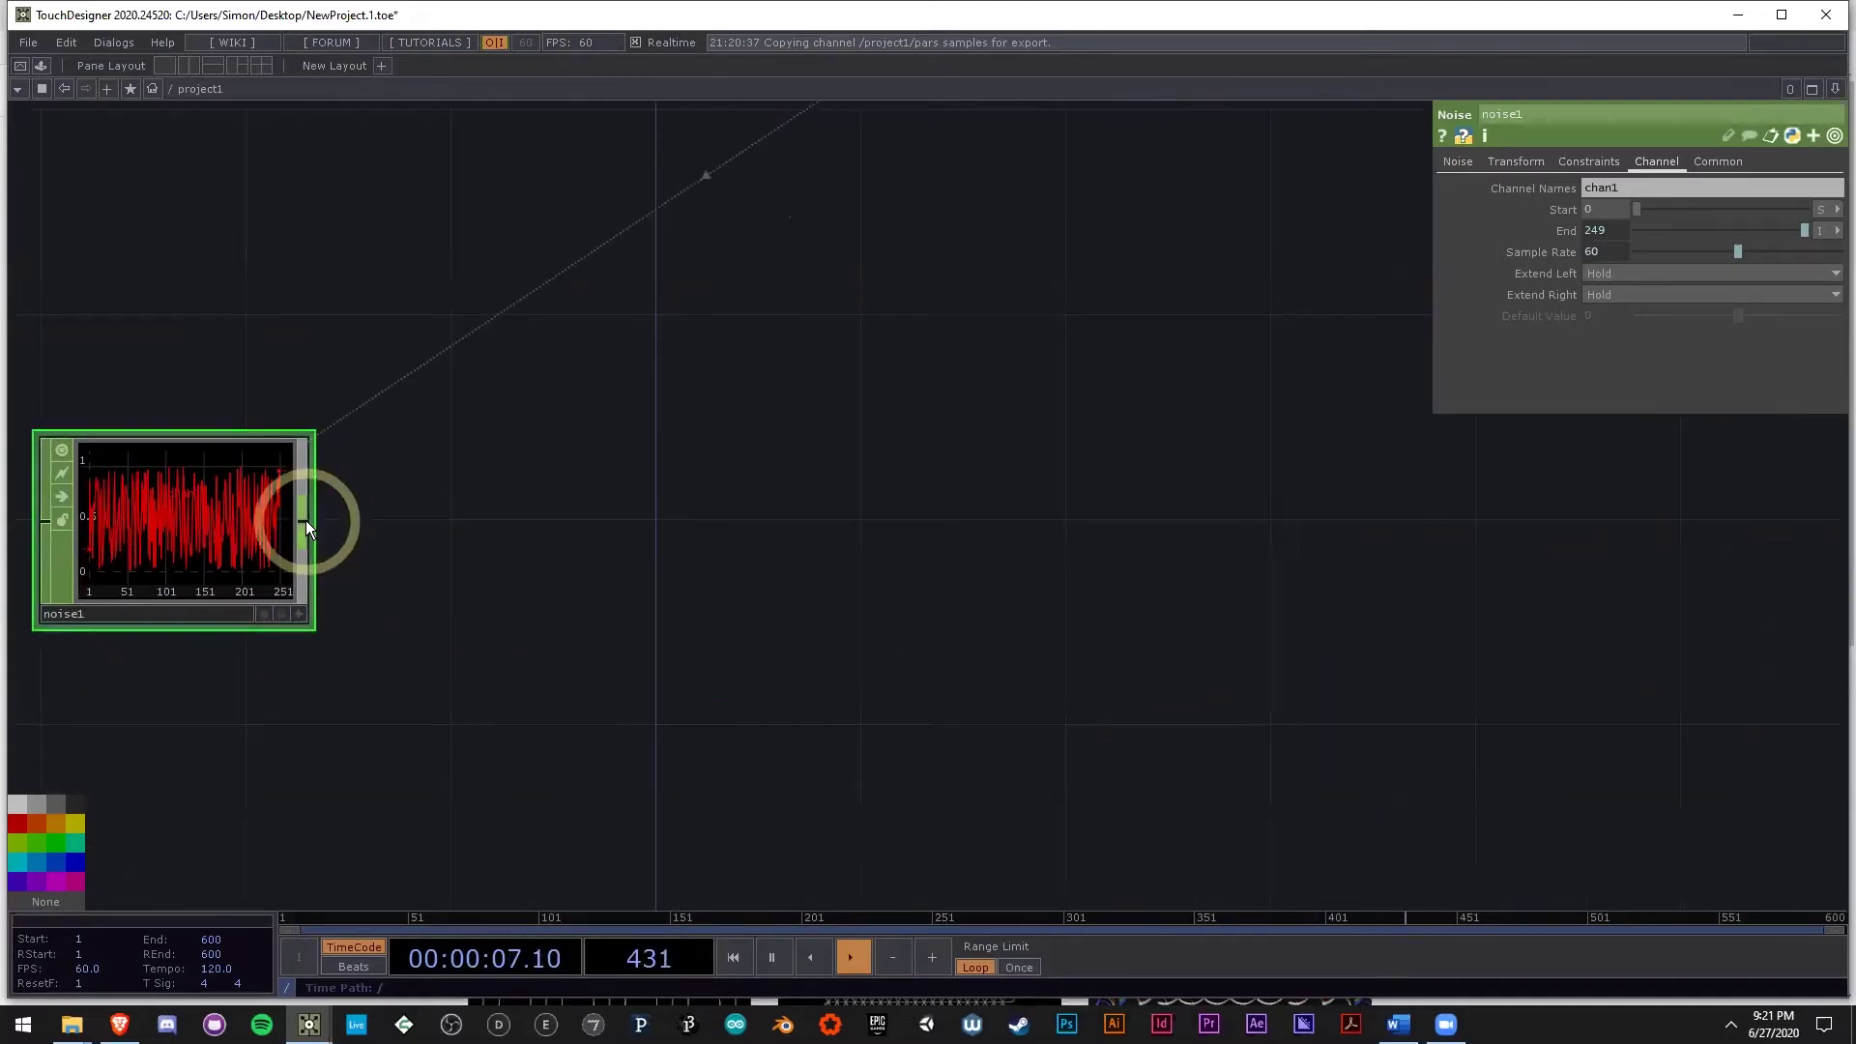
Add a Math CHOP to the output of noise1 and place it beside the Noise node.
right_click(306, 520)
left_click(384, 348)
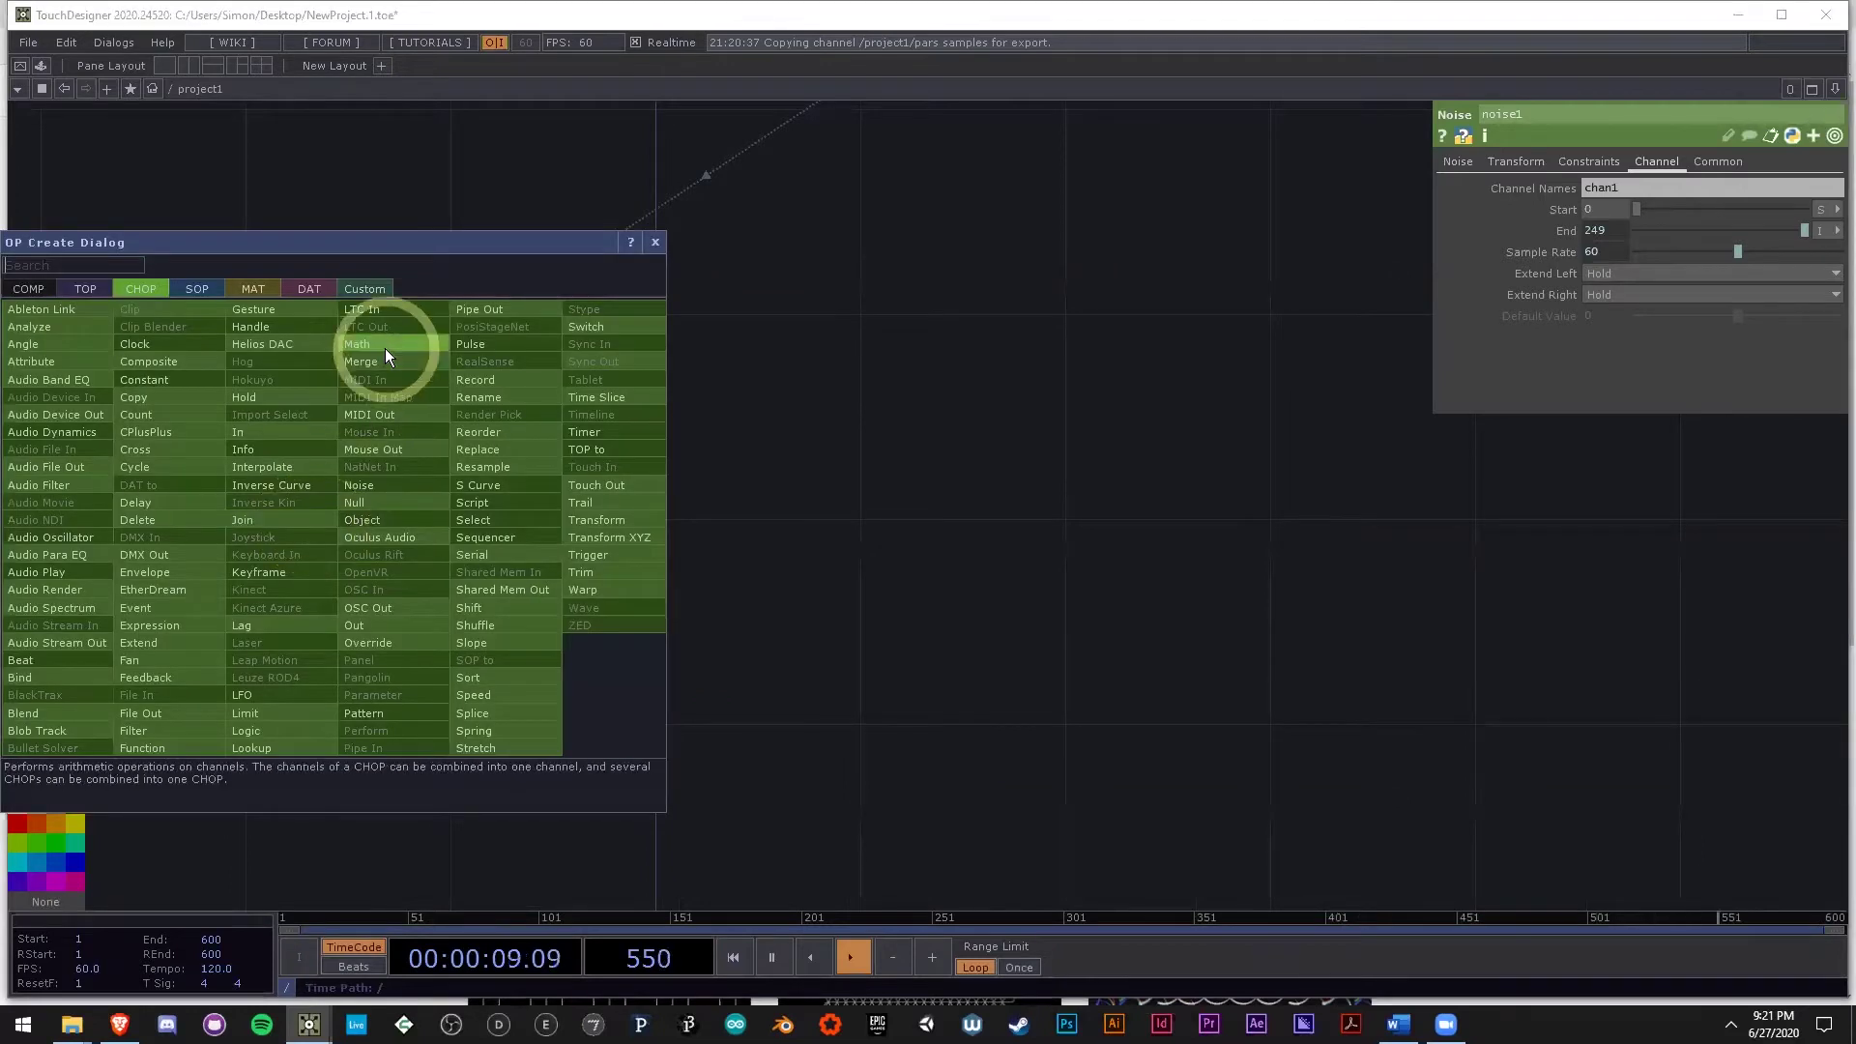
left_click(735, 524)
key("h")
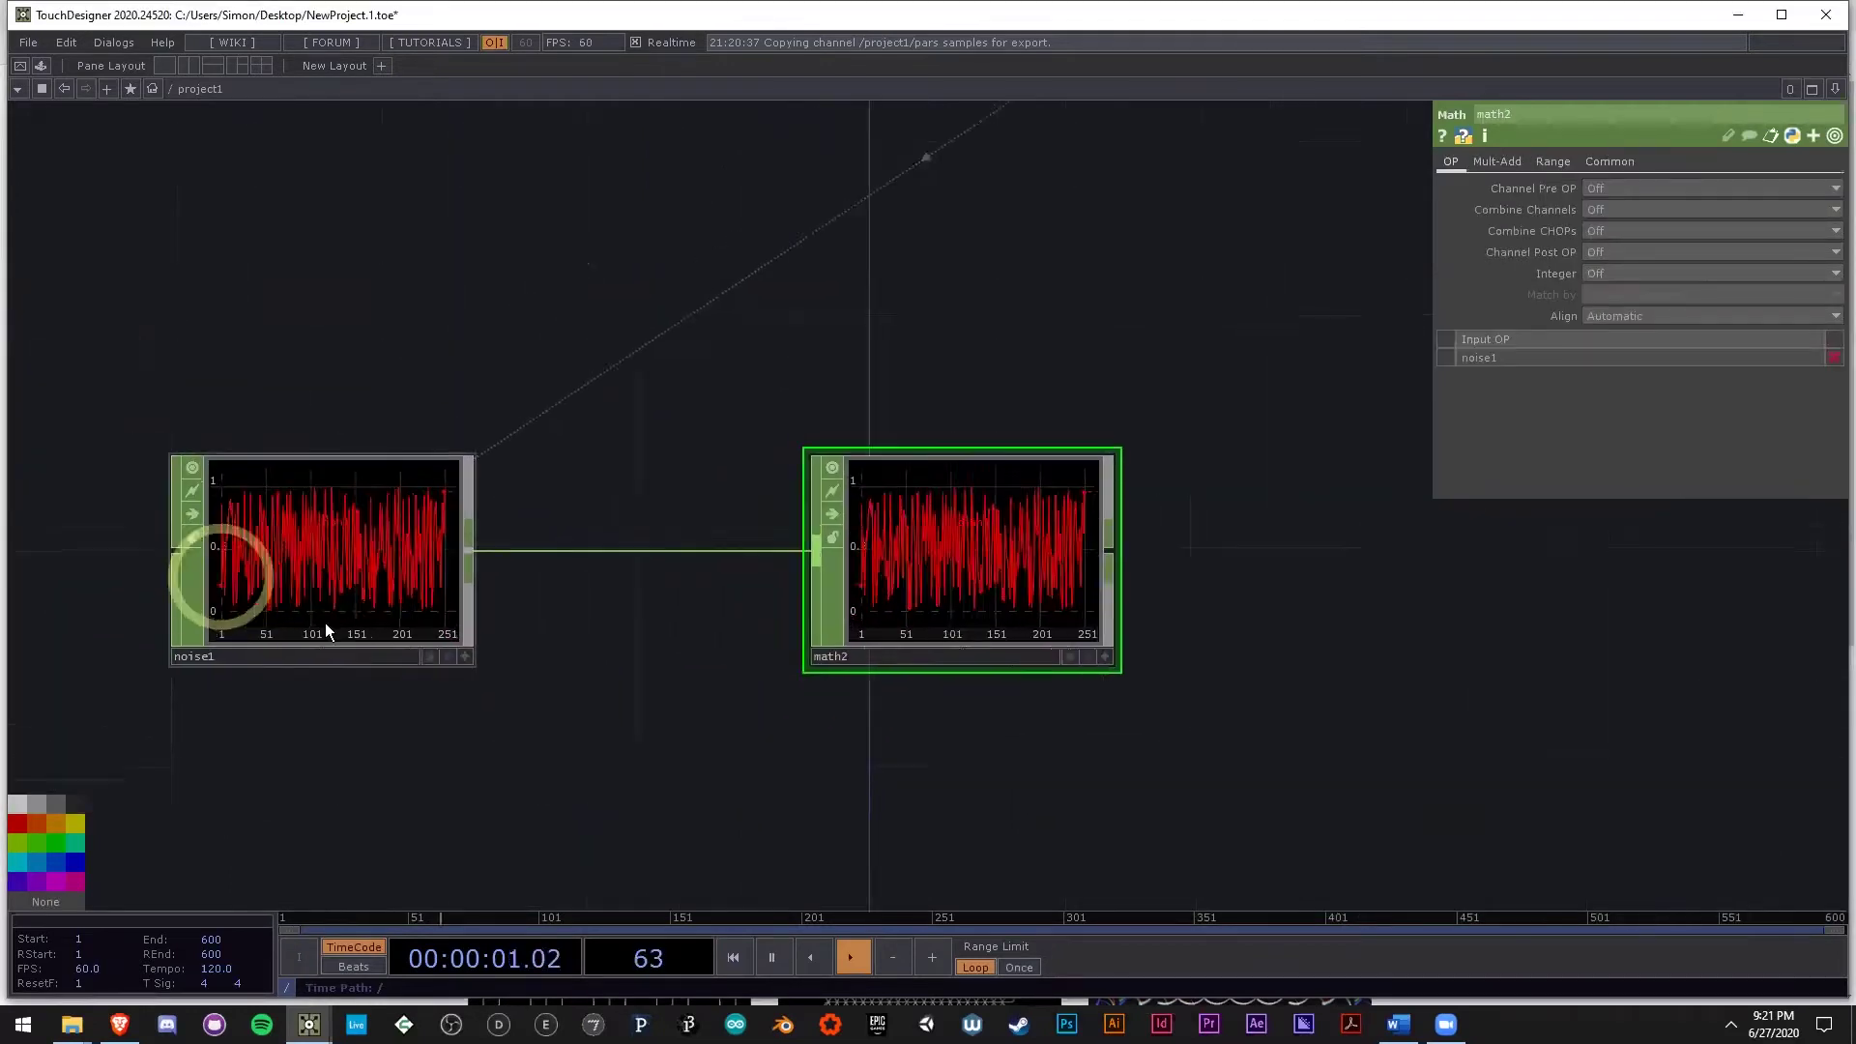
Examine how the noise1 samples relate to the ramp and pars nodes across the network.
scroll(435, 570, "down", 5)
left_click_drag(568, 371, 533, 592)
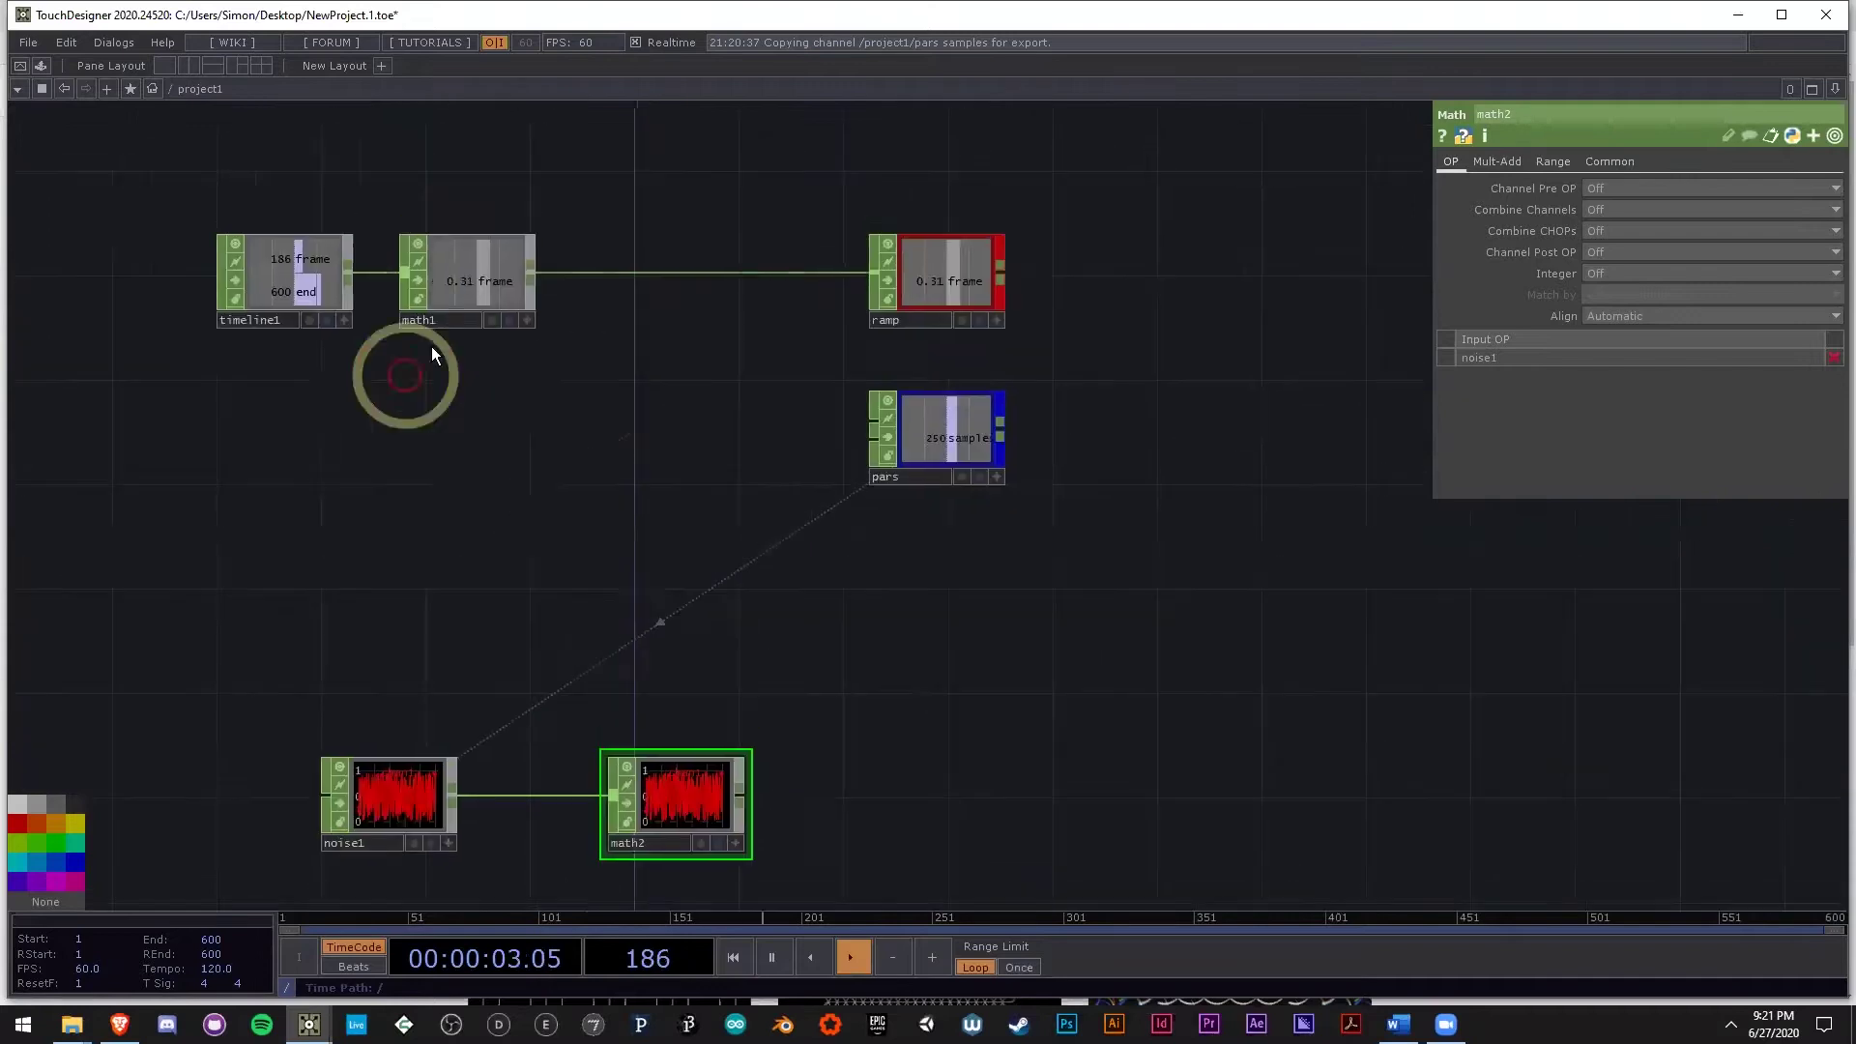
scroll(547, 618, "up", 6)
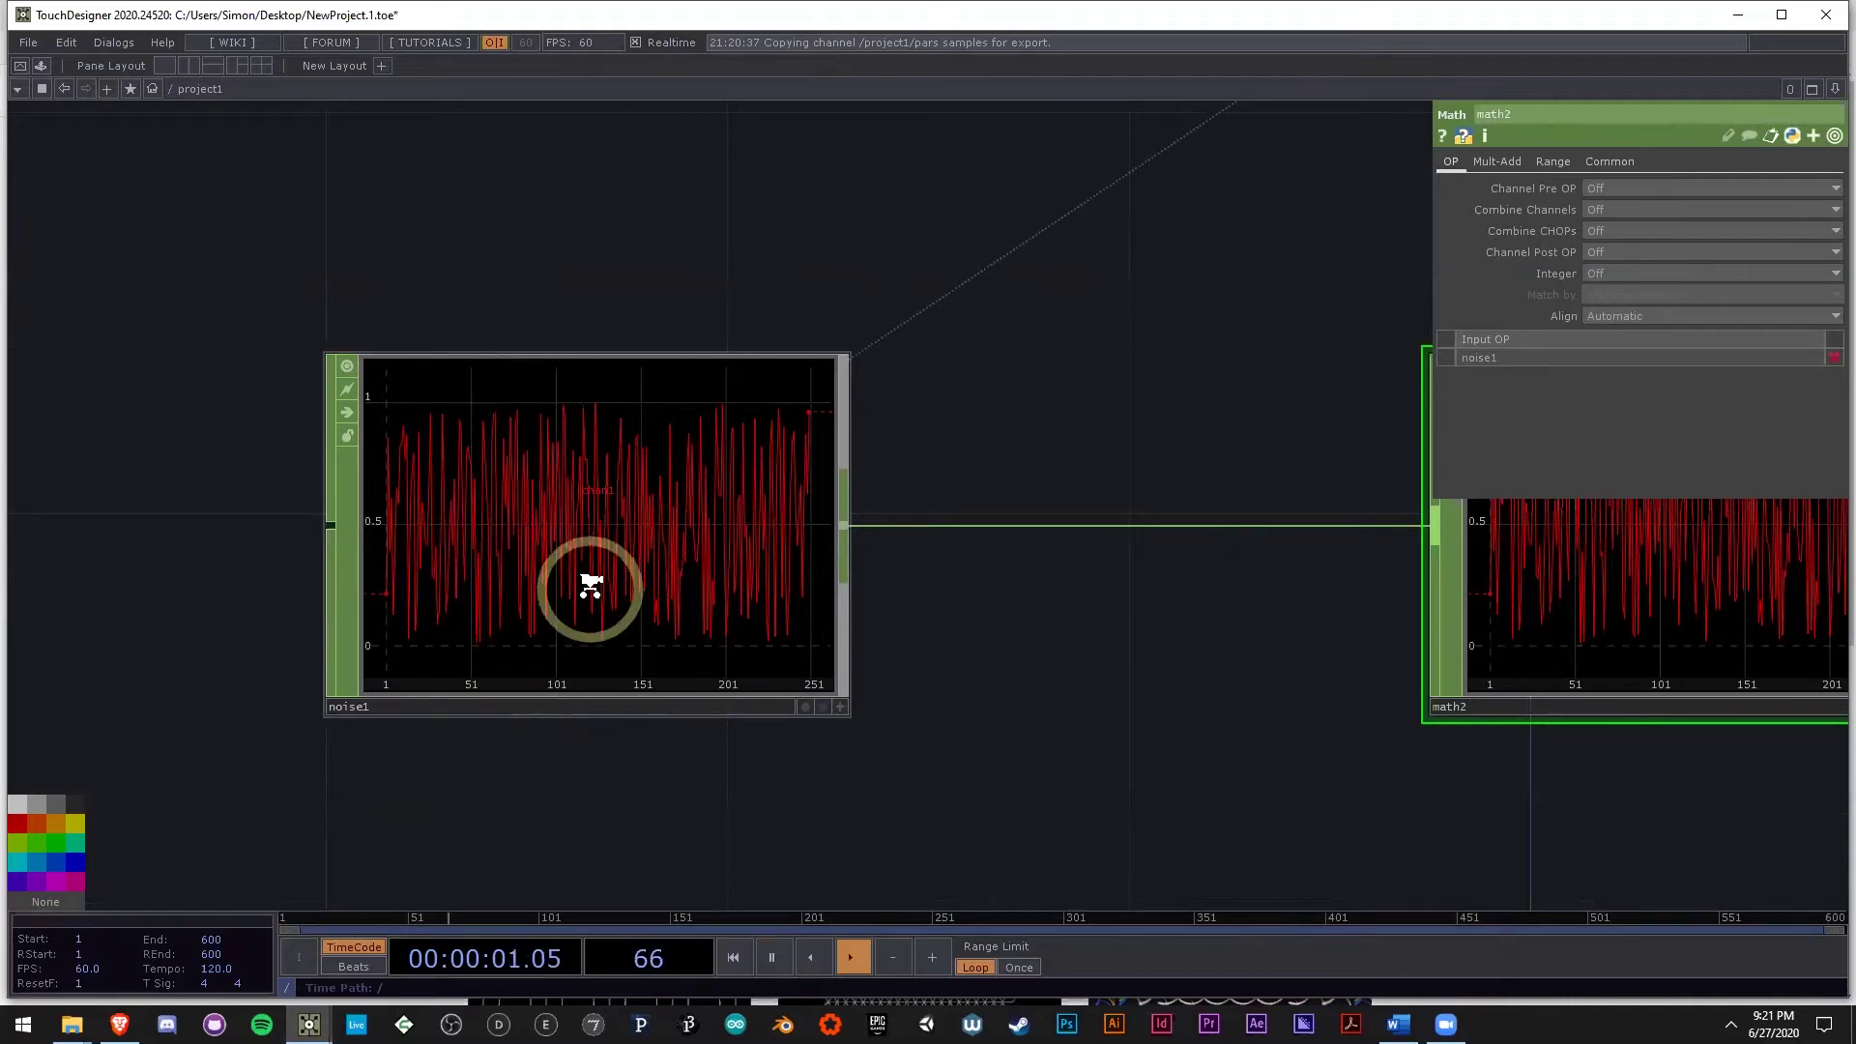
scroll(587, 595, "down", 5)
scroll(884, 448, "down", 1)
left_click_drag(995, 311, 651, 542)
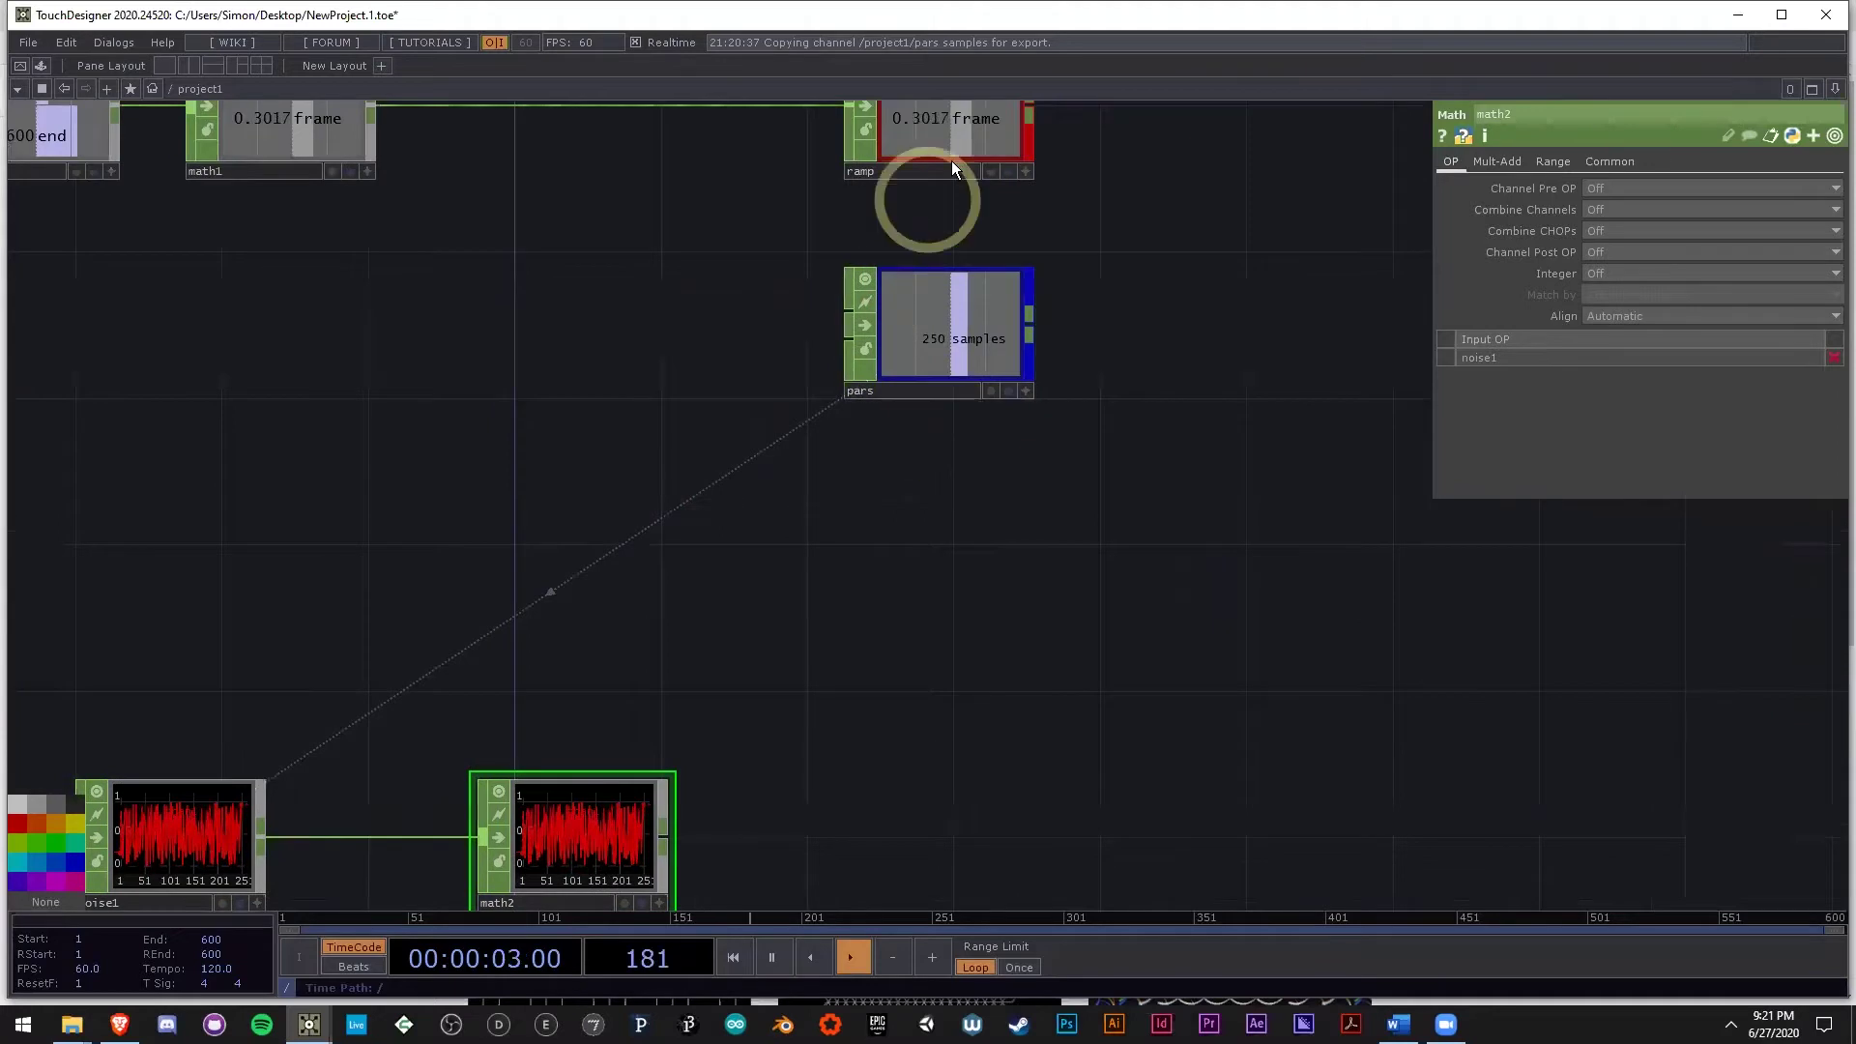
scroll(555, 865, "up", 2)
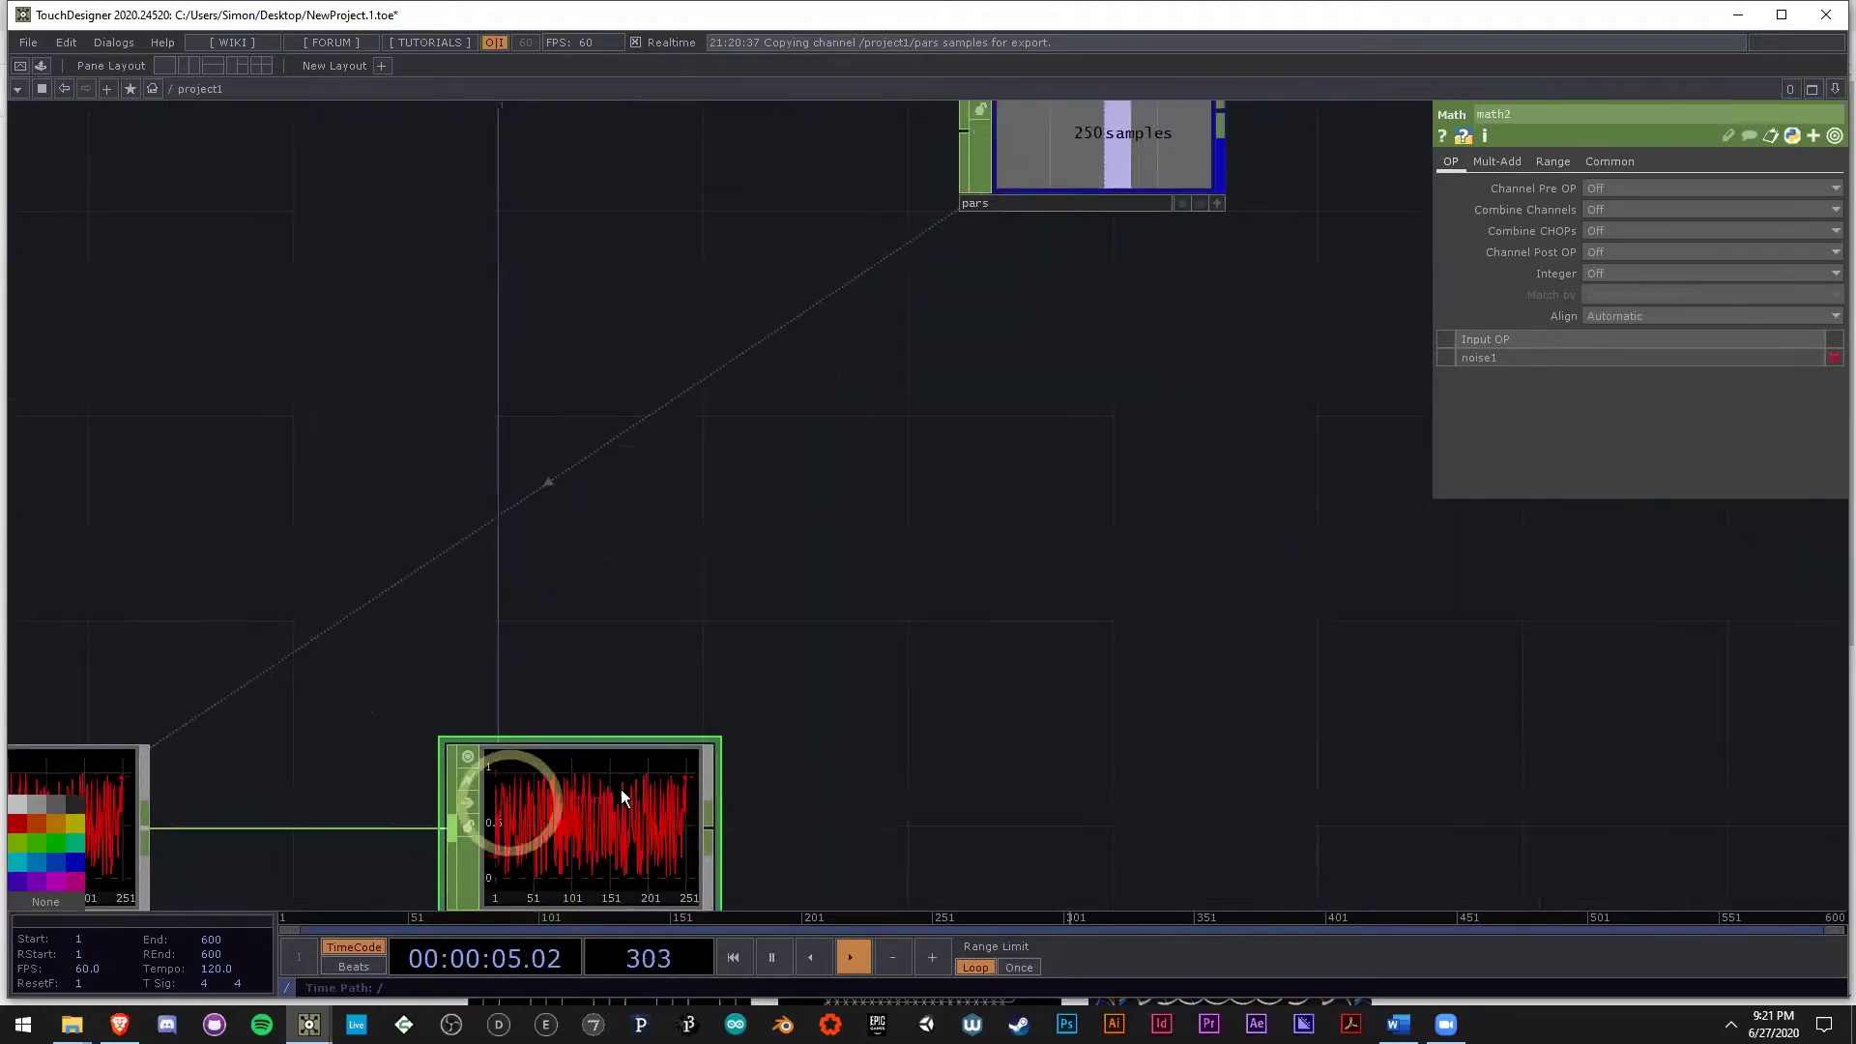
scroll(854, 359, "down", 3)
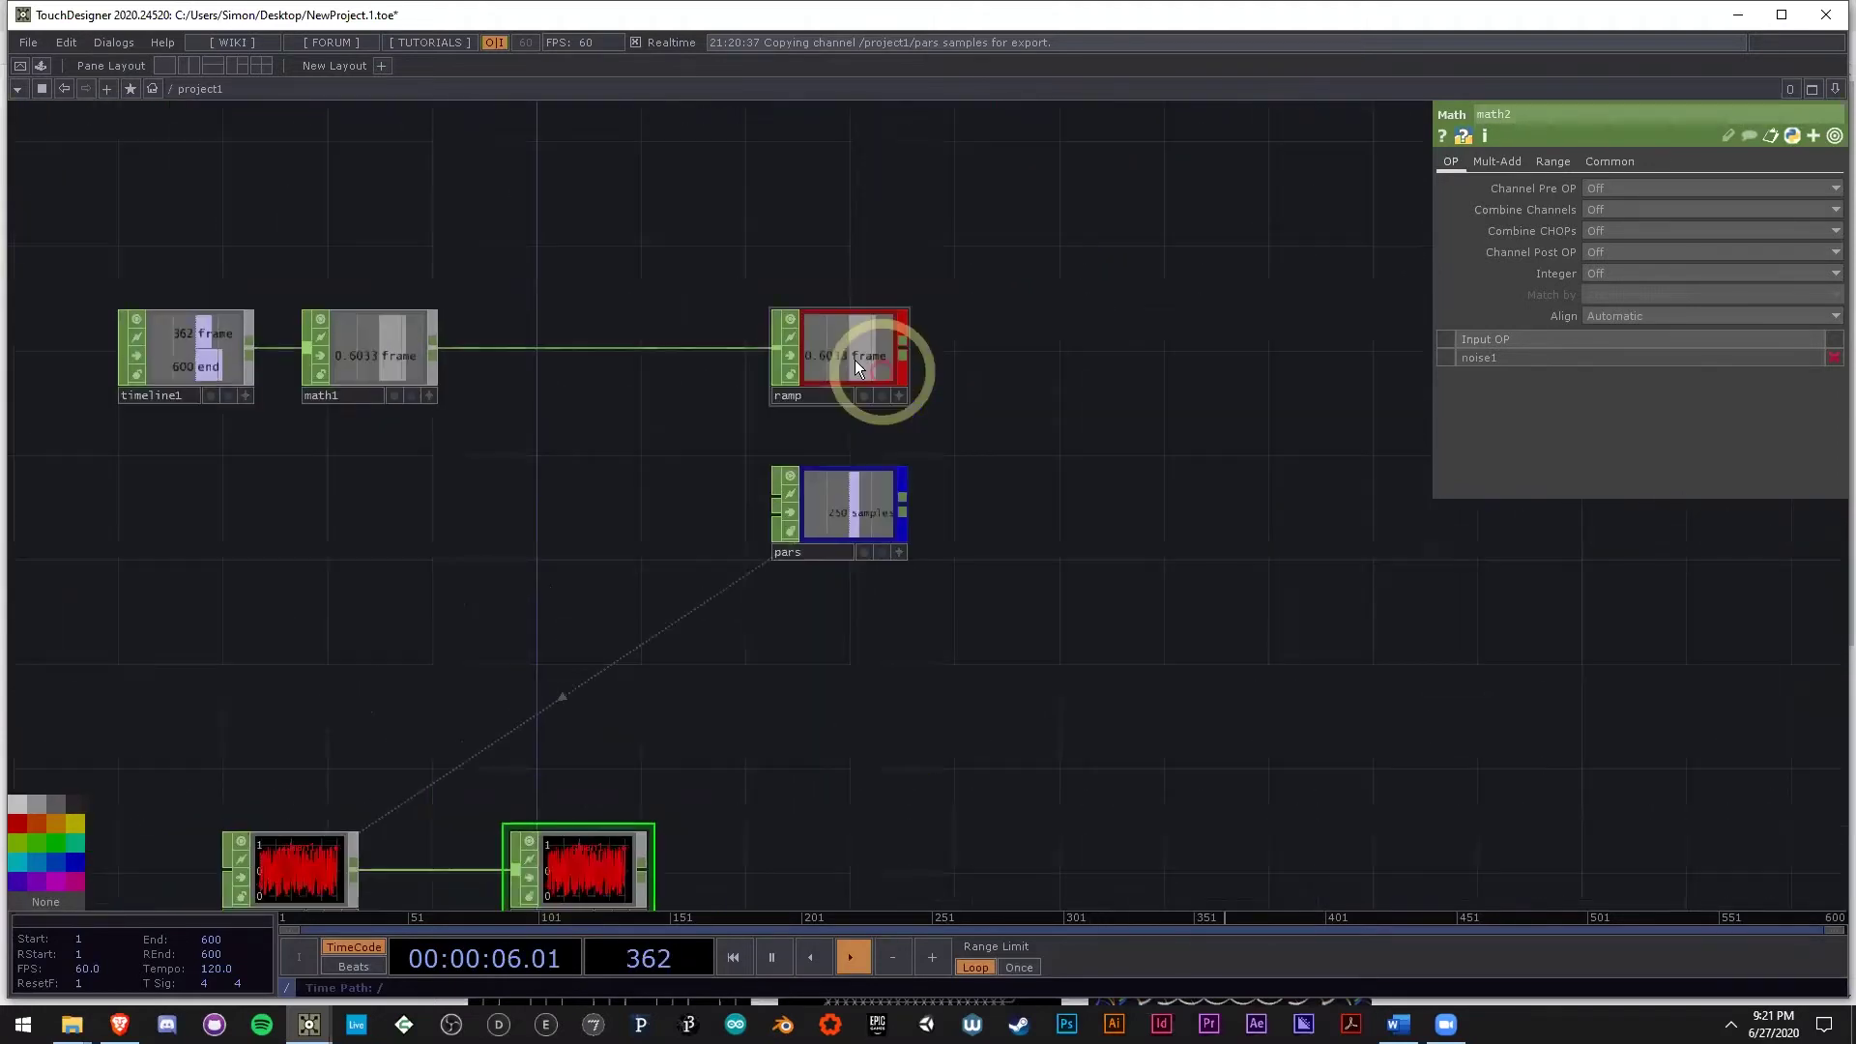
left_click_drag(391, 754, 505, 634)
scroll(421, 748, "up", 4)
left_click(424, 745)
left_click_drag(1234, 611, 1073, 420)
scroll(857, 534, "down", 2)
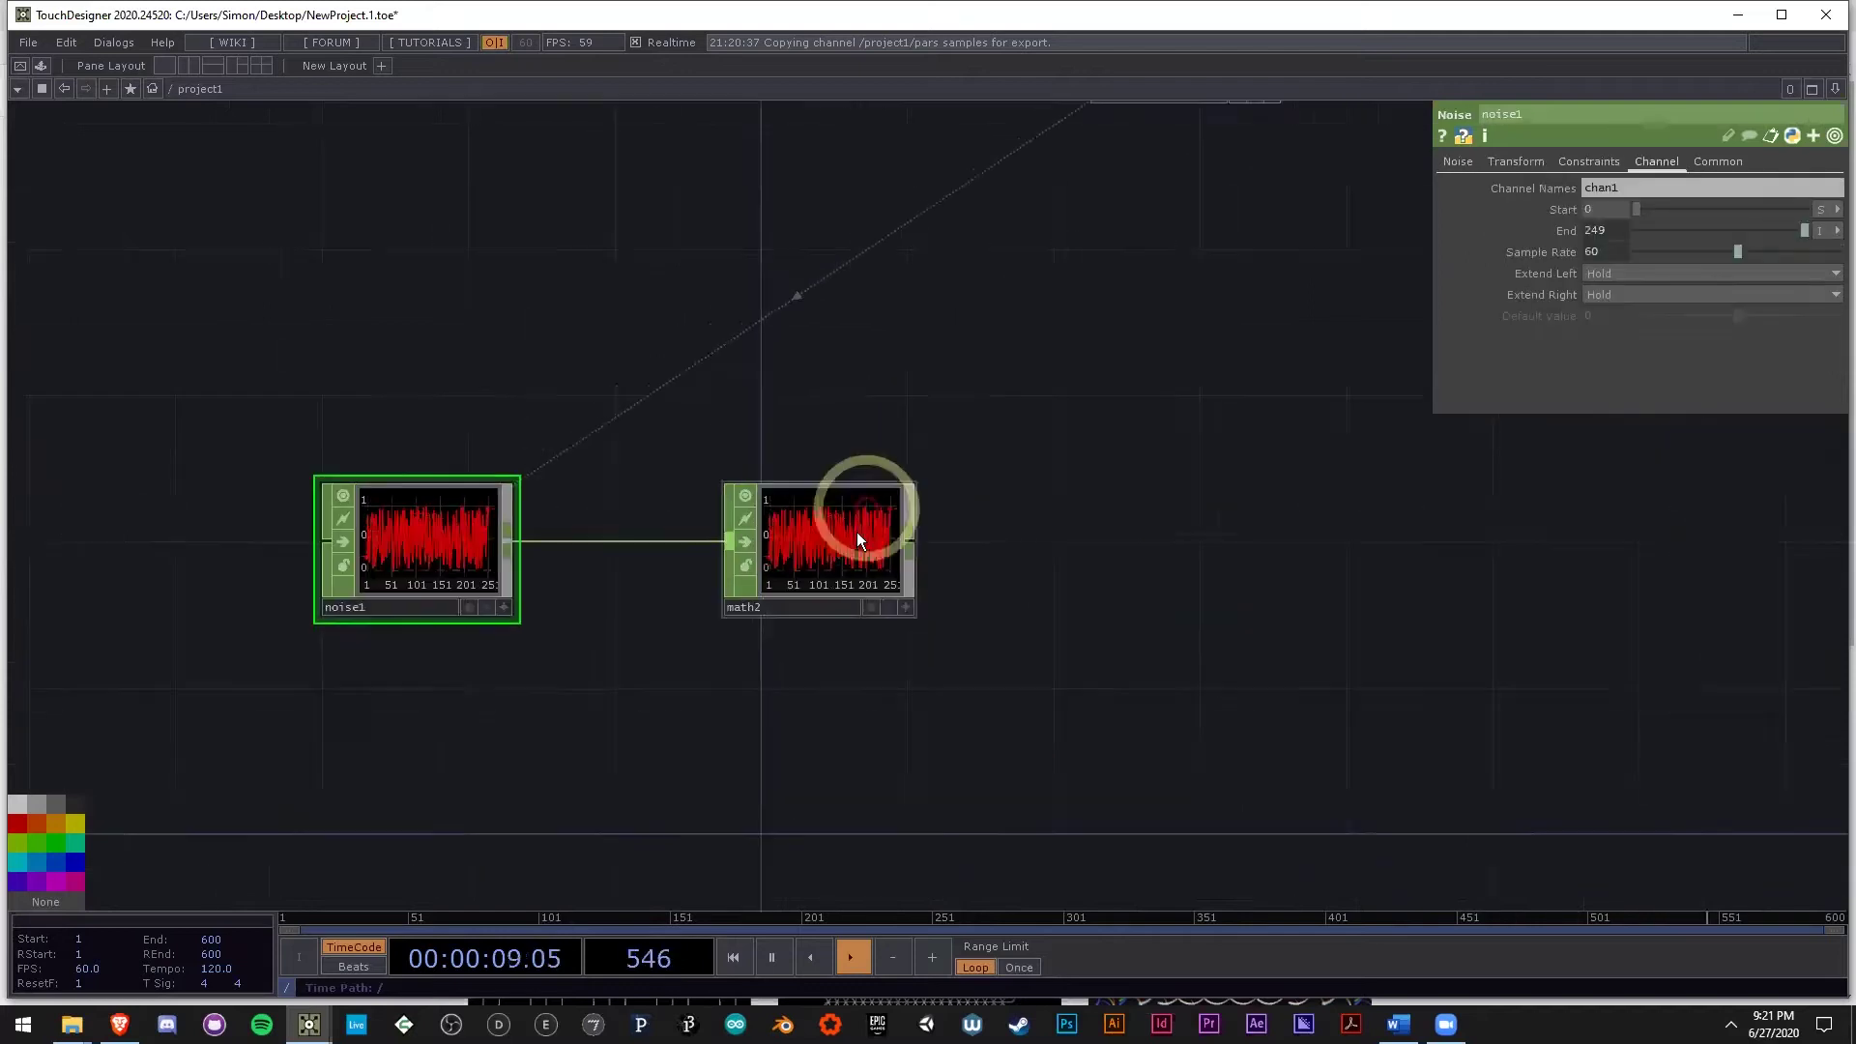
Add a Select CHOP below noise1 and set its source CHOP to the ramp node.
scroll(609, 738, "down", 3)
key("Tab")
type("se")
left_click(762, 723)
left_click(582, 727)
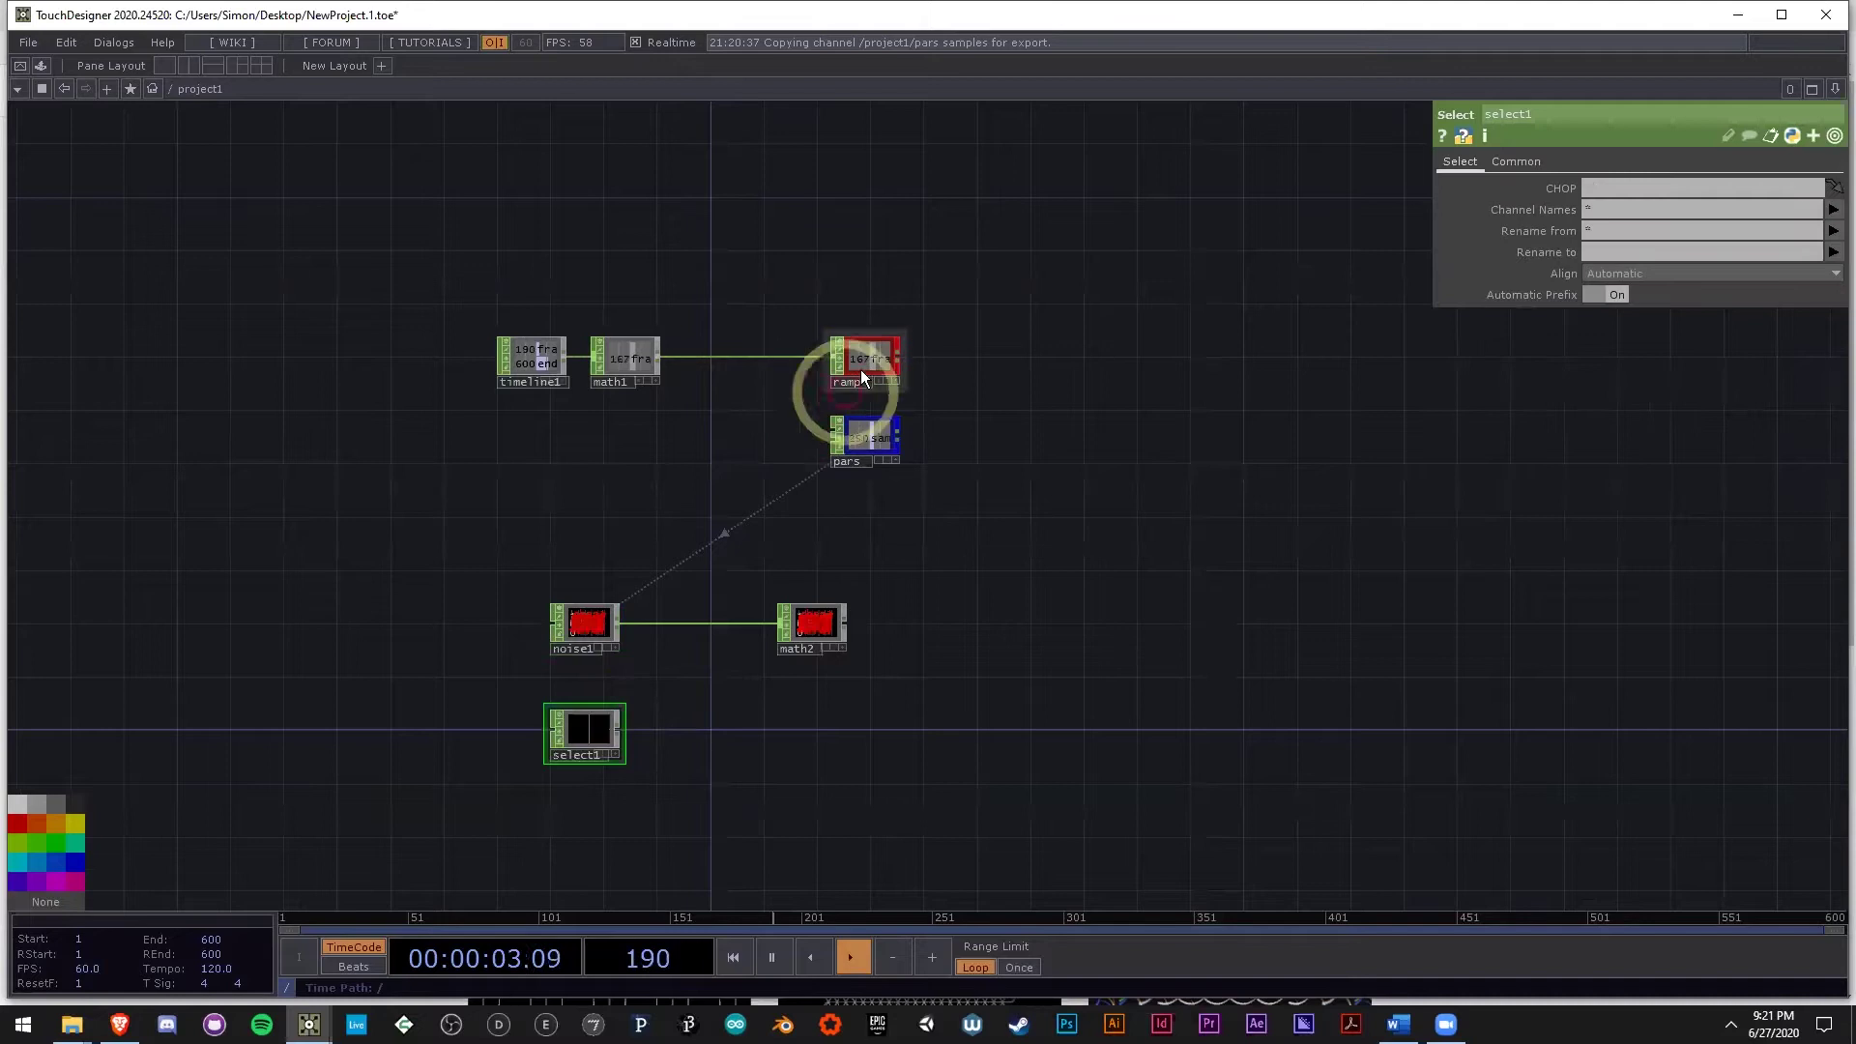
left_click_drag(871, 356, 611, 706)
scroll(755, 703, "up", 4)
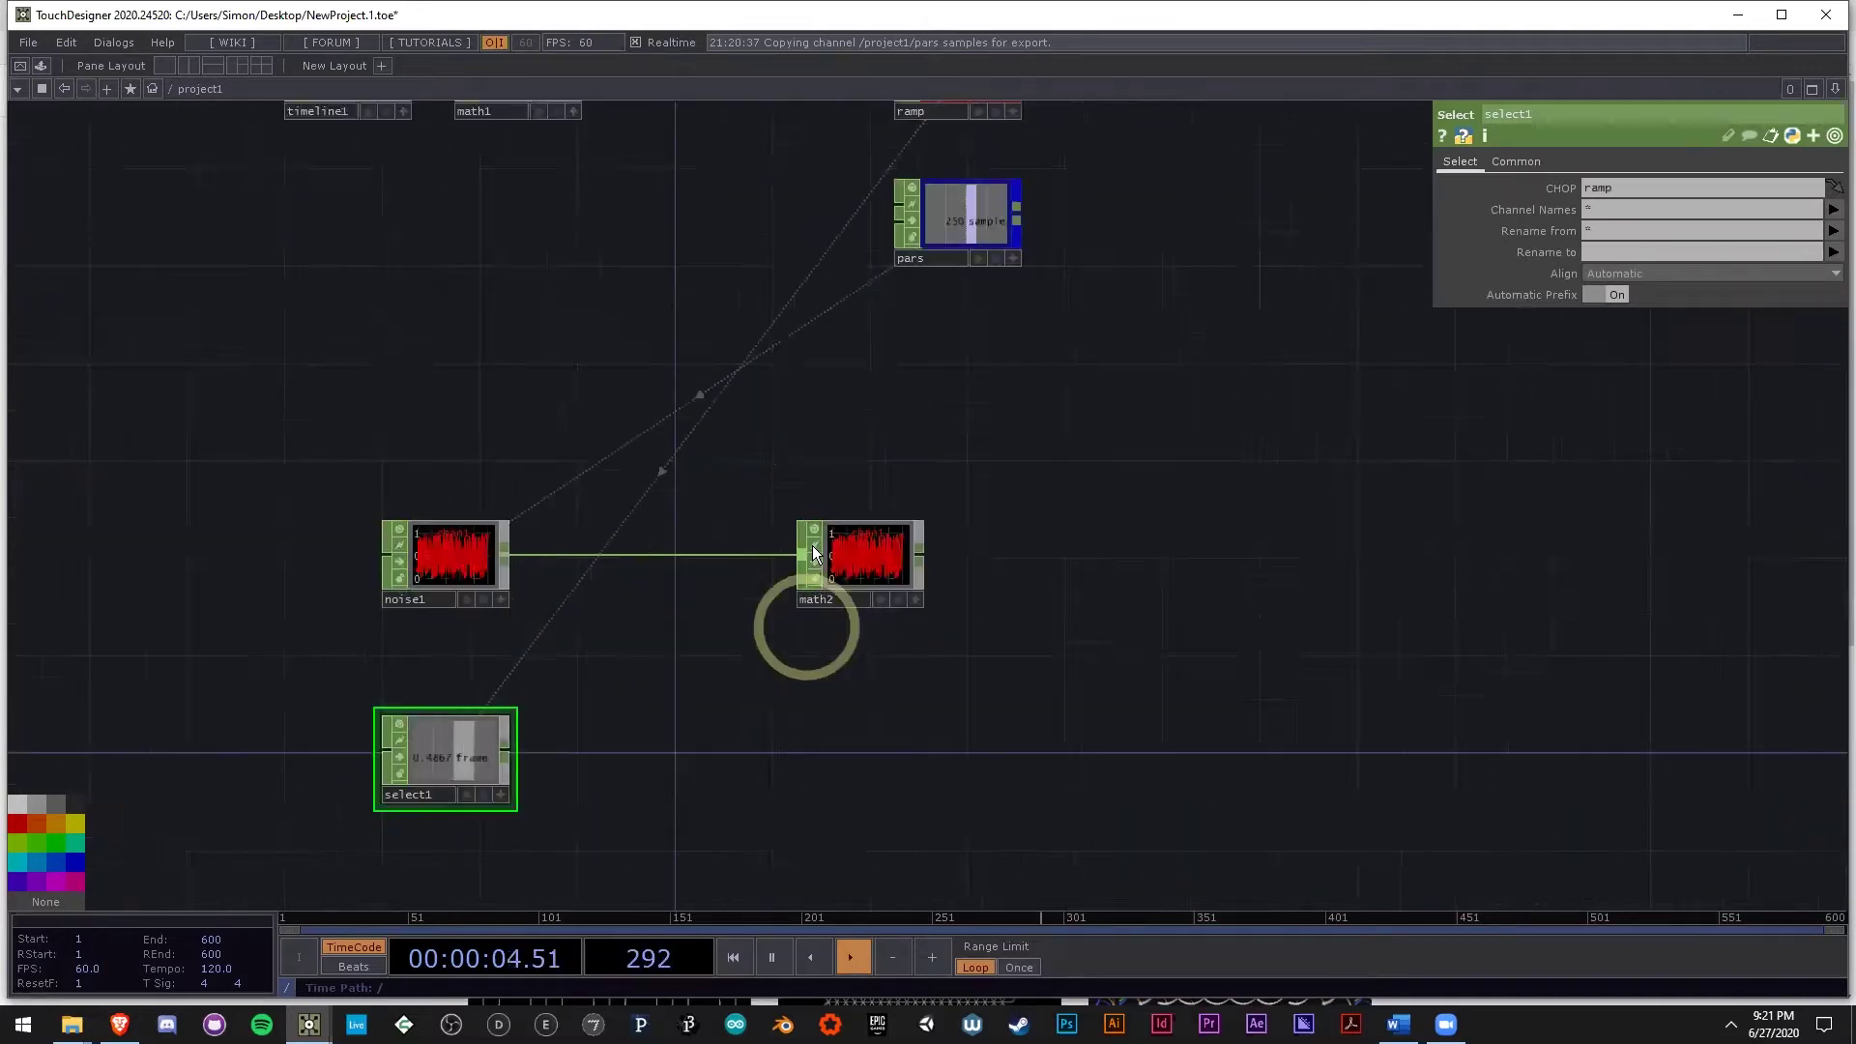
Move math2 slightly closer to noise1 and connect select1 as its second input.
left_click(850, 555)
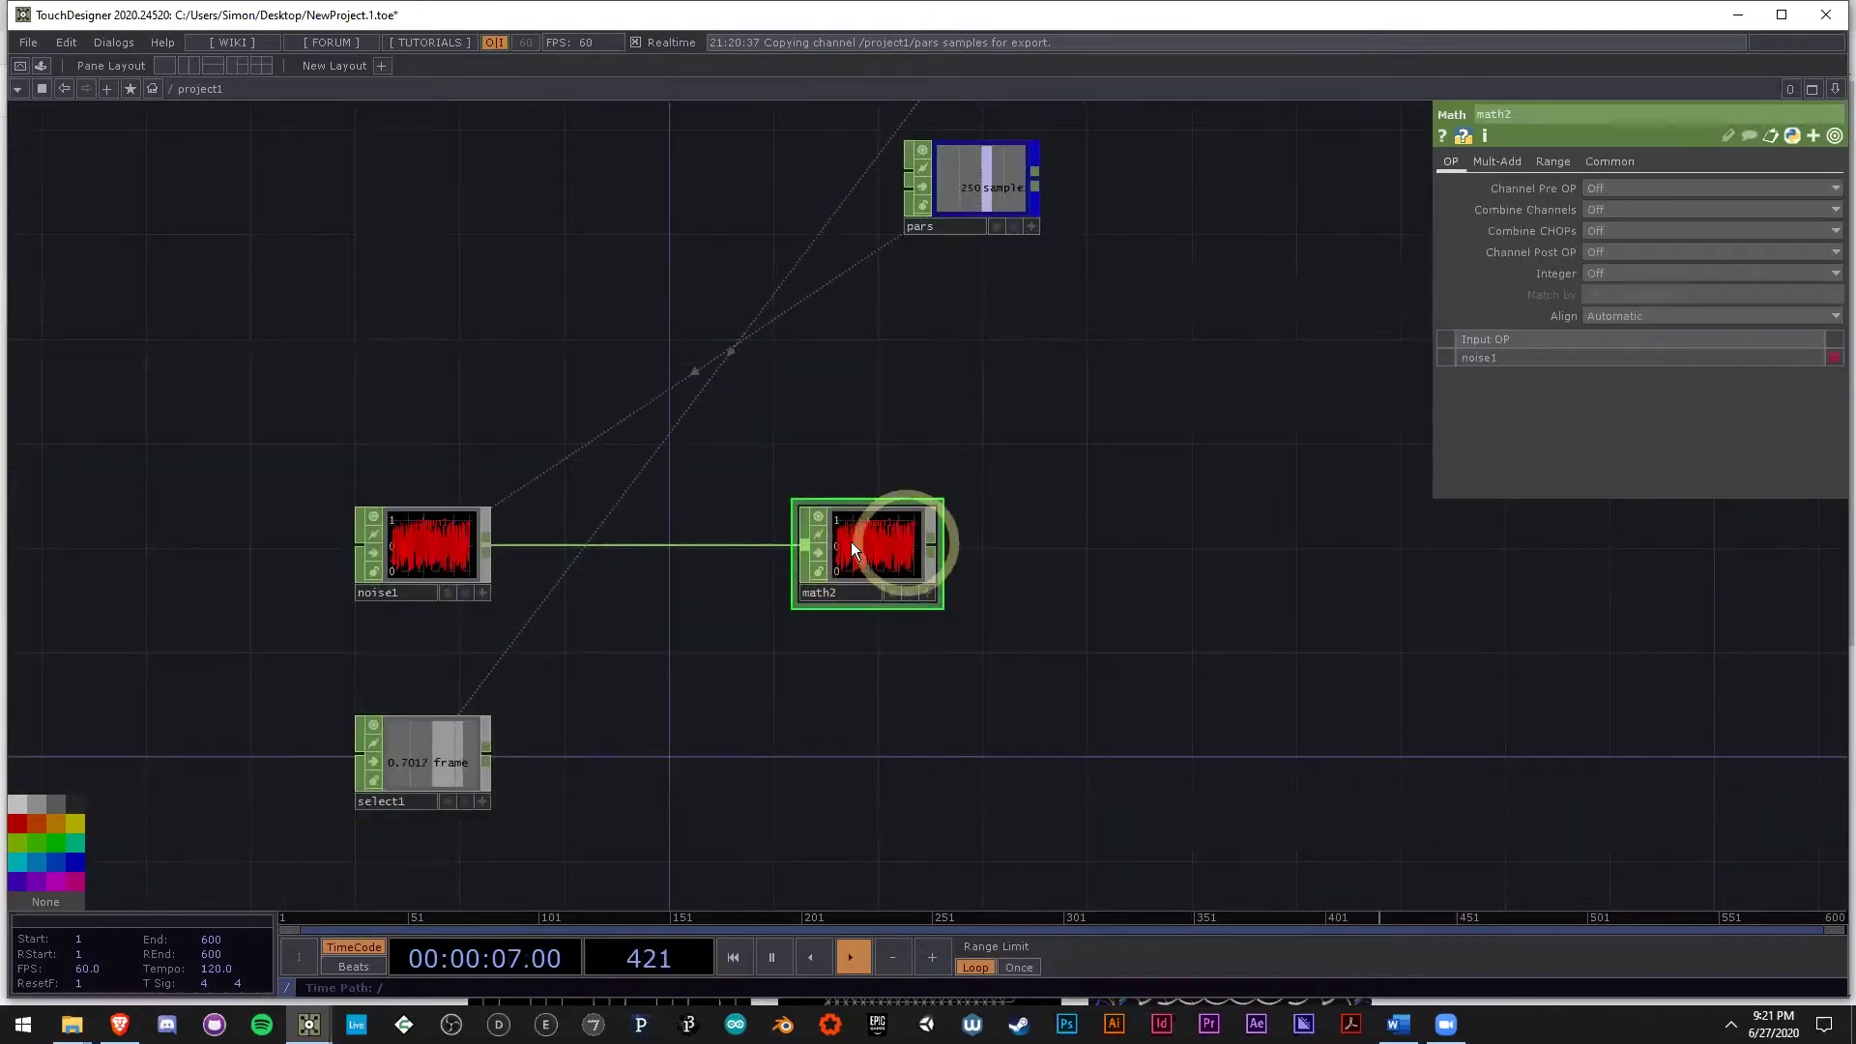
left_click_drag(851, 542, 800, 546)
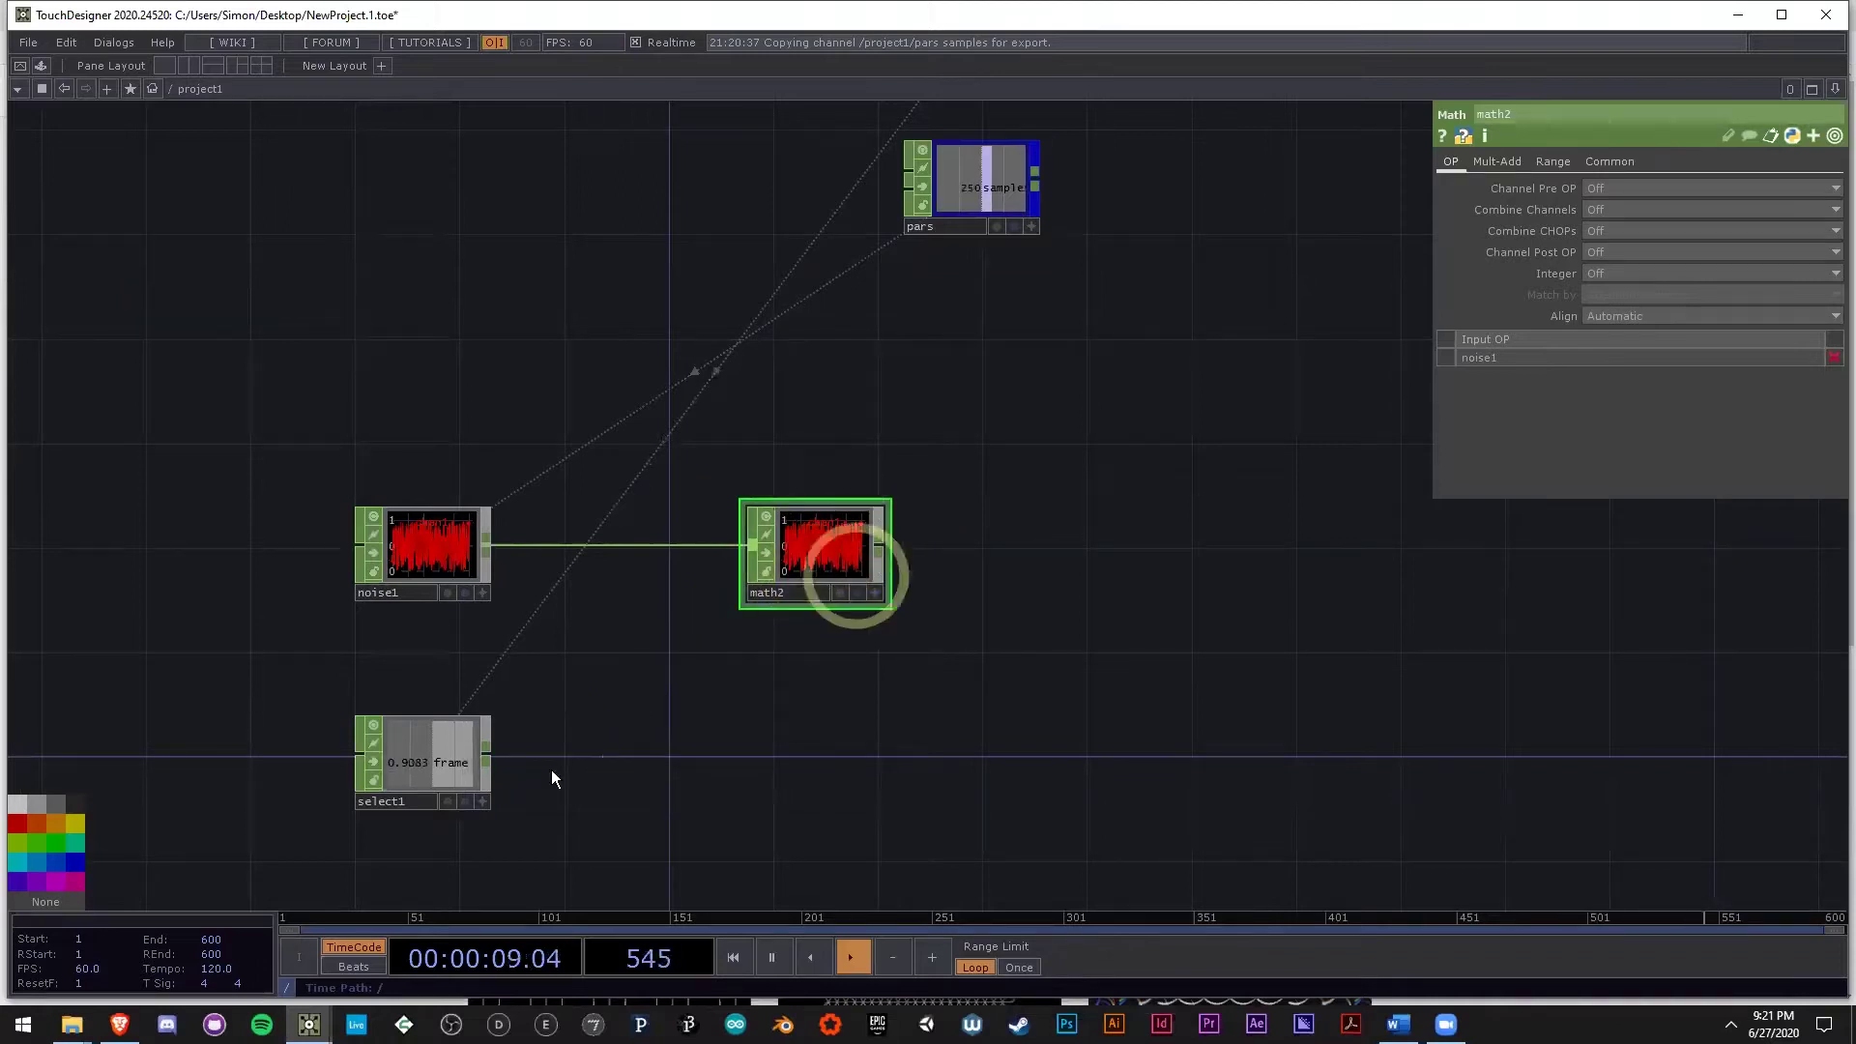
left_click_drag(485, 755, 800, 555)
scroll(800, 554, "up", 3)
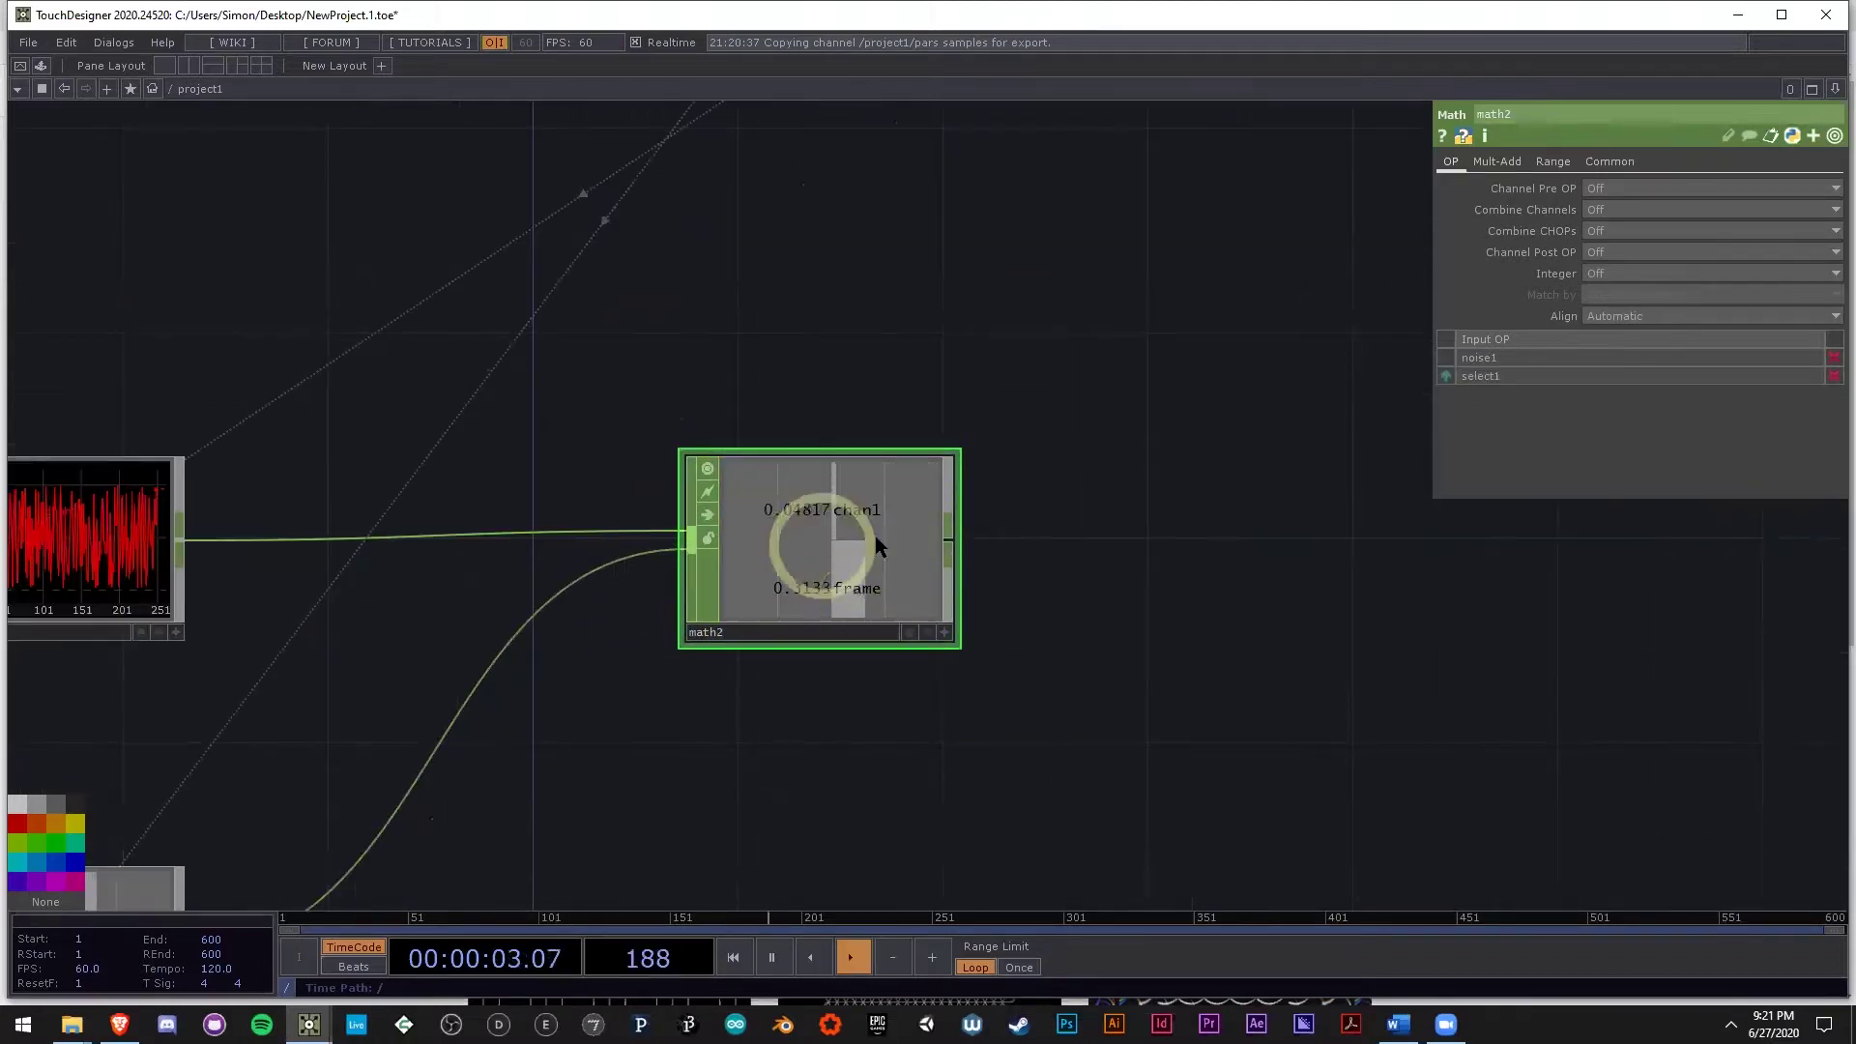
Set Combine CHOPs on math2 to Add so the noise and ramp inputs are summed.
left_click(1608, 219)
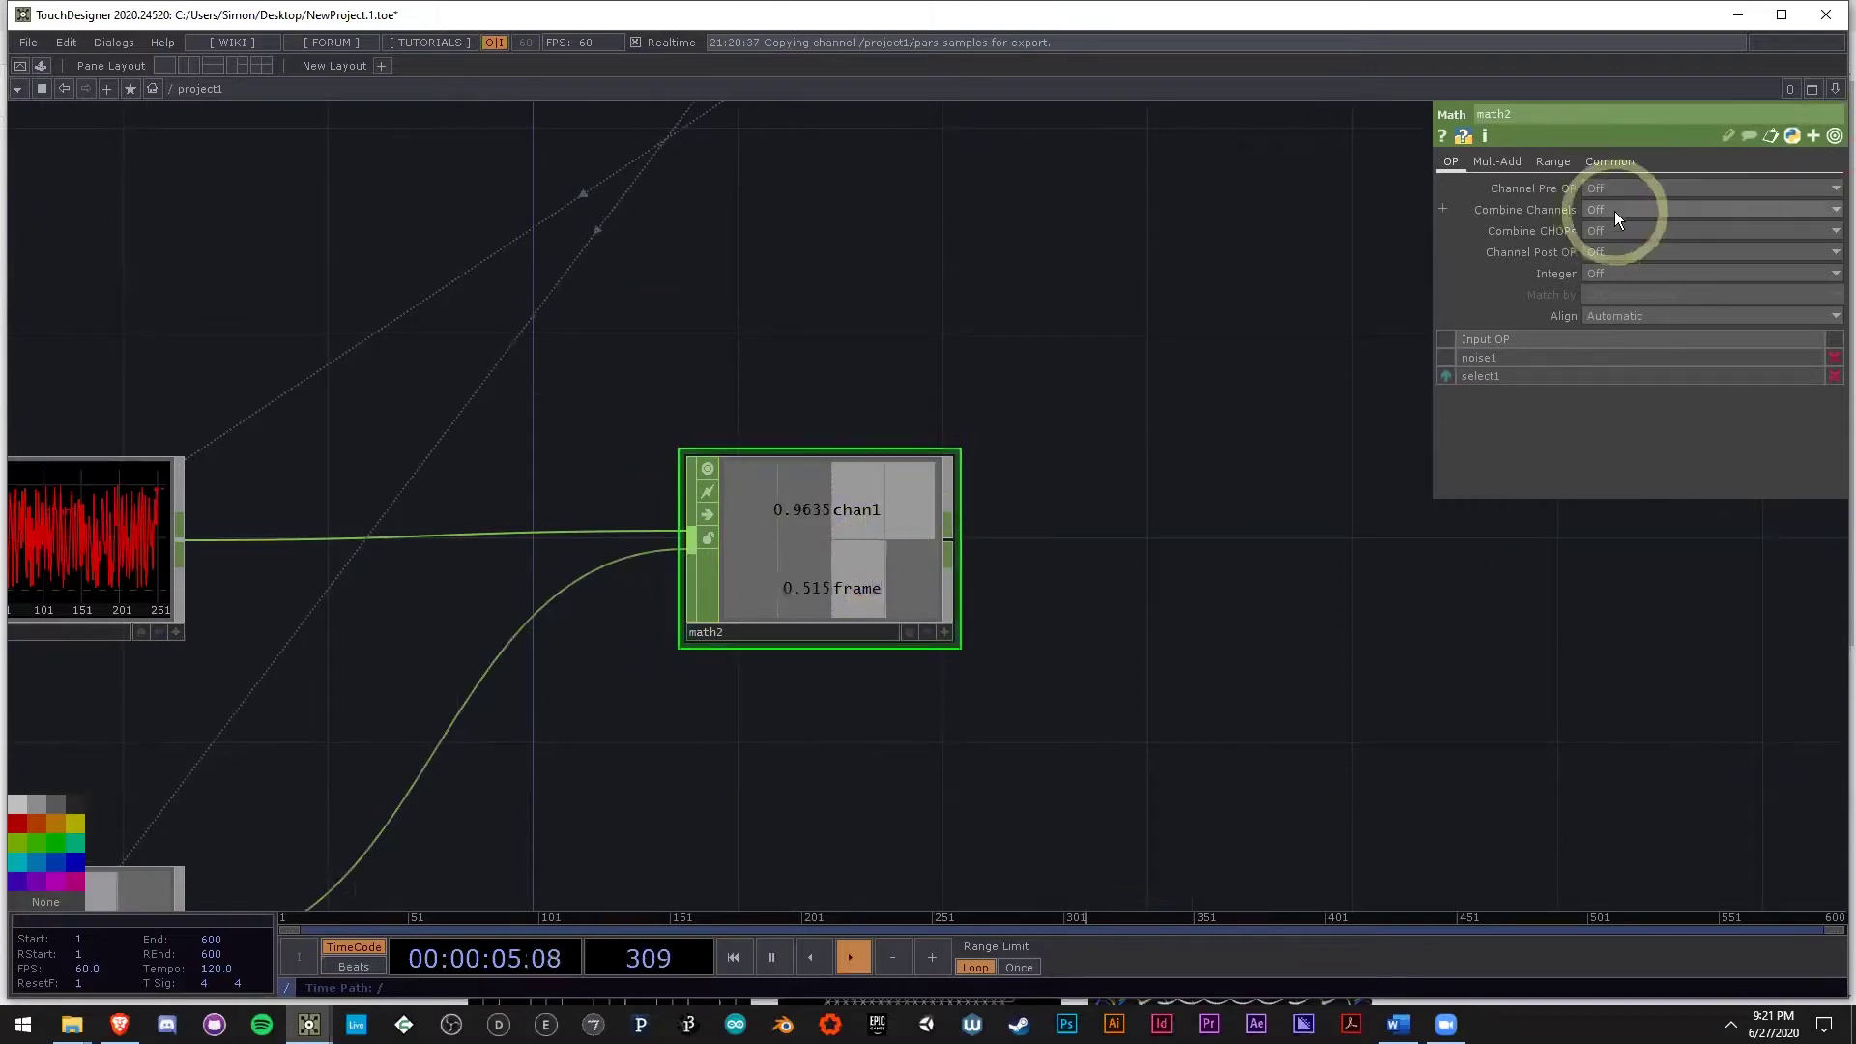
left_click(1612, 232)
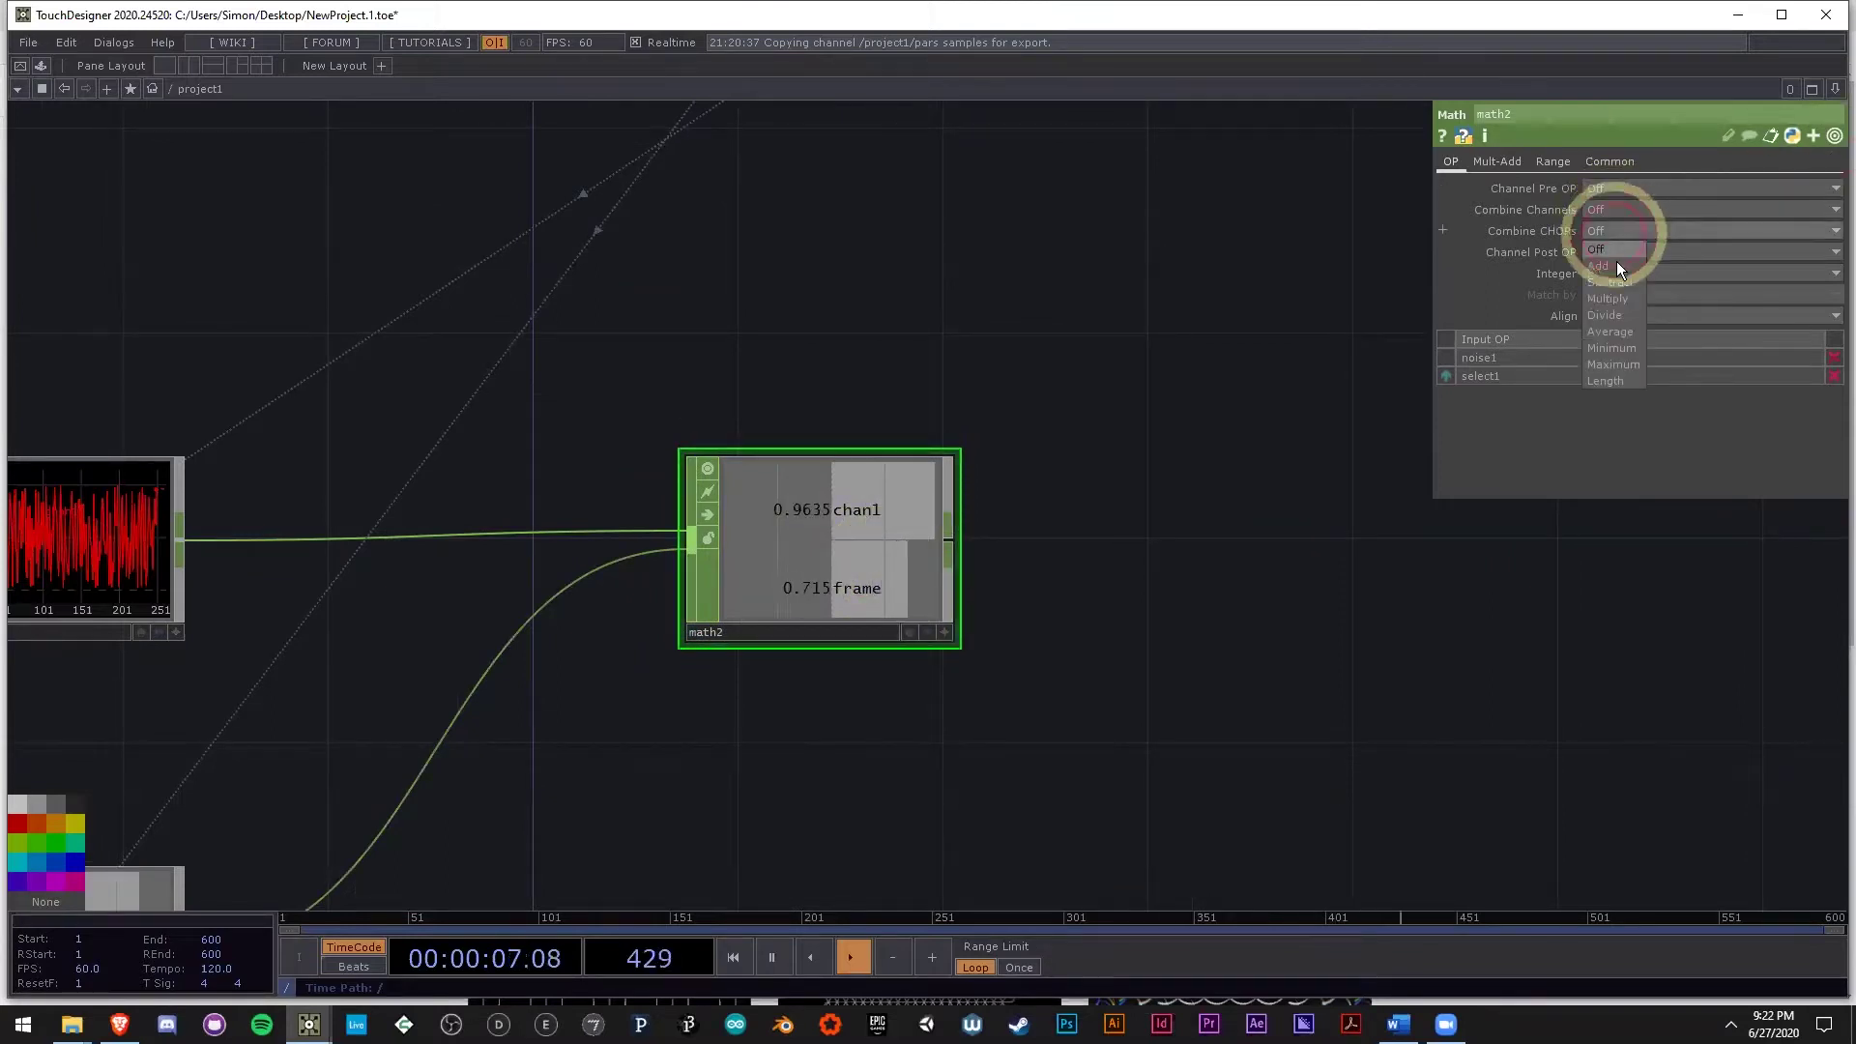
left_click(1616, 261)
left_click_drag(754, 721, 1012, 558)
scroll(1012, 558, "down", 3)
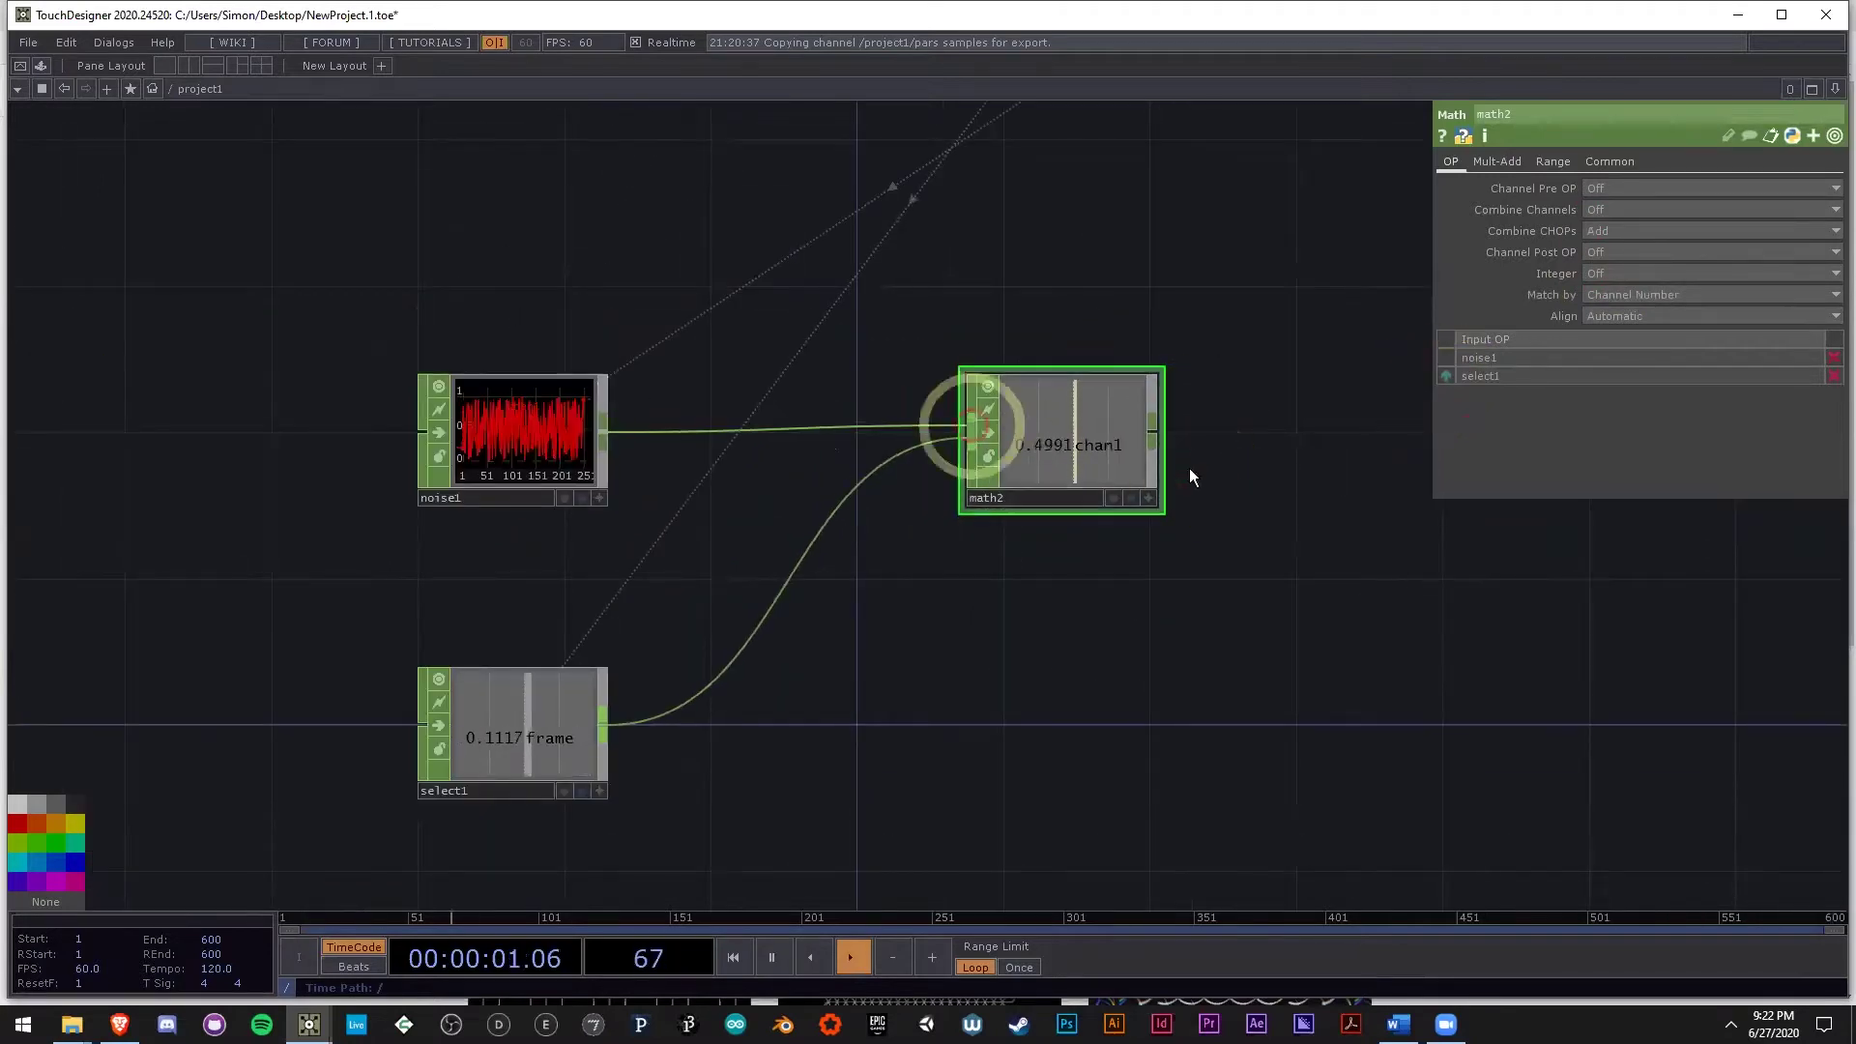
Try the Extend to Min/Max and Stretch to Min/Max alignments on math2 and inspect the combined waveform.
left_click(1604, 315)
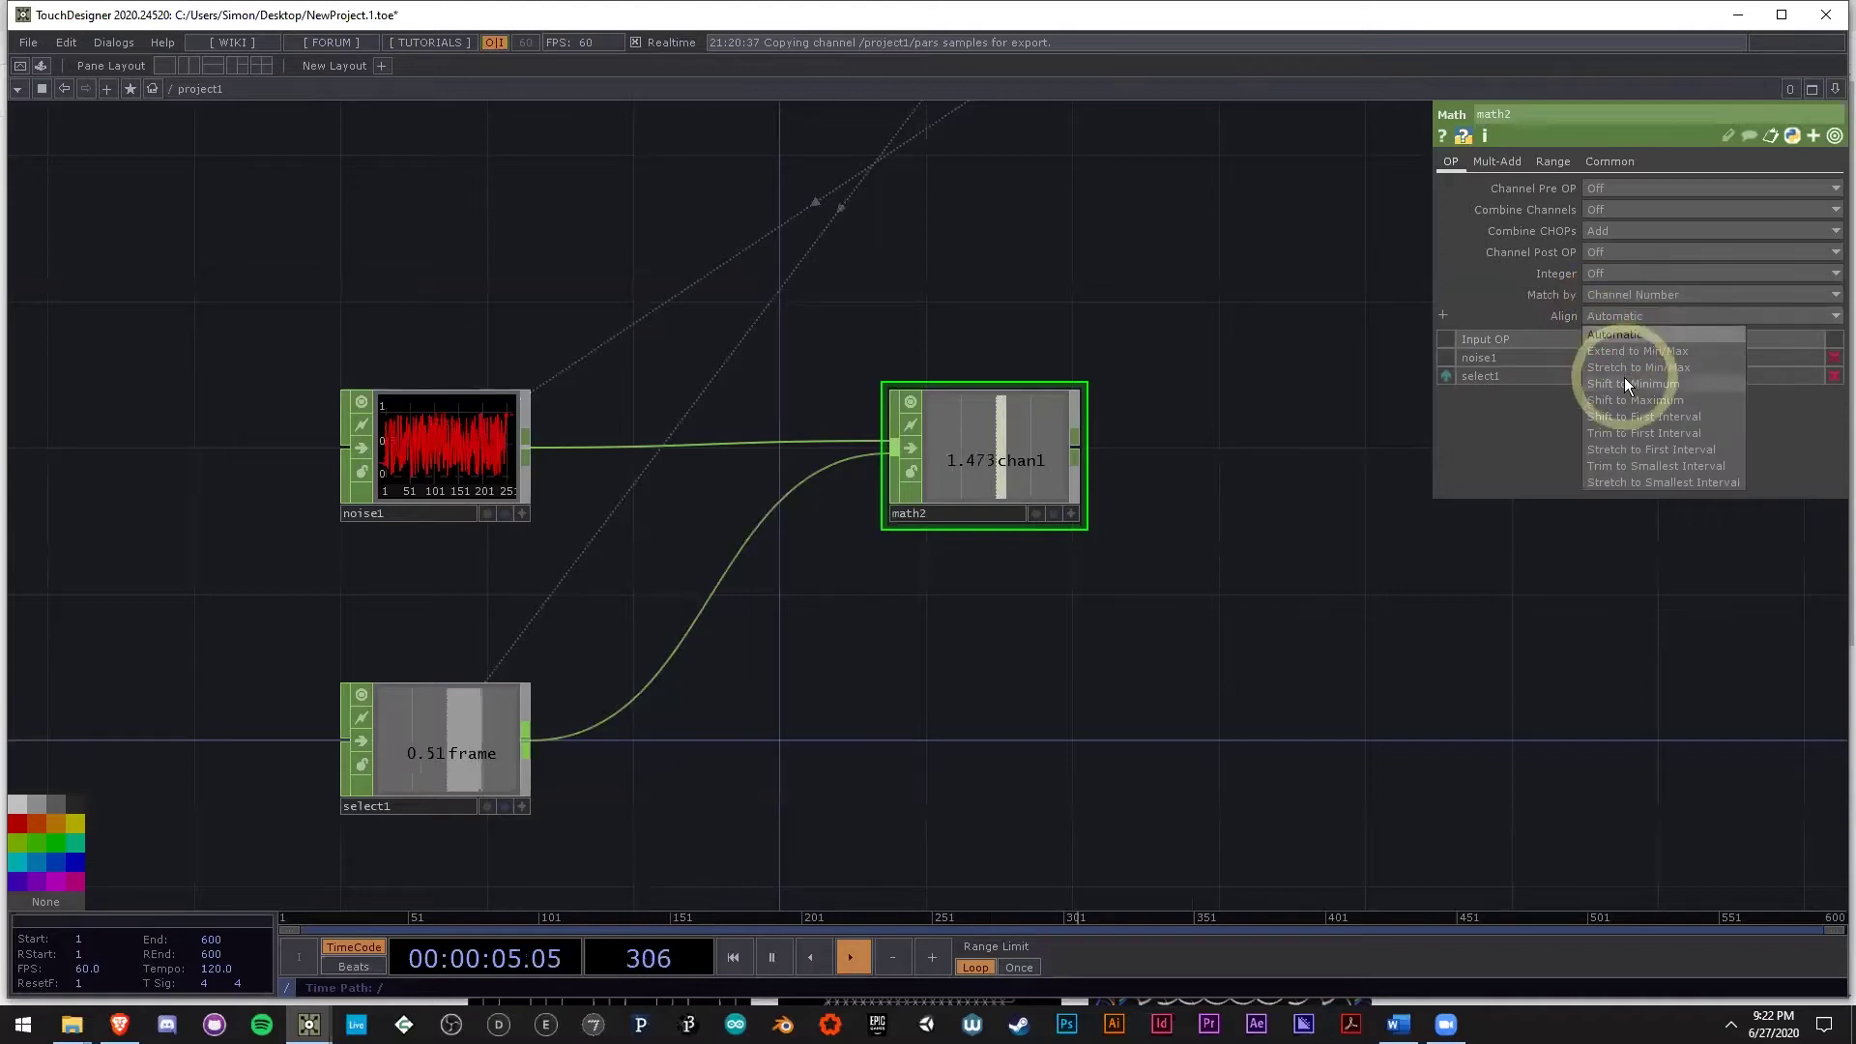
left_click(1628, 354)
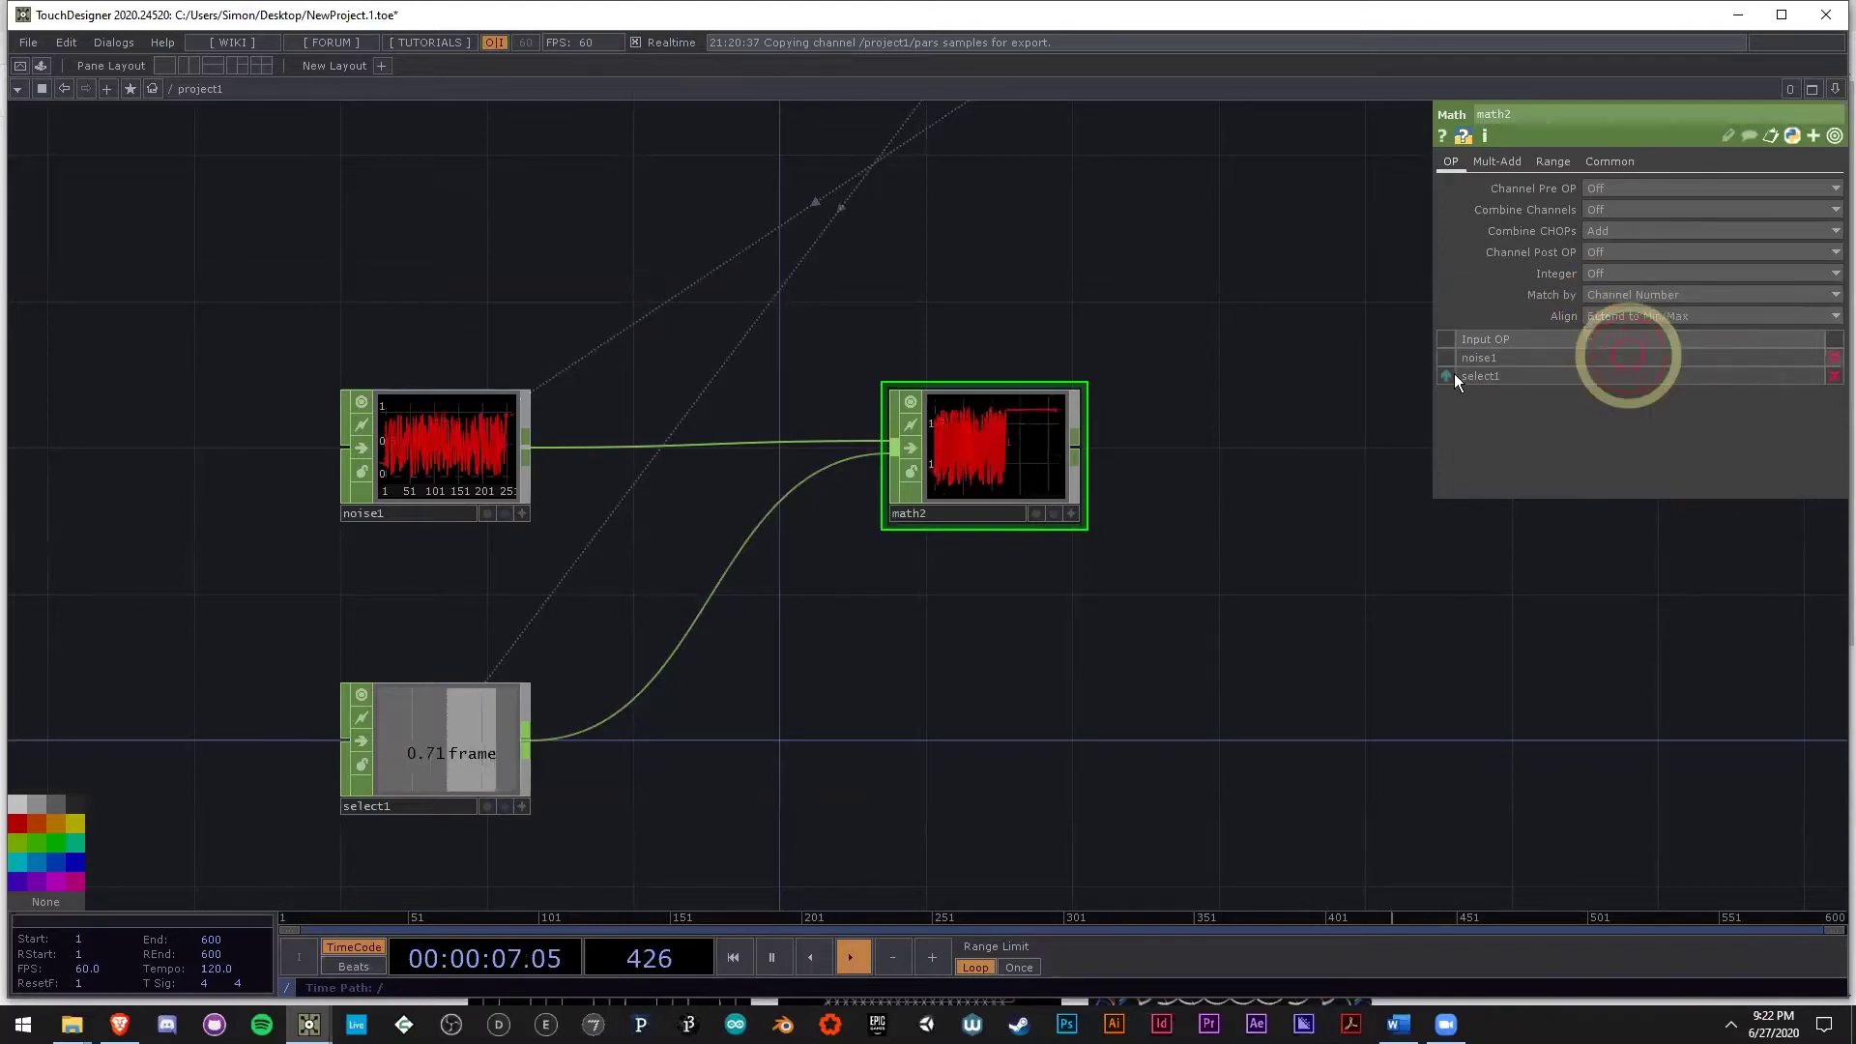
left_click(1623, 315)
left_click(1639, 367)
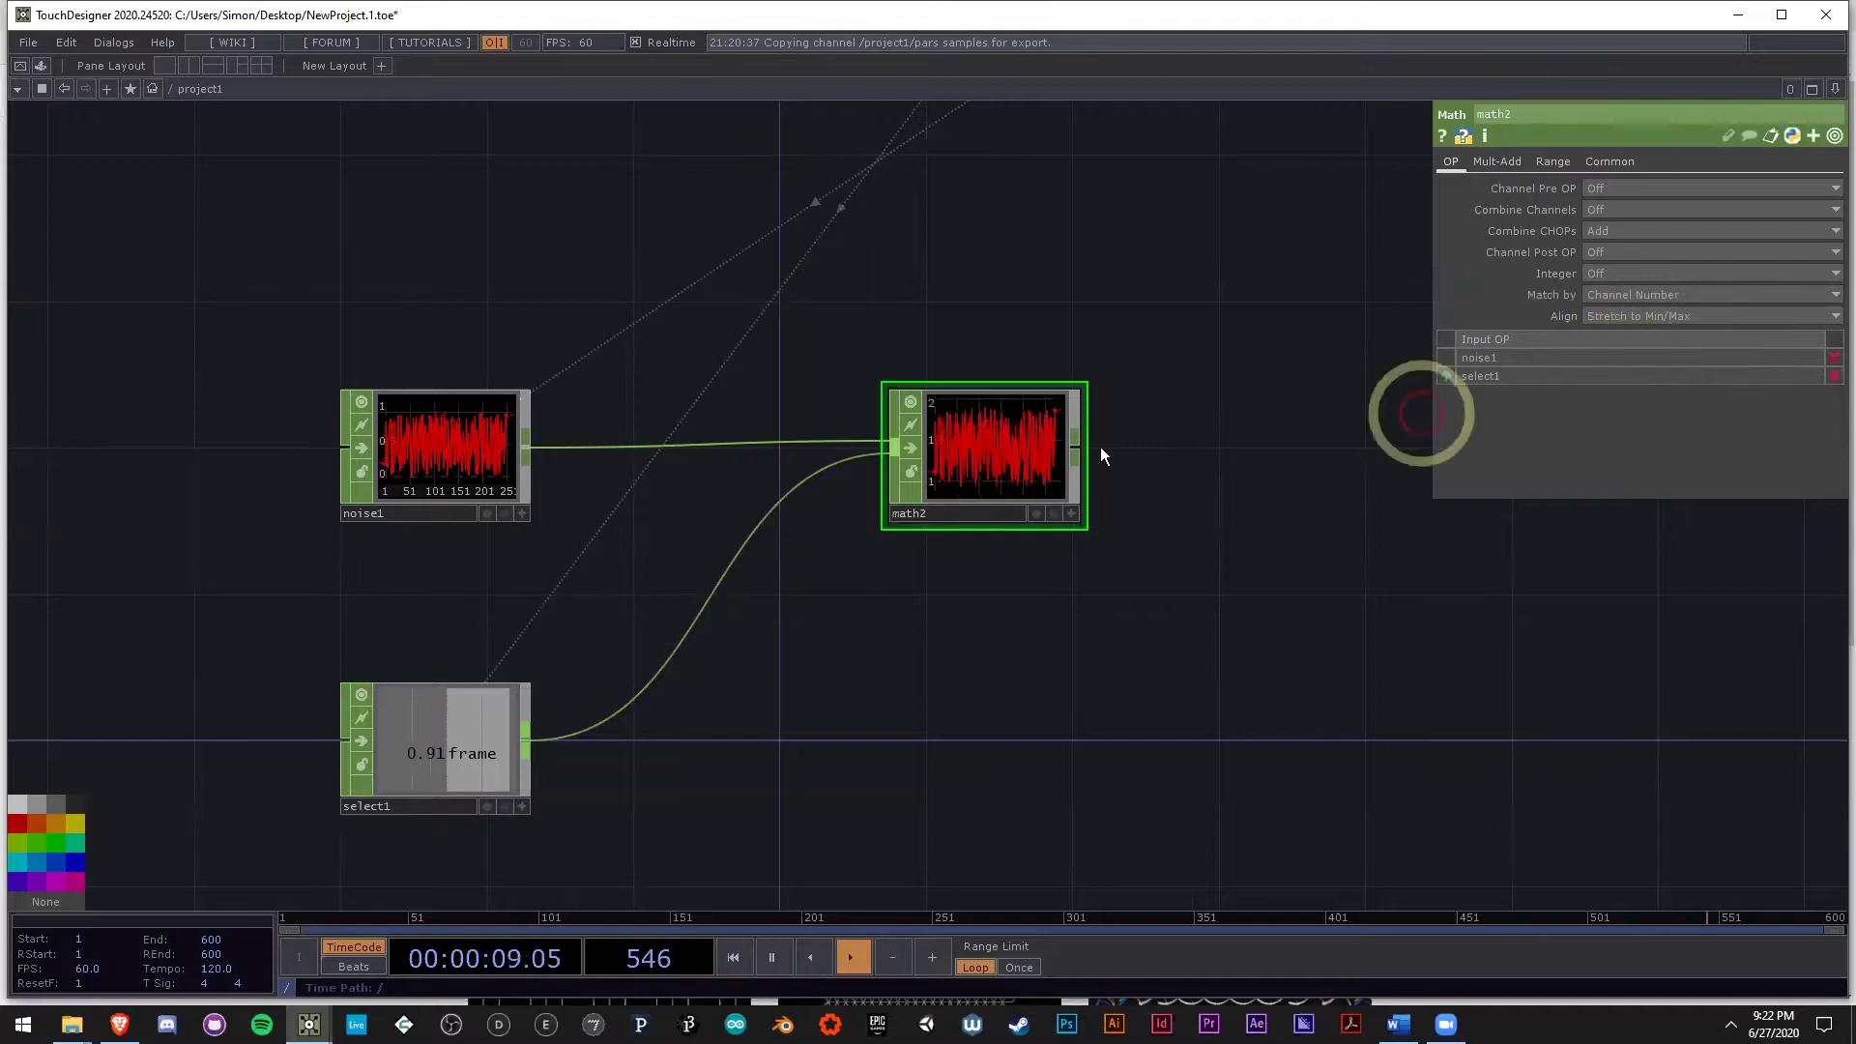
scroll(1003, 450, "up", 3)
middle_click(967, 481)
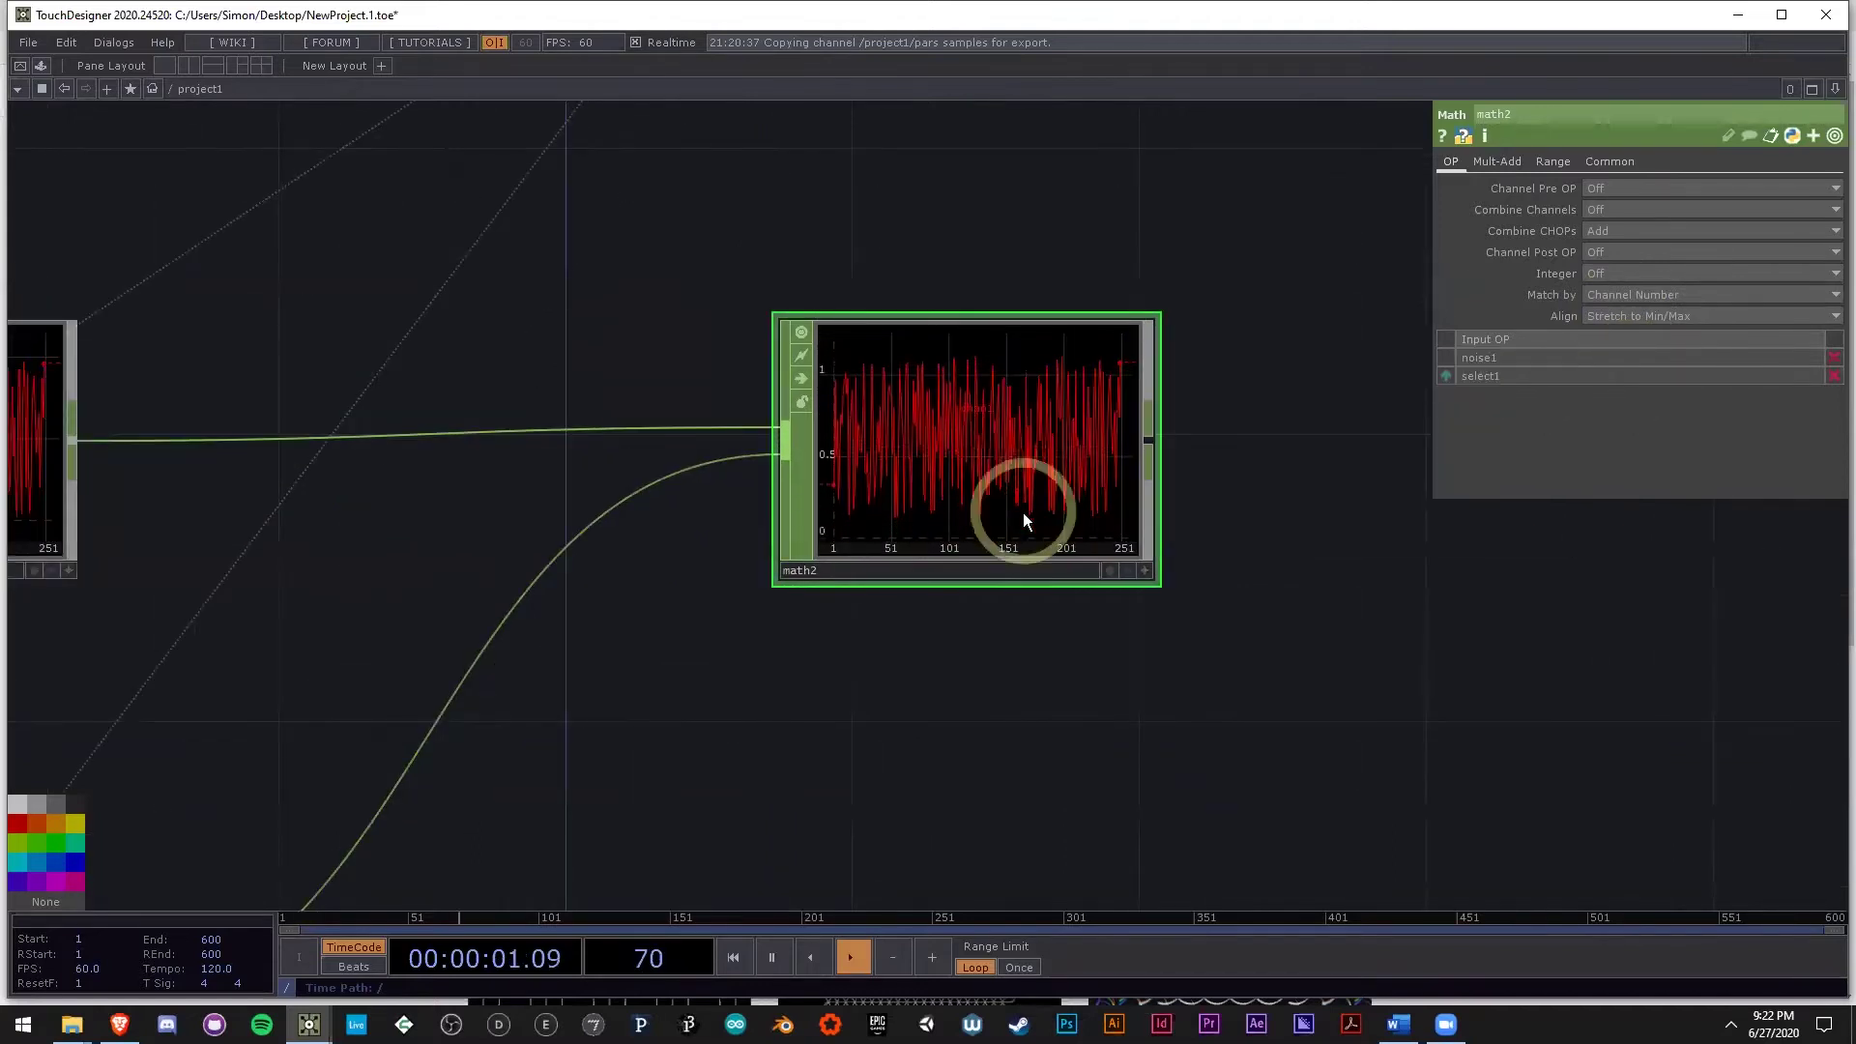
scroll(899, 488, "down", 3)
scroll(984, 478, "up", 3)
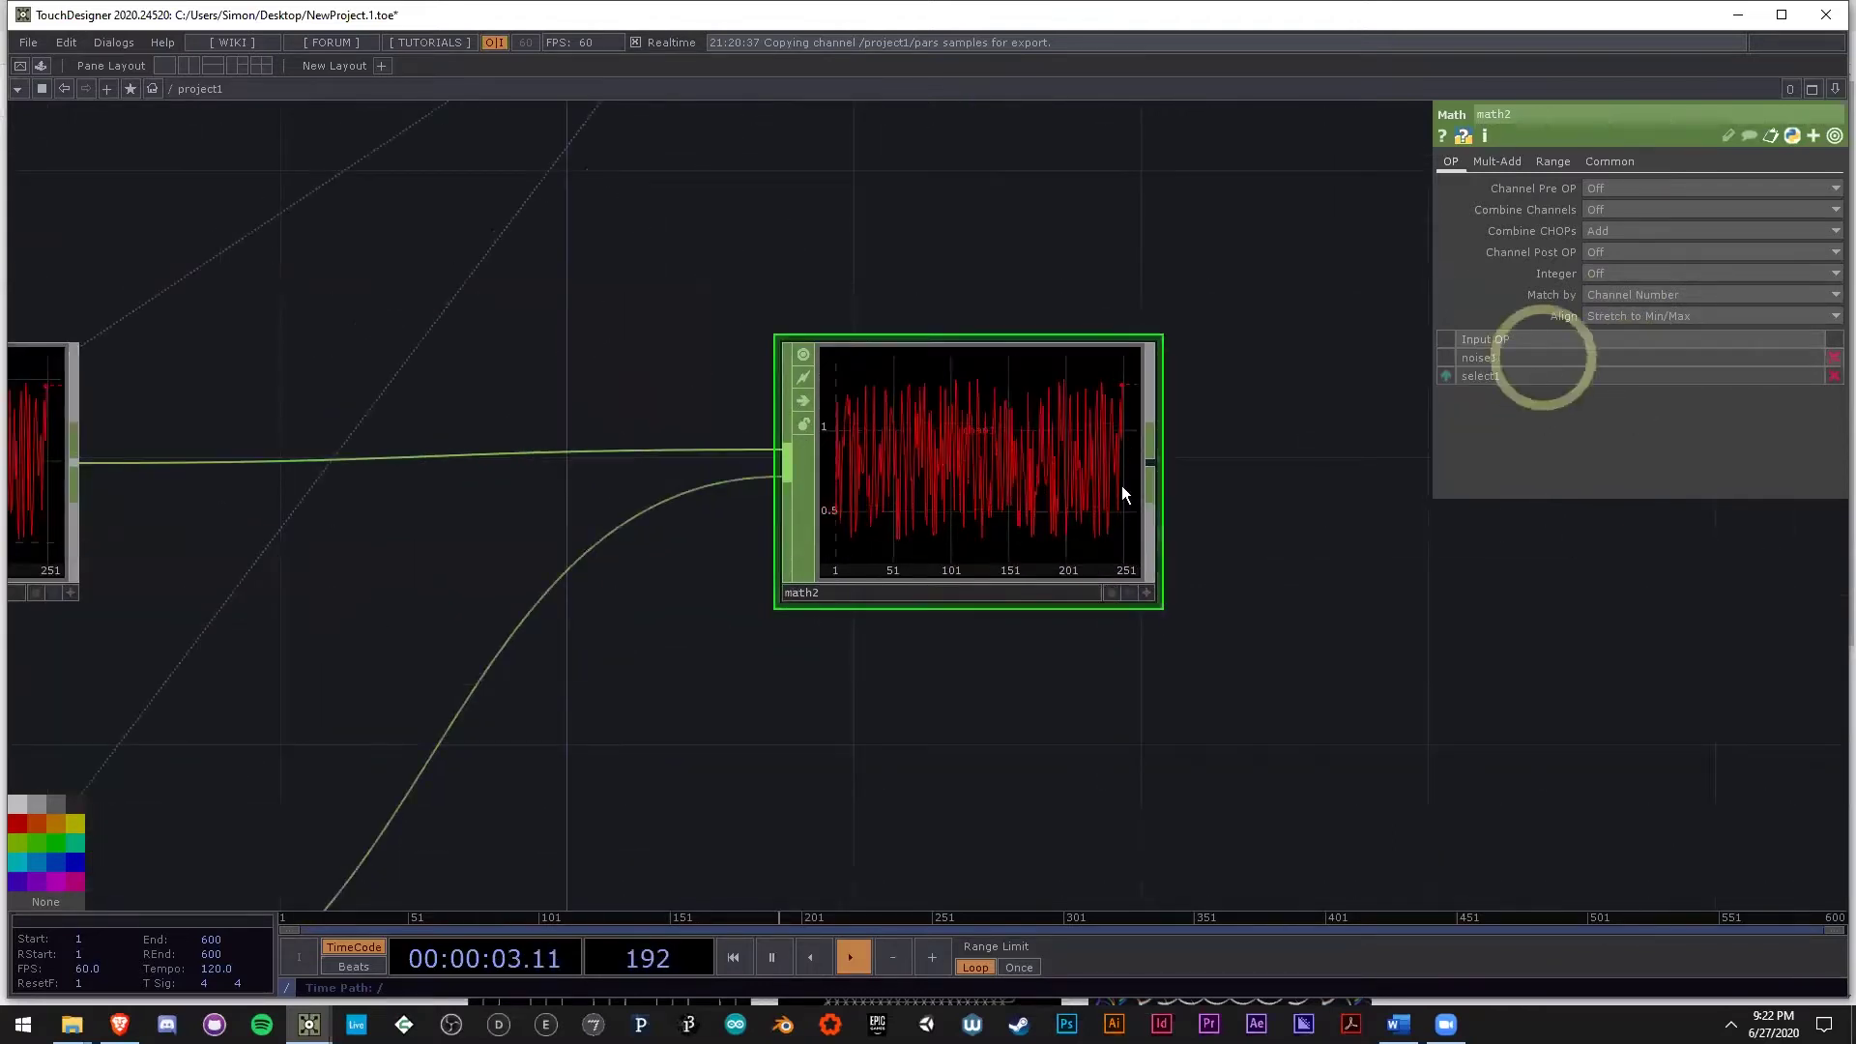
scroll(960, 455, "down", 1)
scroll(1078, 451, "up", 1)
Return math2's Align option to Automatic.
left_click(1618, 322)
left_click(1622, 330)
scroll(933, 493, "down", 3)
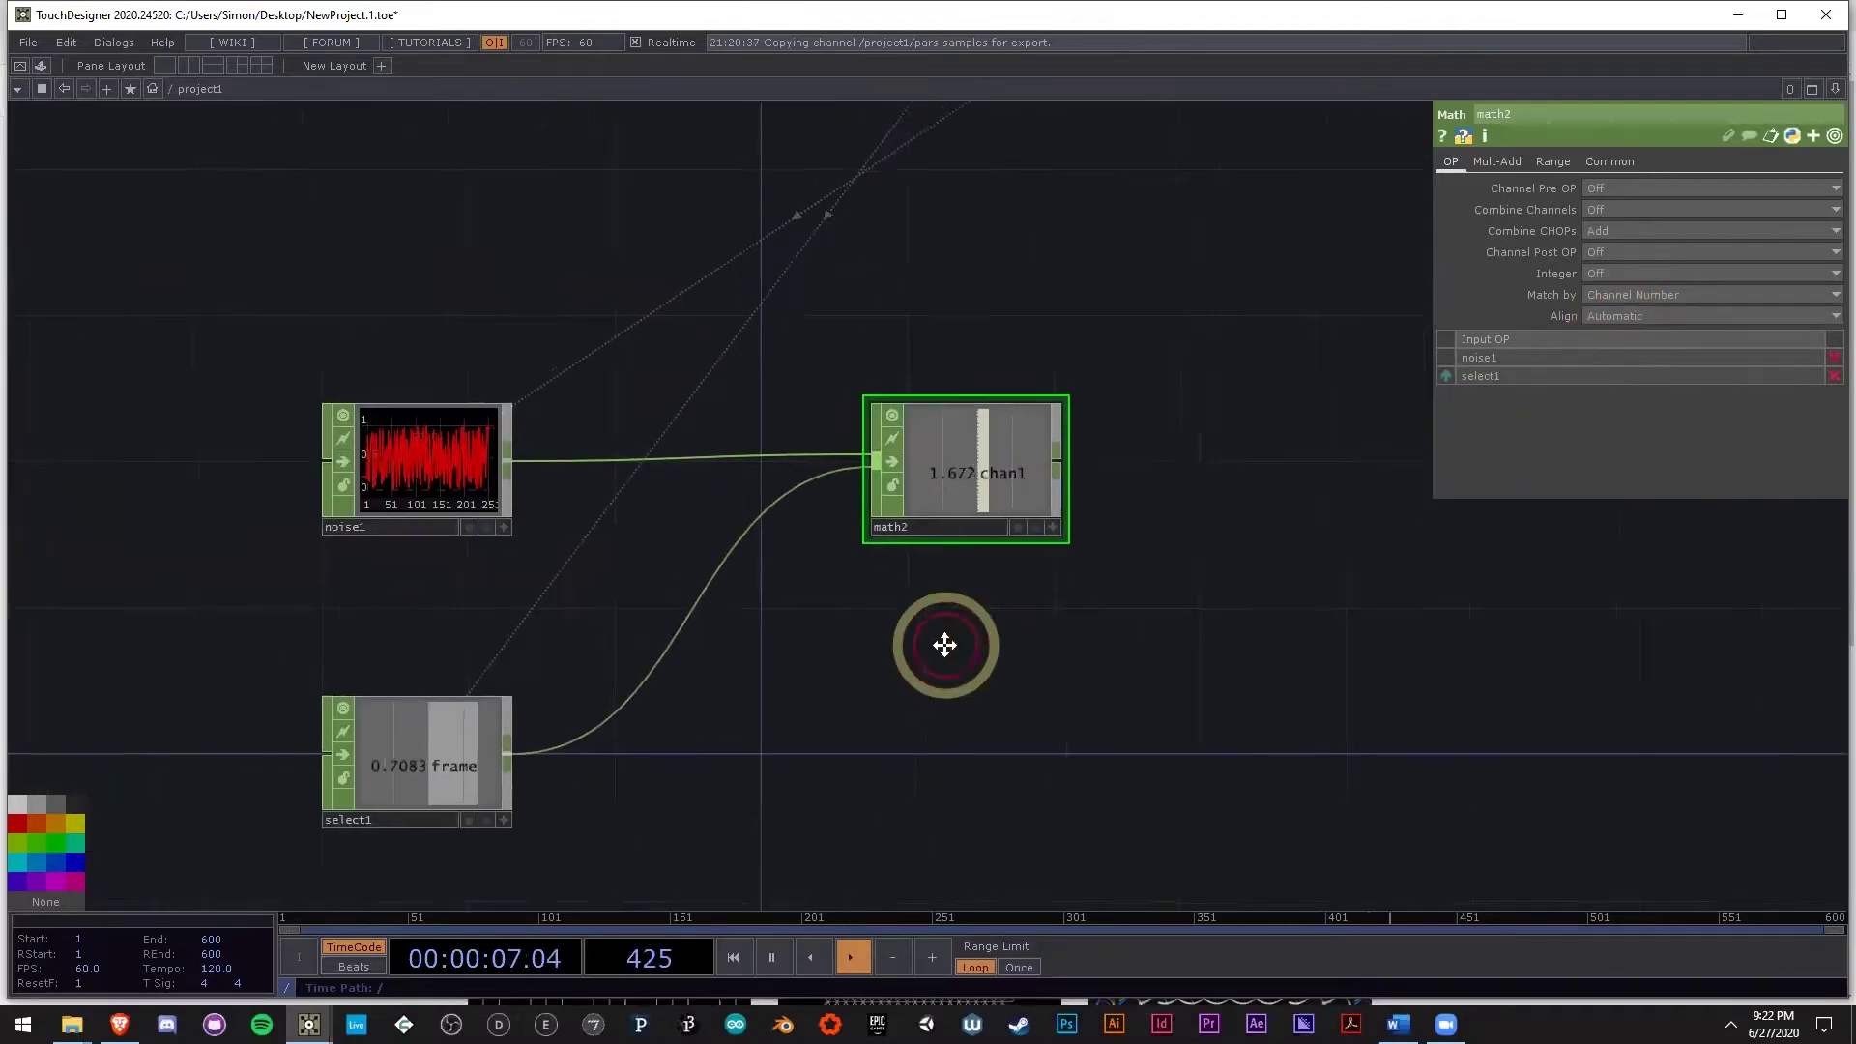
Check select1's sample range and time slice info and compare it with the noise1 waveform.
middle_click_drag(488, 763, 554, 812)
left_click(440, 758)
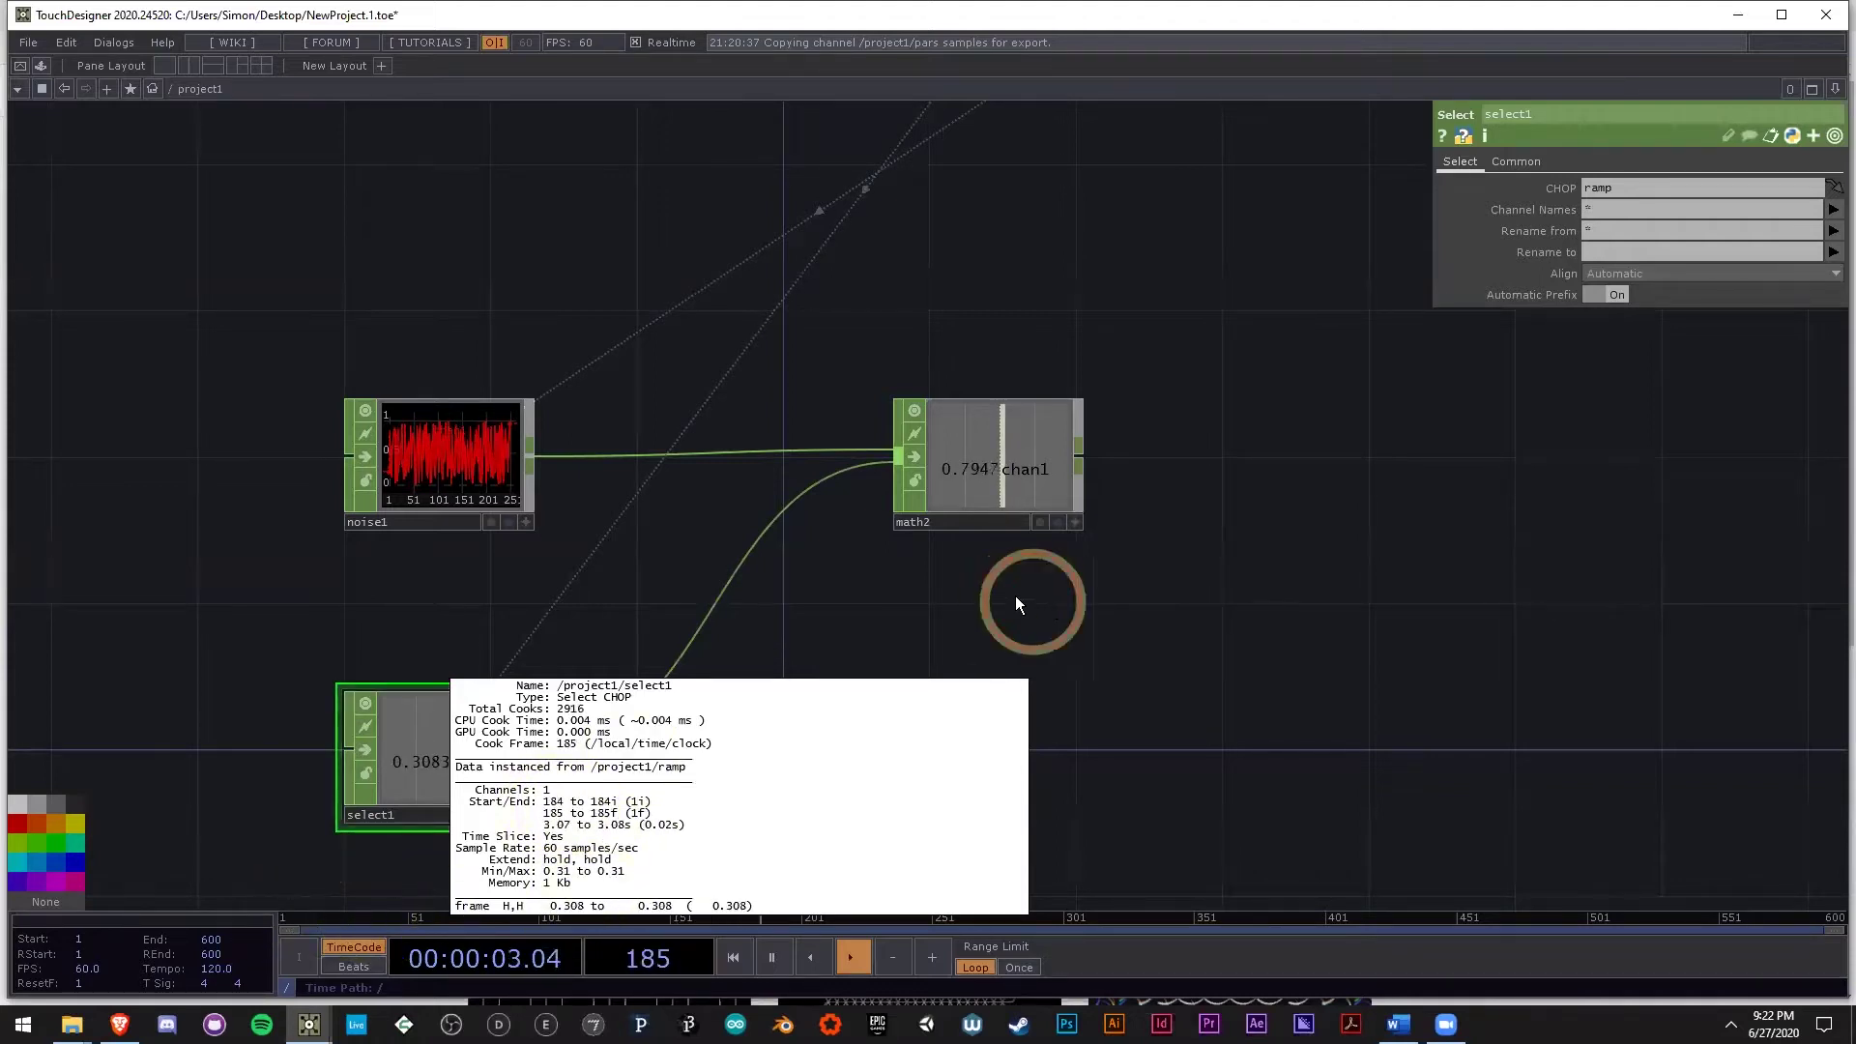
scroll(327, 493, "up", 5)
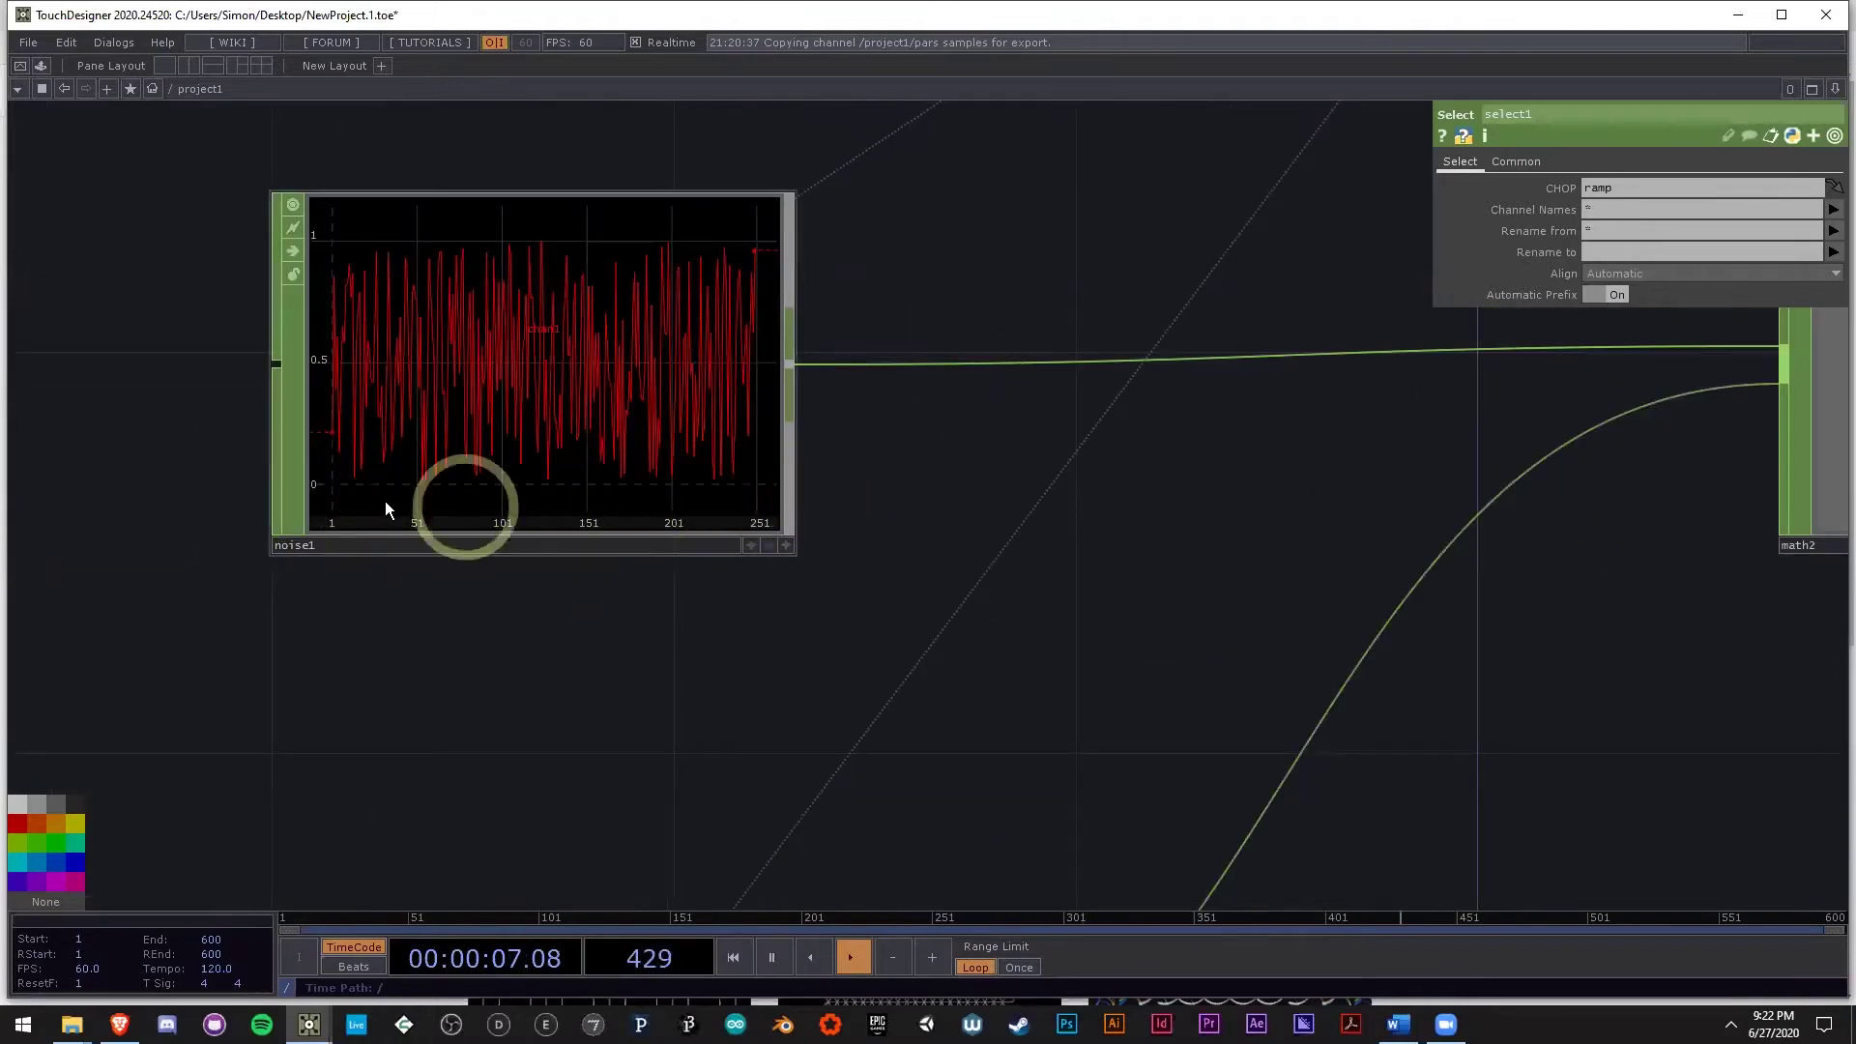
scroll(717, 735, "down", 2)
left_click_drag(717, 734, 512, 505)
scroll(512, 504, "down", 3)
middle_click(478, 650)
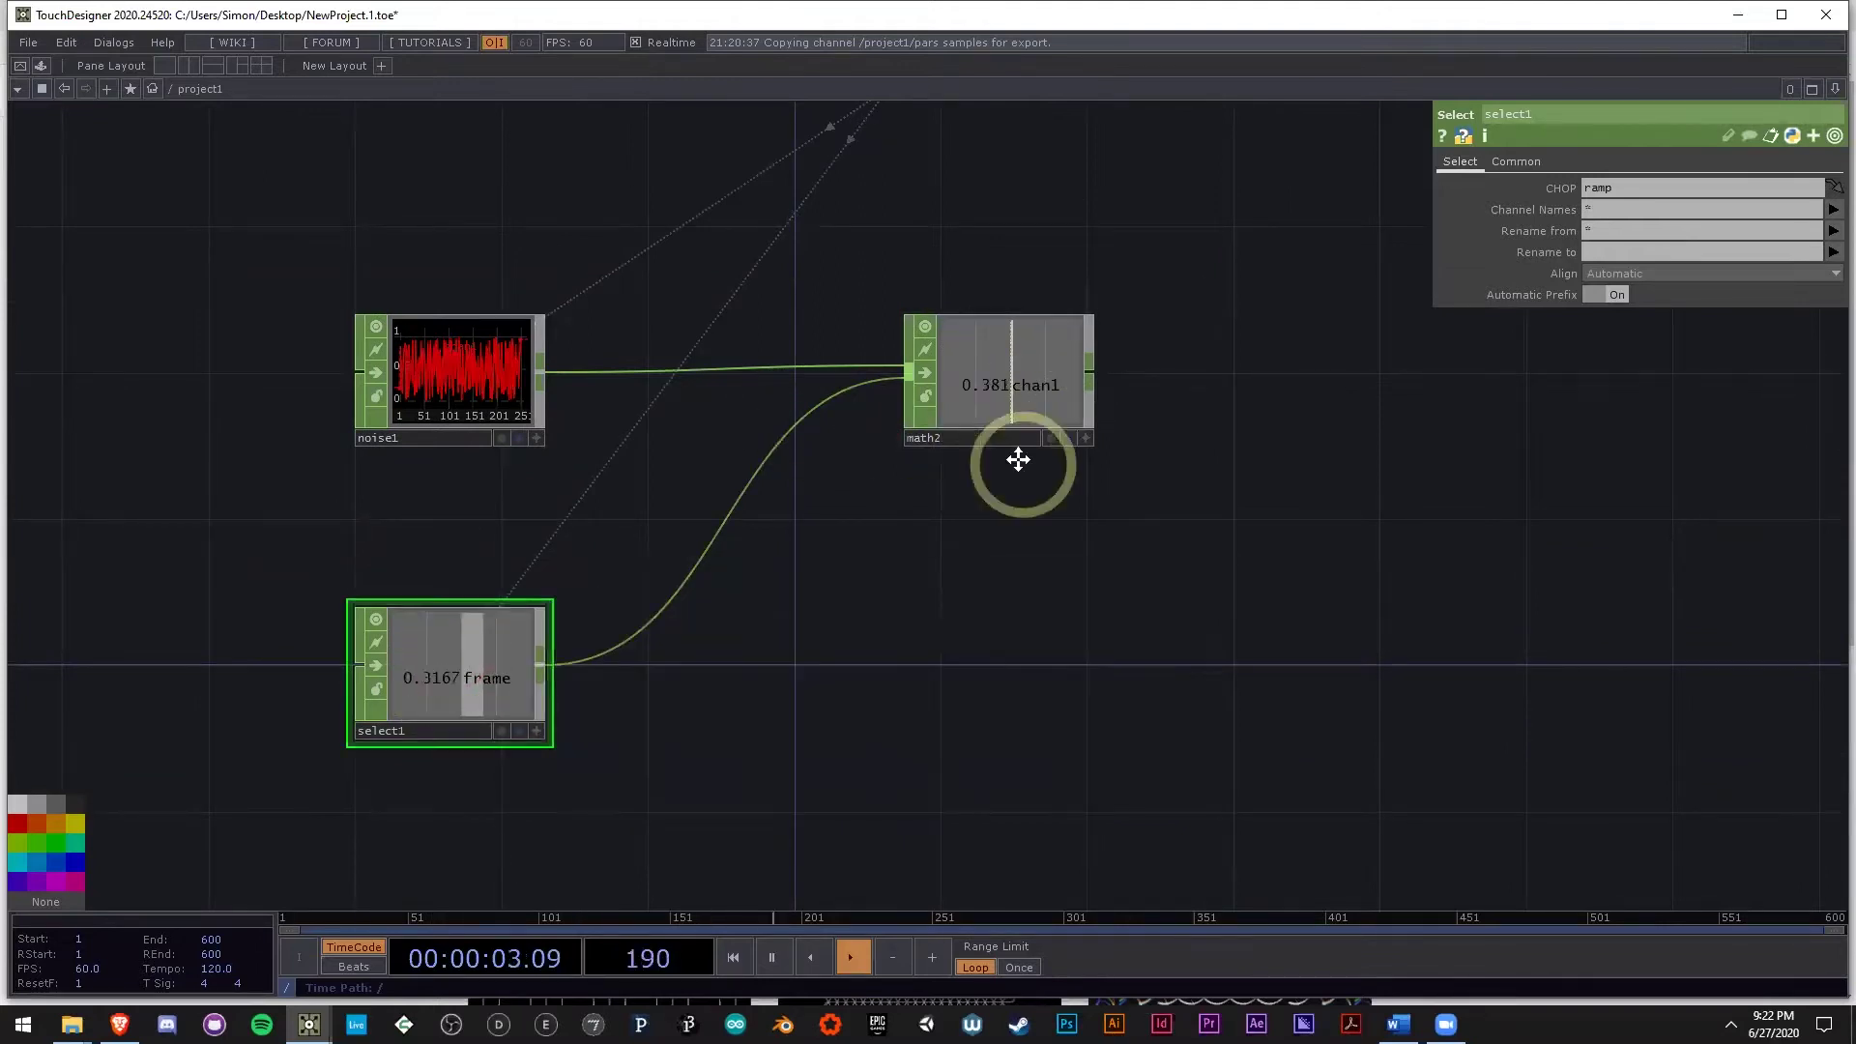
Insert a Trim CHOP between math1 and the ramp node.
left_click_drag(989, 523, 908, 663)
scroll(909, 663, "down", 1)
scroll(909, 663, "down", 3)
left_click_drag(876, 318, 821, 402)
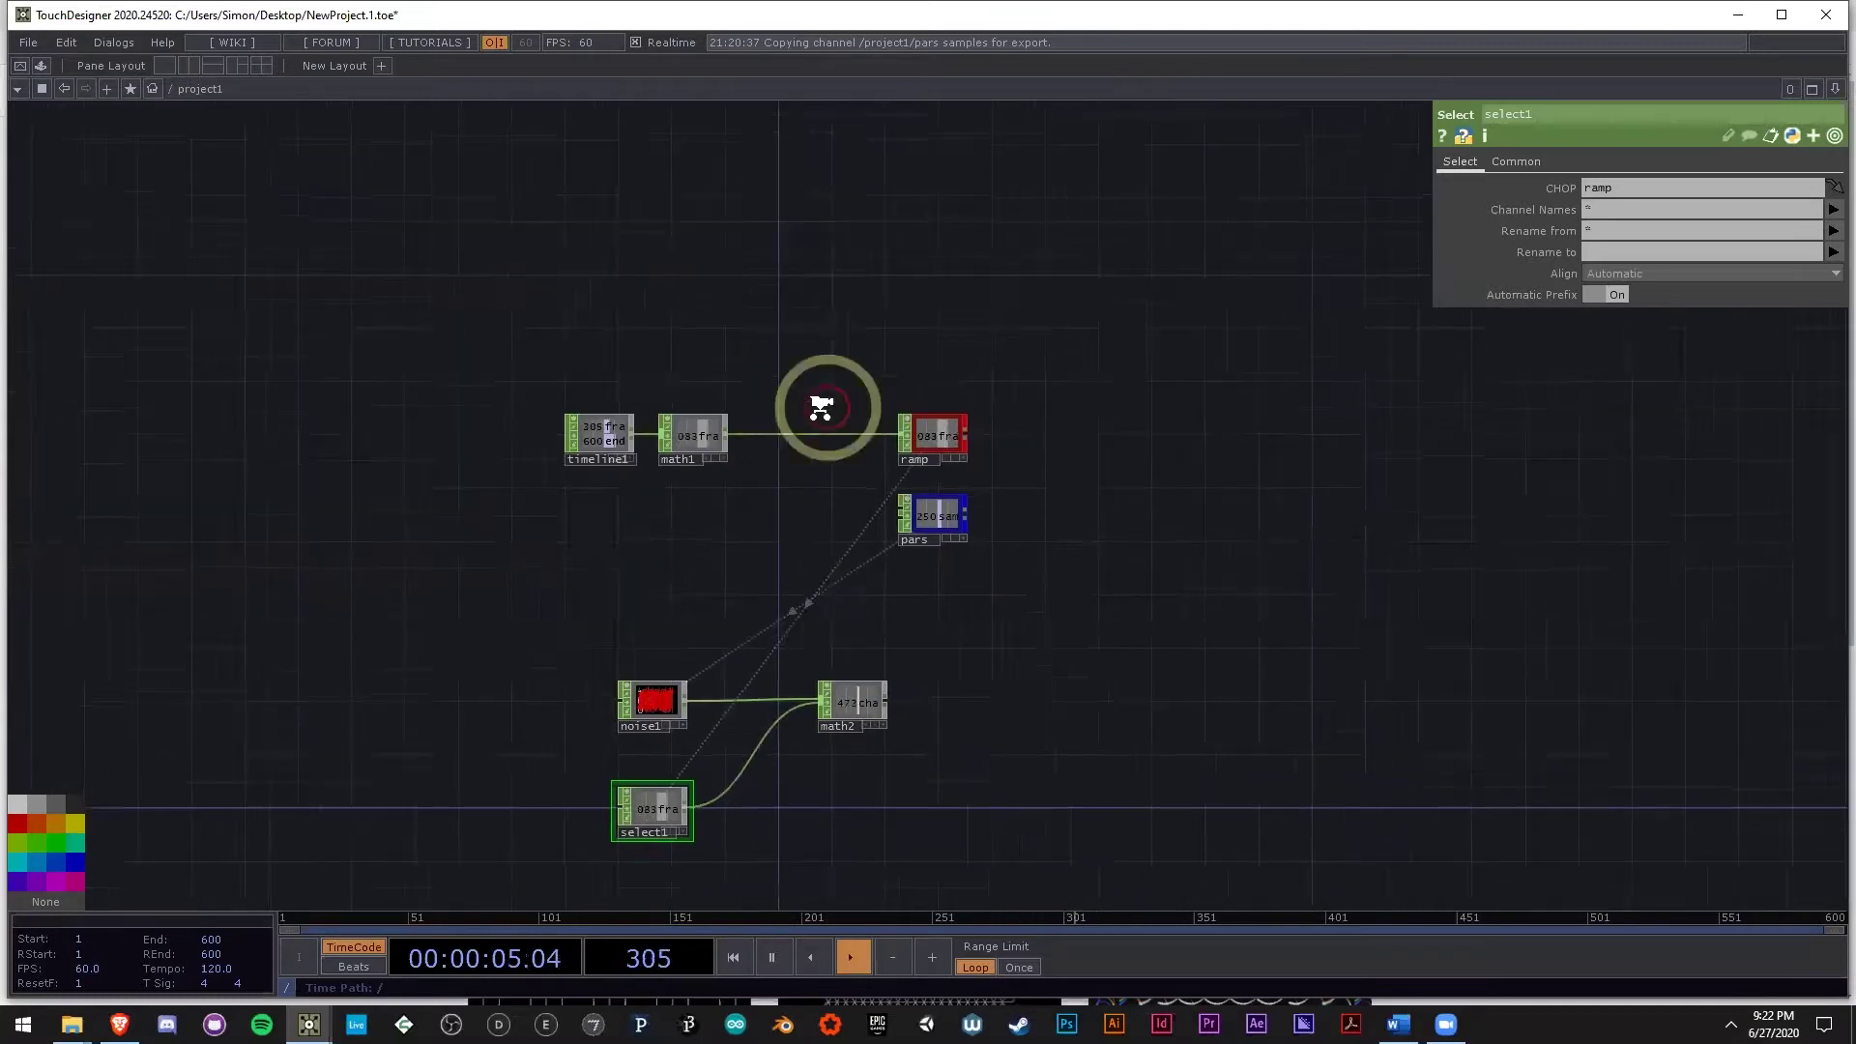
scroll(829, 400, "up", 3)
left_click_drag(787, 709, 775, 396)
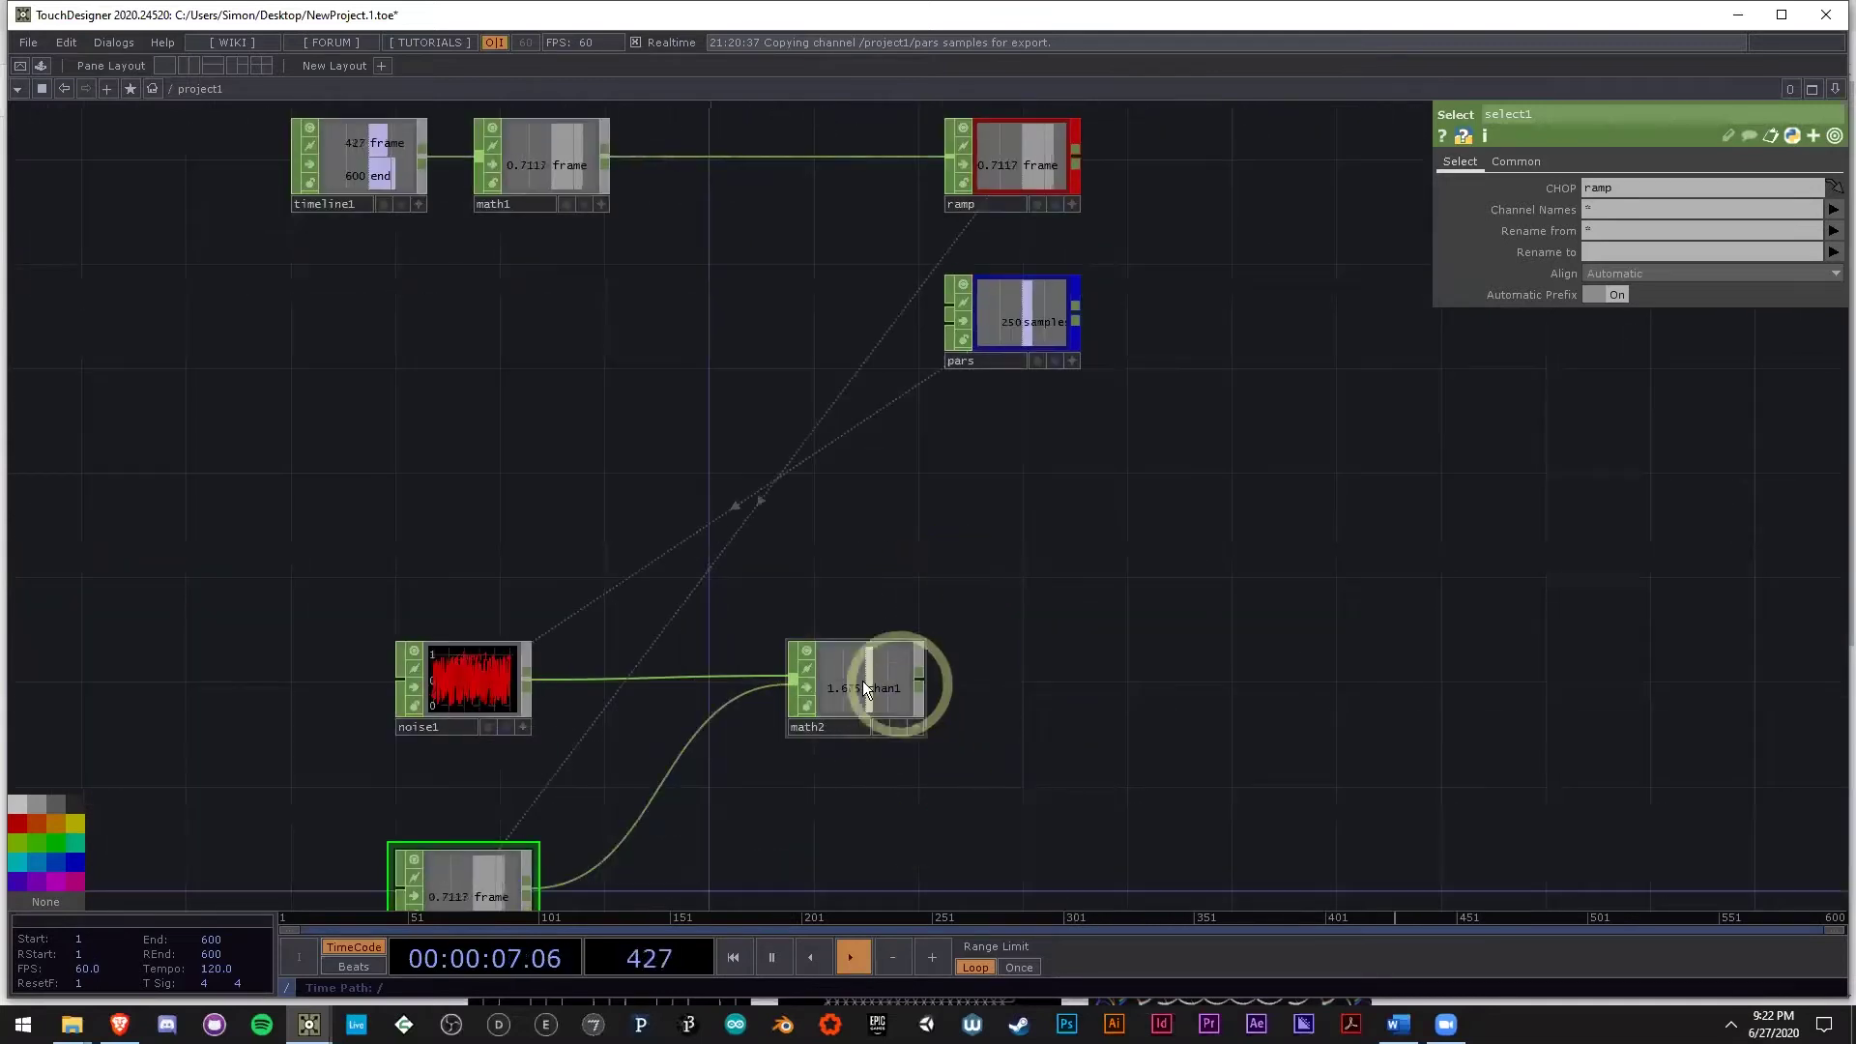
left_click_drag(1114, 696, 1058, 775)
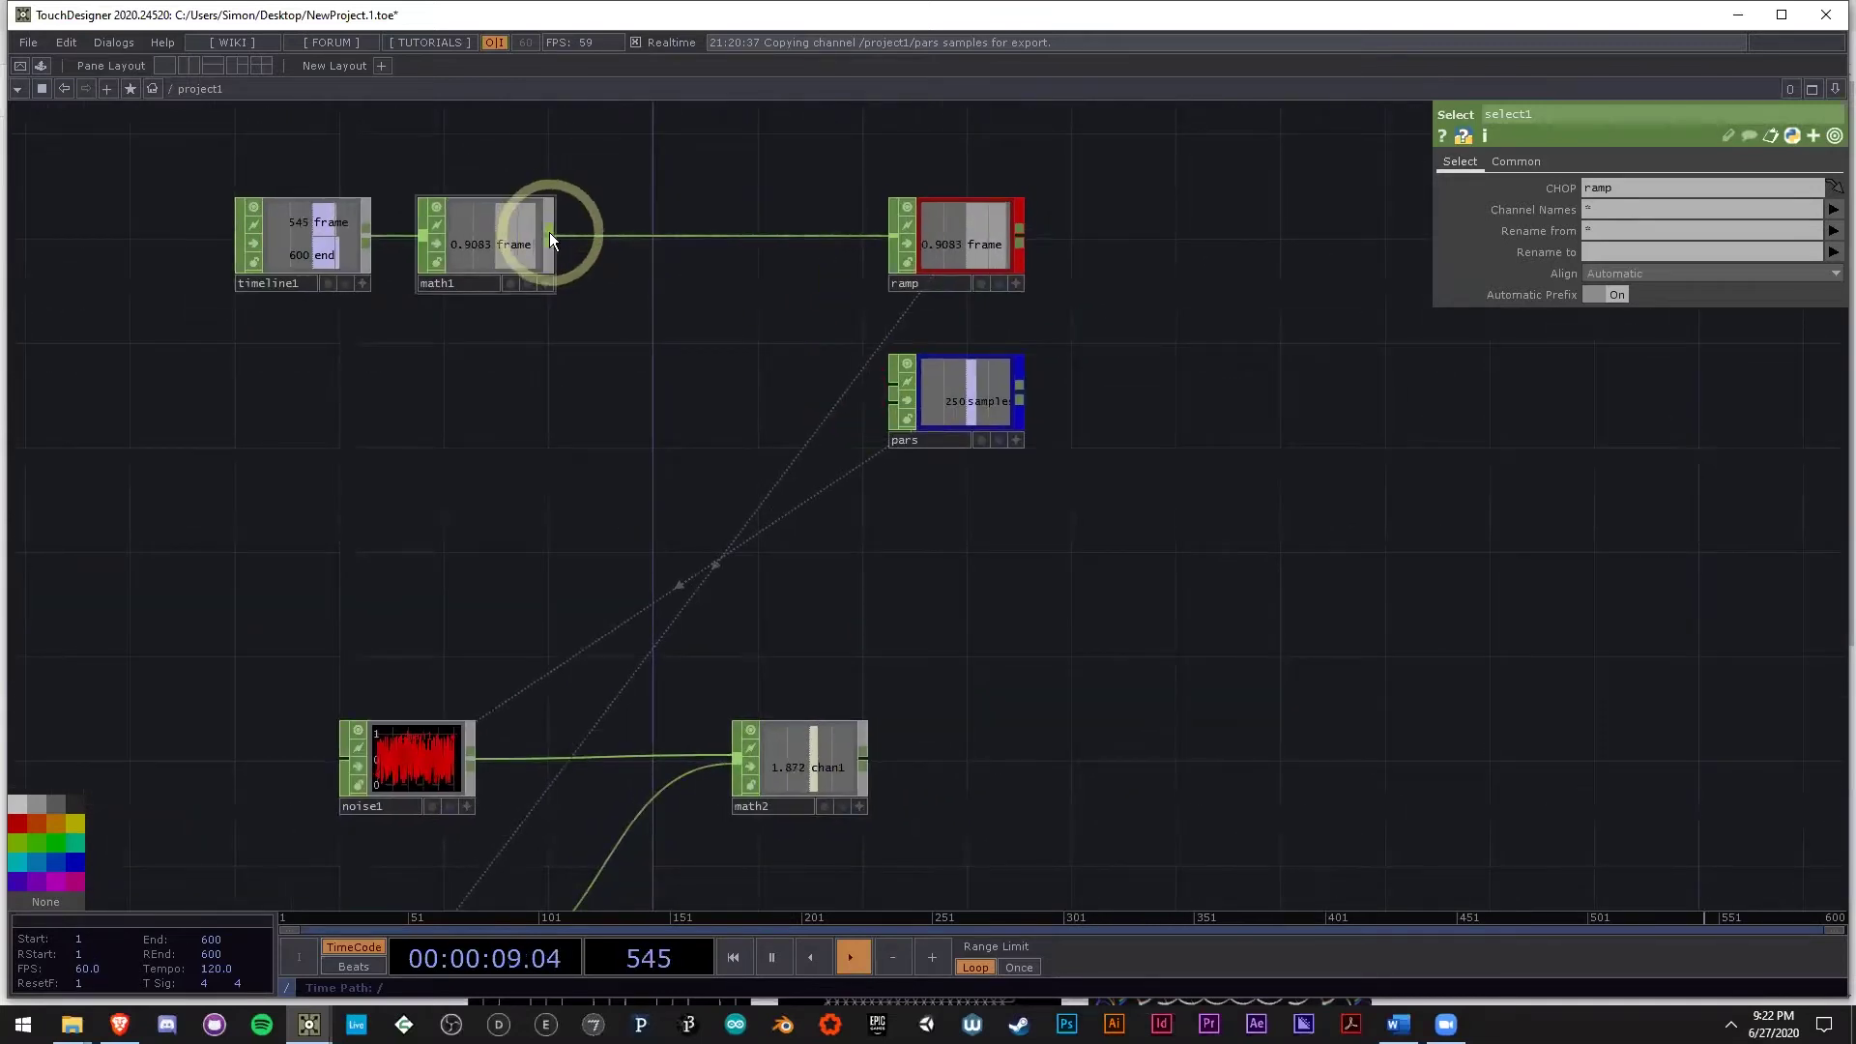
right_click(549, 235)
type("t")
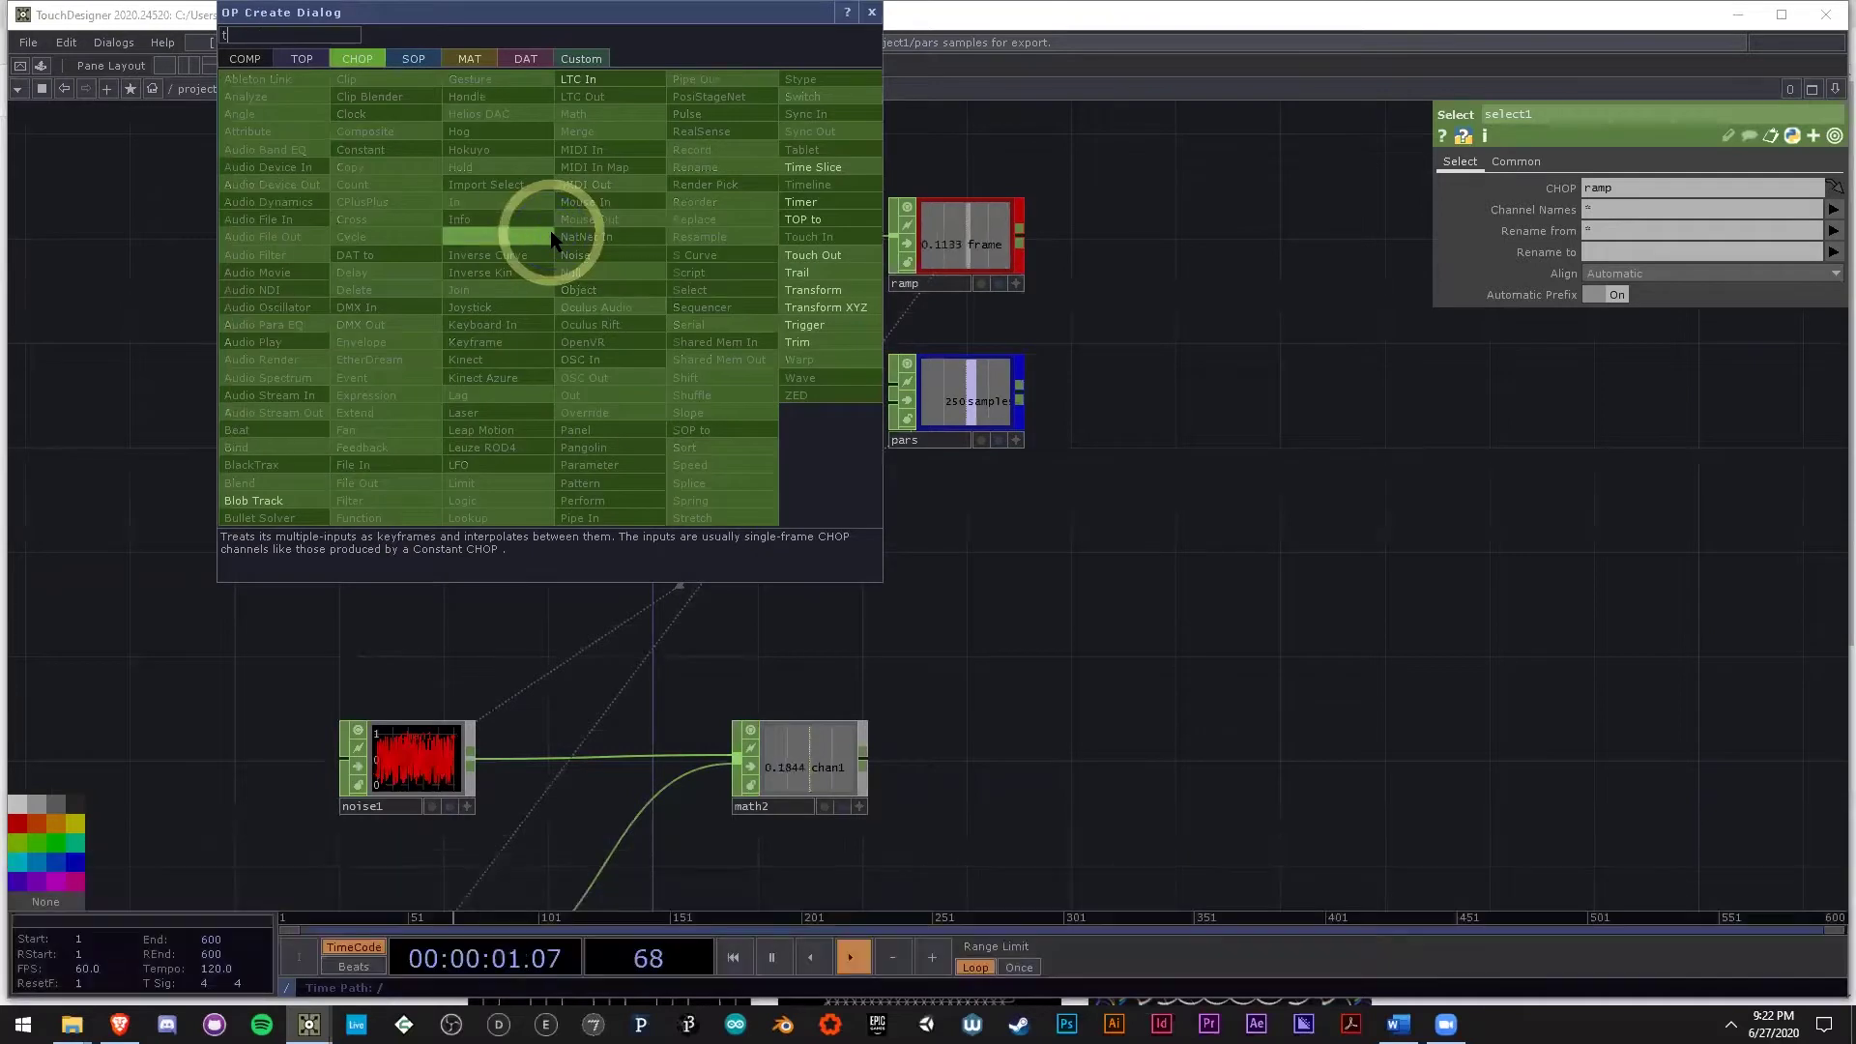
left_click(819, 342)
left_click(810, 252)
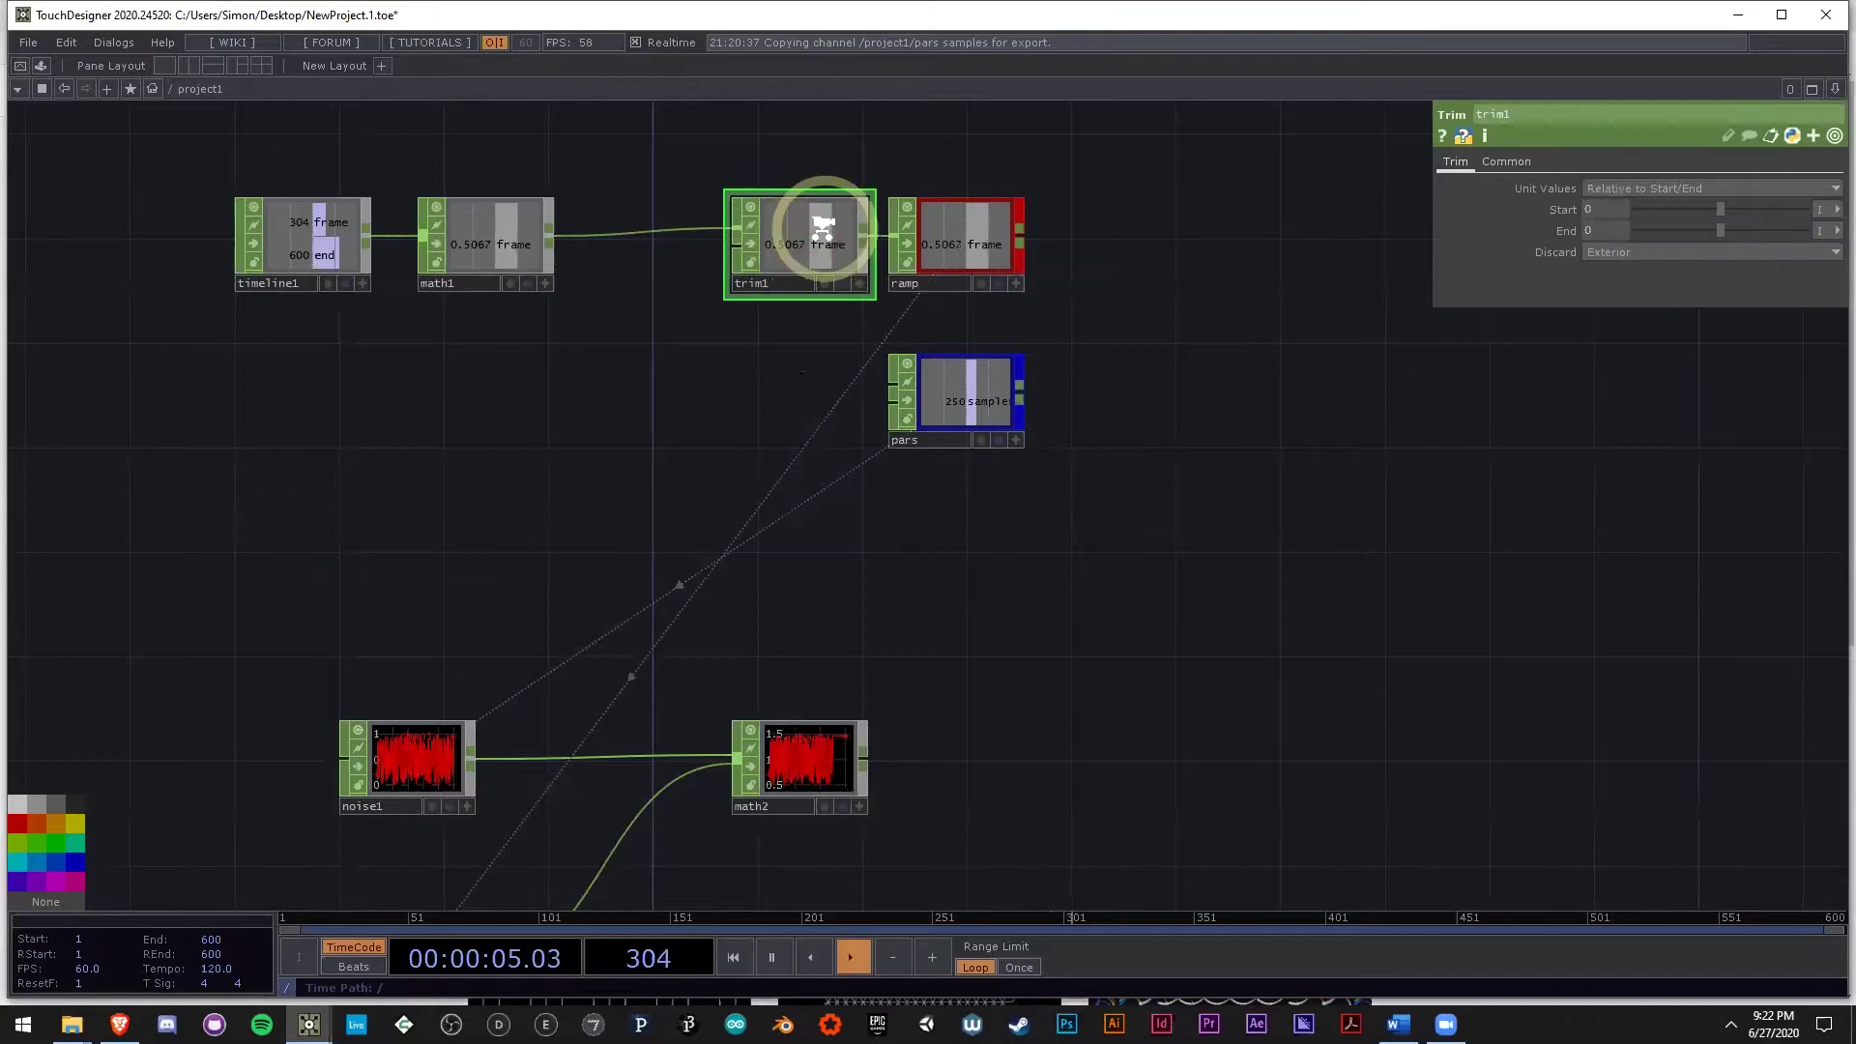
Set the Trim node's Unit Values to Absolute.
scroll(821, 228, "up", 3)
left_click(1632, 189)
left_click(1626, 201)
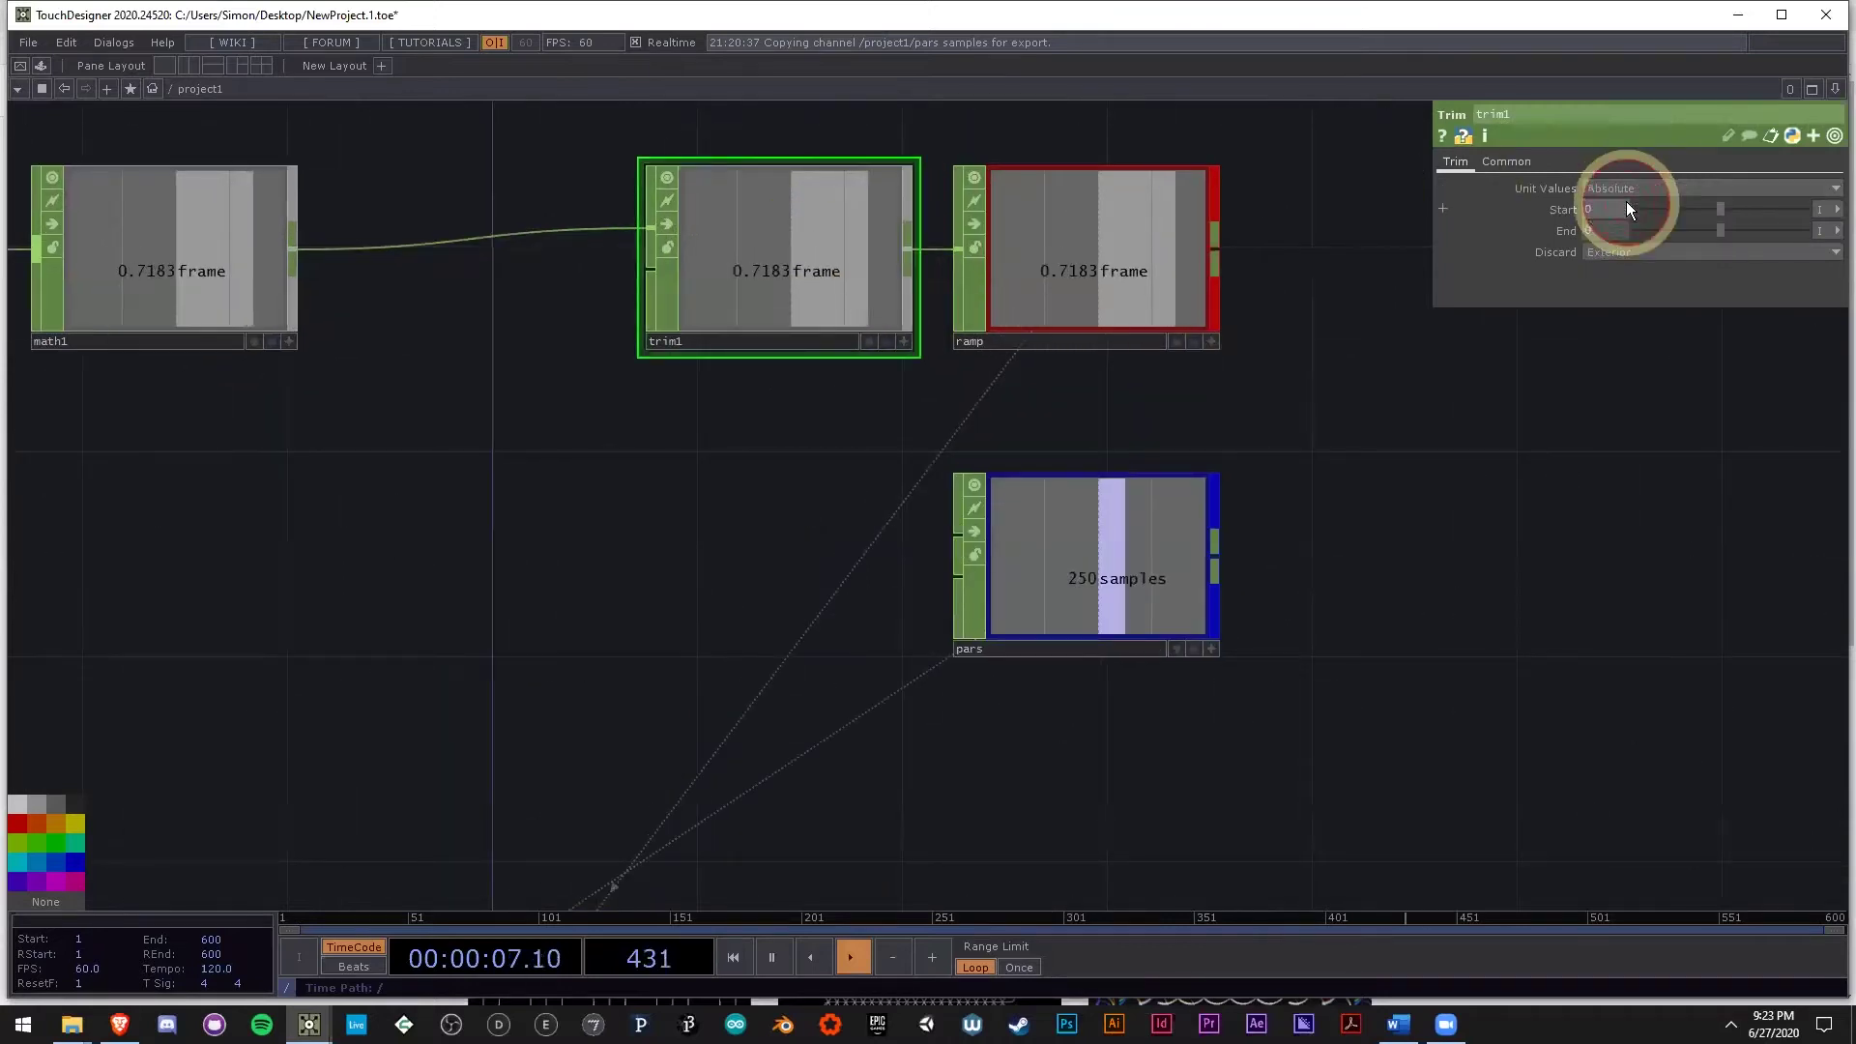
Check the info readouts of trim1 and math1 for their sample range and time slice state.
left_click(912, 230)
middle_click(842, 248)
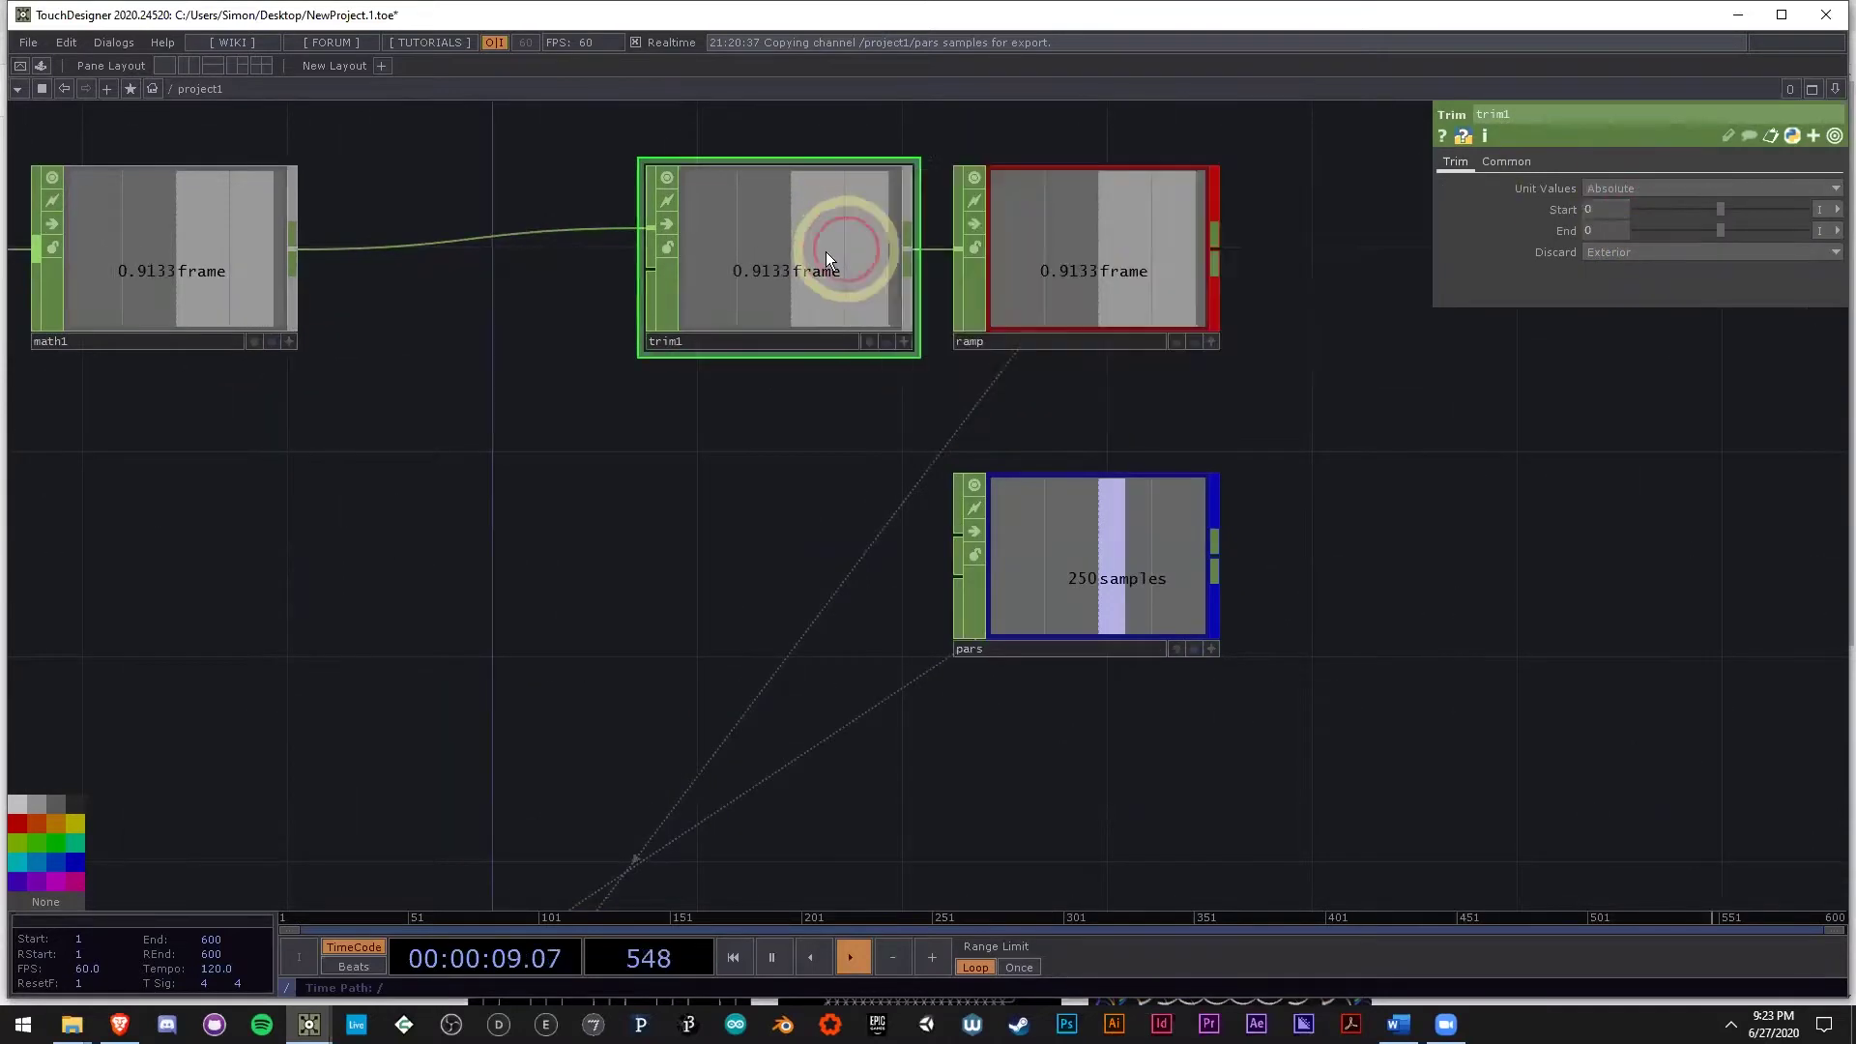
left_click_drag(779, 589, 742, 677)
scroll(764, 382, "up", 3)
left_click(1626, 200)
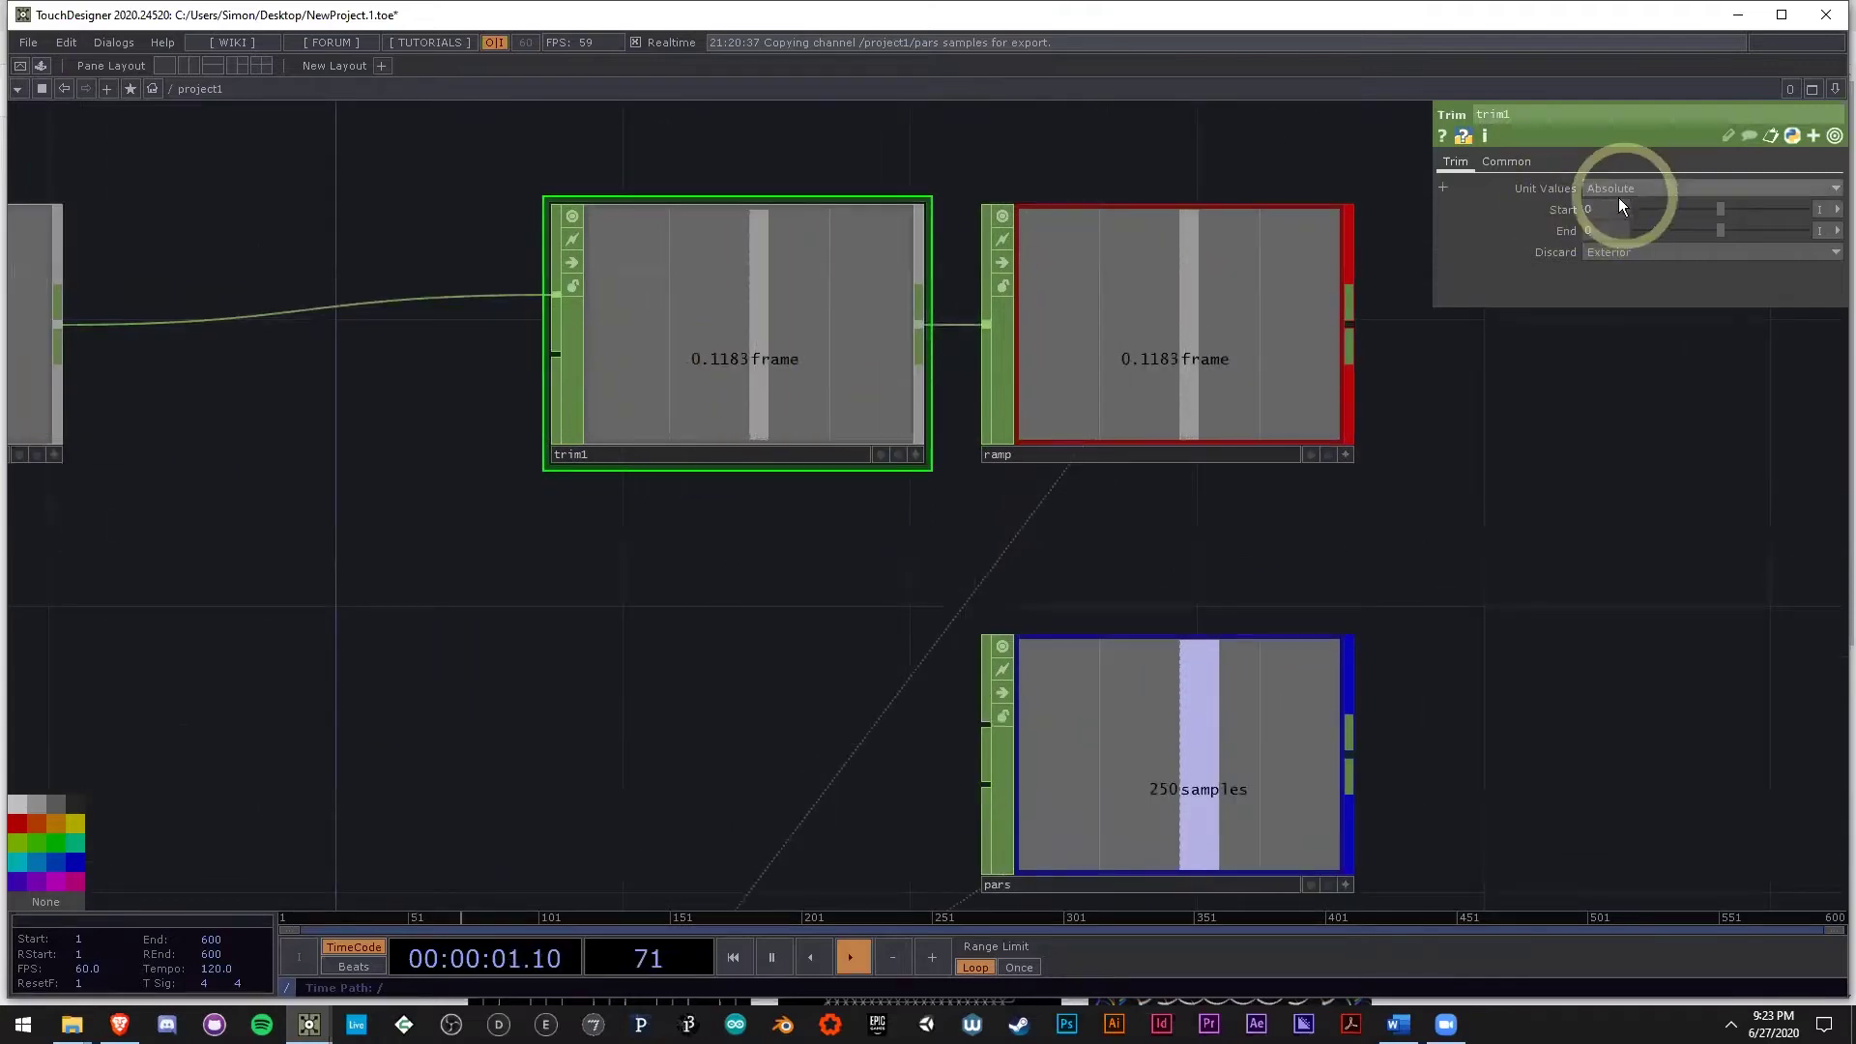
left_click_drag(600, 490, 1070, 473)
middle_click(343, 290)
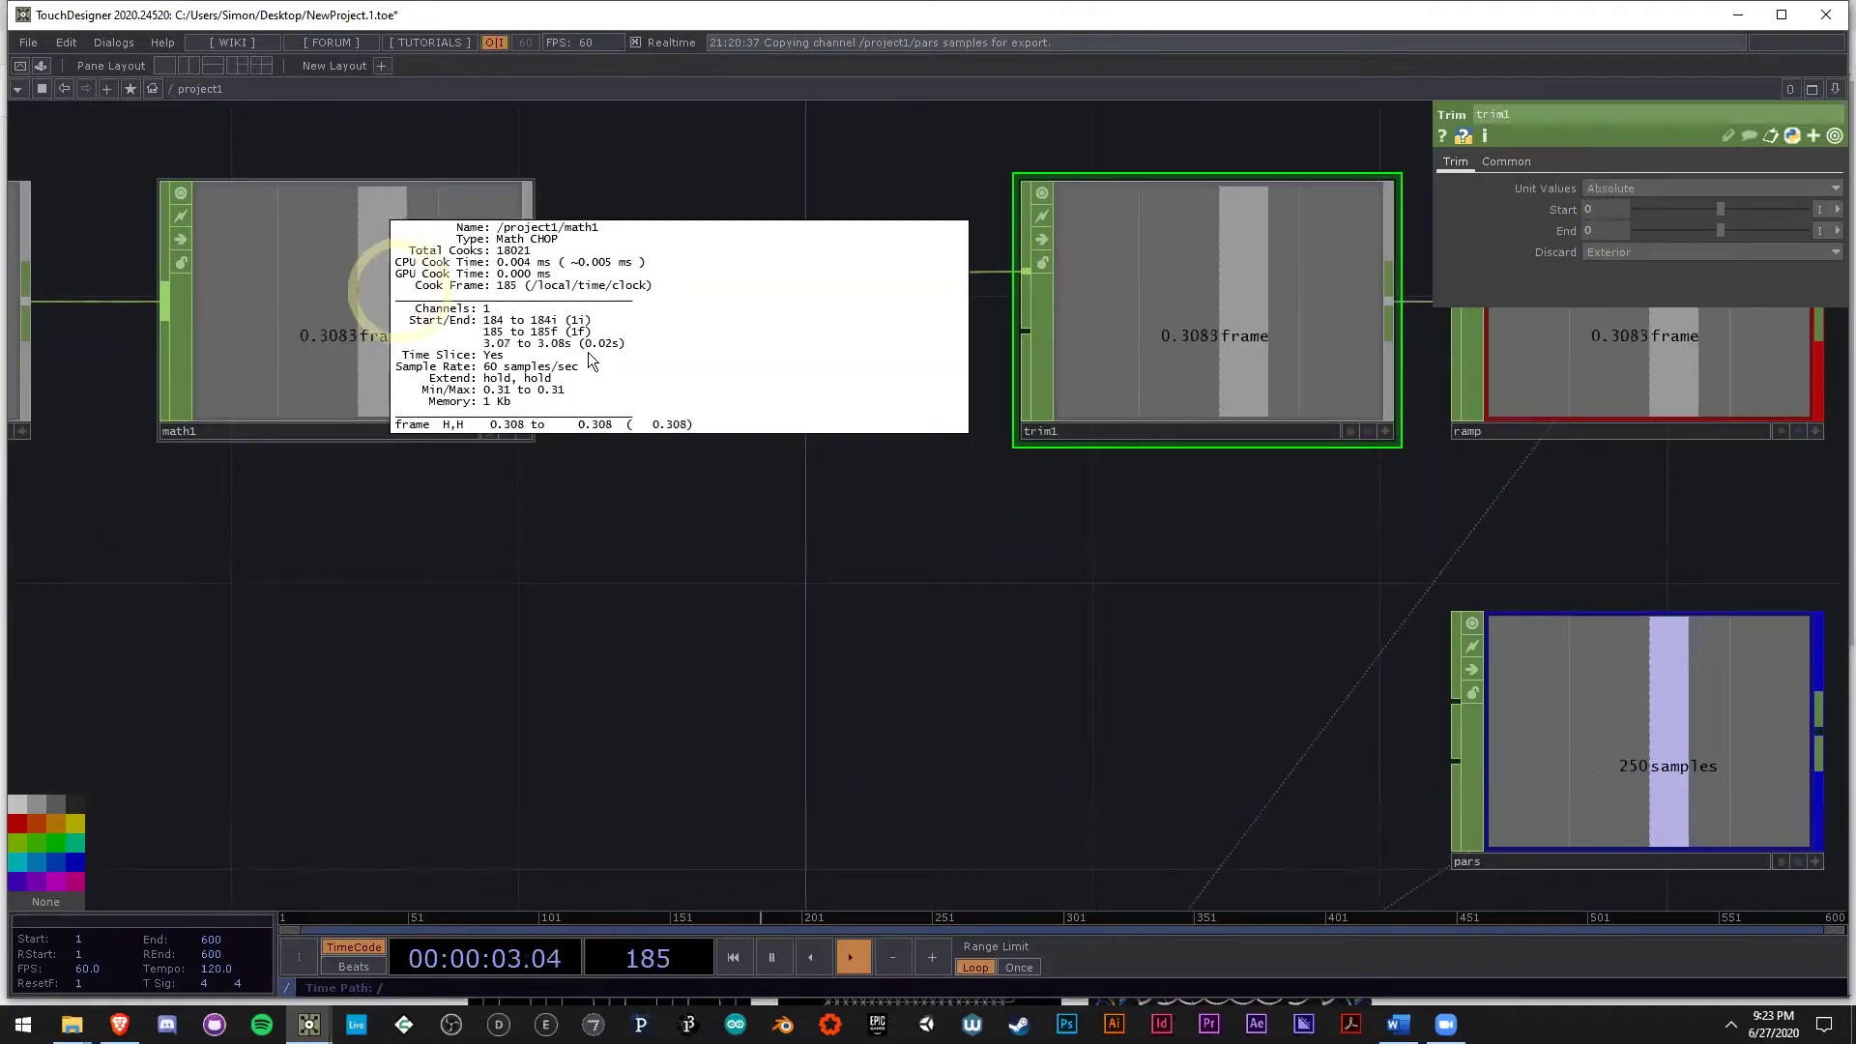
middle_click_drag(486, 340, 965, 646)
Examine math2's combined waveform and compare it with its noise1 and select1 inputs as the timeline plays.
left_click_drag(852, 471, 729, 345)
scroll(730, 345, "down", 6)
scroll(683, 518, "up", 3)
left_click(725, 498)
scroll(760, 483, "up", 2)
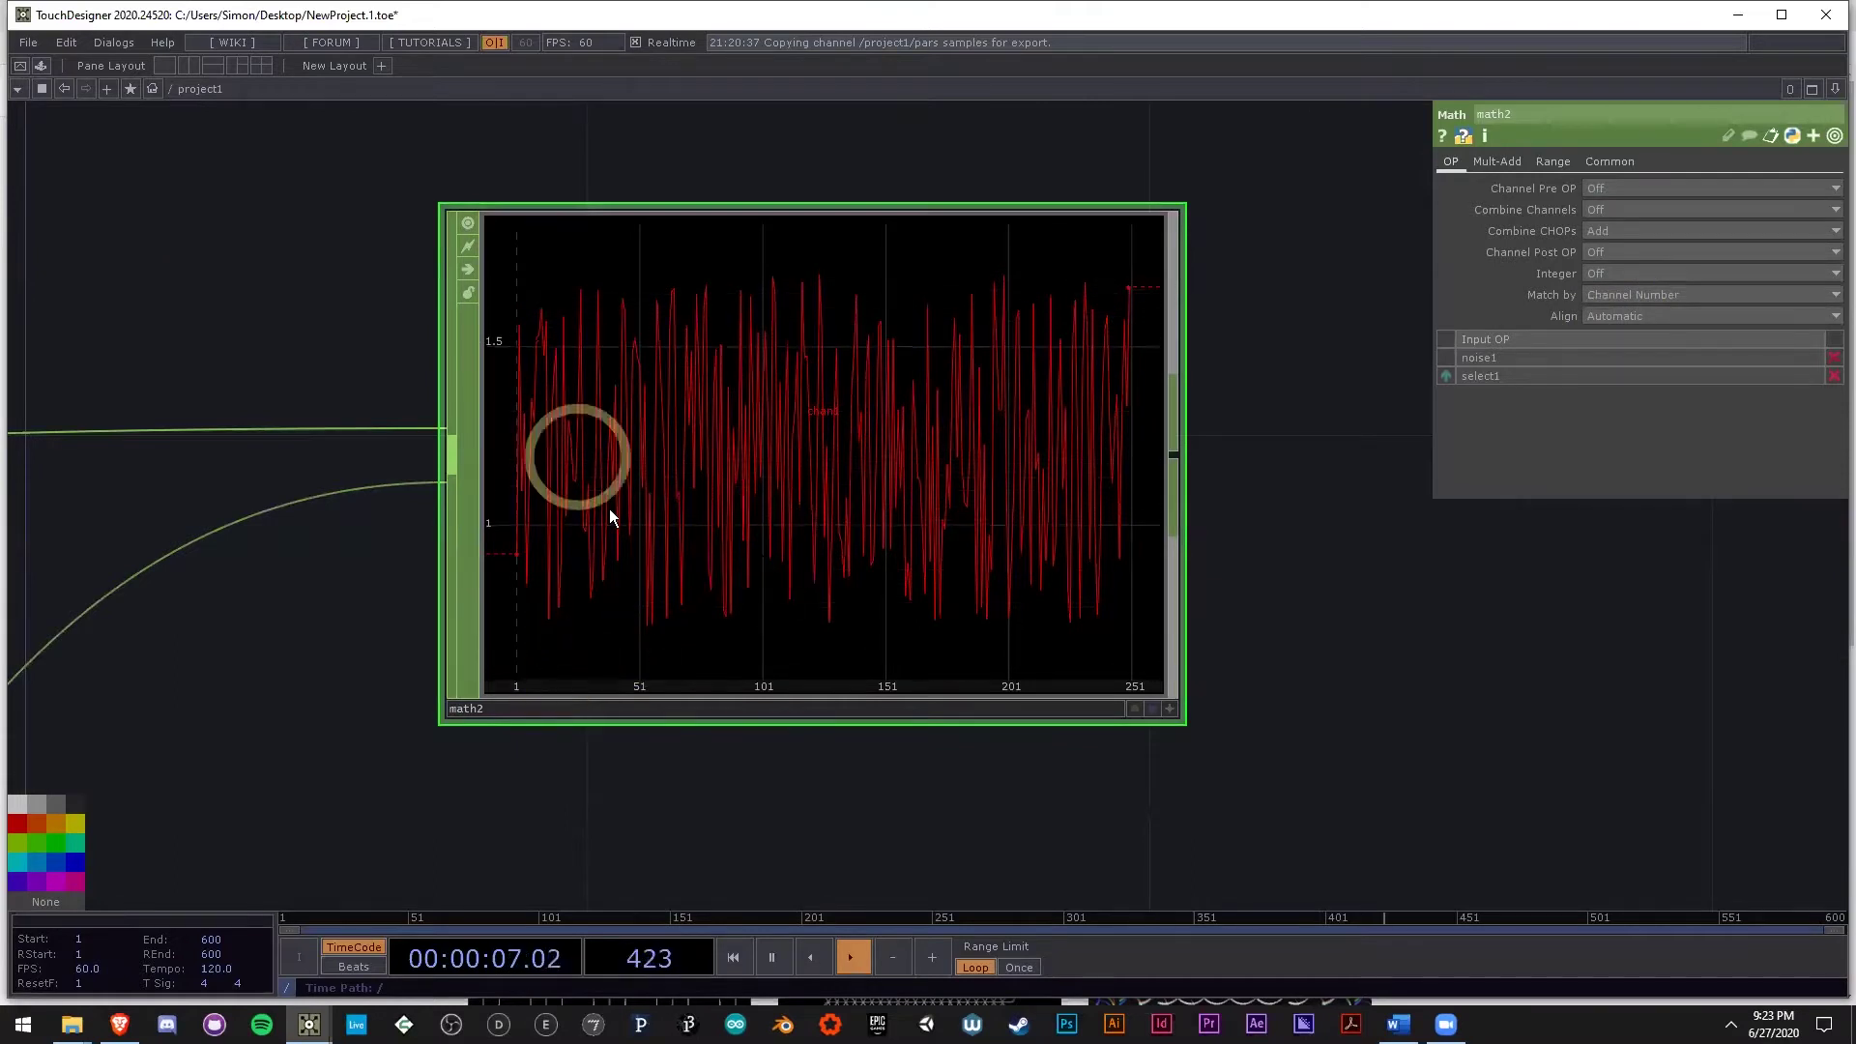
scroll(1050, 570, "down", 3)
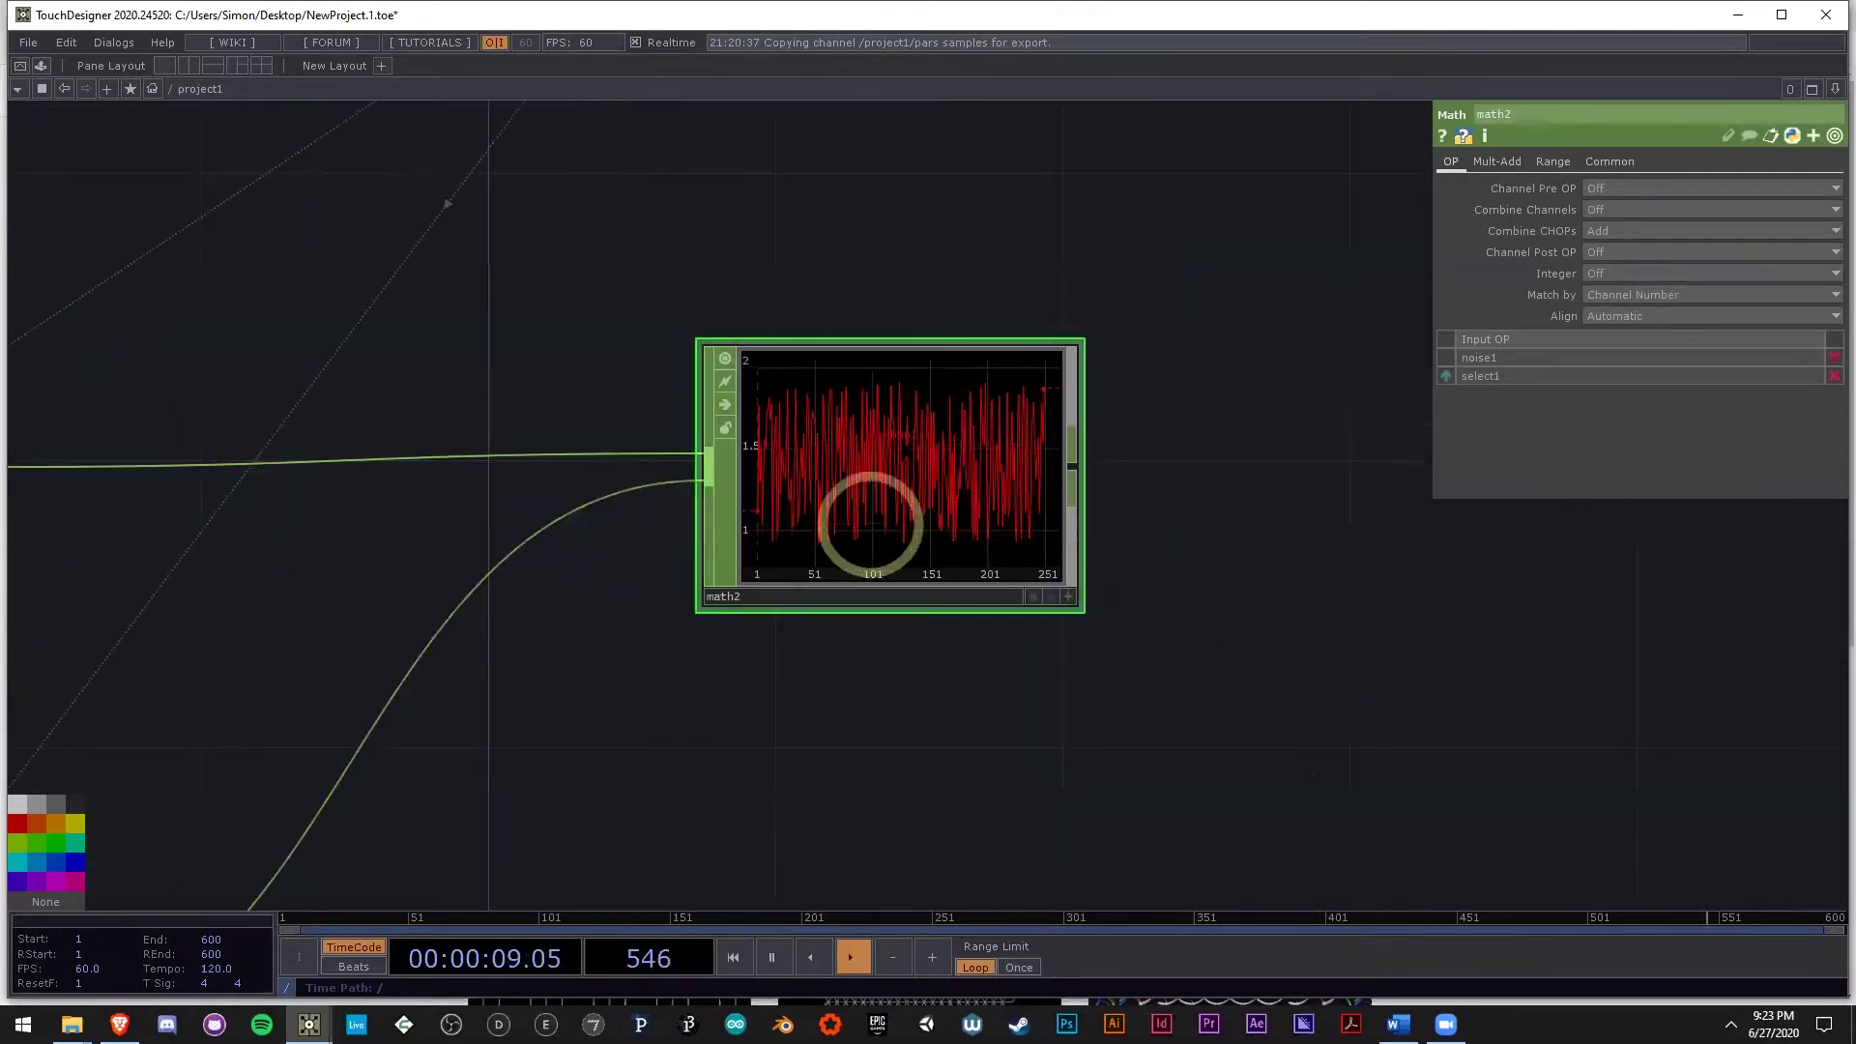
scroll(948, 547, "down", 8)
left_click_drag(953, 298, 801, 365)
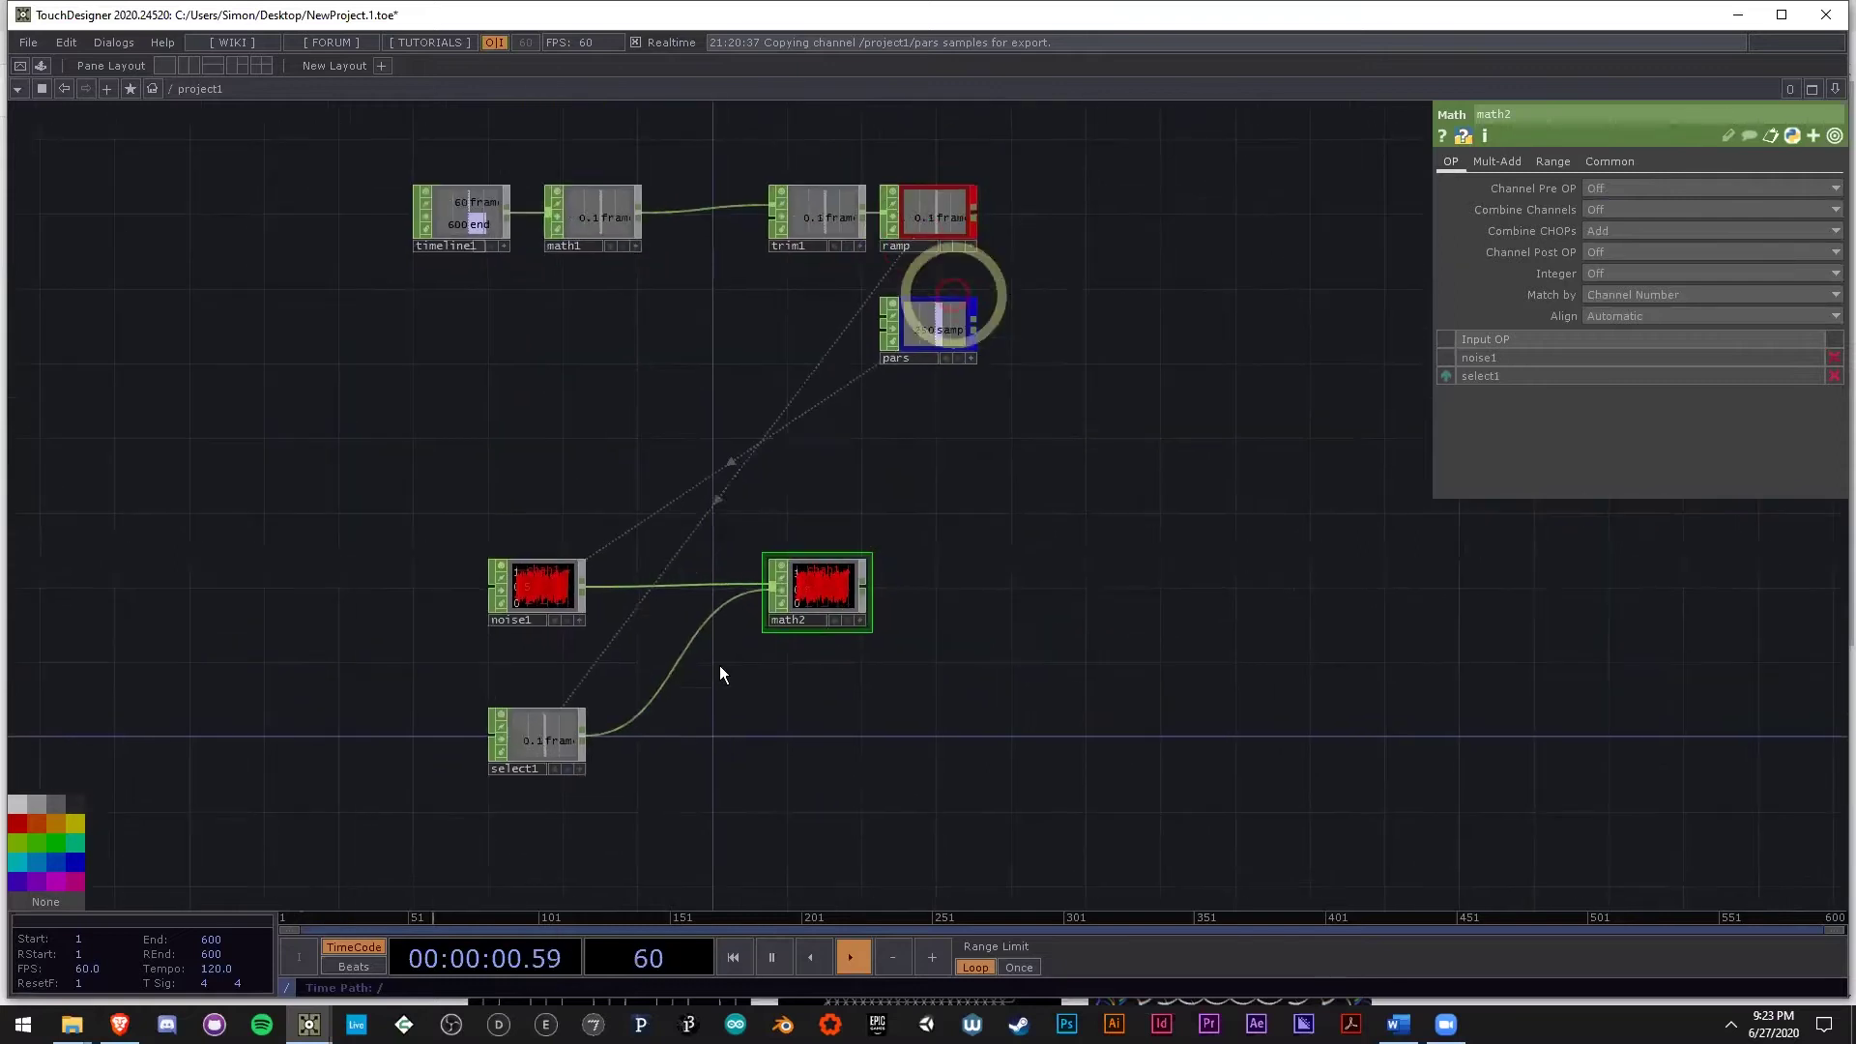
scroll(560, 749, "up", 3)
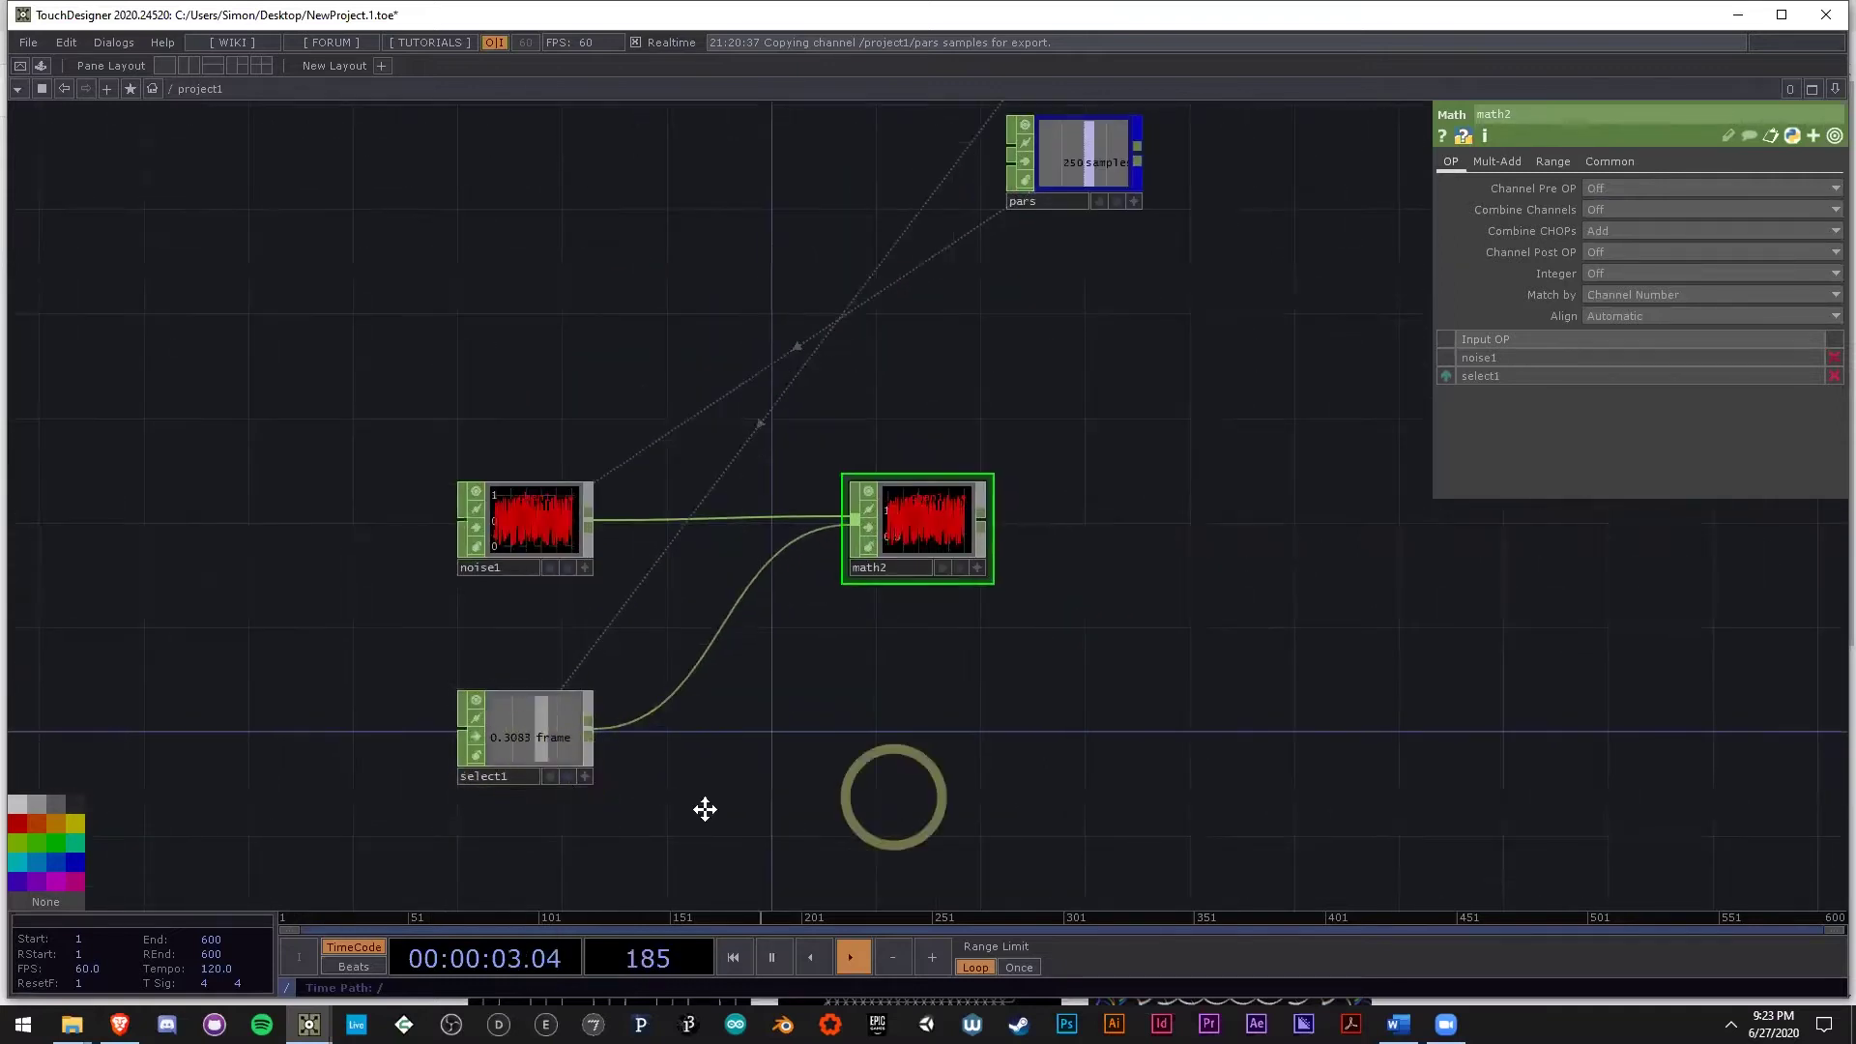
left_click_drag(884, 811, 709, 816)
scroll(781, 565, "up", 2)
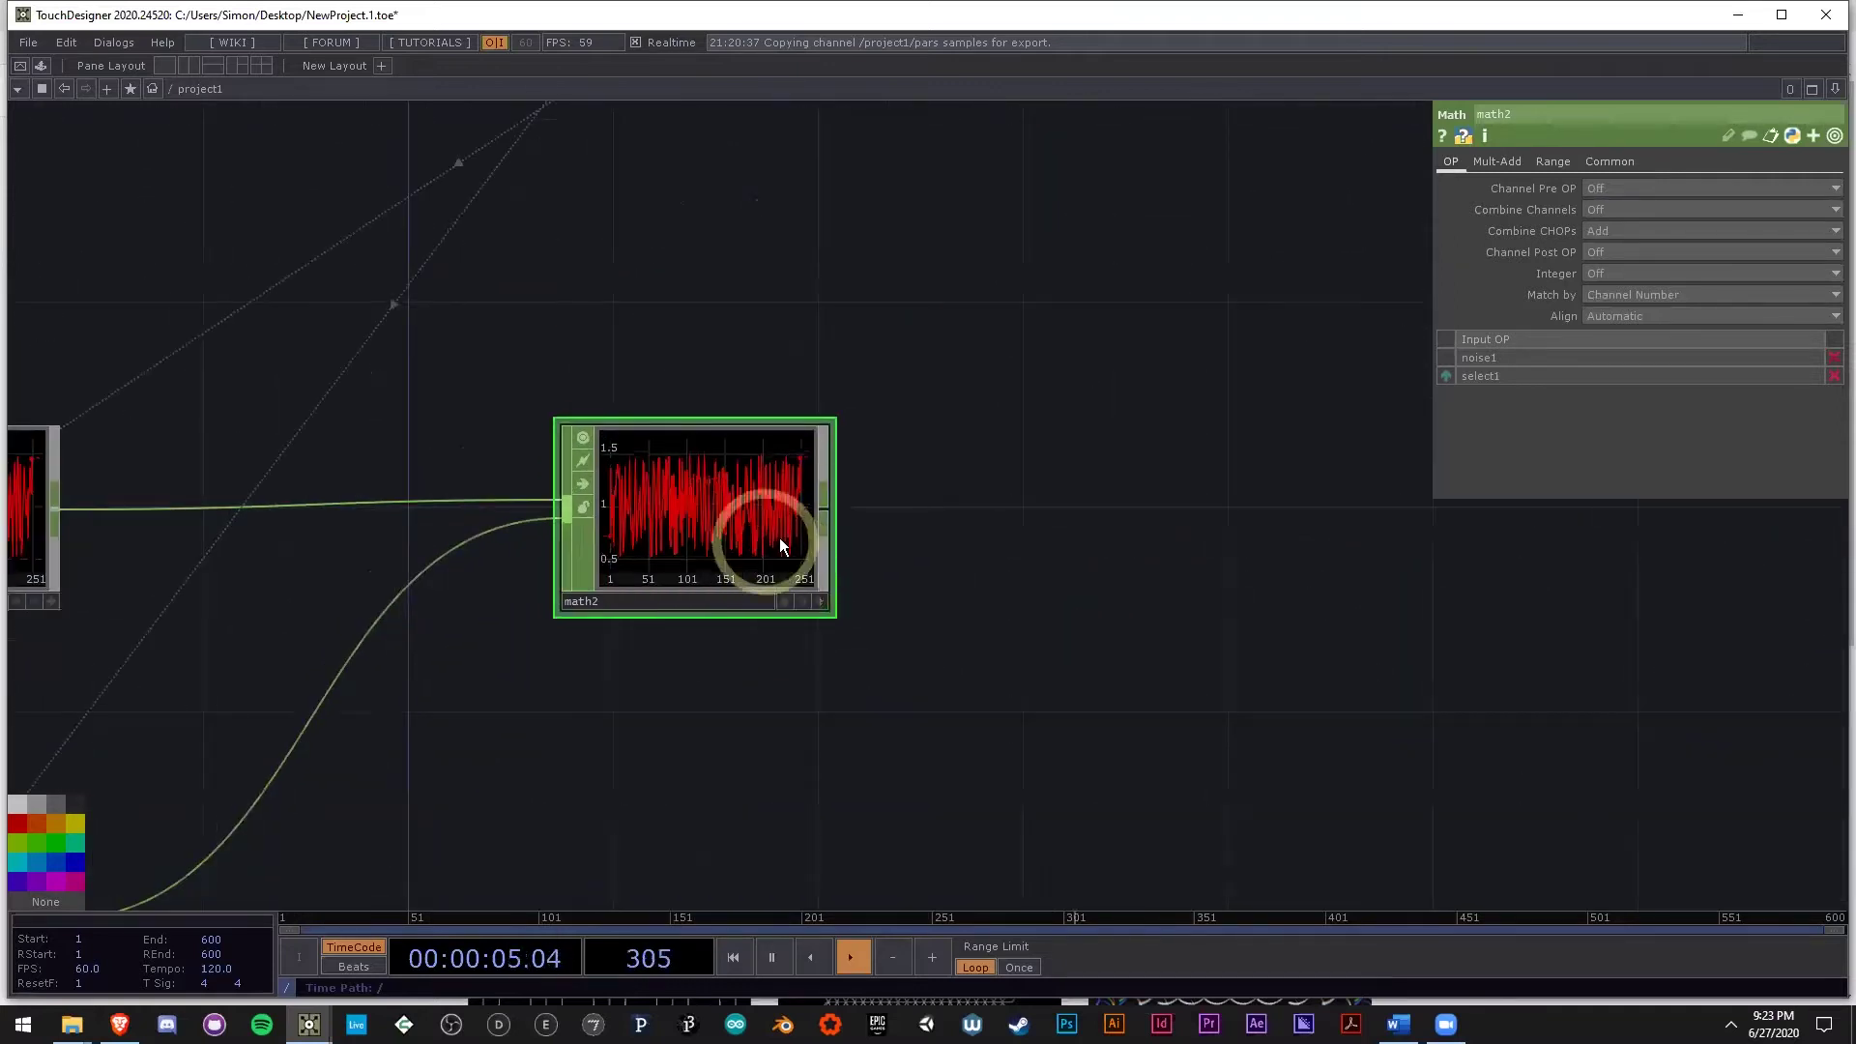
scroll(700, 495, "up", 3)
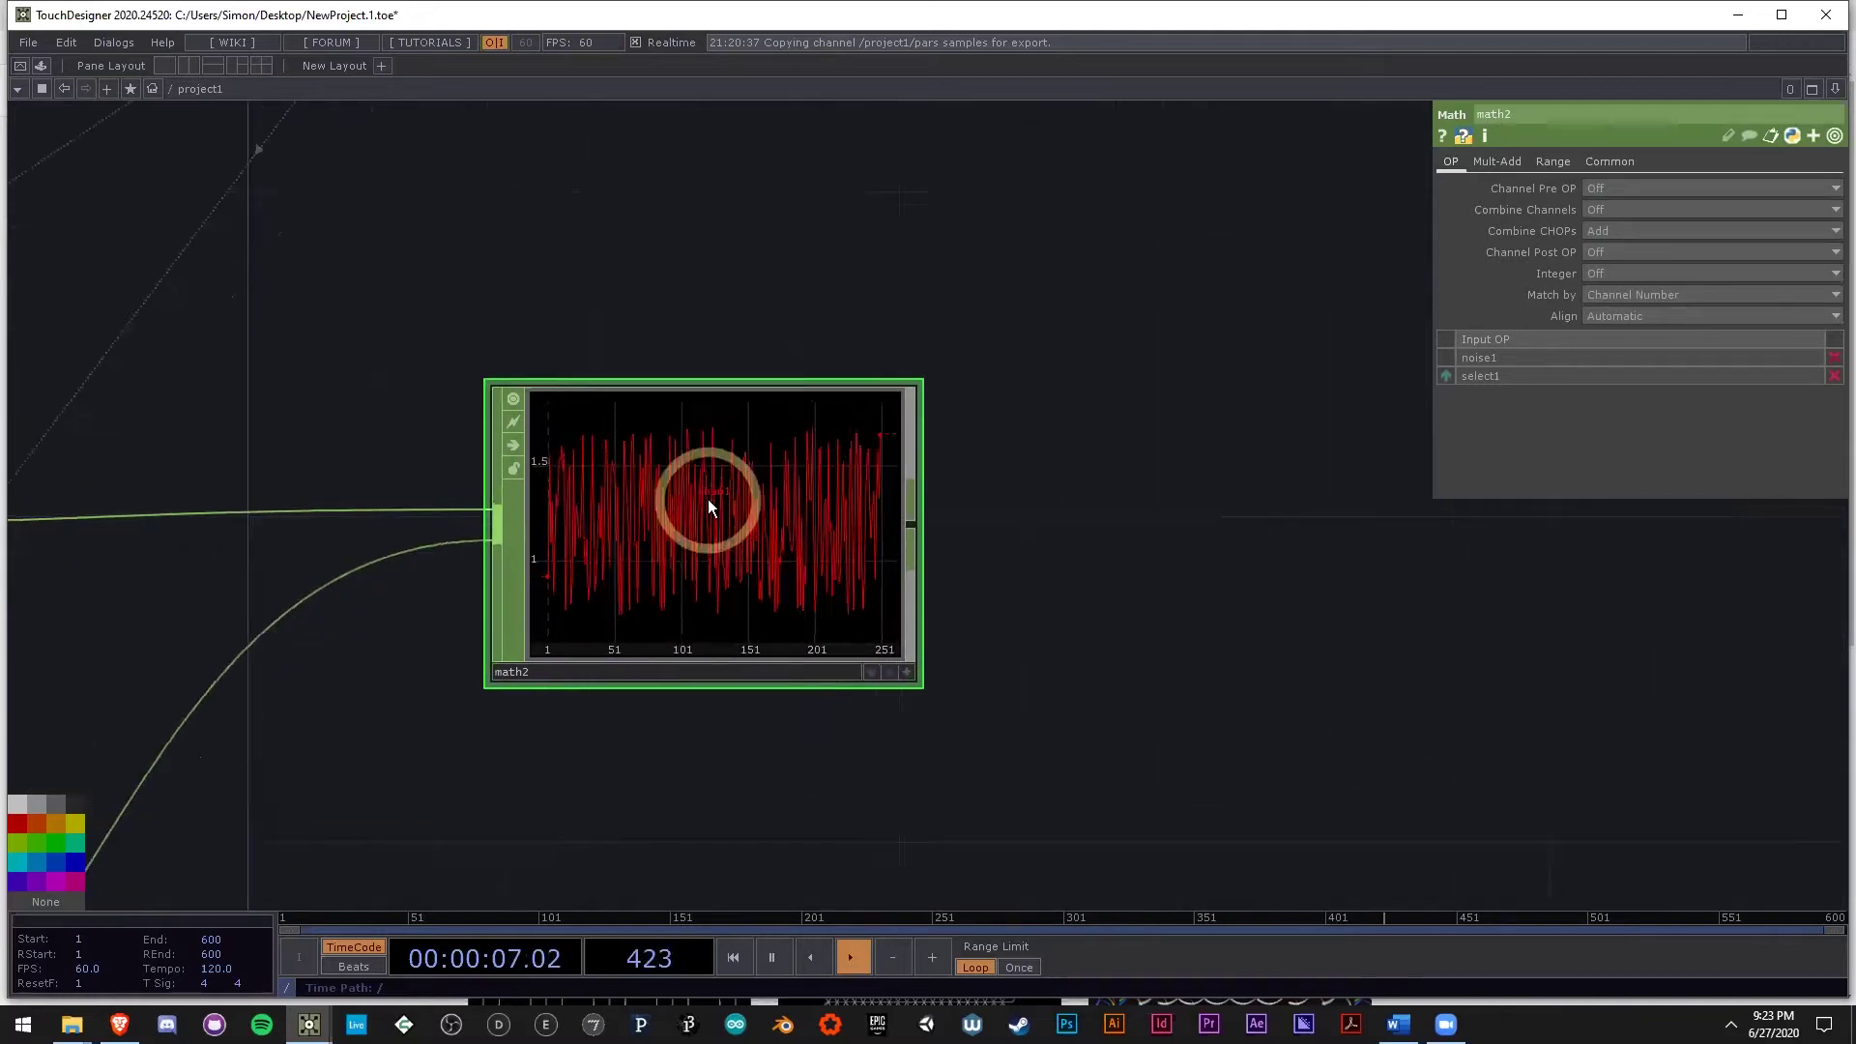
scroll(705, 497, "up", 3)
scroll(636, 671, "down", 2)
left_click_drag(598, 731, 589, 655)
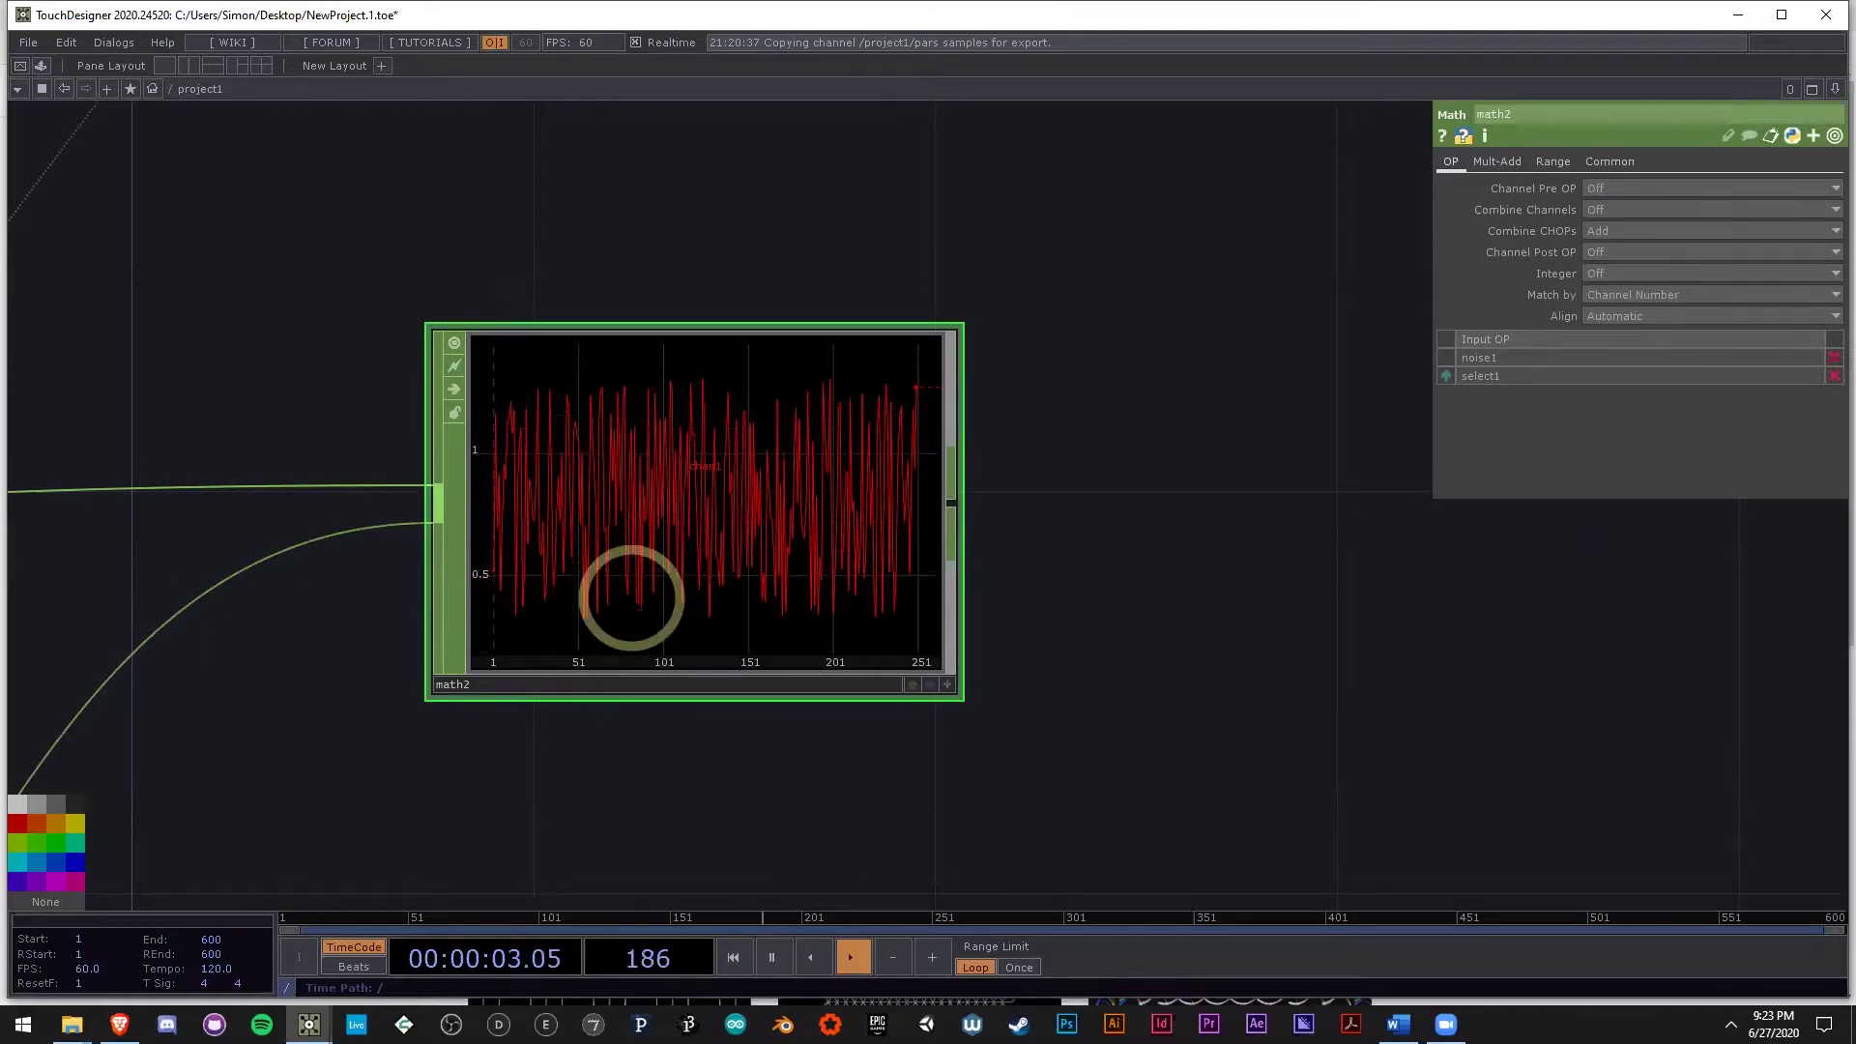
scroll(676, 628, "down", 4)
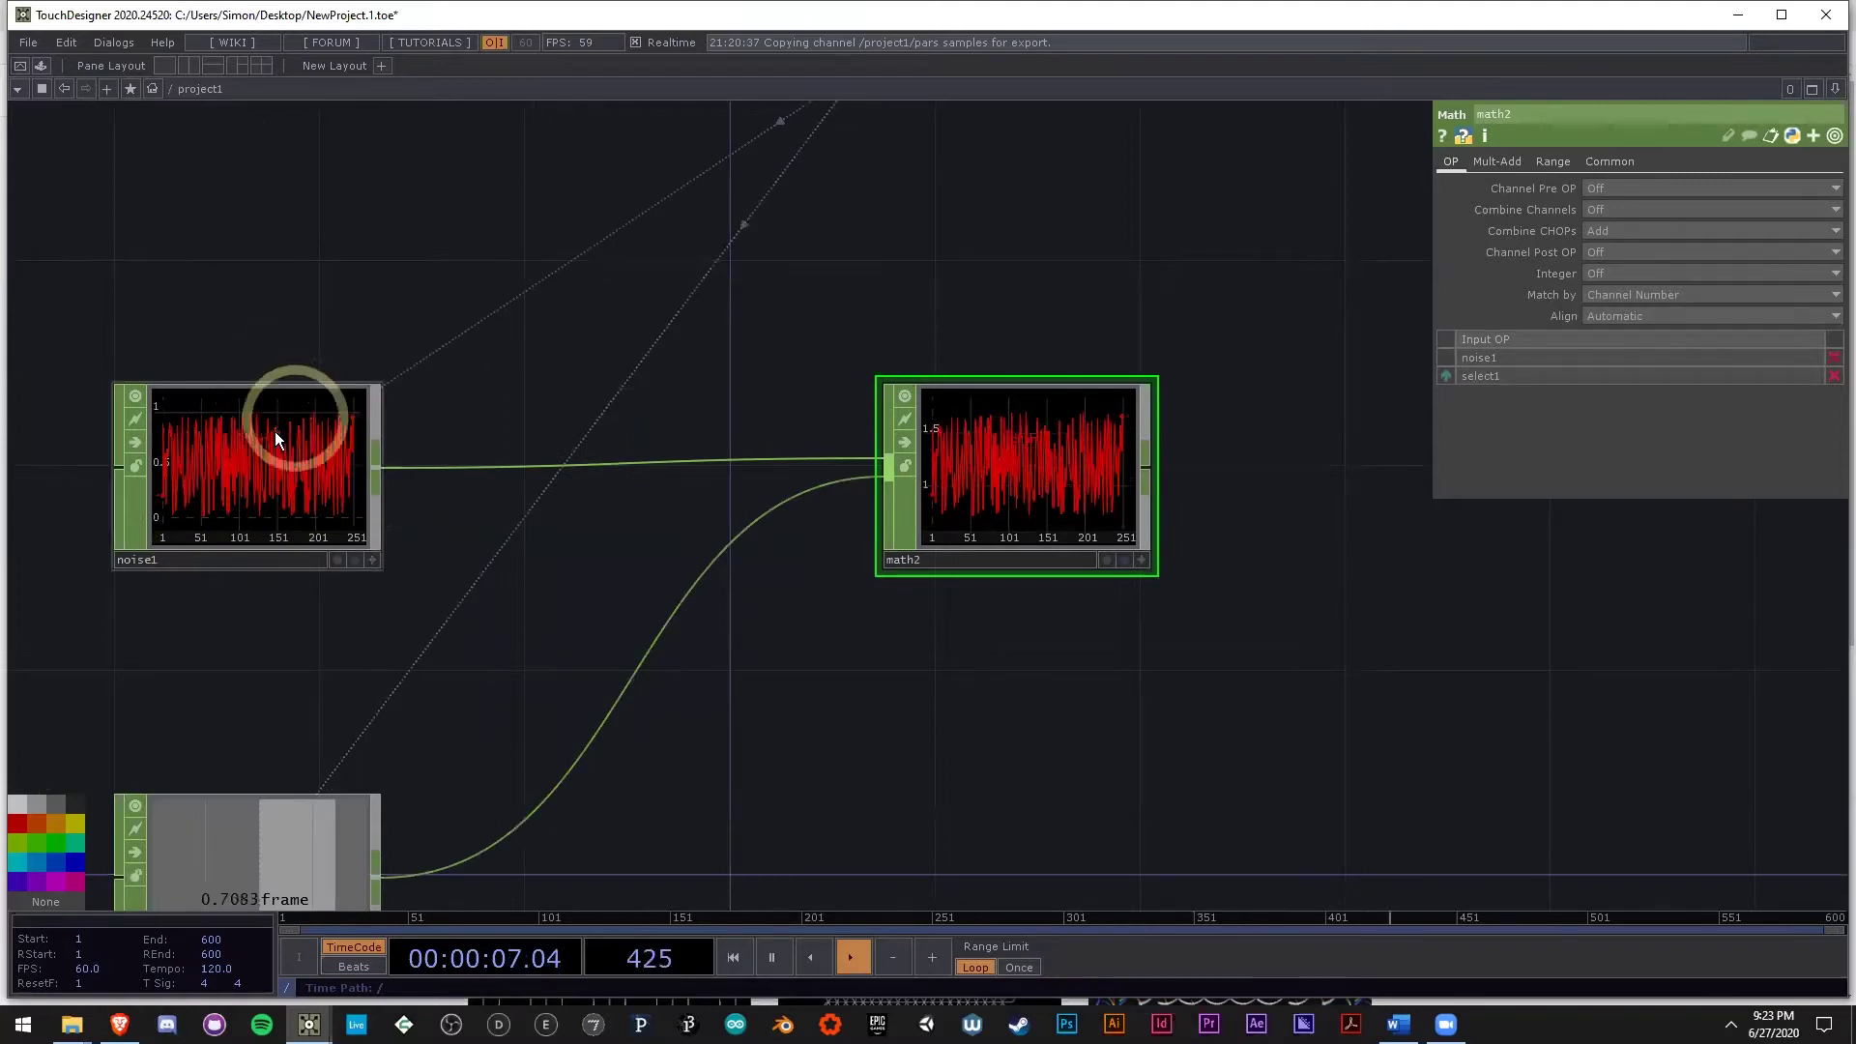
Add a Limit CHOP connected to math2's output.
left_click_drag(1228, 392, 396, 350)
right_click(311, 423)
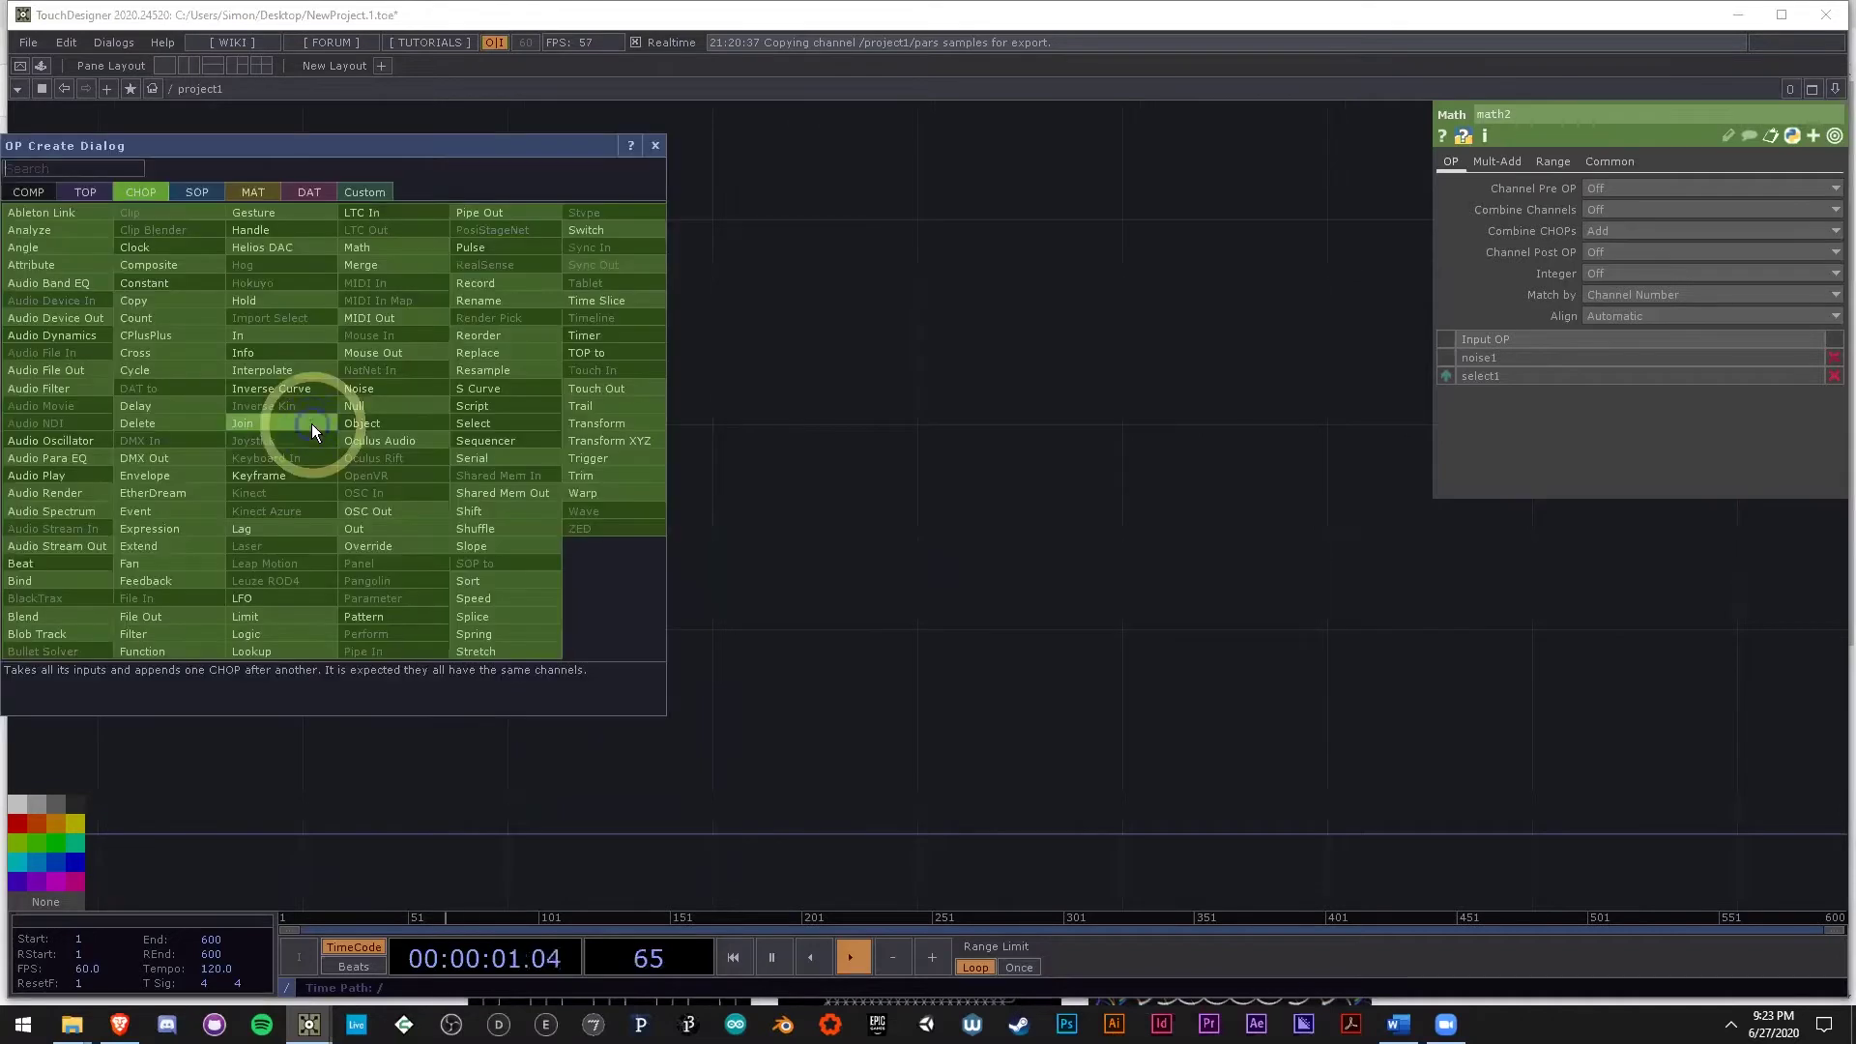
left_click(303, 620)
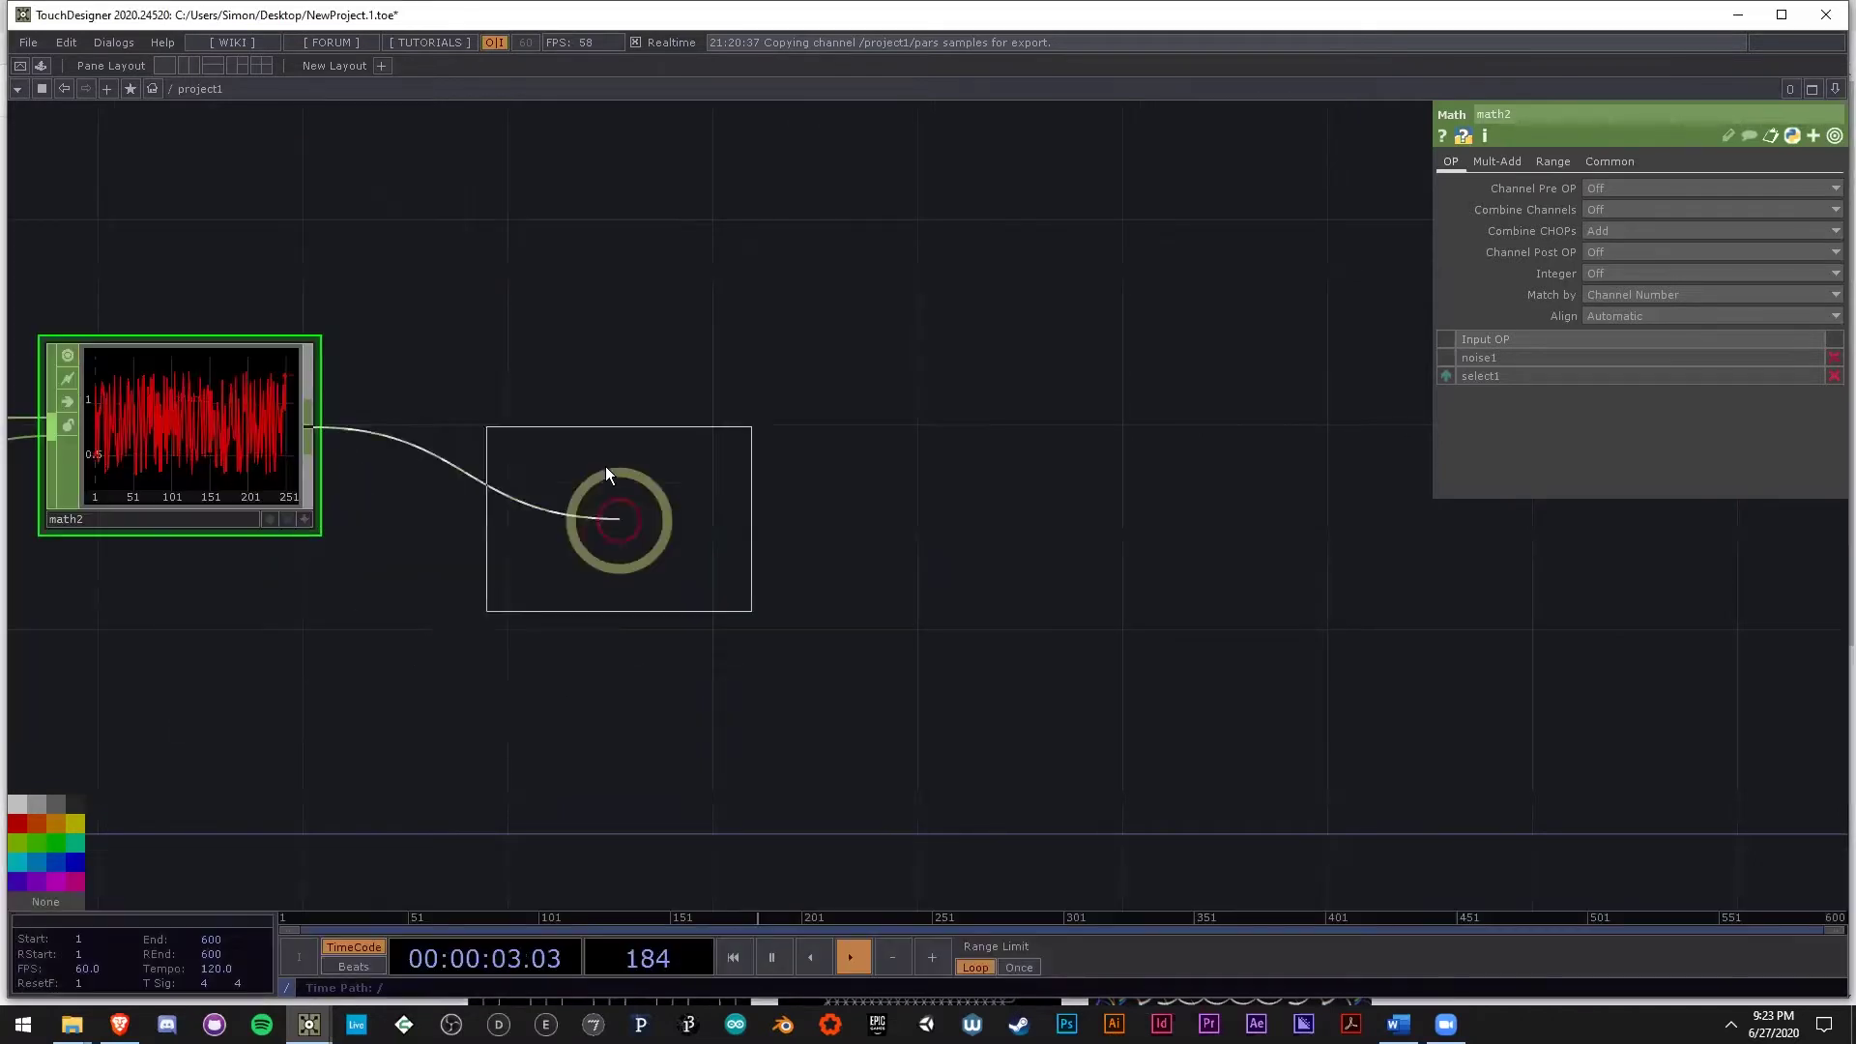
left_click(635, 439)
Set the Limit CHOP's Type to Loop and its Minimum to 0.
scroll(632, 431, "up", 3)
left_click(1643, 189)
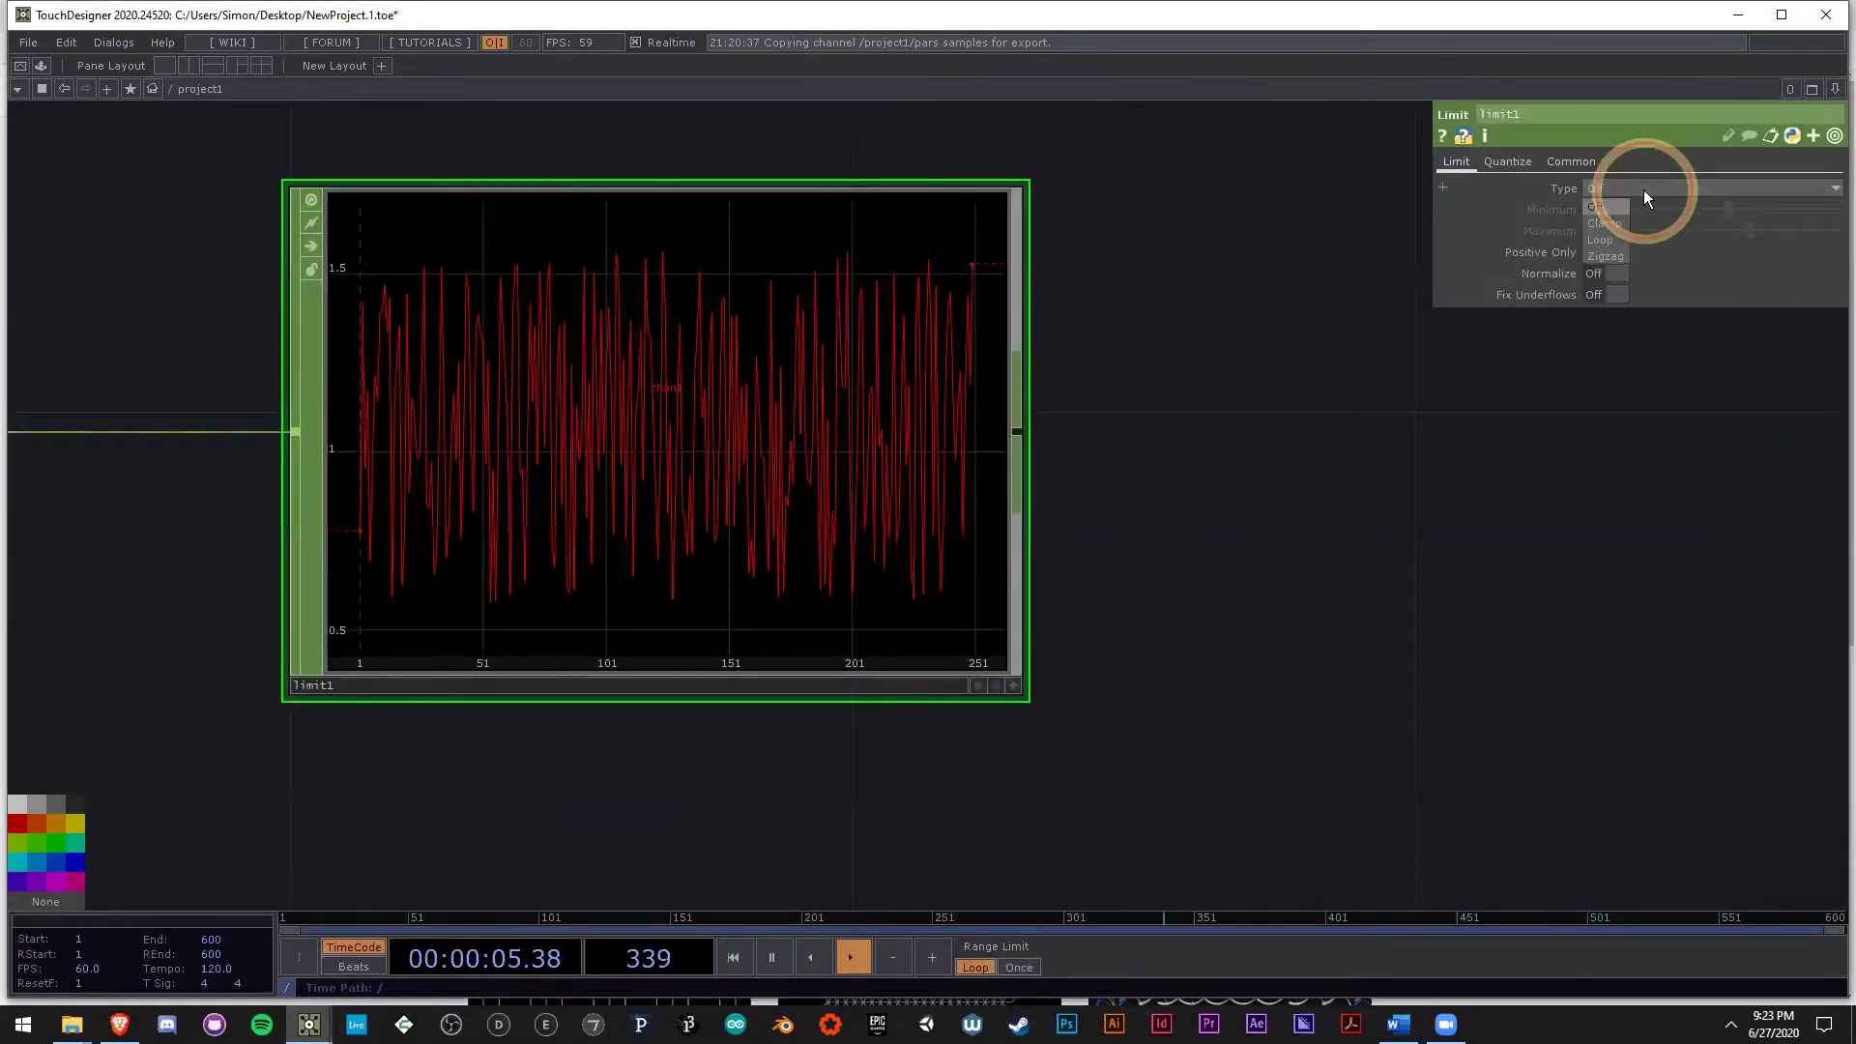
left_click(1615, 238)
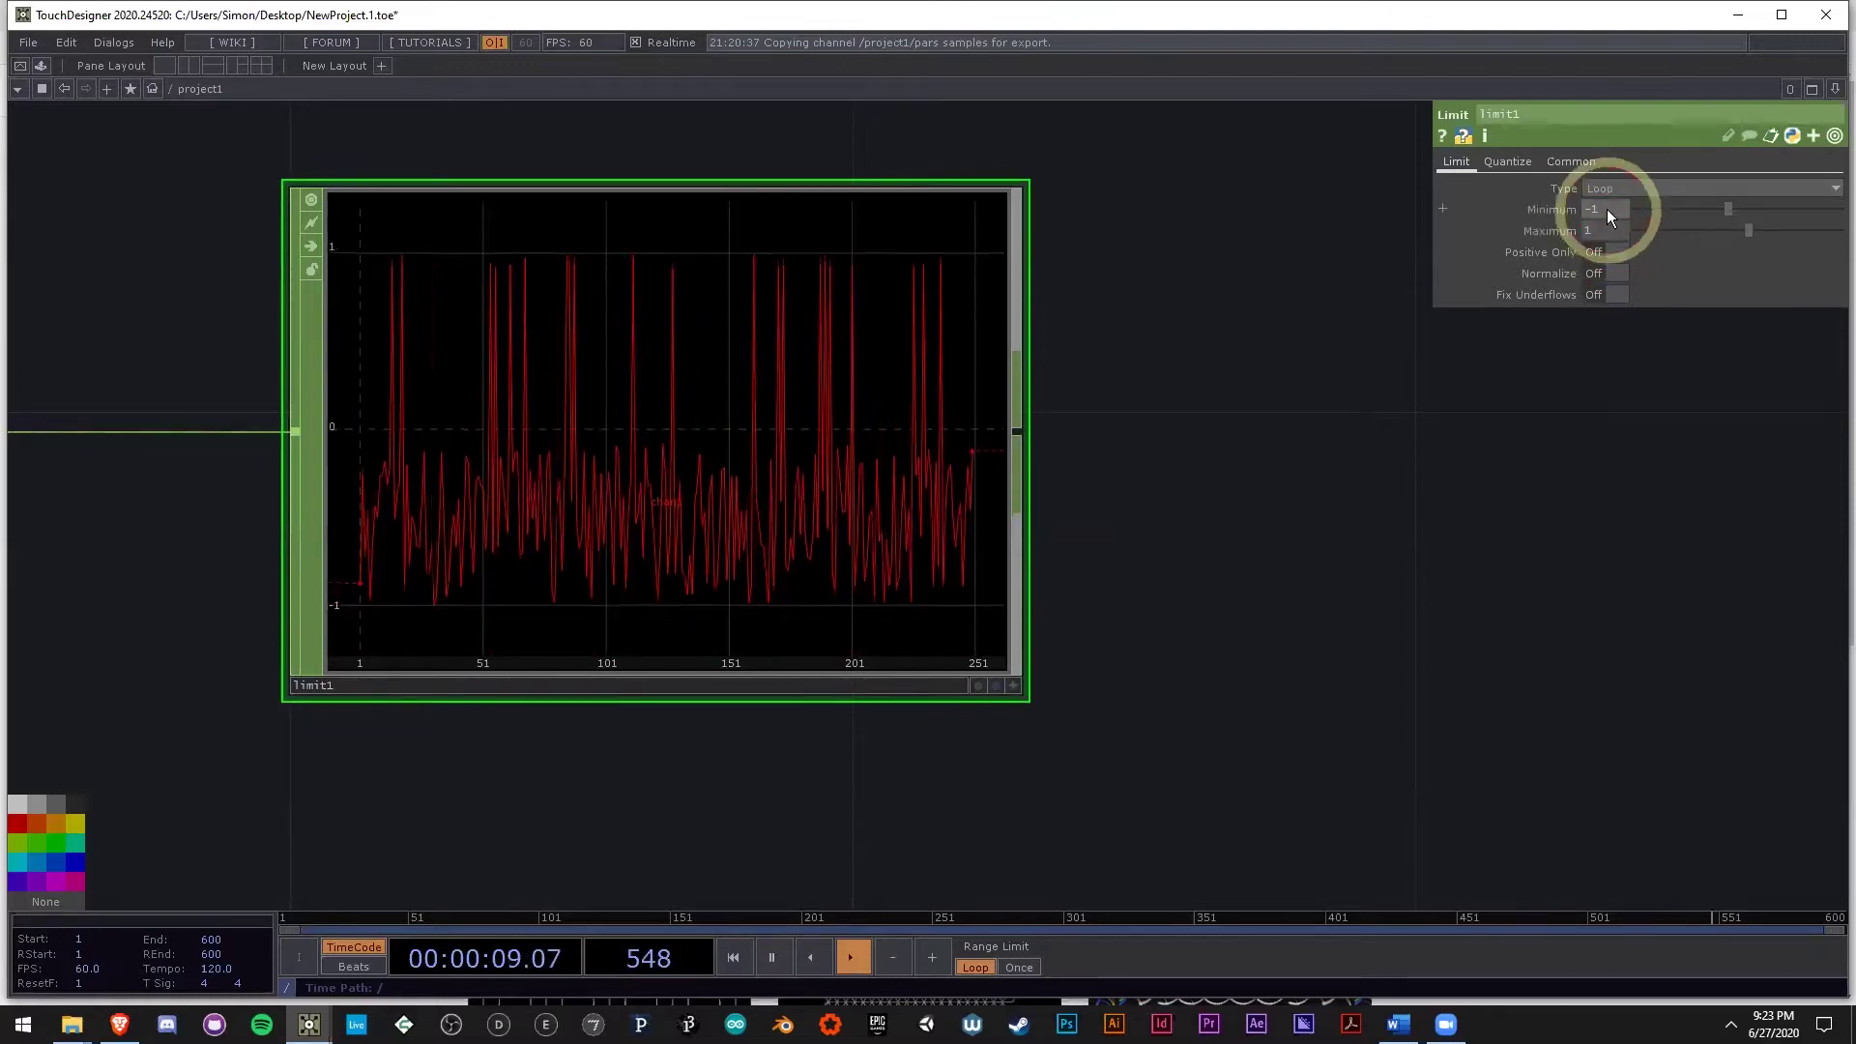
left_click(1450, 541)
type("0")
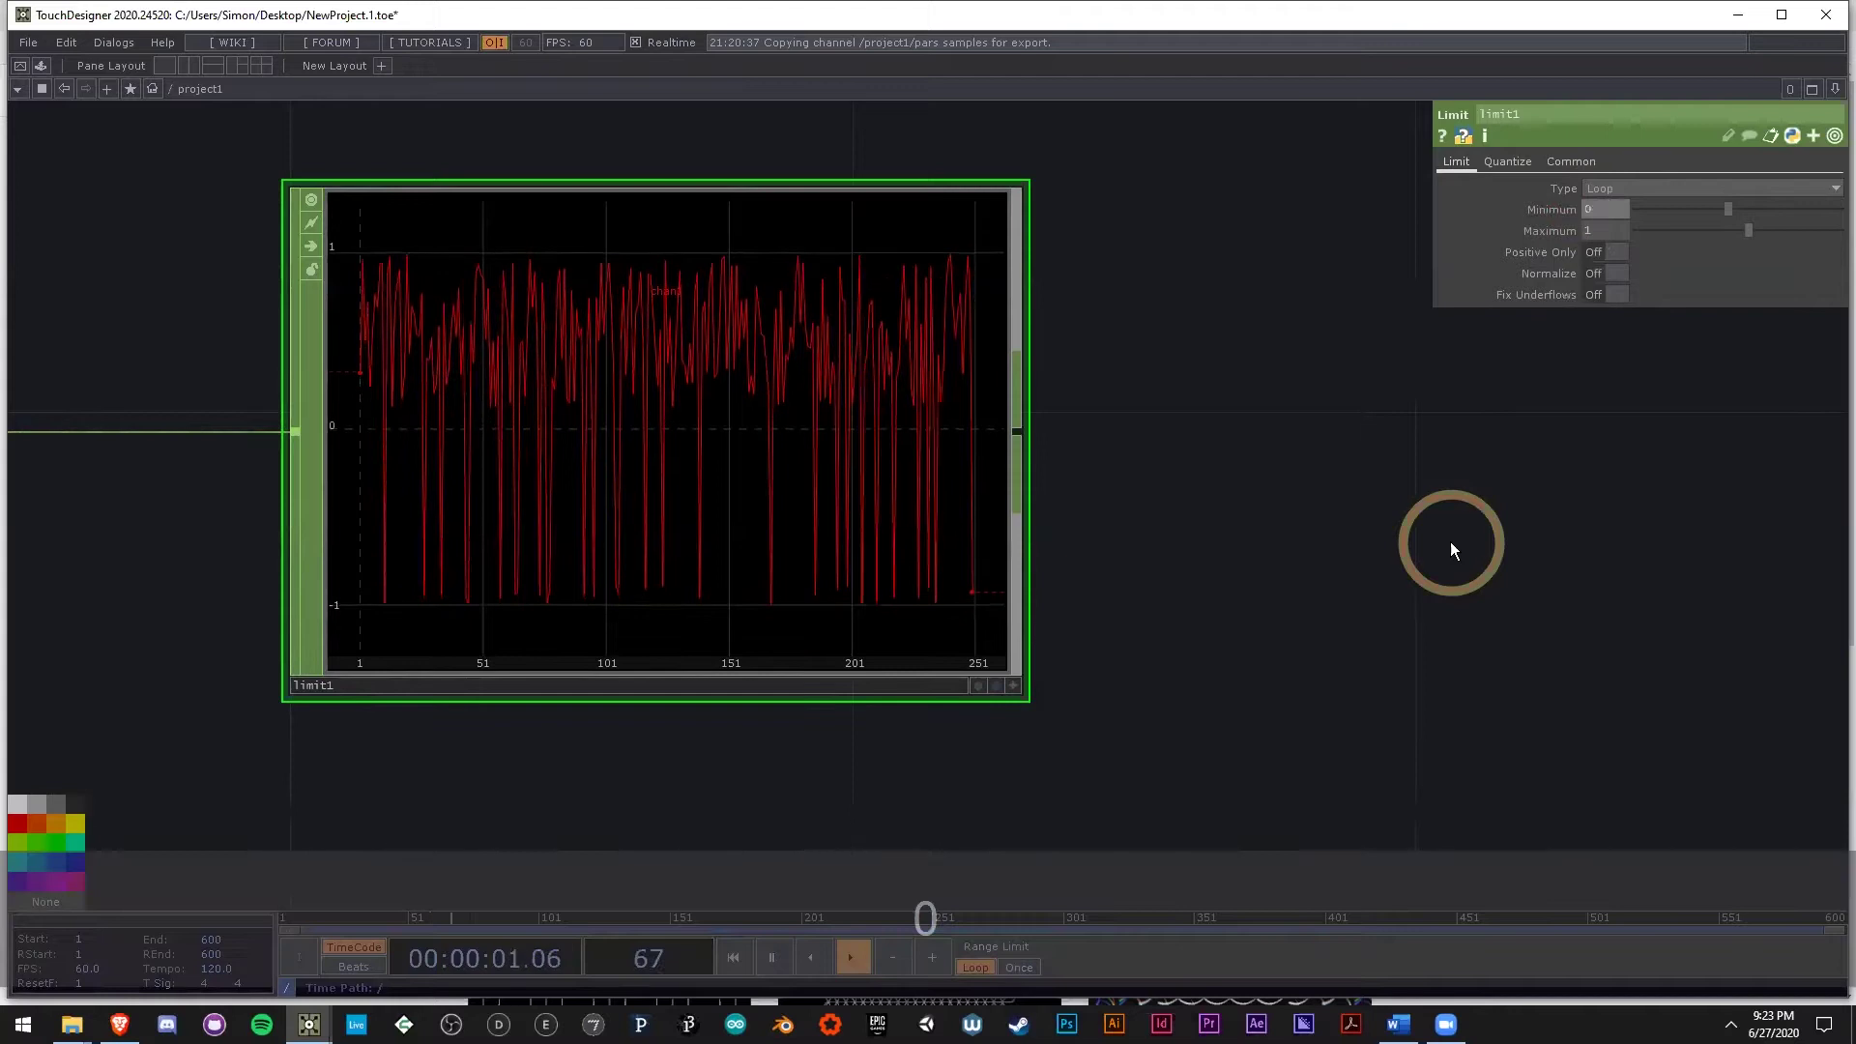
left_click(671, 477)
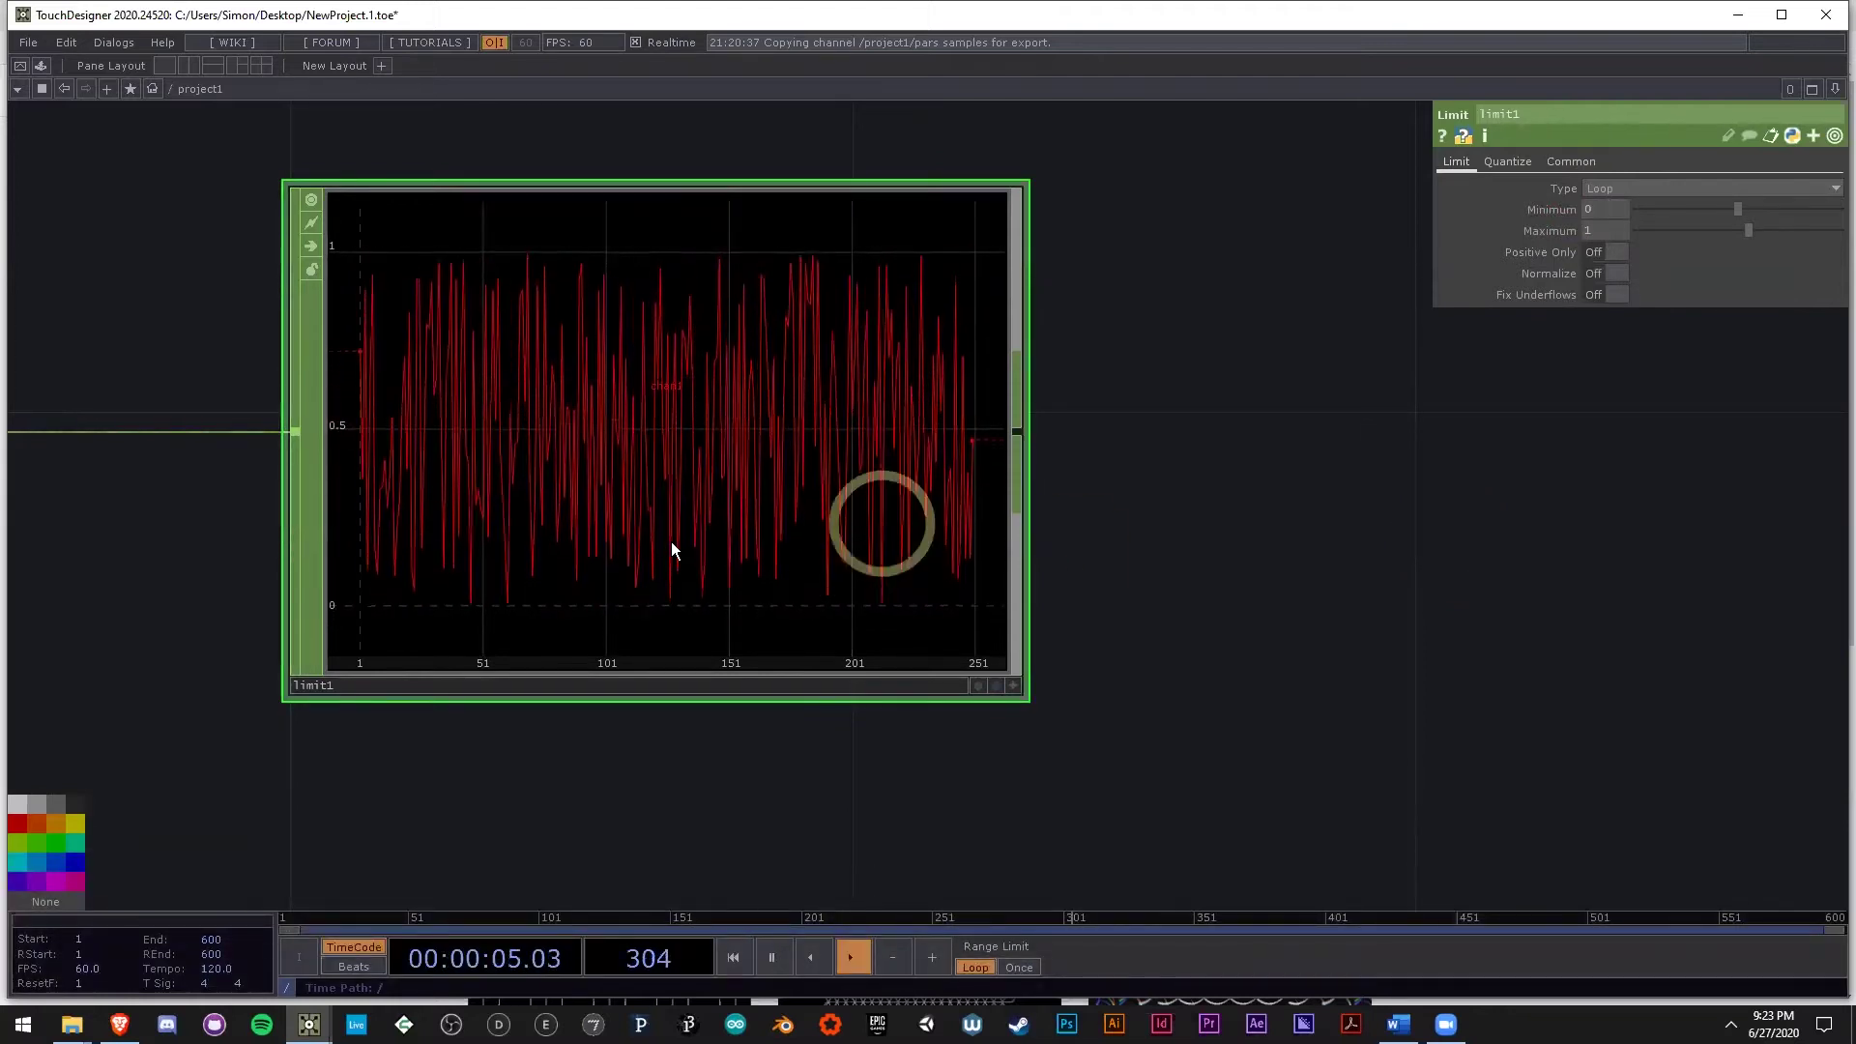
Examine limit1's waveform against math2's while the timeline loops back to its start.
left_click_drag(1713, 917, 1633, 928)
scroll(1283, 713, "down", 5)
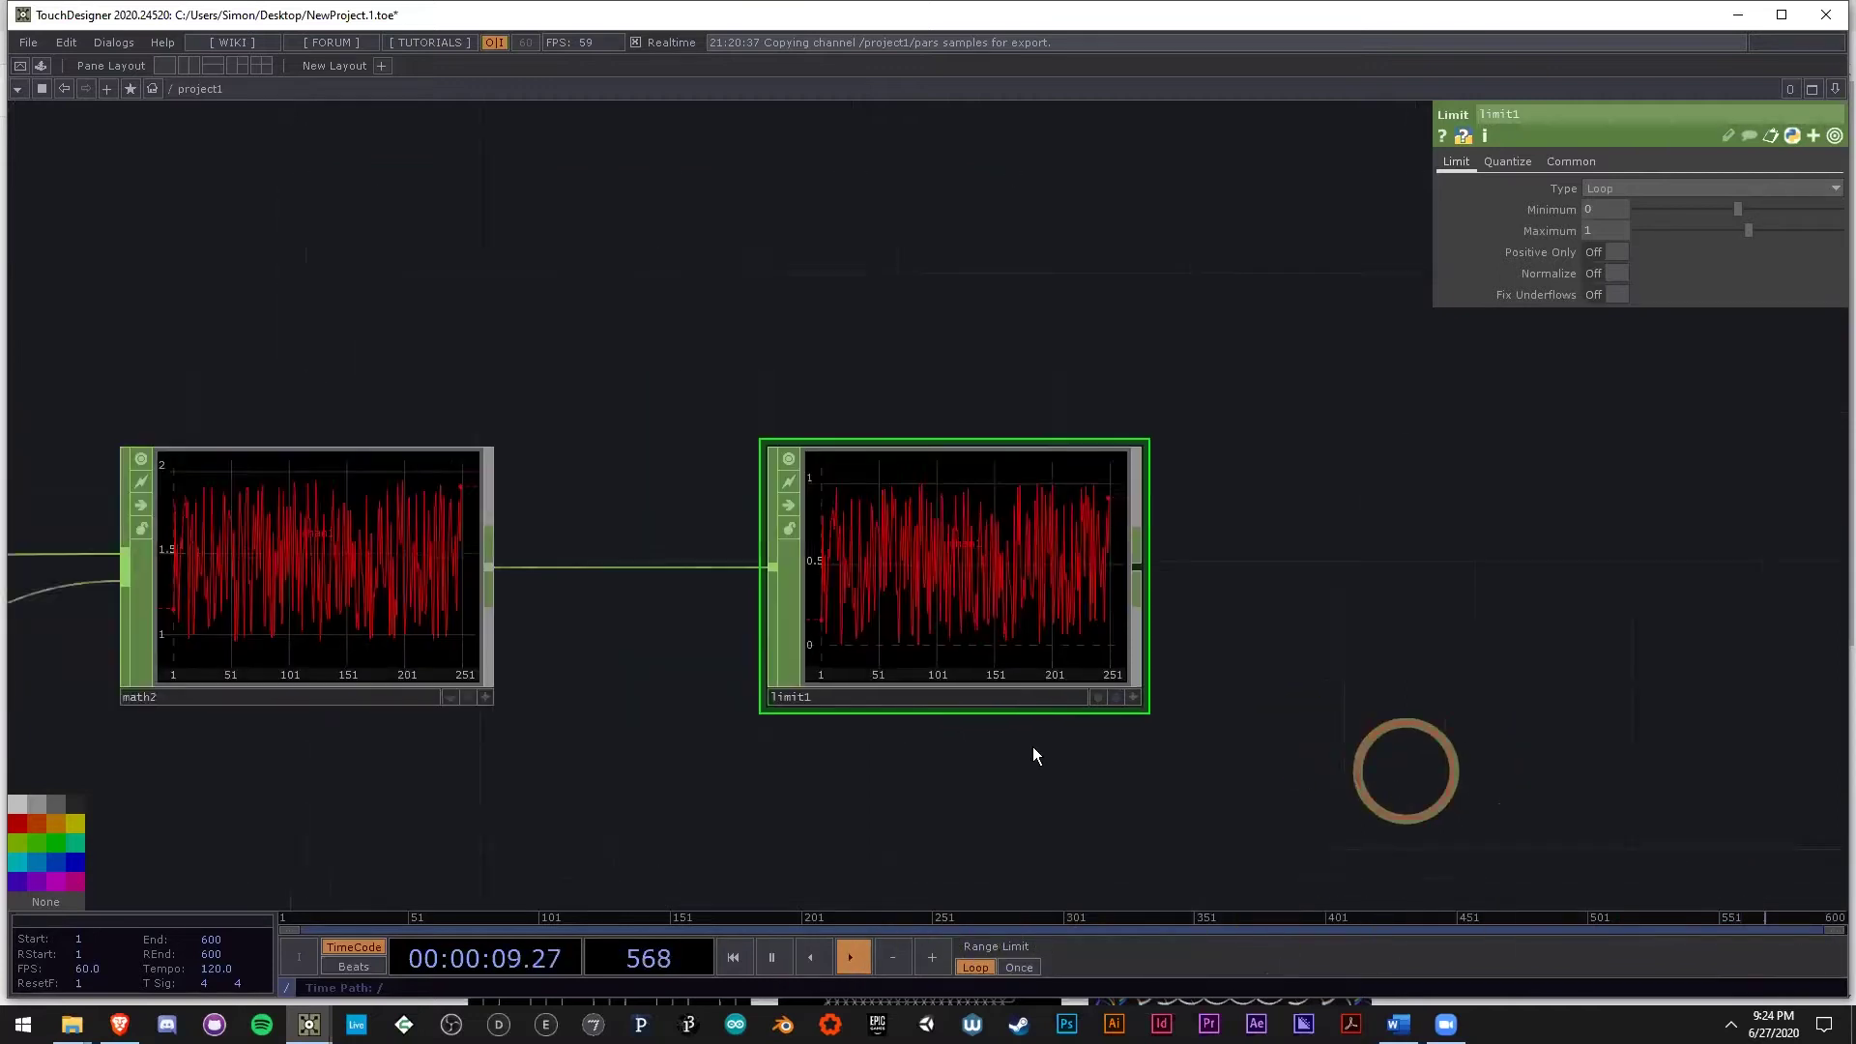
left_click_drag(1404, 767, 1116, 640)
scroll(986, 677, "up", 5)
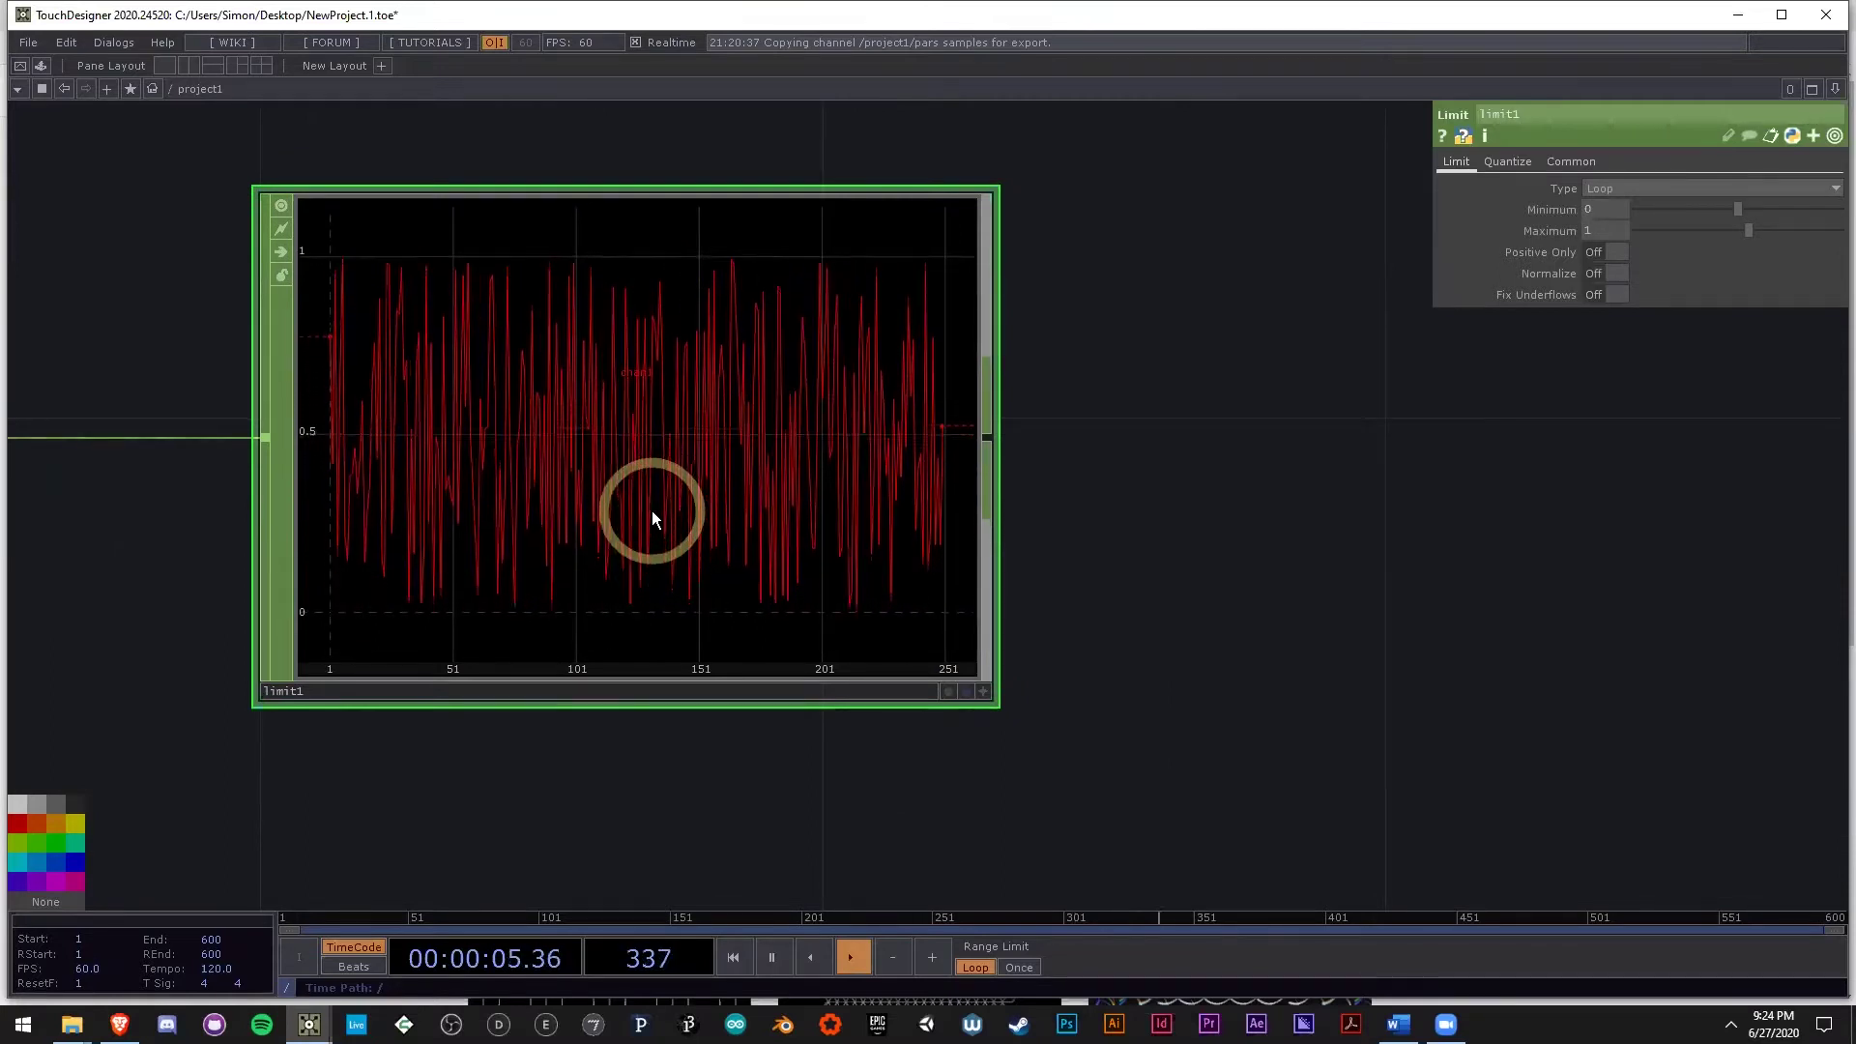
scroll(677, 560, "down", 3)
scroll(713, 614, "down", 4)
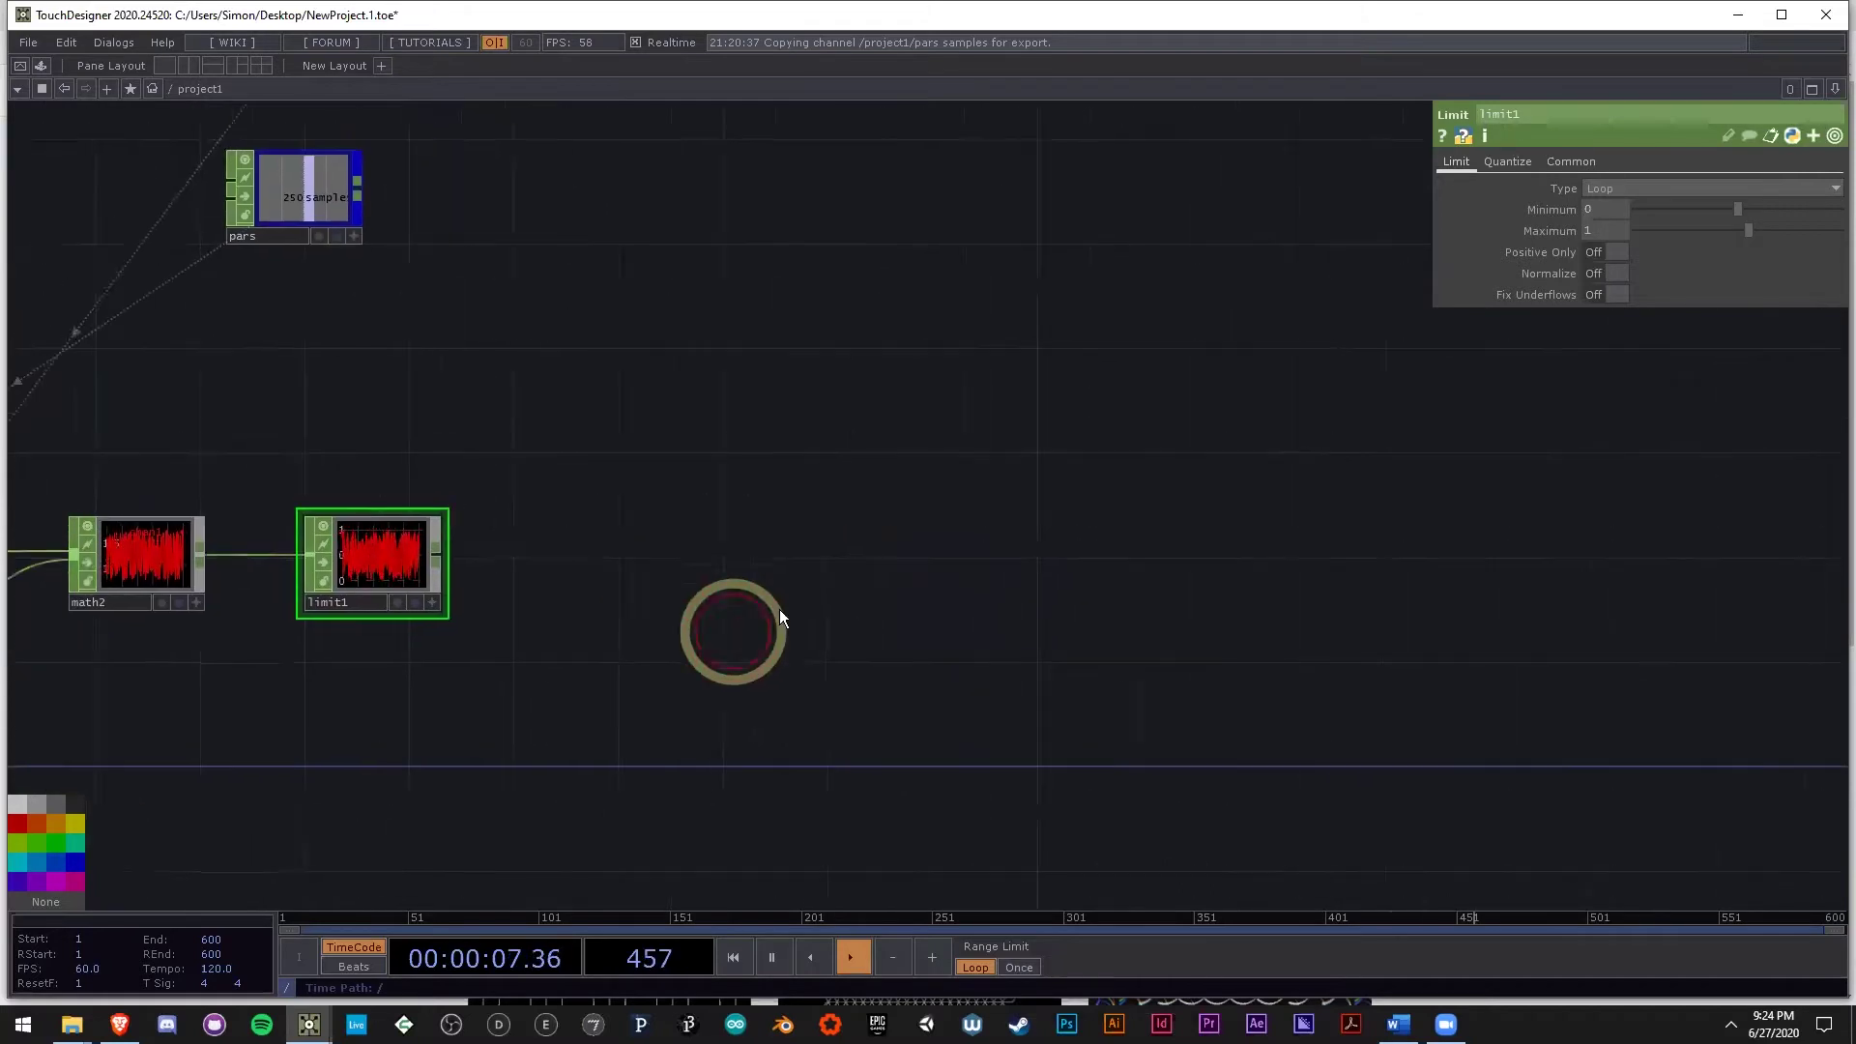
scroll(406, 580, "up", 4)
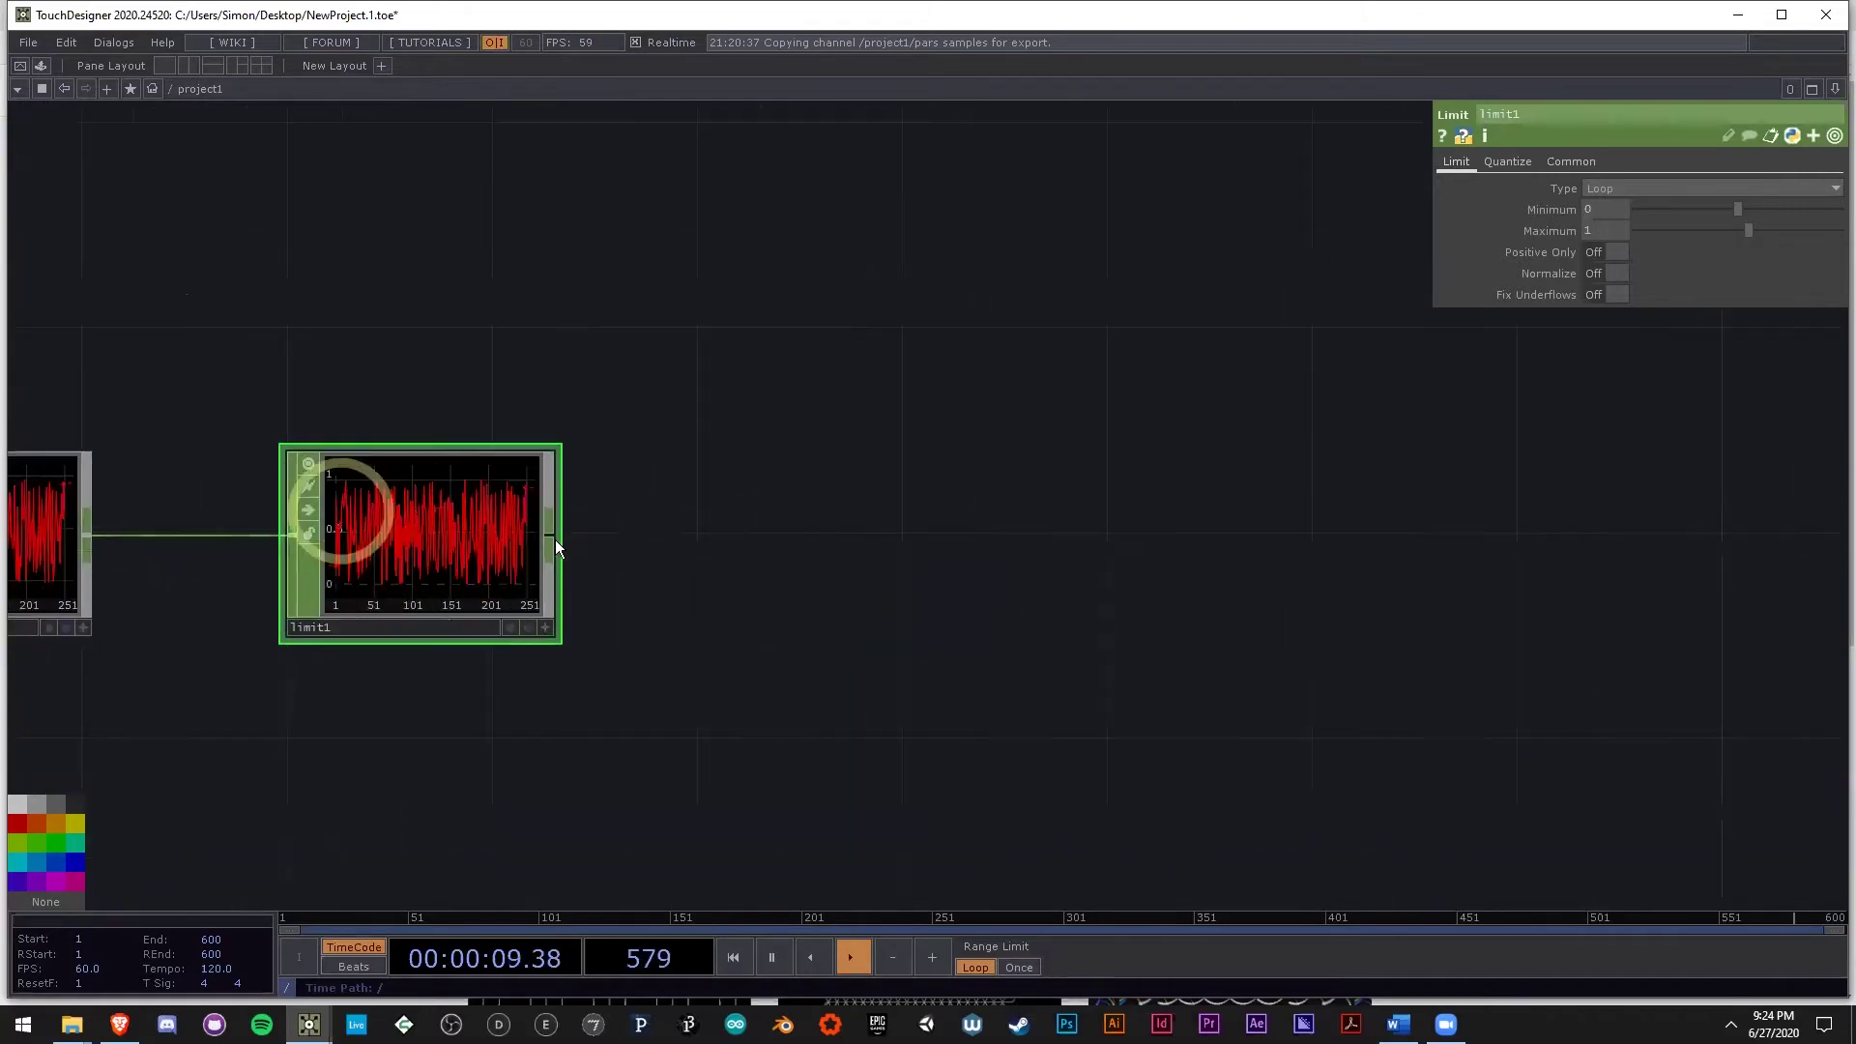
left_click_drag(707, 563, 631, 534)
left_click_drag(886, 578, 832, 584)
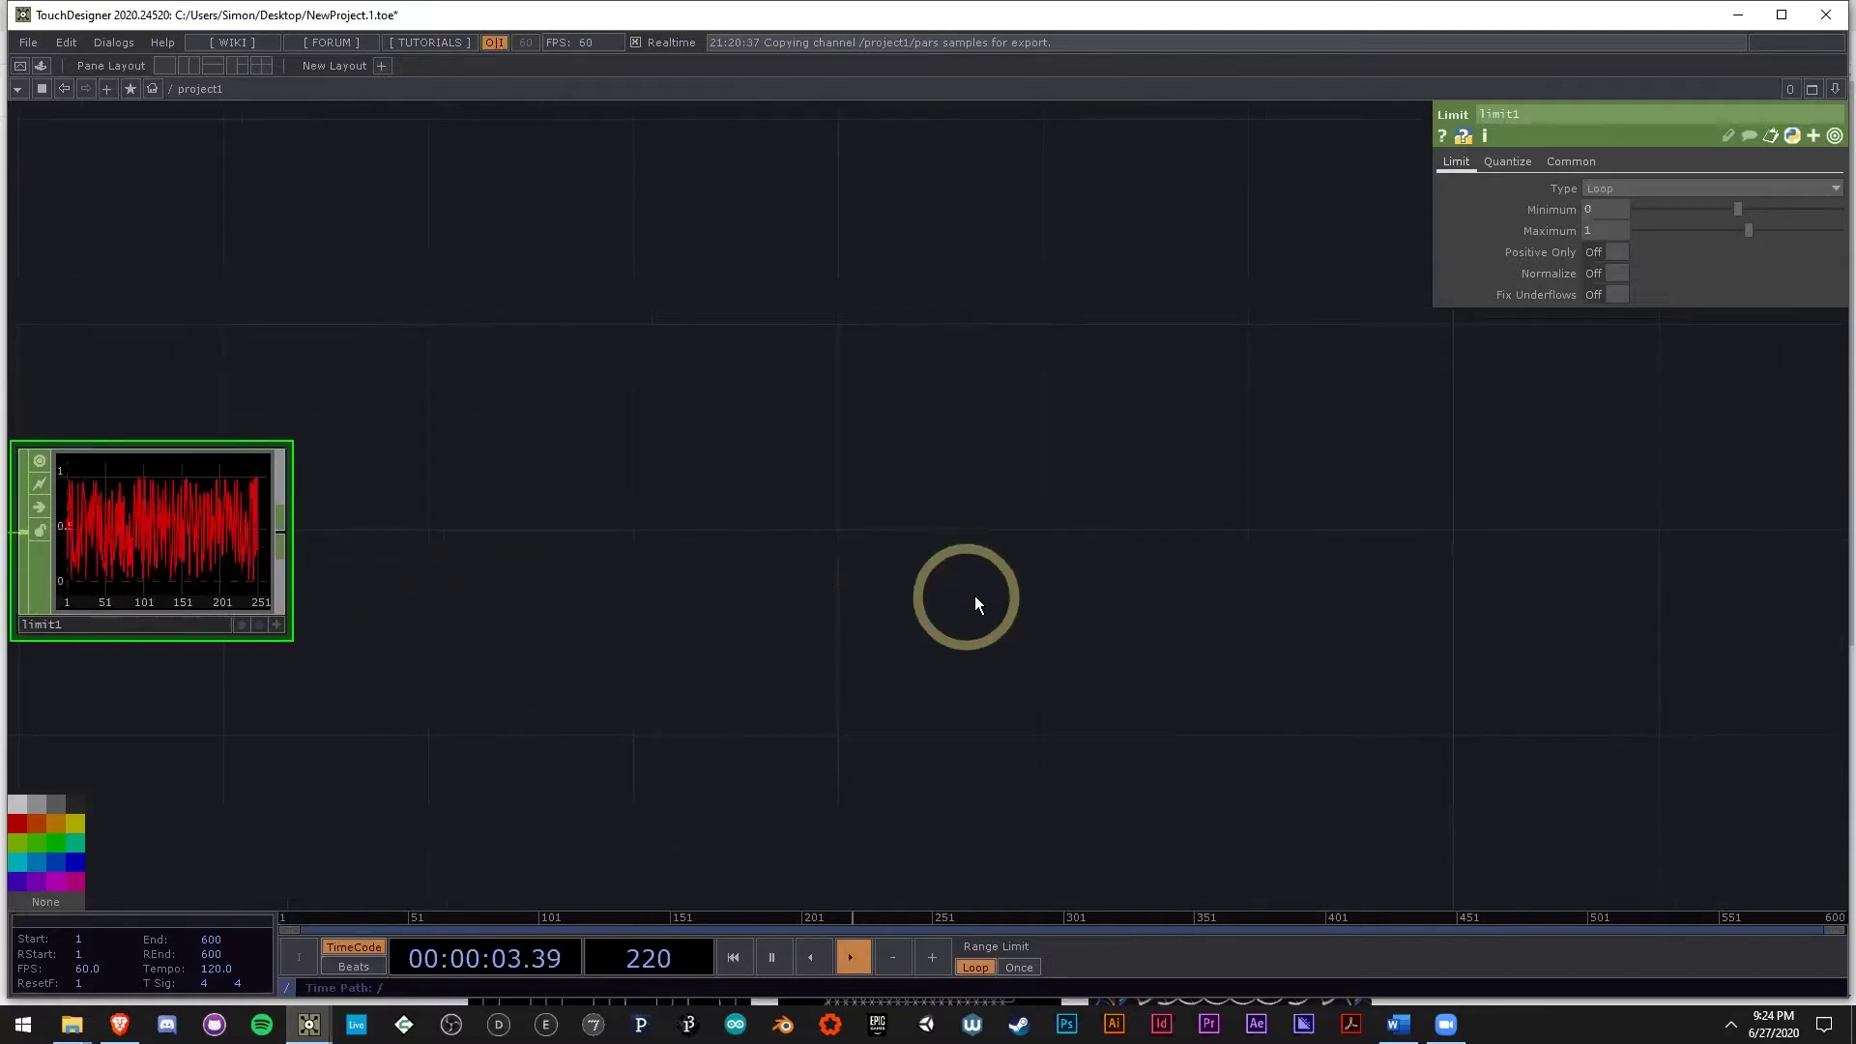
scroll(943, 597, "down", 2)
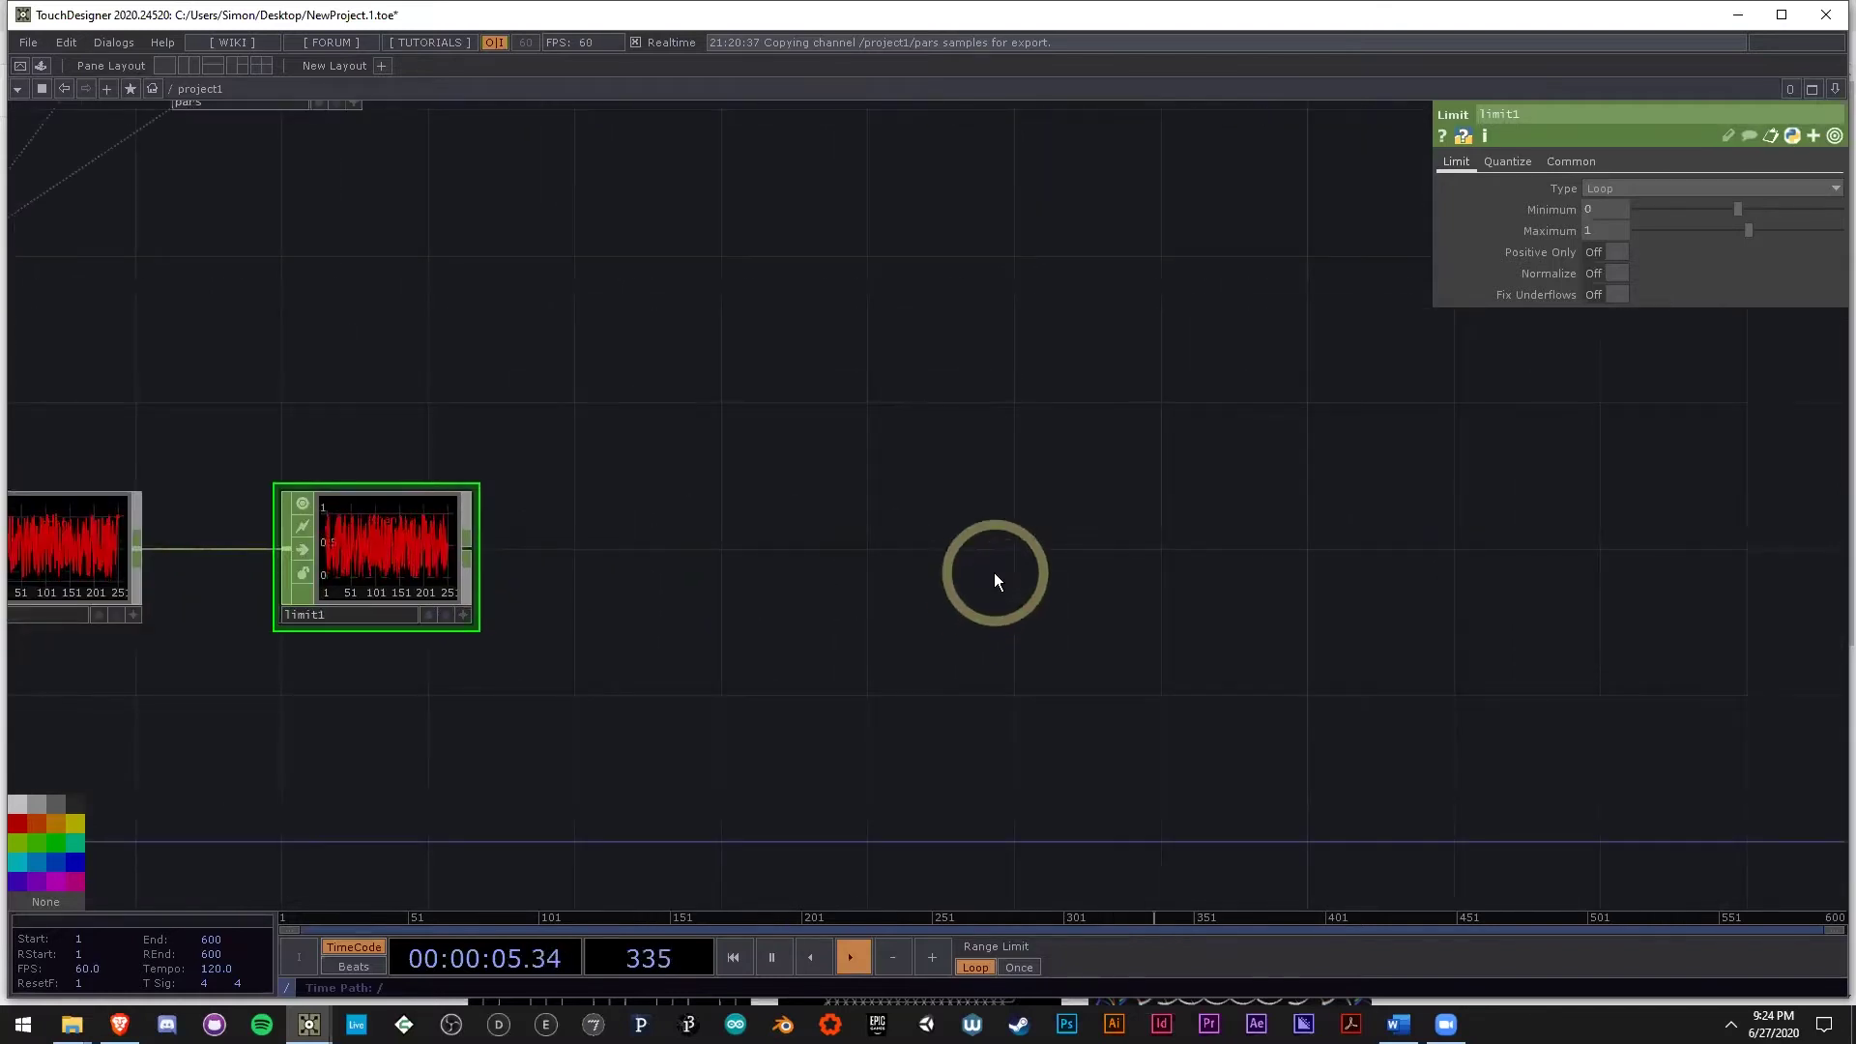
scroll(338, 543, "up", 2)
Create a Circle SOP in the empty area beyond the pars node and set both radii to .1.
scroll(338, 544, "down", 4)
left_click_drag(779, 628, 609, 684)
scroll(618, 679, "down", 2)
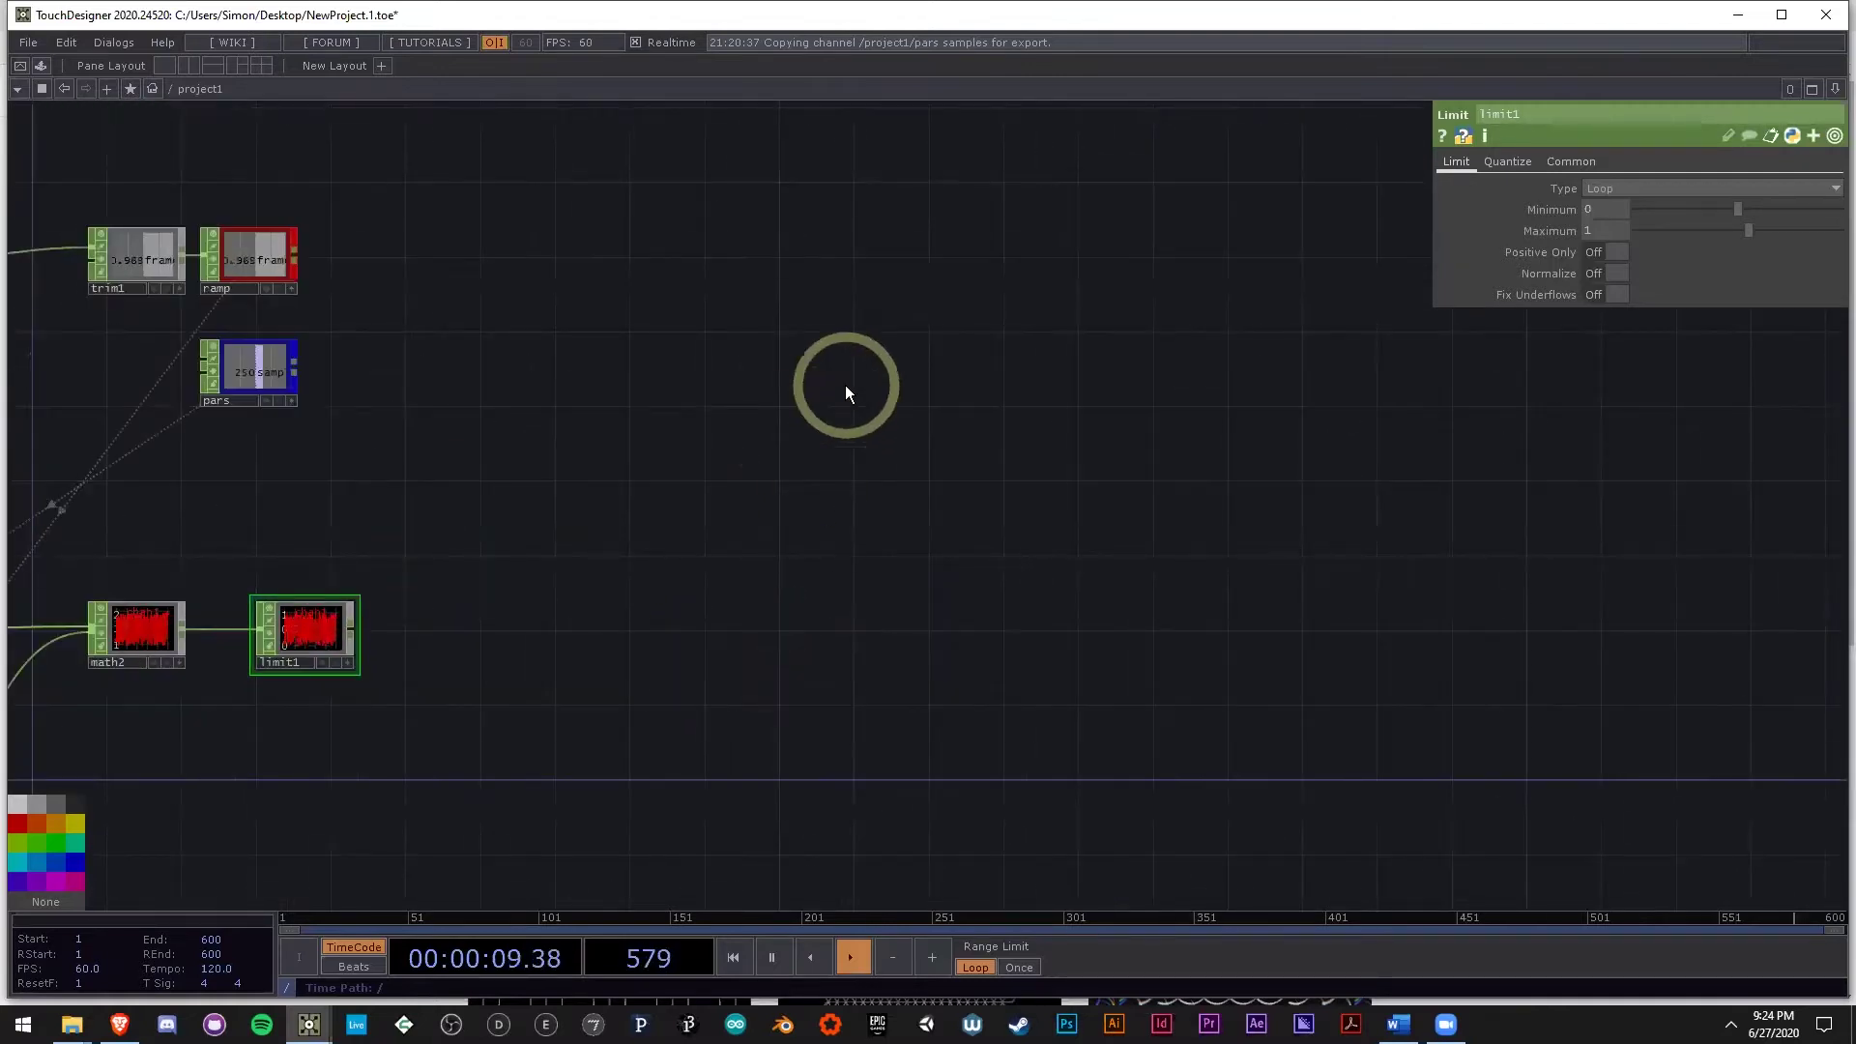
key("Tab")
left_click(710, 153)
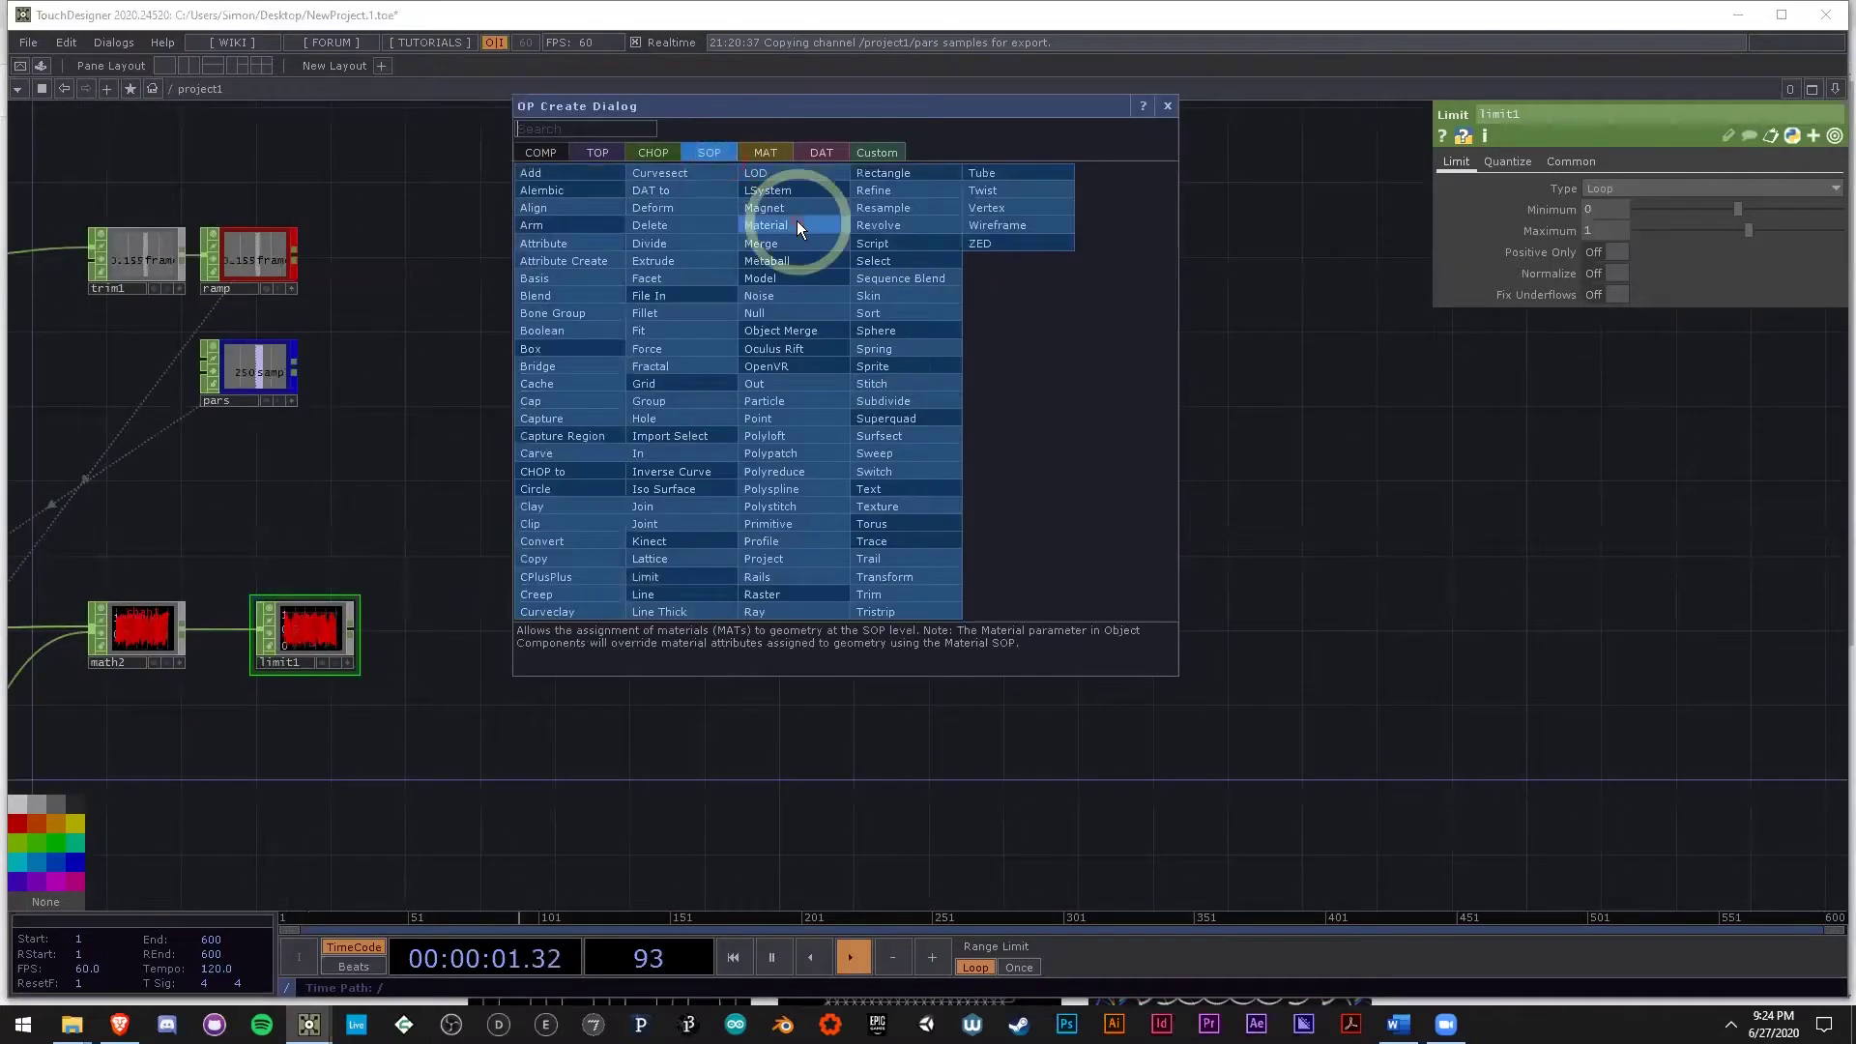
type("circ")
left_click(553, 483)
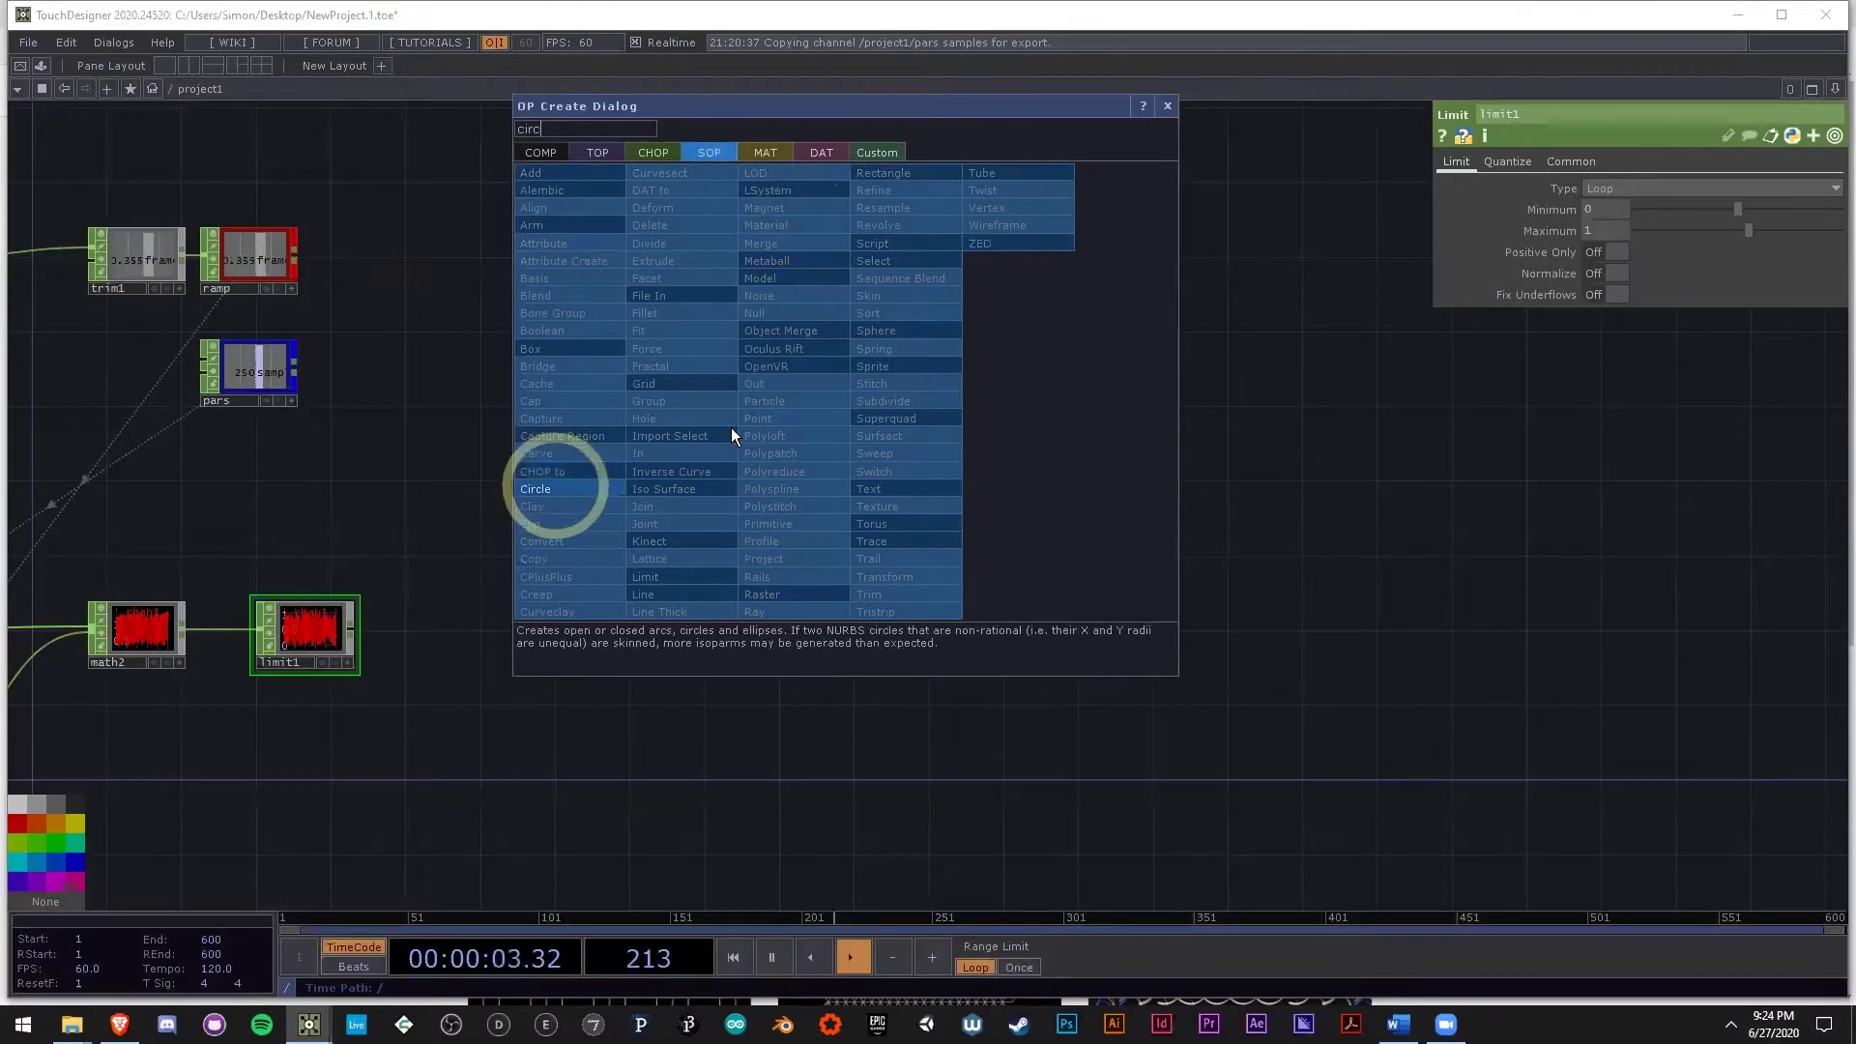
left_click(918, 350)
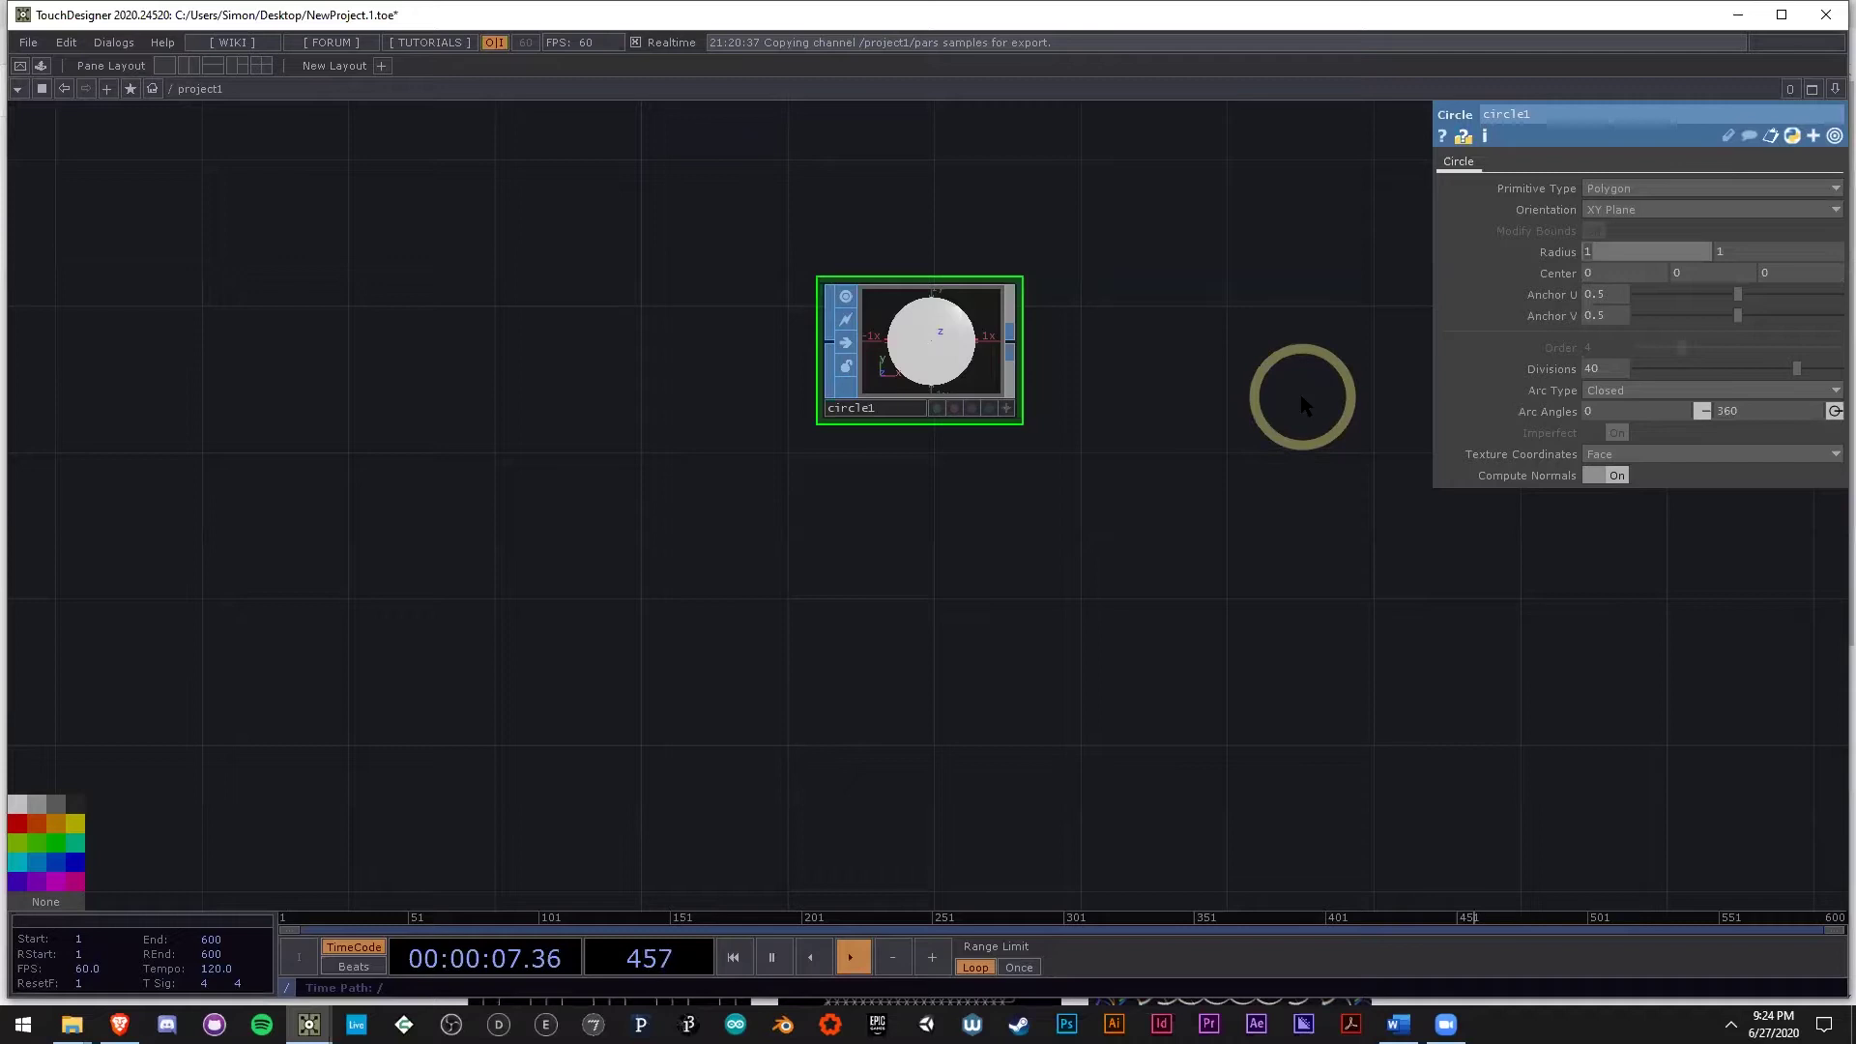
key("Tab")
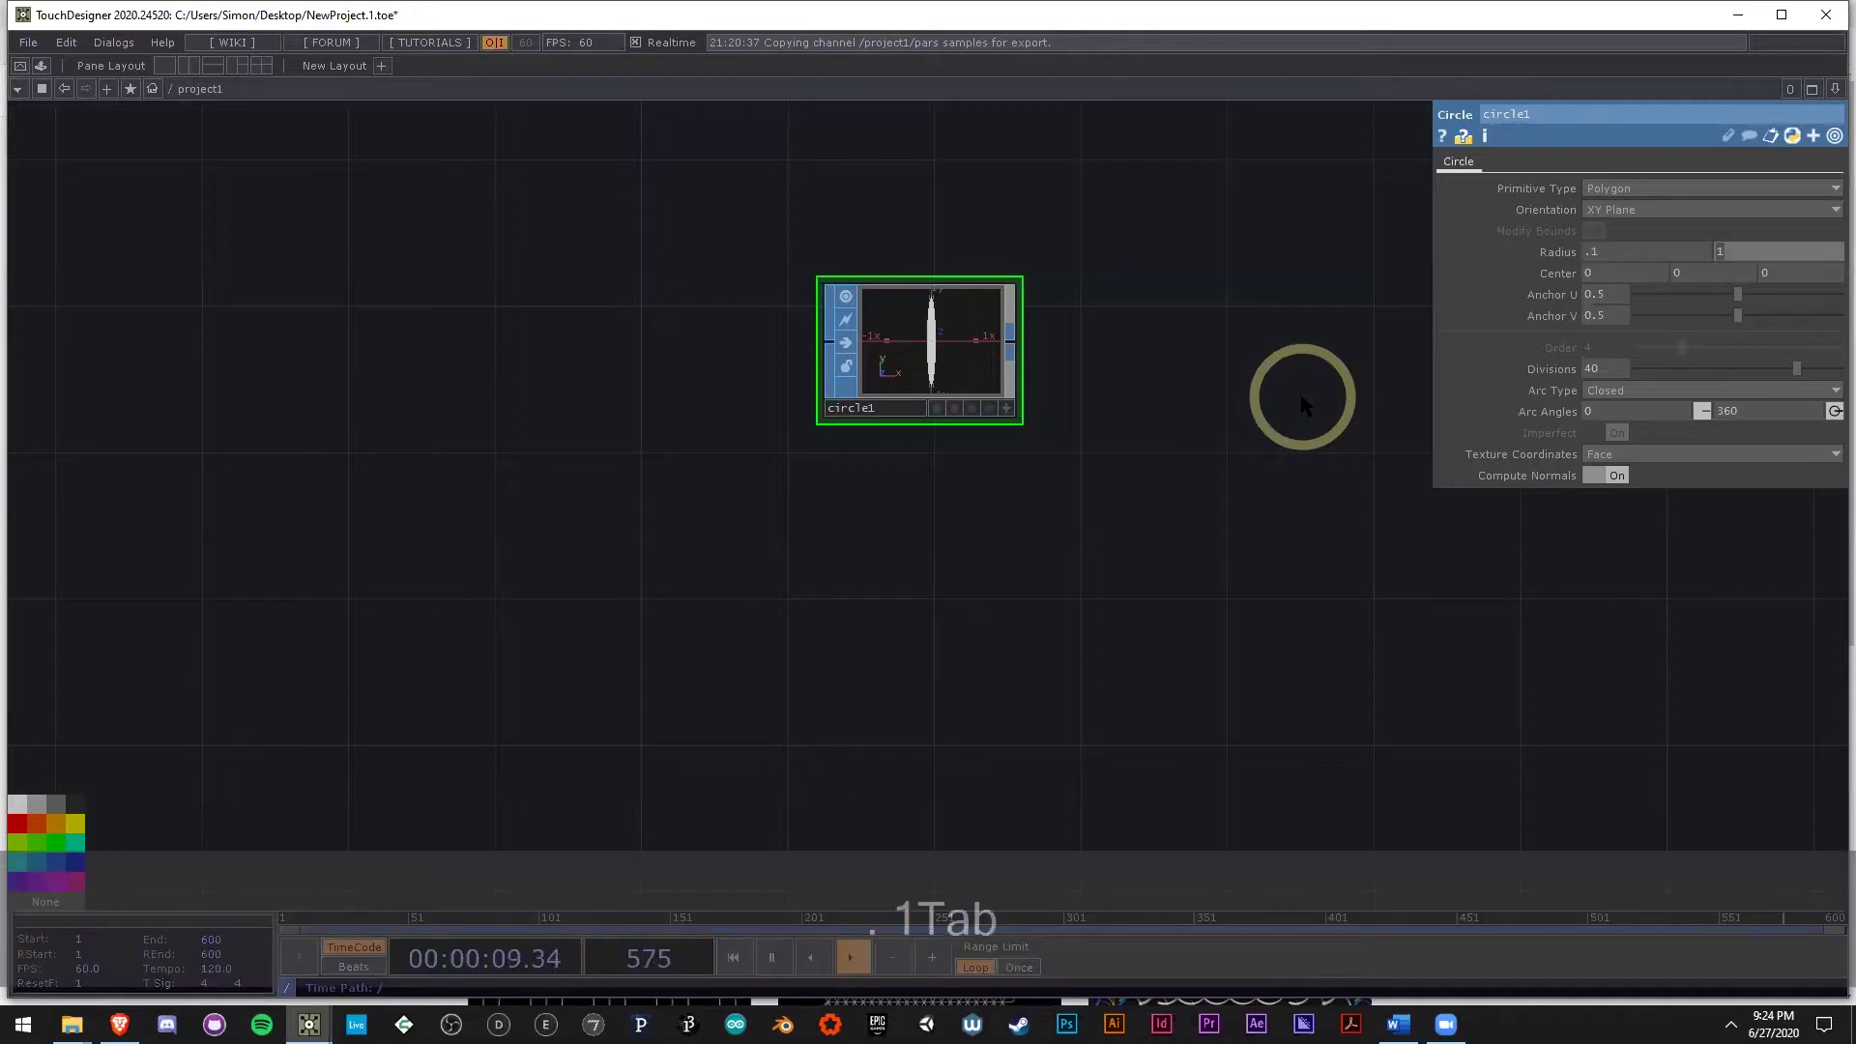
key("Return")
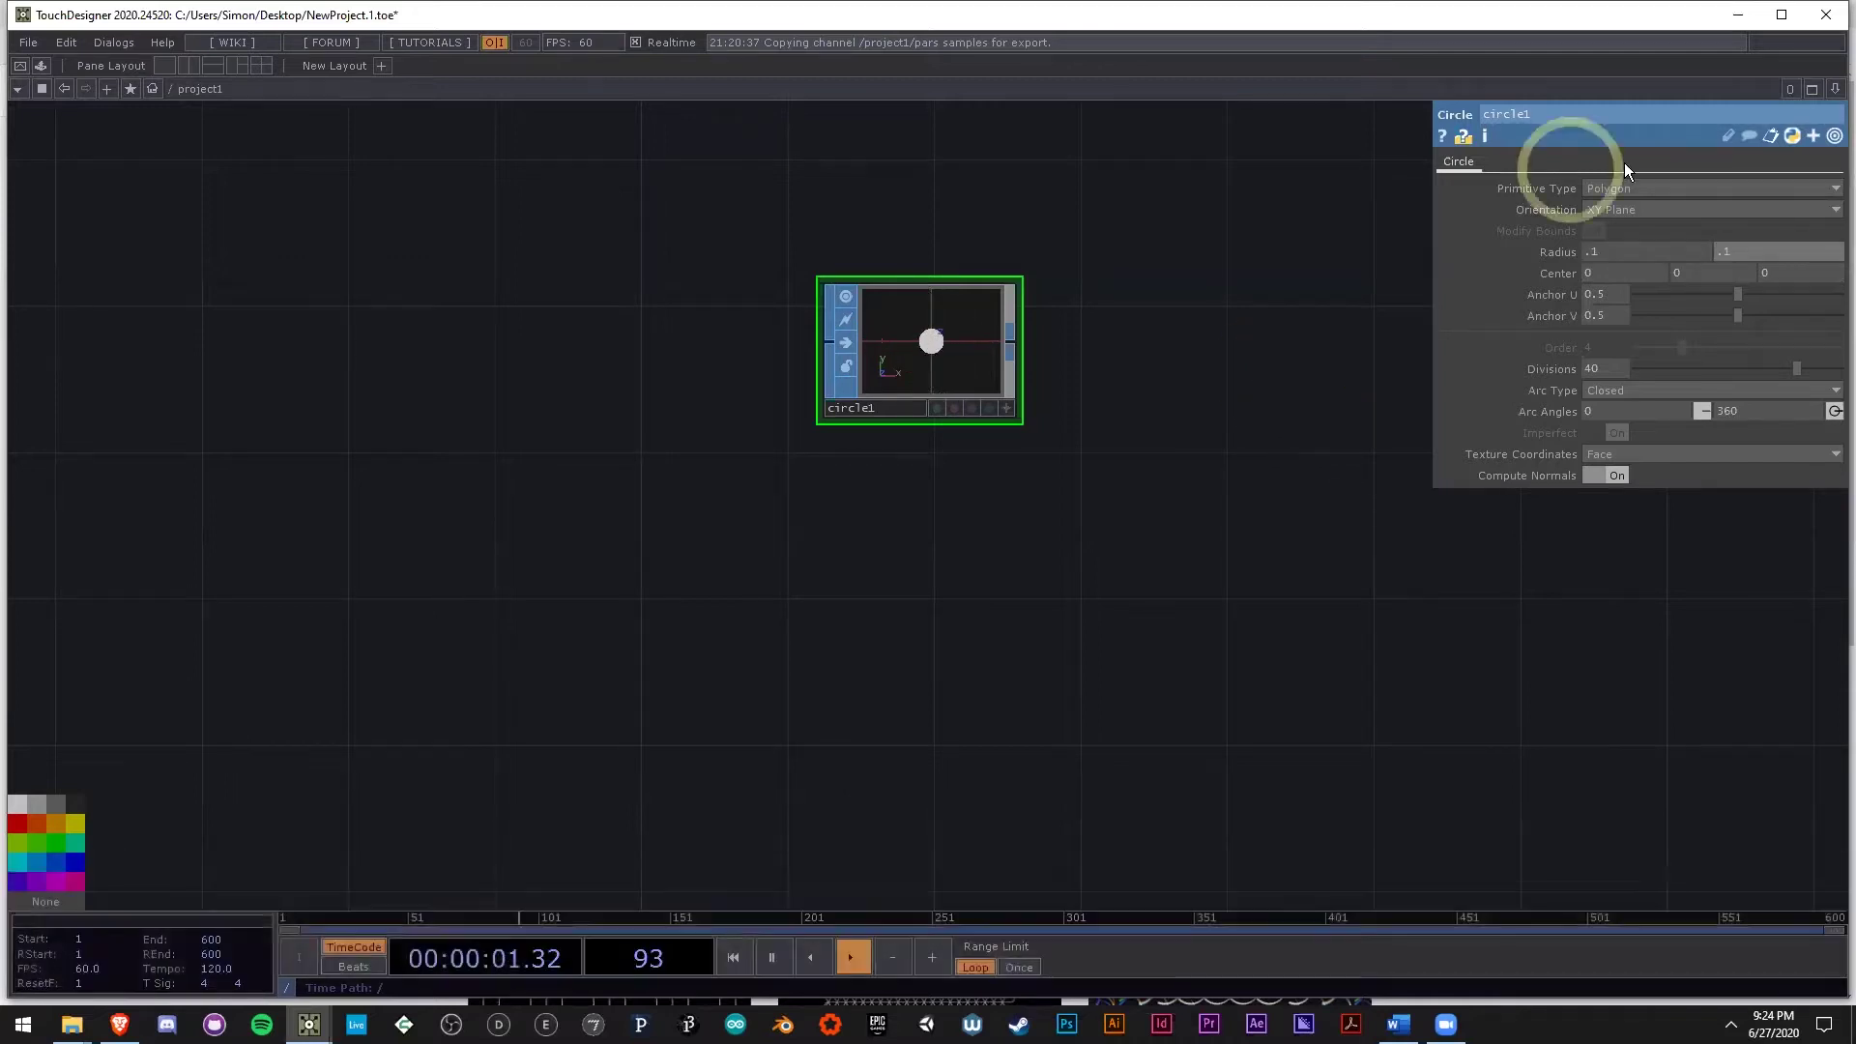
Add a Geometry COMP fed from circle1's output.
left_click_drag(995, 480, 691, 398)
scroll(691, 398, "down", 5)
left_click_drag(839, 464, 627, 471)
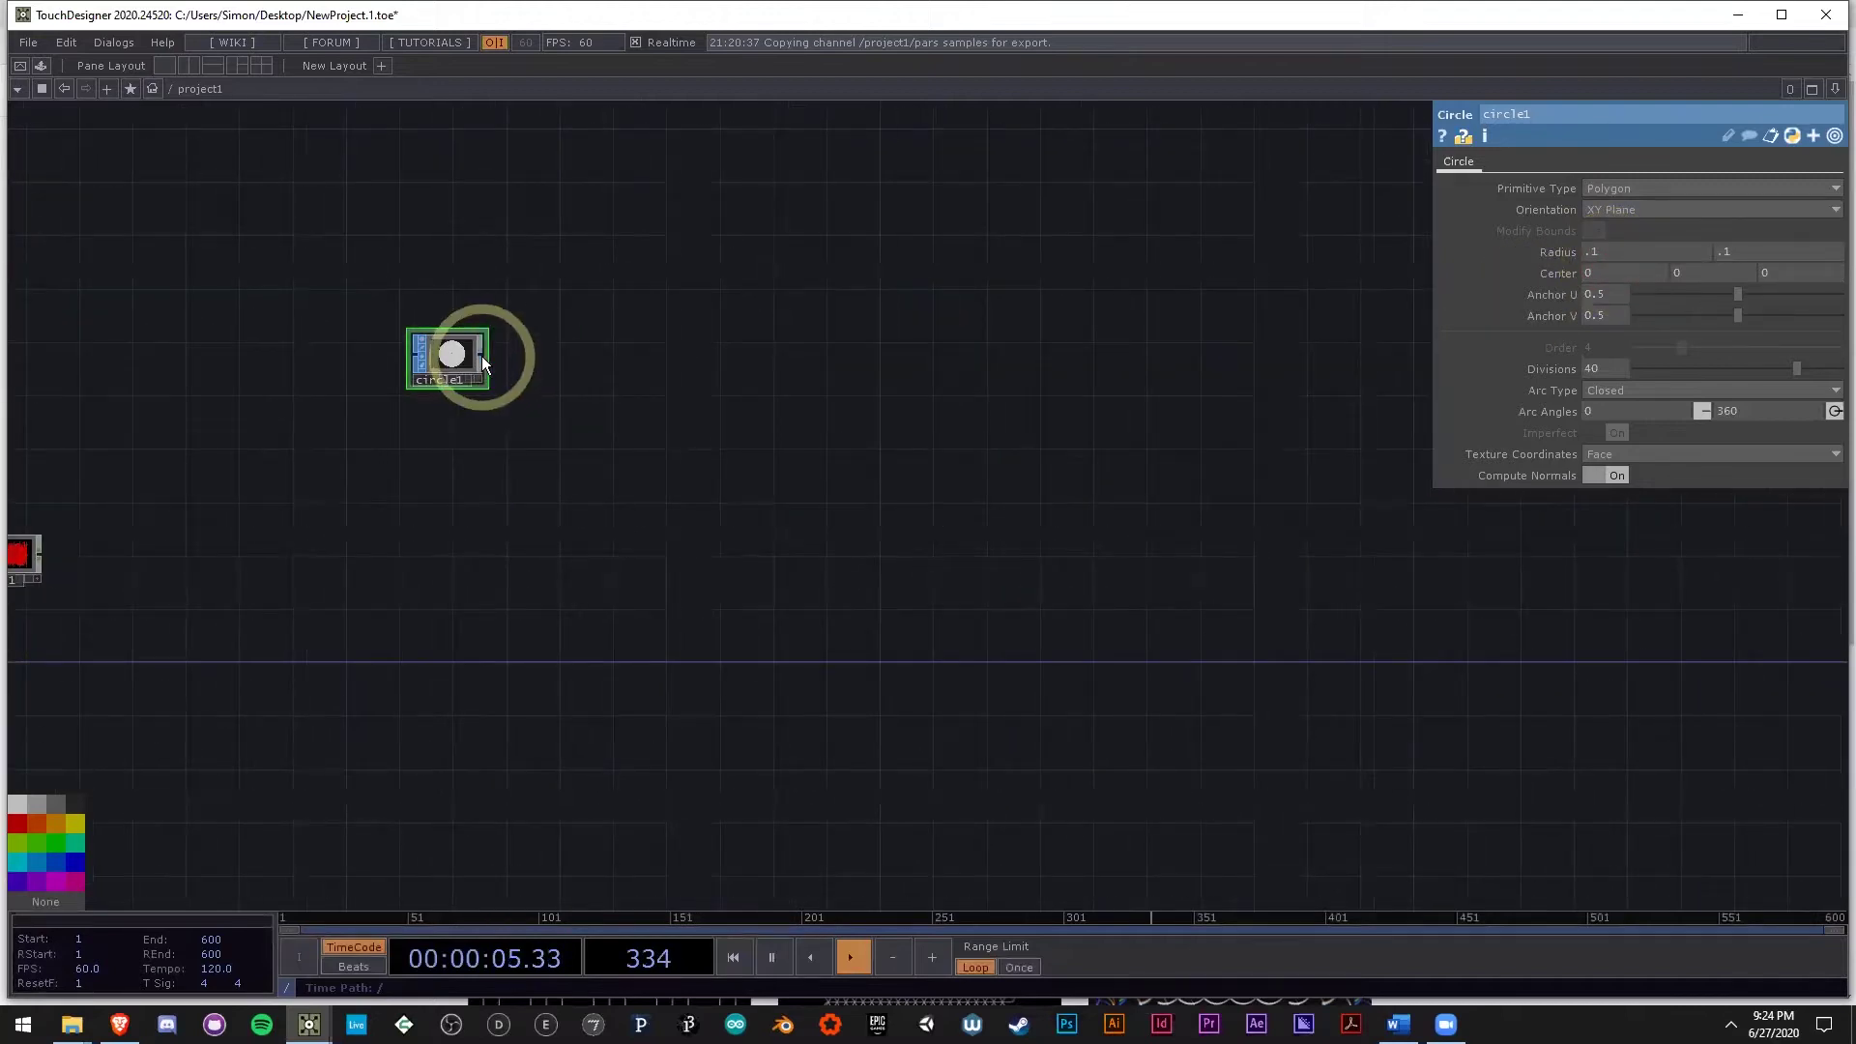
right_click(482, 355)
left_click(175, 125)
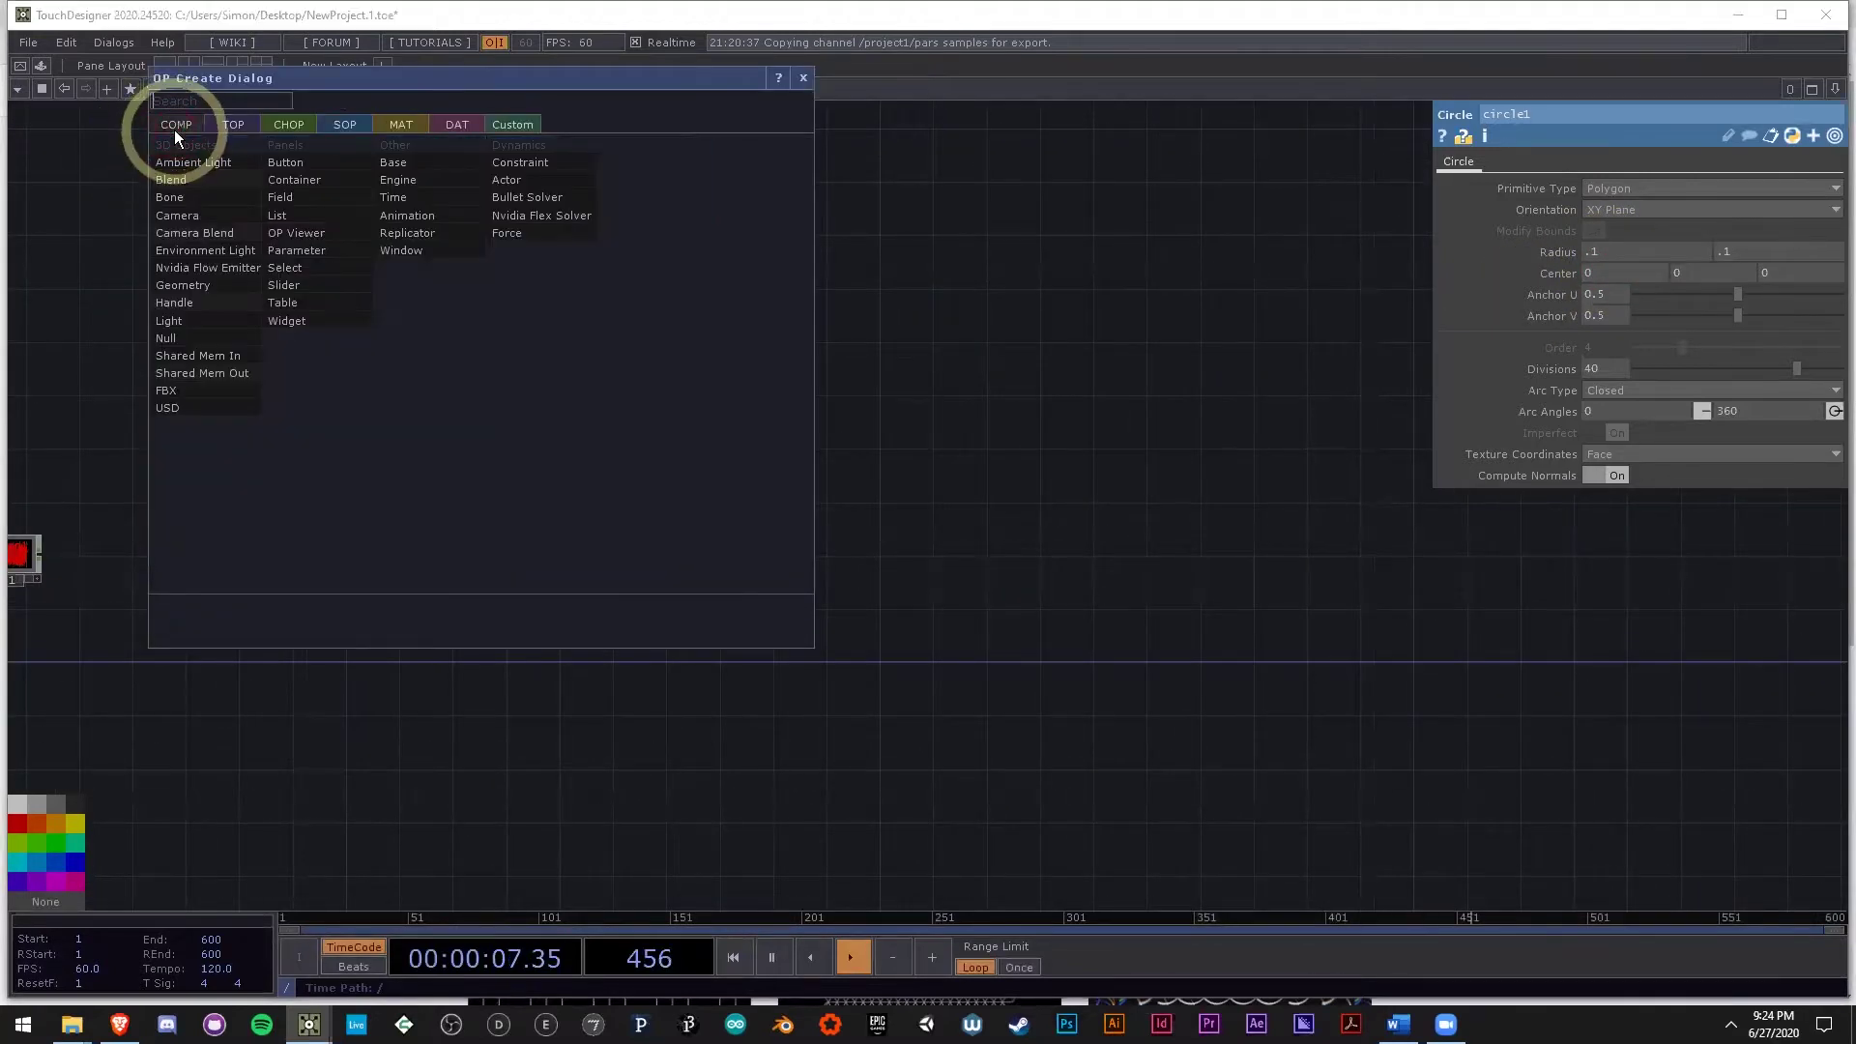
left_click(215, 285)
left_click(568, 390)
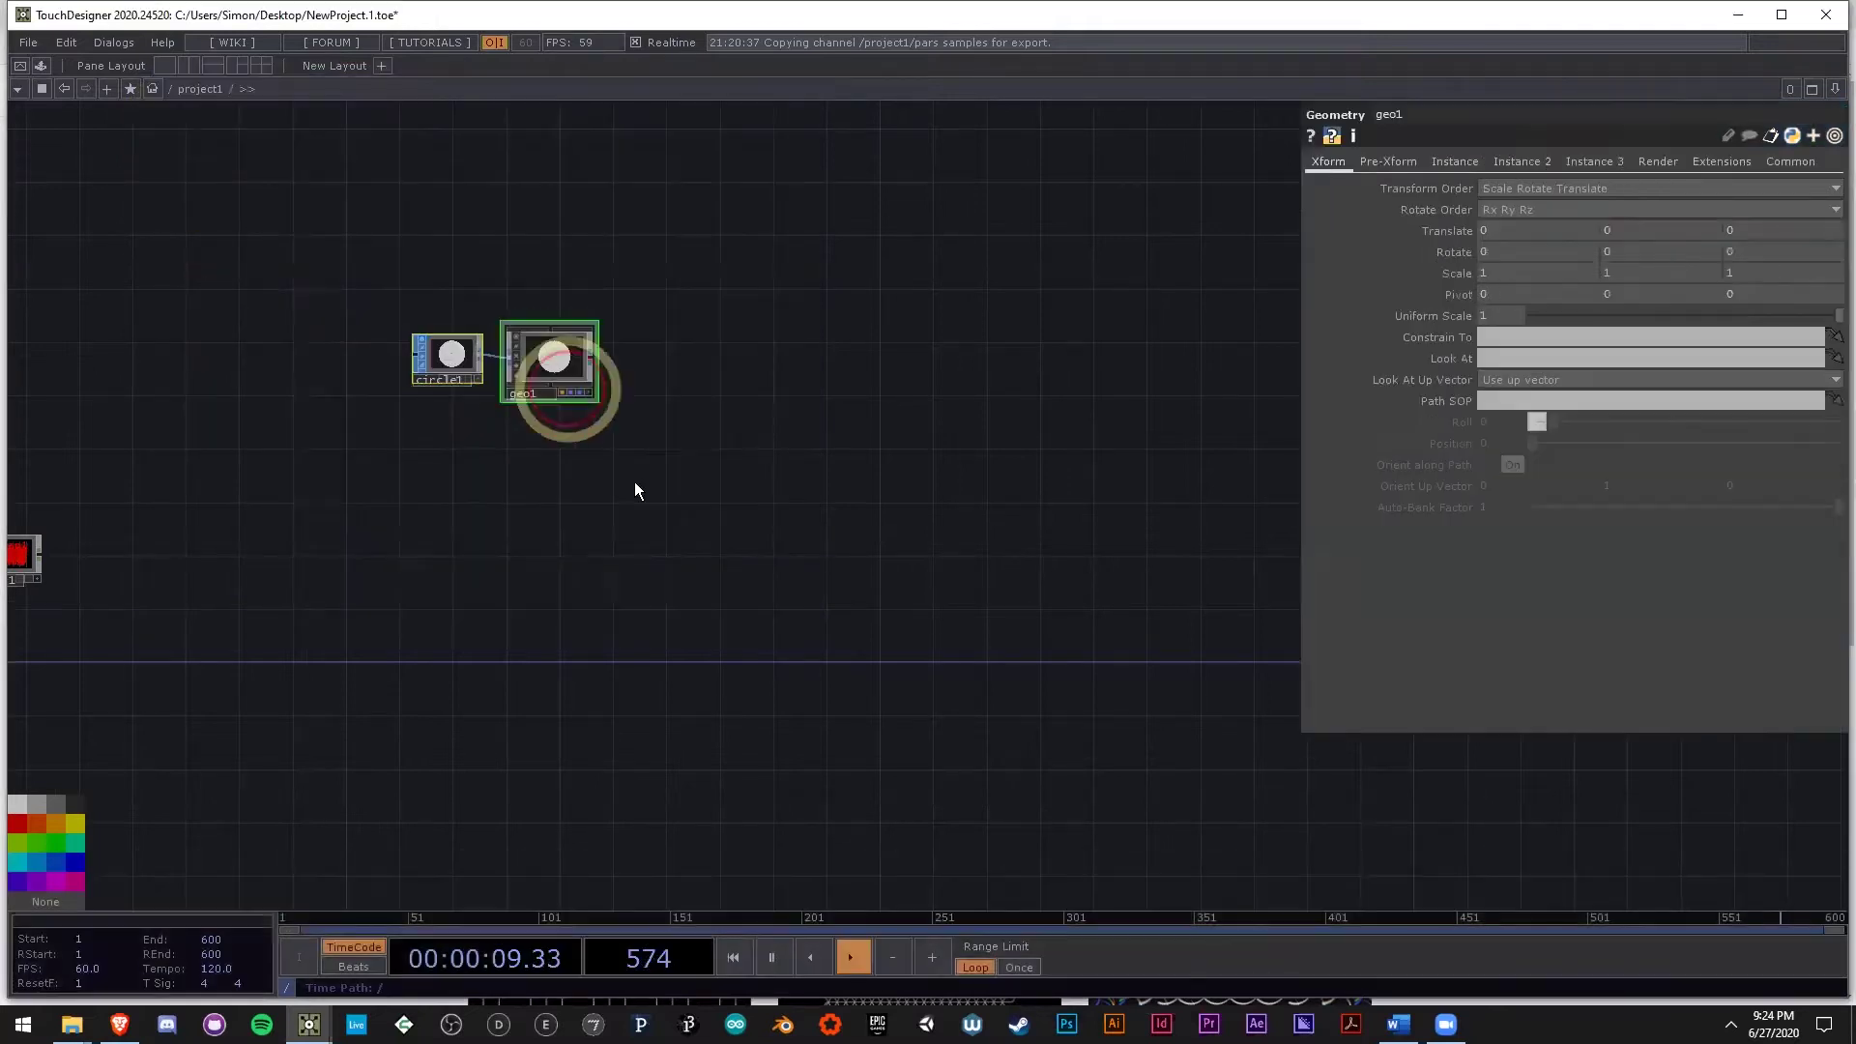
Create a Camera COMP in the empty space above geo1.
left_click_drag(758, 458, 908, 497)
left_click_drag(701, 428, 512, 423)
left_click_drag(723, 406, 616, 419)
left_click_drag(961, 391, 764, 483)
left_click_drag(633, 354, 628, 357)
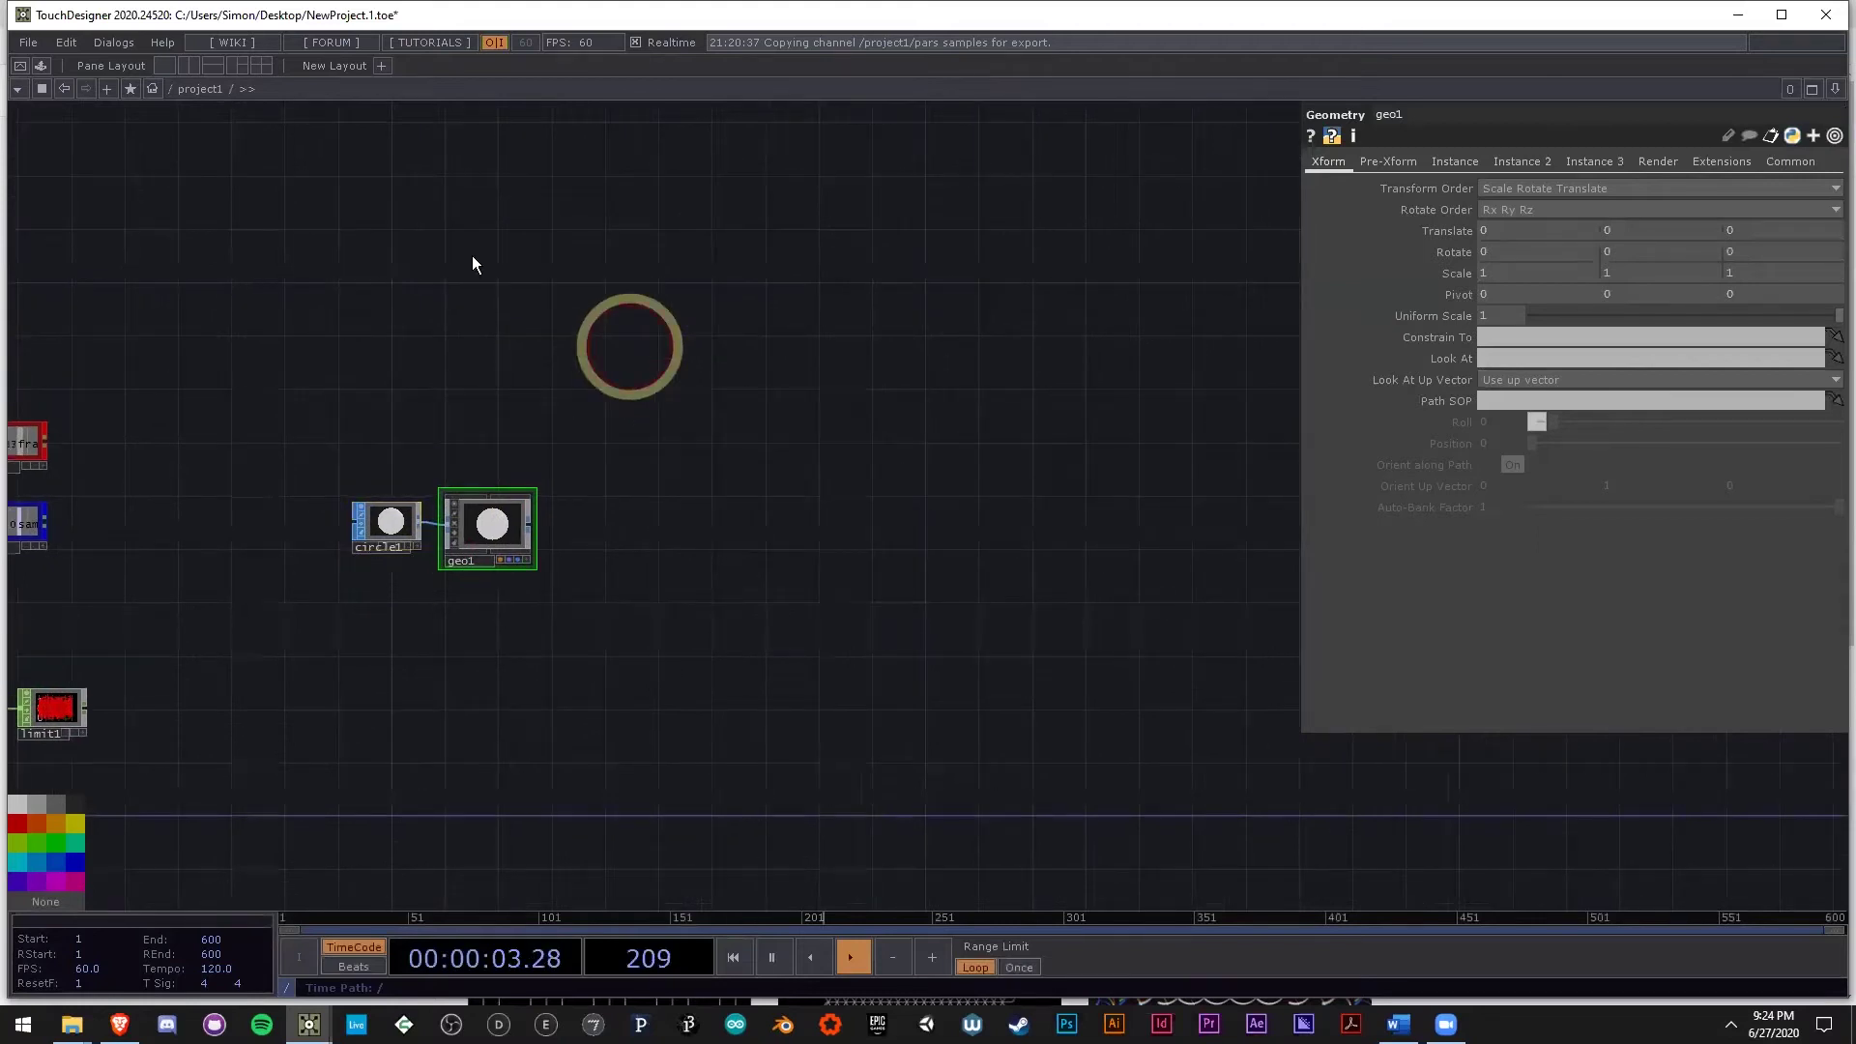
key("Tab")
type("ca")
left_click(354, 206)
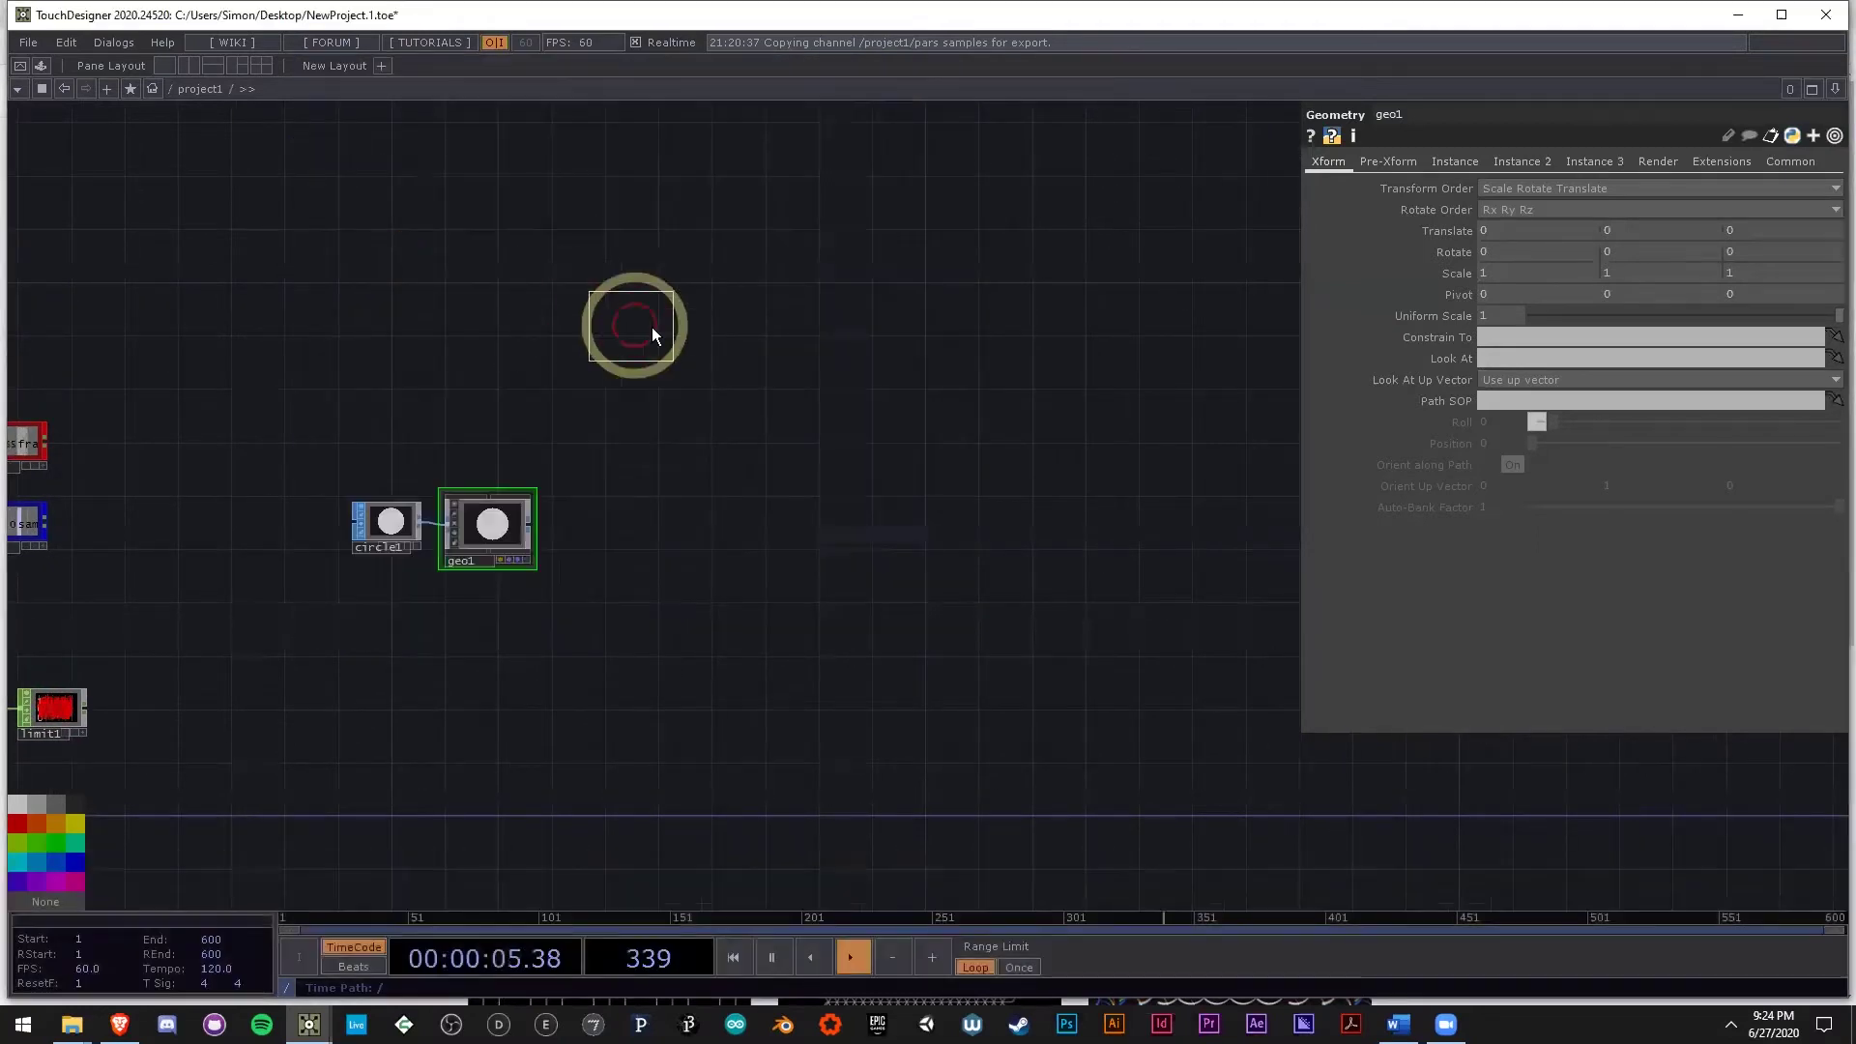
left_click(646, 324)
Create a Render TOP in the empty space beside geo1, beneath cam1.
key("Tab")
type("re")
left_click(422, 303)
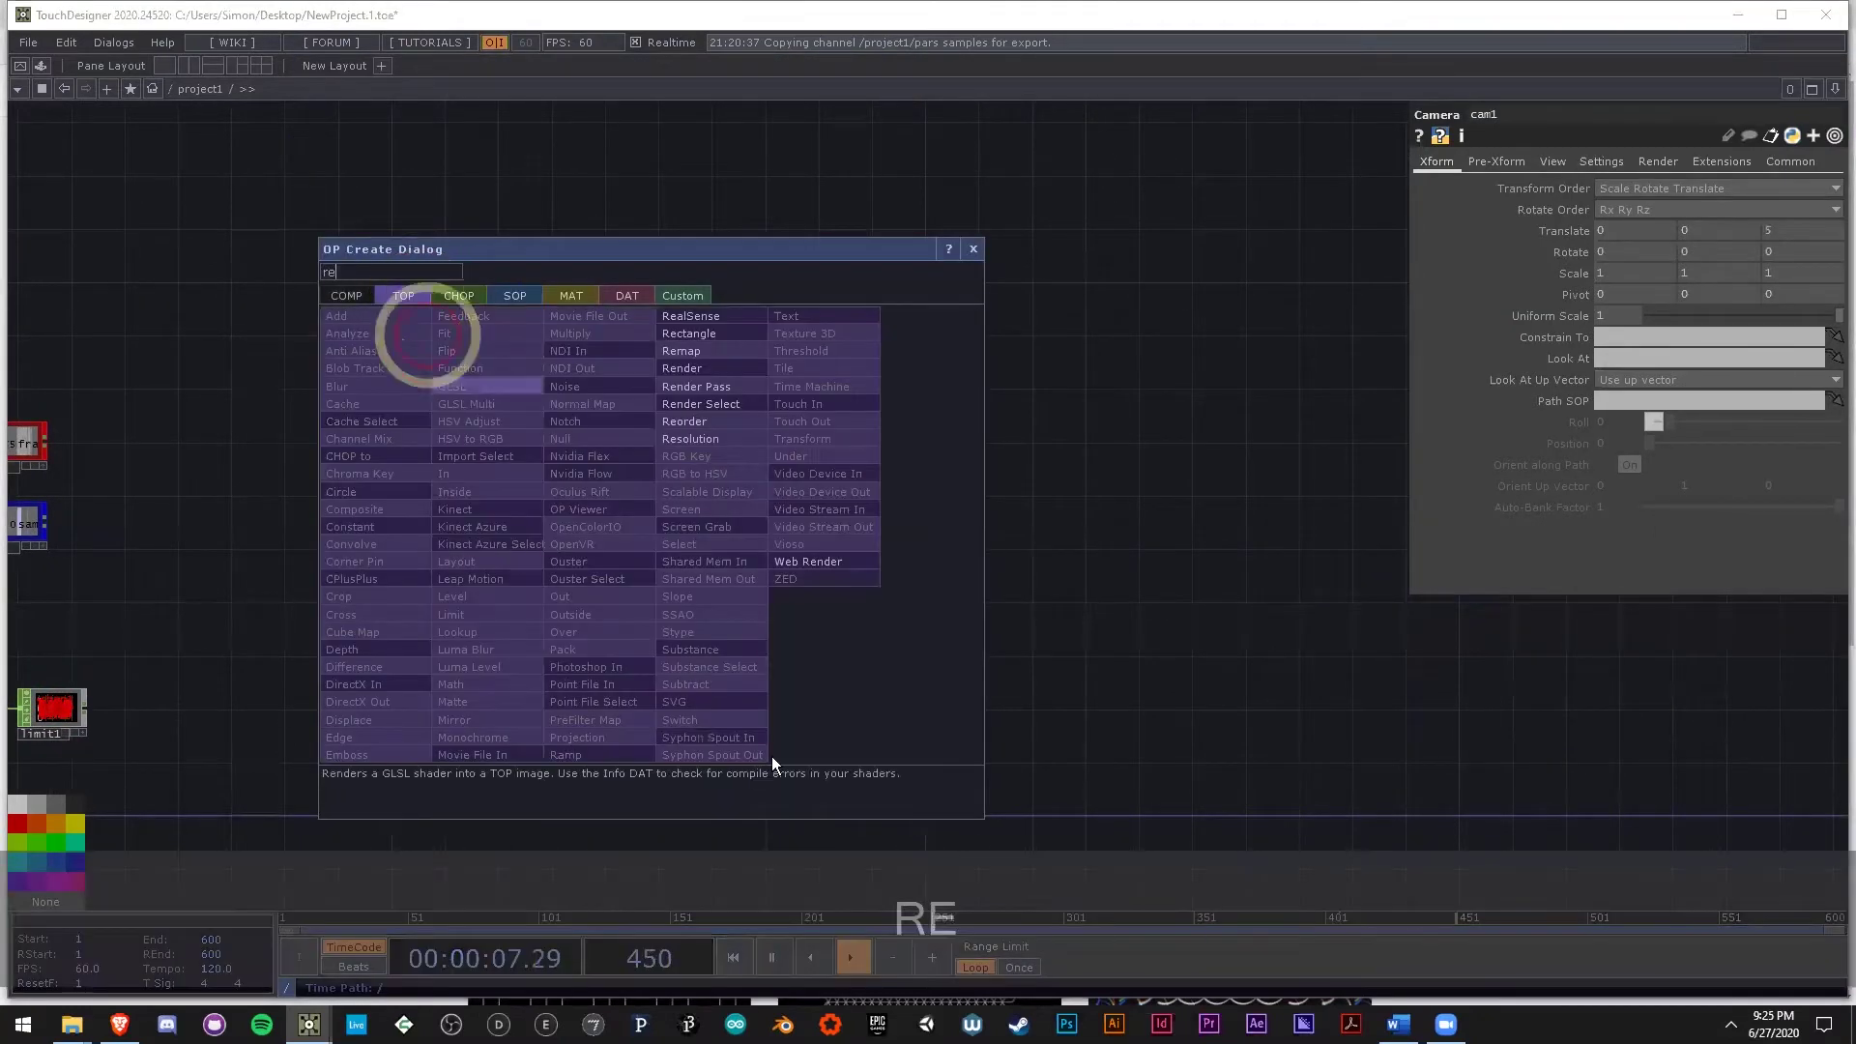
left_click(731, 369)
left_click(651, 522)
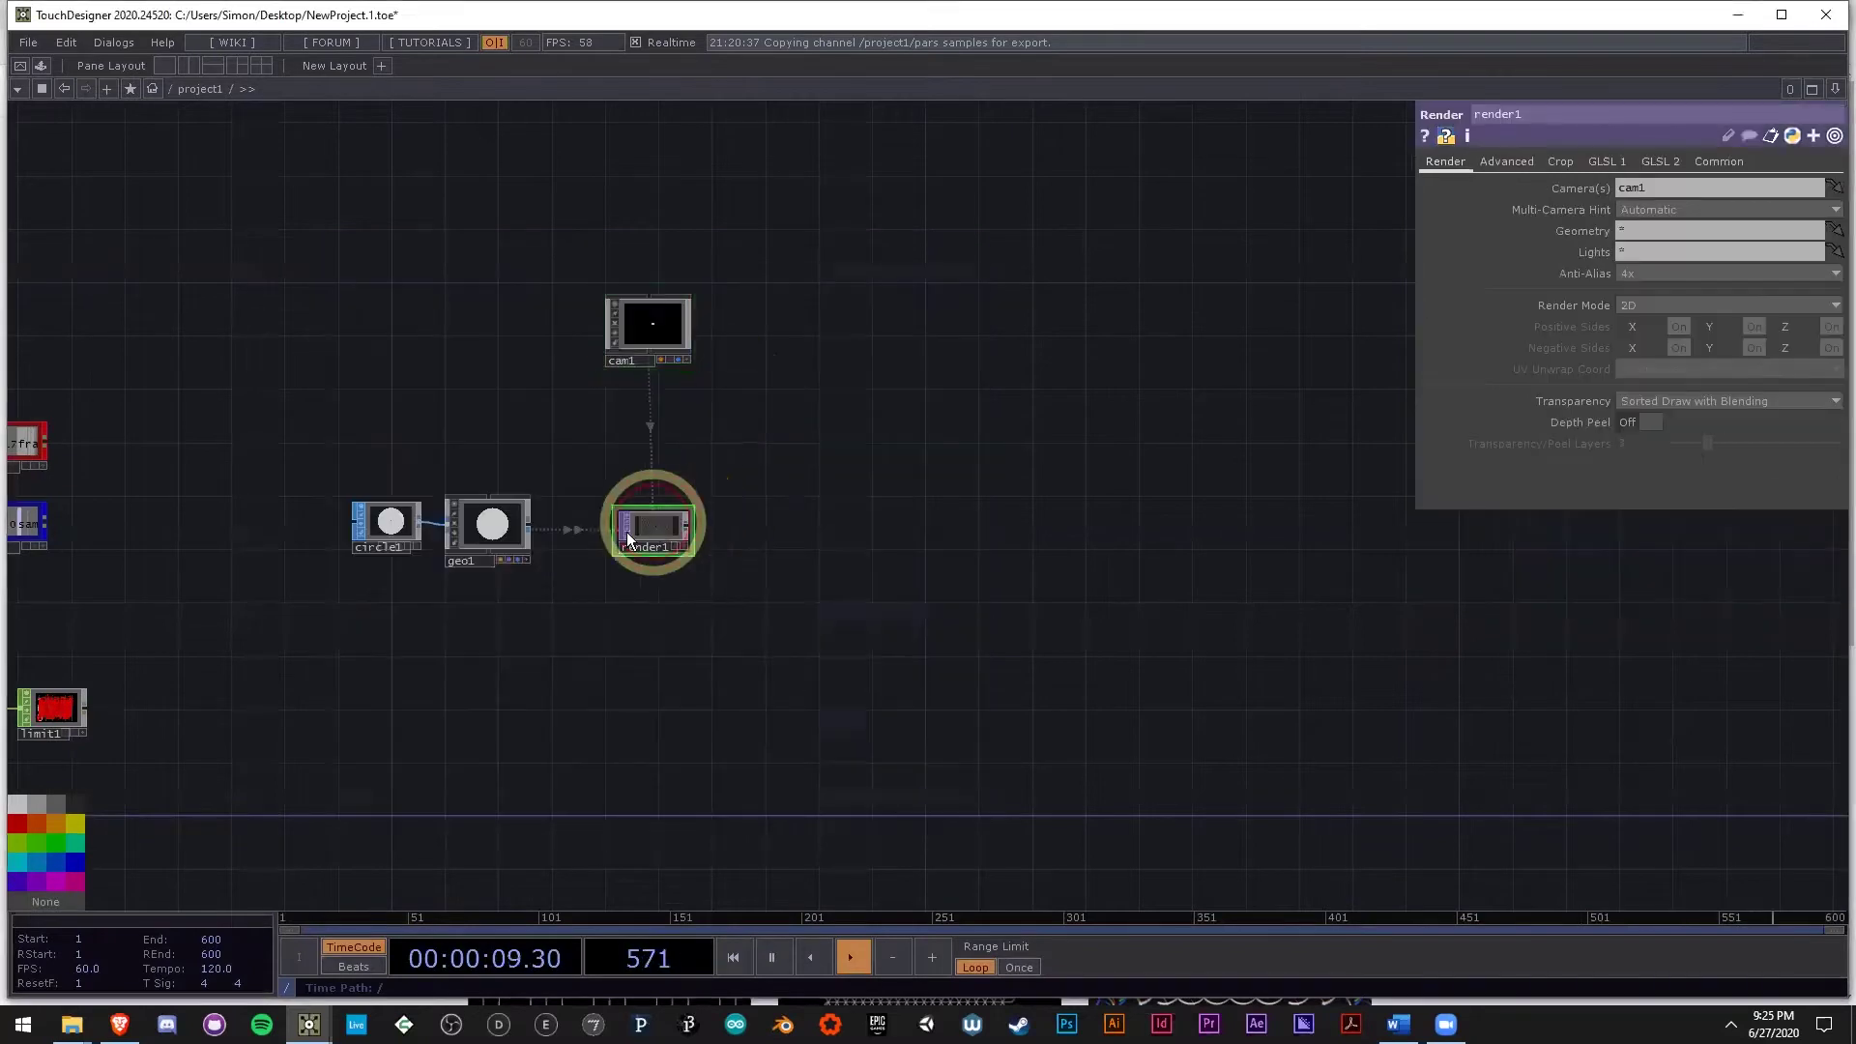
Set render1's output resolution to 1080 by 1080.
scroll(626, 531, "up", 5)
left_click(1717, 163)
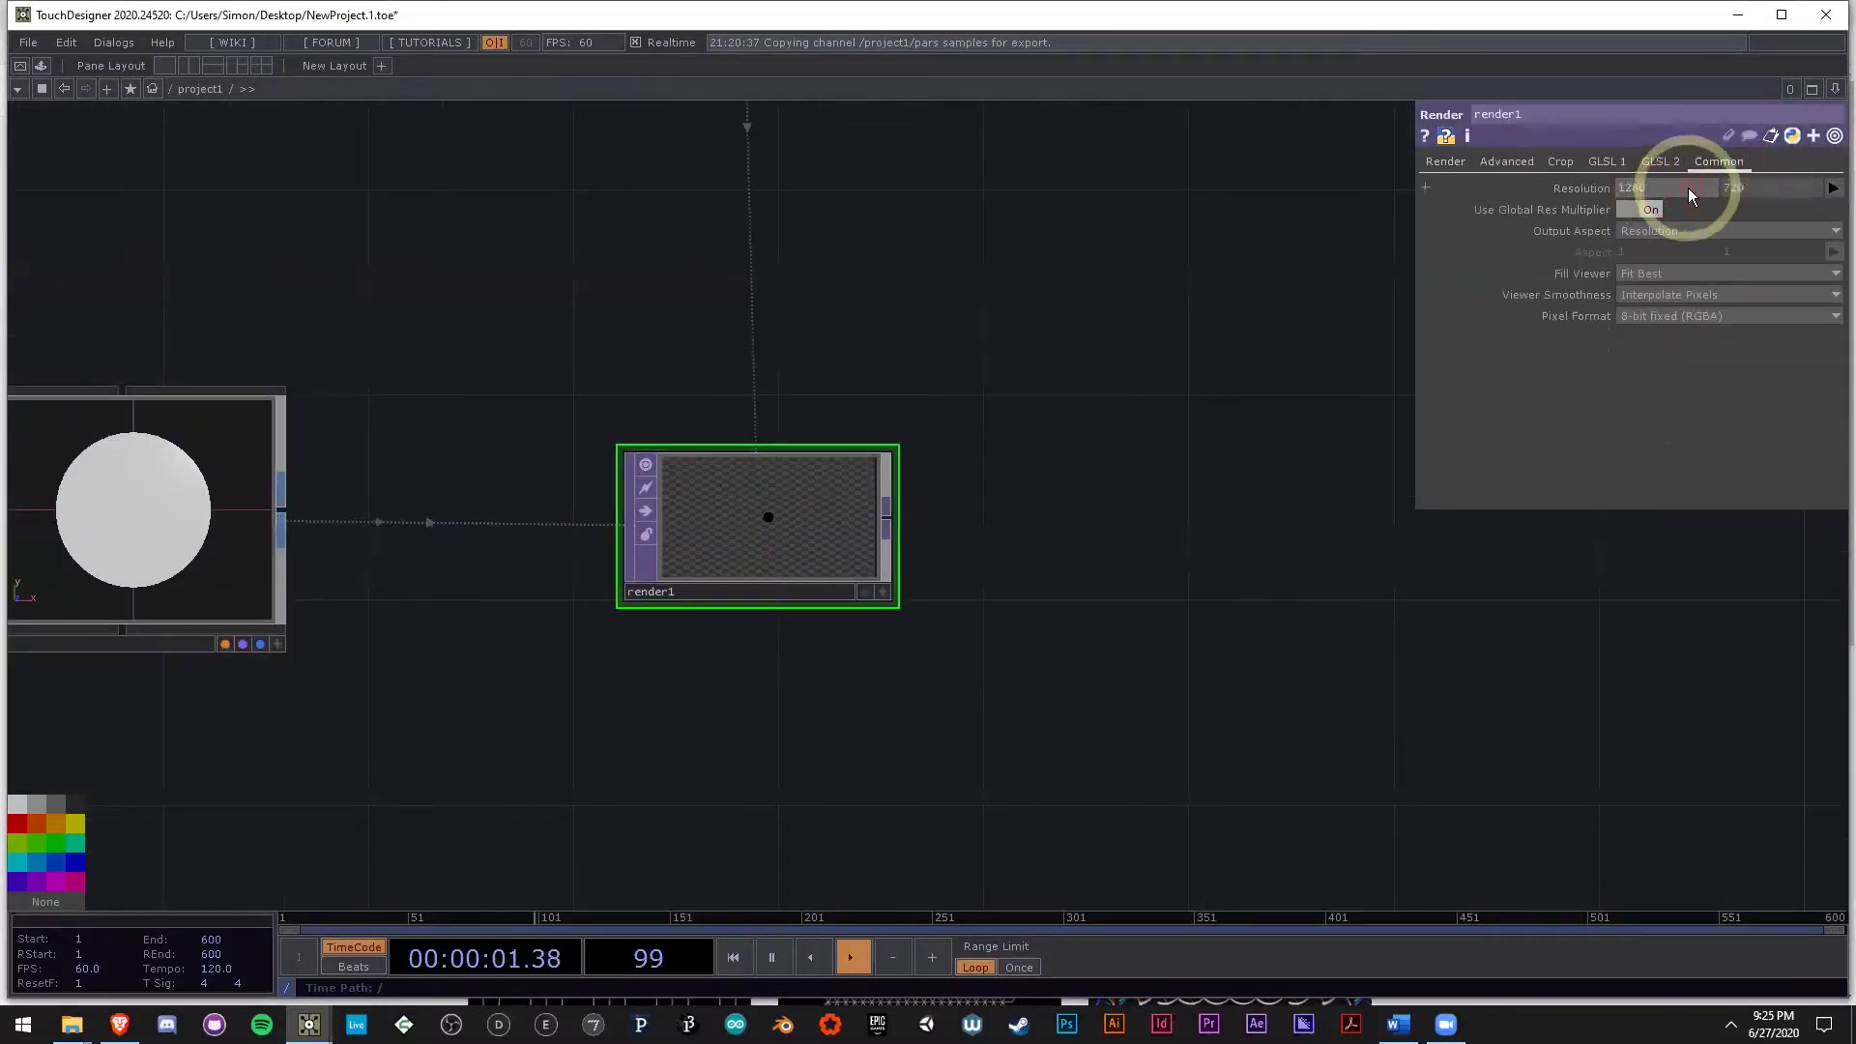
type("1080")
key("Tab")
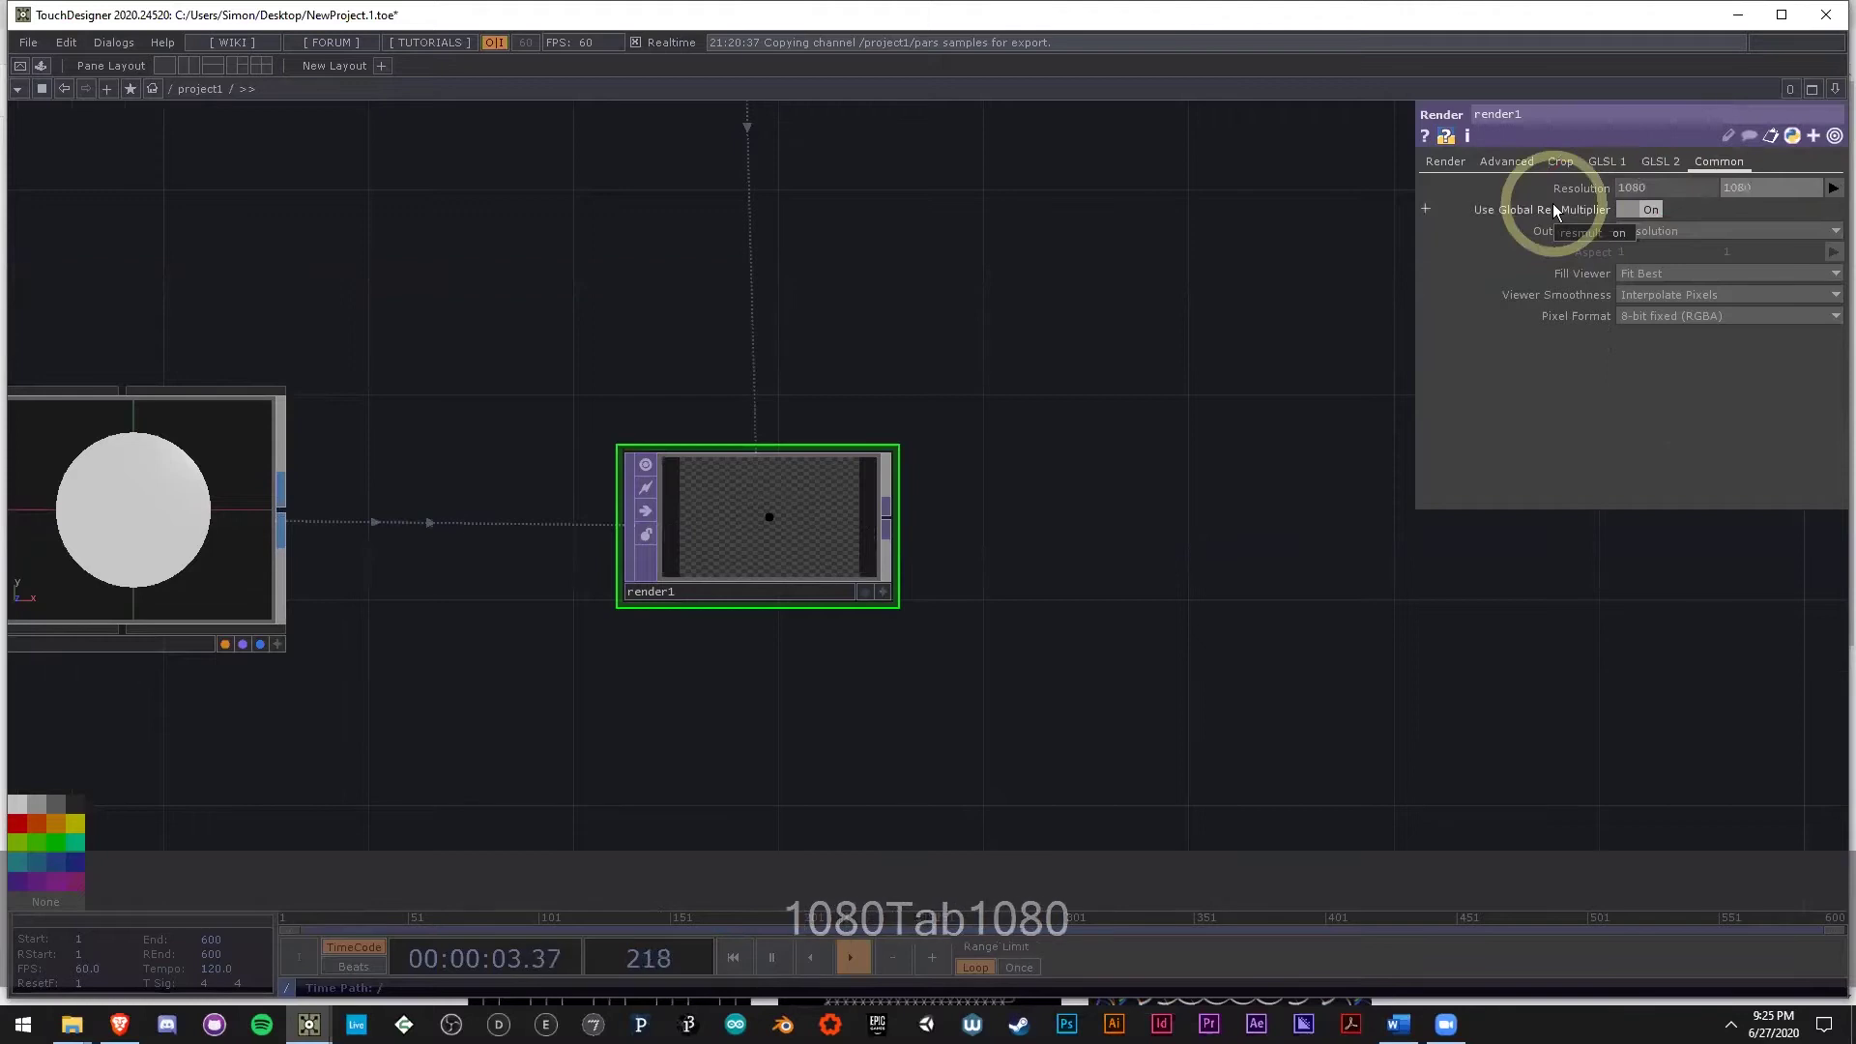
key("Return")
Append a Null TOP to render1's output.
right_click(883, 519)
left_click(818, 430)
left_click(1241, 529)
left_click_drag(1446, 683, 912, 703)
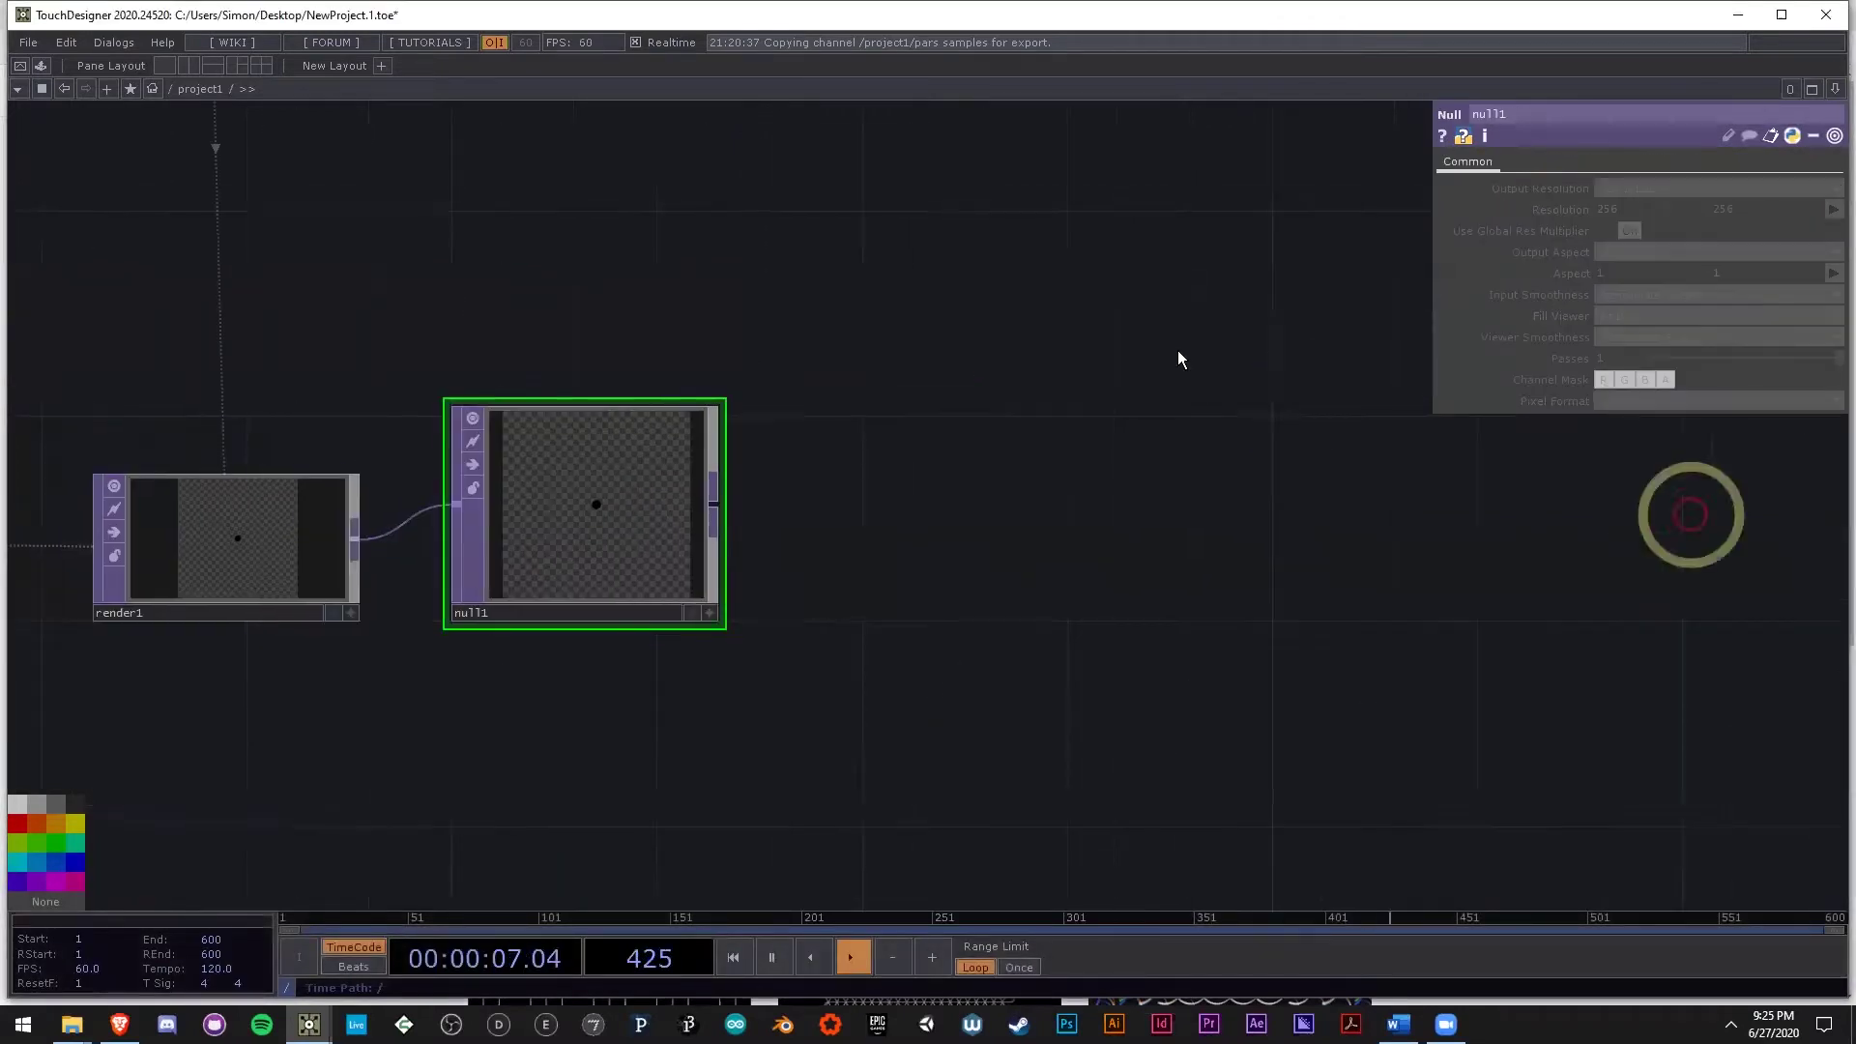
Split the workspace into two side-by-side panes, make the second a TOP viewer displaying null1, and narrow it.
left_click(187, 69)
left_click(967, 174)
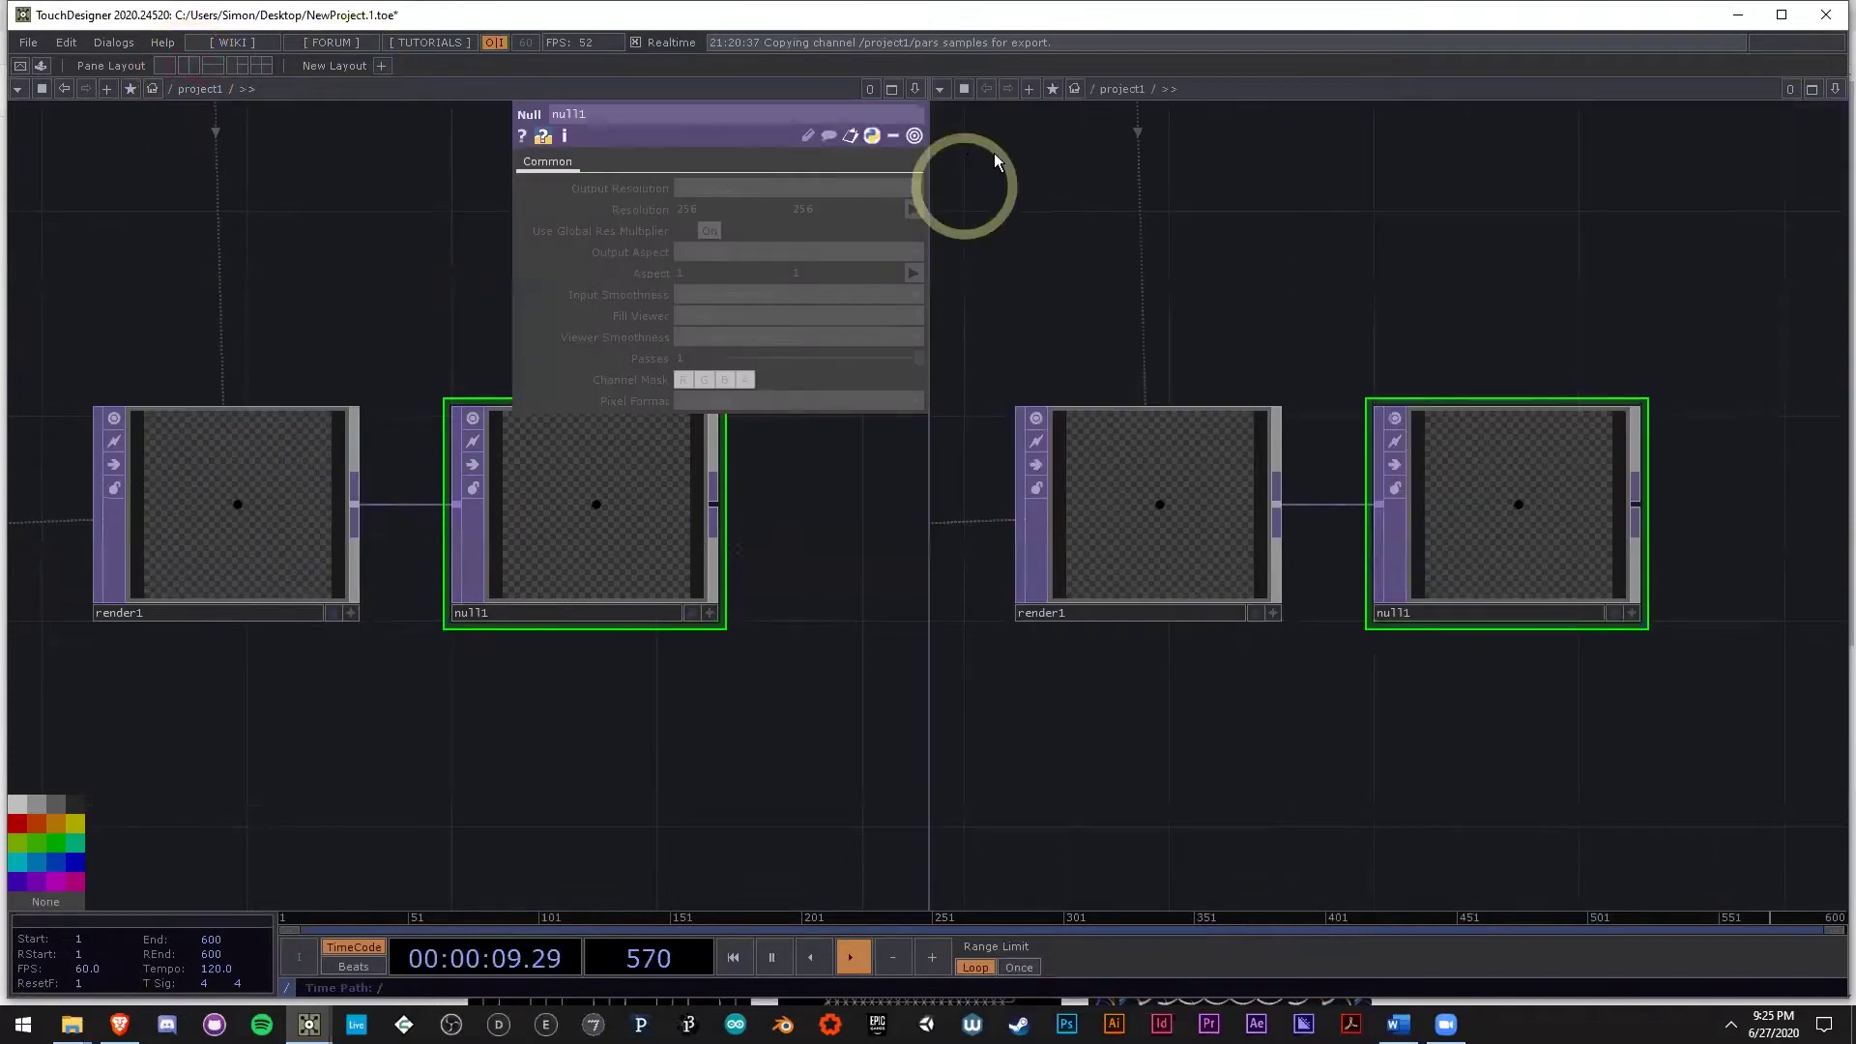
left_click(951, 94)
left_click(972, 159)
left_click(711, 613)
left_click_drag(931, 599, 1188, 592)
left_click_drag(774, 599, 607, 570)
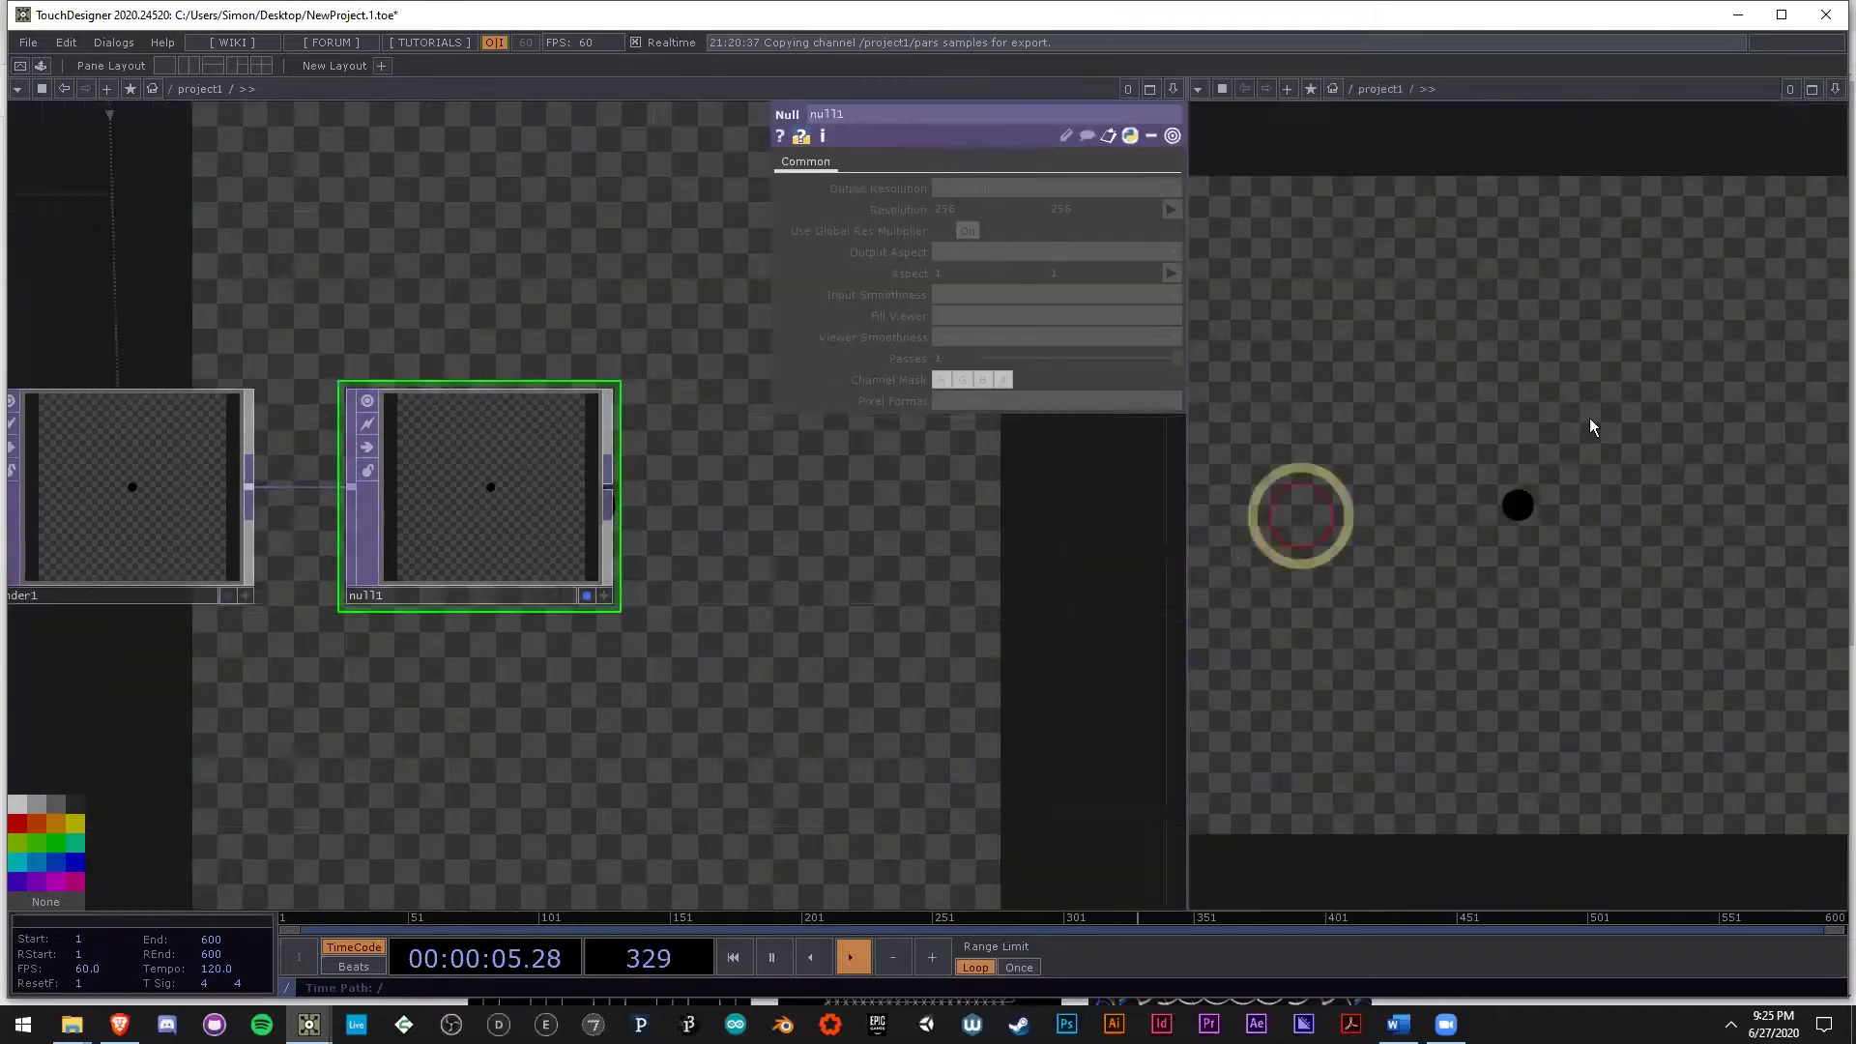
Hide the render backdrop behind the network and narrow the viewer pane slightly further.
left_click_drag(747, 515, 653, 447)
scroll(653, 446, "down", 3)
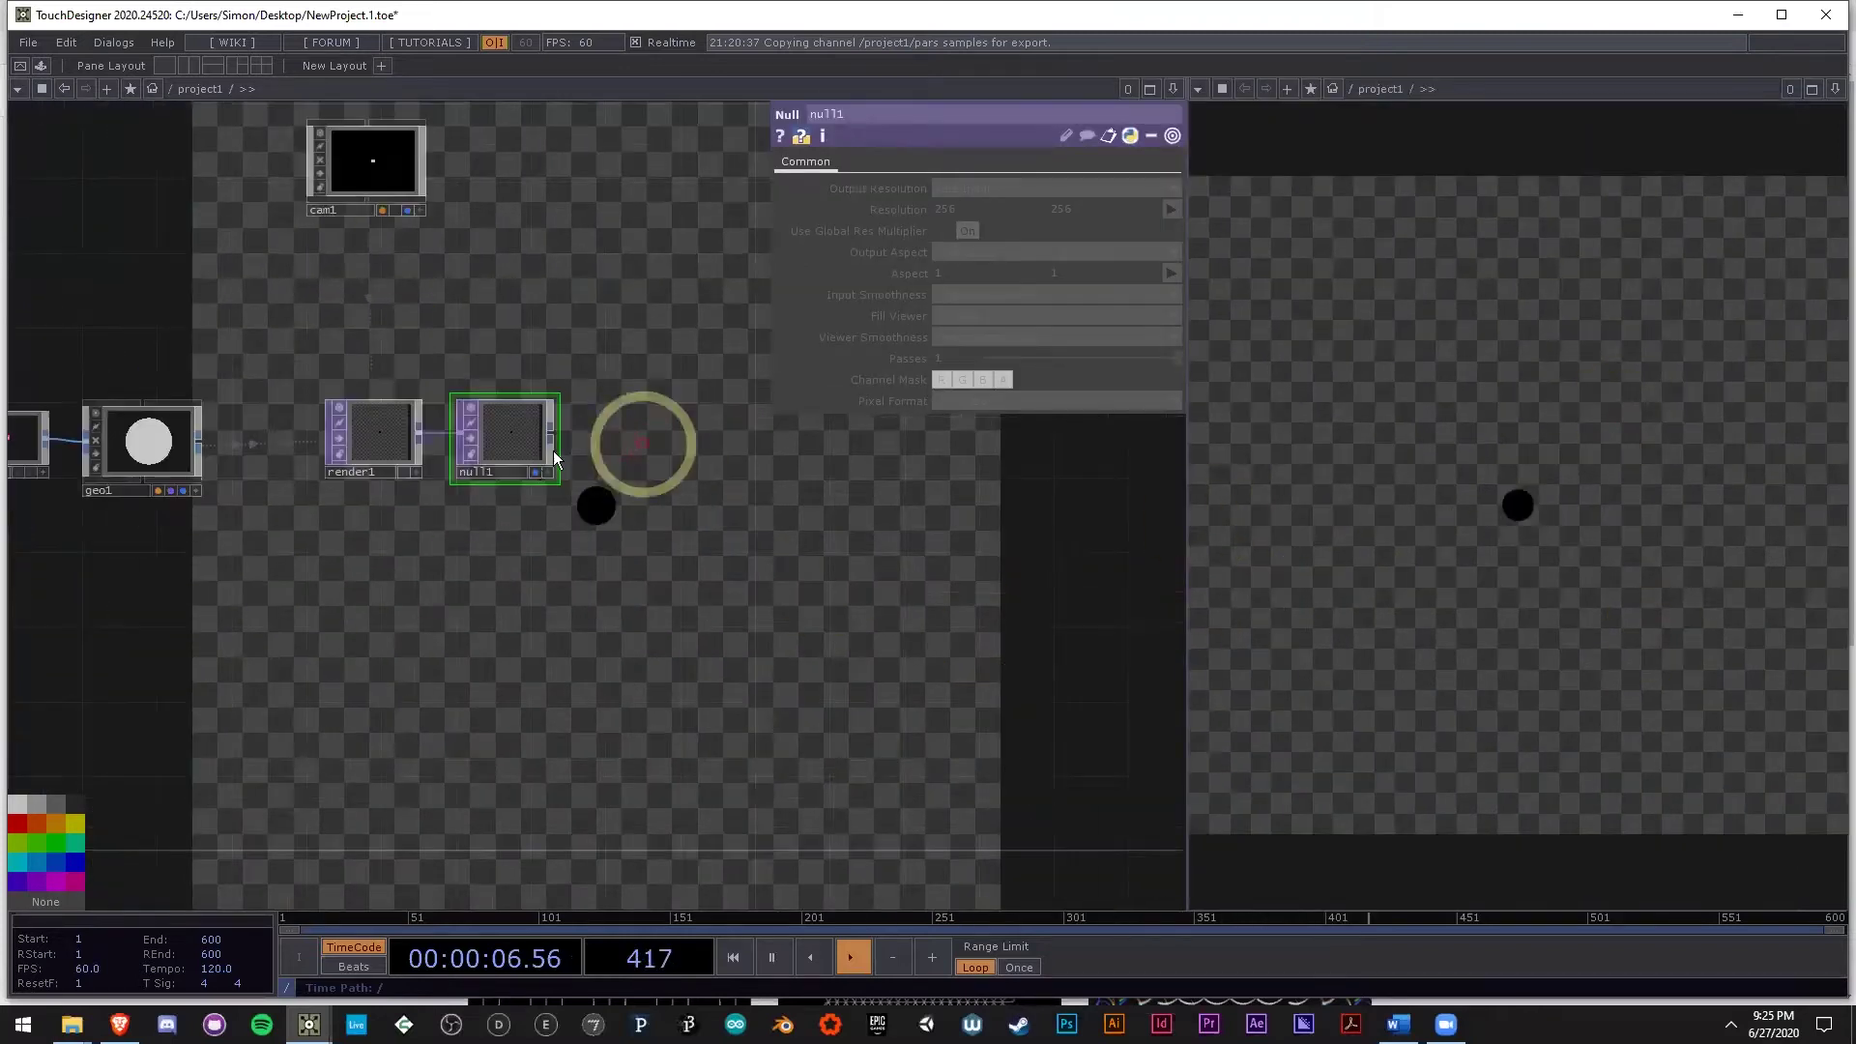
right_click(621, 456)
mouse_move(672, 519)
left_click(979, 696)
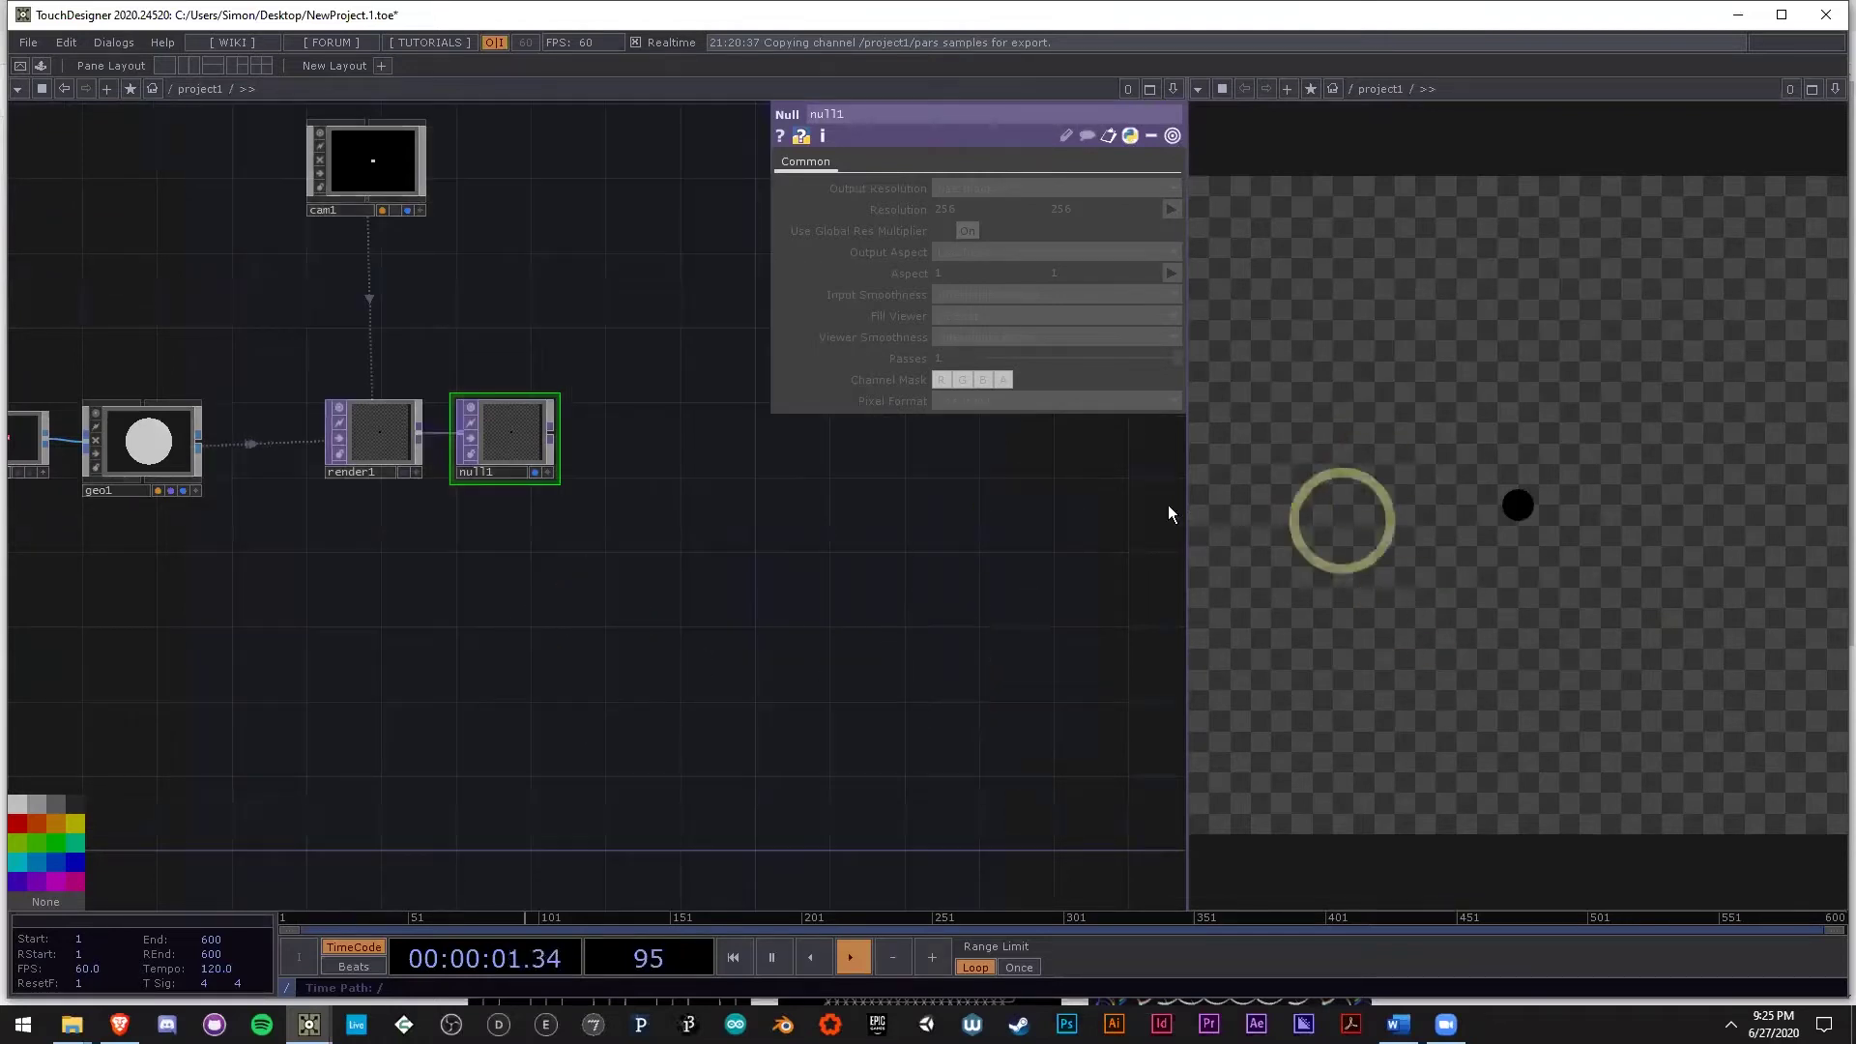
left_click_drag(1186, 518, 1266, 538)
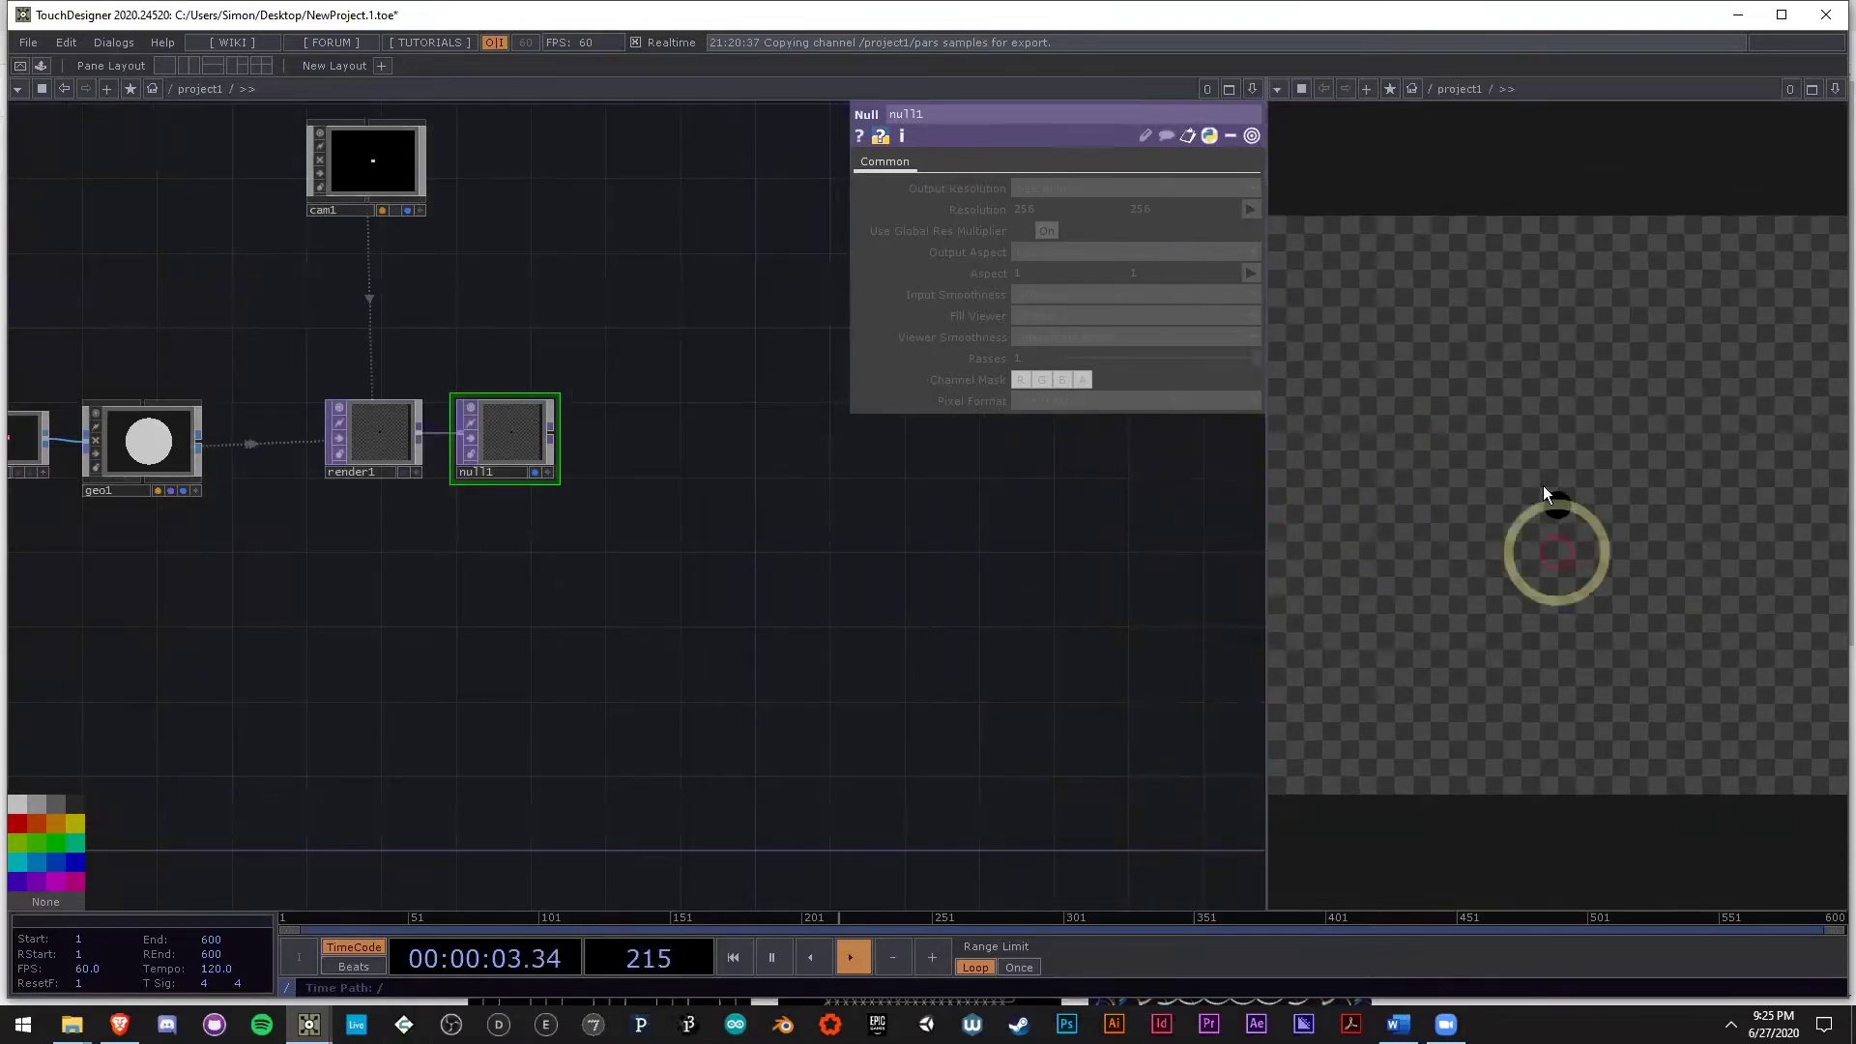
Create a Constant MAT above geo1 and assign it as geo1's material.
left_click_drag(498, 621, 709, 664)
left_click_drag(498, 624, 738, 700)
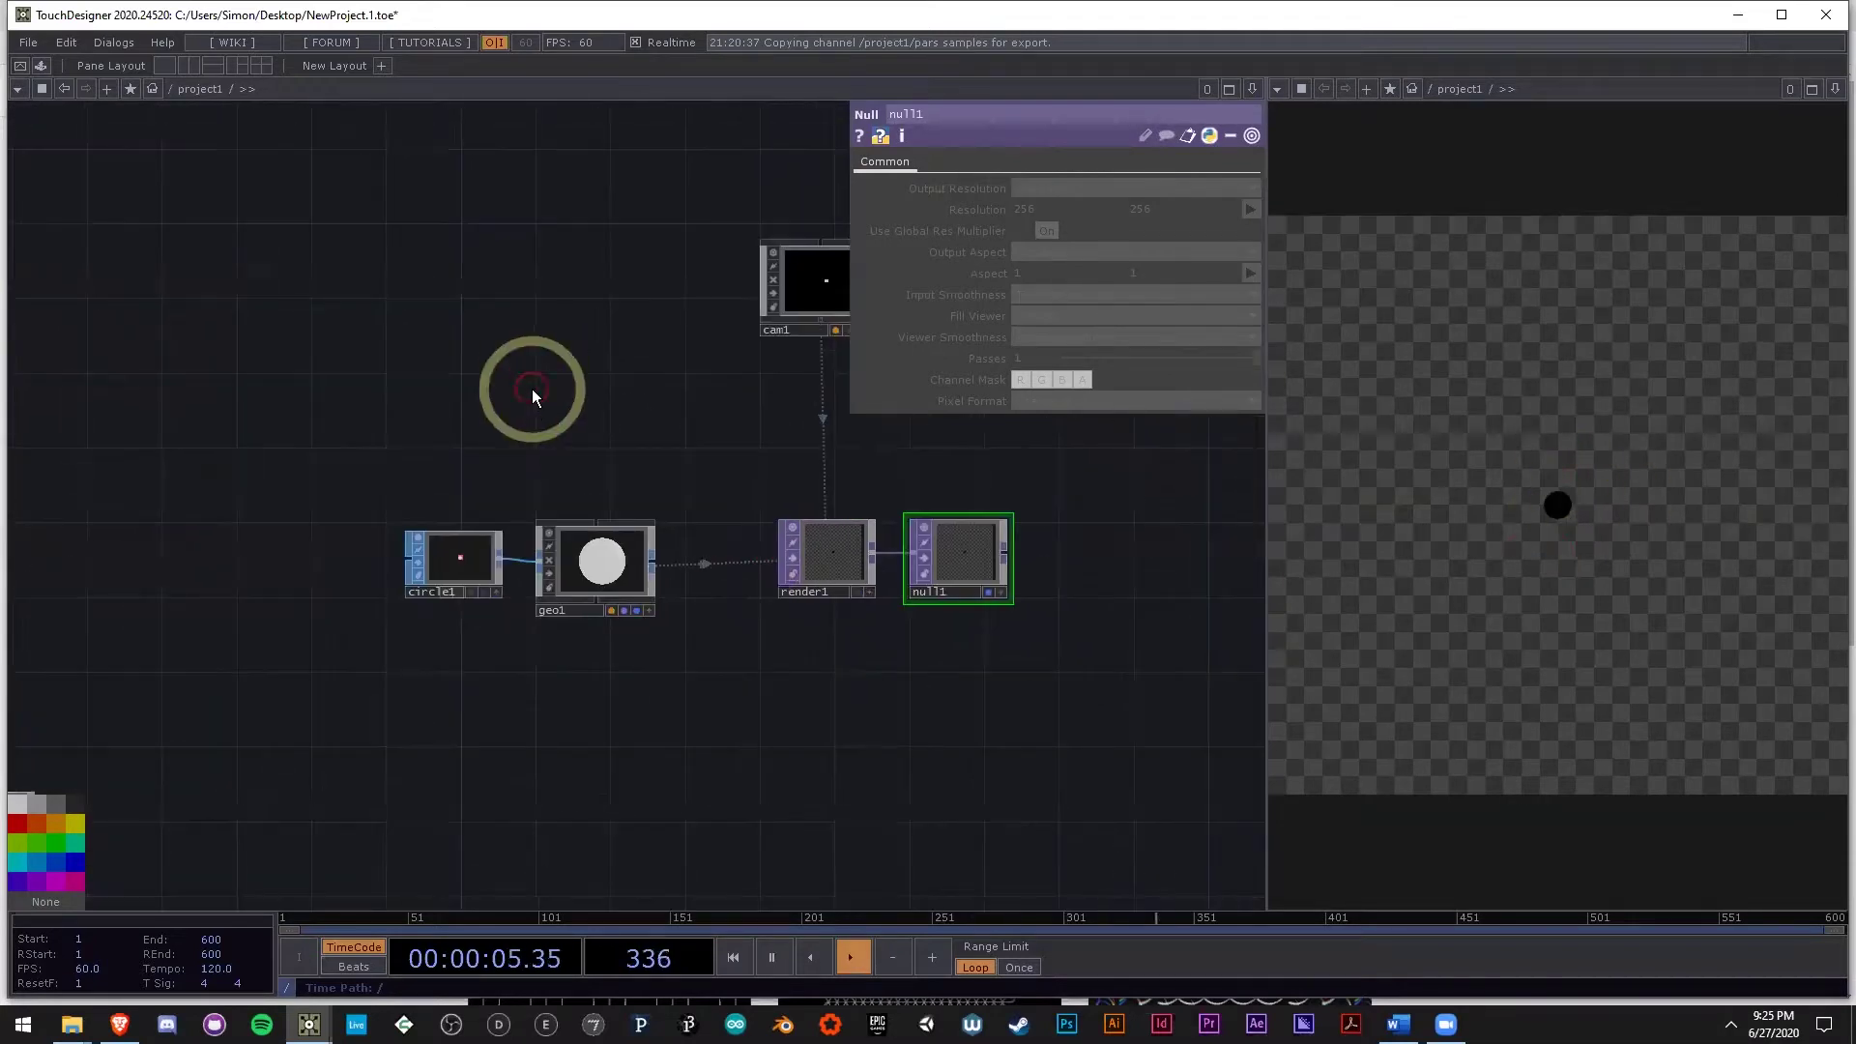
double_click(532, 388)
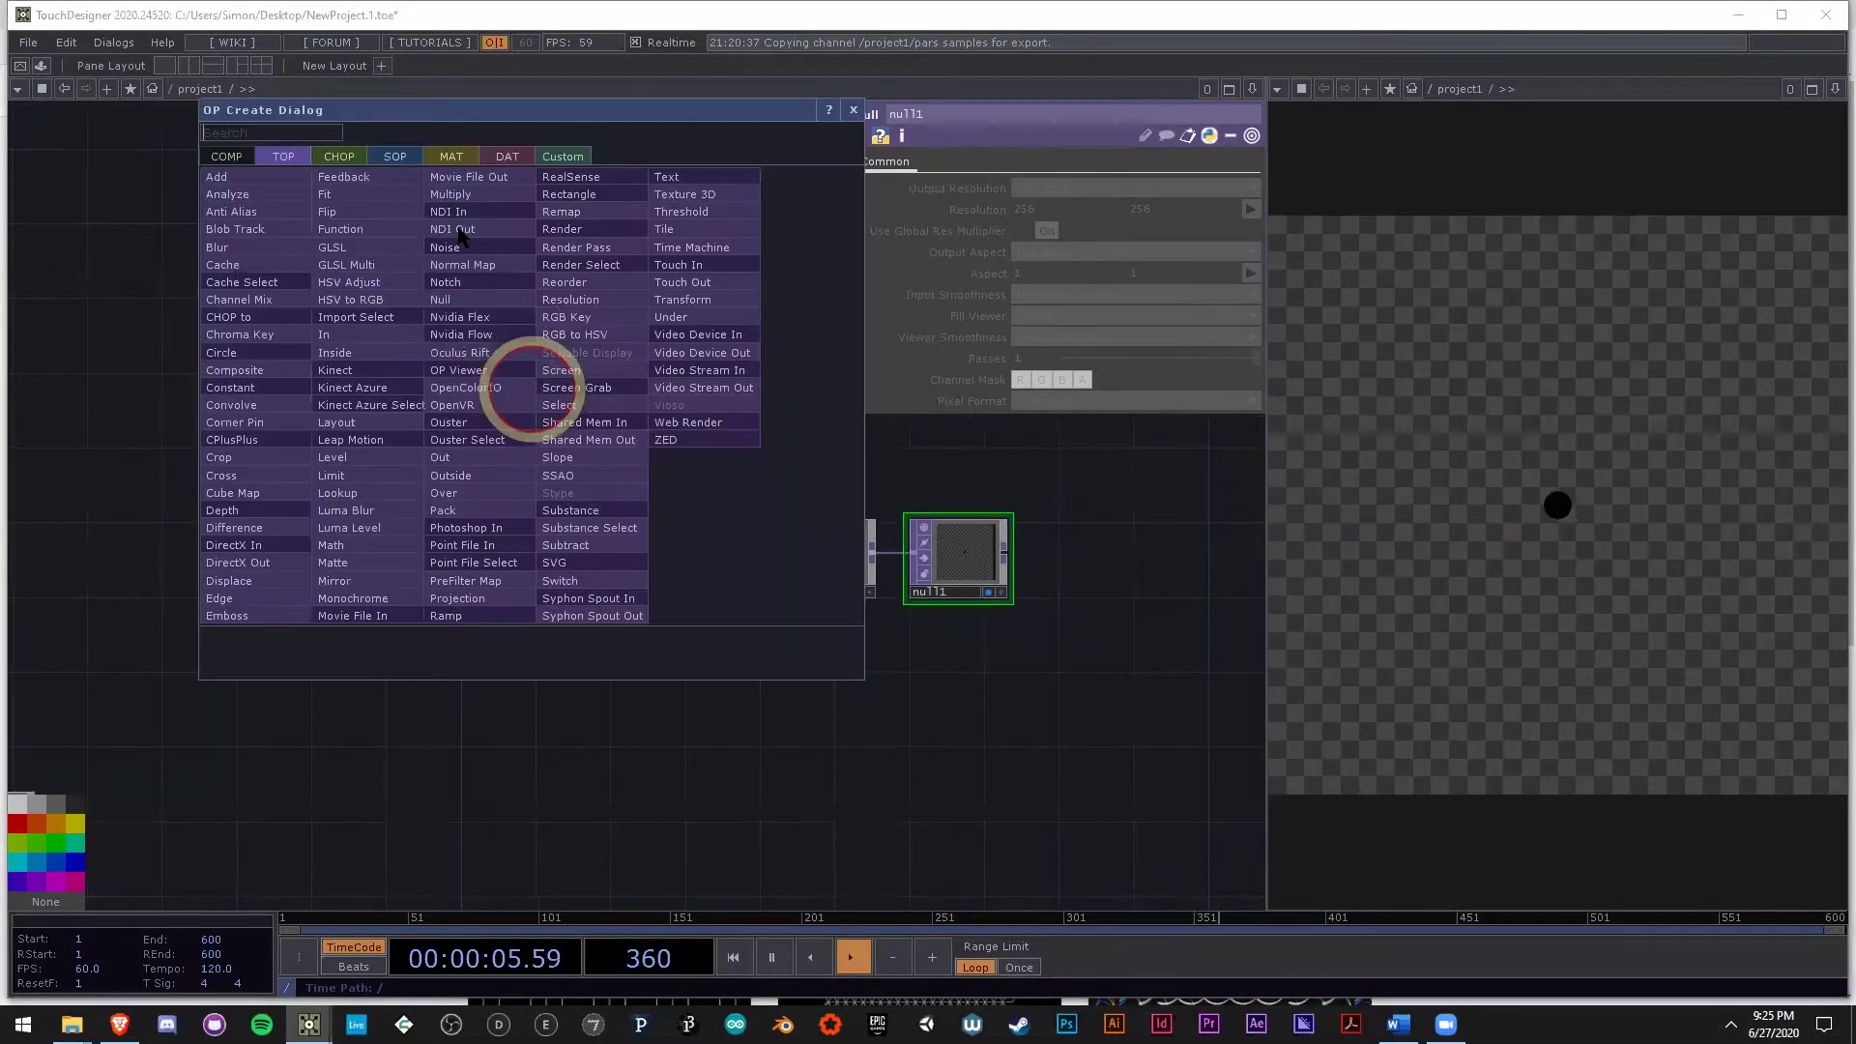
left_click(447, 159)
left_click(263, 175)
left_click(607, 402)
left_click_drag(607, 402, 611, 559)
left_click(612, 559)
left_click_drag(720, 614, 633, 627)
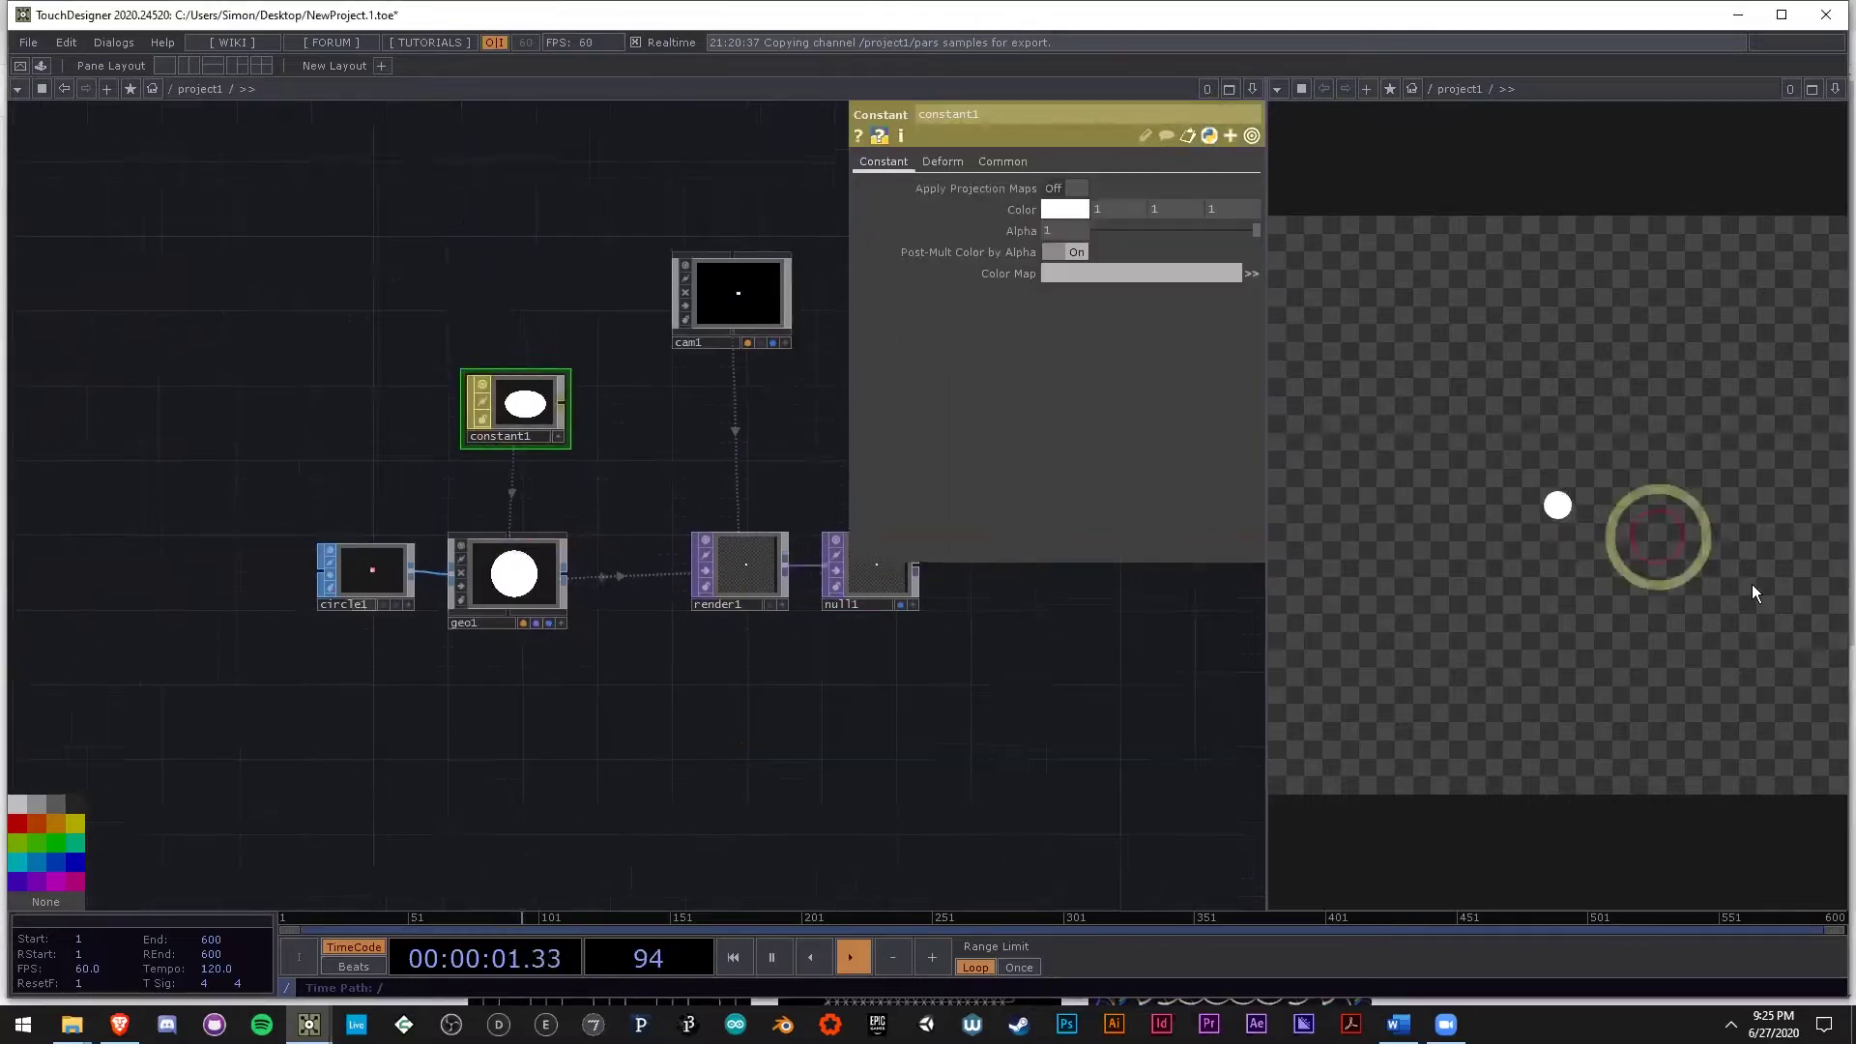
Examine limit1's waveform alongside the rendered circle in the viewer pane.
scroll(758, 654, "down", 5)
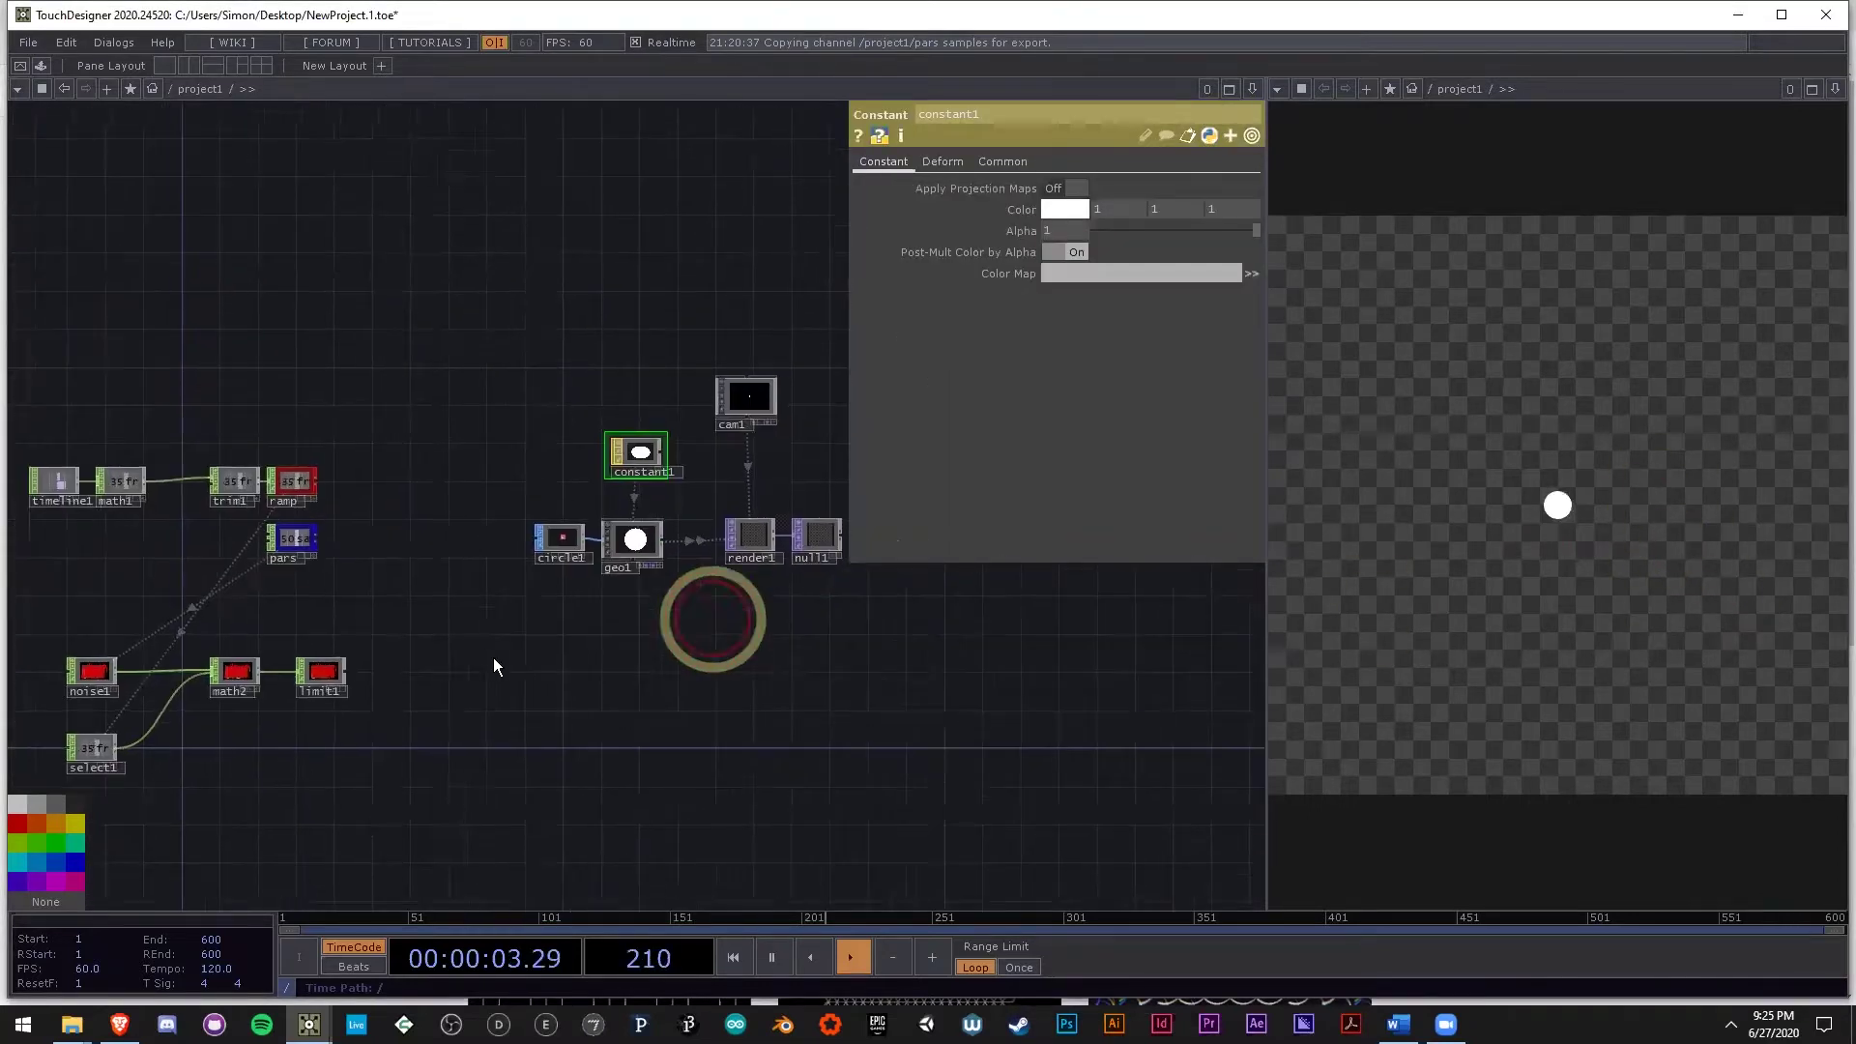
scroll(493, 666, "up", 5)
left_click_drag(502, 616, 683, 295)
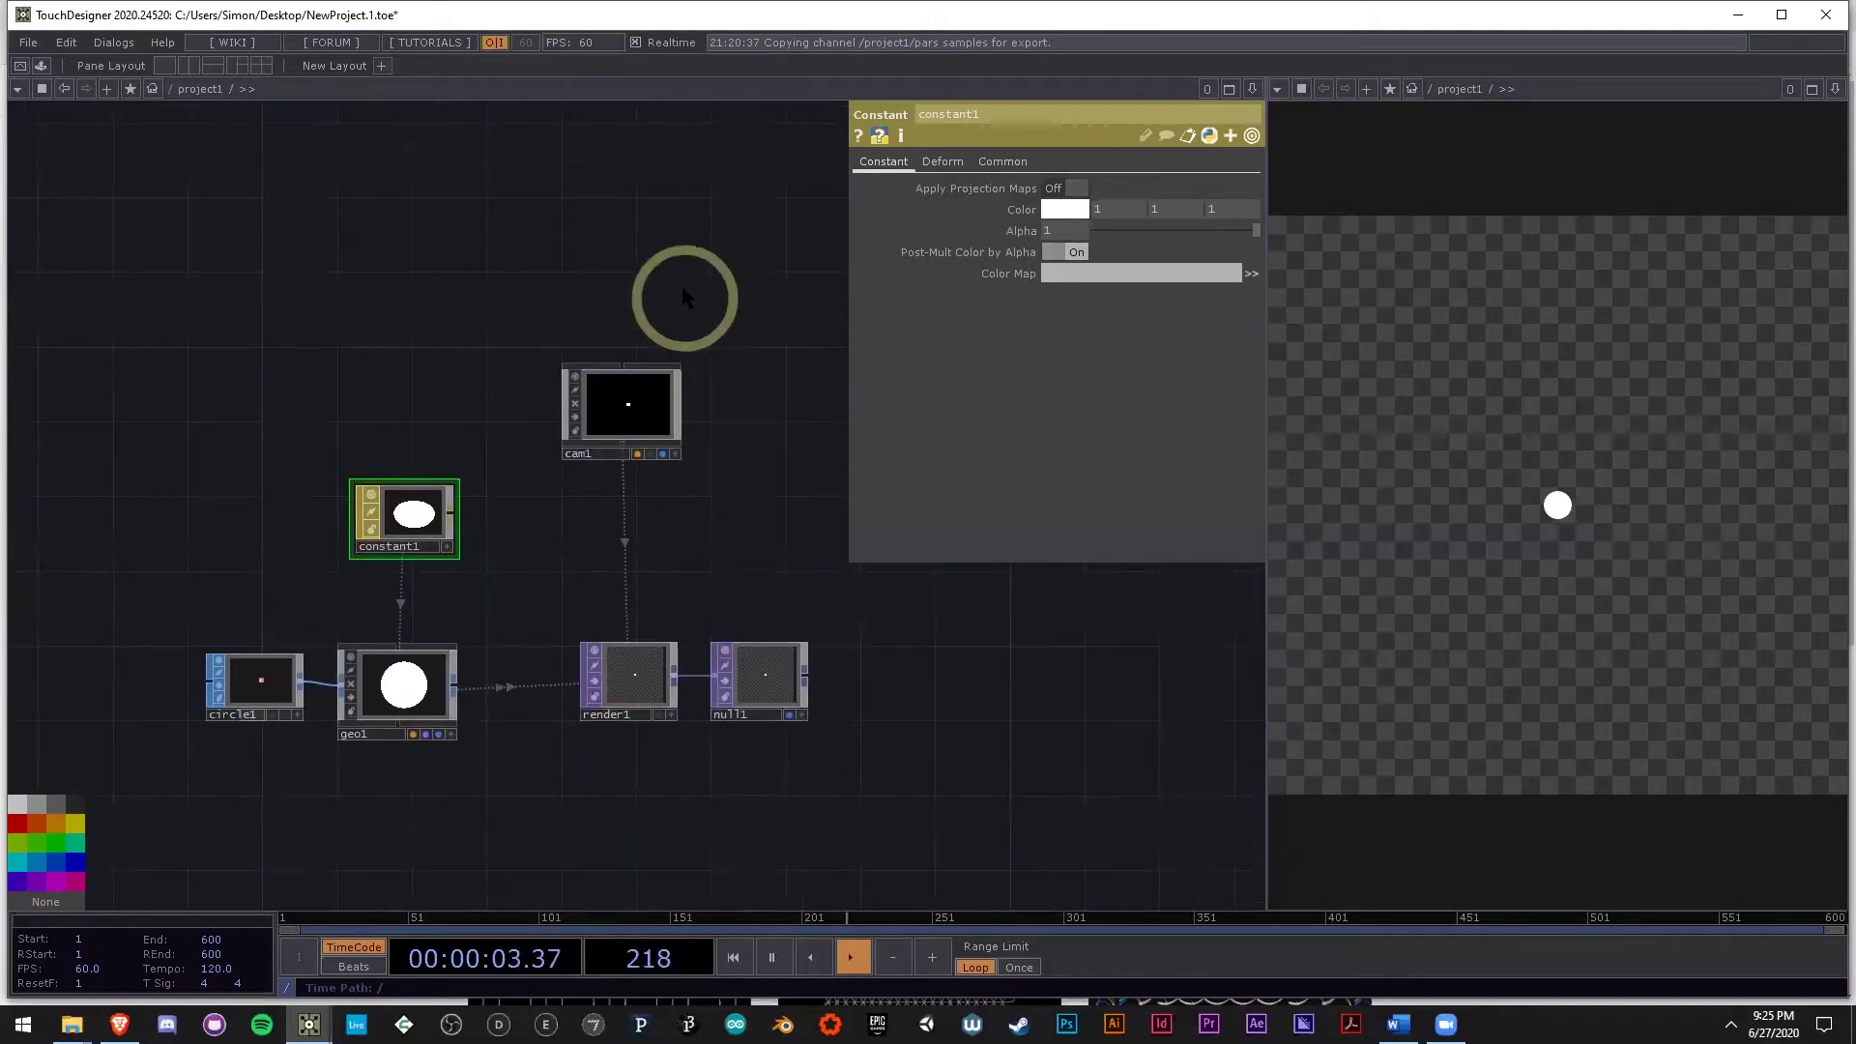
left_click_drag(646, 798, 757, 621)
left_click_drag(645, 748, 570, 676)
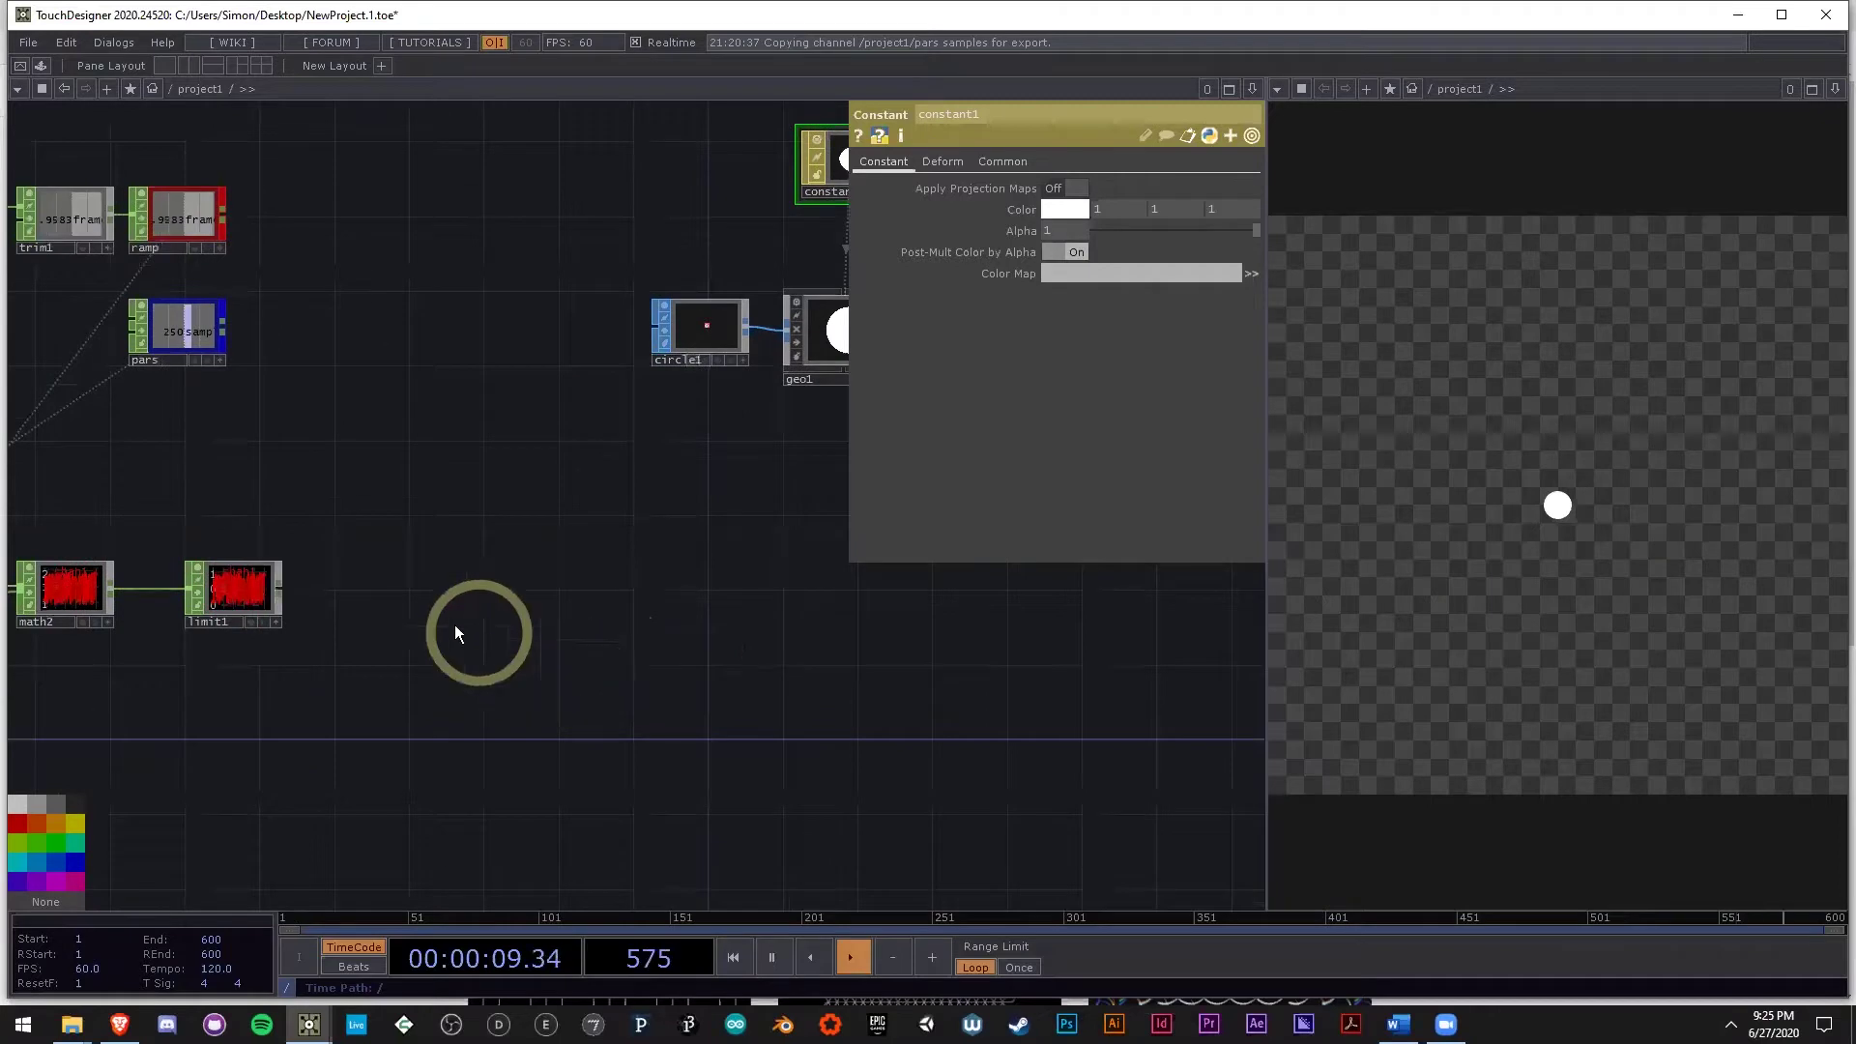
scroll(323, 601, "up", 2)
scroll(187, 603, "up", 3)
scroll(186, 605, "up", 2)
left_click_drag(177, 601, 500, 607)
scroll(510, 607, "up", 5)
scroll(468, 555, "down", 5)
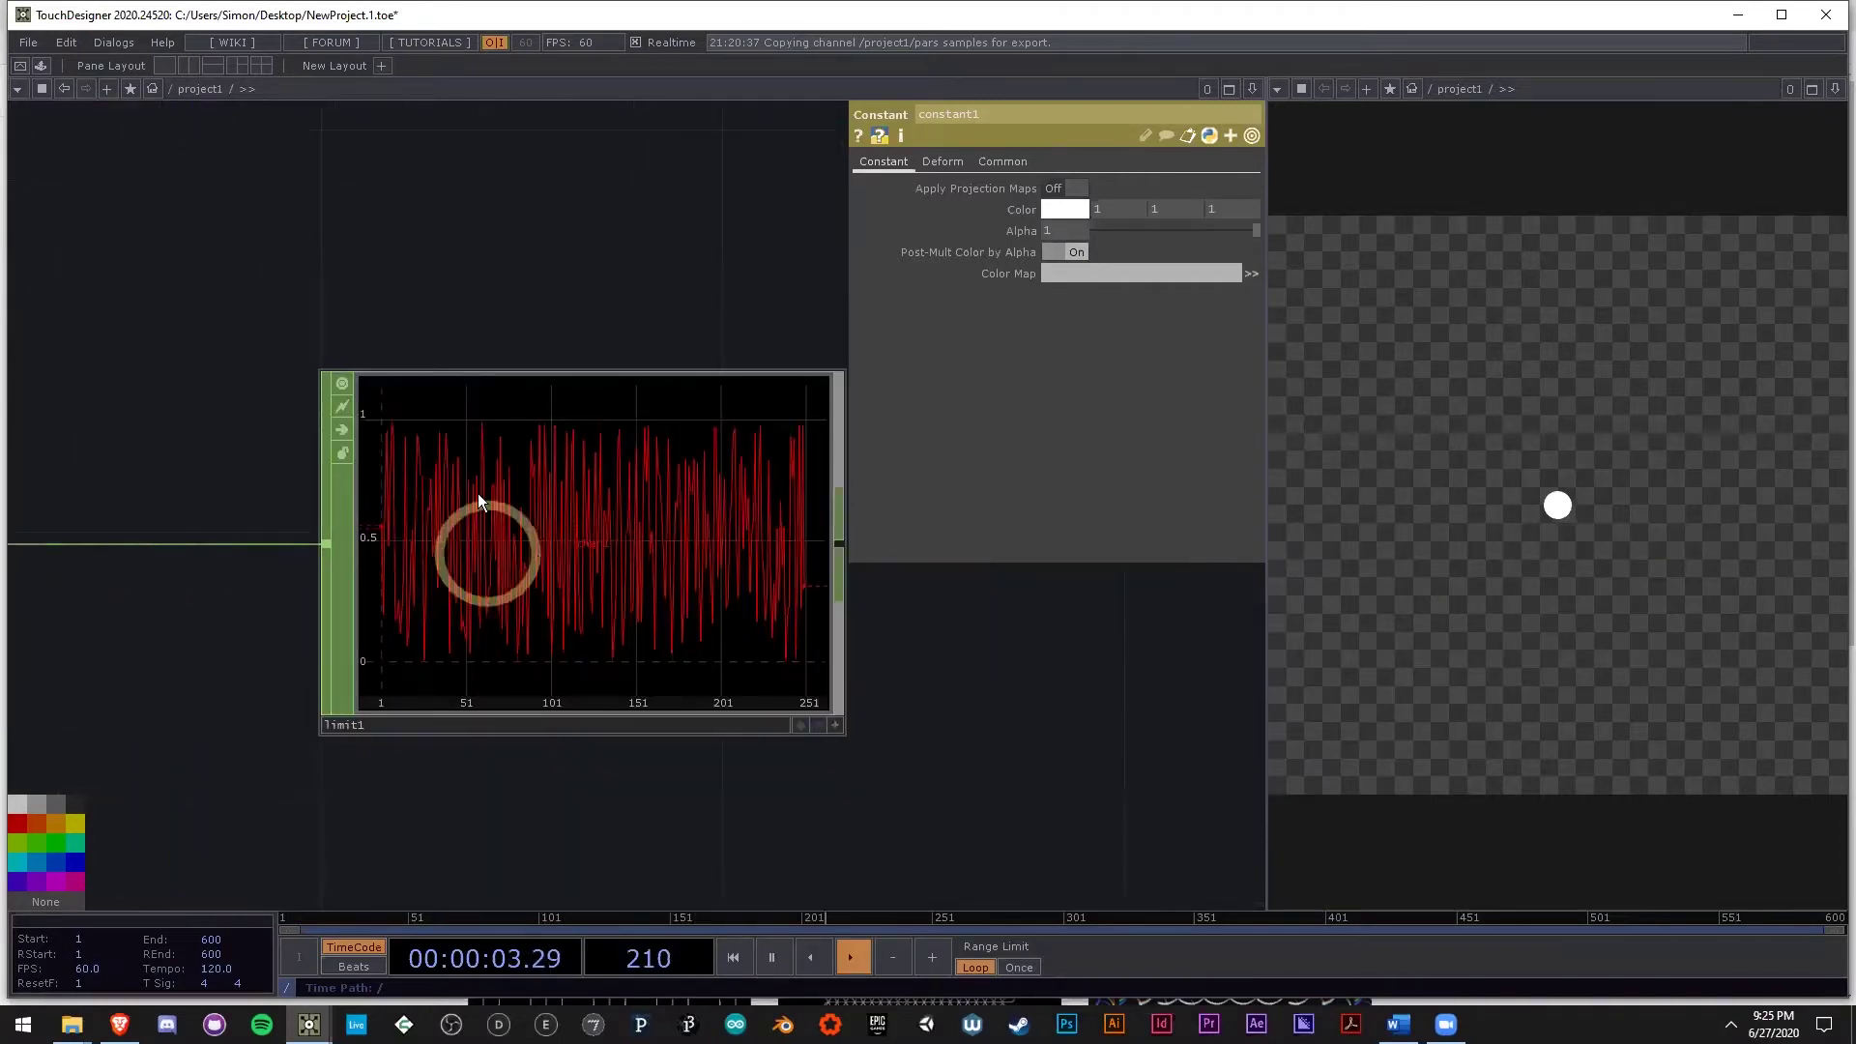
left_click_drag(1047, 709, 688, 677)
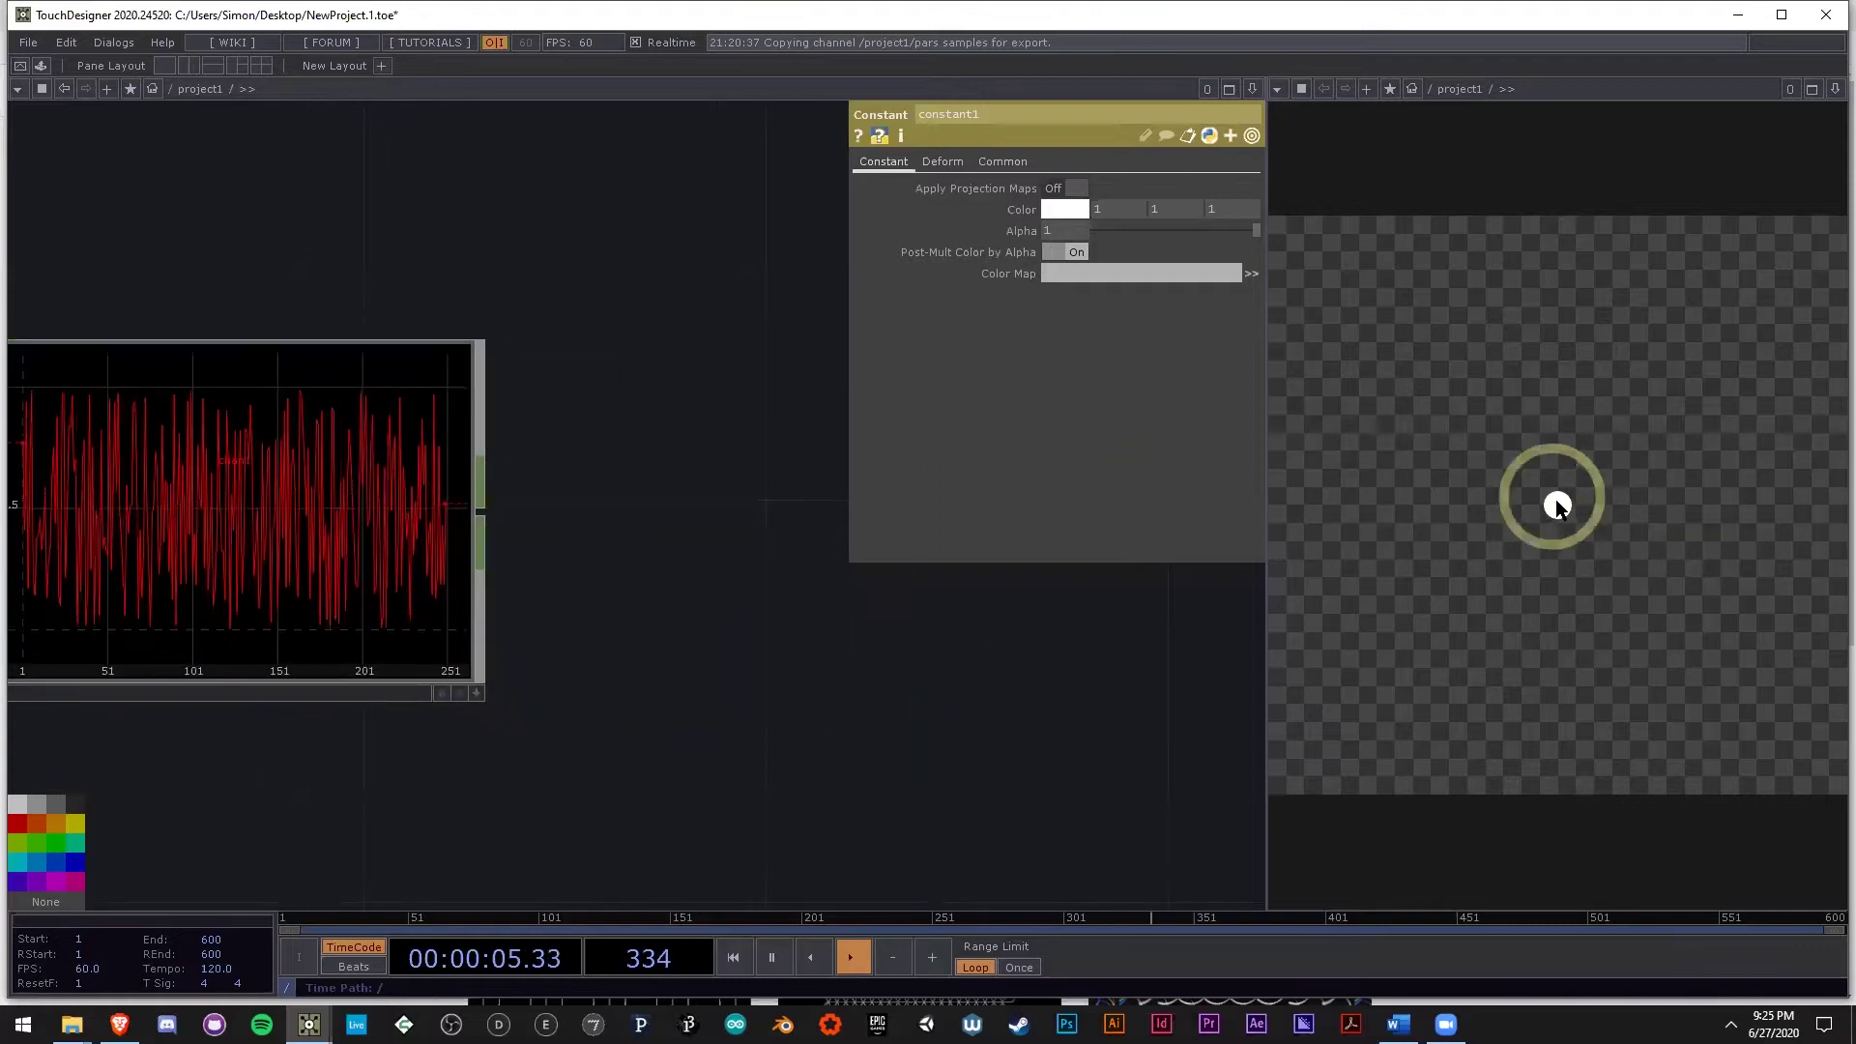
left_click_drag(845, 661, 742, 632)
scroll(667, 613, "down", 5)
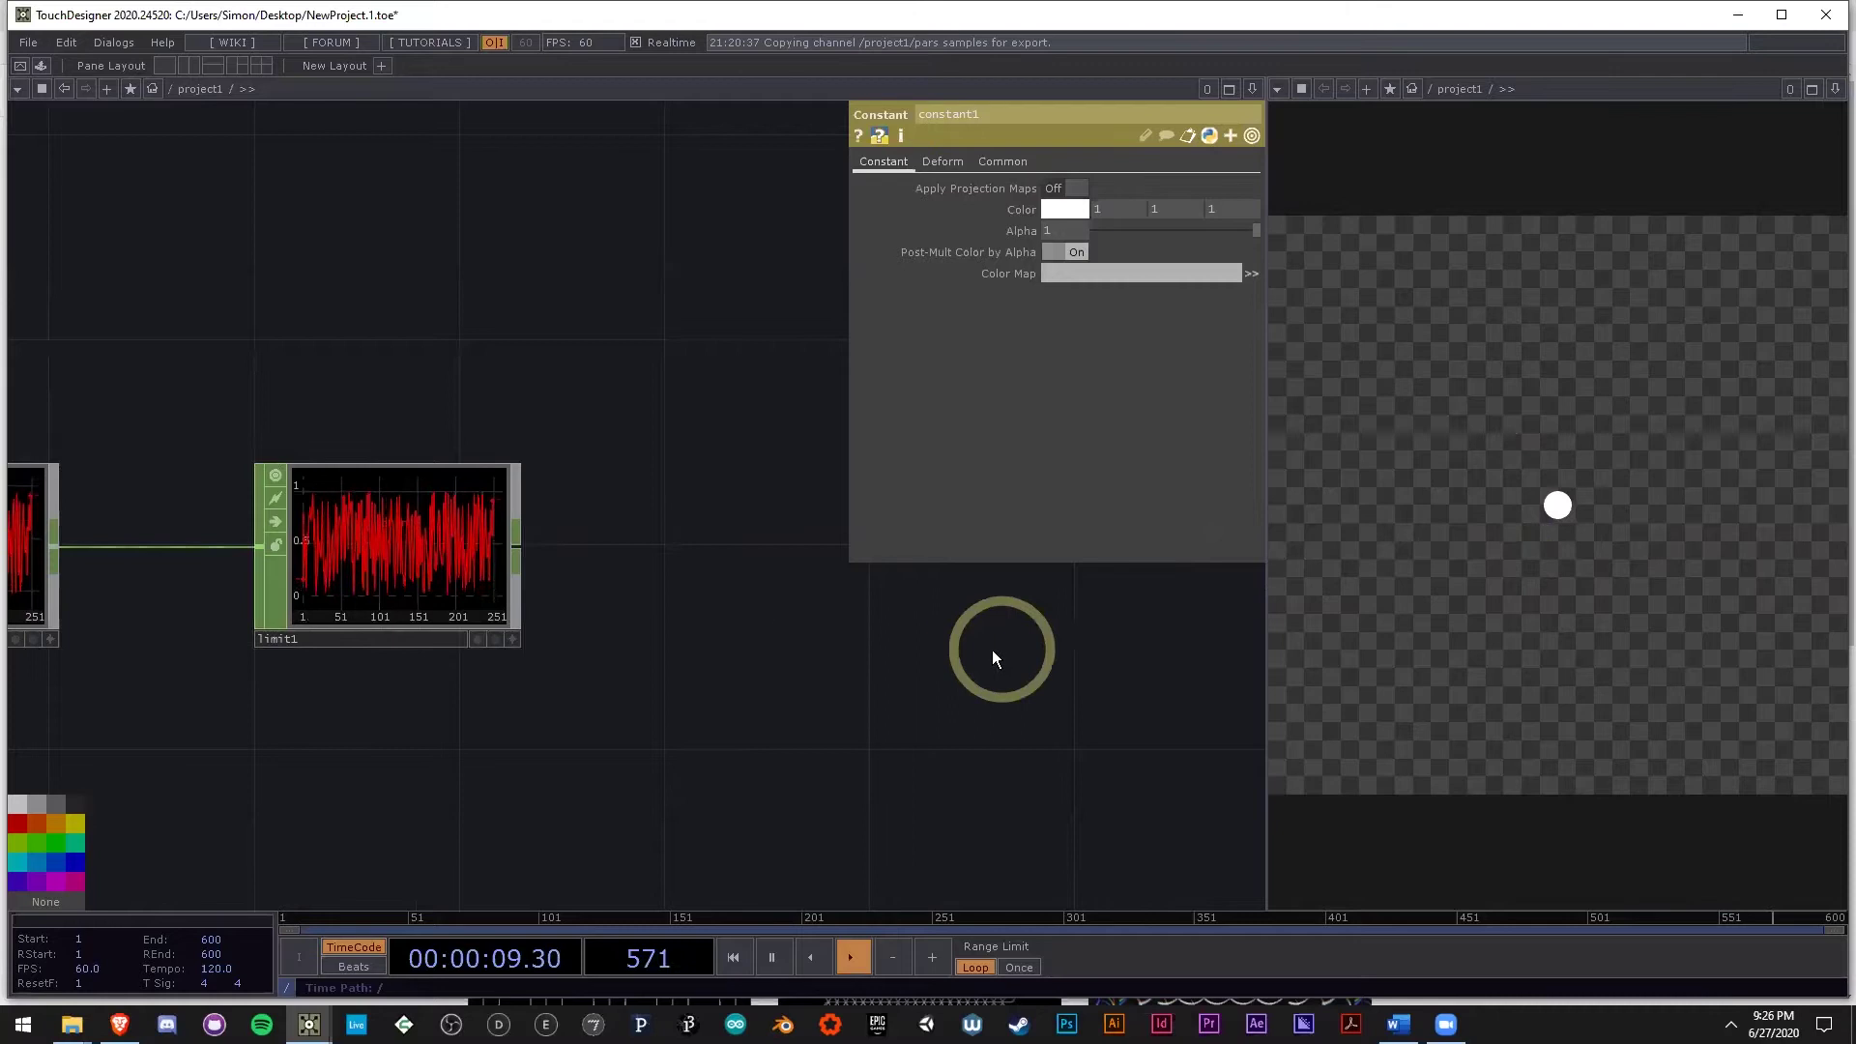
left_click_drag(793, 576, 540, 542)
left_click_drag(381, 609, 406, 541)
scroll(404, 538, "down", 4)
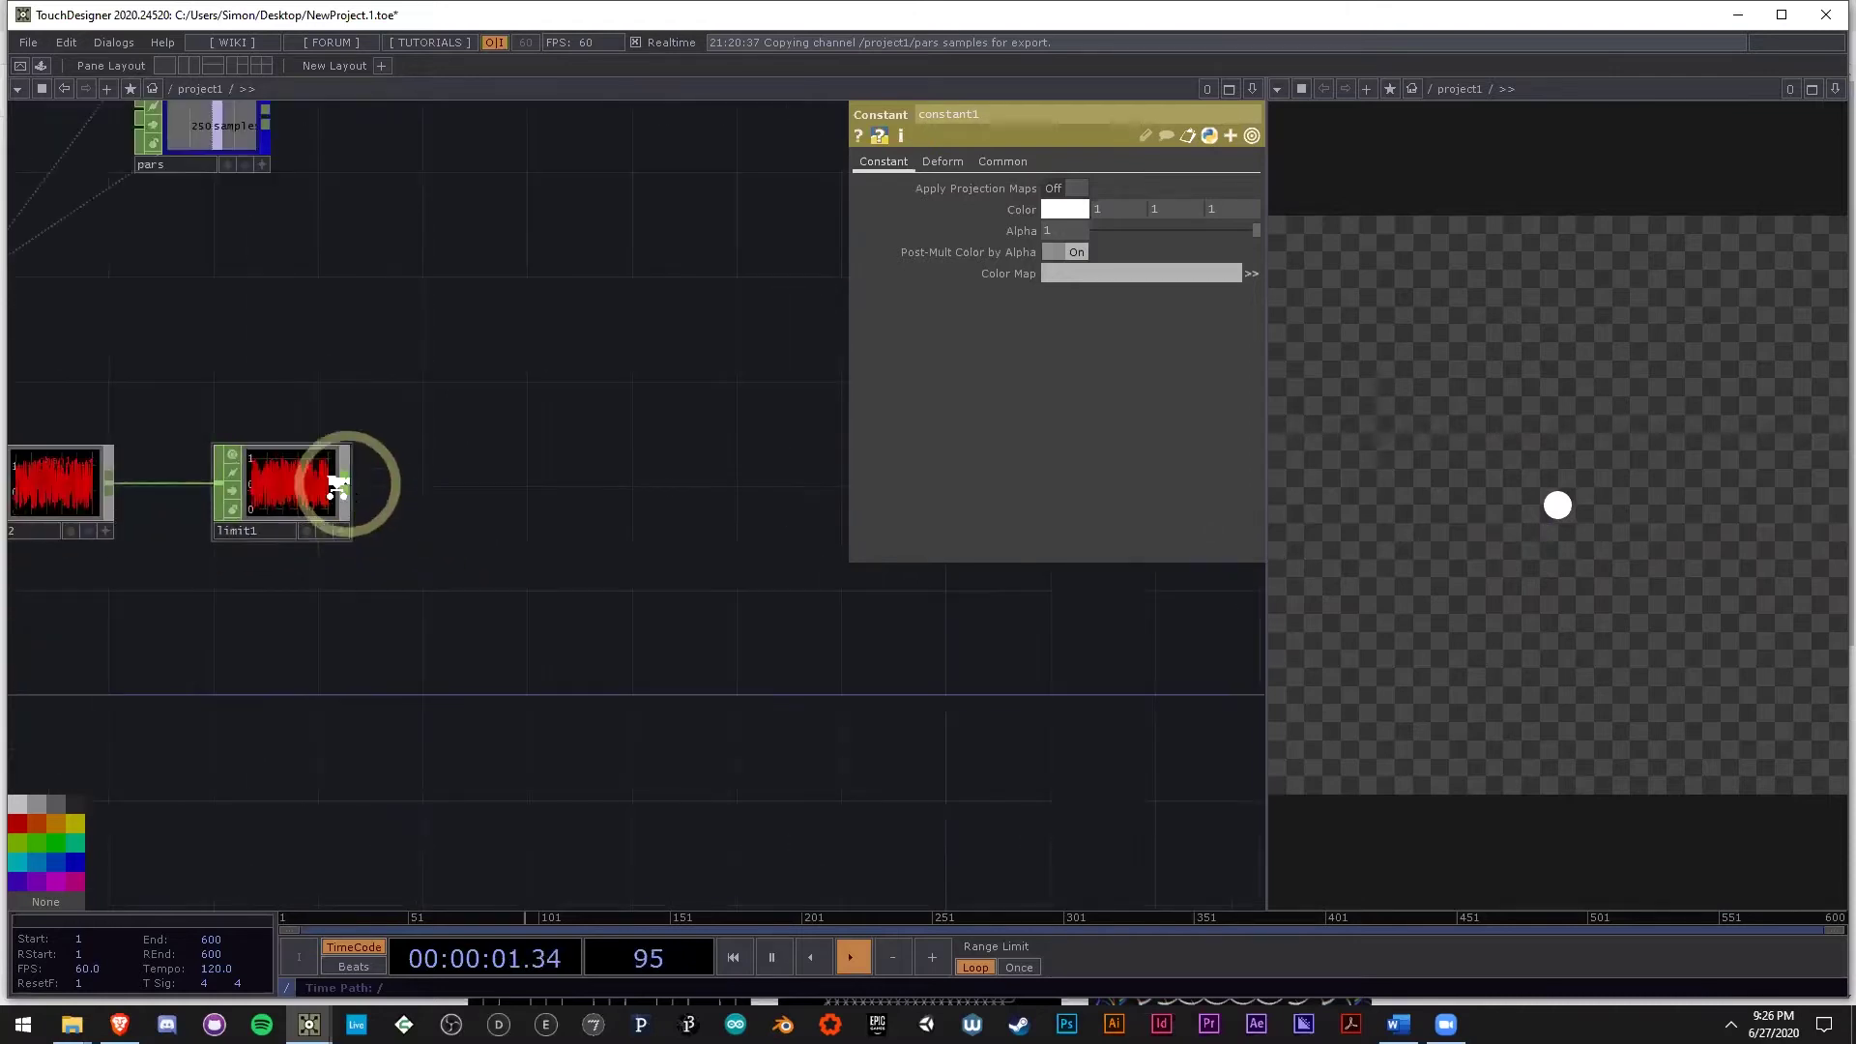
Append a Lookup CHOP to limit1's output, placed slightly lower in the network.
scroll(282, 484, "up", 3)
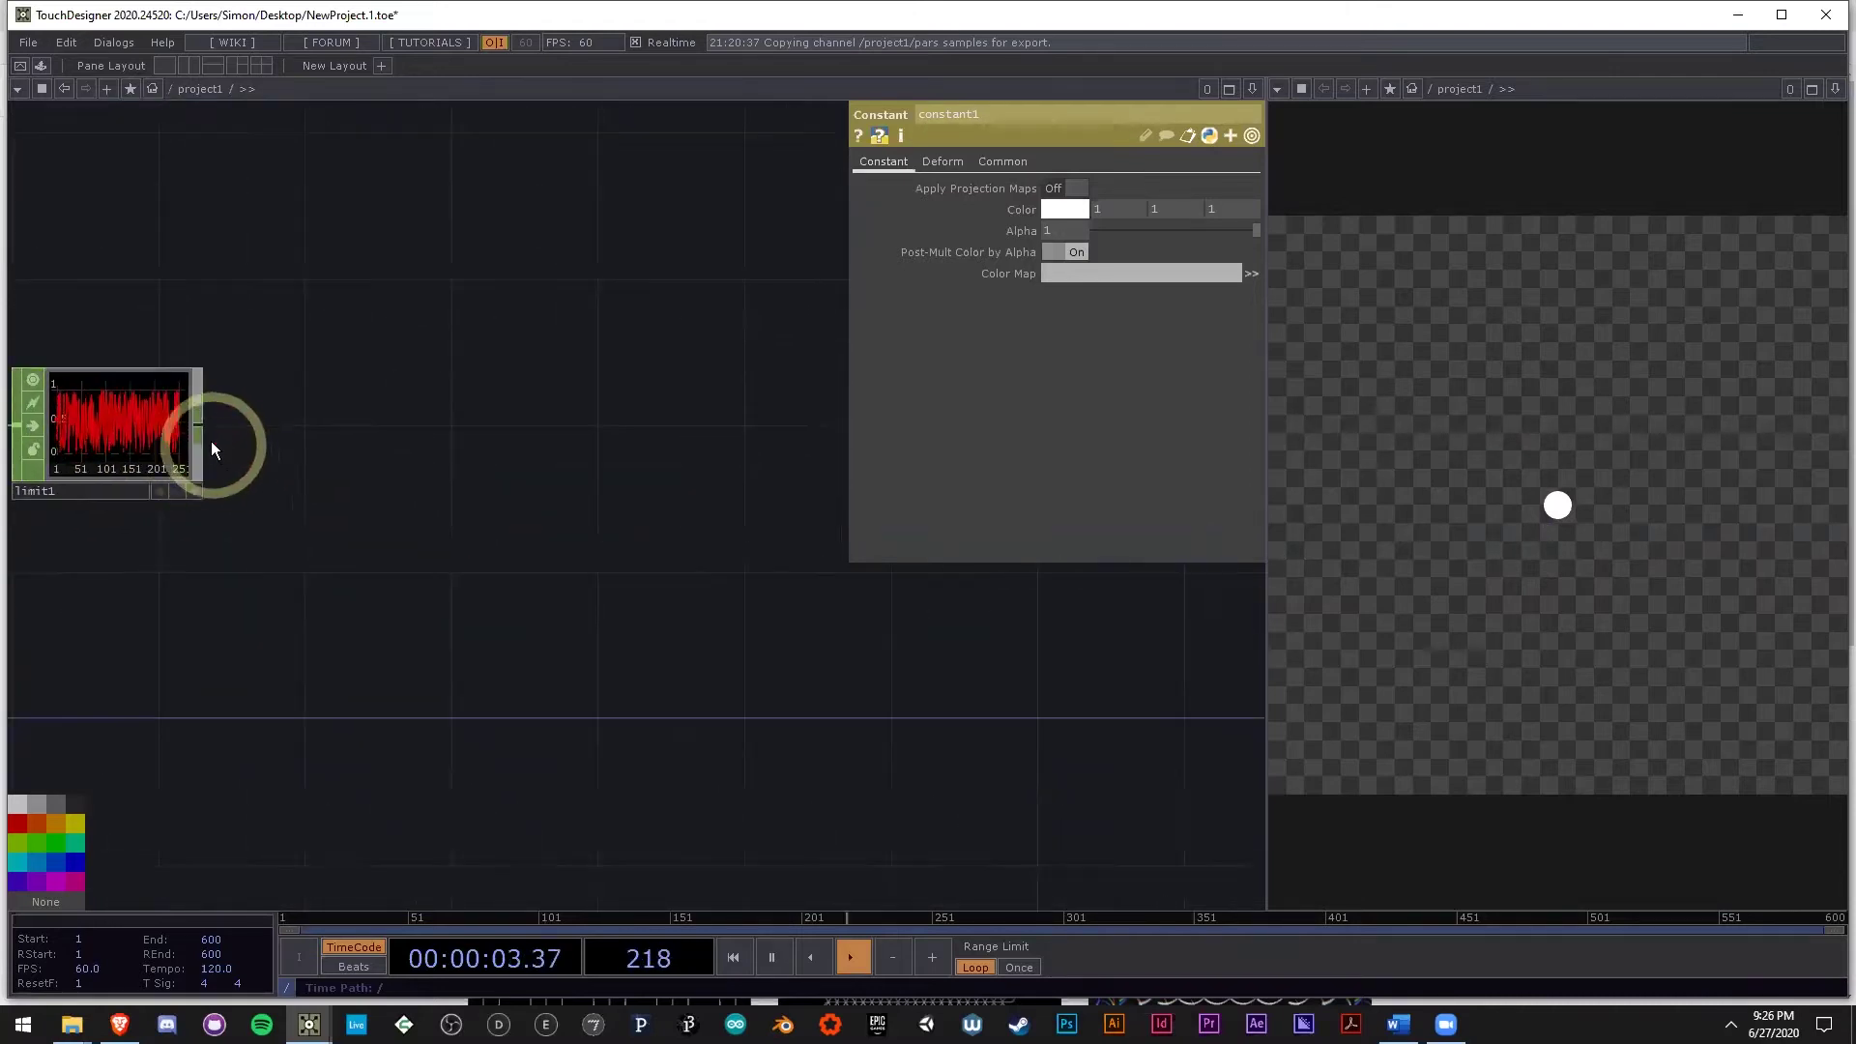
right_click(201, 433)
type("lo")
left_click(293, 660)
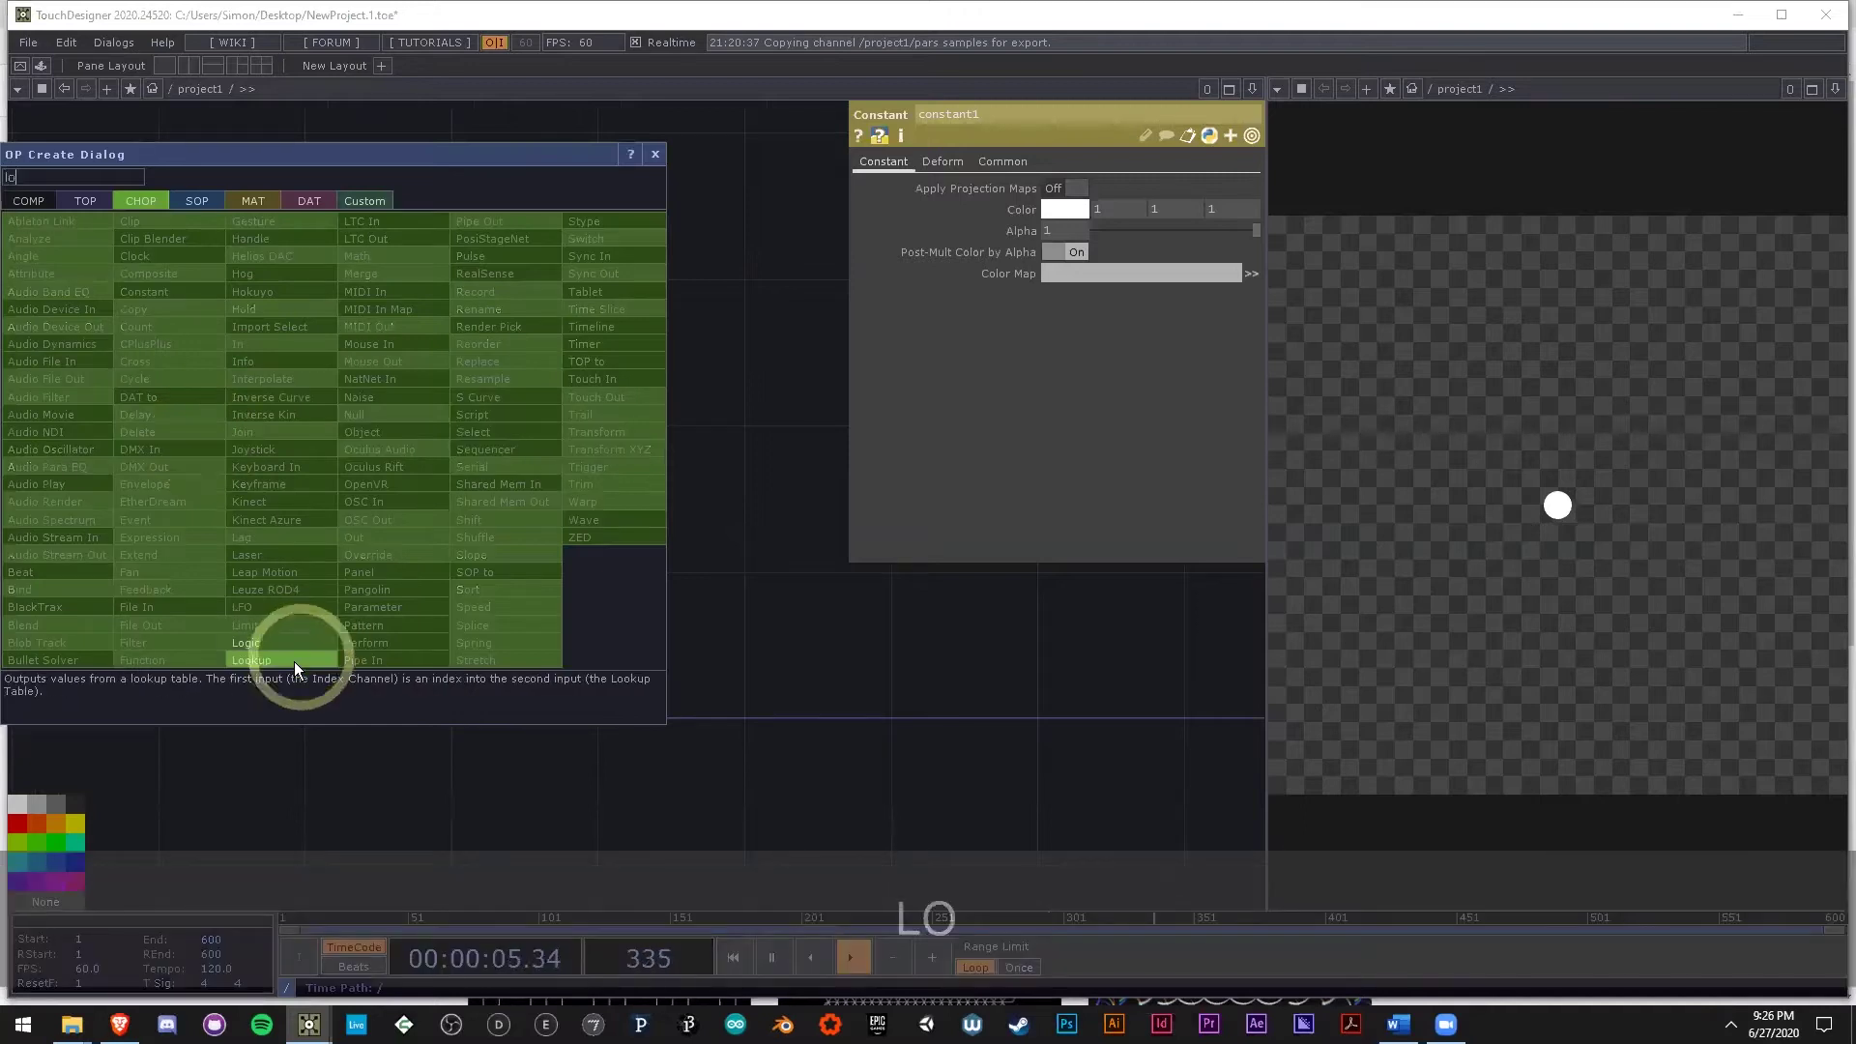
left_click(549, 539)
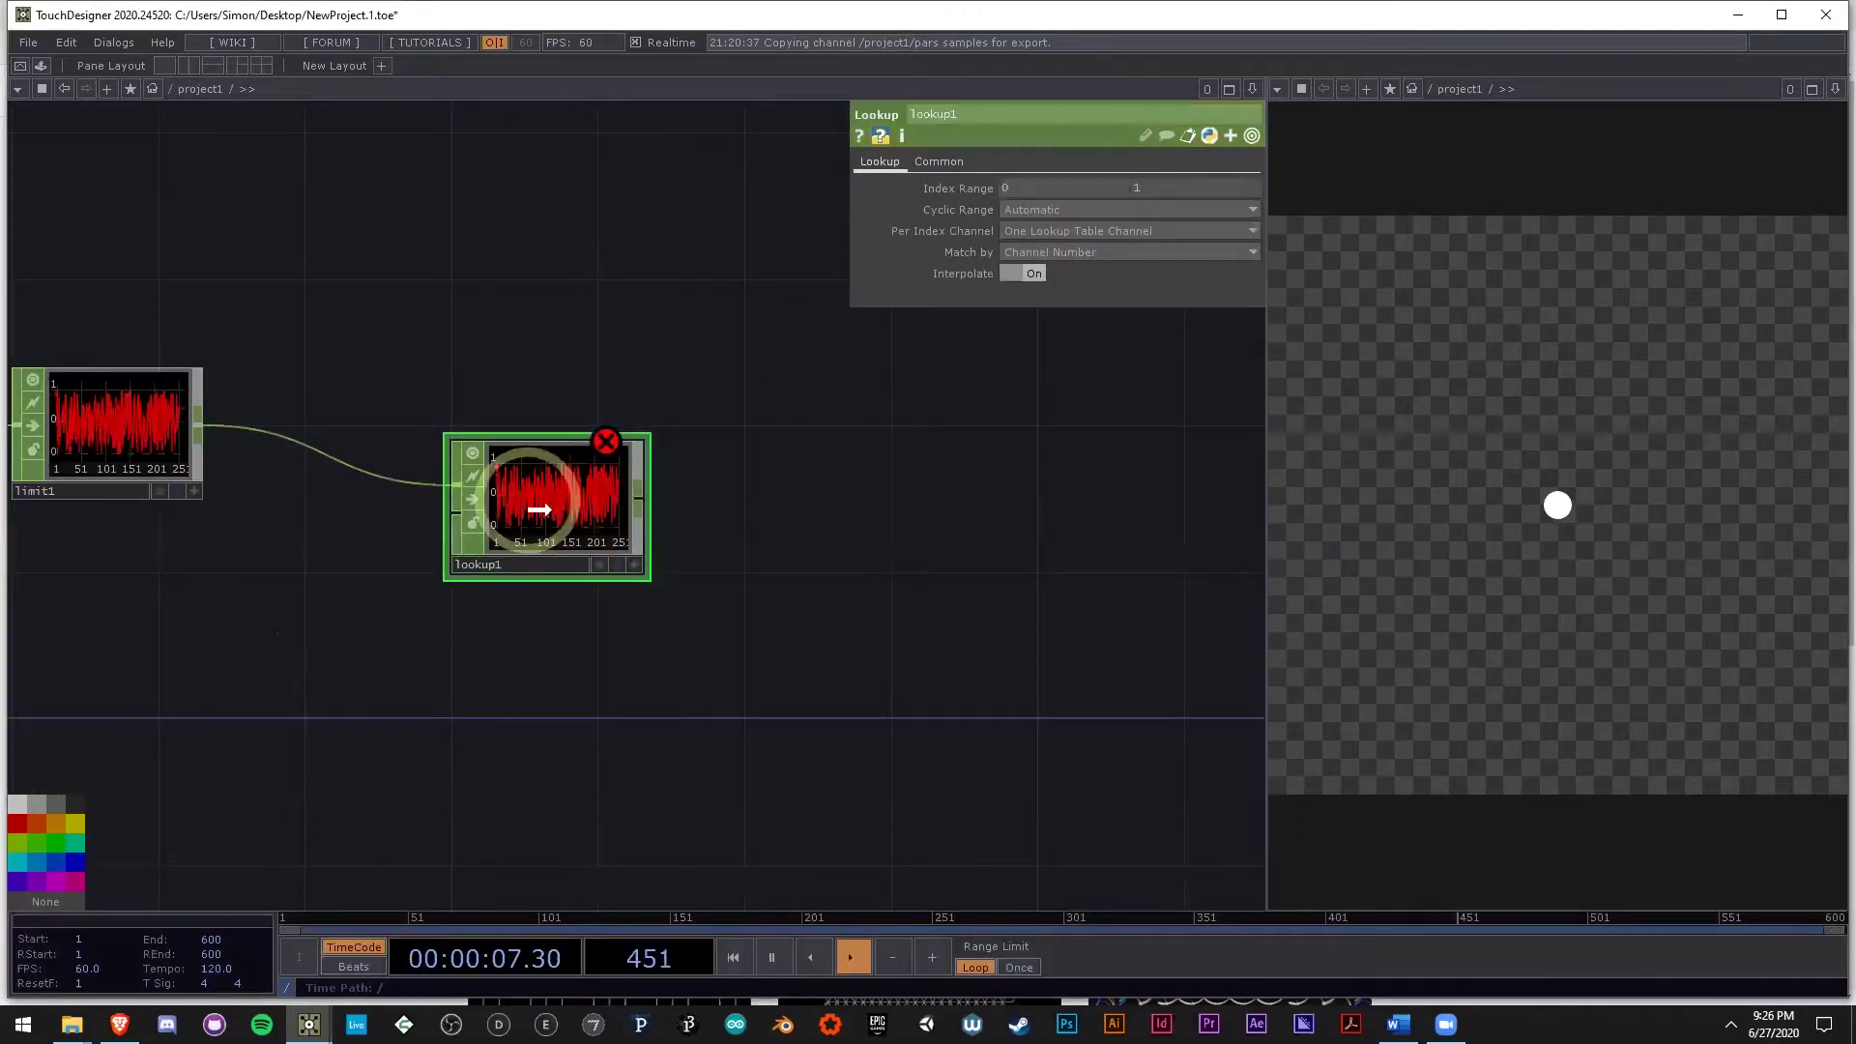
left_click_drag(484, 462, 520, 498)
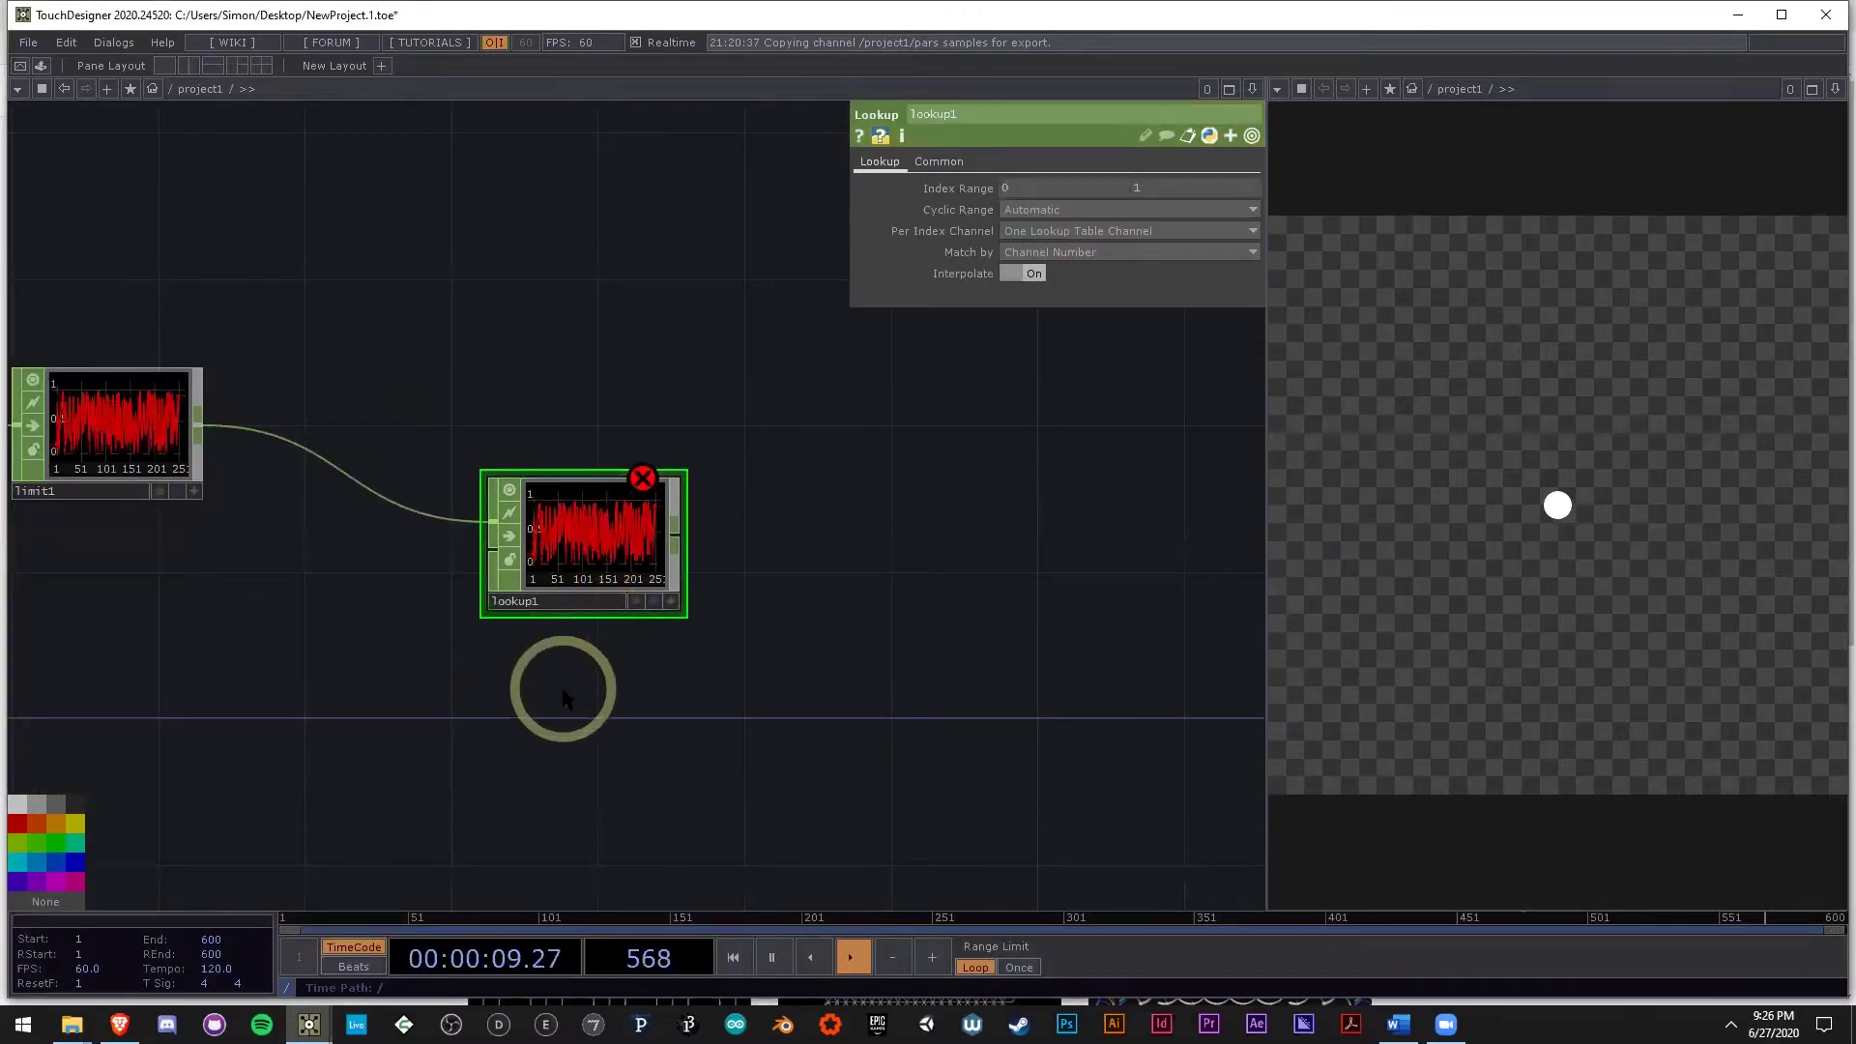
Examine the connection from limit1 into lookup1 and lookup1's Lookup Table input.
scroll(590, 597, "up", 5)
left_click_drag(652, 710, 898, 737)
left_click_drag(224, 429, 457, 519)
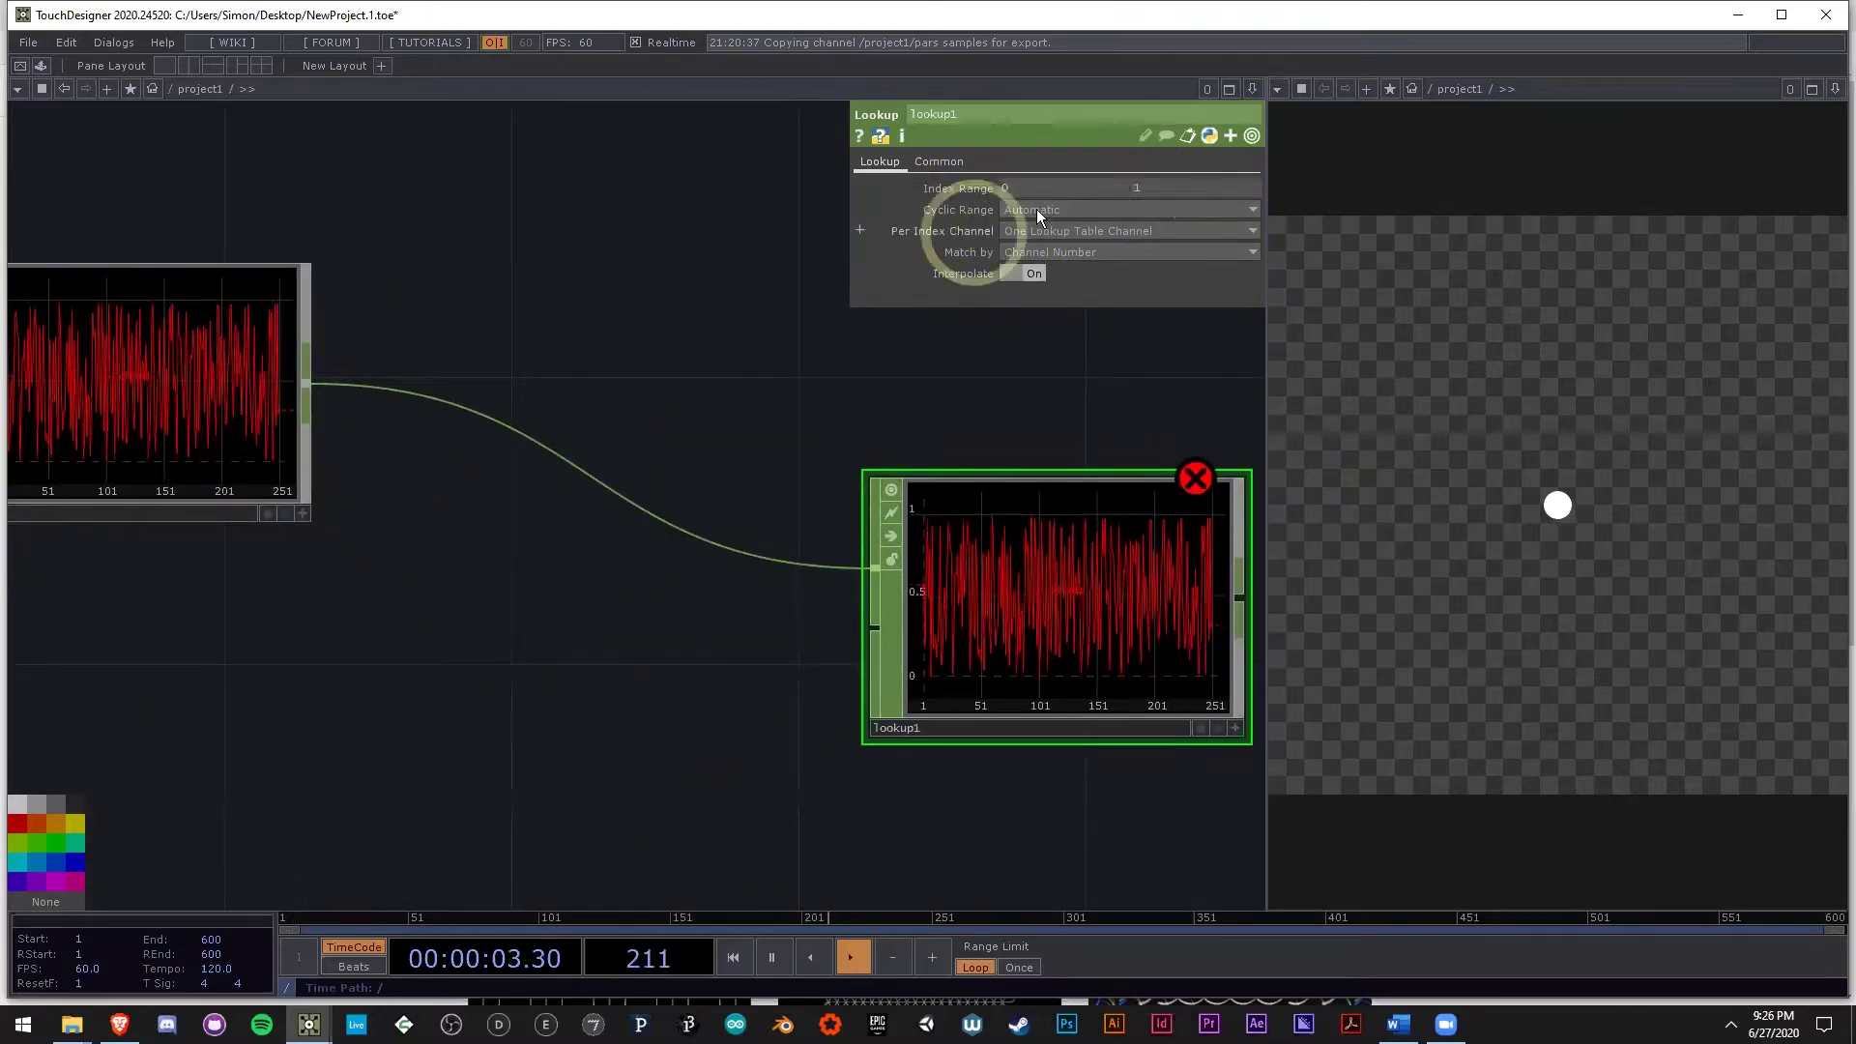
left_click_drag(468, 555, 589, 596)
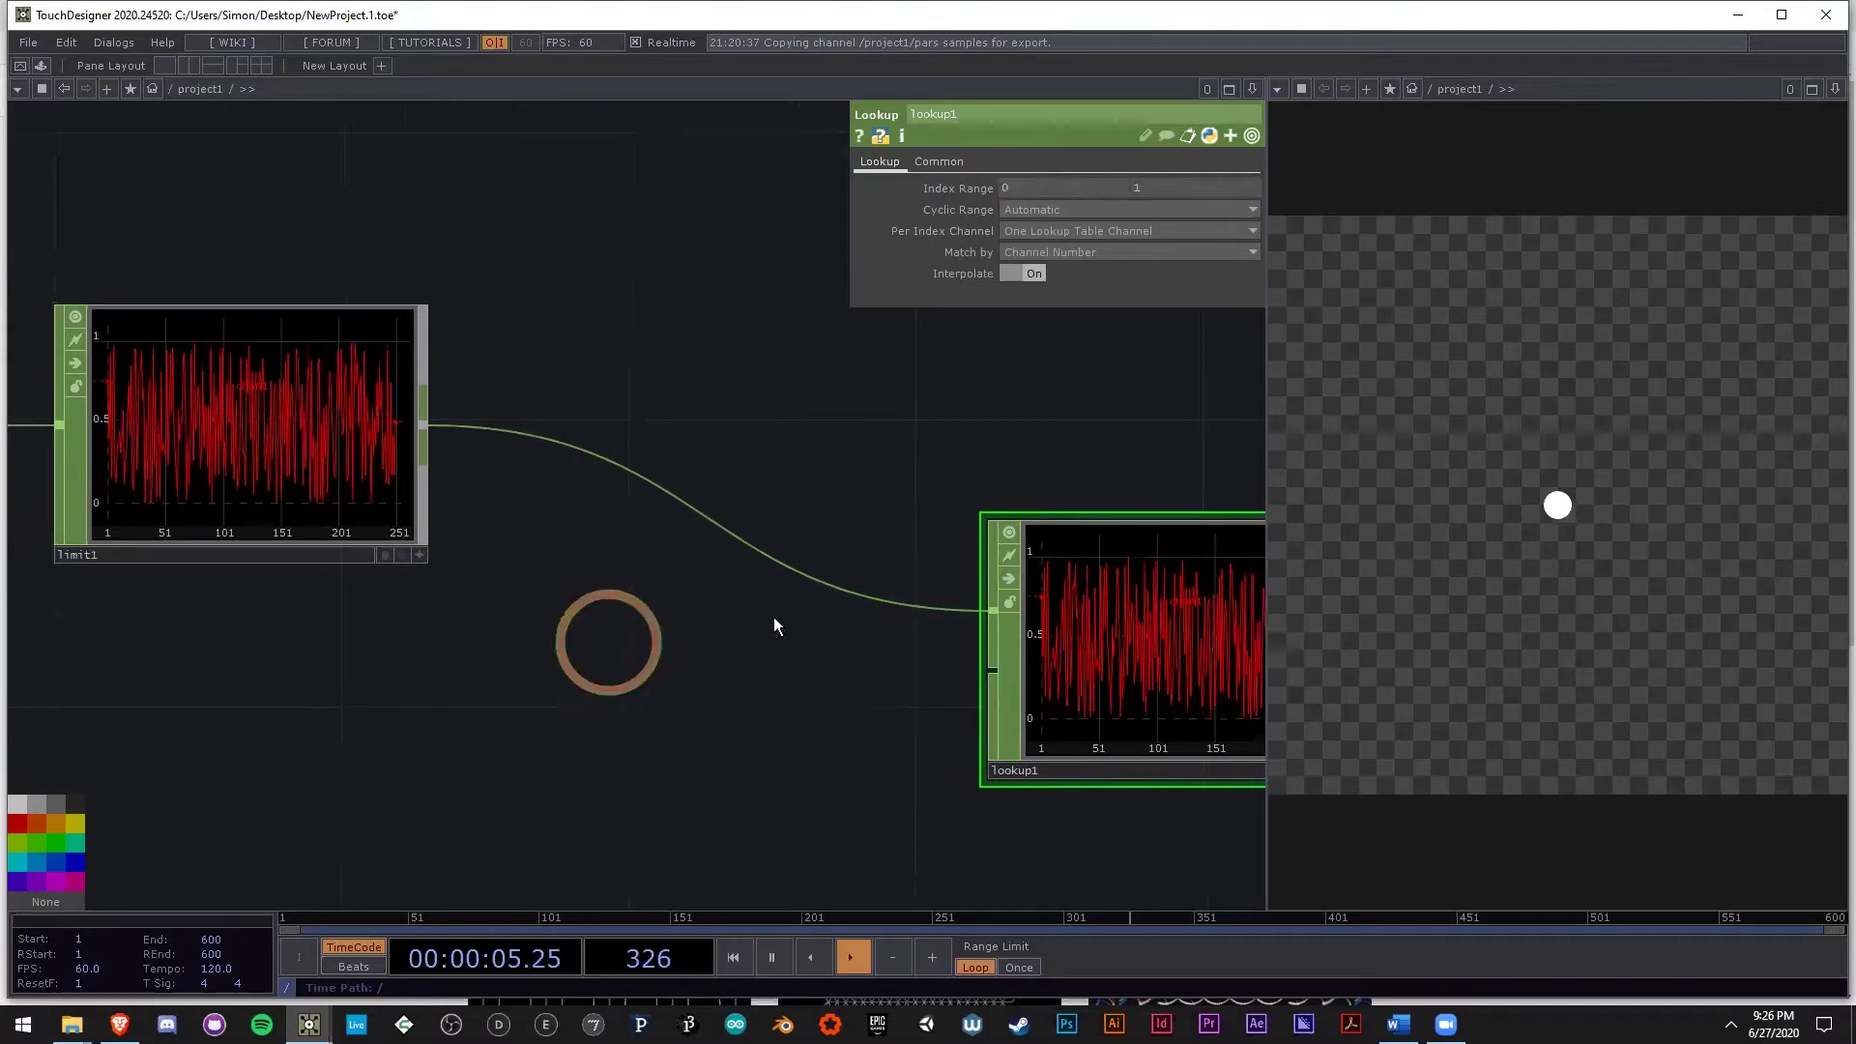
left_click_drag(773, 618, 536, 507)
left_click_drag(592, 646, 593, 570)
scroll(593, 570, "down", 2)
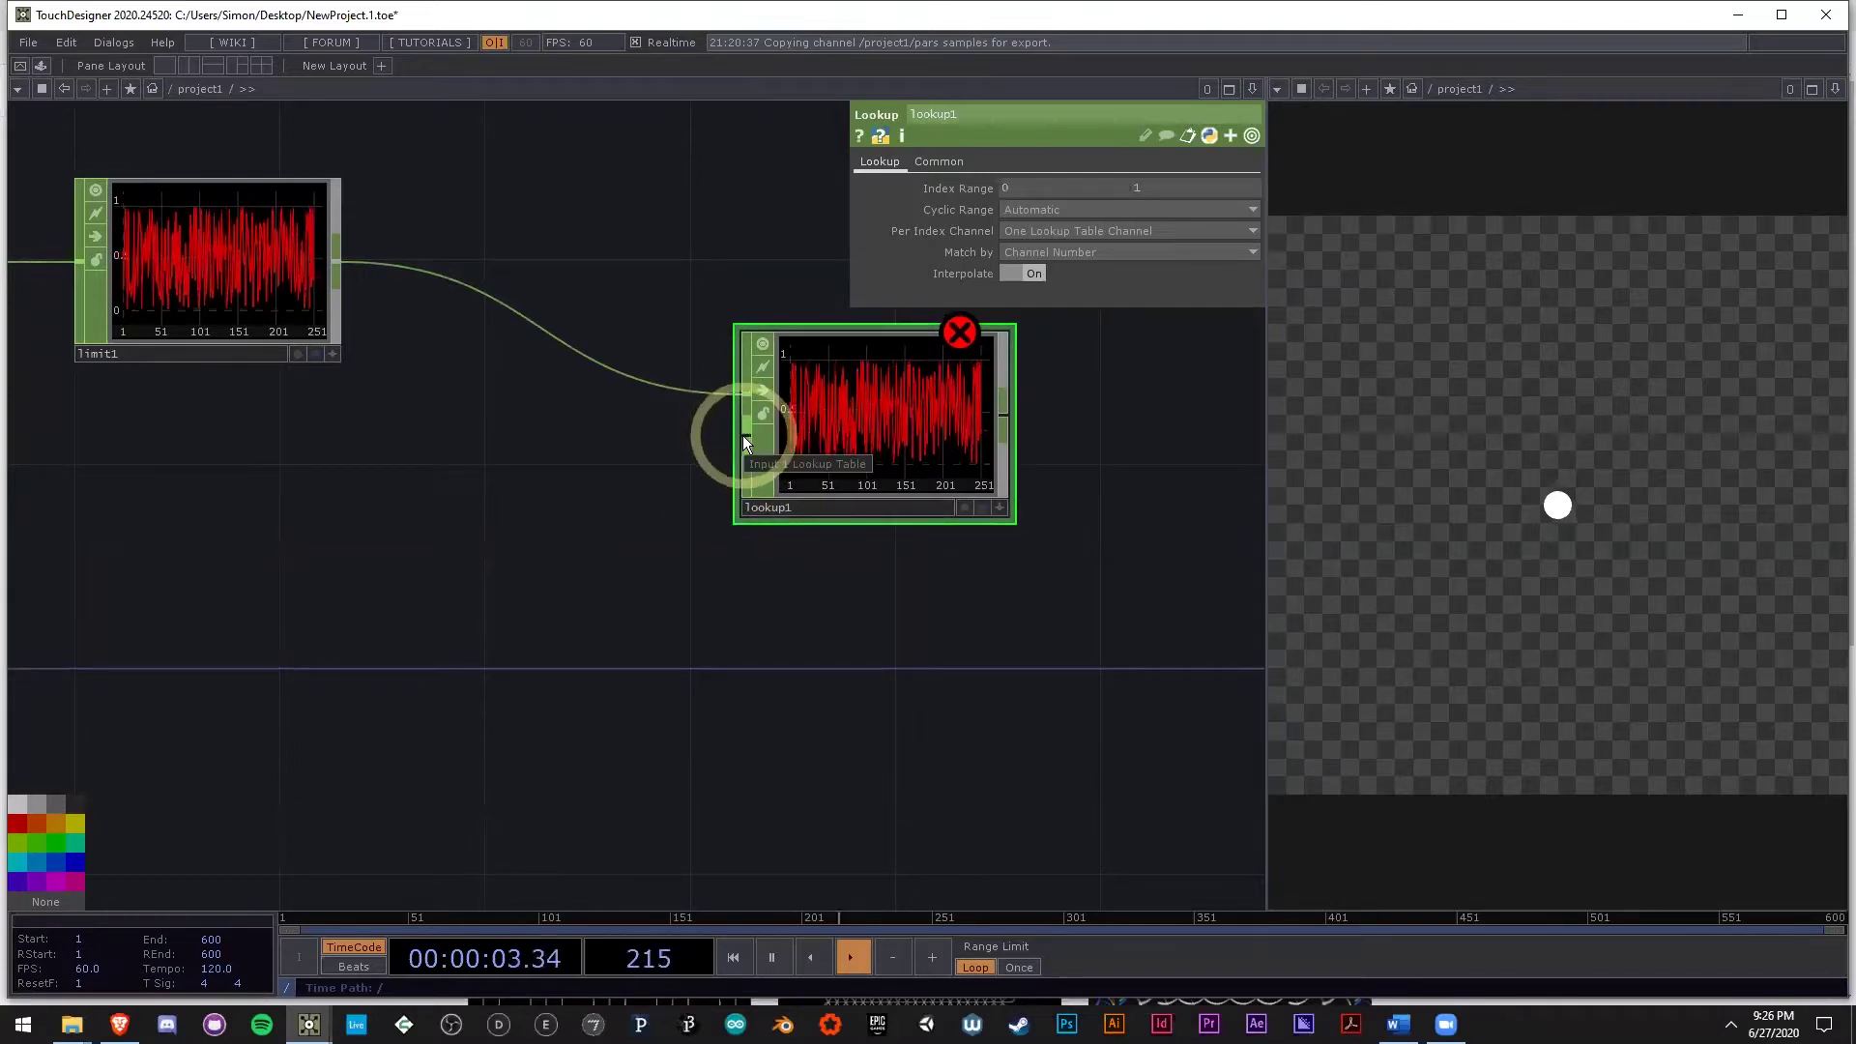
scroll(580, 556, "down", 2)
left_click_drag(486, 580, 360, 580)
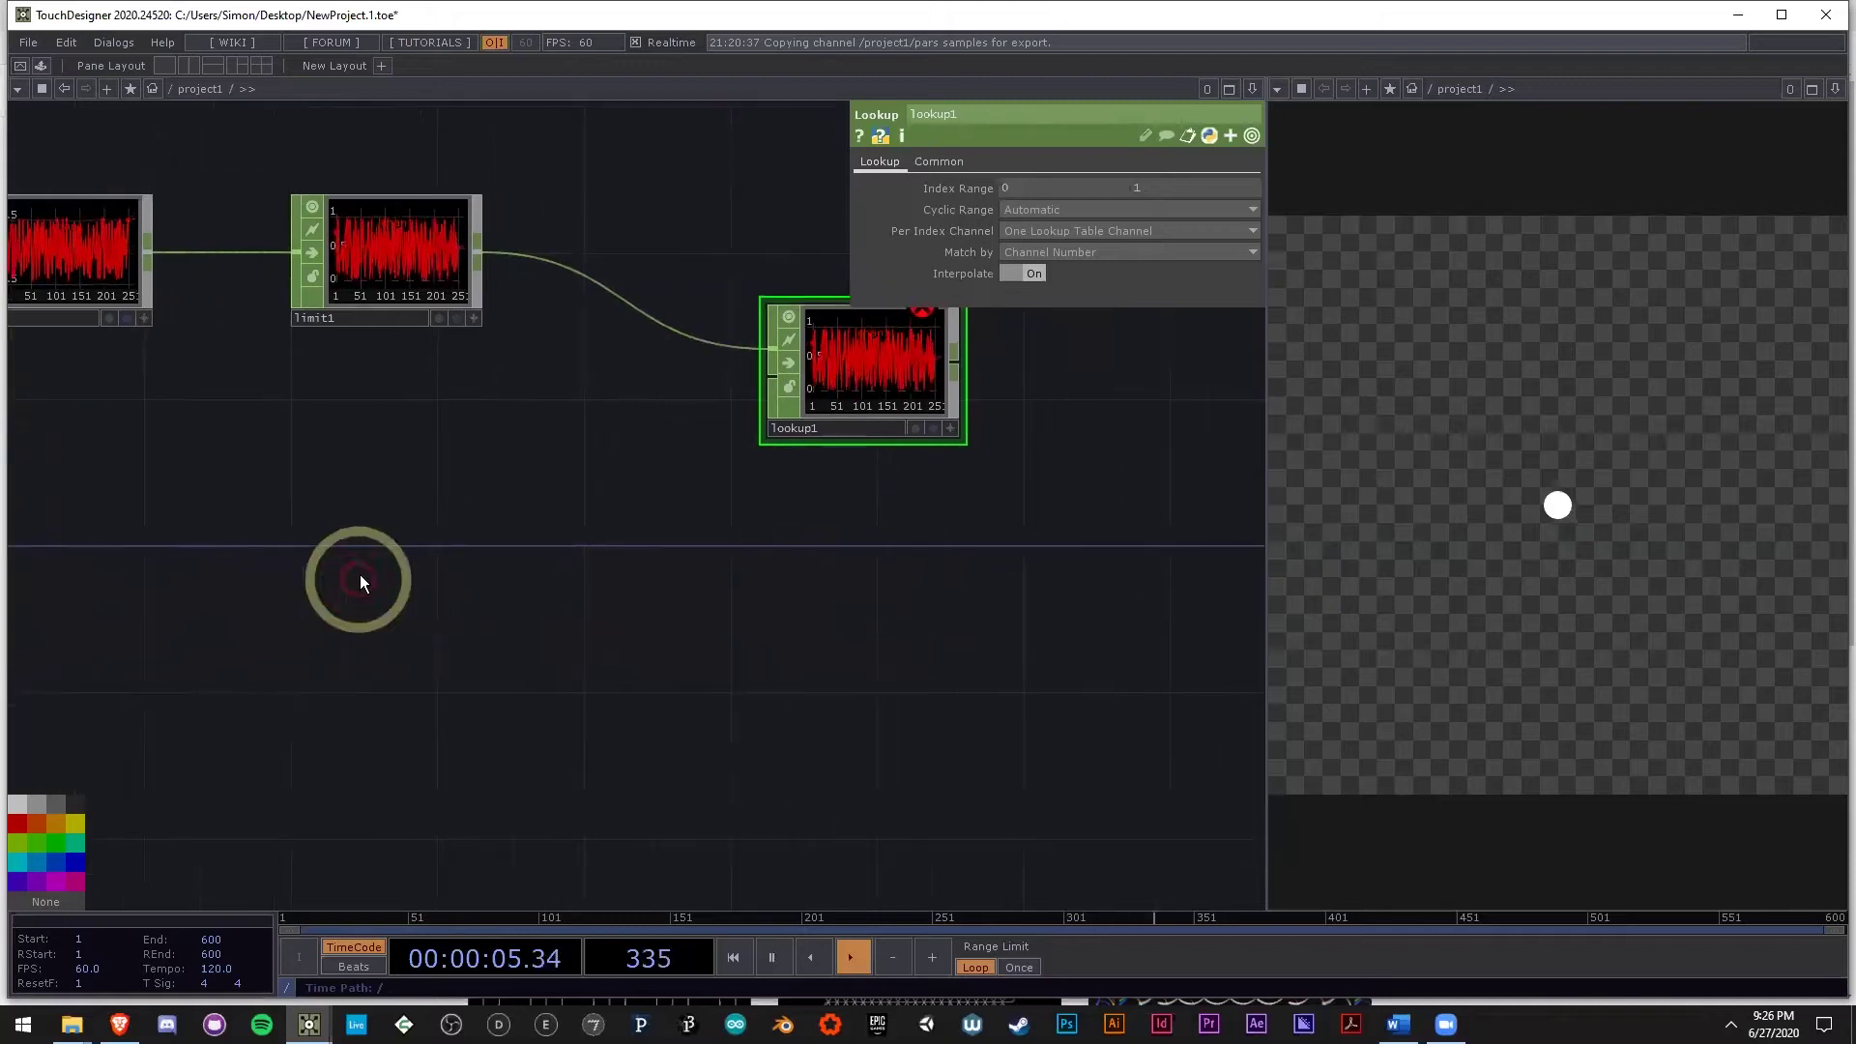
left_click_drag(588, 589, 476, 634)
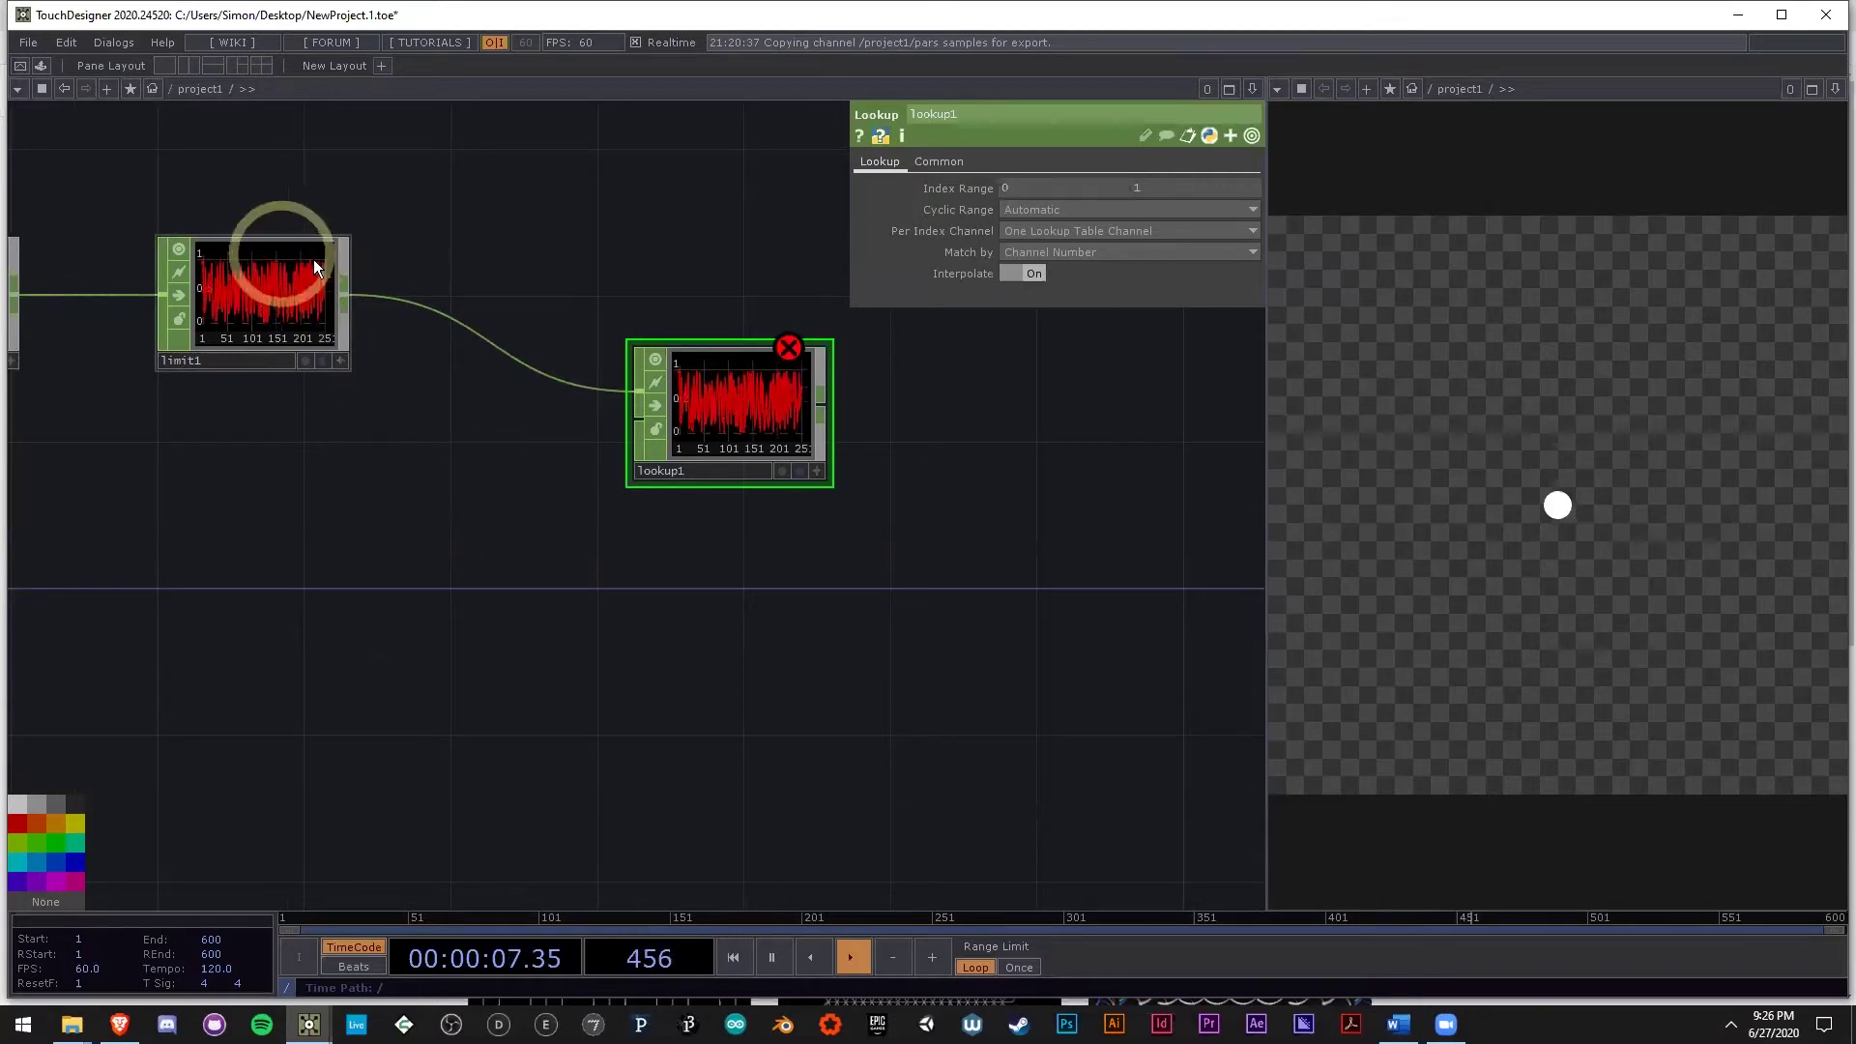
Create a Pattern CHOP in the empty space below limit1.
left_click(271, 605)
double_click(270, 605)
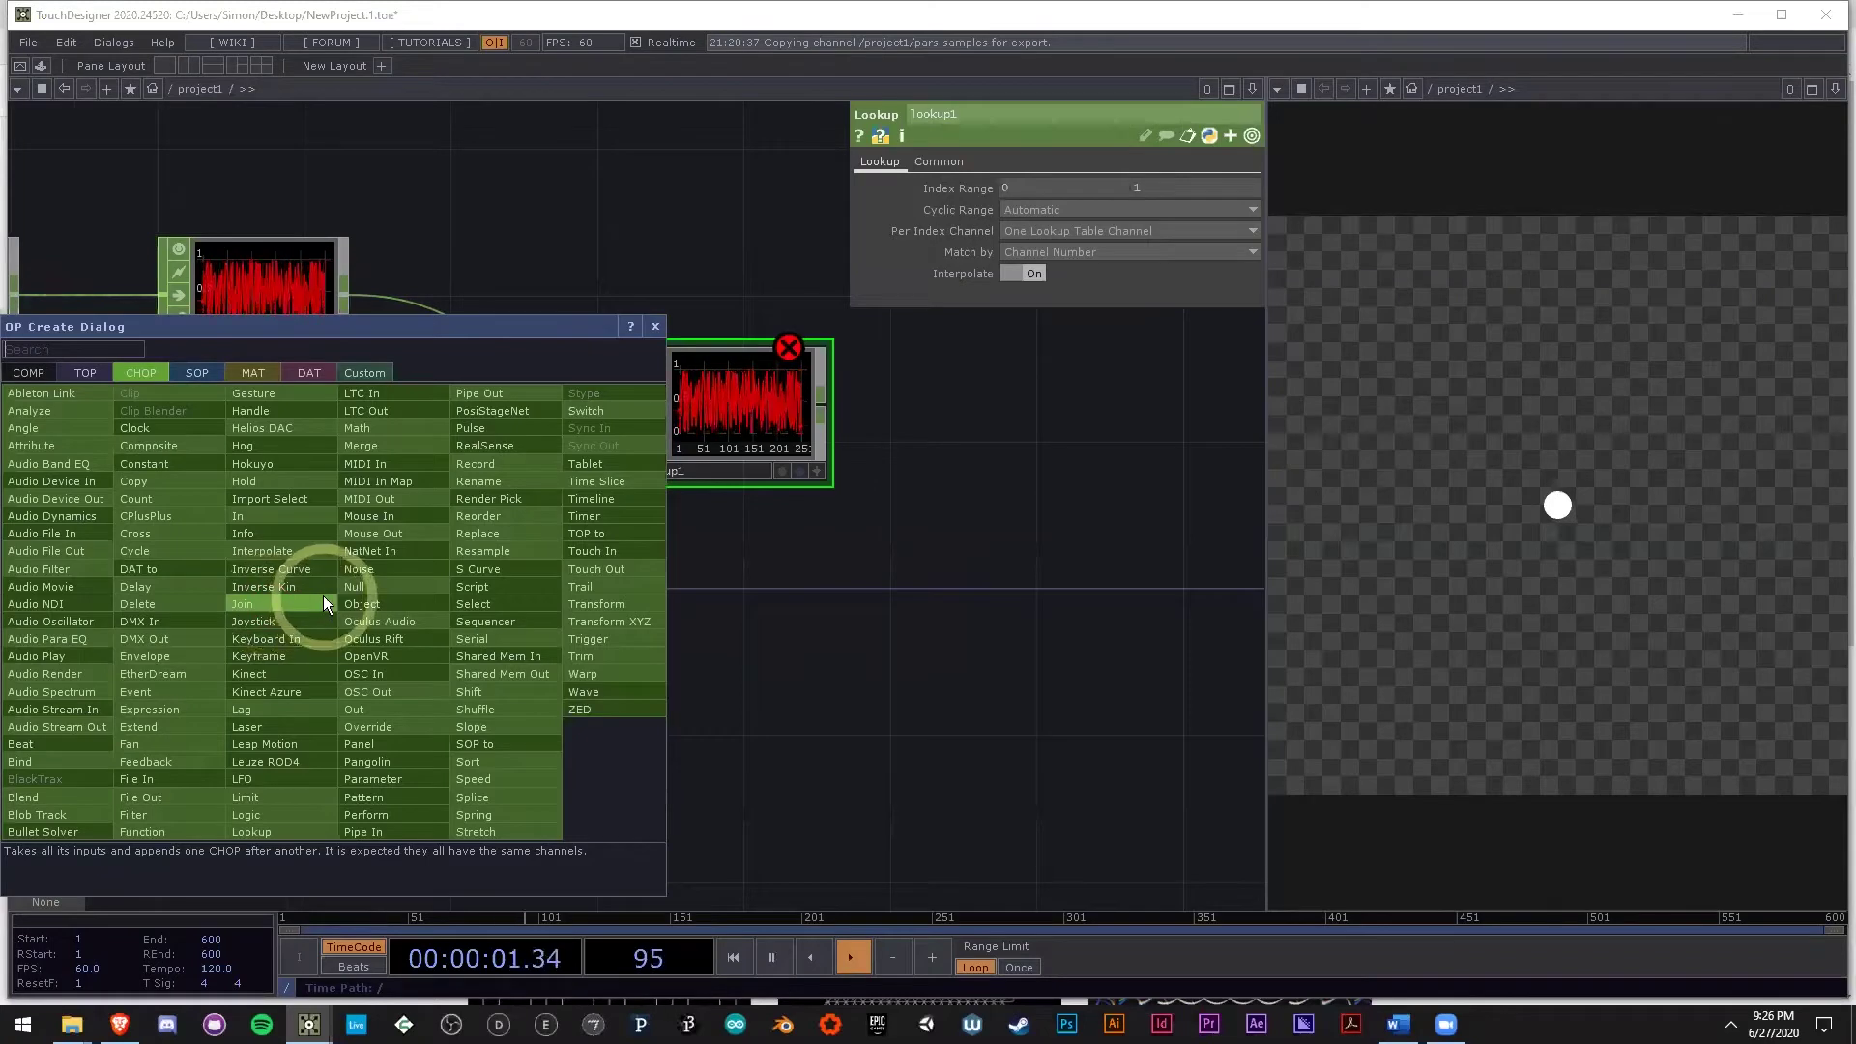
type("pat")
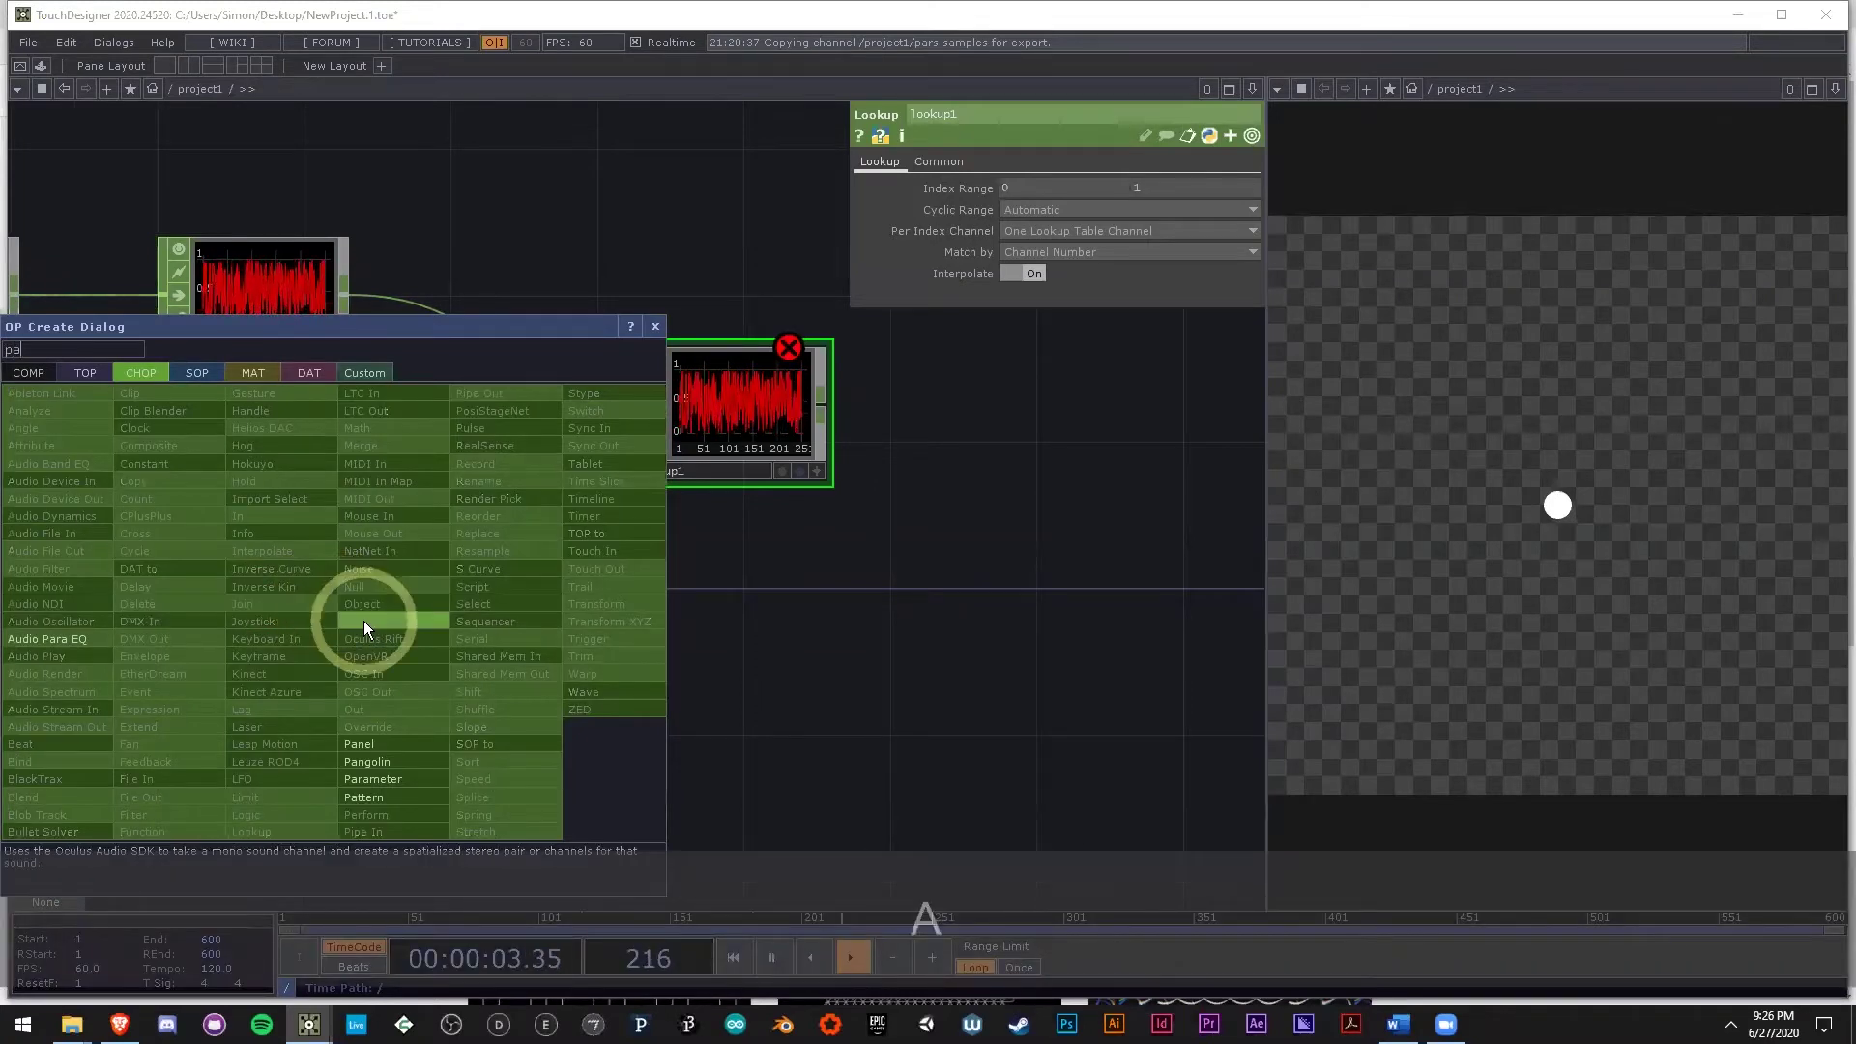
left_click(450, 788)
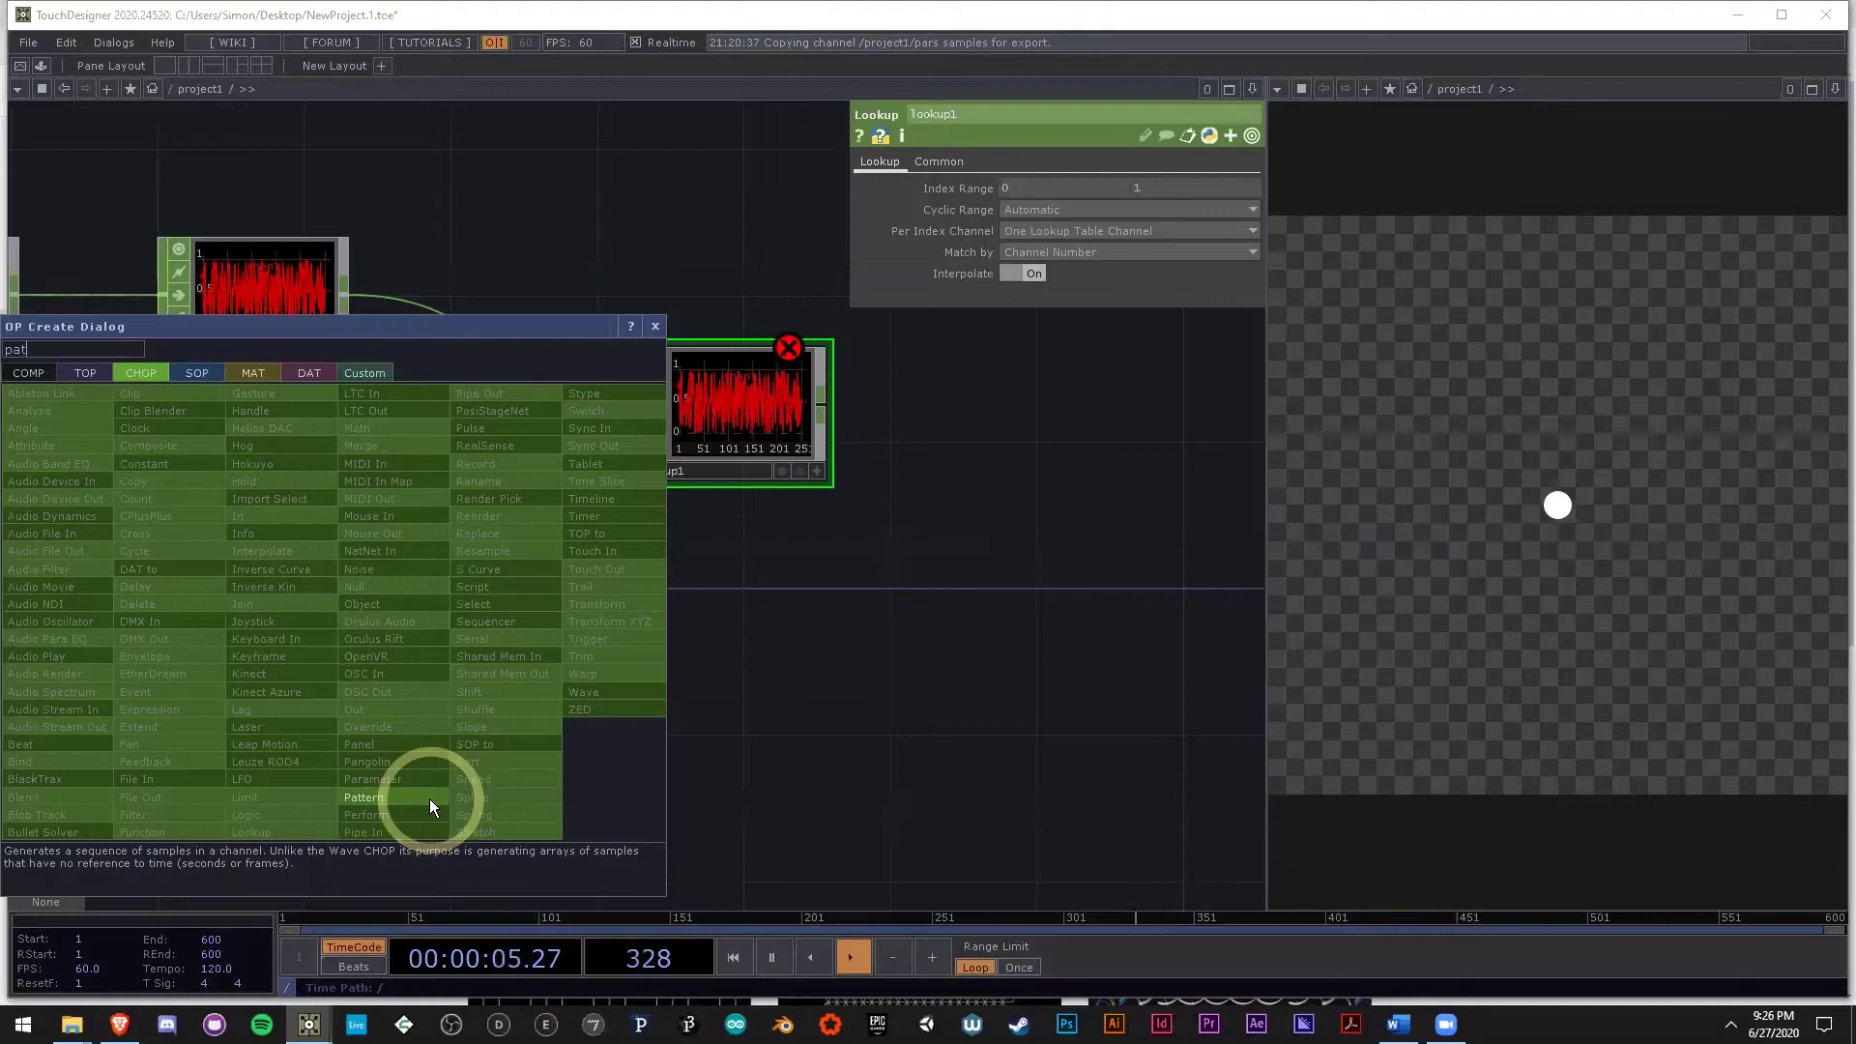
left_click(400, 567)
Set pattern1's waveform type to Cosine.
scroll(401, 567, "up", 3)
scroll(333, 740, "down", 3)
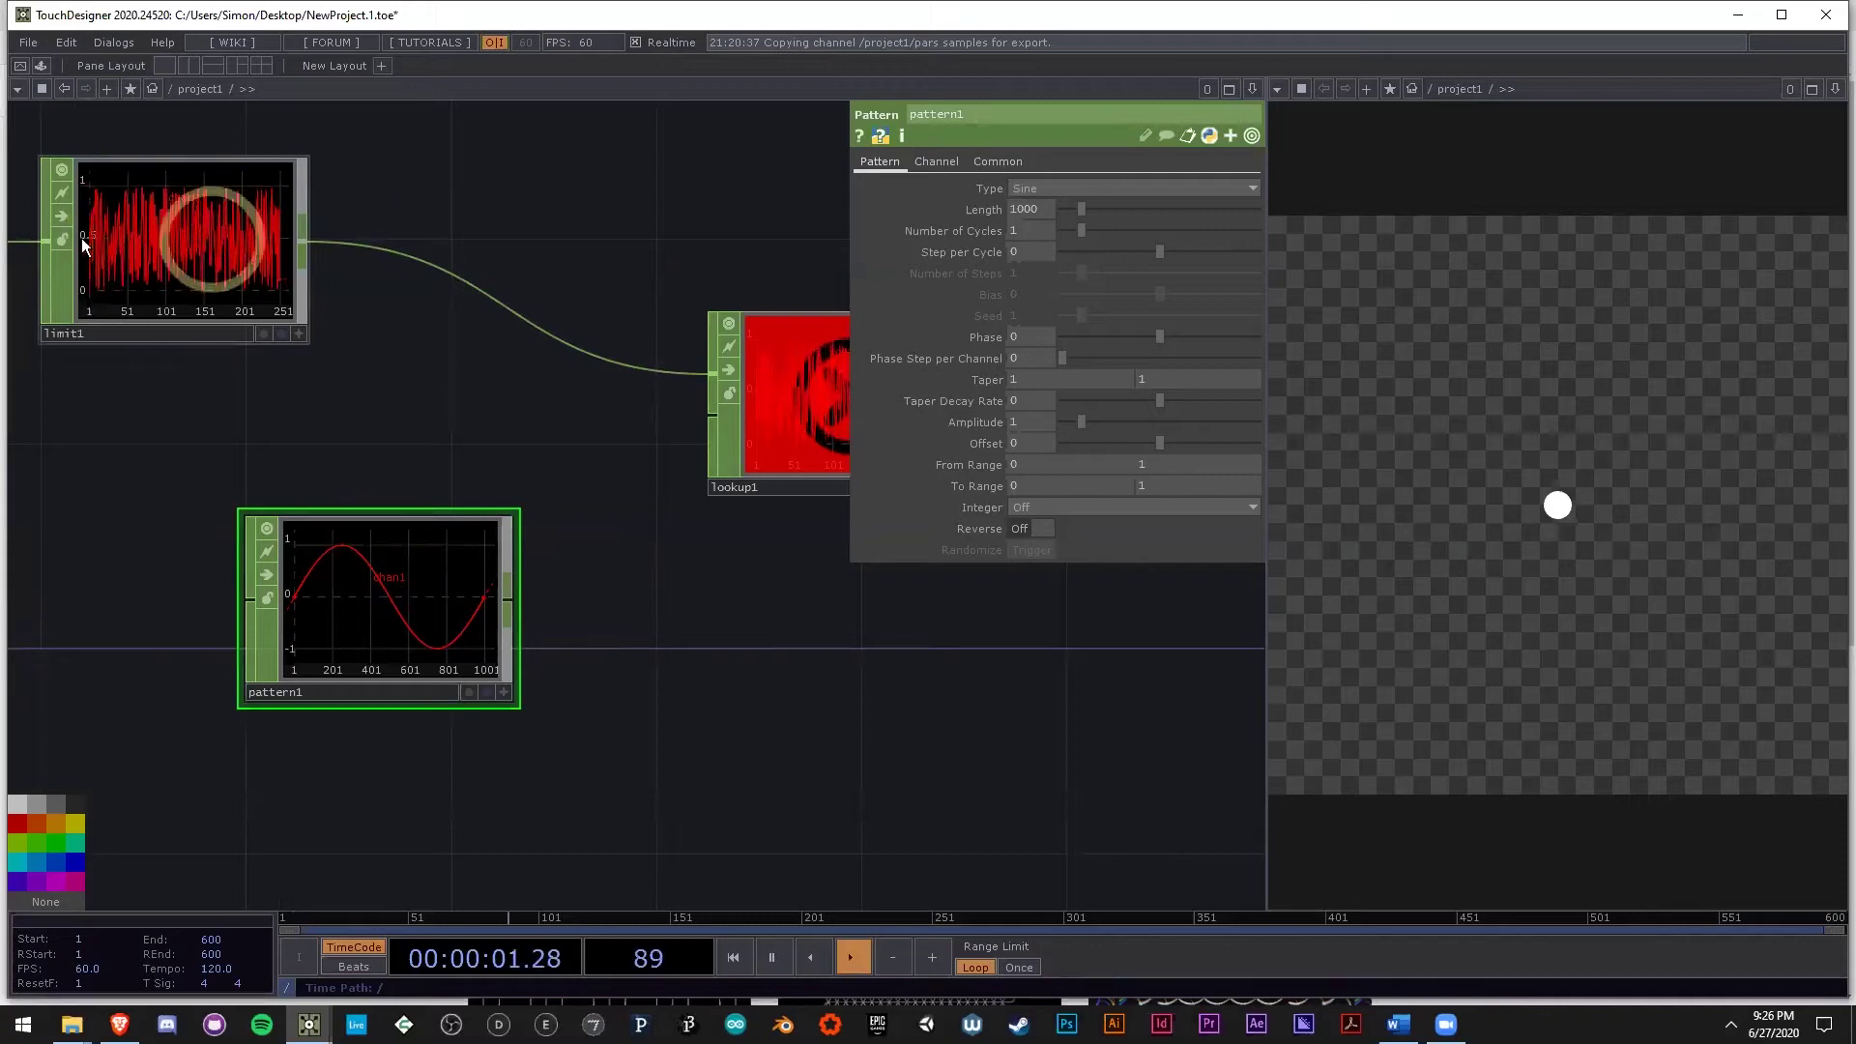
middle_click(186, 240)
left_click_drag(723, 375, 340, 654)
scroll(340, 654, "up", 3)
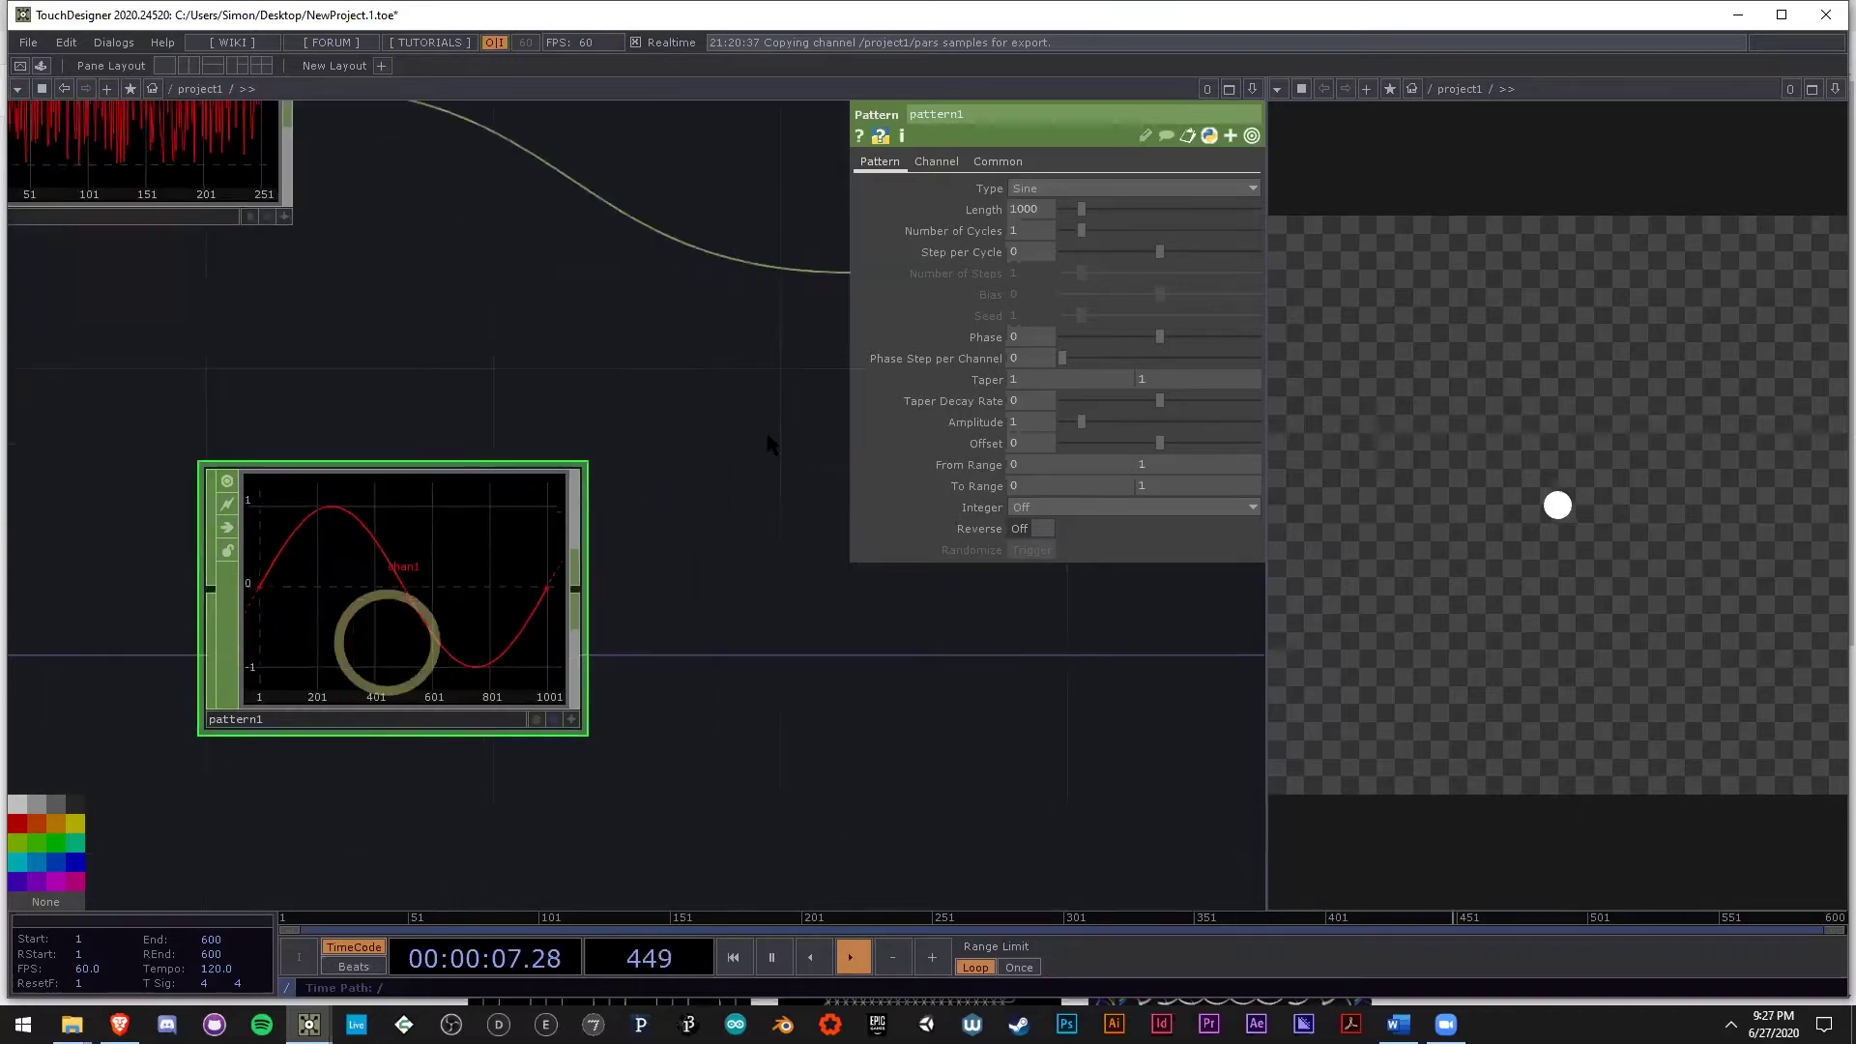
left_click(1038, 189)
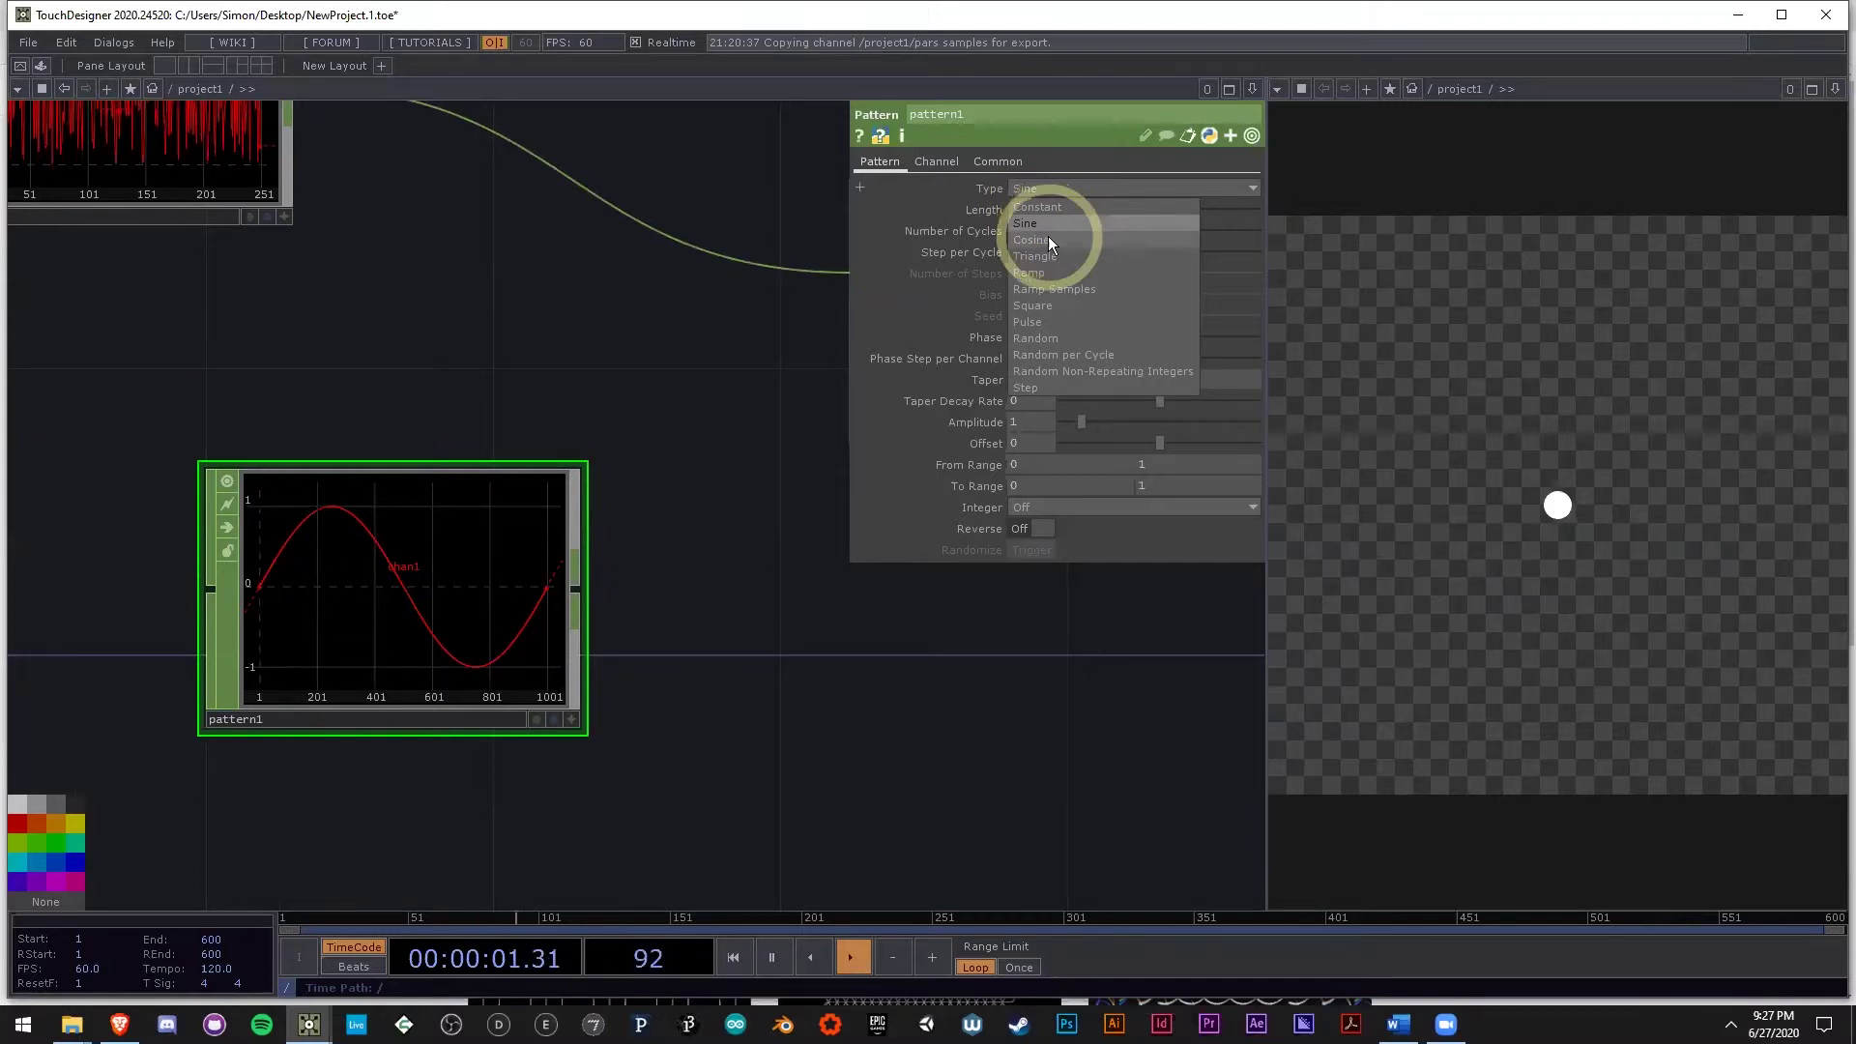
left_click(1048, 239)
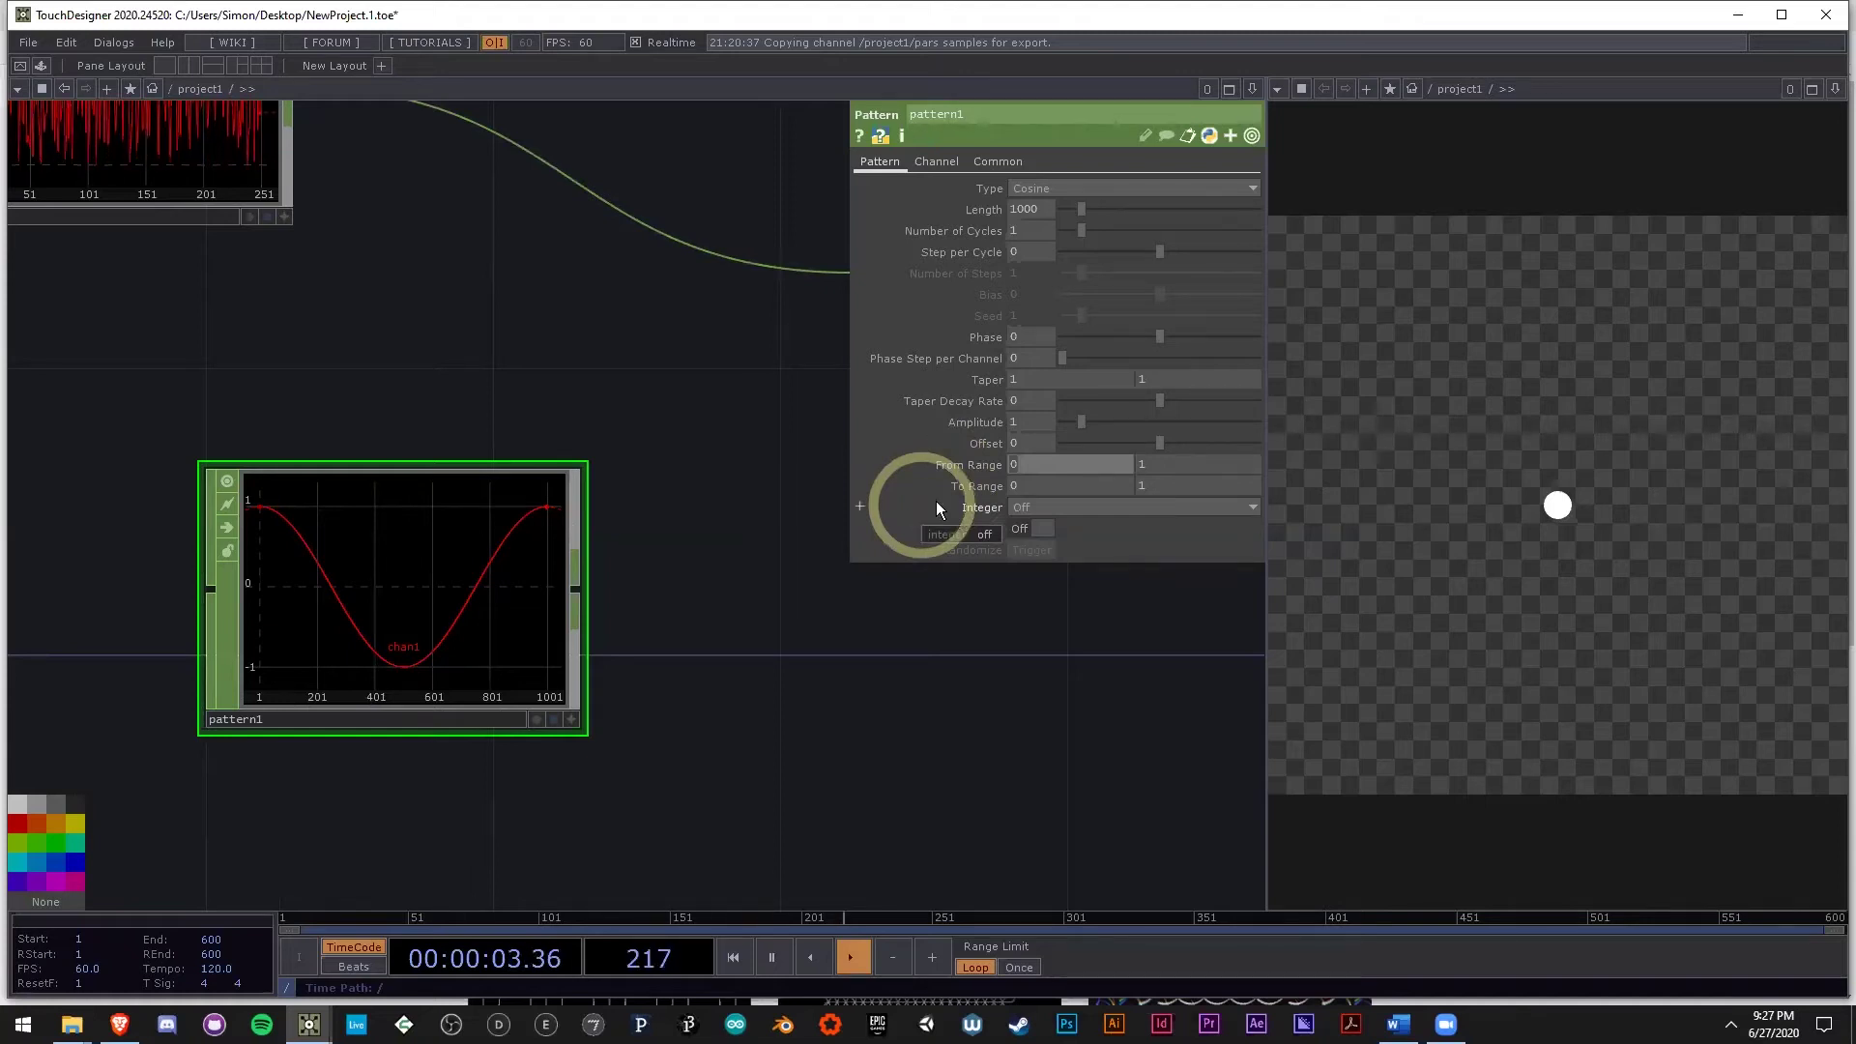
Set pattern1's From Range to 1 and -1.
type("1")
left_click_drag(1165, 465, 1117, 464)
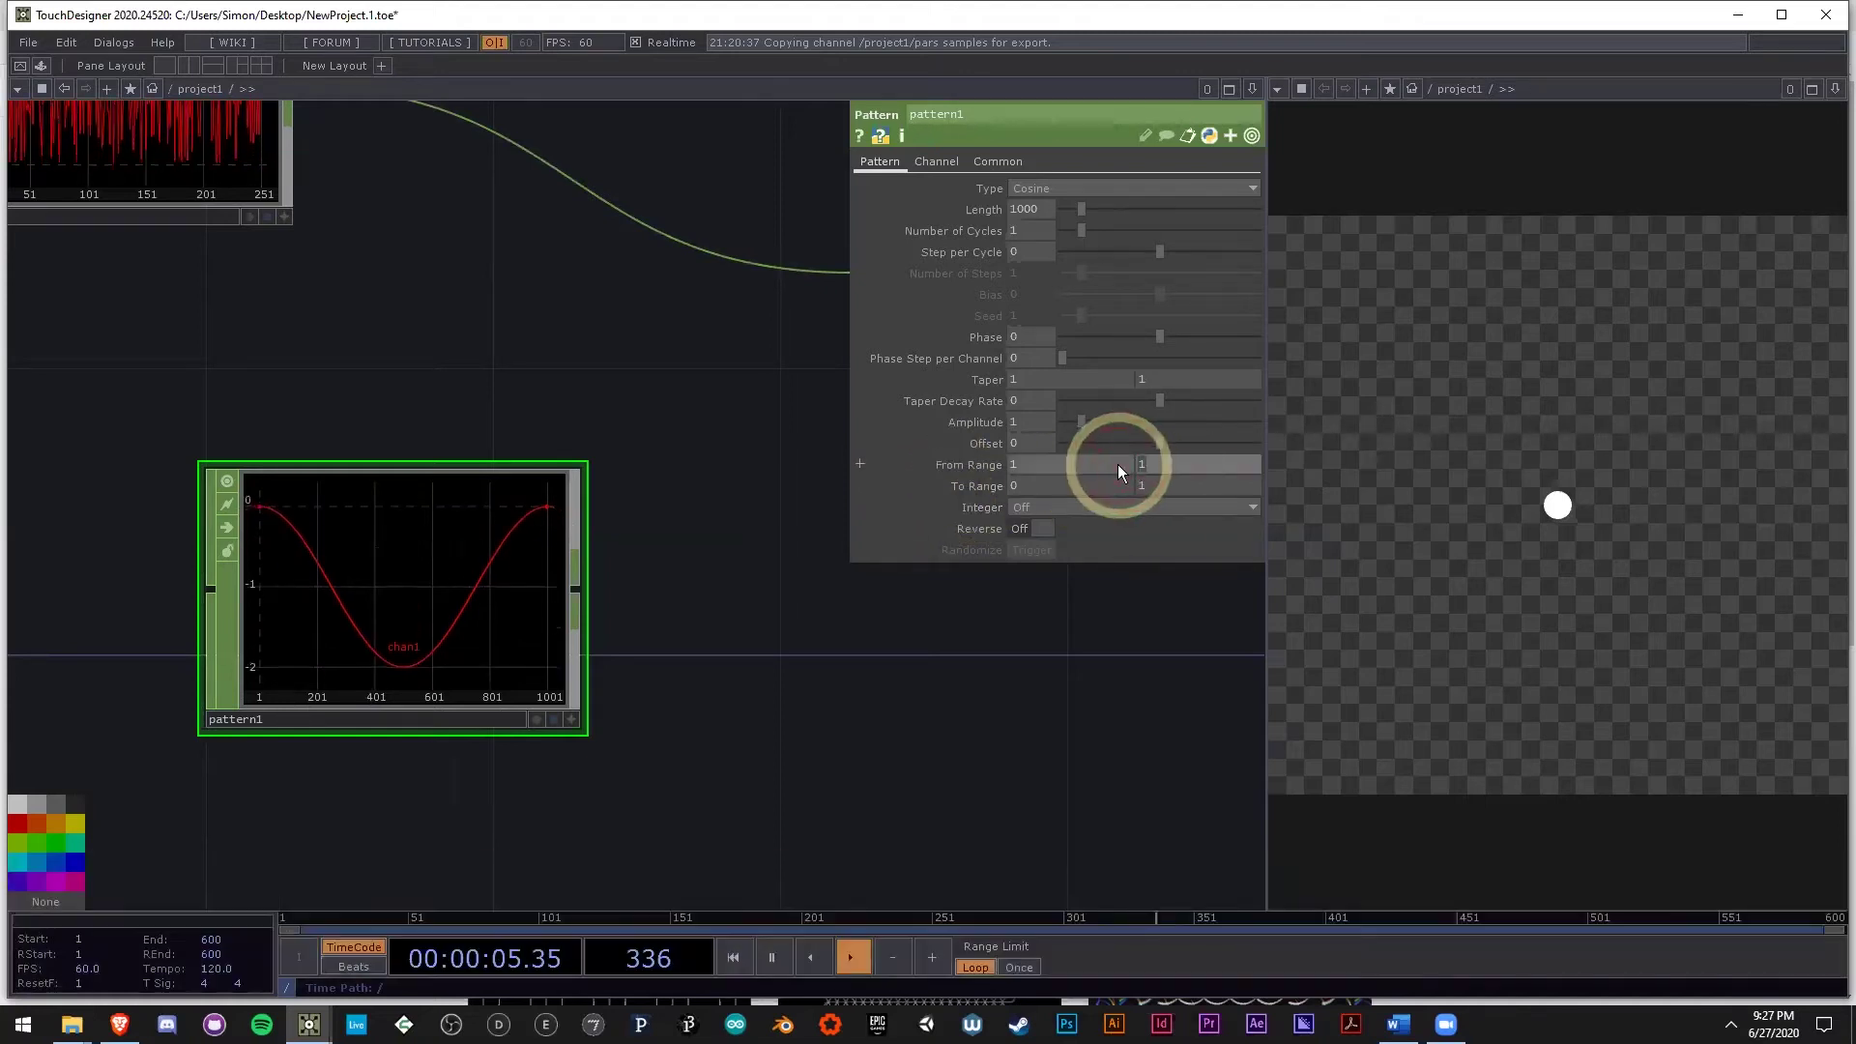
type("-1")
key("Return")
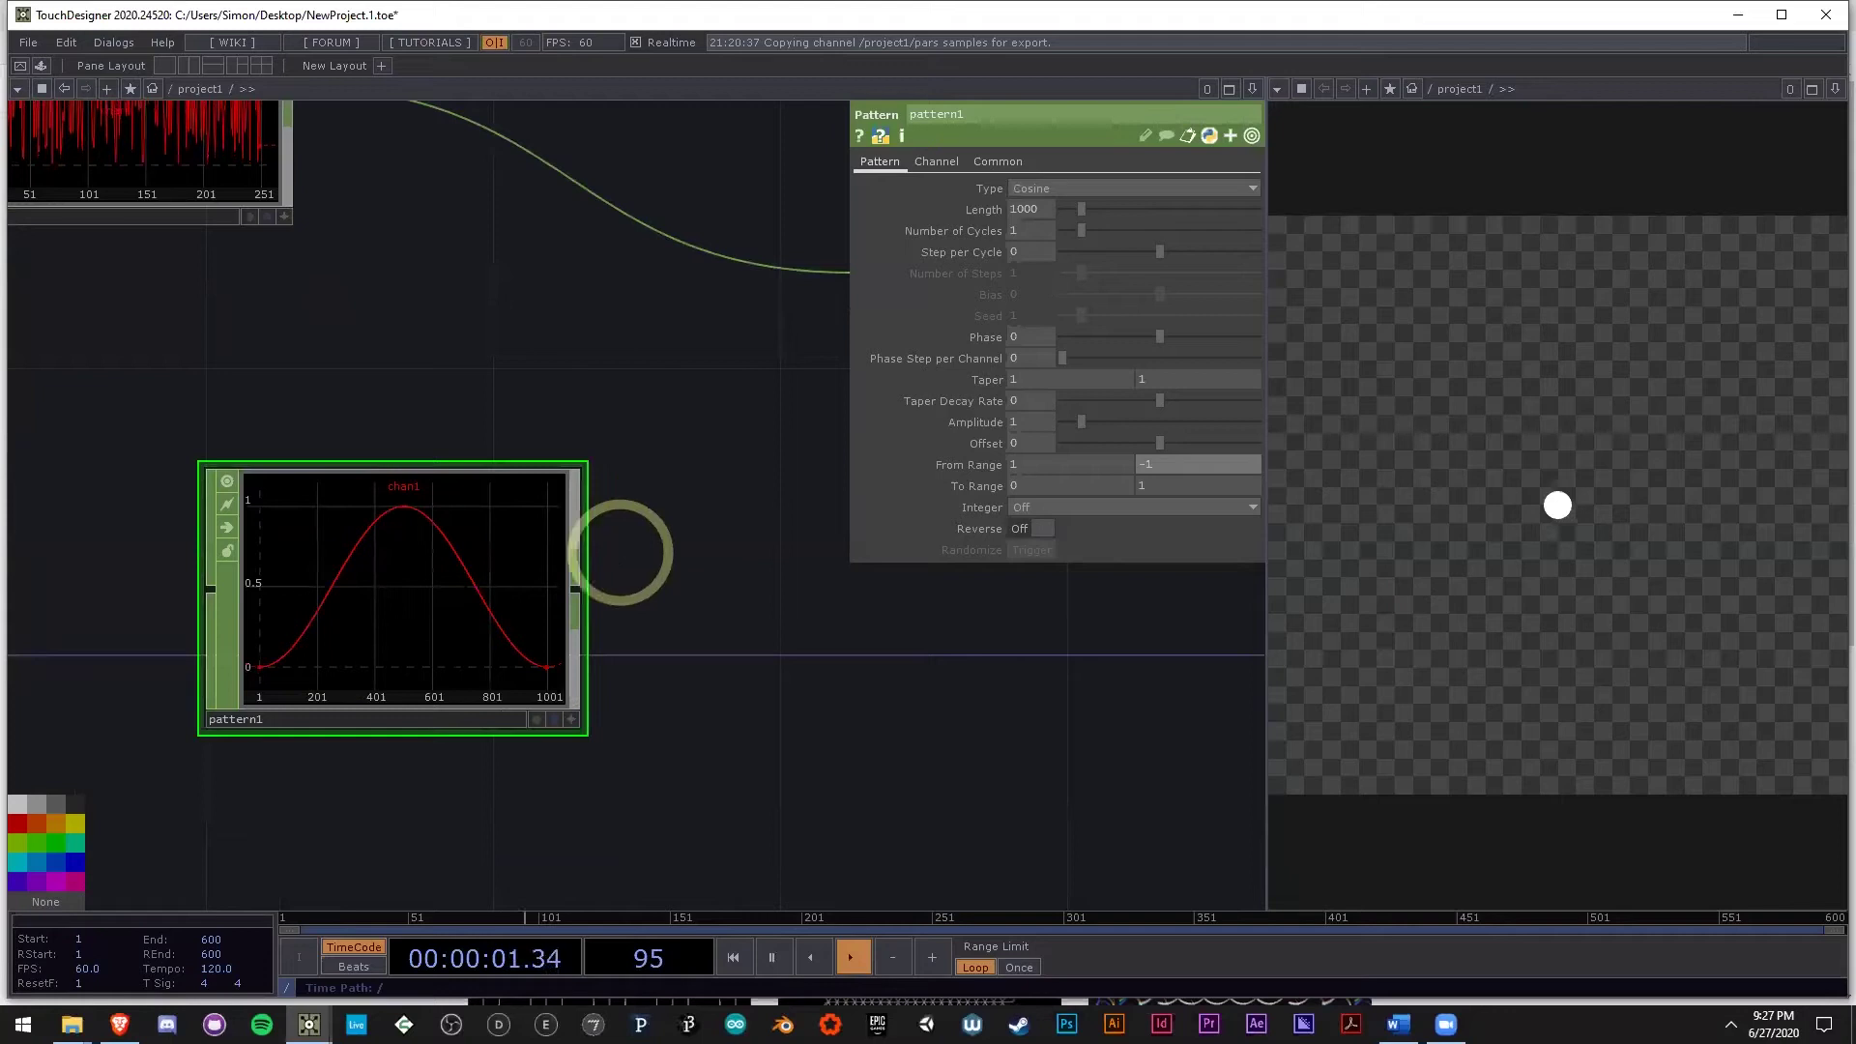
Connect pattern1's output to lookup1's second input, the Lookup Table.
scroll(774, 646, "down", 3)
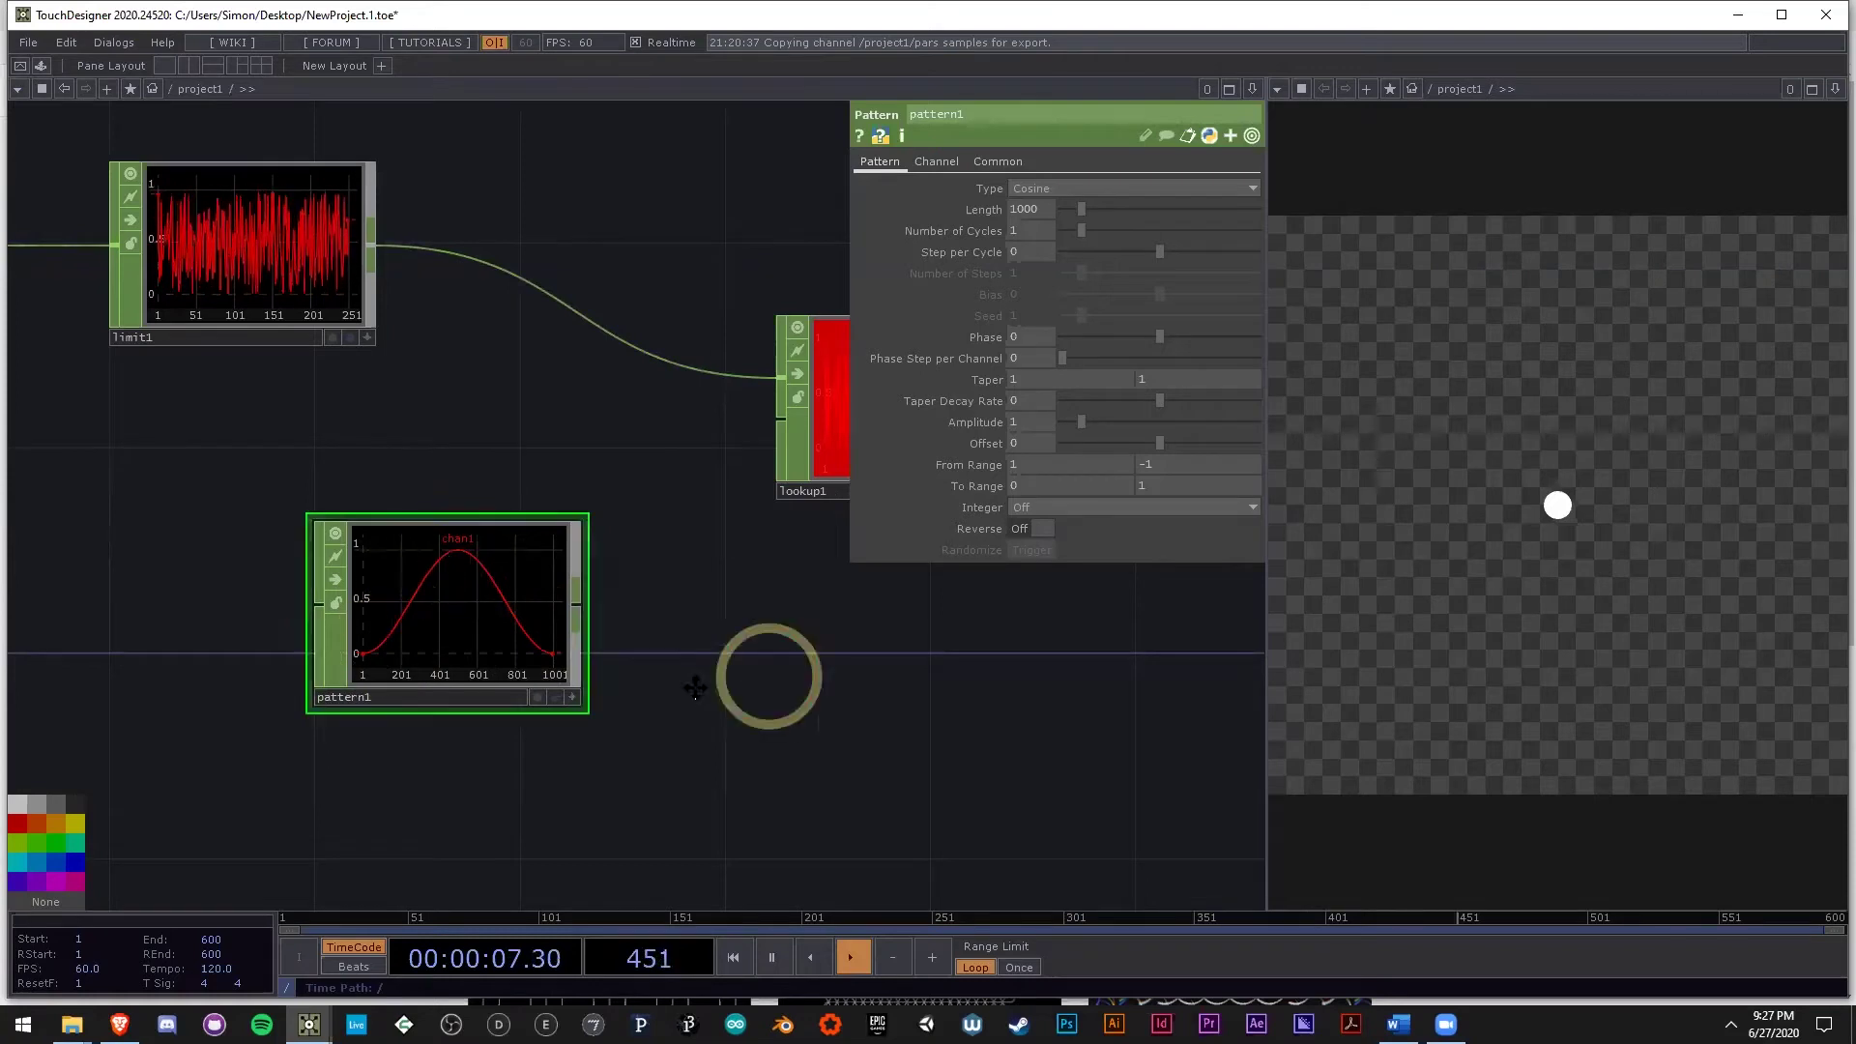
left_click_drag(695, 687, 597, 691)
scroll(597, 691, "down", 2)
scroll(645, 565, "up", 2)
left_click_drag(657, 633, 547, 564)
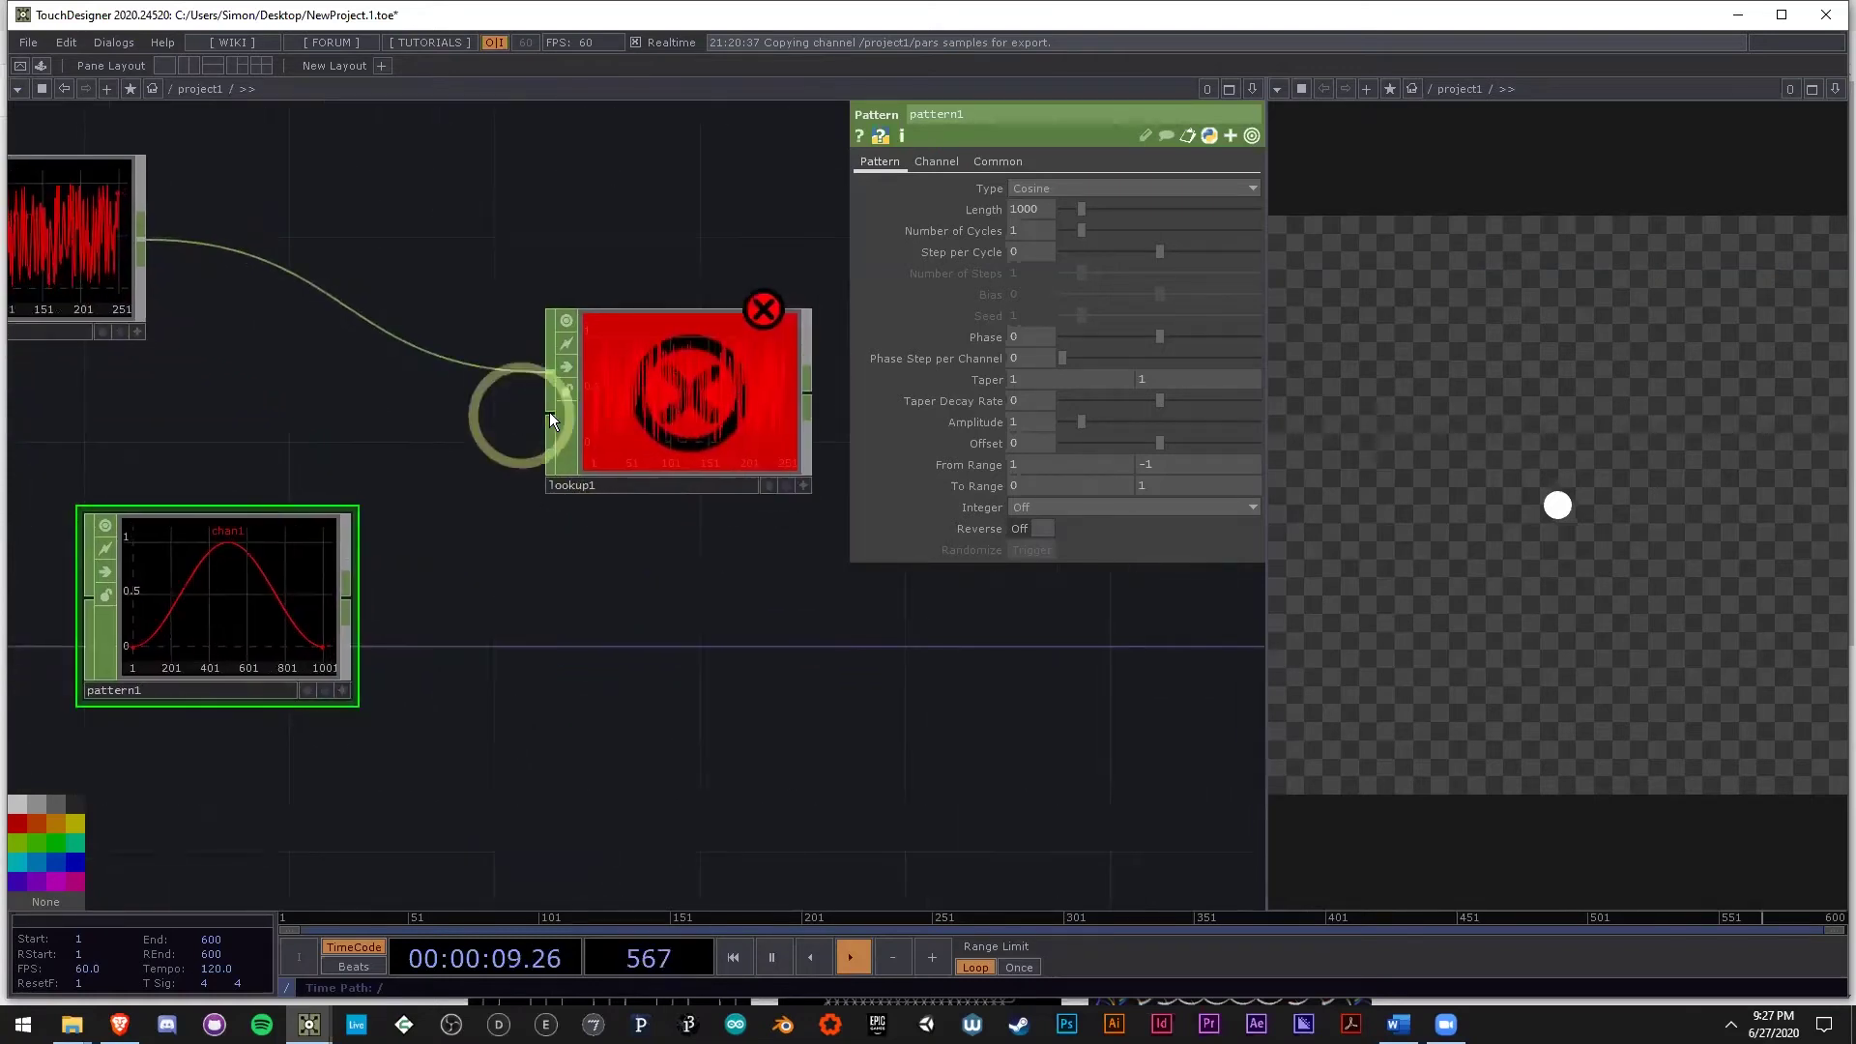
left_click(360, 593)
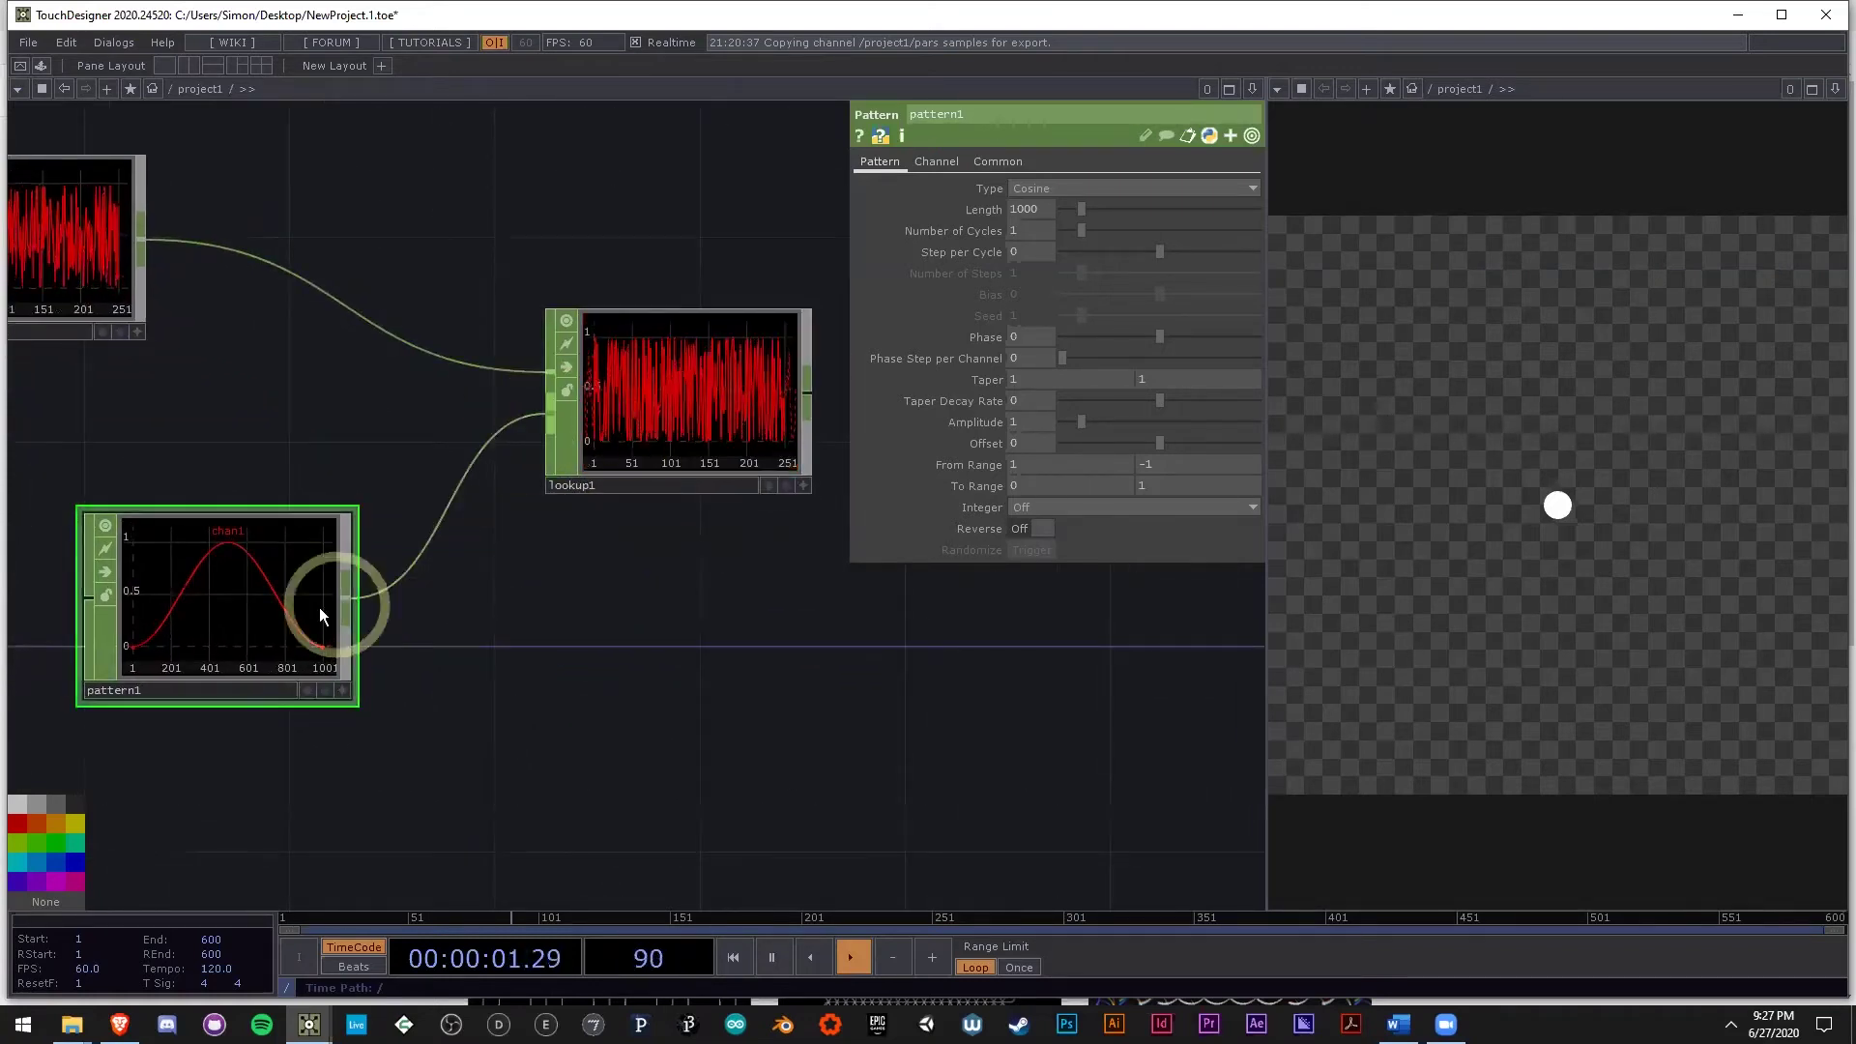
Check lookup1's waveform and rename pattern1's channel to scale.
scroll(696, 386, "up", 5)
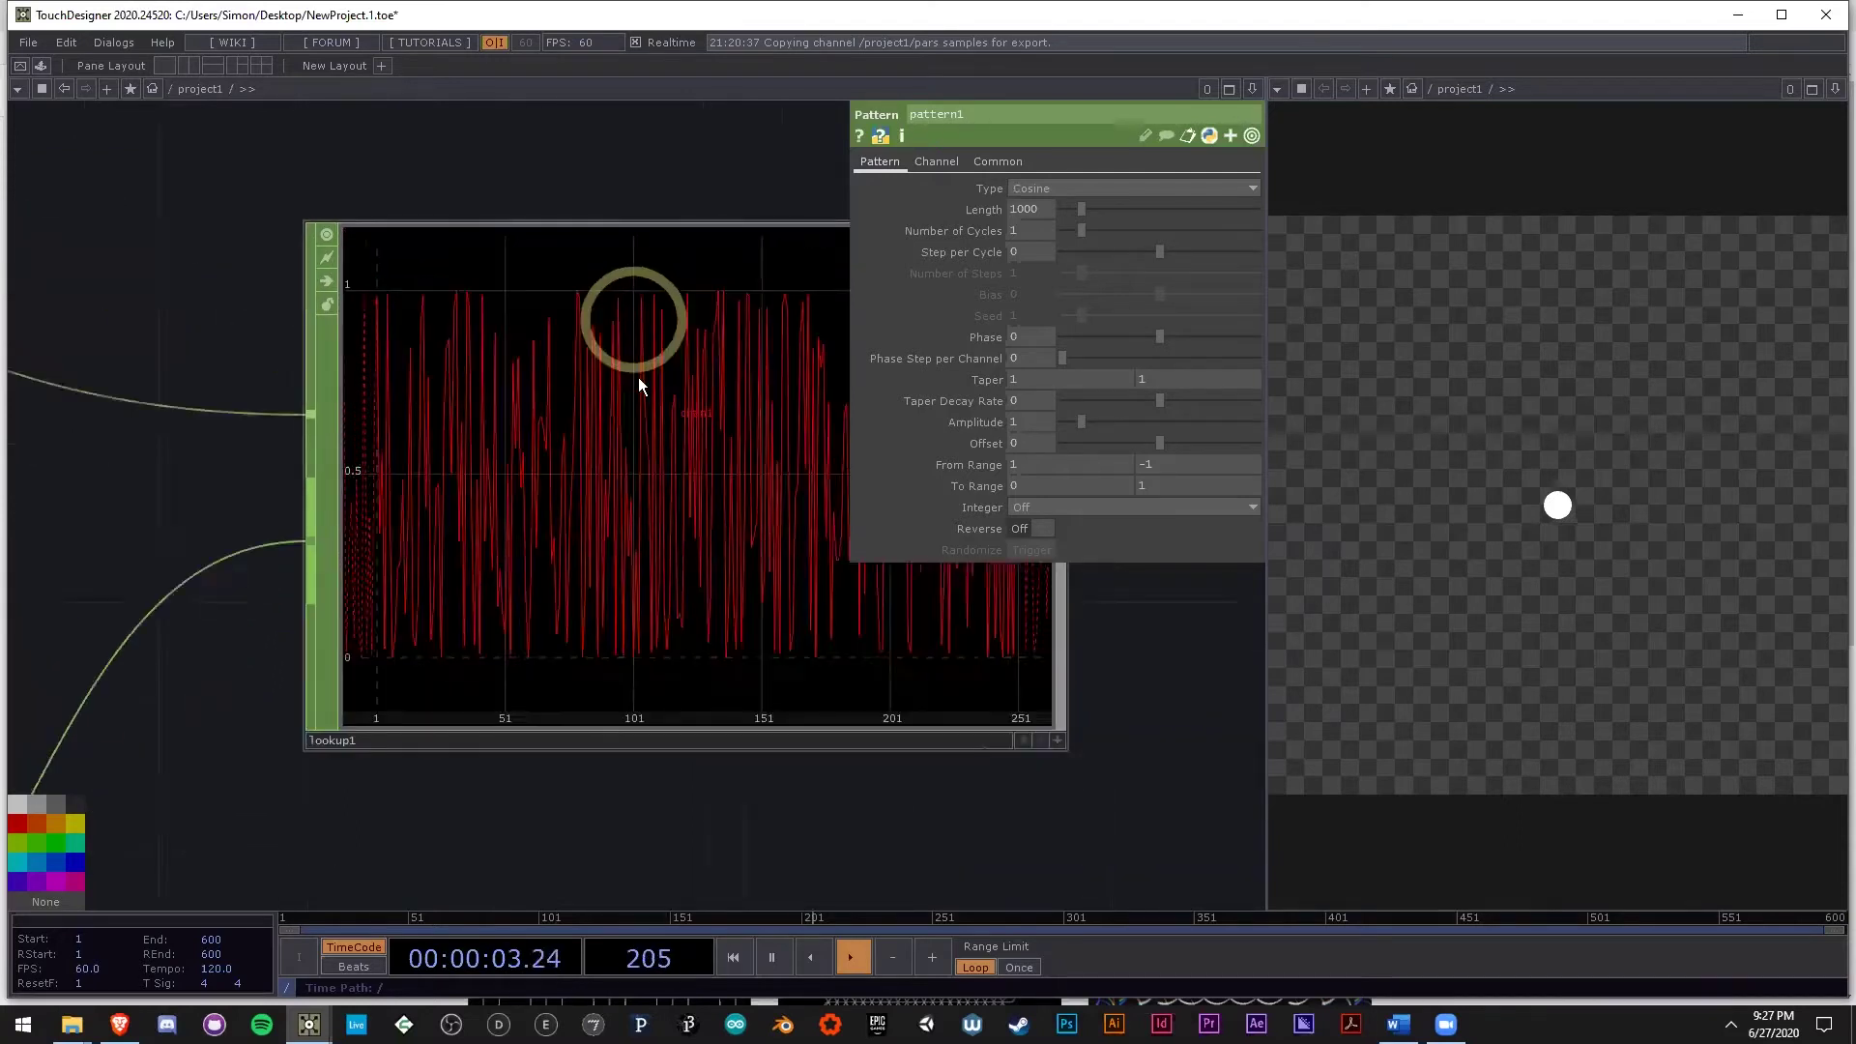
scroll(638, 385, "up", 2)
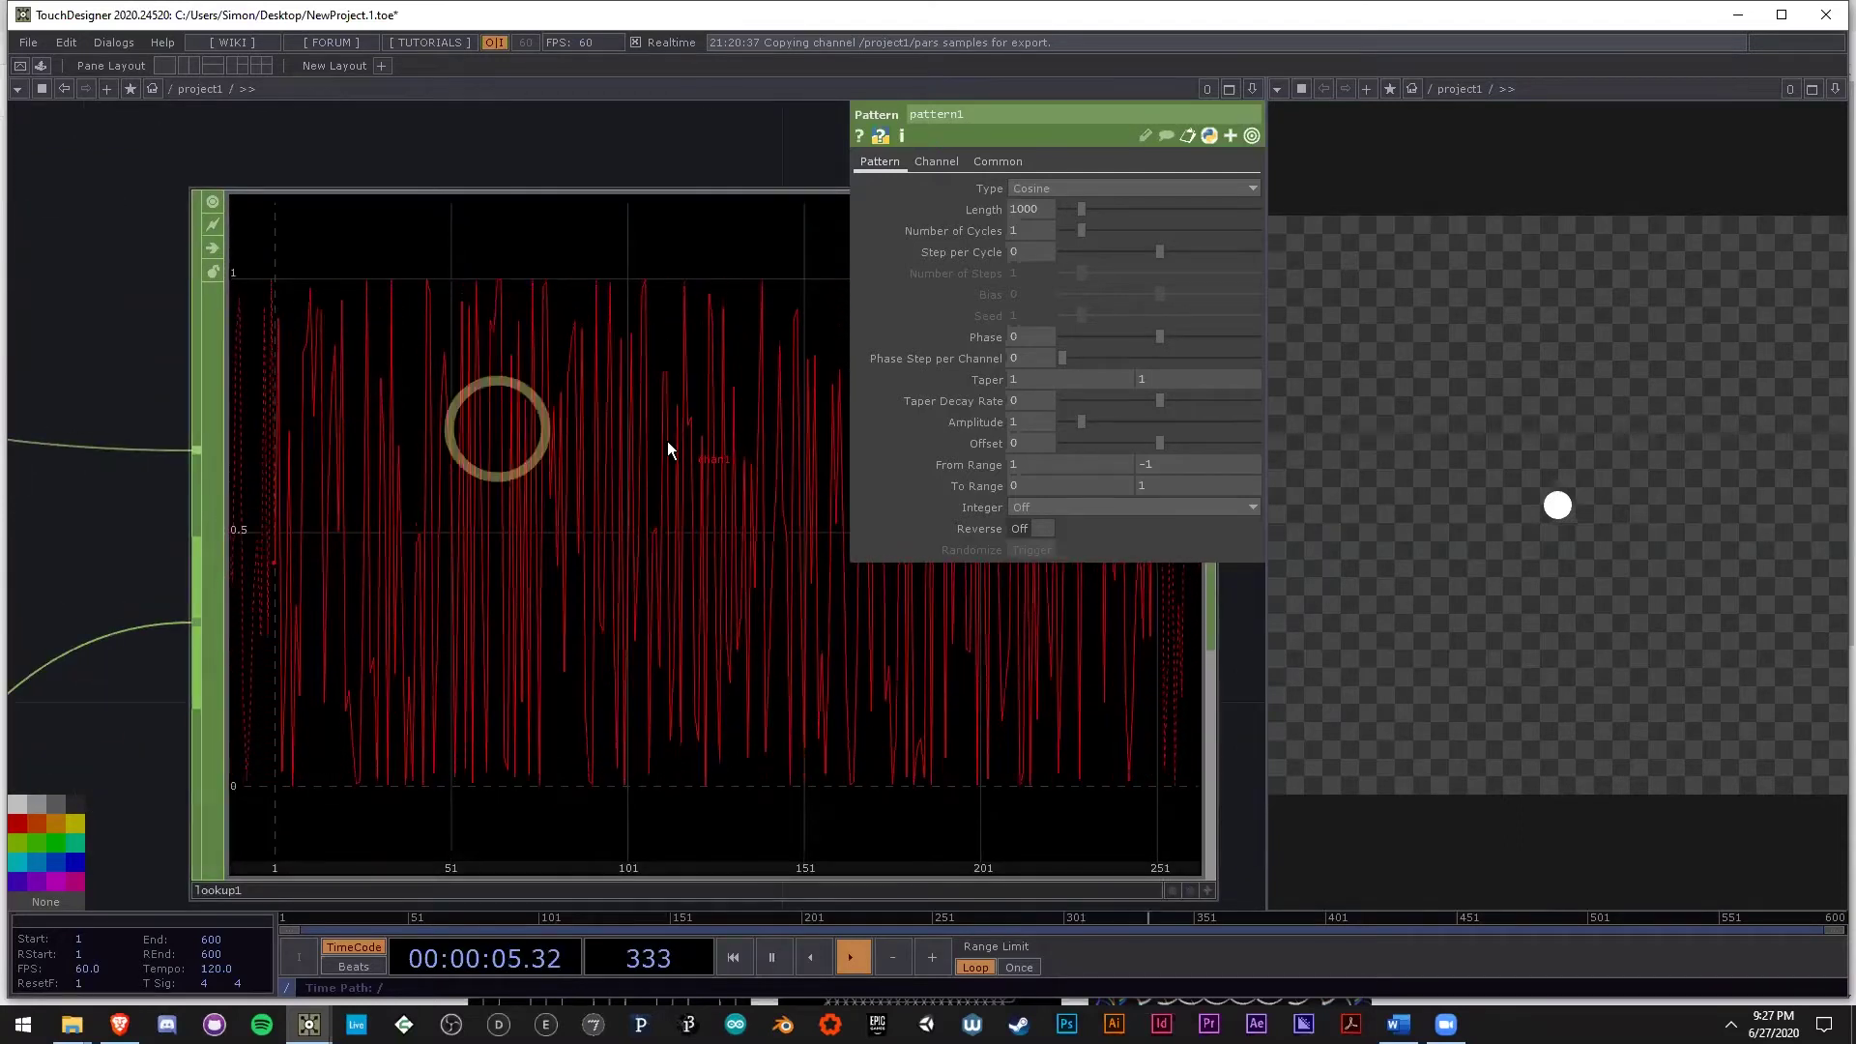
scroll(669, 450, "down", 6)
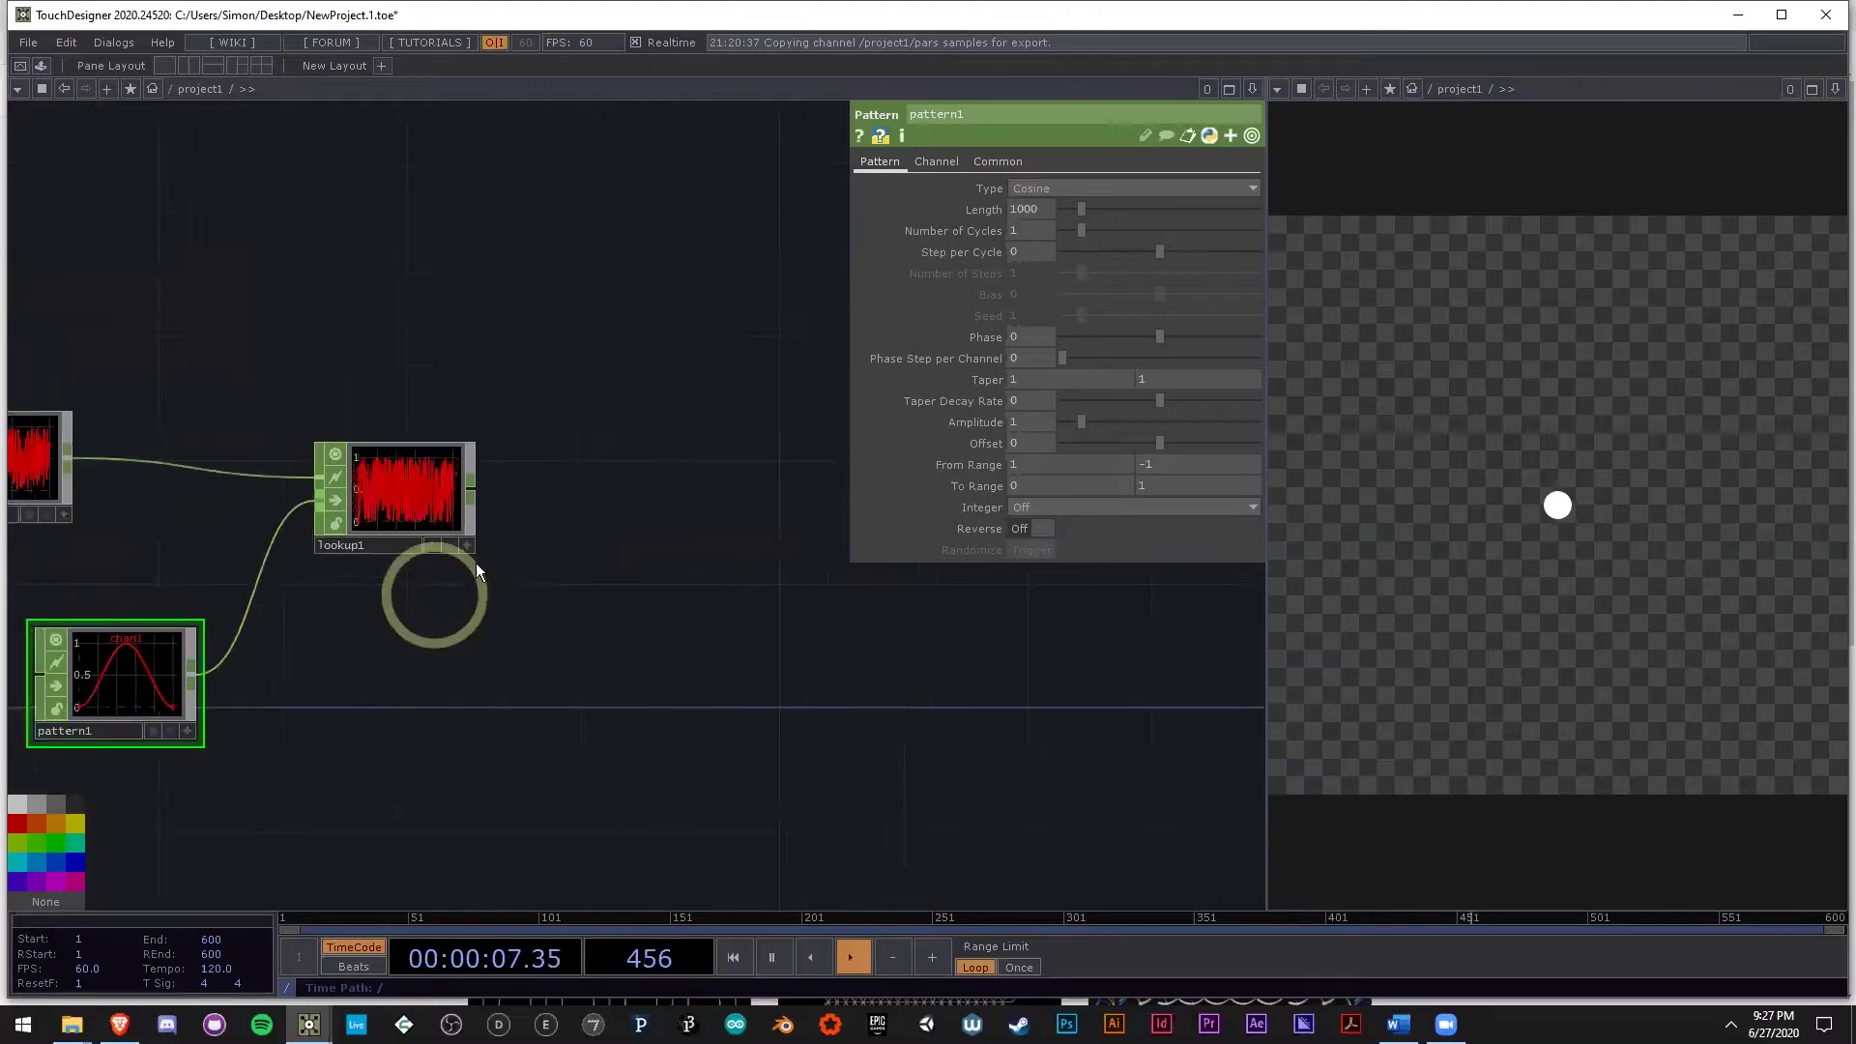
scroll(435, 592, "down", 1)
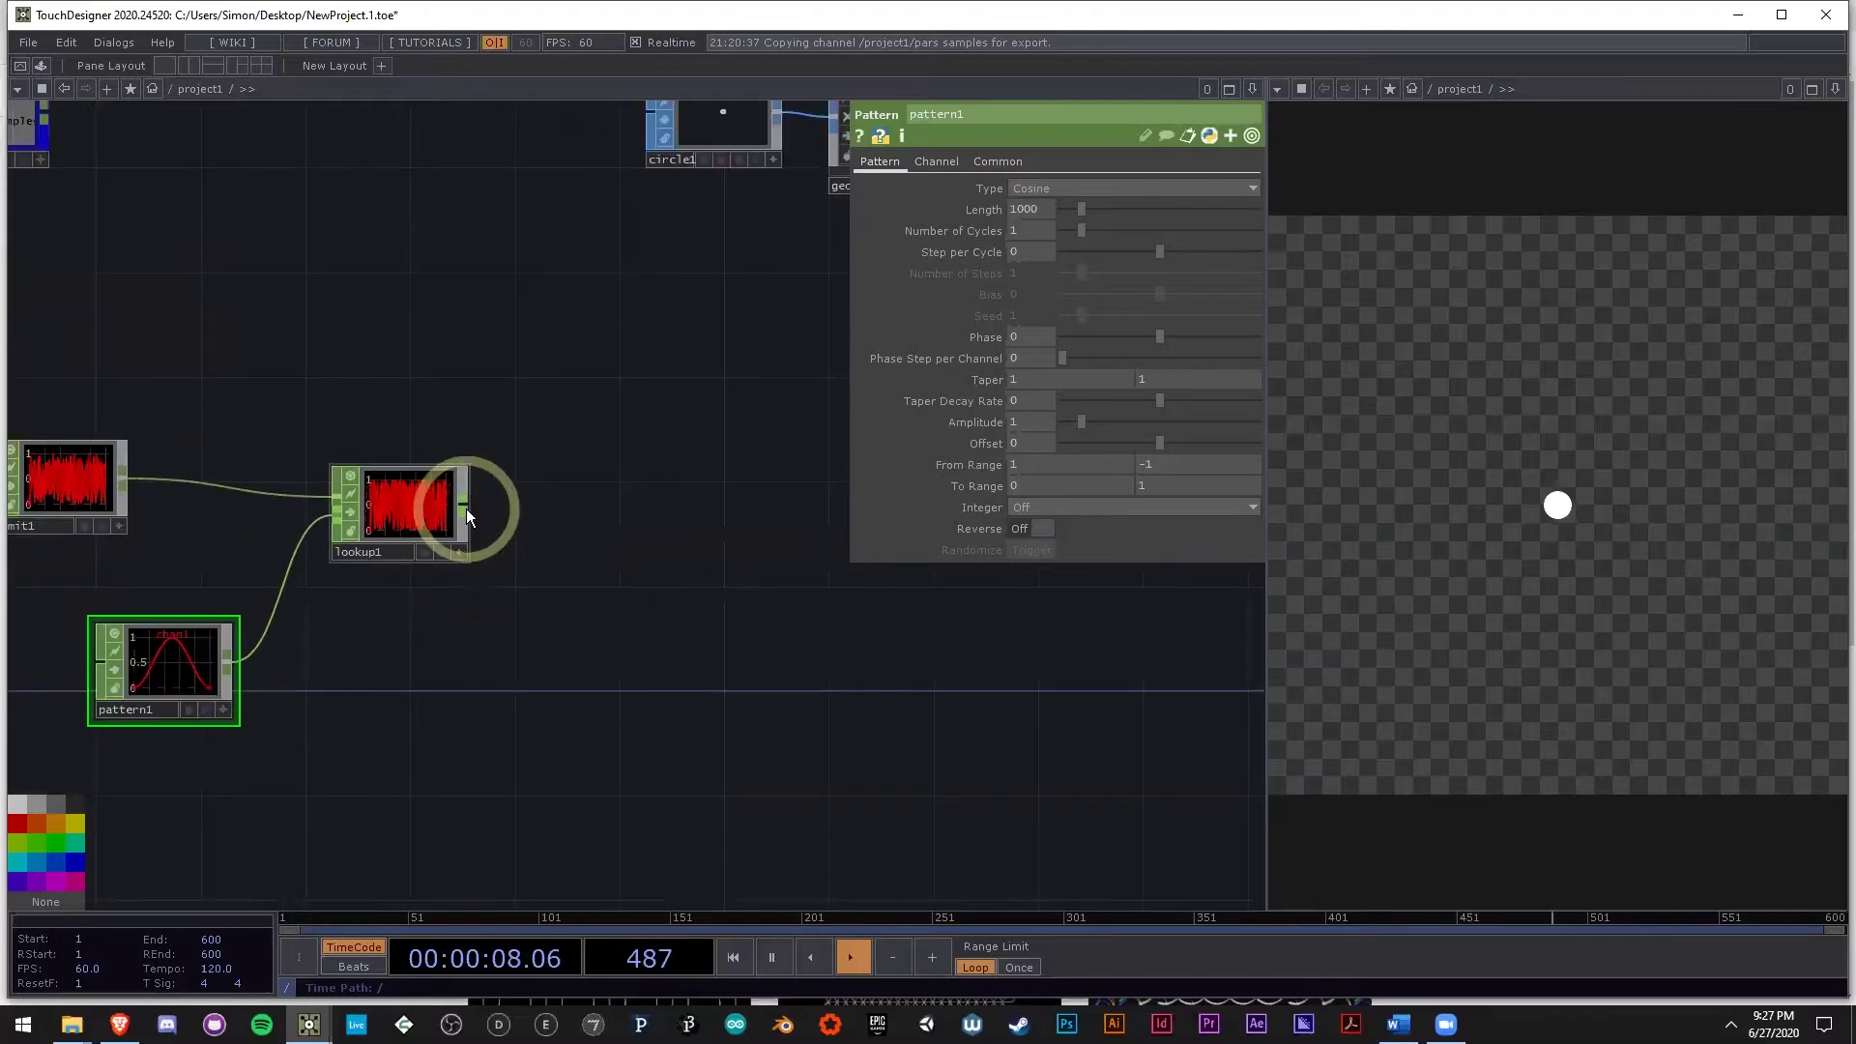
left_click(937, 162)
scroll(154, 667, "up", 3)
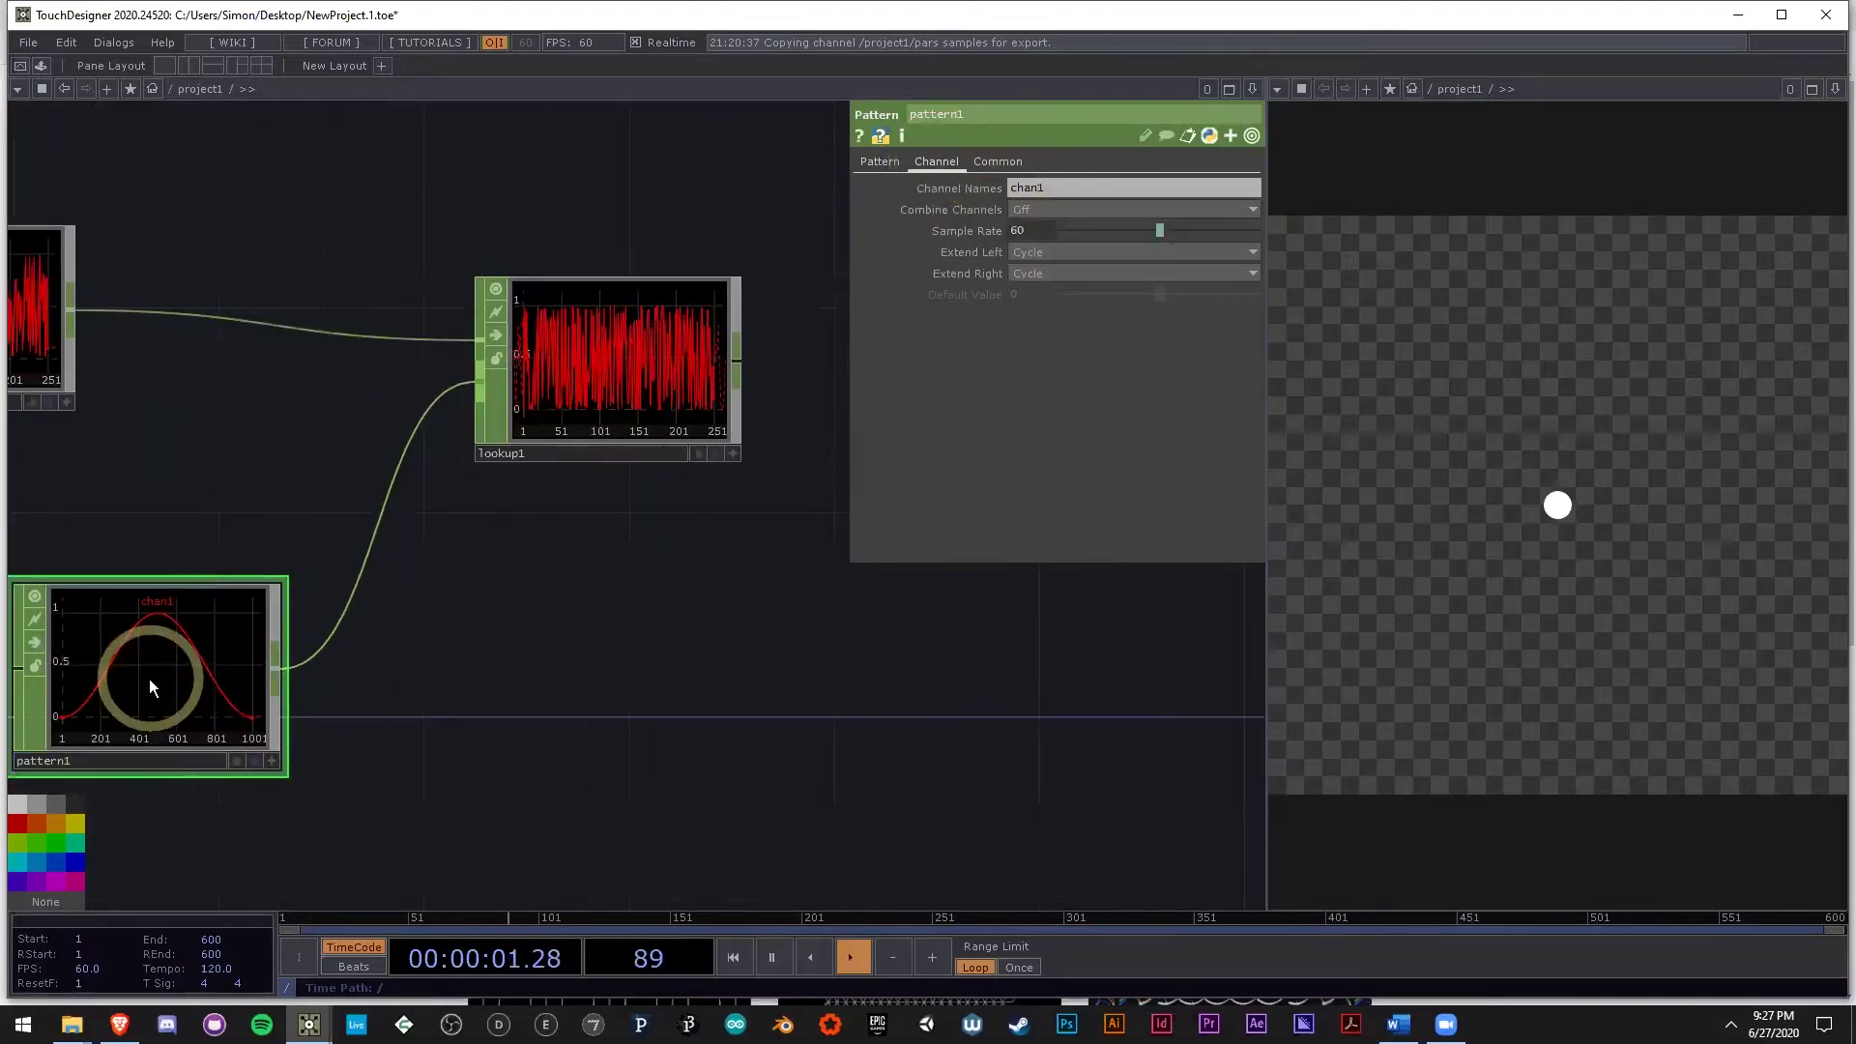
left_click(1098, 187)
type("scale")
key("Return")
Append a Null CHOP to lookup1's output, beneath geo1, and rename it instances.
scroll(634, 312, "up", 3)
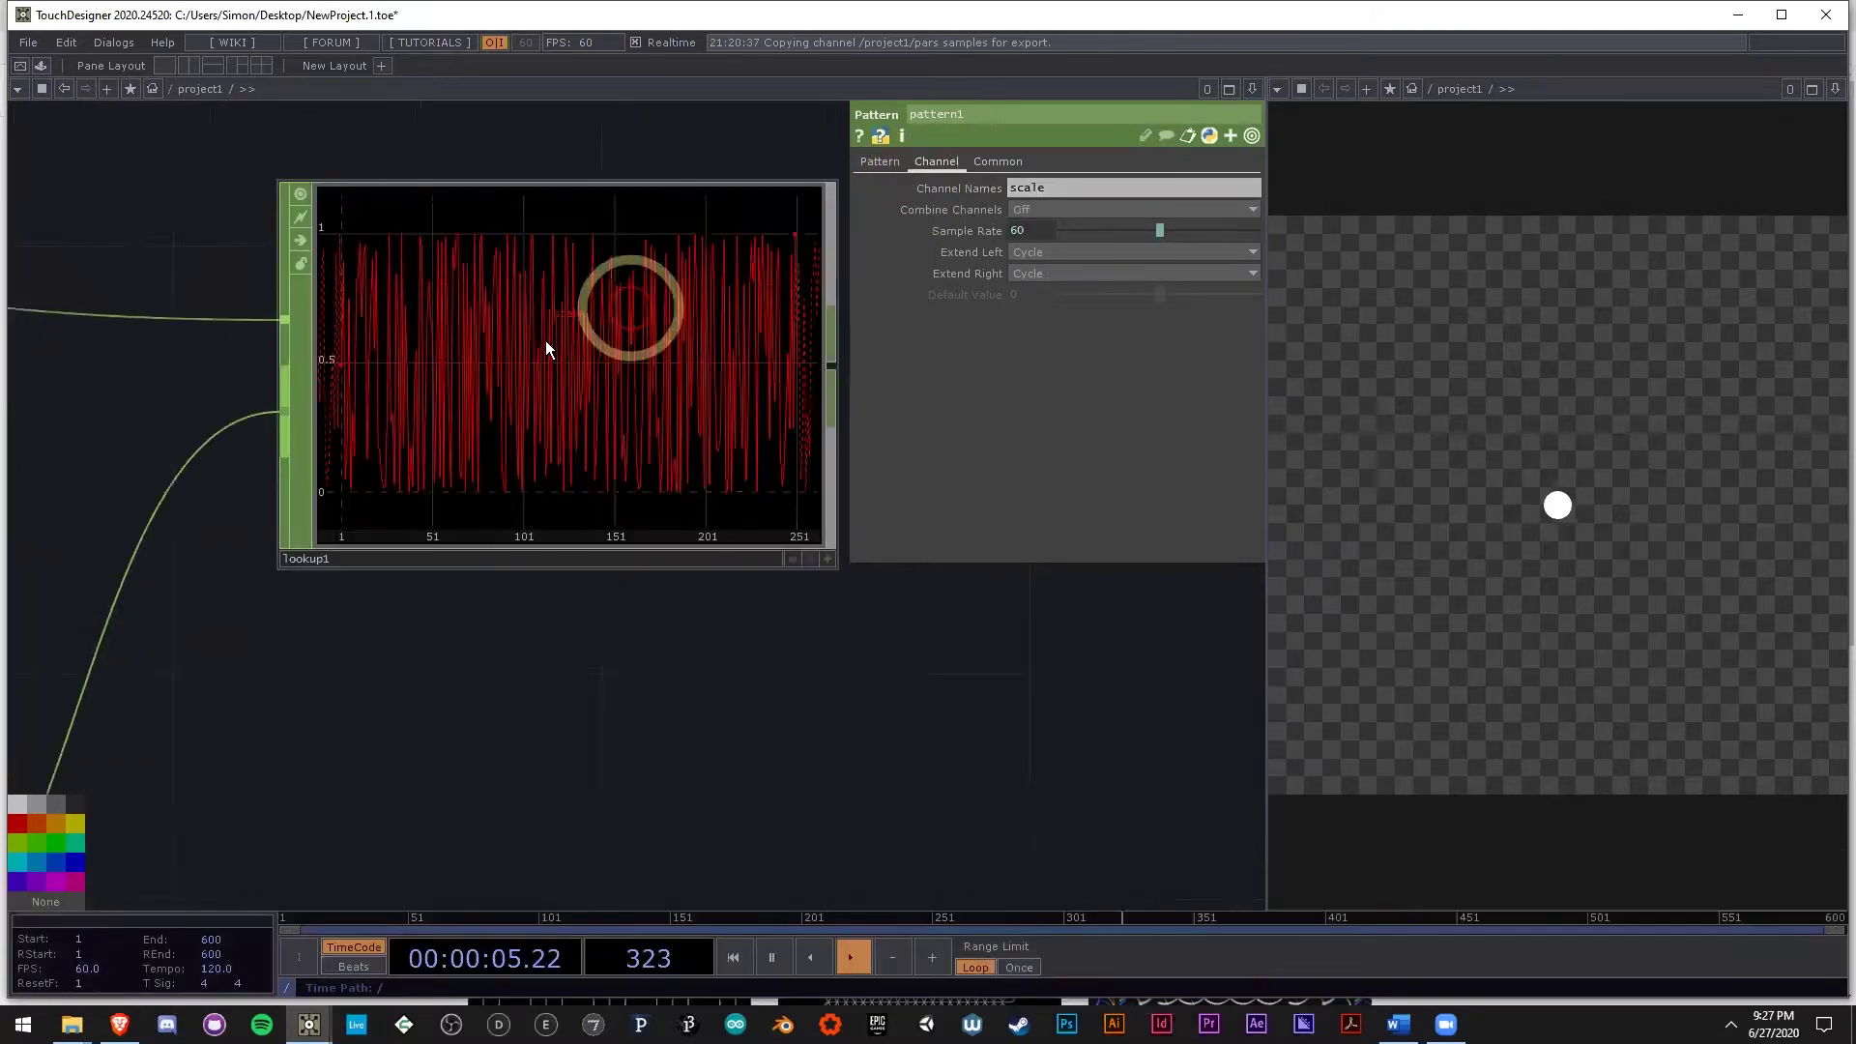
scroll(379, 605, "down", 4)
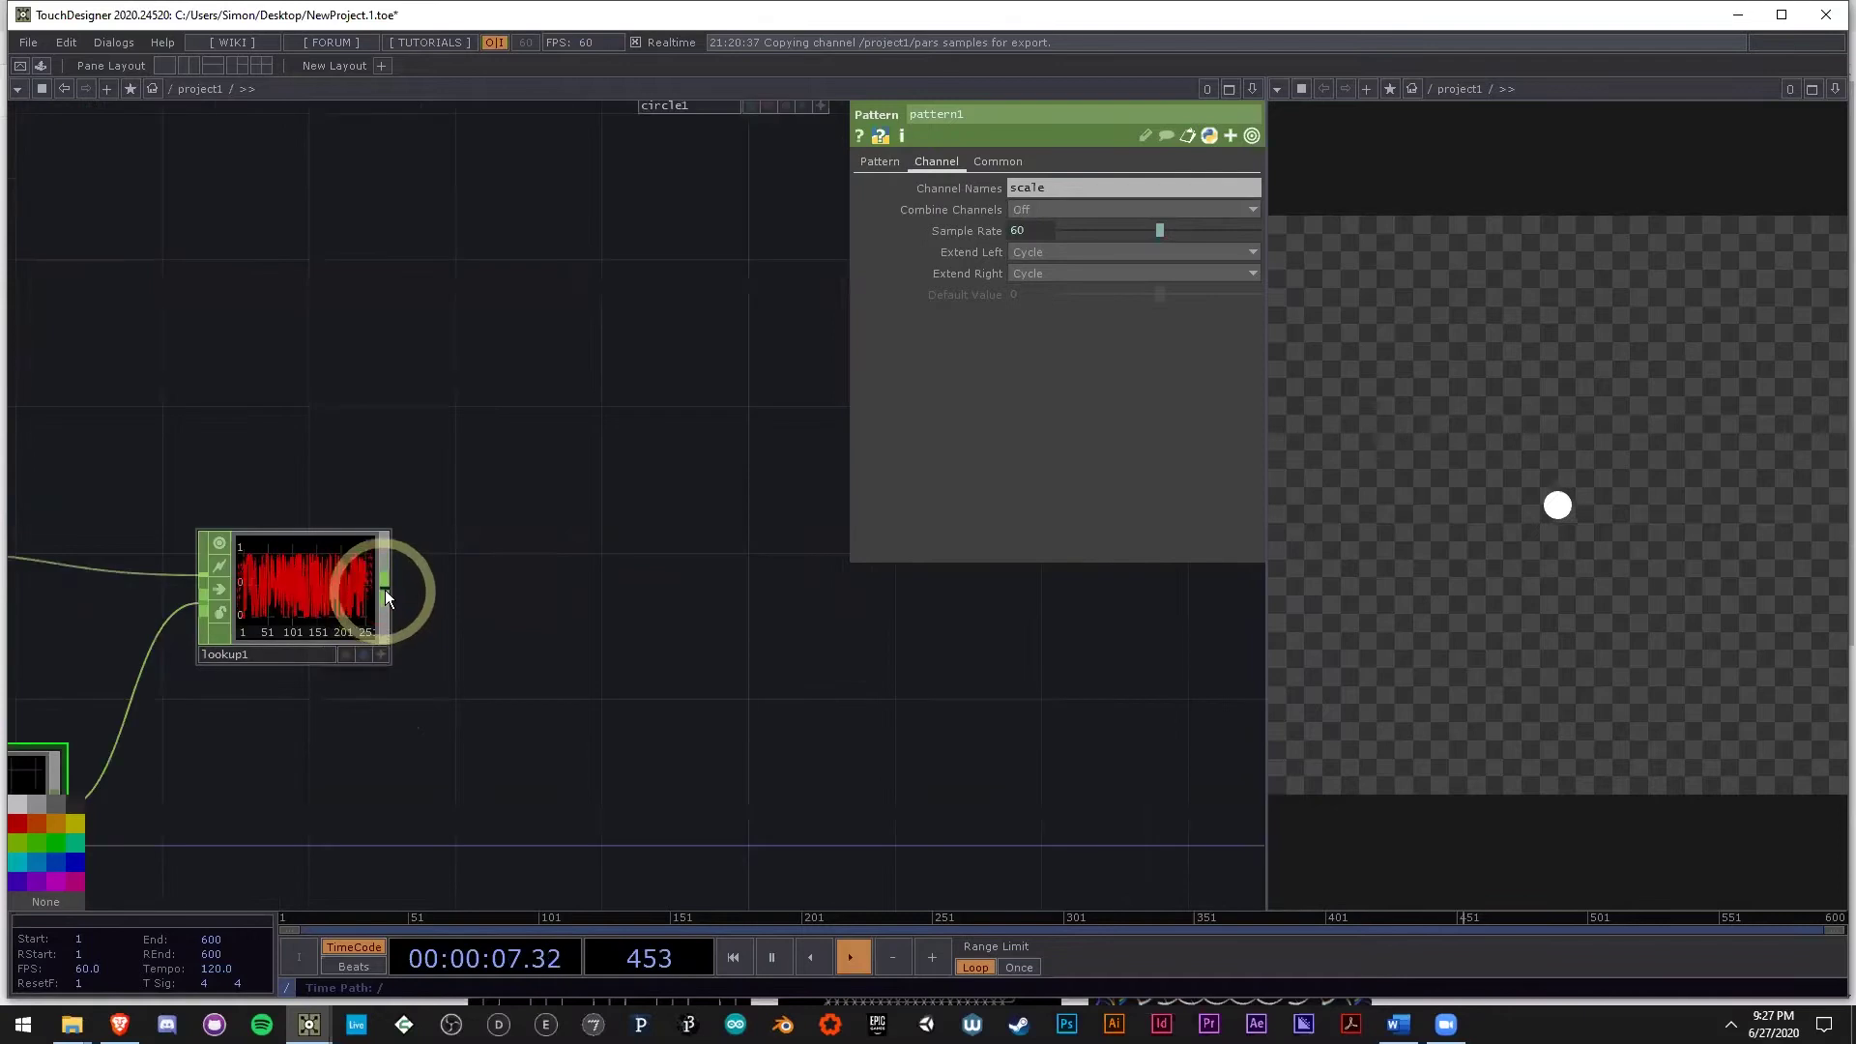
right_click(385, 590)
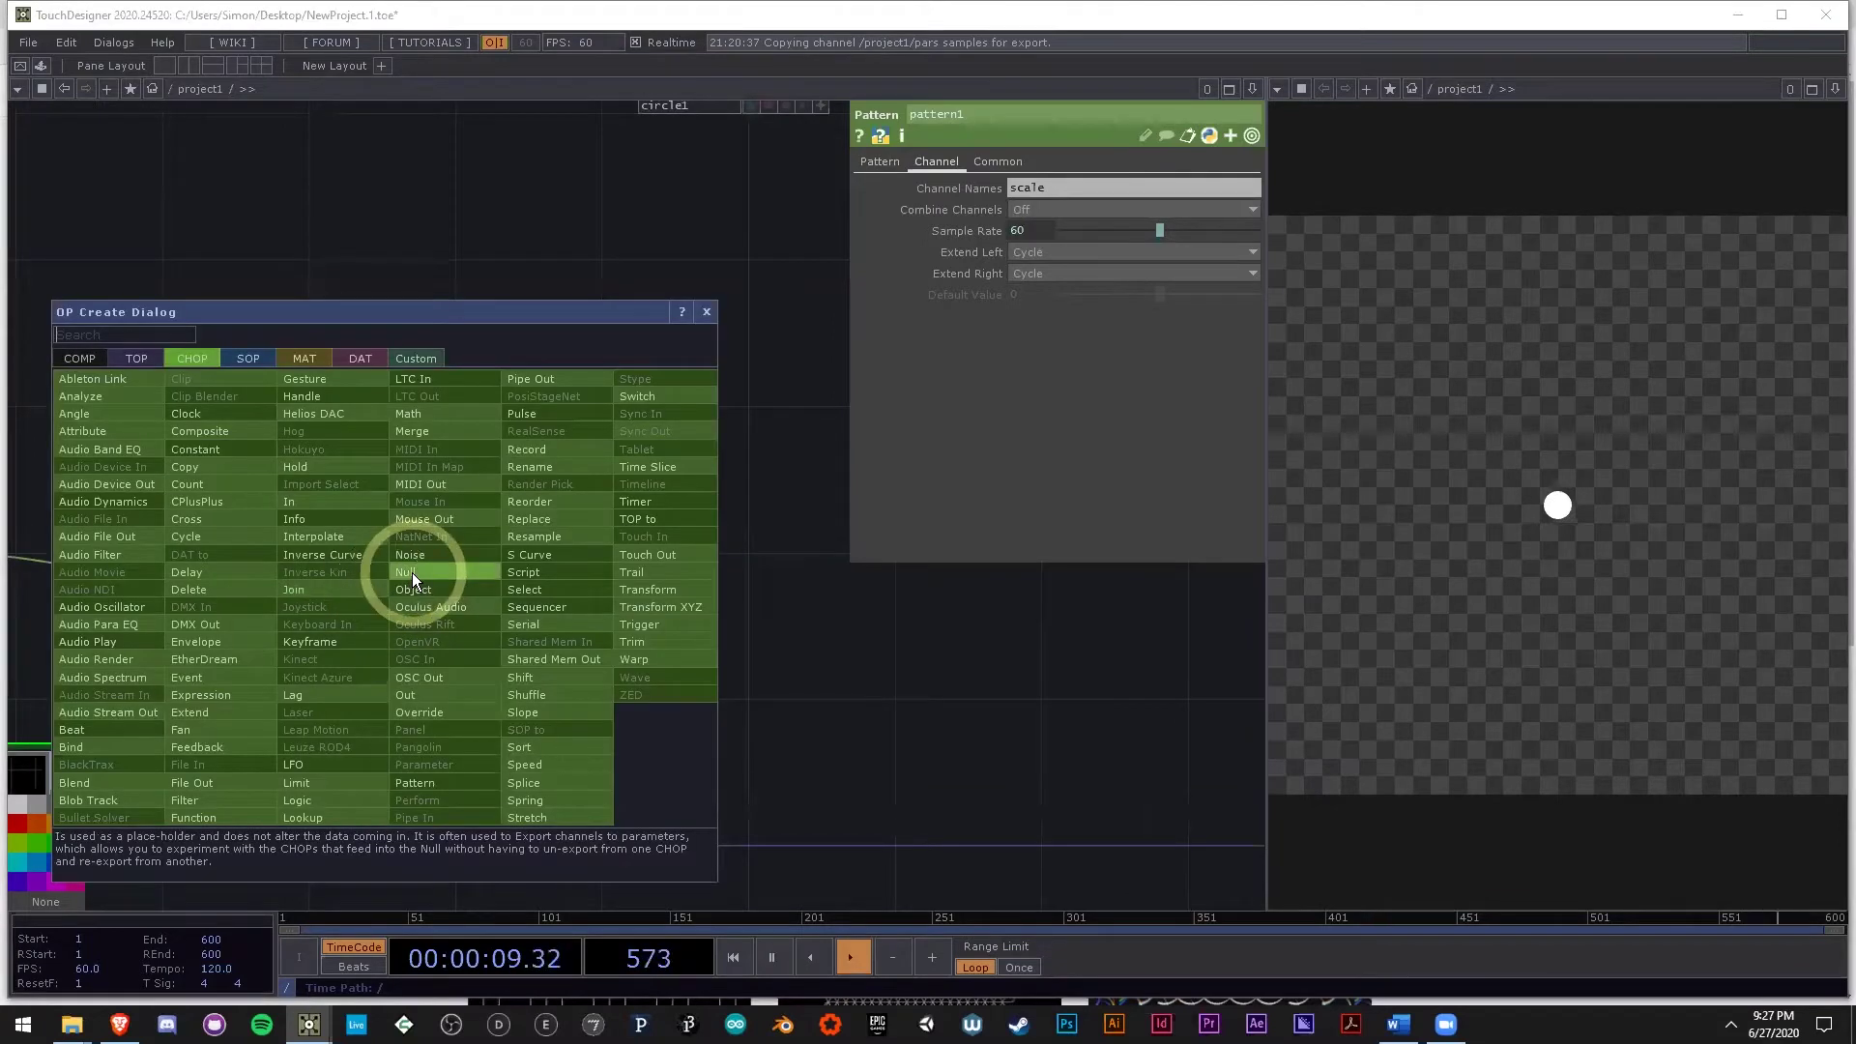
left_click(412, 572)
left_click(1028, 595)
left_click_drag(876, 677, 618, 692)
scroll(637, 681, "up", 2)
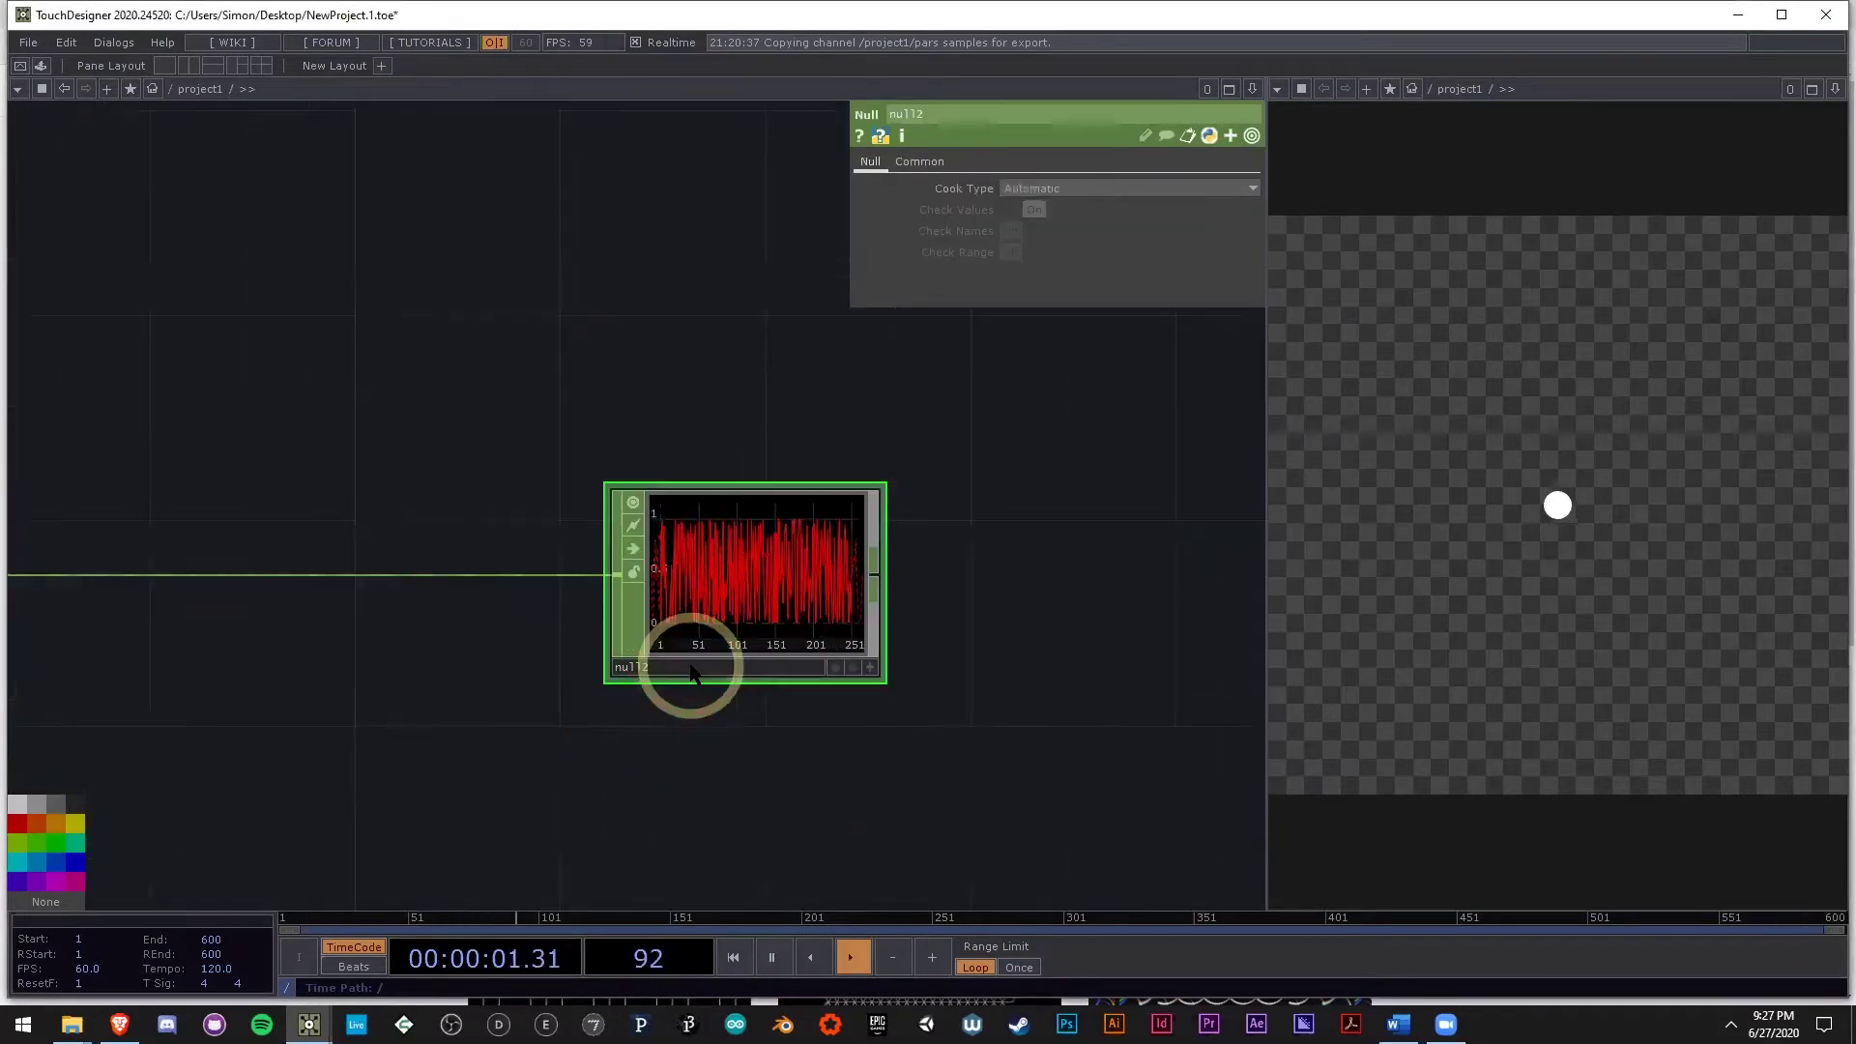
type("instances")
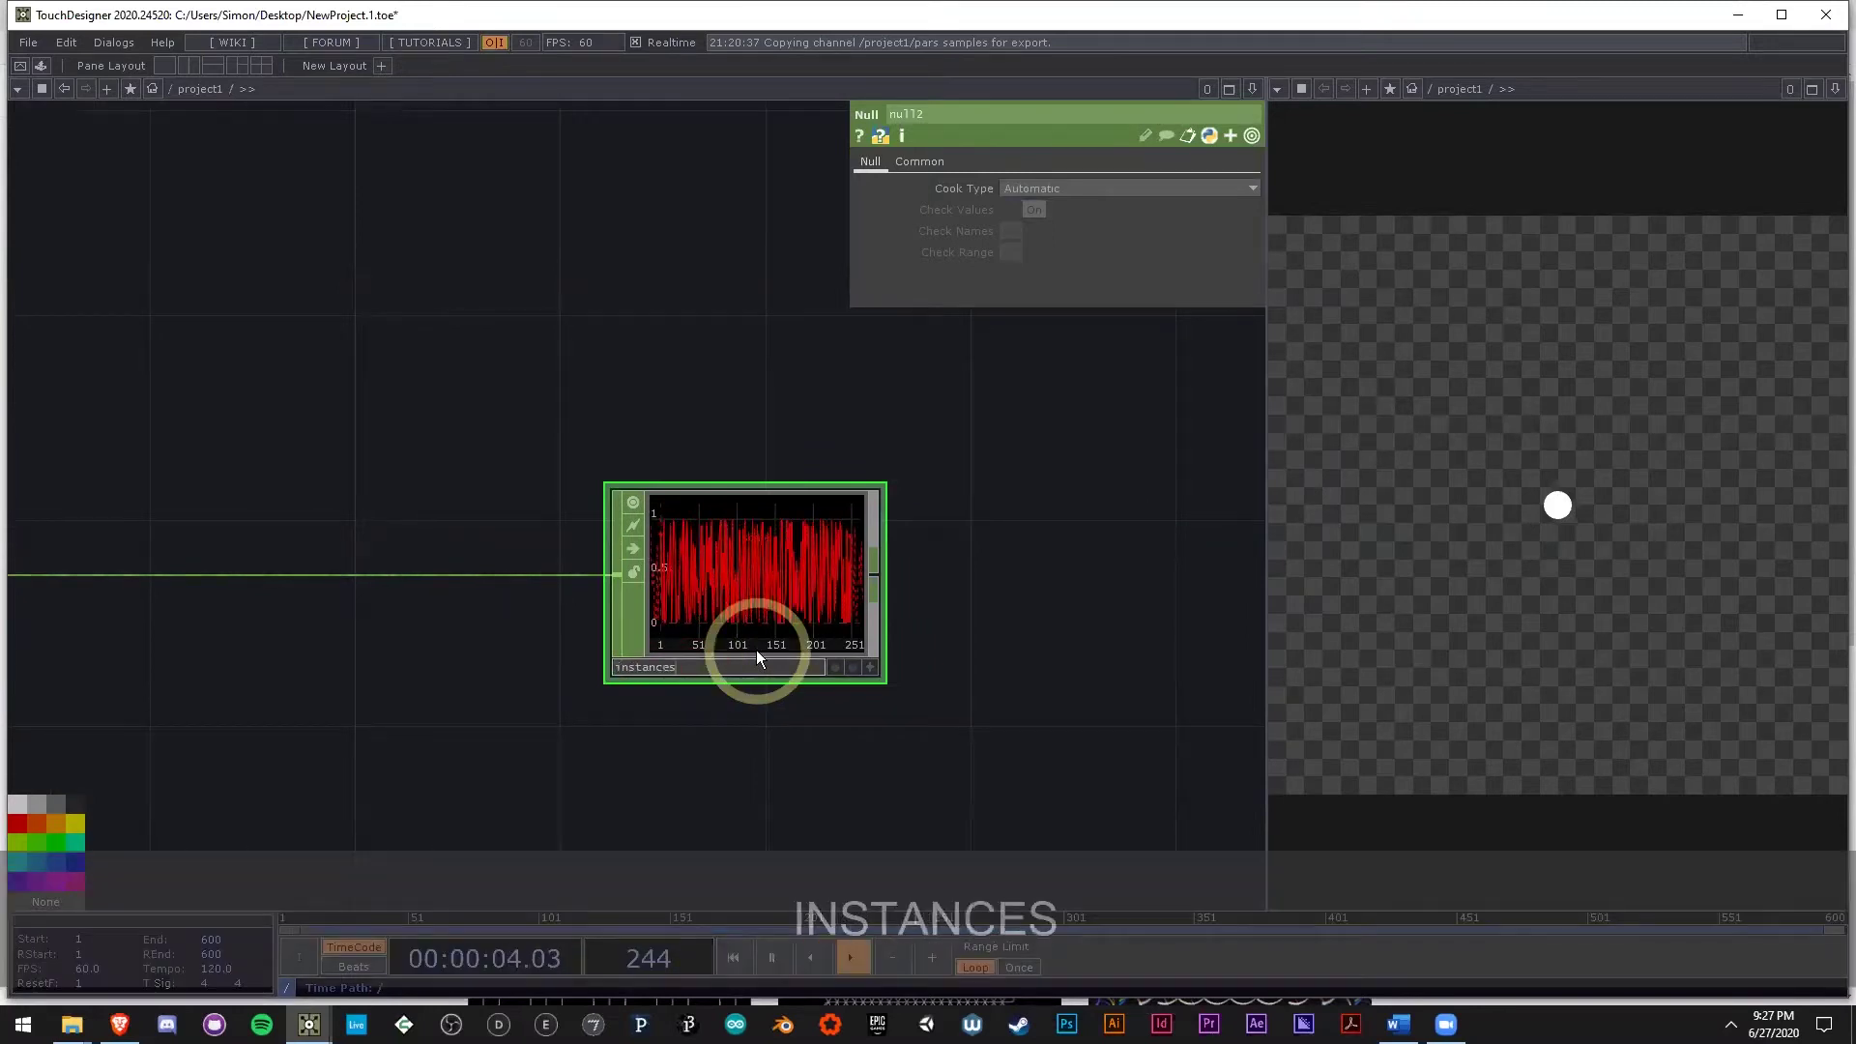
key("Return")
Turn on instancing for geo1 and assign the instances CHOP as its Default Instance OP.
scroll(760, 676, "down", 3)
left_click_drag(761, 684, 555, 650)
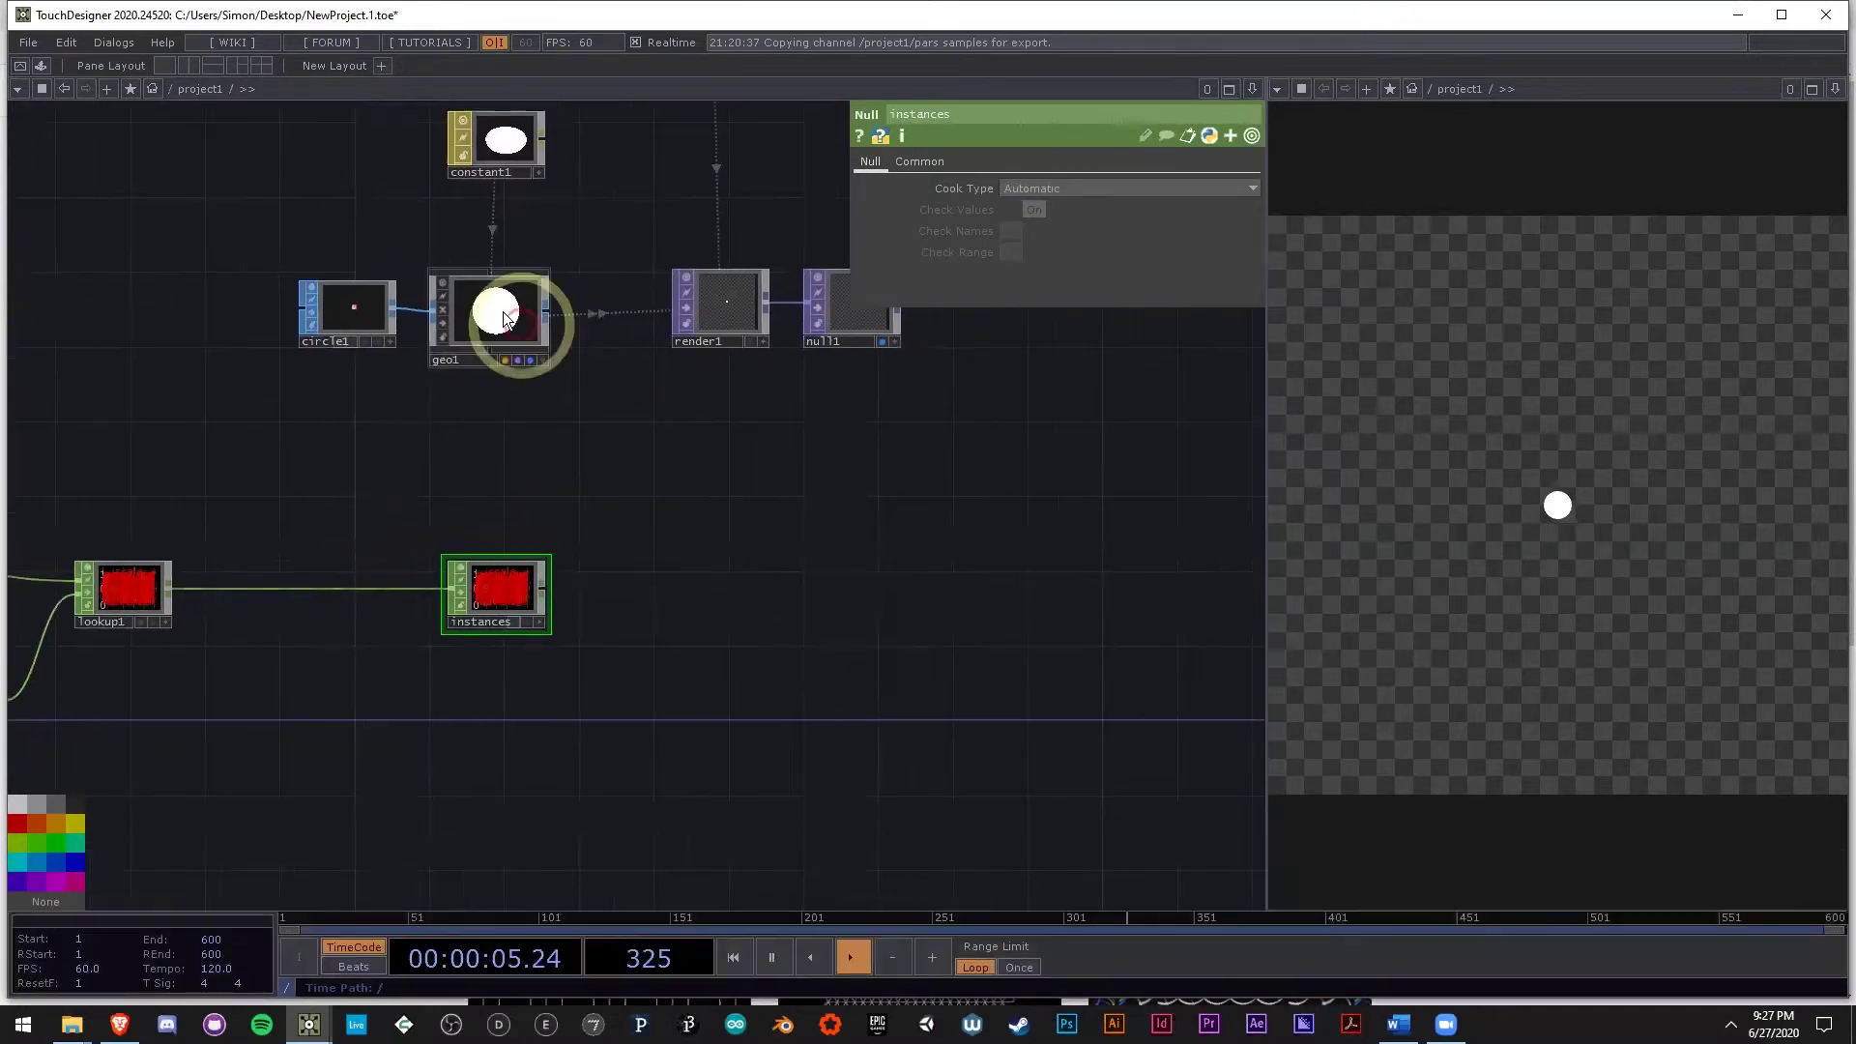
left_click(503, 311)
left_click_drag(496, 471, 396, 472)
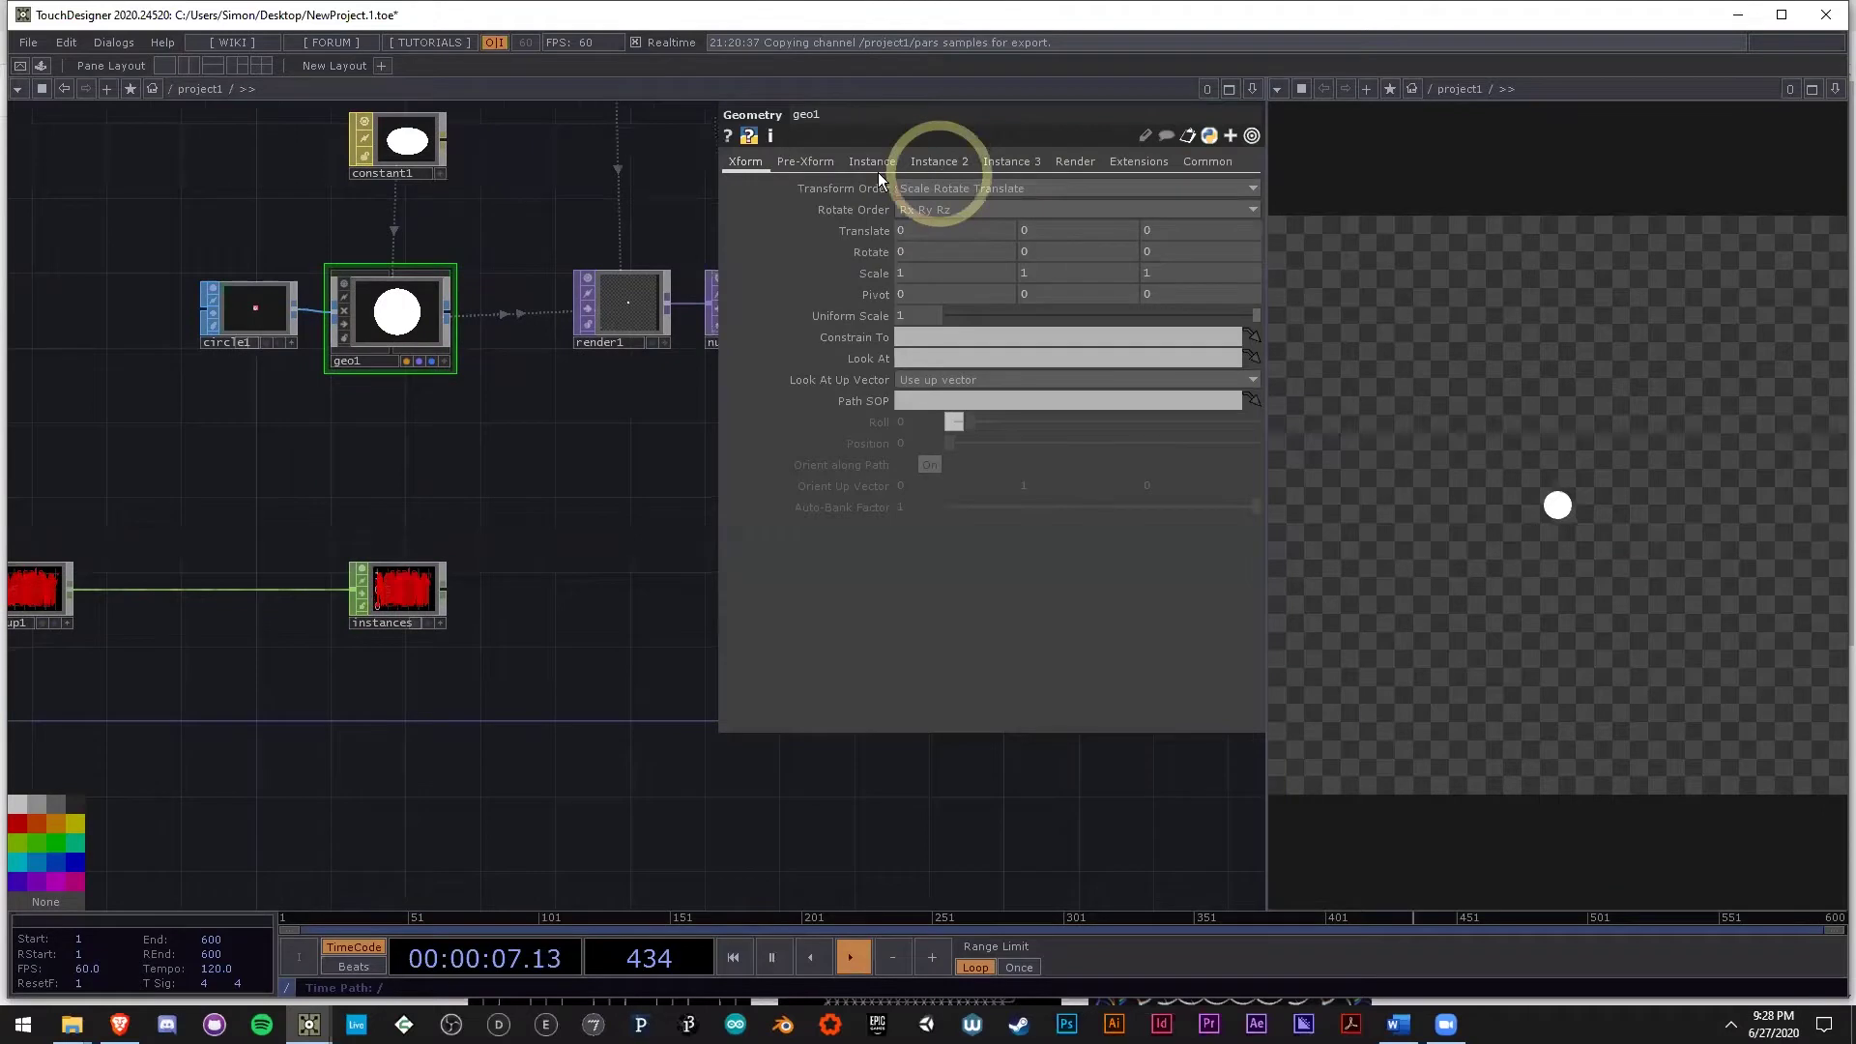
left_click(871, 161)
left_click(922, 186)
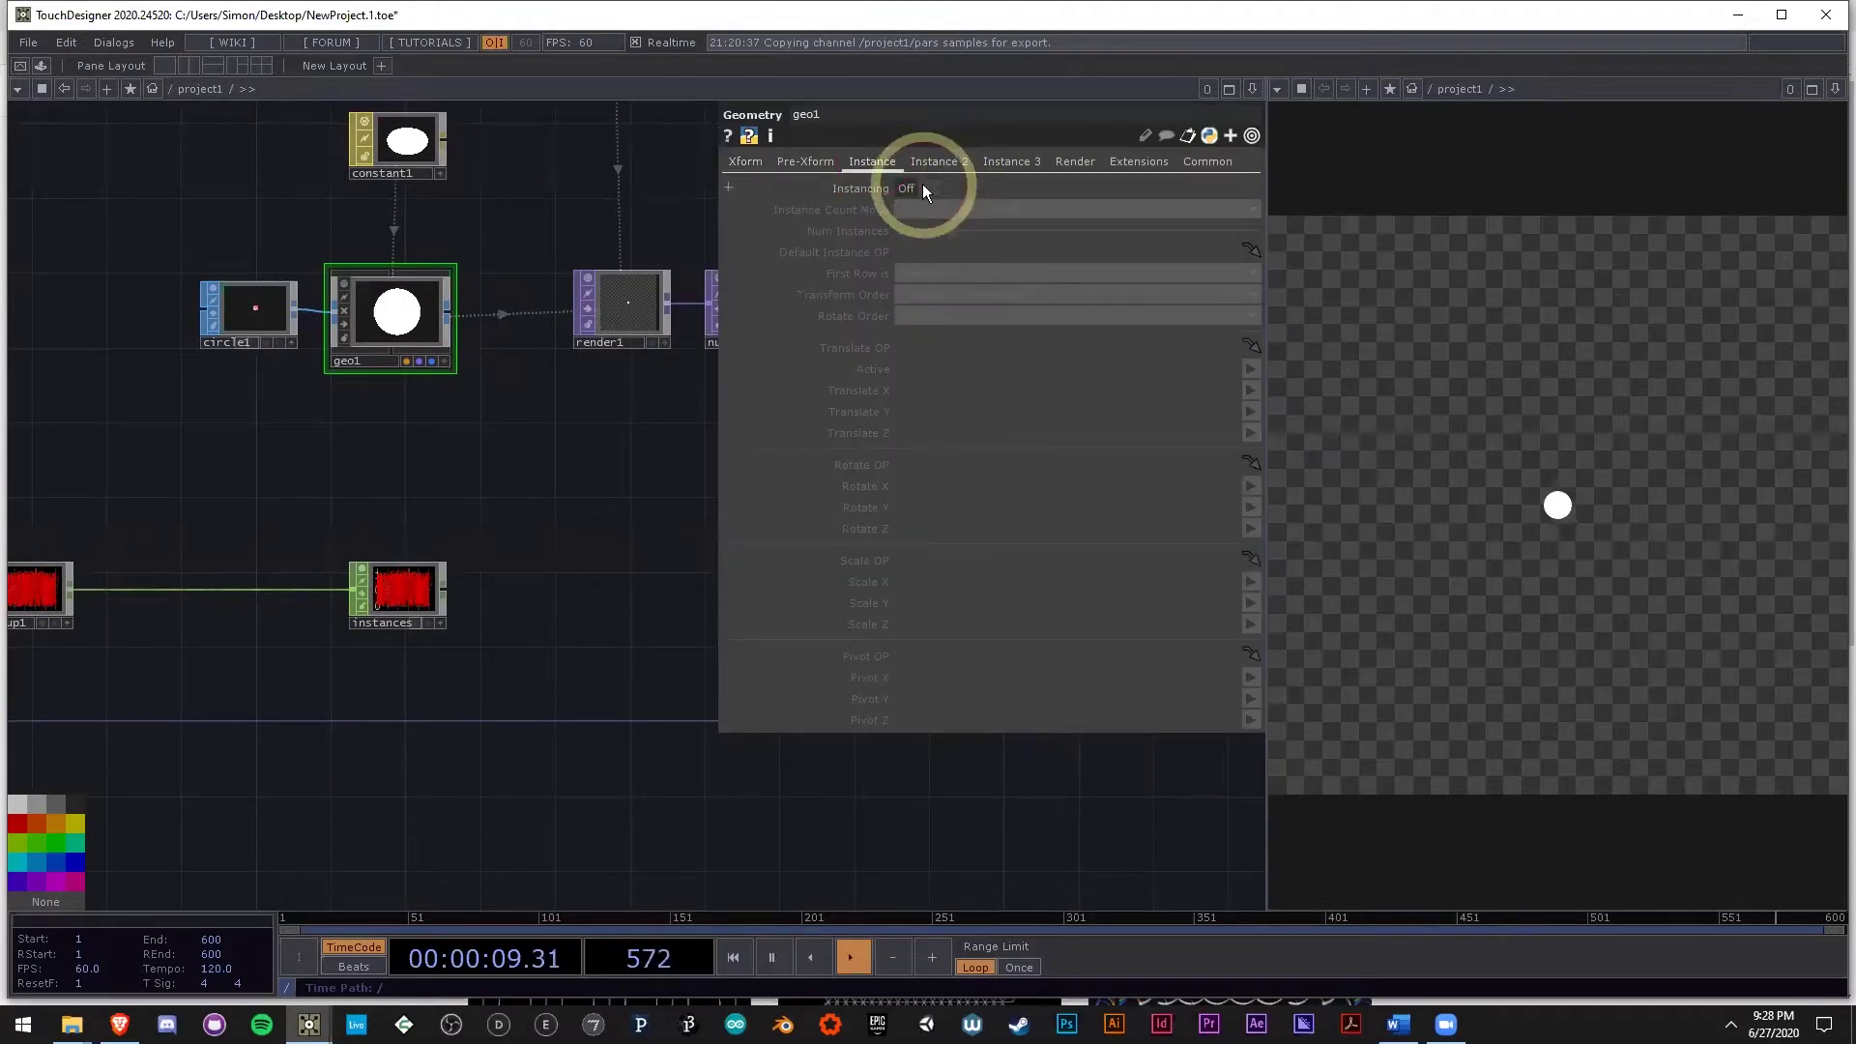
left_click_drag(455, 560, 992, 251)
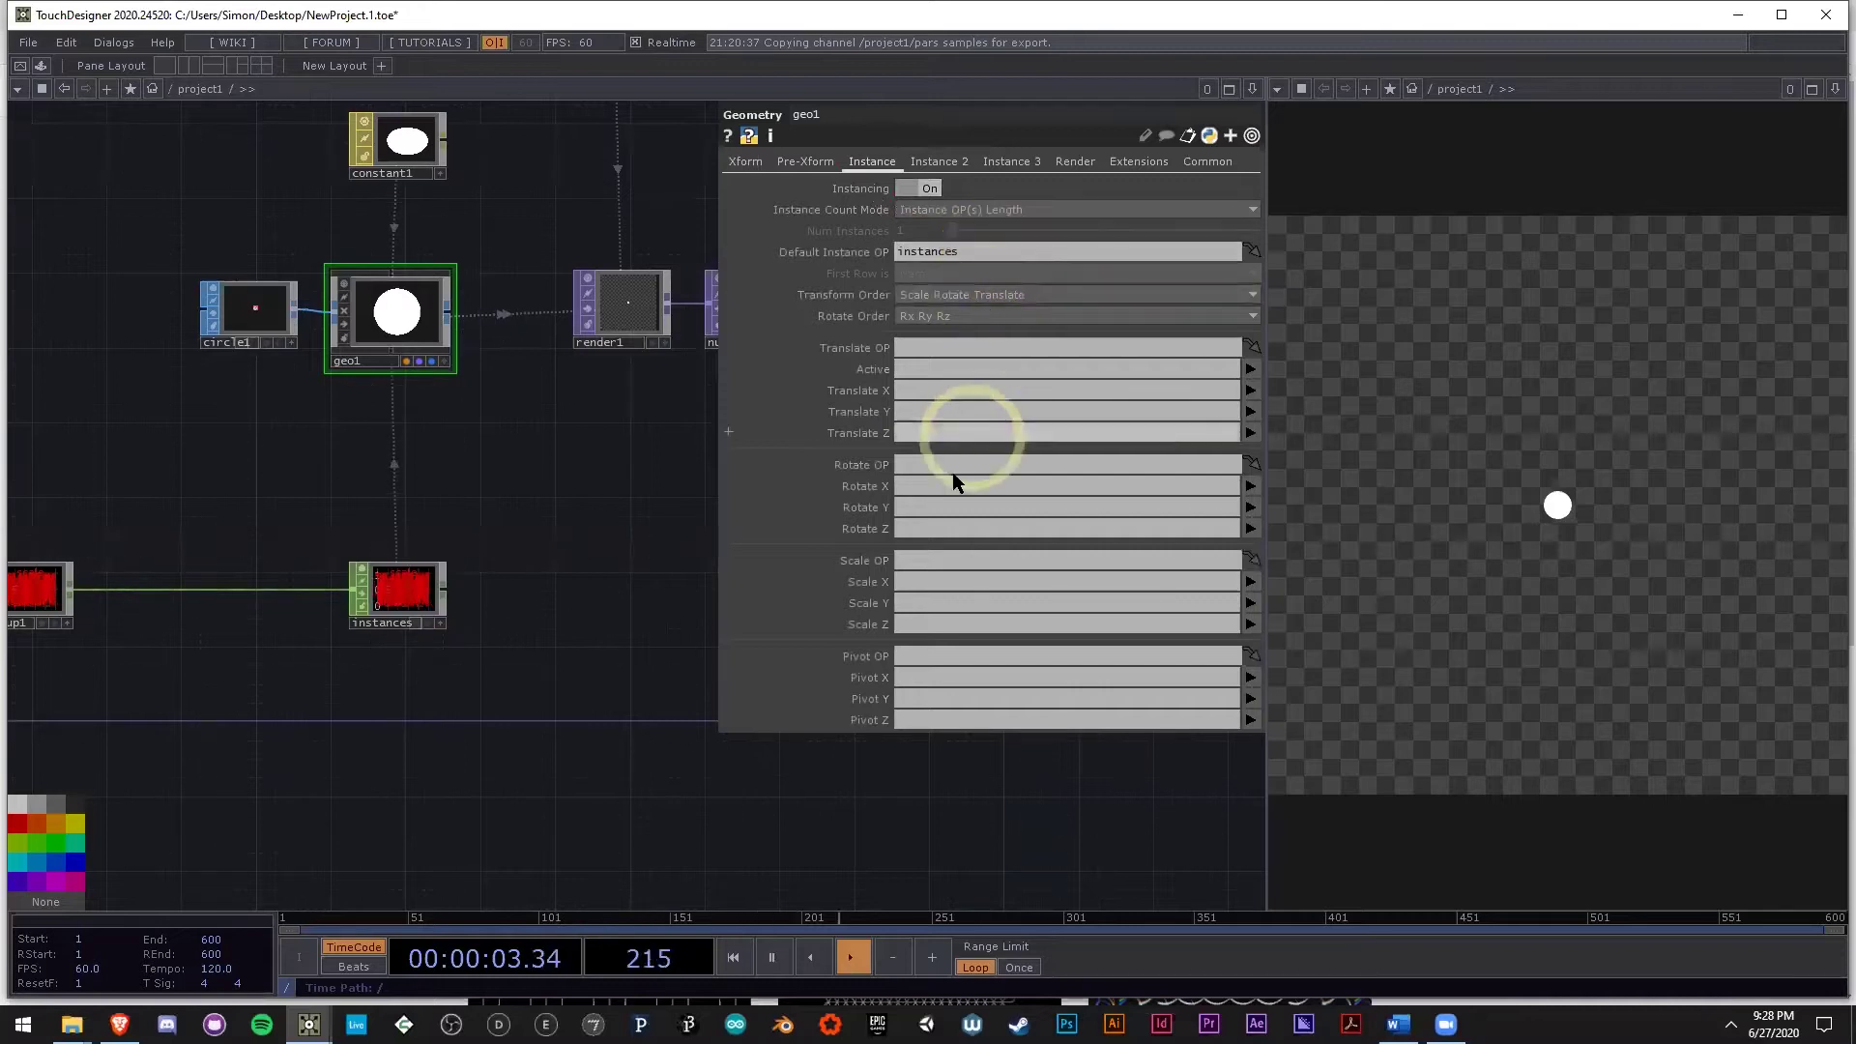
Assign the scale channel to geo1's instance Scale X.
left_click(1255, 582)
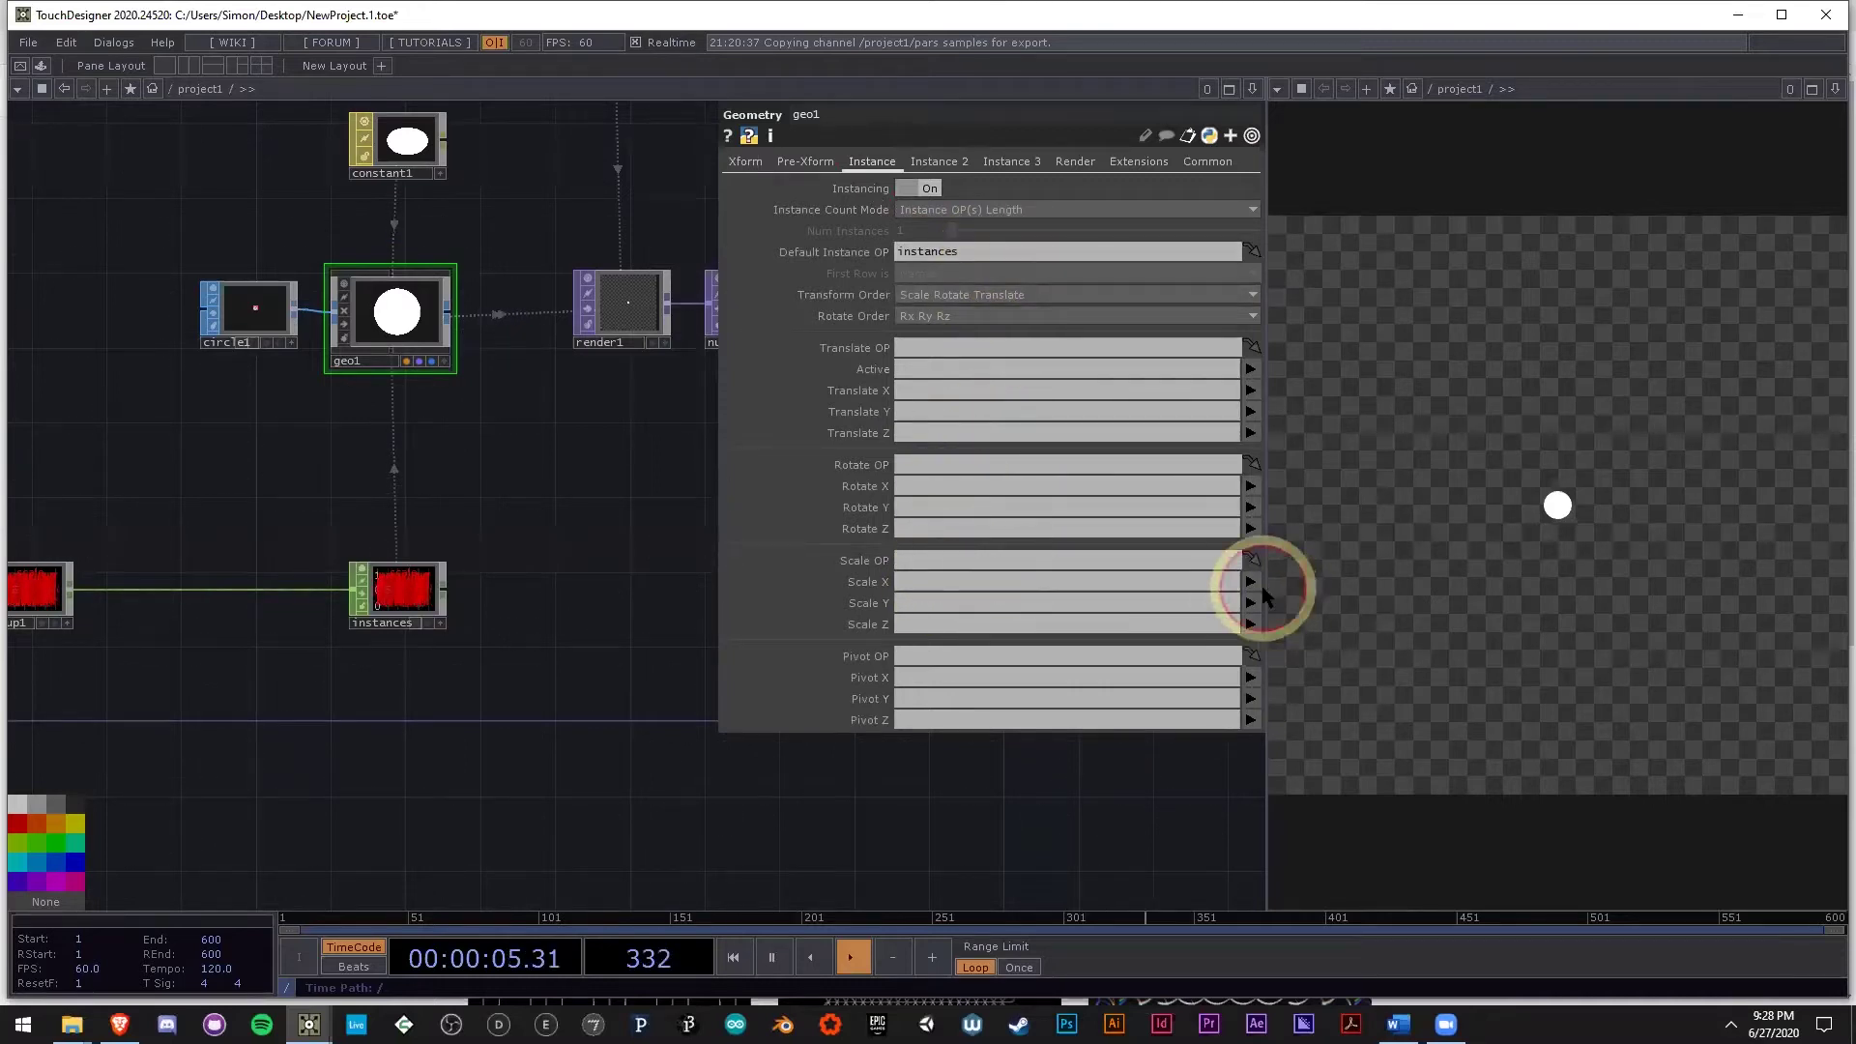
left_click(1265, 604)
double_click(918, 586)
key("ctrl+c")
left_click(925, 603)
key("ctrl+v")
left_click(915, 625)
left_click(391, 309)
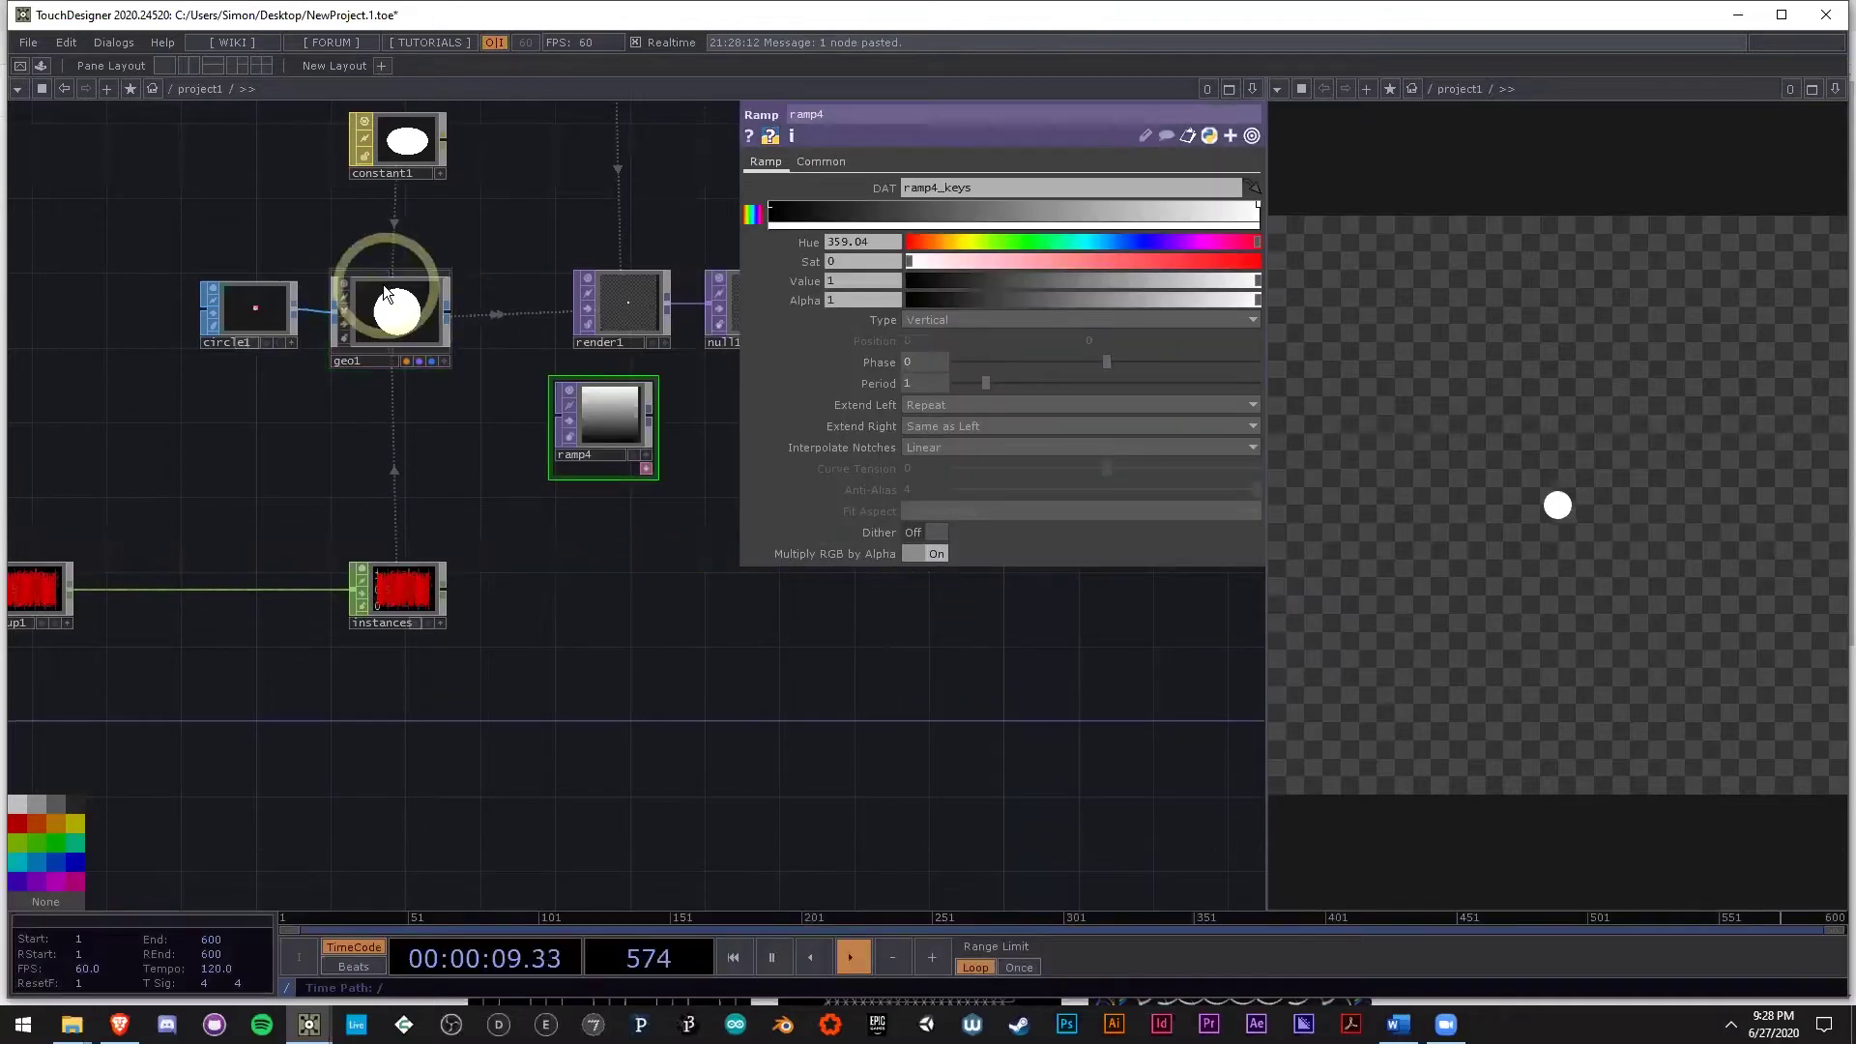
key("ctrl+z")
Copy geo1's Scale X channel name, scale, into the instance Scale Y and Scale Z.
double_click(951, 584)
key("ctrl+c")
left_click(920, 601)
key("ctrl+v")
left_click(920, 621)
key("ctrl+v")
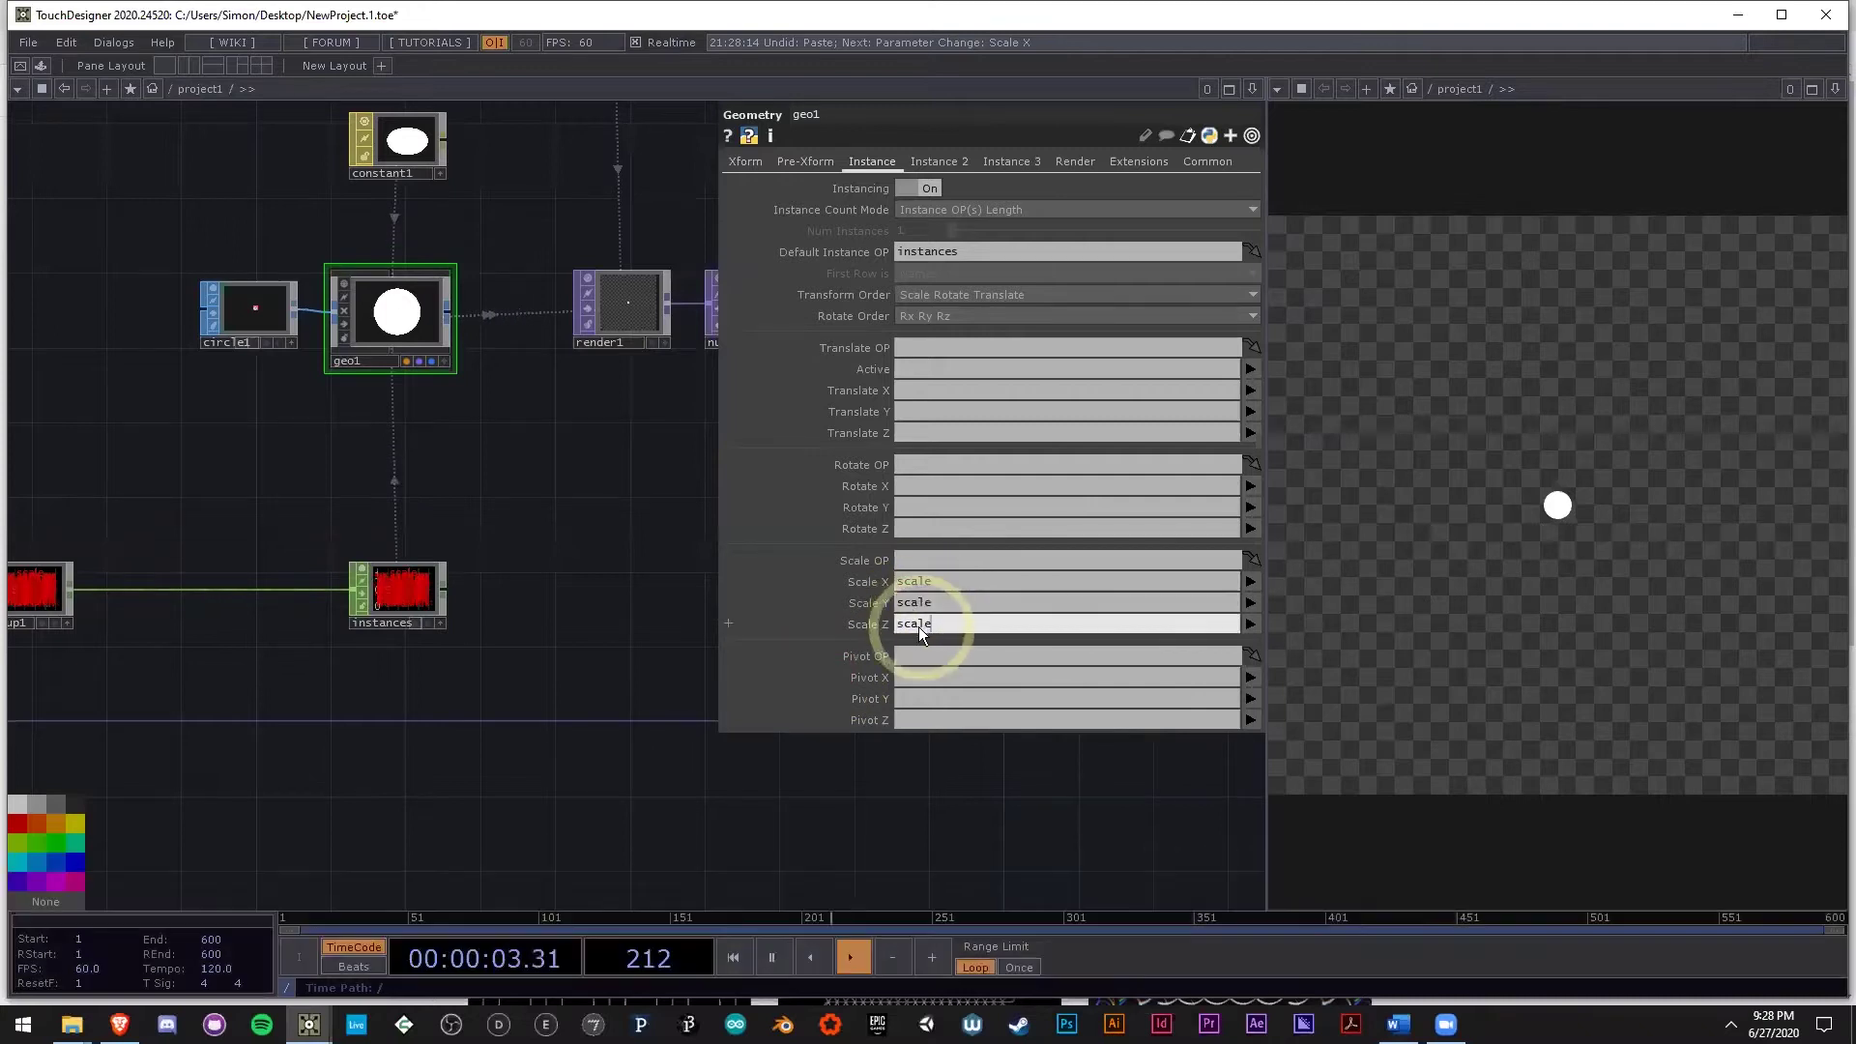
Examine the rendered circle and the whole network, hiding the parameters to see the noise chain feeding geo1.
left_click_drag(520, 721, 525, 718)
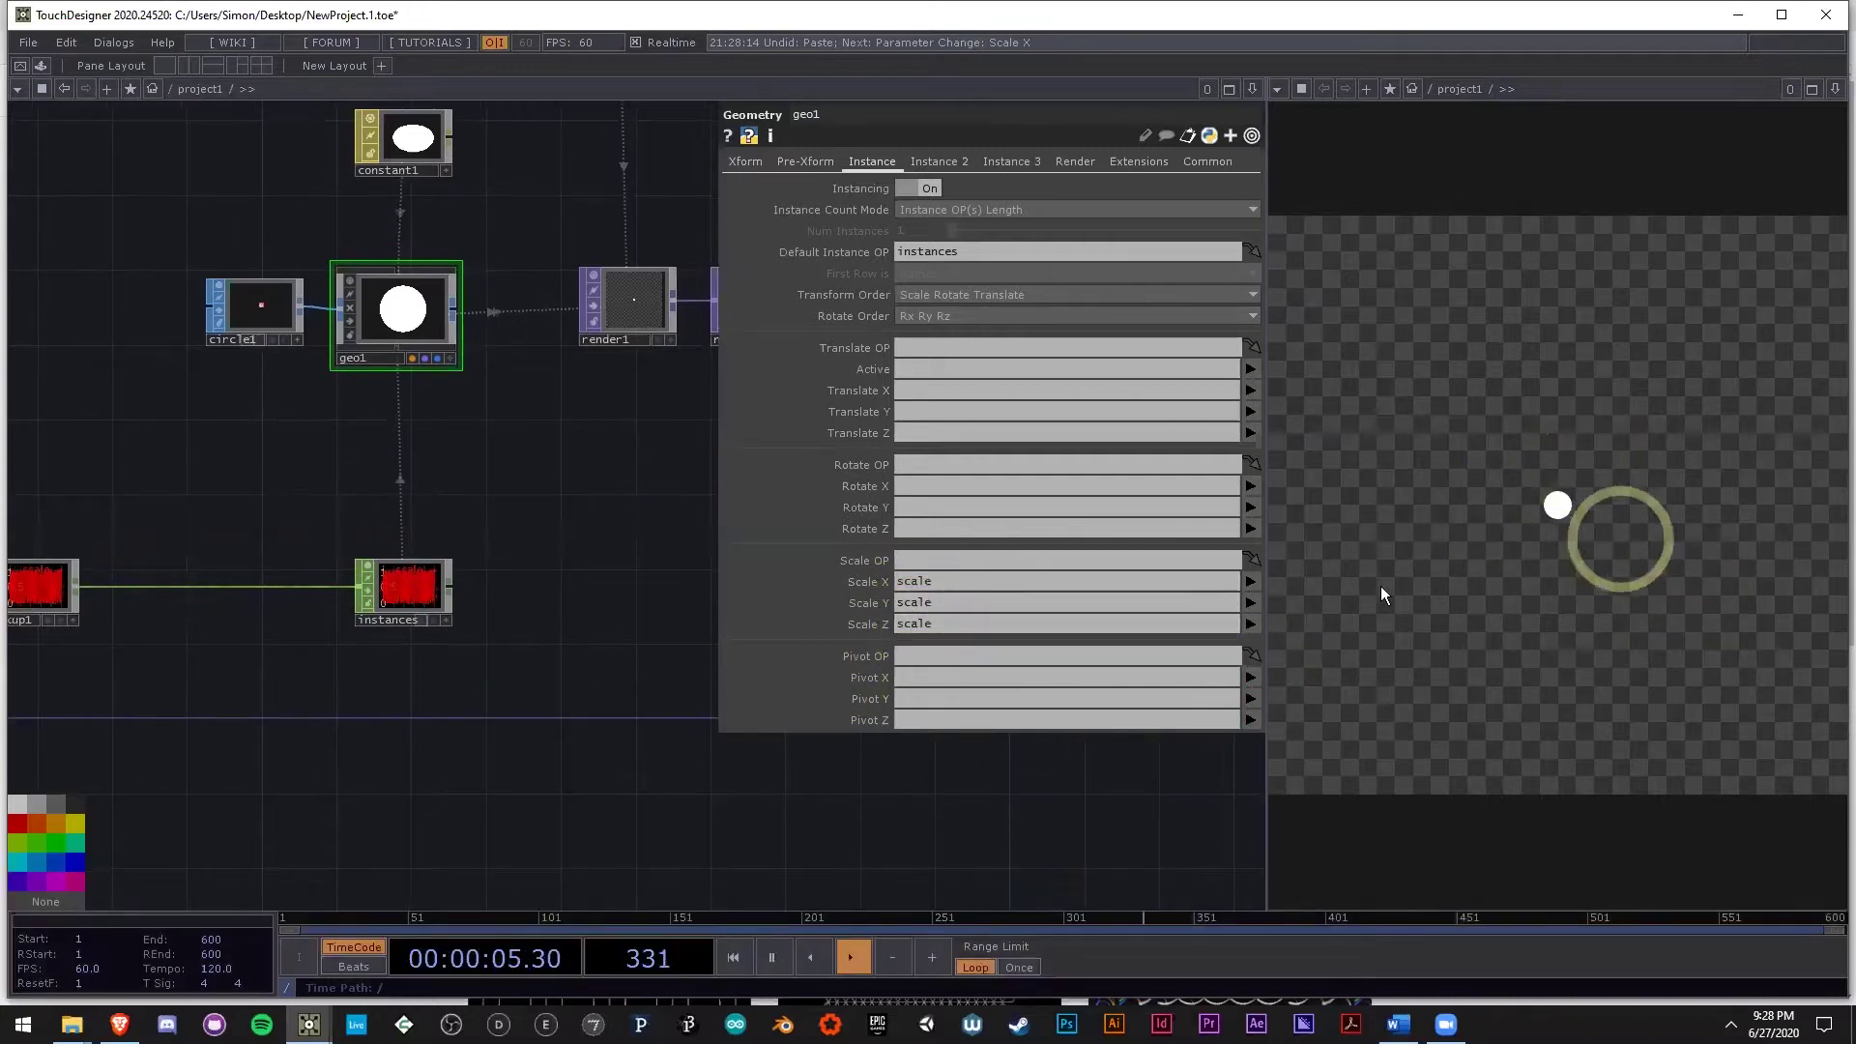
middle_click(435, 603)
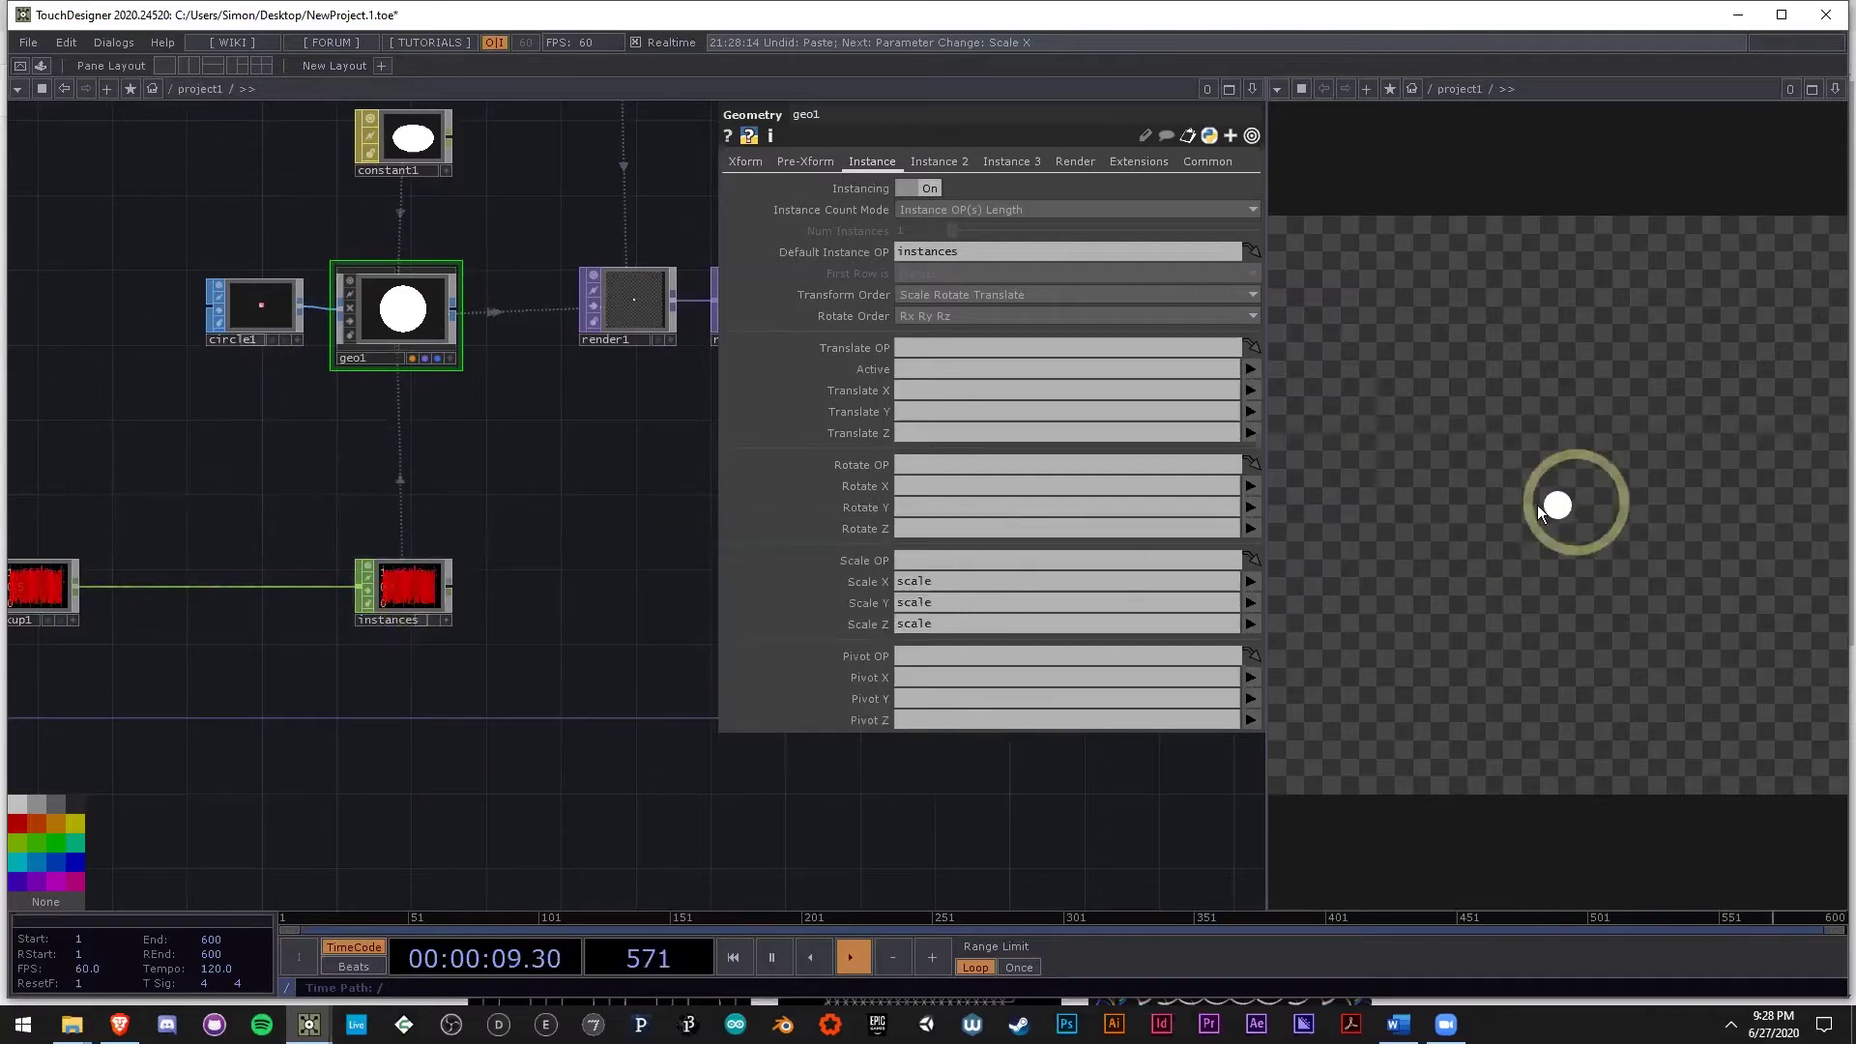
scroll(493, 752, "down", 2)
left_click(493, 752)
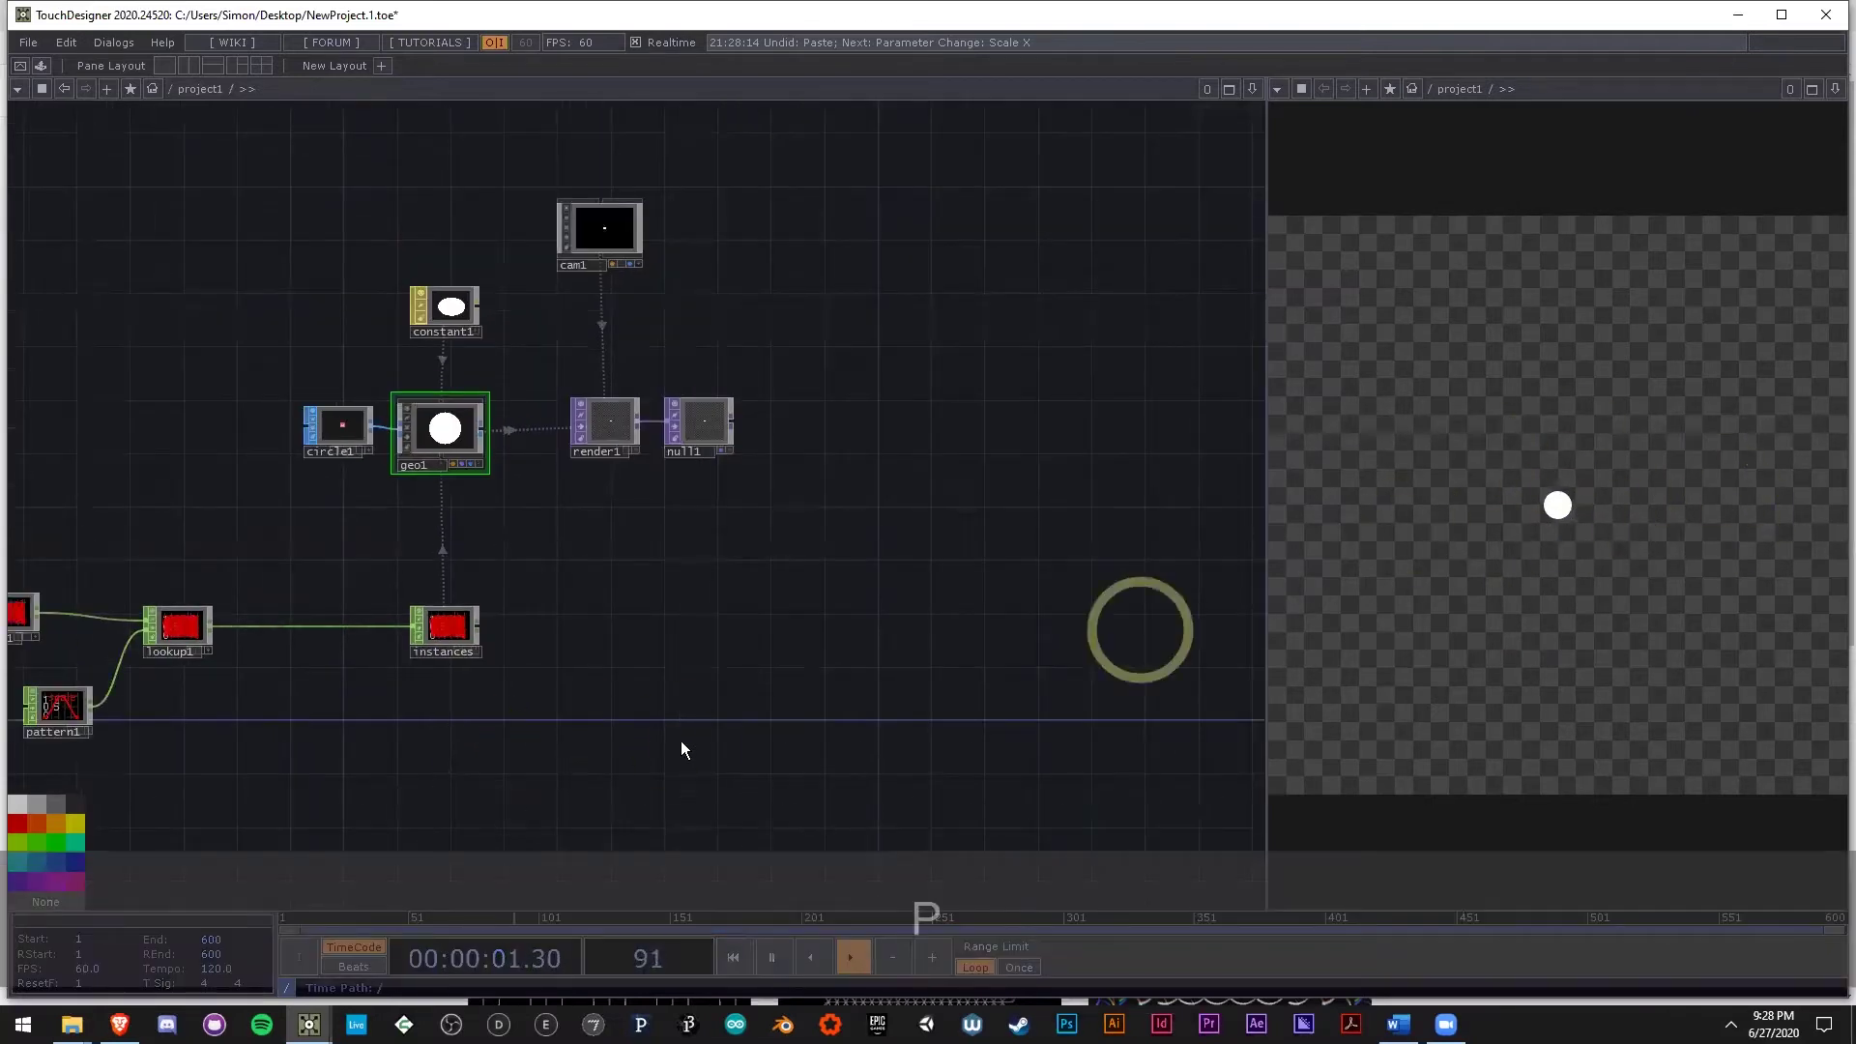
key("h")
scroll(560, 570, "up", 3)
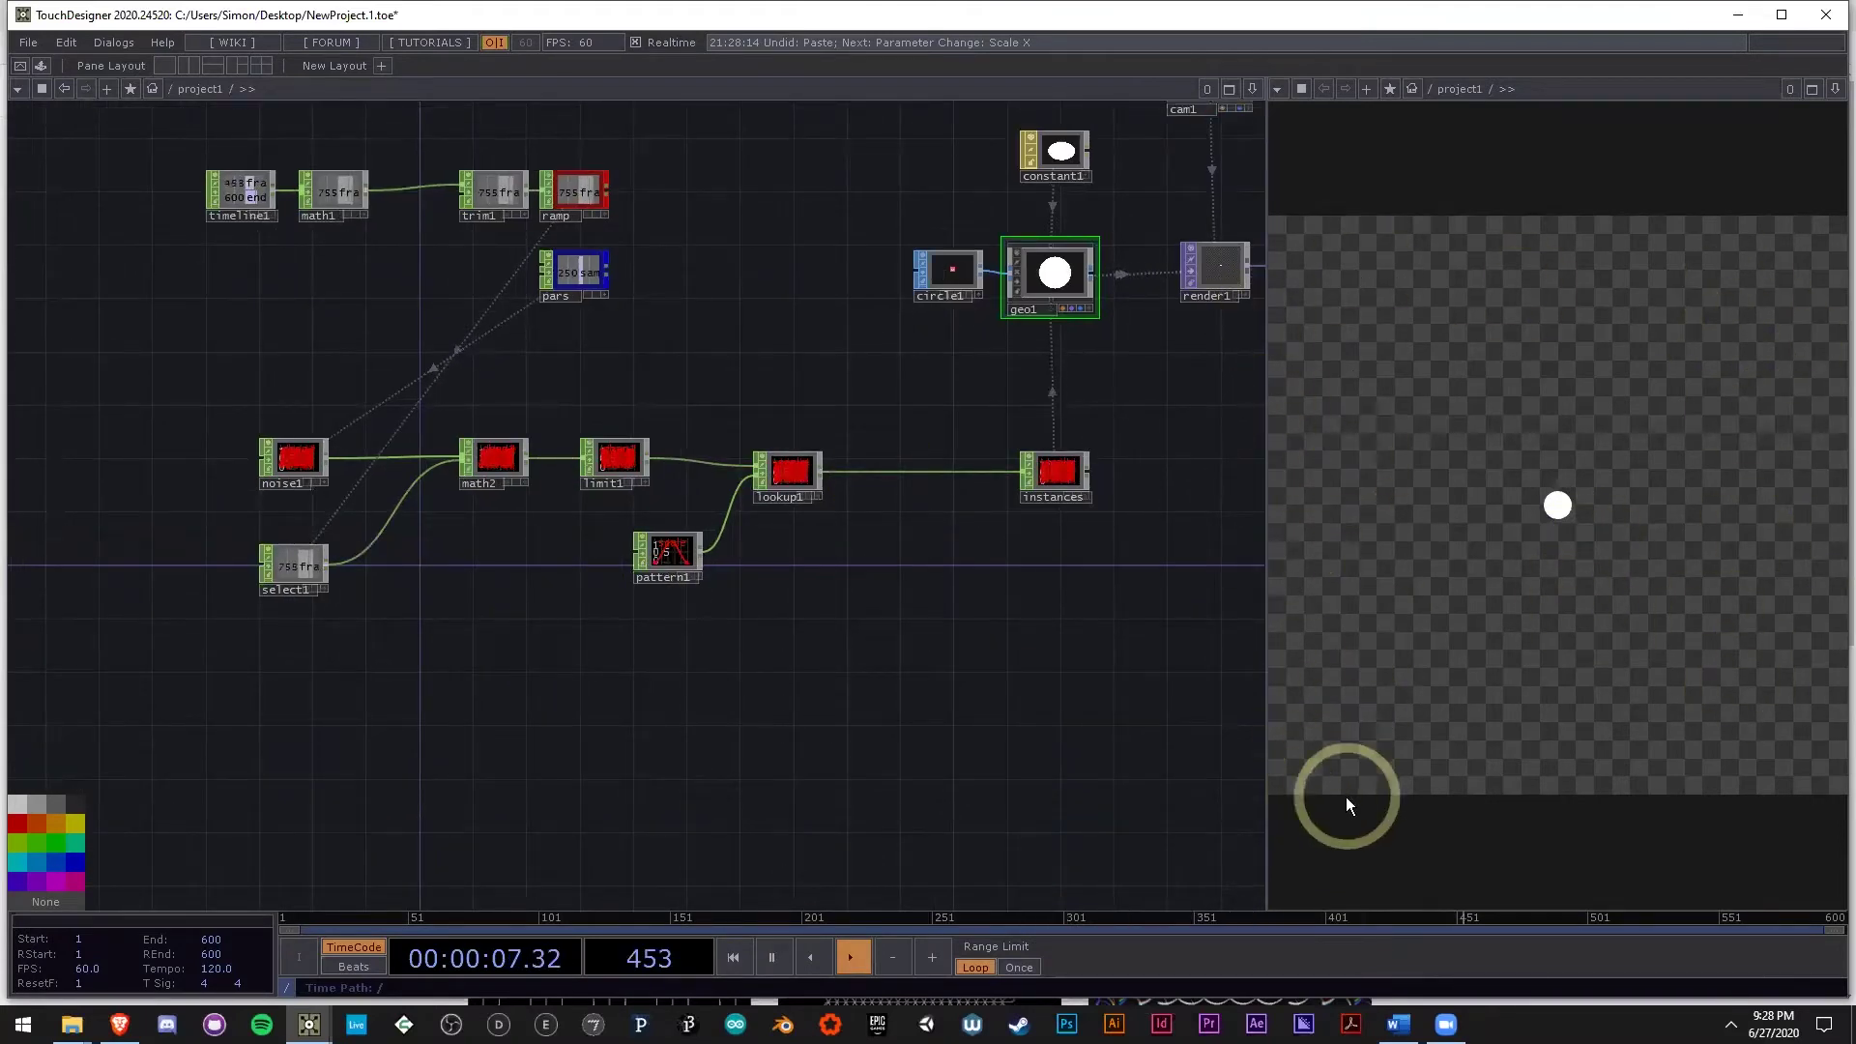
left_click_drag(486, 681, 283, 607)
scroll(214, 545, "up", 2)
left_click_drag(215, 545, 427, 536)
Check noise1's noise settings and paste a duplicate of it in the empty space below select1.
left_click(263, 306)
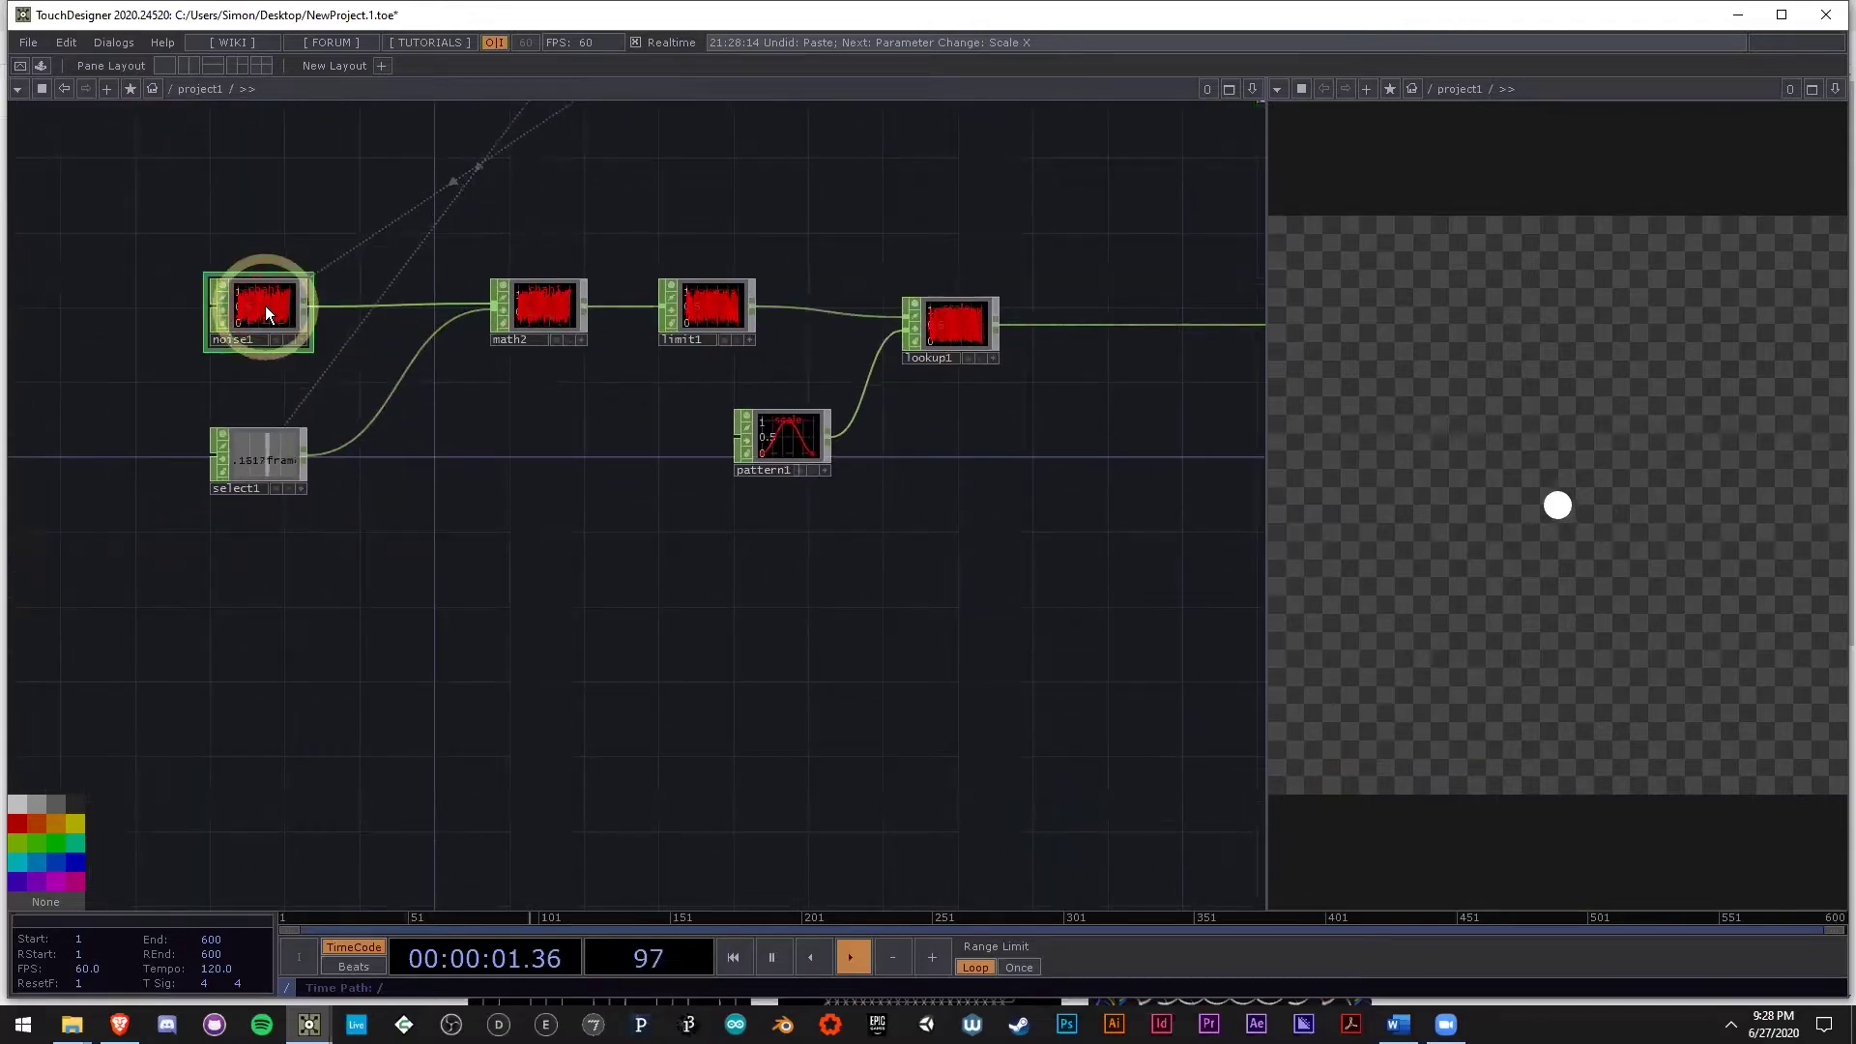
key("p")
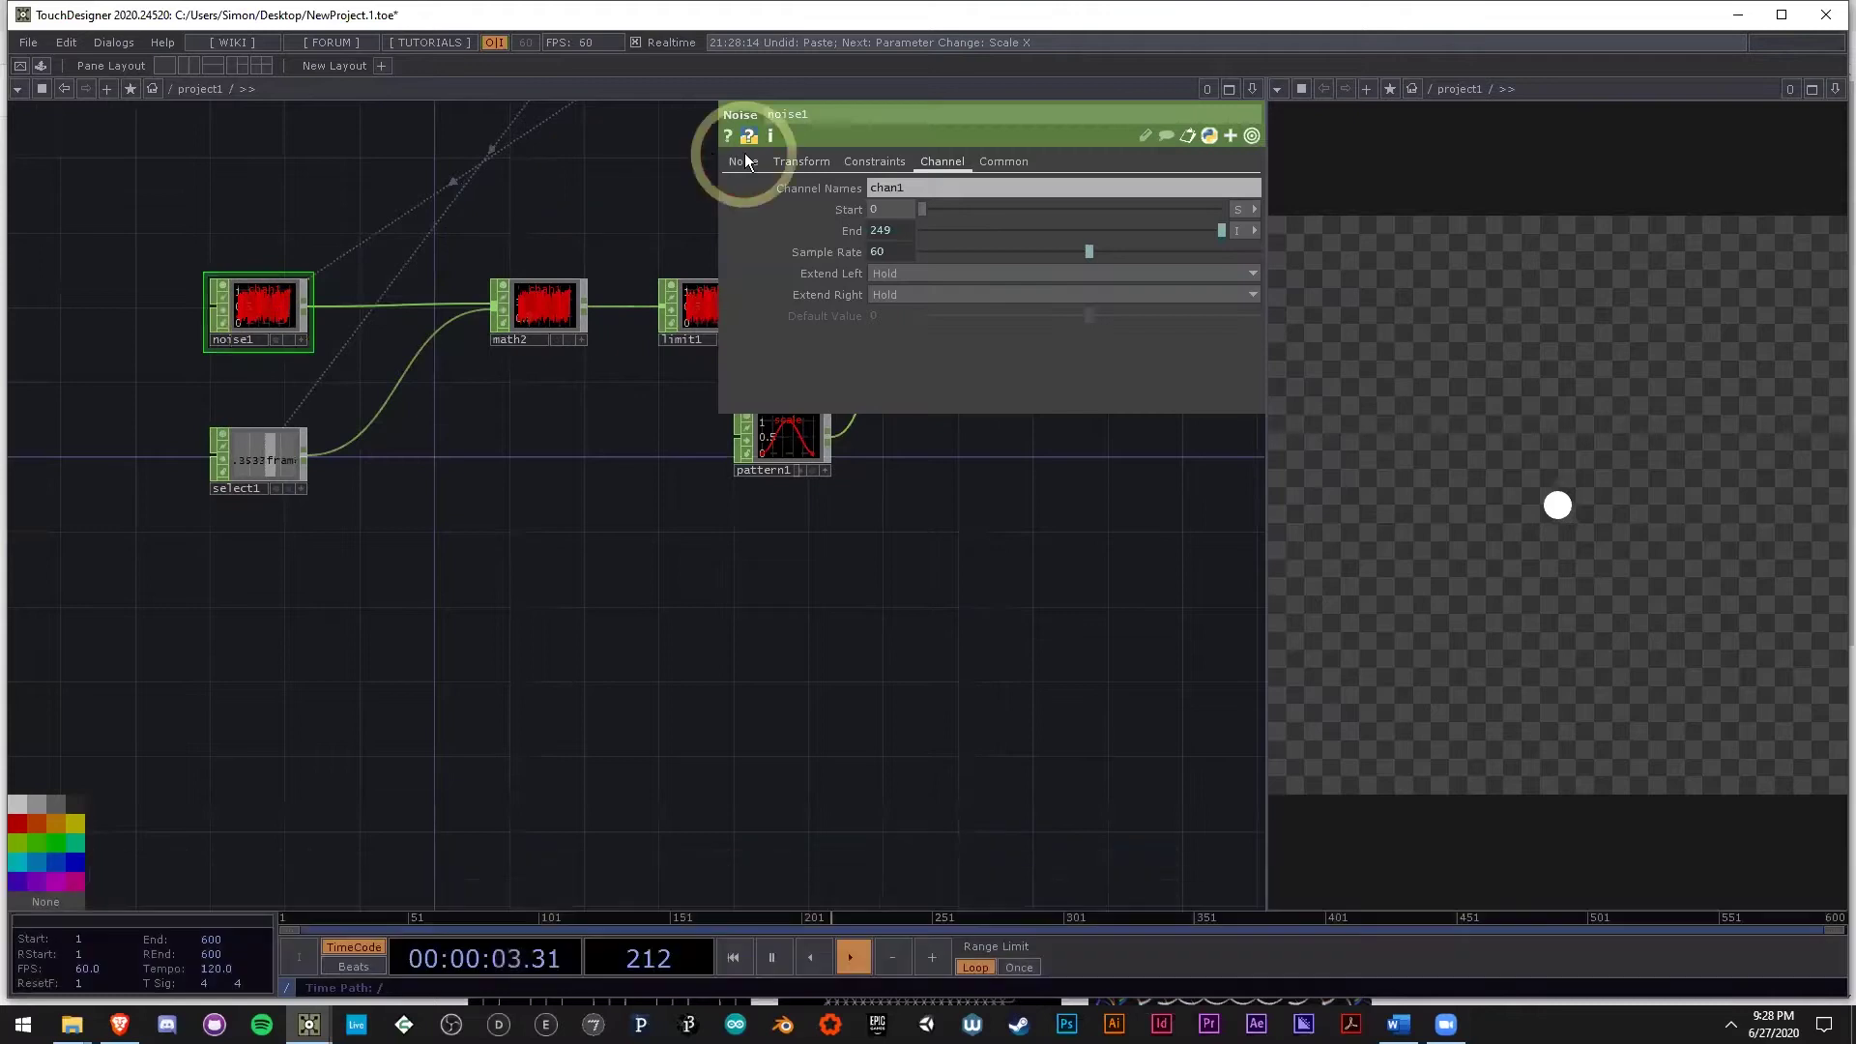
left_click(744, 160)
scroll(278, 290, "up", 2)
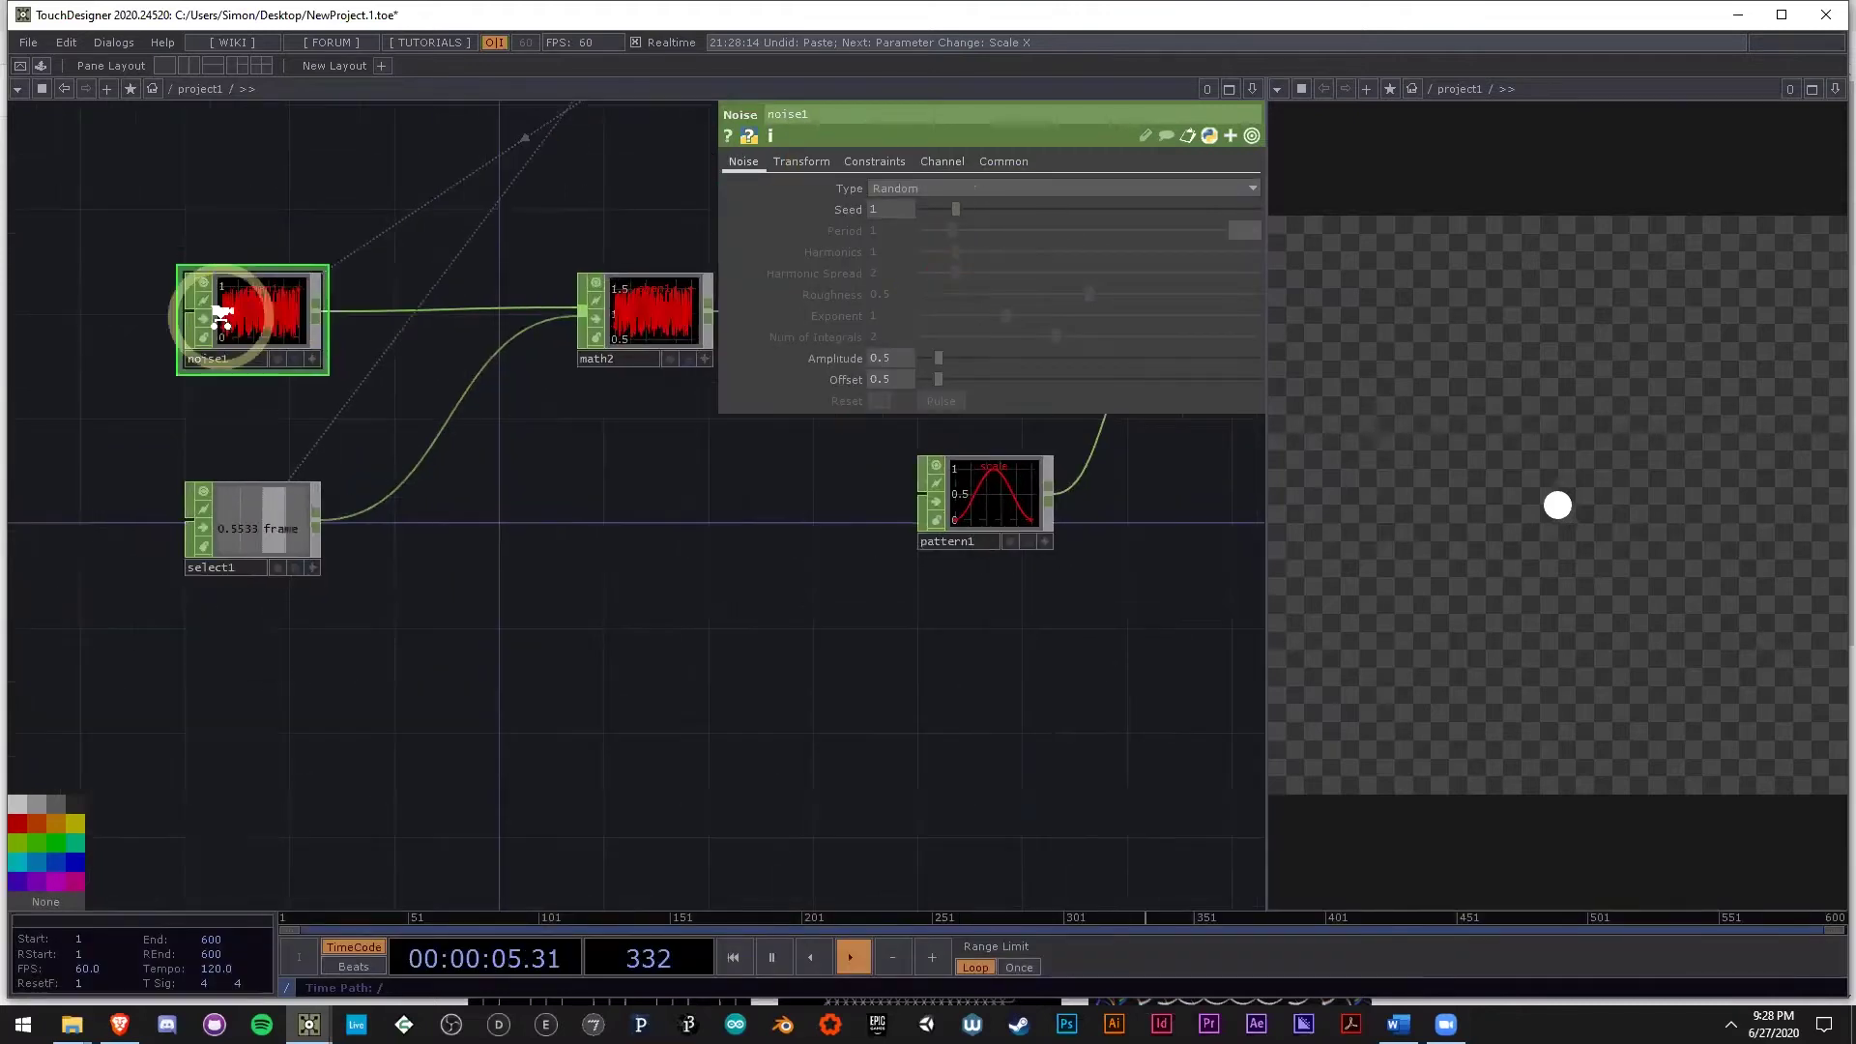
key("ctrl+c")
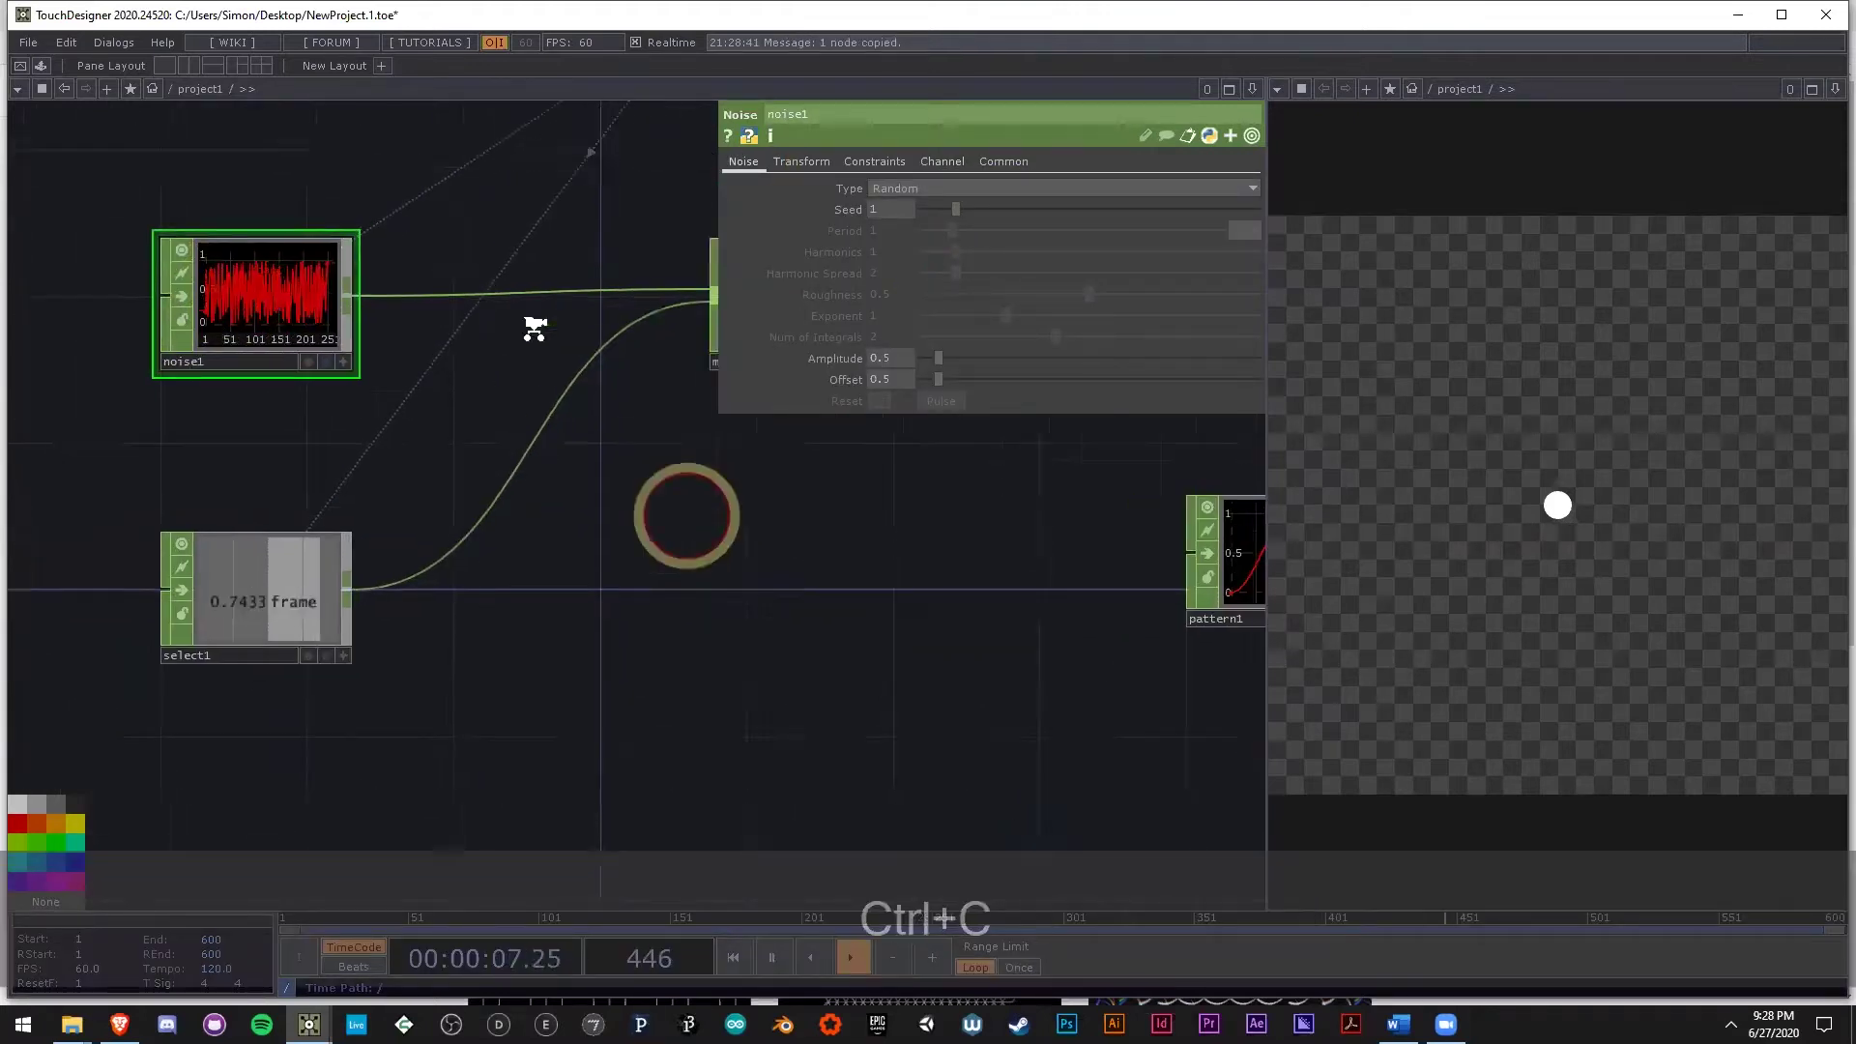
scroll(502, 495, "down", 4)
key("ctrl+v")
Set noise2's channel names to t[xyz] so it generates three channels.
left_click(1074, 161)
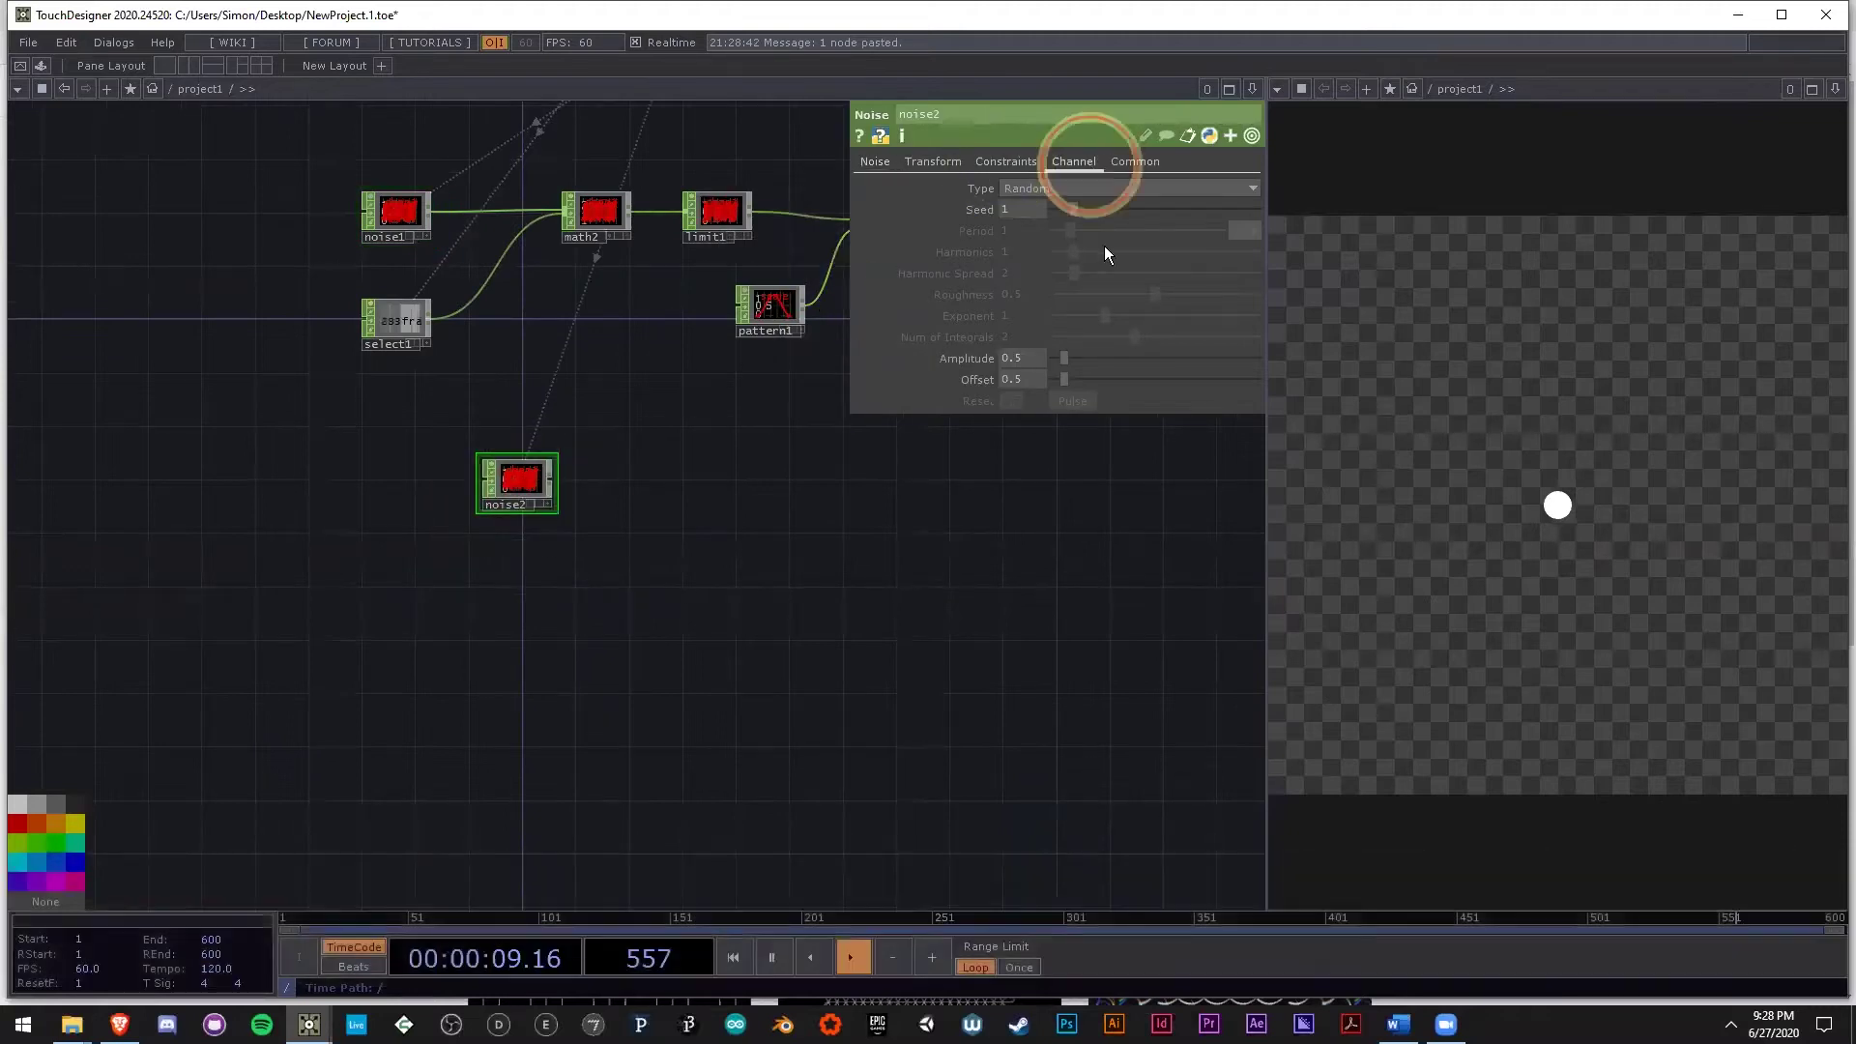
left_click(875, 161)
scroll(469, 476, "up", 2)
scroll(580, 492, "up", 3)
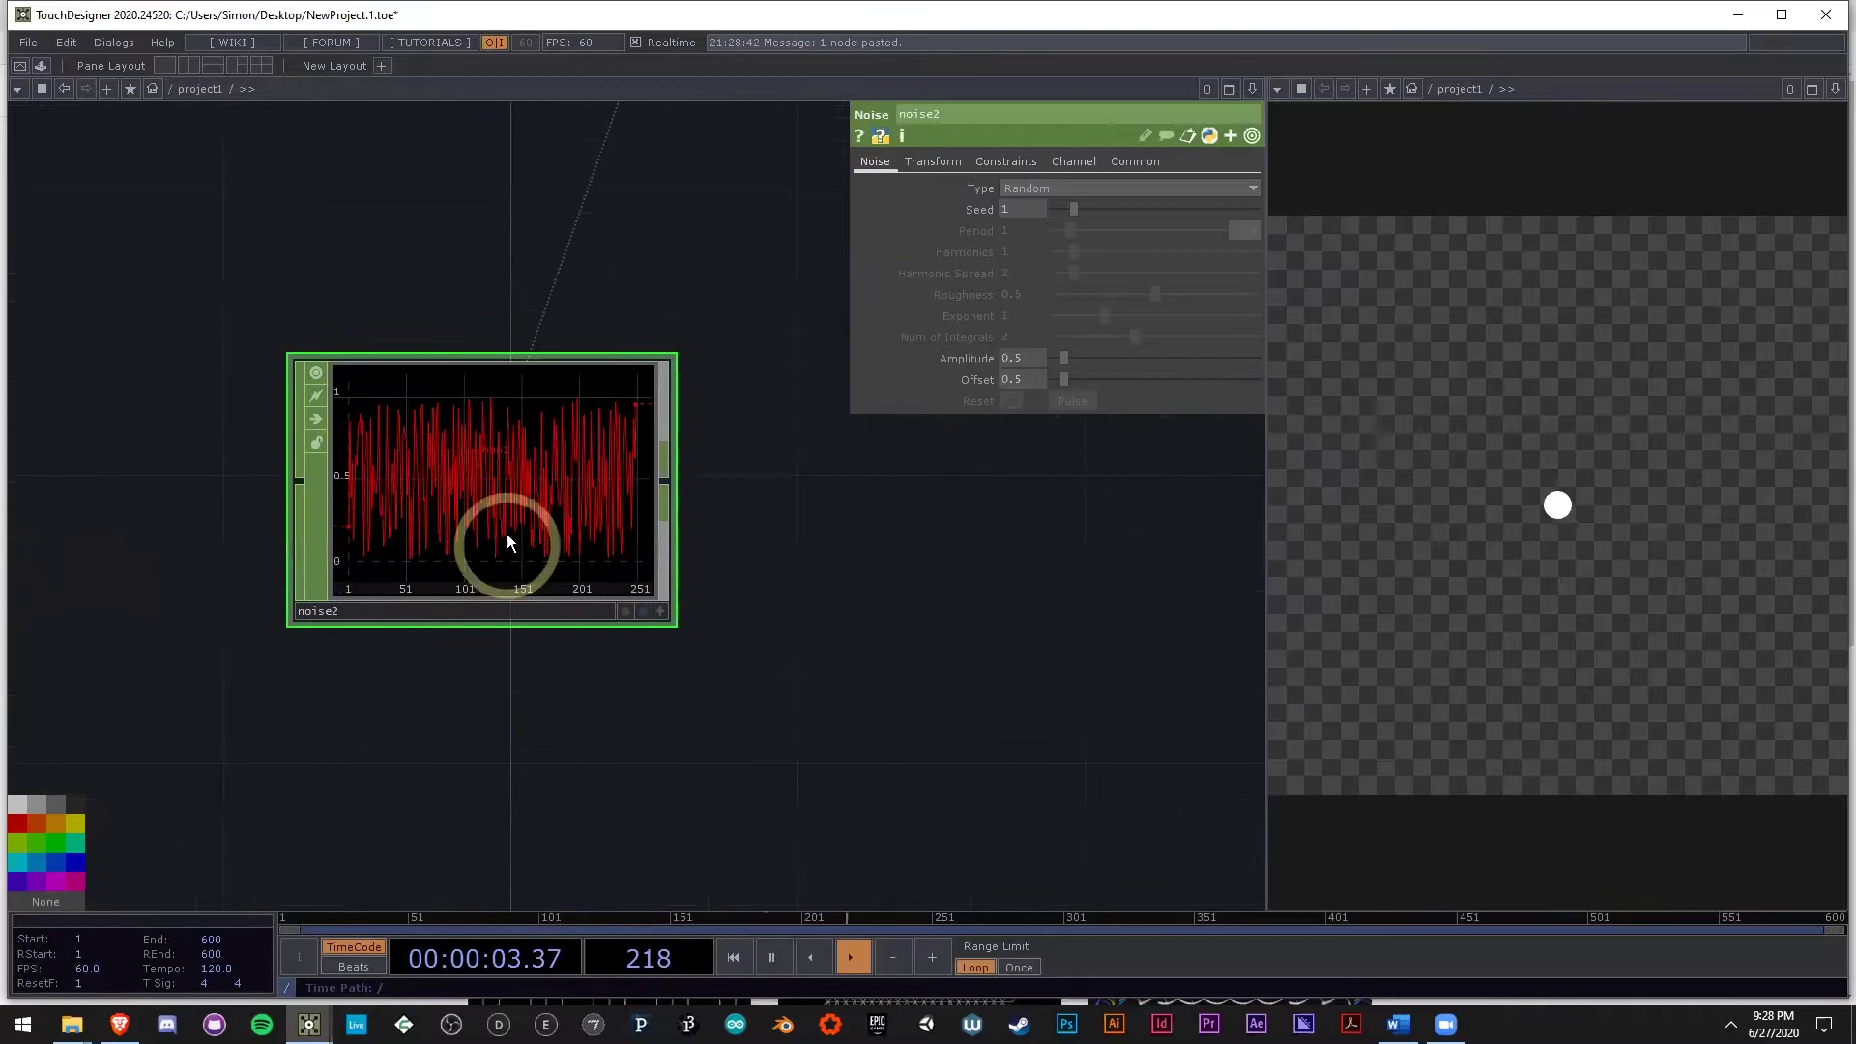
left_click(1079, 160)
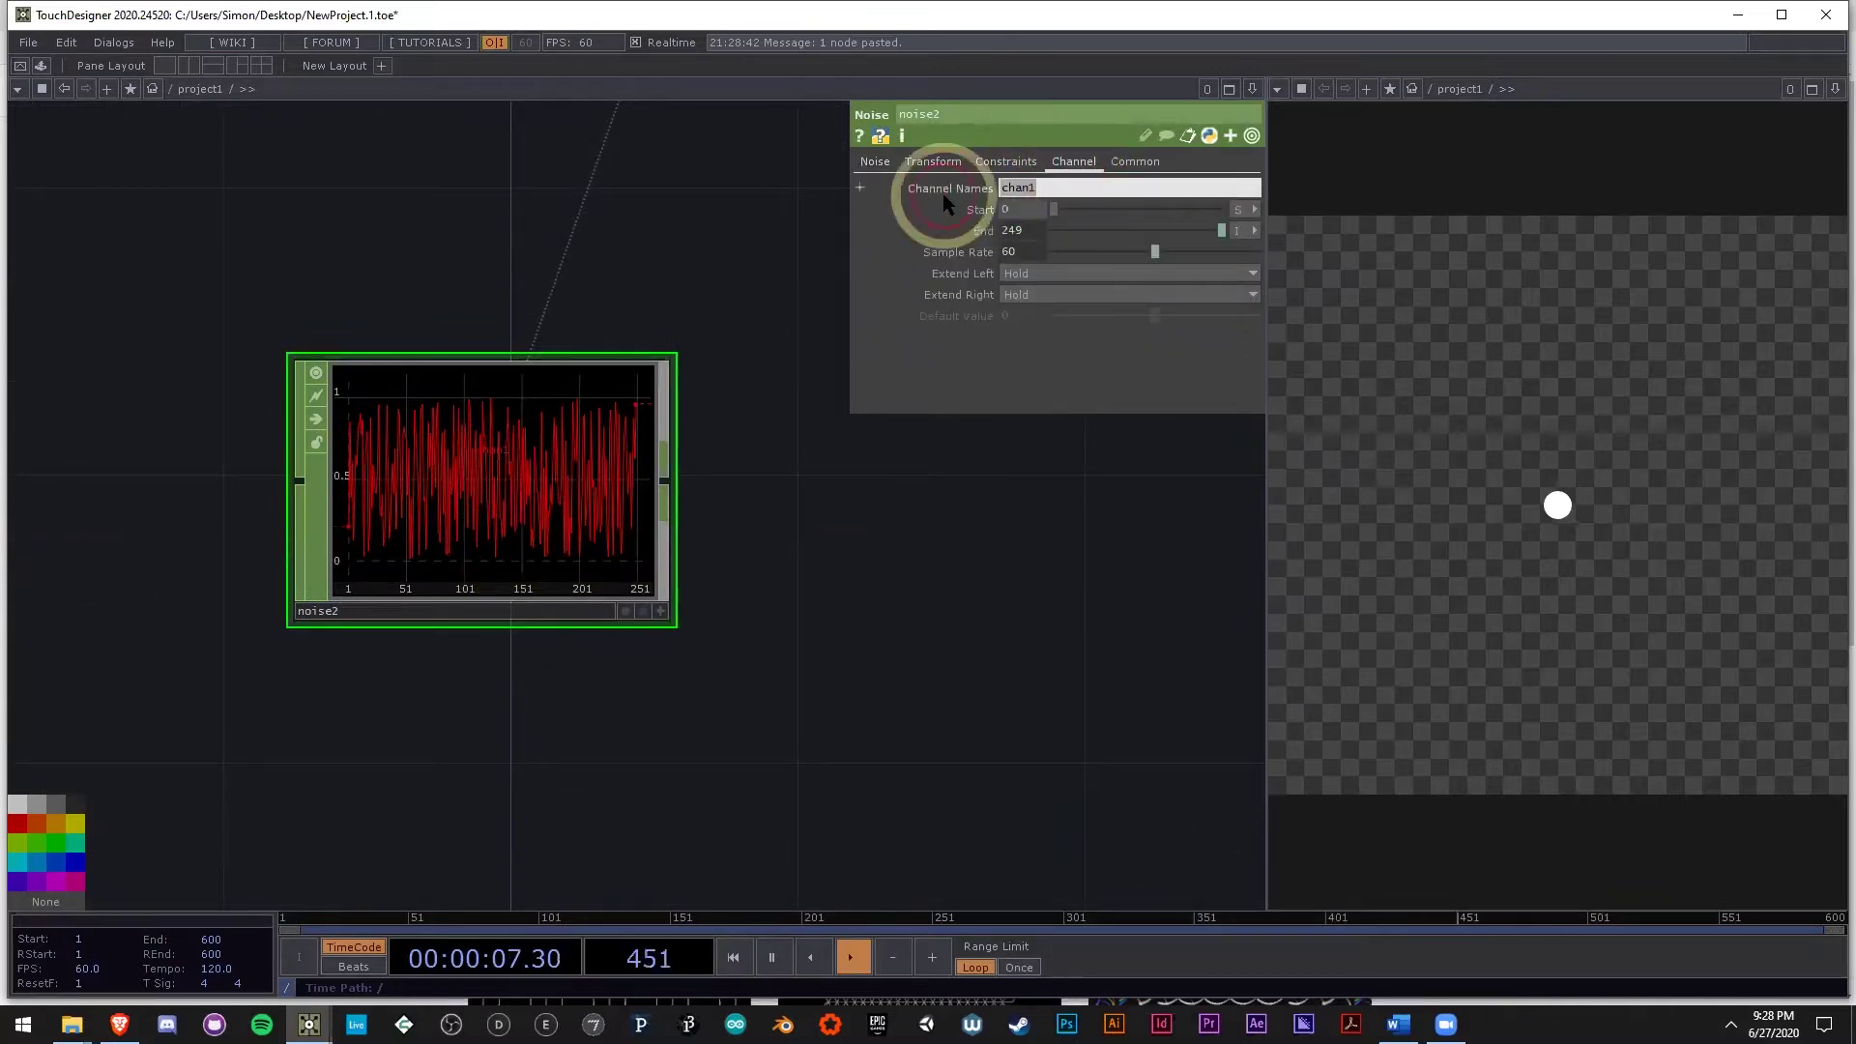
scroll(386, 454, "up", 2)
scroll(389, 461, "up", 2)
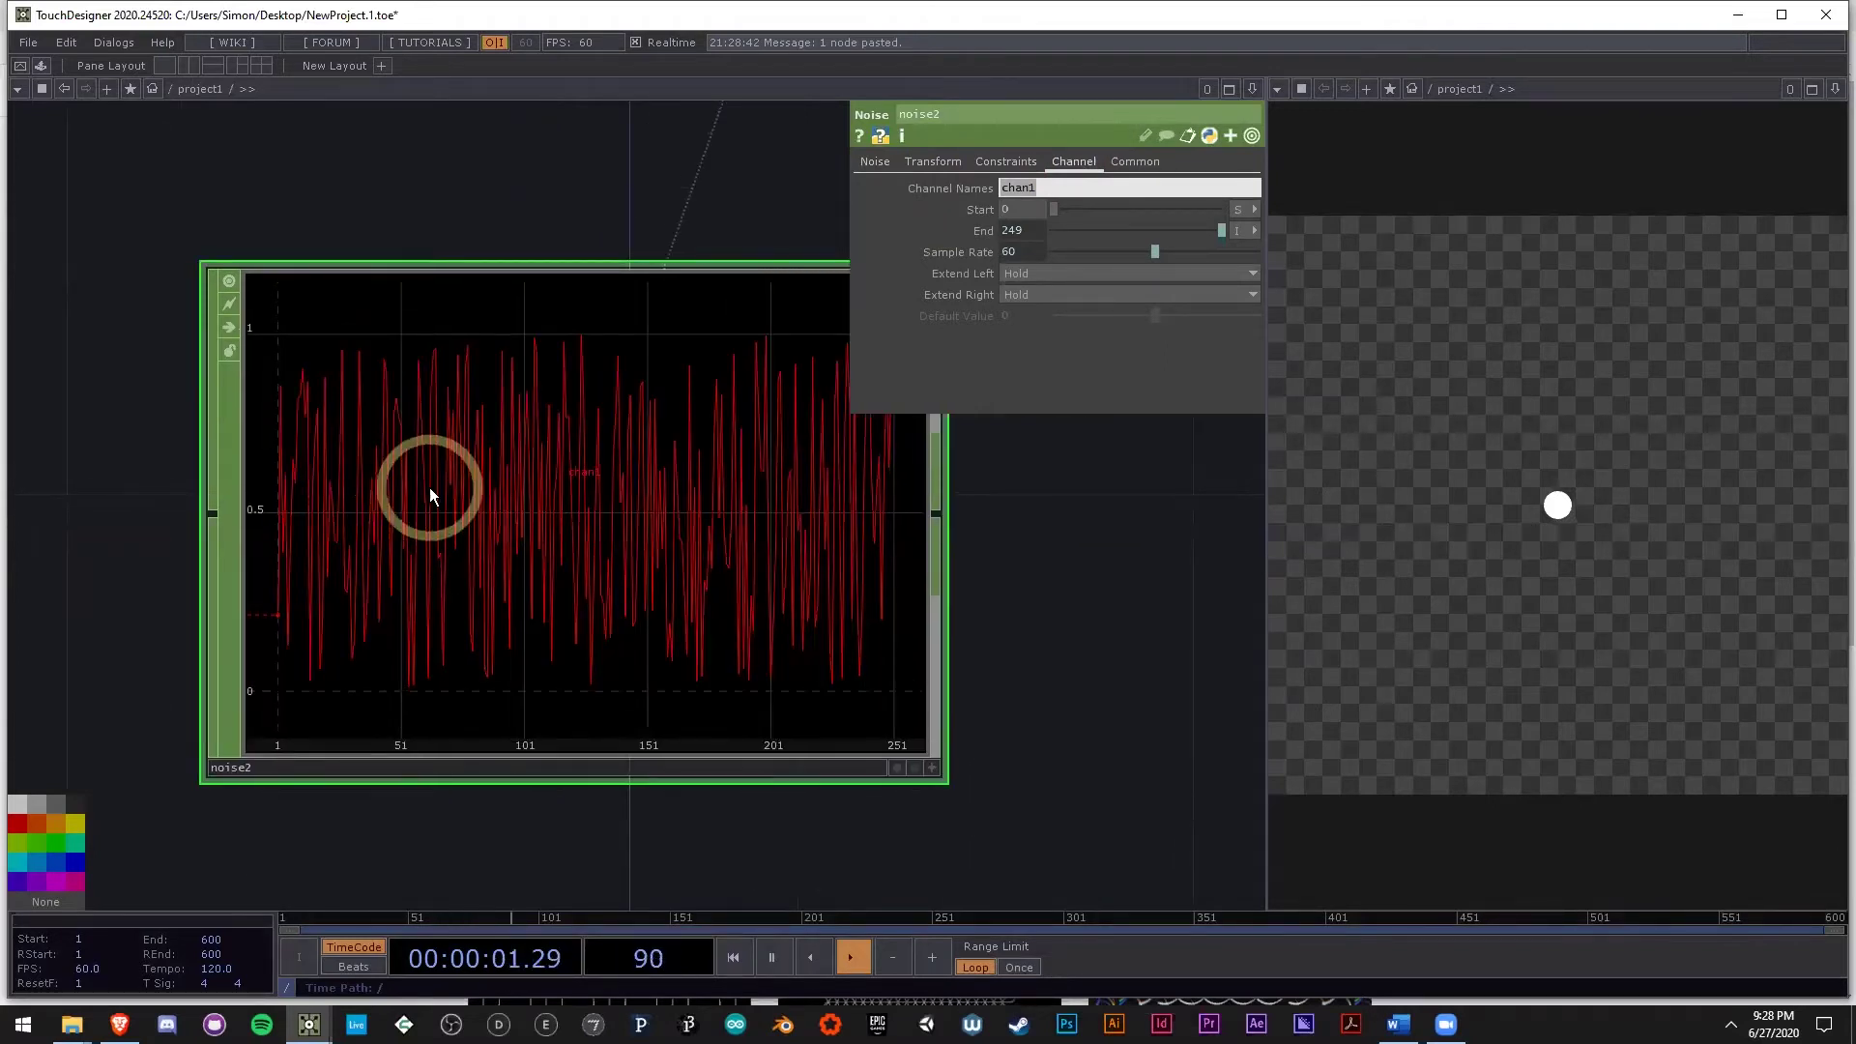
type("t[xyz]")
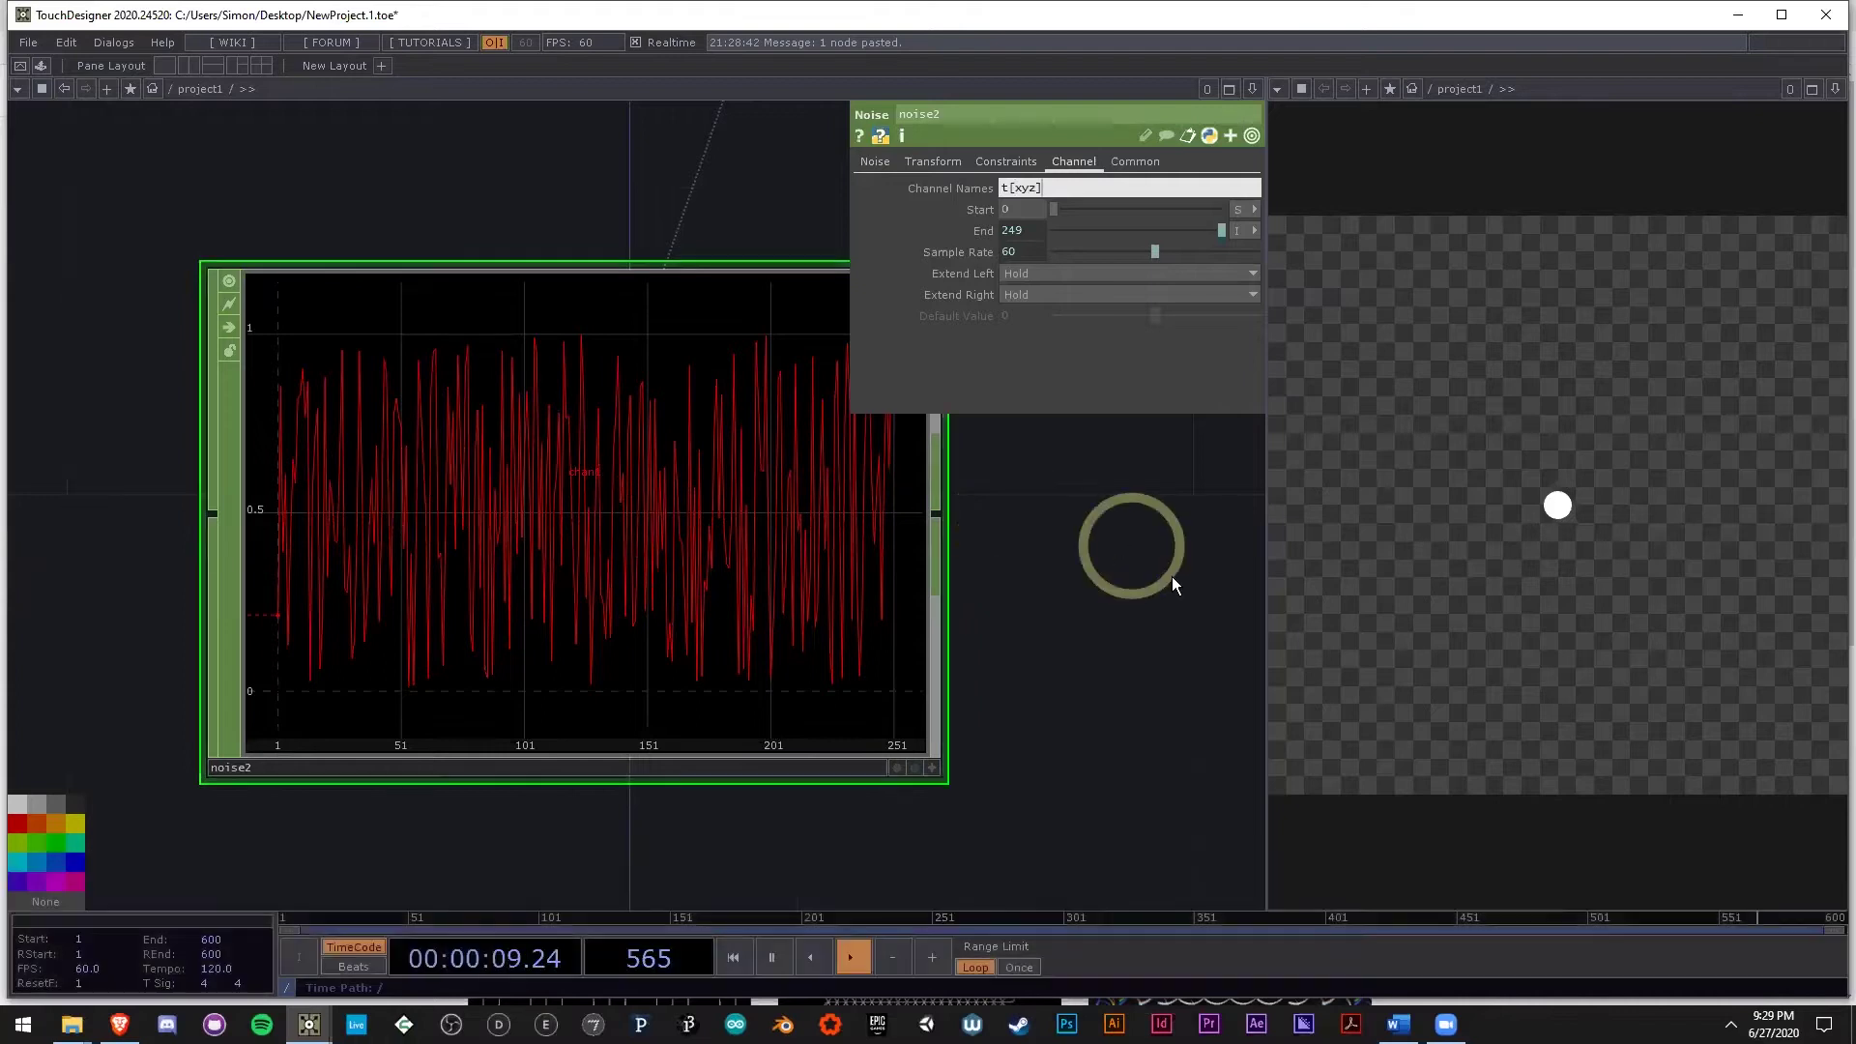
key("Return")
left_click(1007, 185)
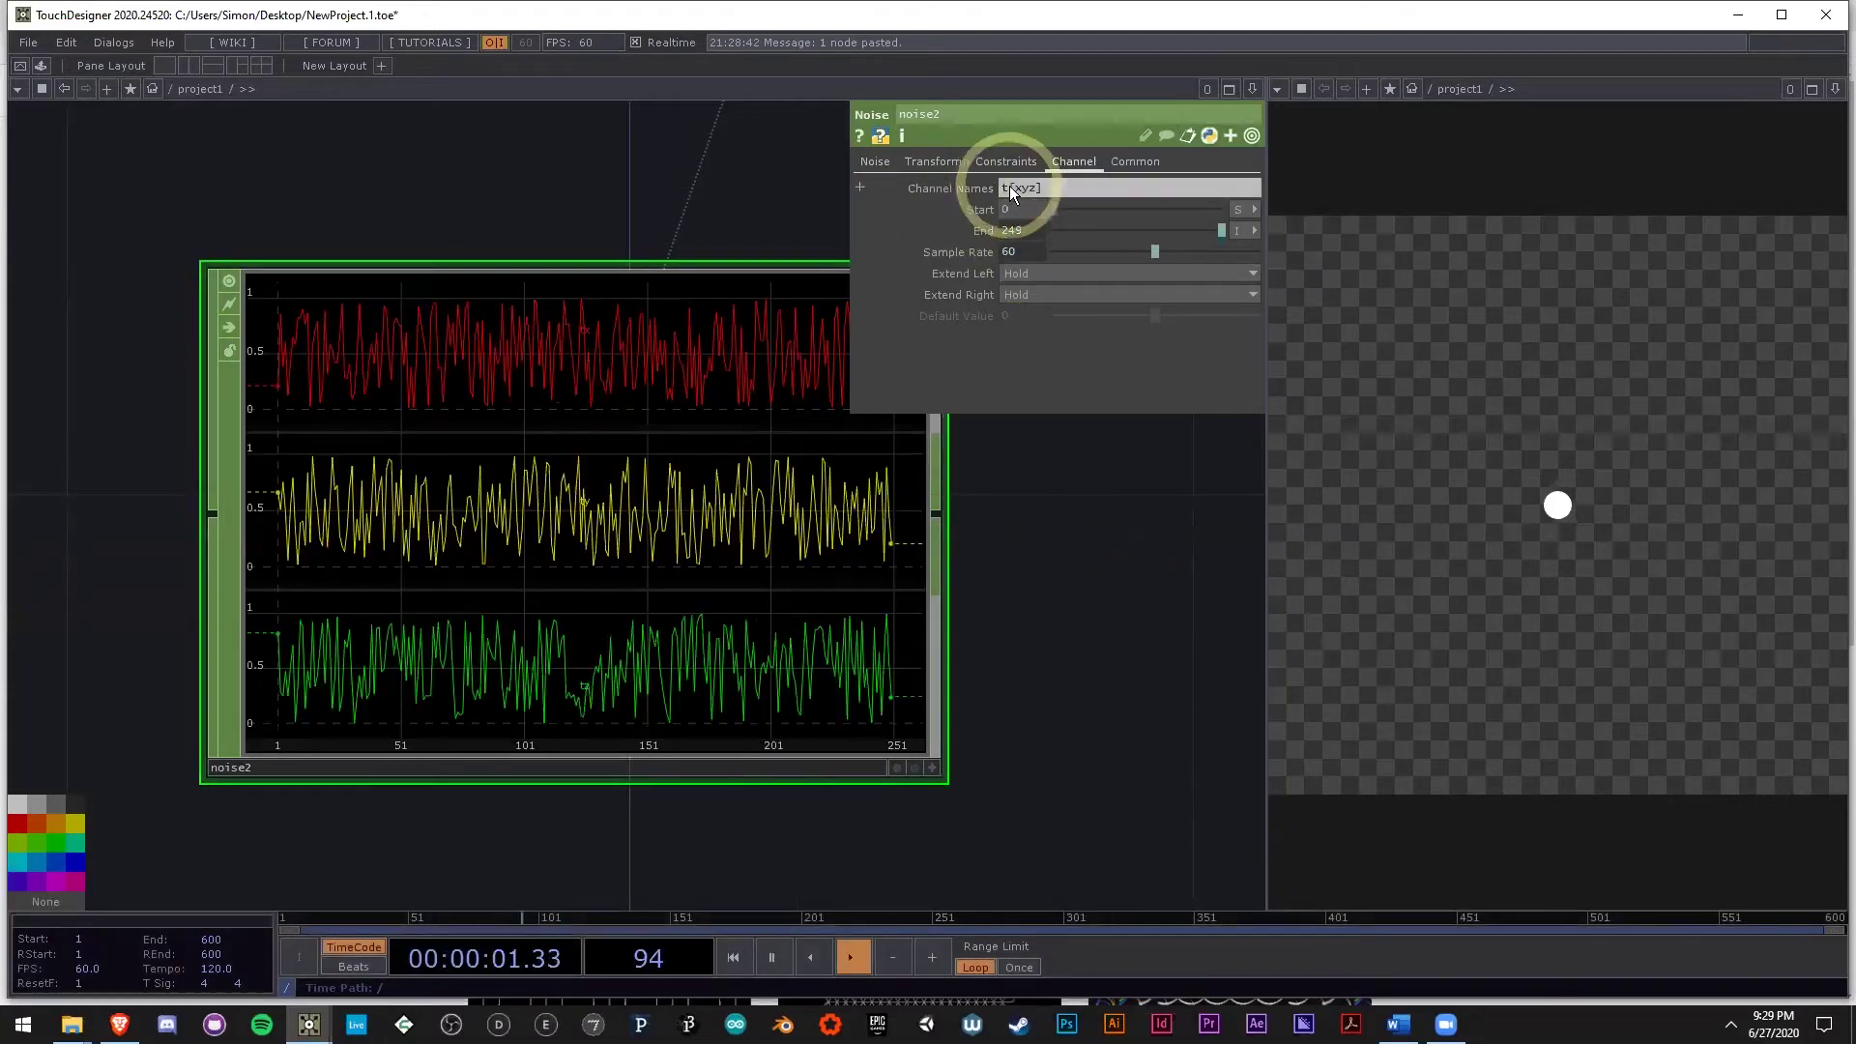
Examine the separate x, y and z noise curves in noise2's viewer and its place in the network.
left_click_drag(1077, 504, 993, 486)
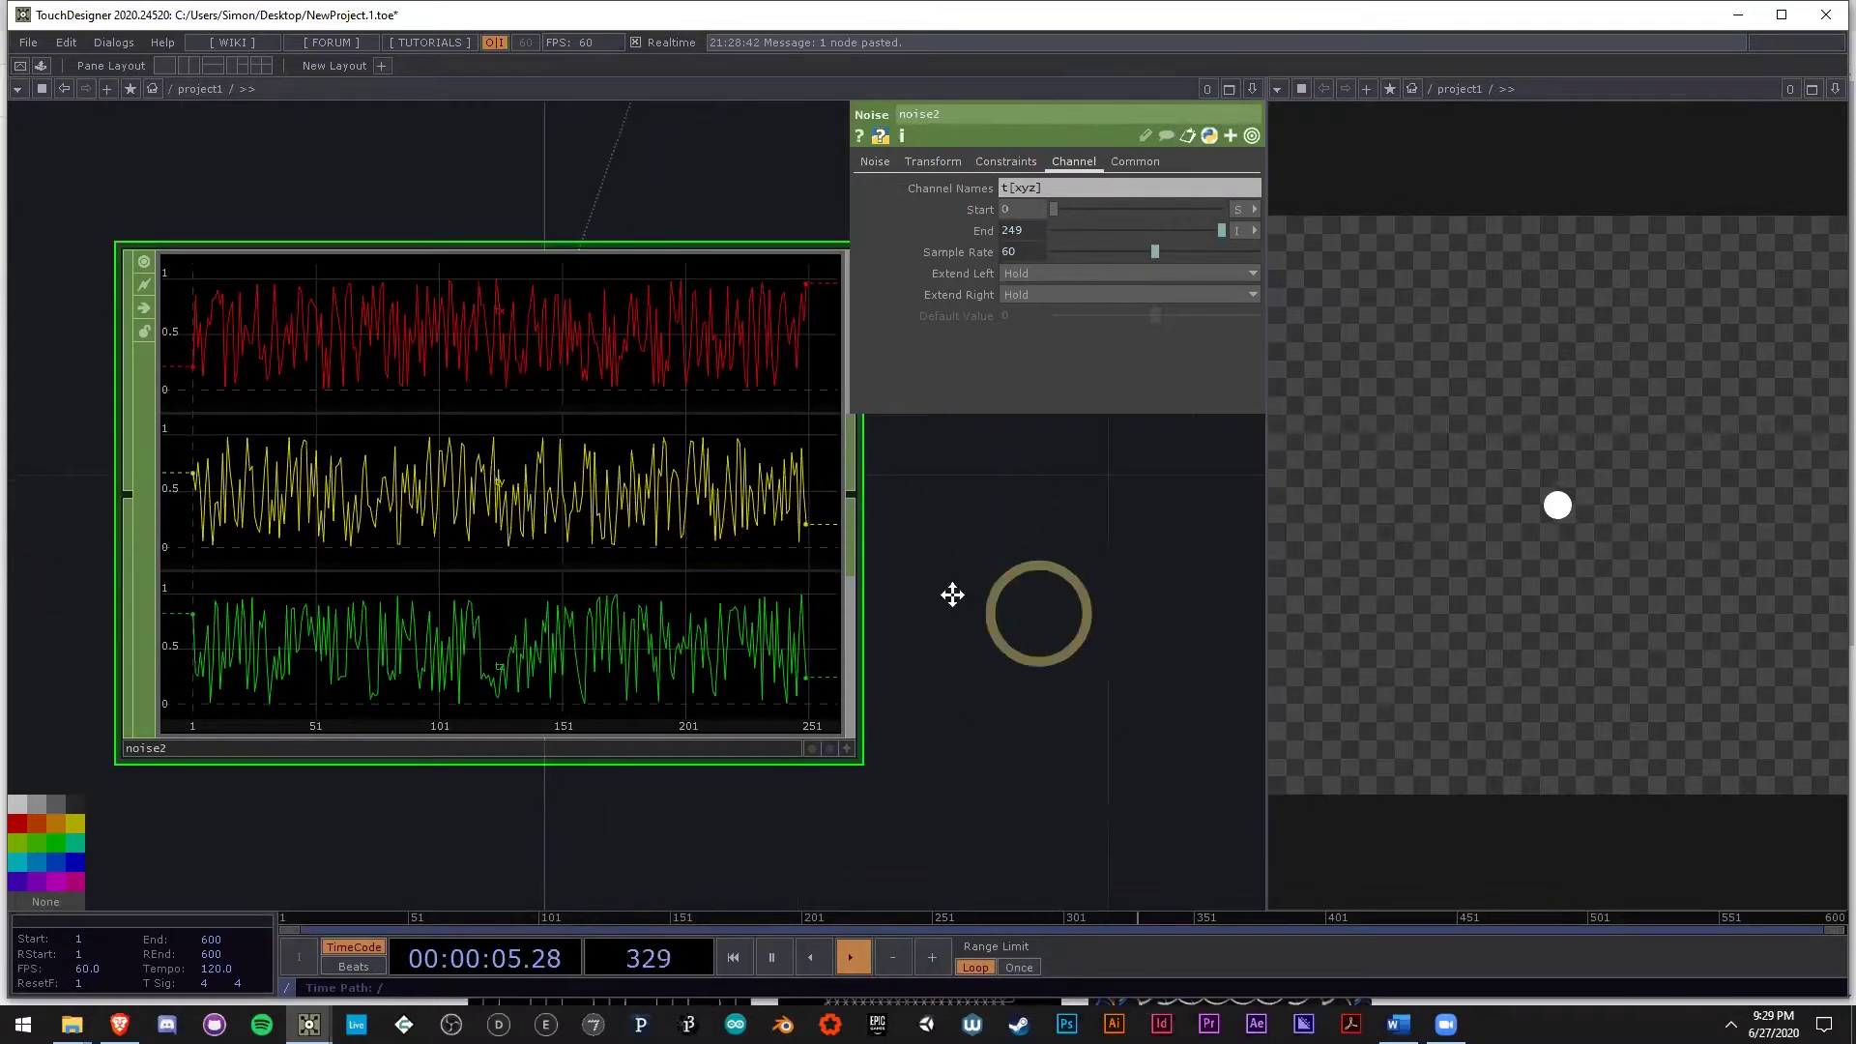
left_click_drag(1036, 614, 953, 593)
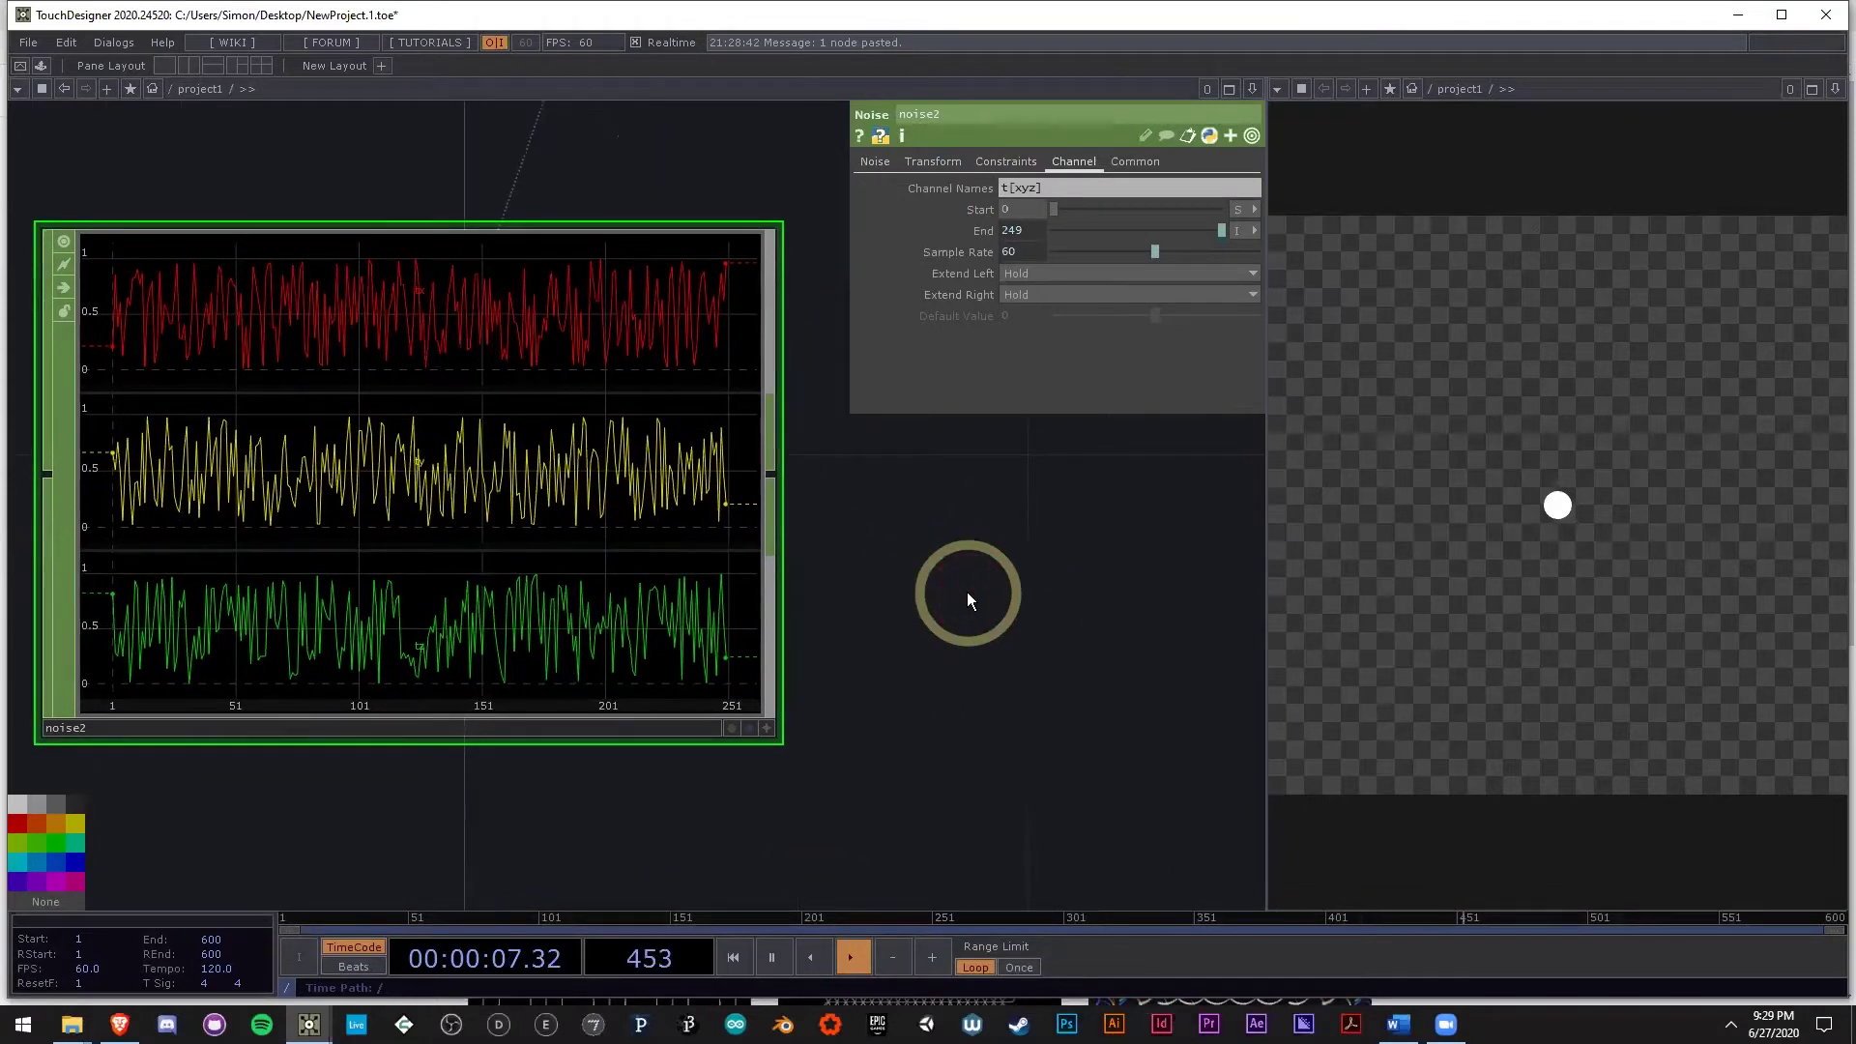
scroll(966, 591, "down", 4)
left_click_drag(955, 604, 802, 644)
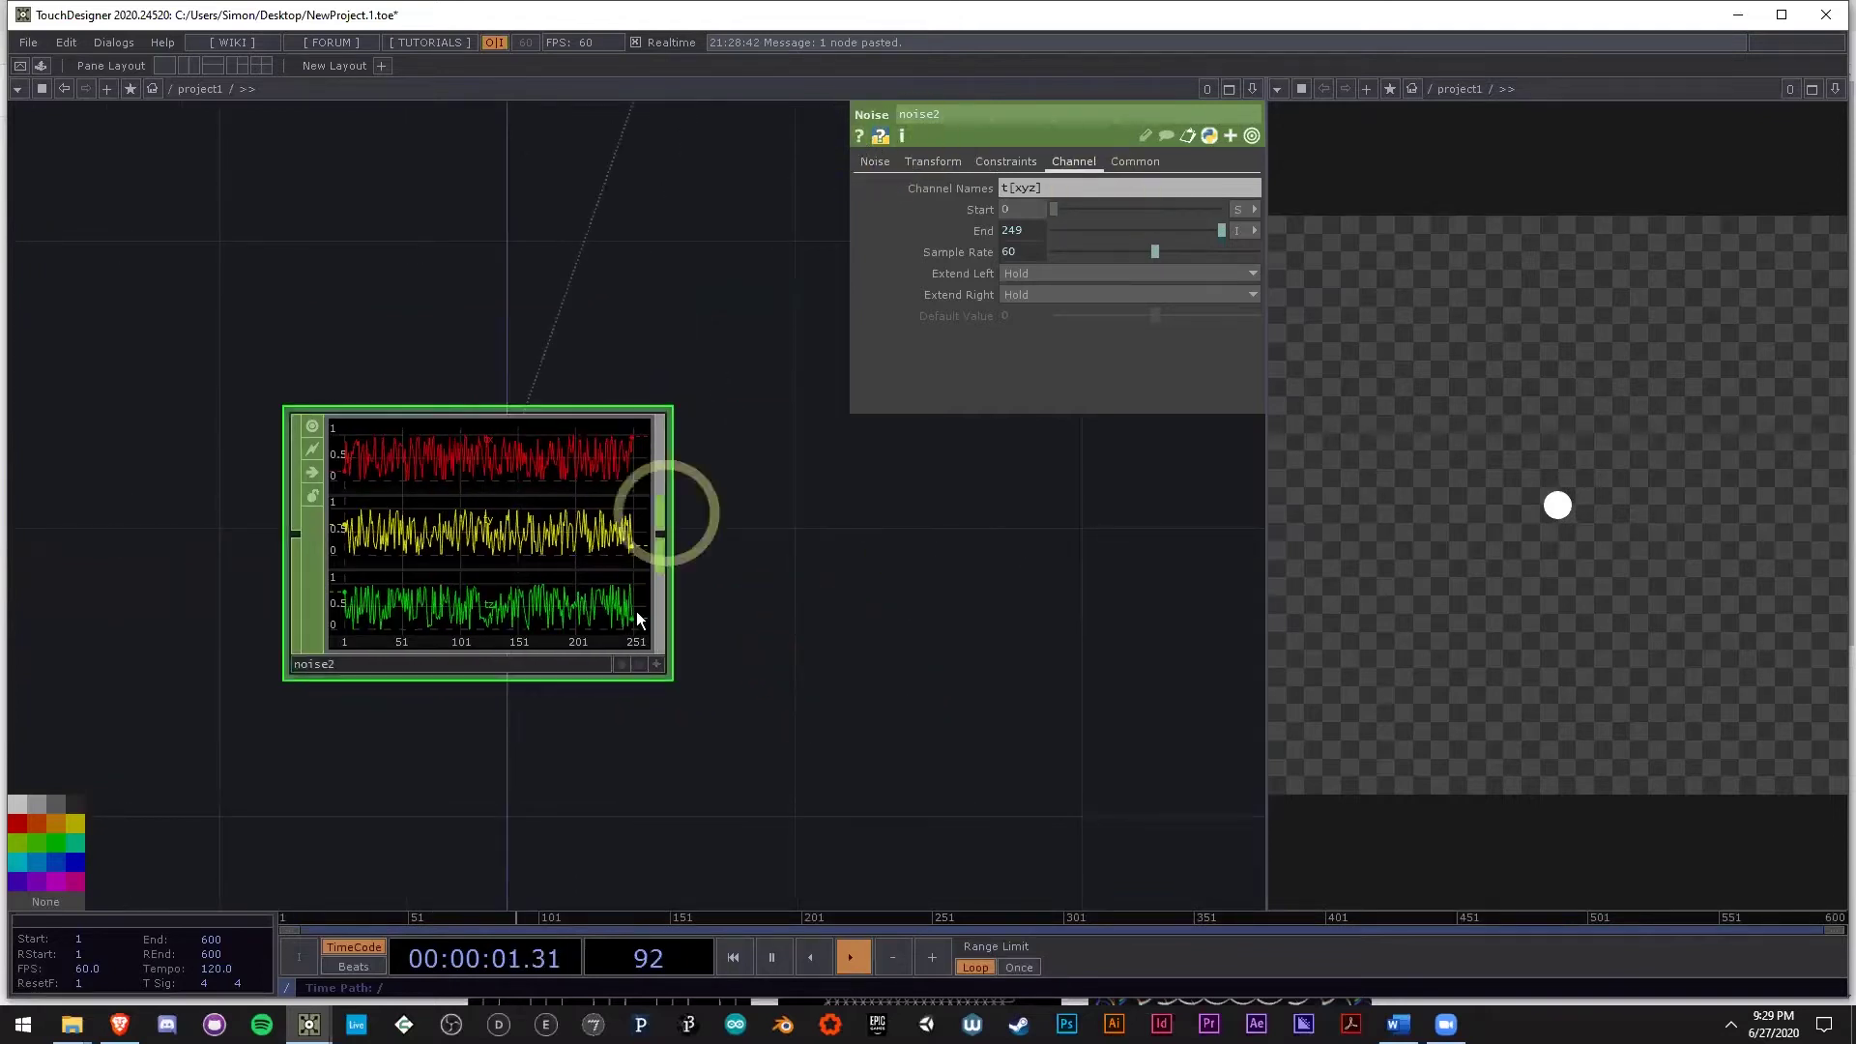
left_click_drag(818, 651, 726, 644)
left_click_drag(810, 526, 826, 441)
scroll(422, 436, "up", 2)
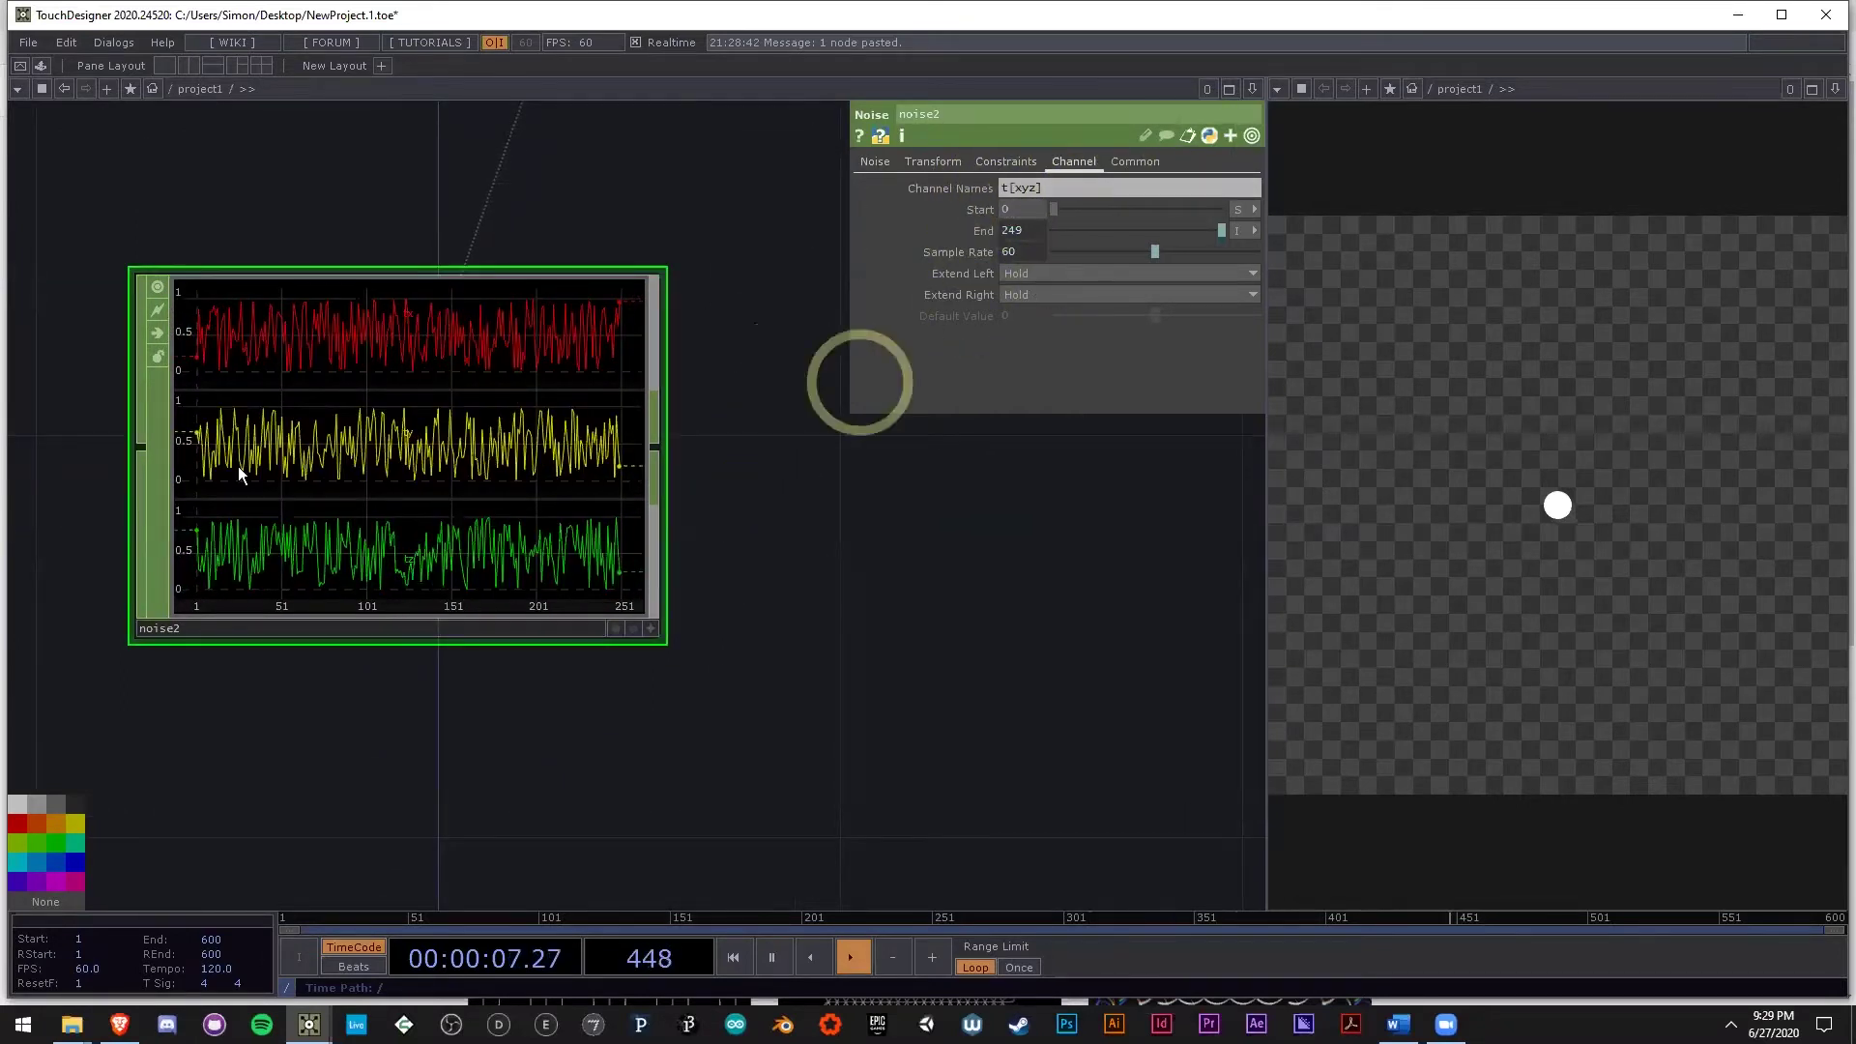
scroll(240, 473, "up", 5)
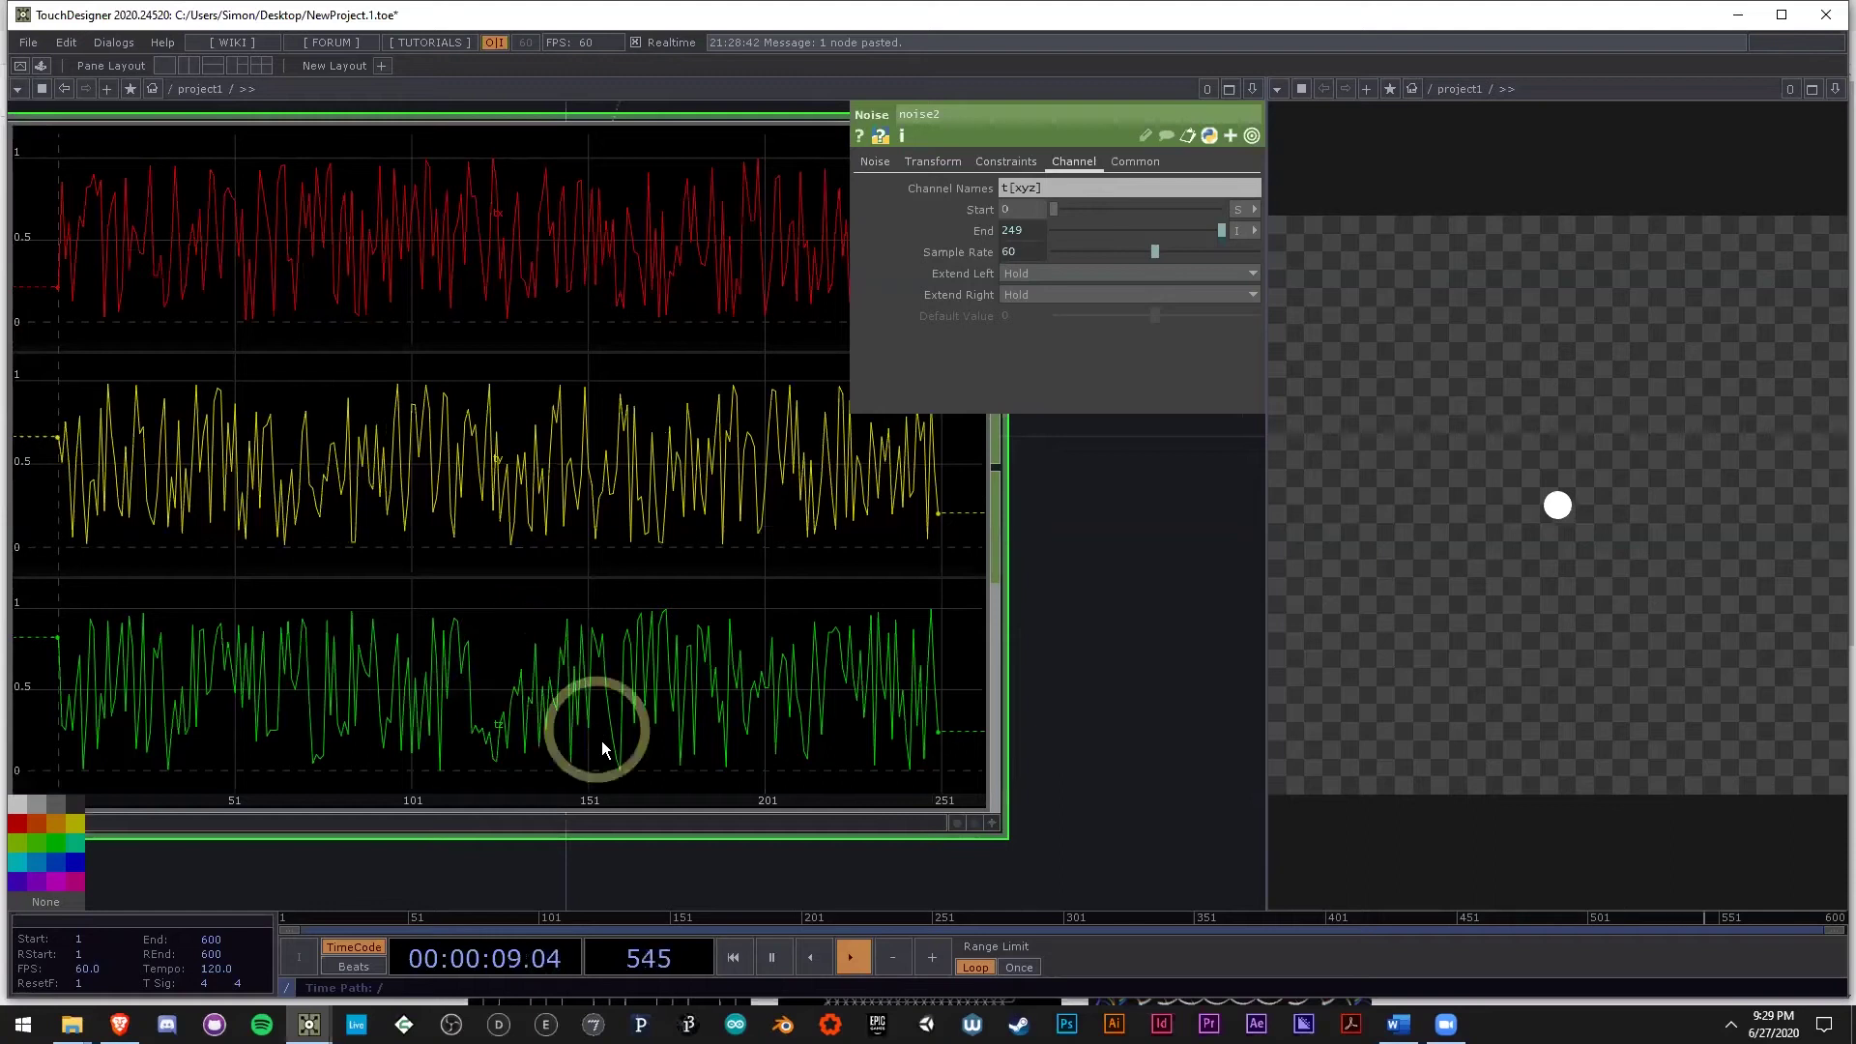
scroll(560, 656, "down", 4)
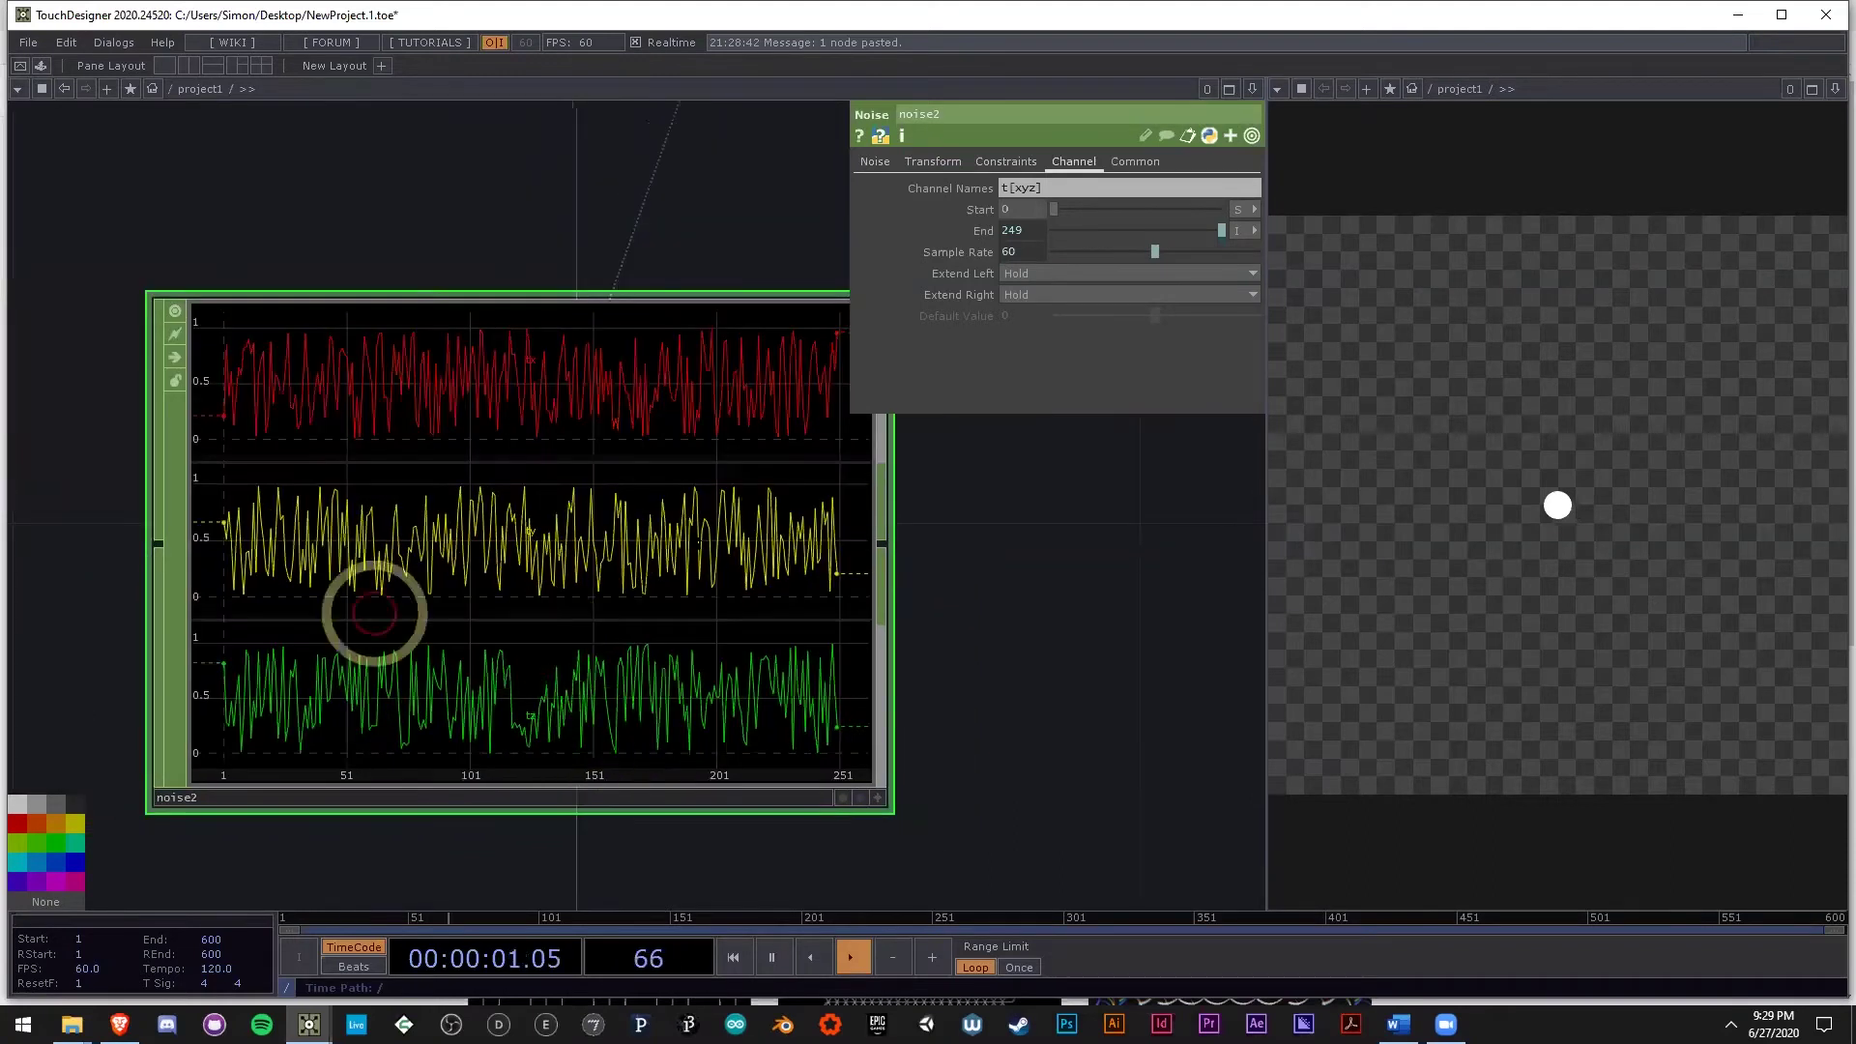
scroll(761, 692, "down", 6)
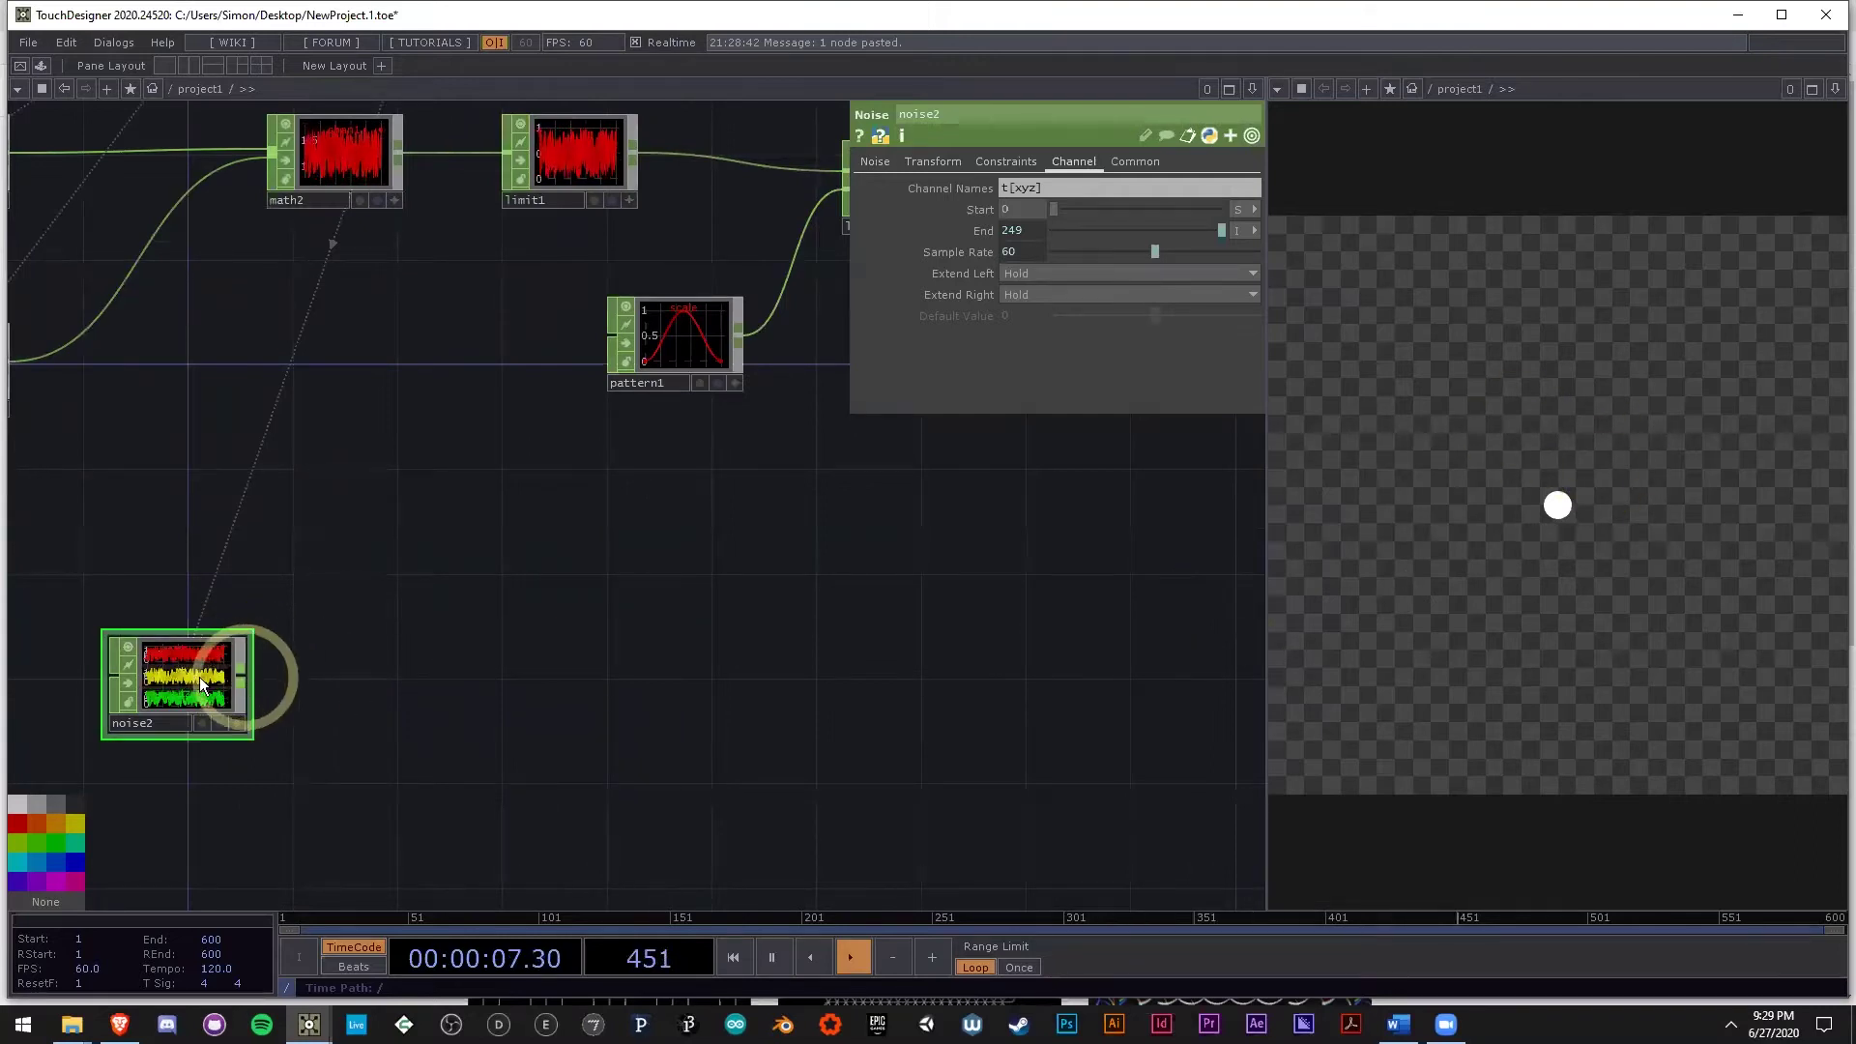
Set noise2's seed to 2 and check its three noise curves.
left_click_drag(414, 661, 537, 678)
left_click(875, 161)
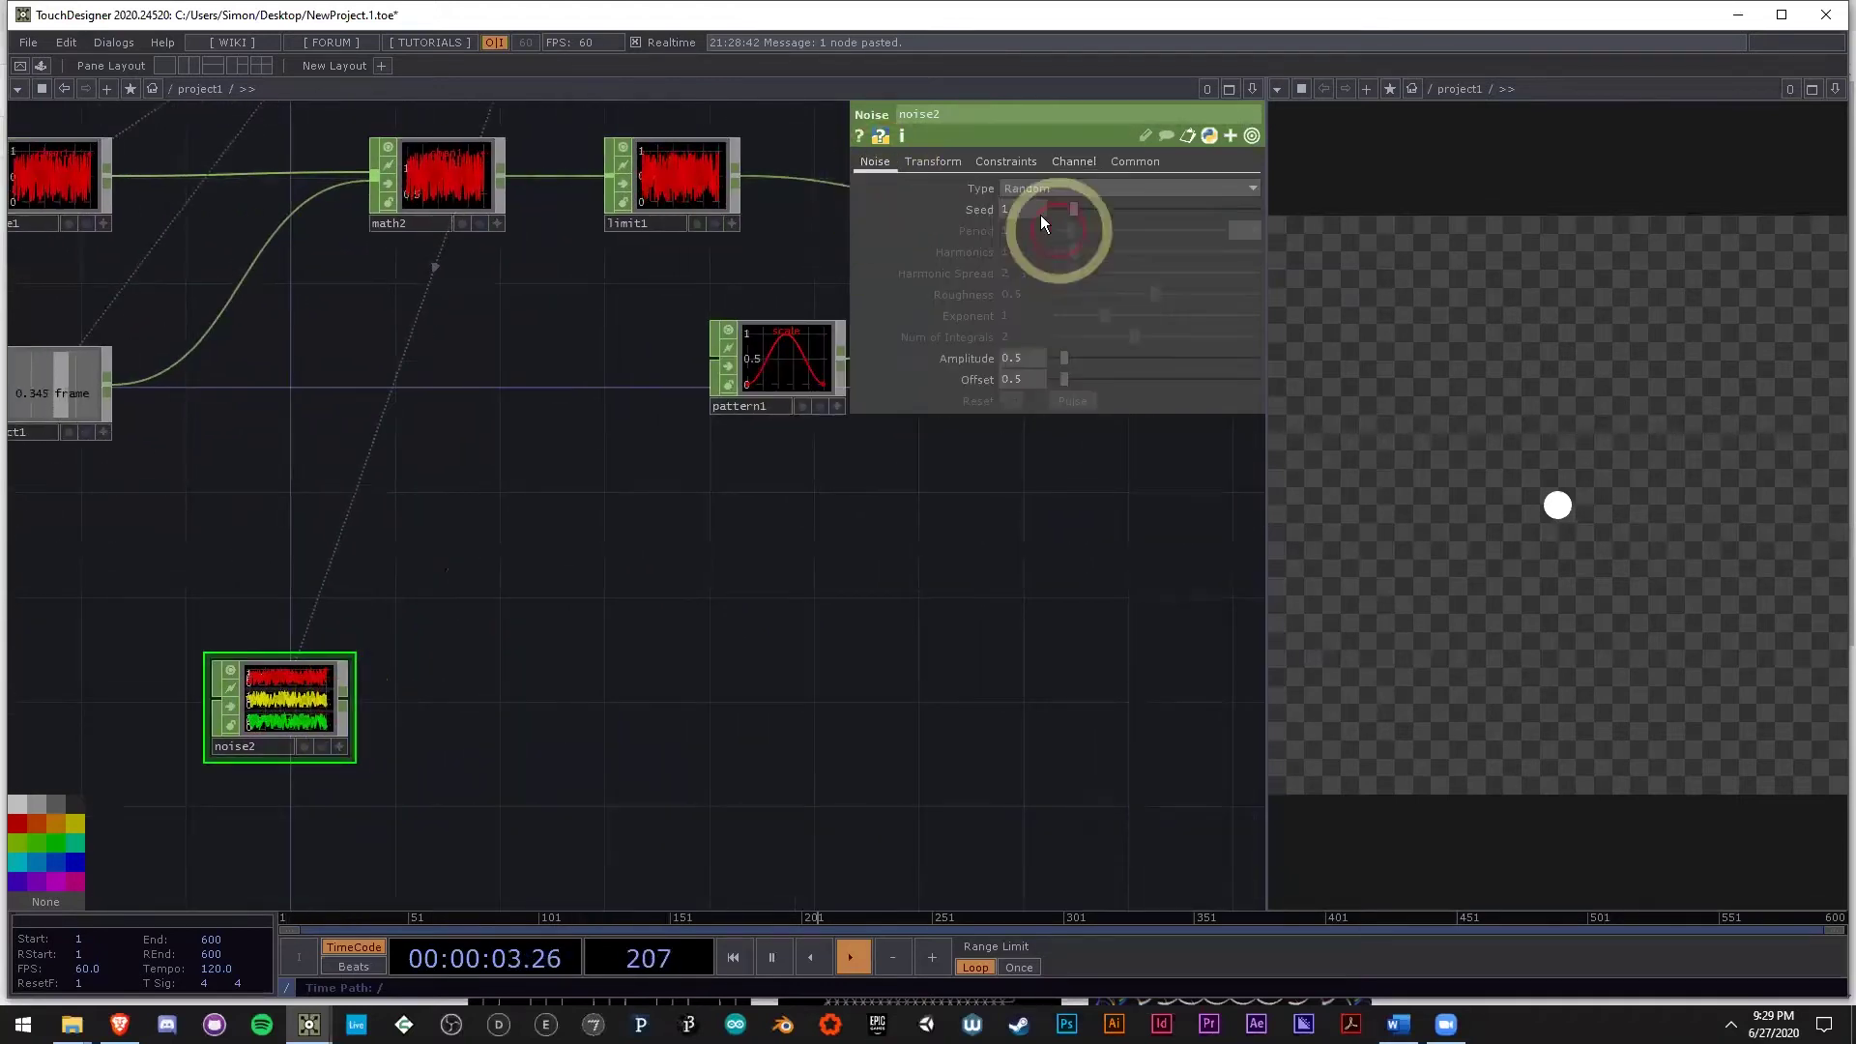
left_click_drag(261, 309, 235, 311)
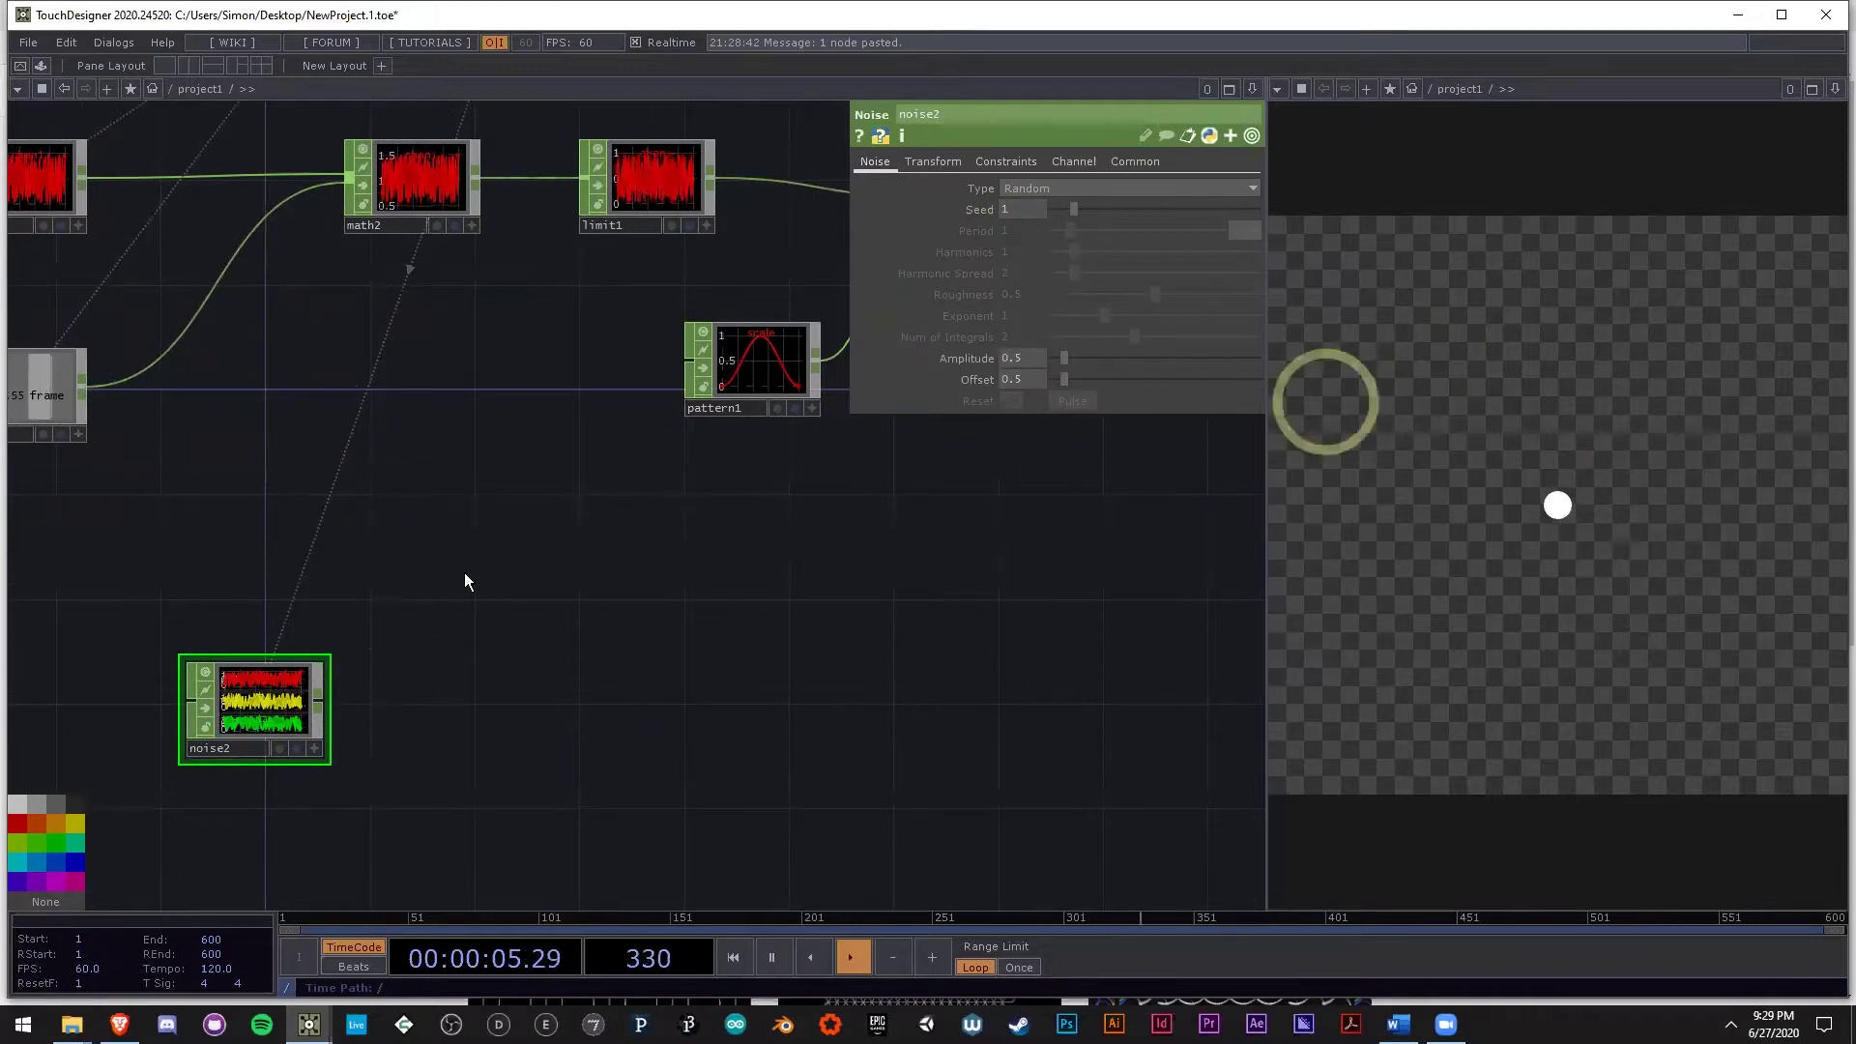
left_click_drag(606, 574, 622, 580)
left_click_drag(17, 204, 56, 217)
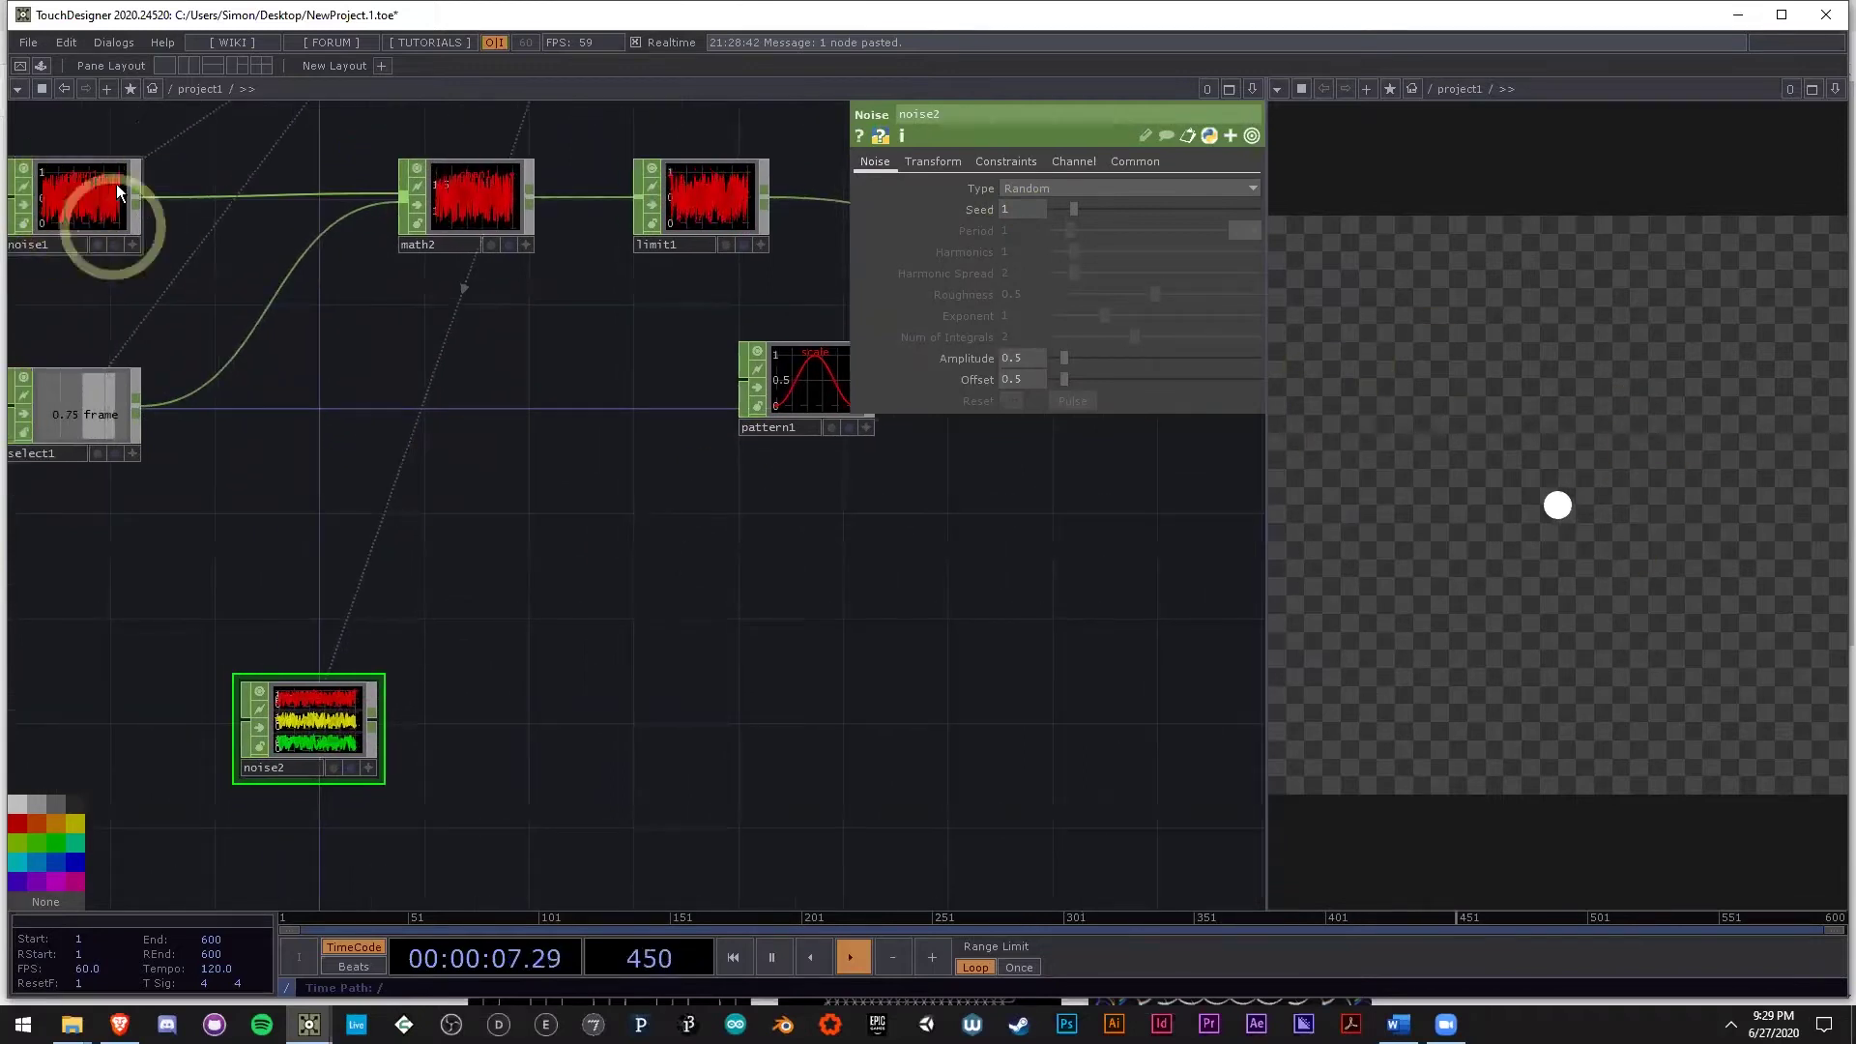
left_click(868, 632)
type("2")
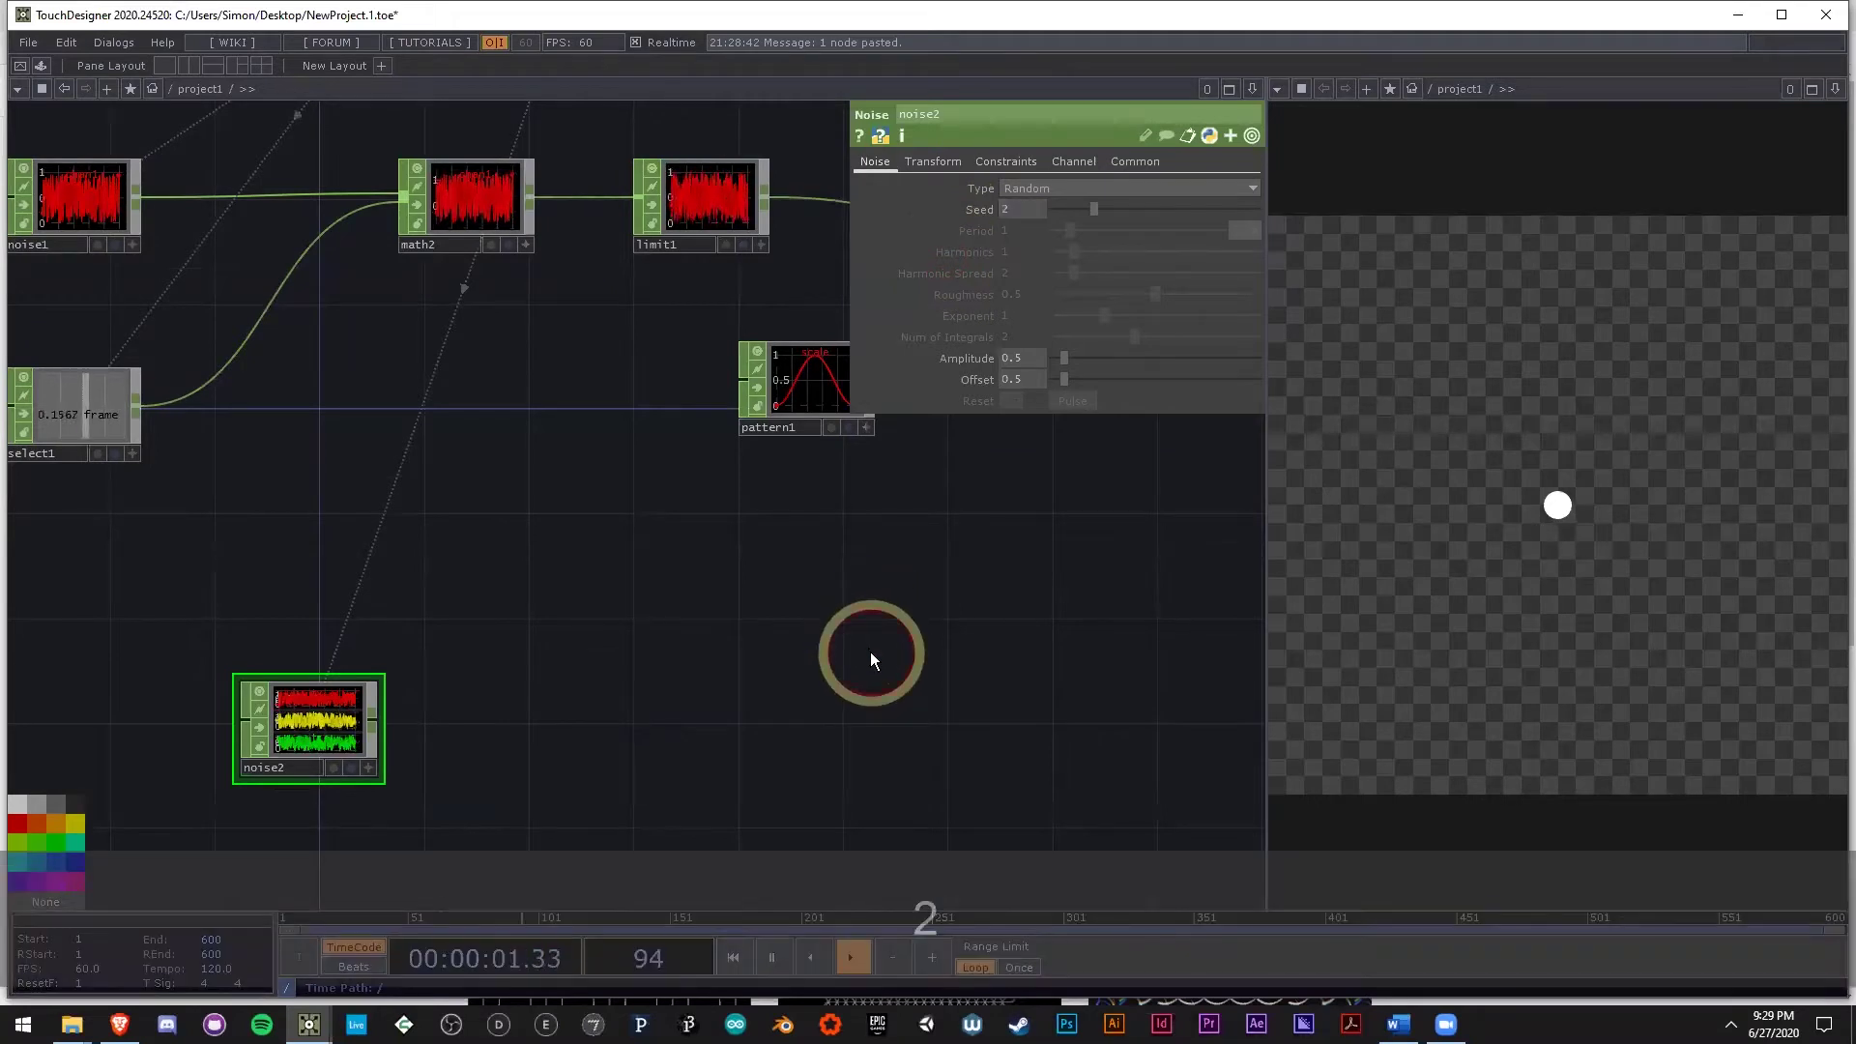
left_click_drag(311, 752, 498, 636)
scroll(498, 636, "up", 5)
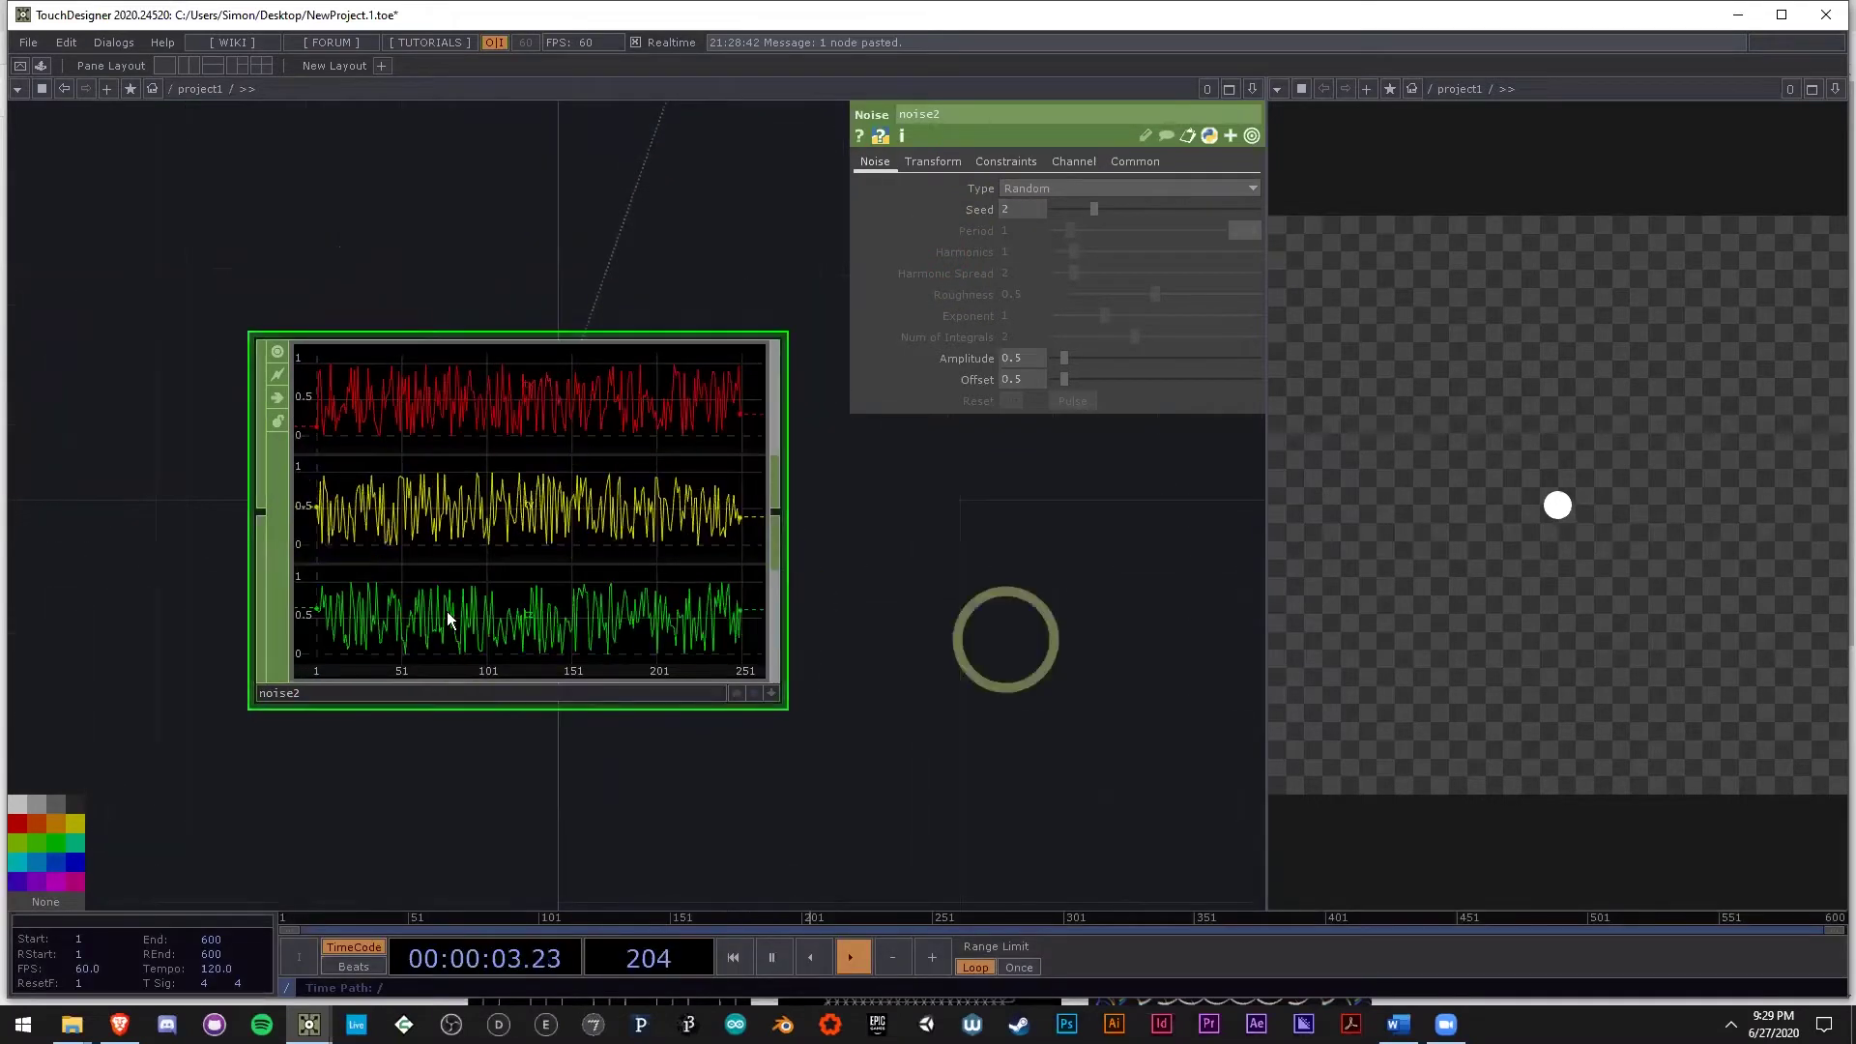
Add a Null named pos after noise2, and move the instances node farther from lookup1 to make room.
left_click_drag(1006, 642, 431, 684)
scroll(242, 641, "down", 5)
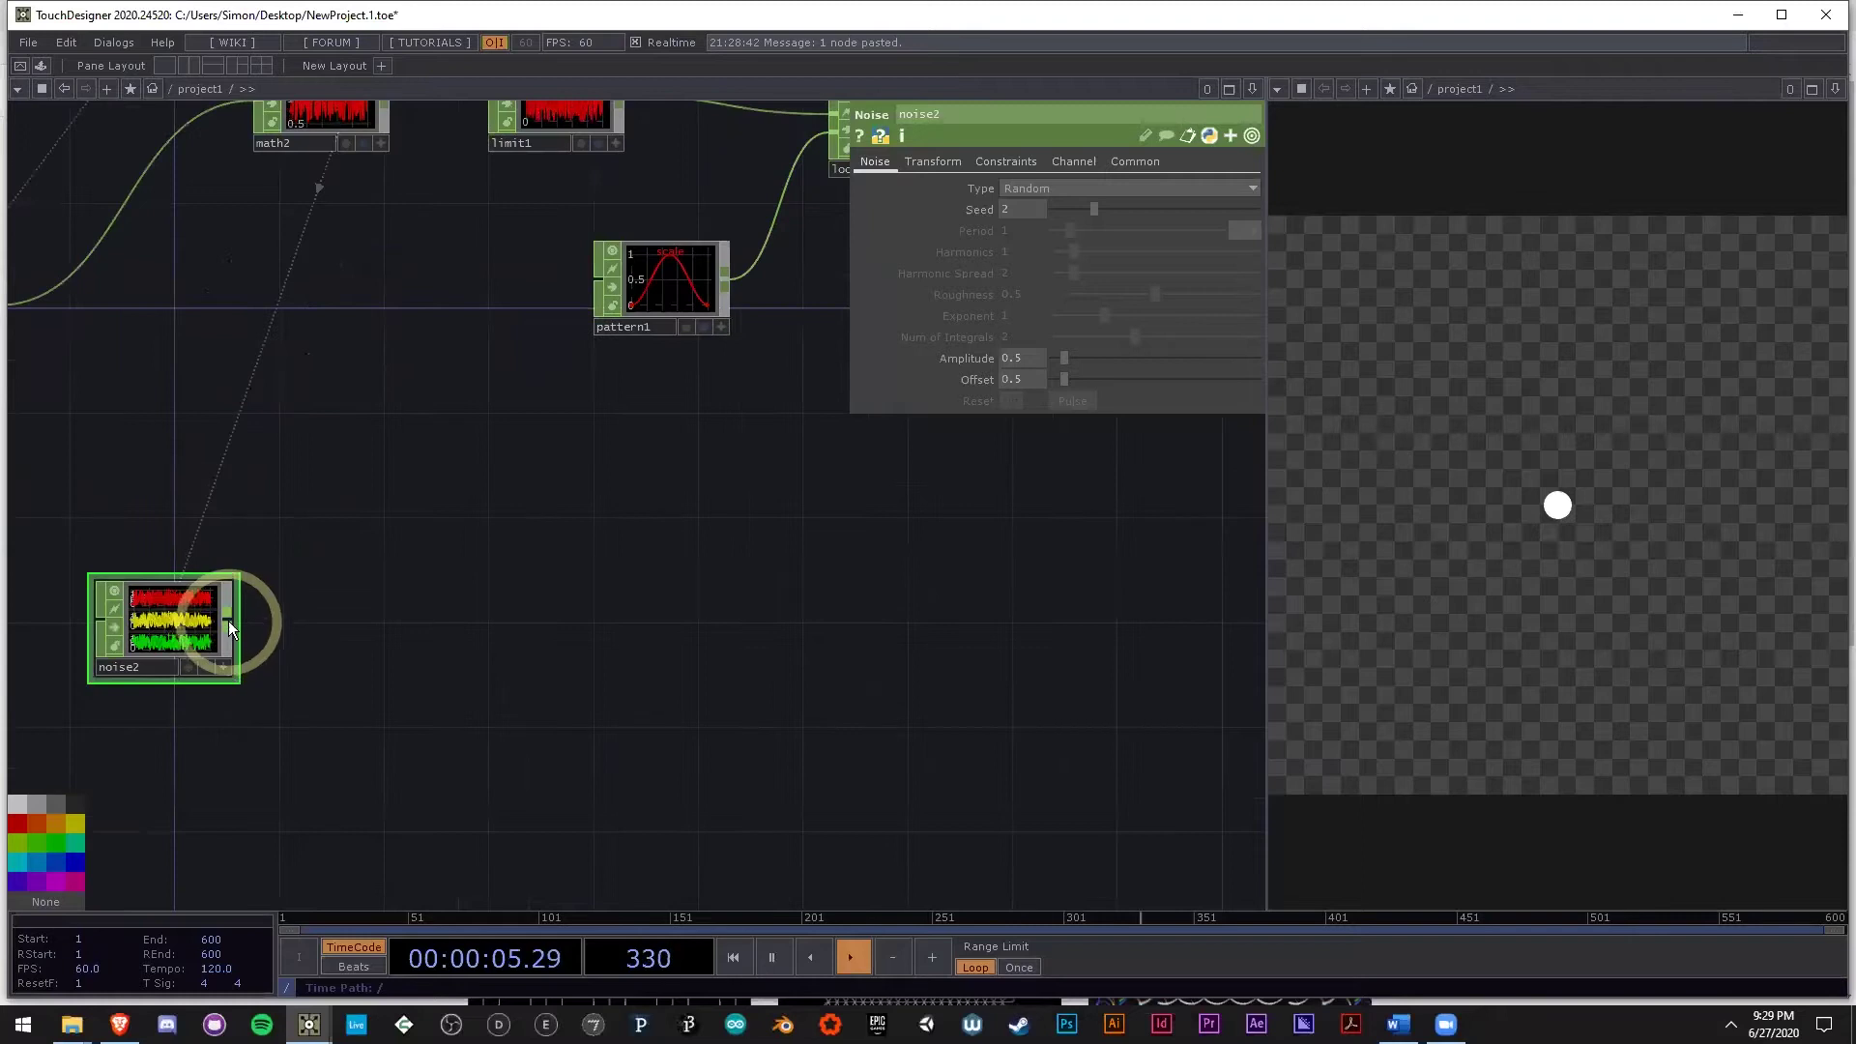
right_click(228, 620)
left_click(394, 582)
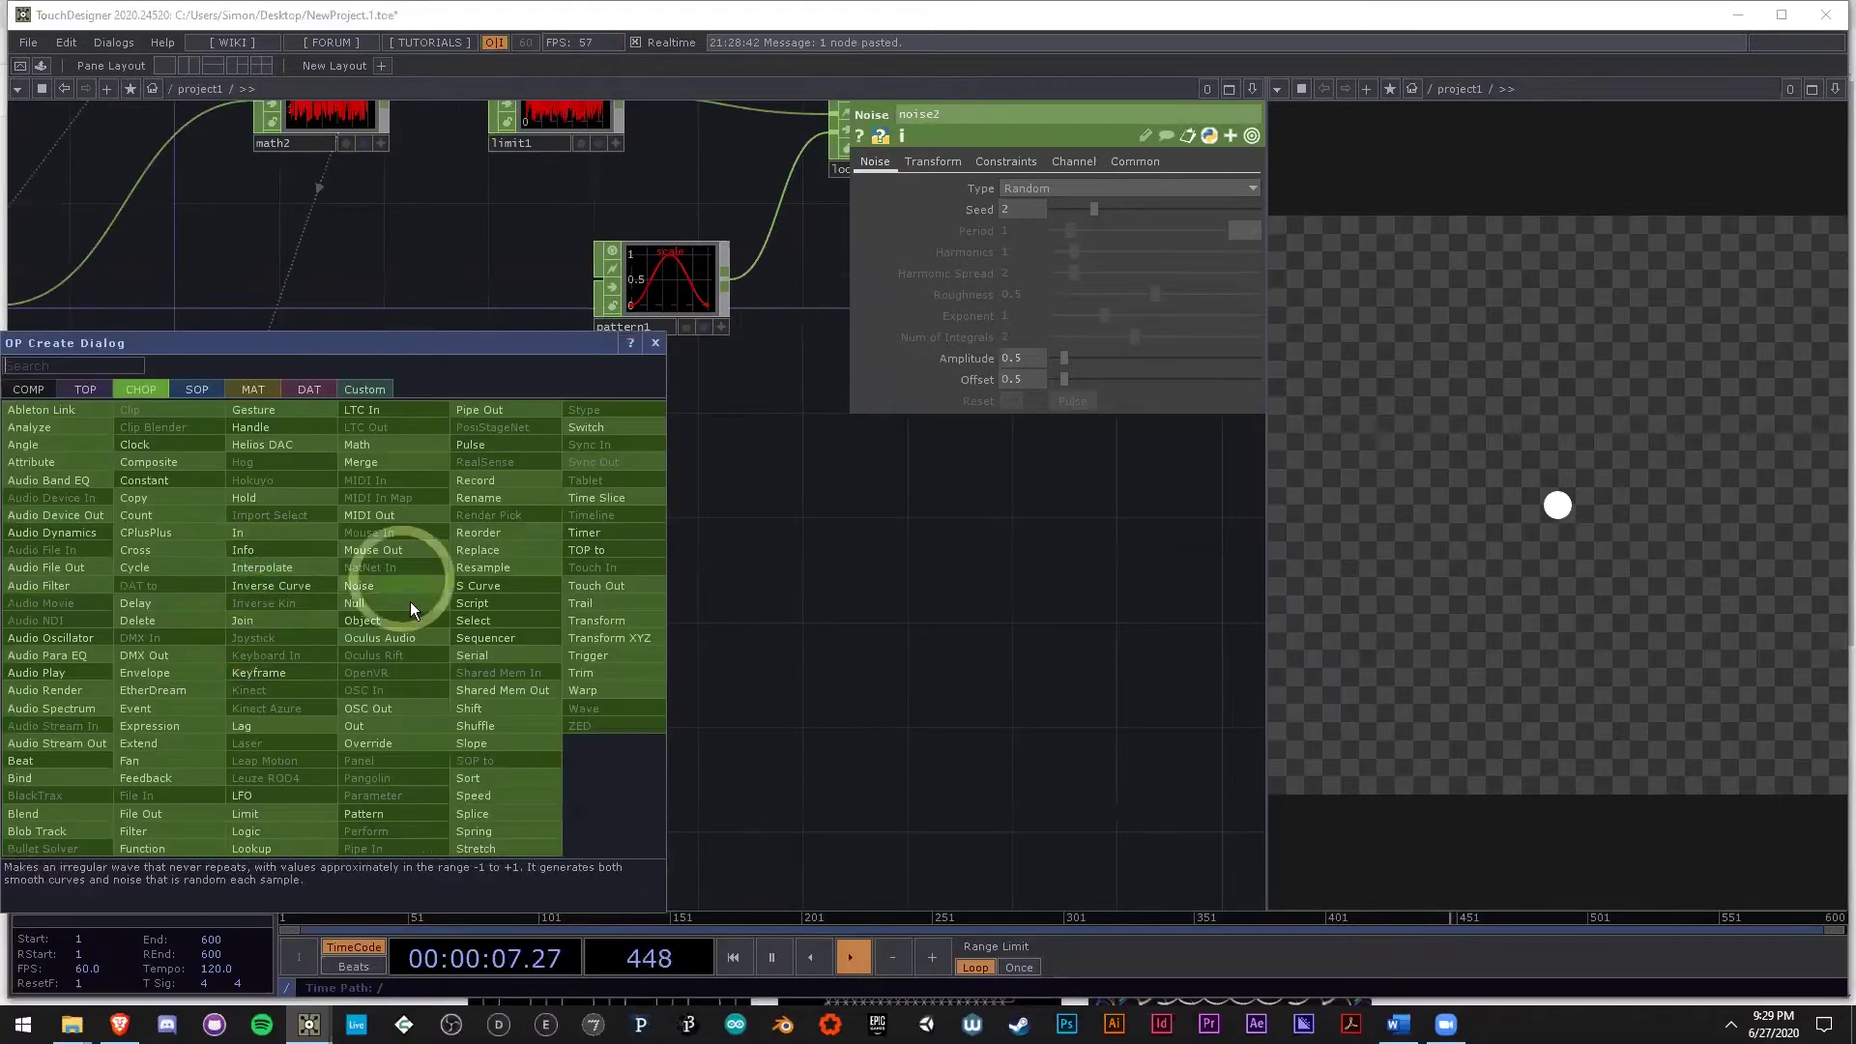
left_click(1017, 624)
scroll(1052, 717, "down", 2)
left_click_drag(1052, 716, 610, 834)
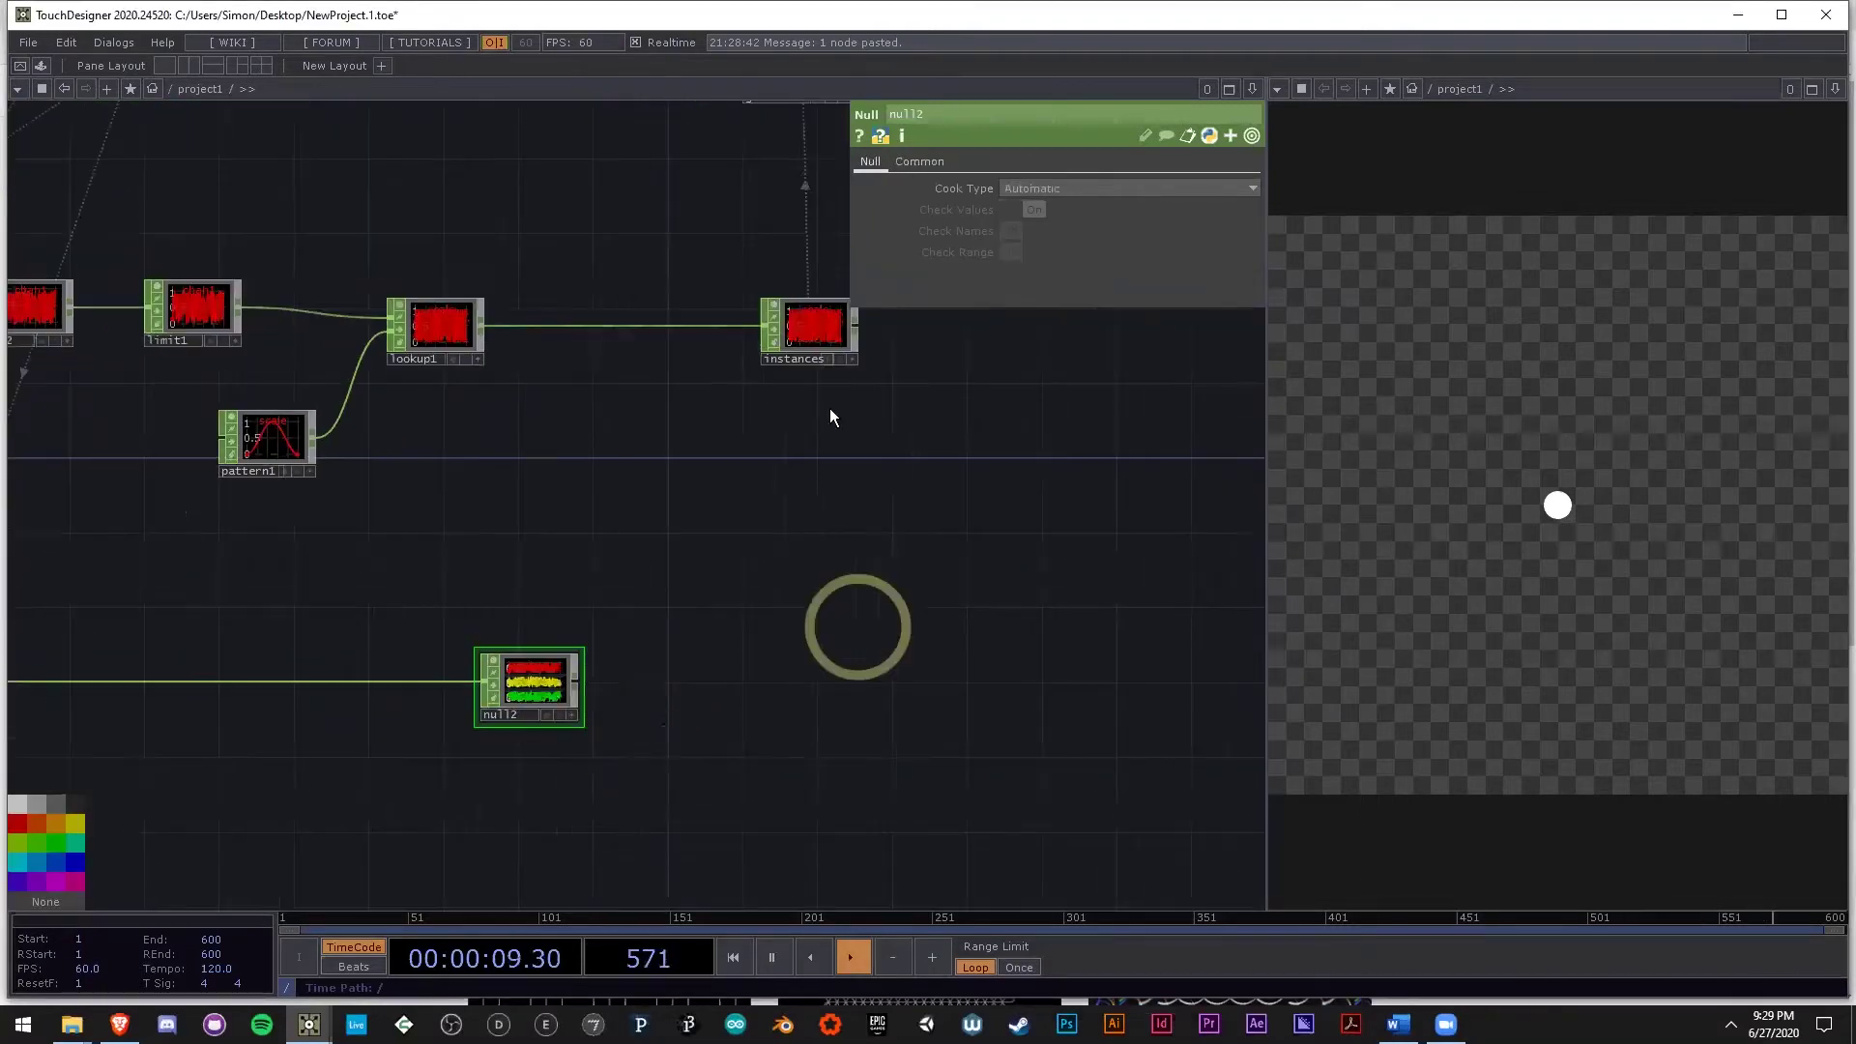
left_click_drag(887, 335, 999, 336)
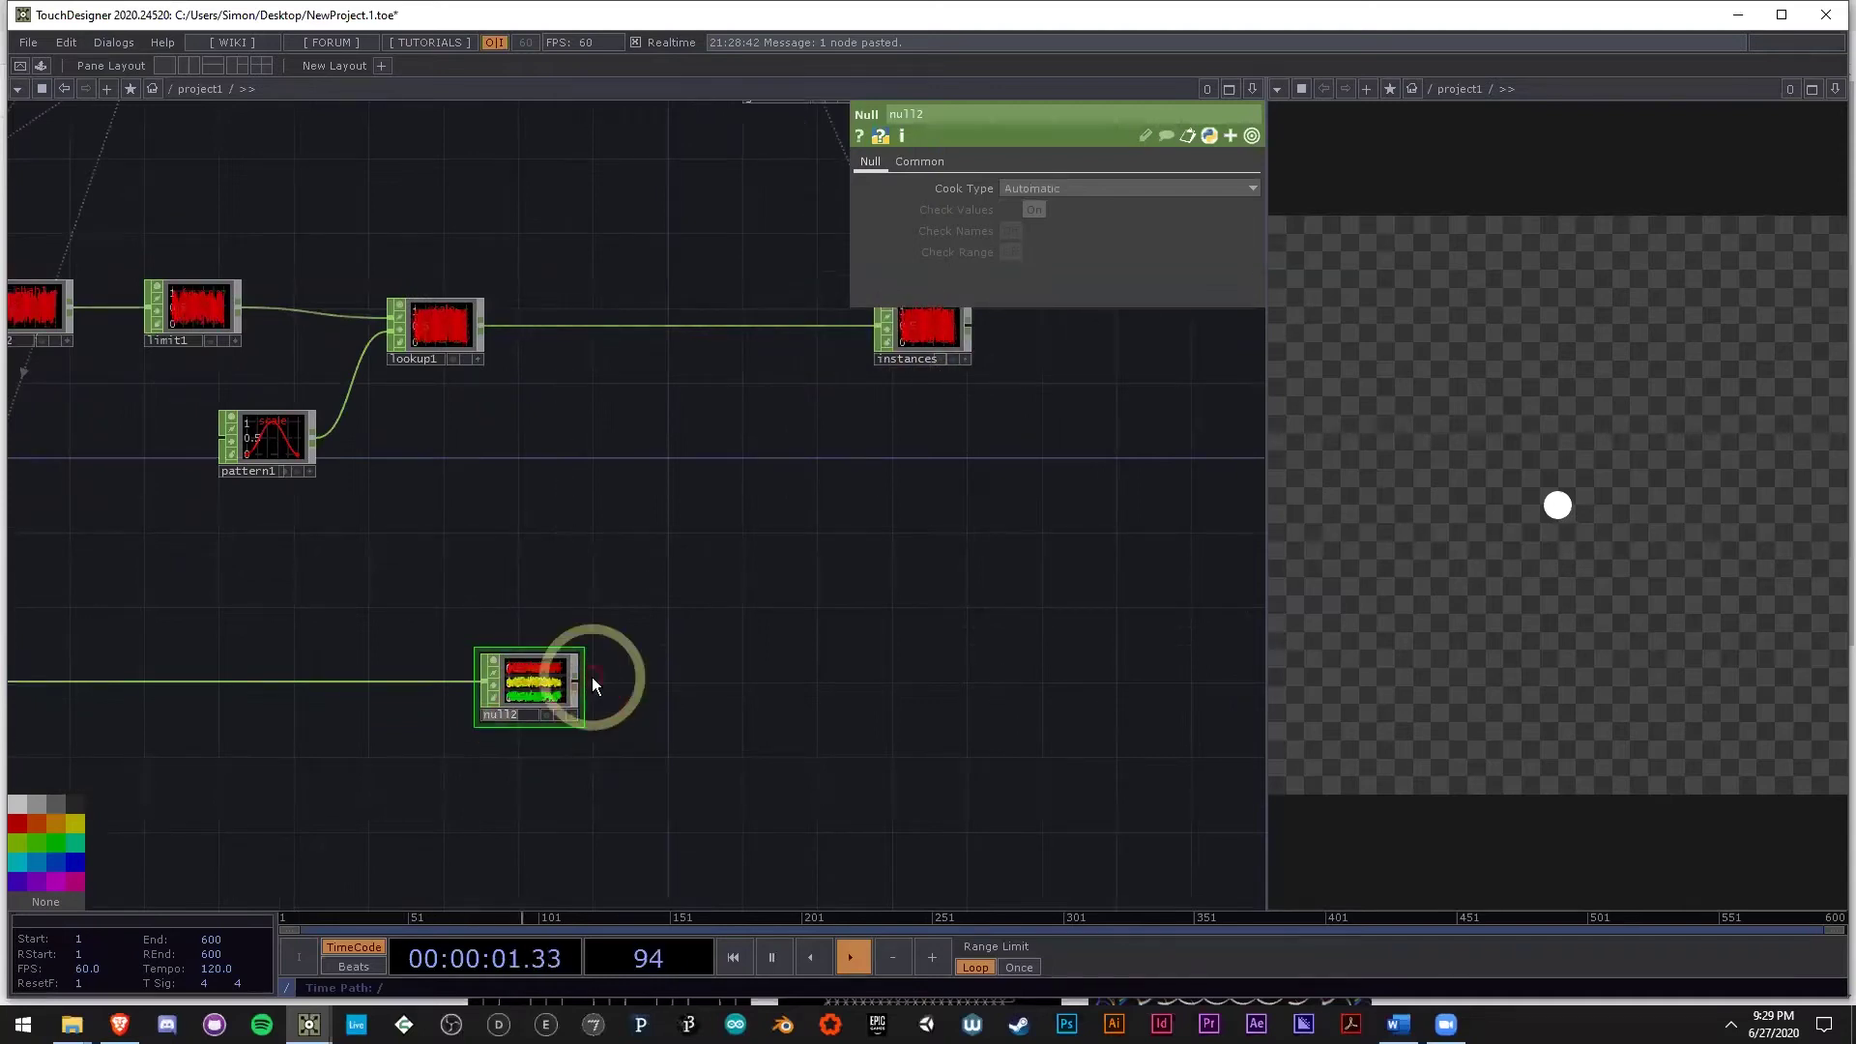
type("pos")
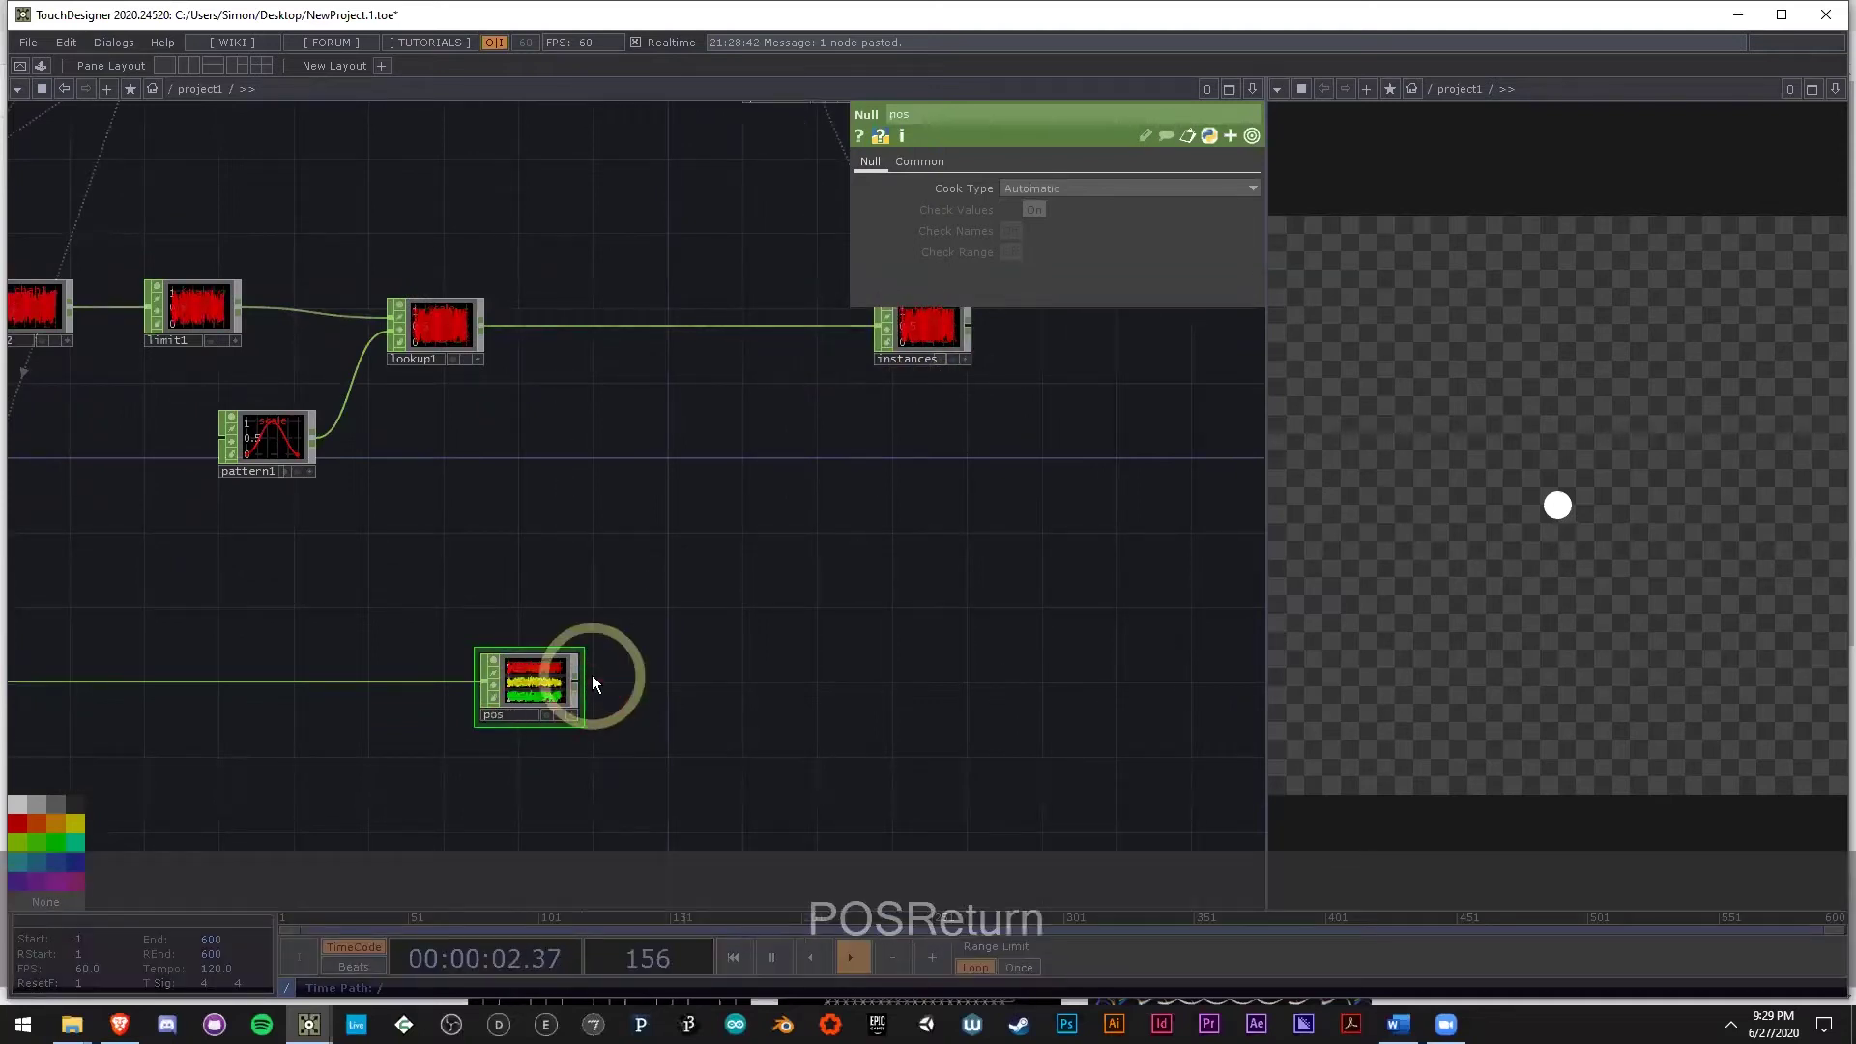
Insert a Merge CHOP between lookup1 and instances, and connect pos as its second input.
right_click(480, 329)
type("mer")
left_click(506, 172)
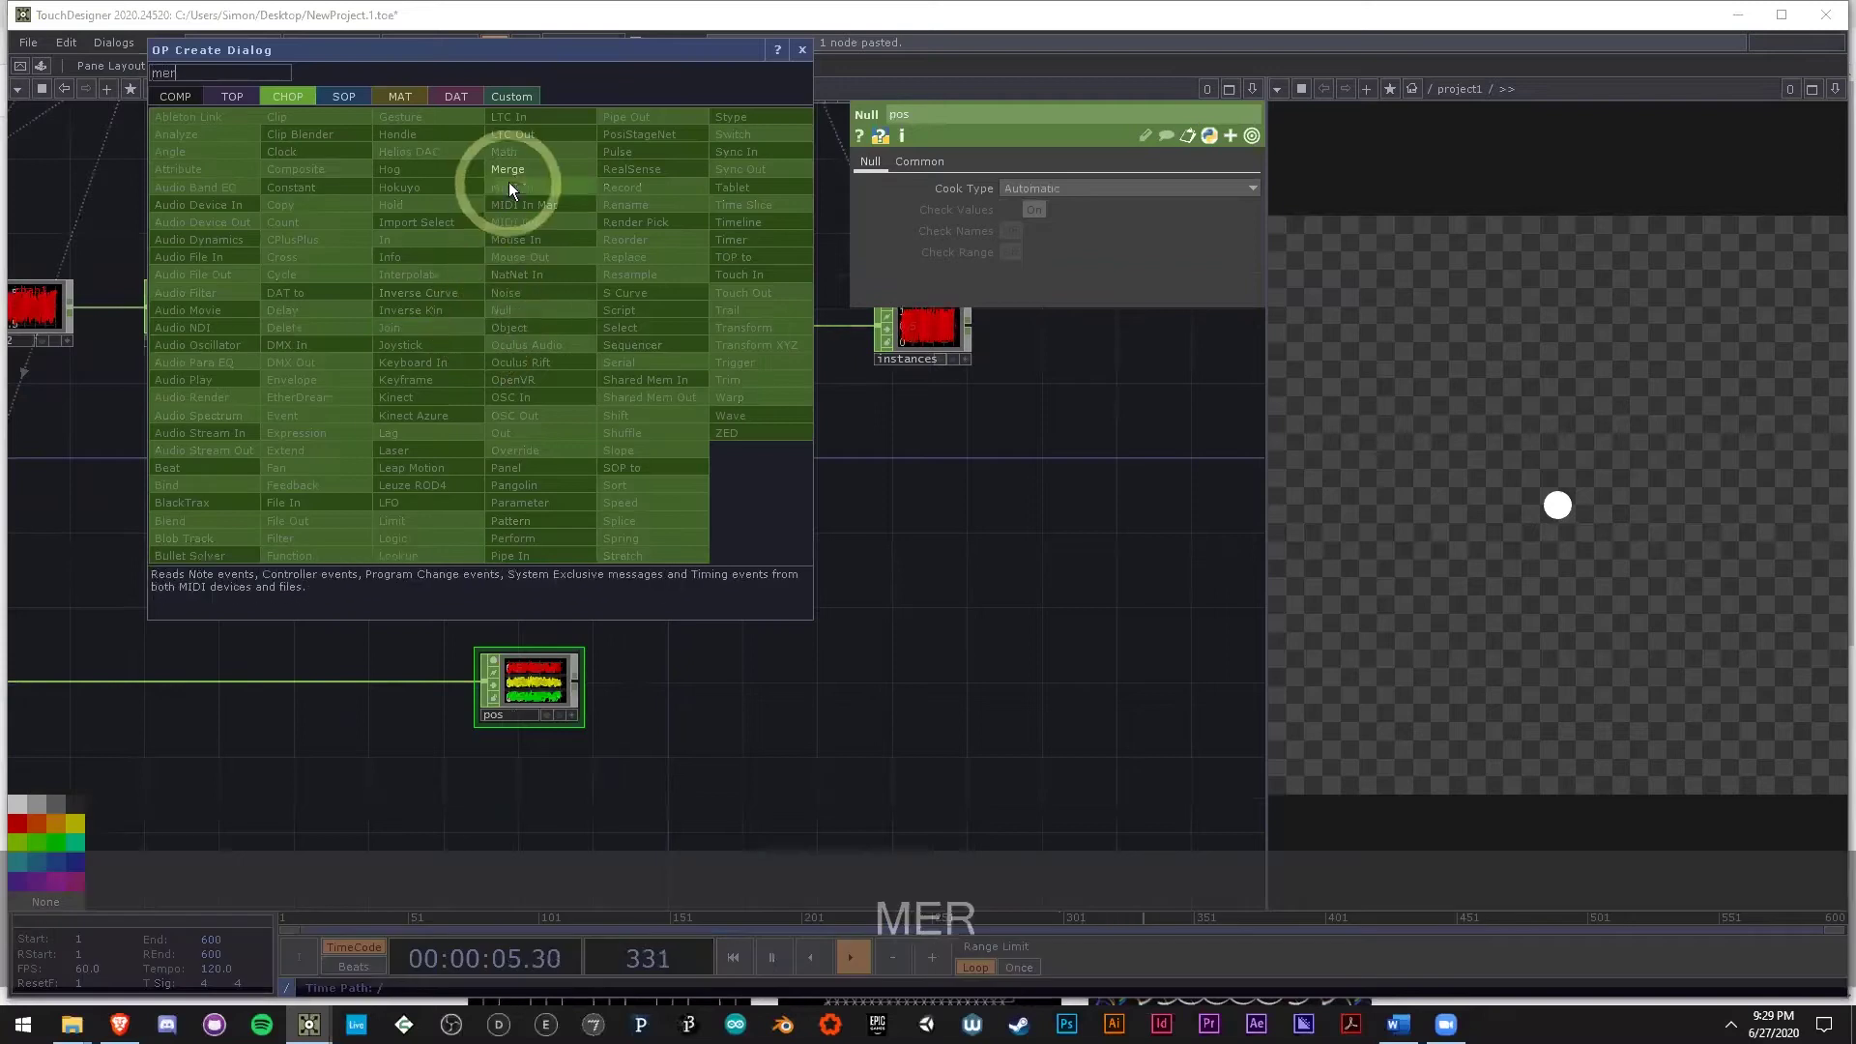
left_click(761, 351)
left_click(578, 688)
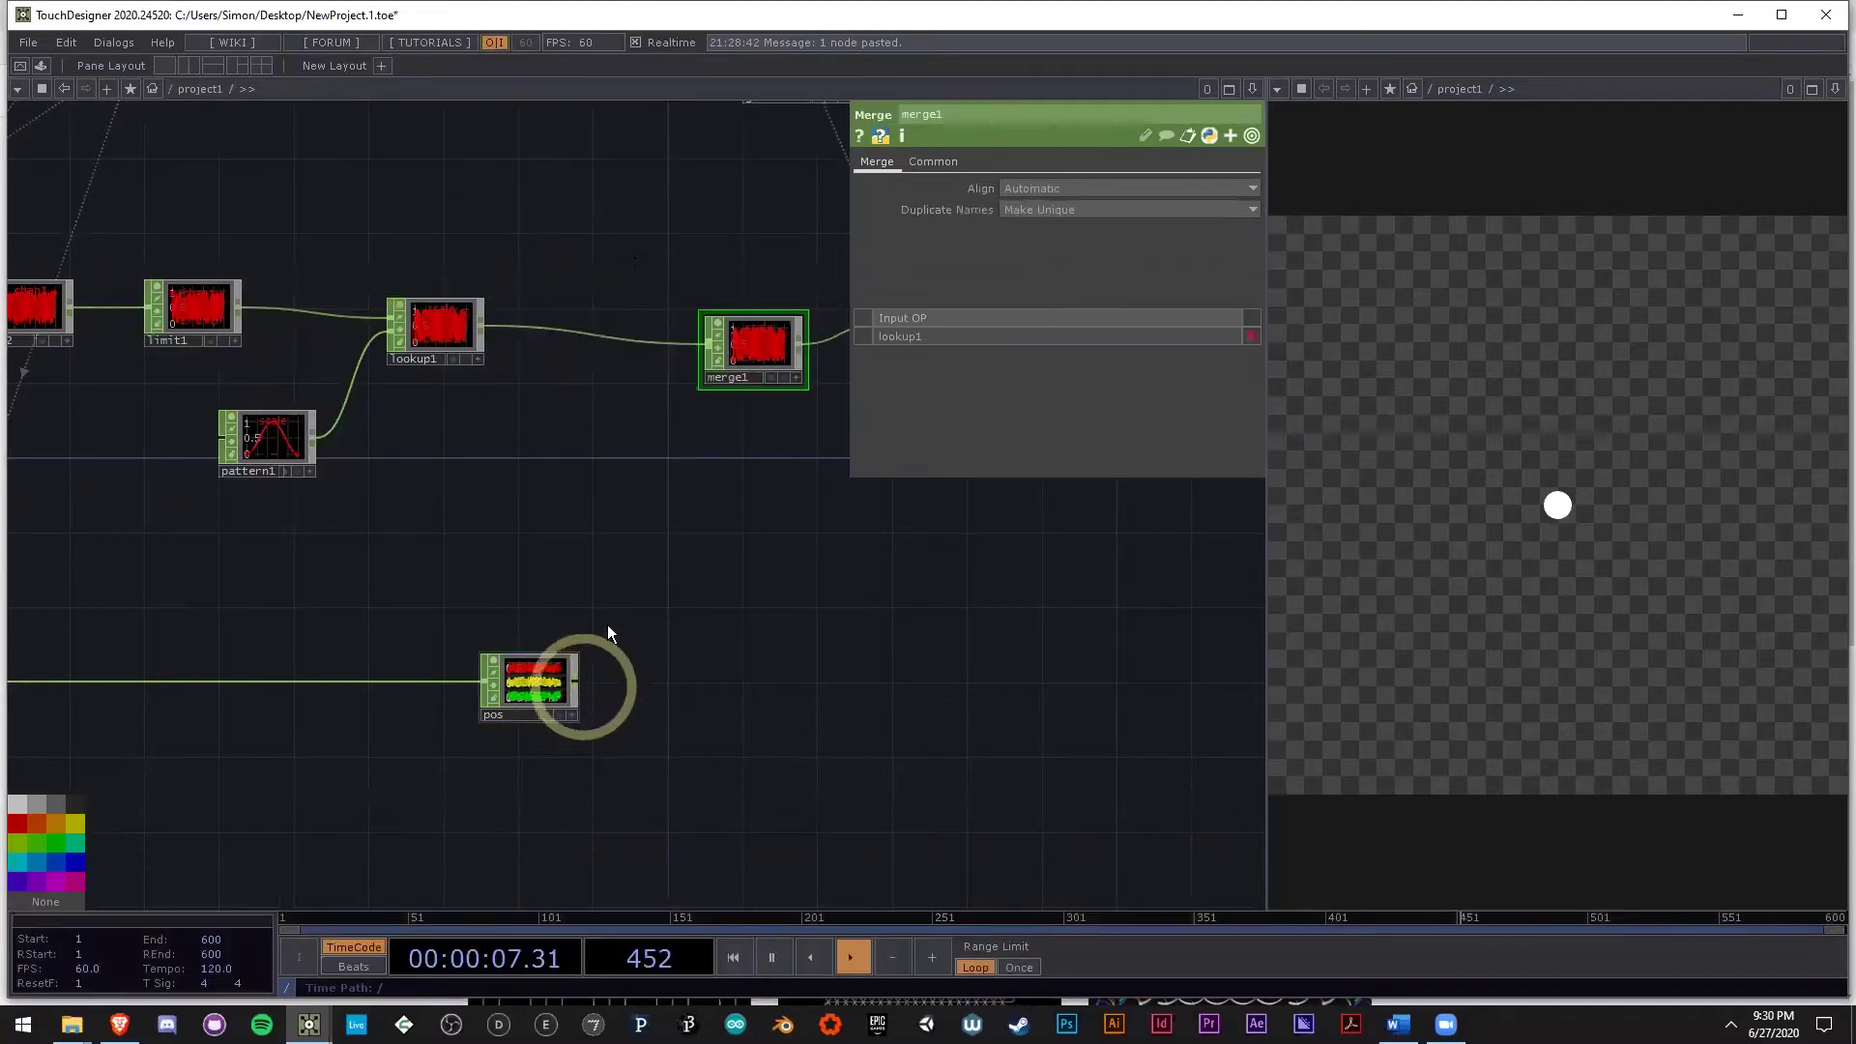
left_click(763, 382)
scroll(725, 522, "up", 5)
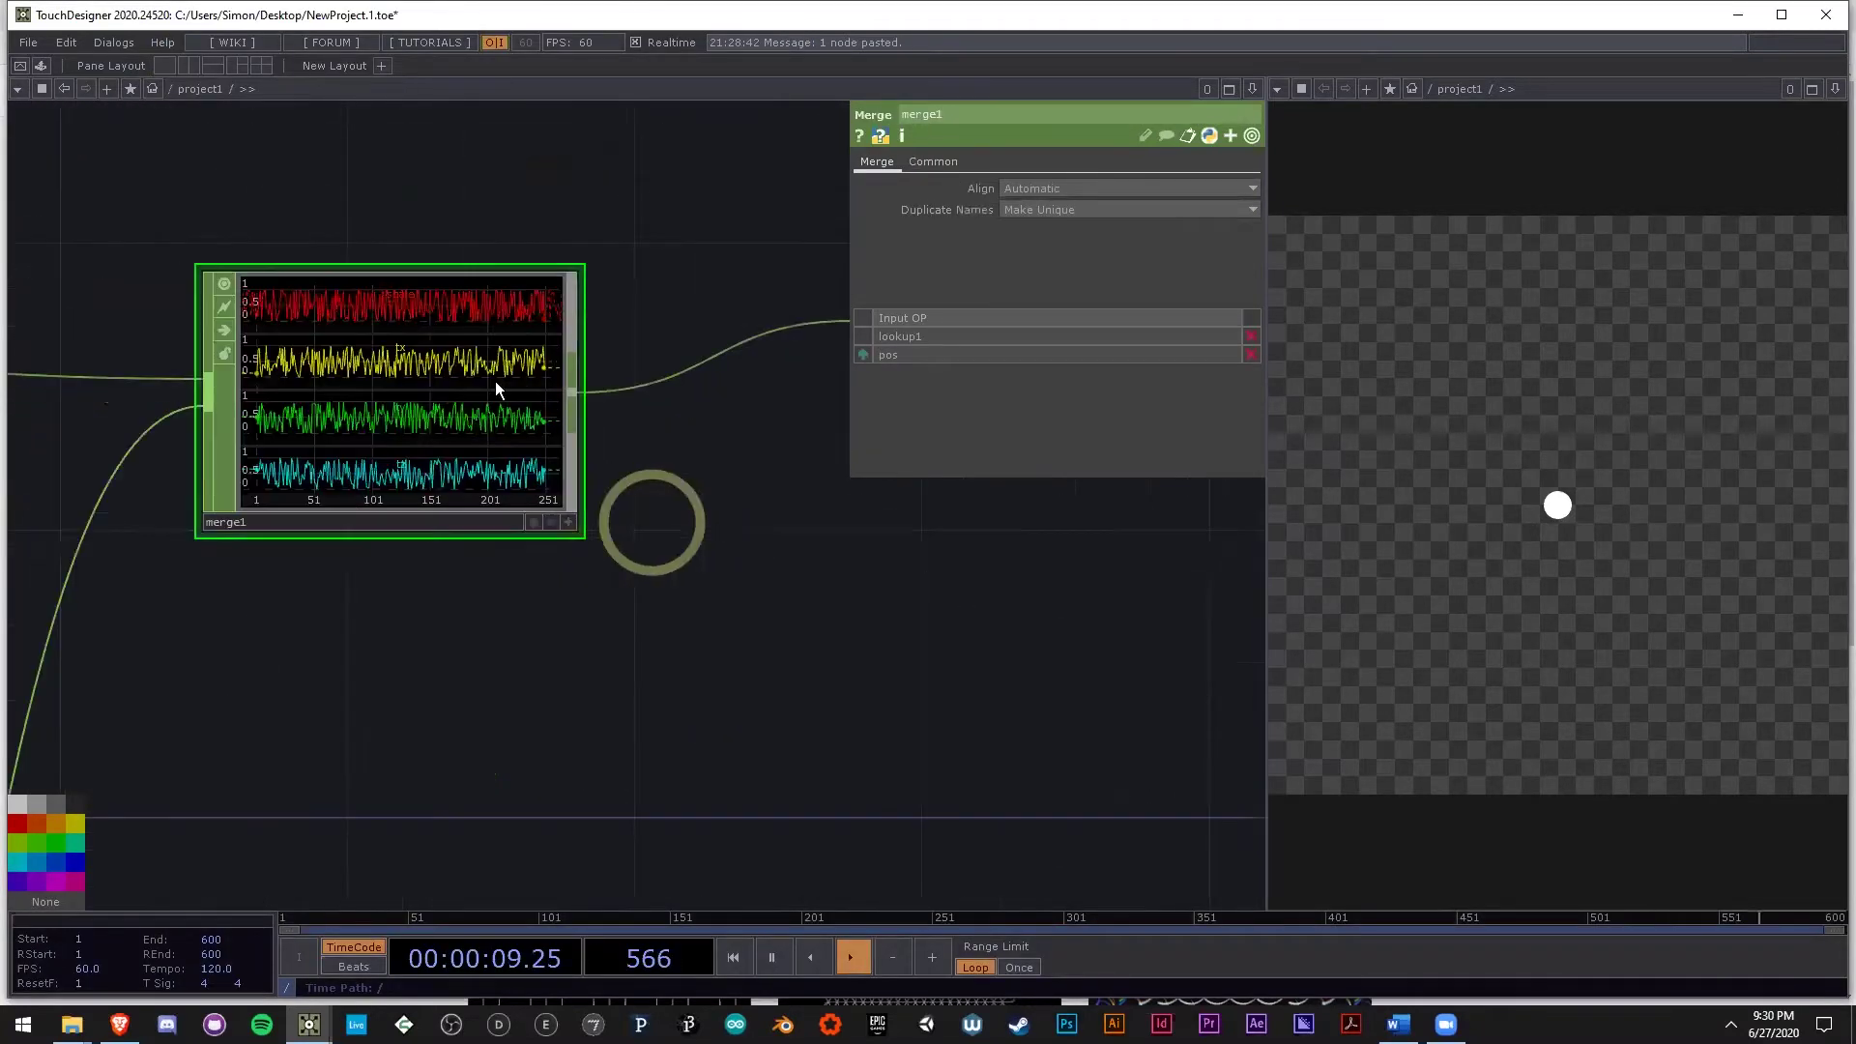
Assign the tx, ty and tz channels to geo1's instance Translate X, Translate Y and Translate Z.
scroll(387, 358, "down", 5)
left_click_drag(722, 585, 690, 546)
scroll(725, 689, "down", 3)
left_click(593, 393)
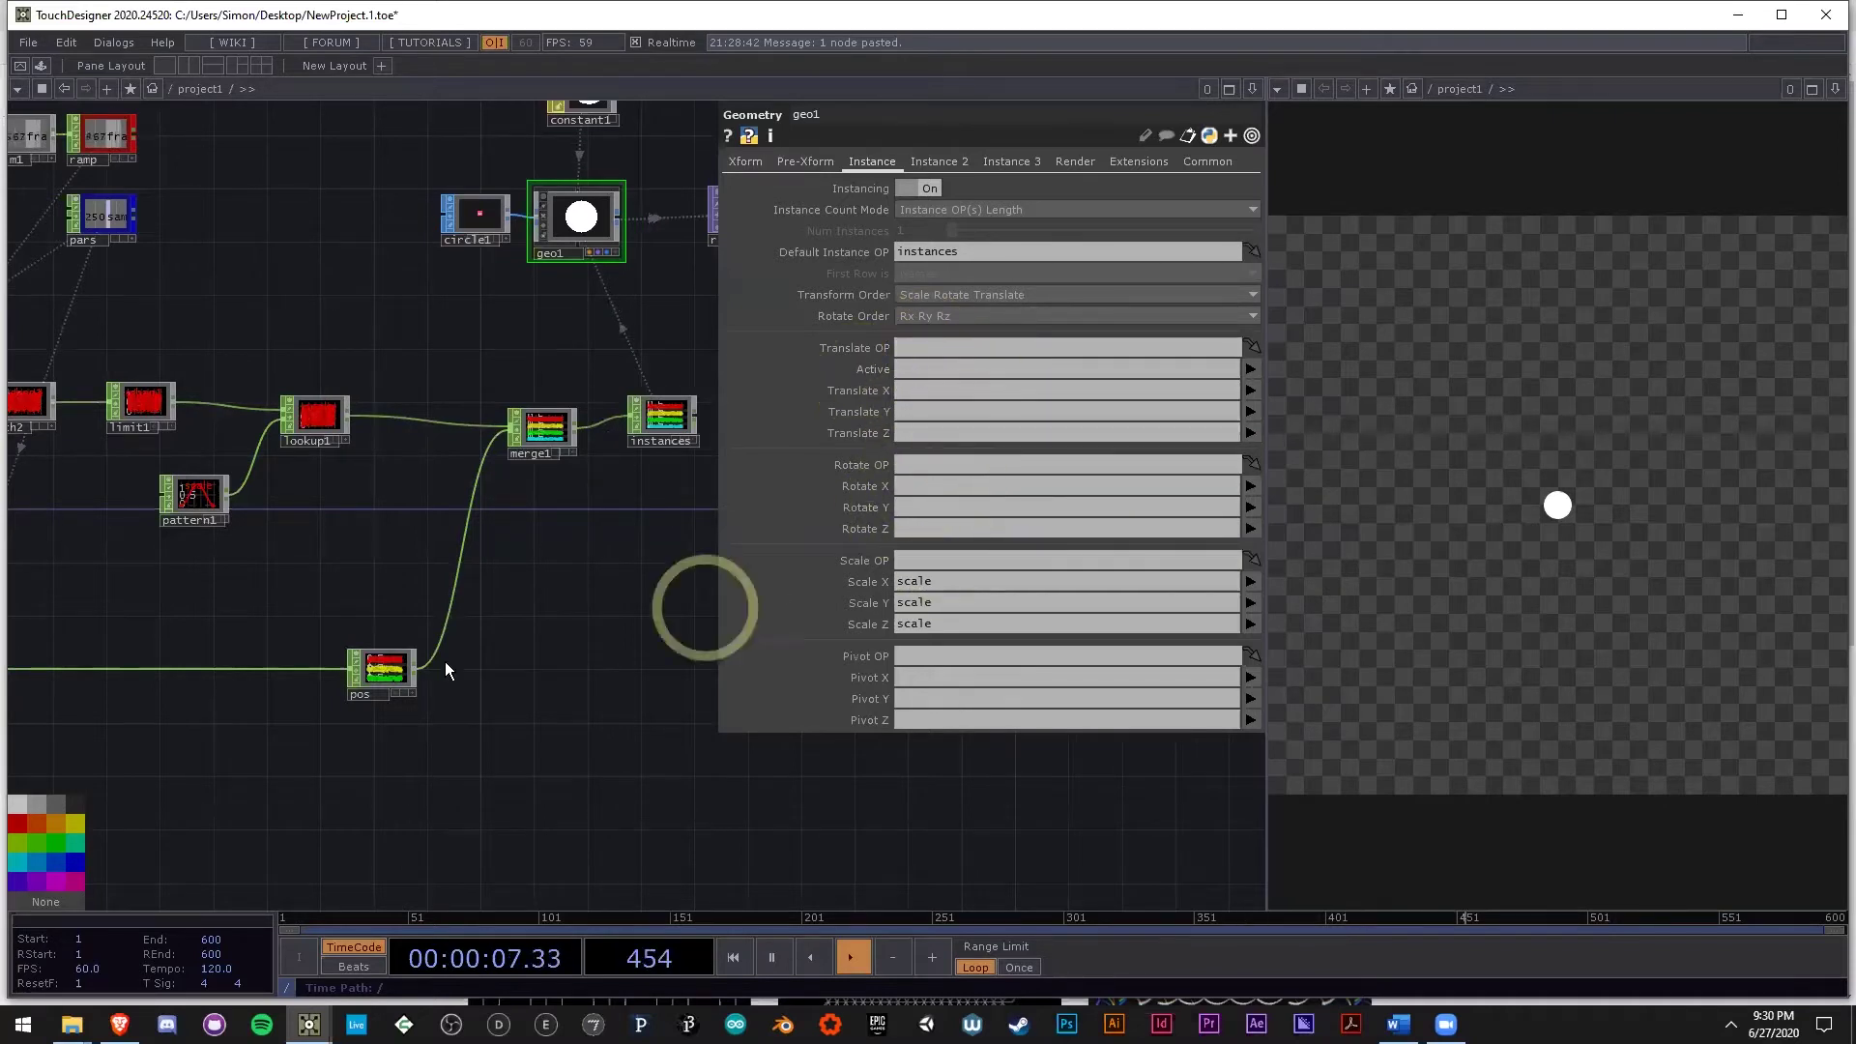
scroll(522, 414, "up", 10)
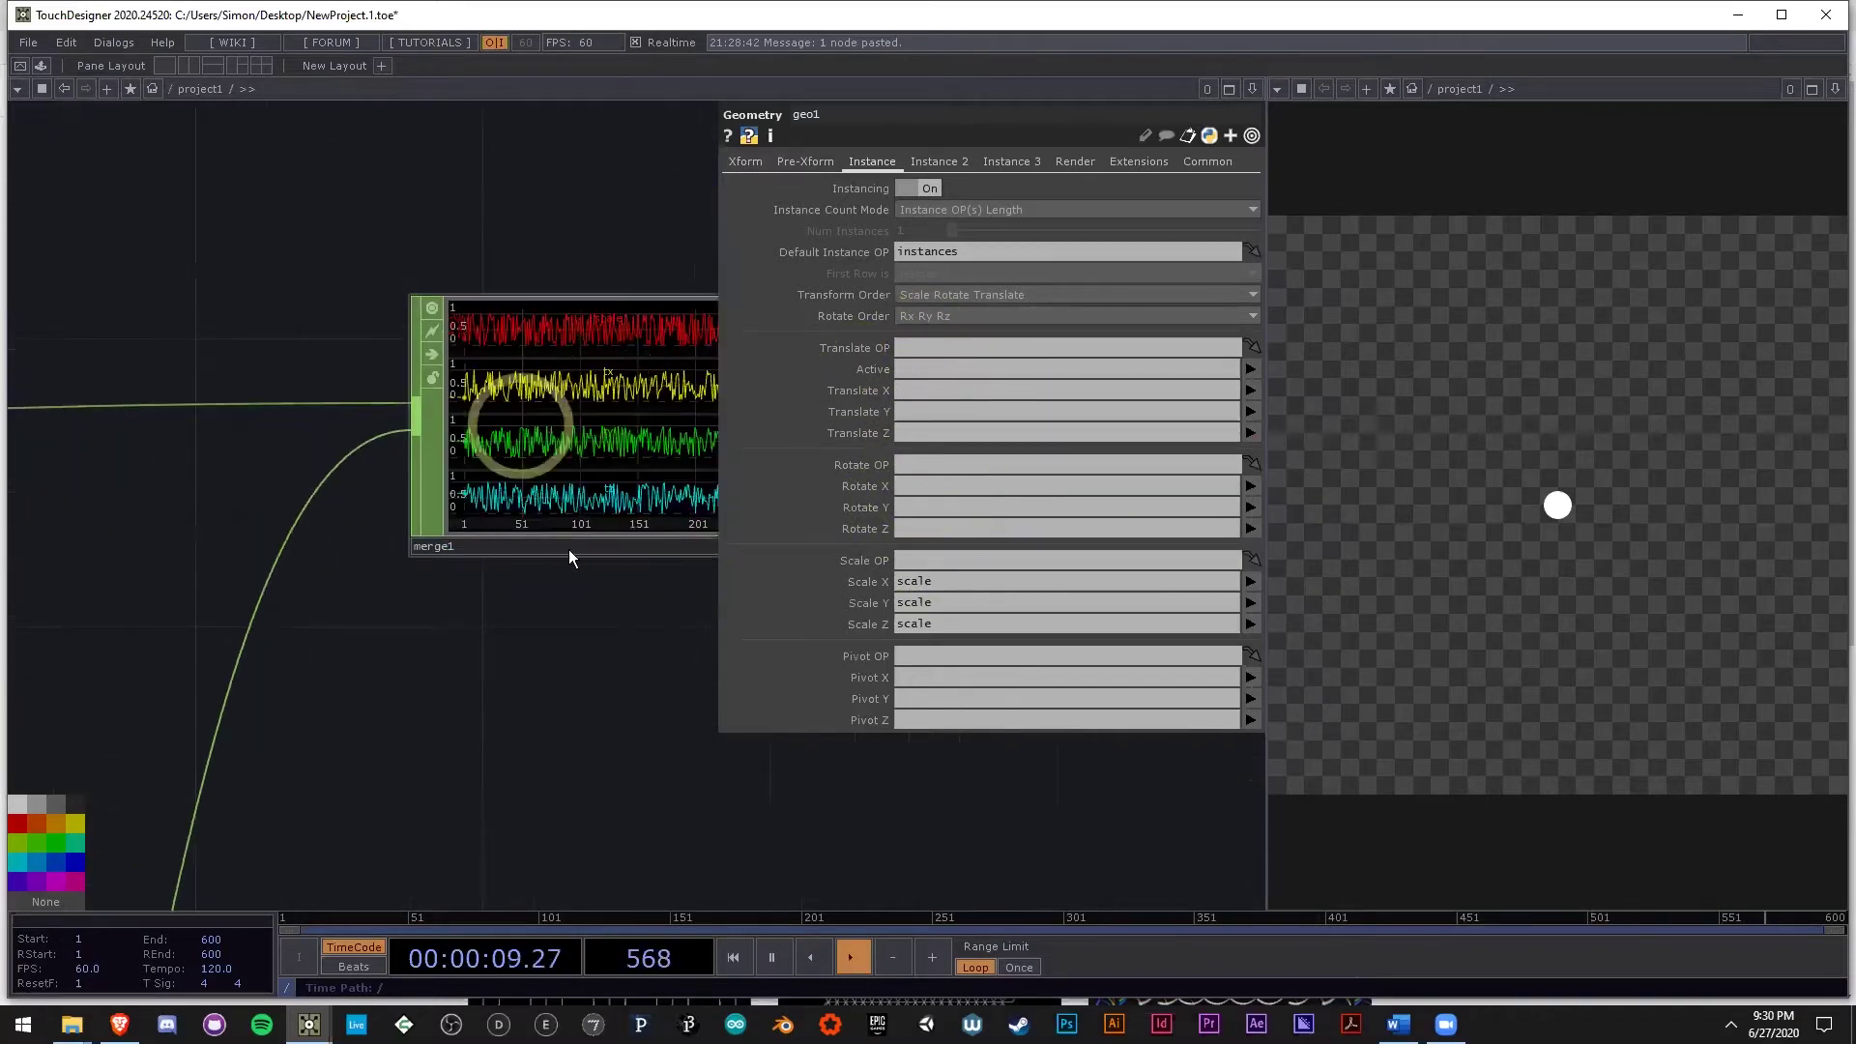
scroll(569, 367, "down", 10)
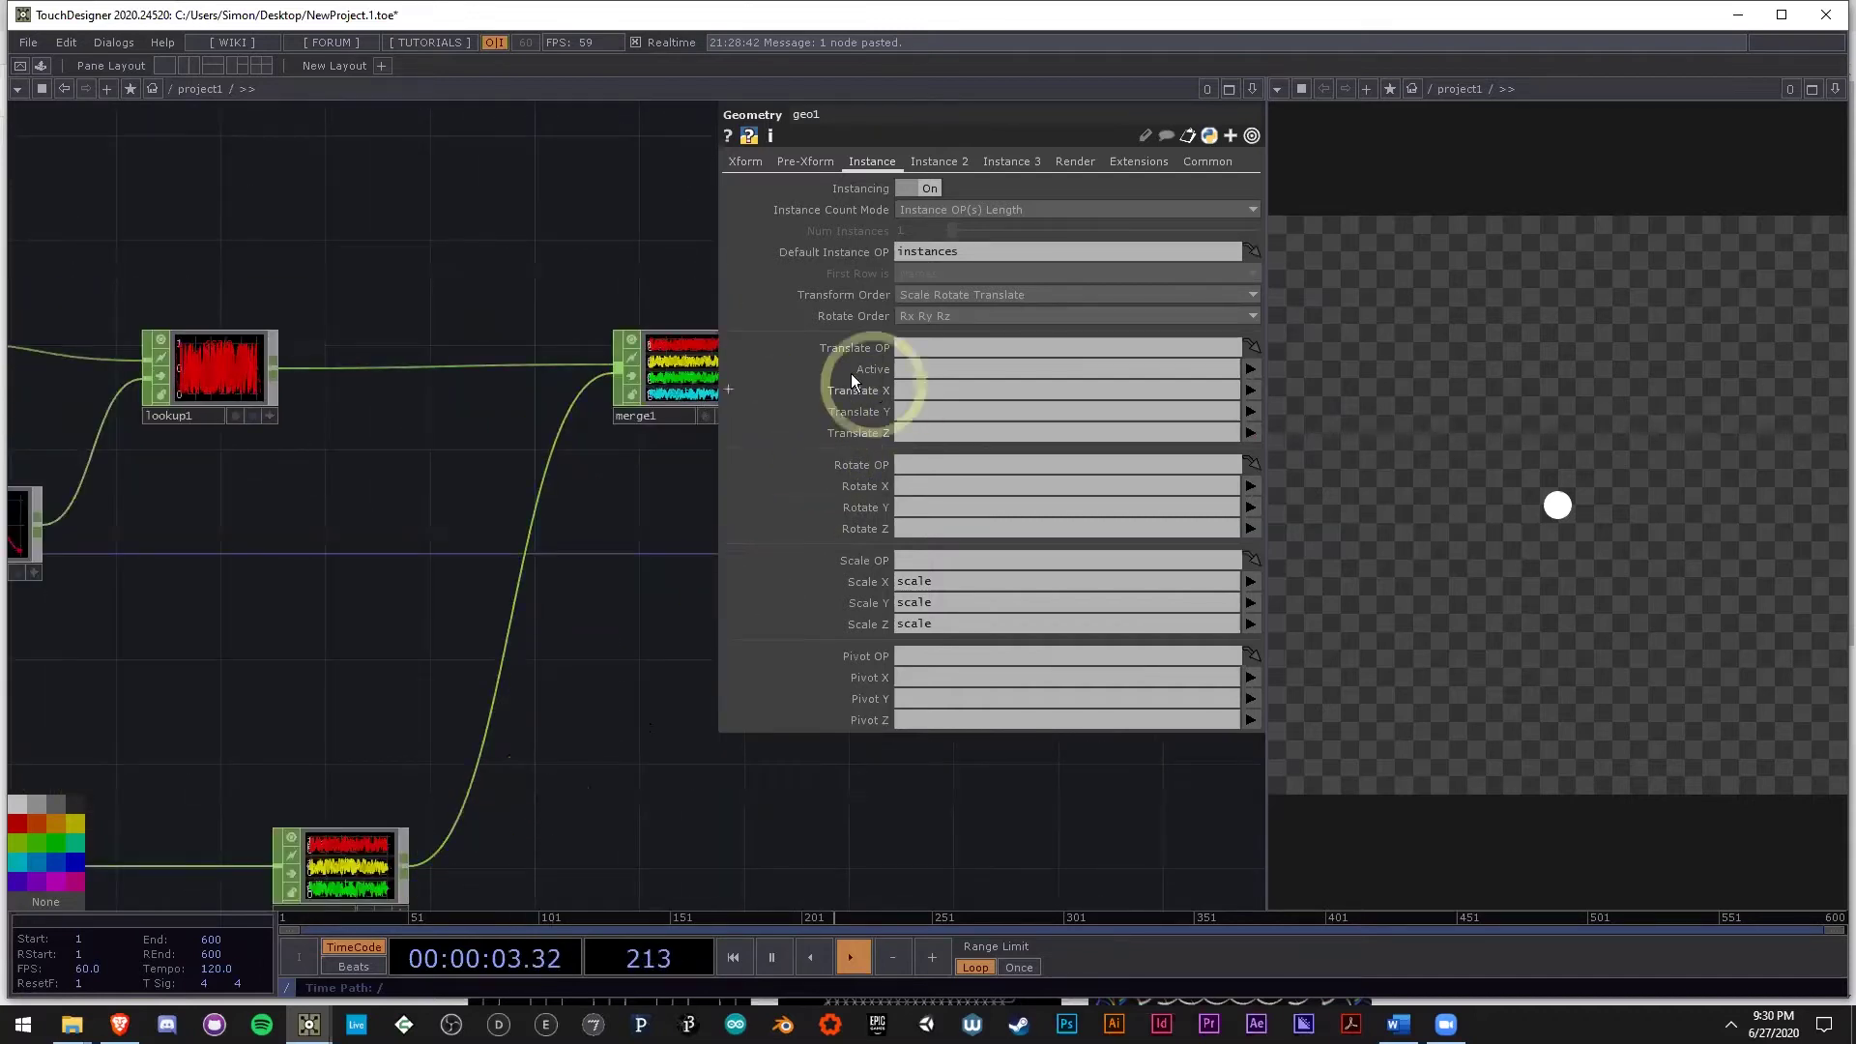
scroll(340, 858, "up", 4)
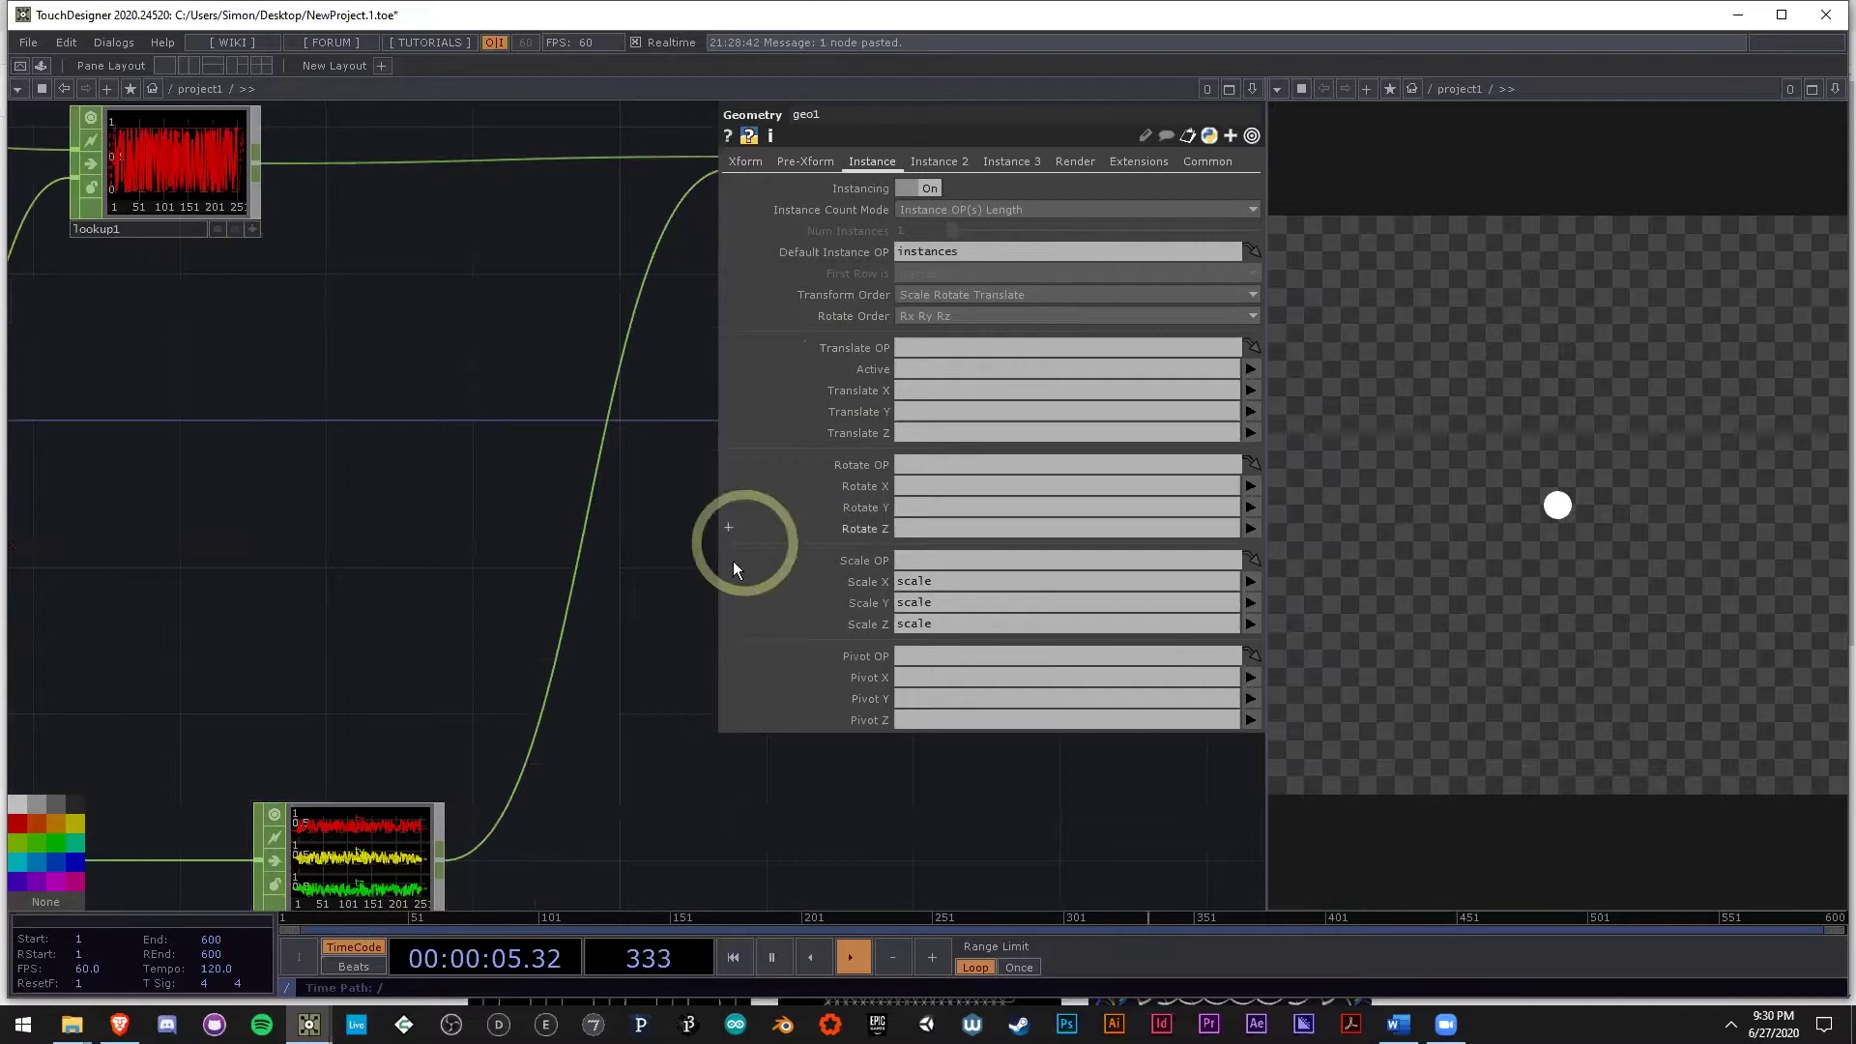
left_click(899, 390)
type("tx")
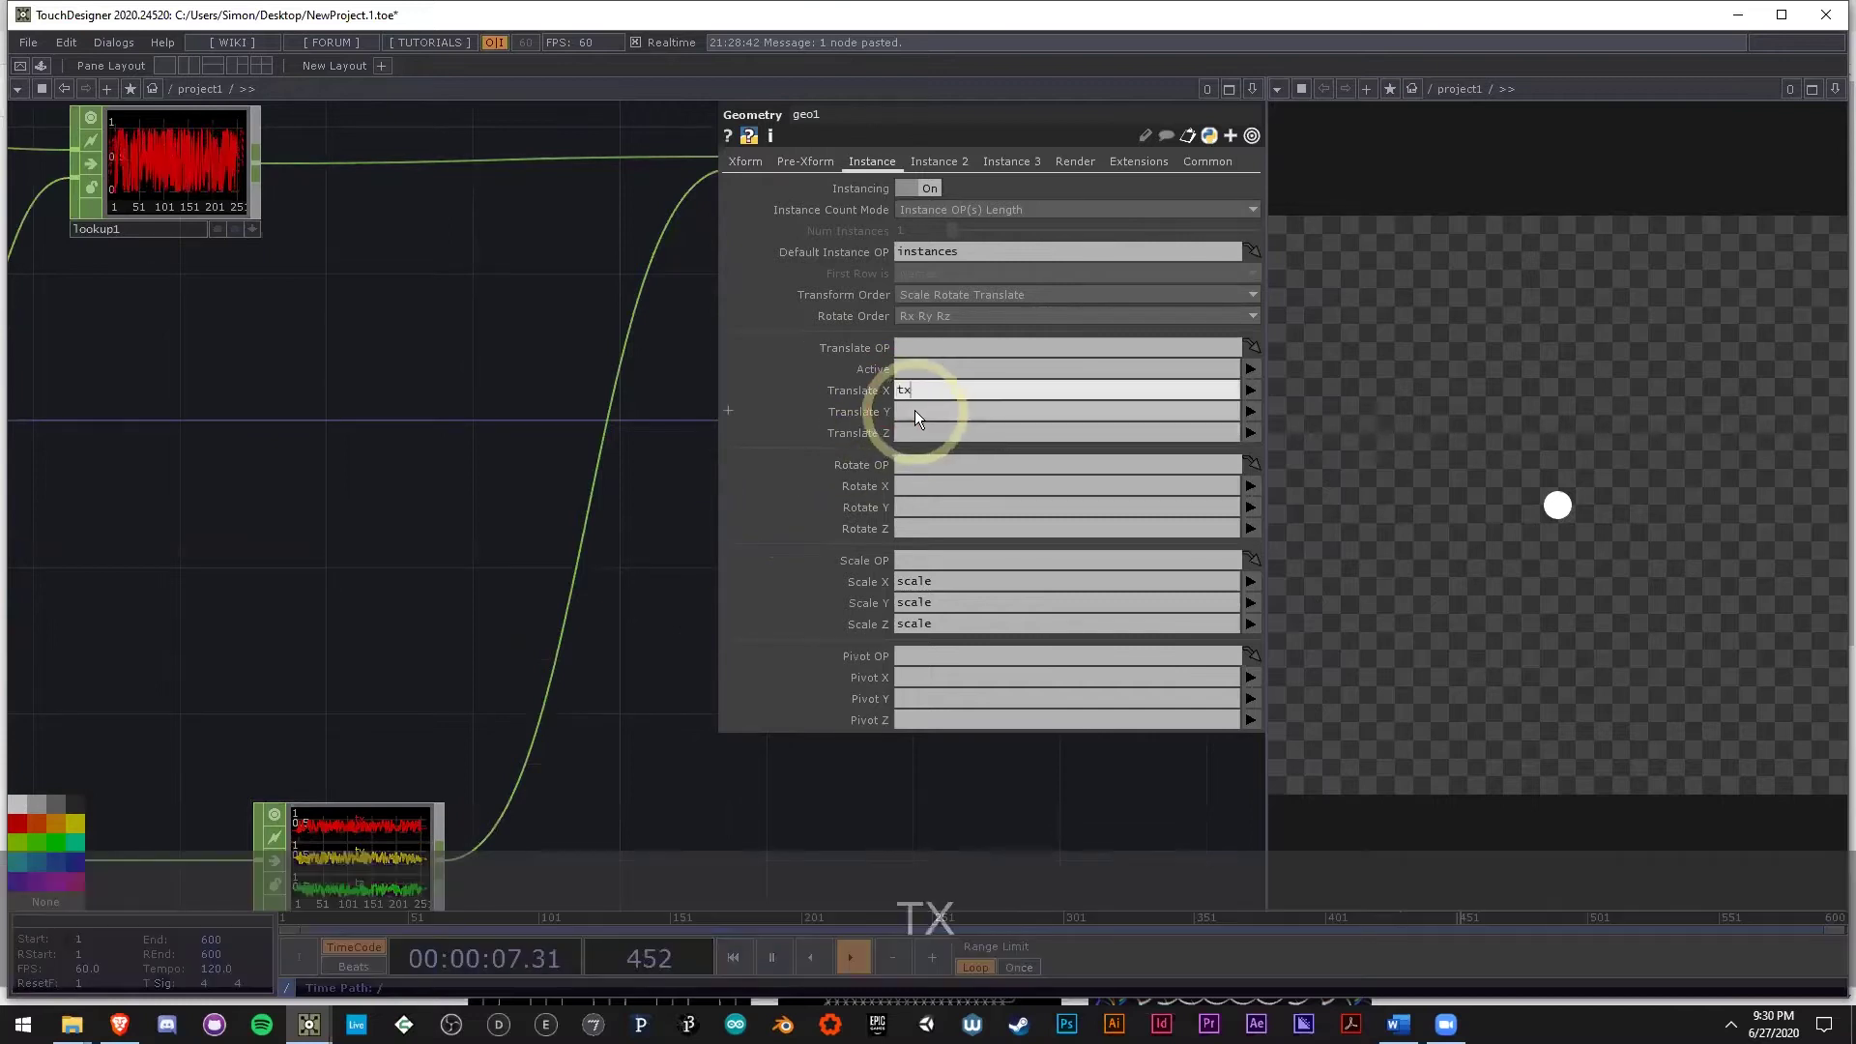
left_click(914, 410)
type("ty")
left_click(914, 432)
type("tz")
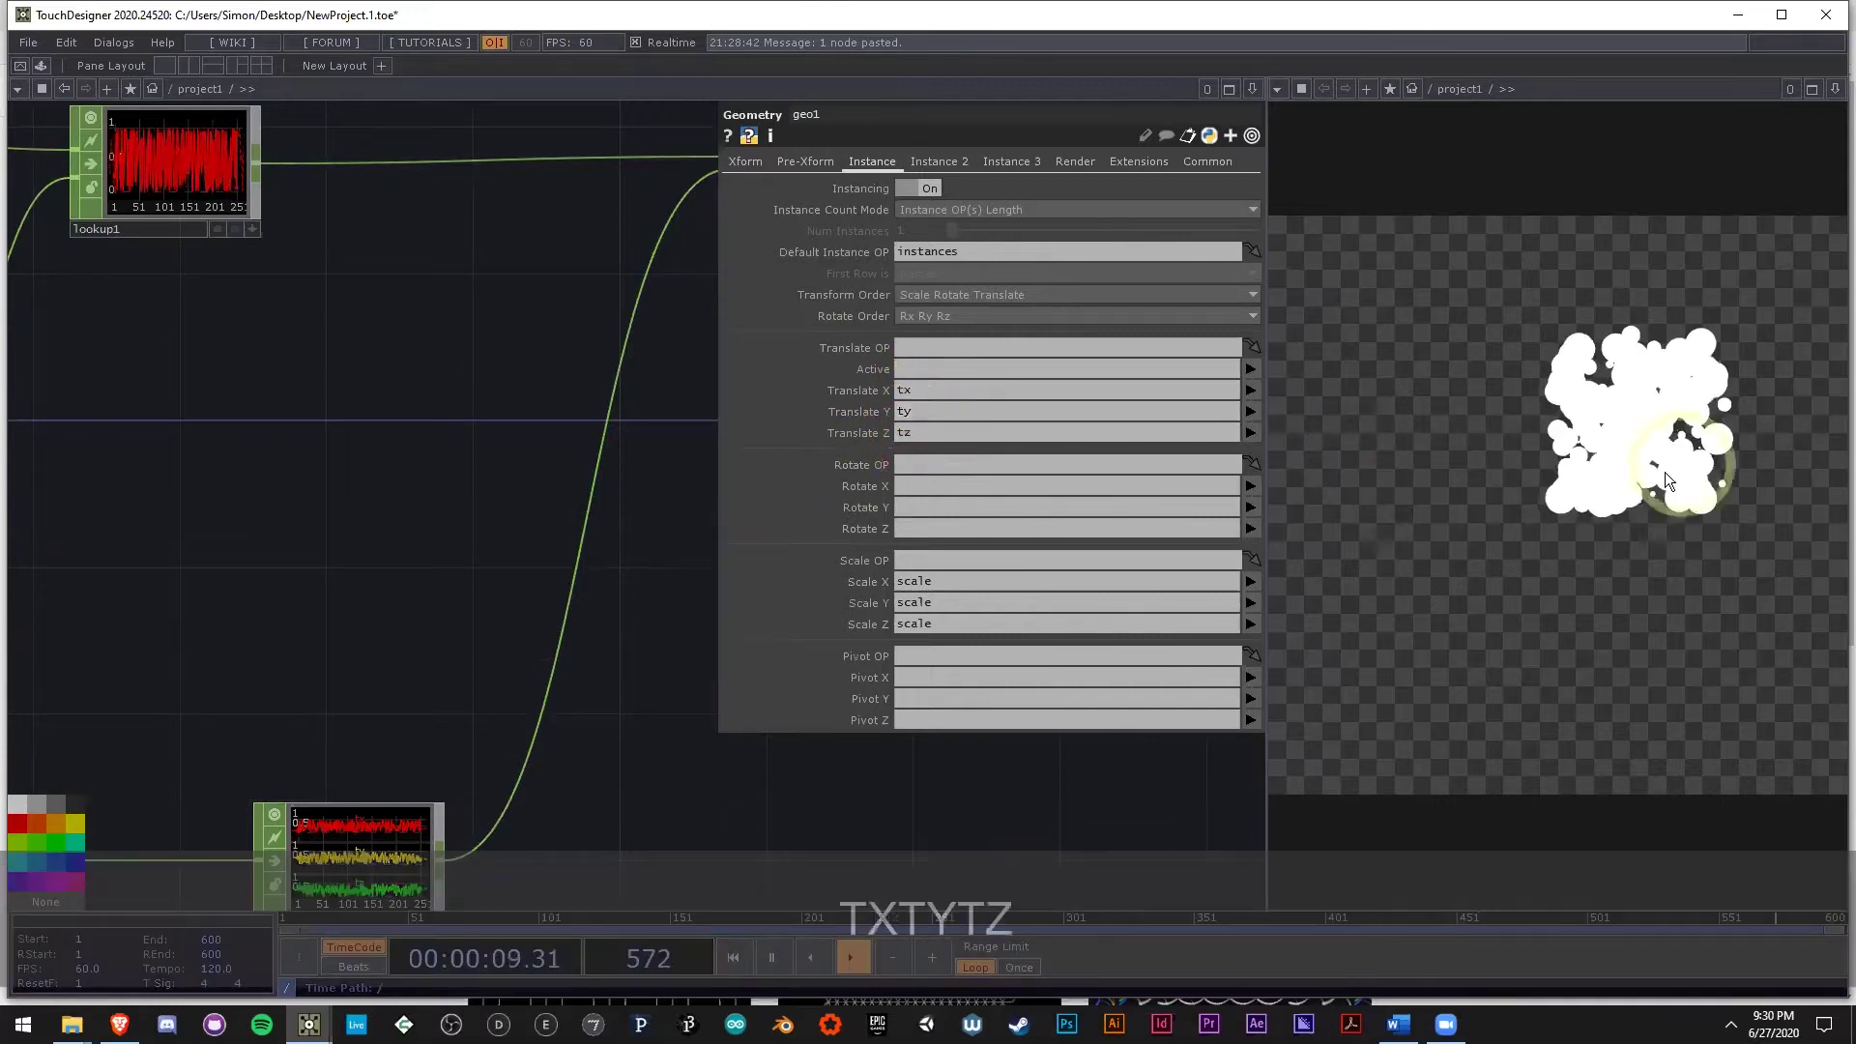
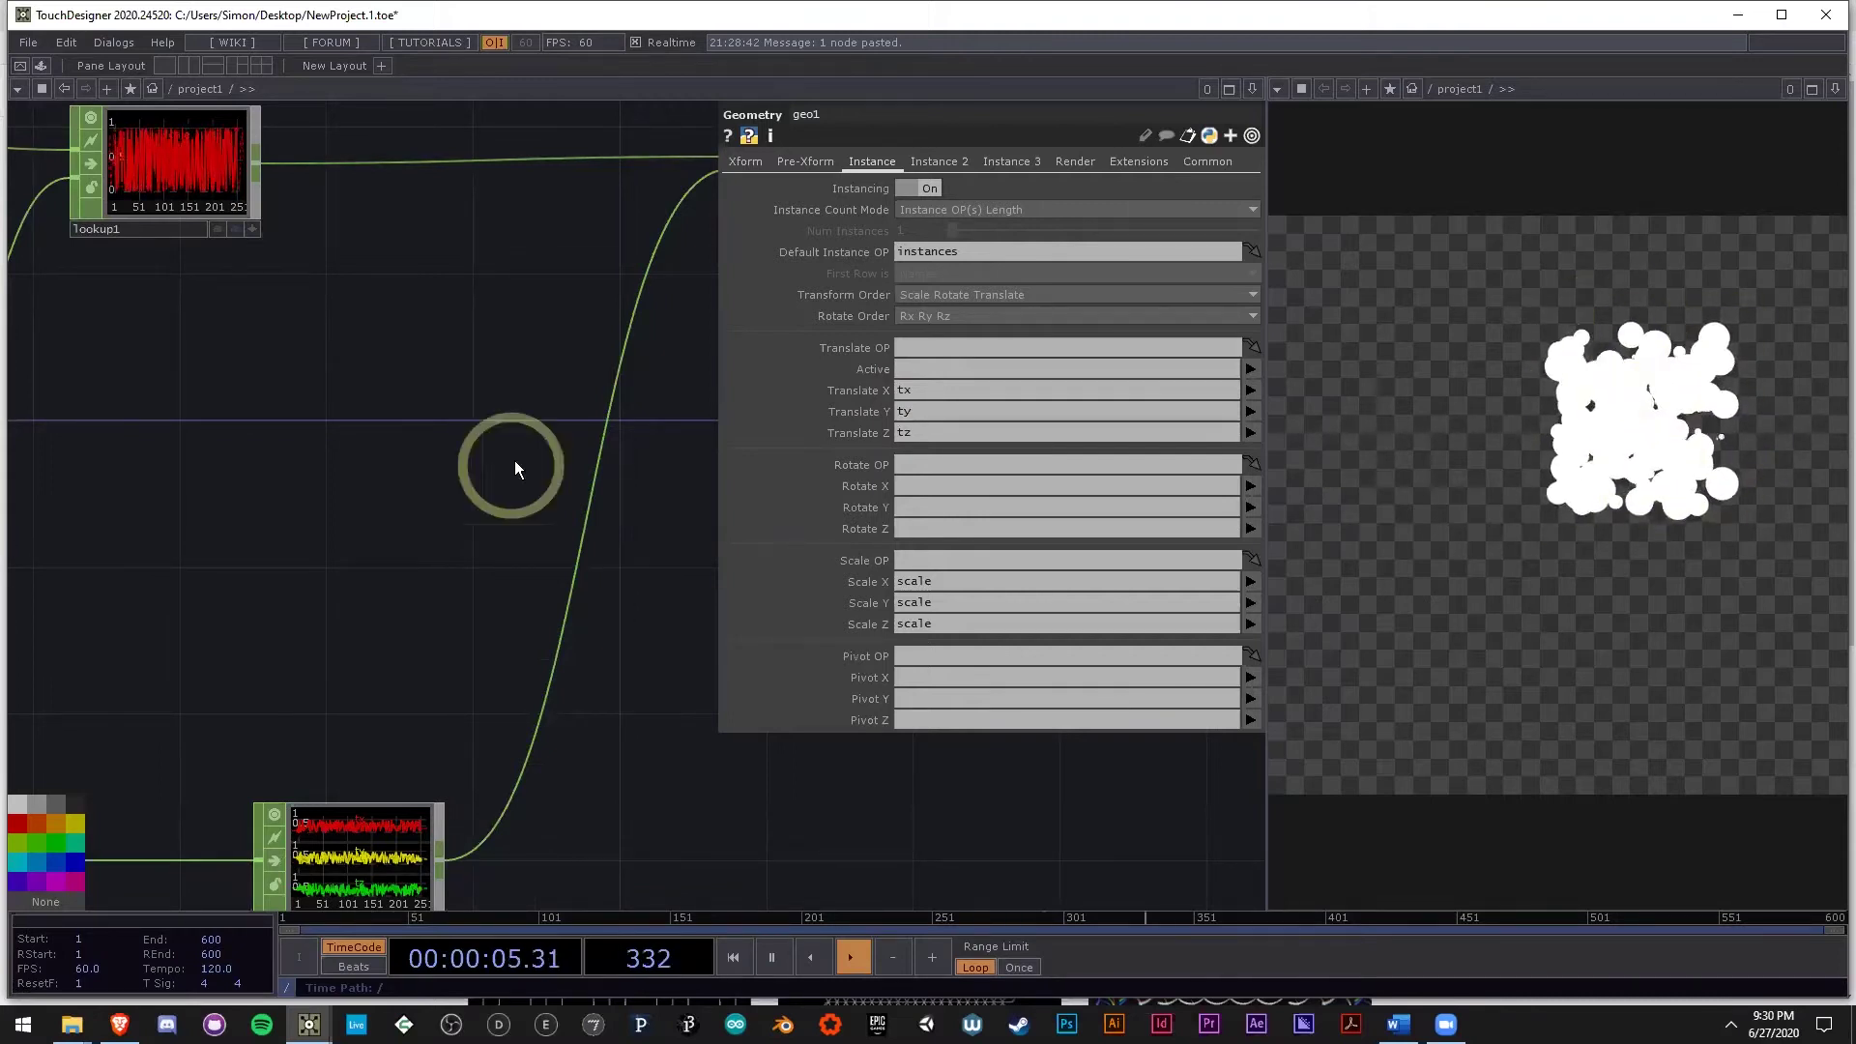
Set noise2's offset to 0 and its amplitude to 1.4 to spread and center the circle positions.
scroll(515, 469, "down", 6)
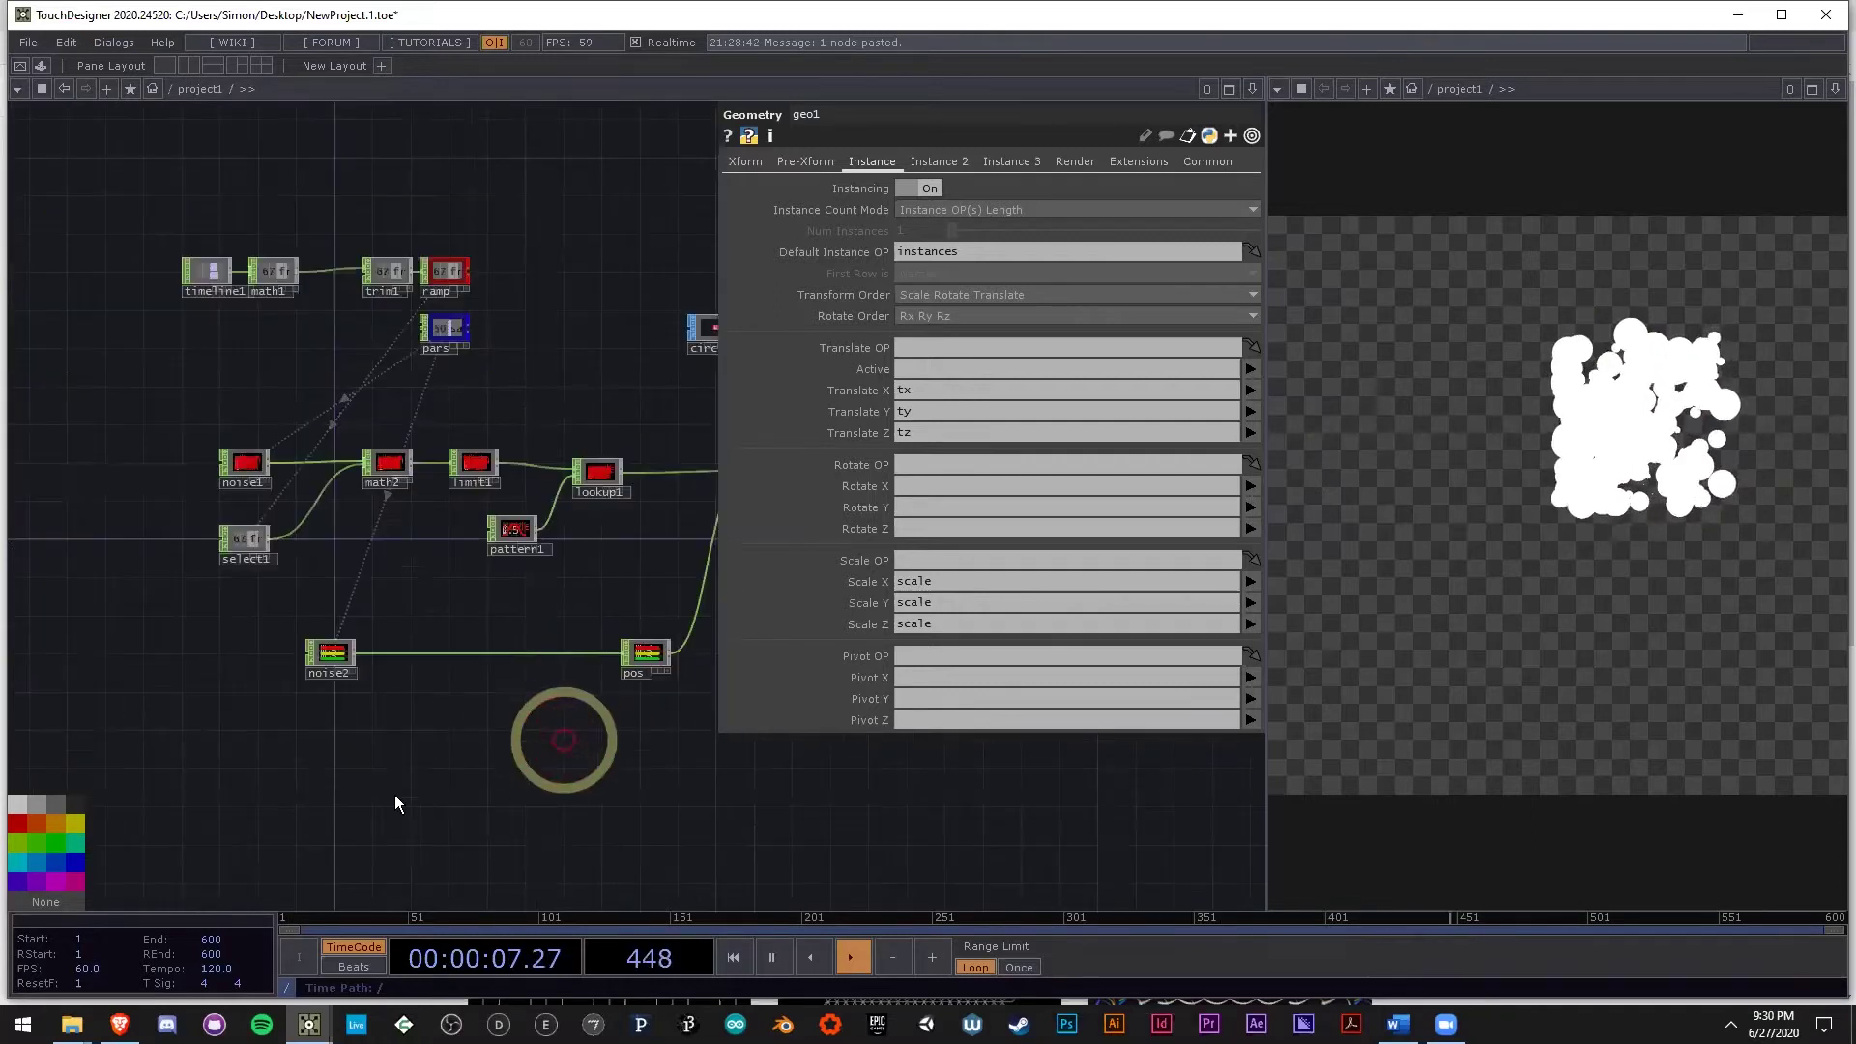
scroll(328, 658, "up", 5)
left_click(359, 599)
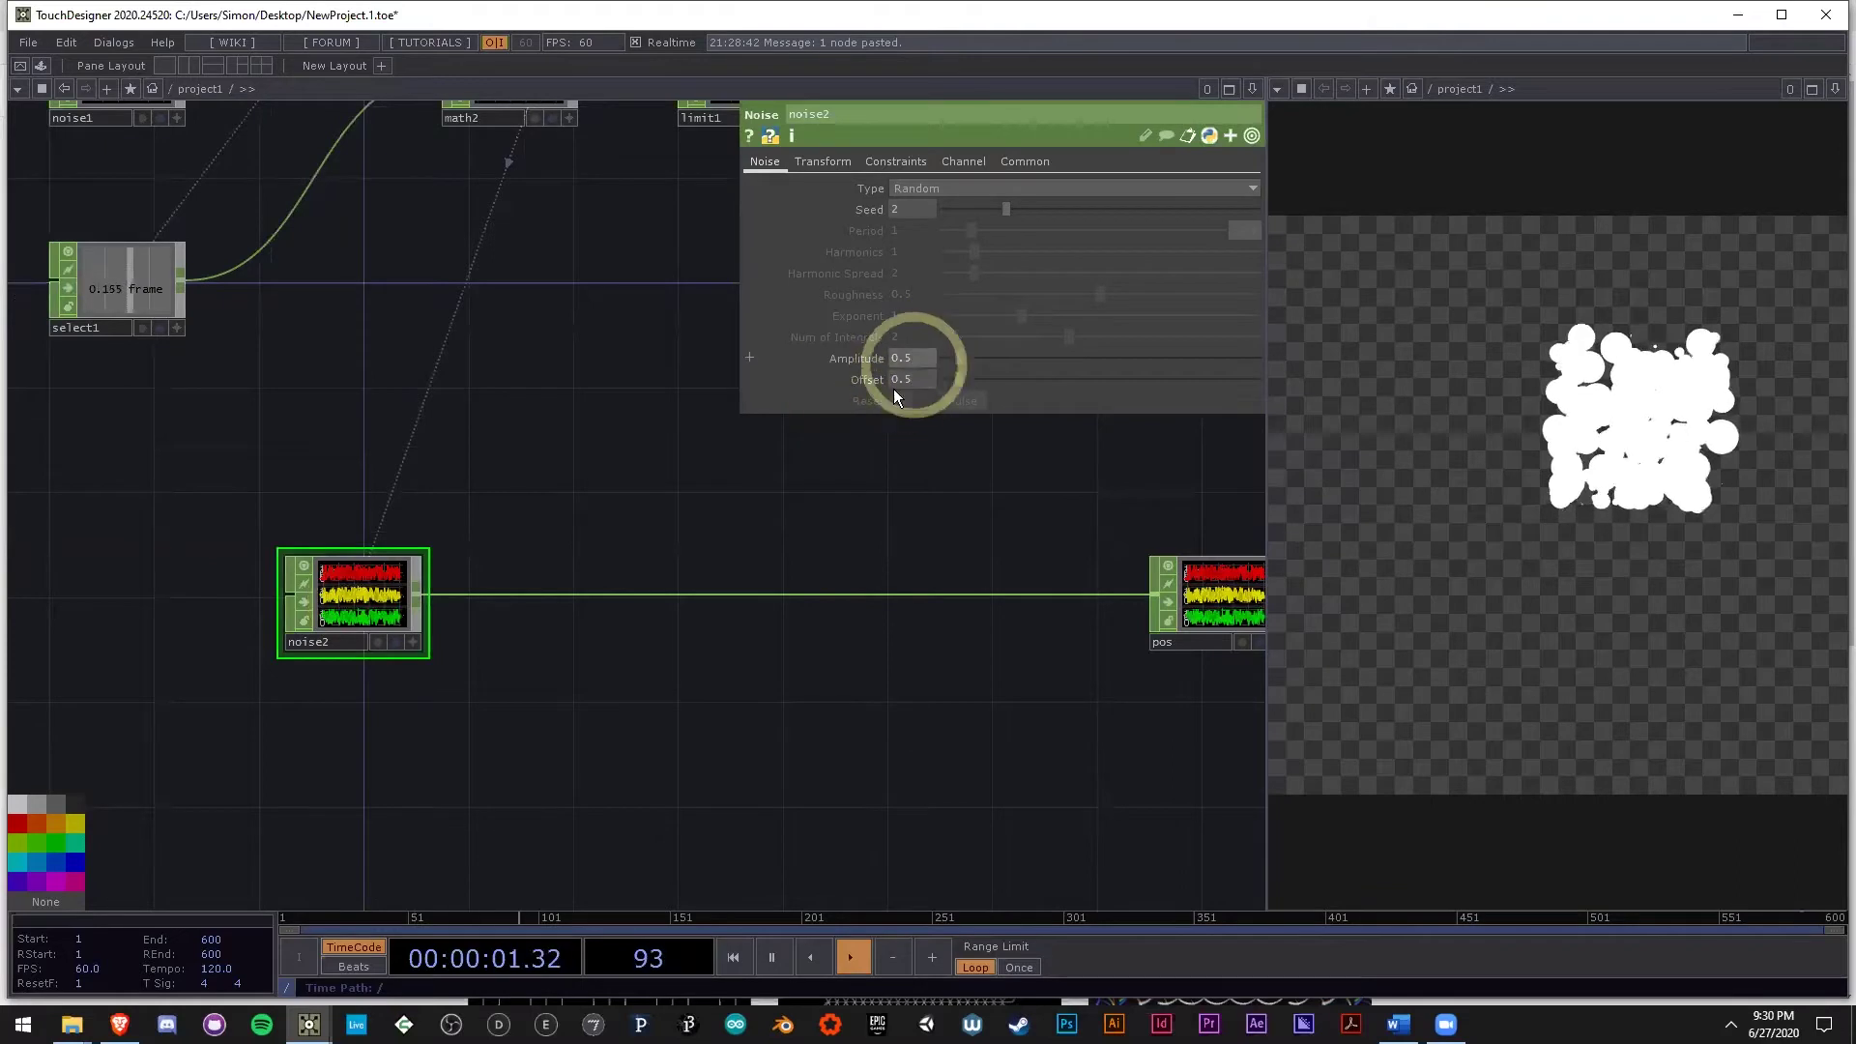
scroll(327, 604, "up", 3)
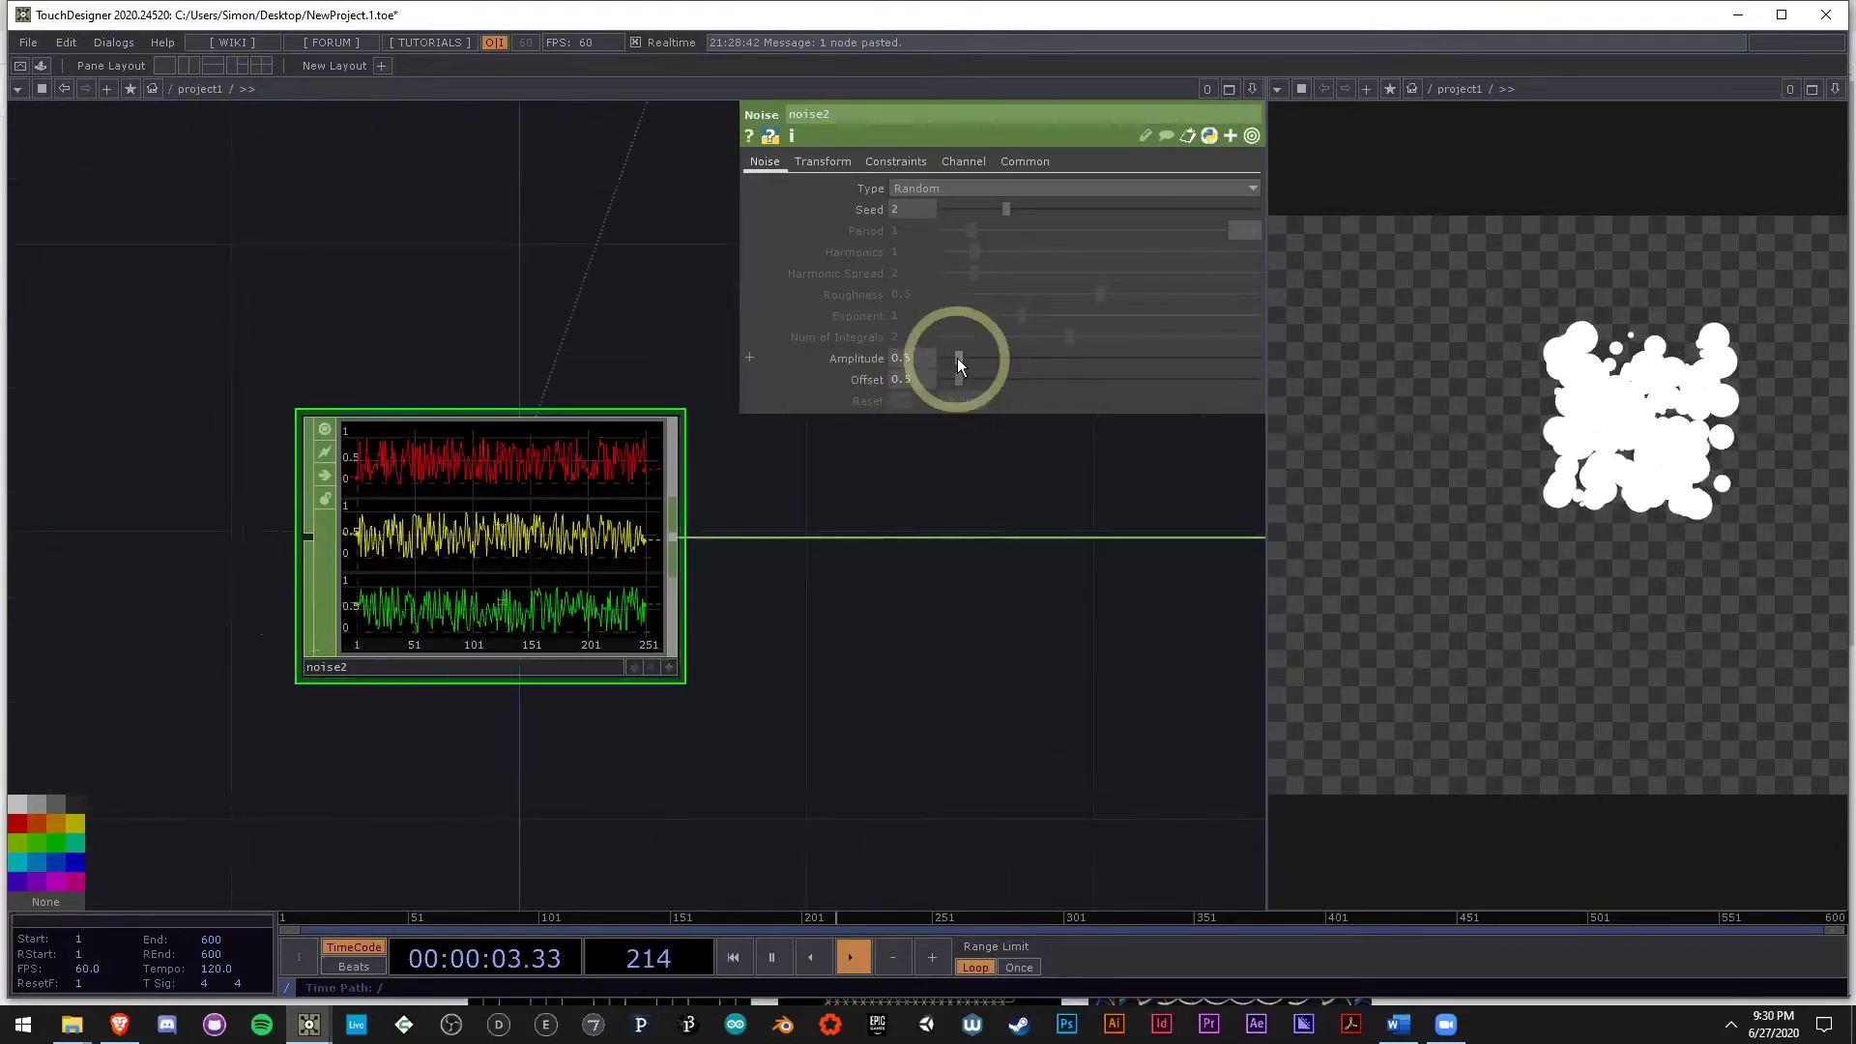
left_click_drag(949, 377, 926, 379)
left_click(913, 358)
type("1")
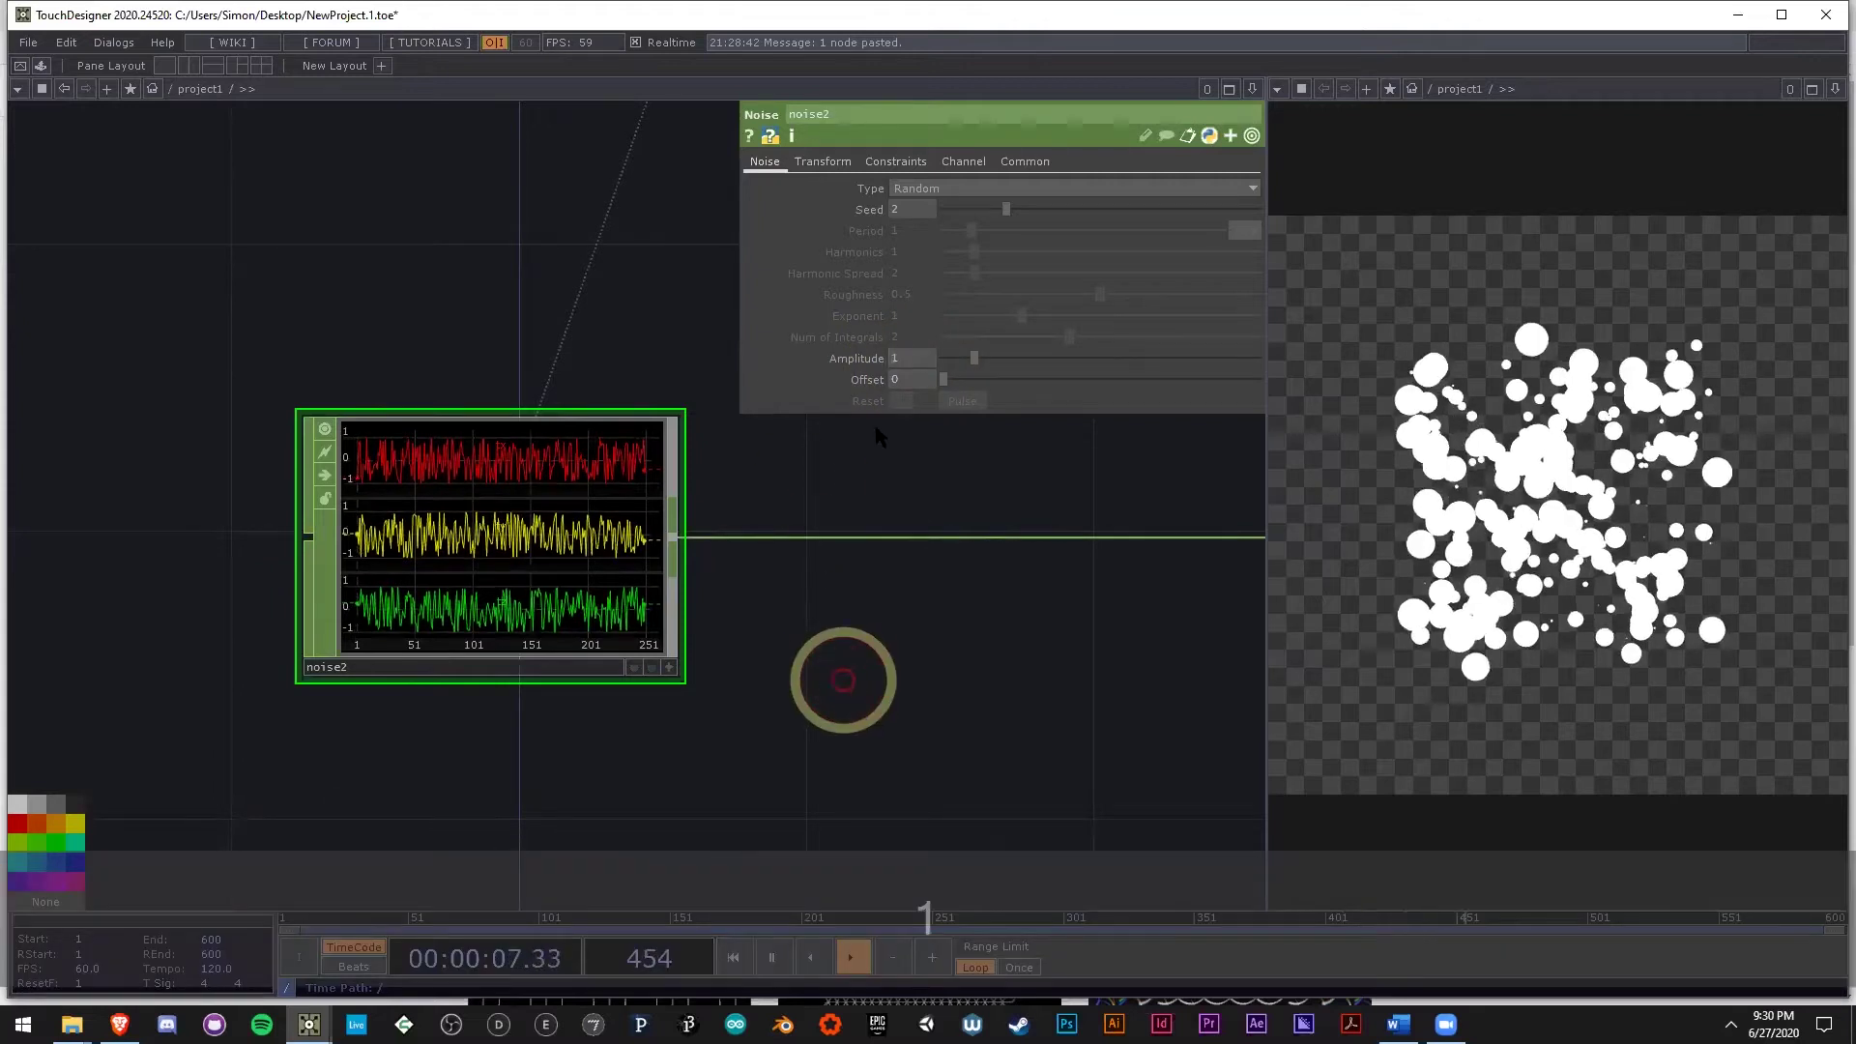
left_click(914, 353)
middle_click_drag(923, 359, 1139, 361)
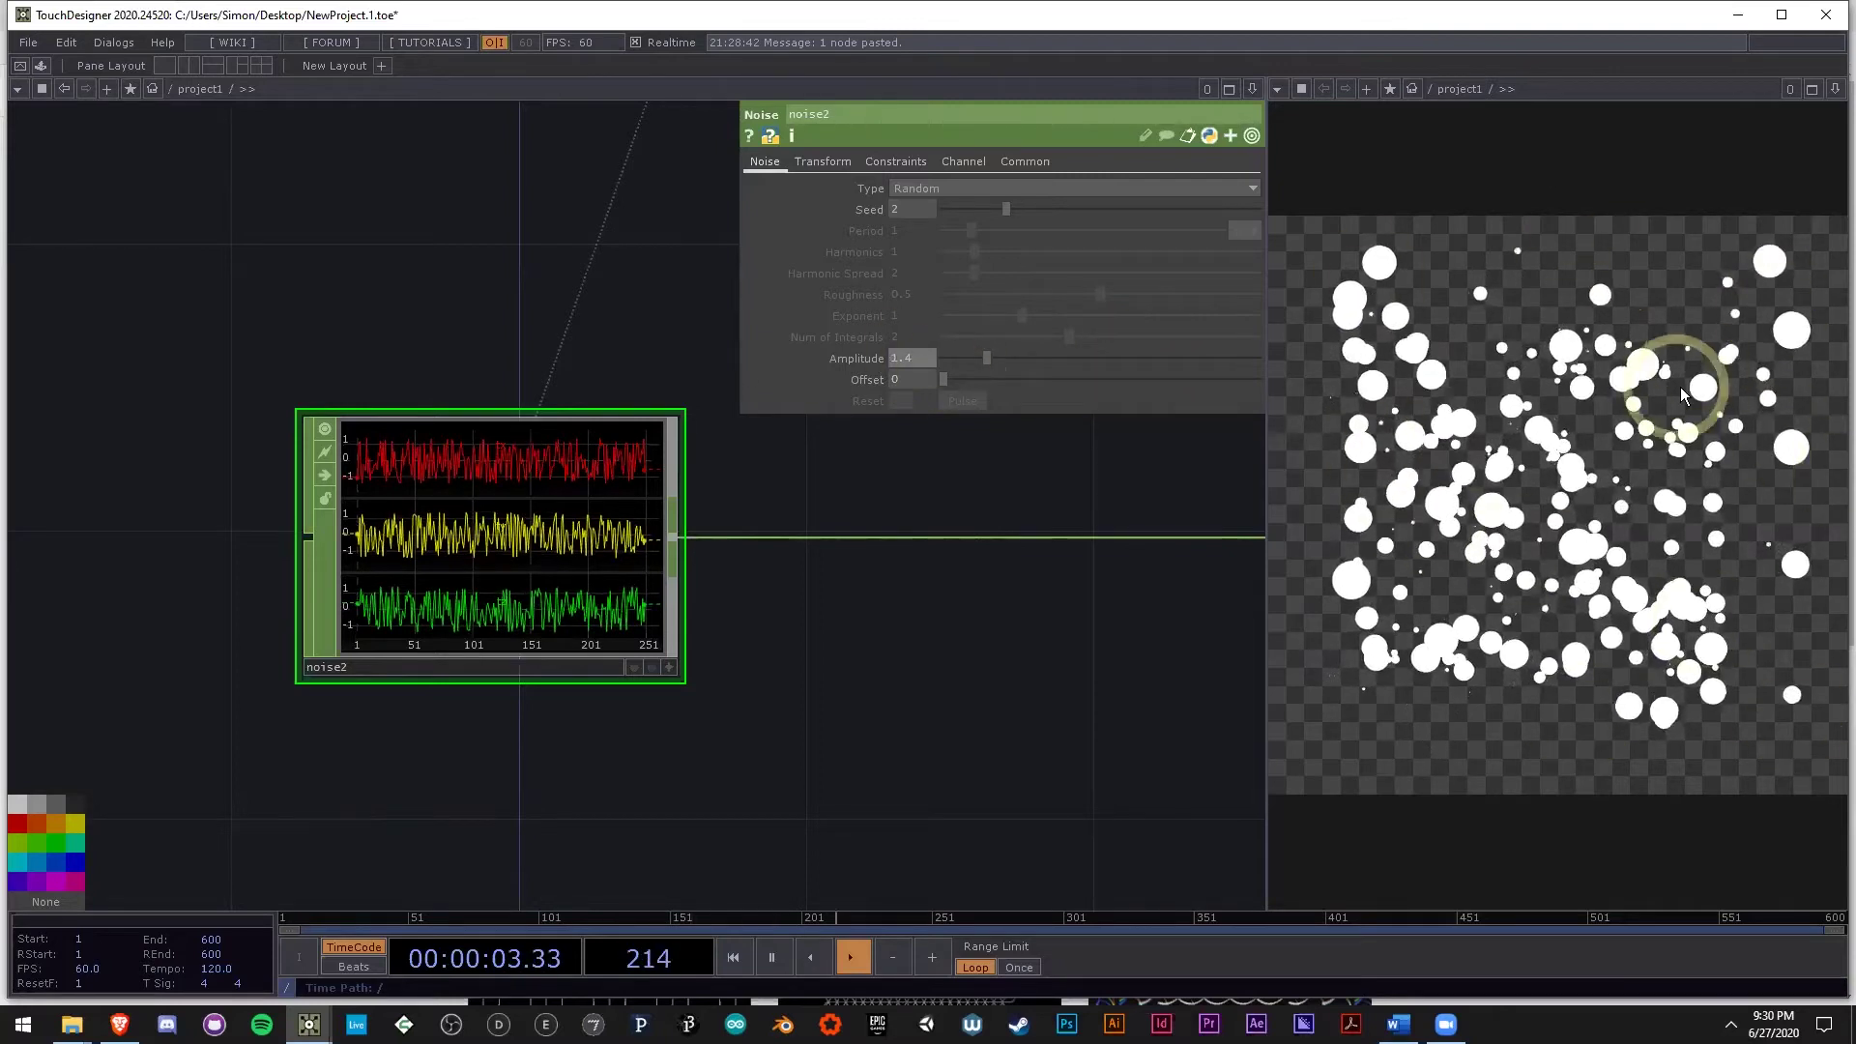
Compare the pos channel curves and the looping limit1 values with the circles in the render view.
left_click_drag(912, 733, 506, 717)
scroll(534, 717, "down", 4)
scroll(394, 729, "down", 5)
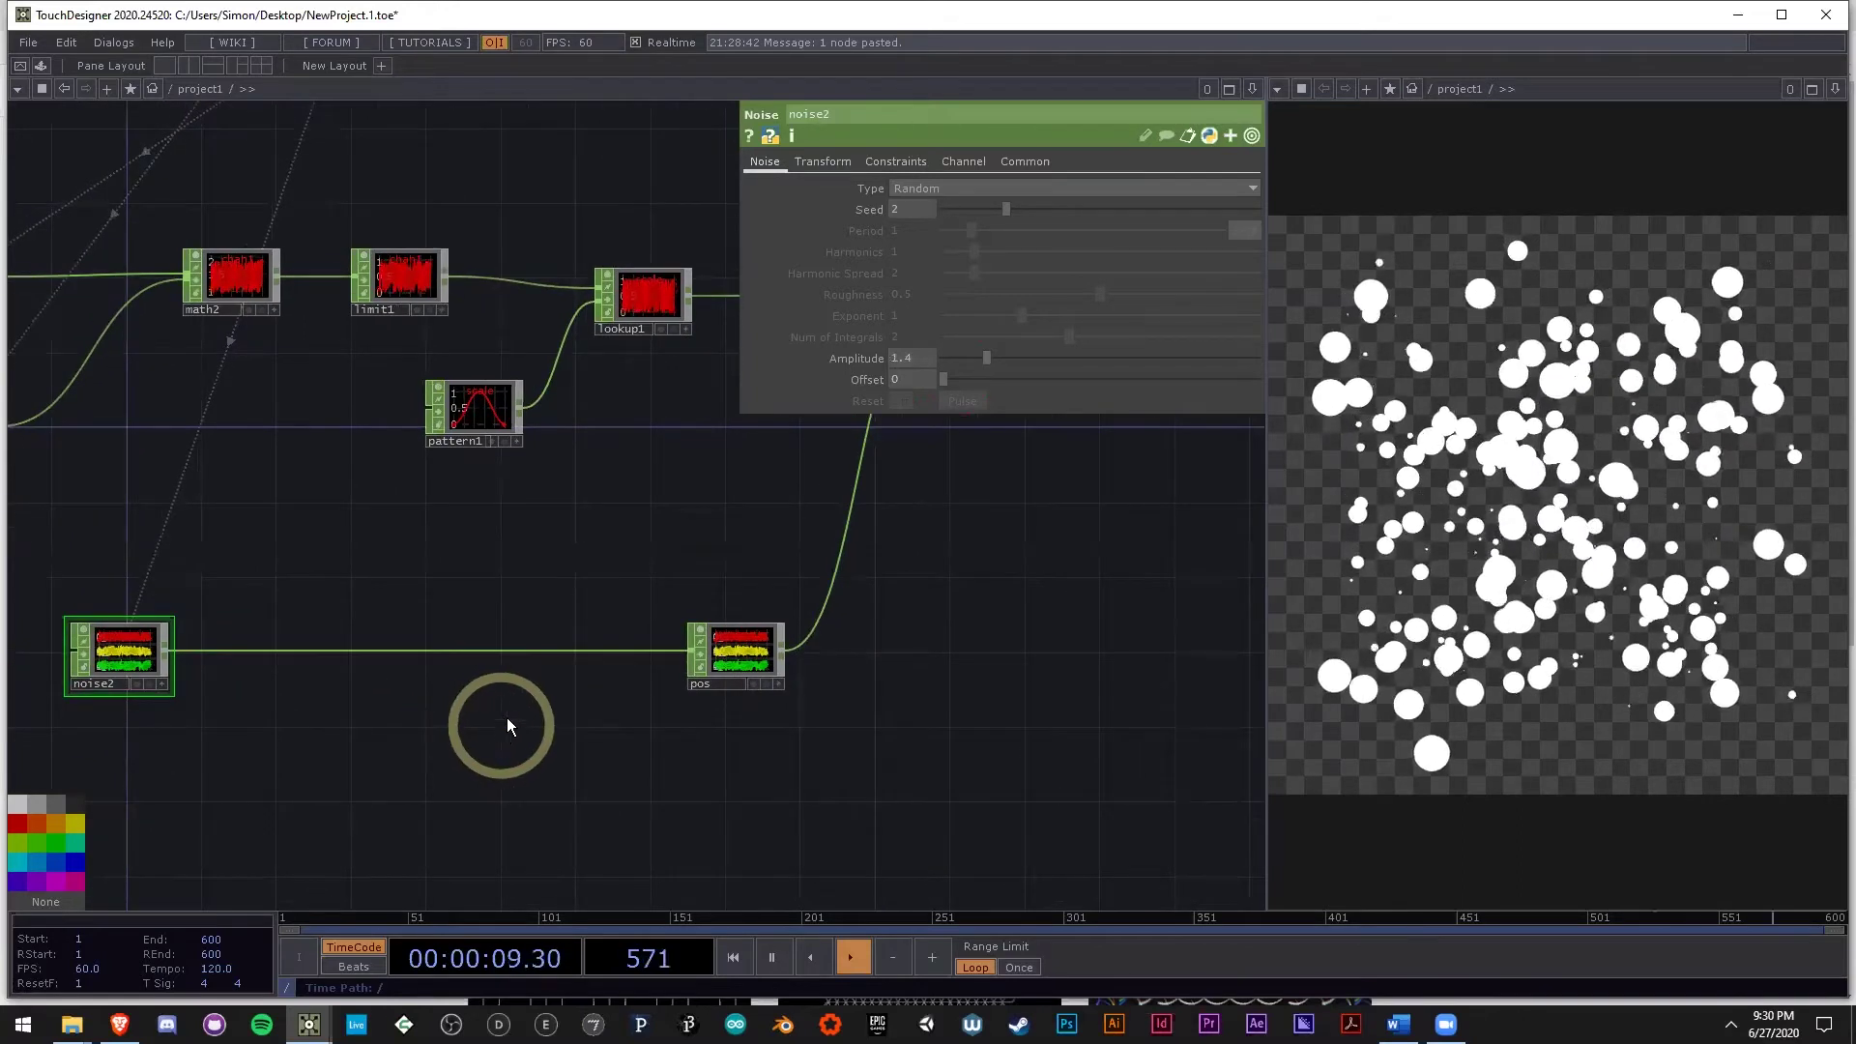
scroll(725, 650, "up", 8)
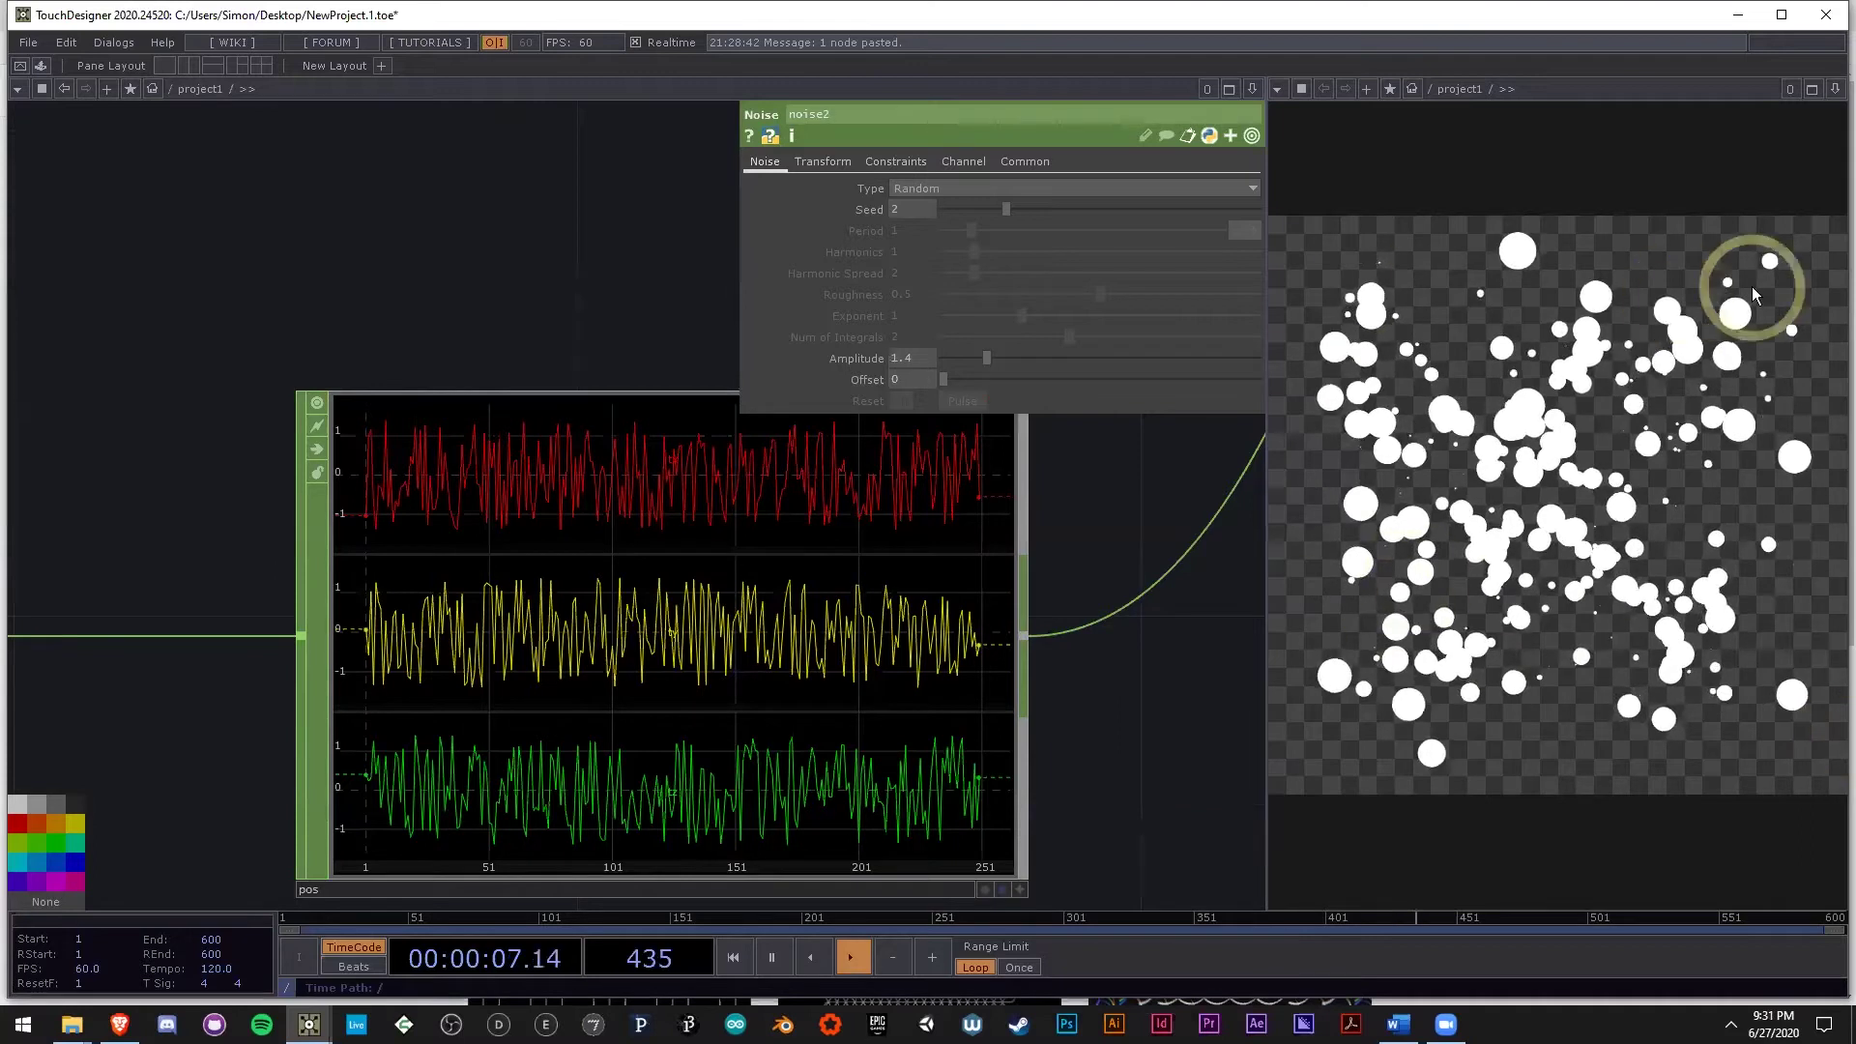
scroll(483, 687, "down", 5)
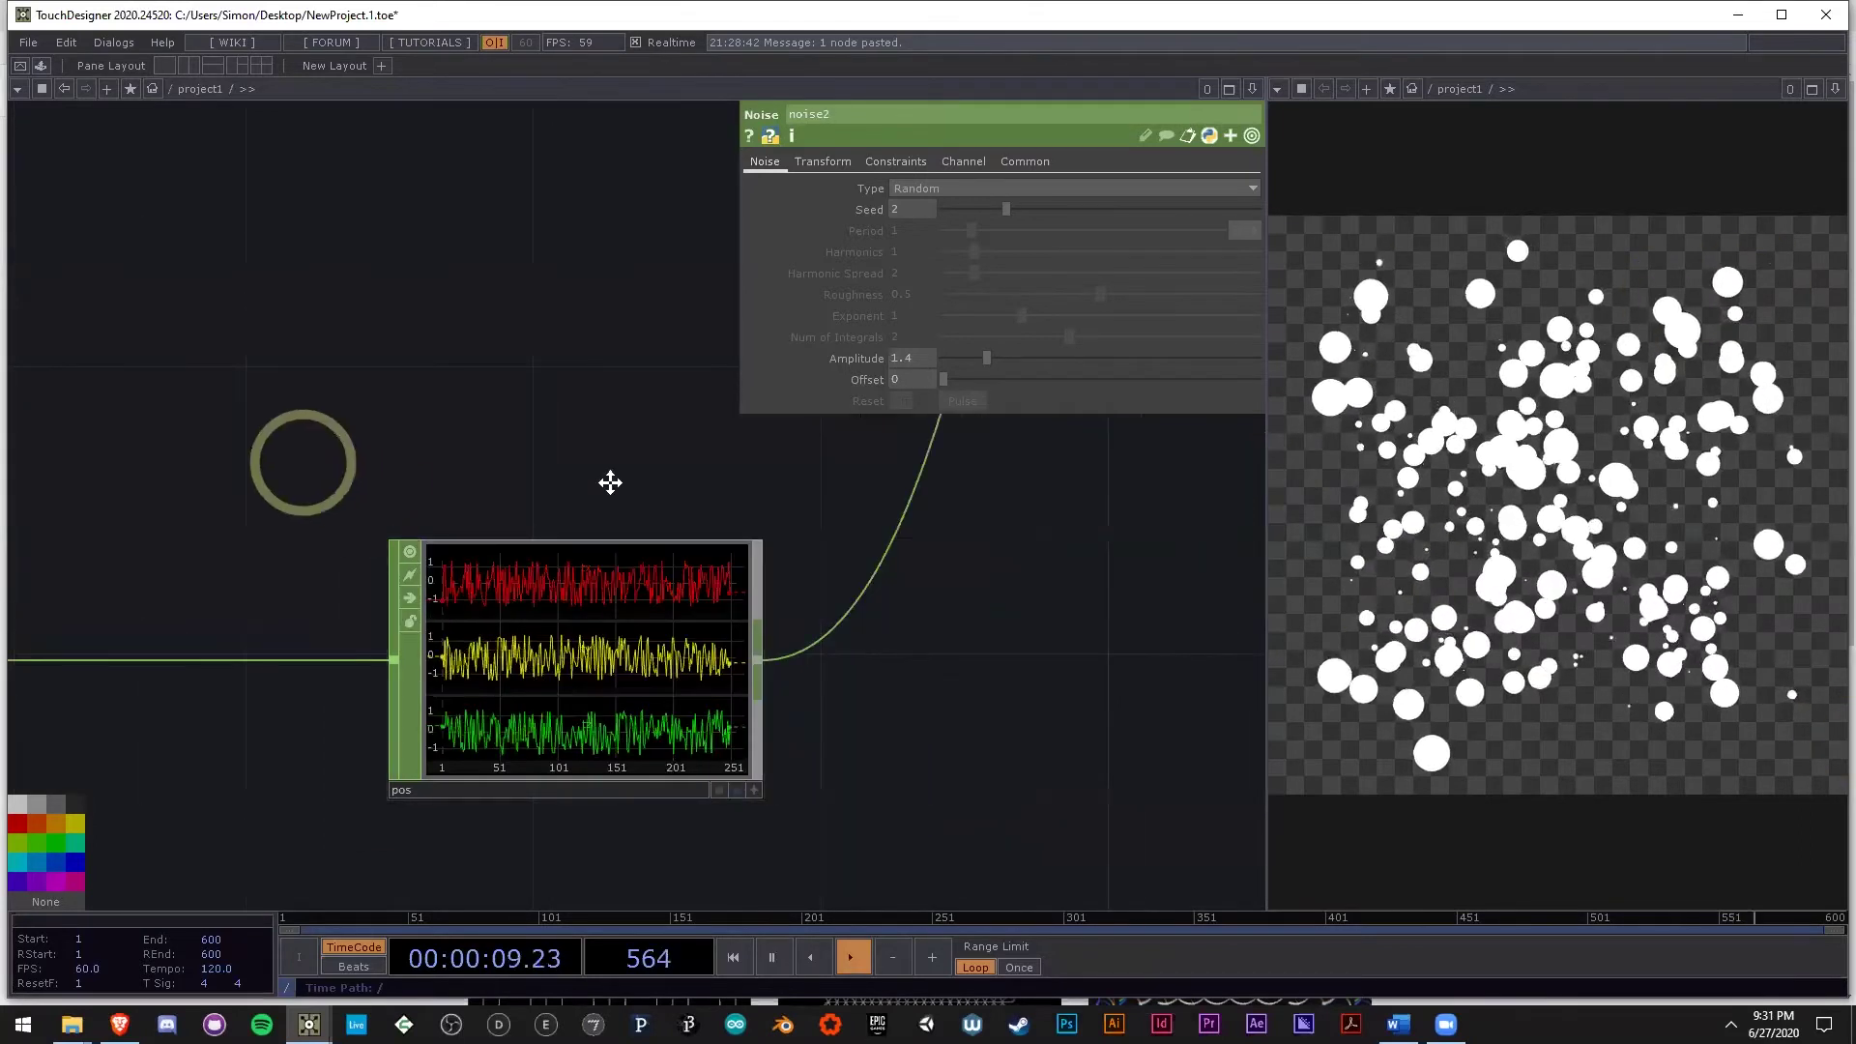
left_click_drag(610, 482, 635, 495)
scroll(636, 495, "down", 4)
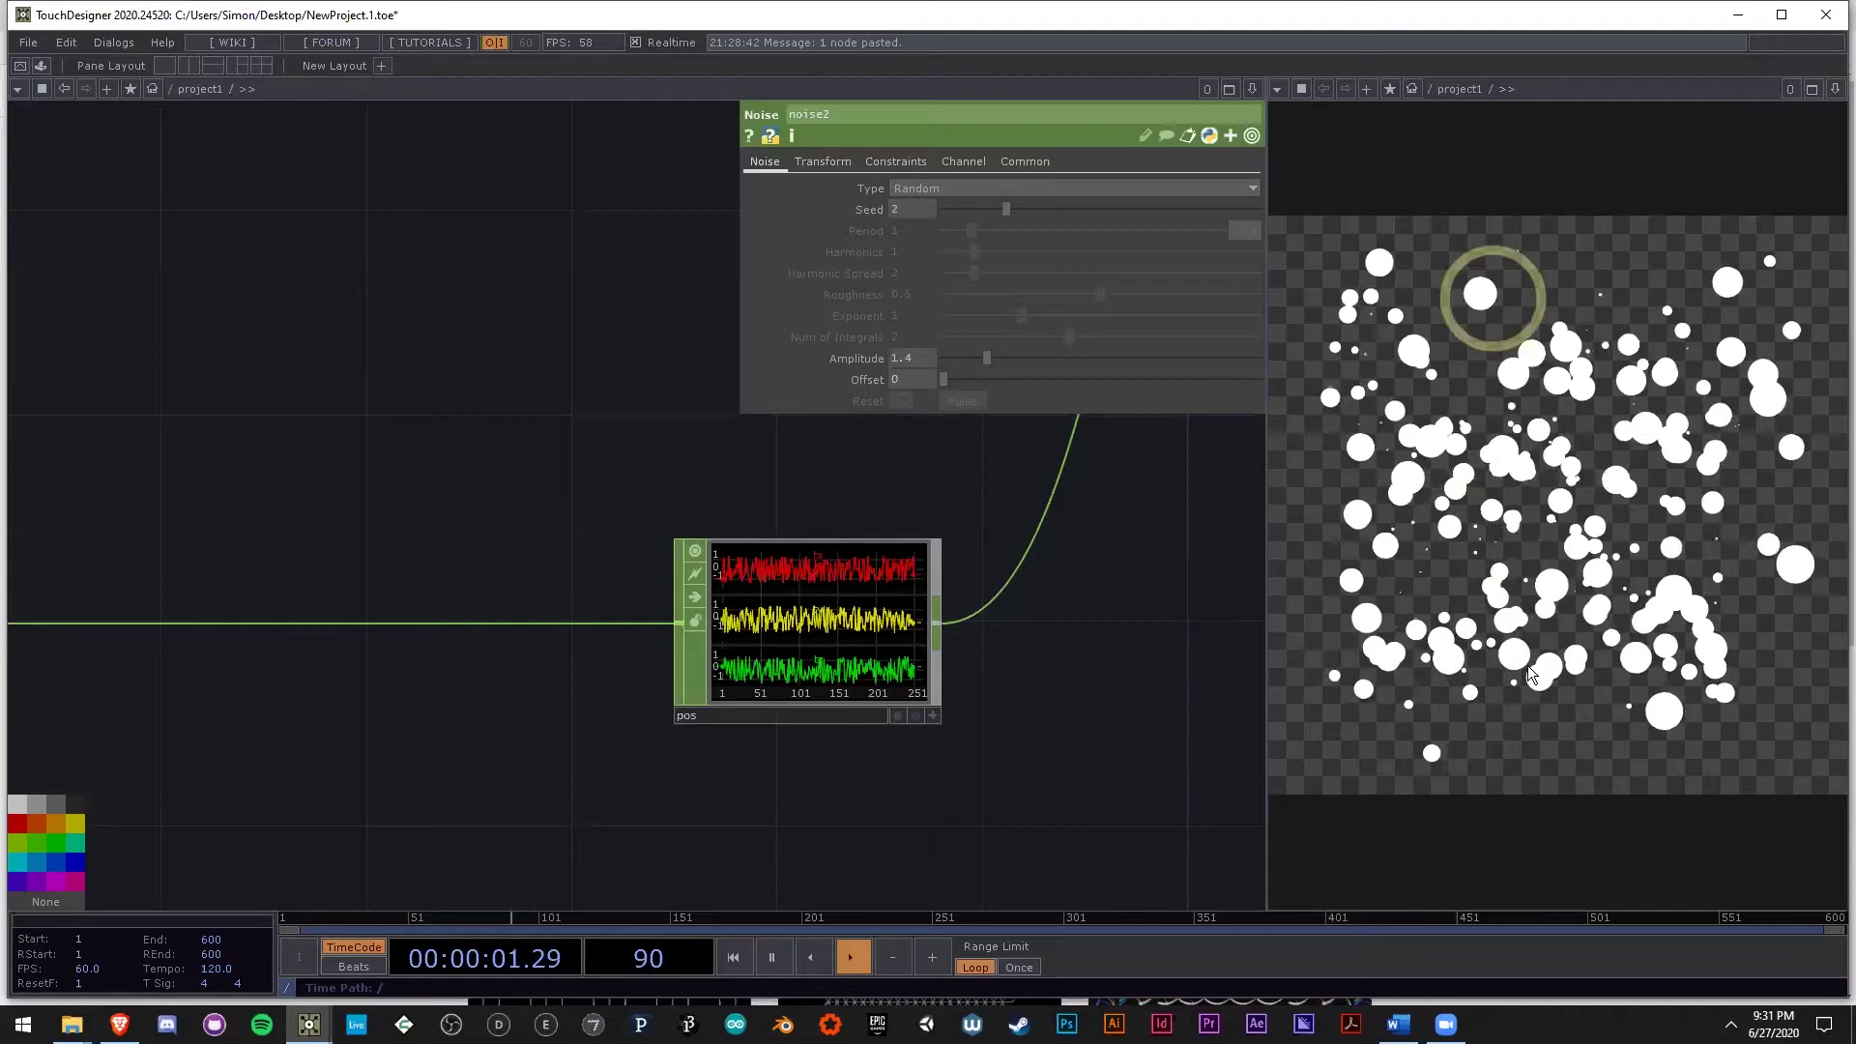
scroll(869, 735, "down", 4)
scroll(551, 376, "down", 3)
scroll(667, 443, "up", 5)
scroll(574, 393, "up", 2)
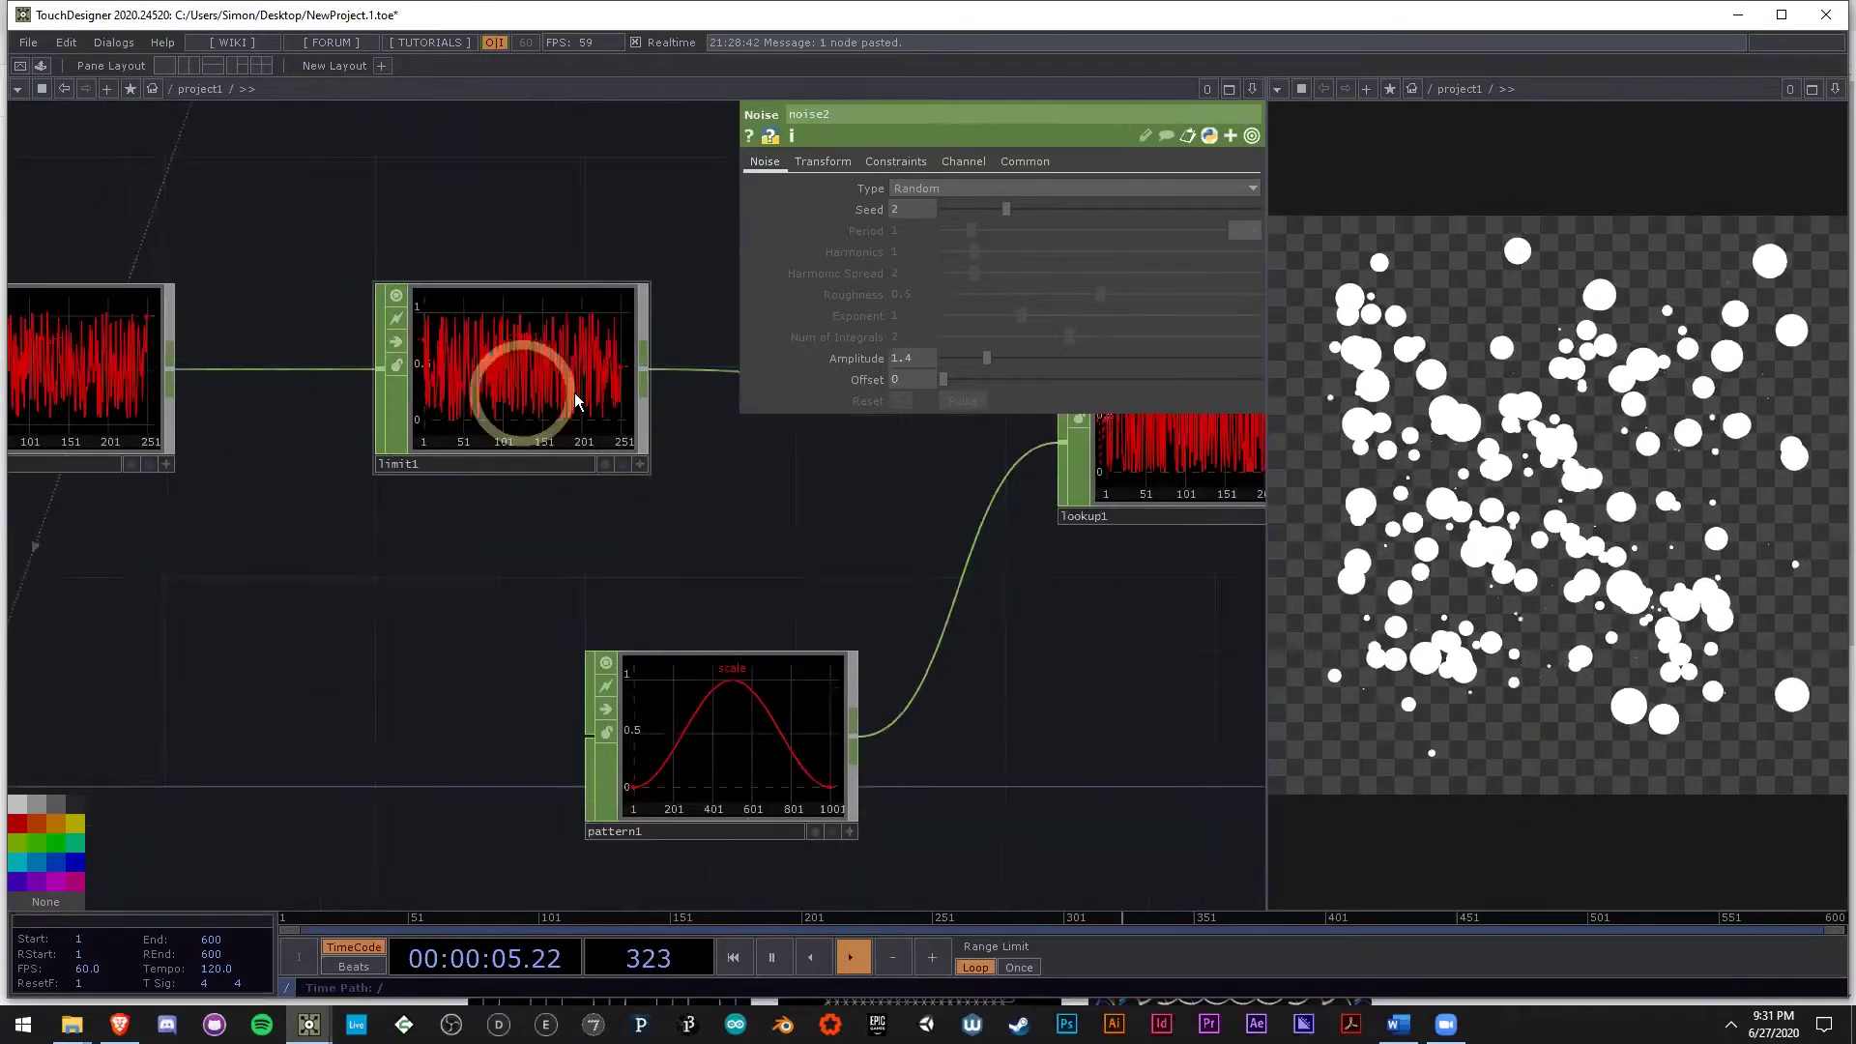
scroll(572, 388, "up", 2)
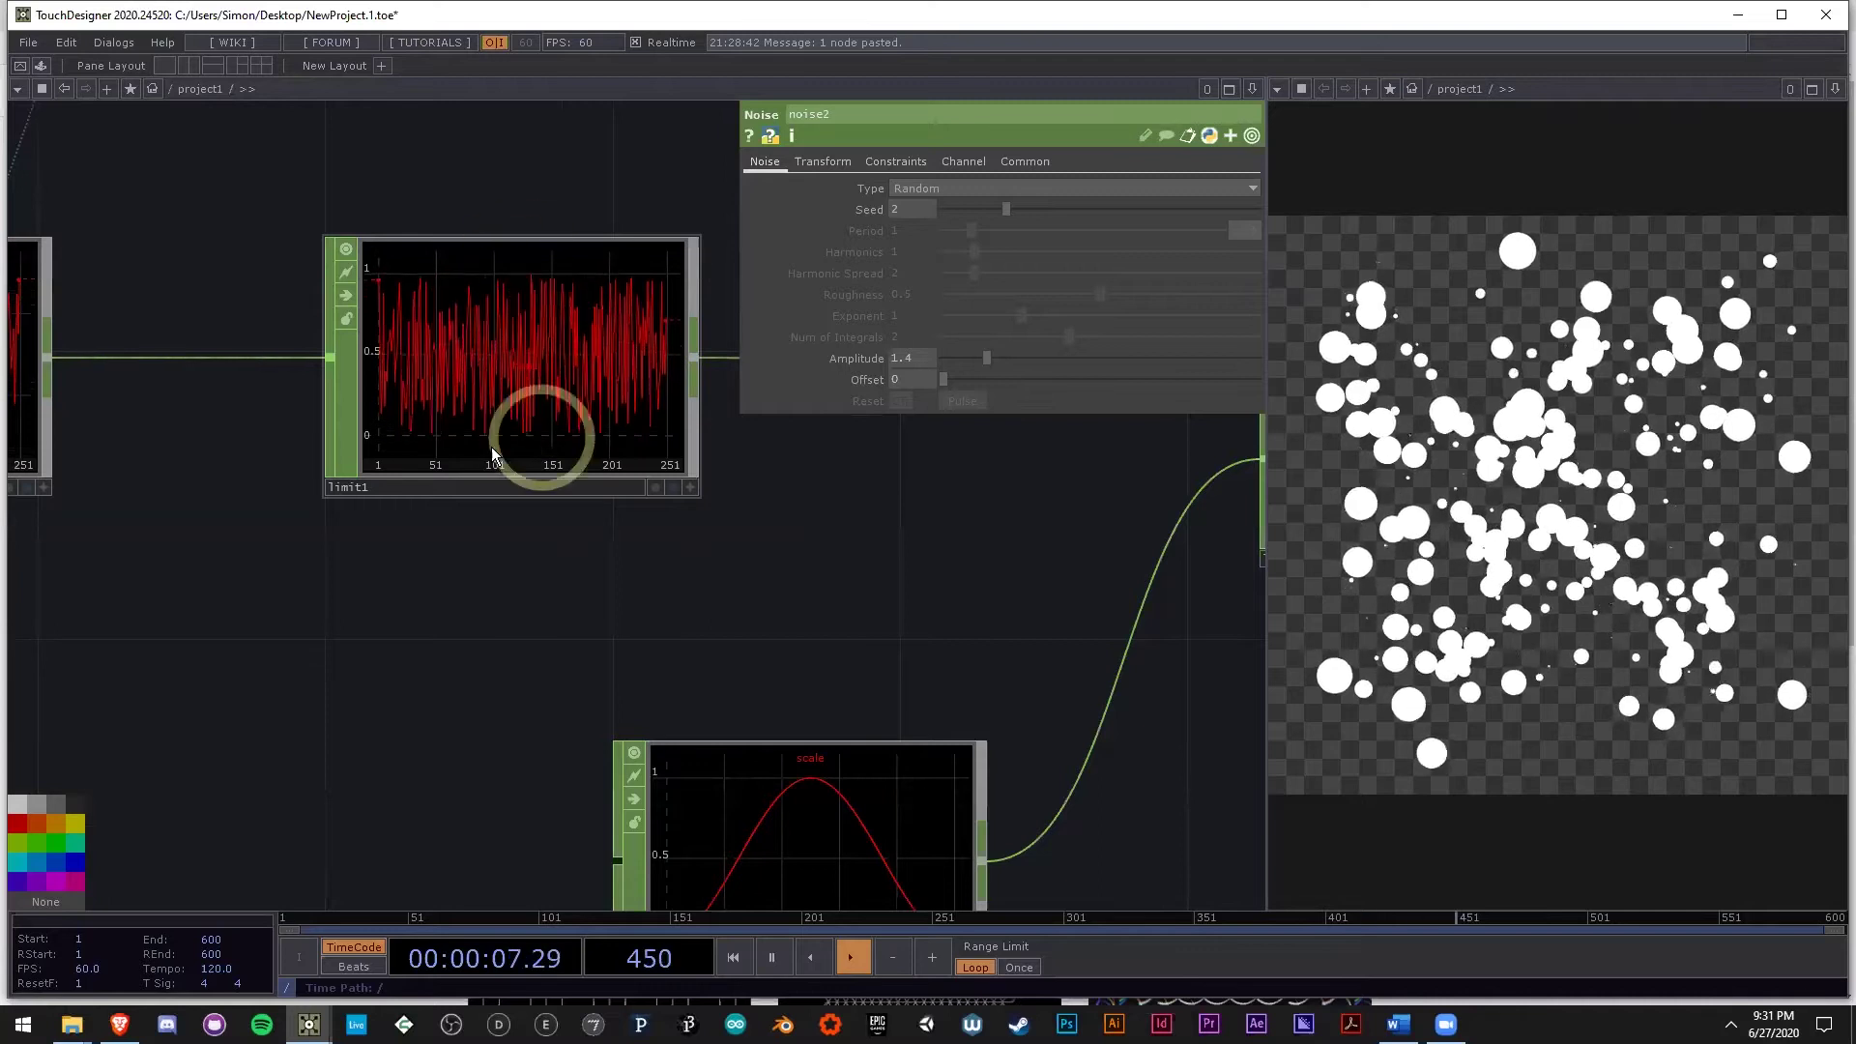
scroll(488, 416, "down", 5)
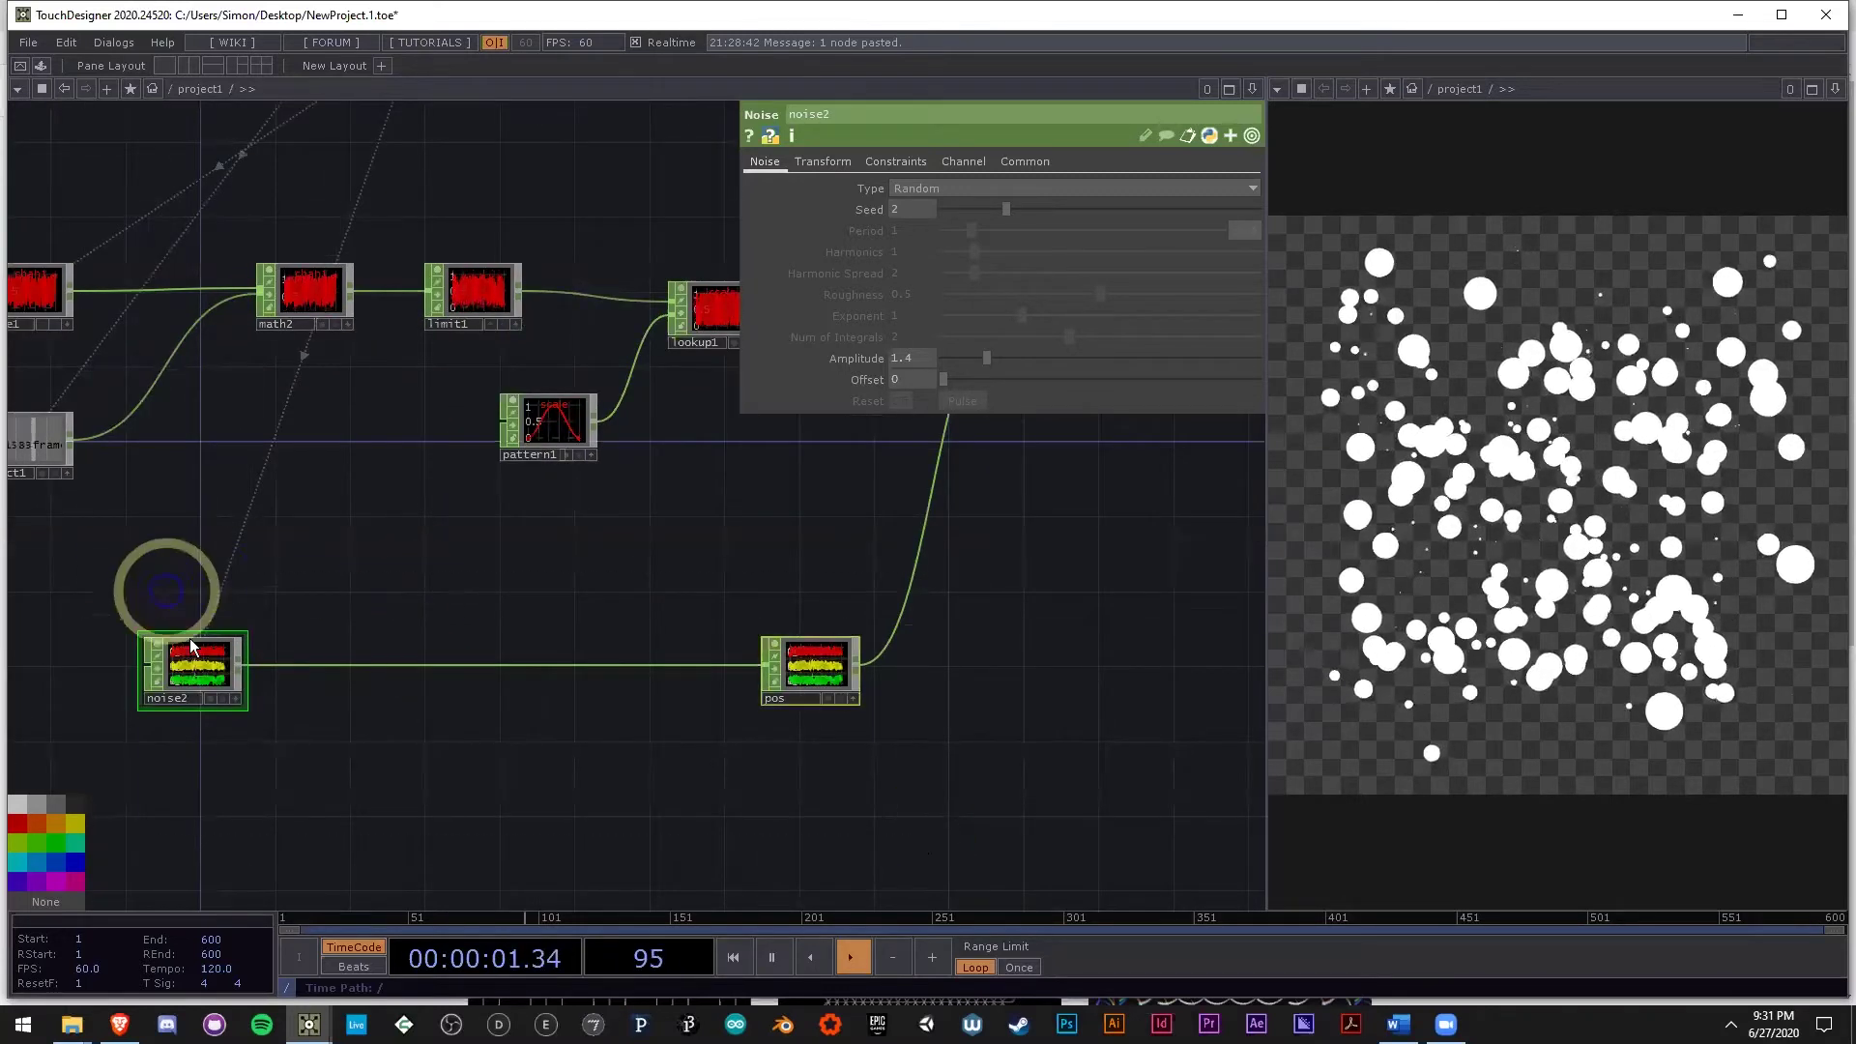
Shift noise2 and pos down to make room, and add a Select CHOP above them that references limit1.
left_click_drag(191, 645, 190, 755)
double_click(311, 651)
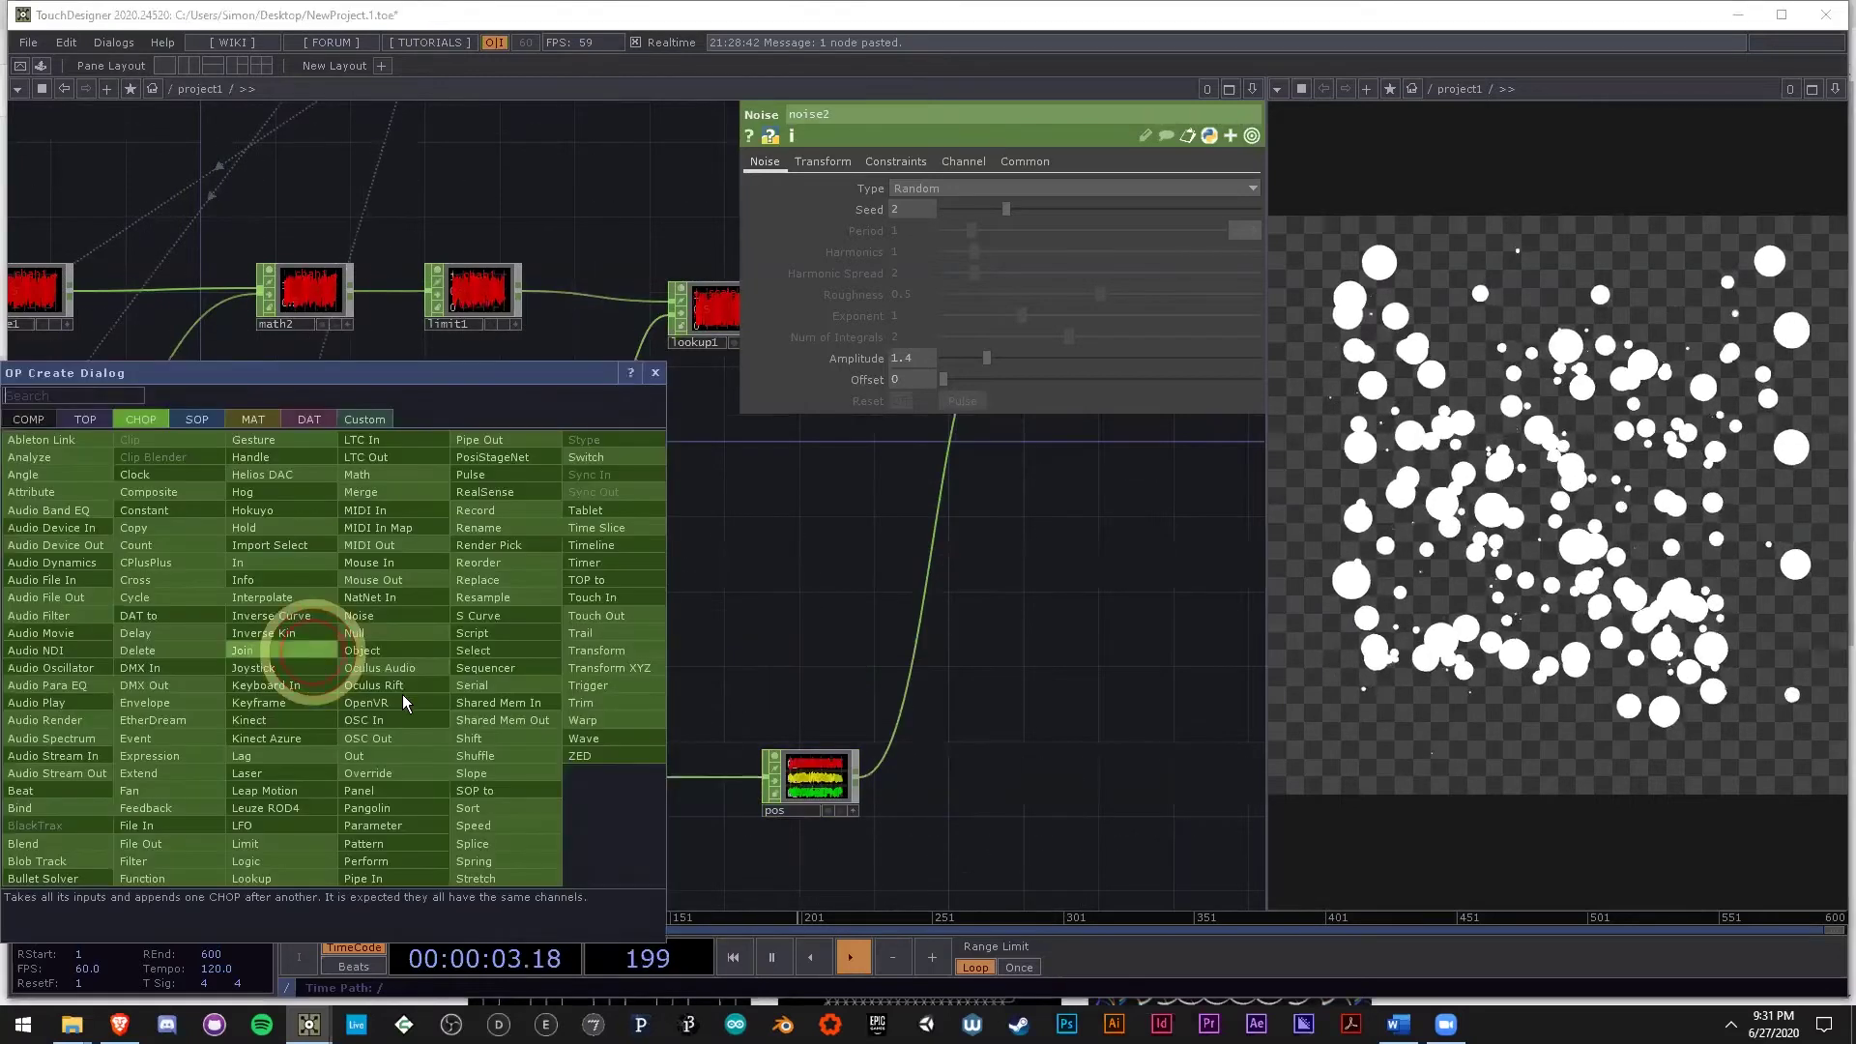
left_click(488, 649)
left_click(380, 667)
left_click_drag(483, 292, 395, 664)
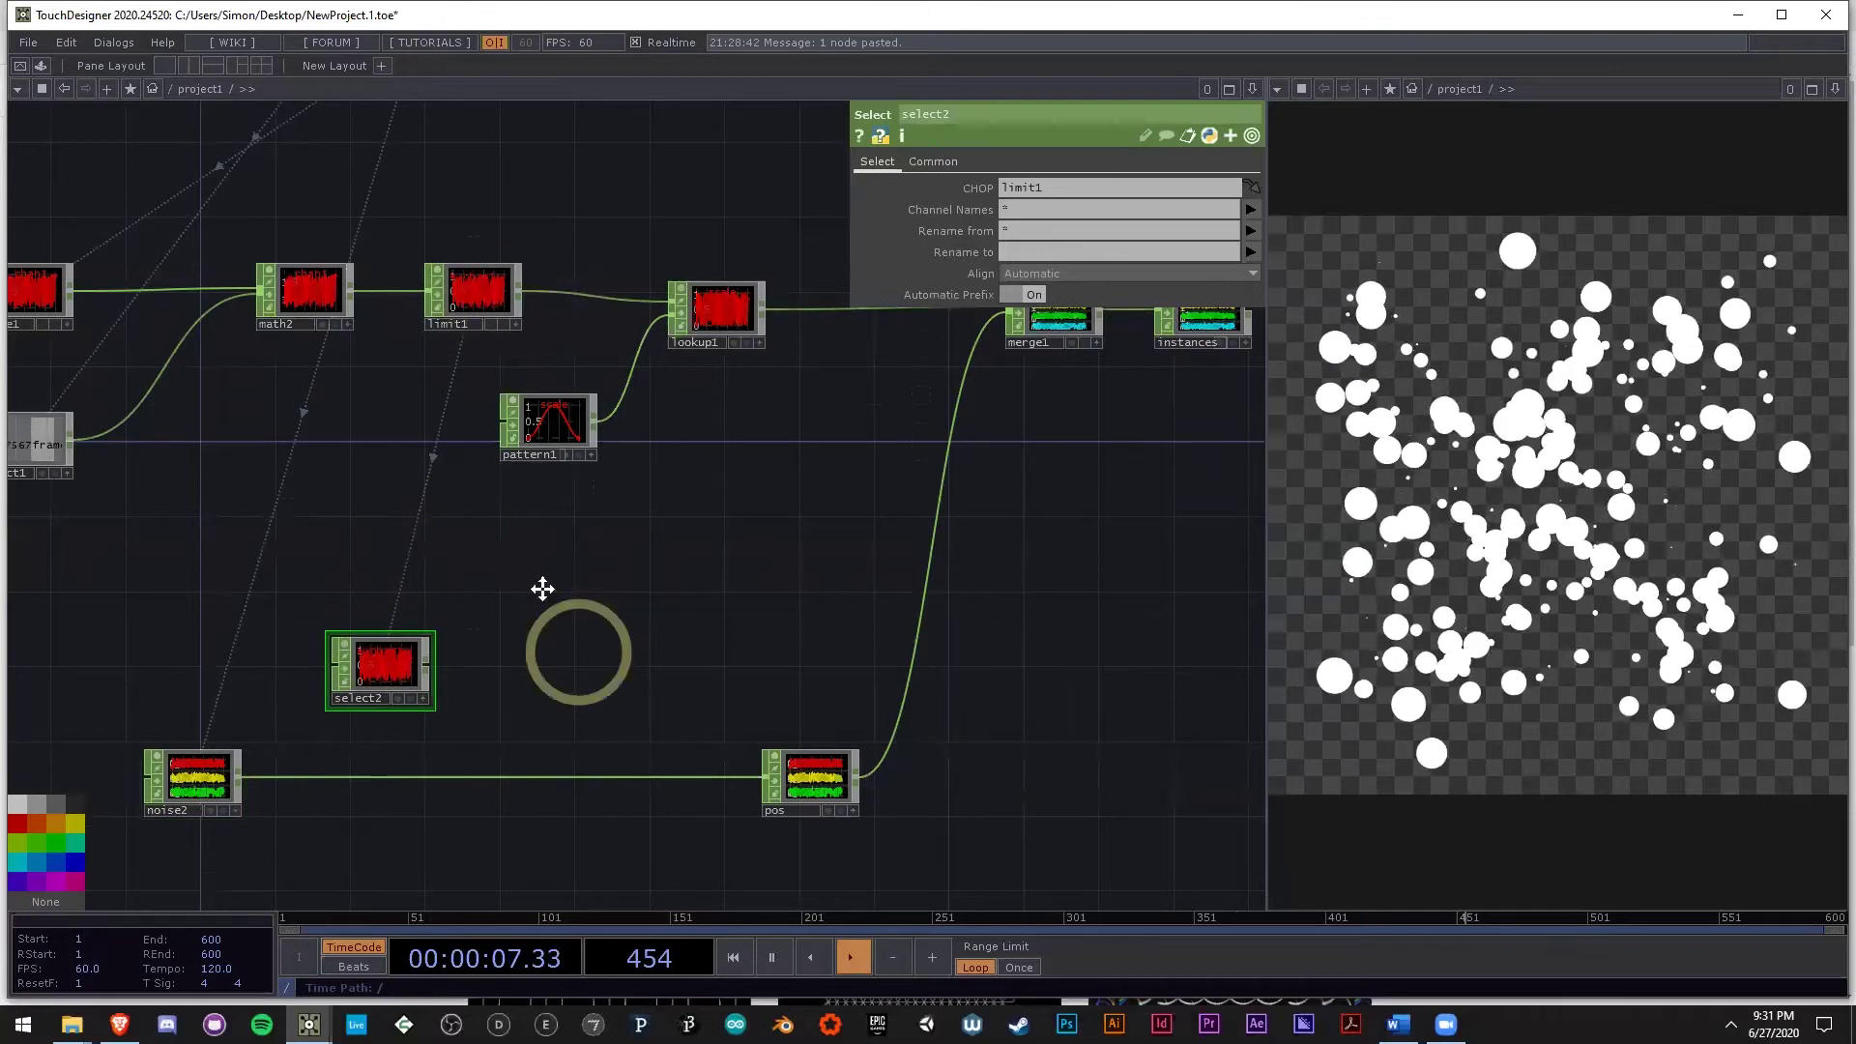
left_click_drag(542, 589, 396, 525)
scroll(350, 580, "up", 5)
left_click_drag(528, 625, 614, 612)
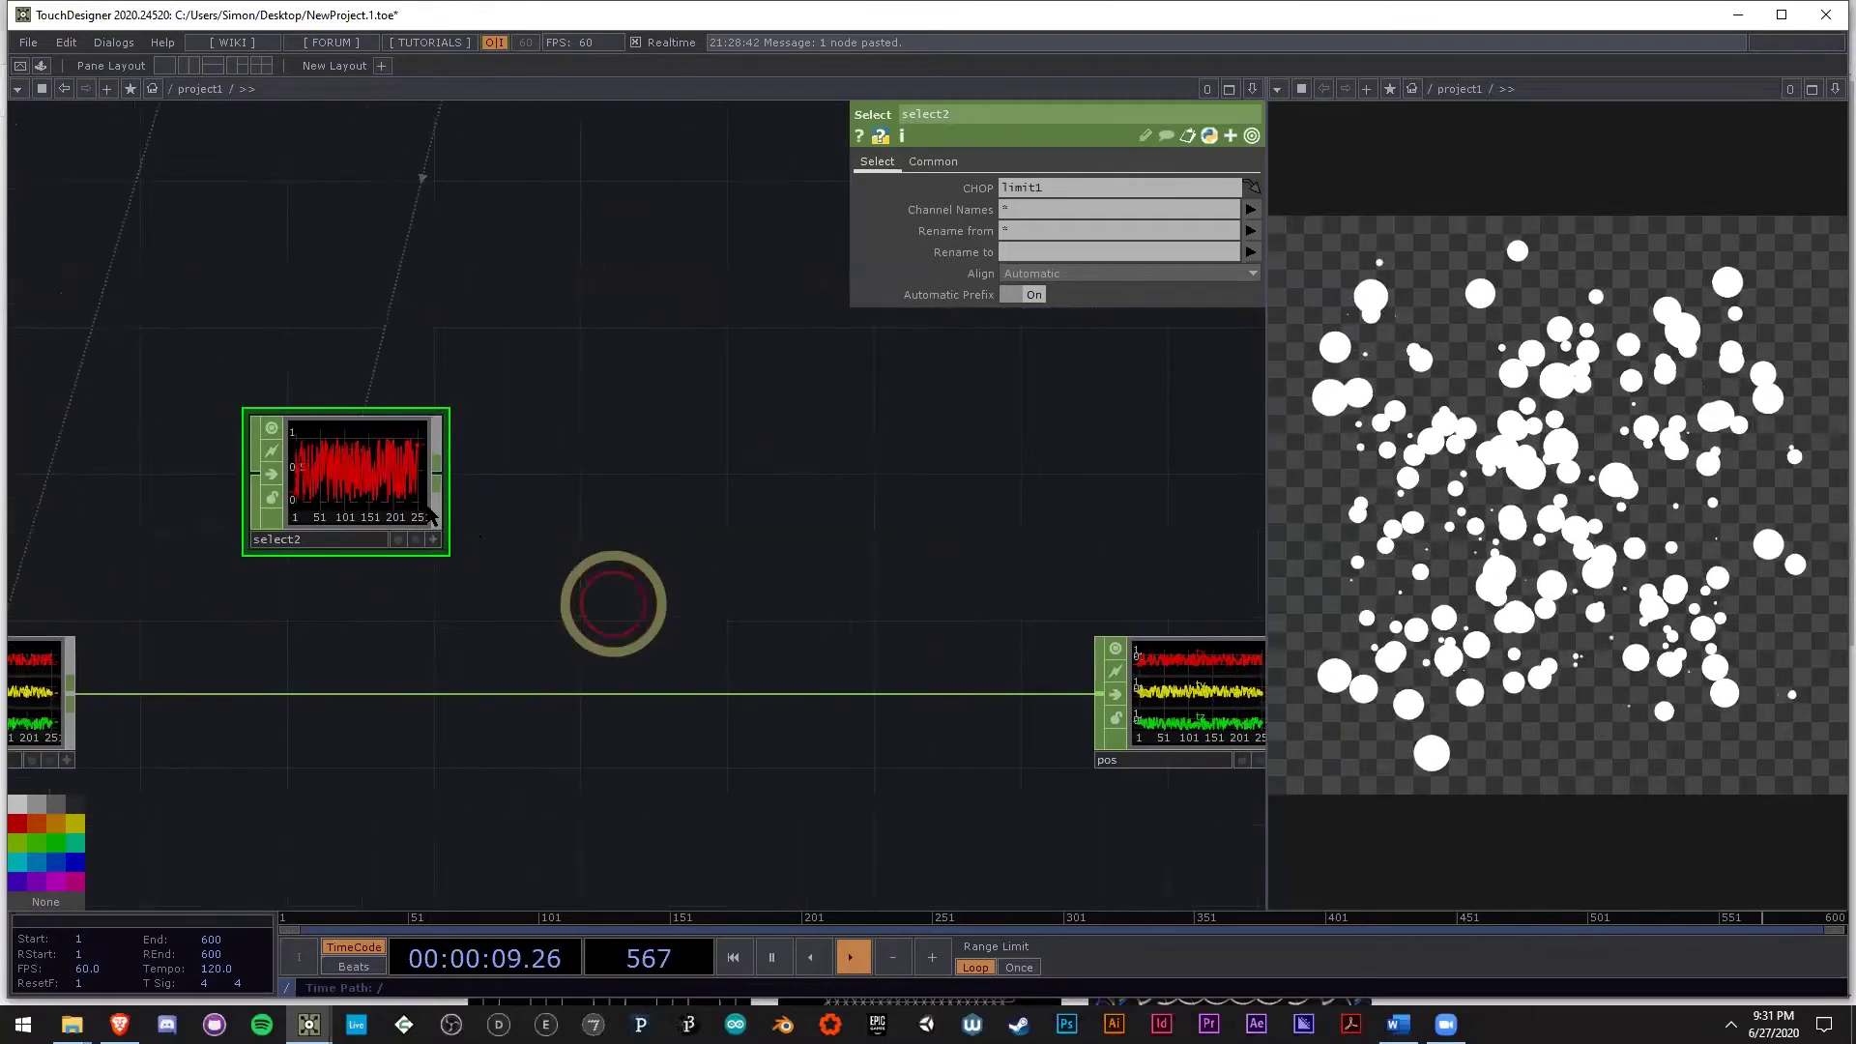
scroll(773, 565, "down", 3)
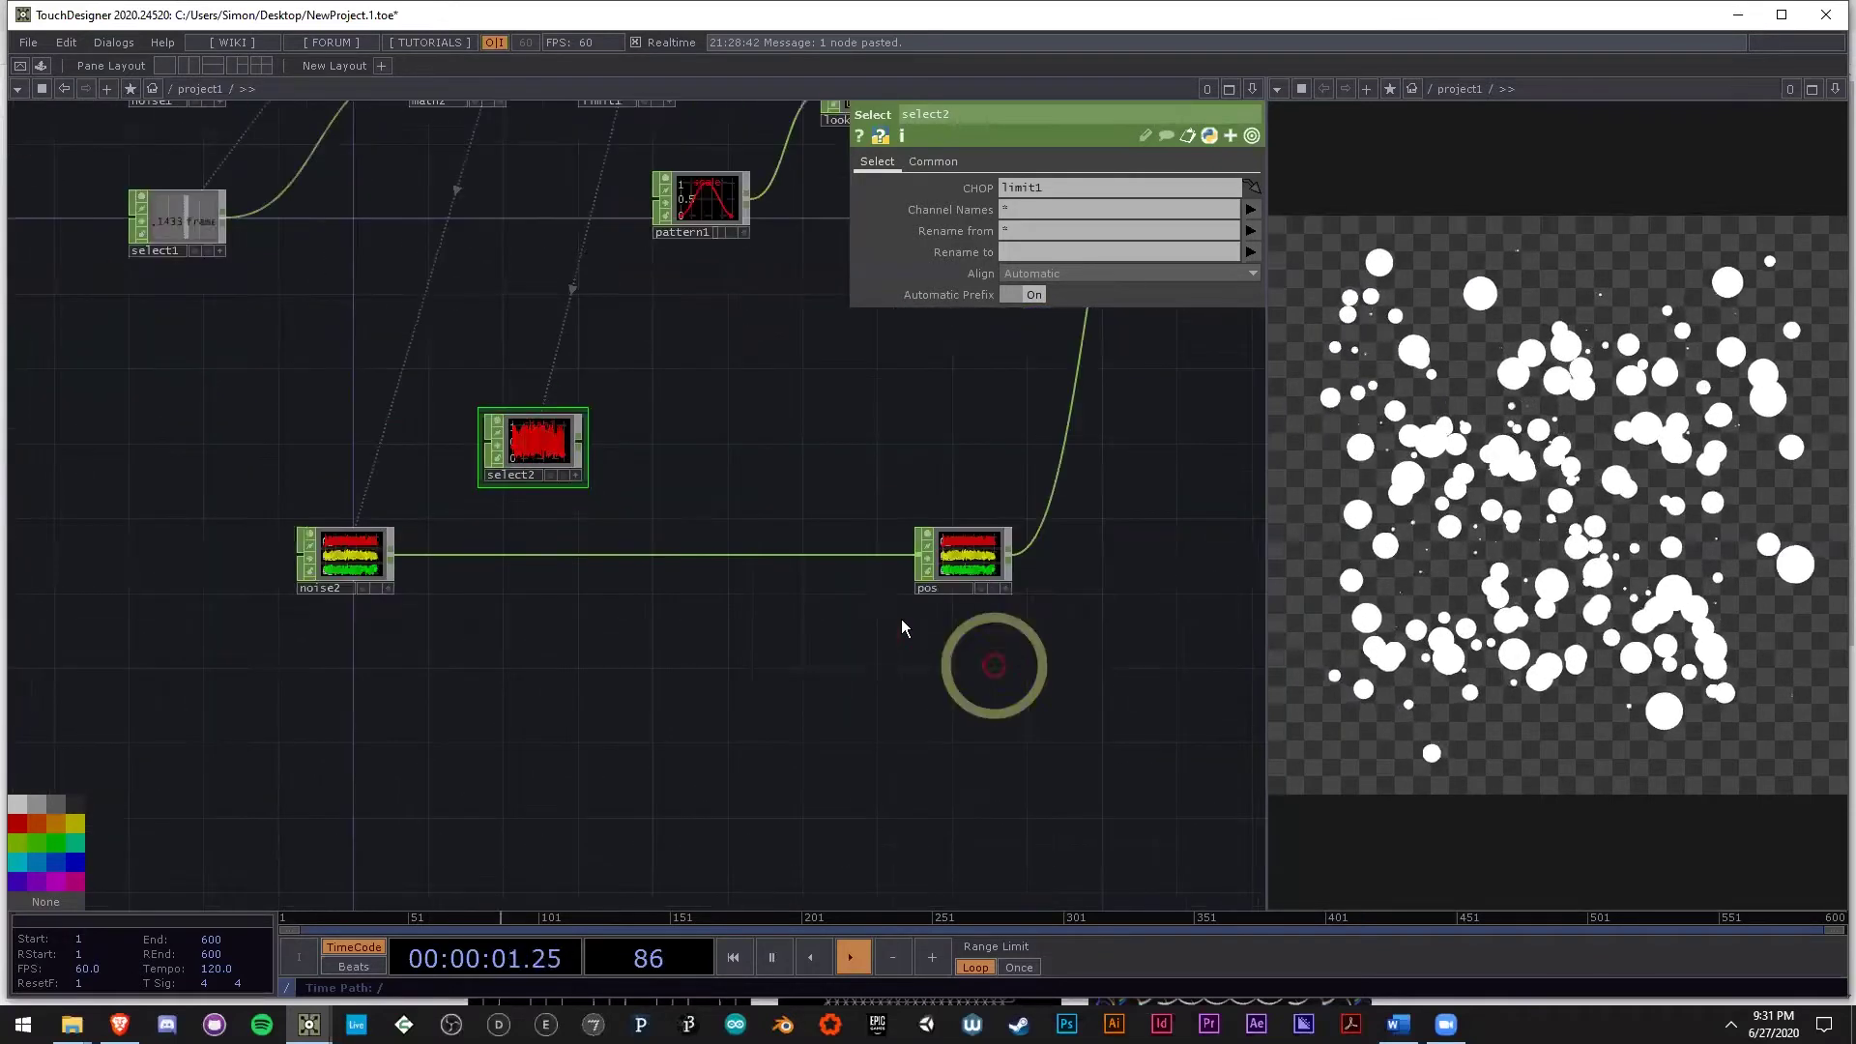
Rearrange the position nodes so select2 sits below noise2, with noise2 and pos raised above it.
left_click_drag(306, 558, 274, 538)
left_click_drag(373, 571, 392, 589)
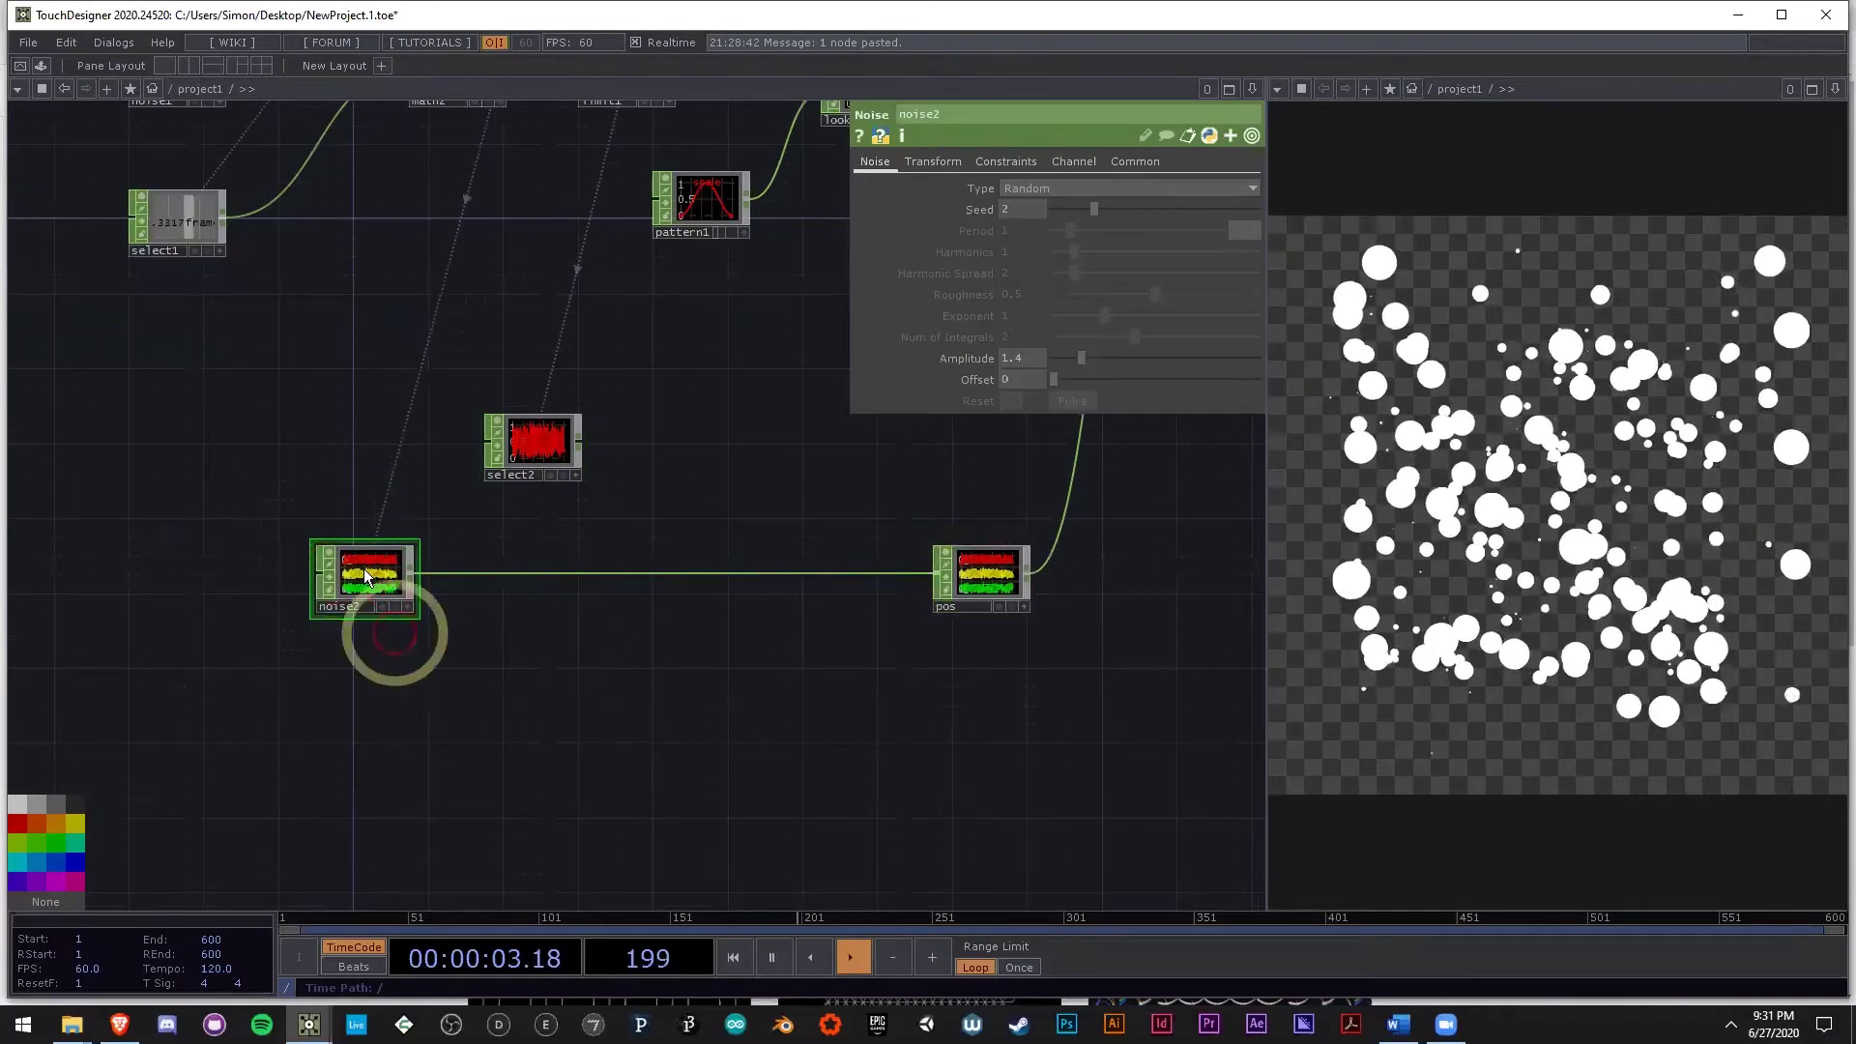
scroll(366, 576, "up", 5)
scroll(352, 589, "down", 3)
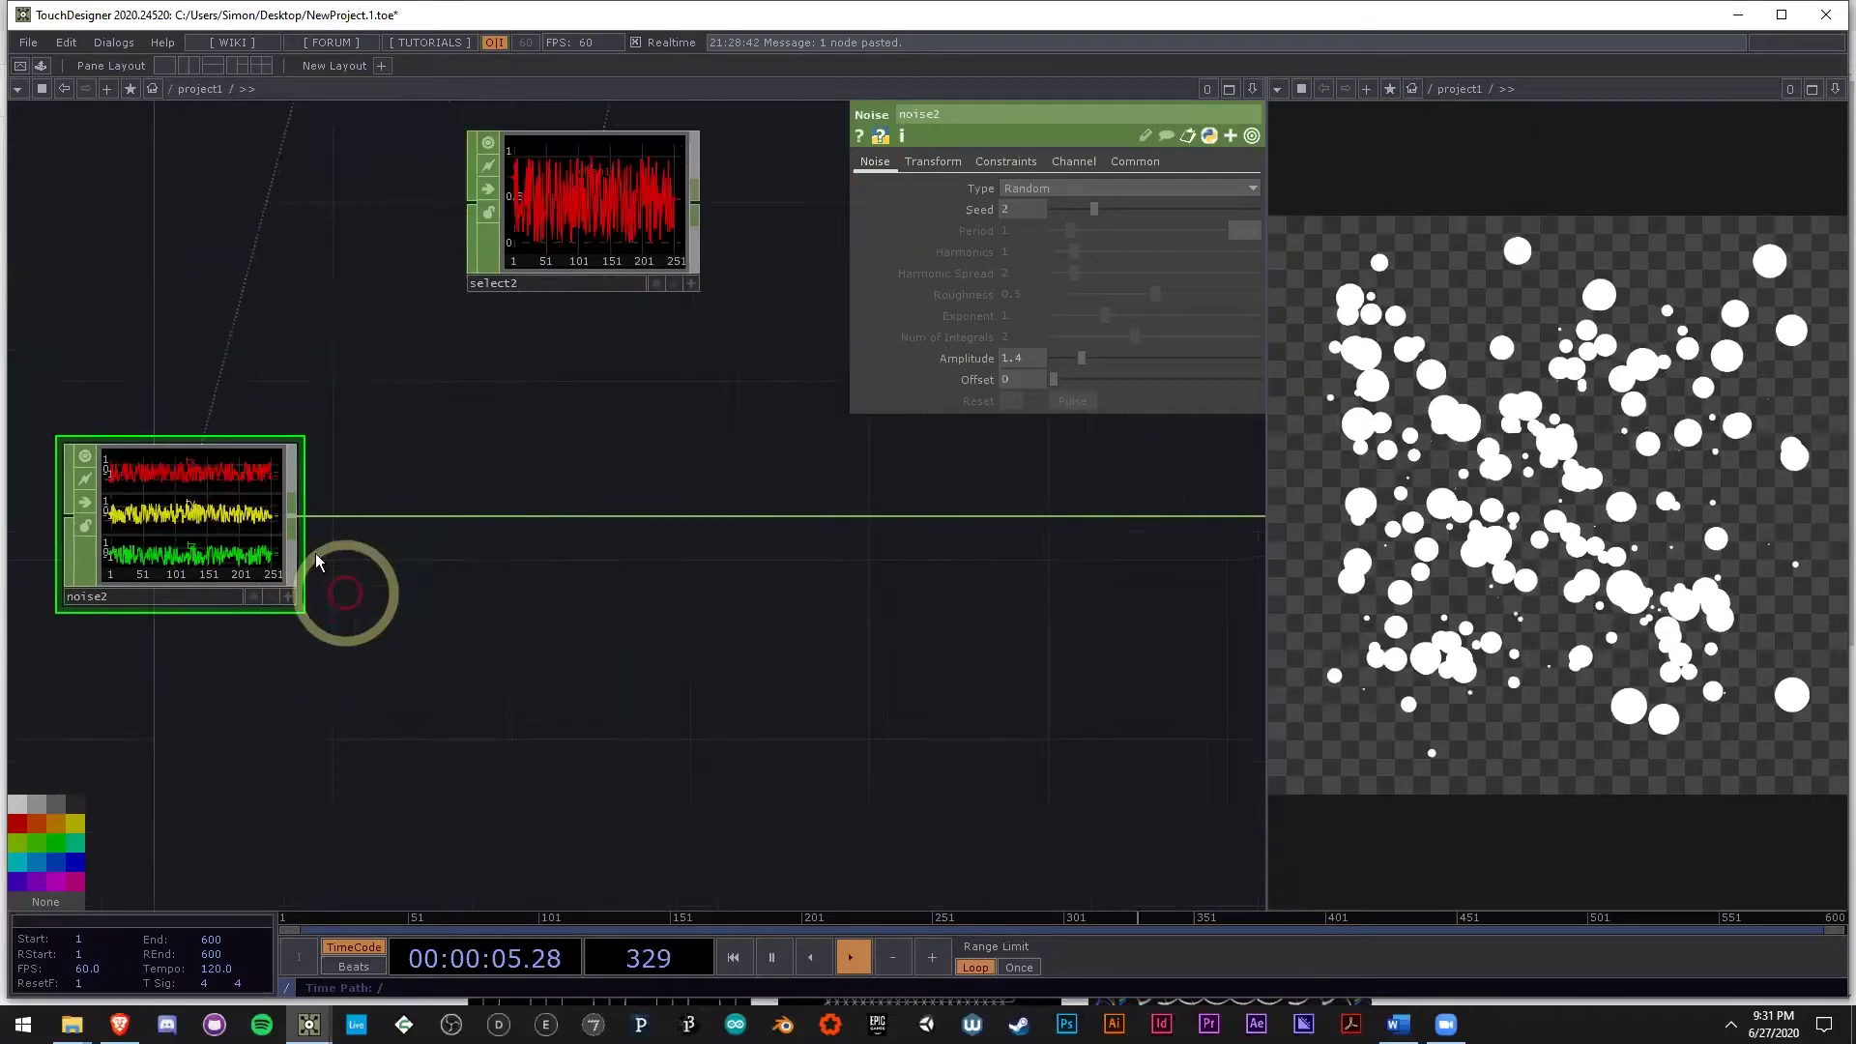
left_click_drag(488, 421, 404, 773)
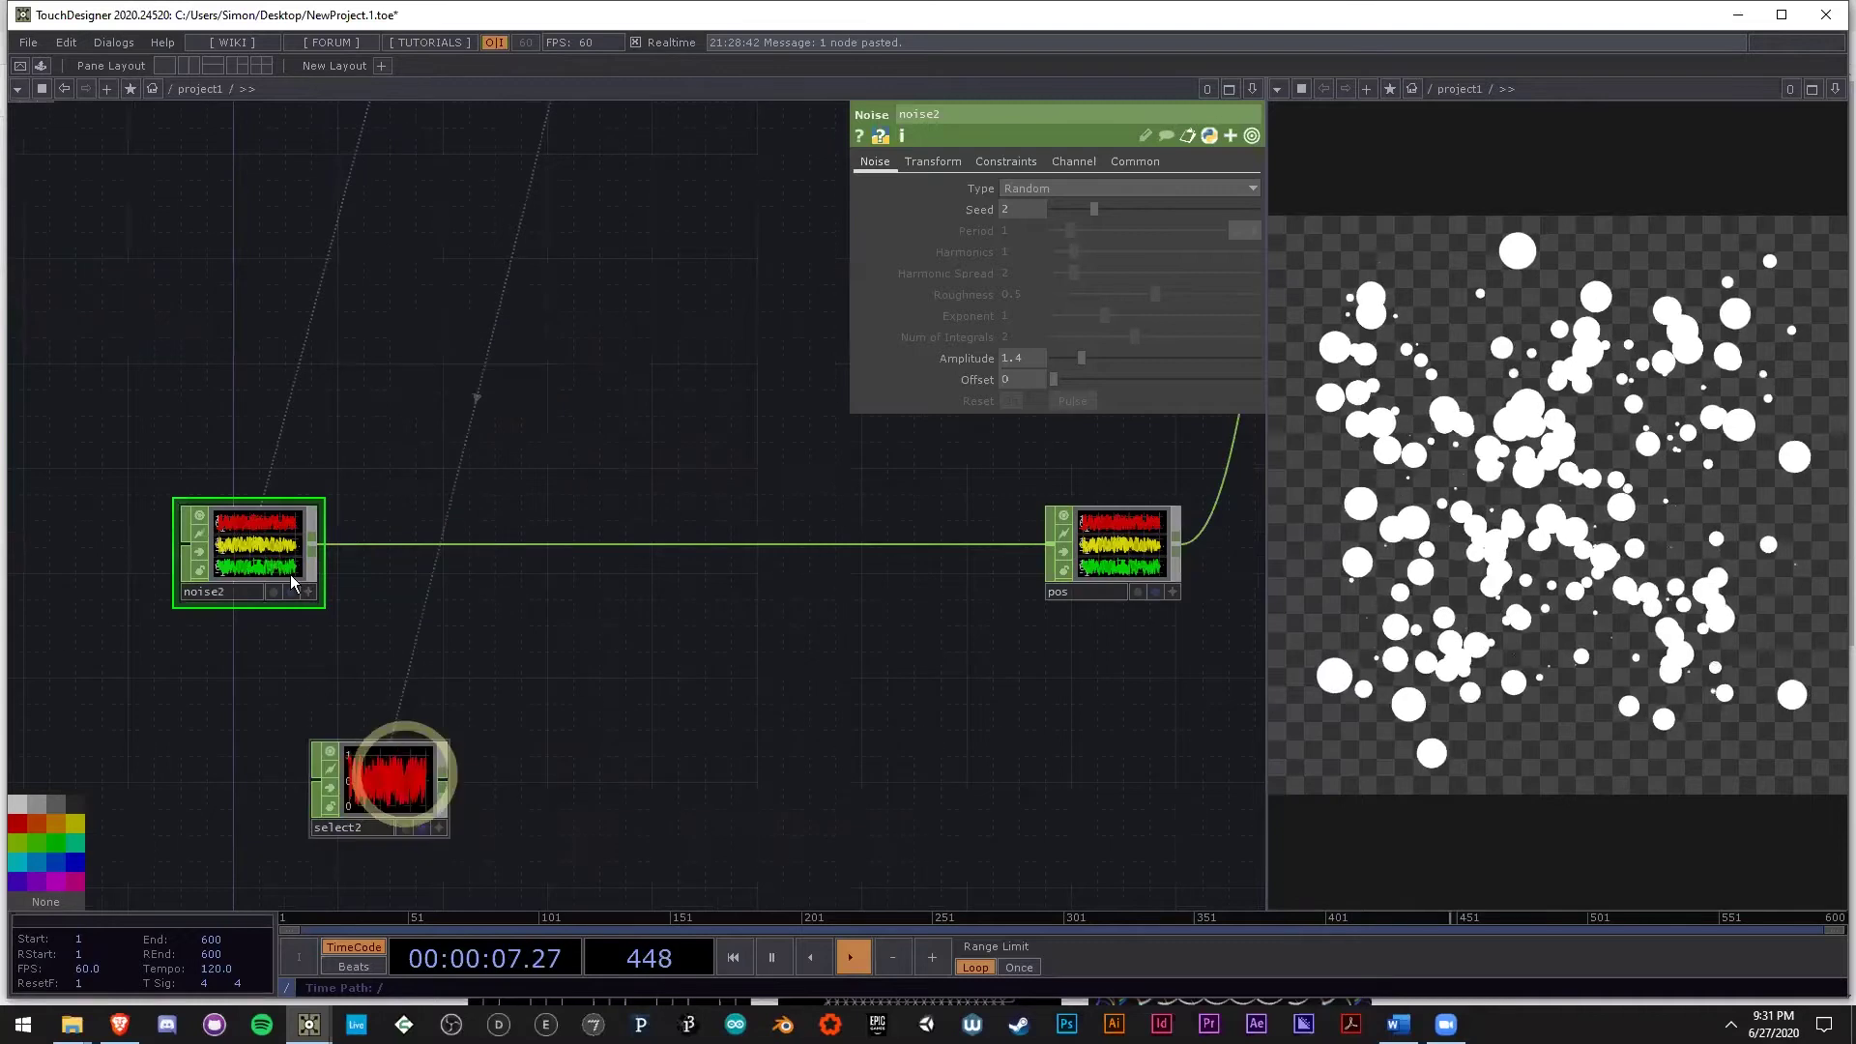
left_click_drag(275, 556, 276, 451)
left_click_drag(1104, 591, 1128, 510)
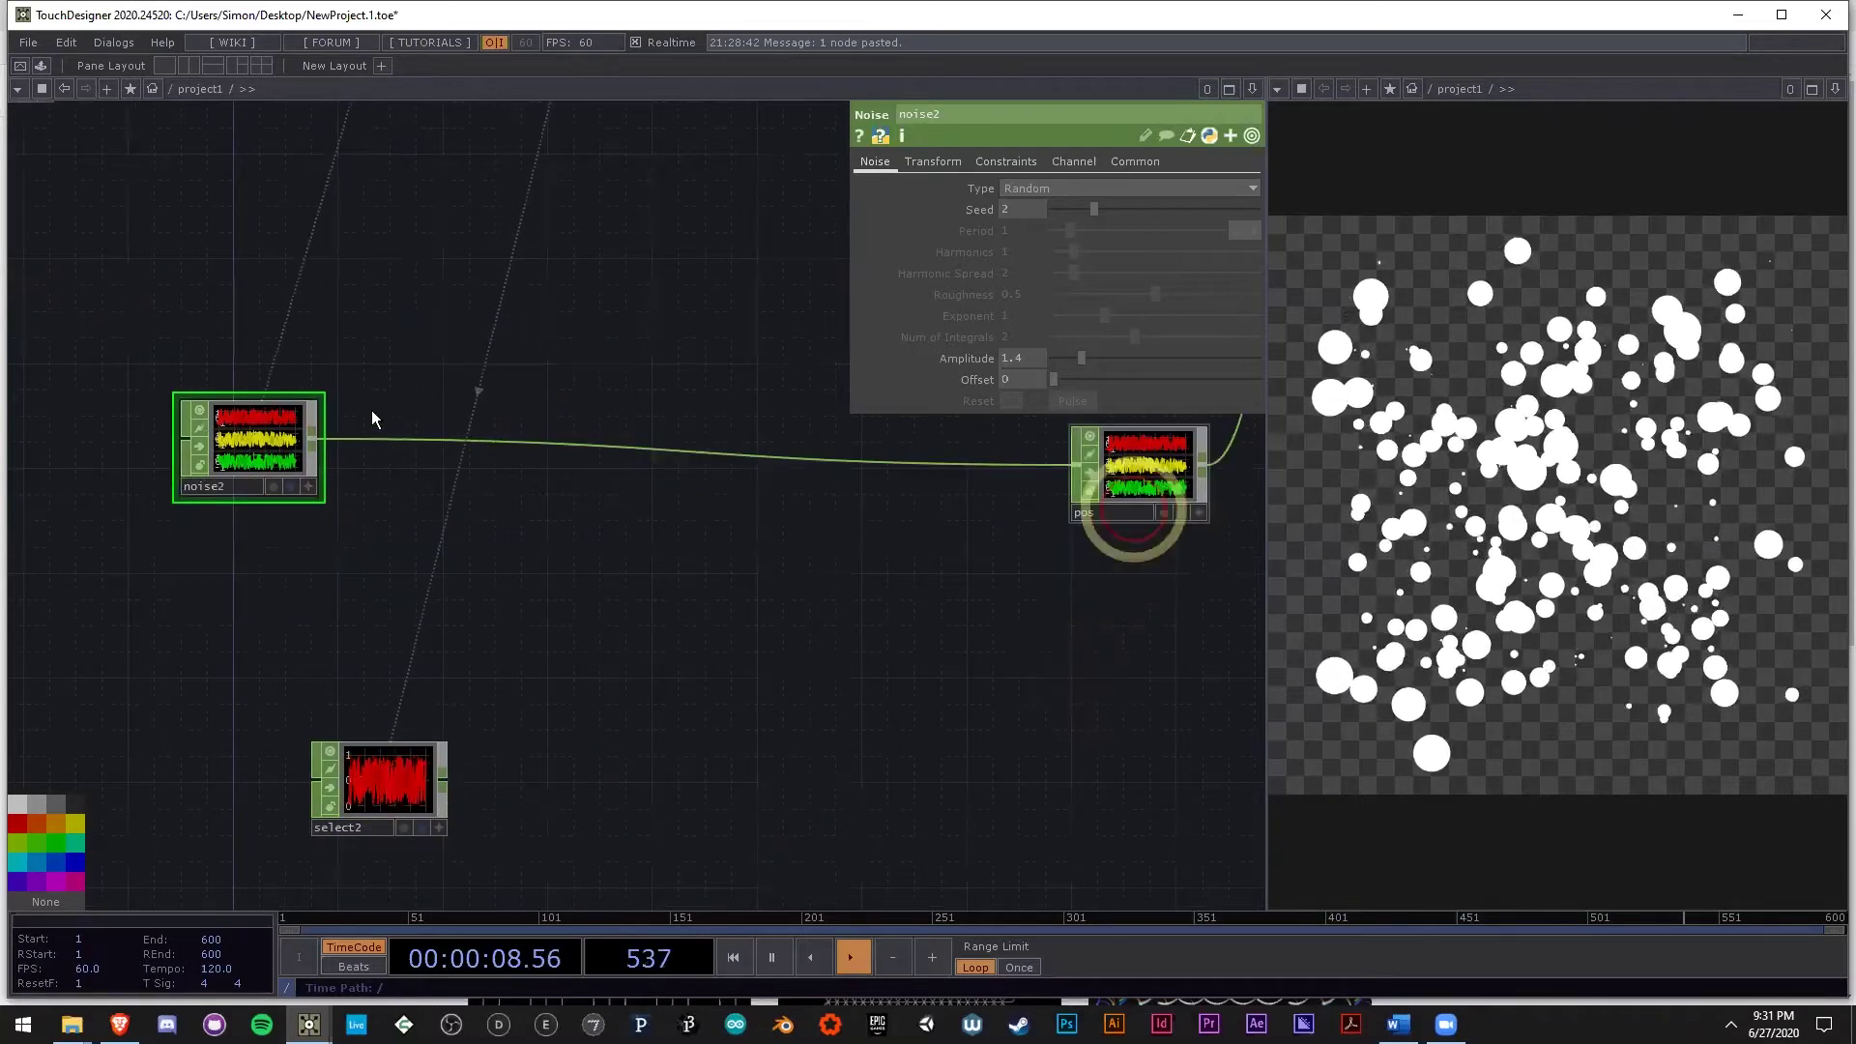
Branch a Select CHOP off noise2 that keeps only the ty channel, and line up select2 beneath it.
middle_click(314, 435)
type("se")
left_click(486, 435)
left_click(497, 600)
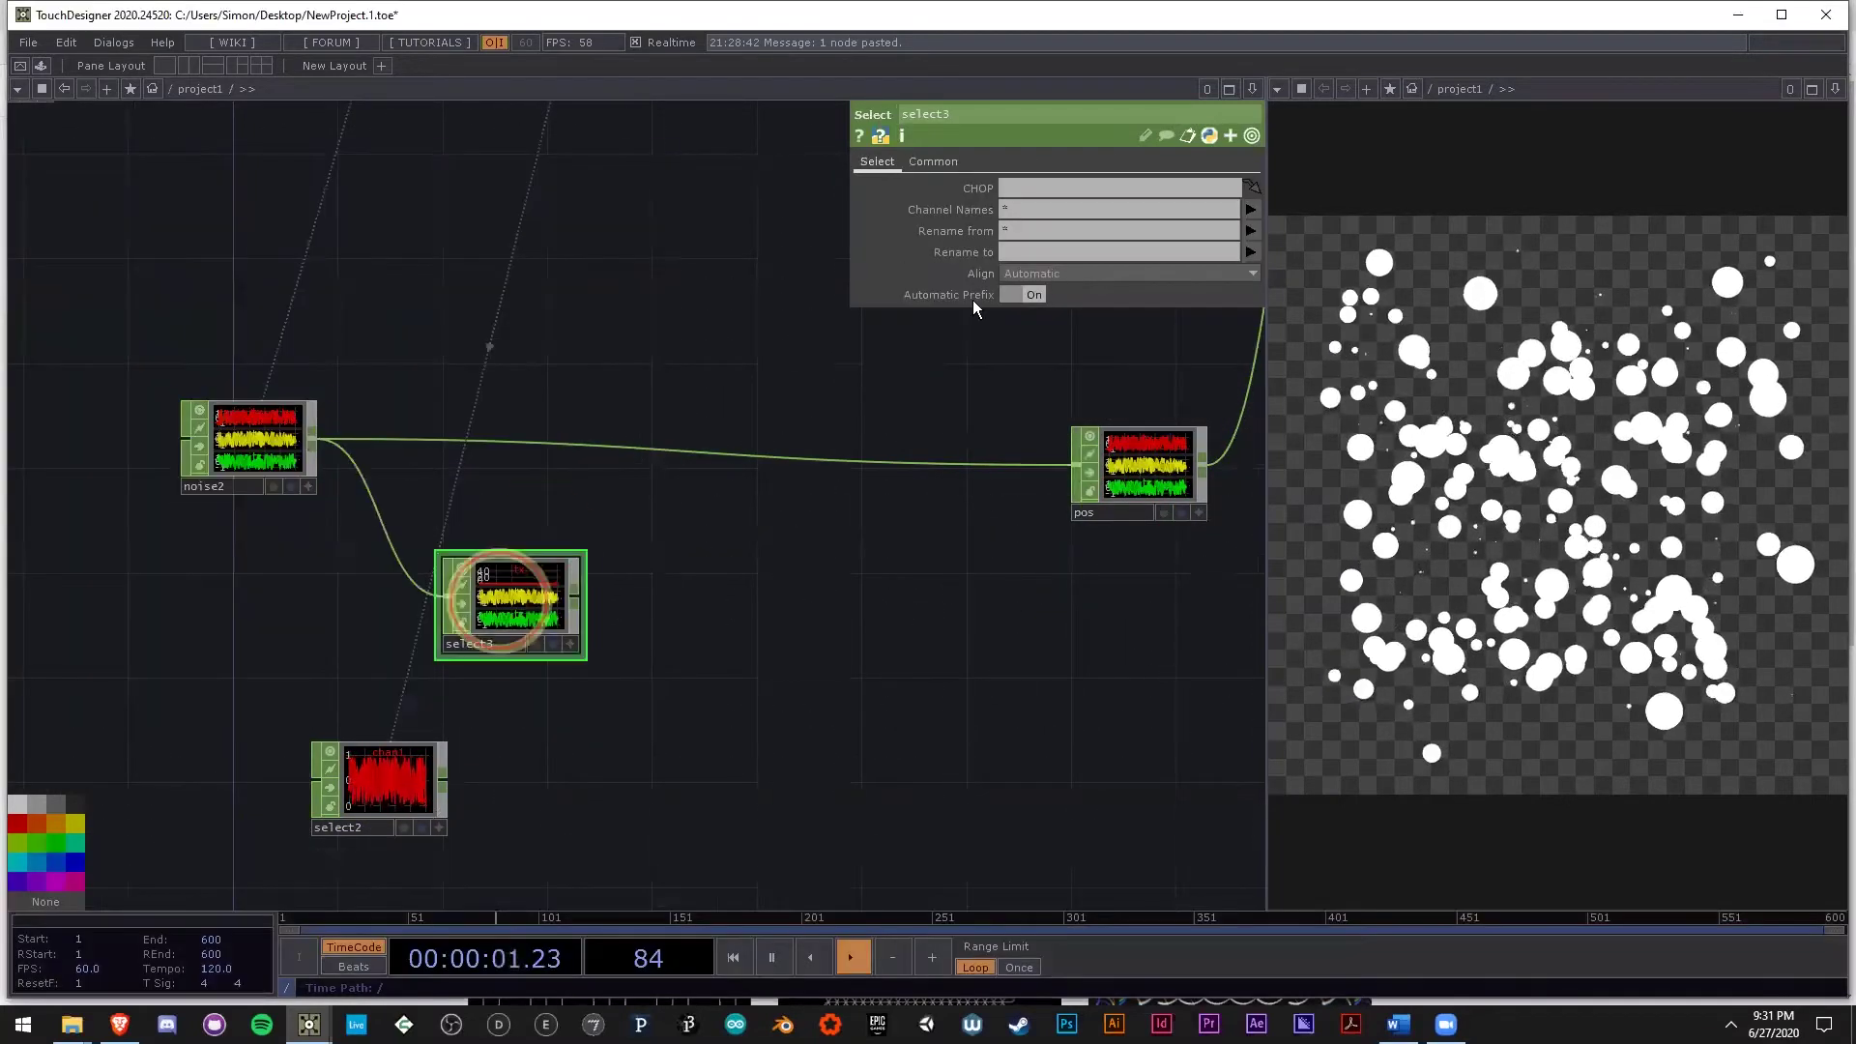
left_click(1251, 209)
left_click(1258, 265)
scroll(549, 597, "up", 5)
scroll(528, 609, "down", 7)
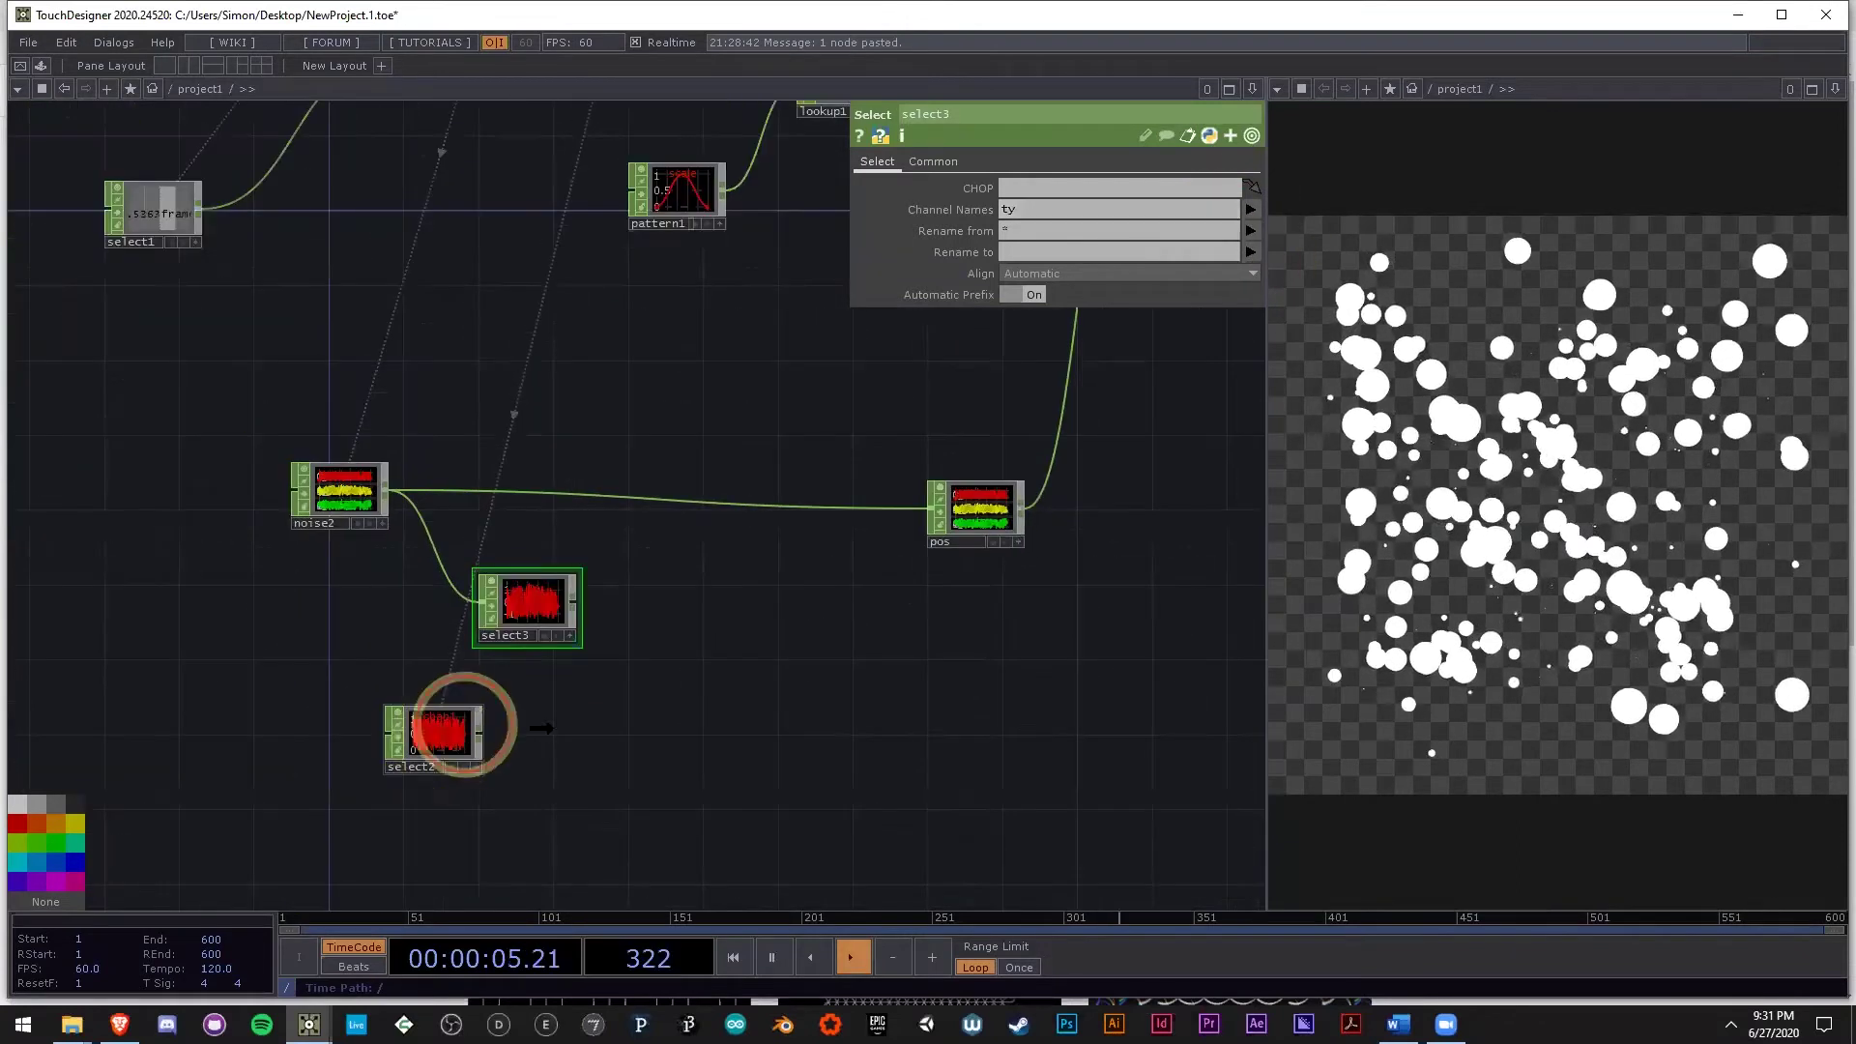
left_click_drag(458, 733, 551, 734)
Insert a Select CHOP between noise2 and pos that passes only the tx and tz channels.
scroll(1028, 522, "up", 5)
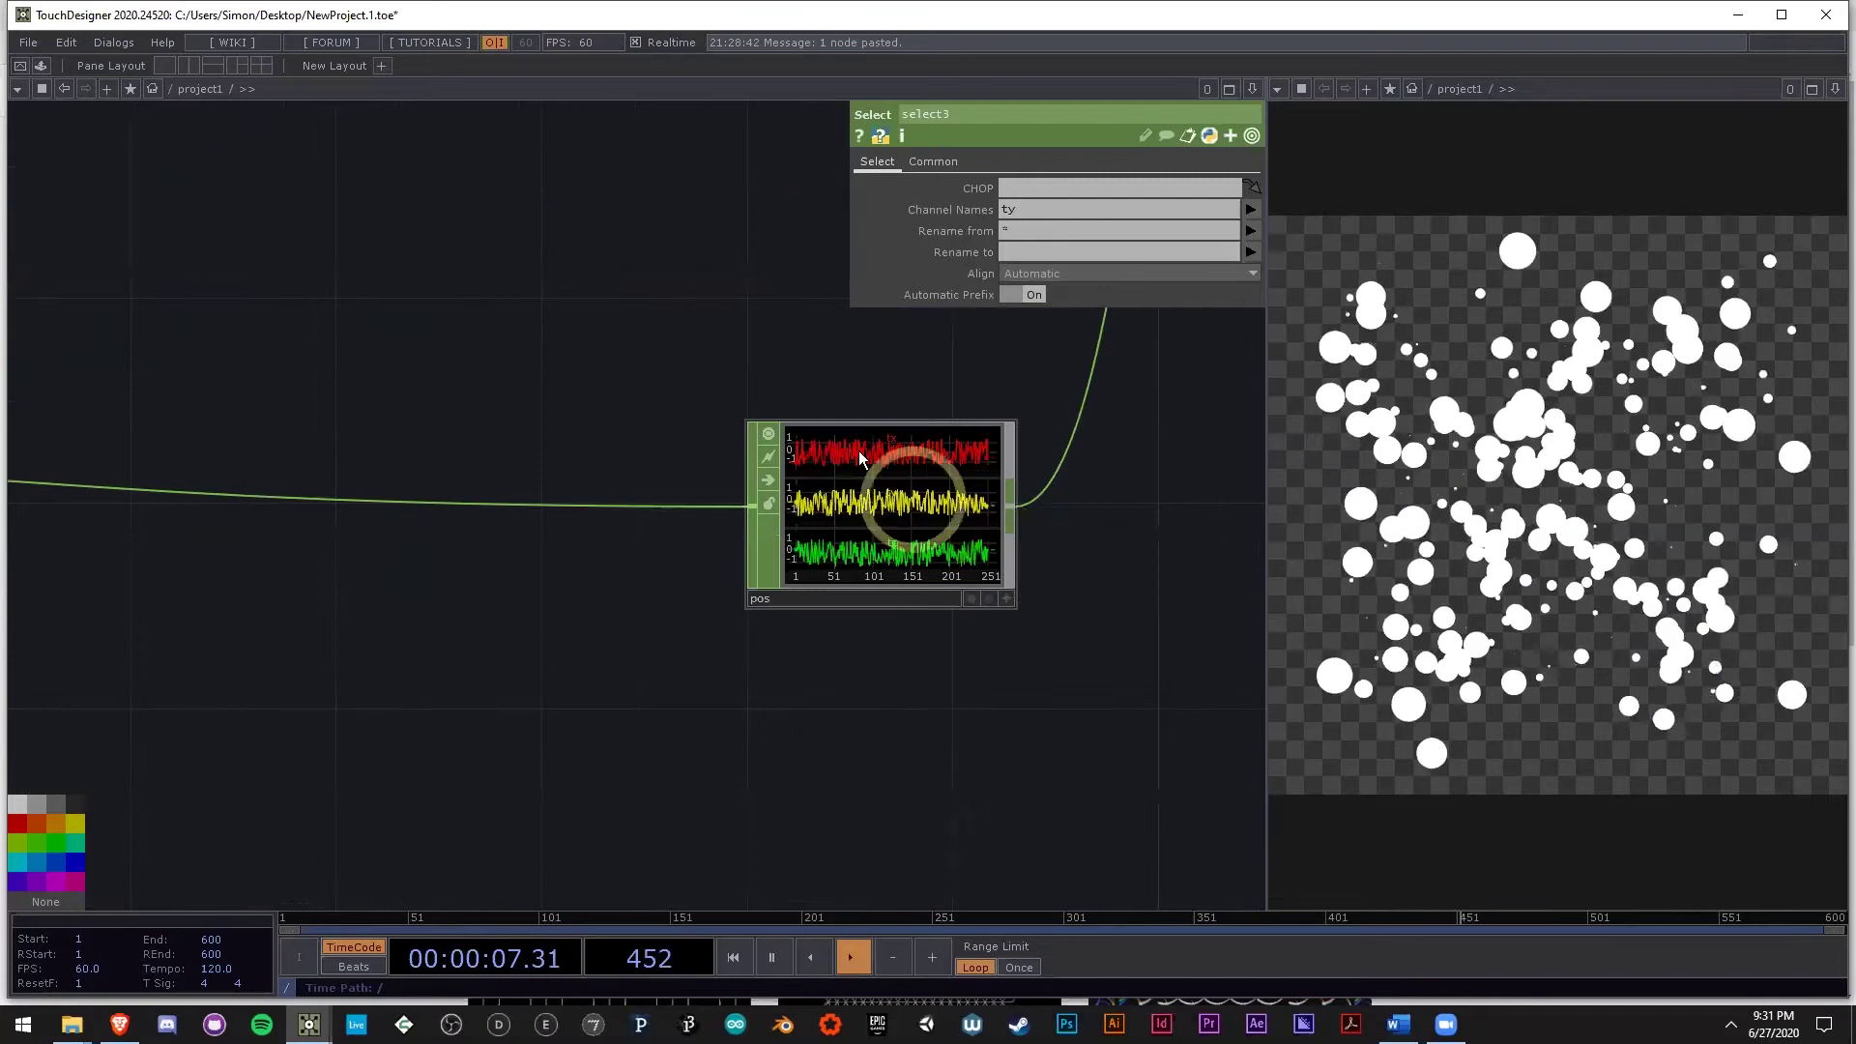
scroll(522, 672, "down", 8)
right_click(549, 626)
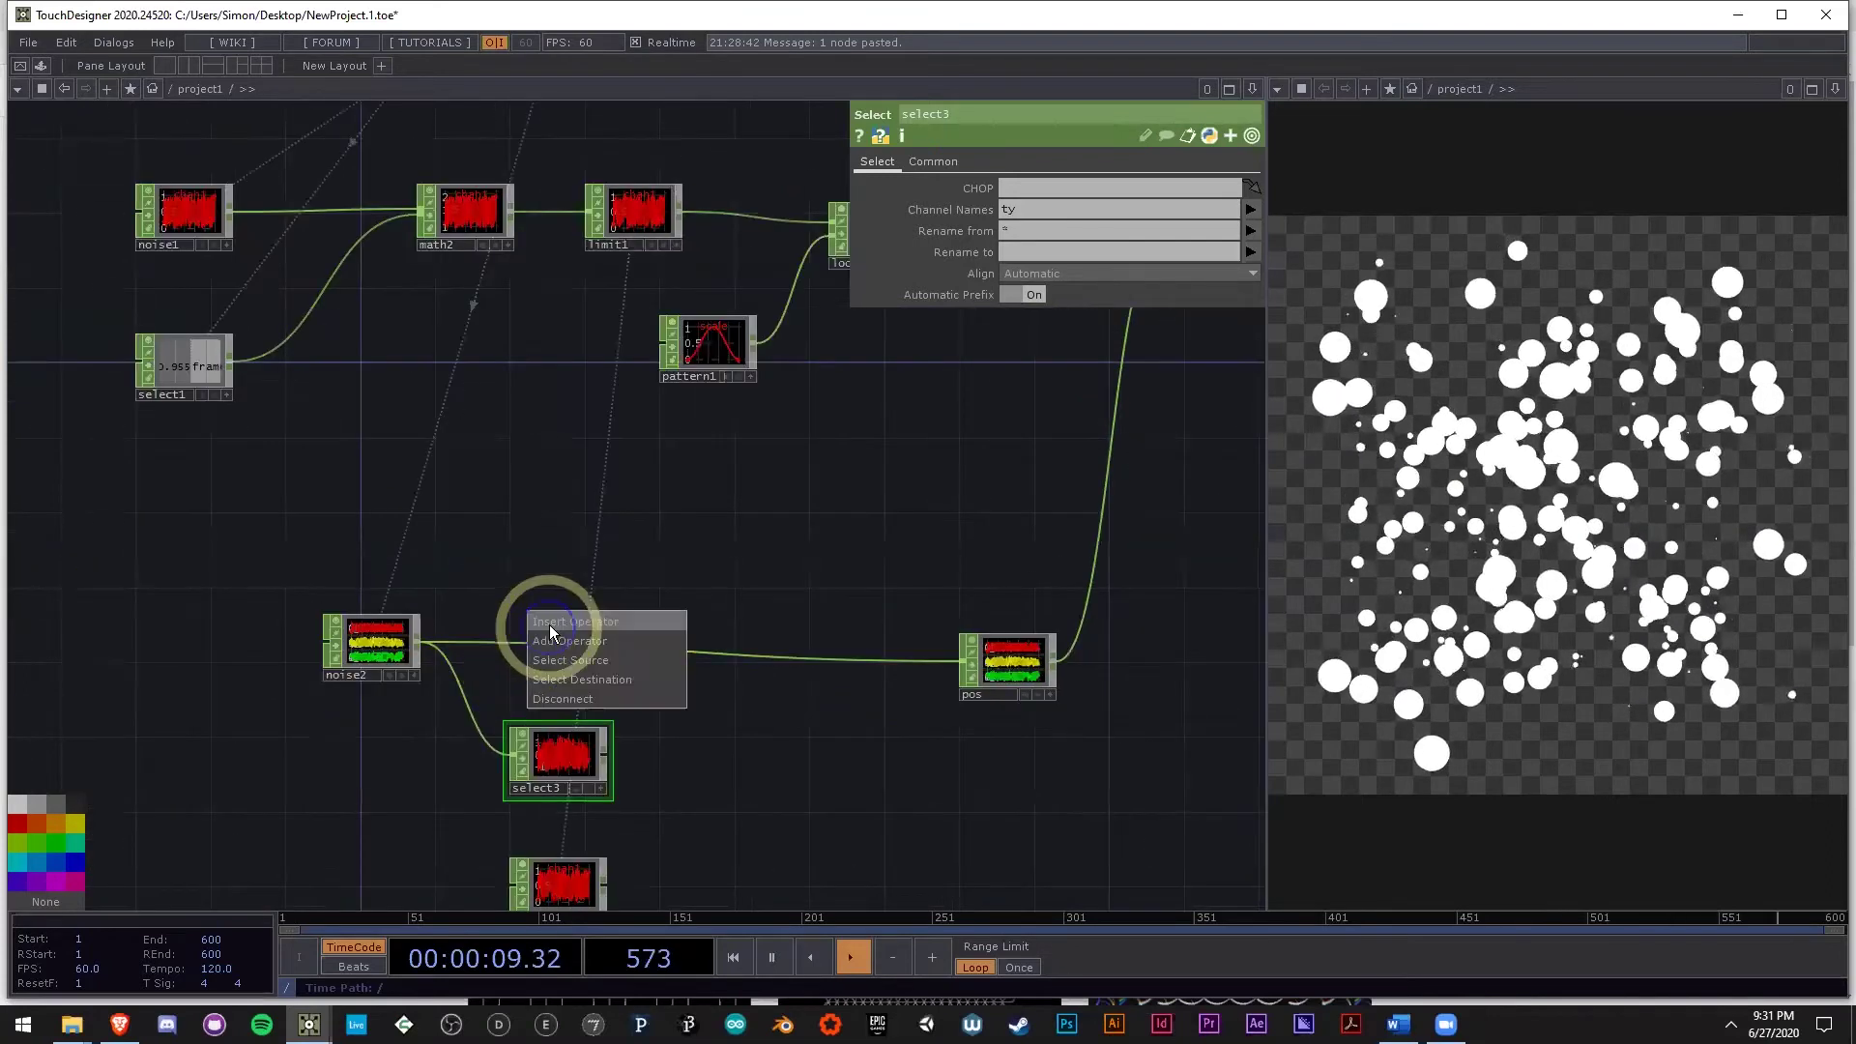
left_click(549, 625)
left_click(677, 633)
left_click(559, 611)
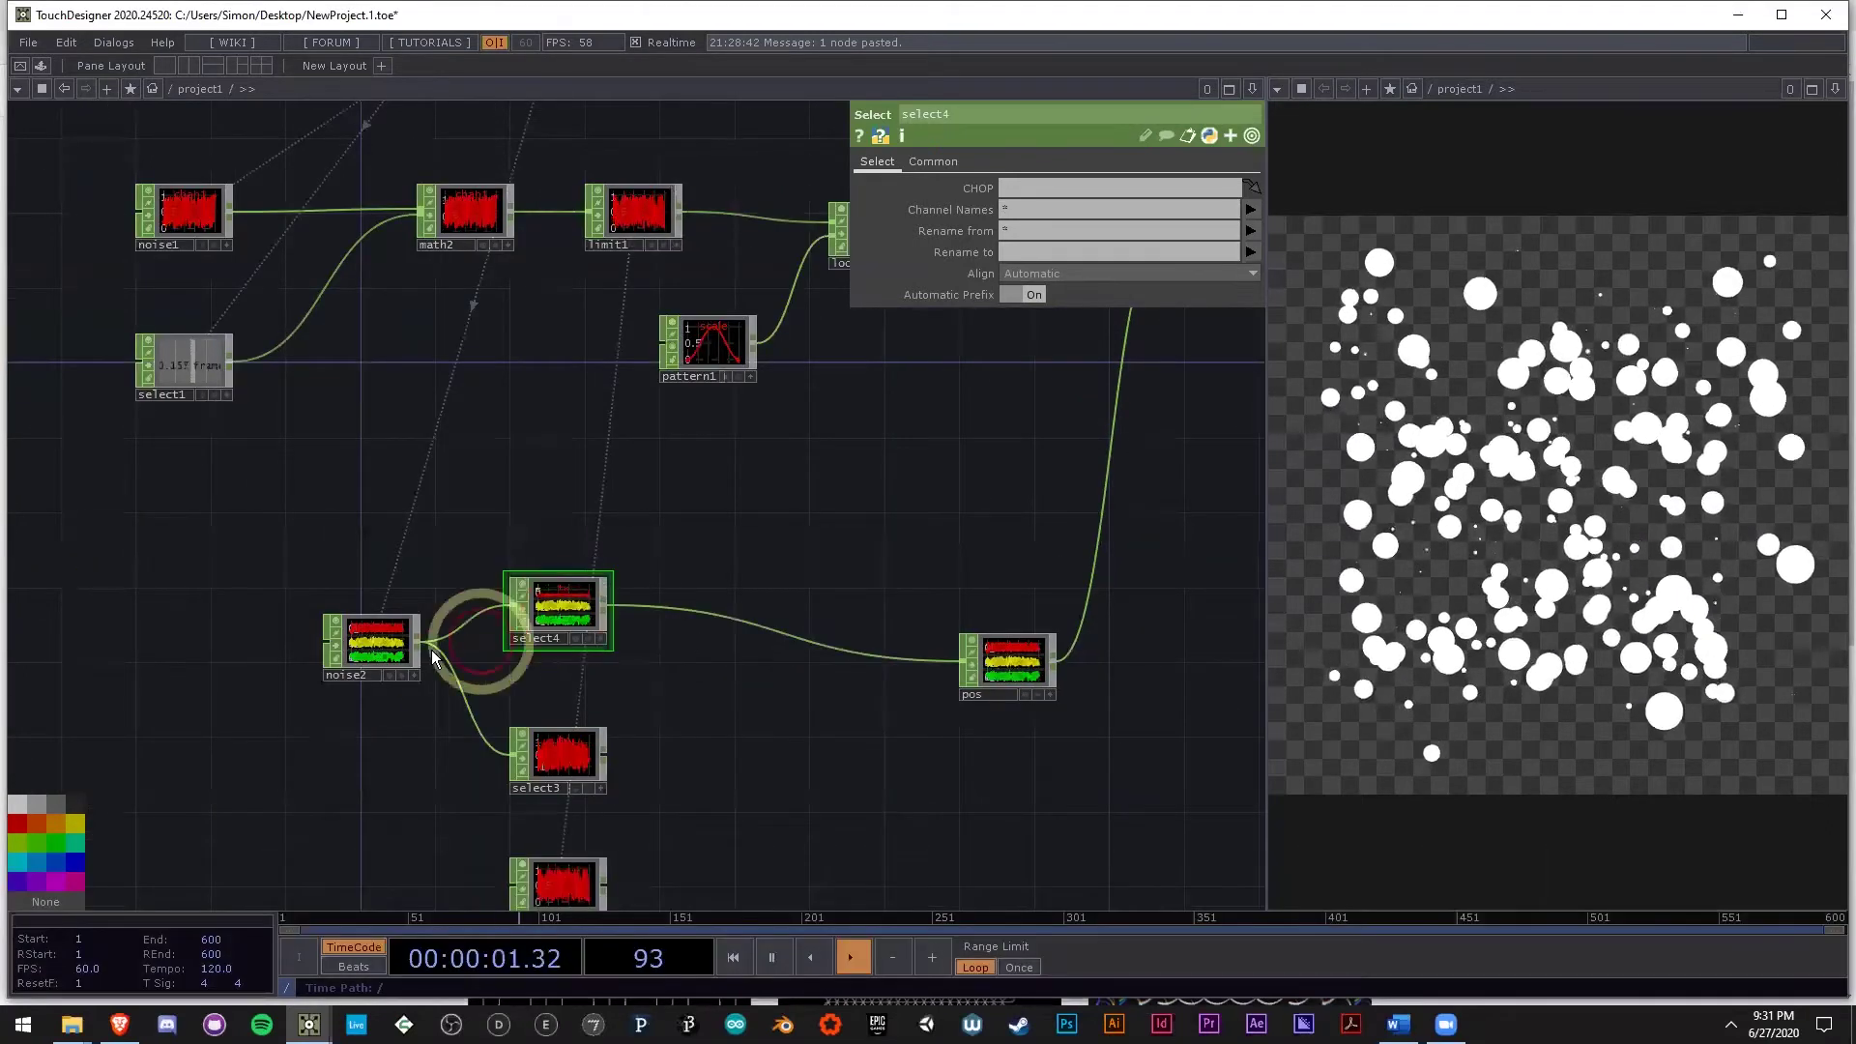
scroll(571, 611, "up", 5)
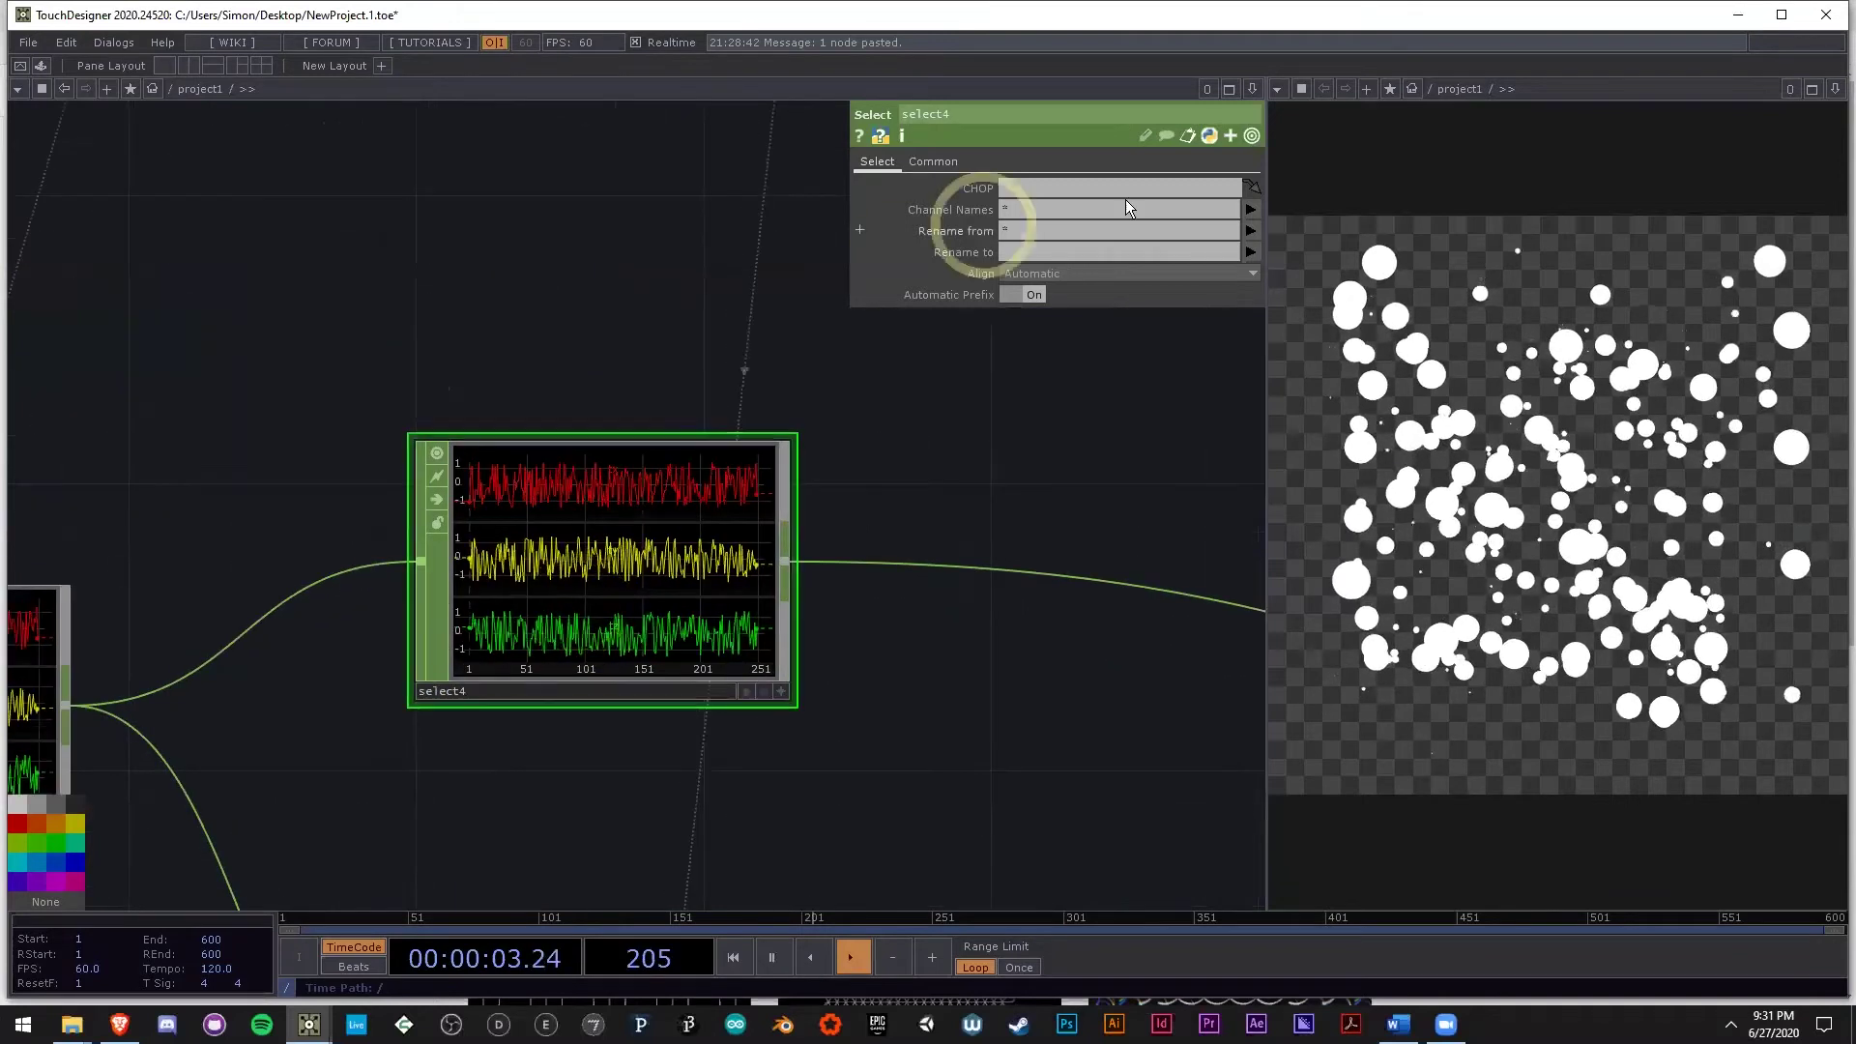
left_click(1252, 211)
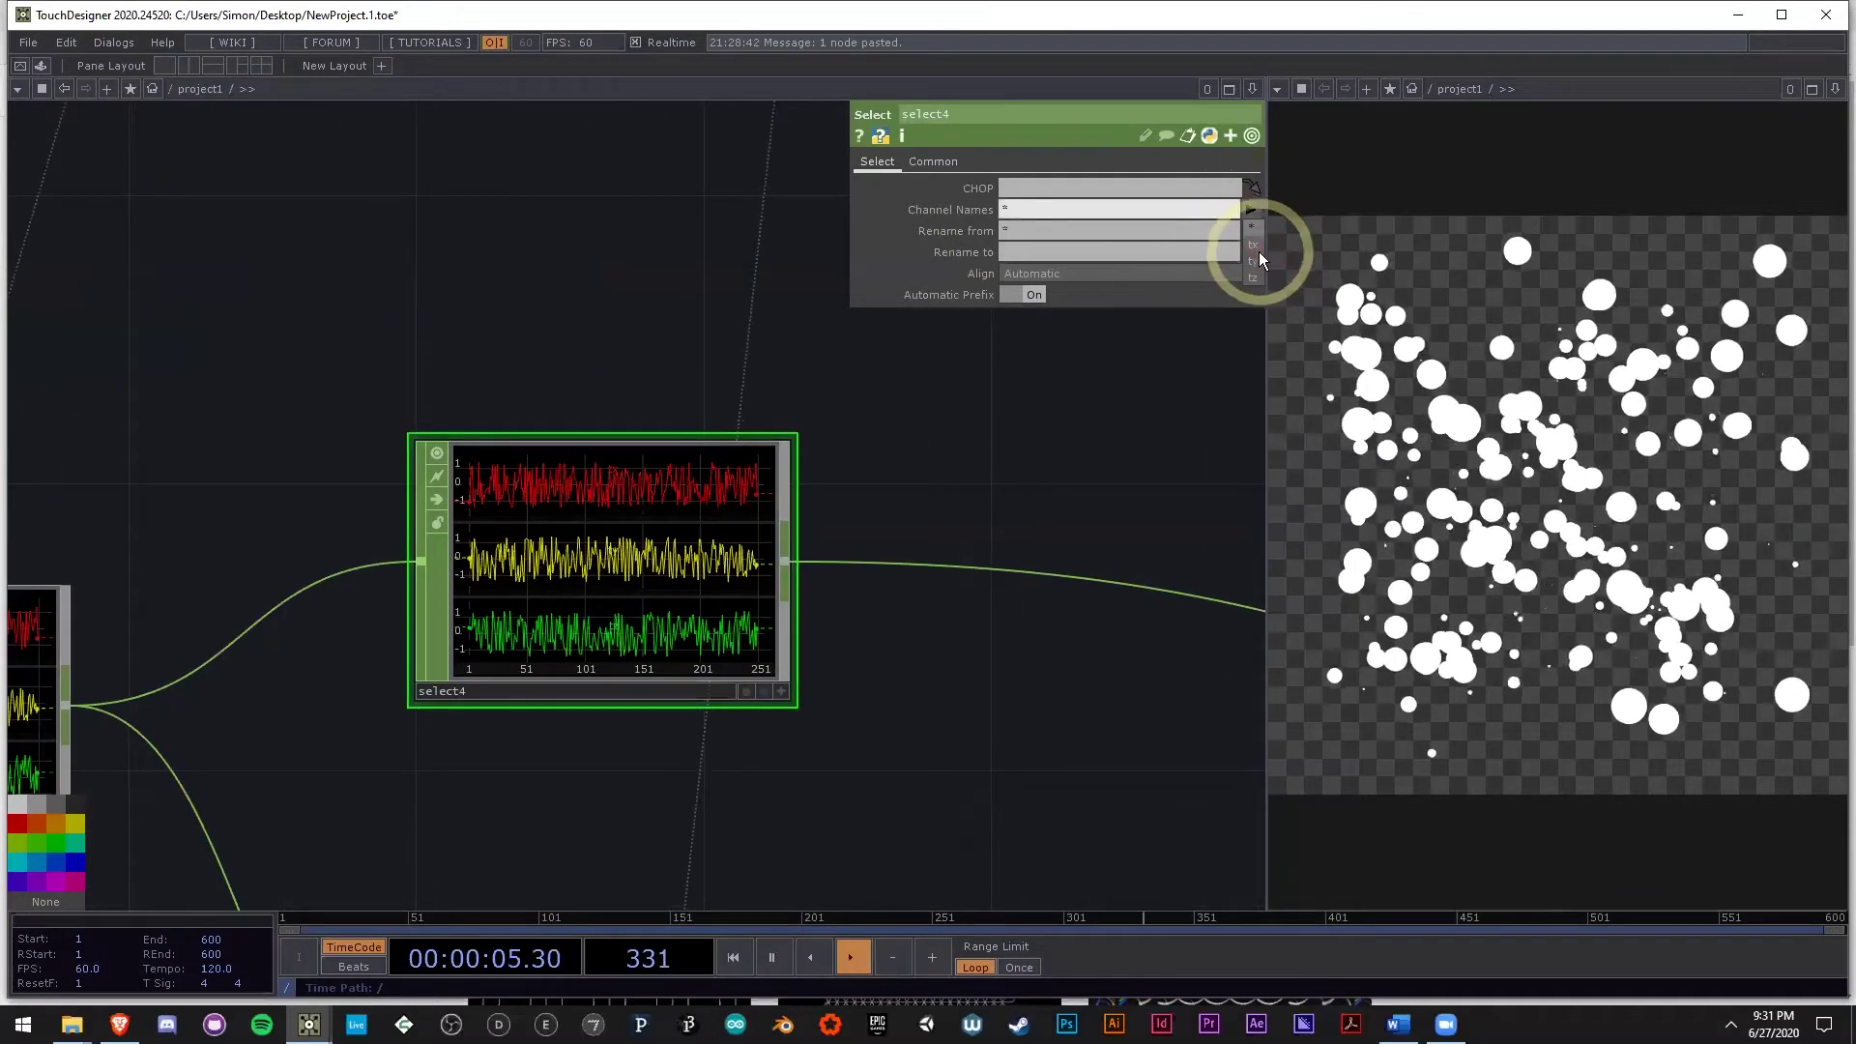
left_click(1255, 244)
left_click(1252, 209)
left_click(1254, 278)
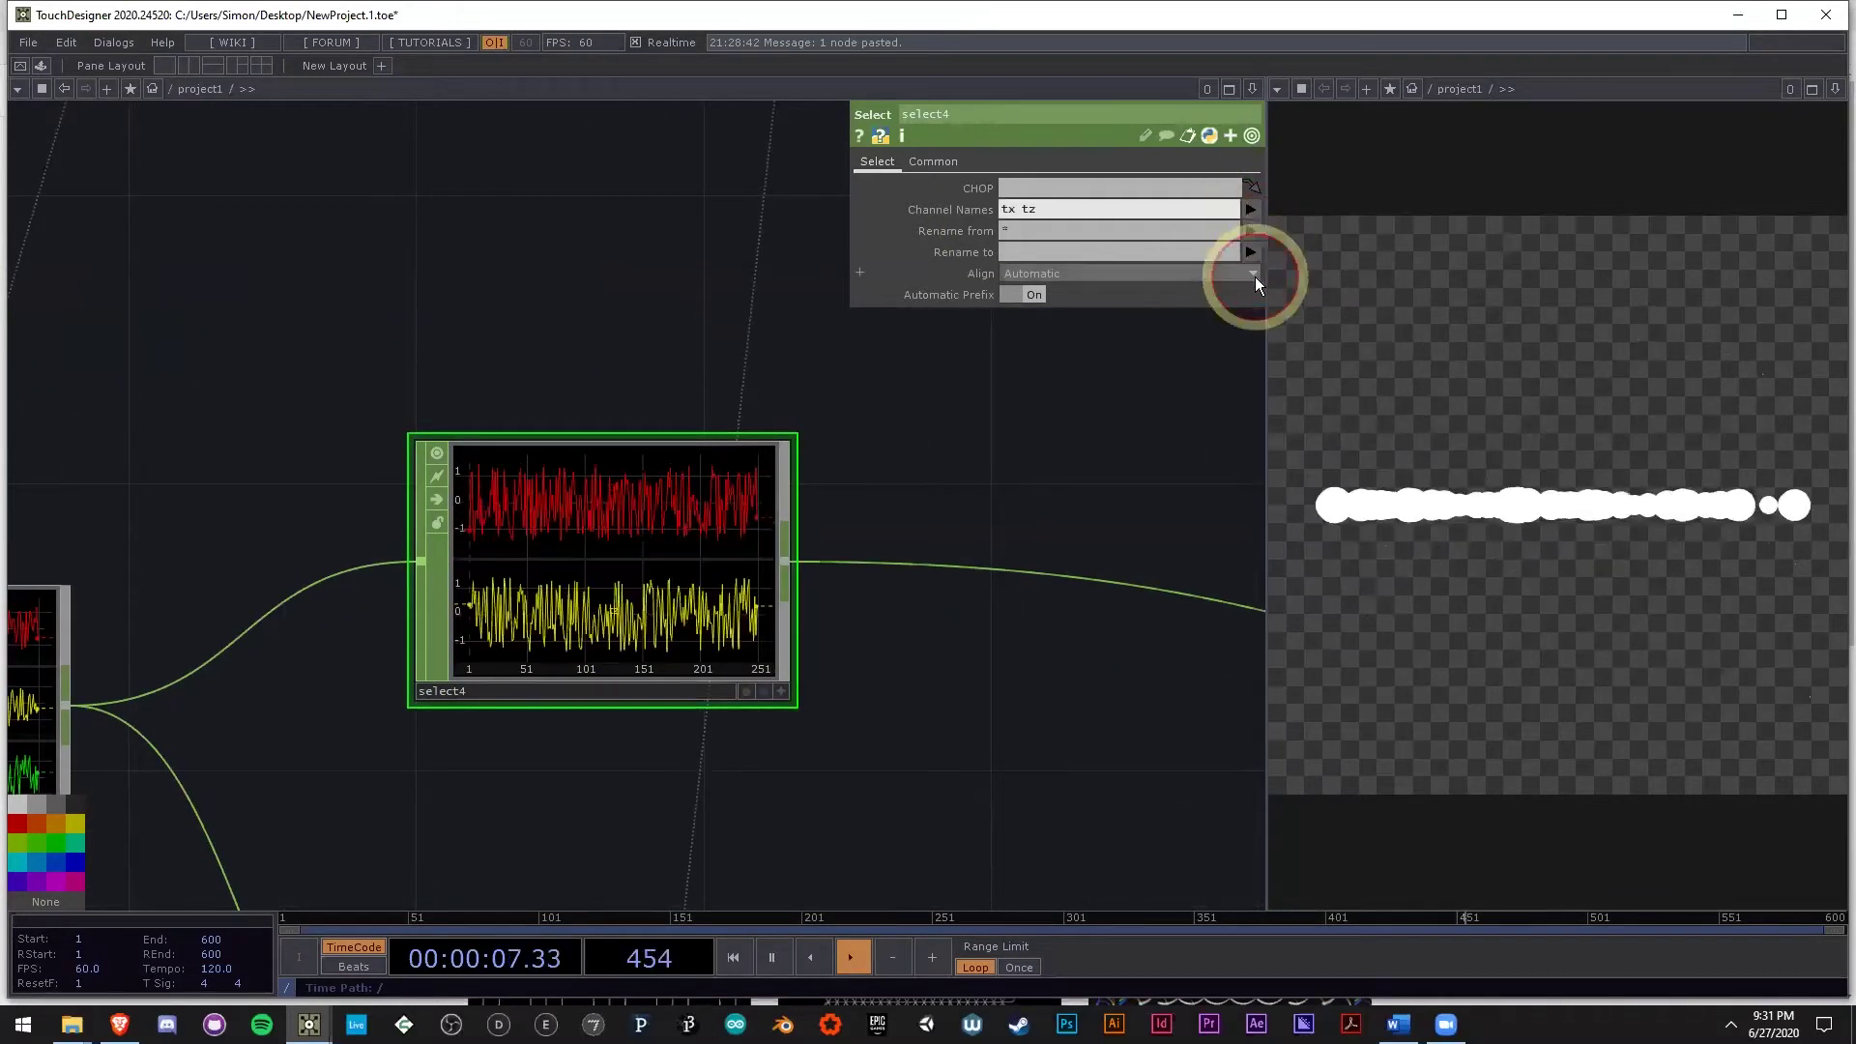
left_click(1374, 487)
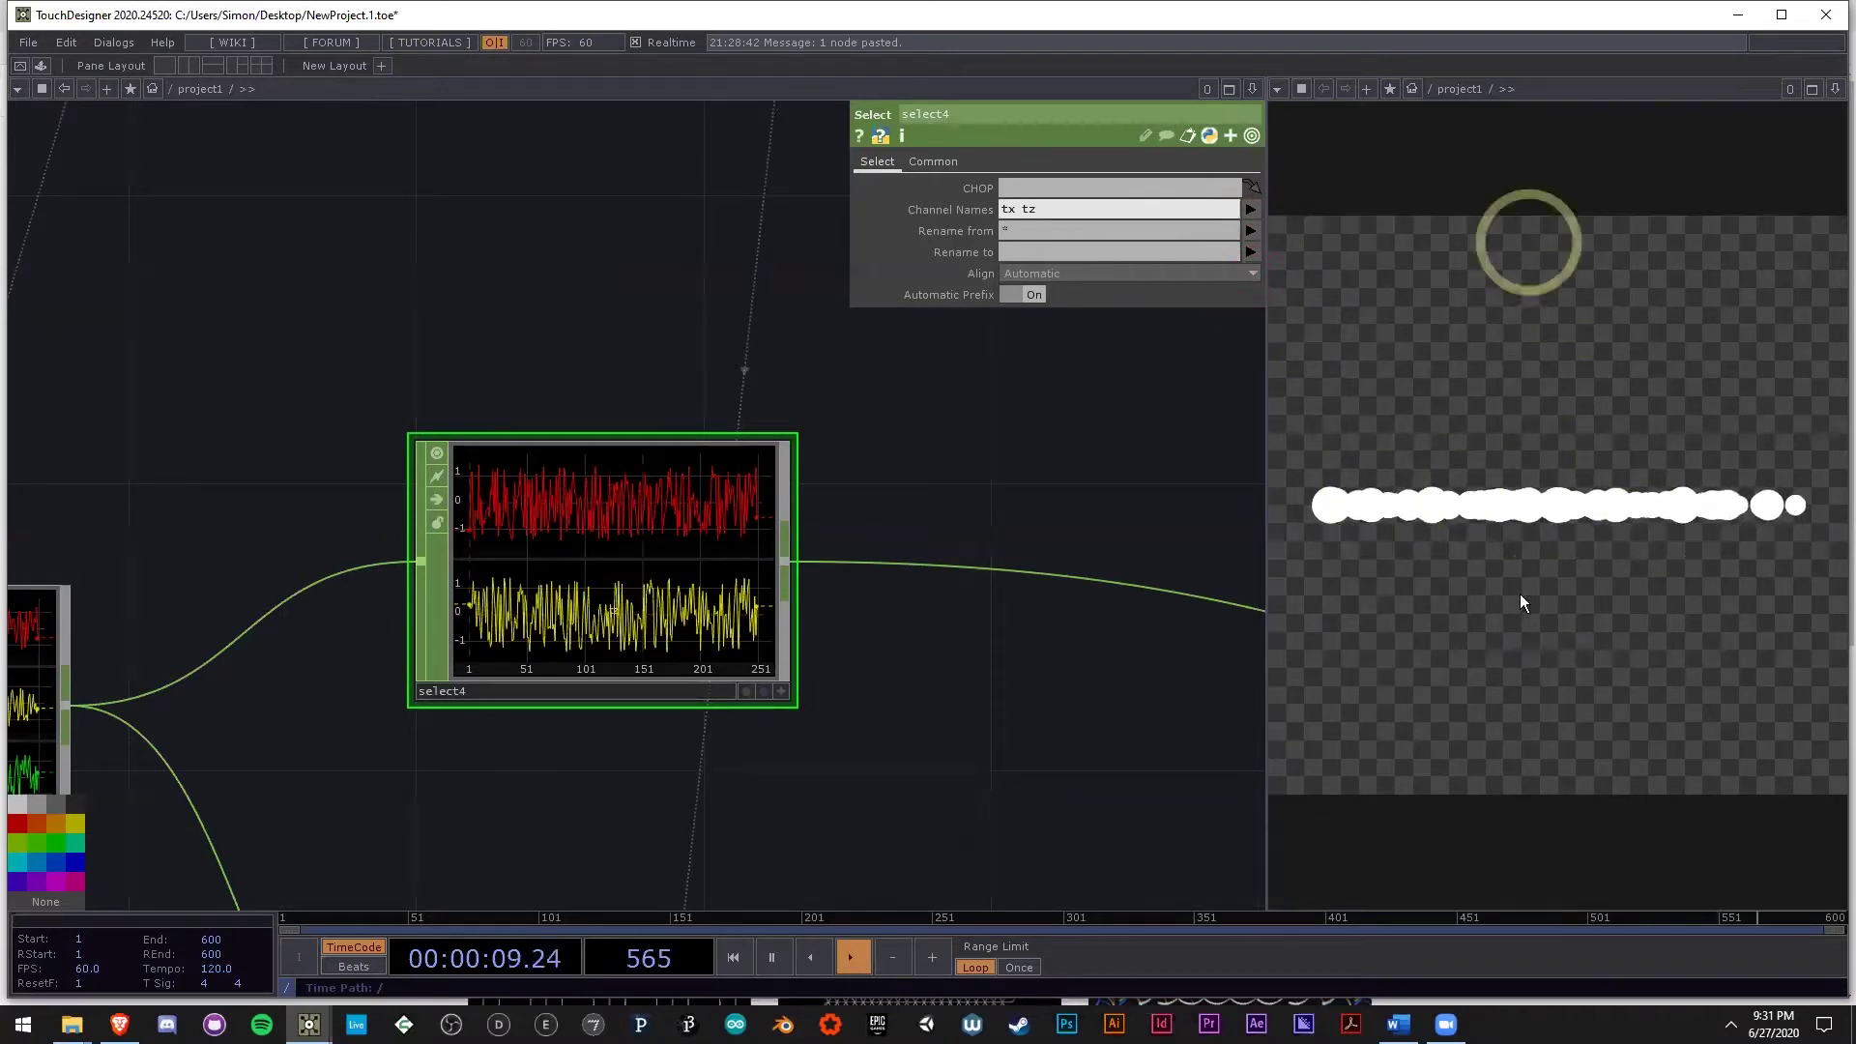
Move select2 closer beneath select3 and compare the value ranges of their curves.
left_click_drag(804, 620, 348, 450)
scroll(387, 498, "down", 5)
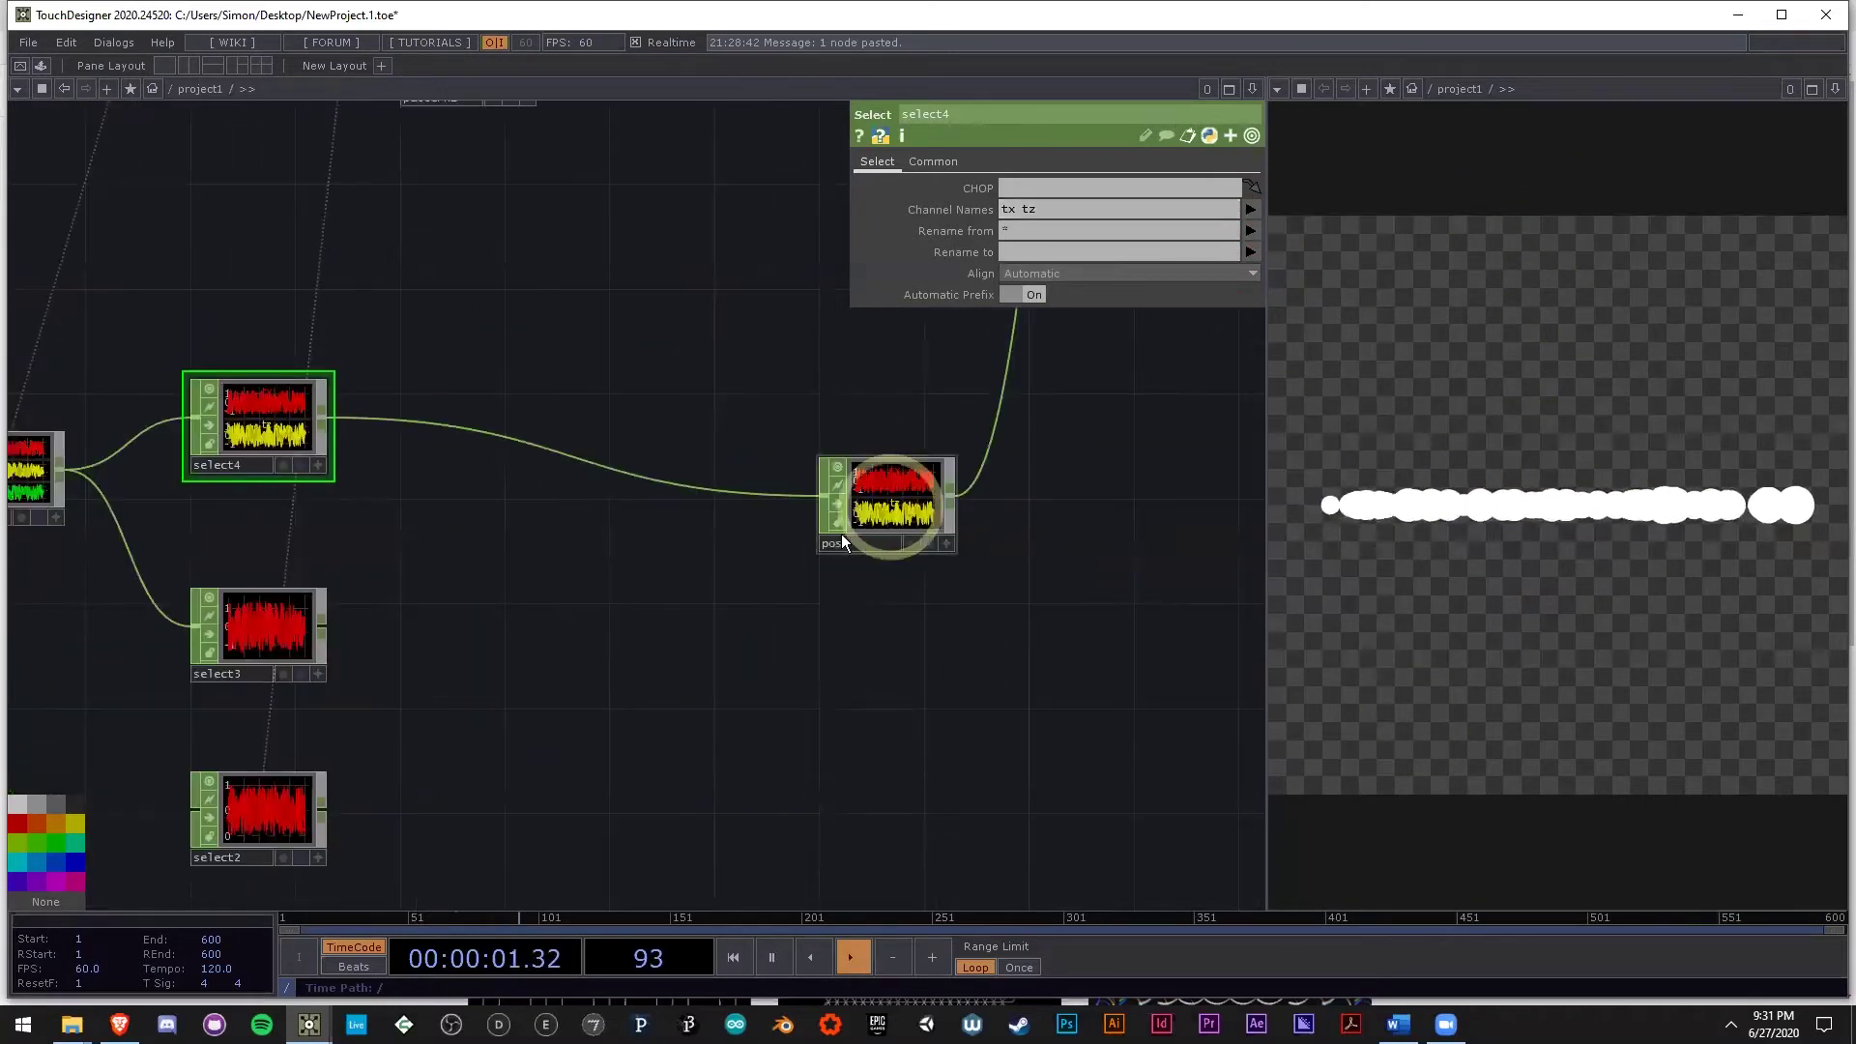
left_click_drag(281, 831, 269, 780)
scroll(252, 674, "up", 5)
left_click_drag(418, 673, 379, 589)
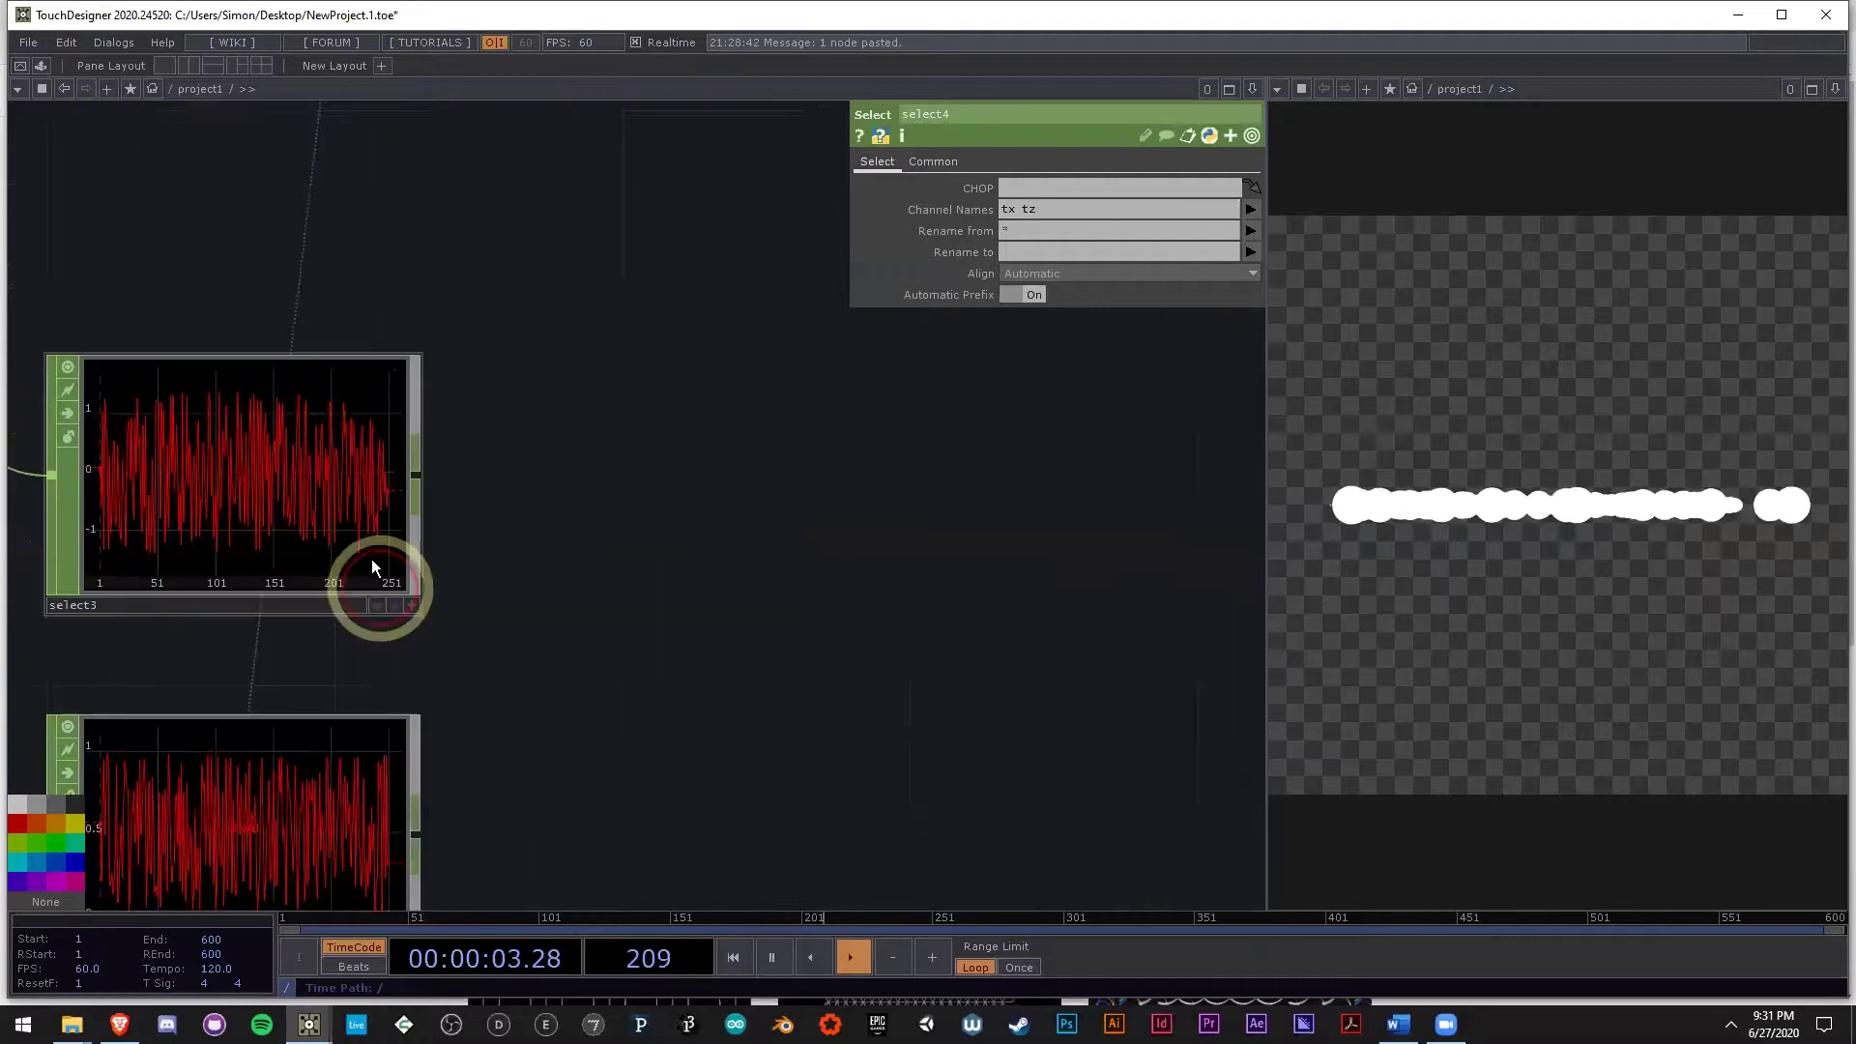
Add a Math CHOP after select3, placed beside the select3 and select2 nodes.
scroll(377, 522, "down", 4)
right_click(380, 503)
left_click(404, 350)
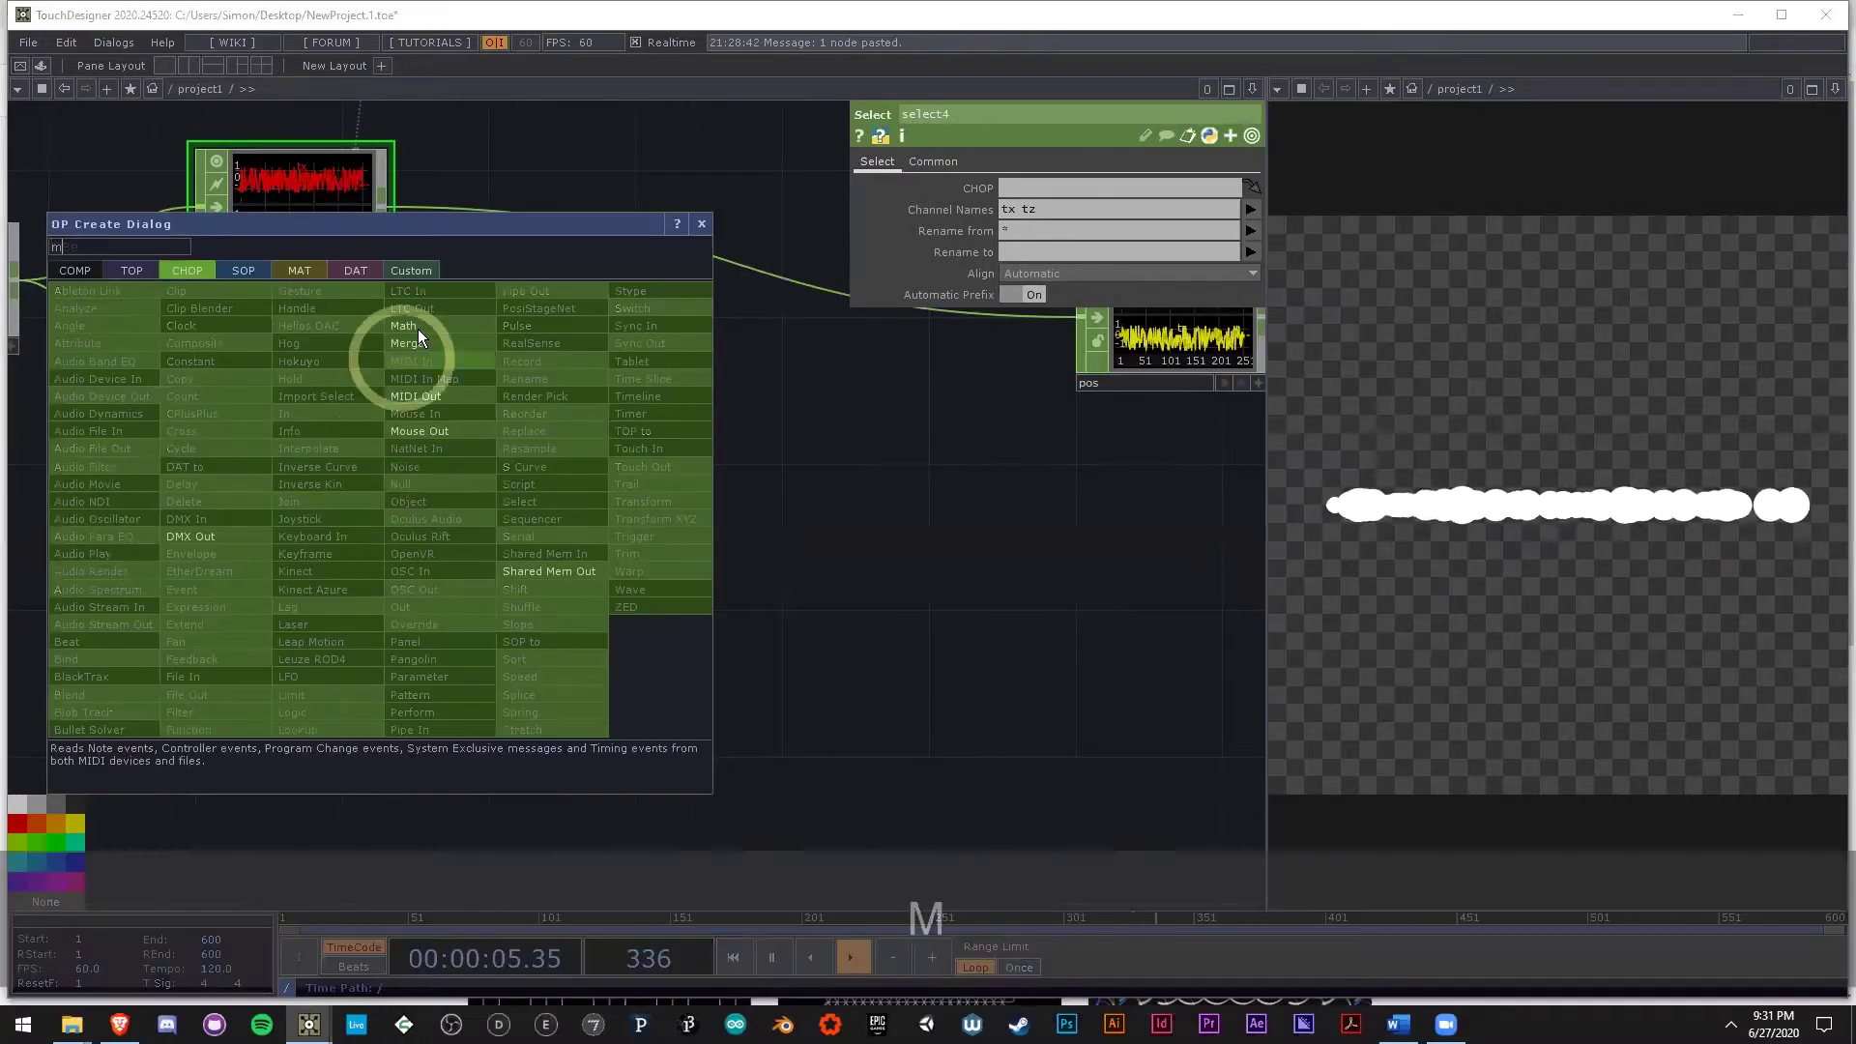
left_click(624, 560)
scroll(348, 706, "up", 8)
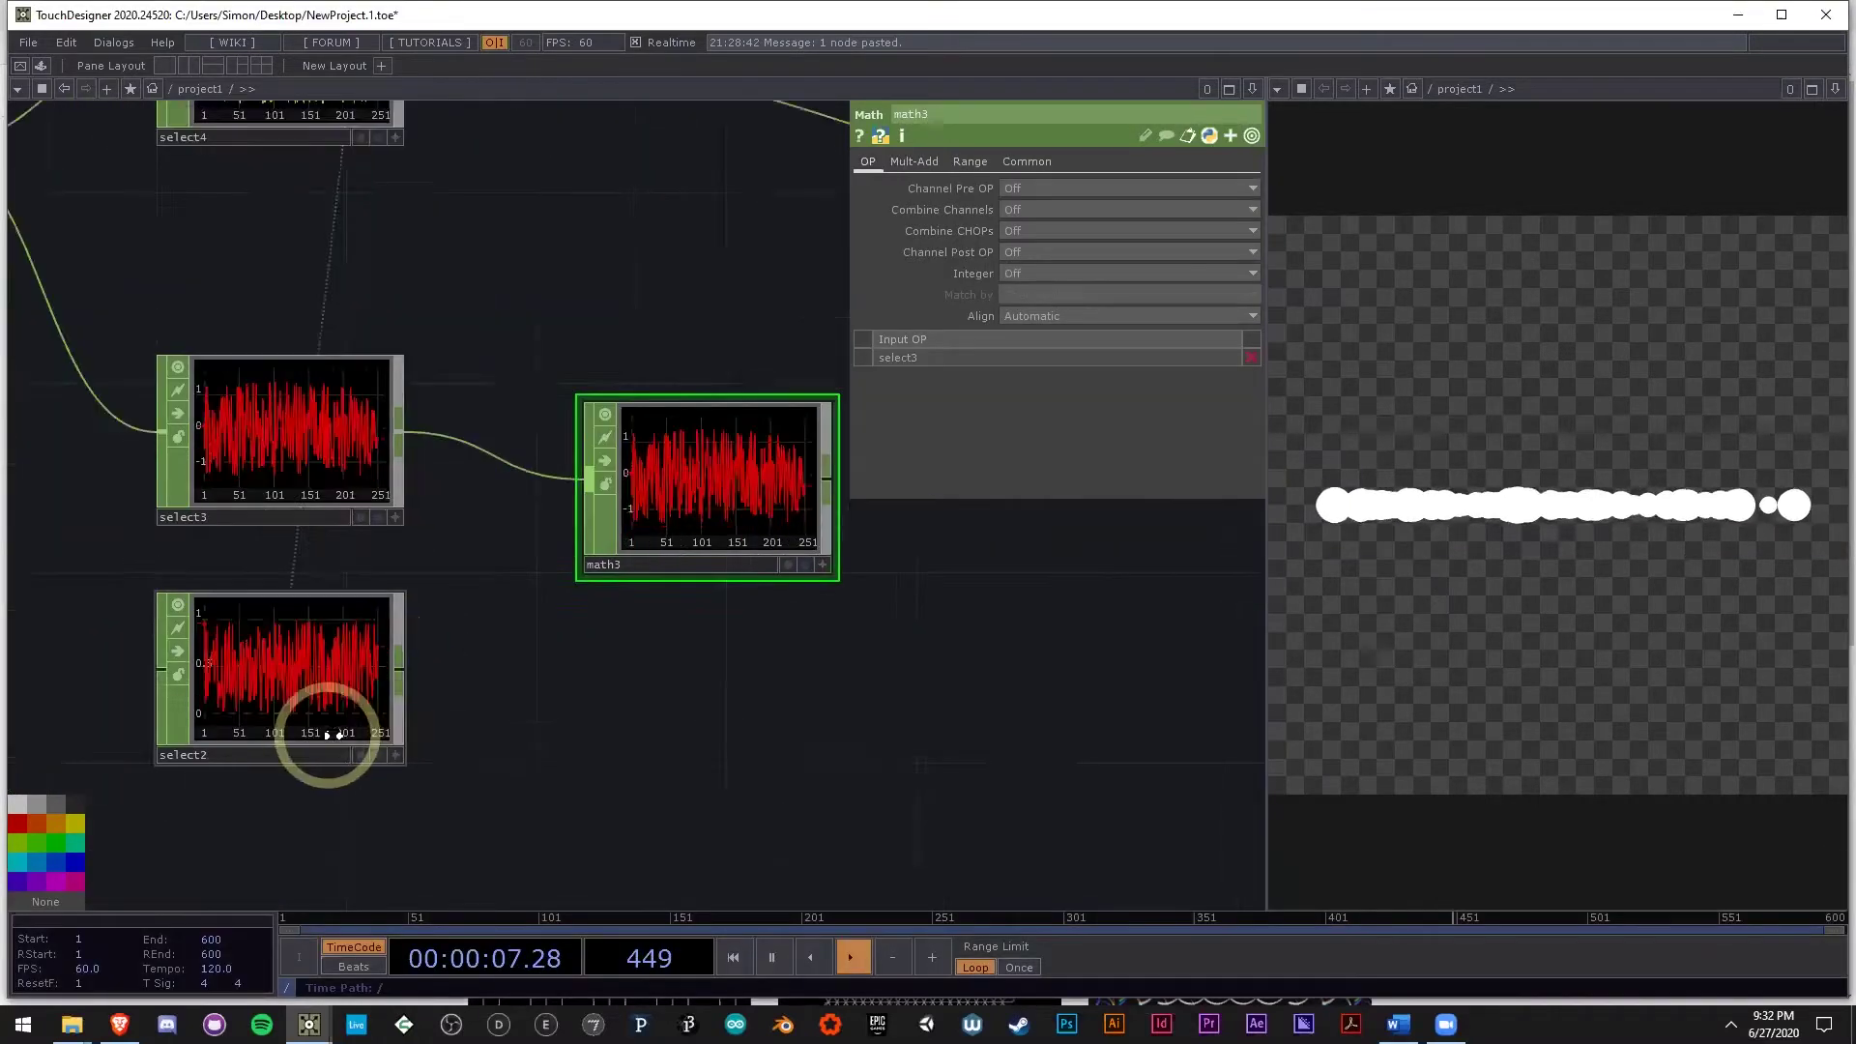
scroll(373, 696, "down", 8)
left_click_drag(618, 397, 414, 633)
scroll(416, 634, "down", 3)
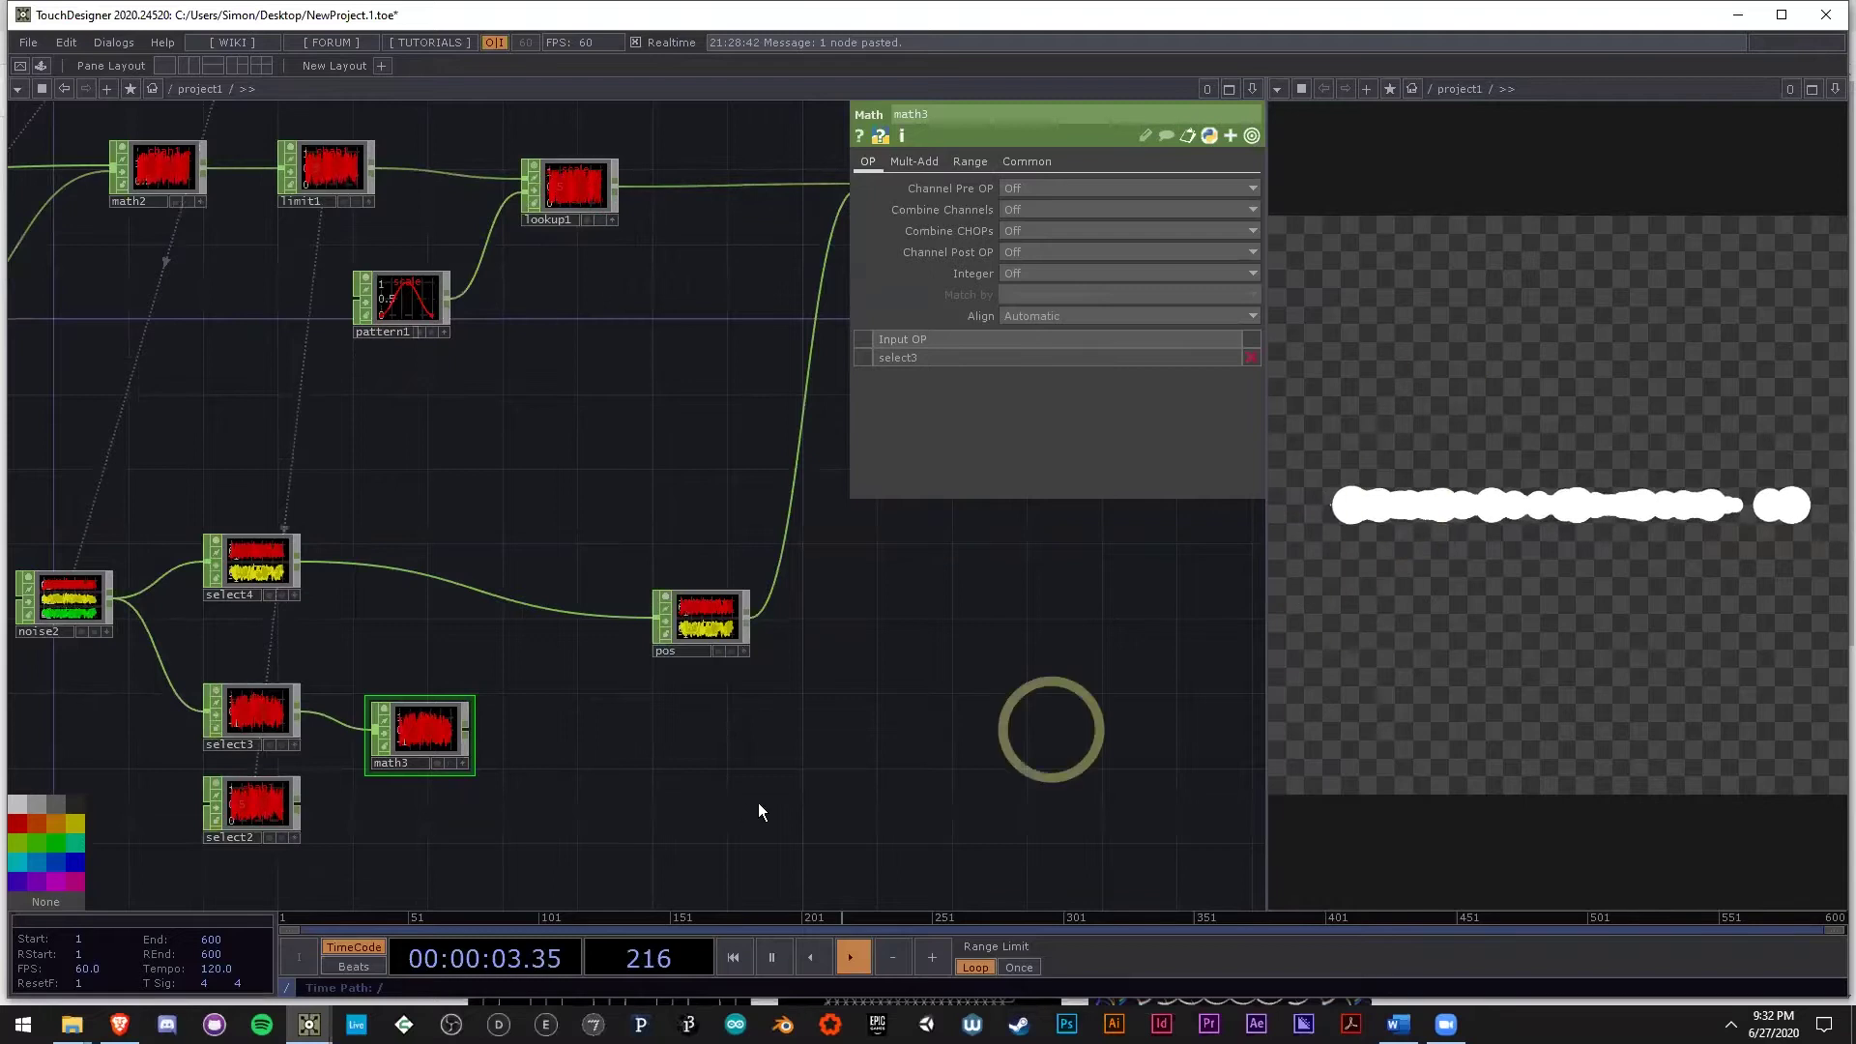
scroll(385, 692, "up", 5)
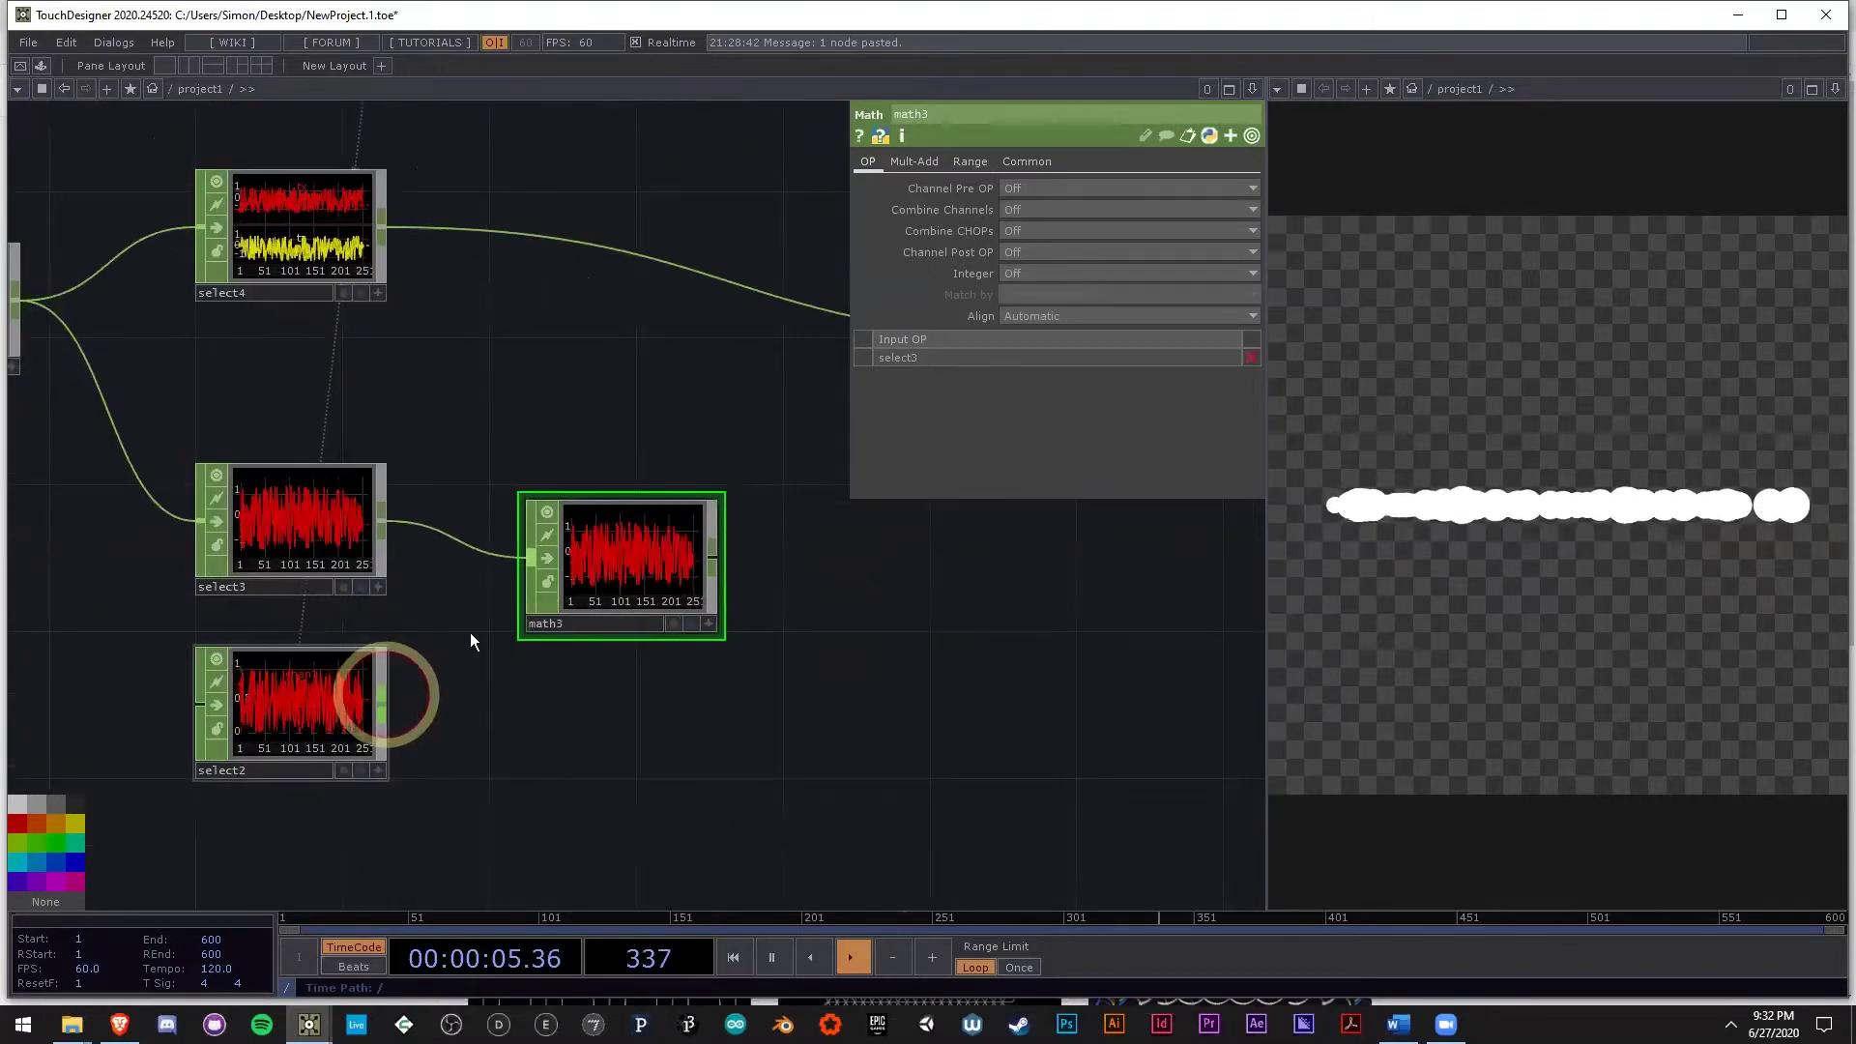
Wire select2 into math3 as its second input and set Combine CHOPs to Add.
left_click_drag(470, 632, 511, 593)
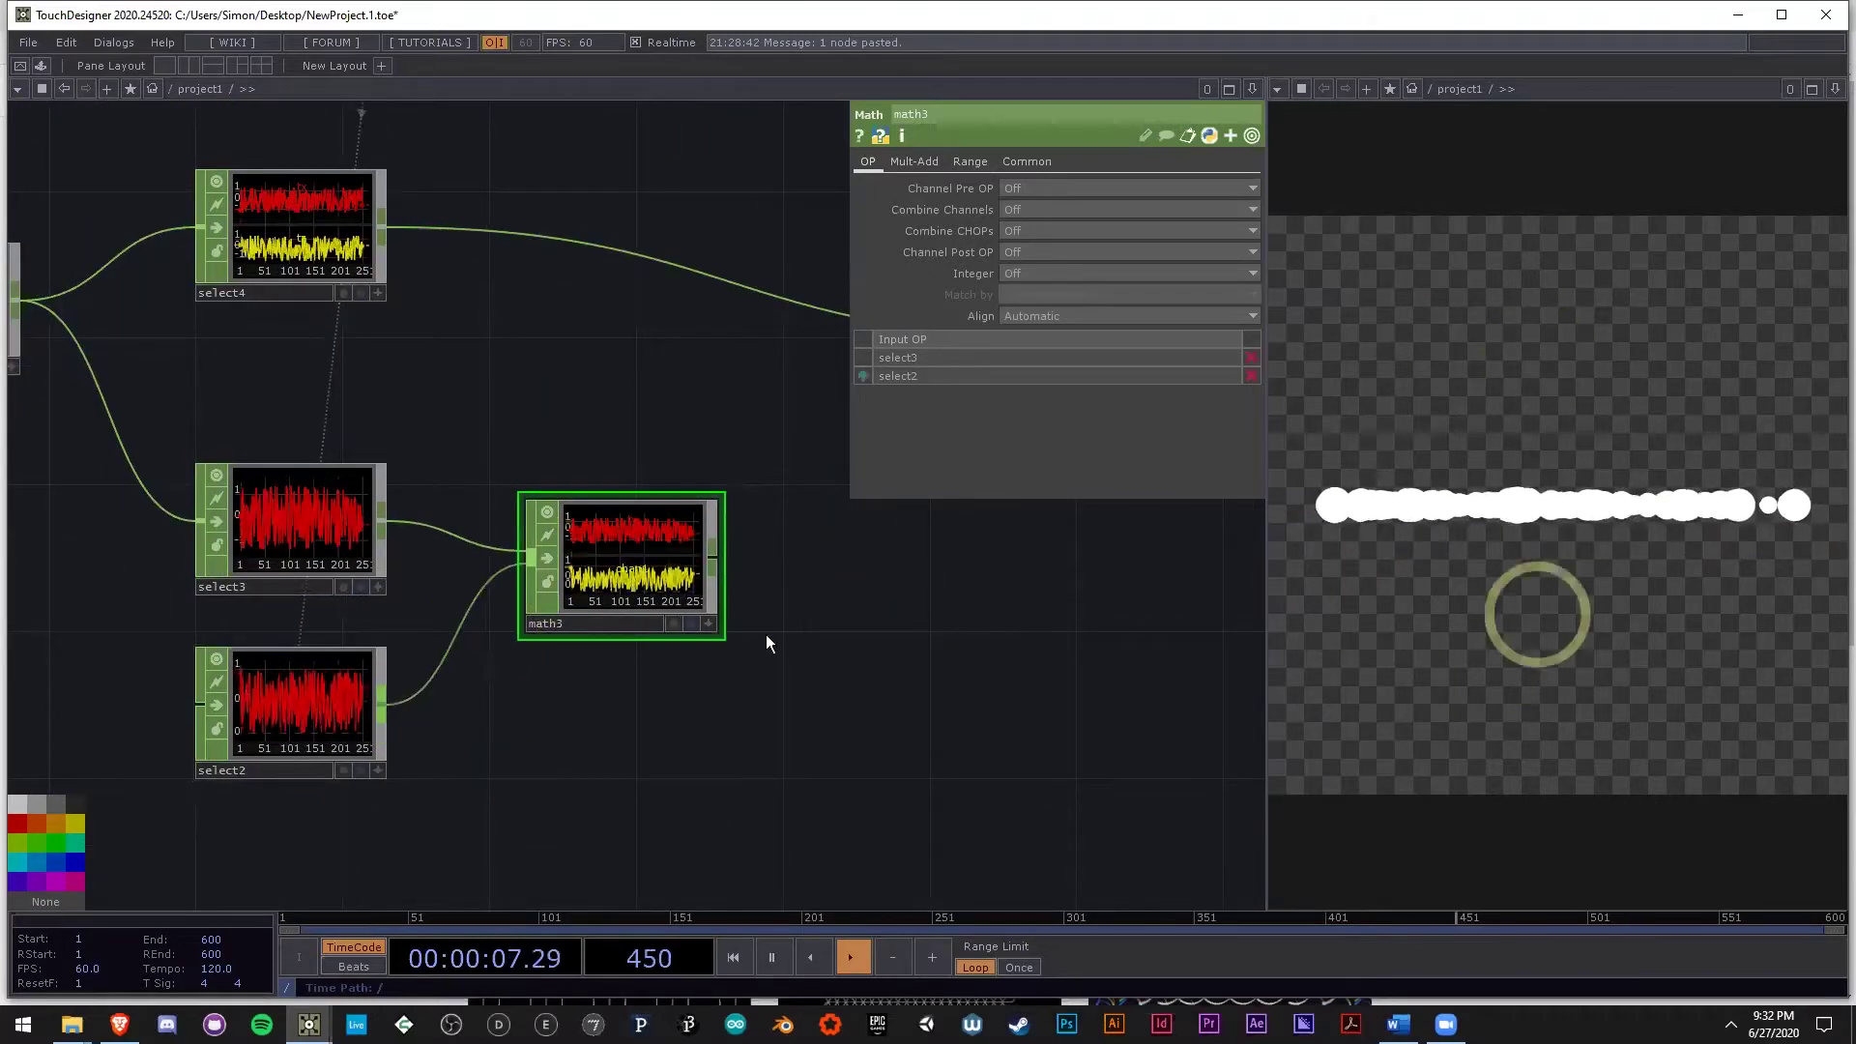
scroll(667, 592, "up", 4)
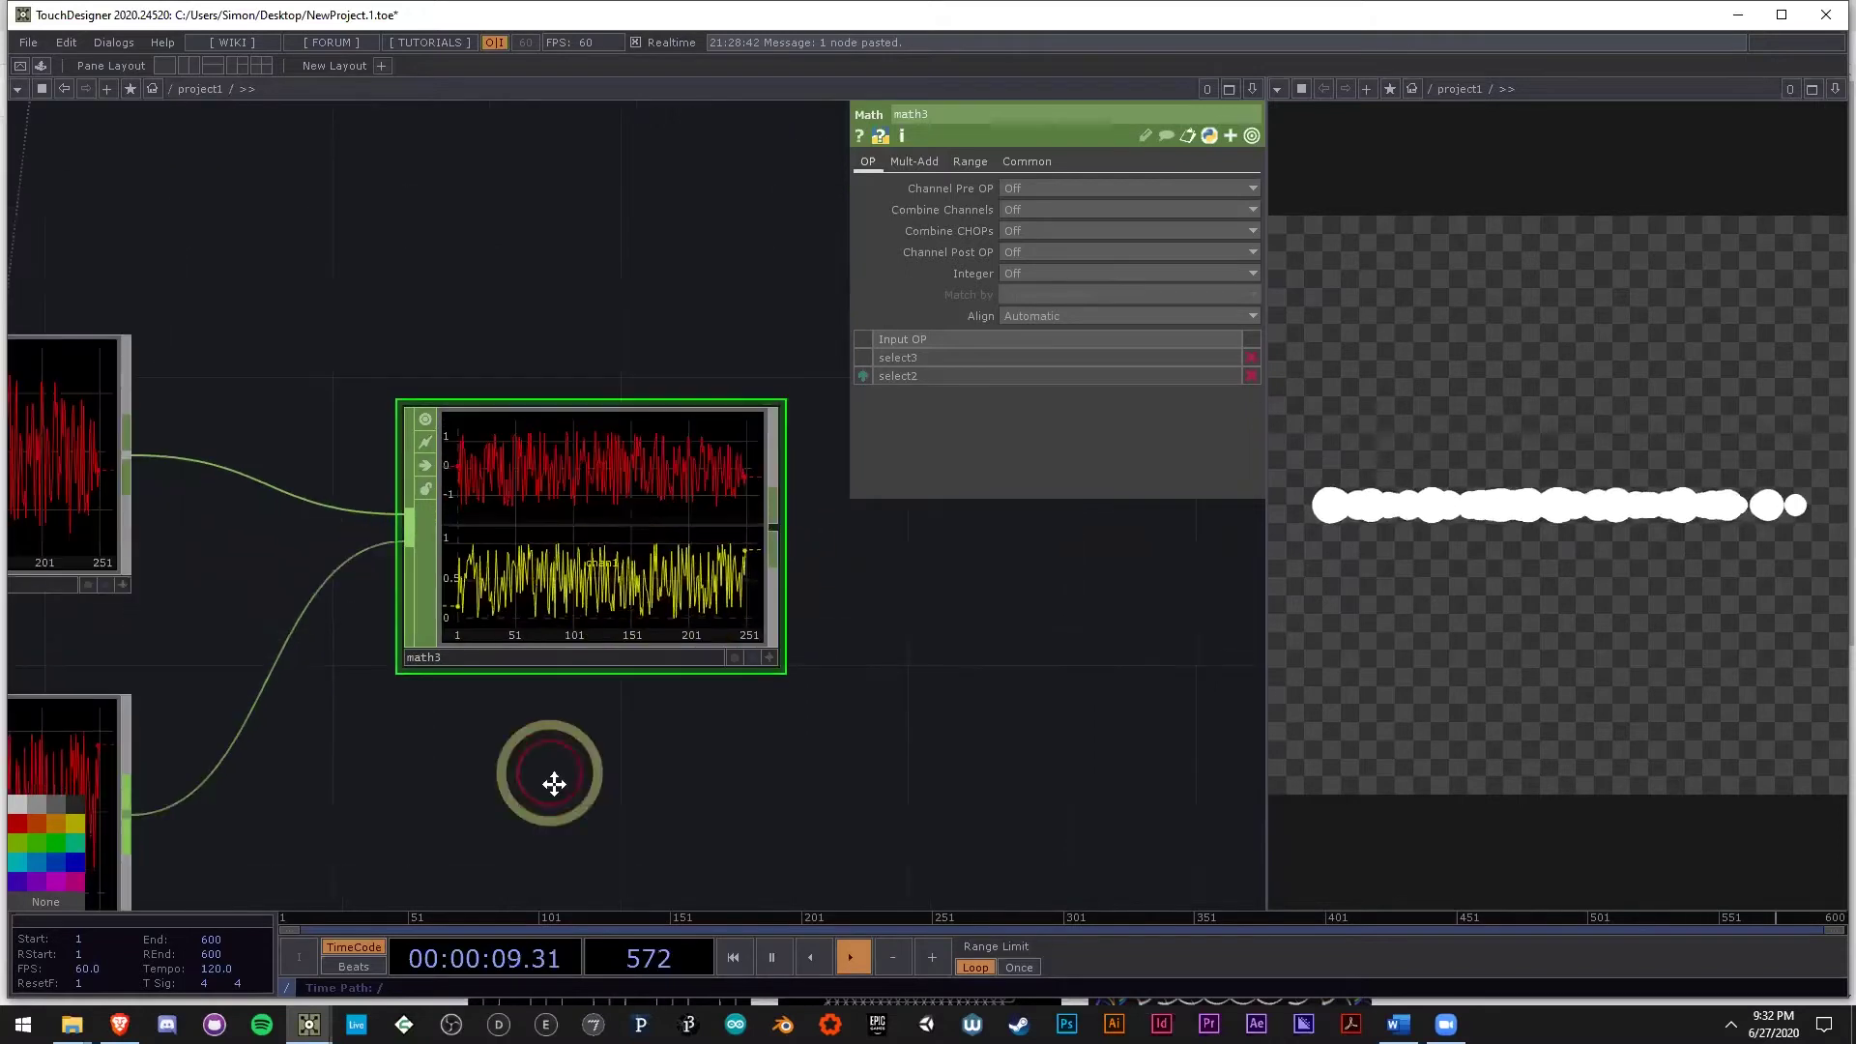
left_click_drag(554, 784, 713, 713)
scroll(712, 713, "down", 3)
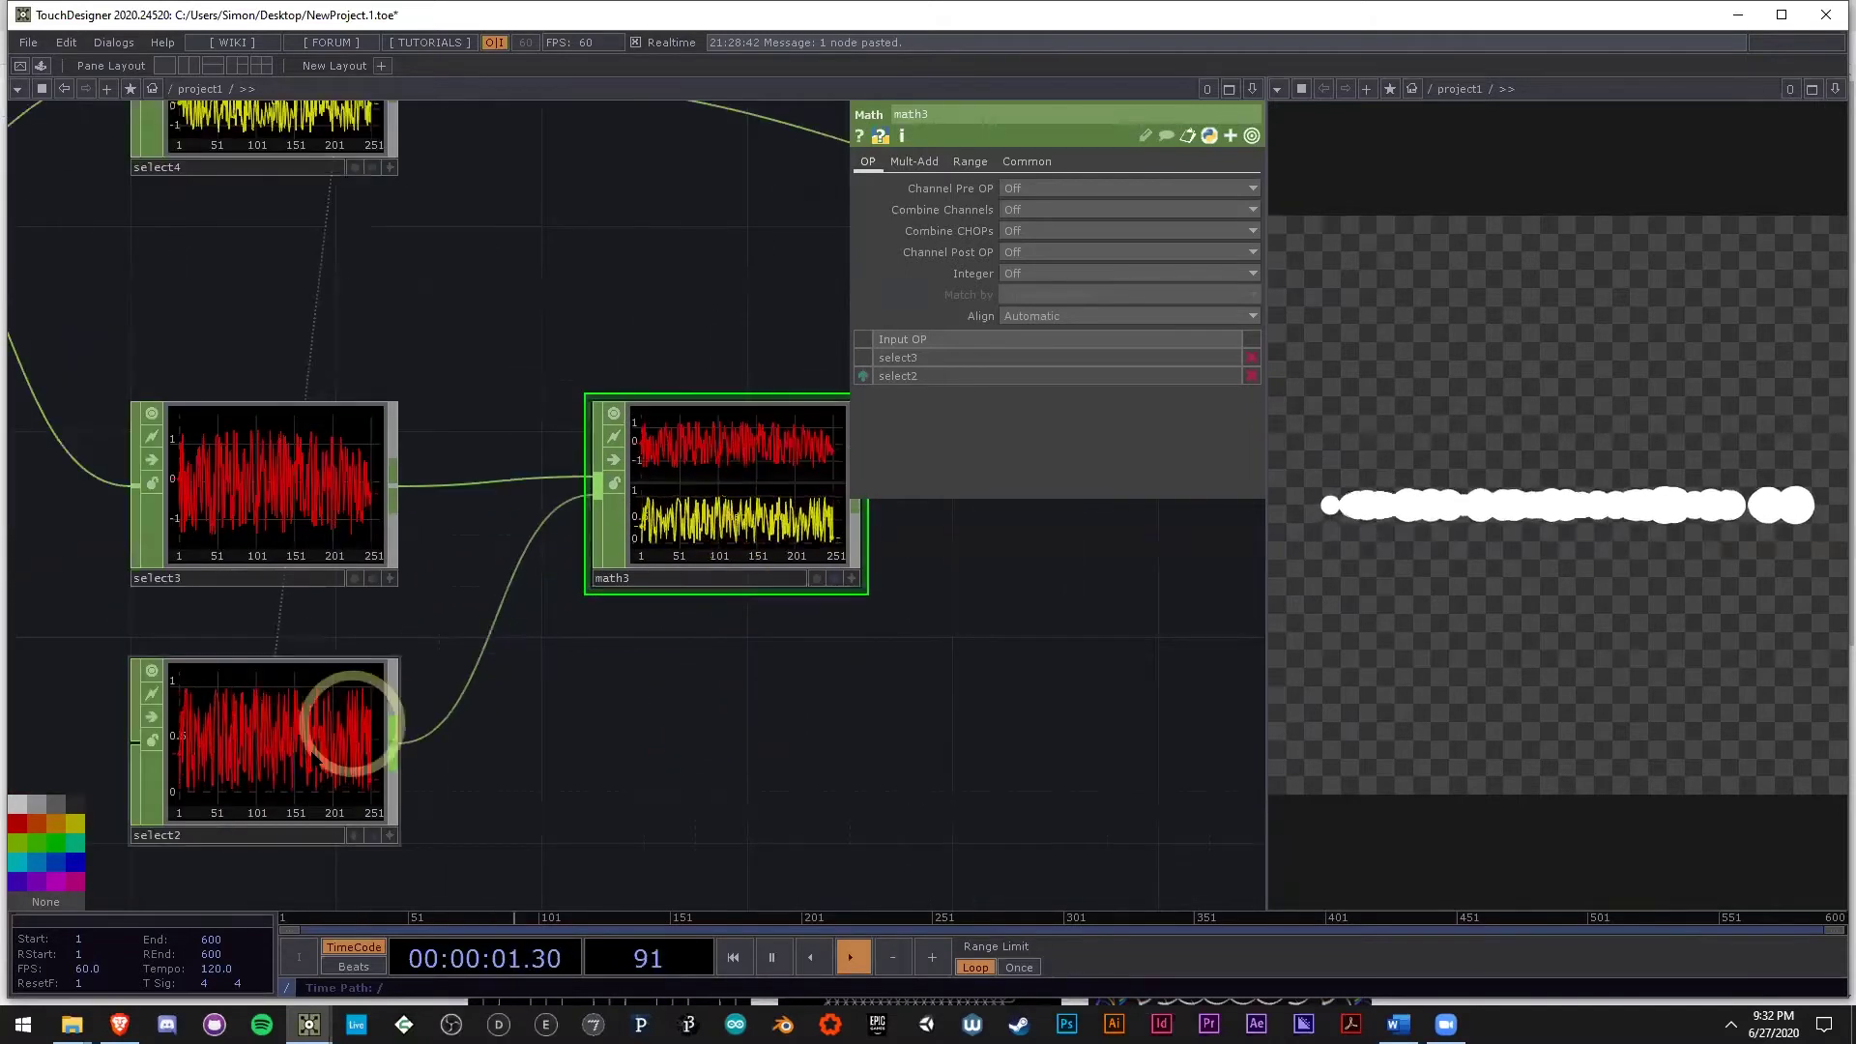
scroll(781, 501, "up", 4)
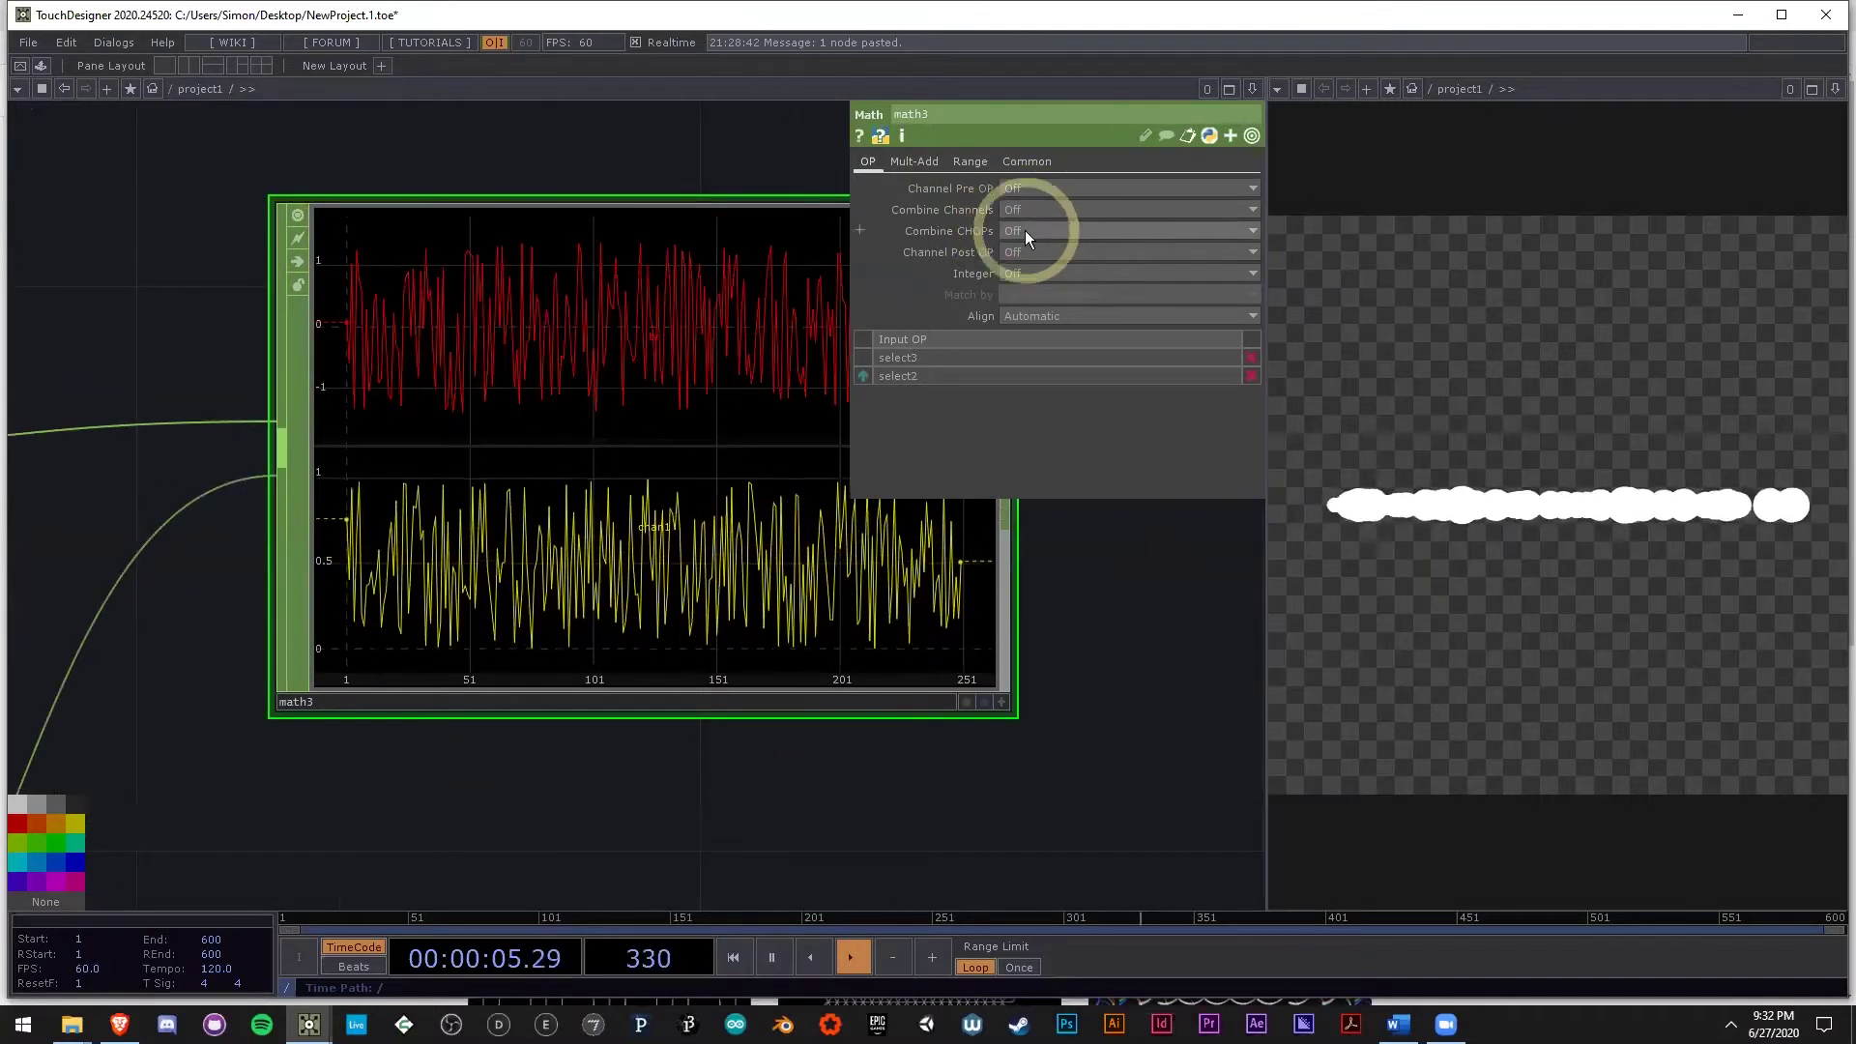
left_click(1027, 230)
left_click(1030, 261)
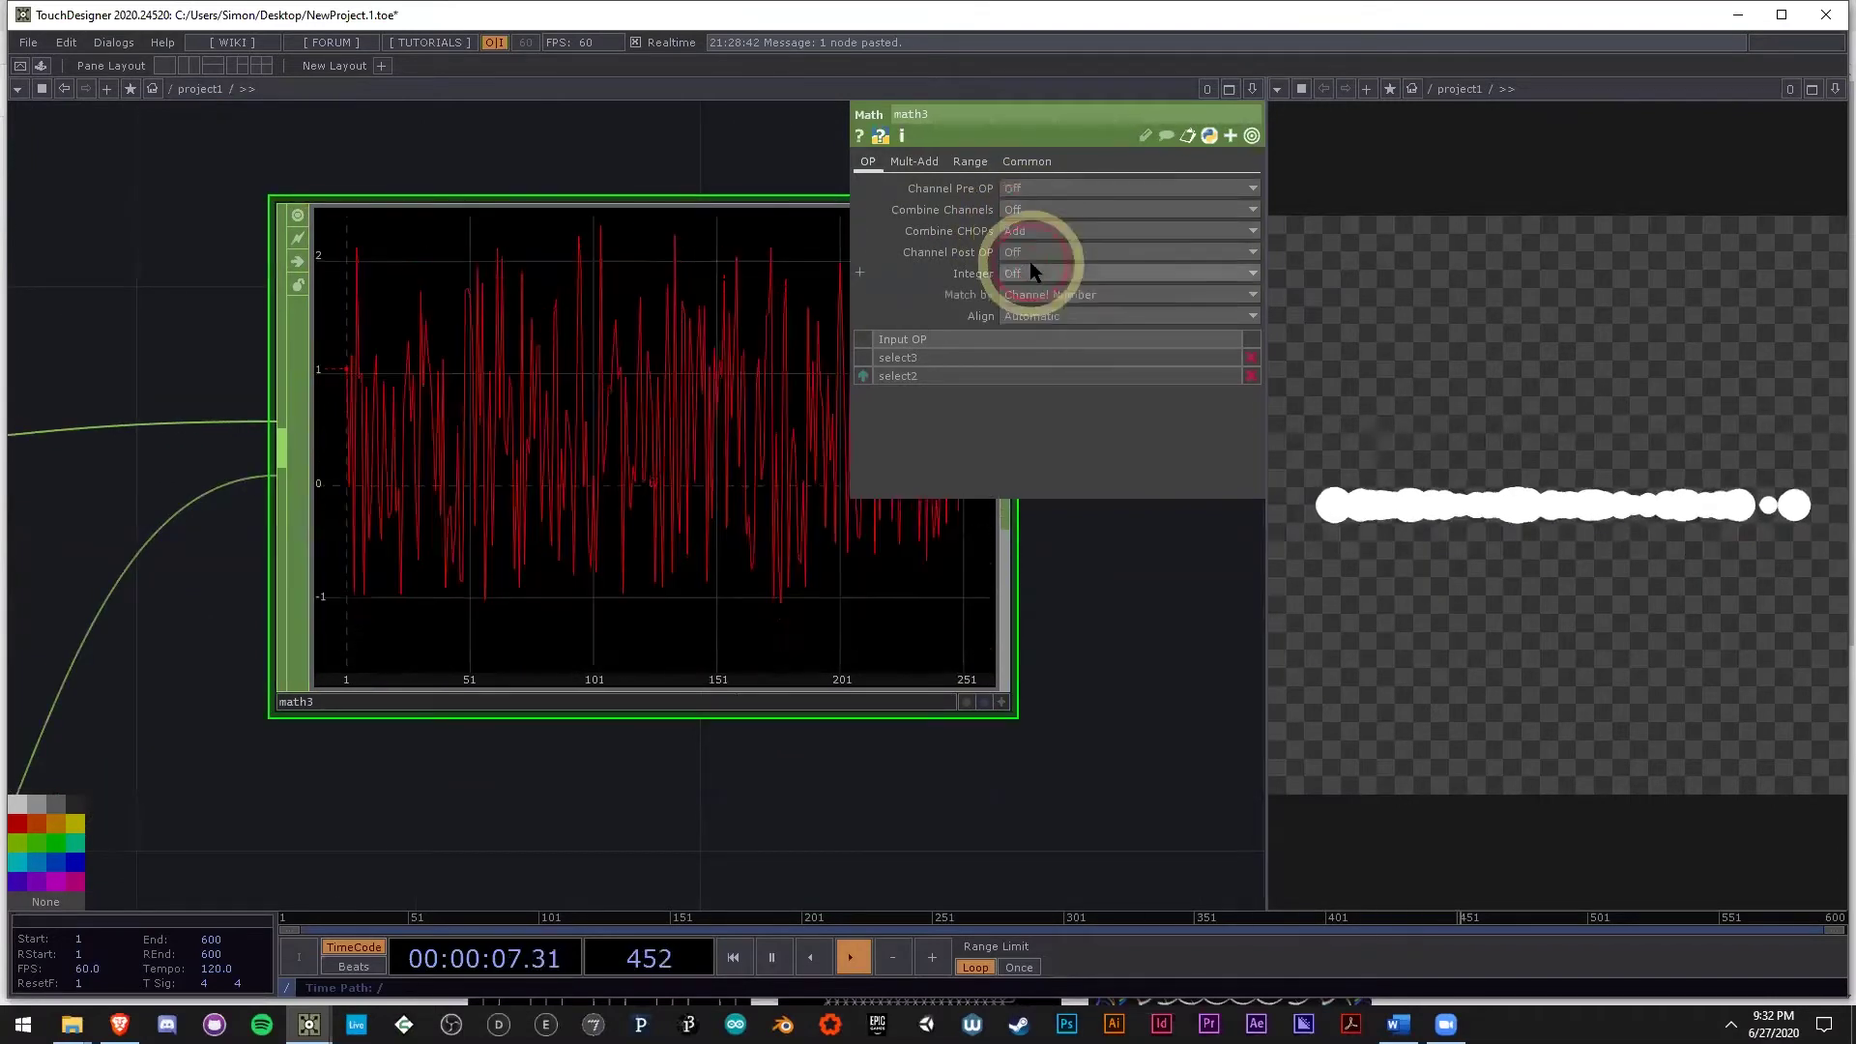
left_click(546, 448)
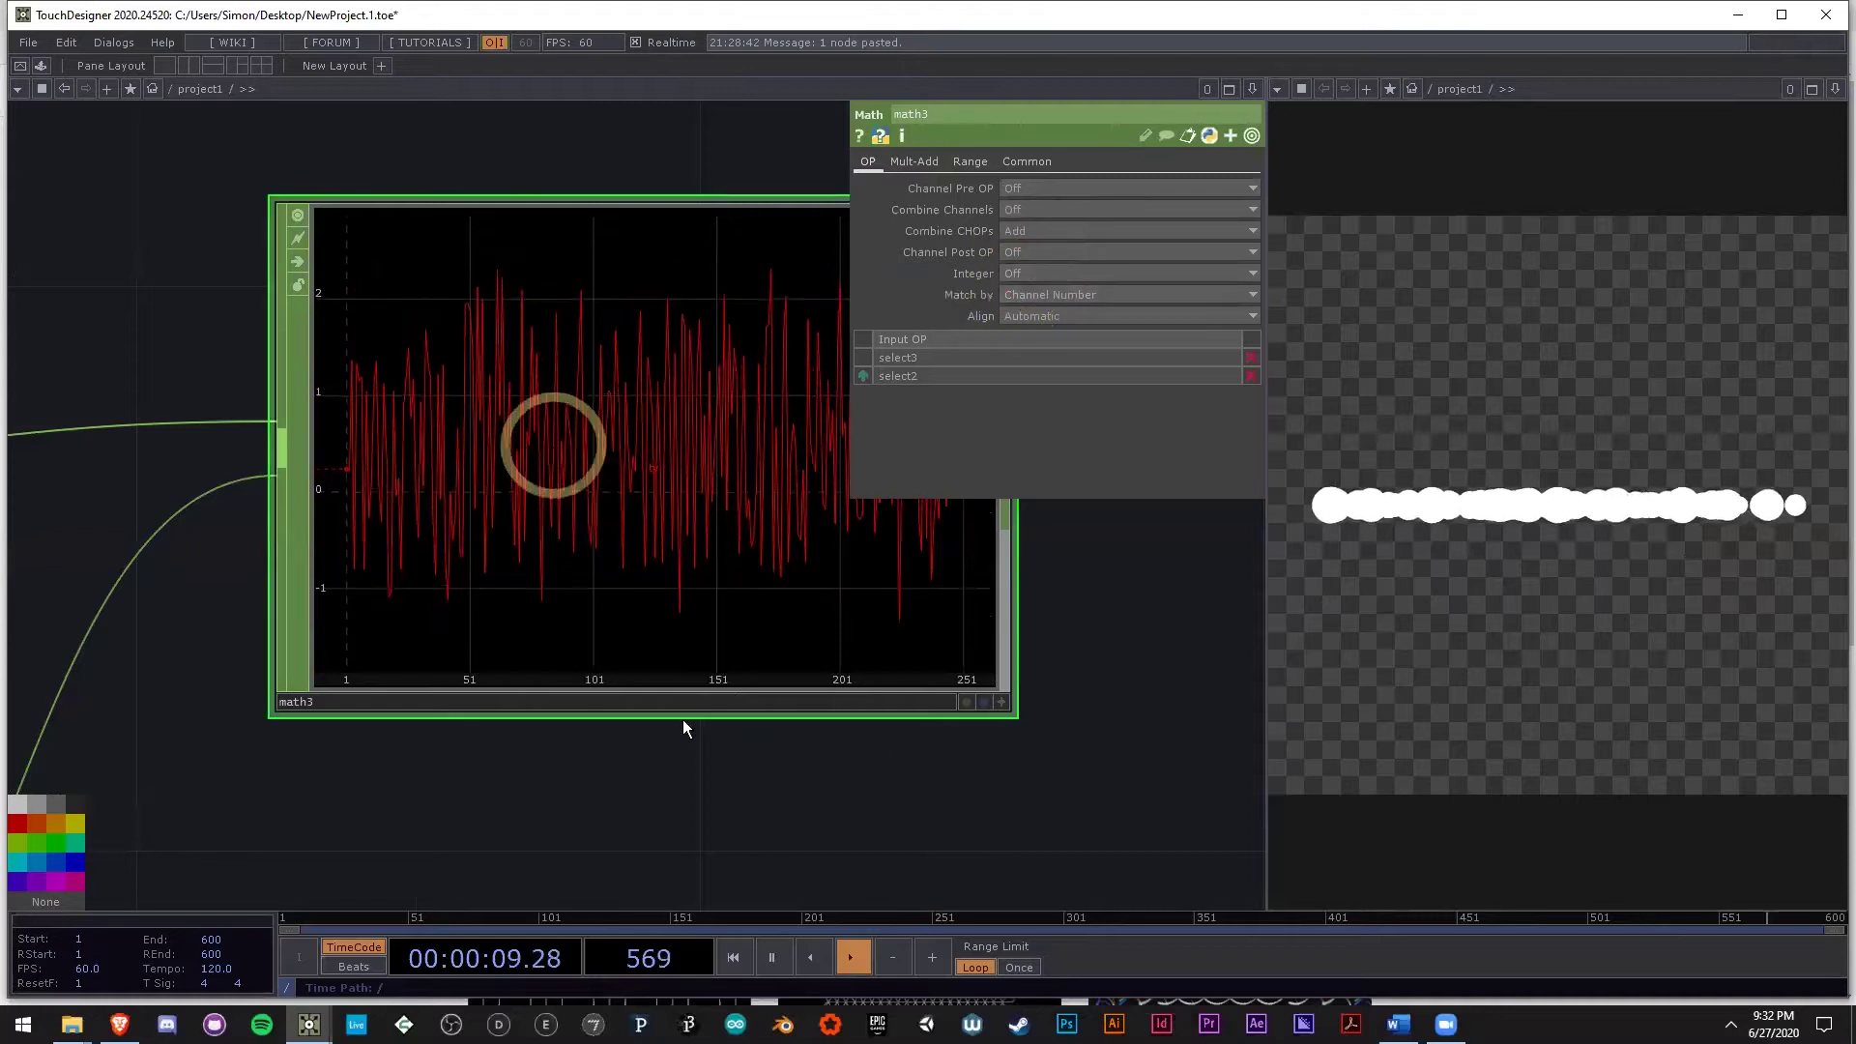
Move the pos node farther away from select4, level with it, to make room between them.
left_click_drag(1093, 785, 536, 779)
scroll(520, 756, "down", 2)
left_click_drag(725, 667, 693, 673)
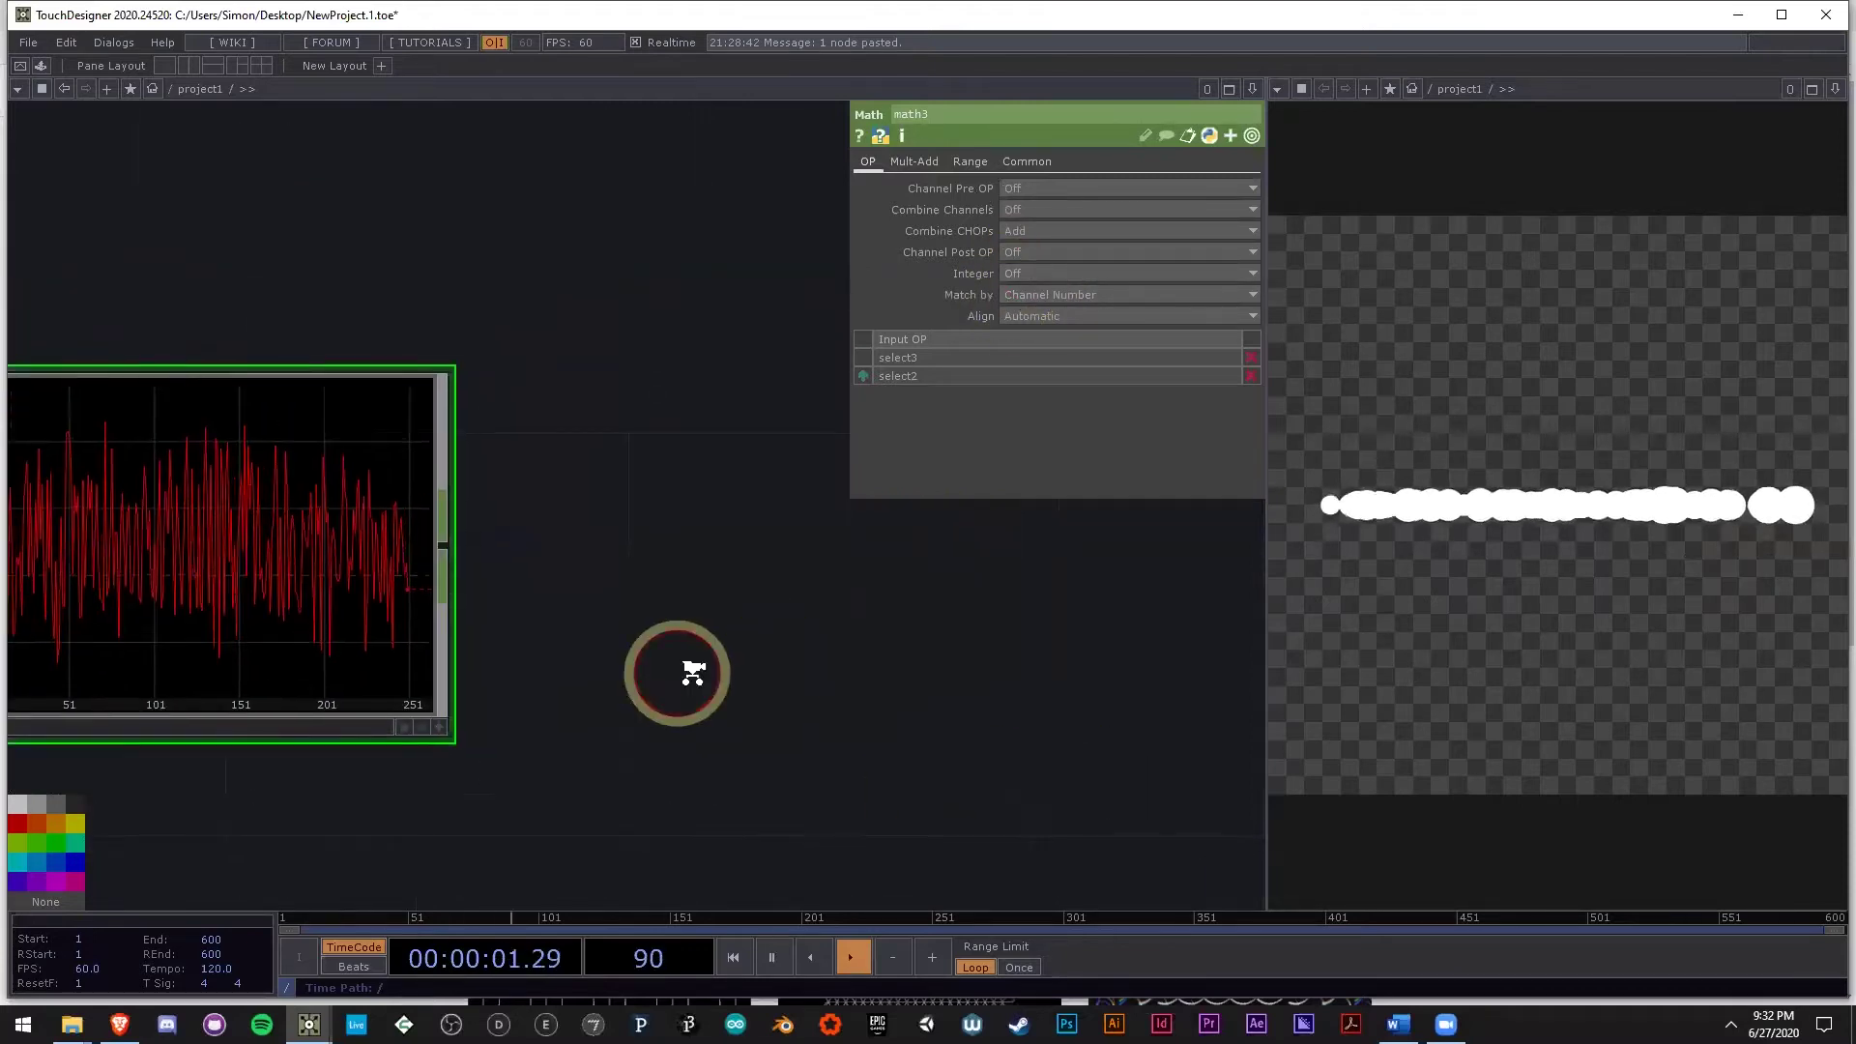
scroll(693, 674, "down", 3)
left_click_drag(785, 720, 658, 713)
scroll(659, 713, "down", 3)
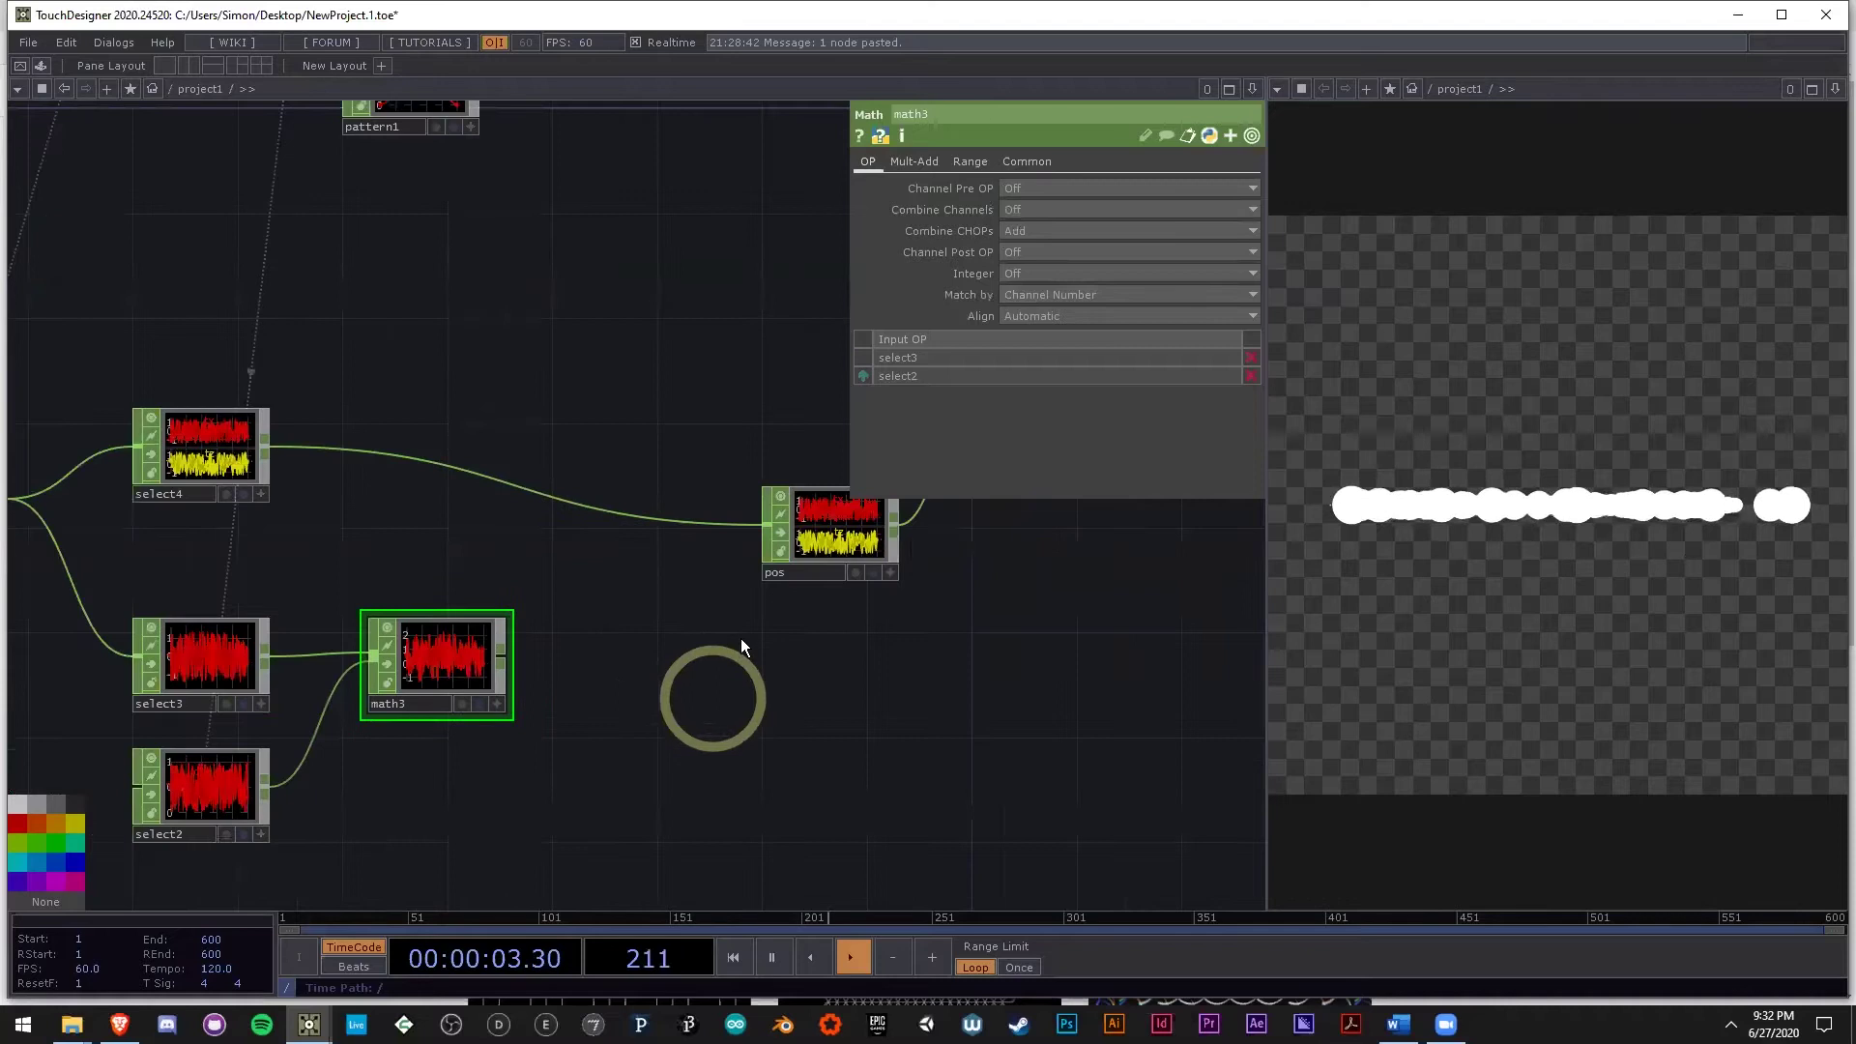
left_click_drag(833, 548, 833, 498)
left_click_drag(855, 660, 631, 628)
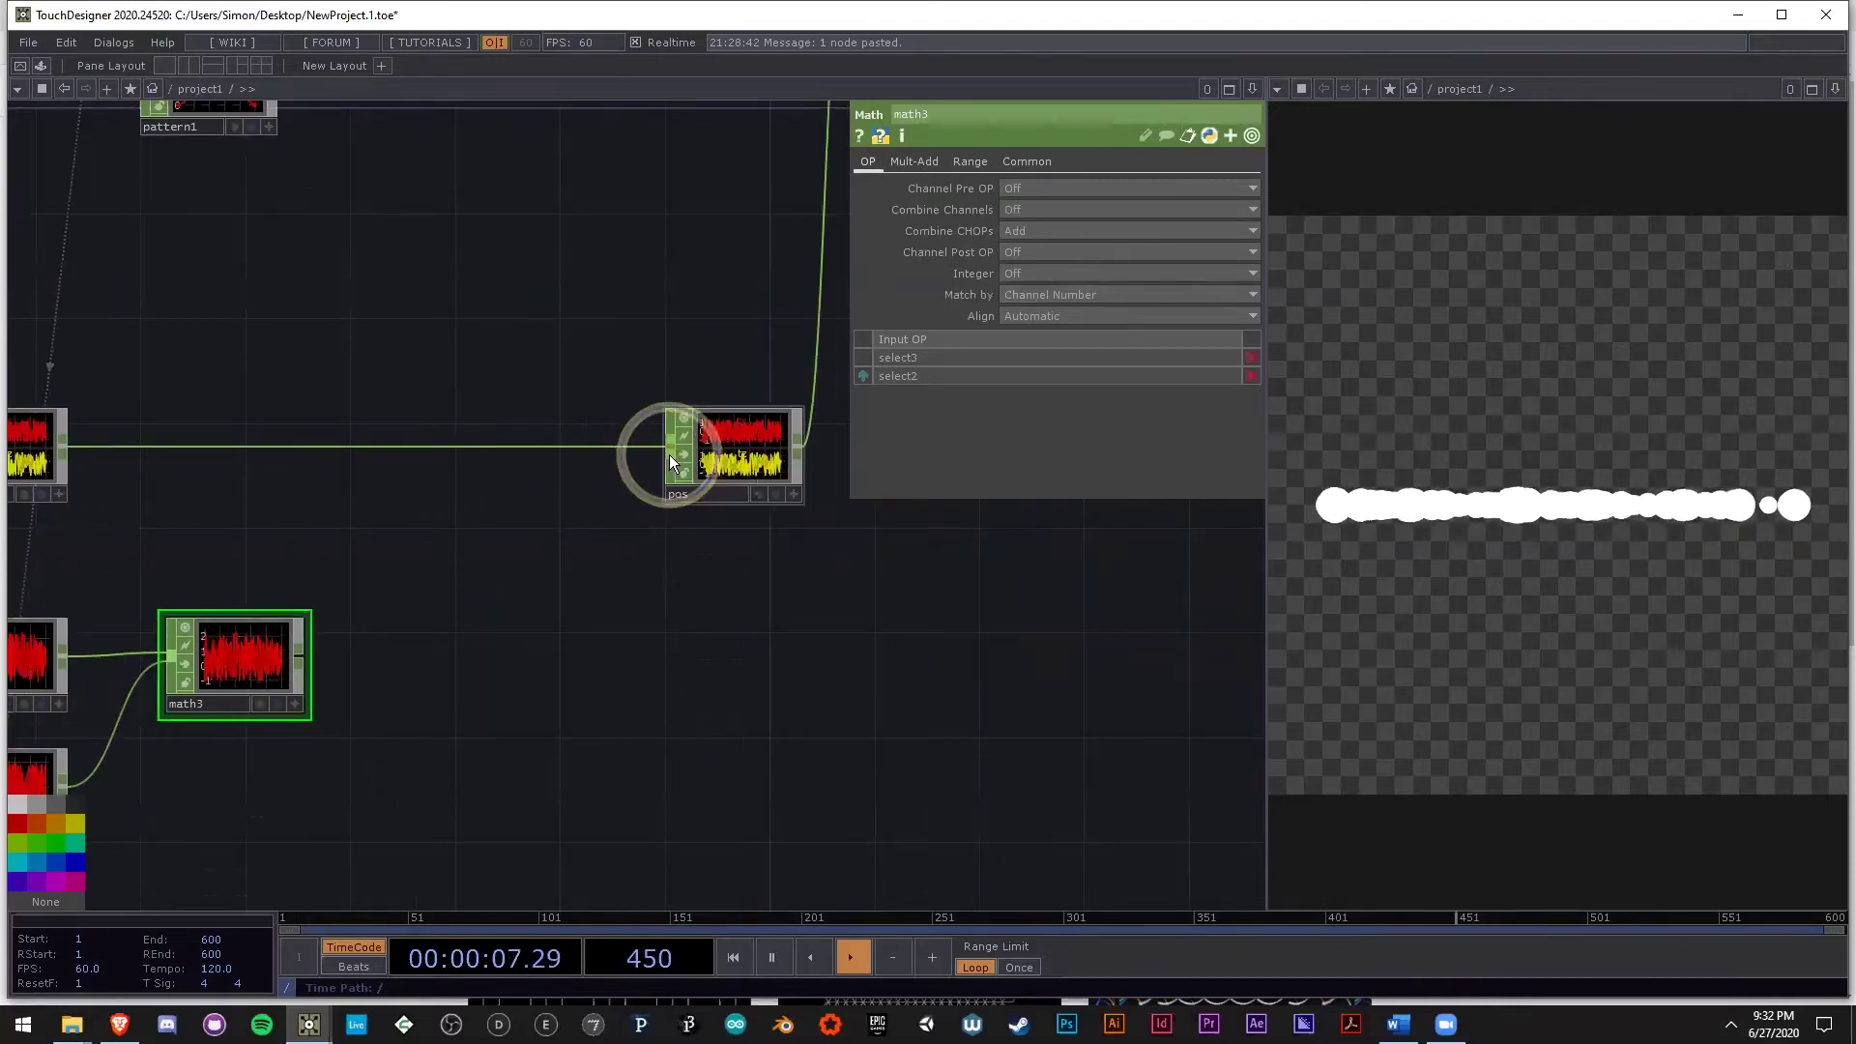
Insert a Merge CHOP between select4 and pos, and wire math3 into it as the second input.
left_click(668, 454)
type("m")
left_click(709, 294)
left_click(528, 451)
left_click_drag(722, 174, 750, 382)
left_click(454, 667)
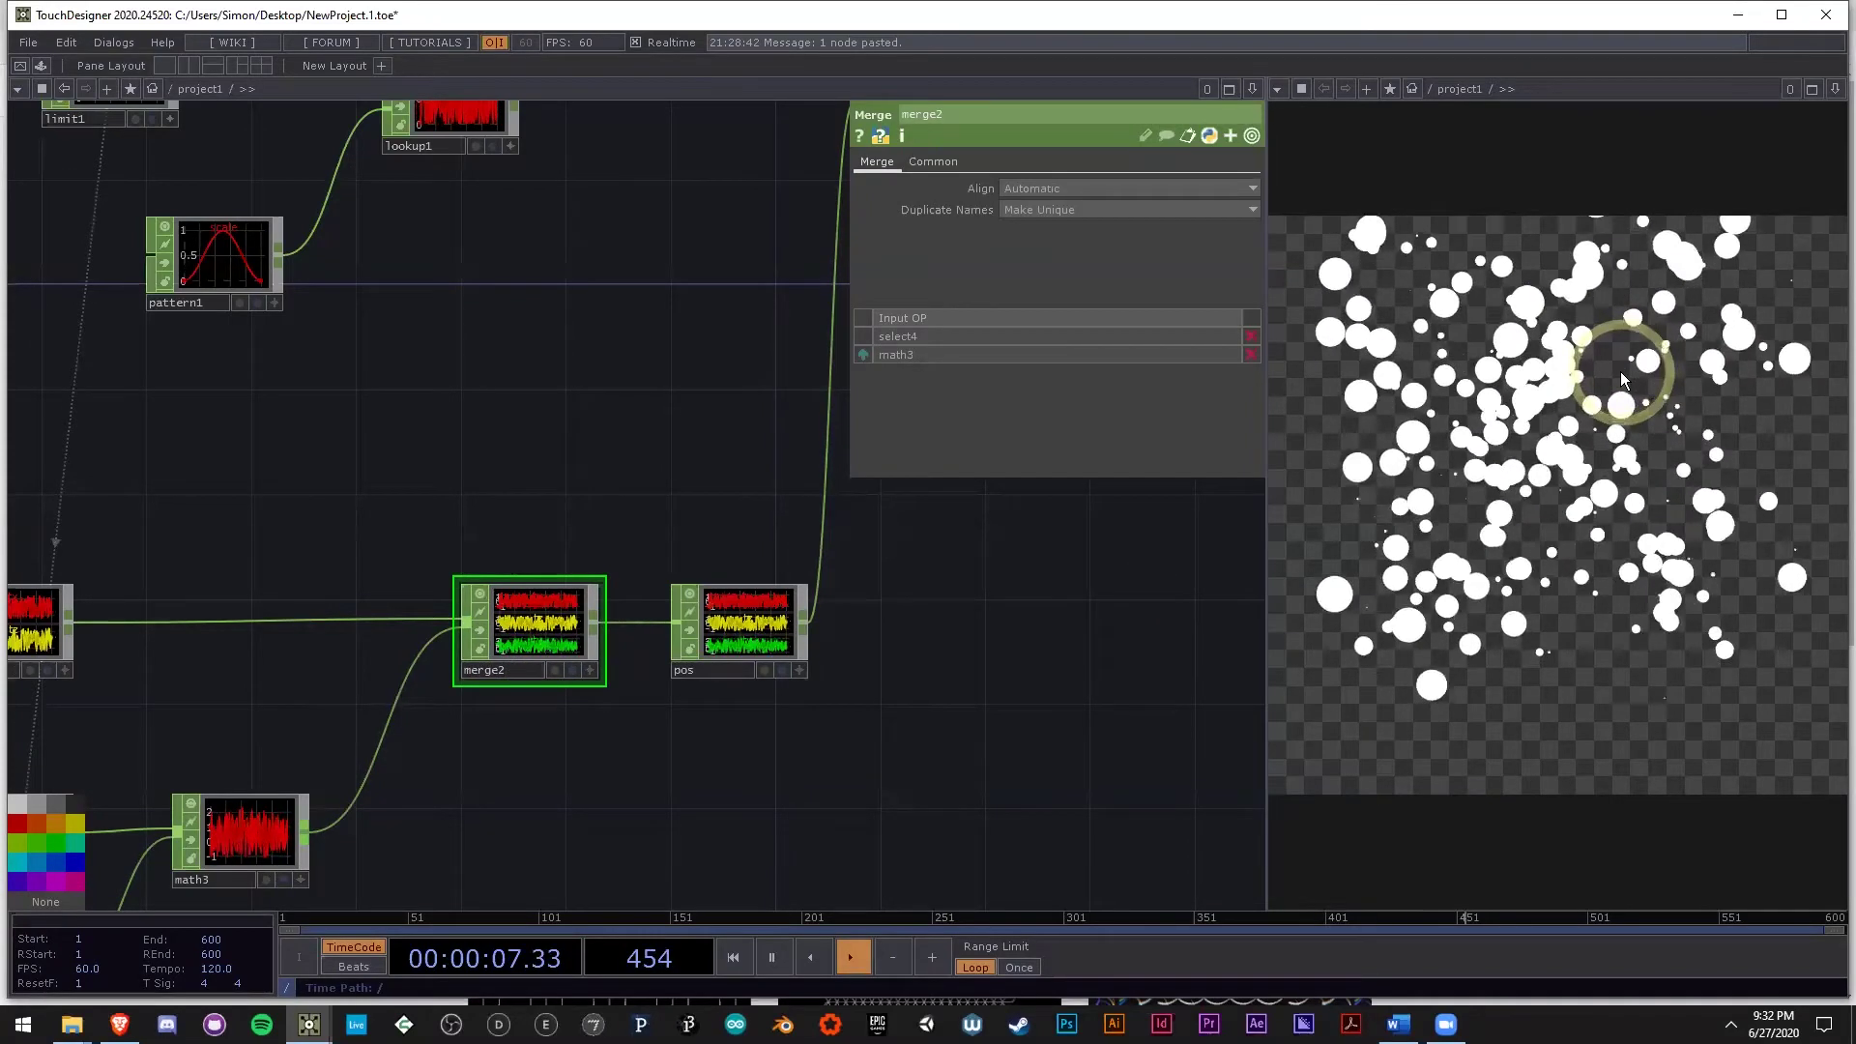
Examine the curves of select3, select2 and math3 to compare the value range before and after the addition.
left_click_drag(737, 808, 1093, 553)
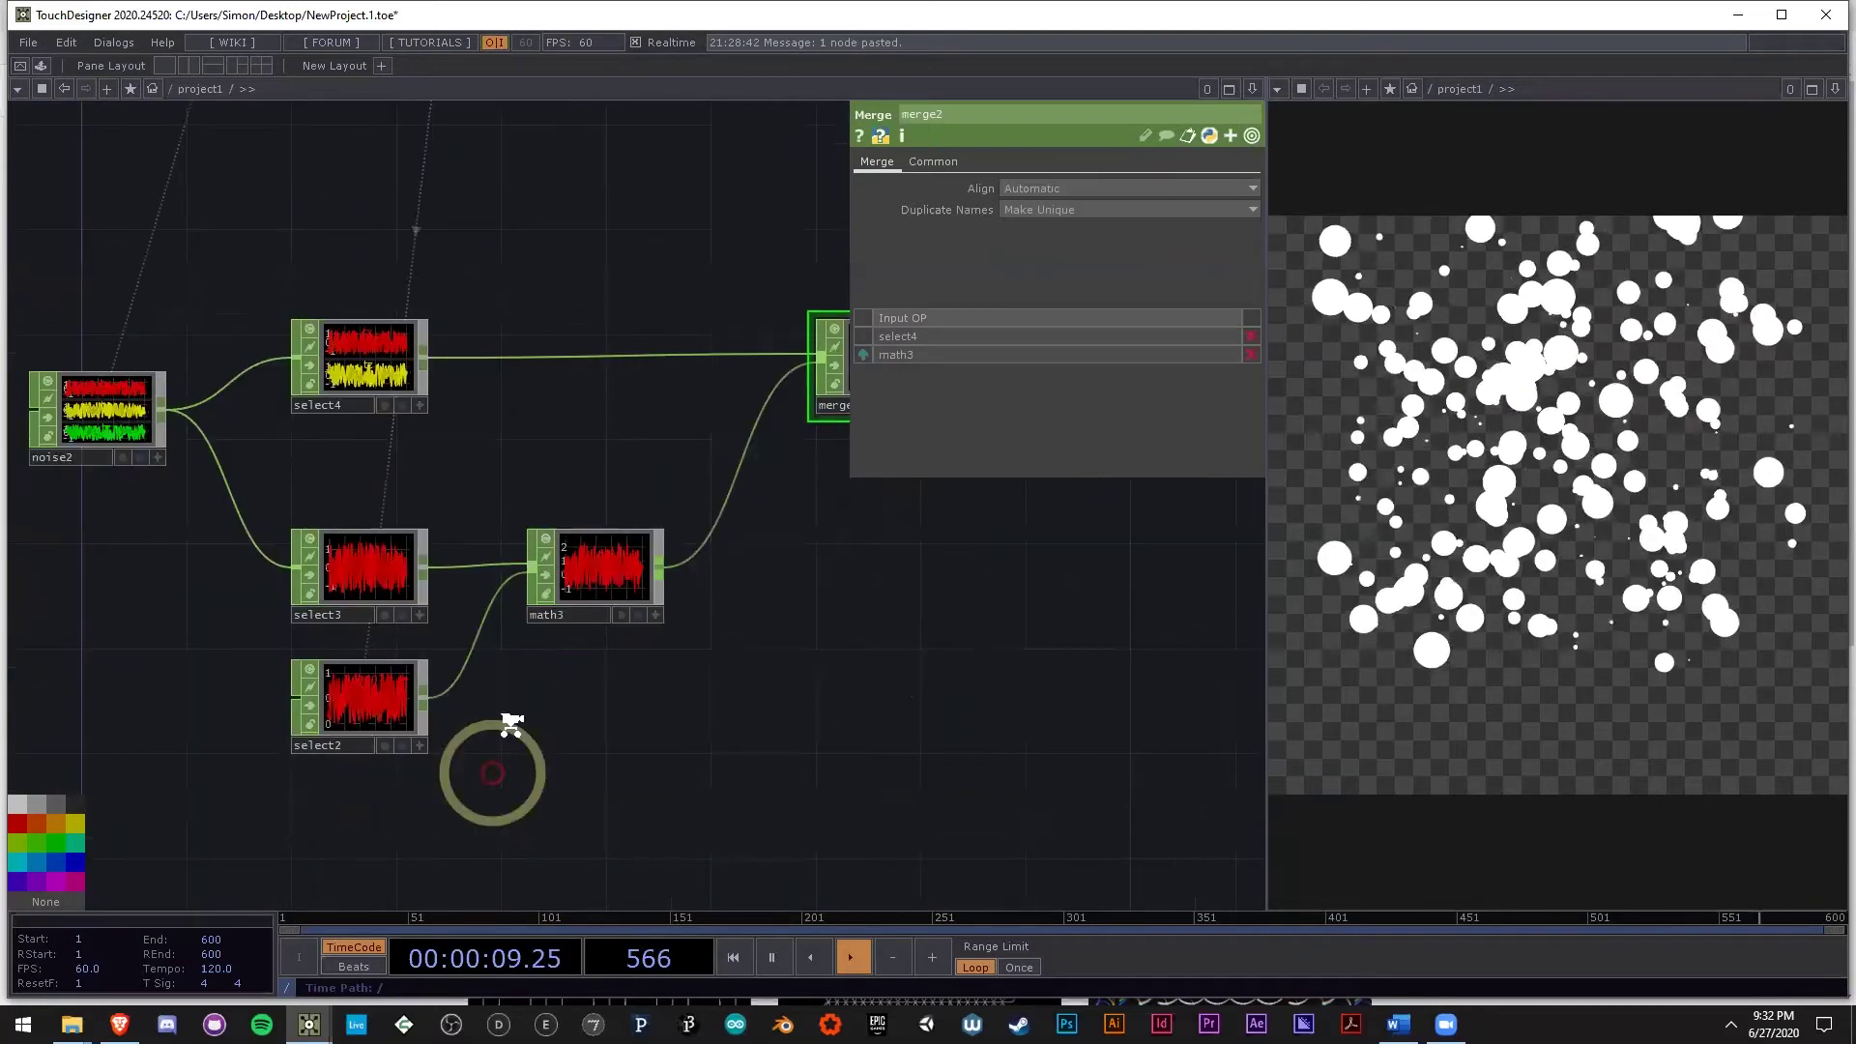
scroll(415, 720, "up", 5)
left_click_drag(364, 729, 176, 708)
left_click_drag(509, 709, 784, 655)
left_click_drag(435, 656, 331, 655)
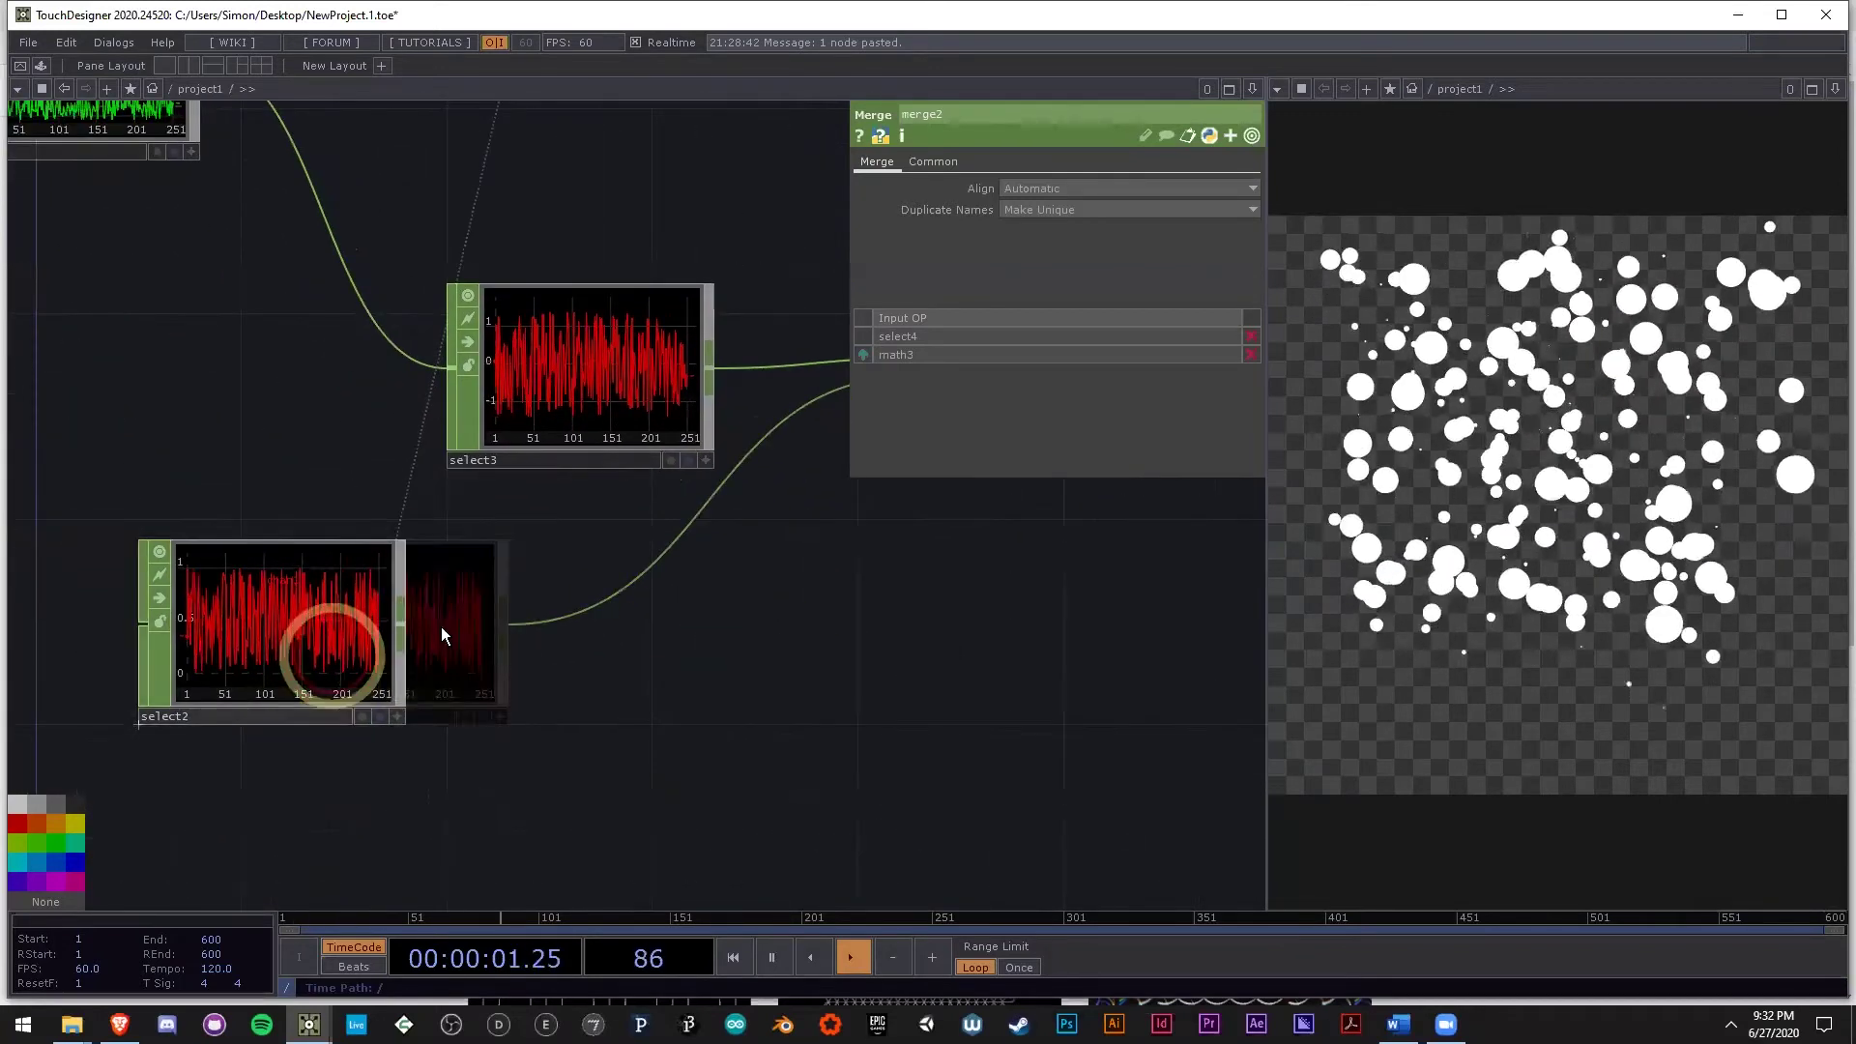
left_click_drag(627, 623, 473, 659)
left_click_drag(671, 691, 497, 728)
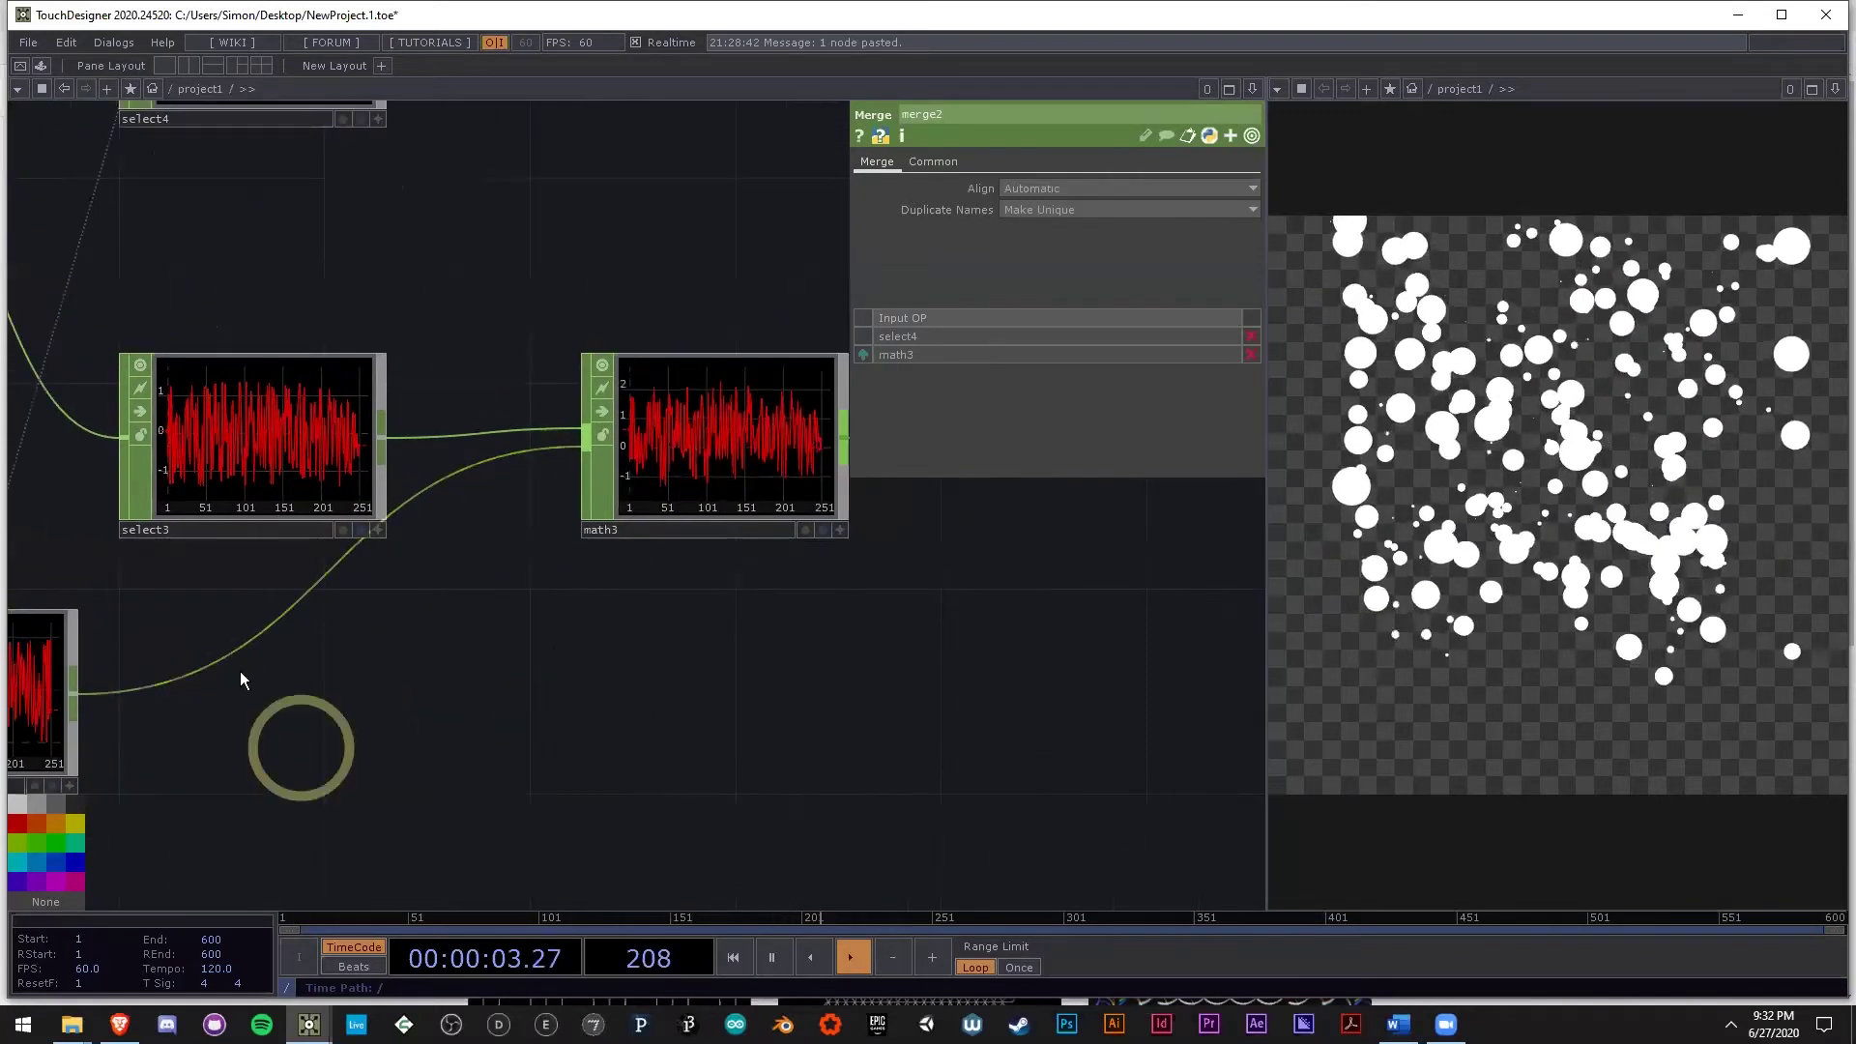
left_click_drag(113, 705, 299, 660)
left_click_drag(135, 658, 439, 652)
left_click_drag(744, 667, 375, 730)
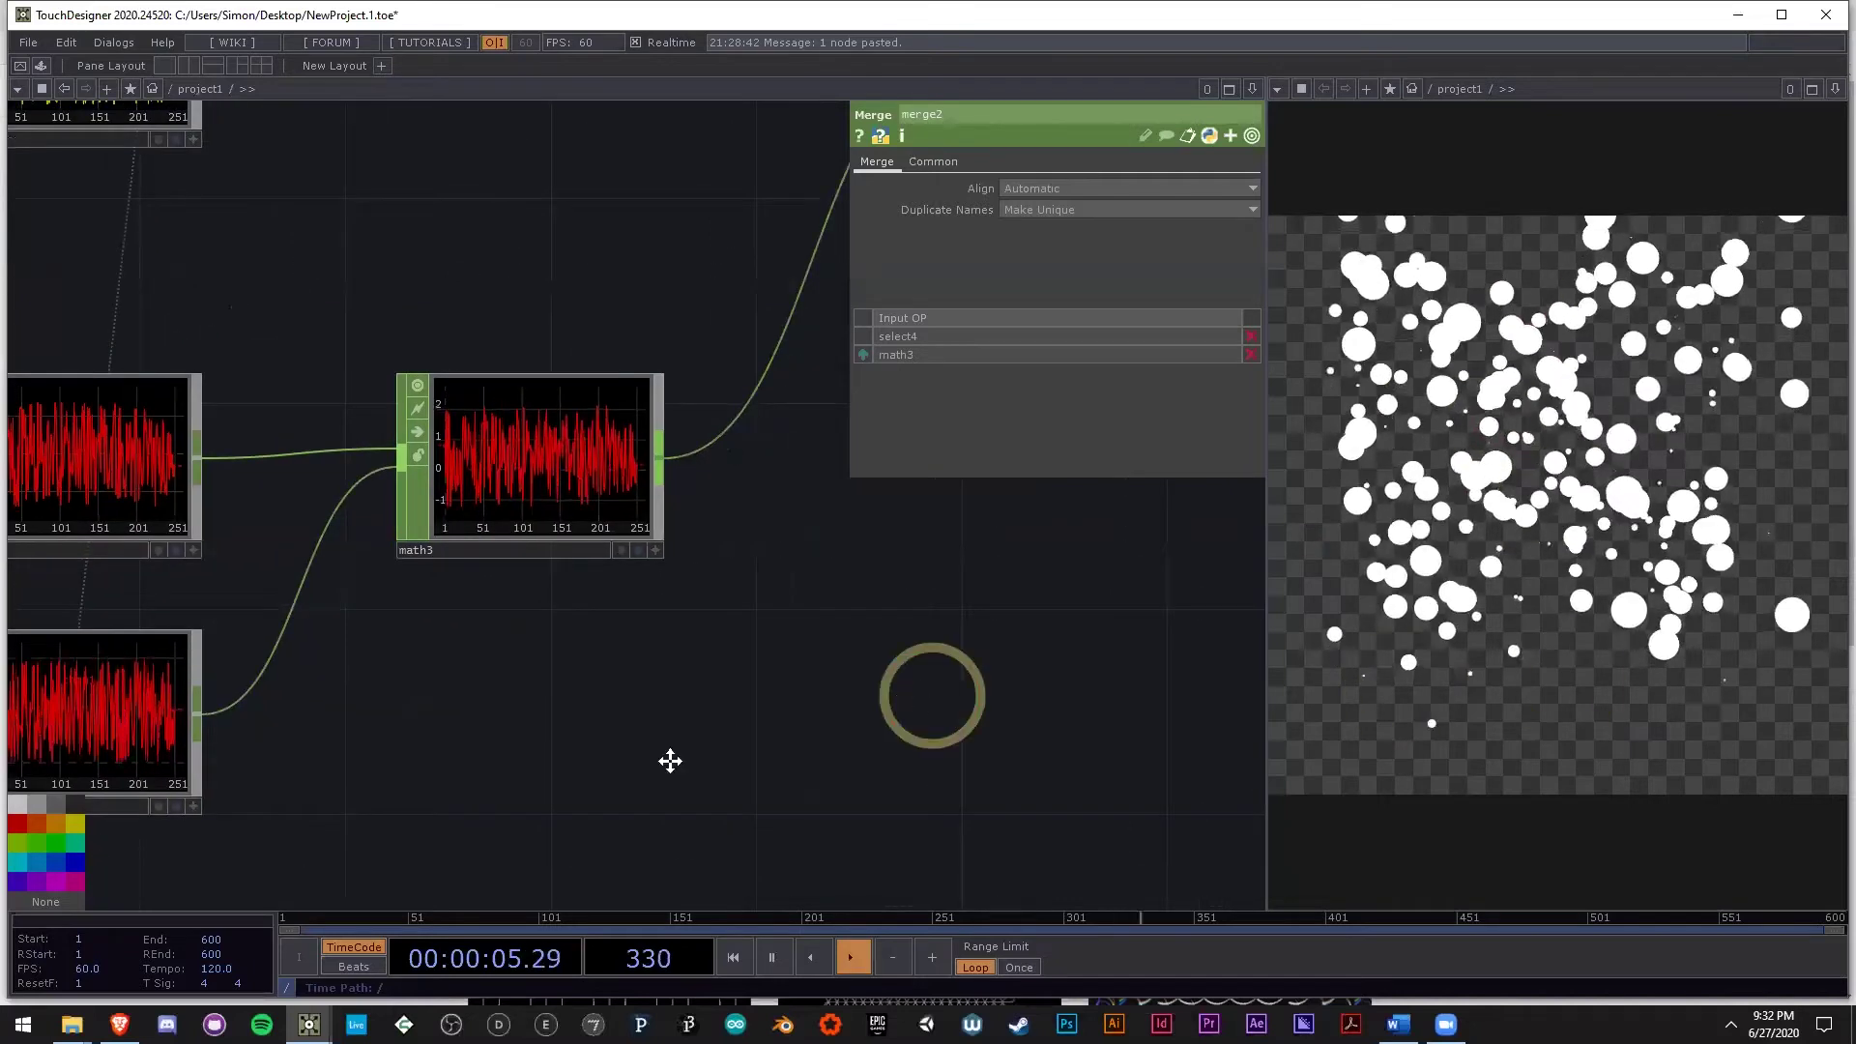
left_click_drag(670, 760, 633, 764)
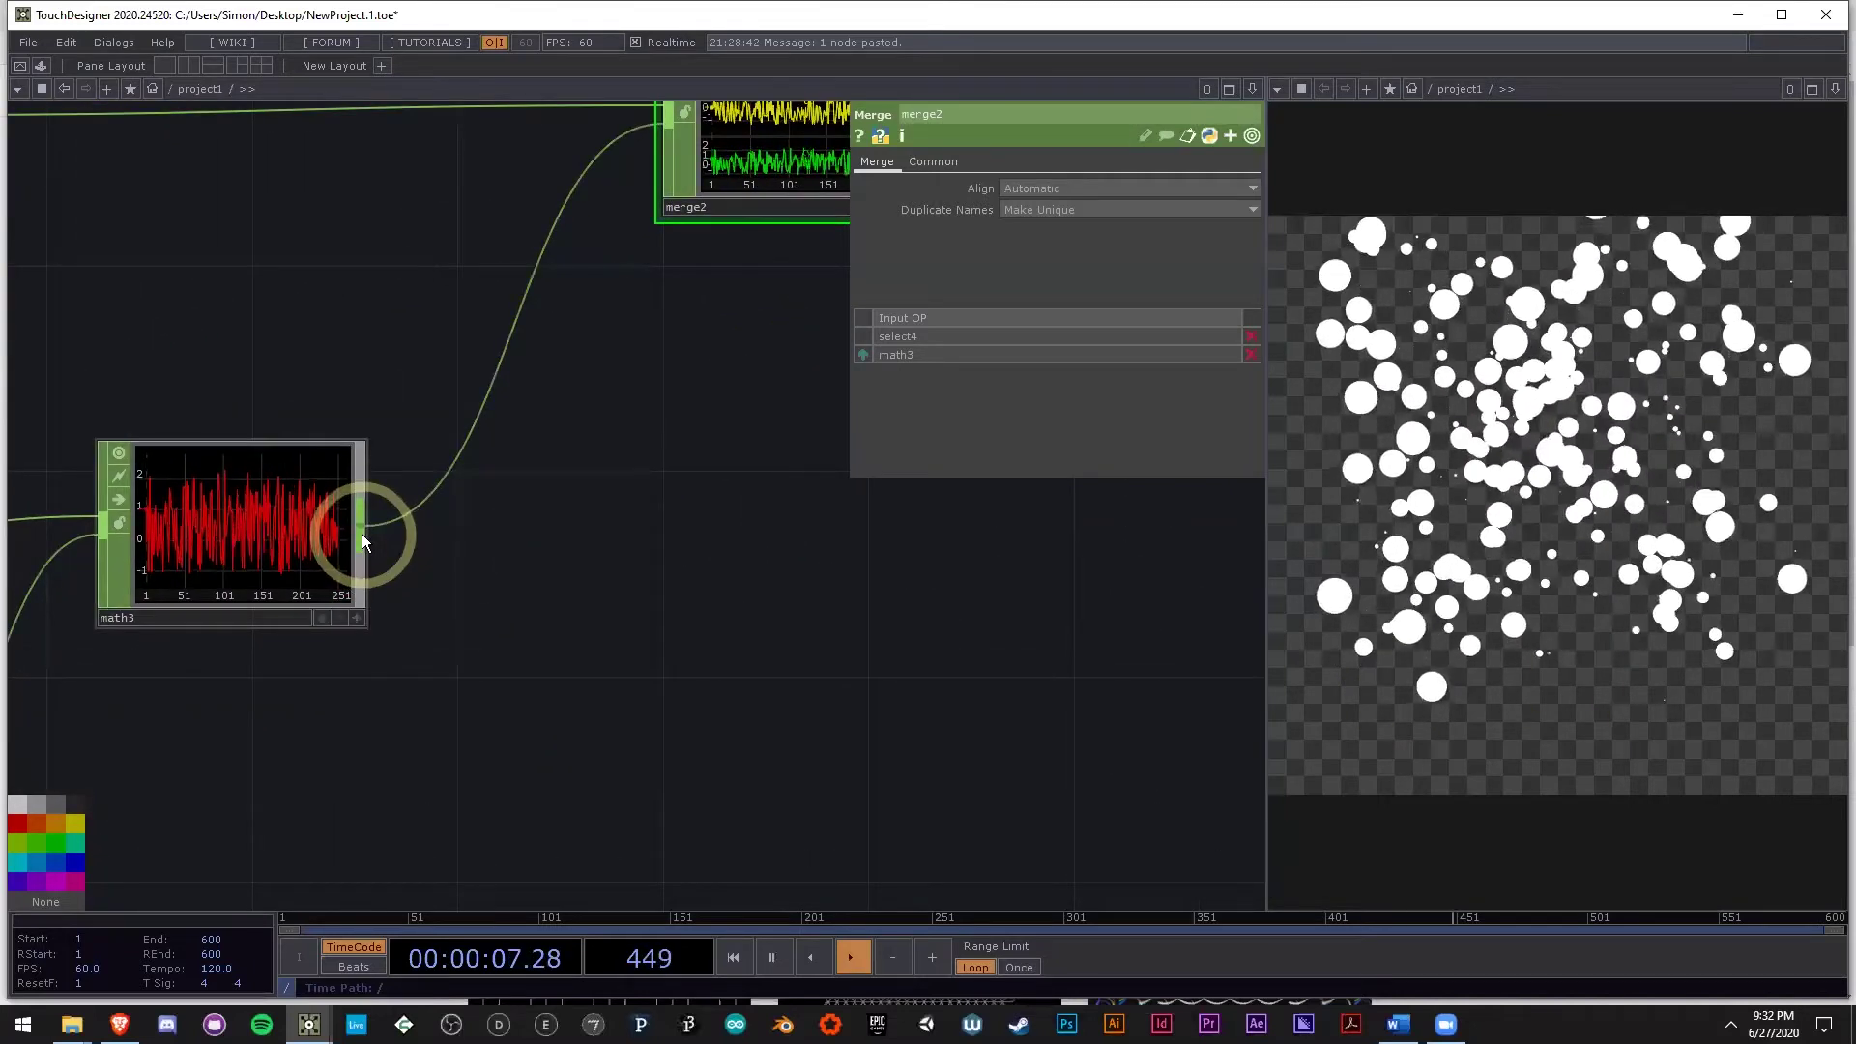
Insert a Math CHOP between math3 and merge2 and set its Pre-Add to -0.6.
right_click(361, 533)
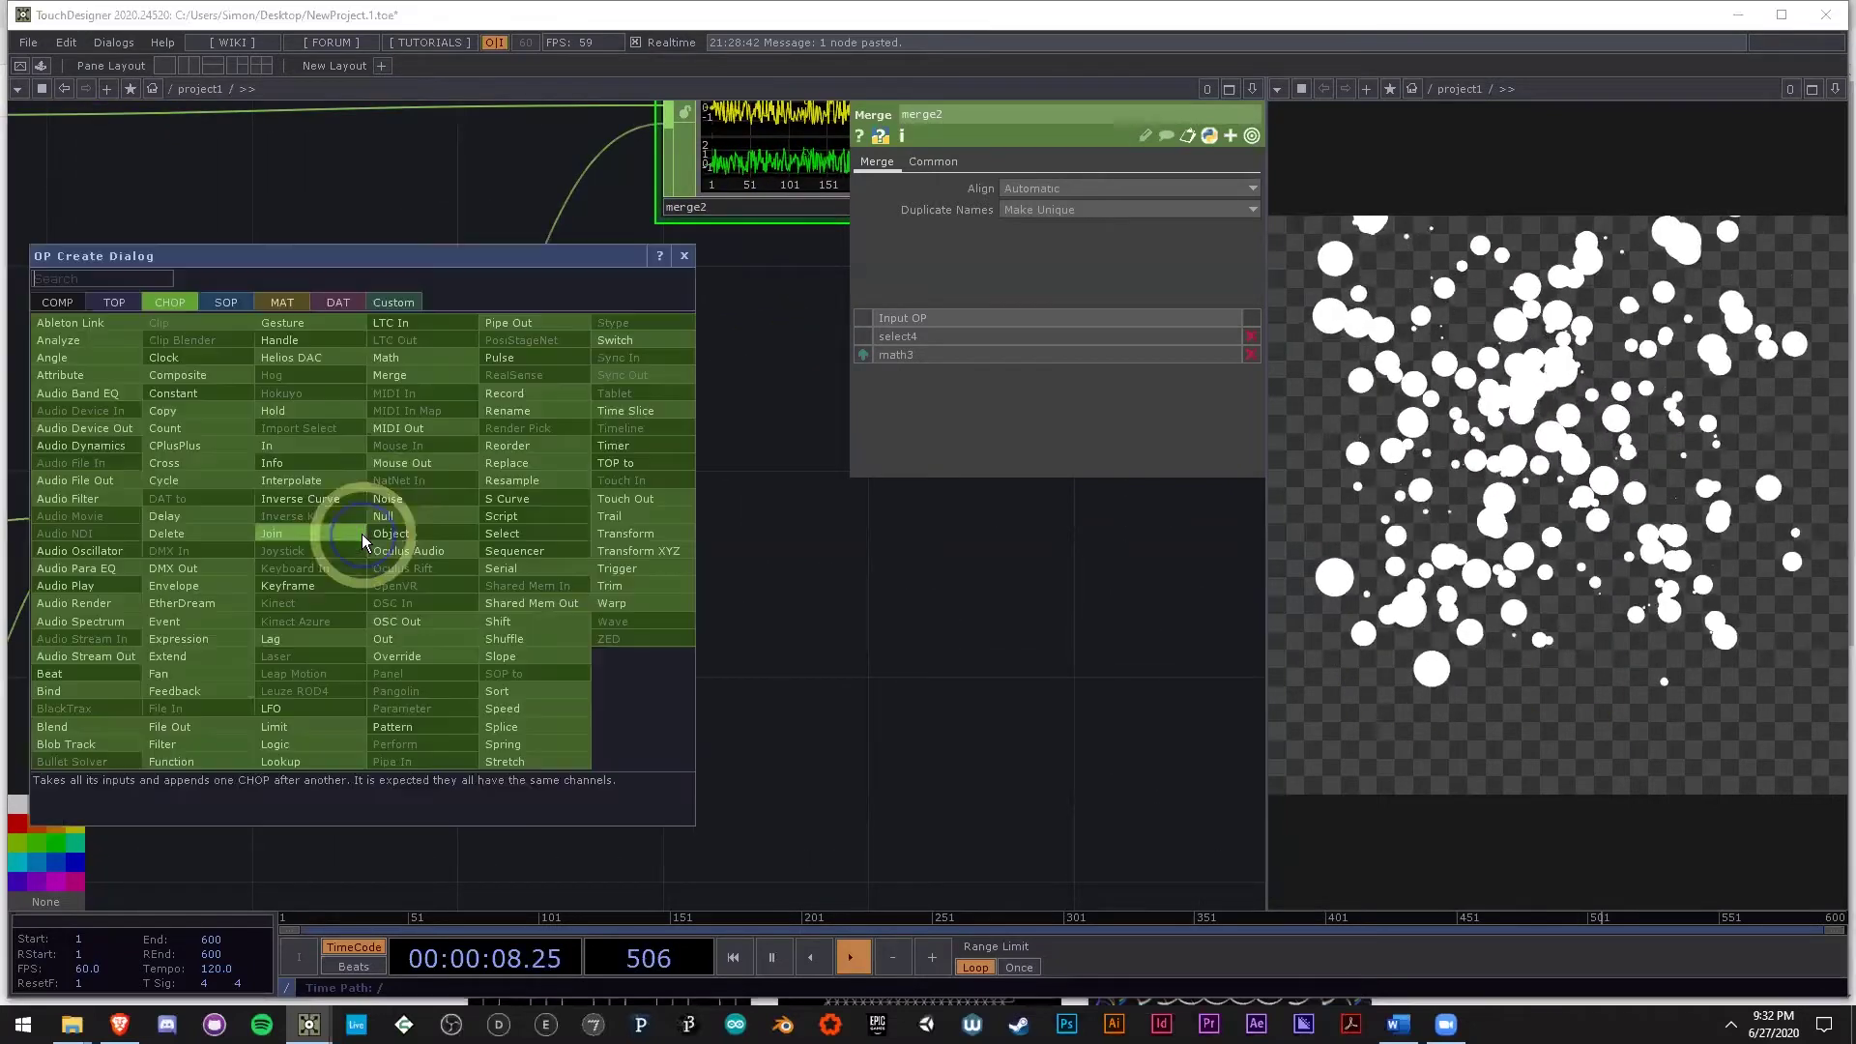
left_click(406, 356)
left_click(528, 544)
left_click(604, 577)
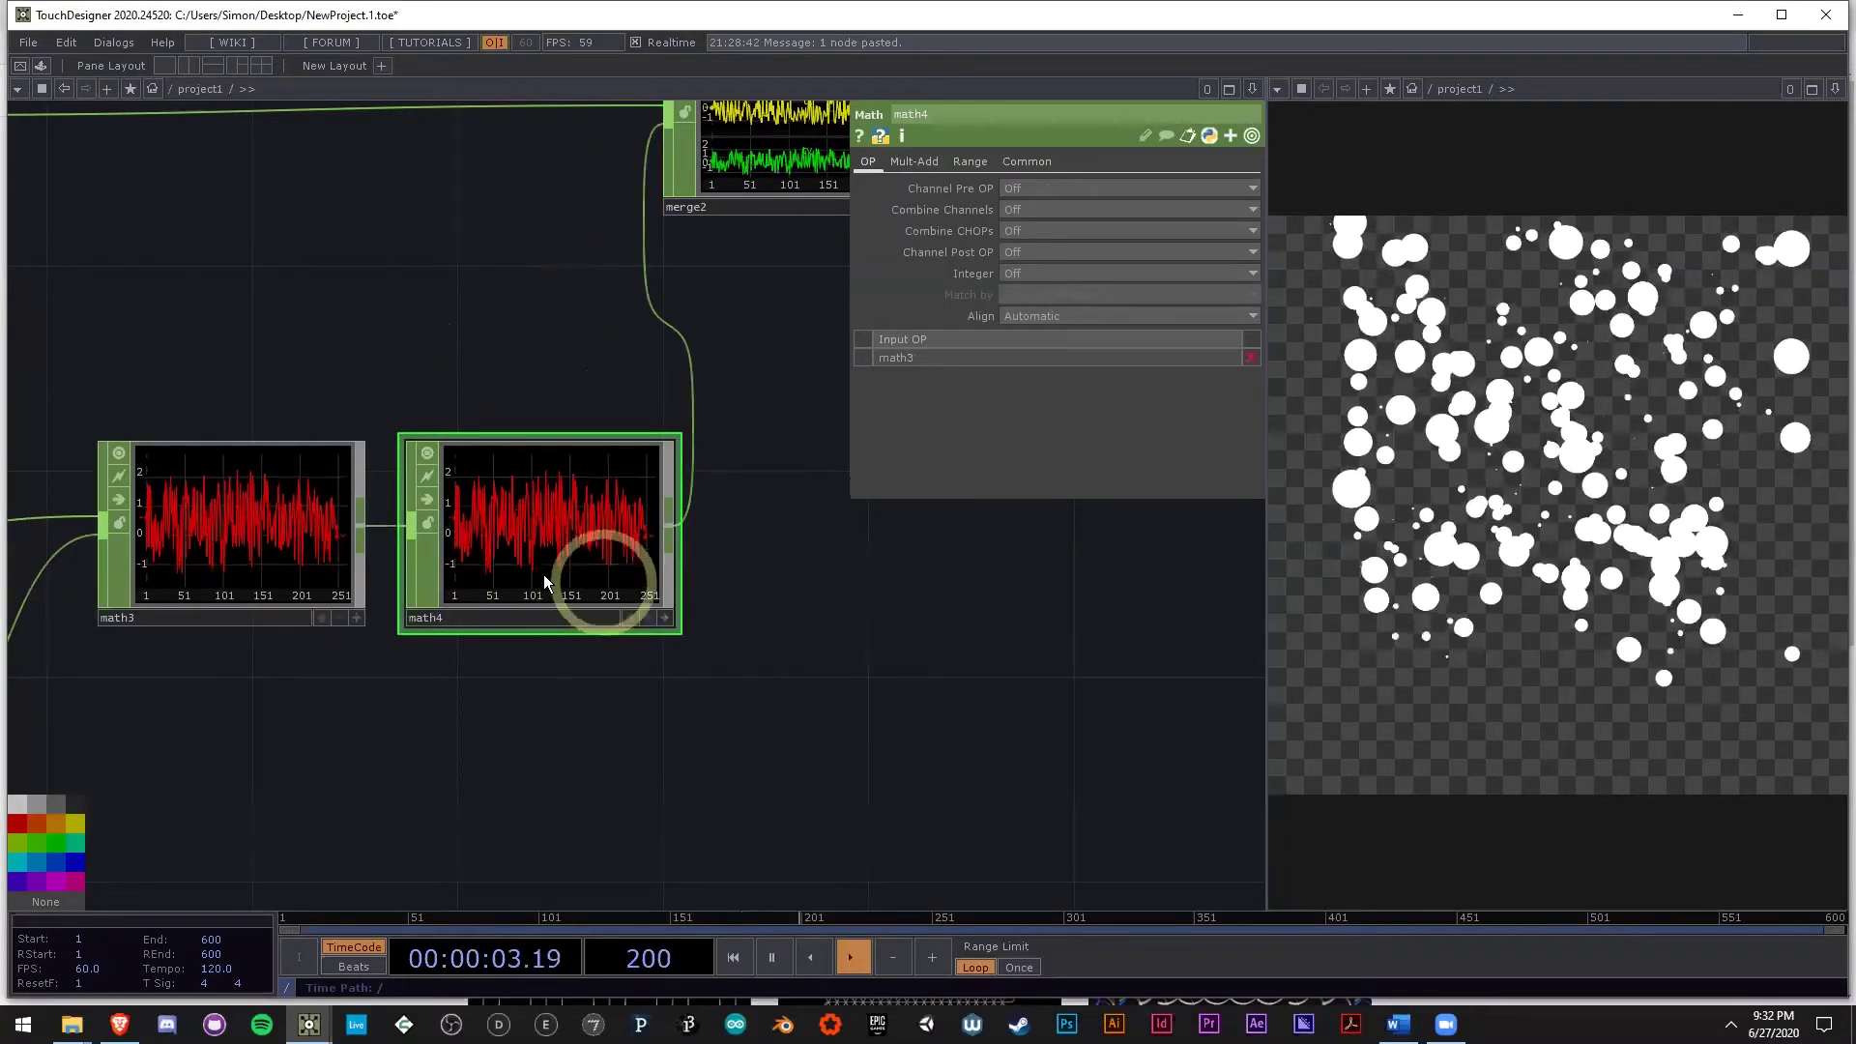
left_click(926, 164)
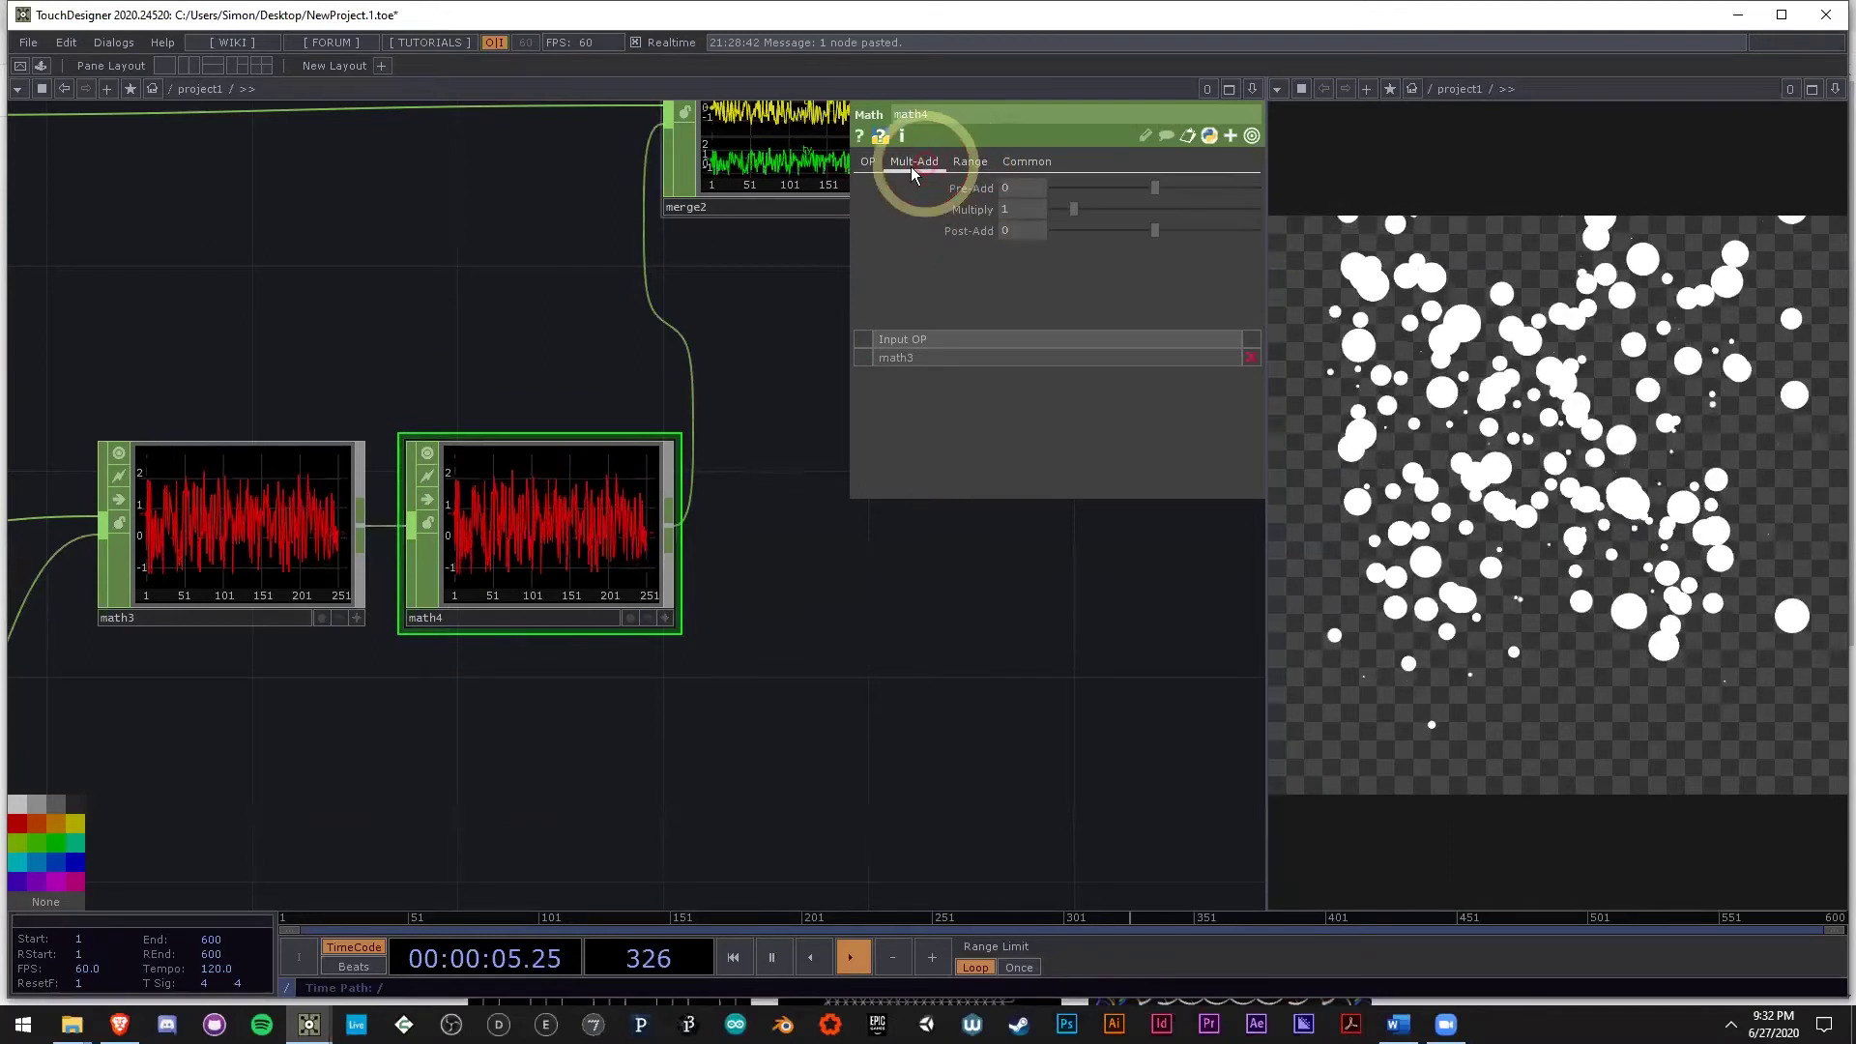
middle_click_drag(1023, 188, 954, 203)
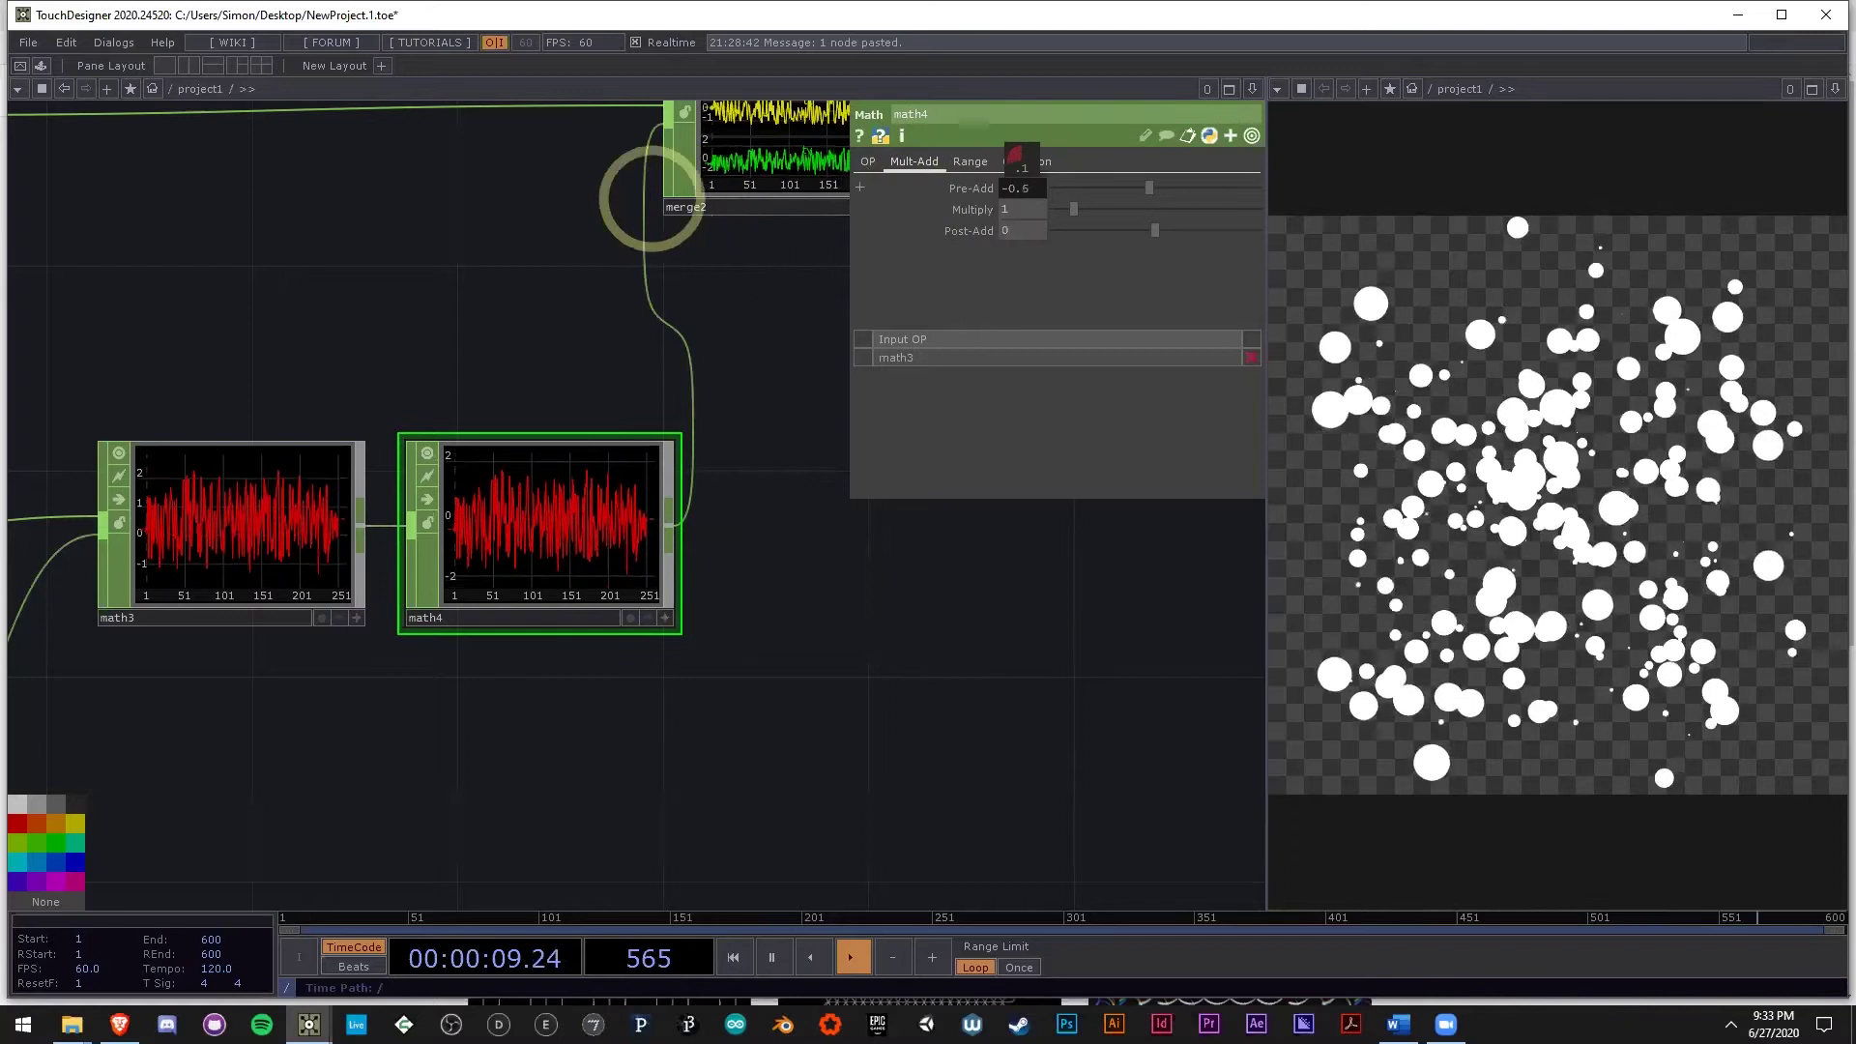
Set both the timeline End and the range end (REnd) to 400 frames.
middle_click_drag(874, 650, 815, 698)
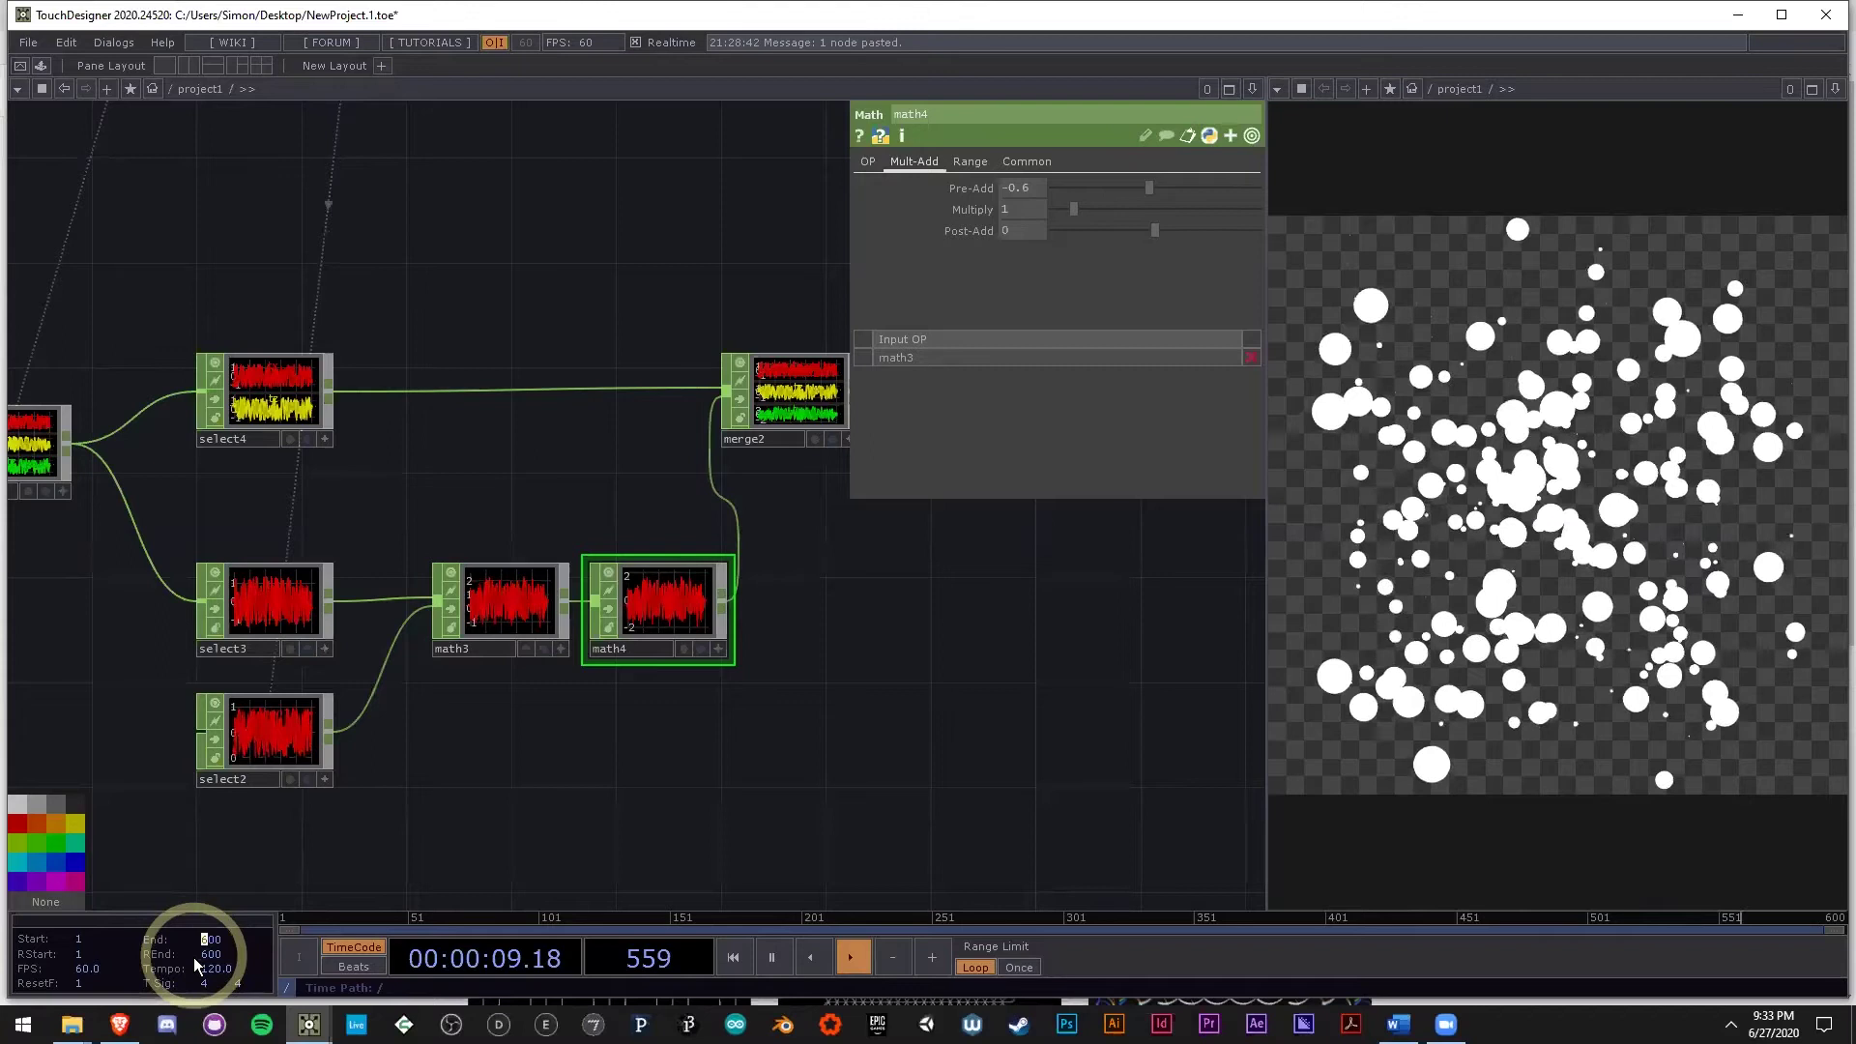
type("4")
key("Tab")
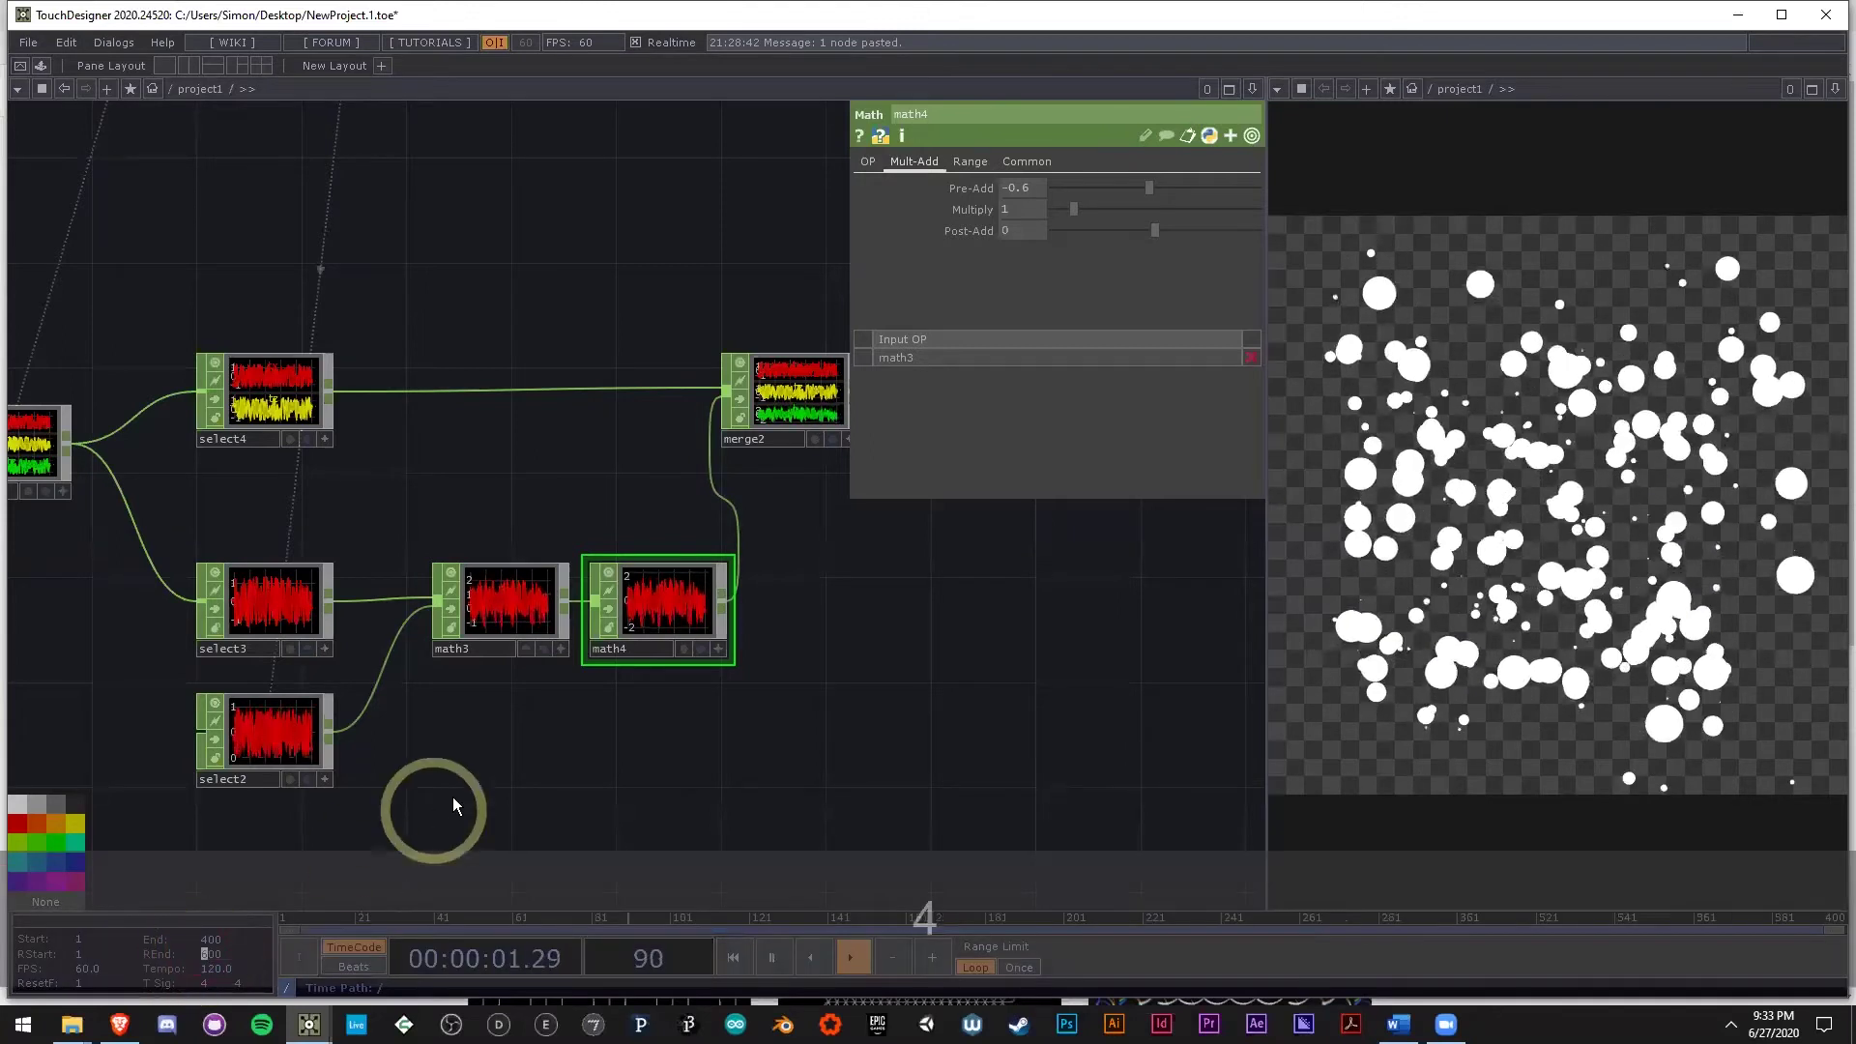
left_click(462, 769)
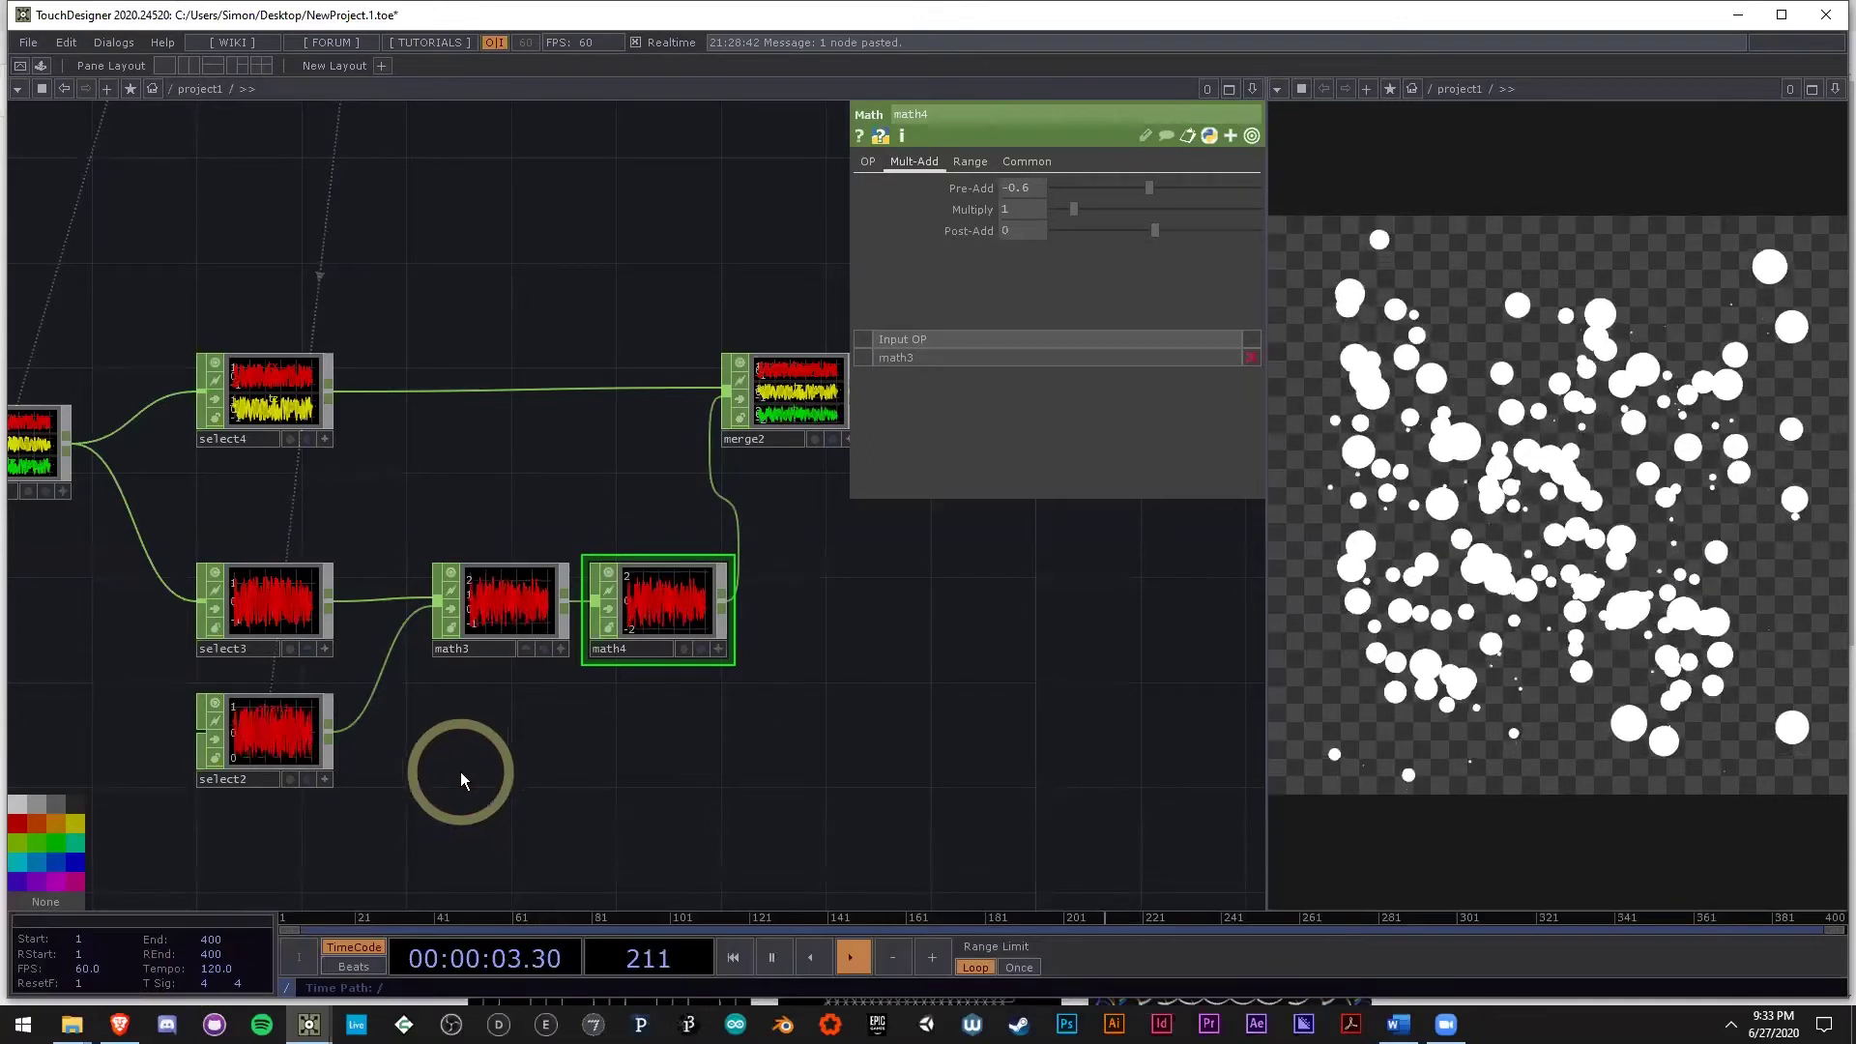
Examine the instances in the geo1 viewer and compare them with the Instagram reference post in the browser.
scroll(679, 771, "down", 3)
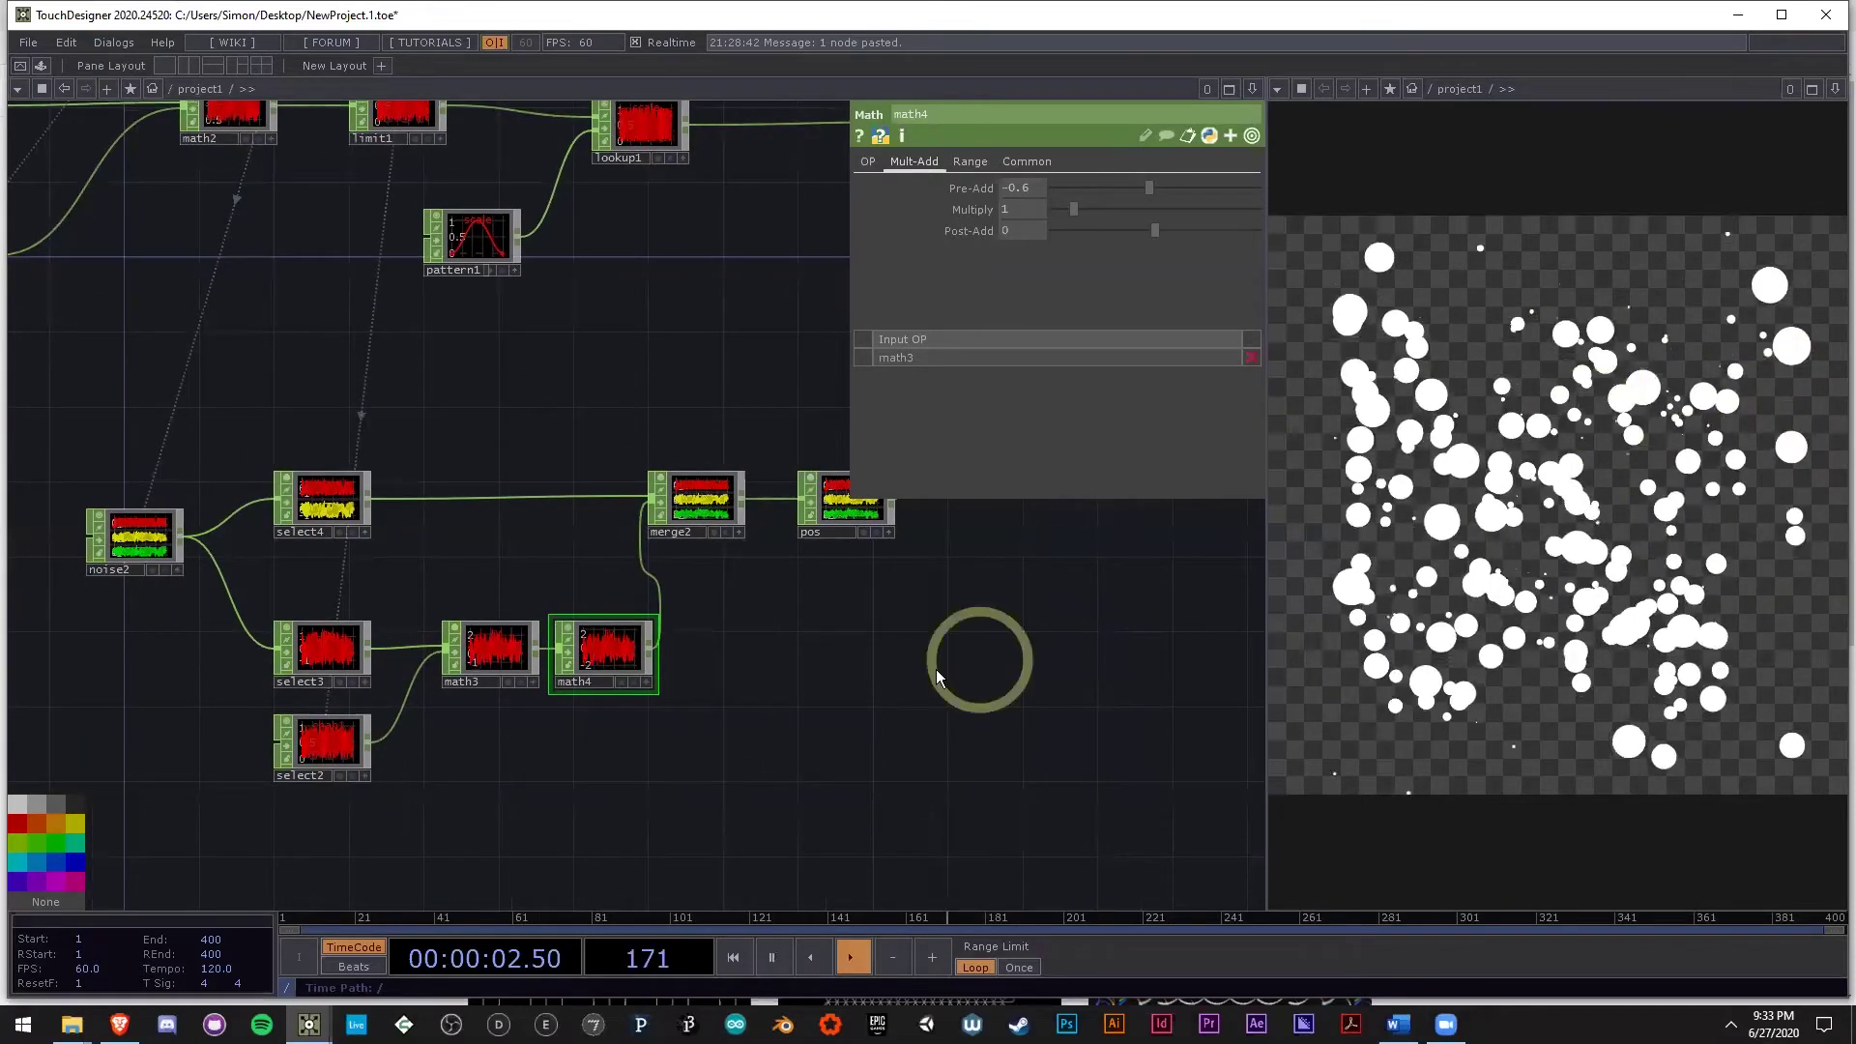
left_click_drag(935, 669, 775, 659)
scroll(764, 667, "down", 3)
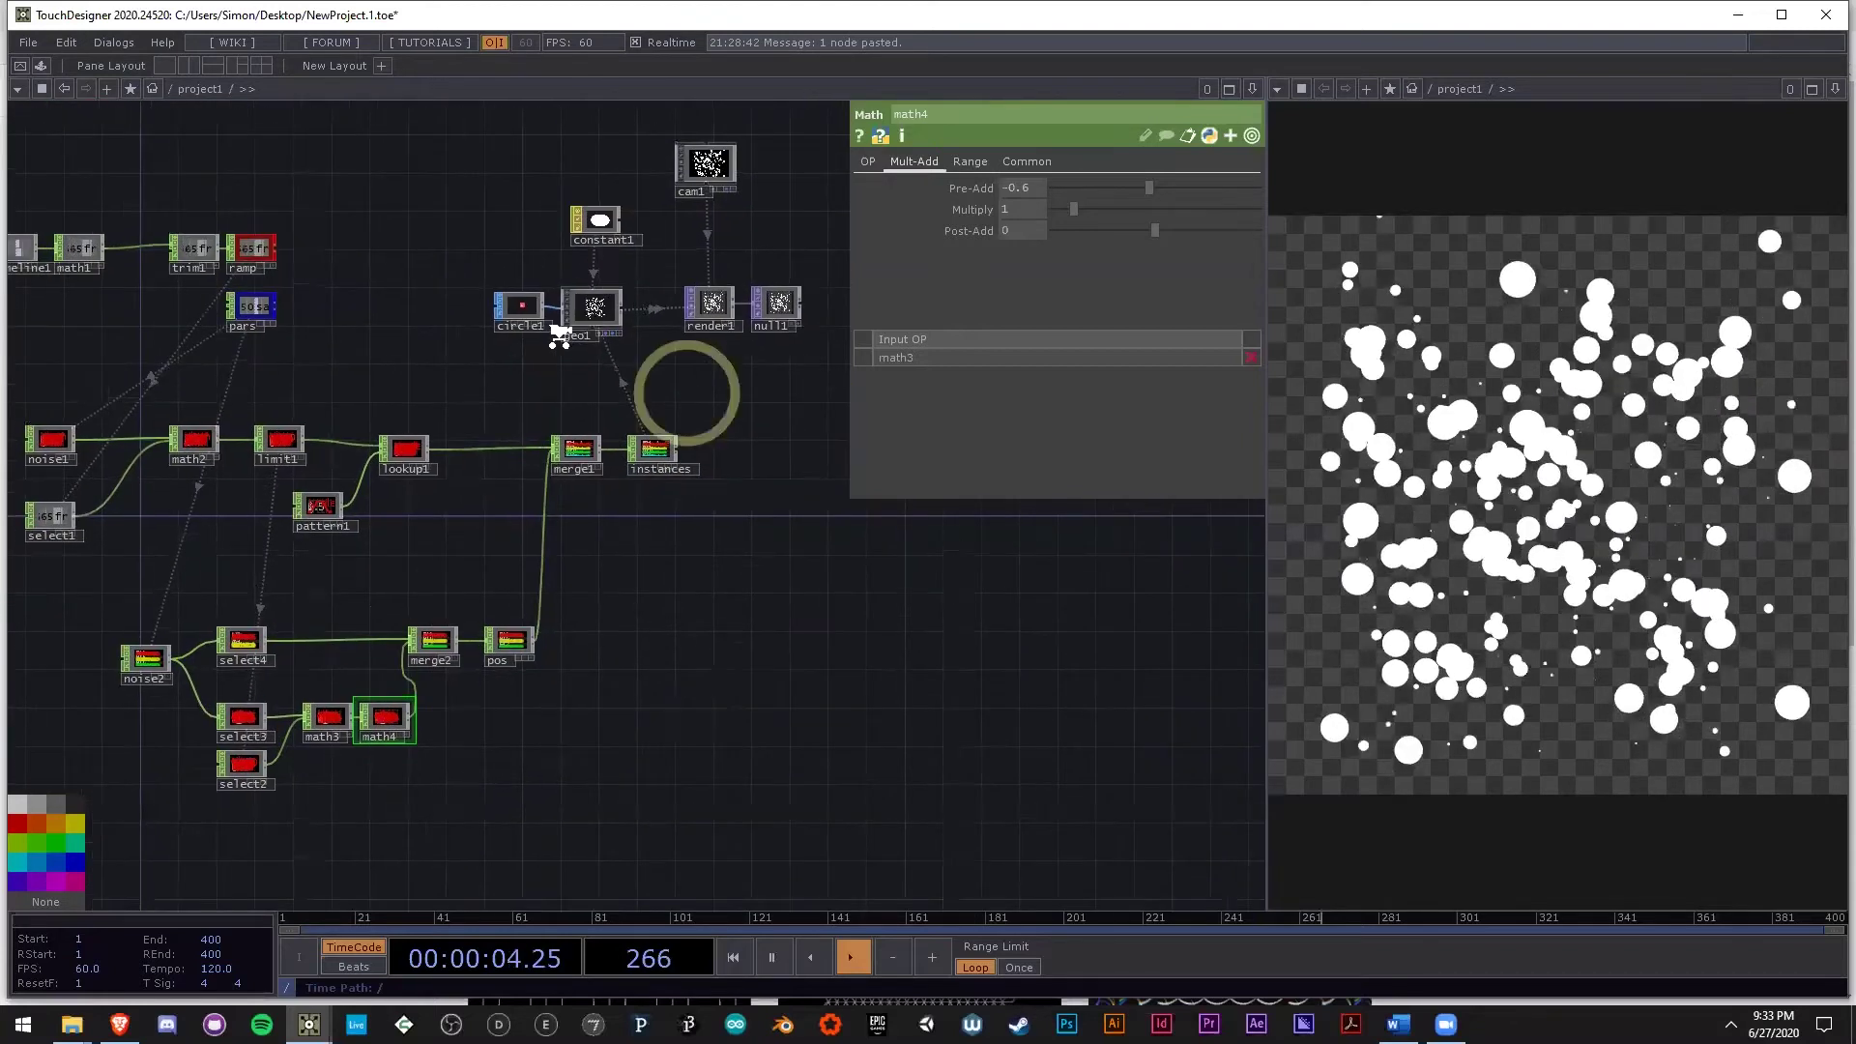
scroll(556, 323, "up", 5)
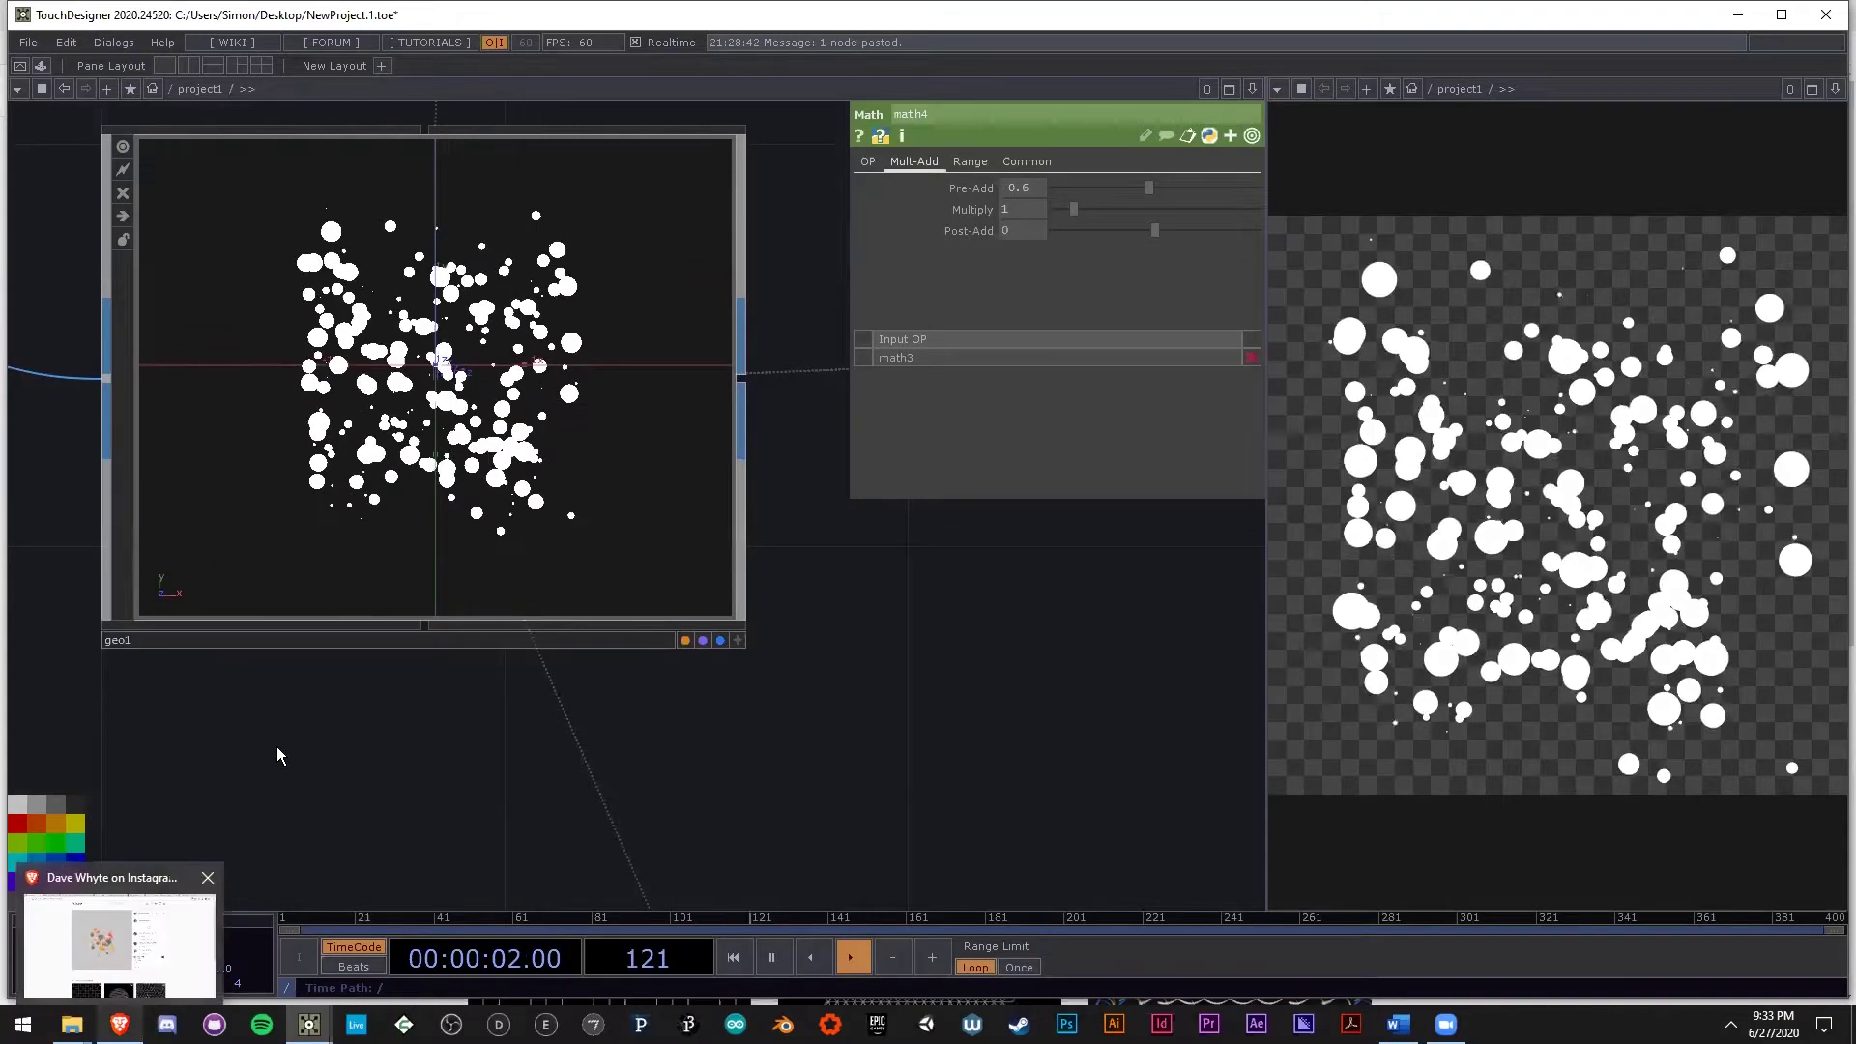
left_click(119, 1024)
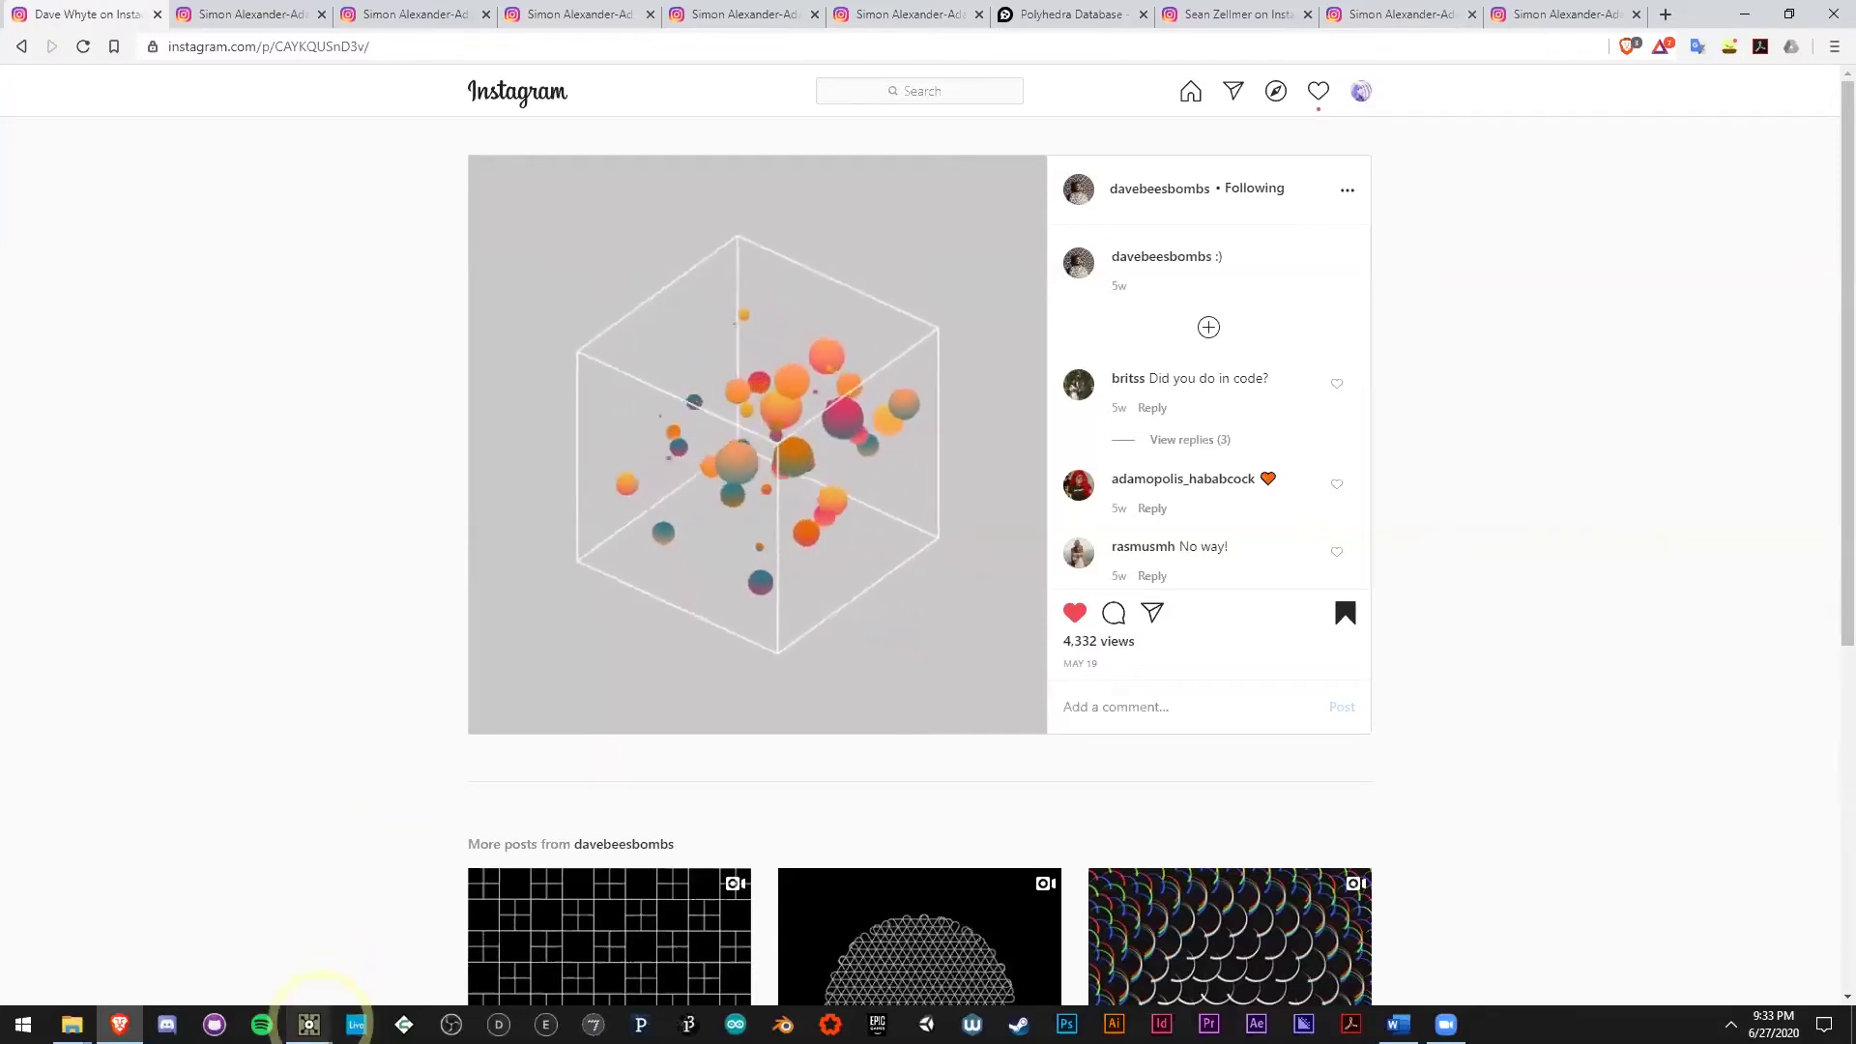
mouse_move(319, 1010)
left_click(354, 943)
Add a Ramp TOP in the empty area above the existing network in TouchDesigner.
scroll(752, 754, "down", 5)
left_click_drag(555, 328, 619, 416)
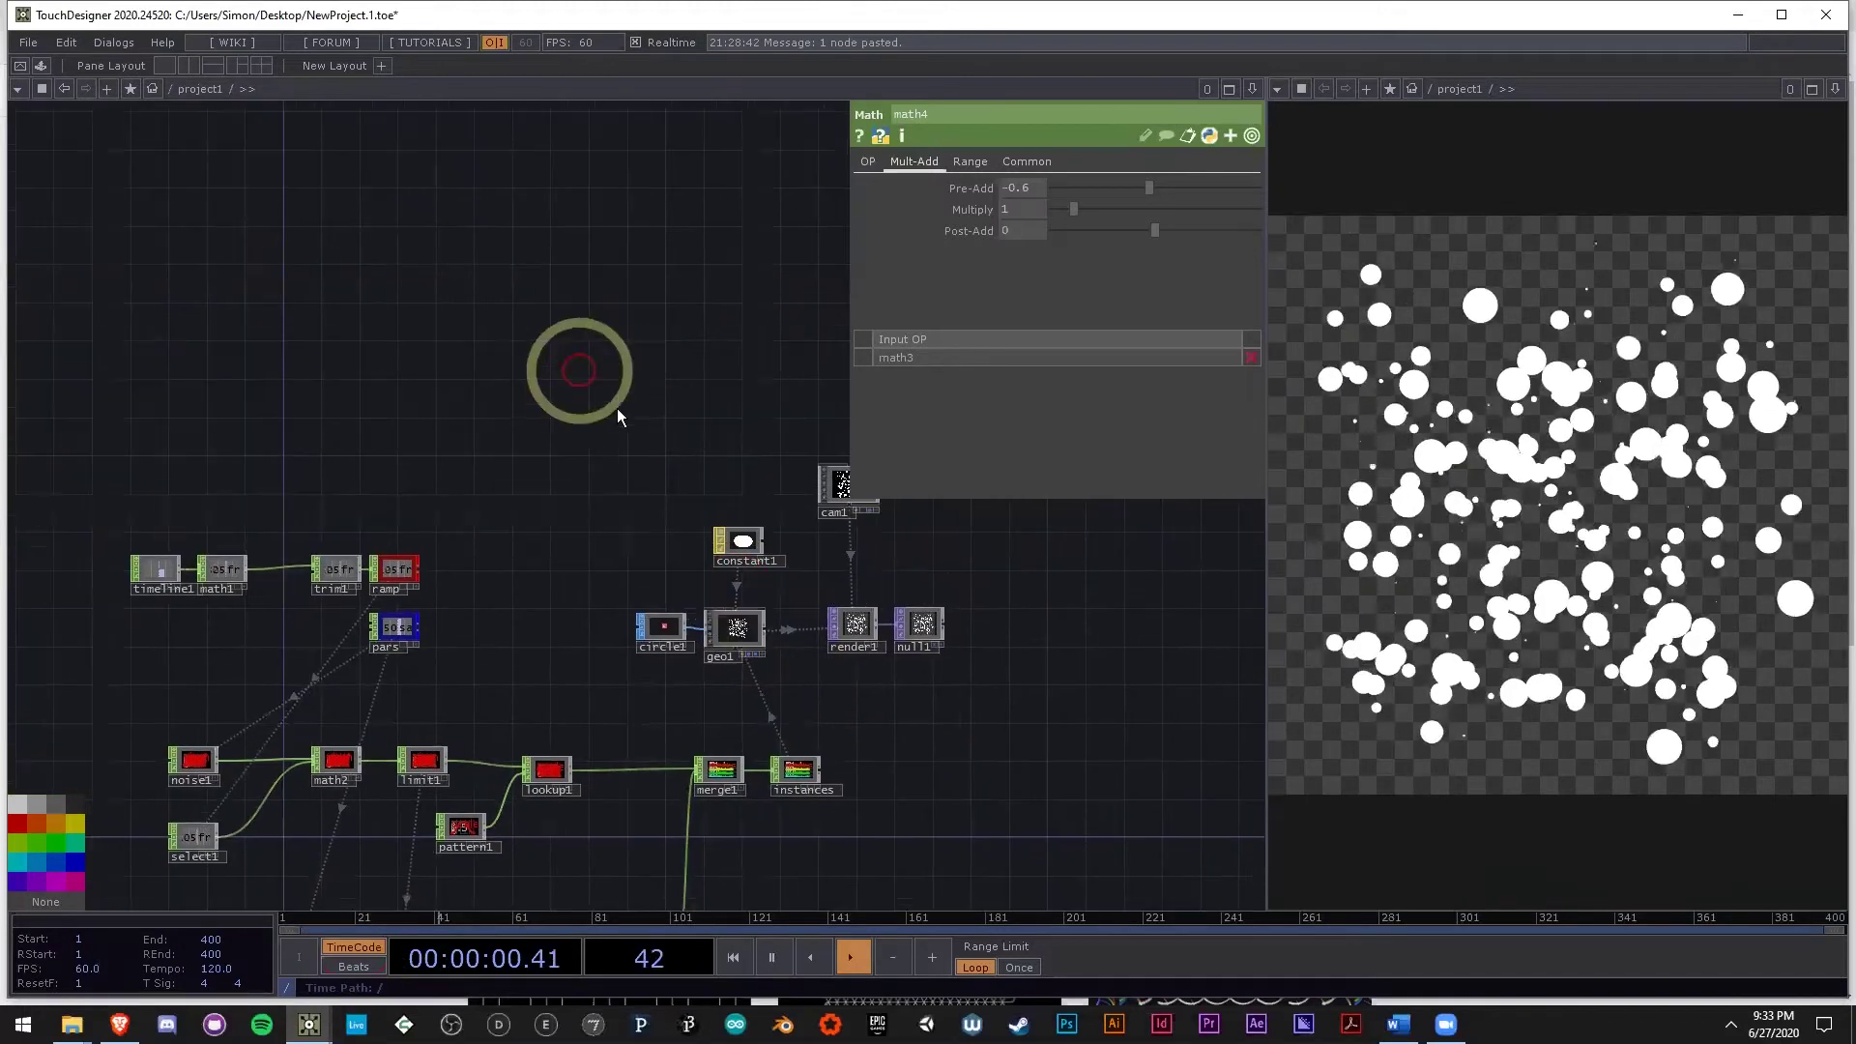
key("Tab")
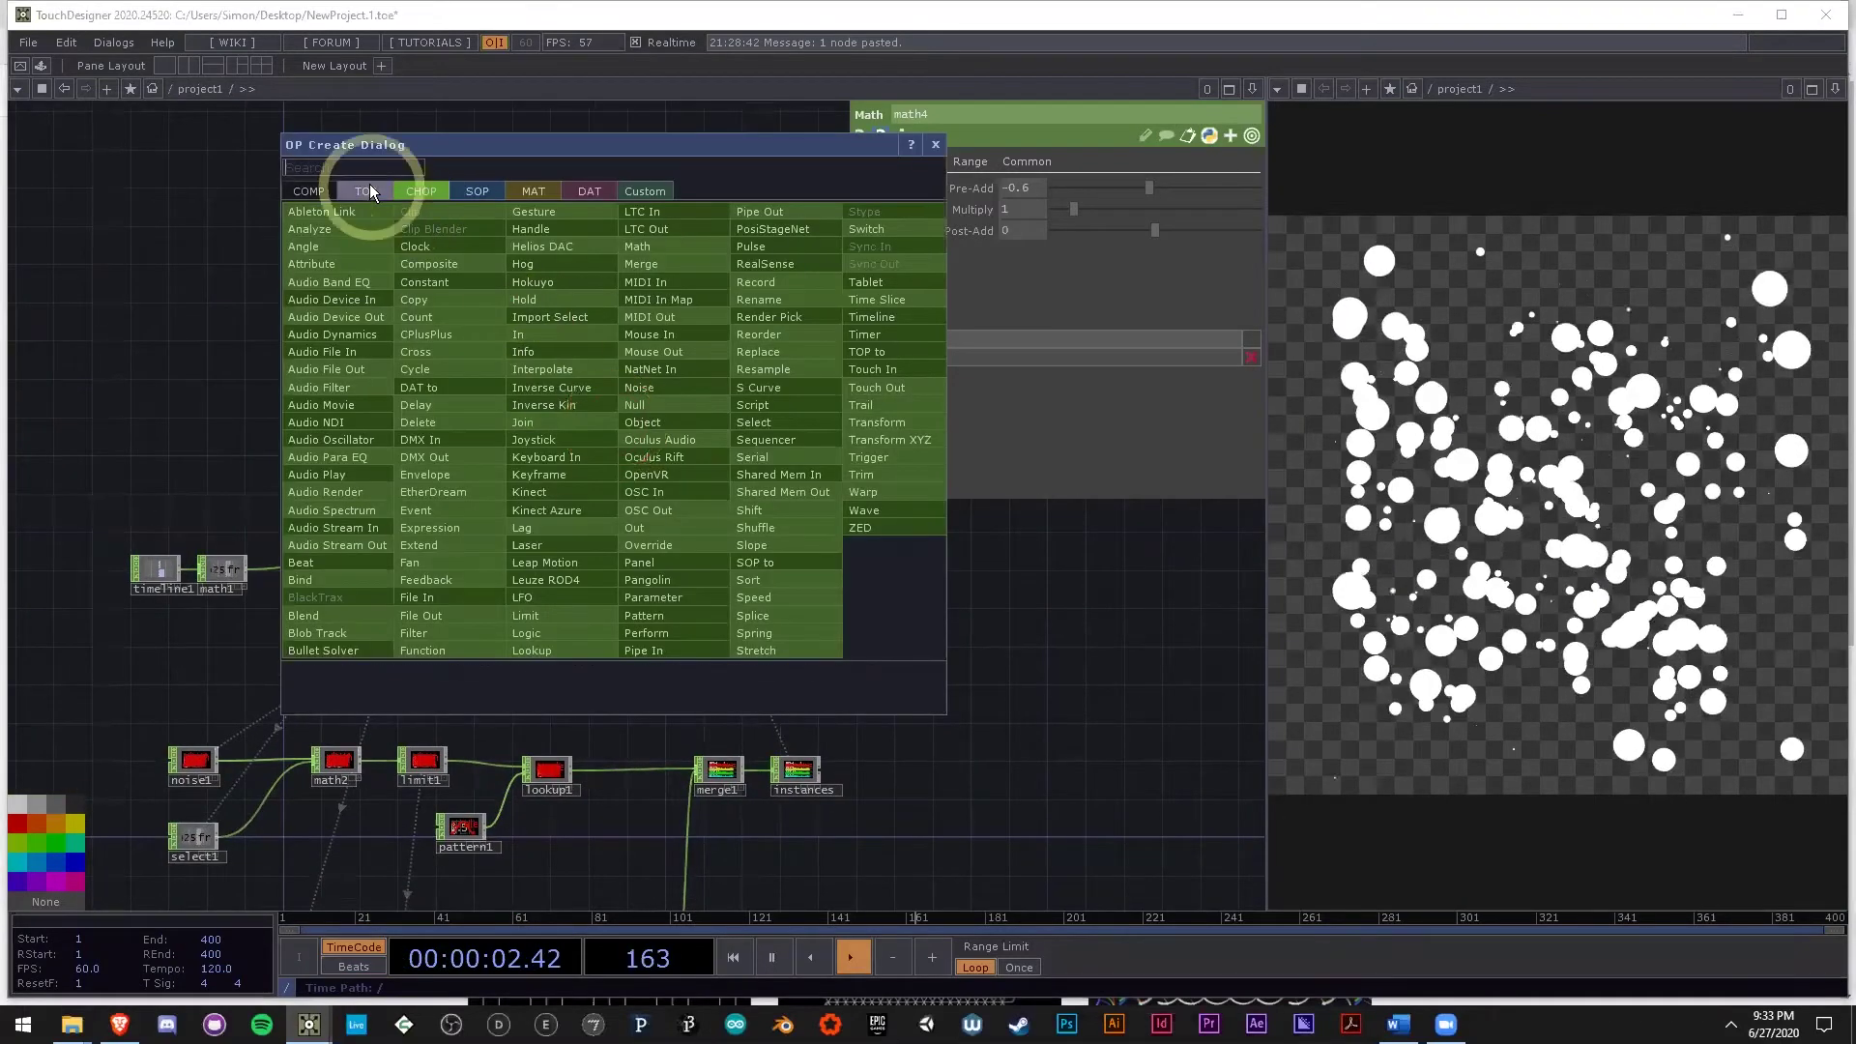
left_click(367, 190)
left_click(585, 646)
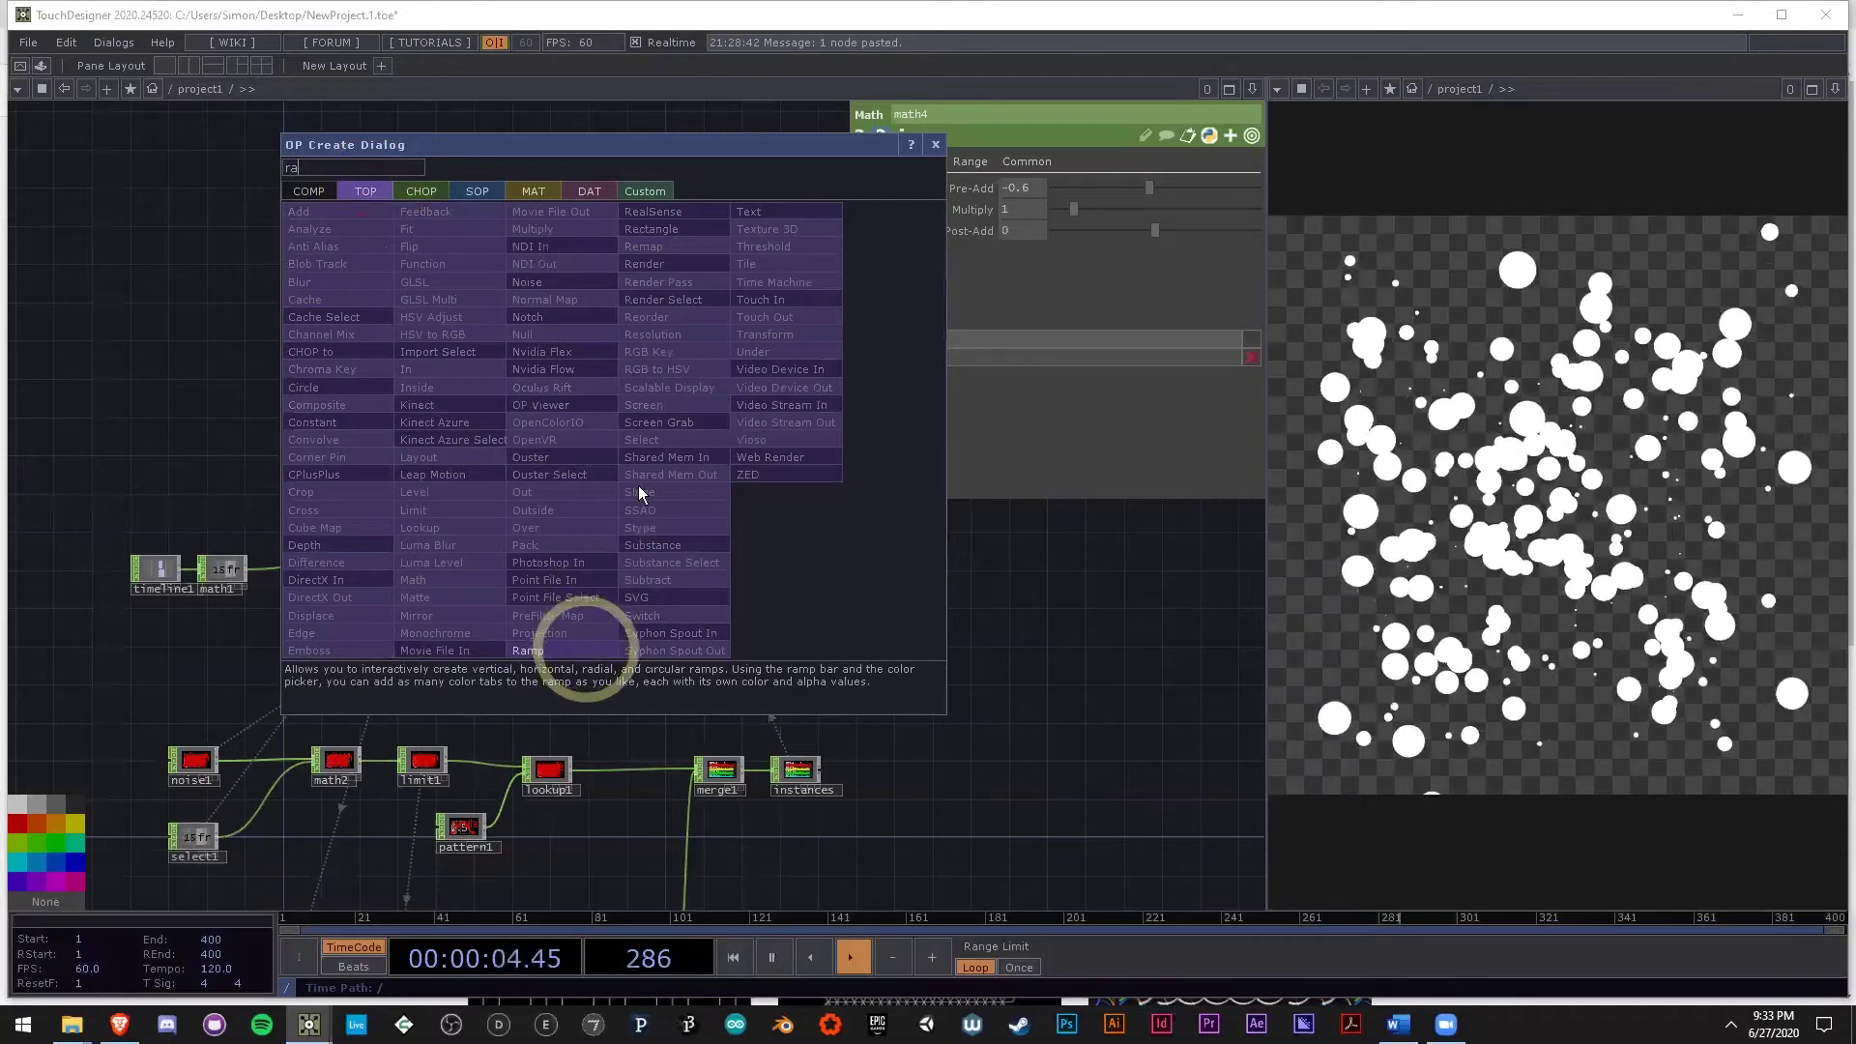
left_click(660, 440)
scroll(657, 454, "up", 5)
Colour ramp1's first key a strong red with hue 0, value 0.989 and high saturation.
left_click(882, 212)
left_click(1013, 242)
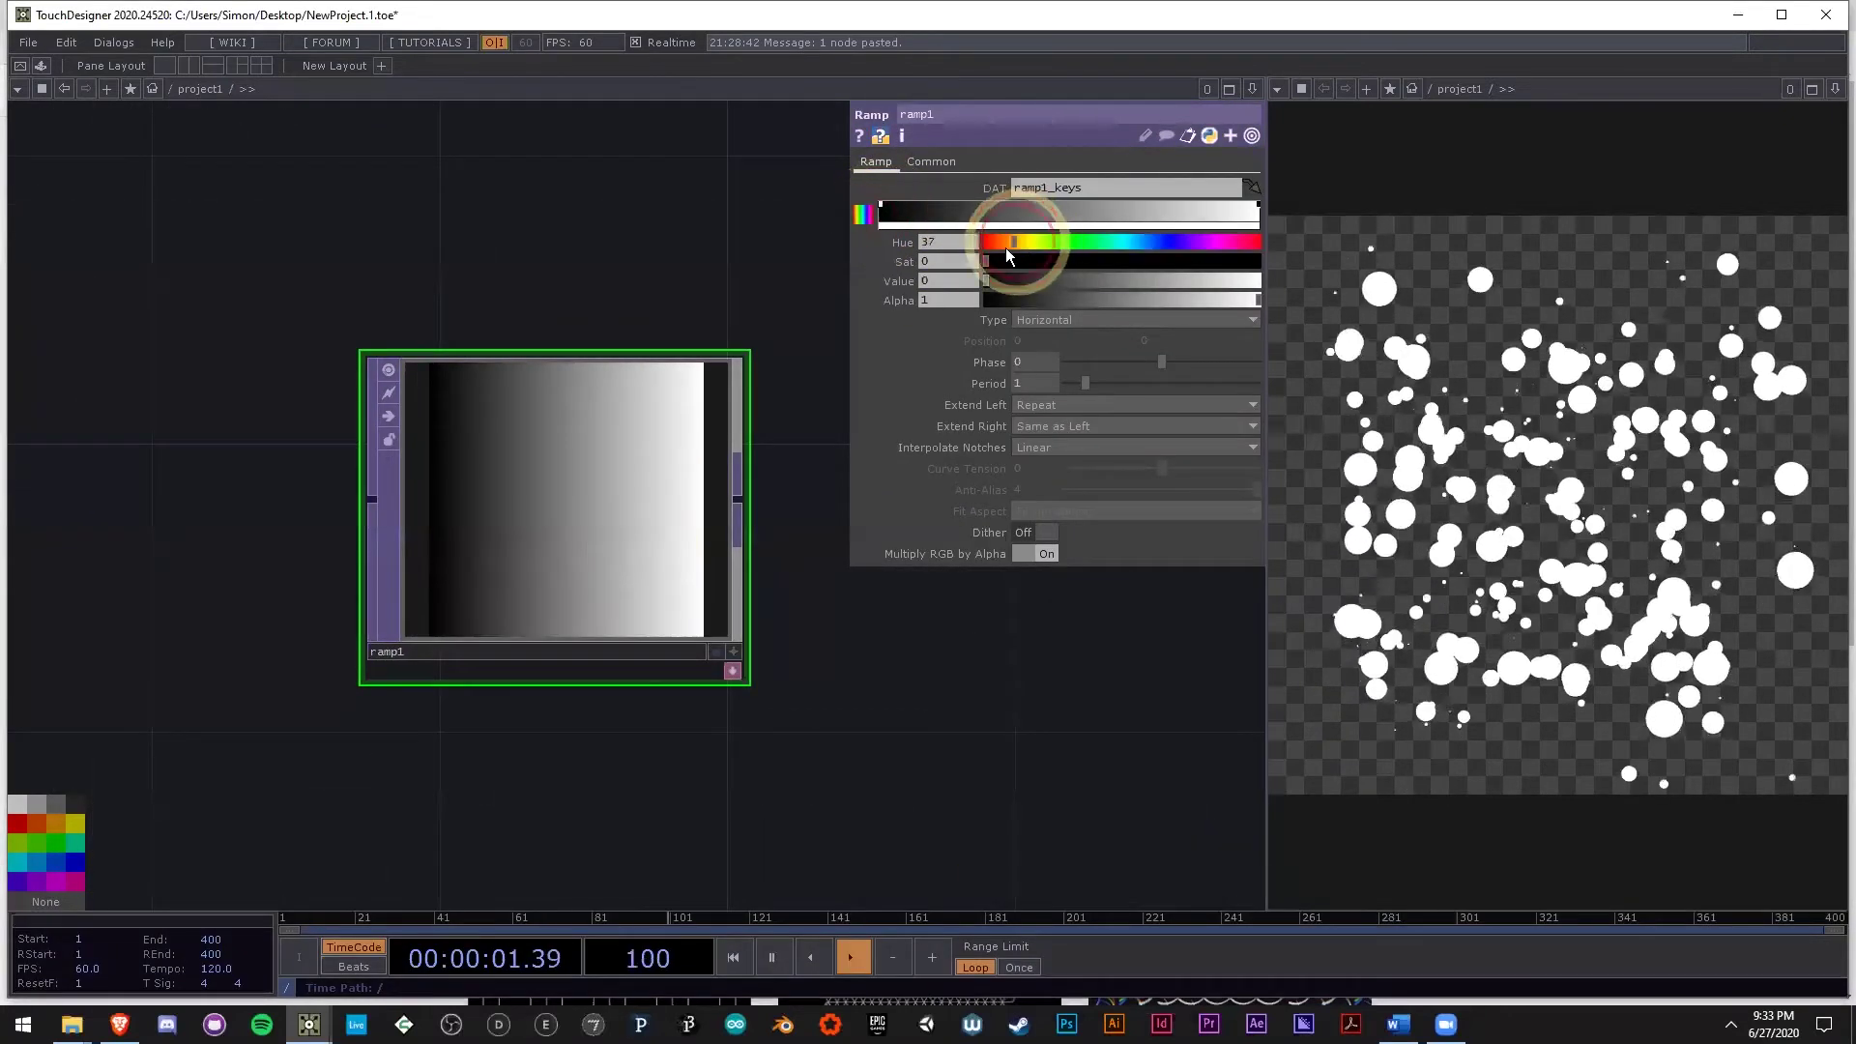
left_click(1121, 262)
left_click_drag(1247, 281, 1274, 288)
left_click_drag(1000, 241, 980, 241)
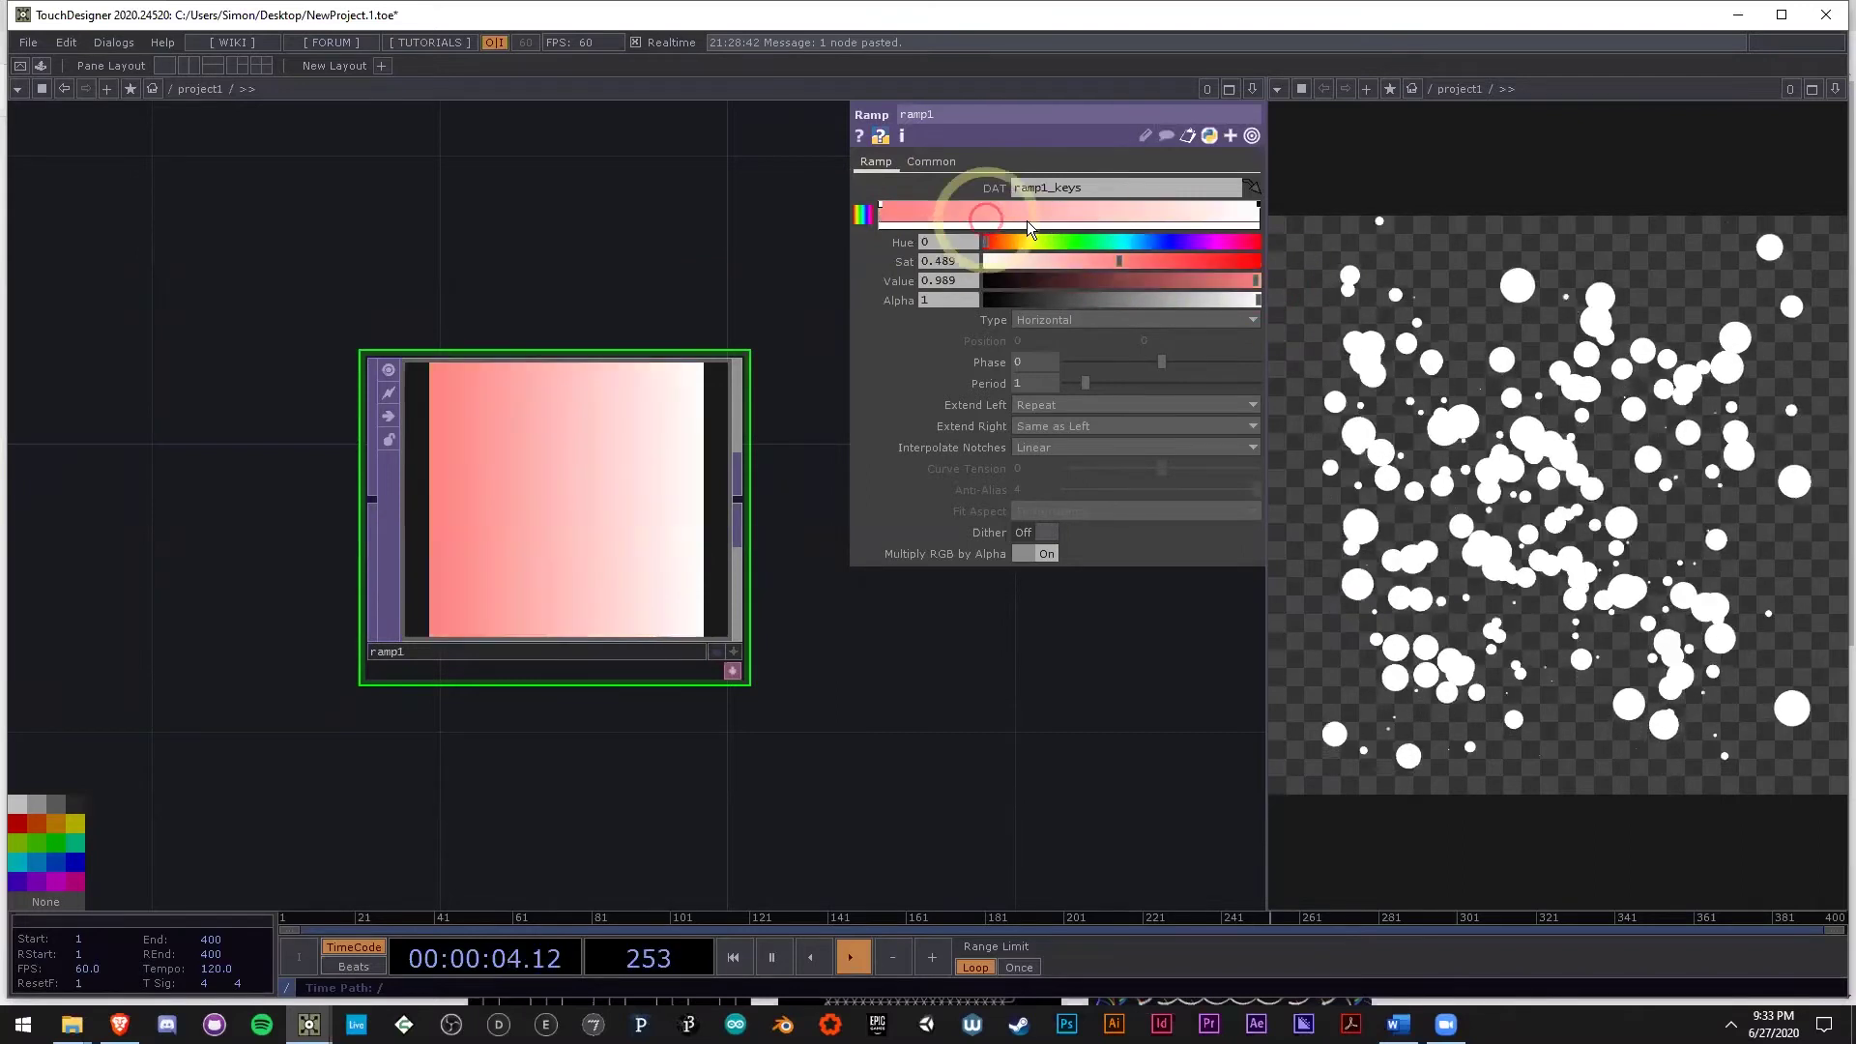
left_click_drag(1131, 259, 1215, 261)
Add blue, yellow and green keys along ramp1 and colour its end key red to match the start.
left_click(984, 211)
left_click(1118, 241)
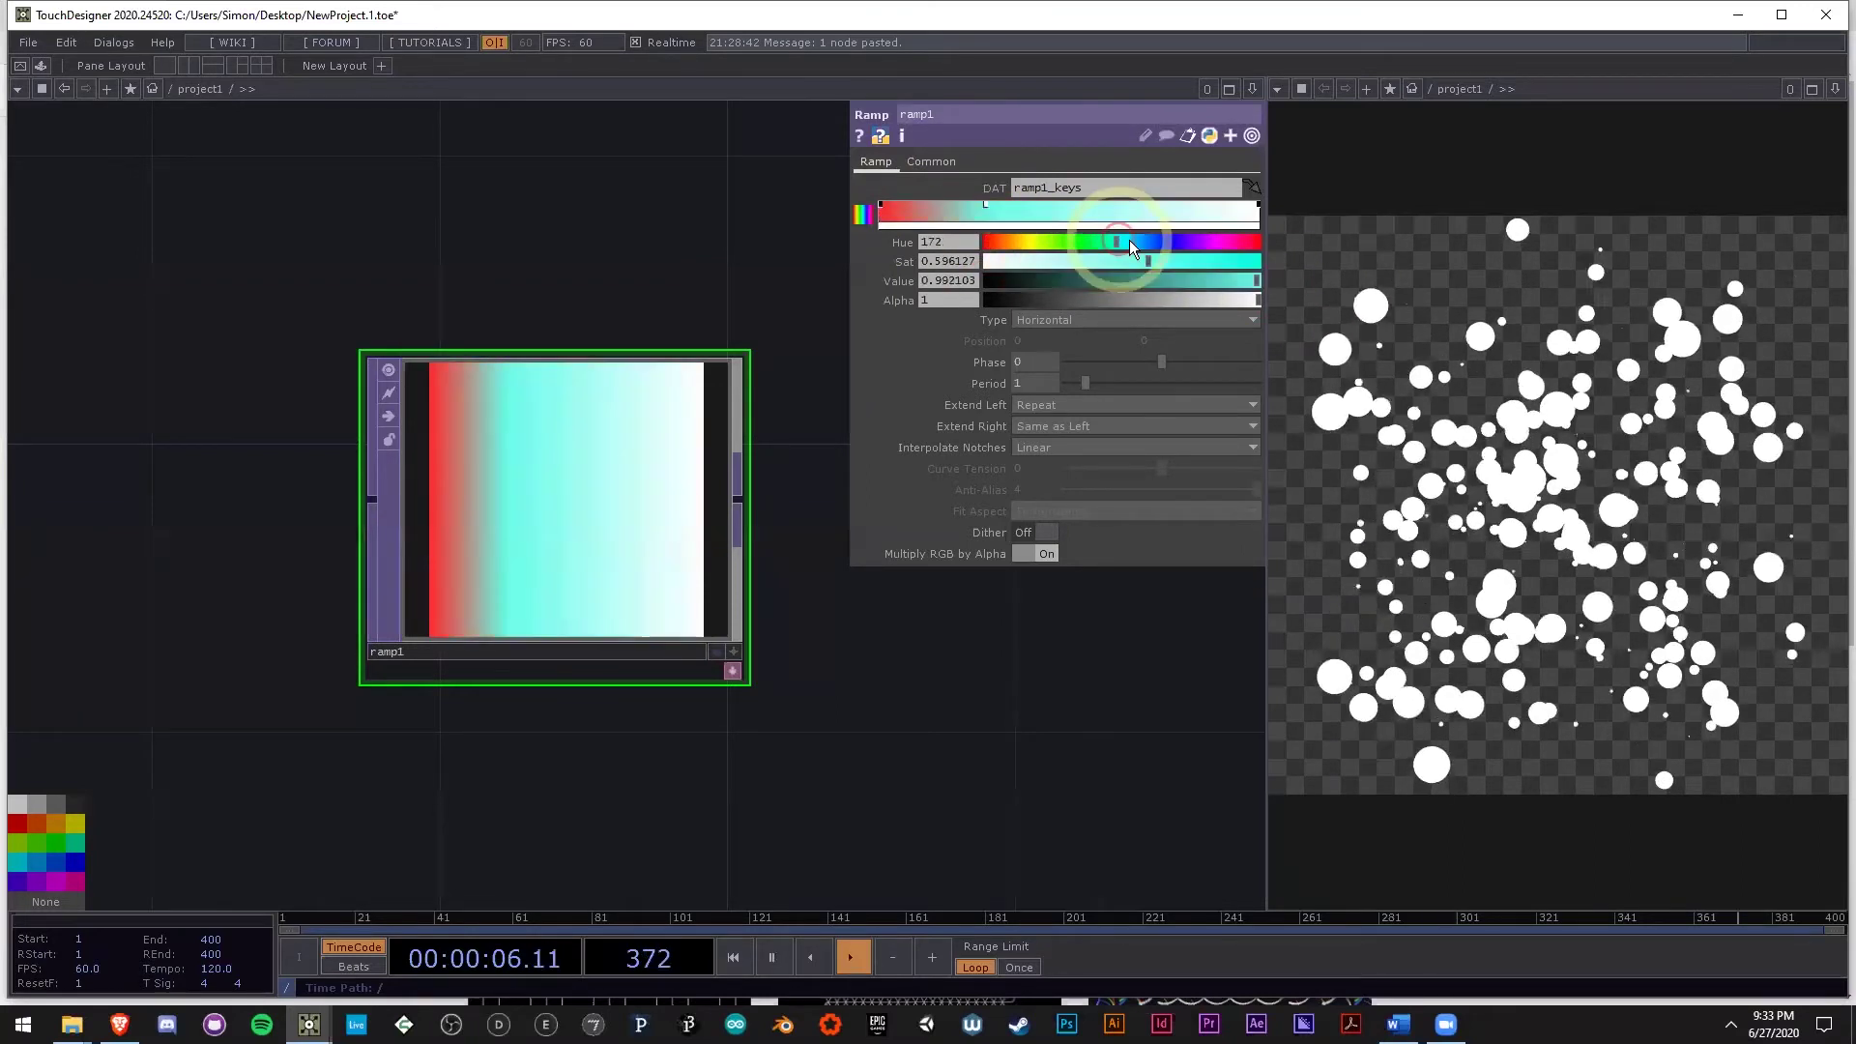
left_click_drag(1140, 246, 1155, 242)
left_click(1030, 242)
left_click(1131, 261)
left_click(1148, 209)
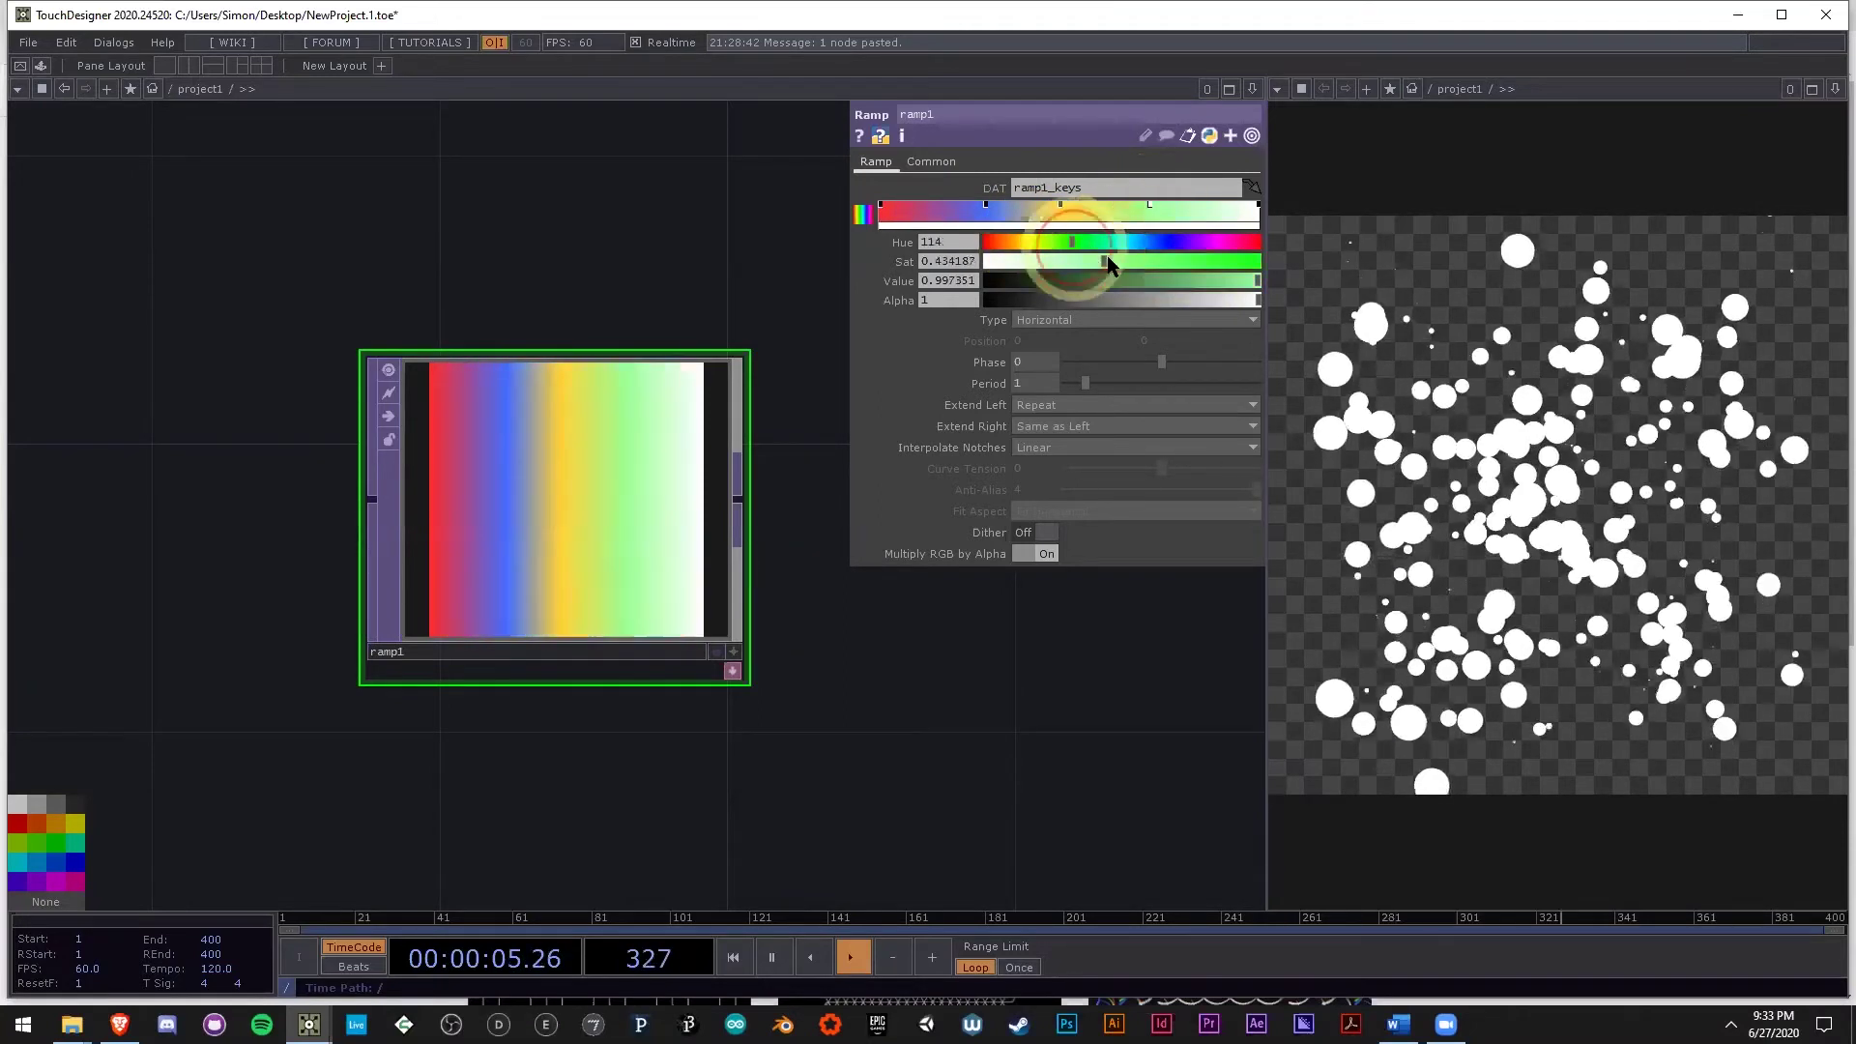
left_click(1164, 261)
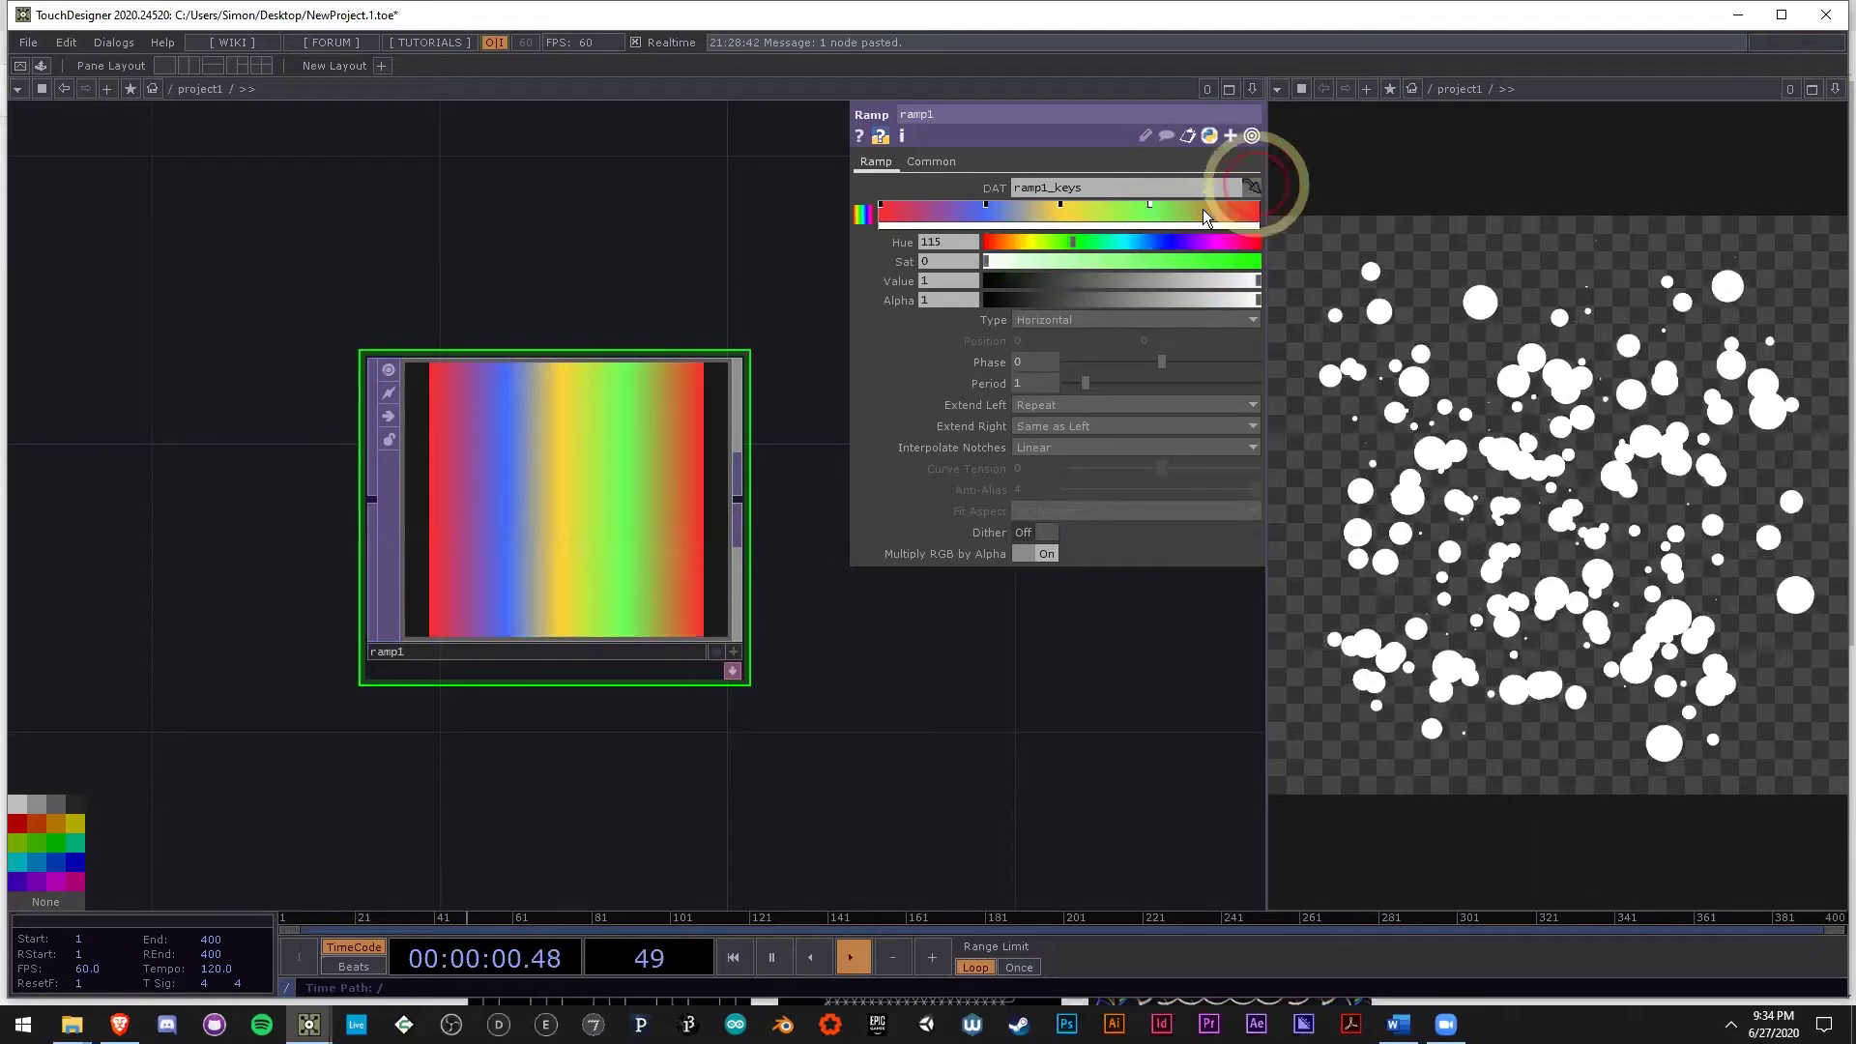
Remove the green key from ramp1 and select the yellow key.
left_click_drag(1150, 213, 1061, 204)
left_click_drag(1061, 208, 1144, 212)
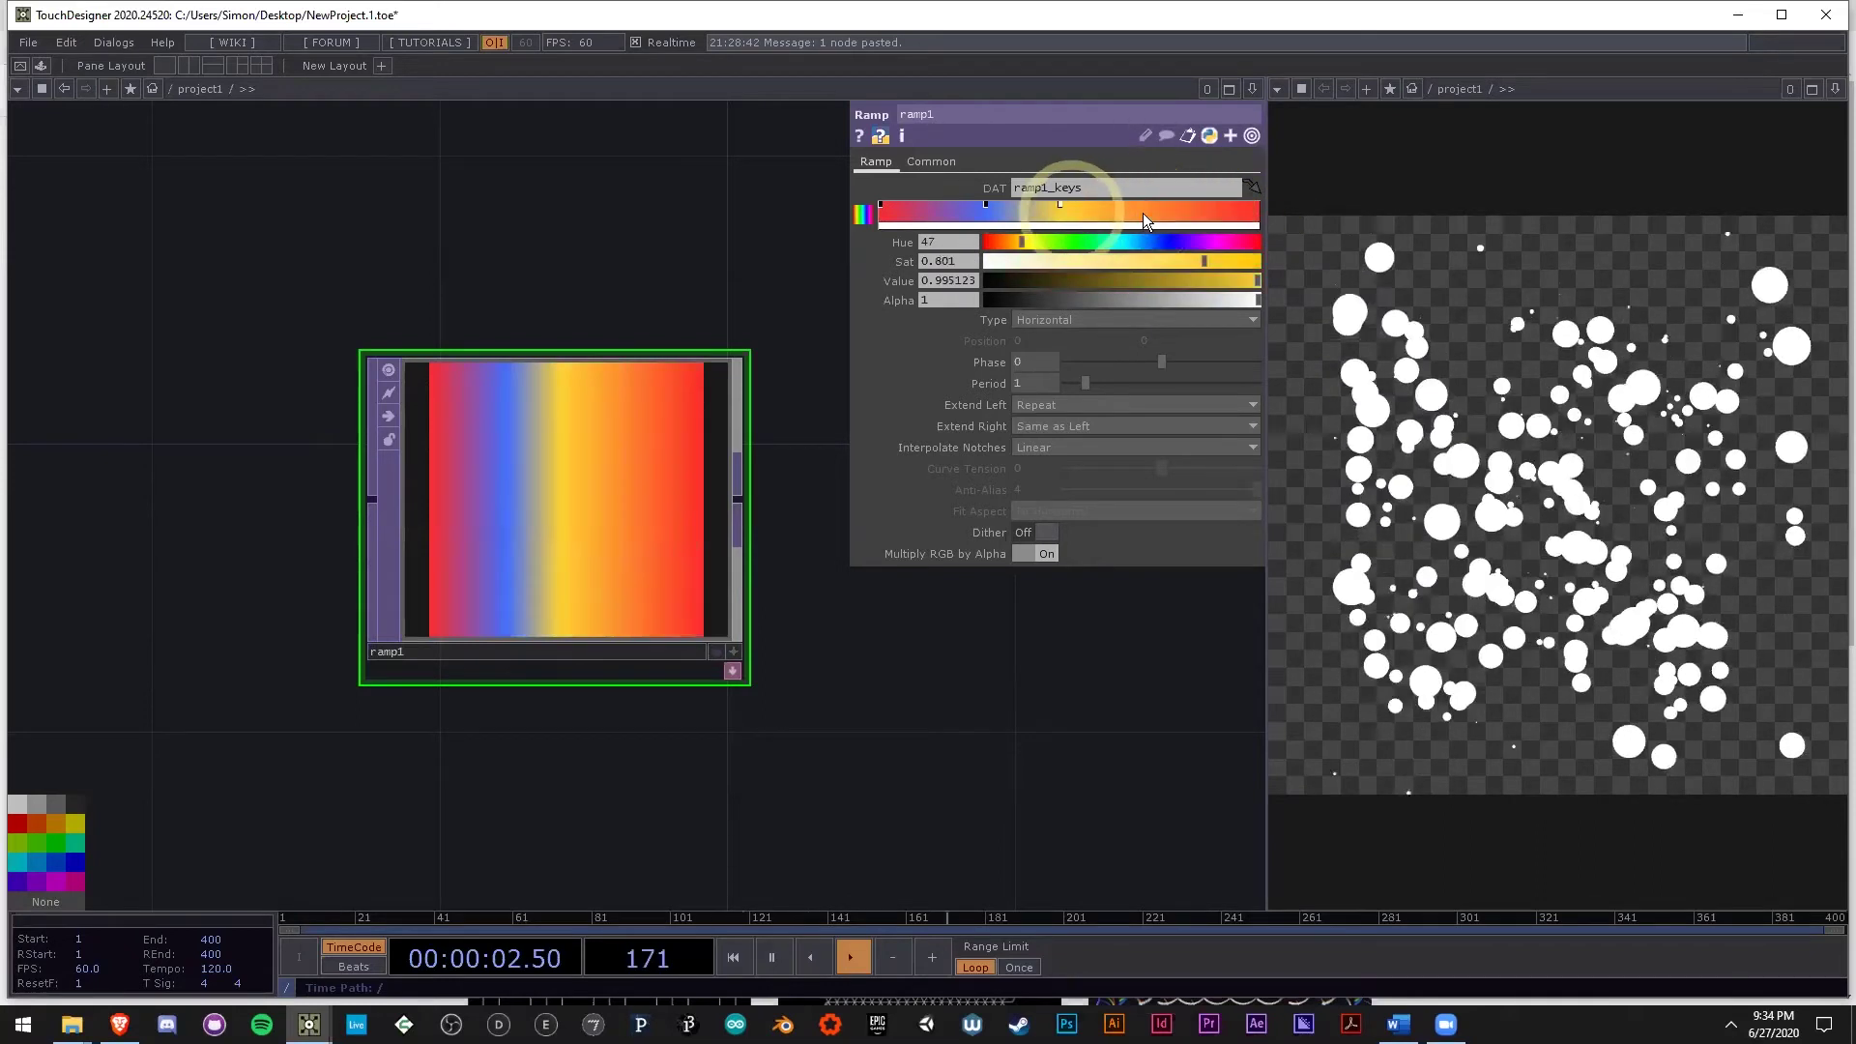
Space the blue and yellow keys more evenly along ramp1 and set the ramp type to Vertical.
left_click(1256, 207)
left_click_drag(987, 206, 1001, 208)
left_click_drag(1146, 208, 1135, 208)
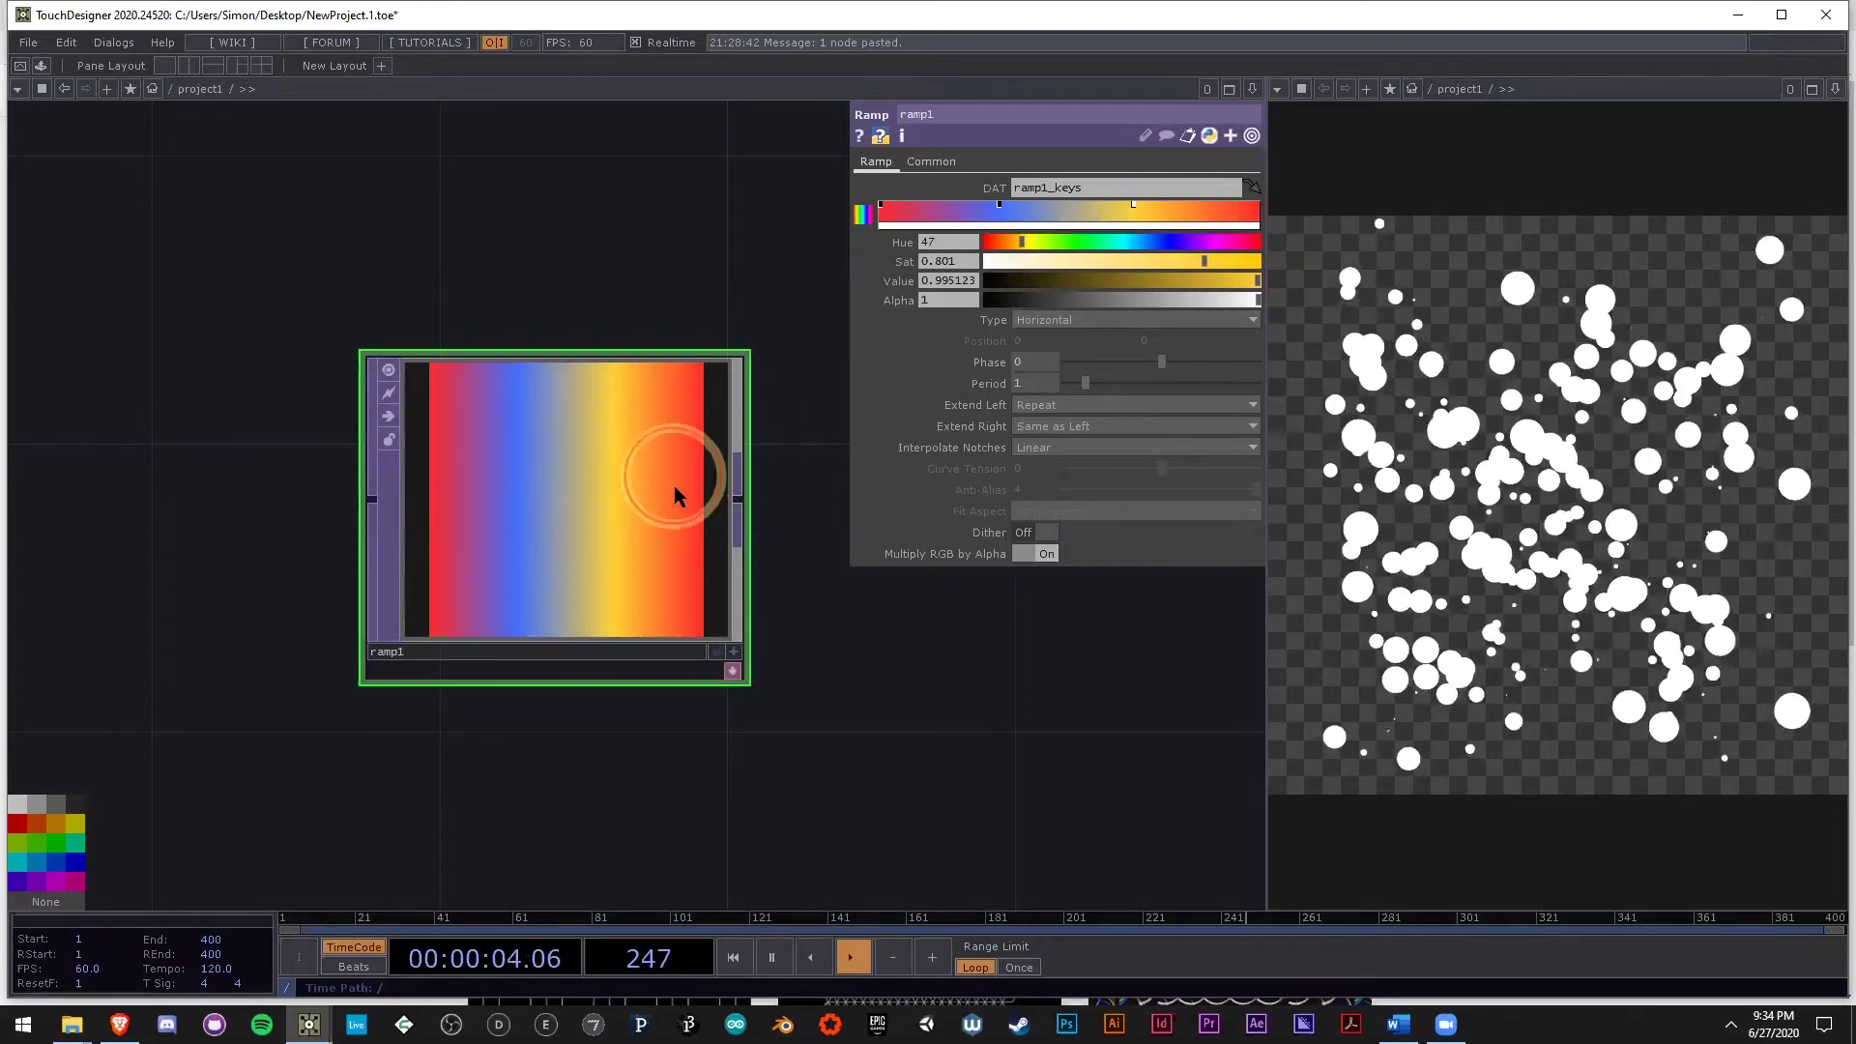
left_click(1094, 324)
left_click(1044, 338)
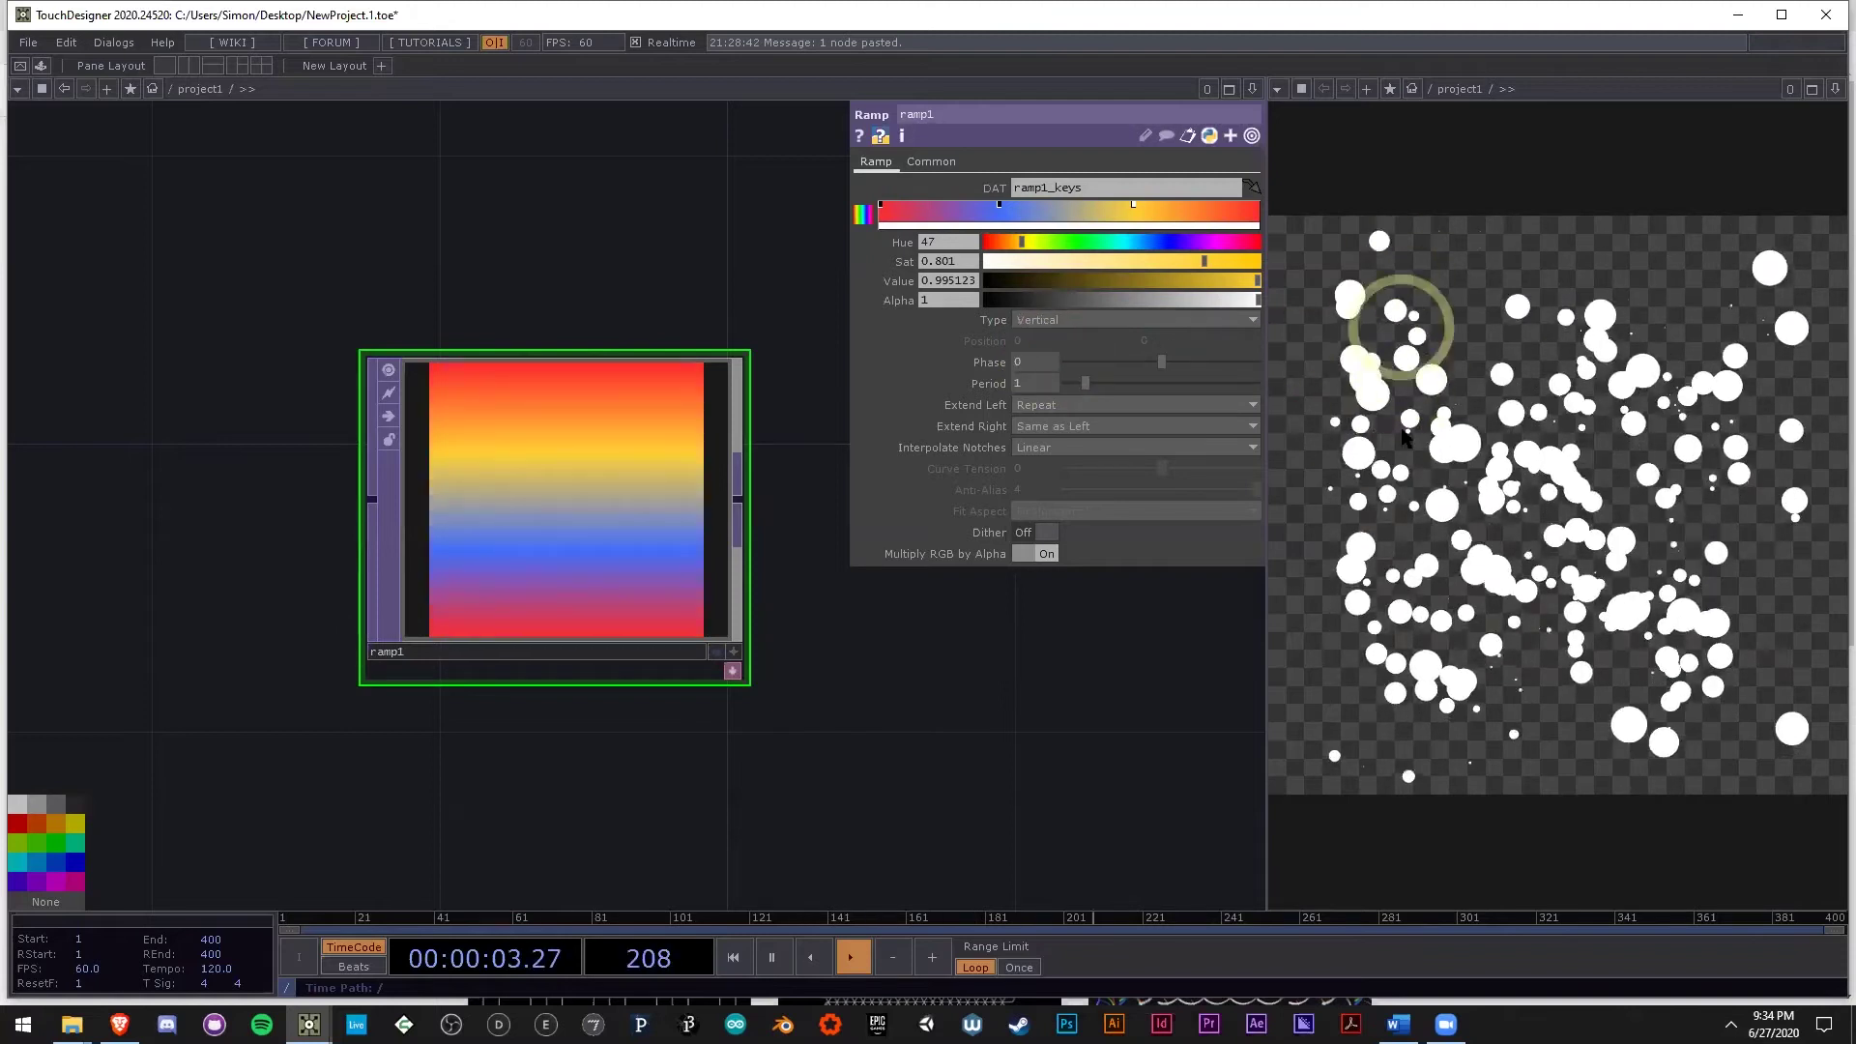
Add a Null TOP after ramp1 and place the pair above constant1.
left_click_drag(943, 712, 544, 678)
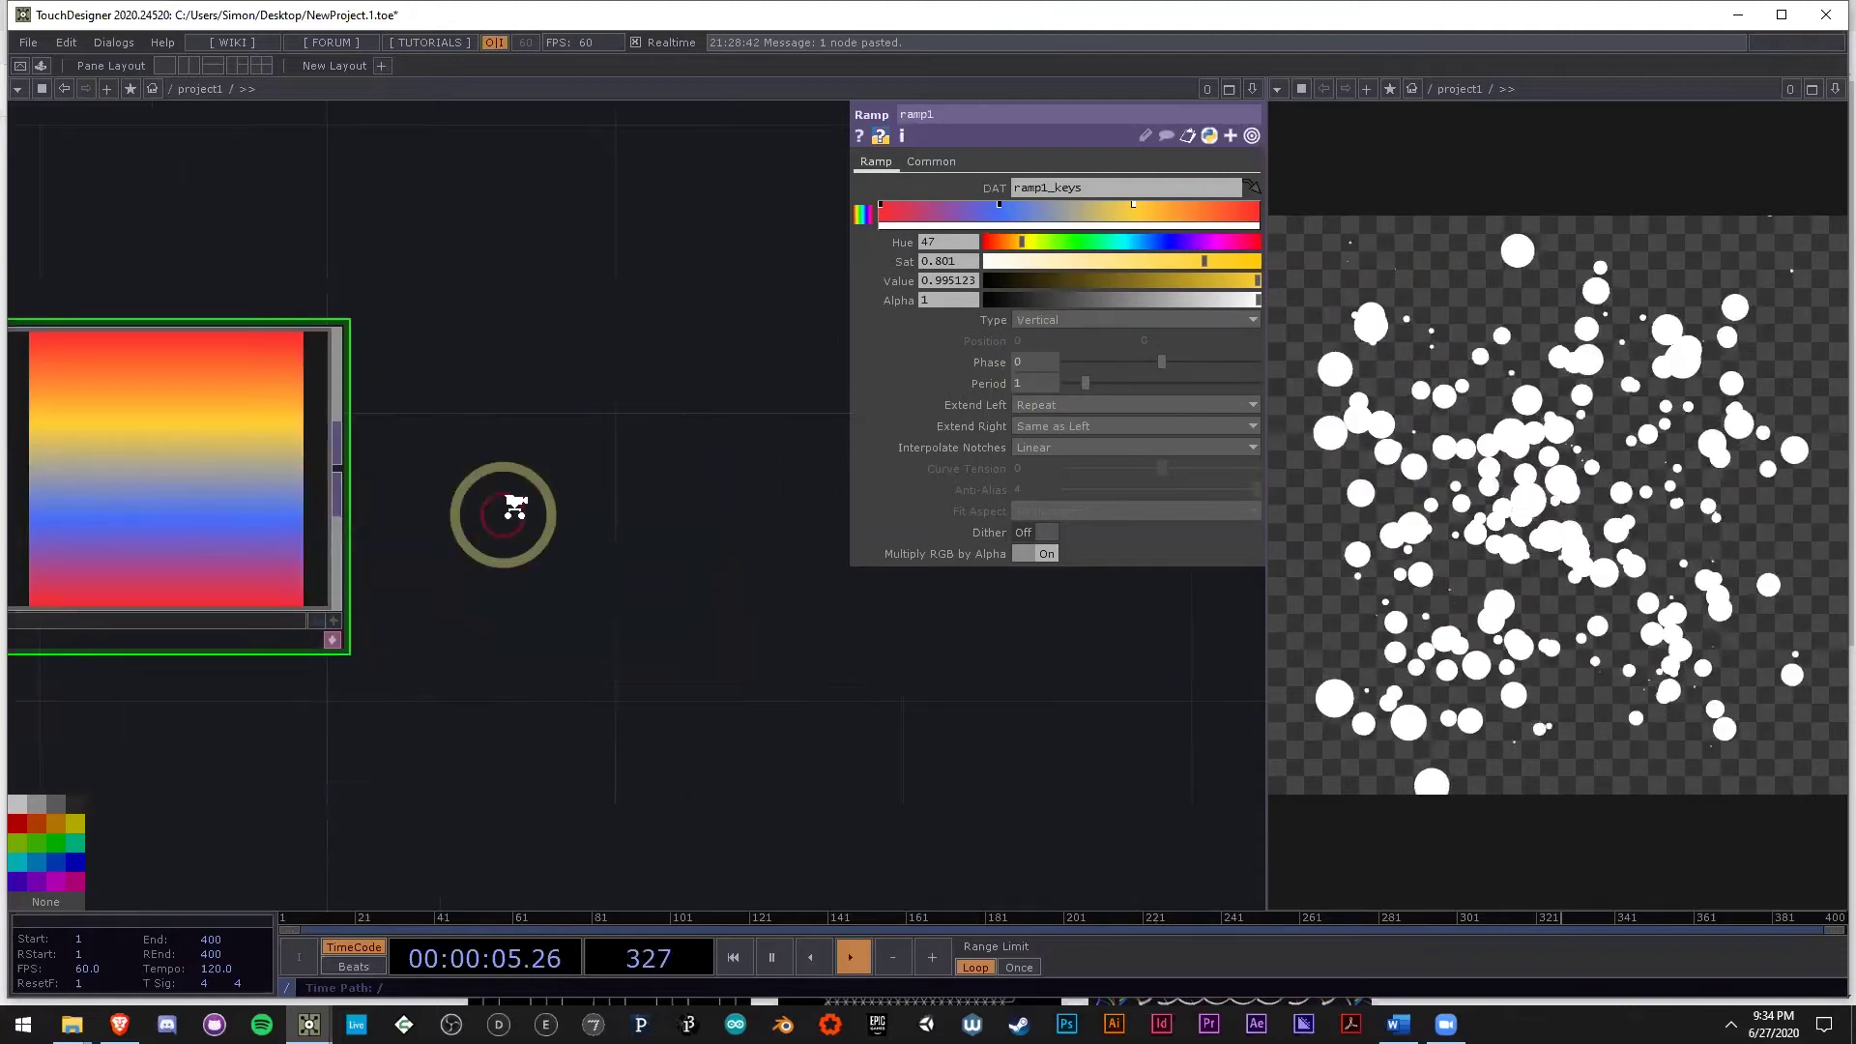
scroll(510, 506, "down", 4)
right_click(475, 501)
left_click(375, 423)
left_click(647, 503)
left_click_drag(274, 343, 383, 497)
left_click_drag(790, 616, 746, 527)
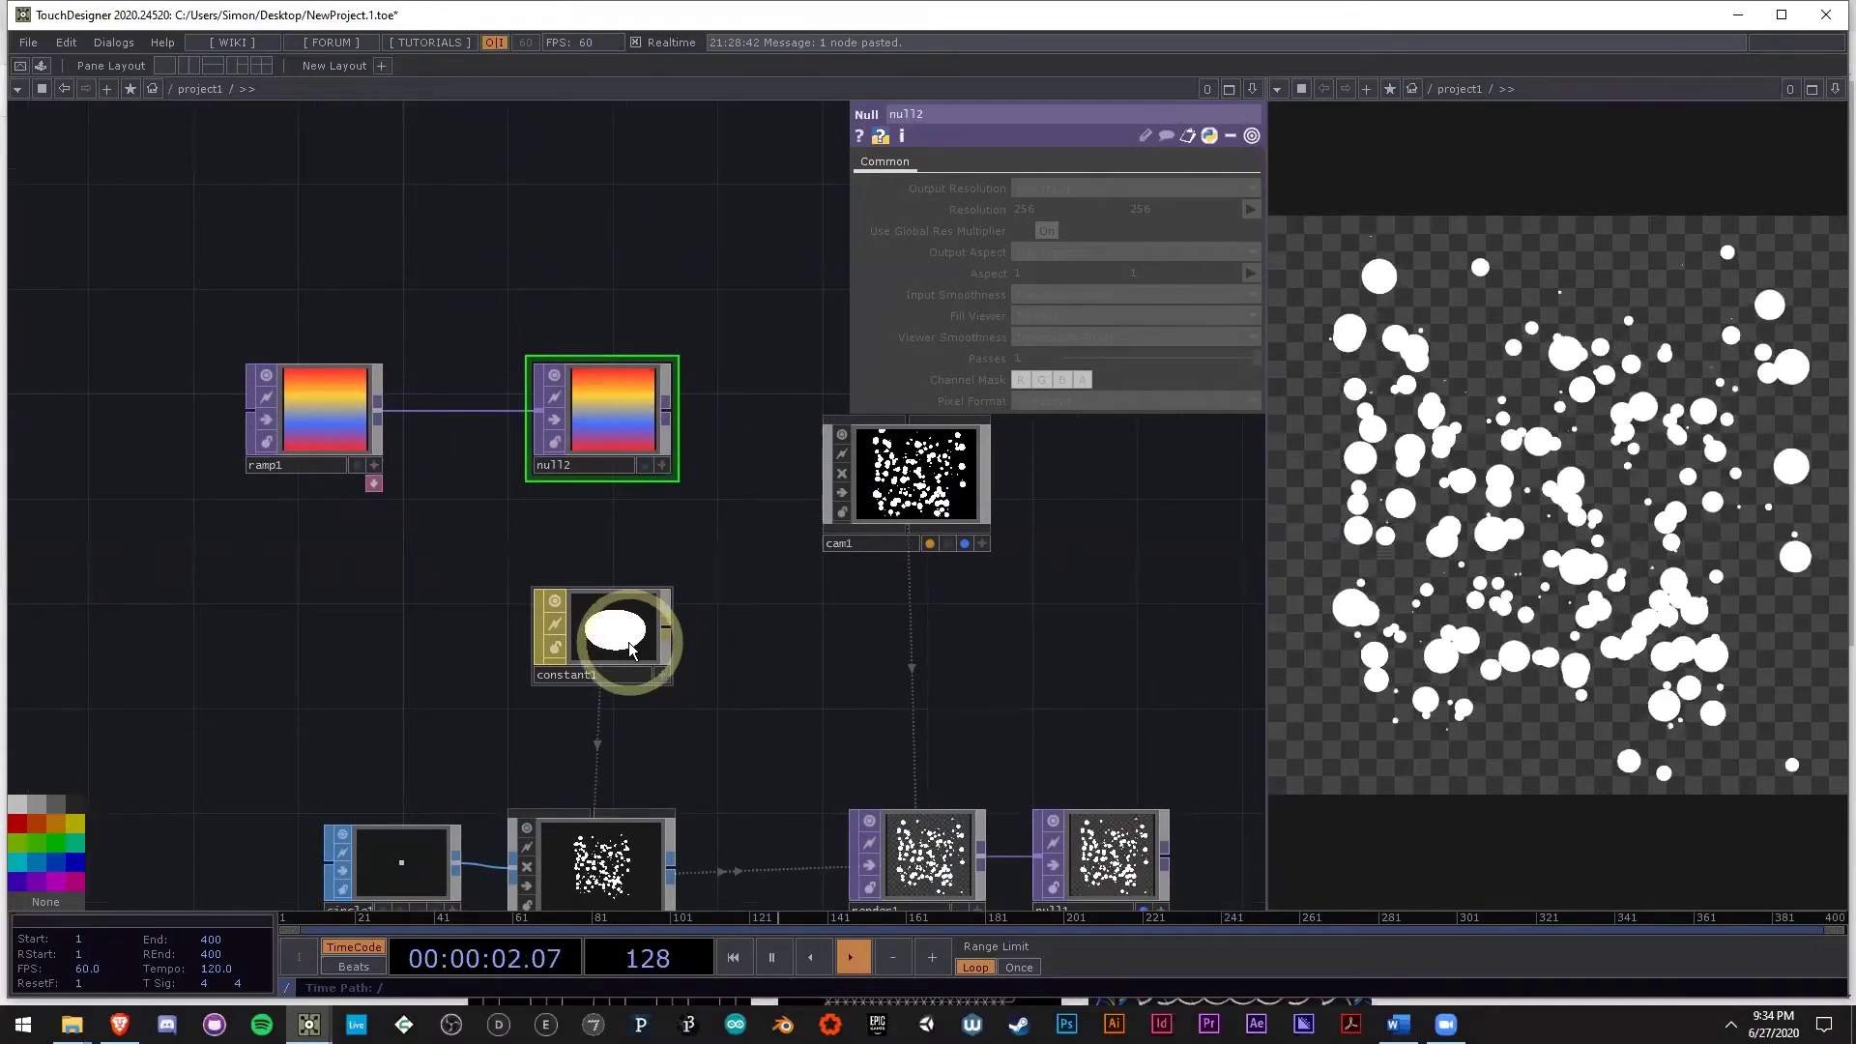
Assign null2 as the Color Map of the constant1 material.
left_click(629, 647)
left_click_drag(618, 410, 1088, 277)
left_click(1614, 352)
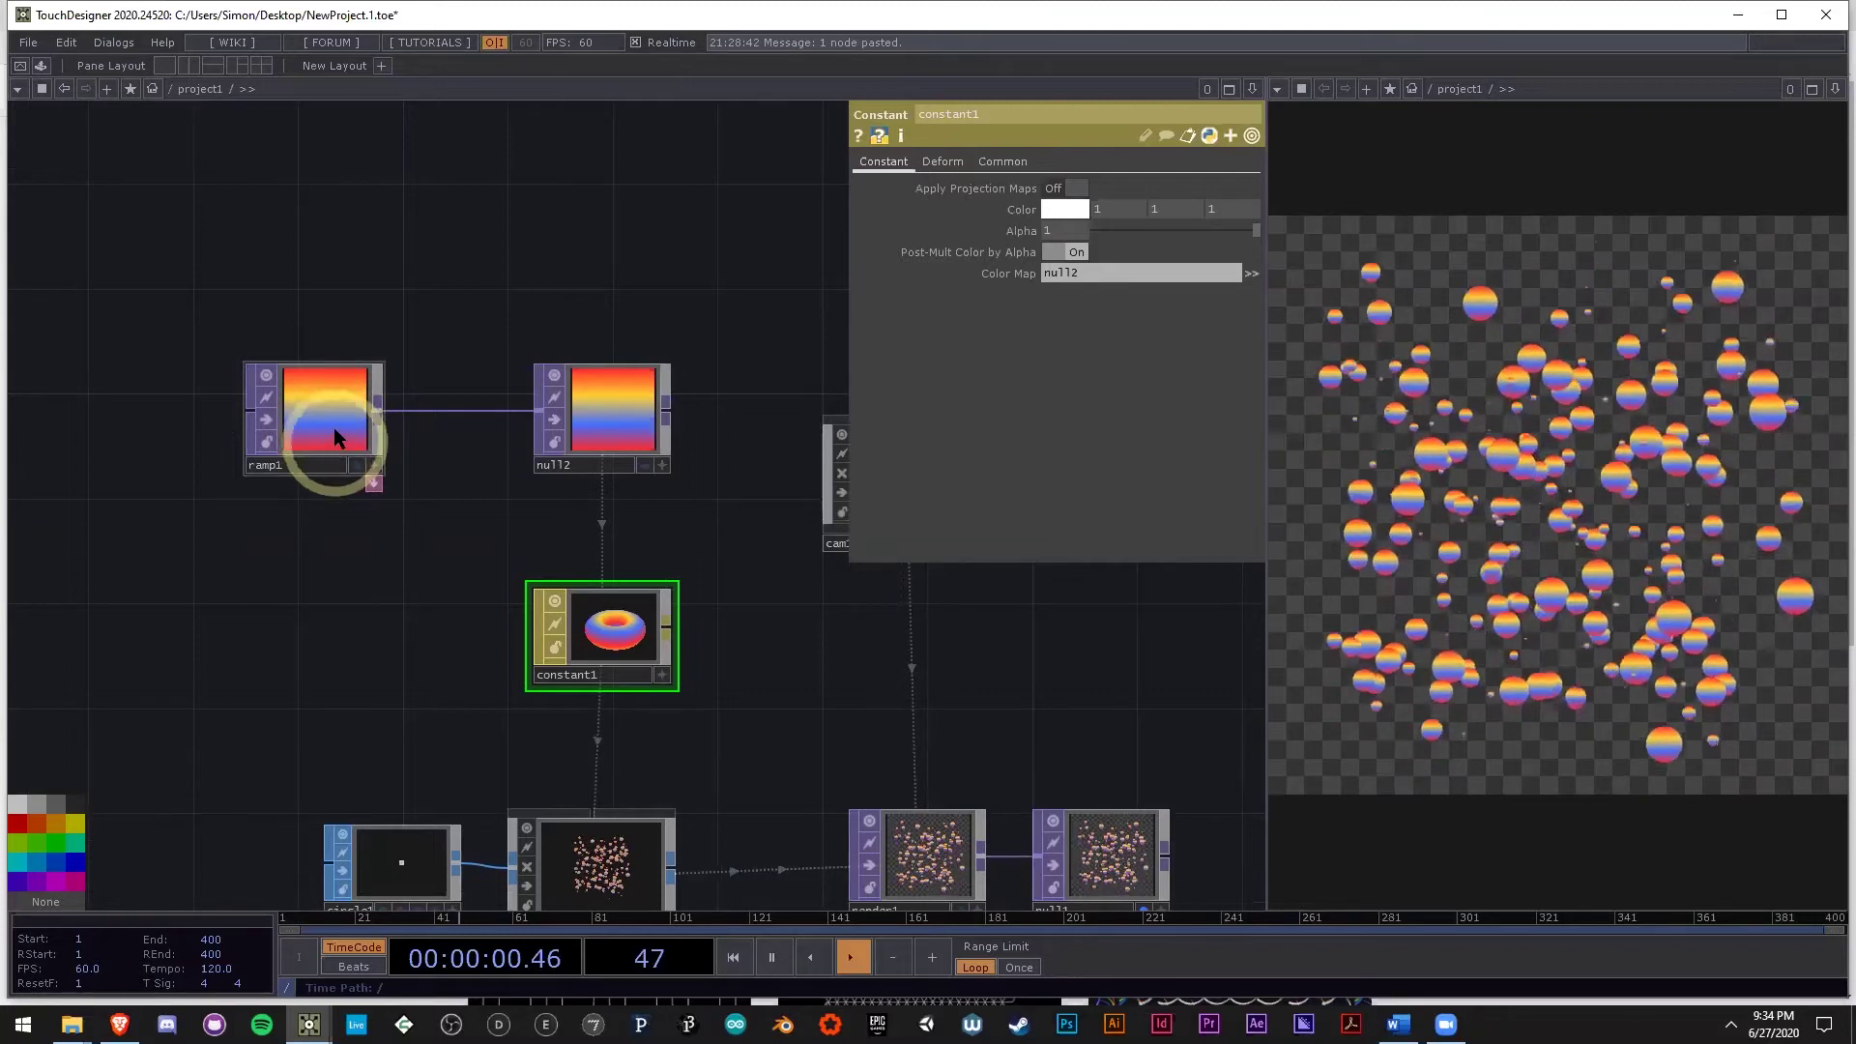
Insert a Texture SOP between circle1 and geo1 and select it.
left_click_drag(390, 580, 634, 481)
scroll(673, 498, "down", 2)
scroll(665, 490, "down", 3)
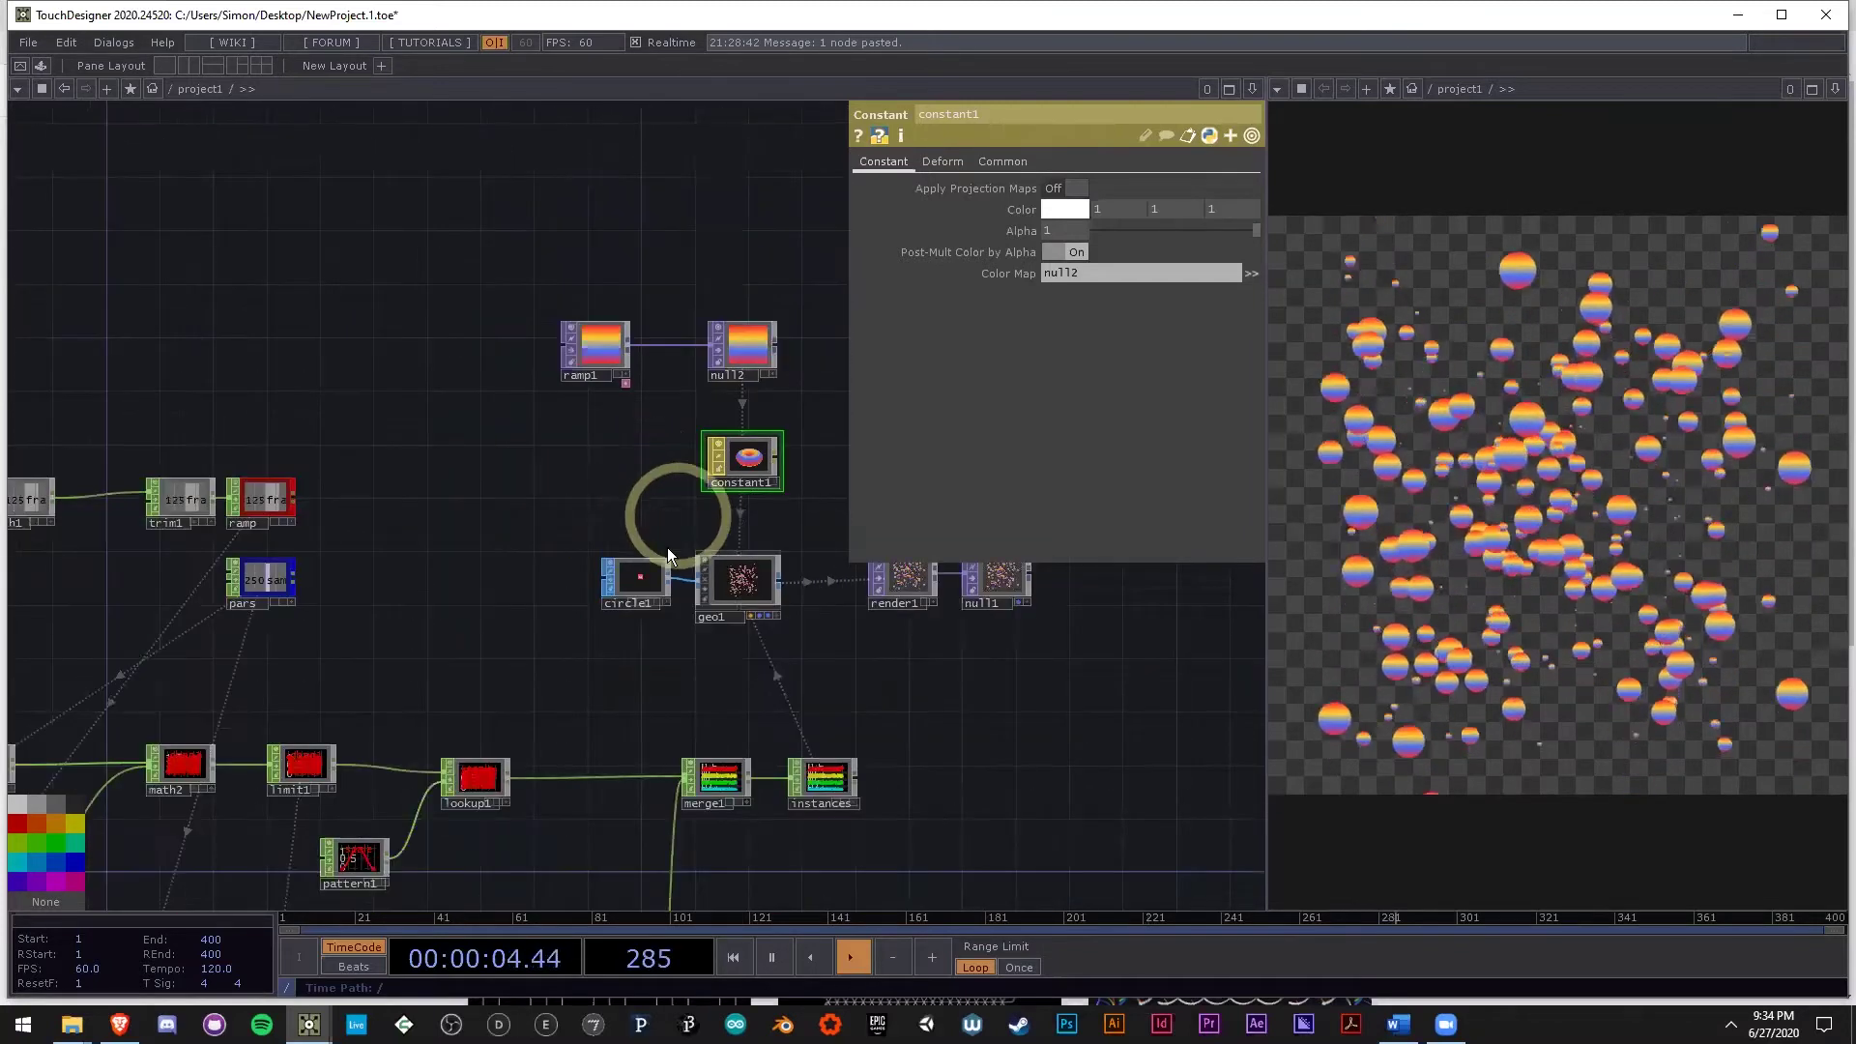
scroll(669, 529, "up", 4)
left_click_drag(628, 628, 377, 634)
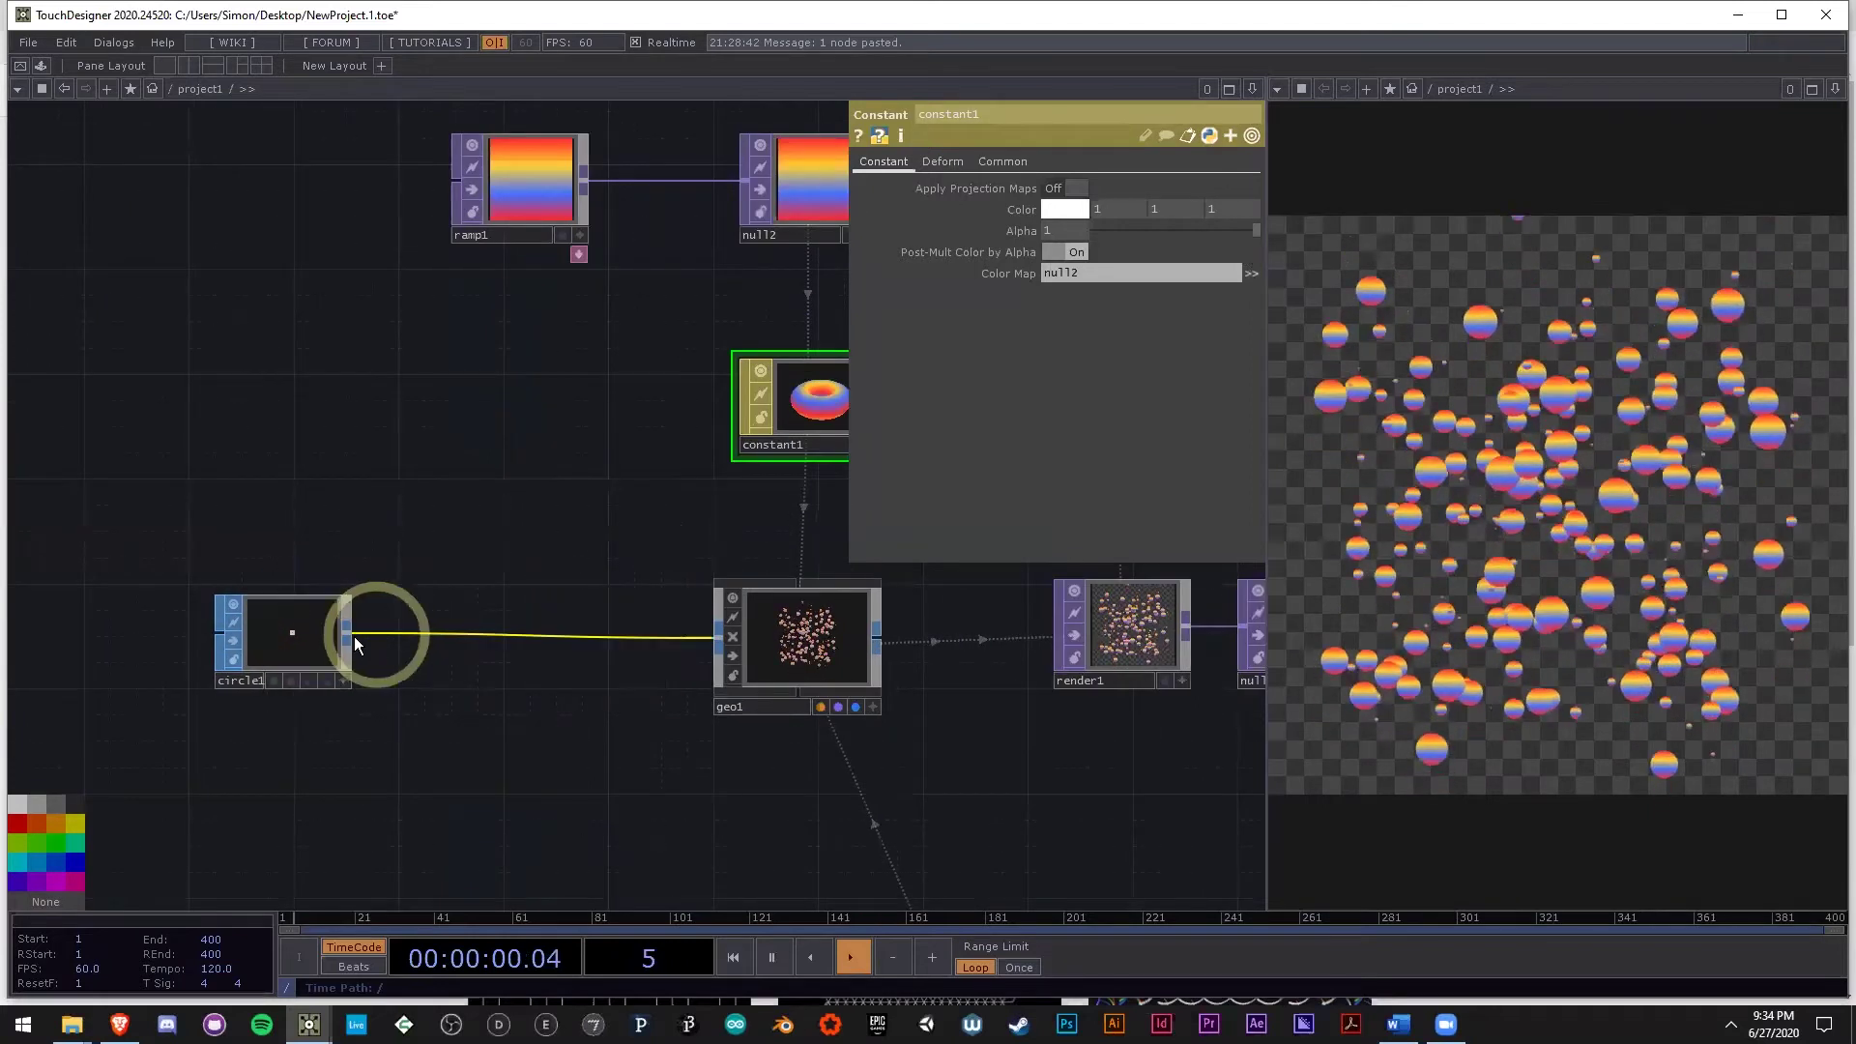
key("Tab")
type("tex")
left_click(392, 756)
left_click(505, 640)
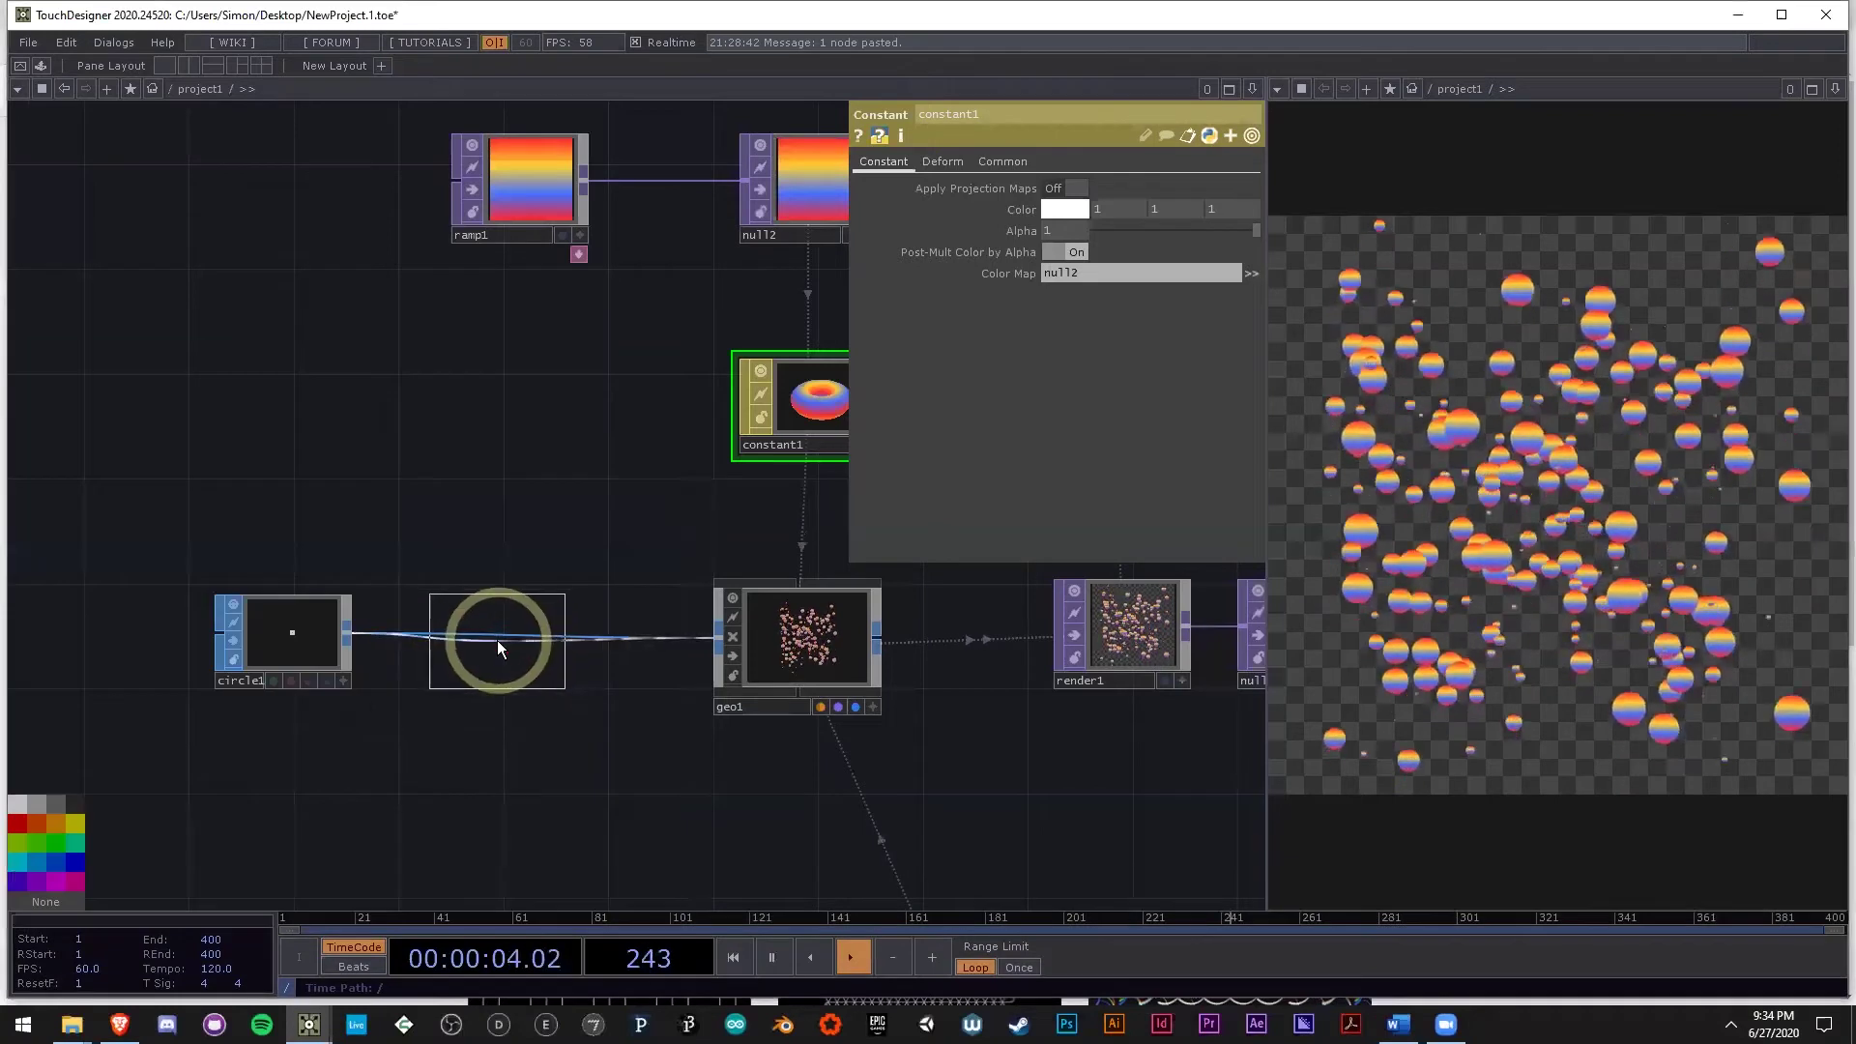
left_click(496, 640)
Keep texture1's type at Orthographic and set its scale to 0.3 on all three axes.
scroll(489, 632, "up", 5)
left_click(1069, 234)
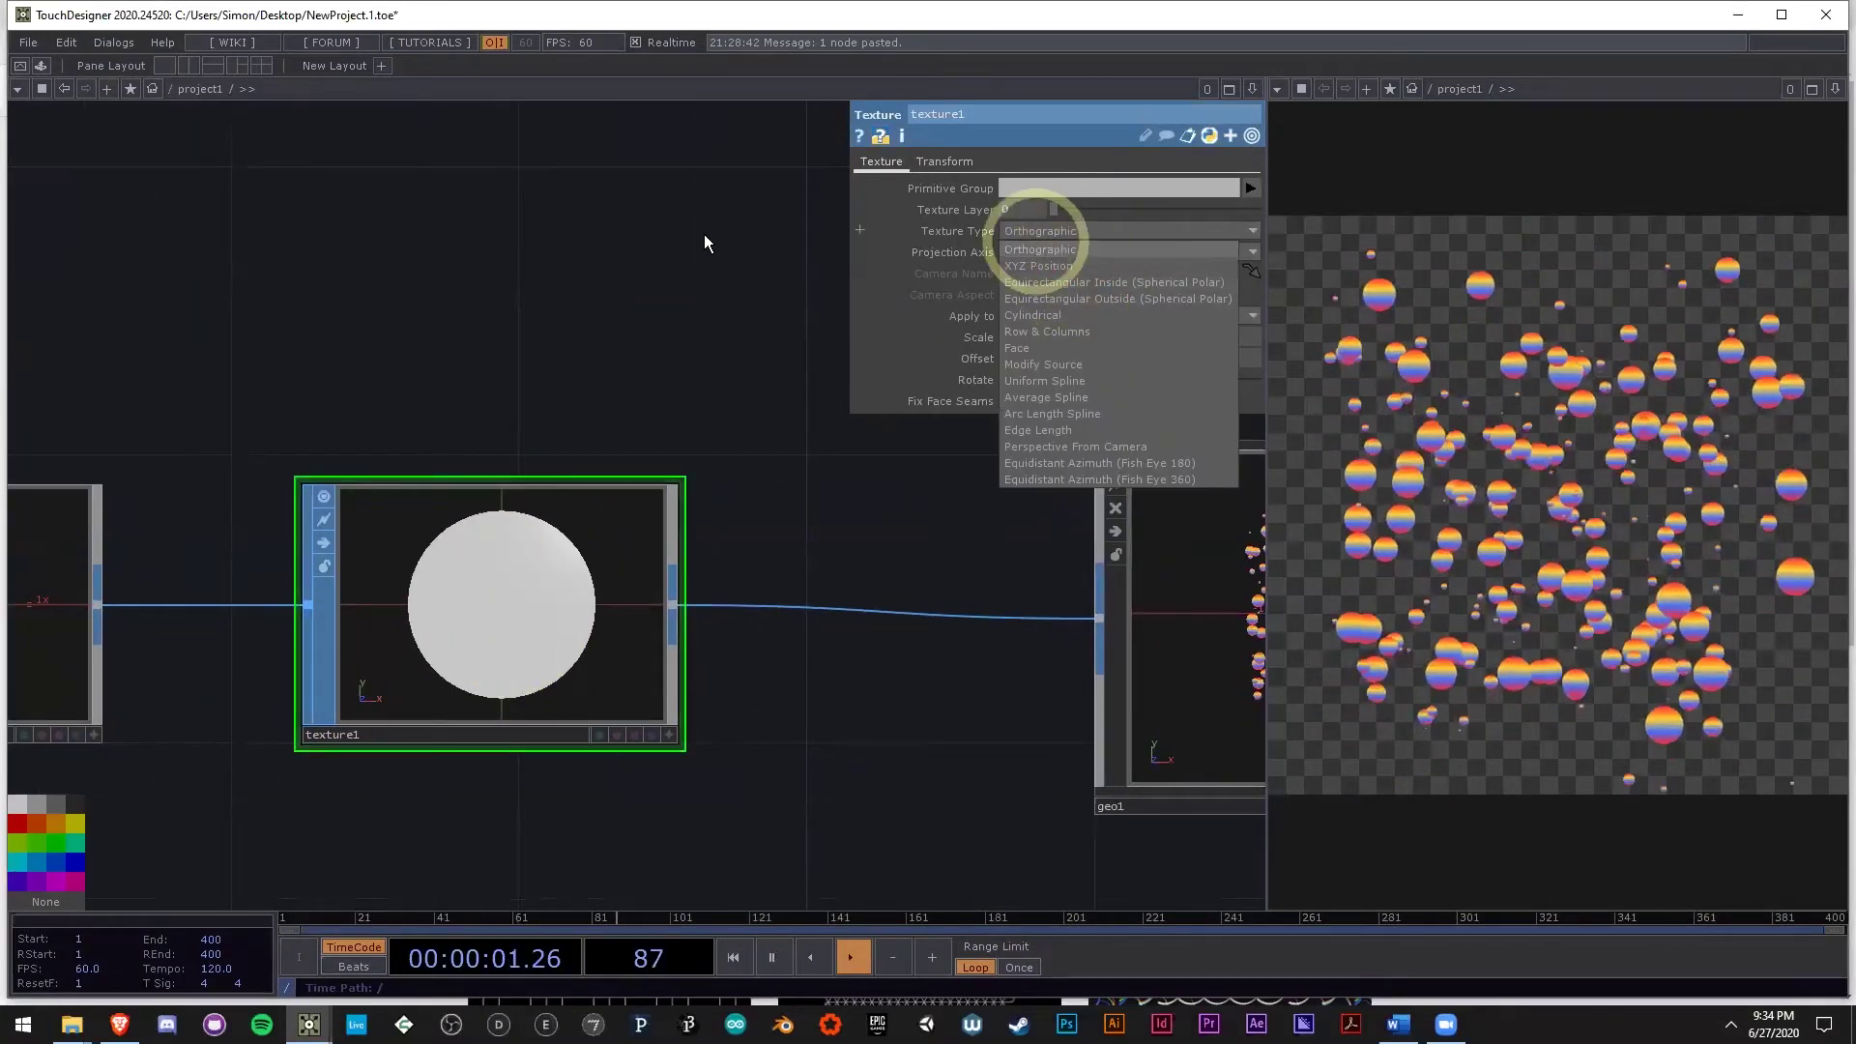
left_click(676, 251)
scroll(675, 259, "down", 5)
left_click_drag(663, 480, 663, 596)
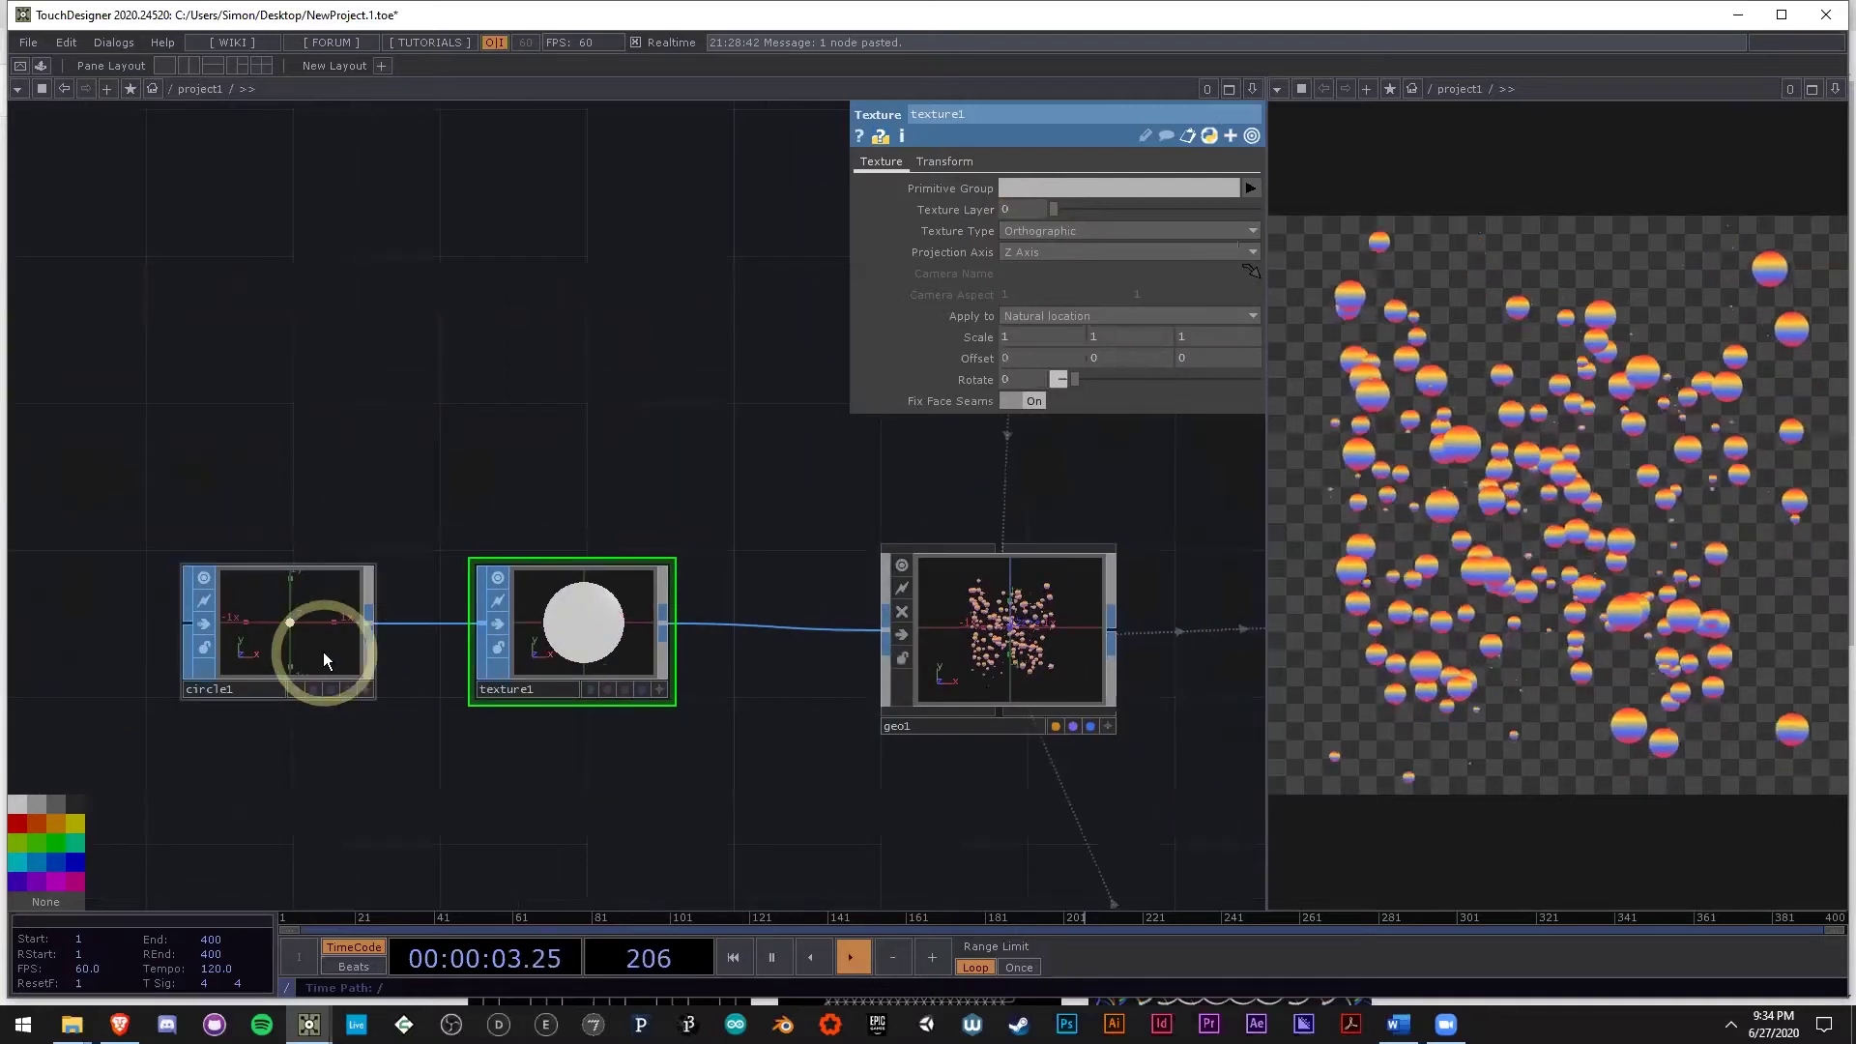
scroll(456, 663, "up", 3)
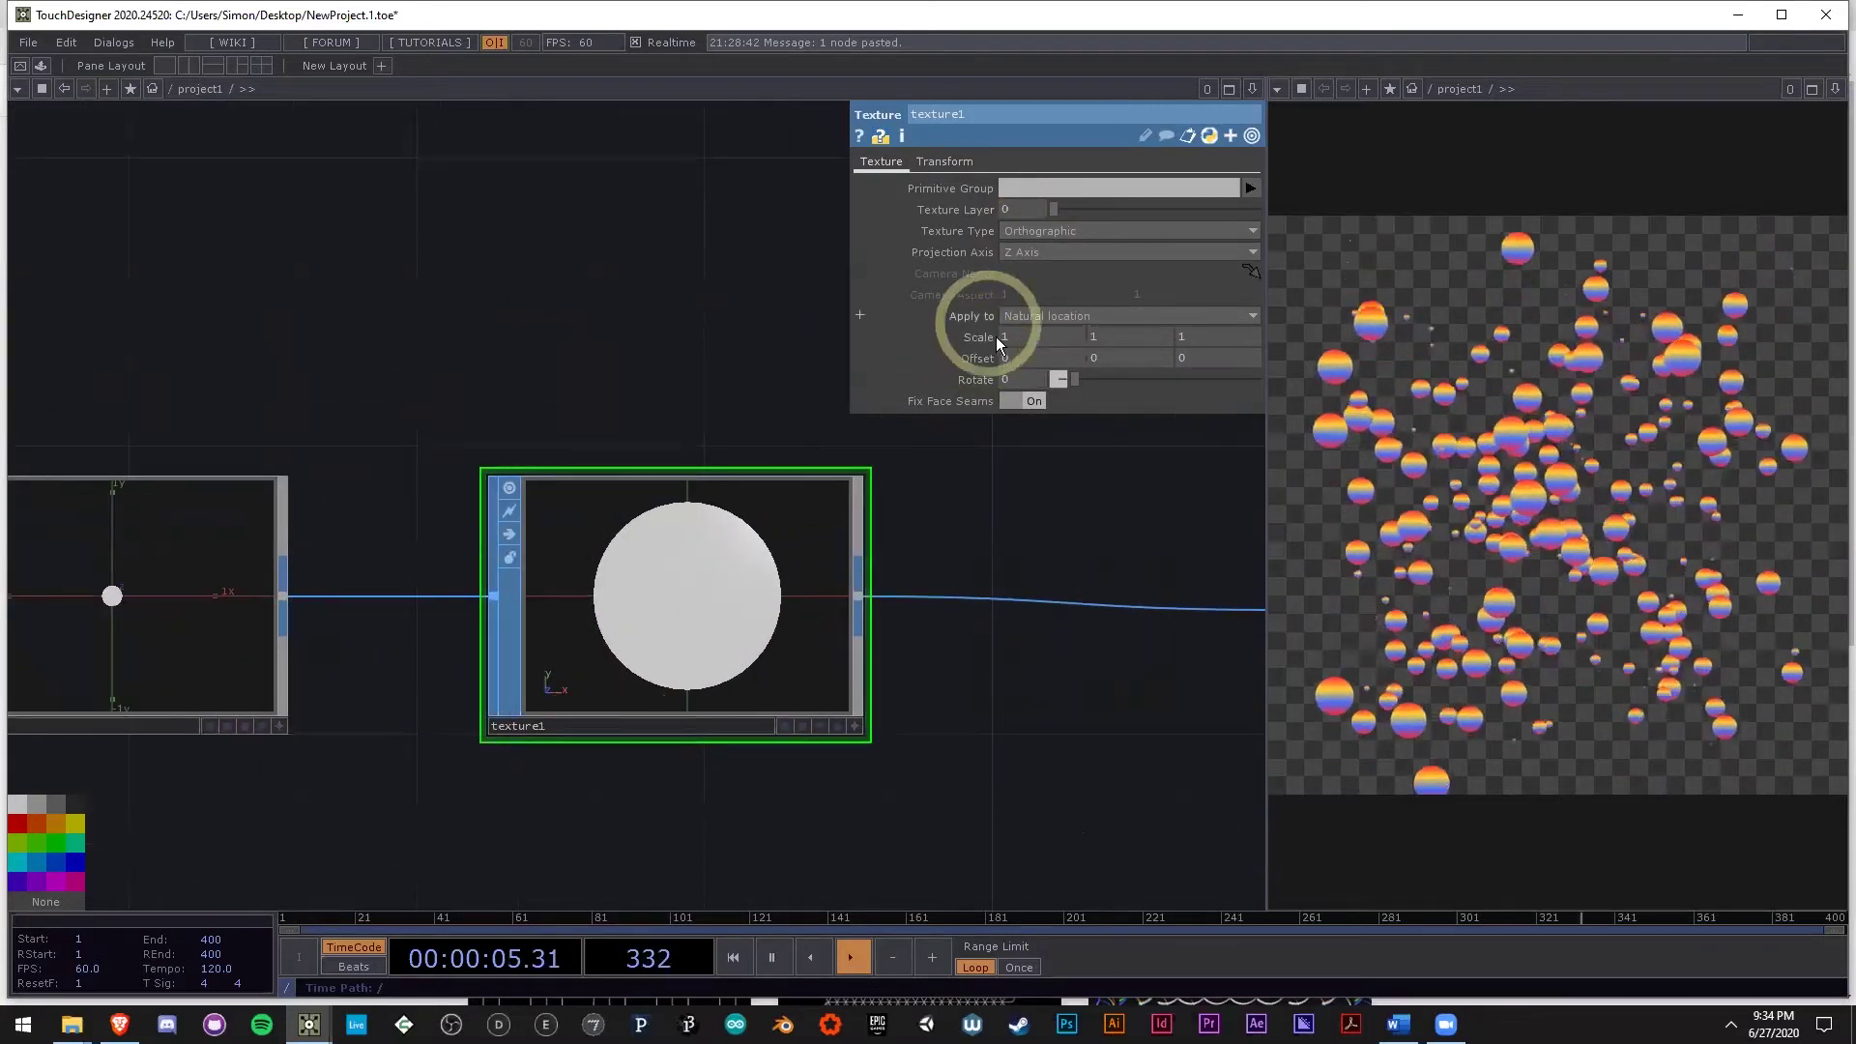
left_click_drag(986, 335, 987, 336)
middle_click_drag(988, 339, 538, 313)
left_click(1502, 398)
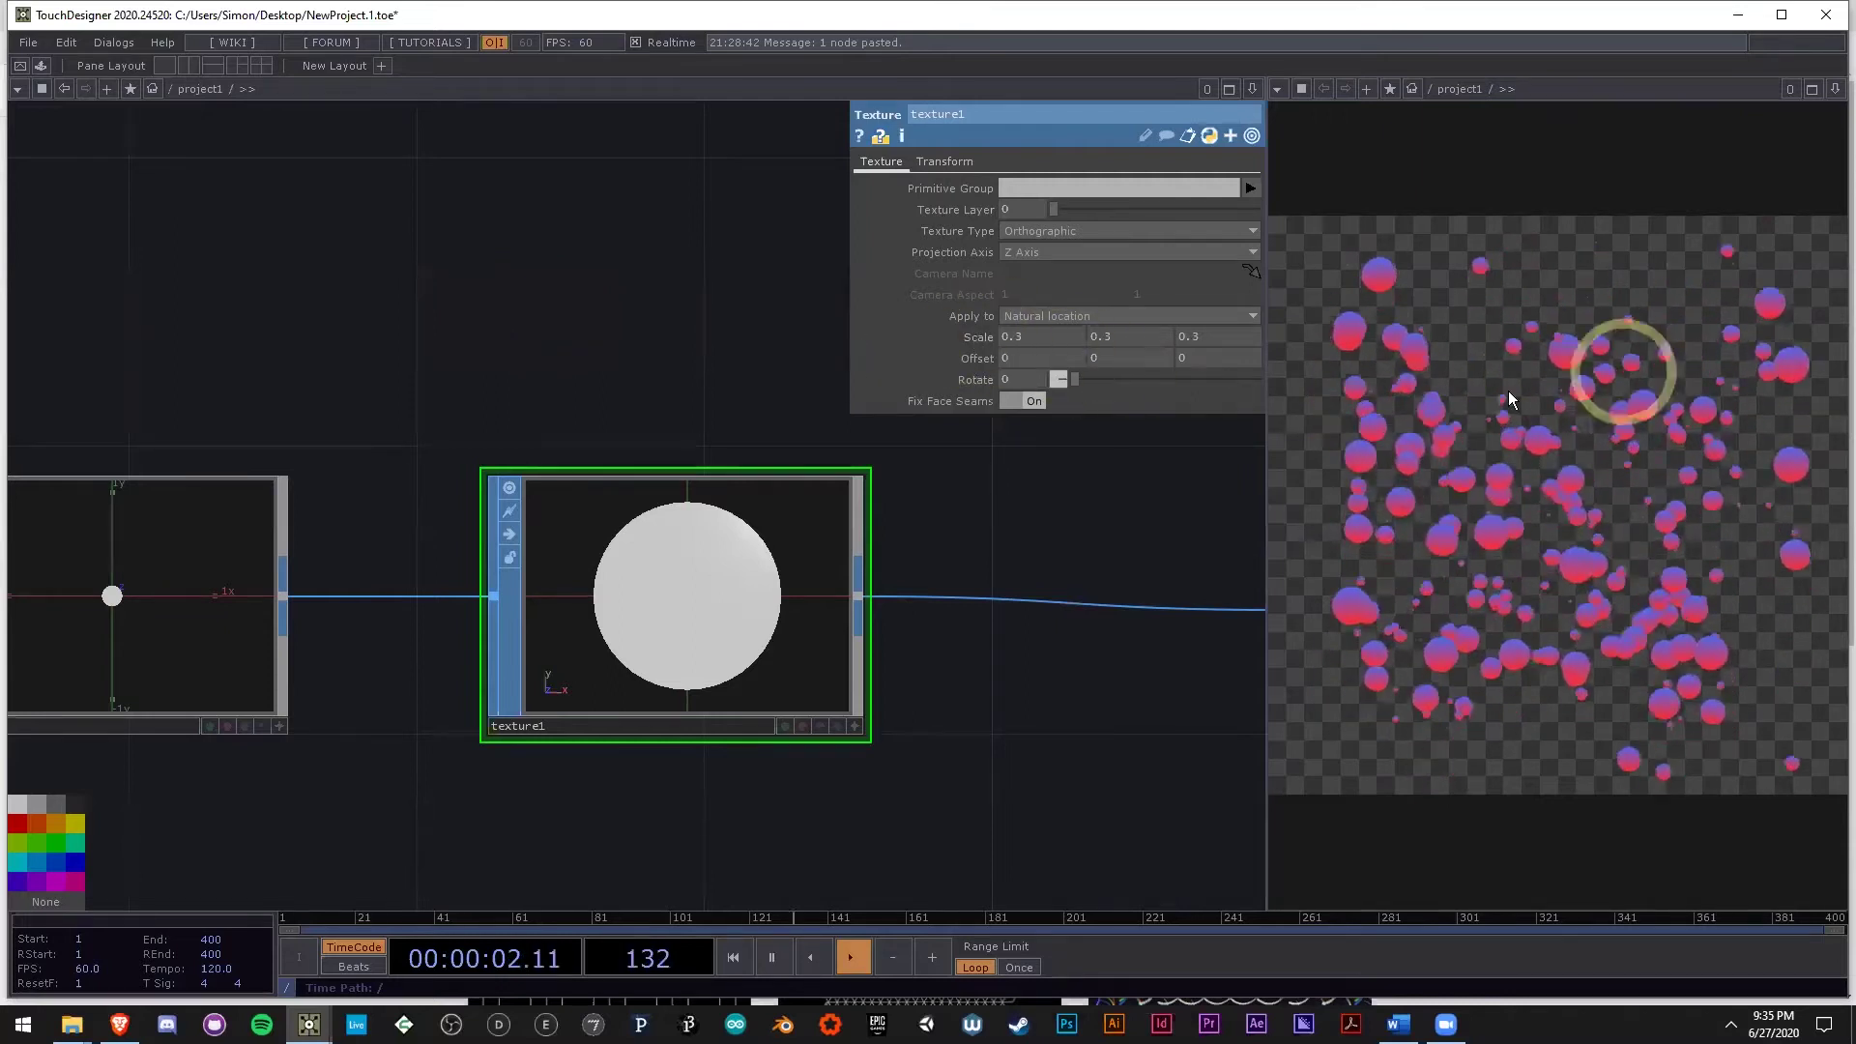
Compare the ramp1 gradient with the portion of it mapped onto the rendered circles.
left_click_drag(1157, 747, 1020, 710)
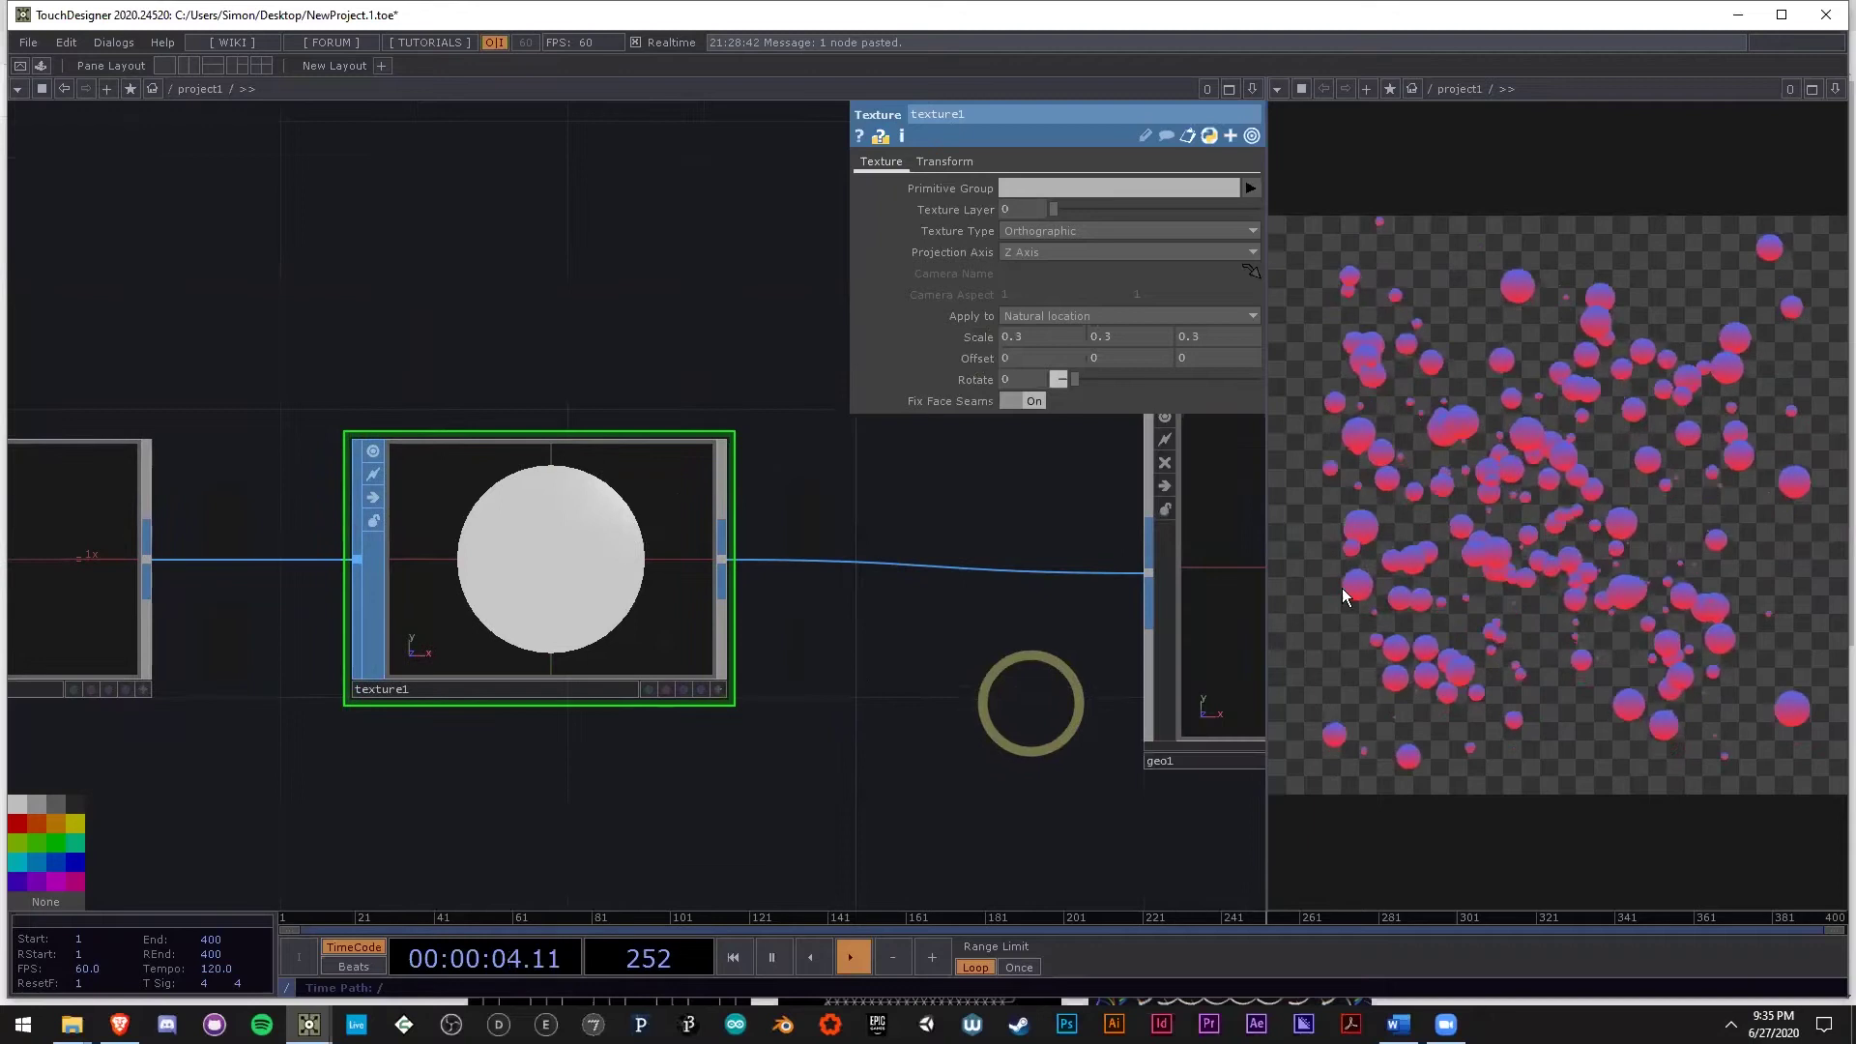
left_click_drag(807, 664, 839, 817)
scroll(839, 816, "down", 5)
left_click_drag(791, 559, 759, 657)
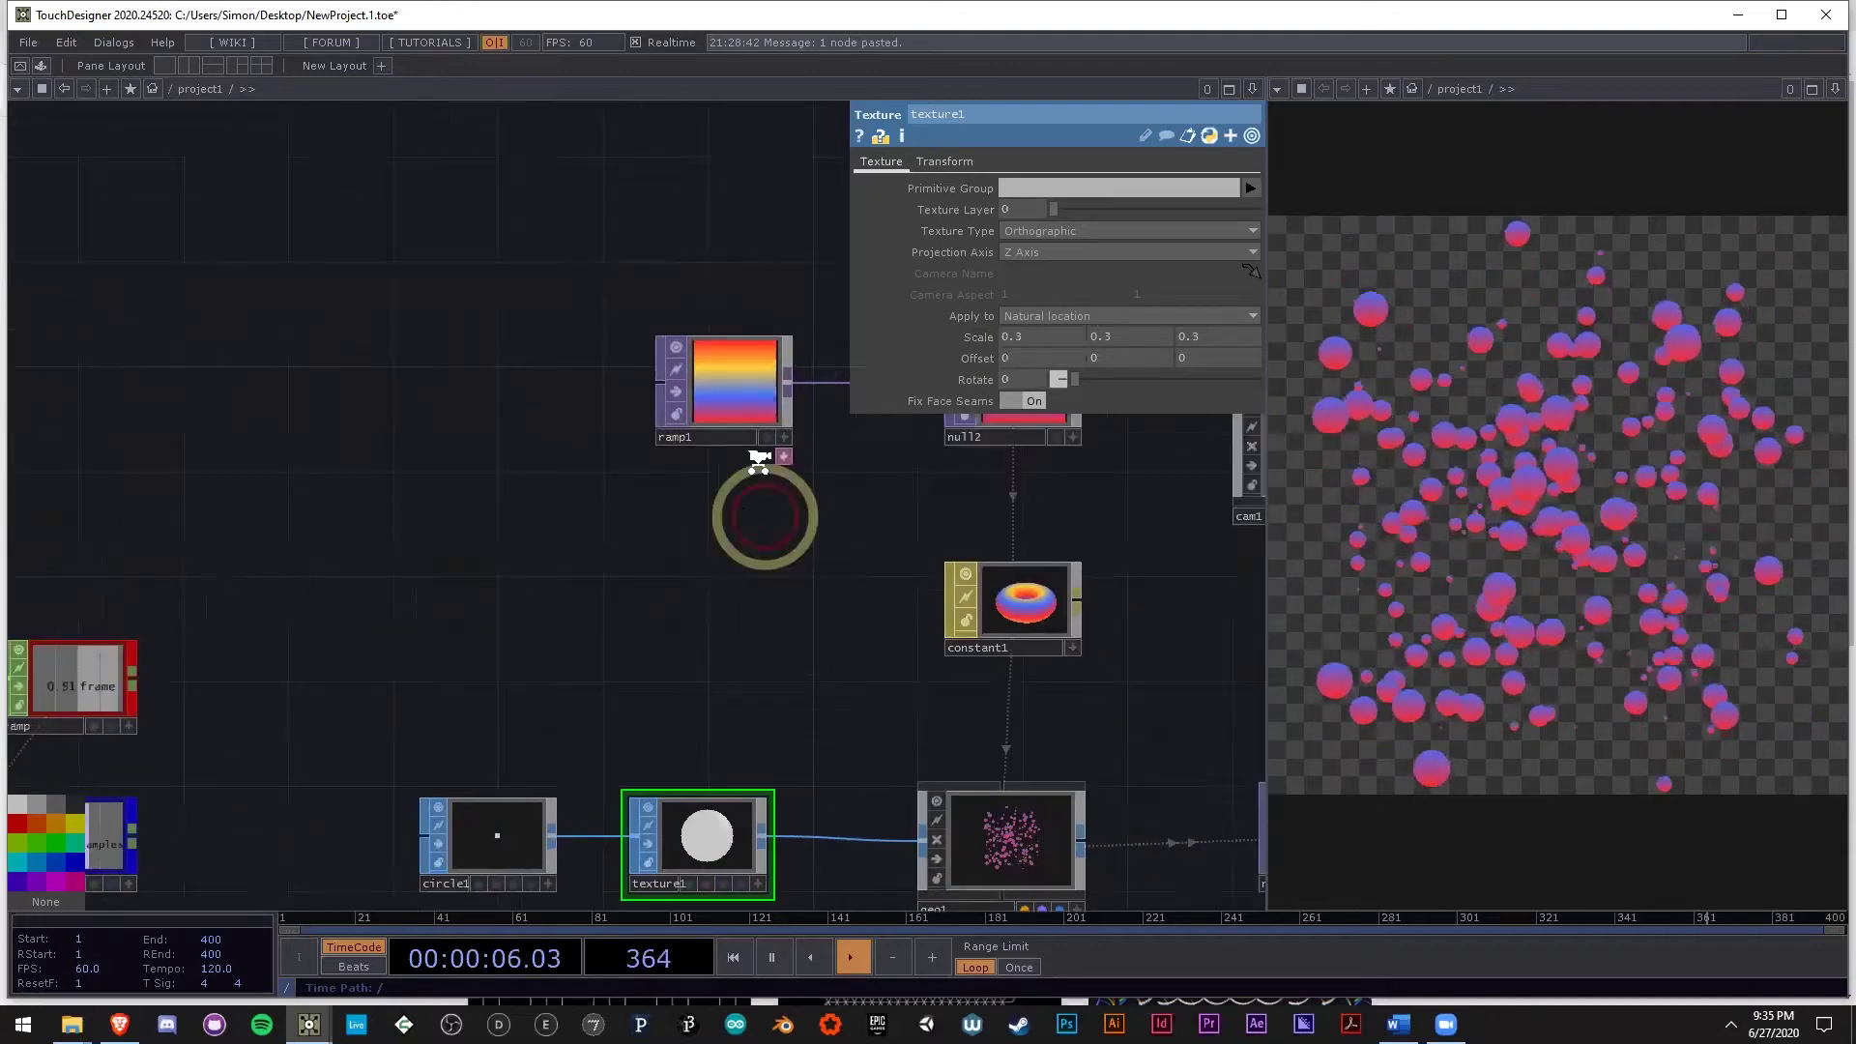
scroll(760, 446, "up", 6)
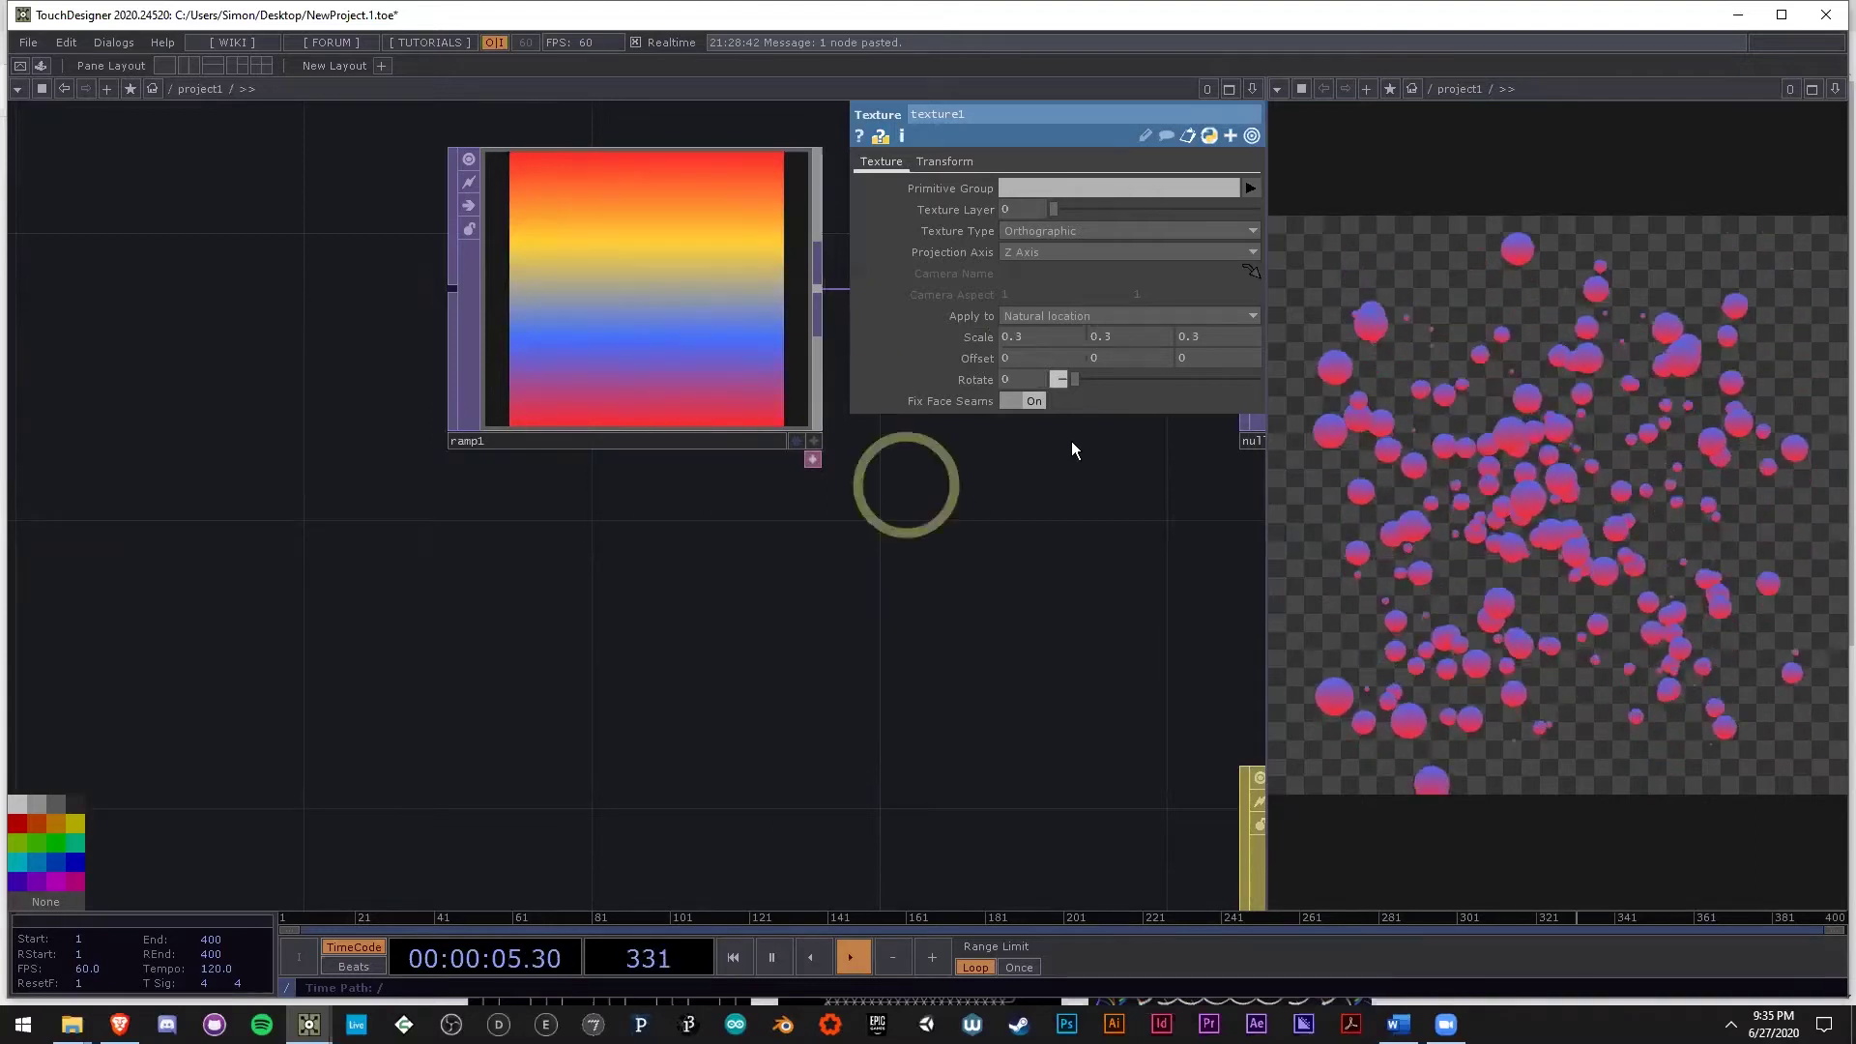
scroll(623, 499, "down", 5)
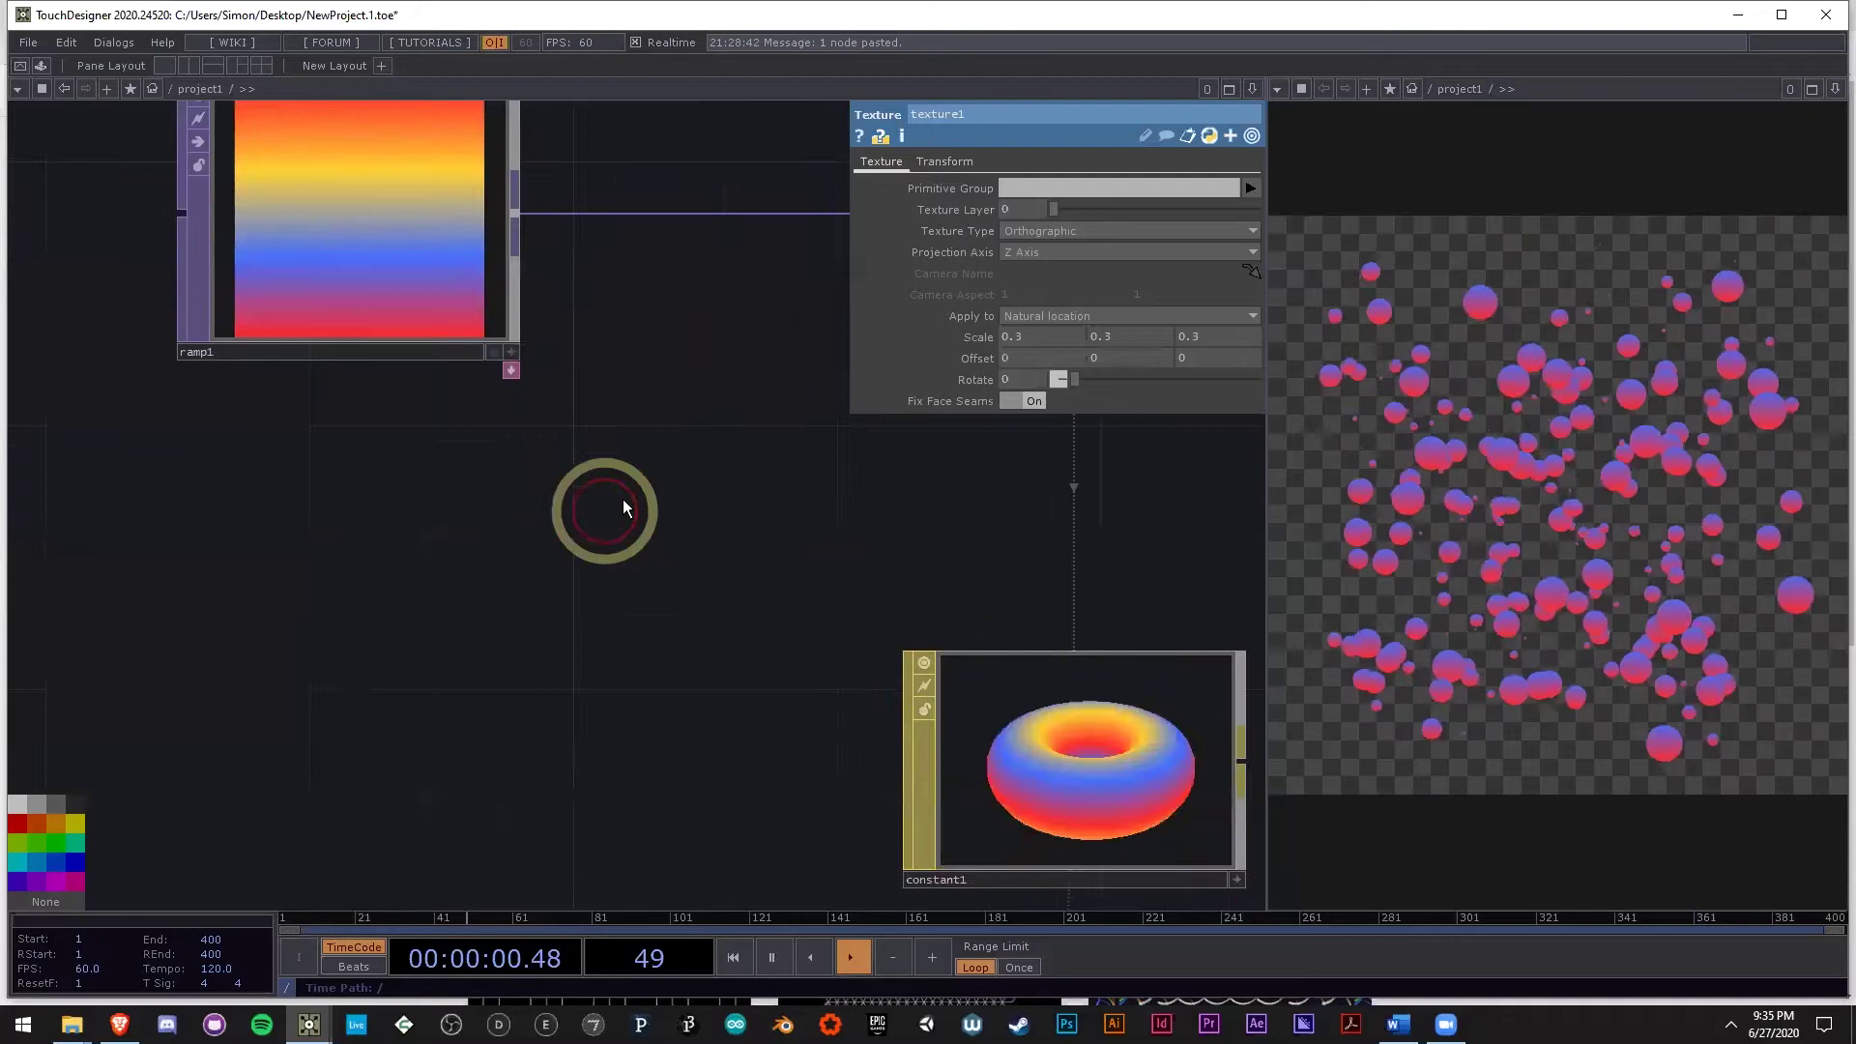
scroll(611, 444, "down", 4)
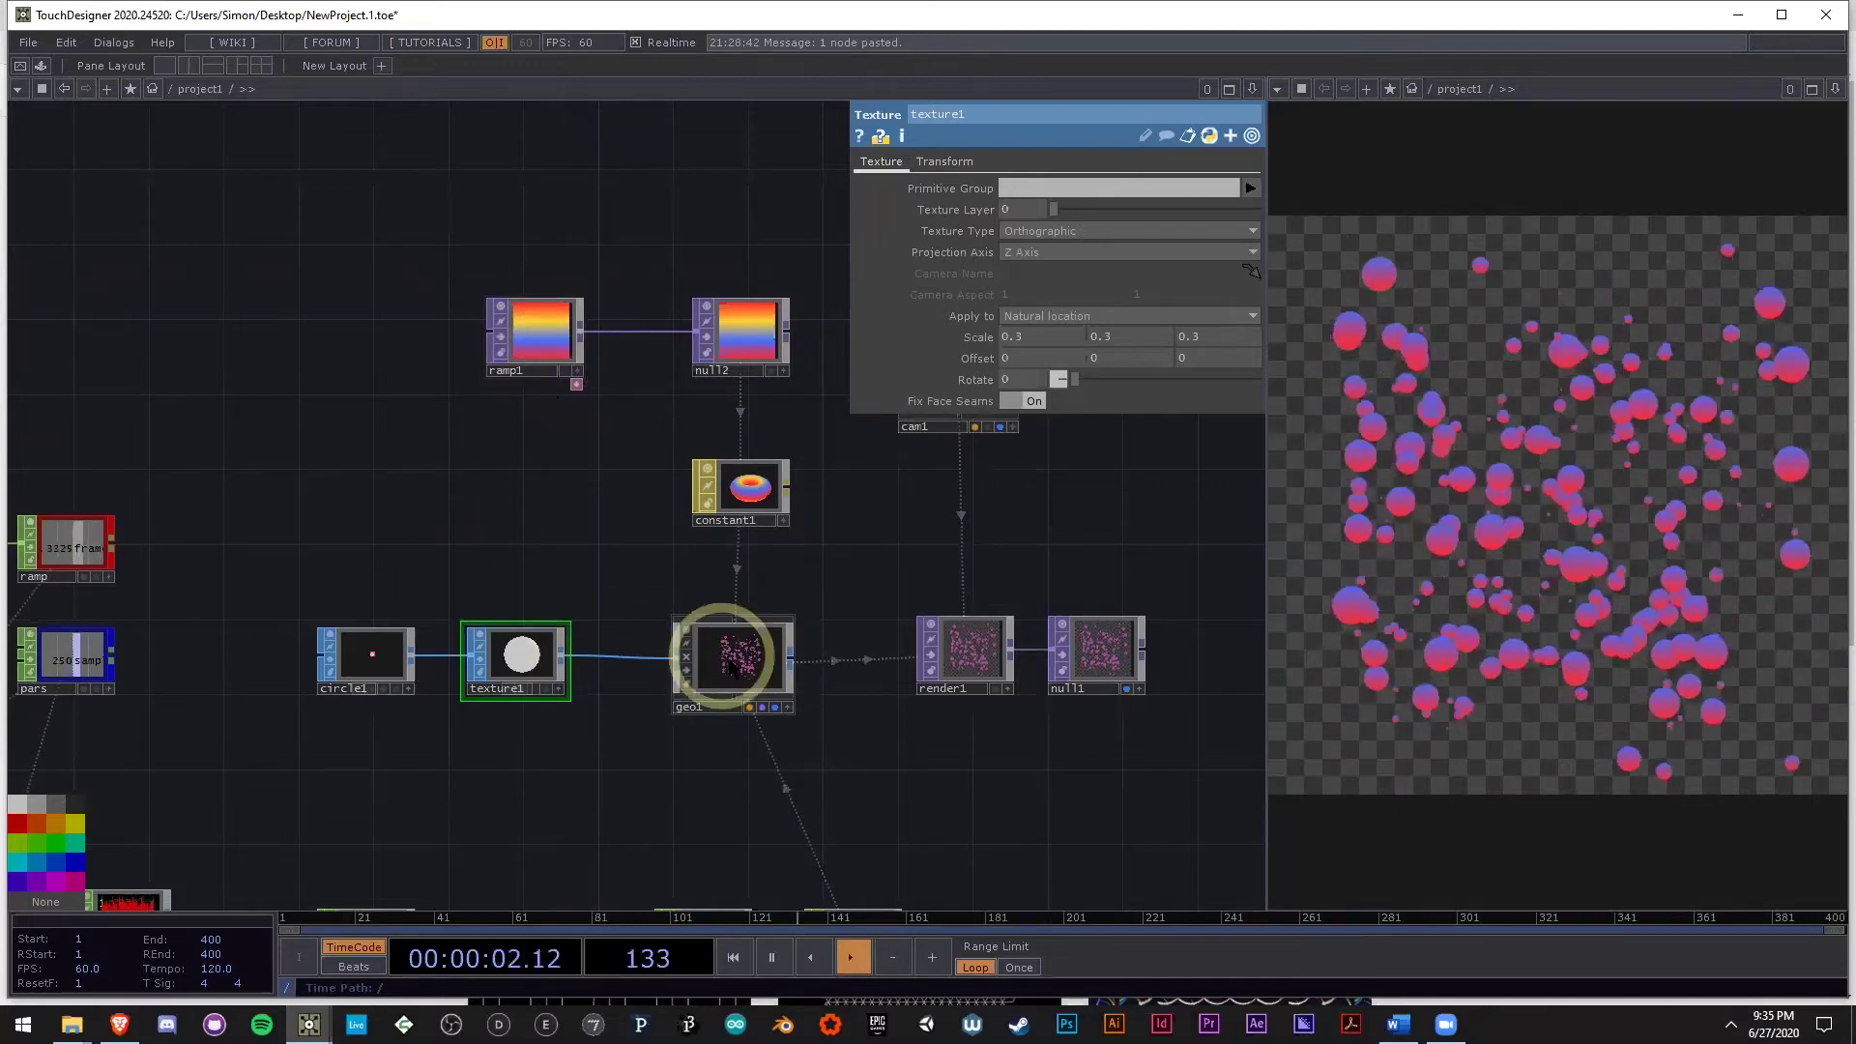
Check the Texture Mode options in geo1's Instance 2 parameters, keeping Replace.
left_click_drag(684, 799, 626, 403)
left_click(807, 474)
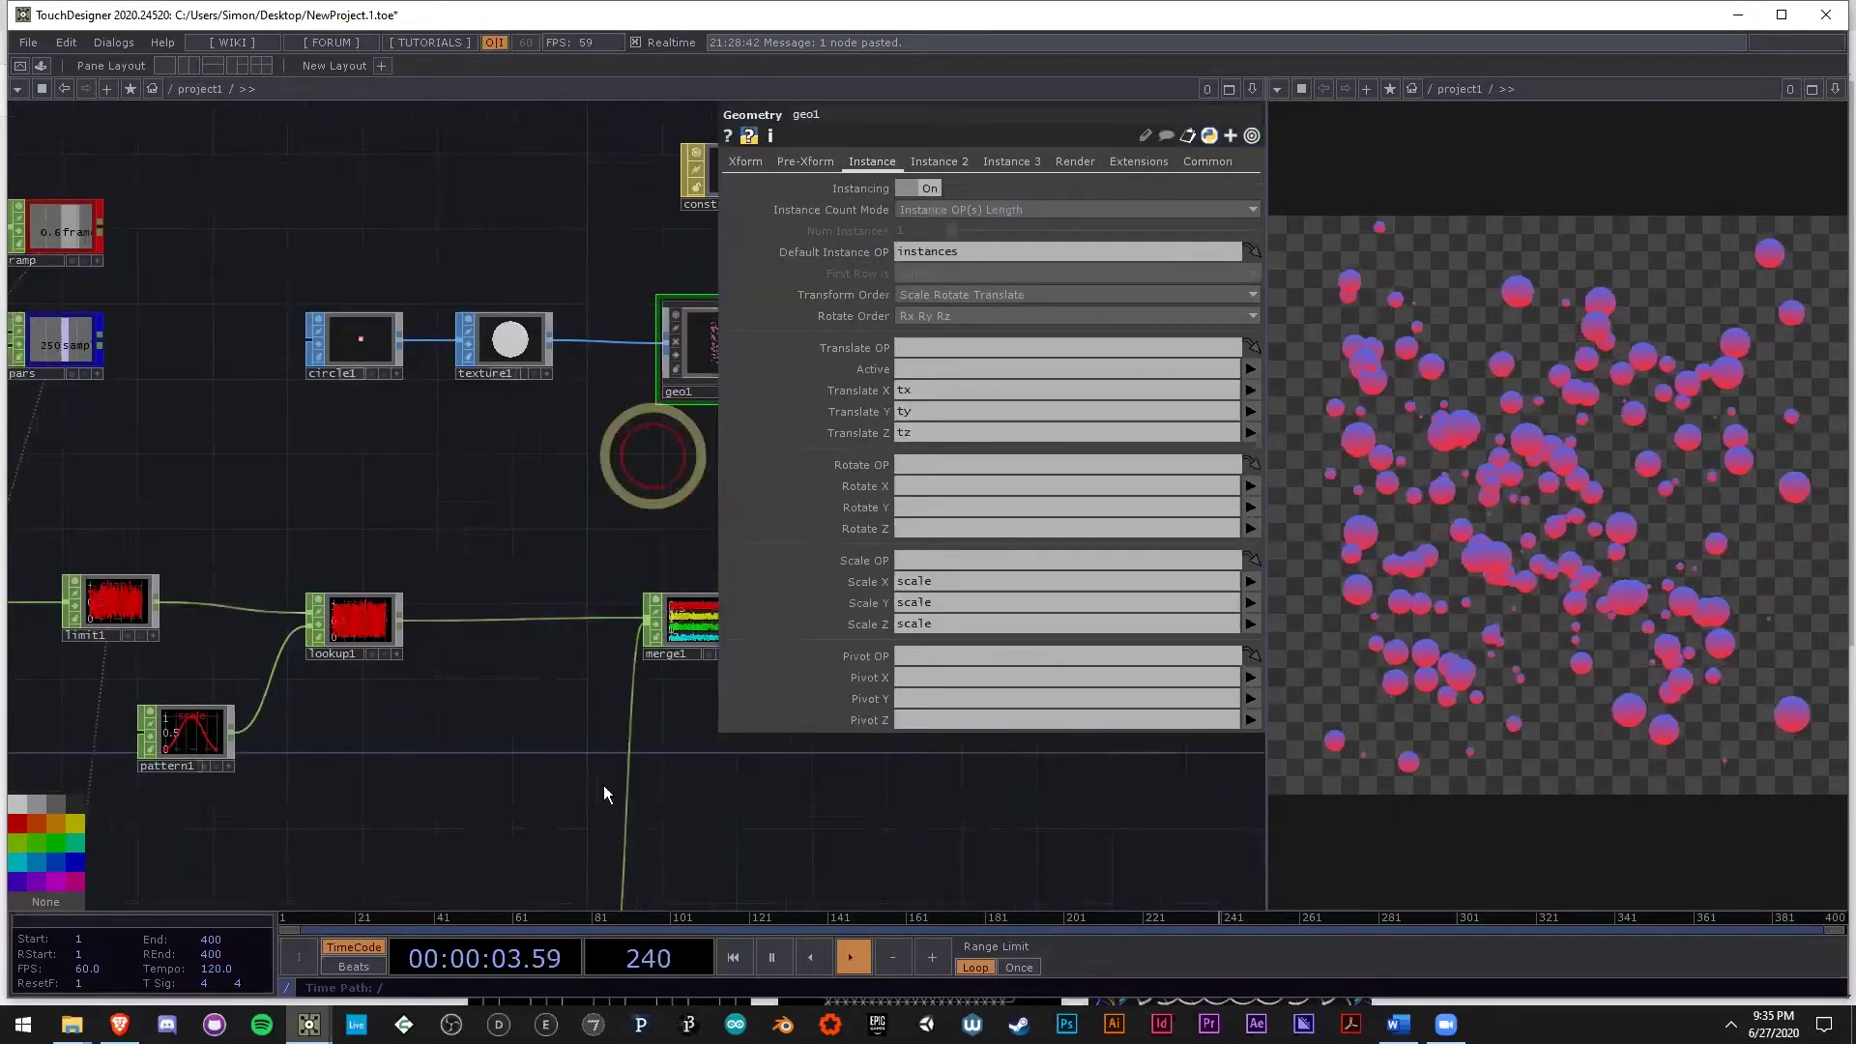
left_click(931, 166)
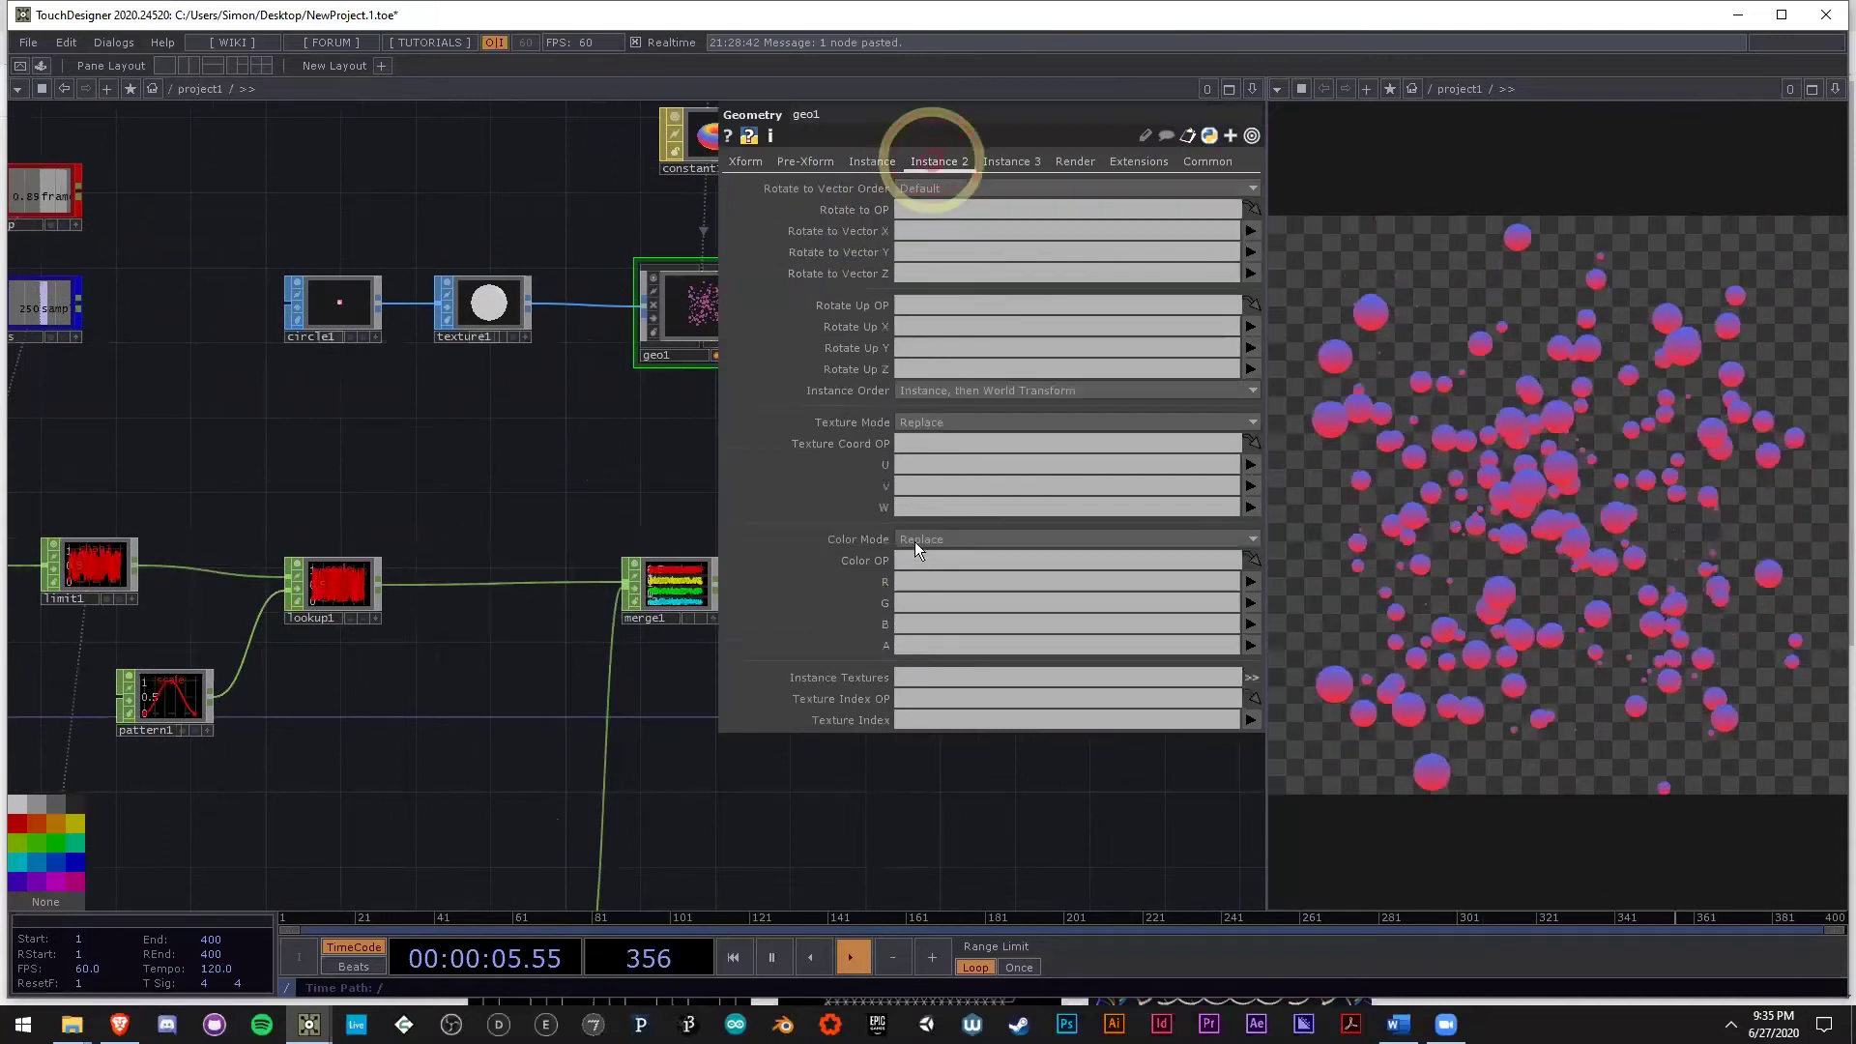
left_click(937, 431)
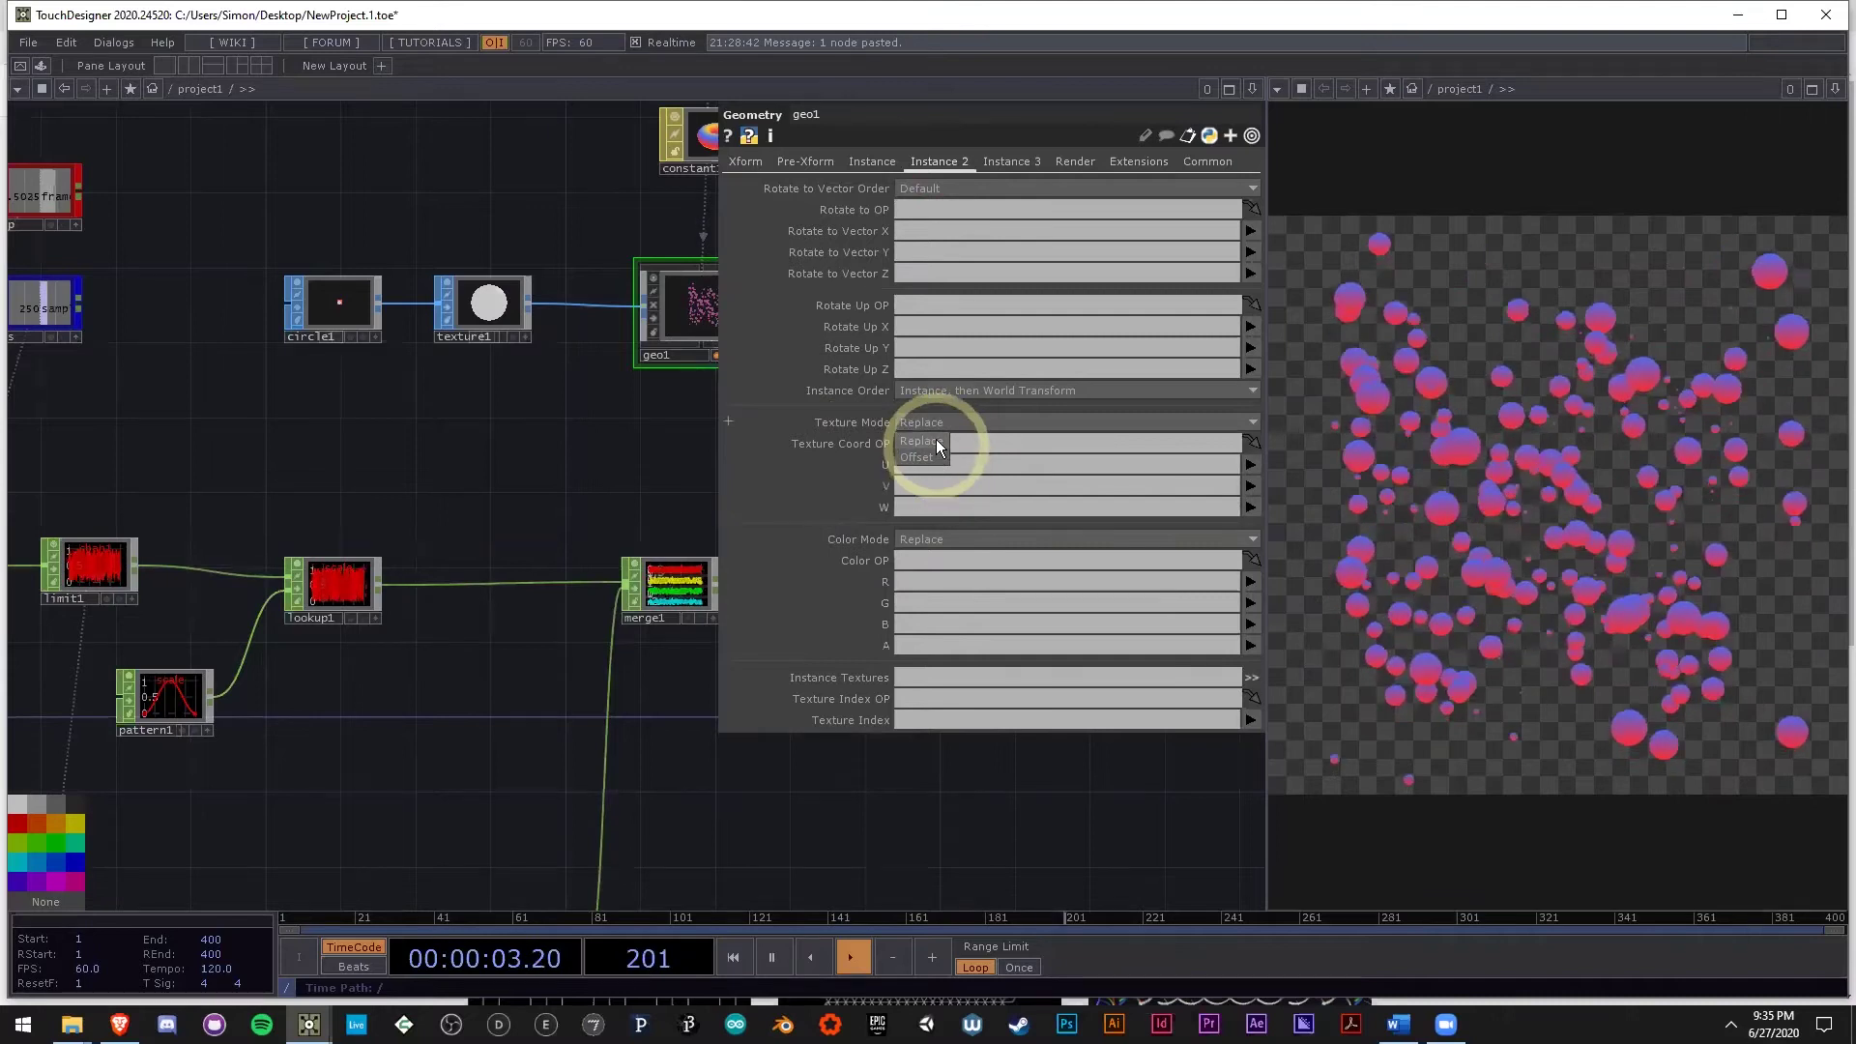
left_click(935, 441)
Duplicate the noise1 CHOP and place the copy in the empty area below select2.
left_click_drag(460, 666, 485, 547)
middle_click_drag(487, 553, 372, 635)
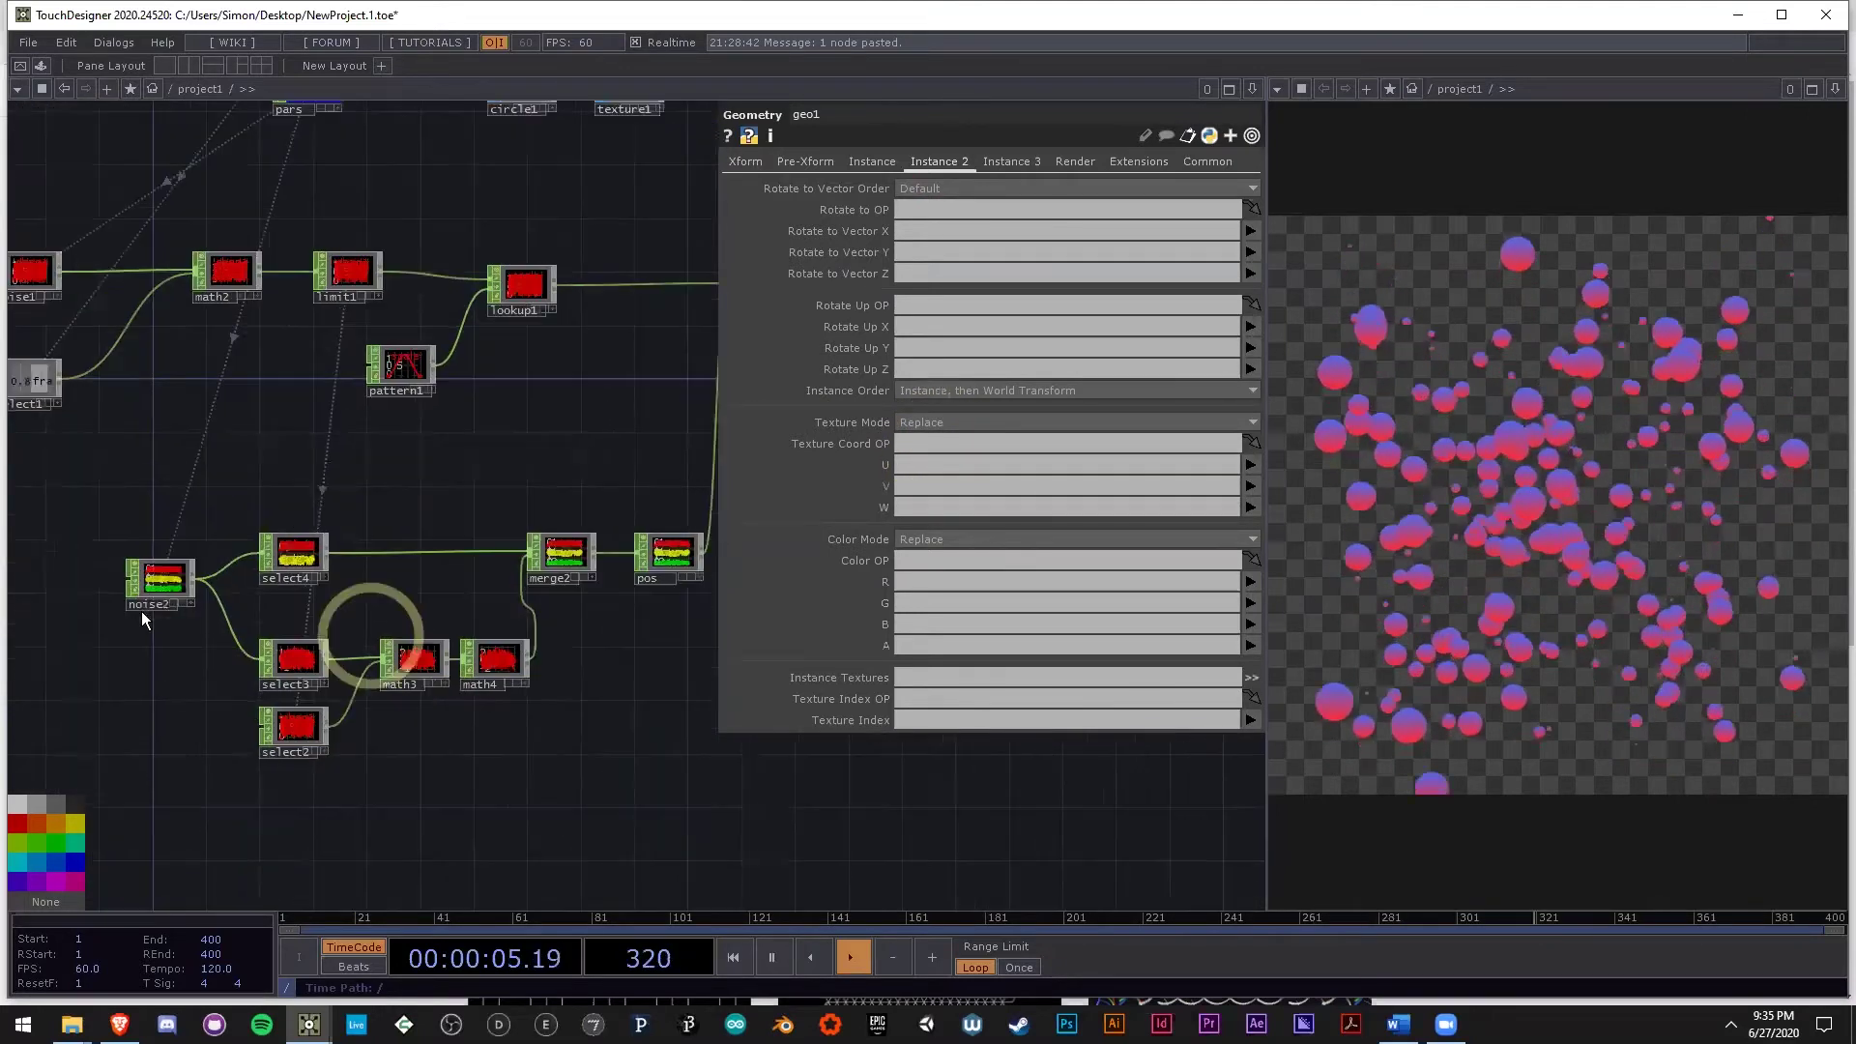
scroll(137, 584, "up", 3)
left_click_drag(304, 654, 356, 552)
scroll(356, 553, "down", 2)
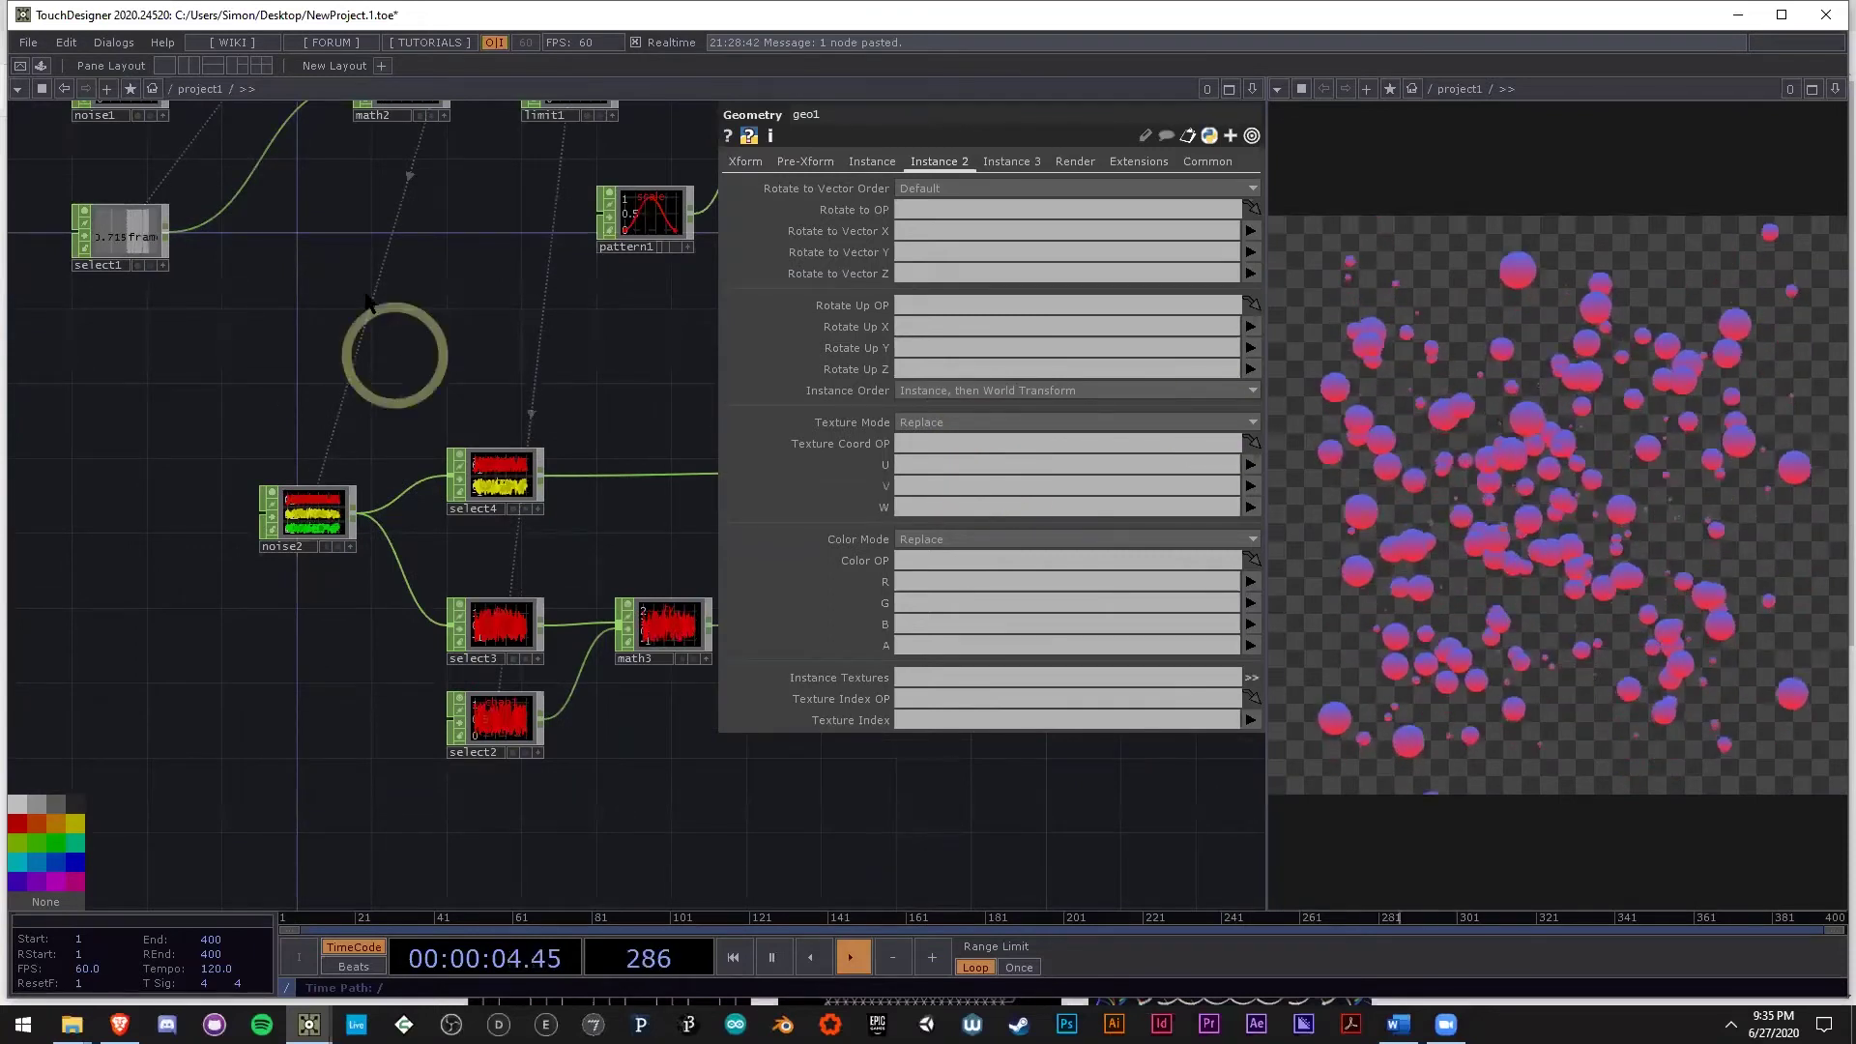
left_click_drag(363, 293, 490, 446)
scroll(491, 447, "down", 2)
scroll(386, 411, "up", 2)
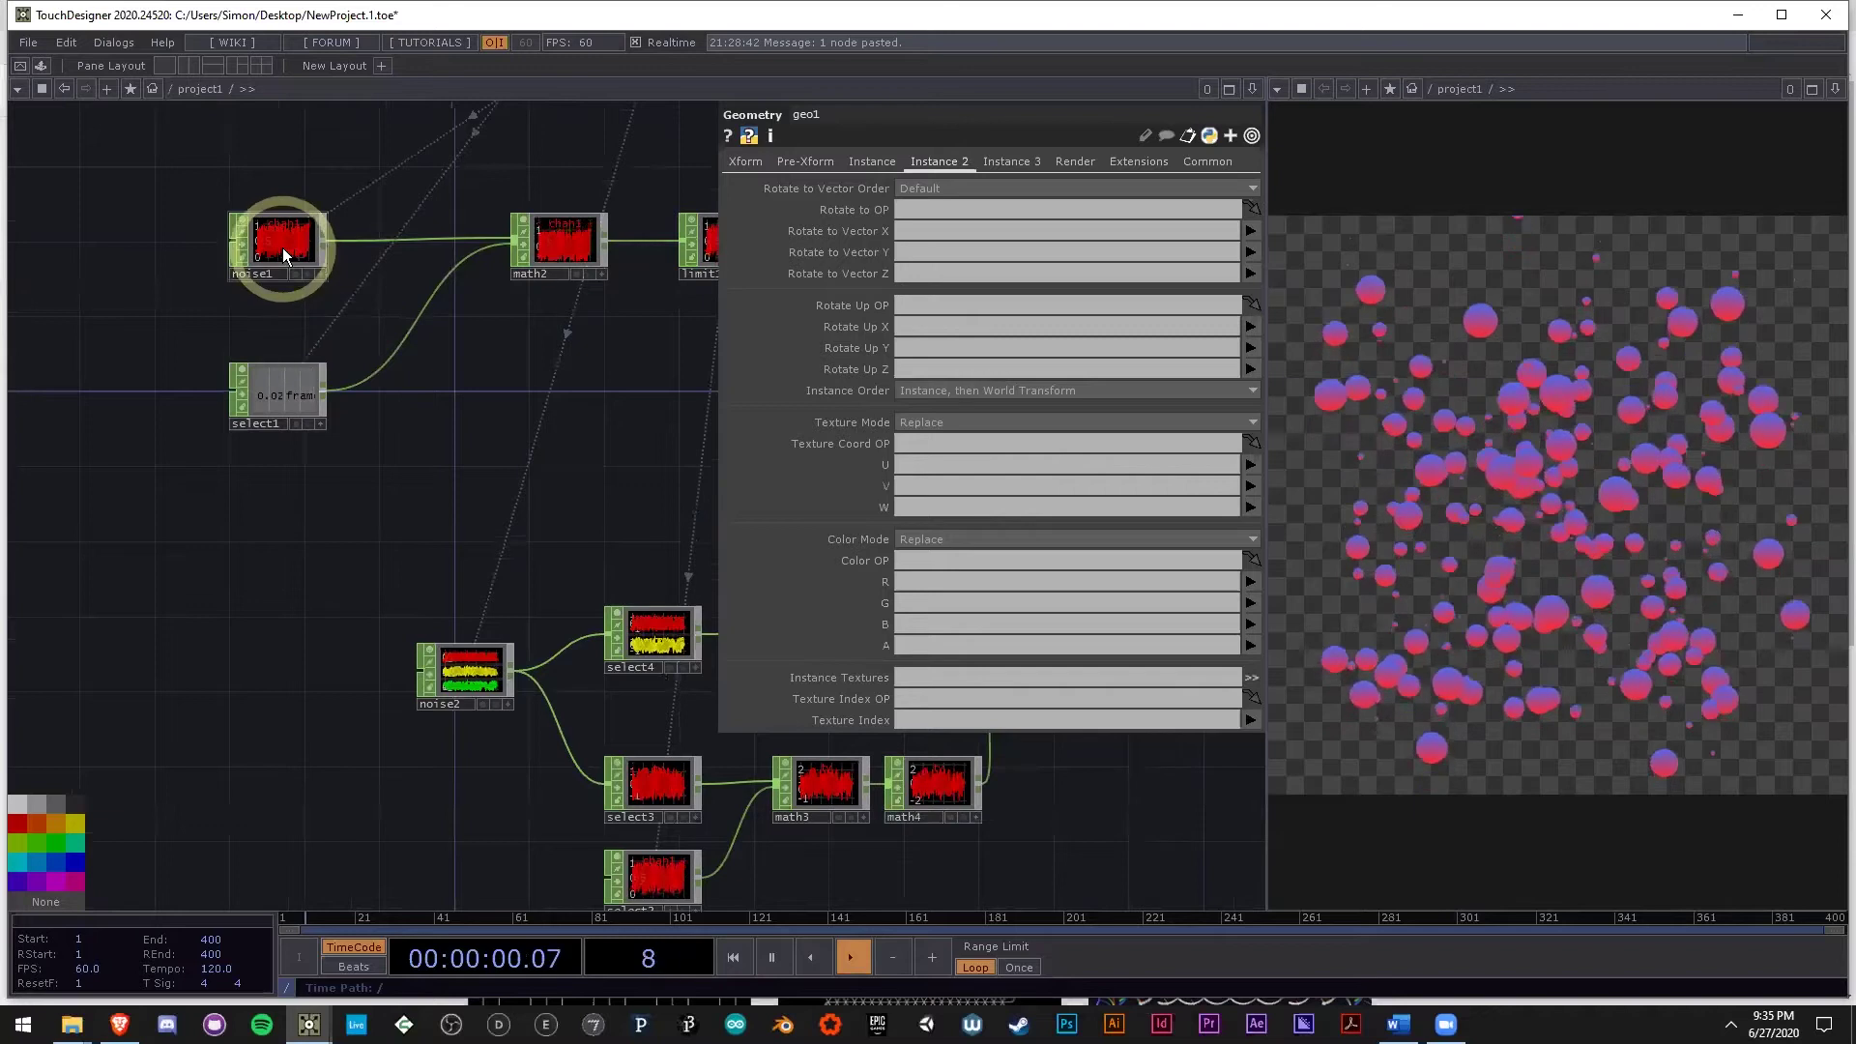
left_click(282, 247)
scroll(276, 236, "up", 2)
scroll(410, 365, "down", 3)
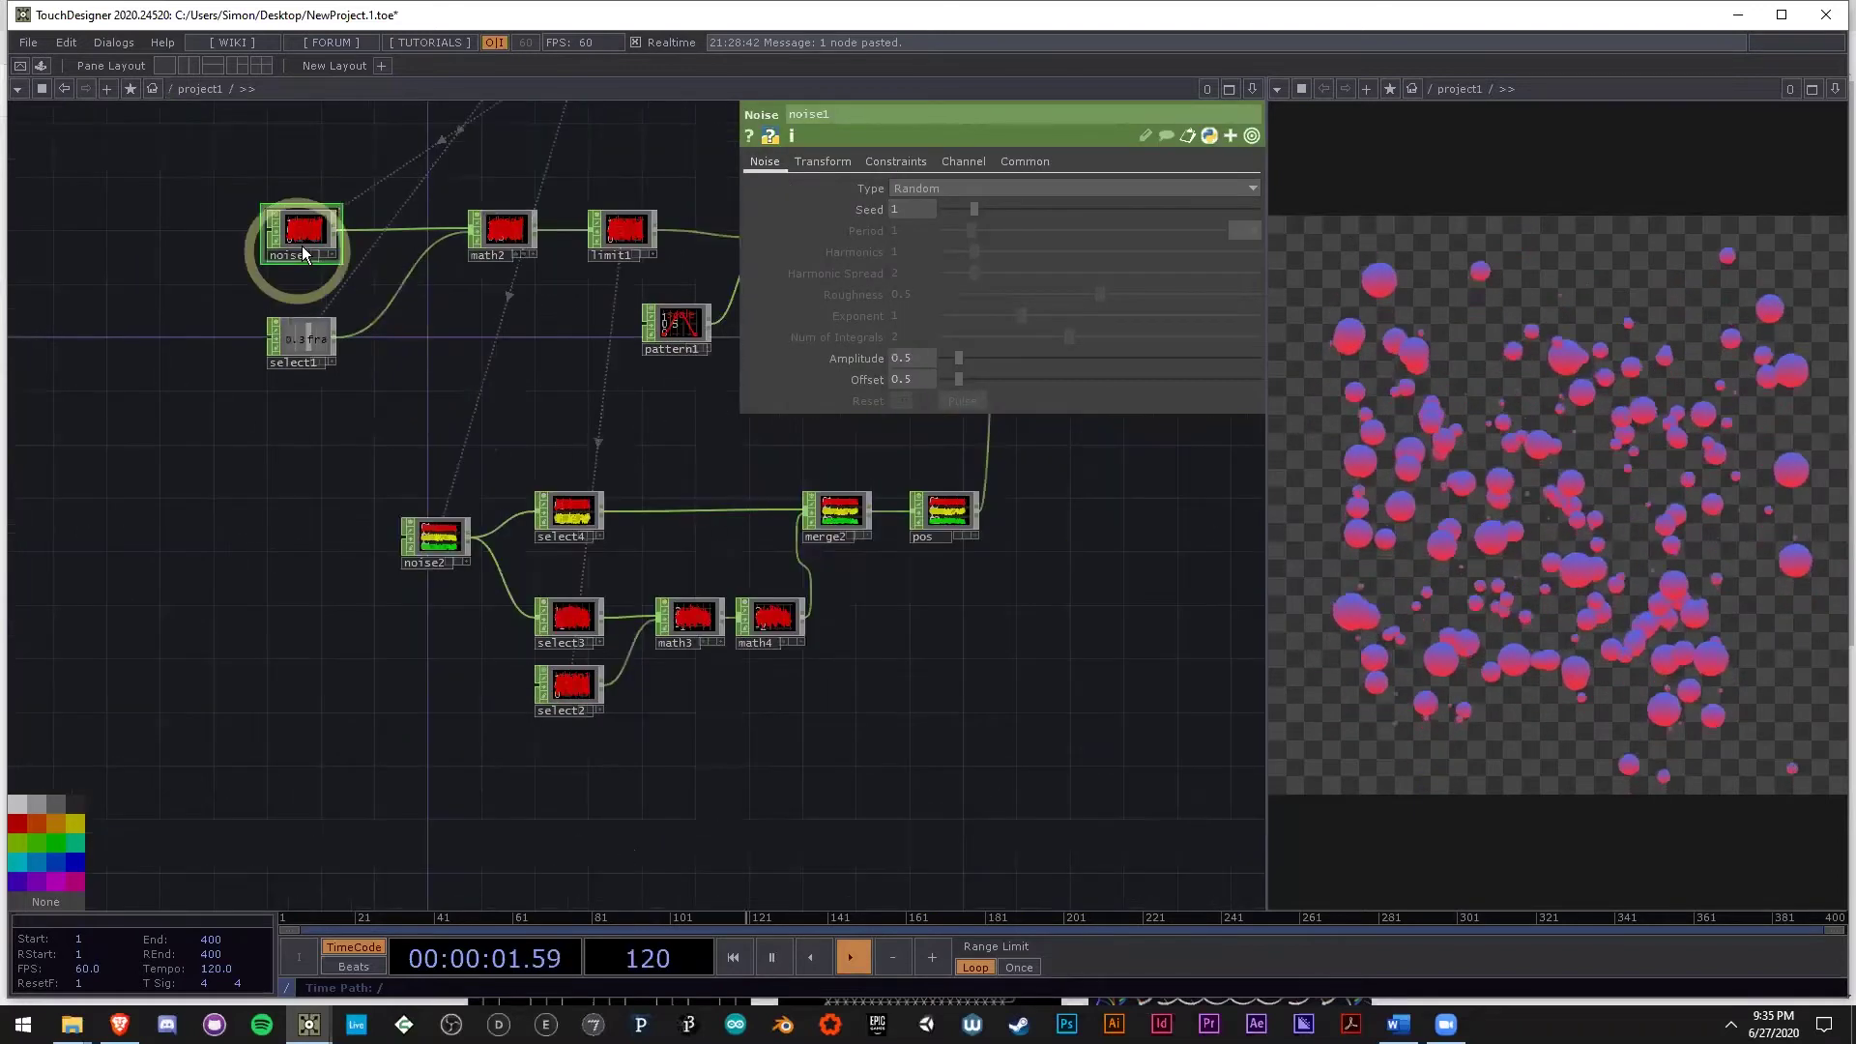
key("ctrl+c")
key("ctrl+v")
left_click_drag(309, 317, 495, 783)
Check the sample information of noise3 and set its seed to 3.
left_click_drag(643, 642, 633, 386)
scroll(509, 496, "up", 2)
left_click_drag(509, 497, 466, 630)
scroll(464, 650, "up", 4)
scroll(462, 649, "up", 2)
middle_click(447, 646)
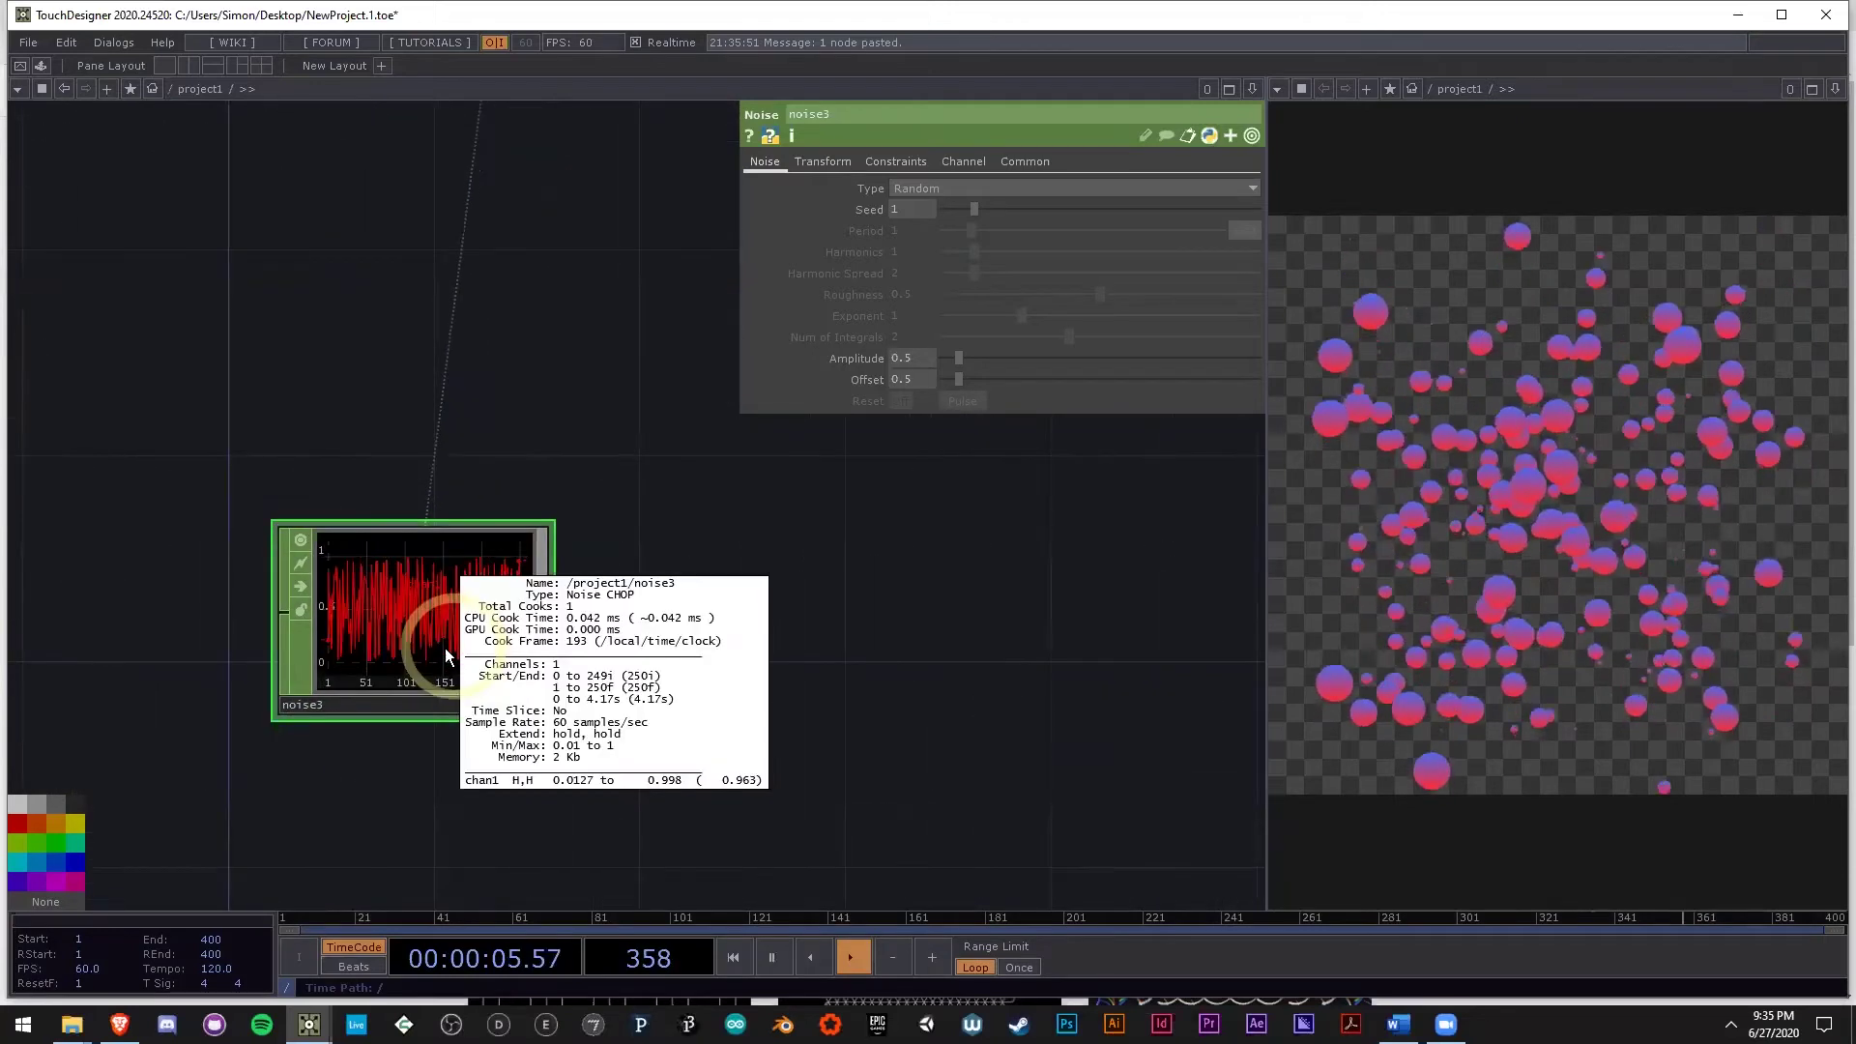
left_click(907, 210)
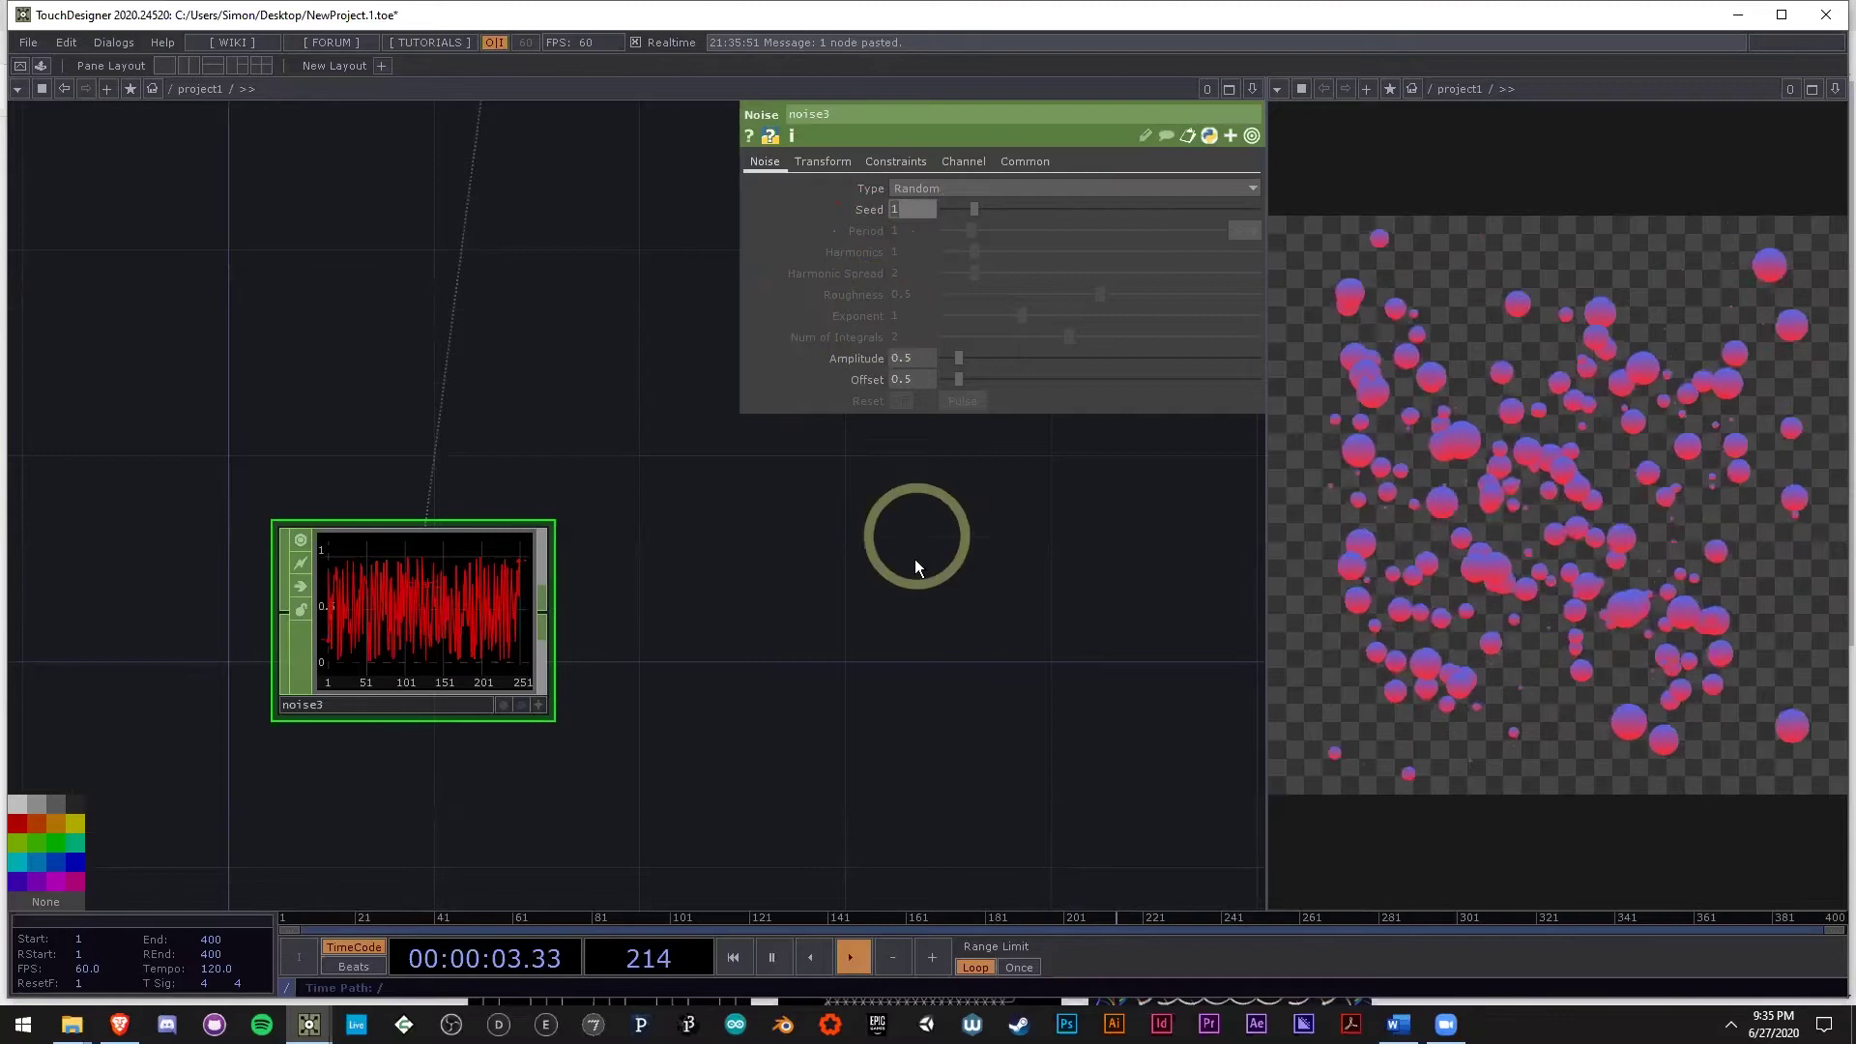
type("3")
left_click(914, 604)
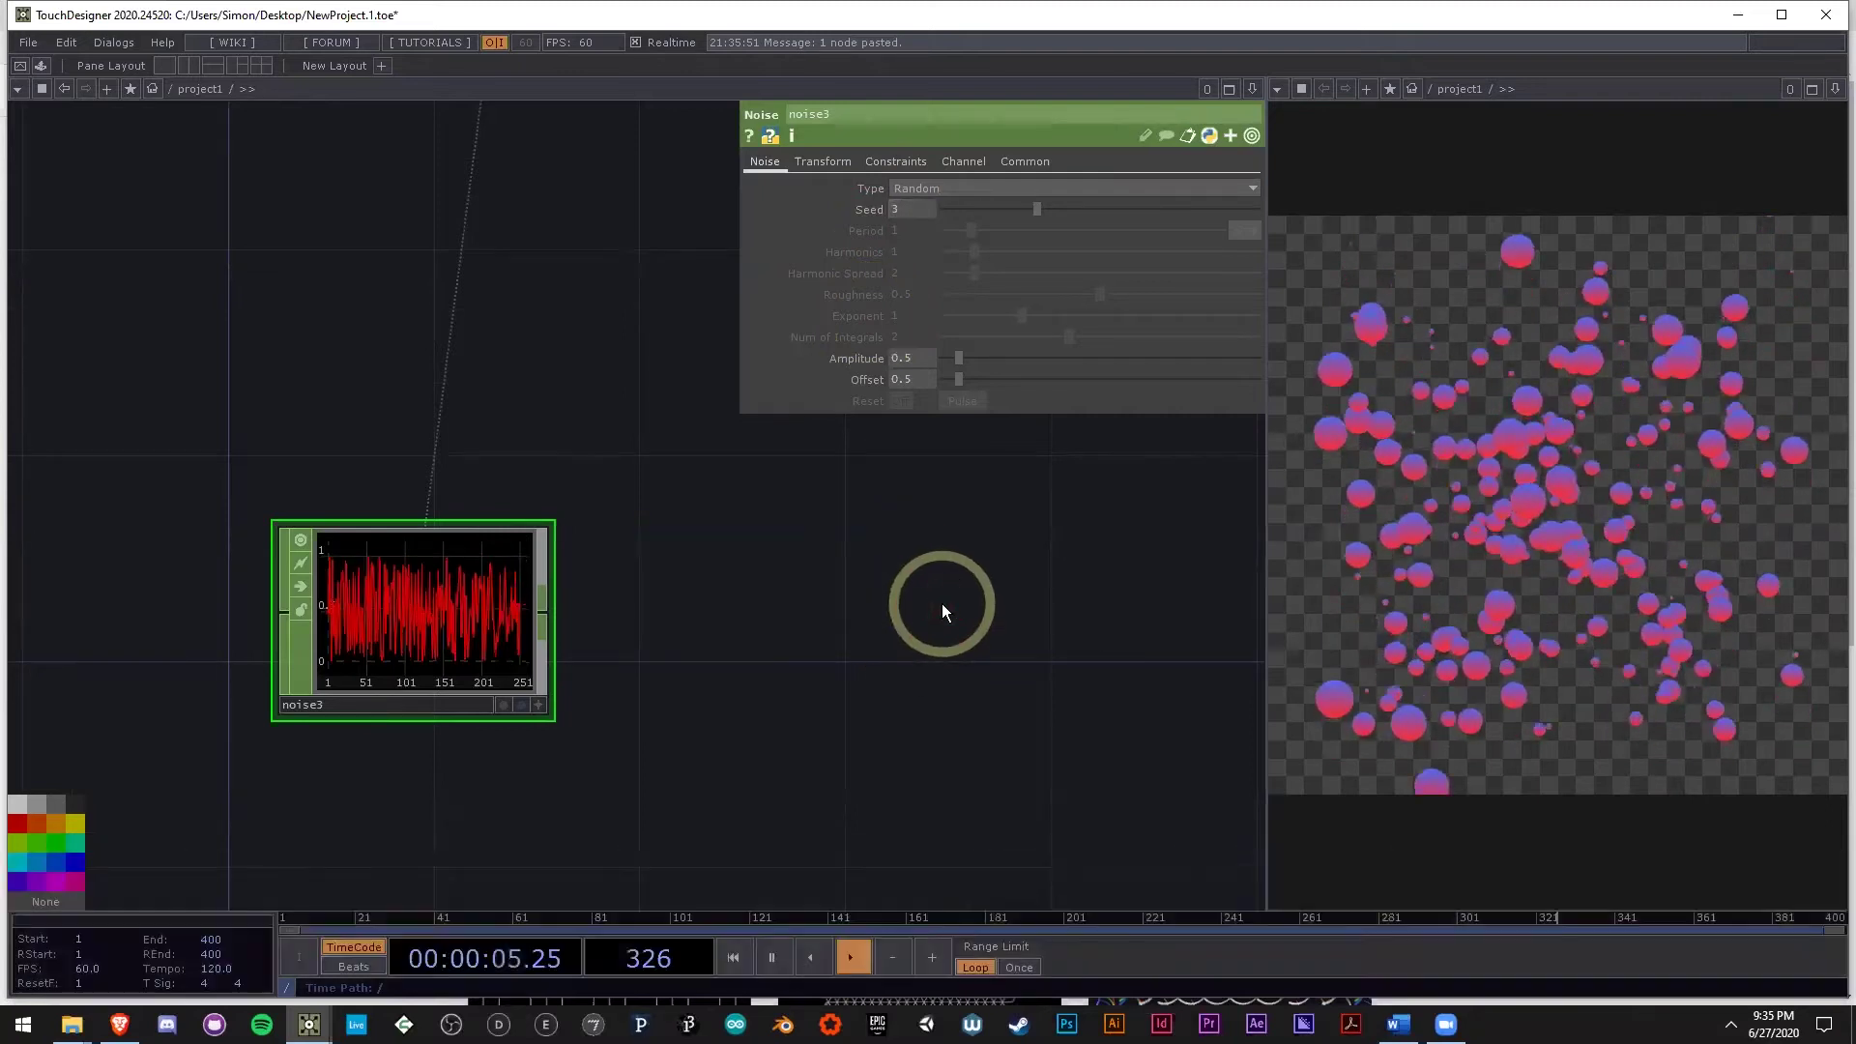
Add a Math CHOP connected after noise3.
scroll(898, 572, "down", 5)
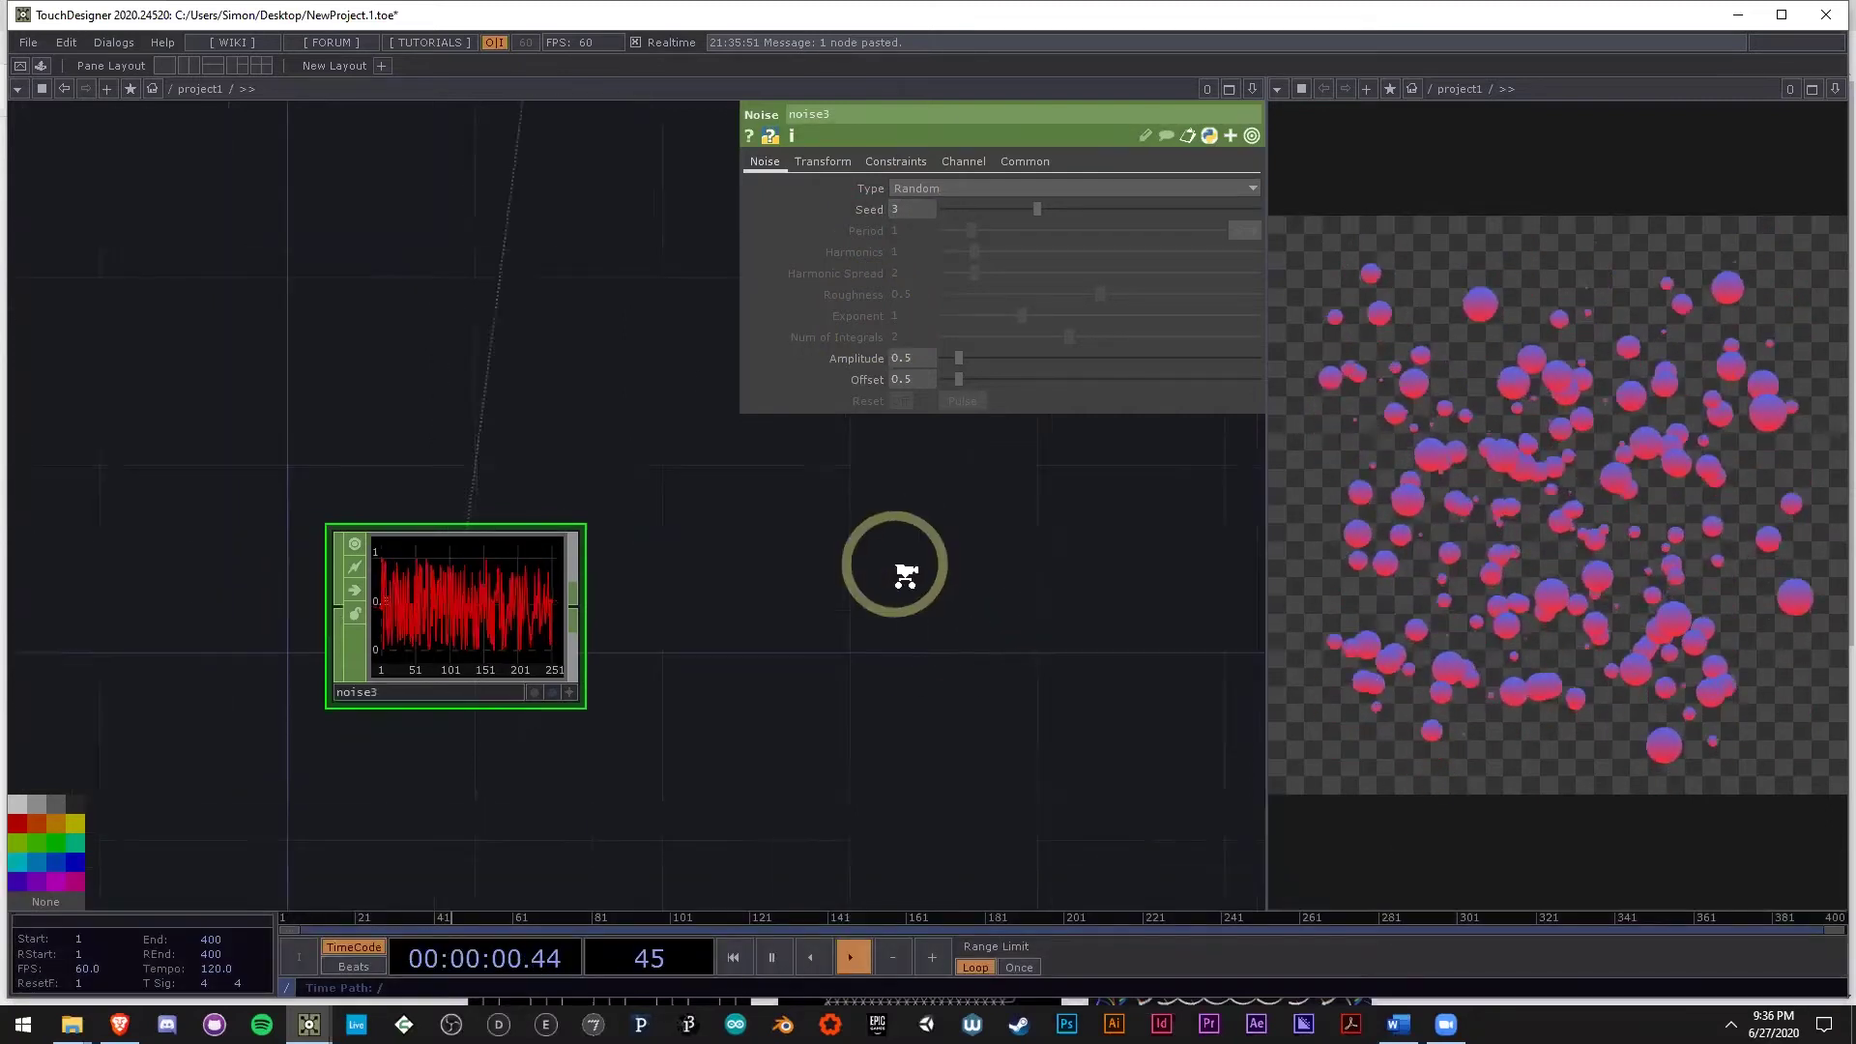
left_click_drag(733, 700, 578, 760)
left_click_drag(378, 295, 203, 344)
middle_click_drag(529, 781, 230, 705)
scroll(284, 691, "up", 5)
left_click_drag(666, 688, 741, 663)
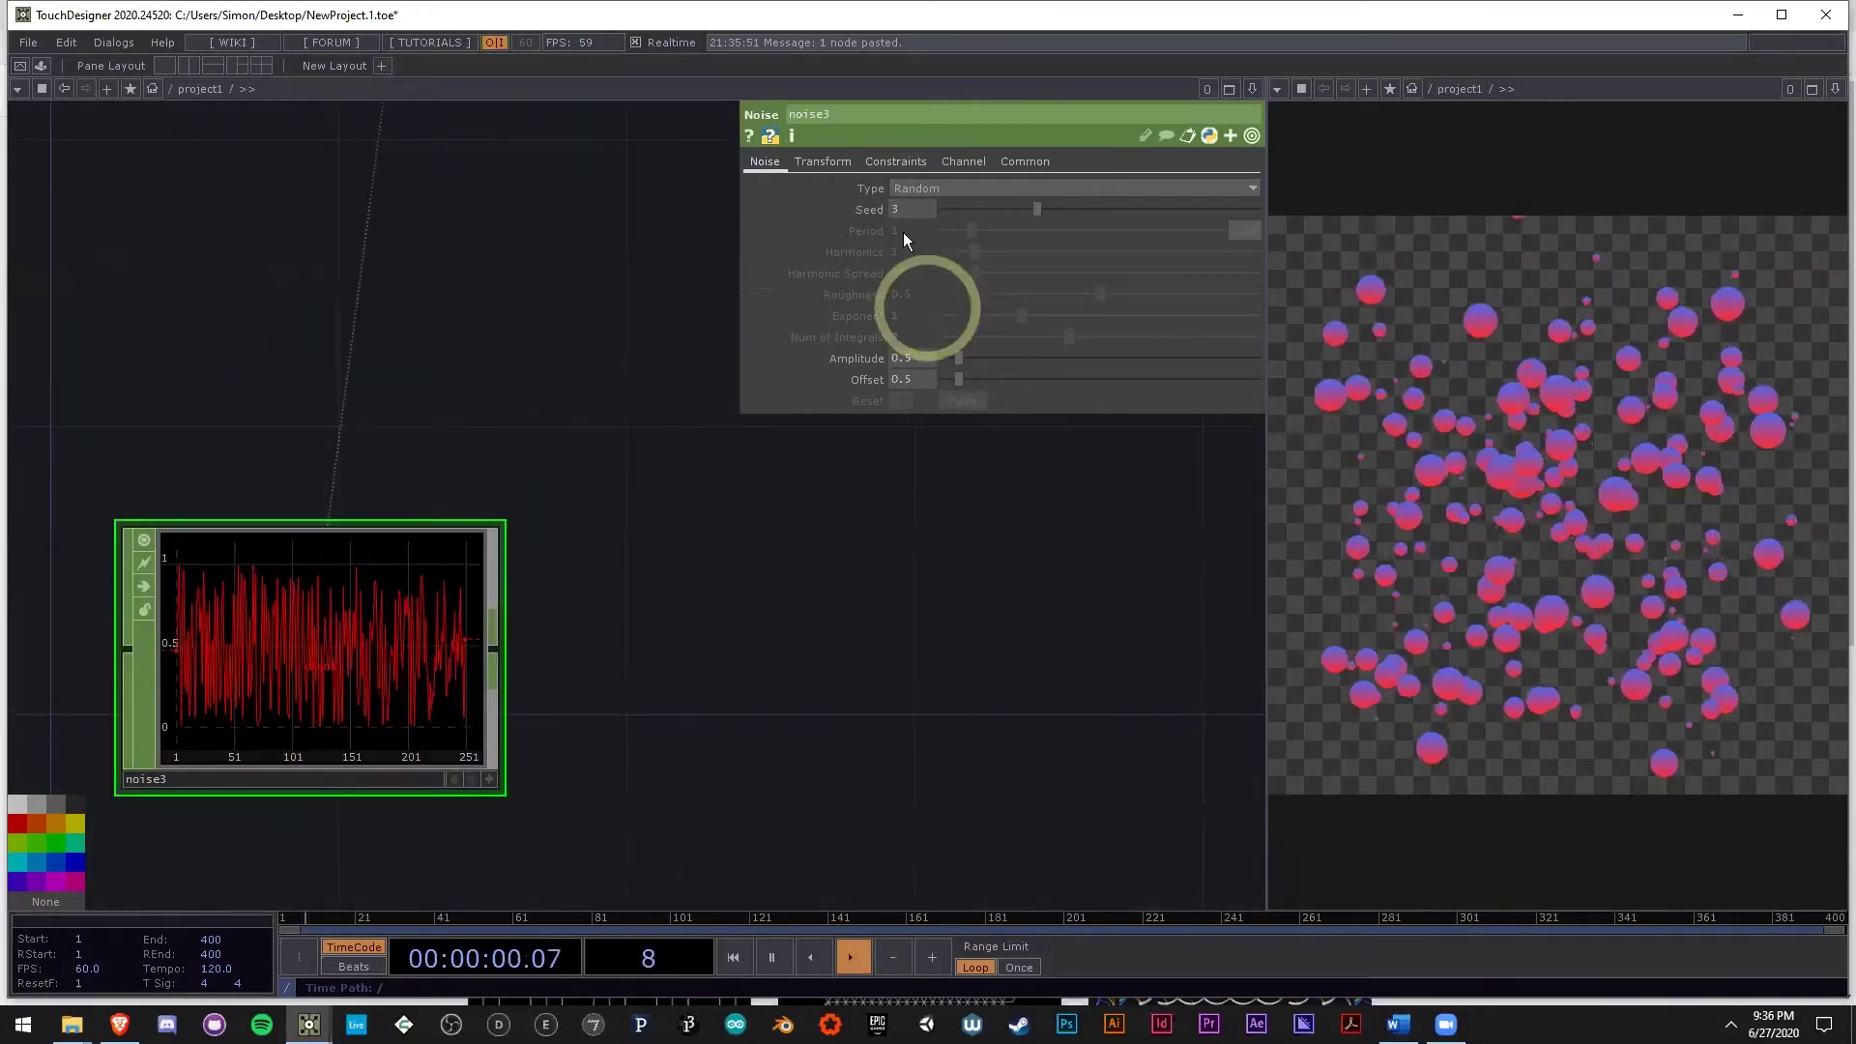
right_click(494, 651)
type("m")
left_click(549, 463)
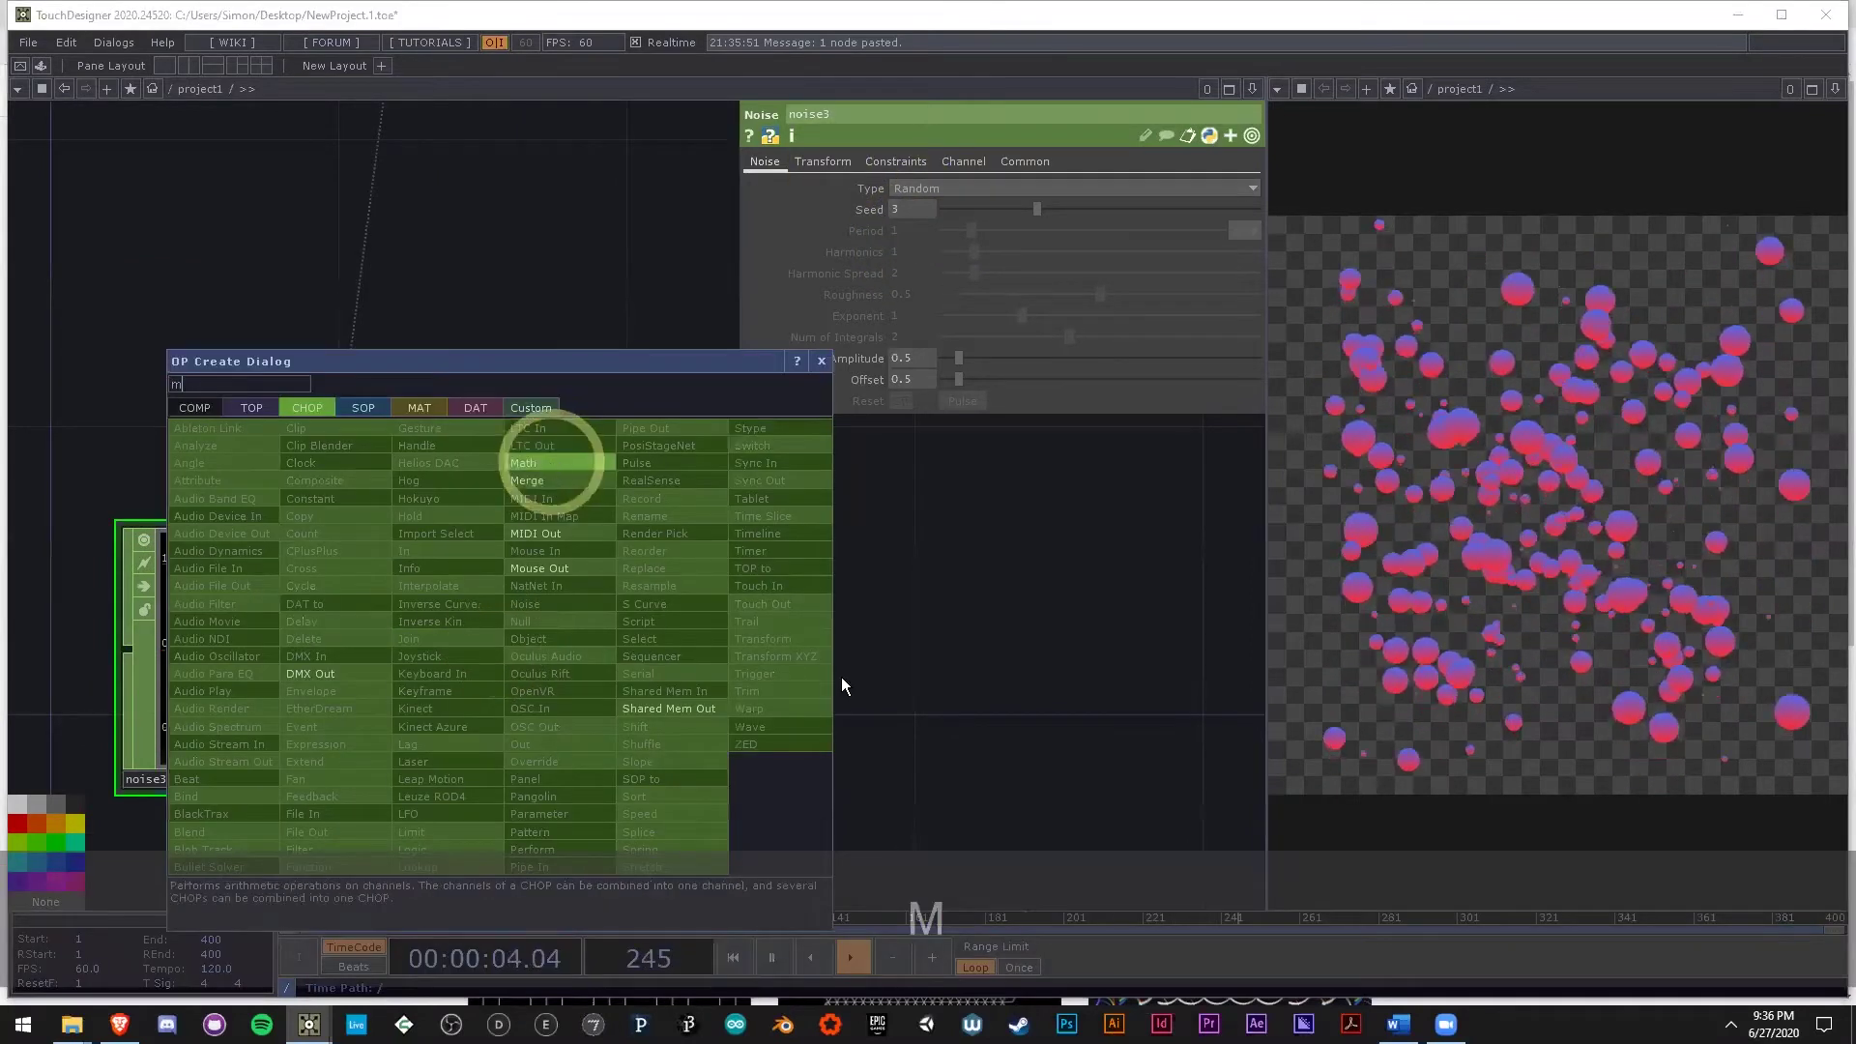
left_click(882, 652)
Set the upper To Range value of math5 to 3.
left_click_drag(1100, 684, 917, 633)
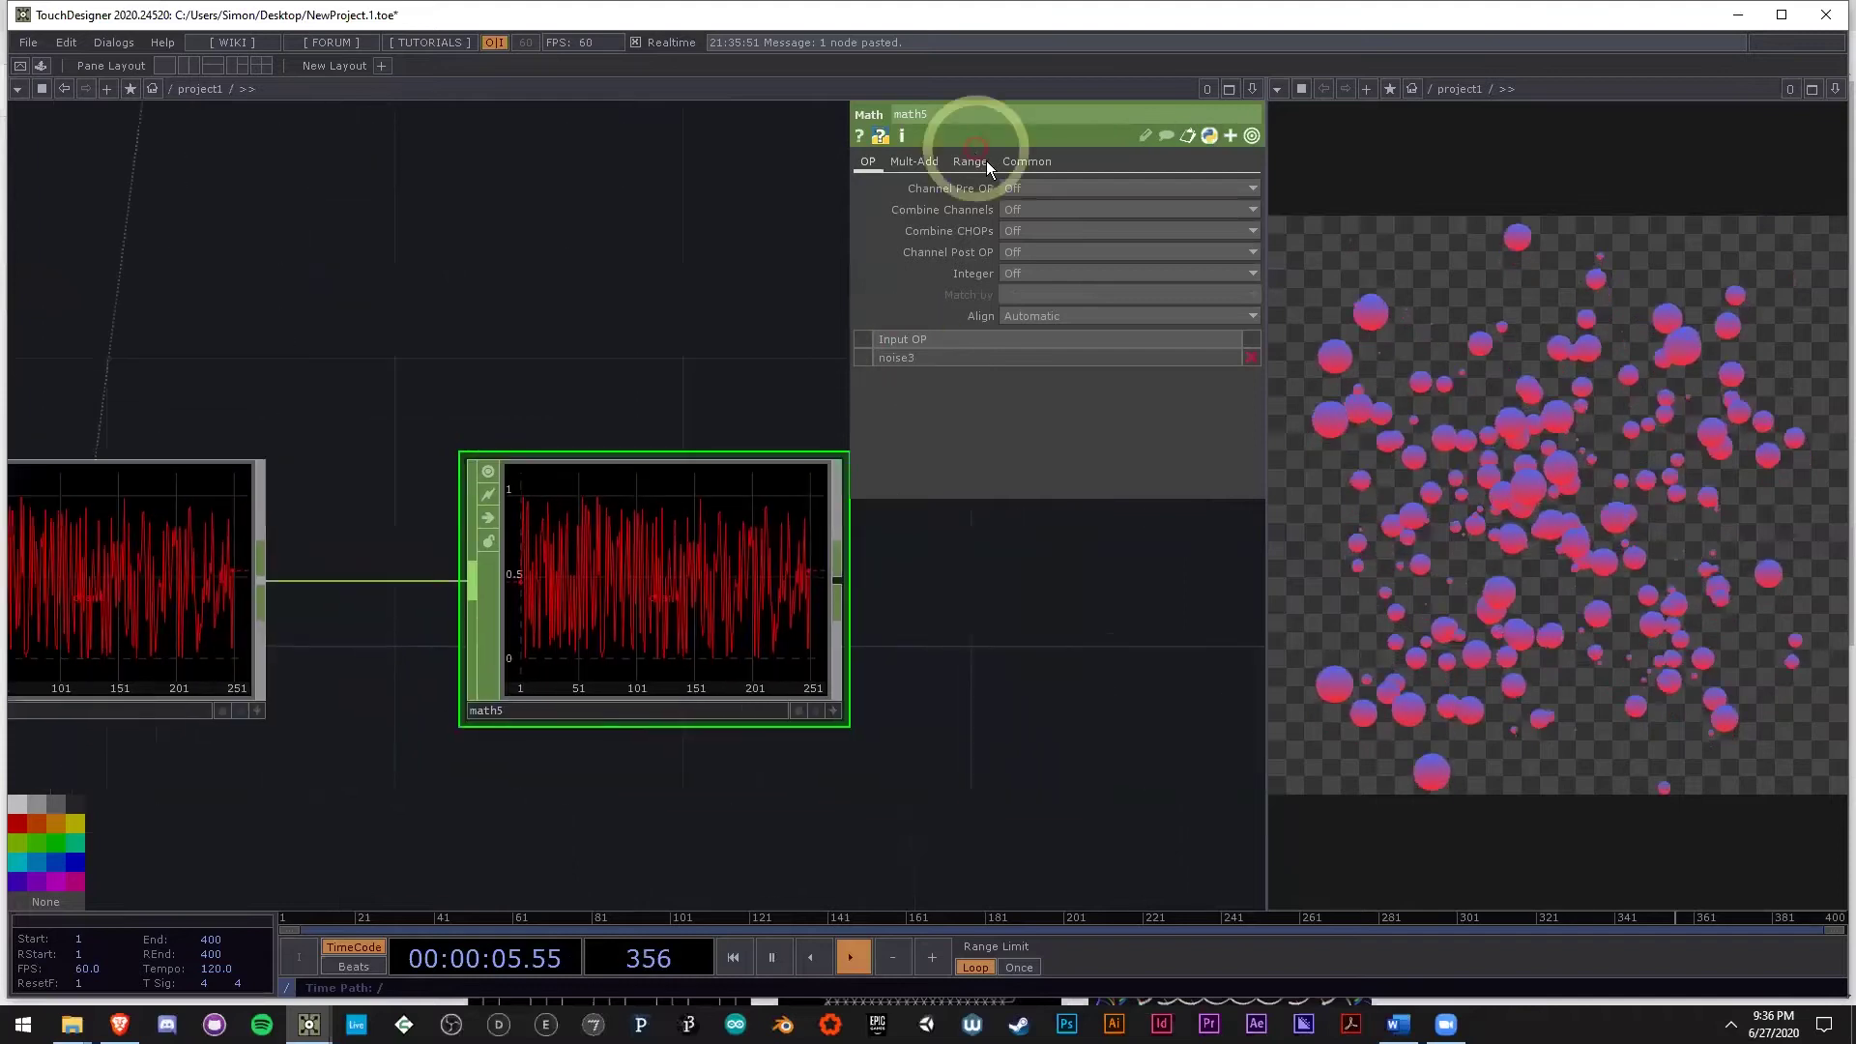
left_click(970, 162)
type("3")
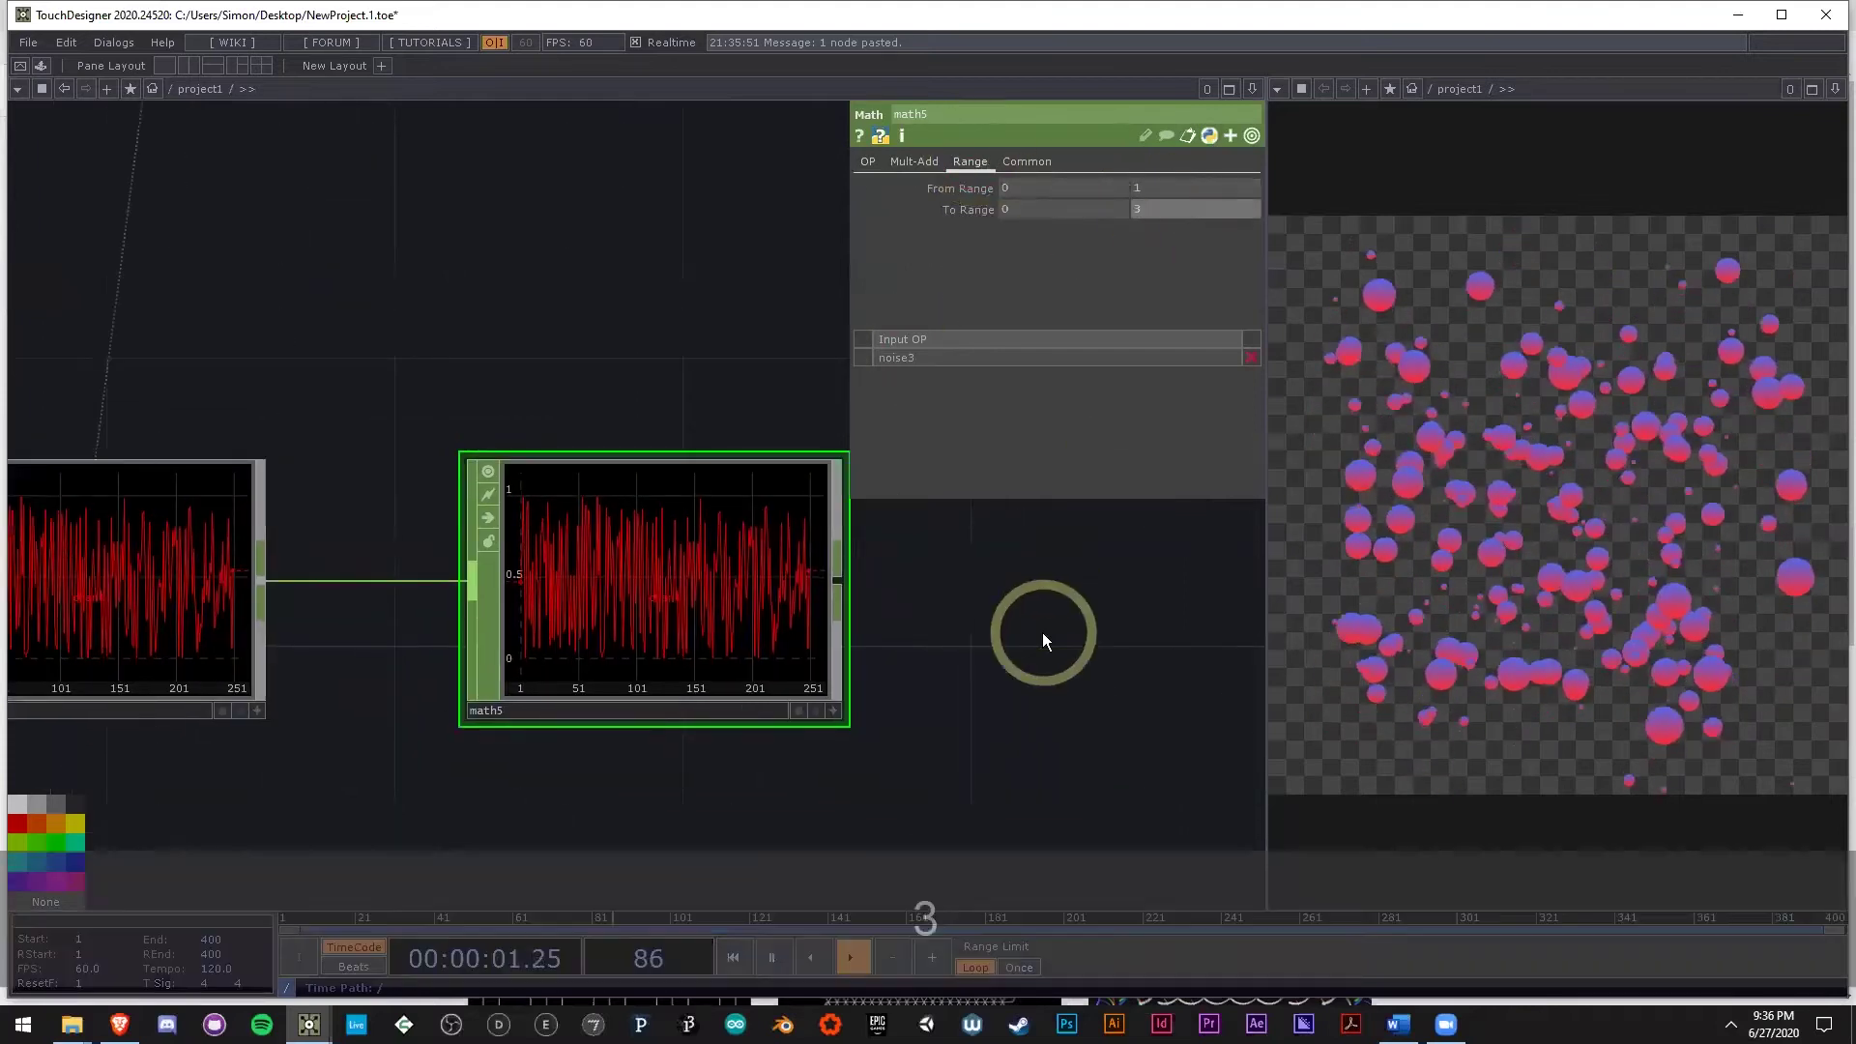
key("Return")
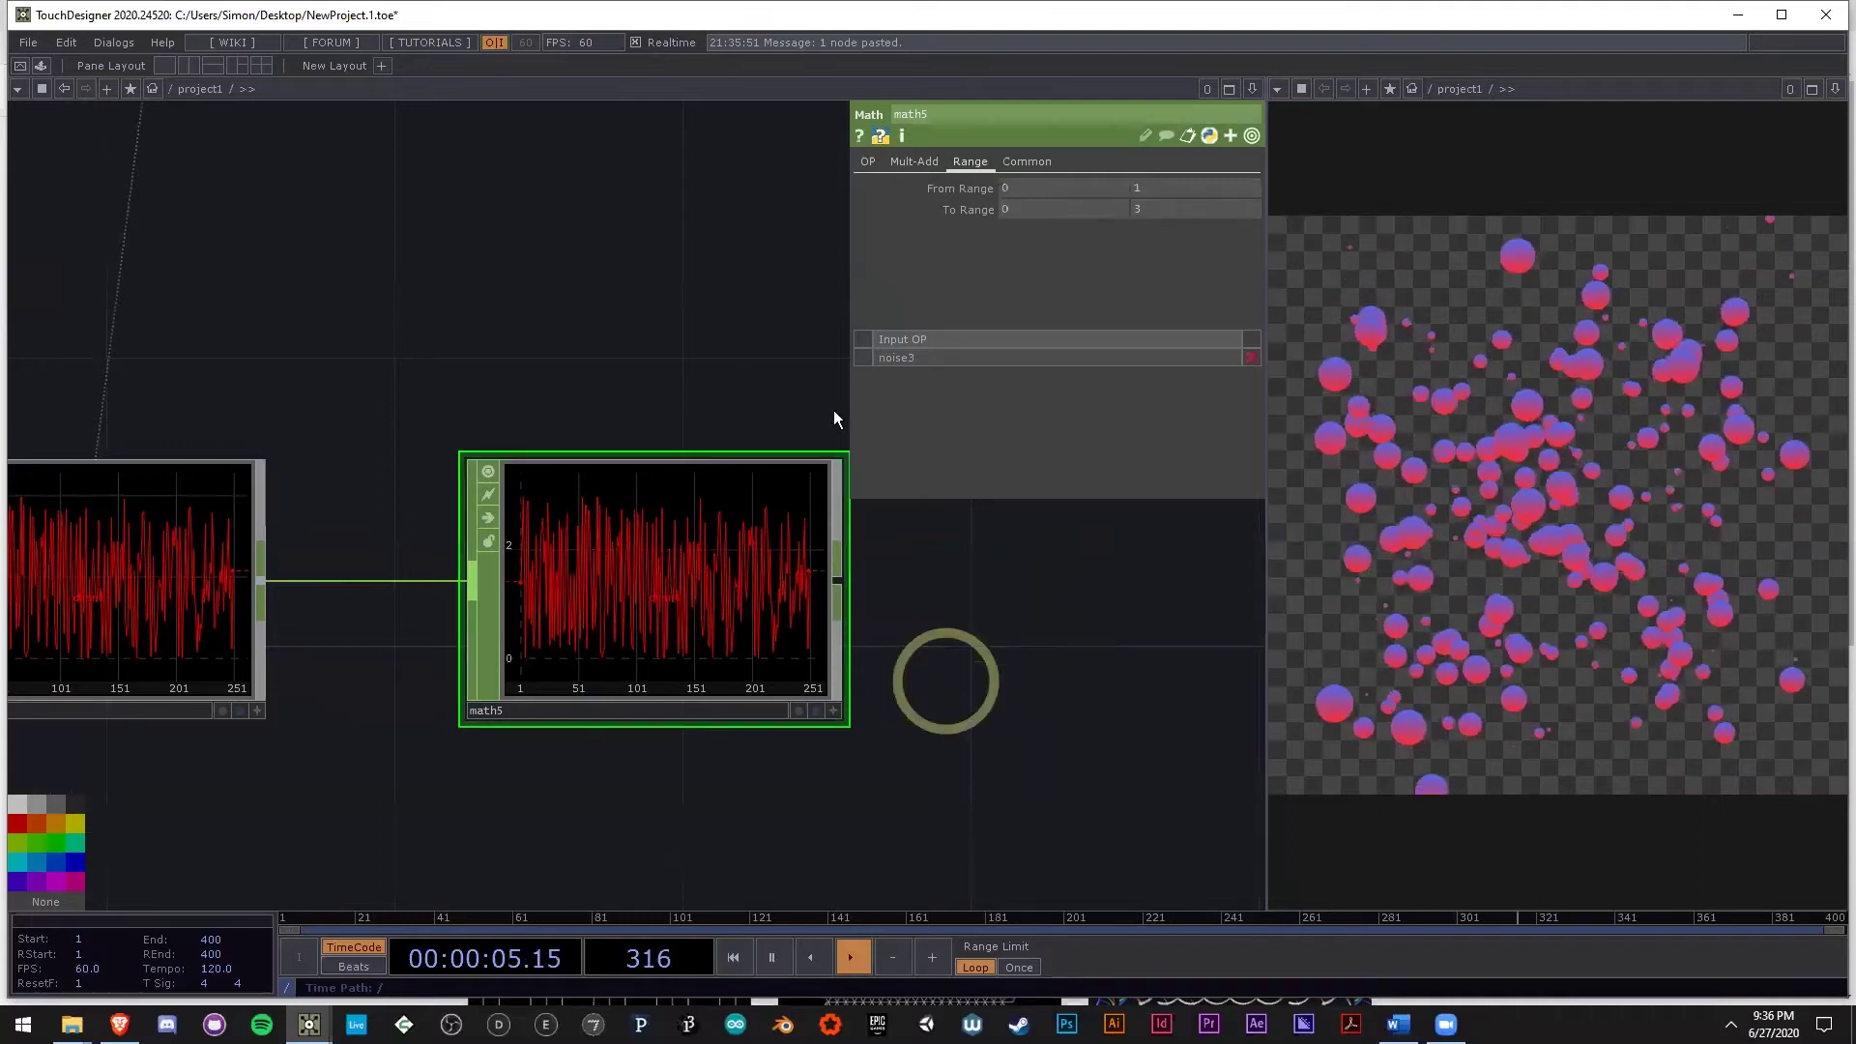
left_click_drag(945, 680, 781, 677)
left_click_drag(999, 588, 891, 568)
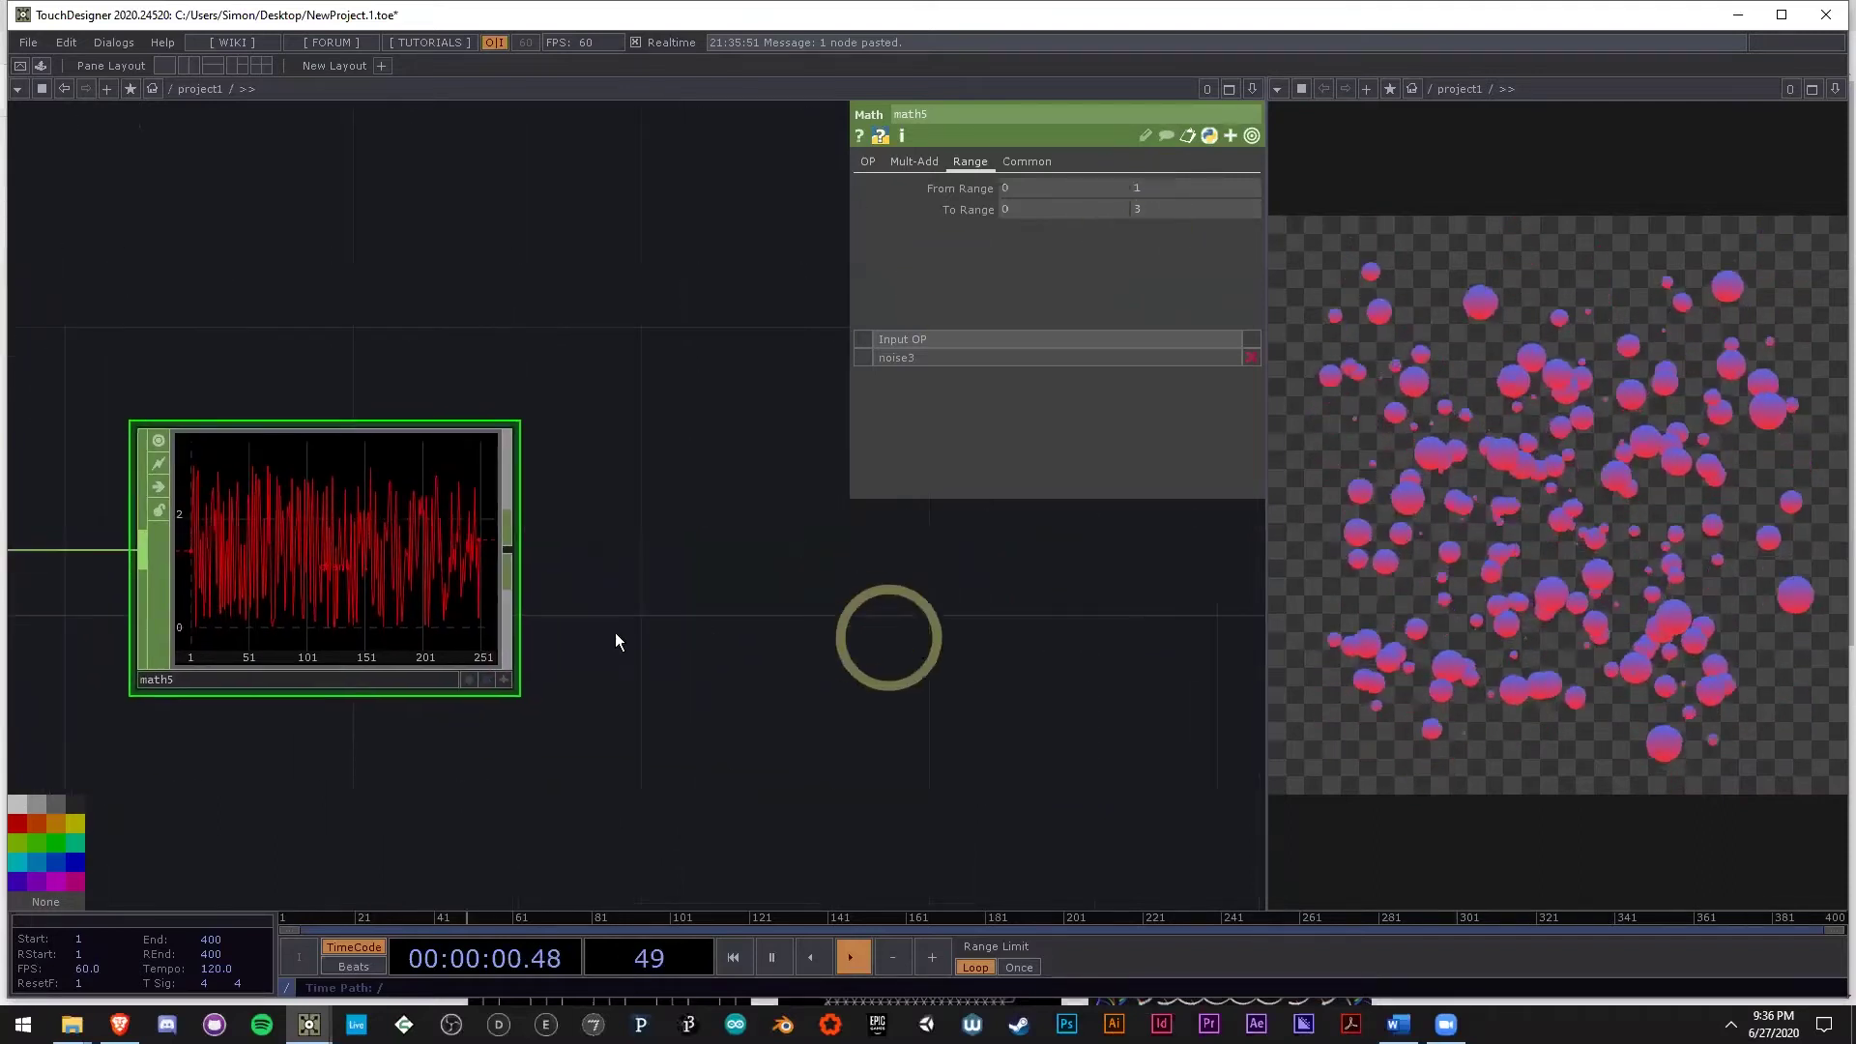
scroll(614, 638, "down", 2)
scroll(550, 684, "down", 3)
scroll(510, 694, "up", 3)
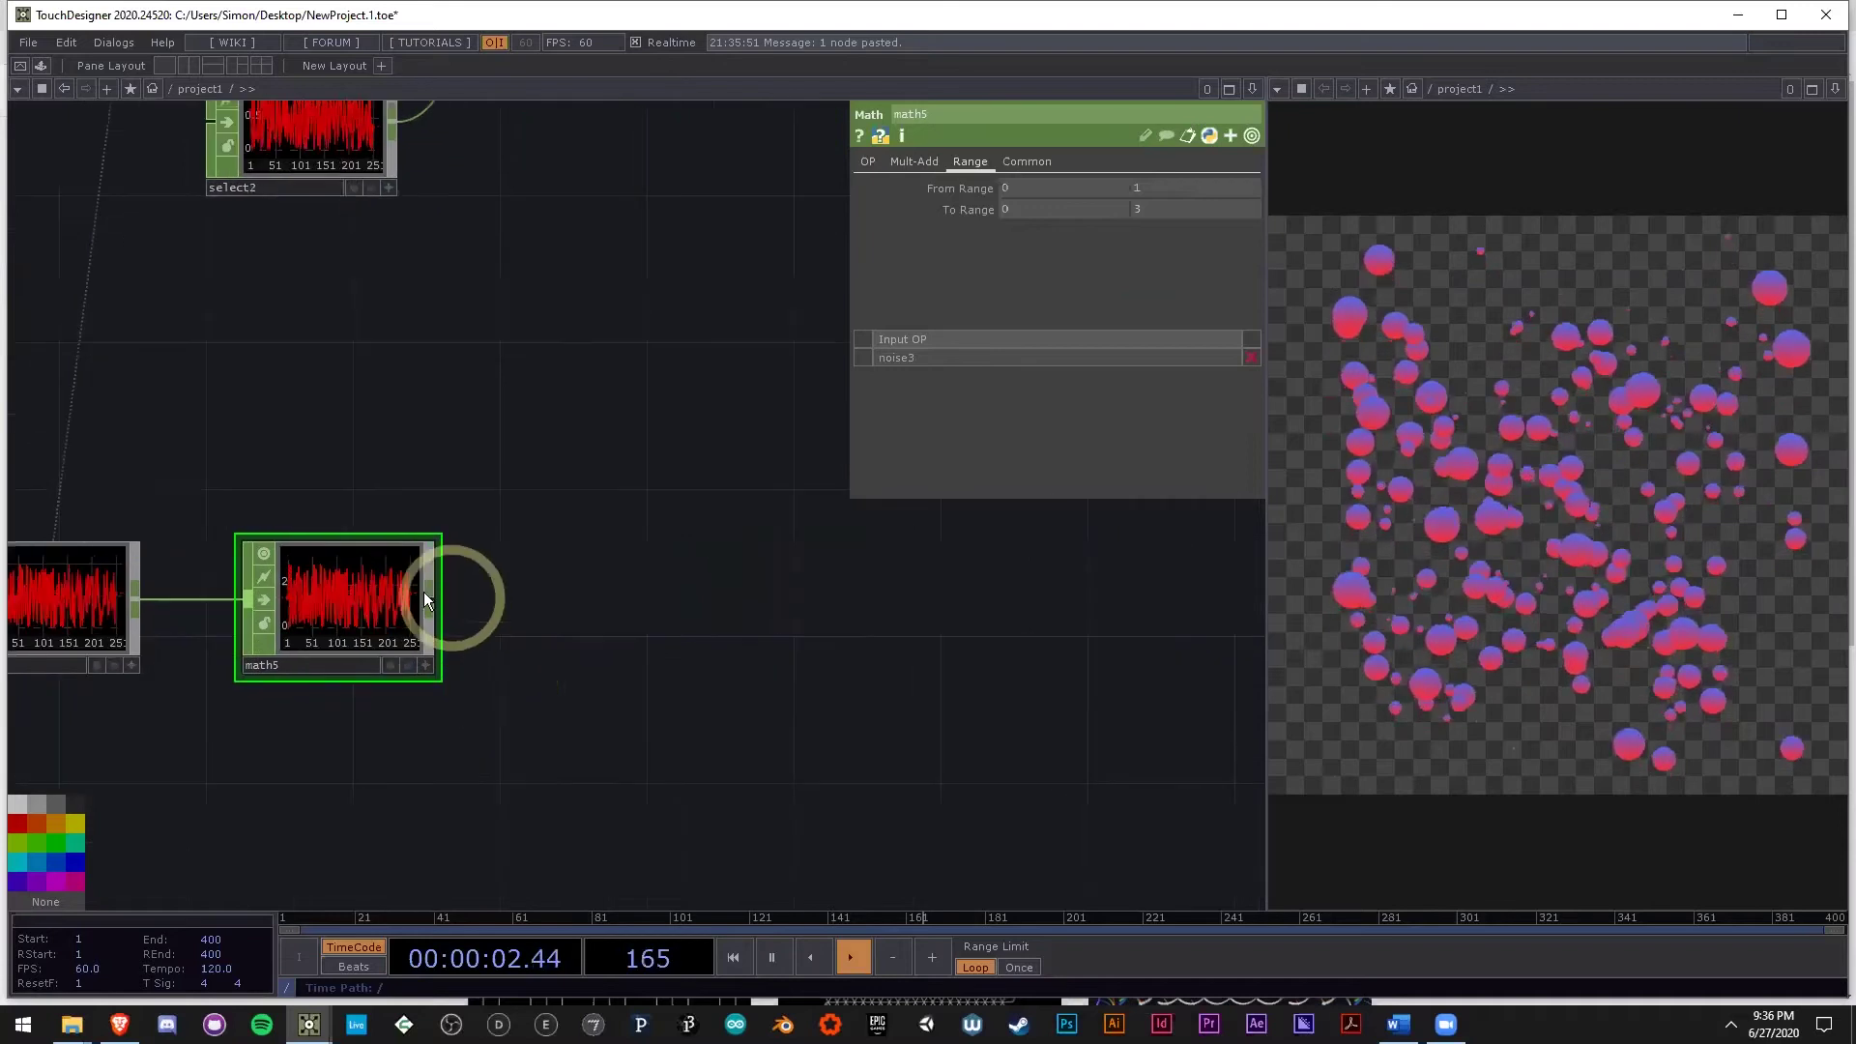
Add a Null CHOP after math5 and name it tex.
key("Tab")
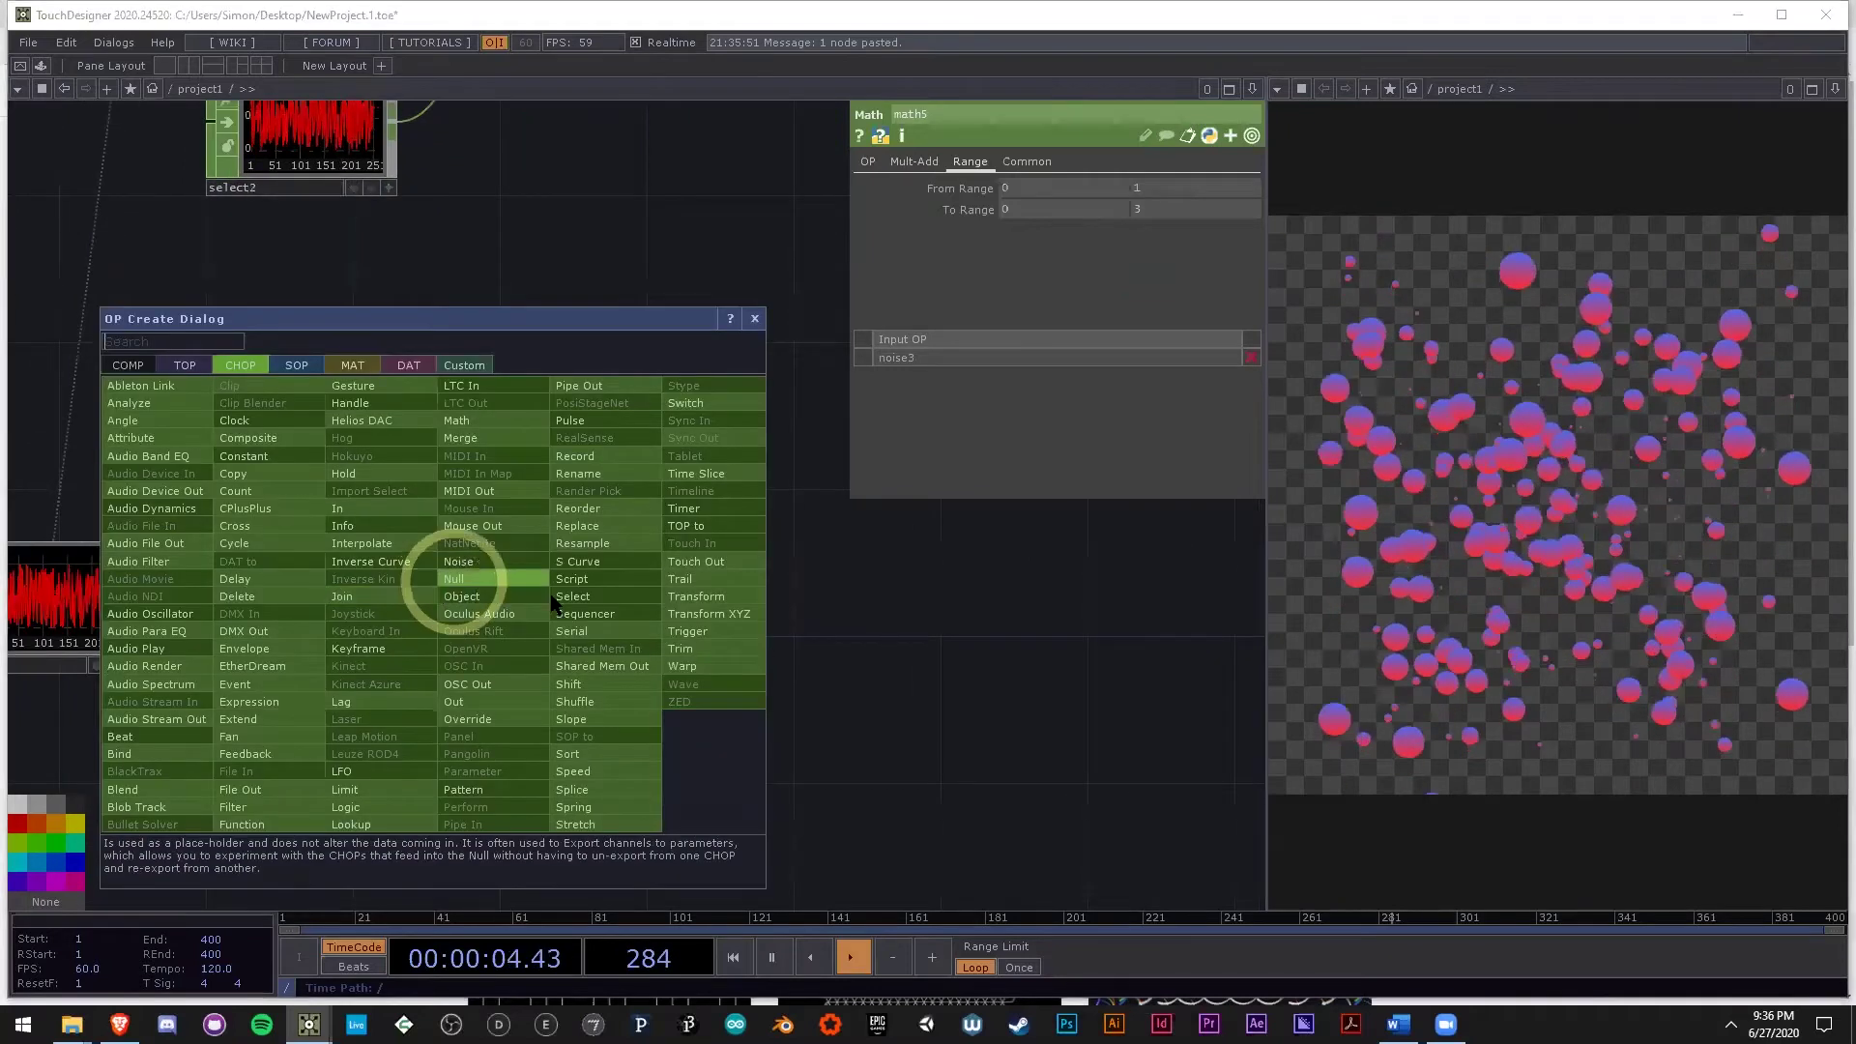
left_click(451, 585)
left_click(683, 663)
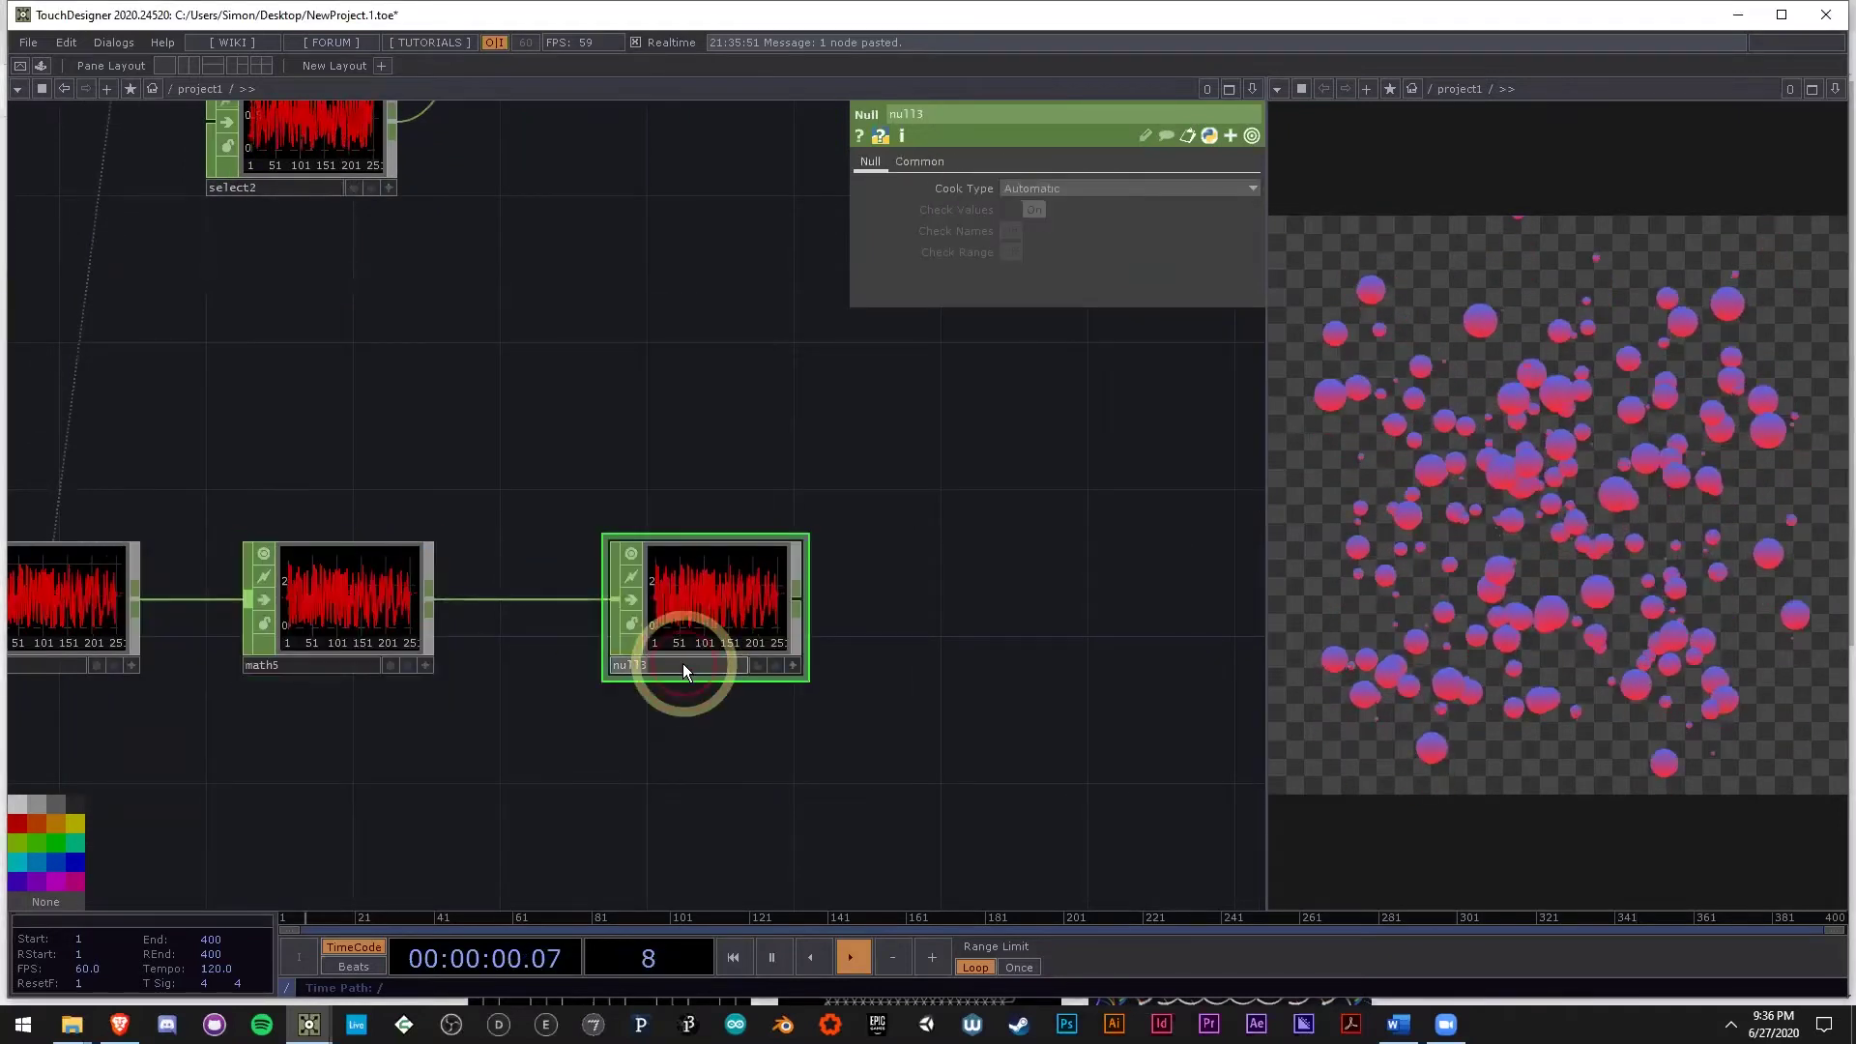
type("tex")
Rename the channel output by the noise3 CHOP to tex.
left_click(203, 619)
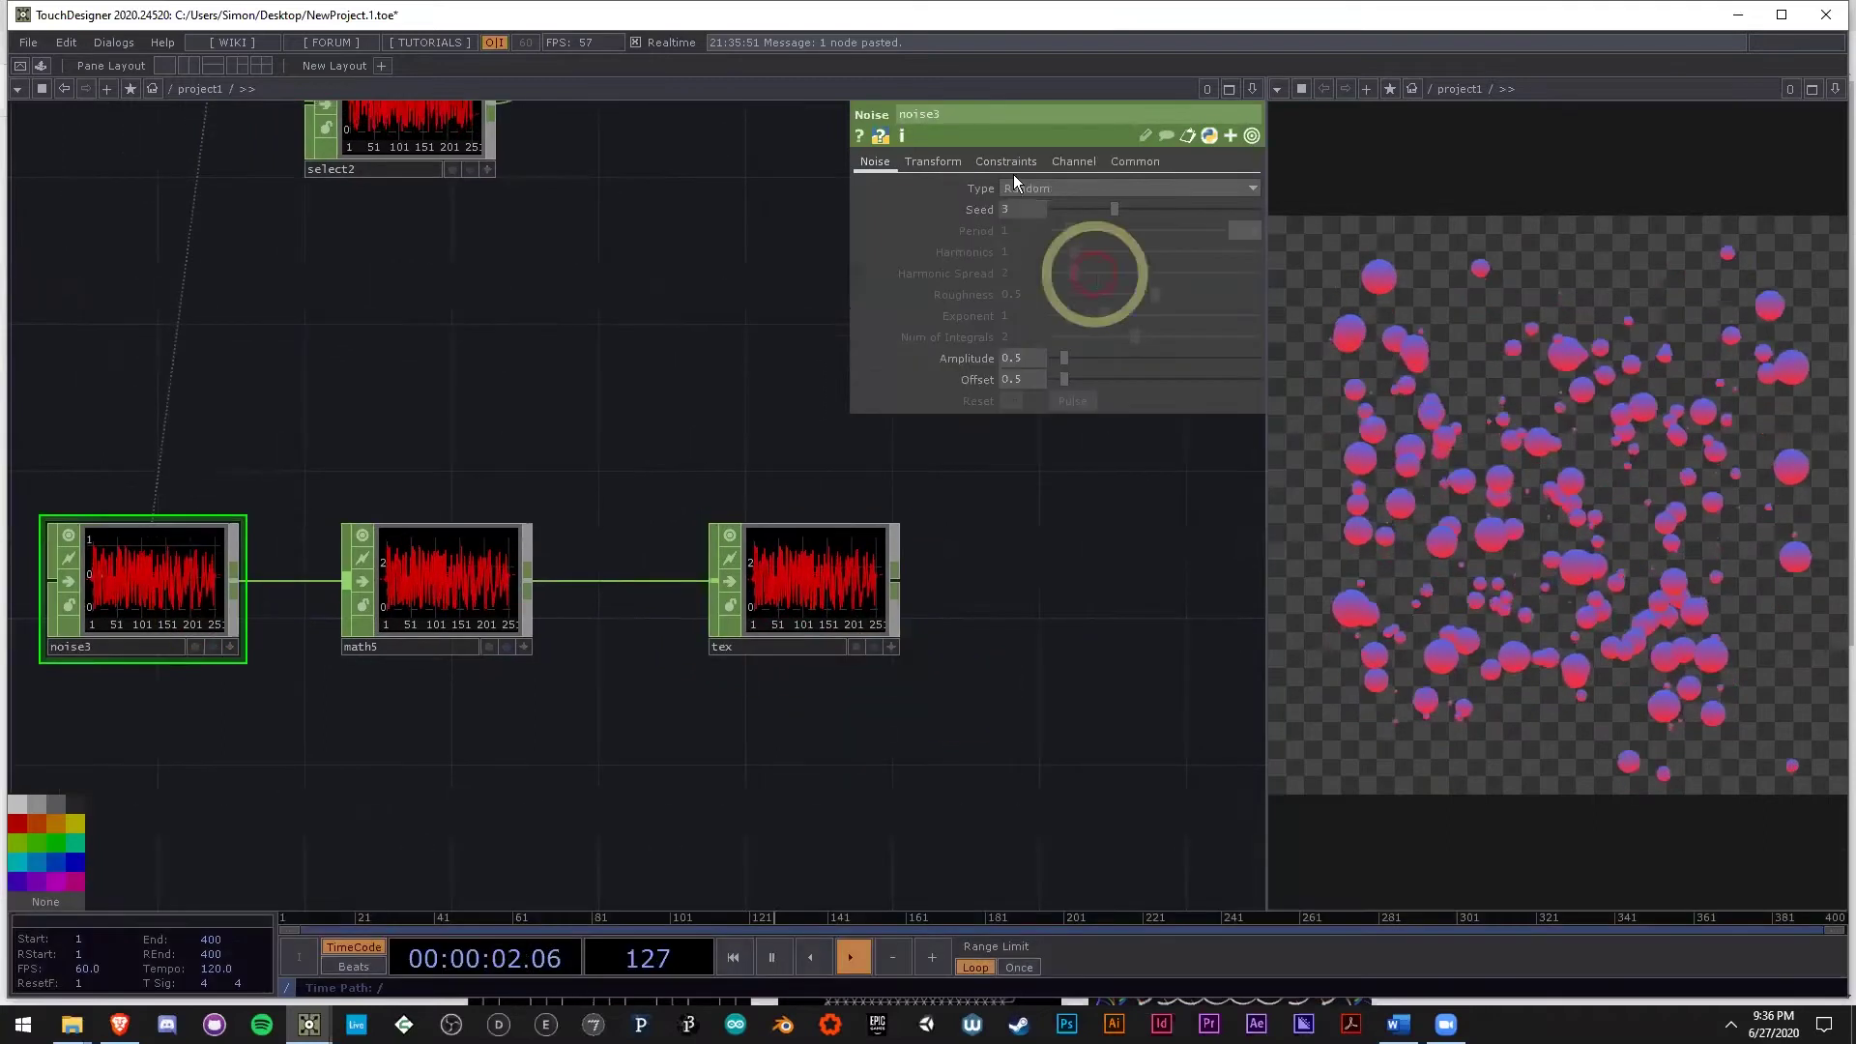
left_click(1074, 161)
left_click(1007, 186)
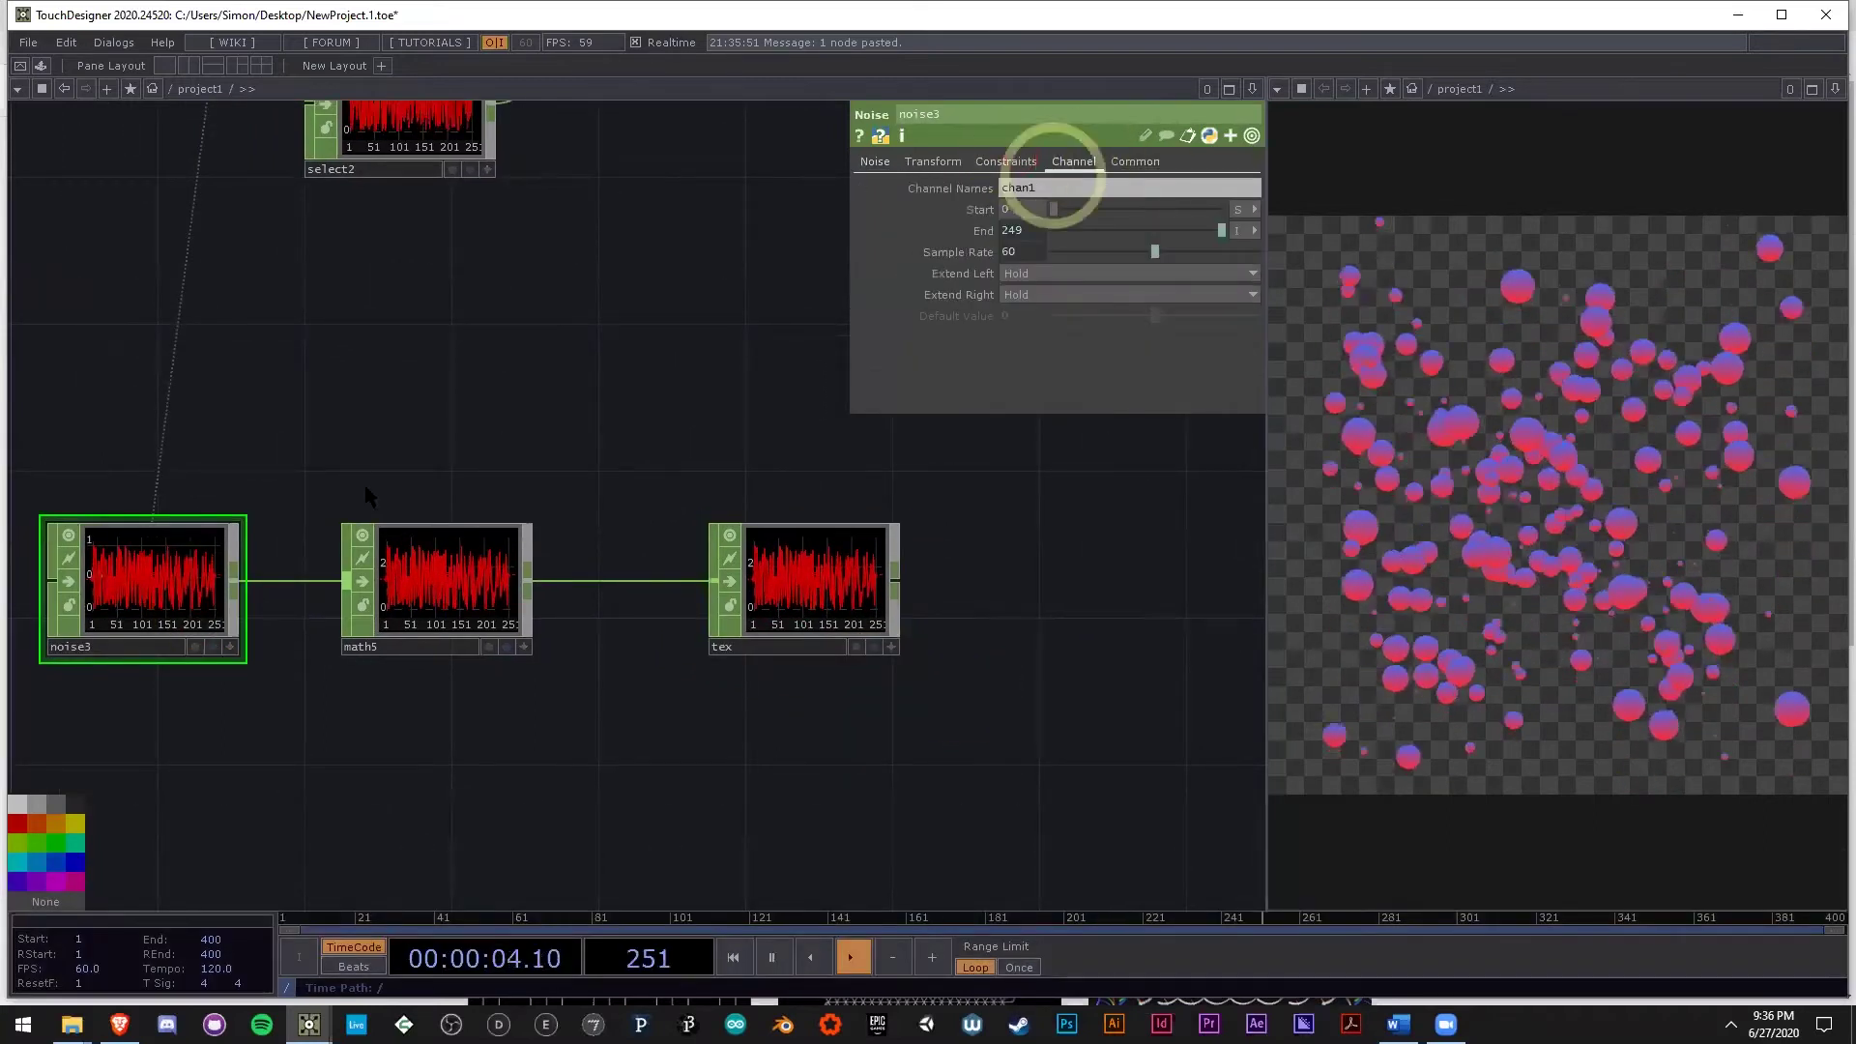
type("te")
left_click(951, 570)
type("x")
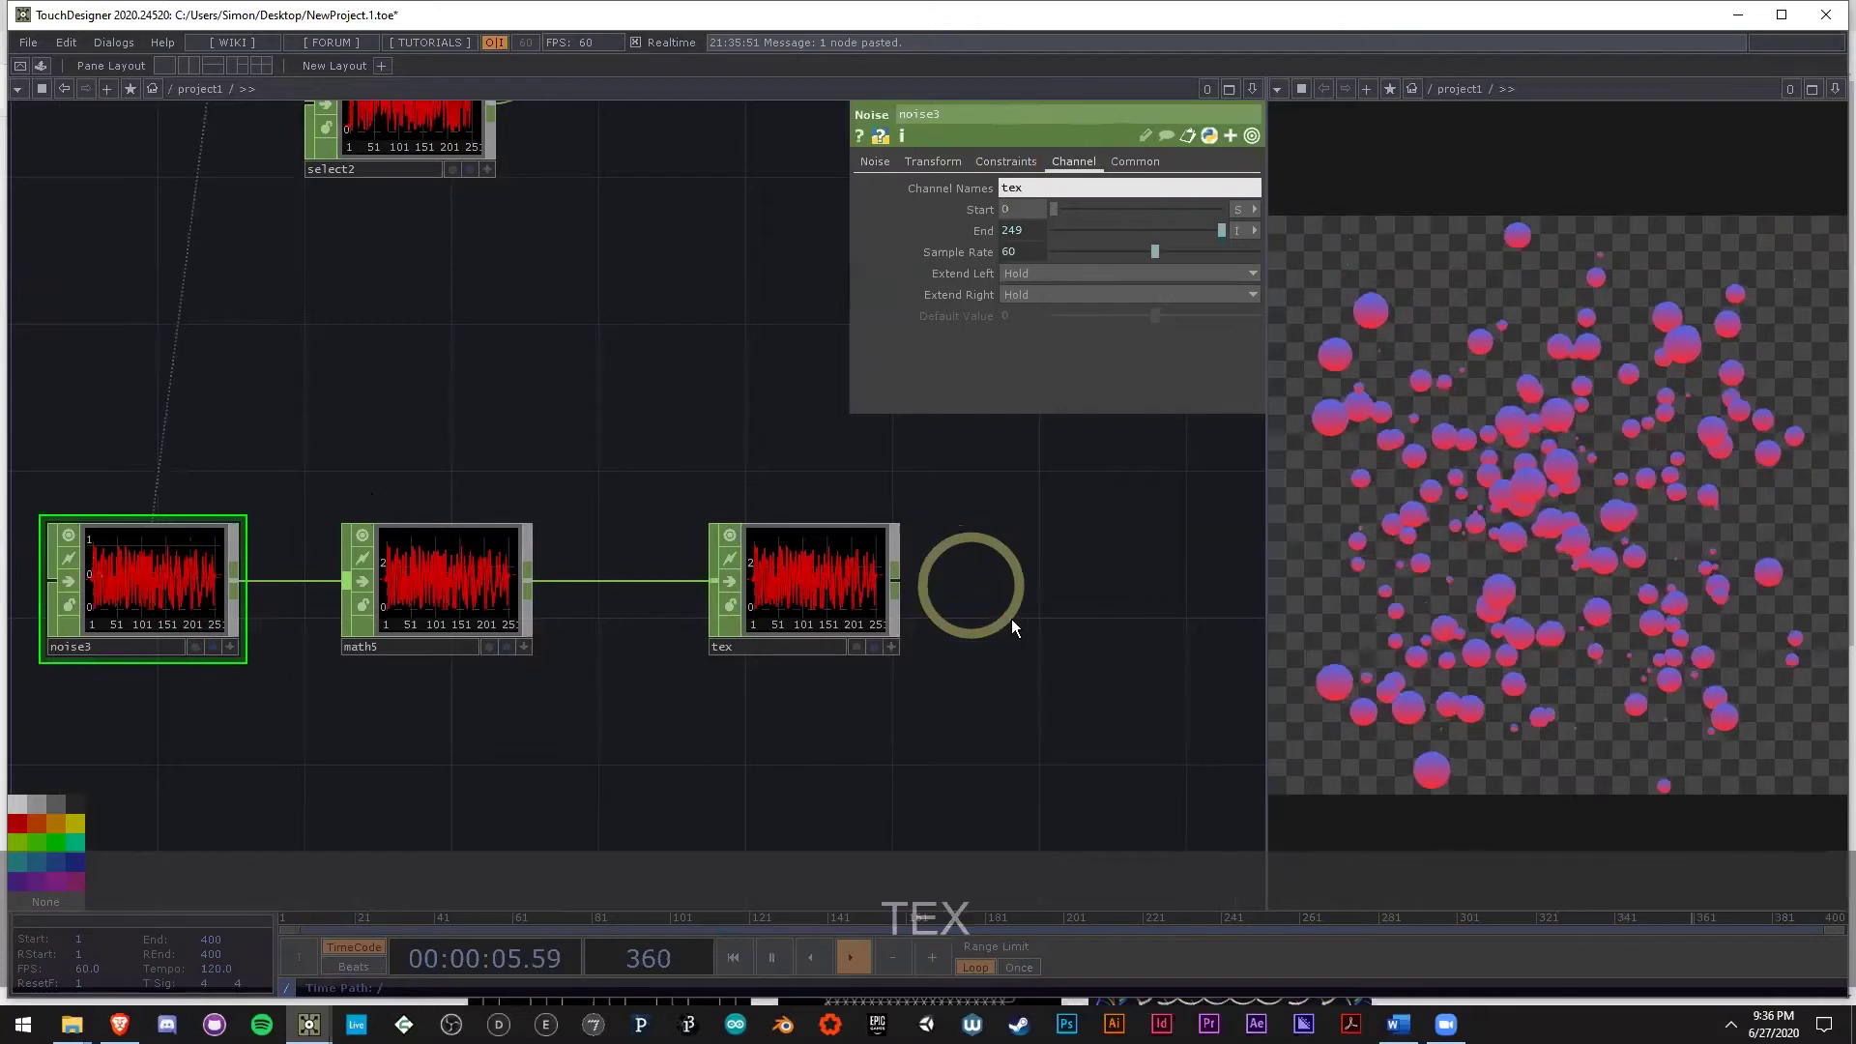
key("Return")
Connect the output of the tex null to the merge1 CHOP.
scroll(740, 587, "up", 10)
scroll(696, 657, "down", 15)
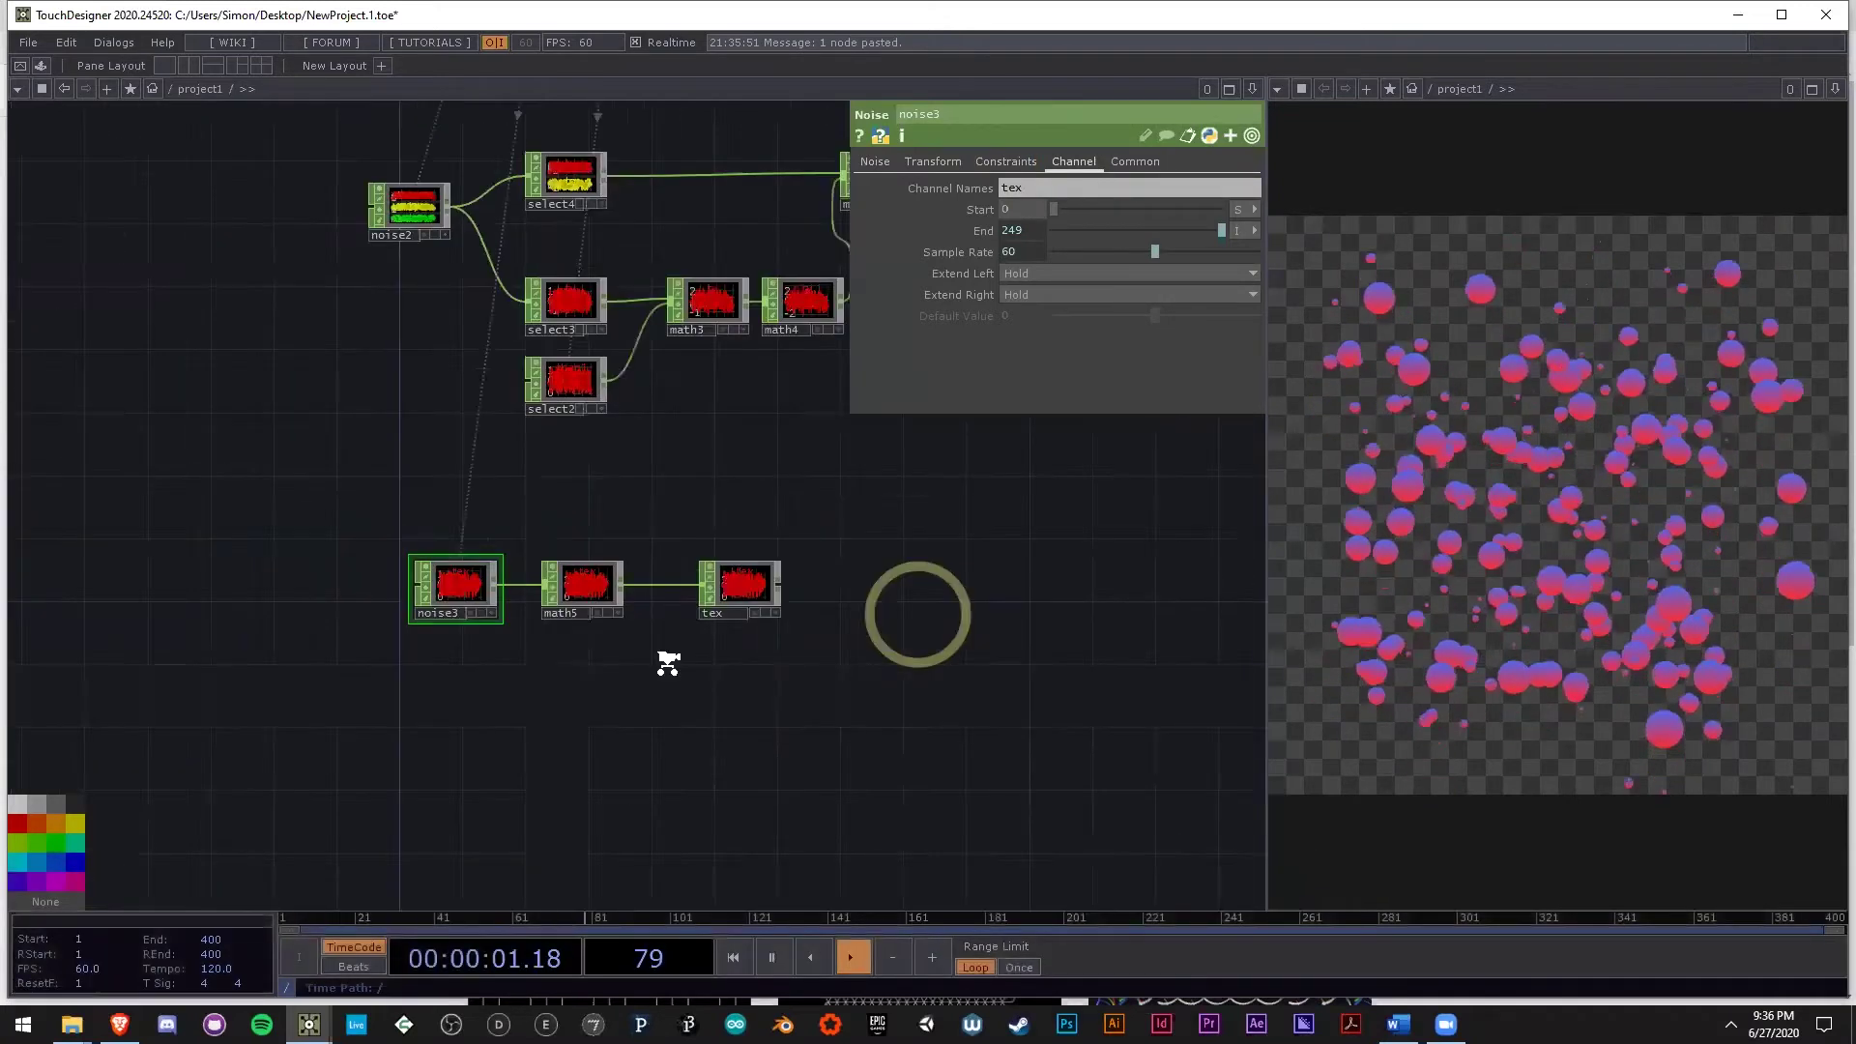
left_click_drag(580, 651, 669, 659)
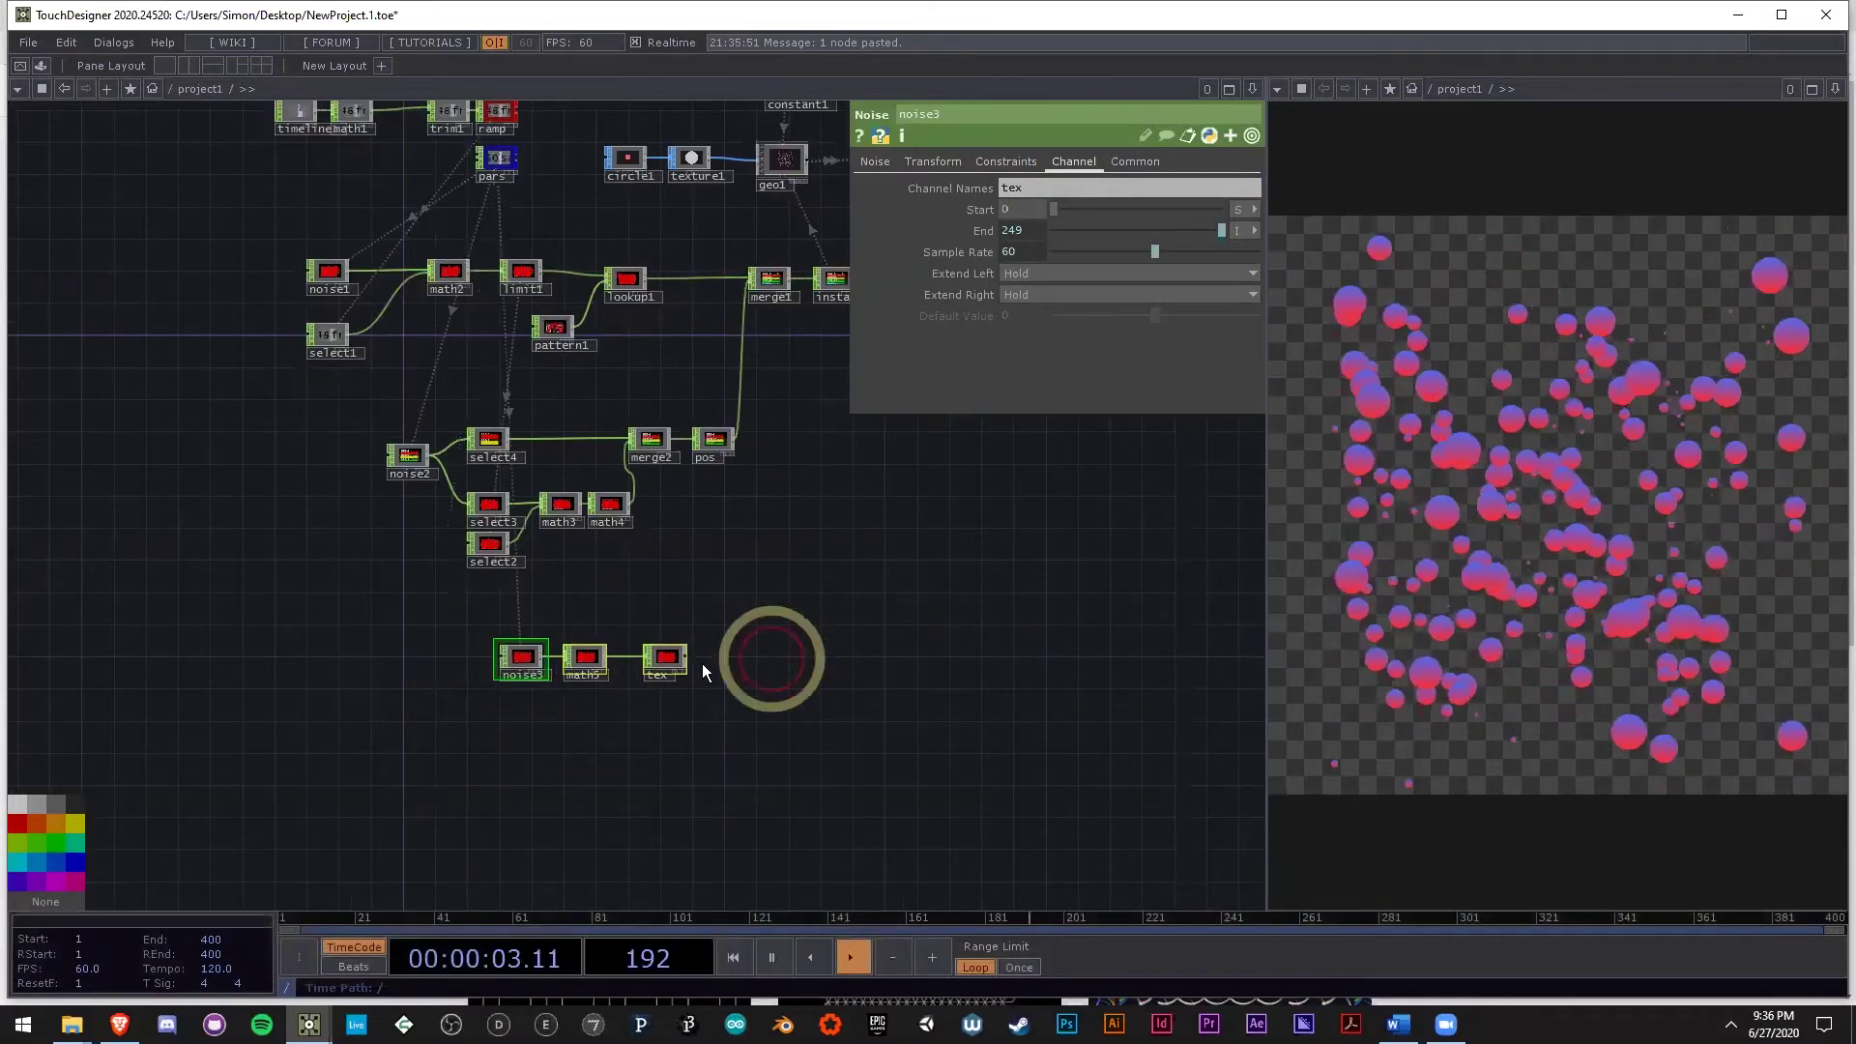
left_click(684, 656)
left_click(756, 290)
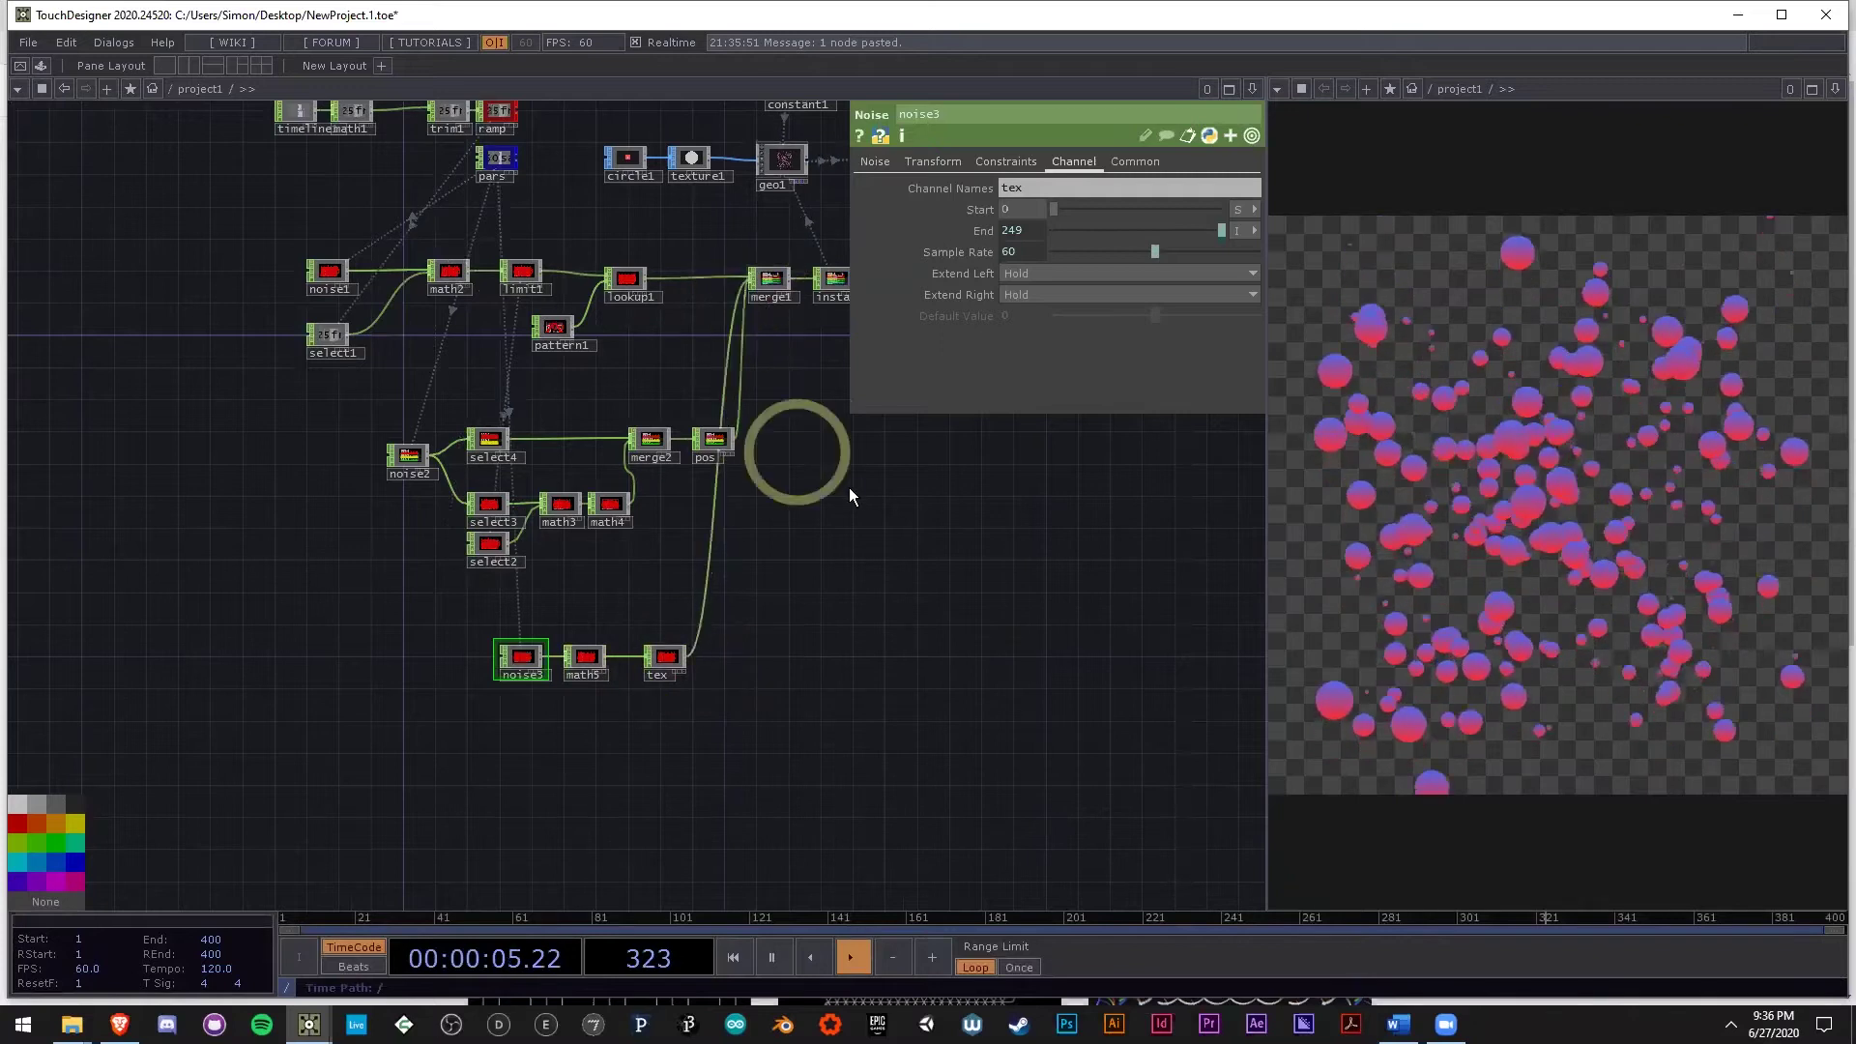
Assign the tex channel to the V texture coordinate of geo1's instancing settings.
left_click(784, 157)
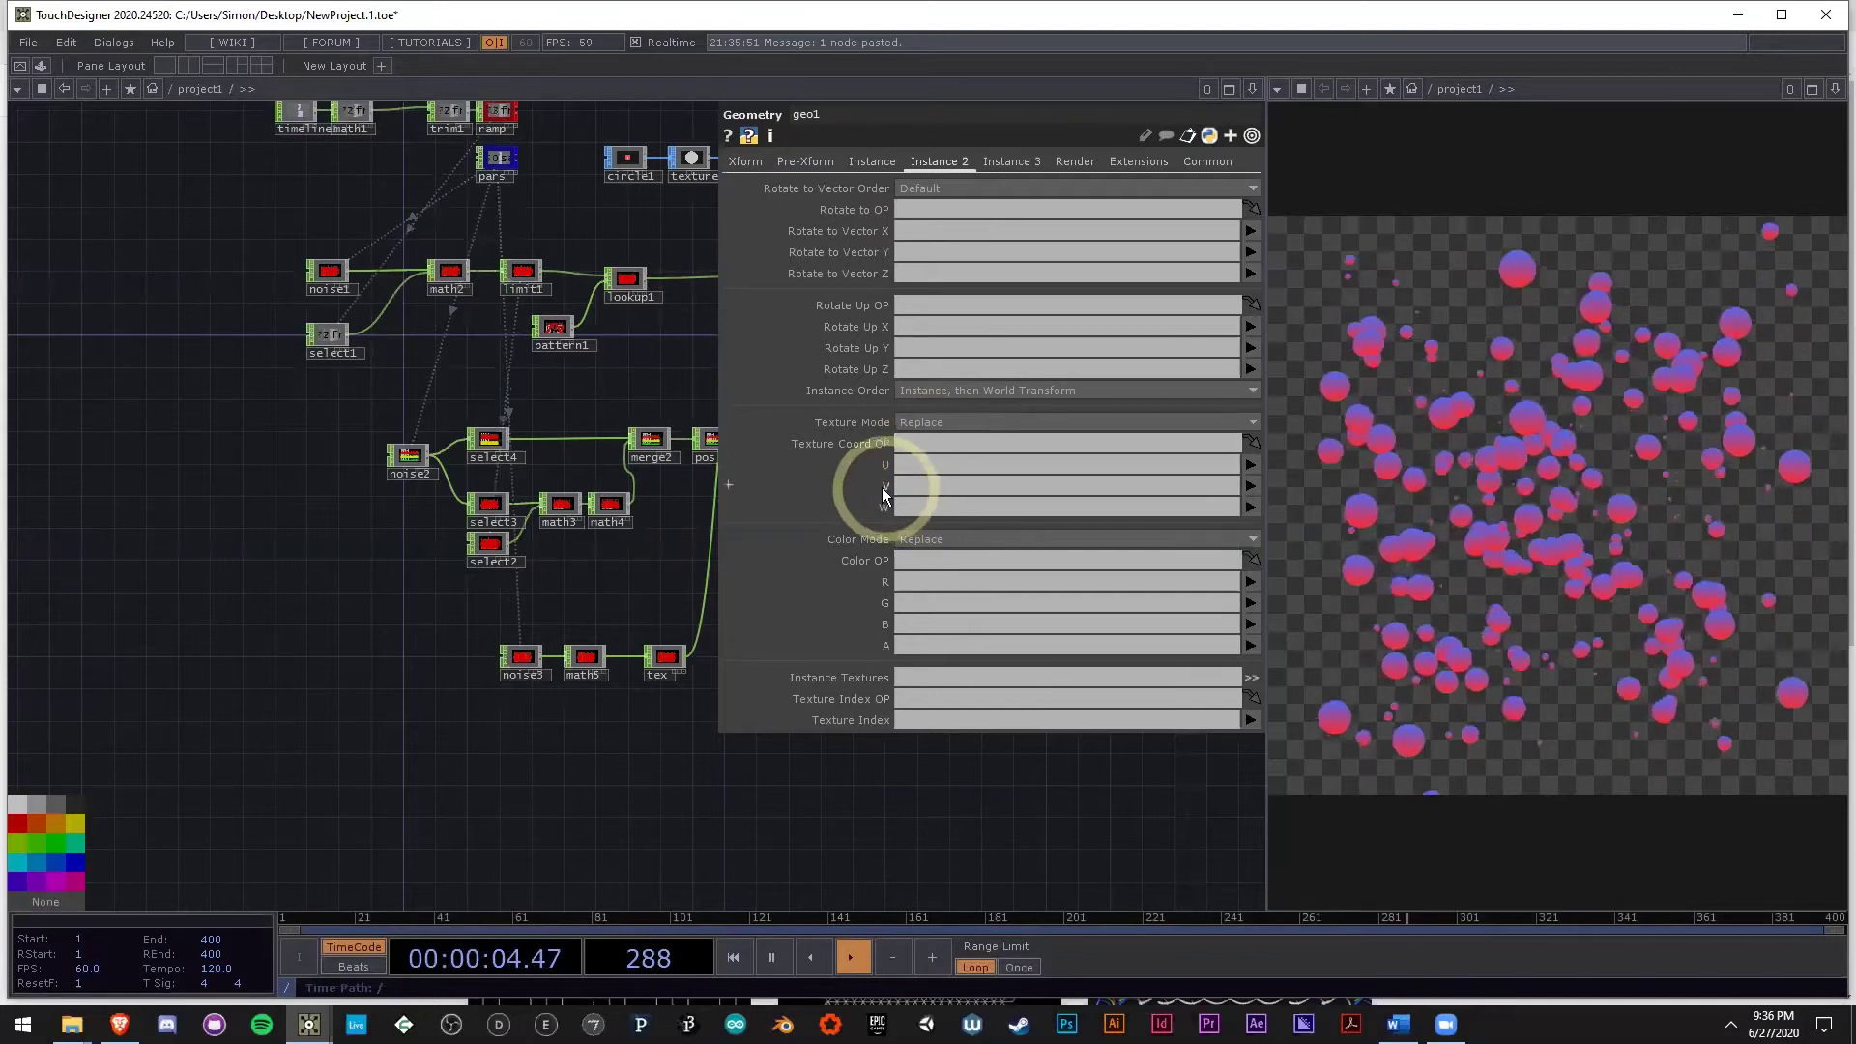
left_click_drag(841, 815, 781, 825)
left_click_drag(643, 563, 593, 567)
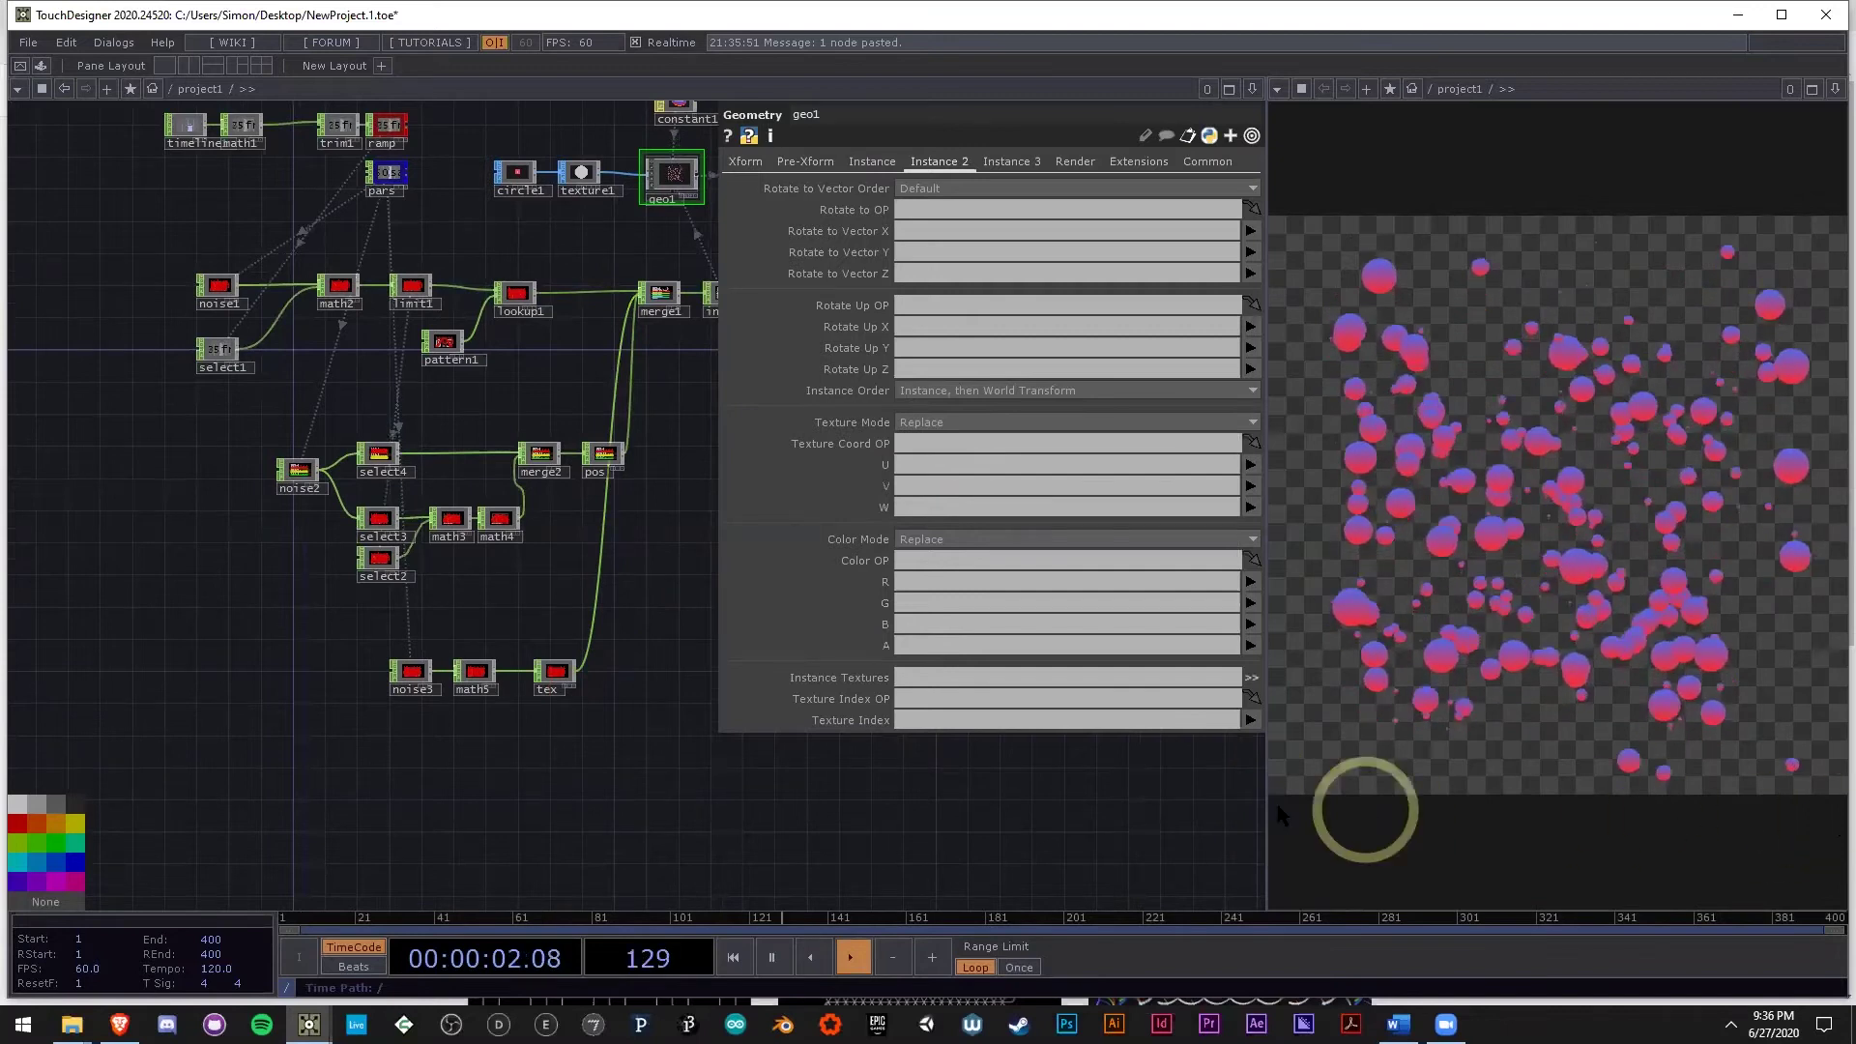
left_click(911, 485)
type("tex")
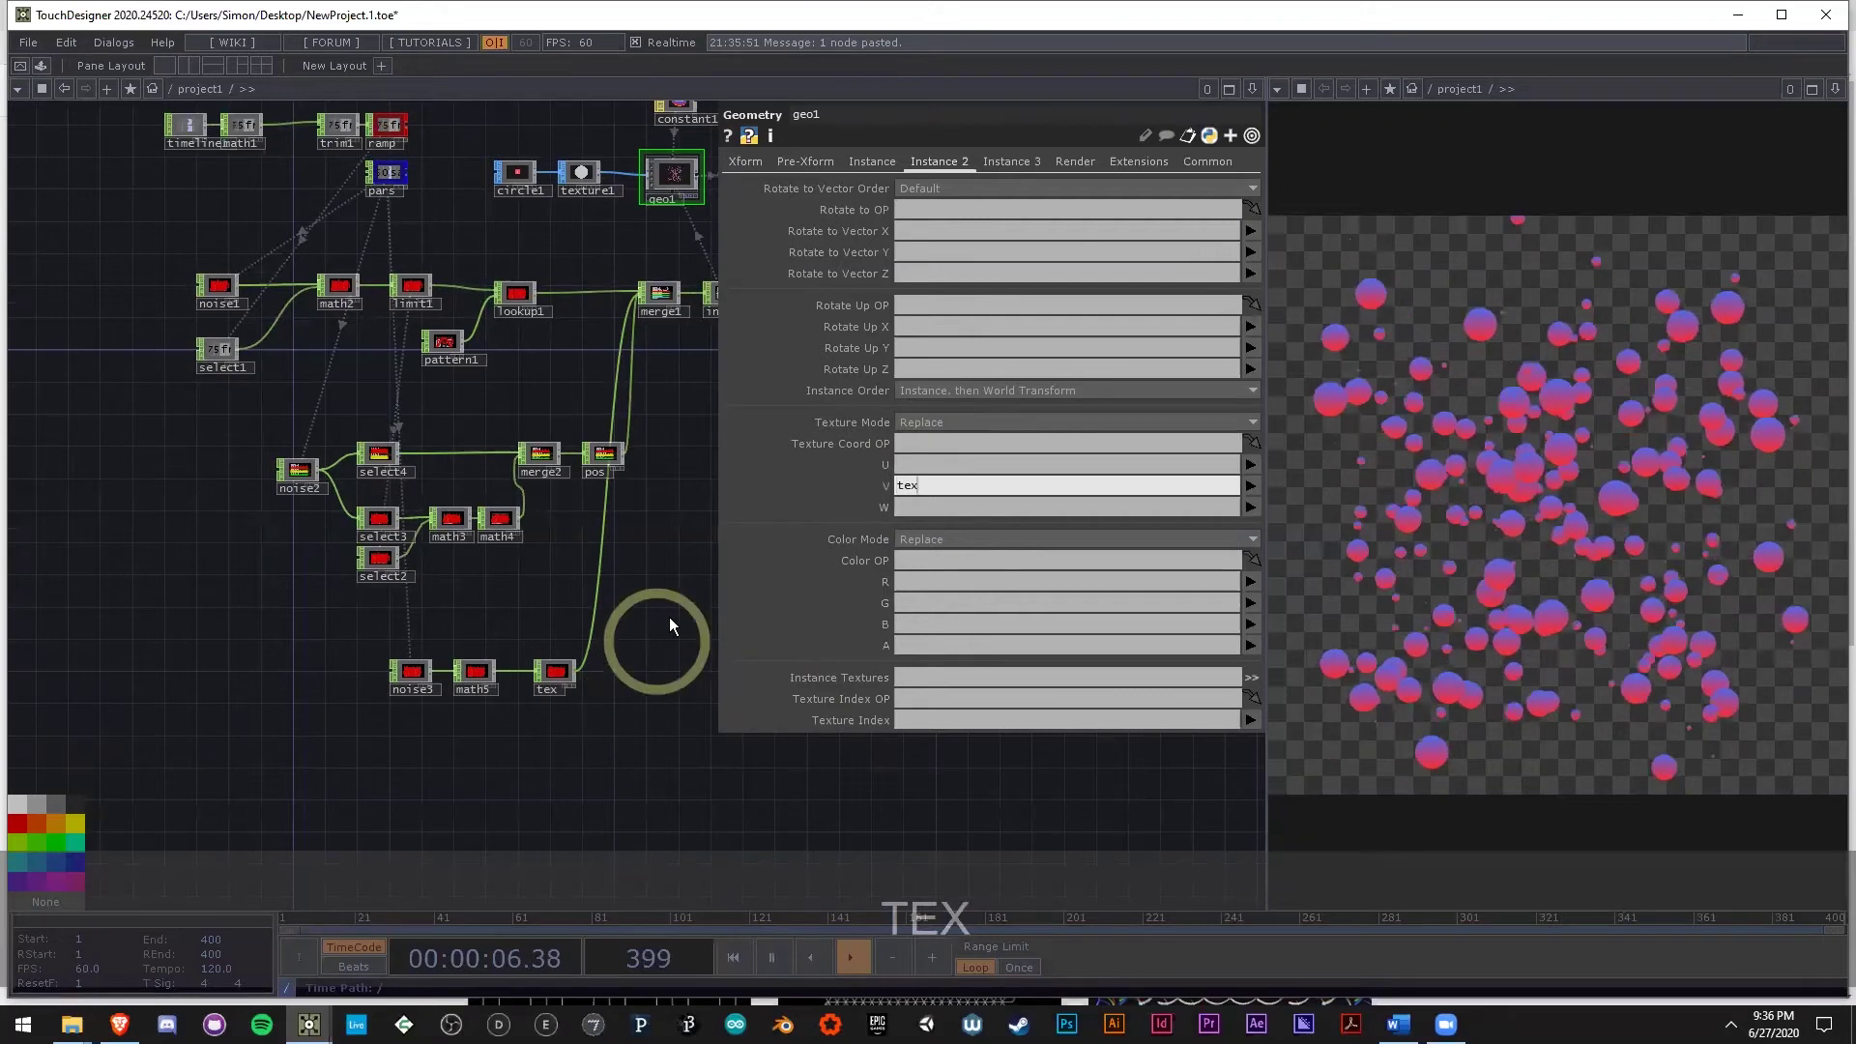
key("Return")
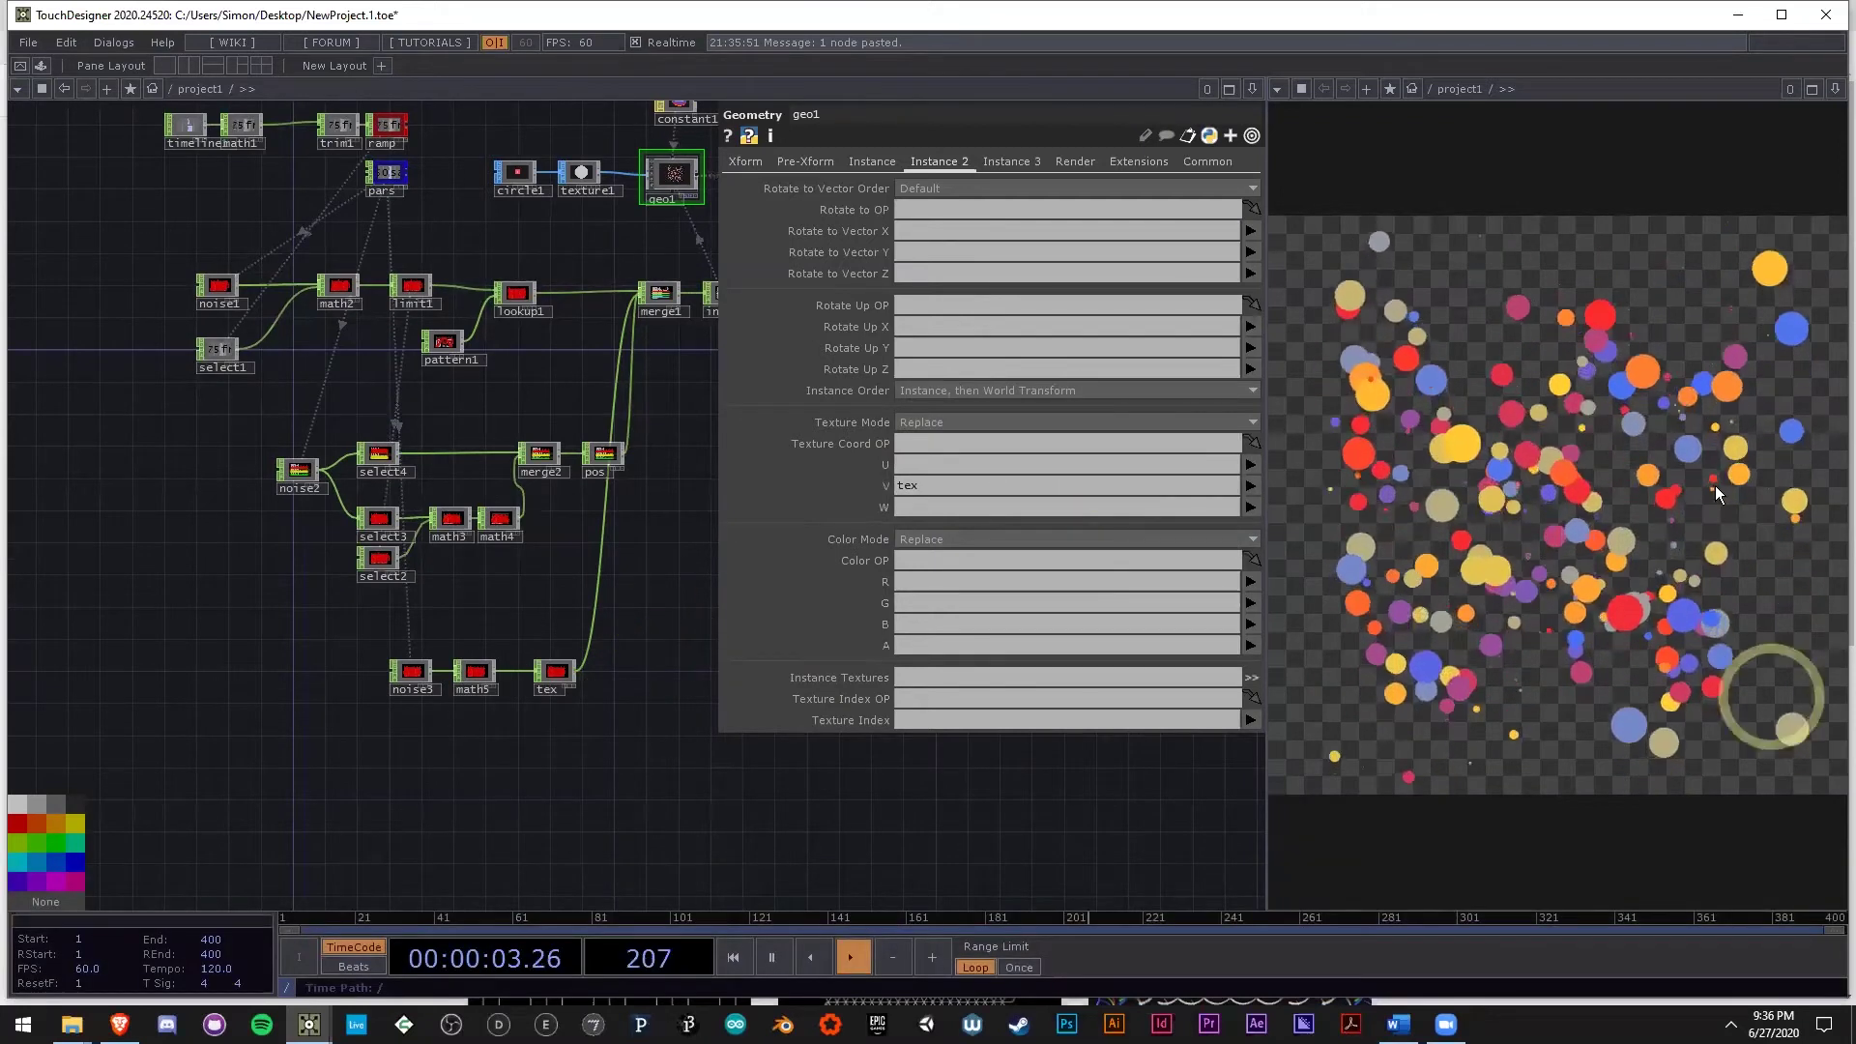
Set geo1's instance Texture Mode to Offset.
left_click(923, 423)
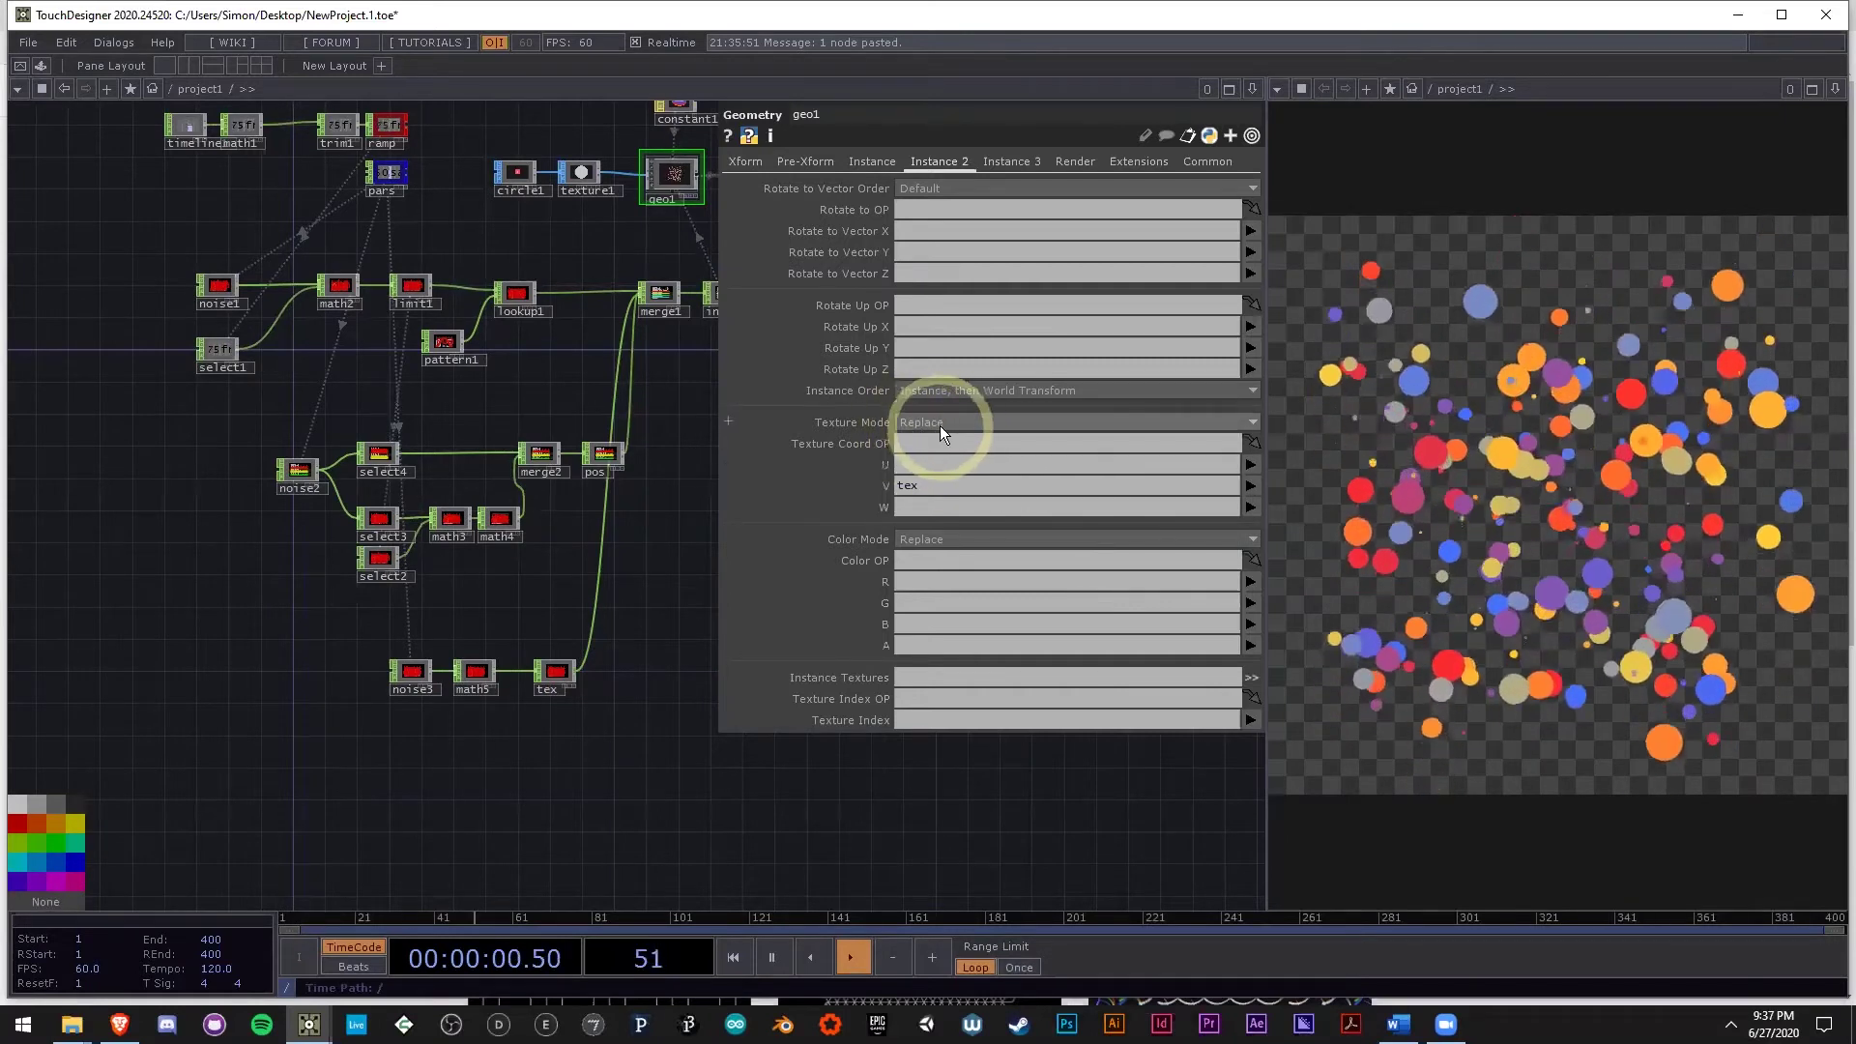
left_click(941, 424)
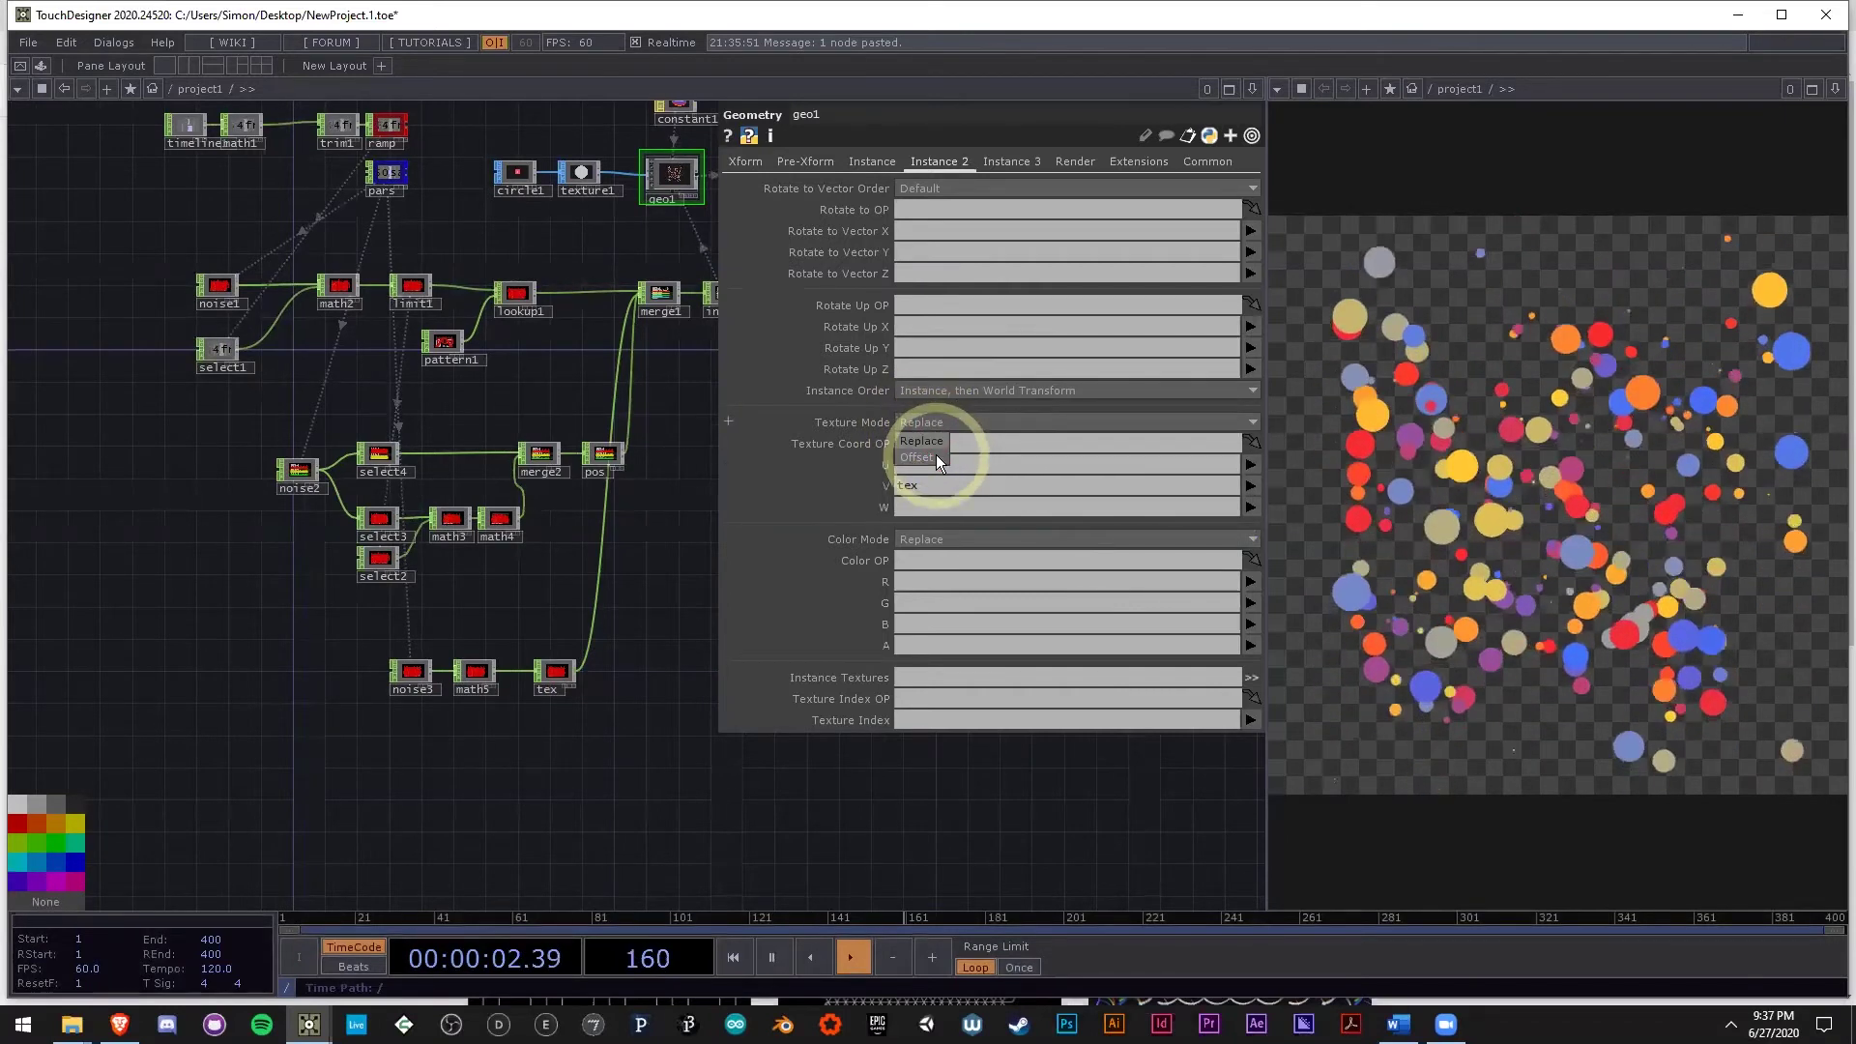
left_click(936, 455)
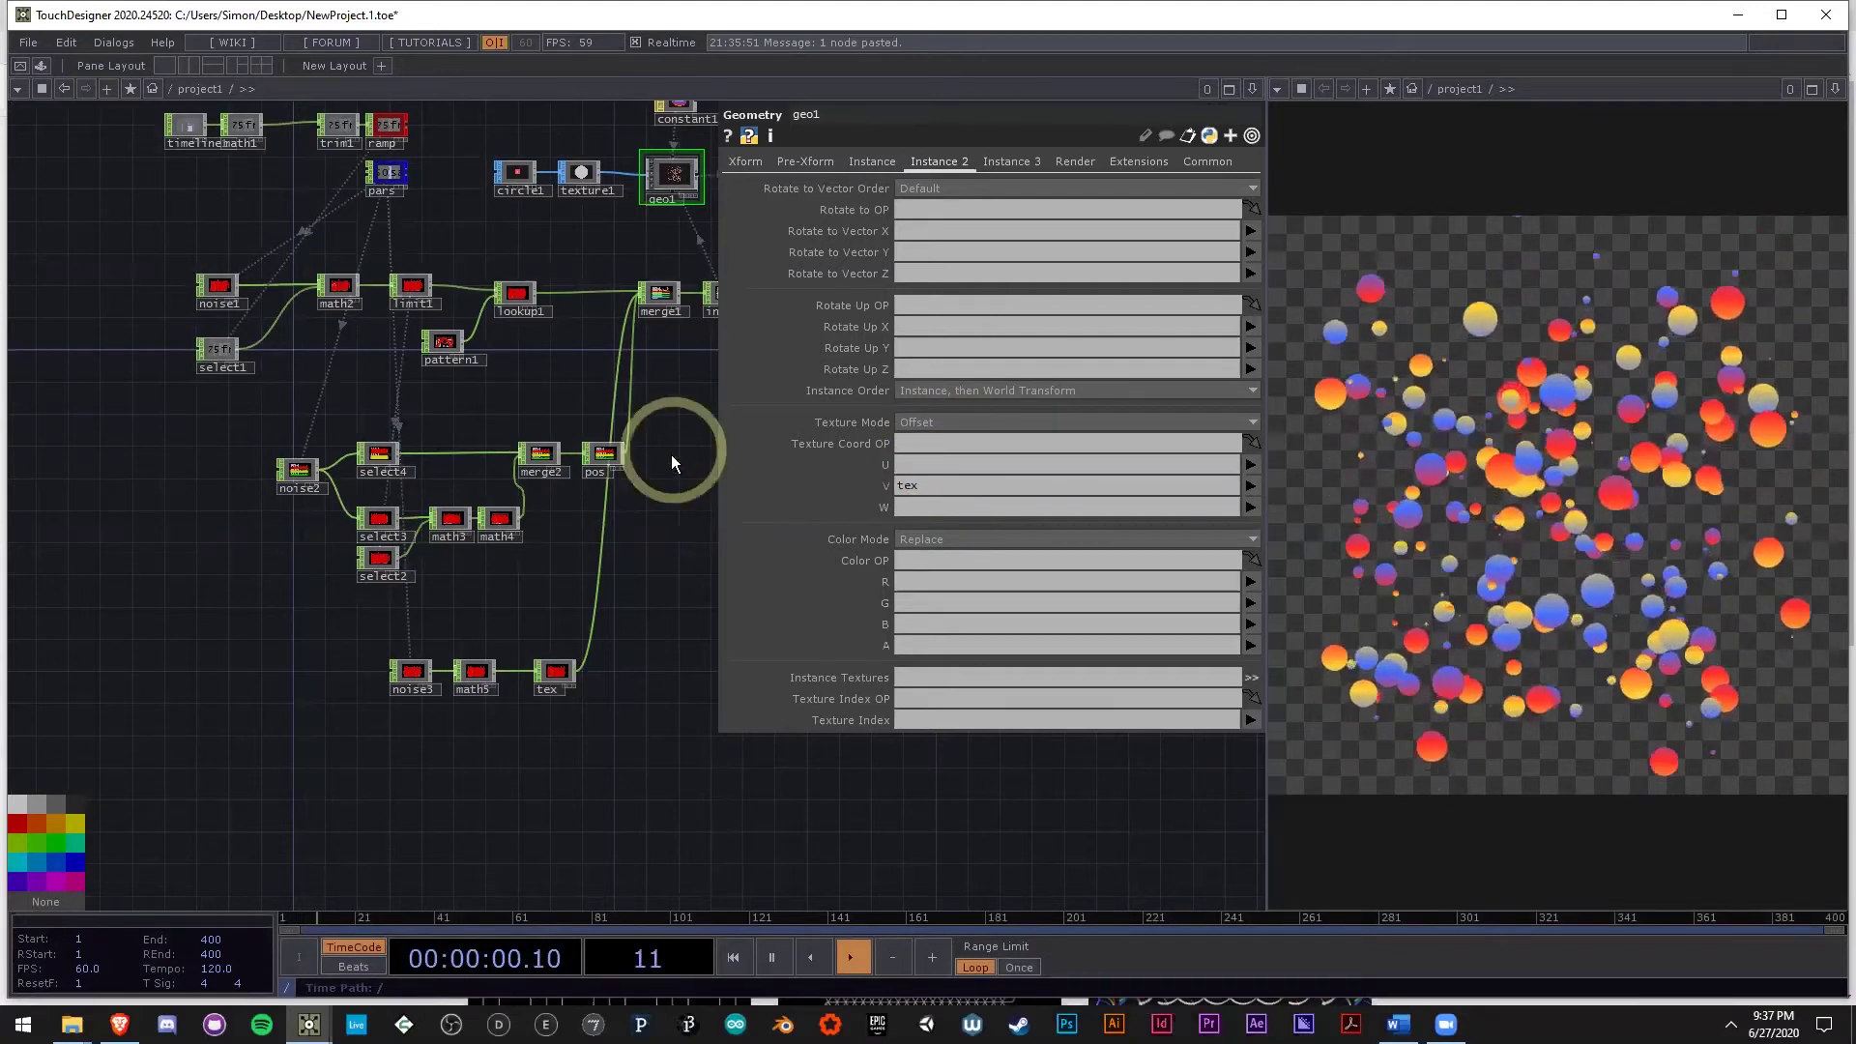
Try a purple key at the end of ramp1's gradient and remove that key again.
scroll(501, 323, "up", 10)
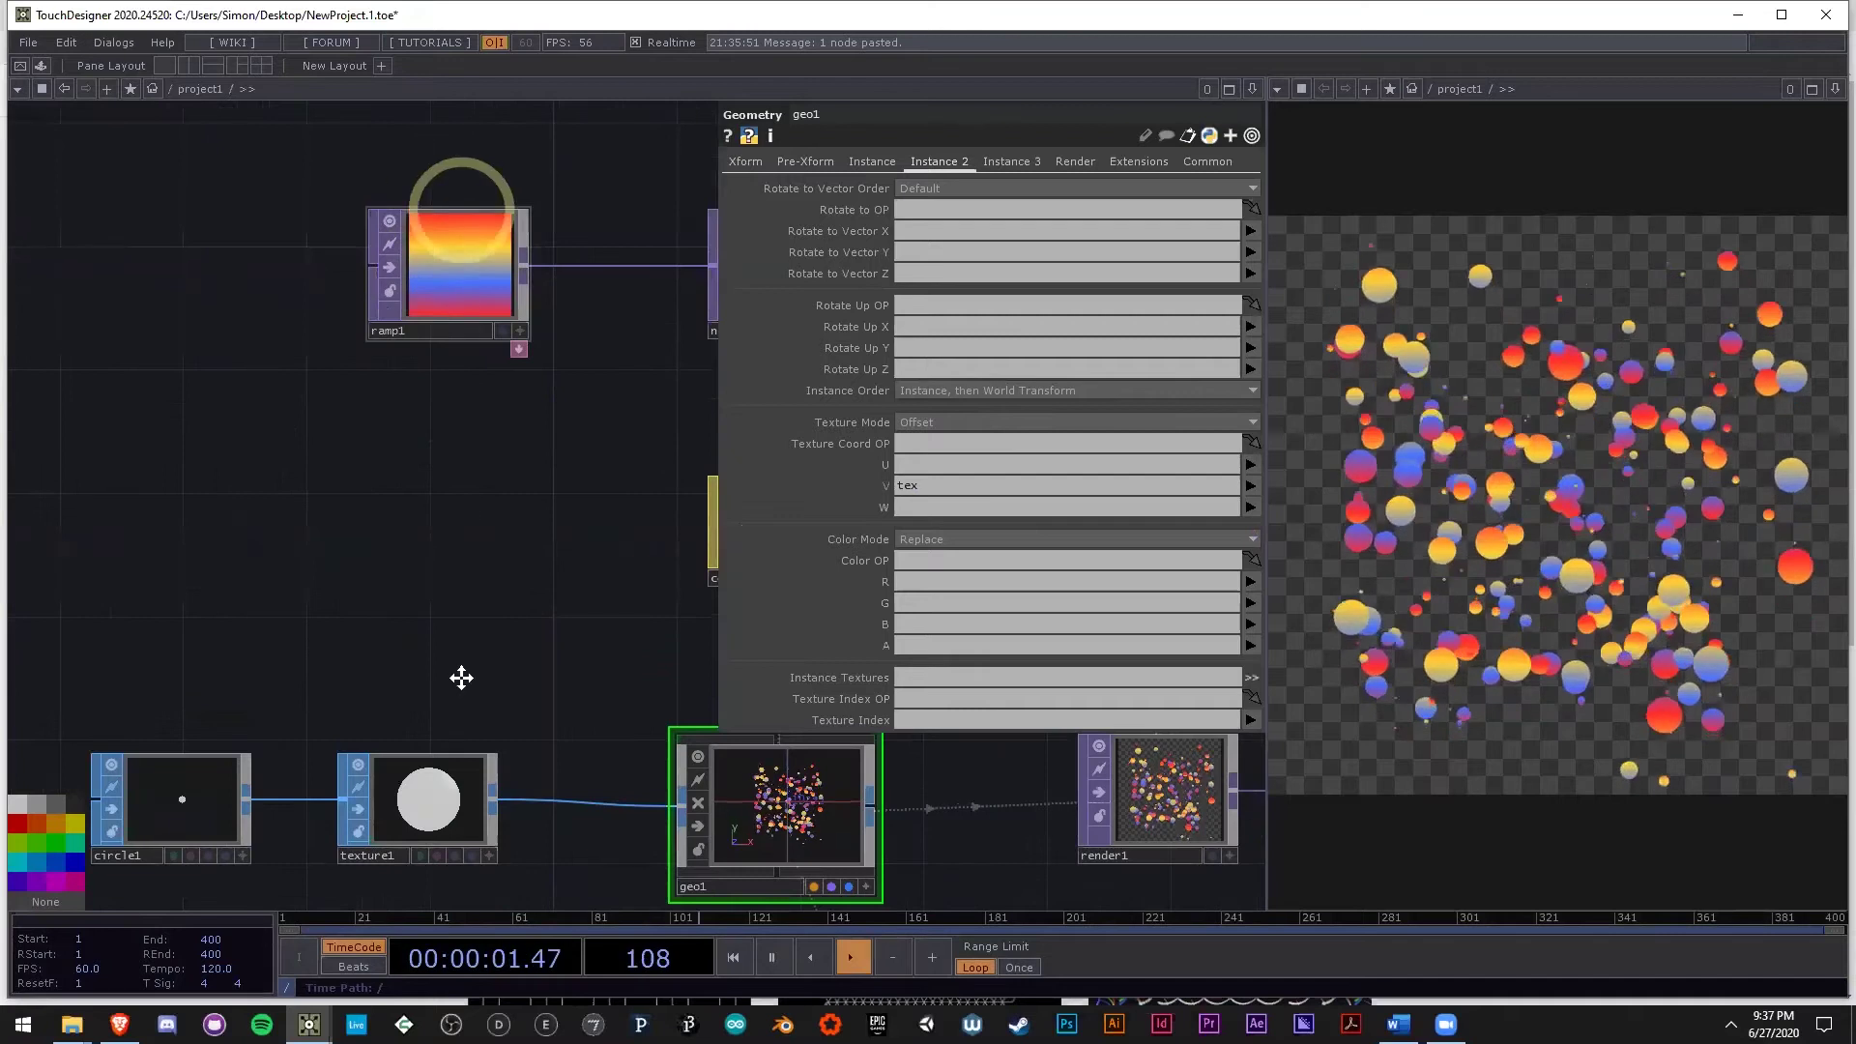
left_click_drag(466, 510, 460, 676)
scroll(466, 458, "up", 5)
left_click(468, 456)
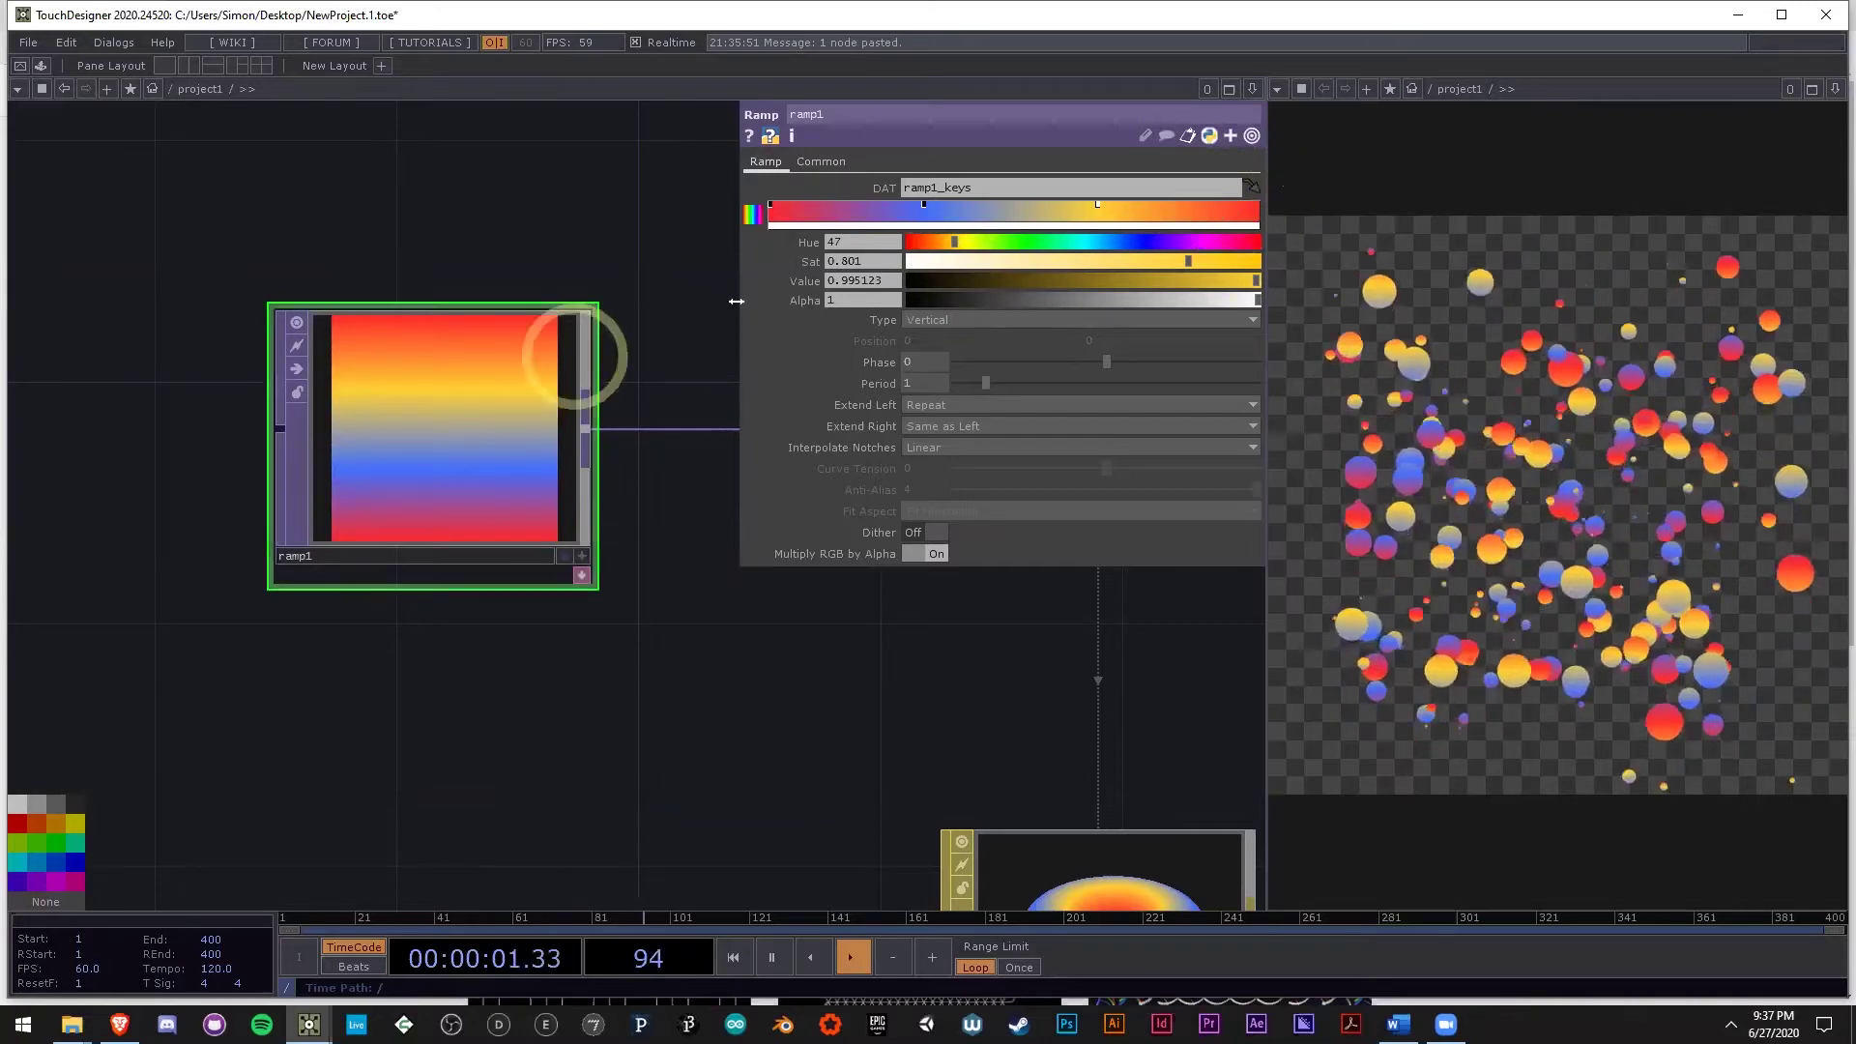
left_click(1256, 205)
left_click(1172, 241)
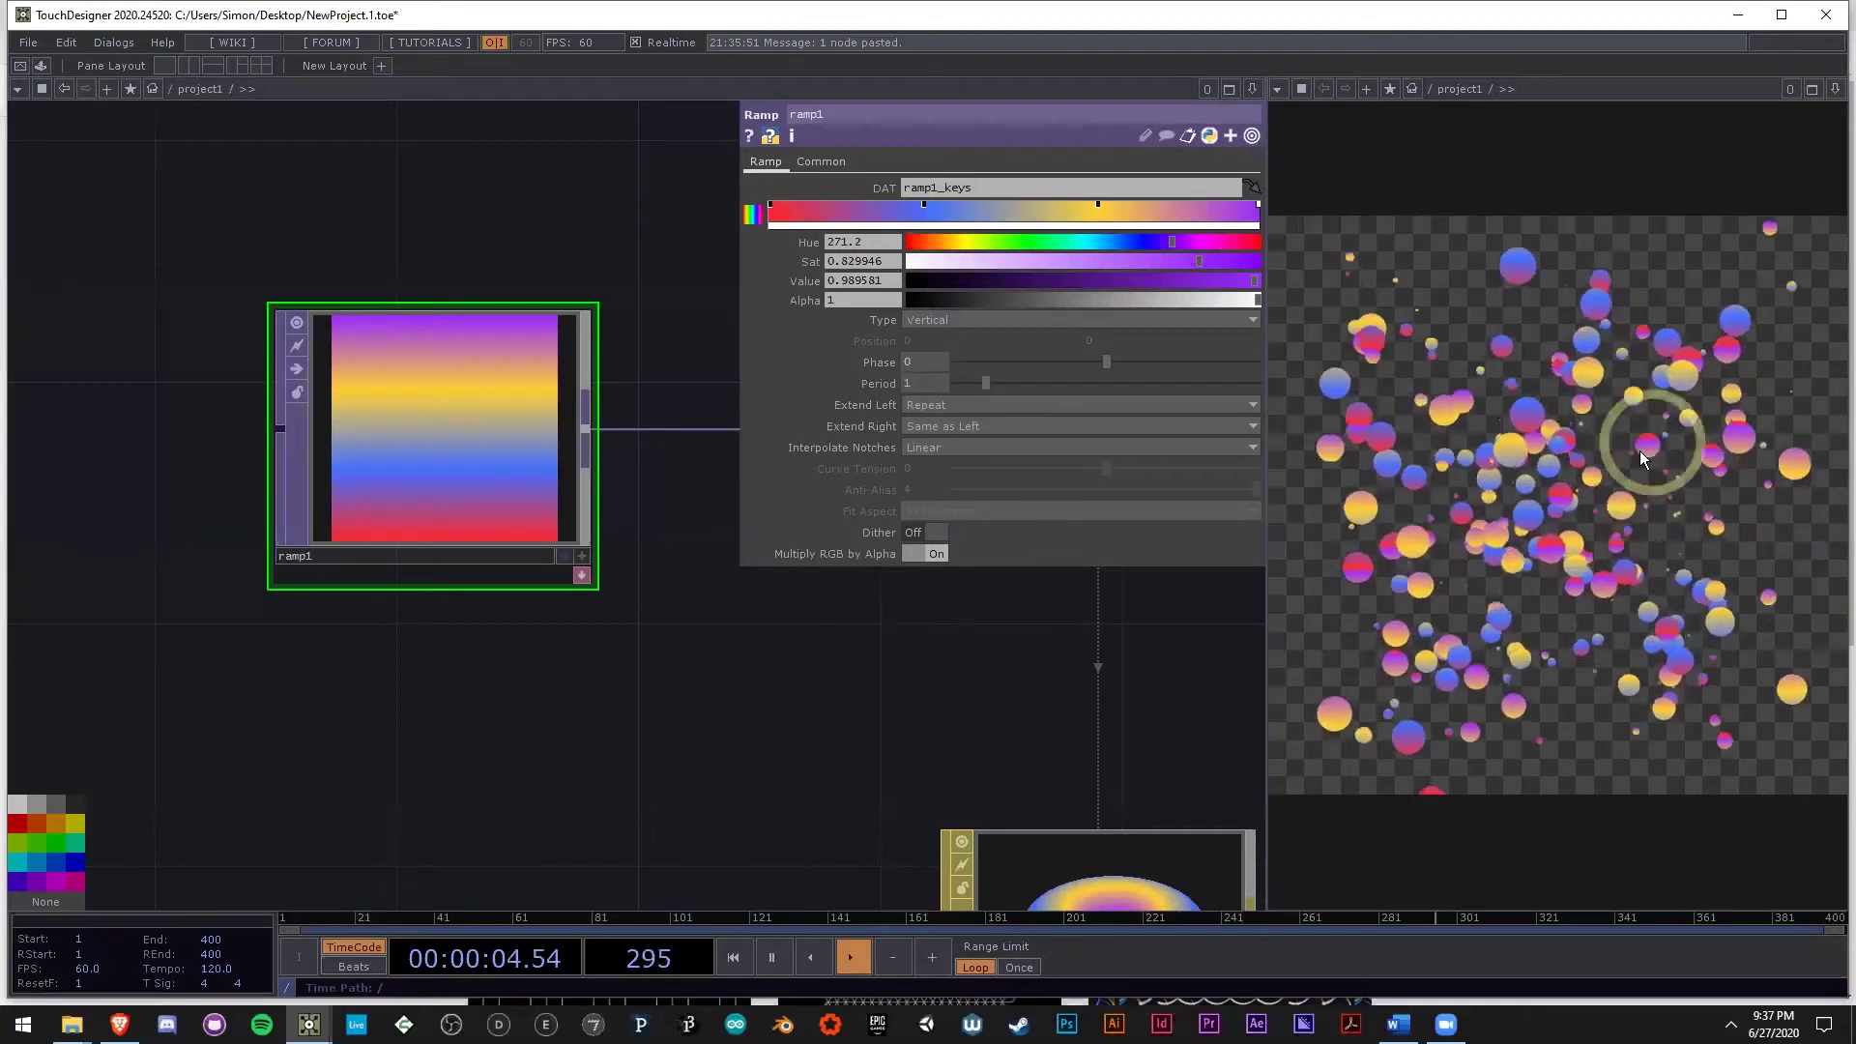
left_click_drag(1259, 215, 1263, 186)
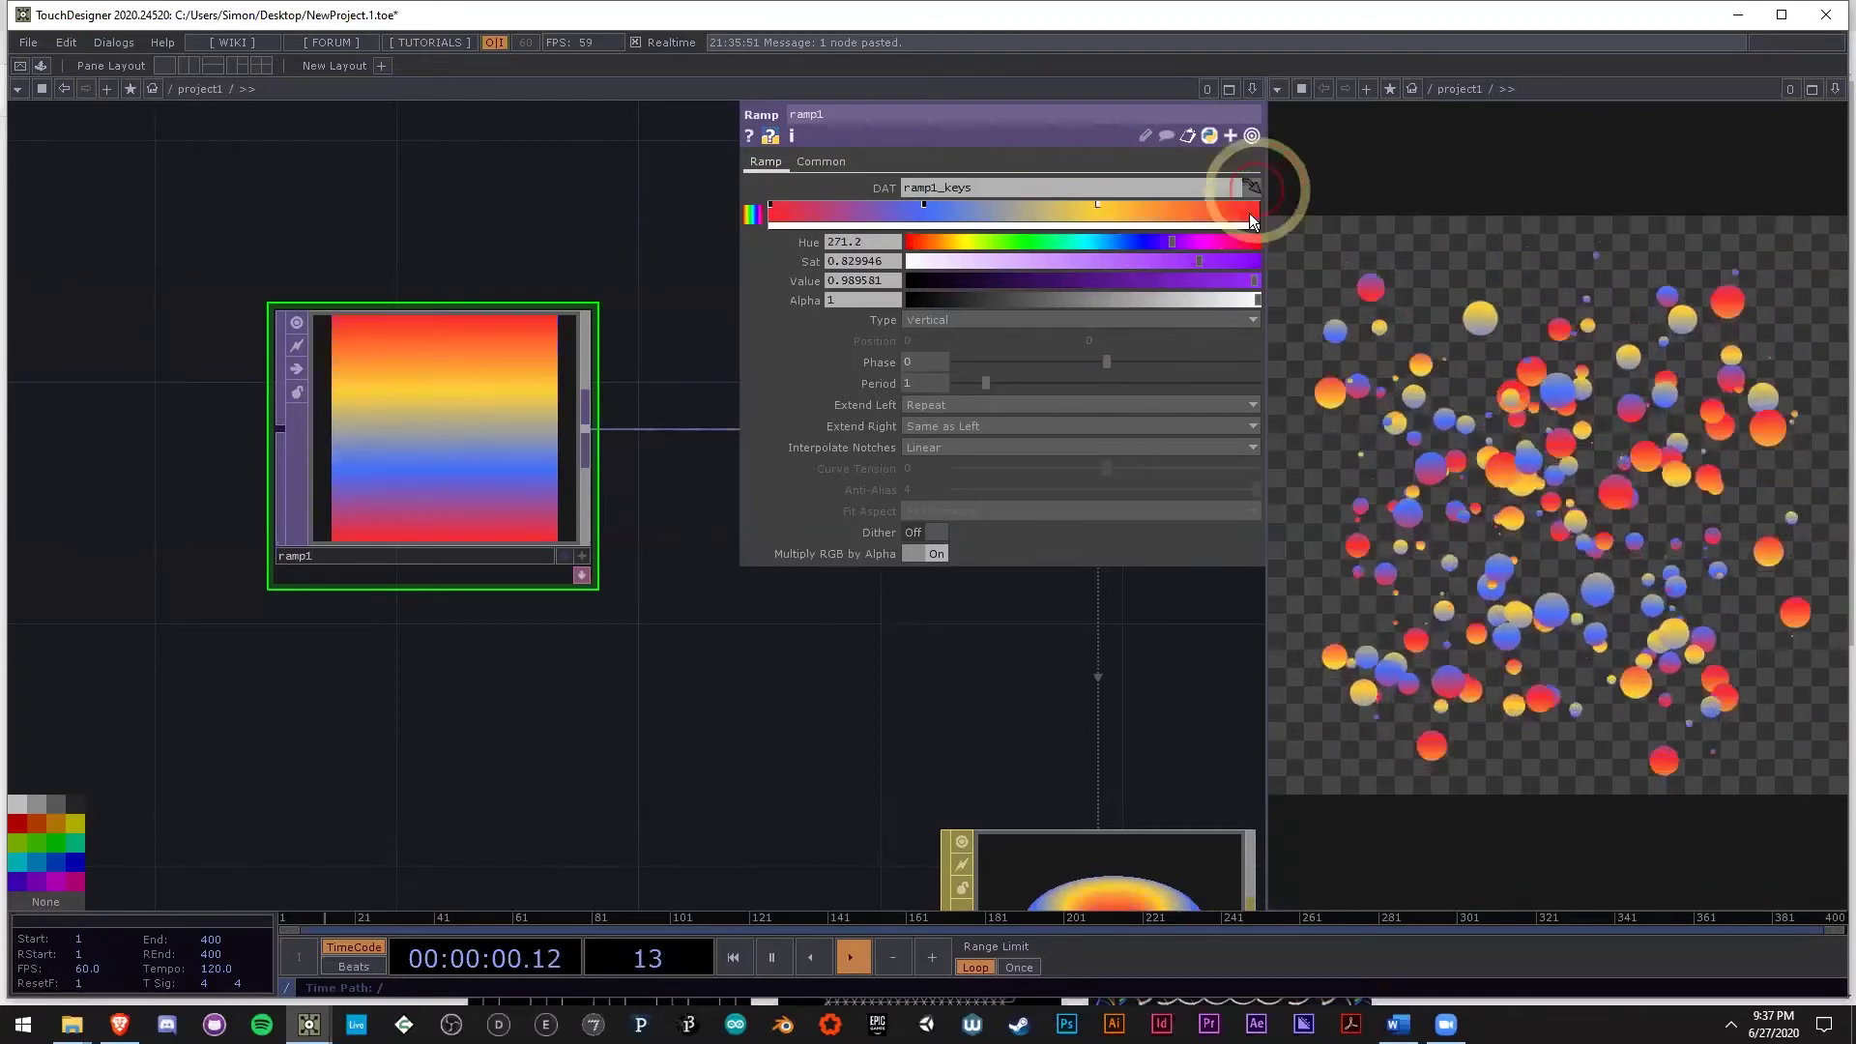
Examine the multicoloured circles in the render1 and null1 outputs.
left_click_drag(931, 700, 537, 645)
scroll(762, 750, "down", 4)
left_click_drag(763, 750, 454, 520)
scroll(646, 664, "down", 2)
scroll(623, 754, "up", 6)
left_click_drag(619, 754, 396, 617)
scroll(618, 756, "up", 1)
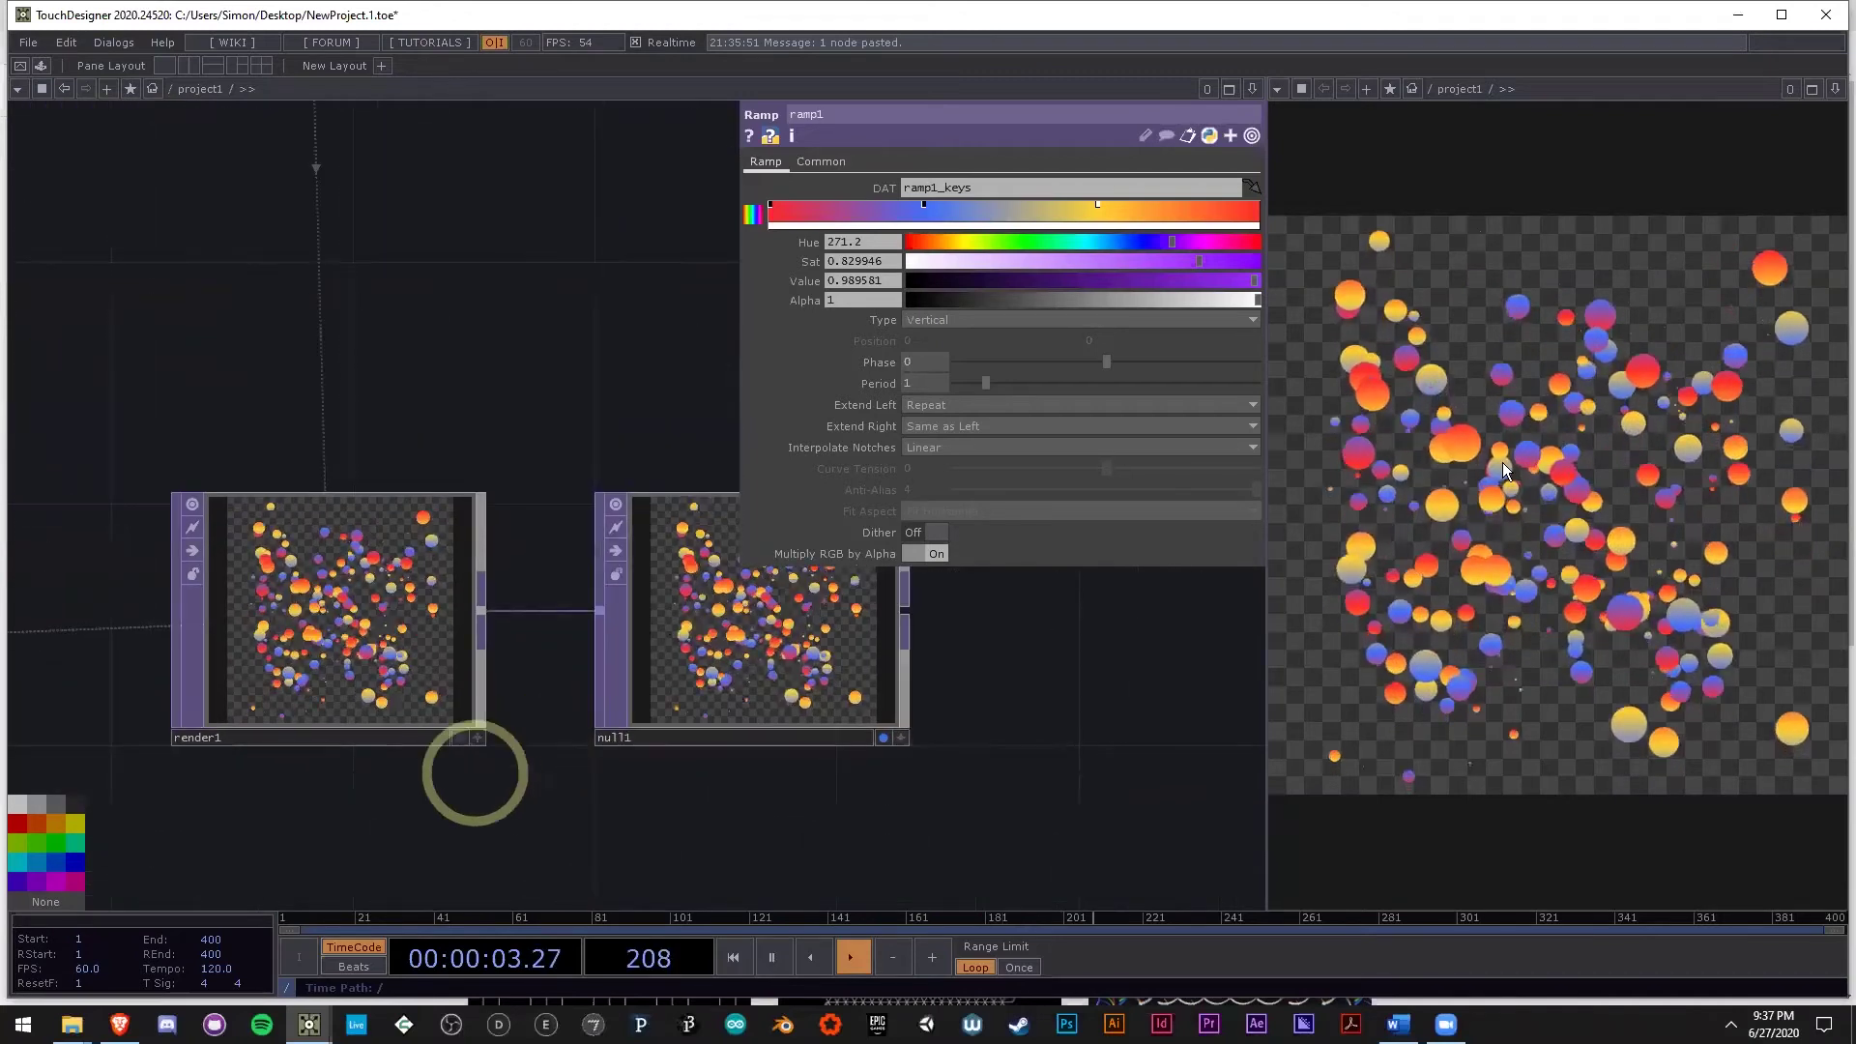
Inspect the circle1 primitive settings and the texture1 projection and scale settings.
scroll(483, 781, "down", 6)
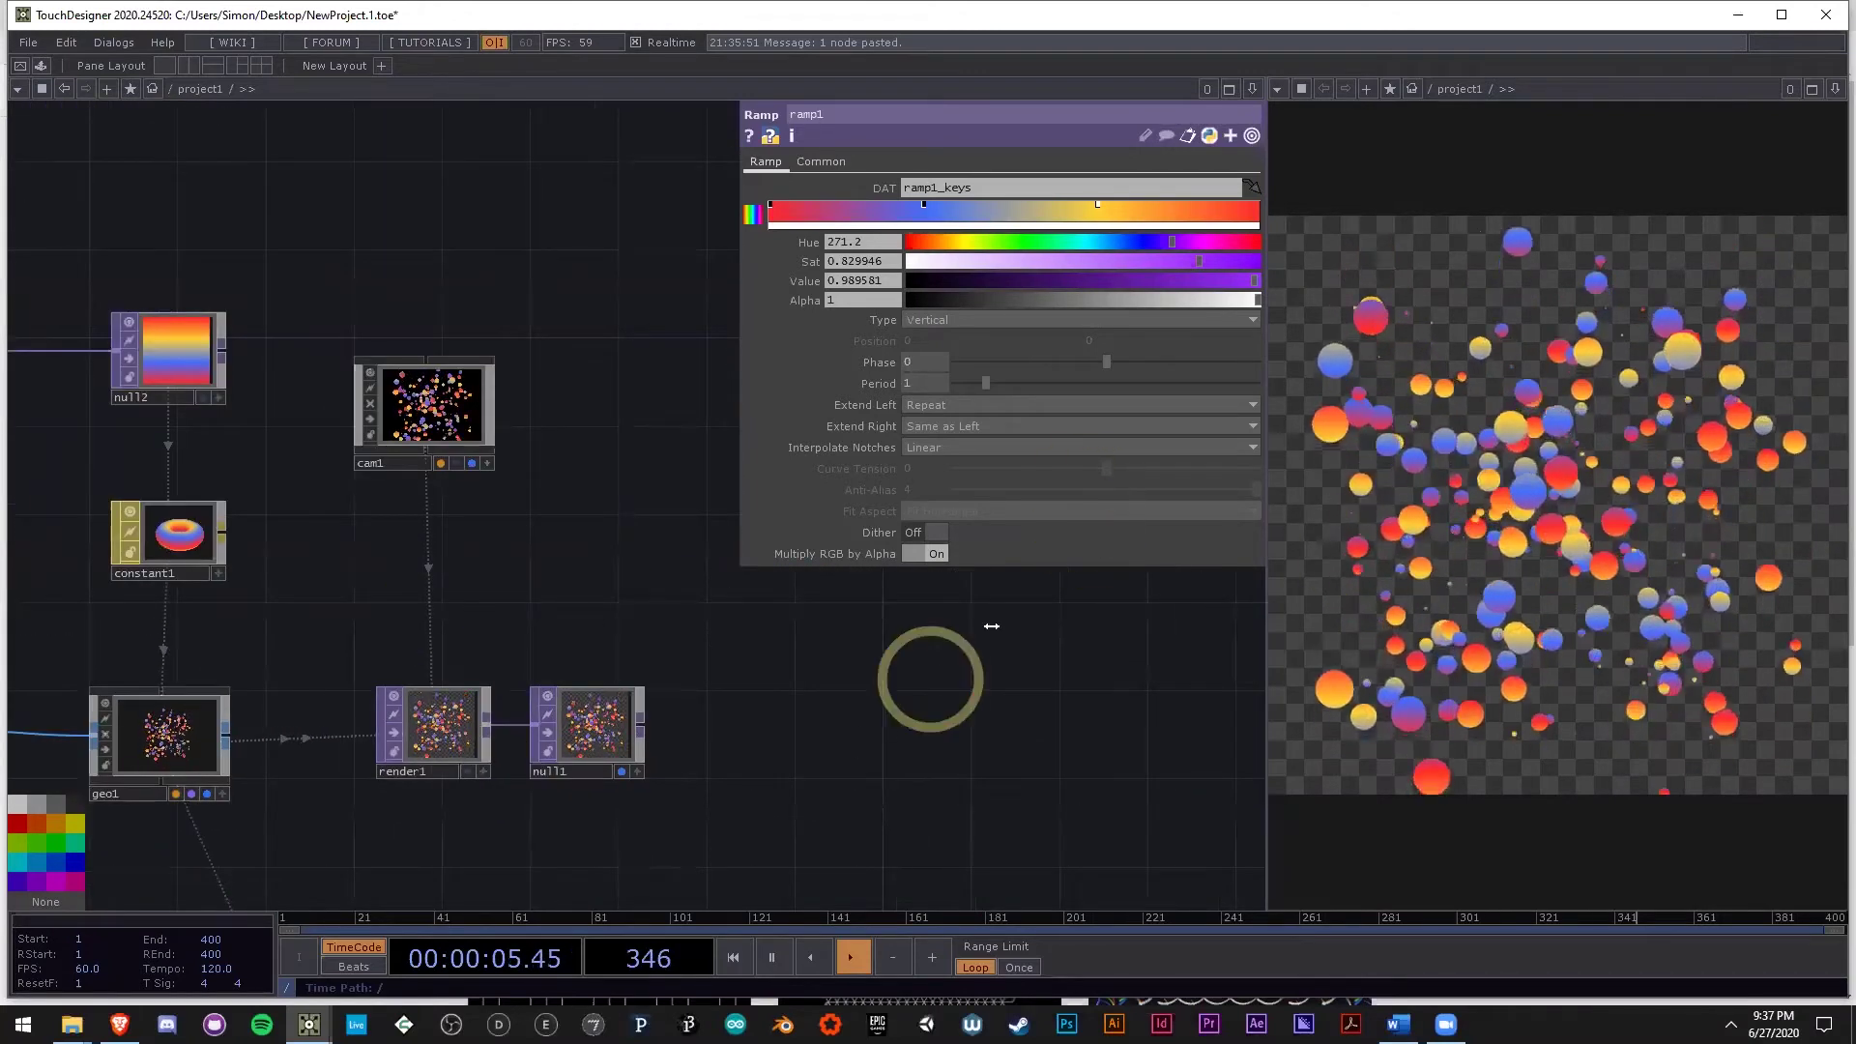
left_click_drag(927, 679, 1005, 625)
scroll(971, 626, "down", 3)
scroll(282, 622, "up", 6)
left_click(282, 622)
left_click(493, 635)
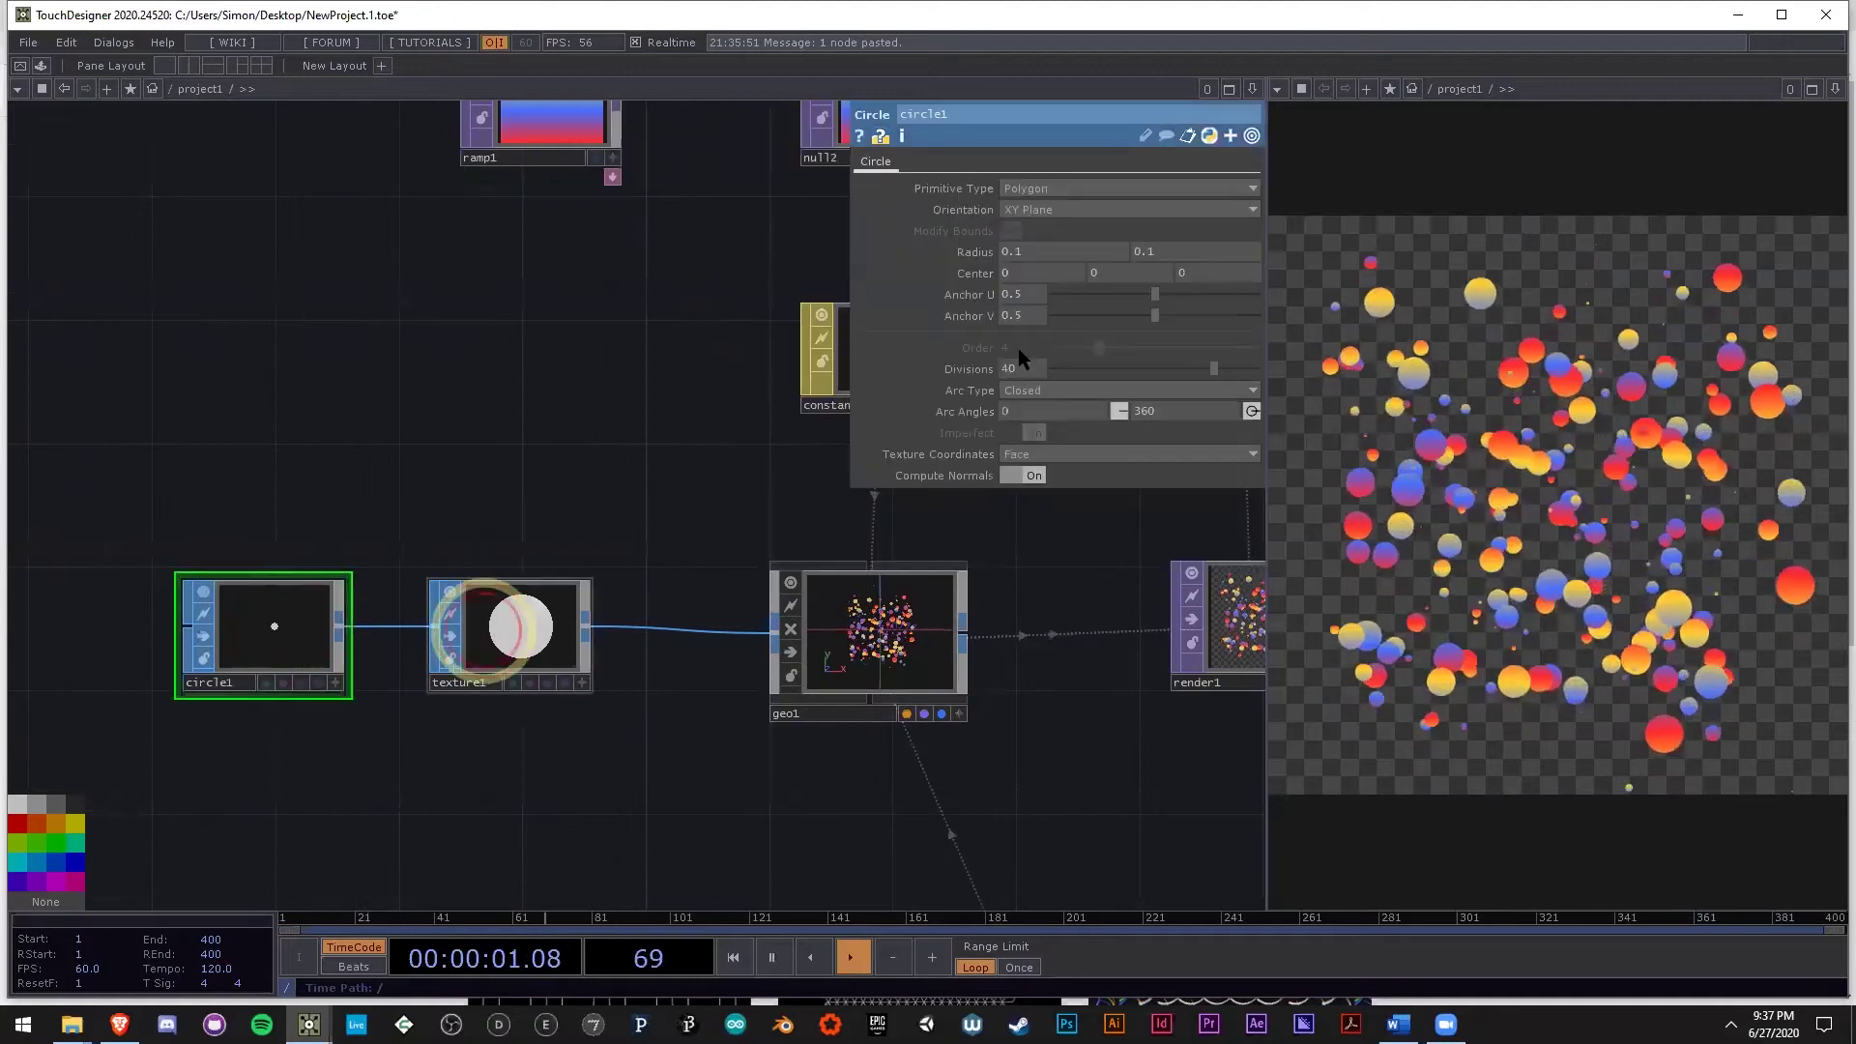
mouse_move(970, 339)
middle_mouse_down()
mouse_move(857, 323)
mouse_move(1372, 343)
mouse_move(890, 344)
mouse_move(995, 427)
mouse_move(981, 352)
mouse_move(1006, 341)
middle_mouse_up()
Set the upper To Range value of math5 to 1.
scroll(526, 438, "down", 6)
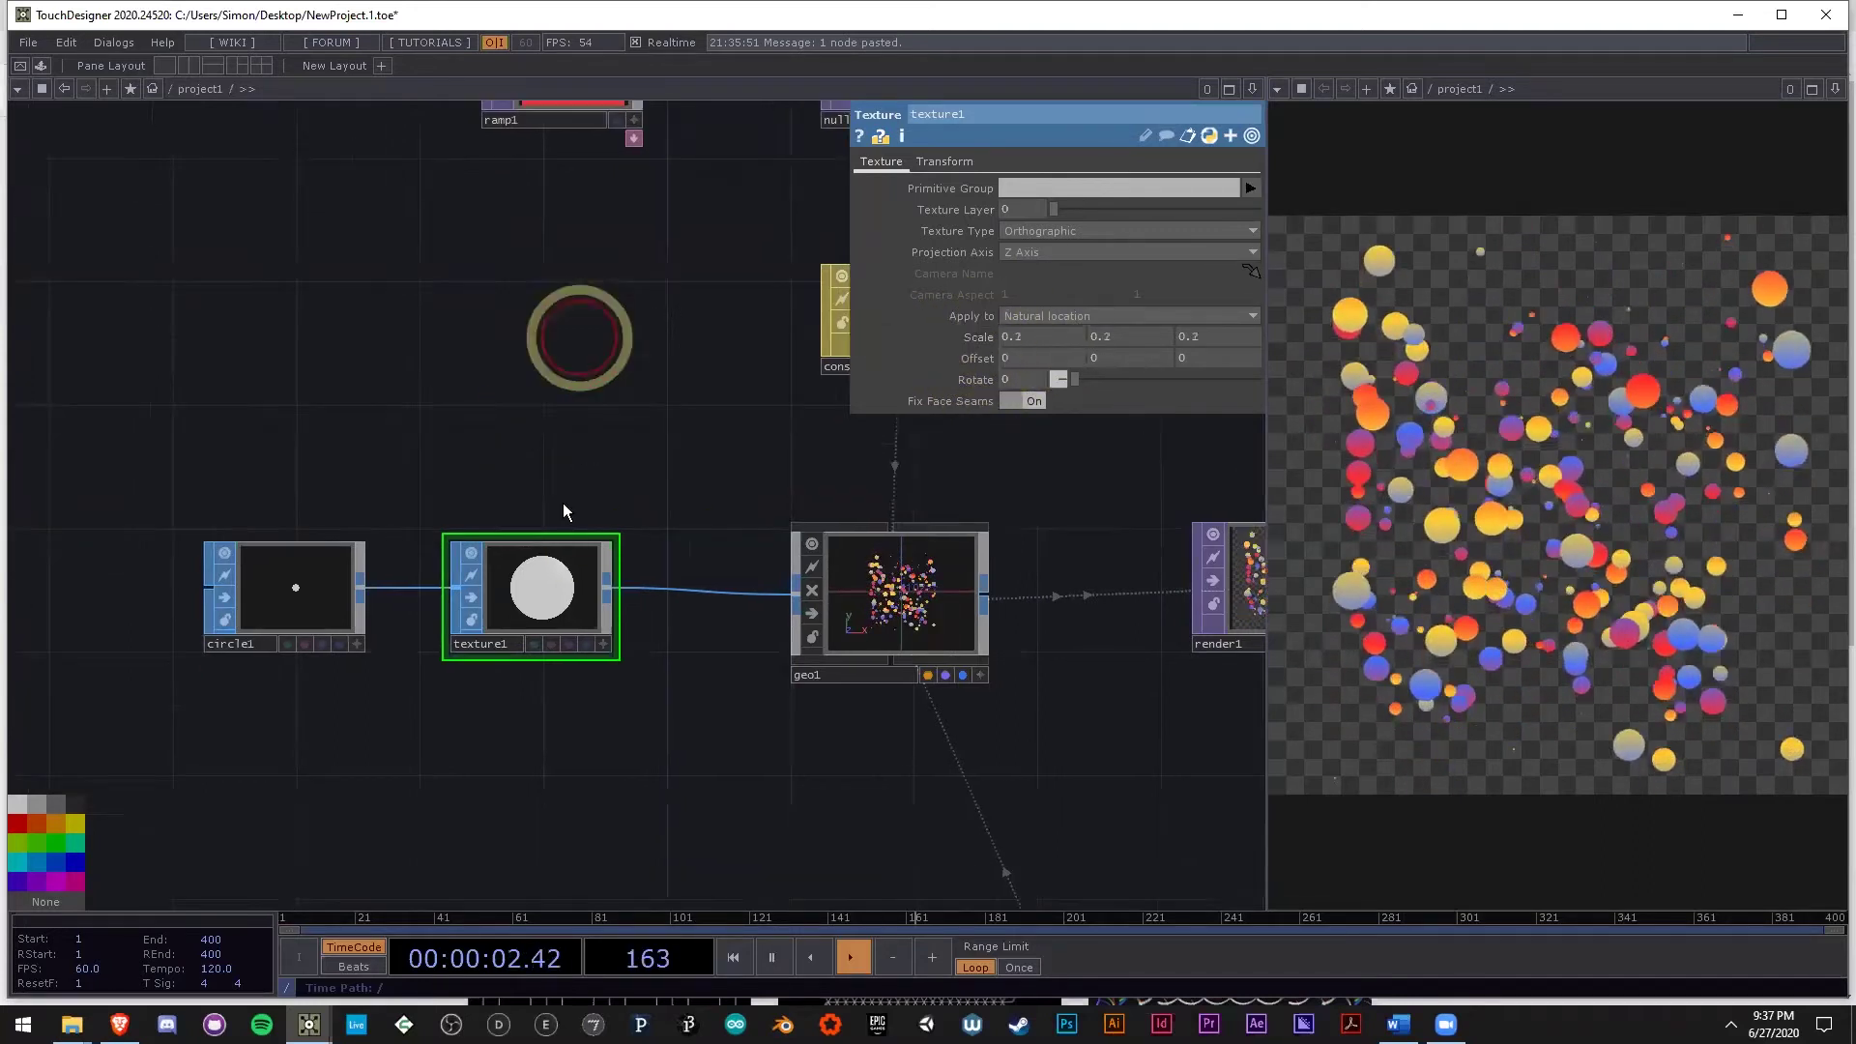
scroll(439, 770, "up", 6)
left_click(534, 854)
middle_click_drag(1138, 208, 1179, 203)
left_click_drag(592, 875, 612, 764)
scroll(580, 752, "up", 5)
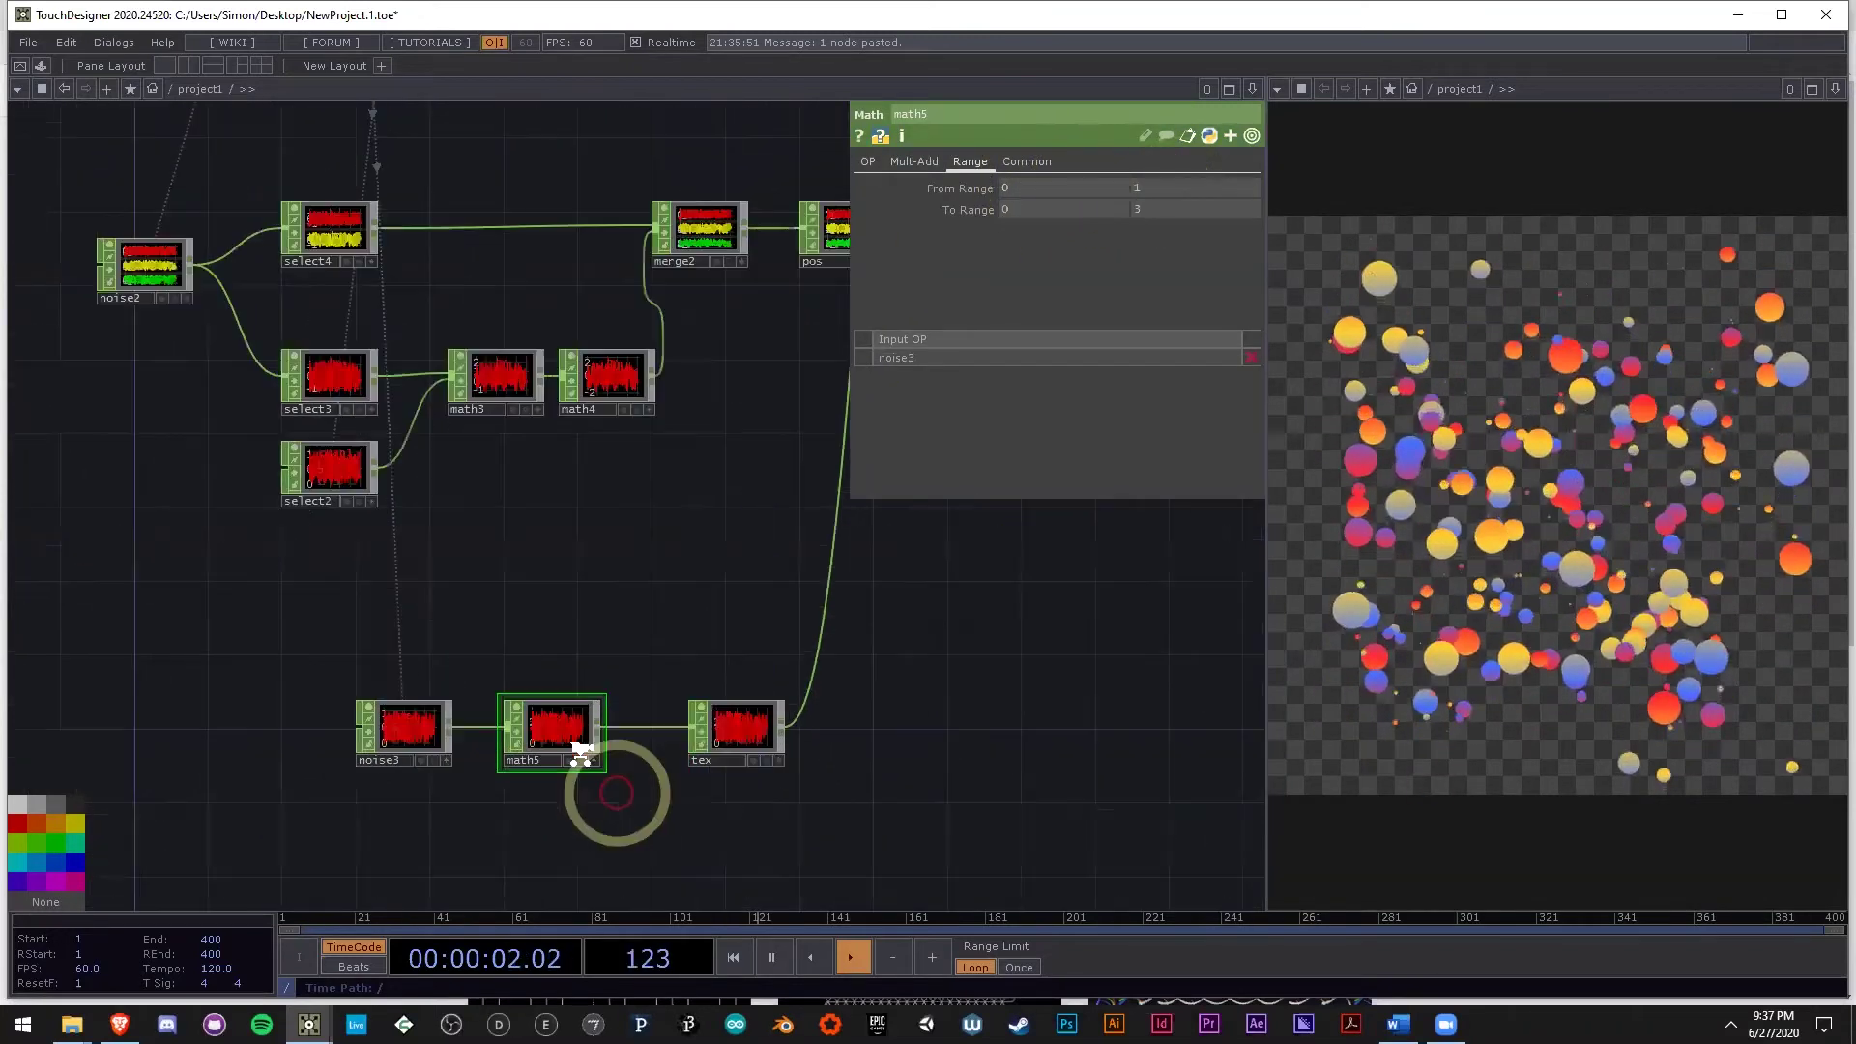
left_click(1148, 210)
type("1")
left_click(1106, 634)
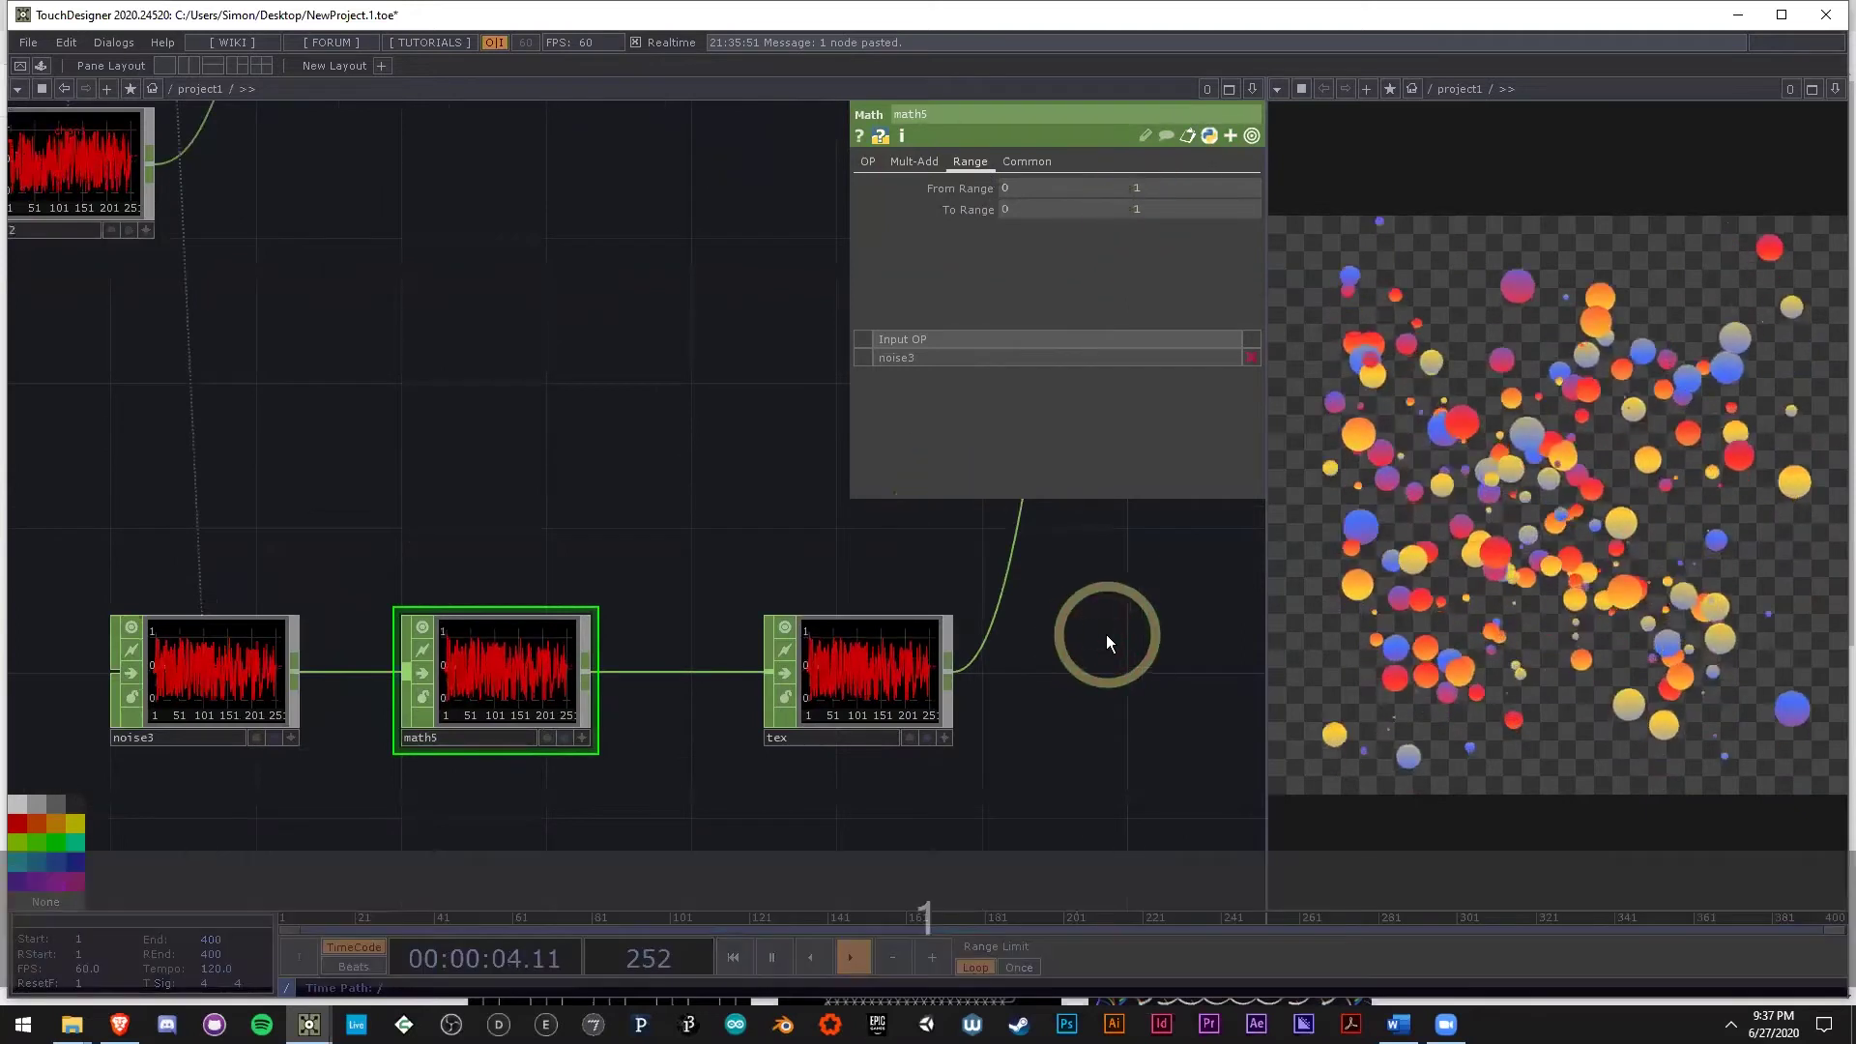
Select the noise3 CHOP and examine how the narrower texture range colours the circles in the preview.
scroll(445, 667, "down", 3)
scroll(385, 682, "down", 1)
scroll(368, 679, "up", 2)
left_click(358, 639)
left_click_drag(361, 584, 315, 604)
scroll(315, 604, "down", 2)
left_click_drag(628, 642, 380, 736)
left_click_drag(597, 338, 480, 768)
scroll(479, 767, "down", 3)
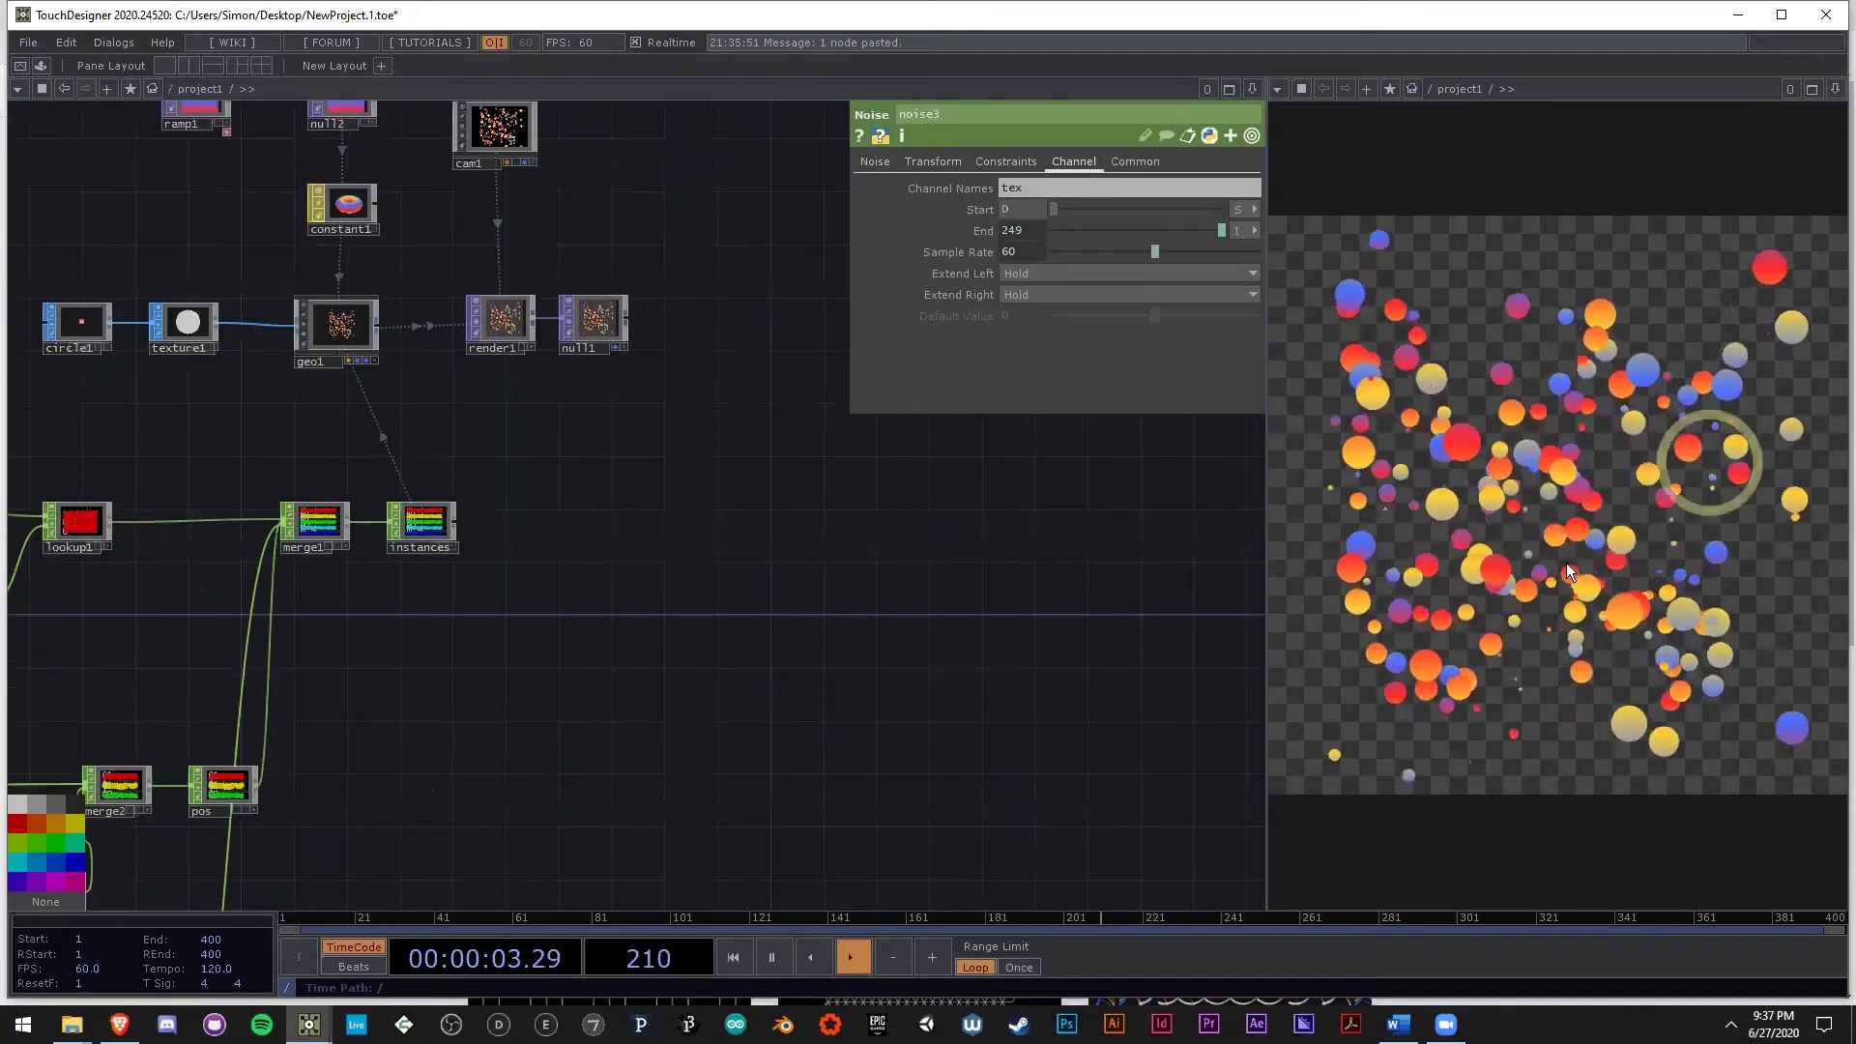
Adjust the seed of the noise3 CHOP to redistribute the colours across the instances.
left_click_drag(700, 684, 825, 567)
scroll(824, 567, "down", 5)
scroll(462, 754, "up", 5)
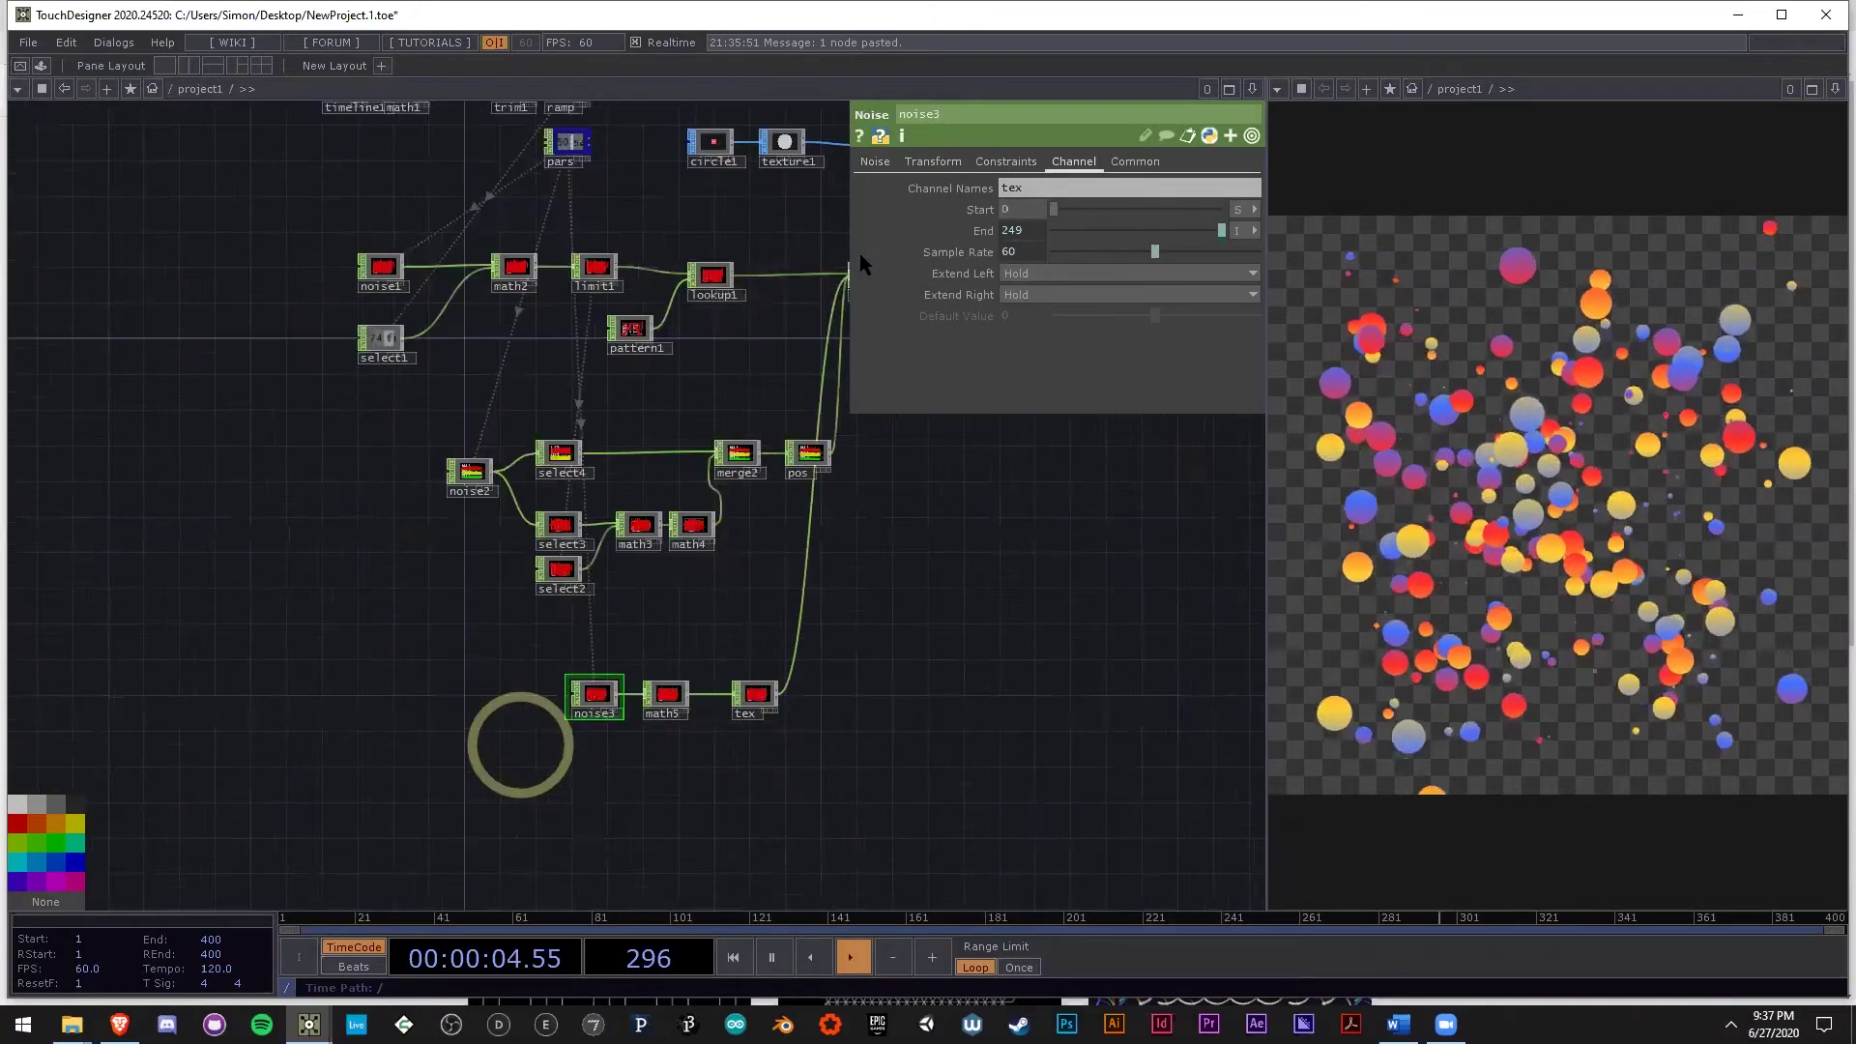
left_click(885, 163)
middle_click_drag(1027, 208, 1056, 190)
Move the null1 TOP farther away from render1 to leave room between them in the network.
left_click_drag(1073, 610, 585, 730)
left_click_drag(681, 536, 589, 725)
scroll(468, 487, "up", 5)
left_click_drag(407, 480, 589, 482)
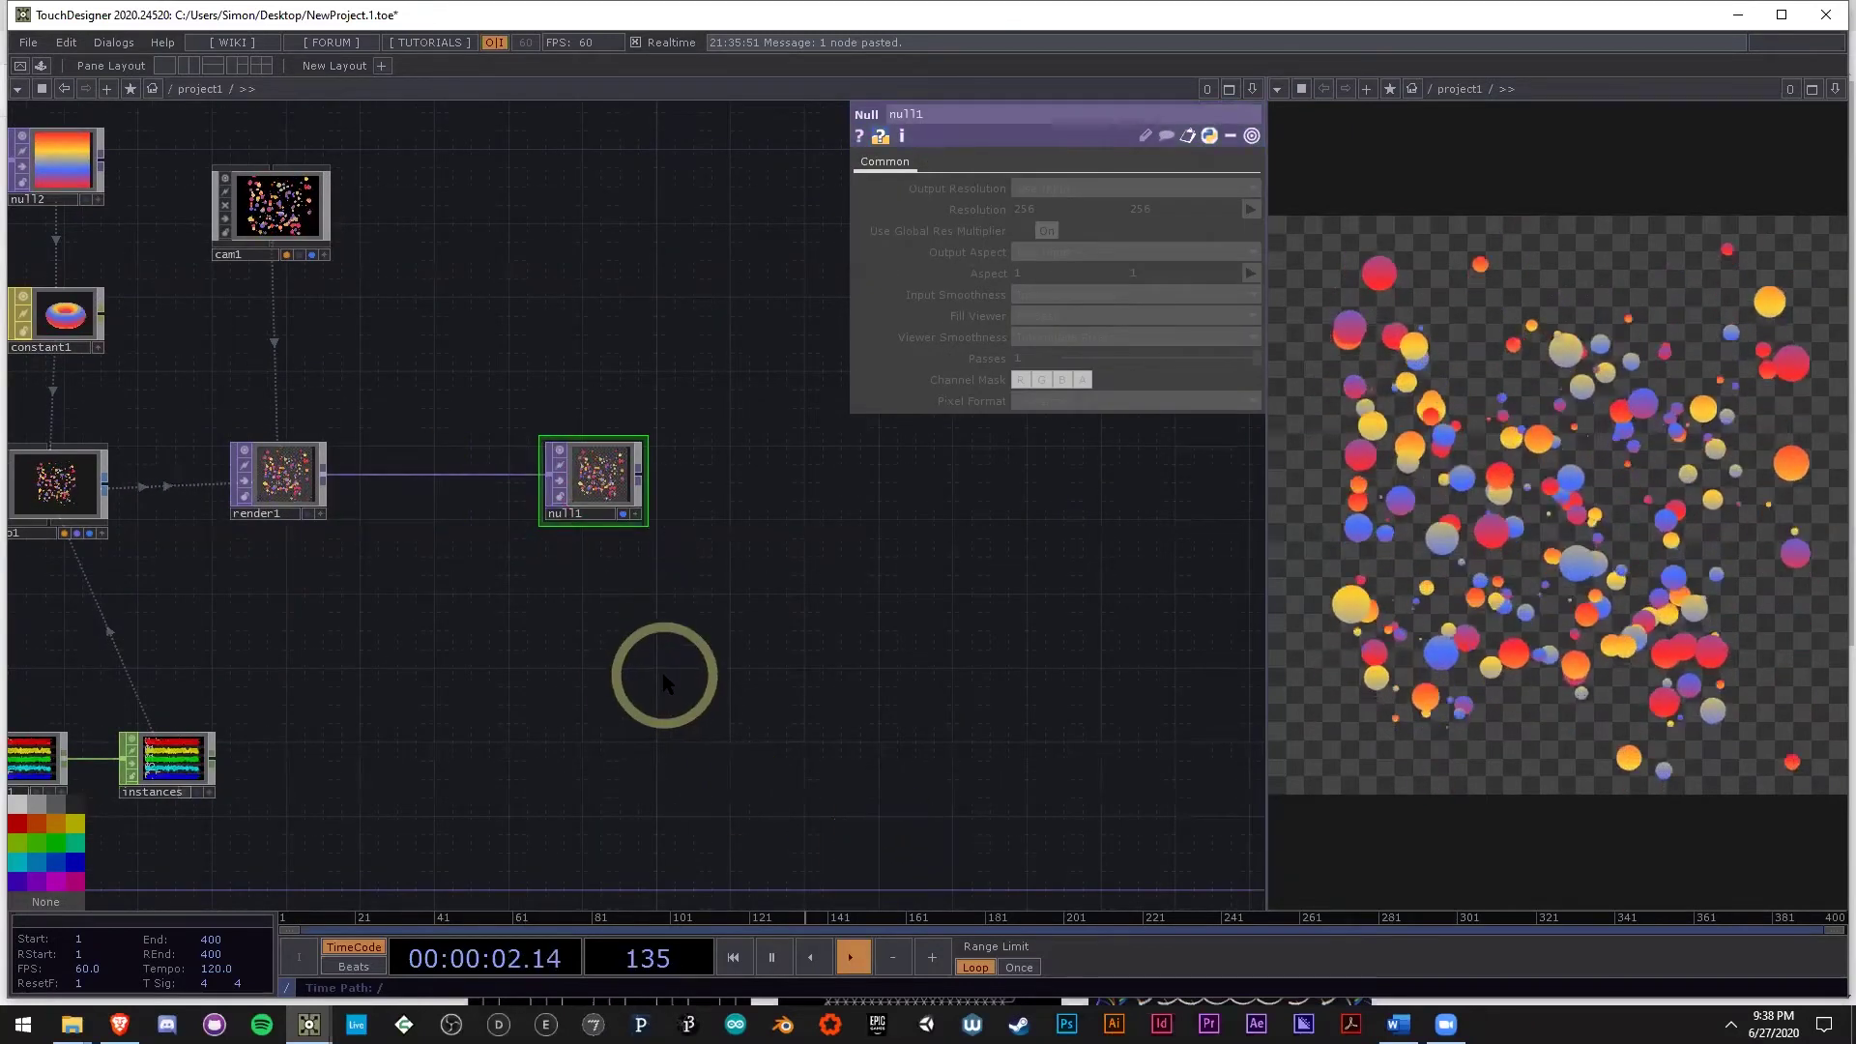
left_click_drag(653, 672, 768, 616)
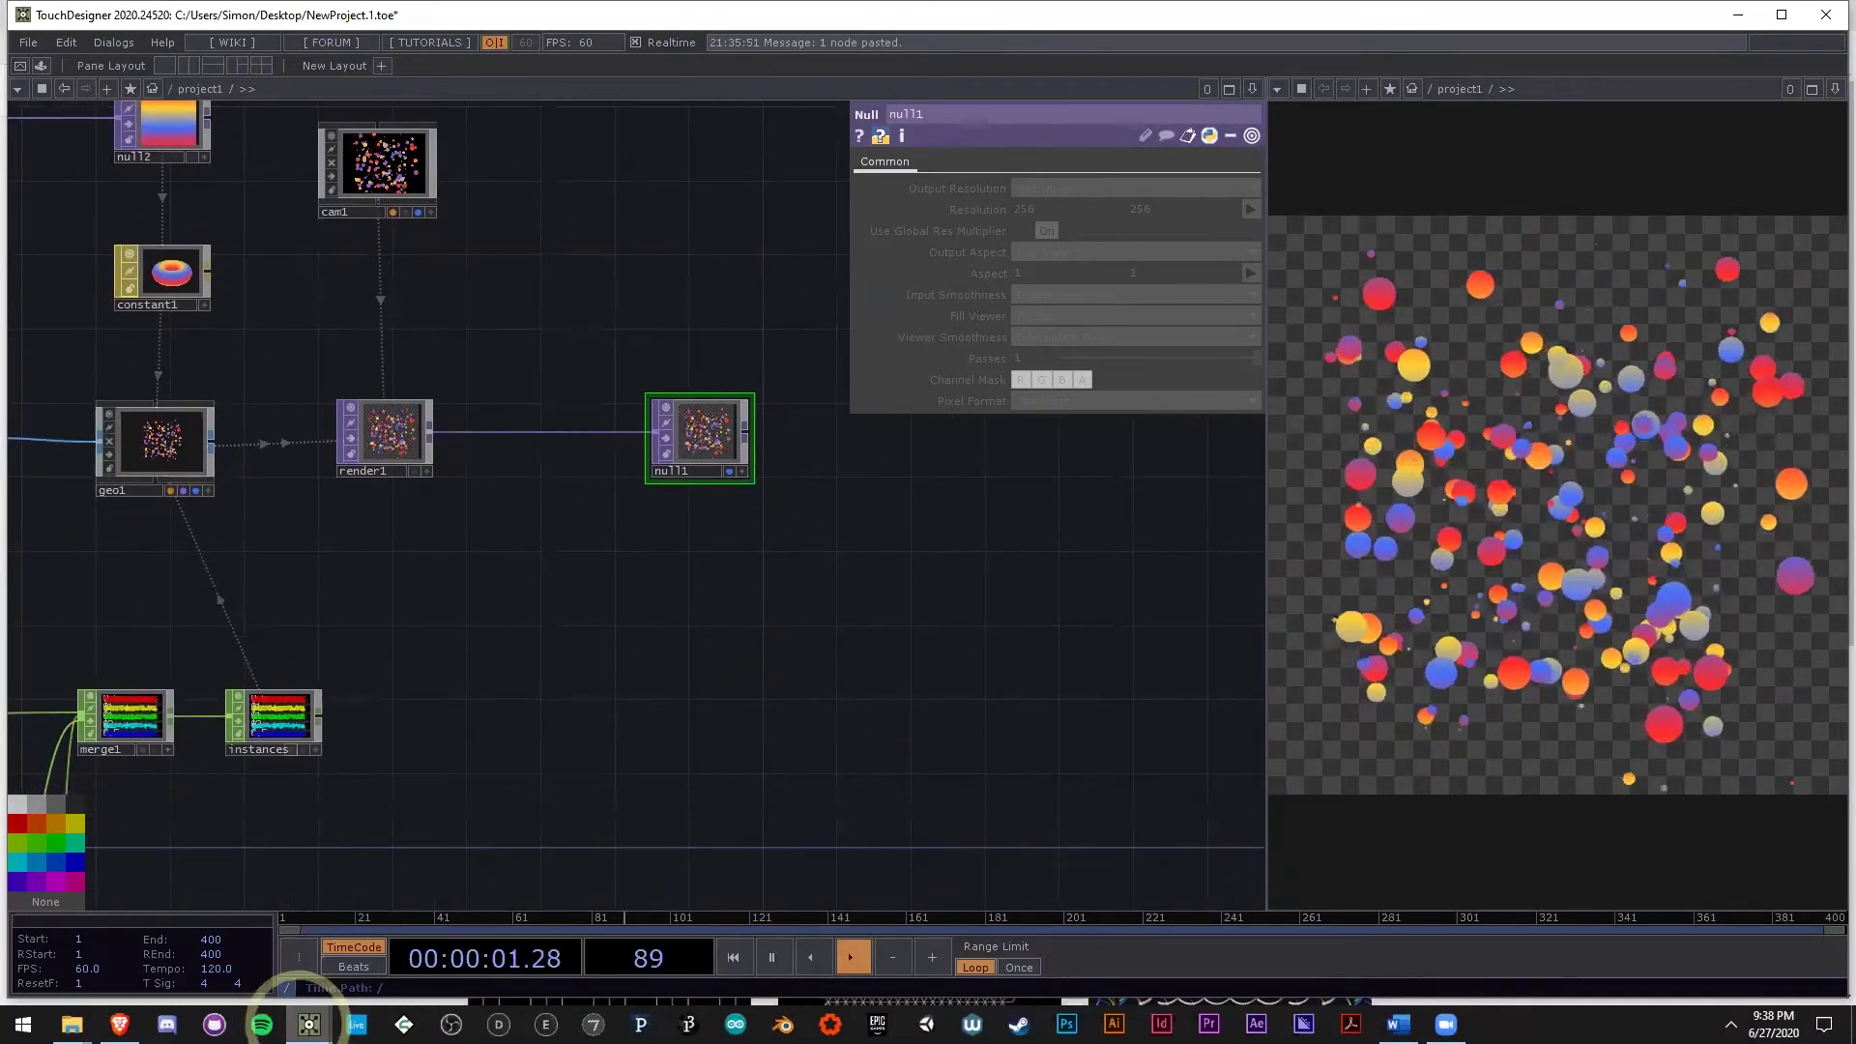
Switch to the allExamples.toe project and look at the shiftingBoxes and risingInstancesLoop previews.
mouse_move(307, 1023)
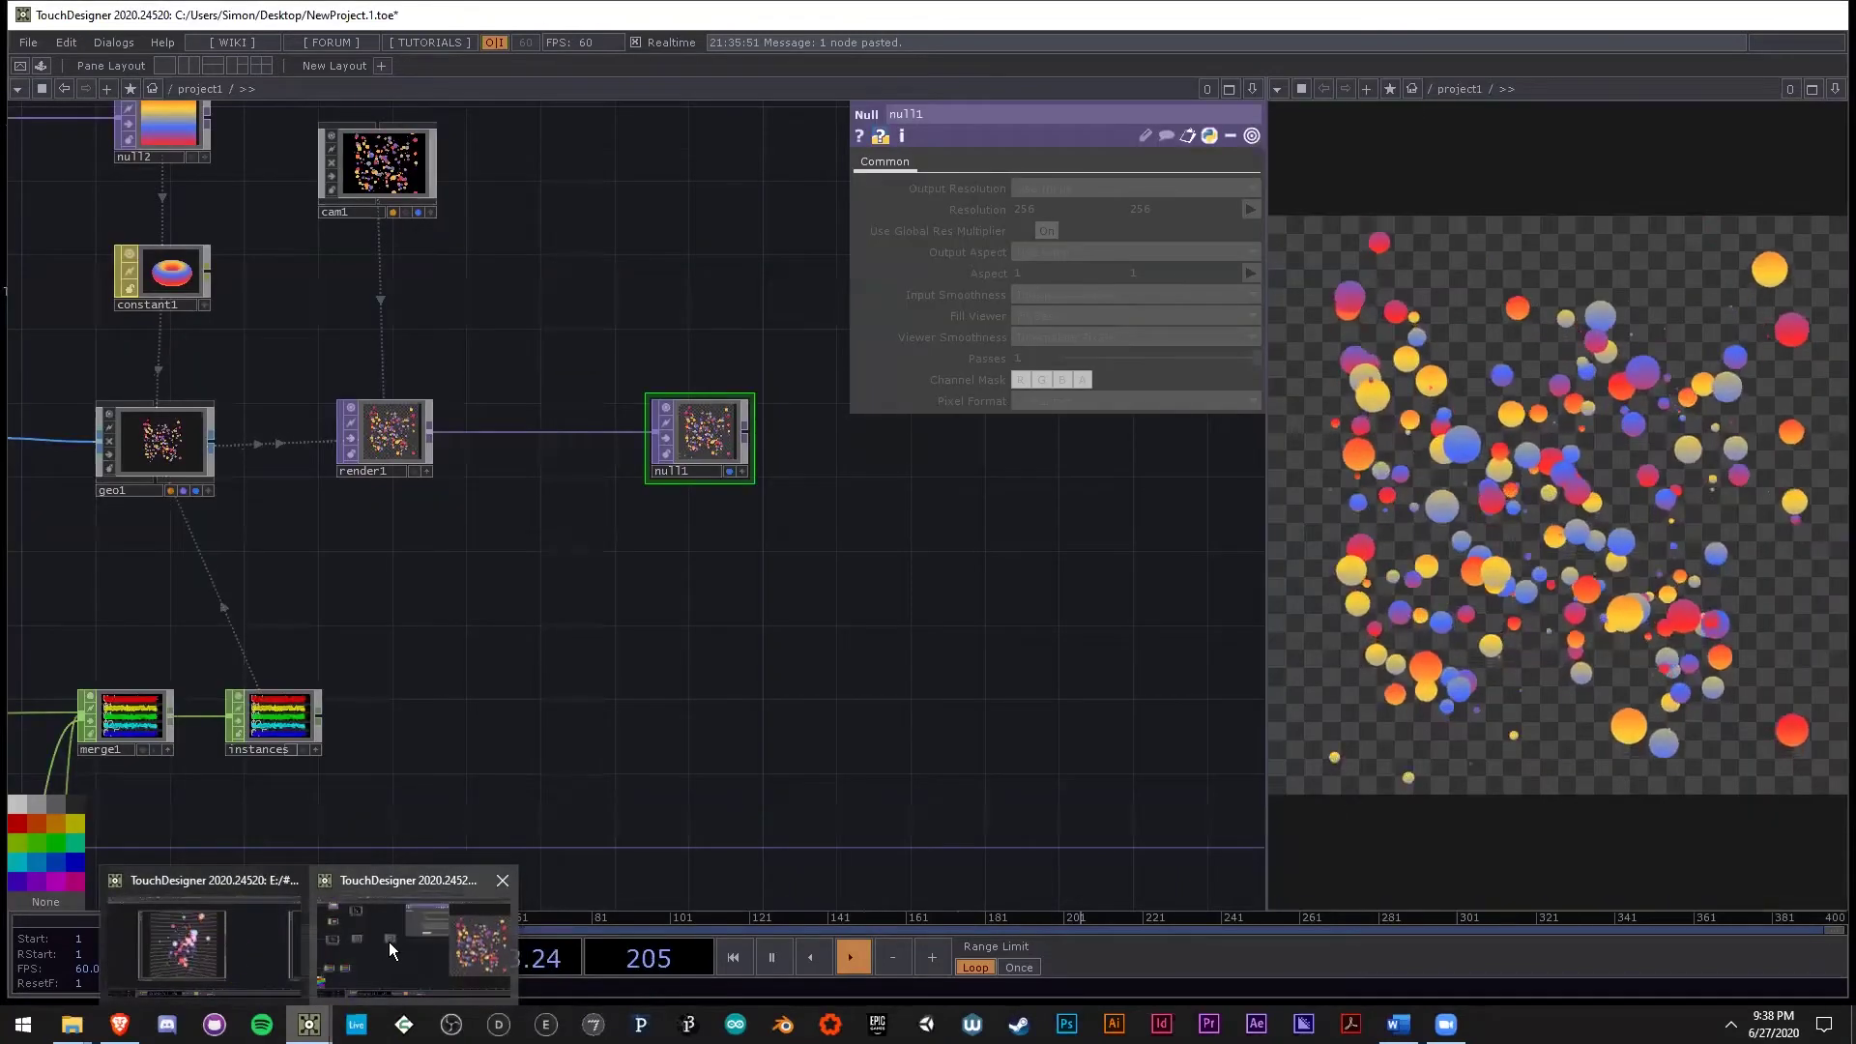
mouse_move(275, 944)
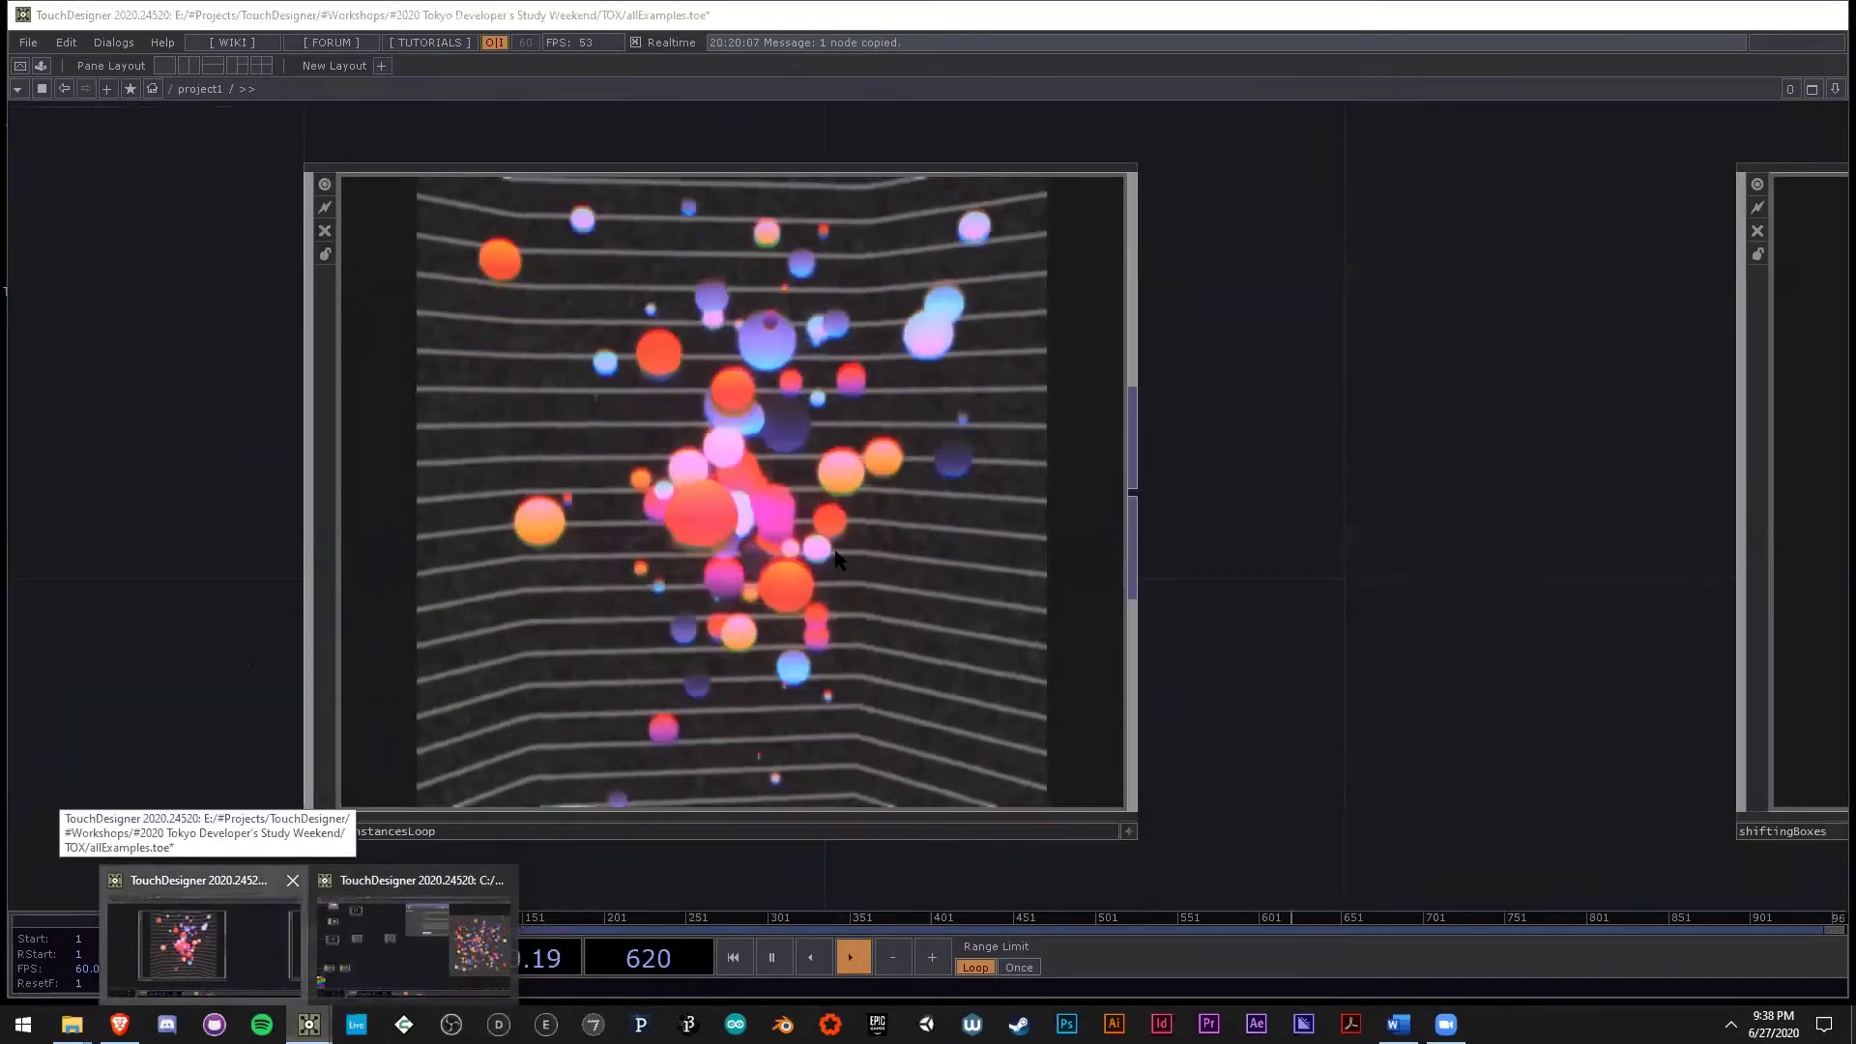
left_click(275, 944)
scroll(837, 547, "down", 4)
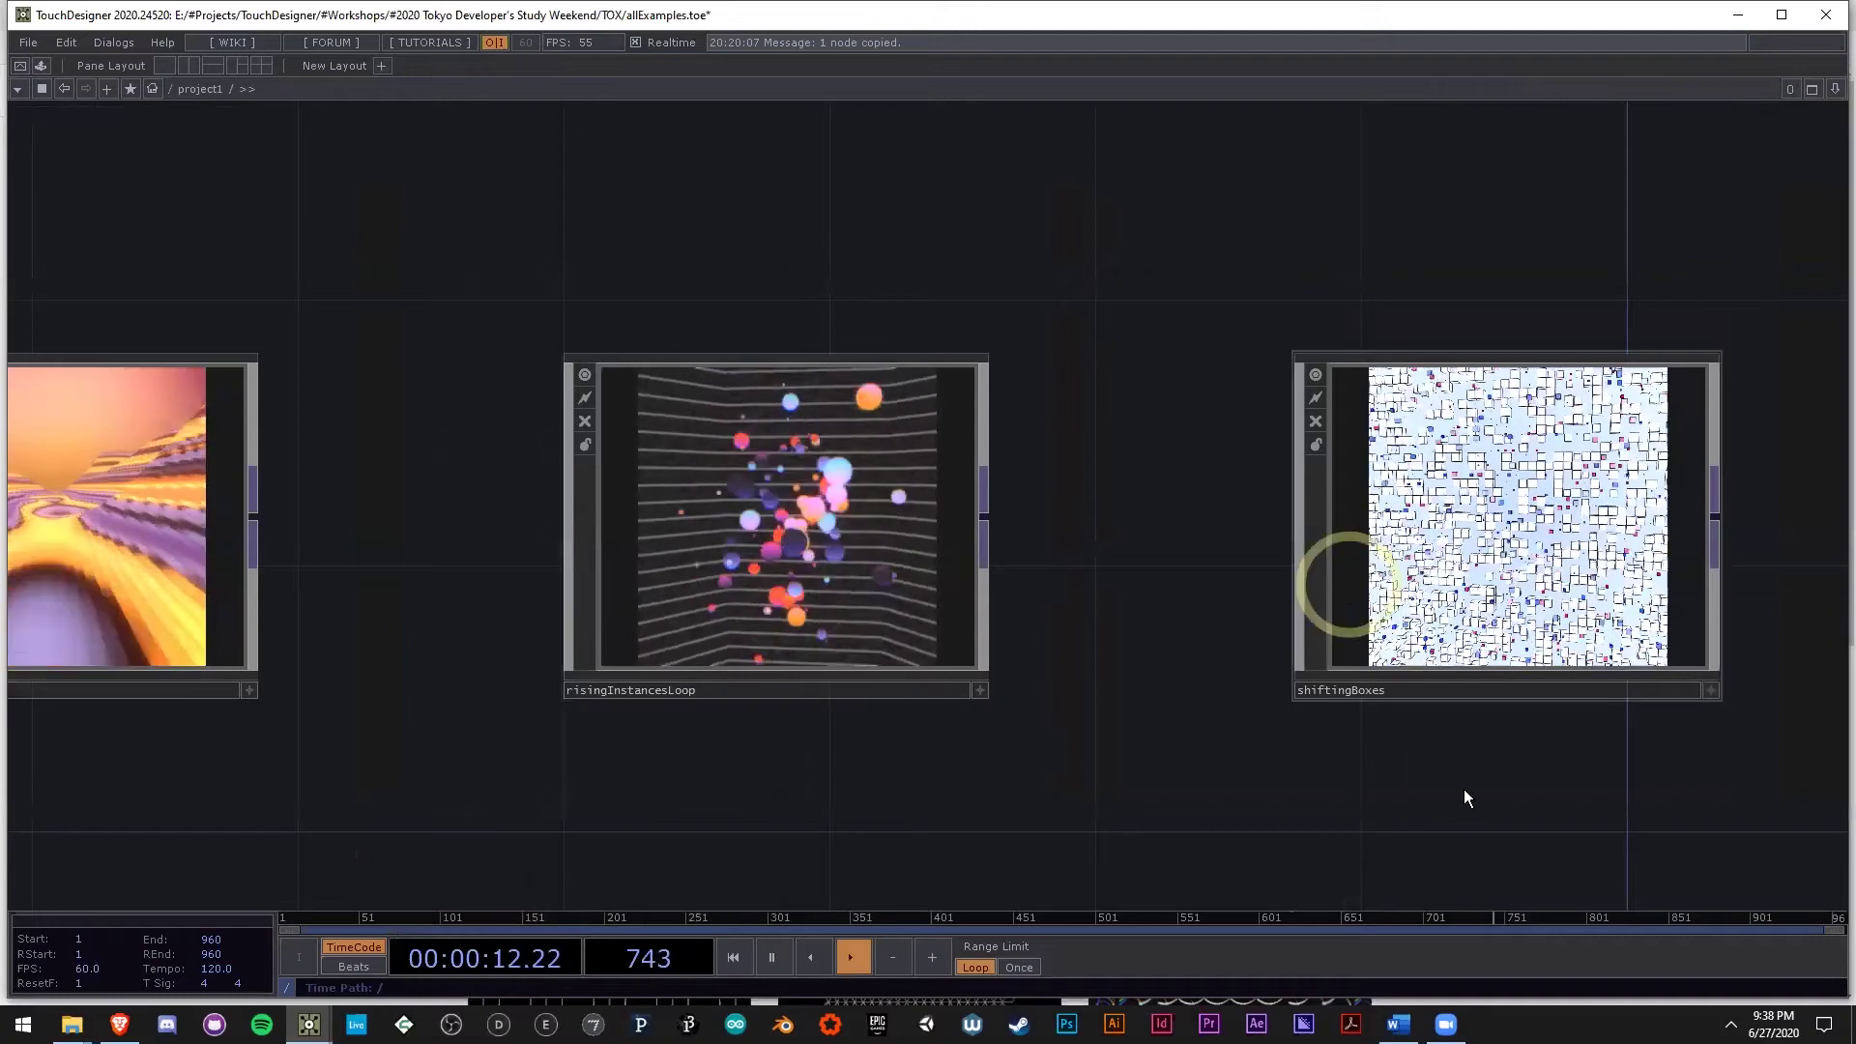
left_click_drag(1463, 789, 1345, 815)
scroll(1219, 648, "up", 5)
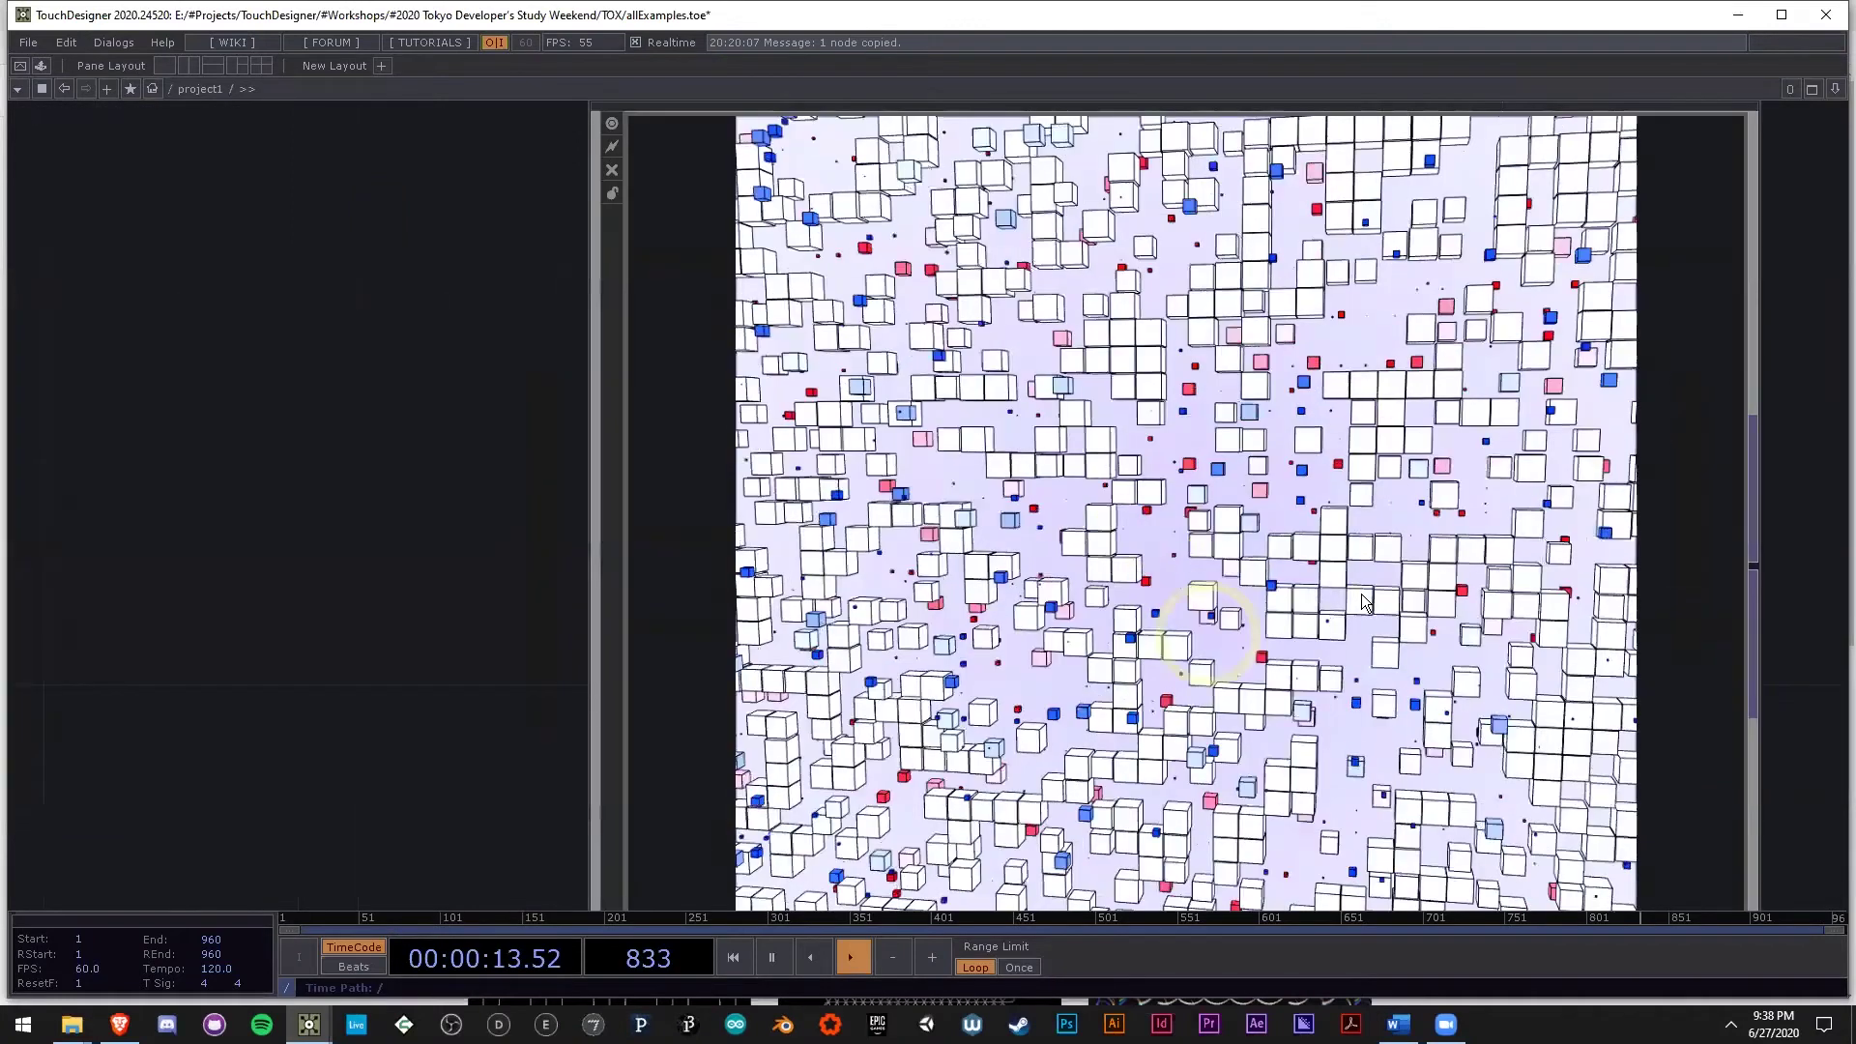
scroll(1361, 593, "down", 5)
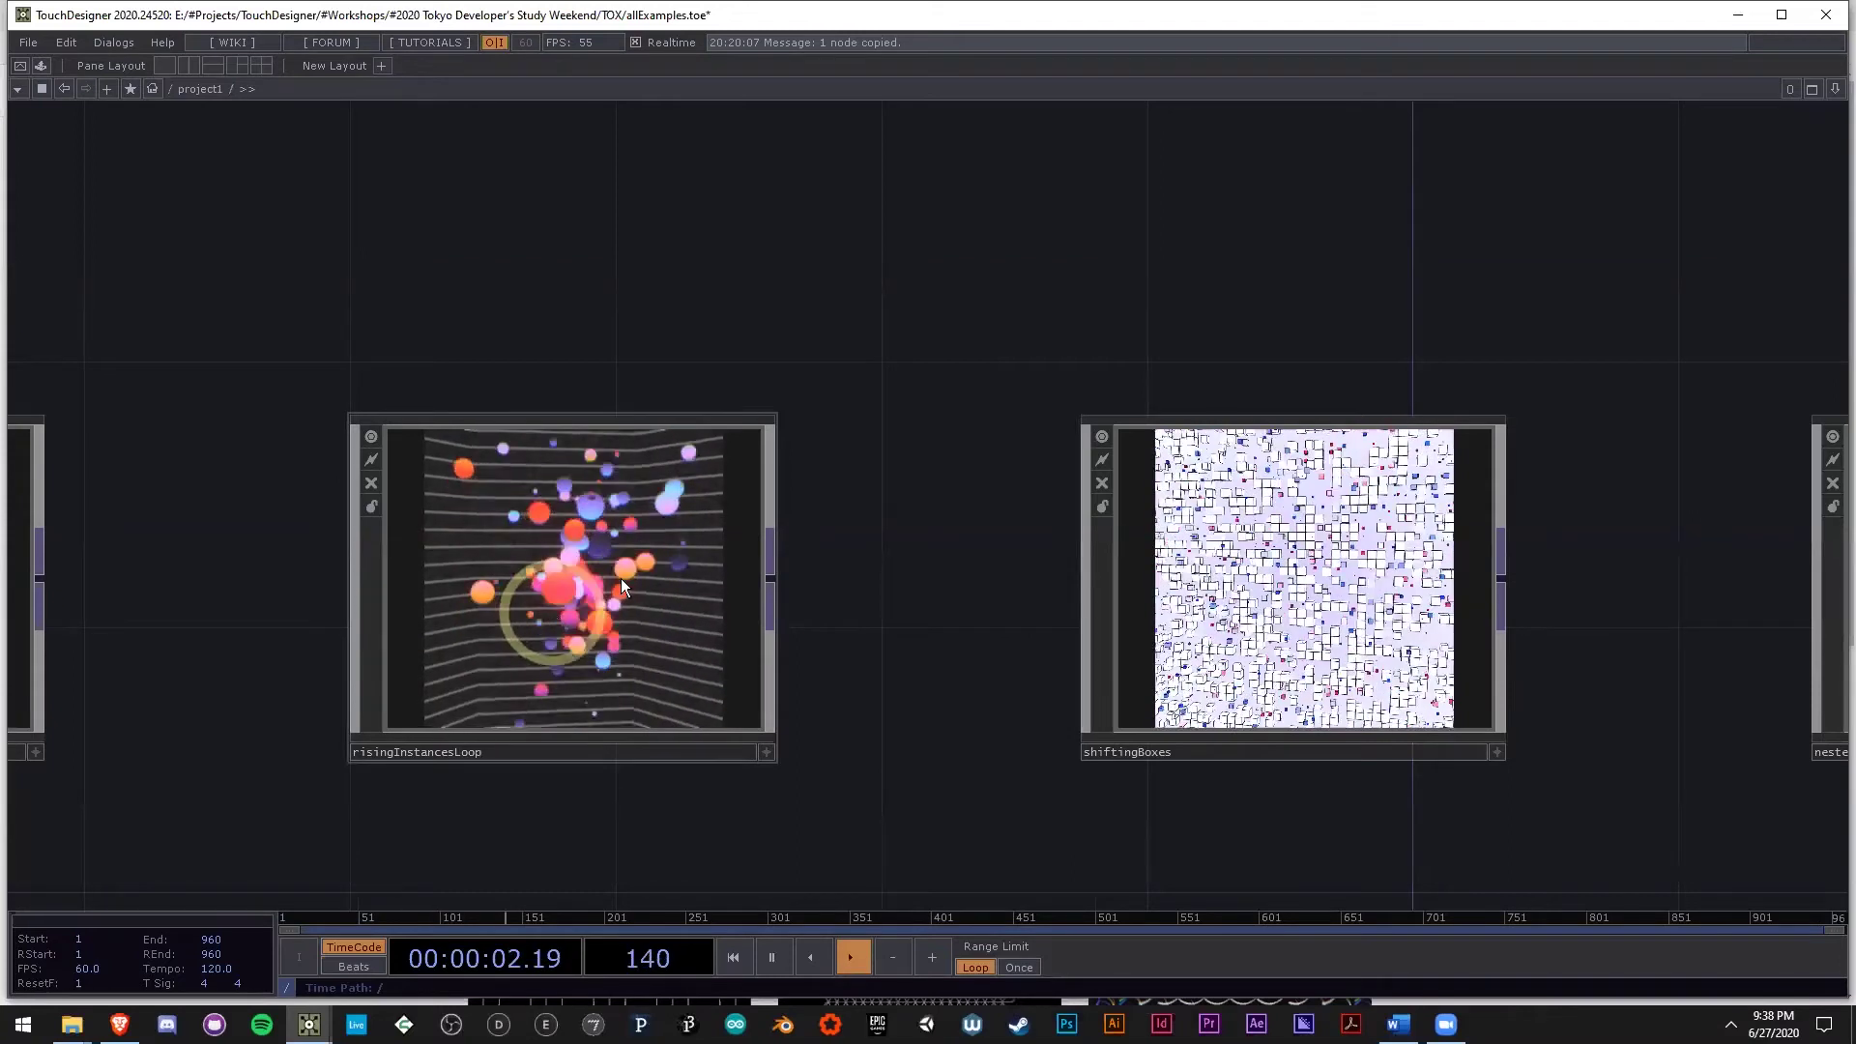
scroll(595, 613, "up", 3)
scroll(562, 630, "down", 4)
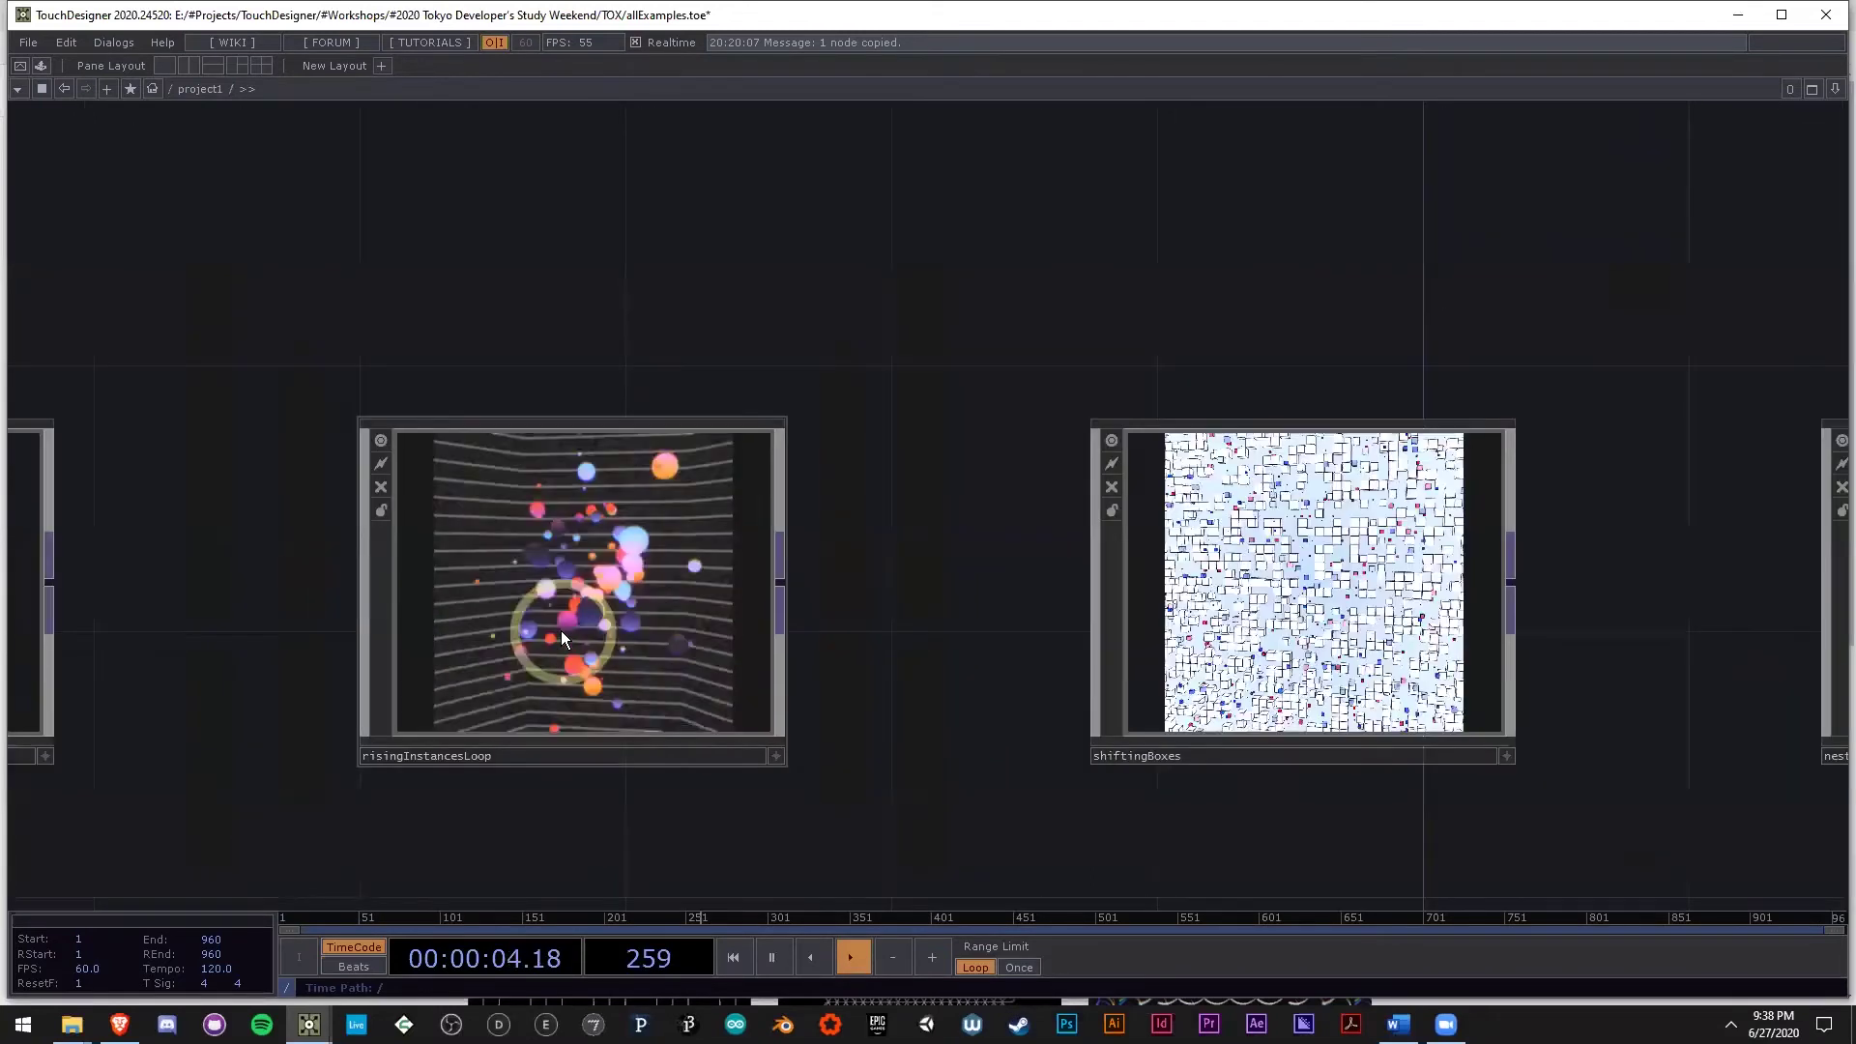
Enter the risingInstancesLoop component and look over its instancing network around the merge and bubs geometry.
key("i")
scroll(561, 630, "down", 6)
left_click_drag(1124, 596, 758, 267)
left_click_drag(817, 558, 744, 412)
scroll(920, 406, "up", 3)
scroll(832, 743, "down", 3)
left_click_drag(832, 742, 851, 428)
scroll(1148, 488, "up", 2)
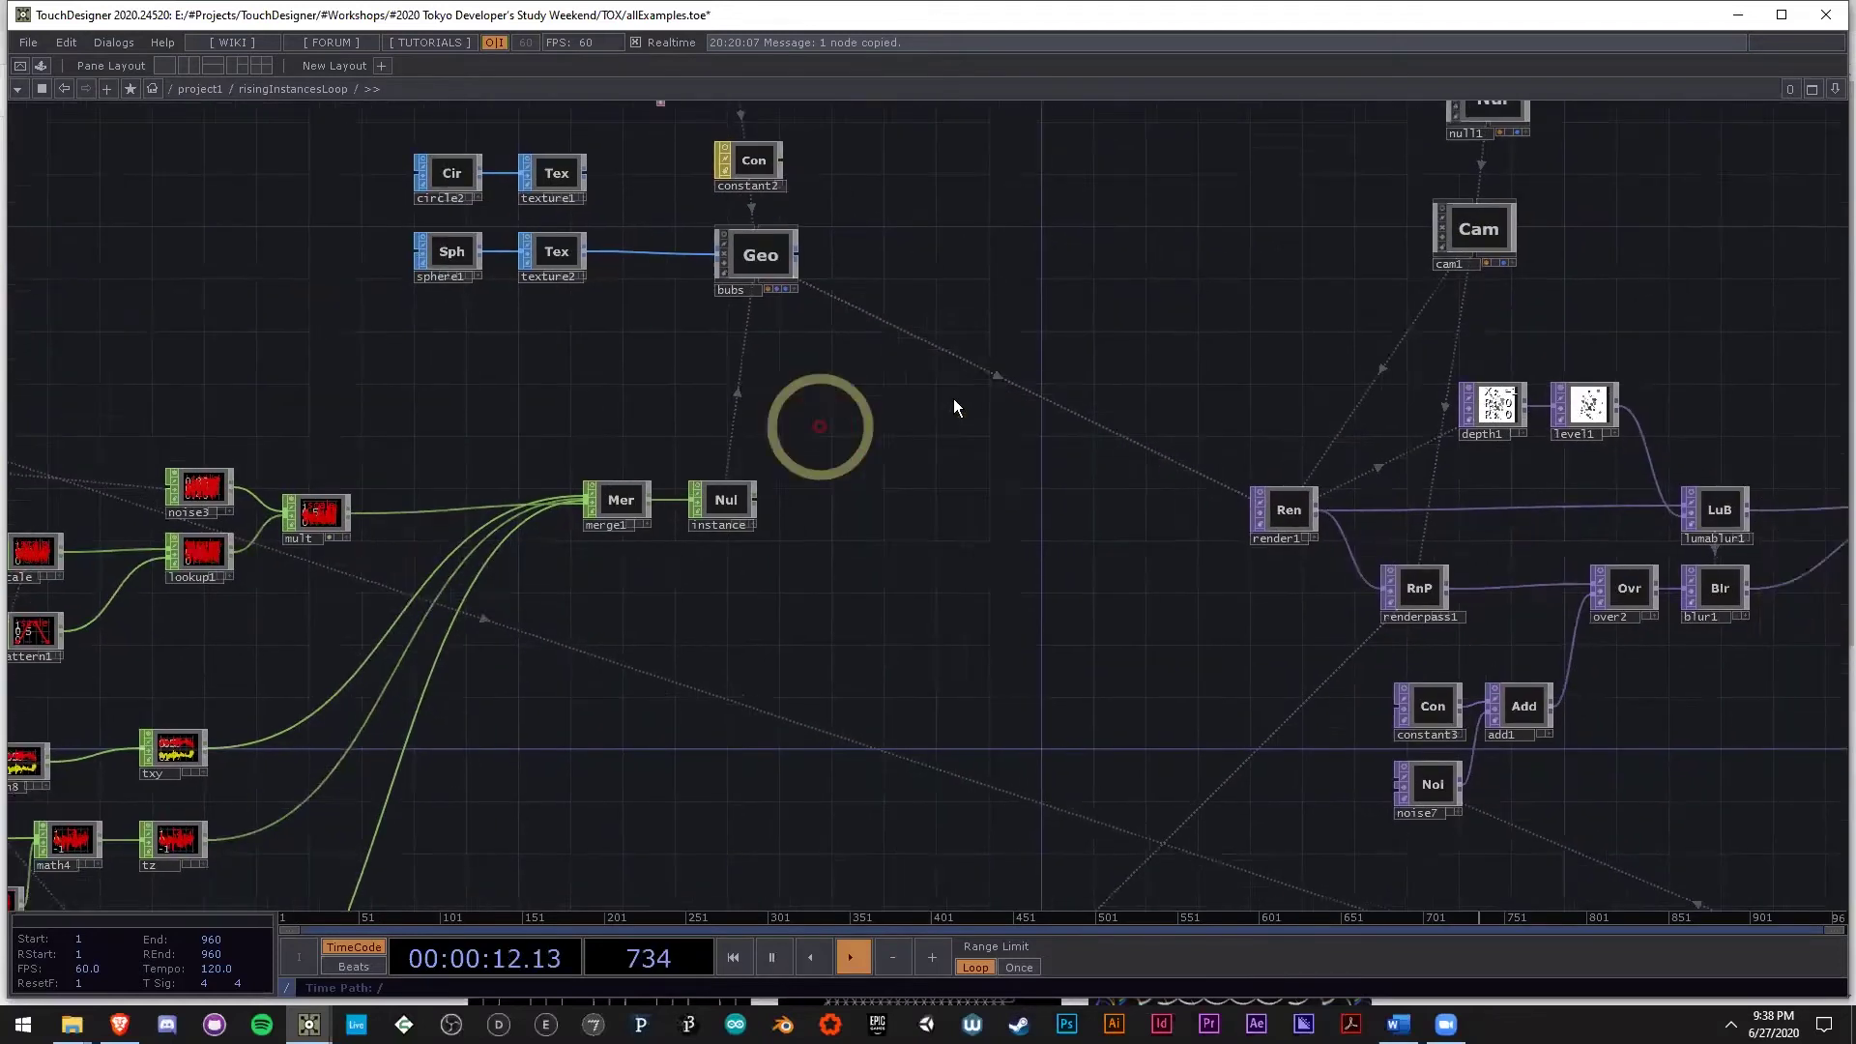
Examine the output of the render1 TOP inside risingInstancesLoop.
scroll(1208, 488, "up", 3)
left_click_drag(1208, 488, 976, 410)
scroll(1019, 429, "up", 6)
scroll(974, 453, "down", 6)
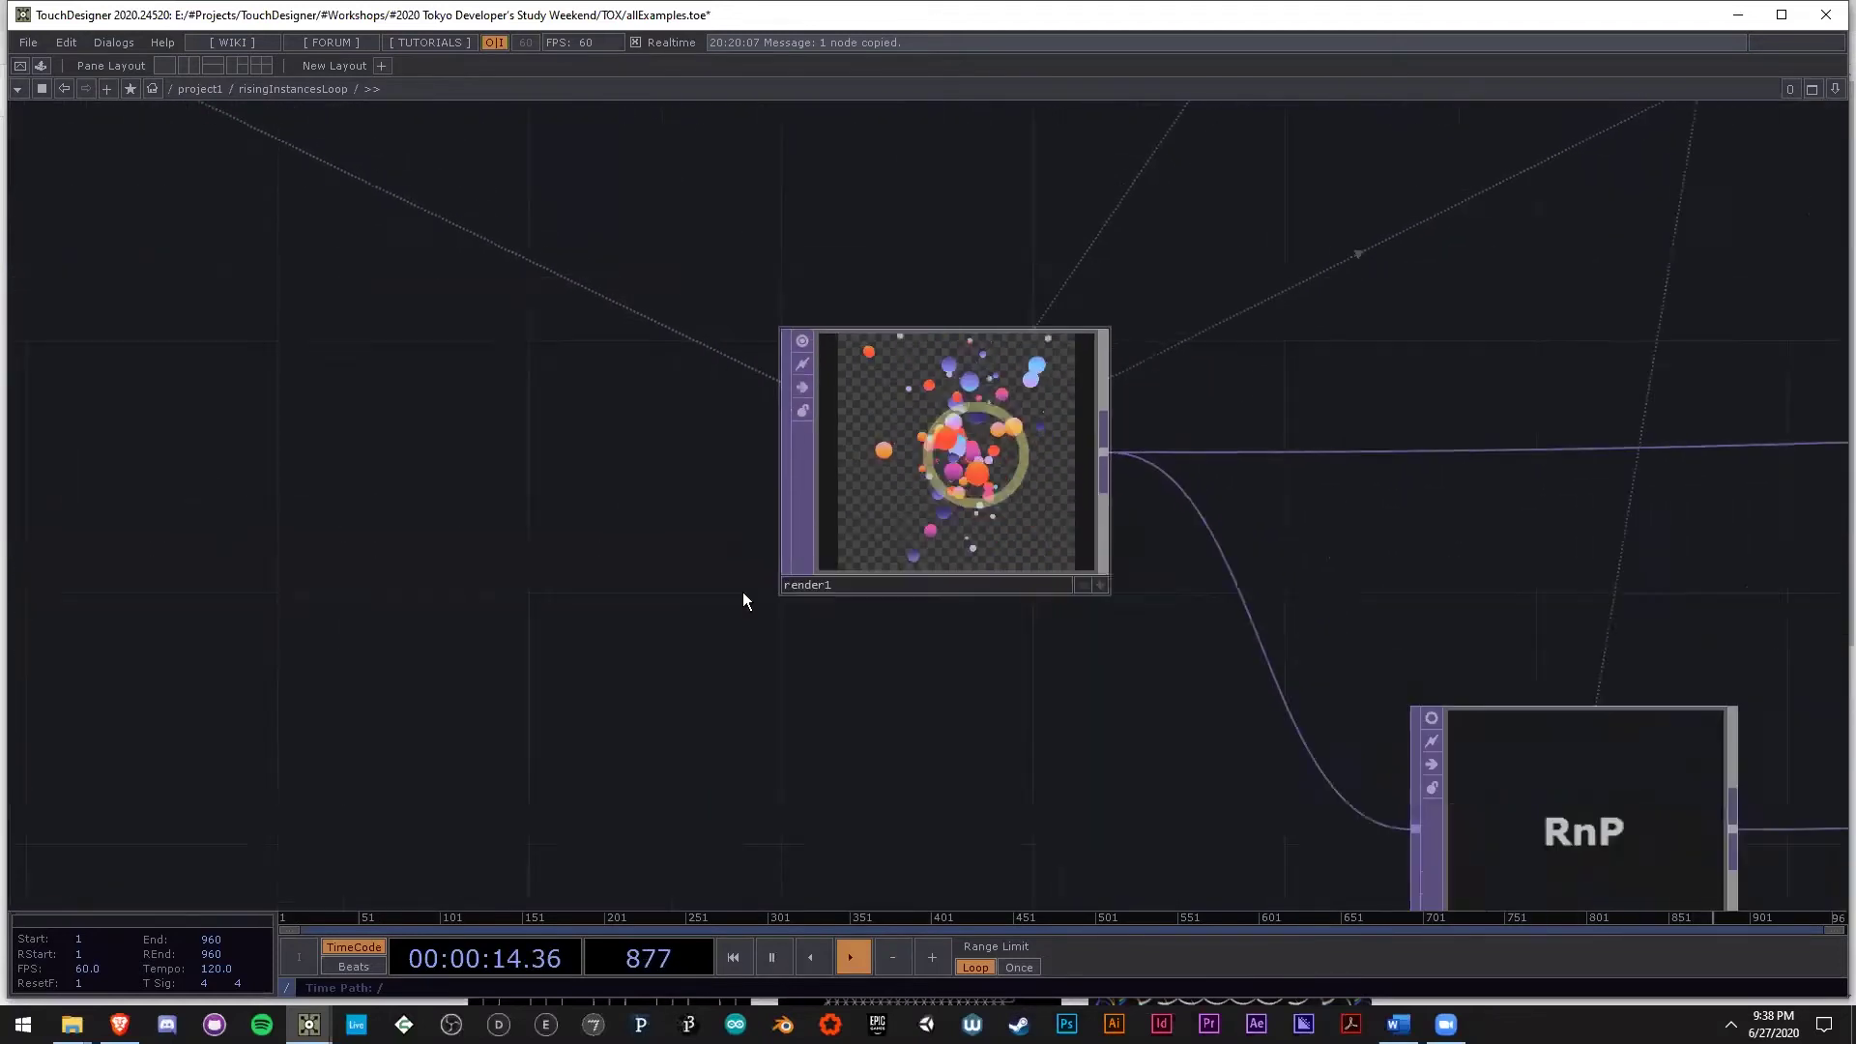
left_click_drag(743, 592, 1156, 455)
scroll(1142, 462, "down", 3)
Examine the post-processing chain after render1, including the depth, level, luma blur, blur and over TOPs.
scroll(1168, 715, "down", 3)
left_click_drag(1034, 802, 948, 716)
scroll(1197, 464, "down", 1)
scroll(1237, 555, "up", 3)
left_click_drag(1237, 556, 982, 570)
scroll(1057, 436, "up", 2)
left_click_drag(1058, 436, 937, 551)
scroll(966, 557, "up", 3)
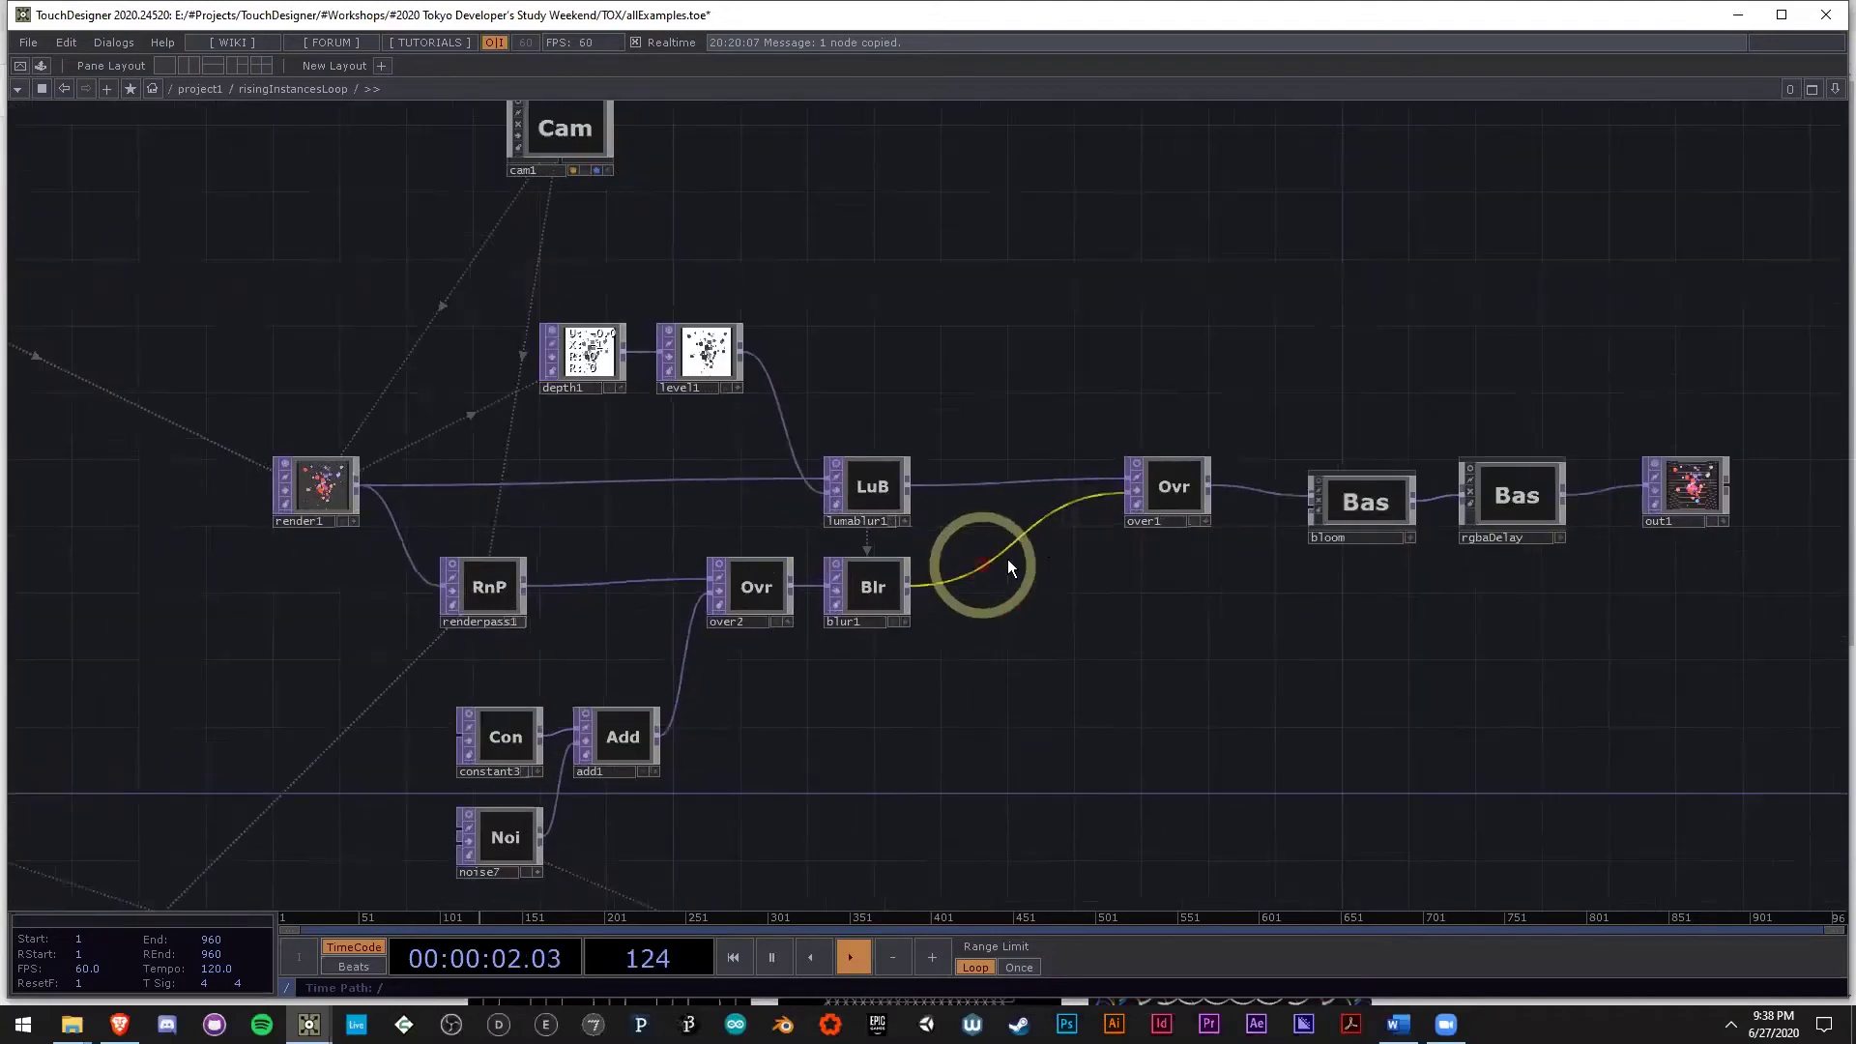
scroll(948, 514, "up", 3)
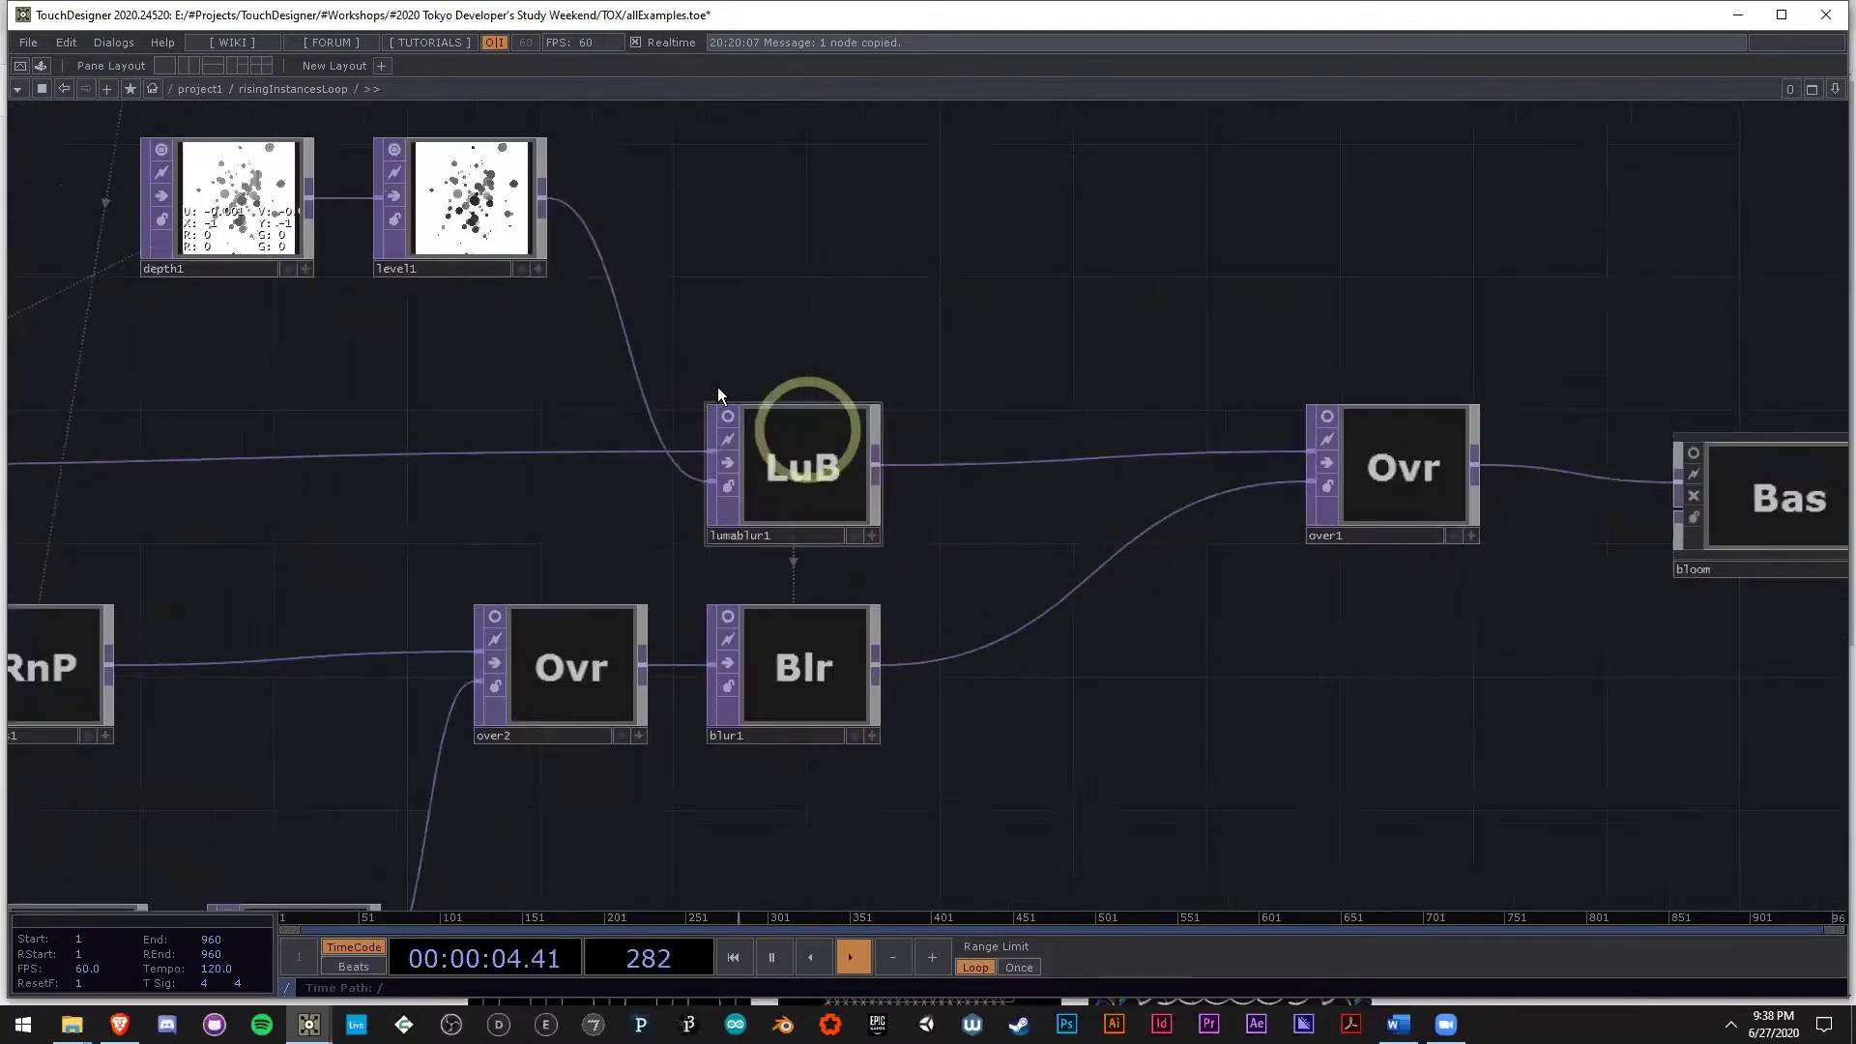
Turn on the viewers of the lumablur1, blur1, over2 and renderpass1 nodes.
left_click(714, 407)
left_click_drag(654, 376, 739, 398)
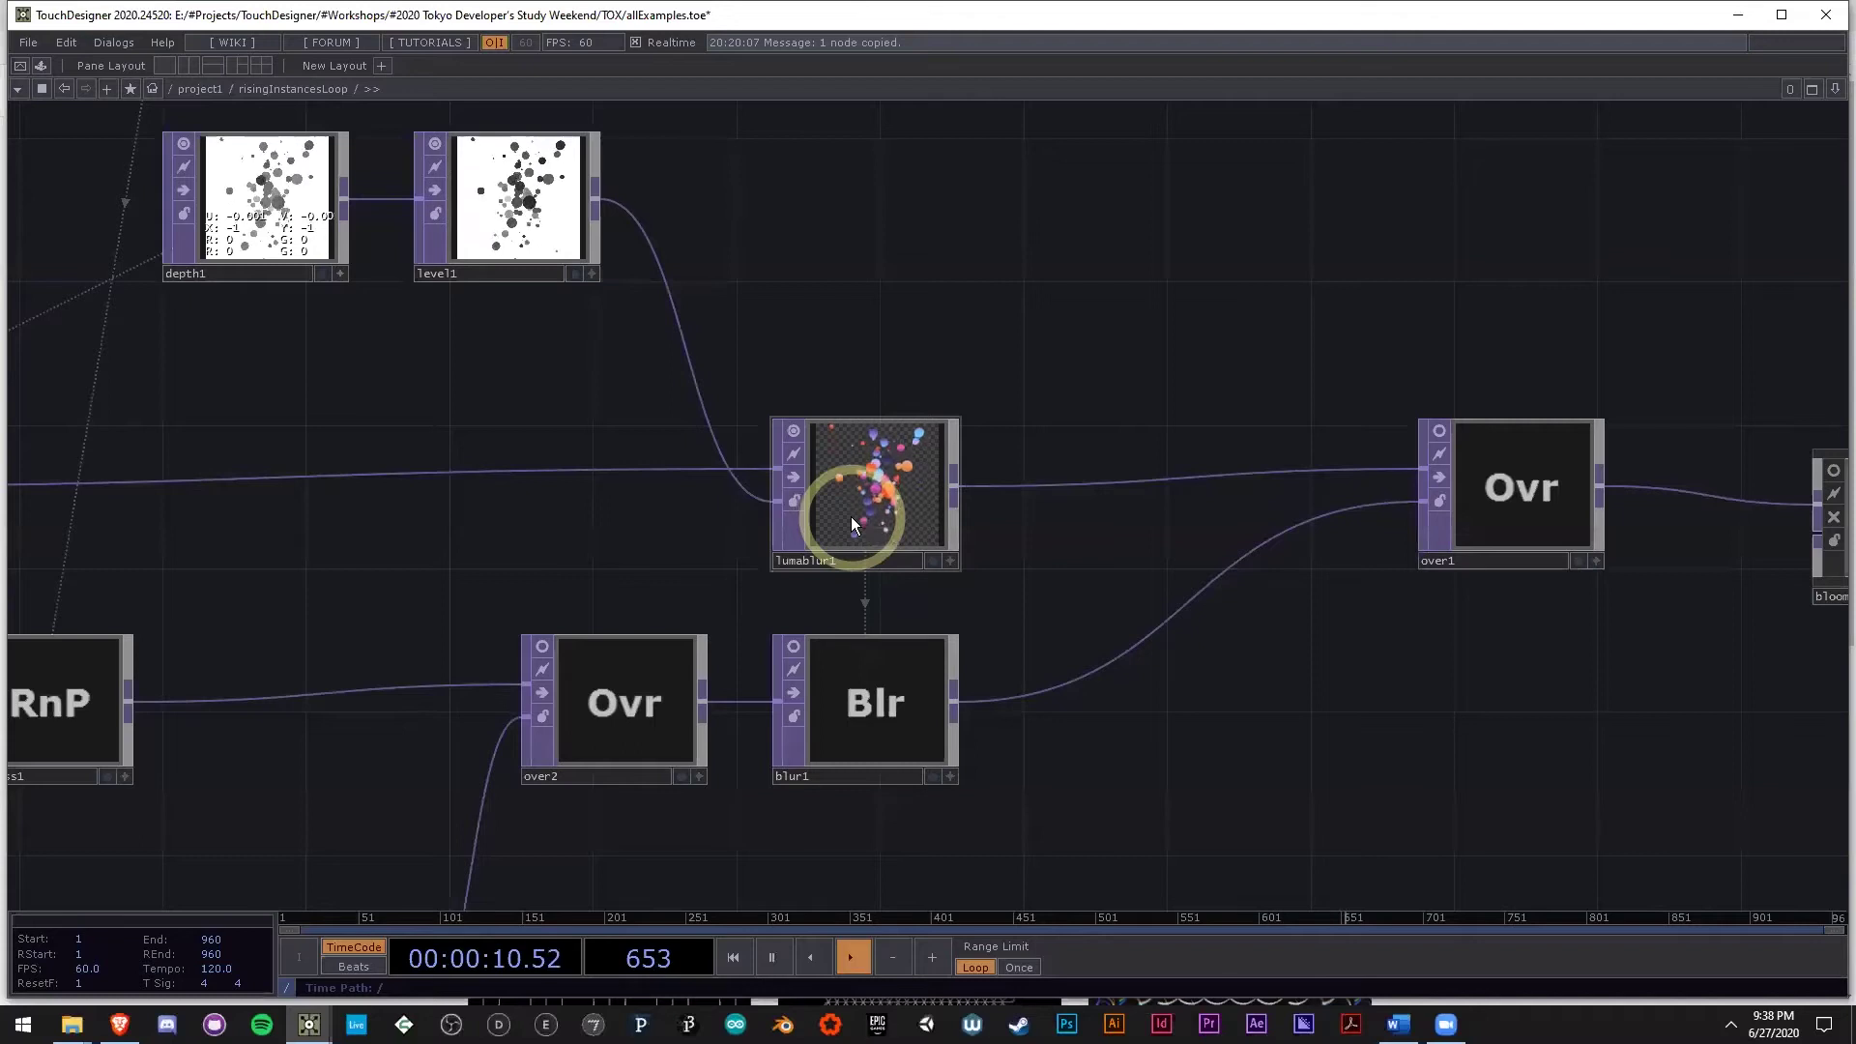
left_click_drag(1259, 696, 1341, 626)
scroll(1315, 651, "down", 4)
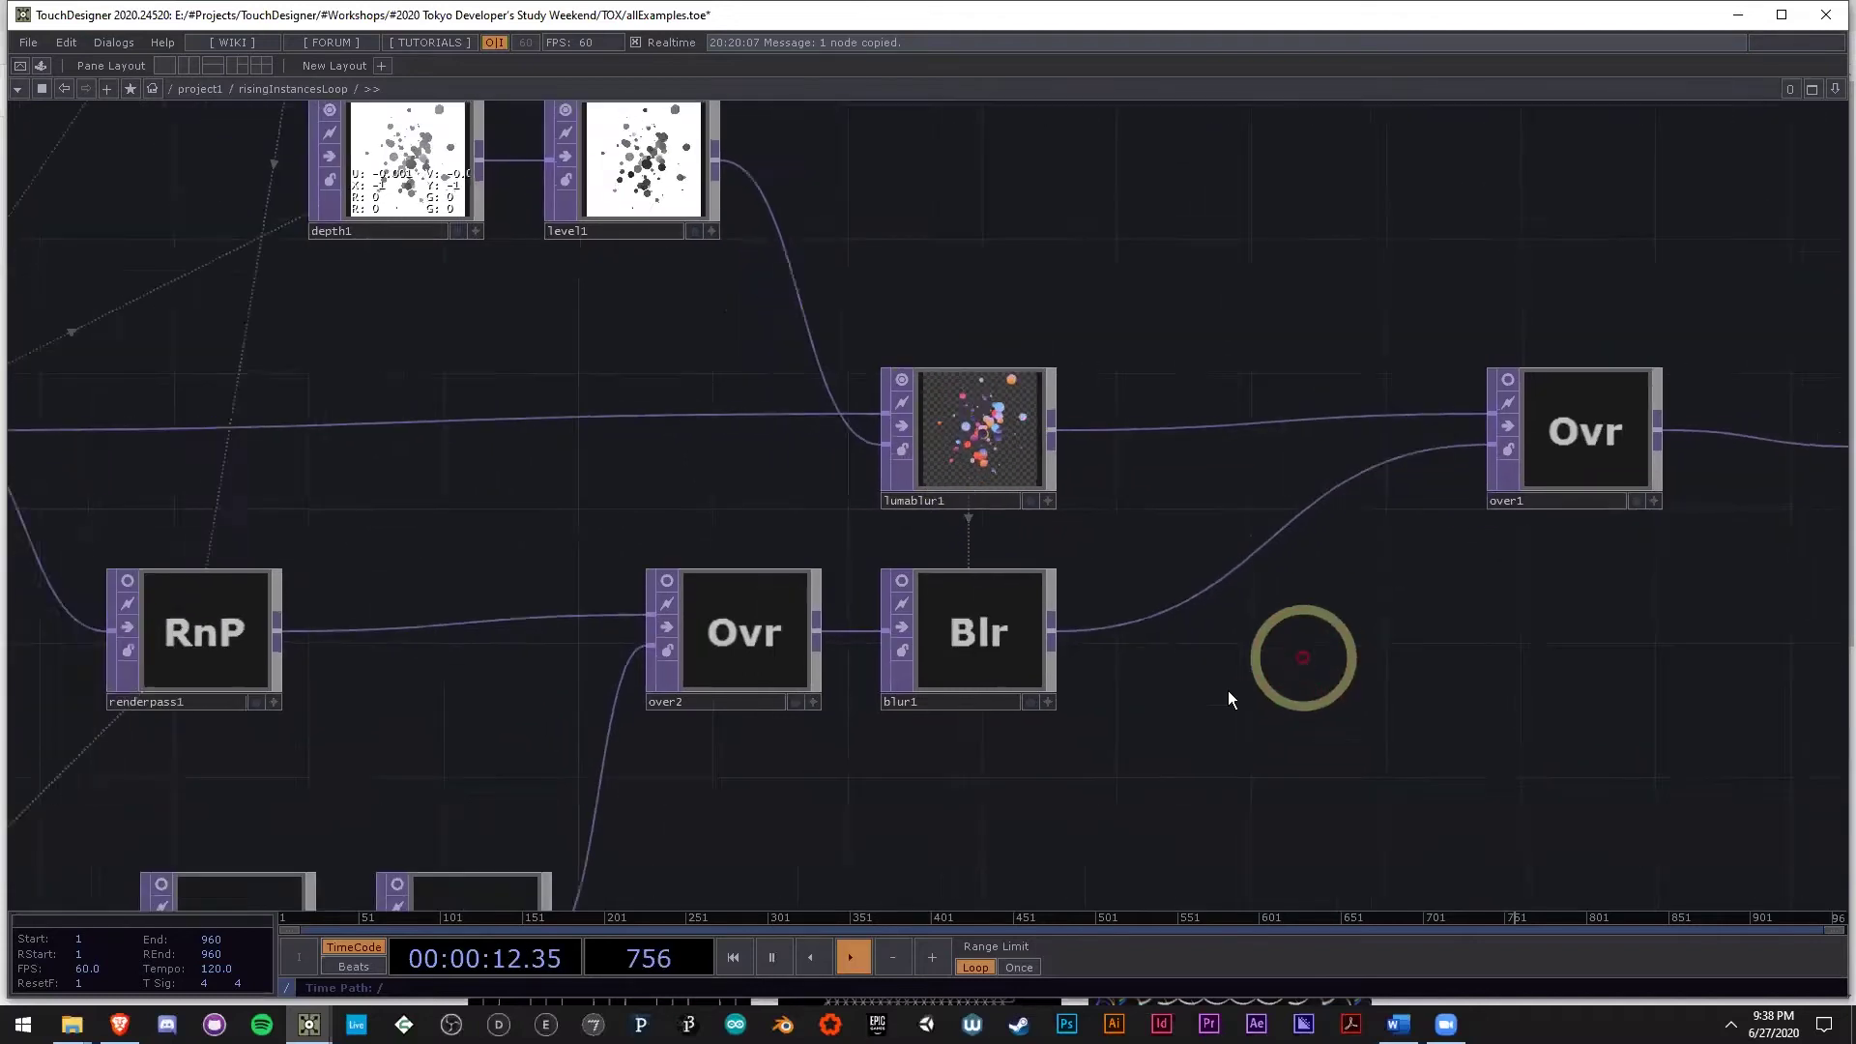
scroll(1113, 715, "up", 2)
left_click(1084, 568)
left_click(908, 572)
left_click_drag(982, 782, 1065, 691)
left_click(579, 480)
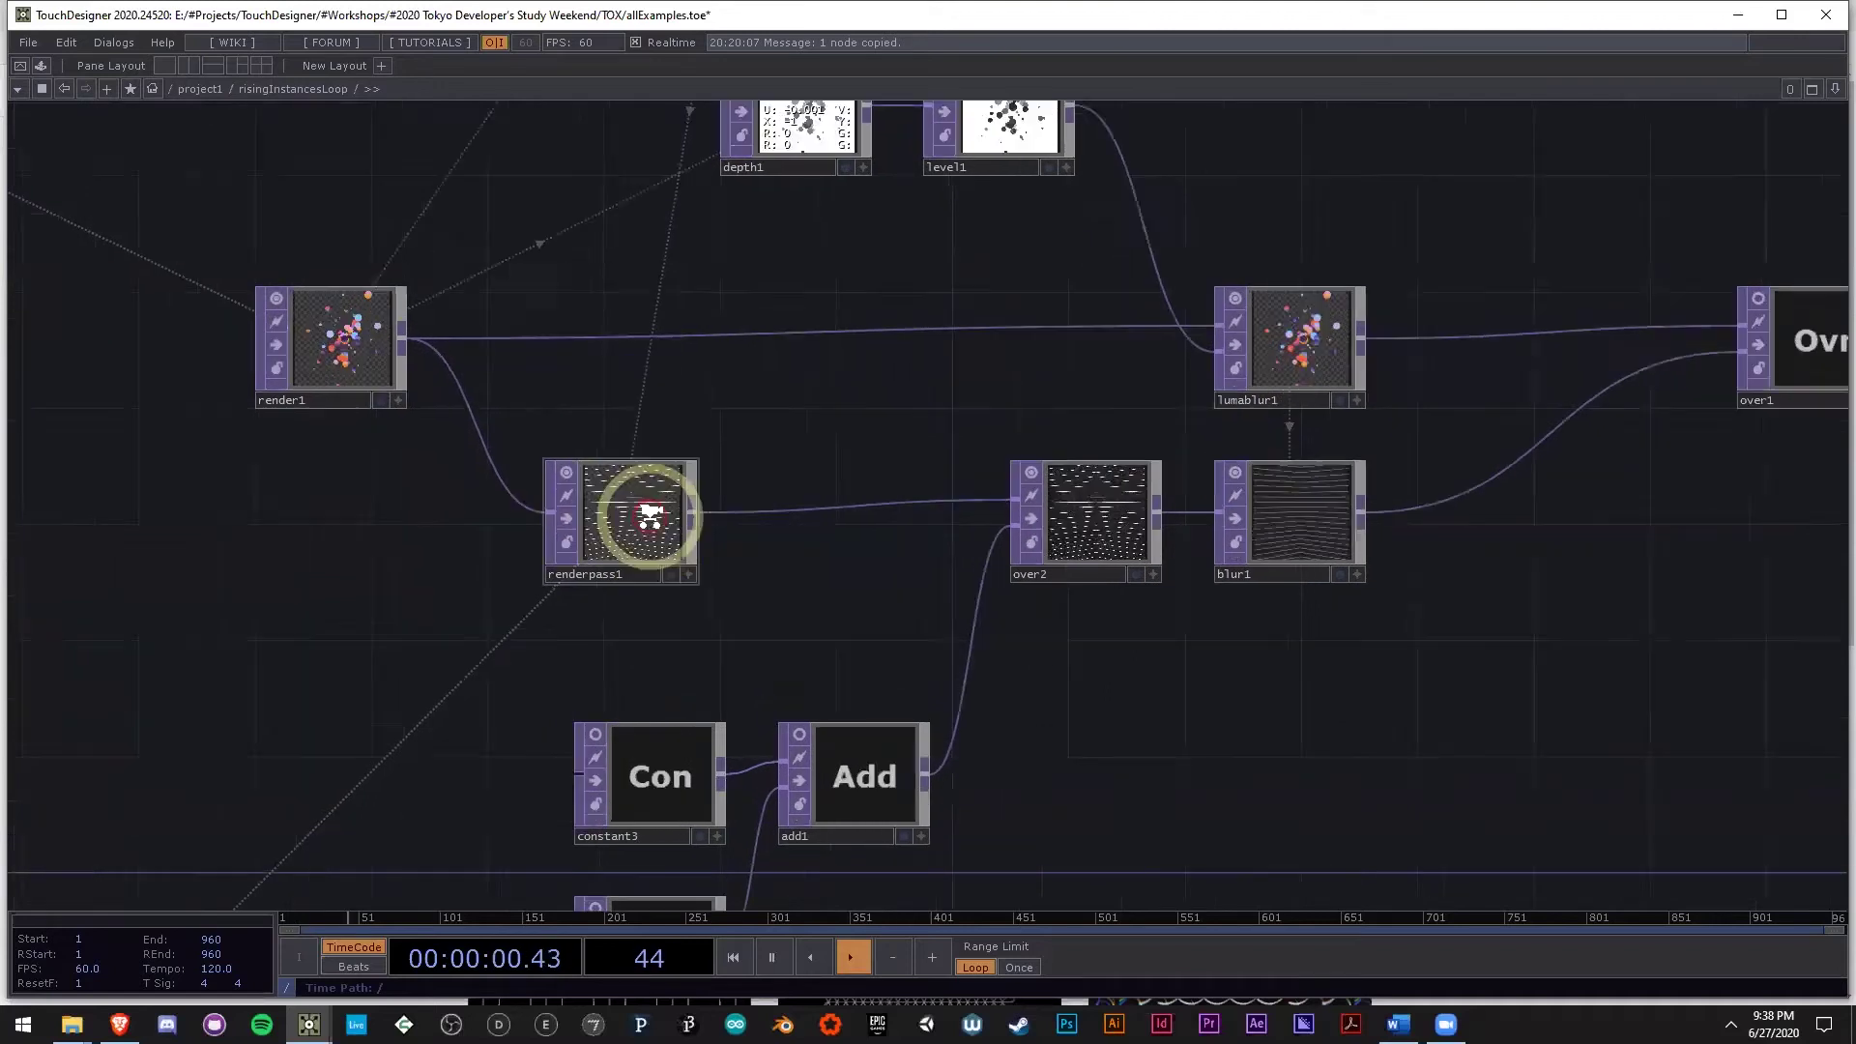
Examine the line pattern rendered in renderpass1 and follow the network to the geometry nodes feeding it.
scroll(638, 520, "up", 3)
scroll(619, 512, "up", 2)
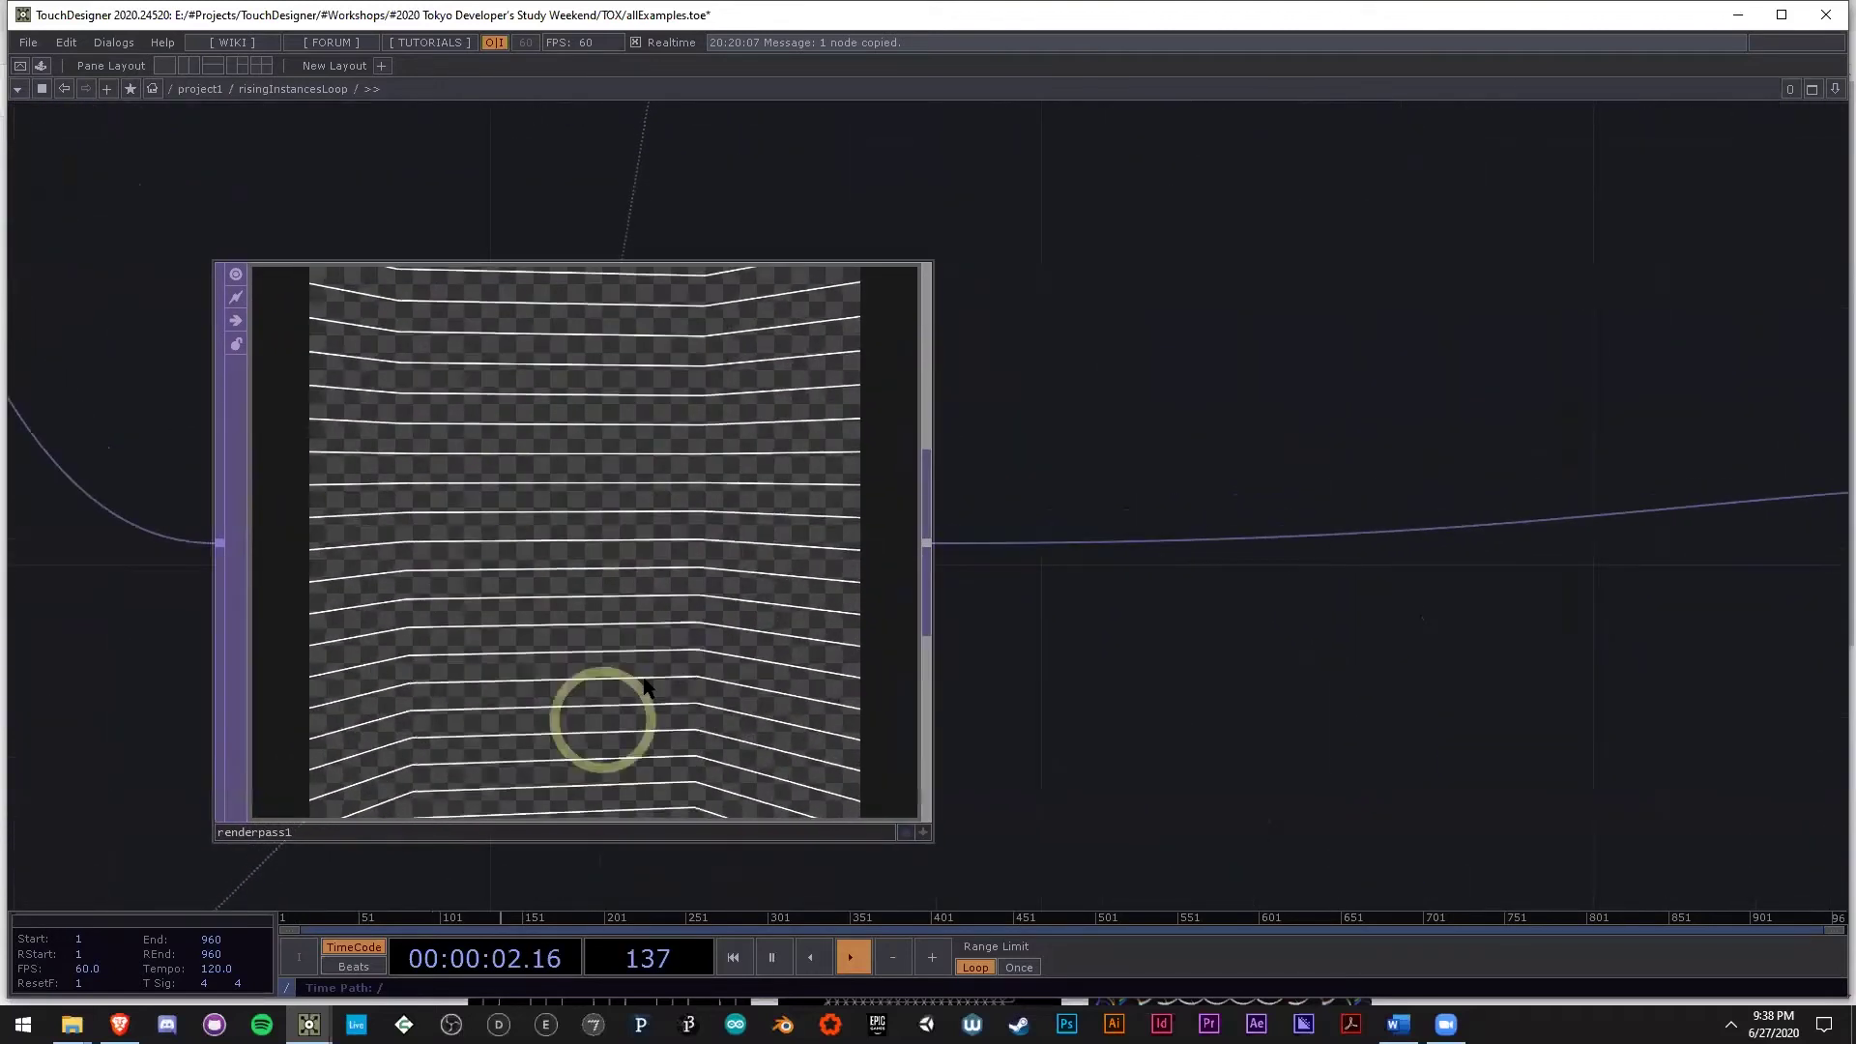
scroll(677, 679, "down", 5)
scroll(1260, 698, "up", 5)
scroll(1260, 697, "down", 7)
left_click_drag(1110, 567, 1189, 373)
scroll(1042, 593, "down", 2)
left_click_drag(1041, 593, 1190, 352)
scroll(1191, 353, "down", 4)
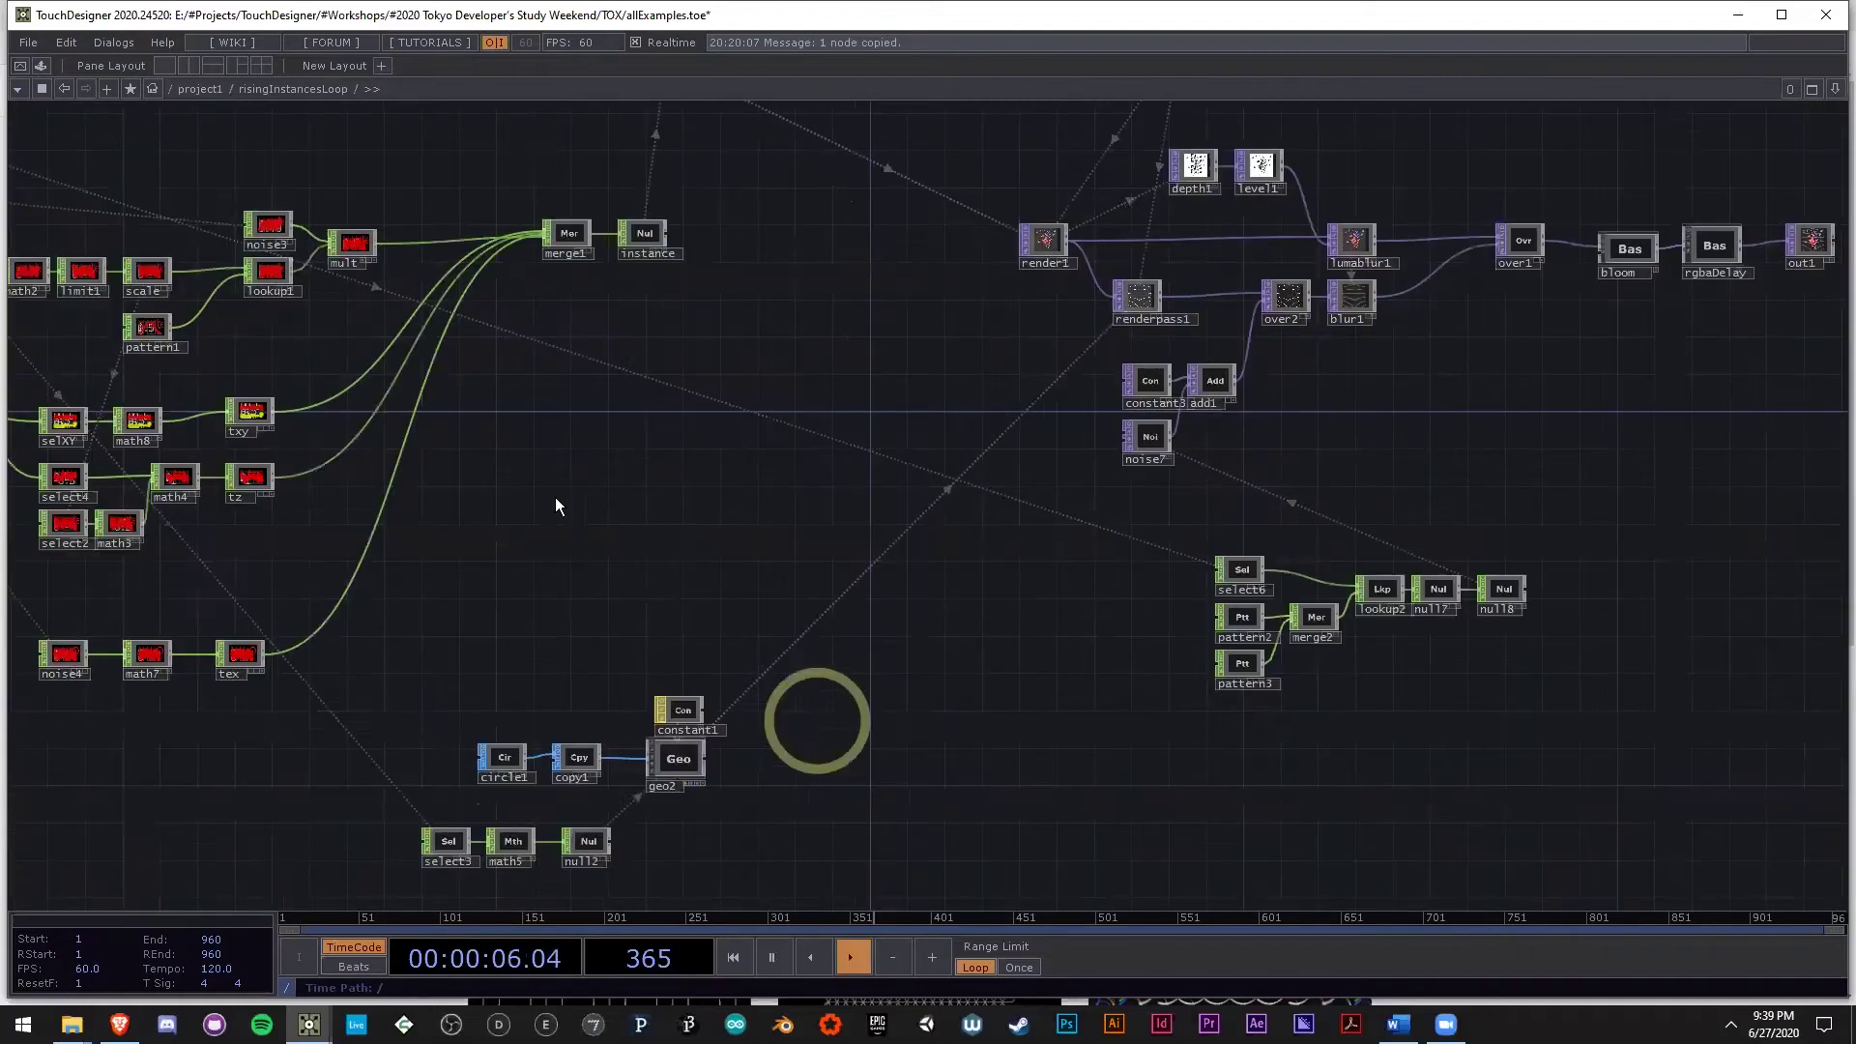
Turn on the circle1 node's viewer to inspect its shape and show the node parameters.
left_click_drag(816, 721, 901, 481)
scroll(617, 509, "up", 7)
left_click(408, 489)
scroll(501, 542, "up", 5)
left_click(571, 500)
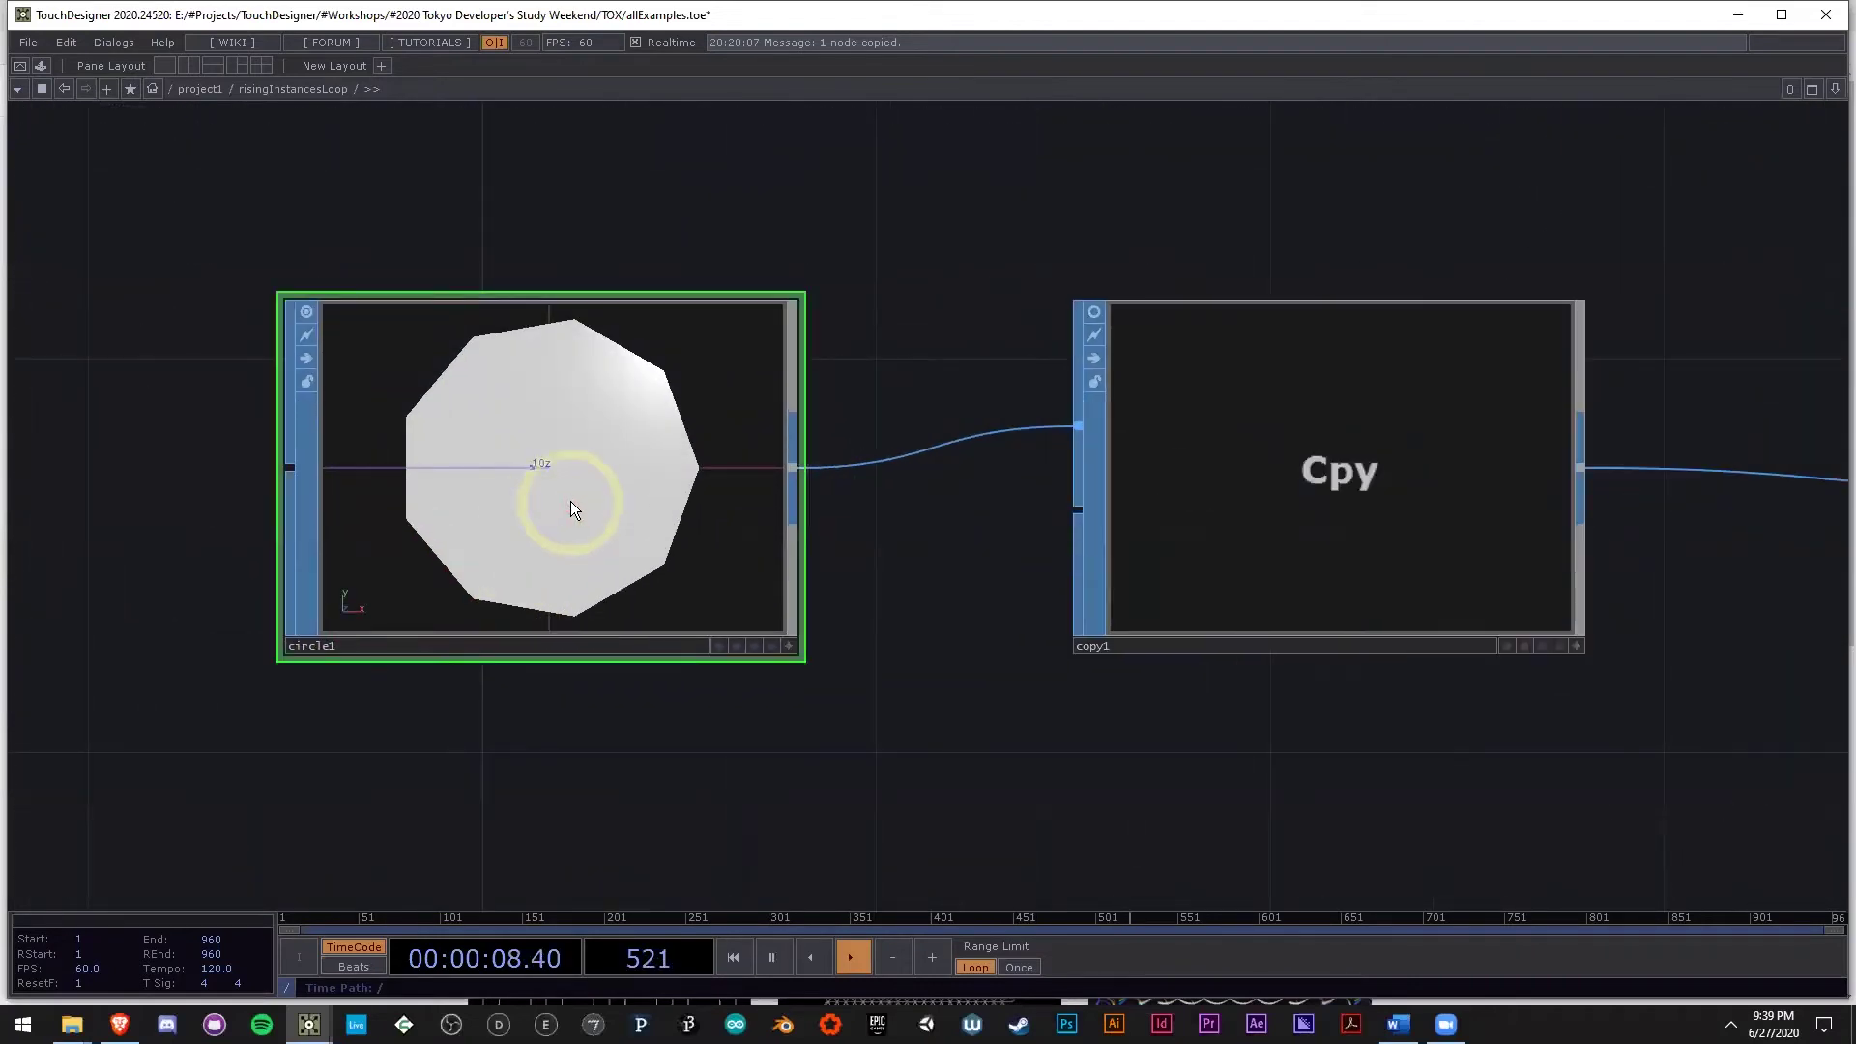
key("p")
scroll(1522, 760, "down", 3)
Examine copy1's parameters and preview its repeated circles, switching its viewer off again.
left_click_drag(1460, 710, 1040, 614)
scroll(1040, 615, "down", 2)
left_click(944, 446)
left_click_drag(1111, 522, 1038, 528)
key("a")
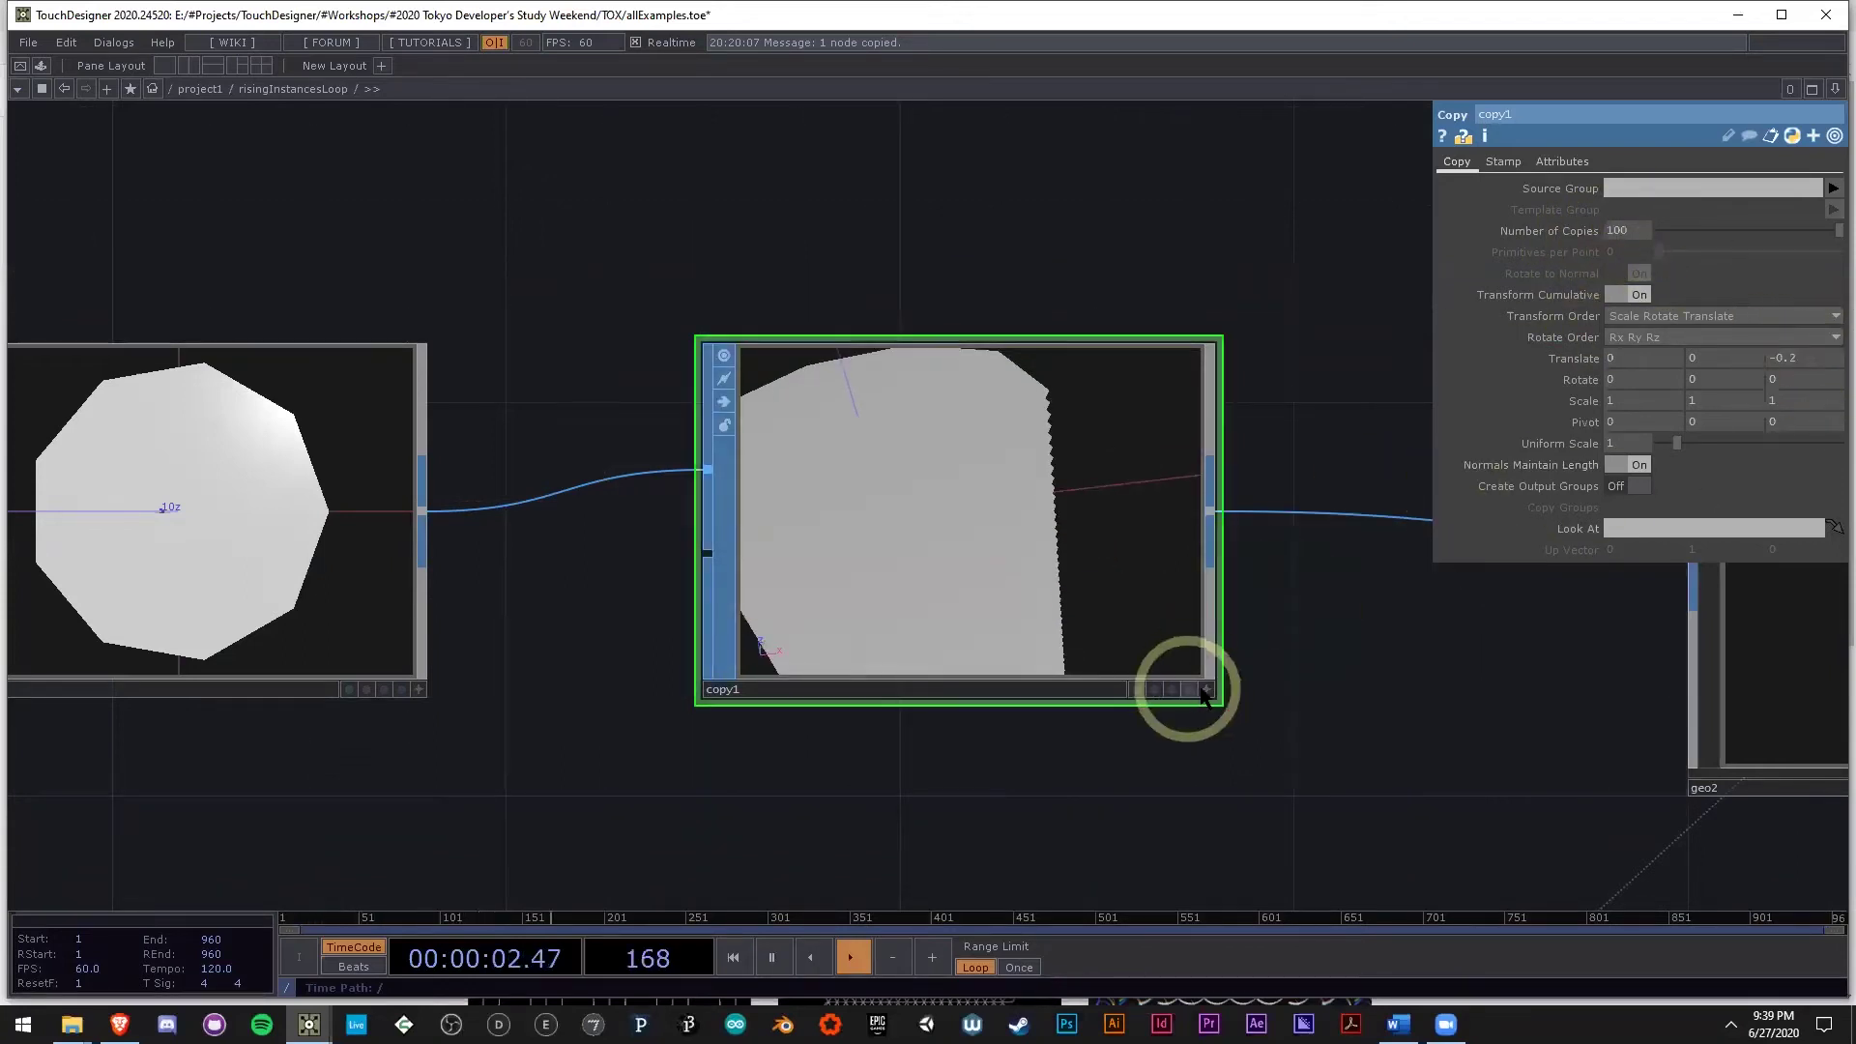
left_click(725, 355)
scroll(720, 350, "down", 5)
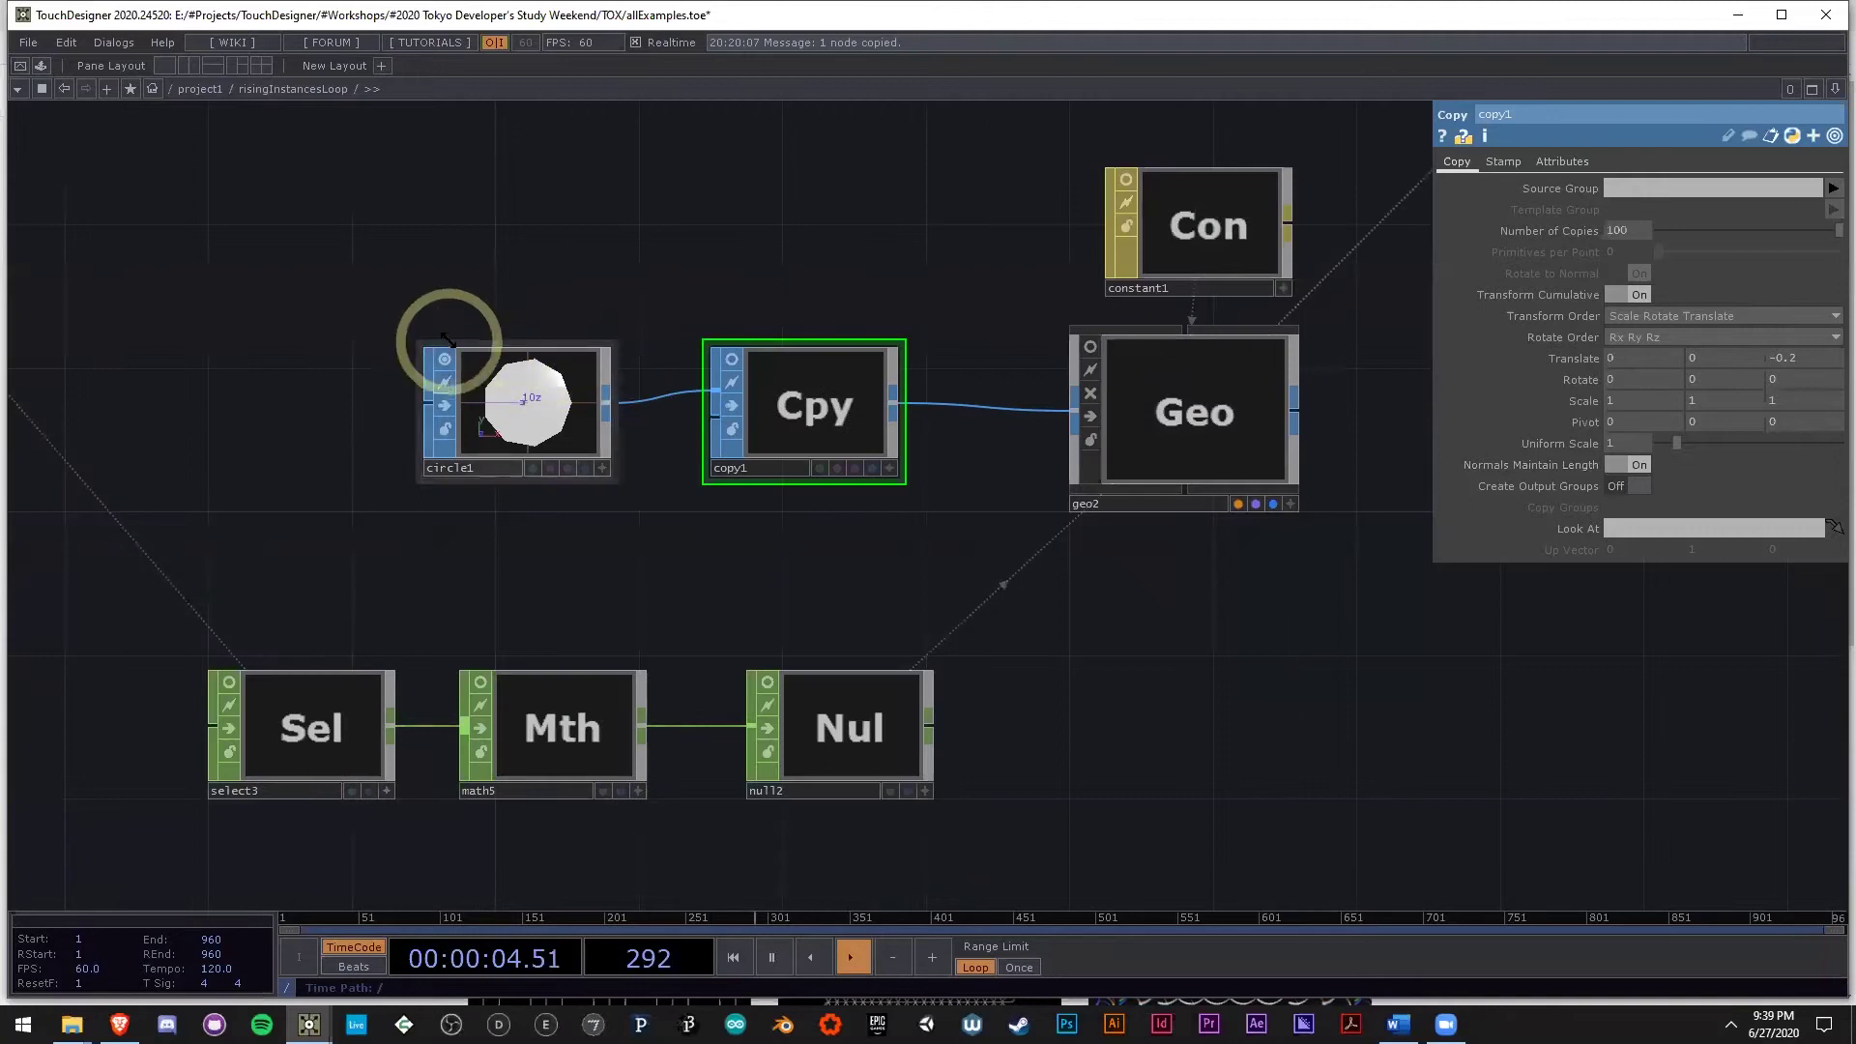
Inspect the rotation parameter of geo2 and check how the lines rotate over the timeline in renderpass1.
left_click(1217, 398)
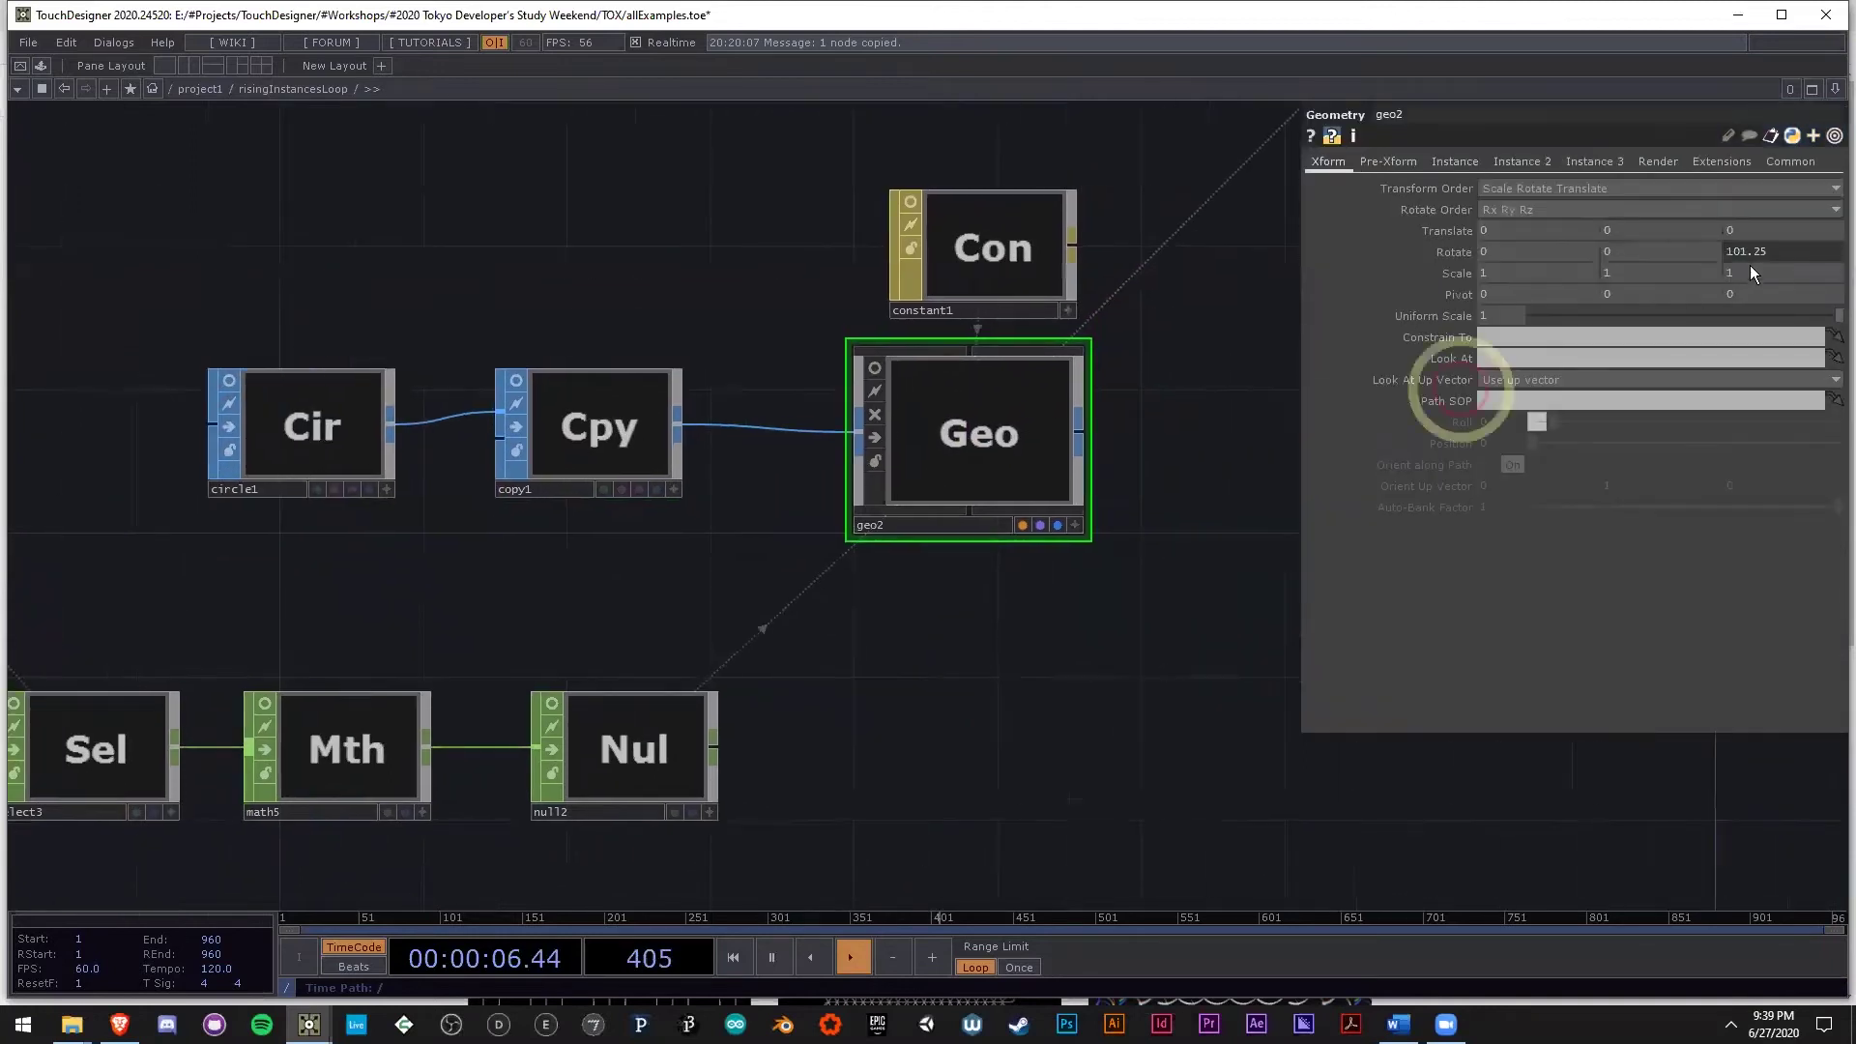
left_click_drag(981, 550, 848, 616)
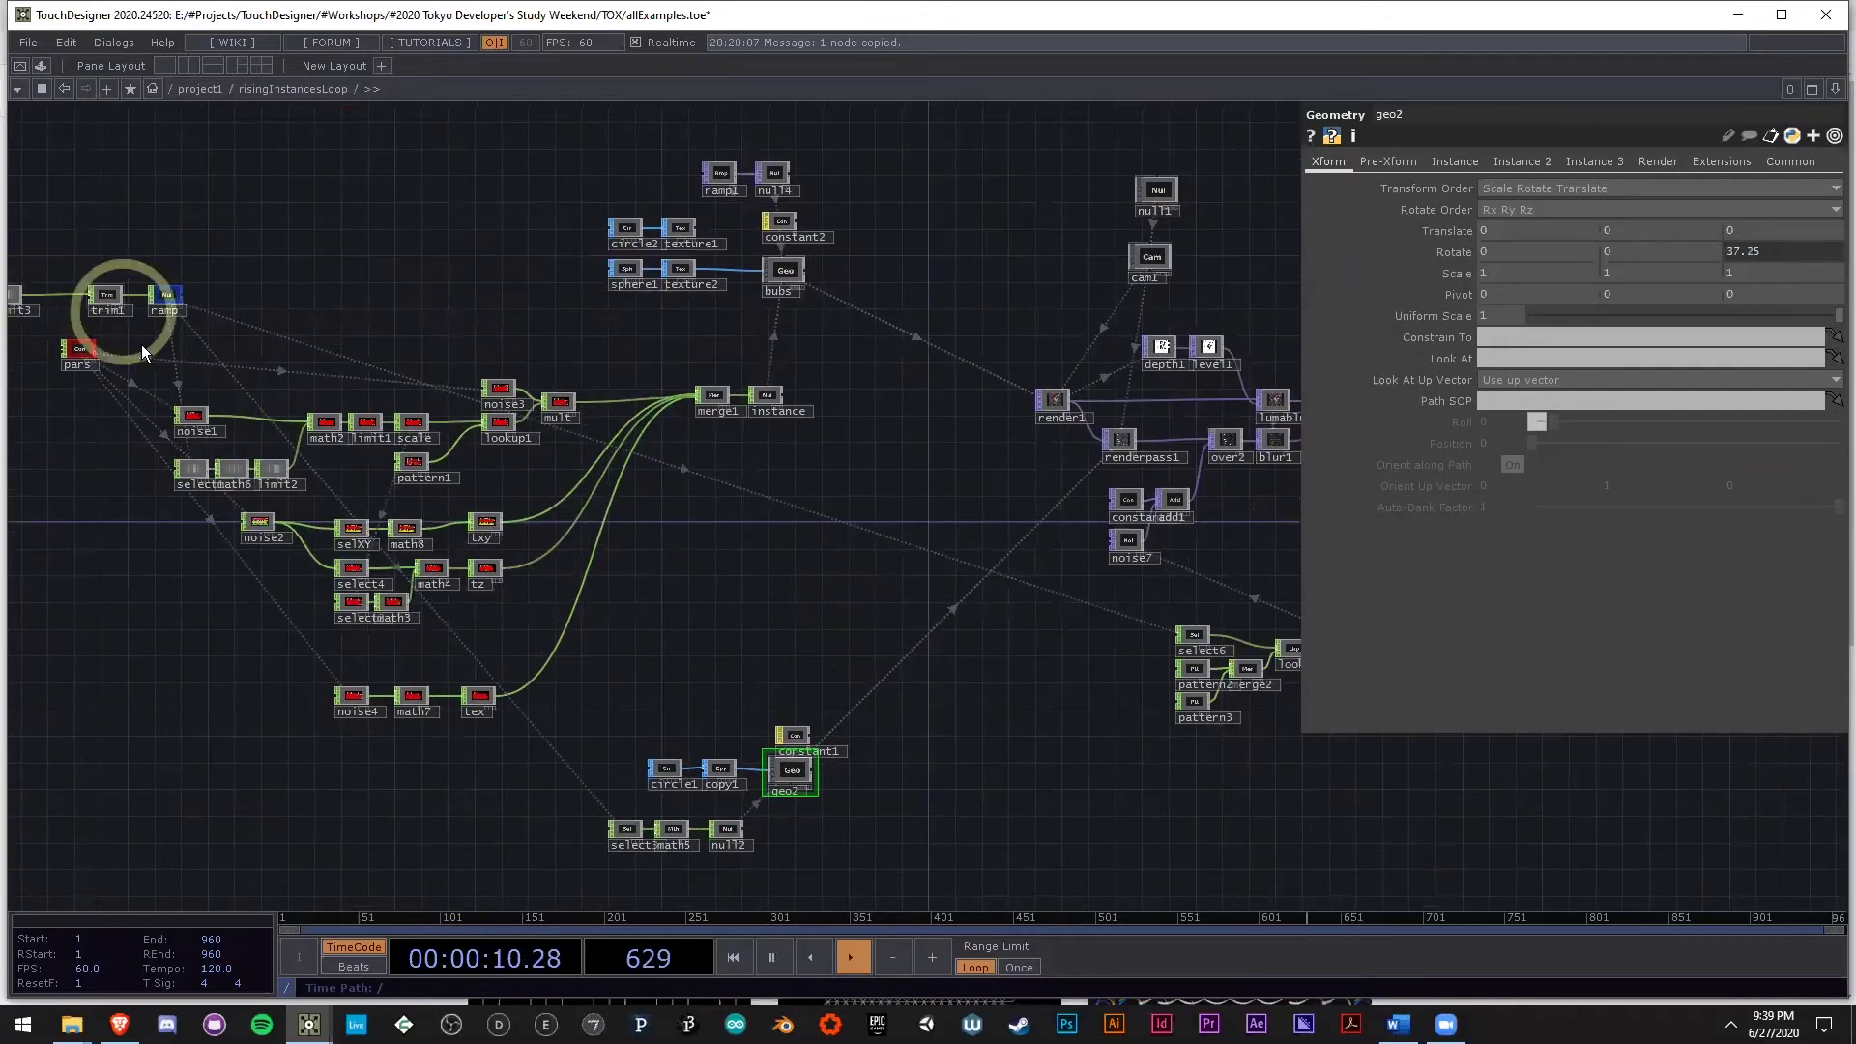
scroll(1241, 416, "up", 5)
scroll(797, 491, "up", 5)
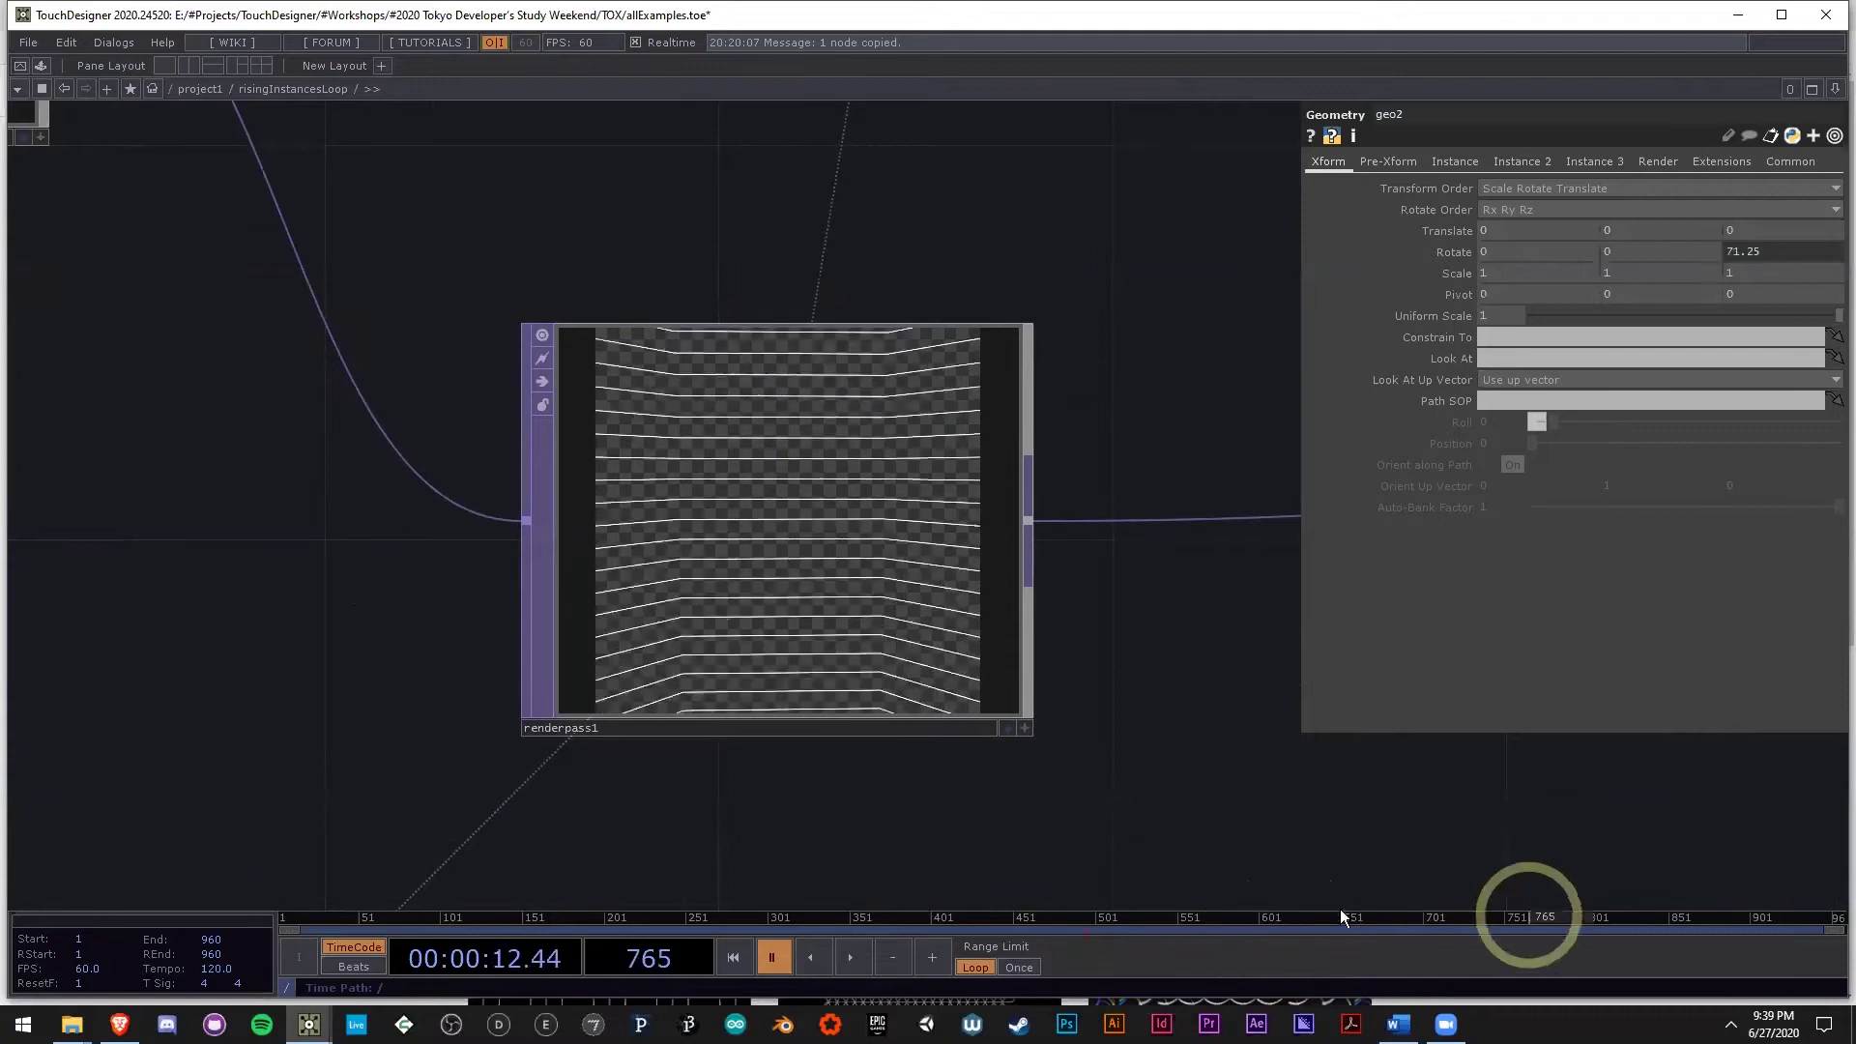
scroll(1125, 693, "down", 3)
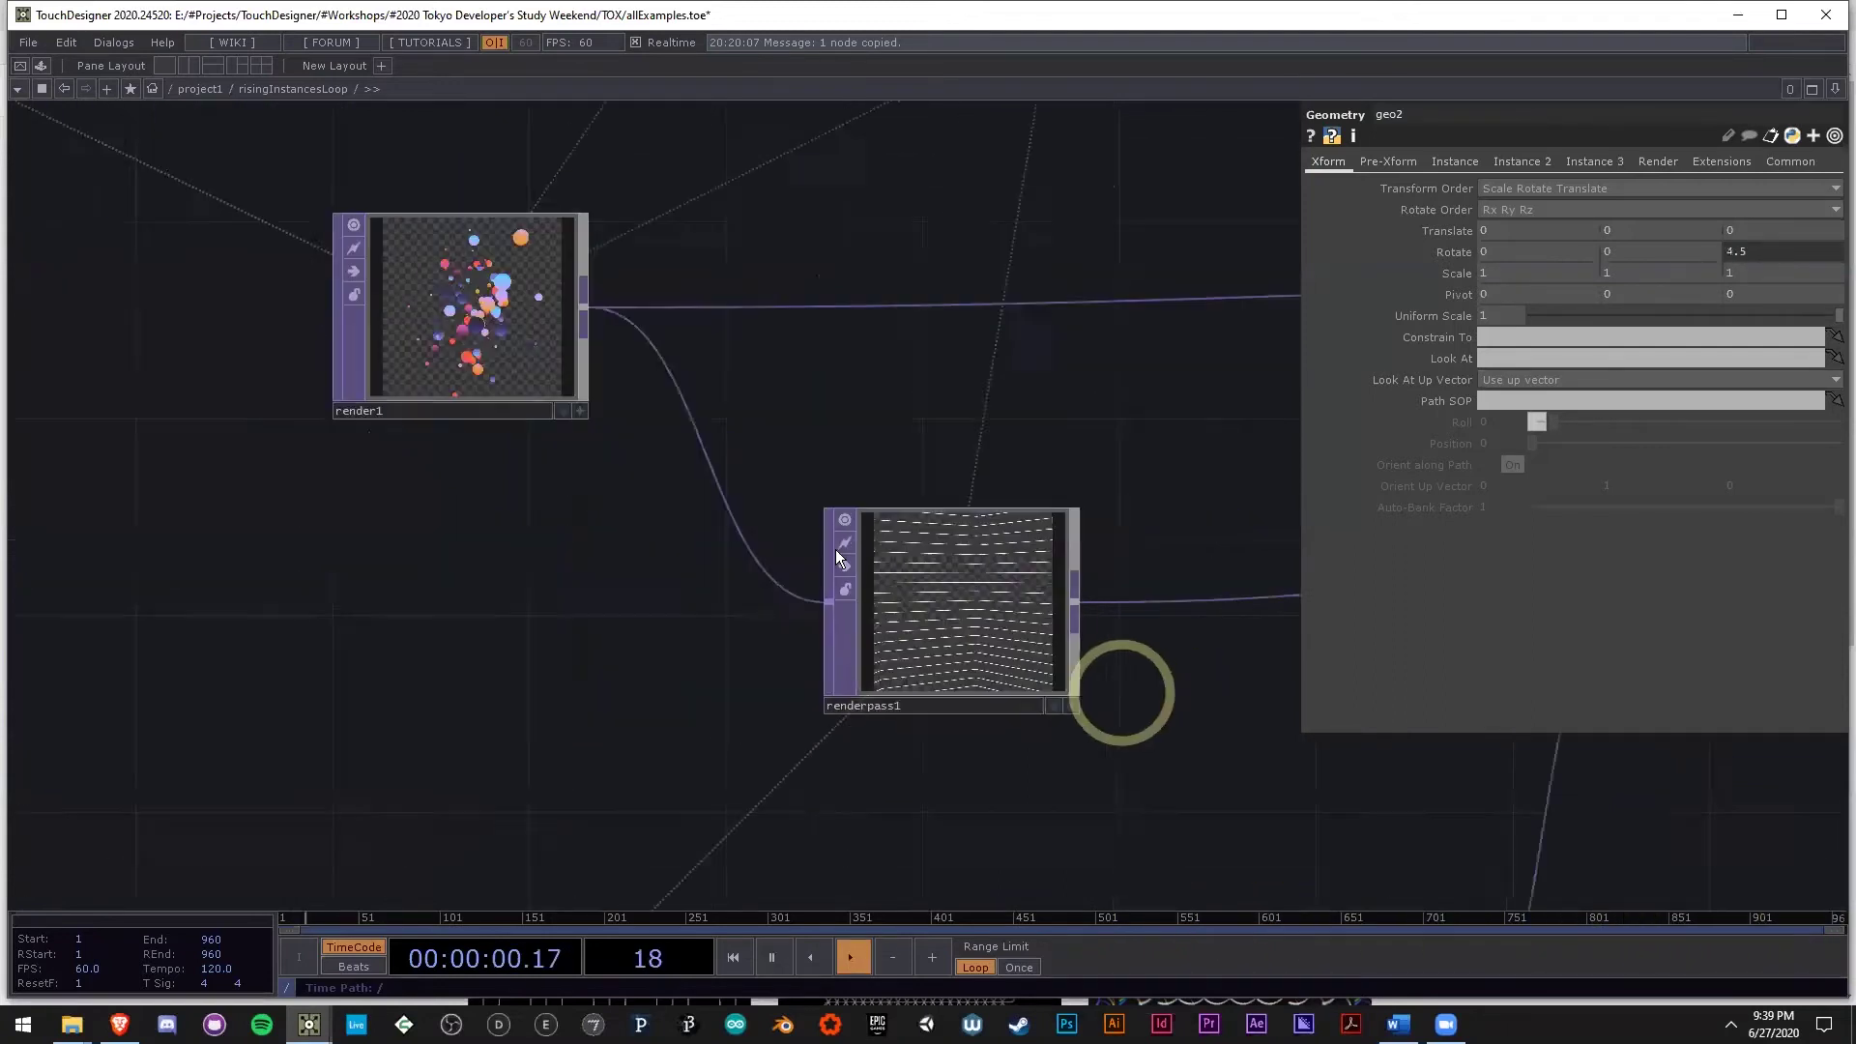
scroll(794, 713, "up", 3)
scroll(684, 629, "down", 10)
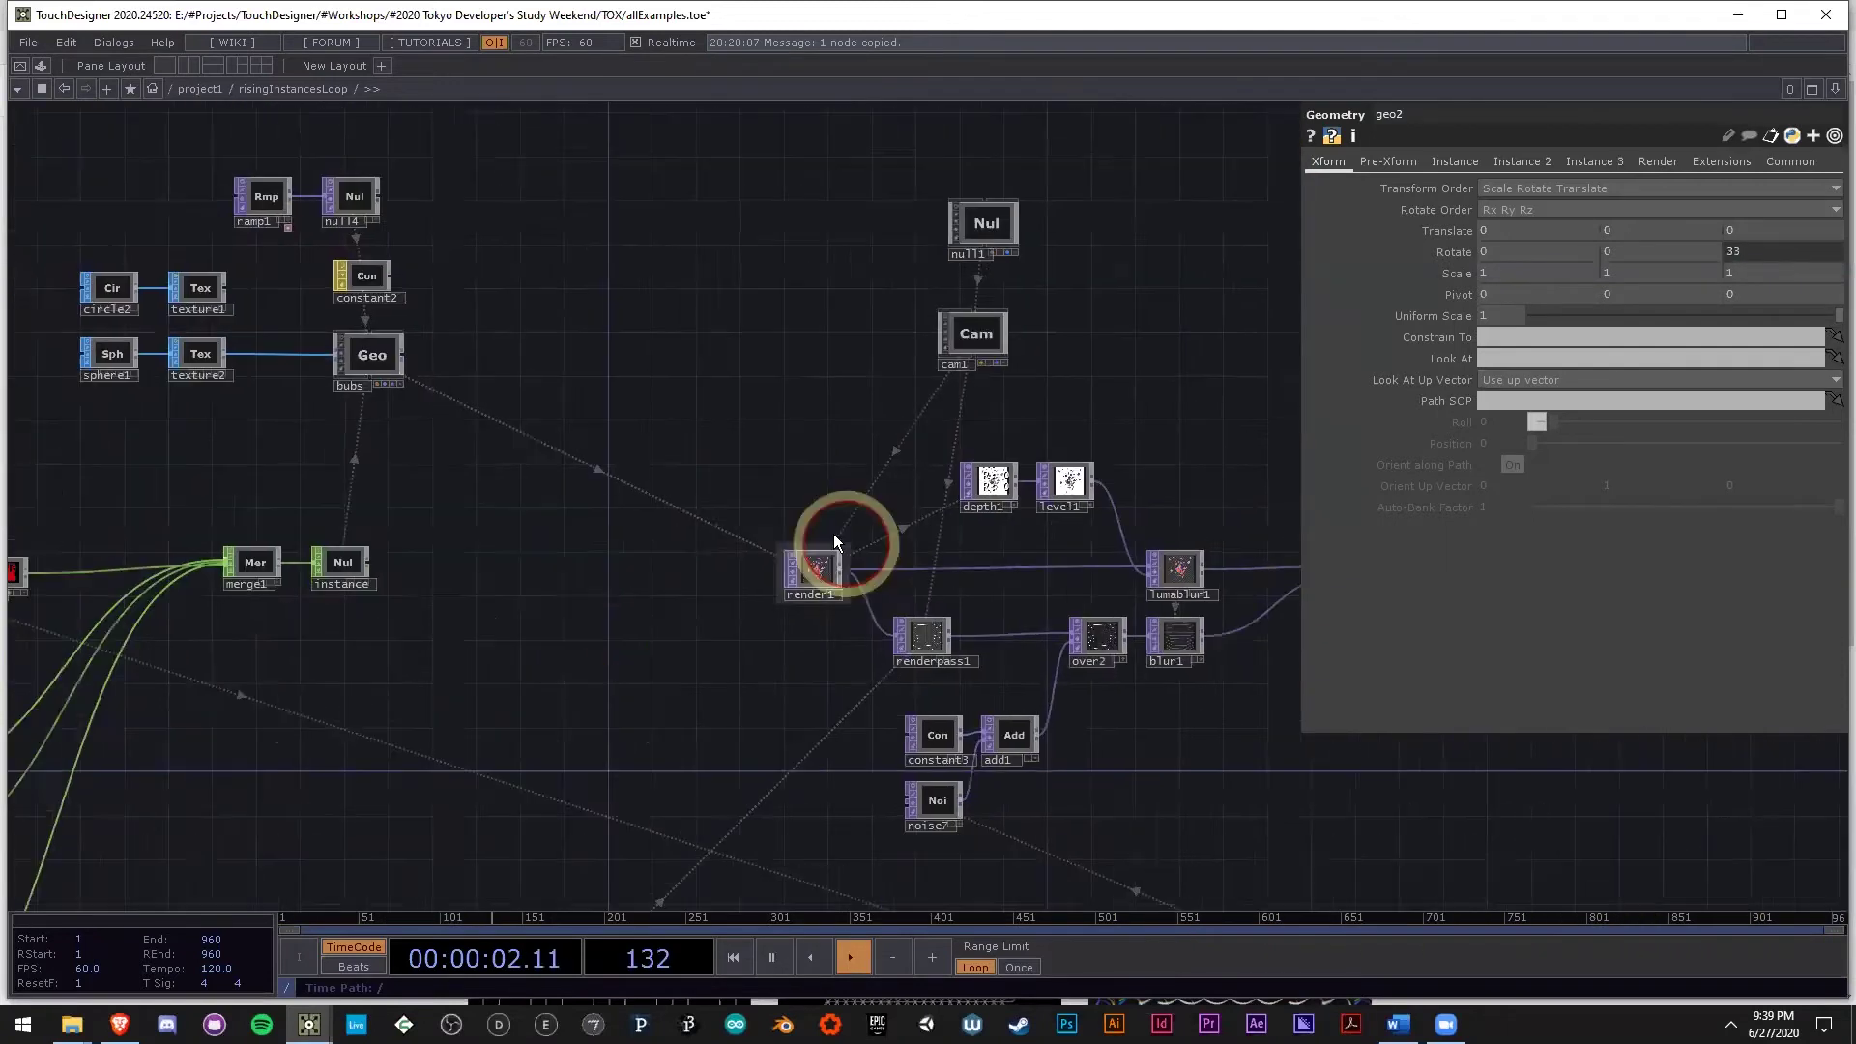
Examine limit3's loop settings and trace the ramp signal to the select1, math6 and limit2 chain.
scroll(324, 353, "down", 1)
scroll(212, 399, "up", 3)
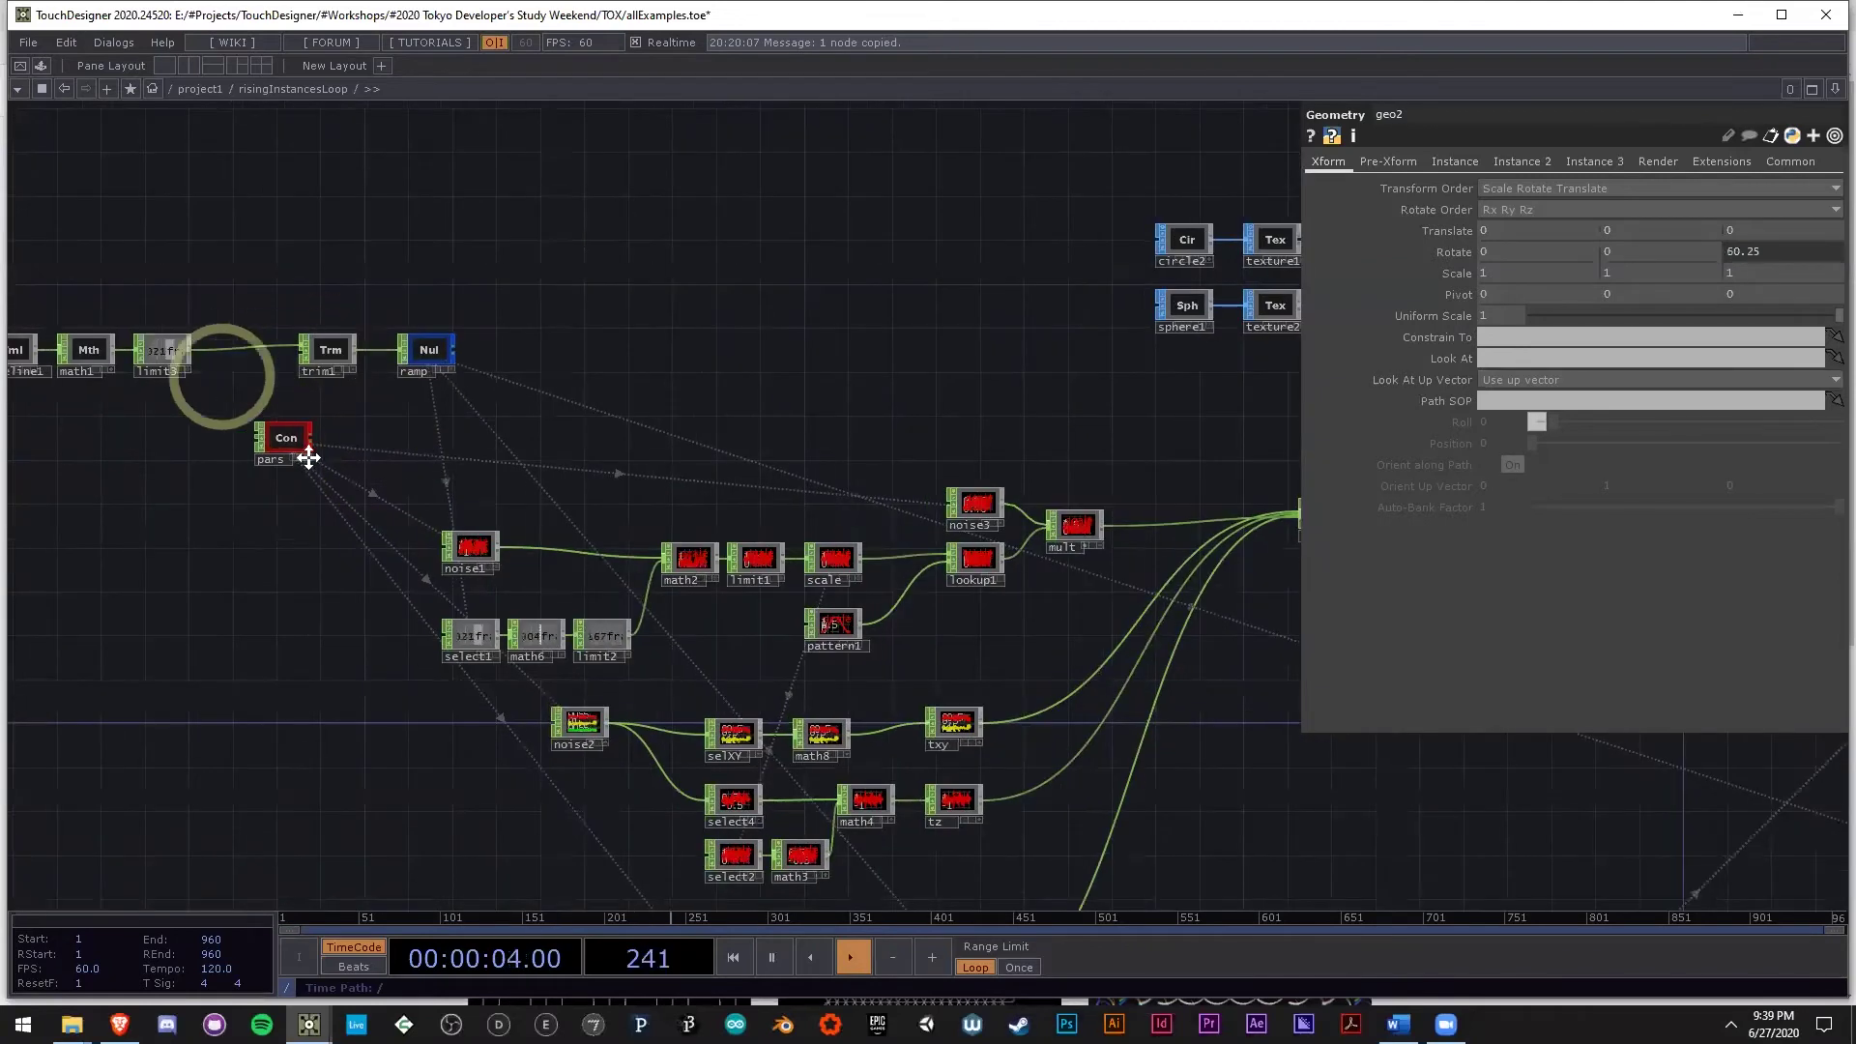
scroll(308, 458, "up", 2)
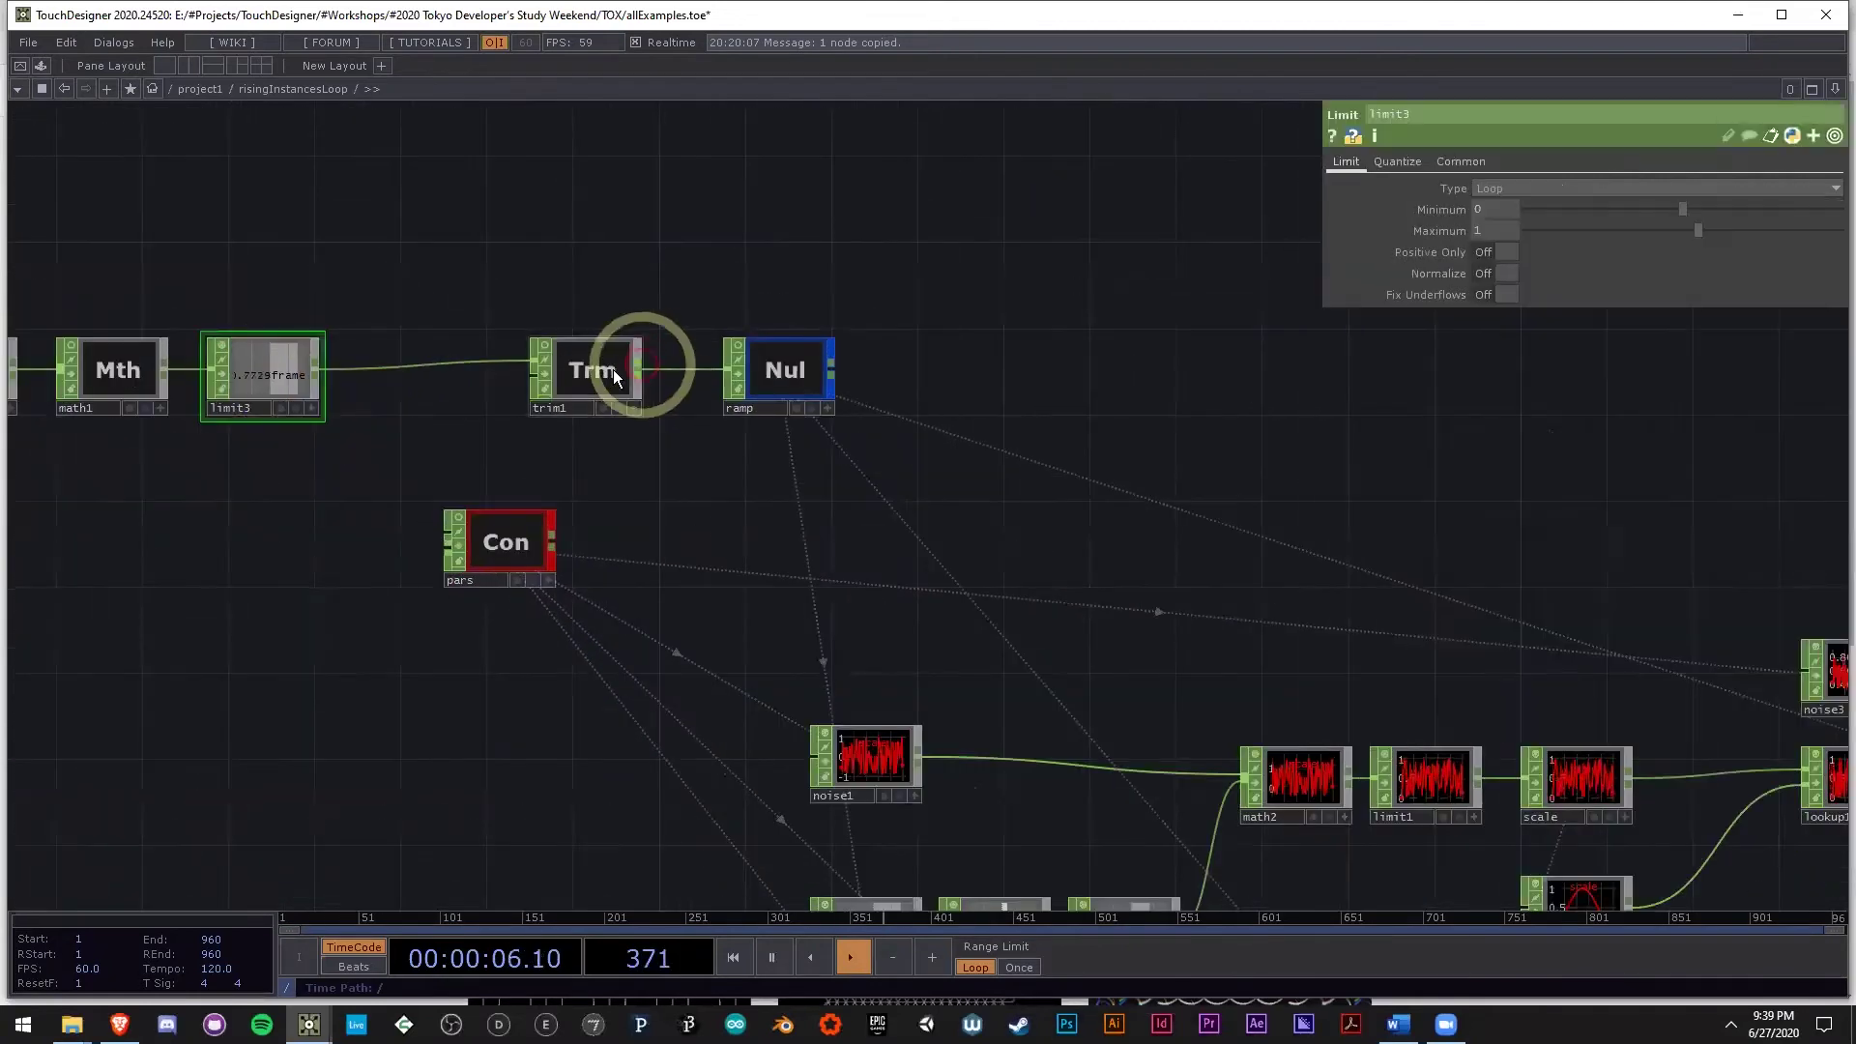
scroll(613, 369, "down", 3)
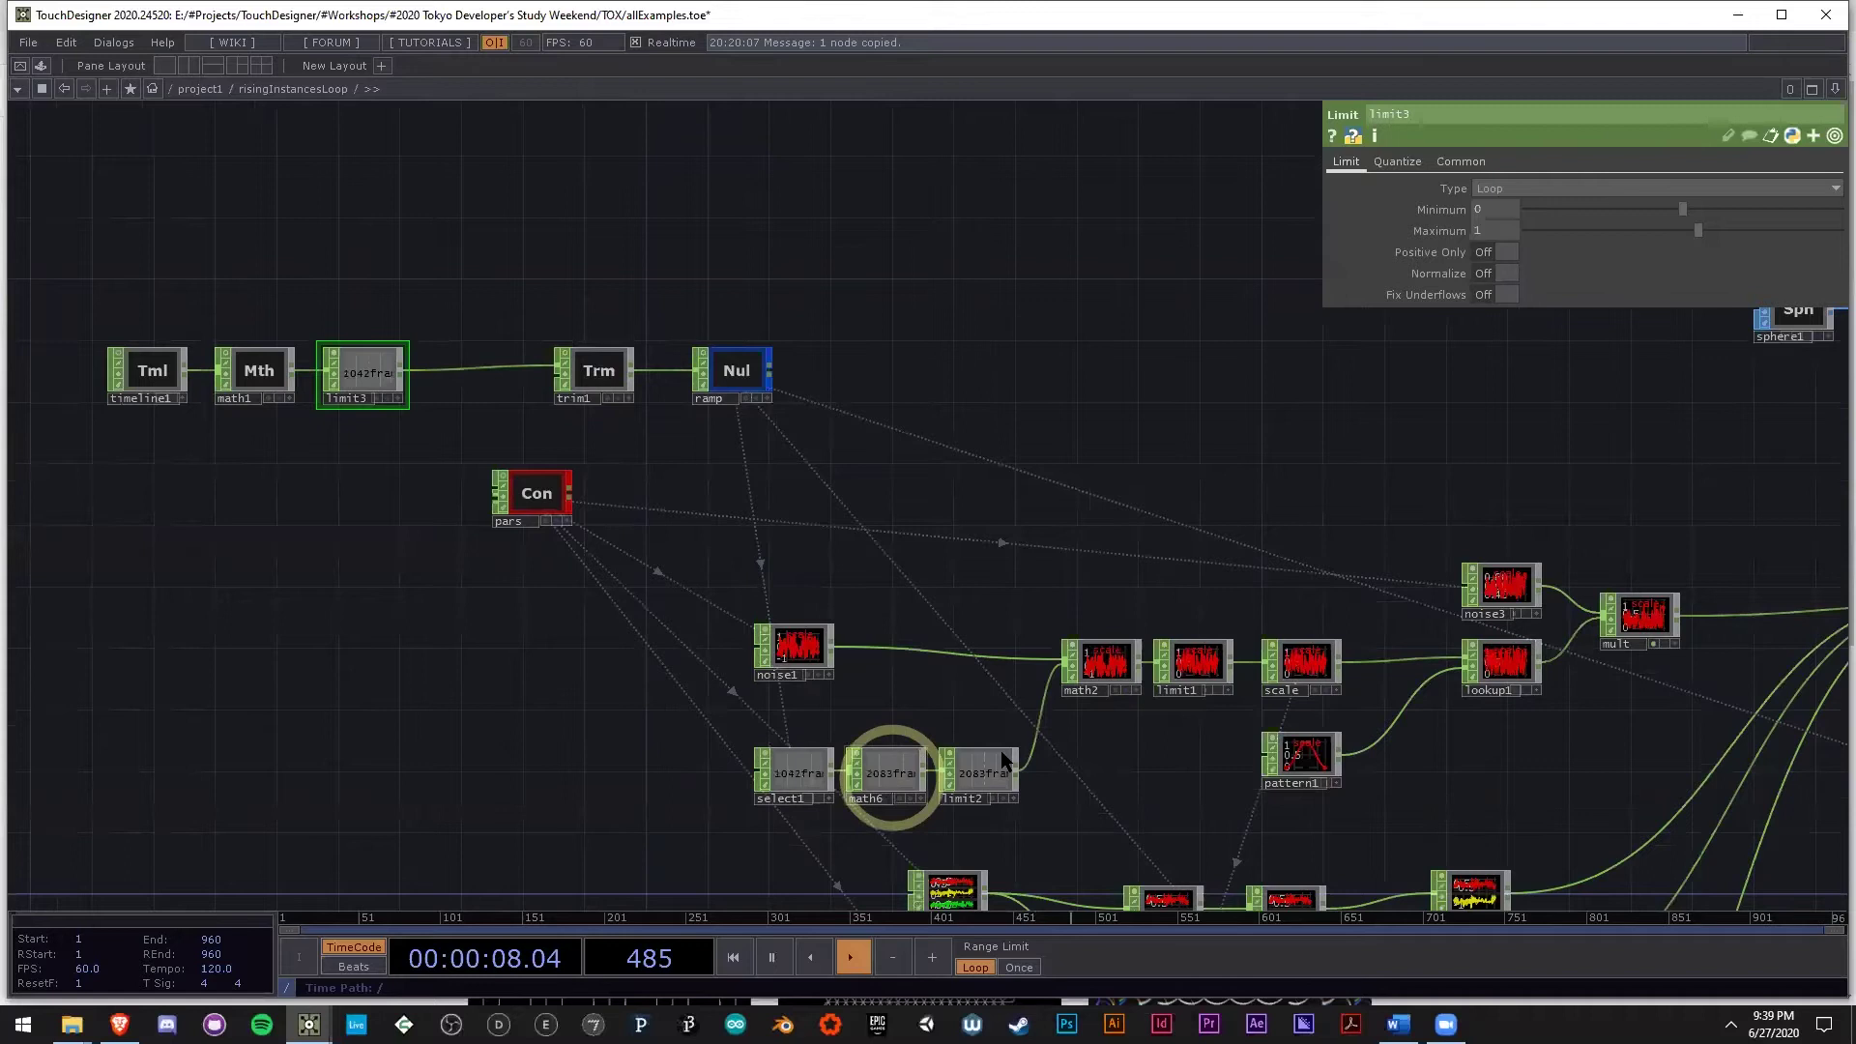
scroll(1000, 750, "up", 2)
scroll(1669, 647, "right", 3)
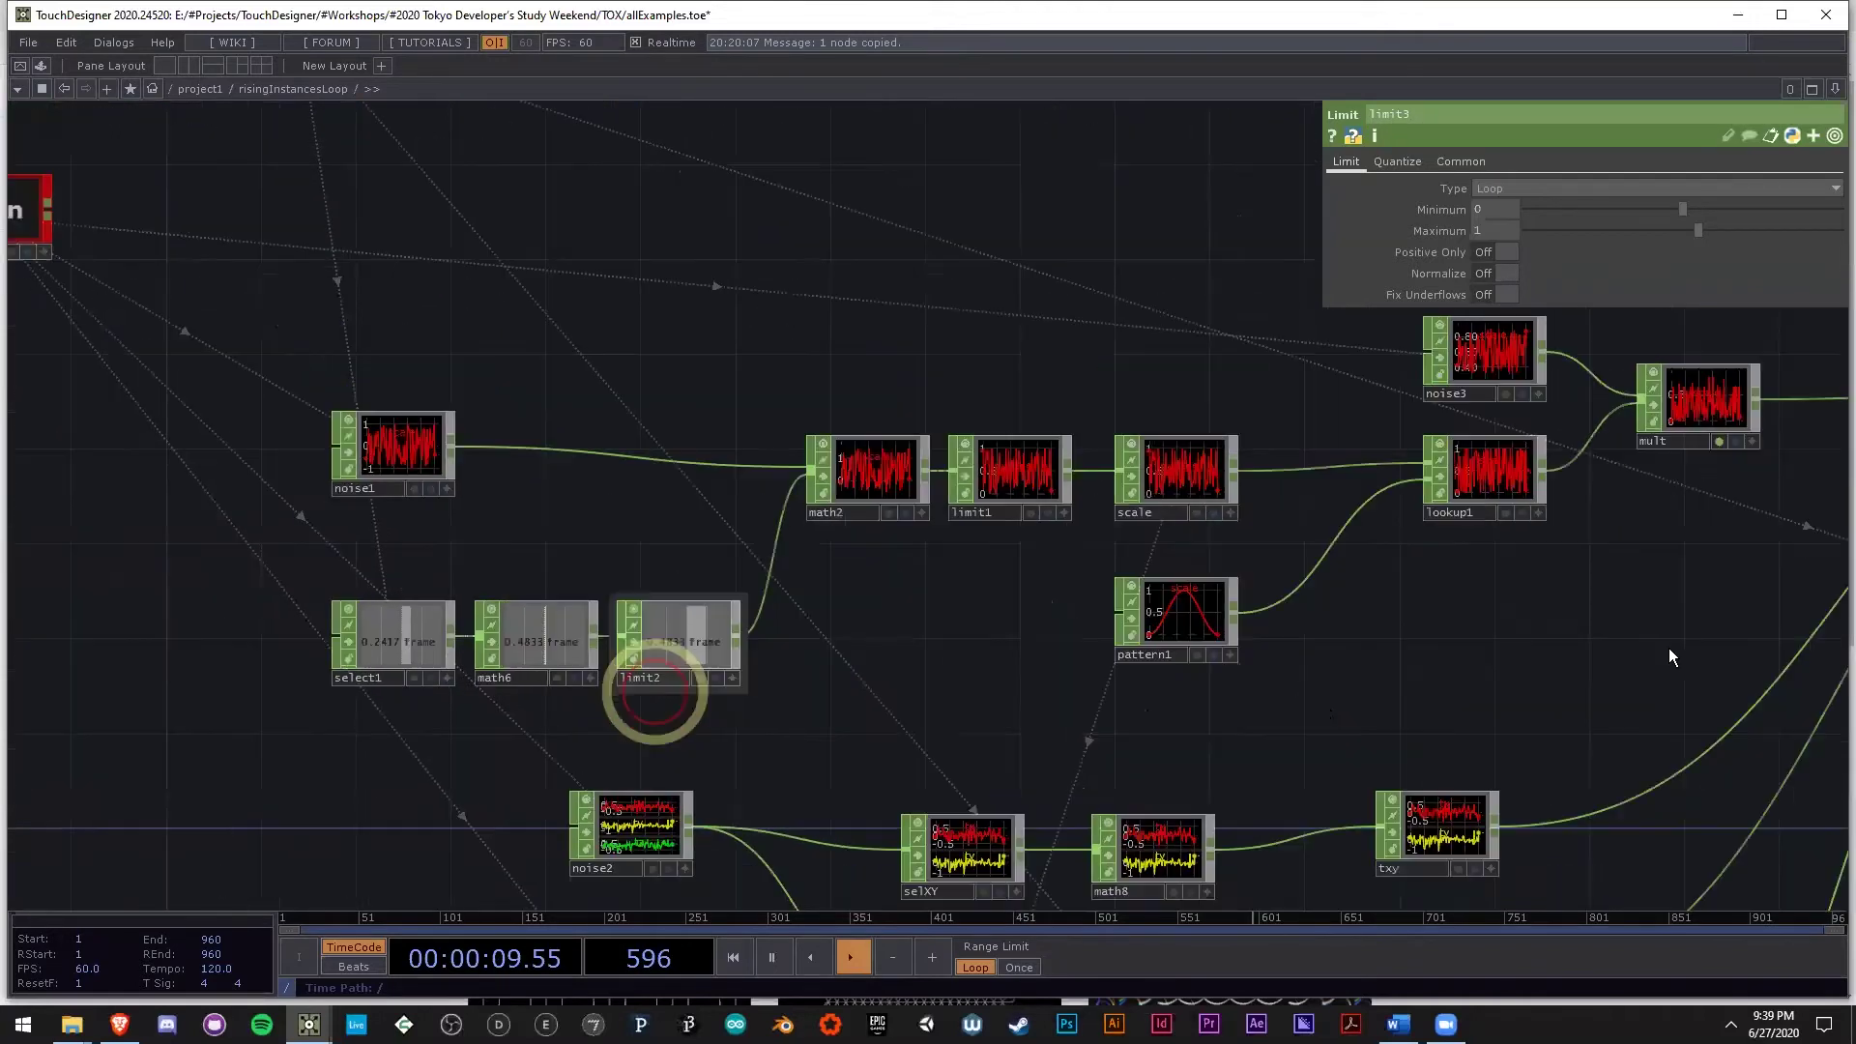
Display the out1 composite as the background of the network.
scroll(1772, 618, "down", 3)
scroll(1772, 619, "up", 2)
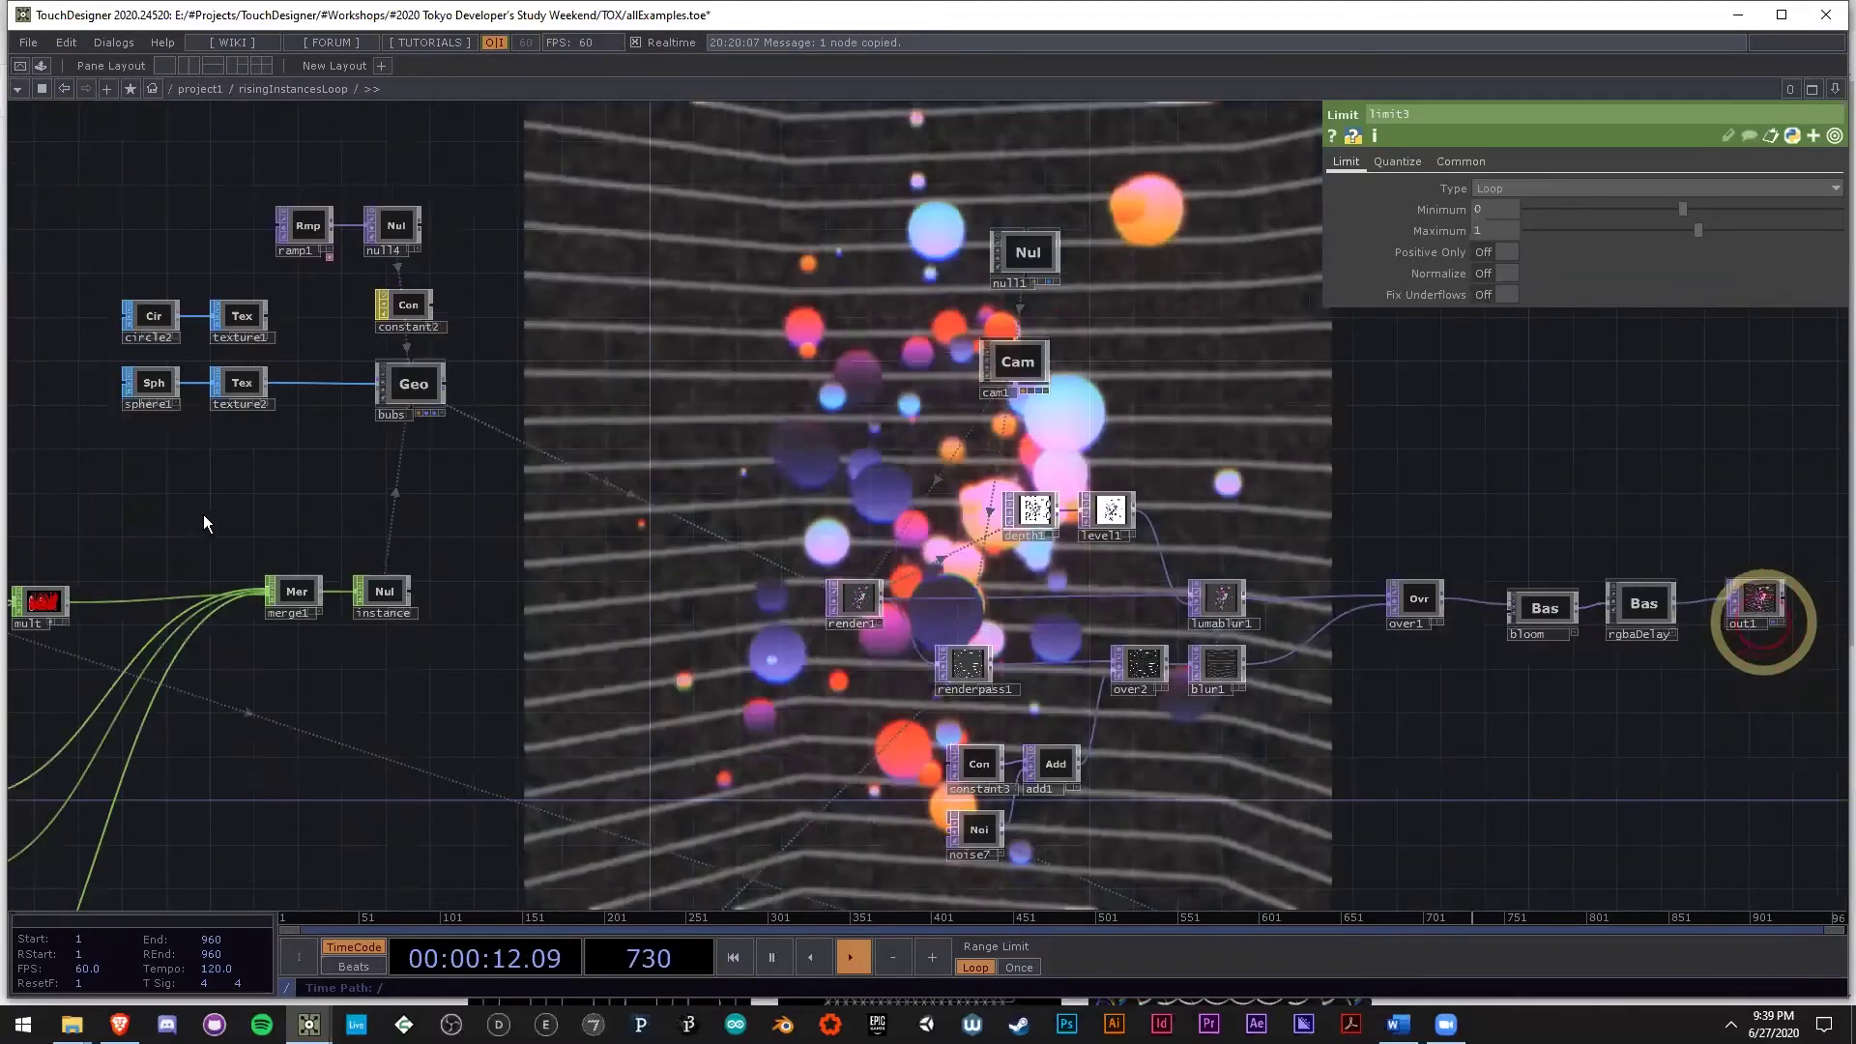
Inspect the range settings of math6 and the loop limits of limit2.
scroll(729, 626, "down", 2)
left_click_drag(841, 696, 1256, 497)
scroll(827, 694, "up", 5)
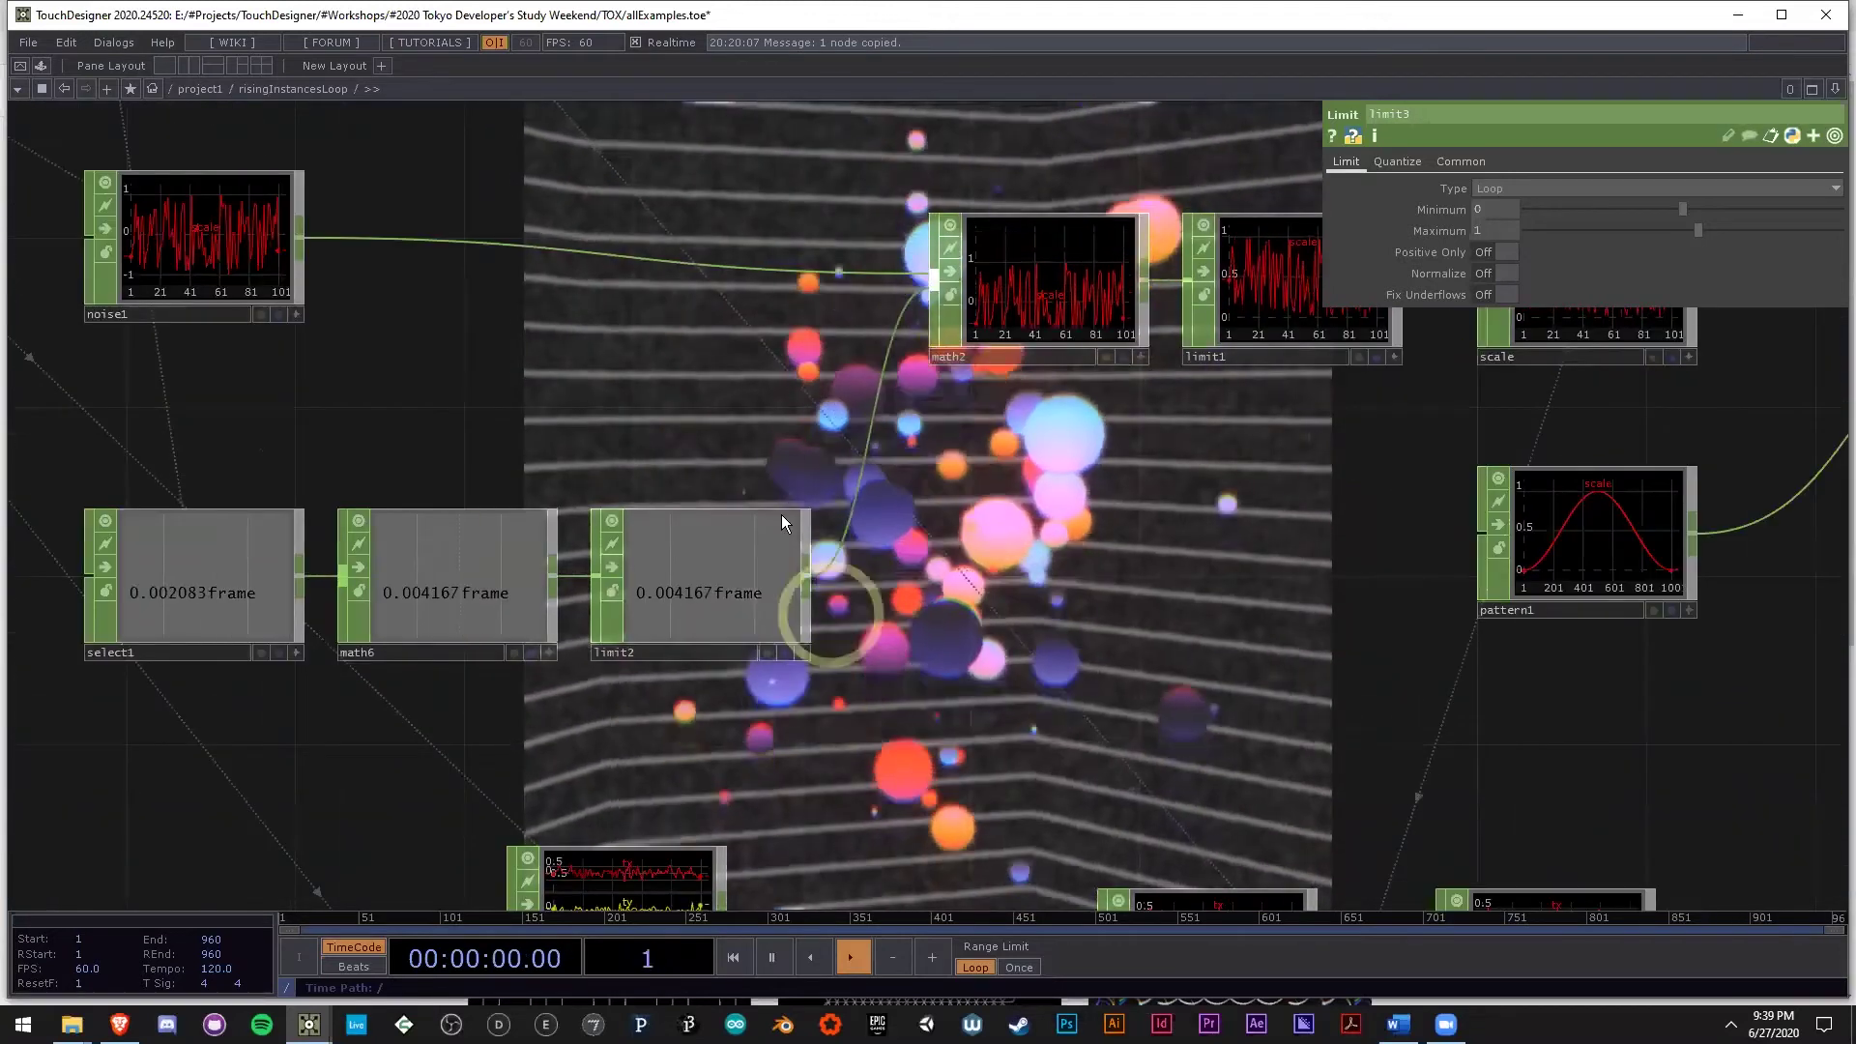
left_click(489, 597)
left_click(694, 599)
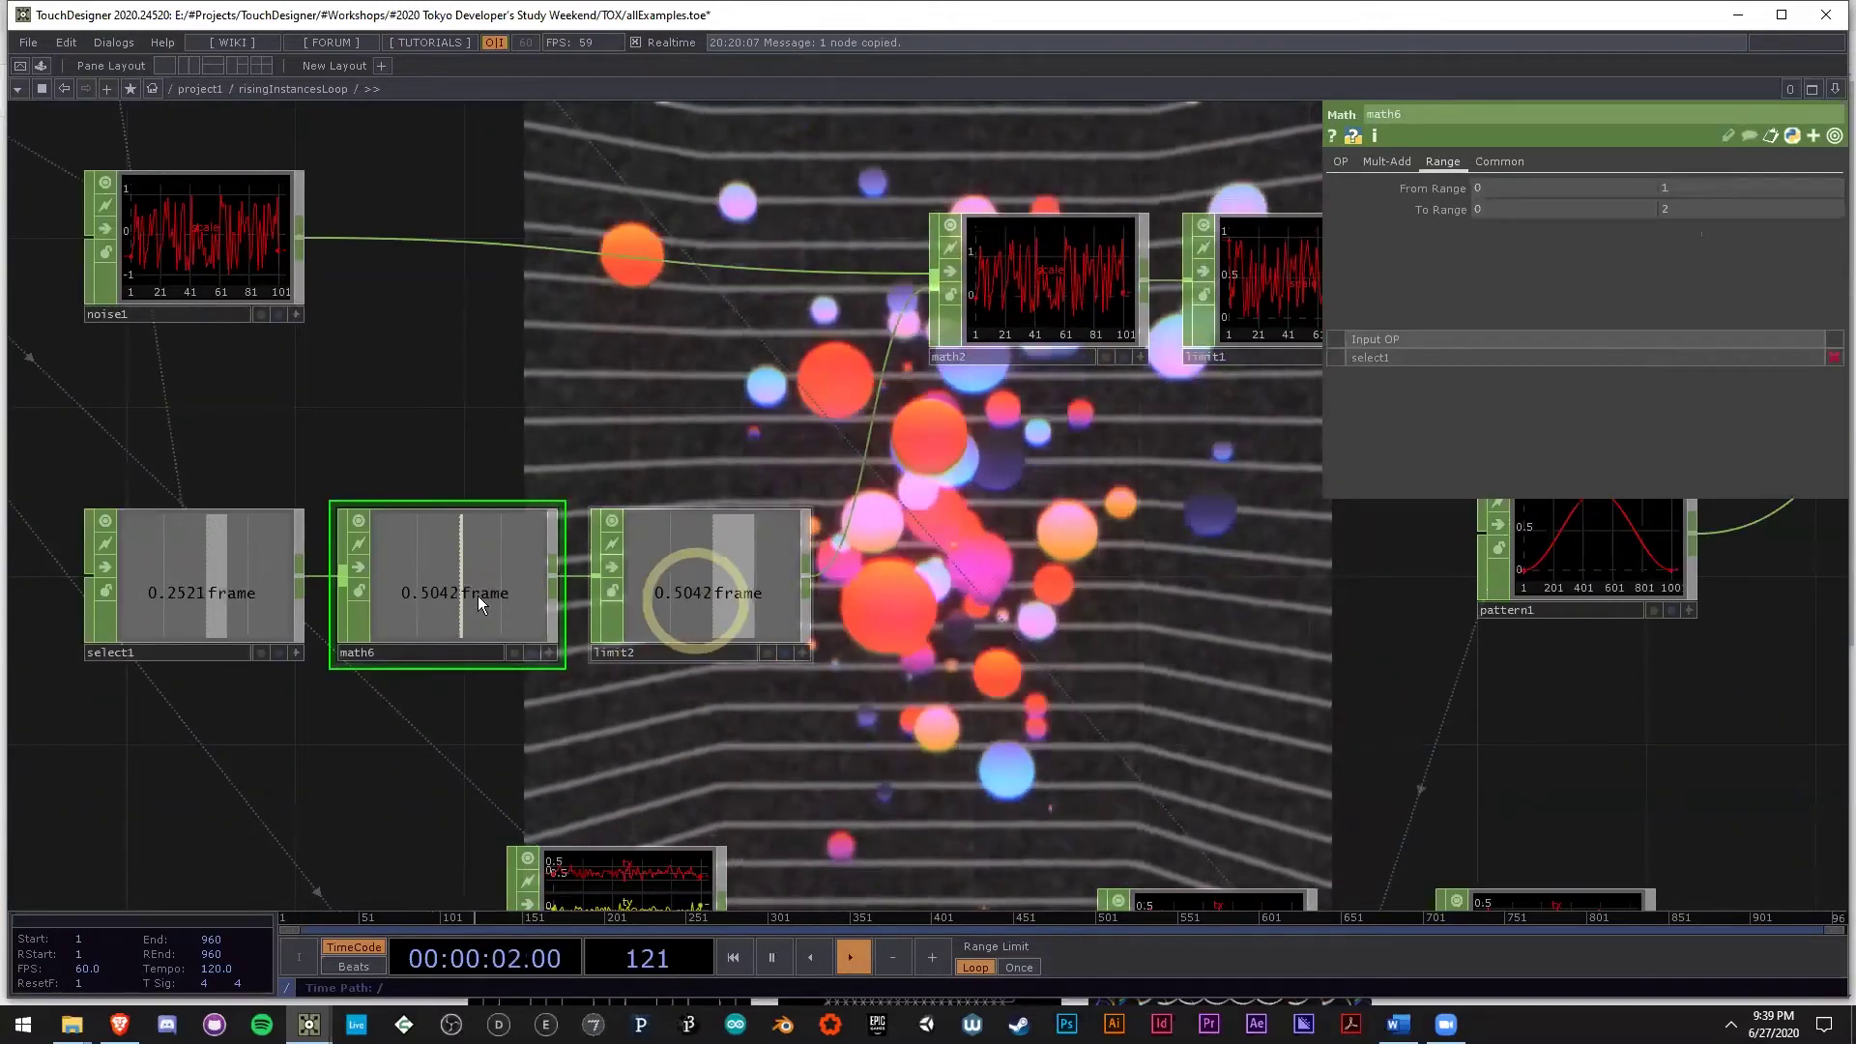
left_click(478, 596)
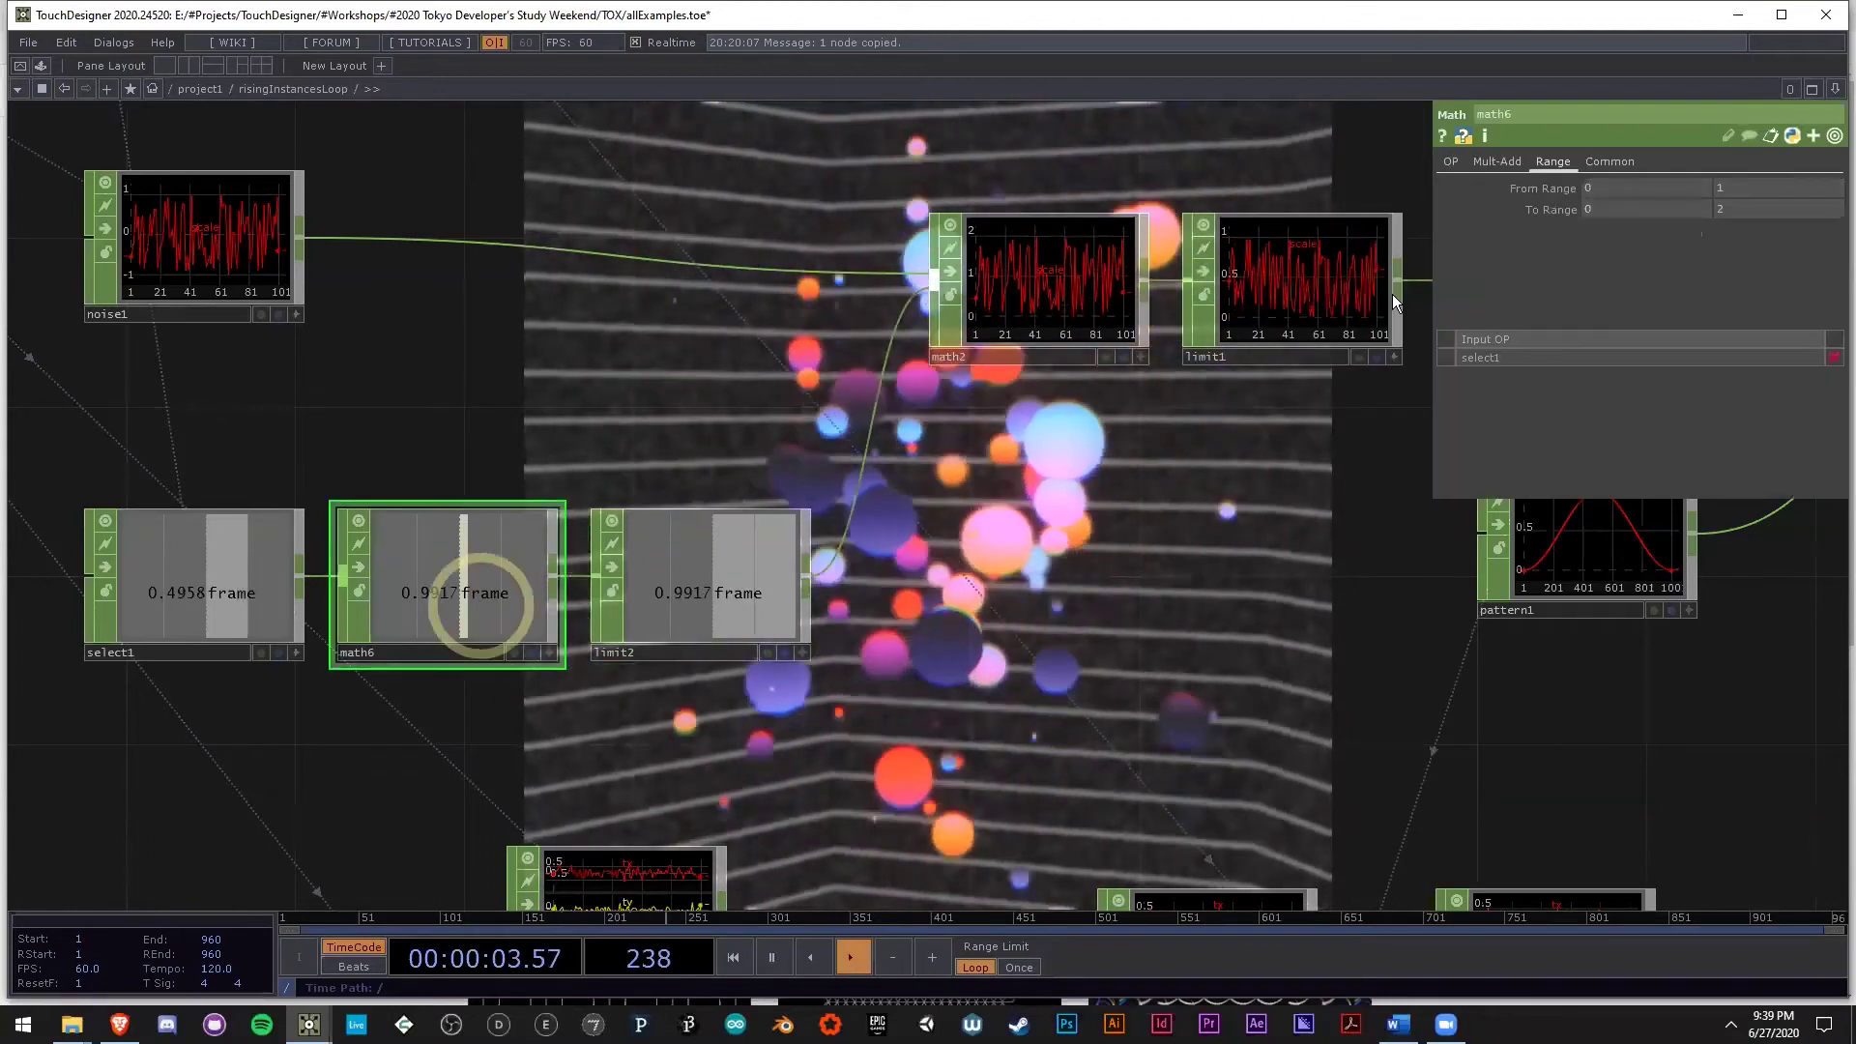
left_click(737, 622)
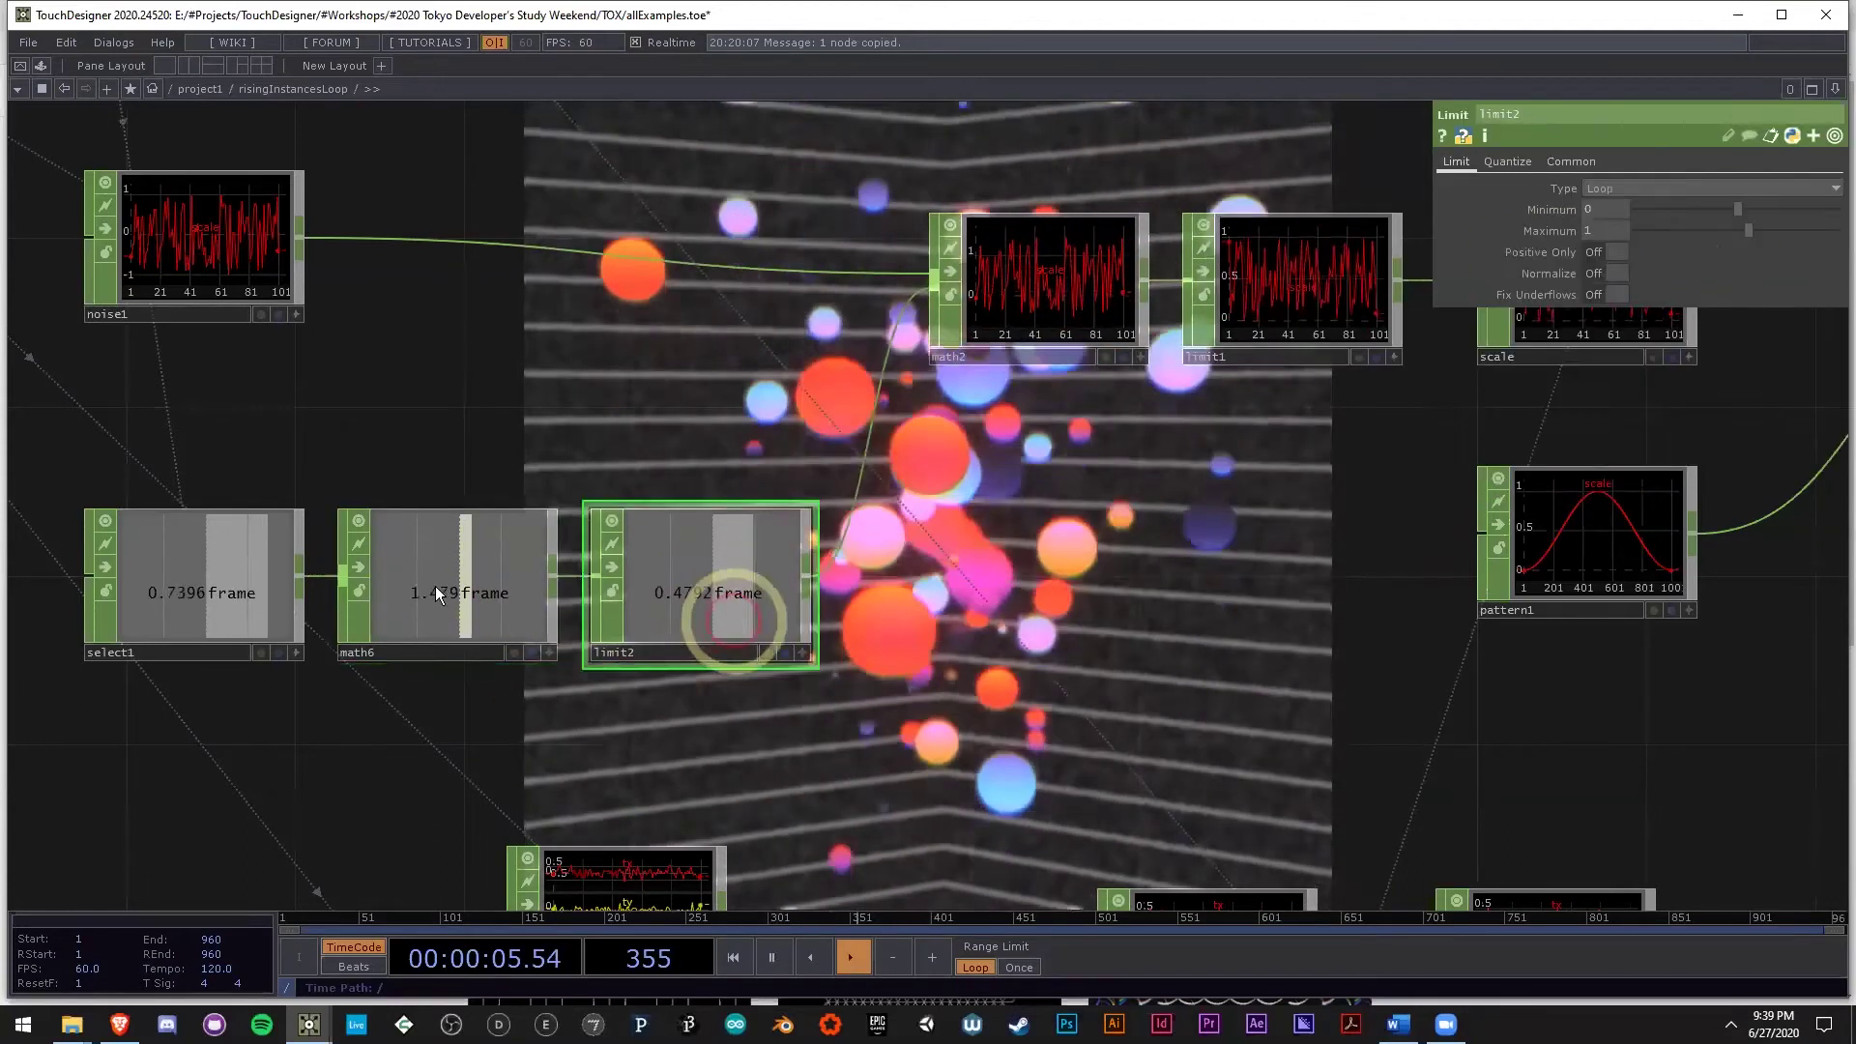
Set the upper To Range value of math6 to 1 and scrub the timeline to check the motion.
left_click(435, 584)
left_click(1726, 209)
type("1")
key("Return")
left_click_drag(906, 916, 973, 916)
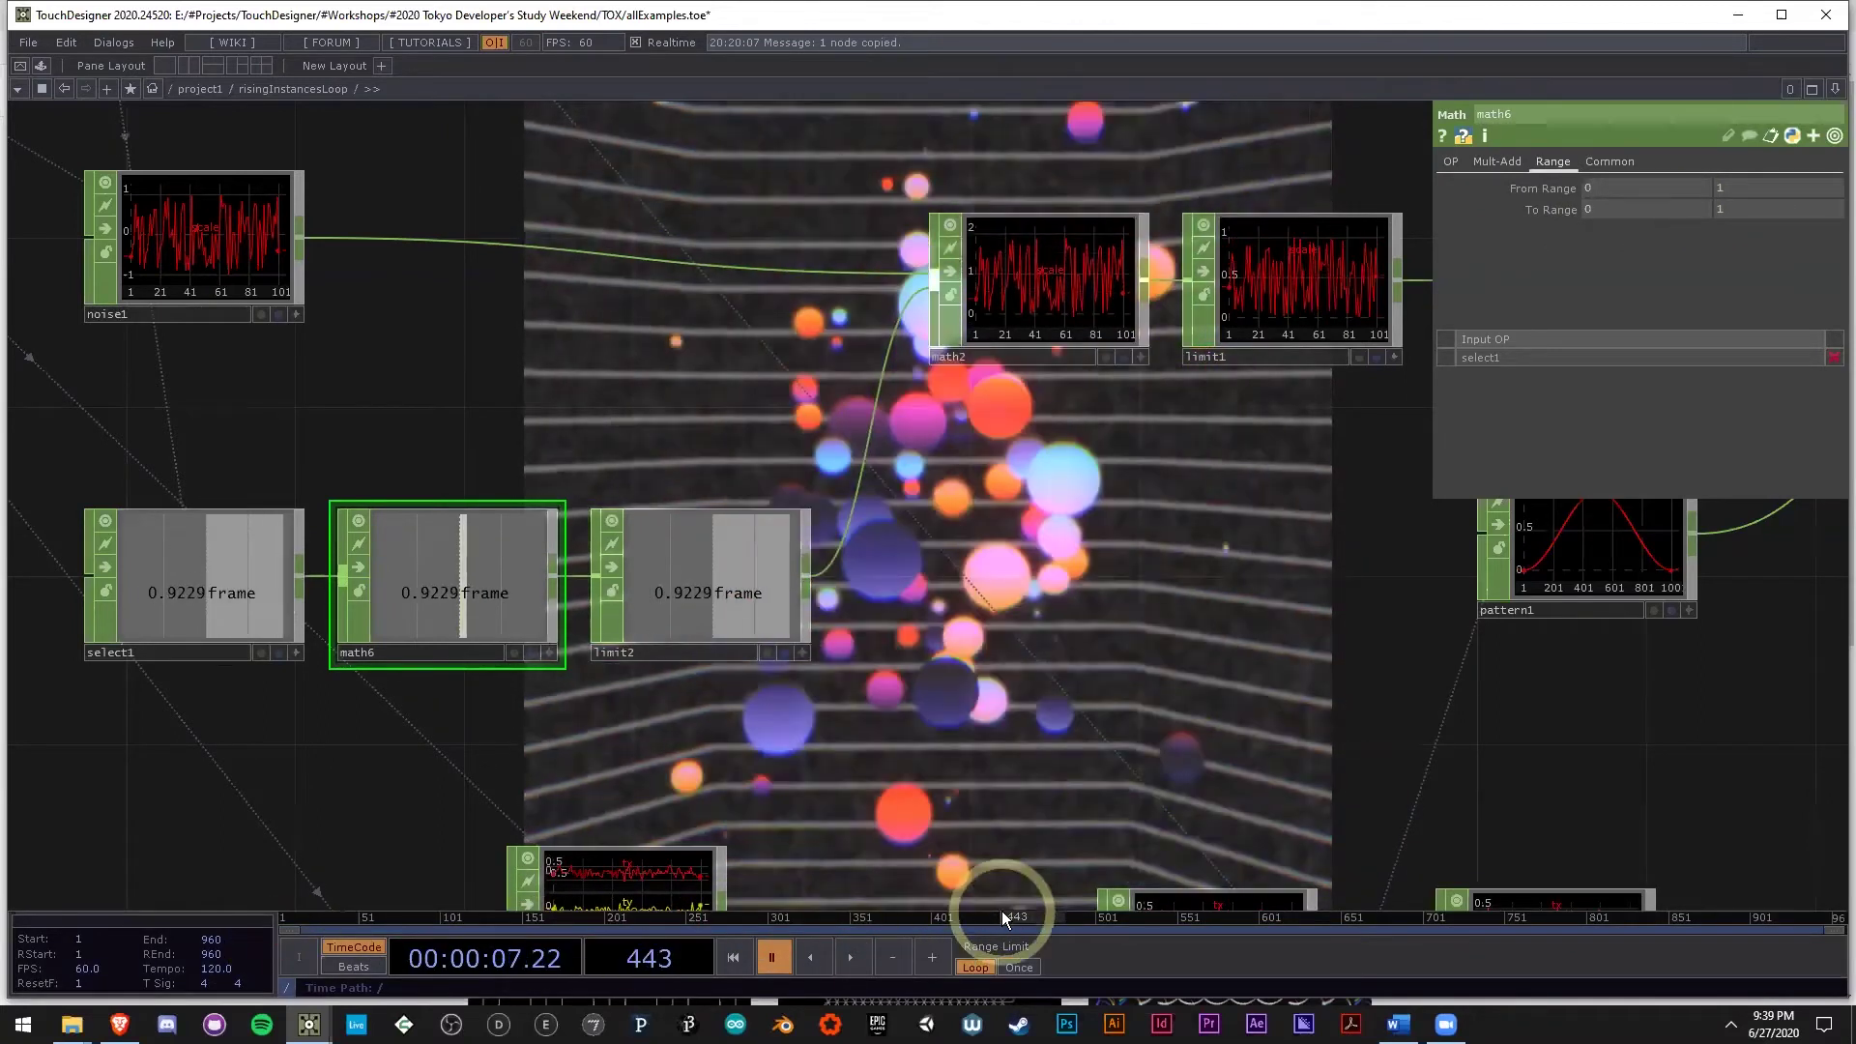
key("space")
Set the upper To Range value of math6 back to 2.
left_click(388, 630)
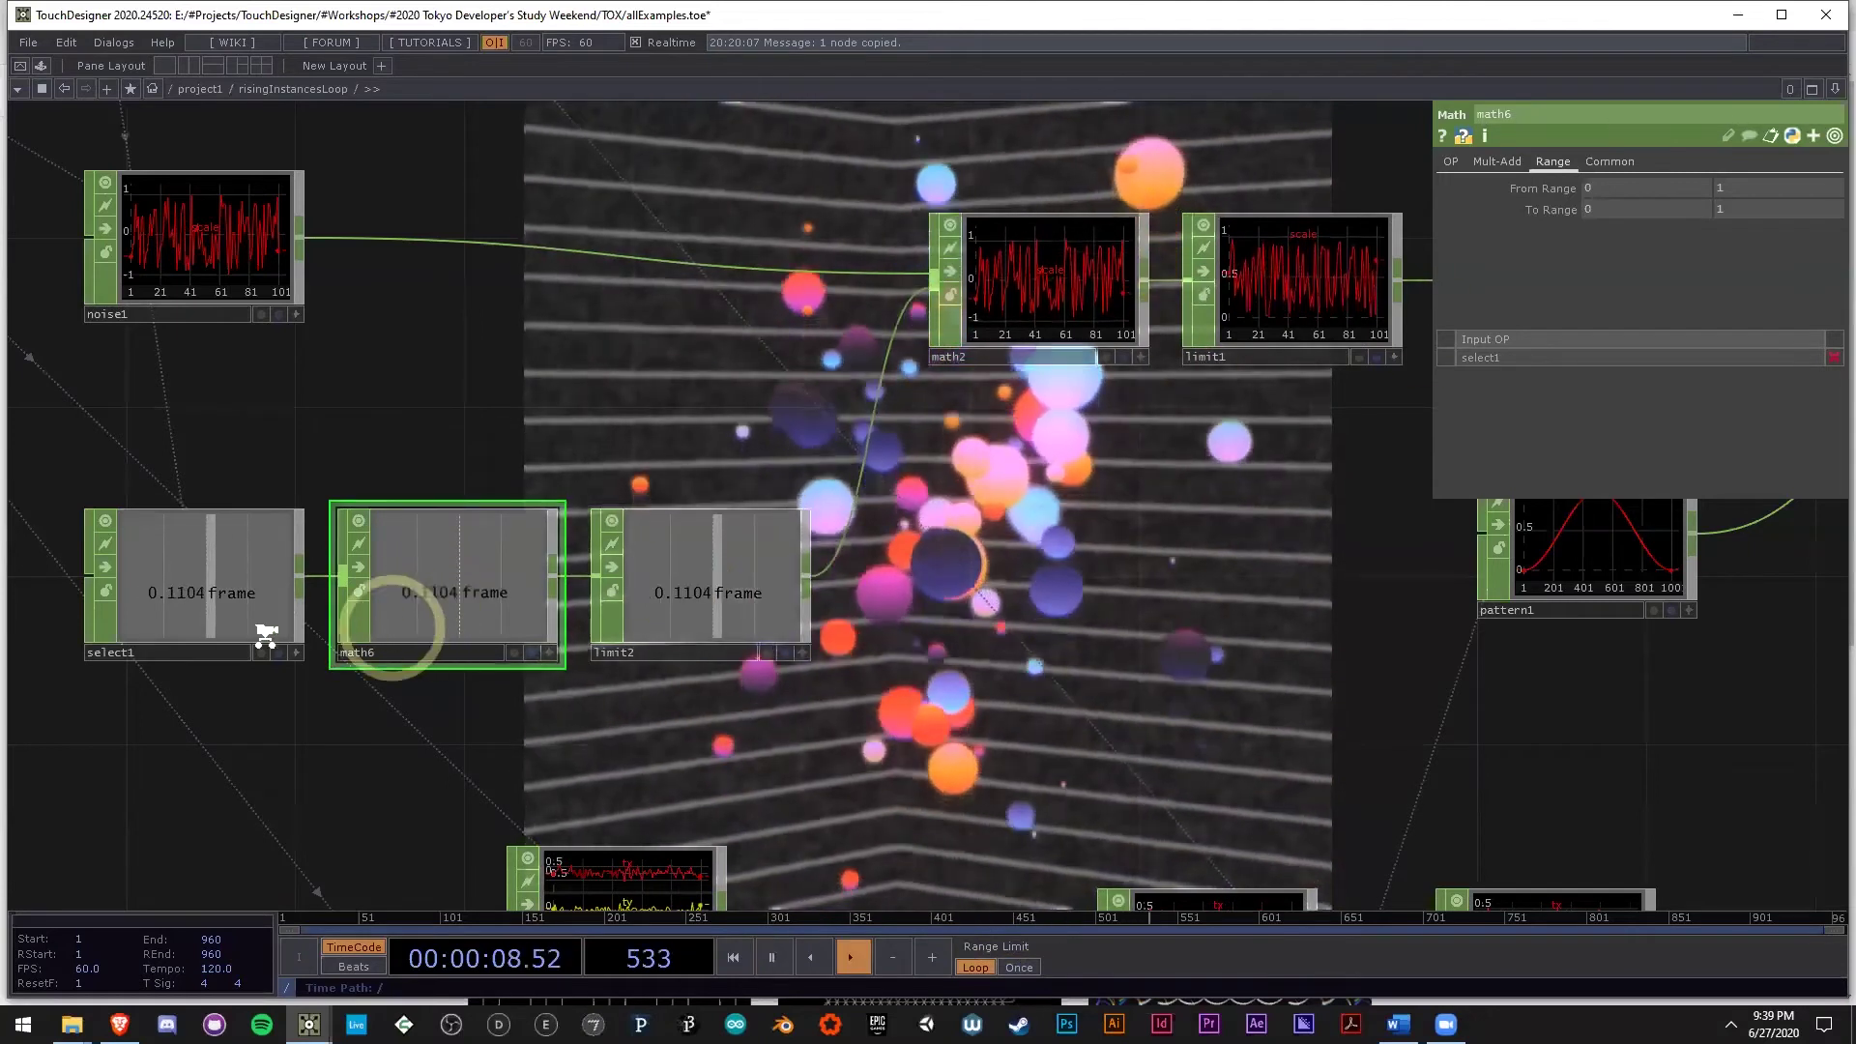
scroll(377, 631, "up", 3)
left_click(1476, 211)
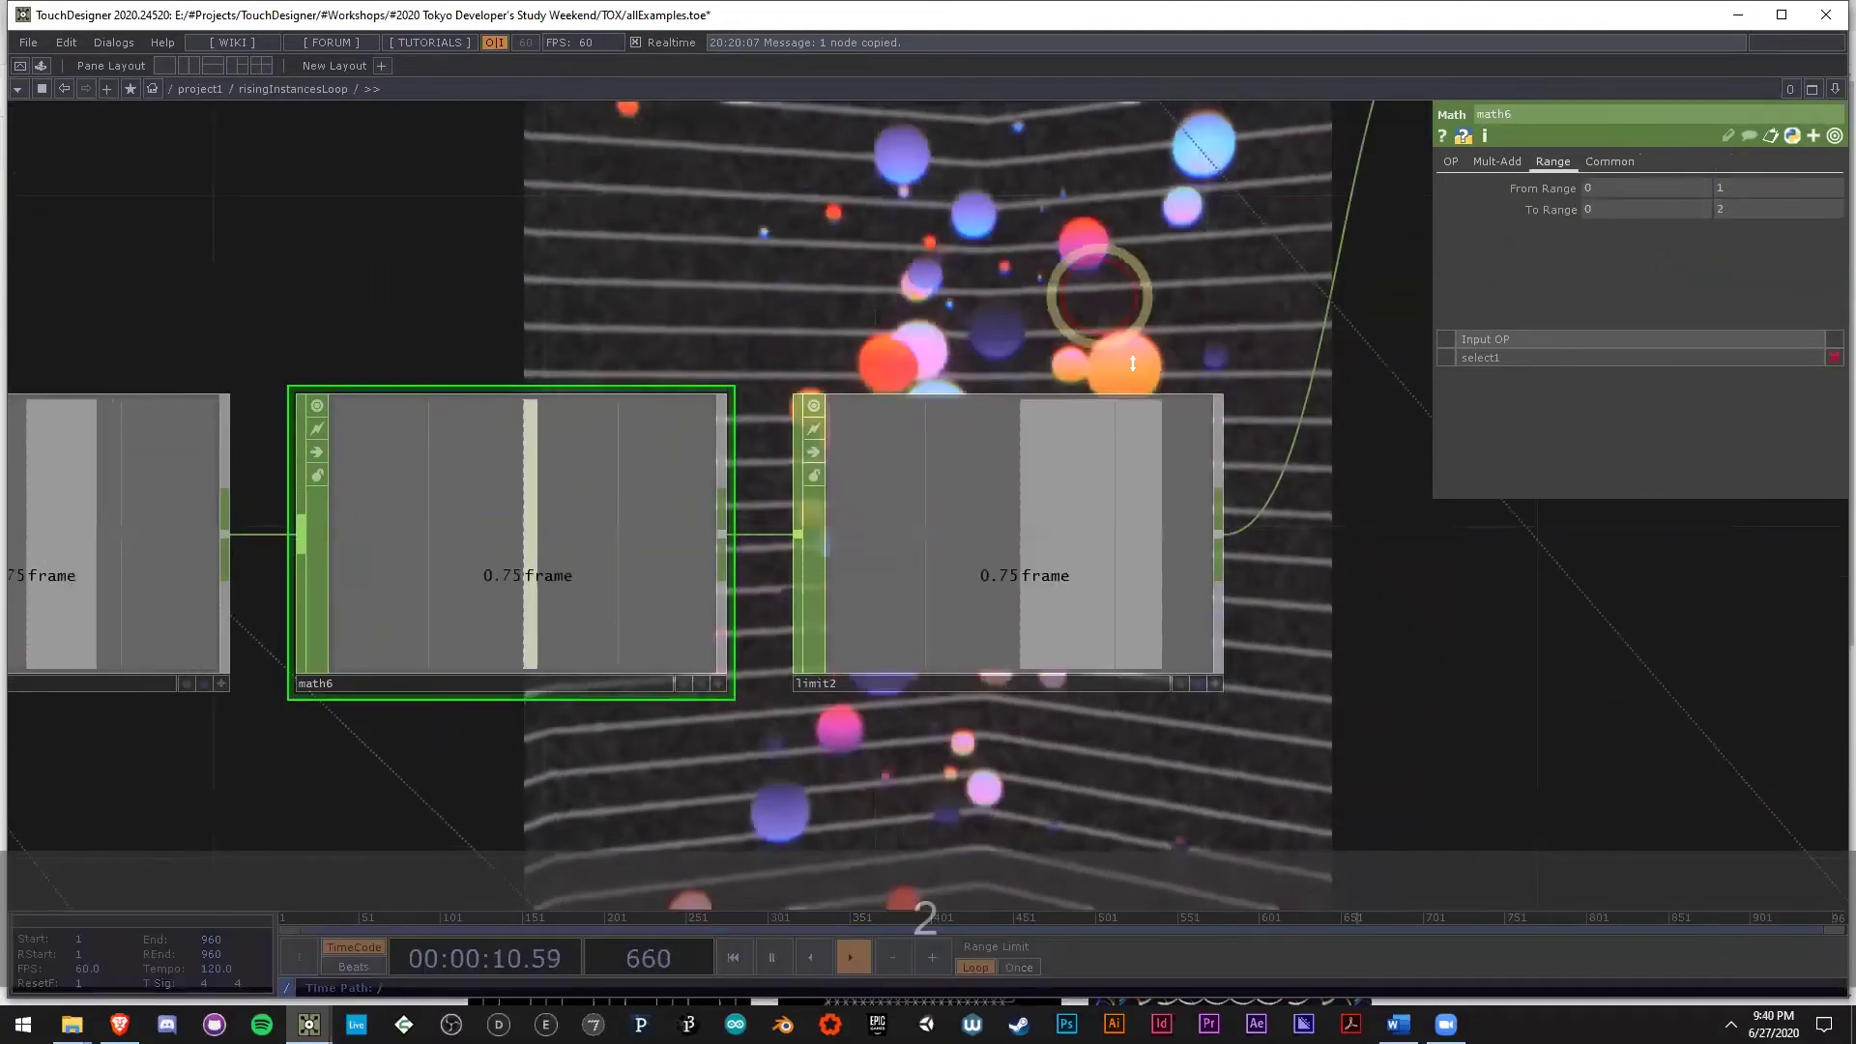
Inspect limit2's loop settings and scrub the timeline to compare its output with math6, resuming playback.
left_click(1082, 435)
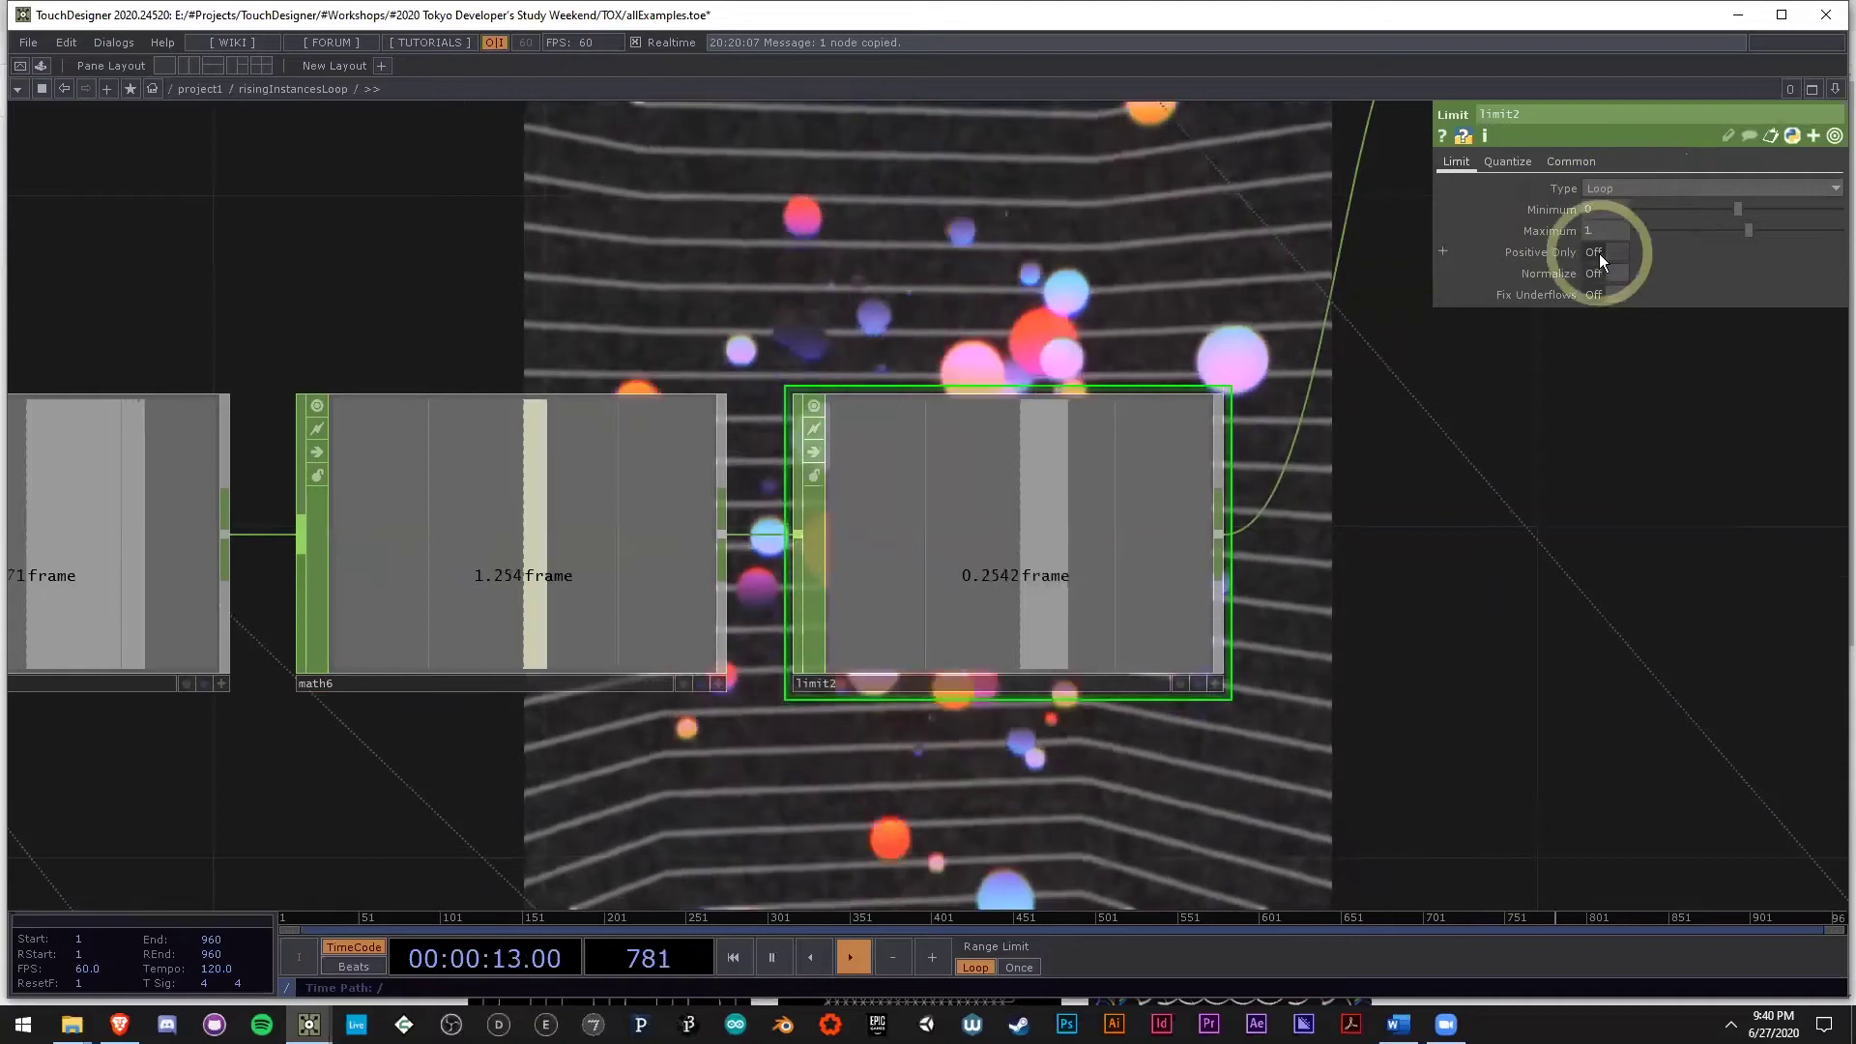
left_click_drag(1060, 923, 1099, 927)
left_click_drag(1227, 930, 1304, 829)
key("space")
scroll(812, 716, "down", 2)
scroll(812, 715, "down", 8)
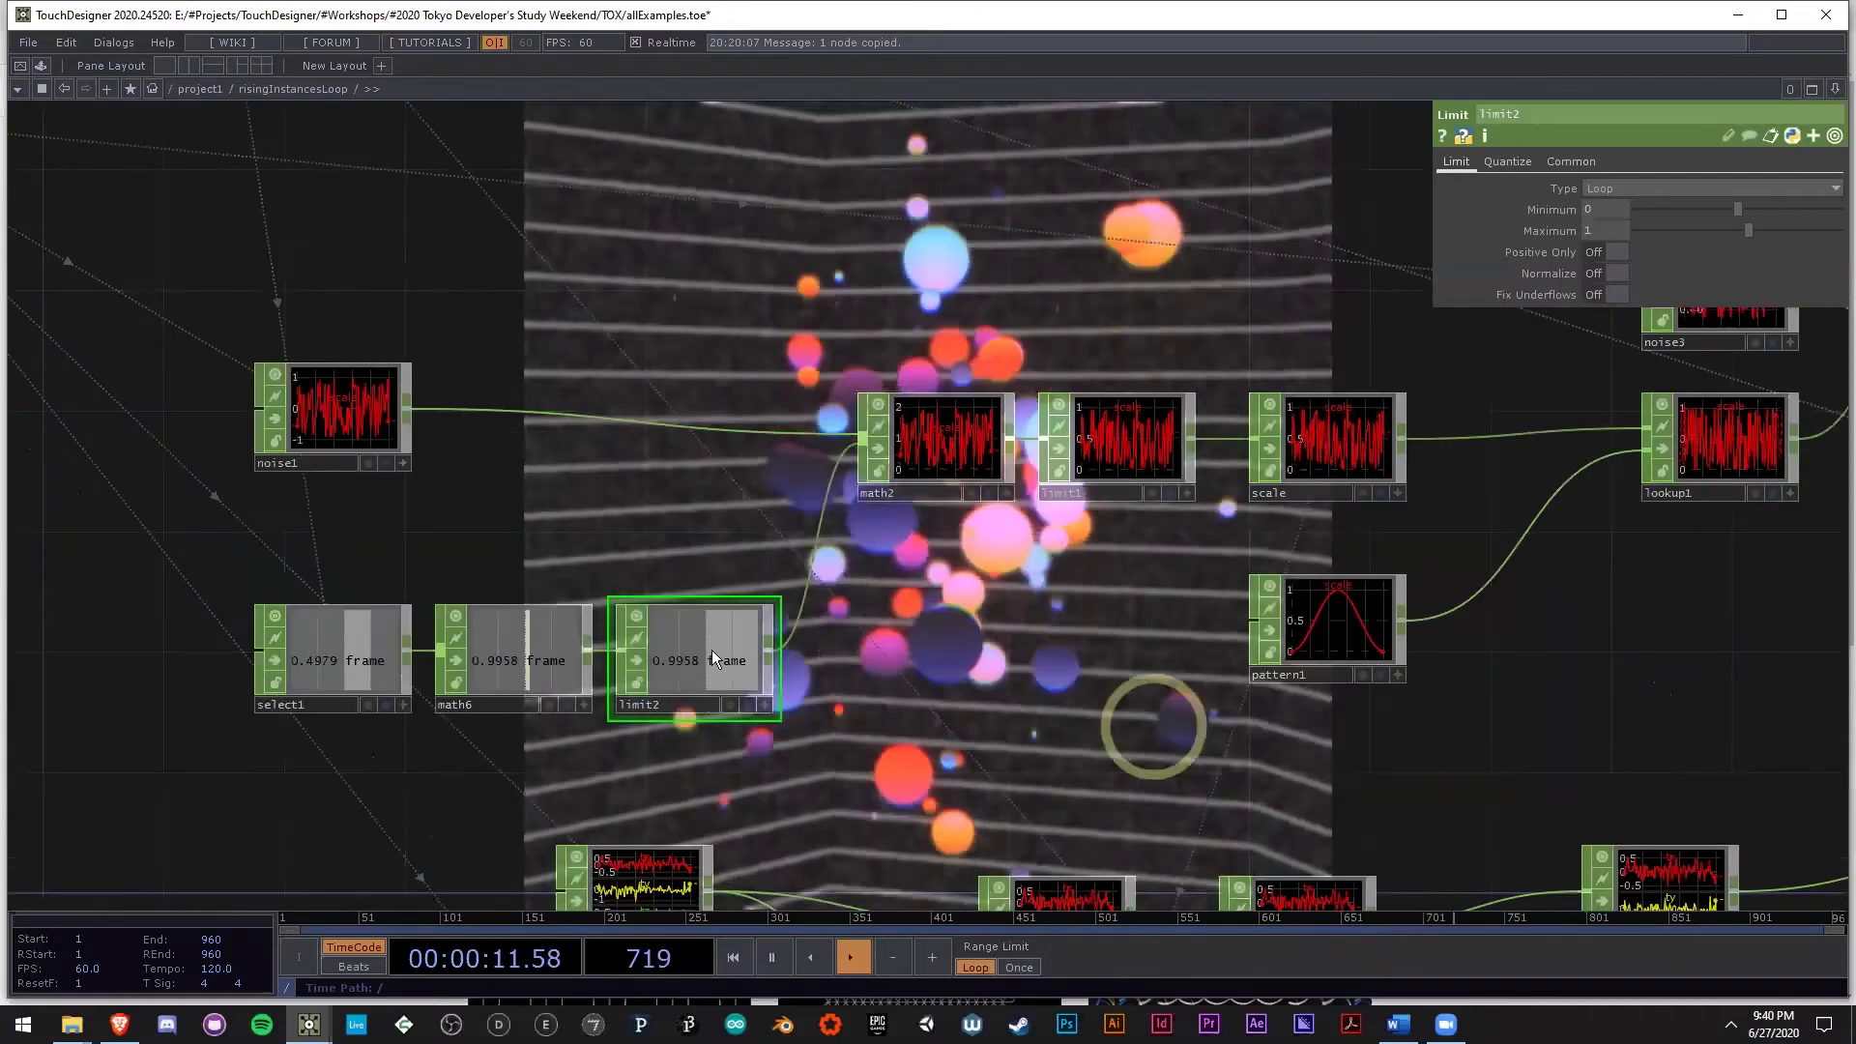
Survey the render, noise7 and pattern lookup sections of the network on the way to the geo2 nodes.
left_click_drag(928, 620, 799, 607)
left_click_drag(1392, 764, 890, 665)
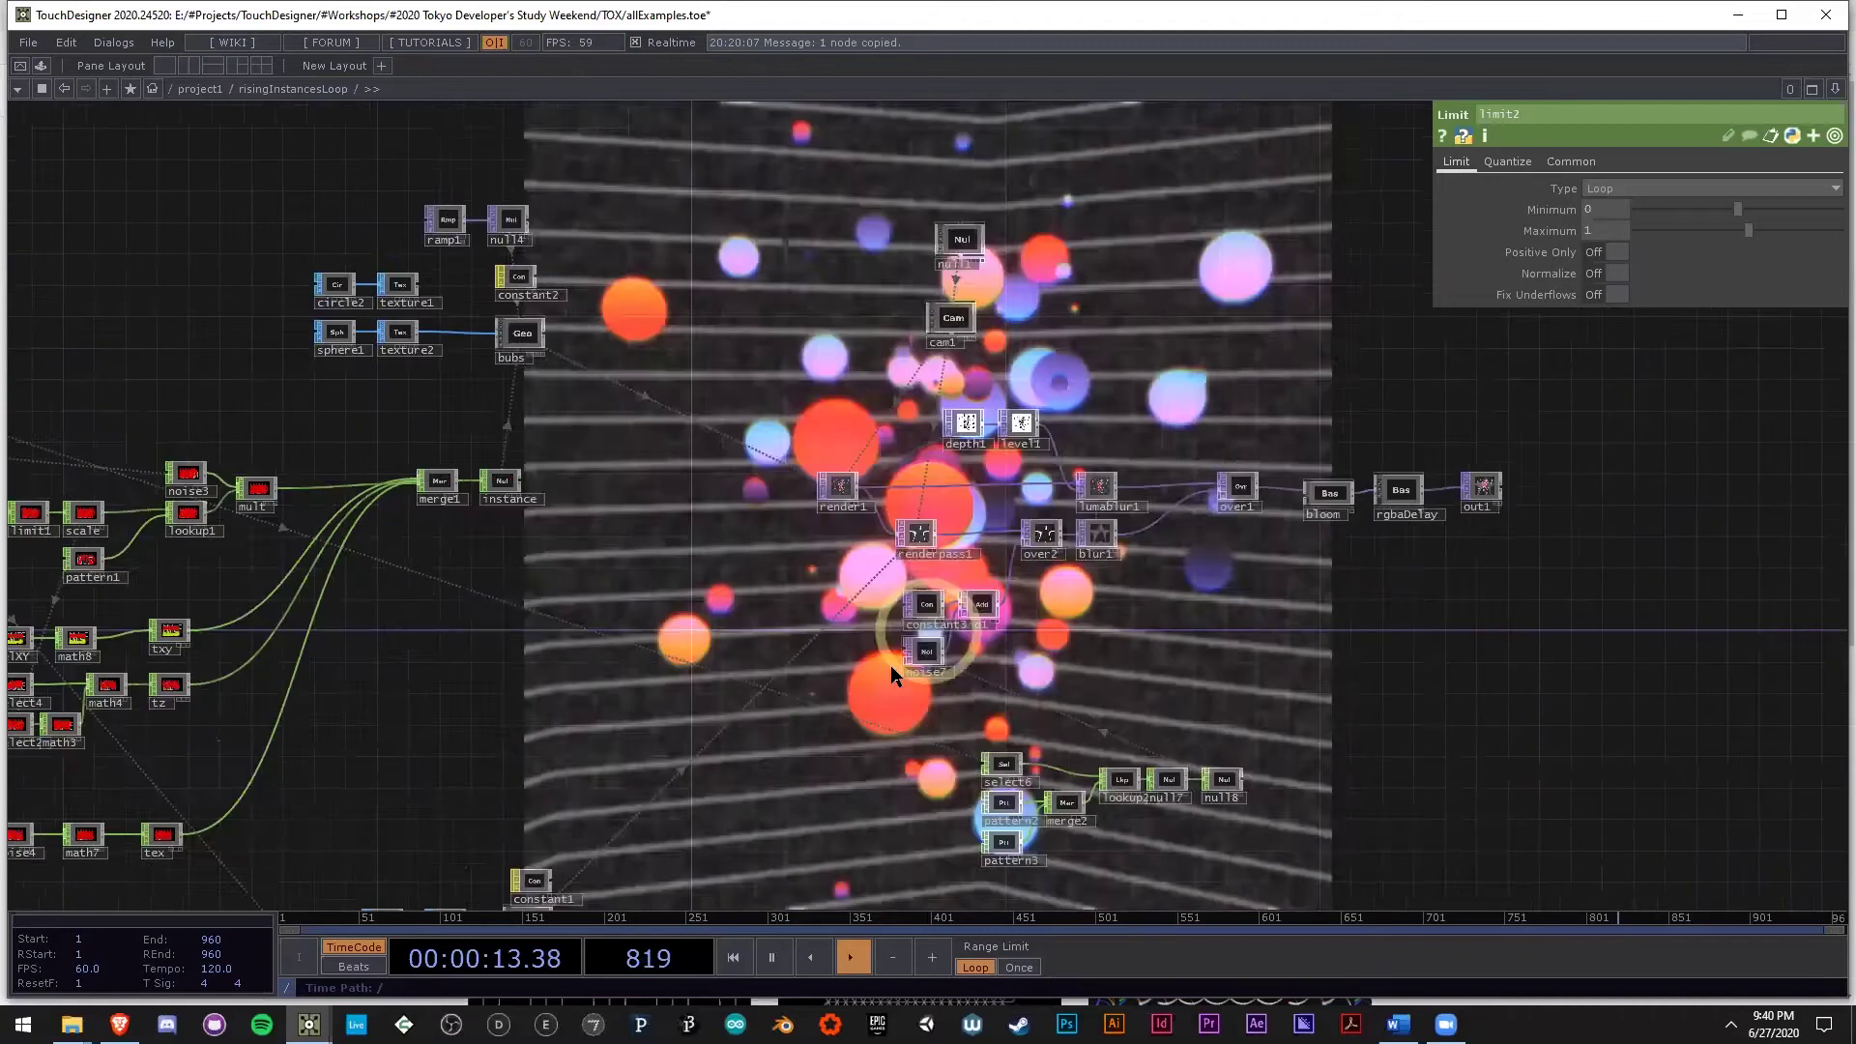
scroll(893, 663, "up", 3)
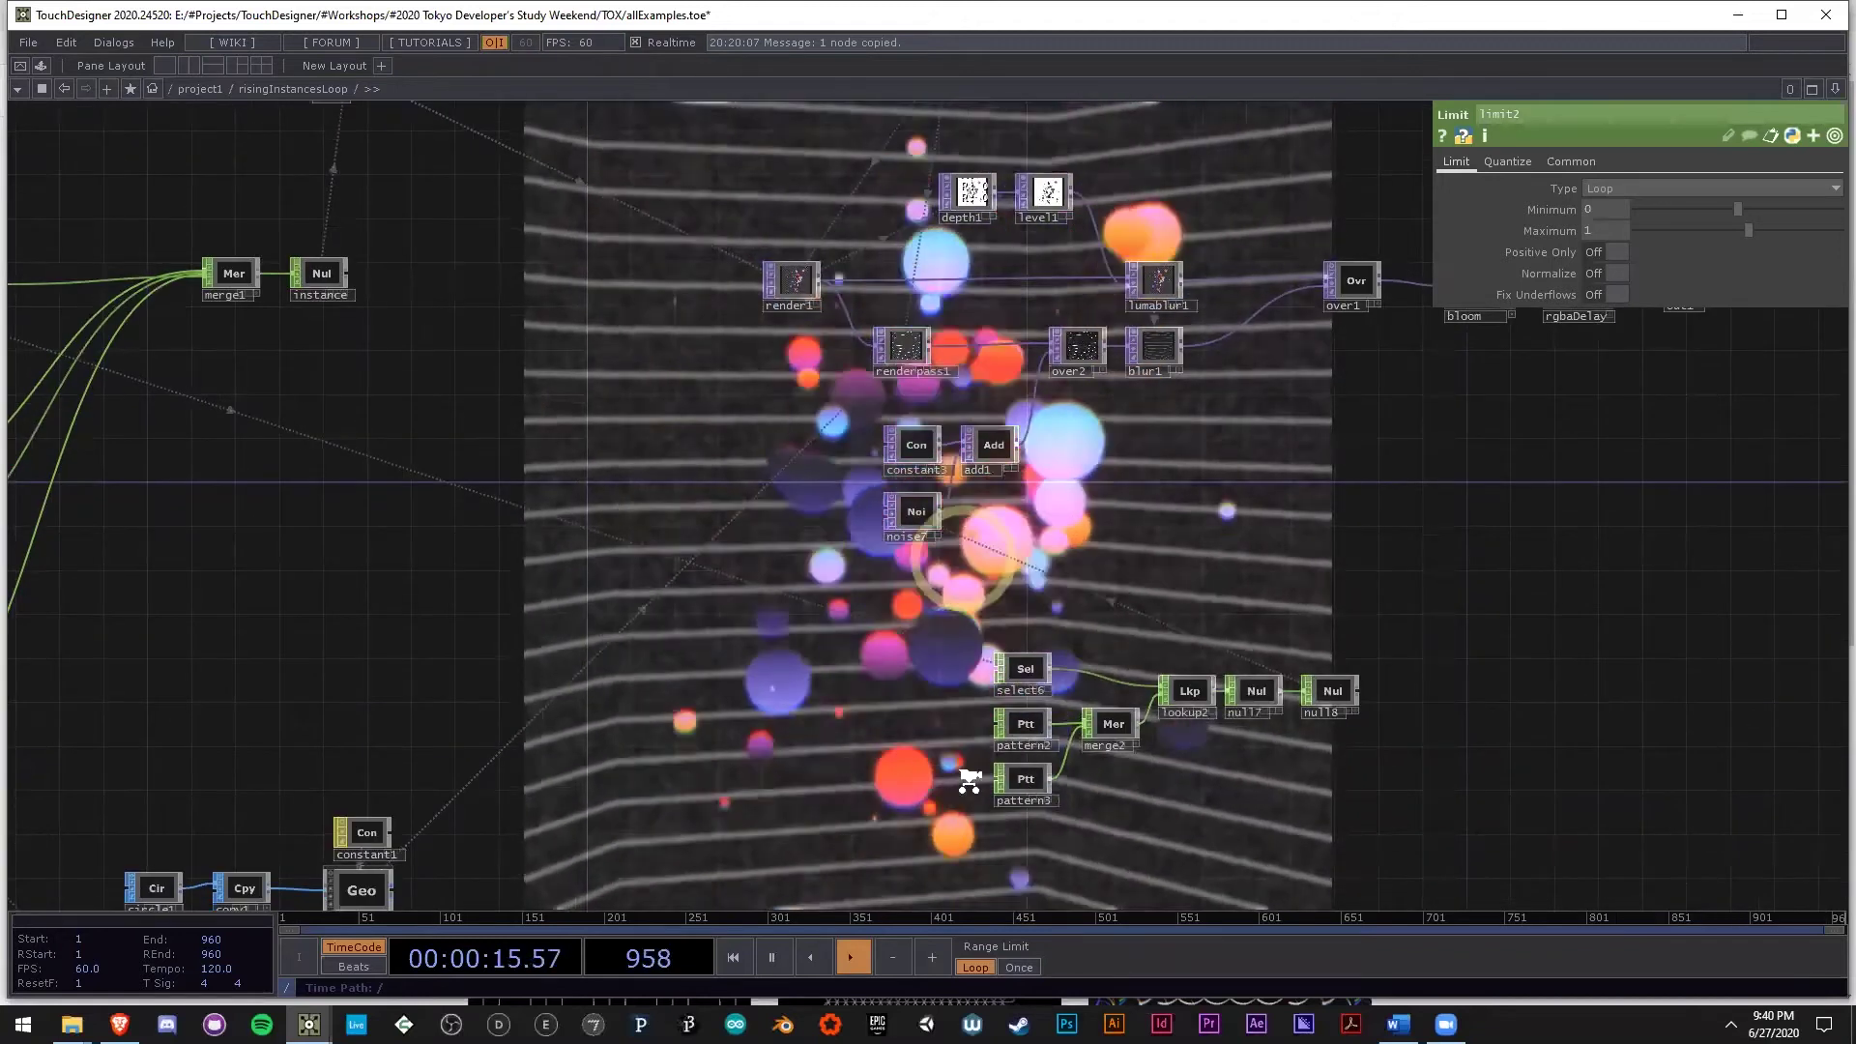
scroll(1017, 756, "up", 3)
left_click_drag(802, 648, 788, 556)
scroll(773, 553, "down", 5)
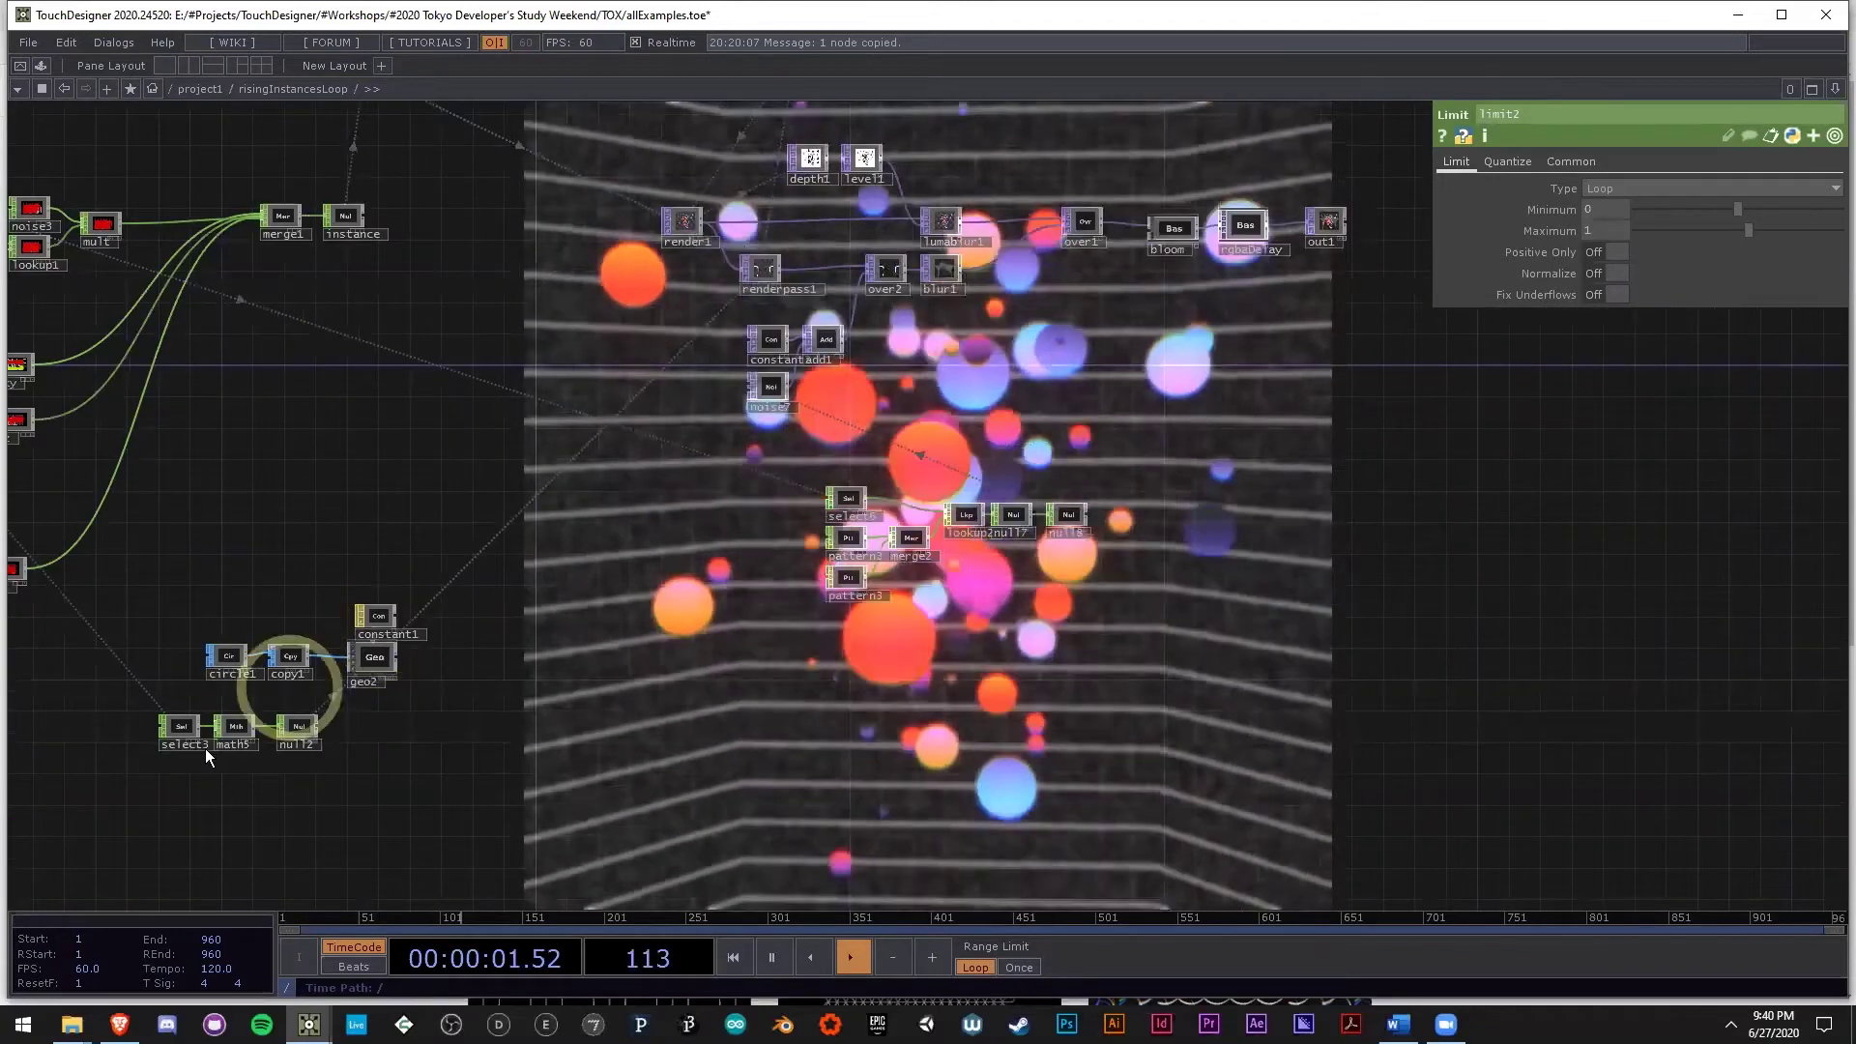
Inspect the range settings of math5 in the geo2 rotation chain and review the surrounding nodes.
scroll(281, 686, "up", 2)
left_click(208, 743)
scroll(143, 744, "up", 3)
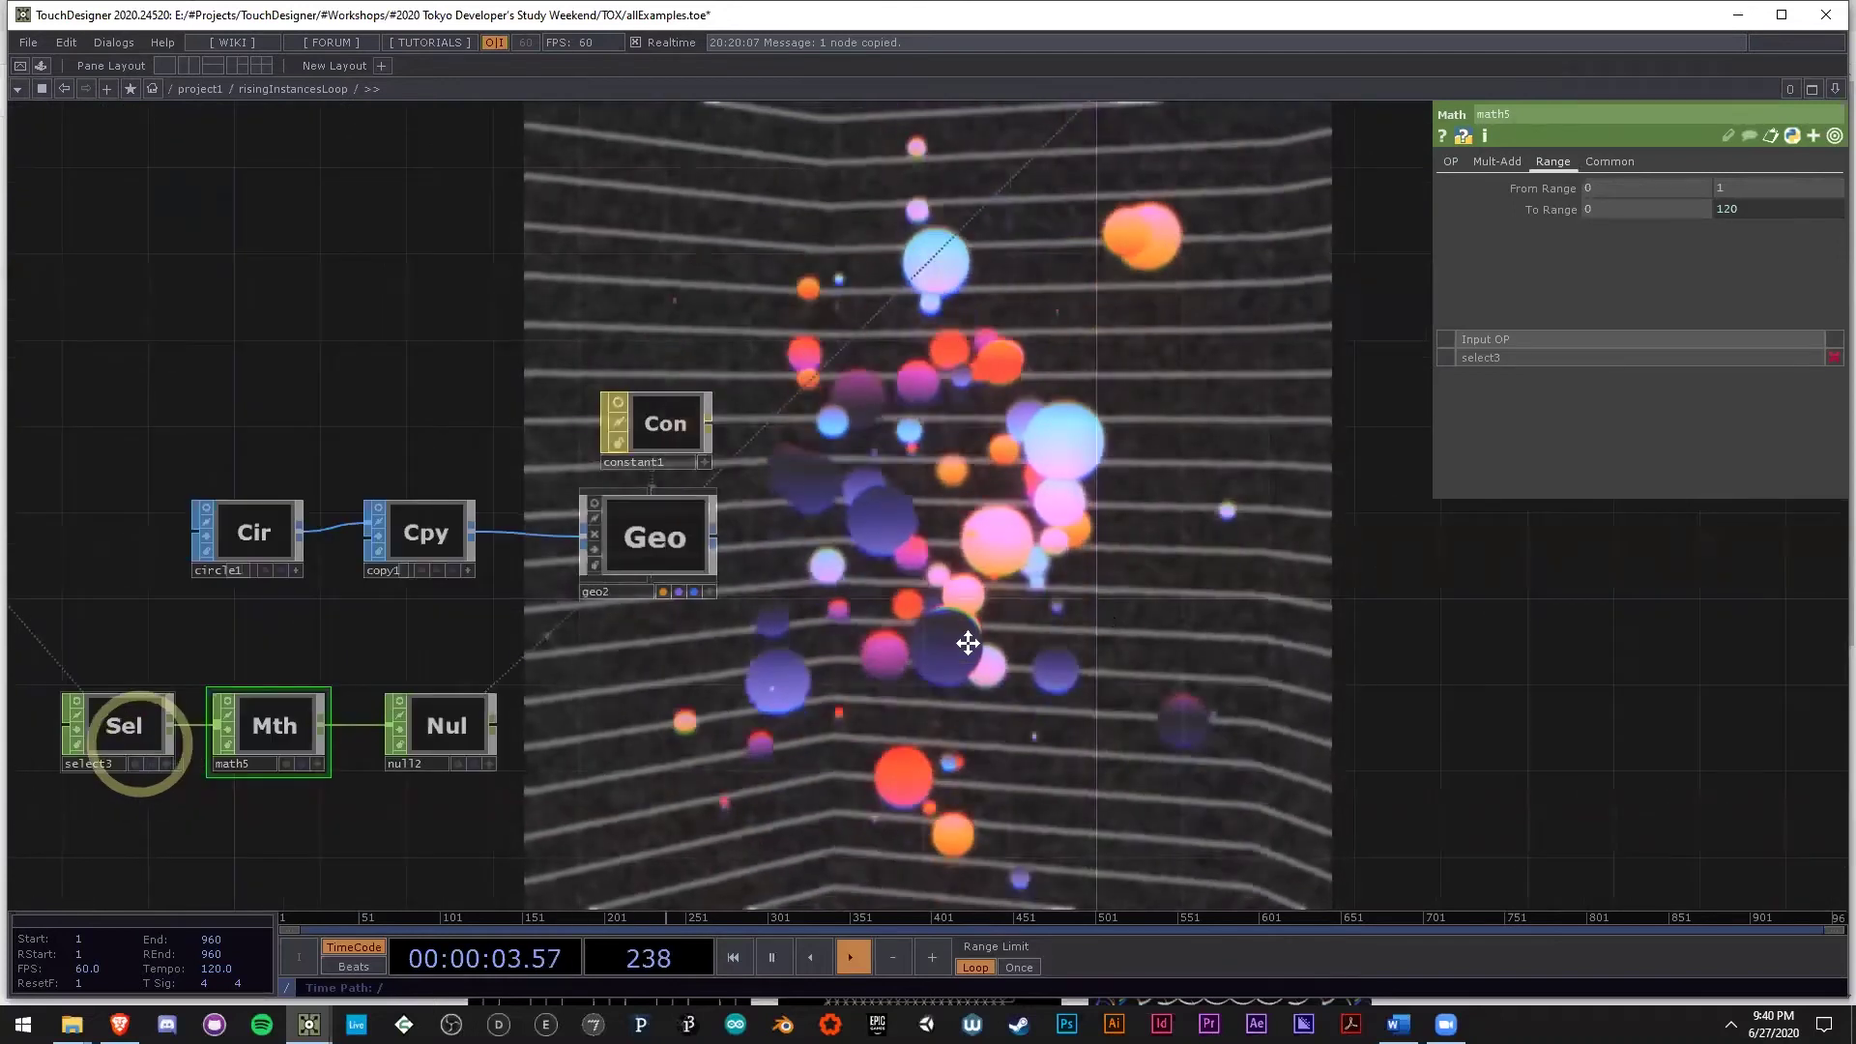
scroll(996, 717, "down", 5)
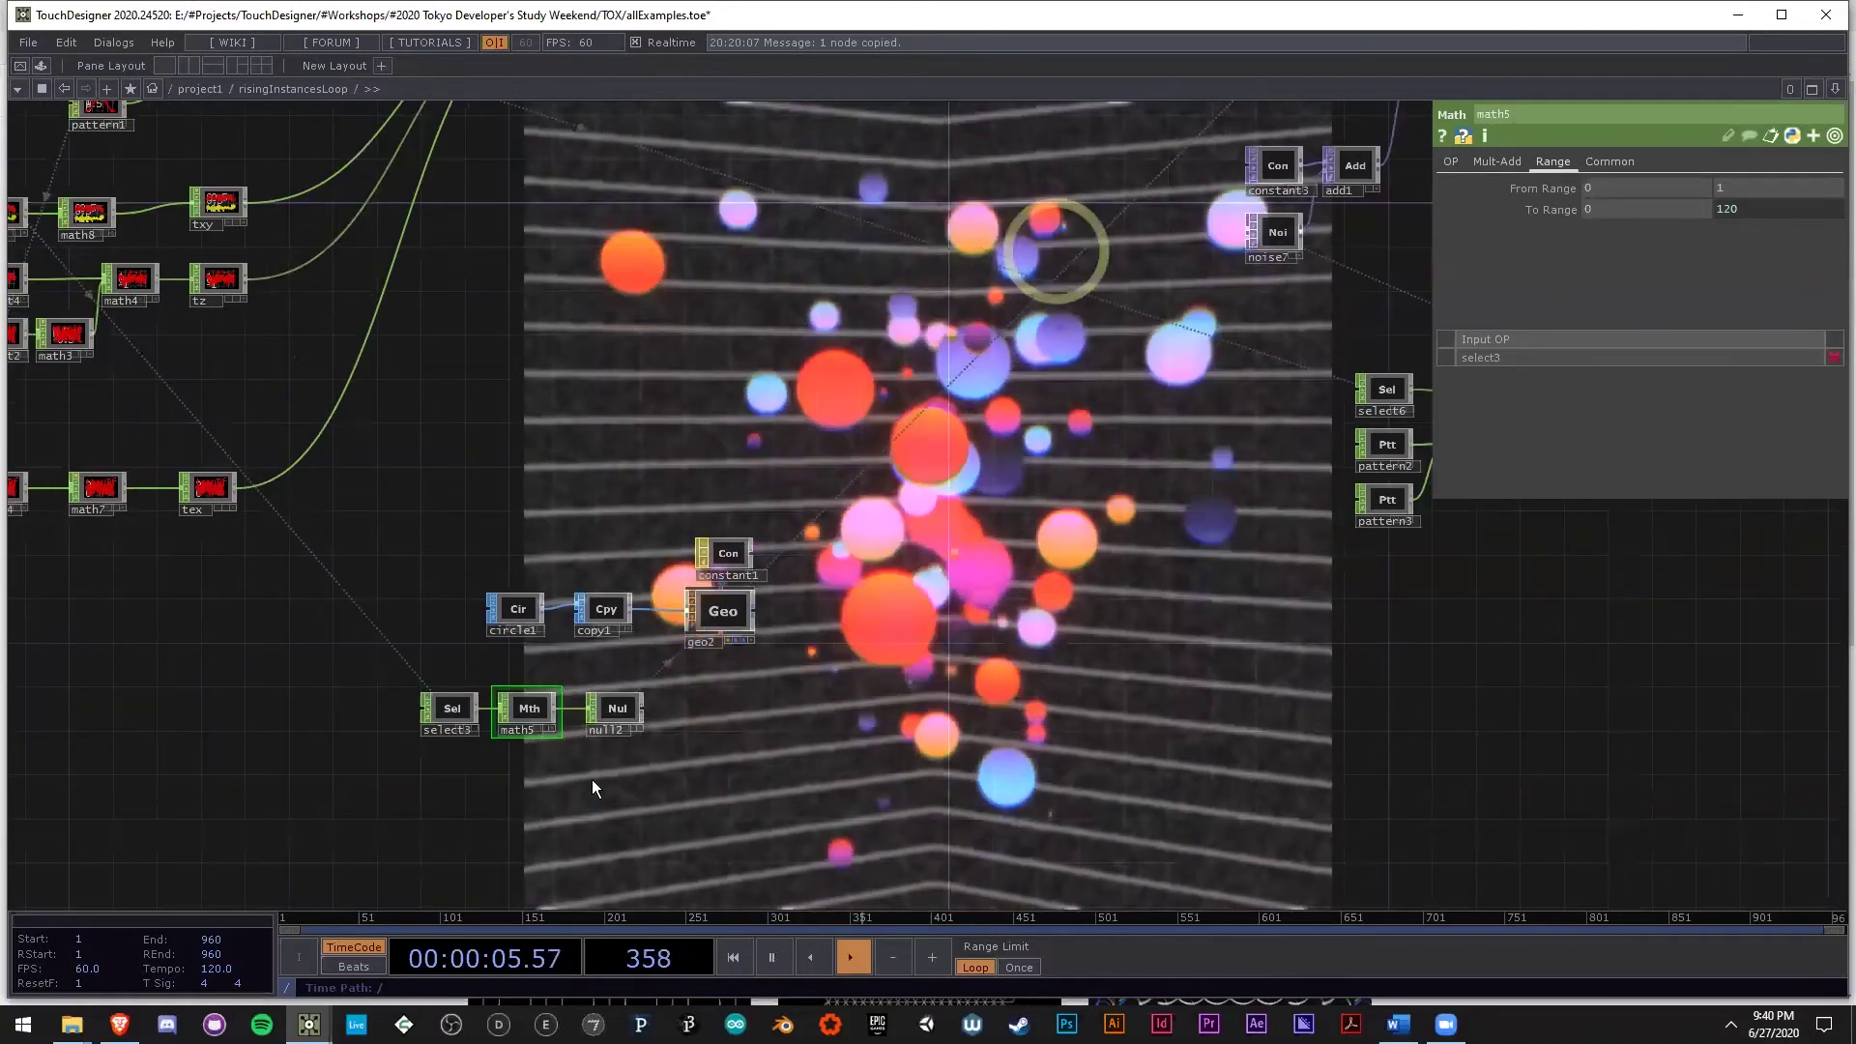
scroll(536, 715, "up", 4)
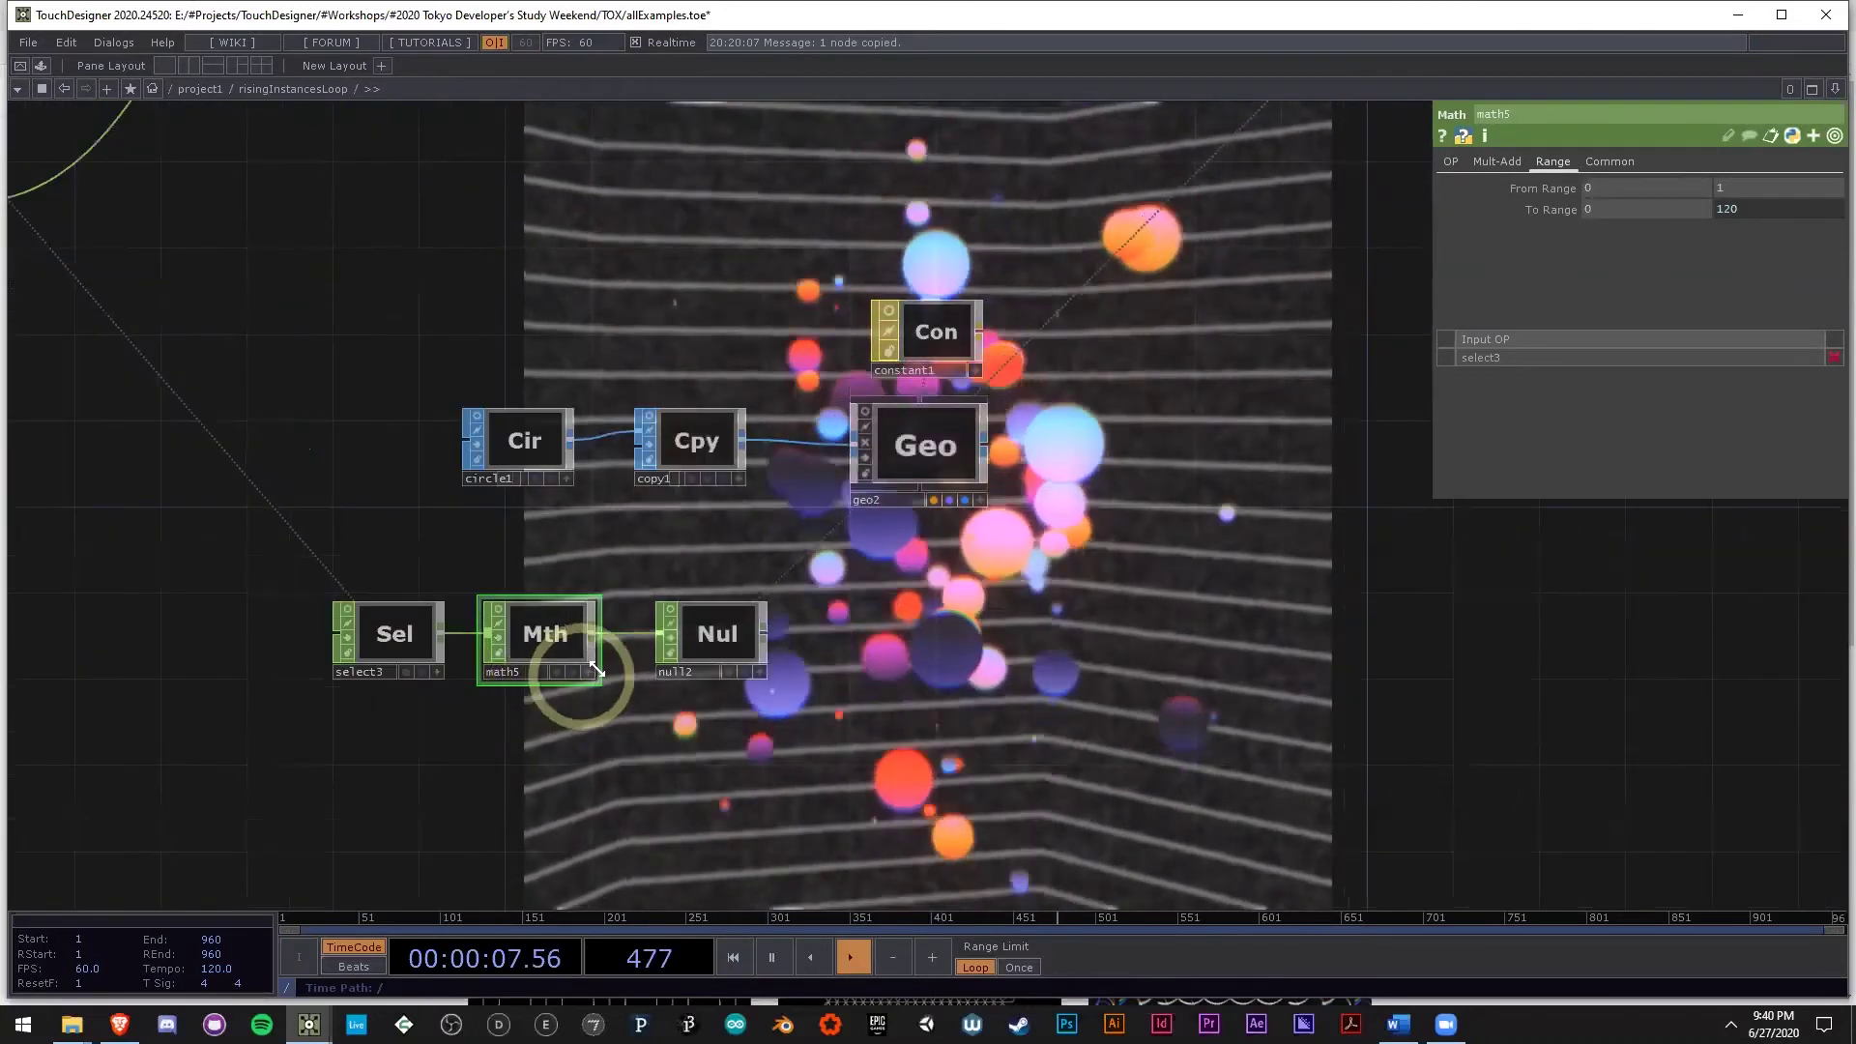
scroll(696, 793, "down", 6)
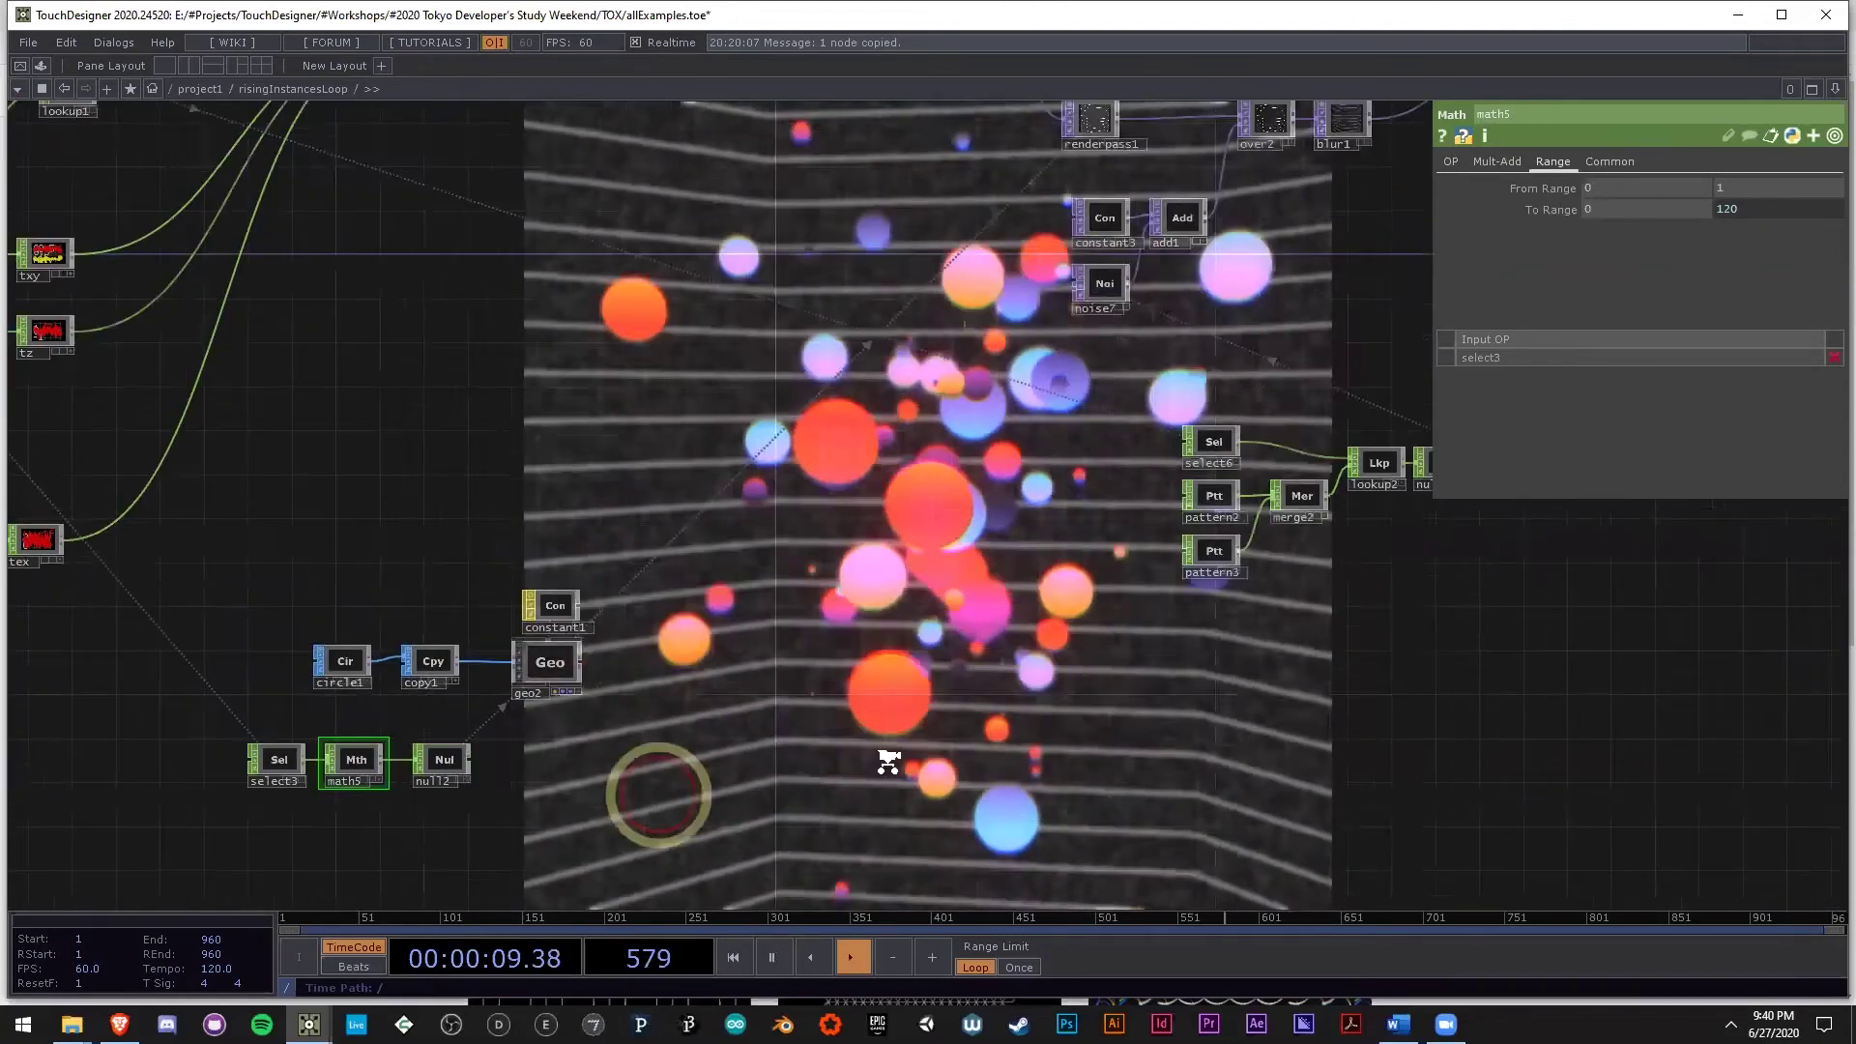
scroll(963, 744, "up", 6)
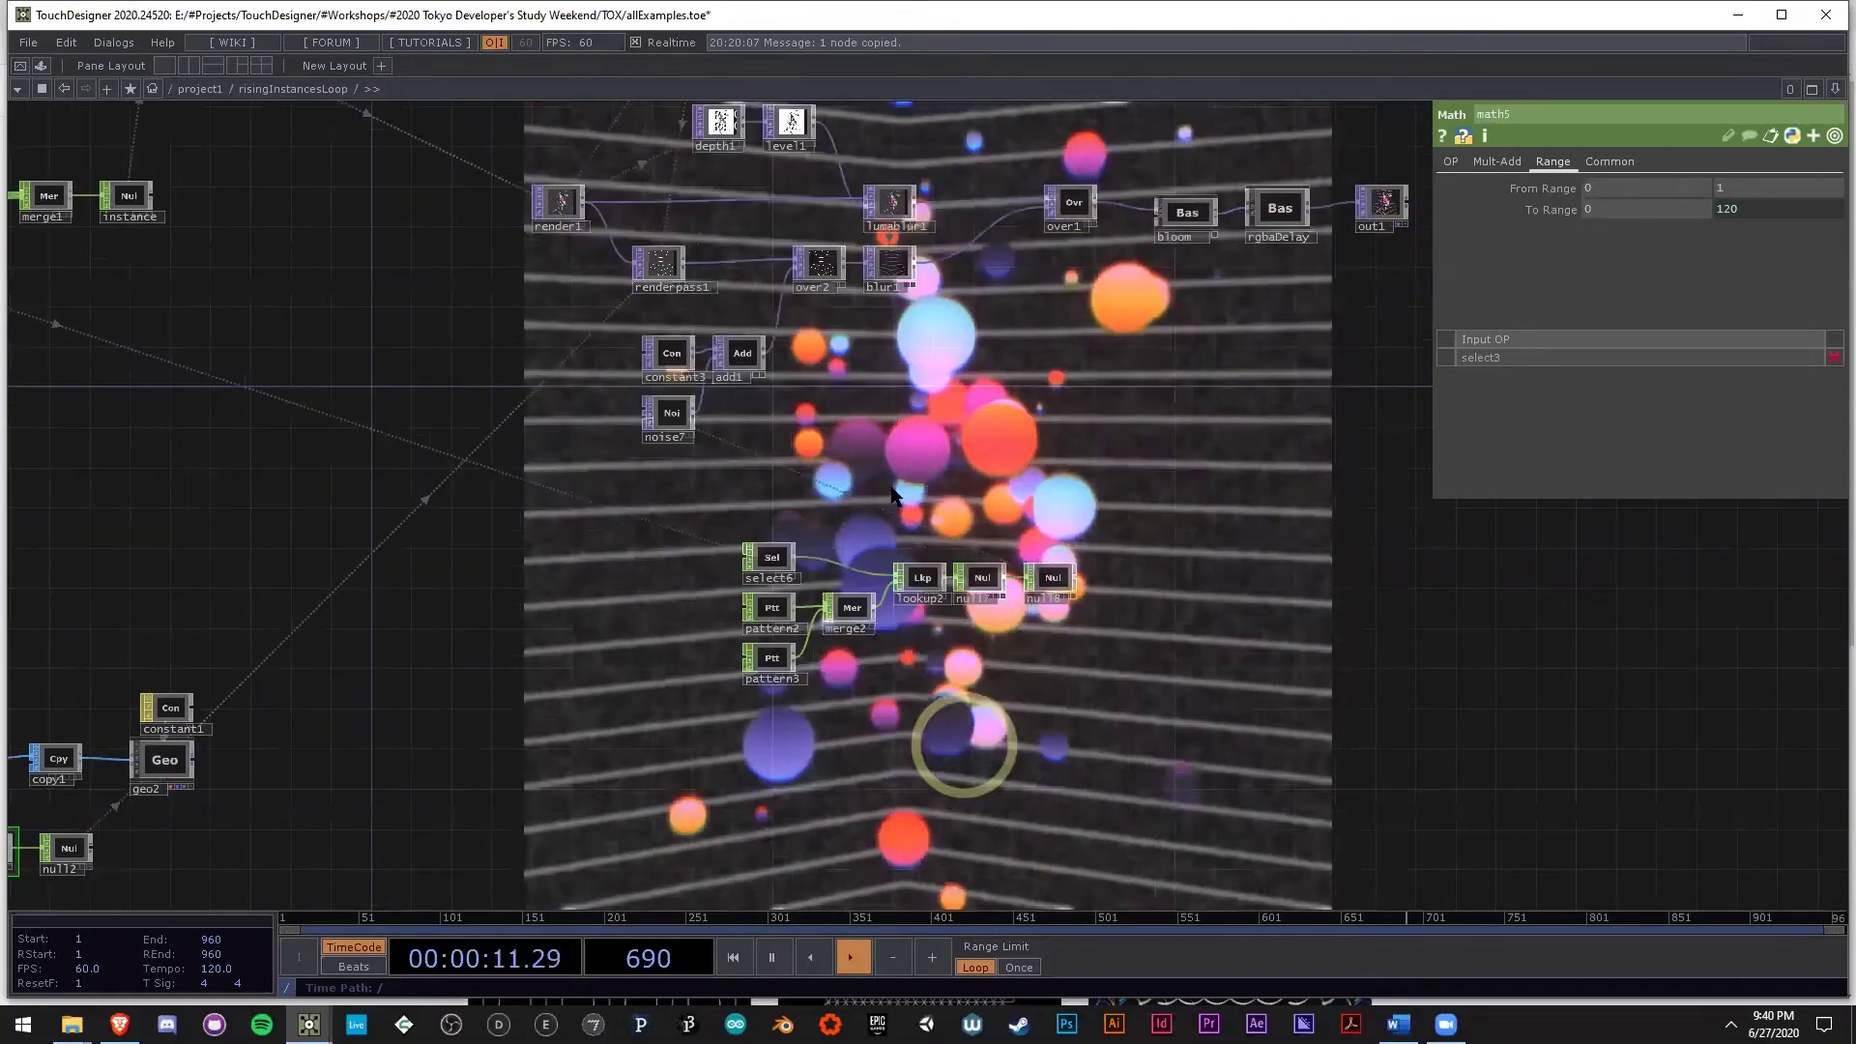
Inspect noise7's output, noise settings and transform values near the constant3 and add1 nodes.
scroll(870, 677, "up", 4)
scroll(502, 367, "down", 2)
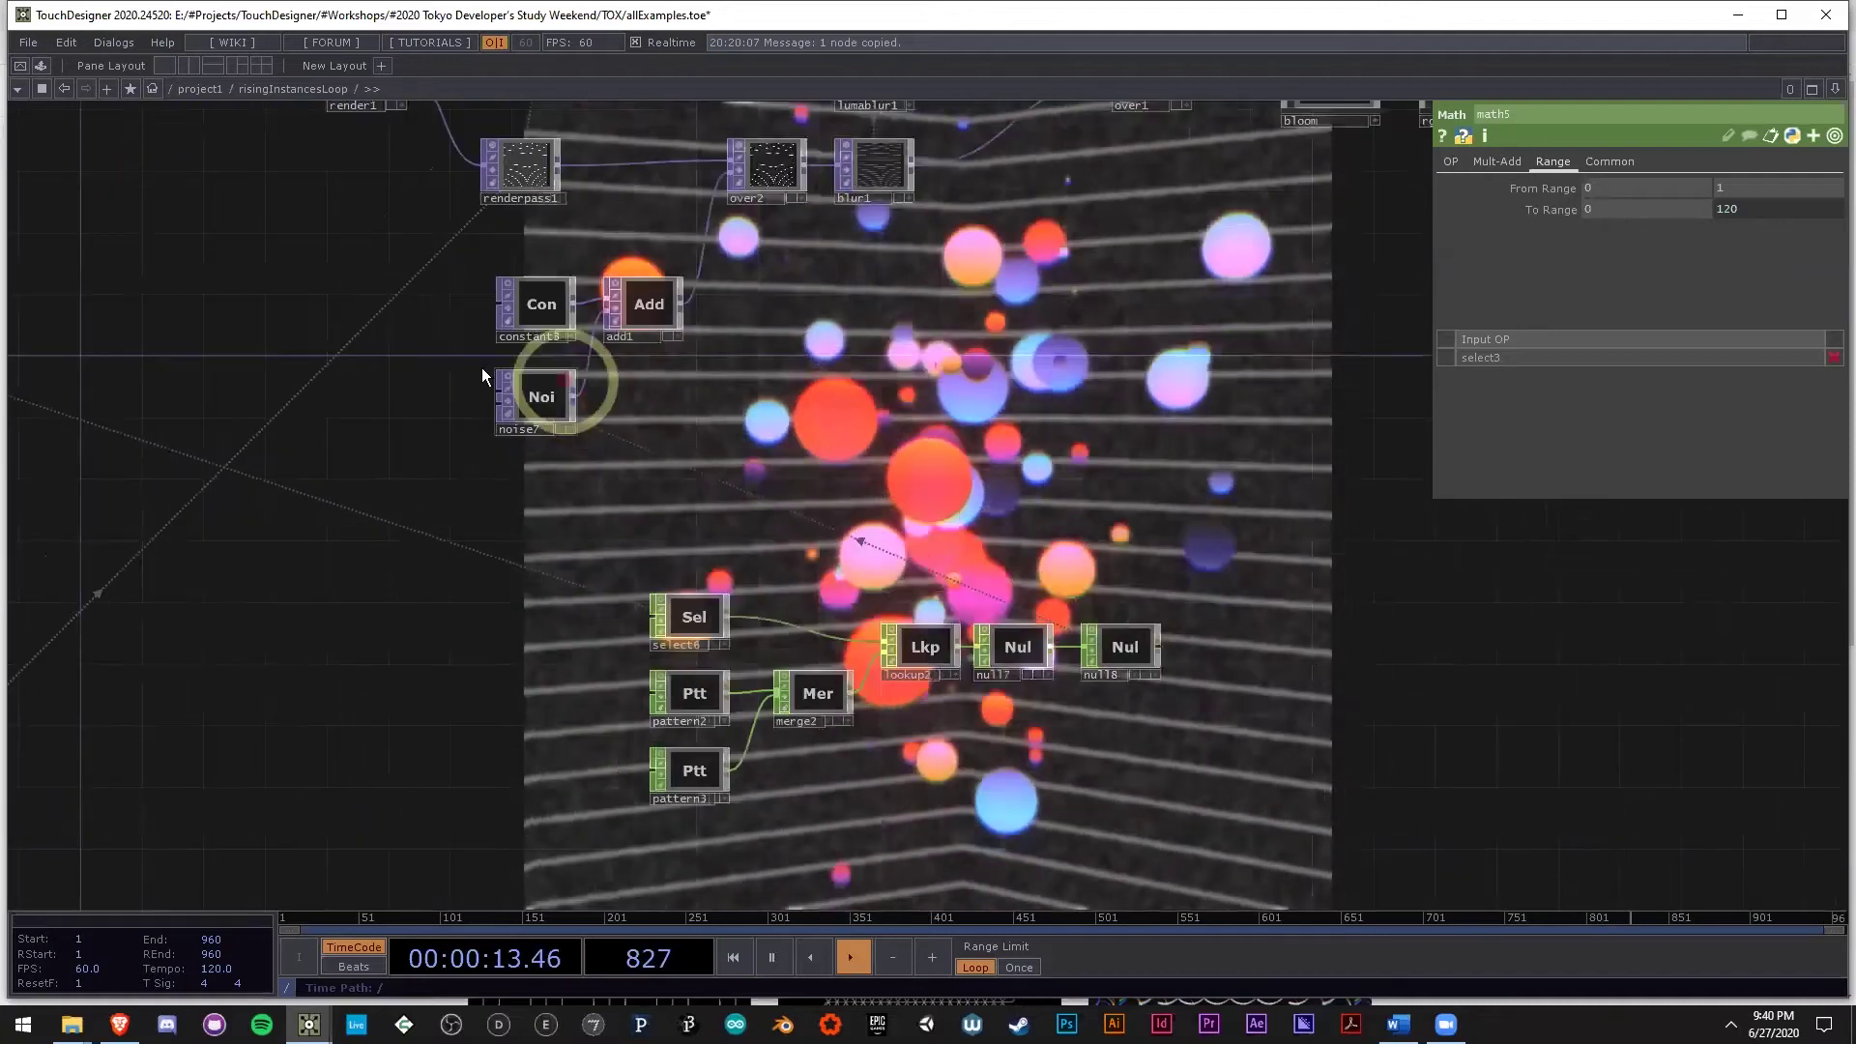
scroll(493, 377, "up", 4)
scroll(547, 468, "up", 5)
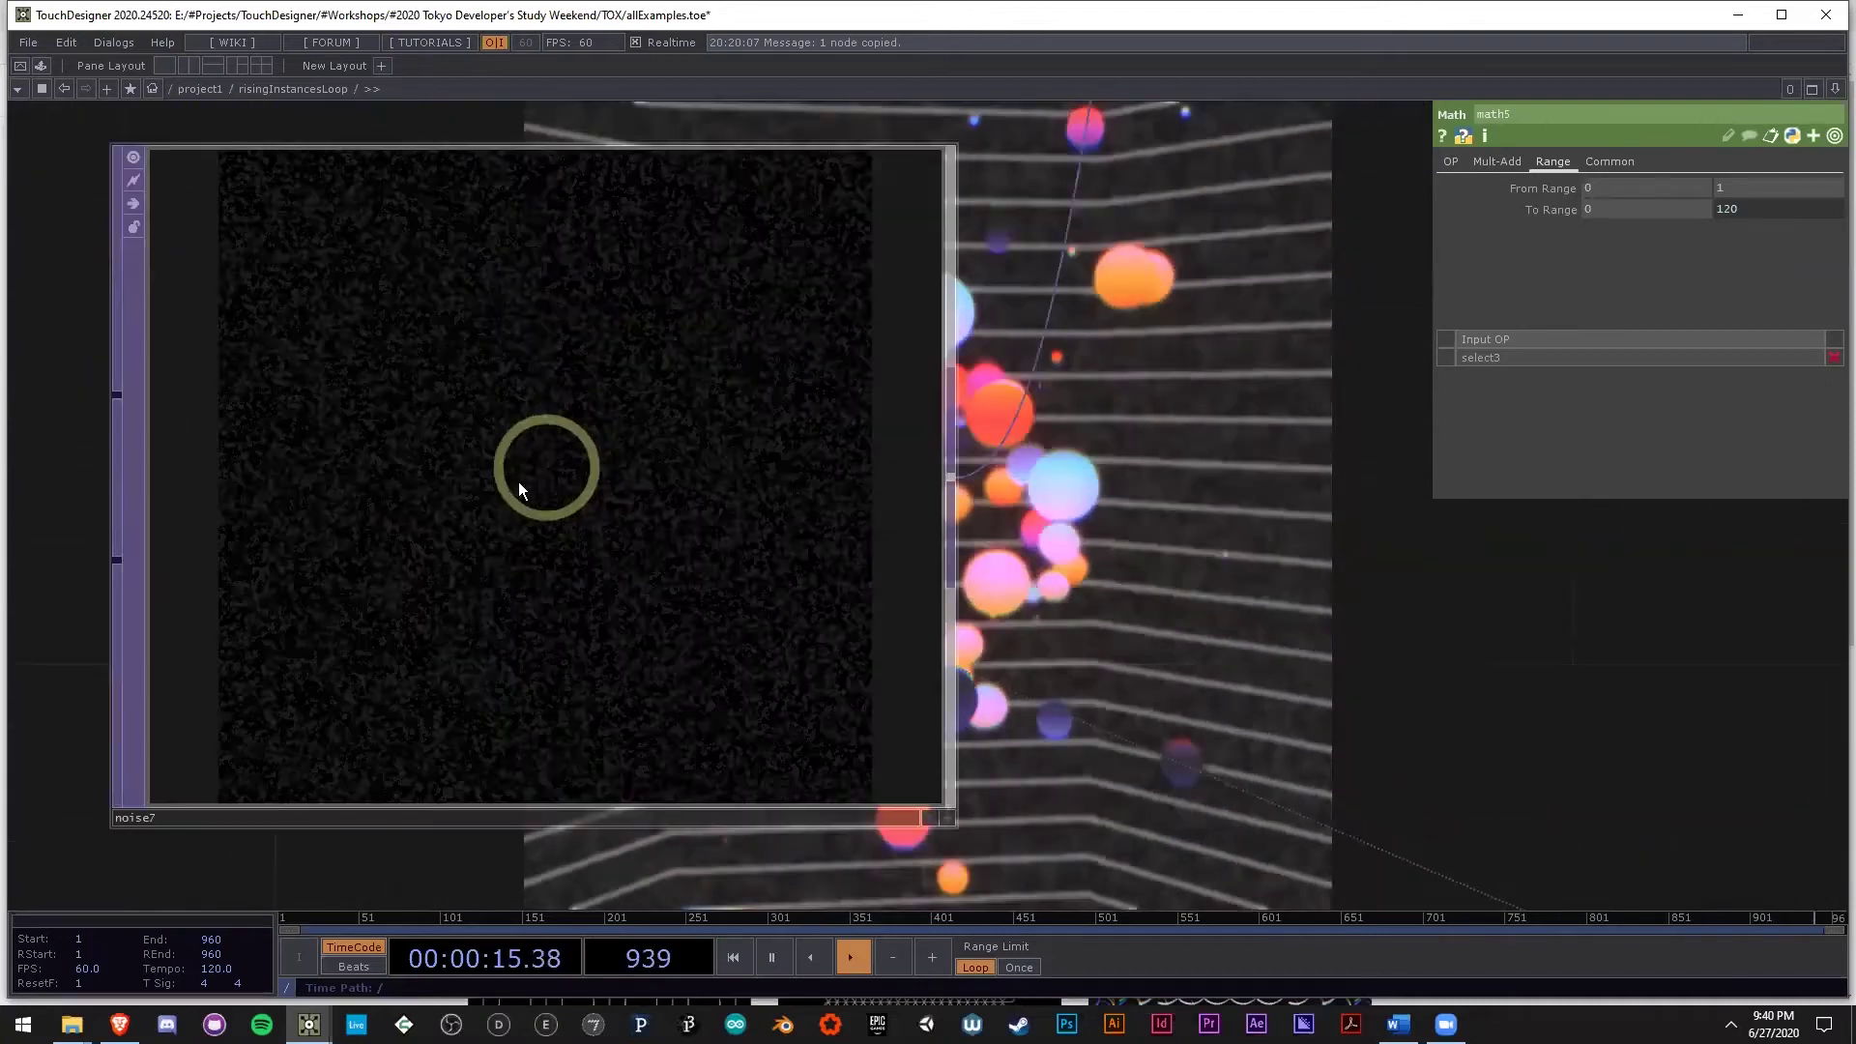
left_click(518, 484)
scroll(676, 478, "down", 5)
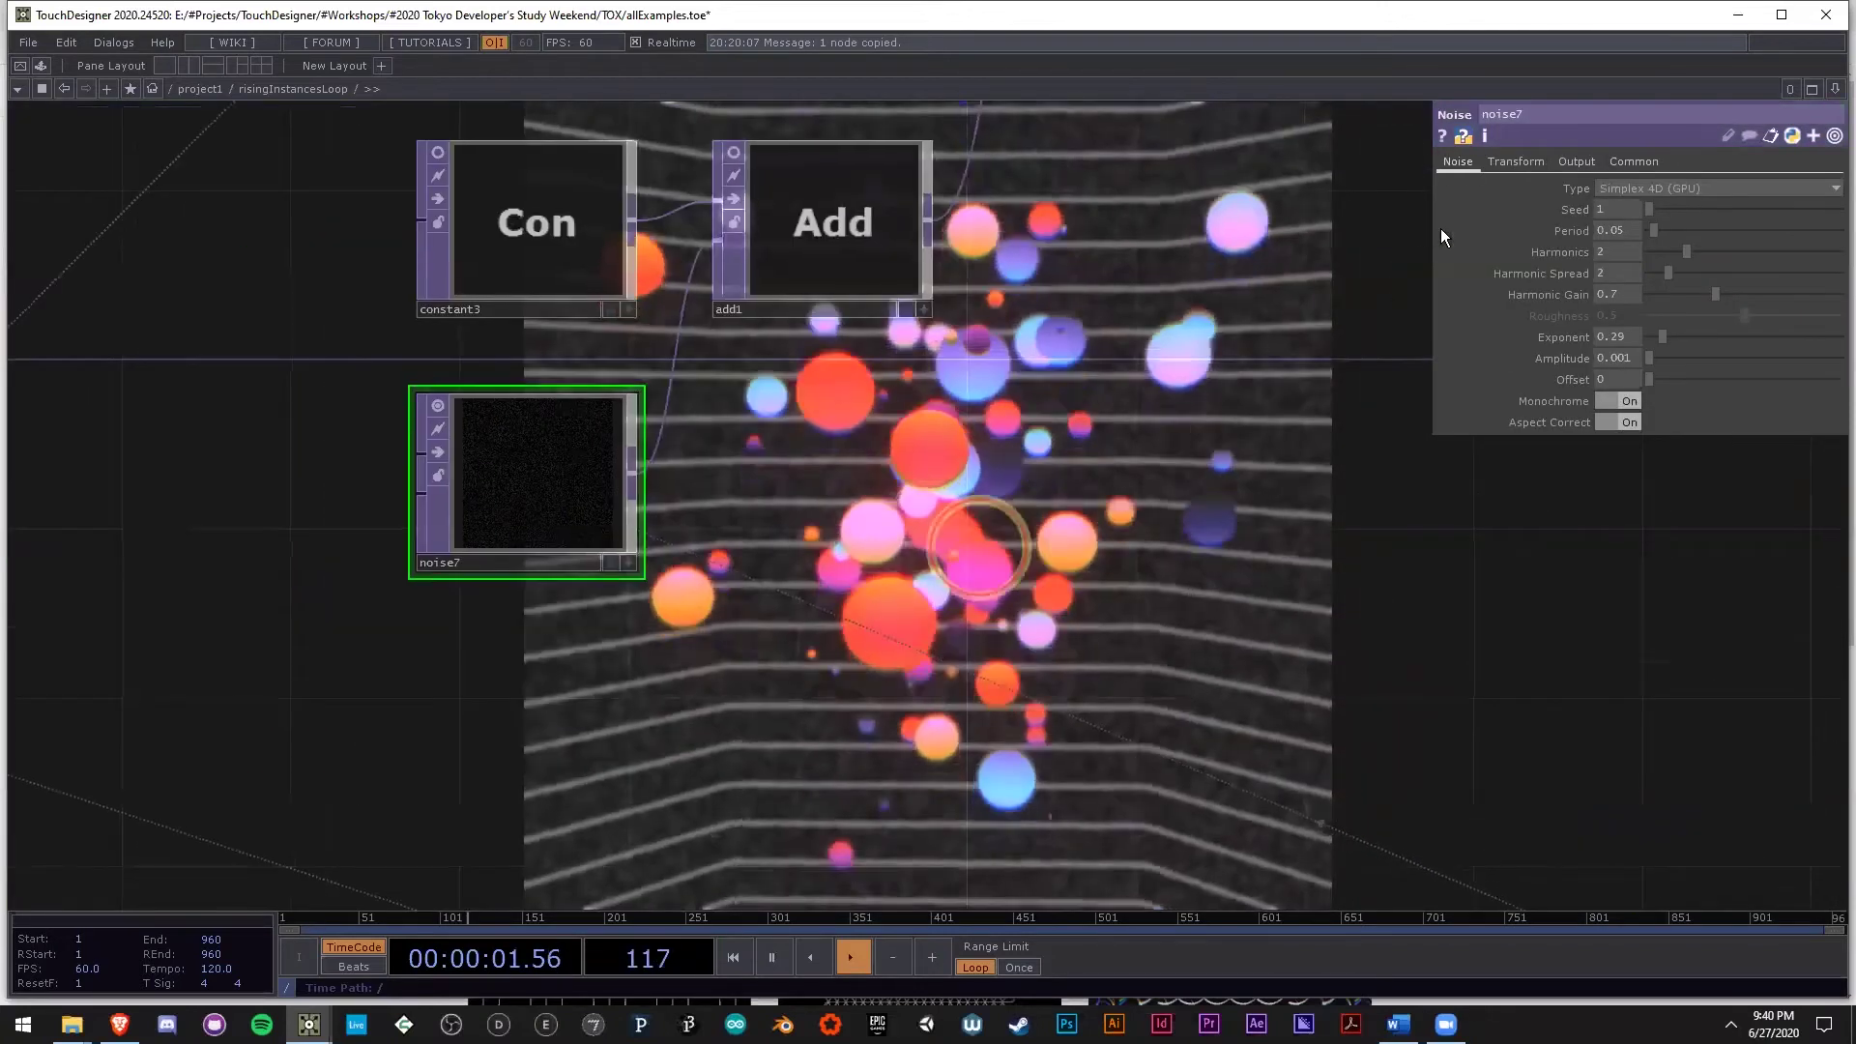
left_click(1516, 161)
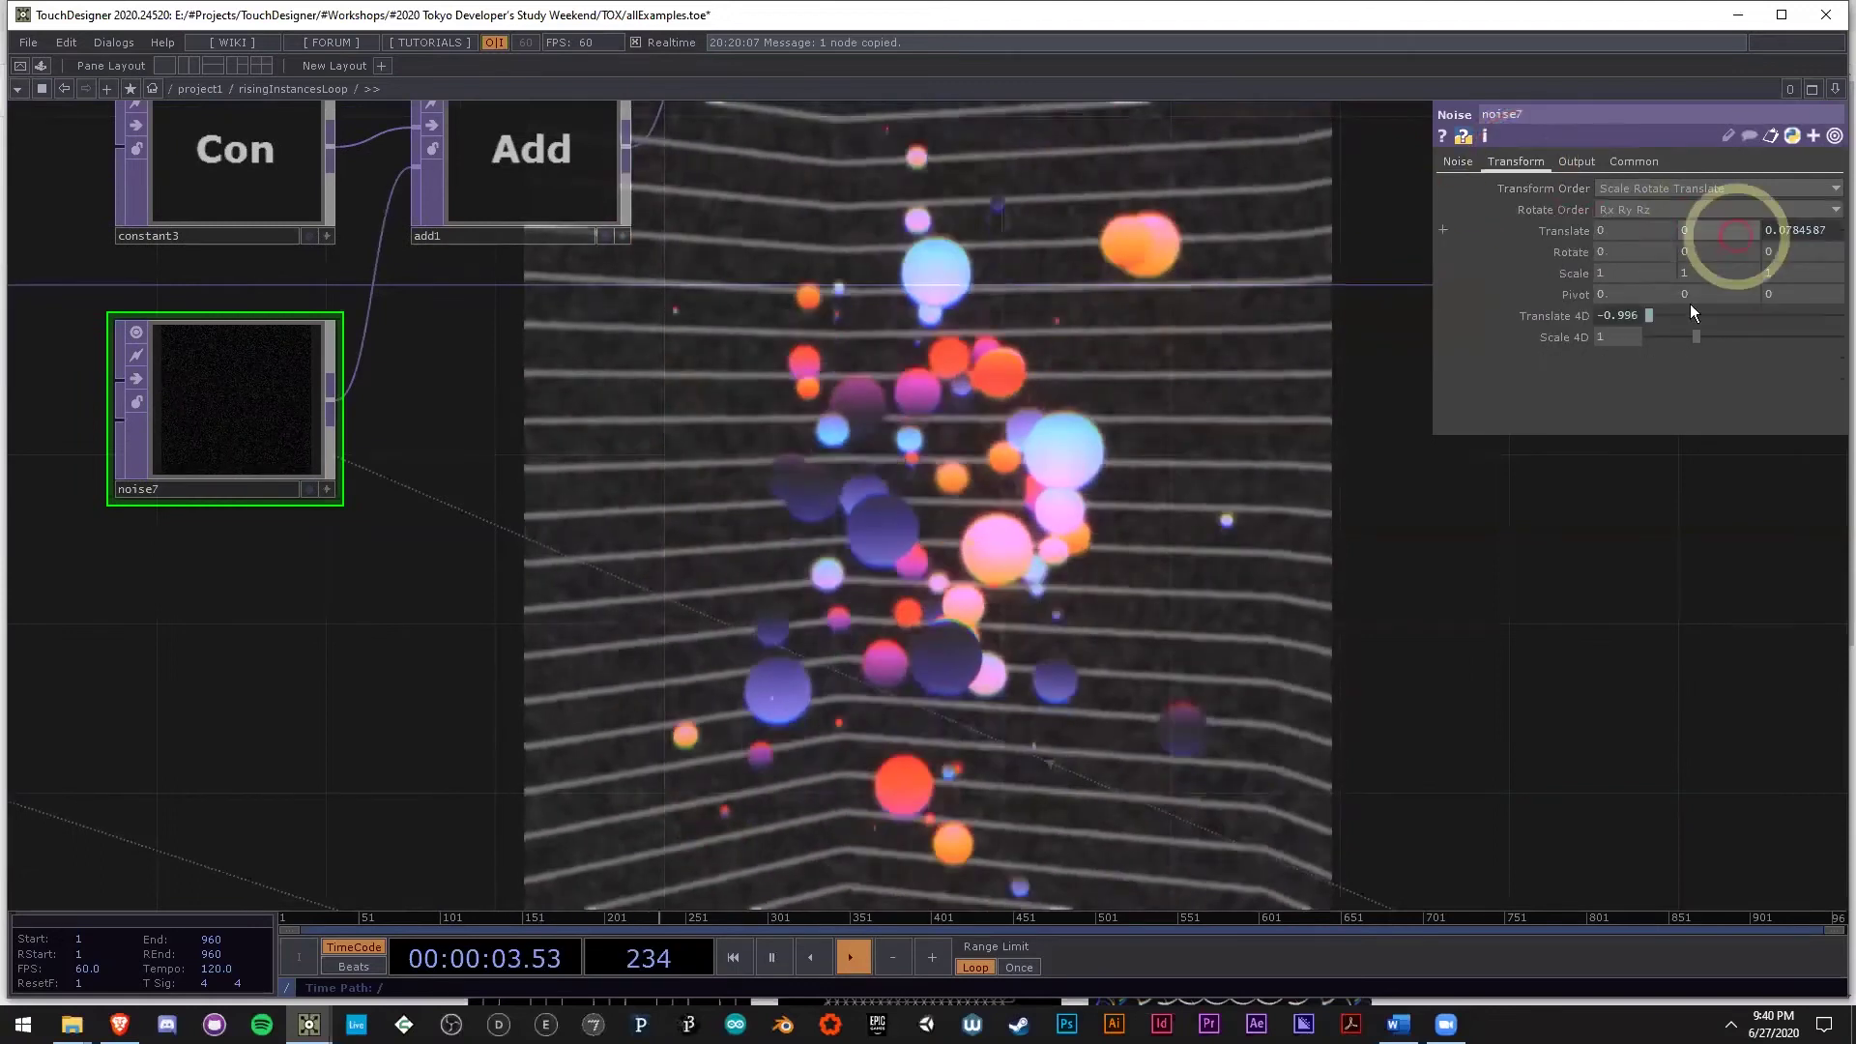
Examine how pattern2, pattern3 and merge2 feed lookup2 with select6 to produce the looping tx and ty values.
scroll(967, 633, "down", 5)
left_click_drag(966, 633, 933, 214)
scroll(1031, 531, "up", 2)
left_click(746, 562)
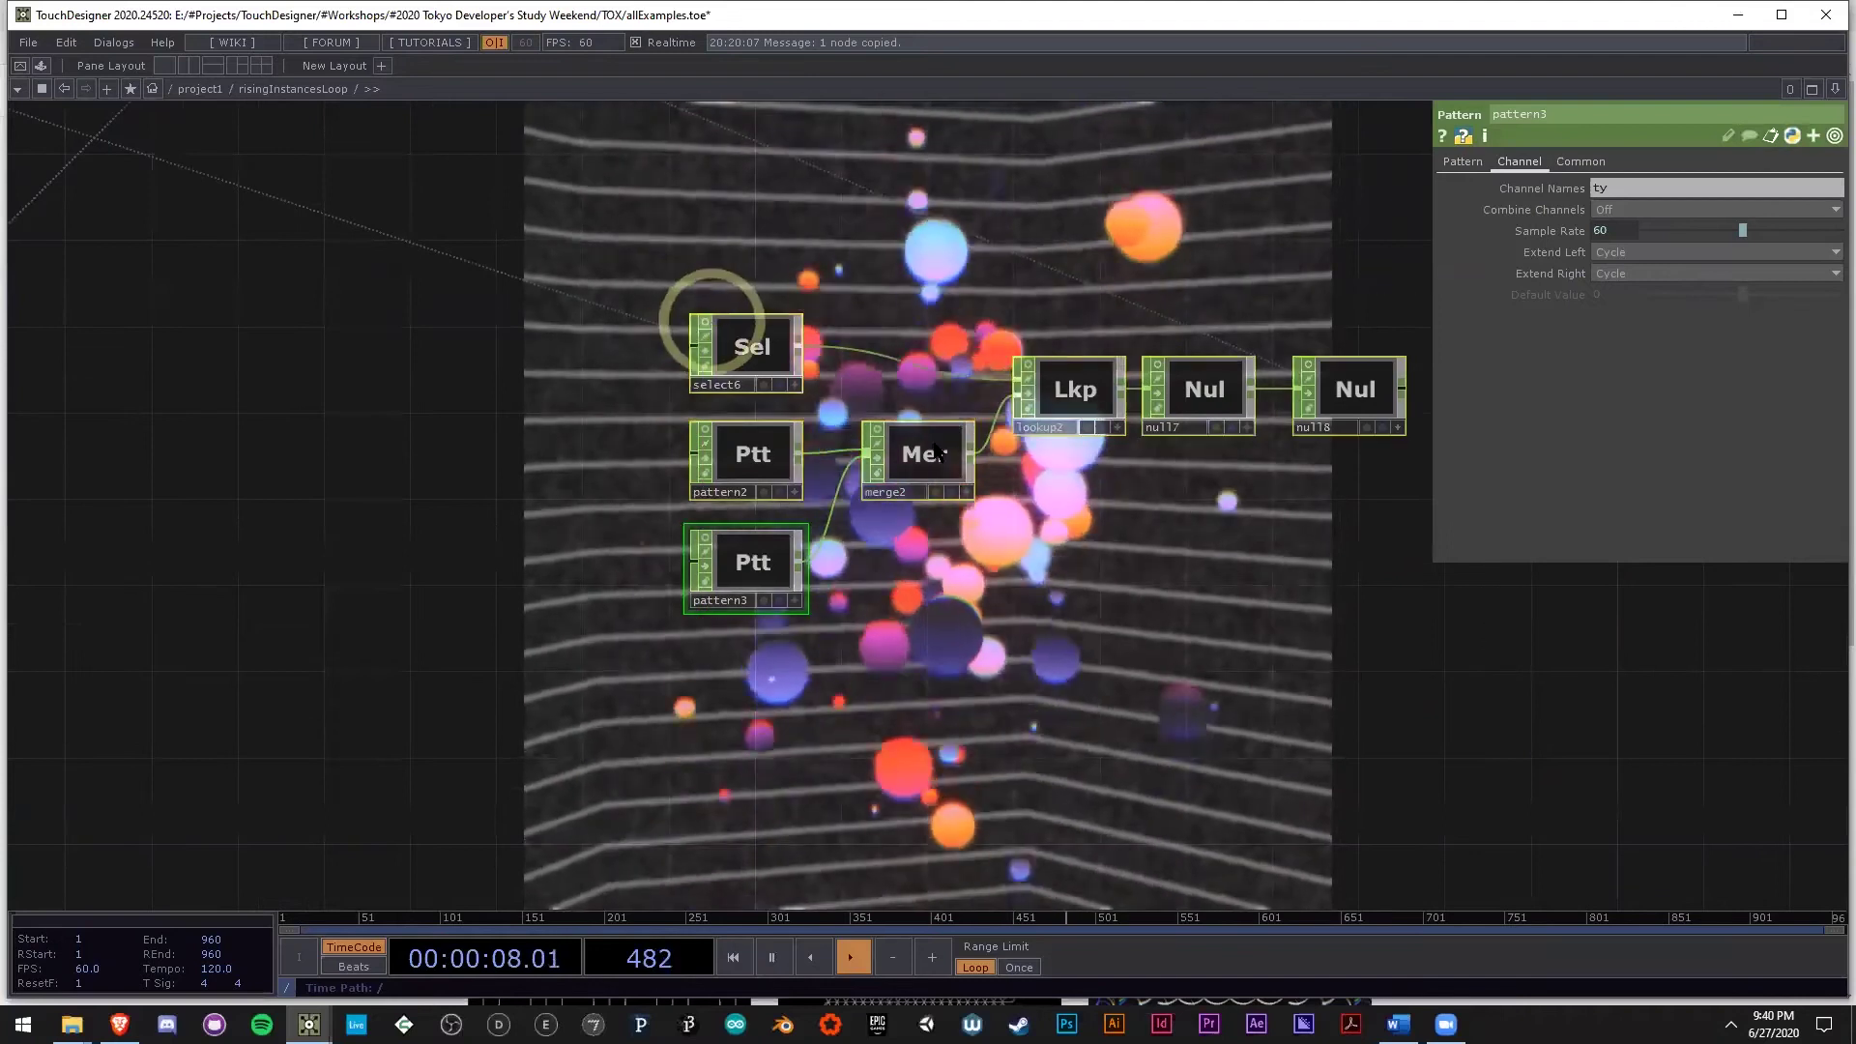
scroll(808, 682, "up", 4)
scroll(580, 619, "down", 1)
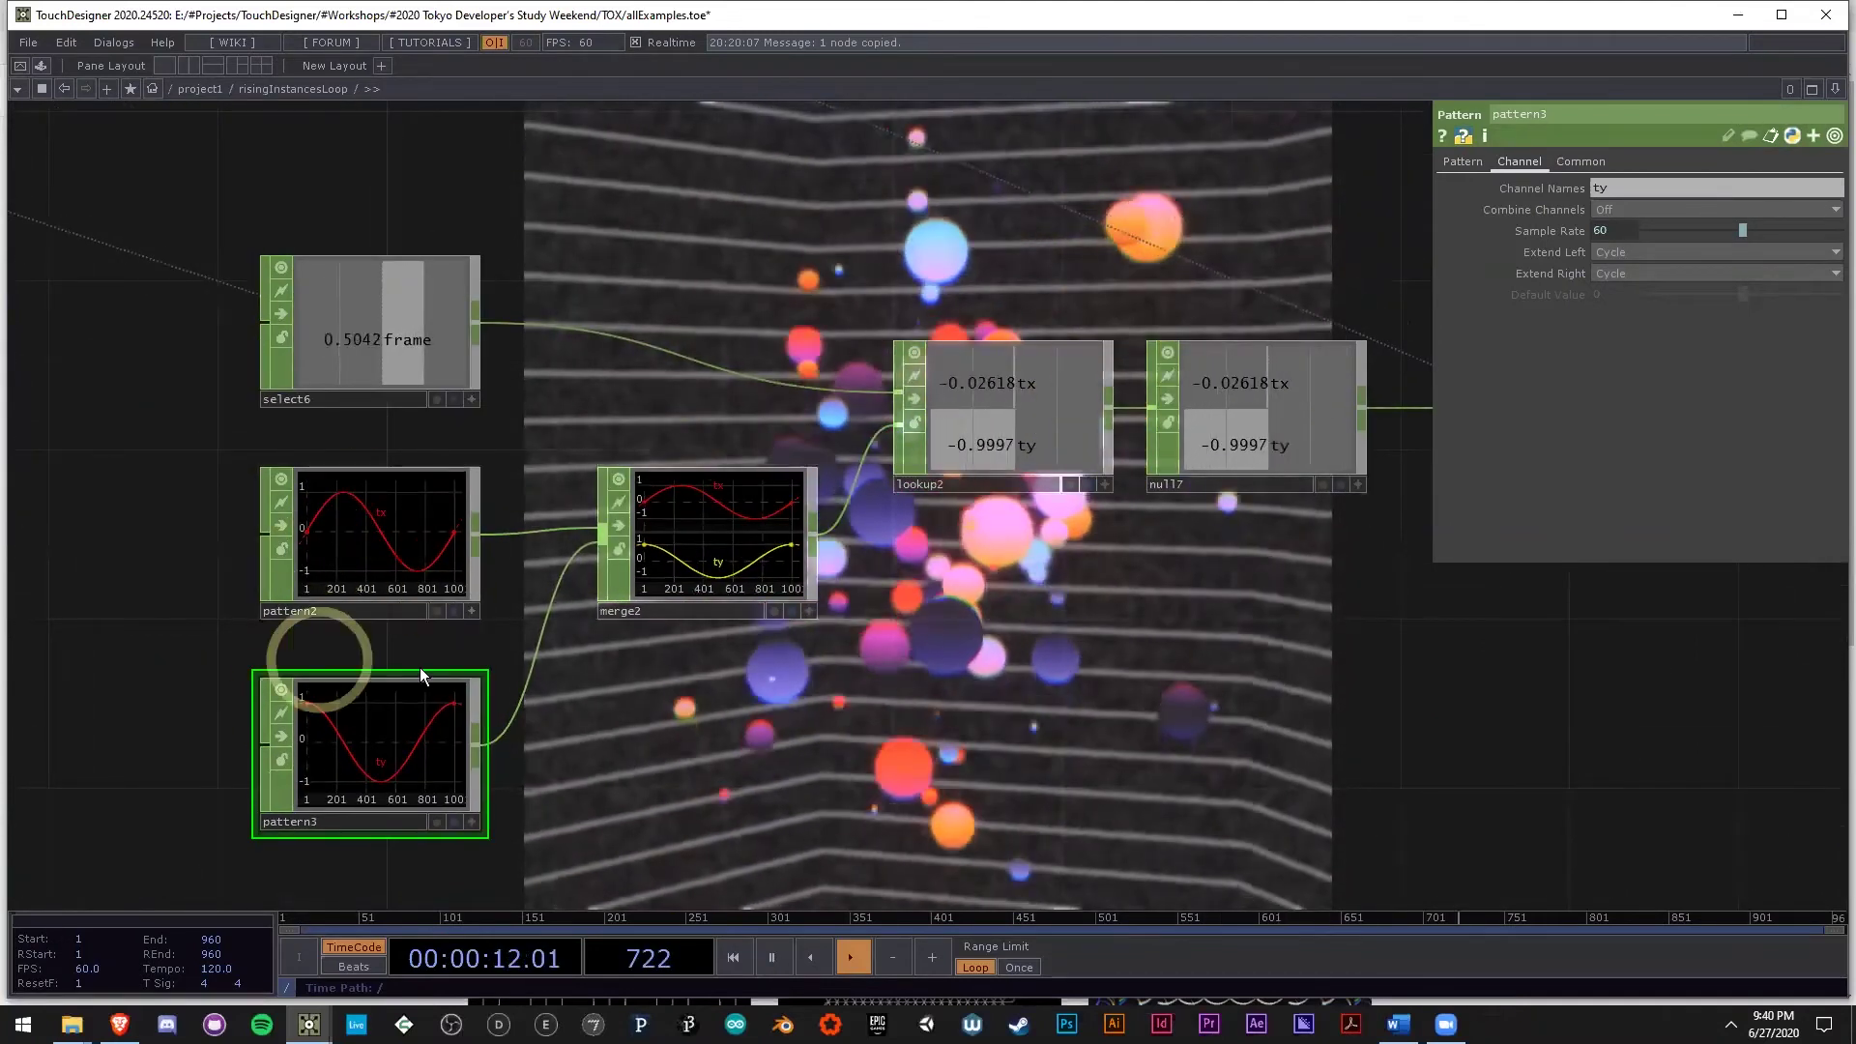
scroll(1074, 371, "up", 4)
scroll(1074, 371, "down", 4)
left_click_drag(1221, 522, 872, 582)
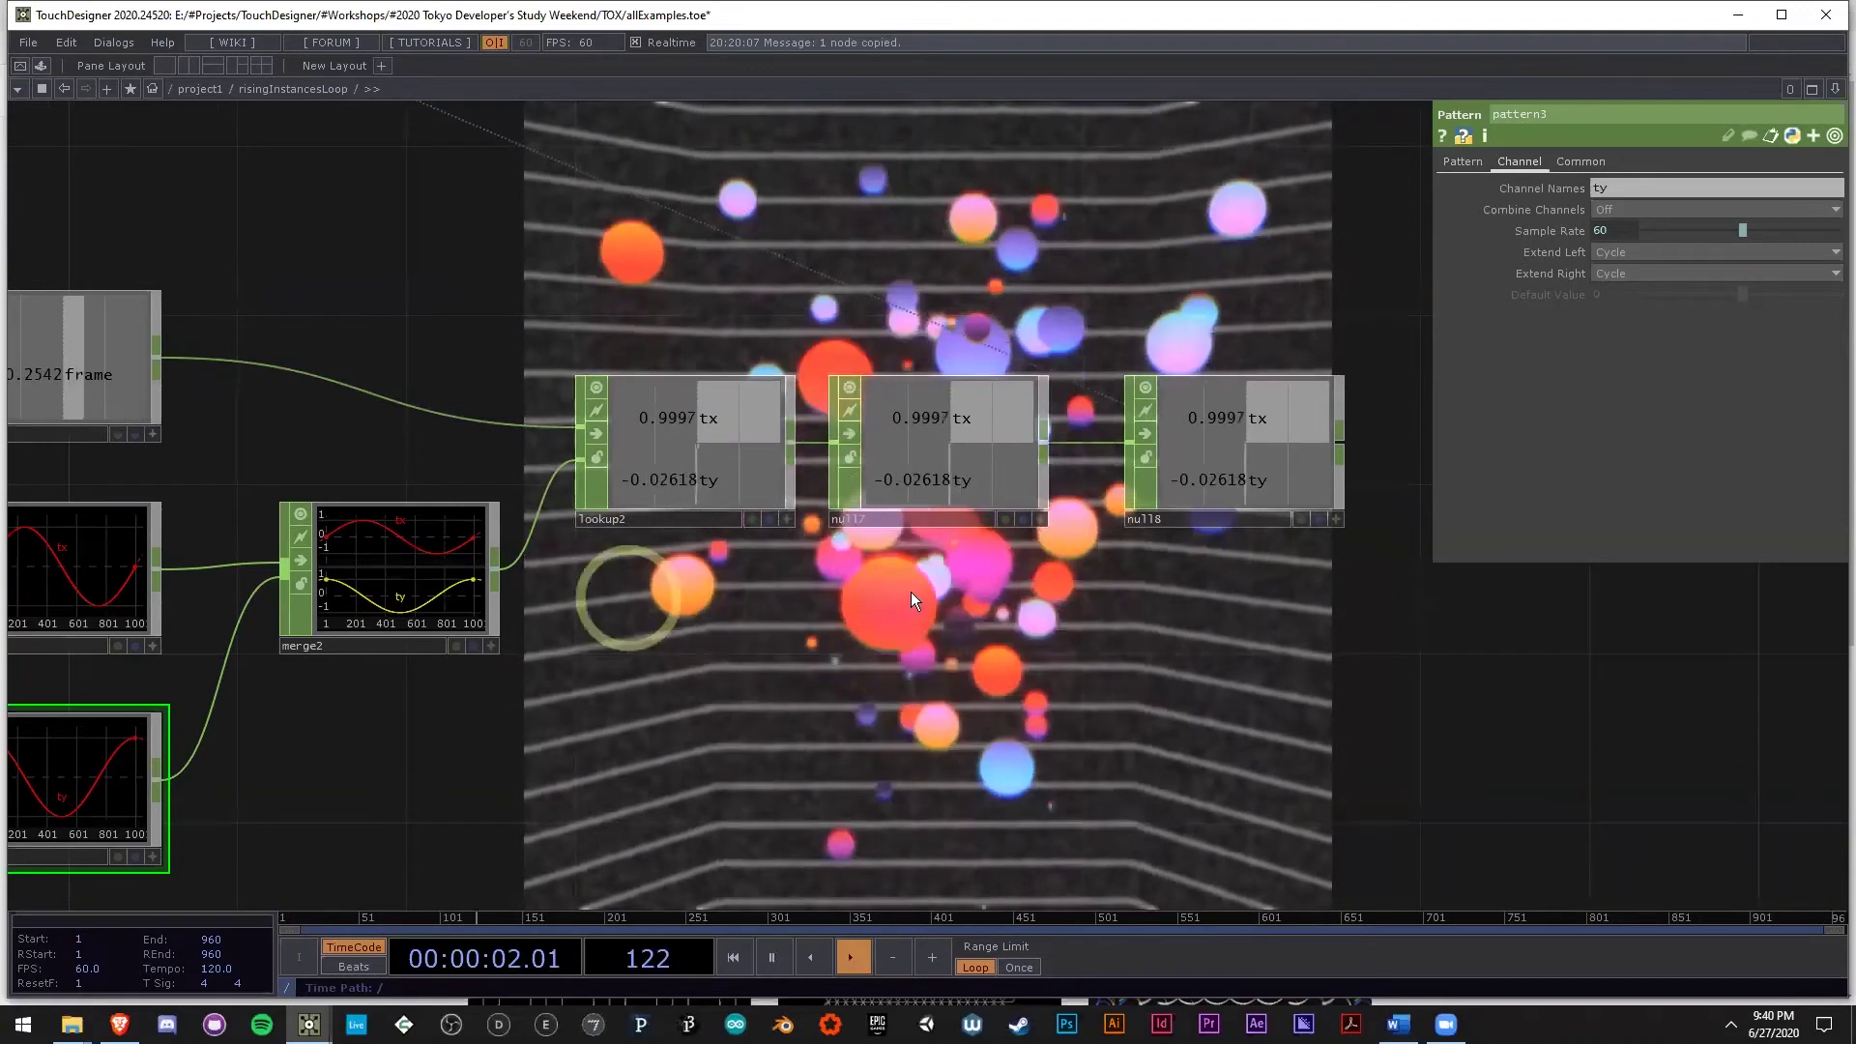
left_click_drag(599, 711, 803, 696)
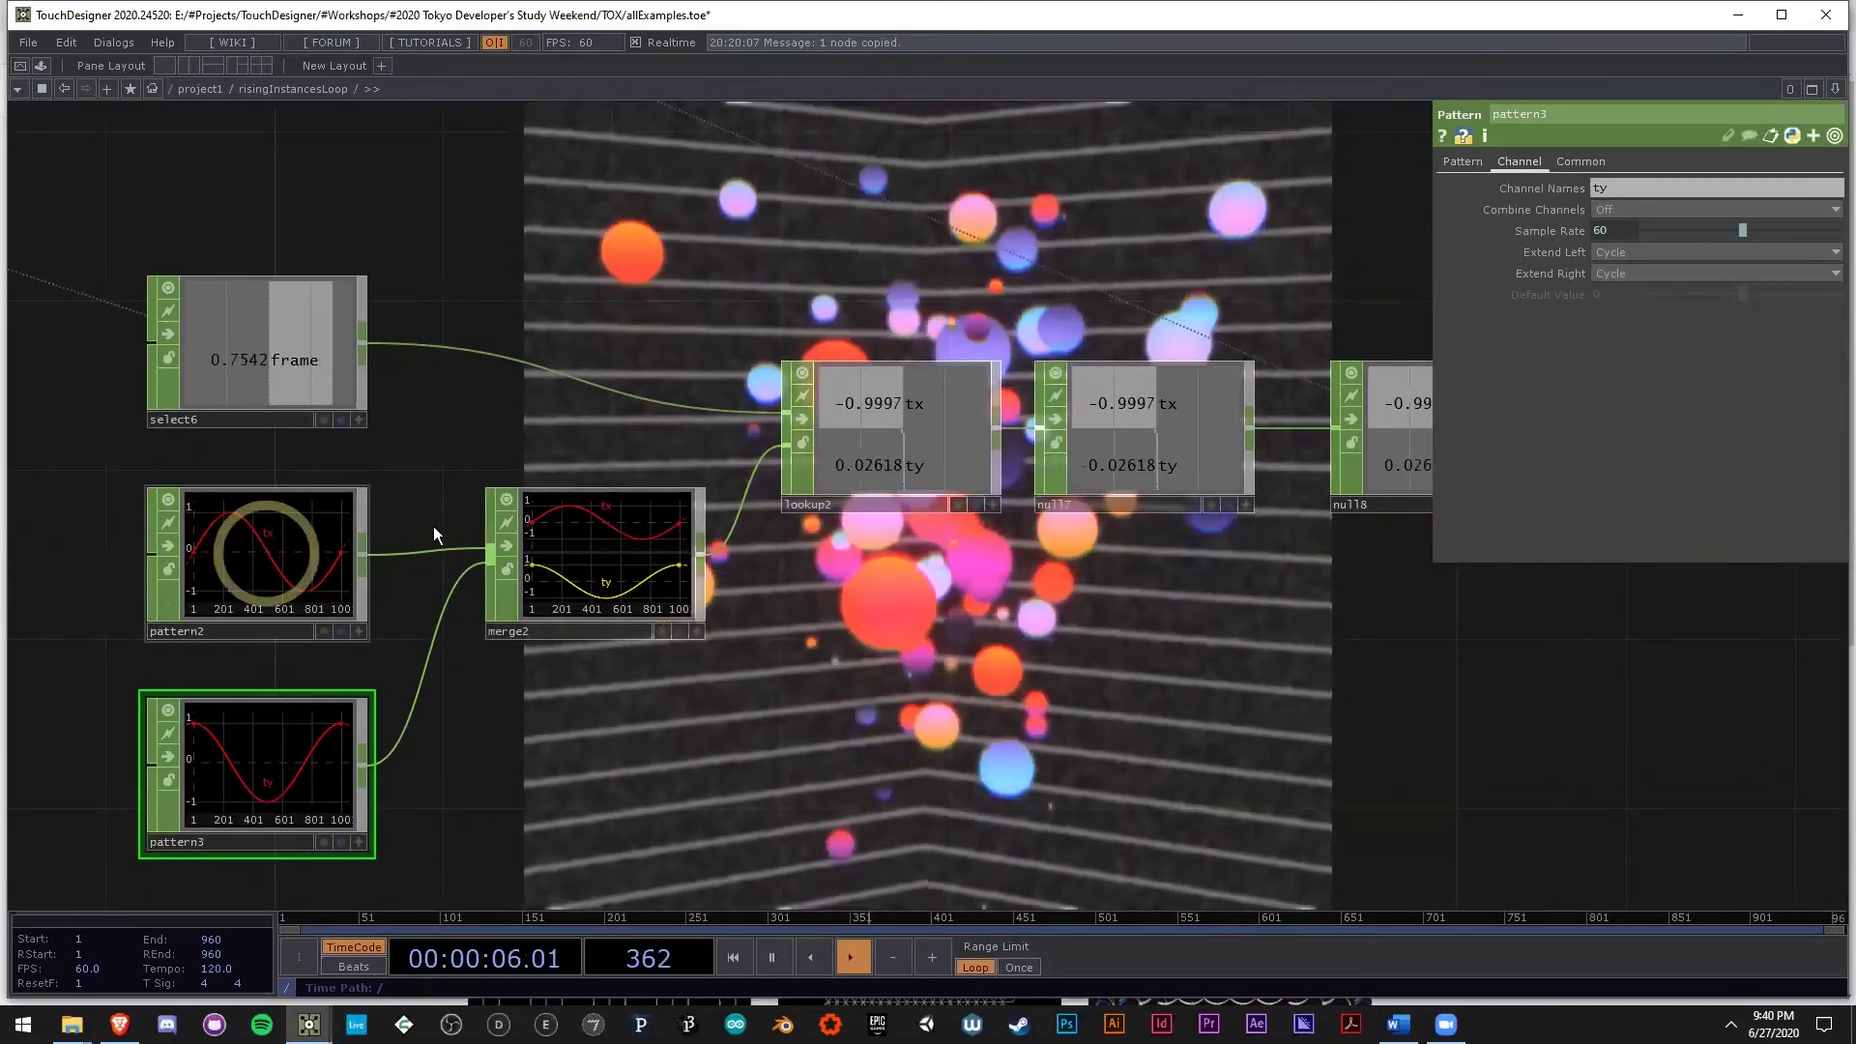
Trace the background branch through noise7, add1, over2 and blur1 and compare it with the pattern lookup section.
scroll(570, 579, "down", 5)
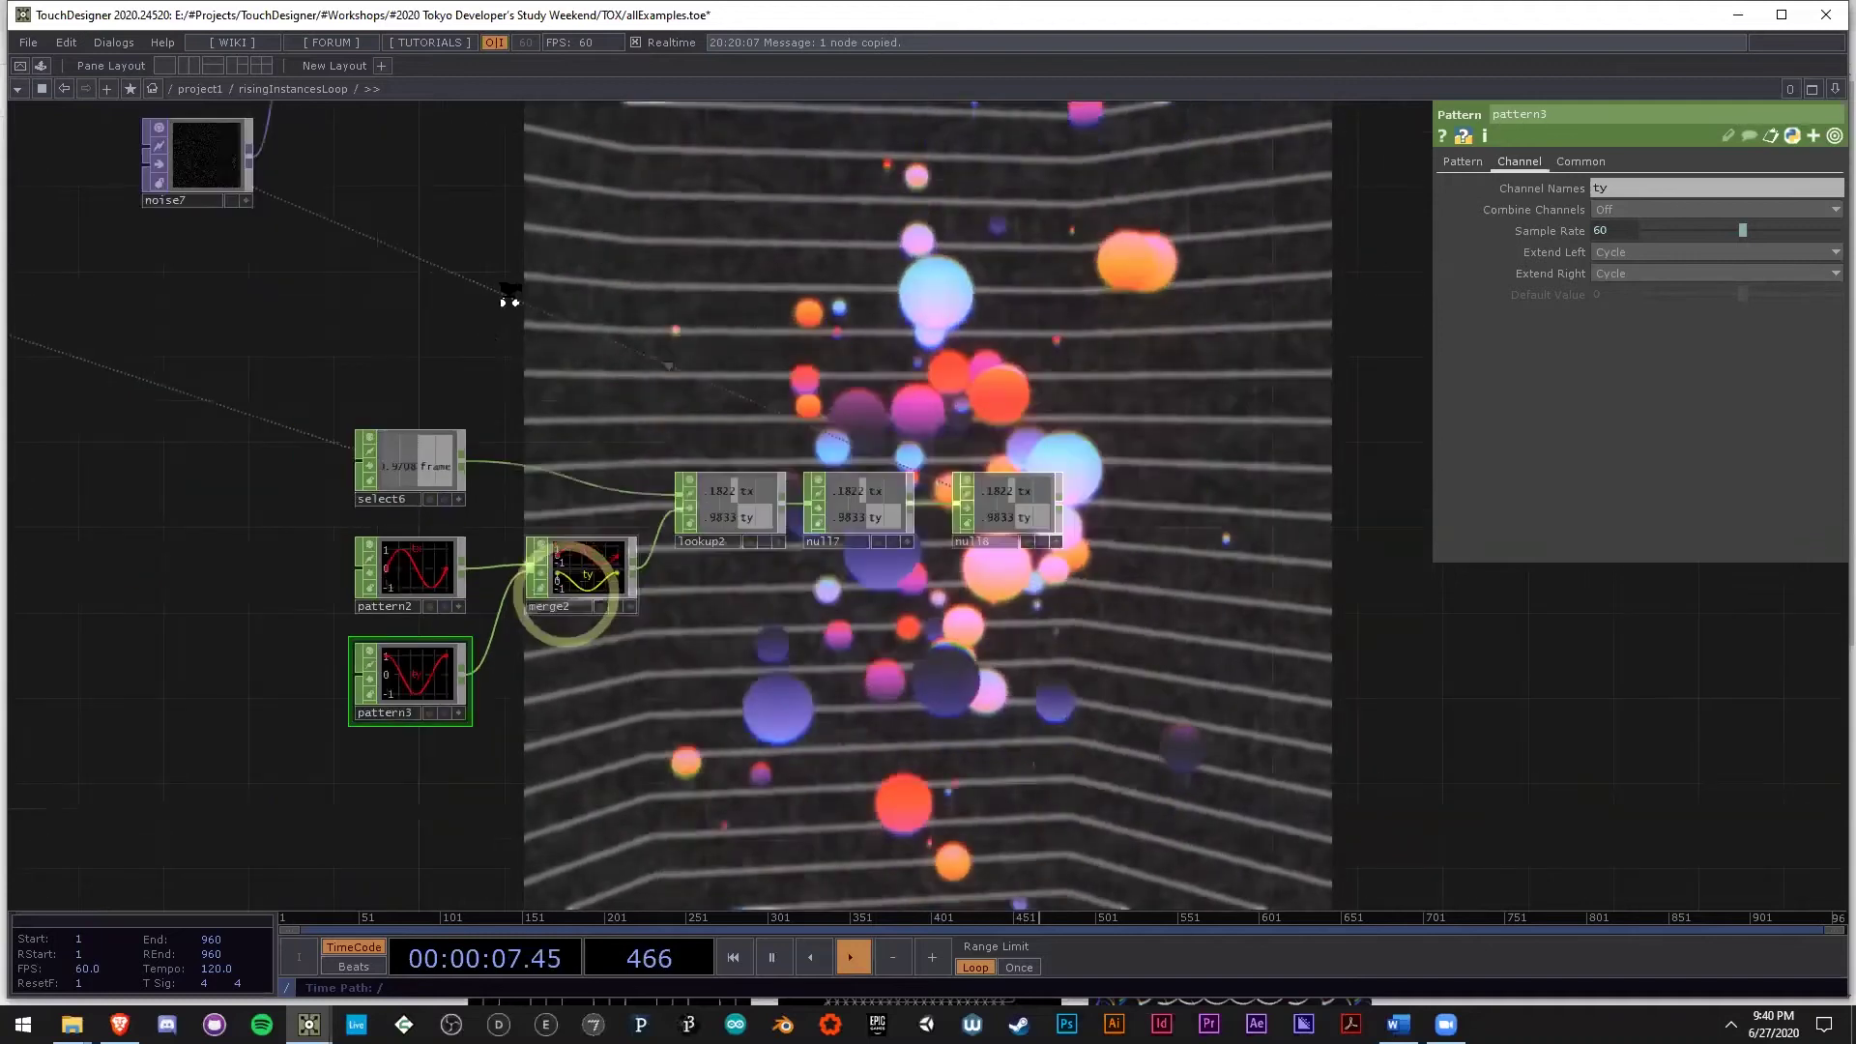
scroll(507, 290, "up", 3)
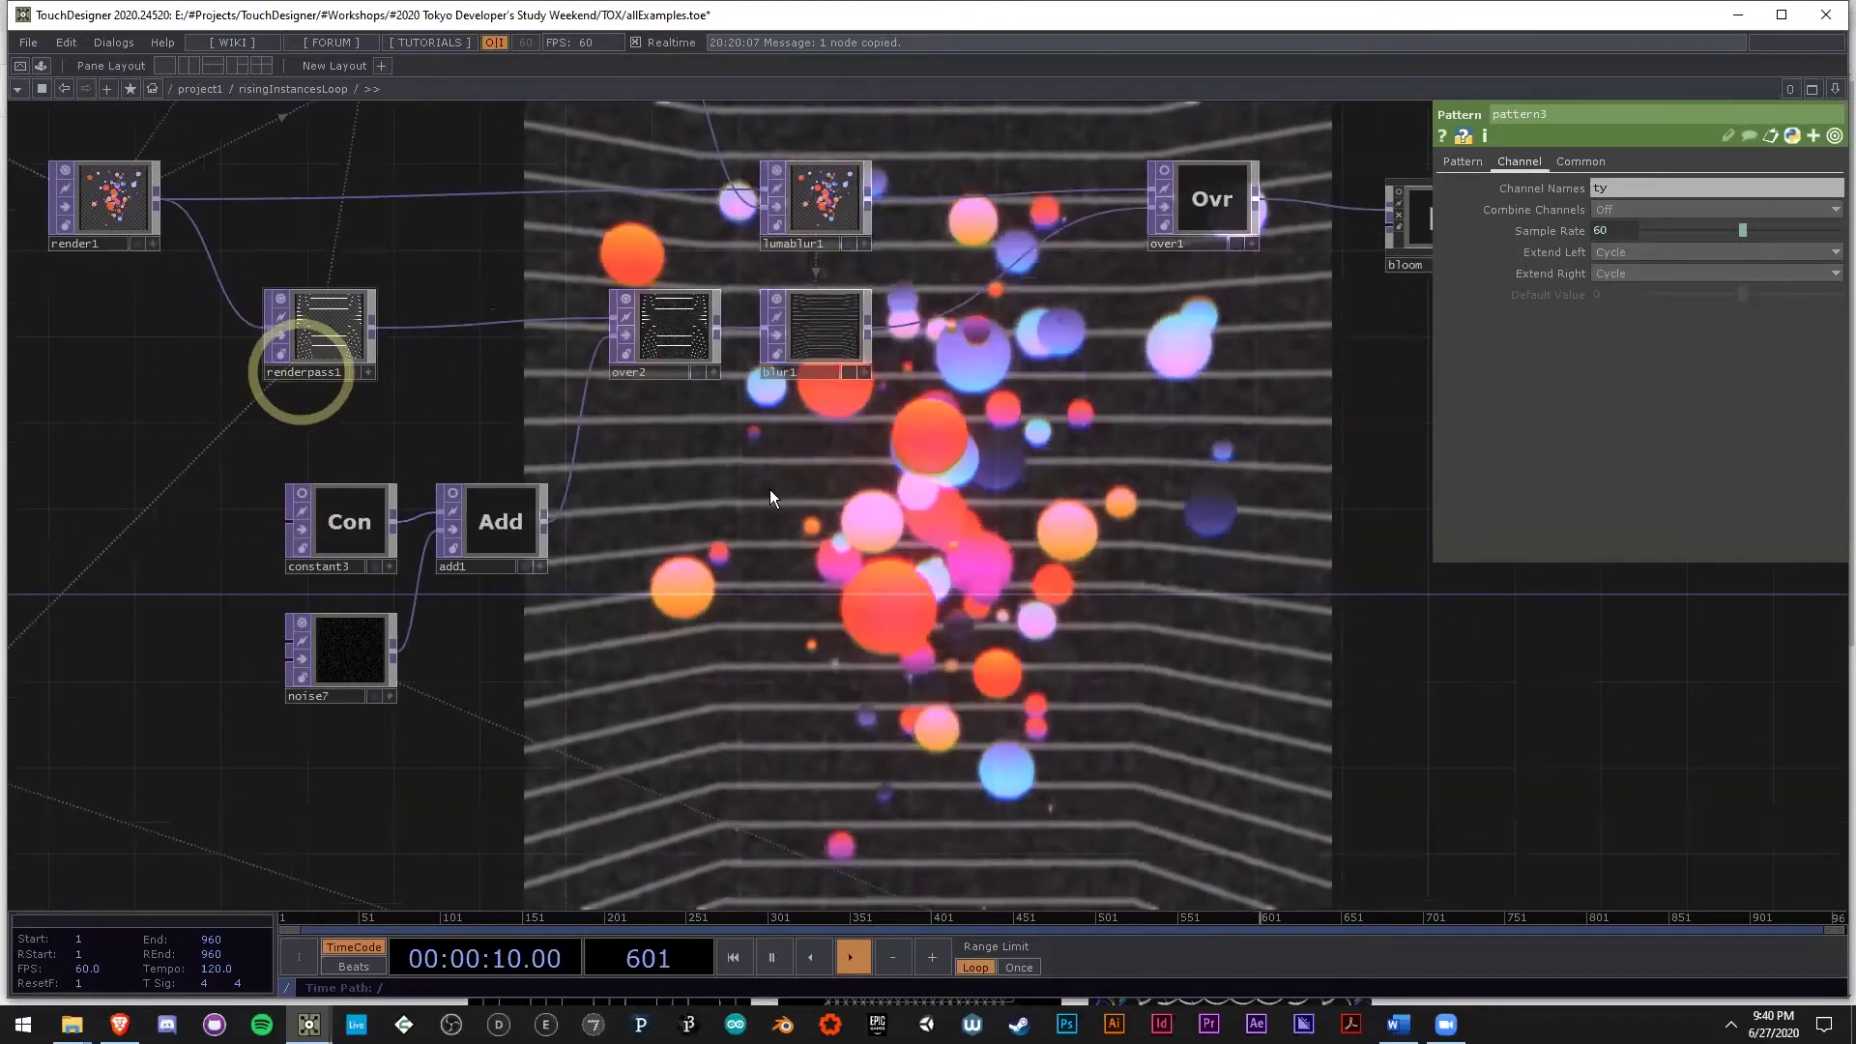
scroll(681, 324, "up", 1)
scroll(681, 319, "up", 2)
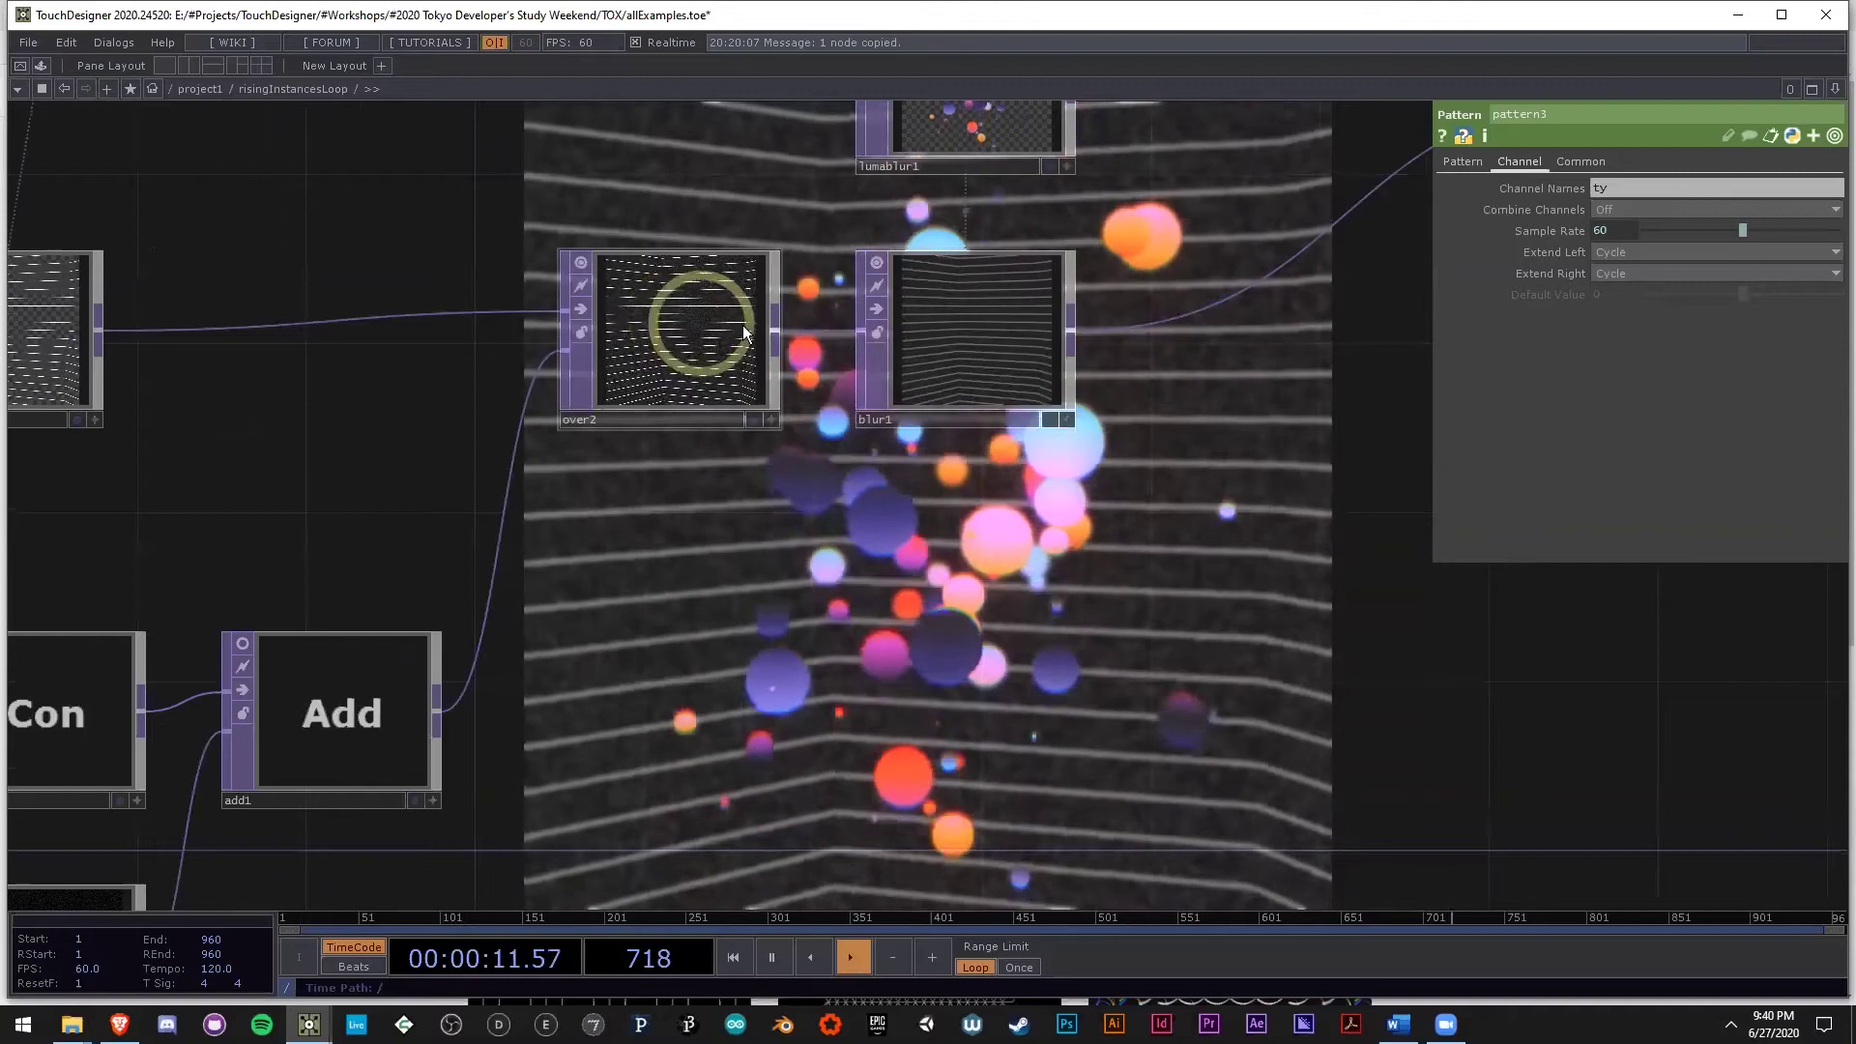
scroll(837, 585, "down", 2)
left_click_drag(794, 584, 833, 426)
scroll(830, 580, "down", 3)
scroll(853, 741, "down", 4)
left_click_drag(870, 810, 930, 577)
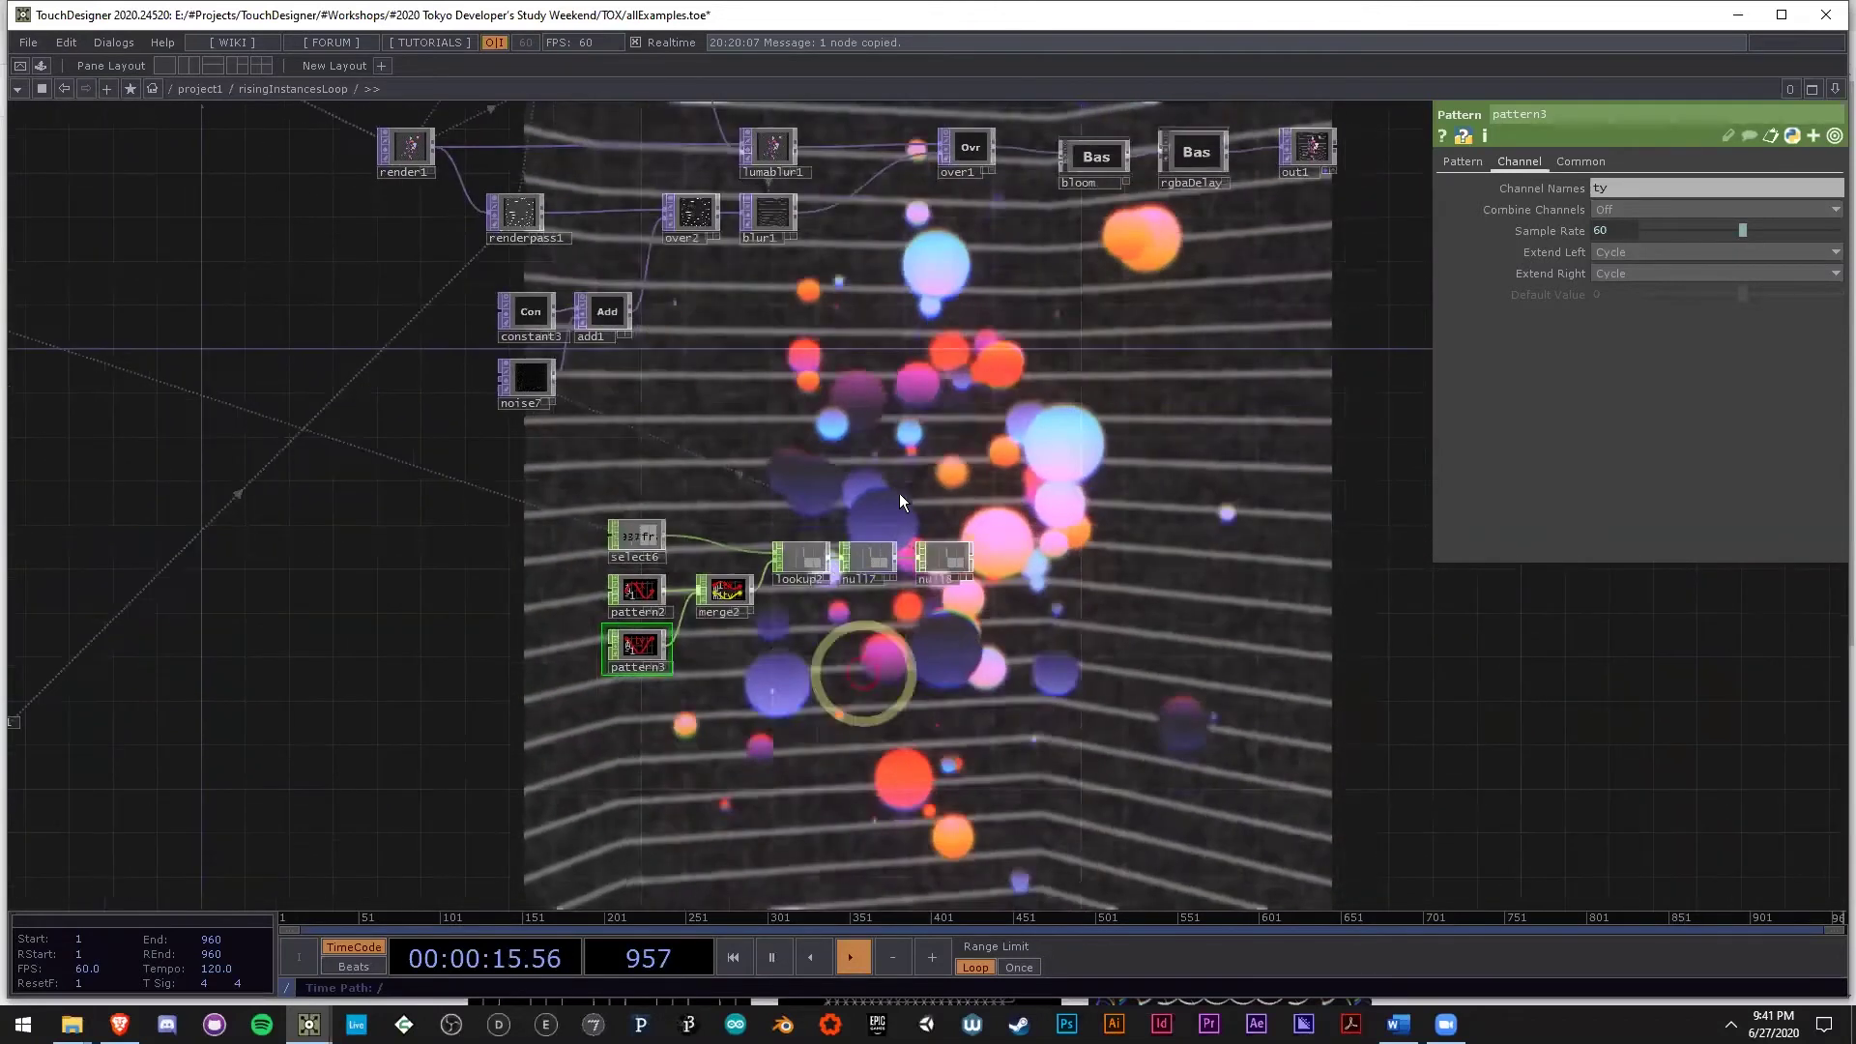
Review noise7's 4D translation and its noise type, period and amplitude settings.
scroll(916, 664, "up", 2)
left_click_drag(271, 479, 418, 881)
scroll(363, 494, "up", 3)
left_click_drag(362, 493, 409, 508)
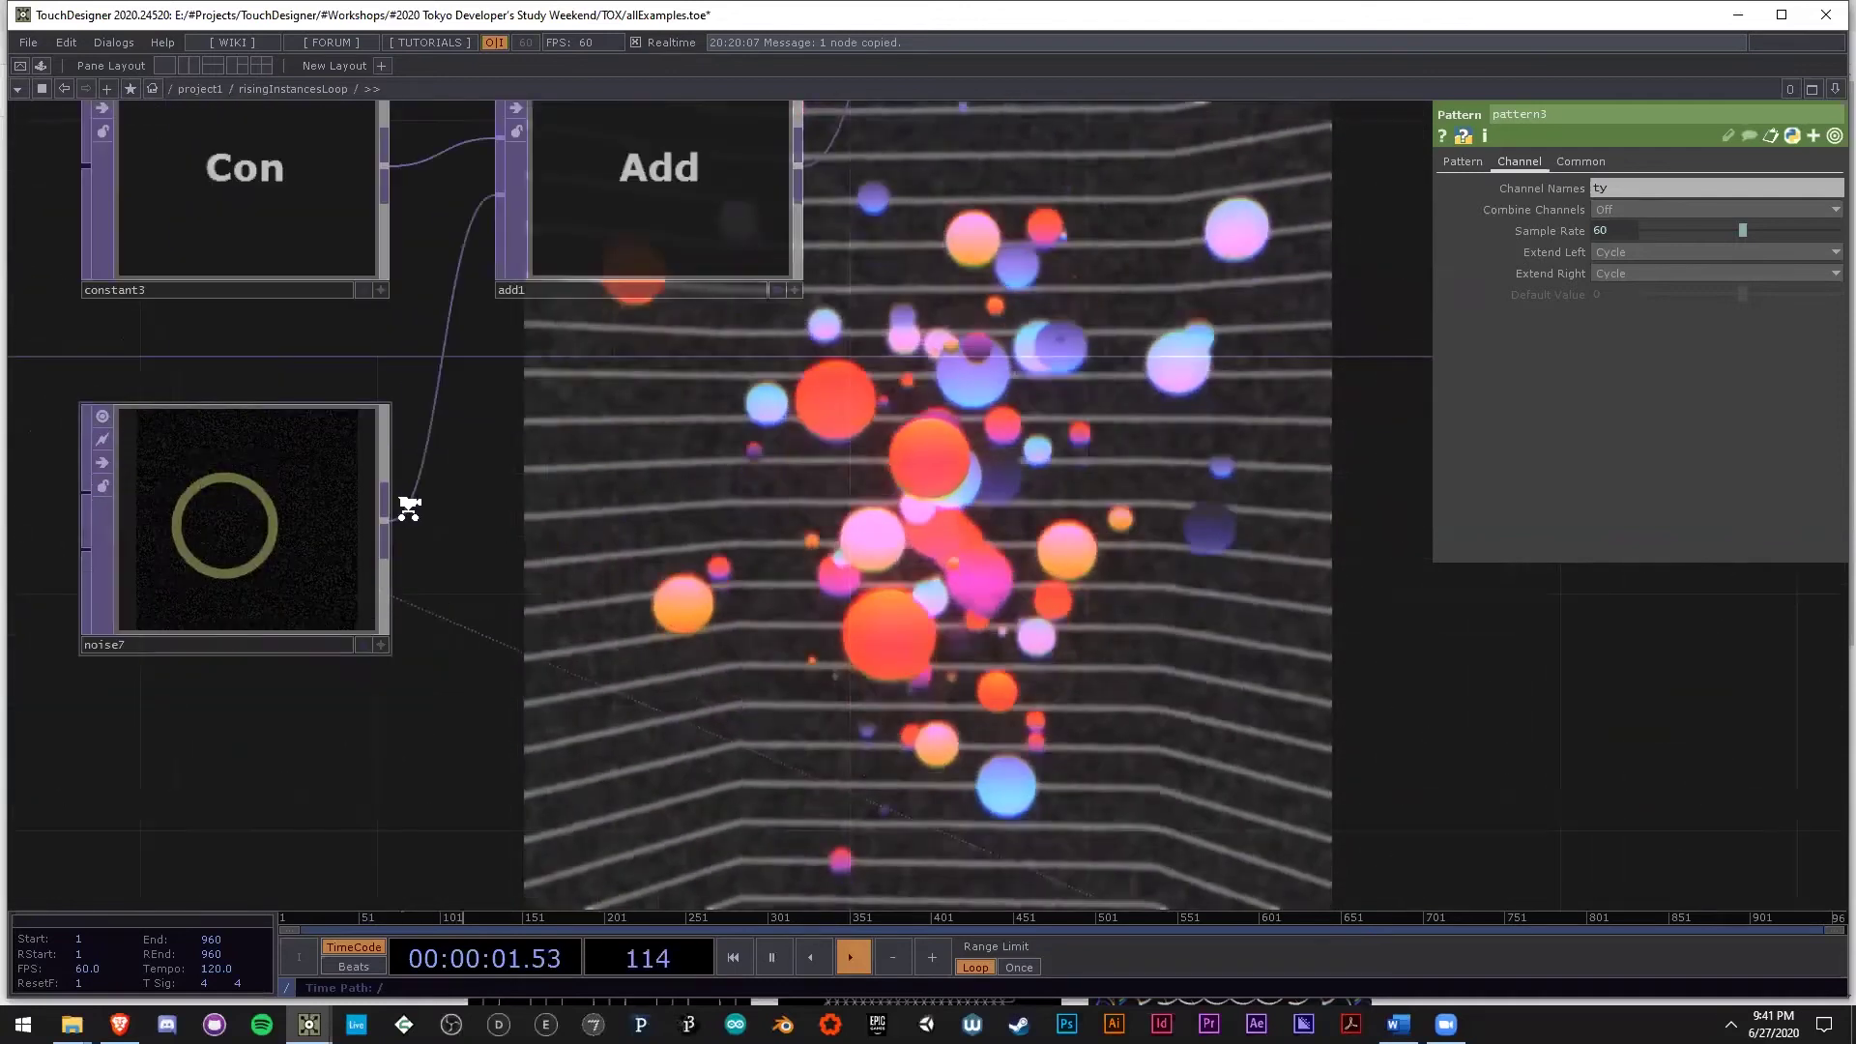
left_click(290, 481)
left_click_drag(144, 364, 263, 359)
scroll(219, 503, "up", 3)
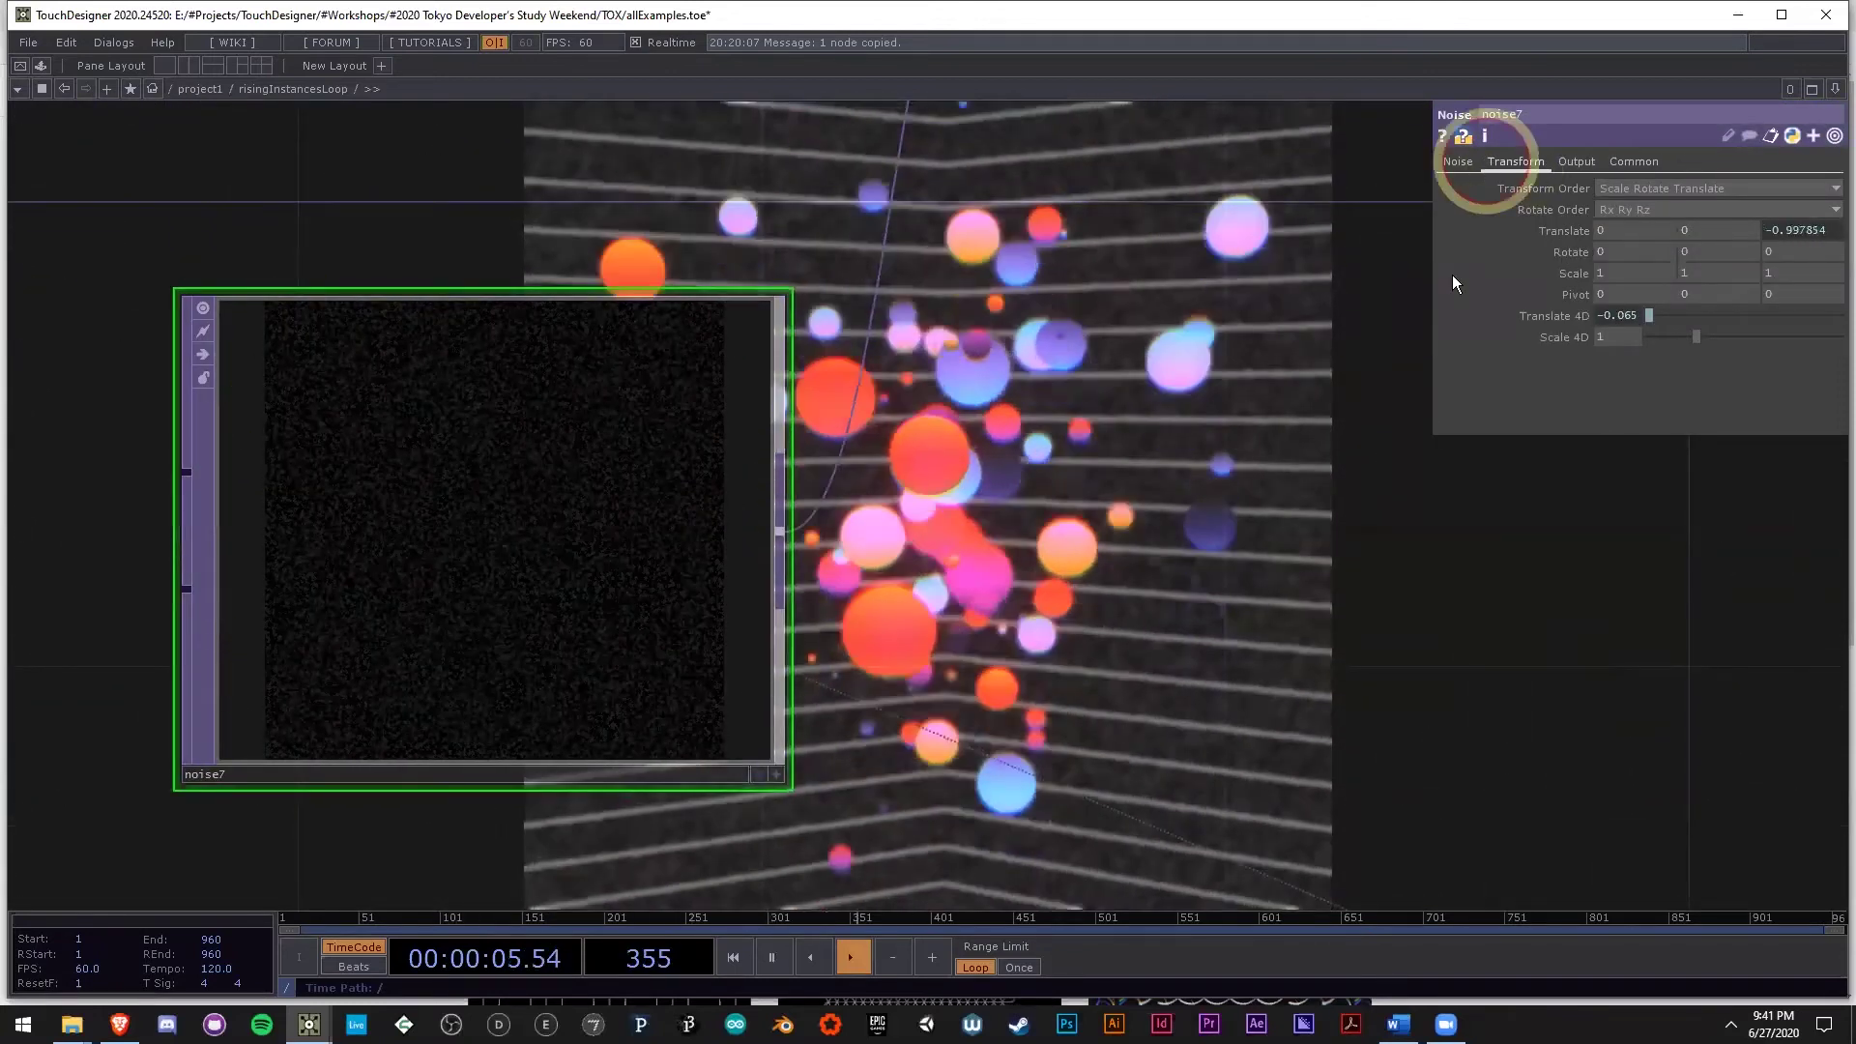
left_click(1470, 161)
Survey the final compositing chain from lumablur1 and over1 through bloom and rgbaDelay to out1.
left_click_drag(1282, 910, 1687, 856)
left_click_drag(1453, 670, 1018, 541)
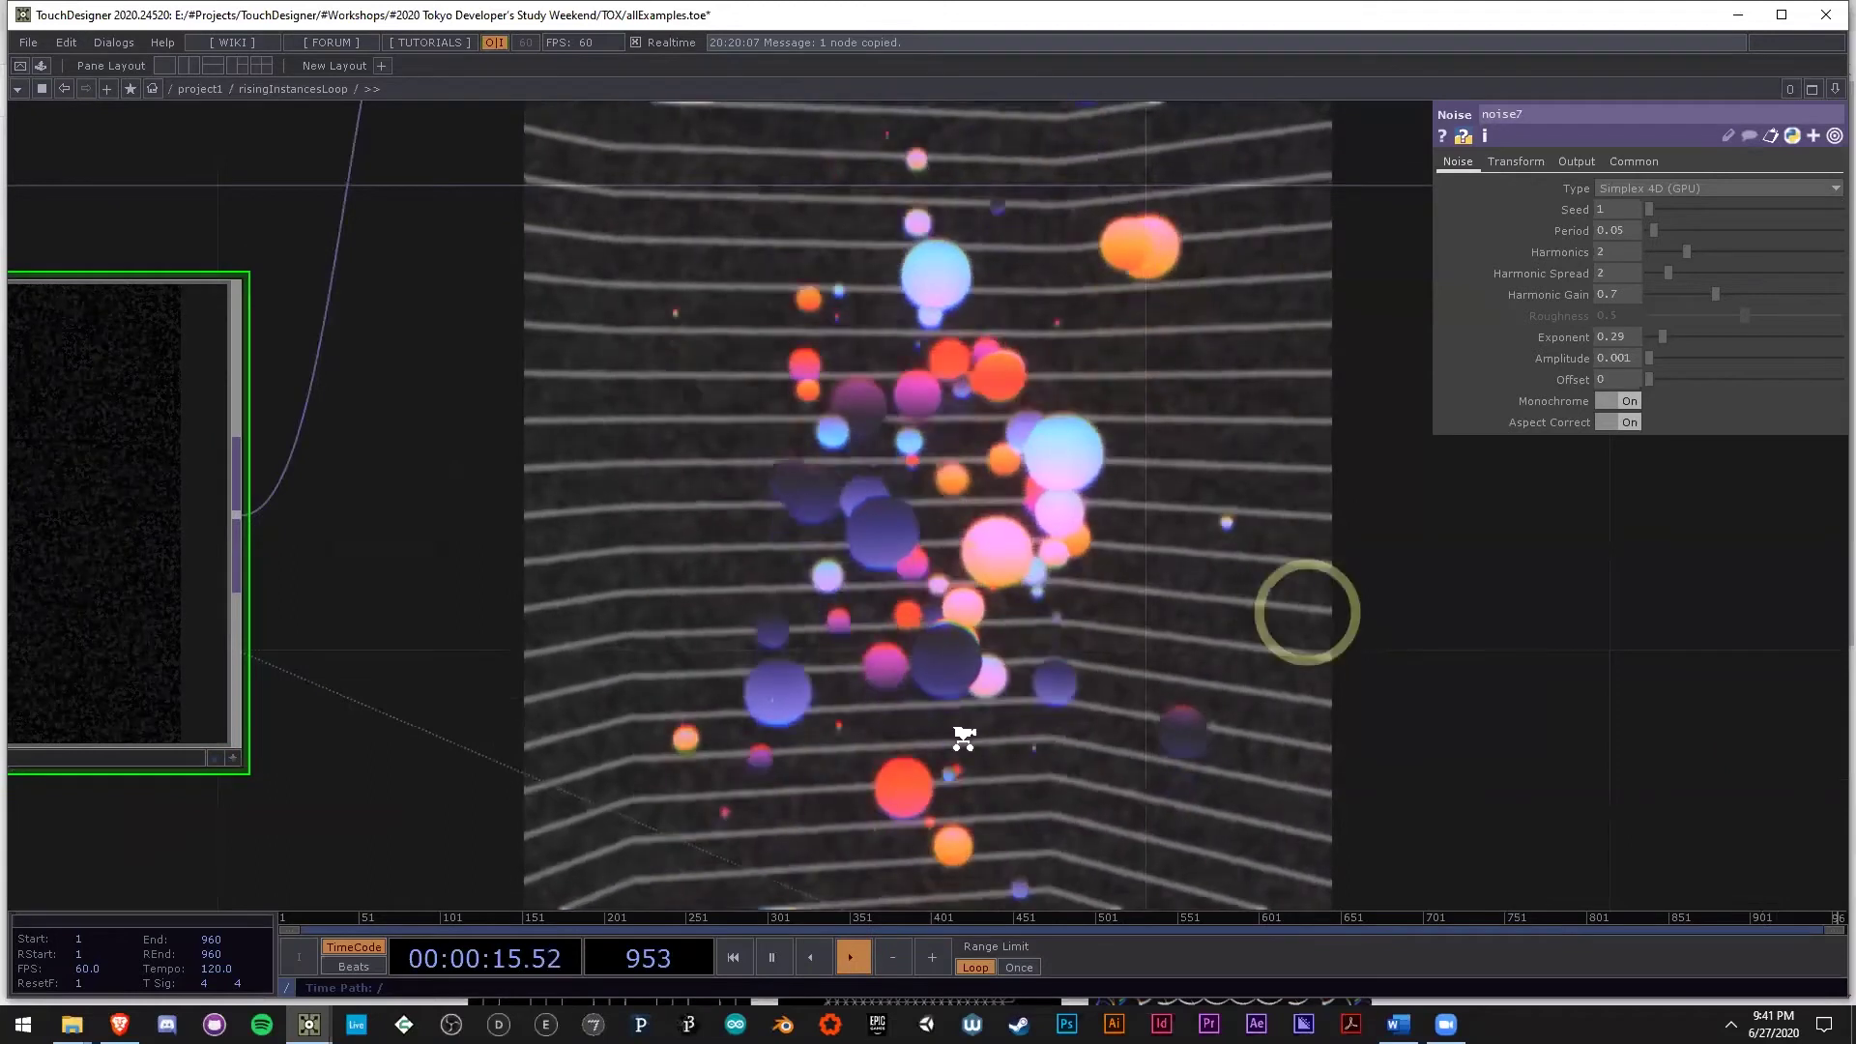
left_click_drag(1281, 673, 985, 745)
middle_click_drag(964, 738, 812, 646)
left_click_drag(1339, 584, 850, 693)
left_click_drag(1106, 472, 970, 683)
left_click_drag(1095, 729, 951, 777)
scroll(951, 777, "down", 3)
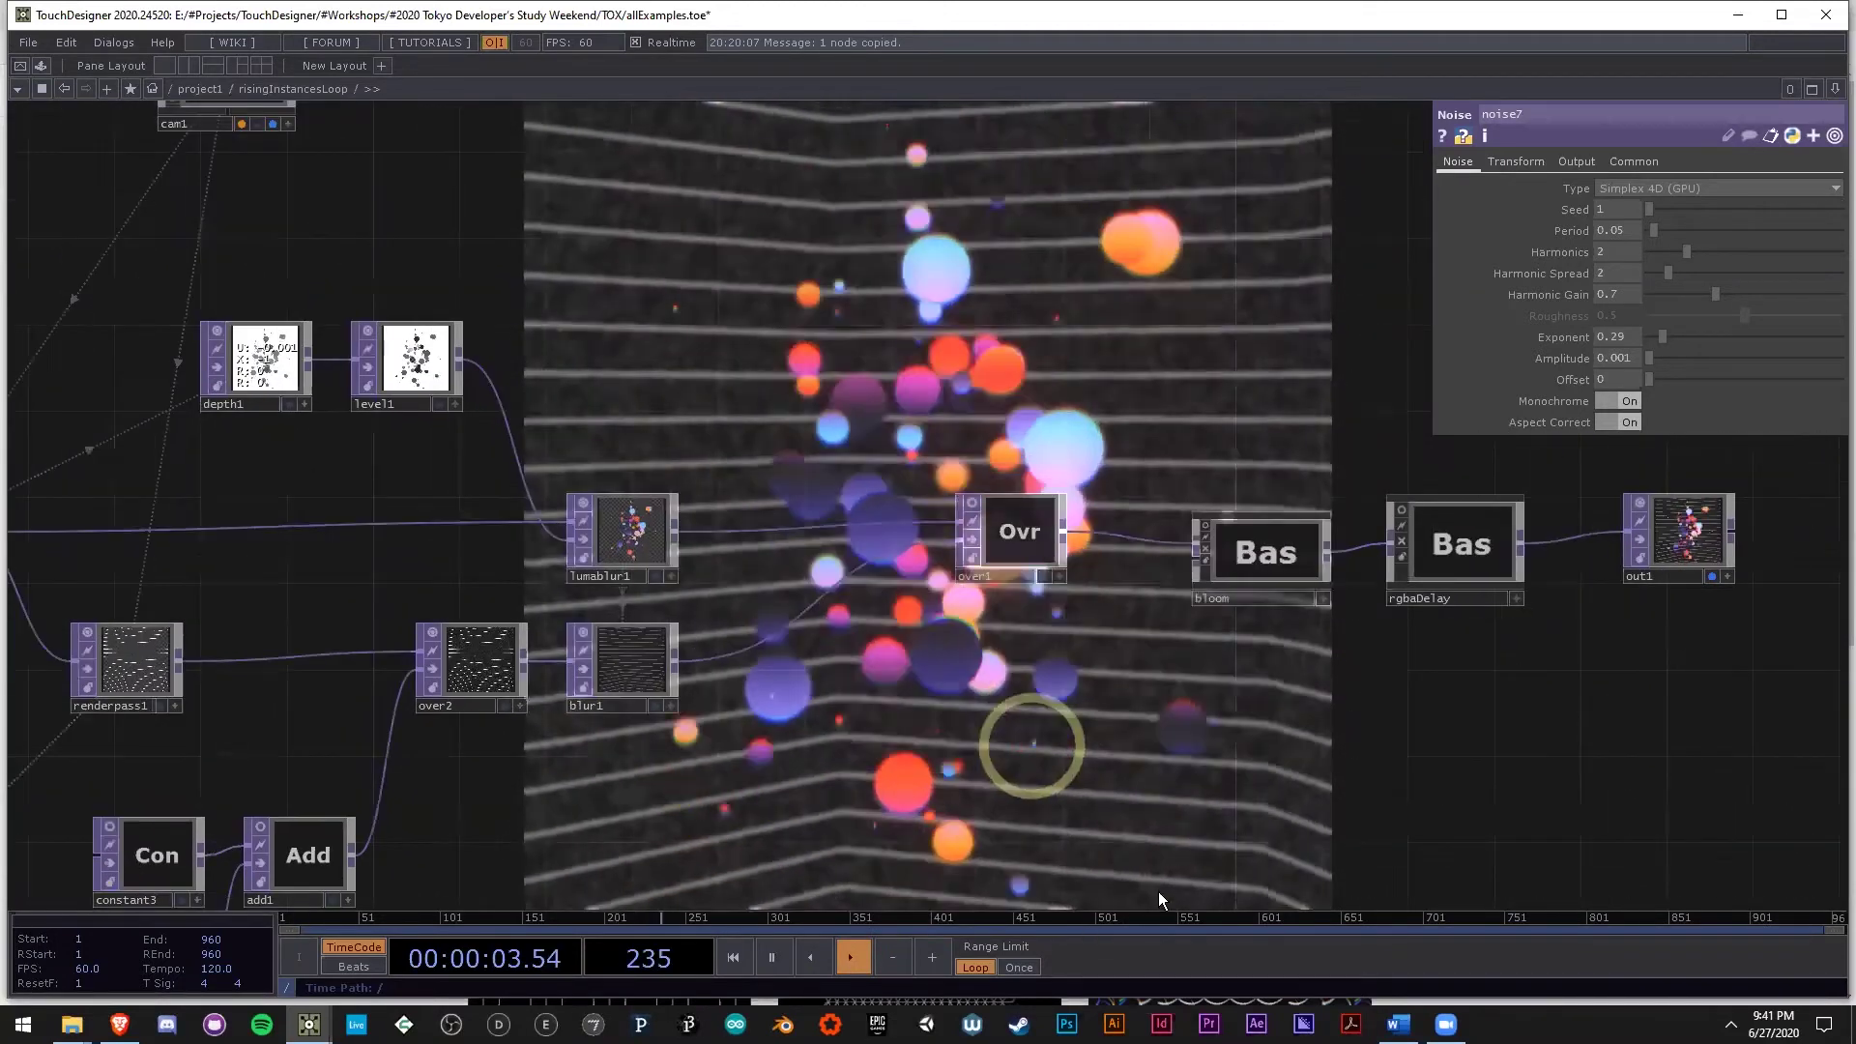
left_click_drag(1220, 720, 1118, 710)
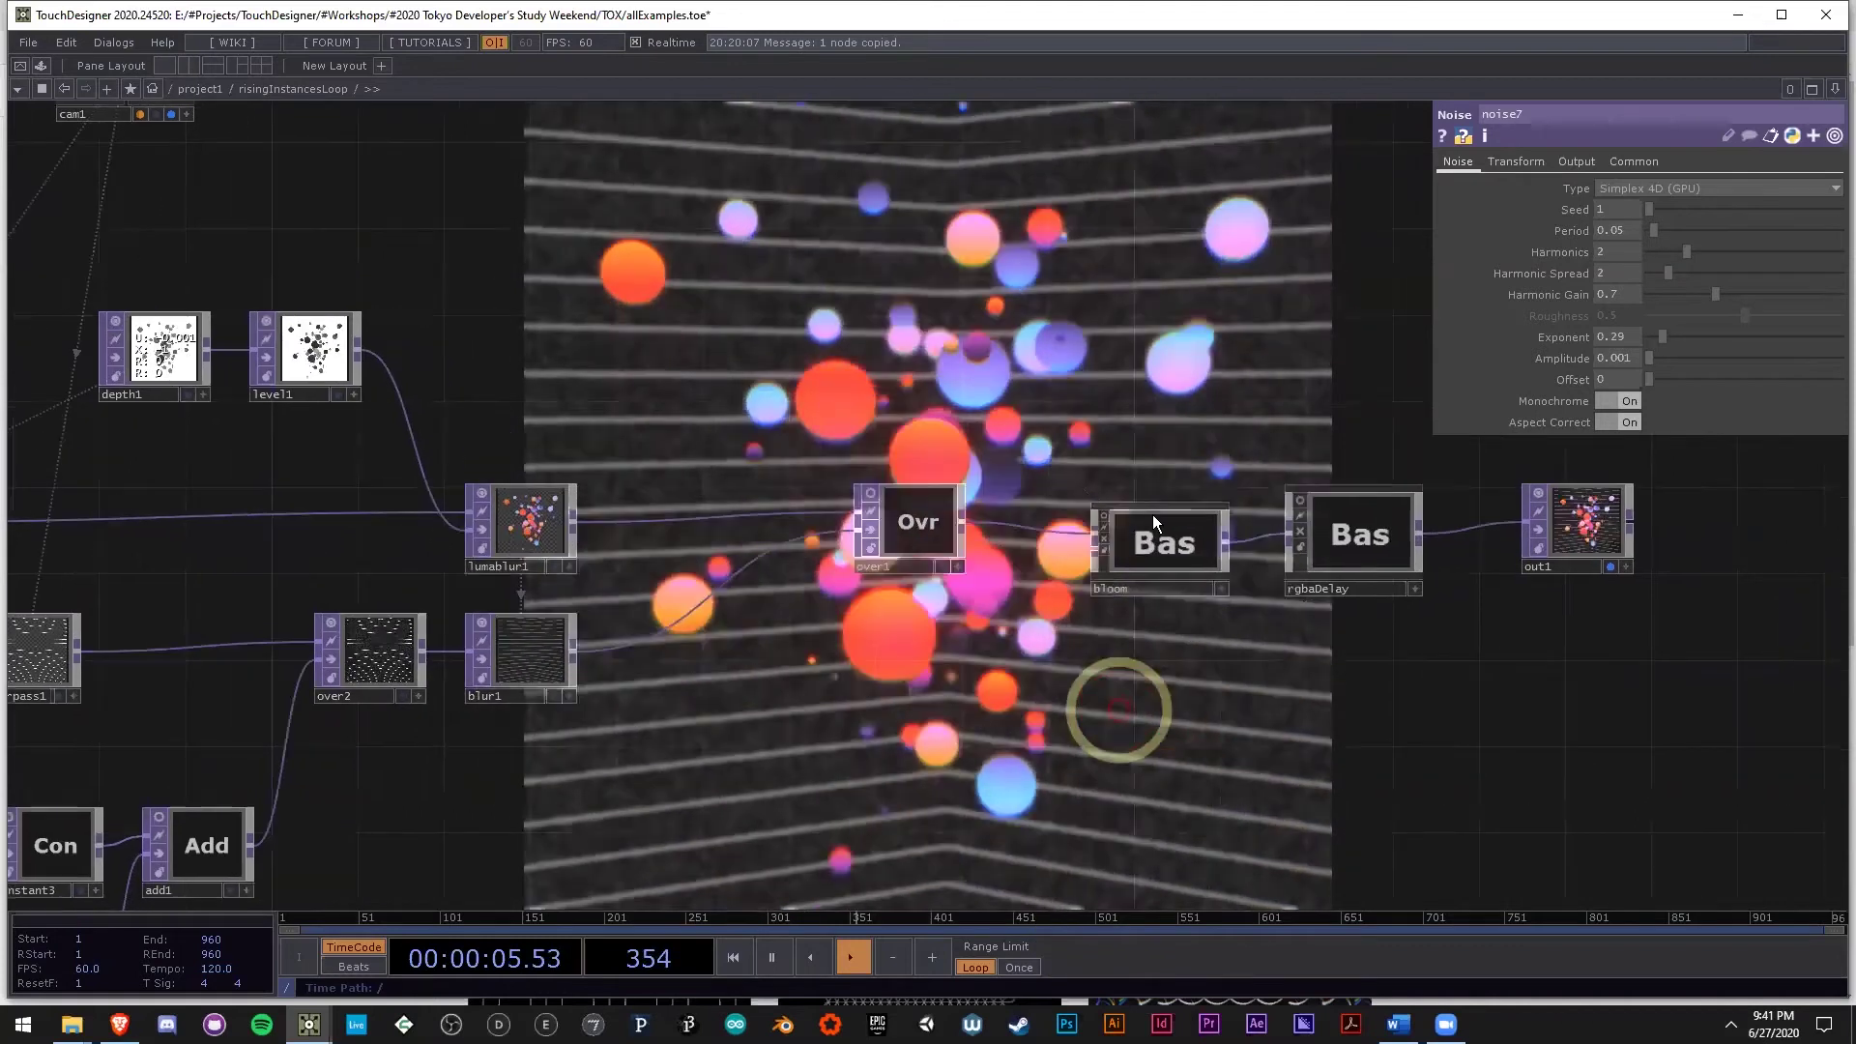
Turn on the bloom component's viewer and set its Intensity to 0.46.
scroll(1291, 546, "up", 3)
left_click(1027, 497)
scroll(1143, 539, "up", 1)
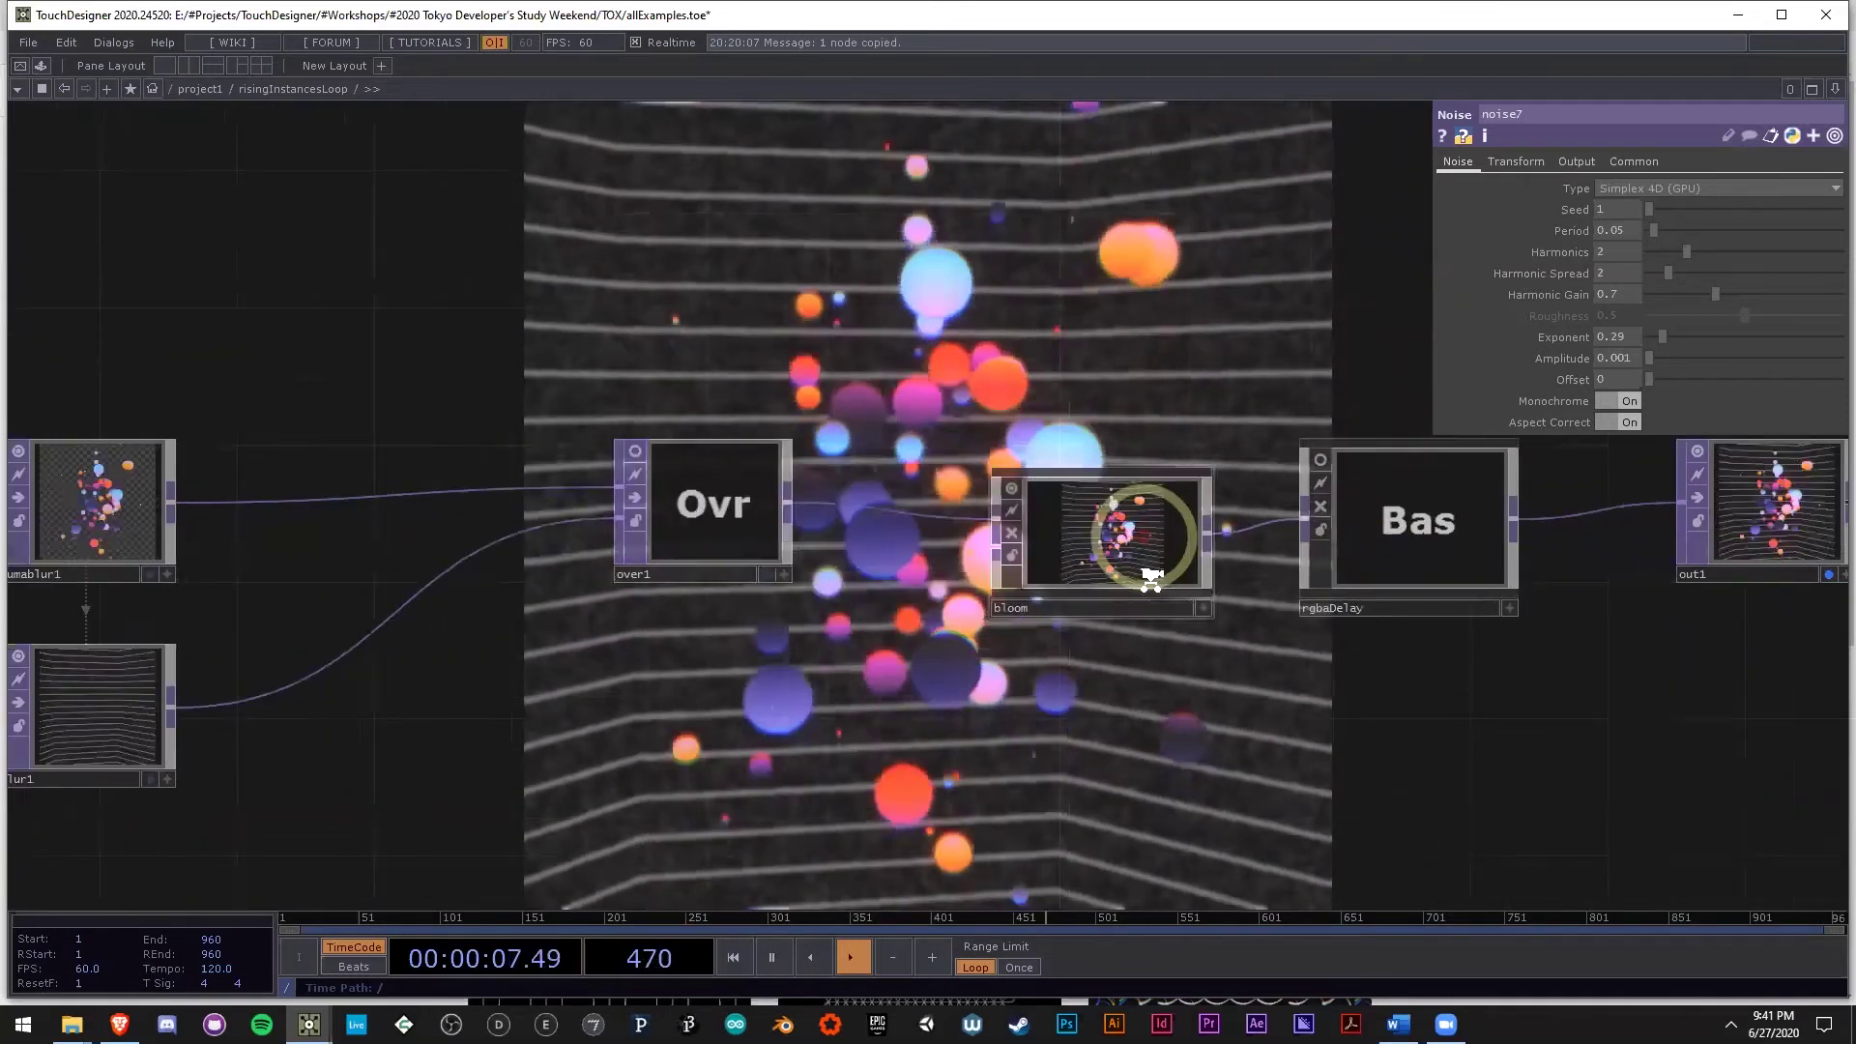
scroll(1152, 578, "up", 6)
scroll(1083, 696, "down", 4)
left_click(767, 723)
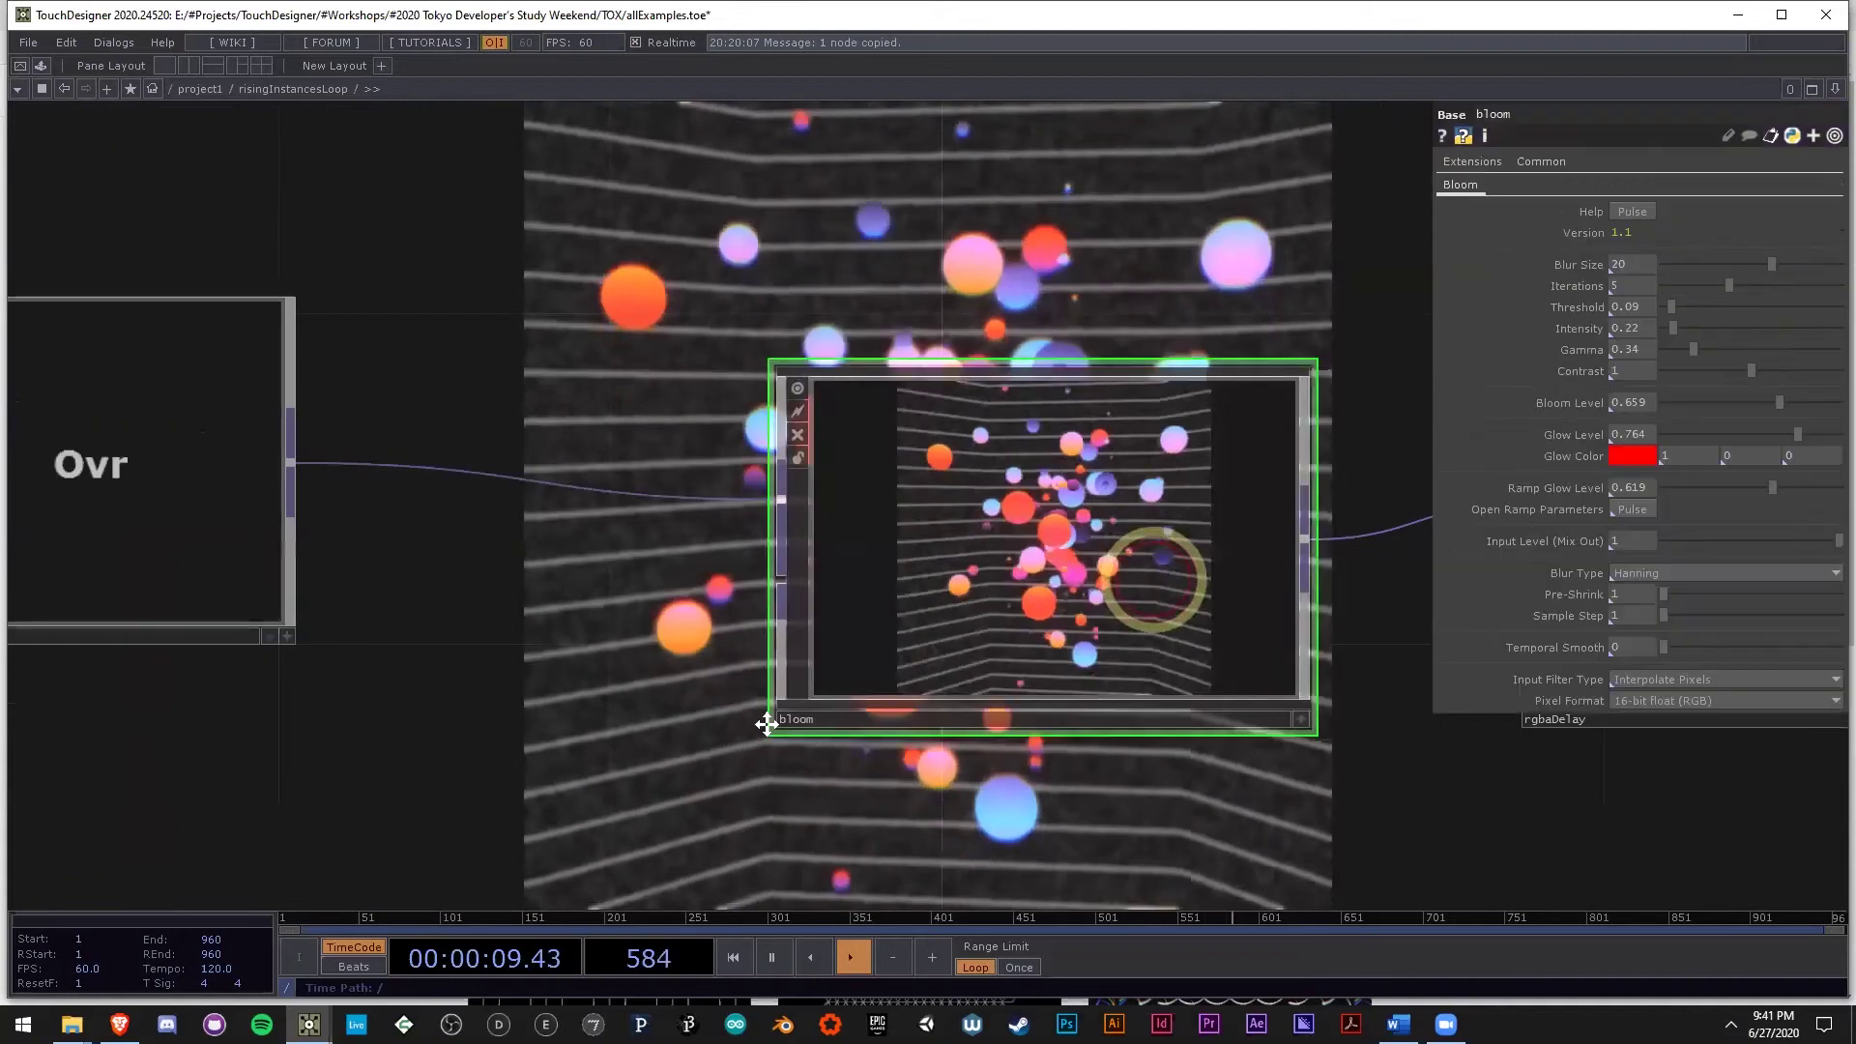
mouse_move(1682, 327)
left_mouse_down()
mouse_move(1754, 331)
mouse_move(1649, 324)
mouse_move(1691, 332)
left_mouse_up()
Inspect the red, green and blue delay settings of the rgbaDelay component.
left_click_drag(1078, 224, 743, 316)
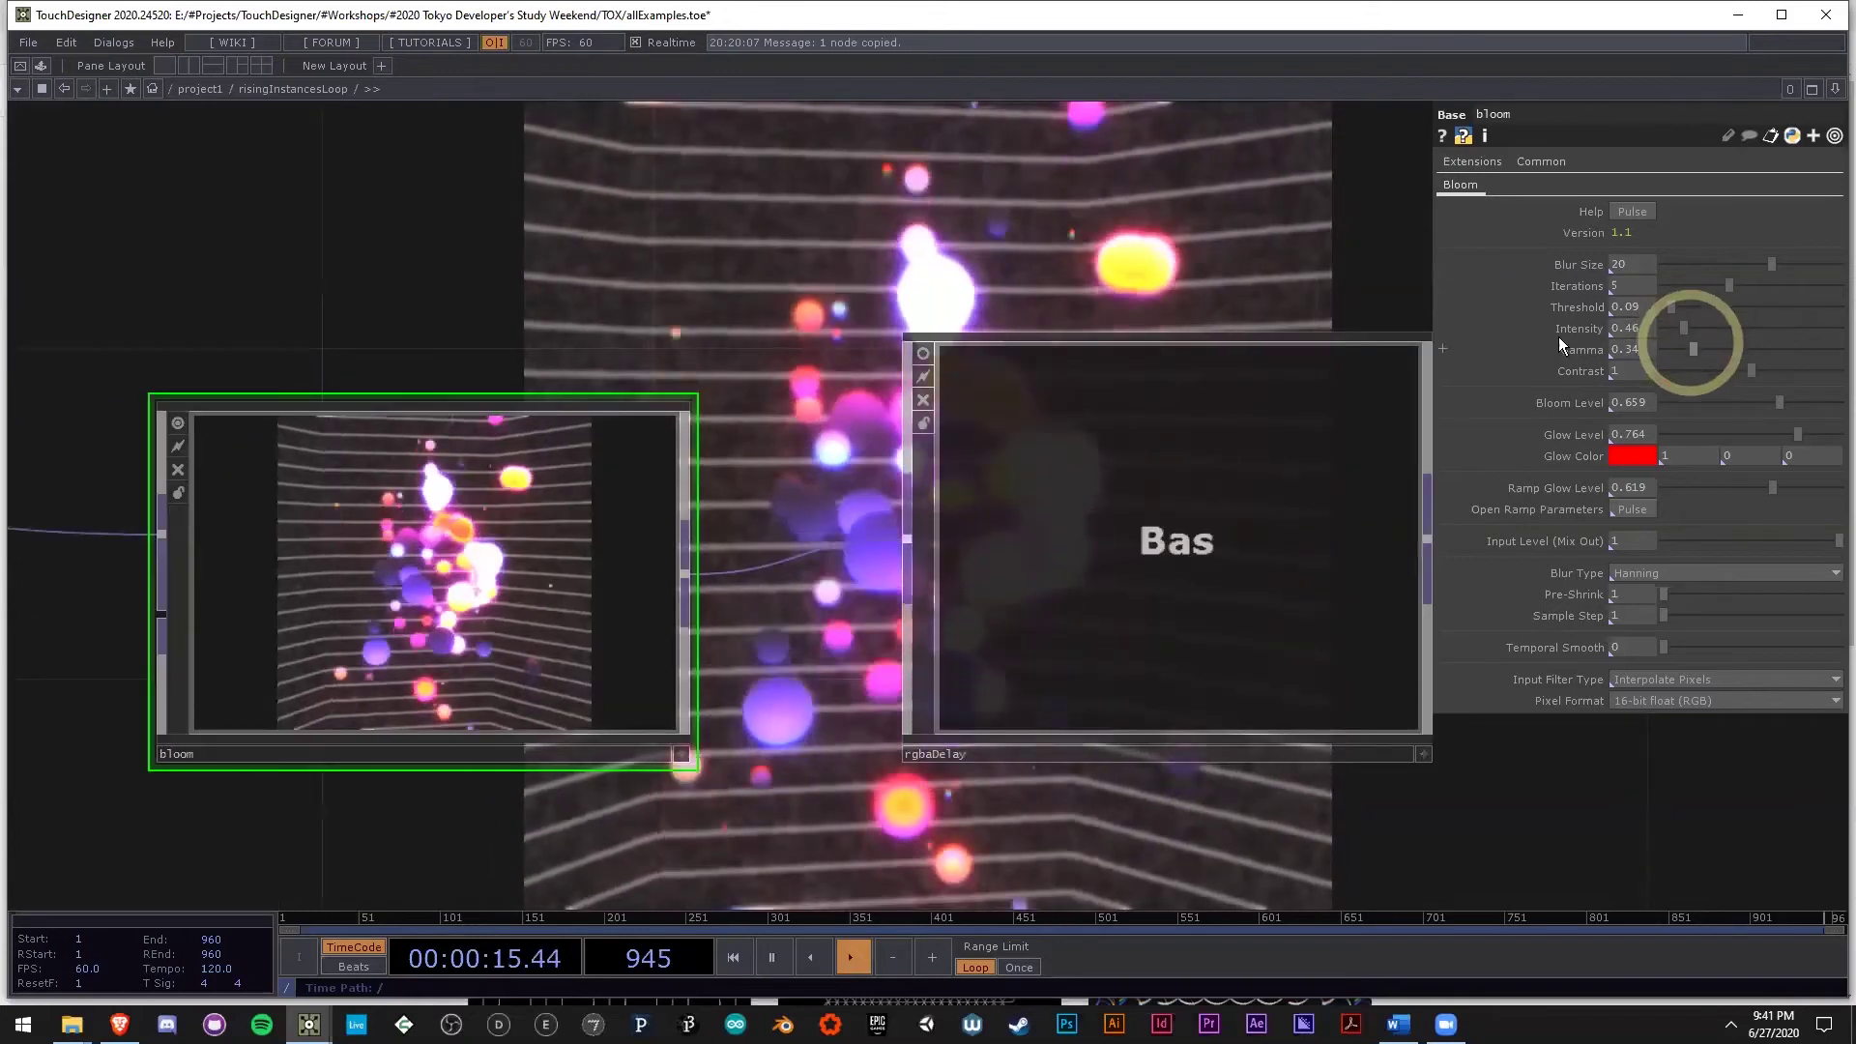
left_click_drag(949, 530, 999, 613)
left_click(998, 613)
scroll(771, 464, "down", 3)
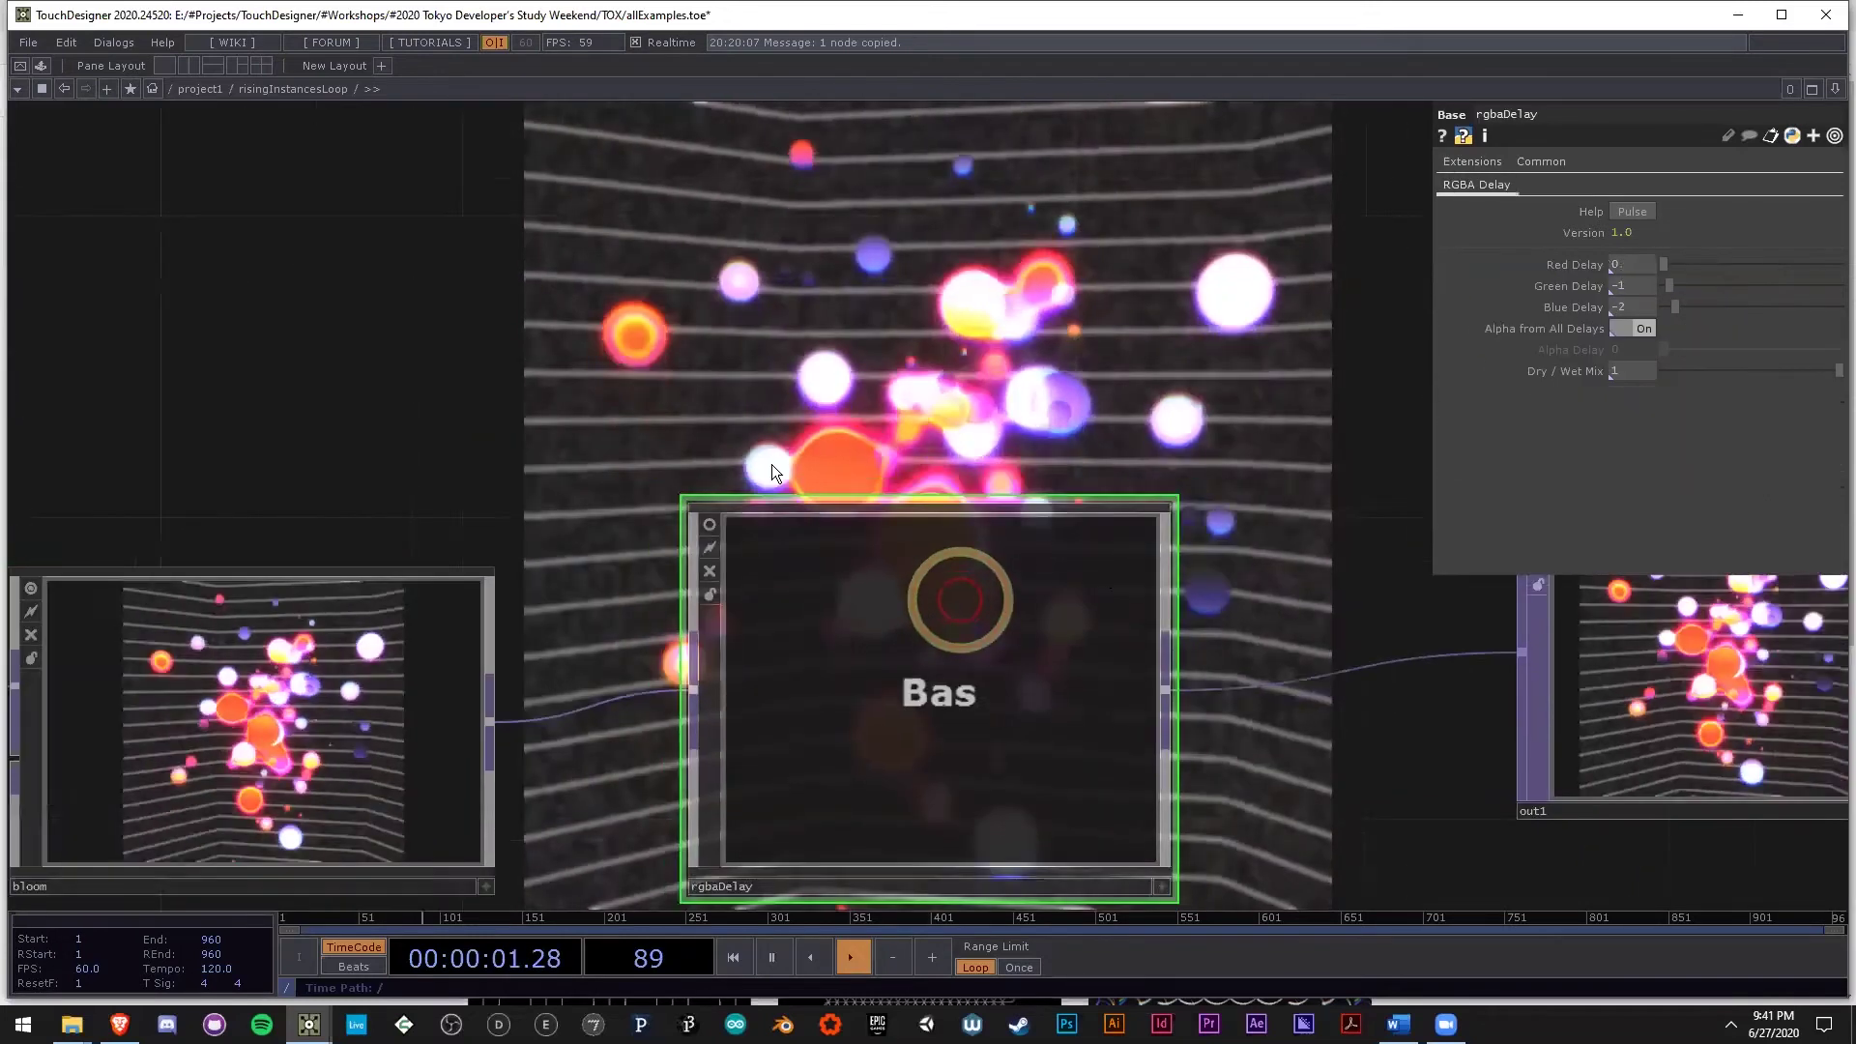
Open the component palette and locate bloom and rgbaDelay among the ImageFilters.
left_click(41, 65)
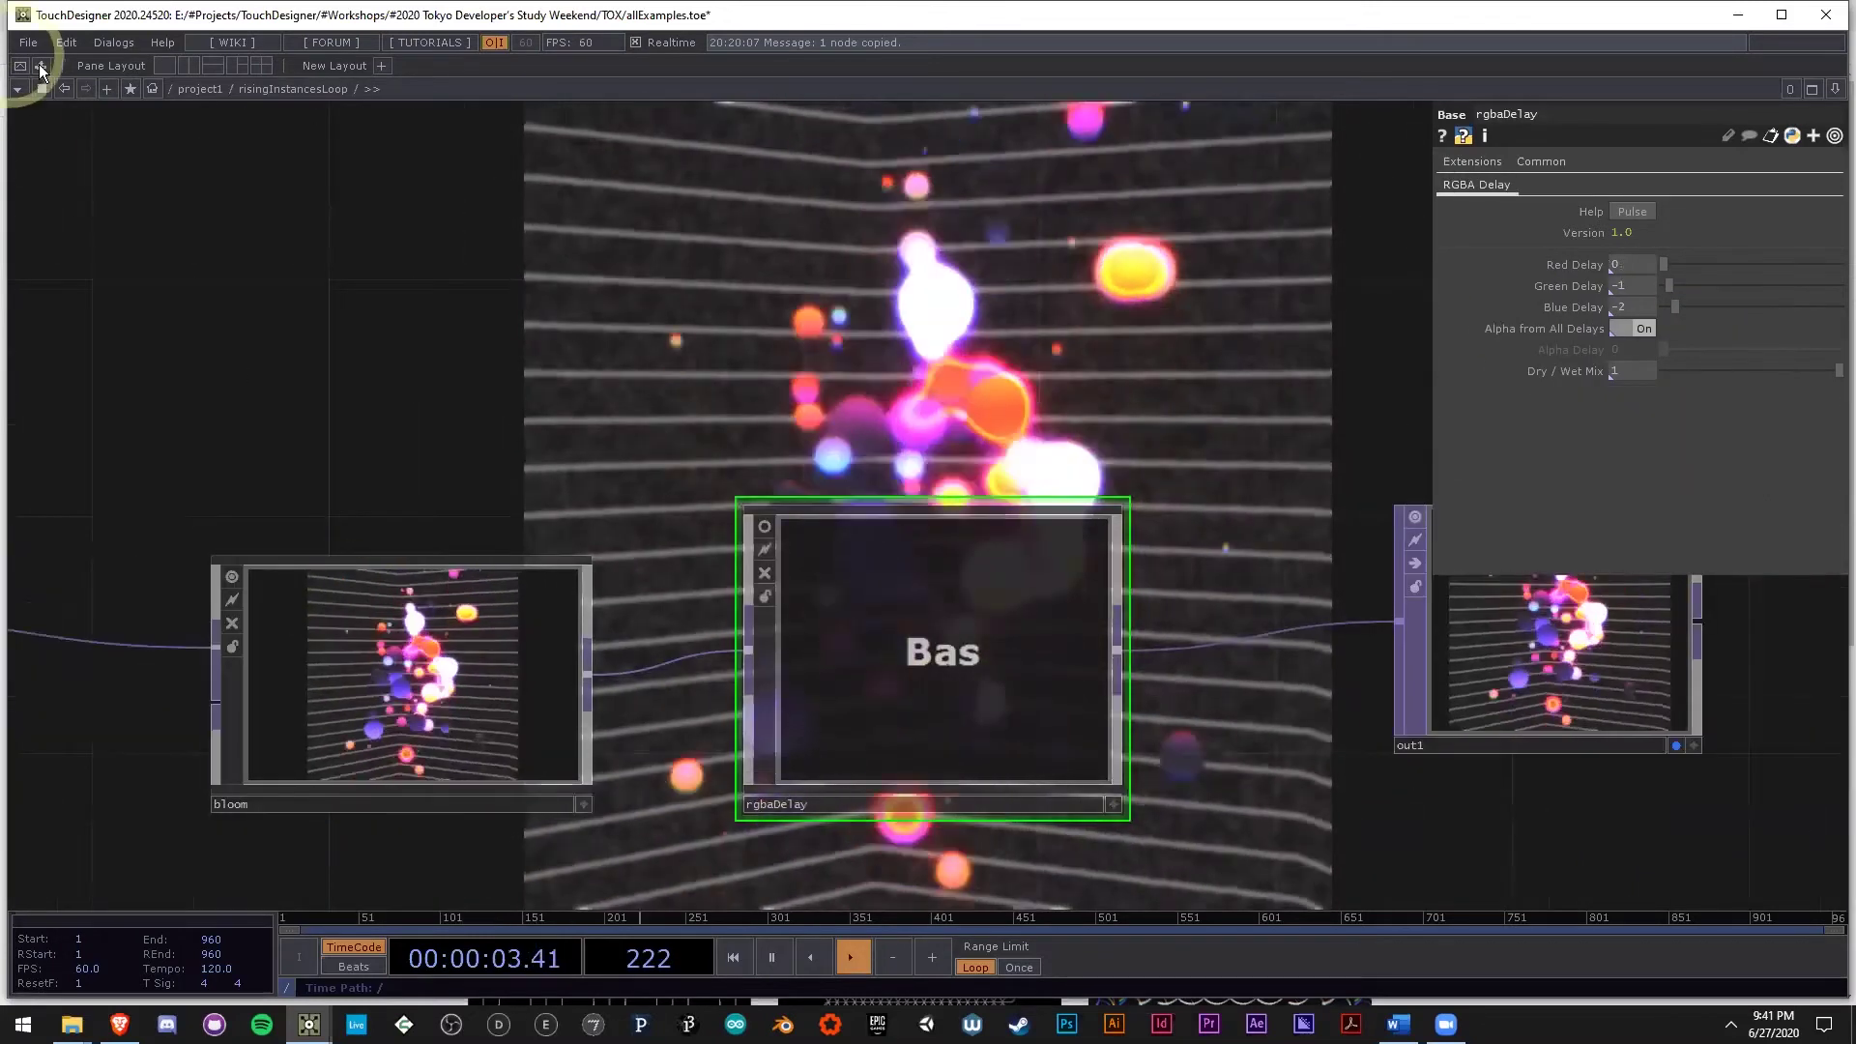
left_click(68, 324)
left_click(122, 144)
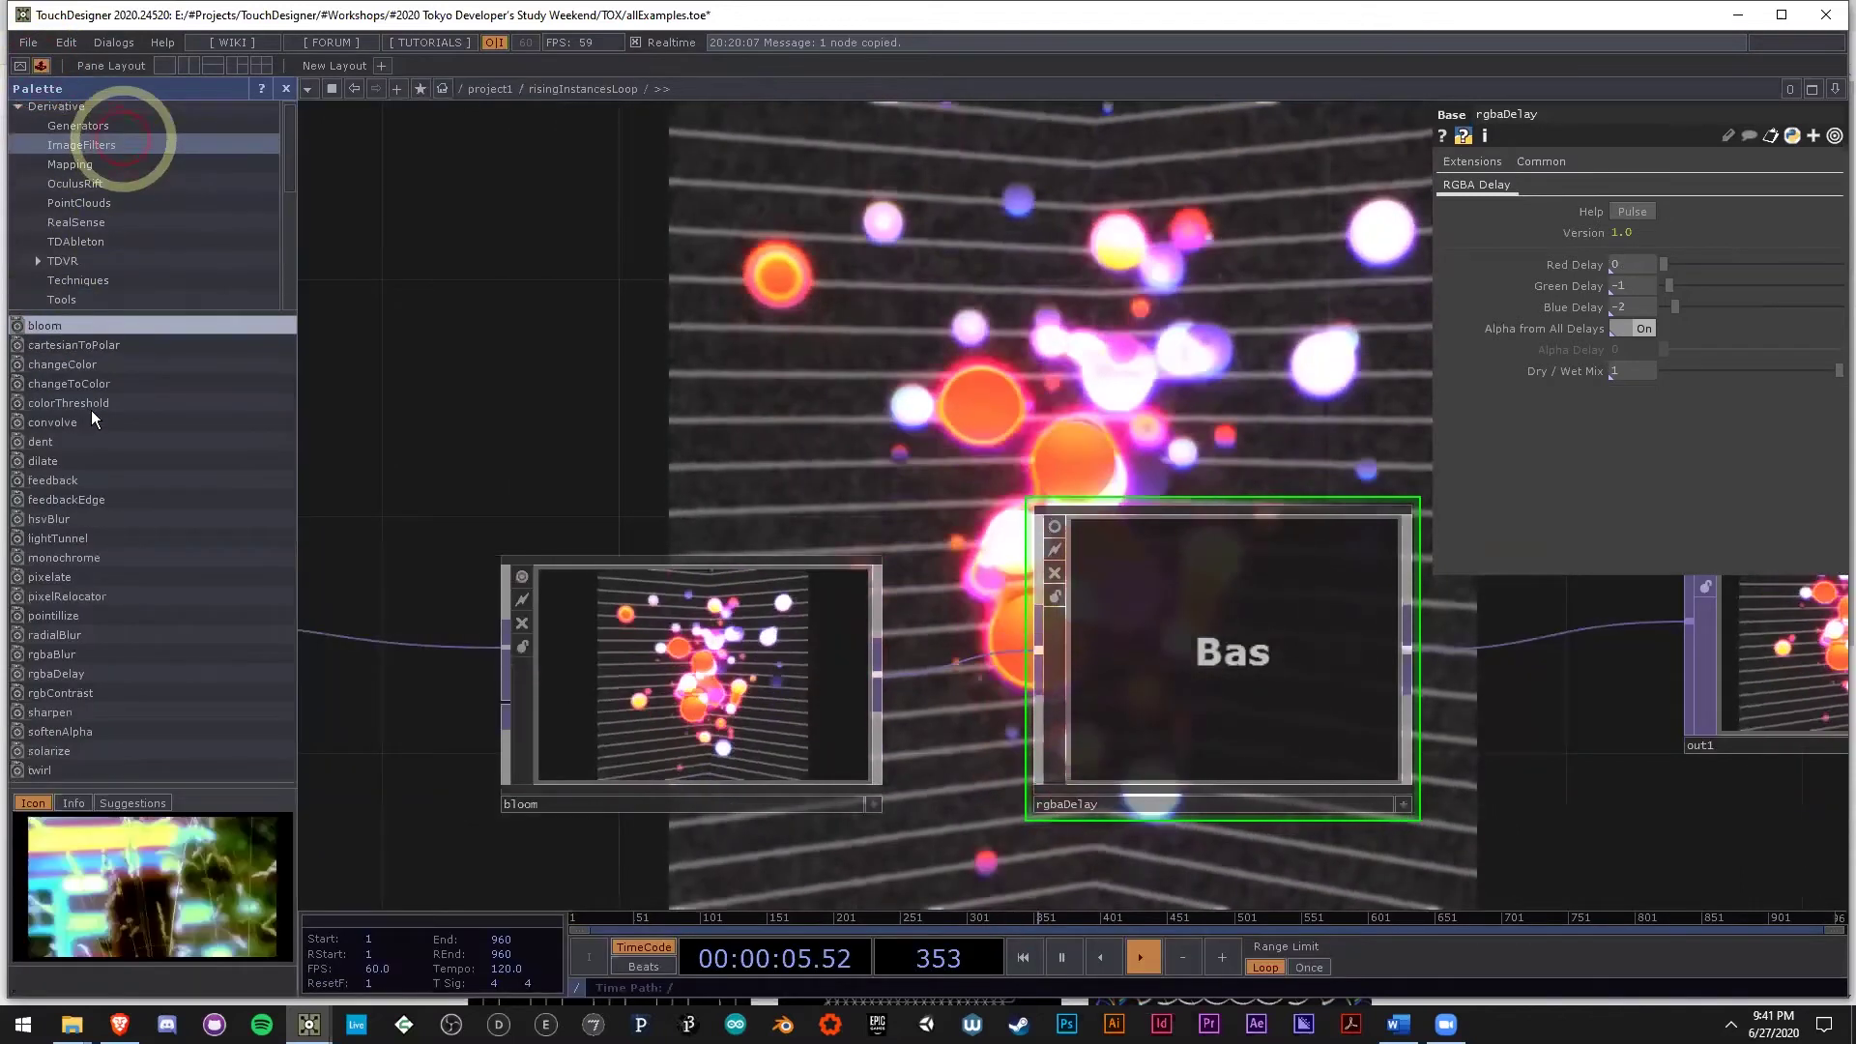
left_click(87, 403)
left_click(85, 677)
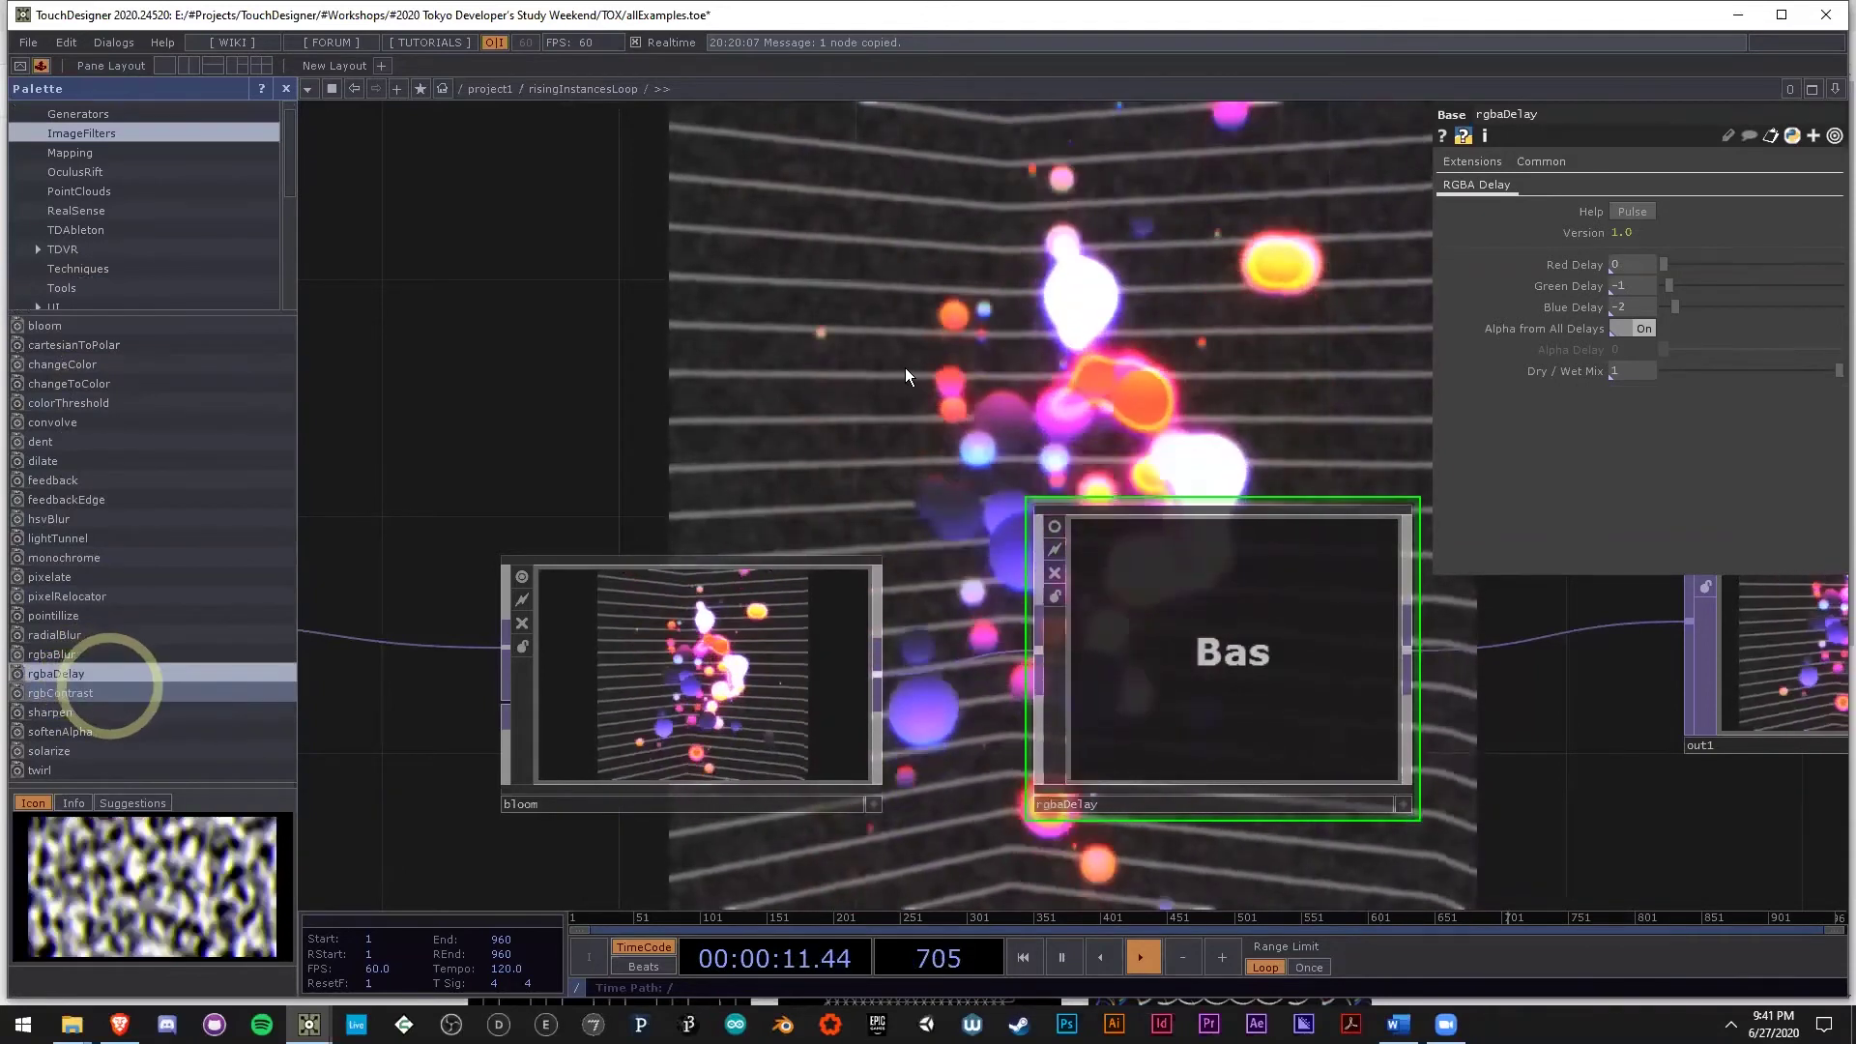
Switch to the NewProject.1.toe project and survey its whole network for comparison.
scroll(1265, 604, "down", 6)
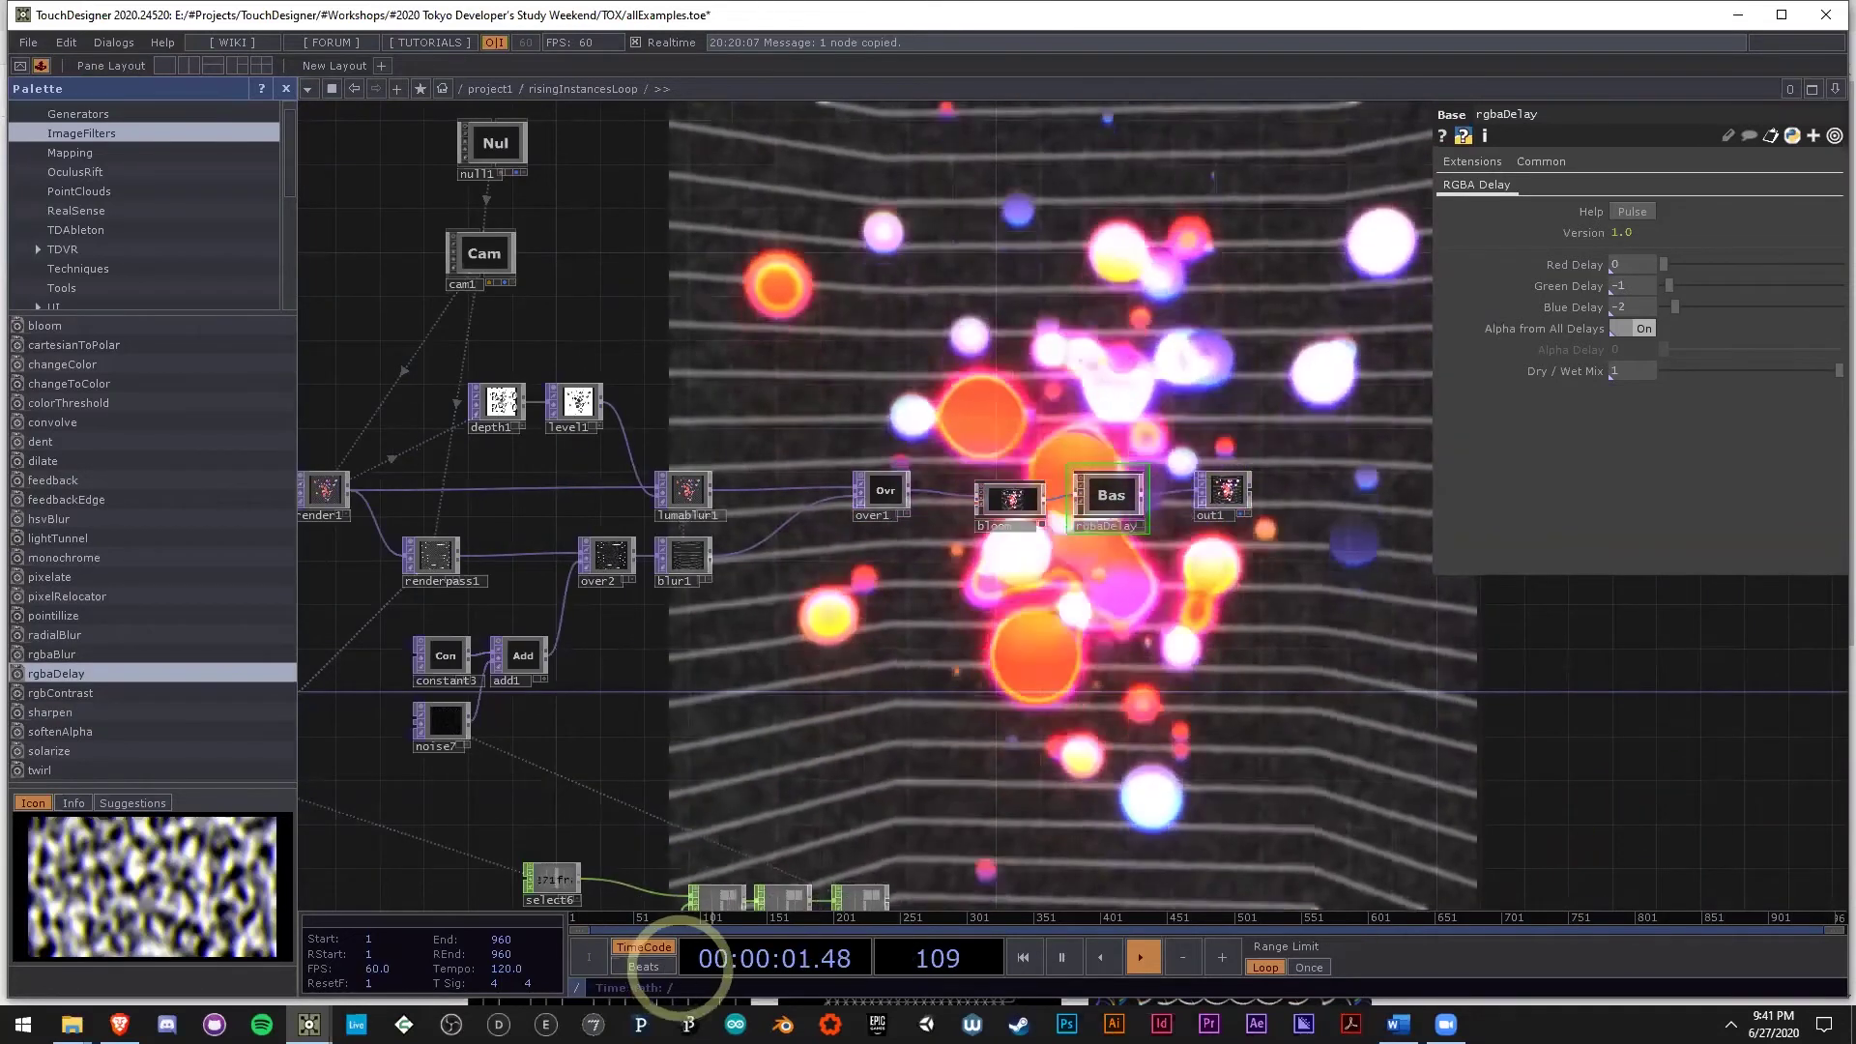
left_click(309, 1012)
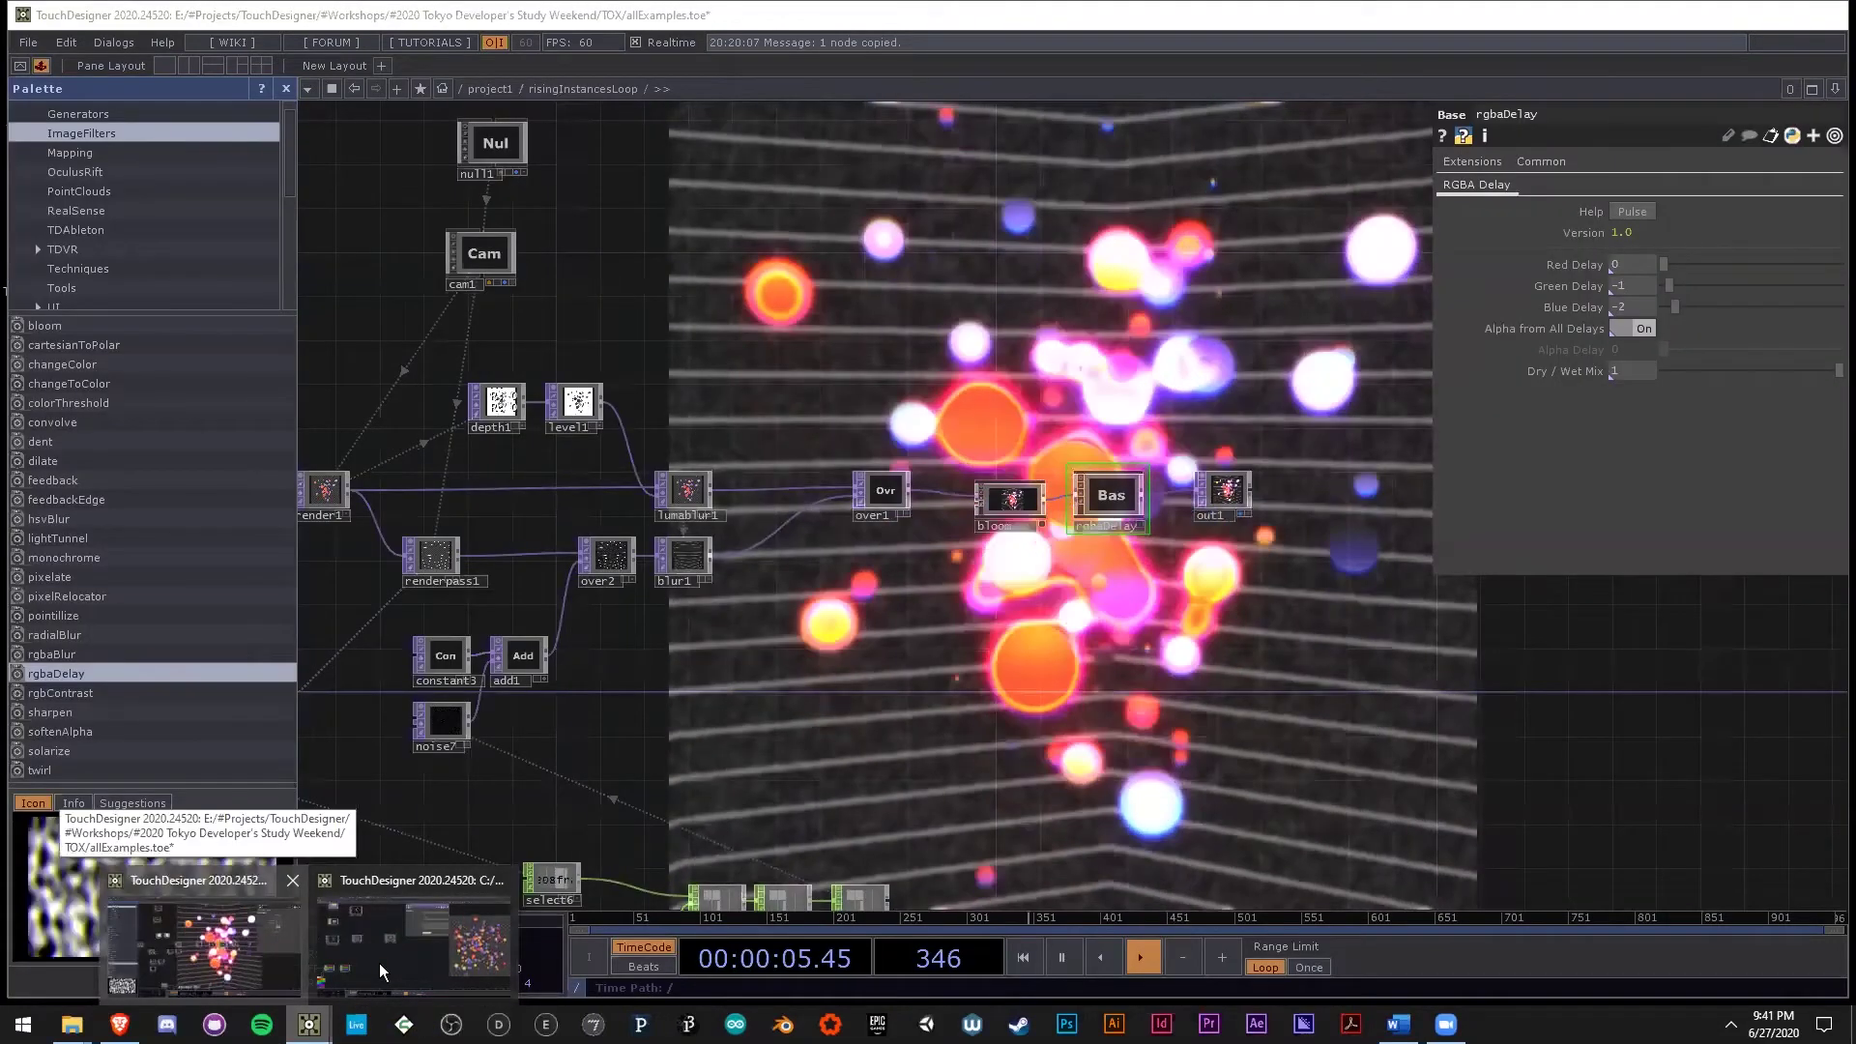
left_click(379, 963)
left_click(574, 725)
left_click(351, 951)
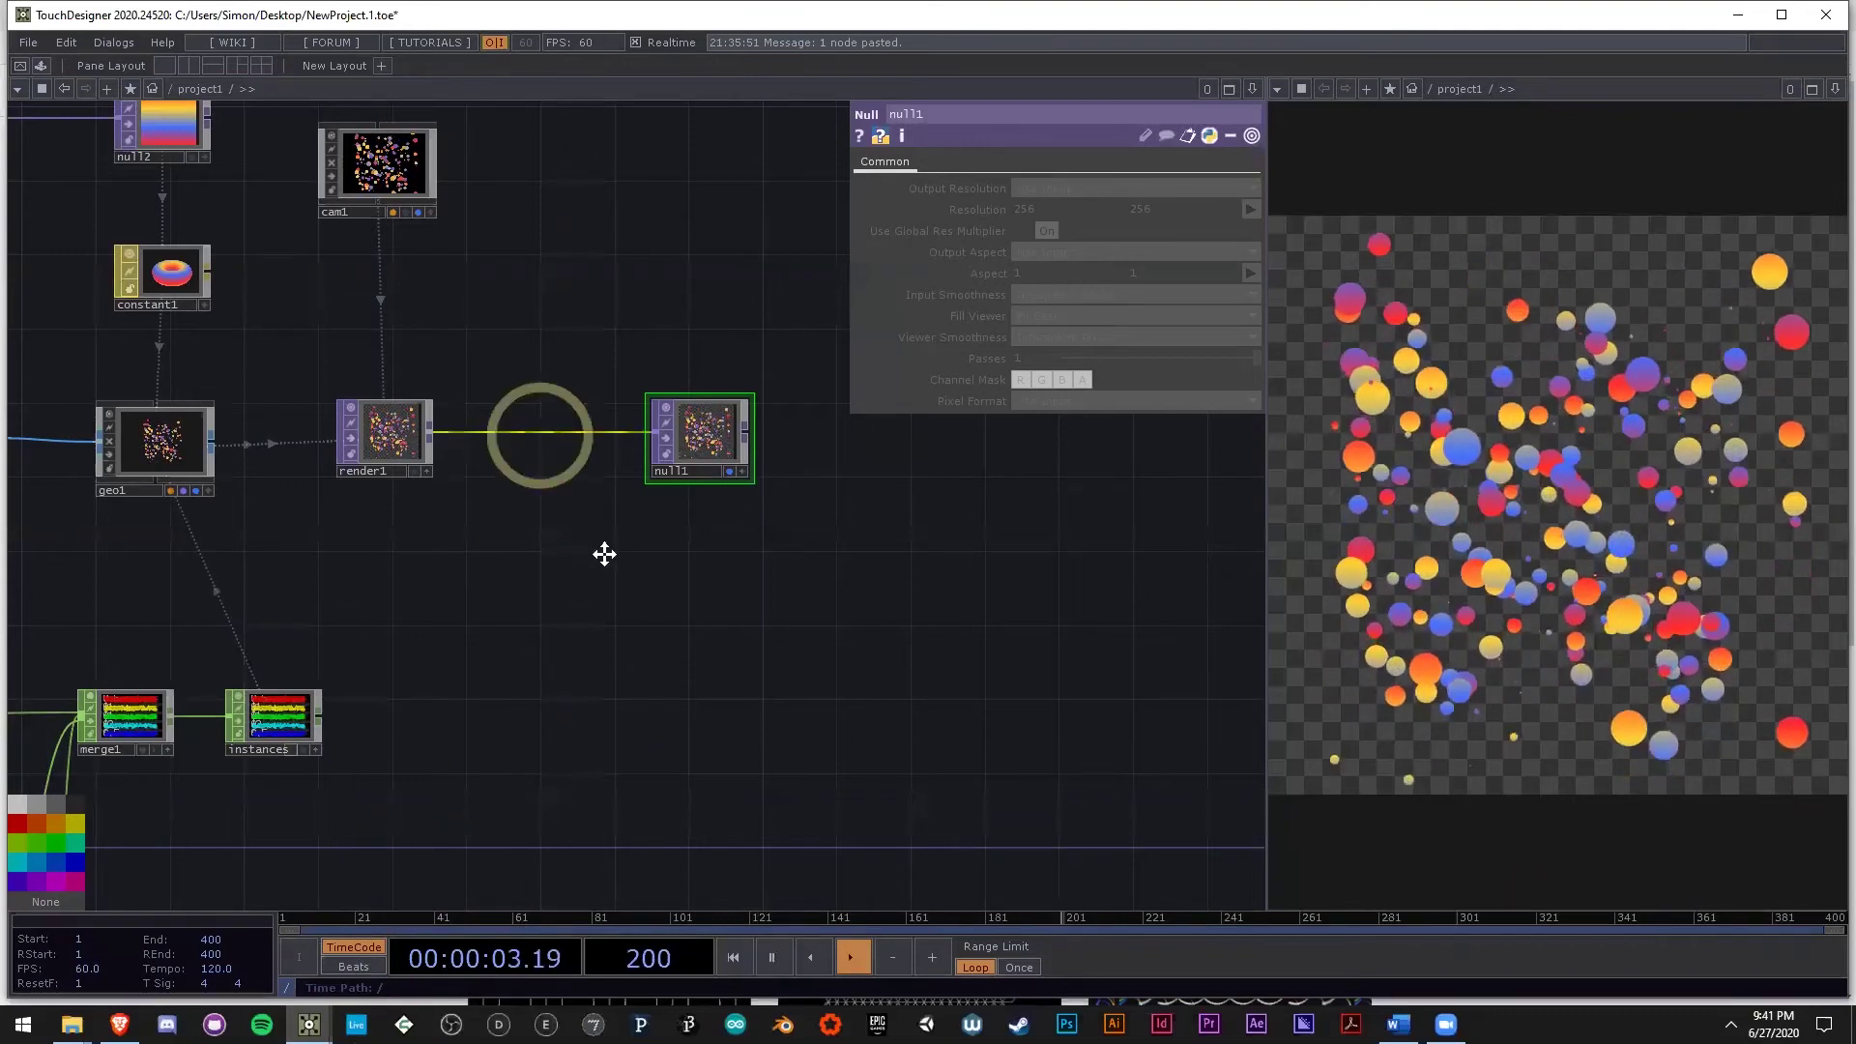
left_click_drag(373, 617, 782, 611)
scroll(782, 611, "down", 5)
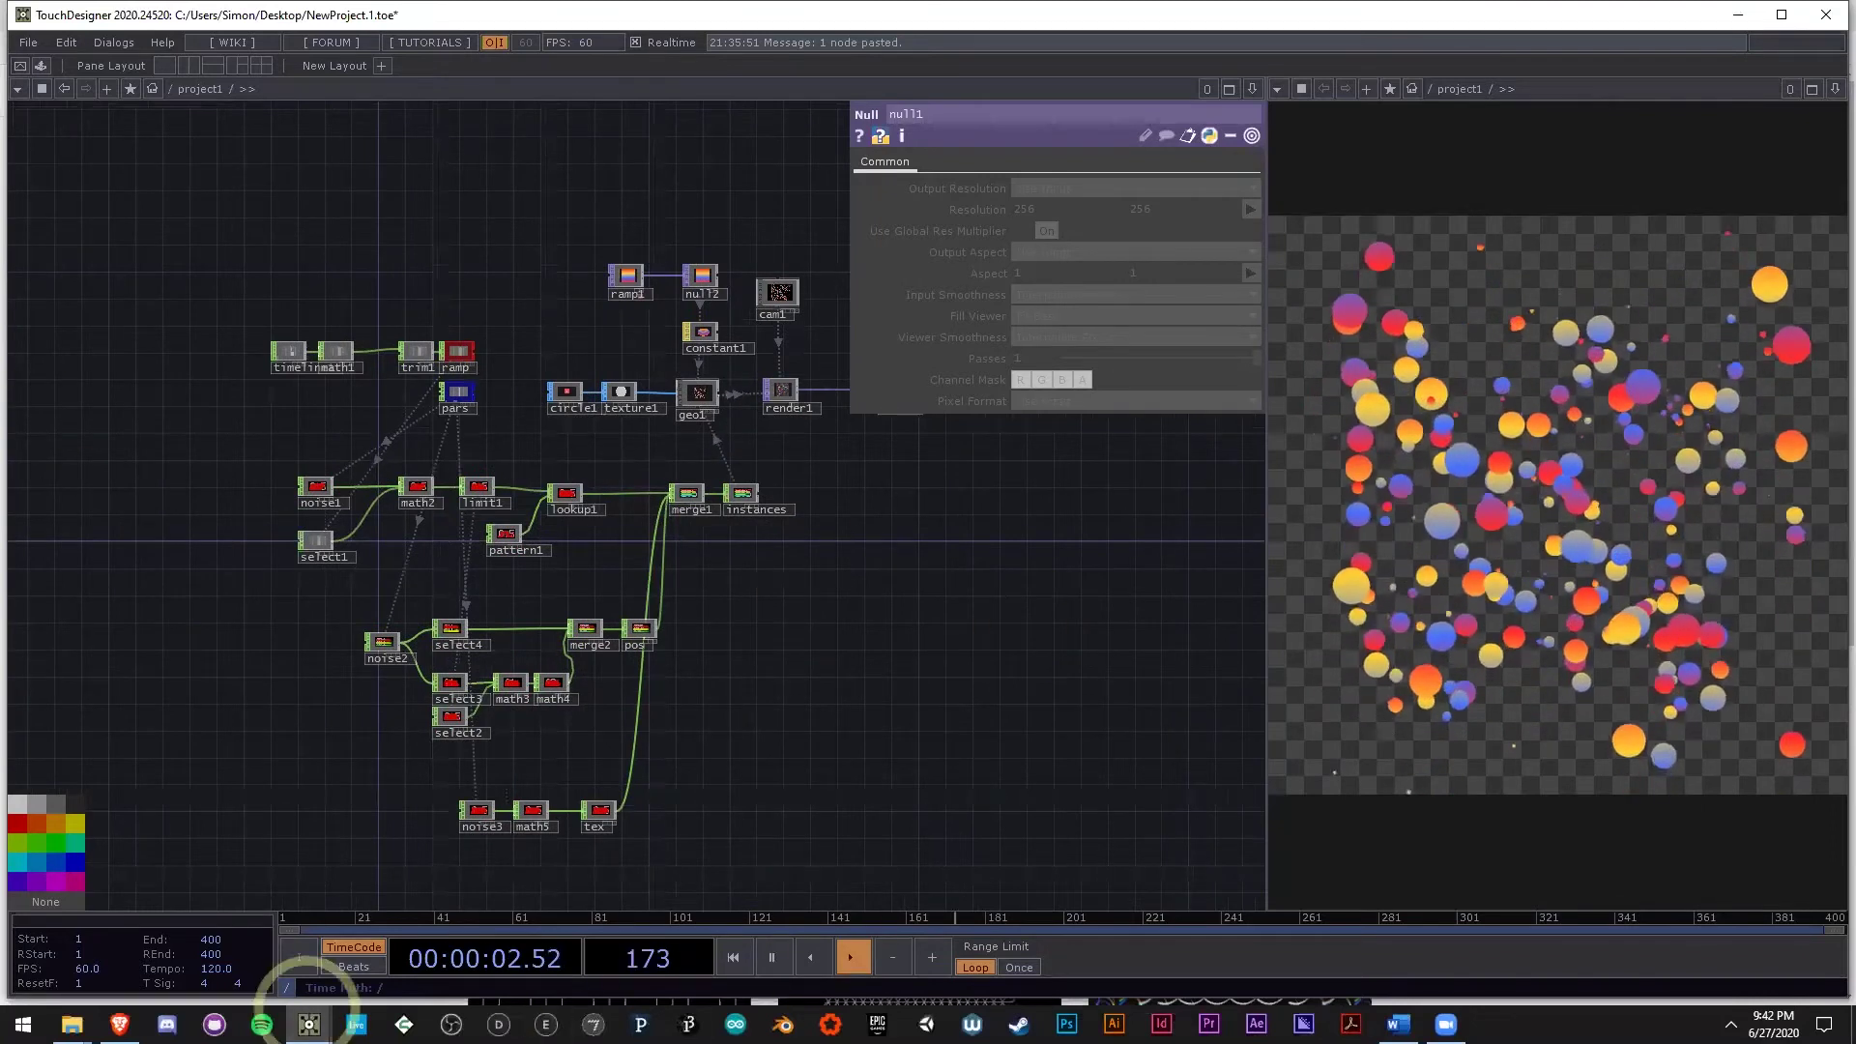
Return to the allExamples project, go up to the project1 network, and briefly recheck the NewProject network.
left_click(255, 961)
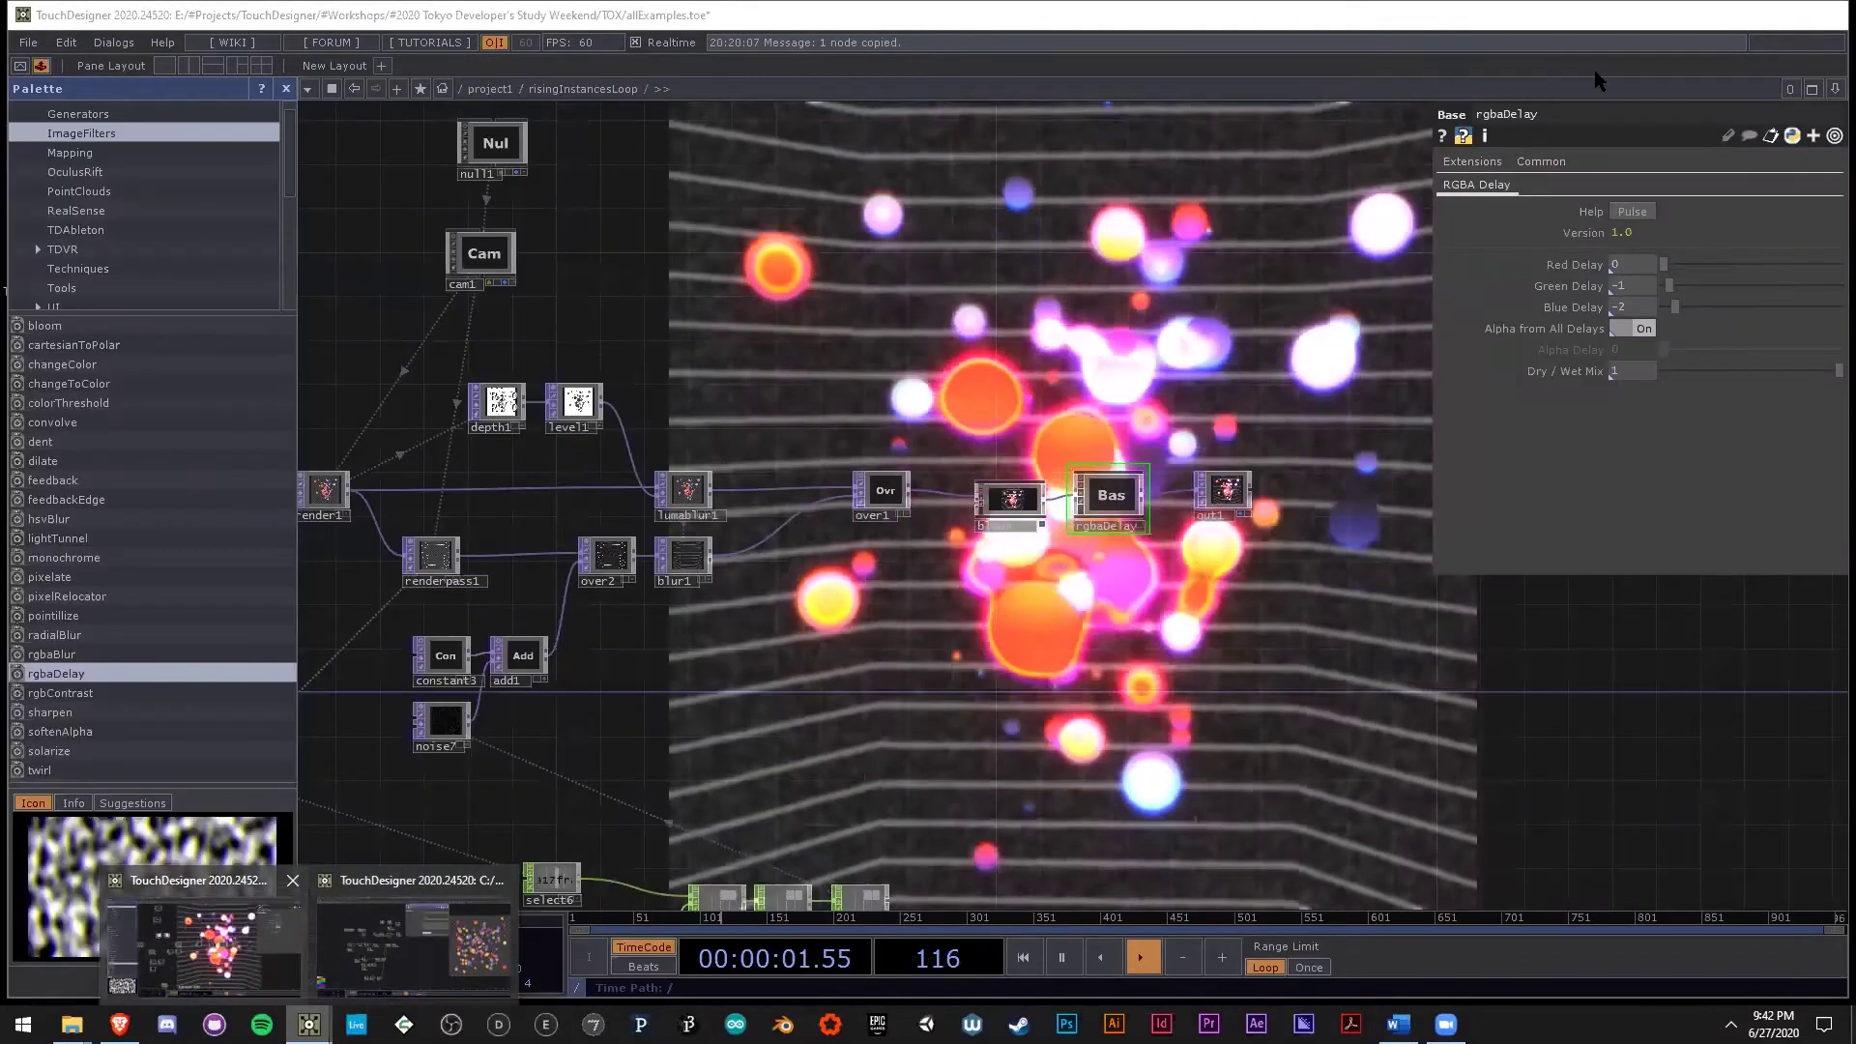
key("u")
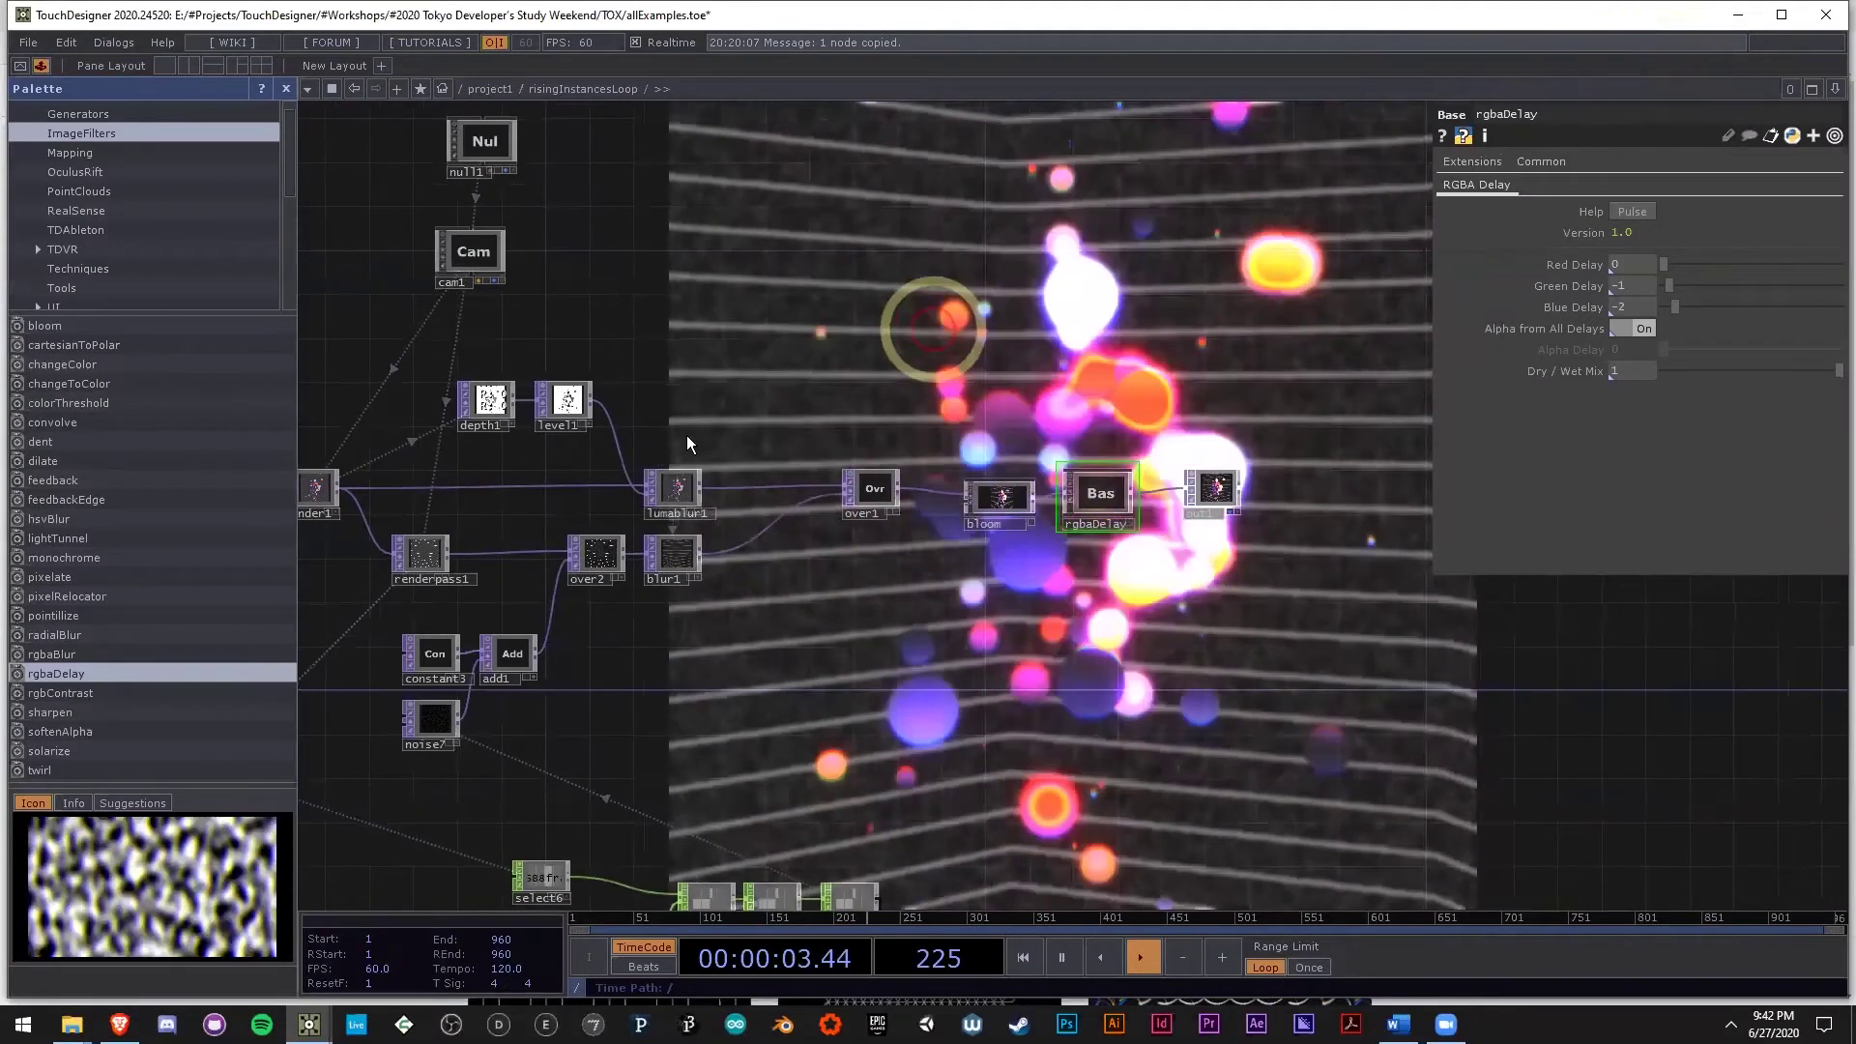
key("alt+Tab")
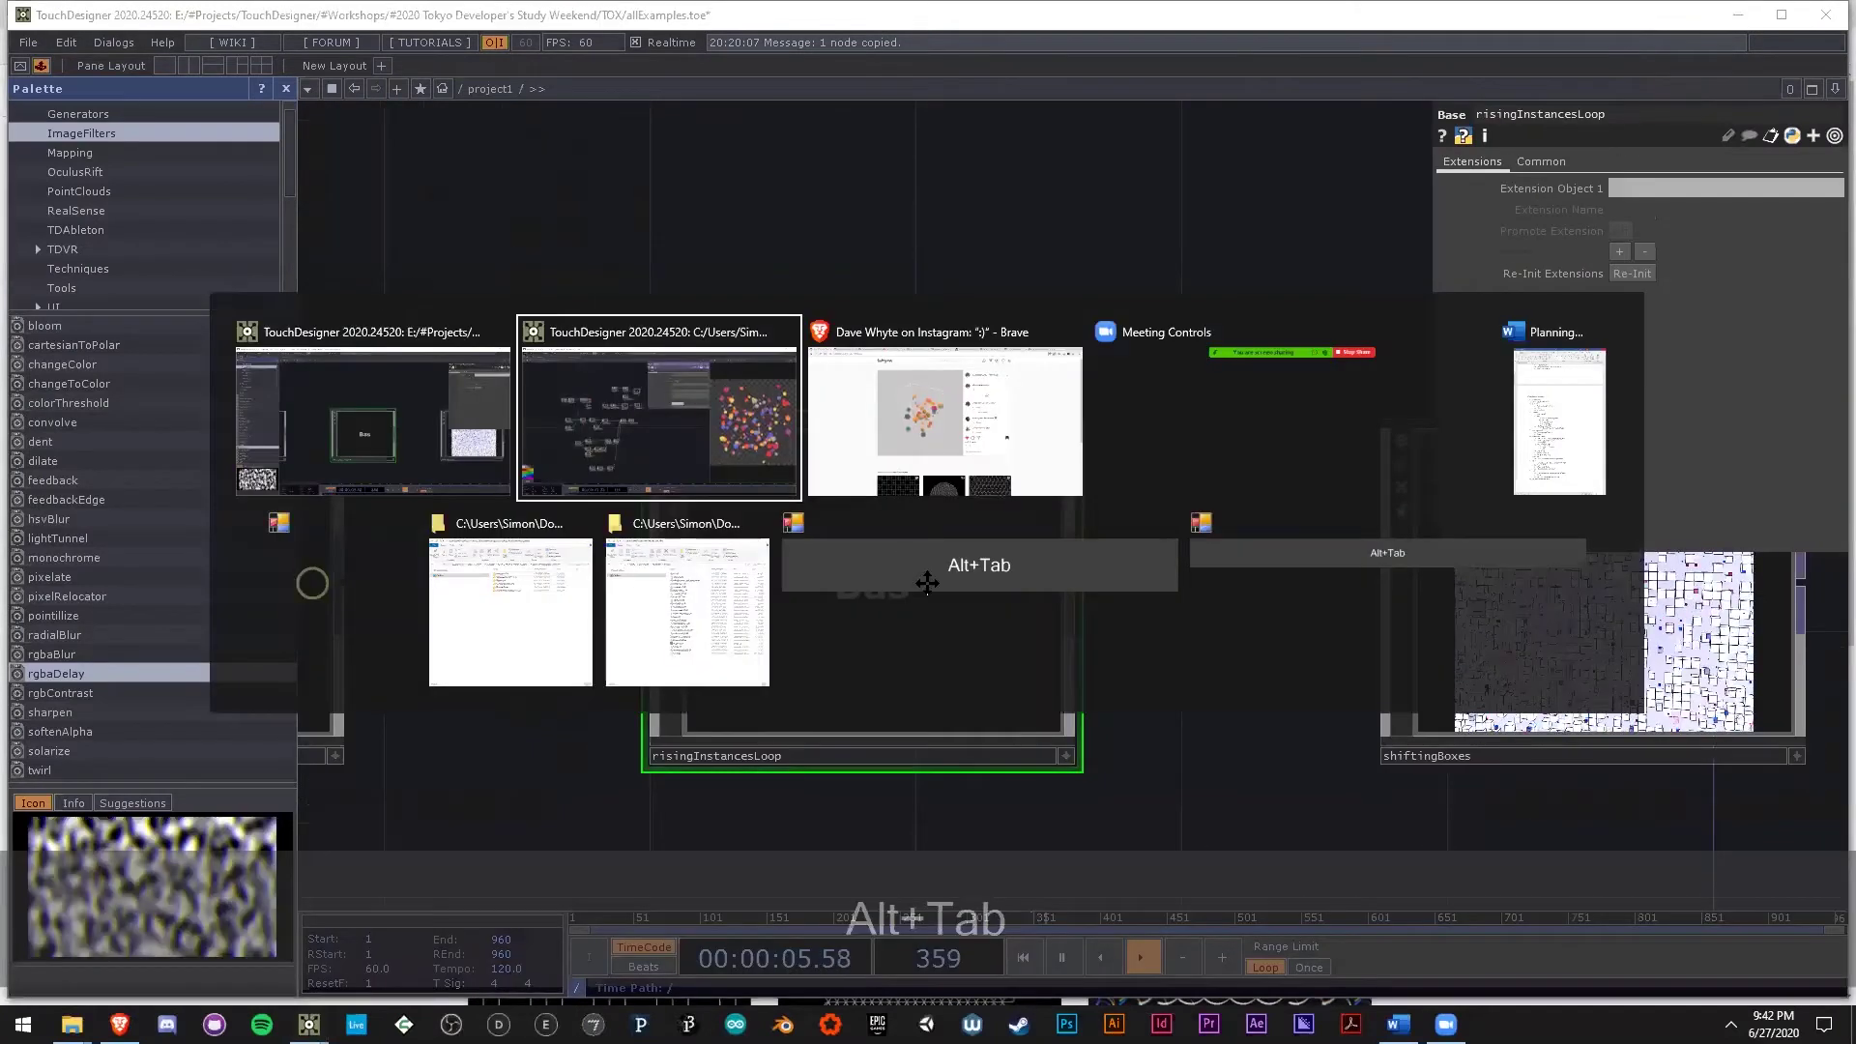
left_click_drag(919, 582, 853, 577)
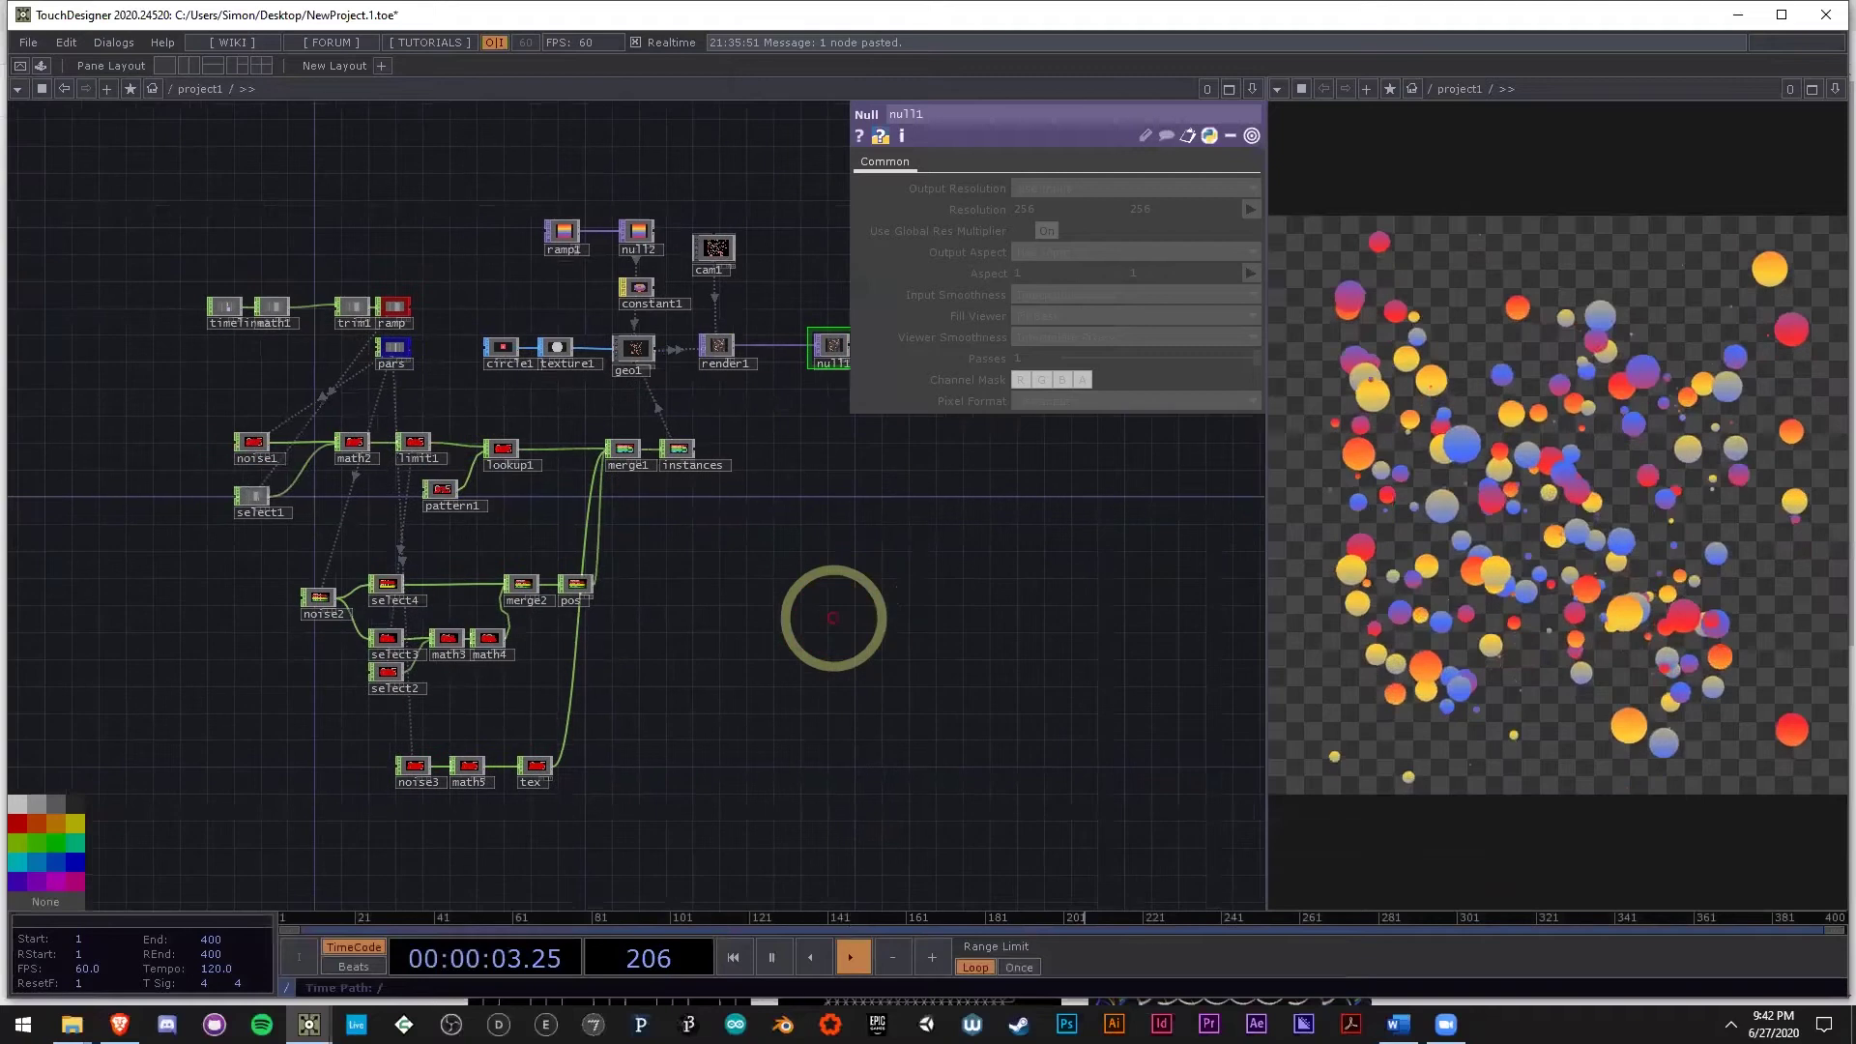
left_click(272, 957)
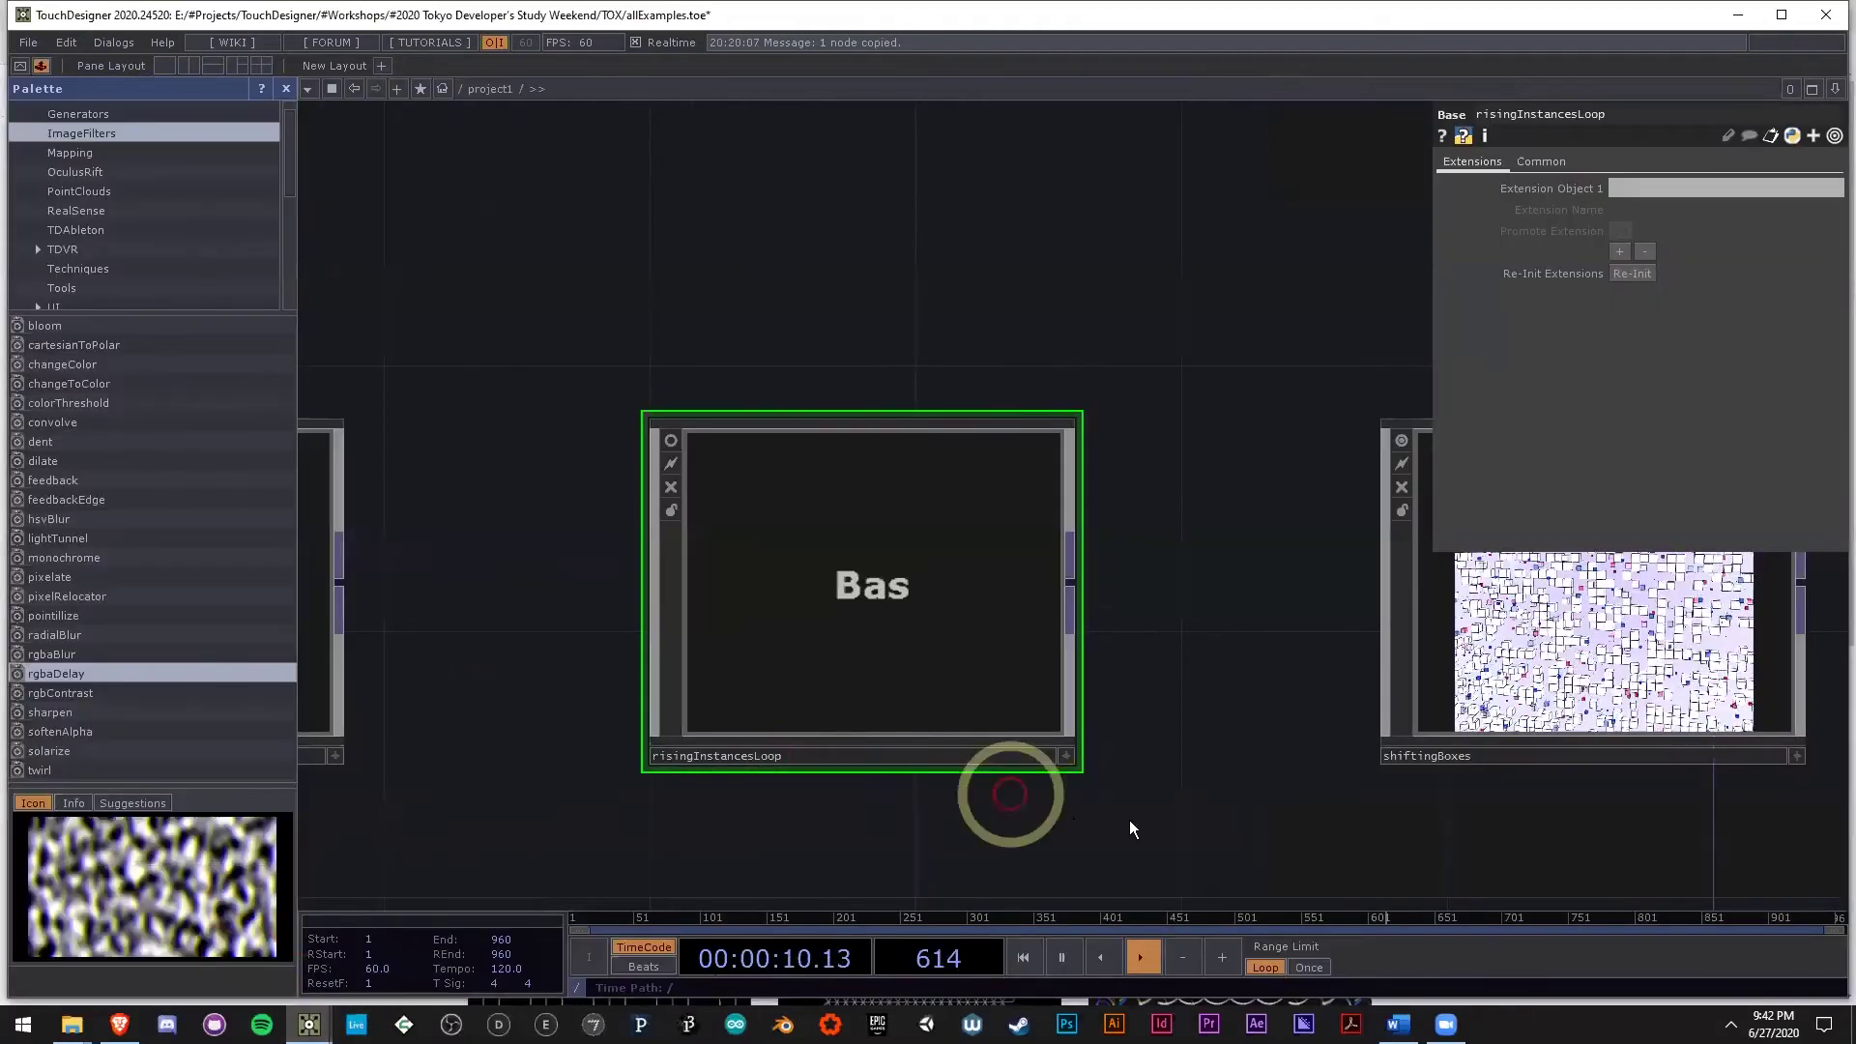
Examine the animated output of the shiftingBoxes component next to risingInstancesLoop up close.
left_click_drag(1130, 821, 576, 832)
scroll(1071, 710, "up", 5)
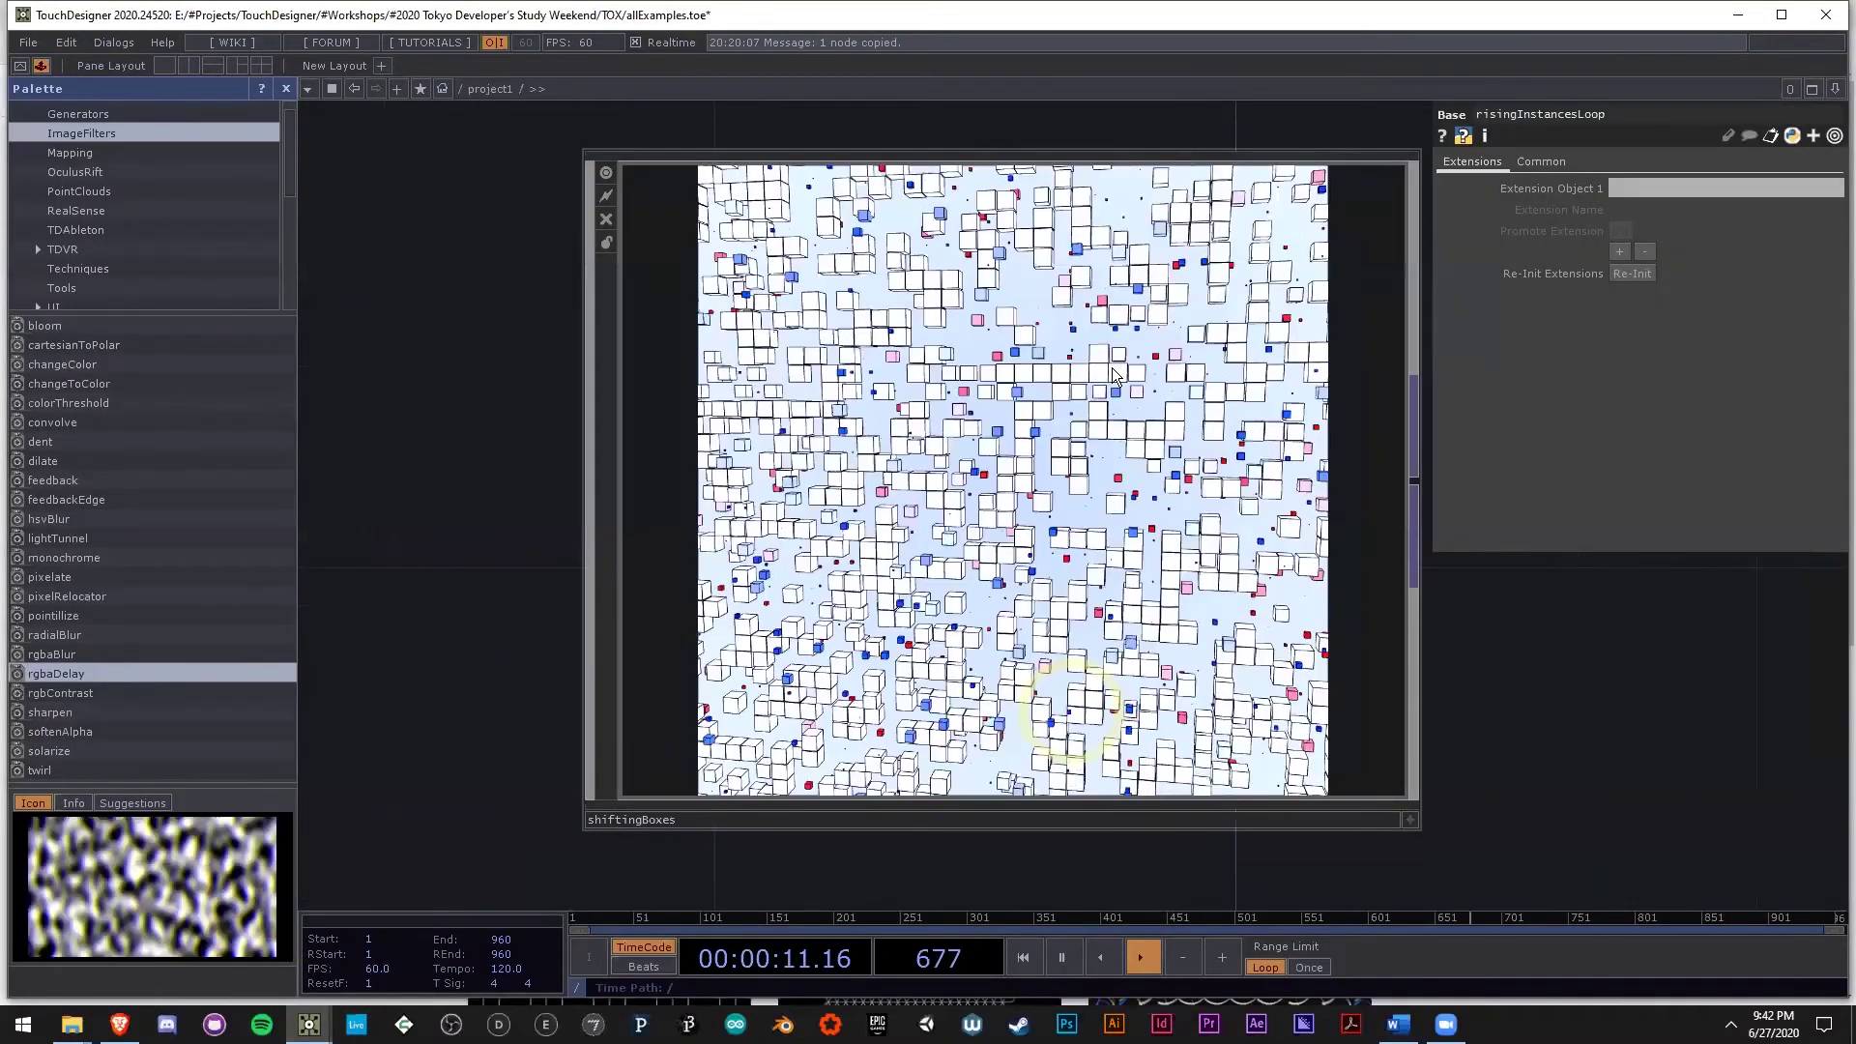
scroll(1116, 367, "up", 4)
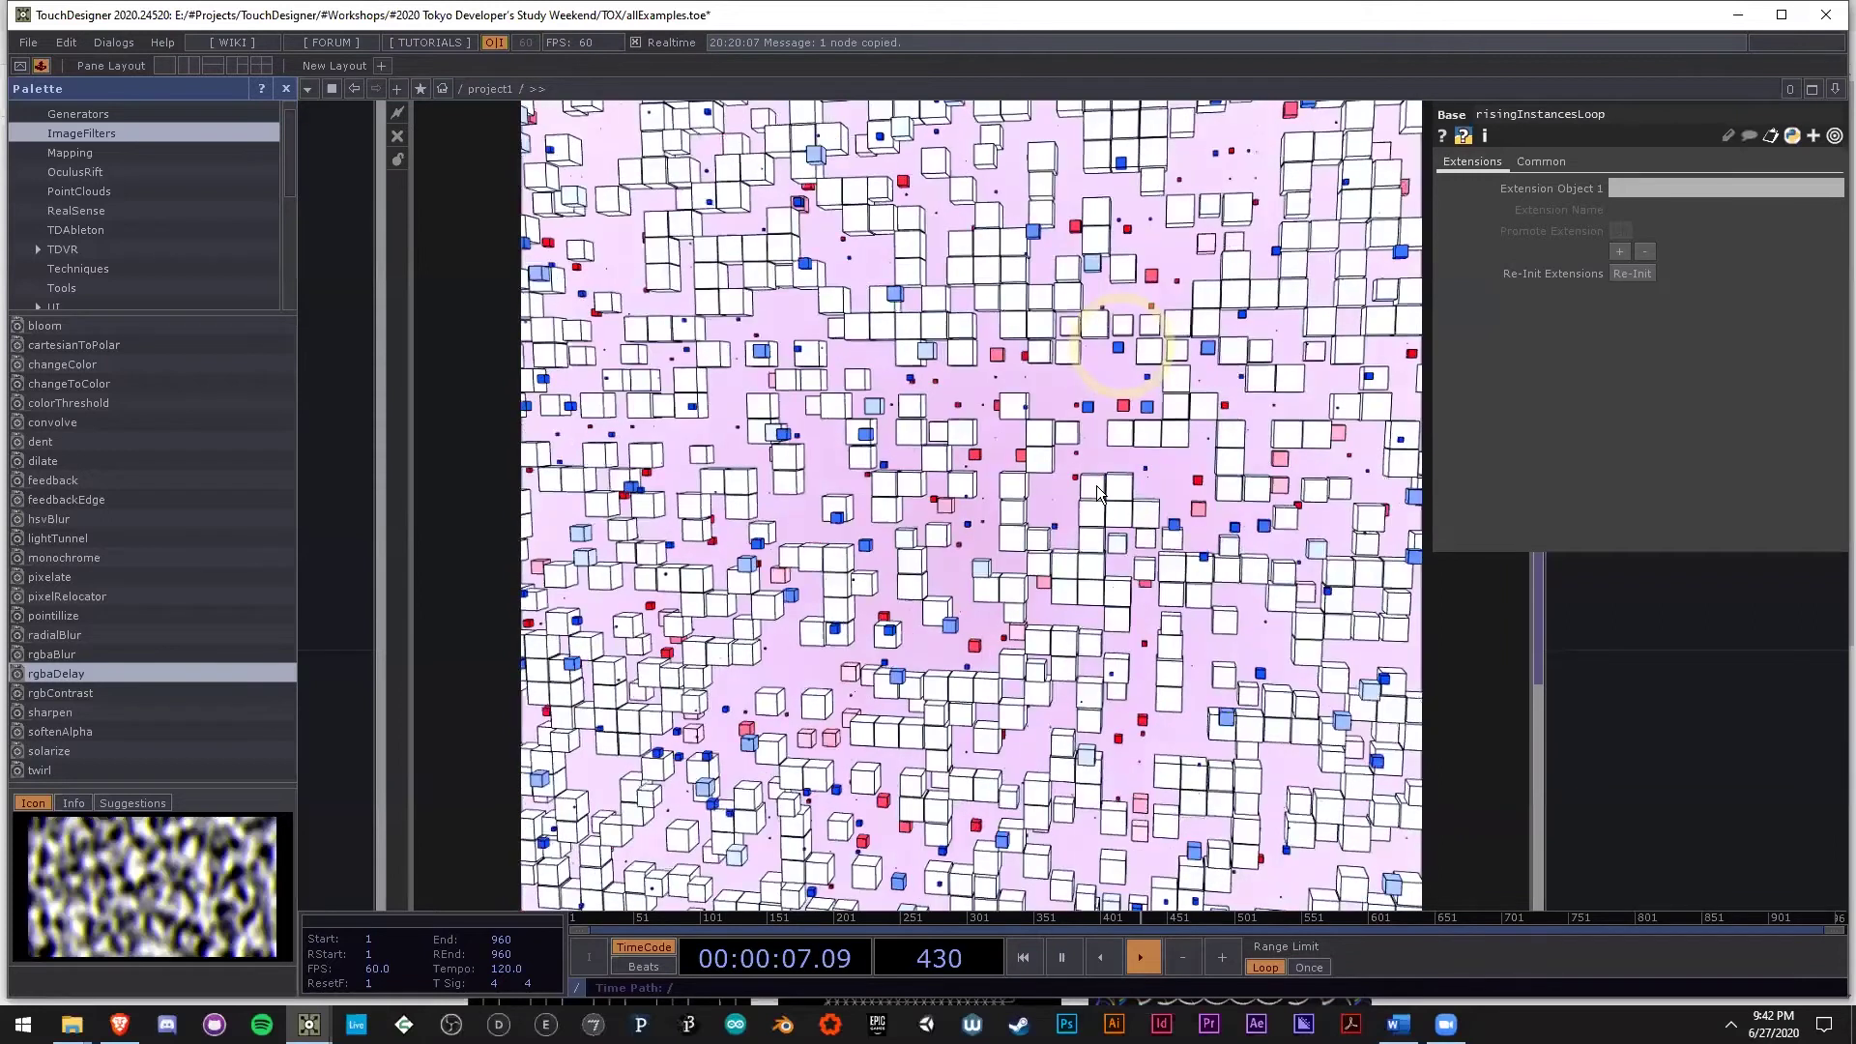
Switch to the NewProject.1.toe project and delete the circle1 and texture1 operators feeding the geometry.
key("alt+Tab")
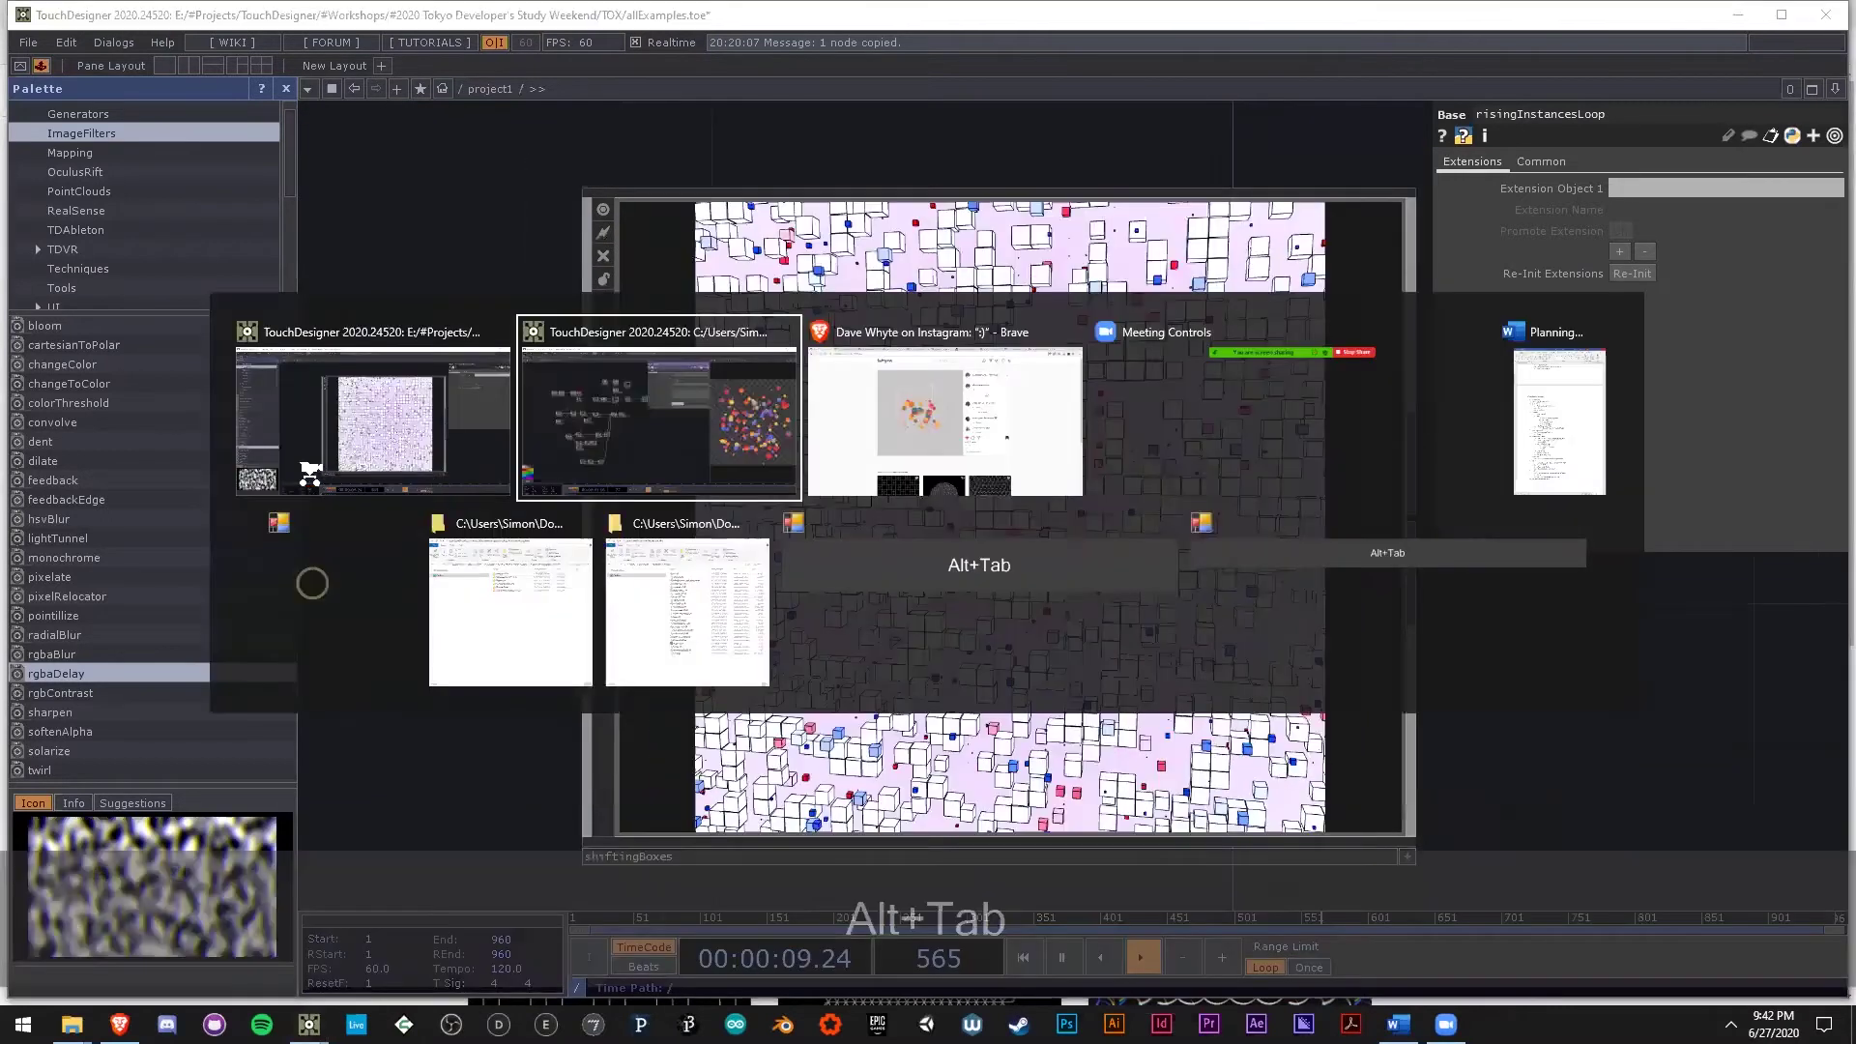
scroll(445, 424, "up", 5)
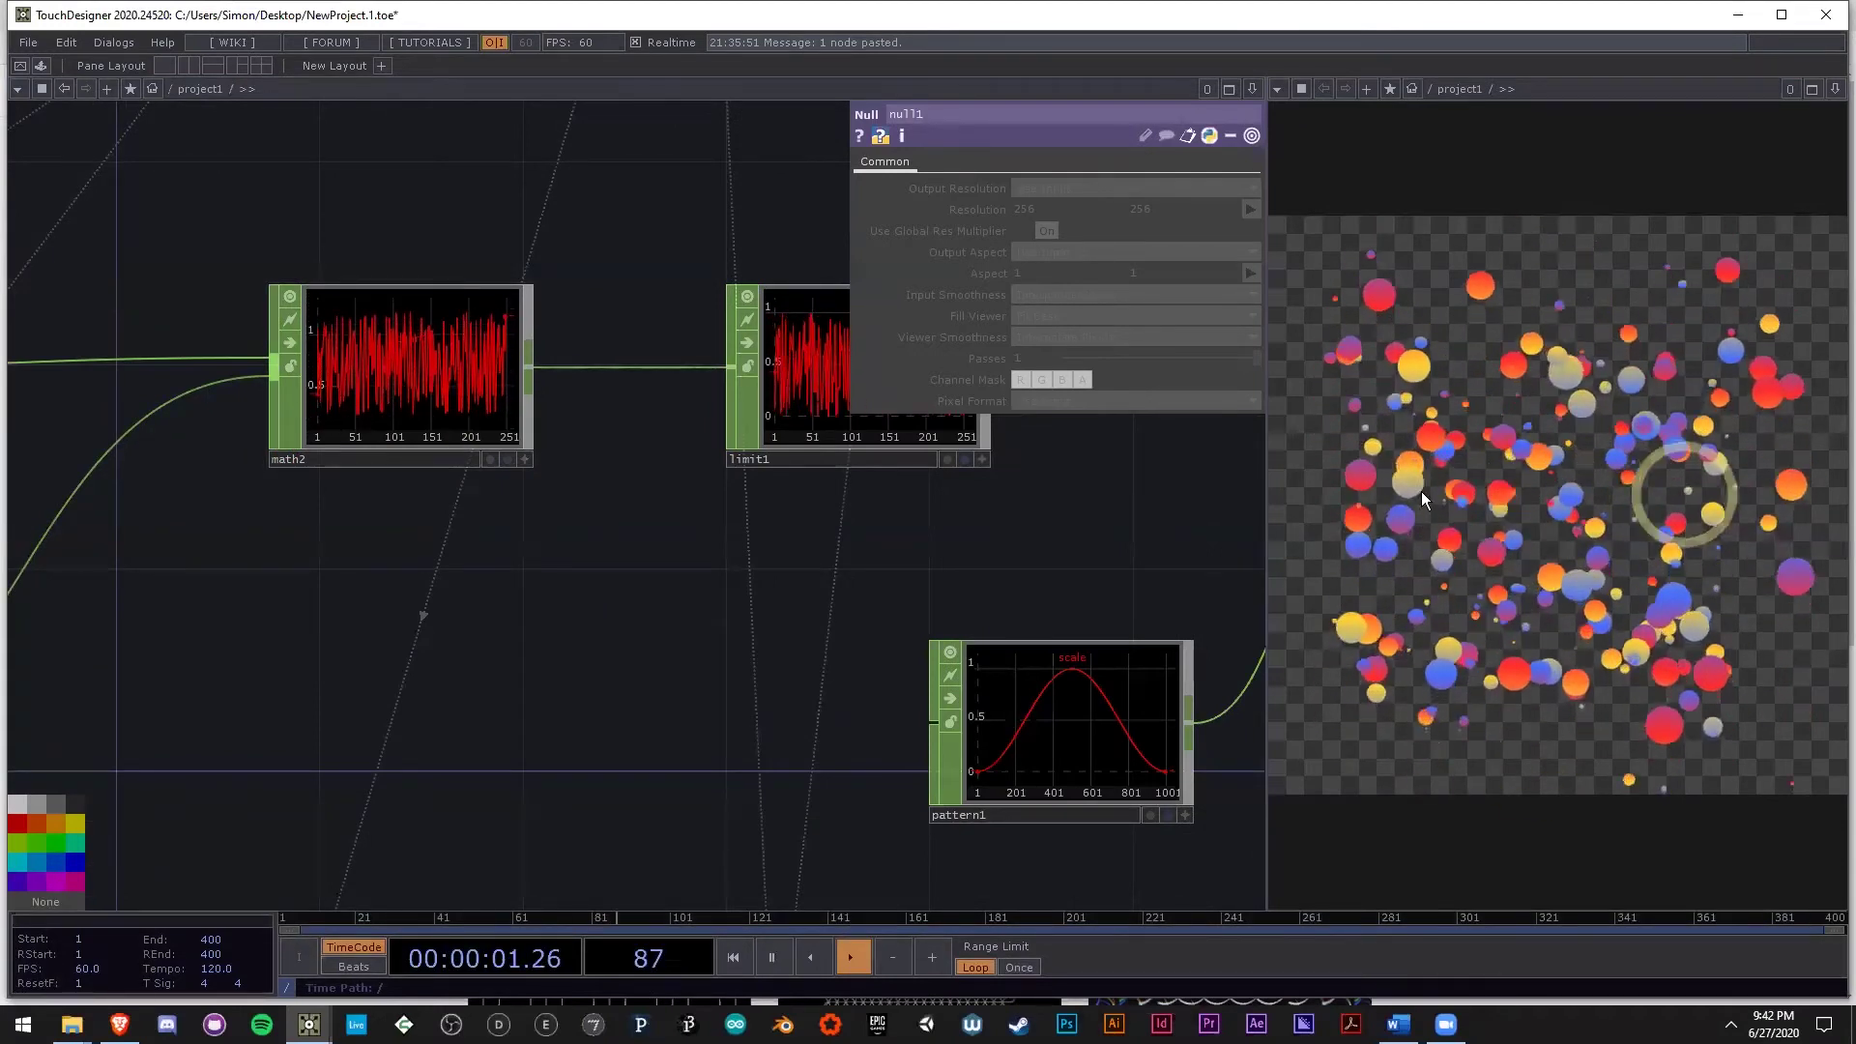
scroll(638, 687, "down", 10)
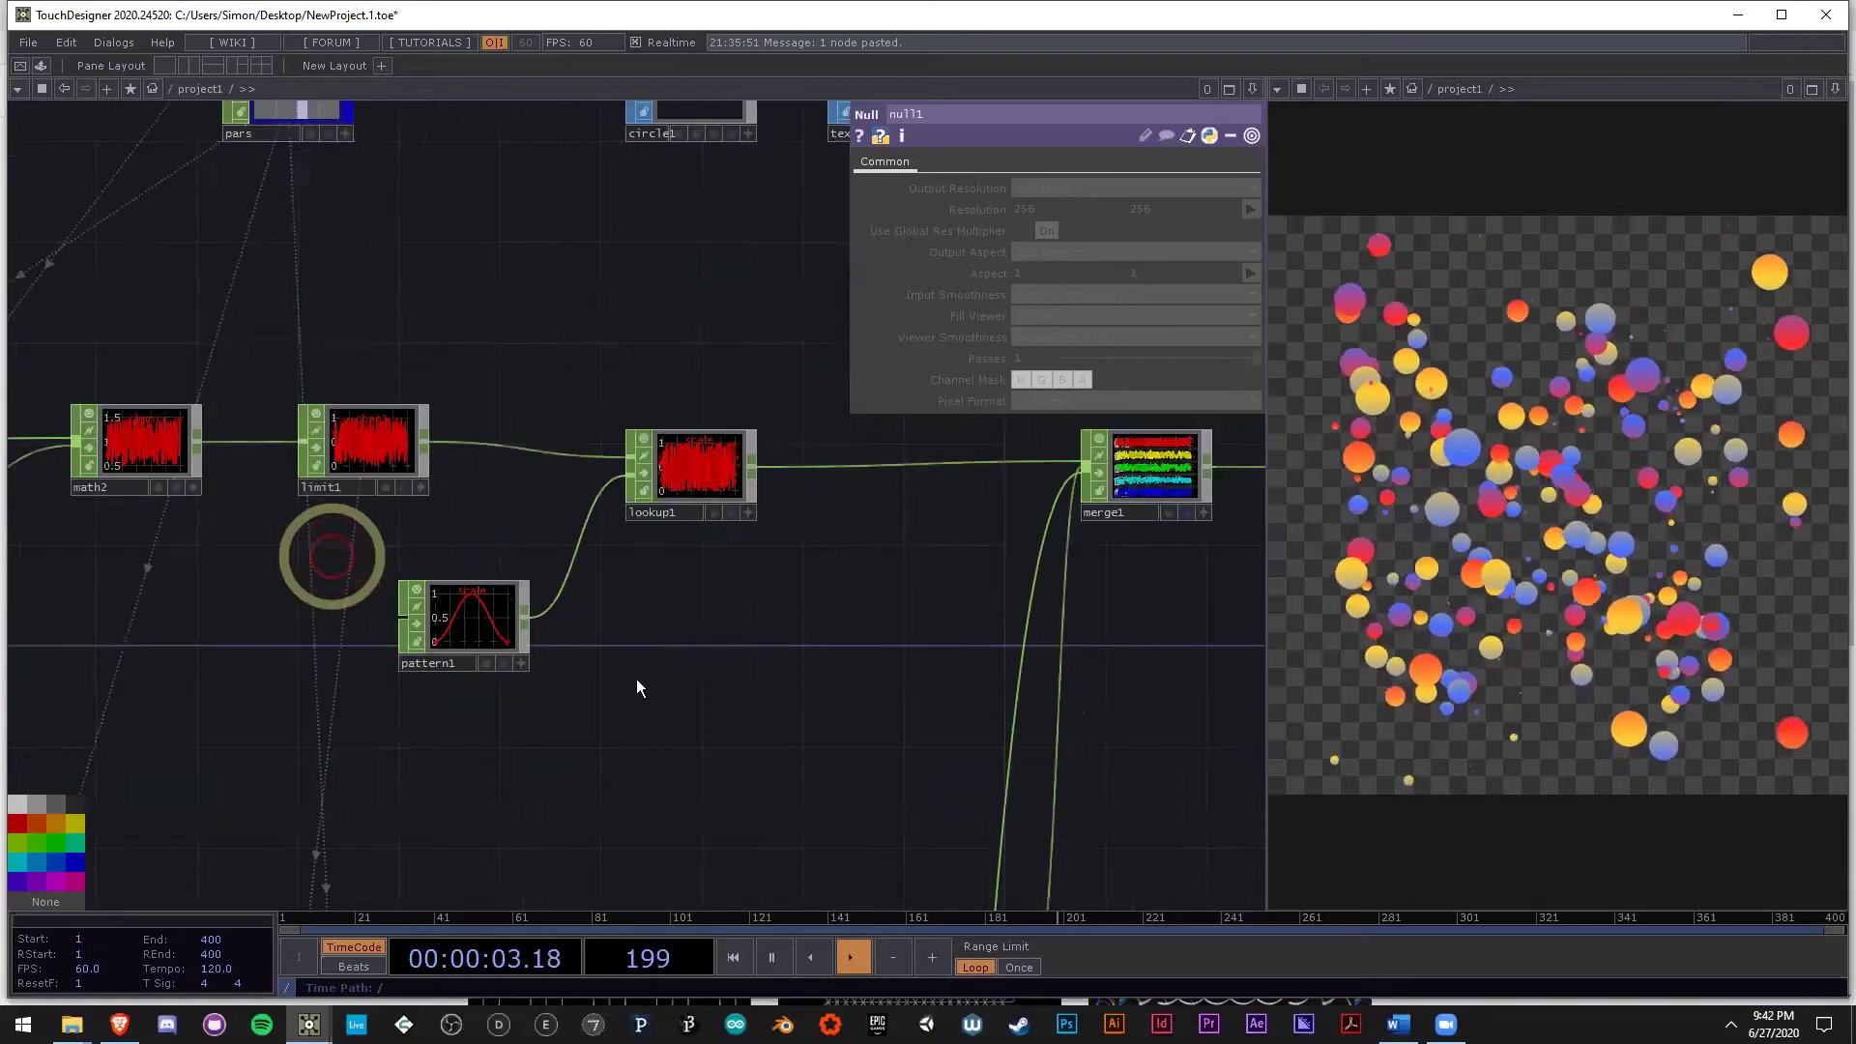
left_click_drag(1066, 622, 650, 718)
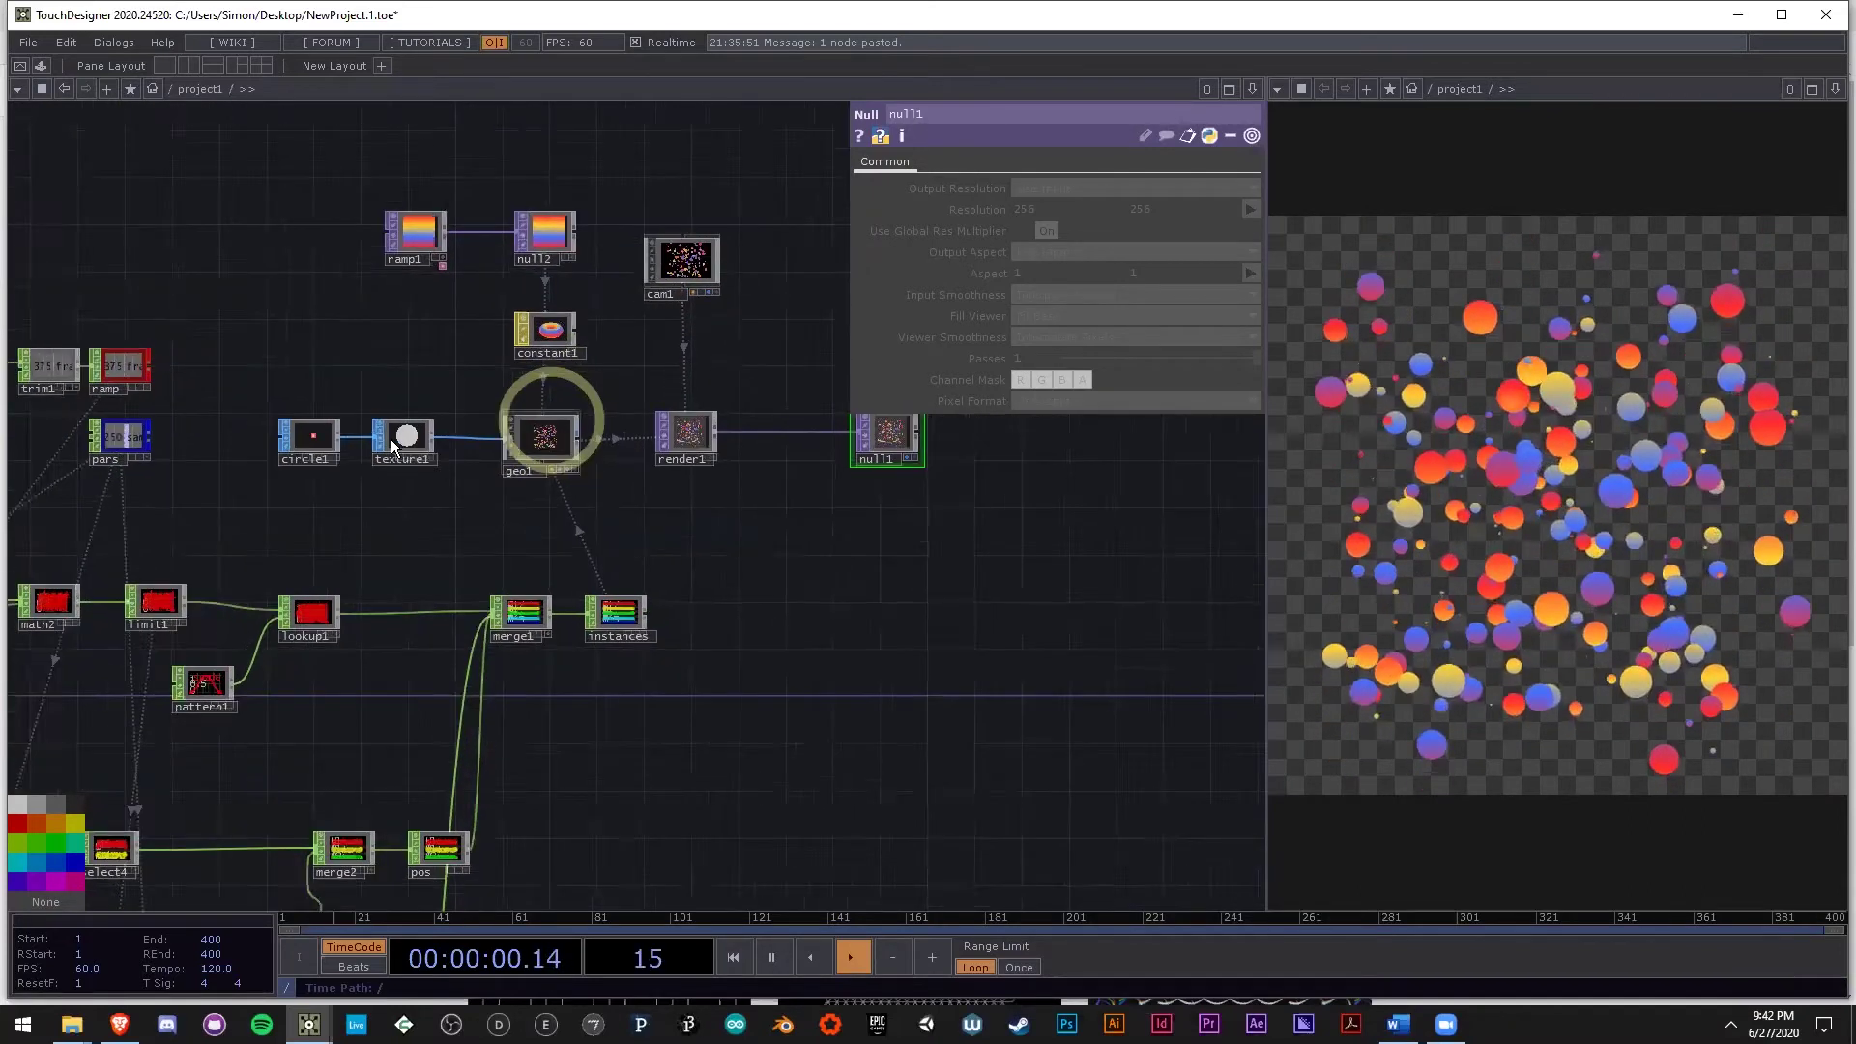
scroll(391, 438, "up", 3)
left_click(386, 437)
right_click_drag(432, 520, 230, 418)
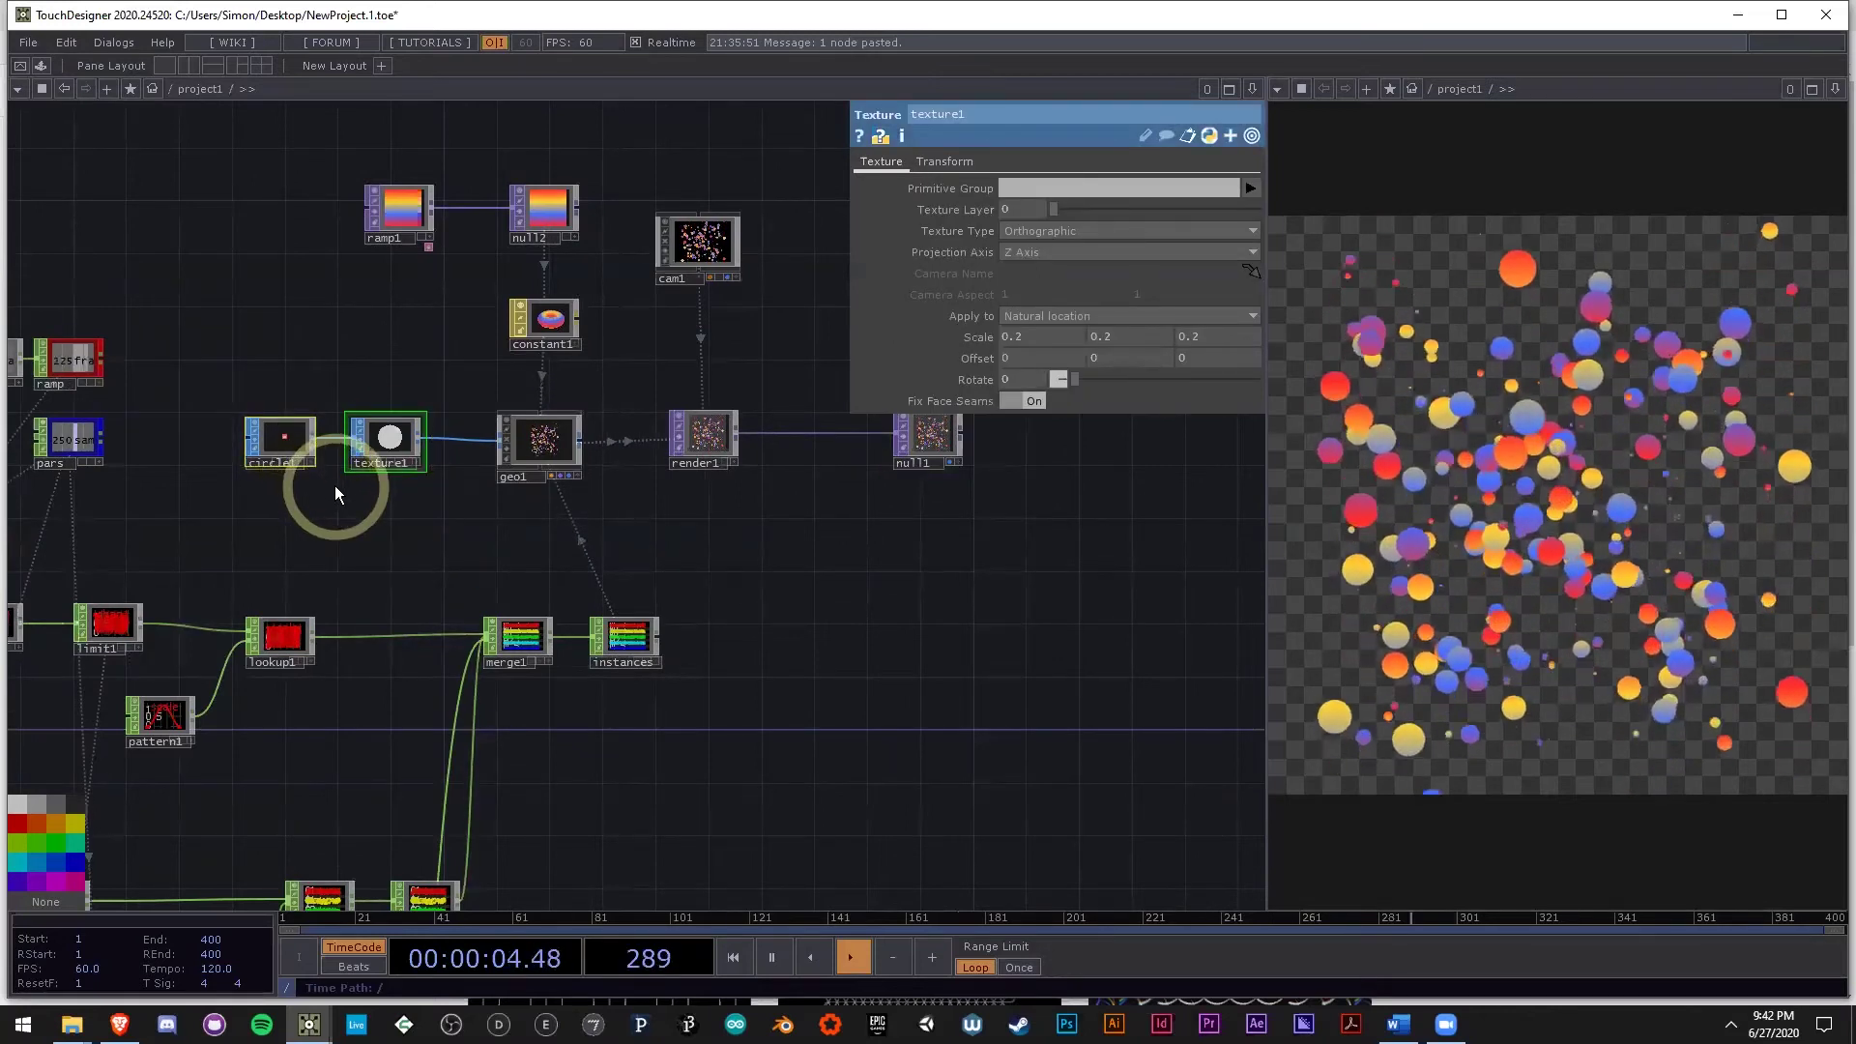
key("Delete")
Delete the texture channel chain made of noise3, math5 and tex.
scroll(1020, 618, "down", 3)
scroll(1023, 620, "down", 1)
left_click_drag(899, 691, 863, 596)
scroll(861, 596, "up", 2)
left_click_drag(854, 840, 809, 640)
scroll(803, 779, "up", 3)
scroll(802, 779, "up", 1)
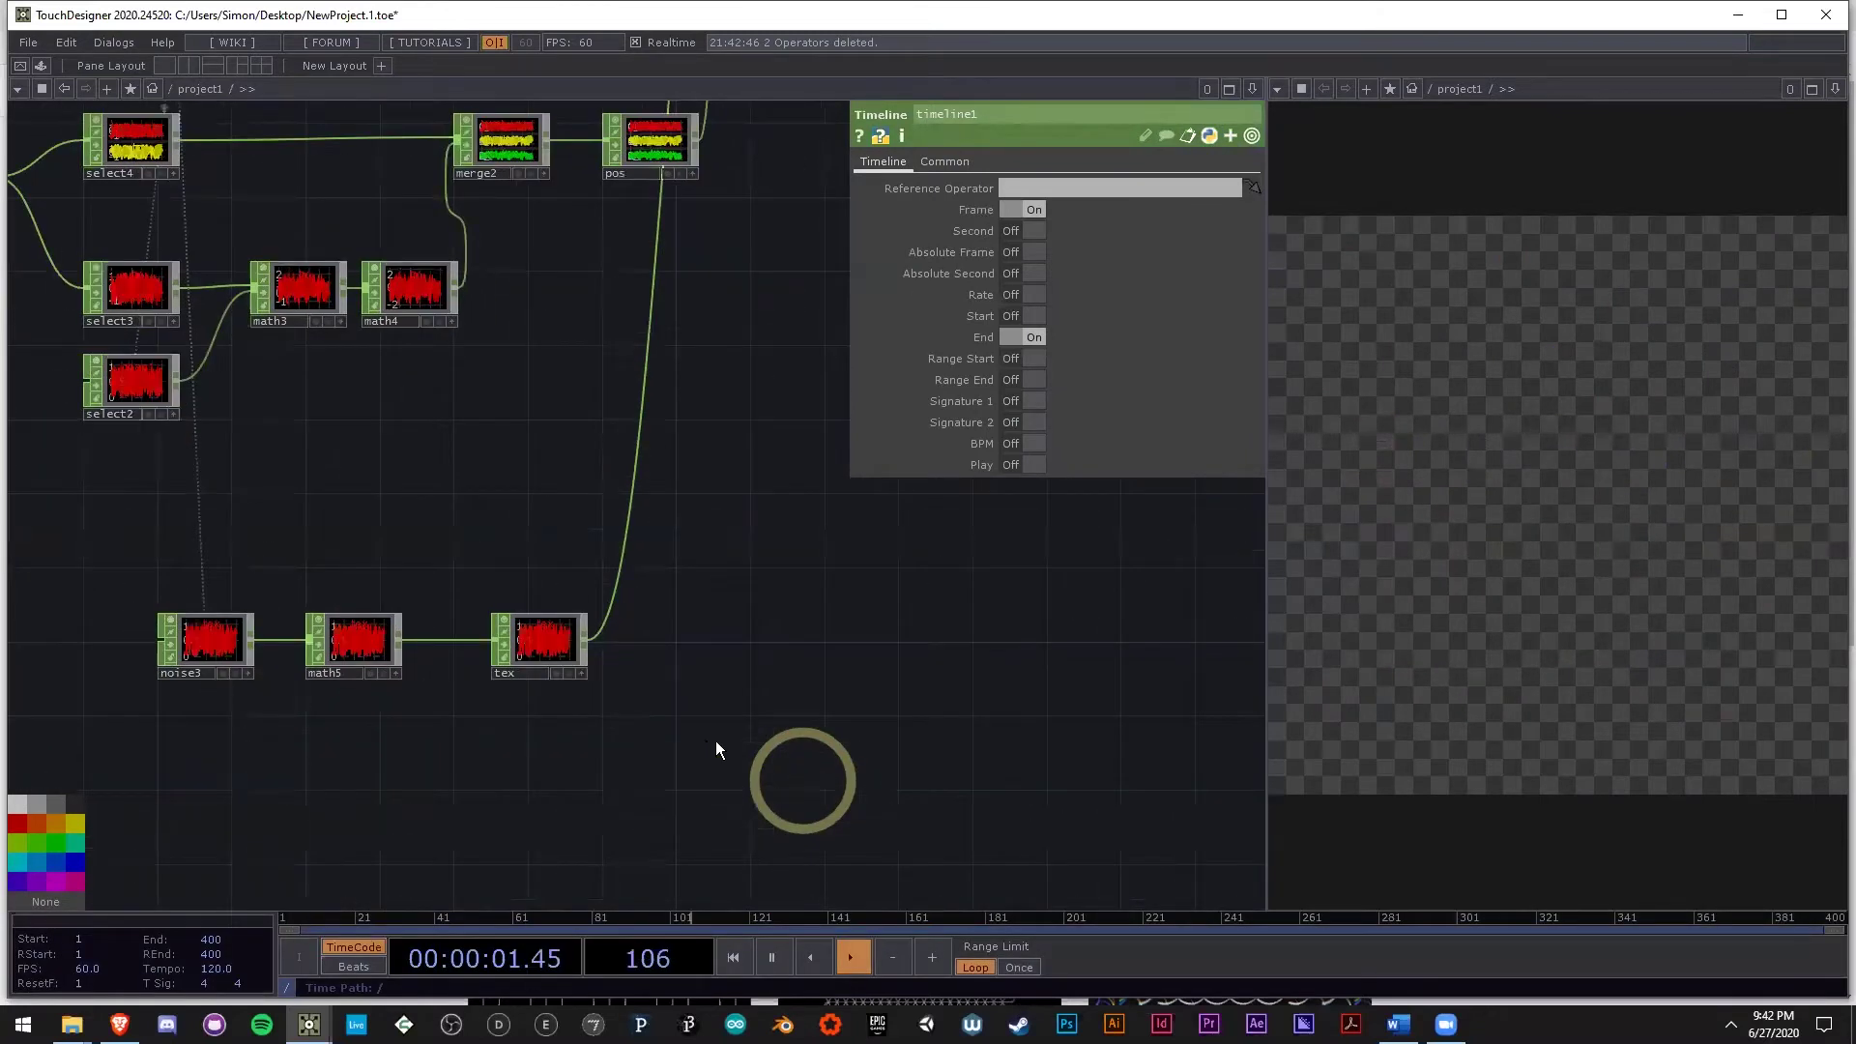
left_click_drag(529, 717, 545, 725)
right_click_drag(779, 739, 178, 588)
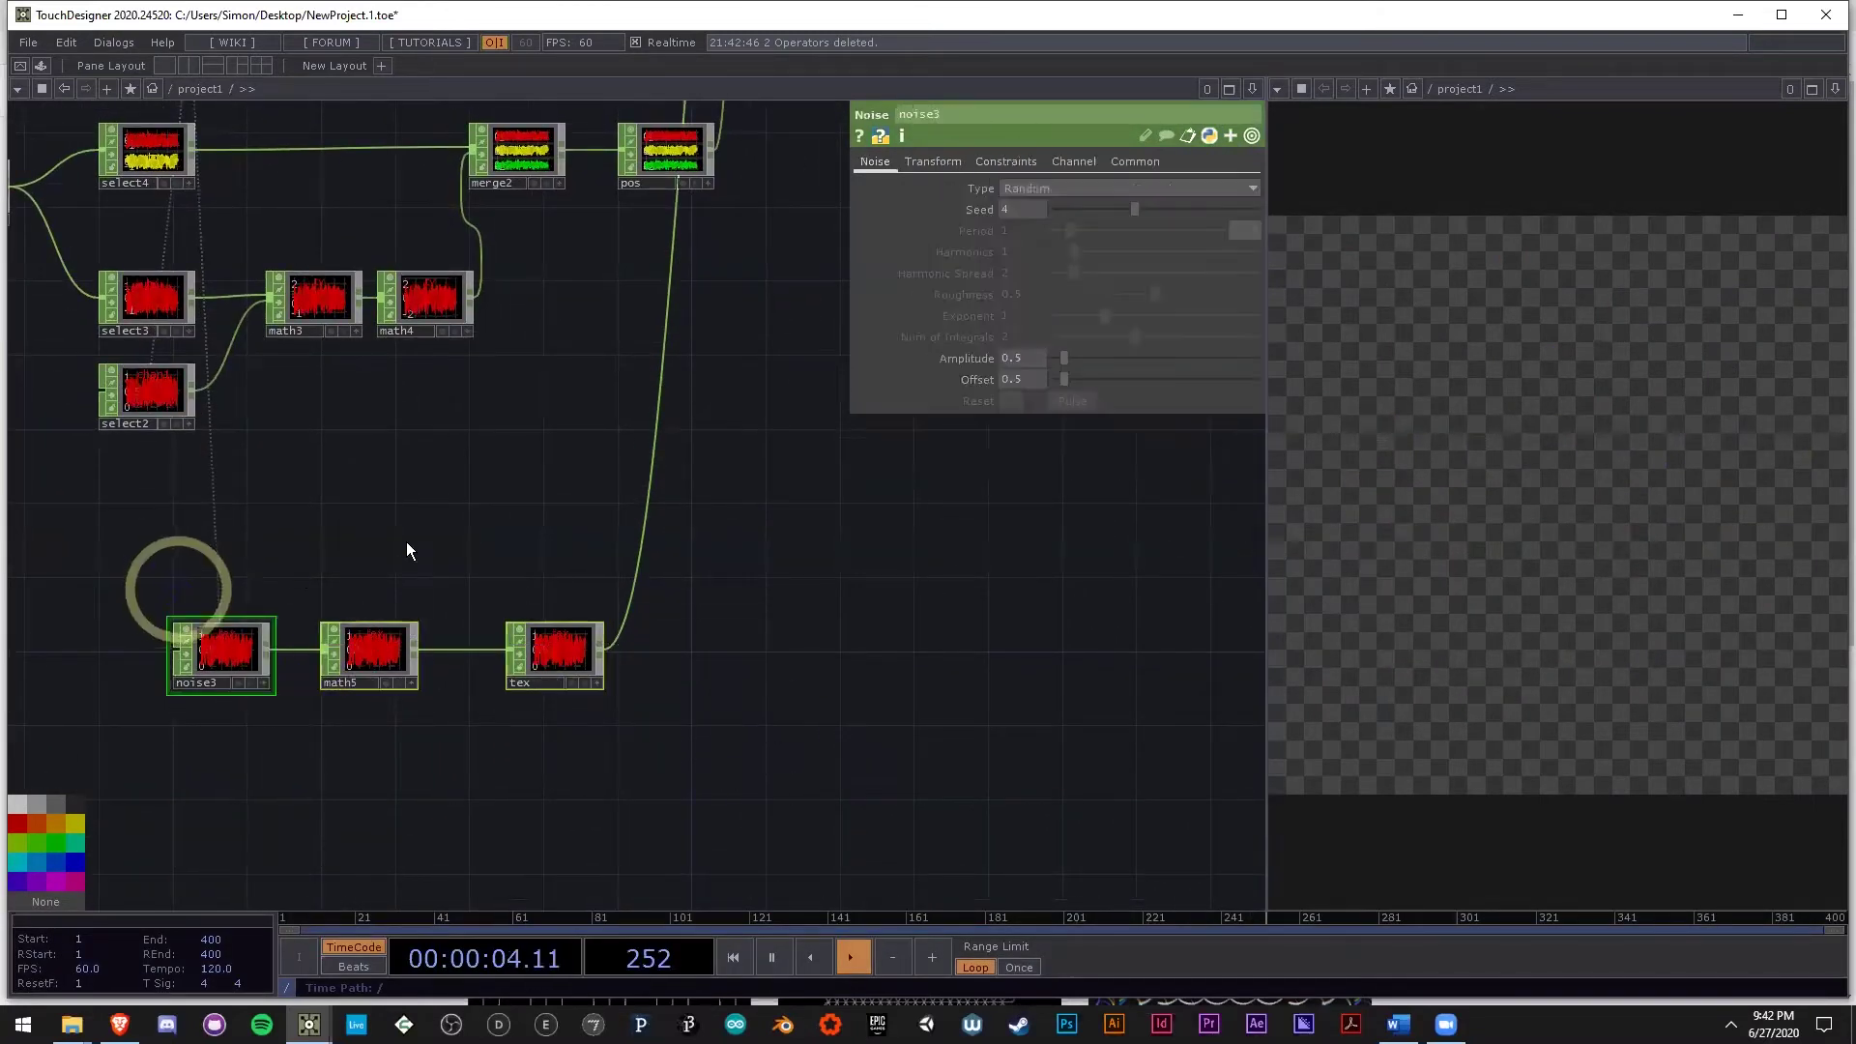
key("Delete")
Delete the ramp1, null2 and constant1 operators that supply the geometry's gradient material.
scroll(418, 576, "down", 5)
left_click_drag(471, 280, 635, 358)
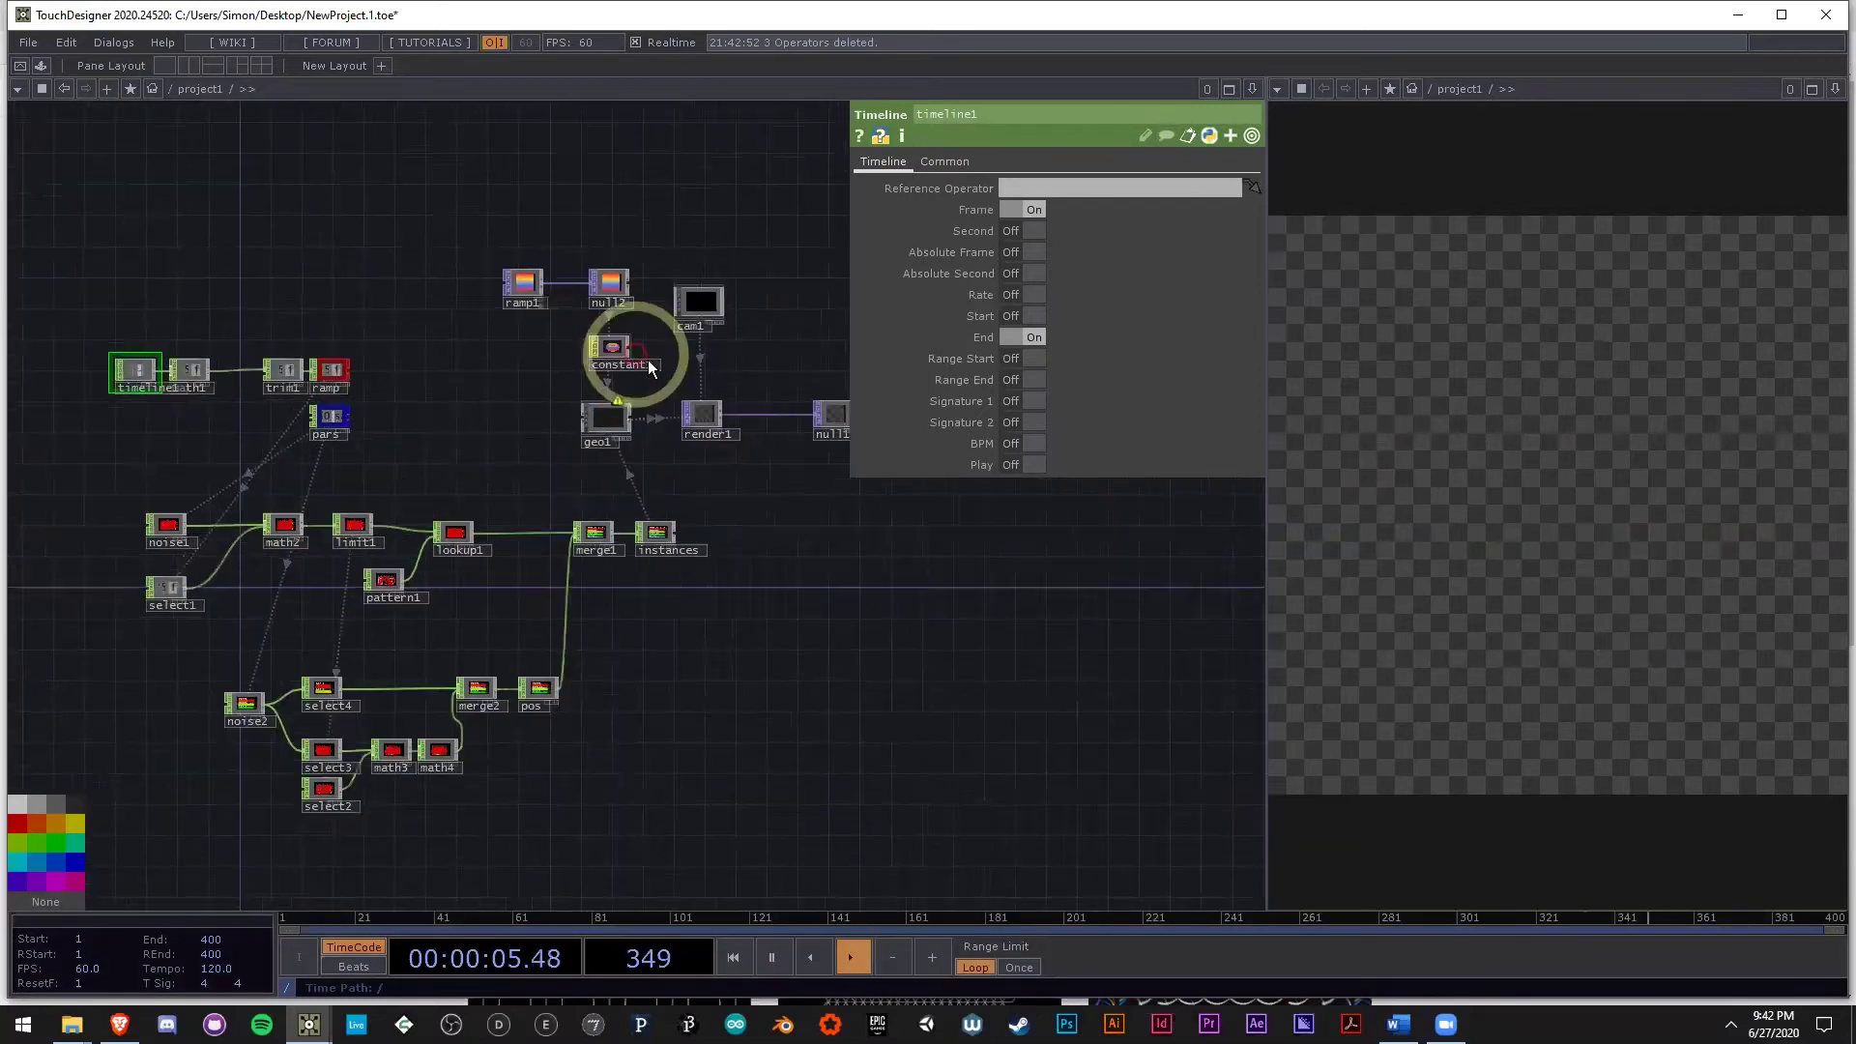
right_click_drag(663, 364, 529, 327)
key("Delete")
Rearrange render1 and cam1 closer to null1, and delete the geo1 component.
left_click_drag(718, 584, 495, 569)
left_click_drag(498, 428, 572, 432)
left_click_drag(489, 290, 553, 317)
left_click(379, 427)
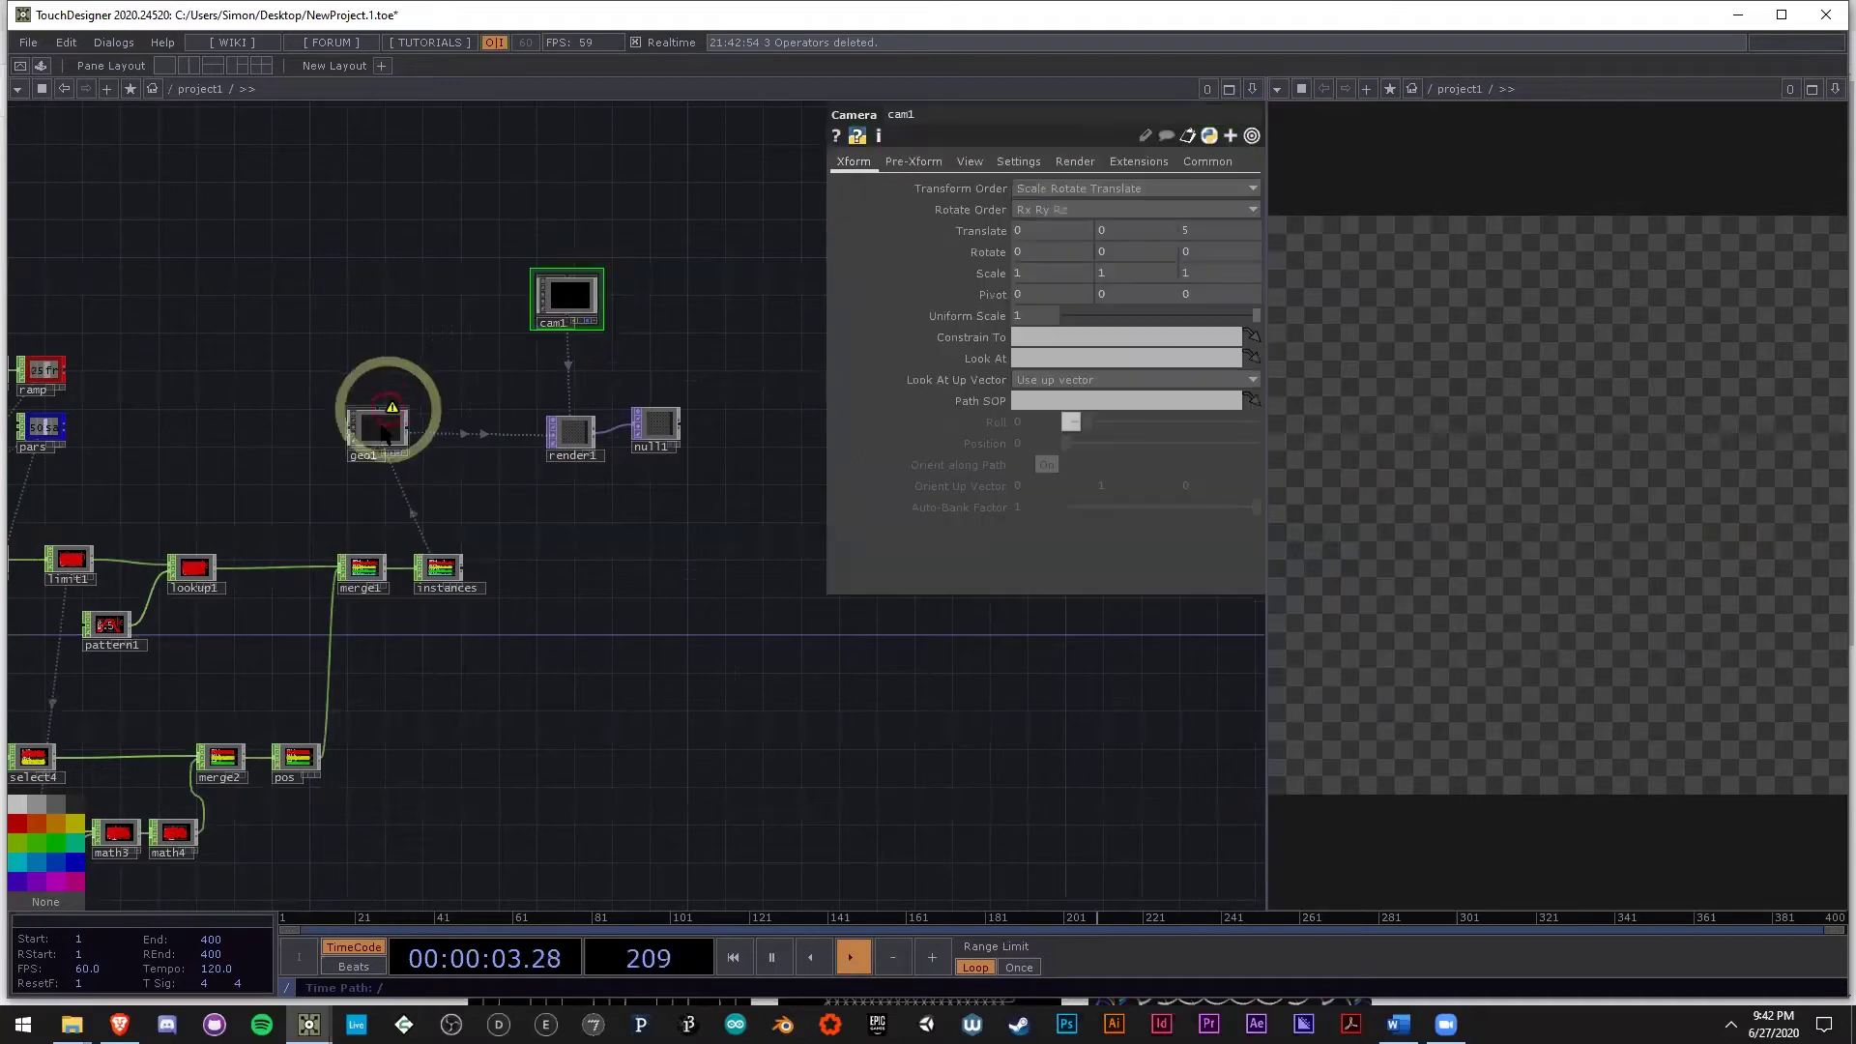
left_click(489, 551)
key("Delete")
Examine the remaining timeline ramp, the noise1, select1 and math2 chain, and the position branch below it.
left_click(630, 642)
scroll(655, 630, "down", 3)
scroll(107, 411, "up", 3)
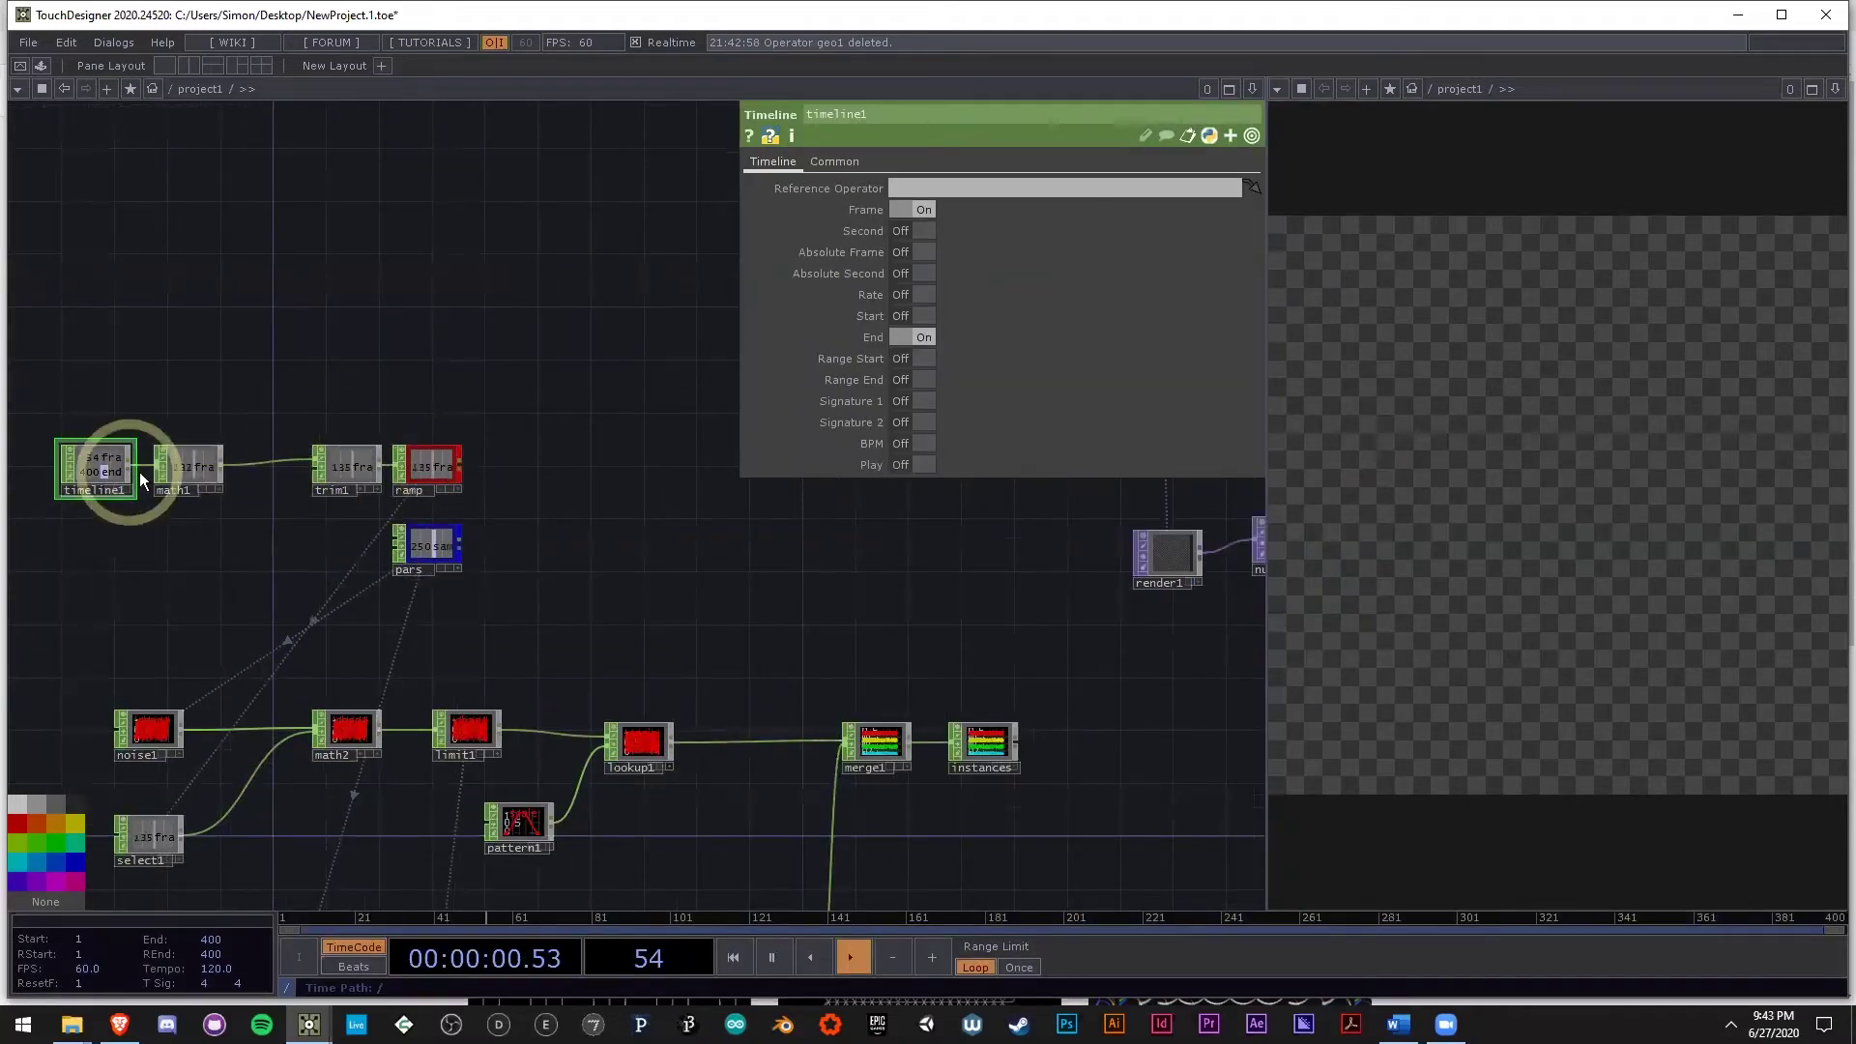
left_click_drag(628, 527, 671, 340)
scroll(687, 445, "down", 2)
scroll(330, 455, "up", 3)
scroll(379, 419, "up", 2)
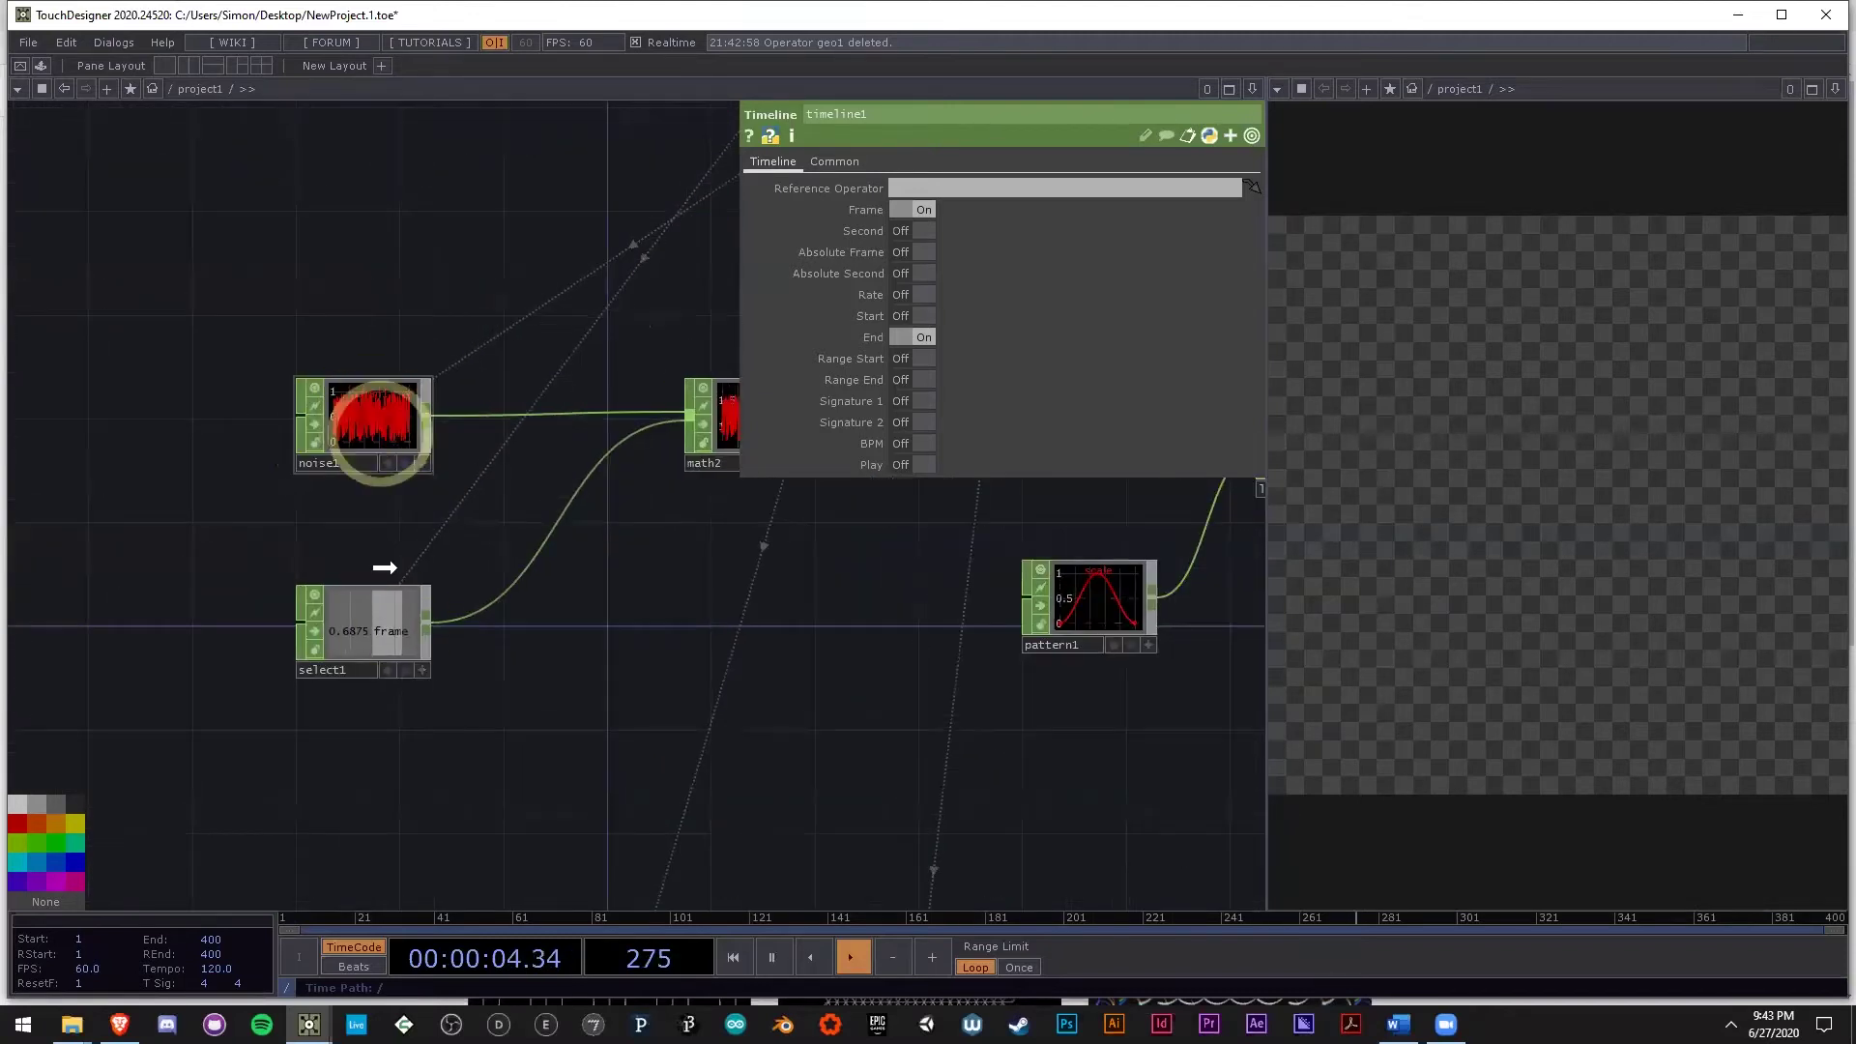
scroll(498, 469, "up", 2)
scroll(446, 346, "up", 3)
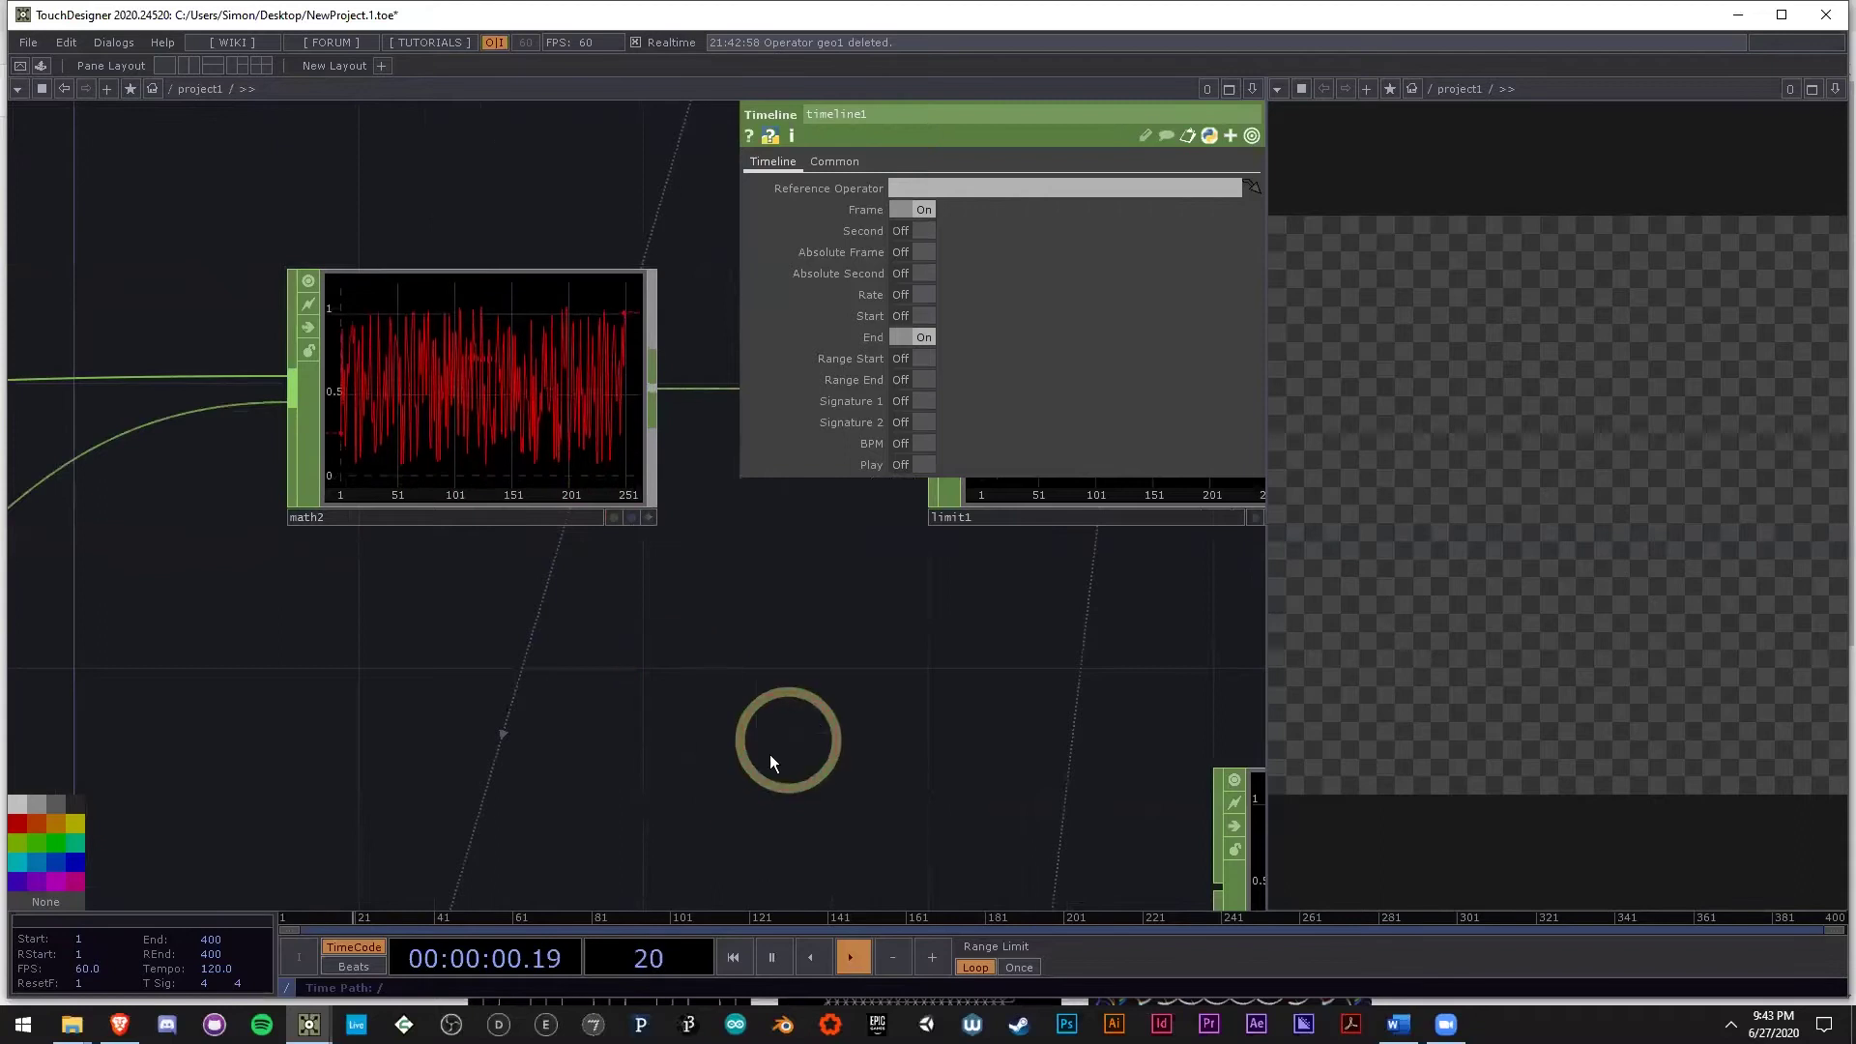
scroll(294, 622, "down", 6)
scroll(761, 754, "down", 1)
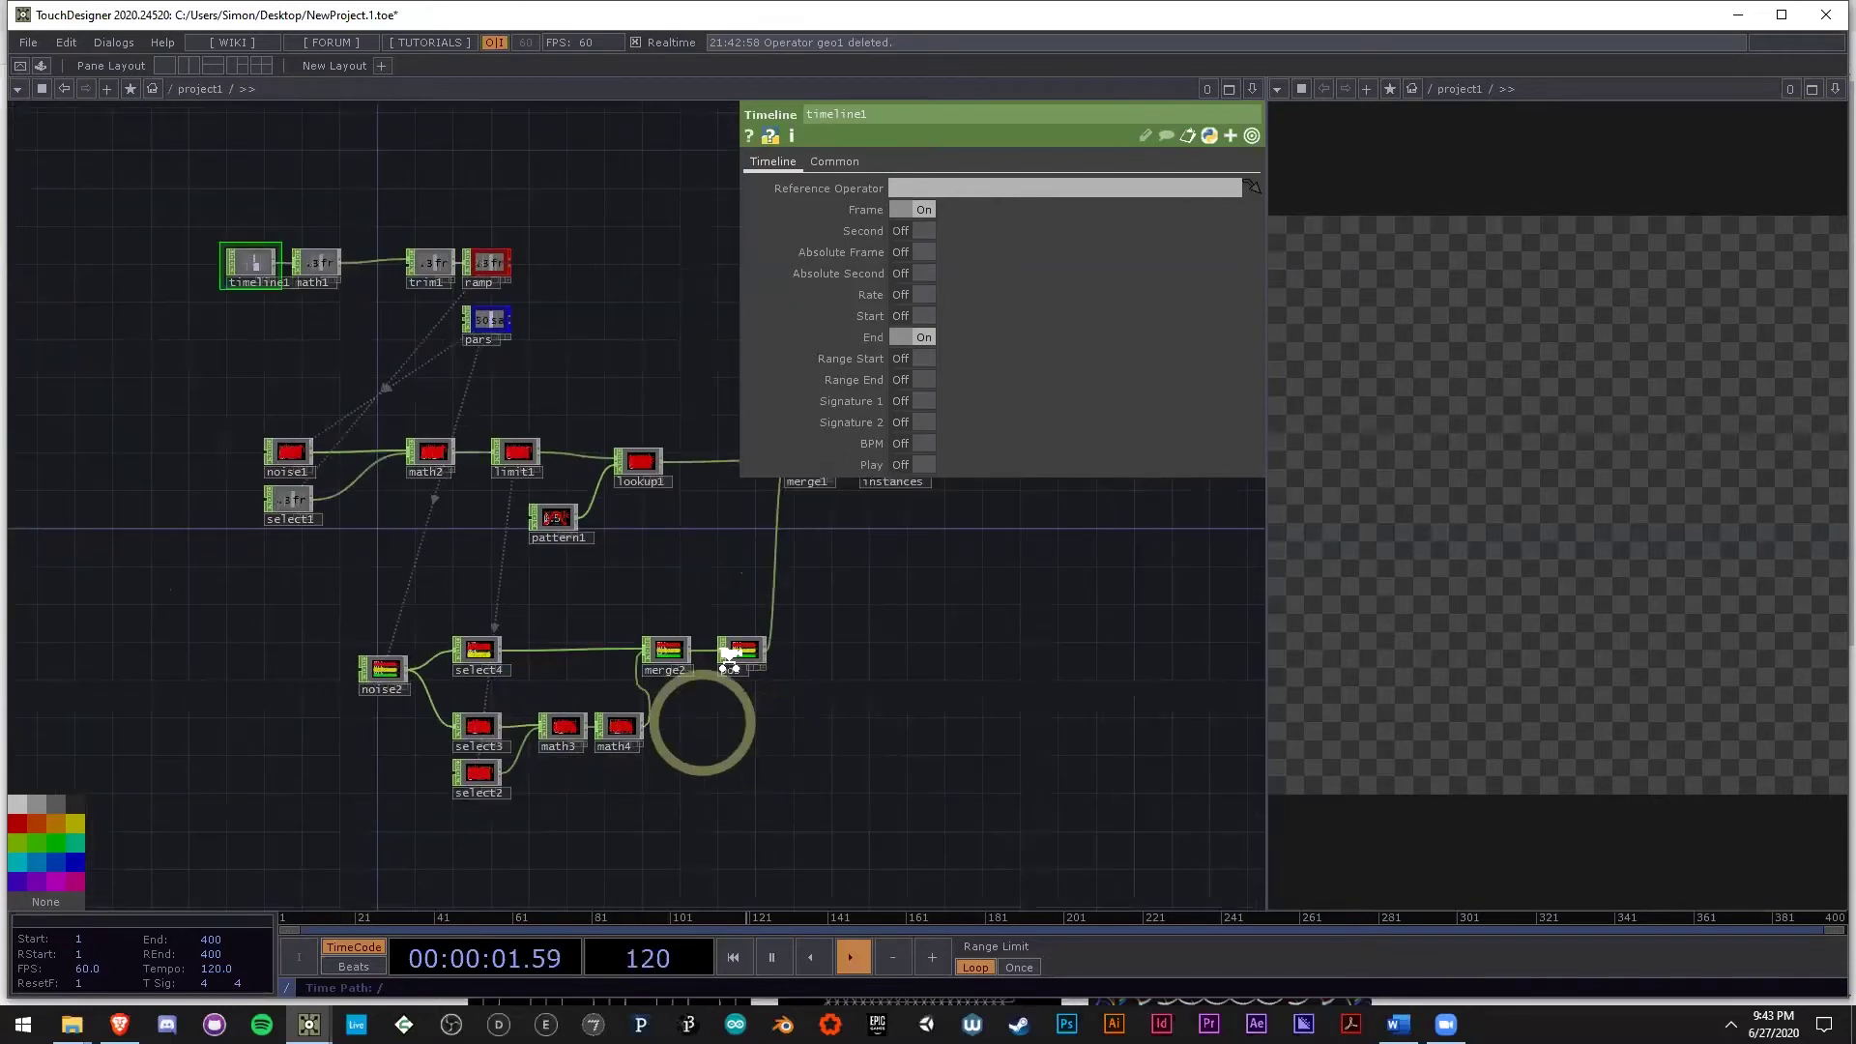
Delete the whole position branch: noise2, select2, select3, select4, math3, math4, merge2 and pos.
scroll(735, 764, "up", 4)
scroll(984, 773, "down", 3)
right_click_drag(1015, 775, 70, 415)
key("Delete")
Check merge1's remaining input and move pattern1 directly beneath lookup1.
scroll(373, 629, "down", 3)
scroll(669, 497, "up", 5)
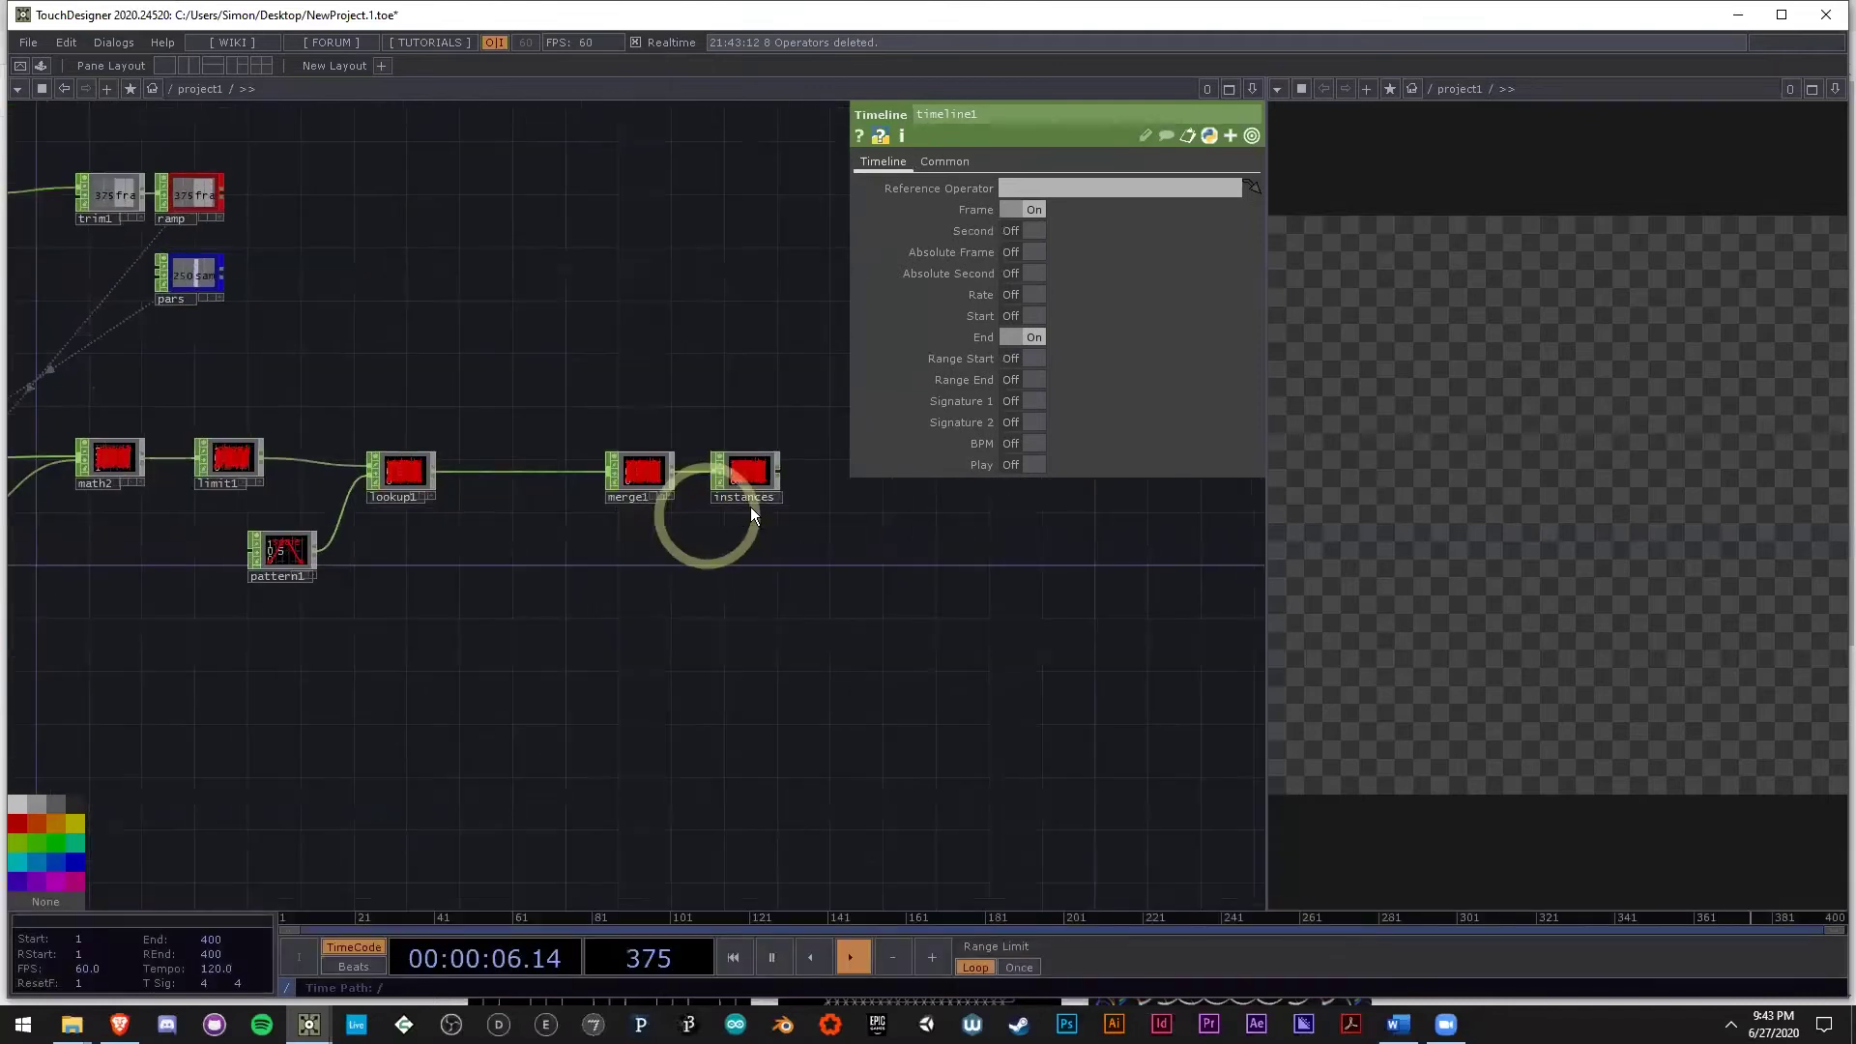
left_click(543, 491)
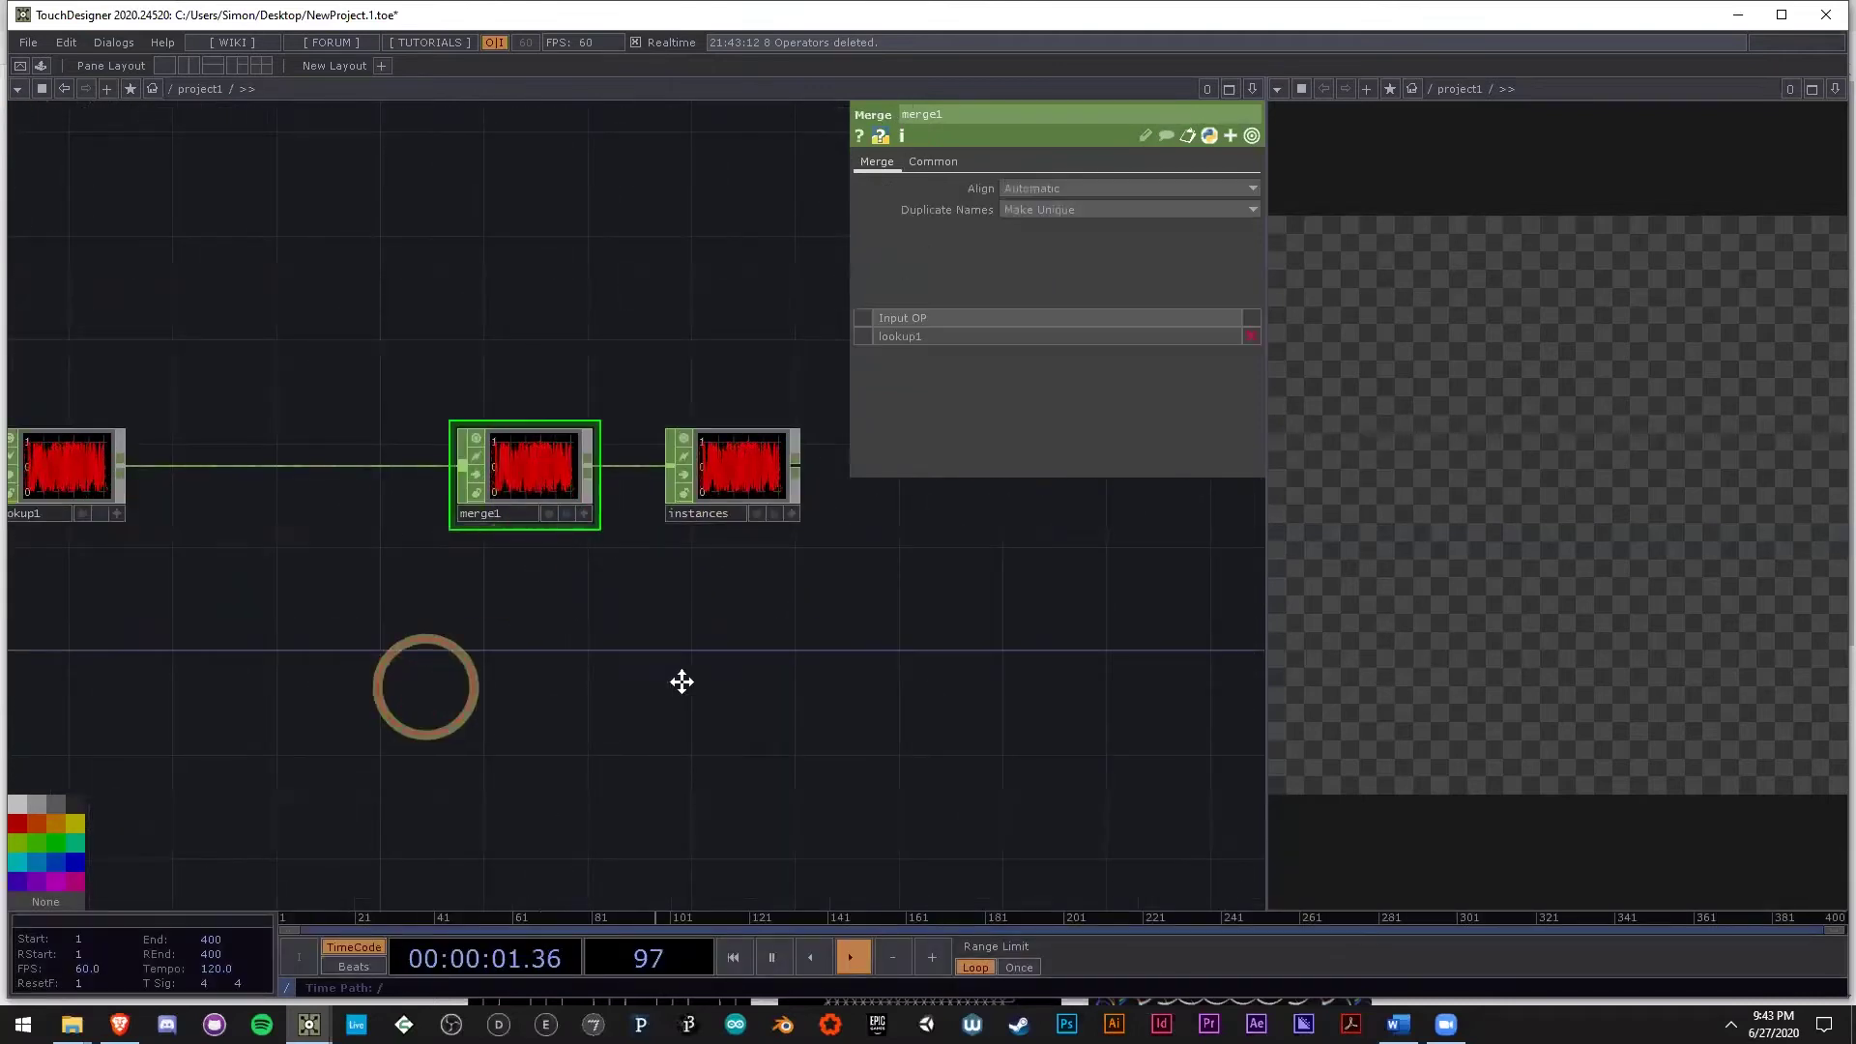
scroll(683, 678, "down", 3)
scroll(542, 719, "up", 2)
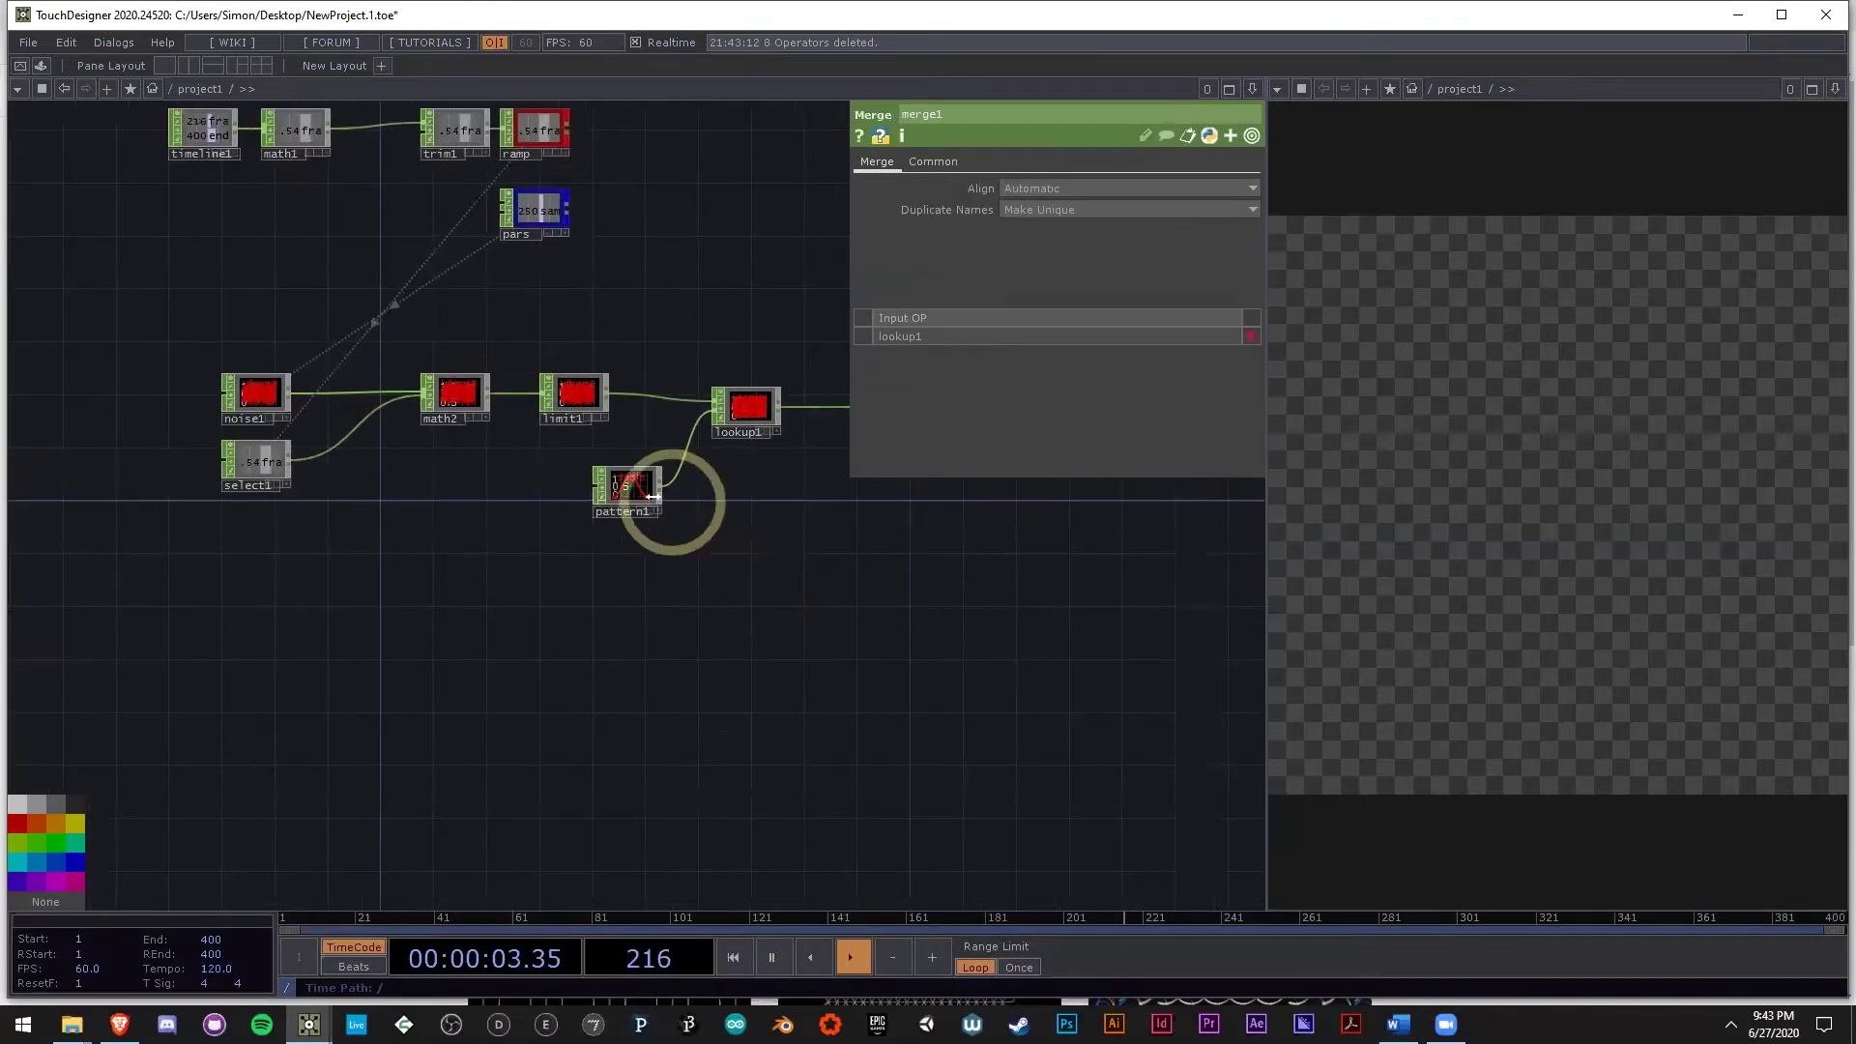
left_click(626, 491)
left_click_drag(627, 487, 744, 537)
scroll(932, 682, "down", 2)
scroll(527, 717, "down", 1)
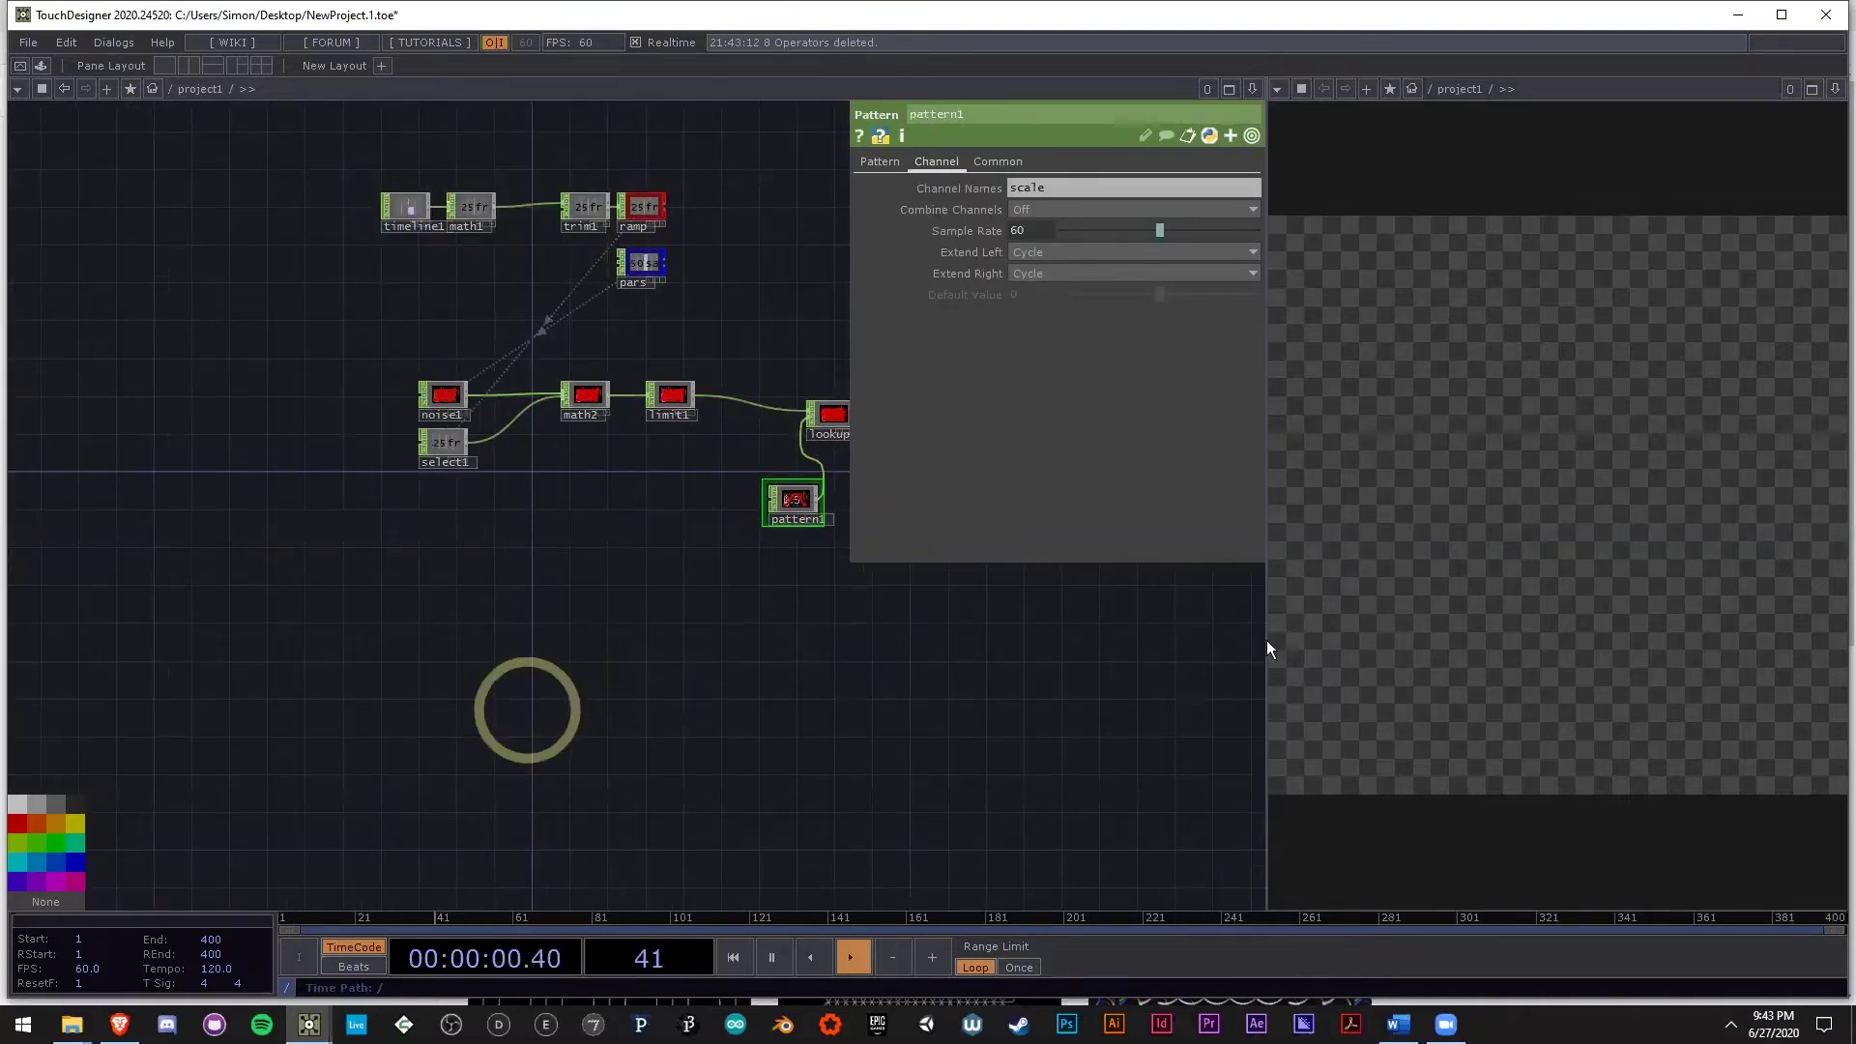
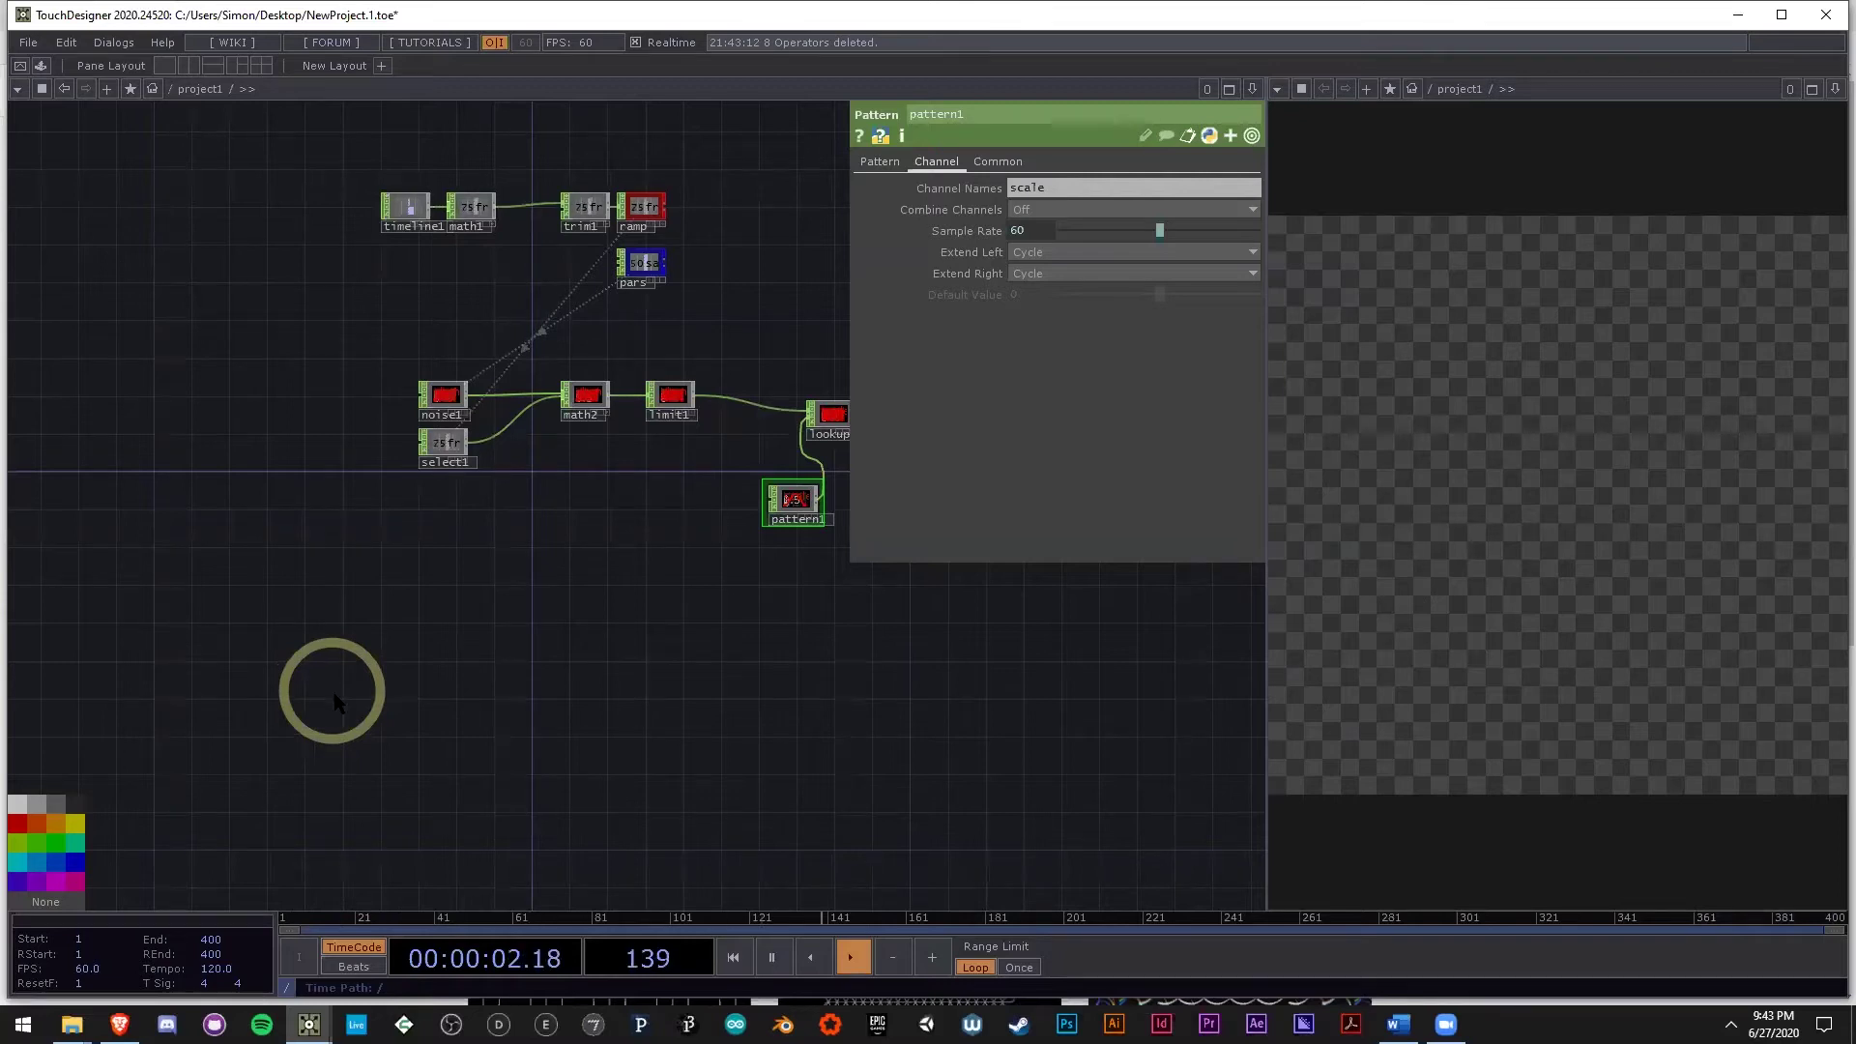
Add a Grid SOP in the empty area below the noise1 and select1 operators.
double_click(327, 705)
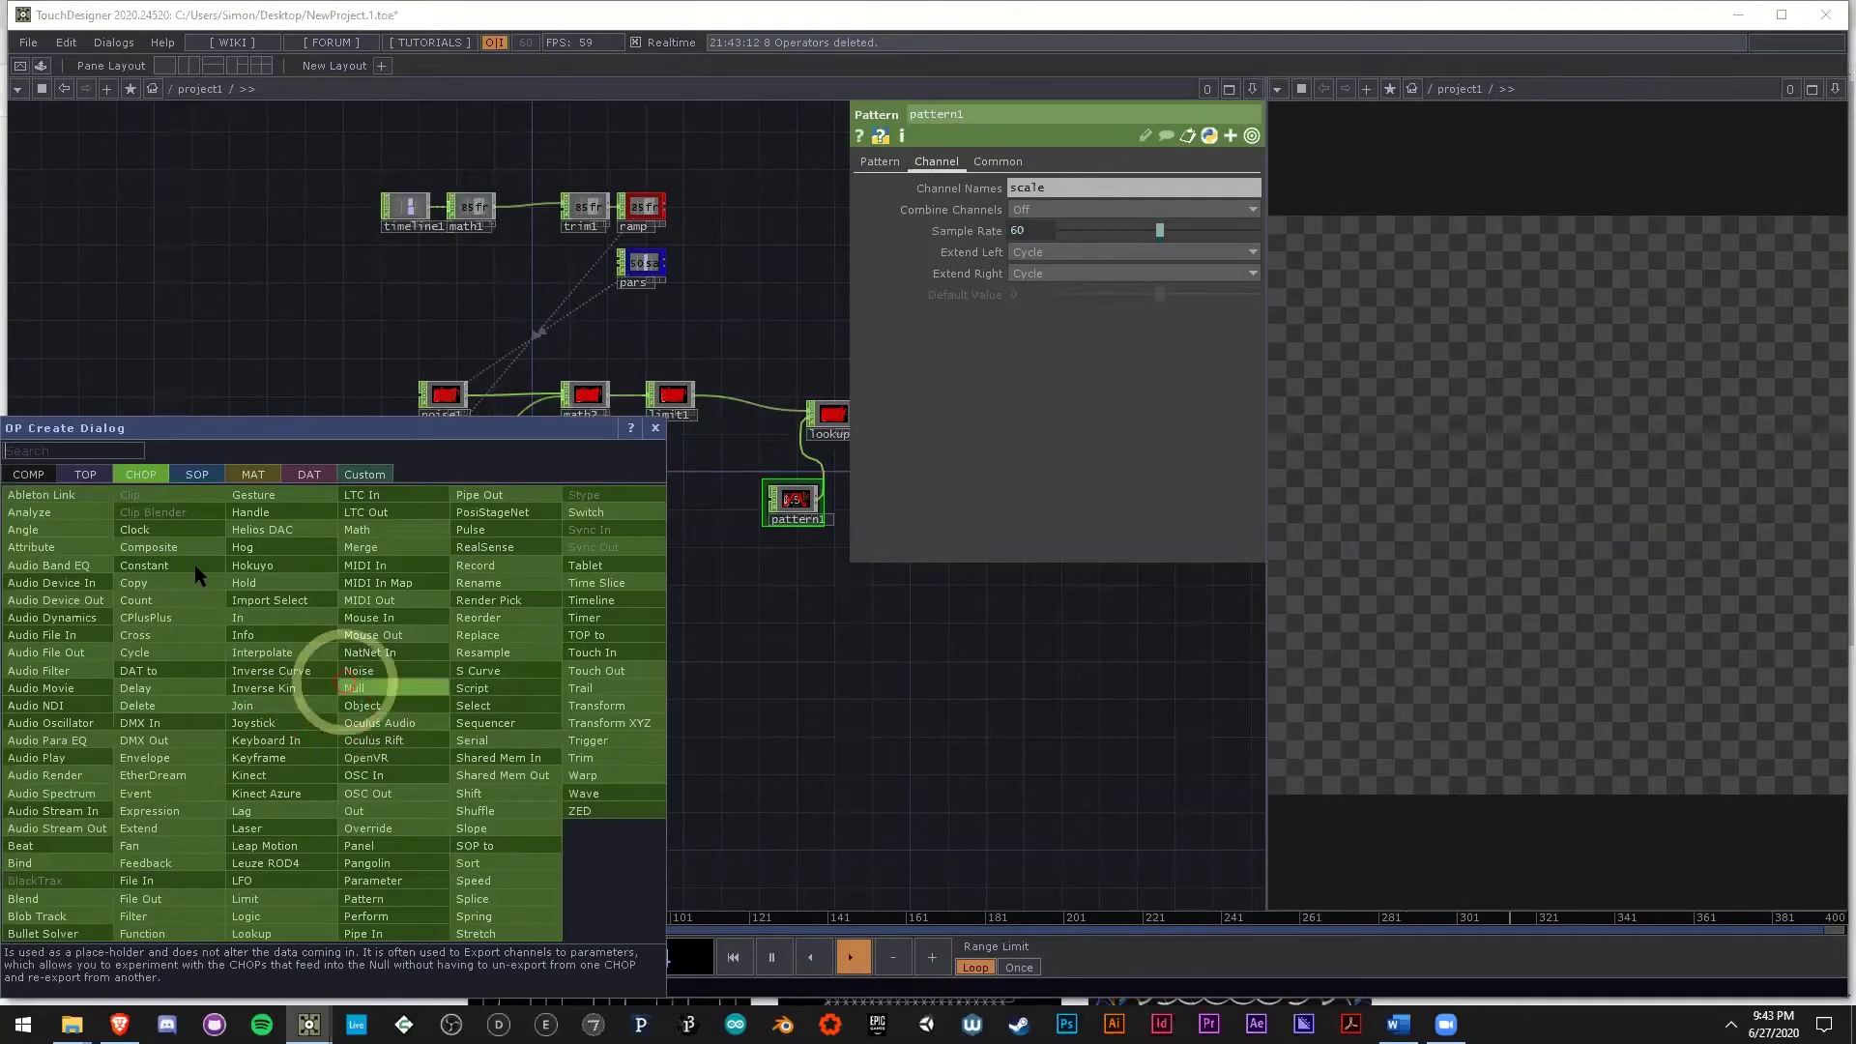
left_click(196, 475)
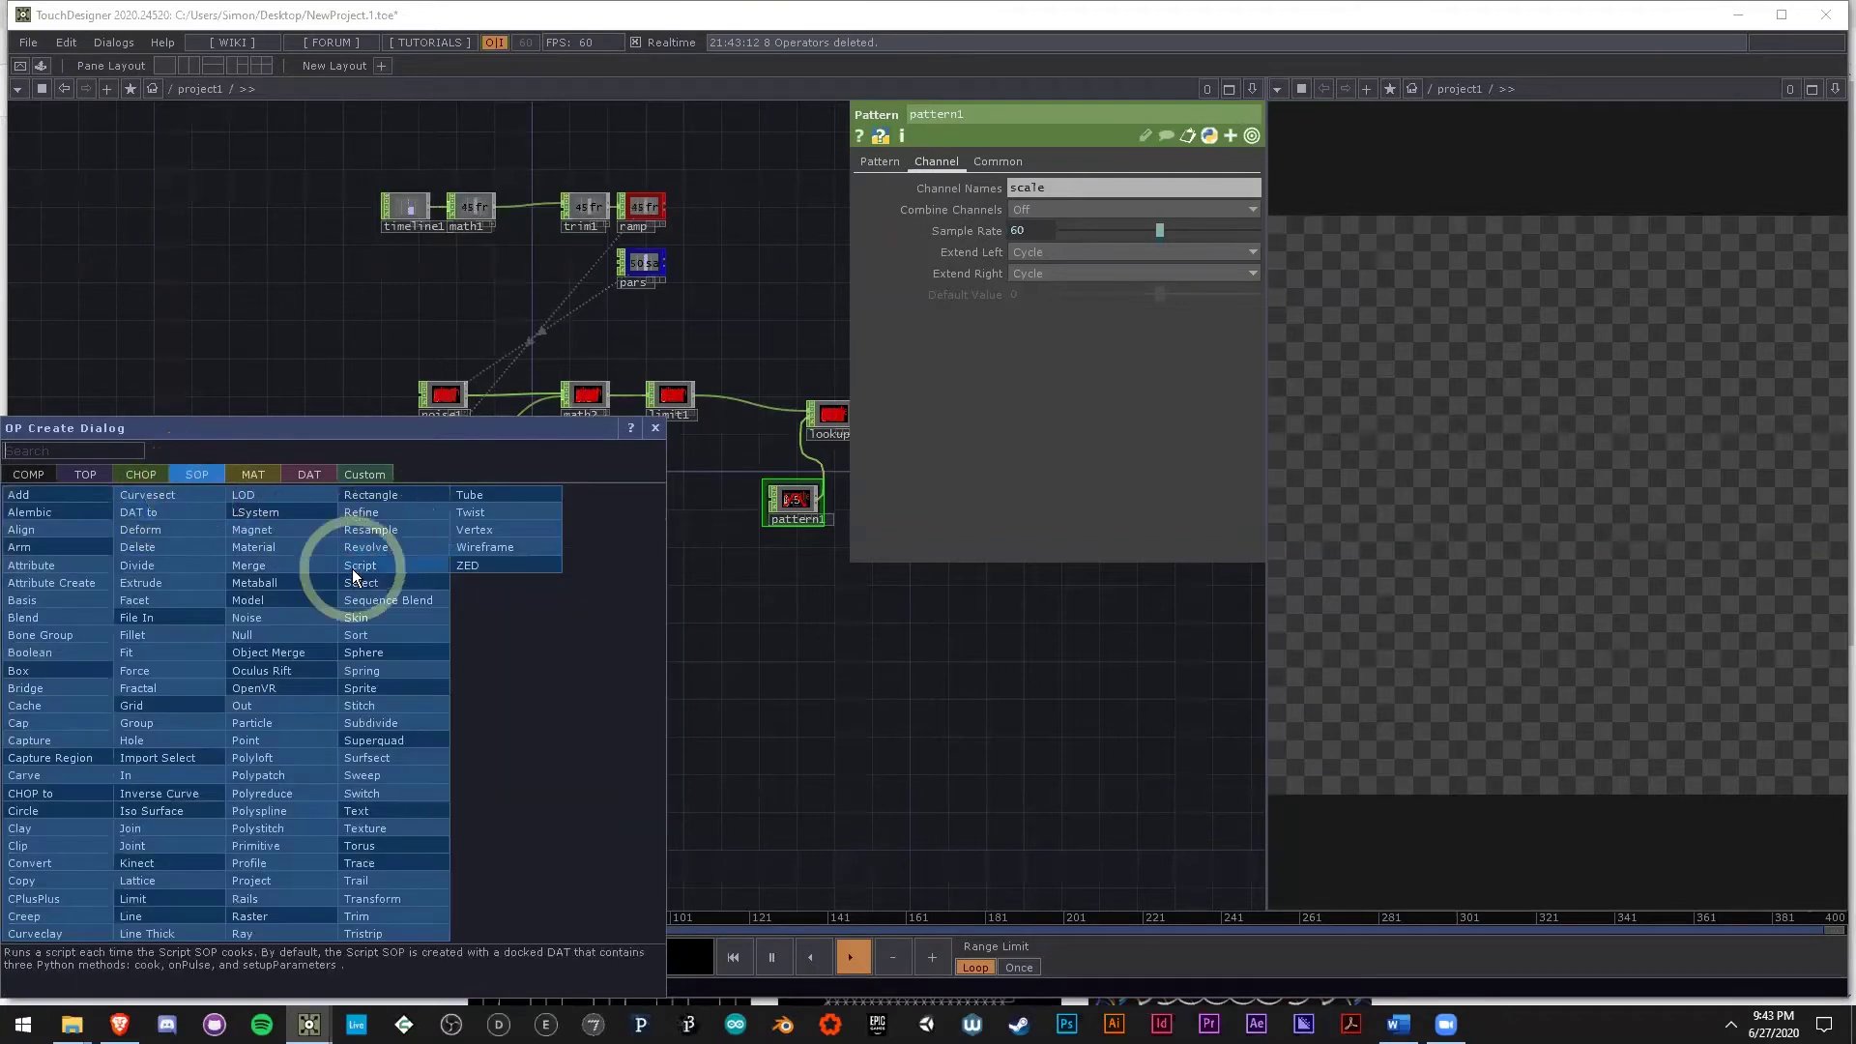
type("grid")
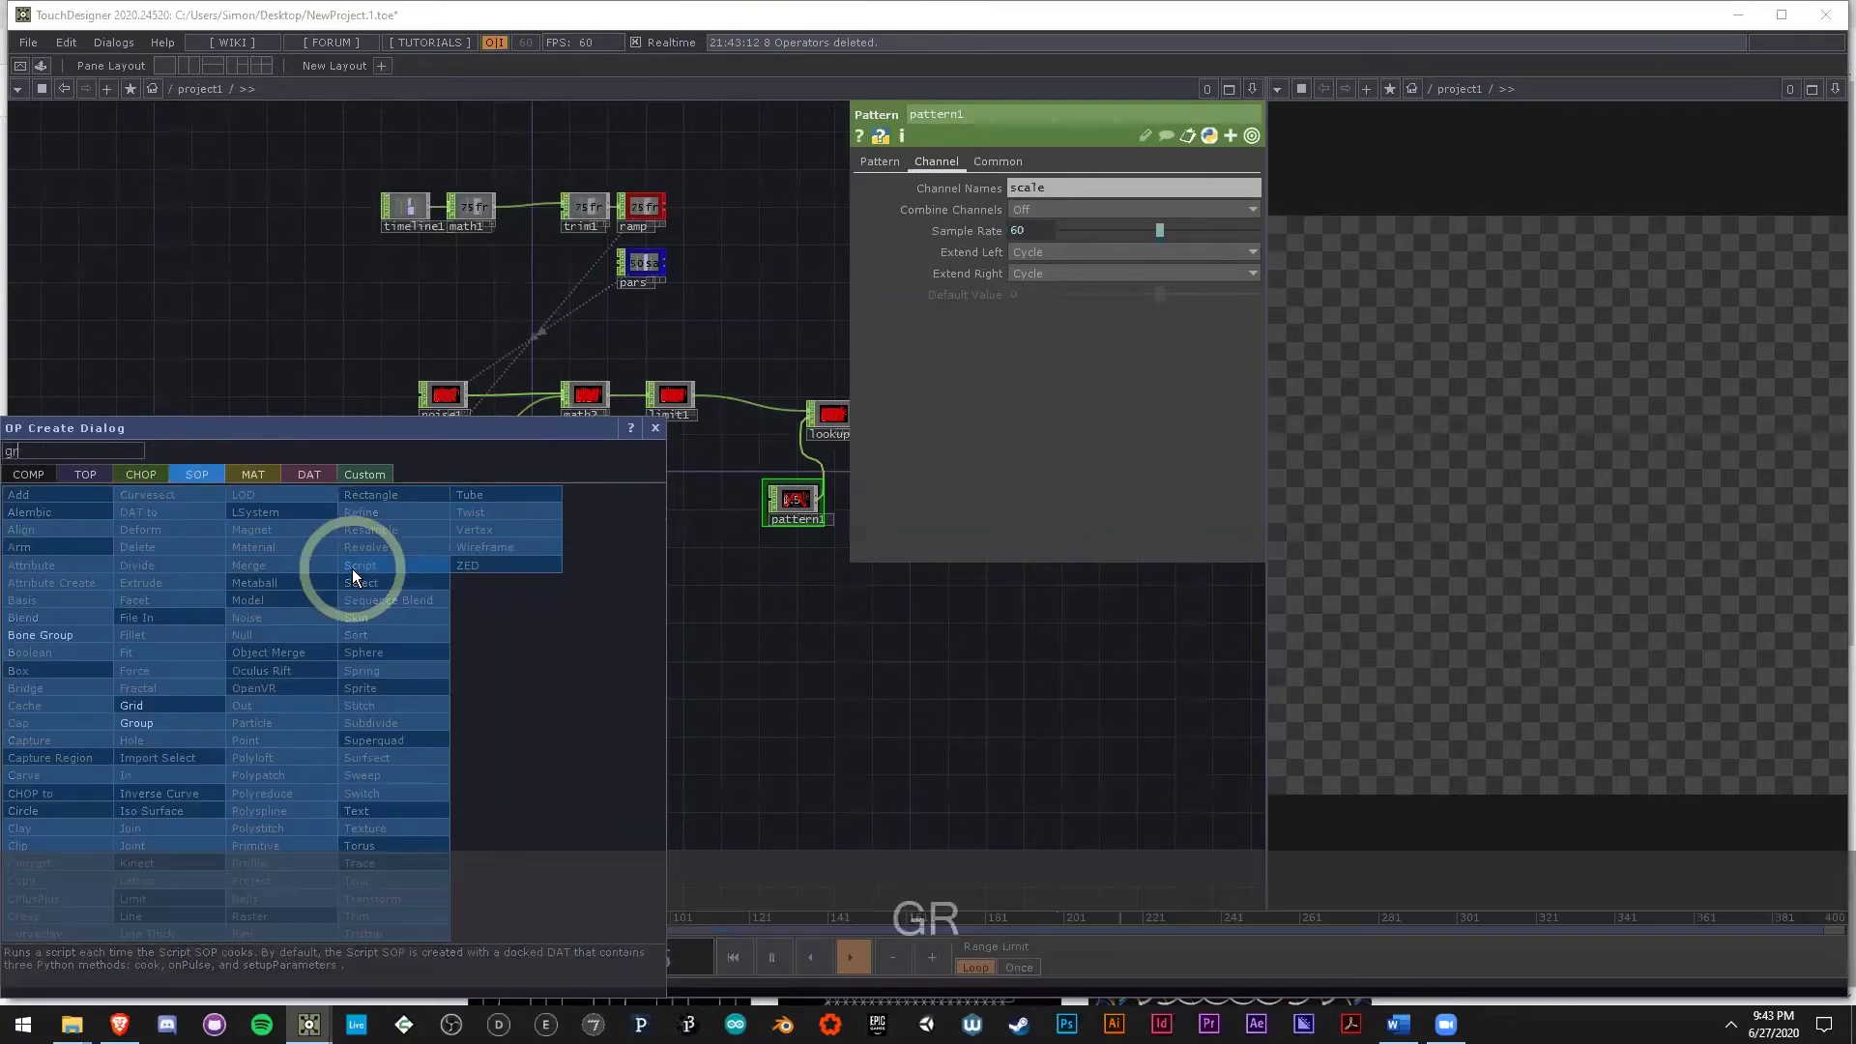
left_click(190, 704)
left_click(310, 692)
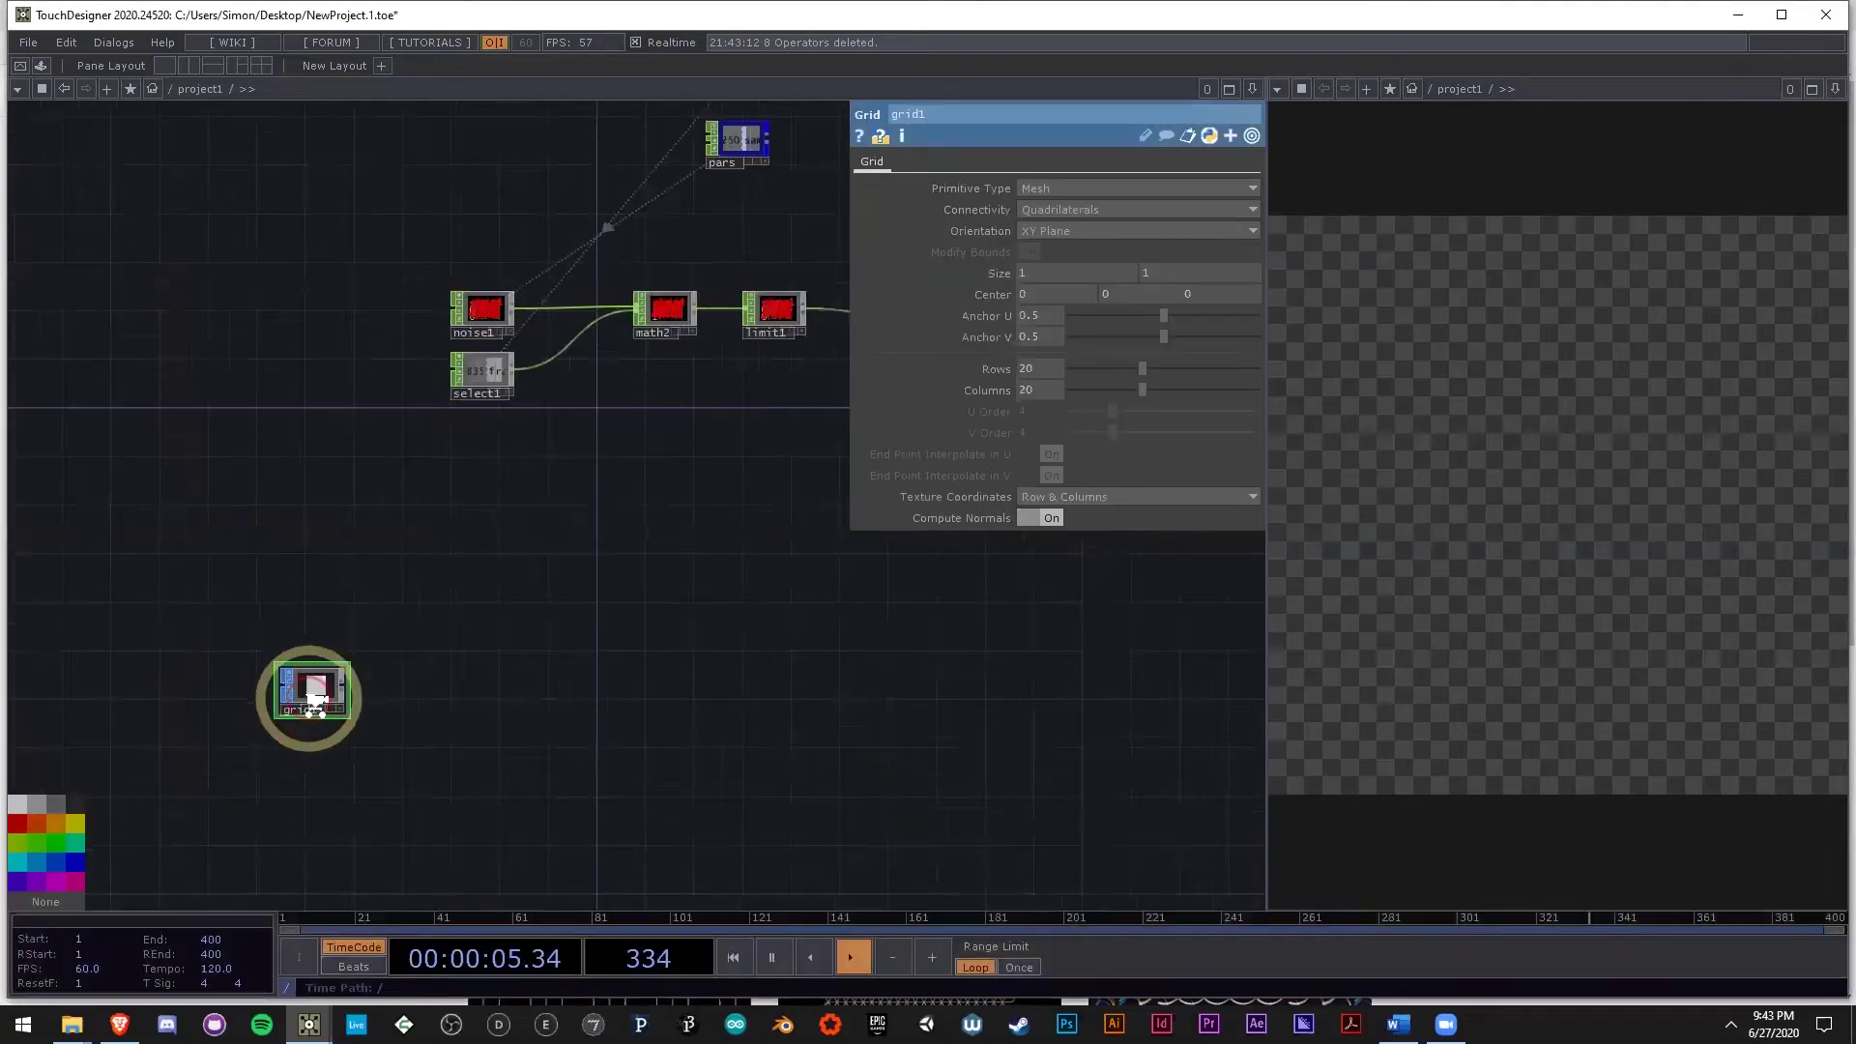
Display grid1's geometry as a wireframe in its node viewer.
scroll(309, 692, "up", 5)
key("a")
key("w")
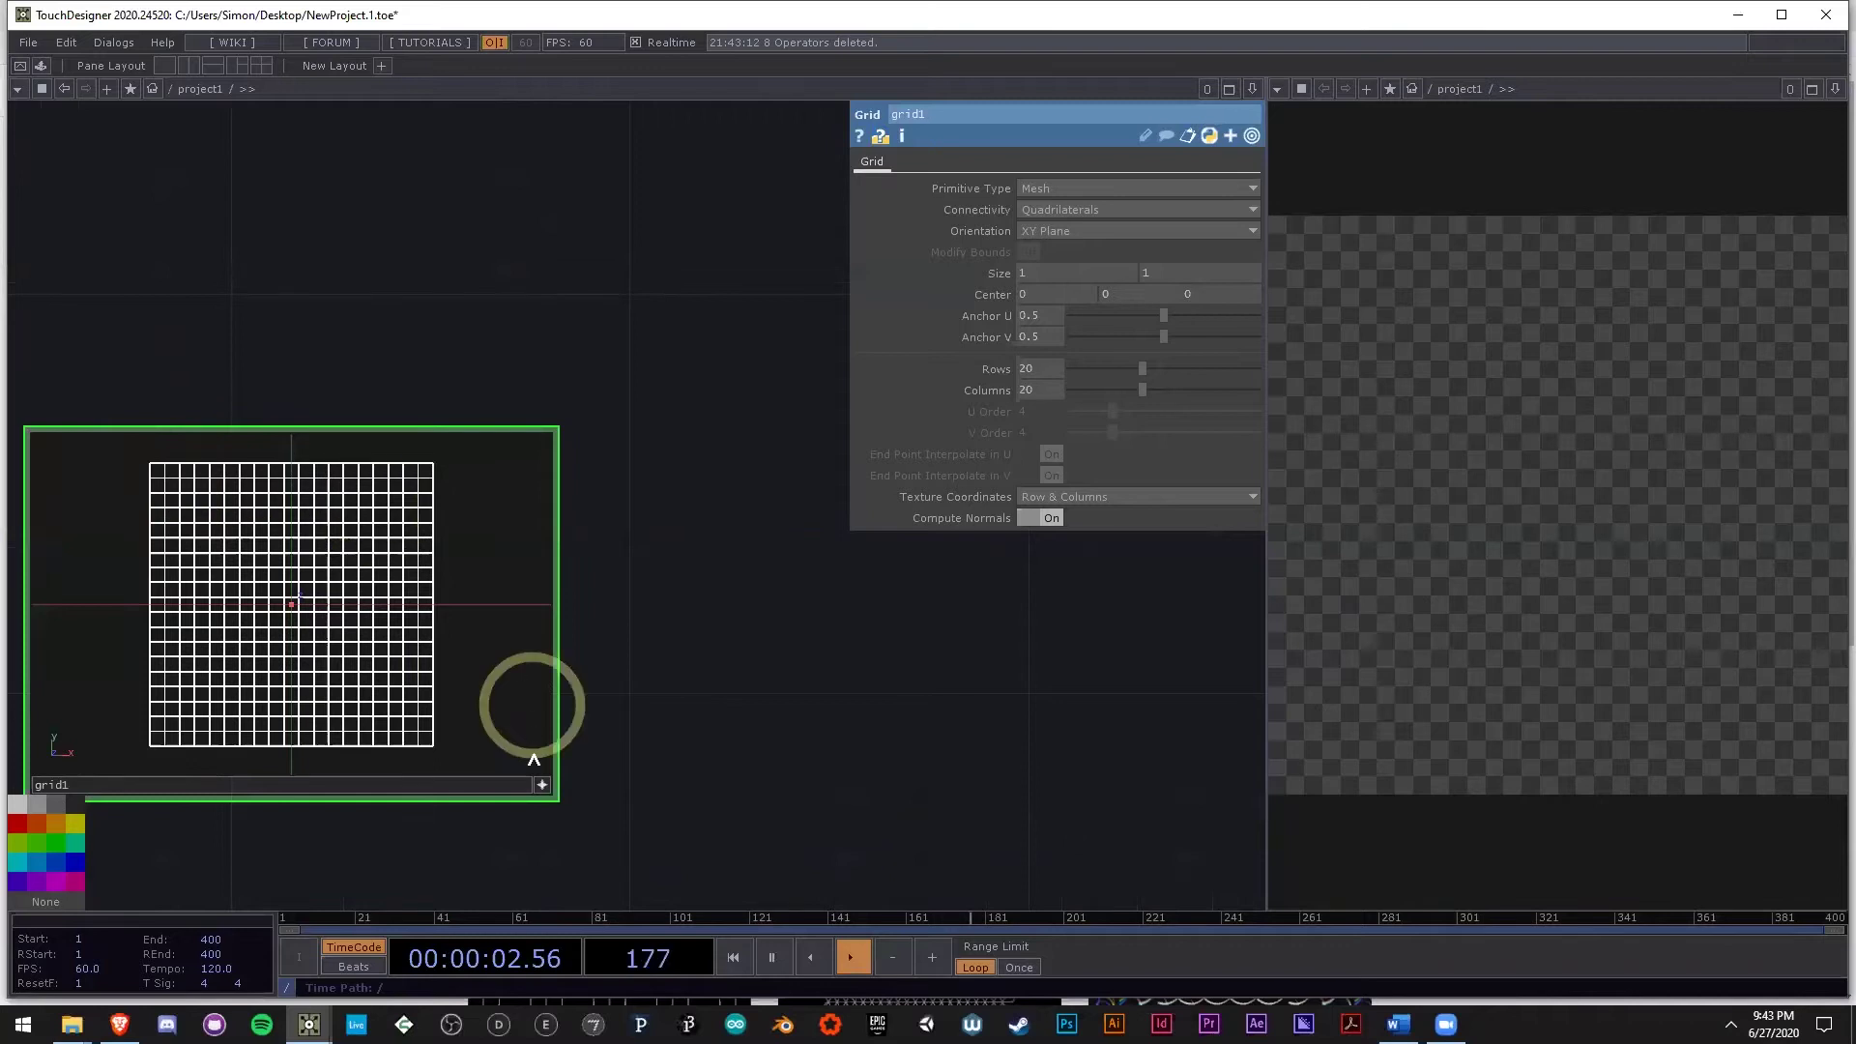
left_click(544, 784)
scroll(617, 773, "down", 1)
left_click_drag(582, 736, 408, 692)
scroll(408, 692, "down", 4)
scroll(208, 829, "down", 4)
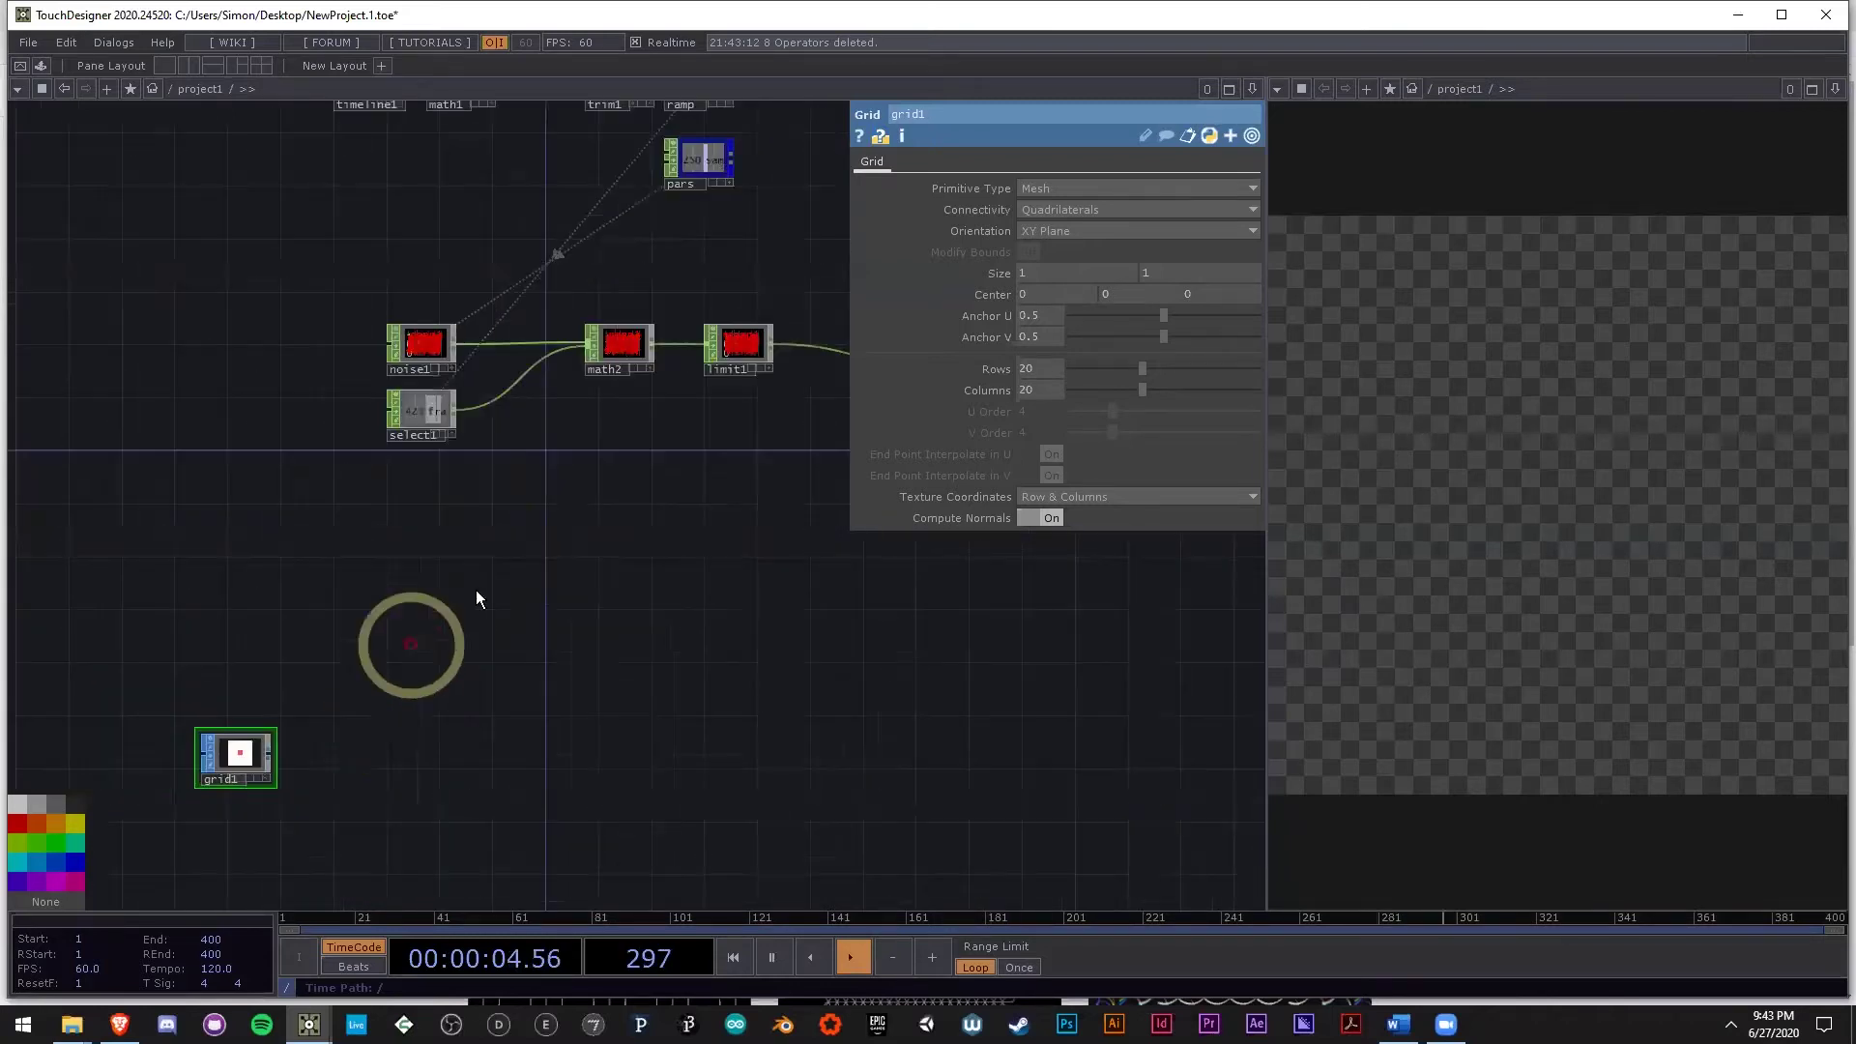
Add a second channel named rows to the pars Constant CHOP.
left_click_drag(739, 215, 703, 271)
scroll(703, 268, "up", 4)
left_click(702, 268)
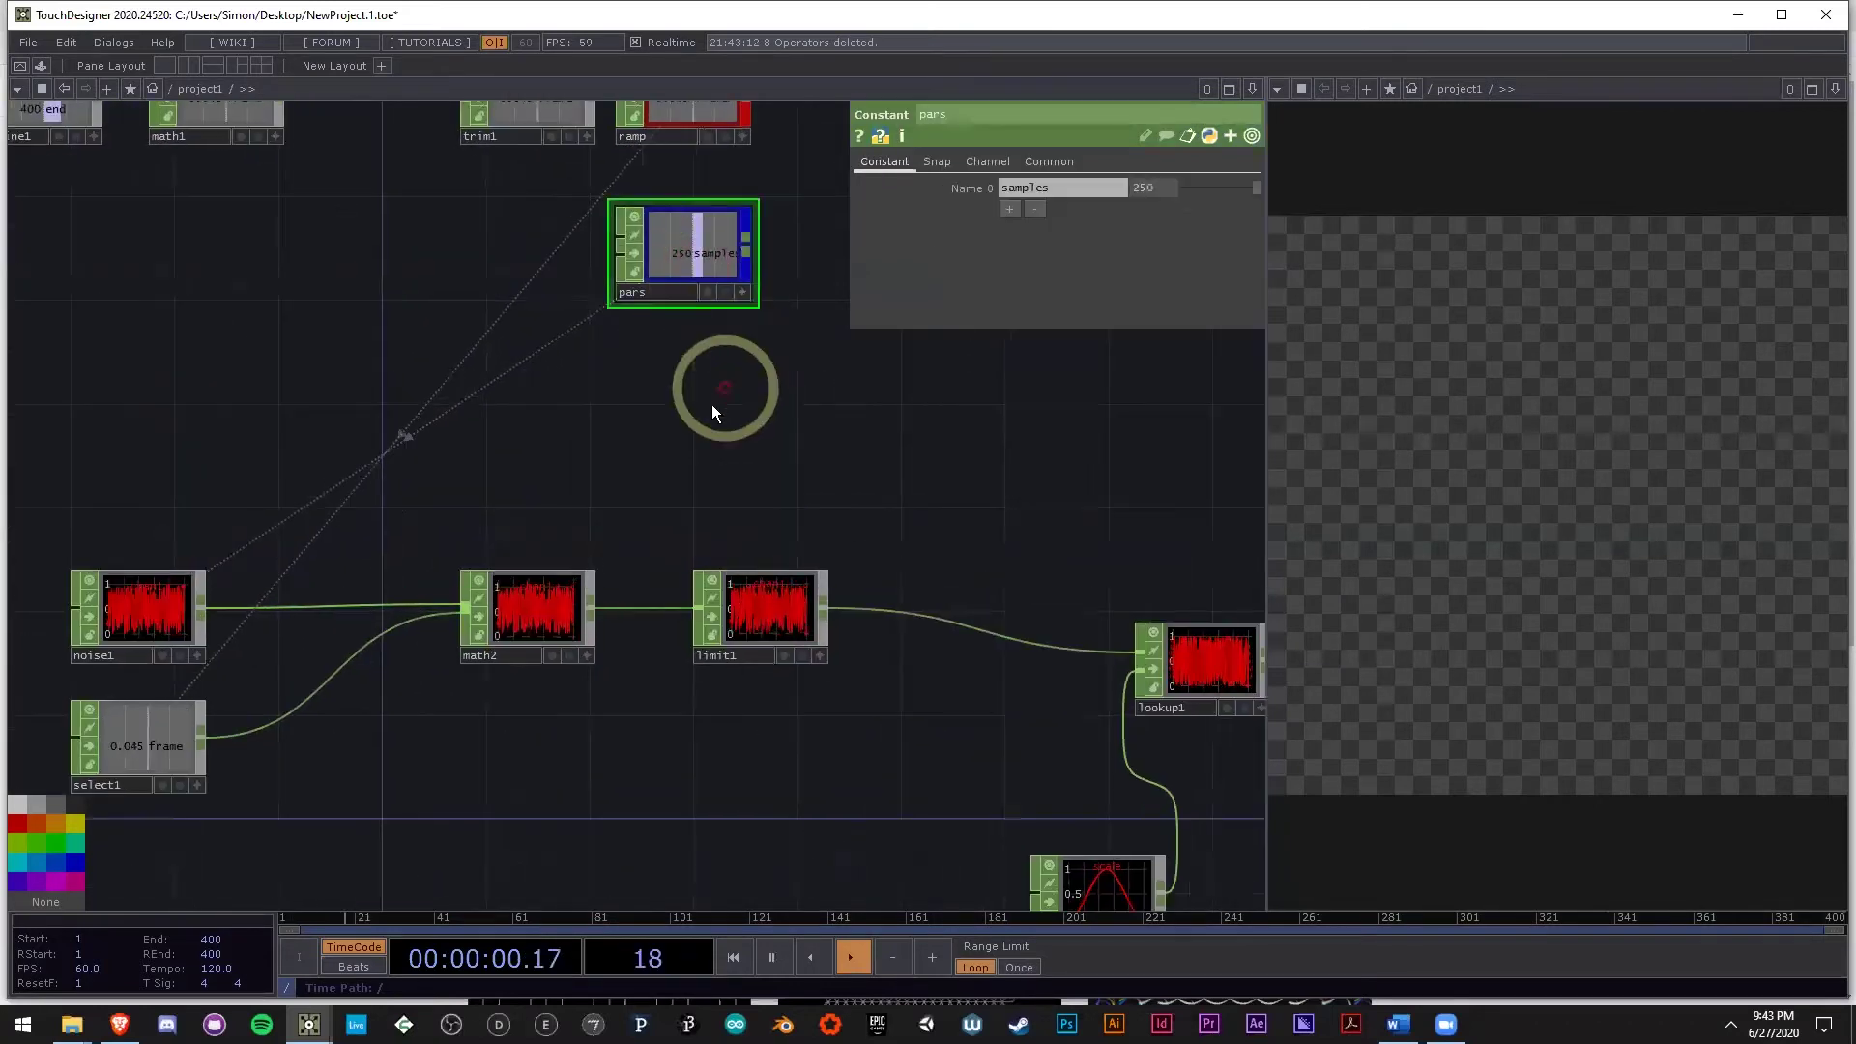
left_click_drag(651, 448, 667, 415)
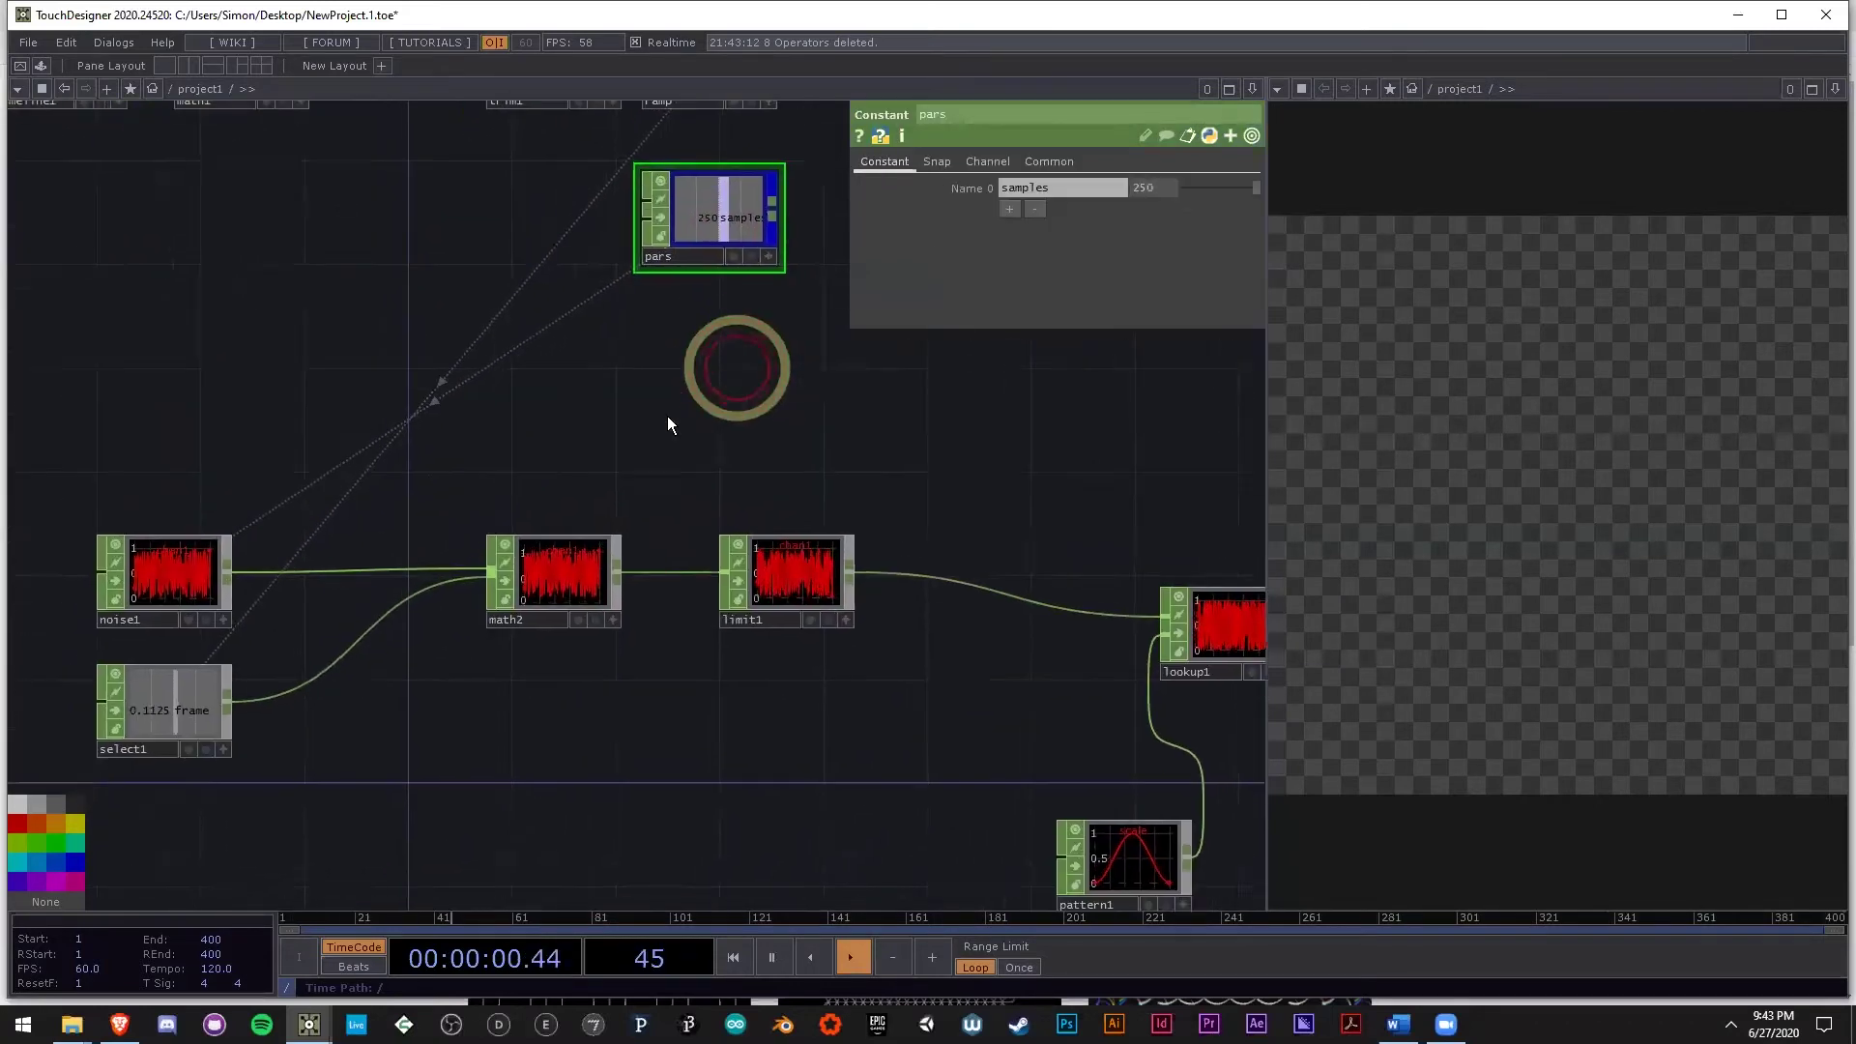
left_click(155, 568)
scroll(501, 676, "down", 3)
scroll(613, 455, "up", 5)
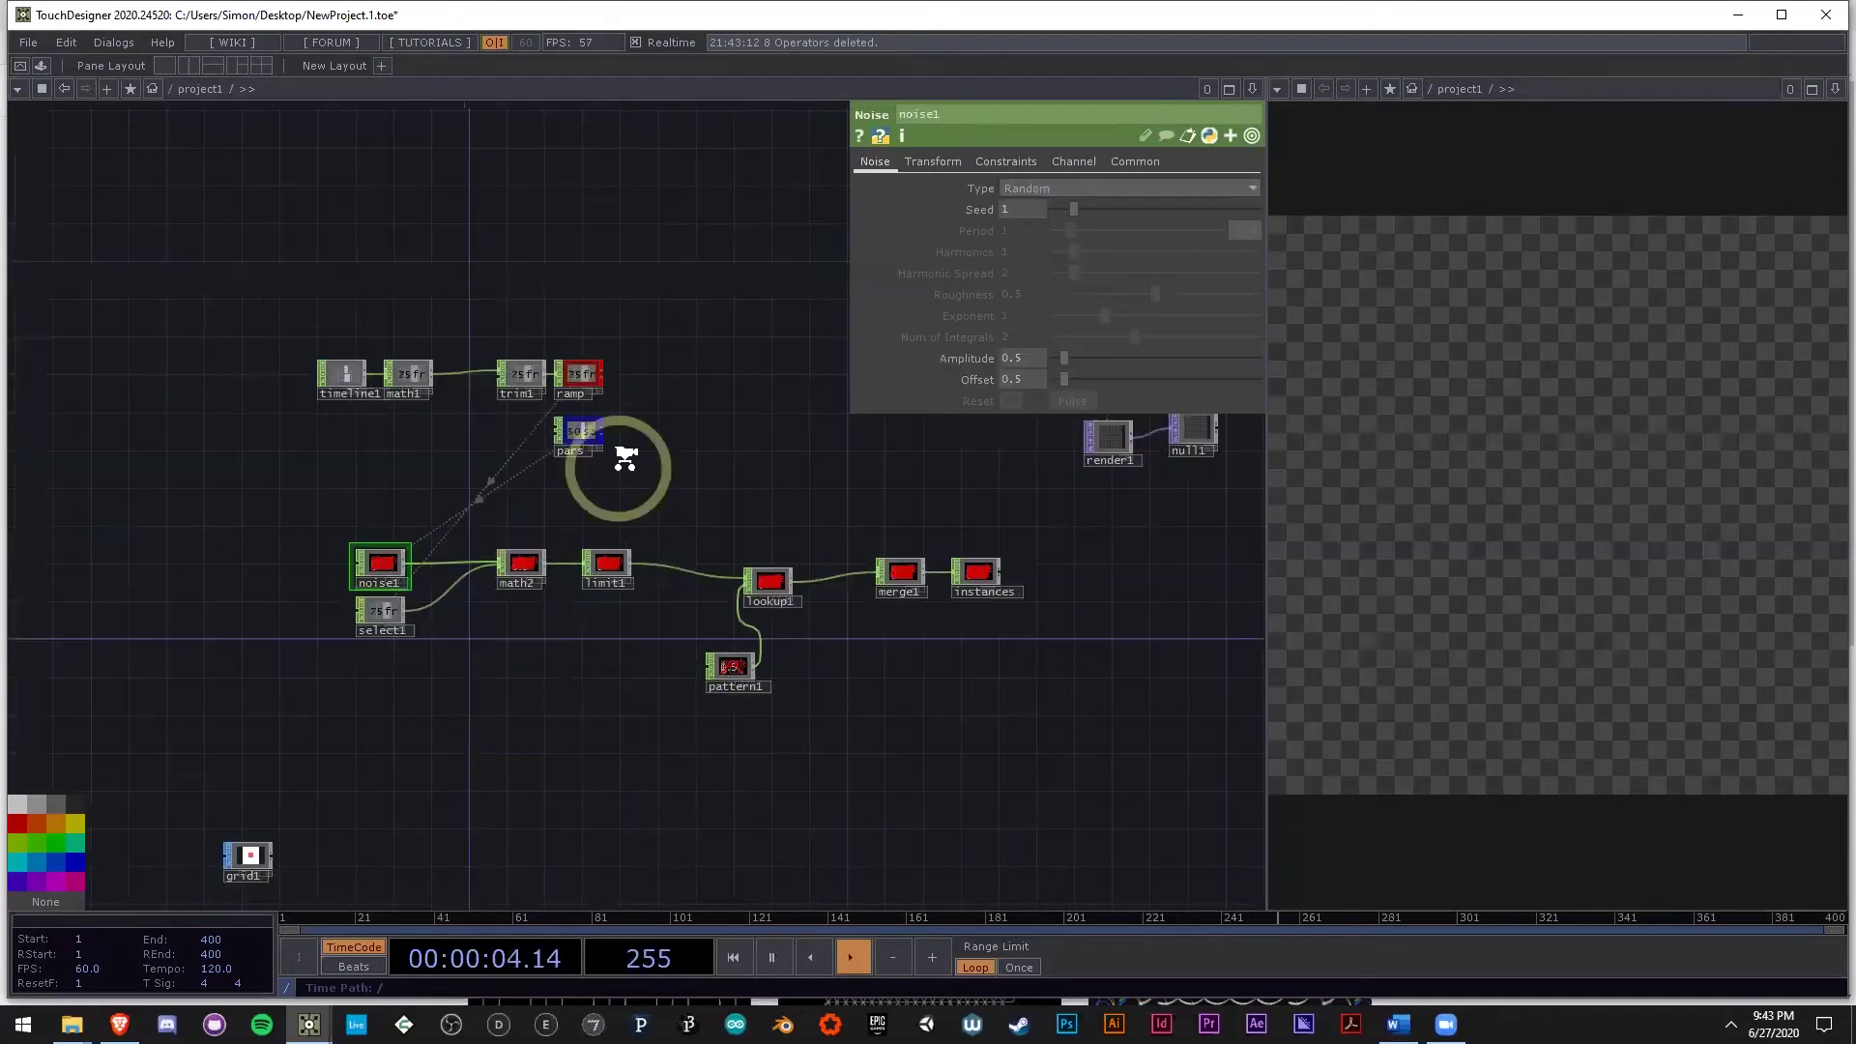
left_click(551, 412)
left_click(1010, 208)
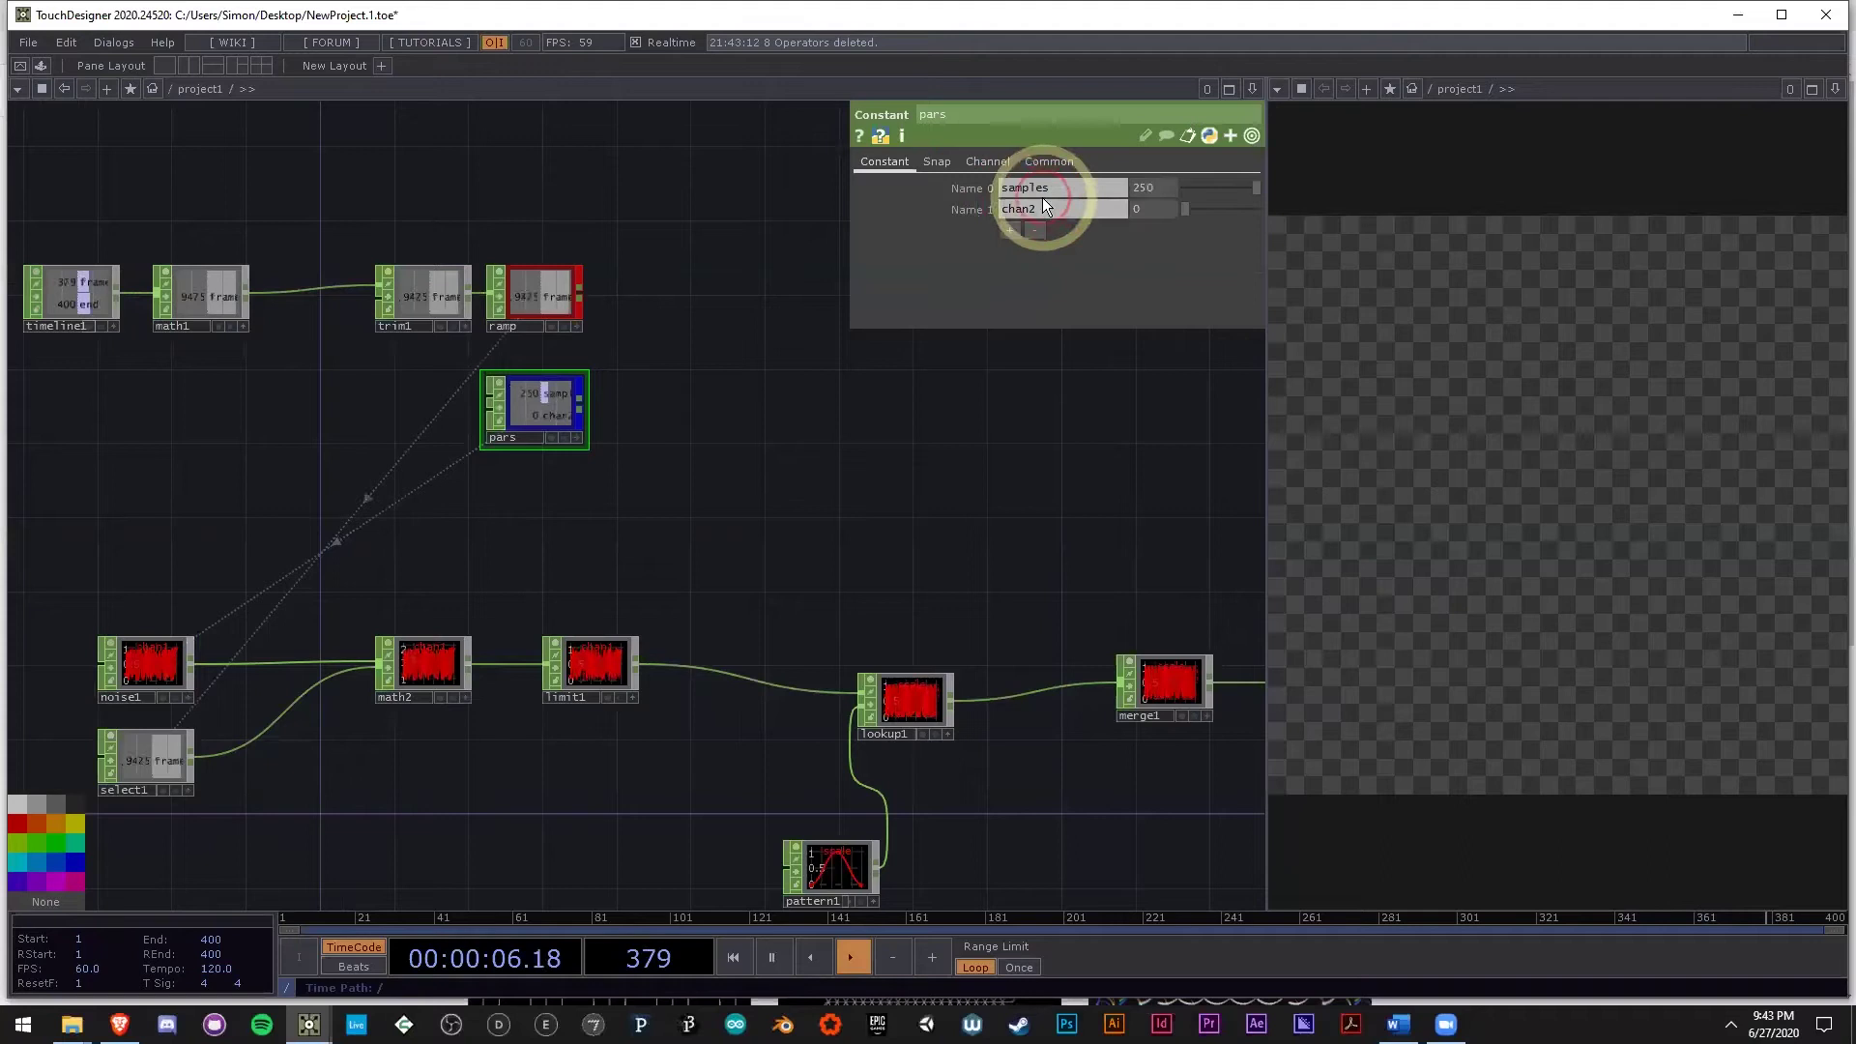
left_click(1045, 166)
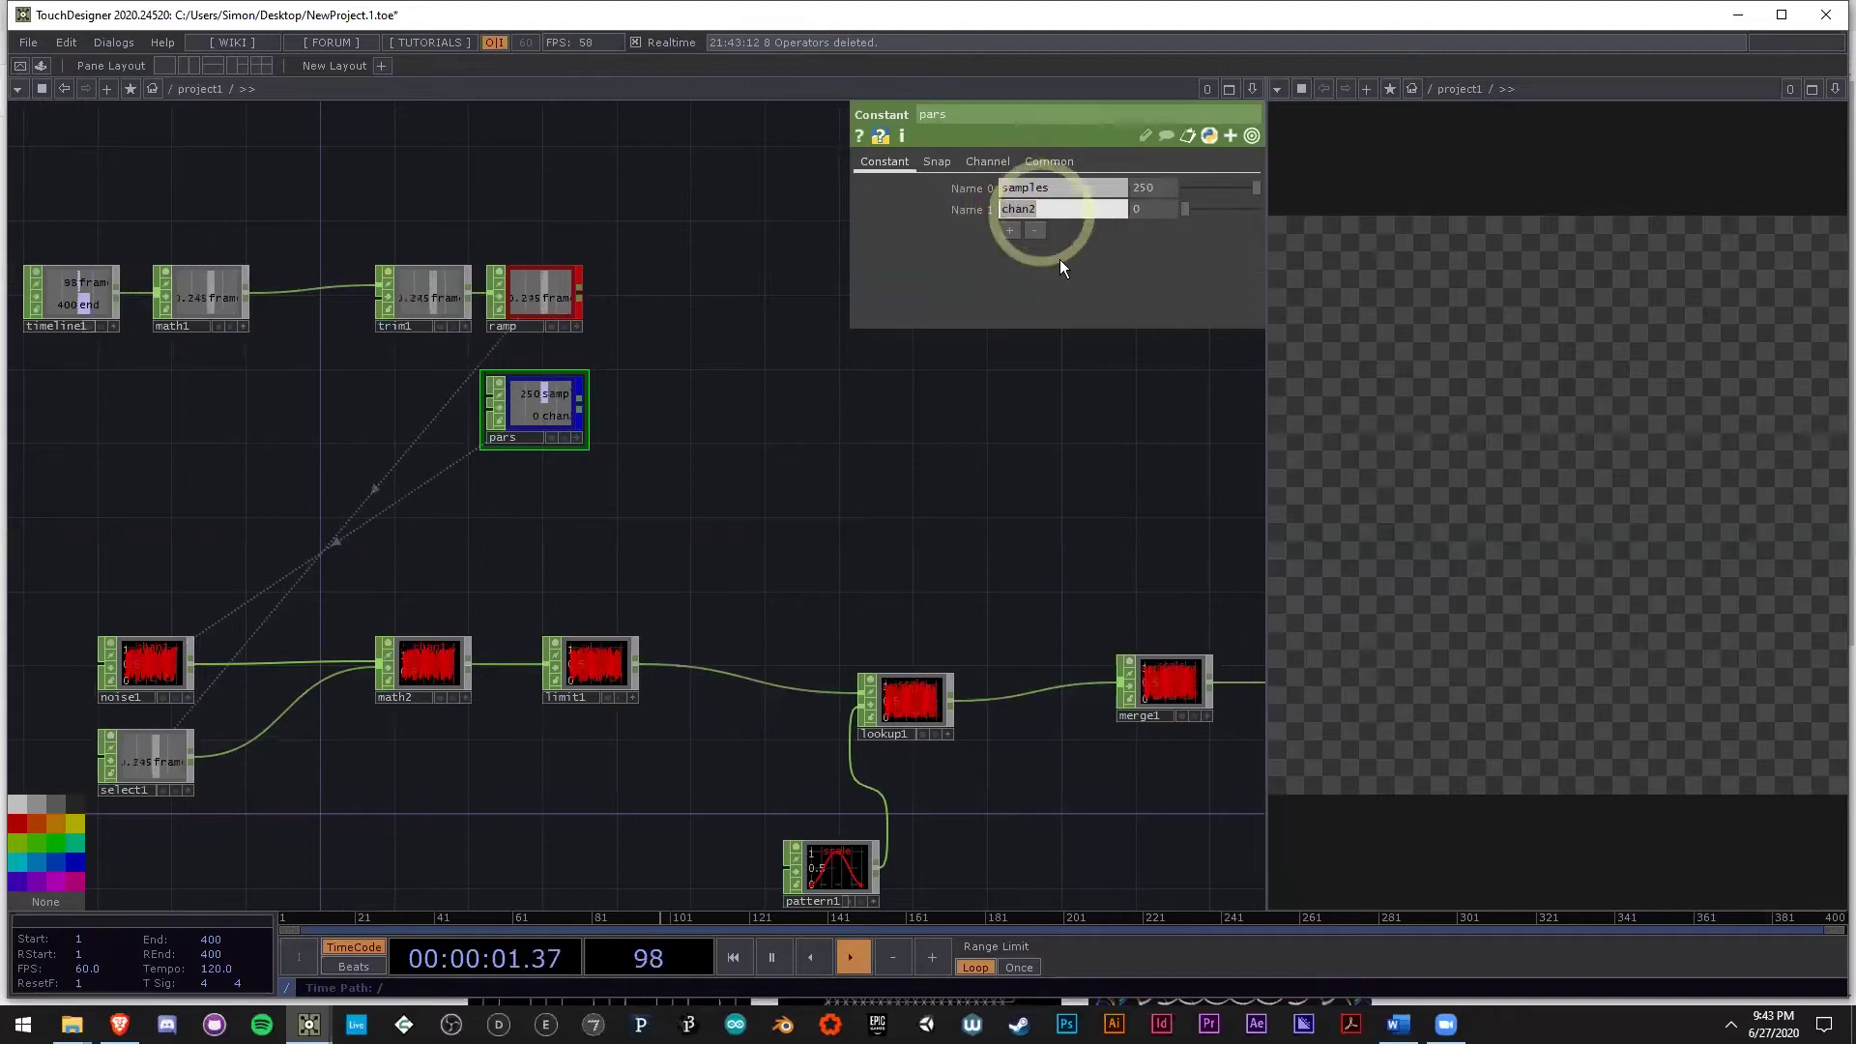
type("rows")
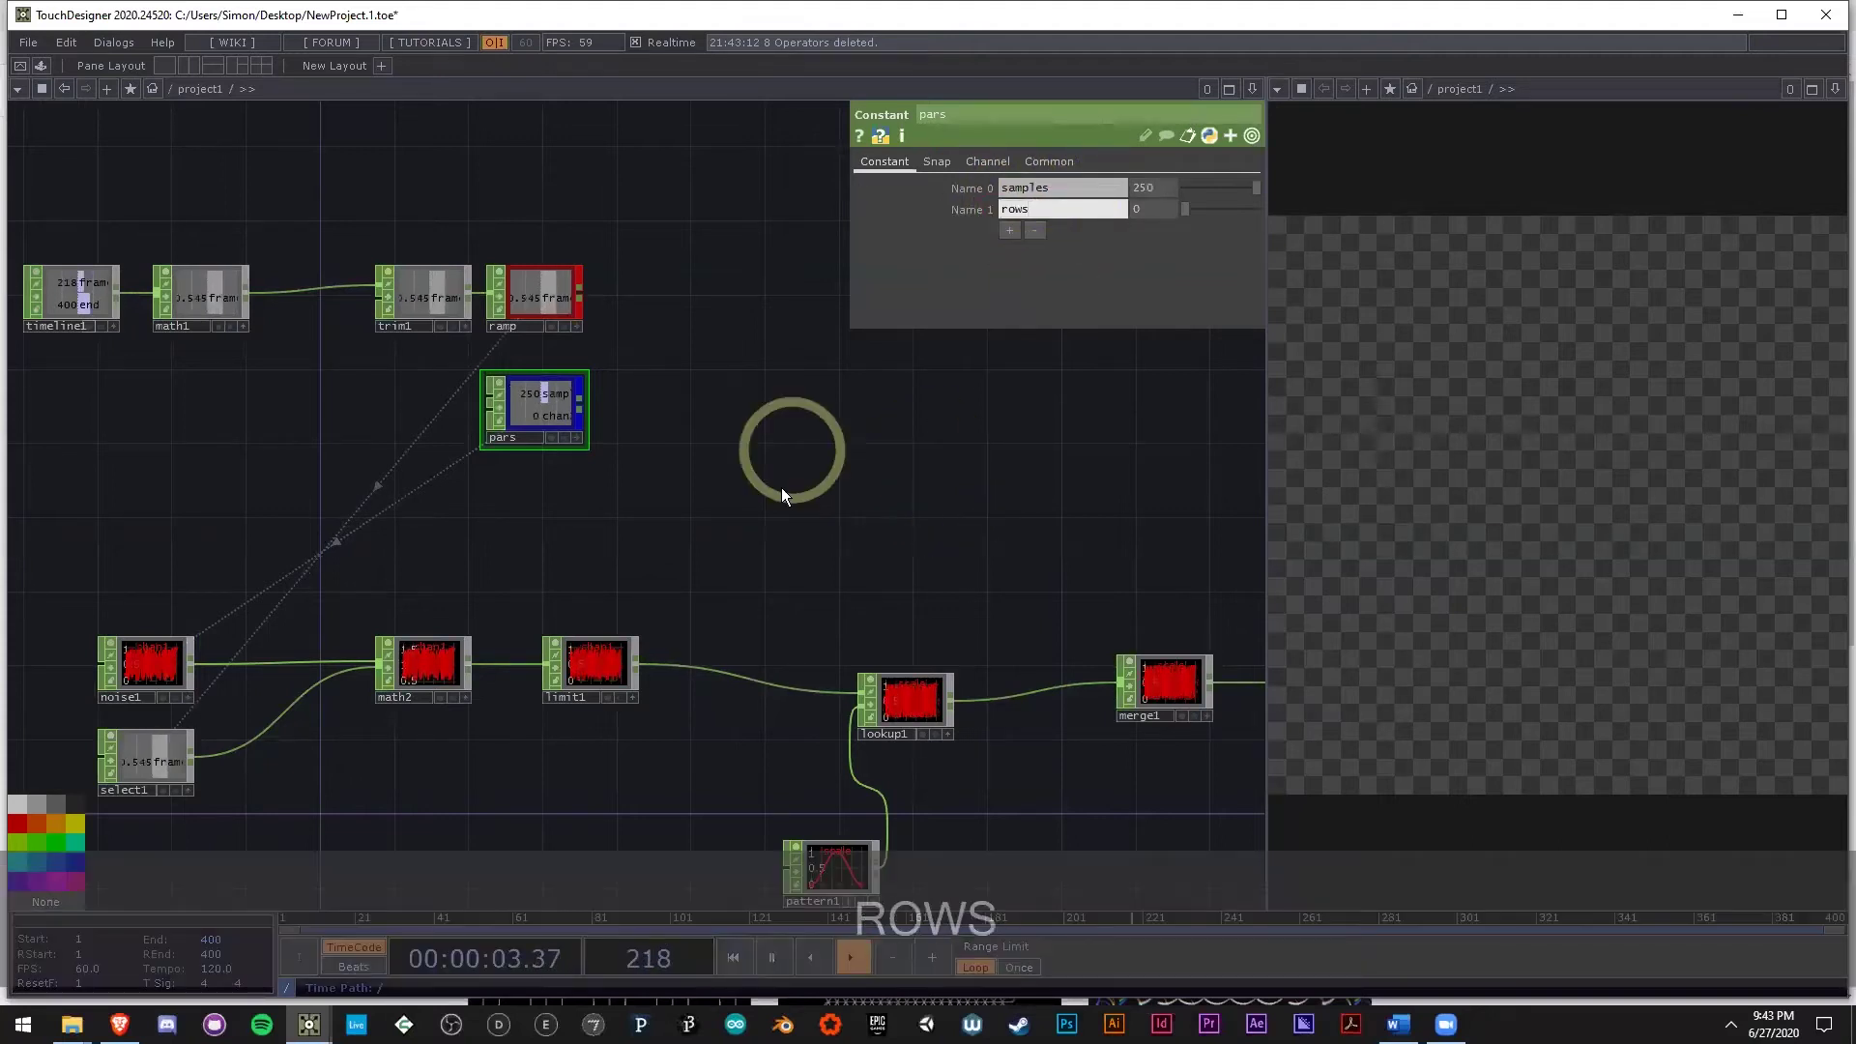
left_click(1056, 267)
Set the value of the rows channel in pars to 30.
left_click(1148, 209)
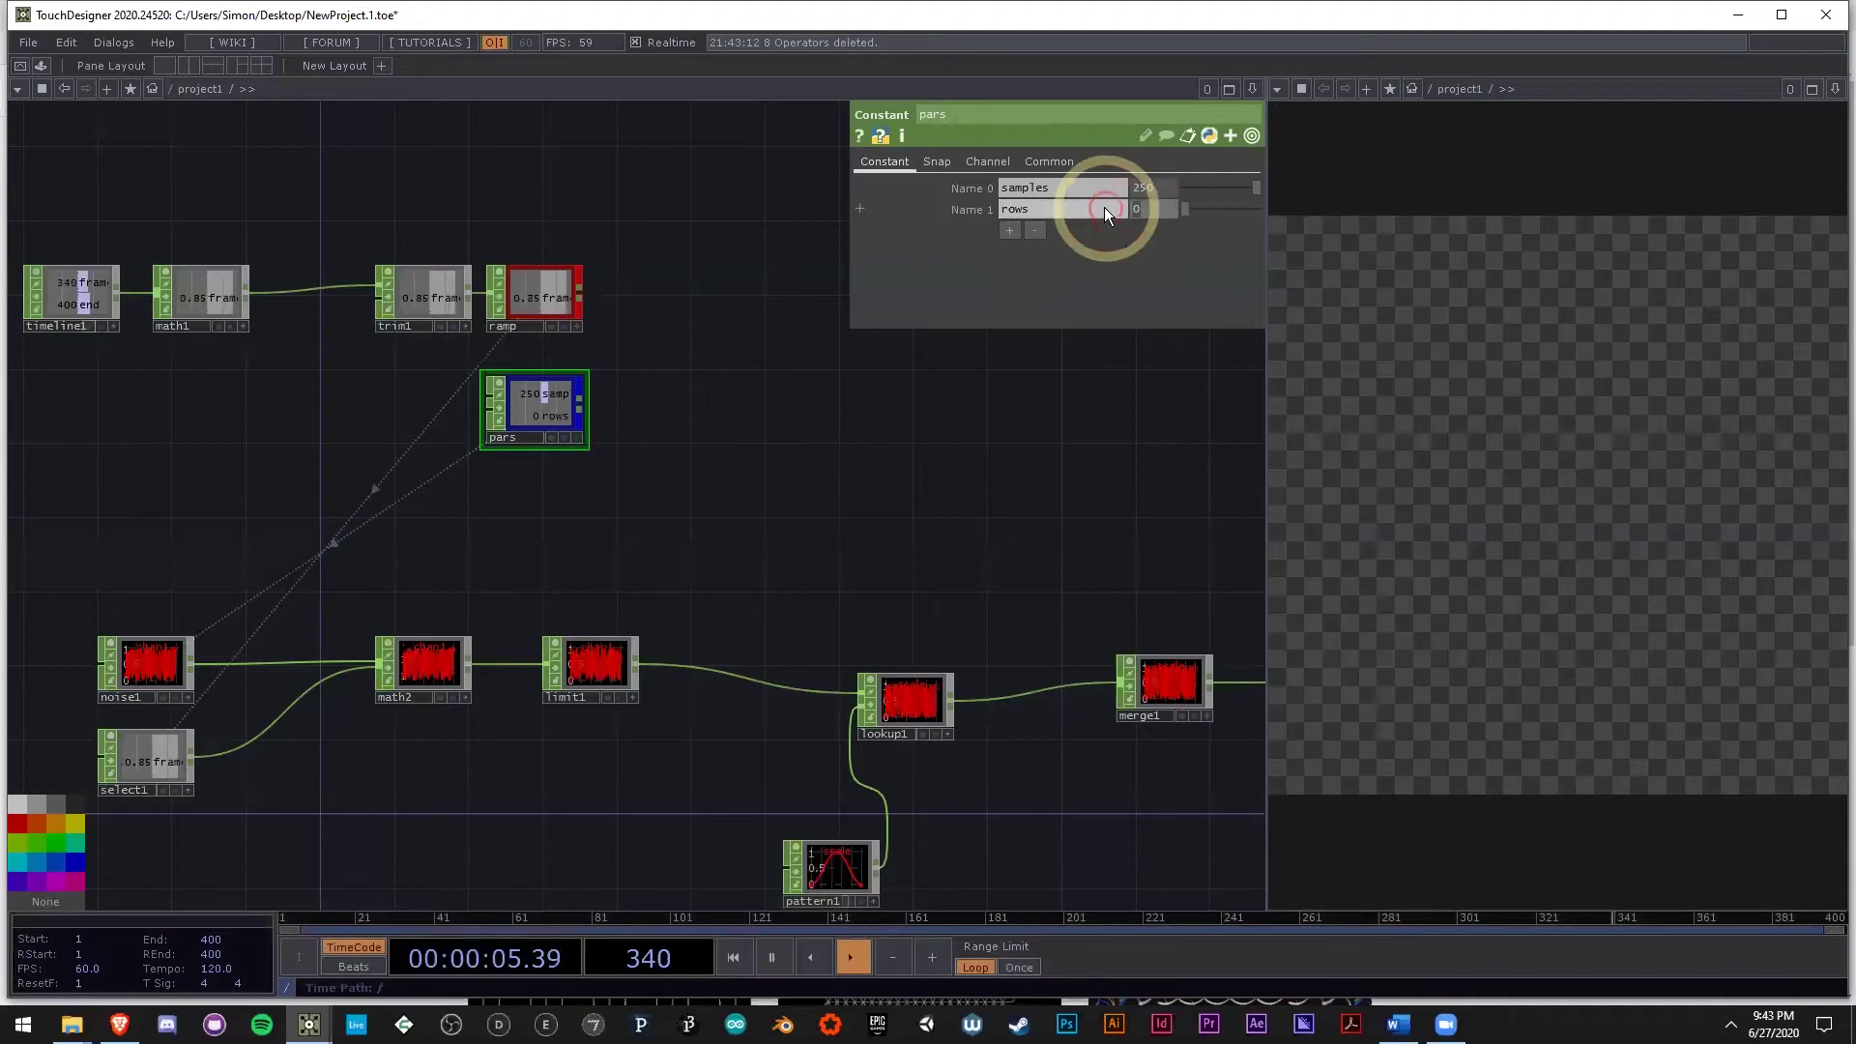
left_click(1112, 234)
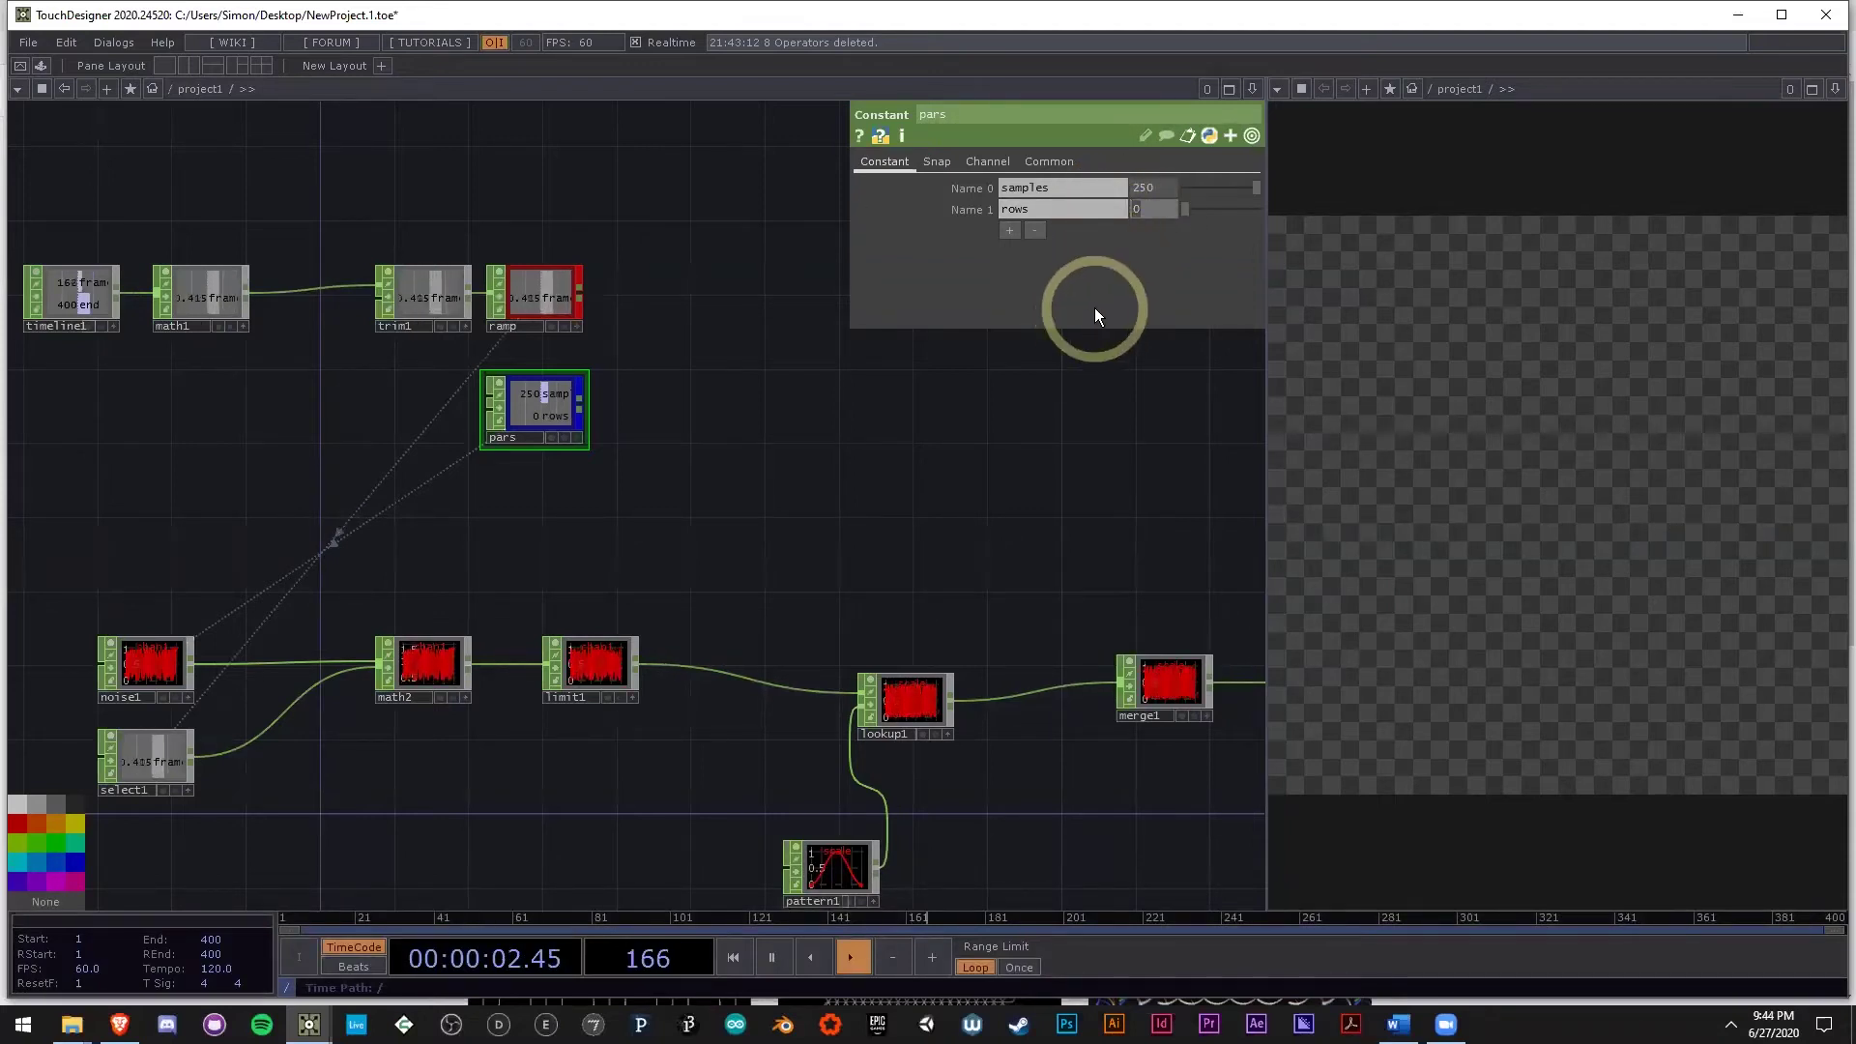
type("2")
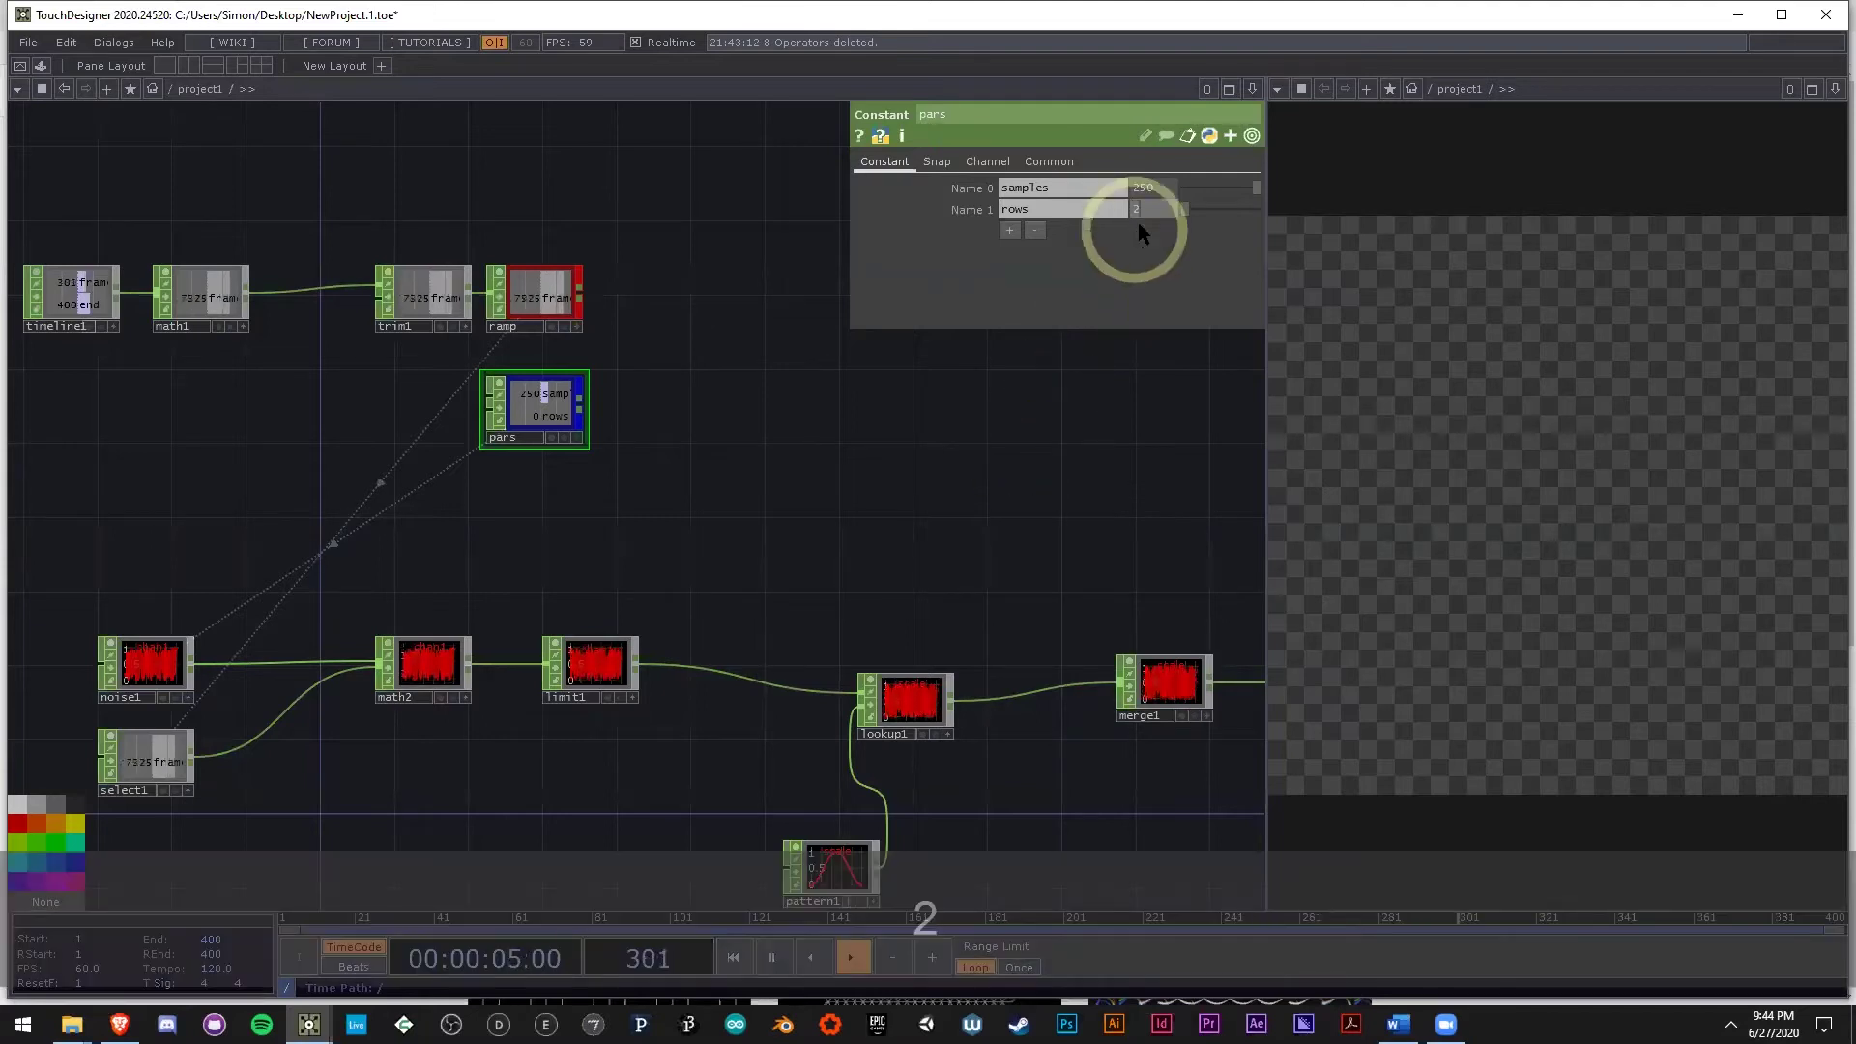
left_click(1115, 232)
type("3")
left_click(1156, 201)
type("0")
Move grid1 closer beneath the select1 operator and bring up its parameters.
left_click_drag(973, 506, 948, 338)
middle_click_drag(948, 338, 573, 642)
scroll(641, 589, "up", 2)
left_click_drag(463, 614, 528, 513)
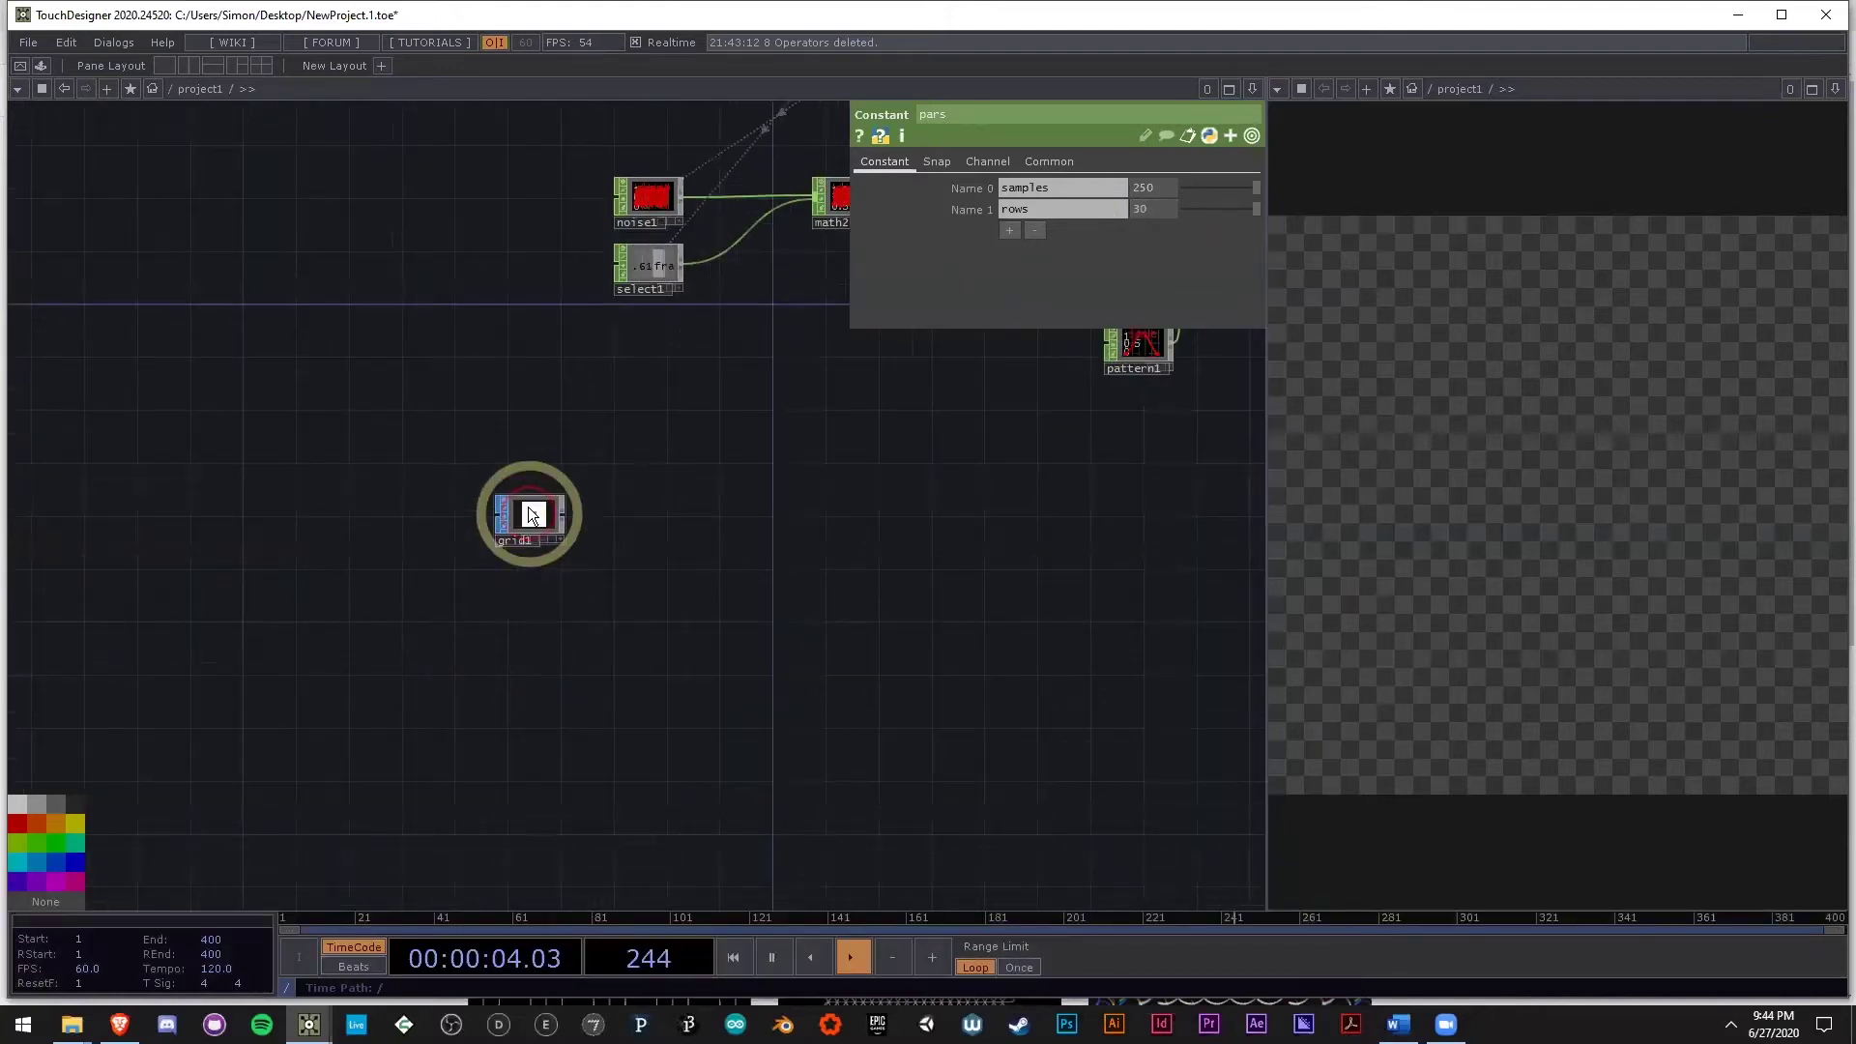
left_click(528, 513)
scroll(528, 514, "up", 2)
scroll(576, 584, "down", 3)
left_click_drag(648, 531, 505, 587)
scroll(709, 249, "up", 4)
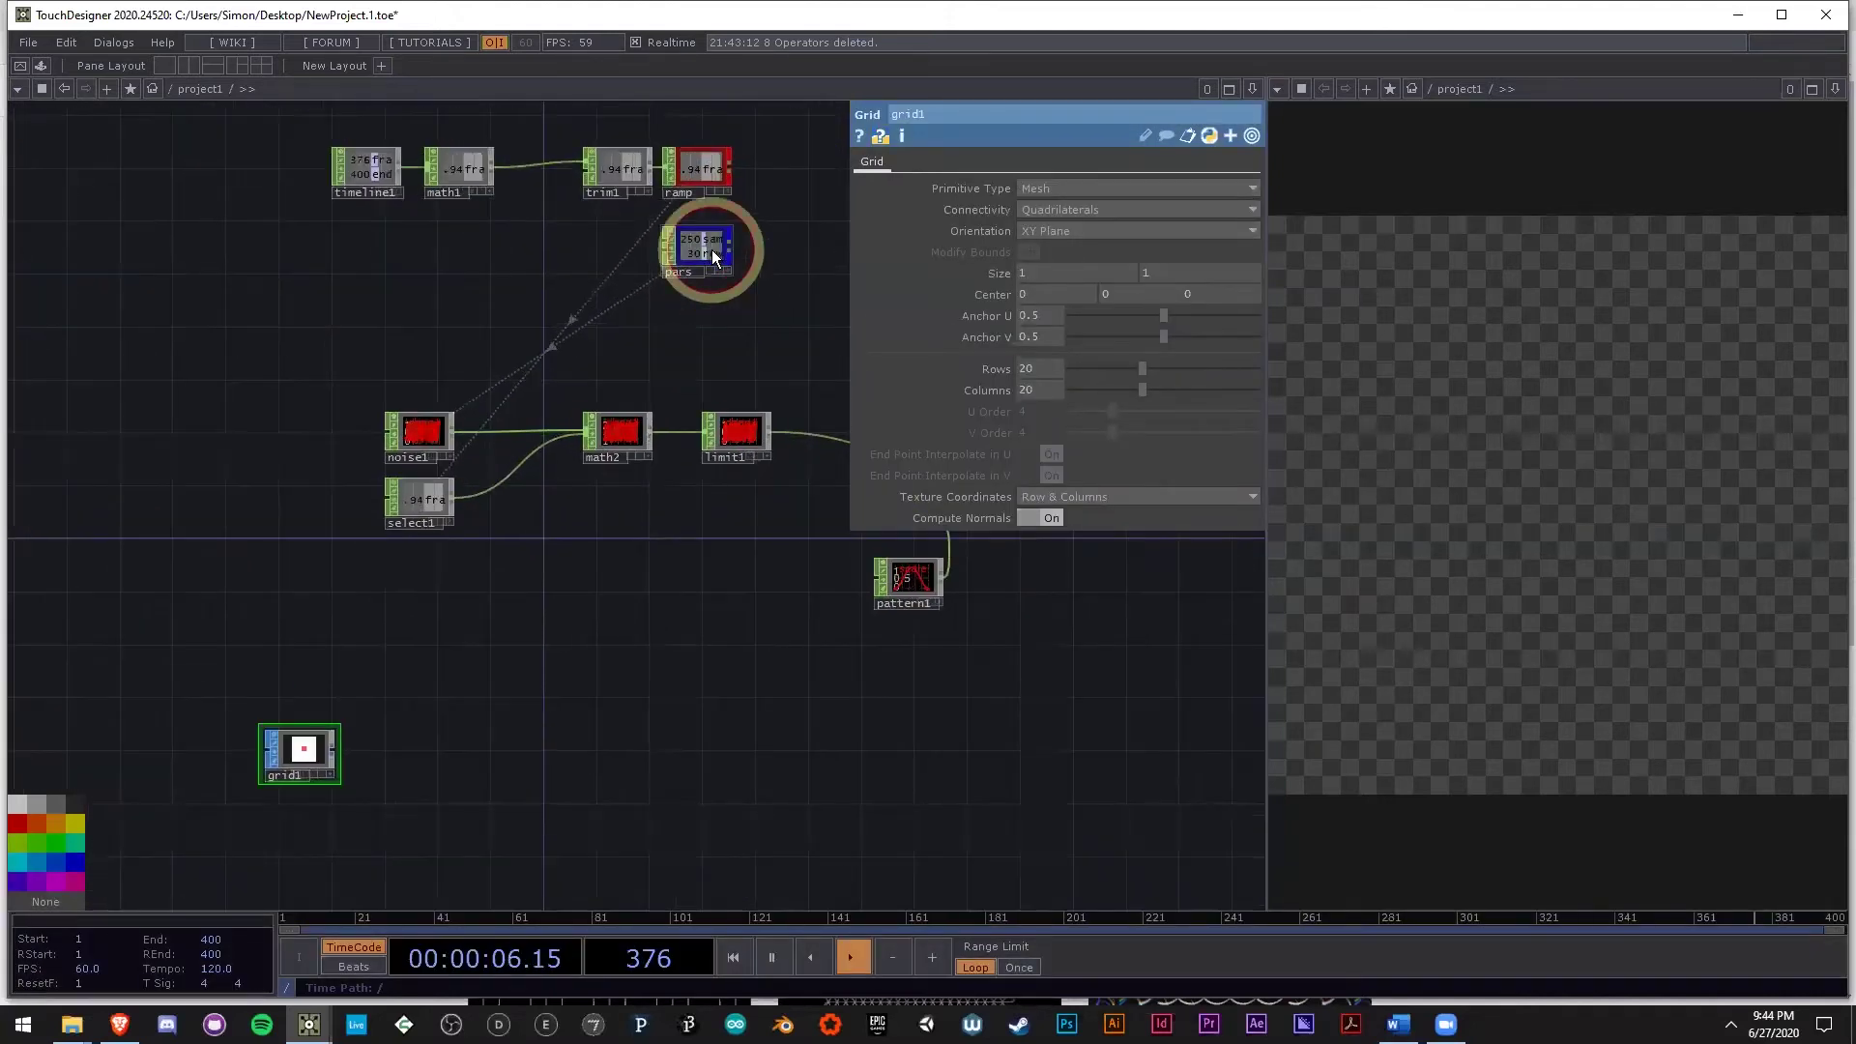
Drive grid1's Rows parameter with a CHOP reference to the rows channel of pars.
left_click(711, 249)
key("a")
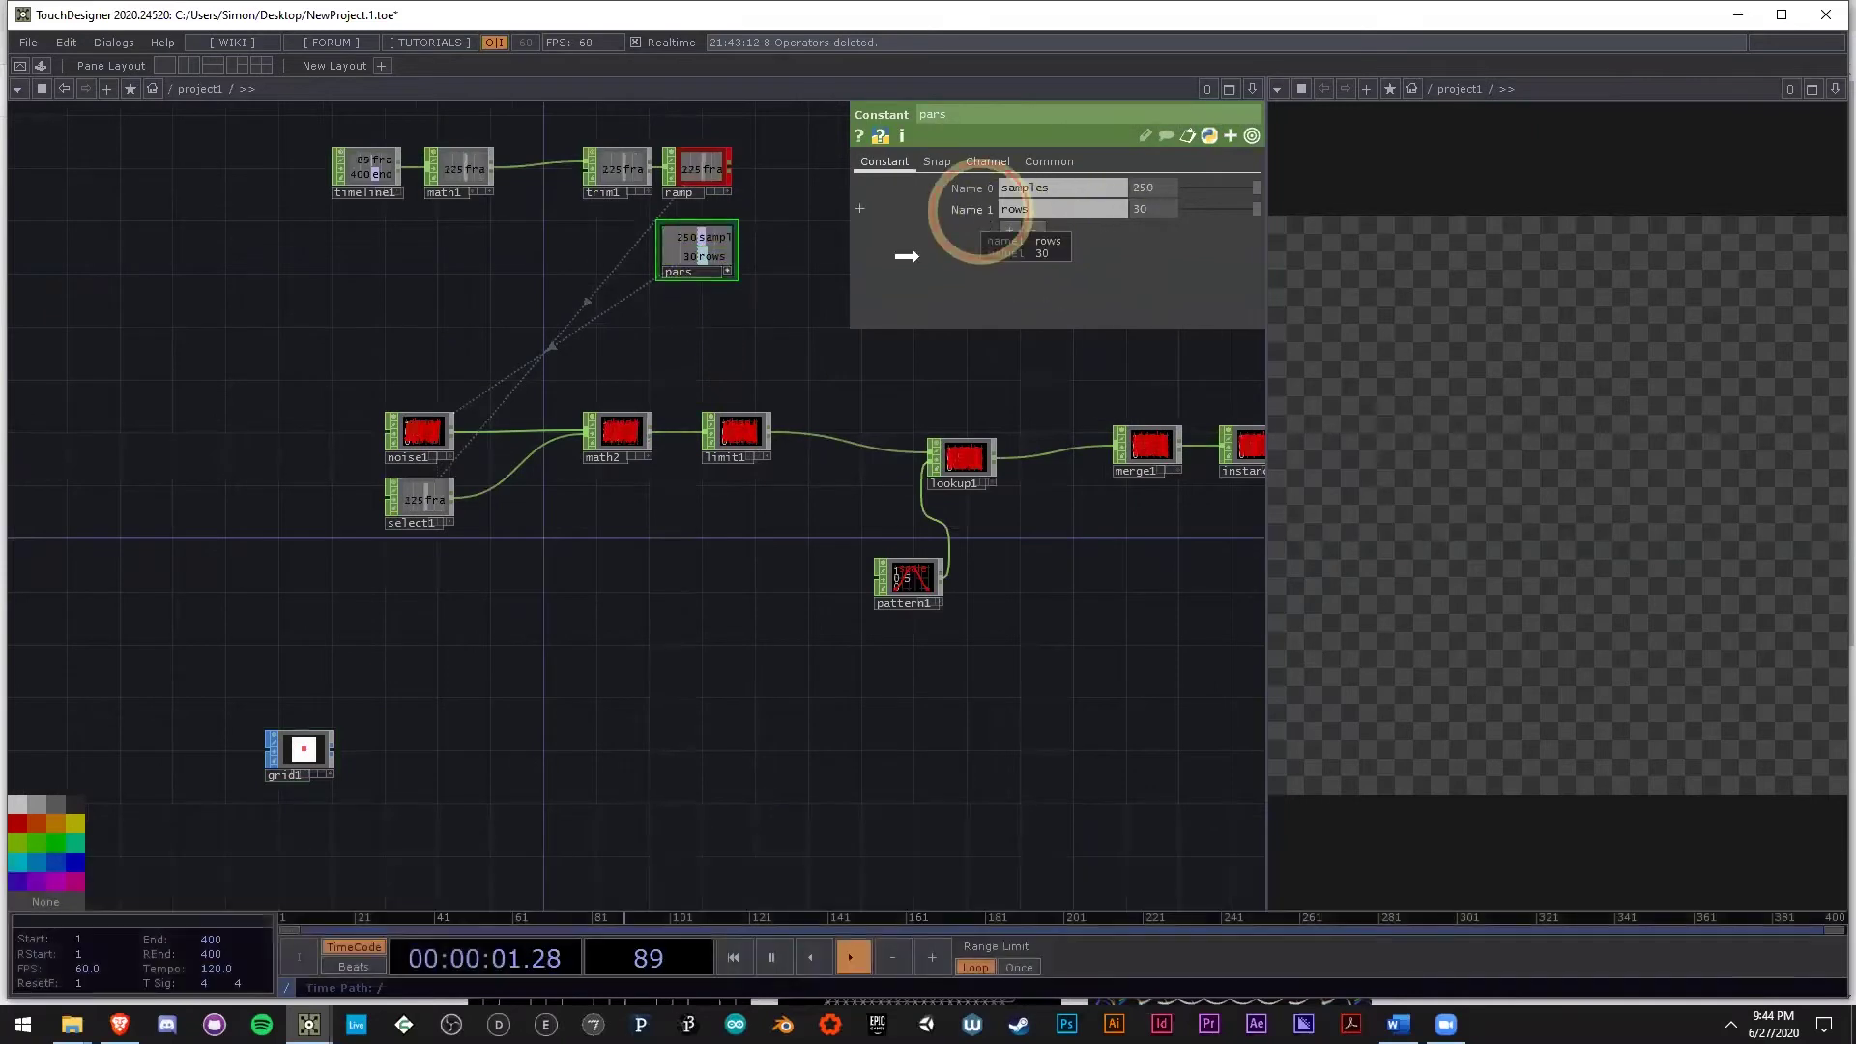
left_click(301, 750)
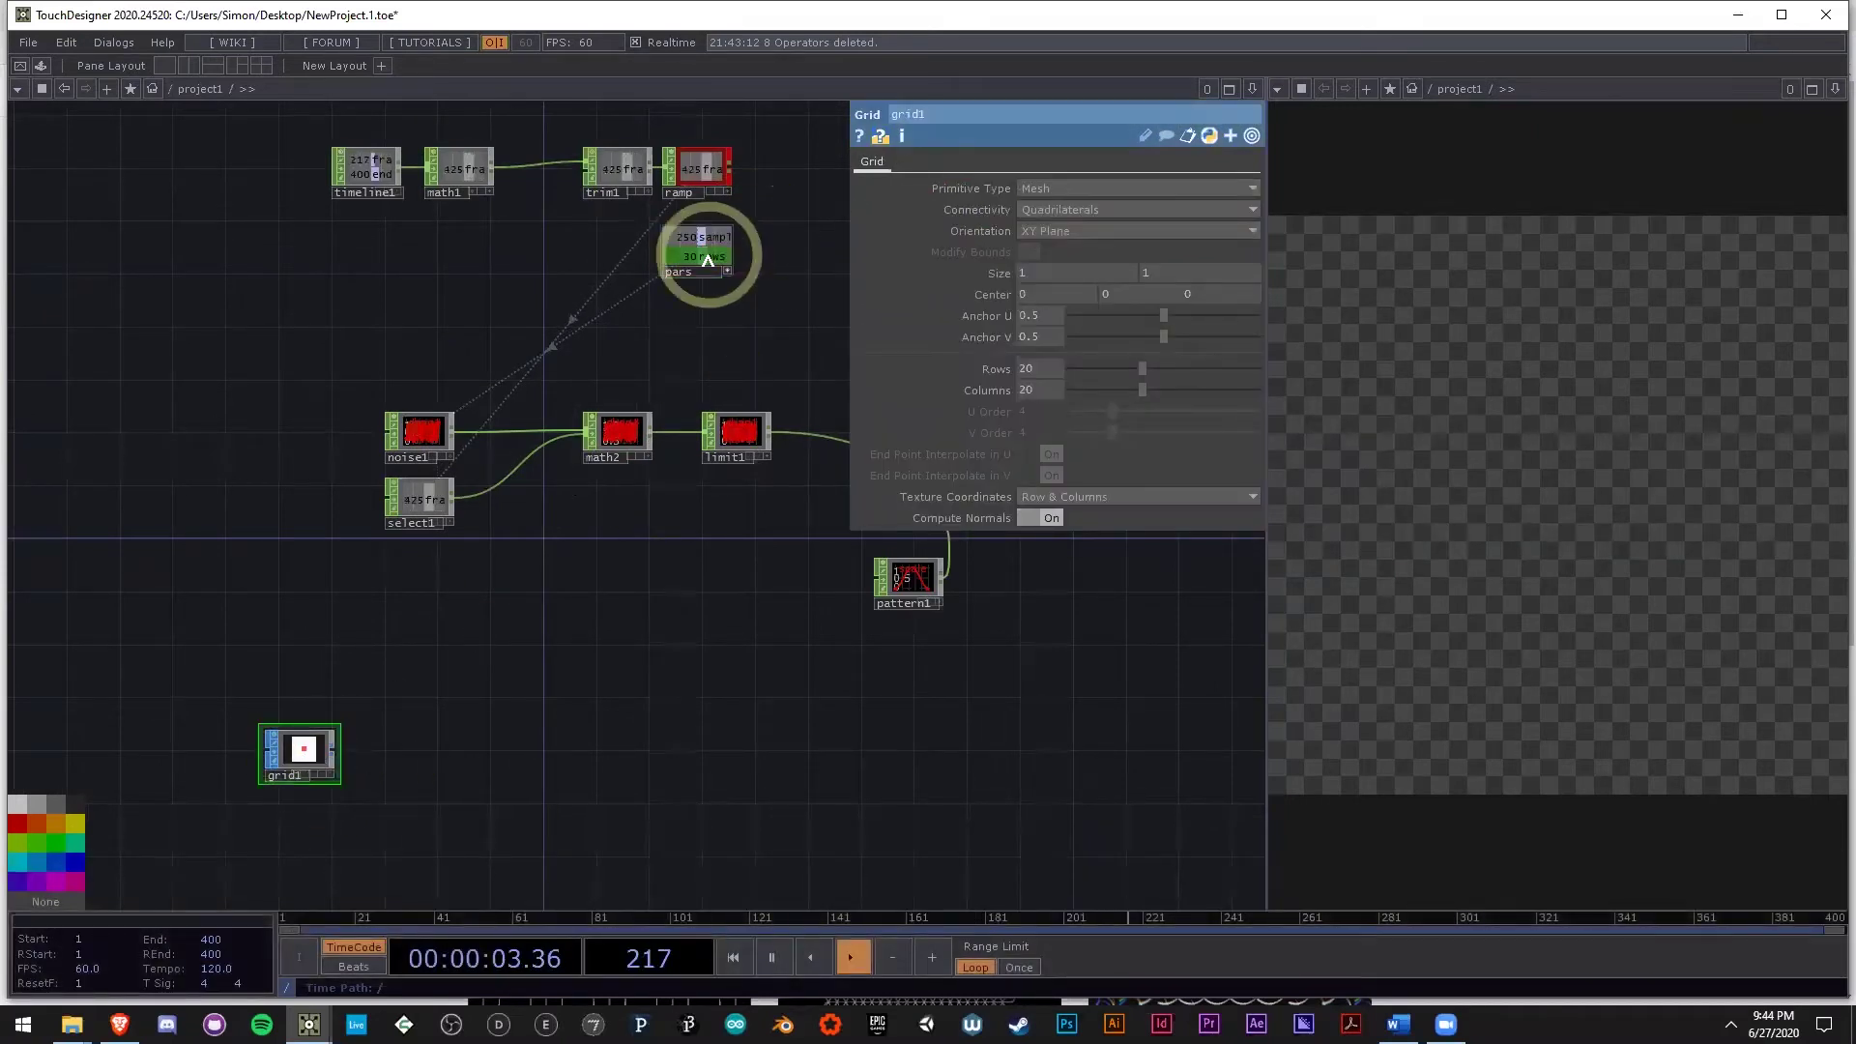
left_click_drag(708, 259, 1025, 364)
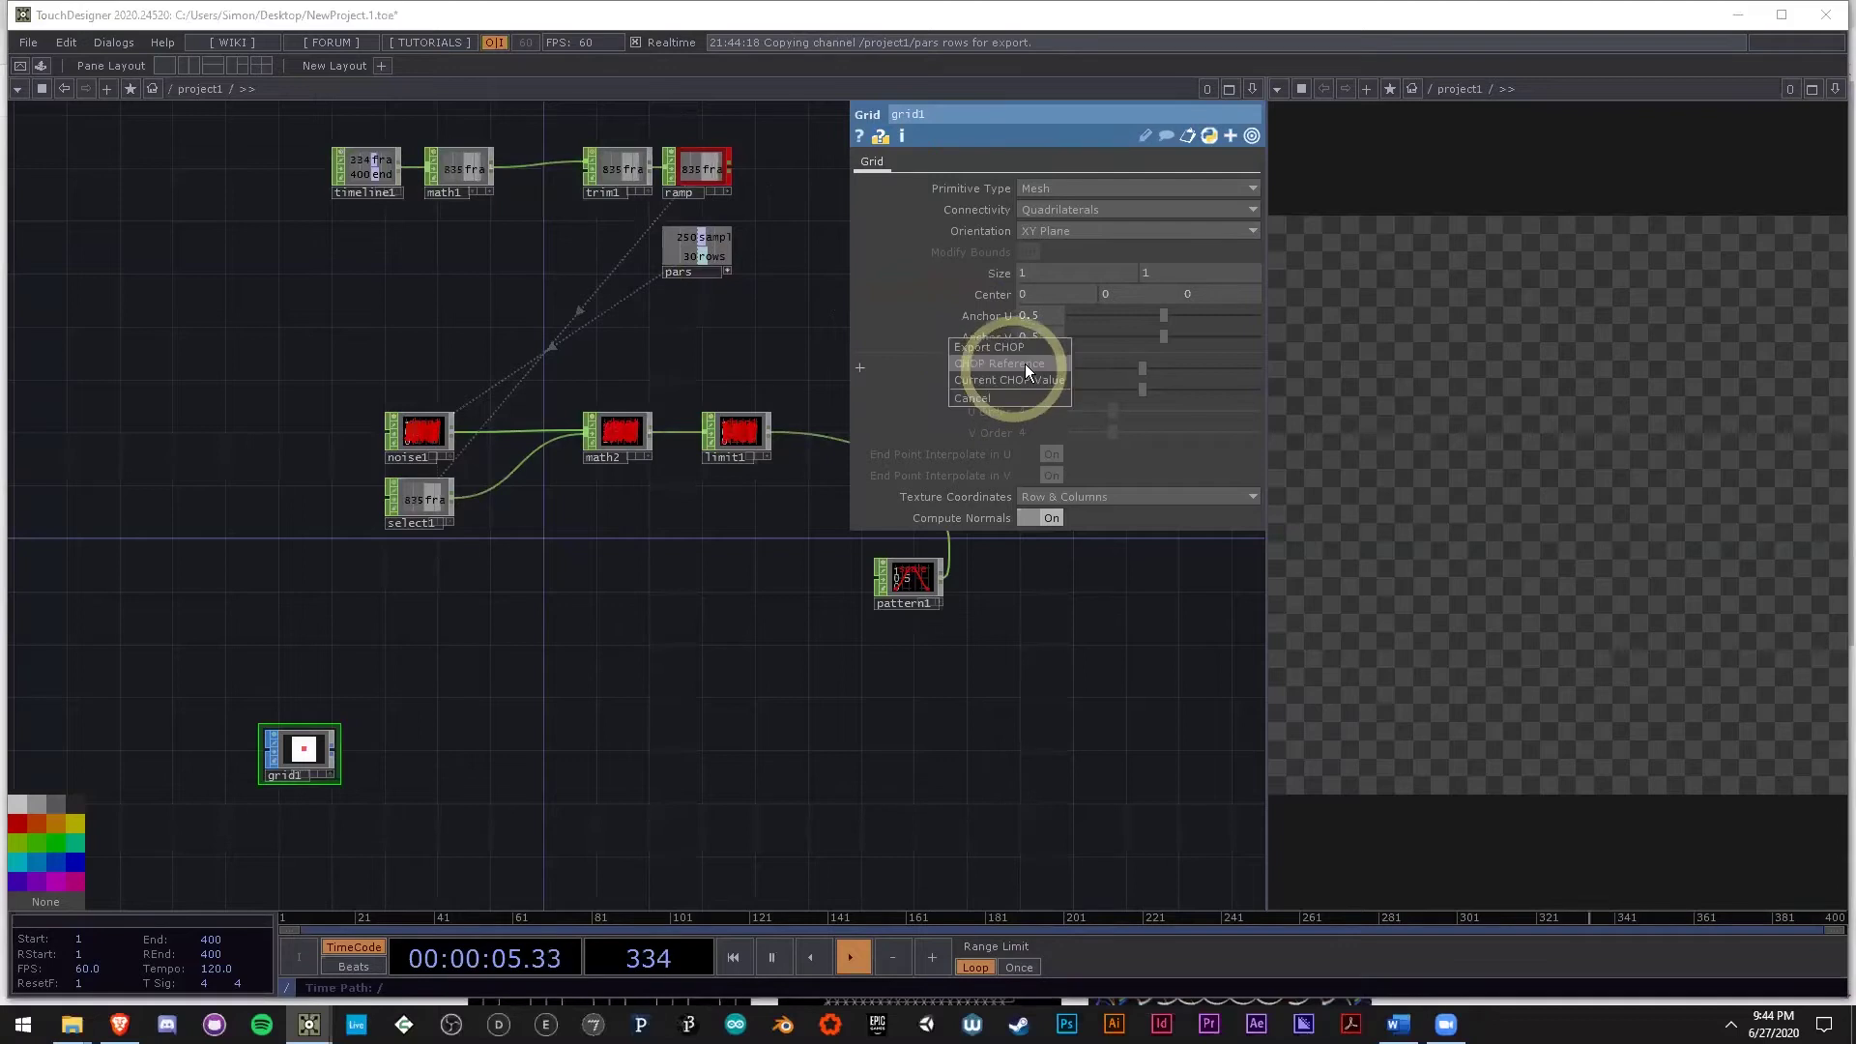
left_click(1025, 364)
Copy the Rows expression of grid1 into its Columns parameter so both follow the rows channel.
left_click(1055, 373)
key("ctrl+a")
key("ctrl+c")
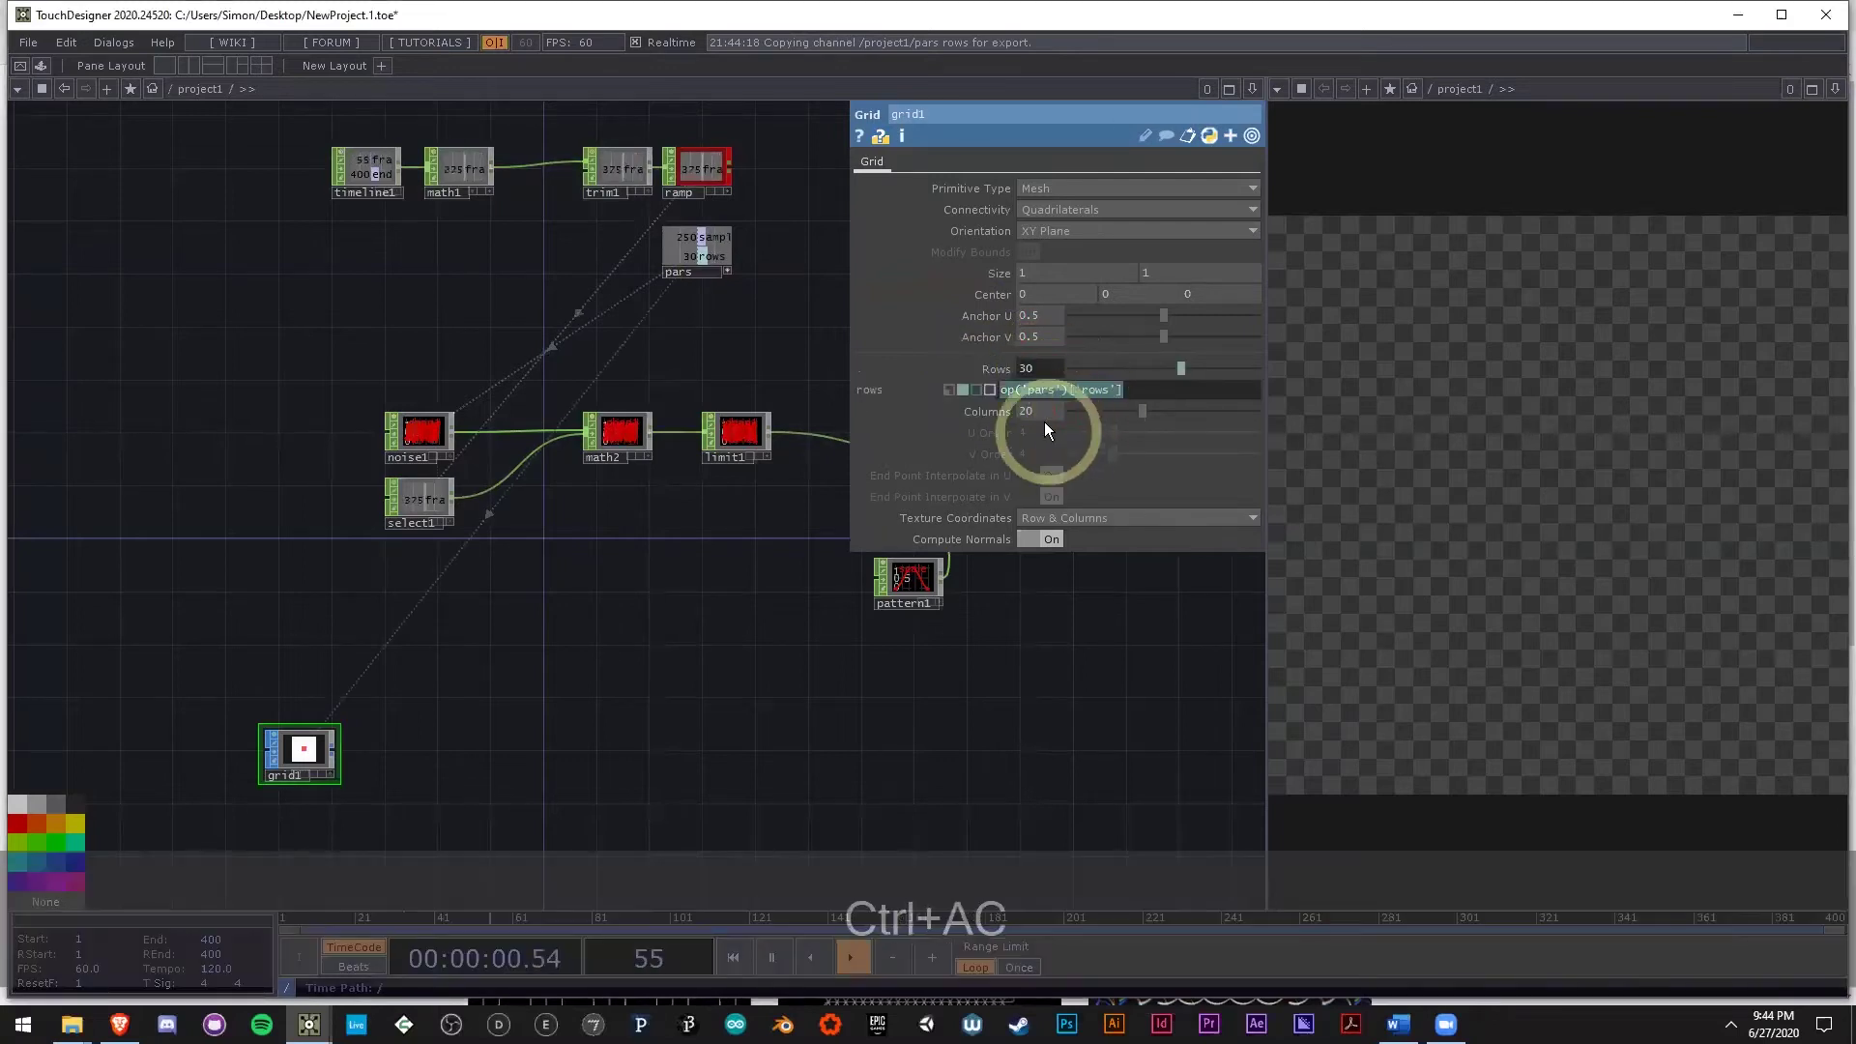
left_click(1044, 415)
key("ctrl+v")
key("Return")
scroll(281, 777, "up", 5)
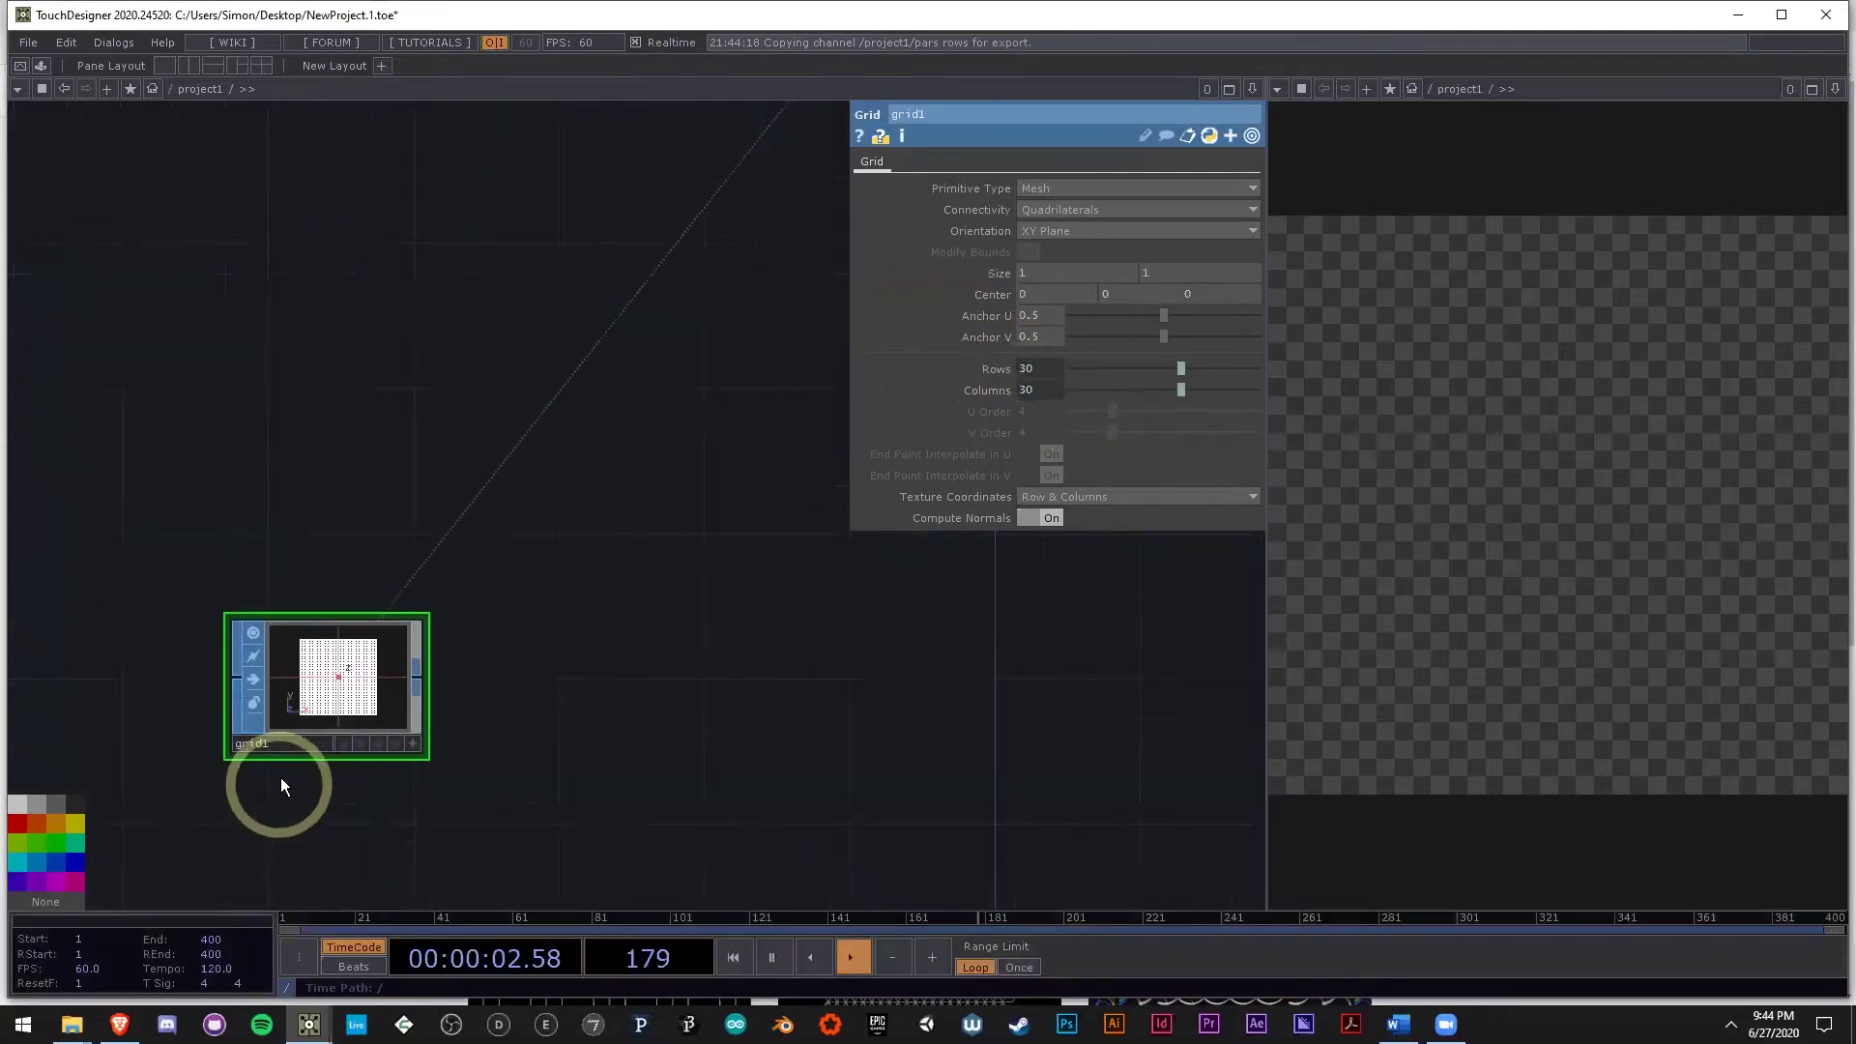
scroll(421, 651, "down", 5)
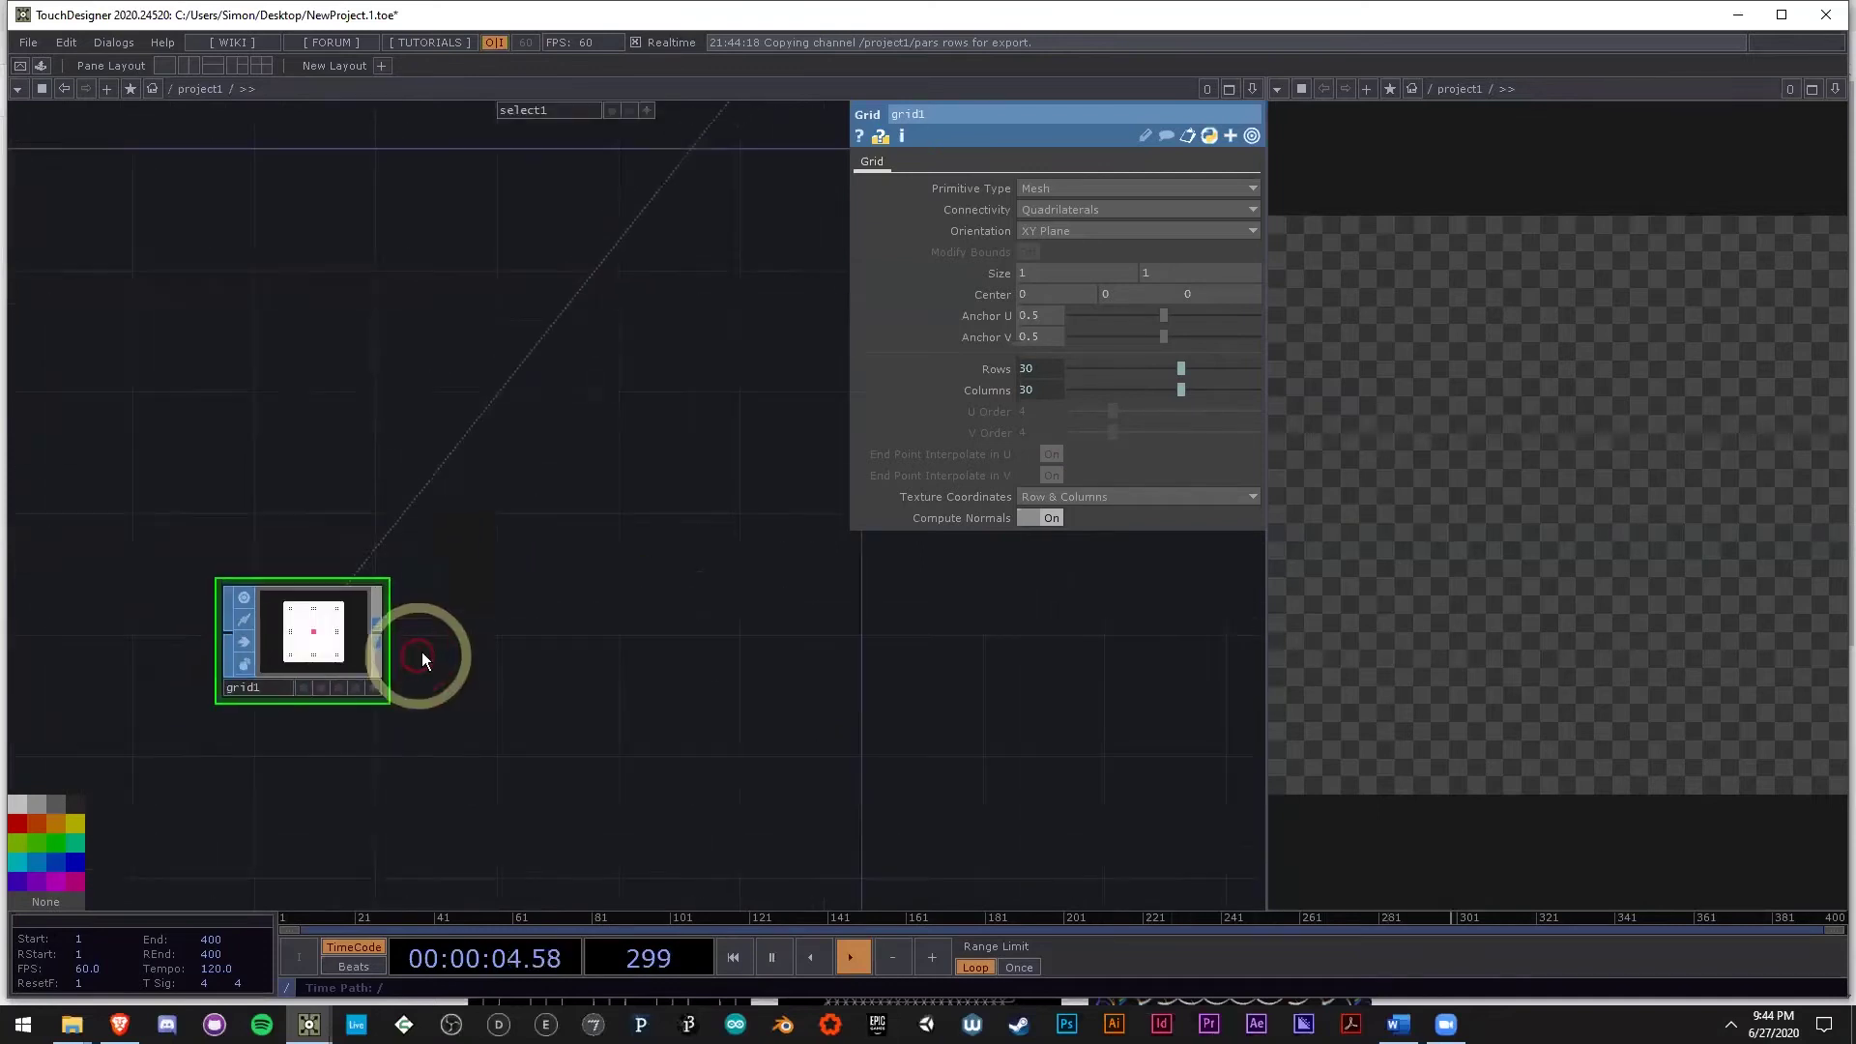
Append a Null SOP to the output of grid1.
right_click(379, 631)
left_click(319, 558)
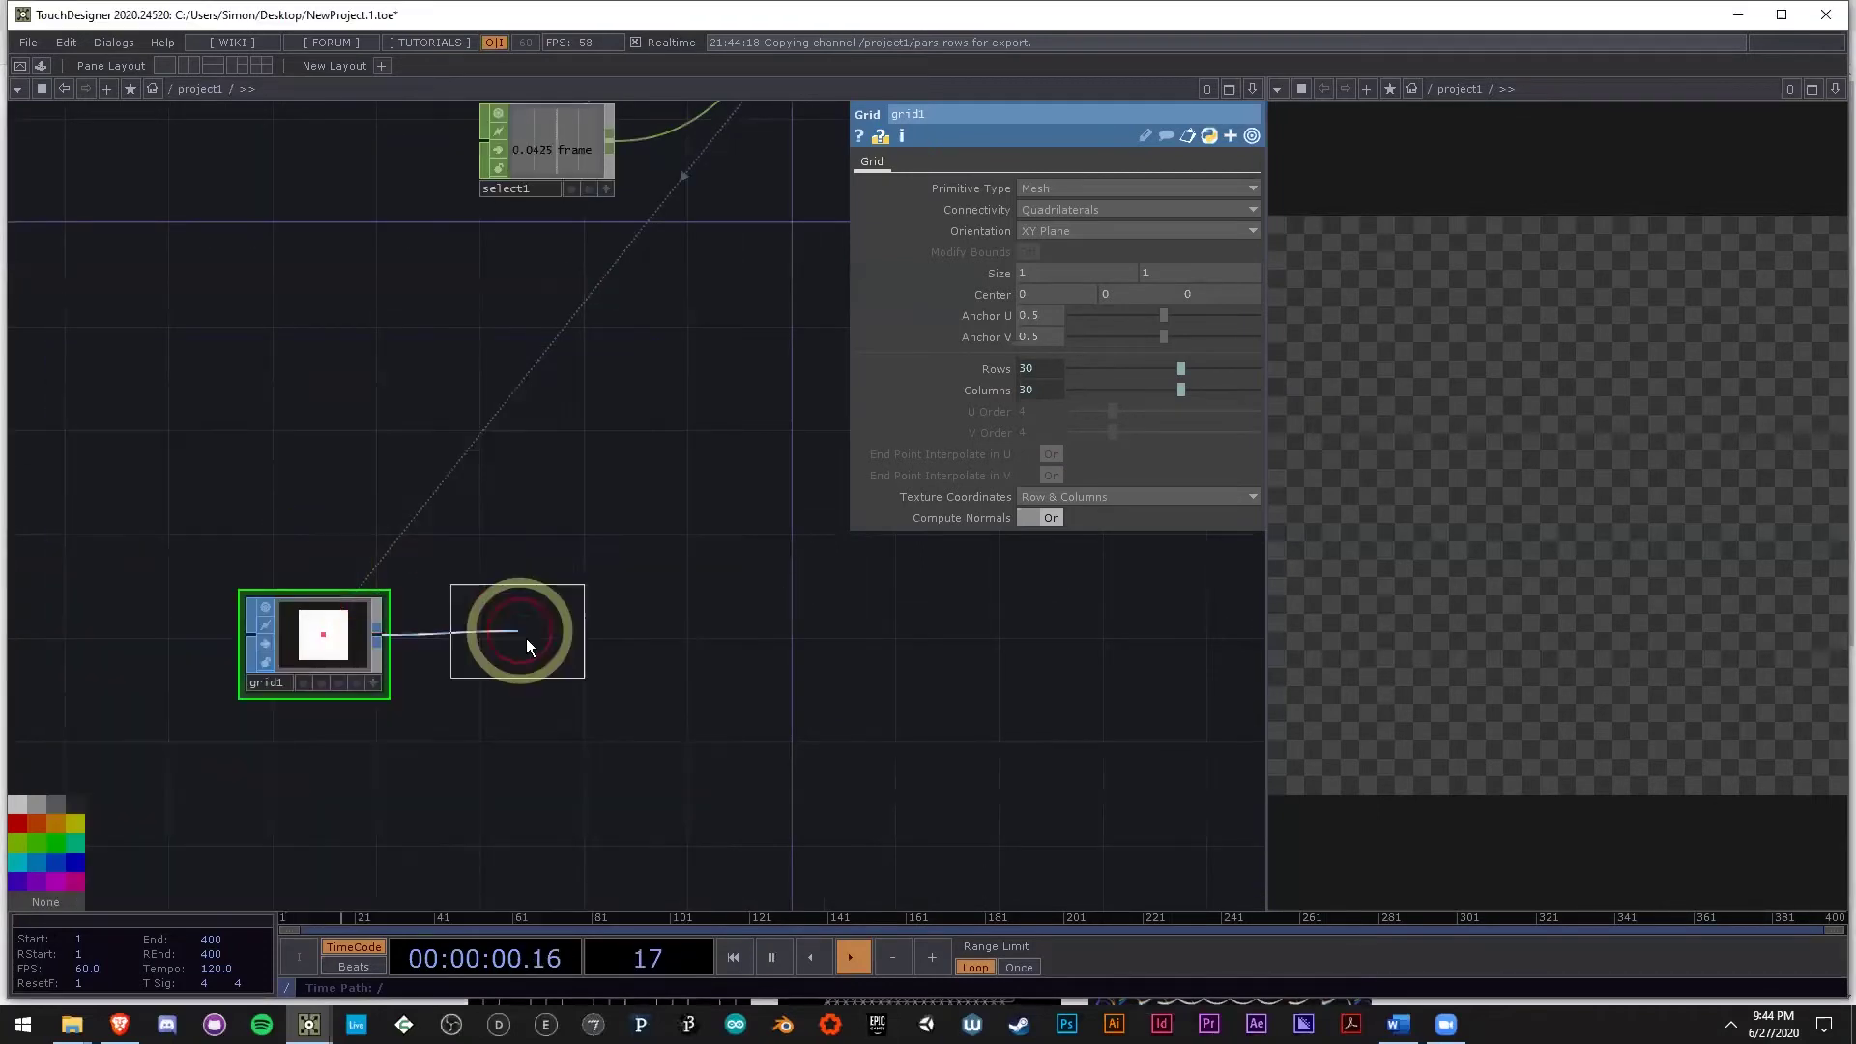
left_click(543, 642)
left_click_drag(622, 707, 384, 712)
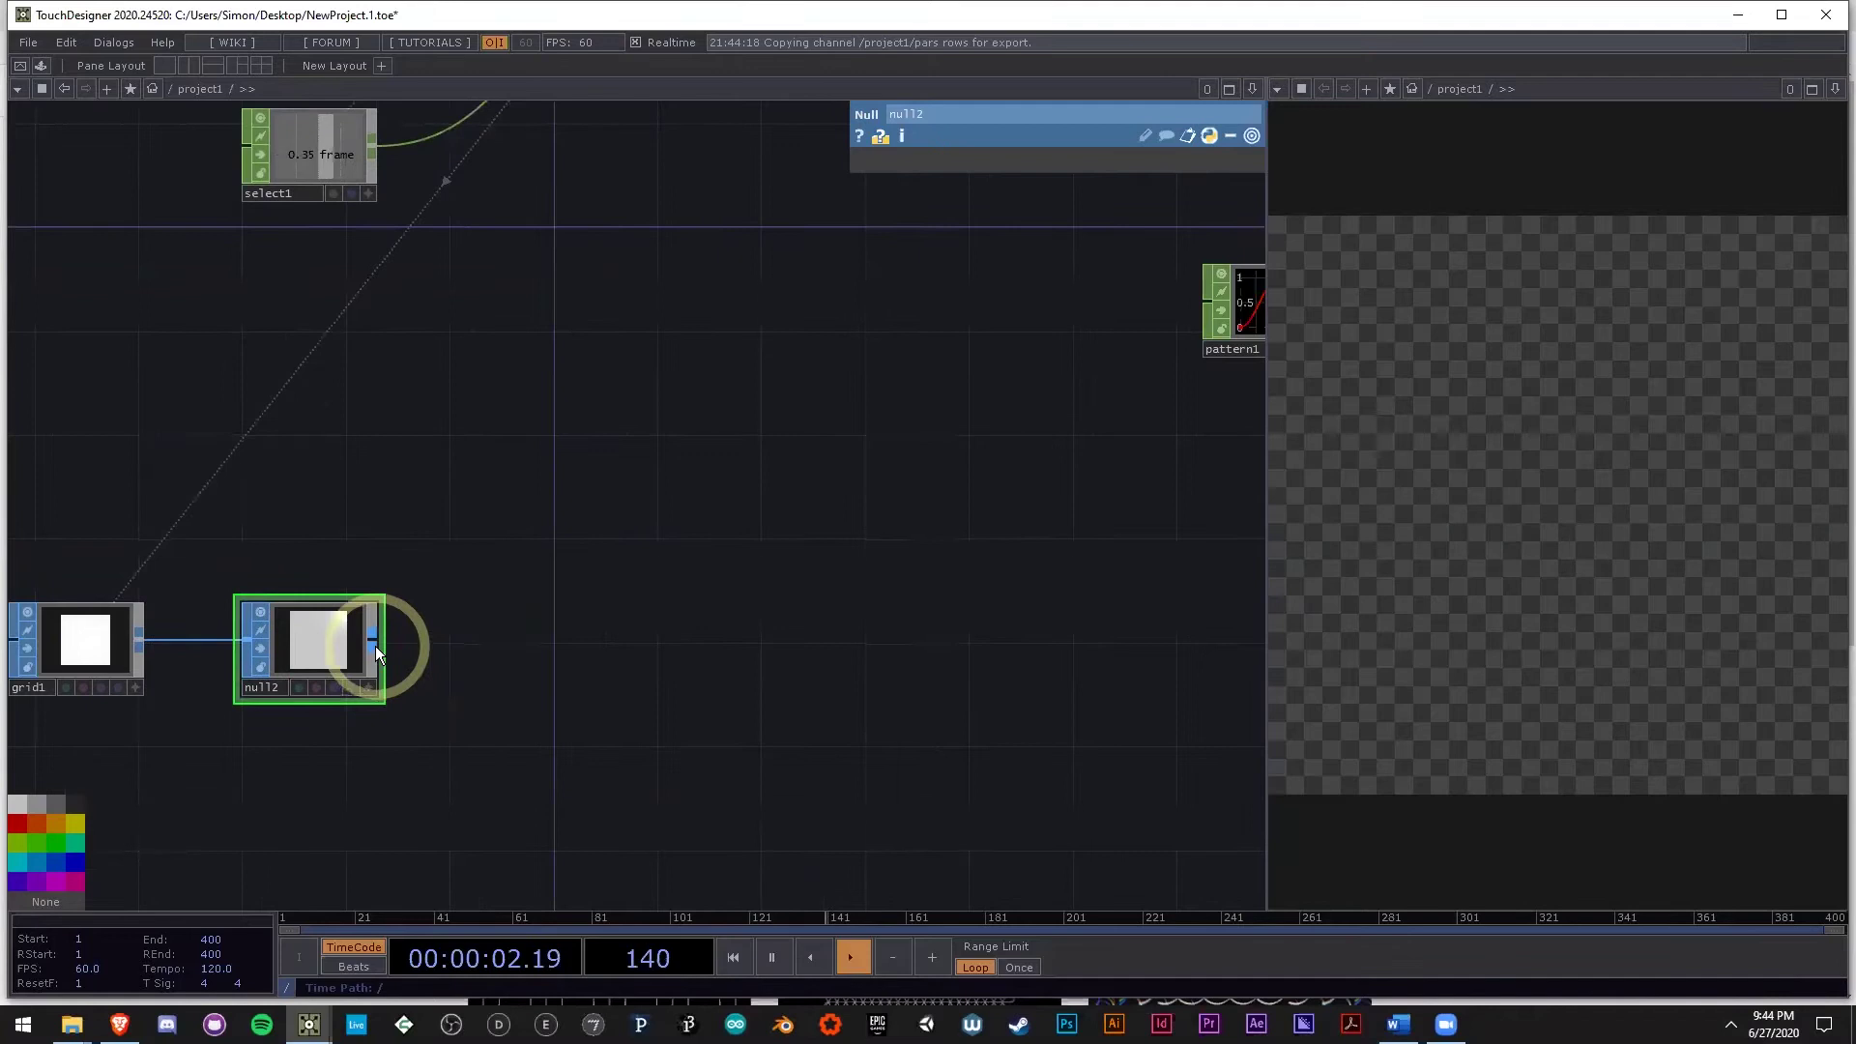
Create a SOP to CHOP from the Null SOP after grid1 and place it beside that null.
right_click(375, 646)
left_click(184, 413)
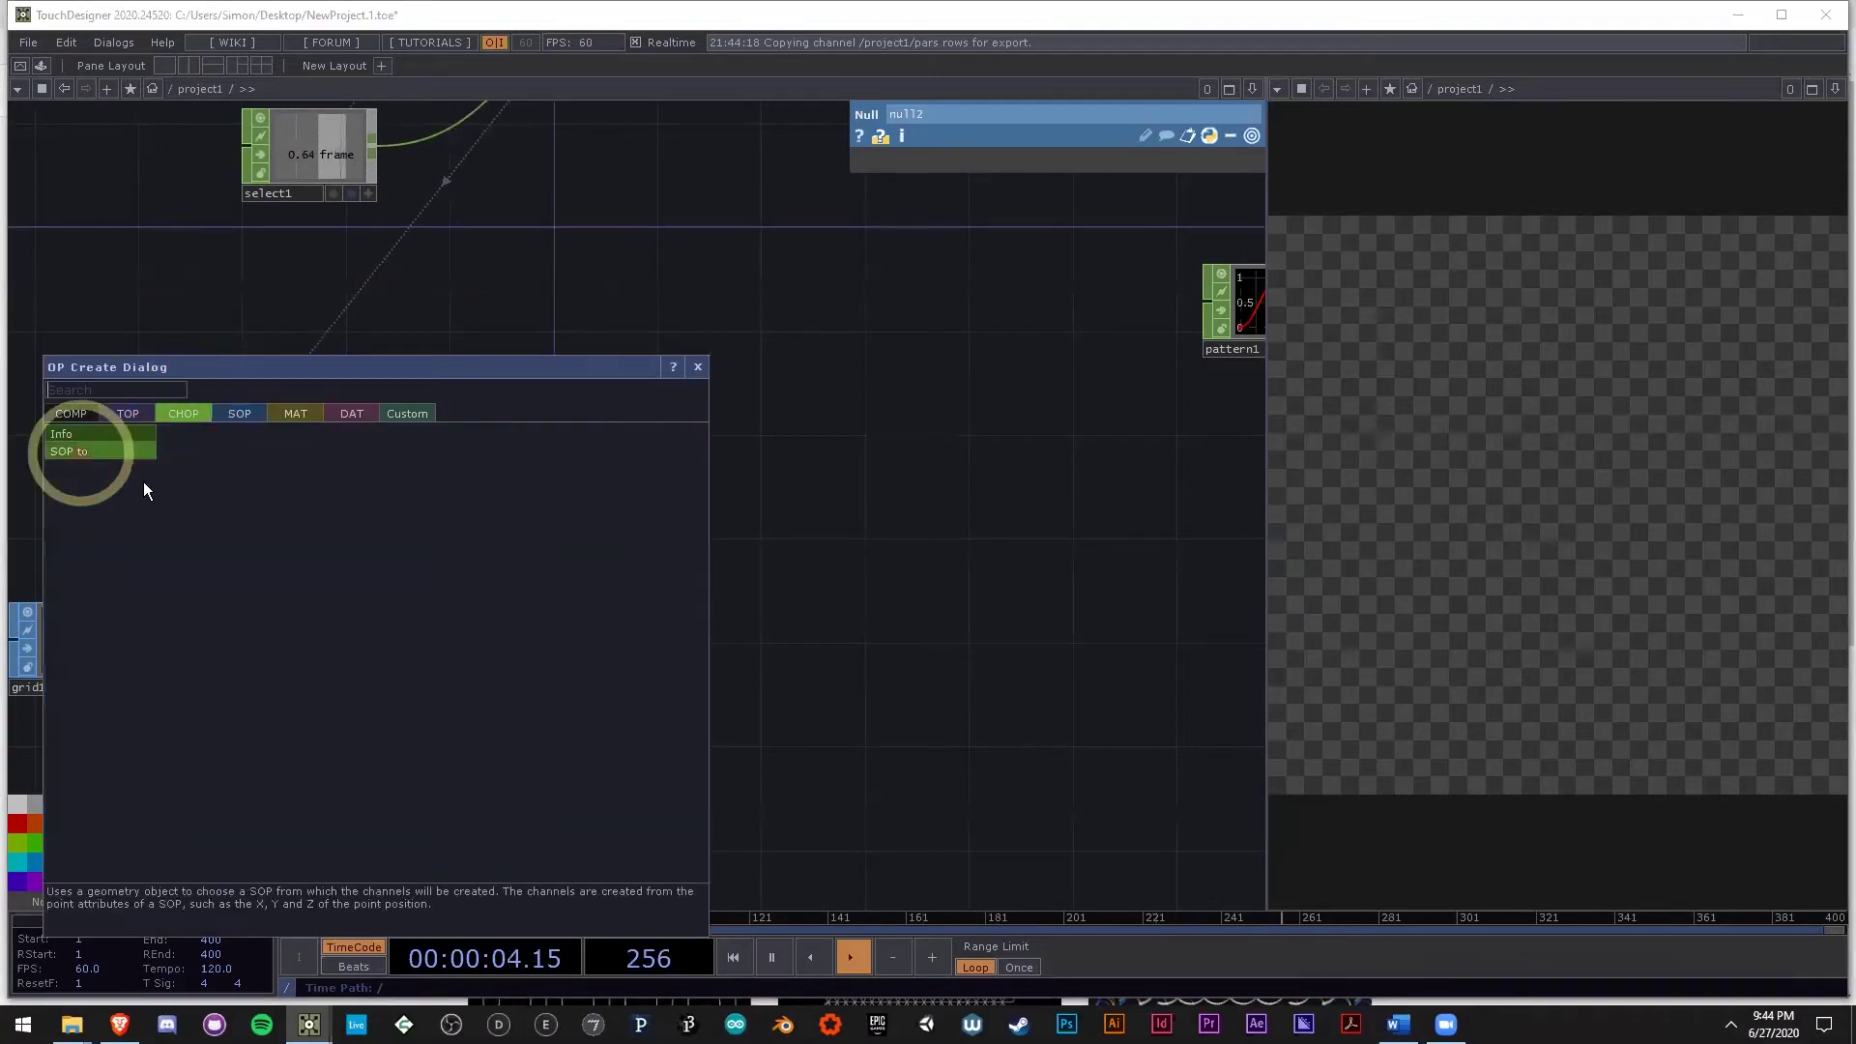
left_click(143, 482)
left_click(545, 646)
scroll(551, 653, "up", 5)
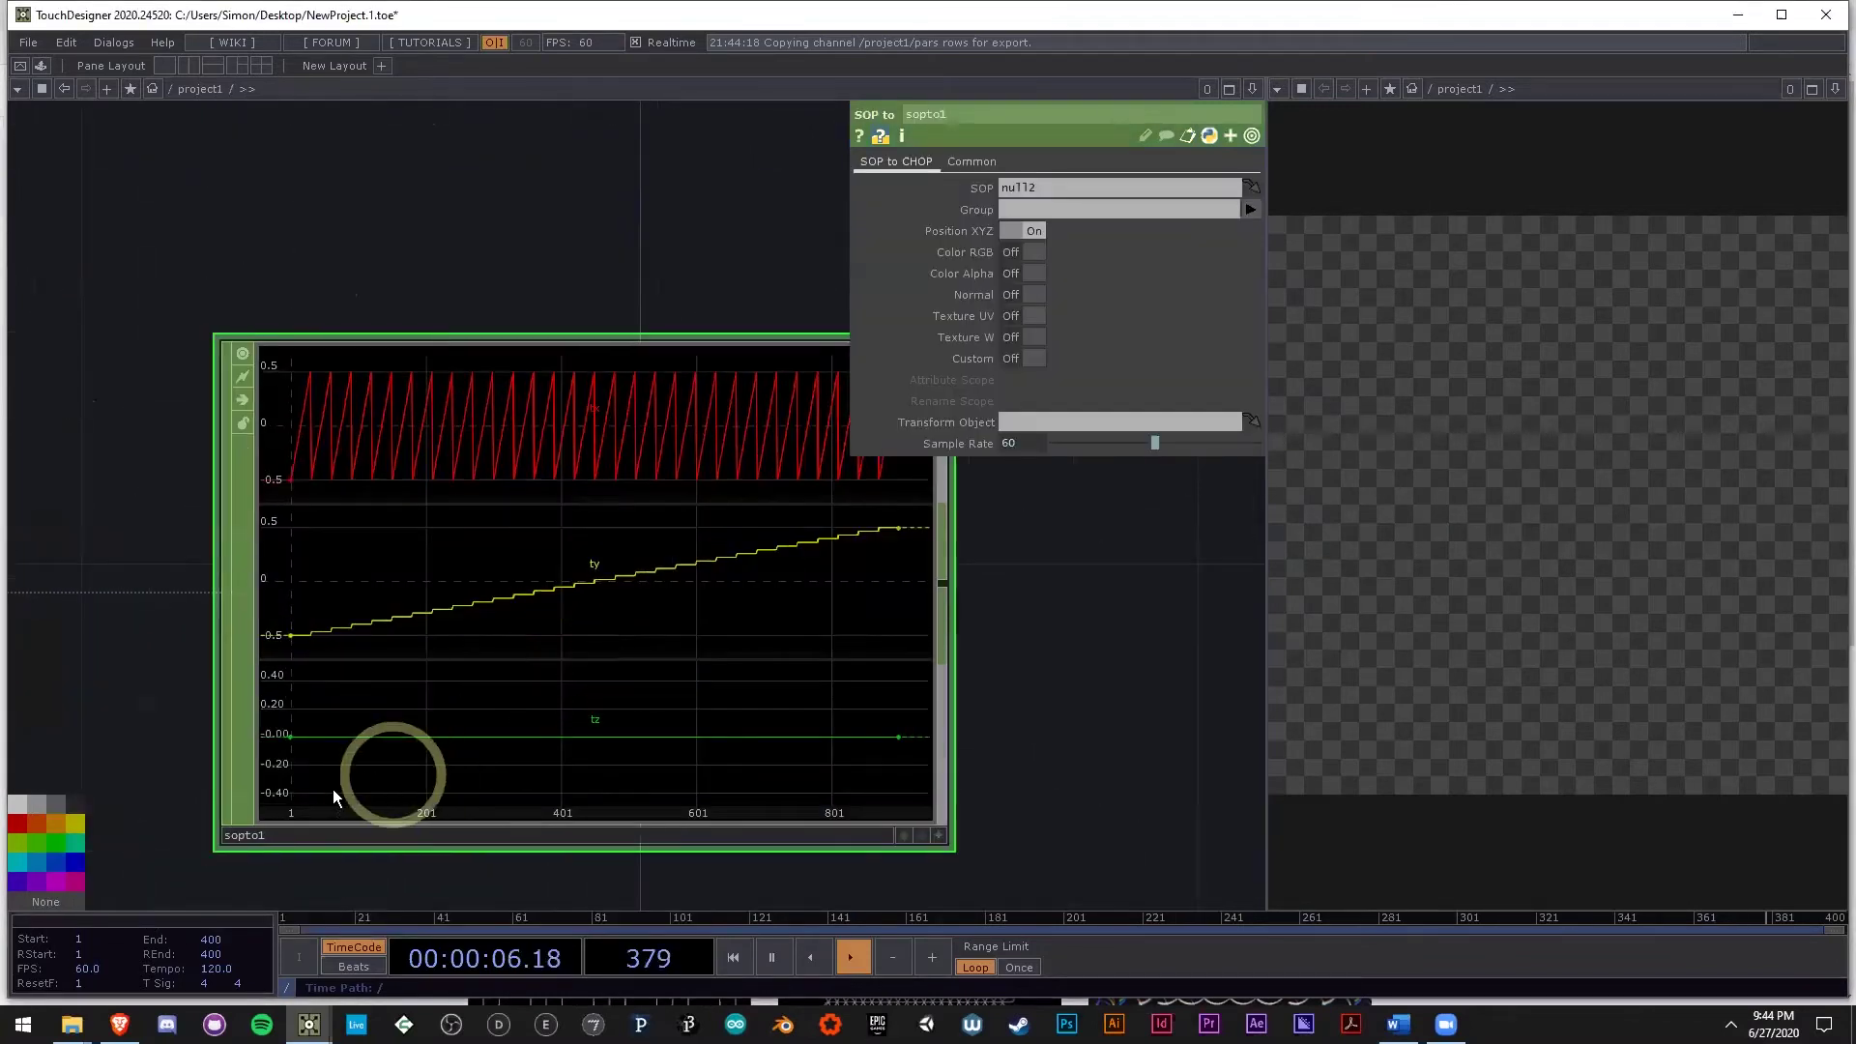
scroll(928, 735, "down", 6)
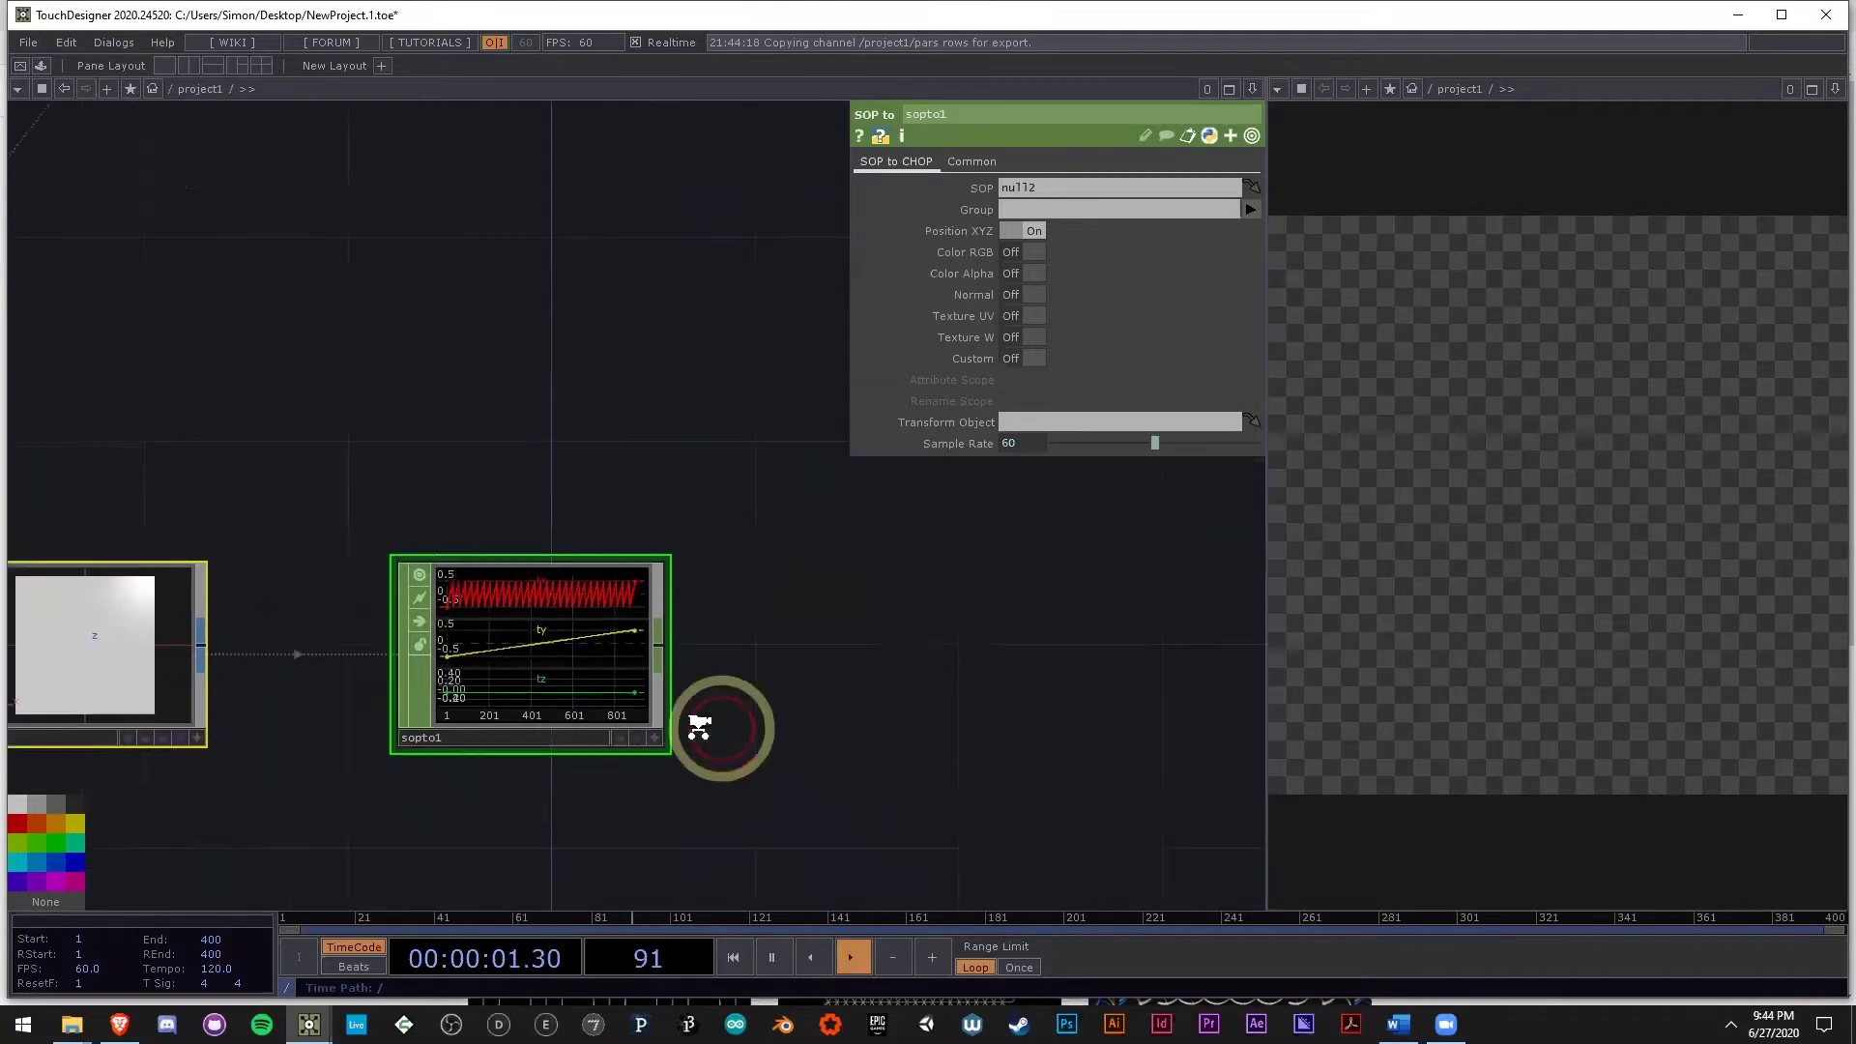
scroll(624, 700, "down", 4)
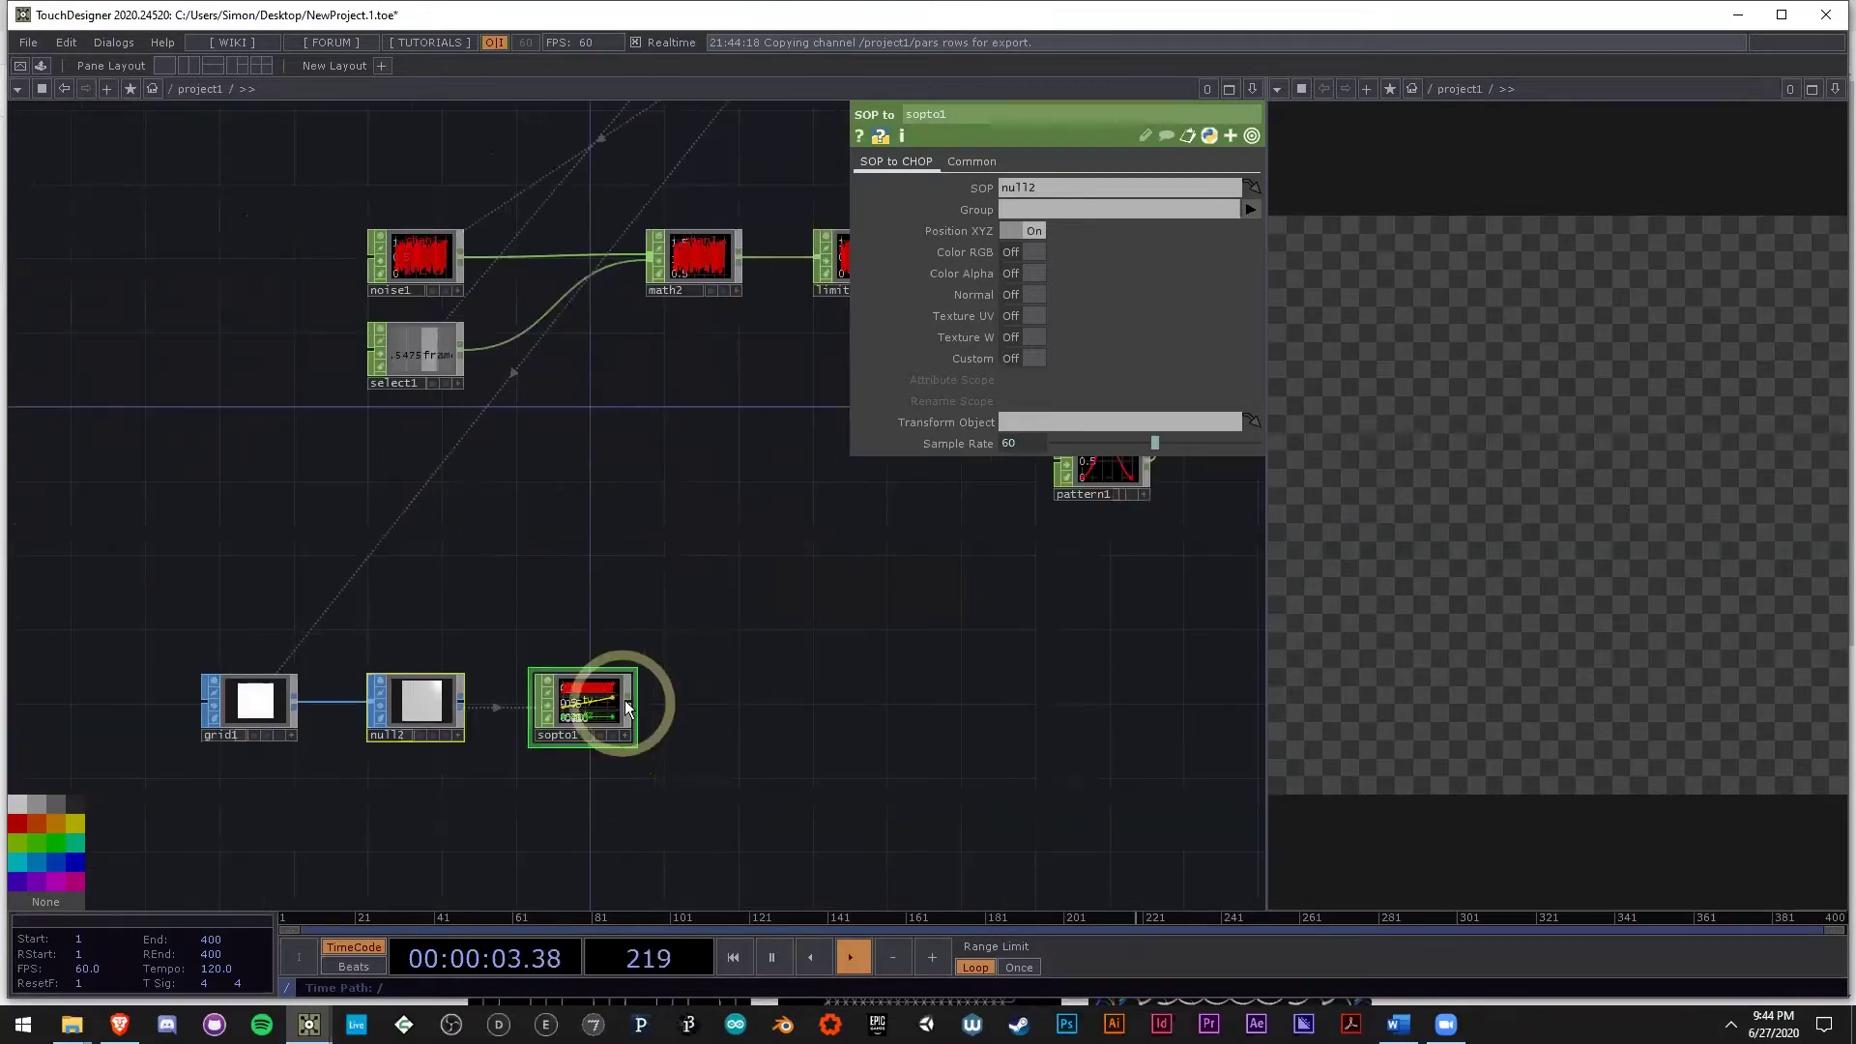
Append a Null CHOP to sopto1 and line it up in the same row.
left_click(632, 702)
left_click(655, 686)
left_click(818, 694)
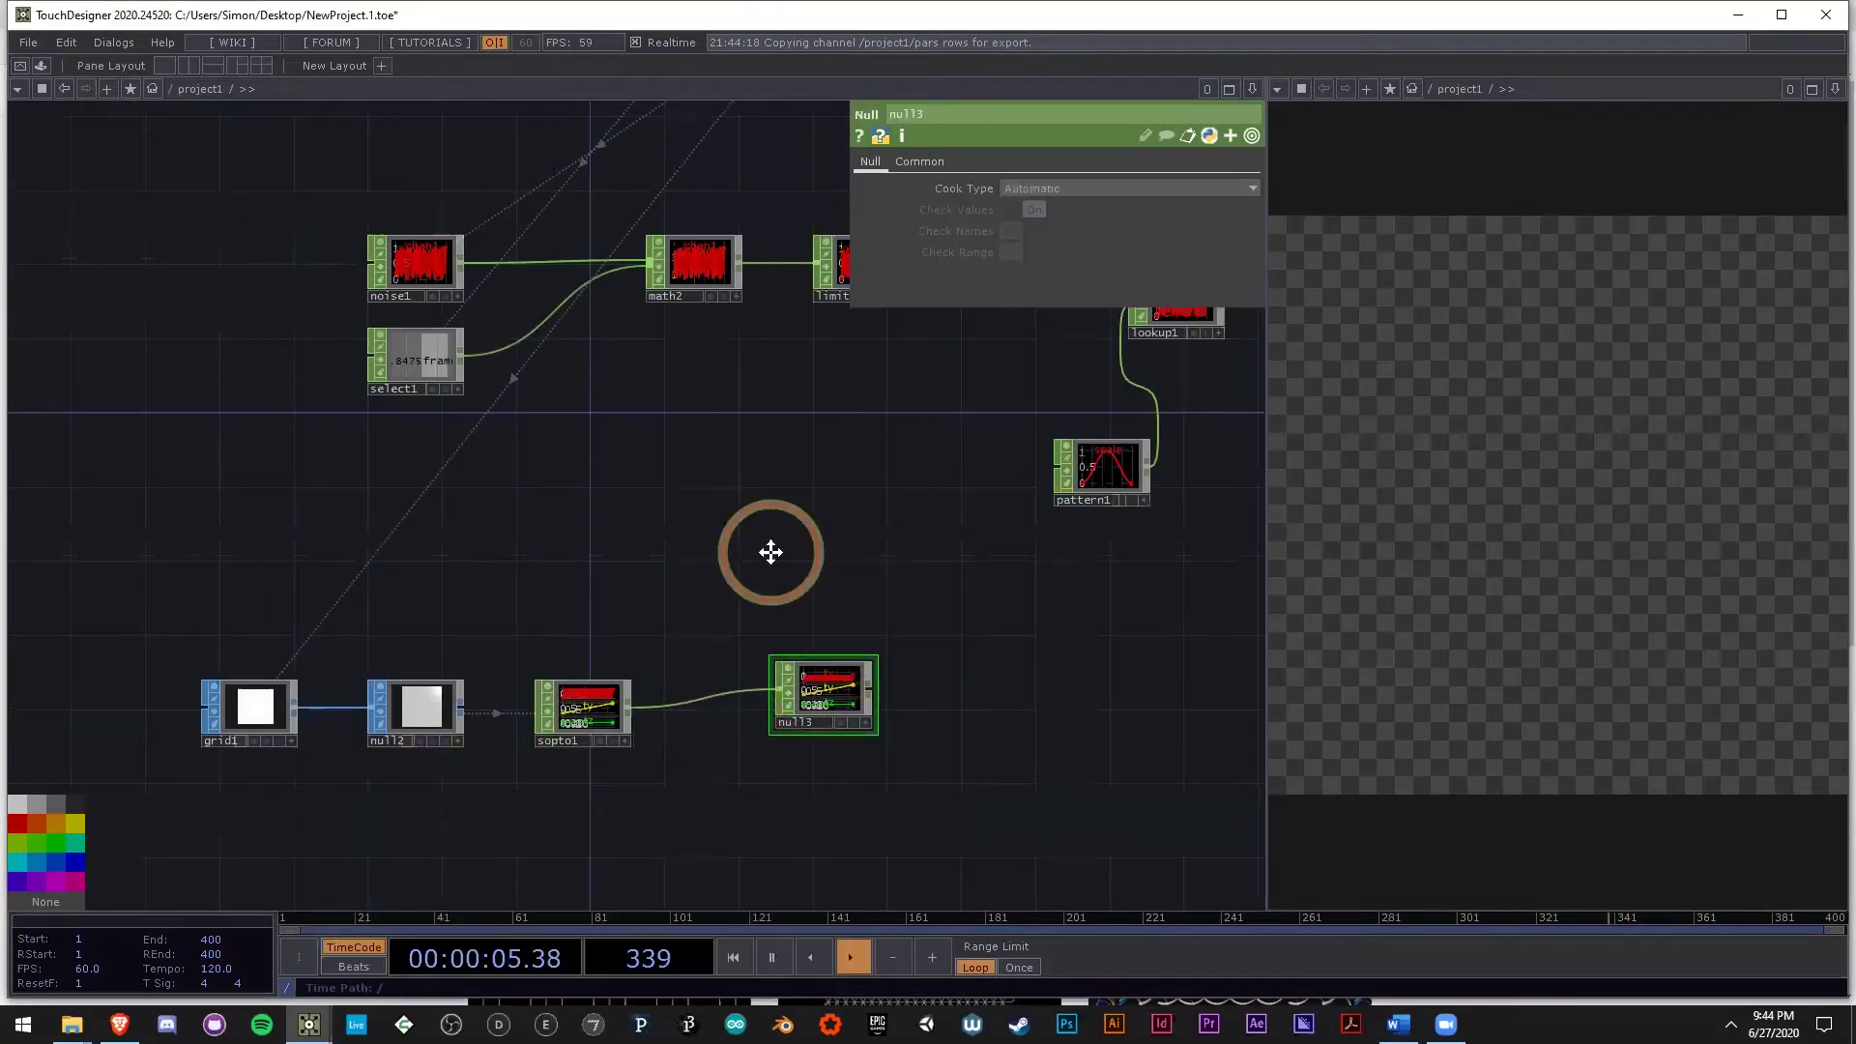
left_click_drag(770, 551, 764, 685)
left_click(414, 427)
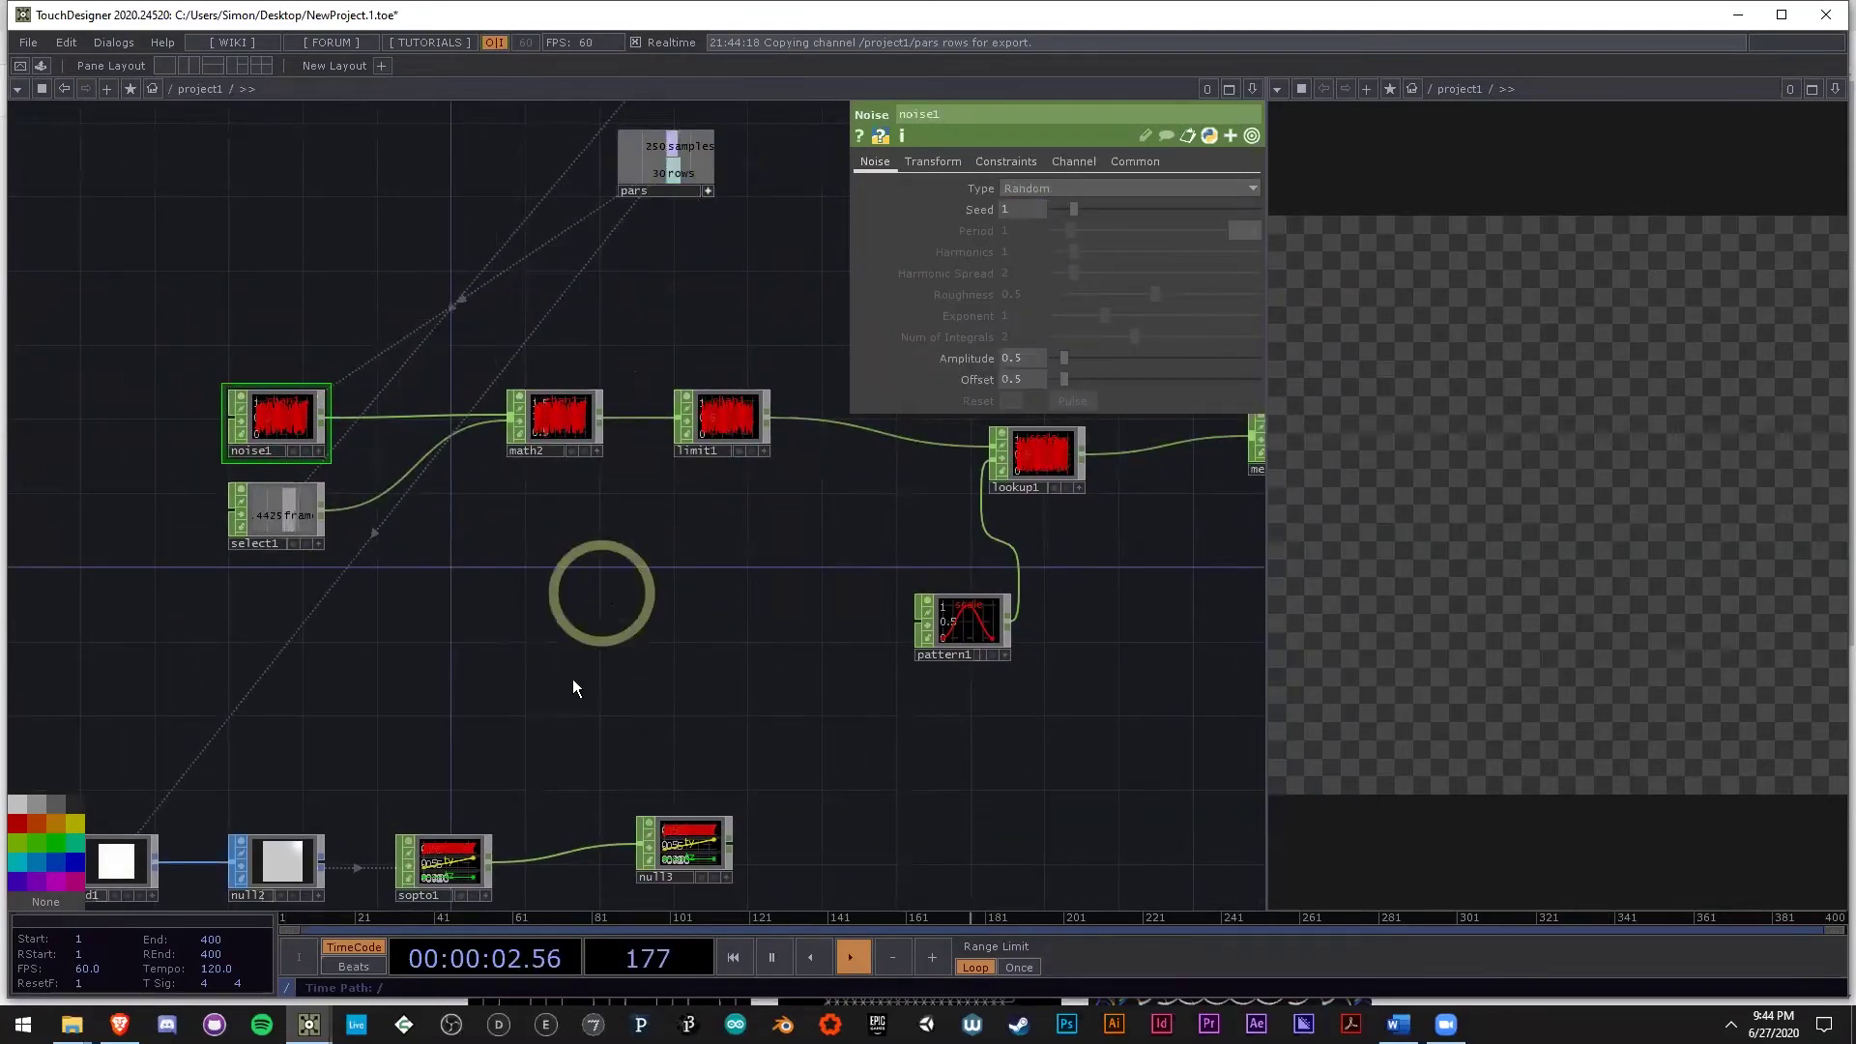
left_click_drag(642, 889, 663, 851)
left_click_drag(327, 551, 365, 537)
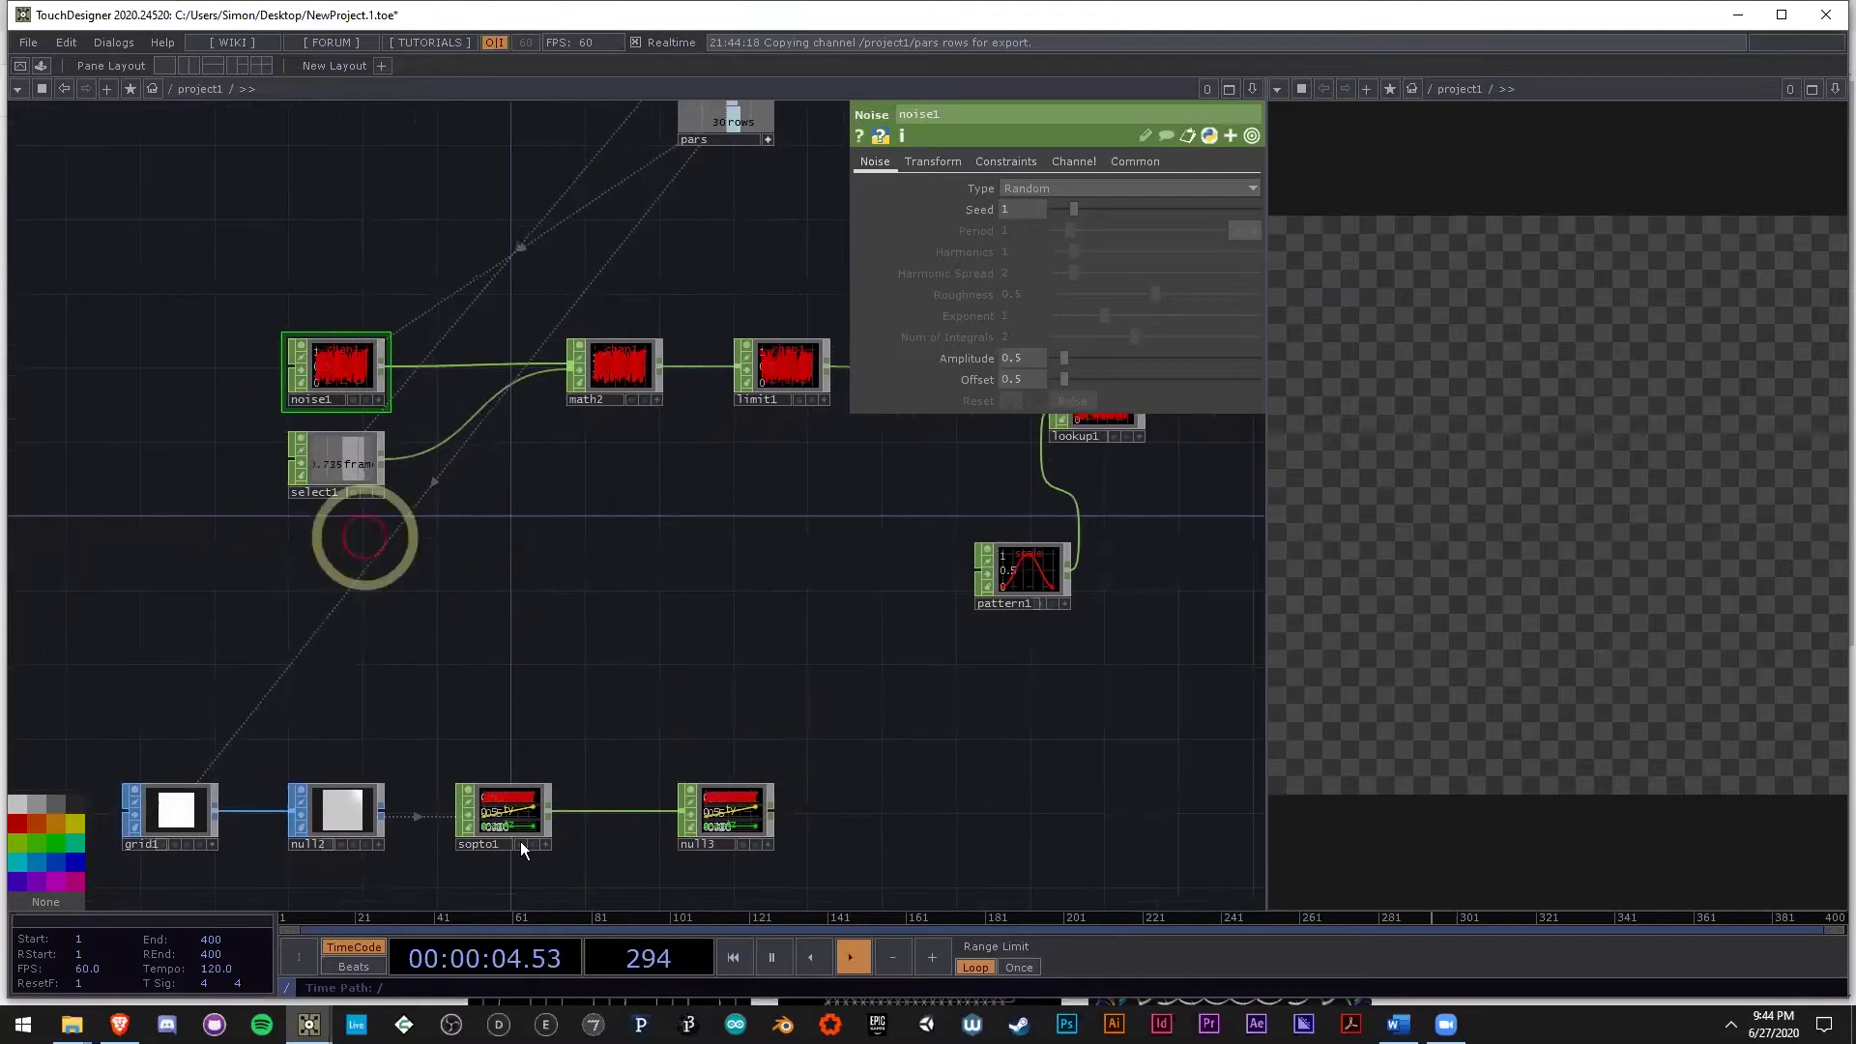
Replace the End expression in noise1's channel settings with op('sopto1').numSamples.
left_click(1061, 161)
left_click(1036, 234)
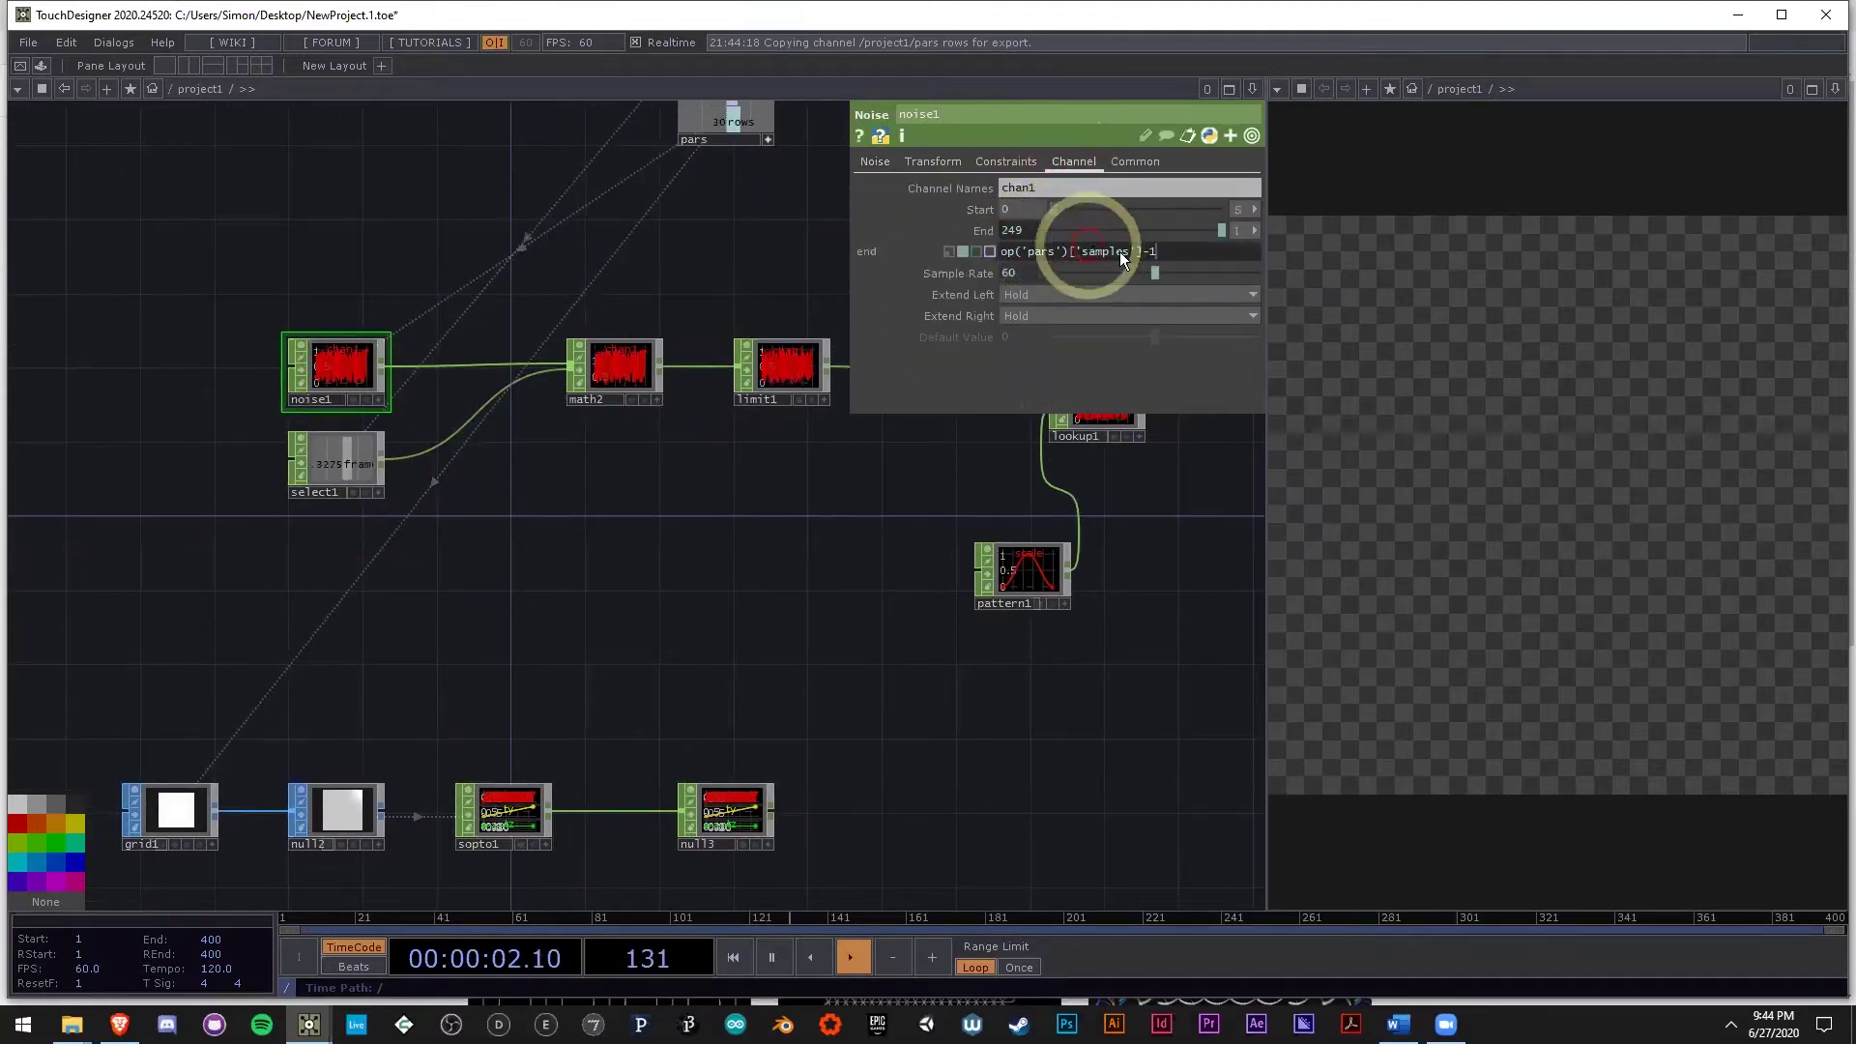
left_click_drag(1196, 261, 580, 759)
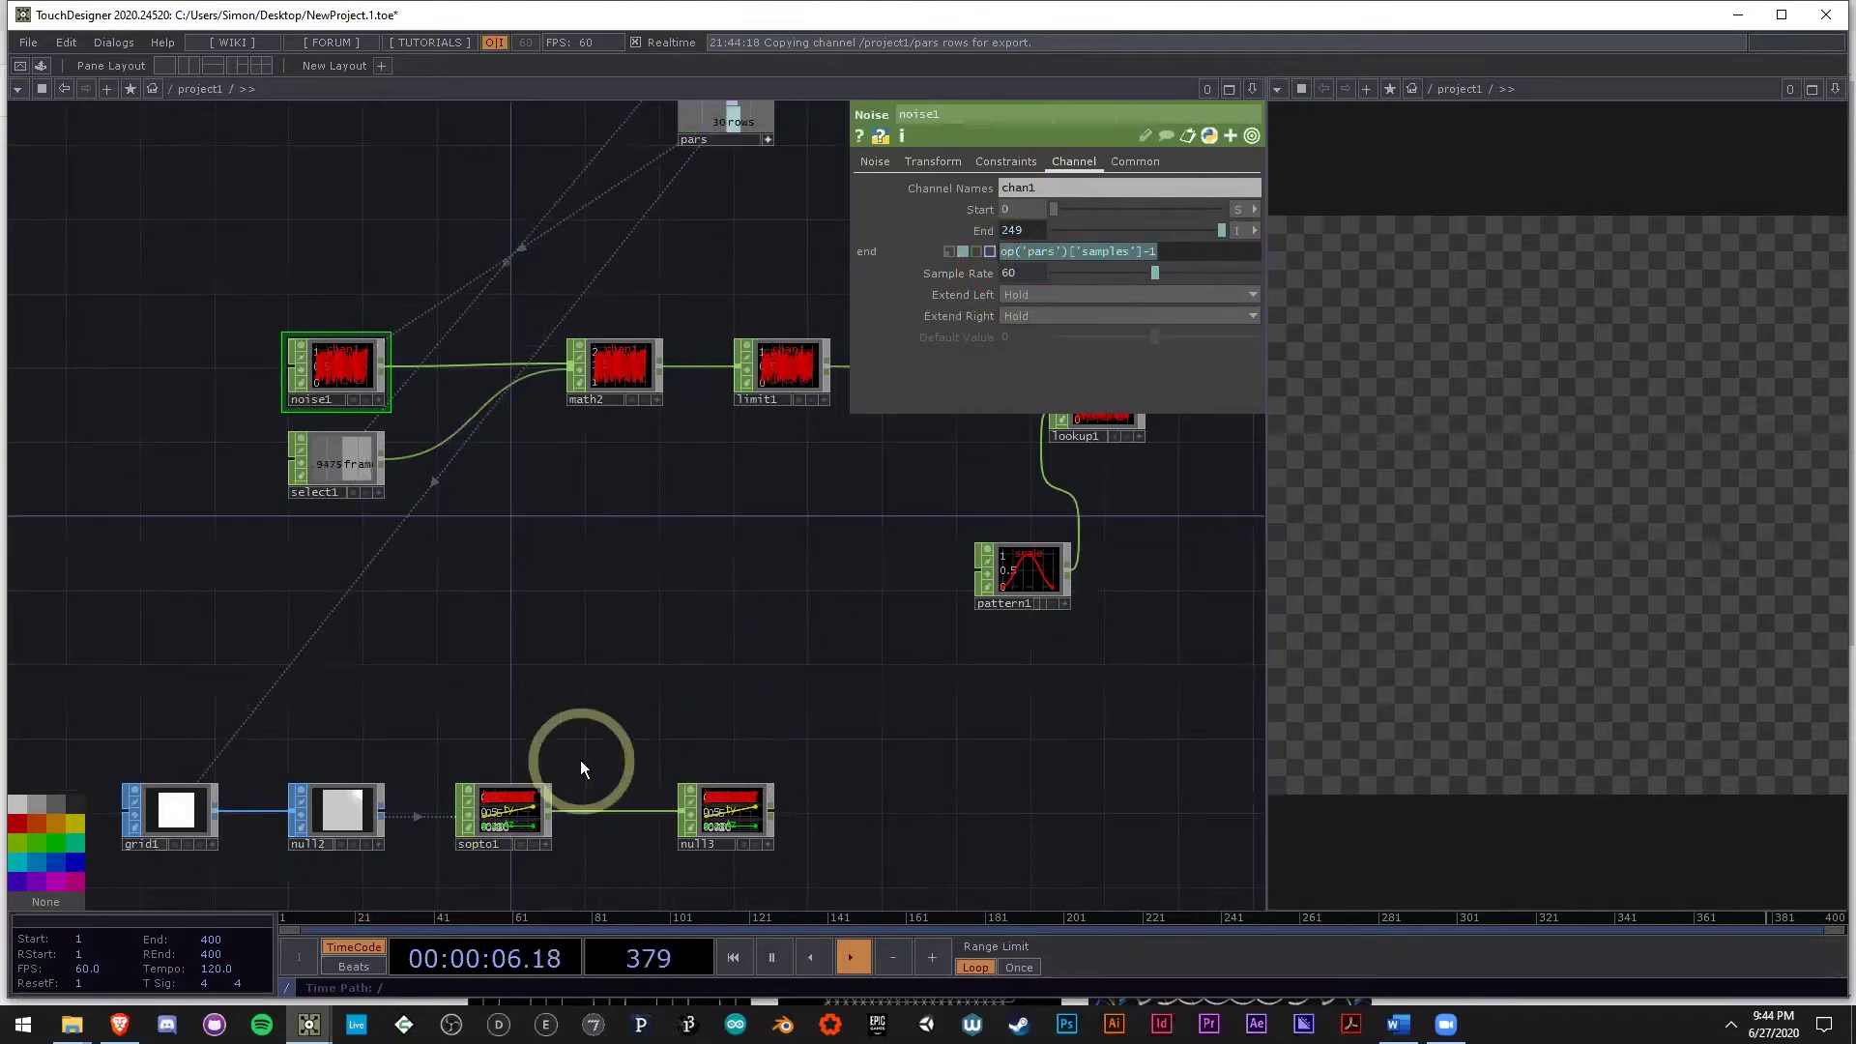
type("op(")
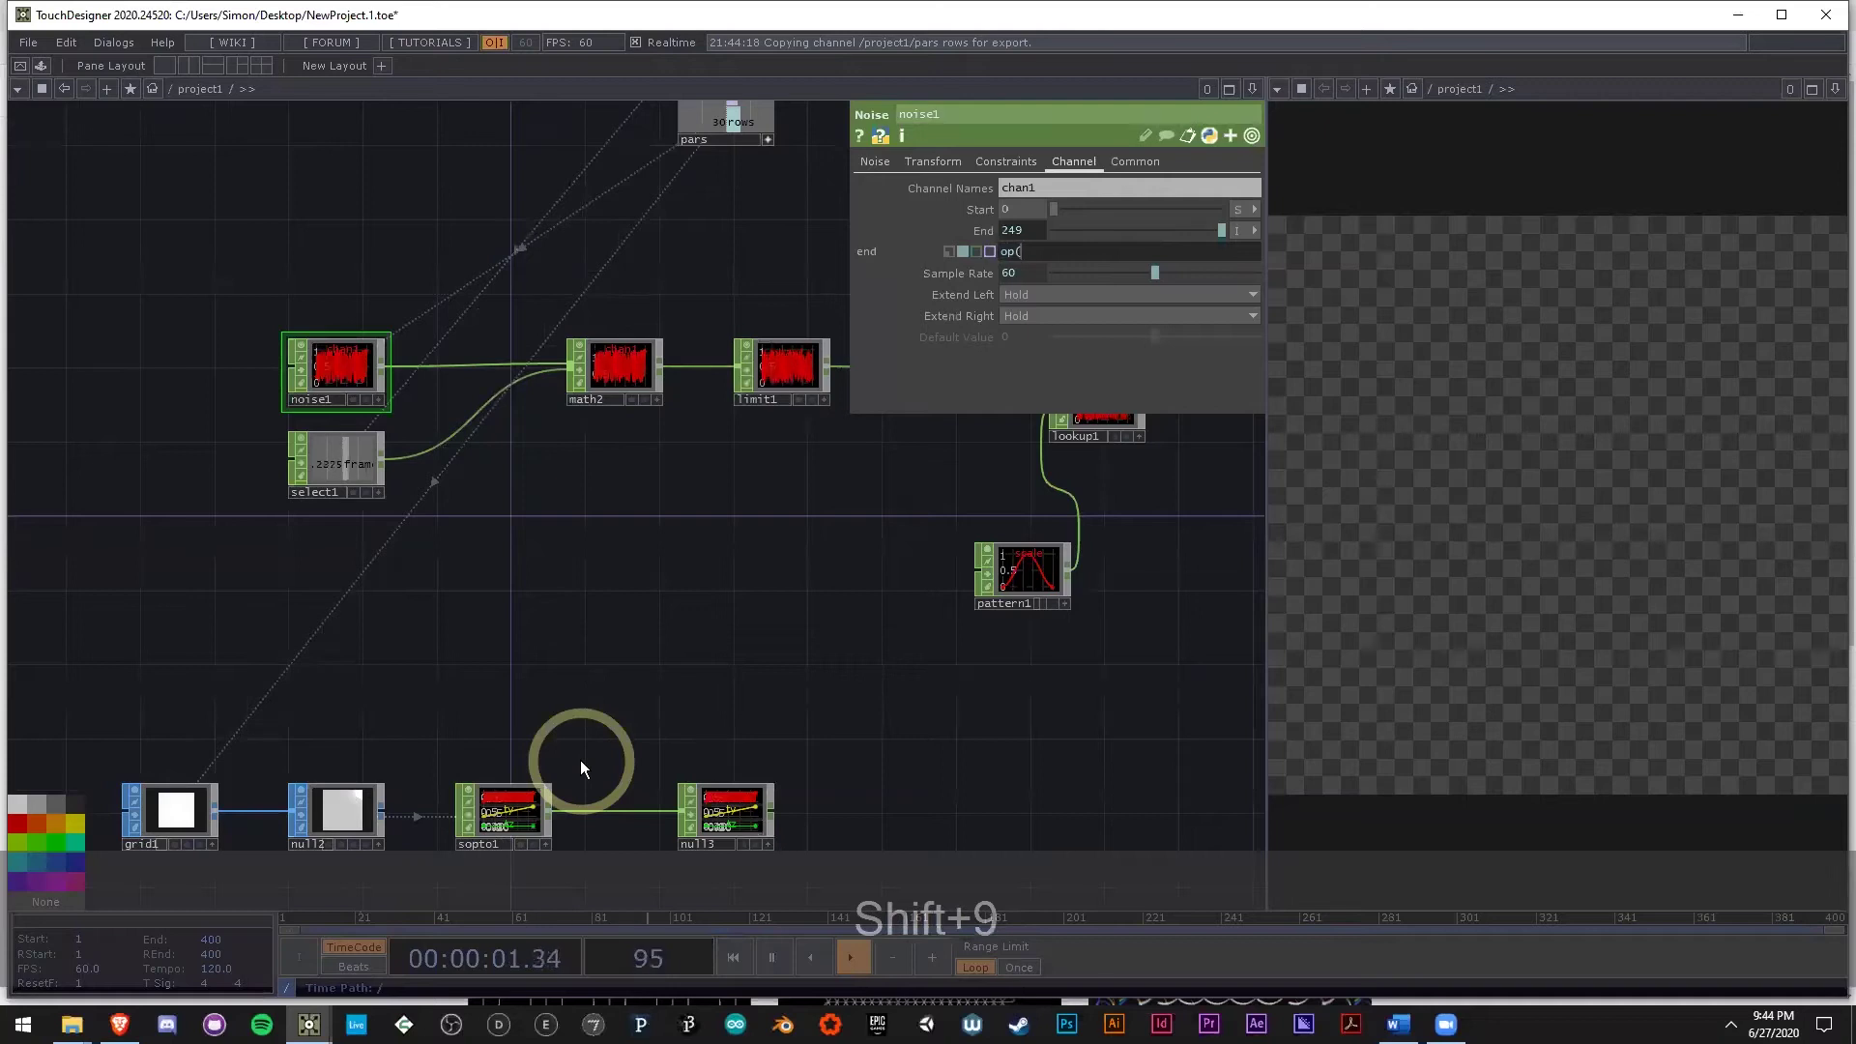
type("'")
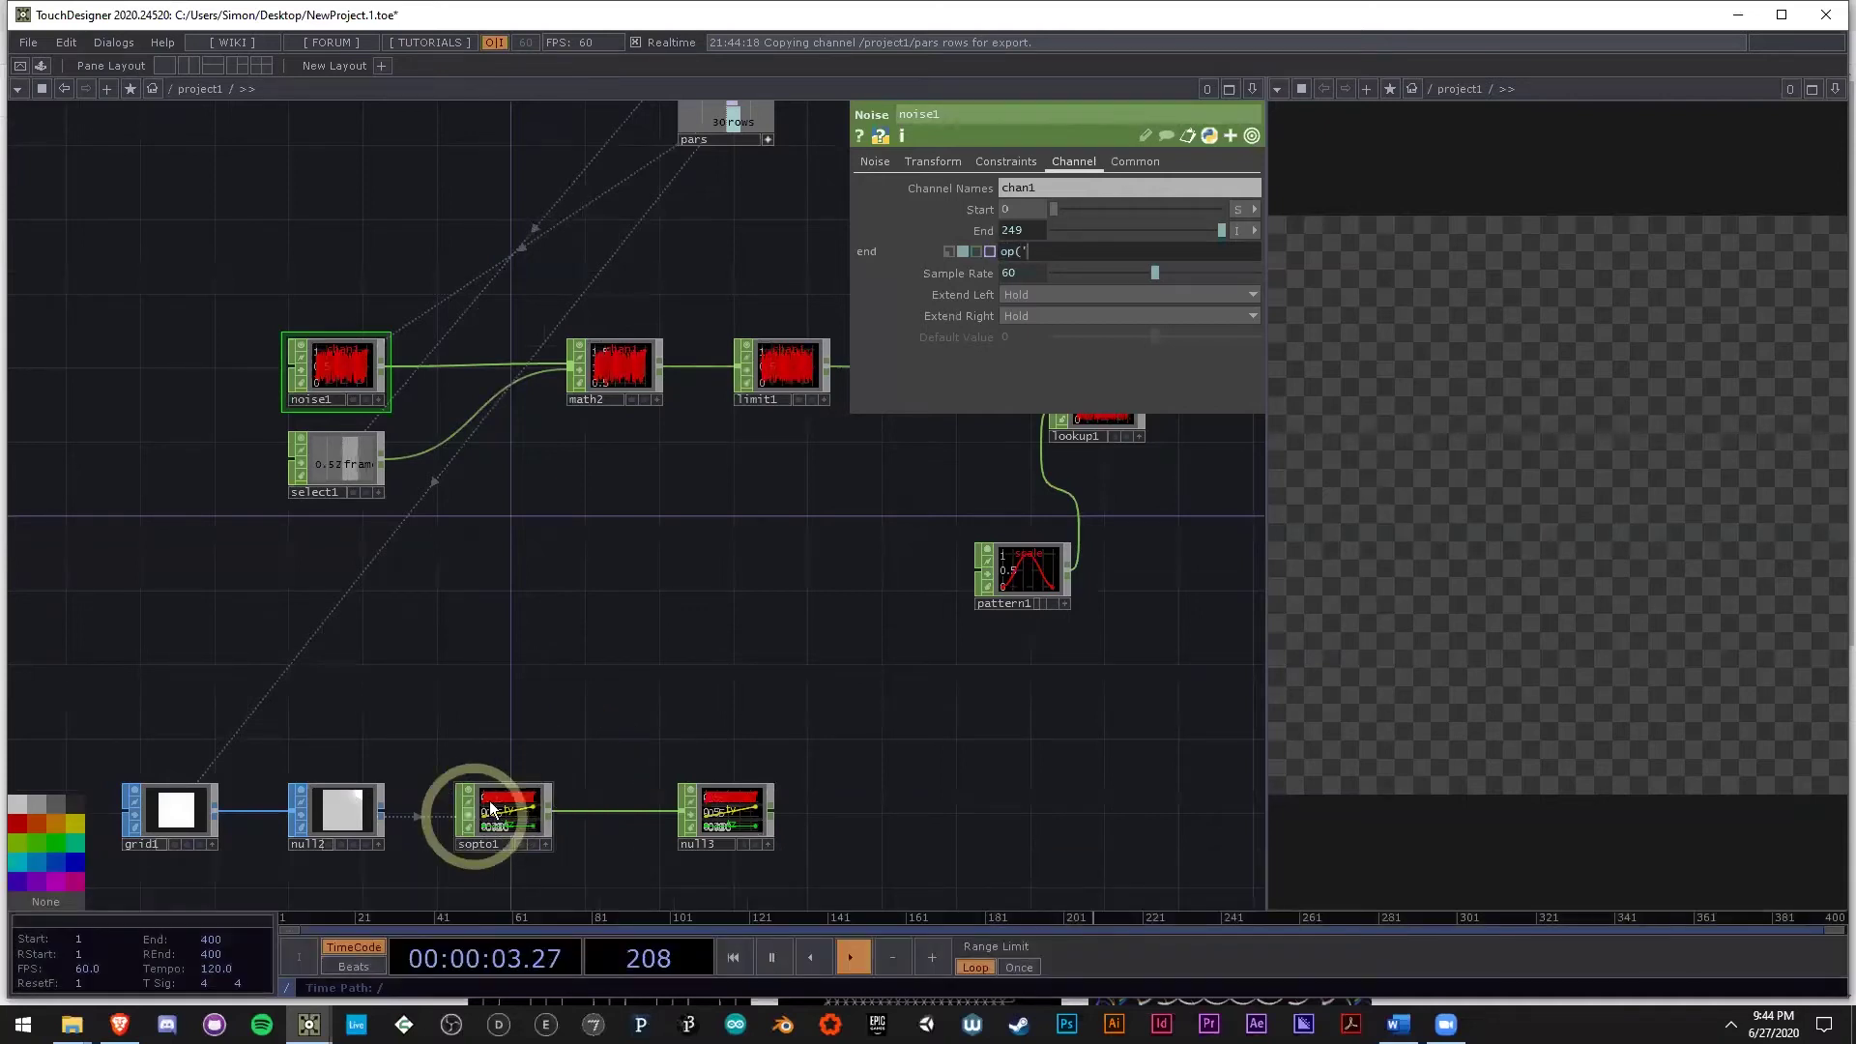
type("sopto1'")
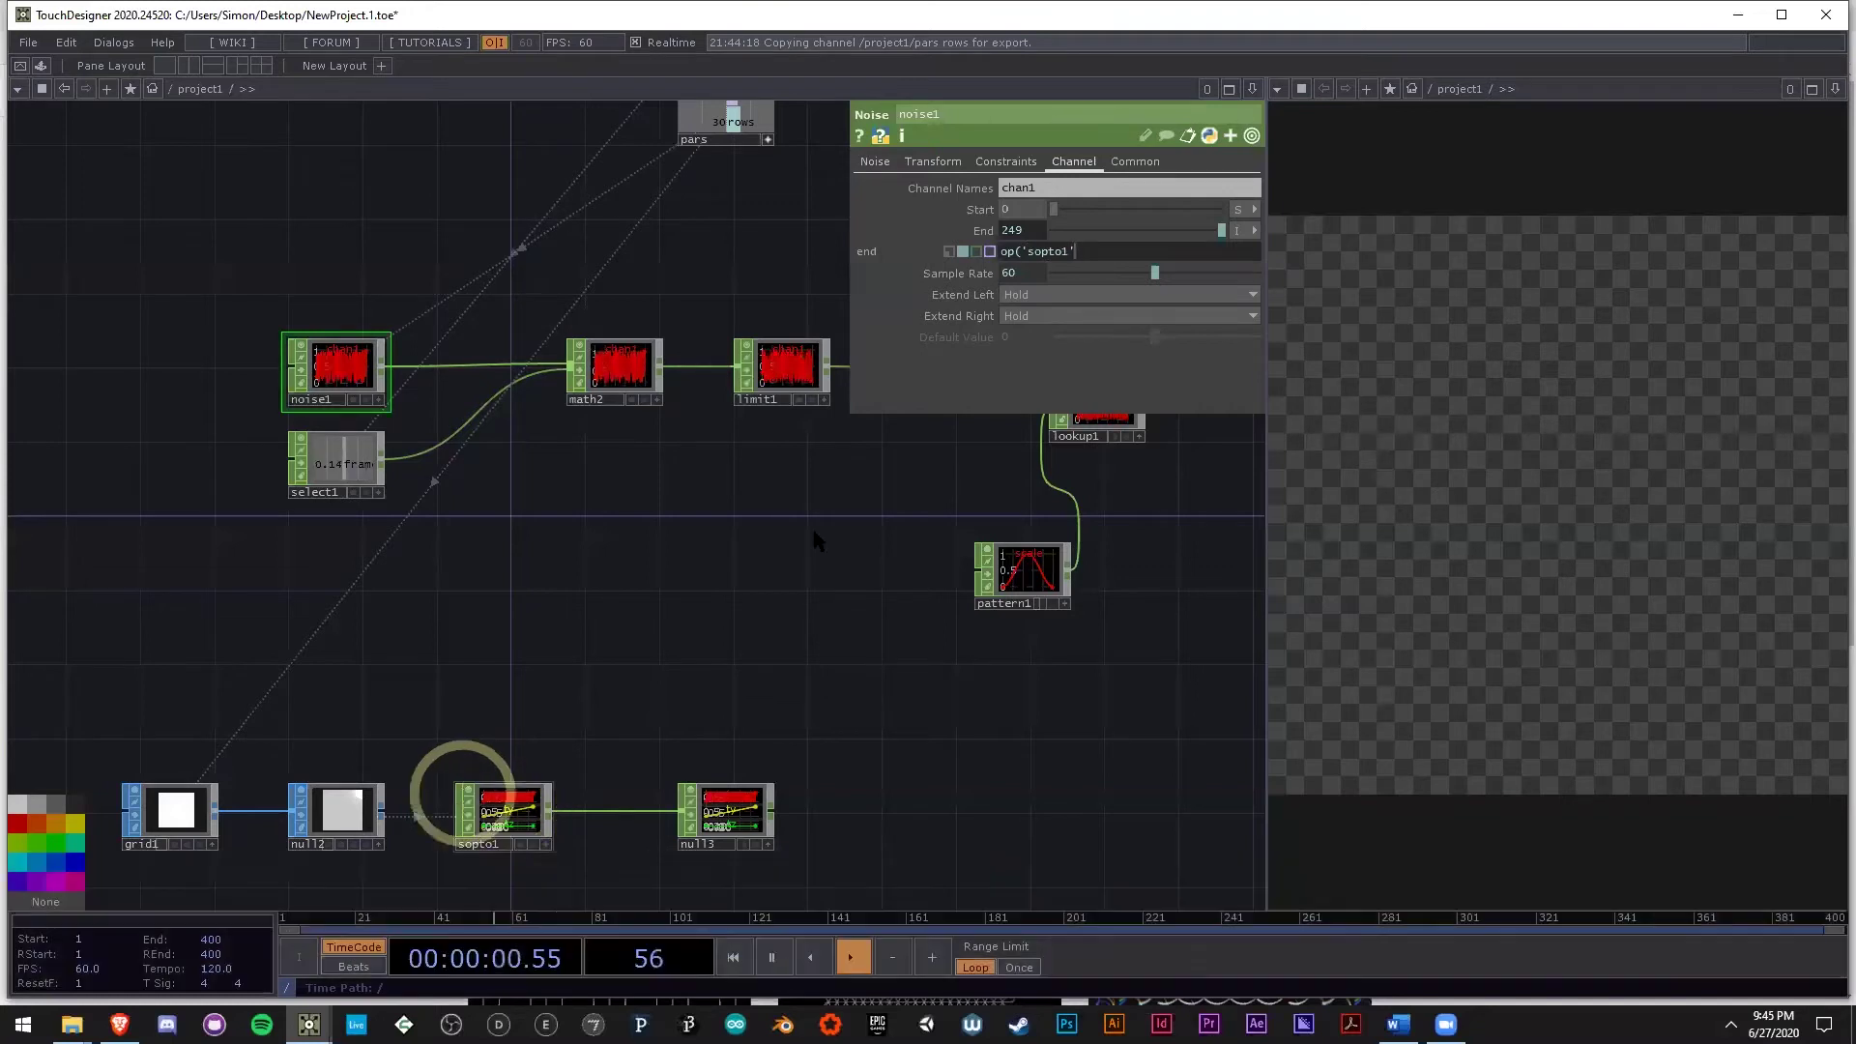
left_click(1019, 261)
type(")")
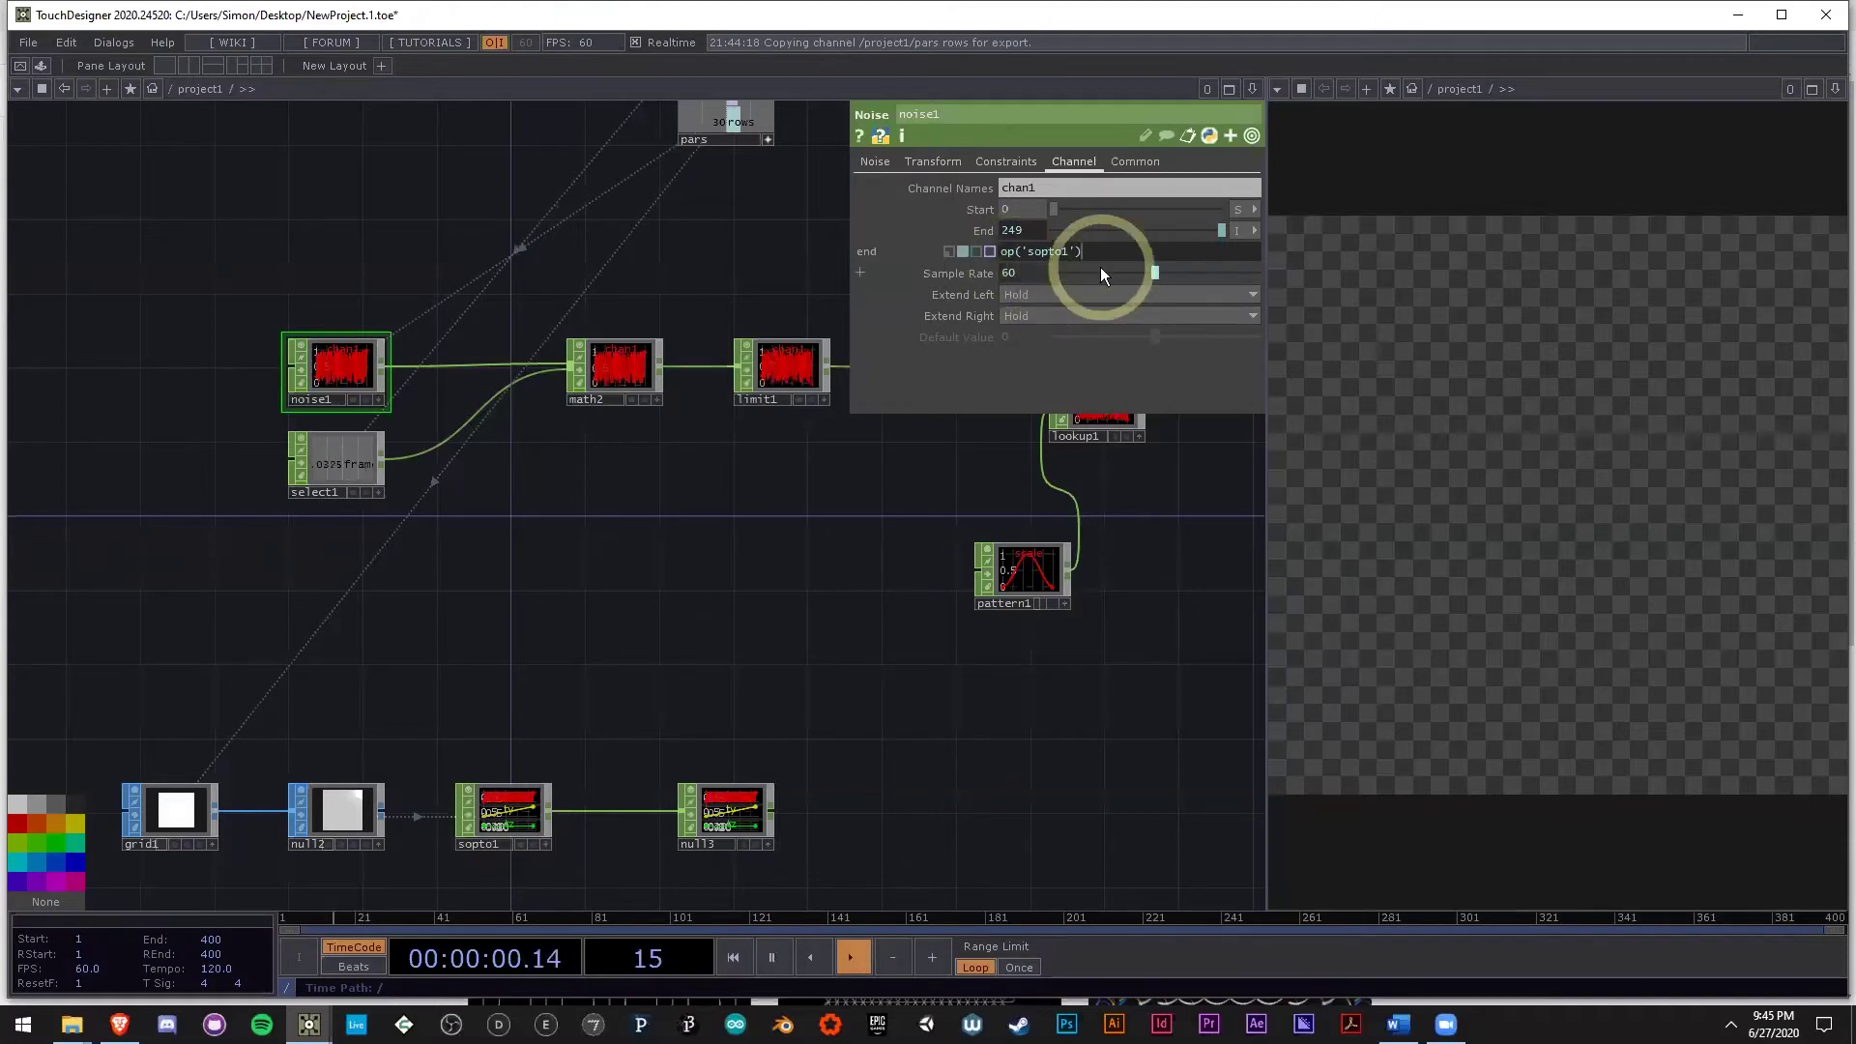
type(".numSamples")
left_click(887, 565)
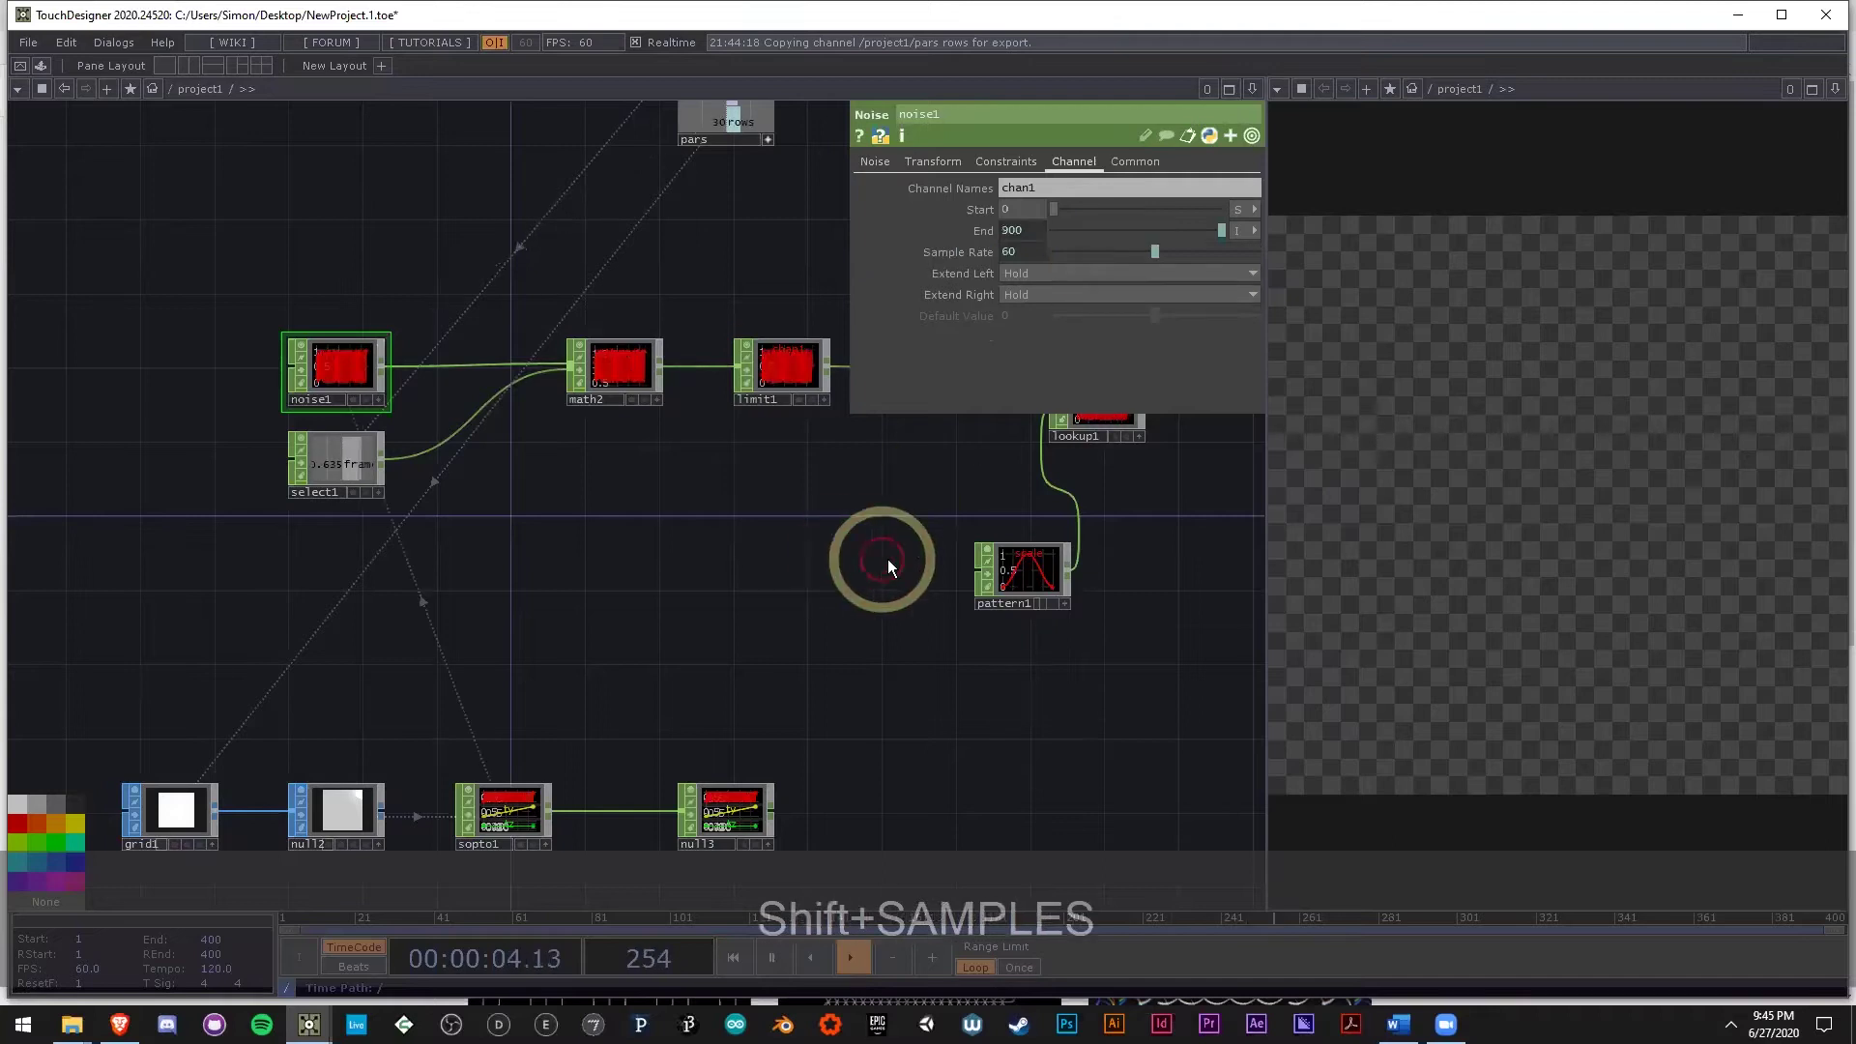
Examine the sample information of sopto1 and compare it with noise1's End setting.
left_click(541, 767)
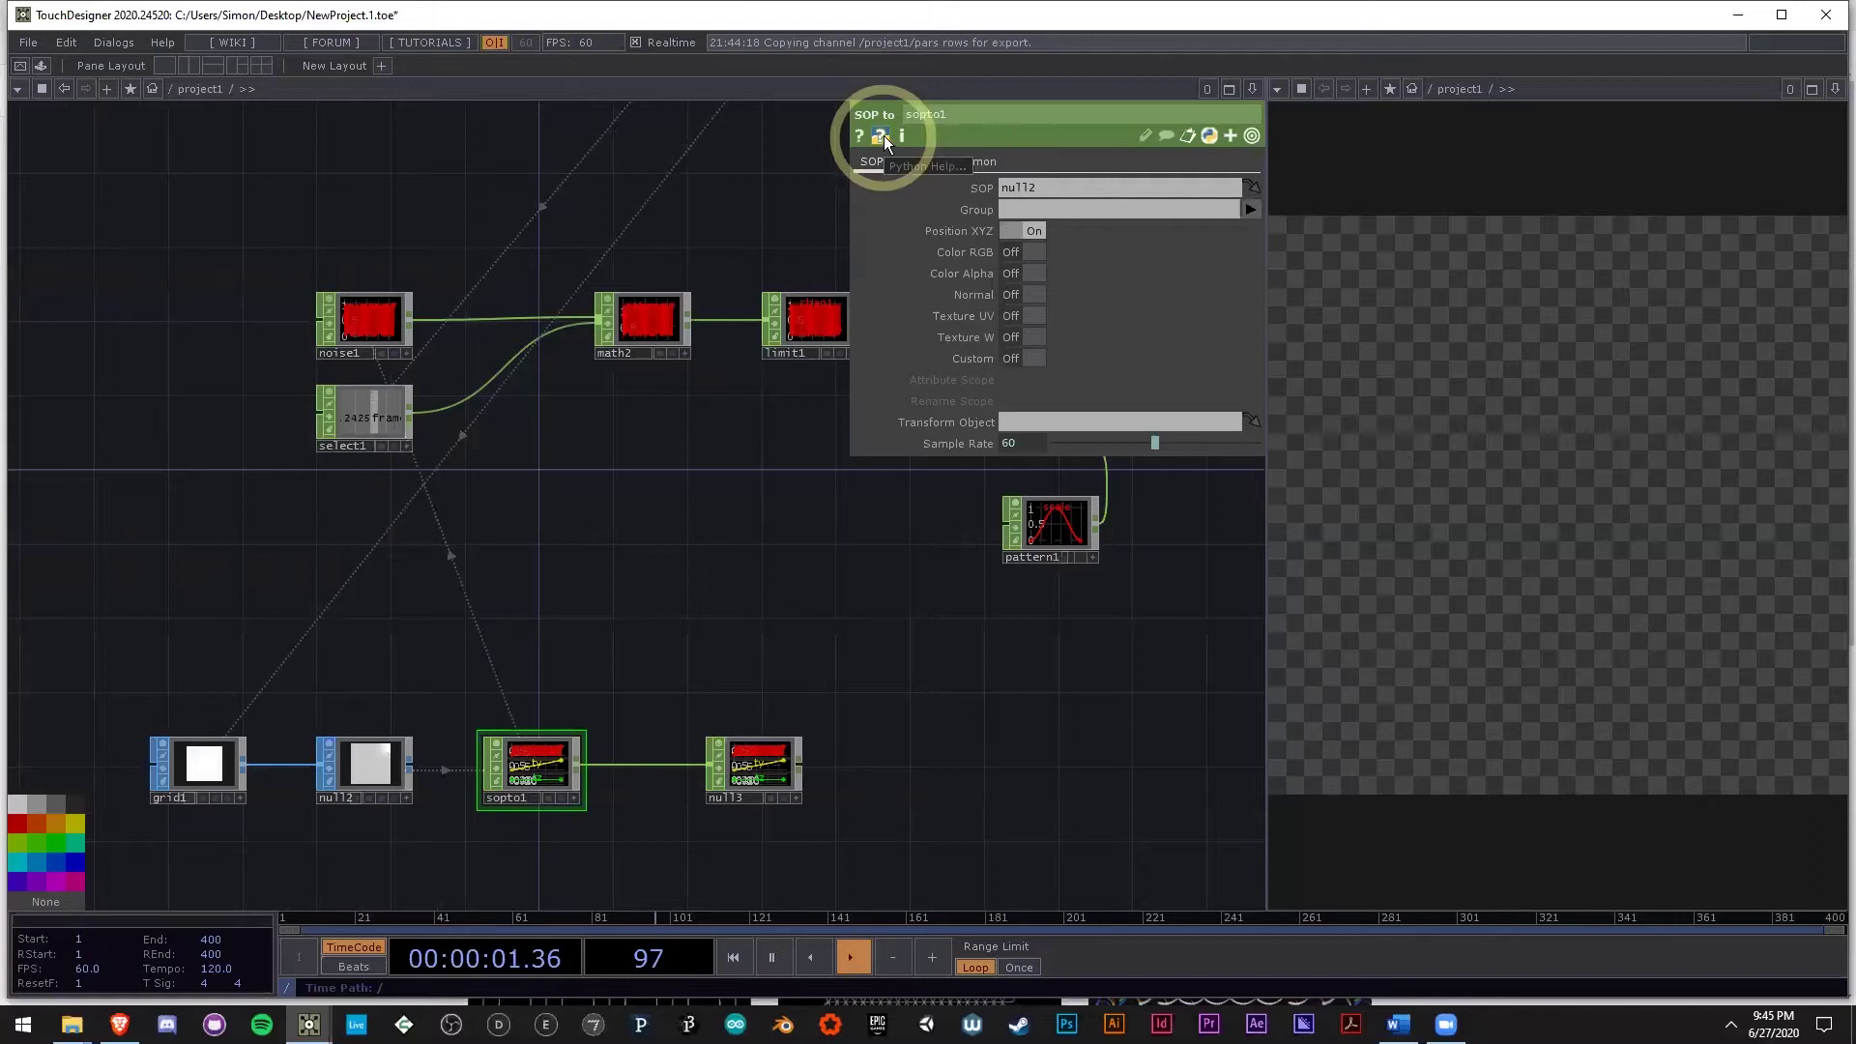
left_click_drag(659, 666, 742, 623)
scroll(617, 756, "up", 4)
scroll(673, 622, "down", 4)
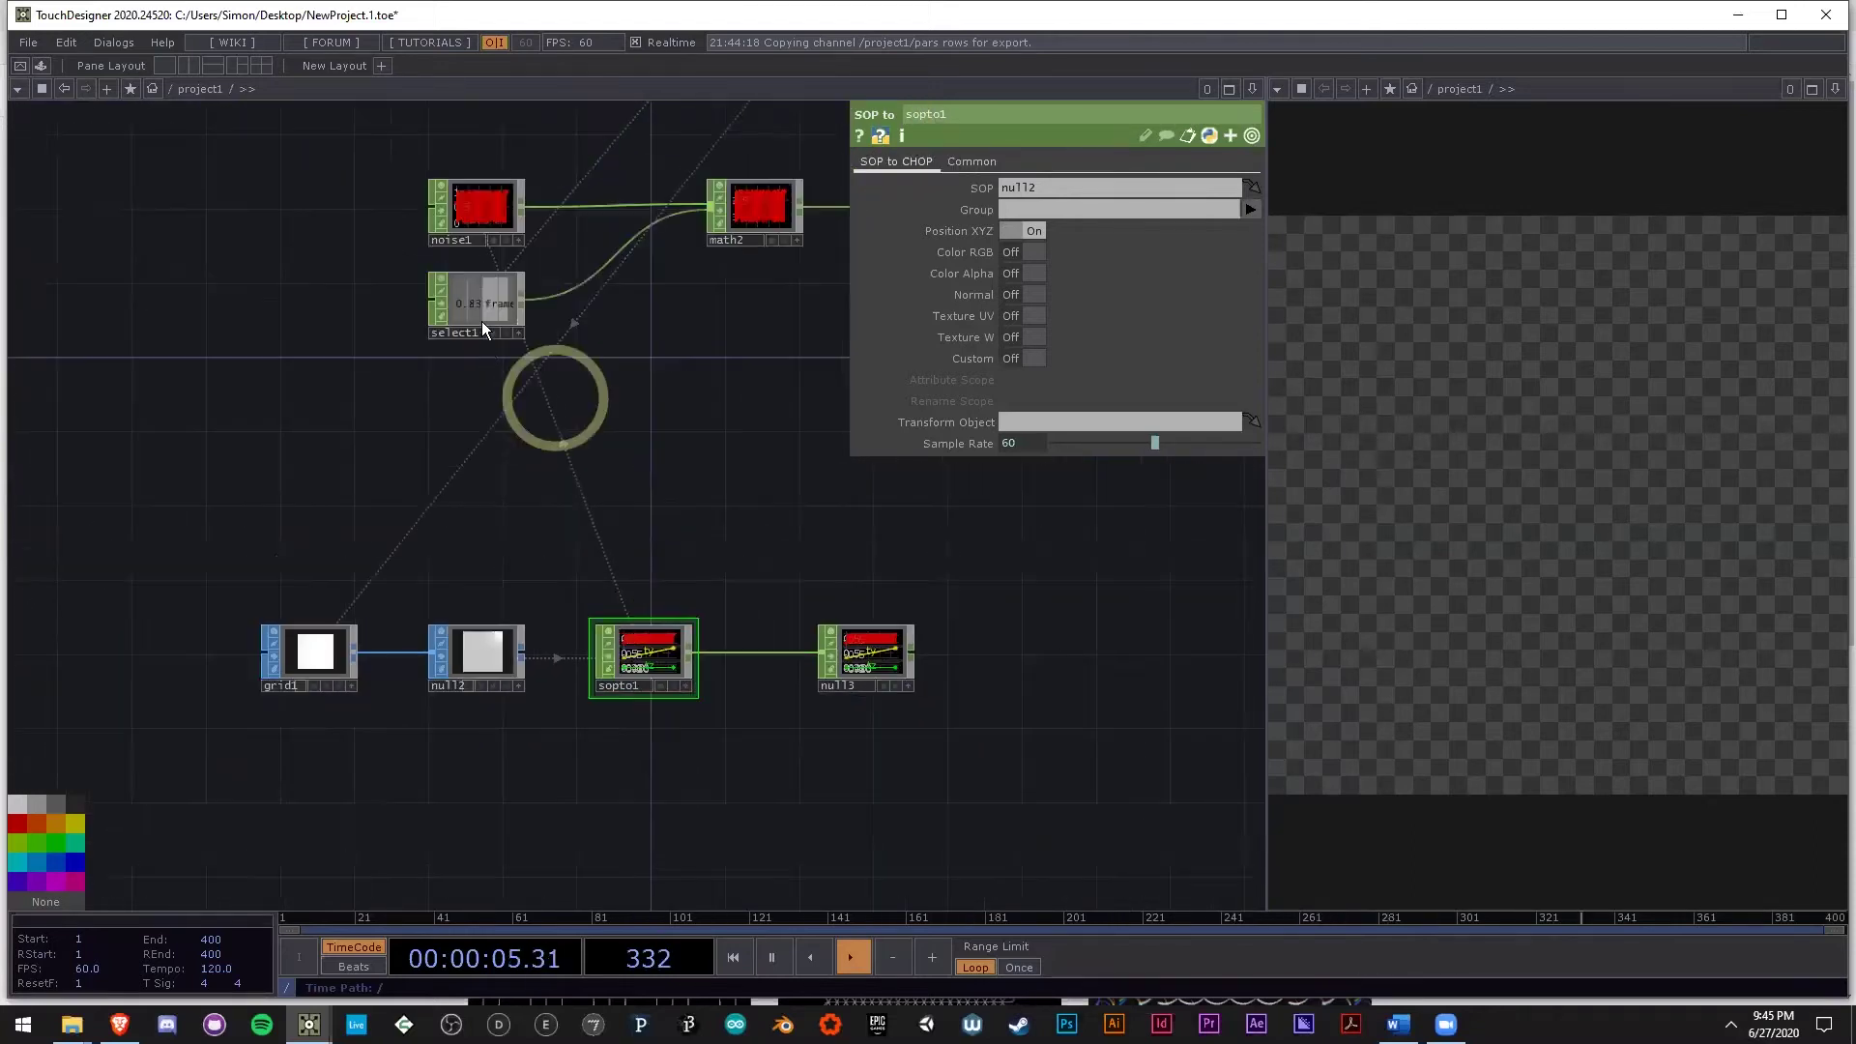
left_click(478, 226)
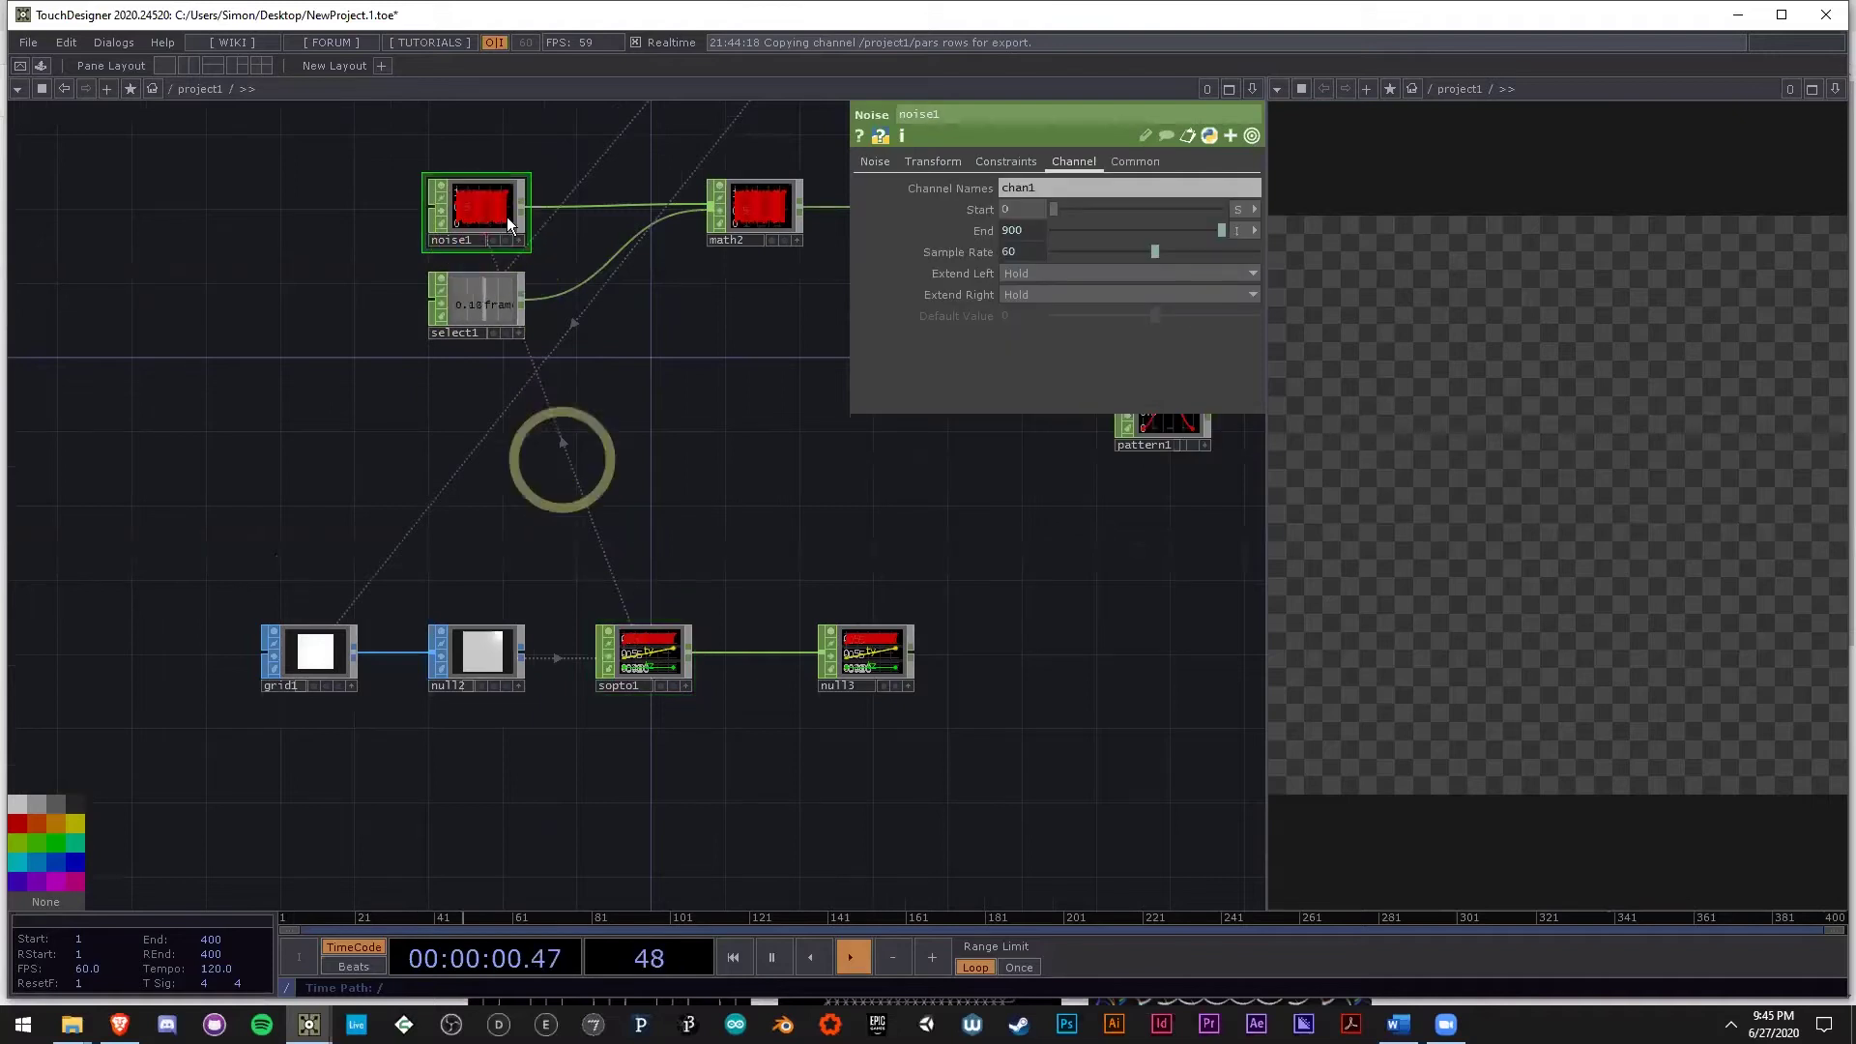
left_click(1021, 232)
middle_click(669, 668)
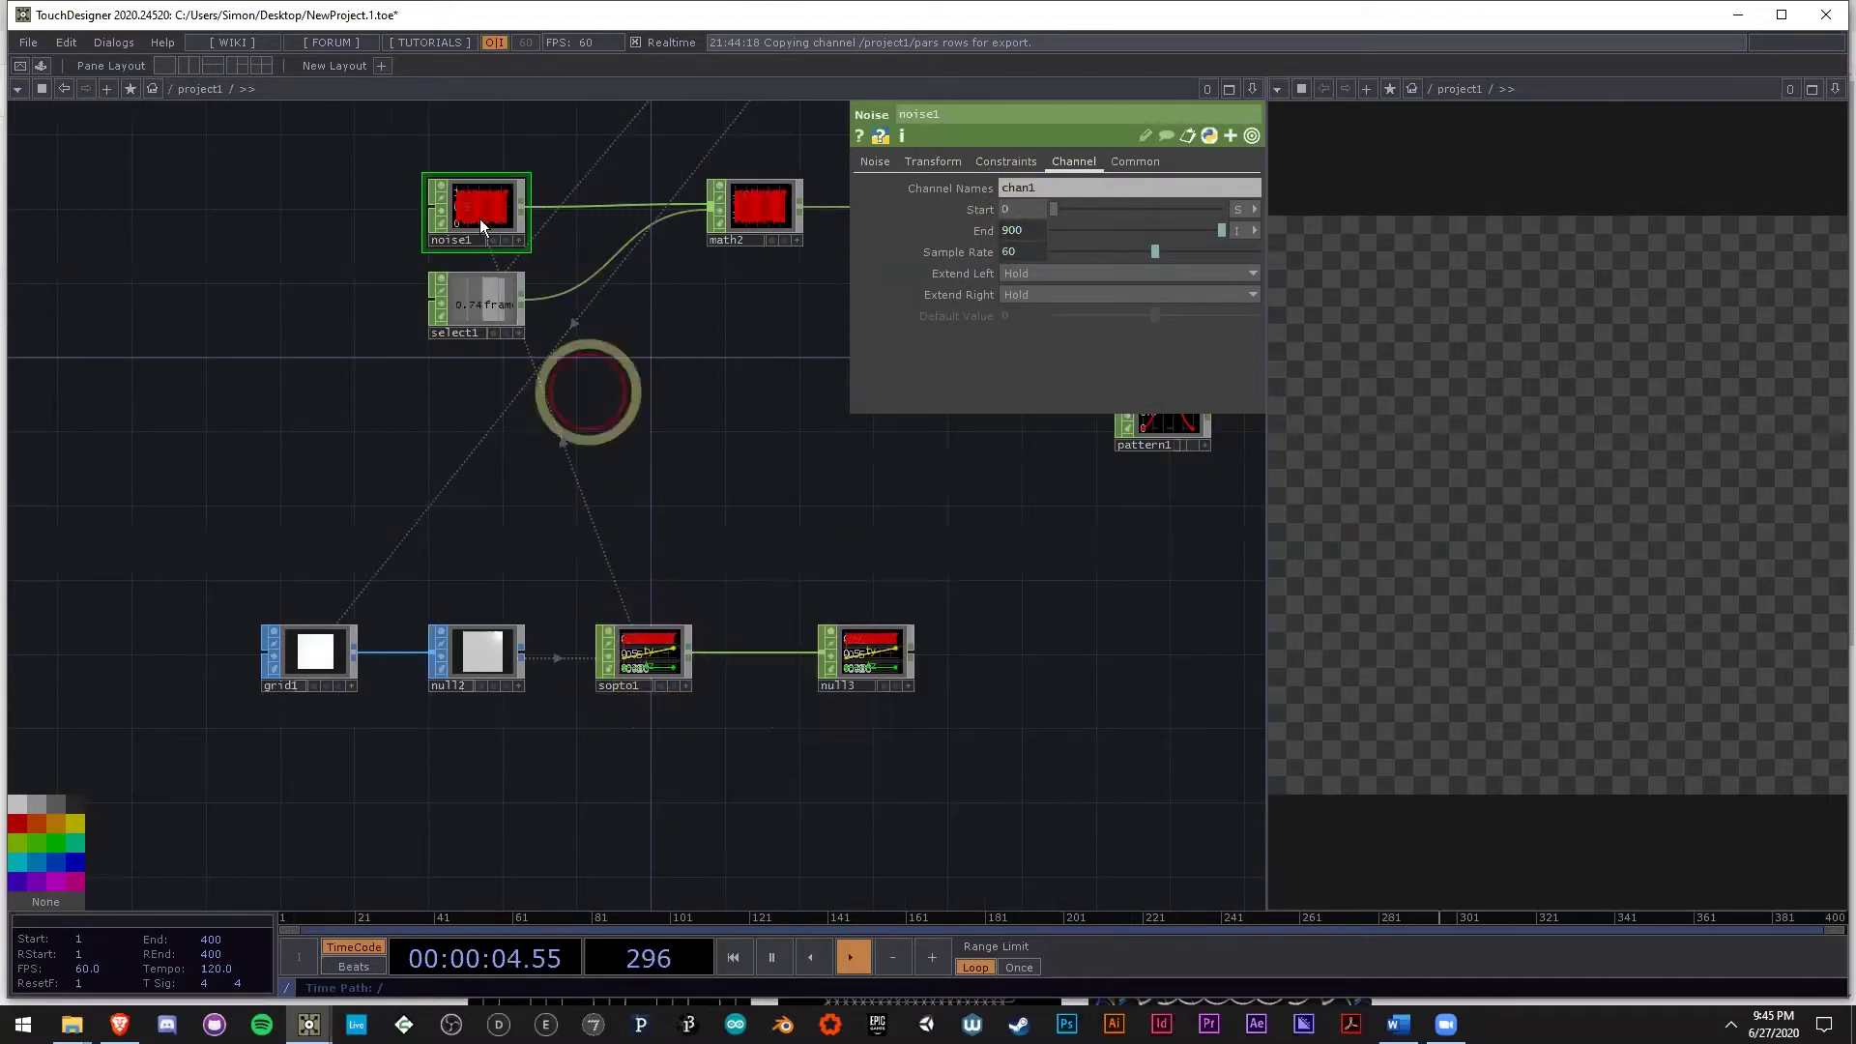
Subtract 1 from noise1's End expression and compare the sample information of noise1 and sopto1.
left_click(1001, 243)
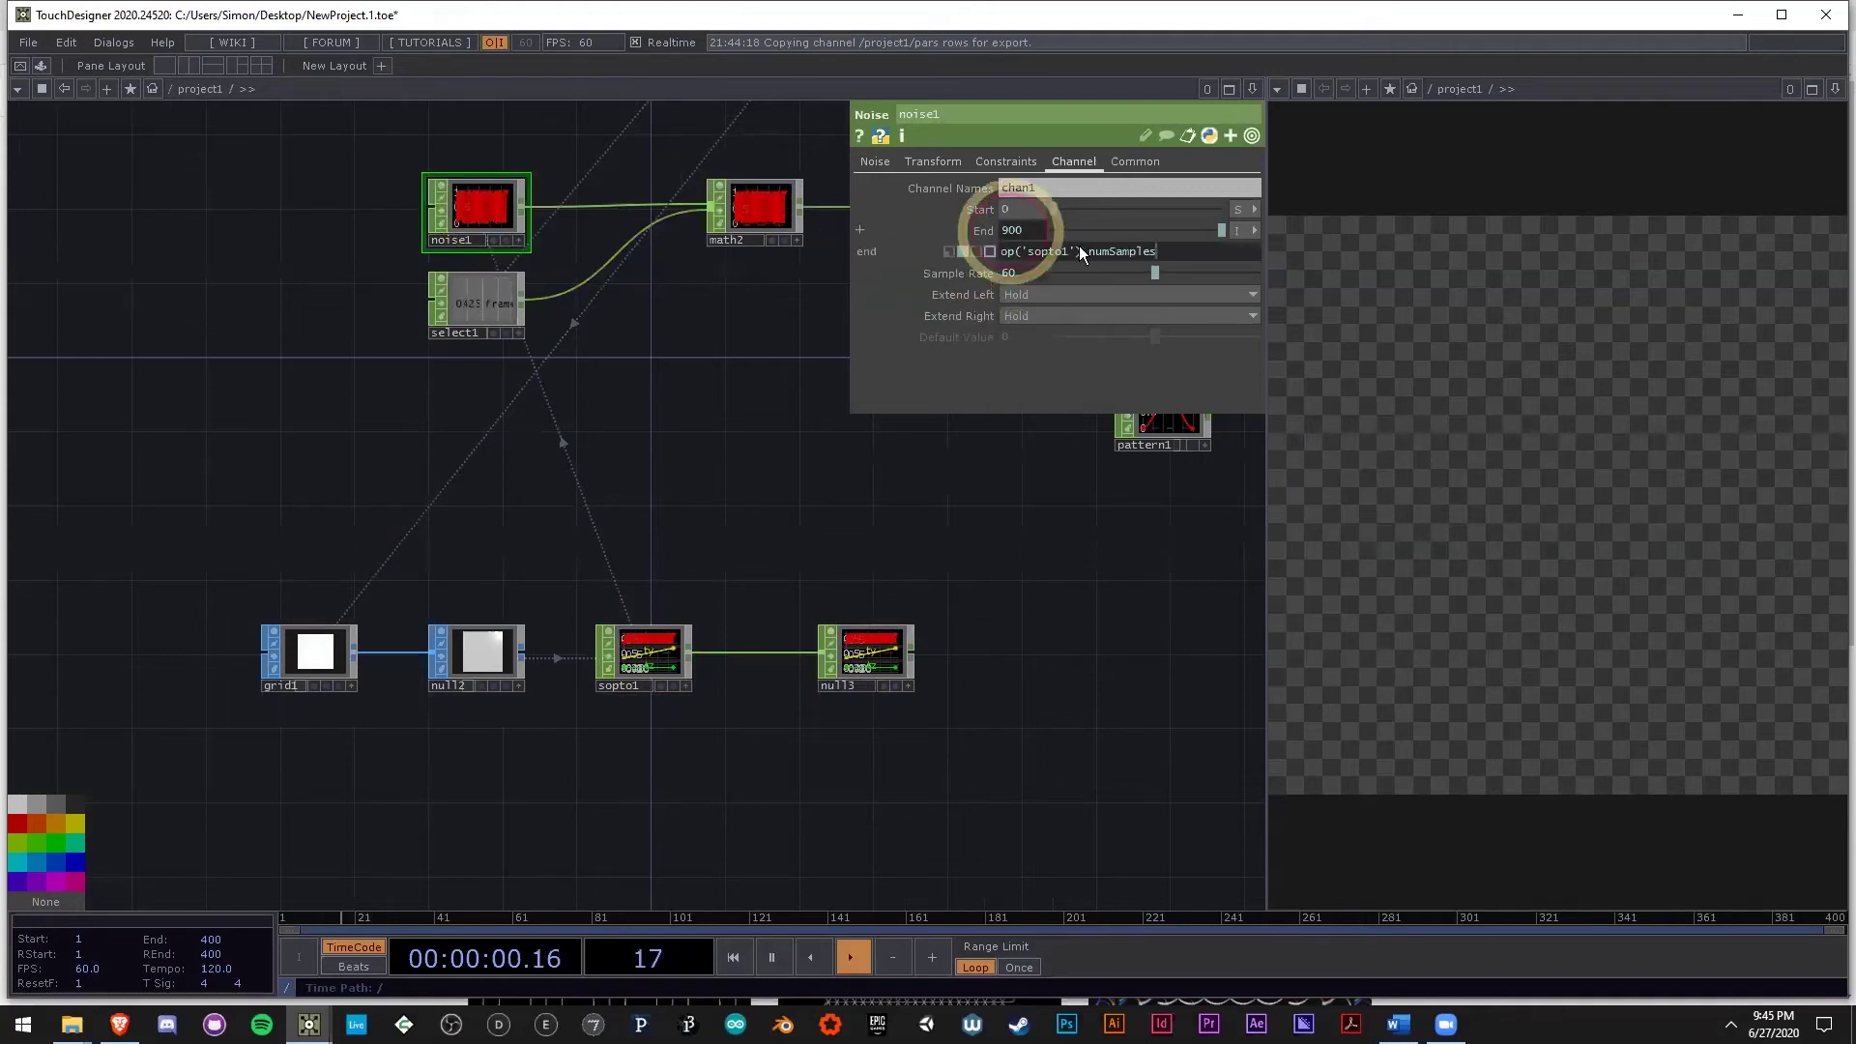
left_click(1206, 247)
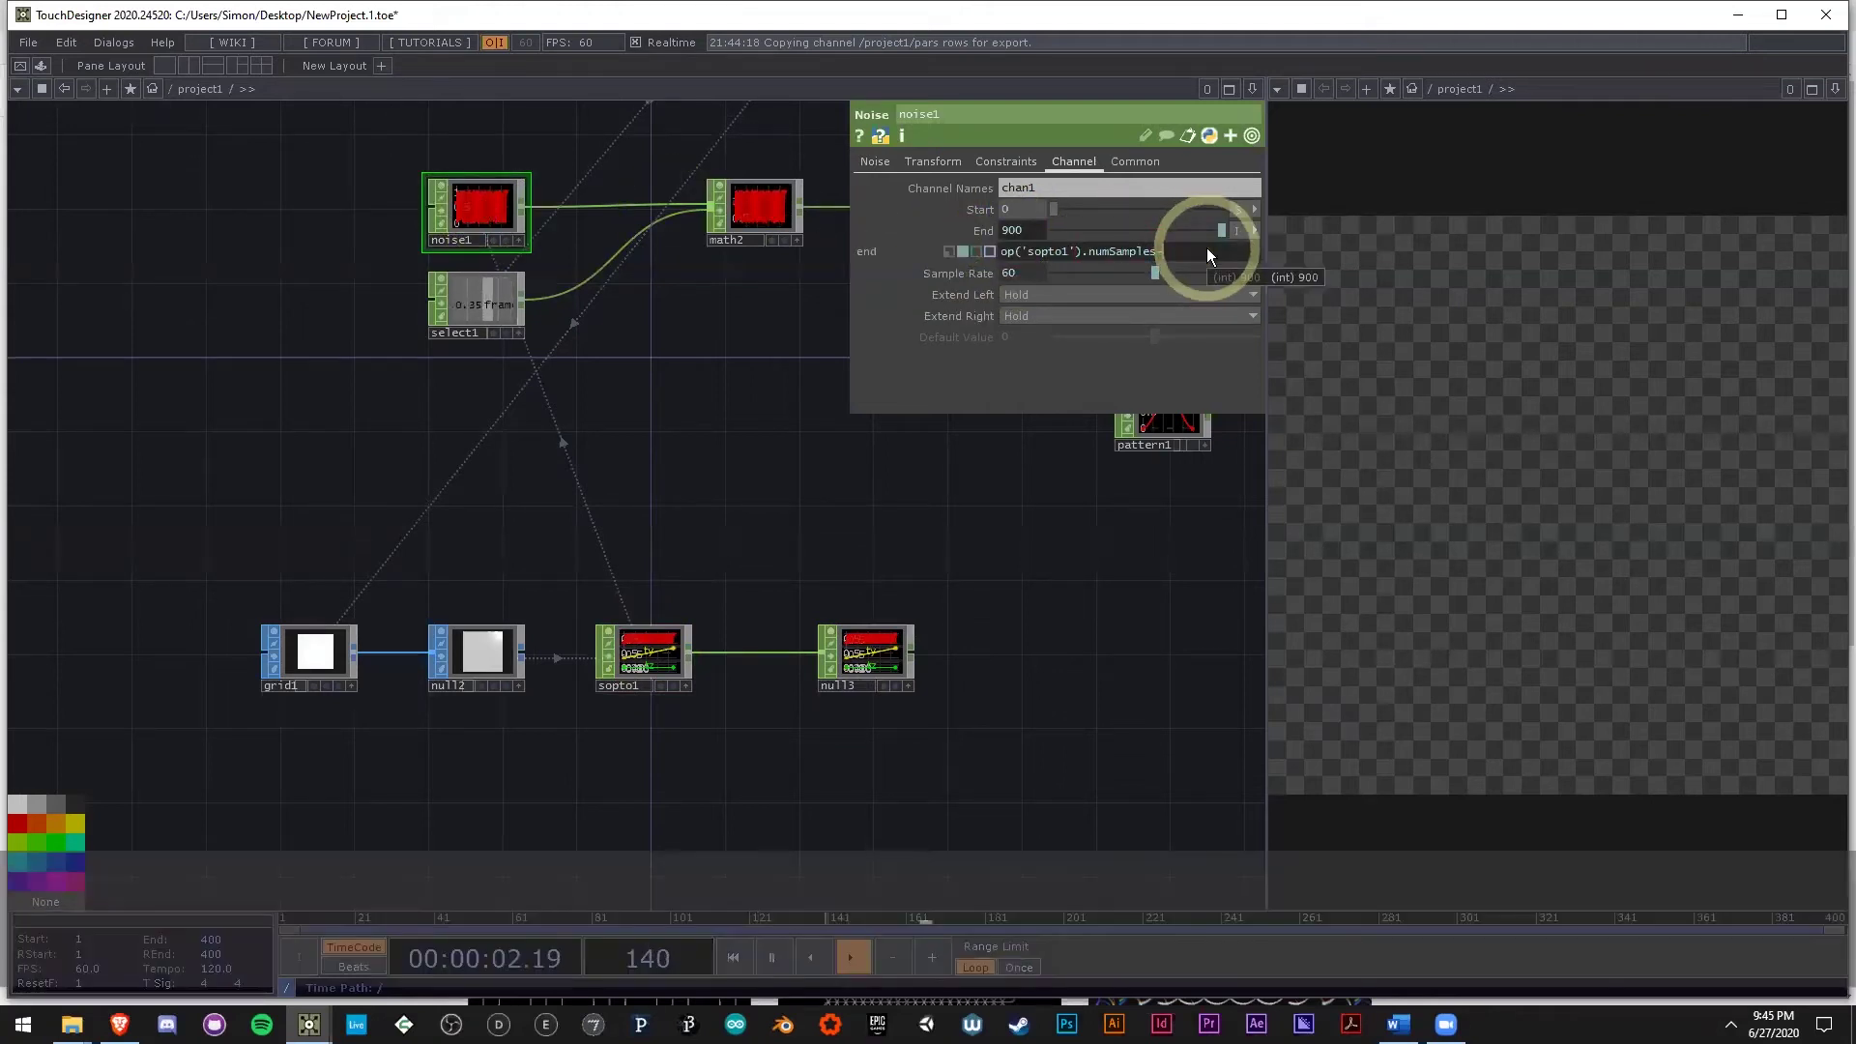
left_click(832, 412)
left_click(686, 453)
middle_click(477, 212)
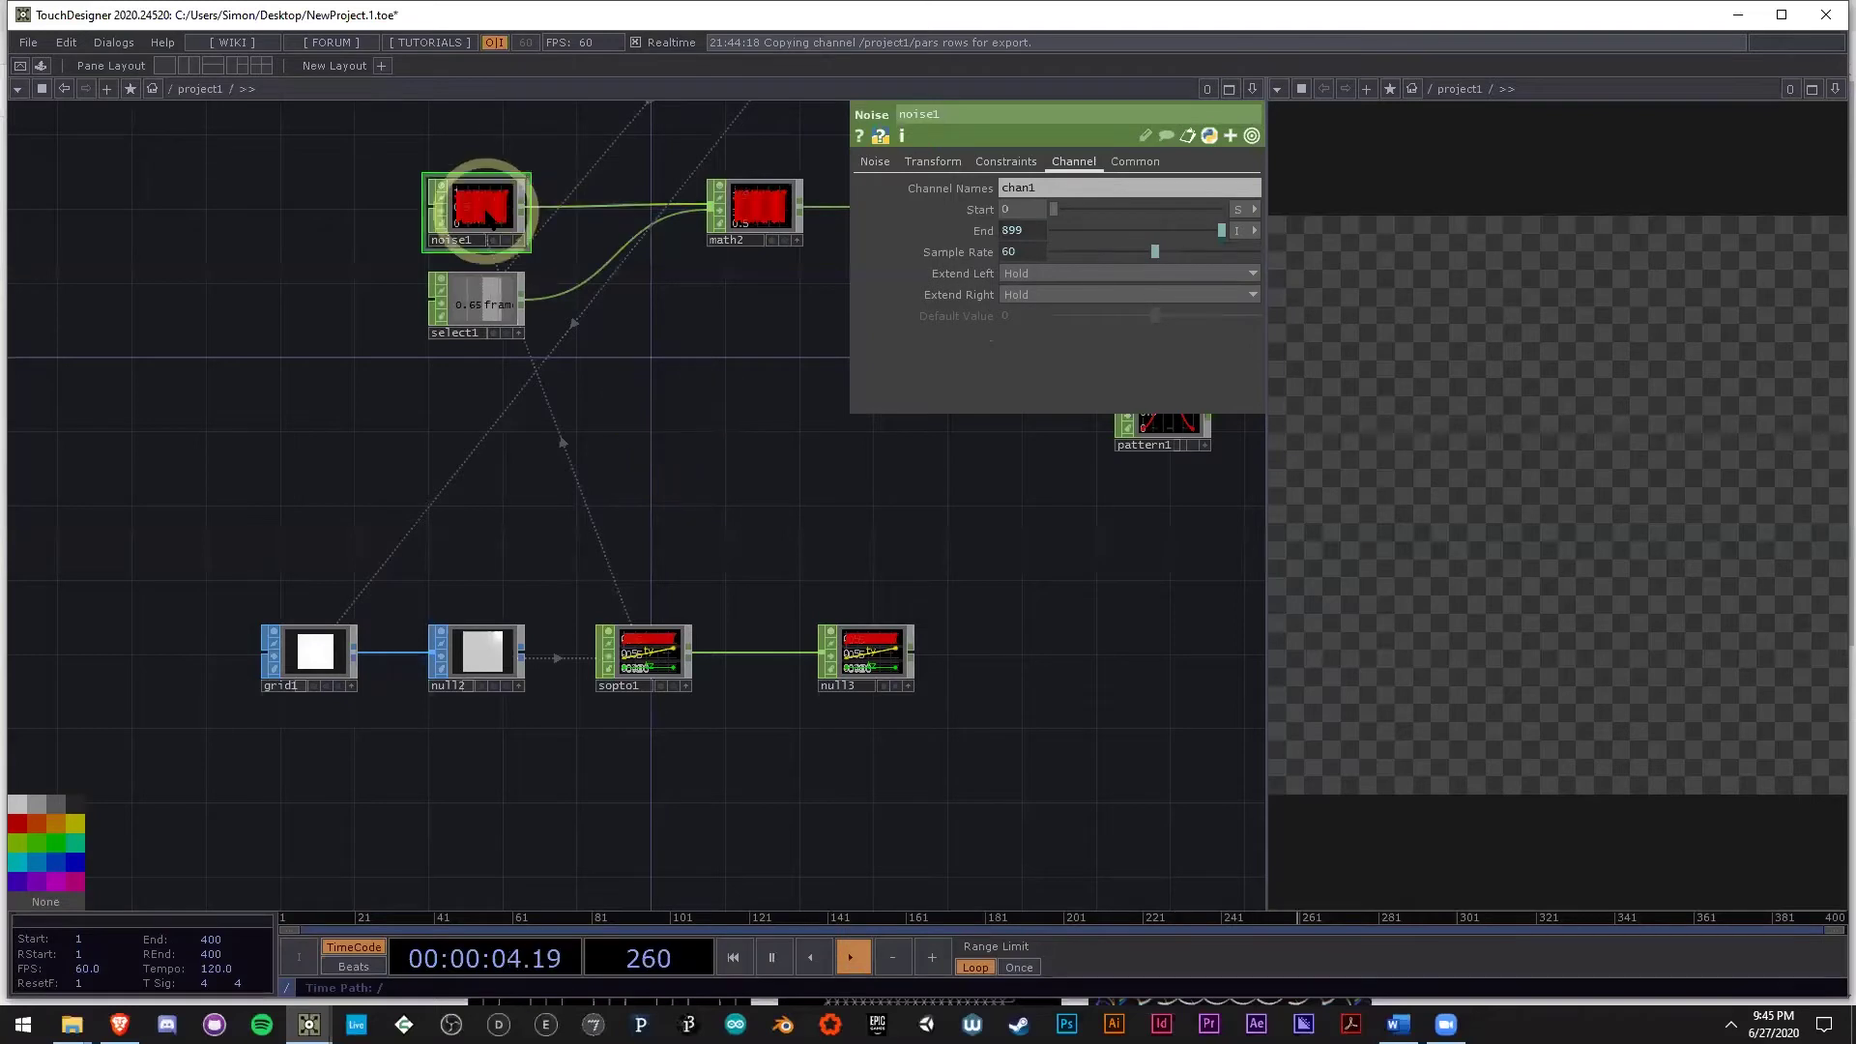
middle_click(663, 667)
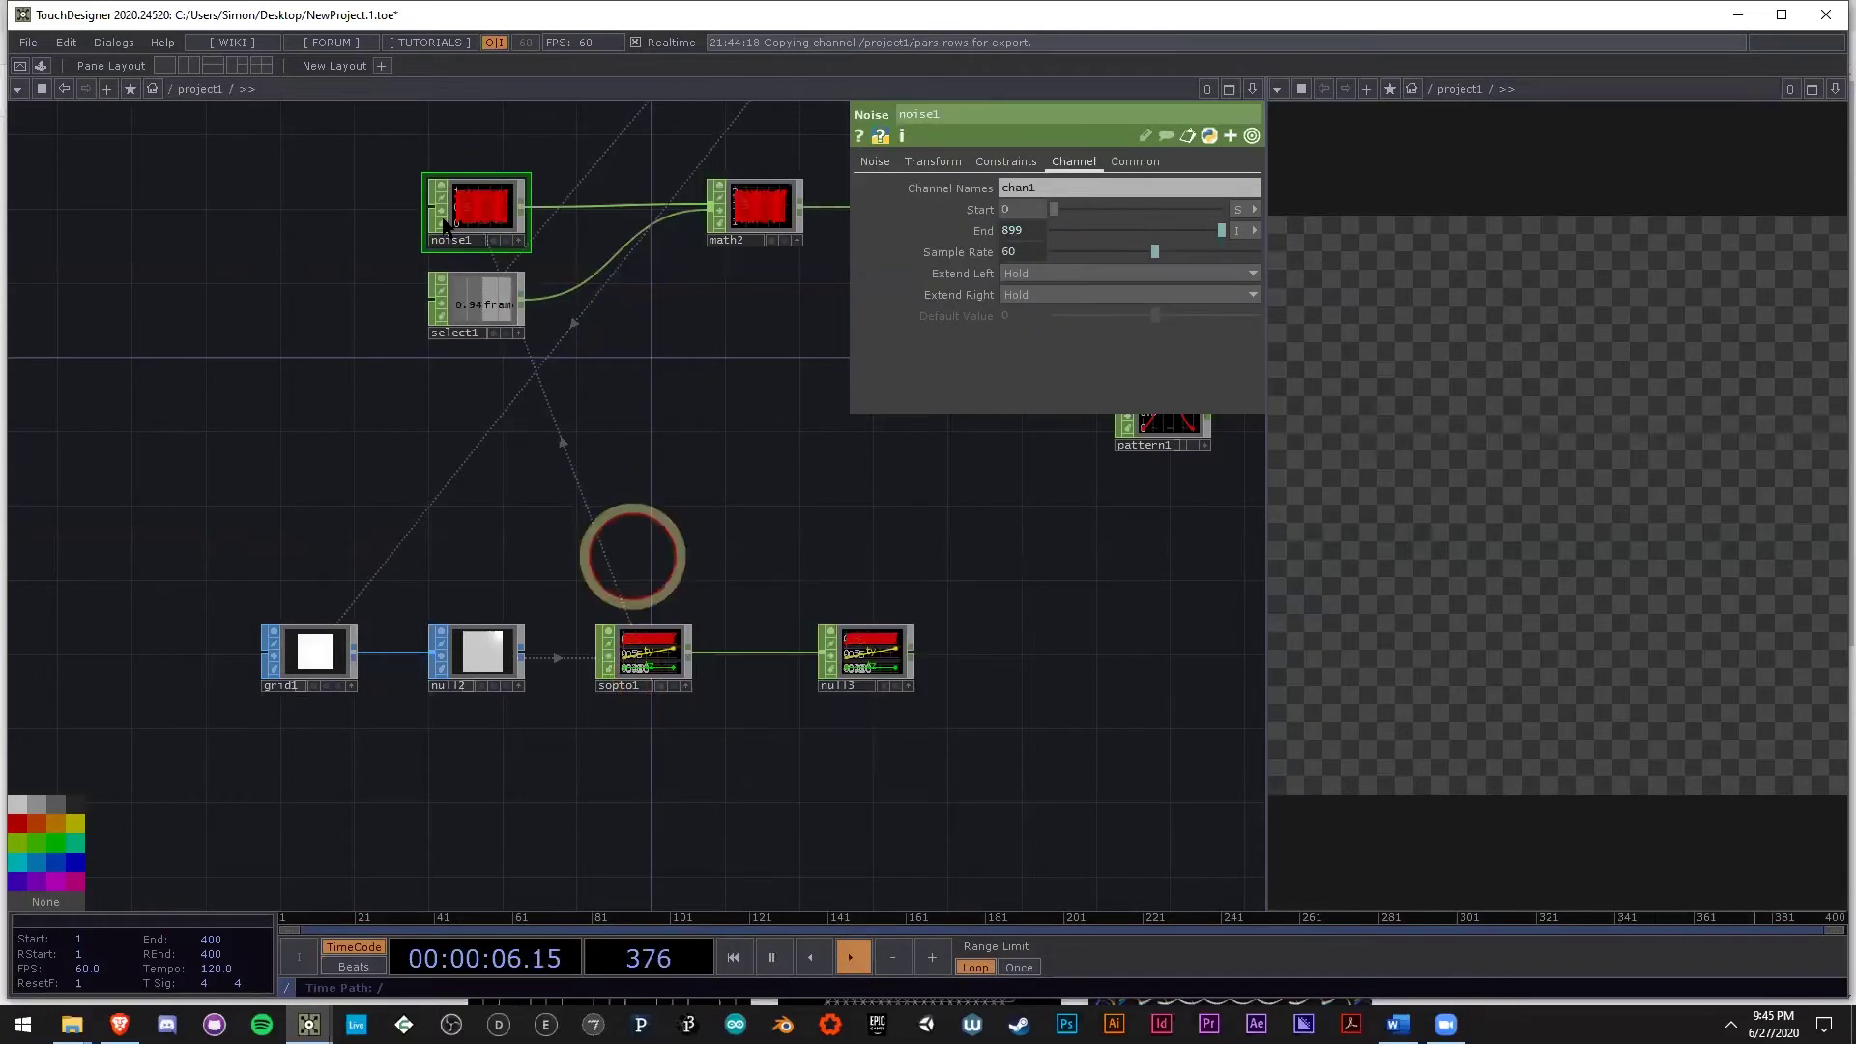
middle_click(480, 218)
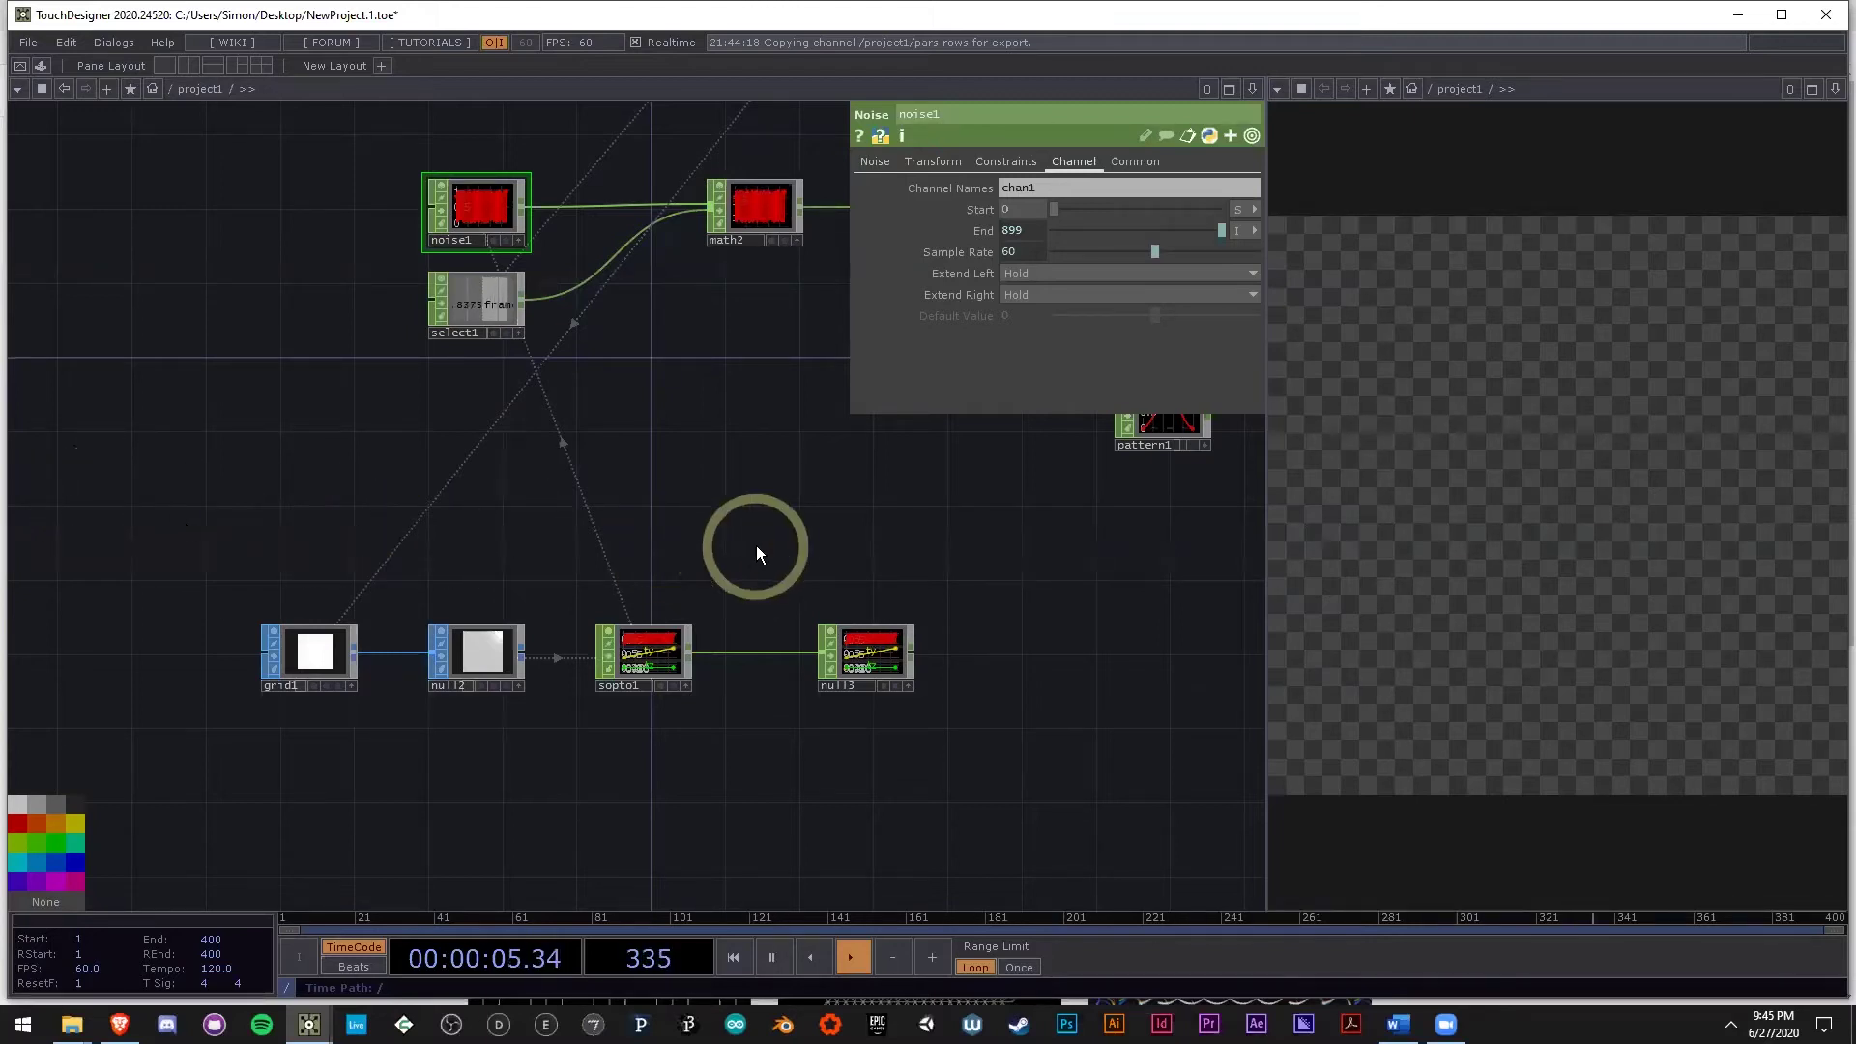
Reduce the pars Constant CHOP to a single channel named rows with value 30, removing the samples channel.
left_click_drag(651, 580, 414, 666)
middle_click_drag(413, 666, 531, 477)
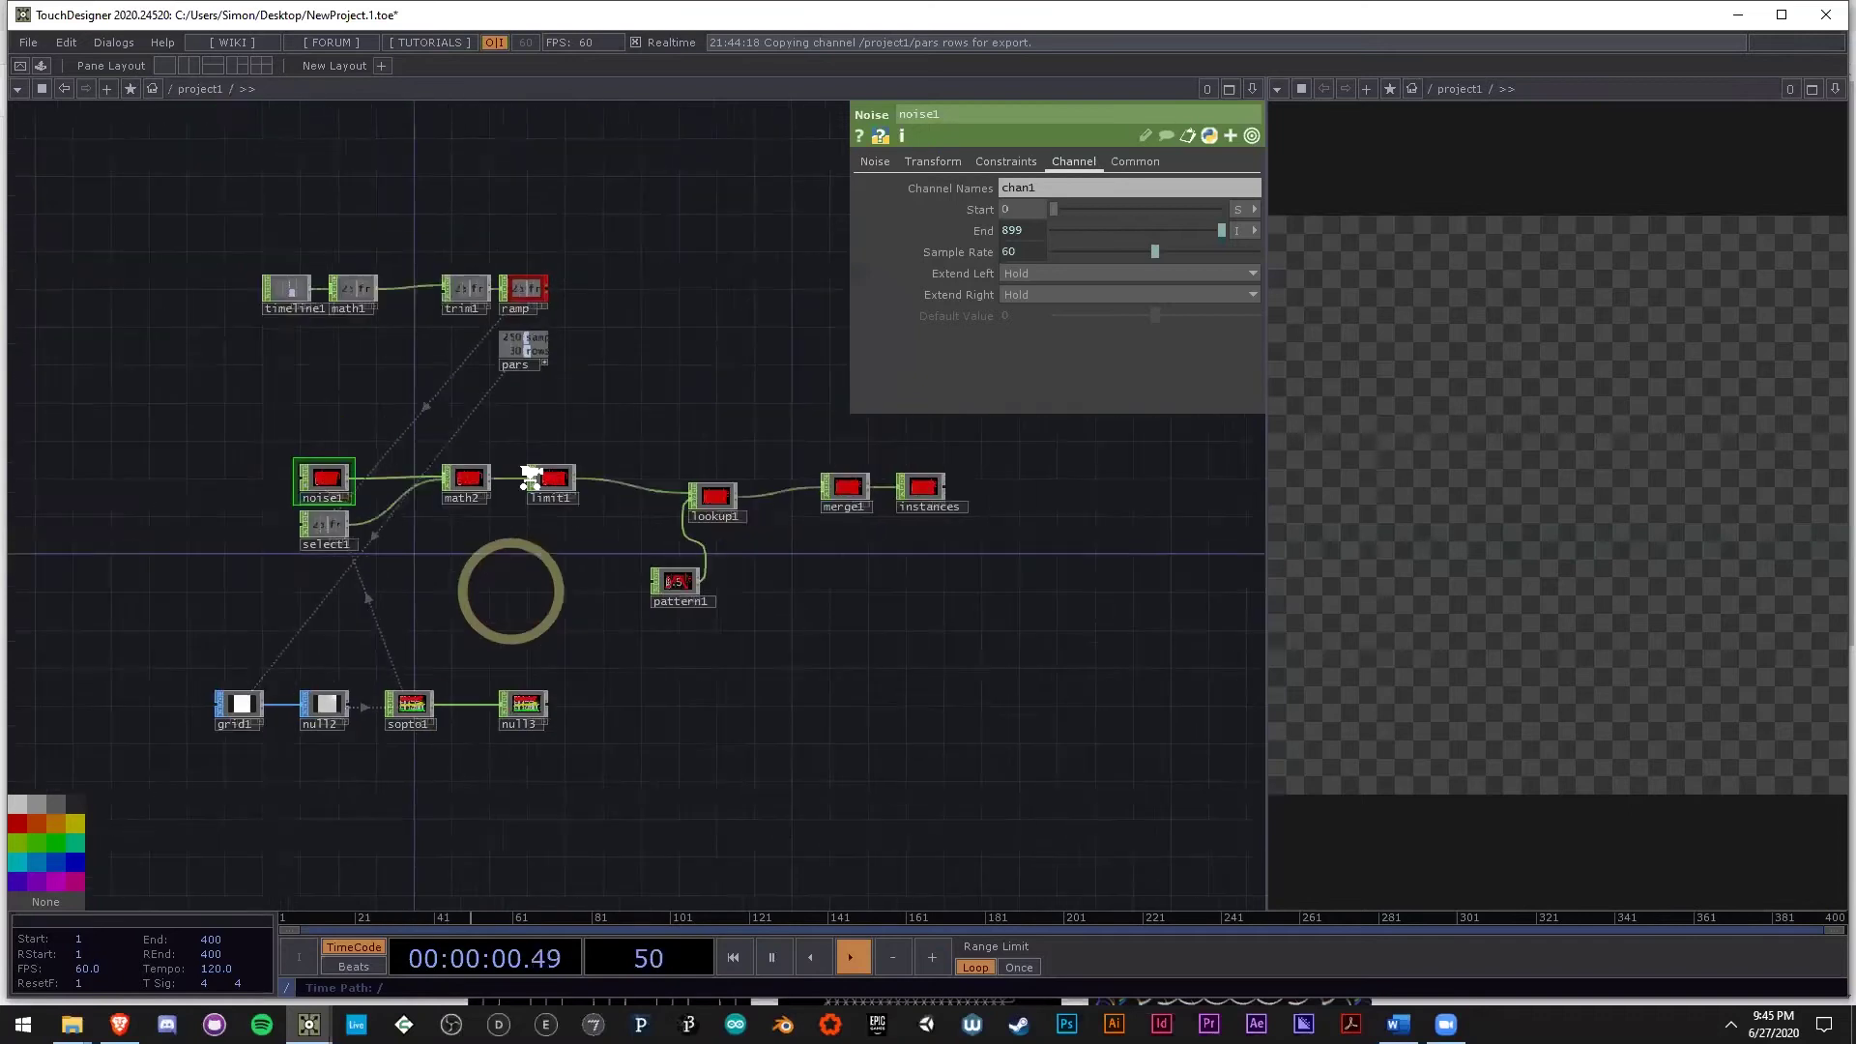
scroll(531, 477, "up", 4)
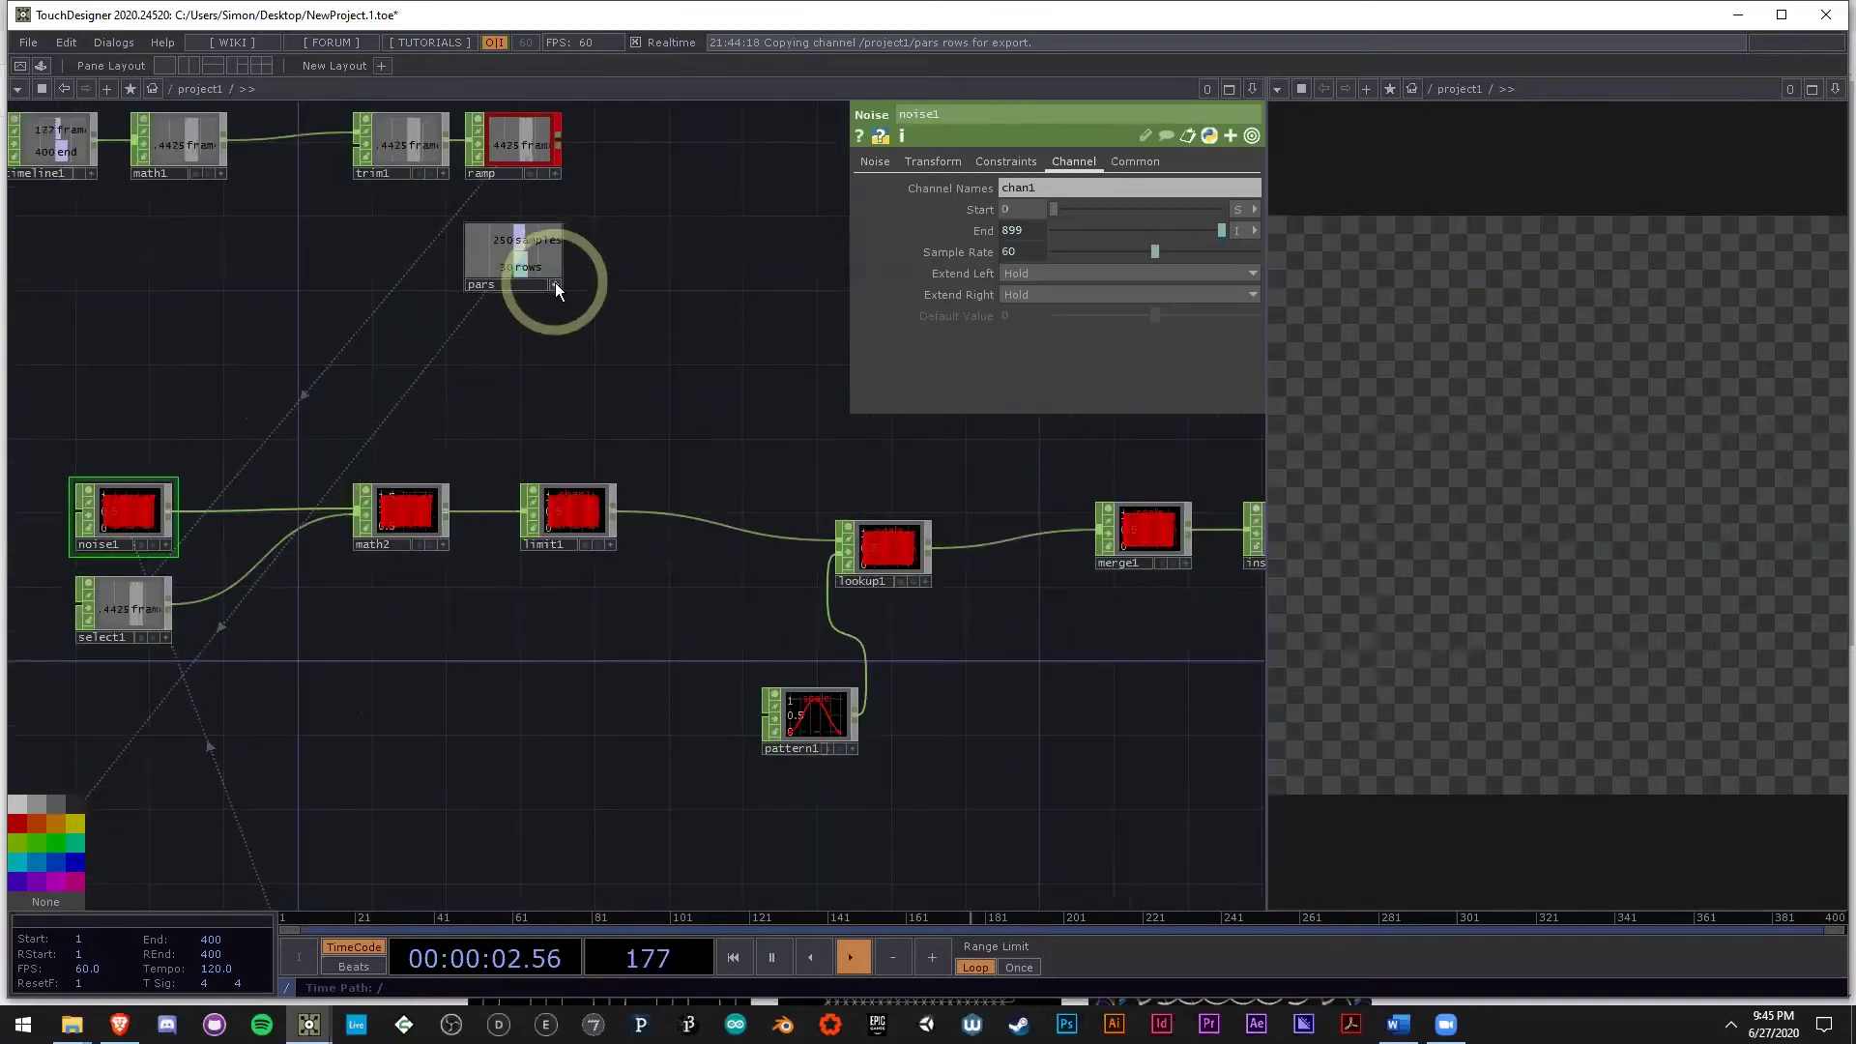
left_click(502, 243)
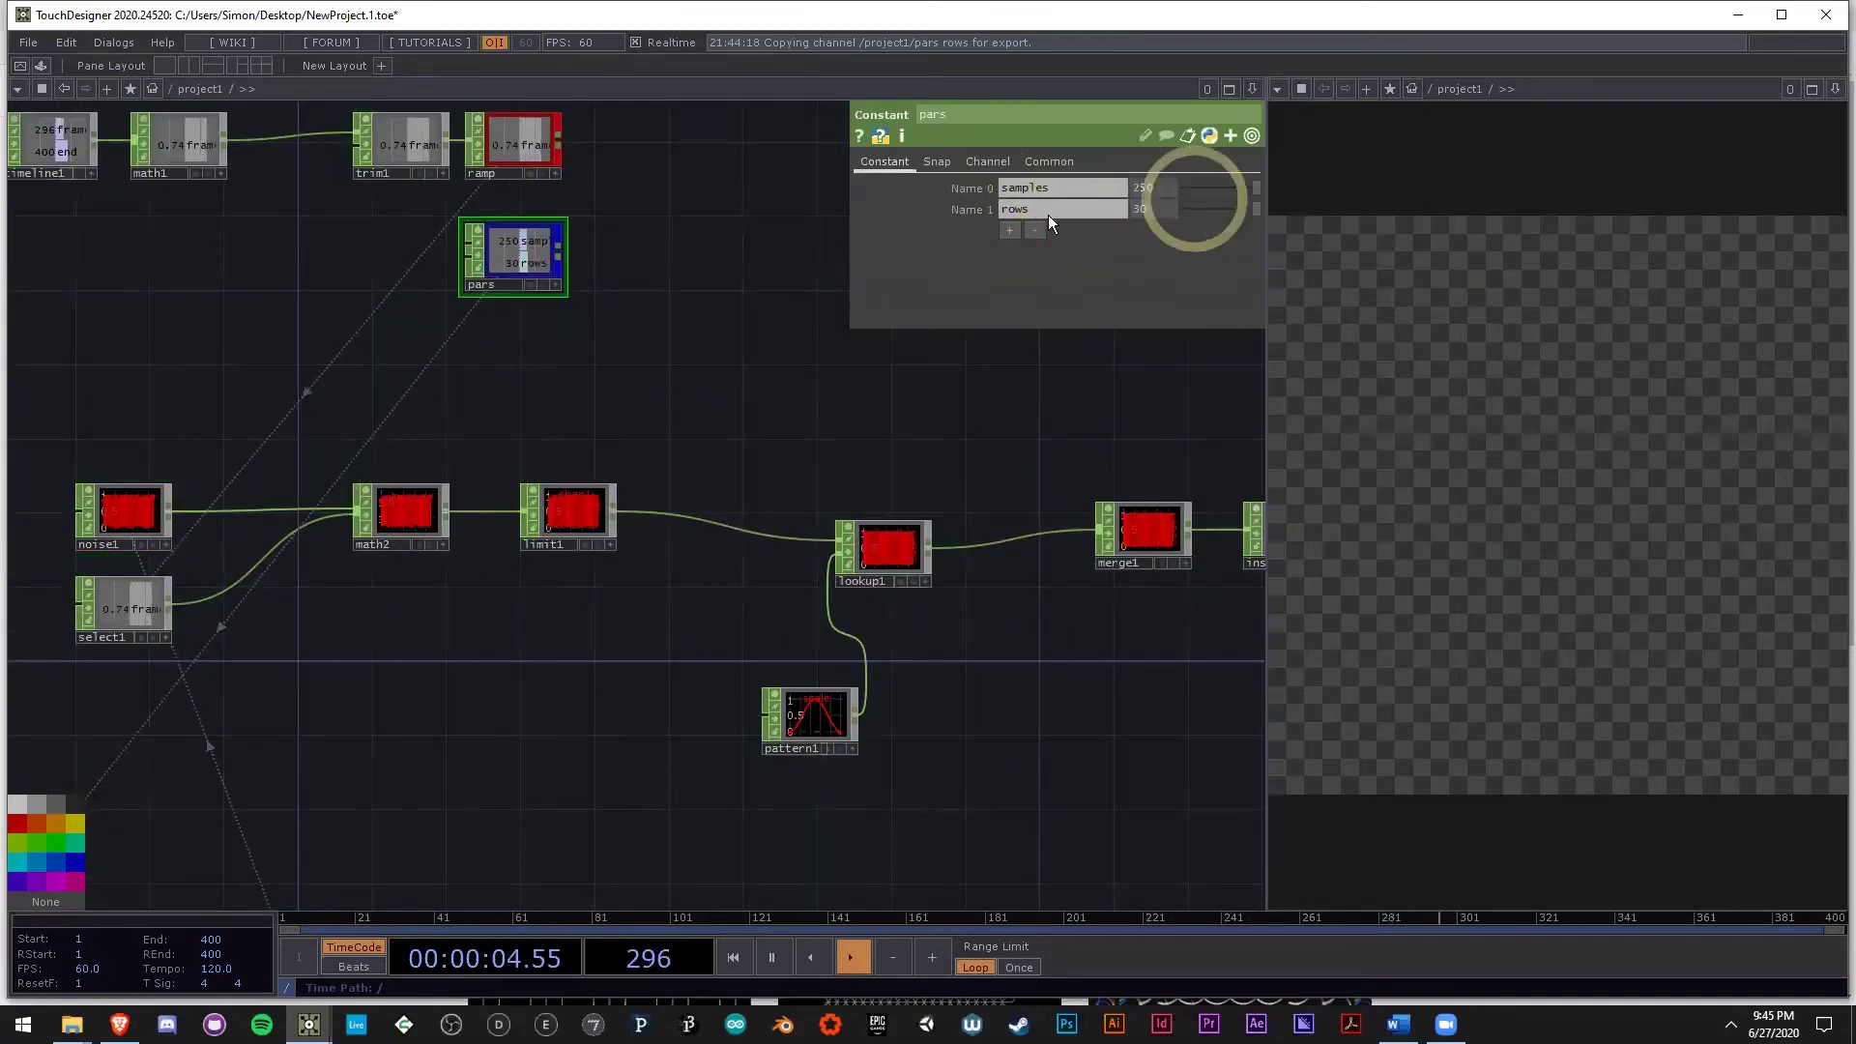
left_click(964, 189)
left_click(974, 188)
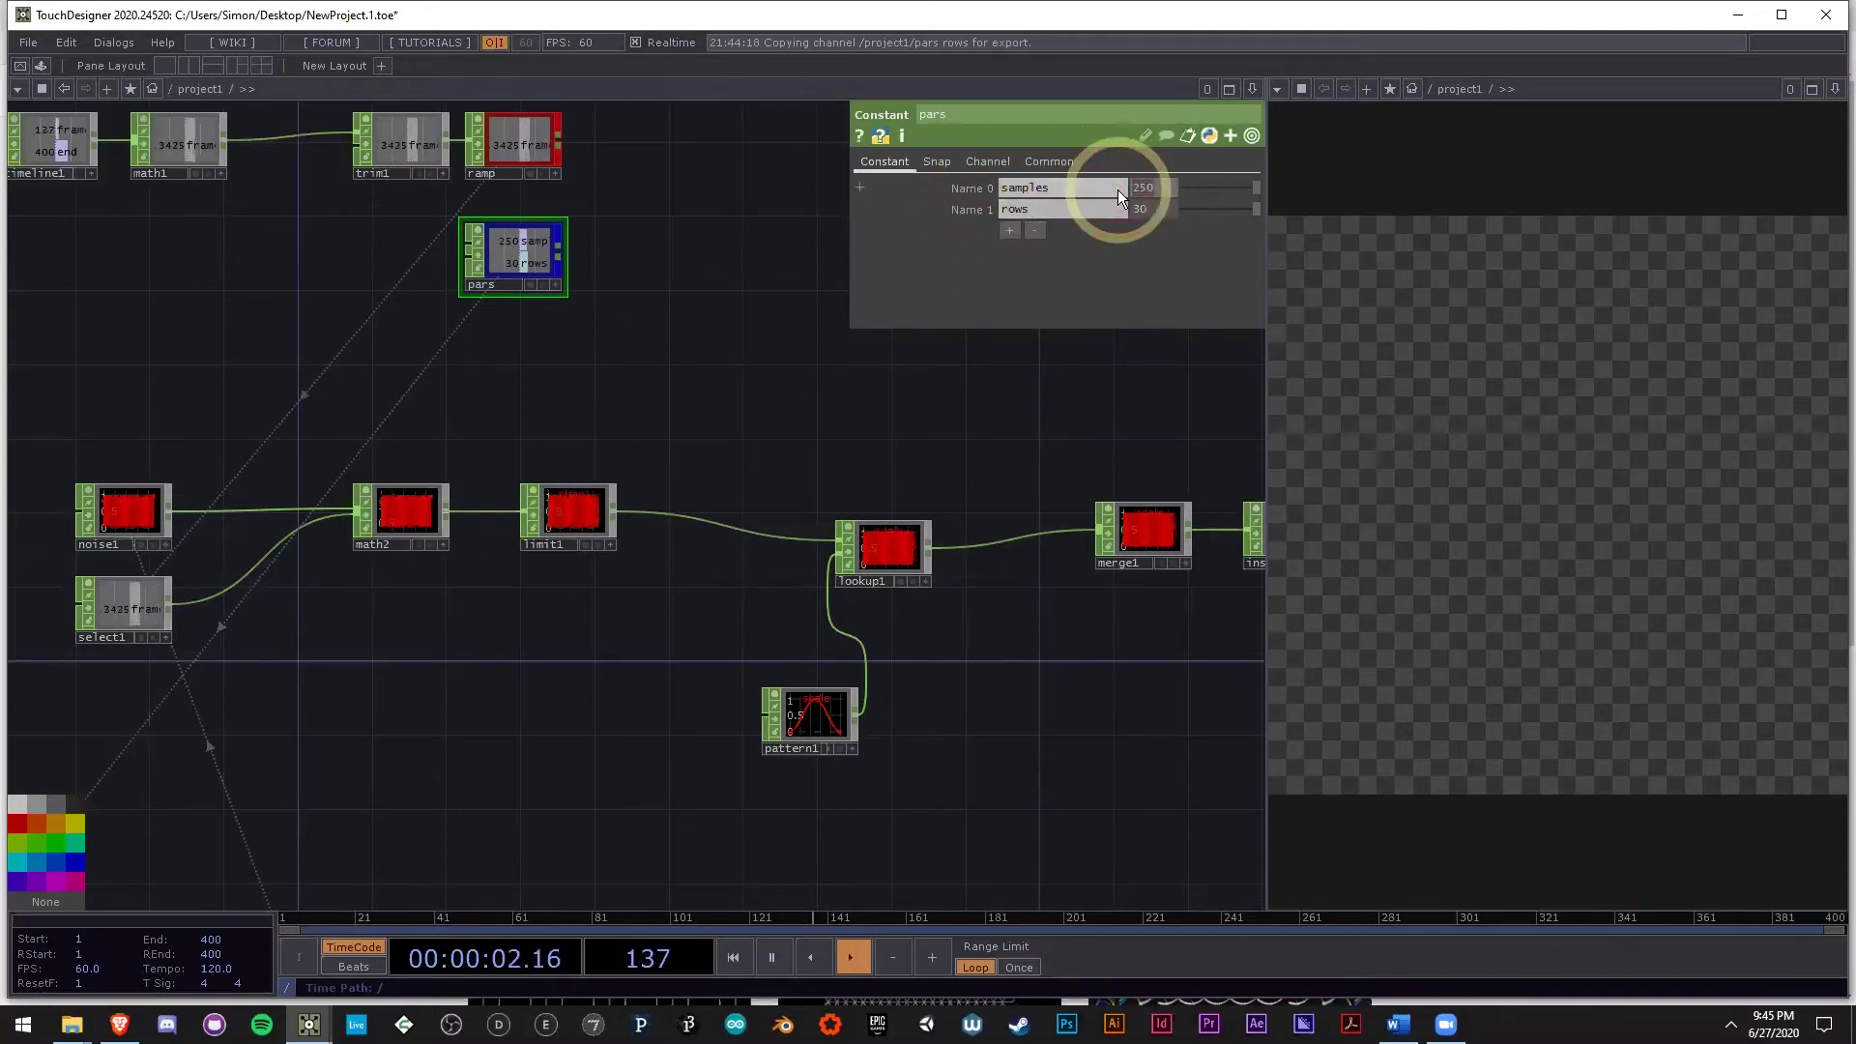
type("30")
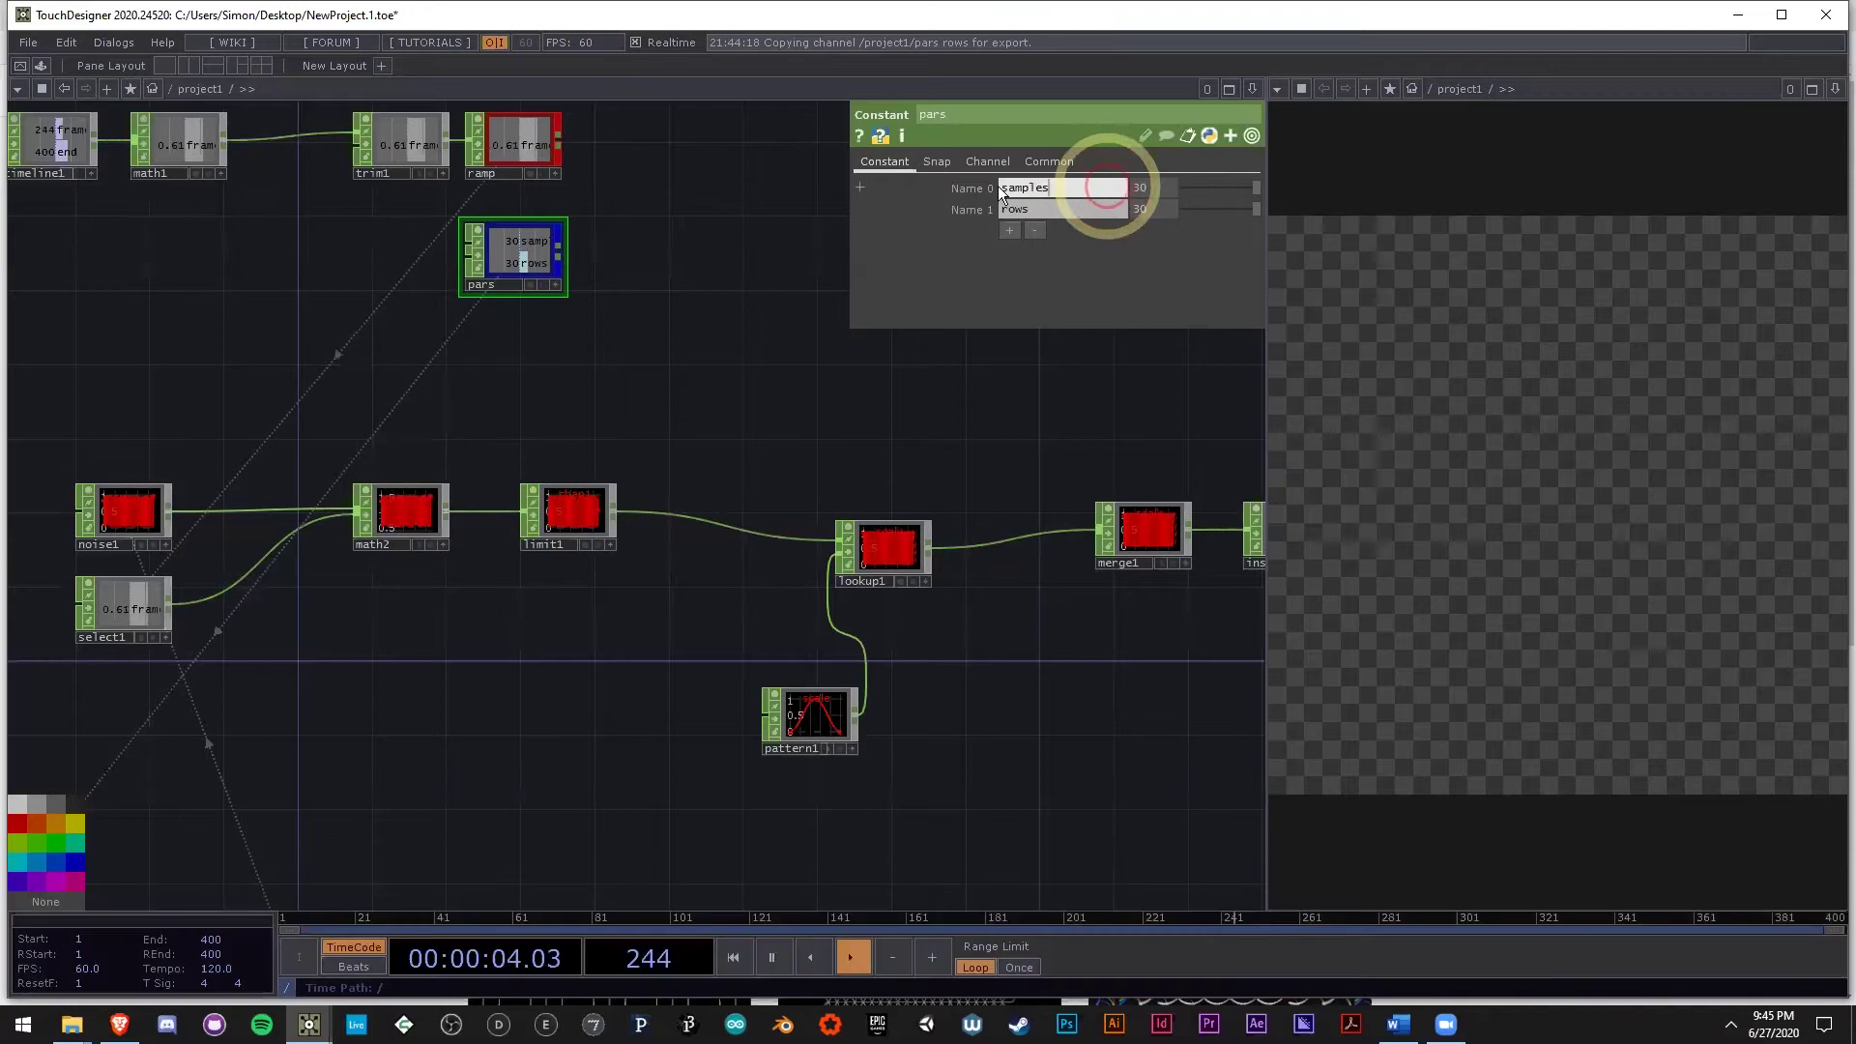
left_click(1030, 211)
type("s")
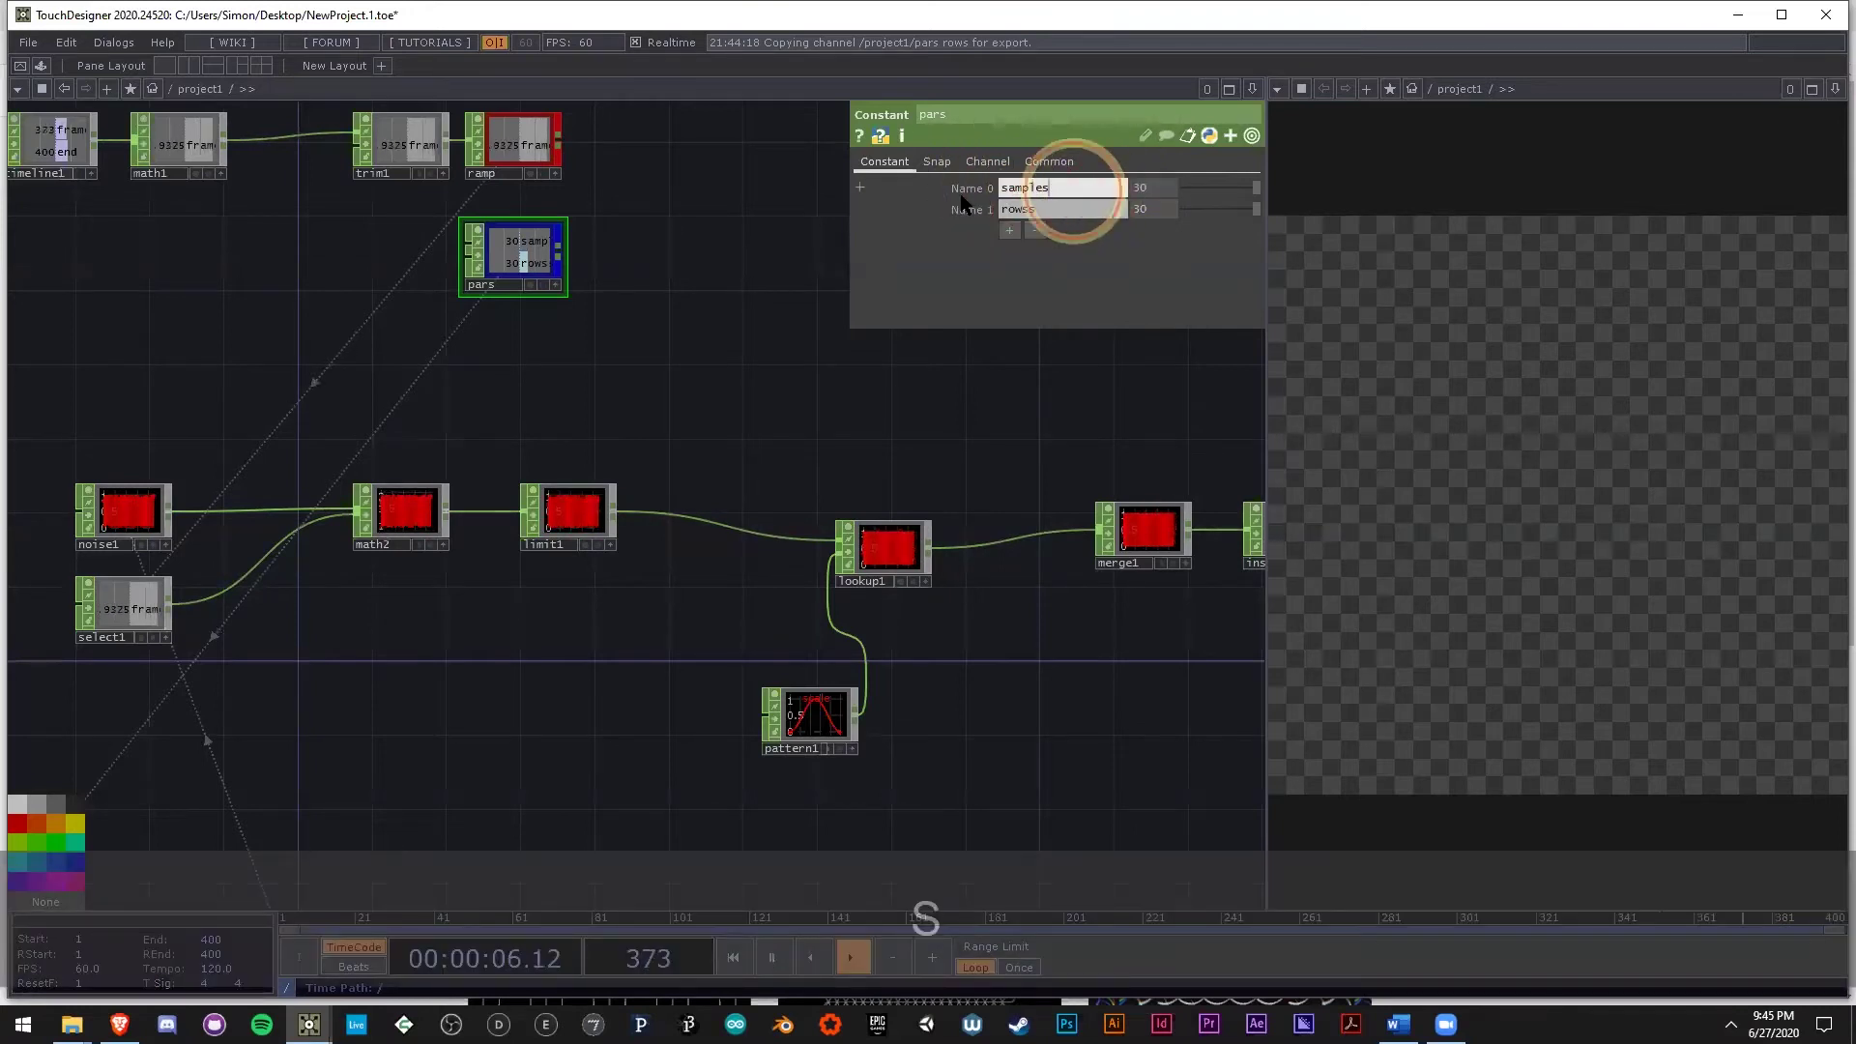
type("rows")
left_click(1008, 228)
left_click(1034, 230)
Shift the pars CHOP slightly farther down beneath ramp in the network.
scroll(806, 302, "down", 3)
middle_click_drag(592, 483, 692, 468)
left_click_drag(692, 467, 649, 580)
middle_click_drag(629, 657, 812, 461)
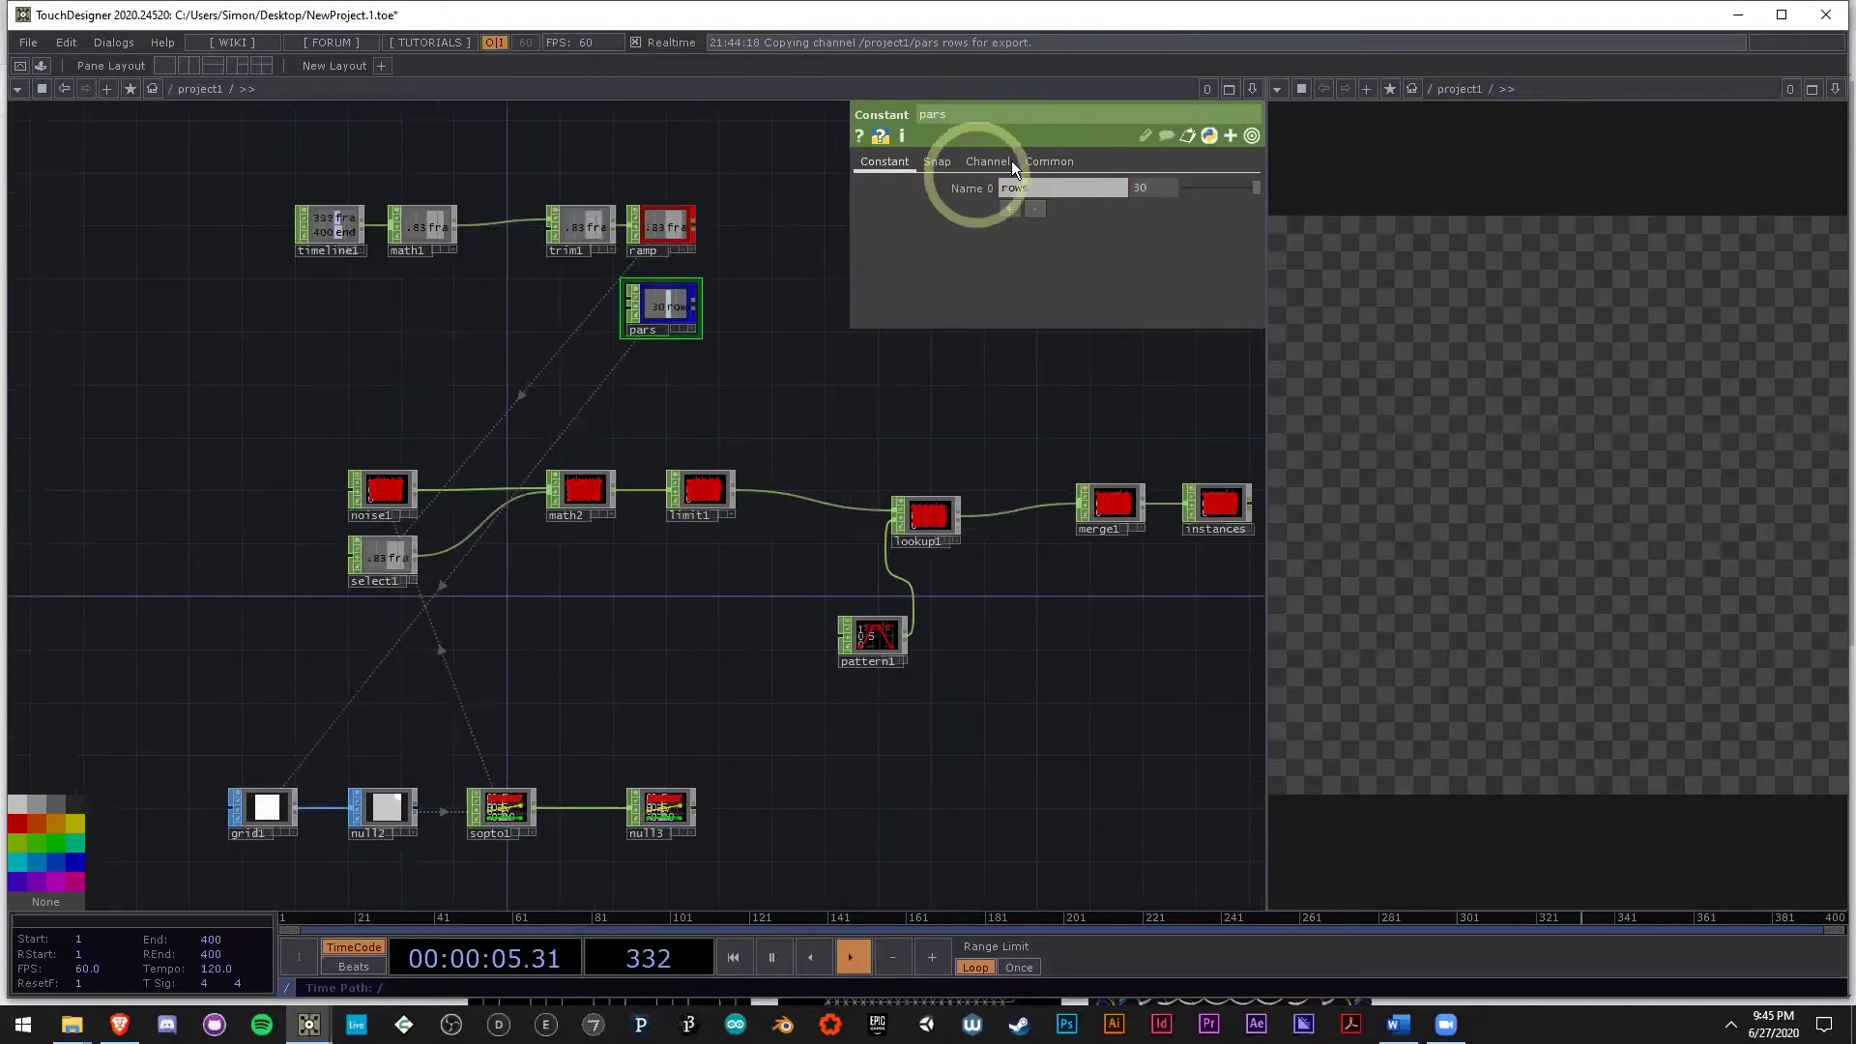
left_click_drag(687, 313, 686, 326)
left_click(775, 400)
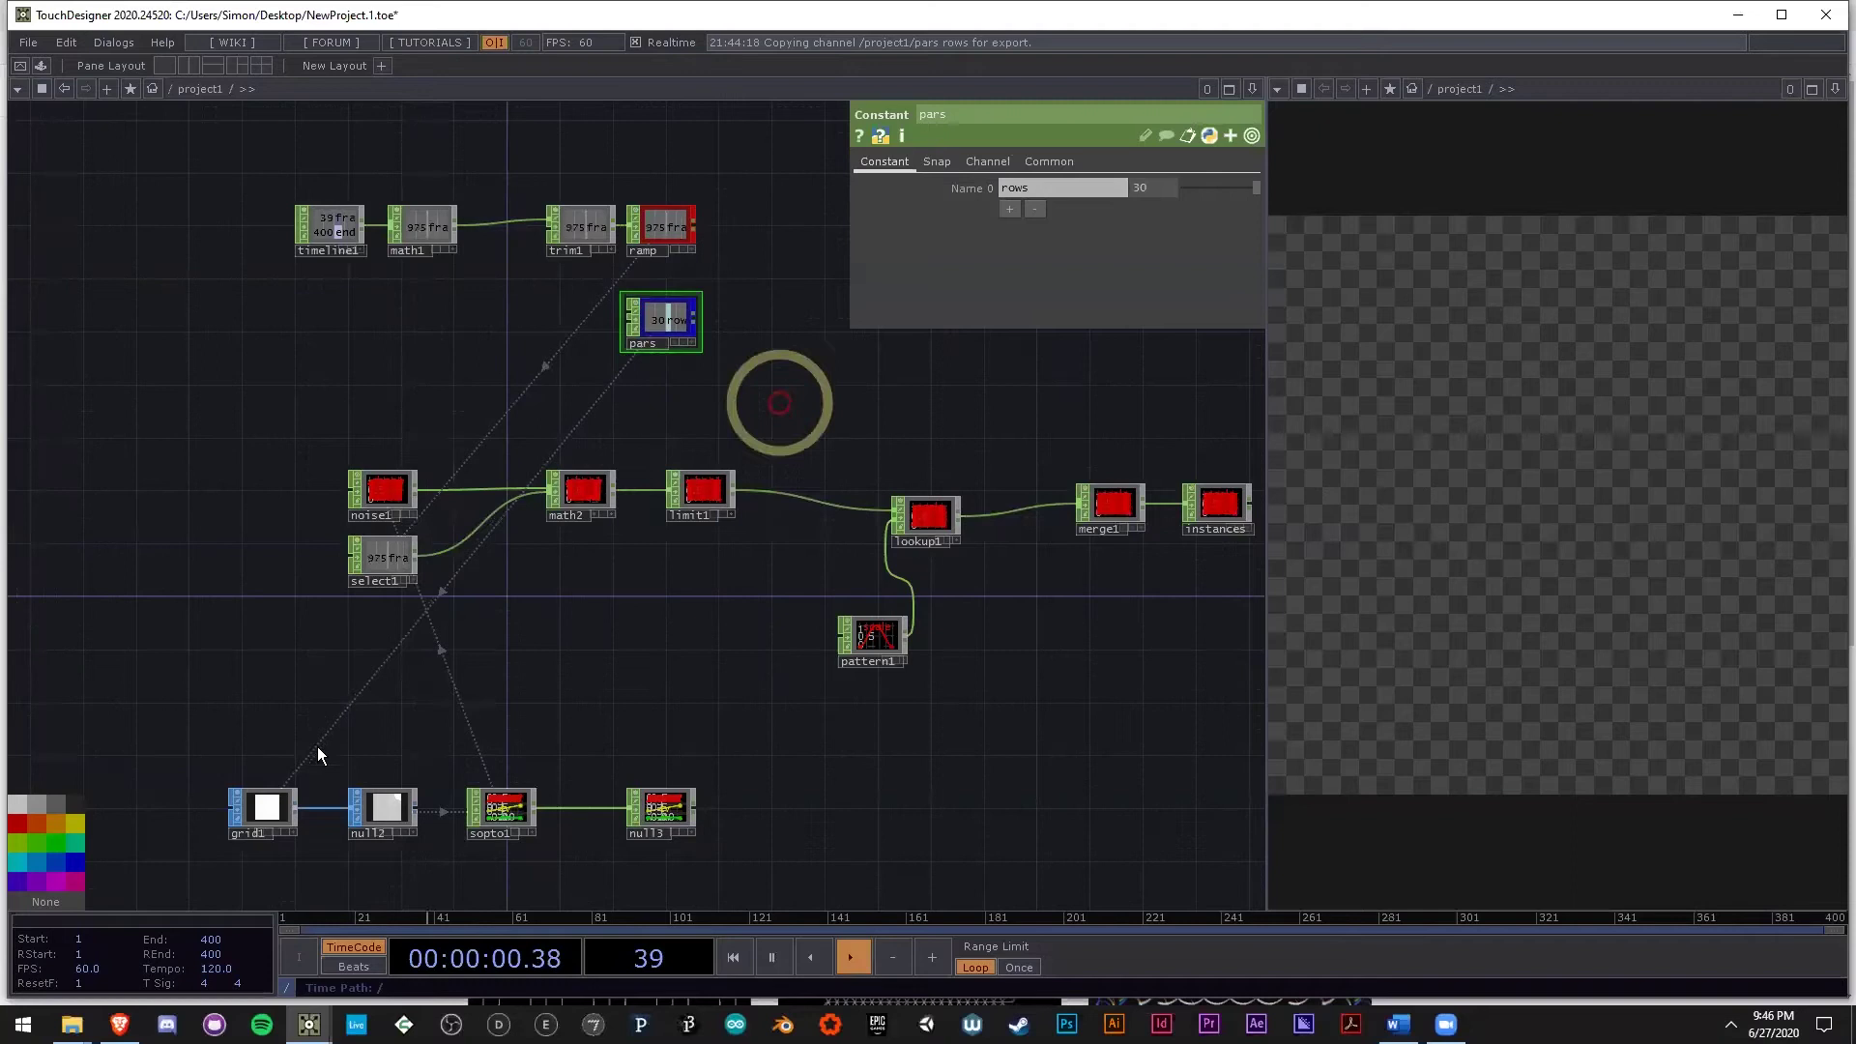
Move null3 farther along its row past pattern1 and rename it pos.
left_click_drag(807, 744, 620, 796)
scroll(562, 809, "up", 5)
scroll(478, 771, "down", 3)
left_click_drag(241, 803, 605, 786)
scroll(605, 803, "up", 5)
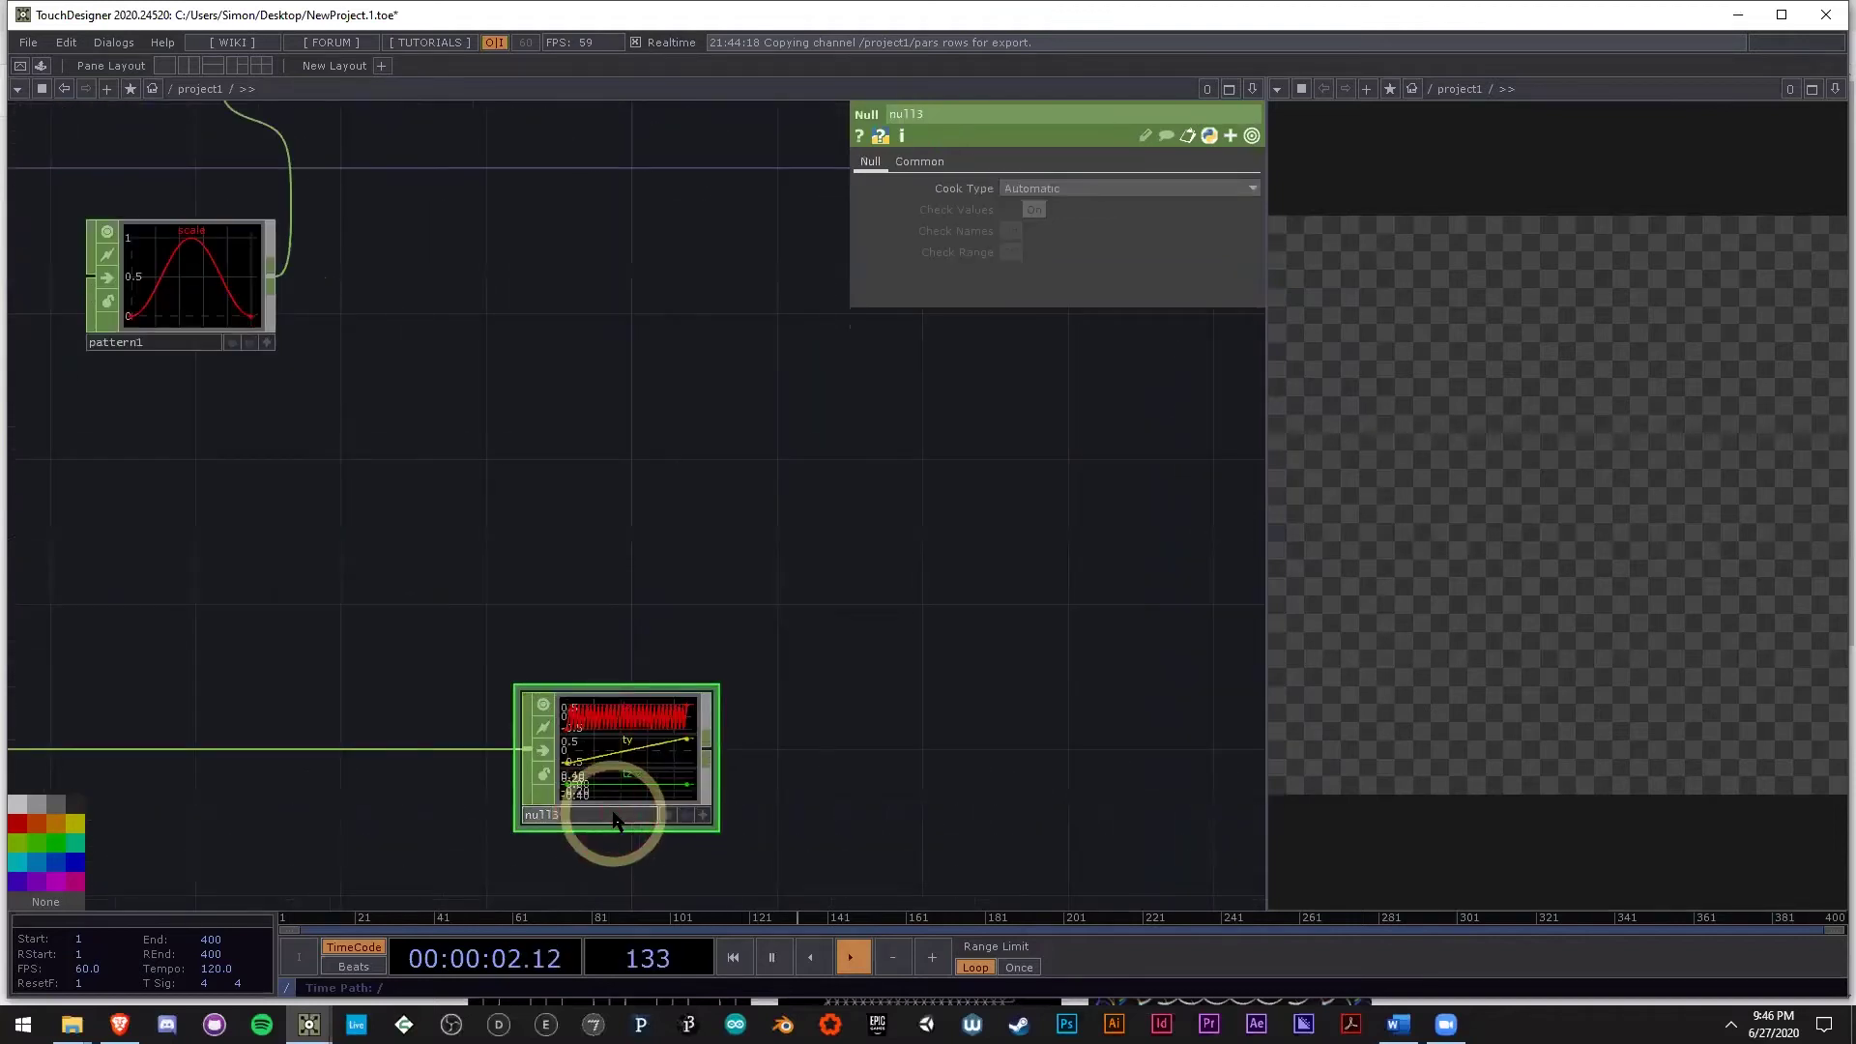
type("pos")
left_click_drag(851, 675, 724, 686)
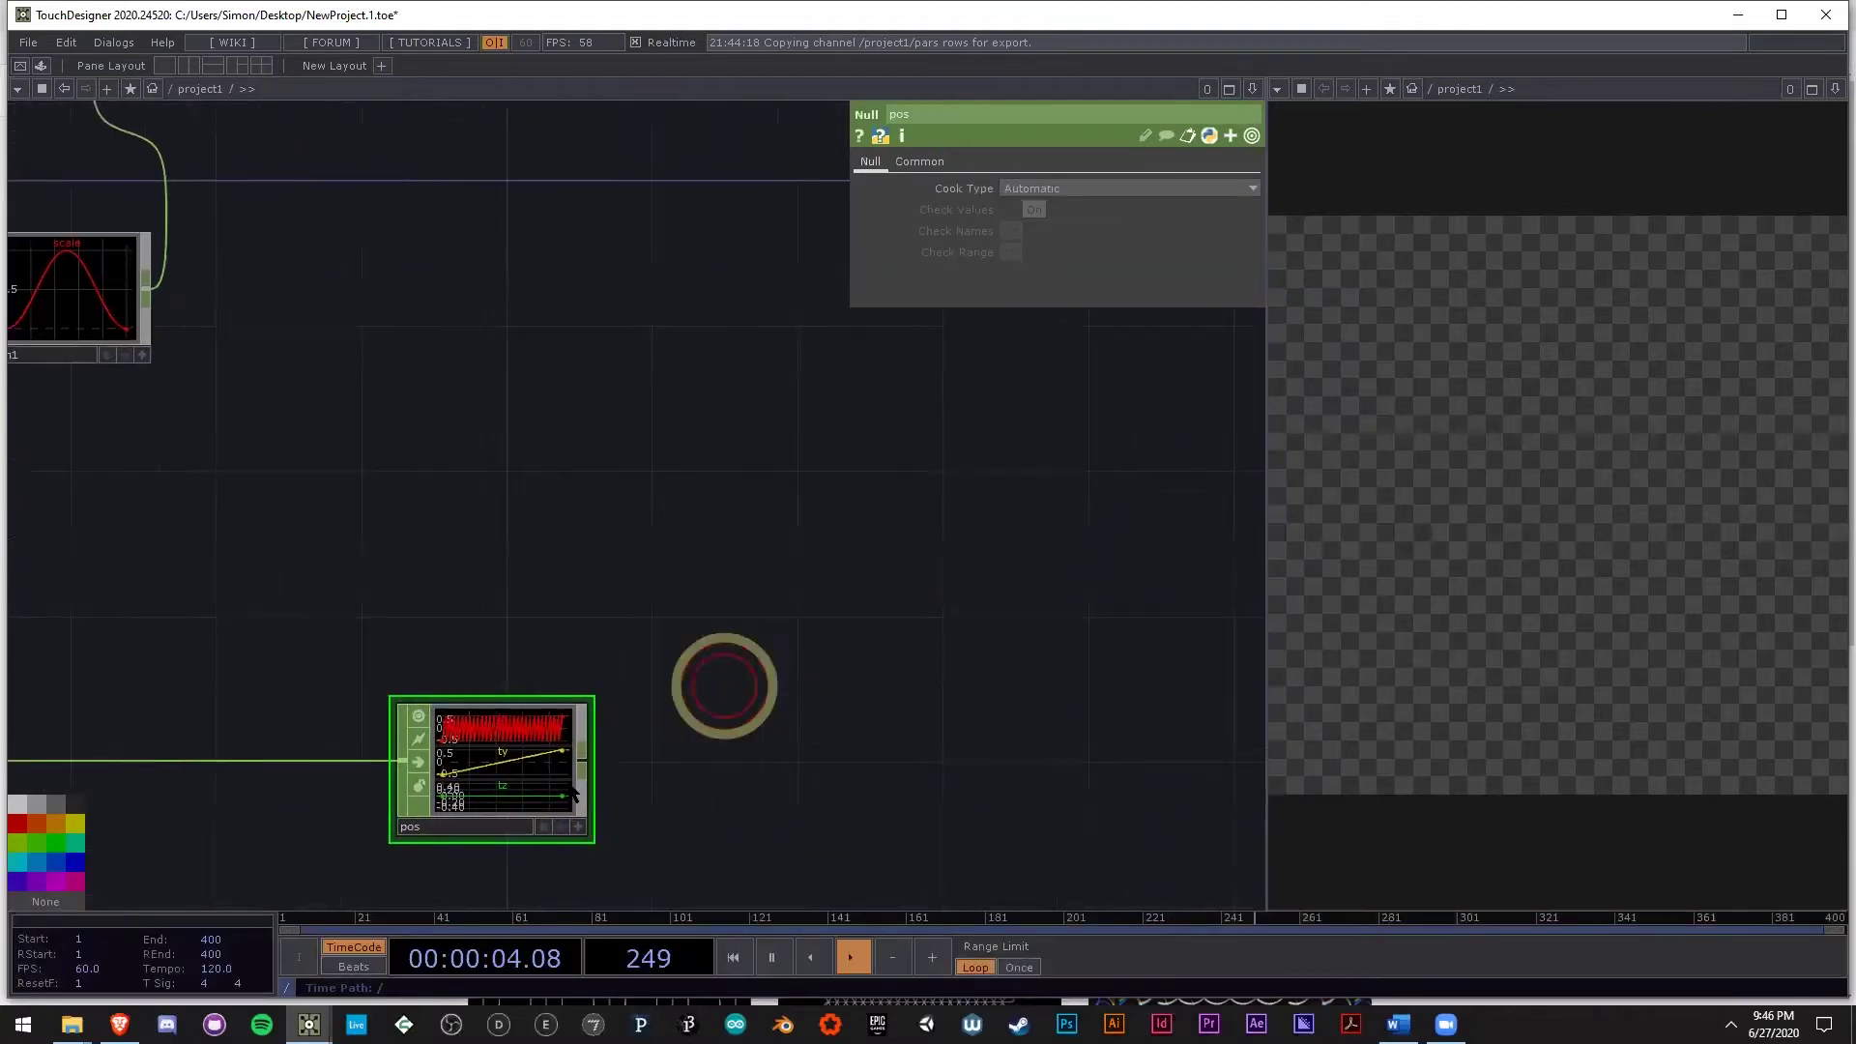
Connect the output of pos to merge1 as an additional input.
scroll(572, 793, "up", 5)
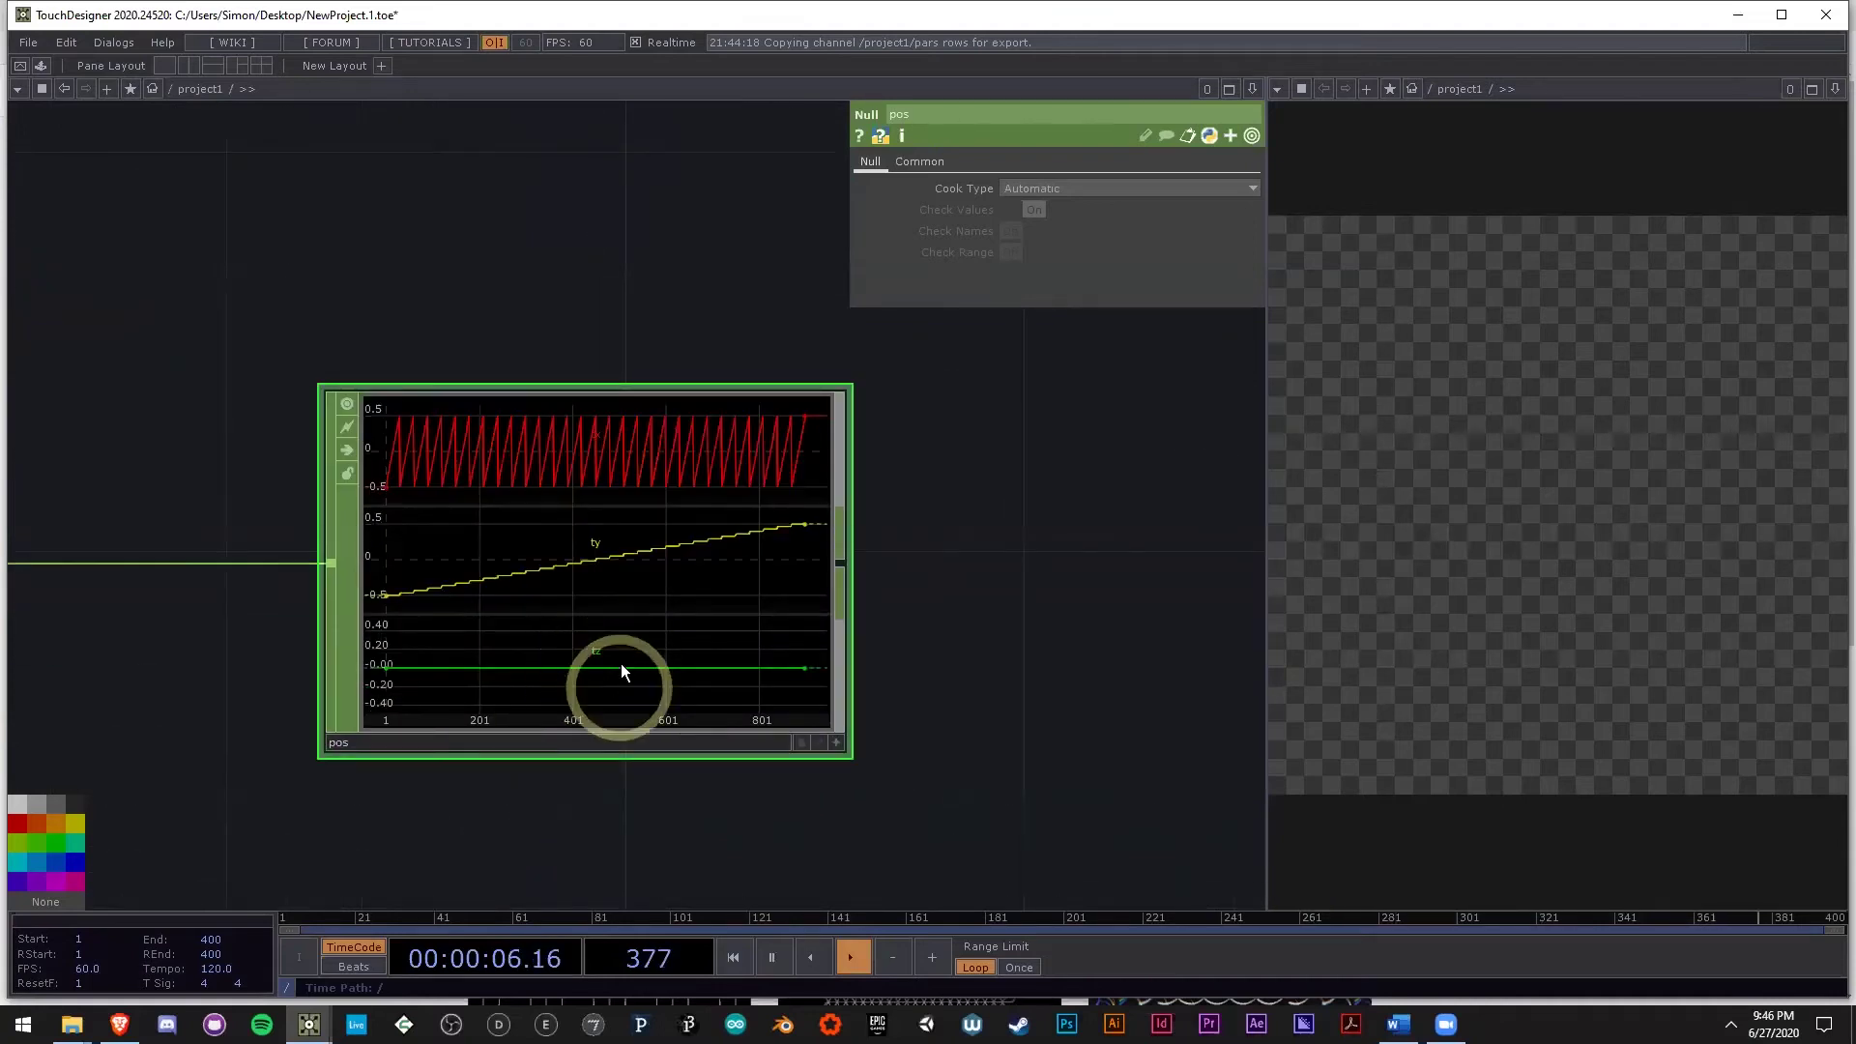
left_click_drag(973, 568, 532, 723)
scroll(563, 633, "down", 6)
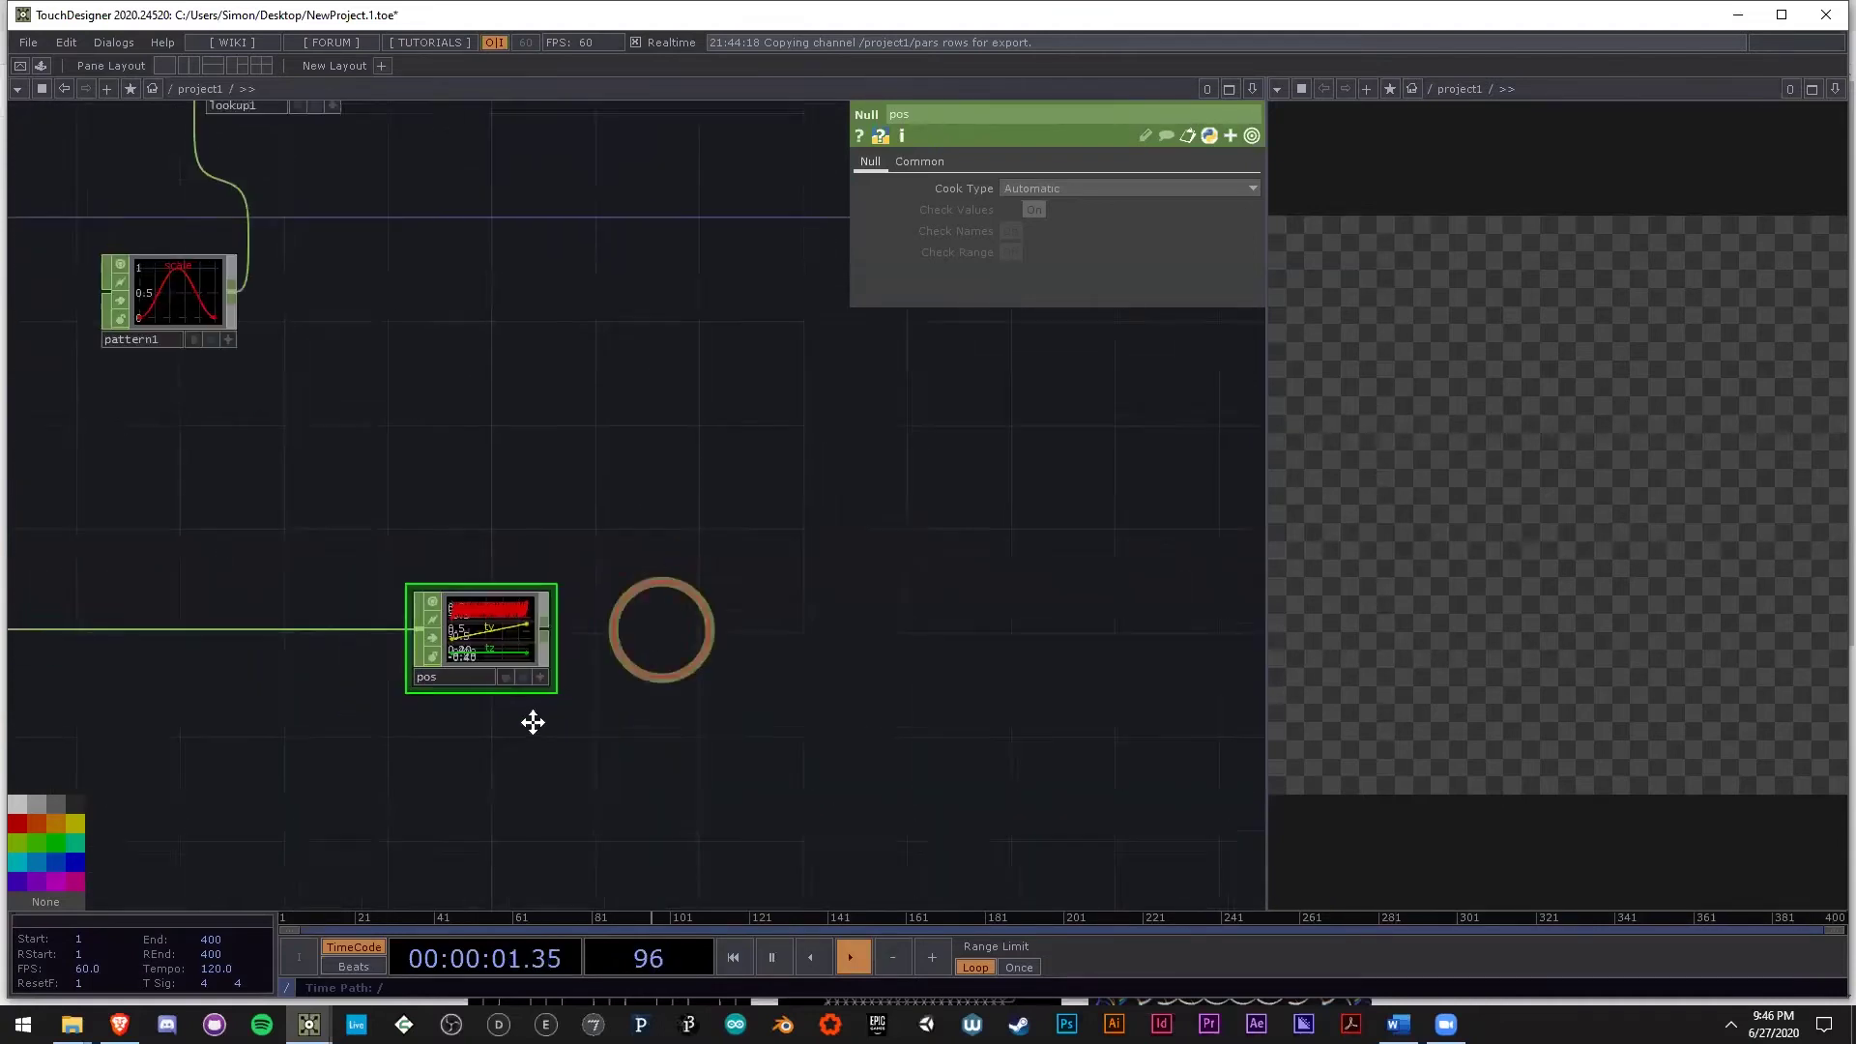
scroll(533, 723, "down", 2)
scroll(390, 696, "down", 2)
scroll(364, 712, "up", 4)
left_click_drag(327, 736, 388, 197)
scroll(510, 498, "down", 3)
Add a Box SOP in the empty area above the CHOP chain, before the render network.
left_click_drag(671, 539, 295, 416)
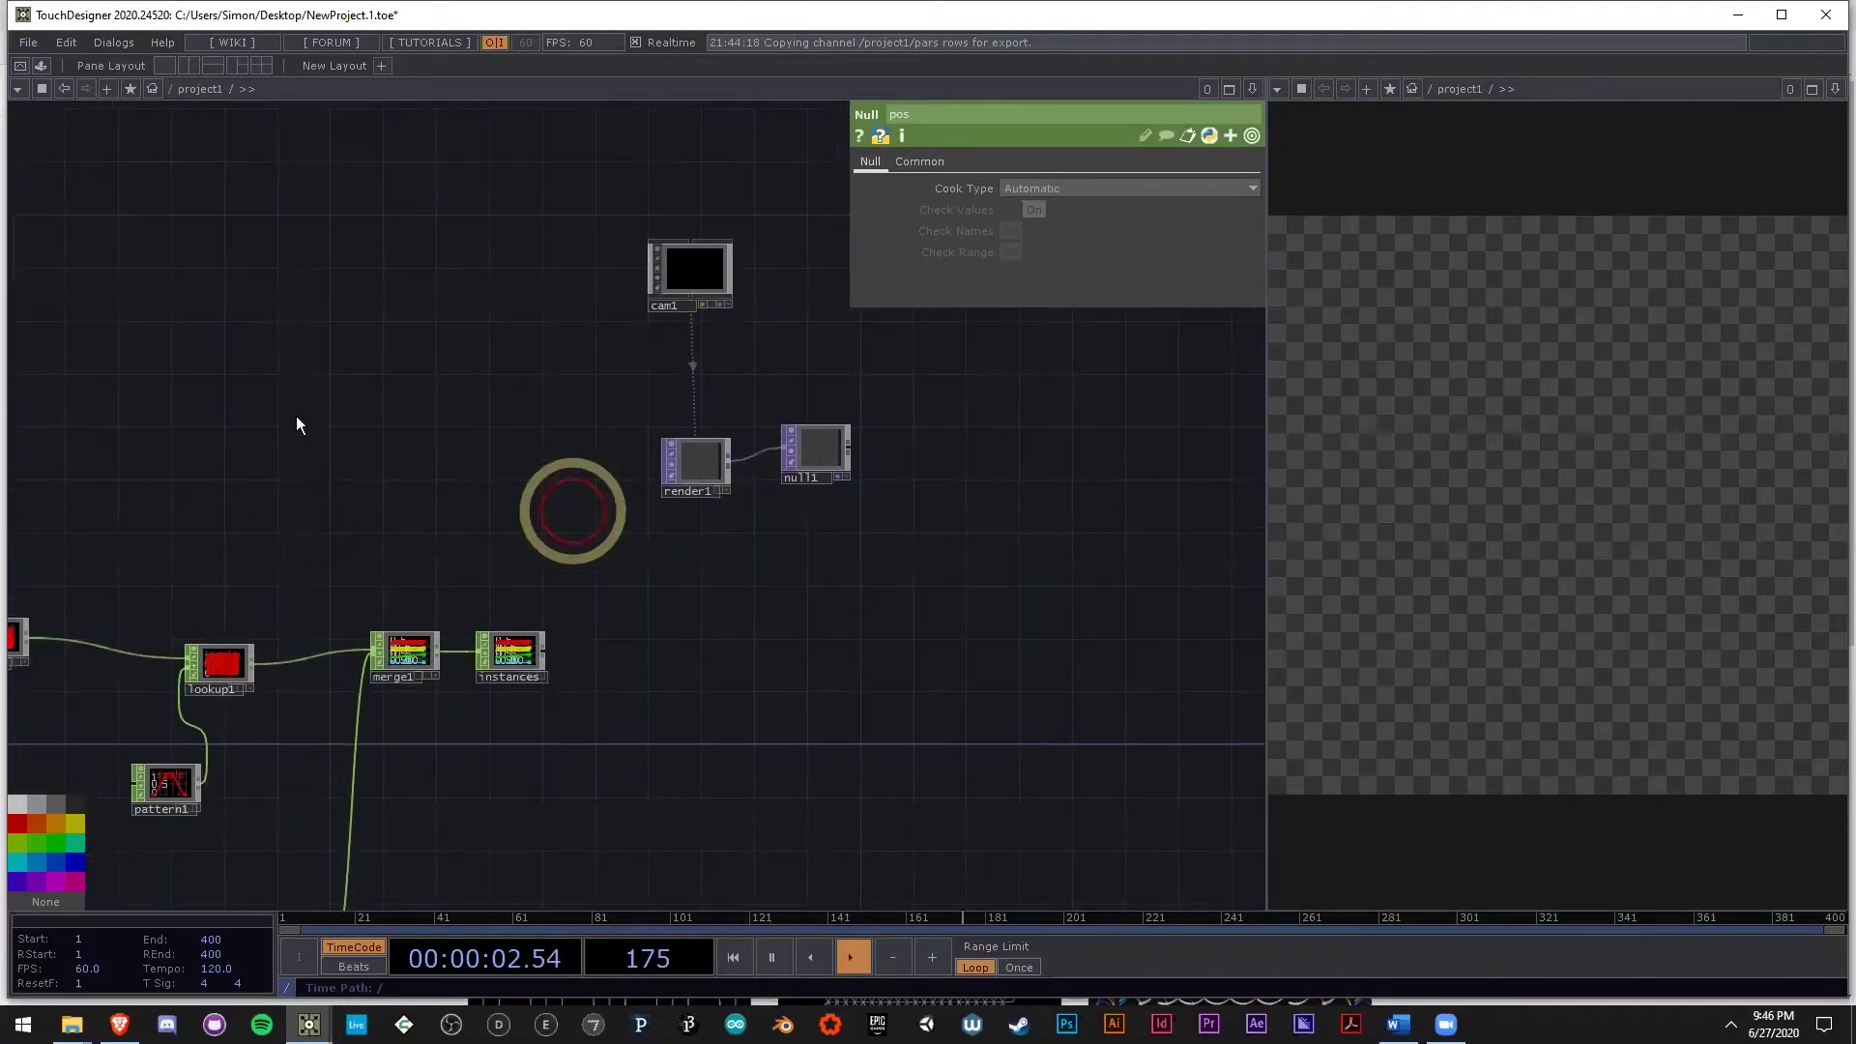
double_click(293, 364)
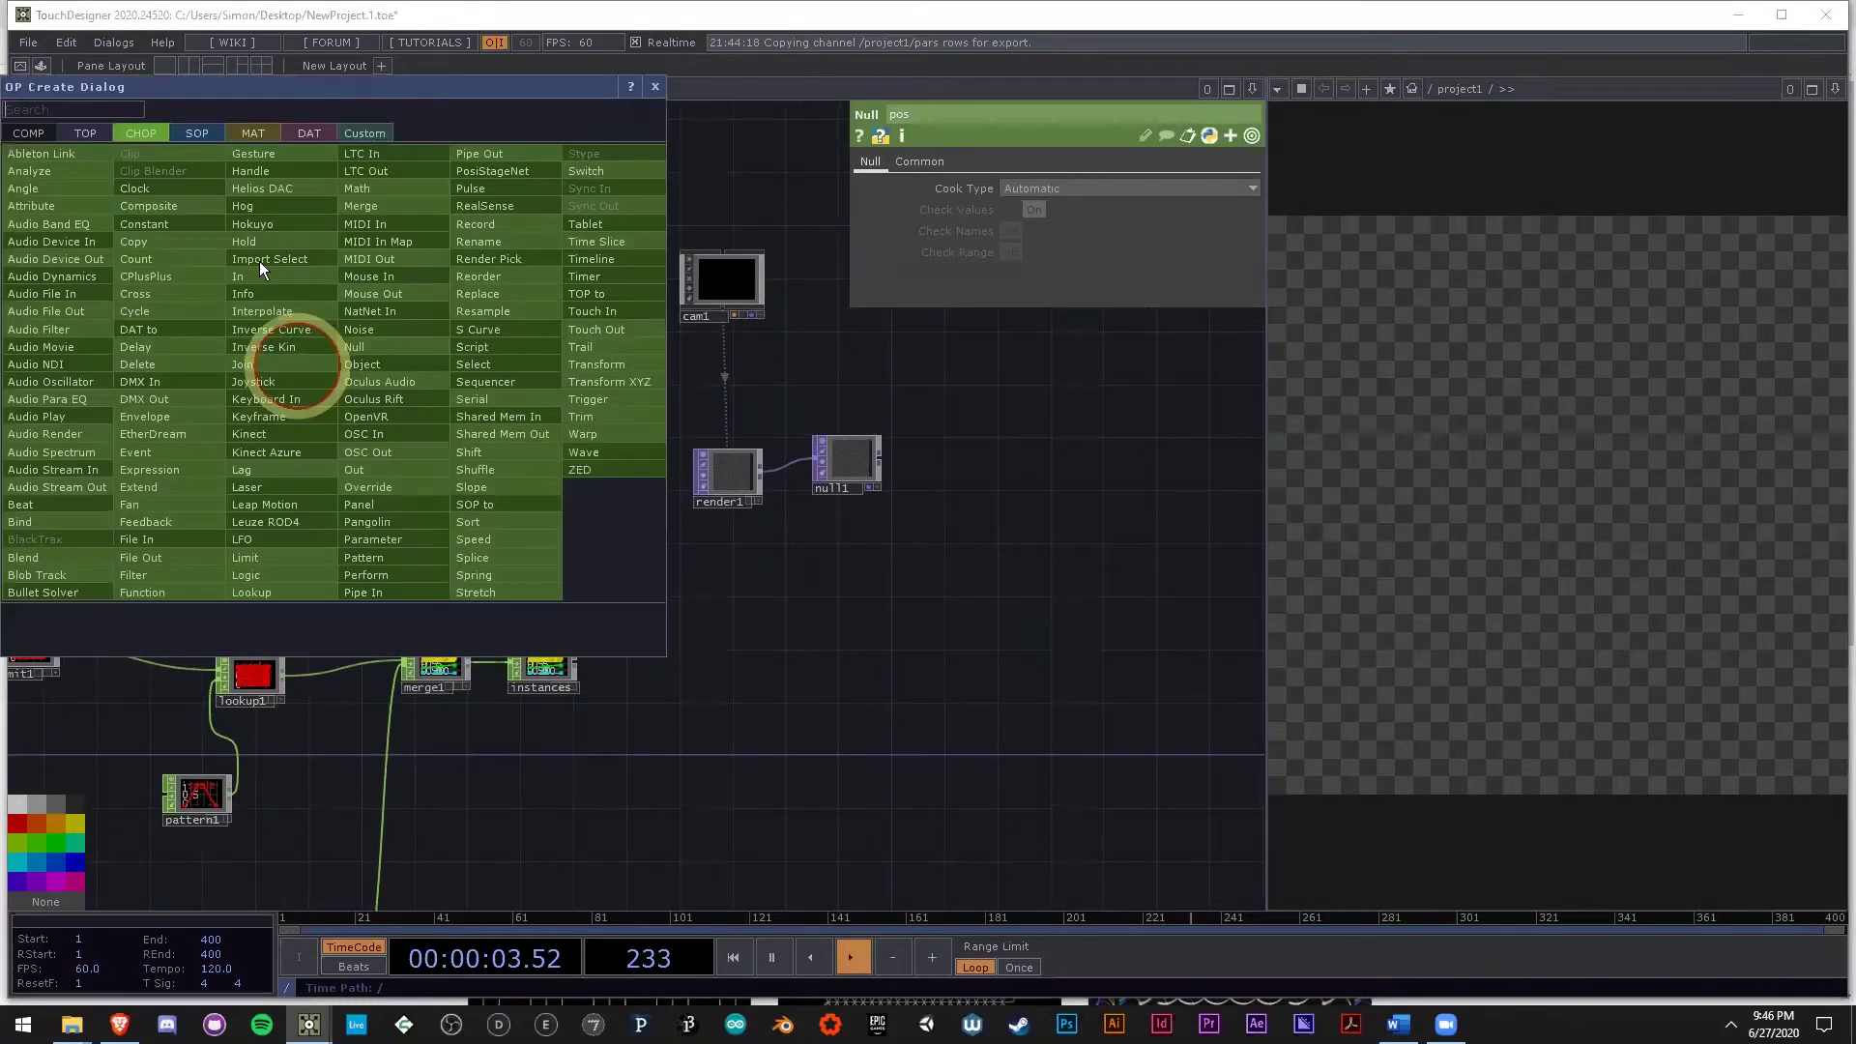
left_click(198, 133)
left_click(60, 342)
left_click(352, 435)
Append a Geometry COMP to box1 and place it beside the box.
right_click(458, 414)
type("ge")
left_click(155, 178)
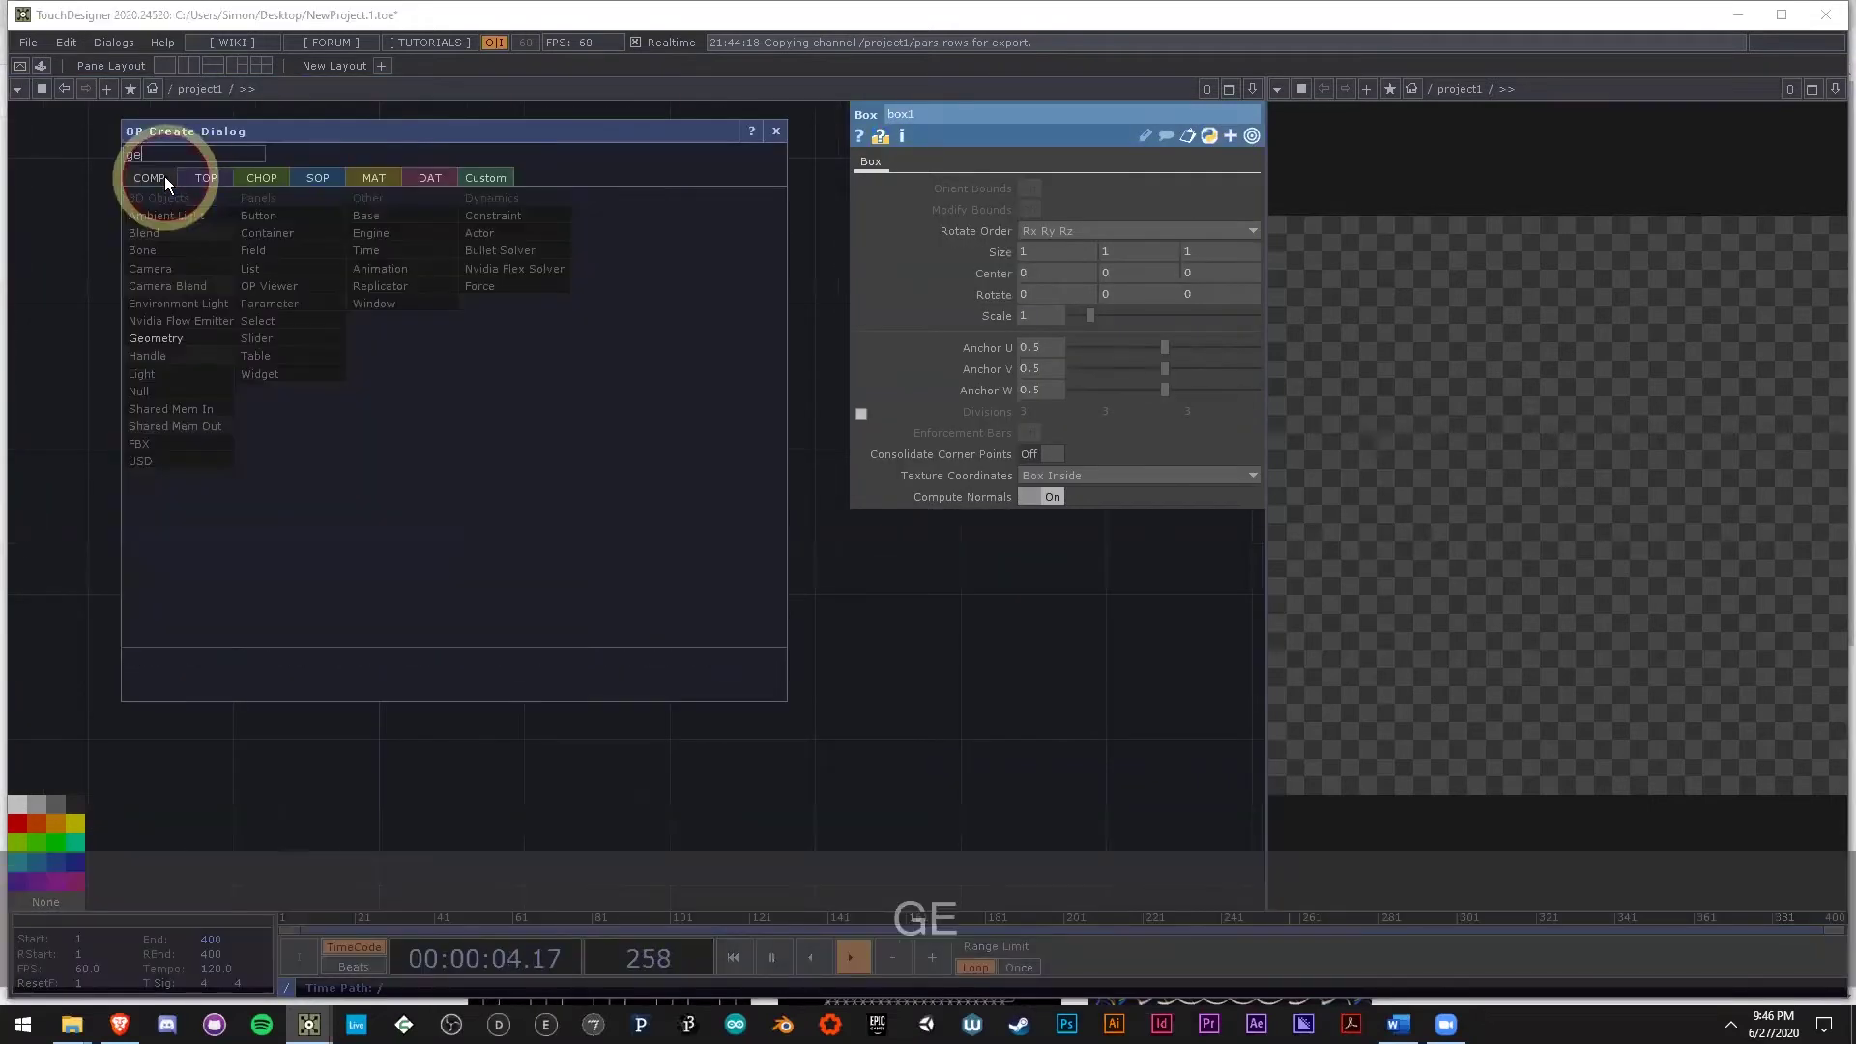
left_click(166, 333)
left_click(634, 426)
left_click(511, 724)
scroll(638, 541, "down", 3)
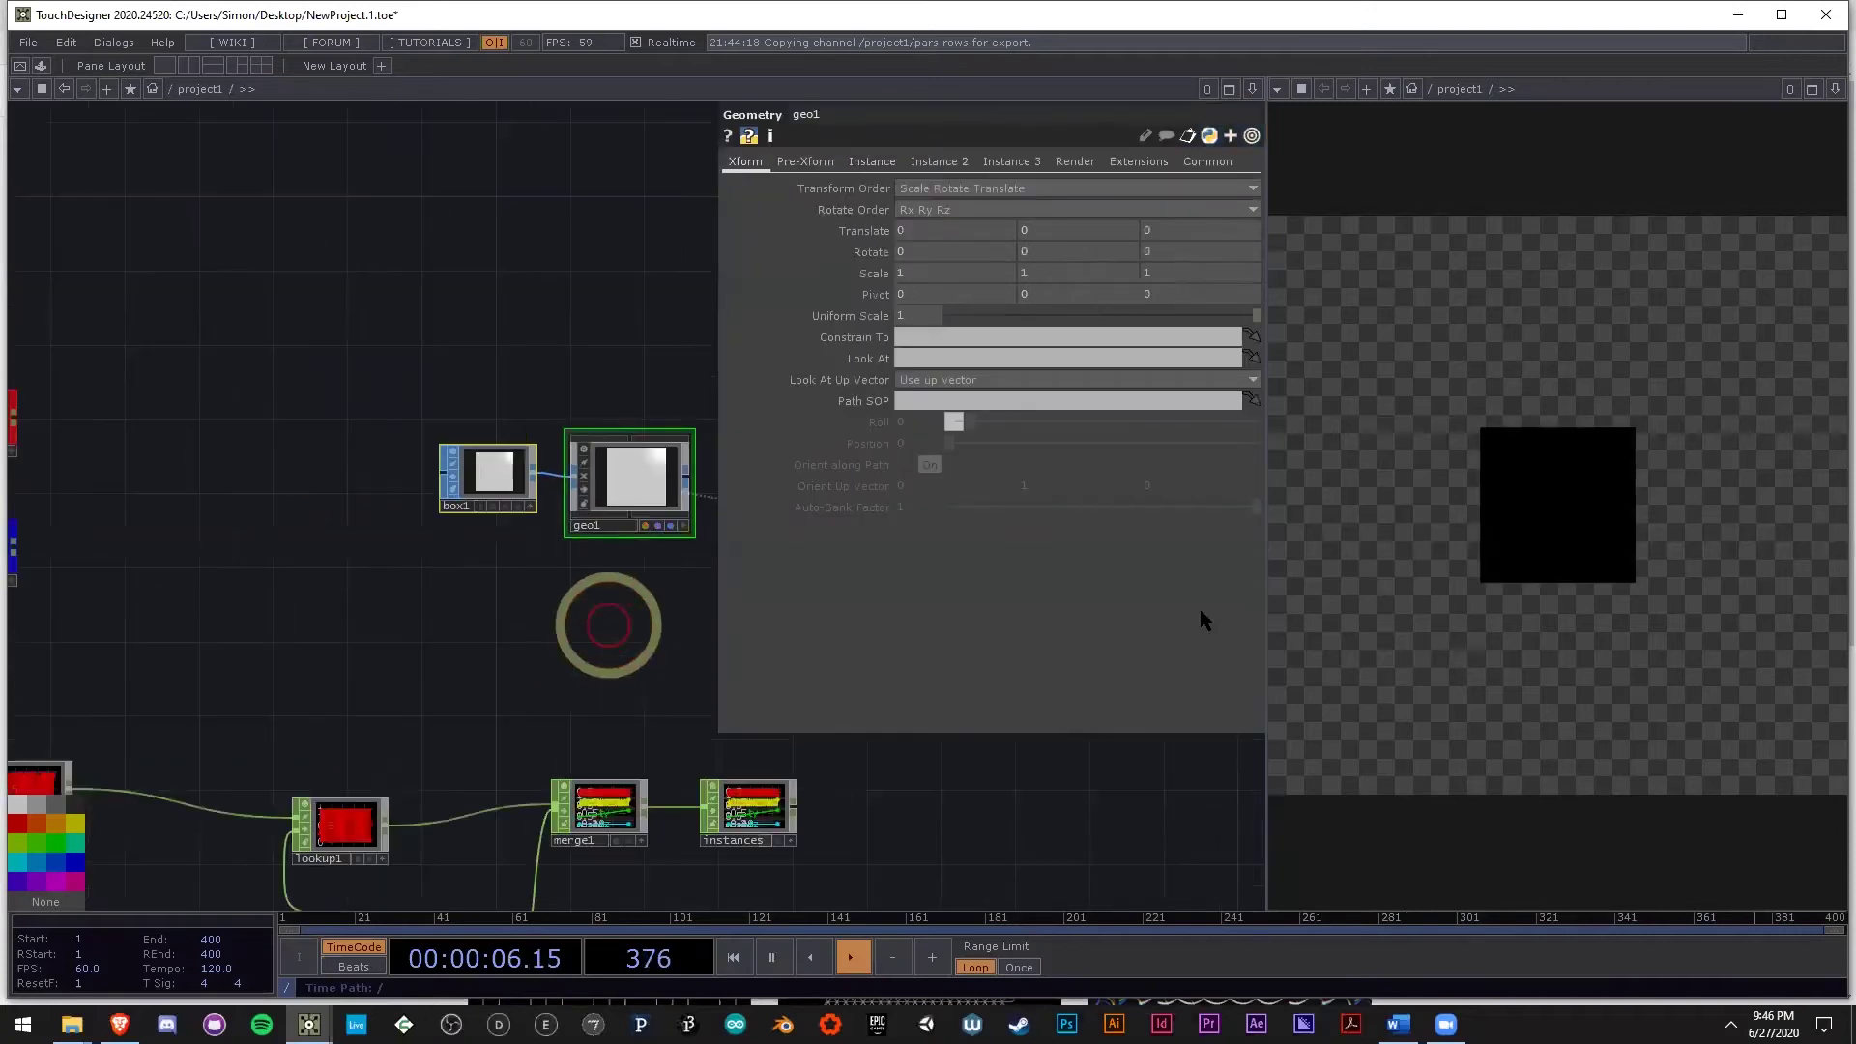
Add a Constant MAT above geo1 and assign it as geo1's material.
left_click_drag(622, 266, 406, 332)
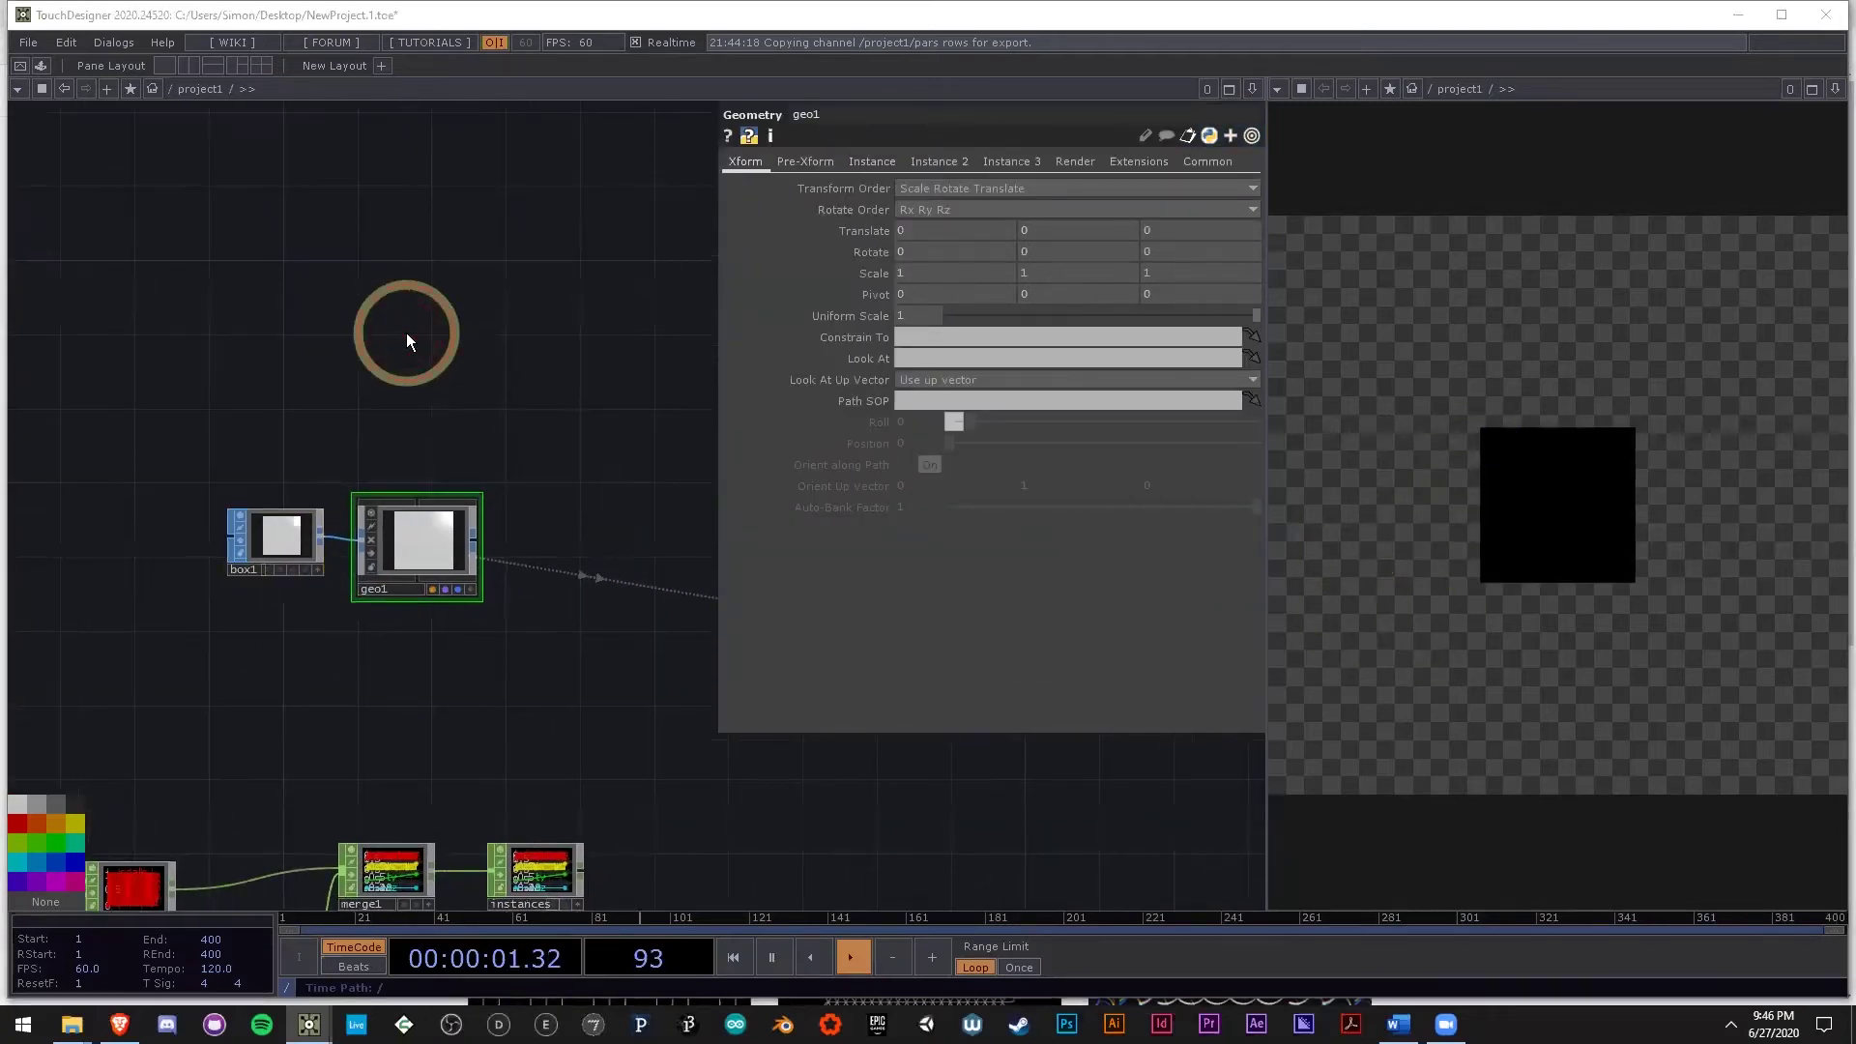
double_click(406, 332)
left_click(326, 101)
left_click(159, 128)
left_click(443, 390)
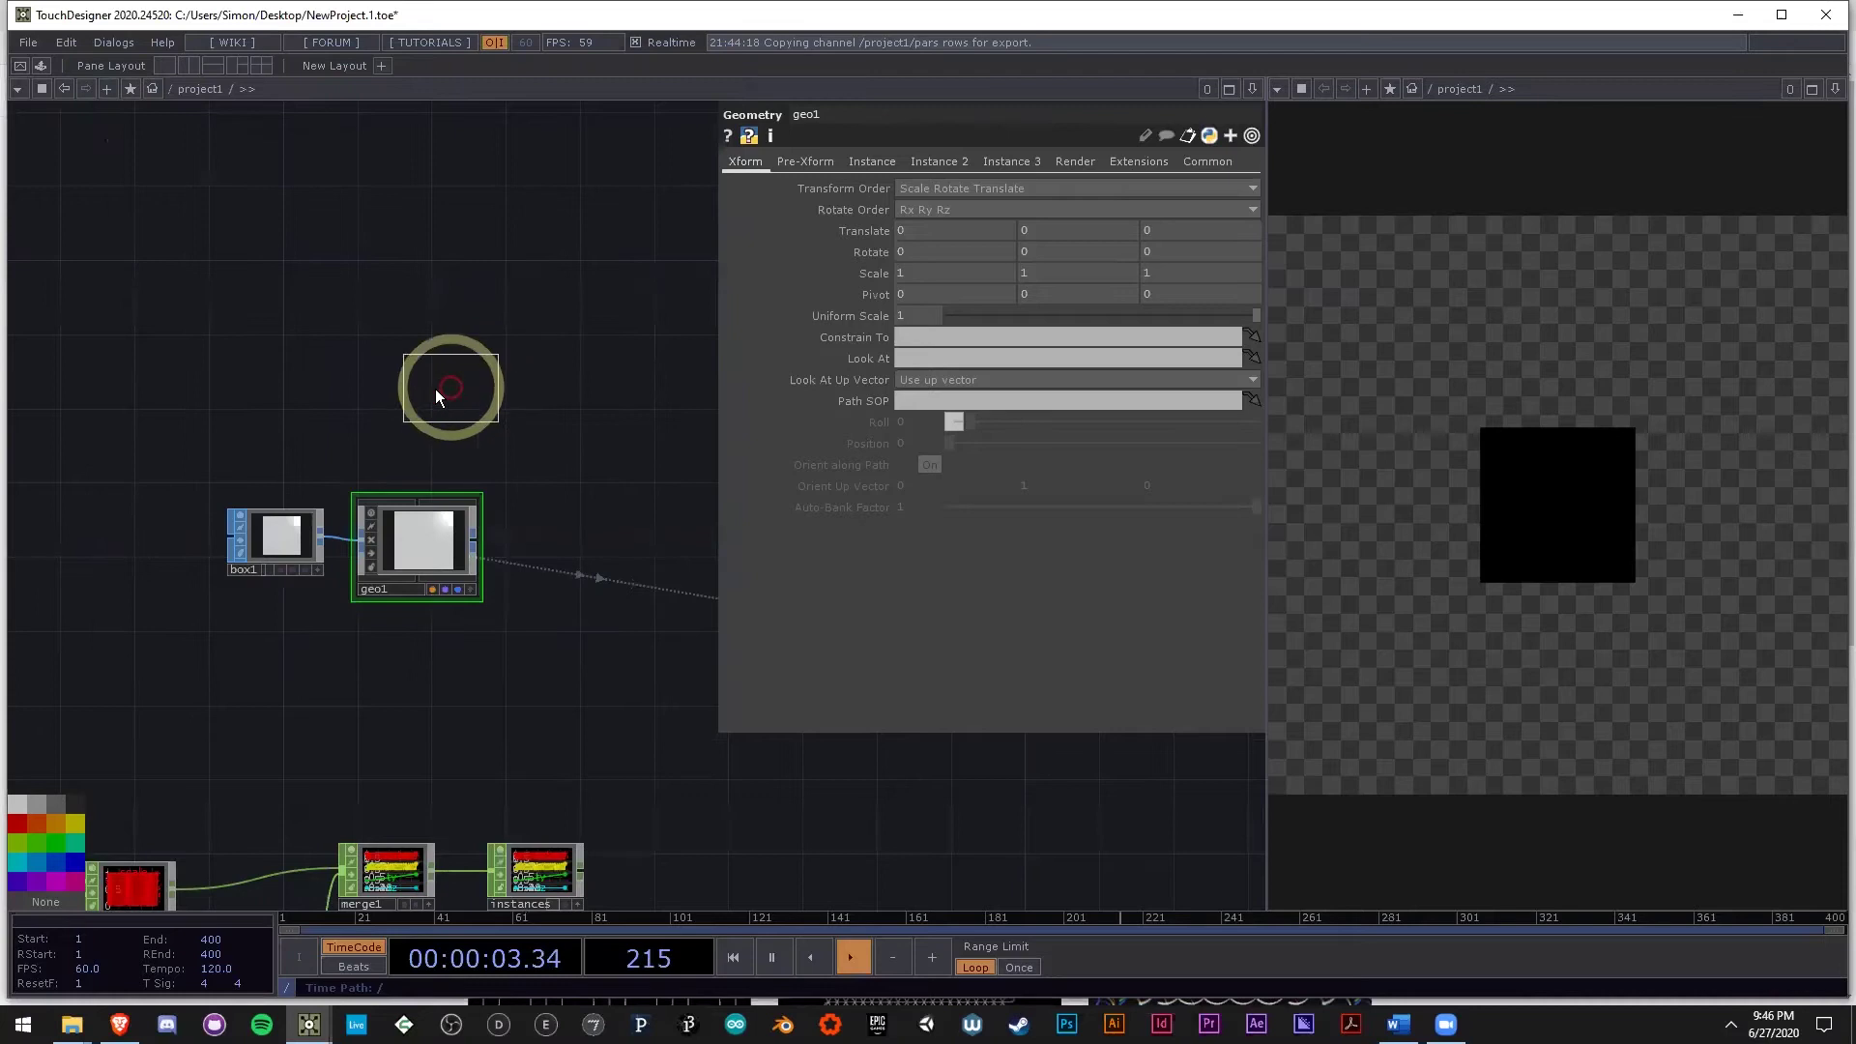
left_click_drag(443, 397, 427, 538)
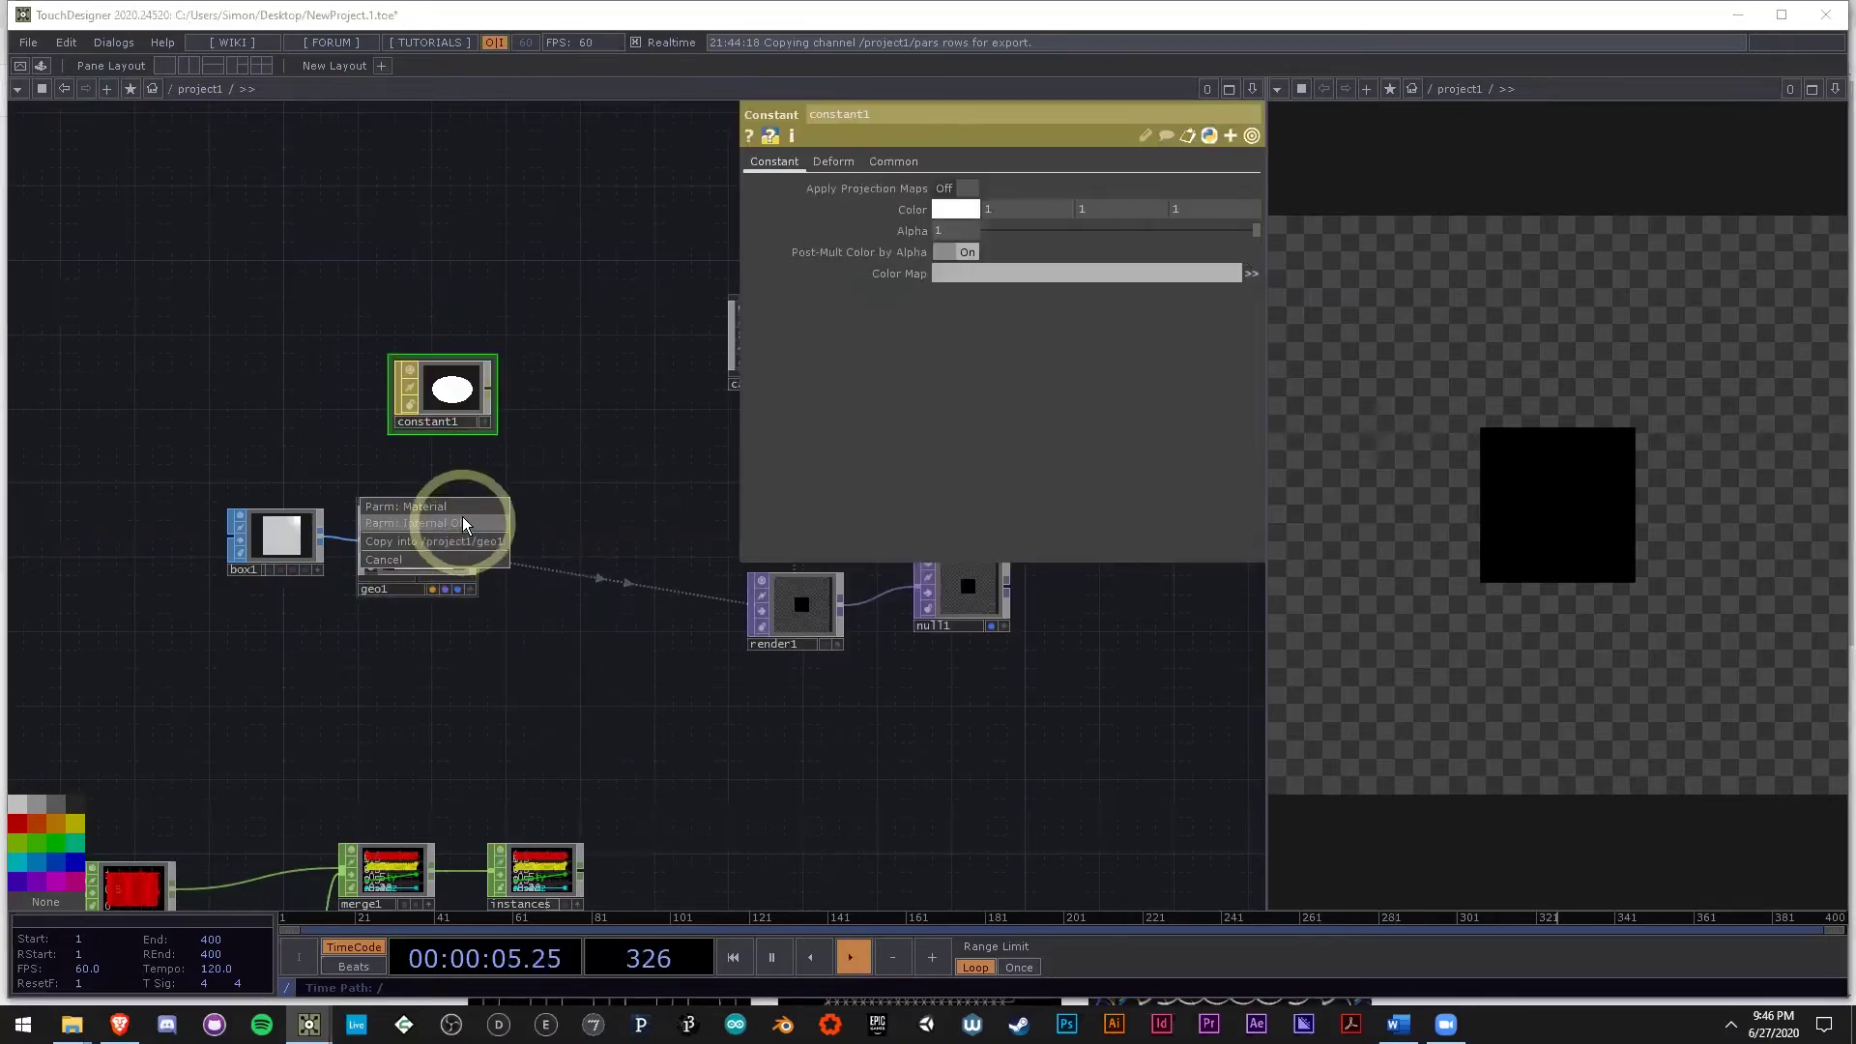
left_click(464, 522)
Move the cam1, render1 and null1 group farther away from geo1.
left_click_drag(538, 567, 297, 389)
left_click_drag(464, 538, 587, 404)
left_click_drag(580, 568, 356, 476)
left_click_drag(793, 680, 601, 699)
right_click_drag(881, 720, 377, 240)
left_click_drag(378, 241, 657, 185)
left_click_drag(735, 713, 761, 702)
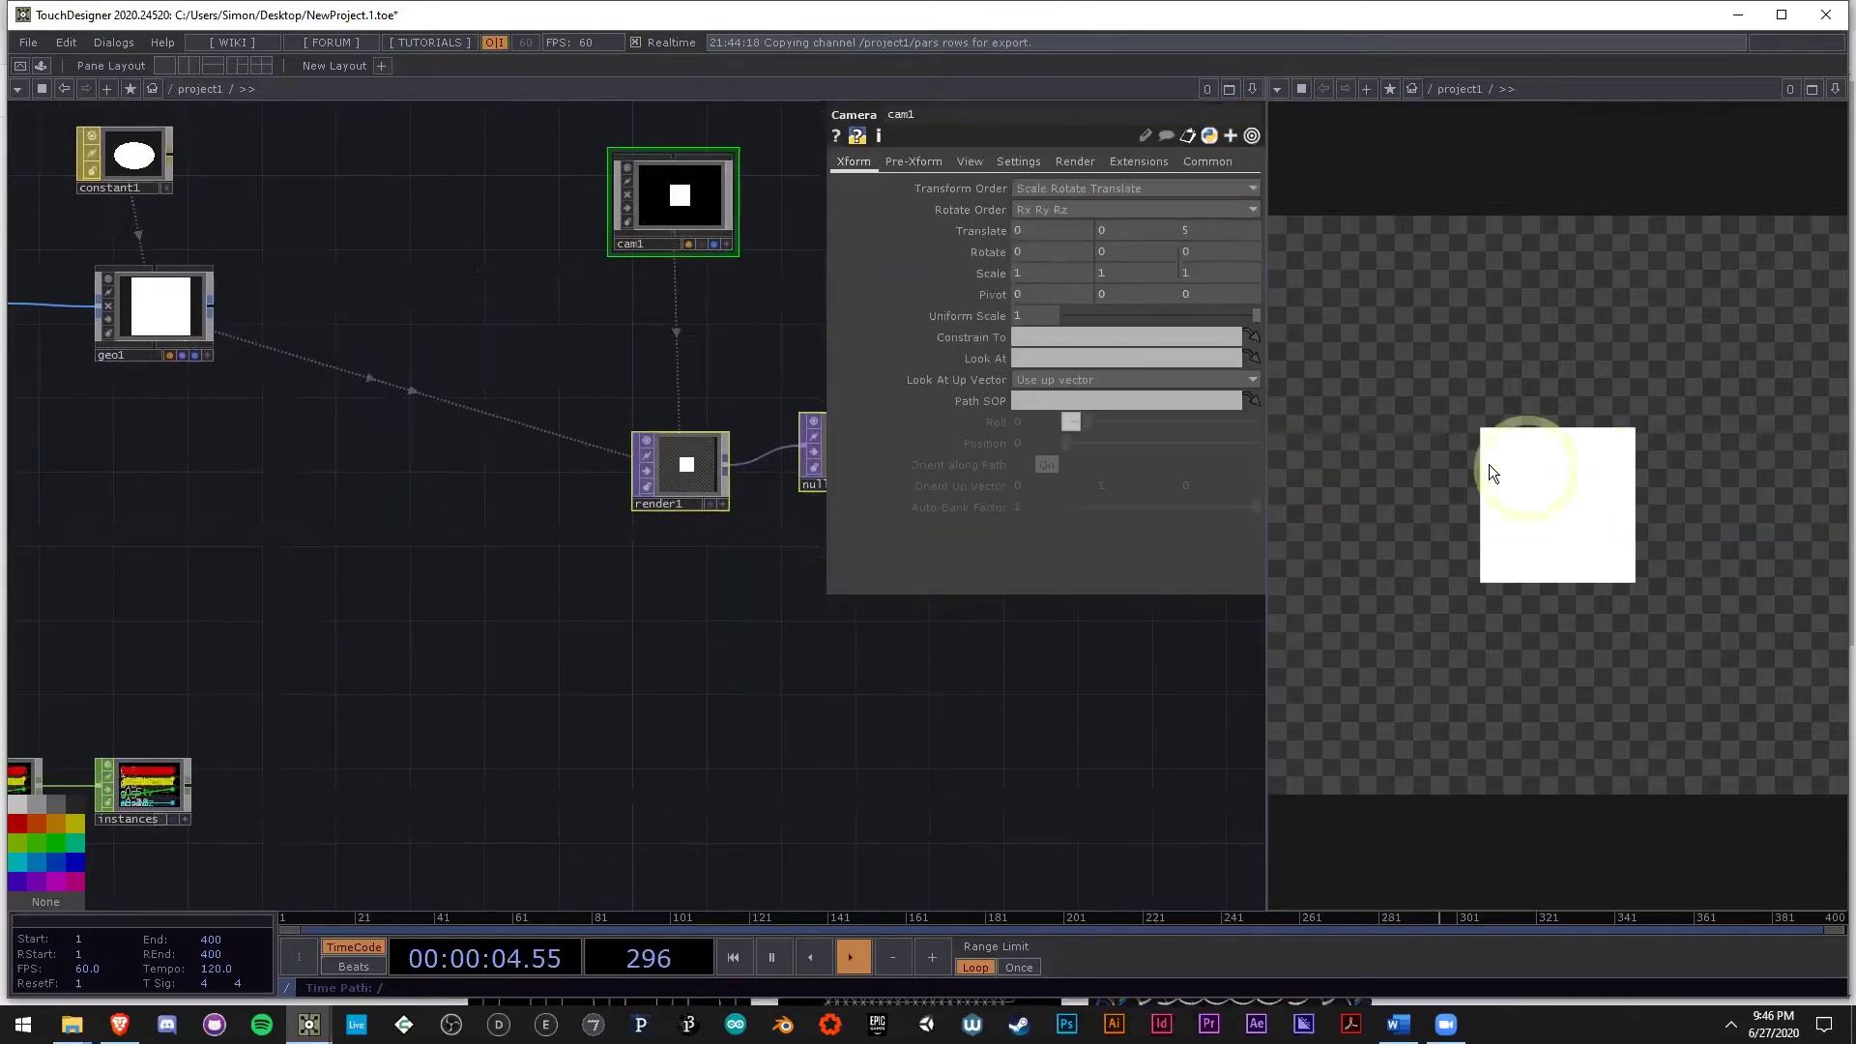
Spread box1 and geo1 apart, raise geo1 above box1's level and place constant1 on geo1's output side.
left_click_drag(503, 663, 782, 756)
left_click_drag(236, 397, 139, 396)
left_click_drag(368, 548, 509, 600)
right_click_drag(757, 583, 525, 298)
left_click(580, 455)
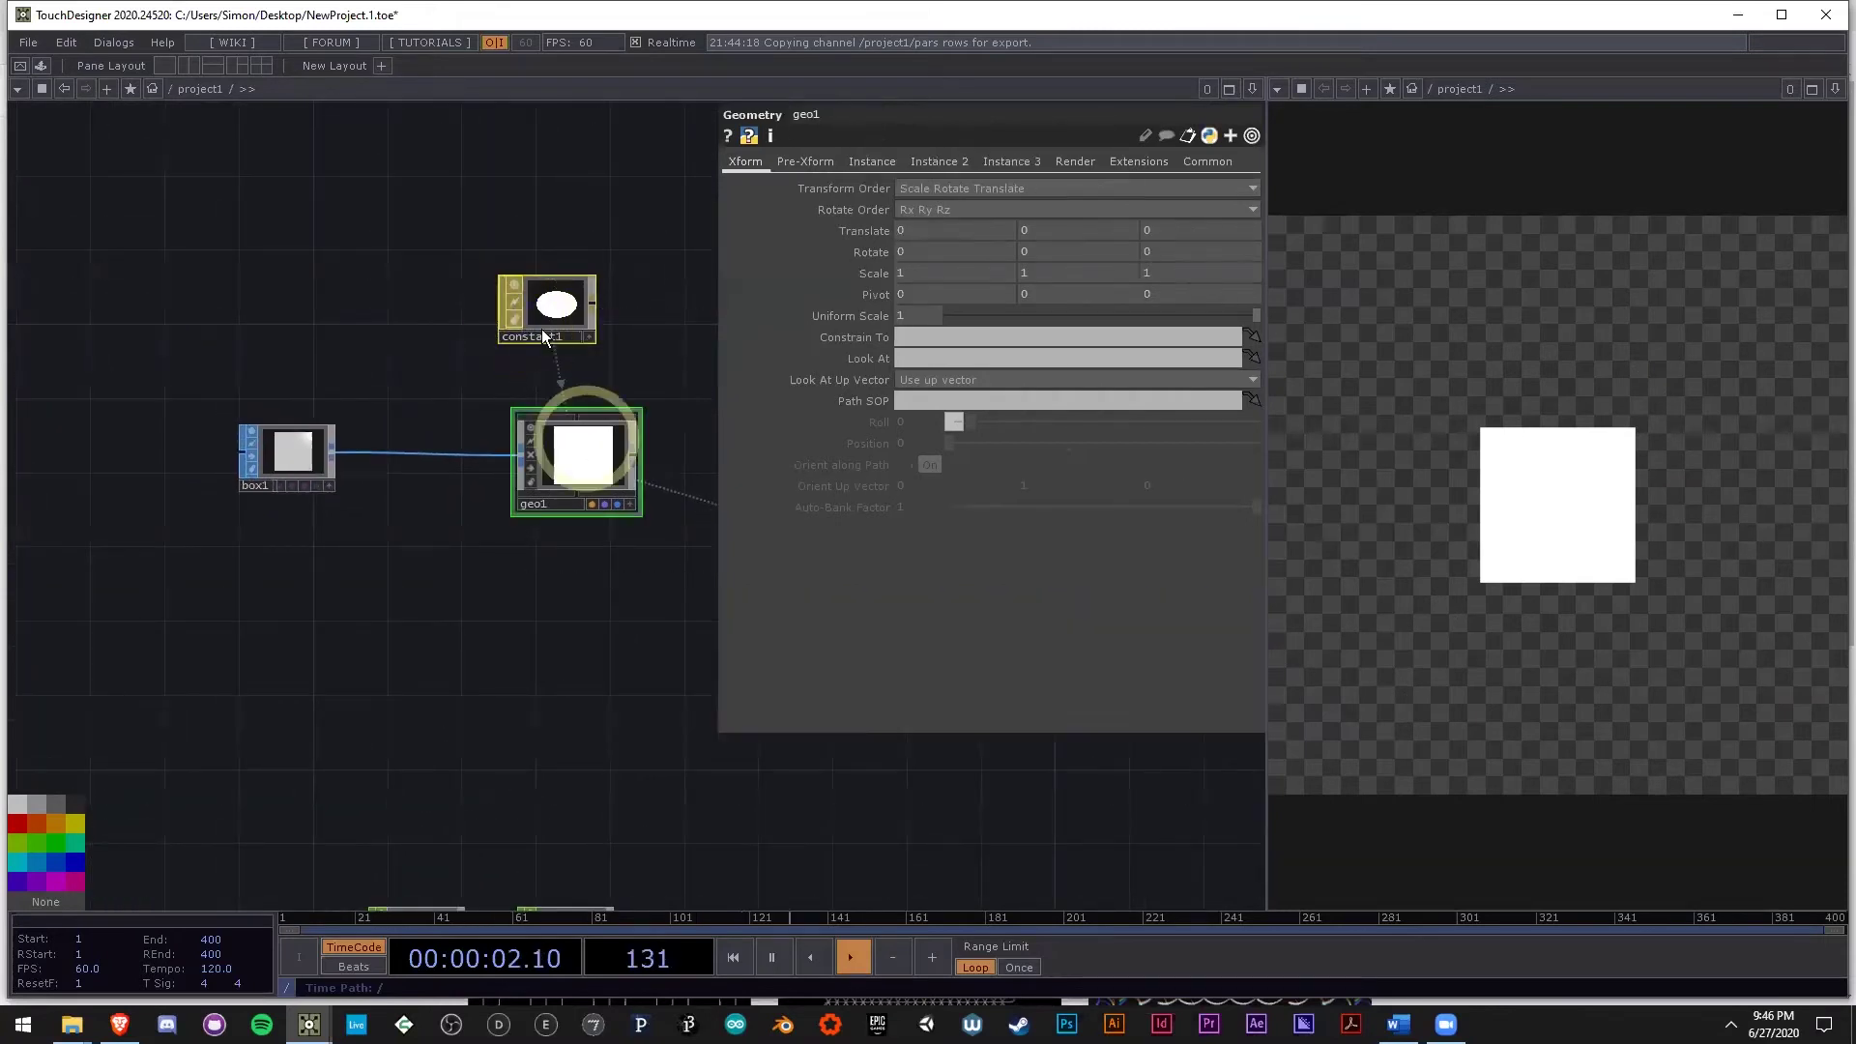
left_click(587, 327)
left_click_drag(587, 326, 744, 425)
left_click_drag(580, 462, 527, 370)
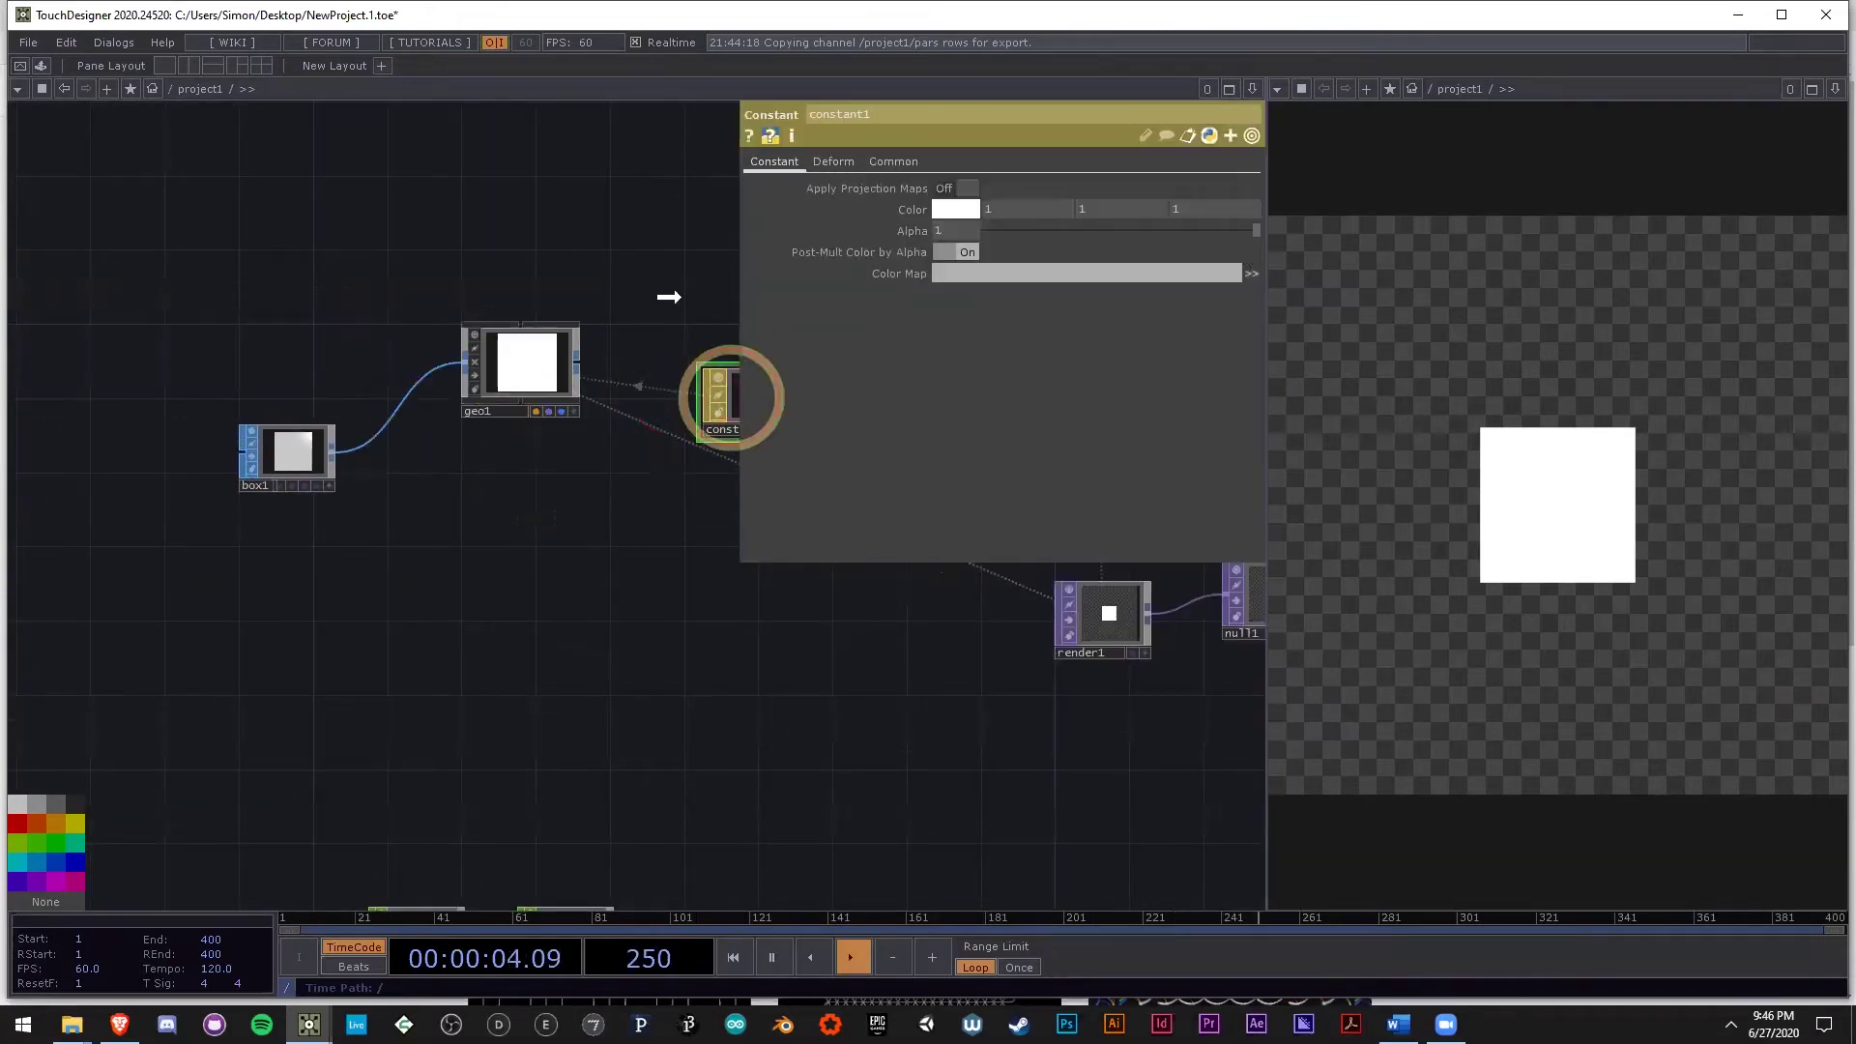
left_click_drag(744, 411, 705, 321)
left_click_drag(645, 435, 565, 442)
Duplicate geo1 together with constant1 and place the copies directly below the originals.
right_click_drag(659, 434, 435, 281)
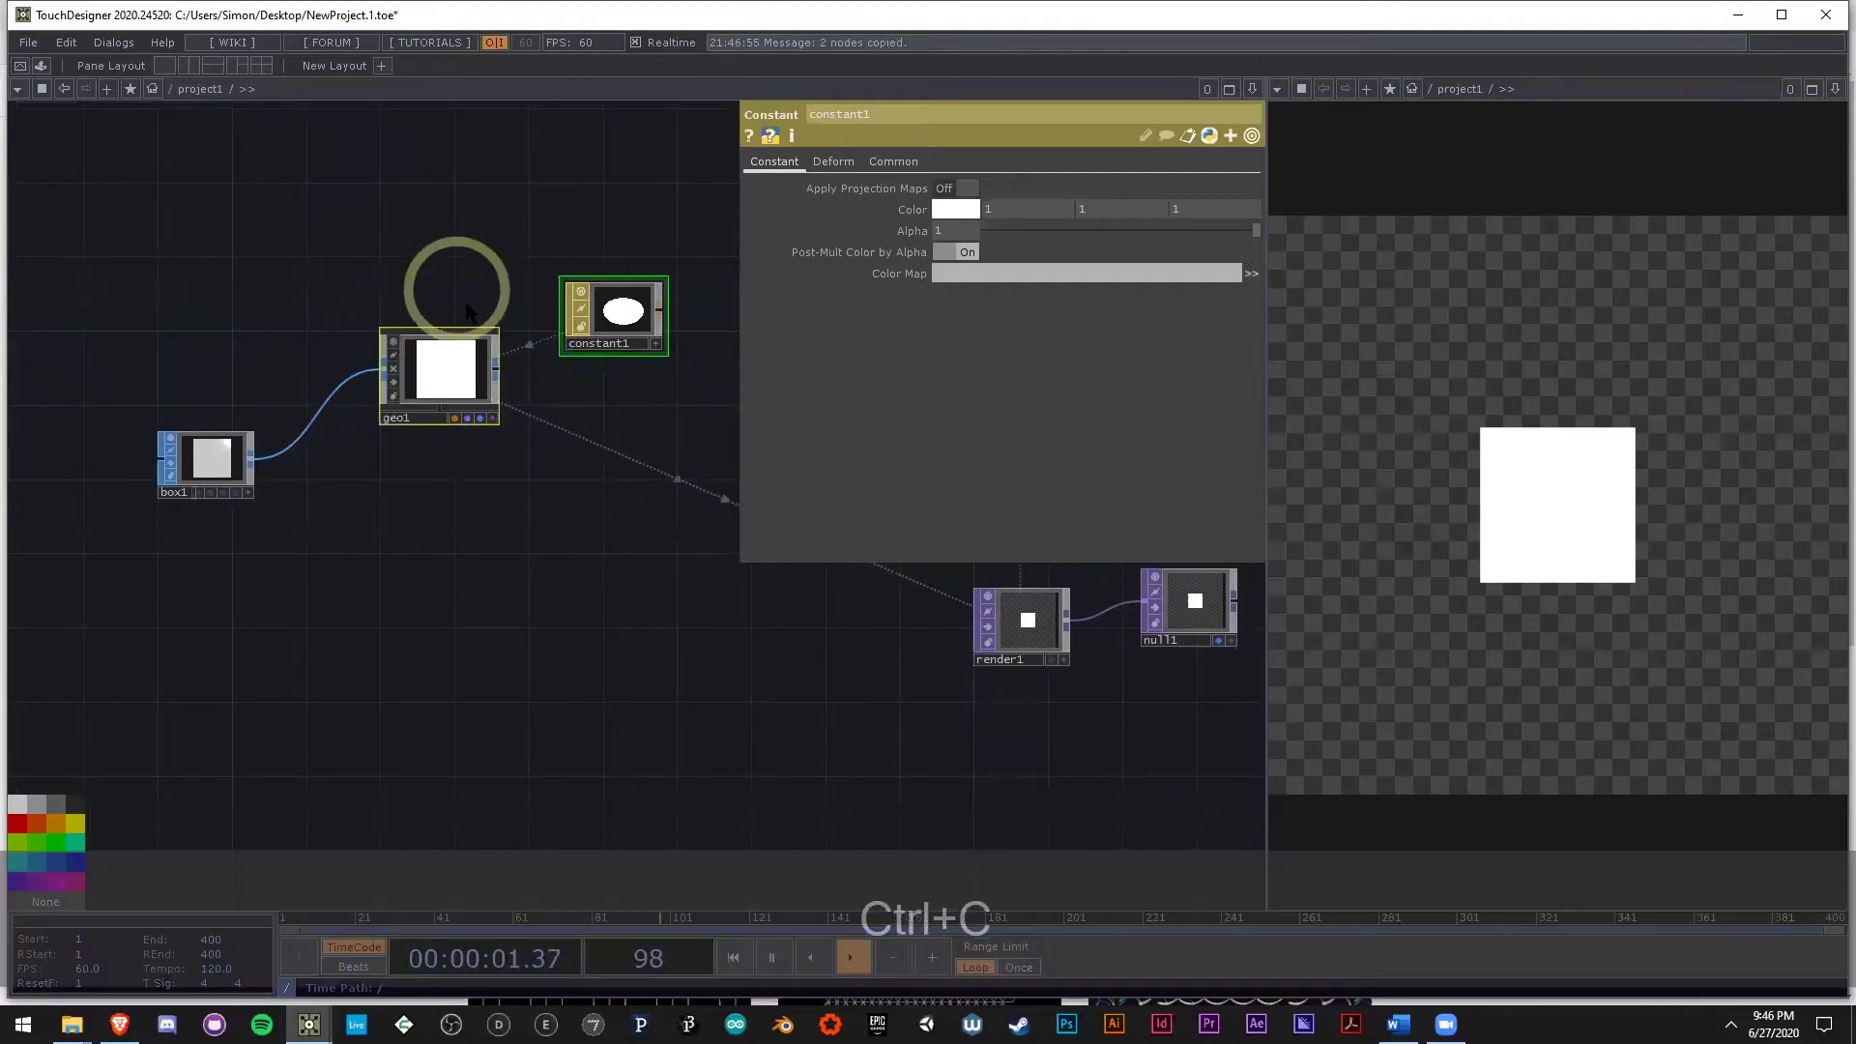
key("ctrl+v")
left_click(630, 500)
Set the color of constant2 to black.
left_click(931, 311)
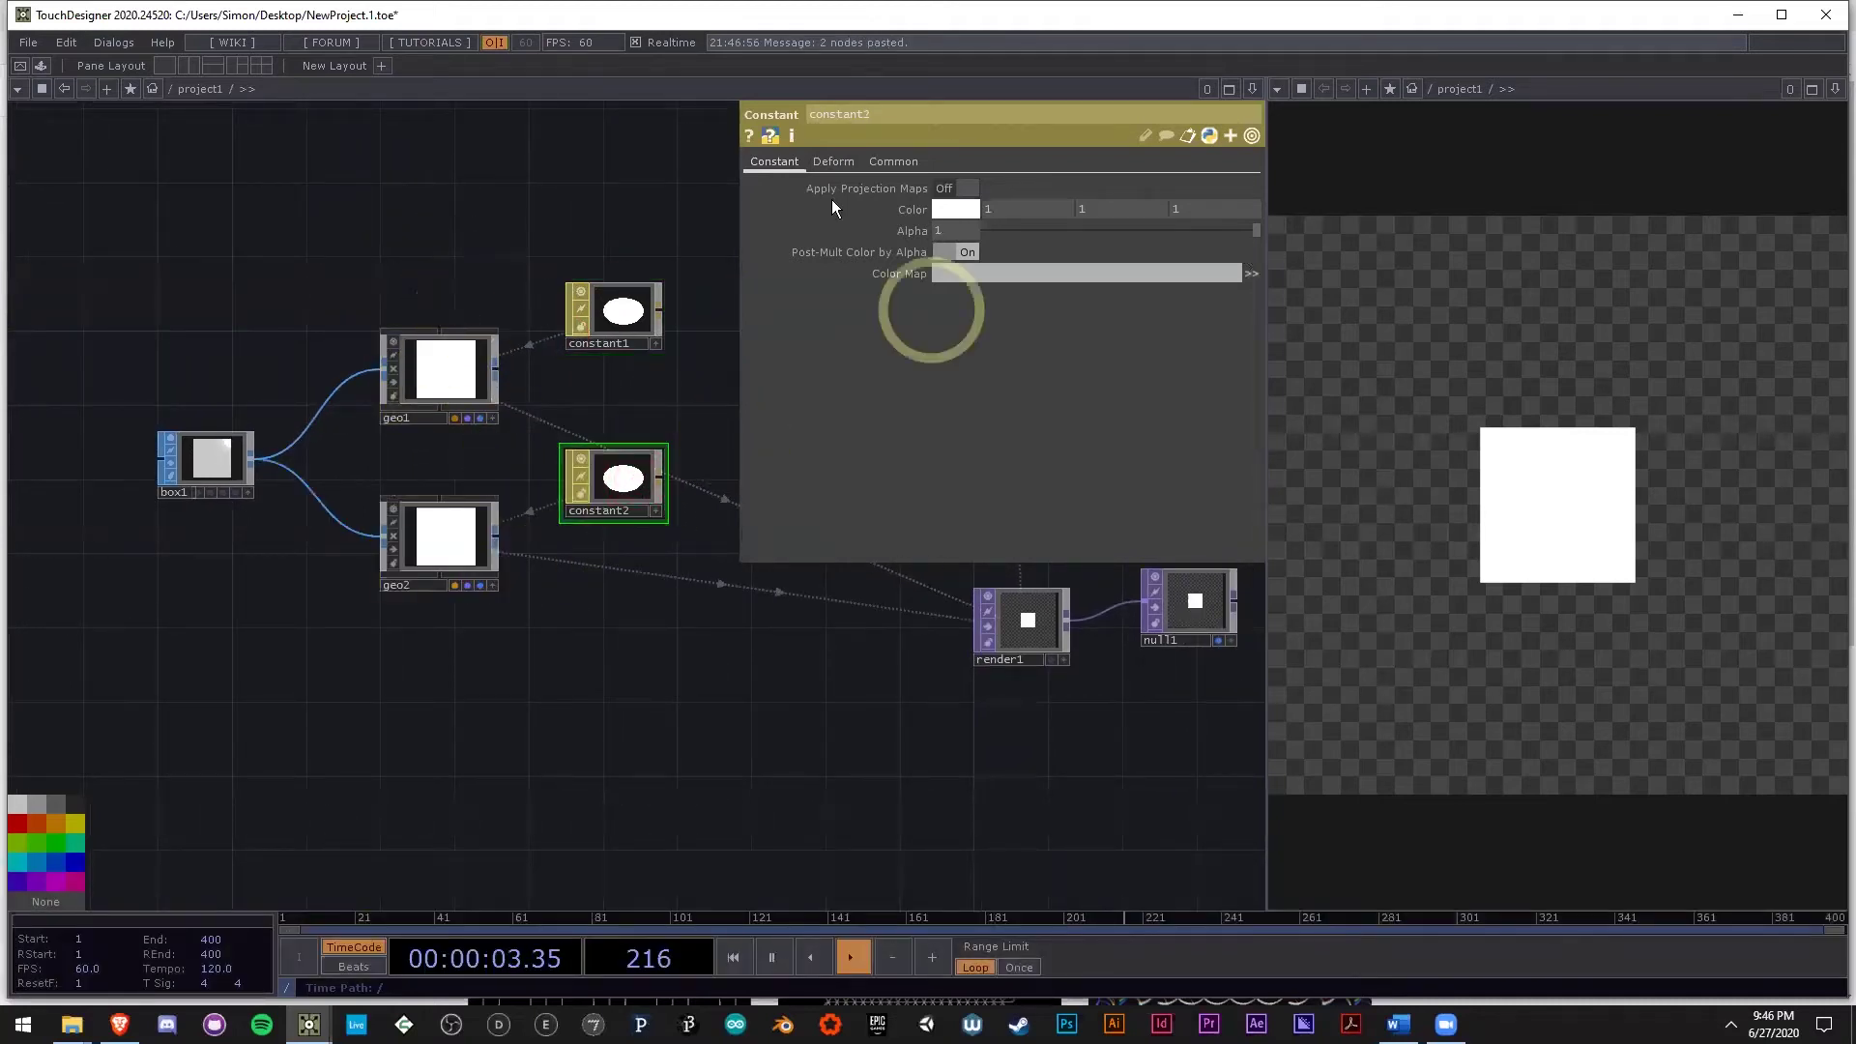
left_click(946, 208)
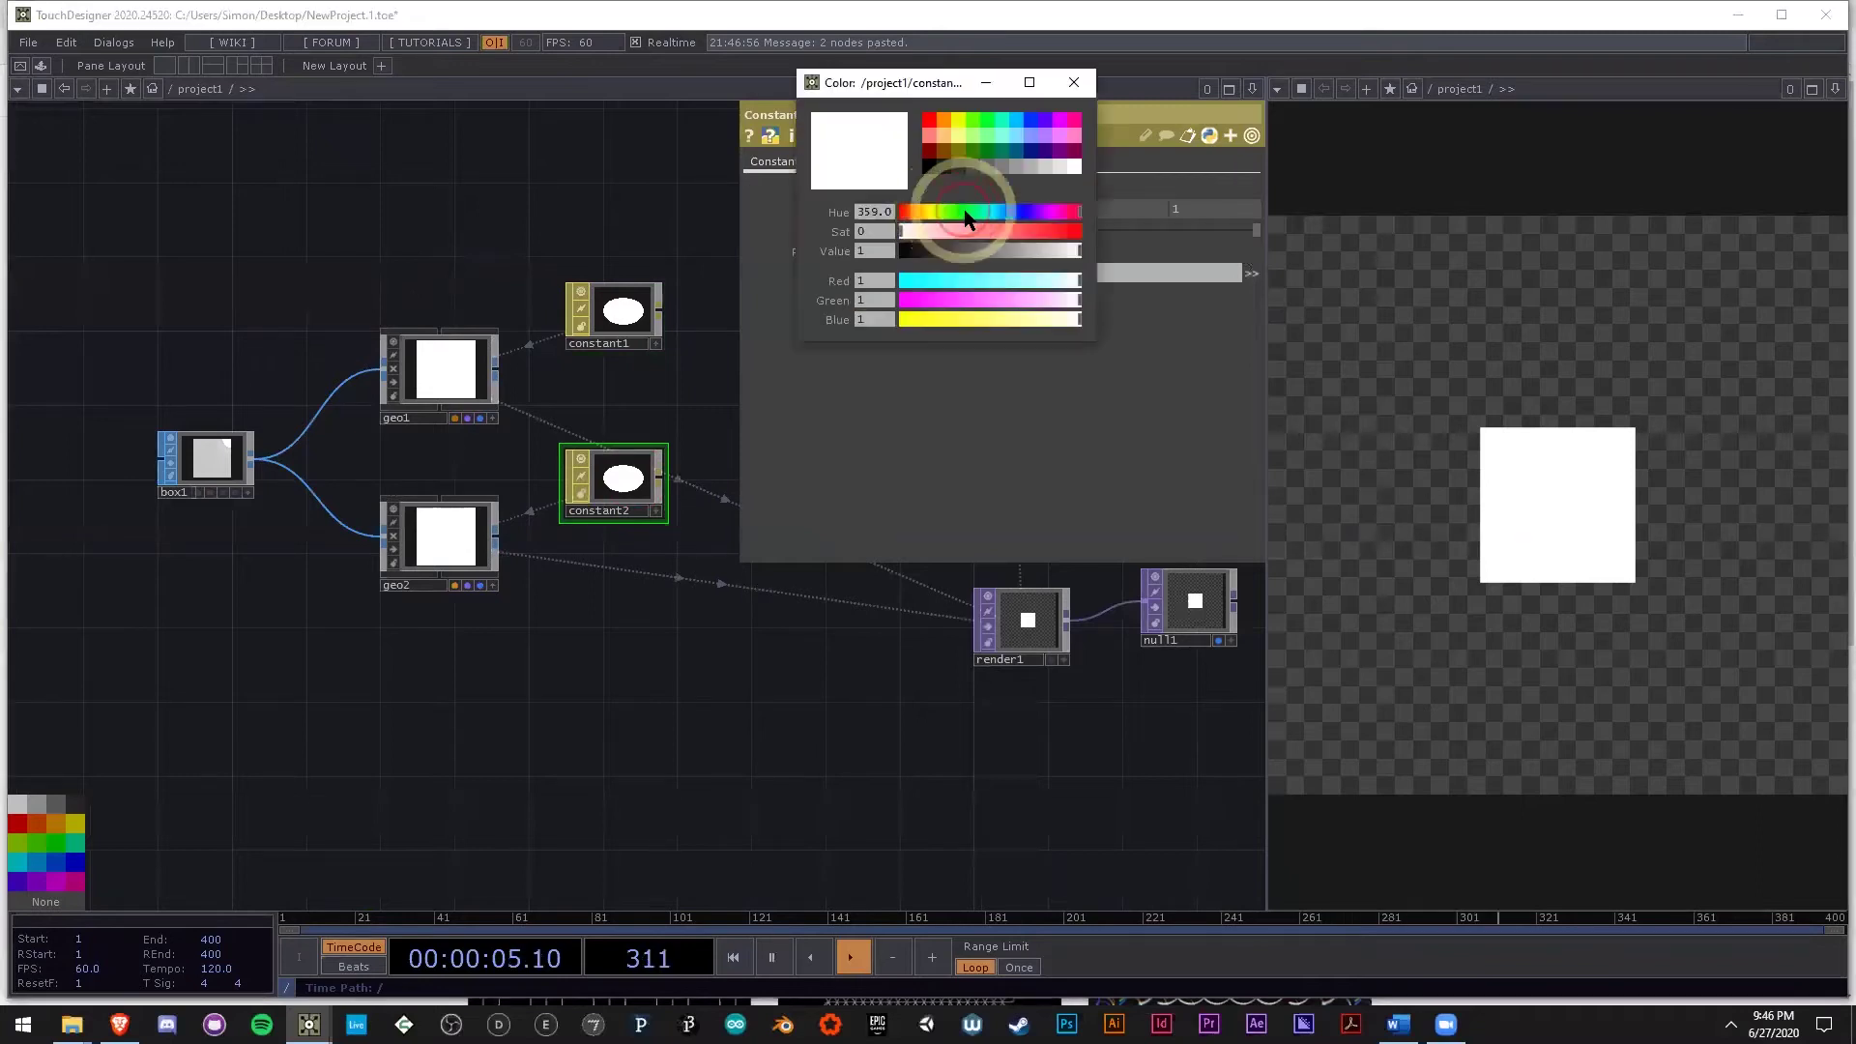
left_click(934, 166)
left_click(1073, 83)
Set constant2's Wire Frame option to Topology Wire Frame with a line width of 2.
left_click(903, 161)
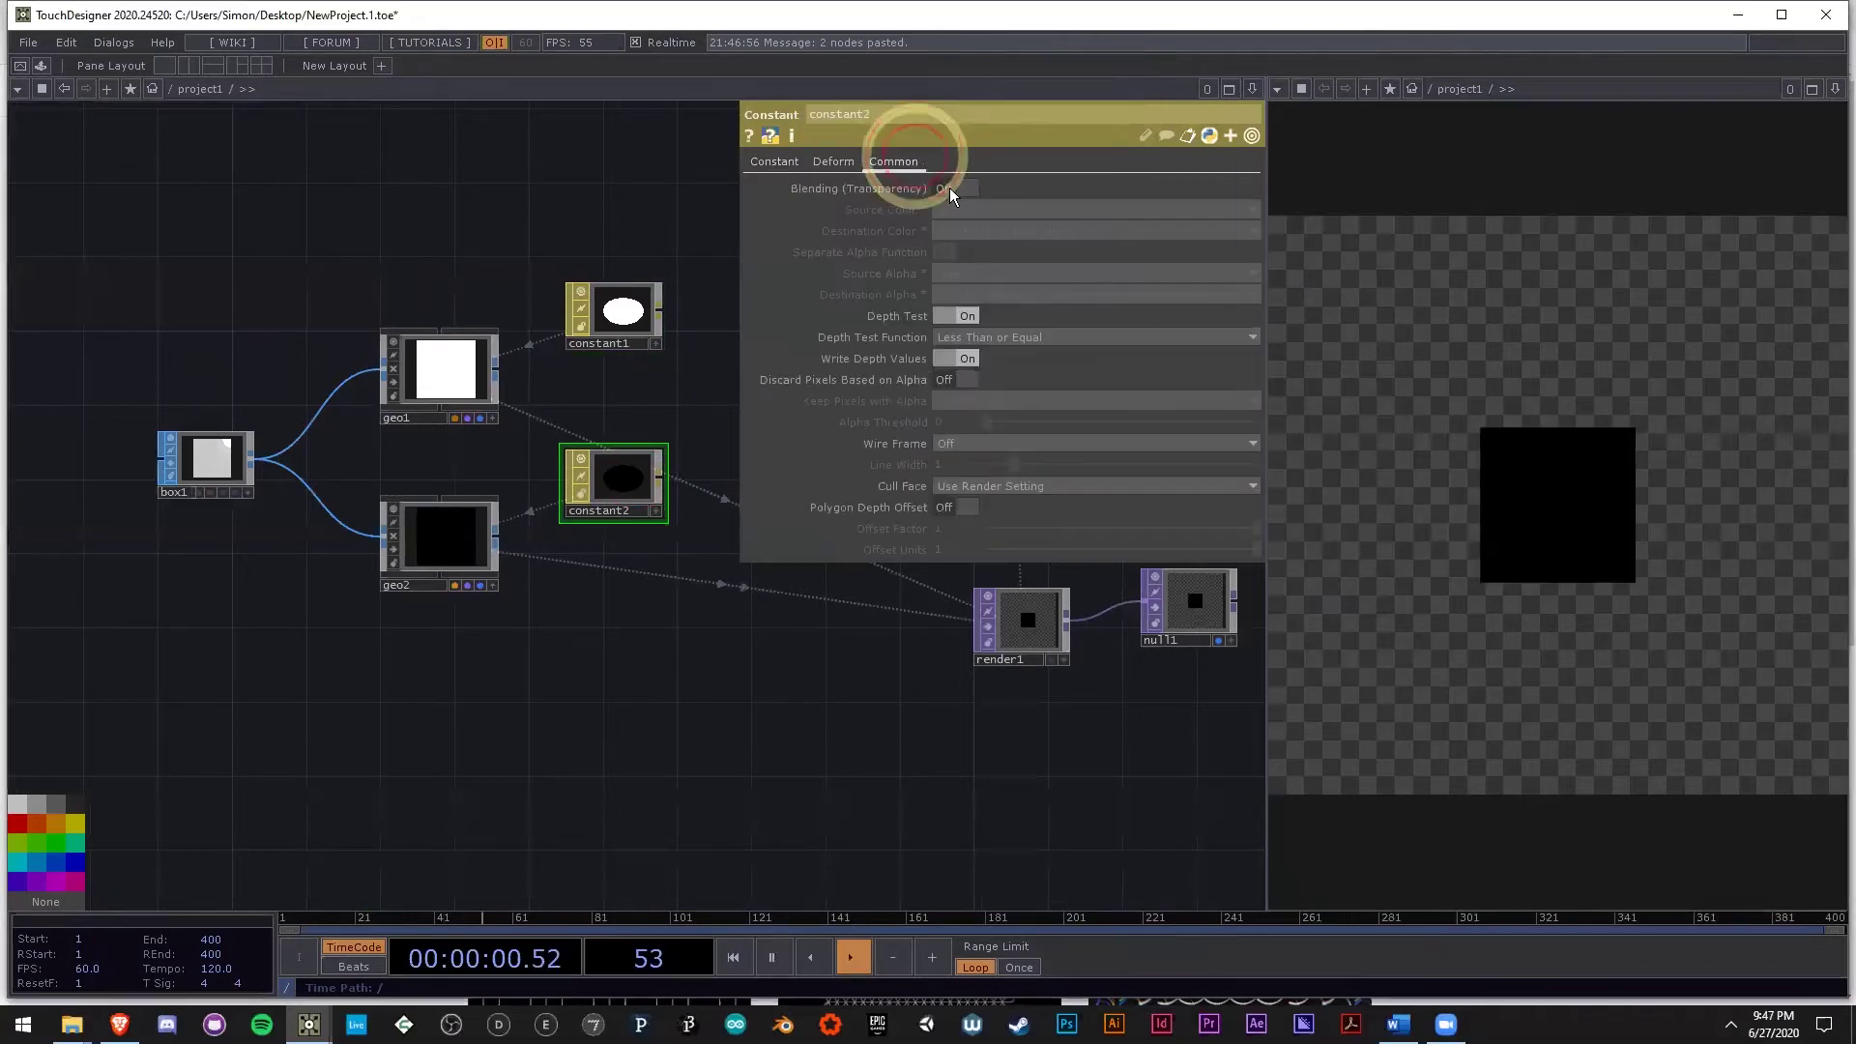
left_click(945, 443)
left_click(970, 491)
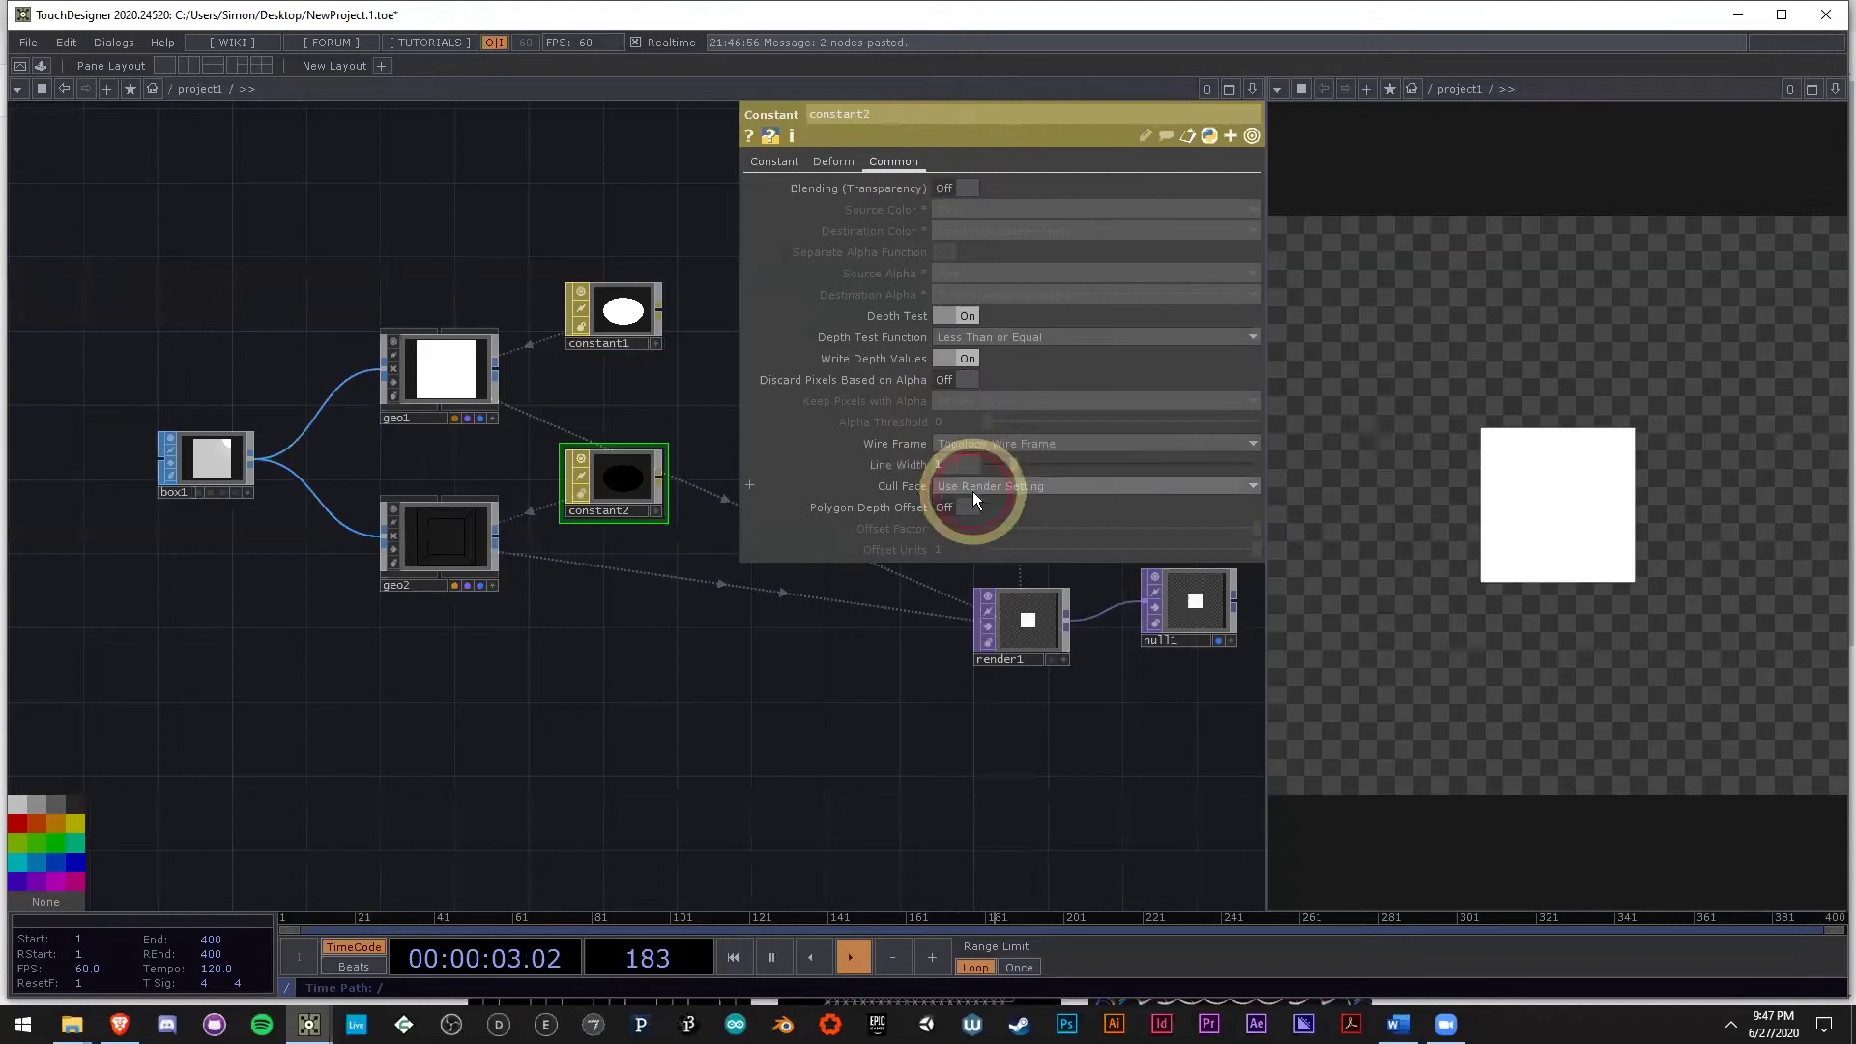
left_click(1622, 653)
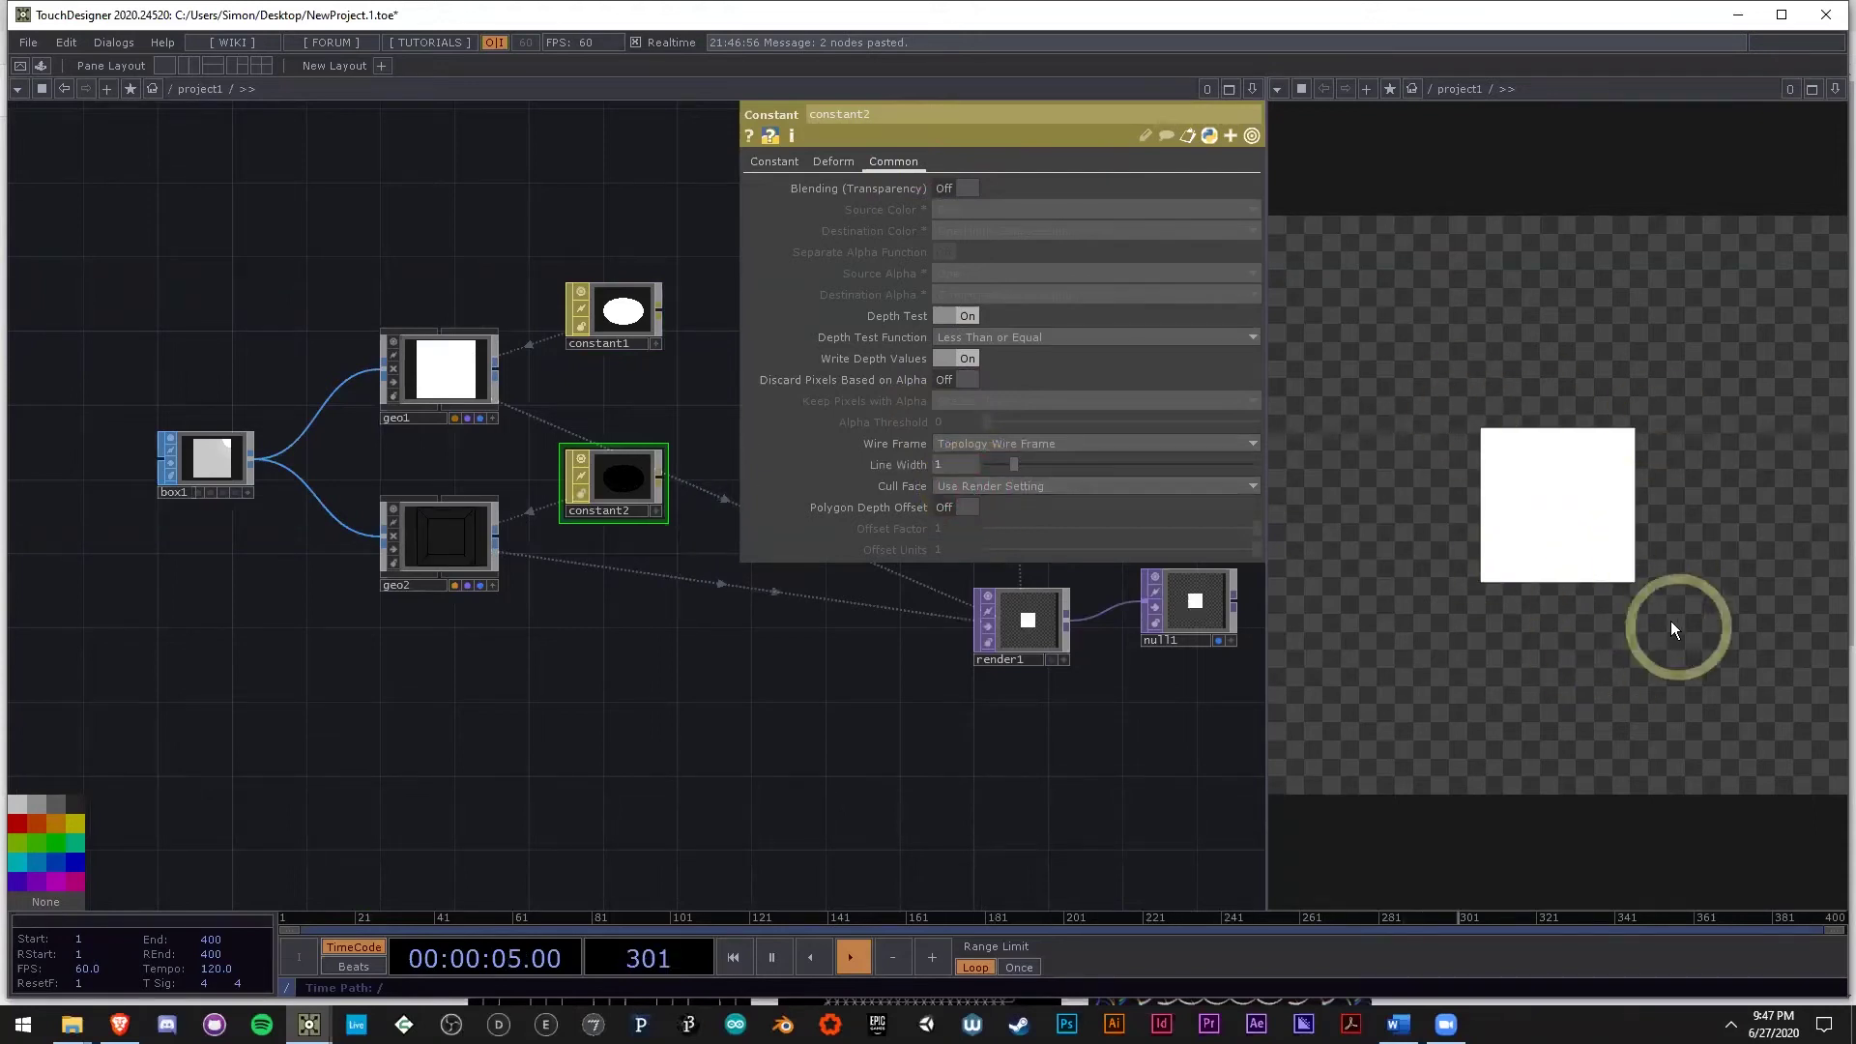
type("2")
left_click(831, 747)
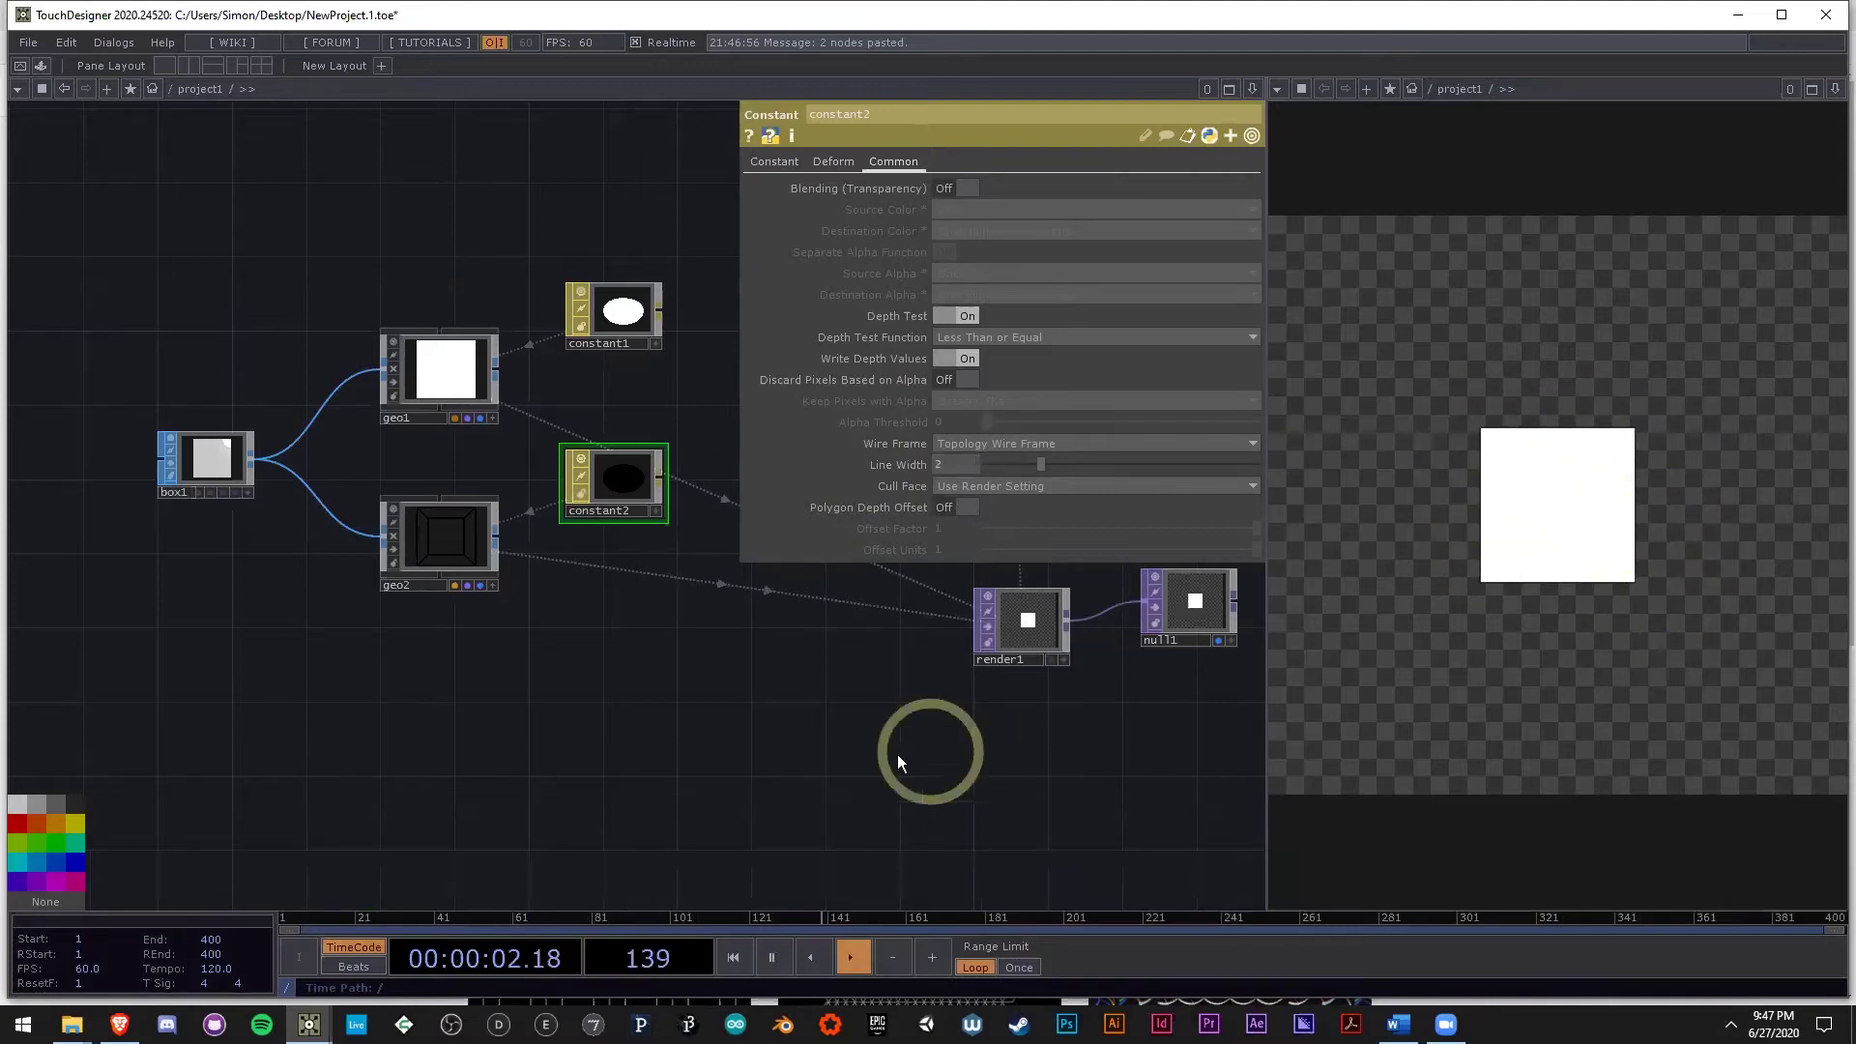
Examine the rows value in pars and the size settings of box1 in relation to the instancing network.
scroll(399, 712, "down", 5)
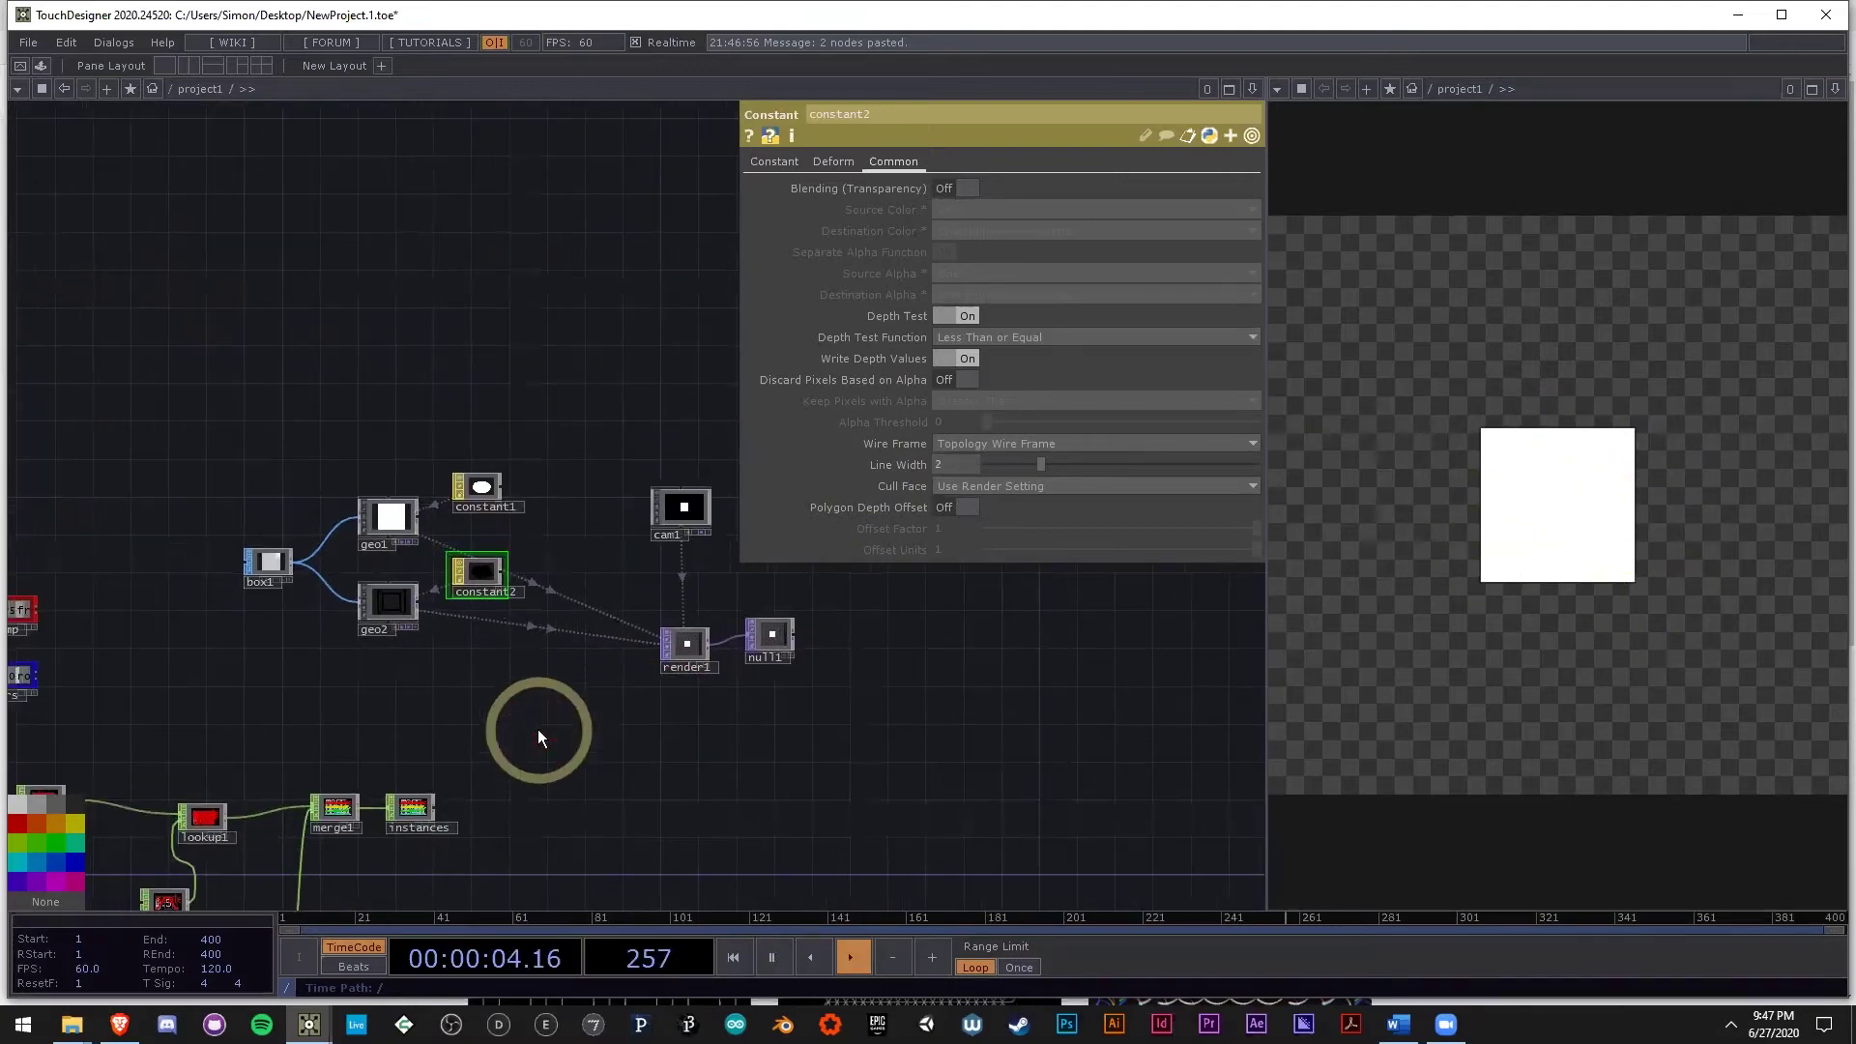
left_click_drag(669, 439, 672, 392)
left_click_drag(690, 620, 669, 687)
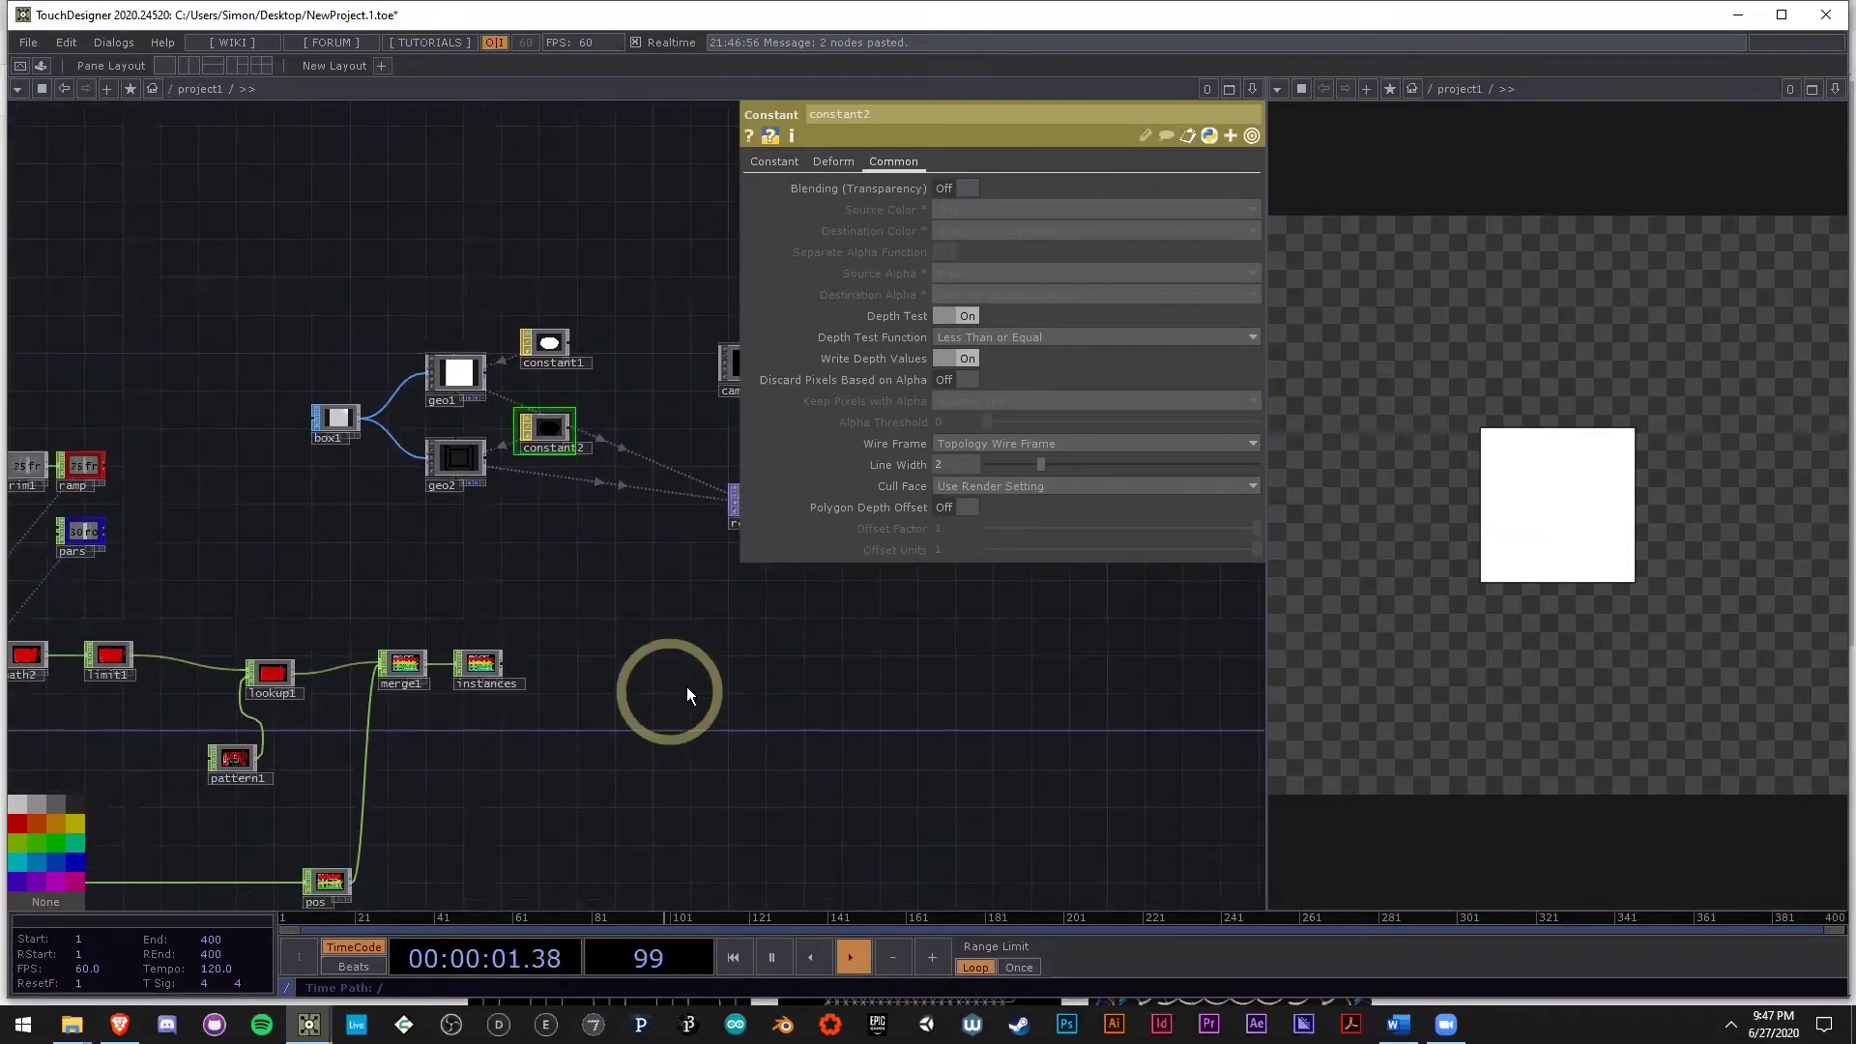
left_click(337, 418)
left_click_drag(393, 520, 665, 510)
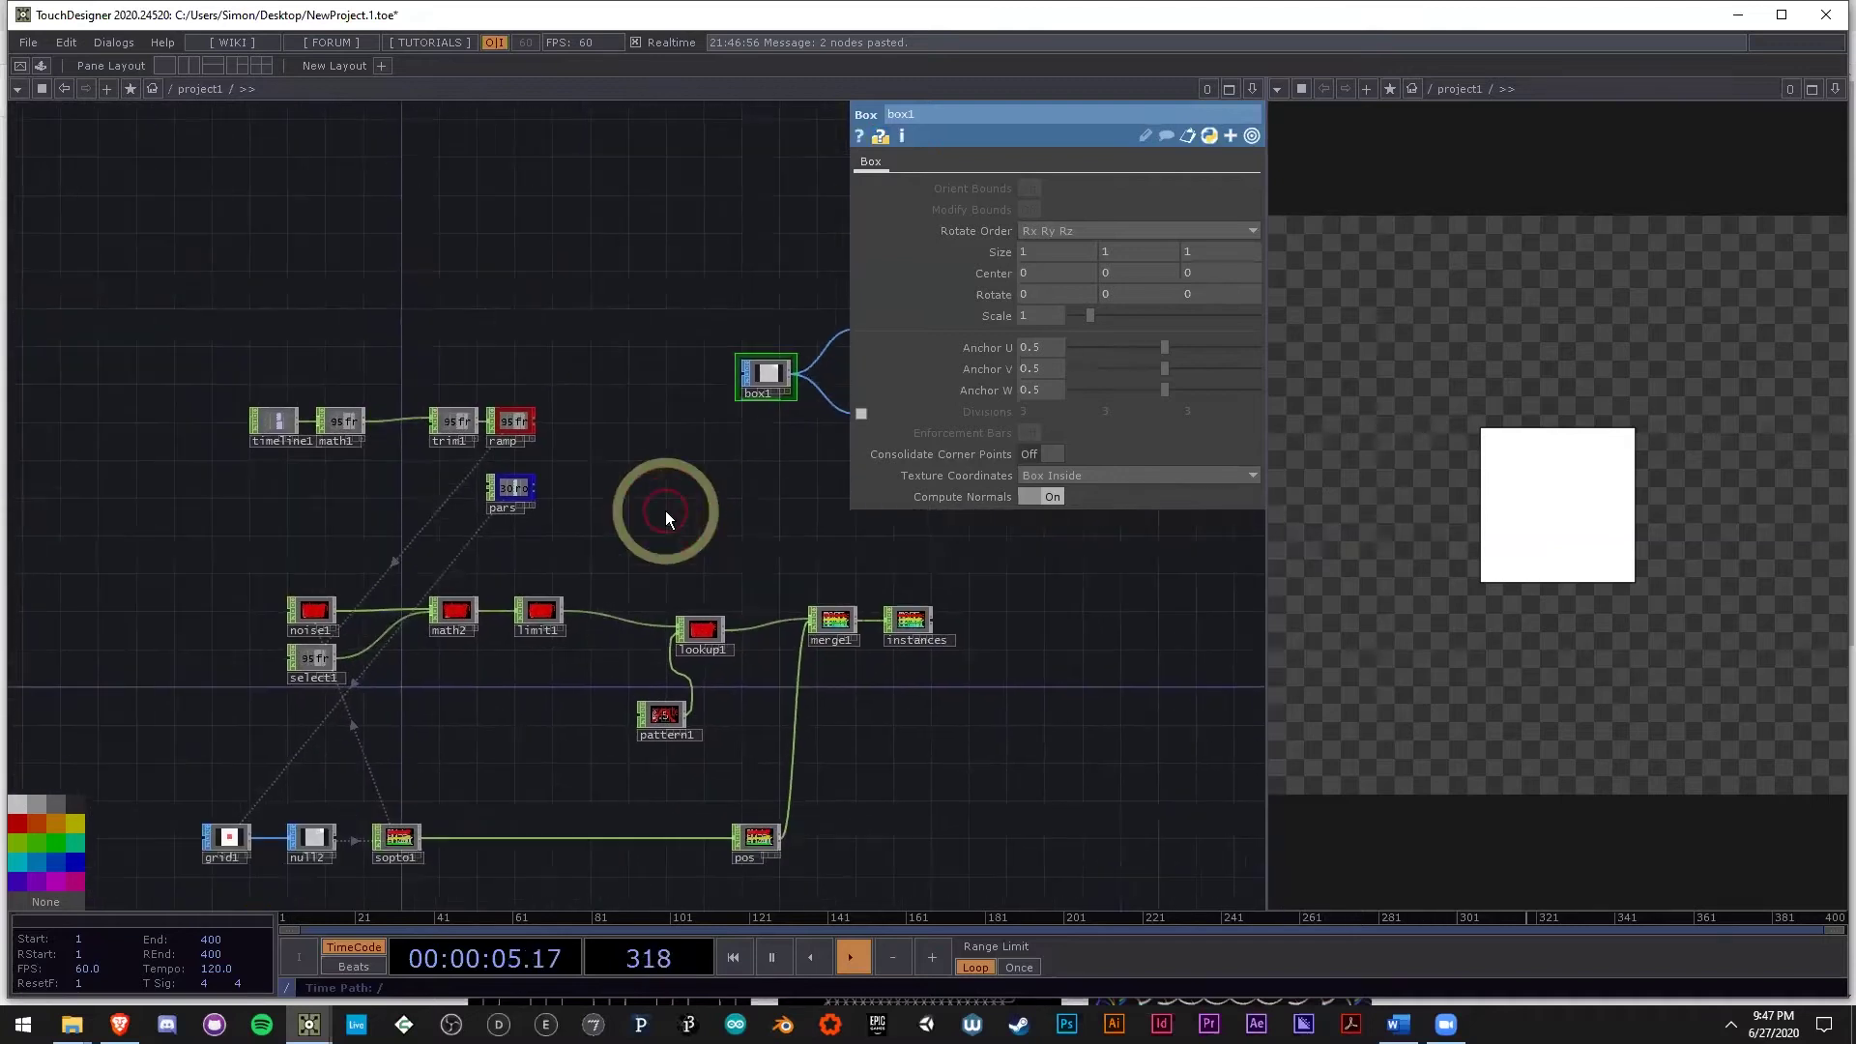
scroll(488, 450, "up", 6)
left_click(490, 453)
scroll(493, 456, "down", 4)
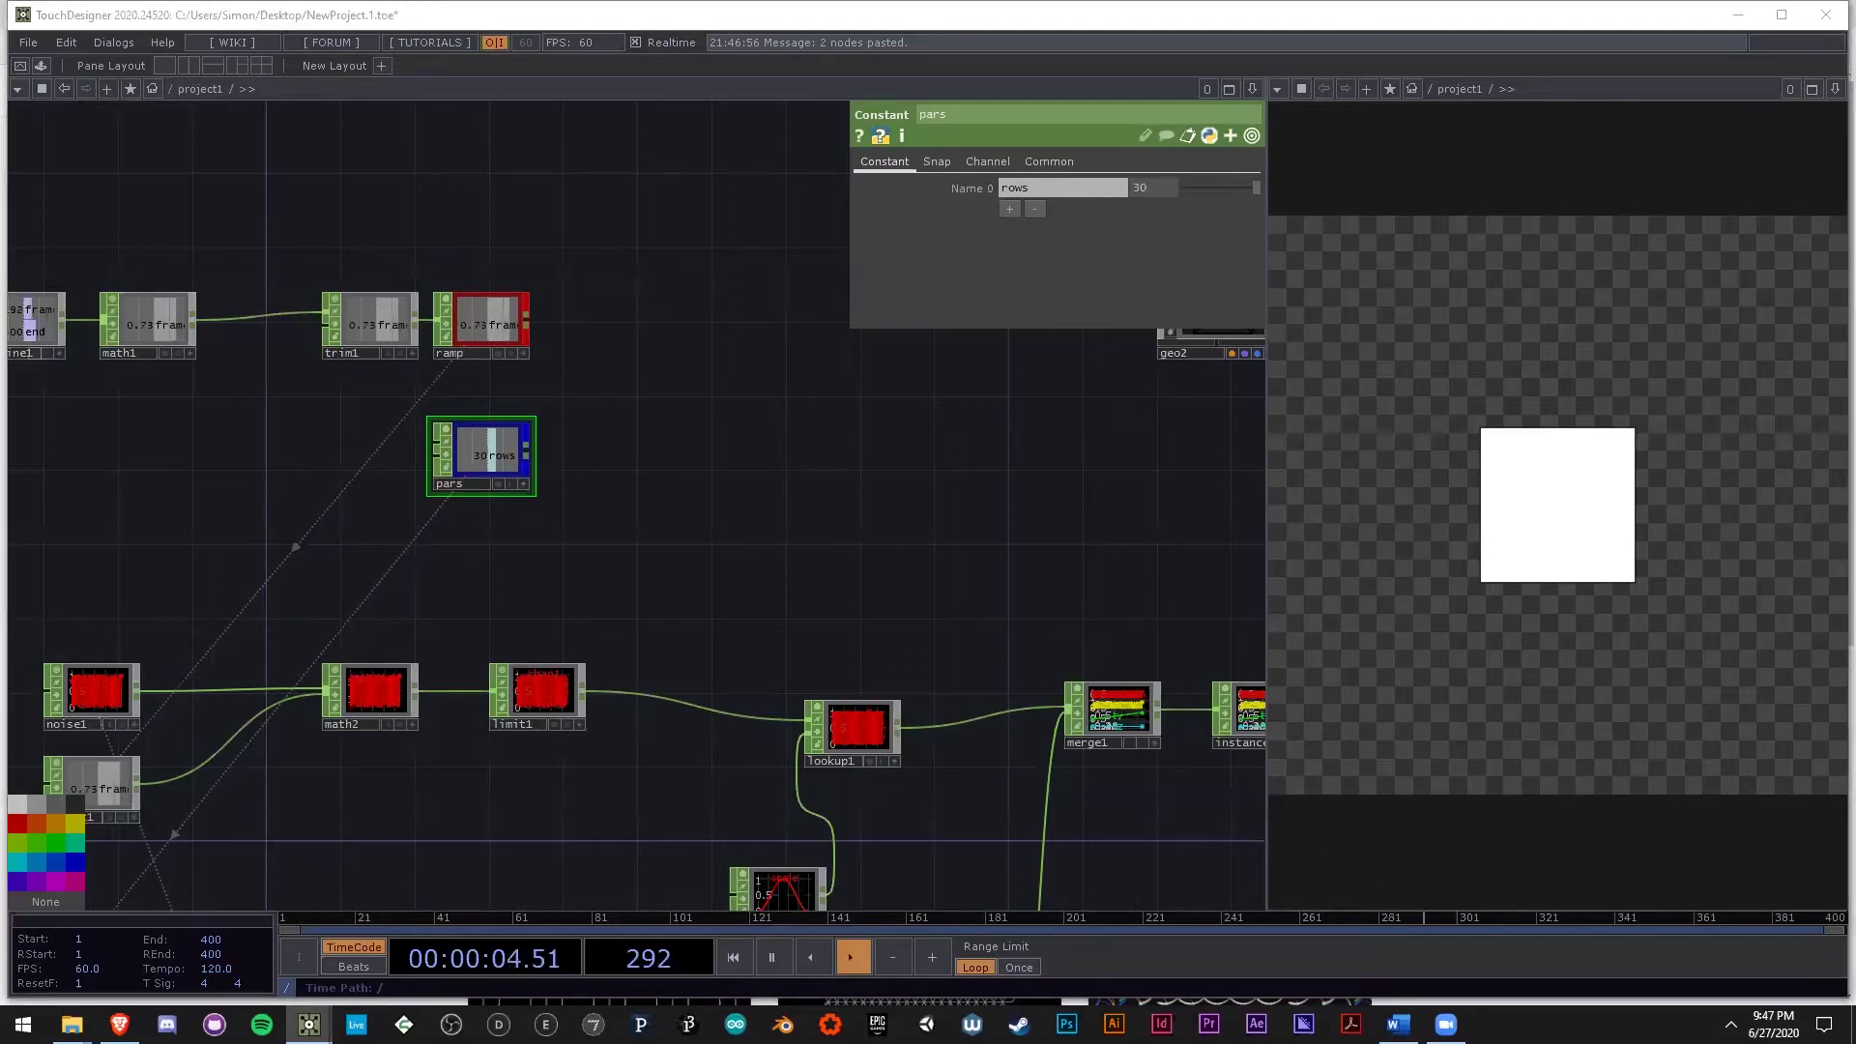
left_click_drag(762, 433, 414, 497)
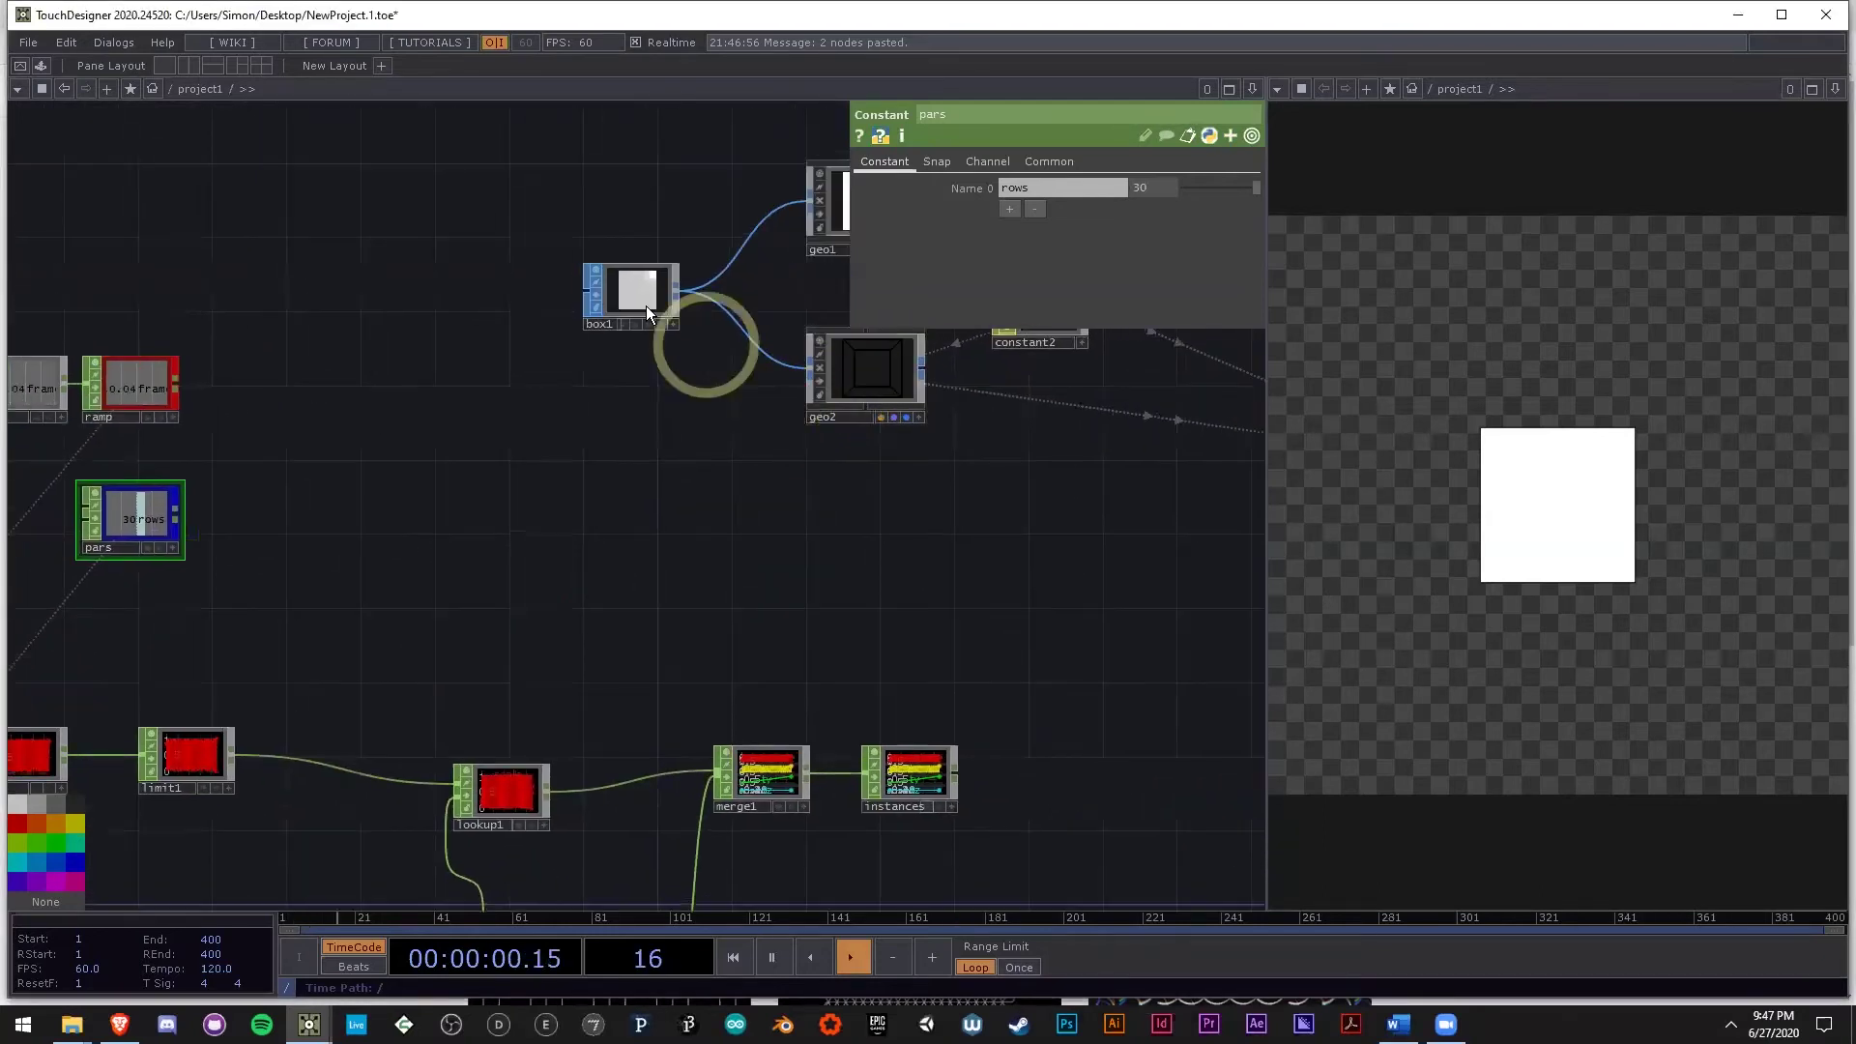
left_click(646, 305)
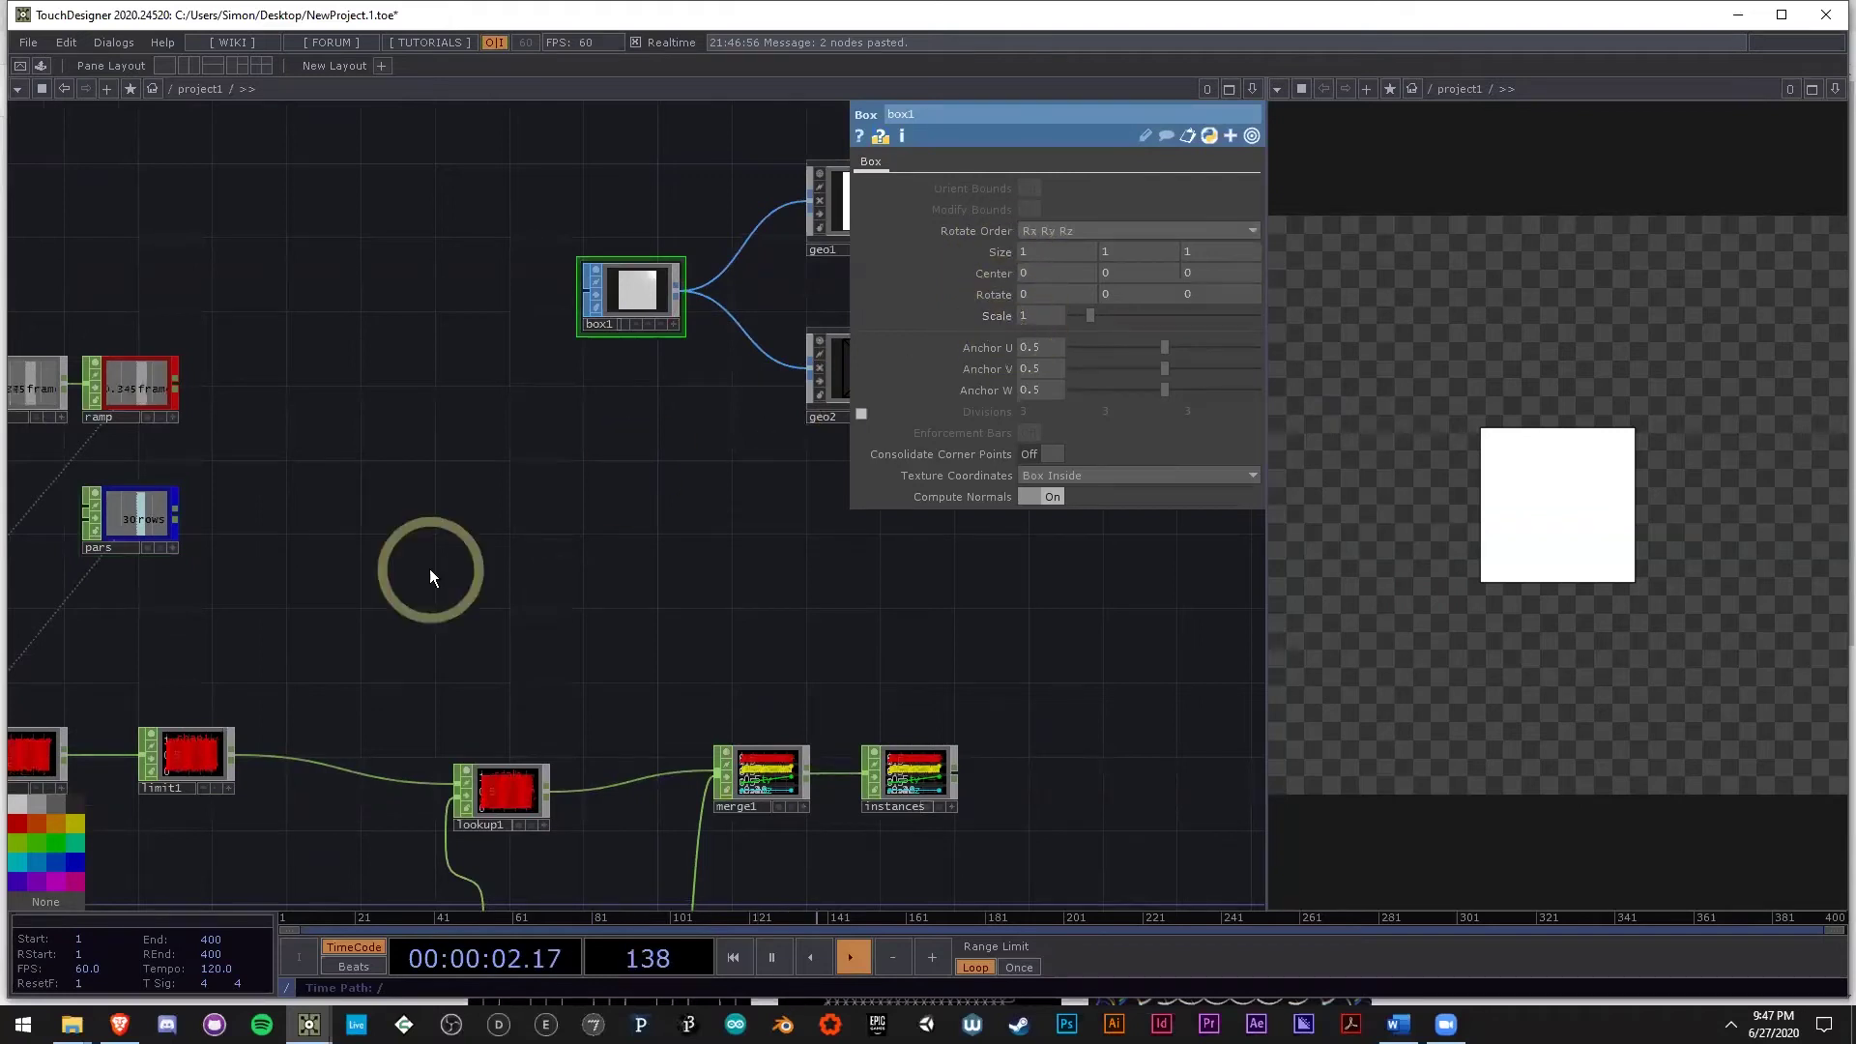
Link box1's uniform Scale to the rows channel of pars with the expression 1/op('pars')['rows'].
left_click_drag(153, 534, 331, 530)
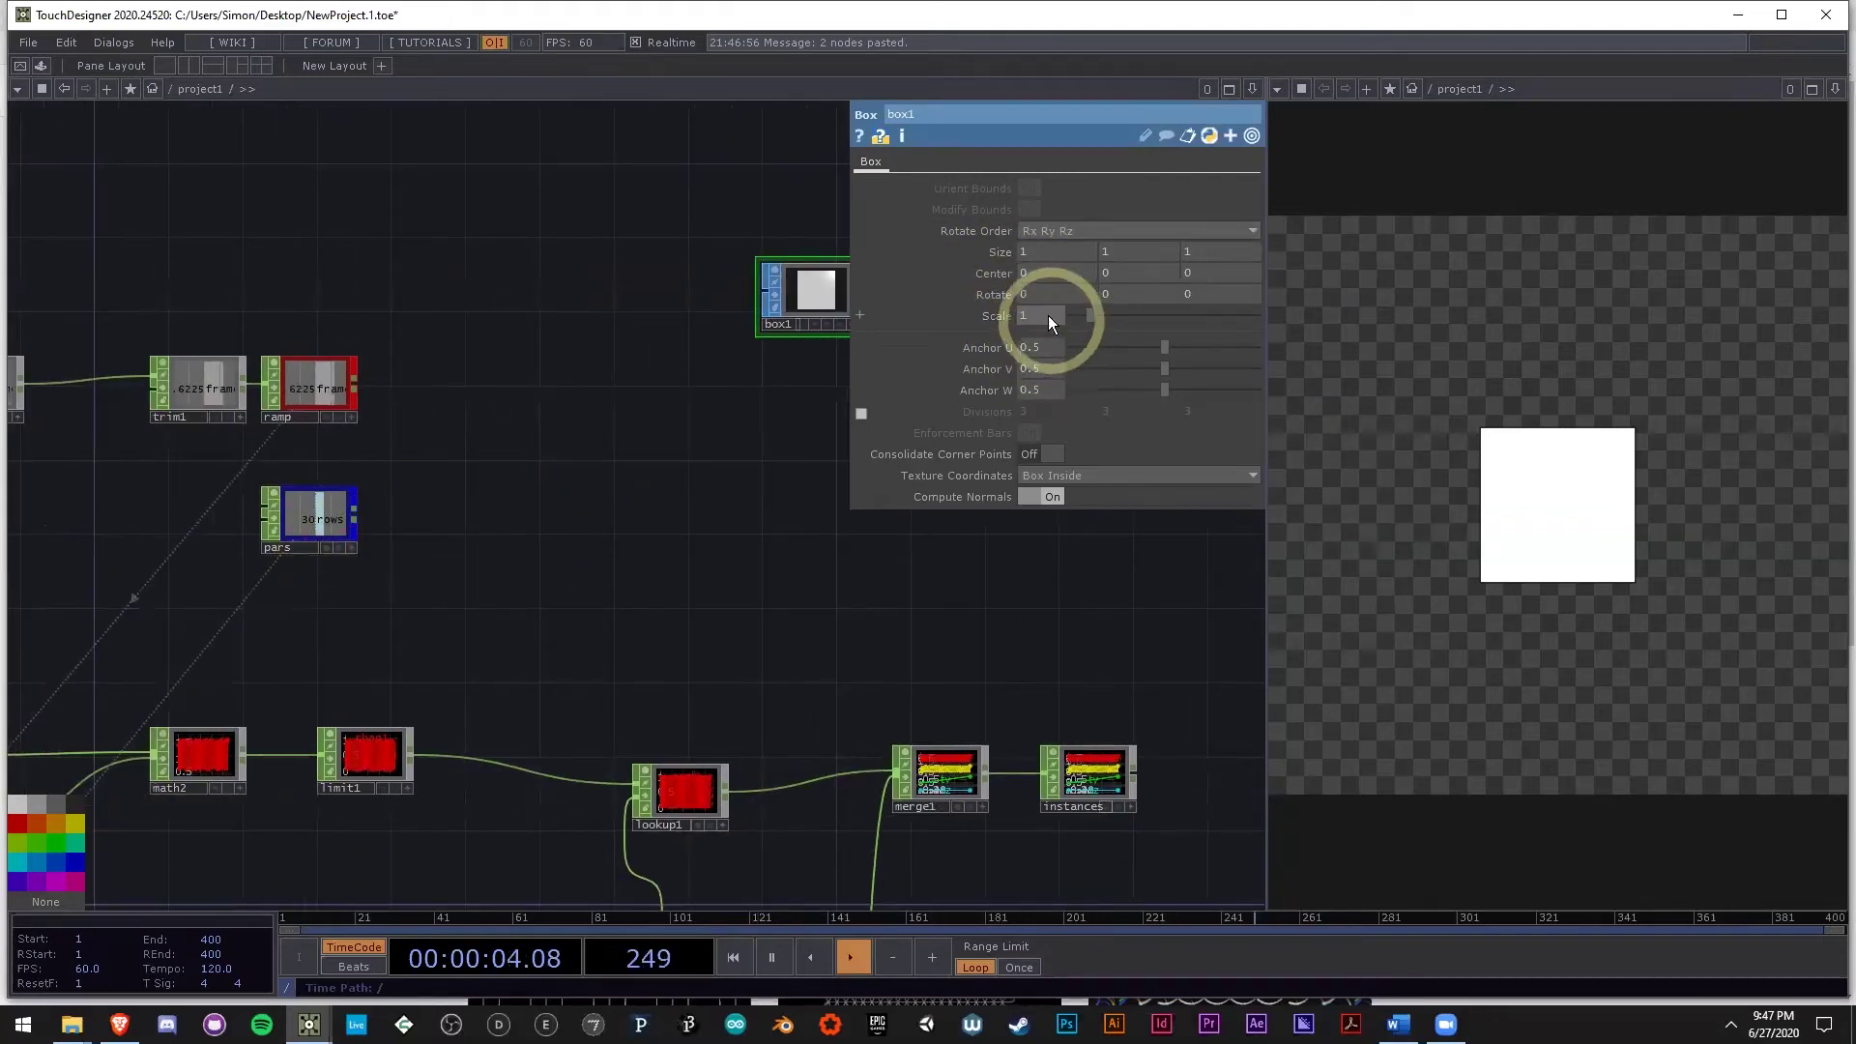
left_click(307, 519)
key("a")
left_click(791, 334)
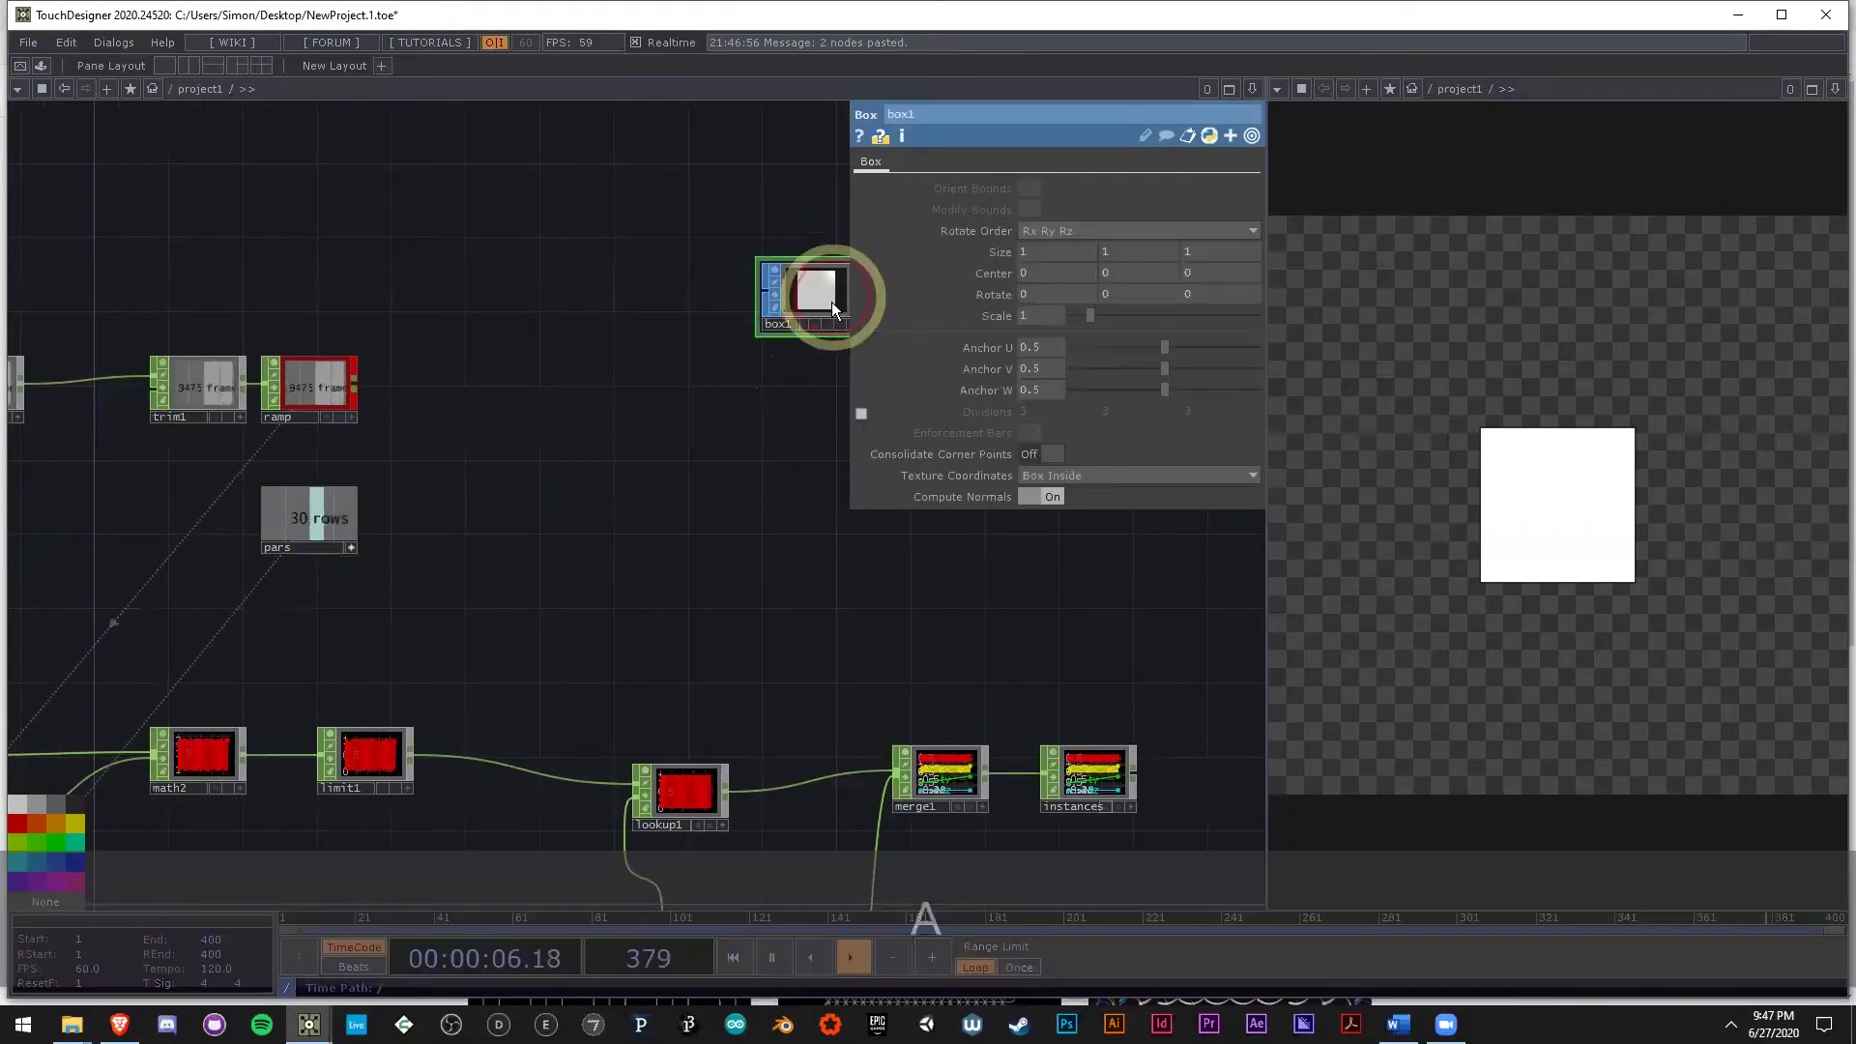
left_click(342, 526)
left_click_drag(306, 527, 1063, 305)
left_click(1063, 306)
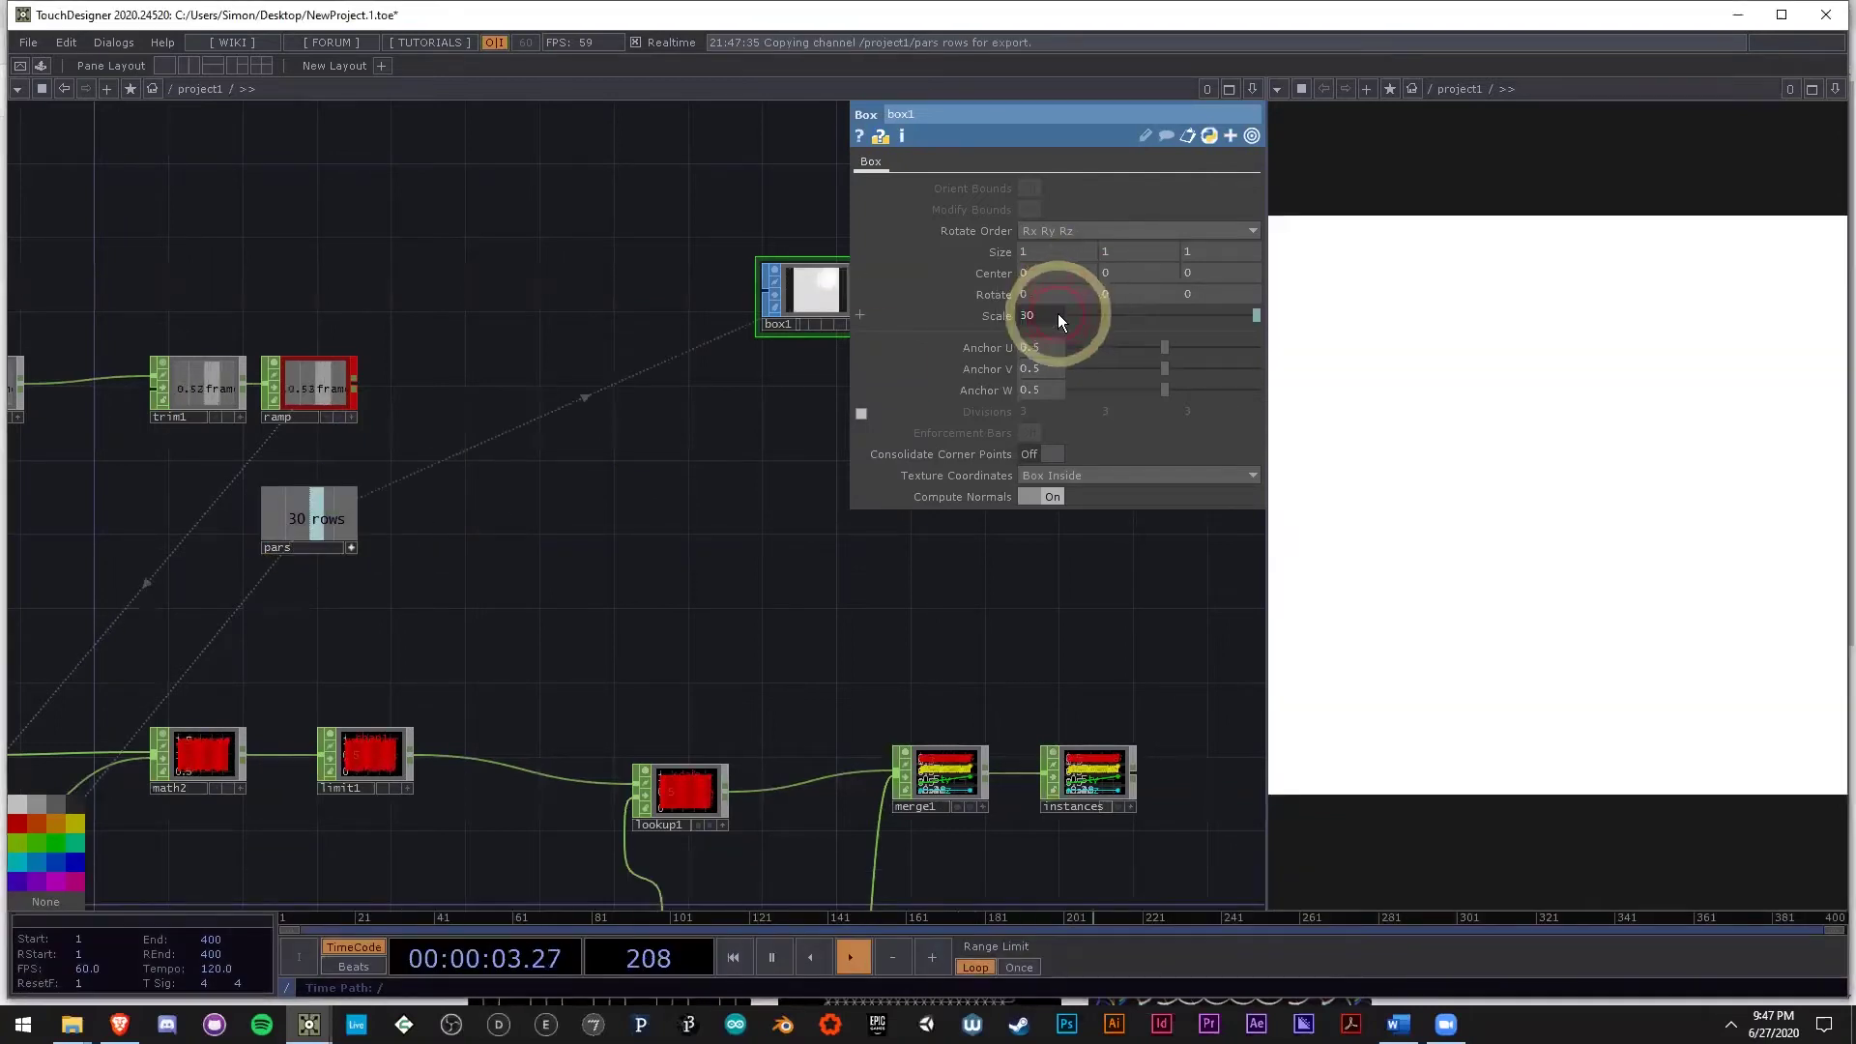
left_click(1002, 336)
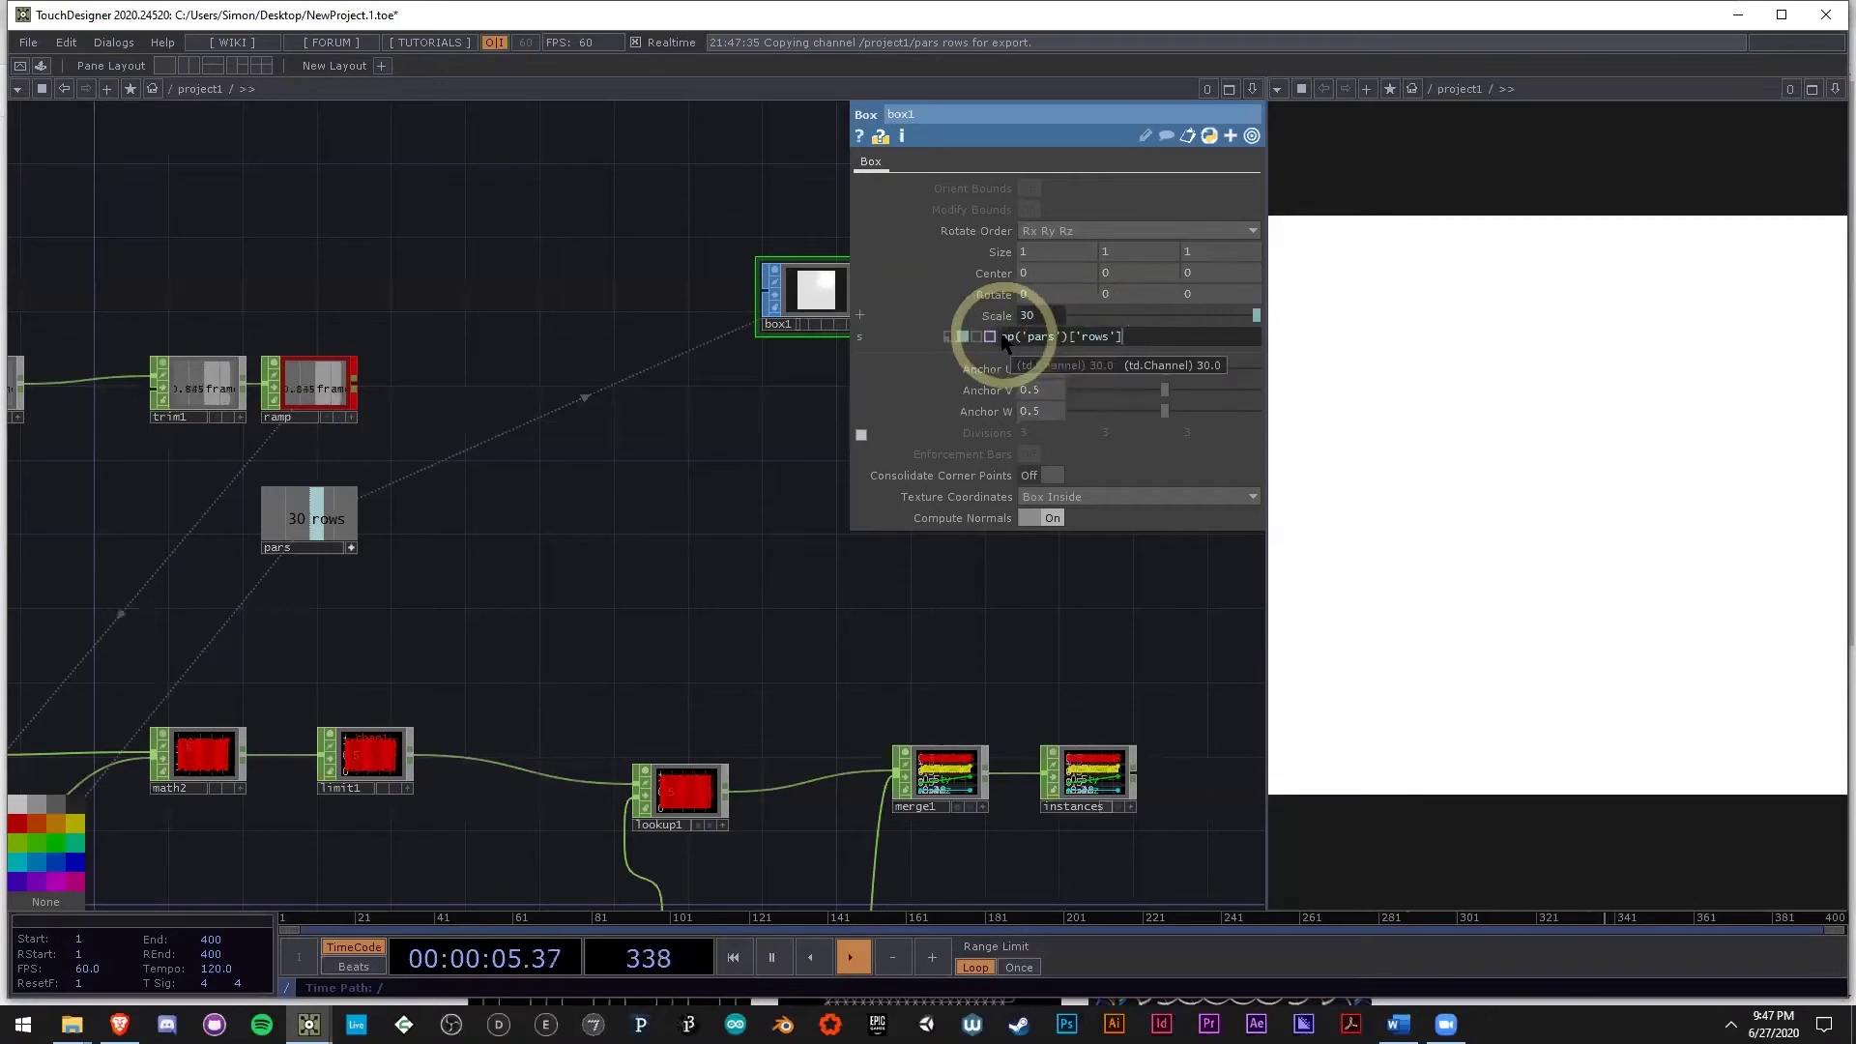
type("1/")
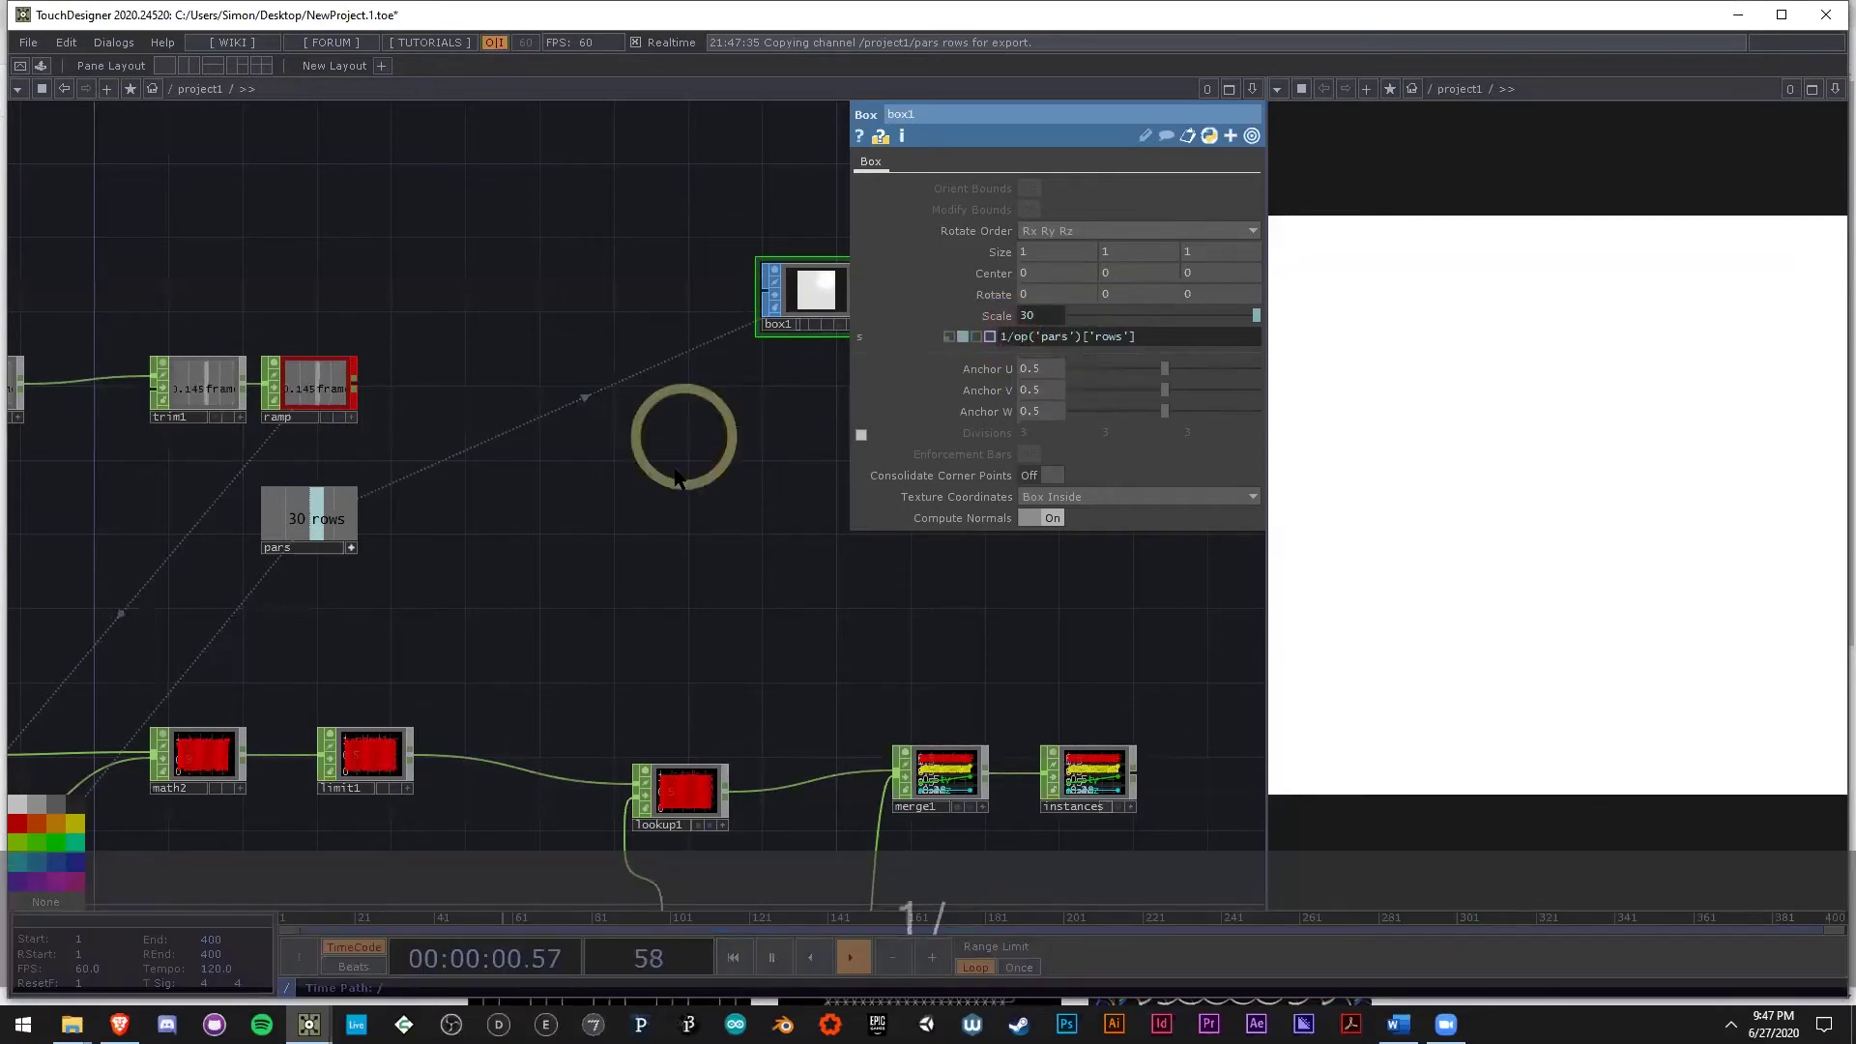
left_click(679, 456)
Rename geo1 as color and geo2 as wireframe.
left_click_drag(967, 582, 625, 515)
scroll(502, 611, "down", 3)
scroll(626, 527, "down", 2)
scroll(632, 590, "down", 1)
left_click_drag(678, 571, 712, 531)
scroll(715, 534, "down", 5)
scroll(798, 636, "up", 7)
left_click_drag(800, 637, 675, 725)
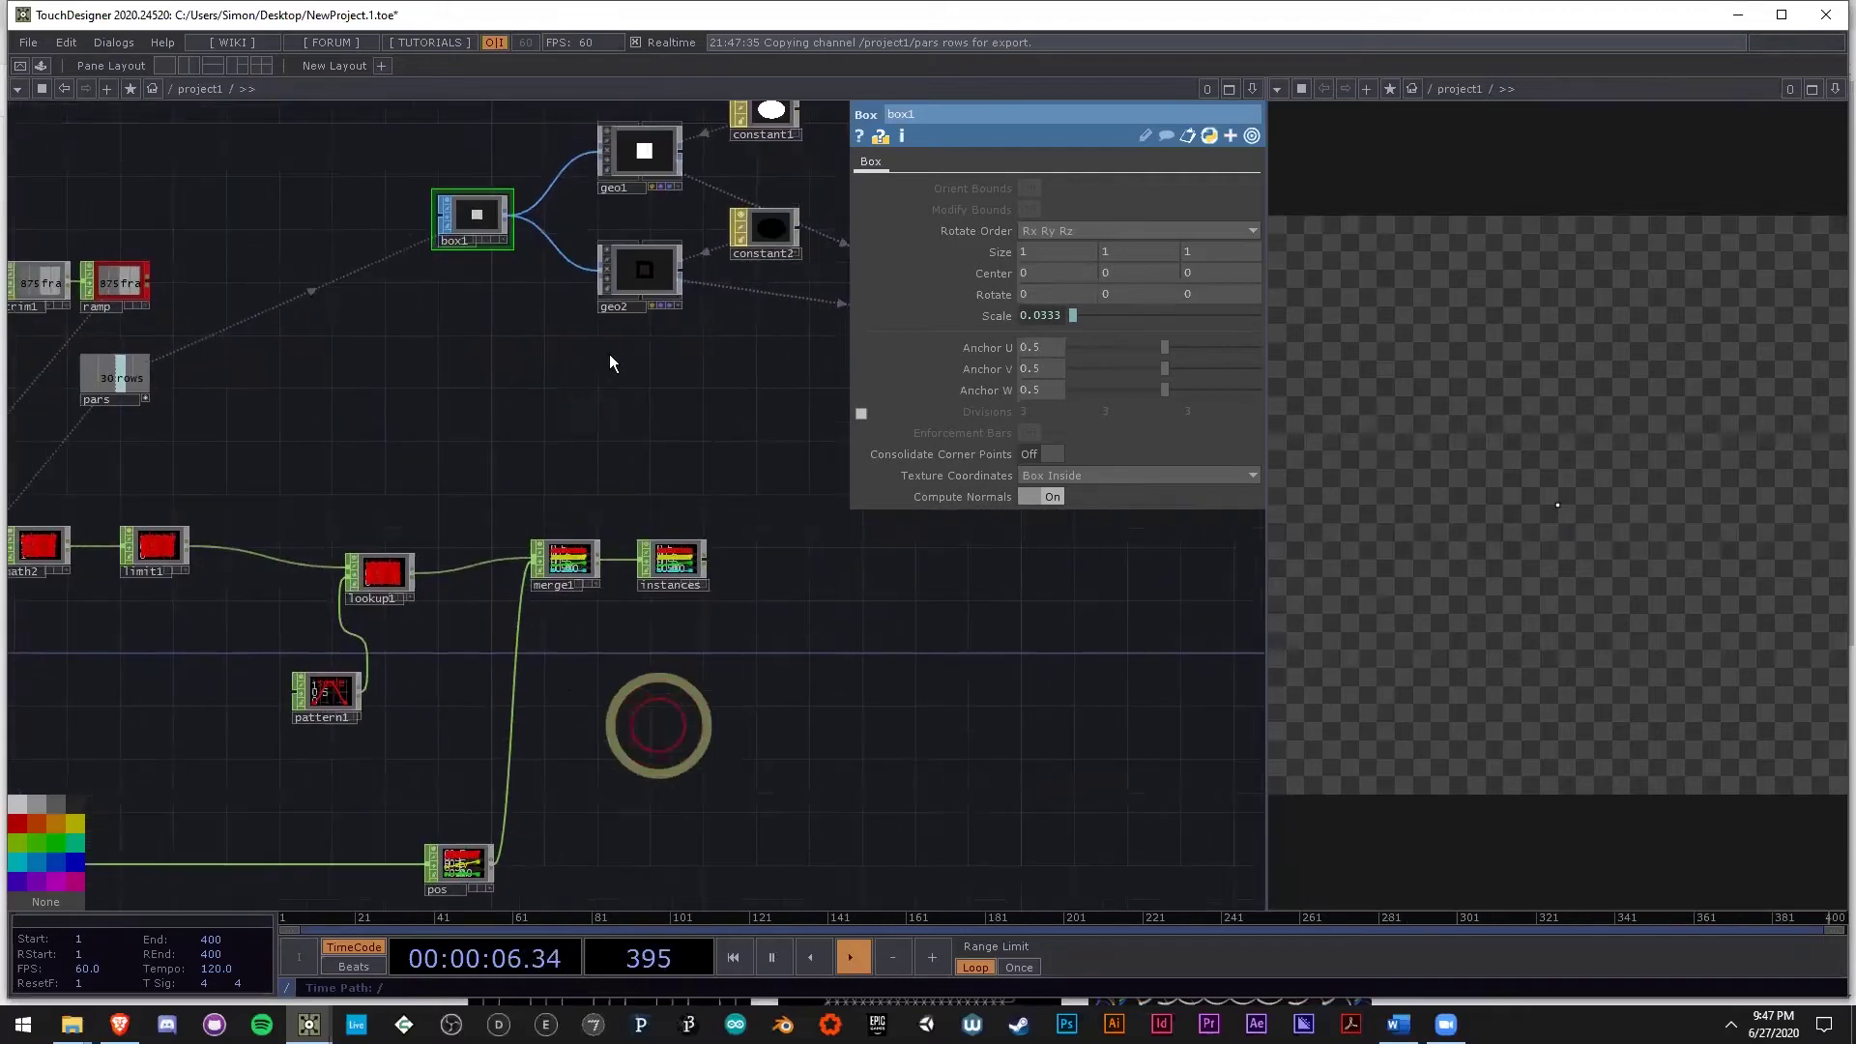
left_click(622, 175)
left_click_drag(646, 404, 609, 178)
right_click_drag(609, 178, 609, 178)
left_click_drag(541, 419, 406, 479)
left_click(467, 259)
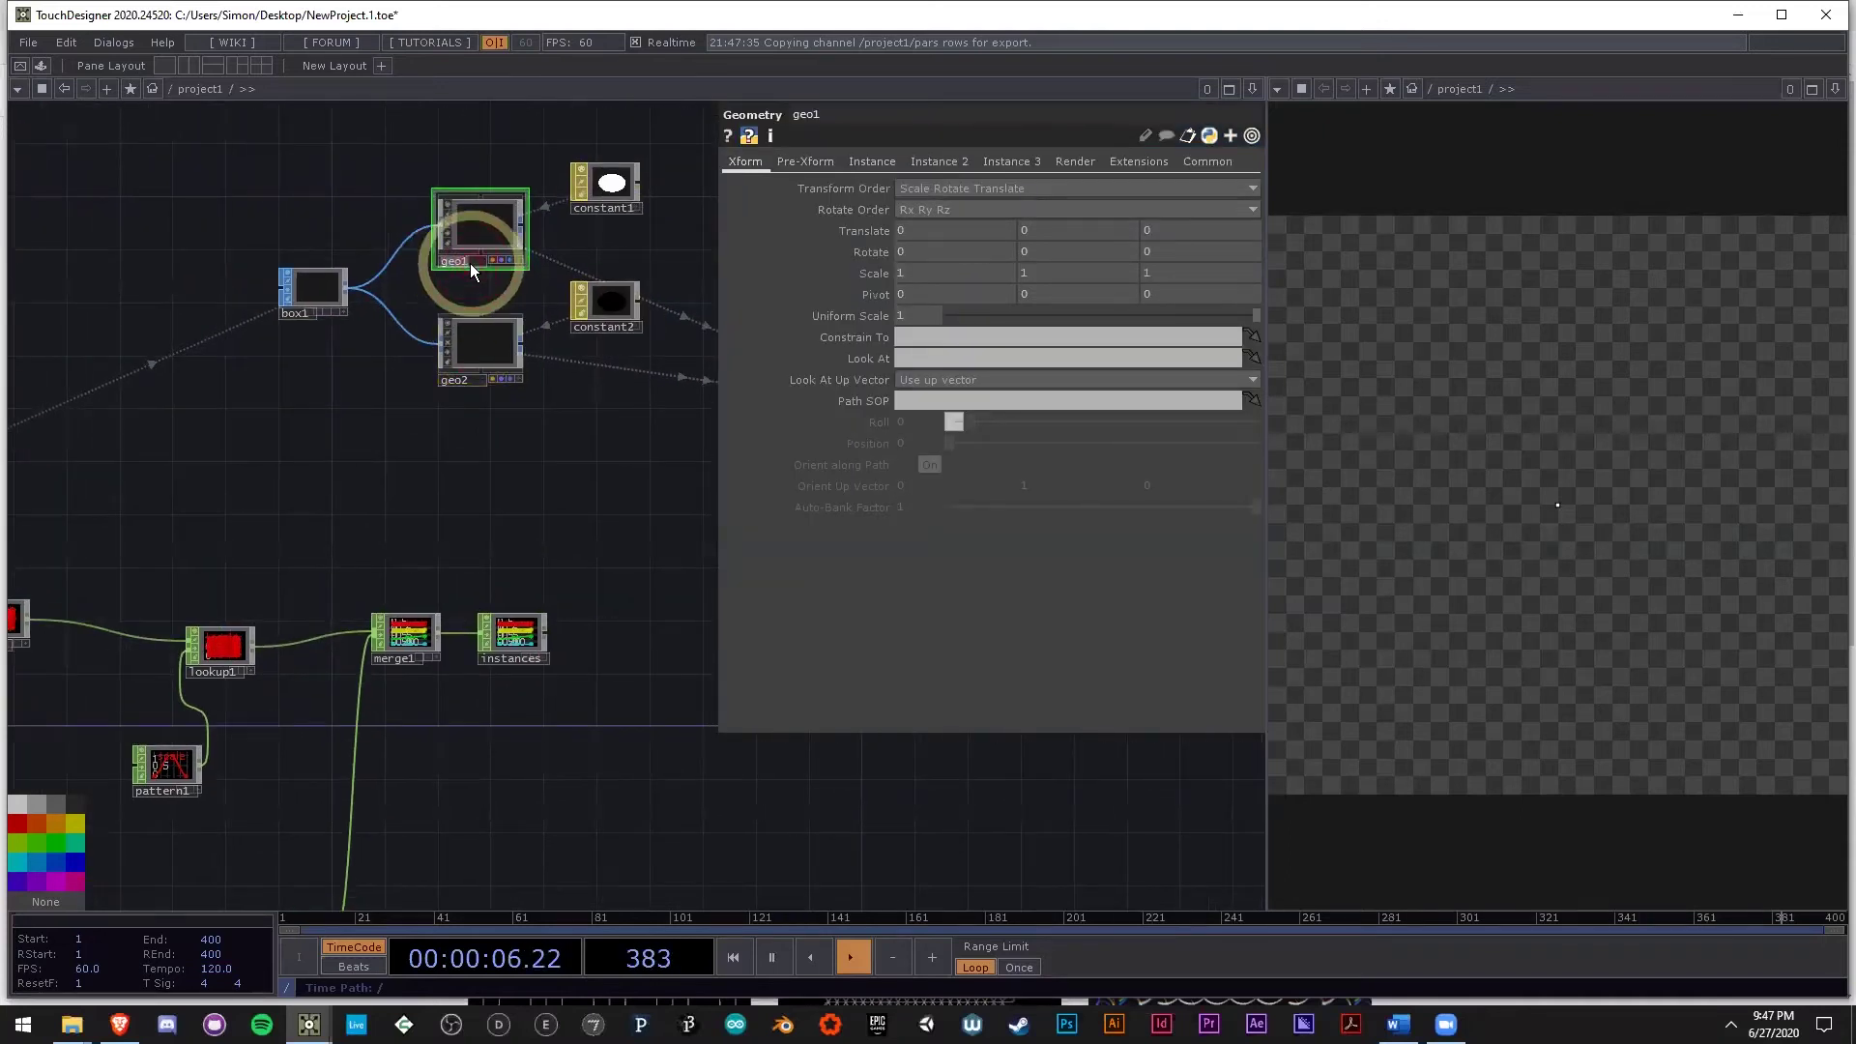
type("color")
key("Return")
left_click(464, 380)
type("wirefram")
type("e")
key("Return")
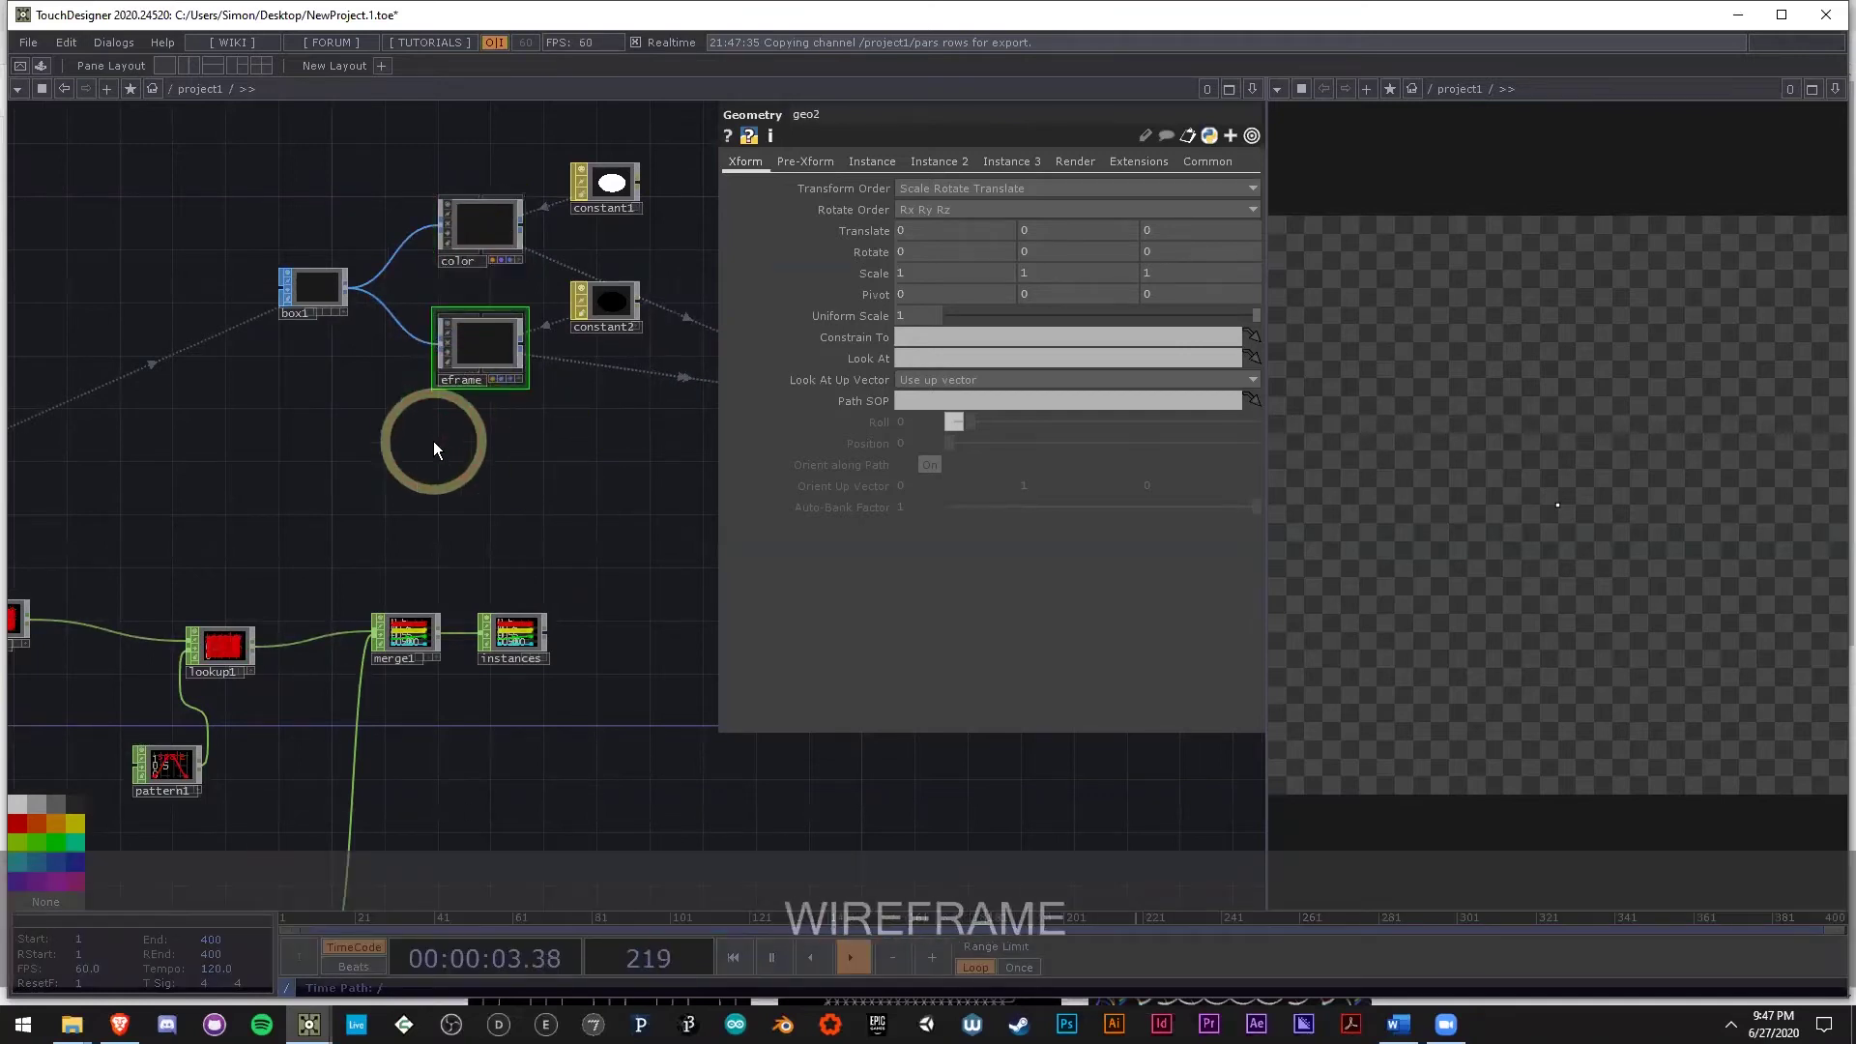
Turn on instancing for both the color and wireframe geometries with instances as their Default Instance OP.
left_click(488, 238)
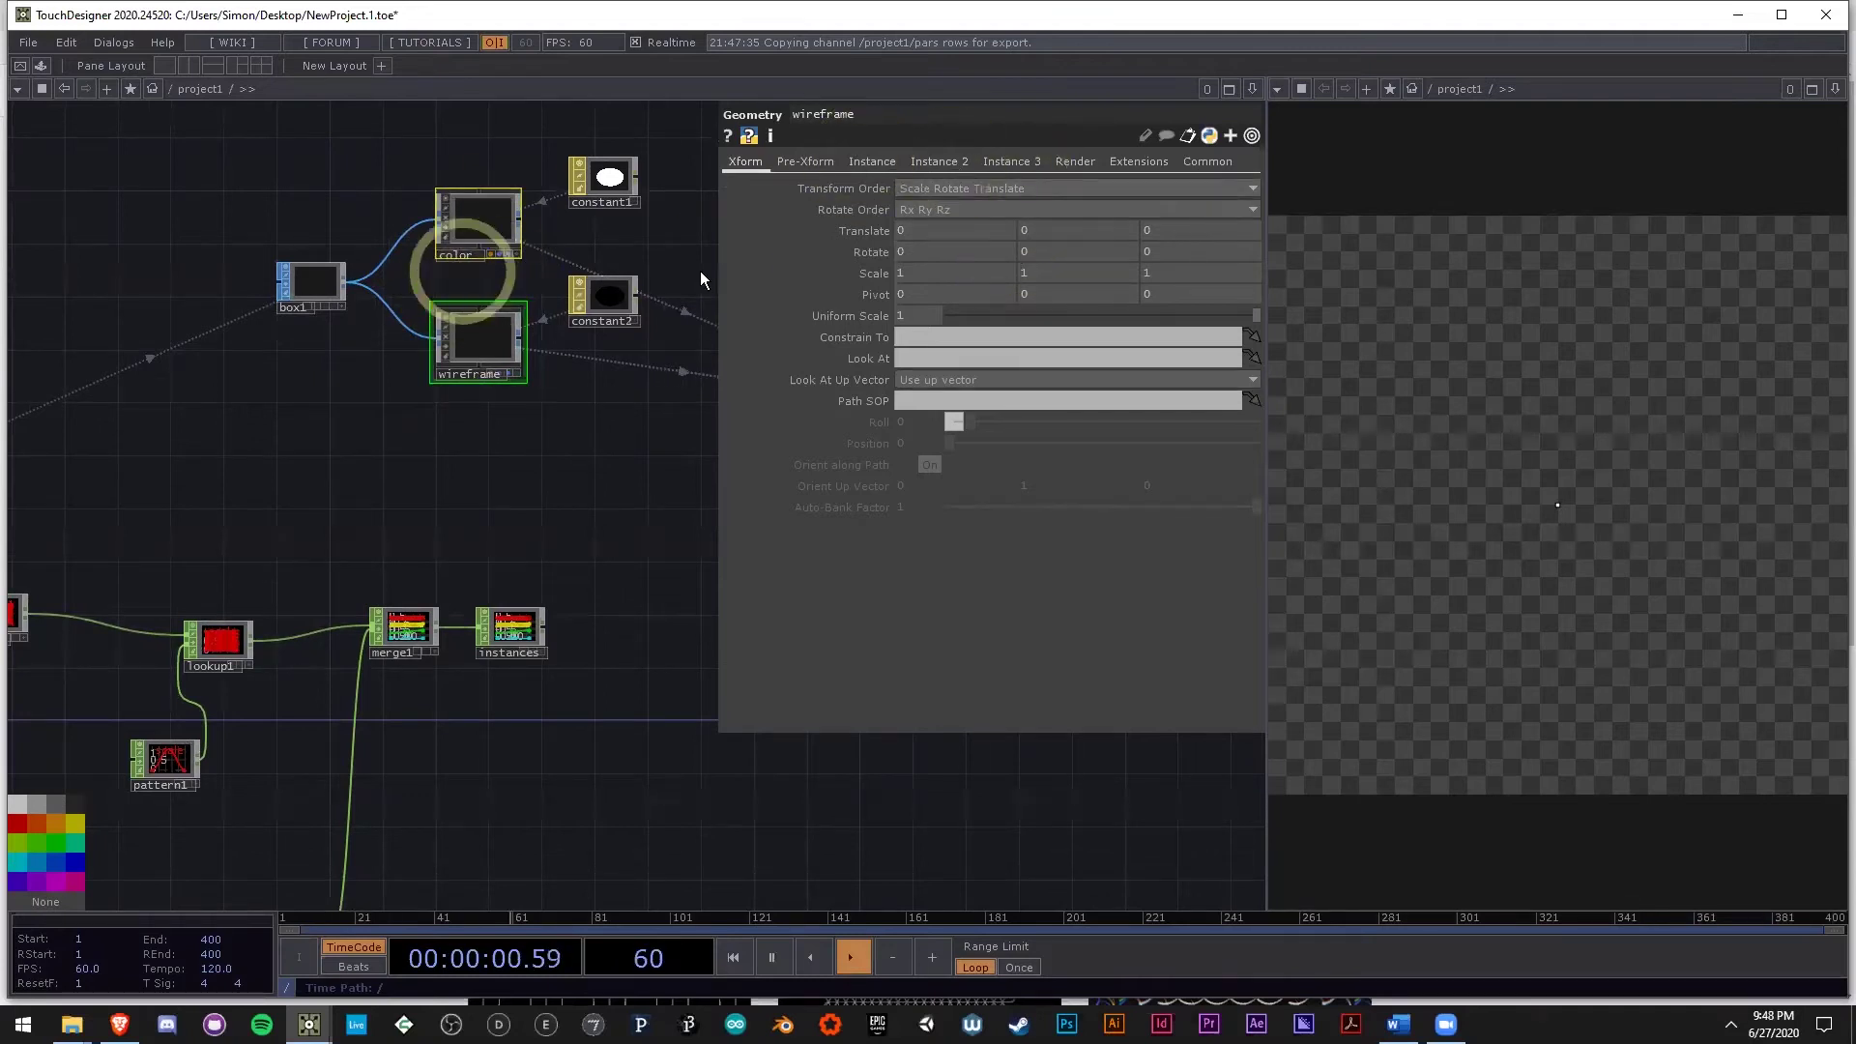
left_click(871, 164)
left_click(913, 188)
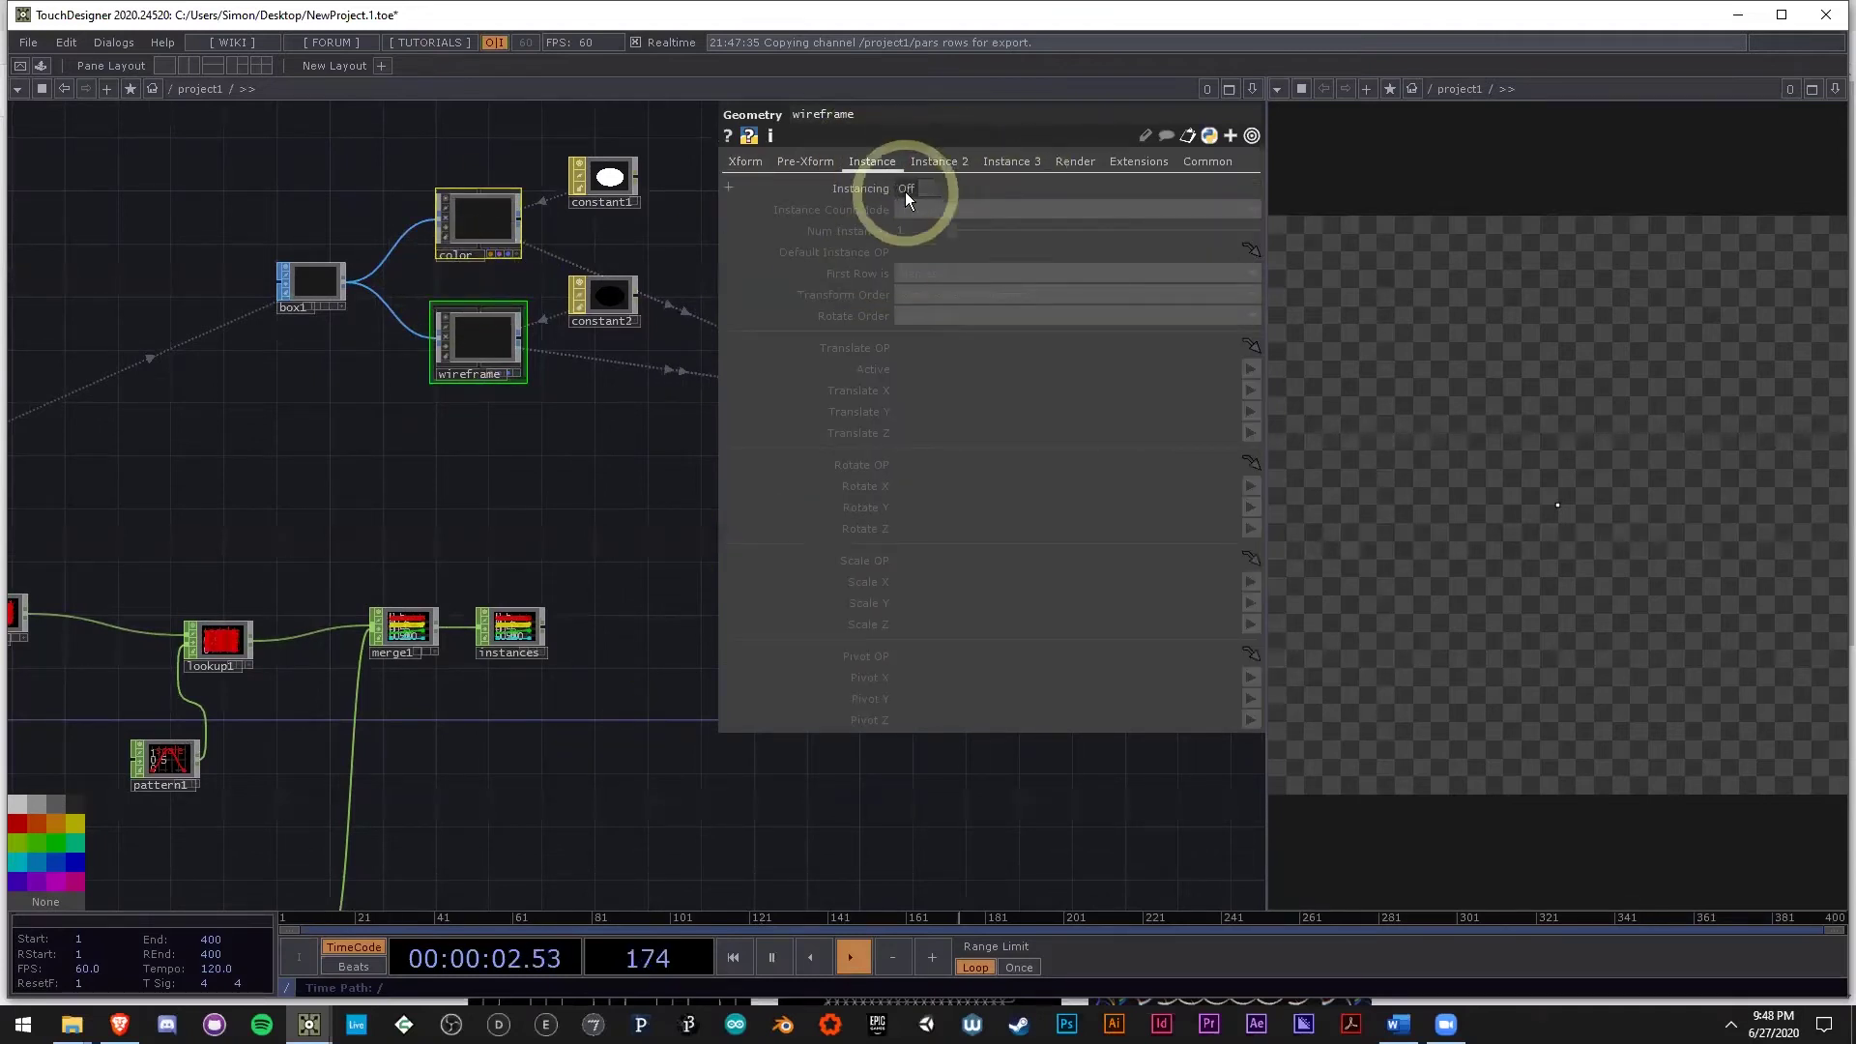
left_click_drag(510, 626, 932, 251)
Assign the tx, ty and tz channels to the instance Translate X, Y and Z of both geometries.
left_click(923, 390)
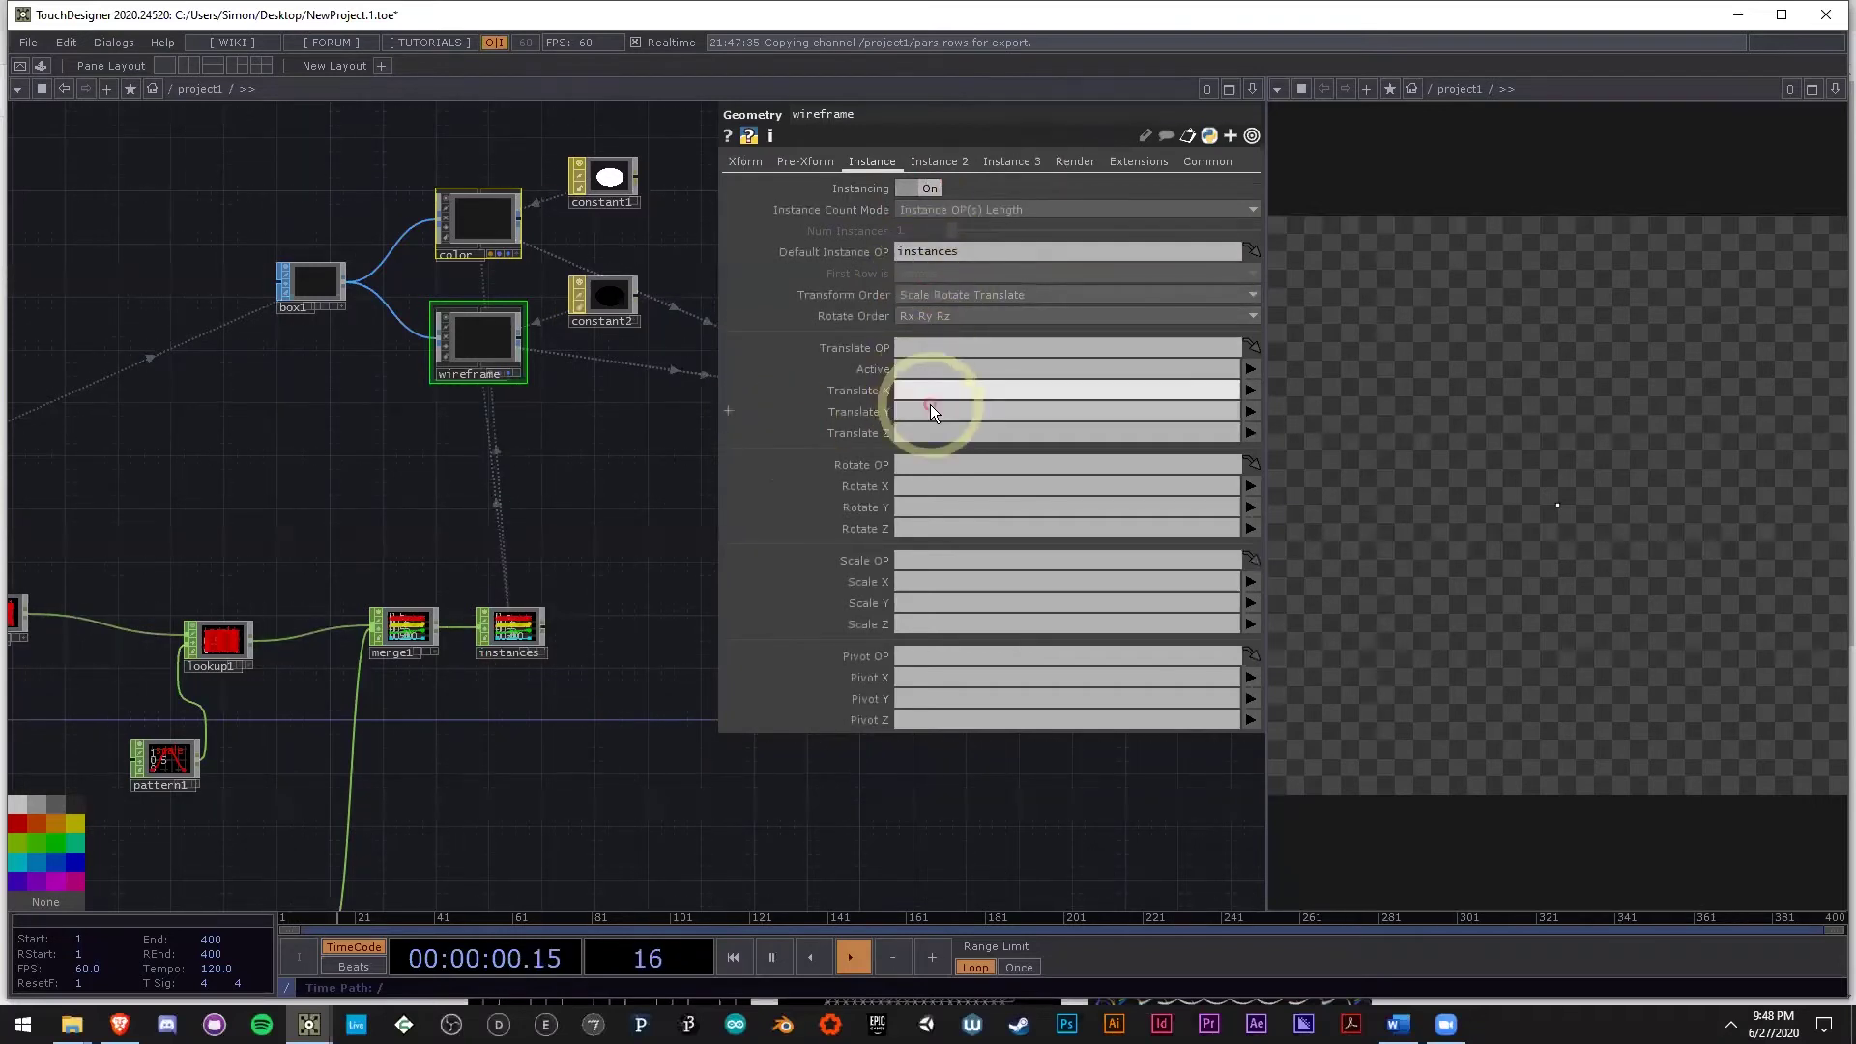
type("tx")
key("Tab")
type("ty")
key("Tab")
type("tz")
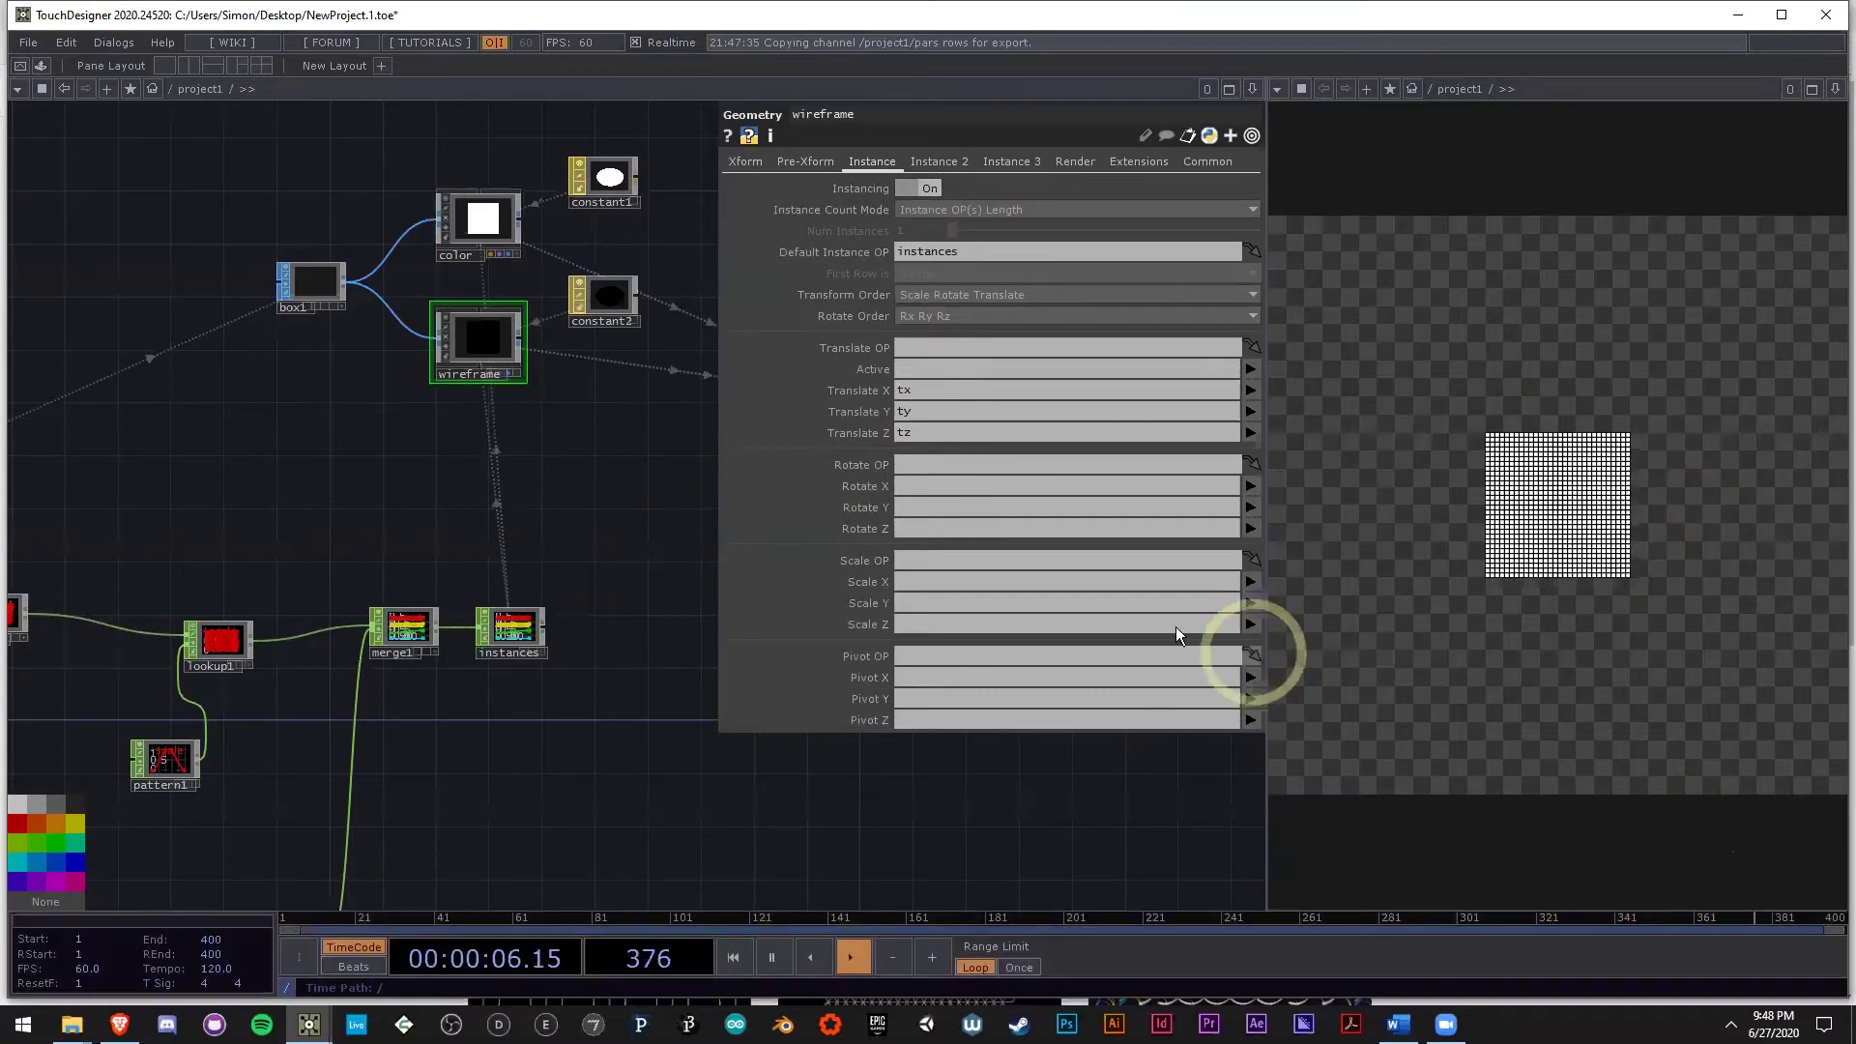
Try a rows value of 80 in pars, and settle on 50.
left_click_drag(562, 483, 506, 517)
scroll(512, 514, "down", 5)
scroll(224, 479, "up", 6)
left_click(561, 604)
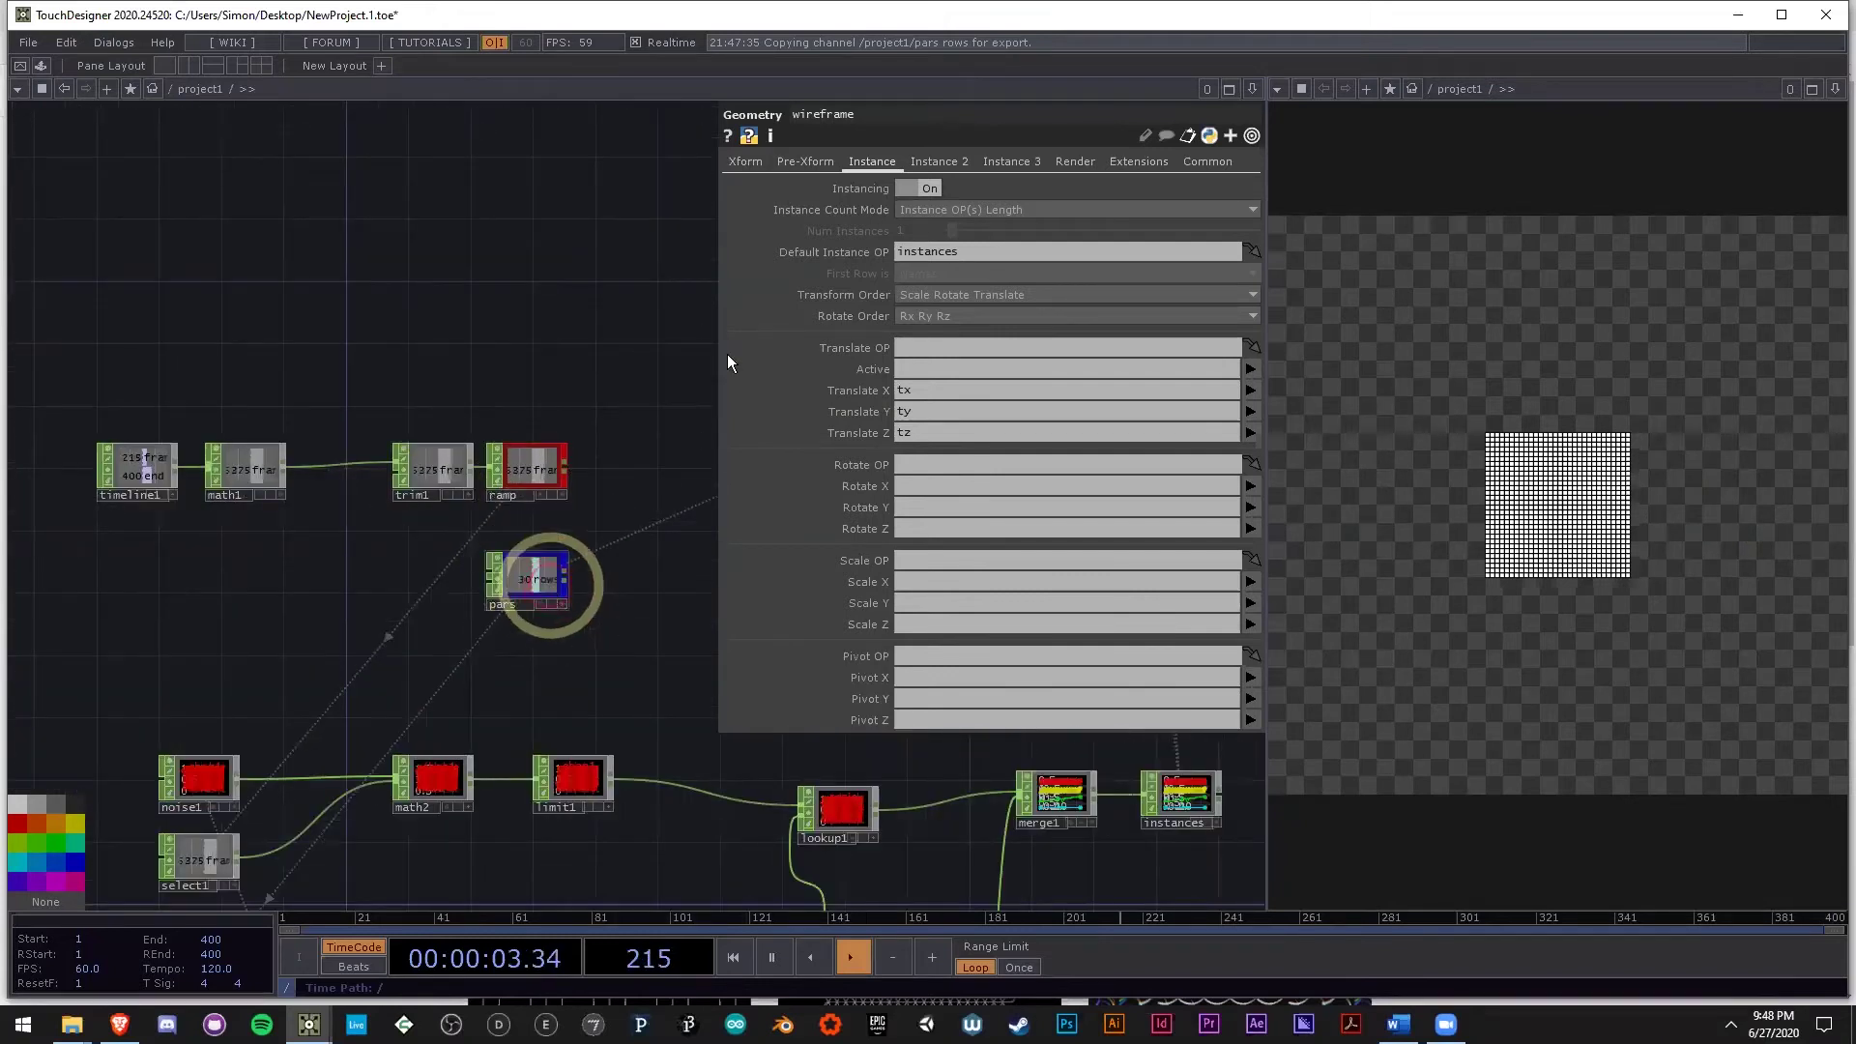
left_click(1125, 186)
left_click(849, 539)
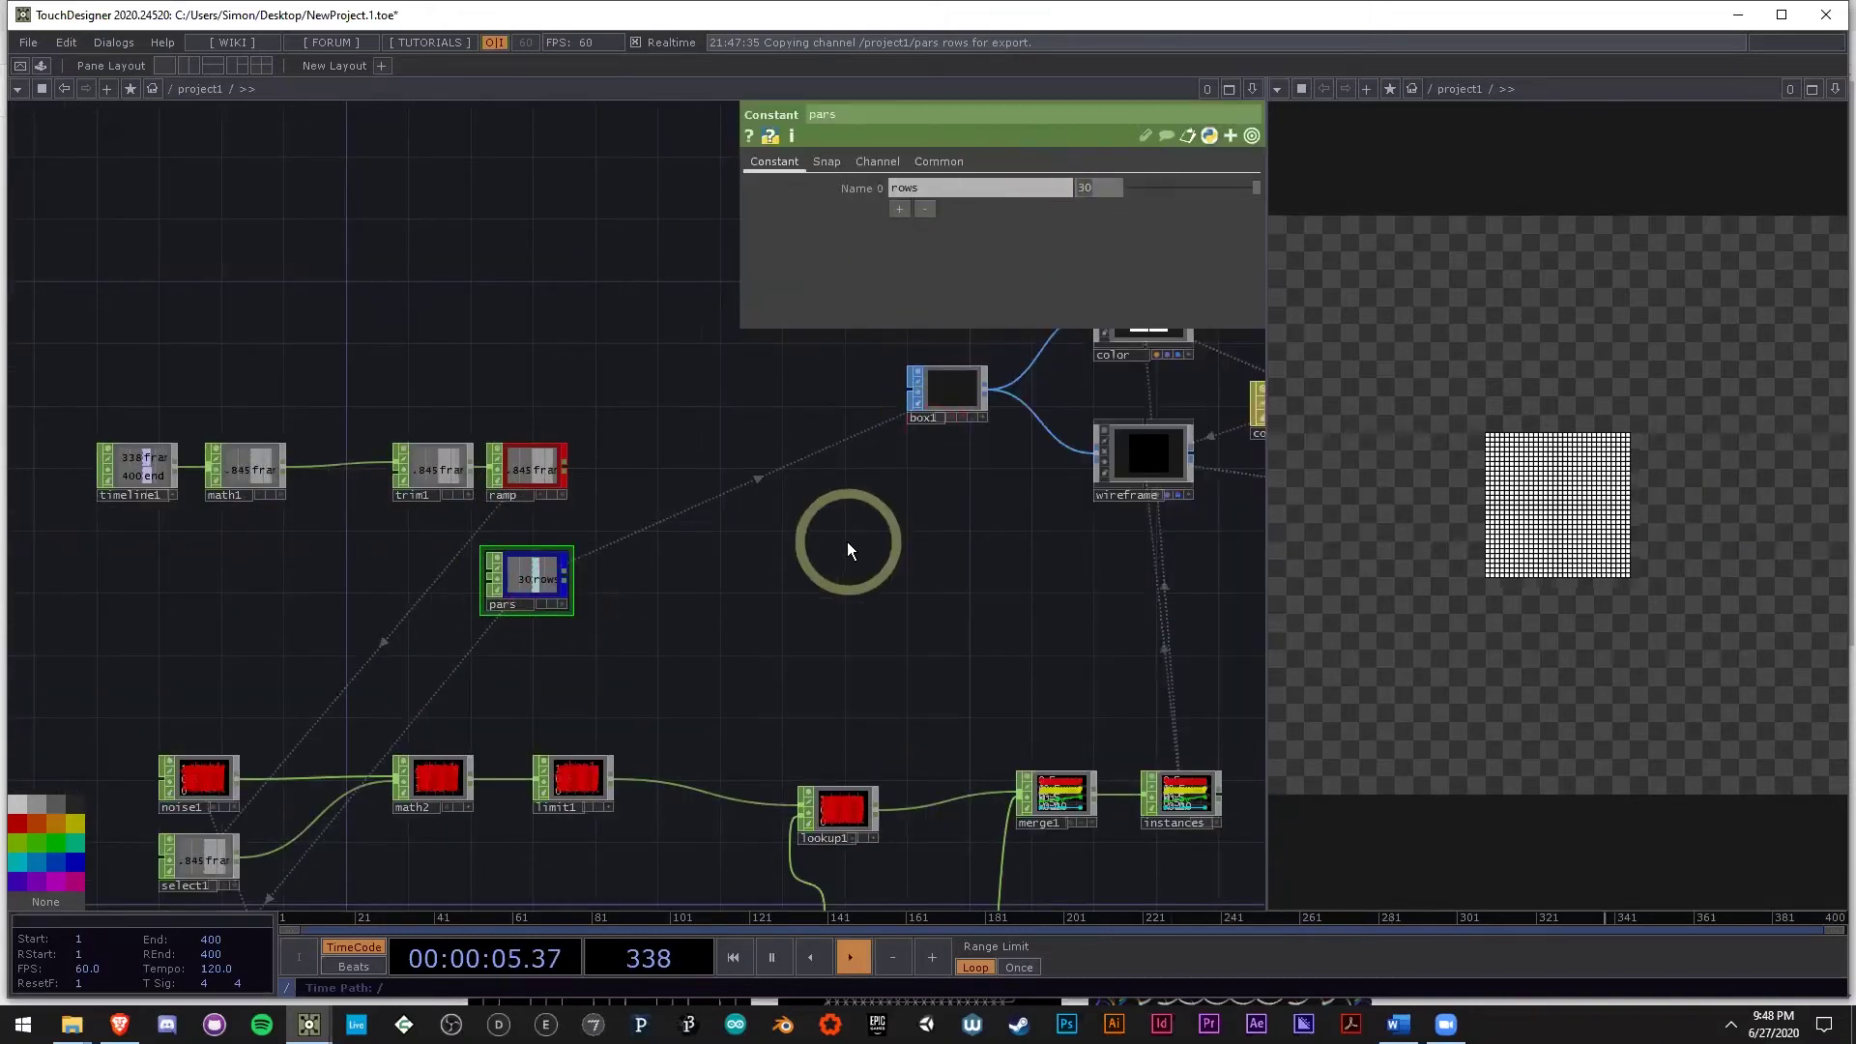
type("80")
key("Return")
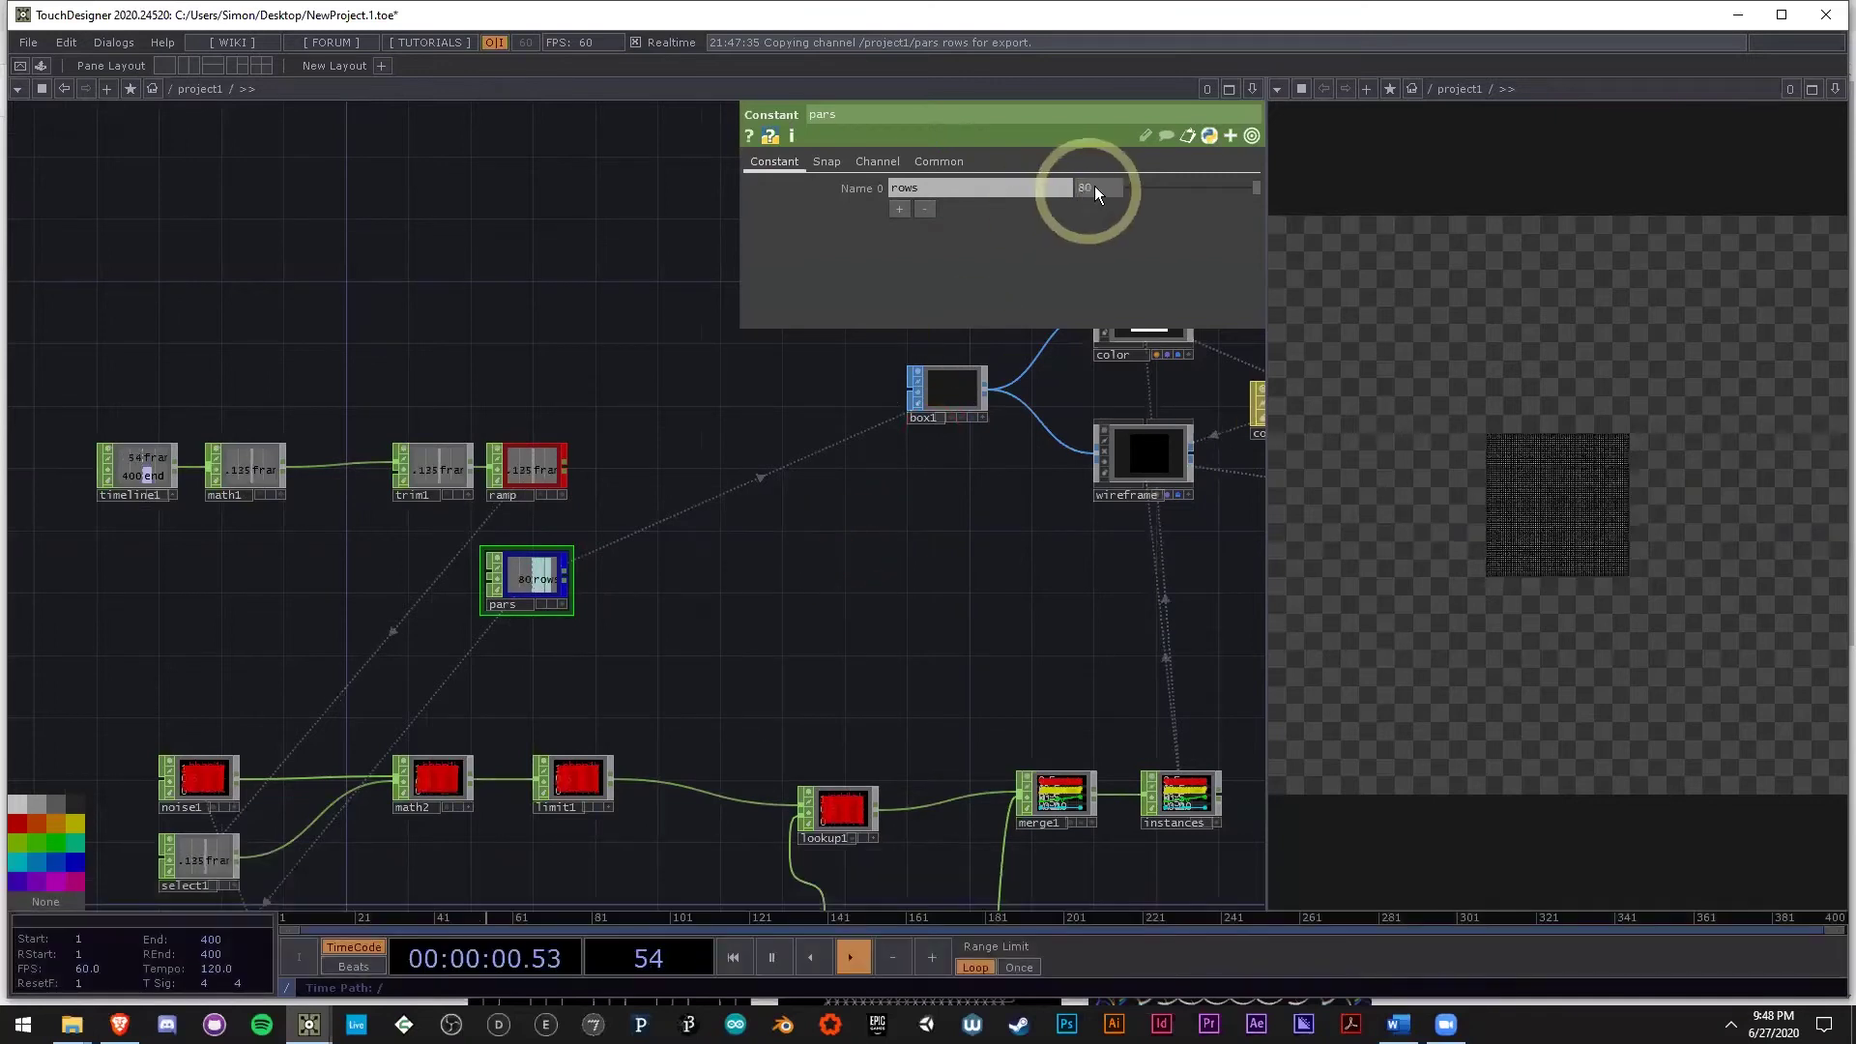
type("50")
key("Return")
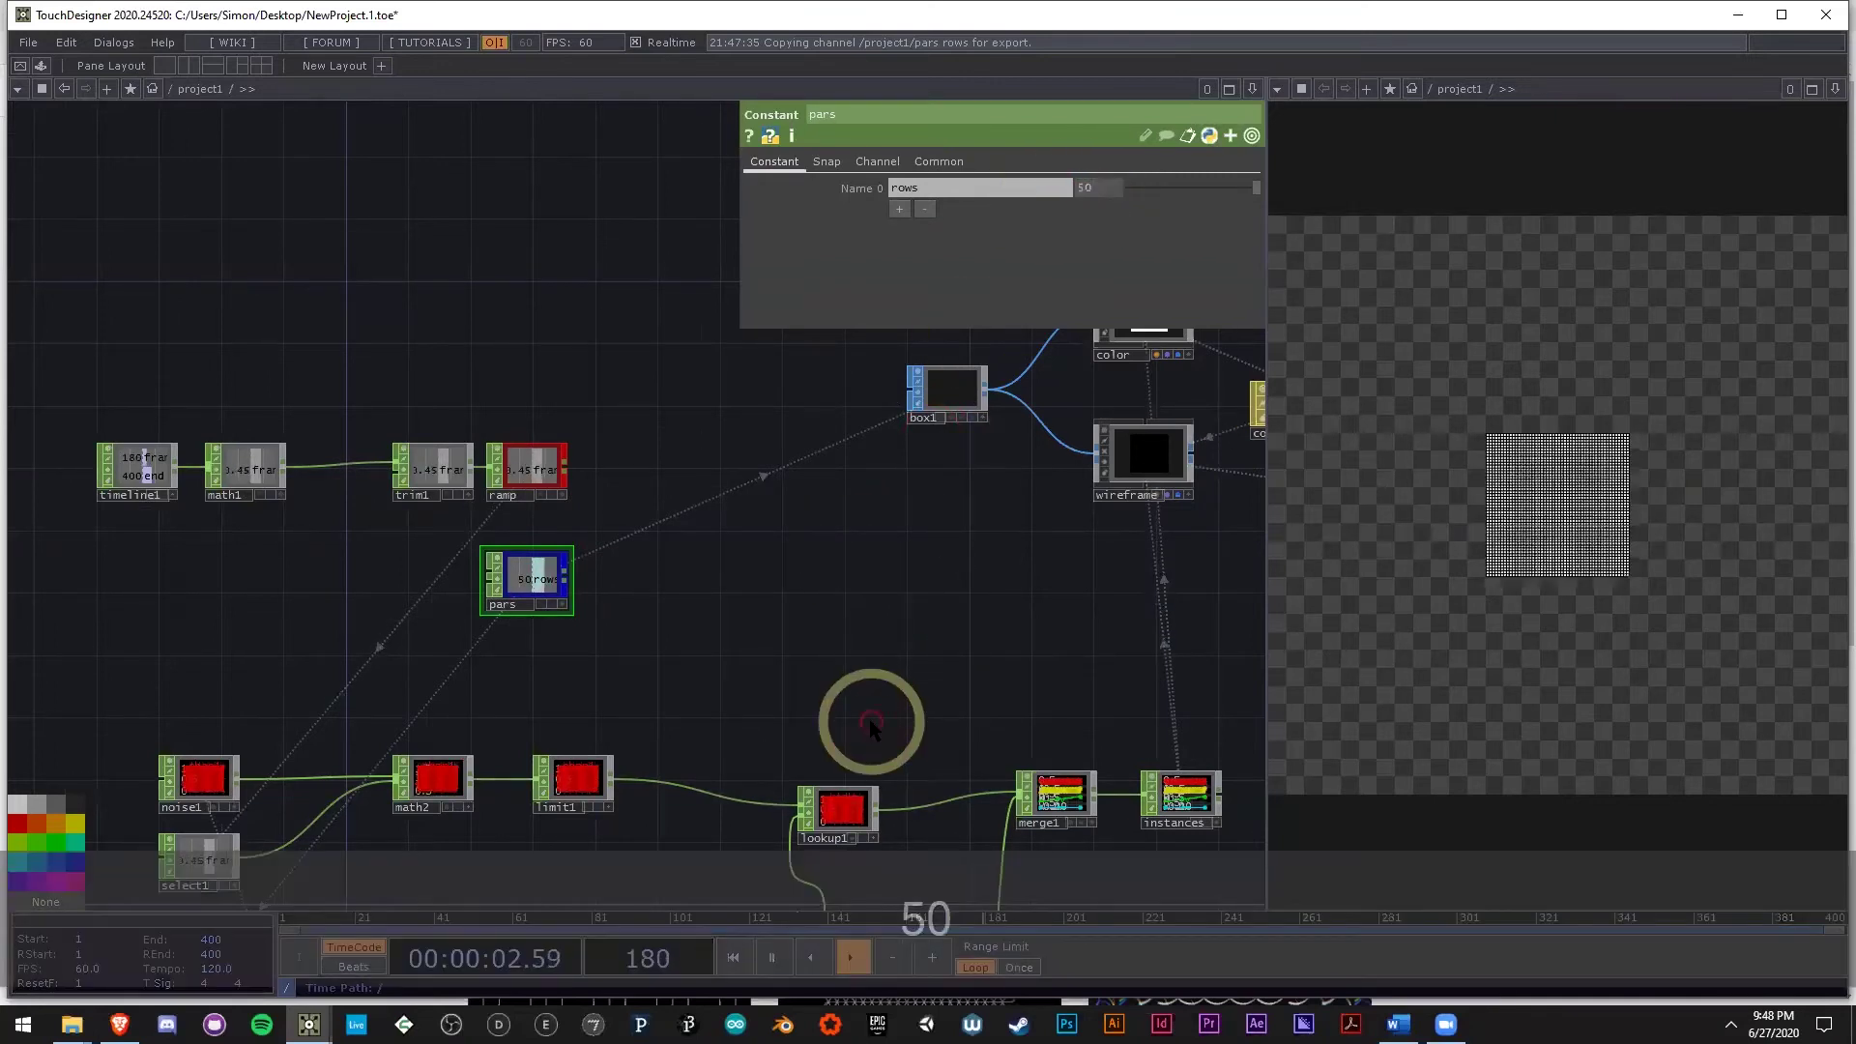
Set cam1's Translate Z to 1.3.
left_click_drag(875, 654, 535, 612)
scroll(522, 613, "down", 3)
scroll(923, 425, "up", 3)
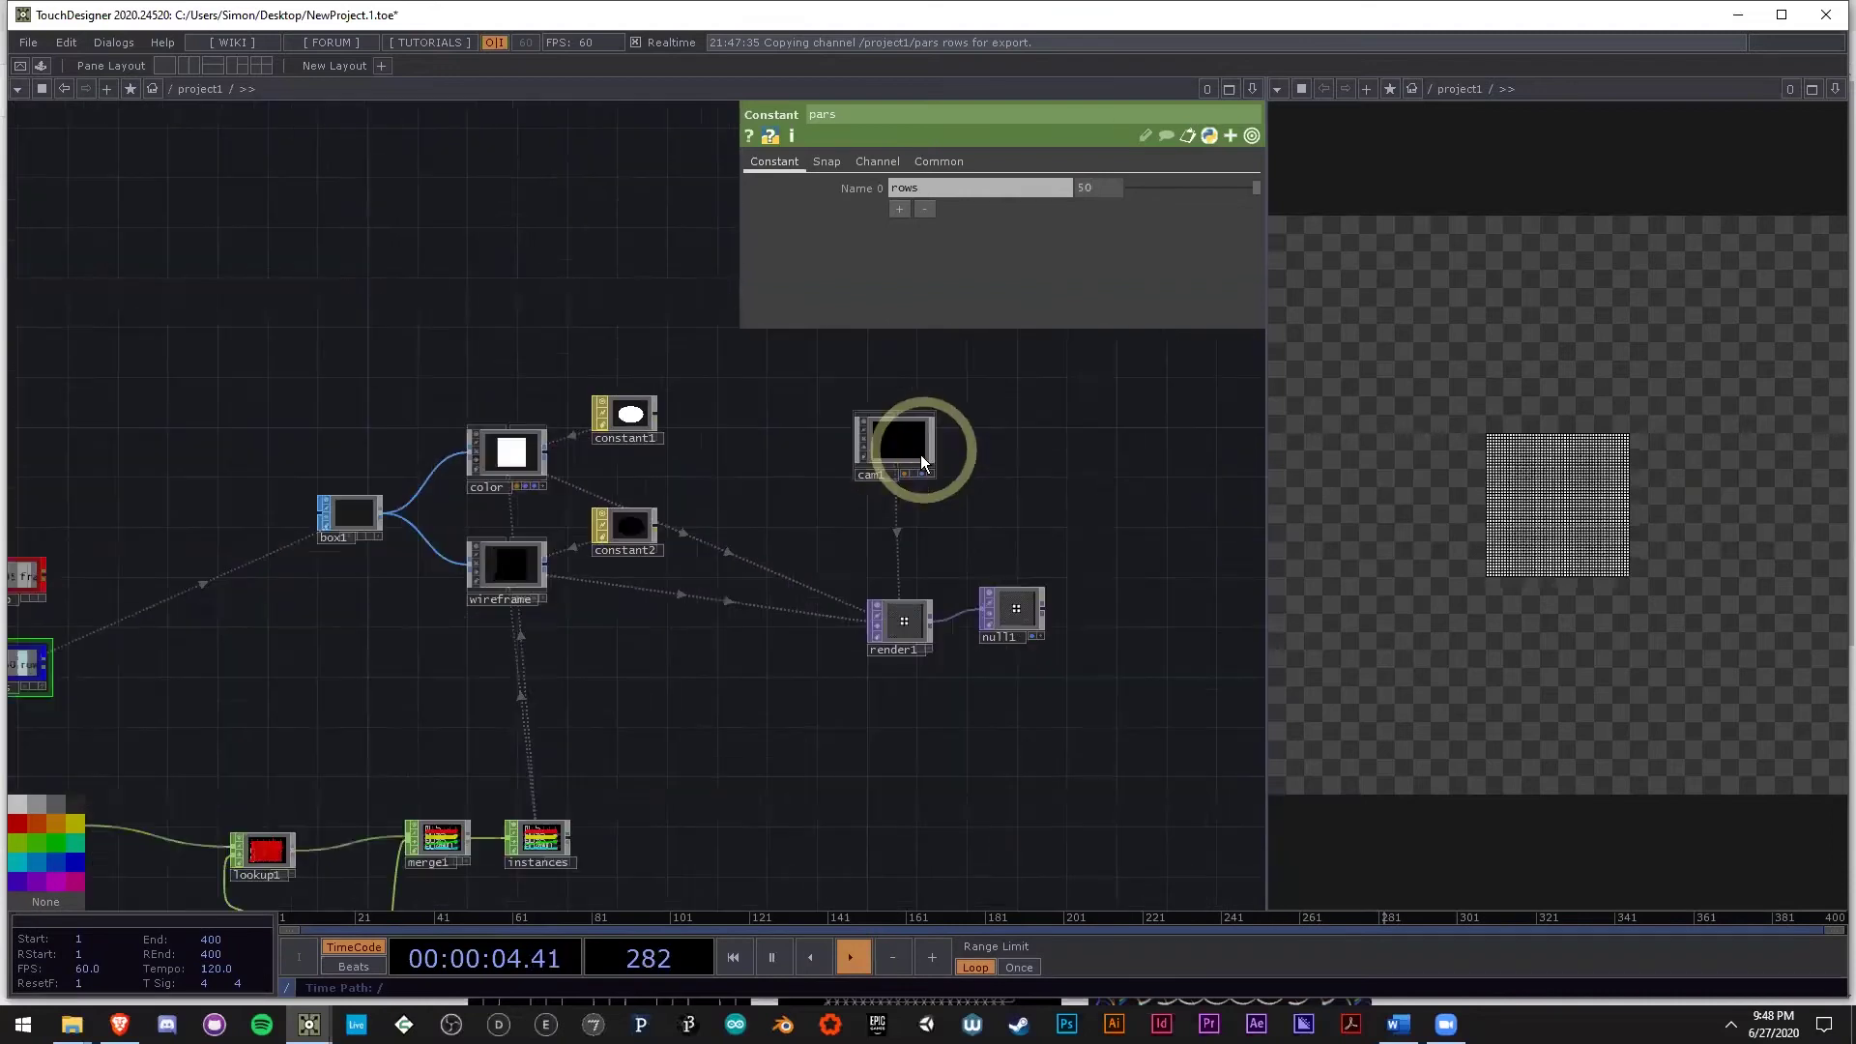
left_click(919, 452)
left_click_drag(793, 540, 609, 553)
middle_click_drag(1243, 232, 1501, 391)
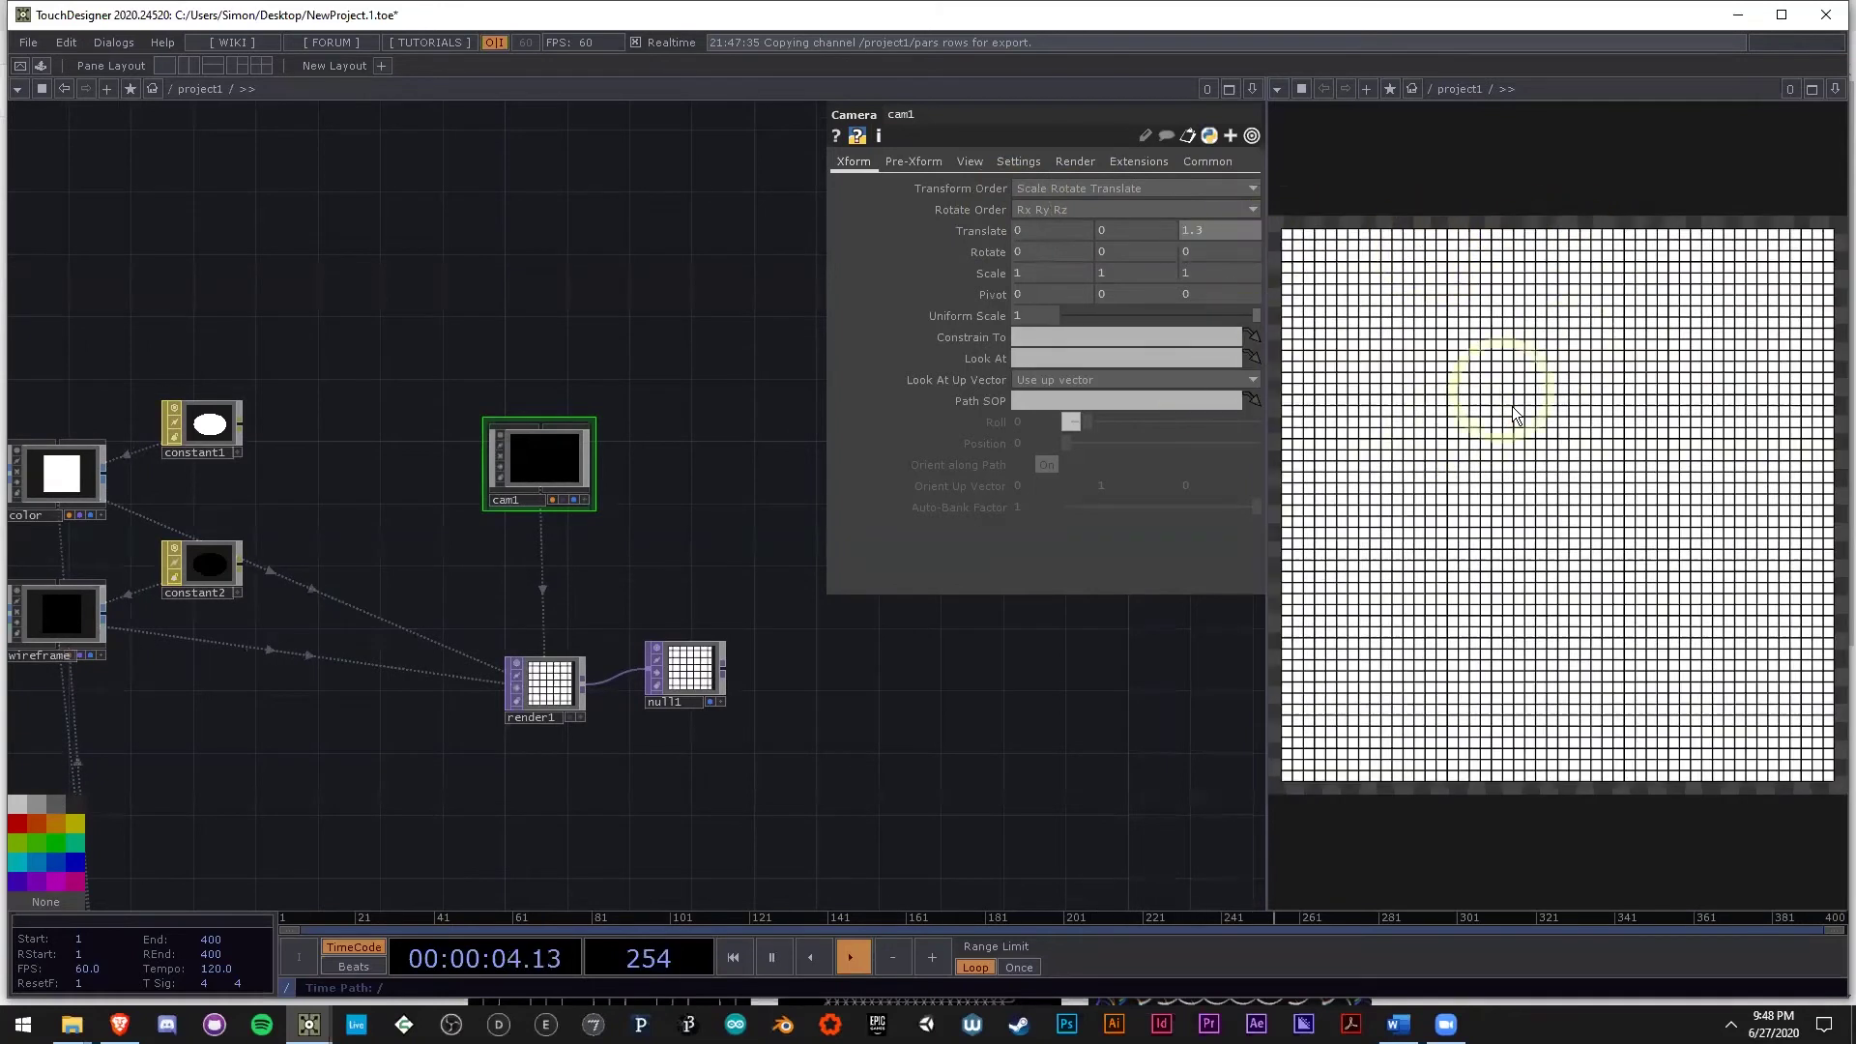
Add a Null component directly above cam1.
double_click(510, 280)
left_click(207, 57)
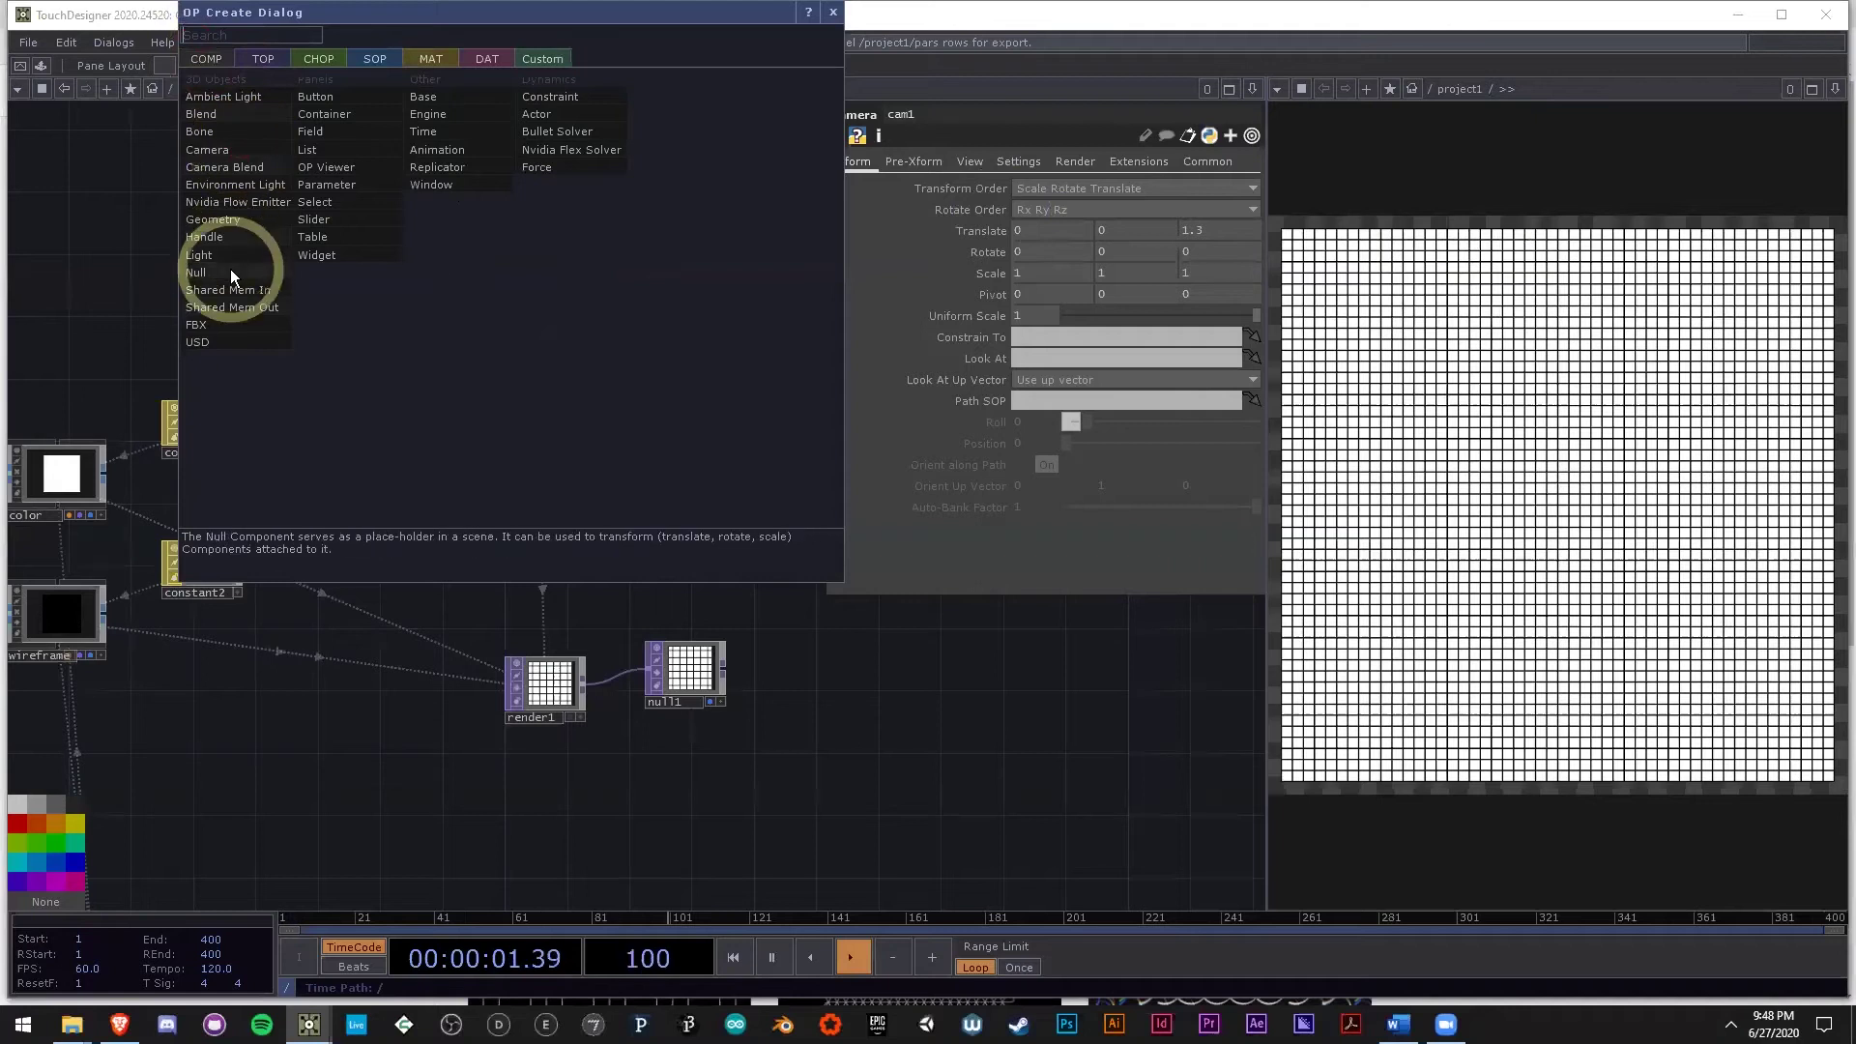
left_click(232, 272)
left_click(538, 288)
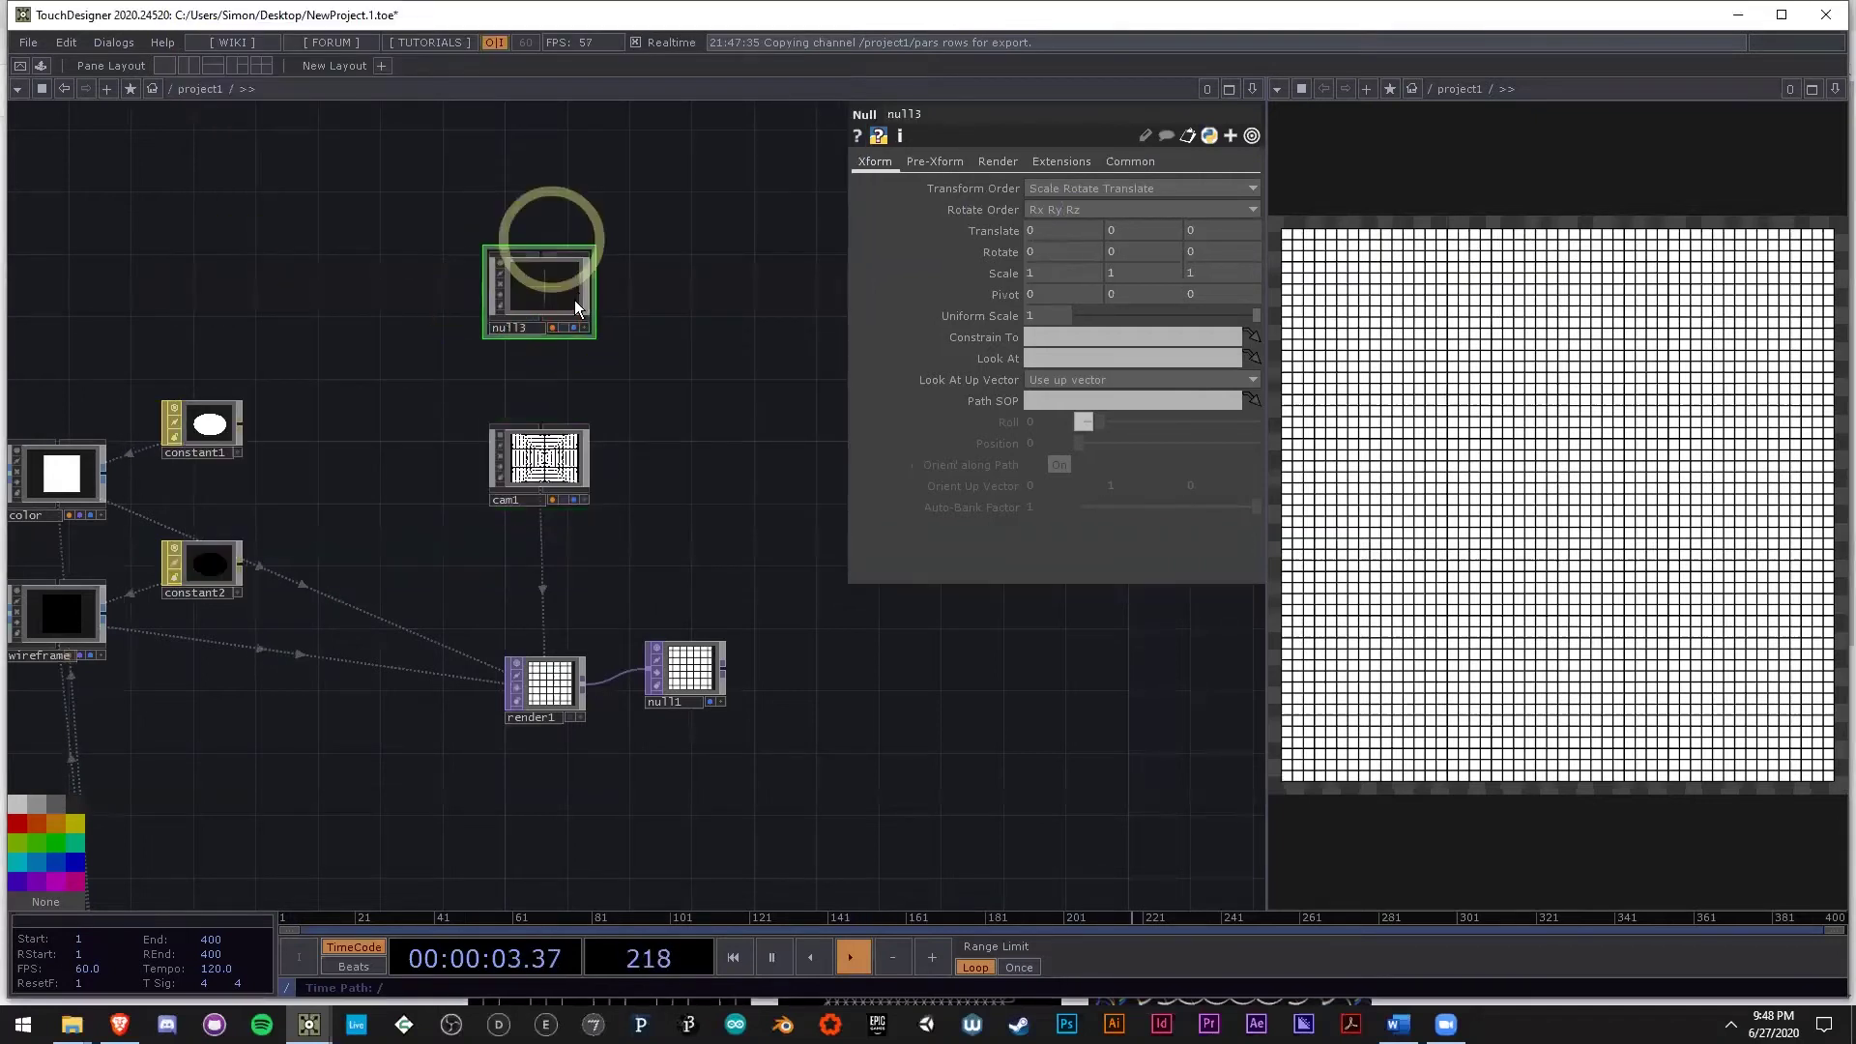
Set cam1's Look At target to null3.
left_click_drag(527, 346, 538, 468)
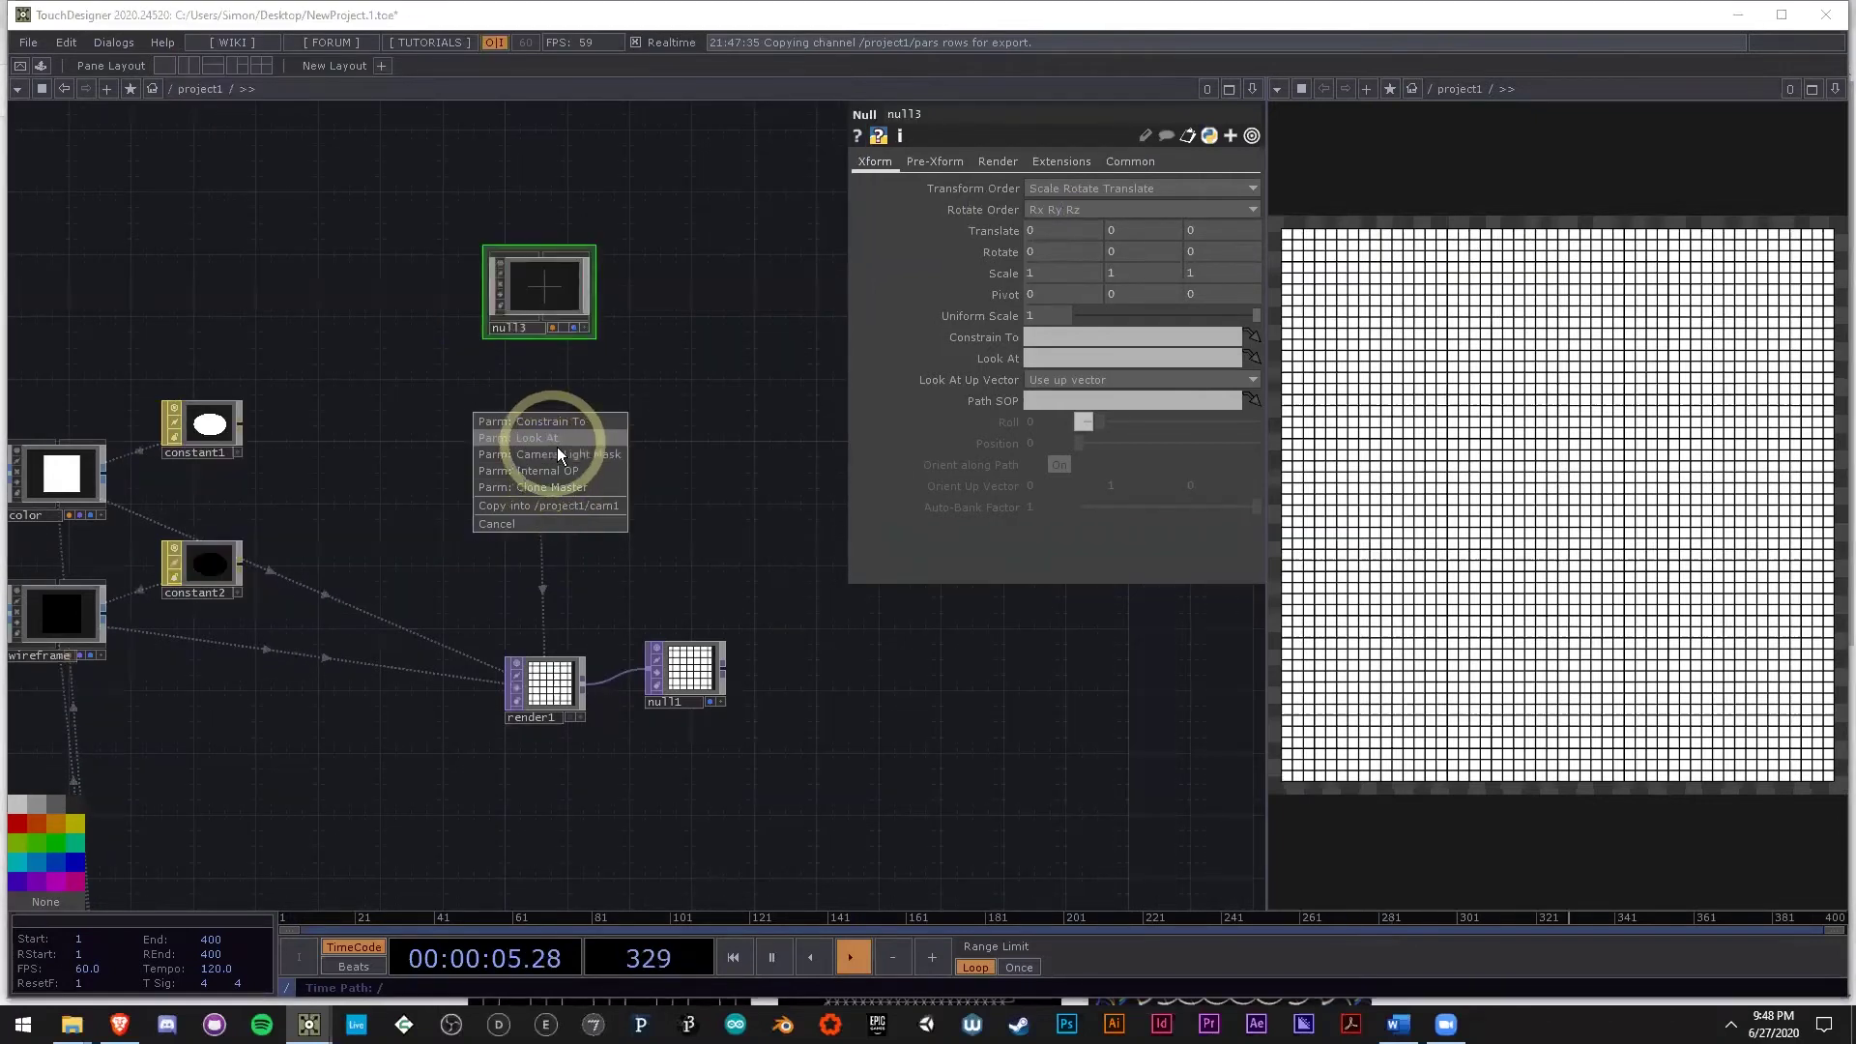
left_click(548, 478)
left_click(1027, 359)
type("null3")
left_click(1008, 404)
Set cam1's Translate Y to -0.3 and Translate Z to 1.
middle_click_drag(1144, 232, 943, 224)
middle_click_drag(1074, 230, 1320, 239)
middle_click_drag(1199, 230, 1524, 440)
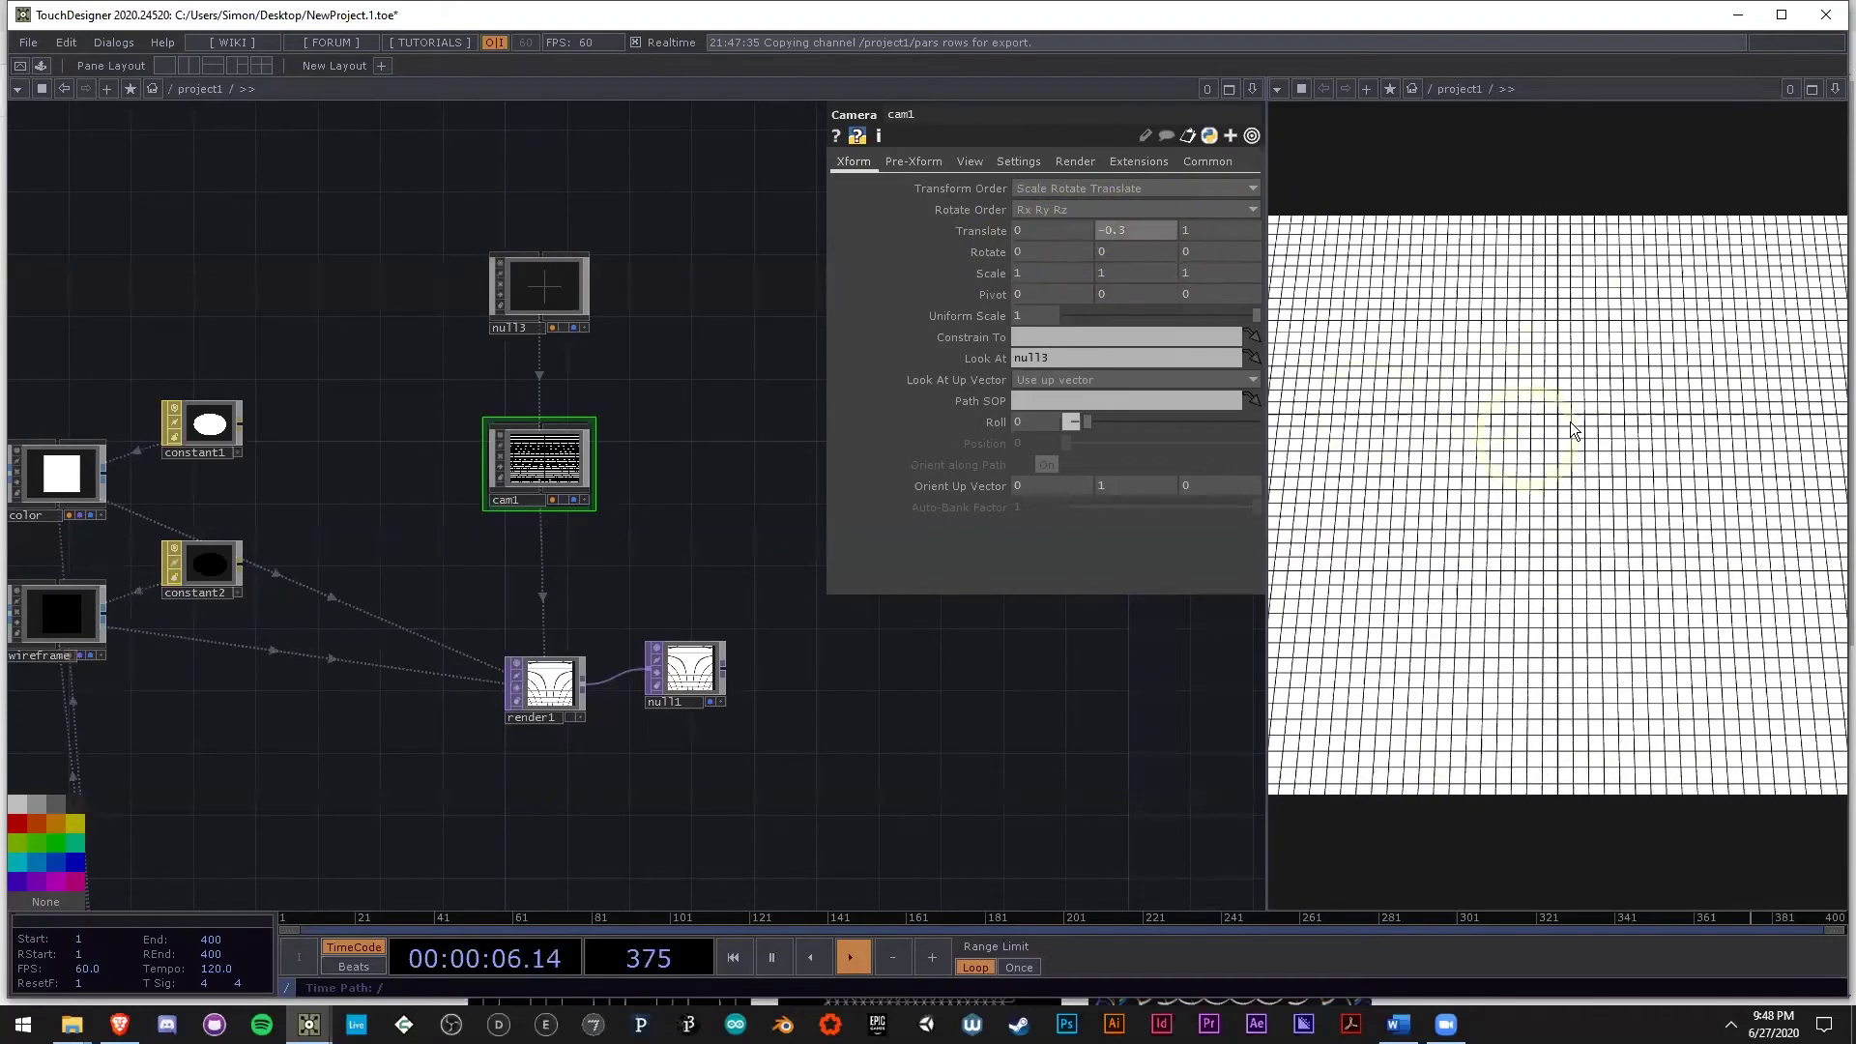
Examine the network from the render1 and null1 output back to the pattern and lookup nodes.
left_click_drag(969, 796, 874, 663)
scroll(874, 663, "down", 2)
left_click_drag(750, 688, 572, 570)
scroll(572, 570, "up", 2)
left_click_drag(630, 651, 672, 600)
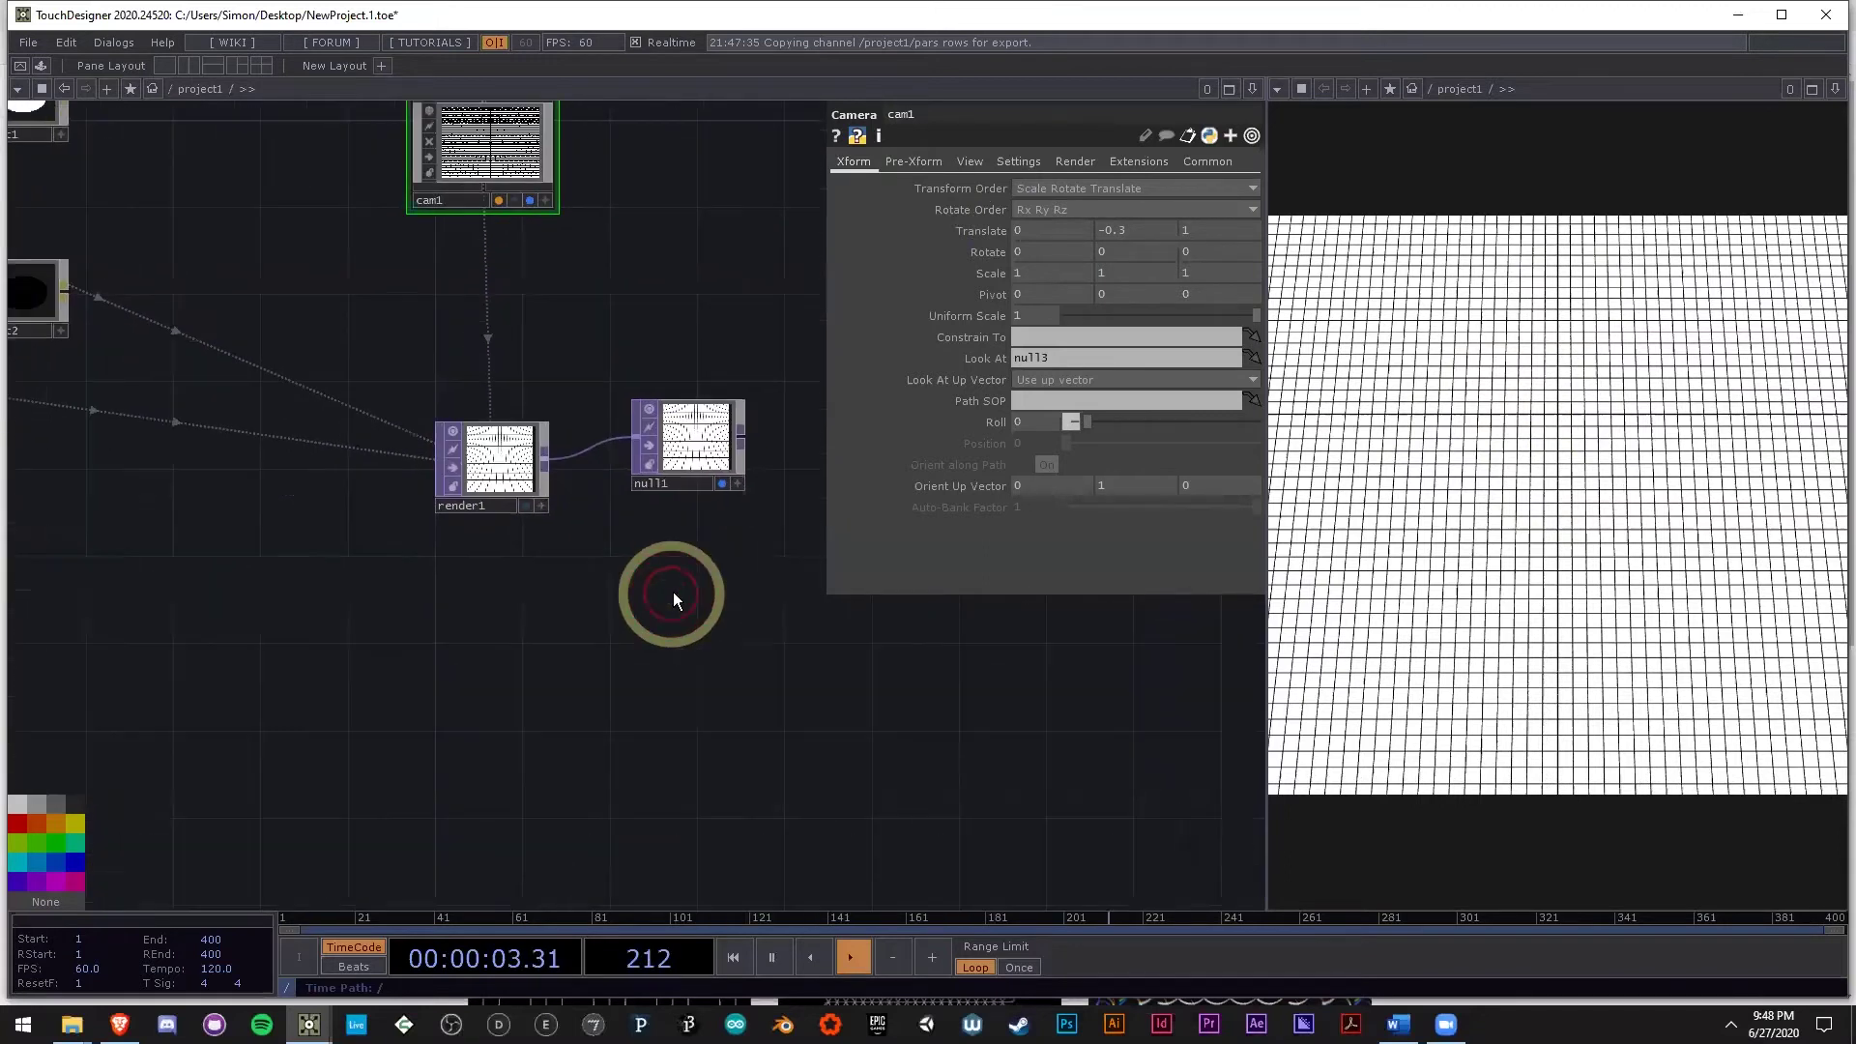
left_click_drag(709, 428, 759, 451)
scroll(483, 543, "down", 2)
left_click_drag(801, 544, 682, 503)
left_click_drag(684, 620, 974, 610)
scroll(975, 610, "down", 2)
left_click_drag(905, 672, 1005, 595)
scroll(246, 689, "up", 1)
left_click_drag(245, 689, 505, 680)
scroll(468, 676, "up", 1)
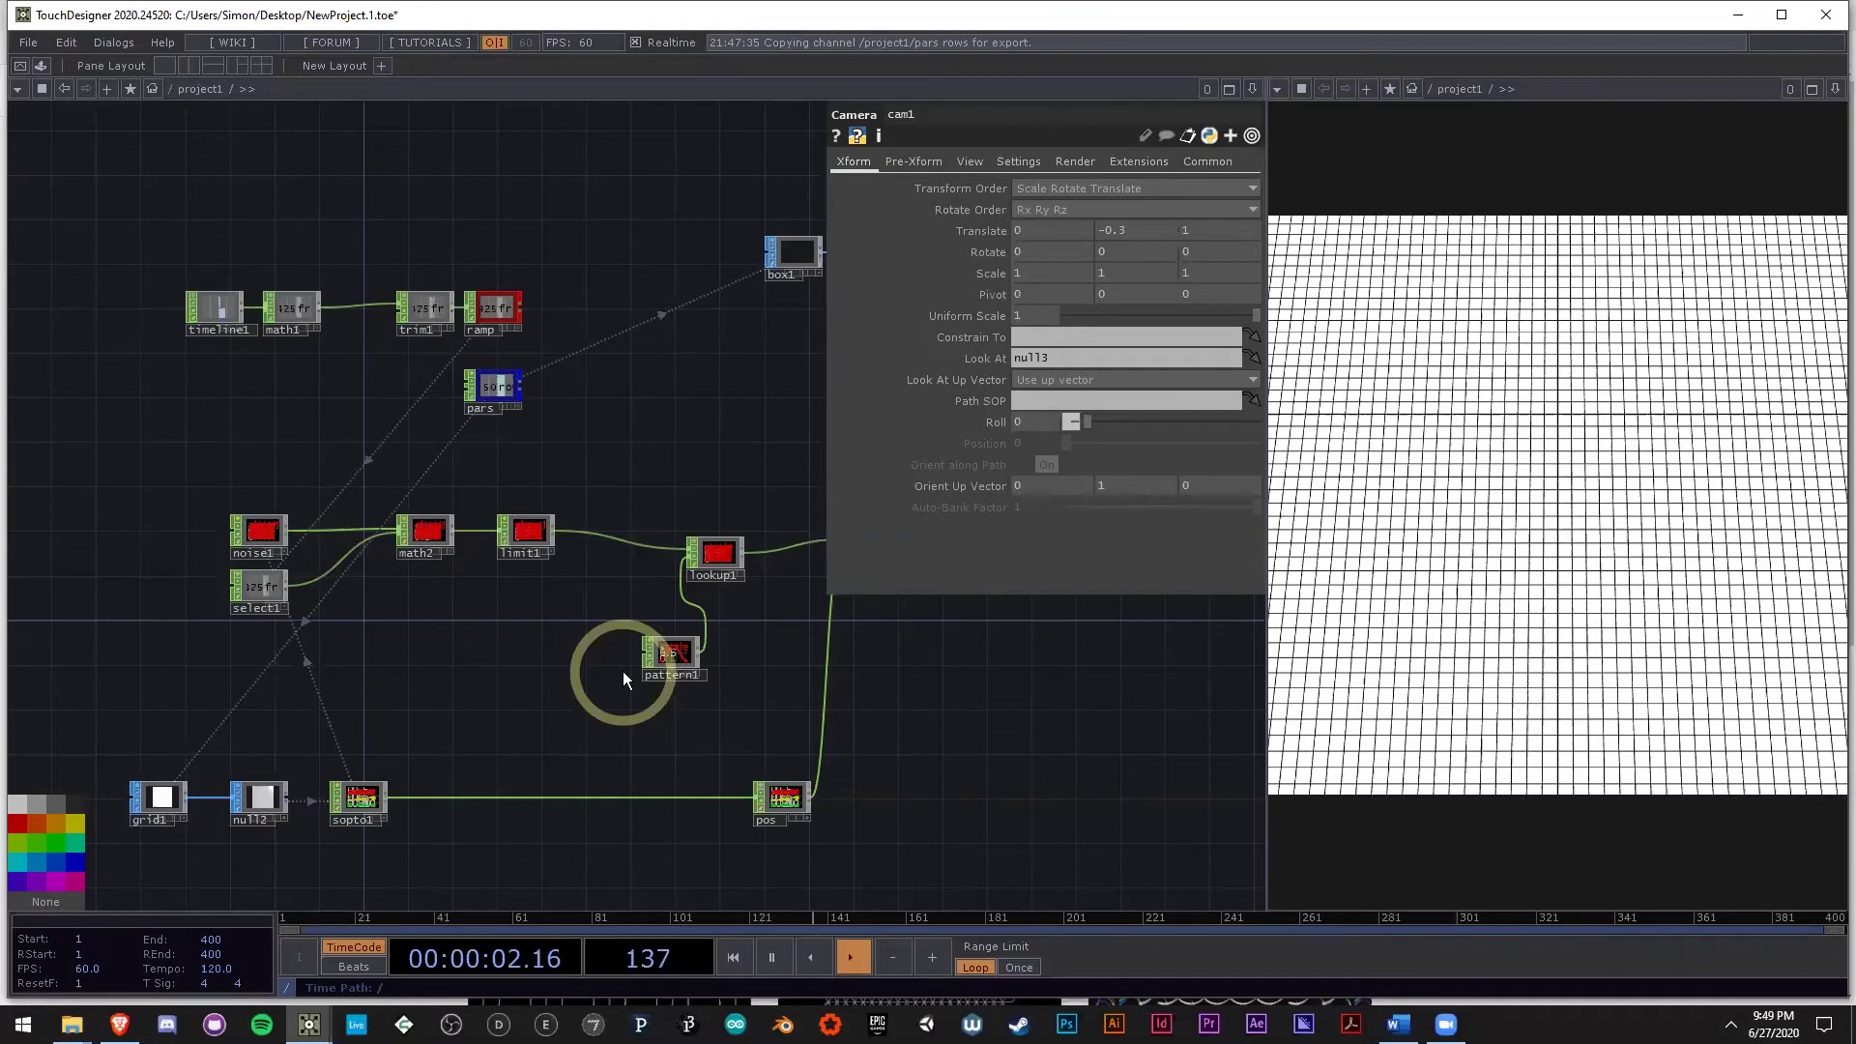
scroll(696, 641, "up", 4)
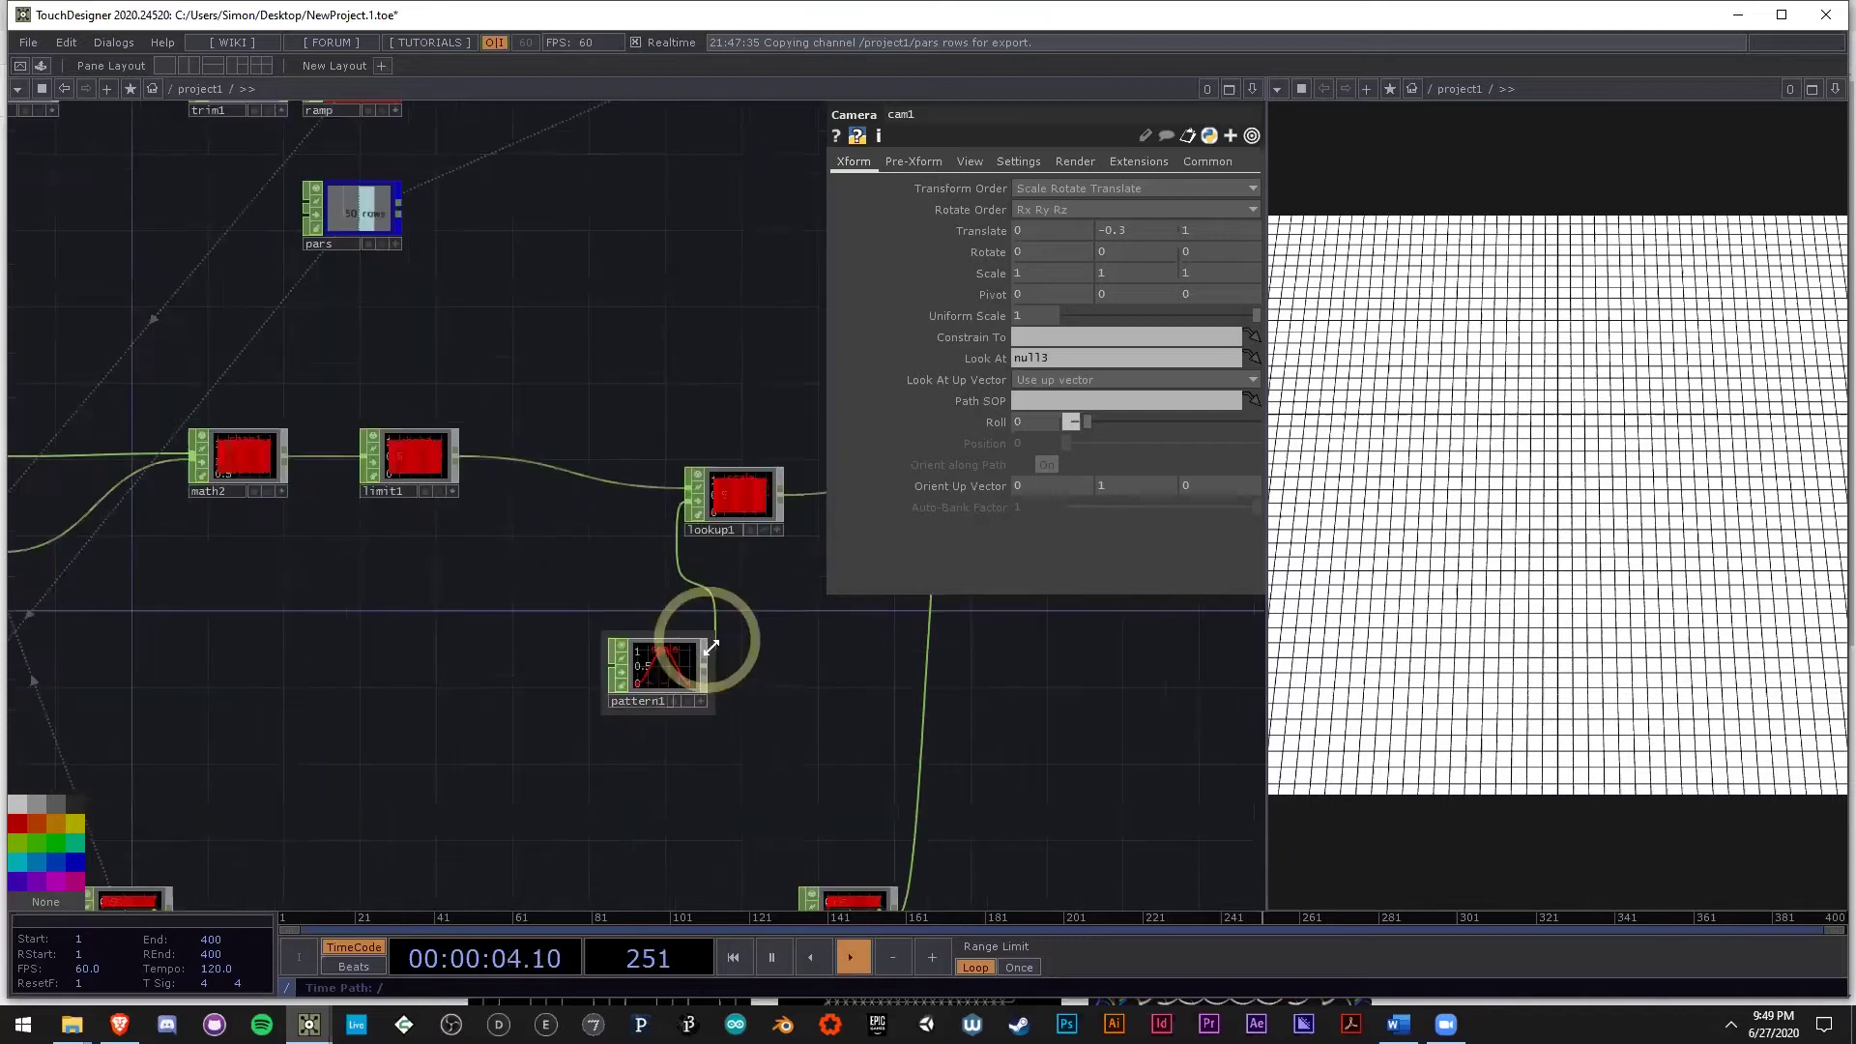
Reposition pattern1 further to the lower left of lookup1 in the network.
left_click_drag(680, 572, 560, 576)
scroll(584, 559, "up", 4)
left_click_drag(580, 483, 706, 431)
scroll(702, 593, "down", 2)
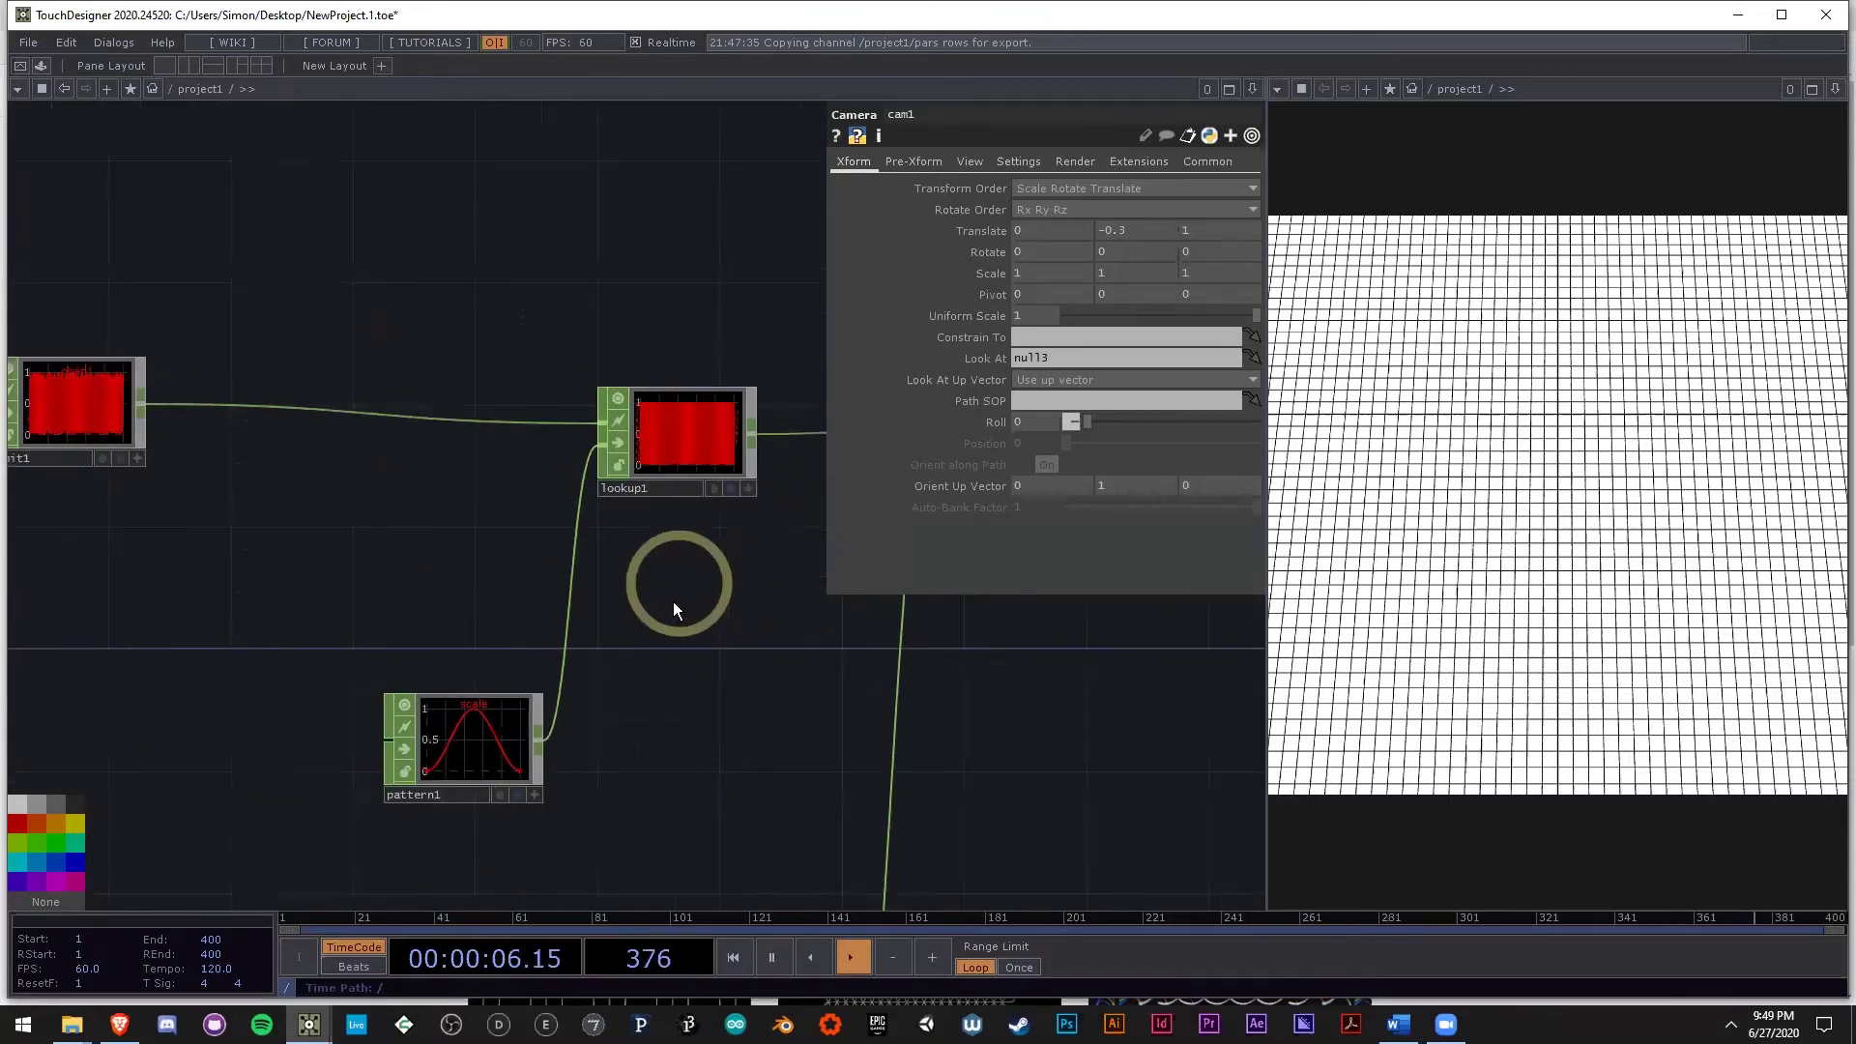
left_click_drag(729, 711, 755, 652)
left_click_drag(534, 703, 259, 613)
left_click_drag(563, 621, 354, 607)
scroll(356, 605, "down", 2)
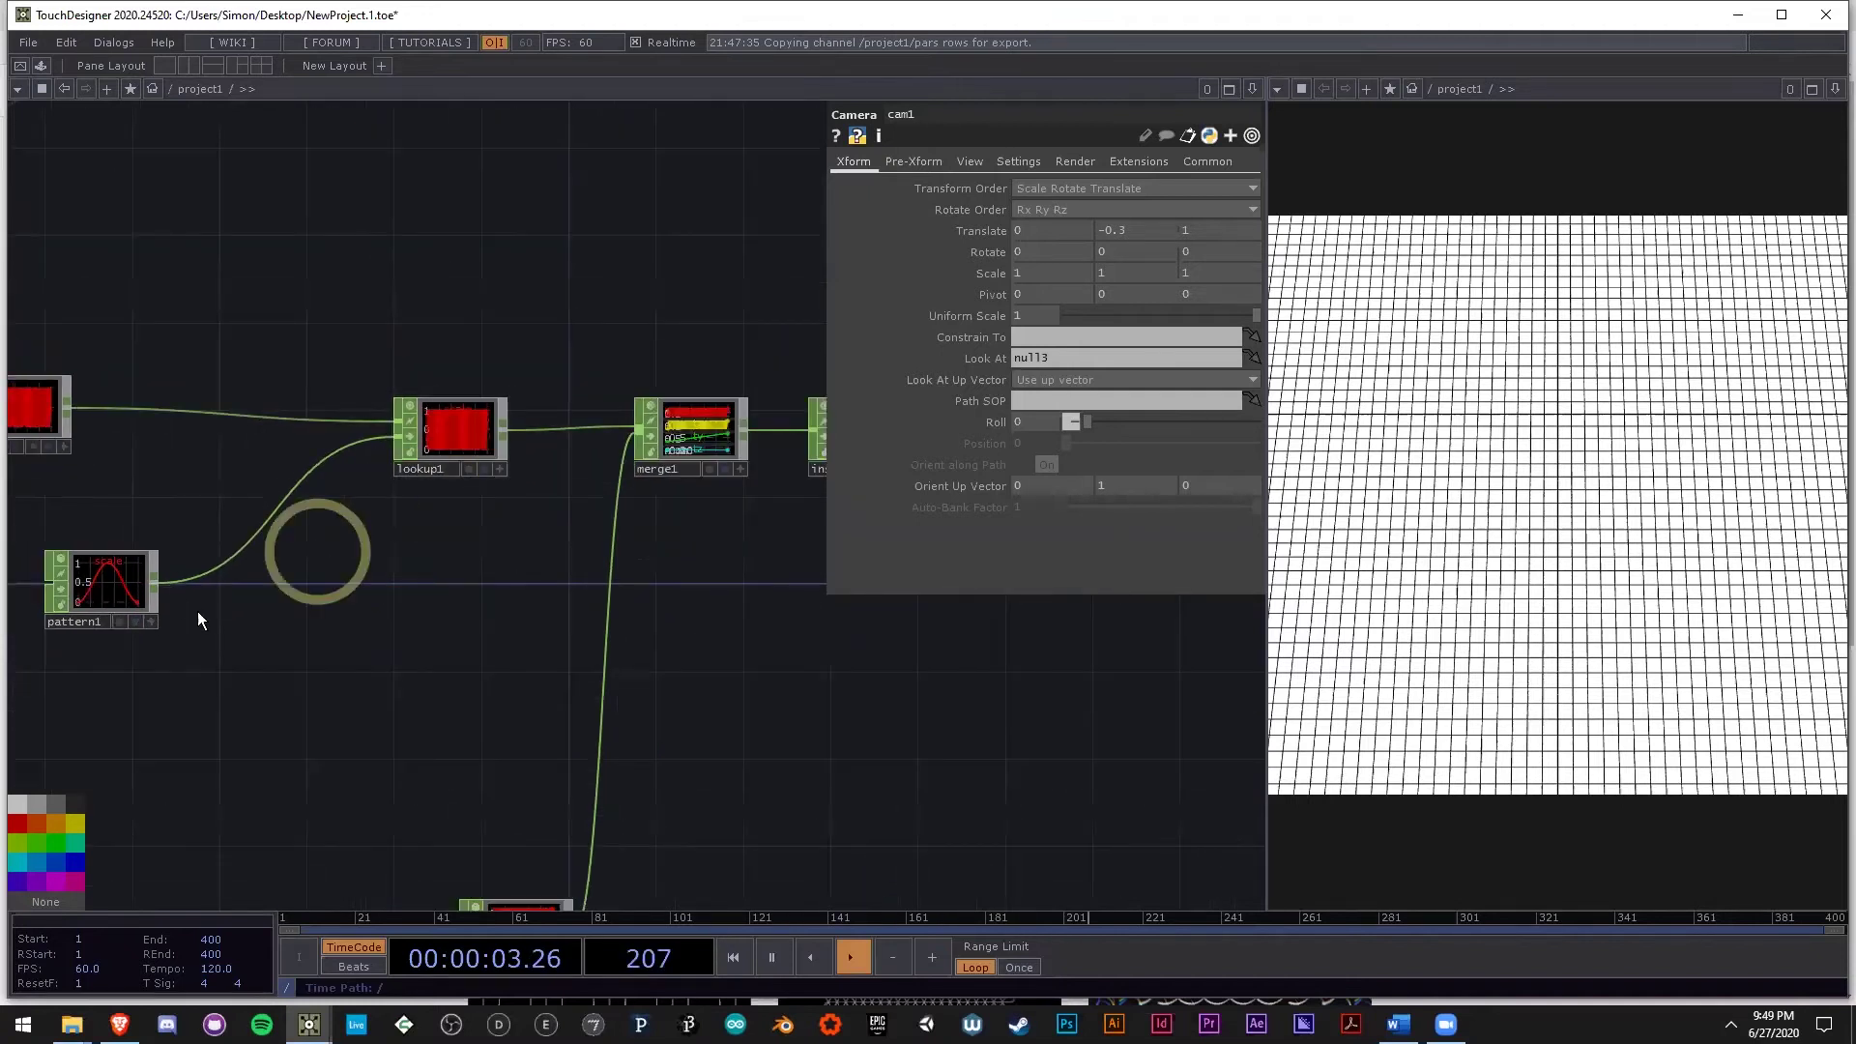
left_click_drag(197, 613, 356, 611)
scroll(236, 570, "up", 4)
left_click(327, 617)
scroll(623, 597, "down", 8)
Assign the scale channel to the instance Scale X, Y and Z of both the color and wireframe geometries.
left_click_drag(533, 594, 497, 561)
scroll(419, 638, "down", 2)
left_click_drag(694, 366, 512, 419)
scroll(515, 415, "up", 2)
left_click(544, 290)
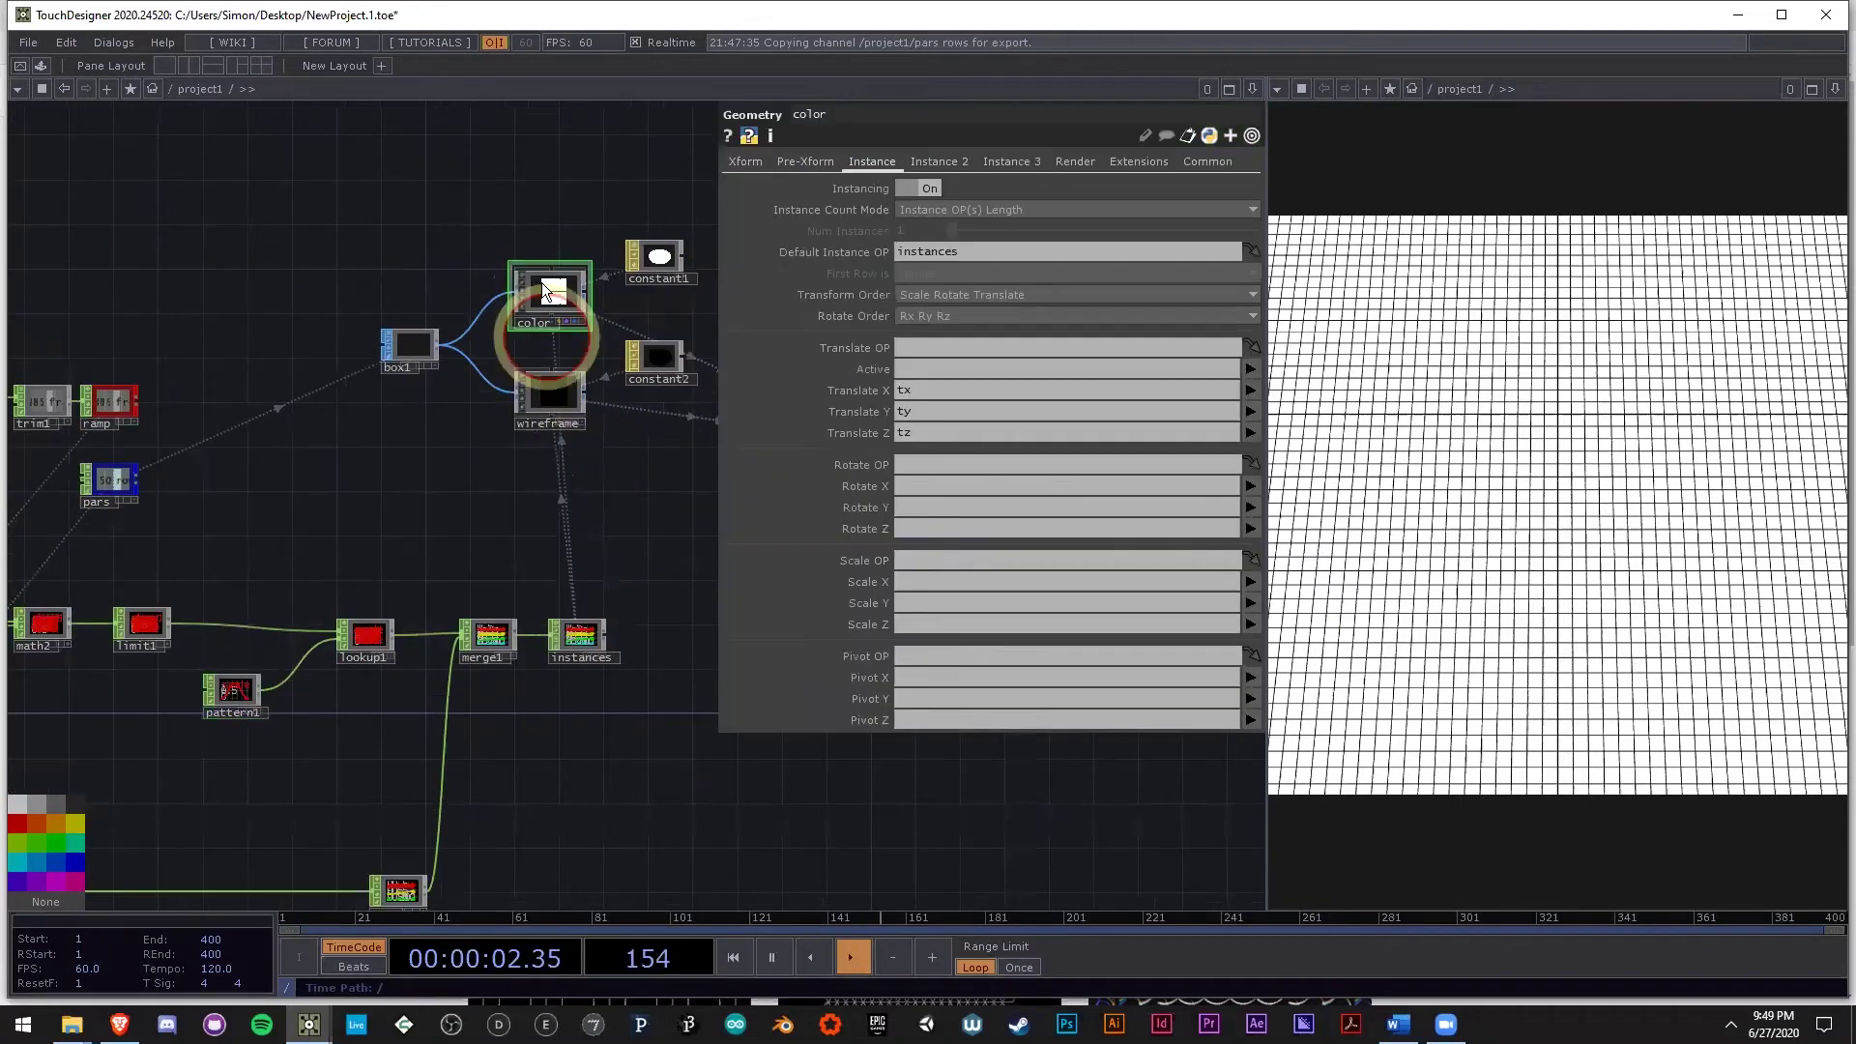
left_click(908, 580)
type("scale")
key("ctrl+c")
left_click(928, 602)
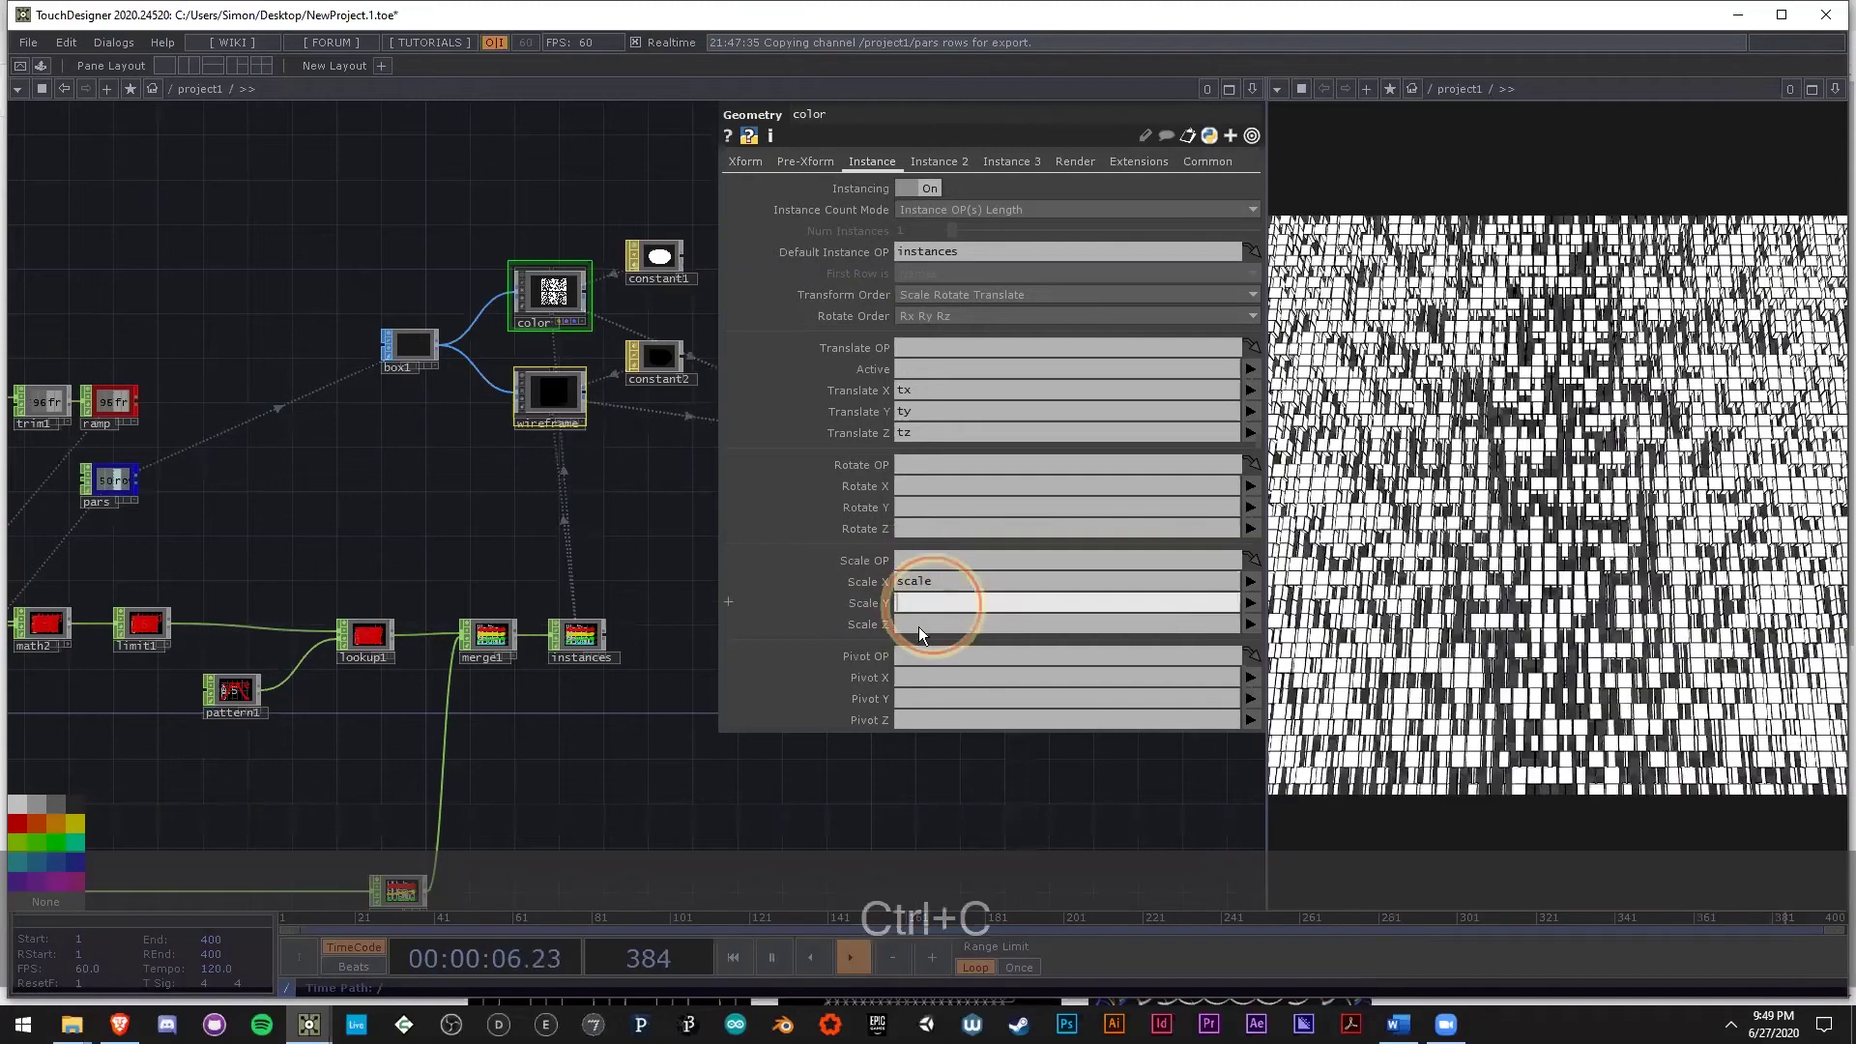
key("ctrl+v")
left_click(923, 623)
key("ctrl+v")
left_click(675, 572)
left_click(1576, 497)
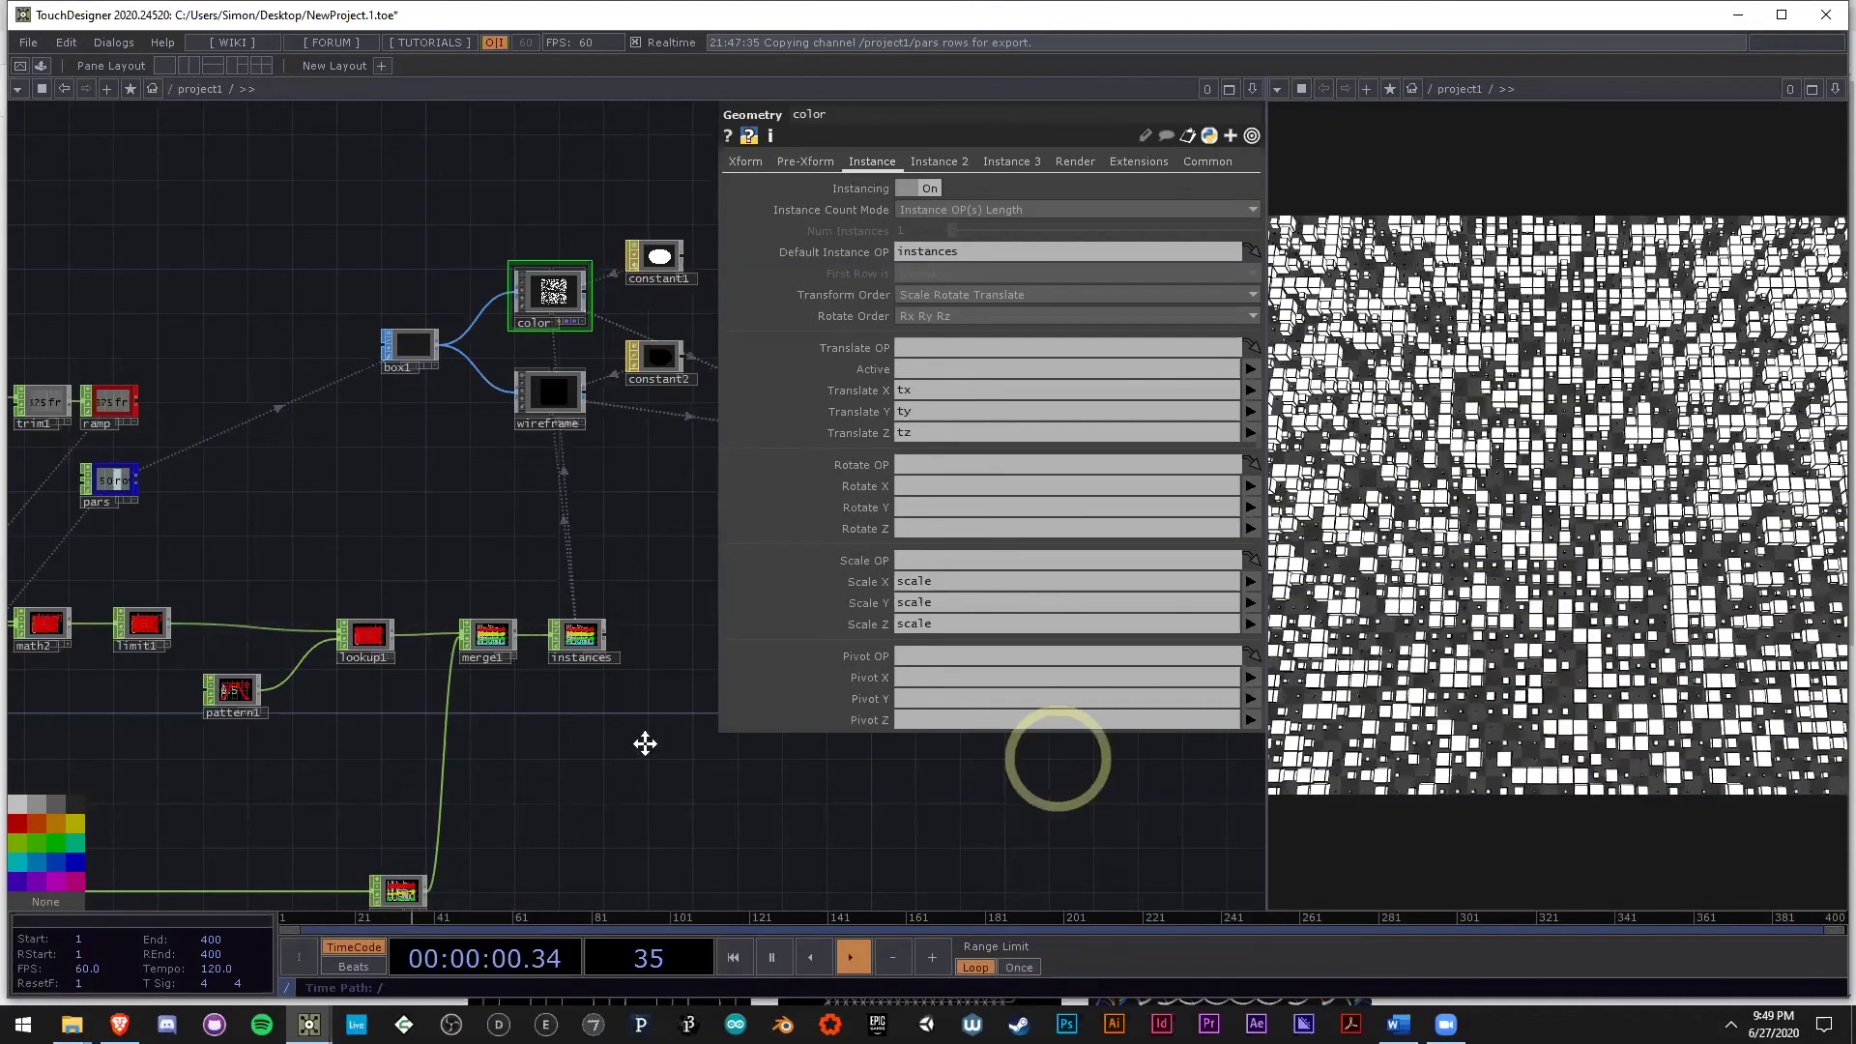
left_click_drag(574, 827, 668, 712)
left_click_drag(346, 584, 364, 514)
scroll(365, 514, "up", 3)
scroll(163, 561, "down", 4)
left_click_drag(120, 550, 650, 696)
key("ctrl+c")
key("ctrl+v")
left_click(295, 679)
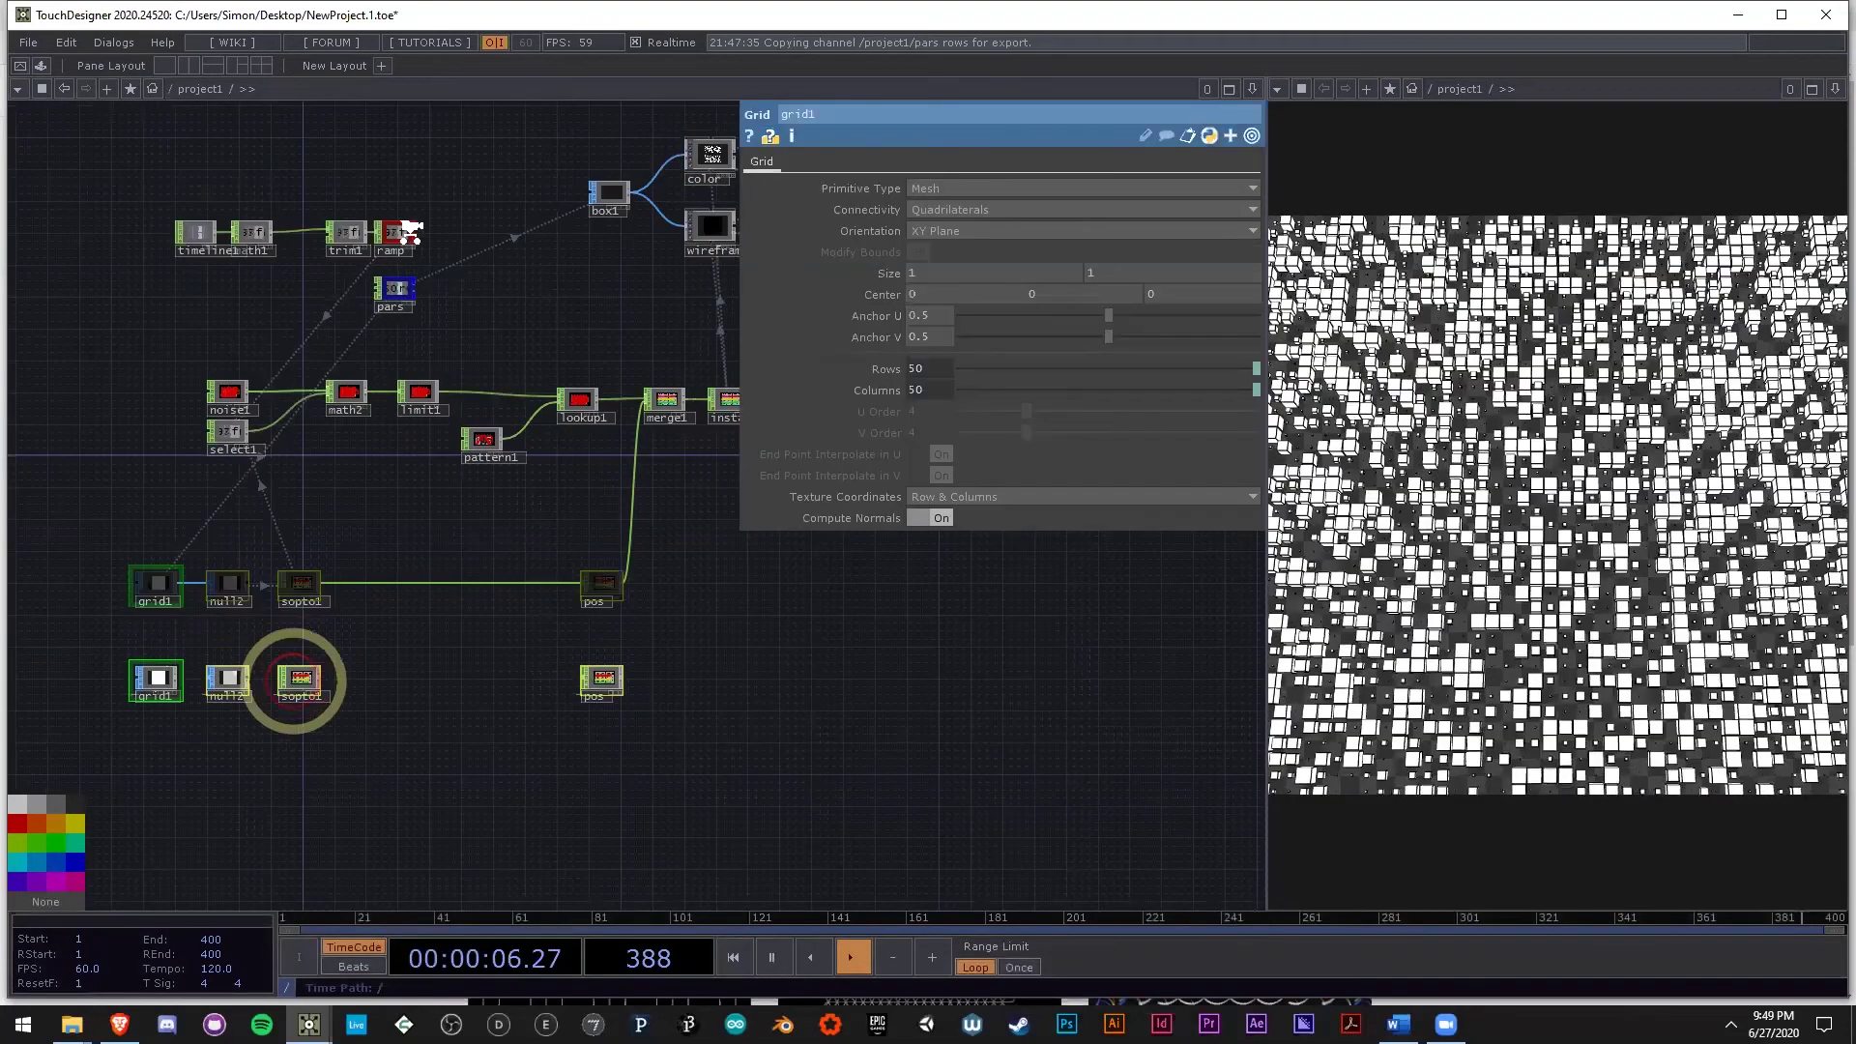
Add a Select CHOP above sopto1 and set its source CHOP to limit1.
scroll(411, 464, "up", 8)
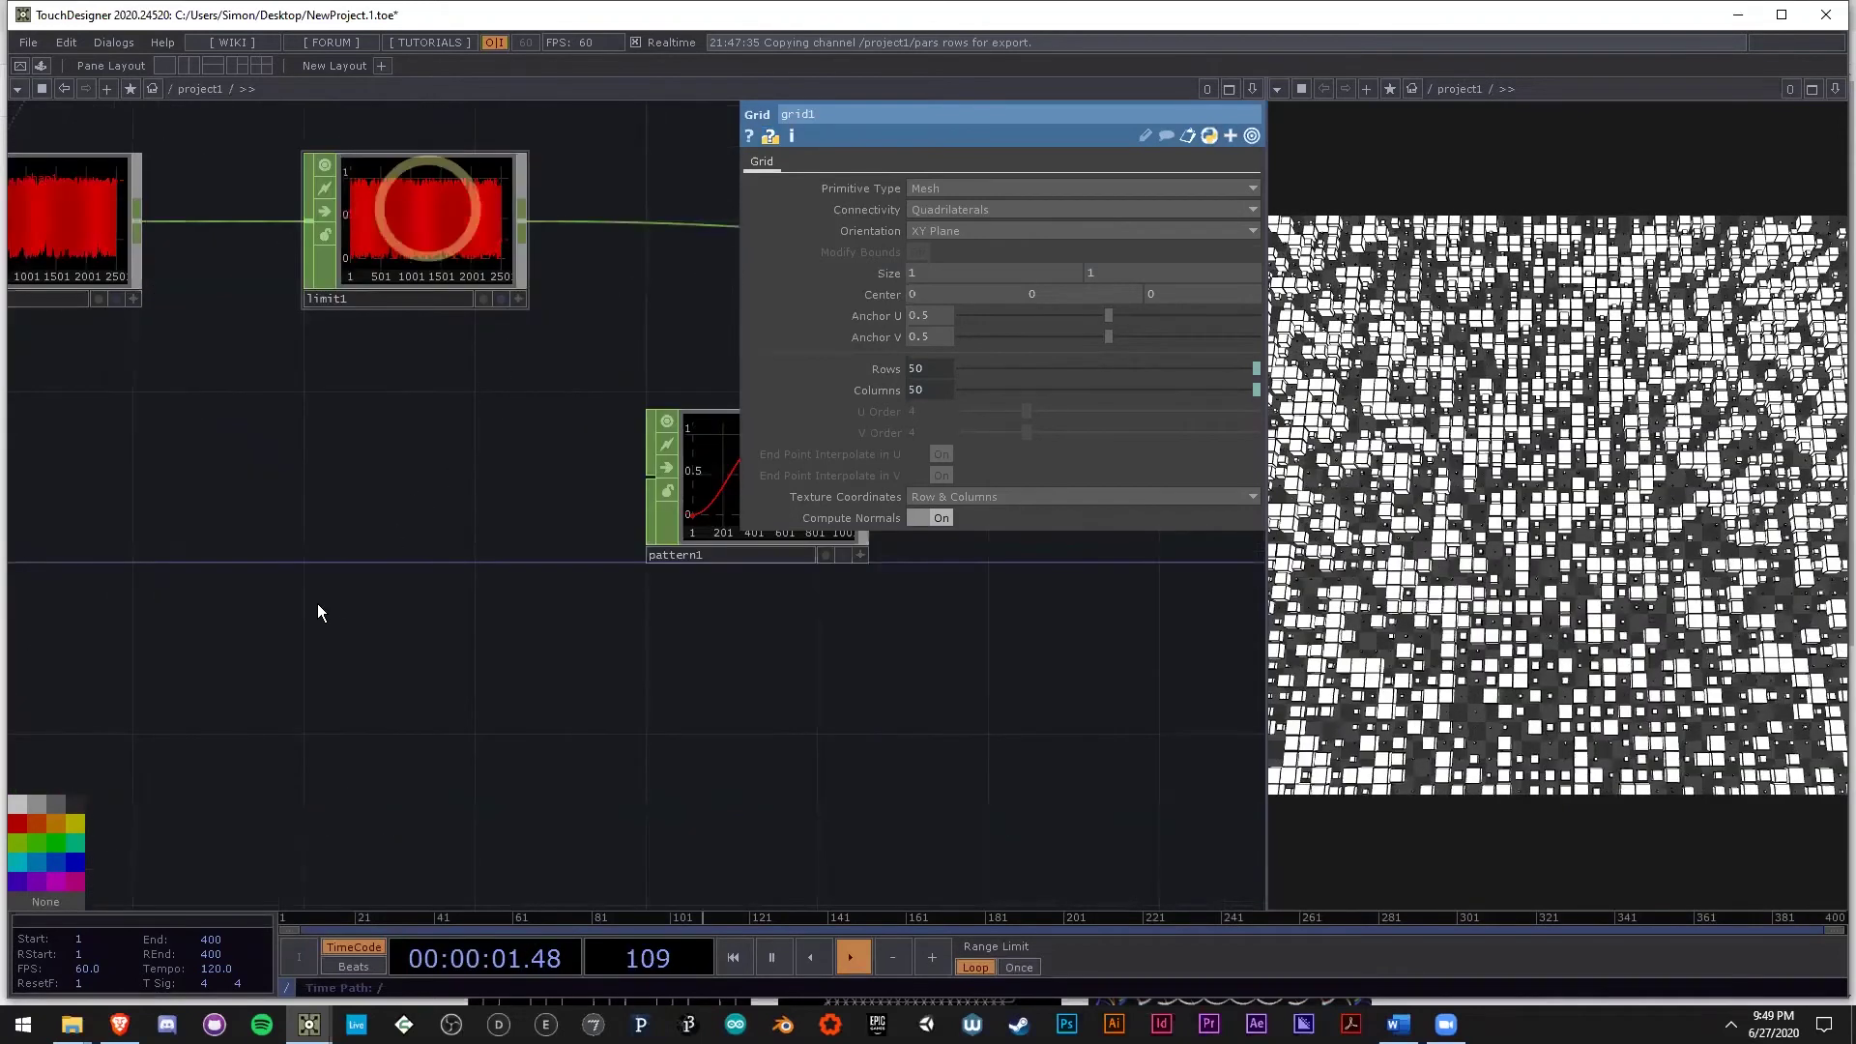
scroll(363, 578, "down", 7)
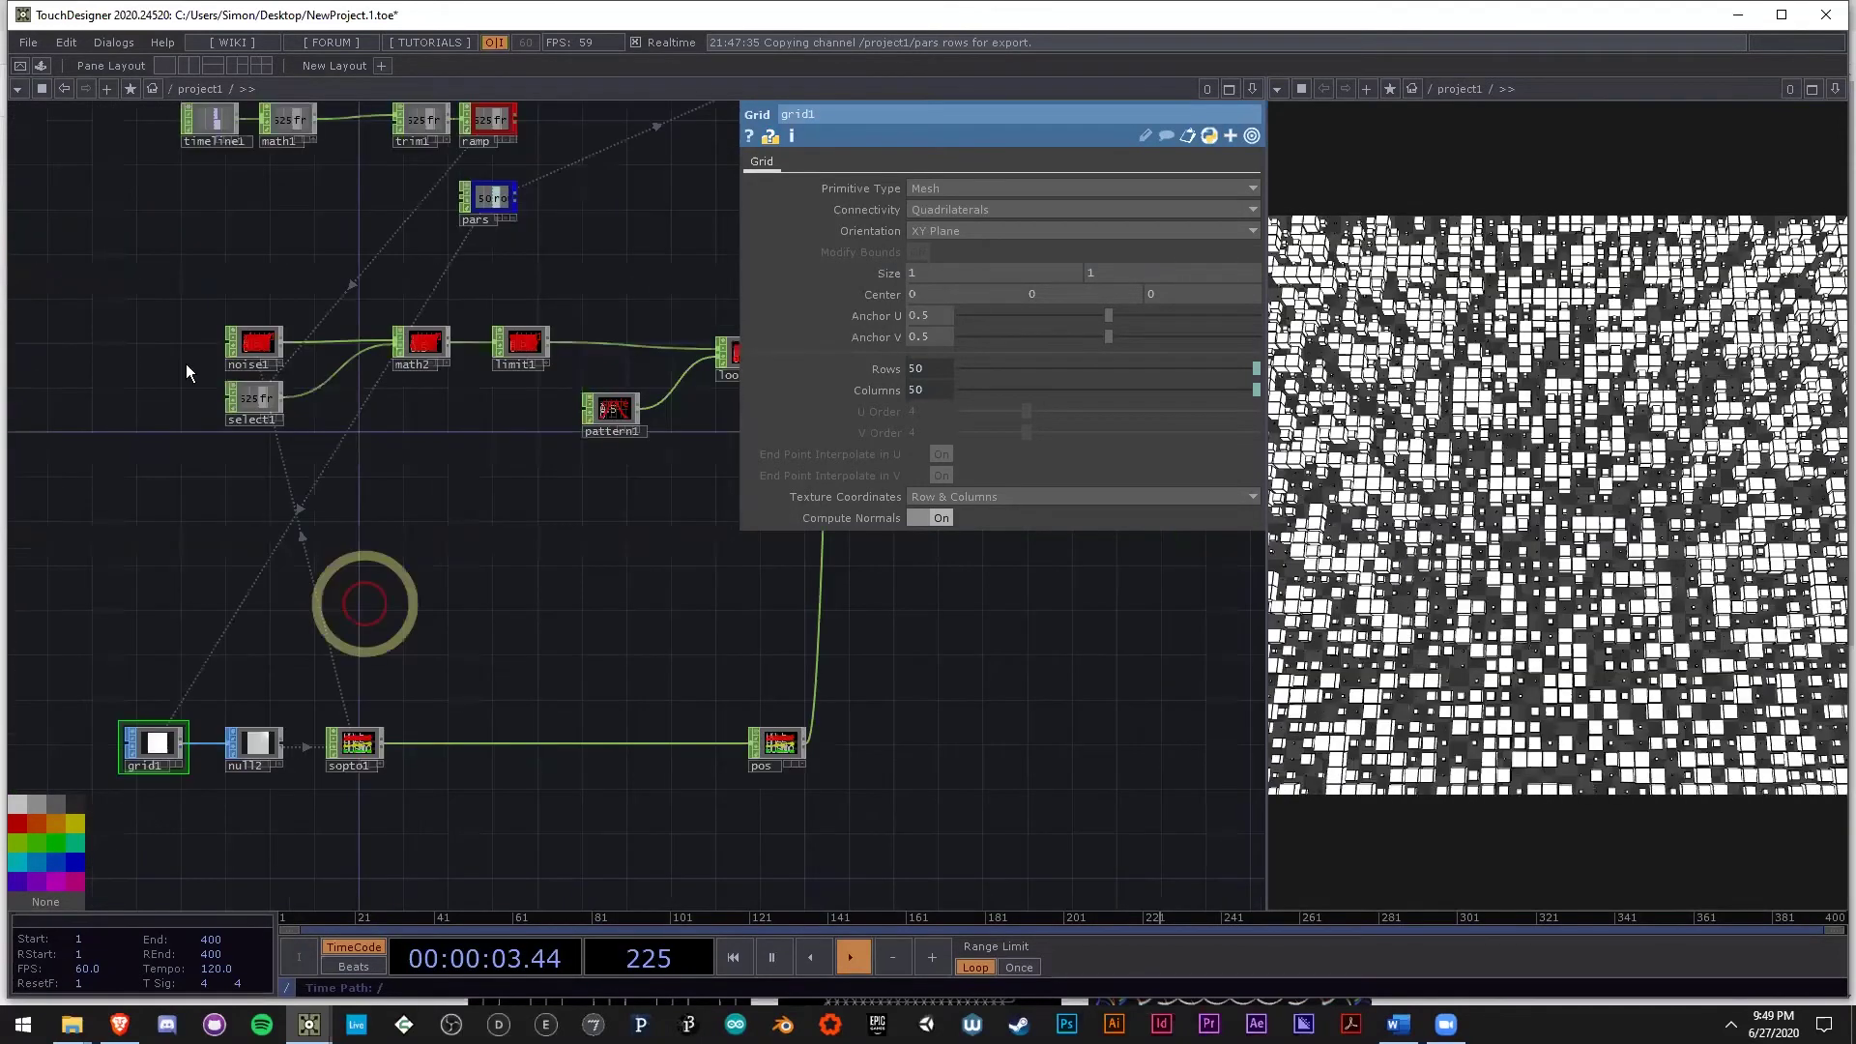
double_click(170, 346)
type("se")
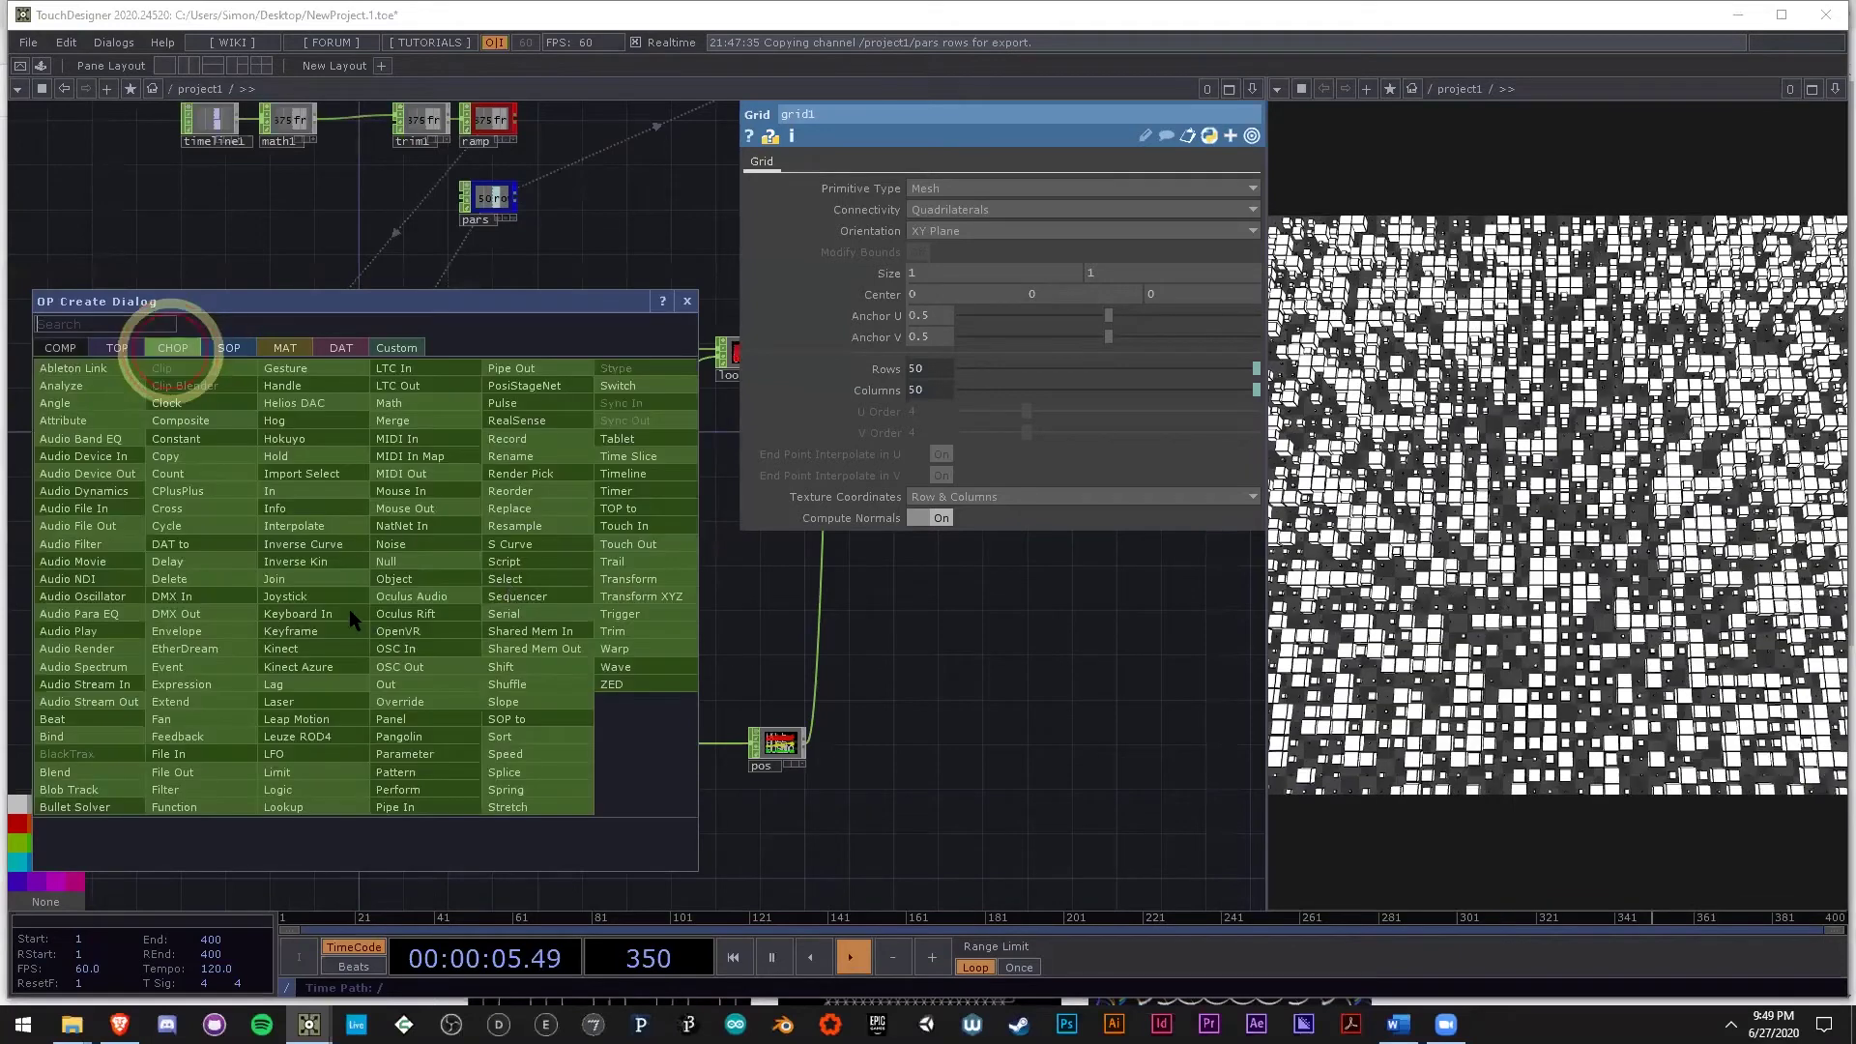
left_click(504, 578)
left_click(343, 610)
left_click_drag(316, 618, 315, 611)
scroll(559, 509, "up", 4)
scroll(466, 473, "down", 2)
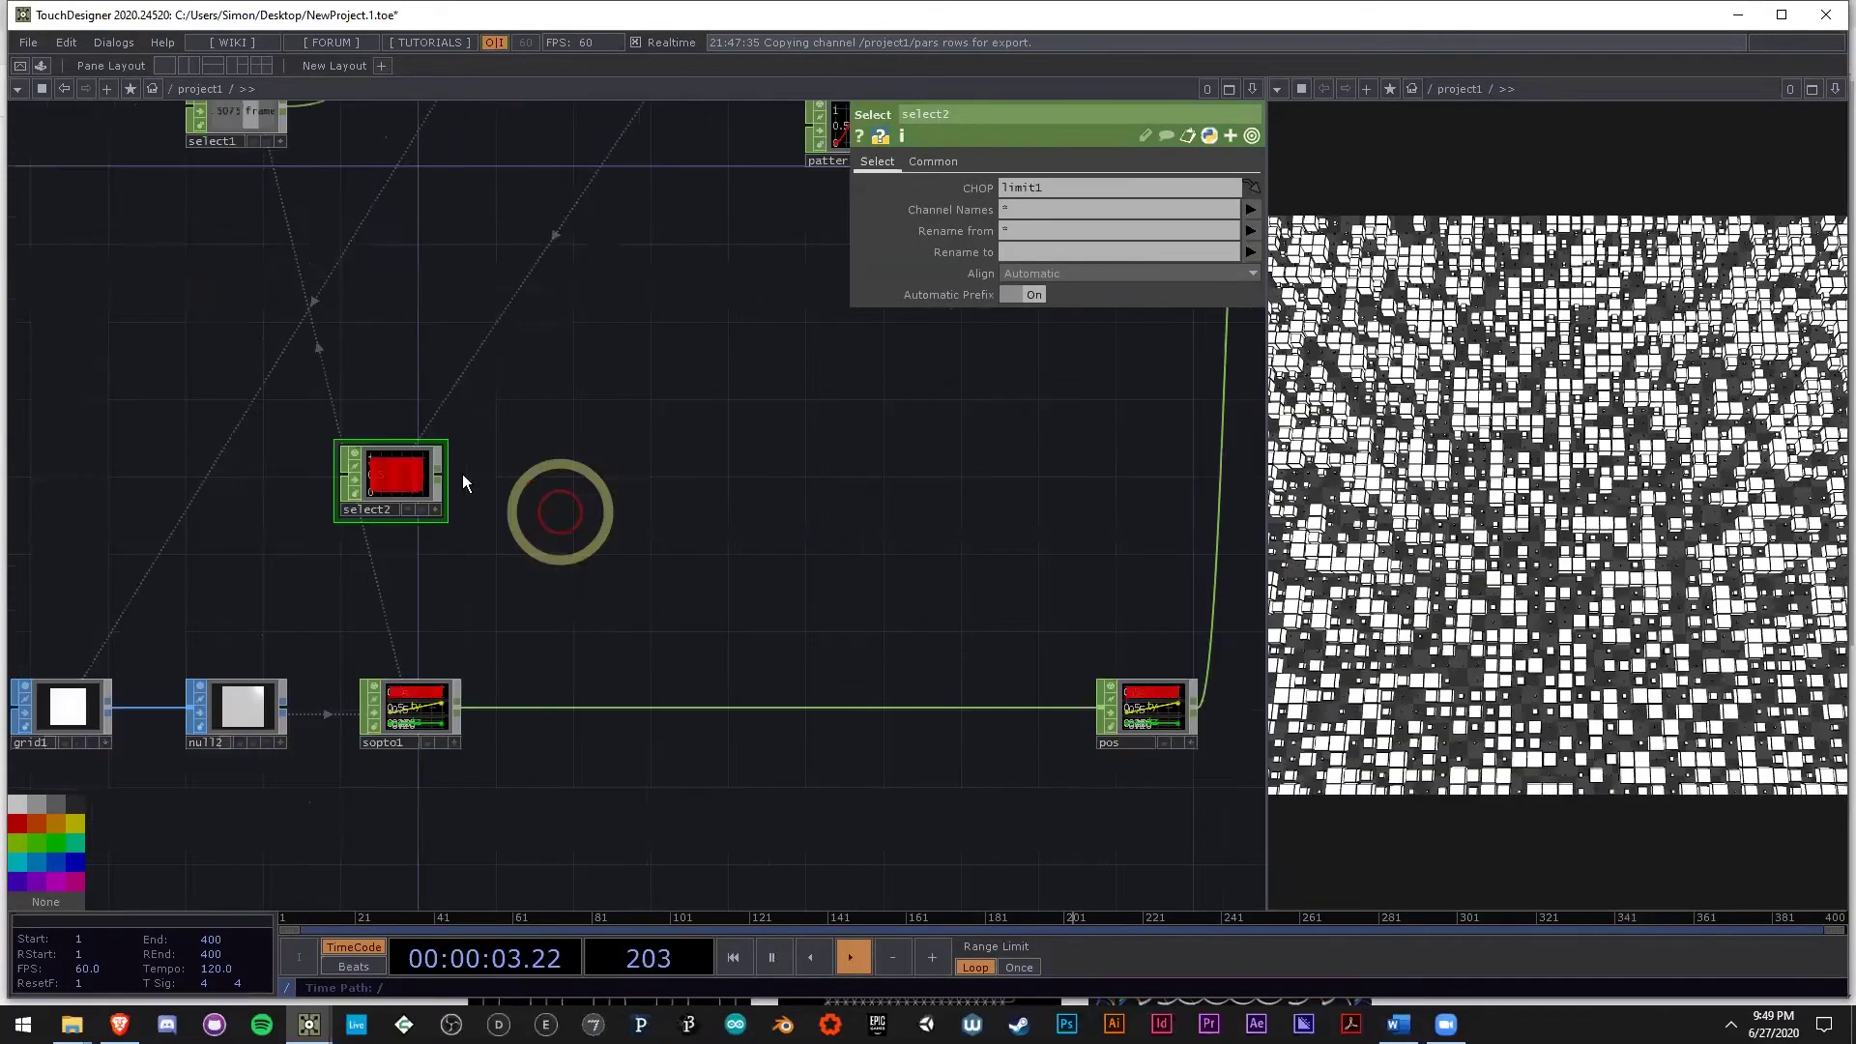
Add a Lookup CHOP fed by select2 and move both nodes higher above the sopto1 row.
left_click(468, 474)
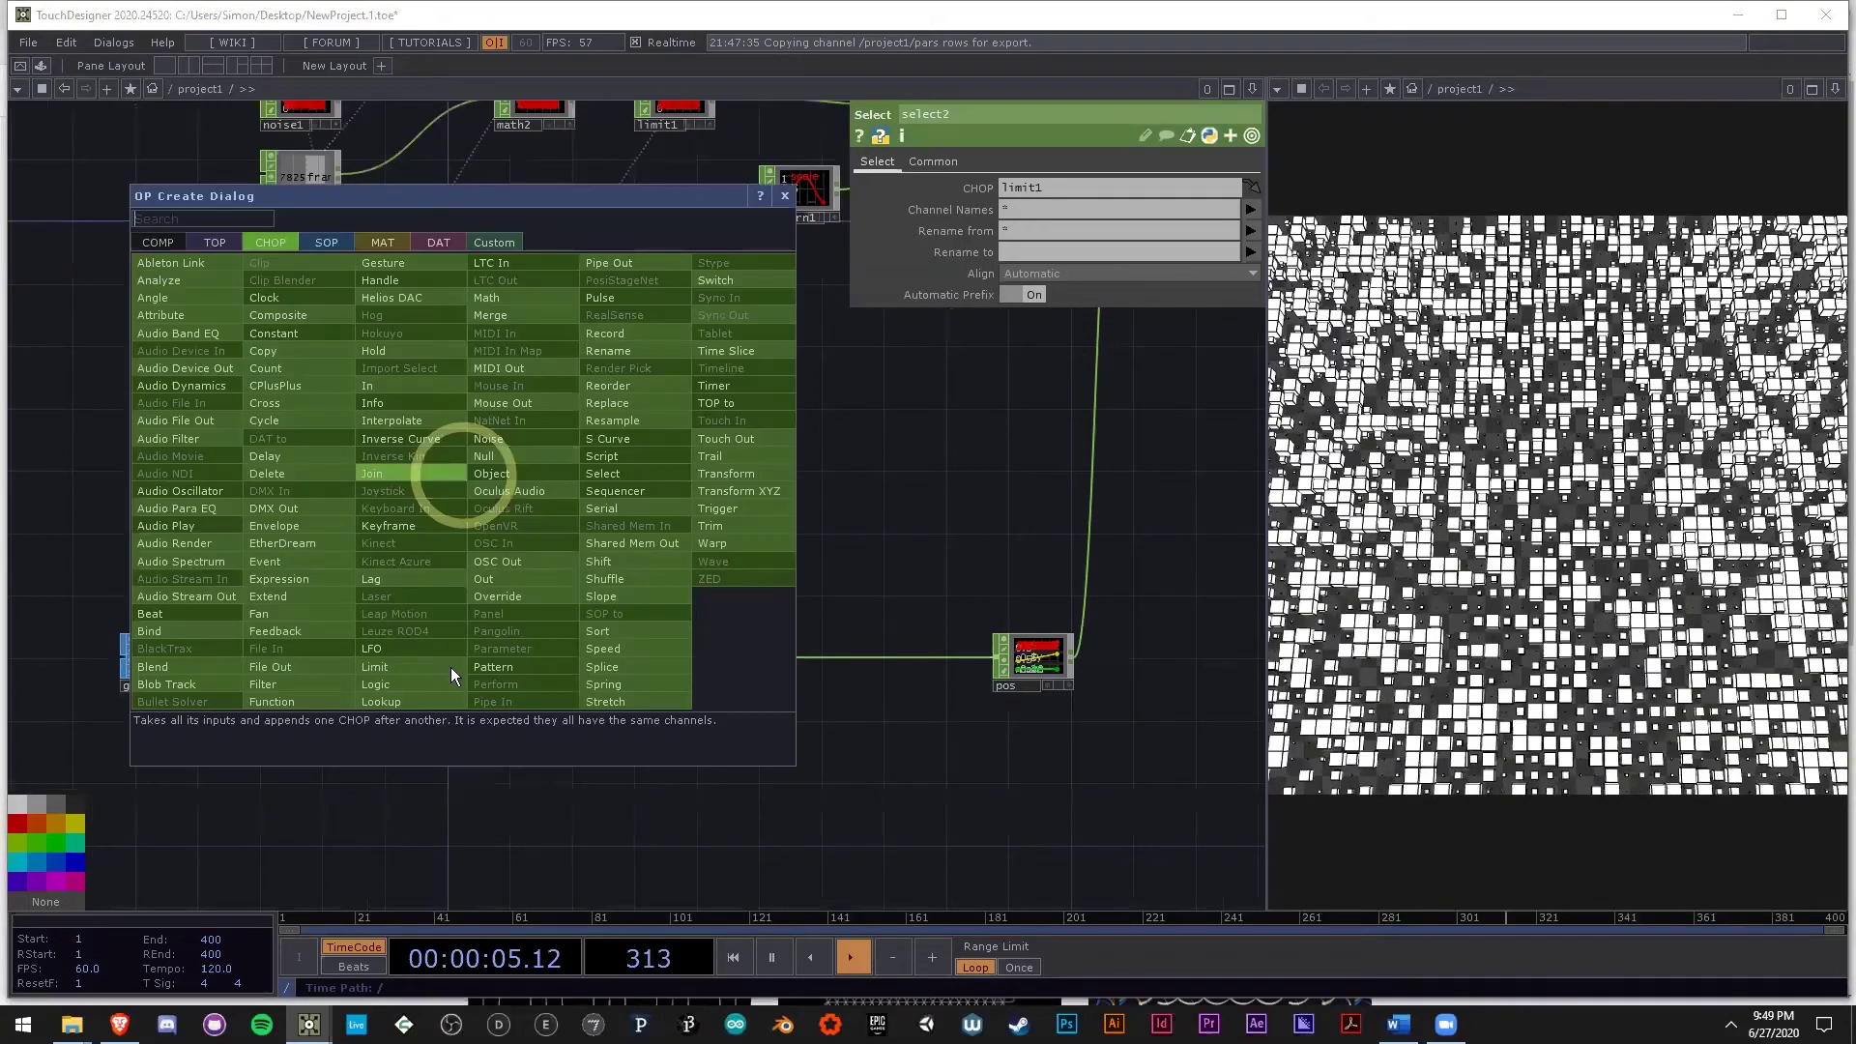
left_click(425, 698)
left_click(695, 456)
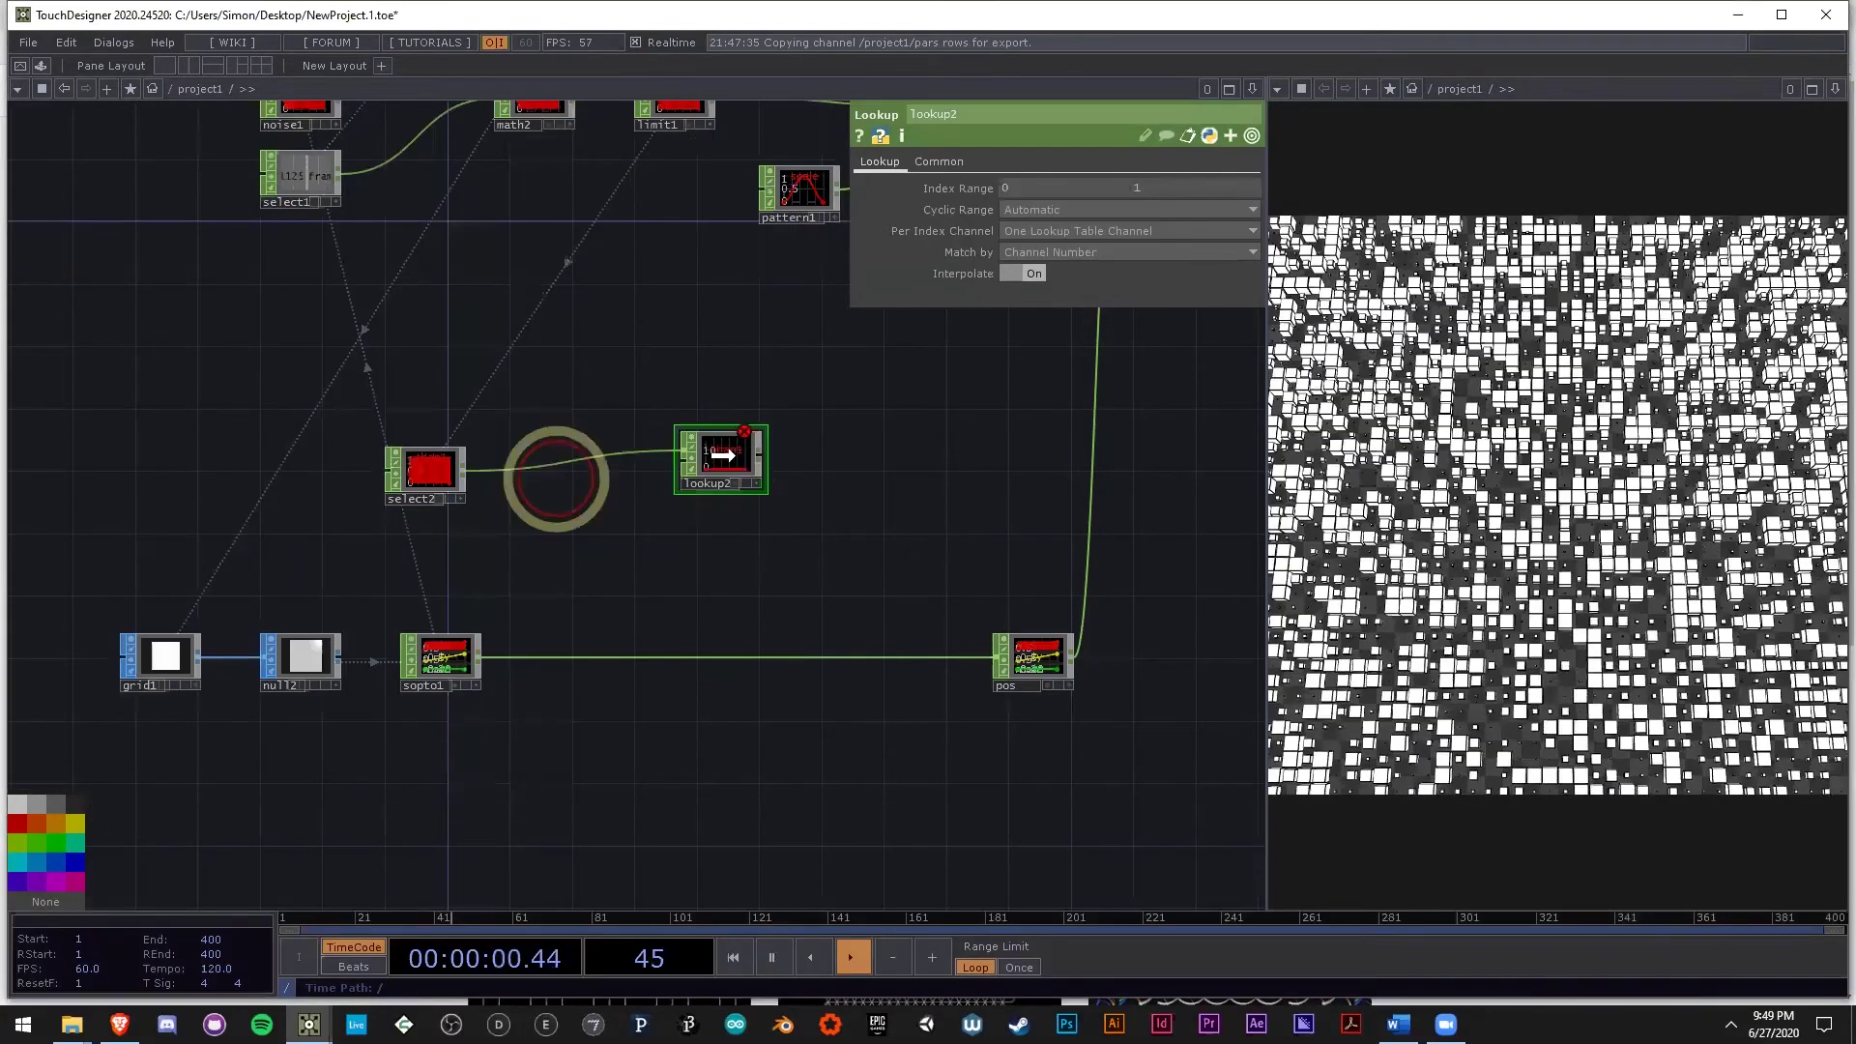
left_click_drag(430, 472, 430, 377)
left_click_drag(723, 462, 756, 369)
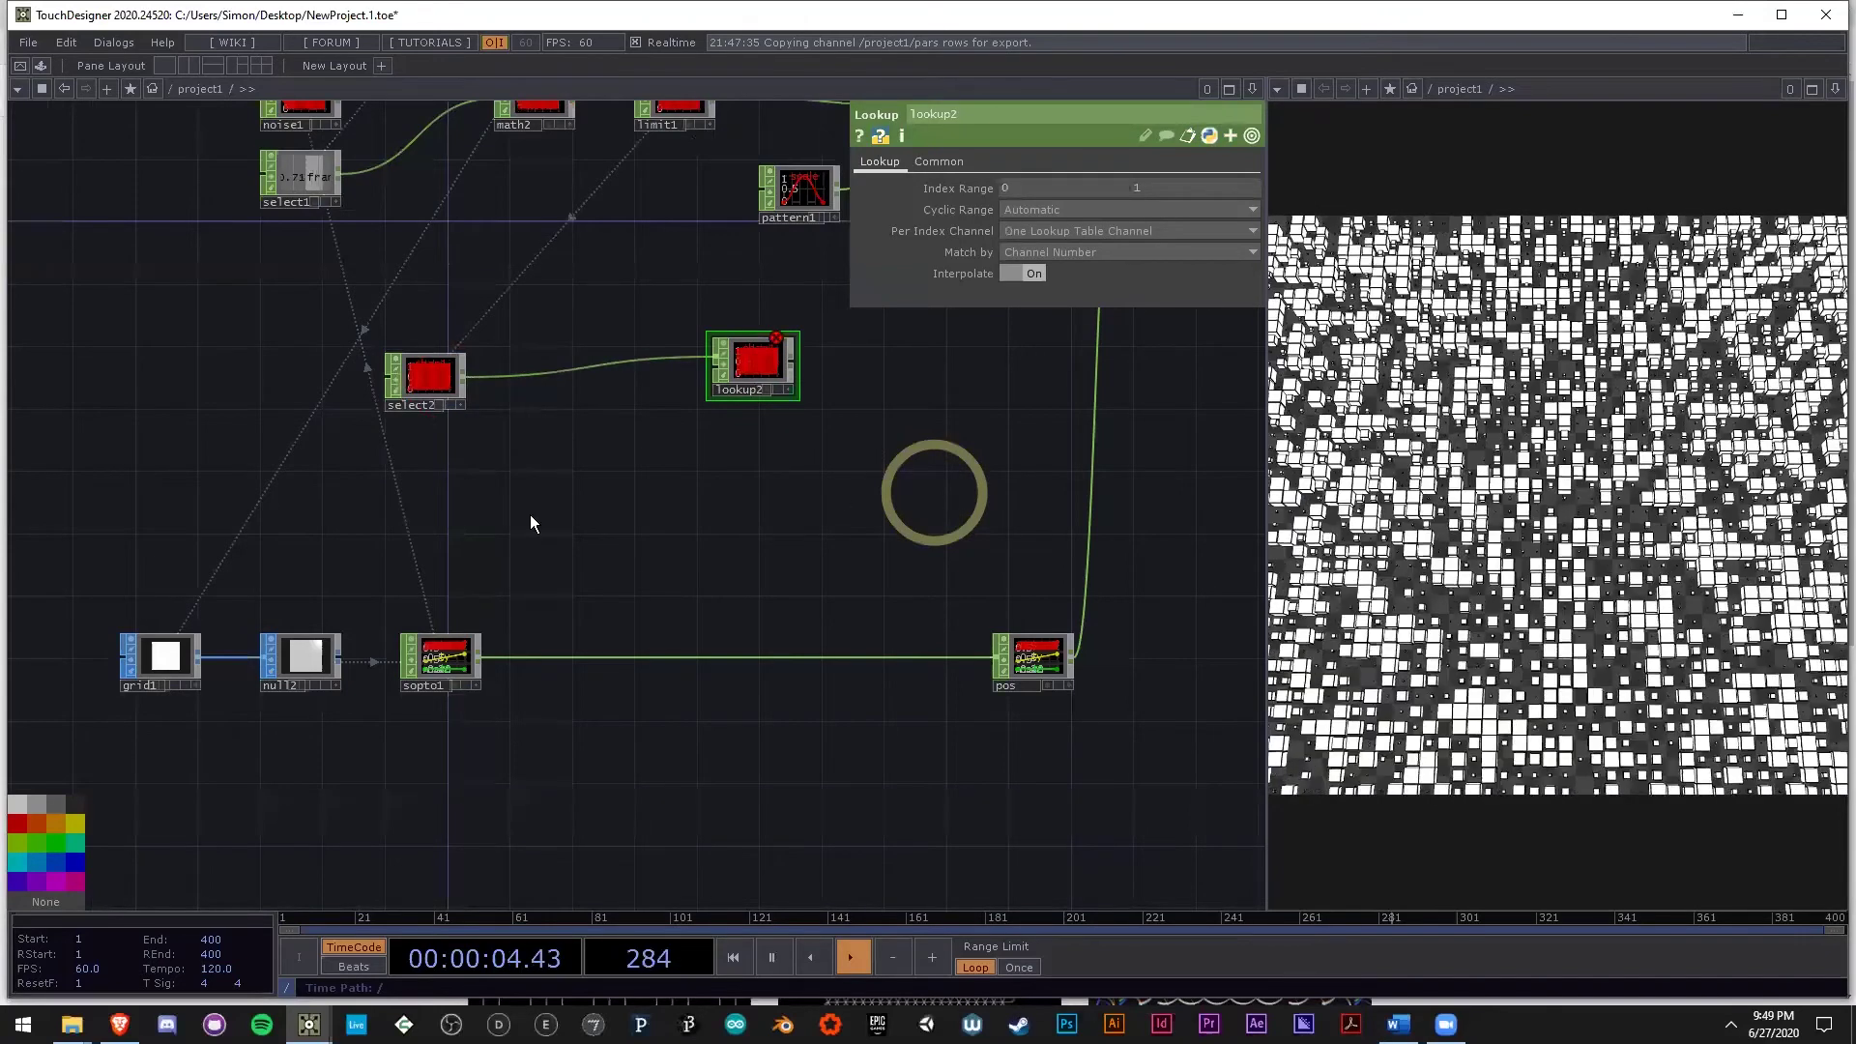
Add an S Curve CHOP in the empty space between select2 and sopto1.
double_click(445, 501)
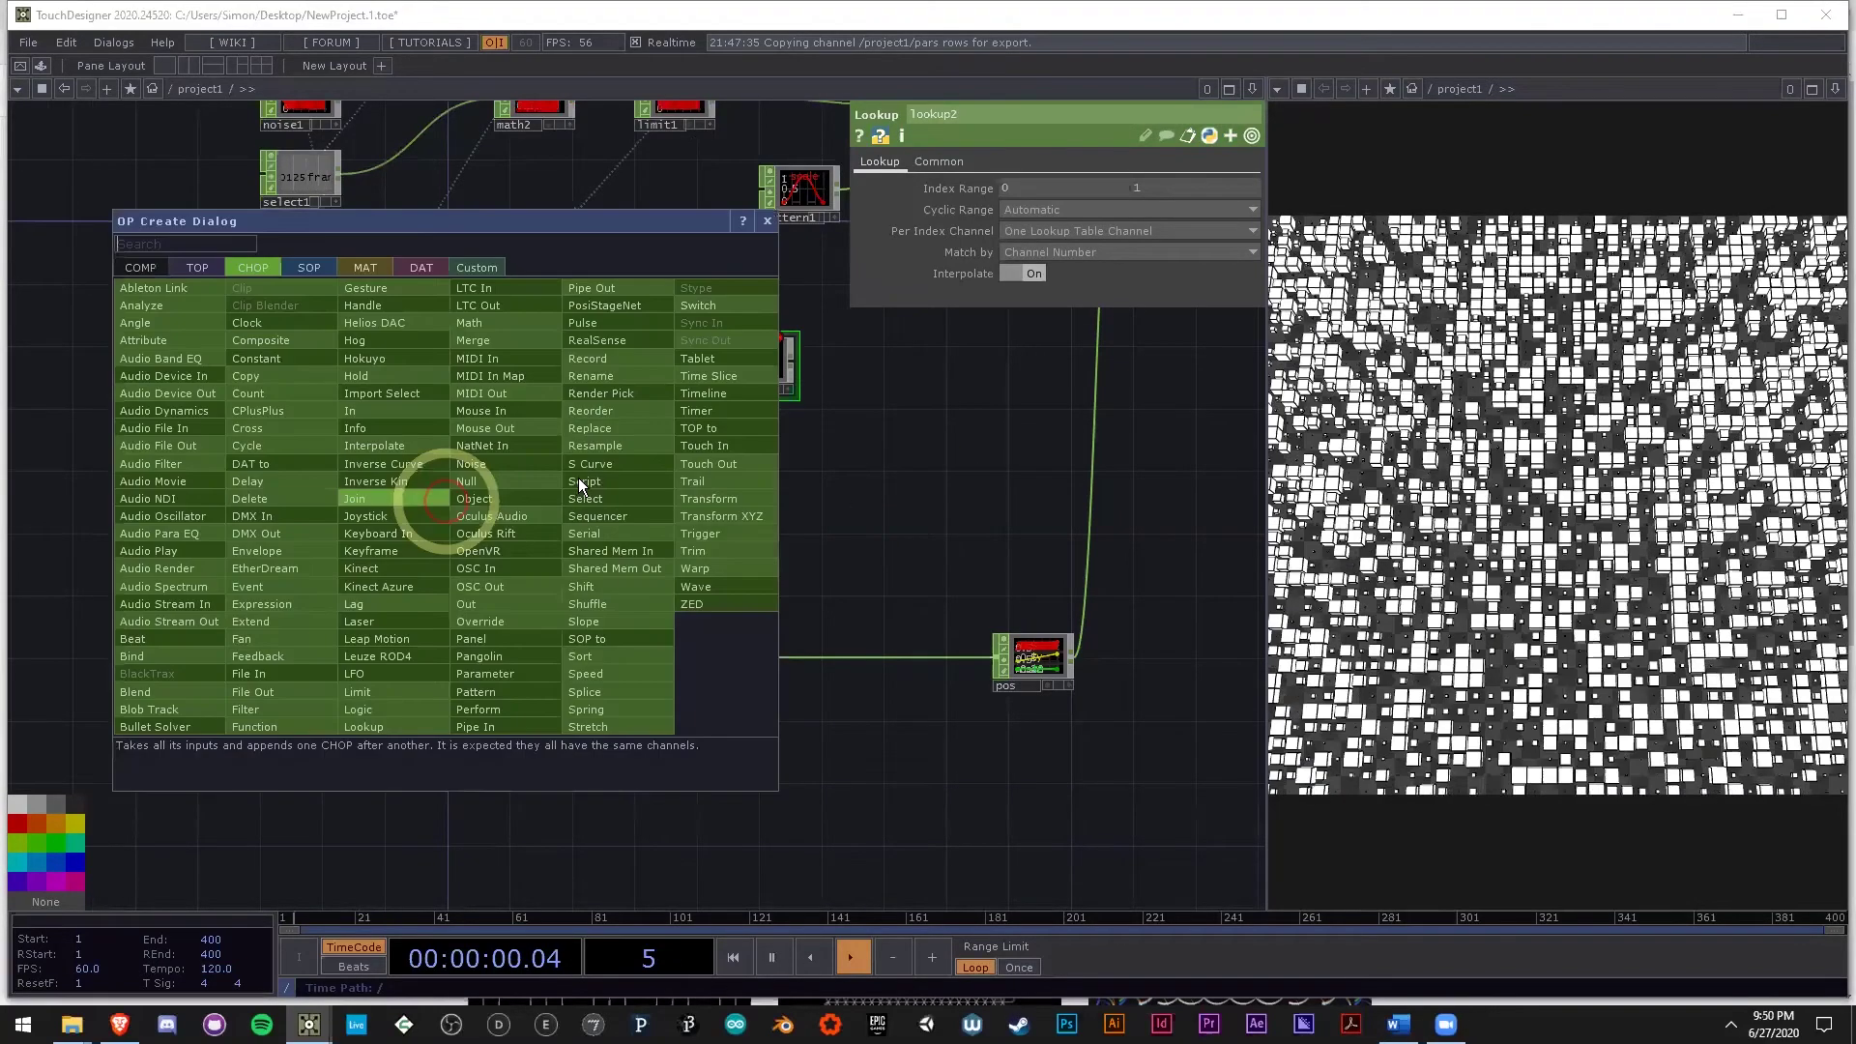
left_click(589, 463)
left_click(456, 484)
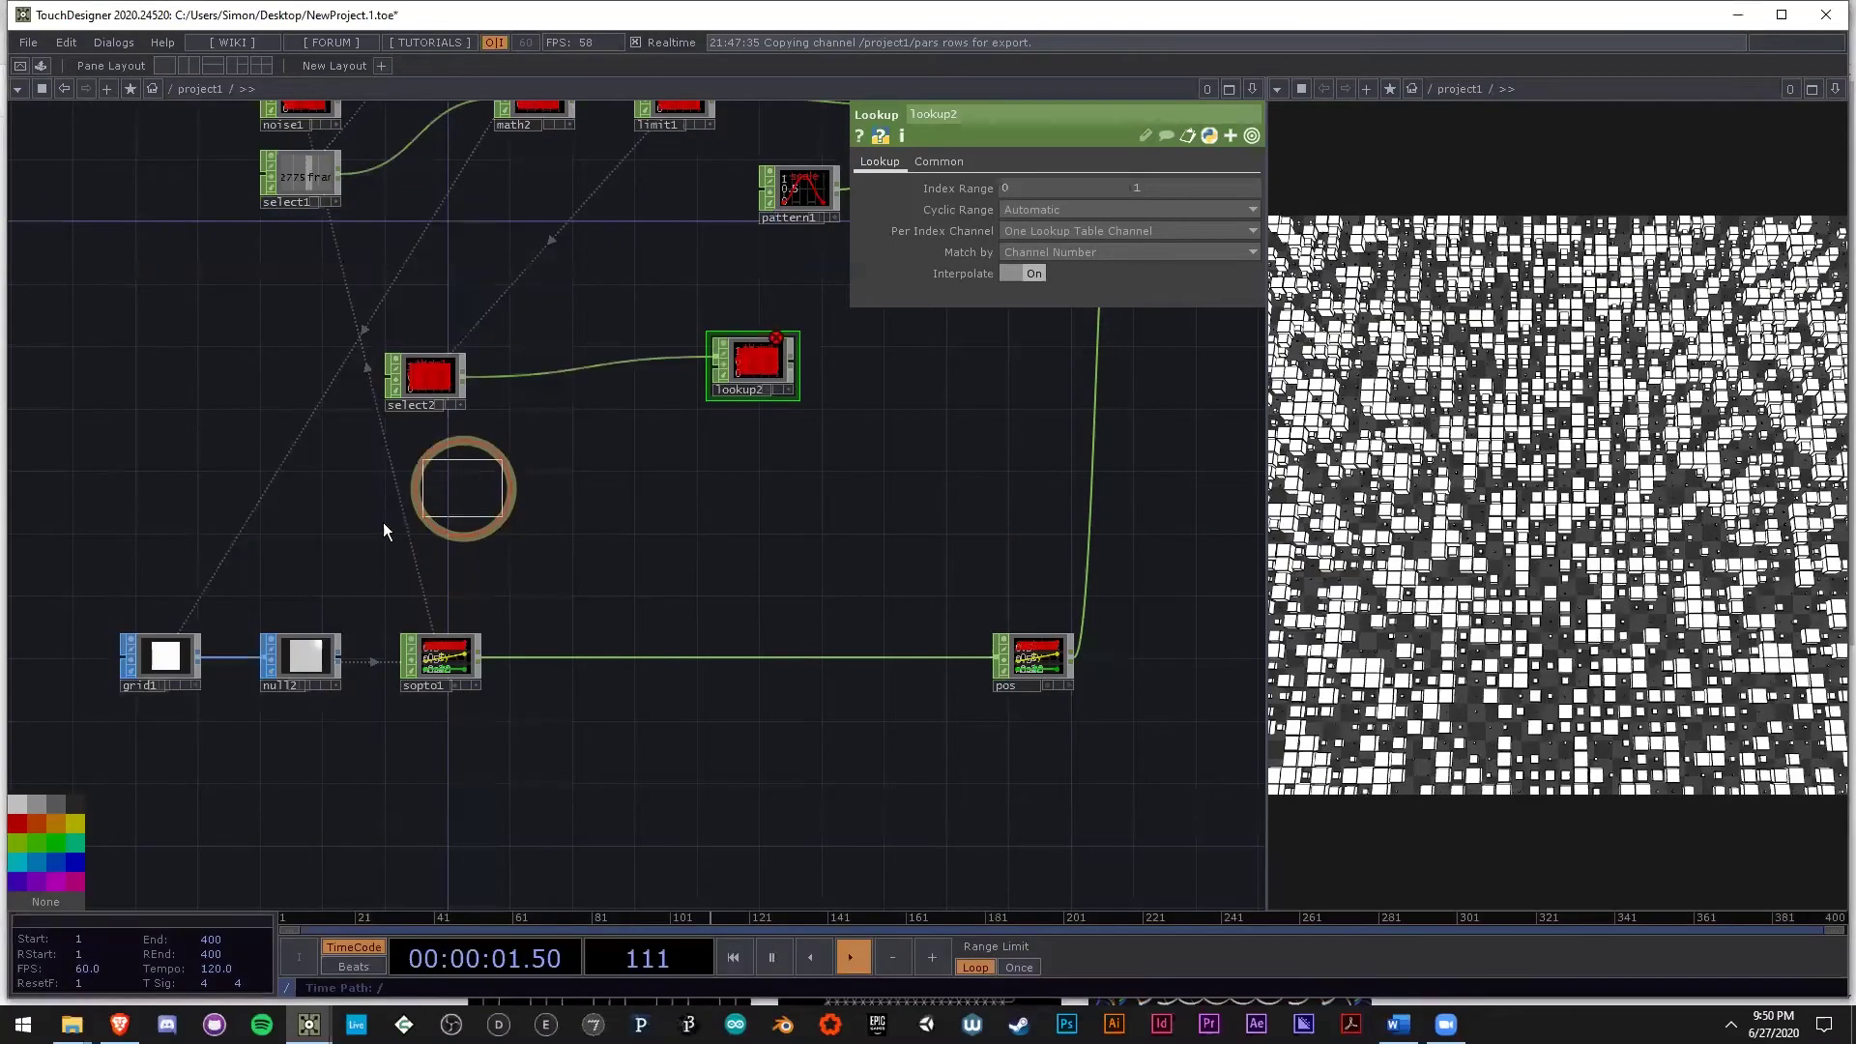
scroll(454, 473, "up", 4)
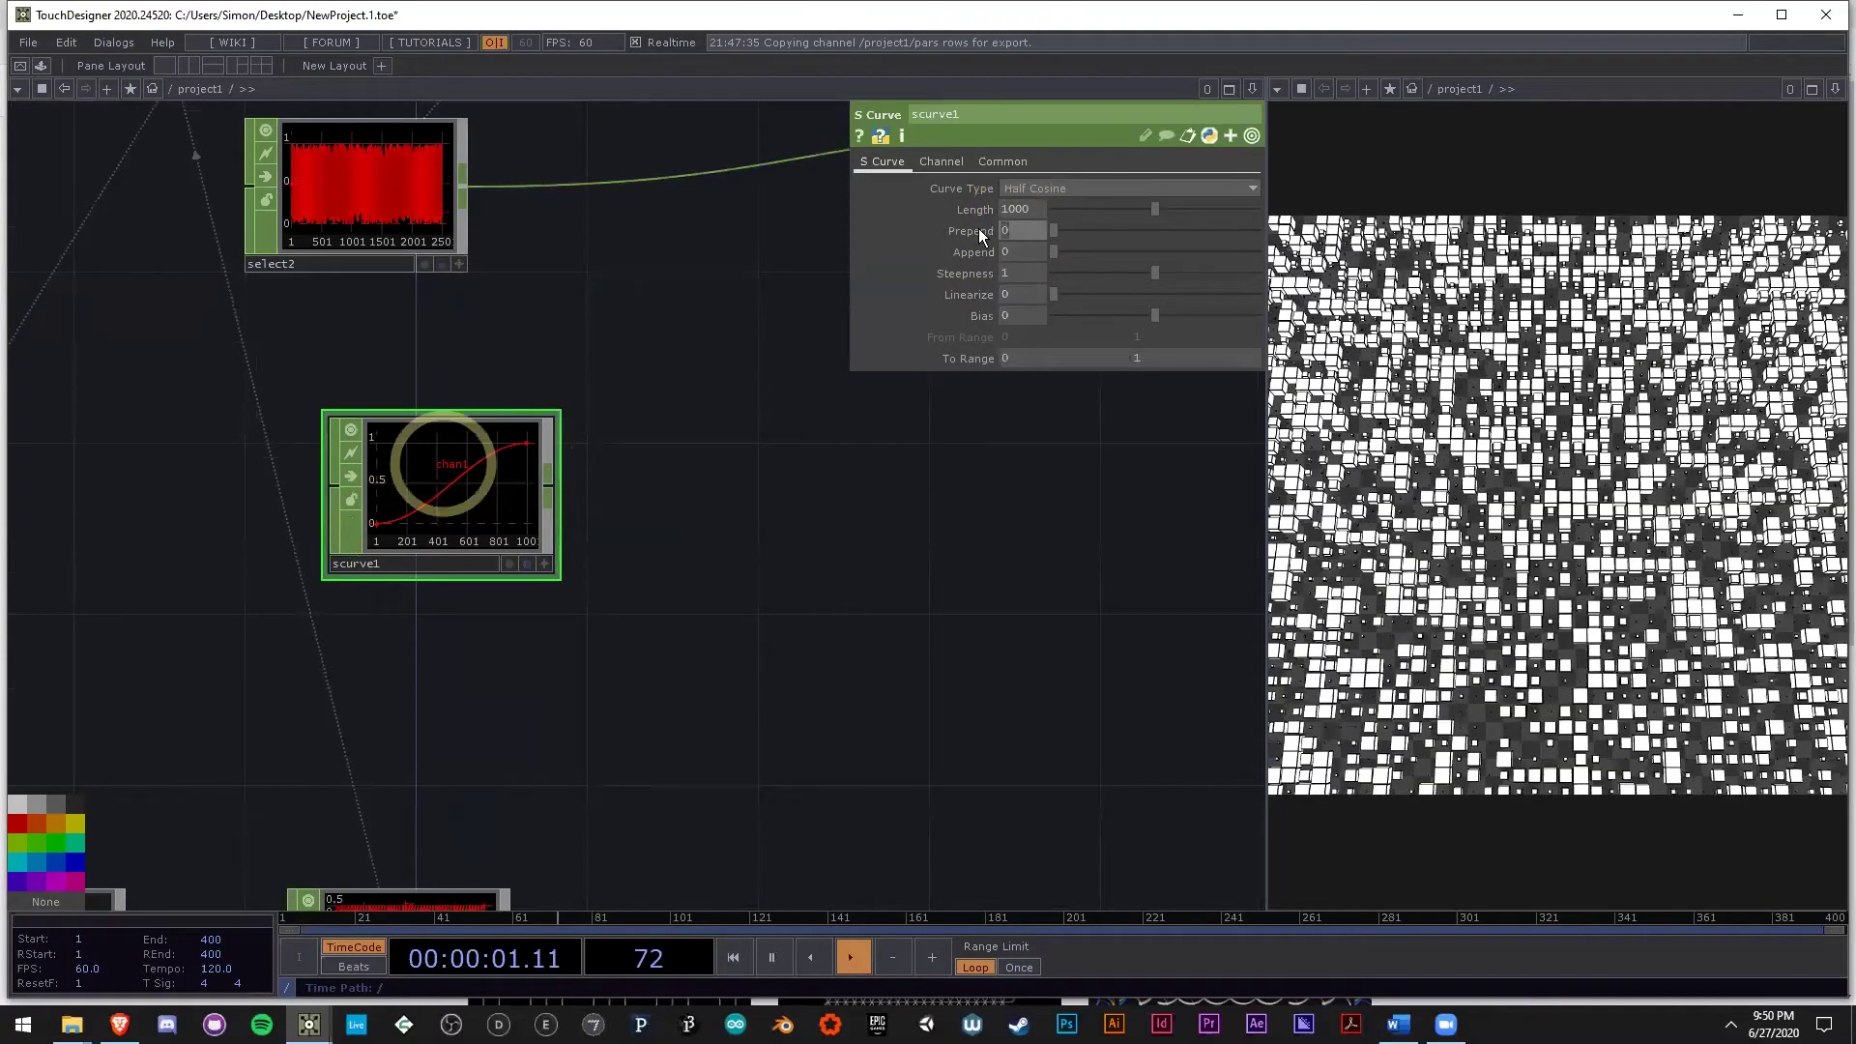
scroll(324, 498, "up", 3)
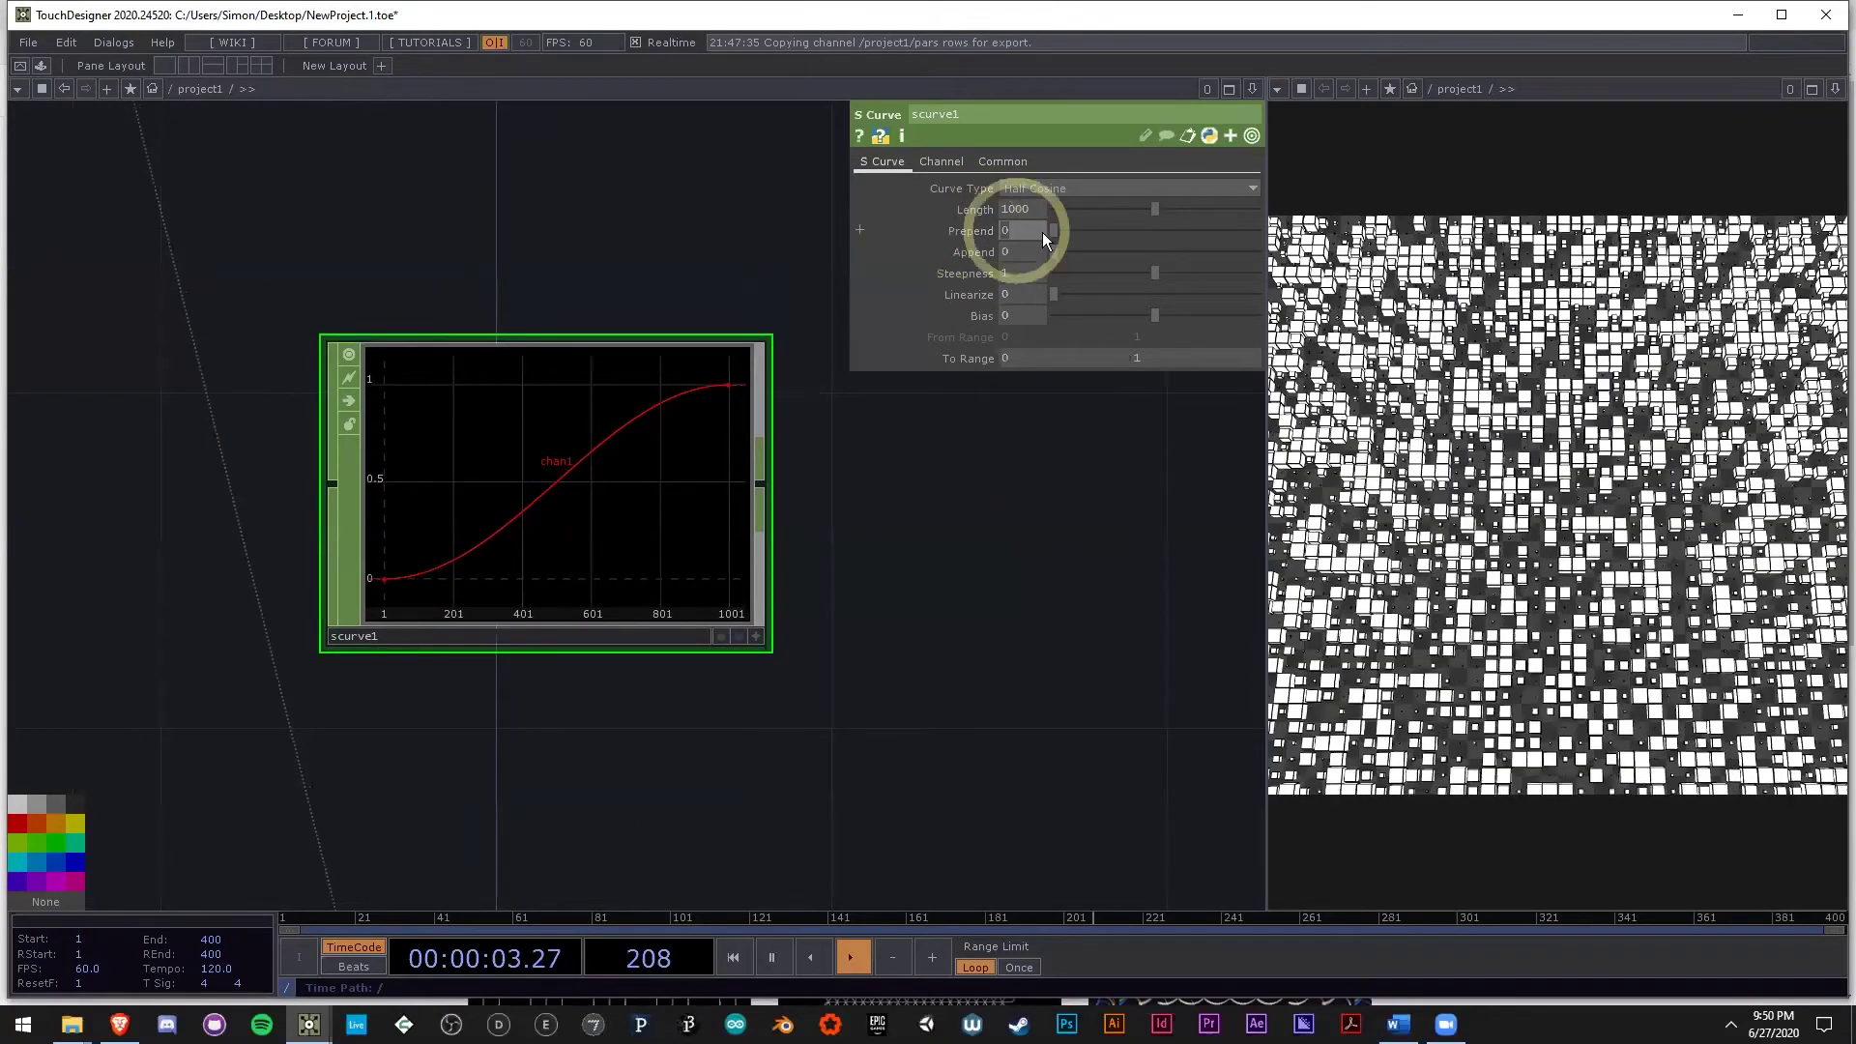
Set the S Curve's Prepend and Append lengths to 200 samples each.
type("300")
key("Tab")
type("300")
key("Return")
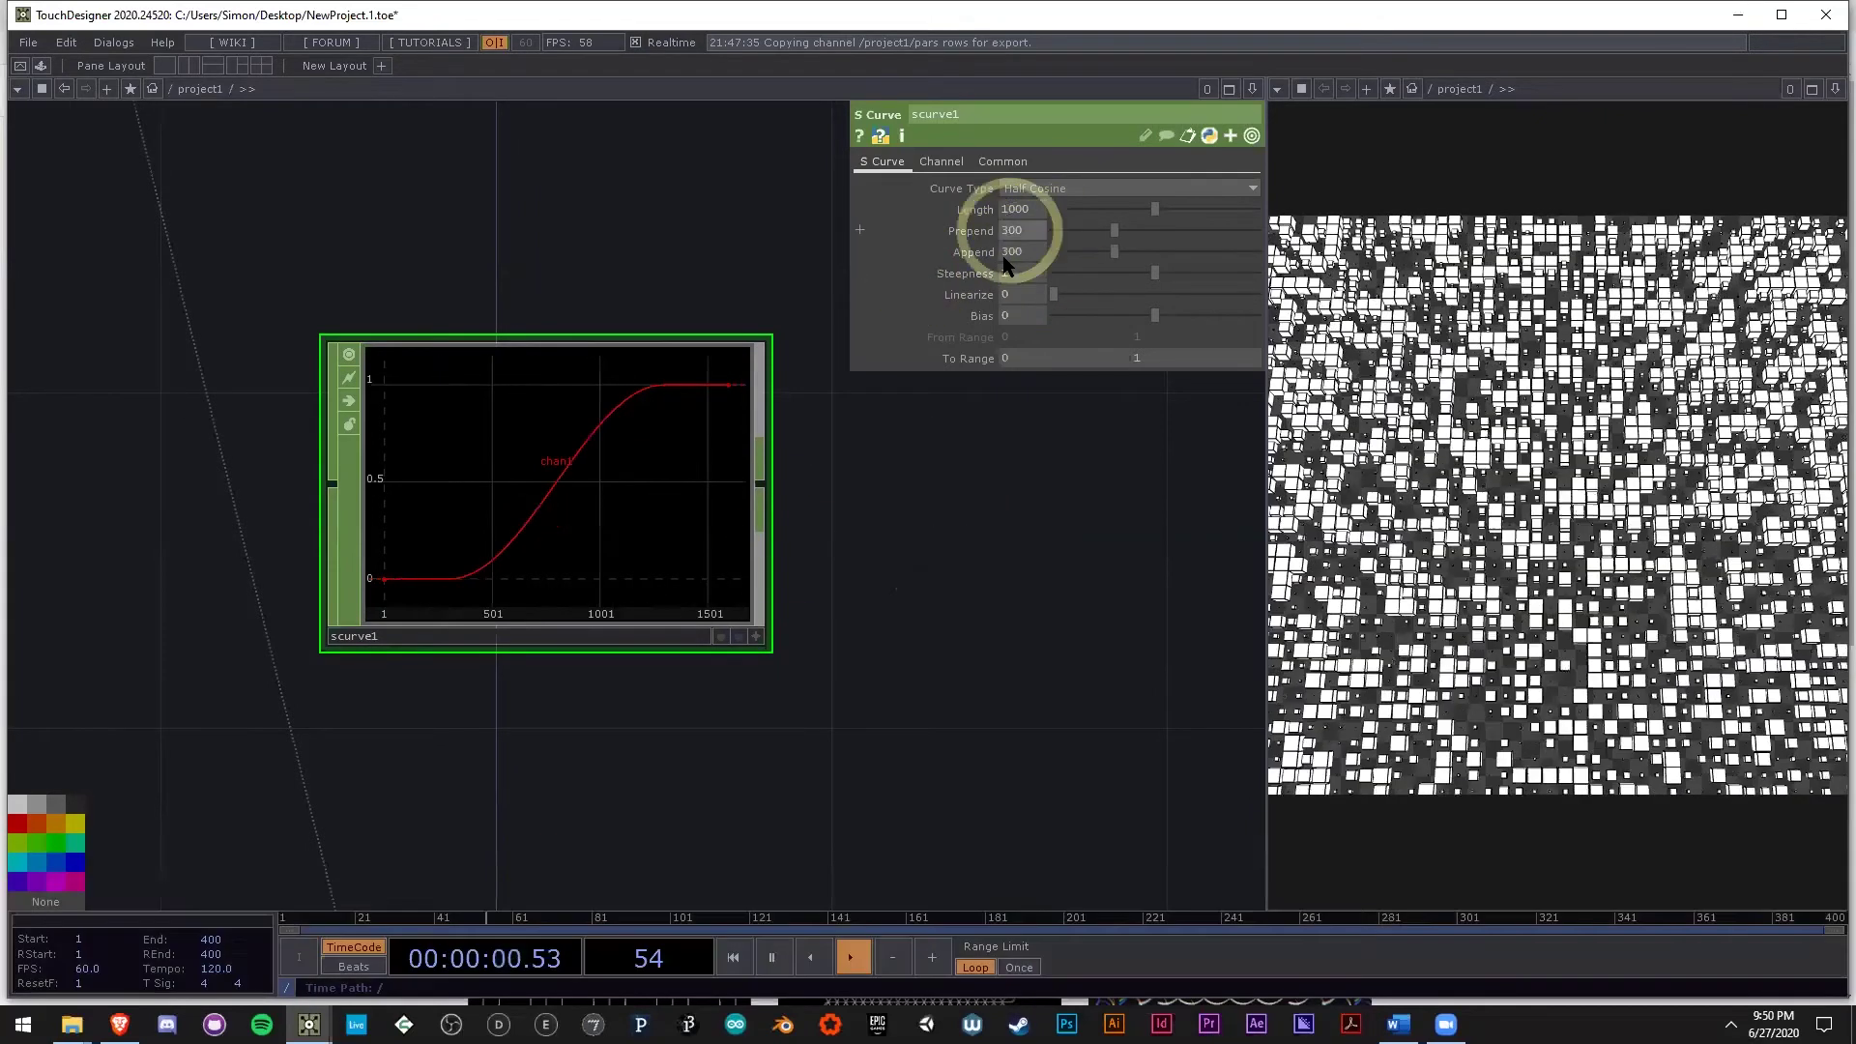
key("2")
key("2")
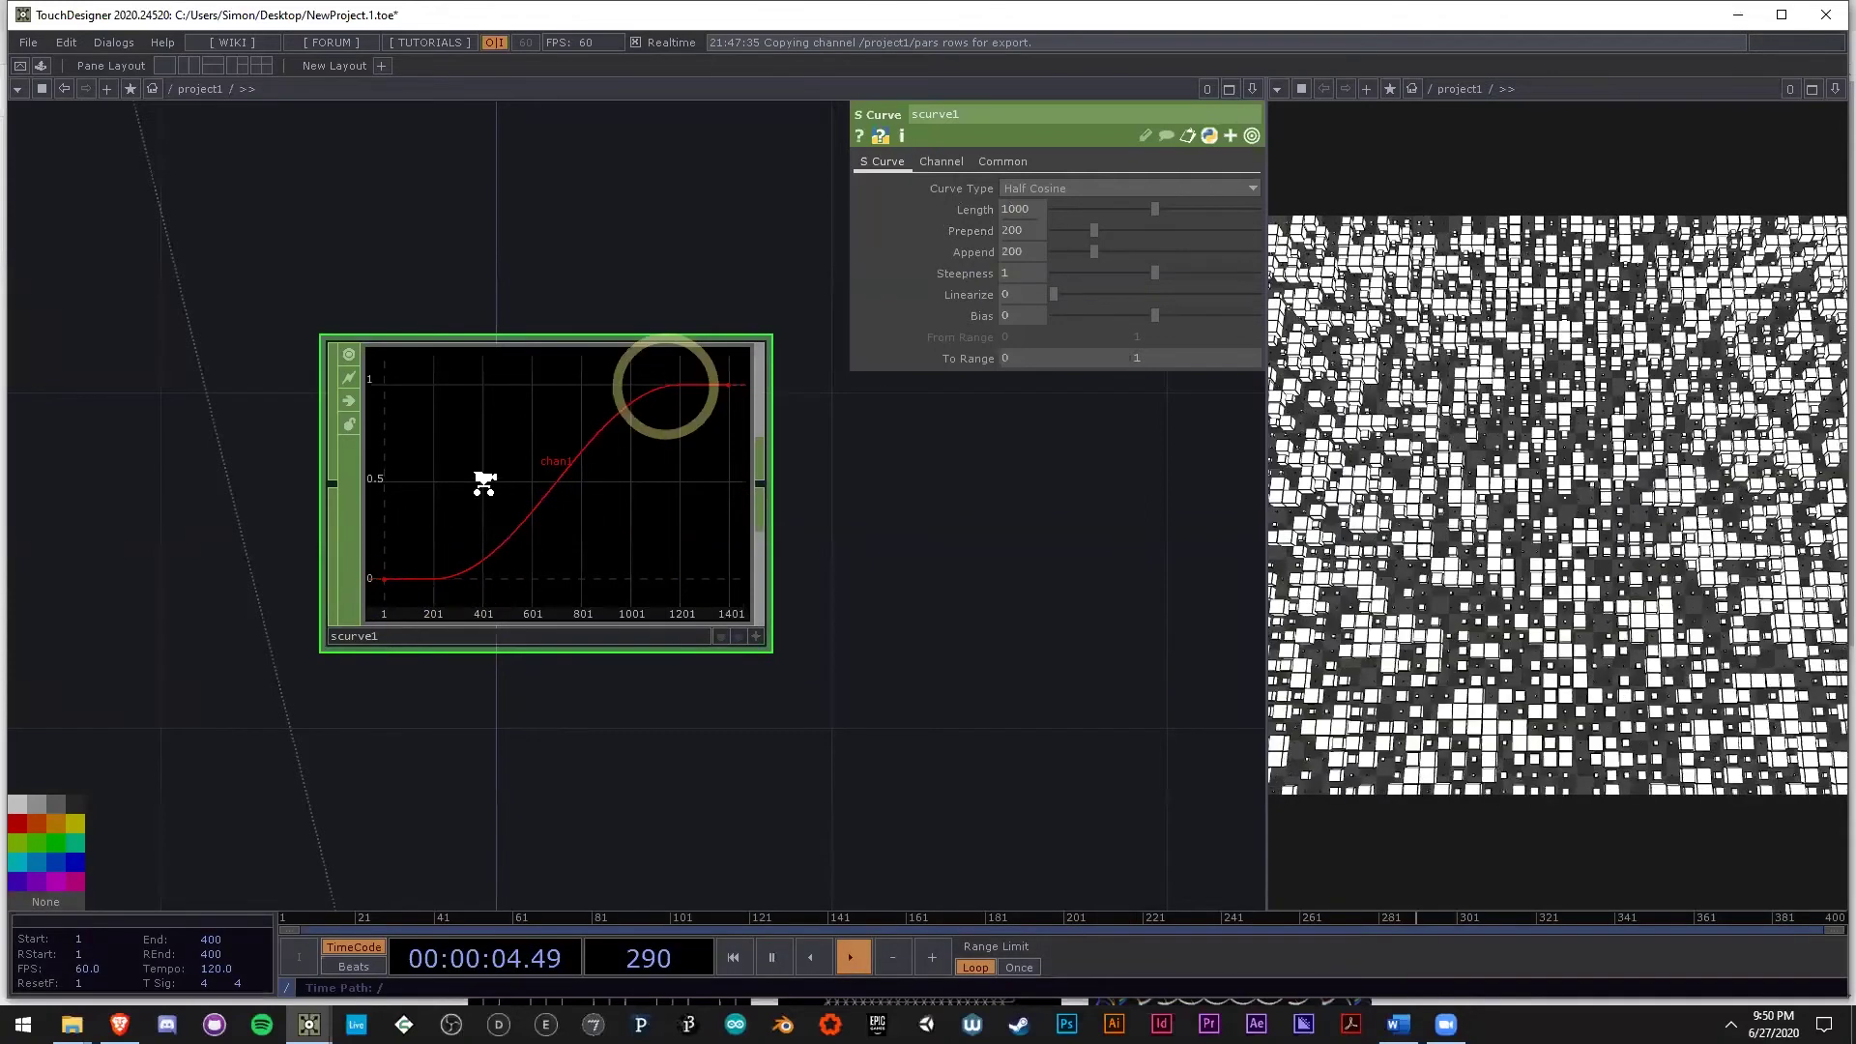
Duplicate the S Curve node and place the copy to its lower right.
left_click_drag(452, 474, 135, 474)
scroll(369, 420, "down", 3)
left_click_drag(371, 416, 411, 372)
key("ctrl+c")
key("ctrl+v")
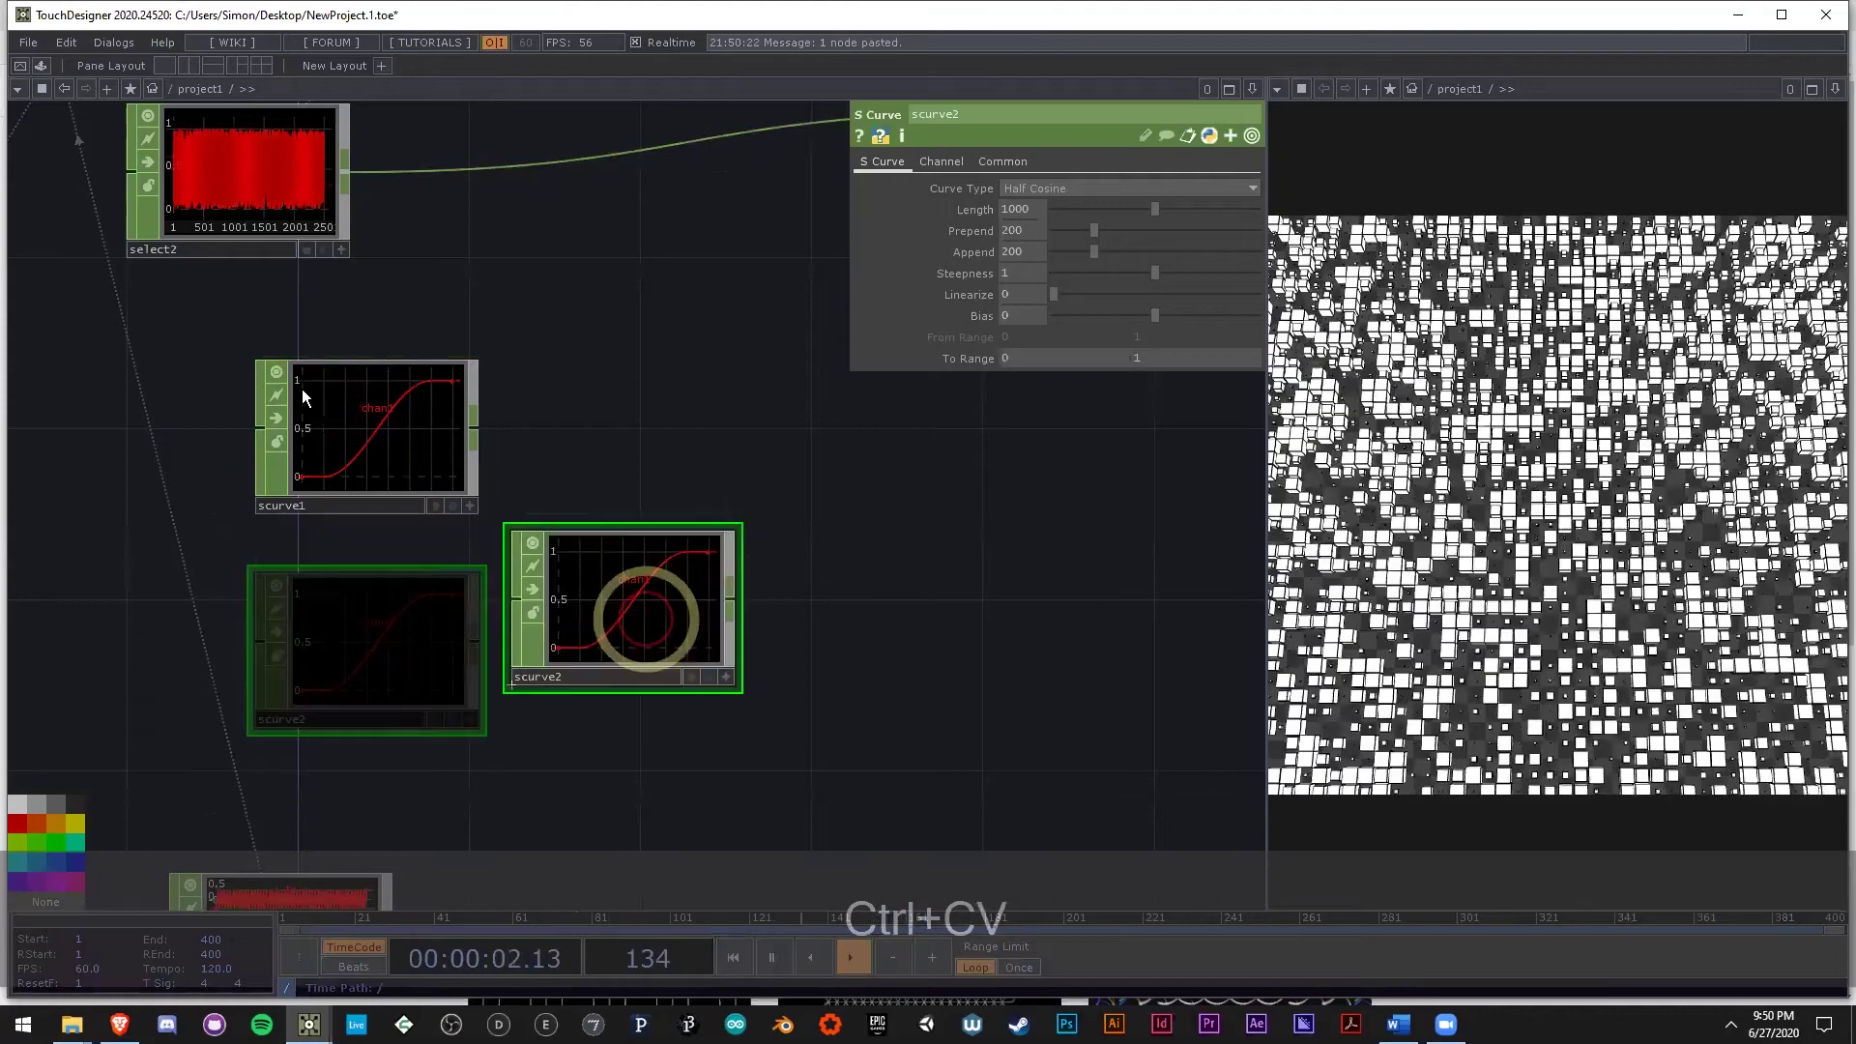
Set the channel name of both S Curve nodes to ty.
left_click(941, 161)
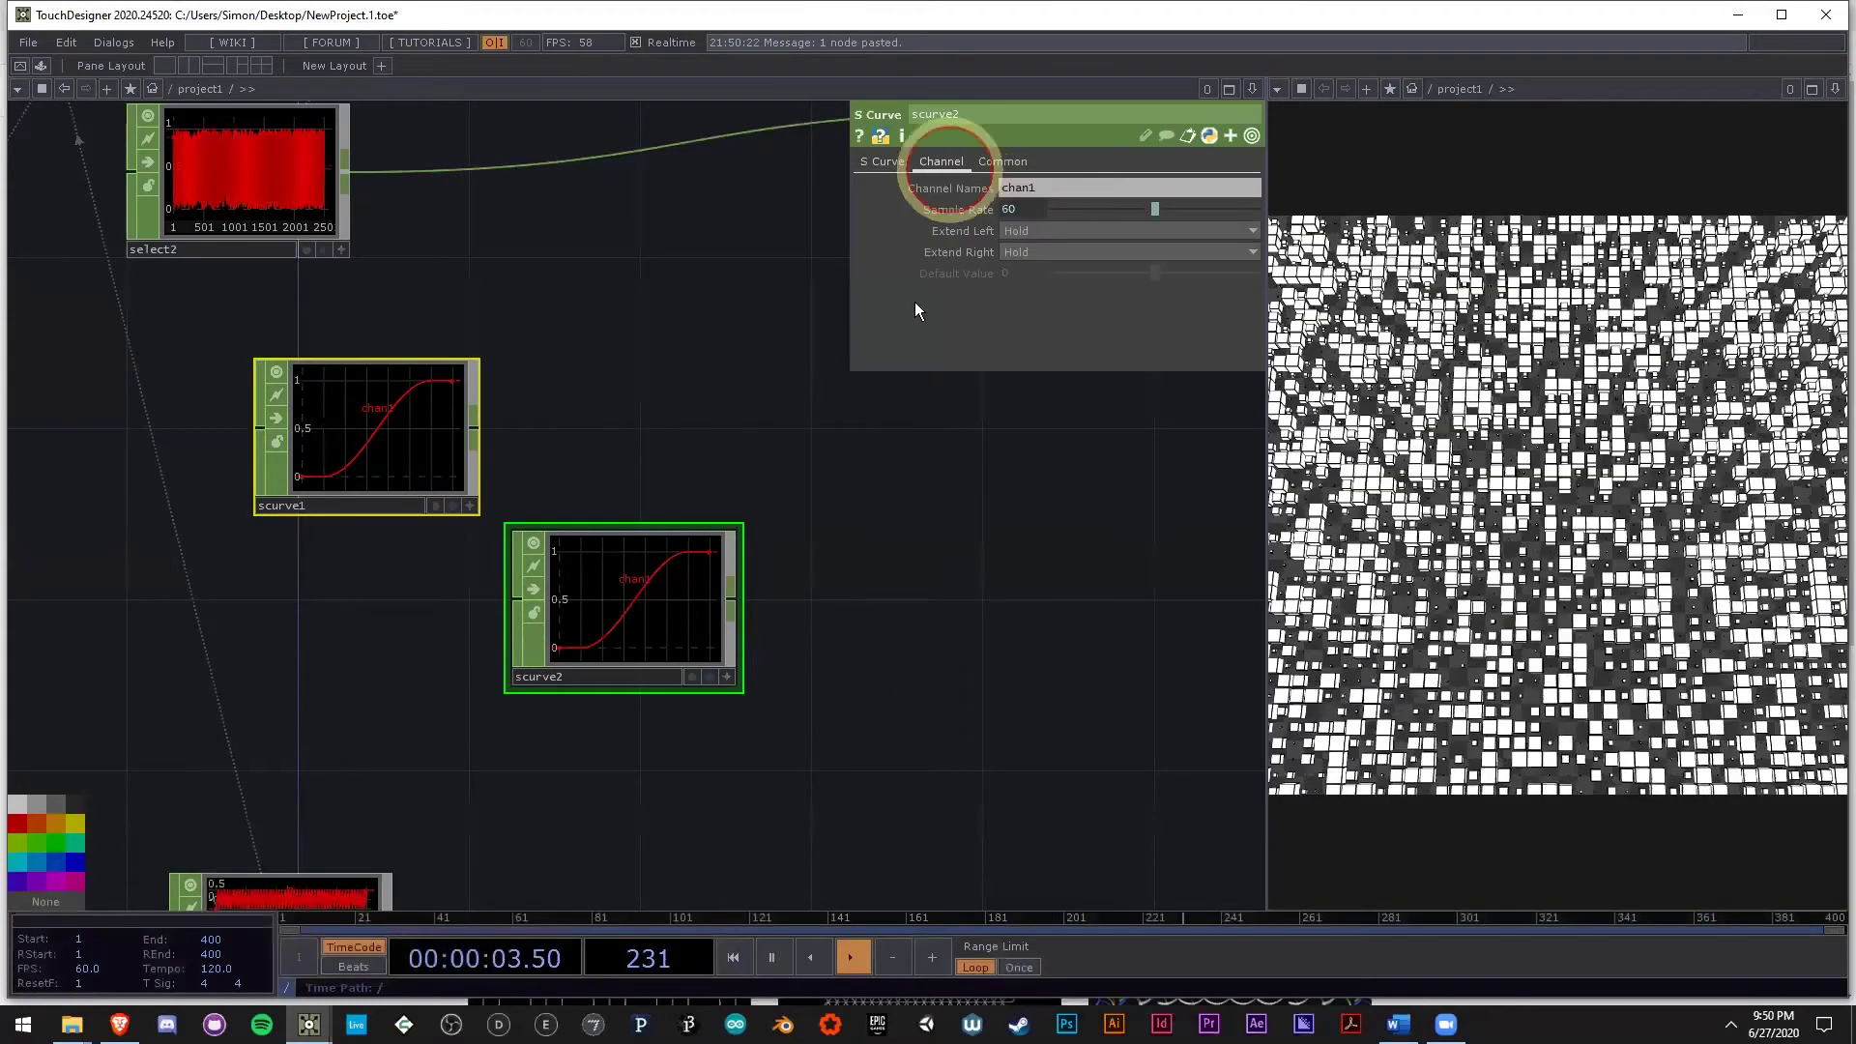
type("ty")
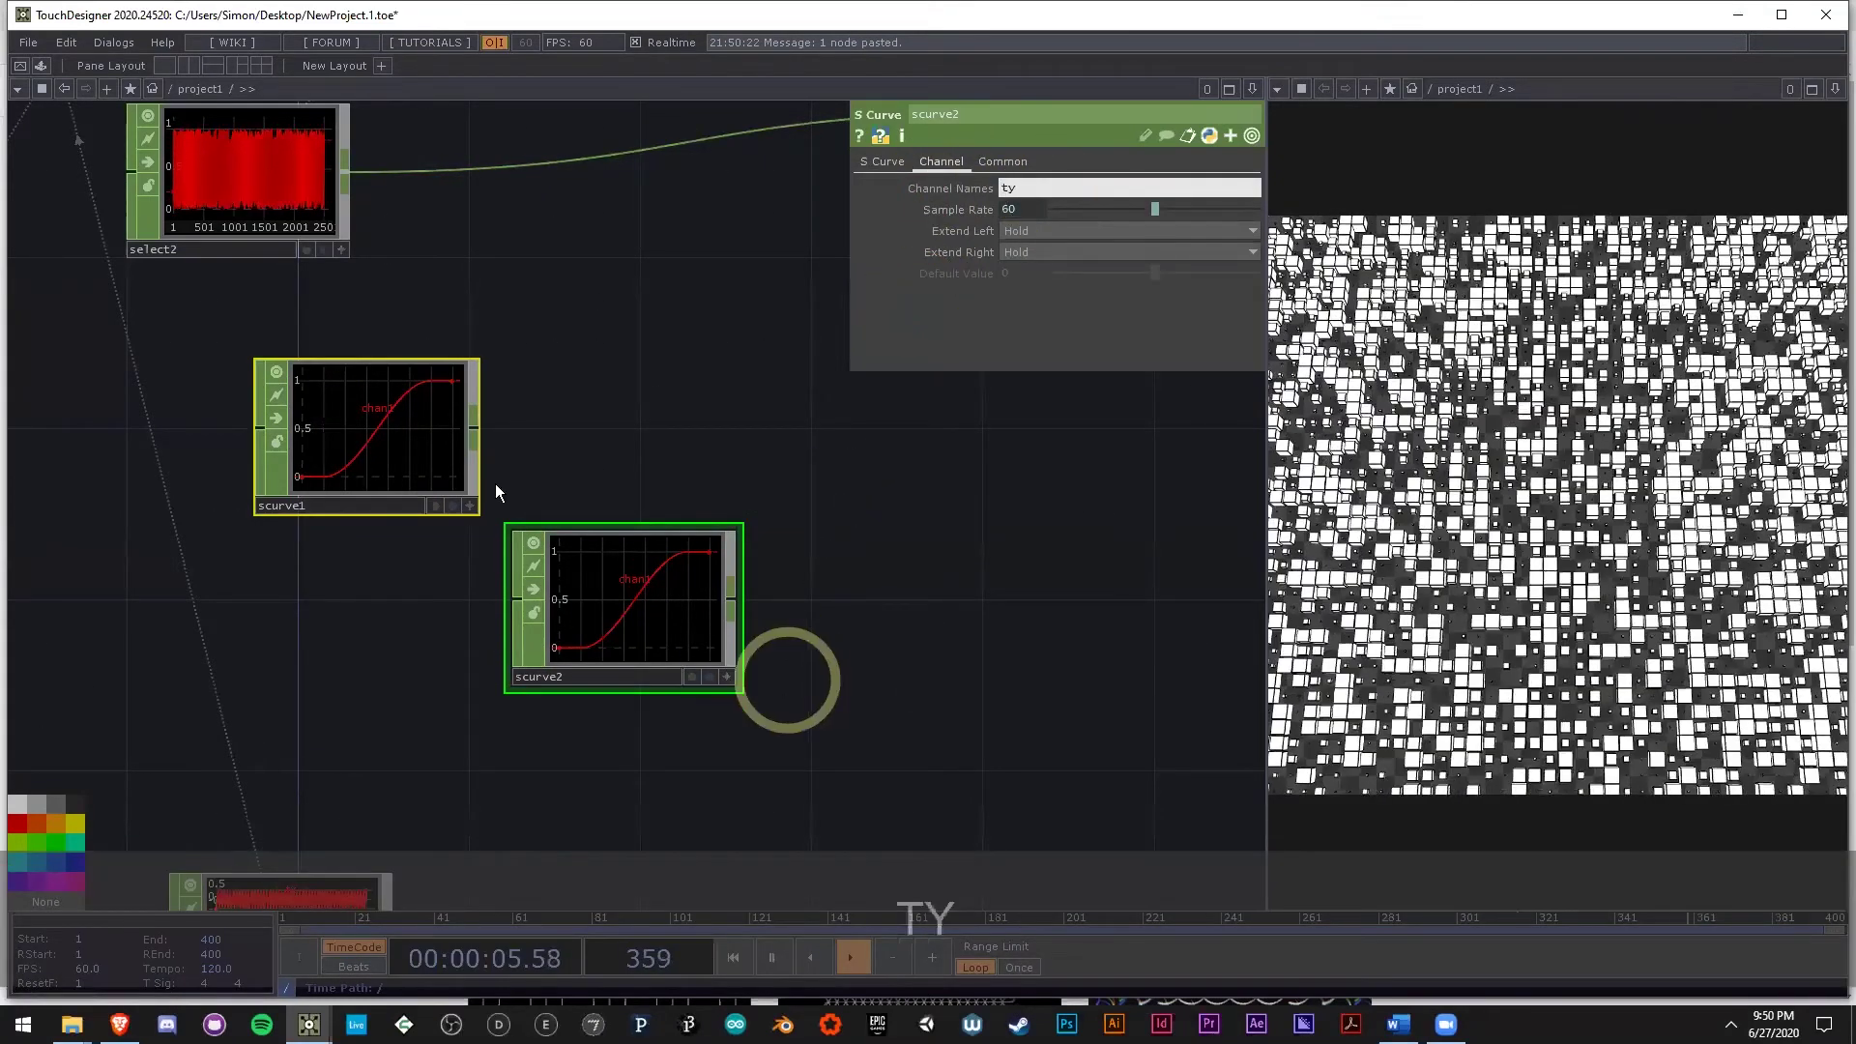
scroll(423, 466, "down", 2)
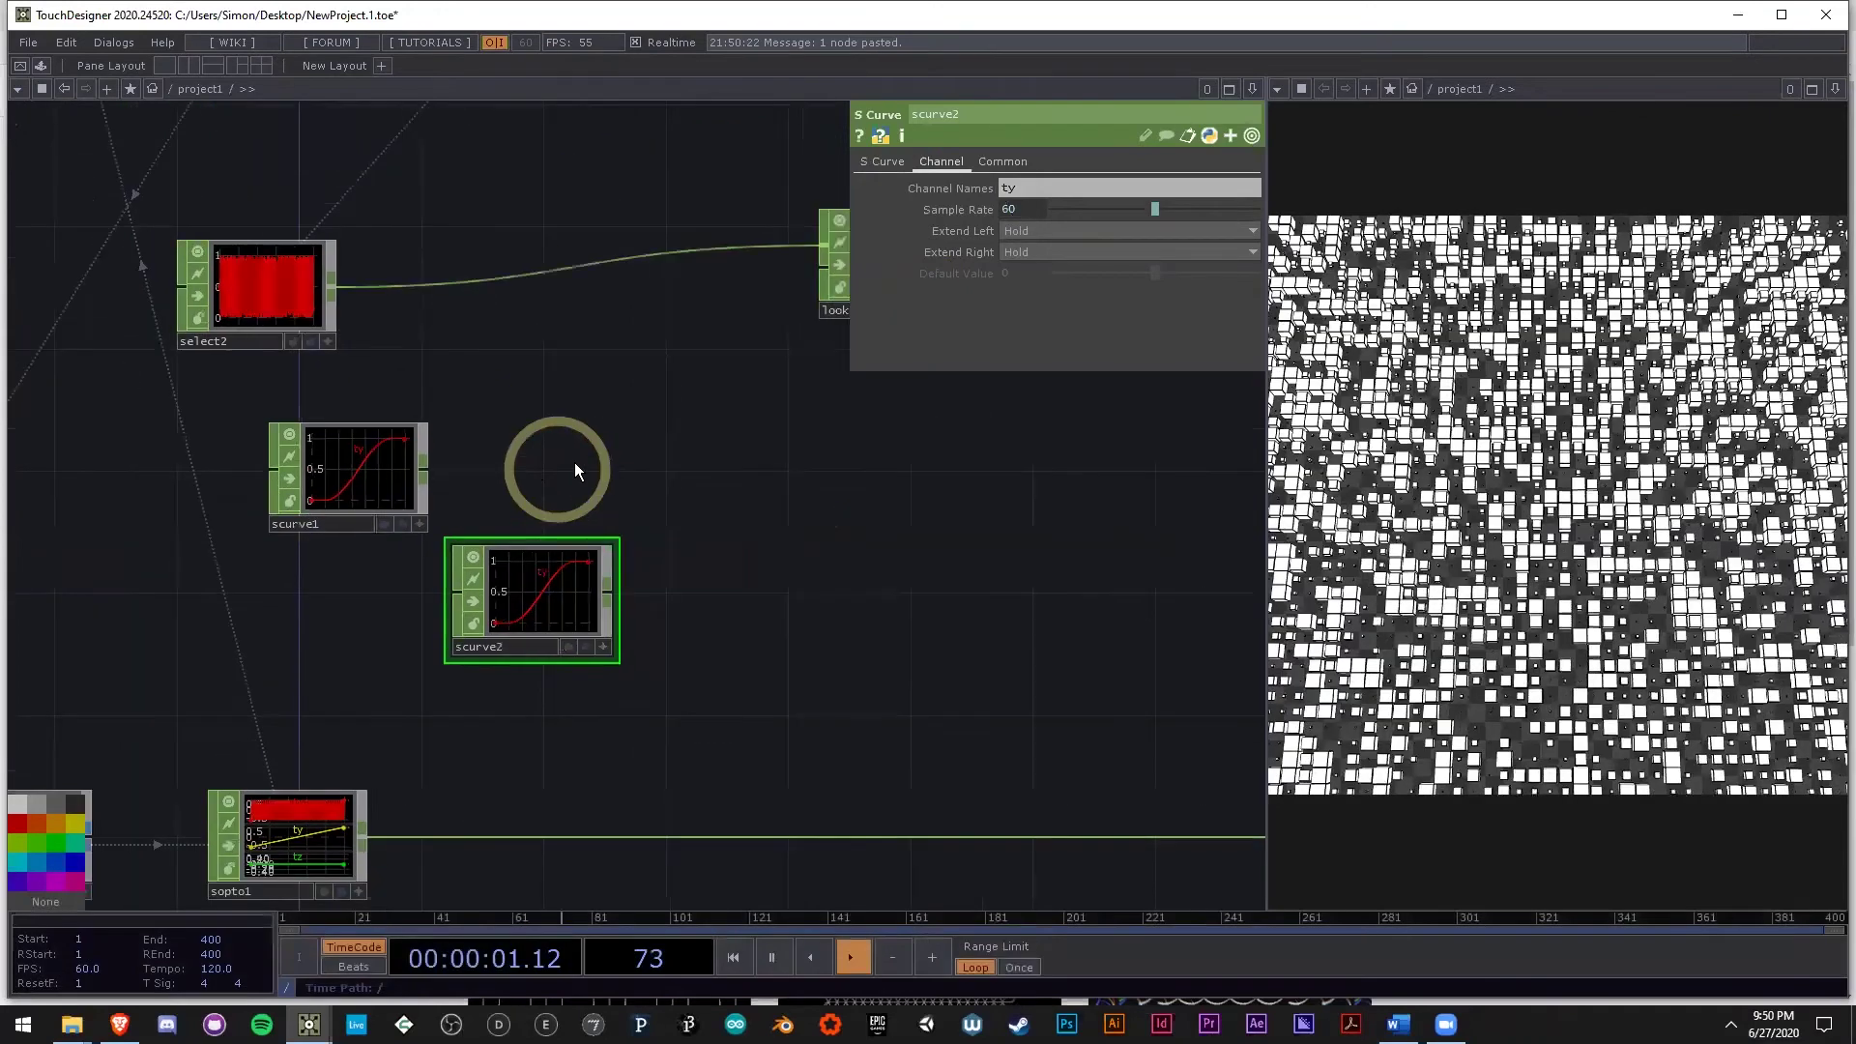
Delete the duplicated S Curve node scurve2.
scroll(425, 467, "up", 4)
left_click(245, 413)
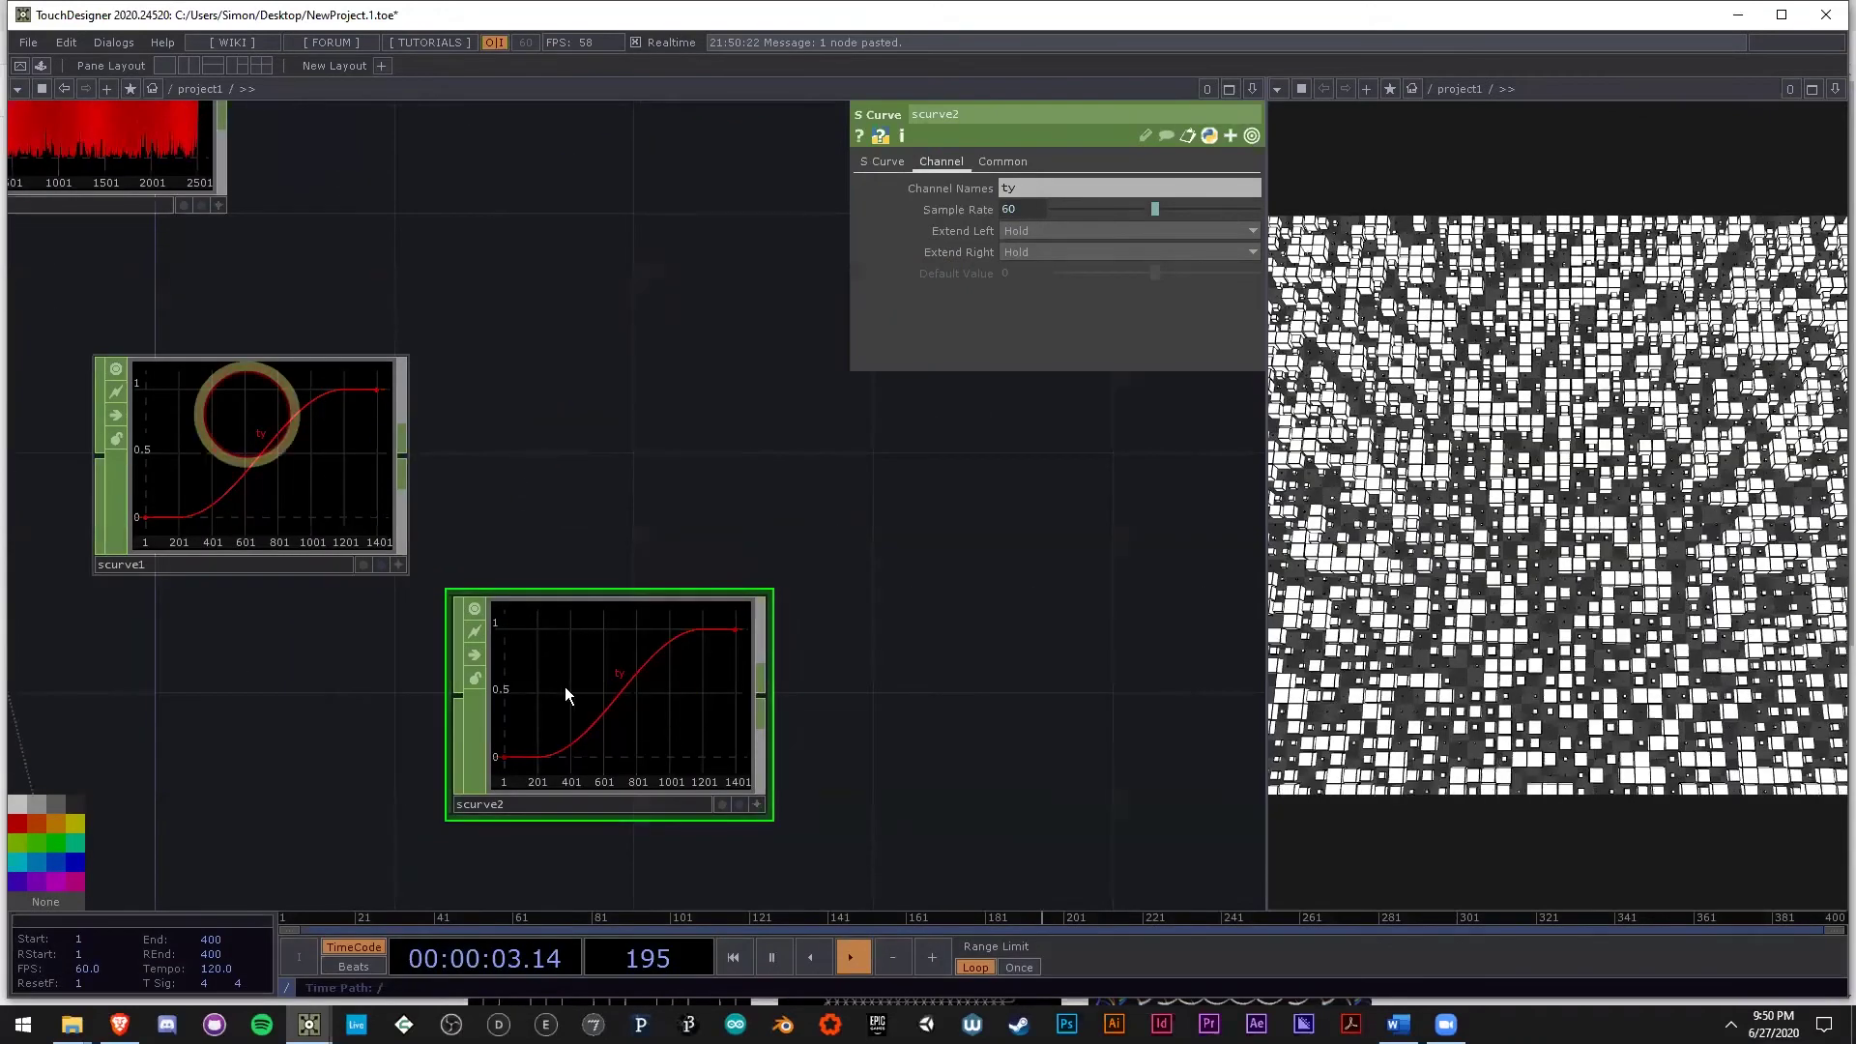
right_click_drag(911, 683, 679, 559)
left_click_drag(640, 564, 620, 419)
left_click(583, 577)
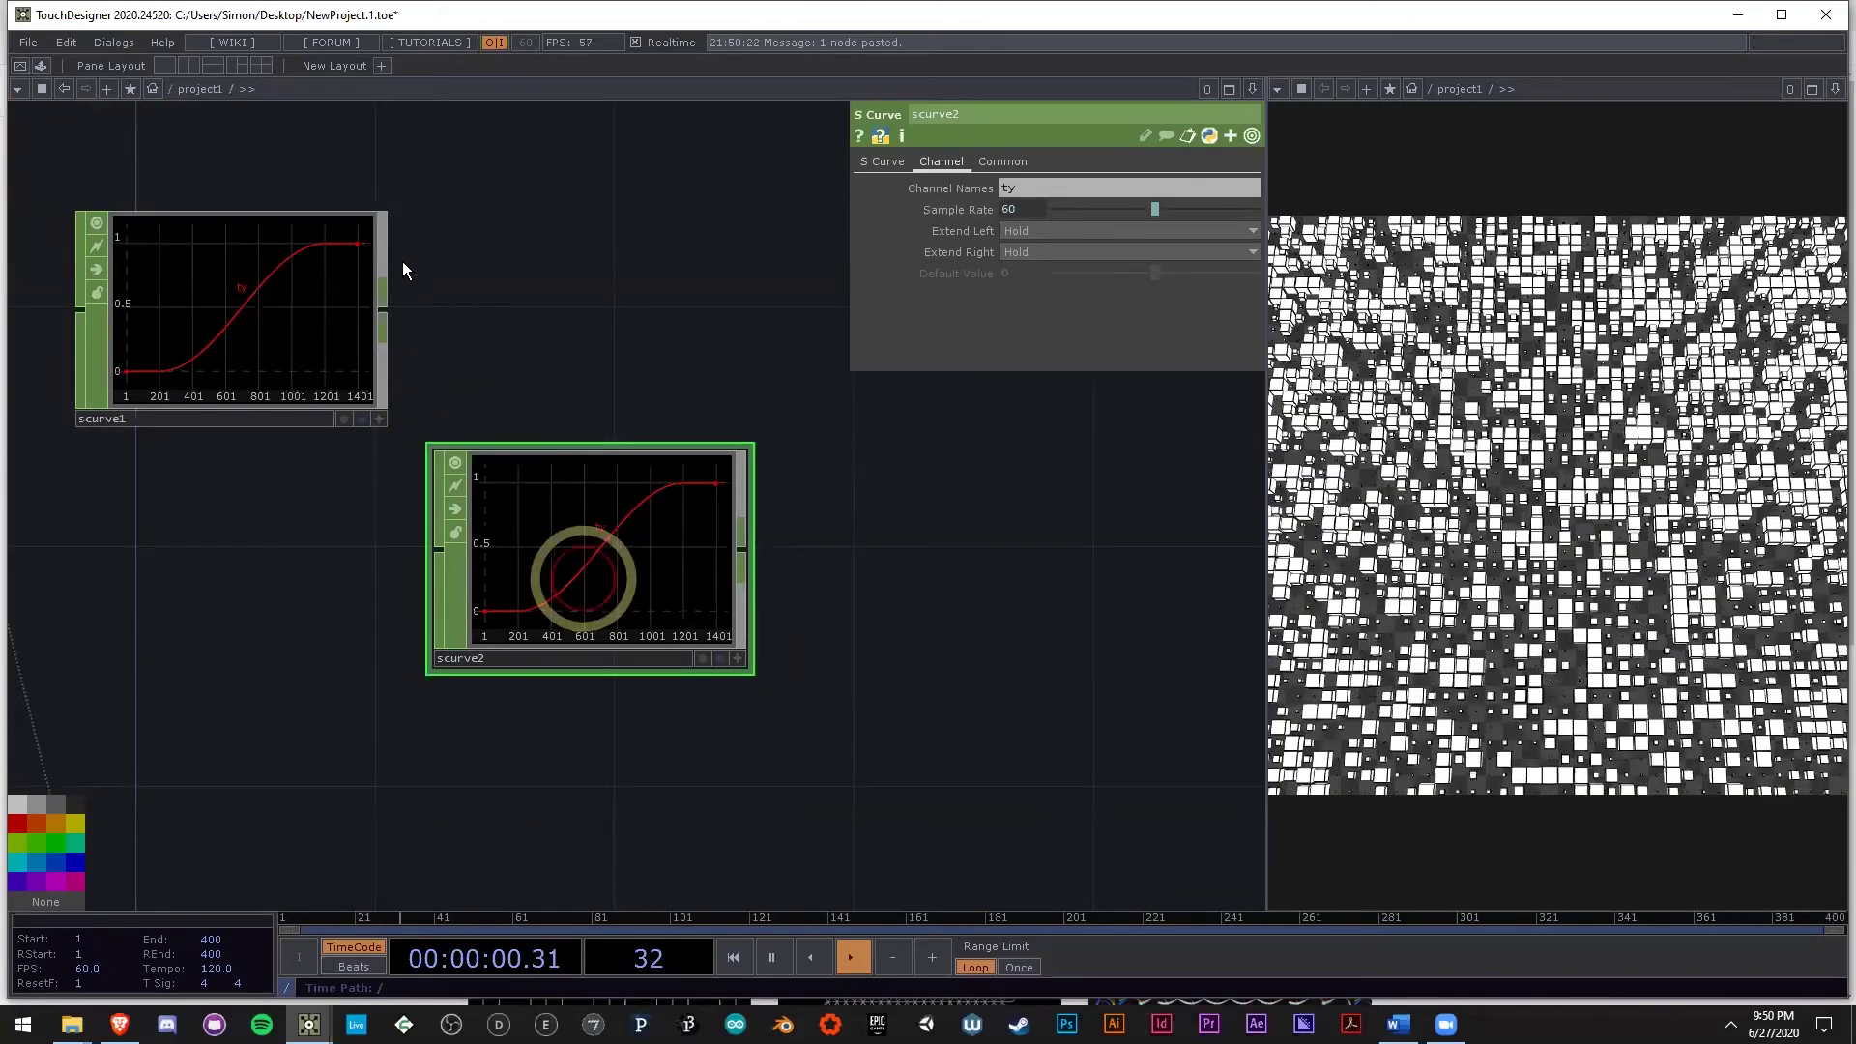
key("Delete")
Add a Math CHOP to the output of scurve1 and place it to the lower right.
left_click(381, 319)
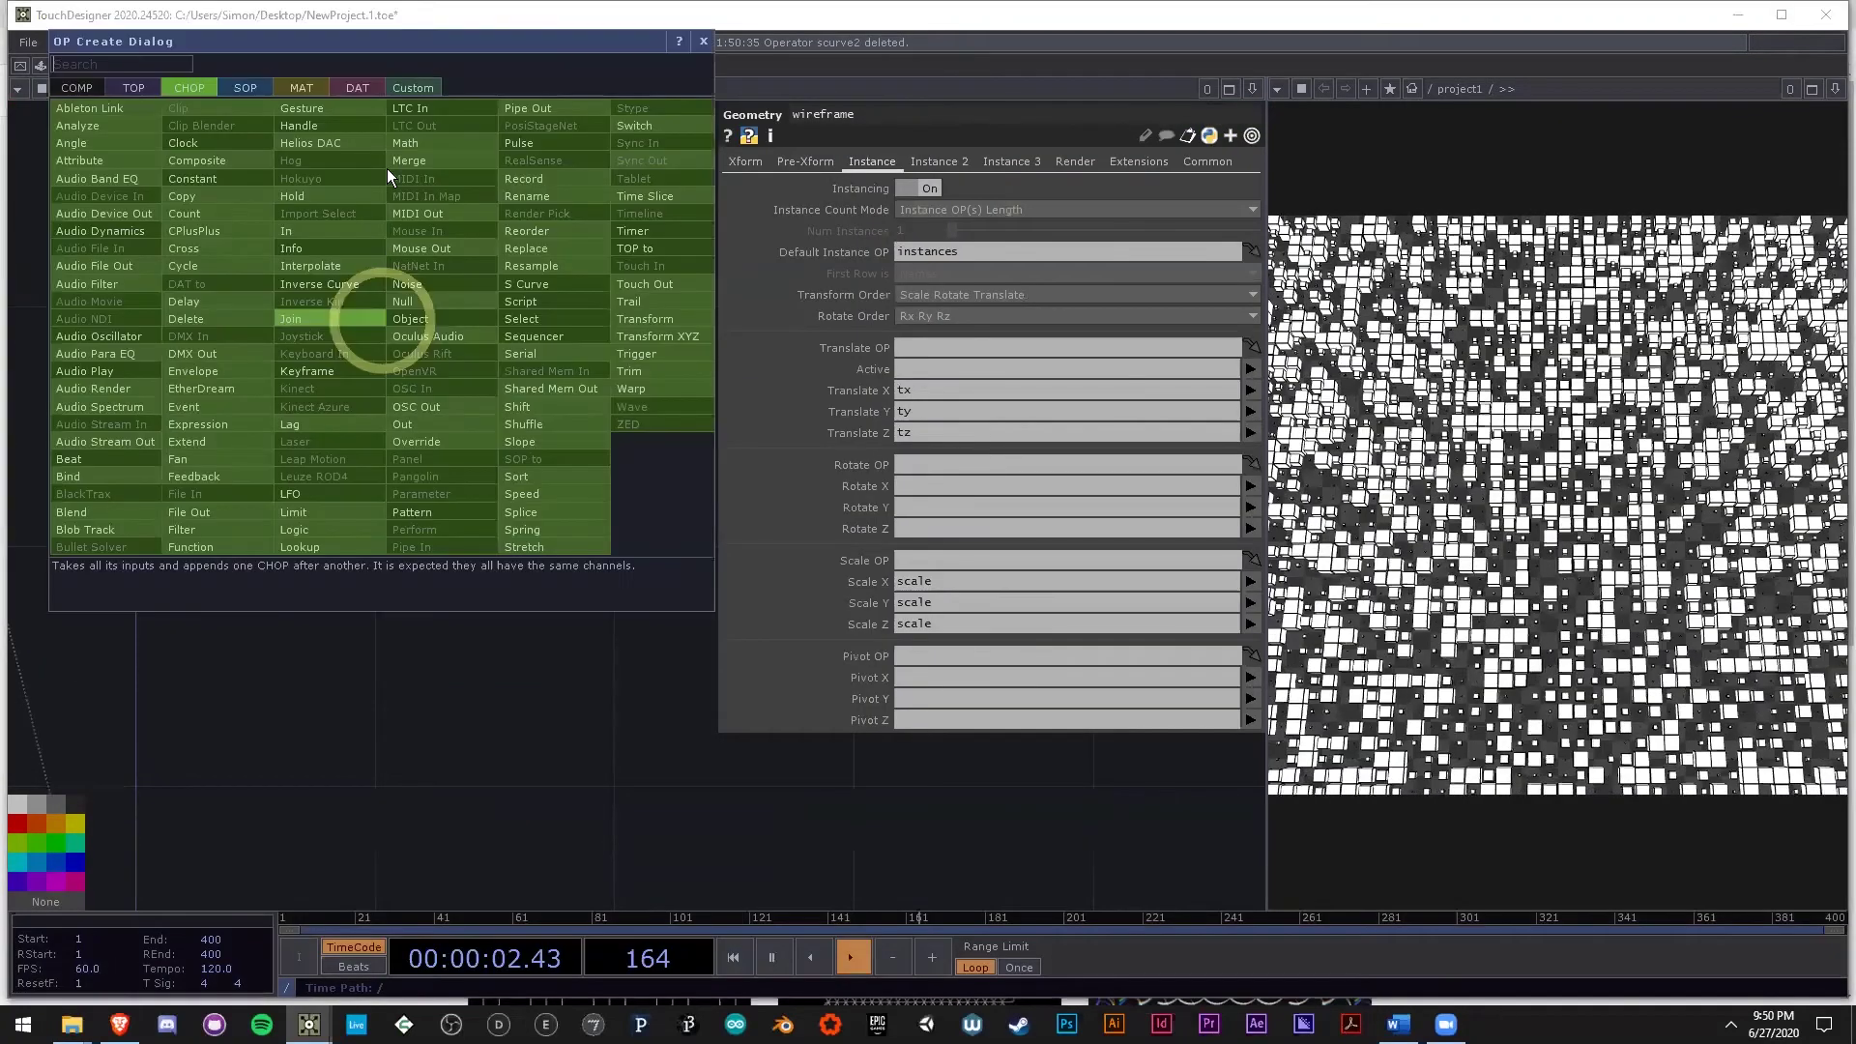
left_click(417, 147)
left_click(622, 579)
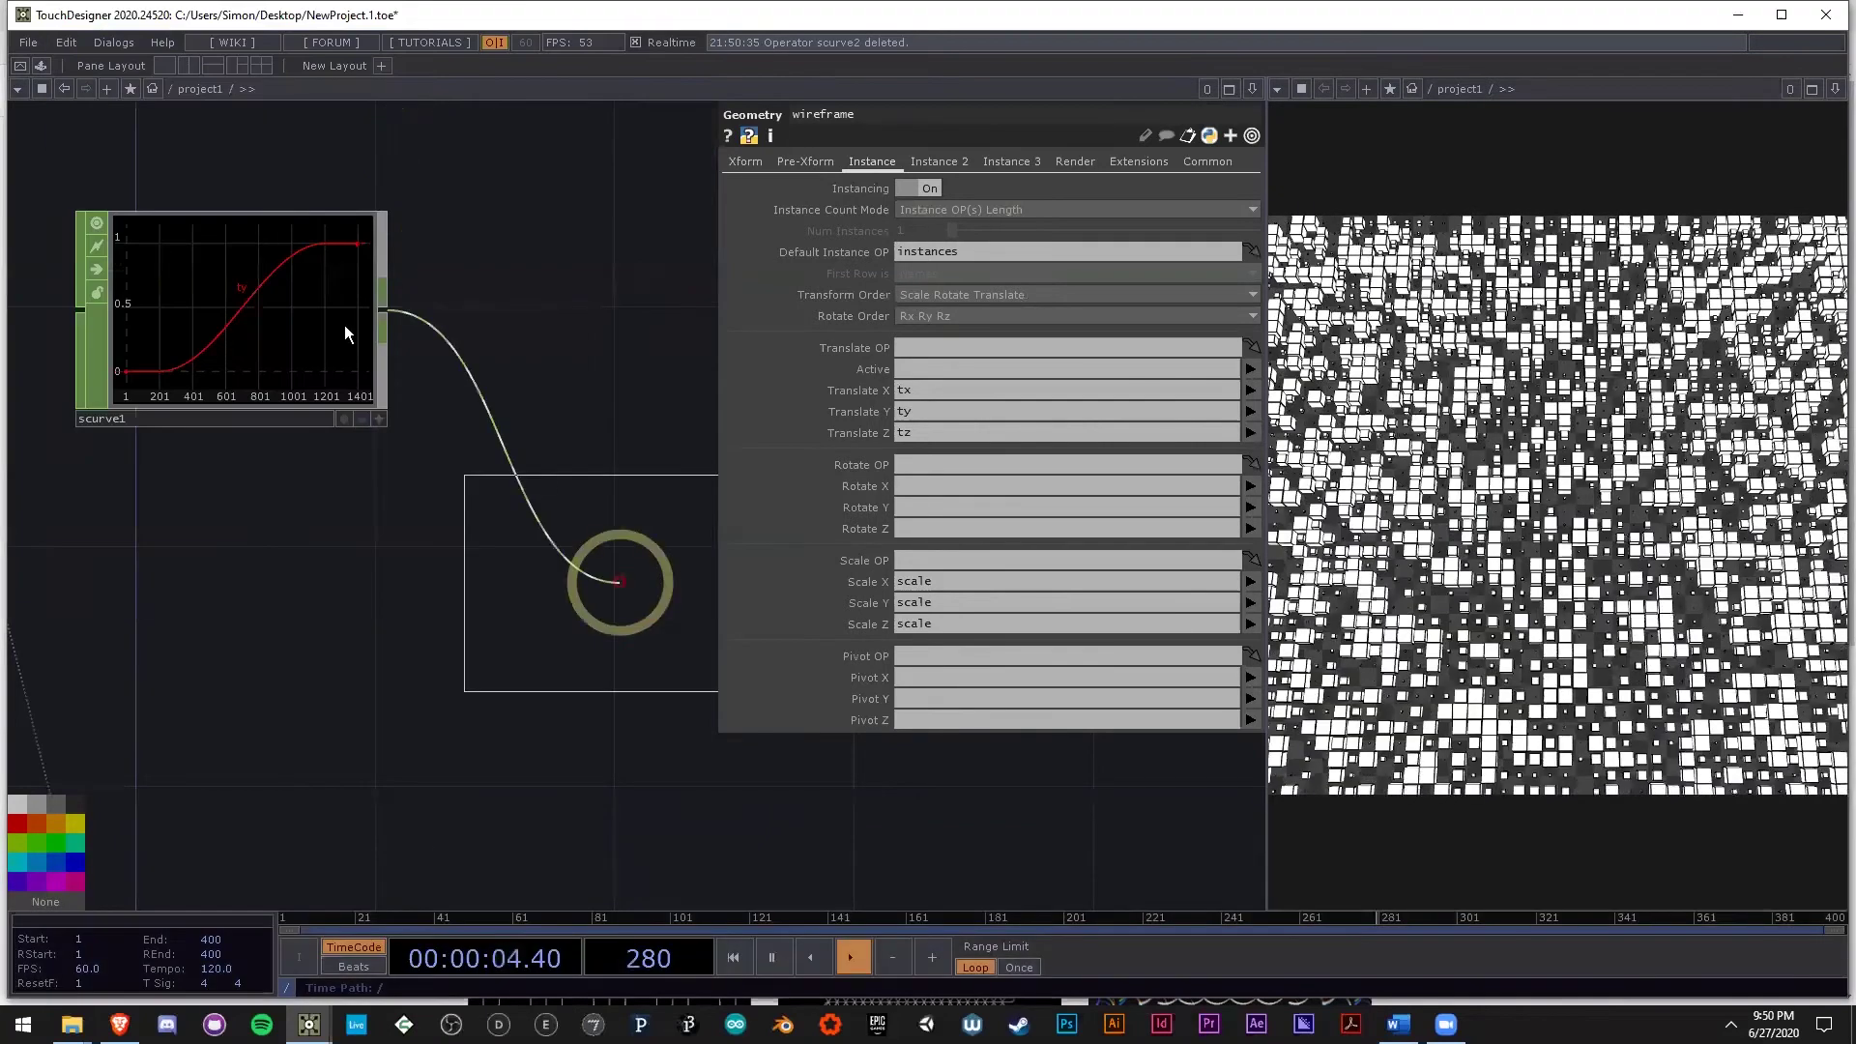
left_click_drag(570, 619, 631, 619)
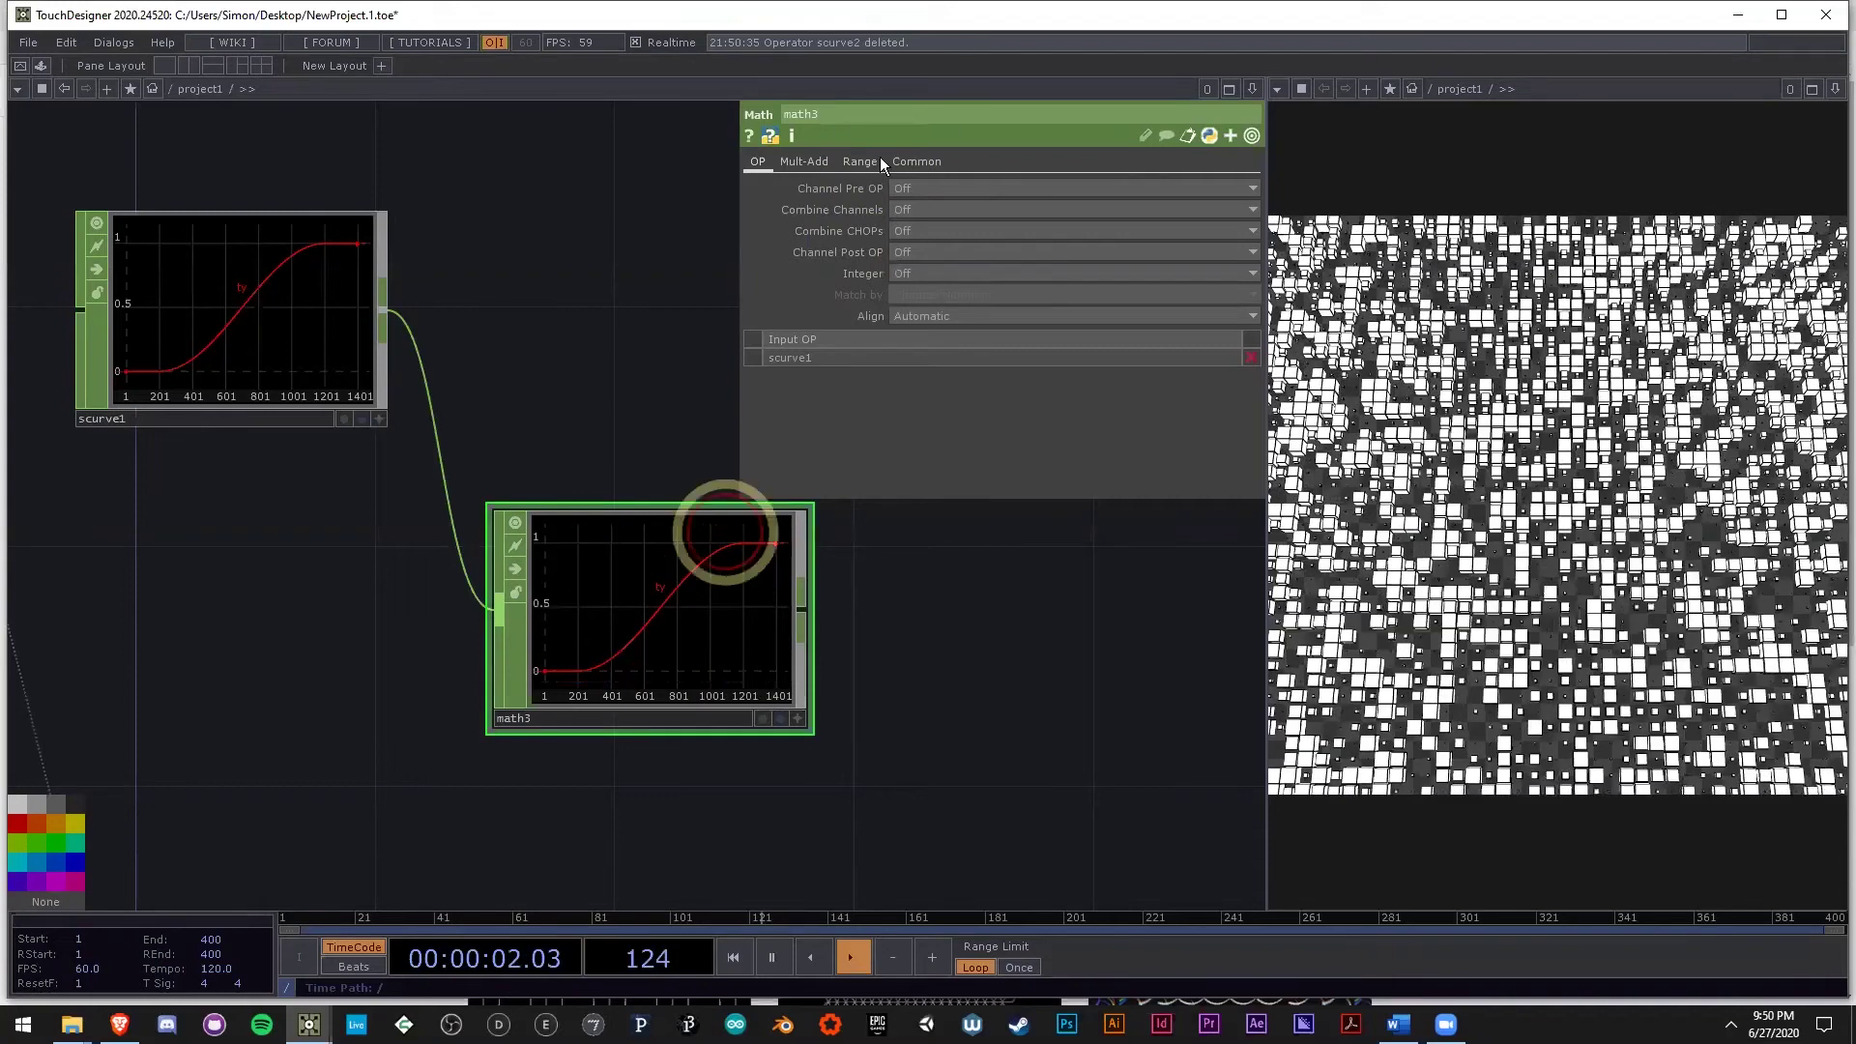
Set math3's To Range to 1 and 2.
left_click(859, 162)
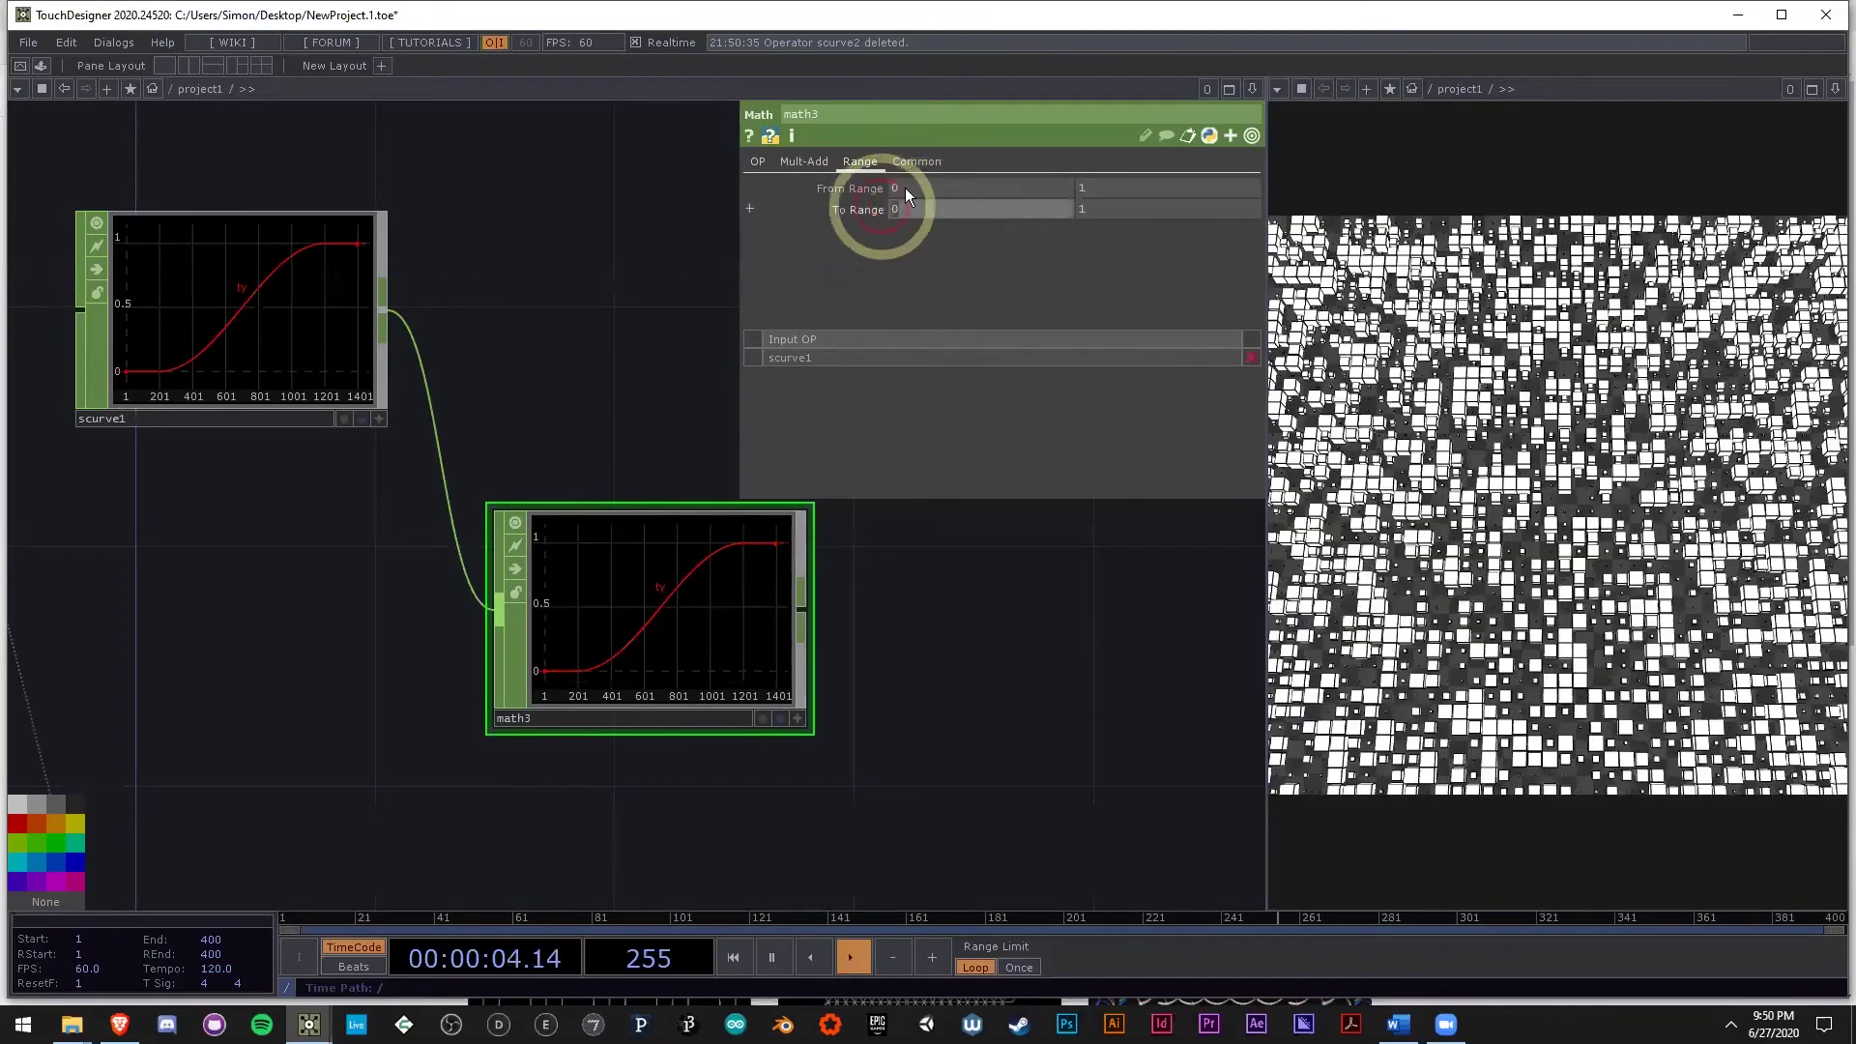
type("1")
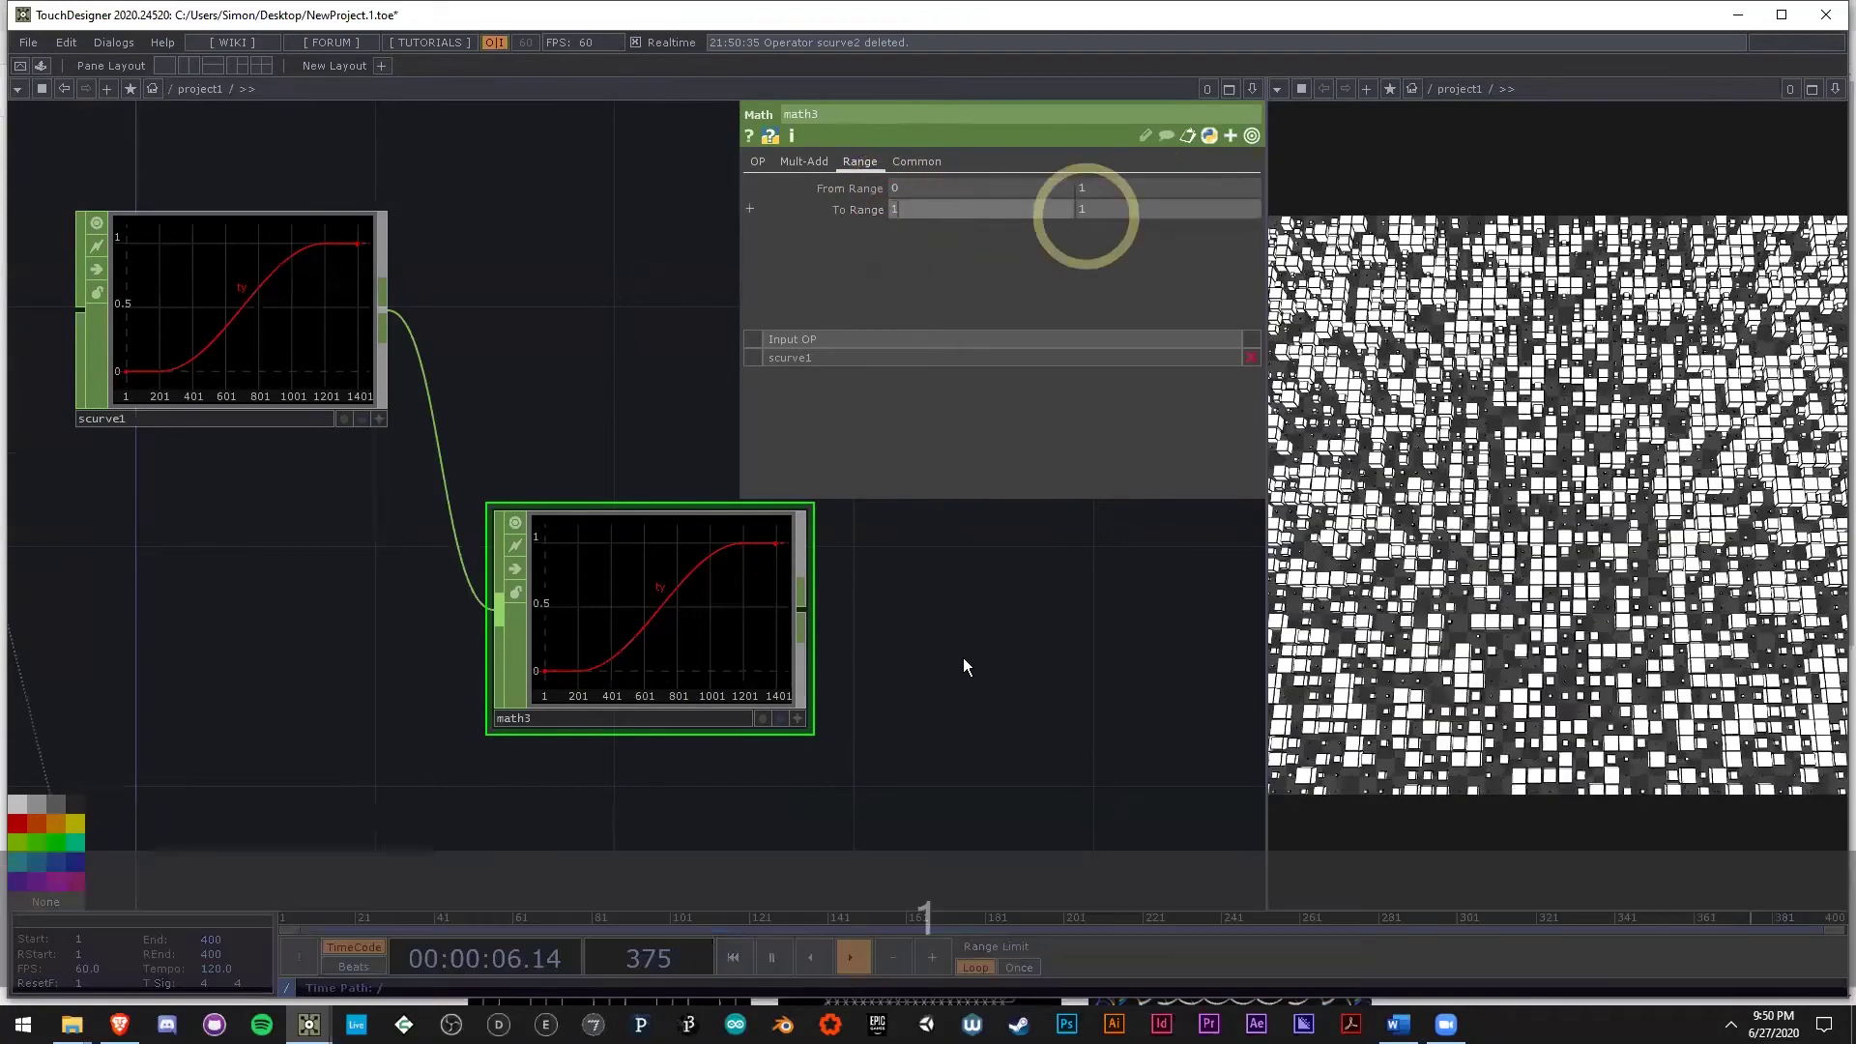
left_click(1085, 210)
type("2")
left_click(966, 660)
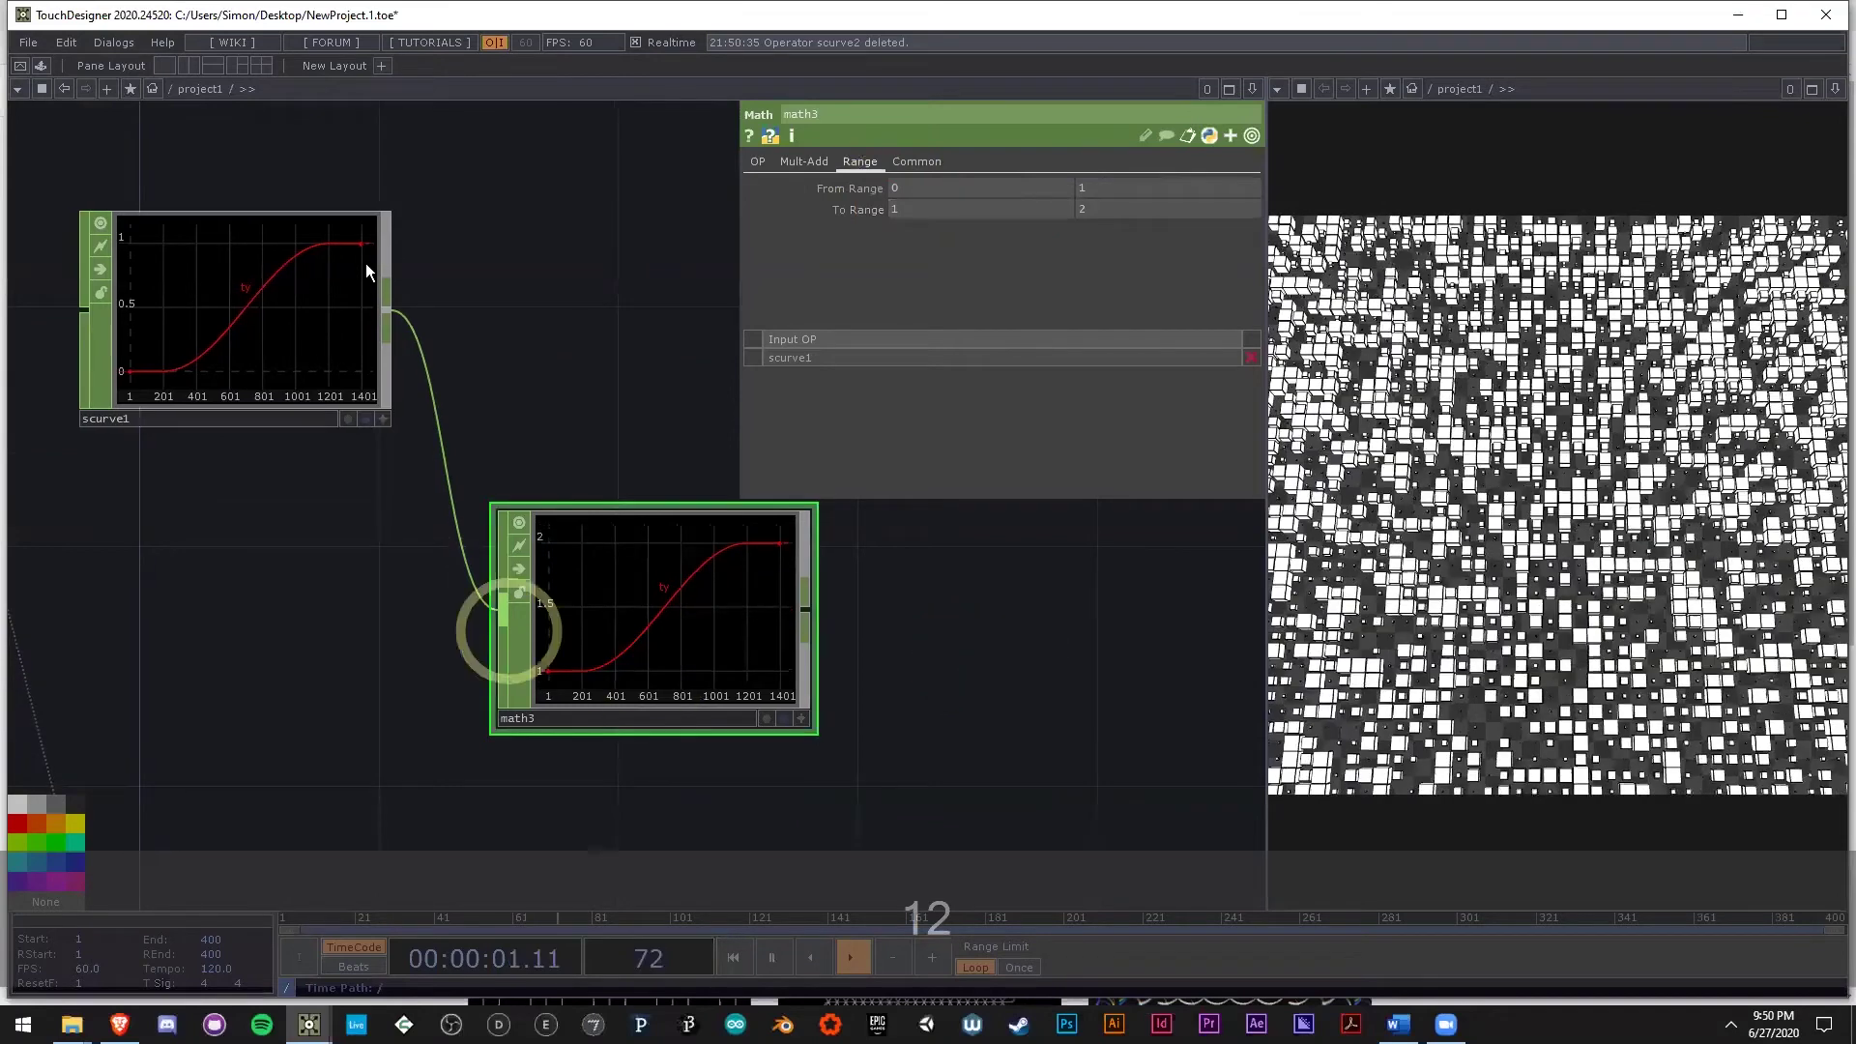
Add a Splice CHOP to the right of scurve1 and wire scurve1's output into it.
left_click_drag(1036, 726, 786, 700)
right_click(139, 290)
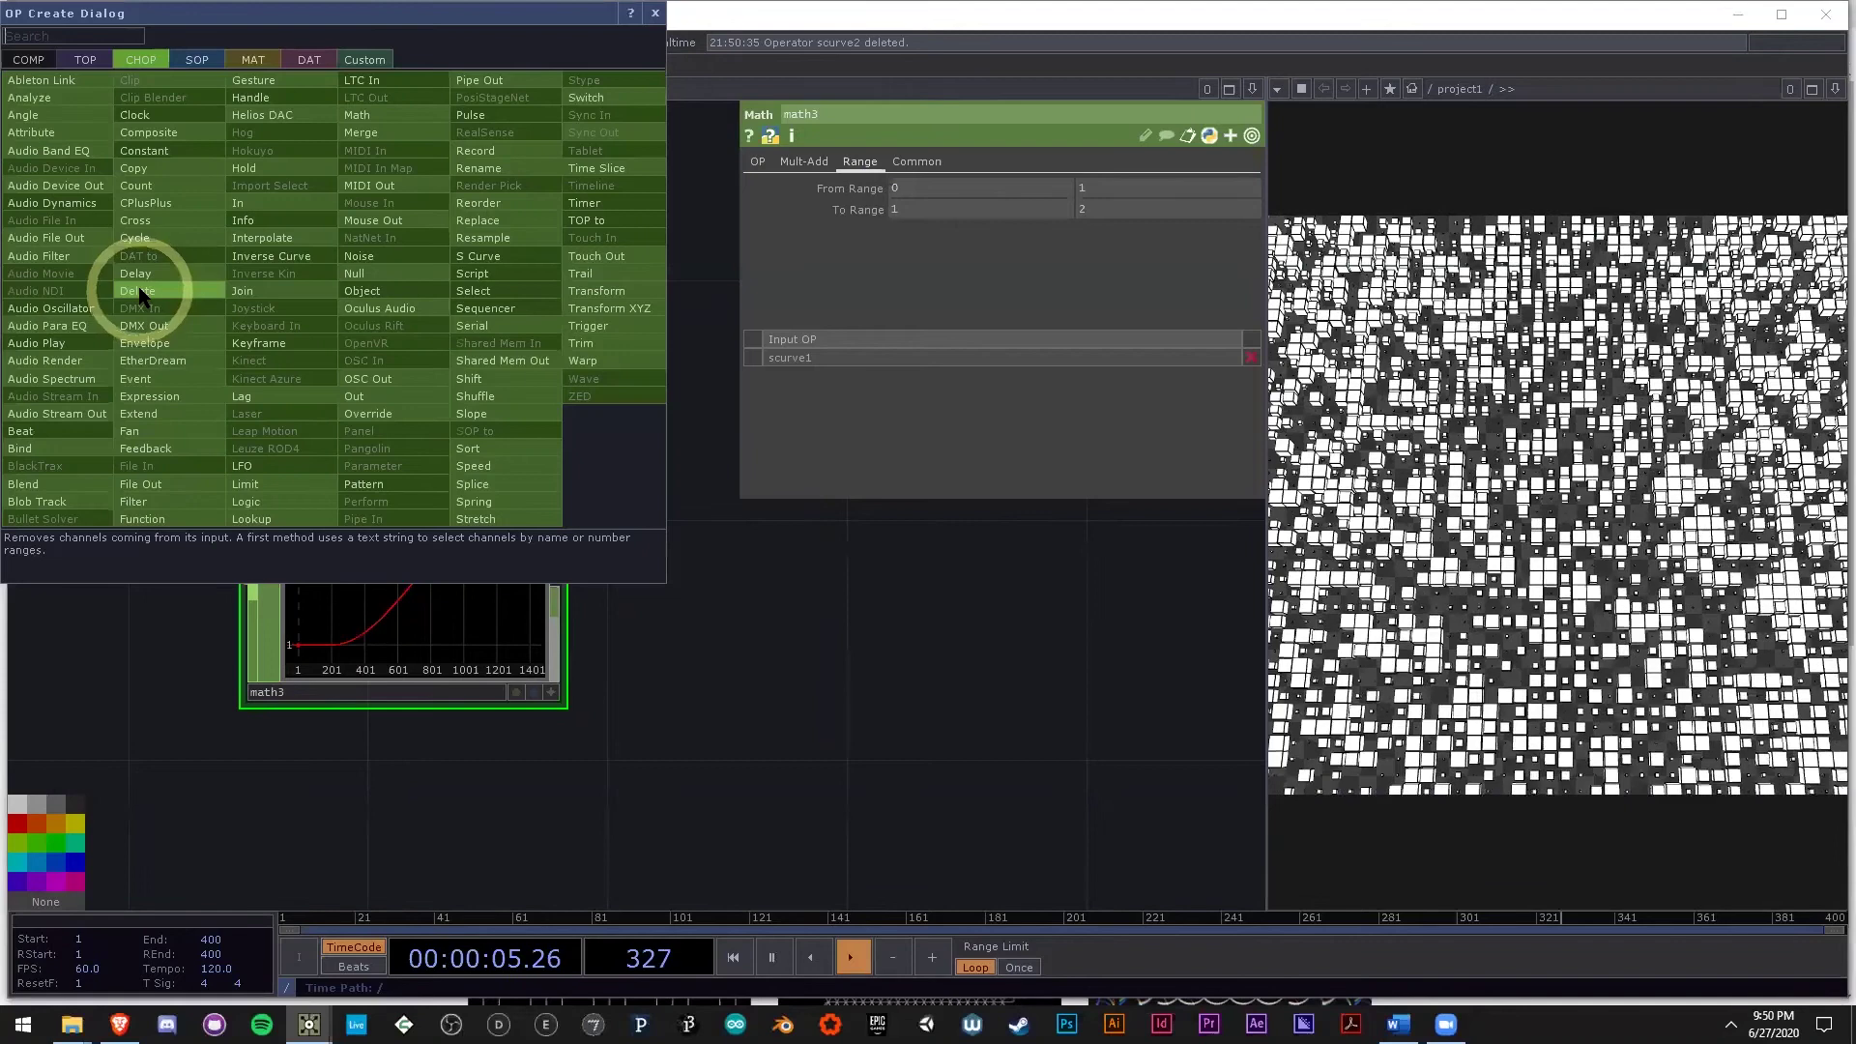
type("spl")
left_click(468, 483)
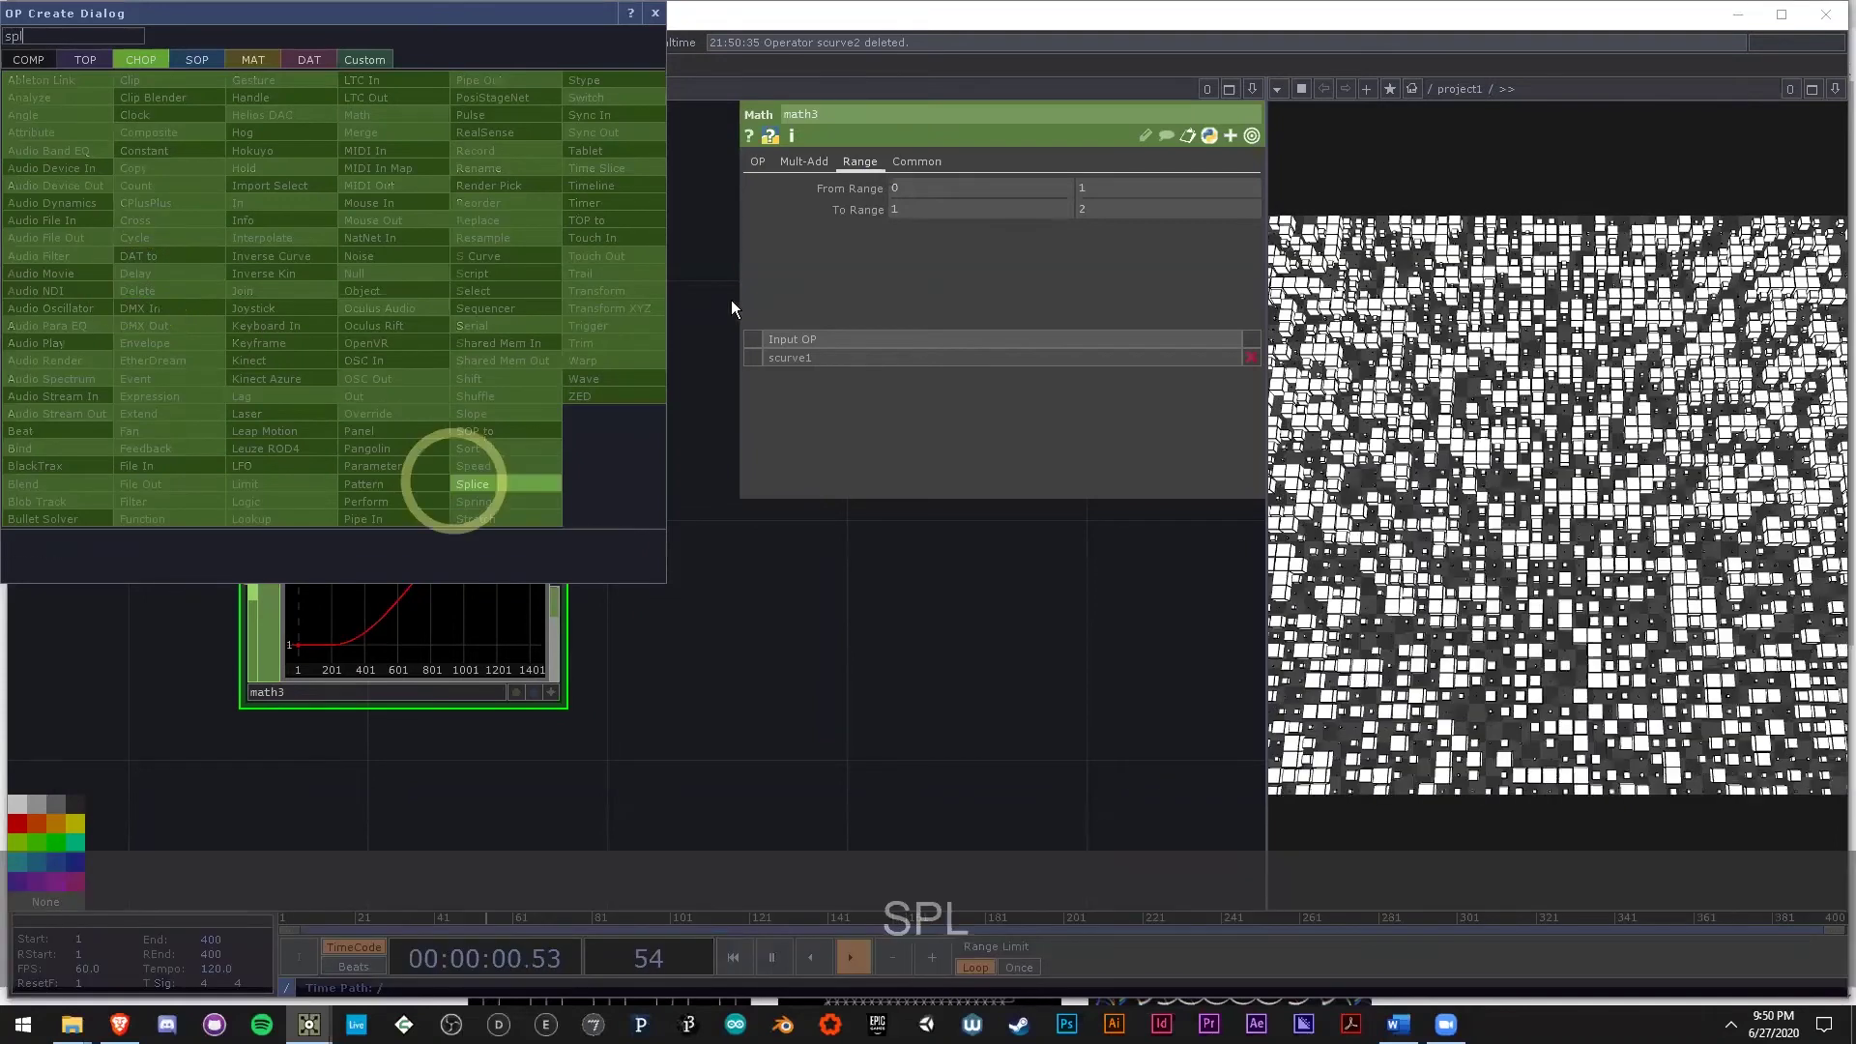
left_click(703, 290)
left_click_drag(768, 667, 498, 664)
left_click_drag(289, 264, 528, 259)
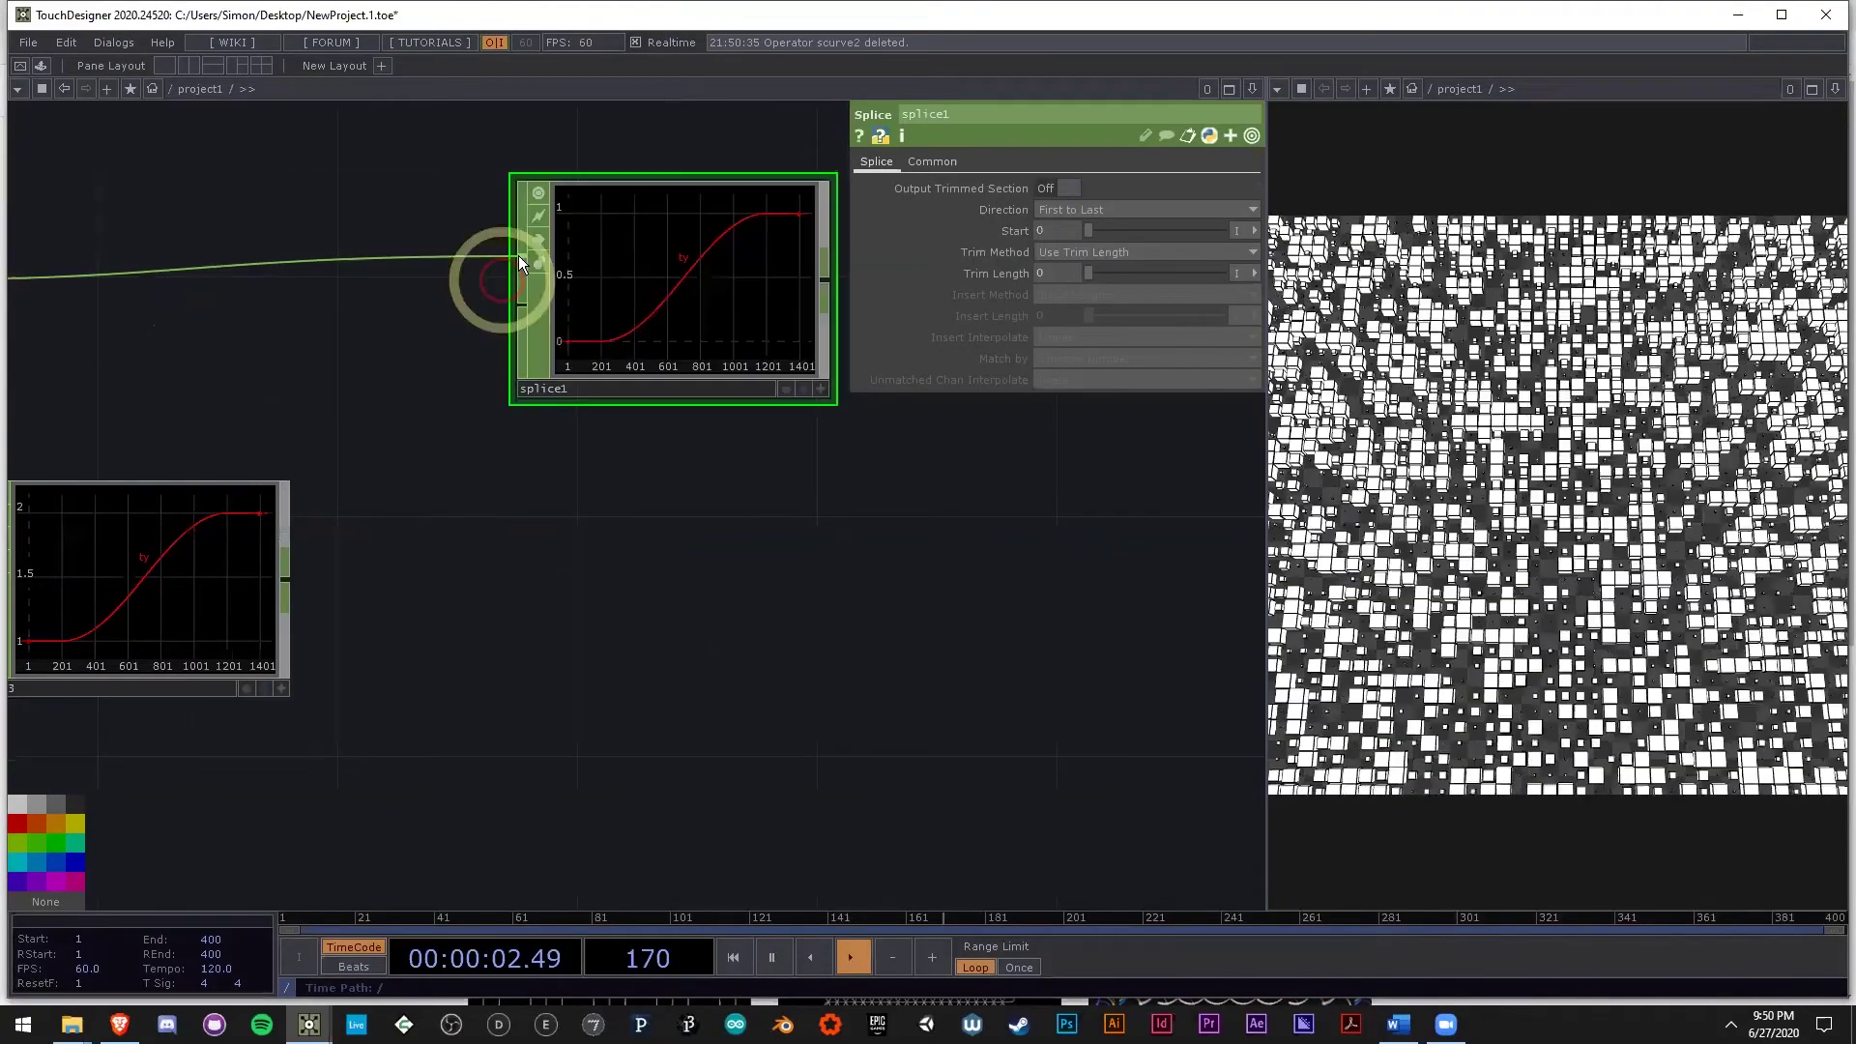
Wire math3 into splice1's first input and scurve1 into its second so the two curves join end to end.
left_click_drag(530, 544, 741, 547)
left_click_drag(731, 311, 502, 586)
left_click_drag(909, 615, 798, 680)
left_click_drag(680, 305, 451, 624)
left_click_drag(683, 350, 45, 319)
left_click_drag(758, 612, 560, 669)
scroll(737, 364, "up", 4)
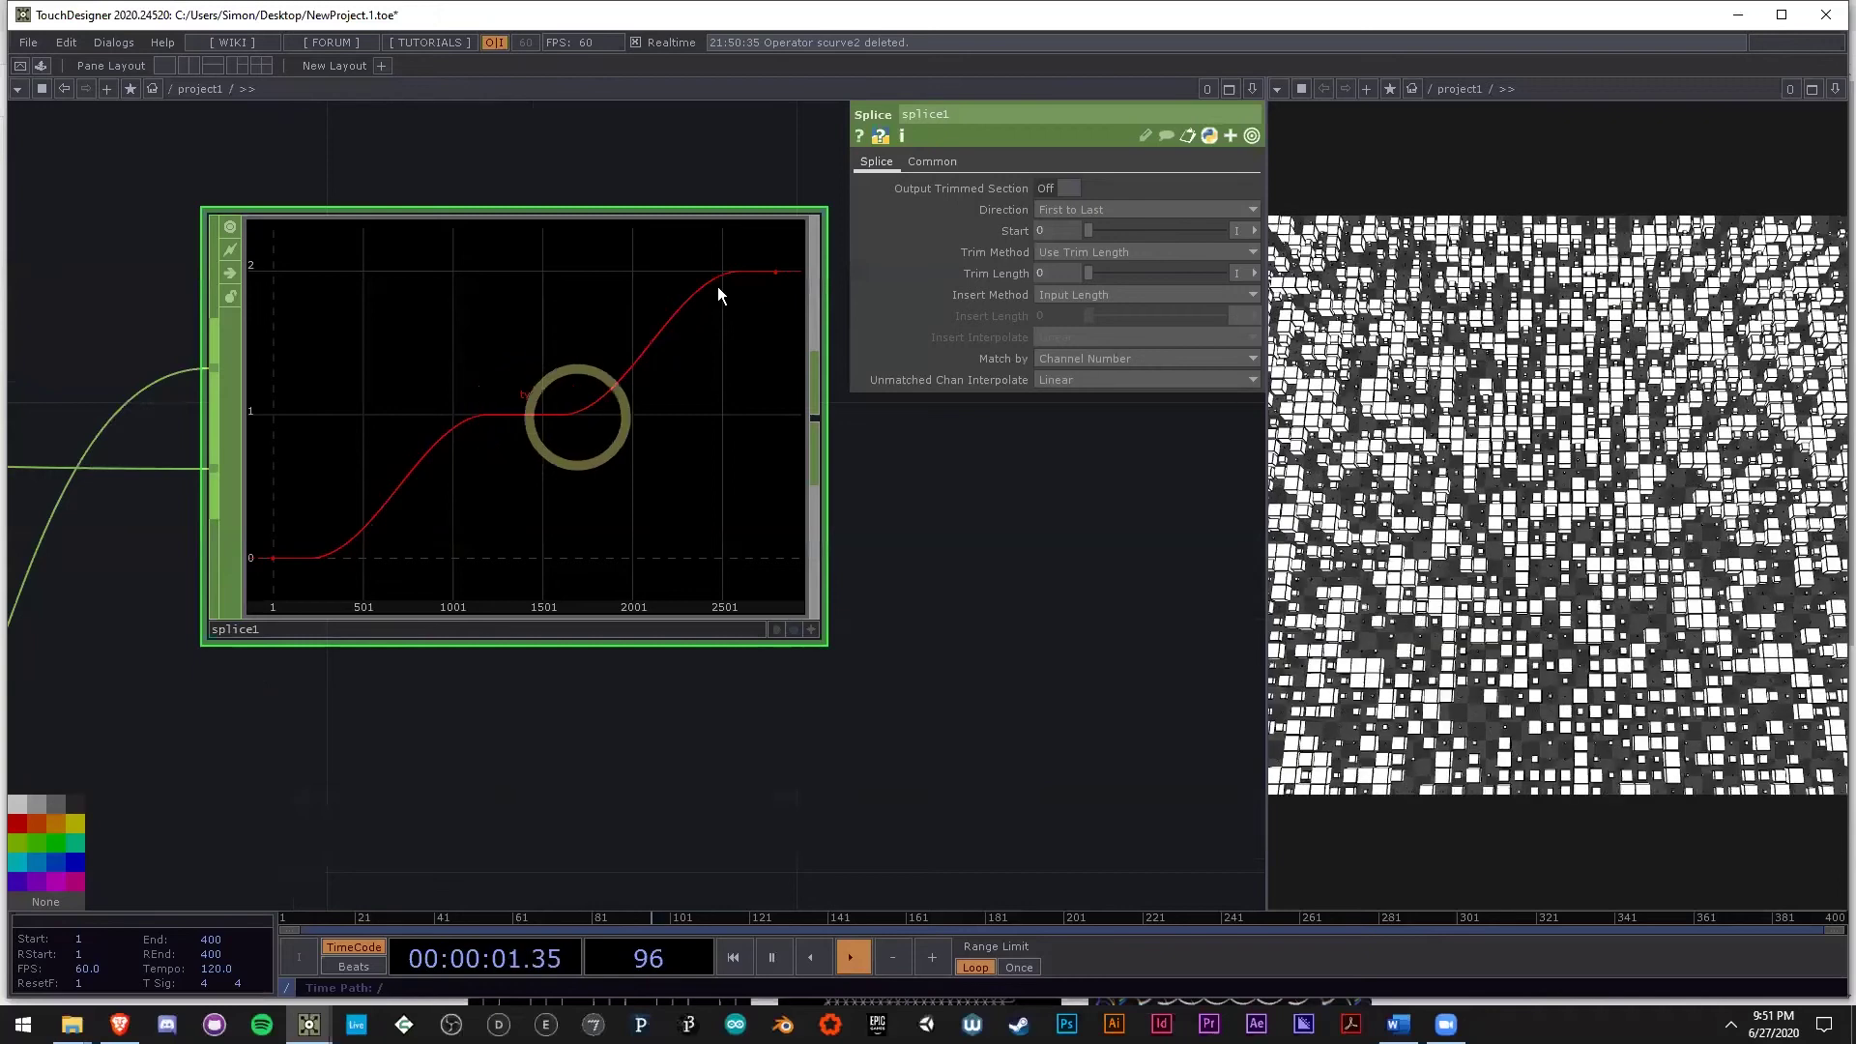
Connect splice1 to lookup2's second input as the lookup table.
left_click_drag(855, 645, 570, 628)
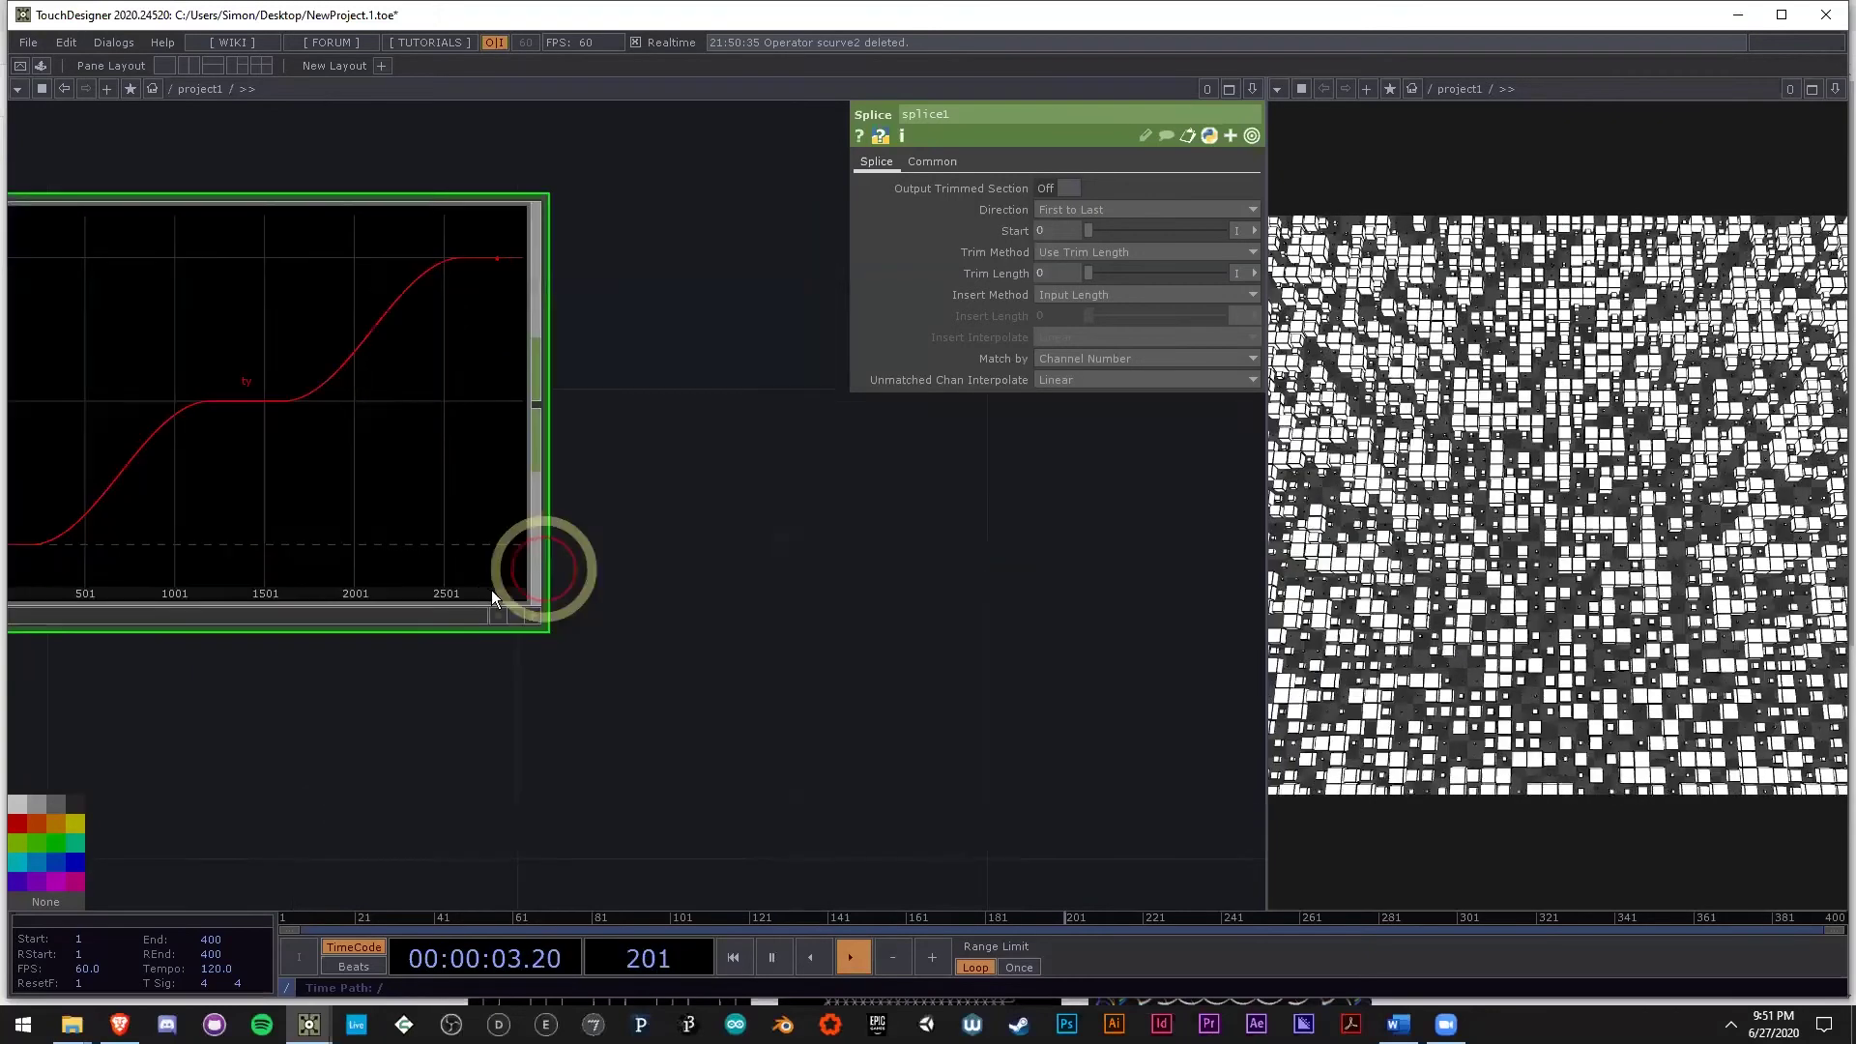
scroll(501, 593, "down", 5)
left_click_drag(506, 398, 655, 424)
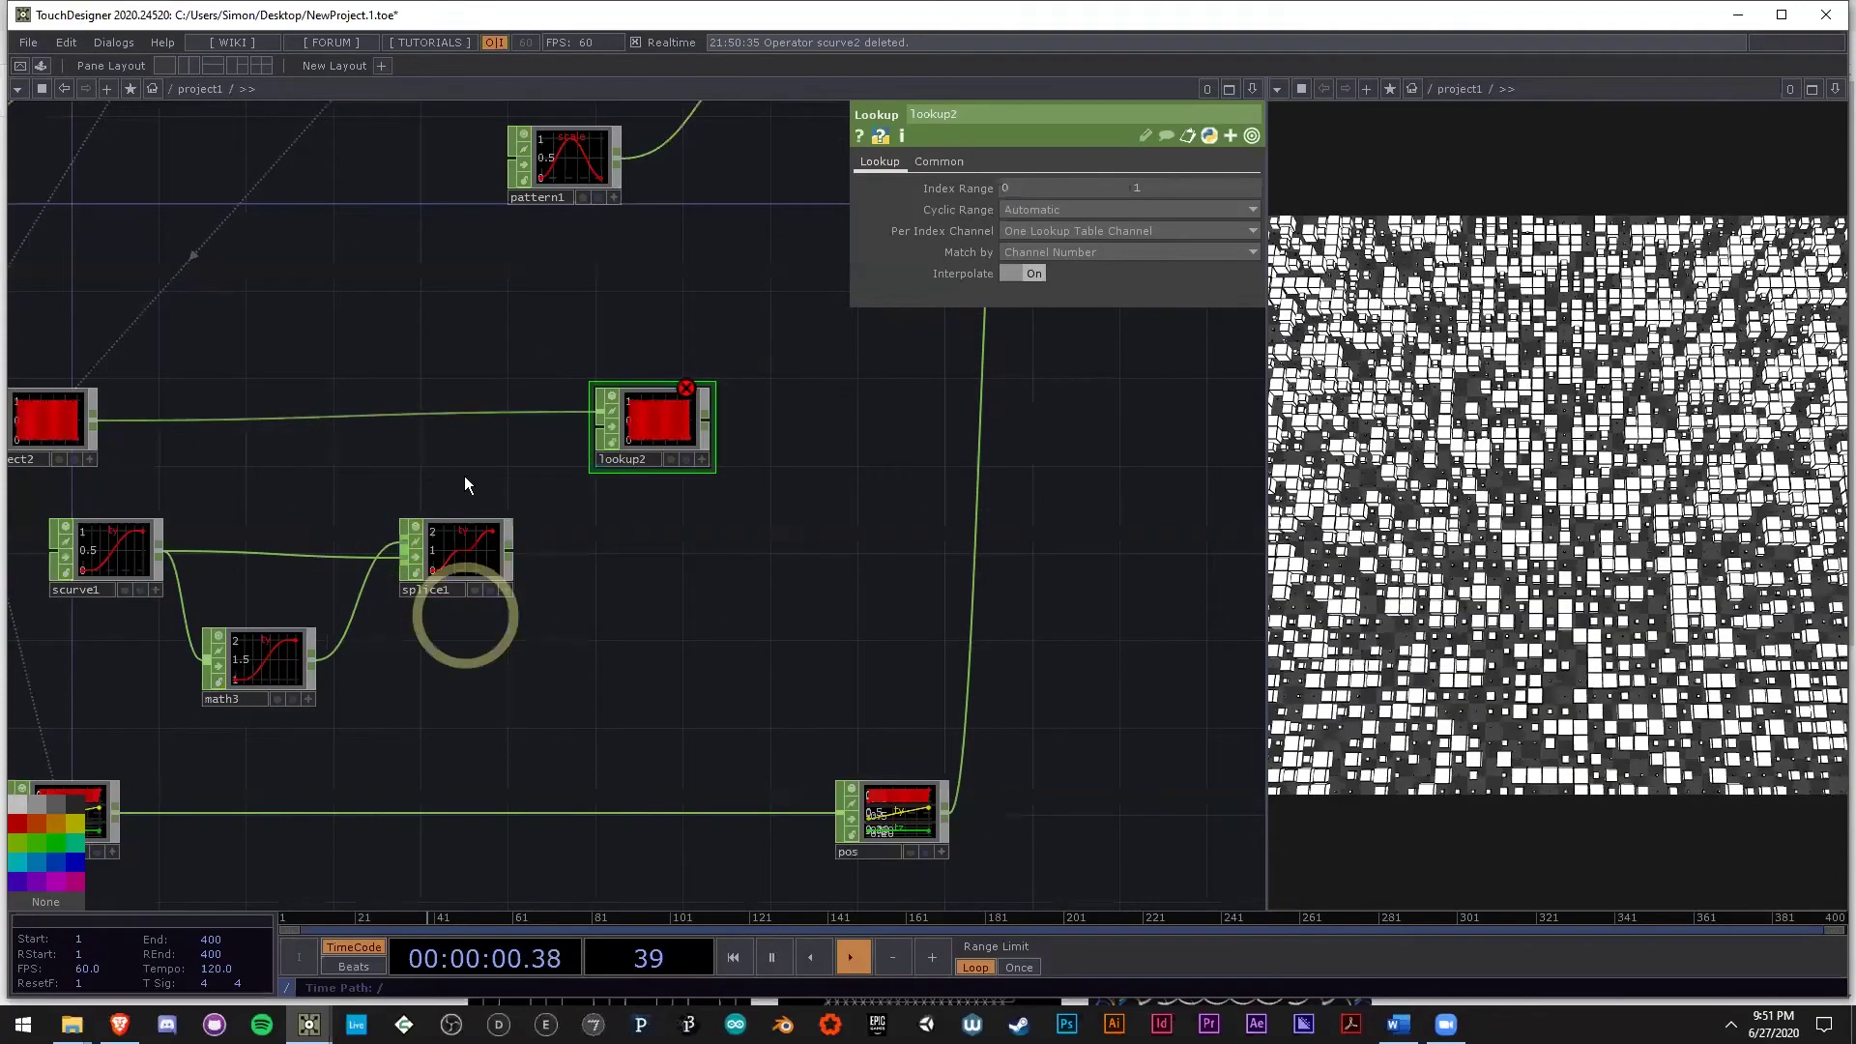
scroll(465, 609, "up", 5)
left_click_drag(629, 268, 404, 553)
left_click_drag(734, 518, 677, 683)
scroll(745, 377, "up", 5)
scroll(745, 377, "up", 2)
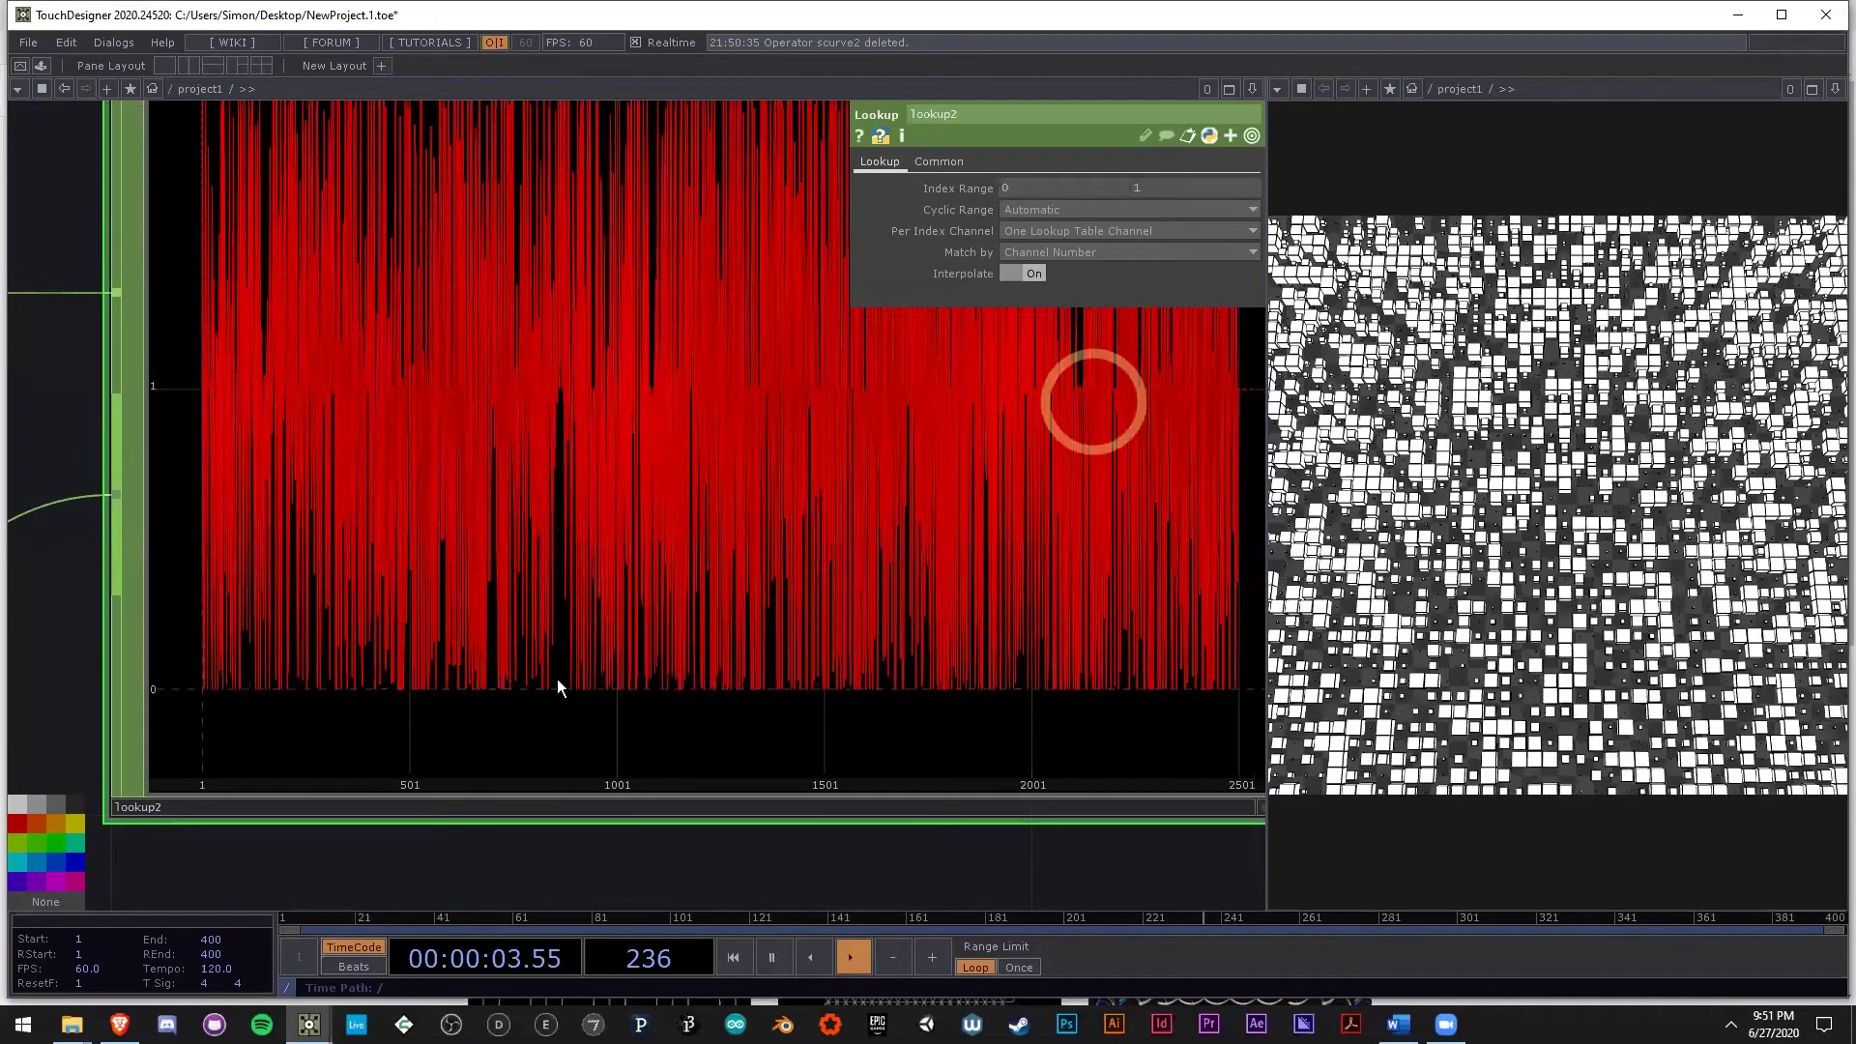
Add a Math CHOP after lookup2.
scroll(575, 564, "down", 5)
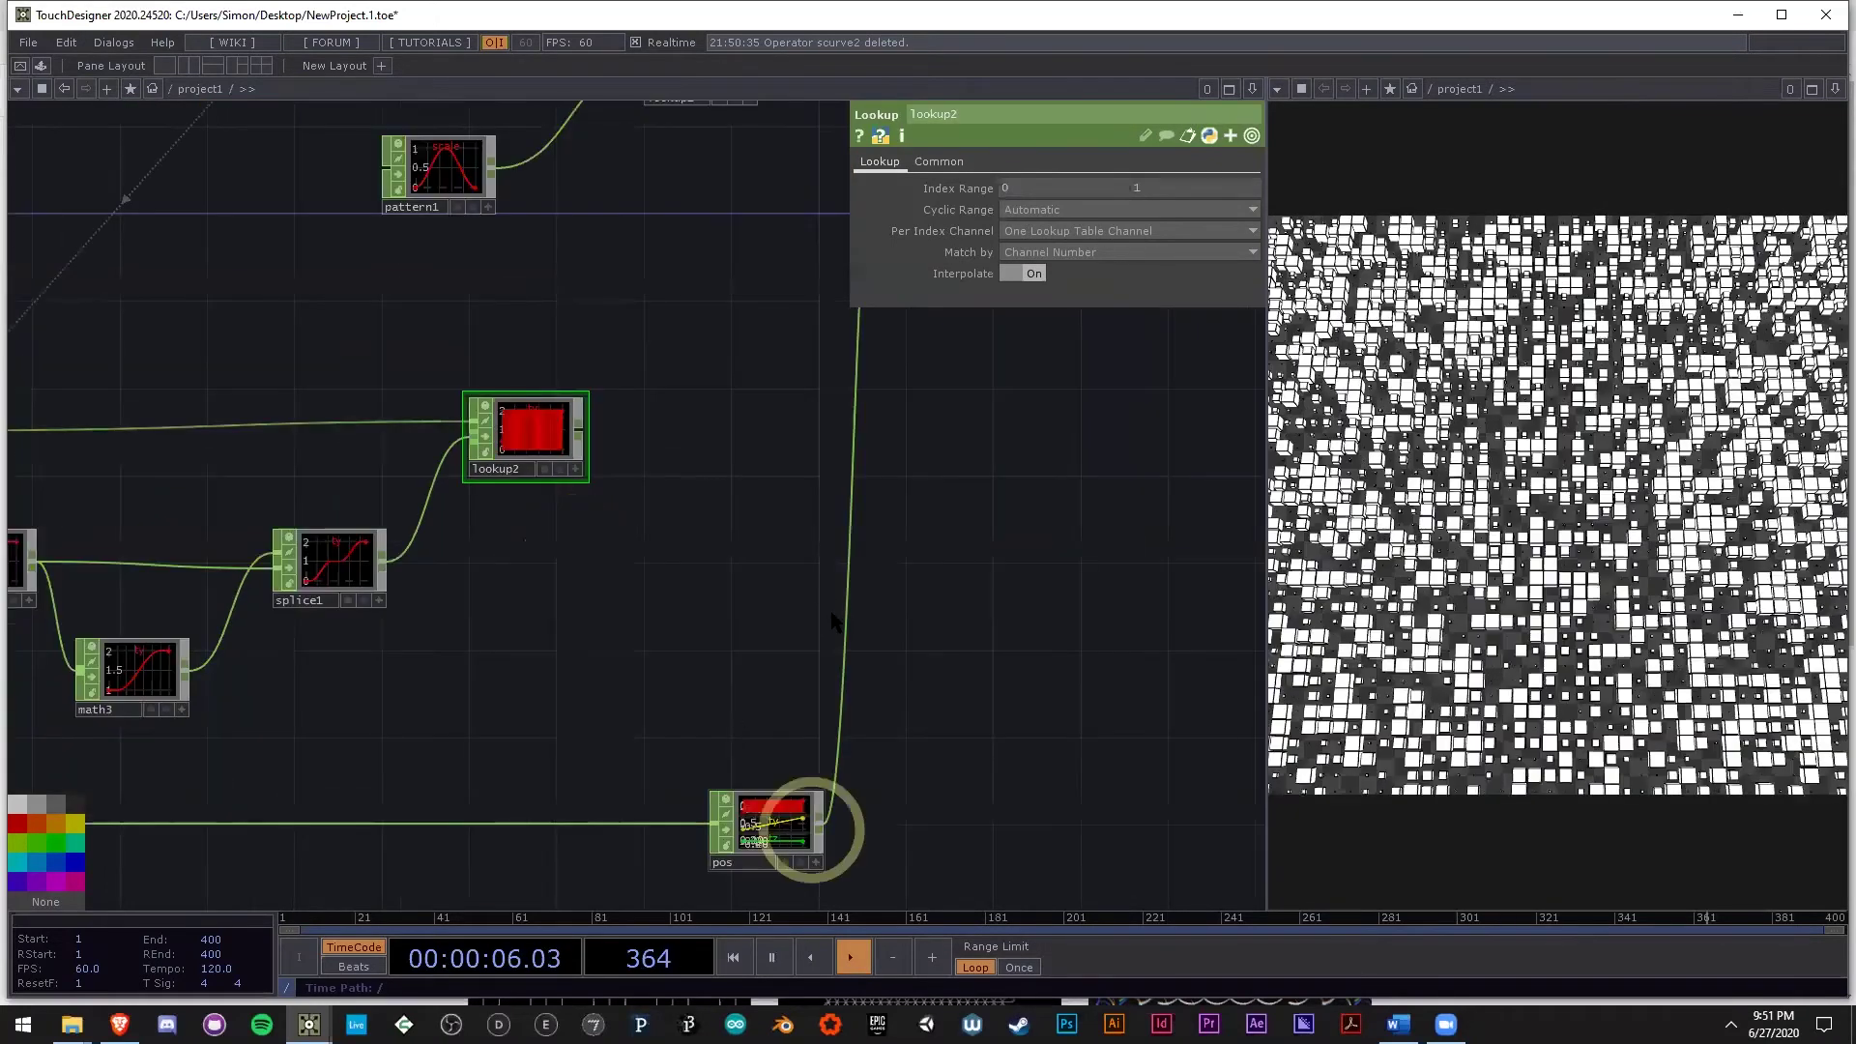
scroll(667, 426, "up", 5)
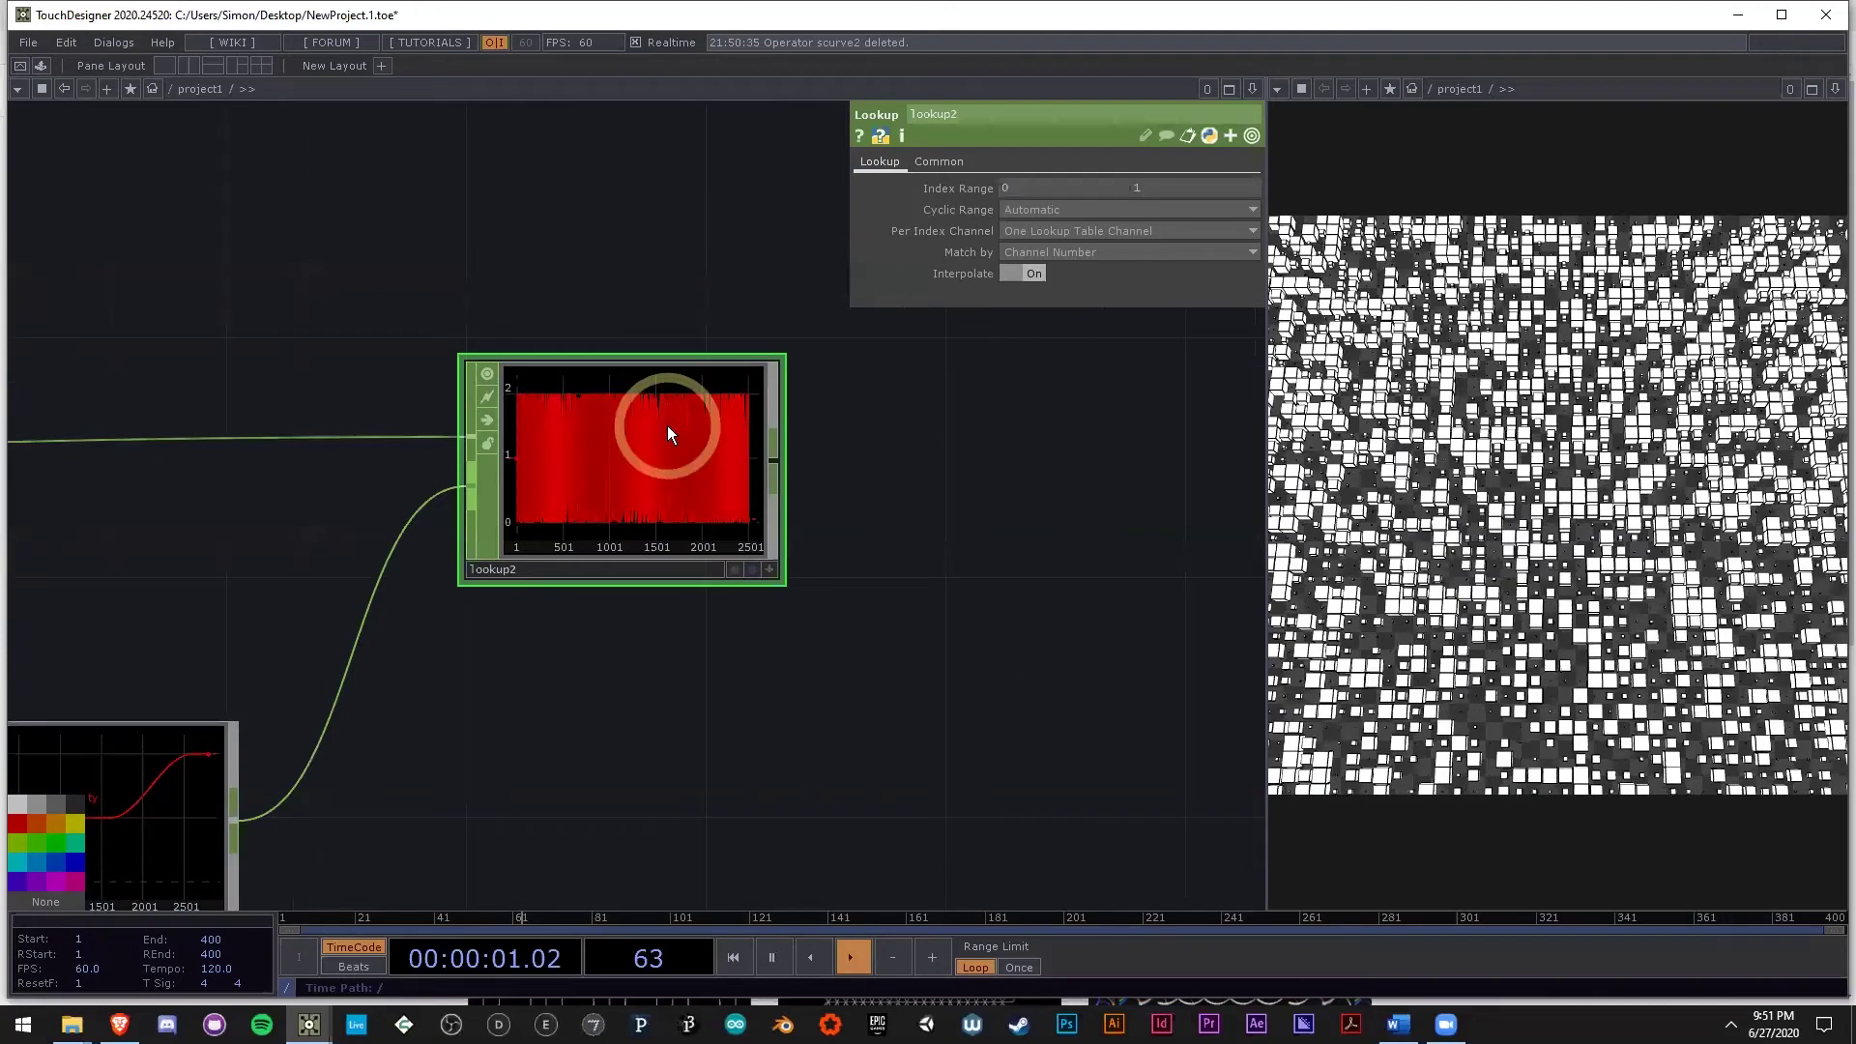
scroll(673, 475, "down", 8)
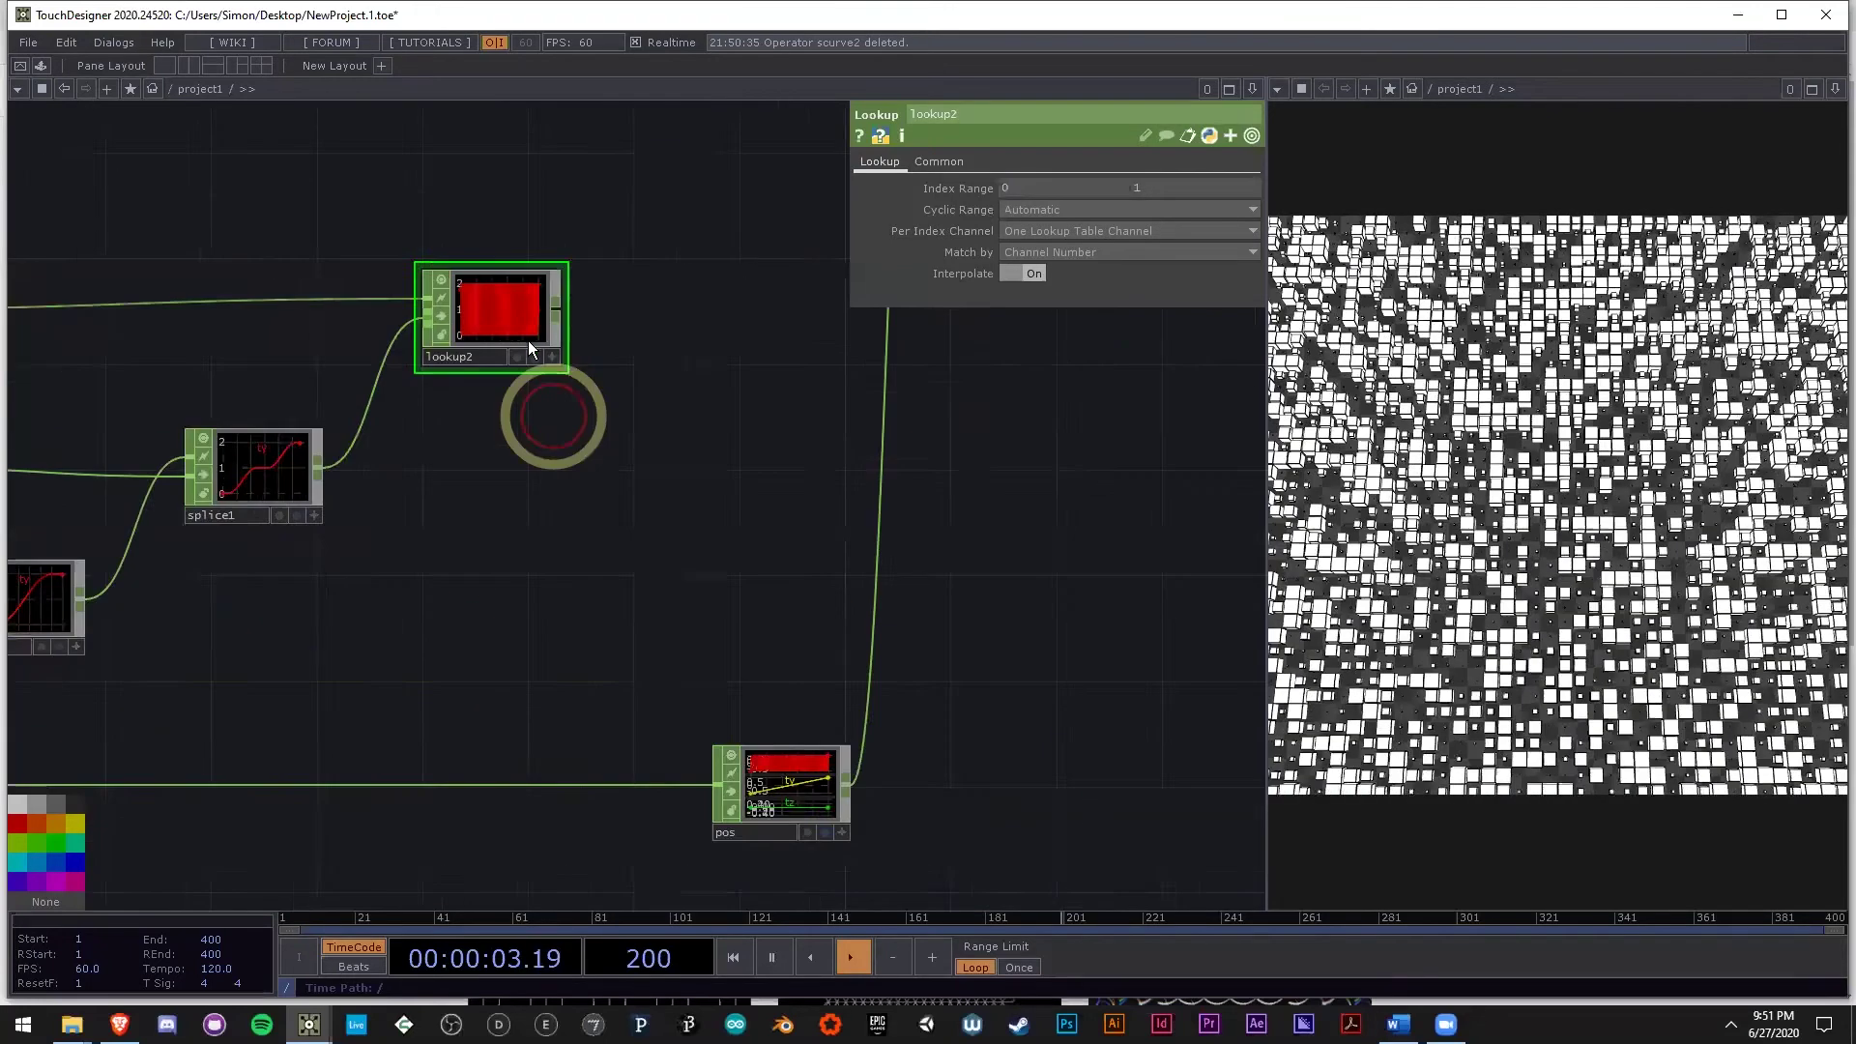
right_click(521, 344)
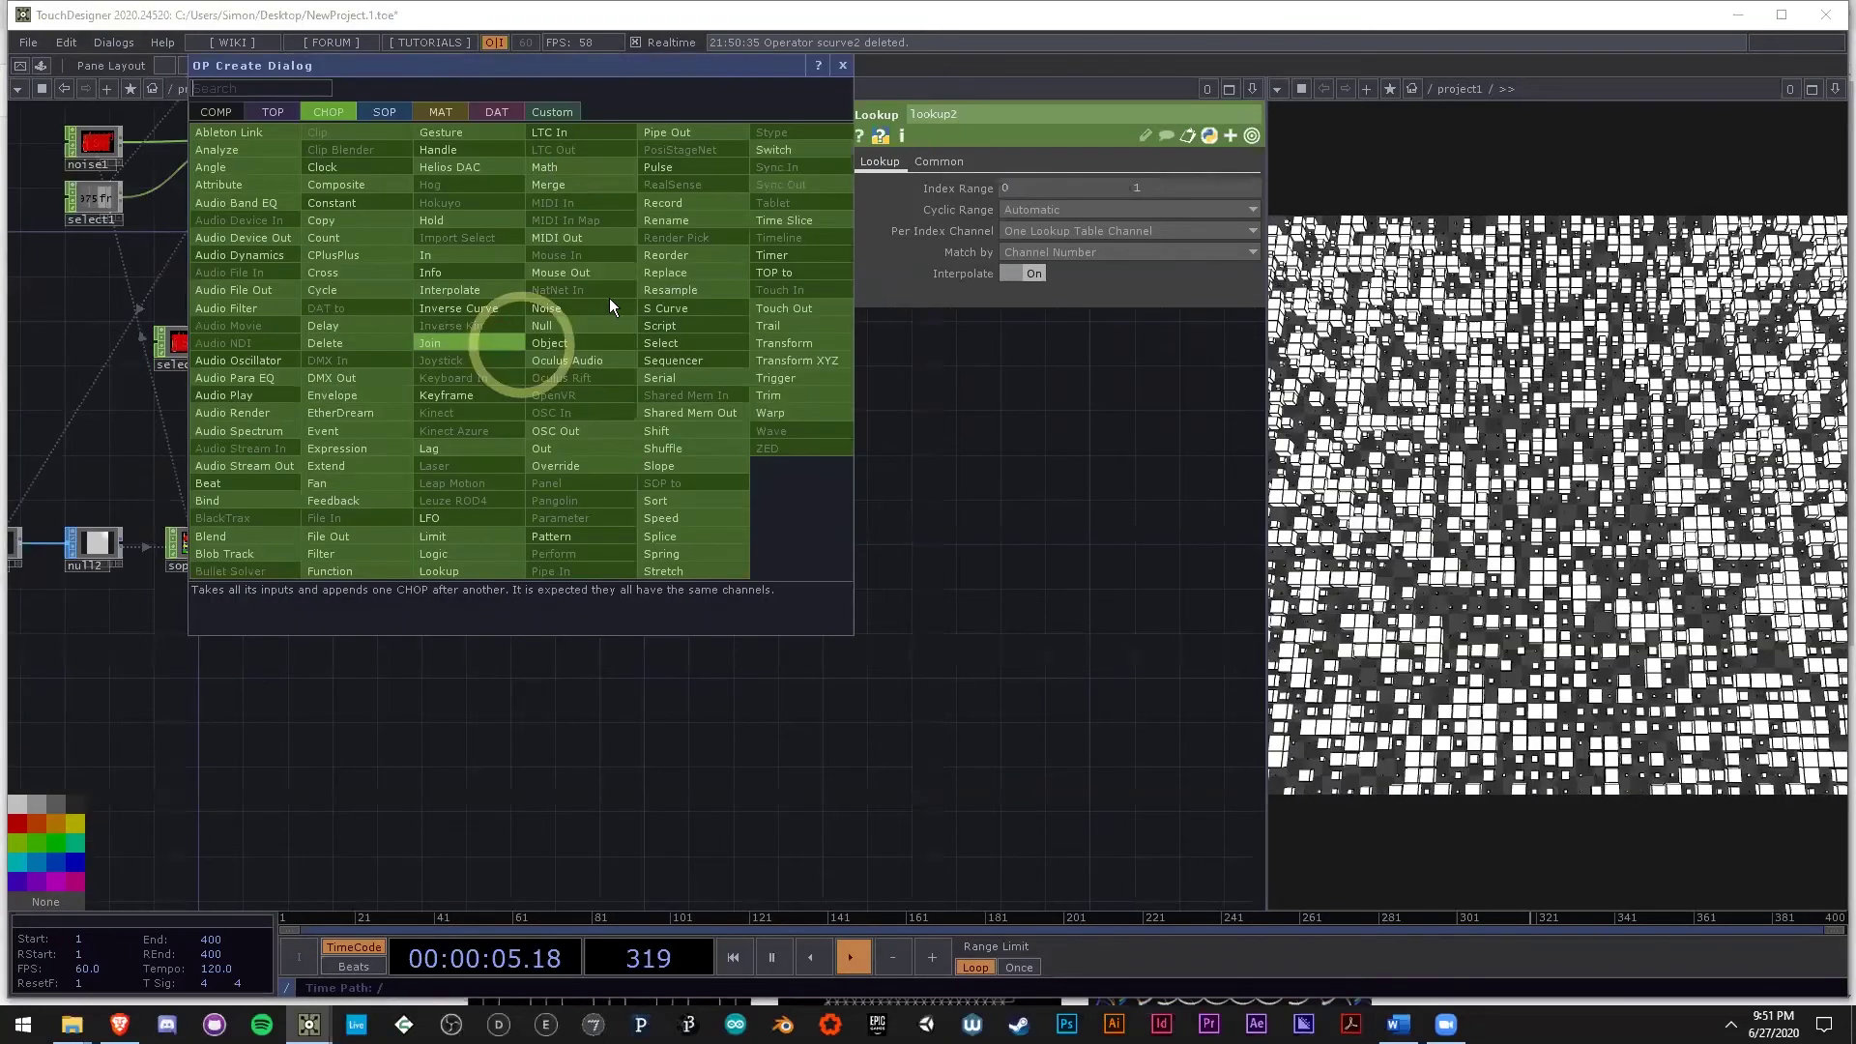
left_click(546, 167)
left_click(580, 339)
Set math4's Multiply value to 0.1.
scroll(534, 328, "up", 4)
left_click(913, 162)
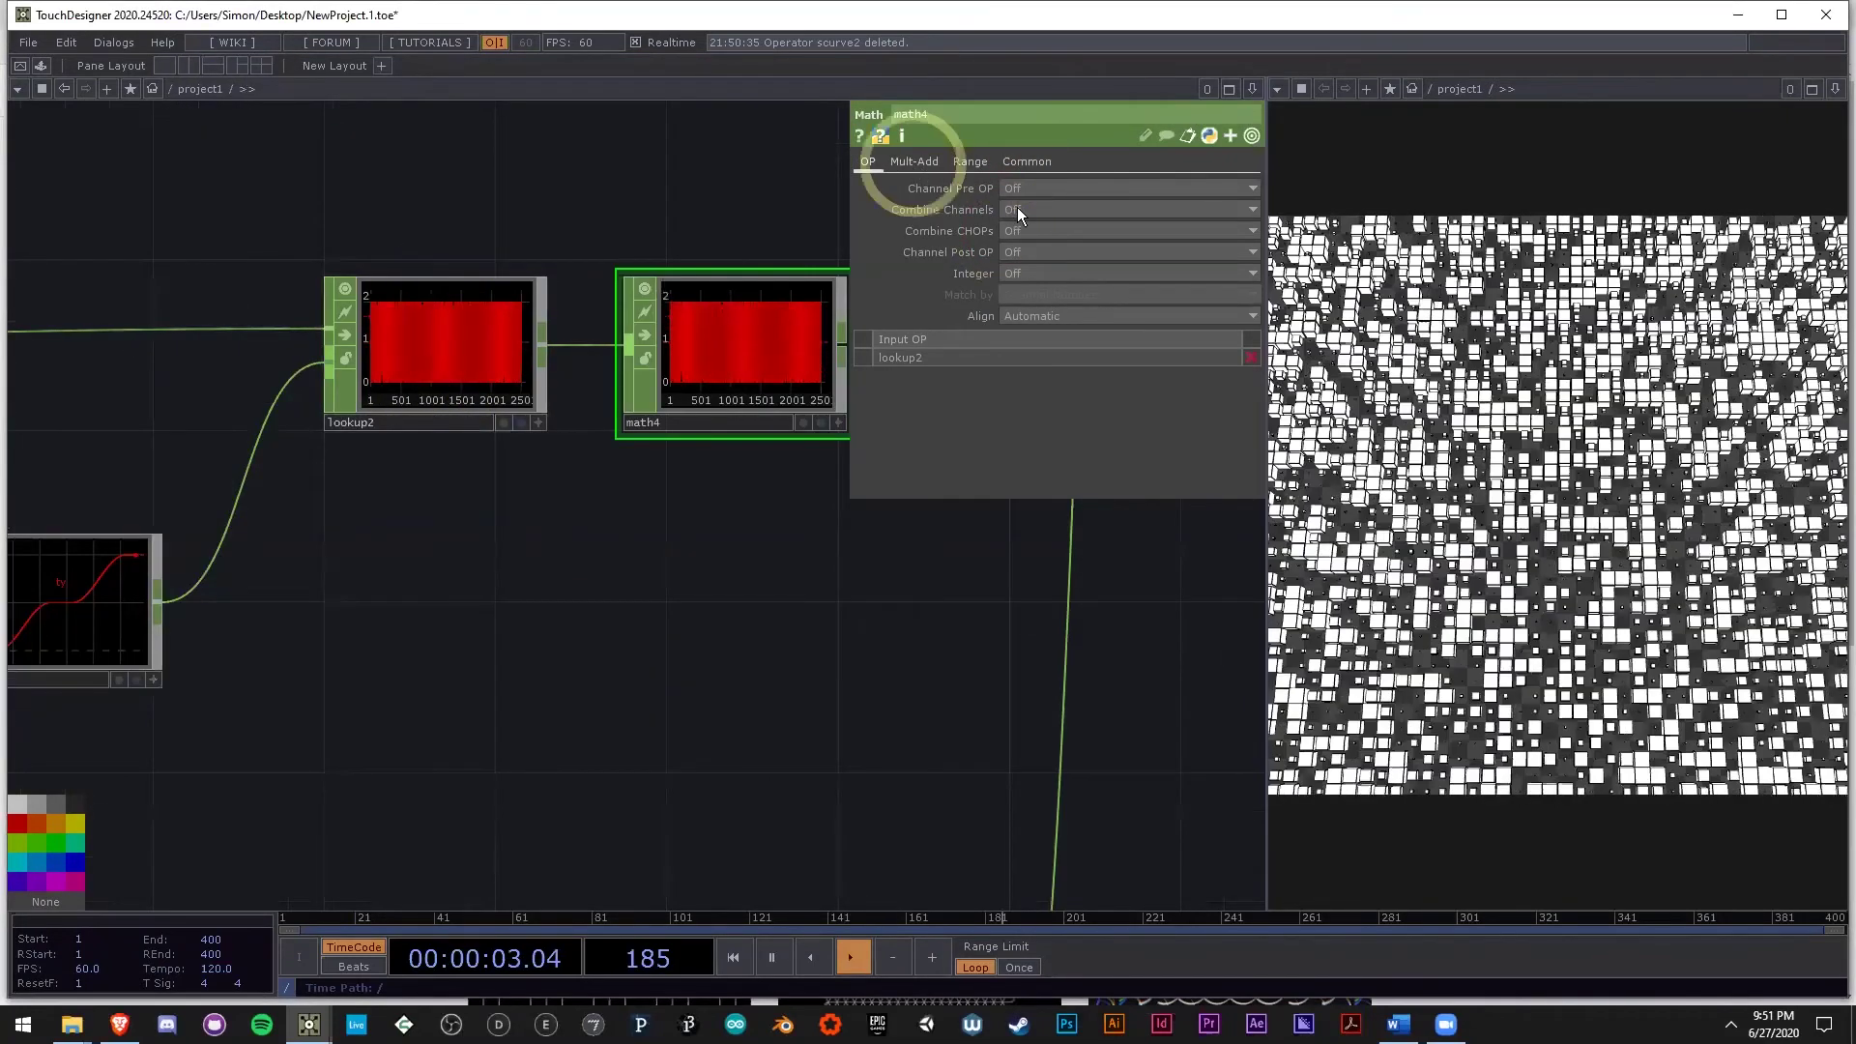
left_click(1015, 209)
left_click(970, 206)
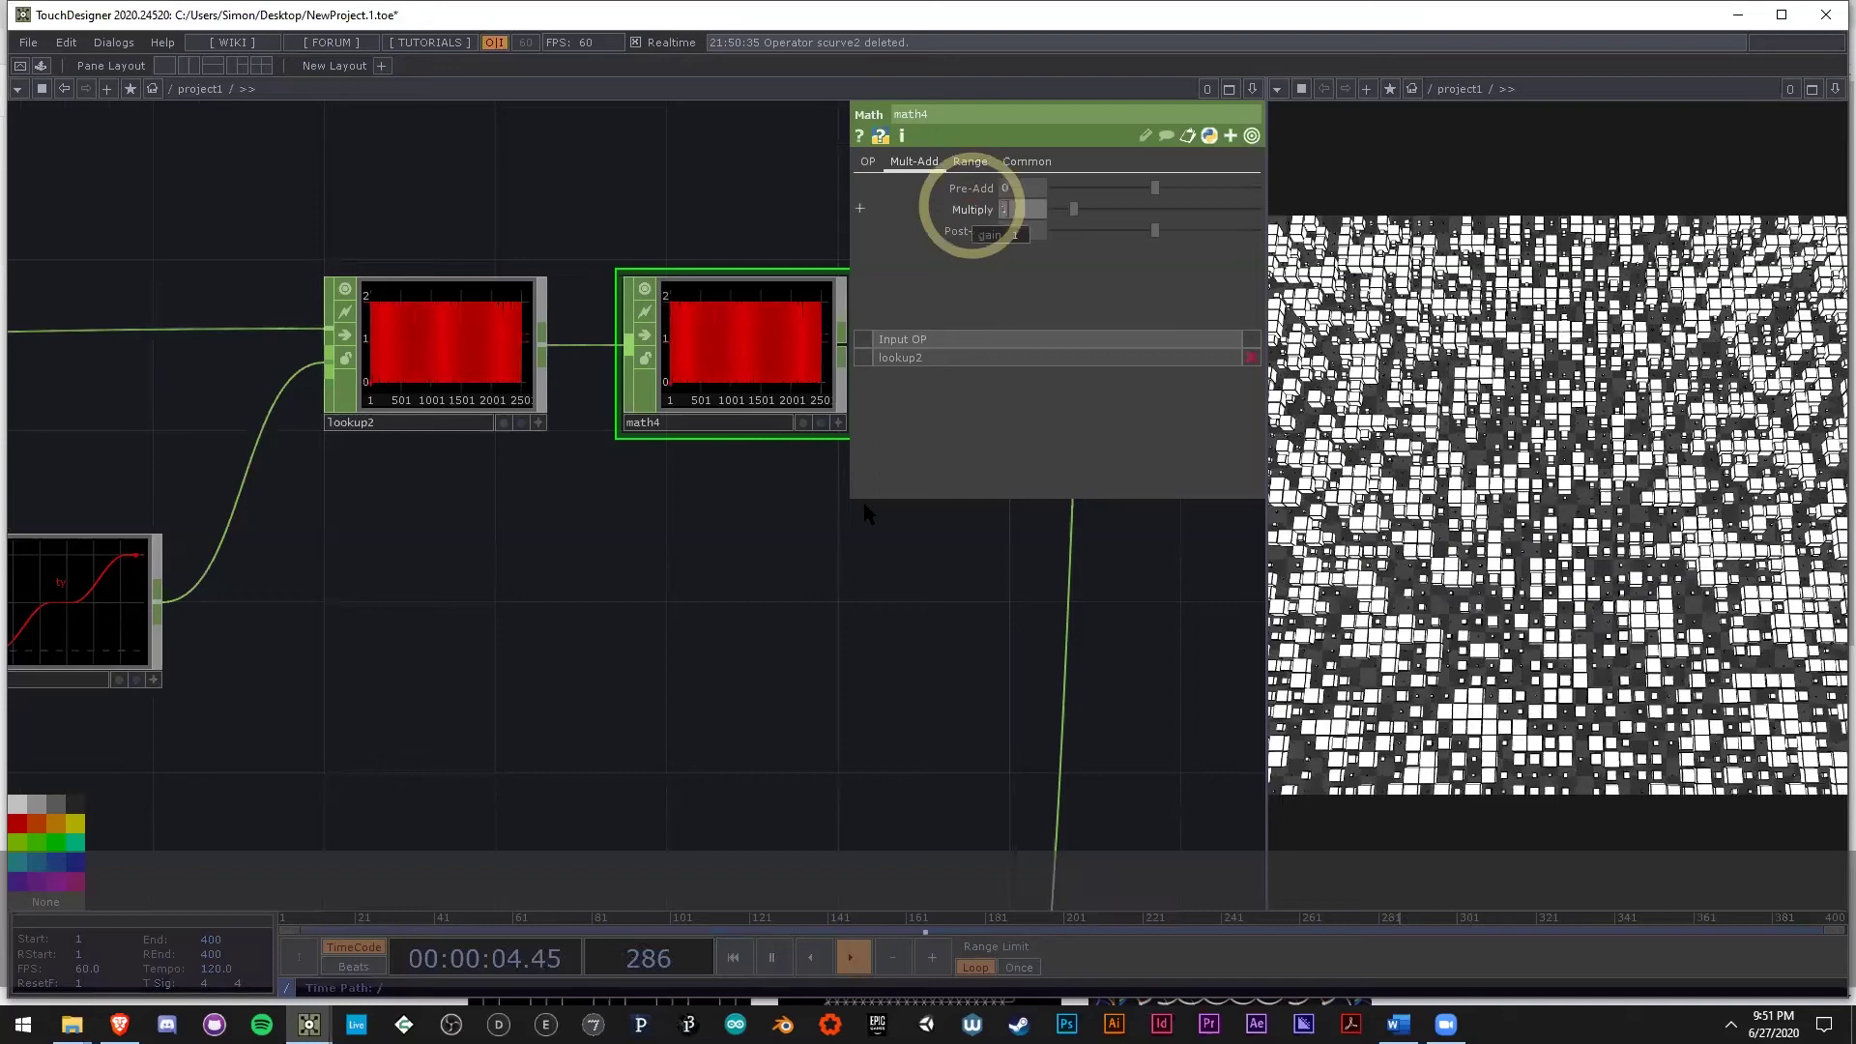
type(".1")
key("Return")
scroll(789, 336, "up", 7)
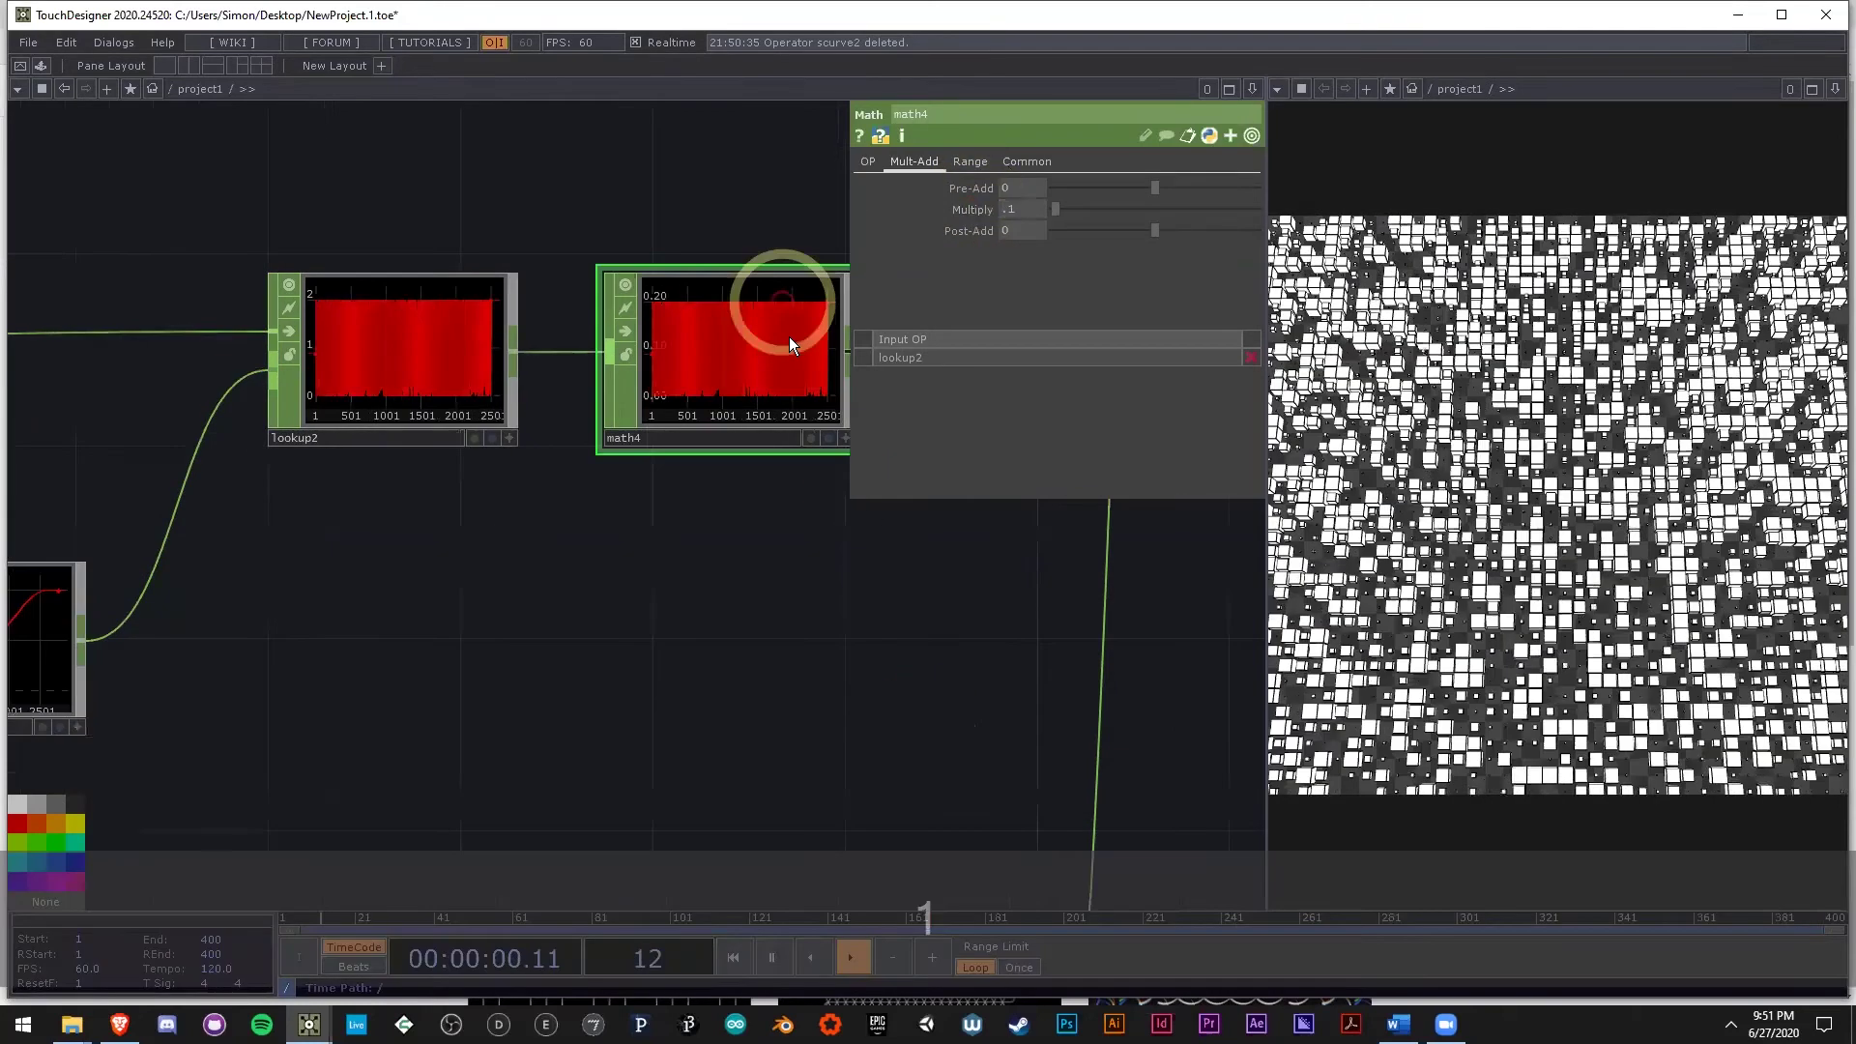
Review how the S-curve branch and the sopto1 position channels run through the network.
scroll(788, 338, "down", 6)
left_click_drag(763, 514, 457, 431)
scroll(456, 431, "down", 2)
left_click_drag(750, 736, 754, 683)
scroll(754, 683, "down", 3)
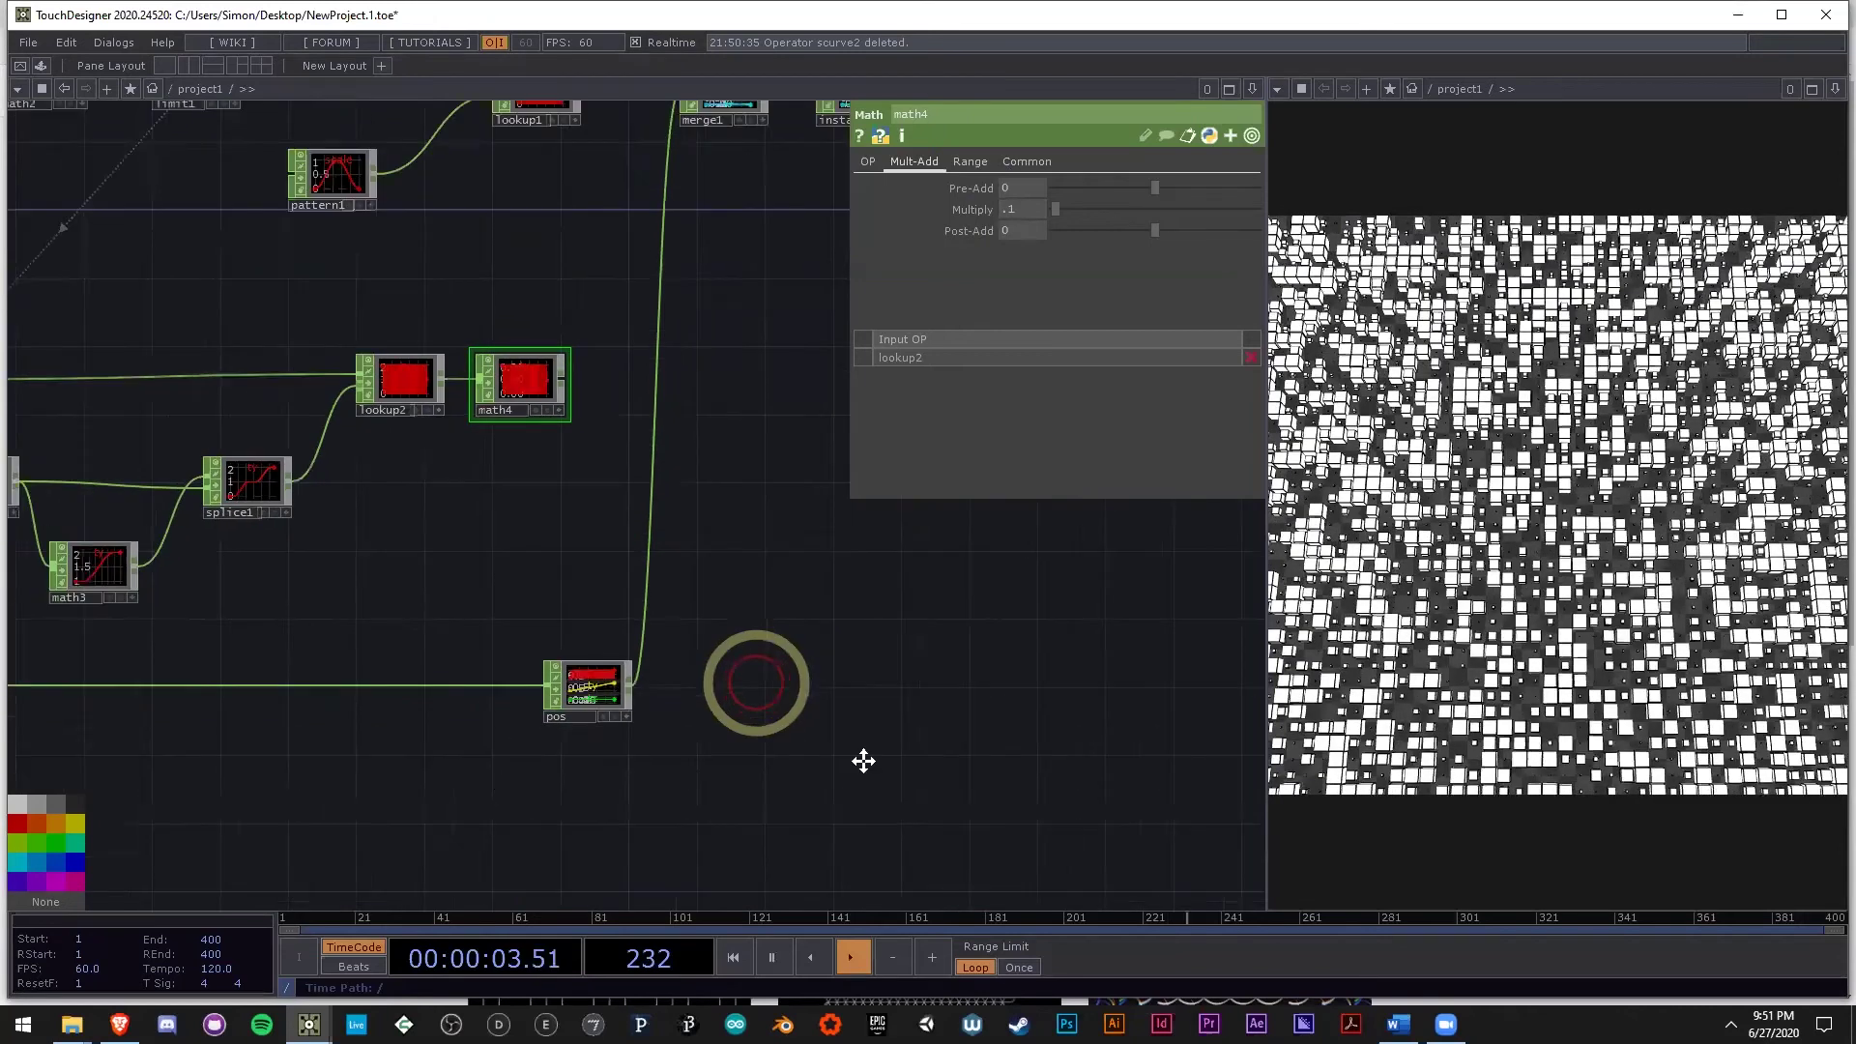
scroll(581, 733, "down", 2)
left_click_drag(232, 741, 567, 729)
scroll(568, 727, "up", 6)
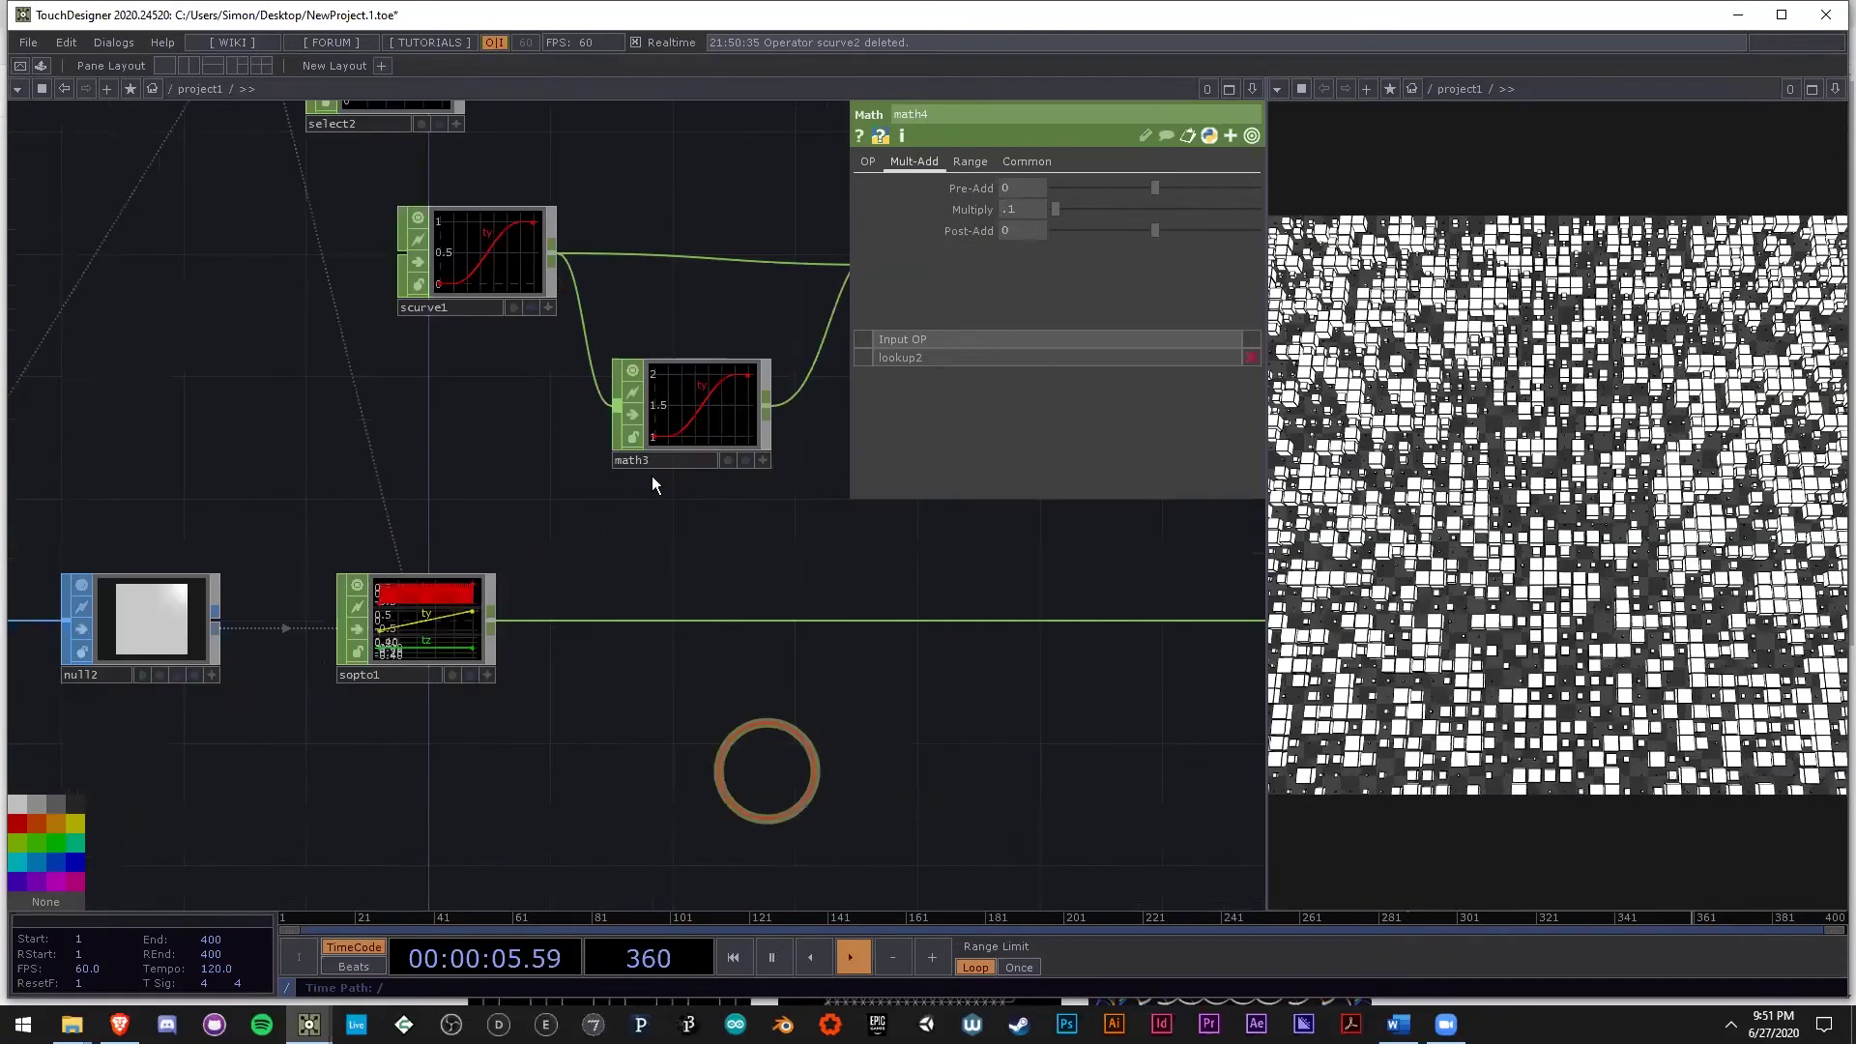
left_click_drag(766, 770, 436, 730)
left_click_drag(640, 462, 629, 586)
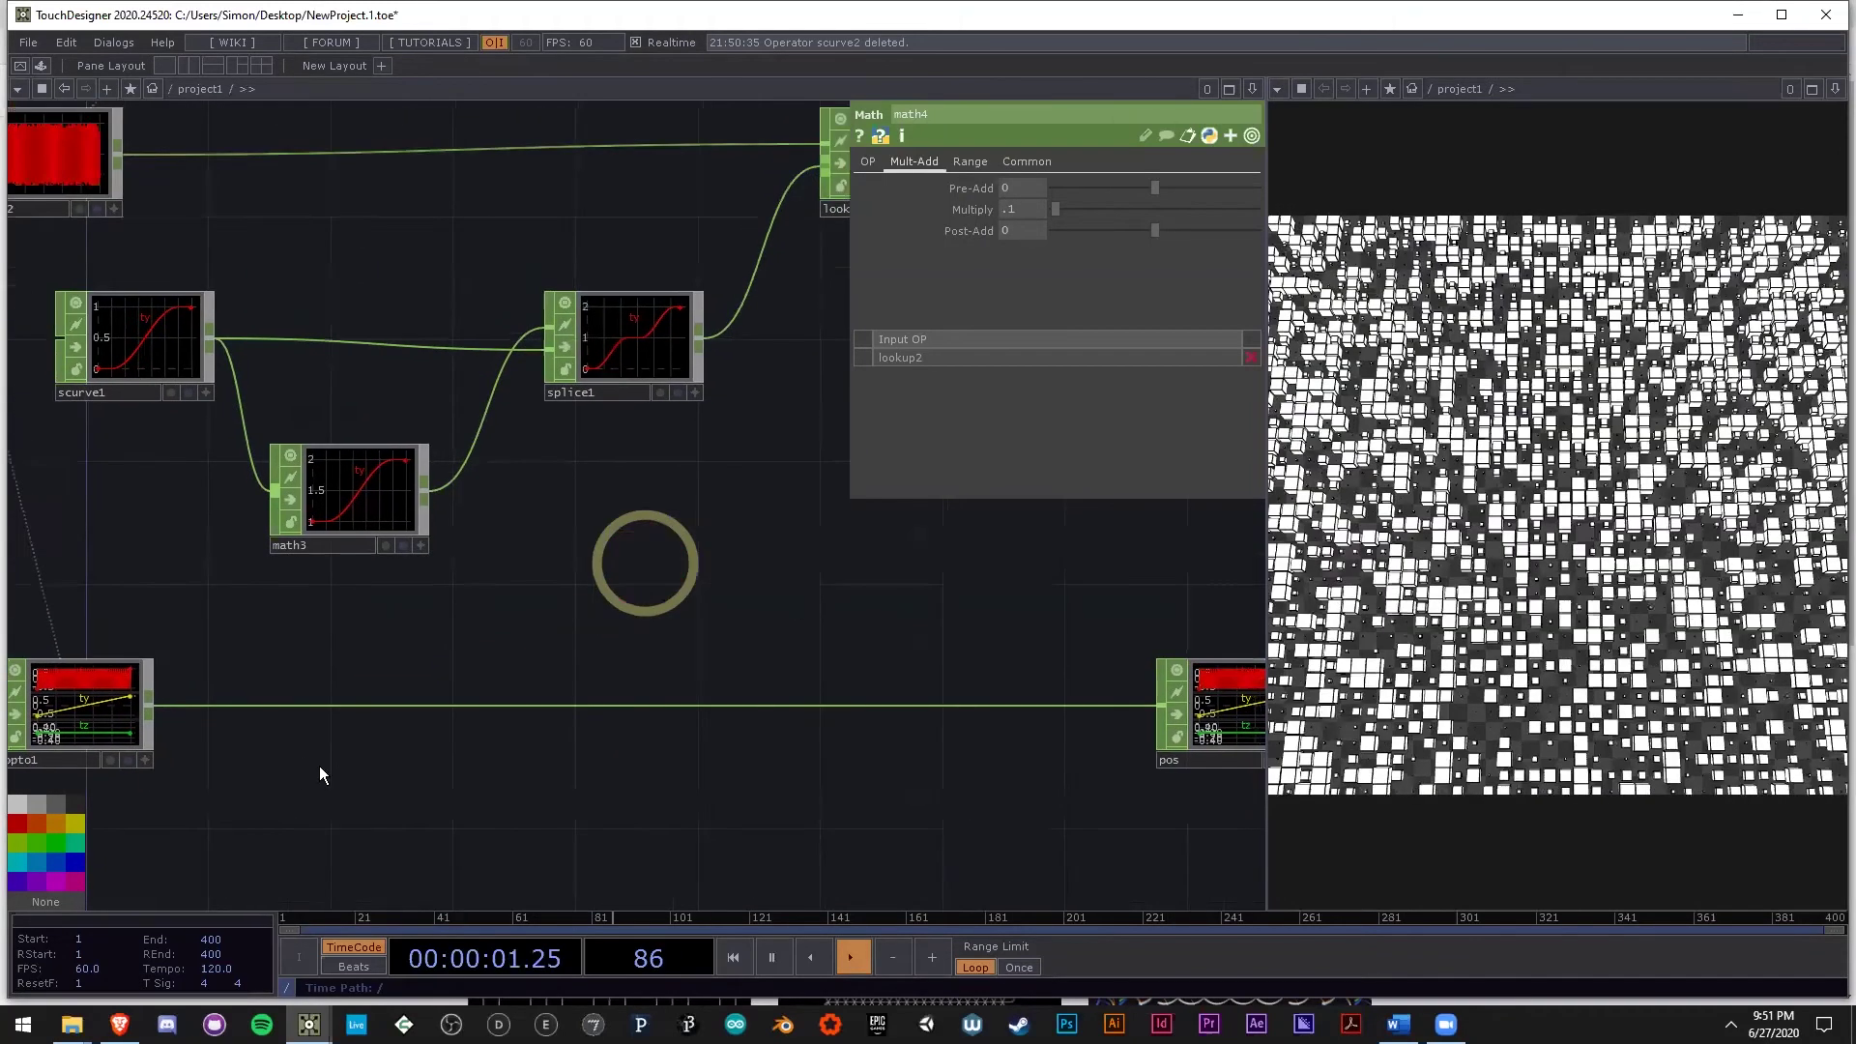
left_click_drag(243, 732, 393, 762)
scroll(293, 759, "up", 4)
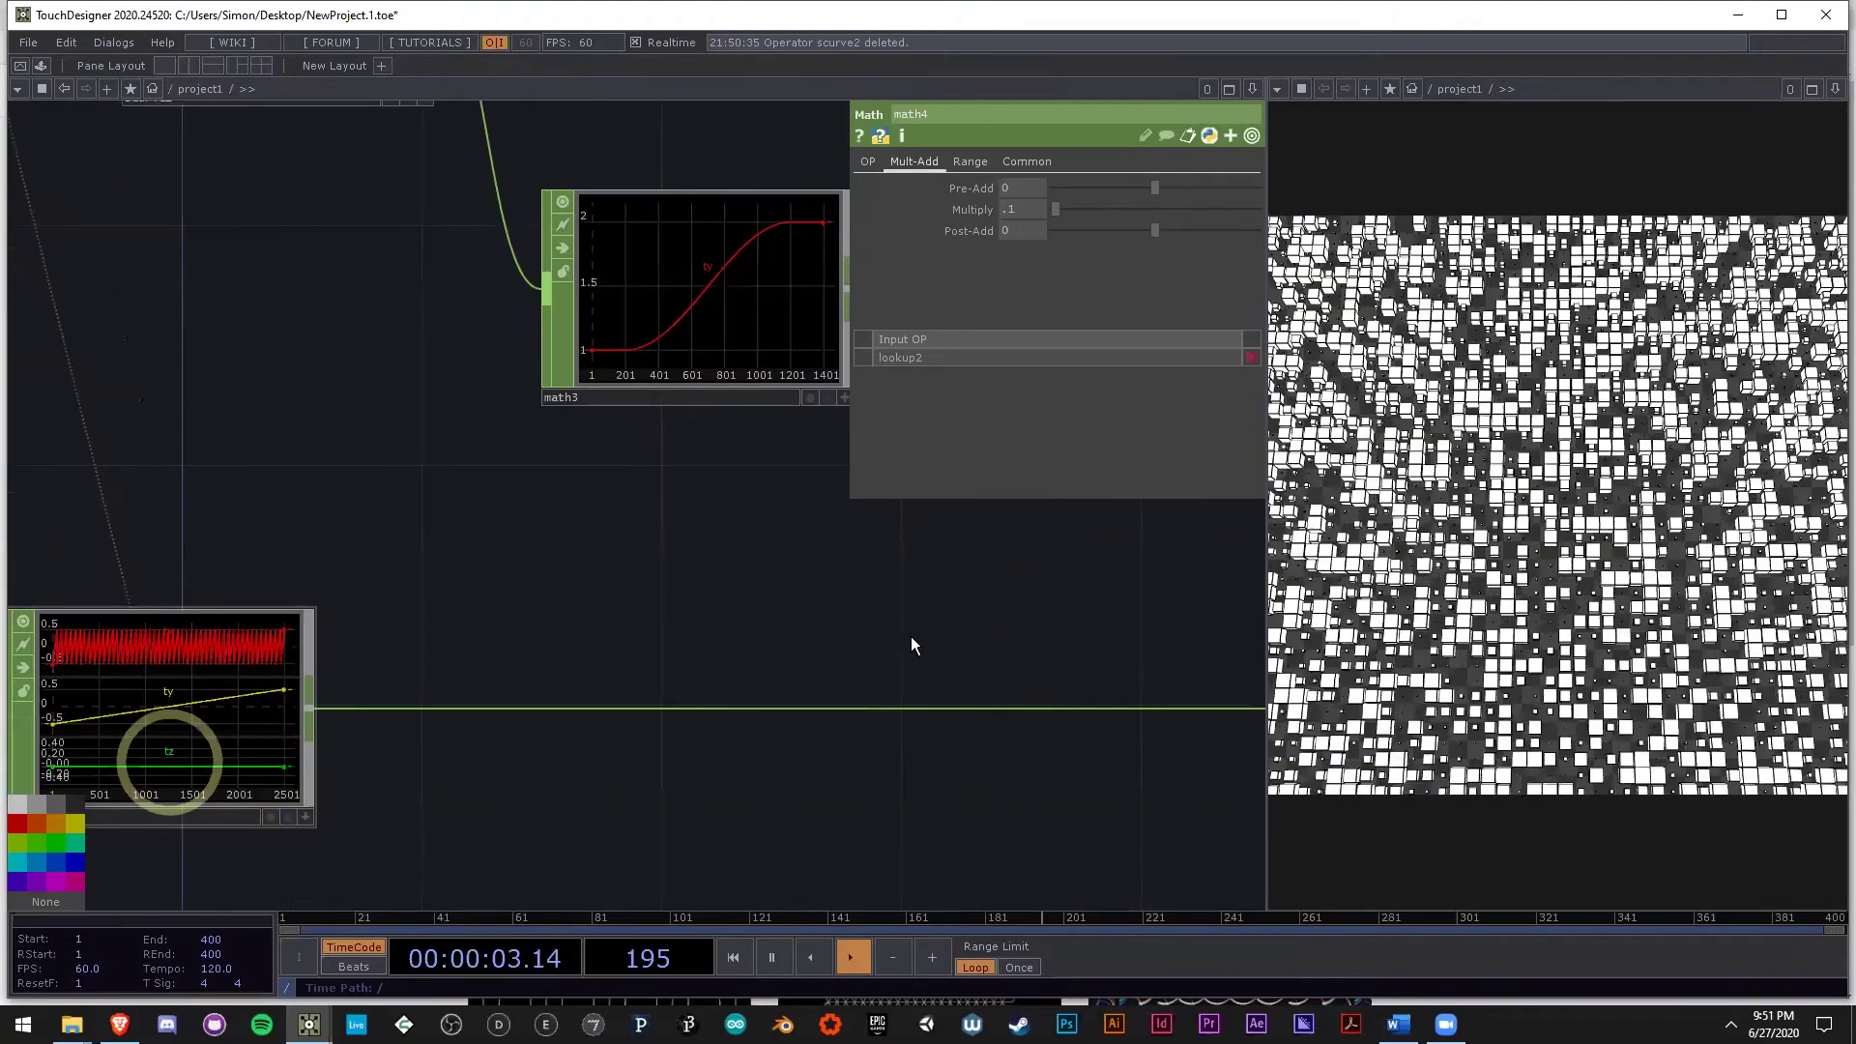
Change scurve1's channel name to tz.
scroll(166, 762, "down", 3)
left_click_drag(462, 639, 526, 686)
scroll(526, 686, "down", 1)
right_click_drag(911, 637, 309, 418)
left_click(1001, 191)
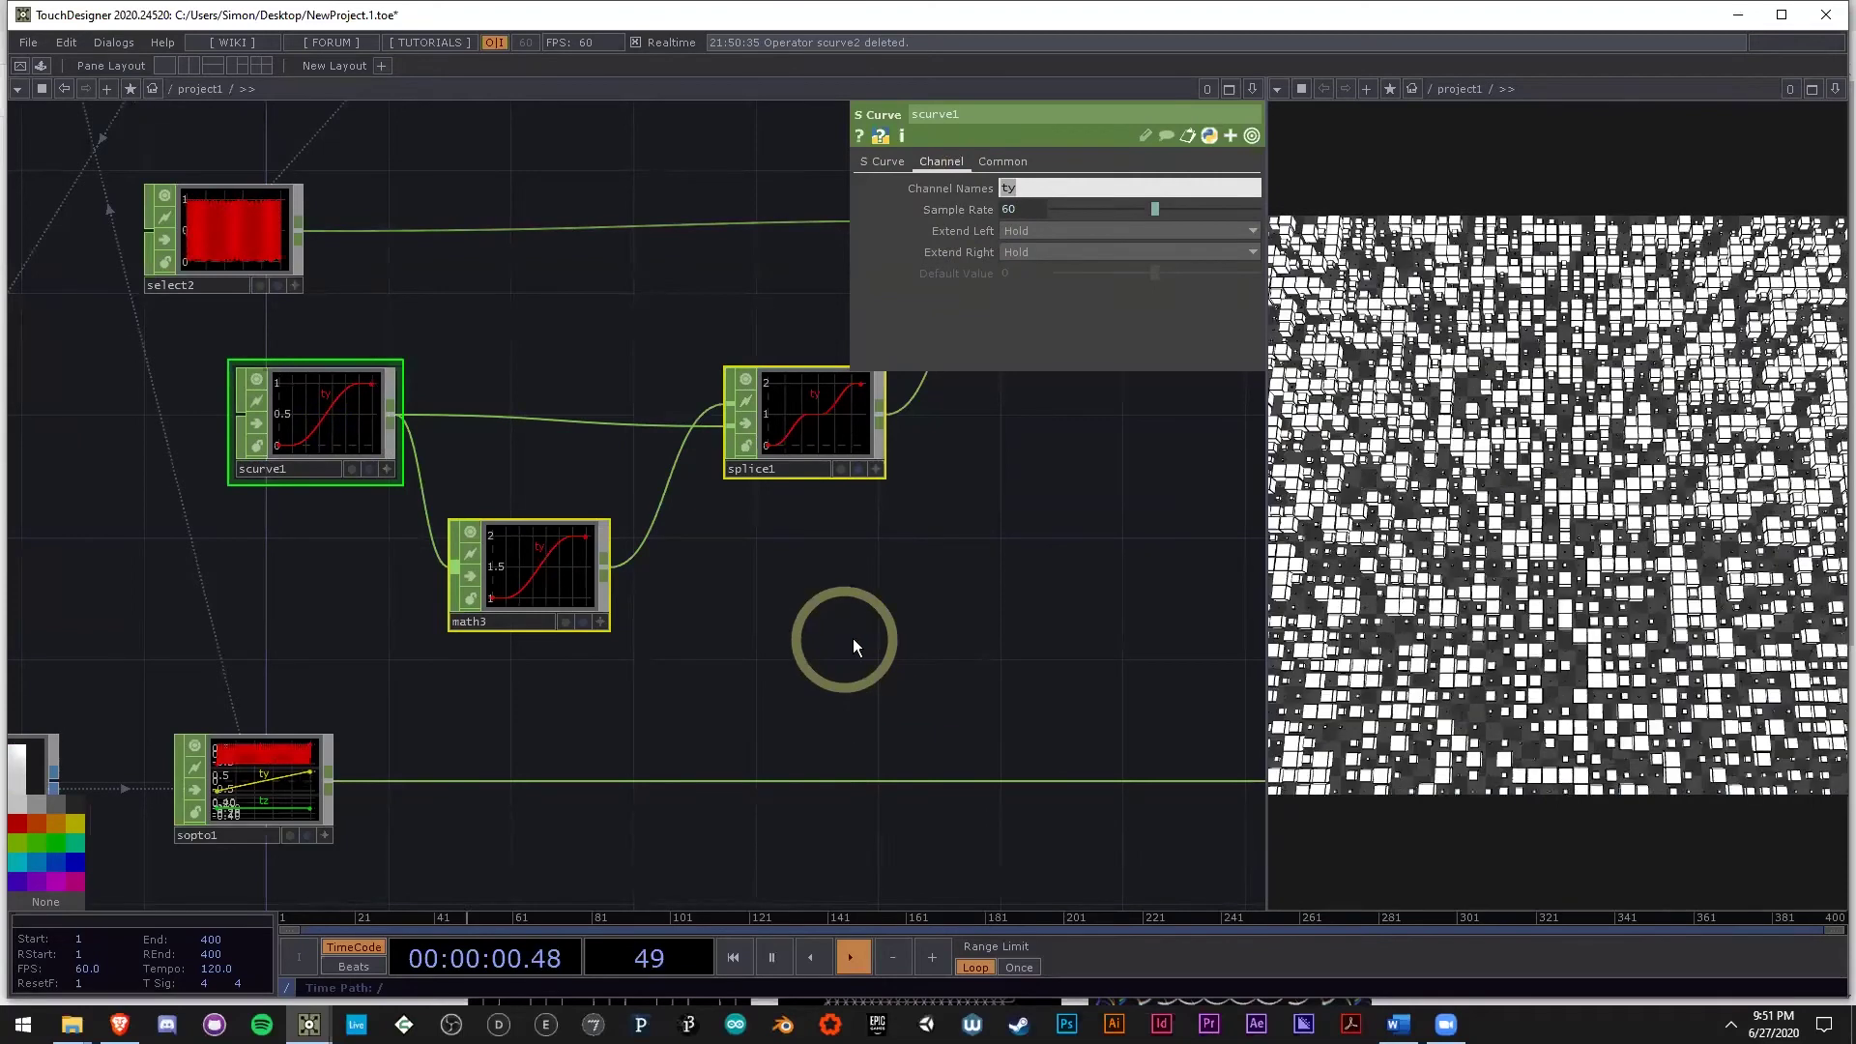
type("tz")
left_click(700, 601)
Insert a Select CHOP on the wire between sopto1 and the pos null.
scroll(675, 471, "down", 3)
left_click_drag(862, 596, 541, 433)
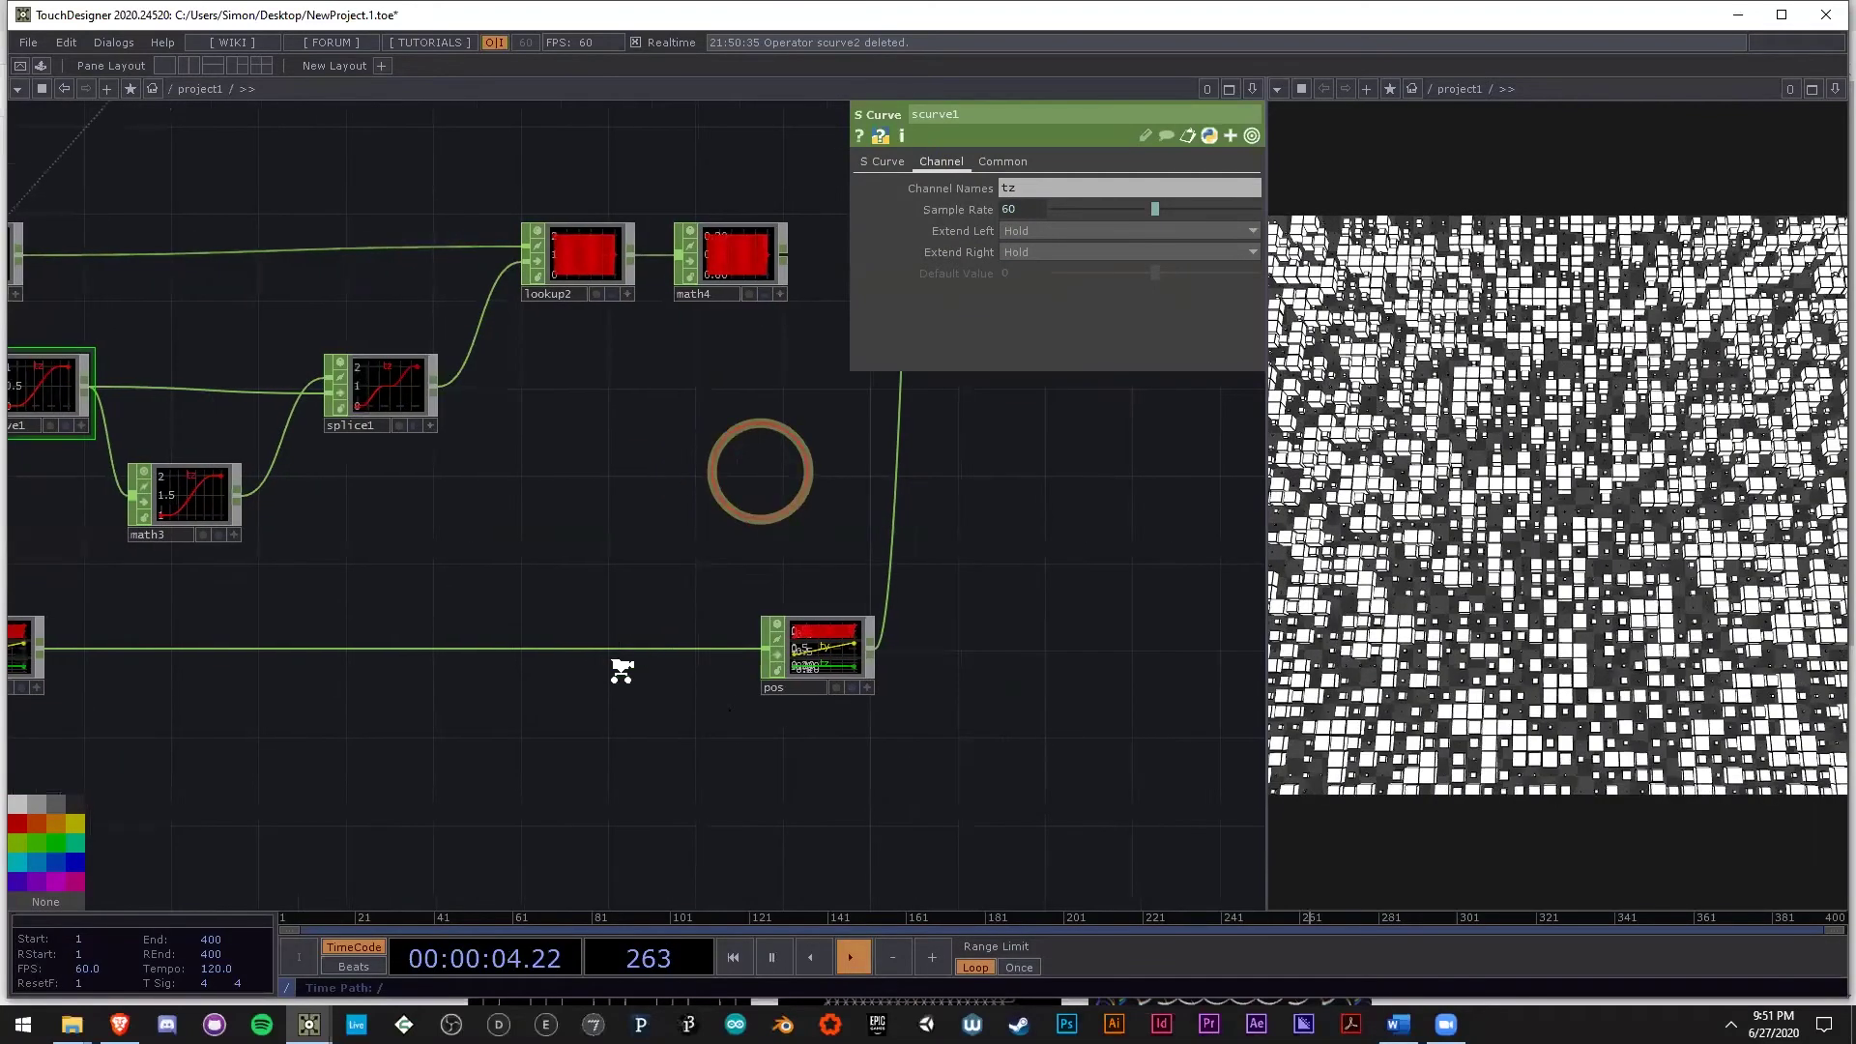
left_click_drag(622, 667, 357, 809)
left_click(642, 622)
scroll(641, 628, "up", 5)
scroll(563, 750, "down", 4)
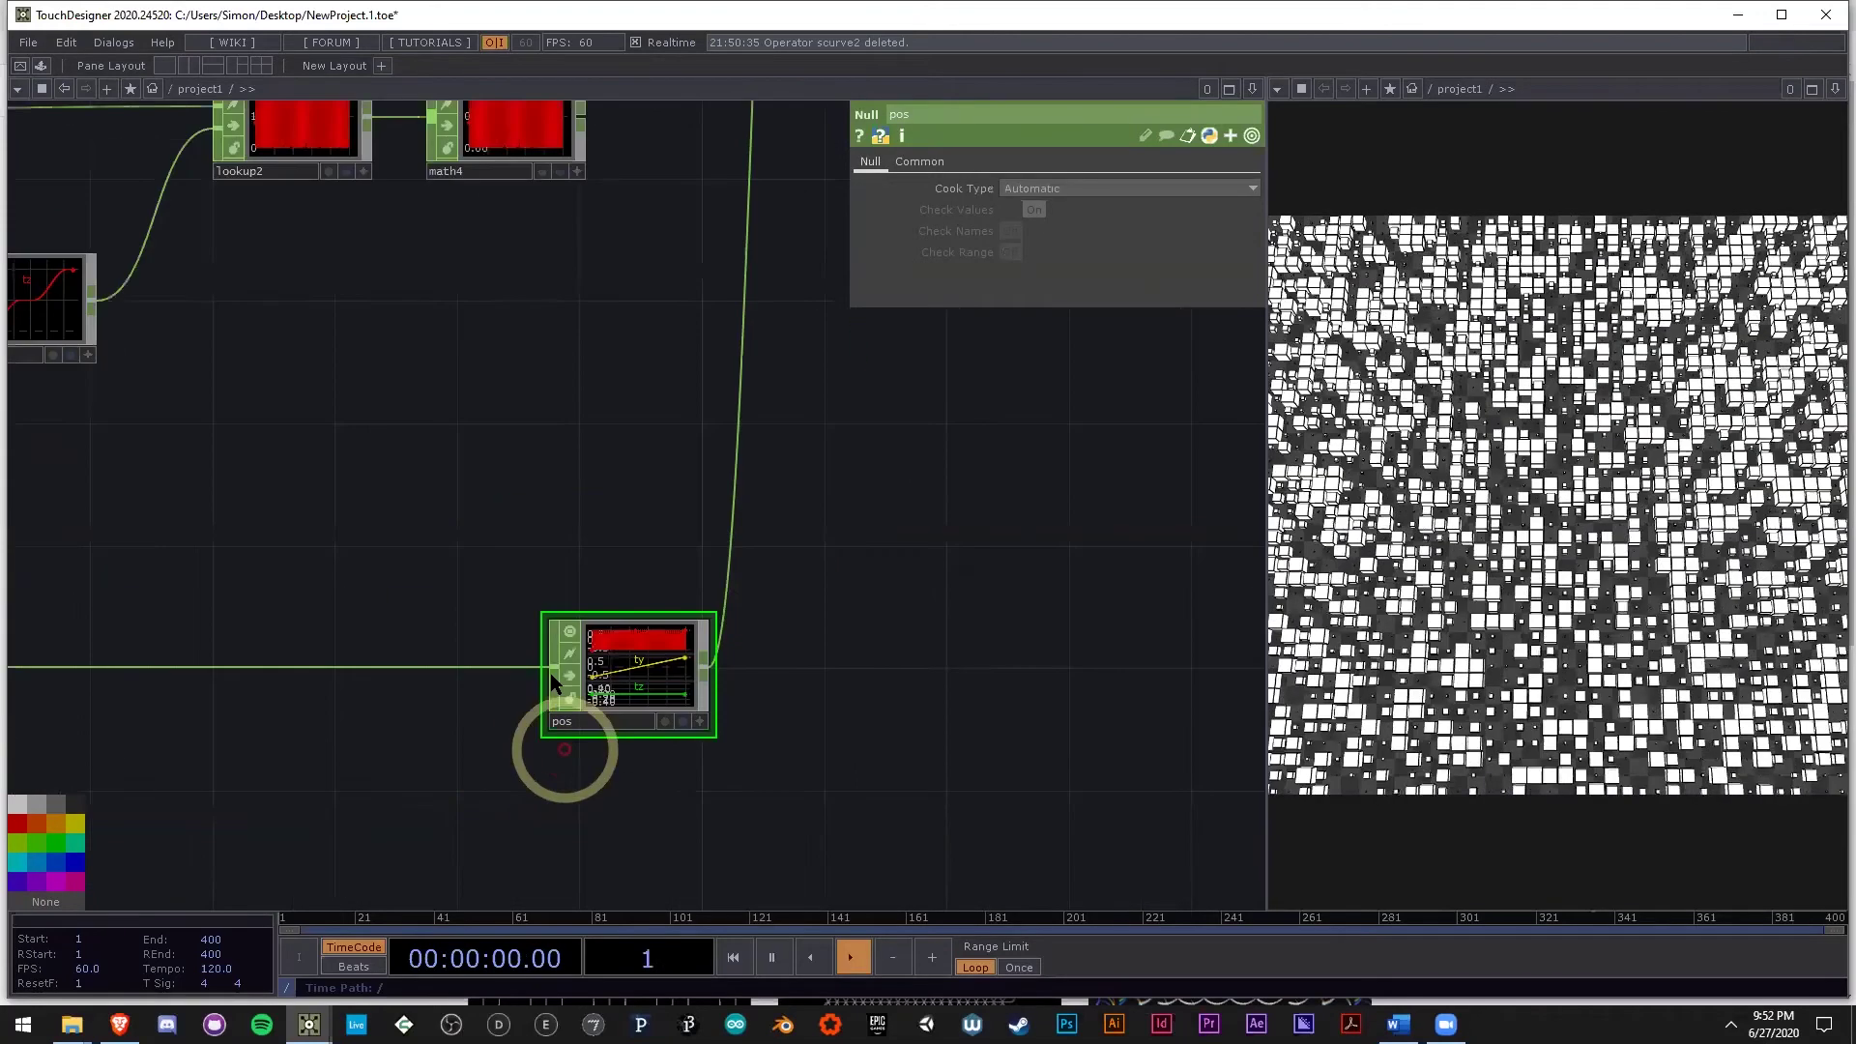
left_click(549, 673)
type("se")
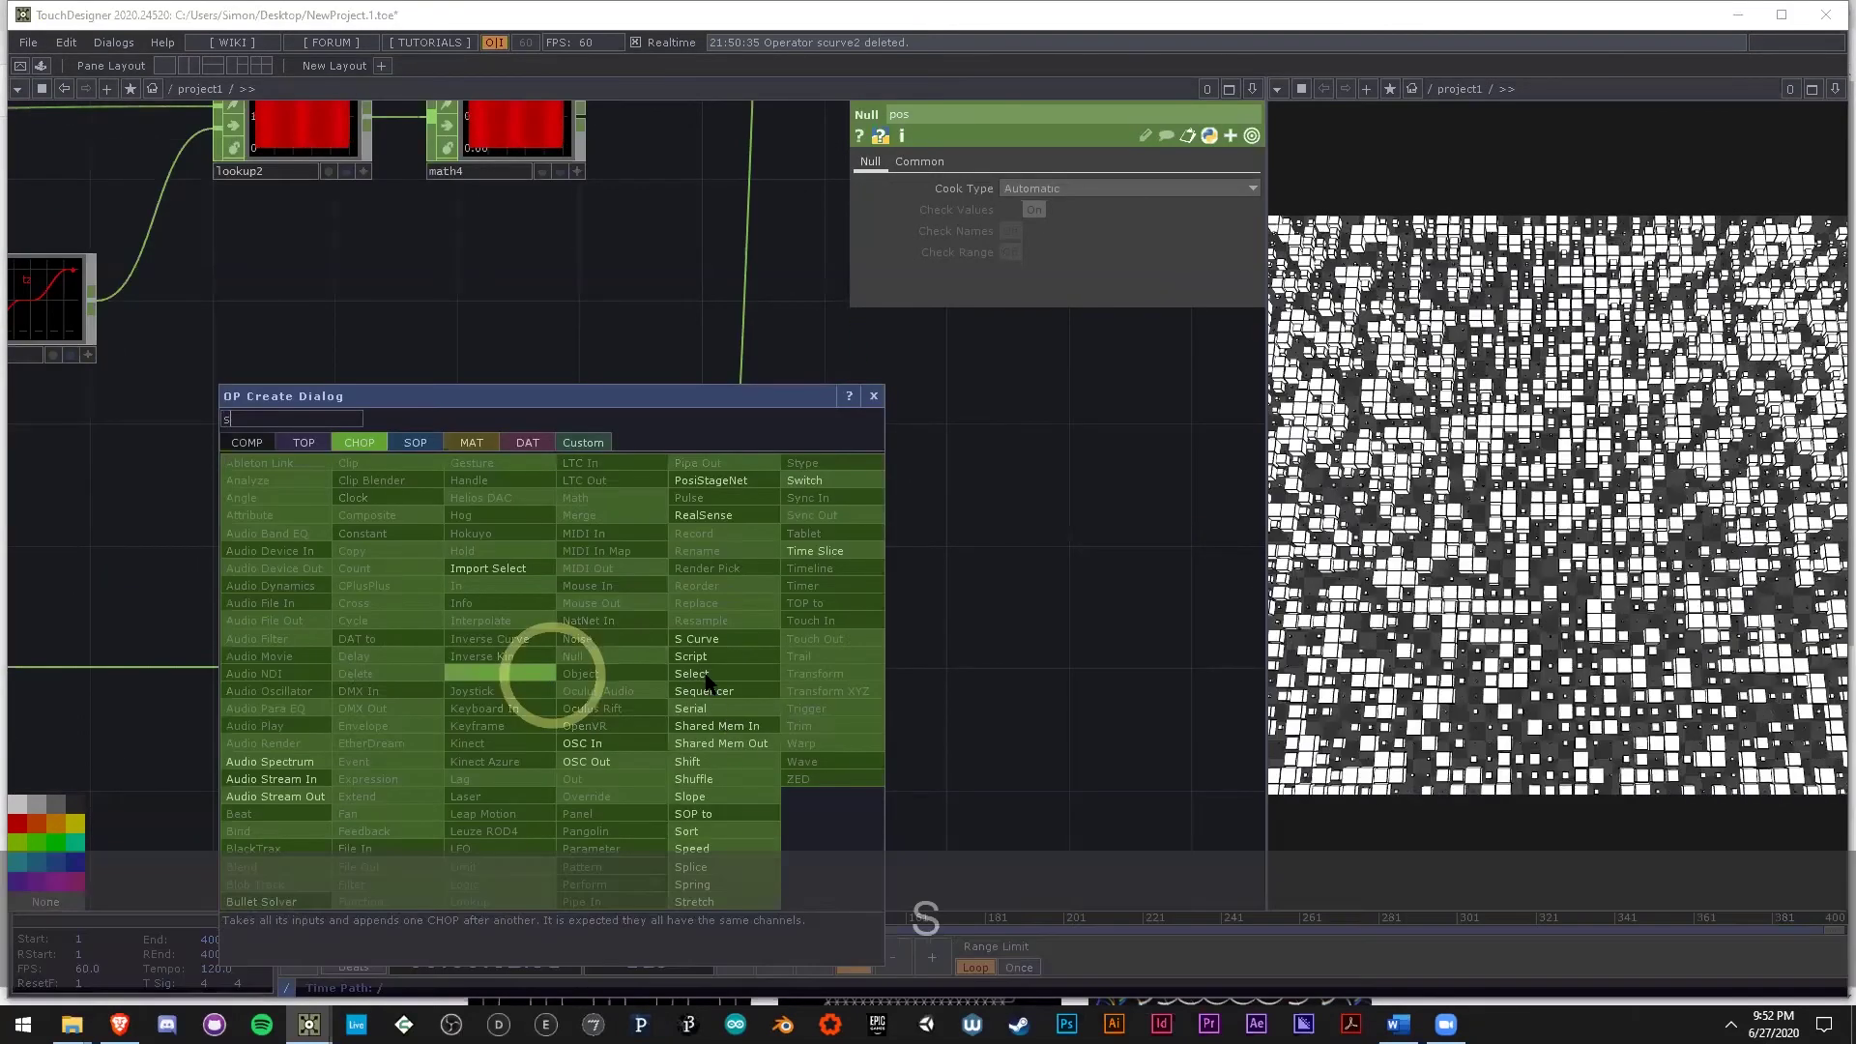
left_click(708, 674)
left_click(348, 663)
left_click_drag(338, 725, 567, 685)
Set select3's Channel Names to ^tz so it passes every channel except tz.
scroll(571, 687, "up", 5)
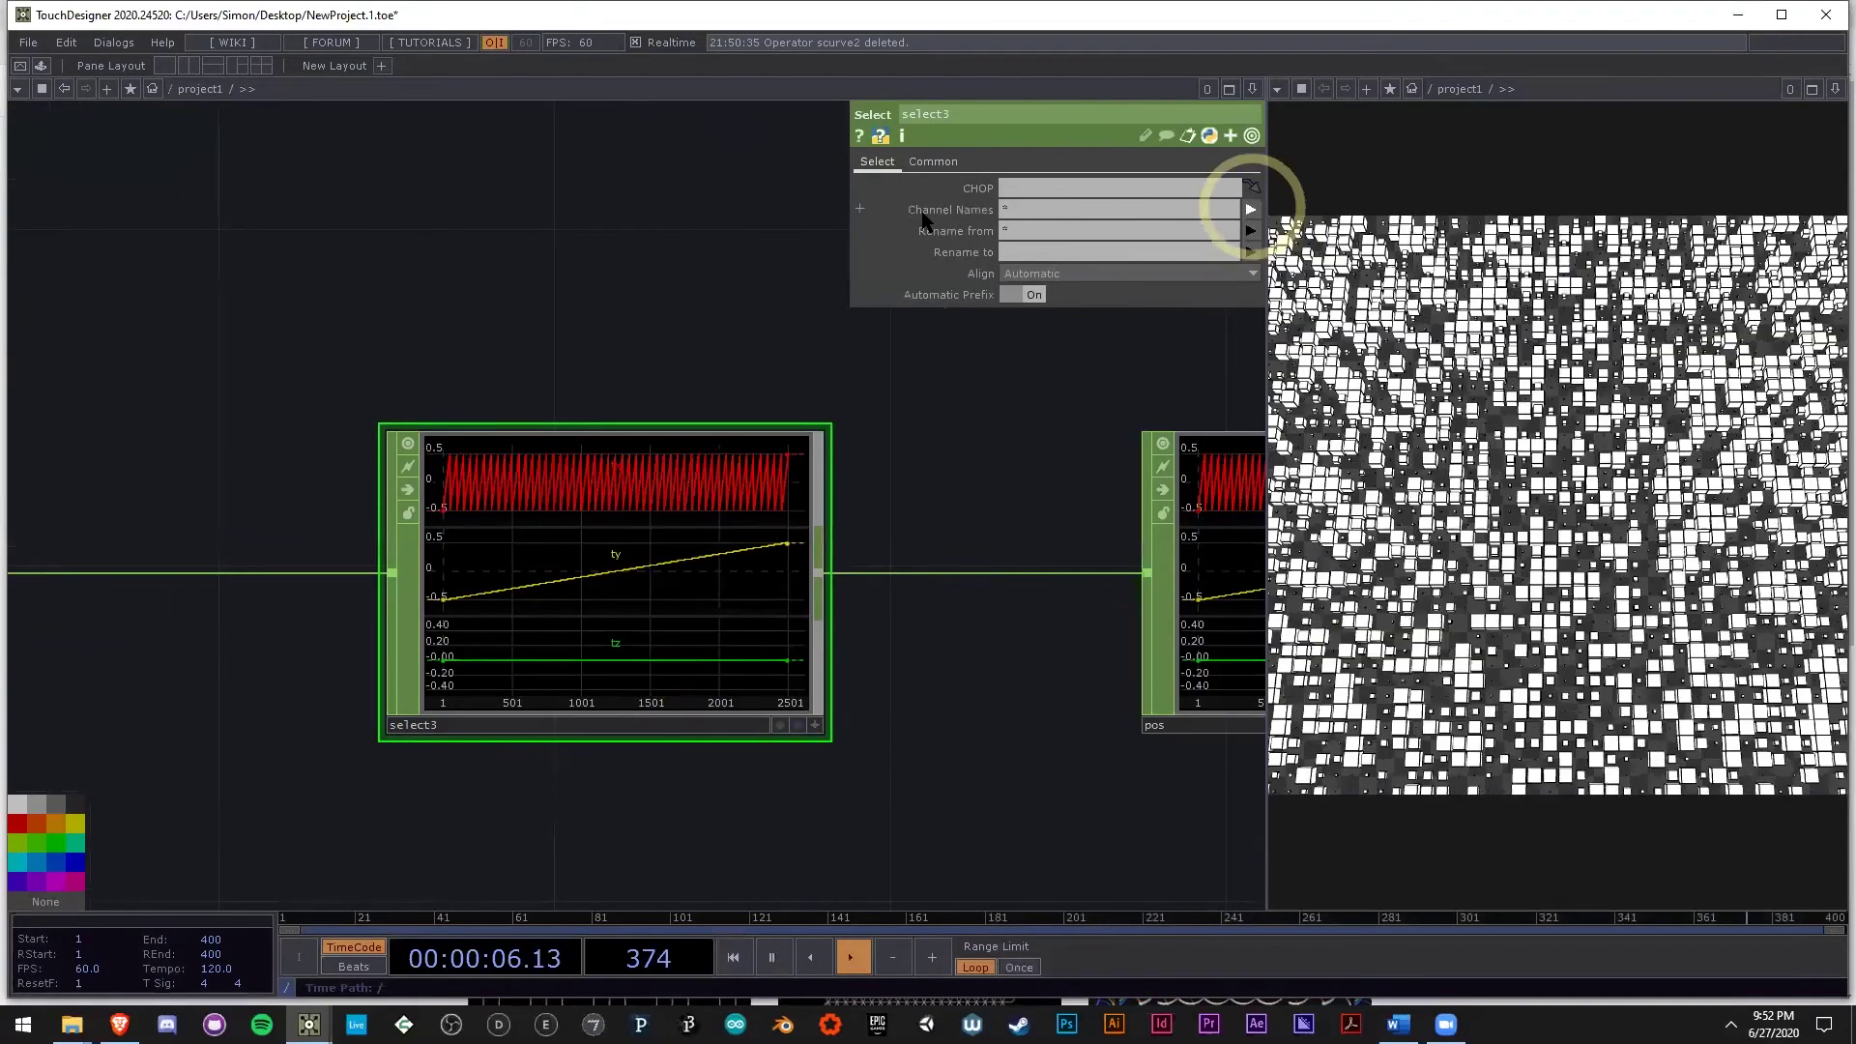
left_click_drag(1063, 209, 925, 222)
type("^tz")
left_click(983, 677)
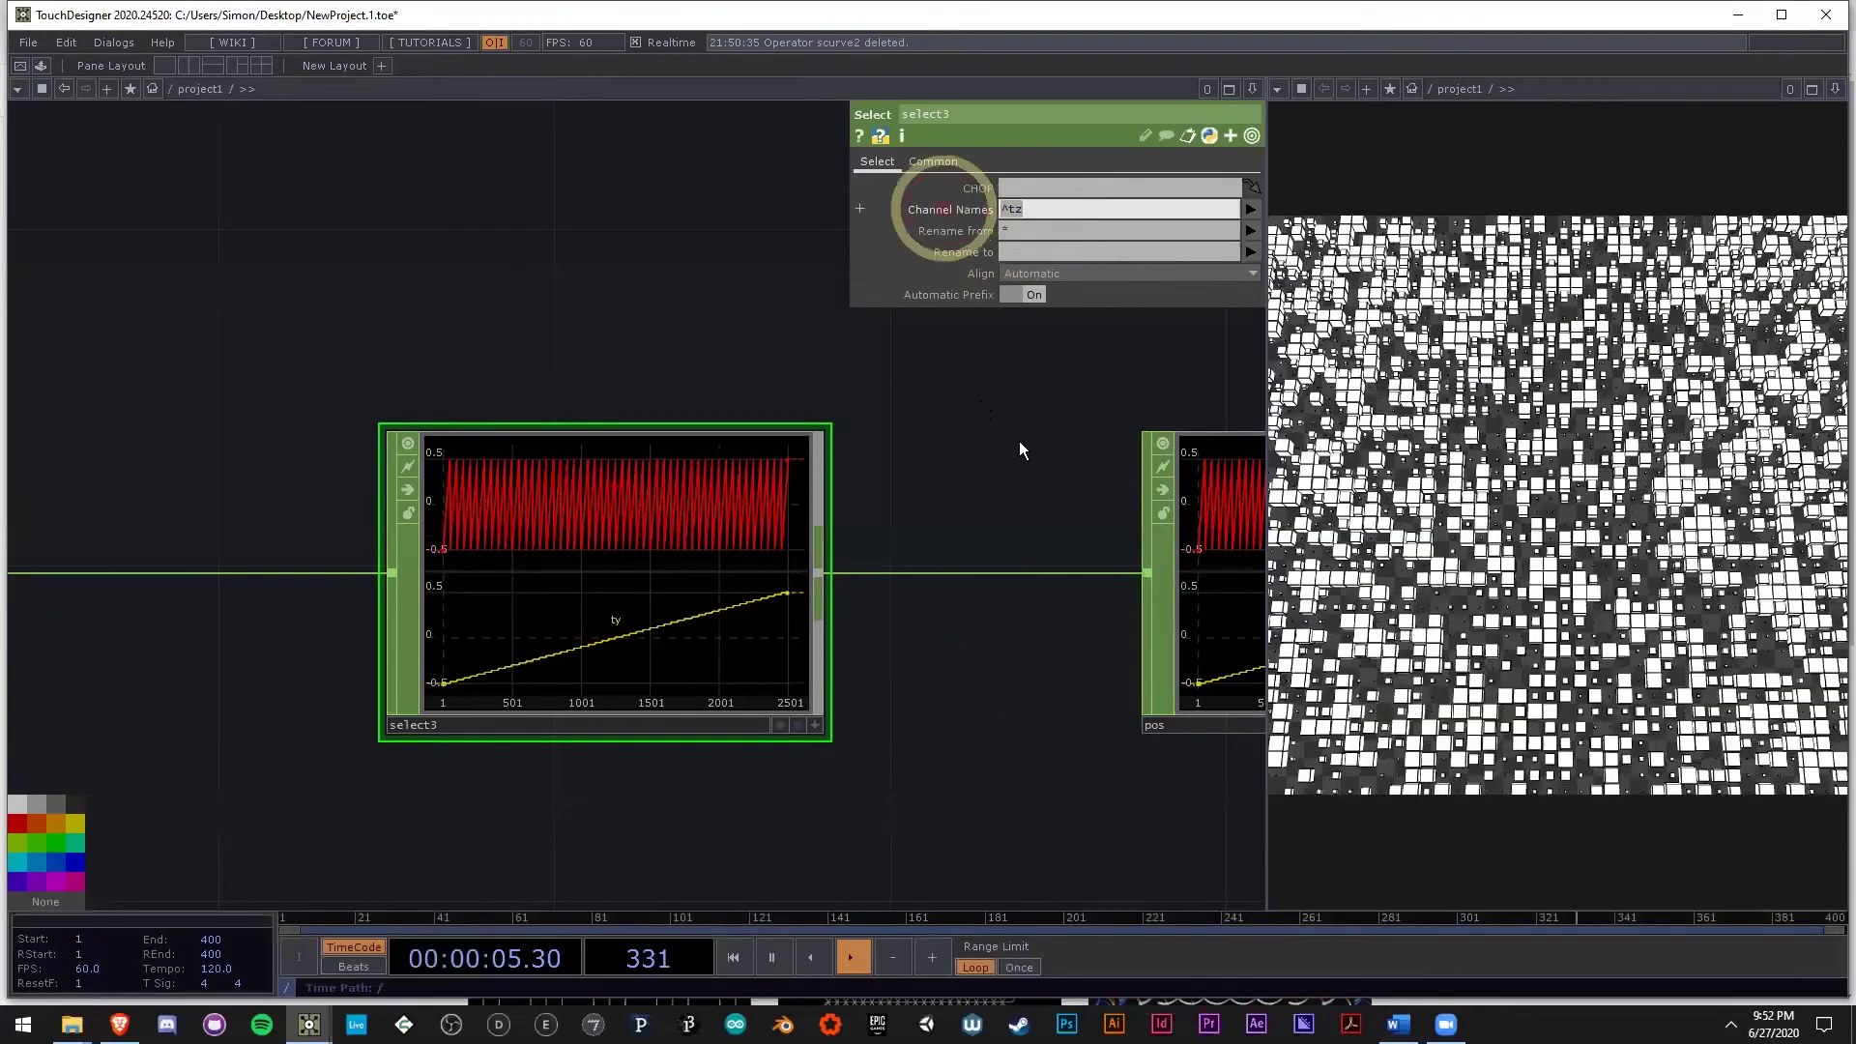
Connect math4's output into merge1 to add the tz offsets to the instance channels.
left_click_drag(1032, 452, 751, 481)
scroll(744, 487, "down", 3)
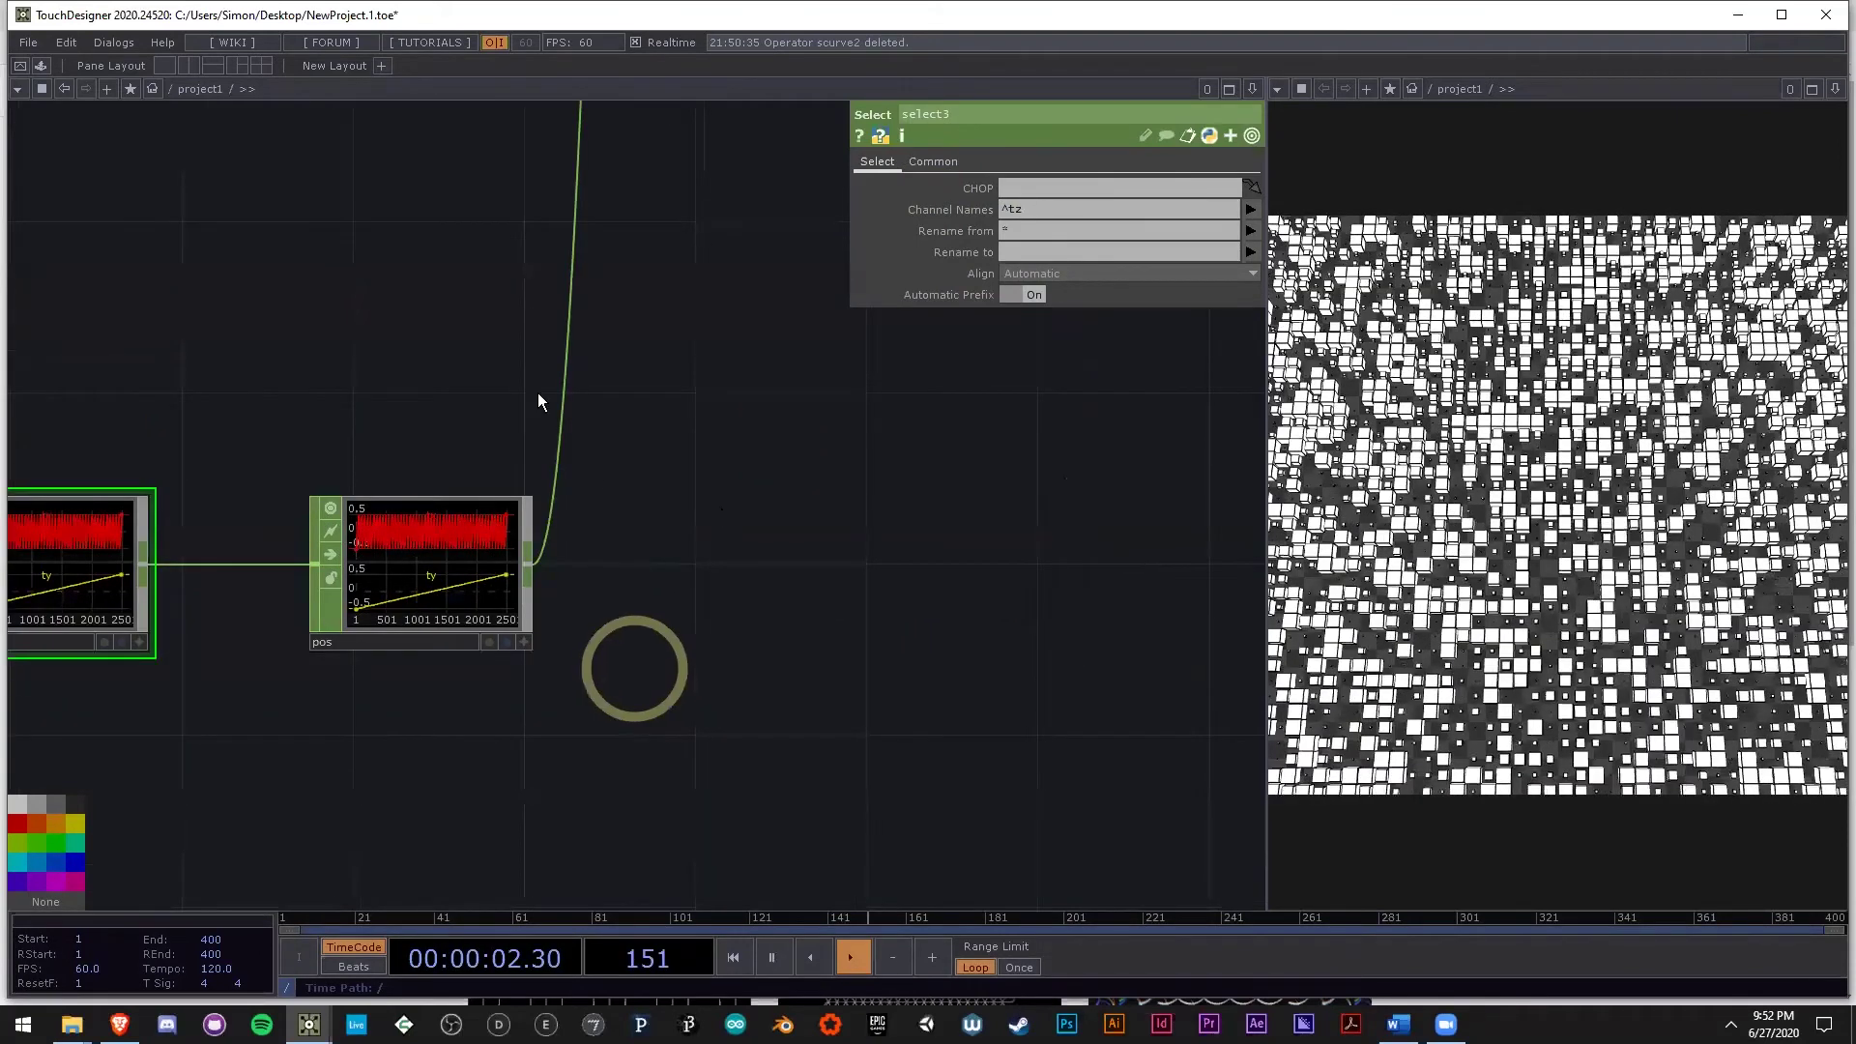
scroll(538, 393, "down", 5)
scroll(280, 518, "up", 3)
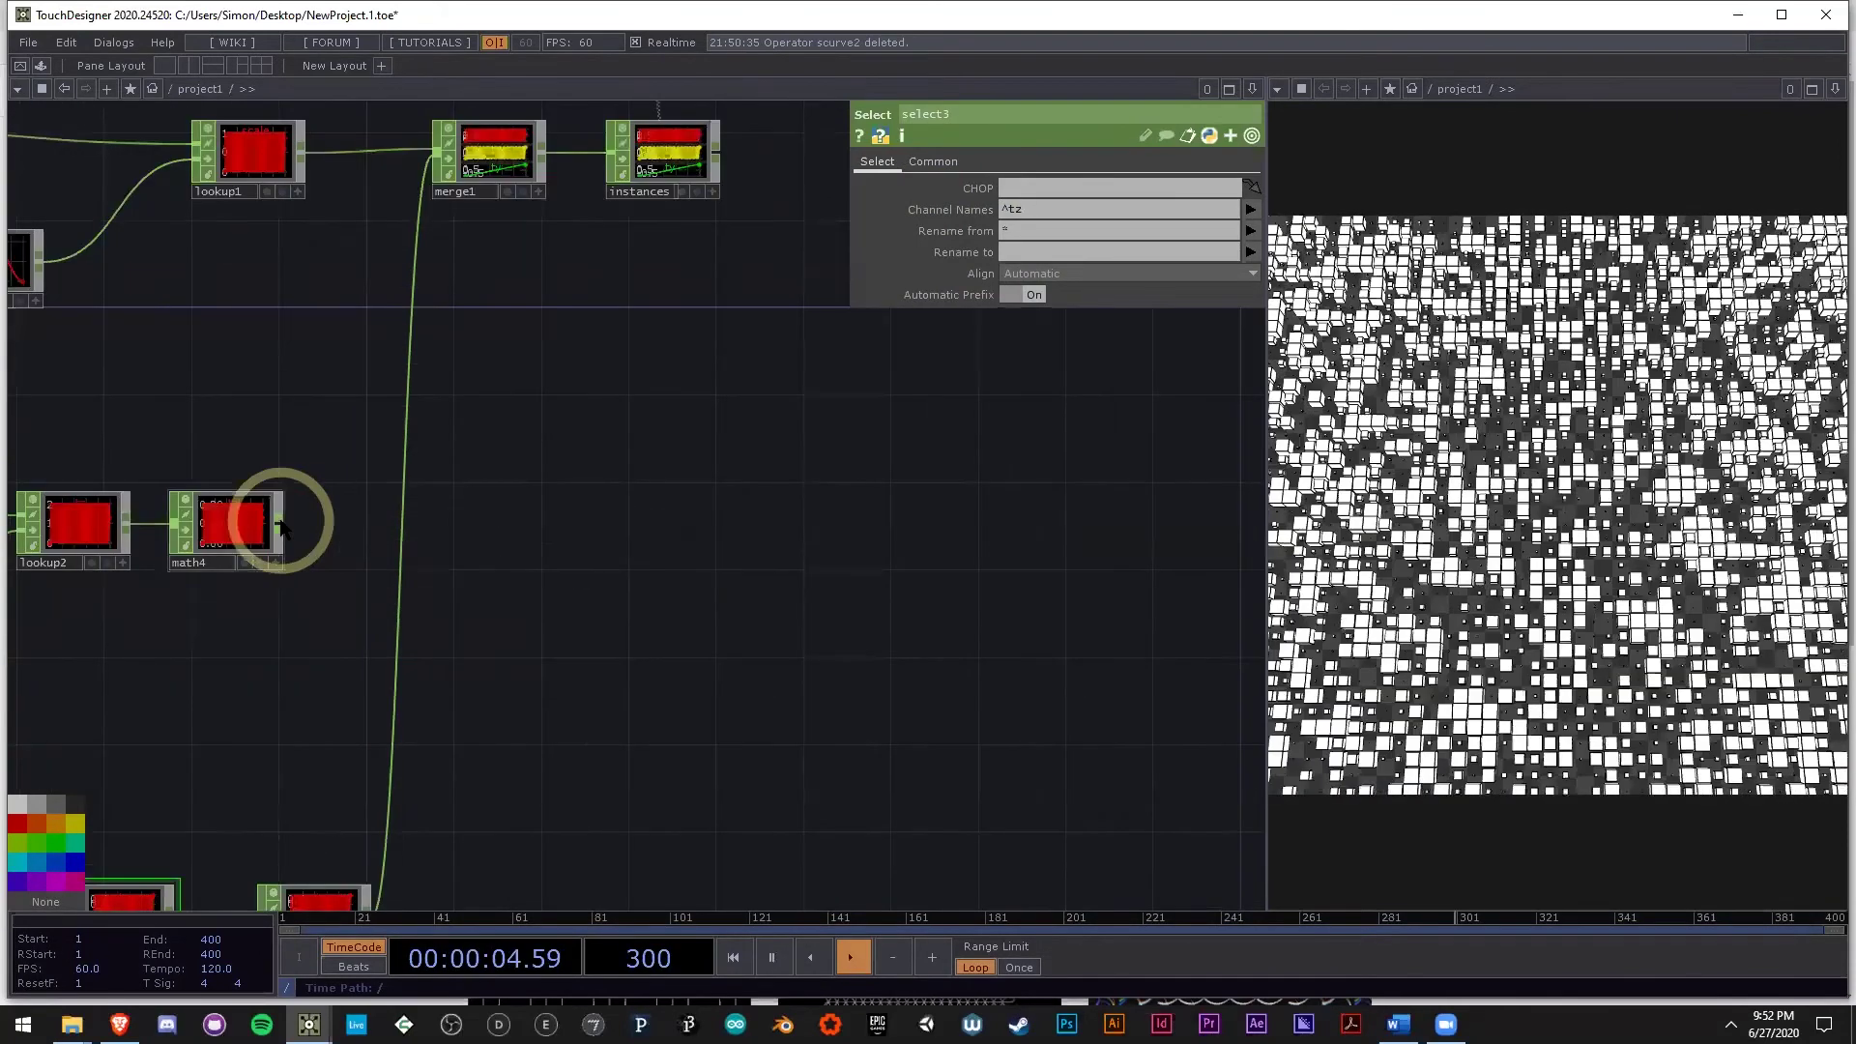
middle_click(281, 527)
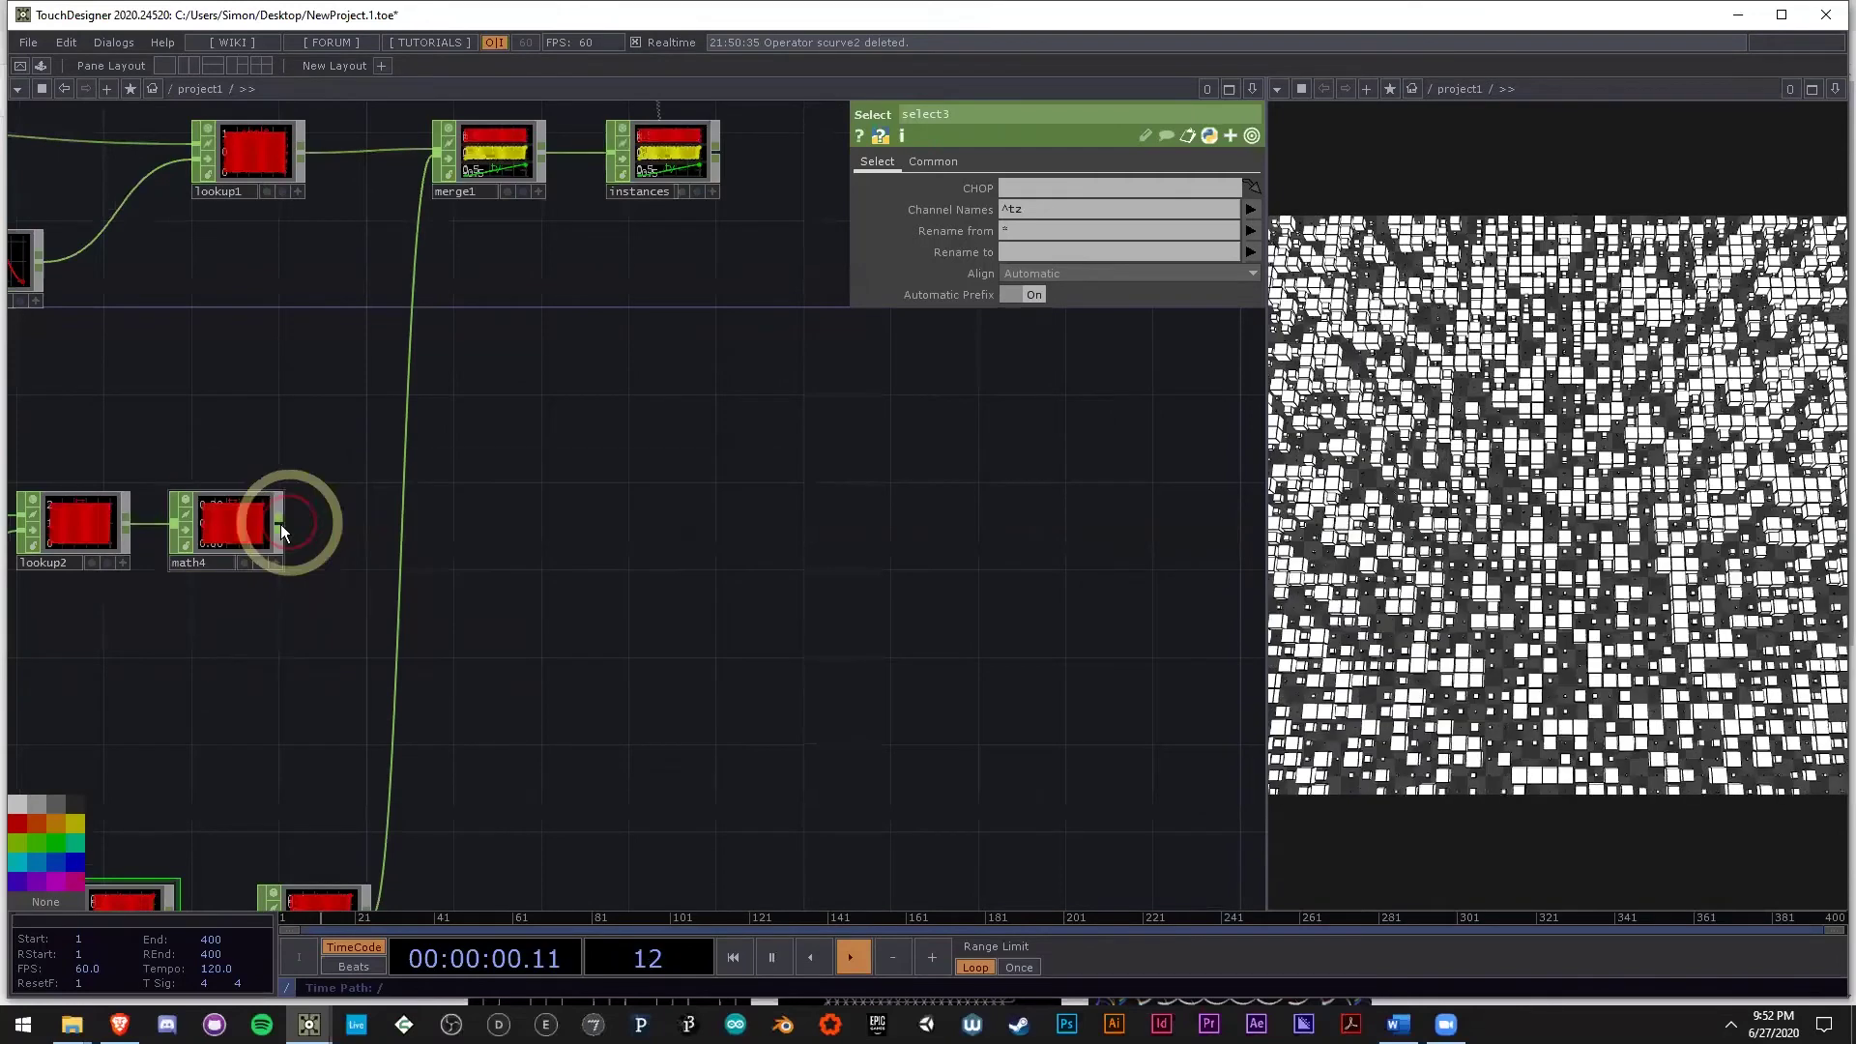
left_click(407, 182)
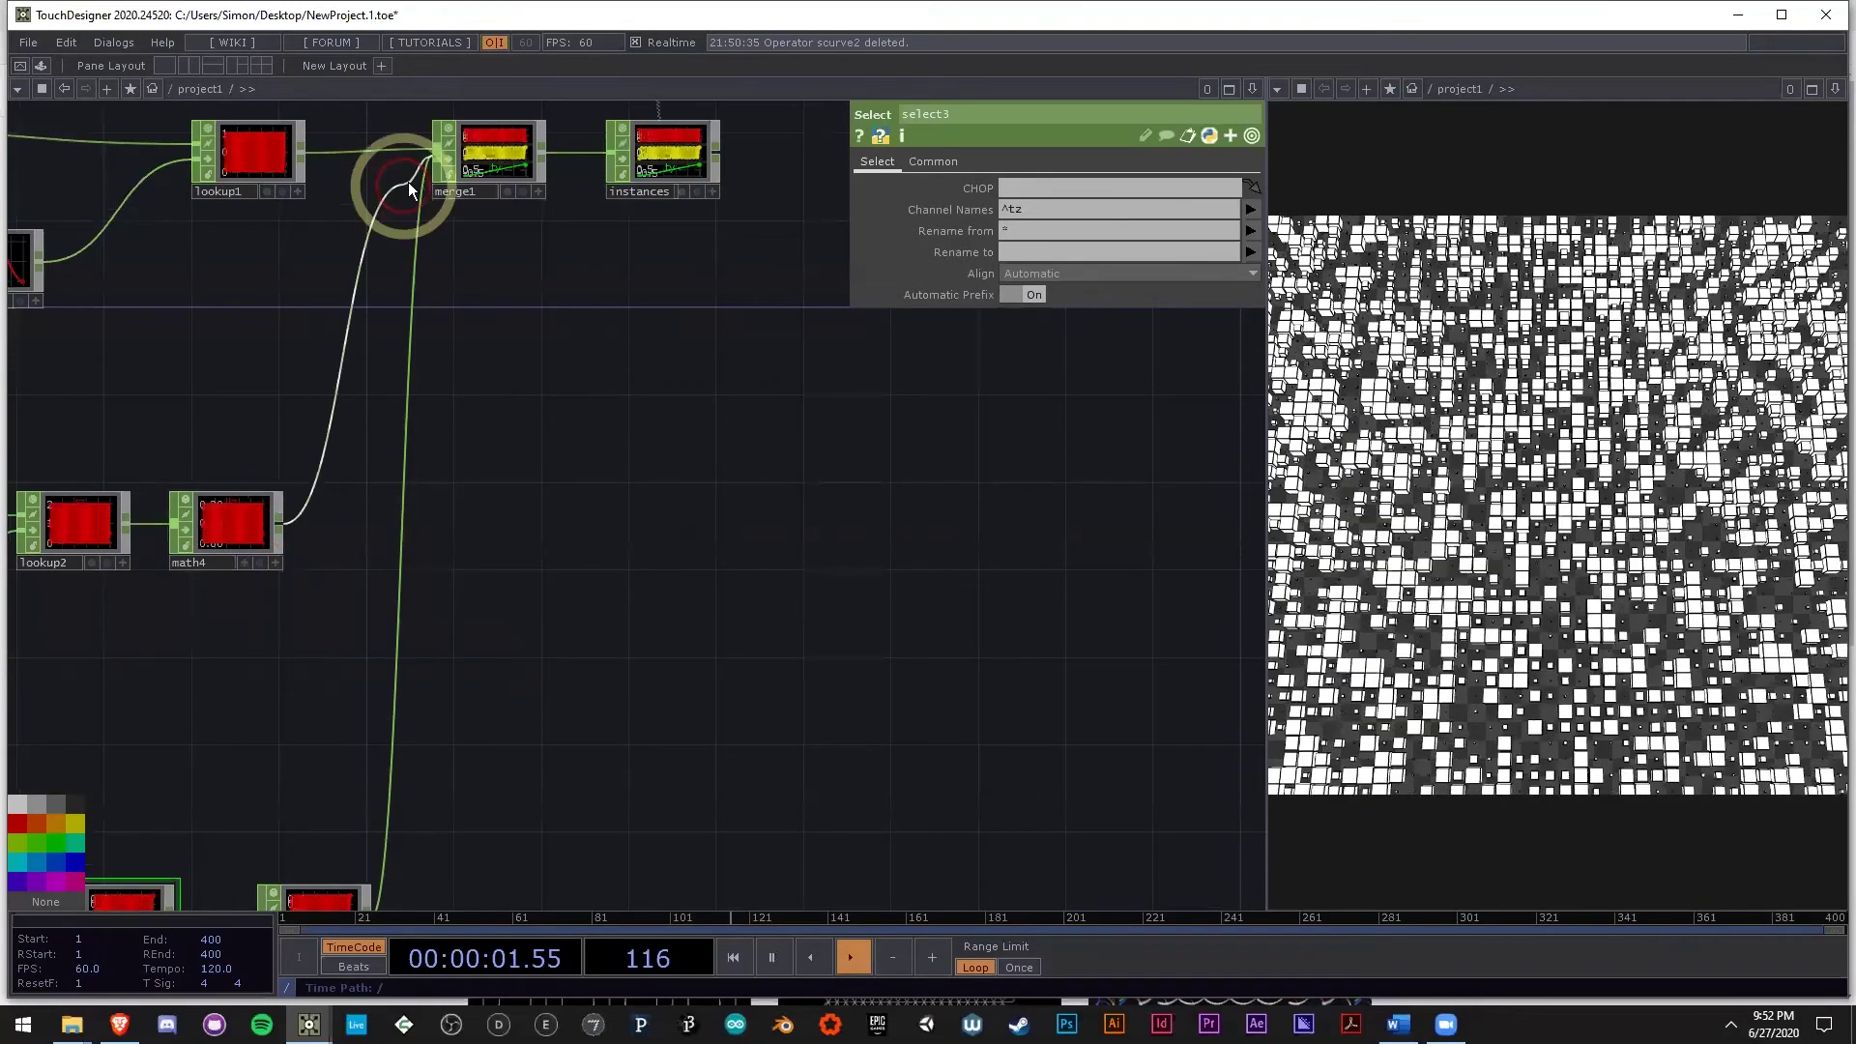
left_click(692, 298)
Check the rendered boxes against the whole network, from grid1 and noise1 through to the instances null.
left_click(1594, 609)
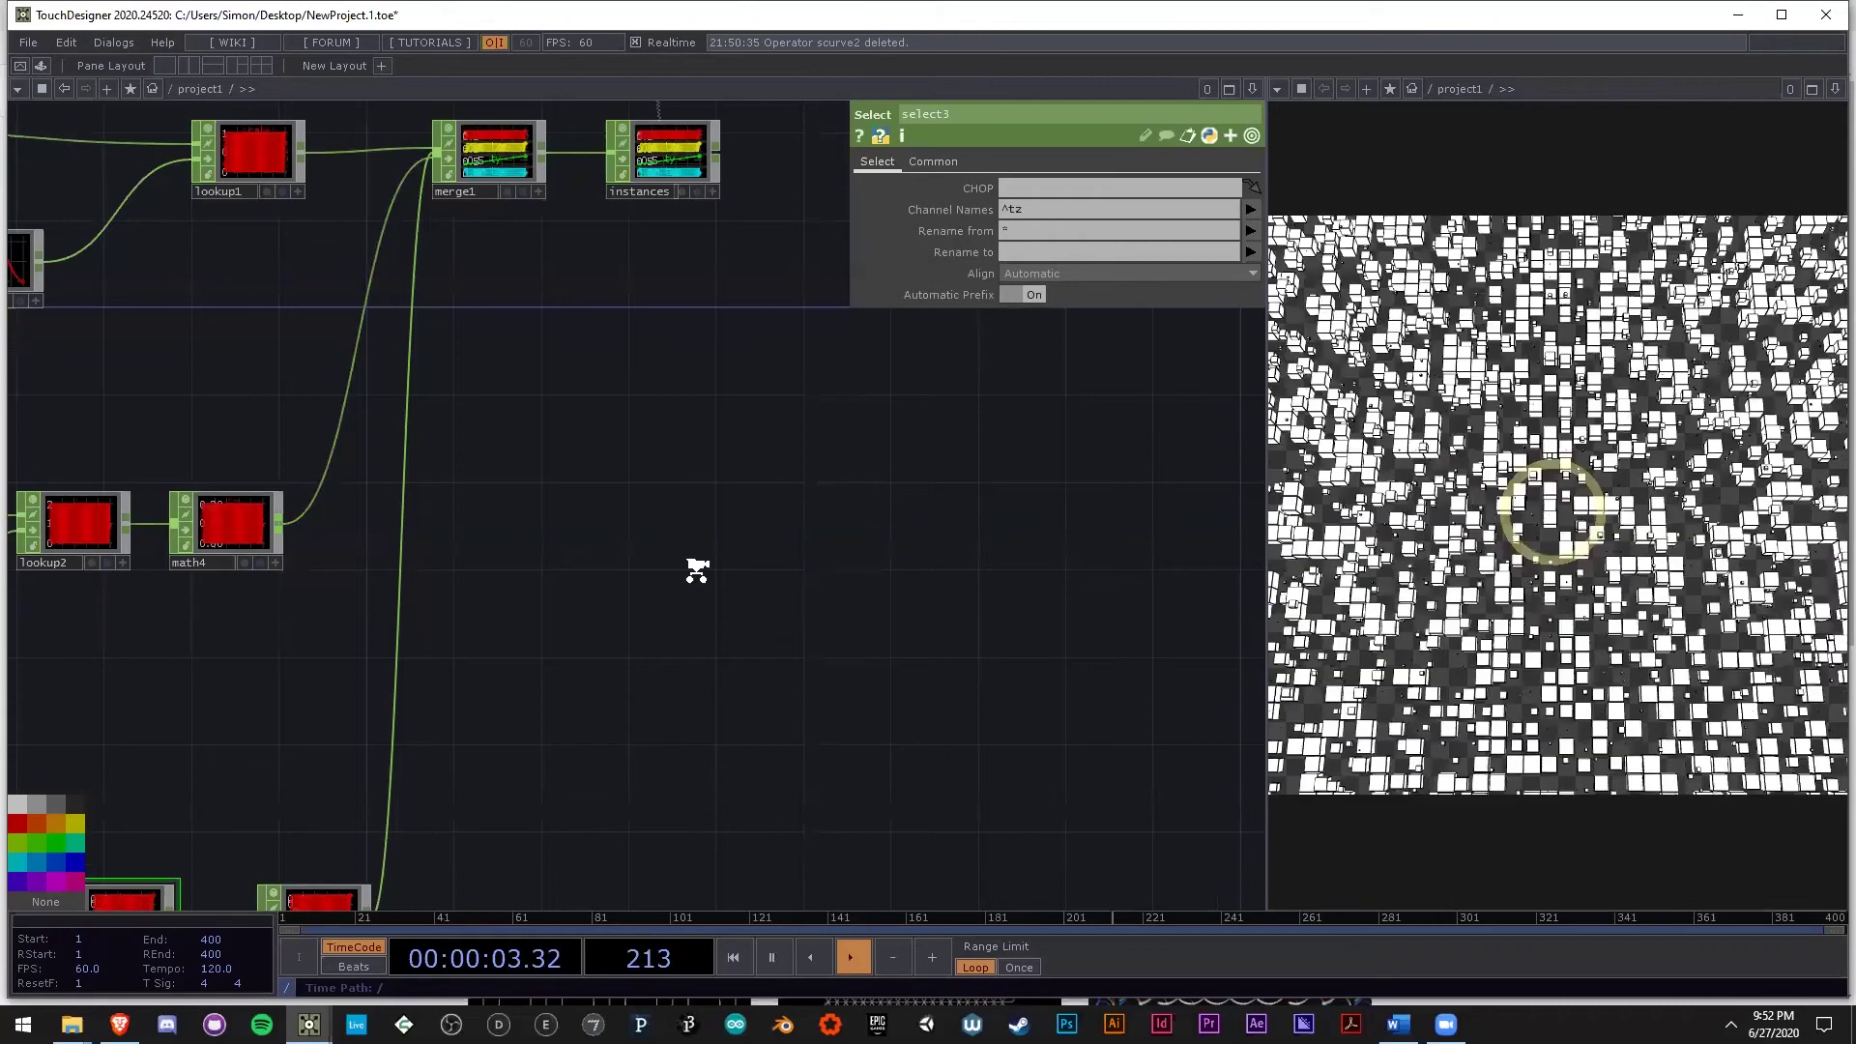
scroll(802, 595, "down", 3)
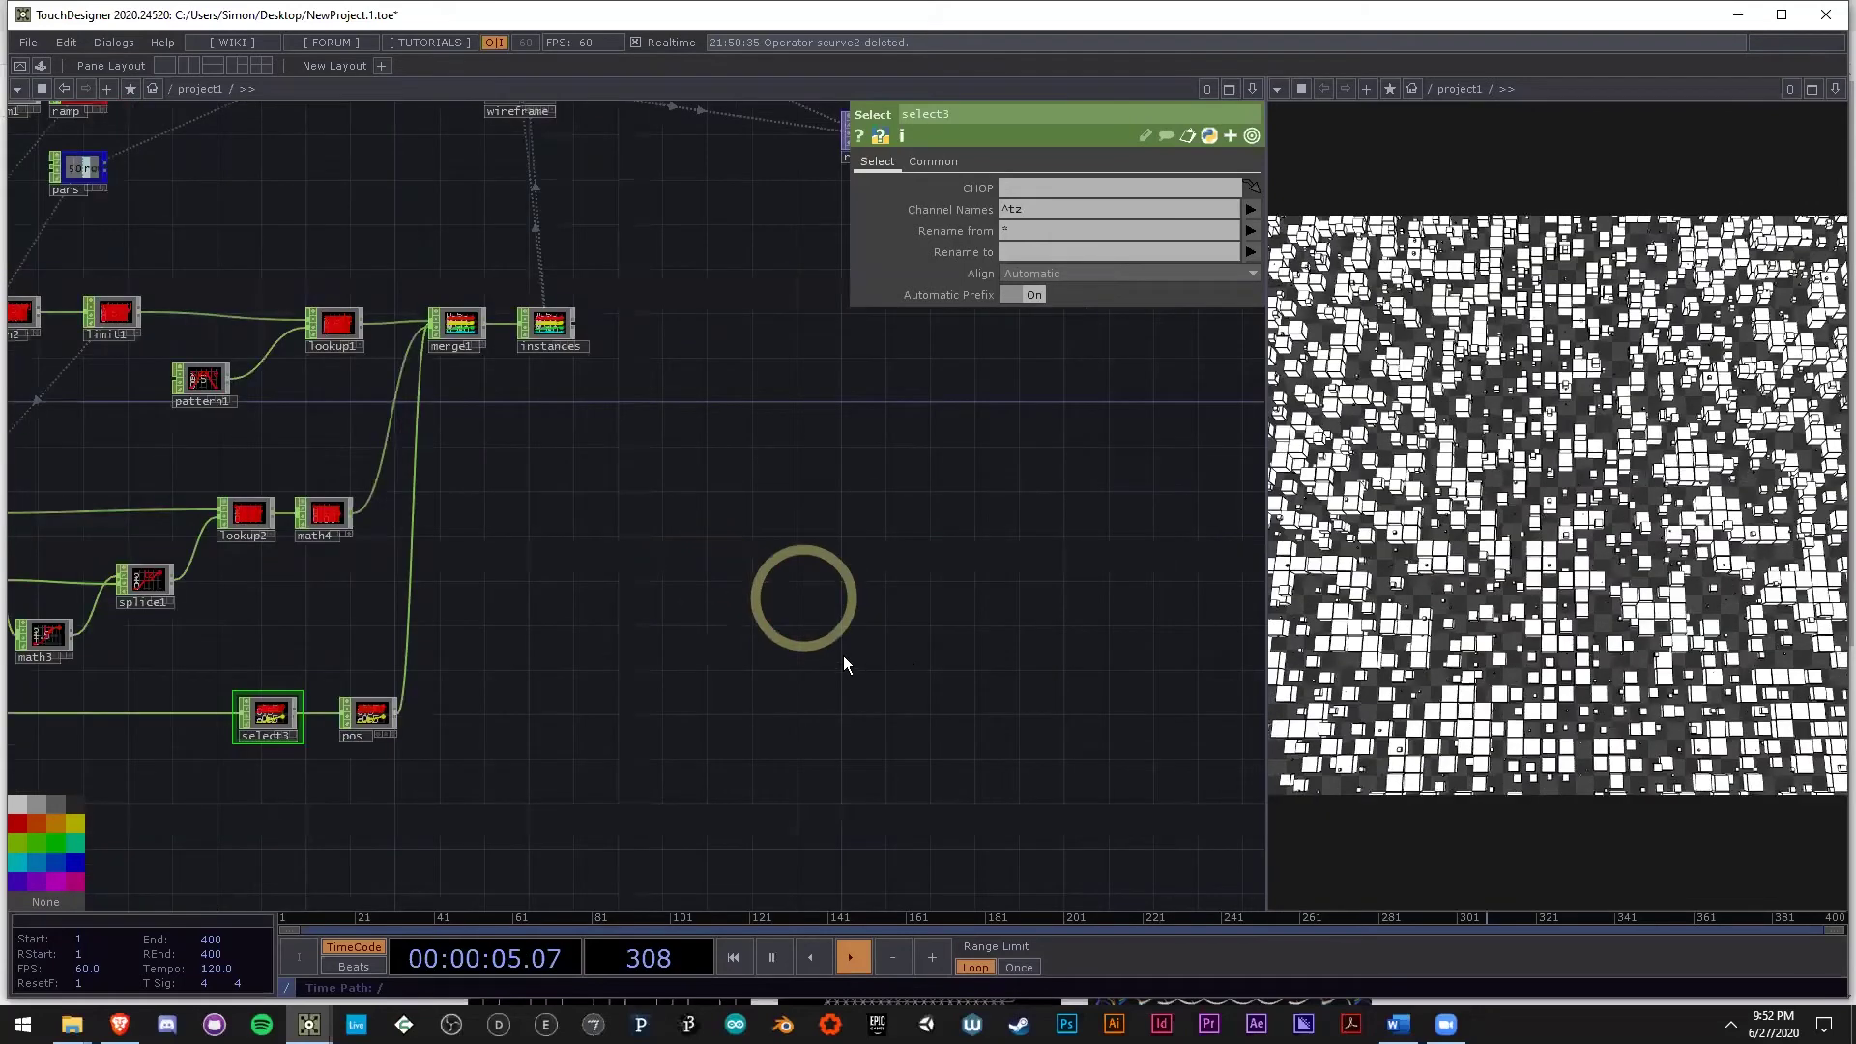
scroll(910, 619, "down", 5)
left_click_drag(916, 665, 947, 621)
left_click_drag(491, 698, 547, 663)
scroll(547, 672, "up", 3)
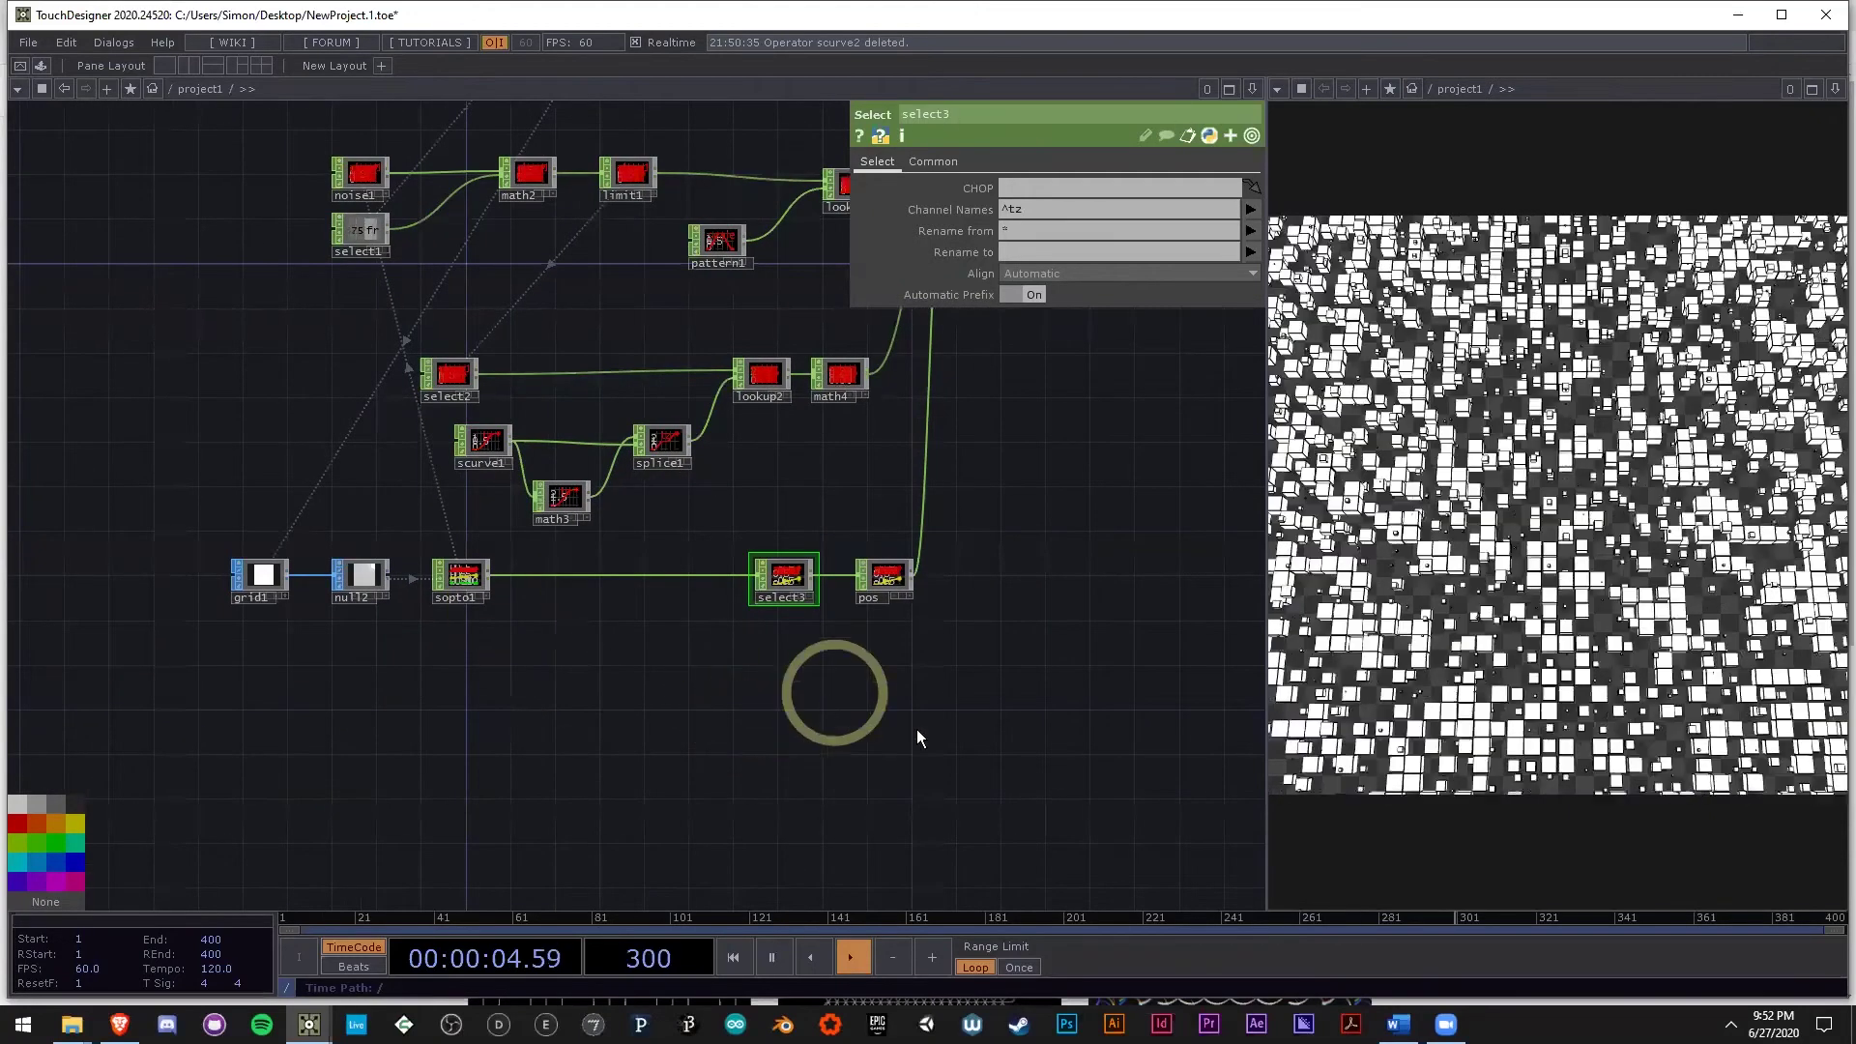
scroll(763, 705, "down", 2)
left_click_drag(932, 709, 870, 778)
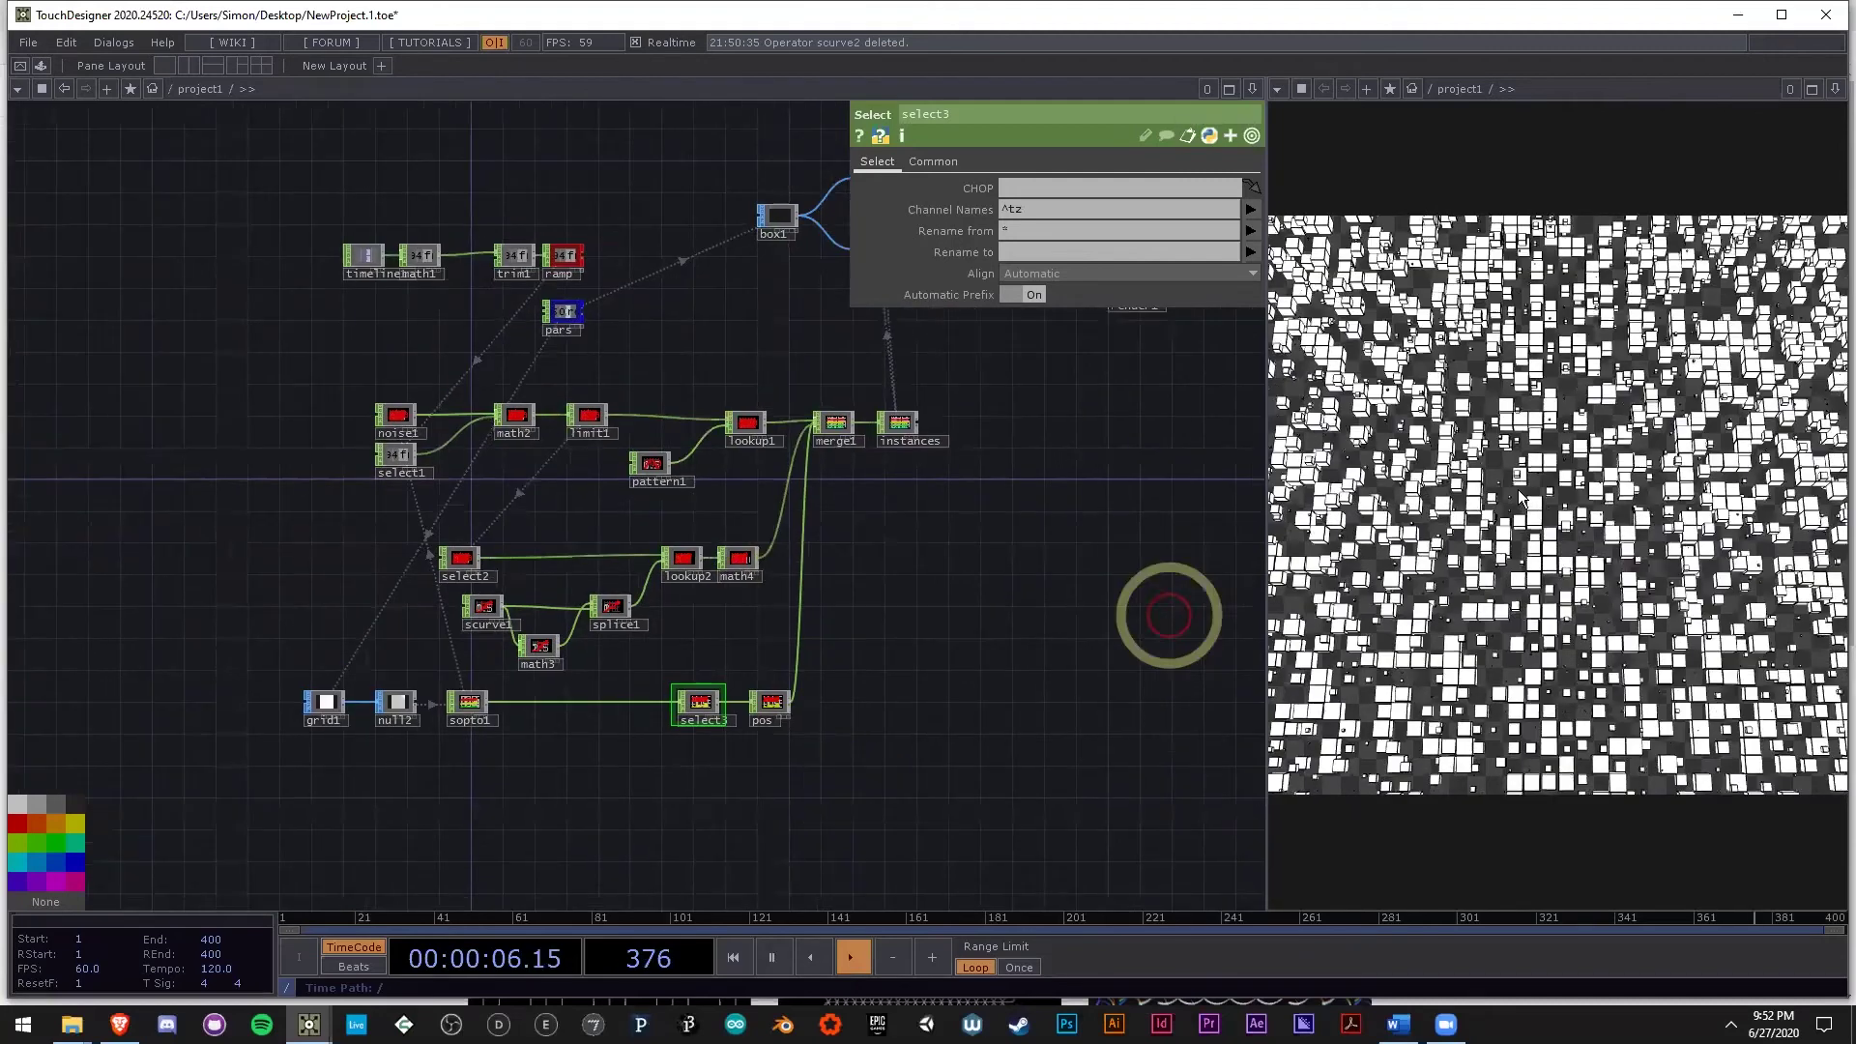
left_click(1517, 489)
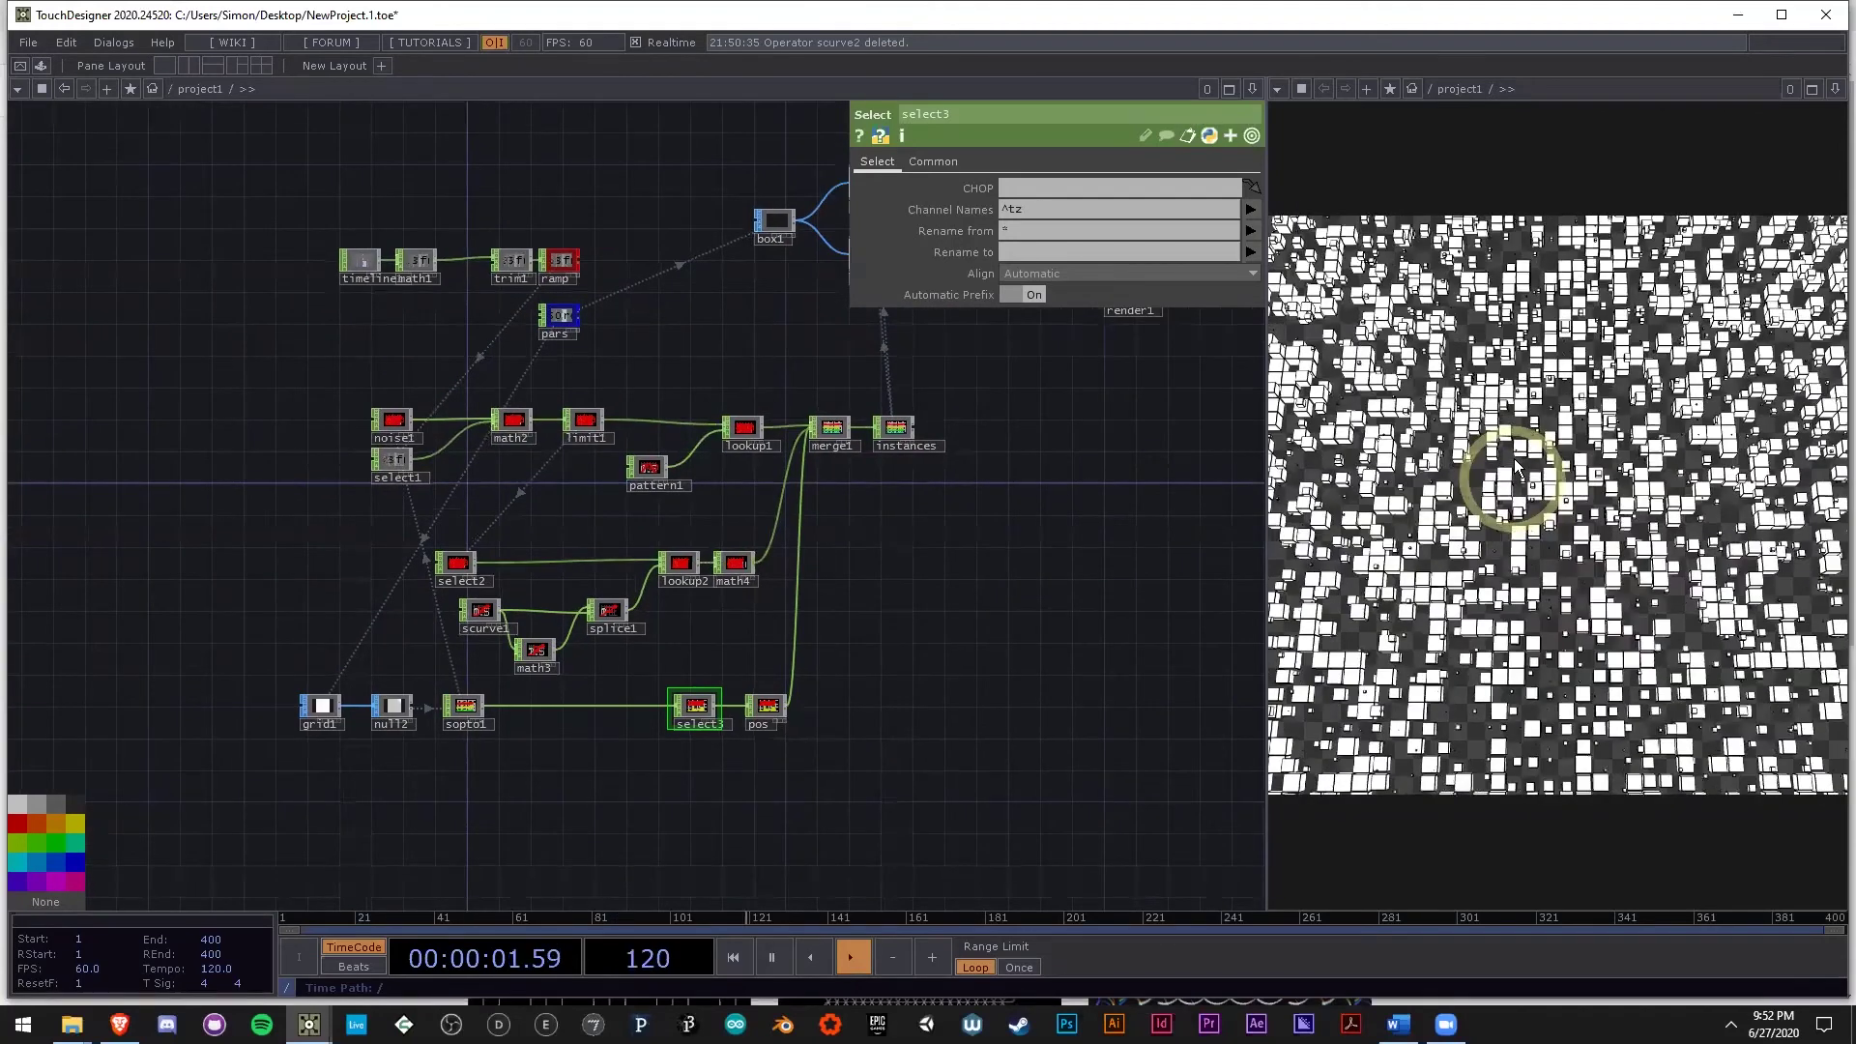
left_click_drag(988, 615, 1038, 522)
scroll(861, 663, "down", 1)
scroll(864, 659, "up", 1)
Examine splice1's combined curve and math4's scaled output.
left_click_drag(737, 547, 730, 593)
scroll(748, 582, "up", 3)
scroll(627, 597, "up", 1)
scroll(619, 609, "up", 3)
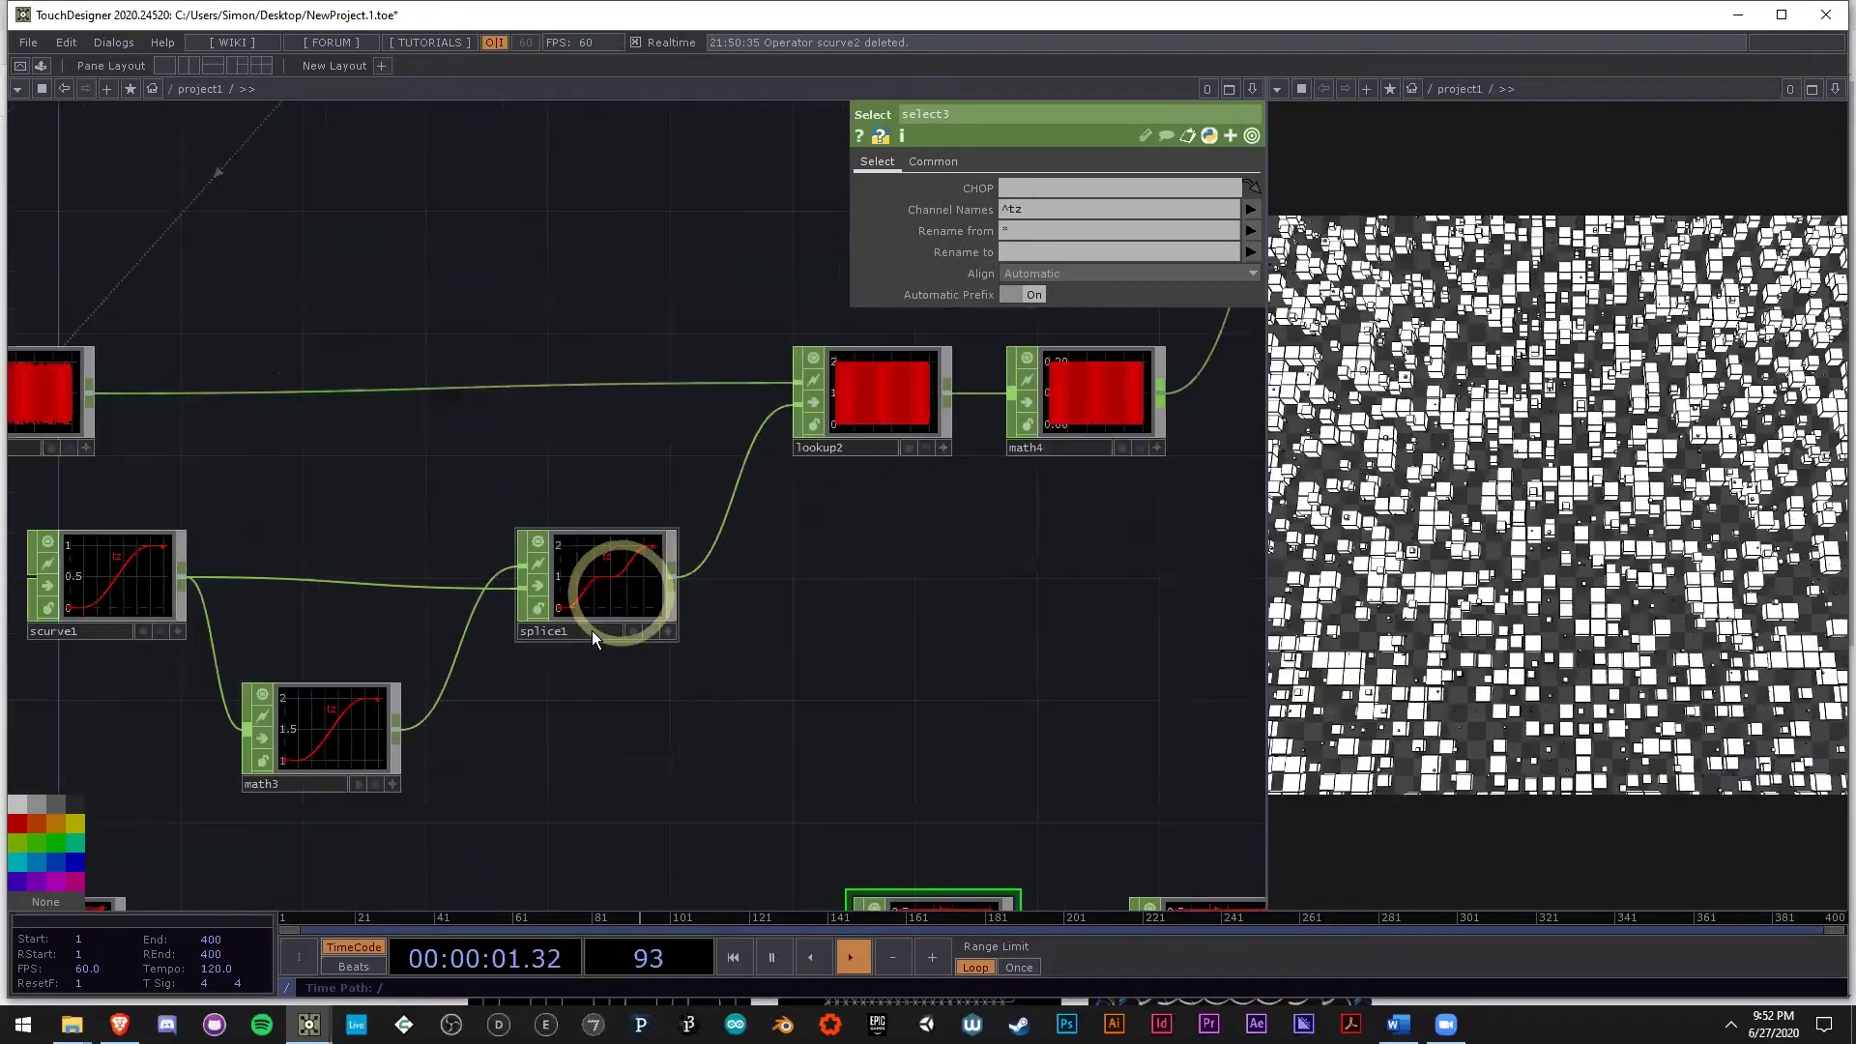
scroll(580, 580, "up", 2)
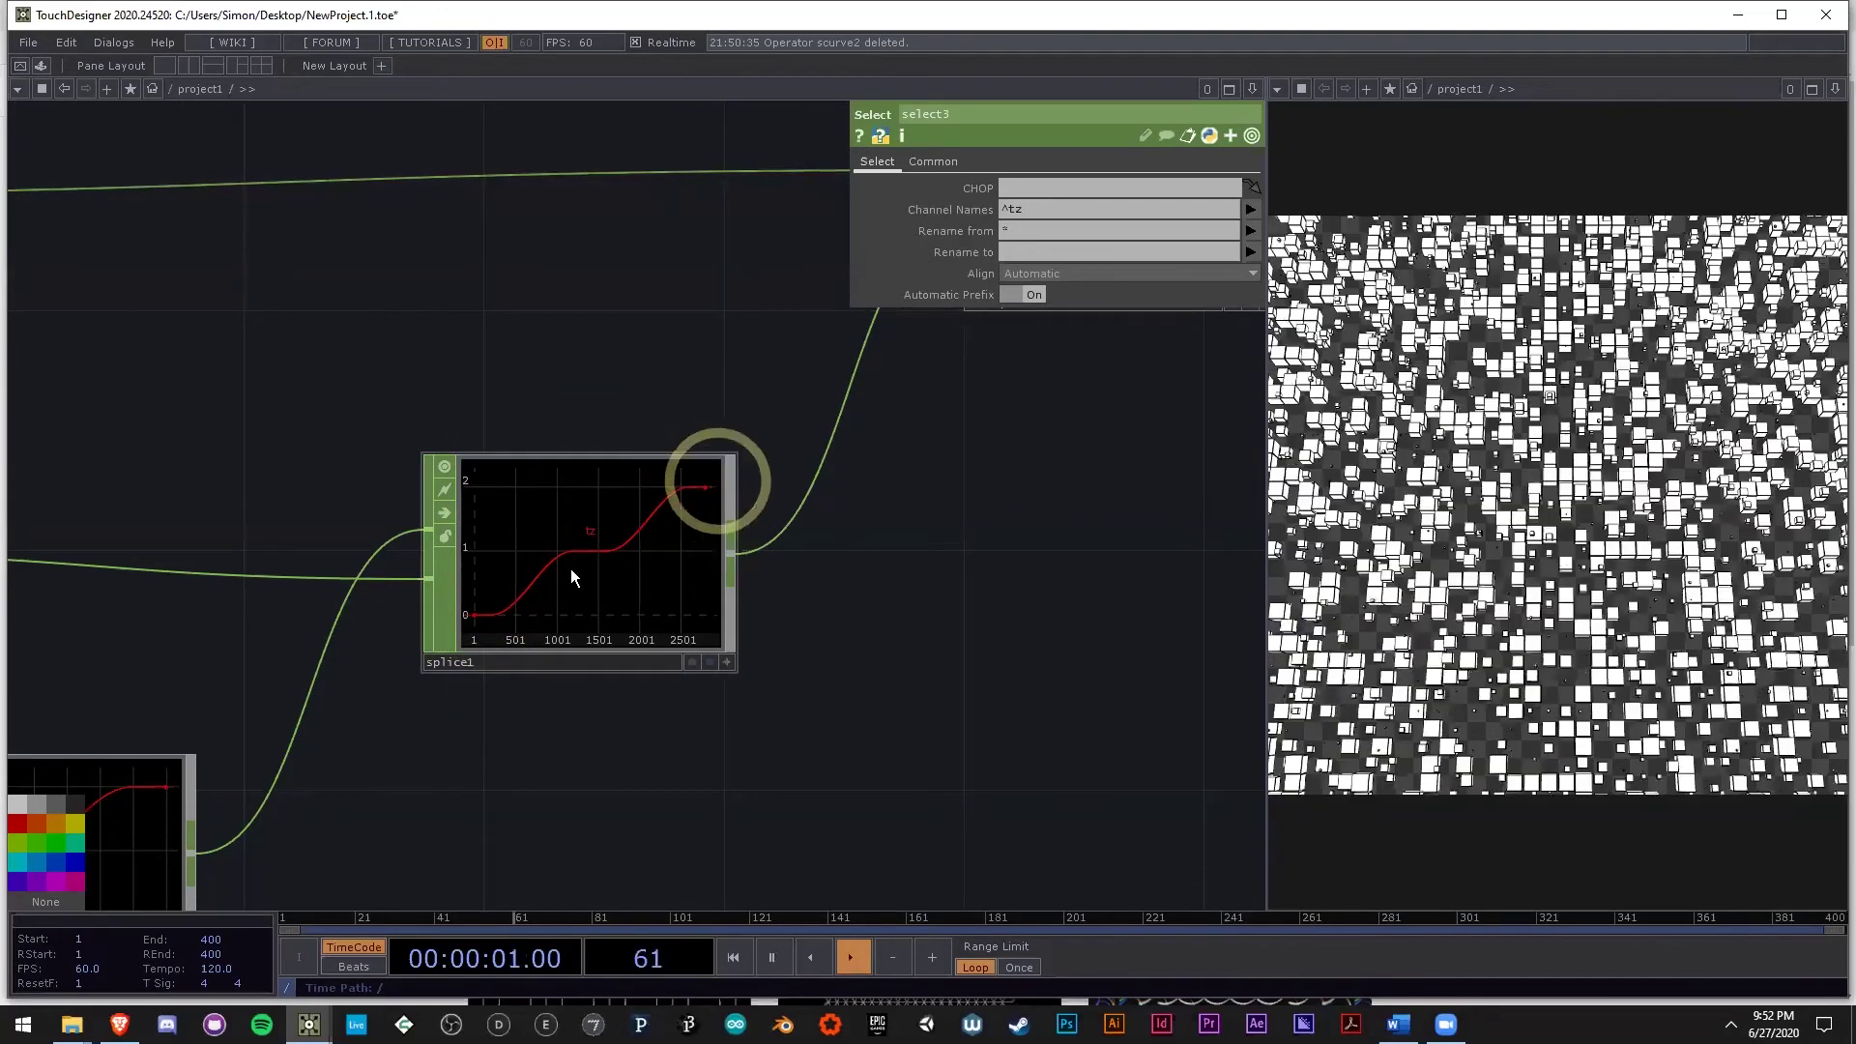
scroll(742, 352, "down", 6)
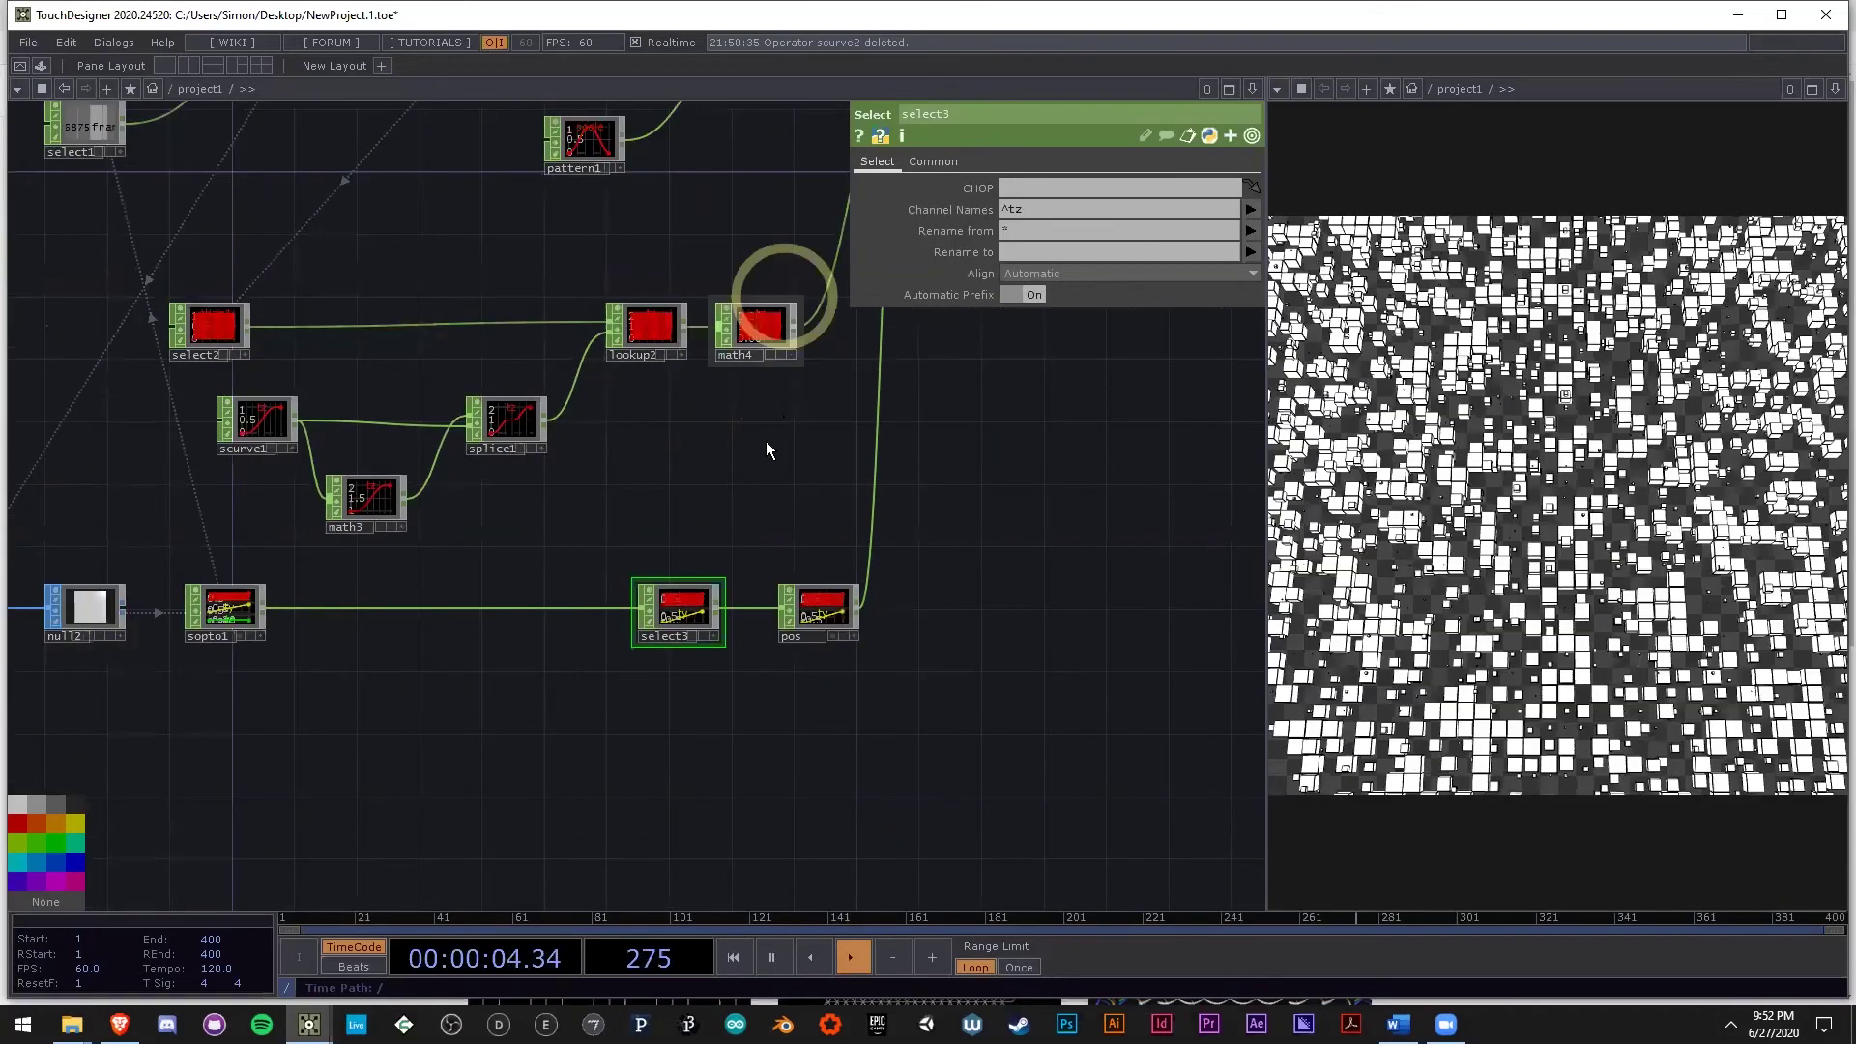
scroll(764, 450, "up", 5)
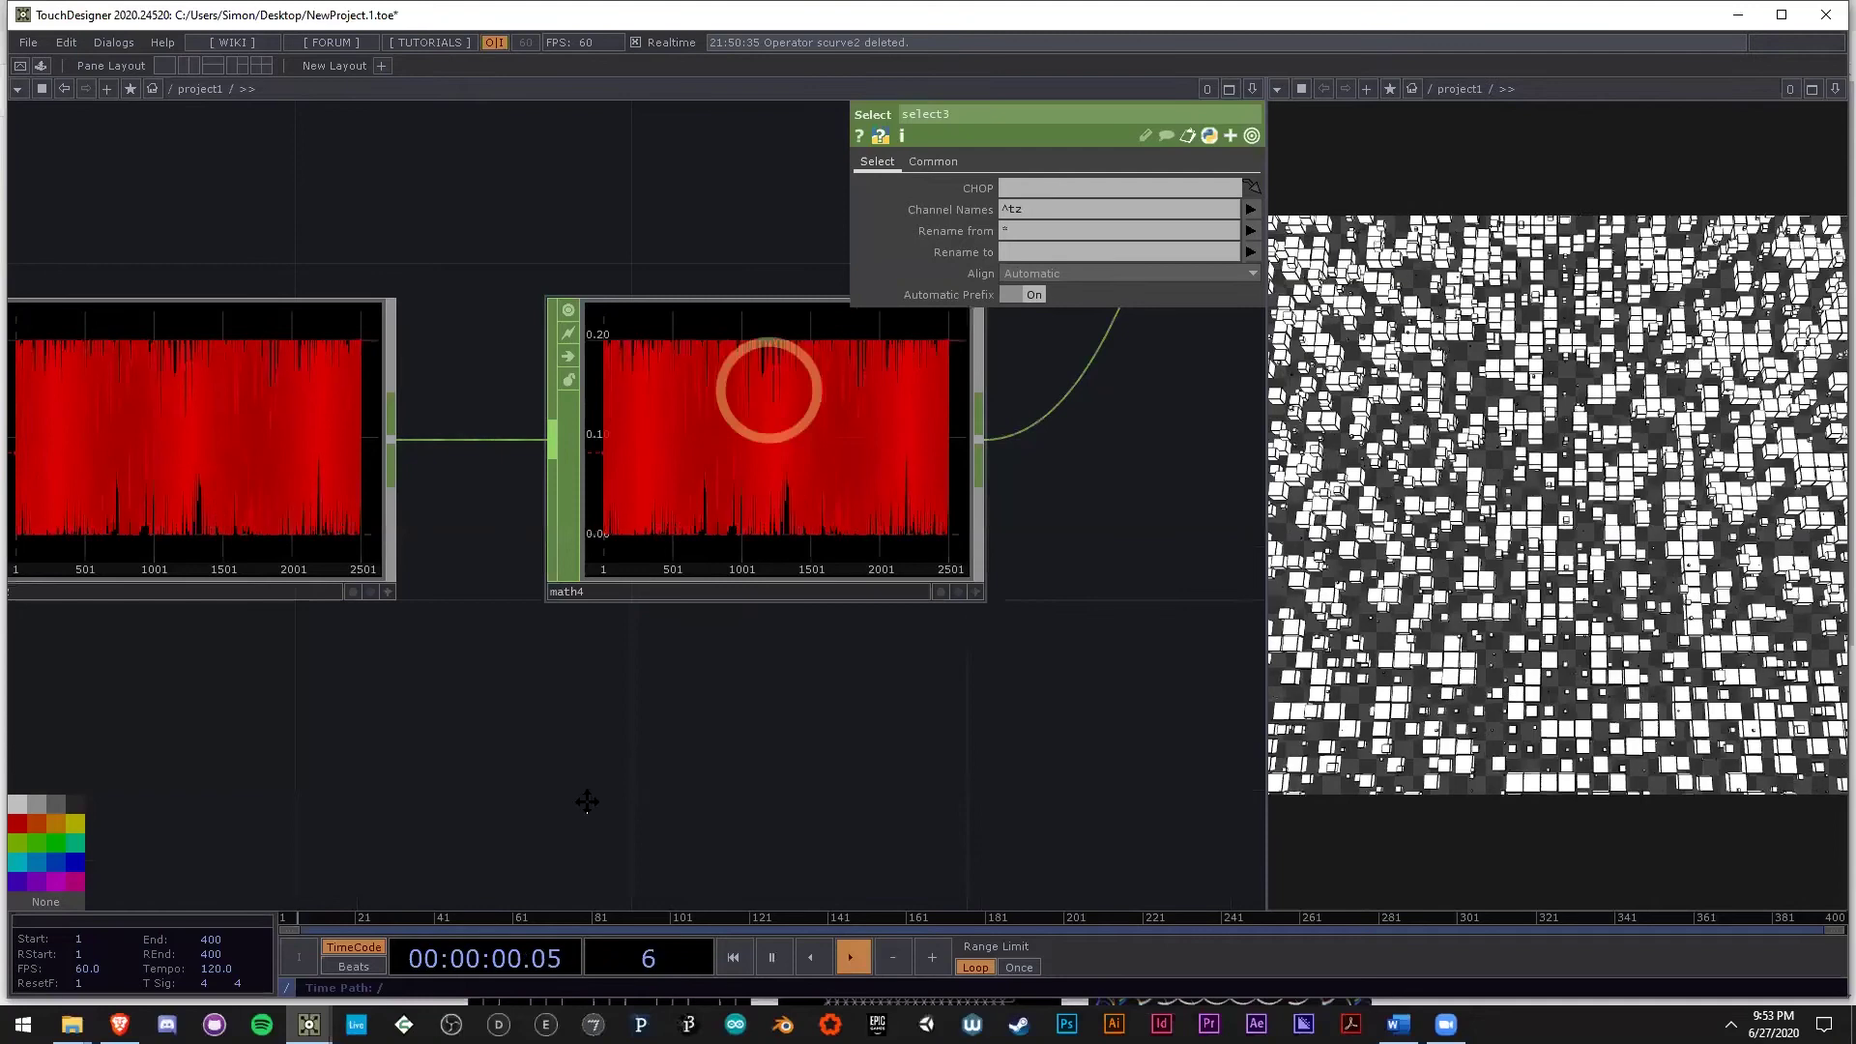
Add a Select CHOP below sopto1 and set its source CHOP to lookup2.
scroll(874, 508, "down", 8)
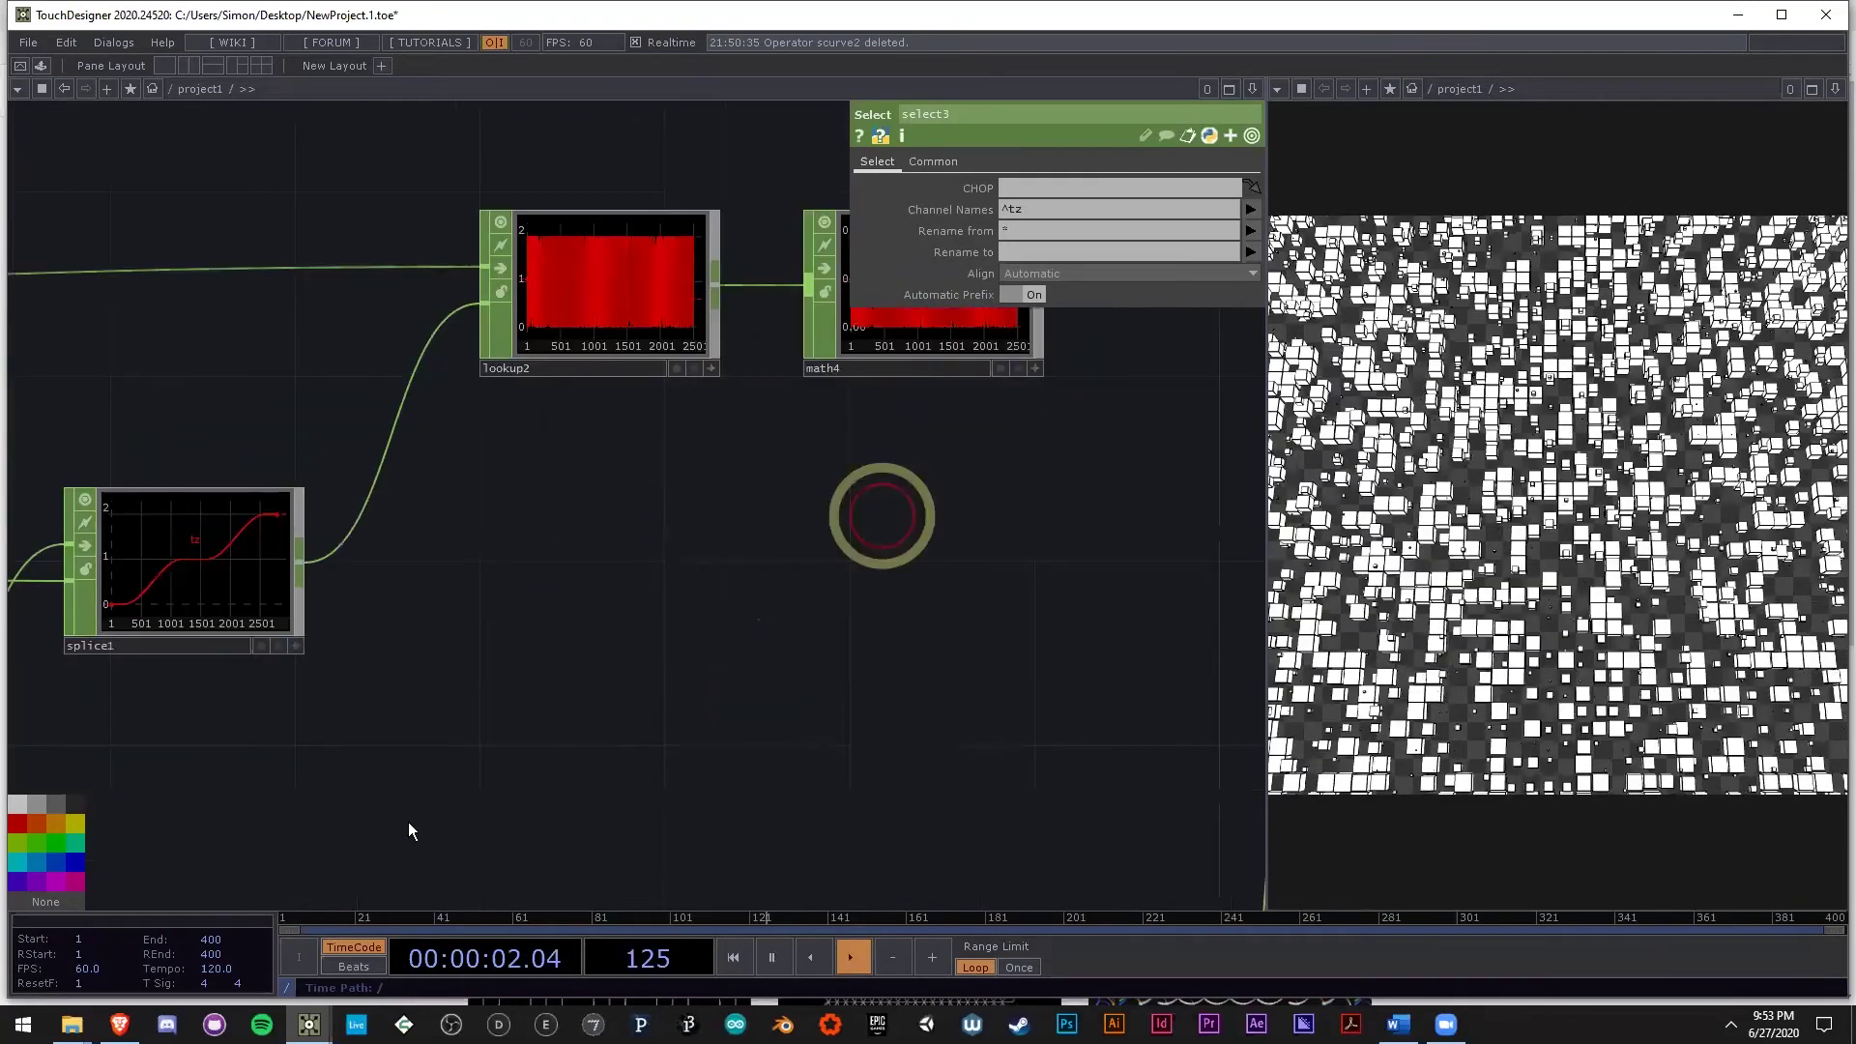
double_click(424, 815)
type("se")
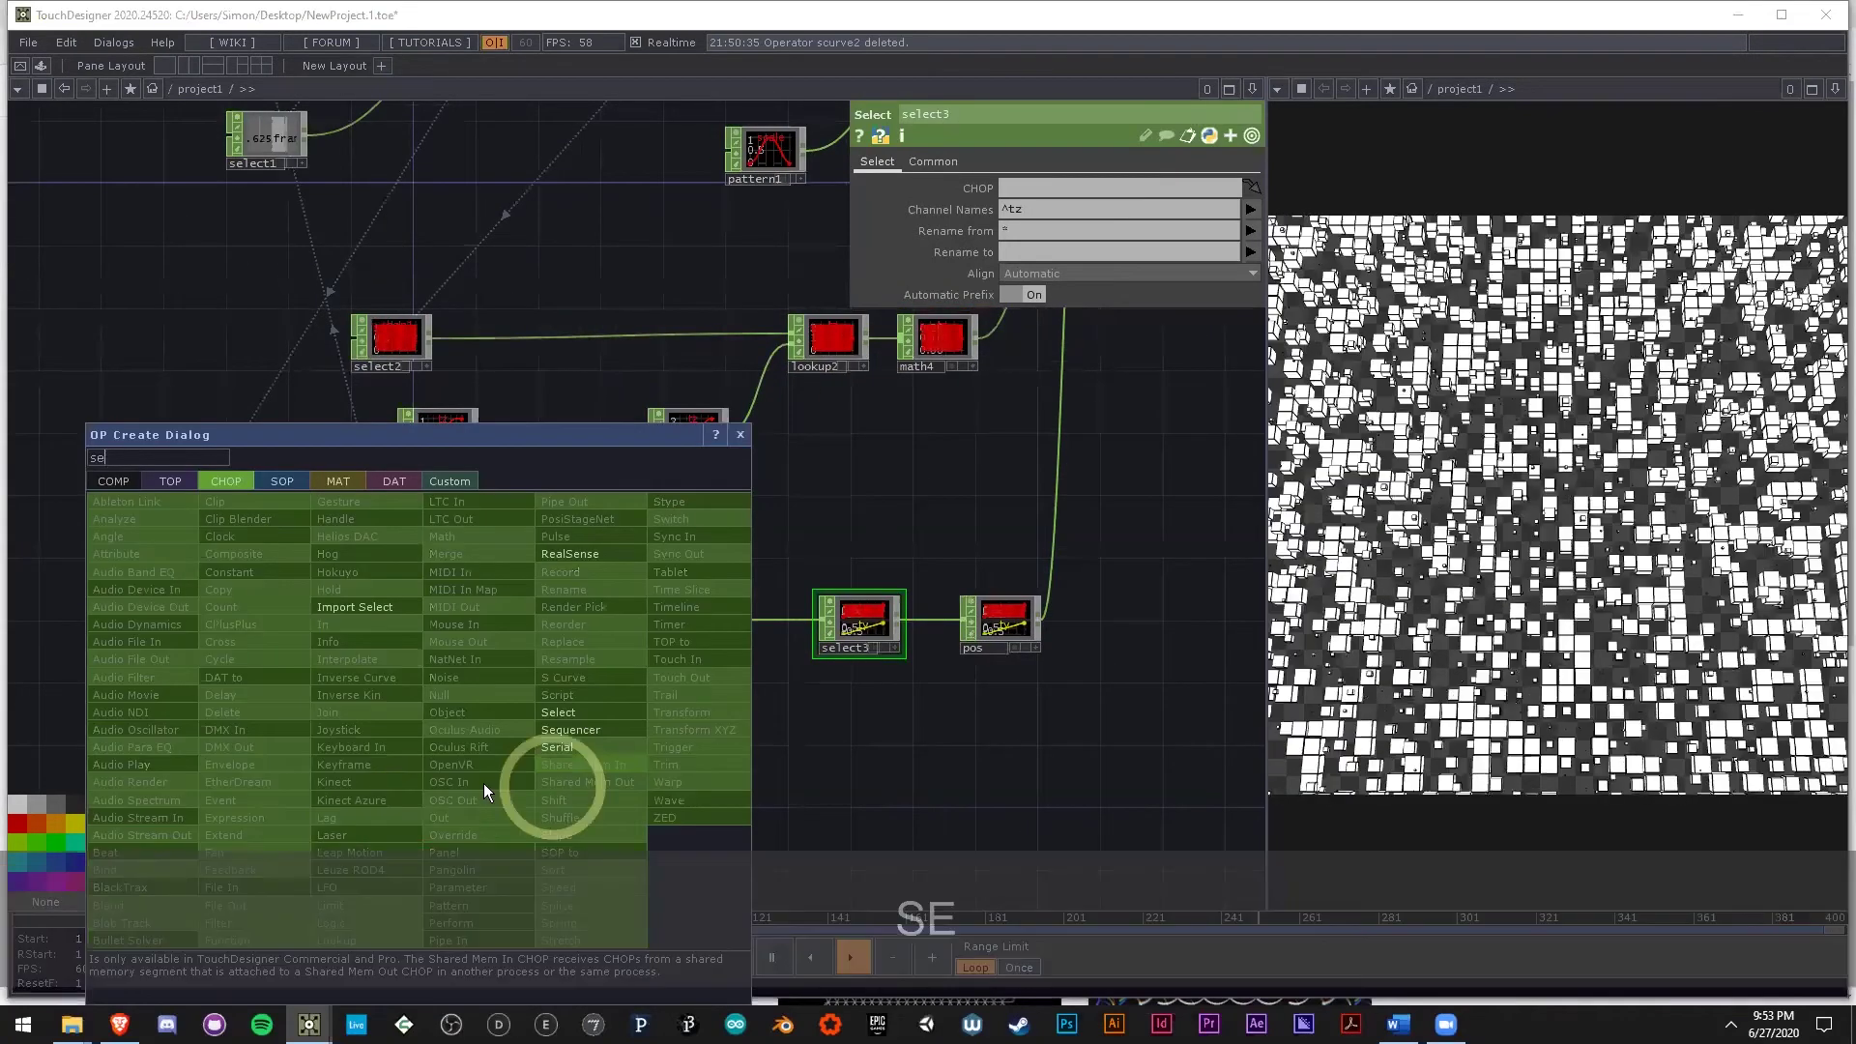
left_click(563, 713)
left_click(425, 790)
left_click_drag(850, 343, 447, 785)
scroll(866, 406, "up", 5)
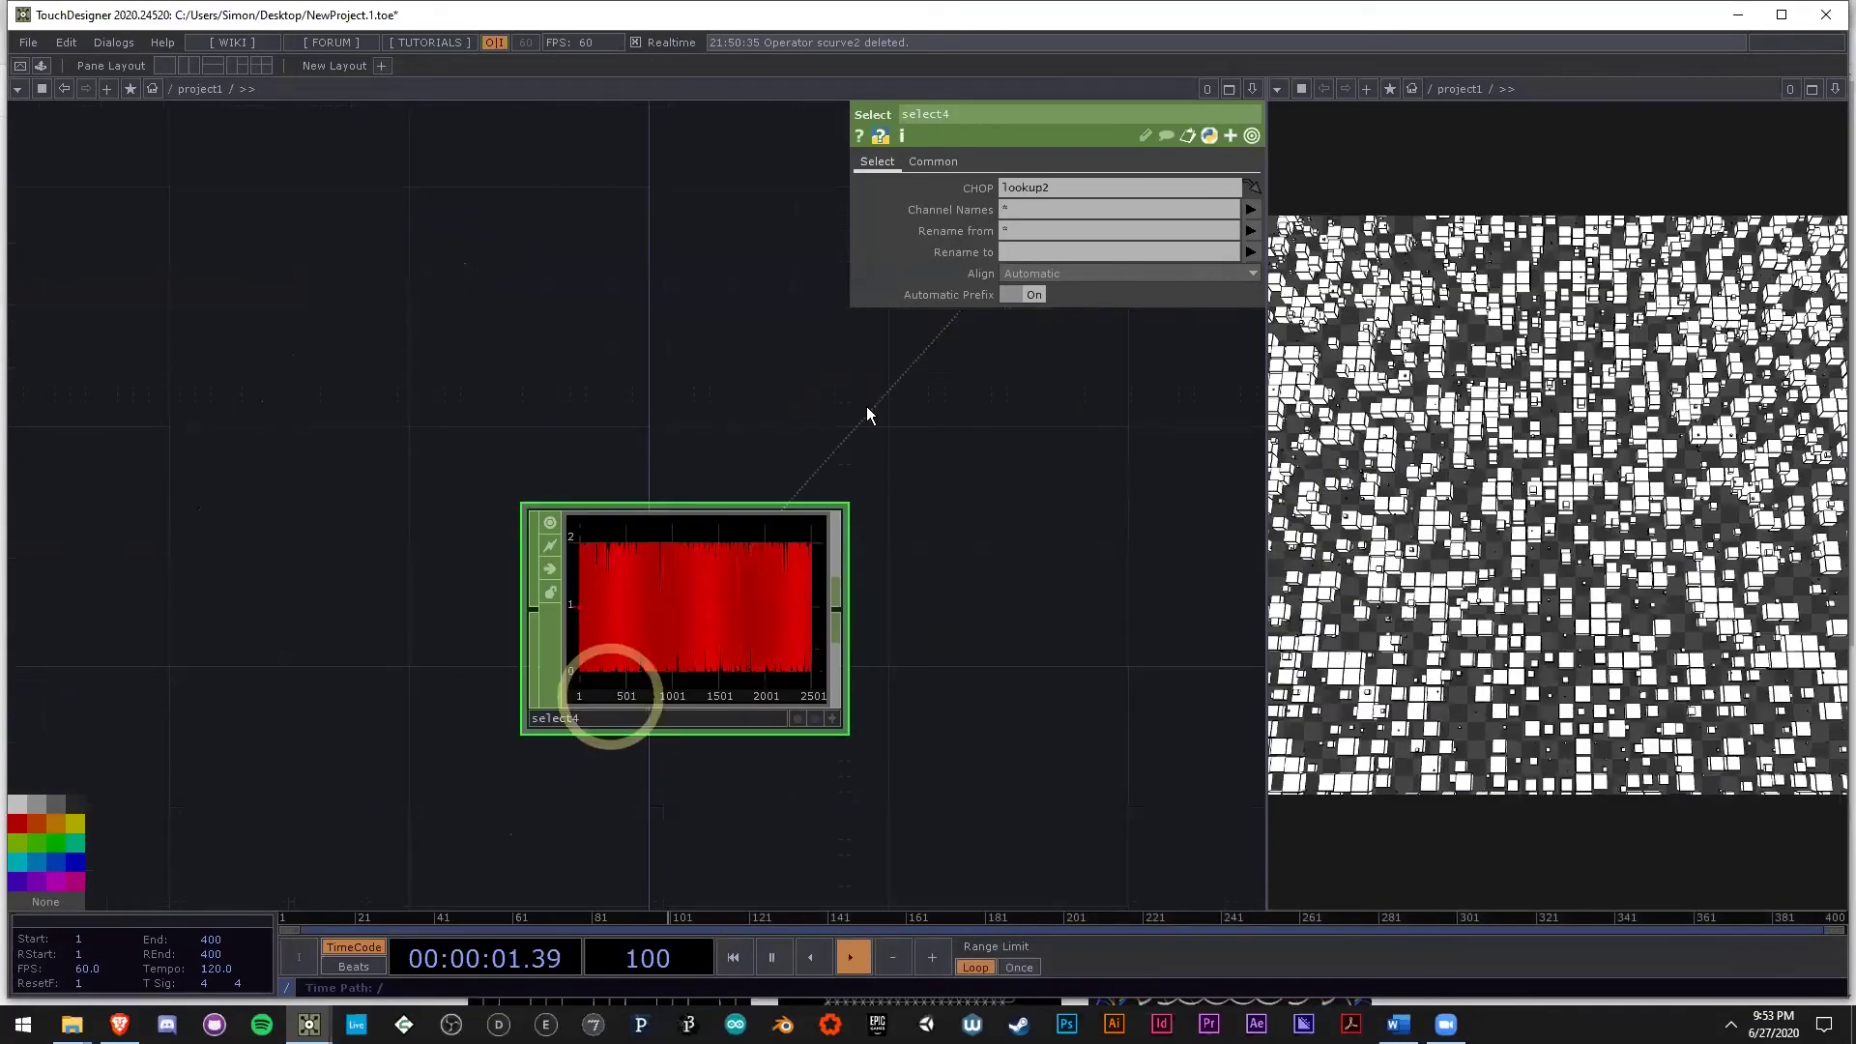
Create a Ramp TOP to the left of select4, below grid1.
left_click_drag(589, 839, 642, 568)
scroll(642, 568, "down", 2)
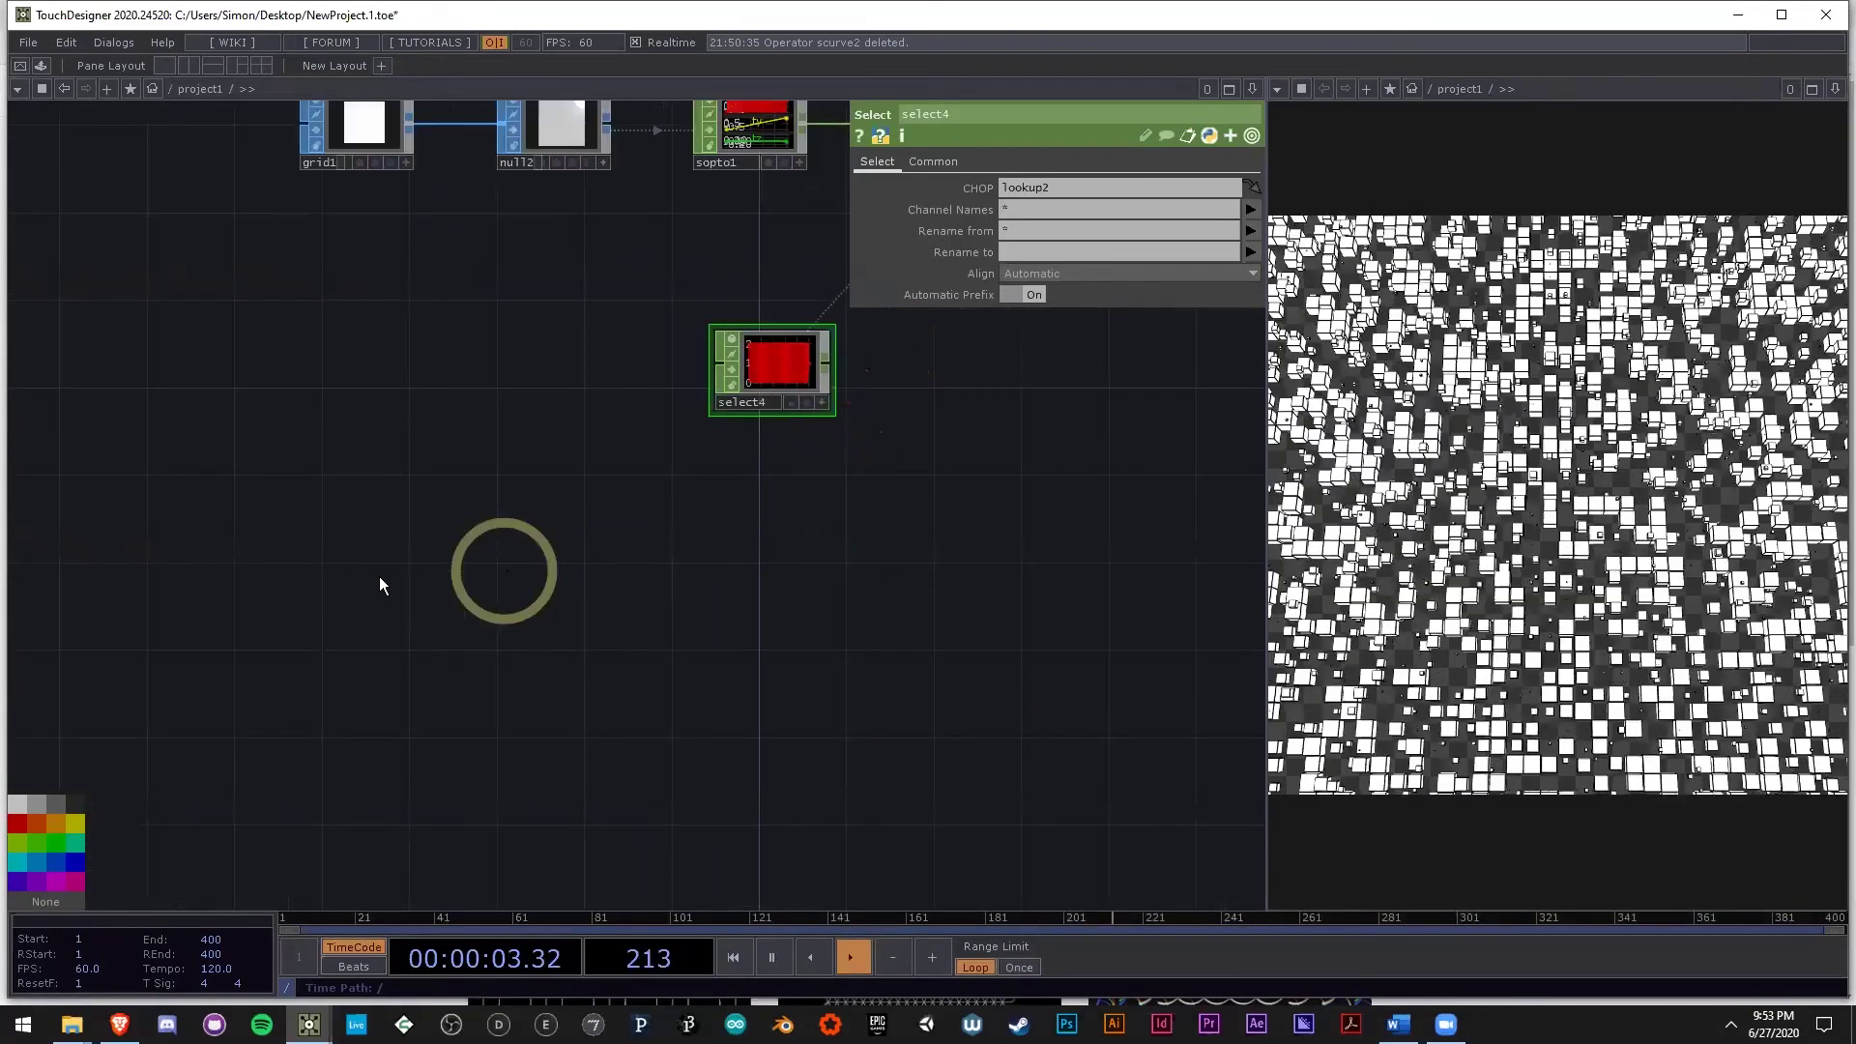
double_click(132, 357)
left_click(130, 344)
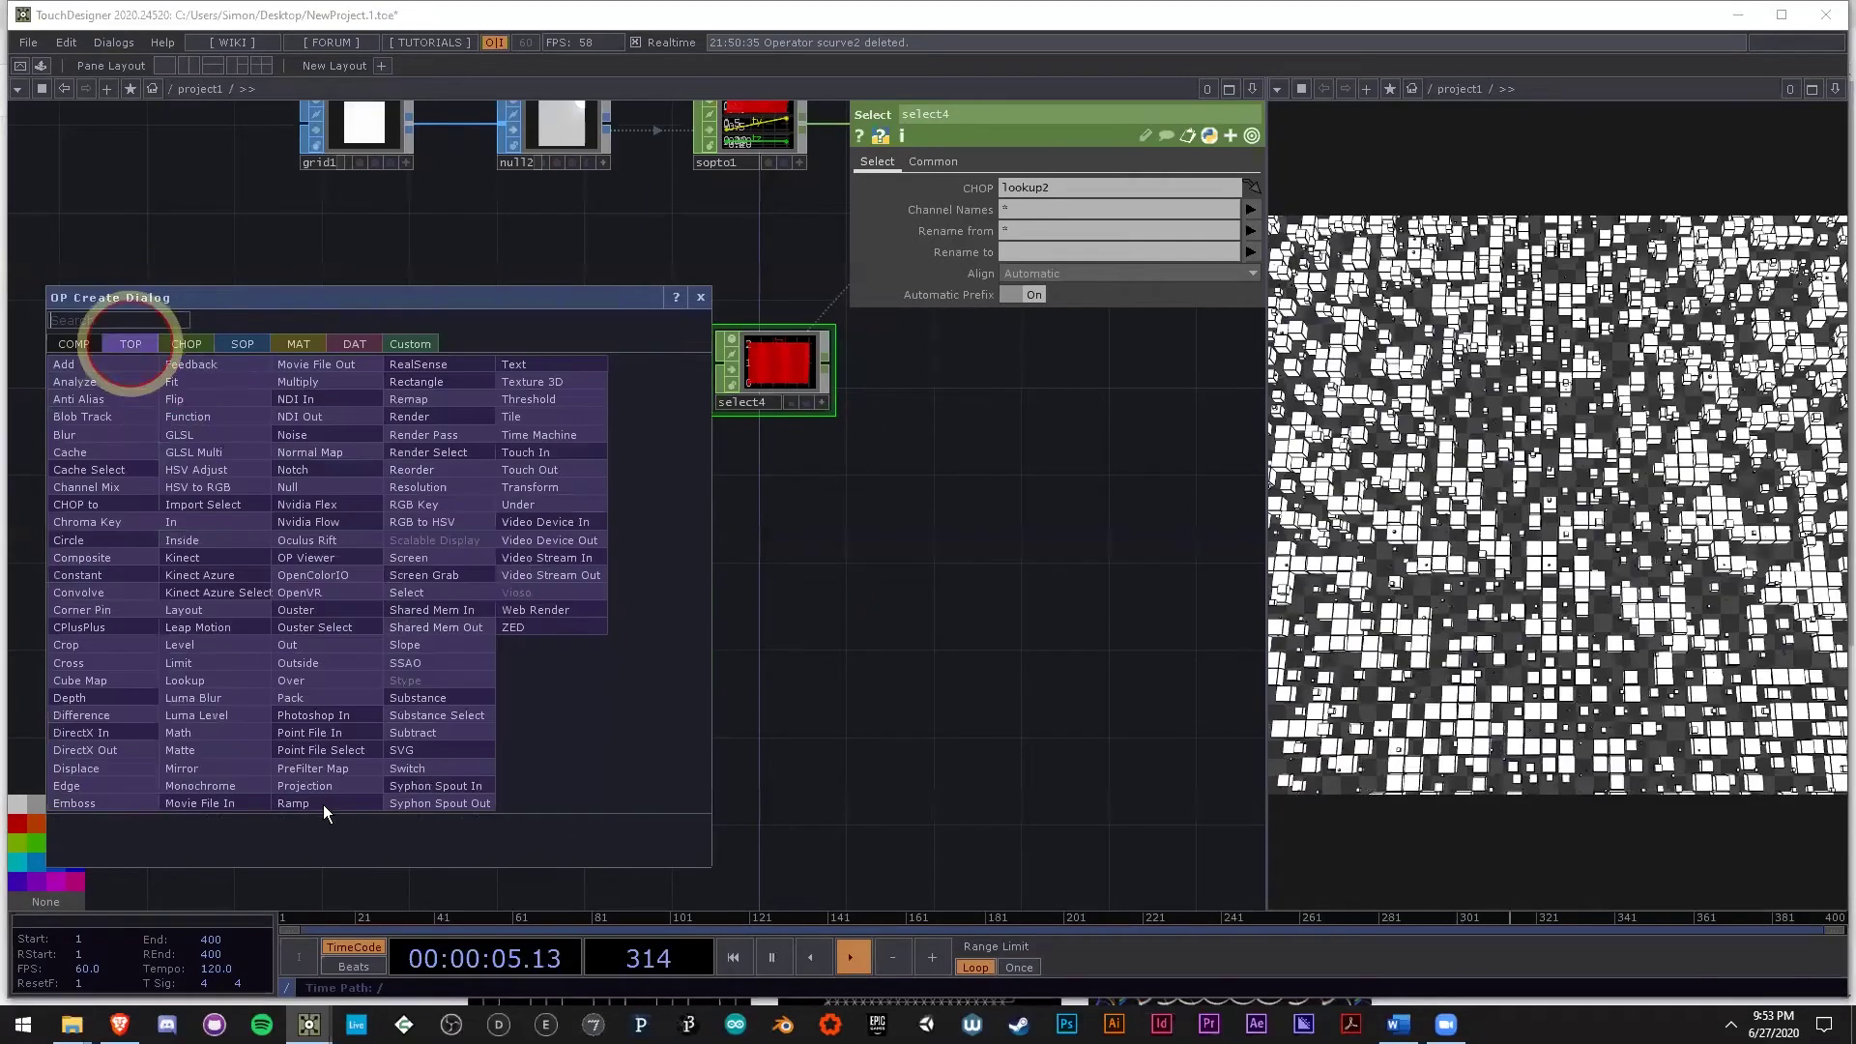
type("ra")
left_click(470, 569)
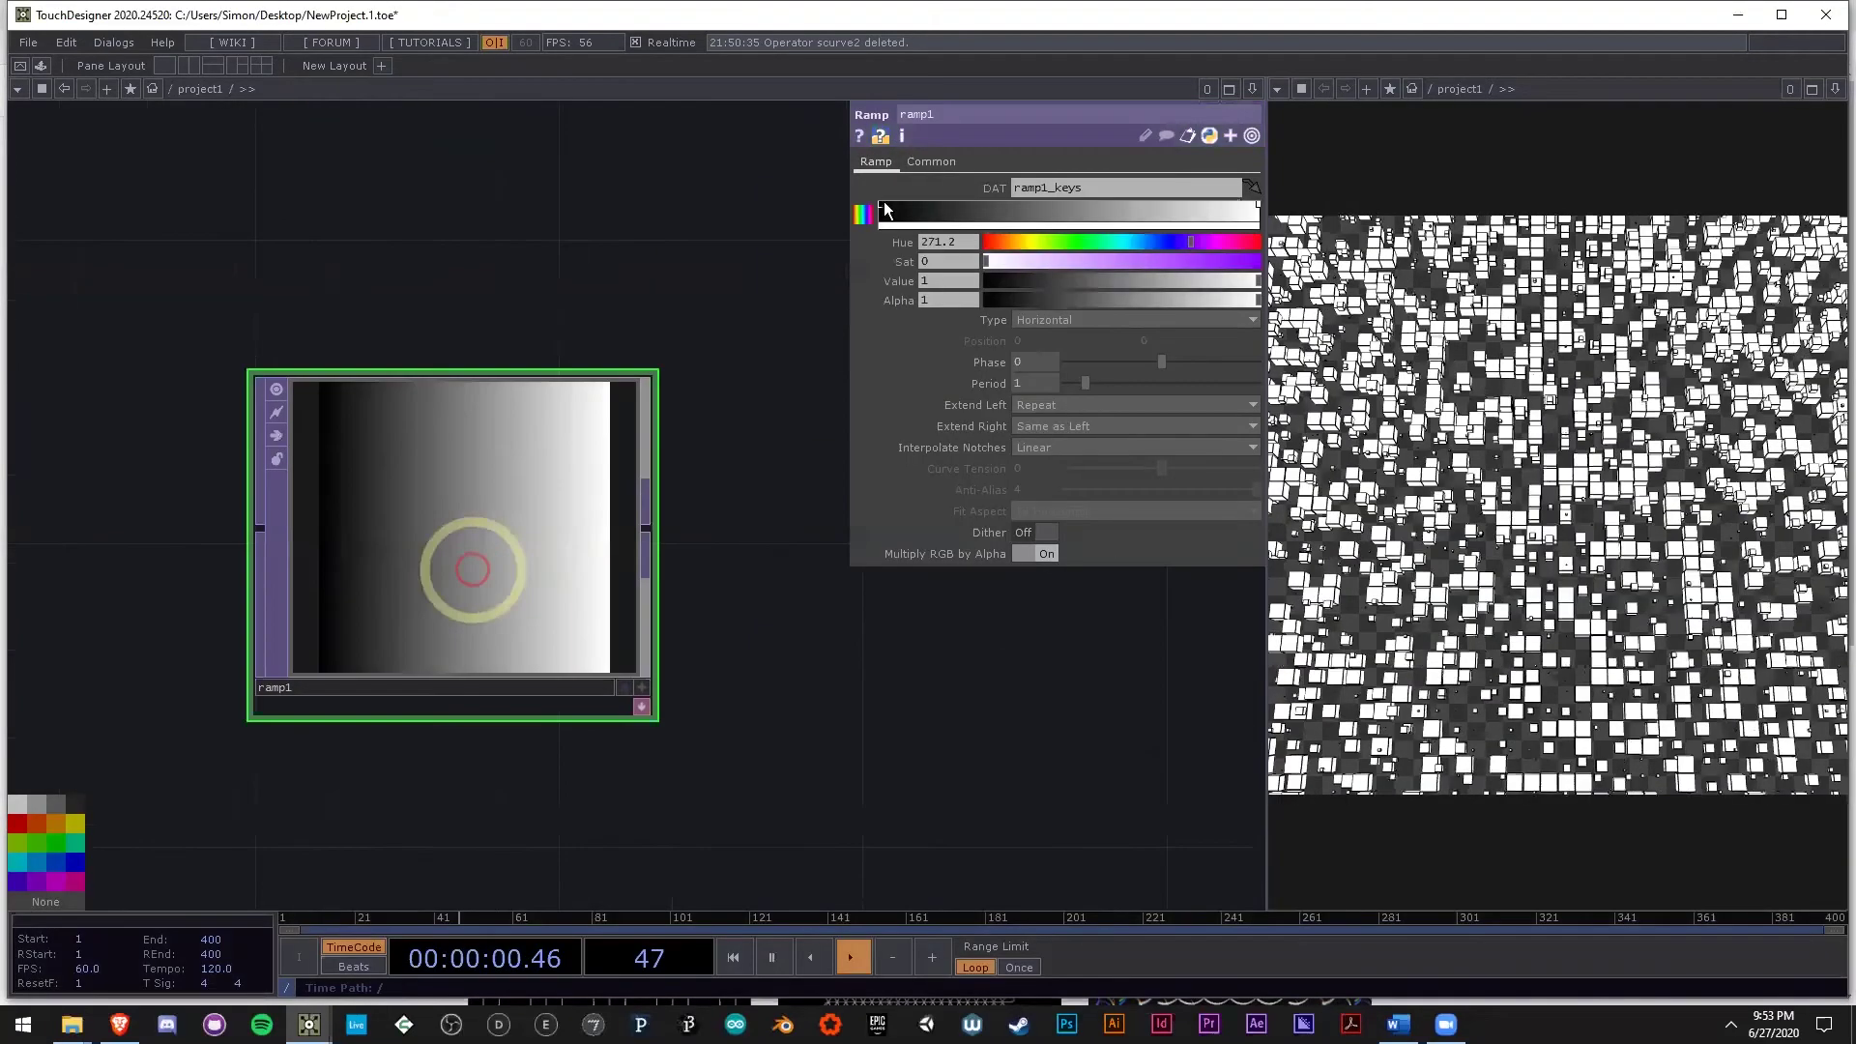
Make ramp1's first key red with hue 3, saturation 1 and value 1.
left_click(882, 204)
left_click(1030, 238)
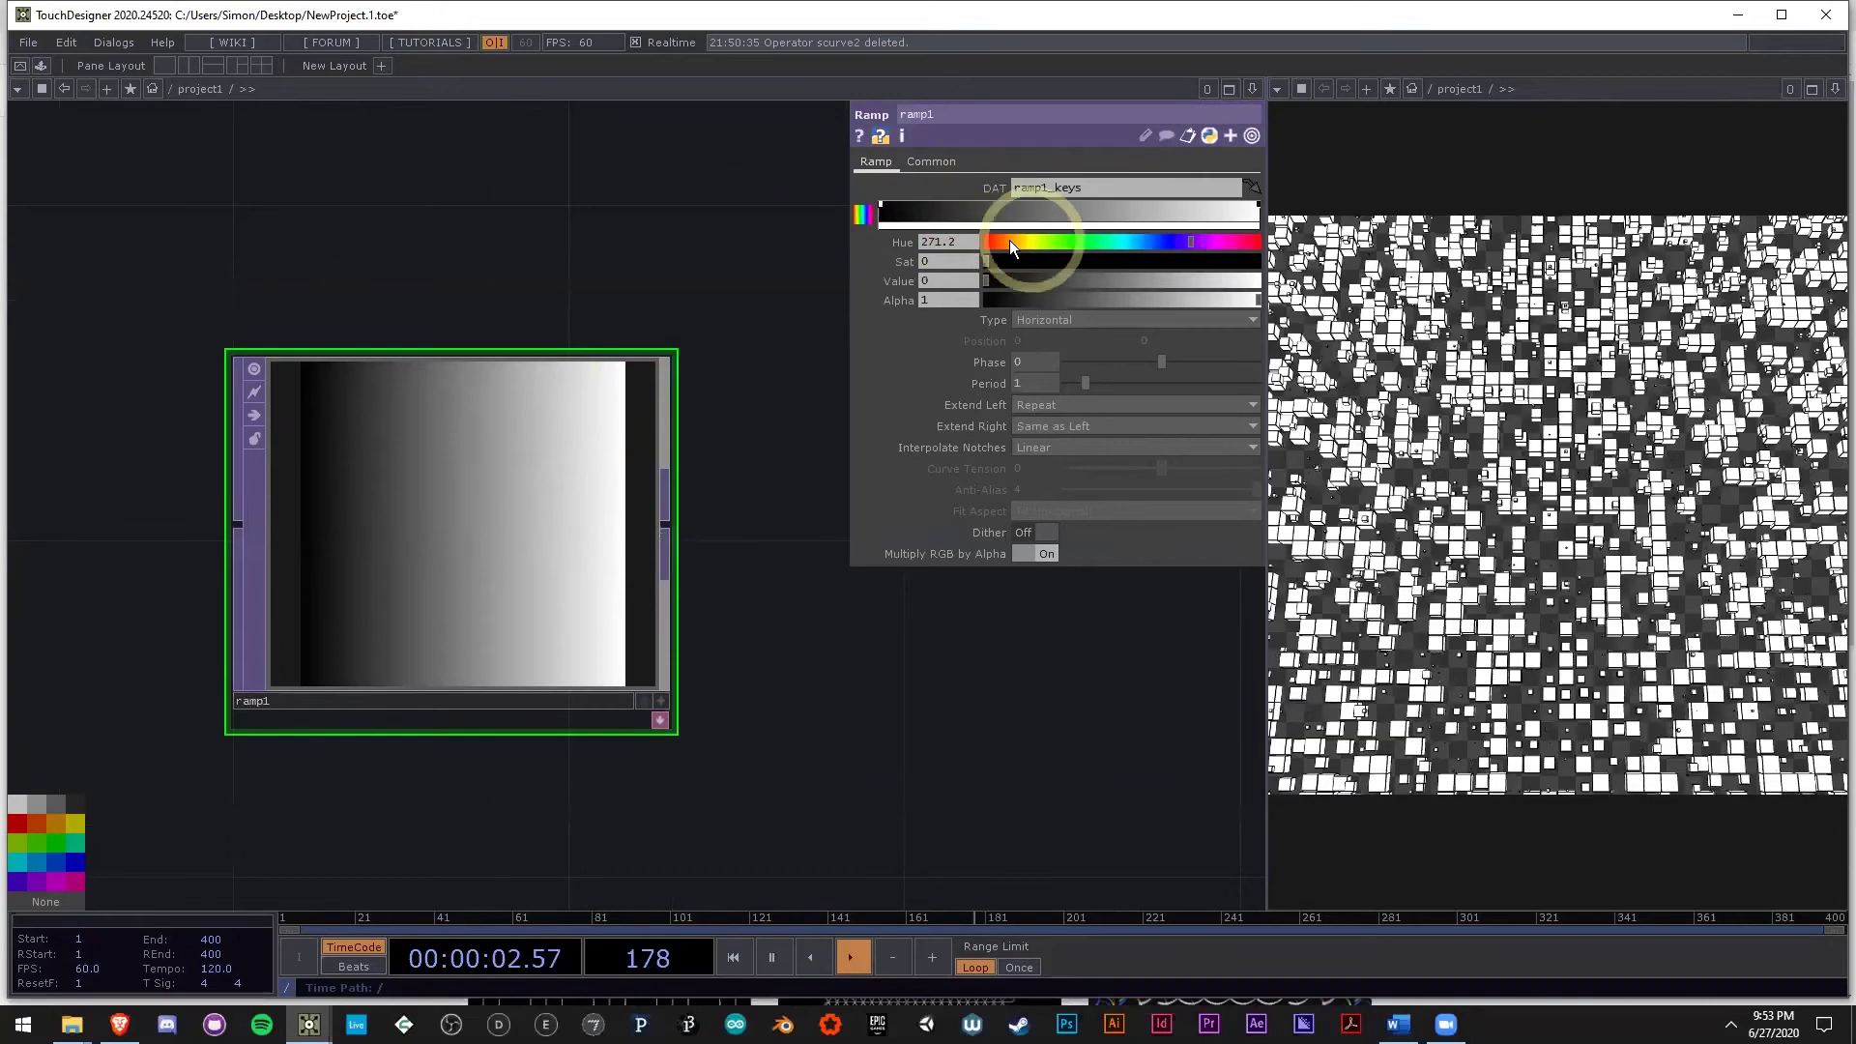
left_click(1144, 272)
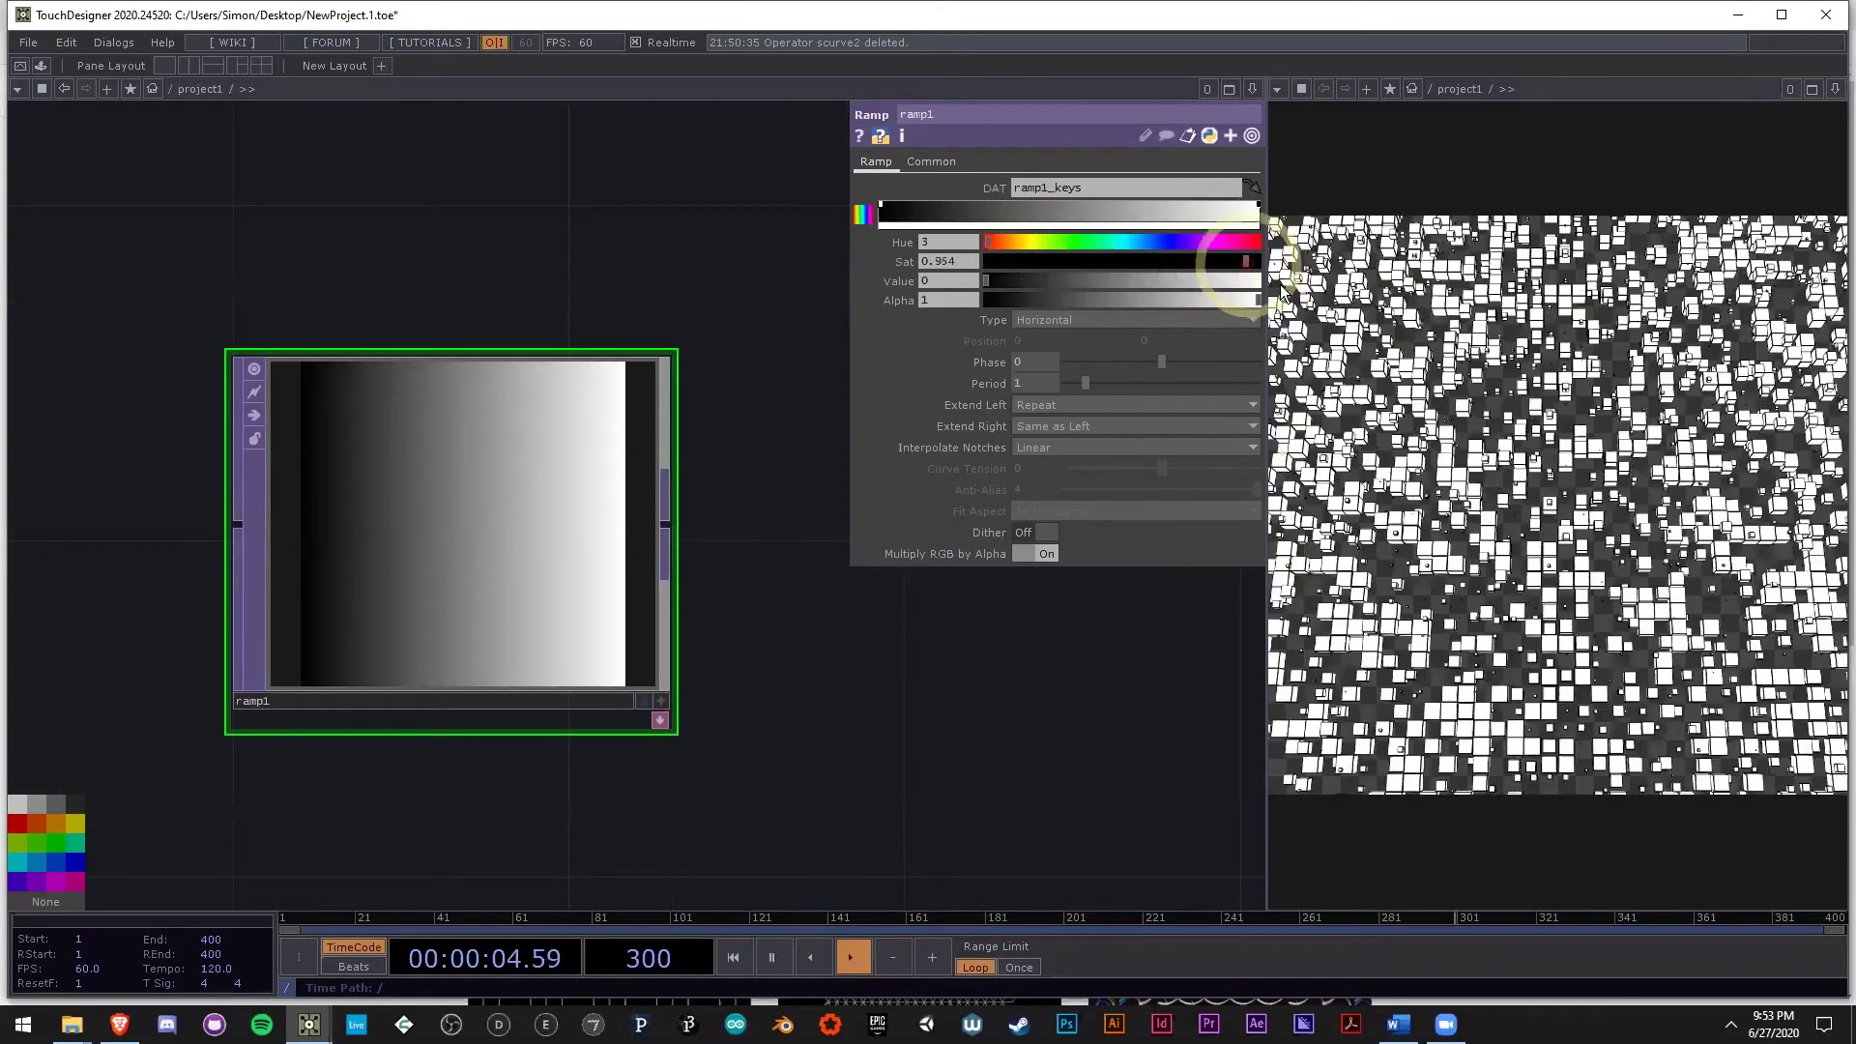
left_click(1252, 261)
left_click(1252, 281)
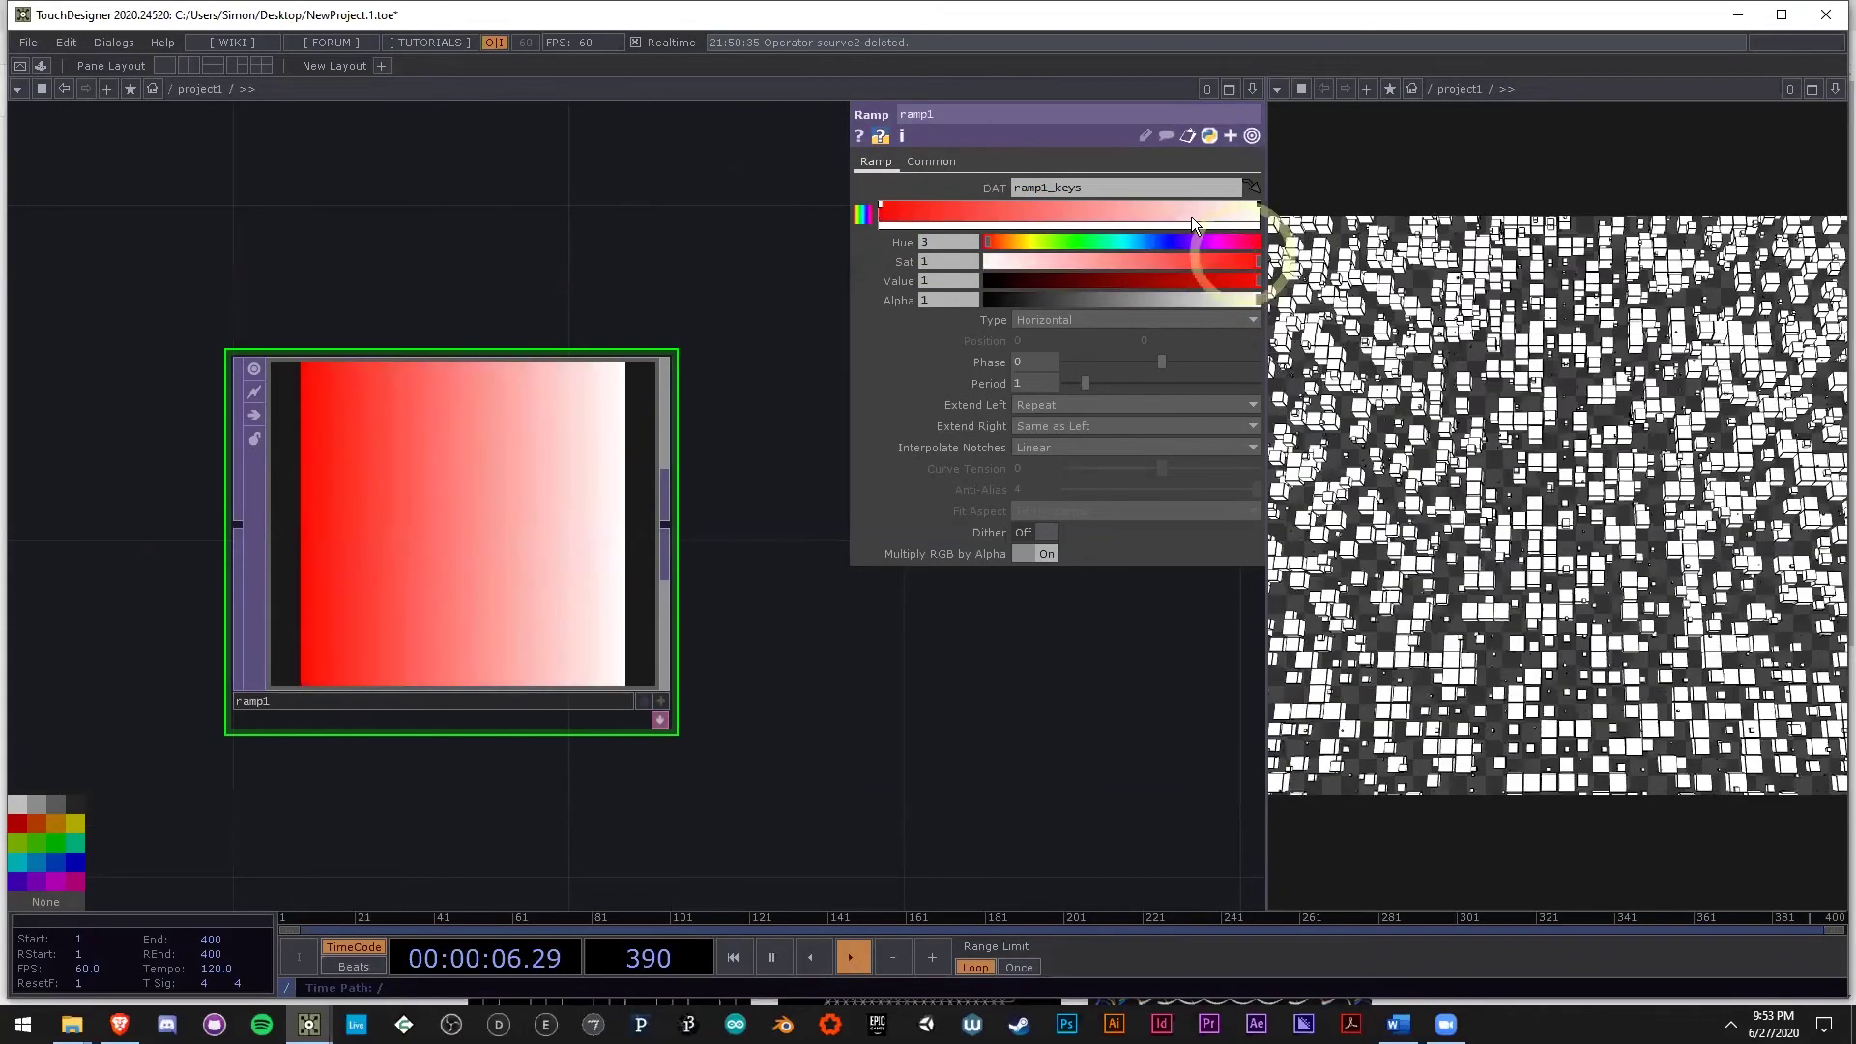
Add a white key with saturation 0 near the ramp's middle and make the end key blue with hue 241.
left_click(1096, 207)
left_click_drag(1036, 261, 956, 259)
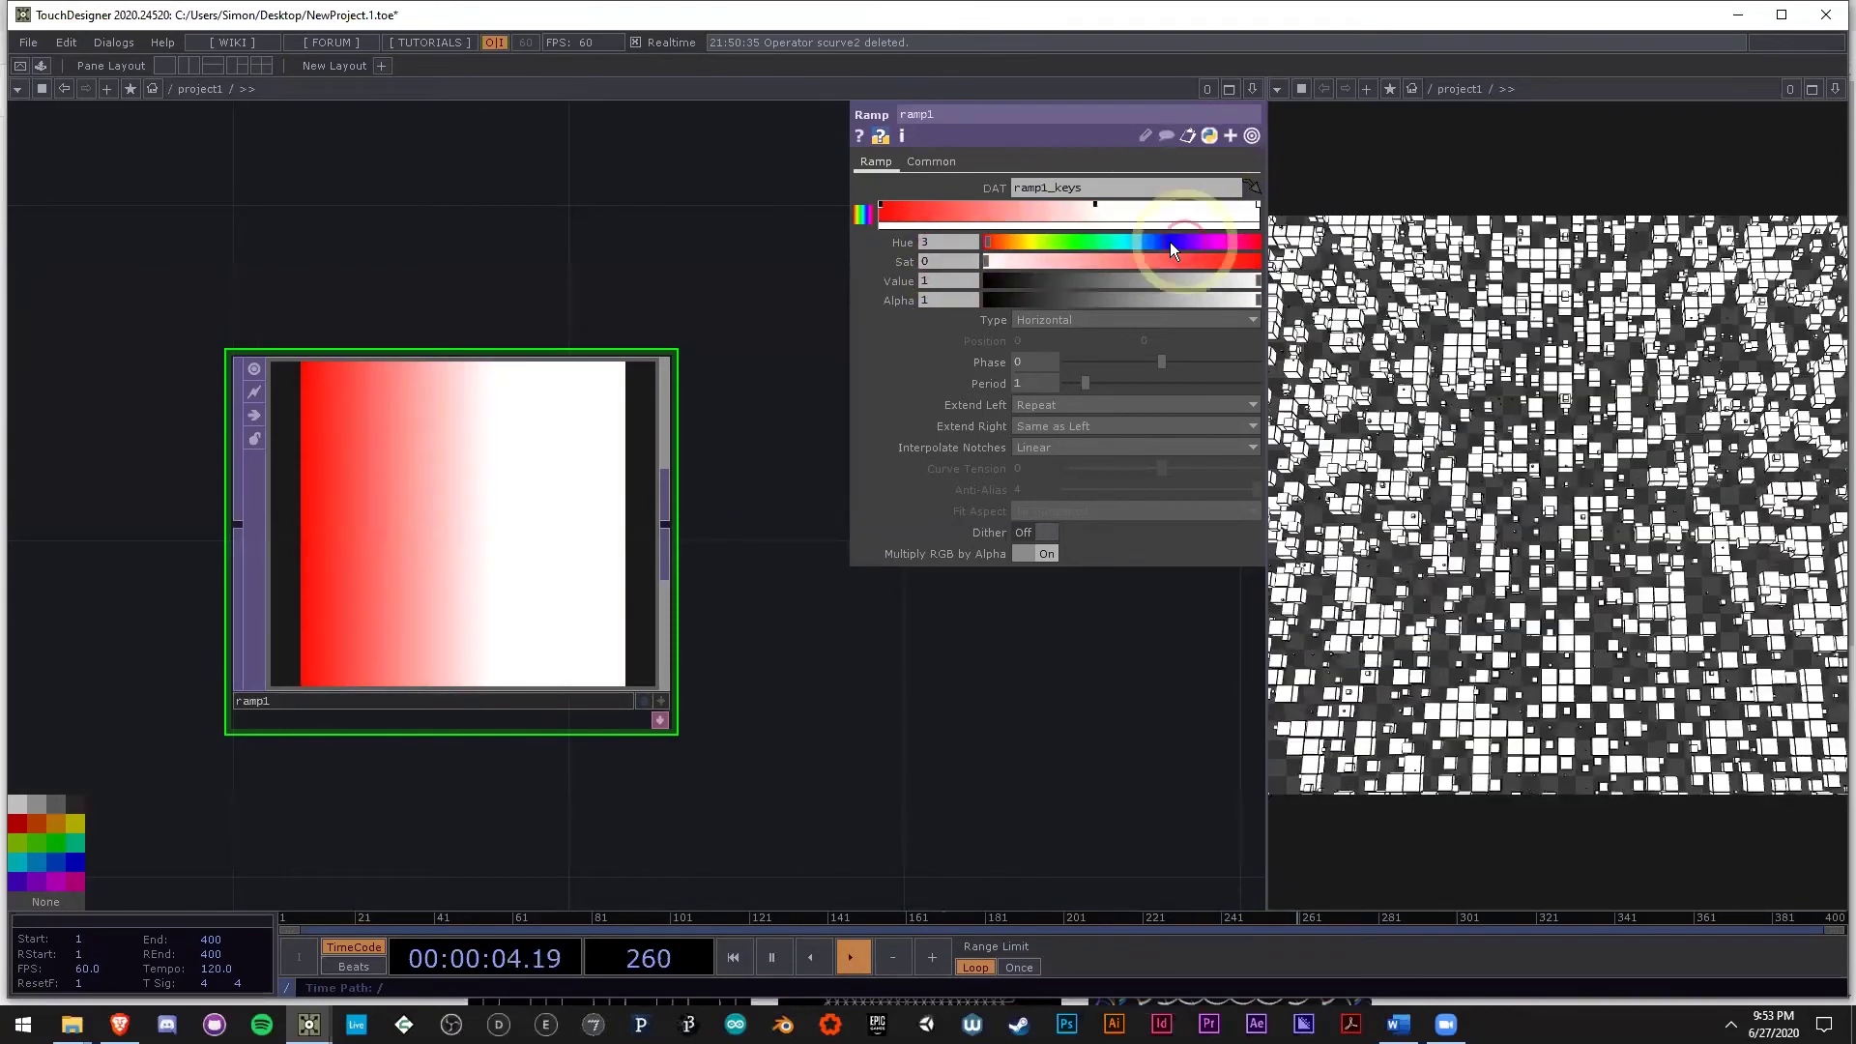
left_click(1167, 241)
left_click(1082, 203)
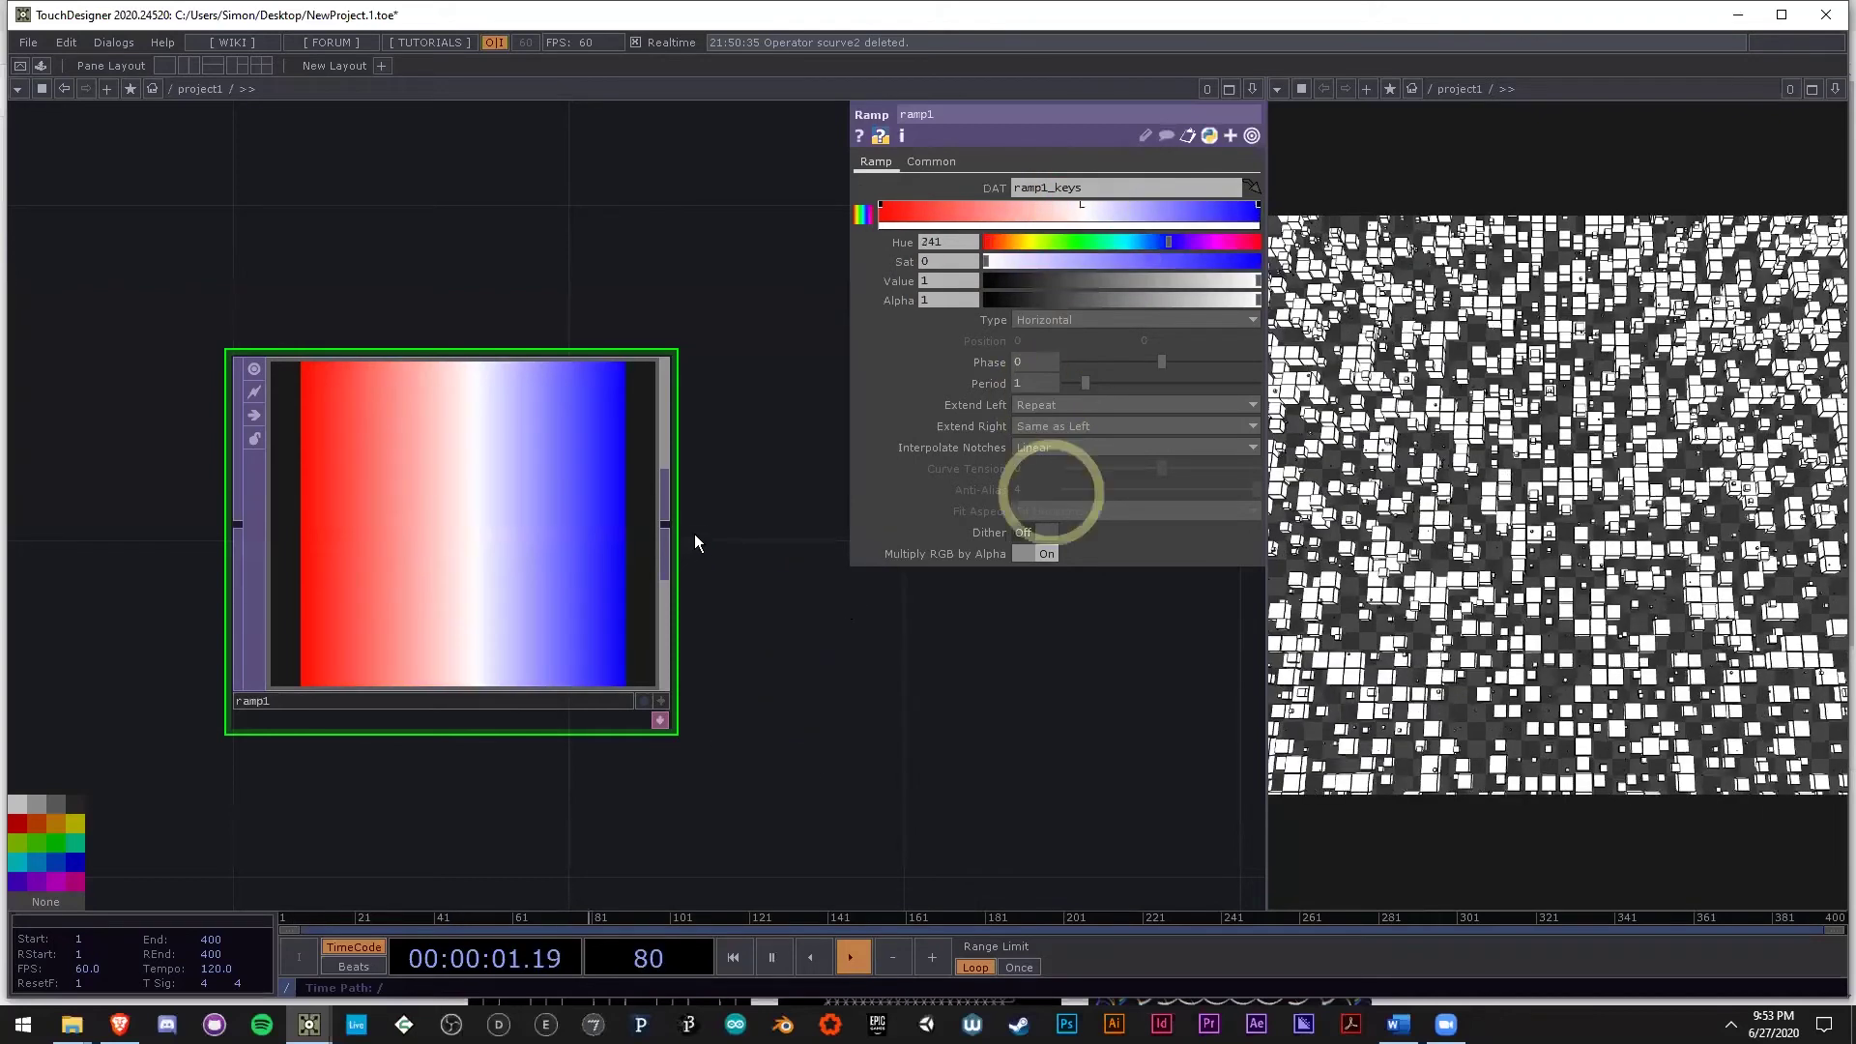
Set the middle key's position to 0.5 in the ramp1_keys table.
left_click_drag(665, 740, 692, 549)
left_click(687, 528)
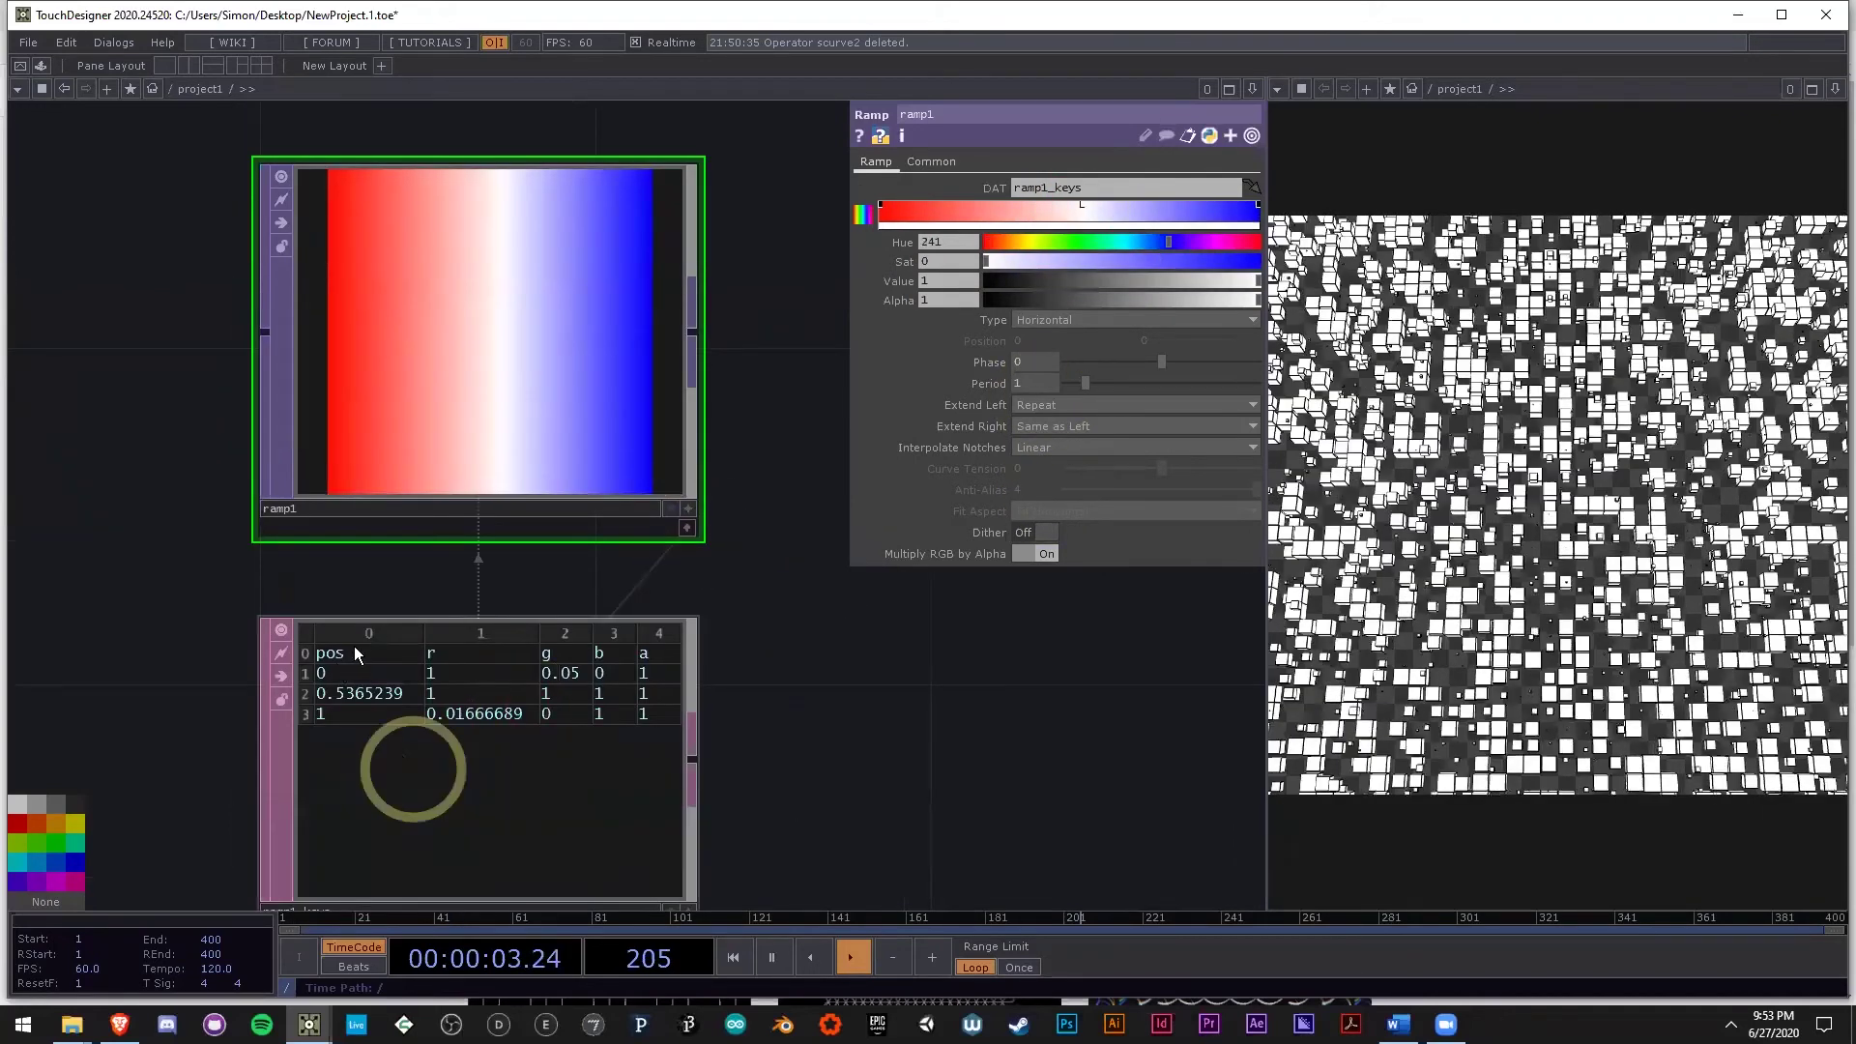
scroll(414, 770, "up", 2)
left_click(340, 683)
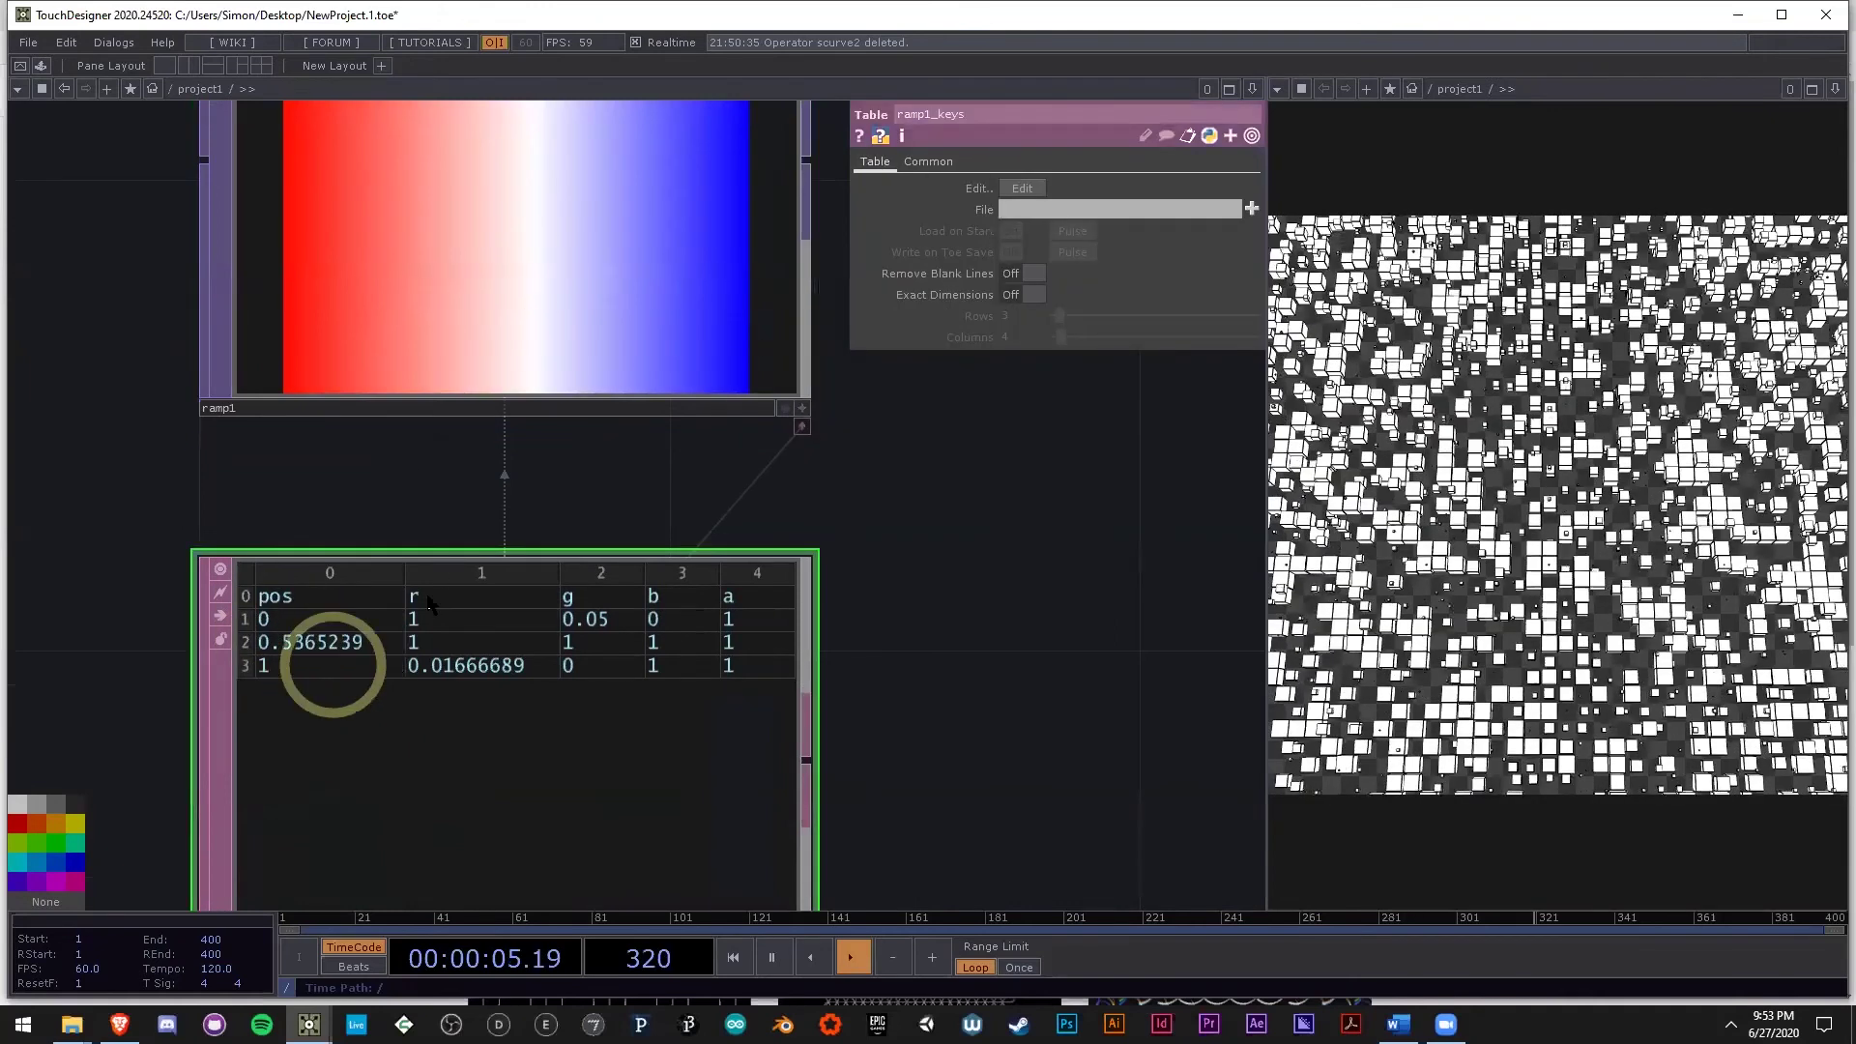
left_click(374, 645)
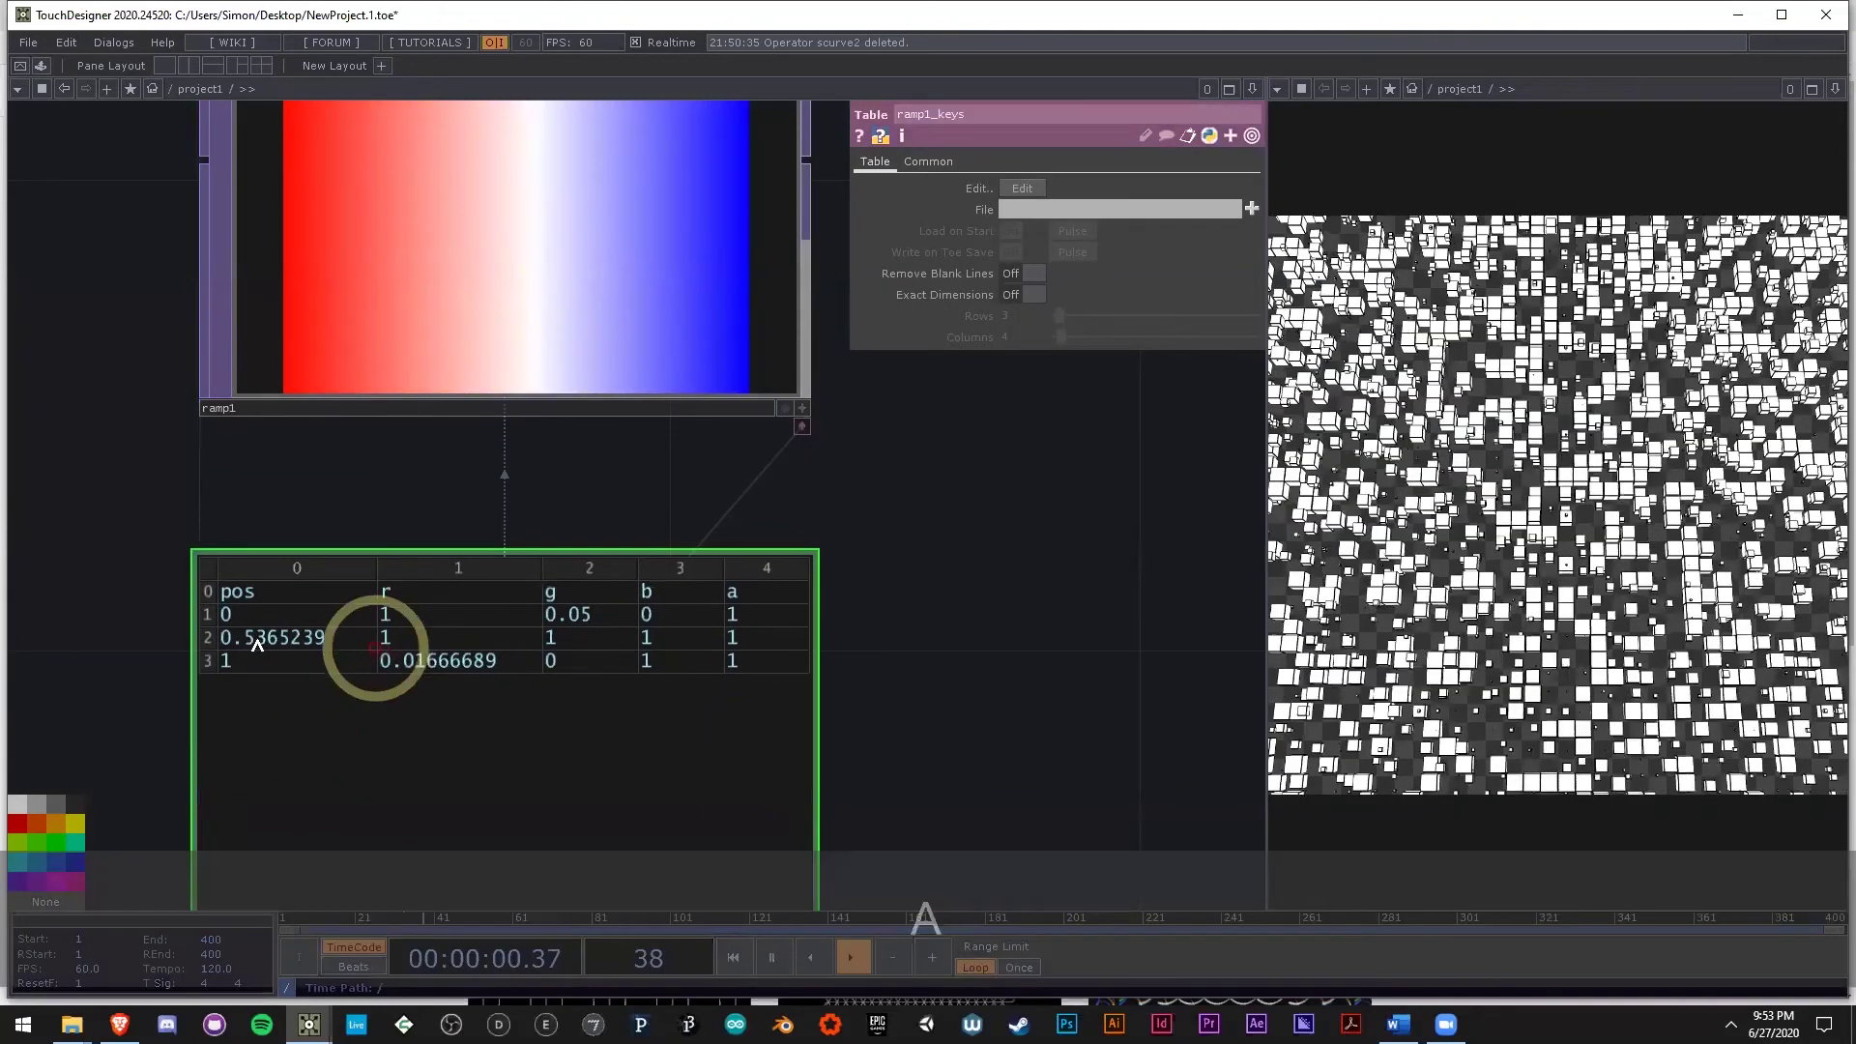
left_click(259, 638)
key("BackSpace")
scroll(529, 614, "down", 10)
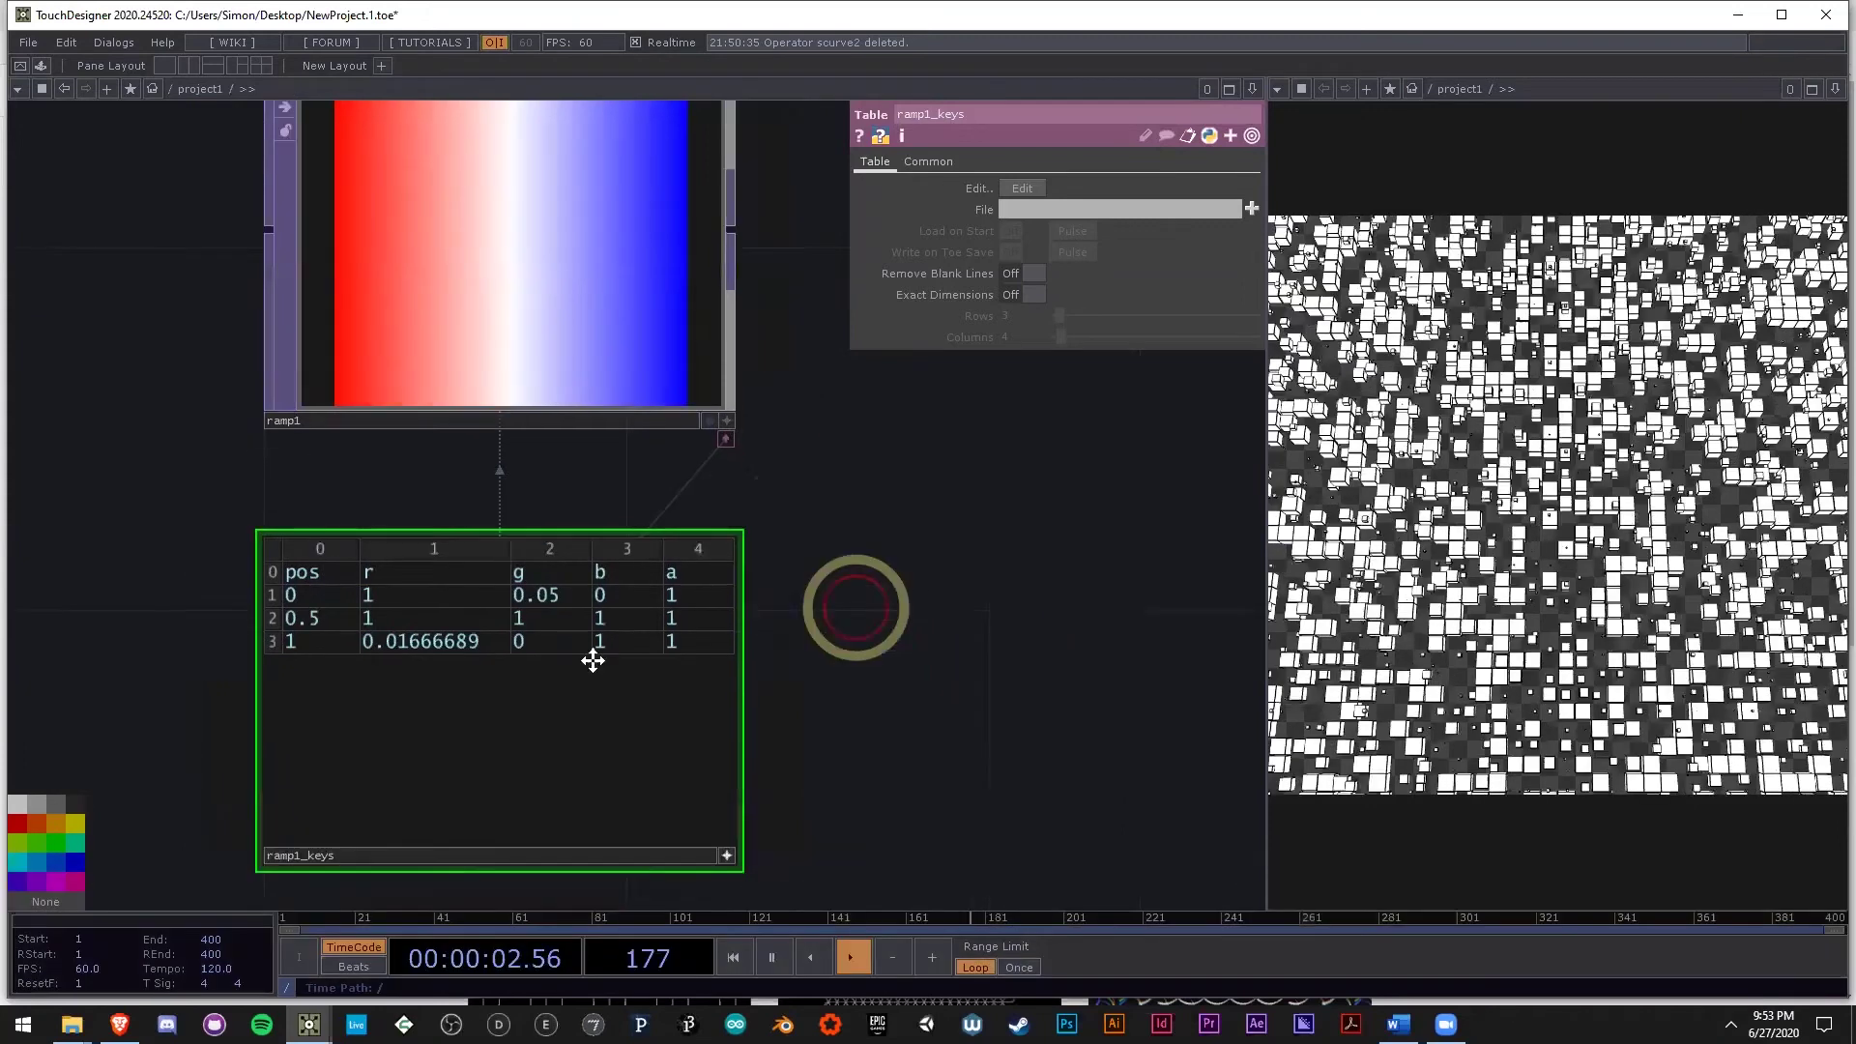
Add a Null TOP to the output of ramp1 and place it beside the ramp.
left_click_drag(265, 541, 259, 540)
scroll(259, 540, "down", 3)
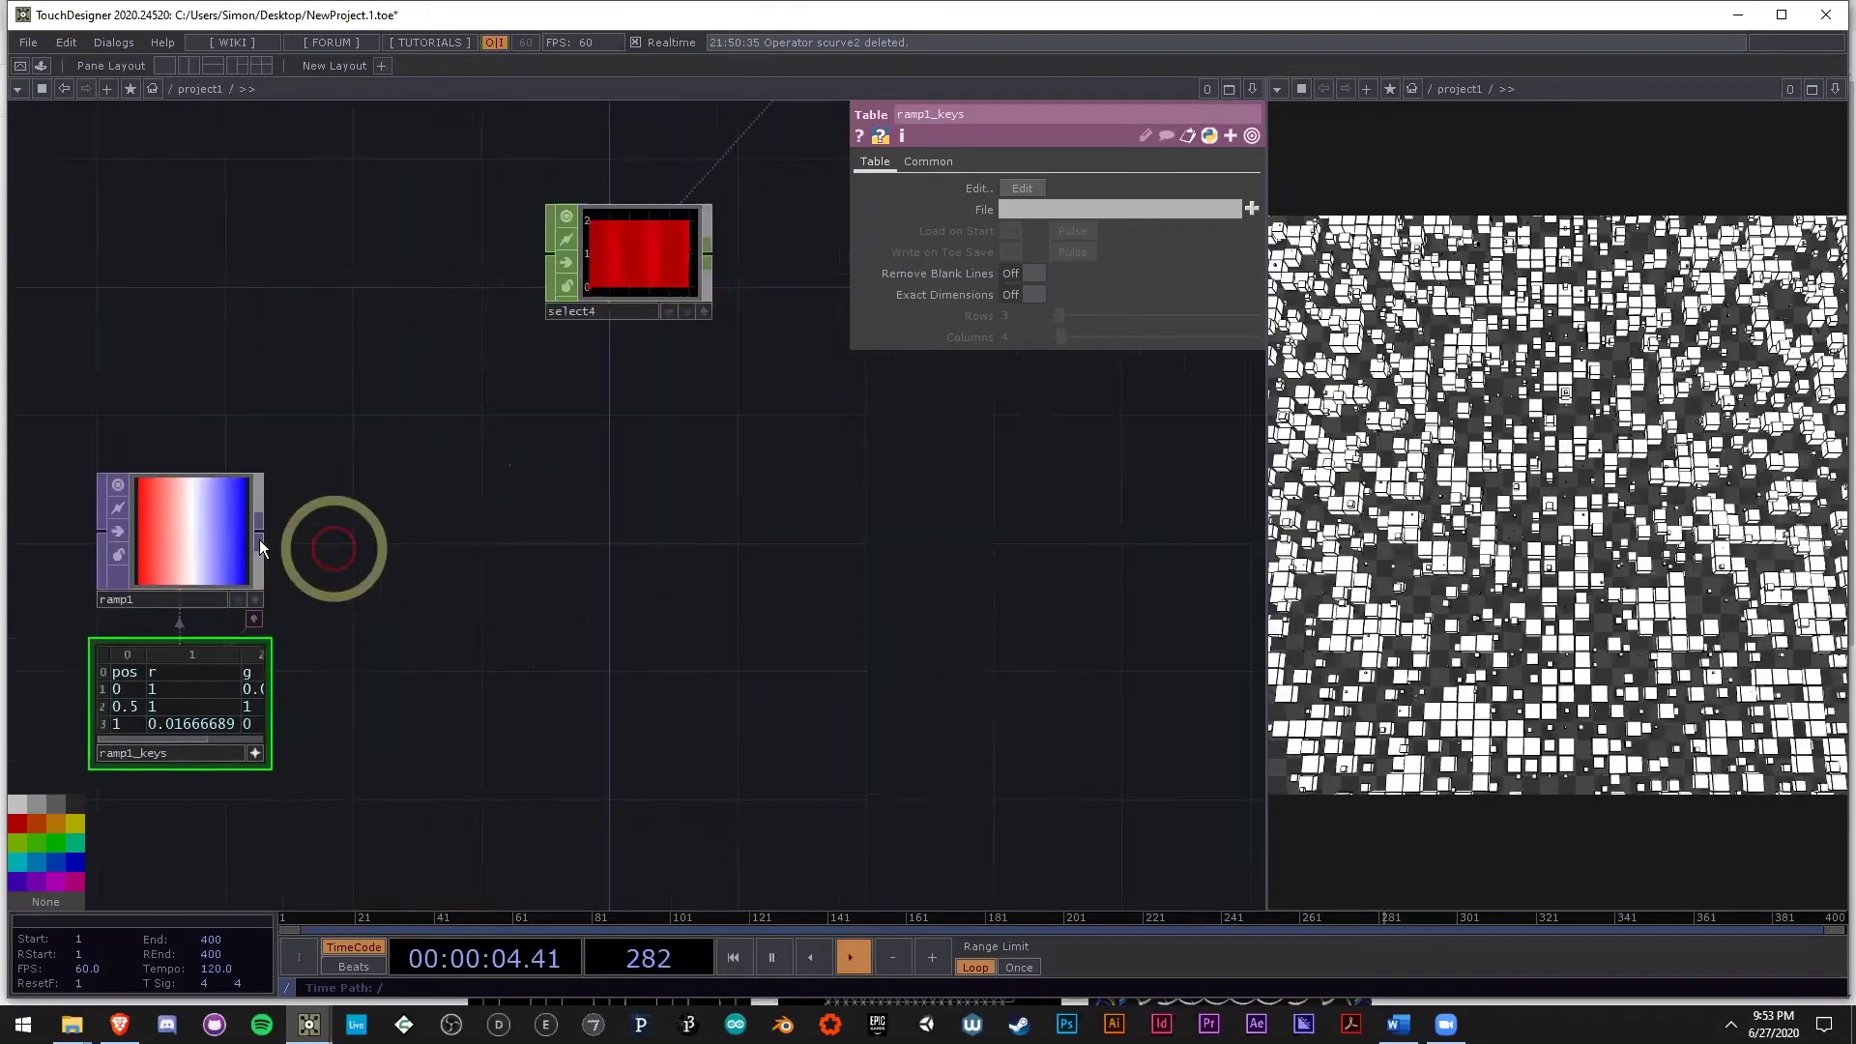
right_click(259, 536)
left_click(483, 549)
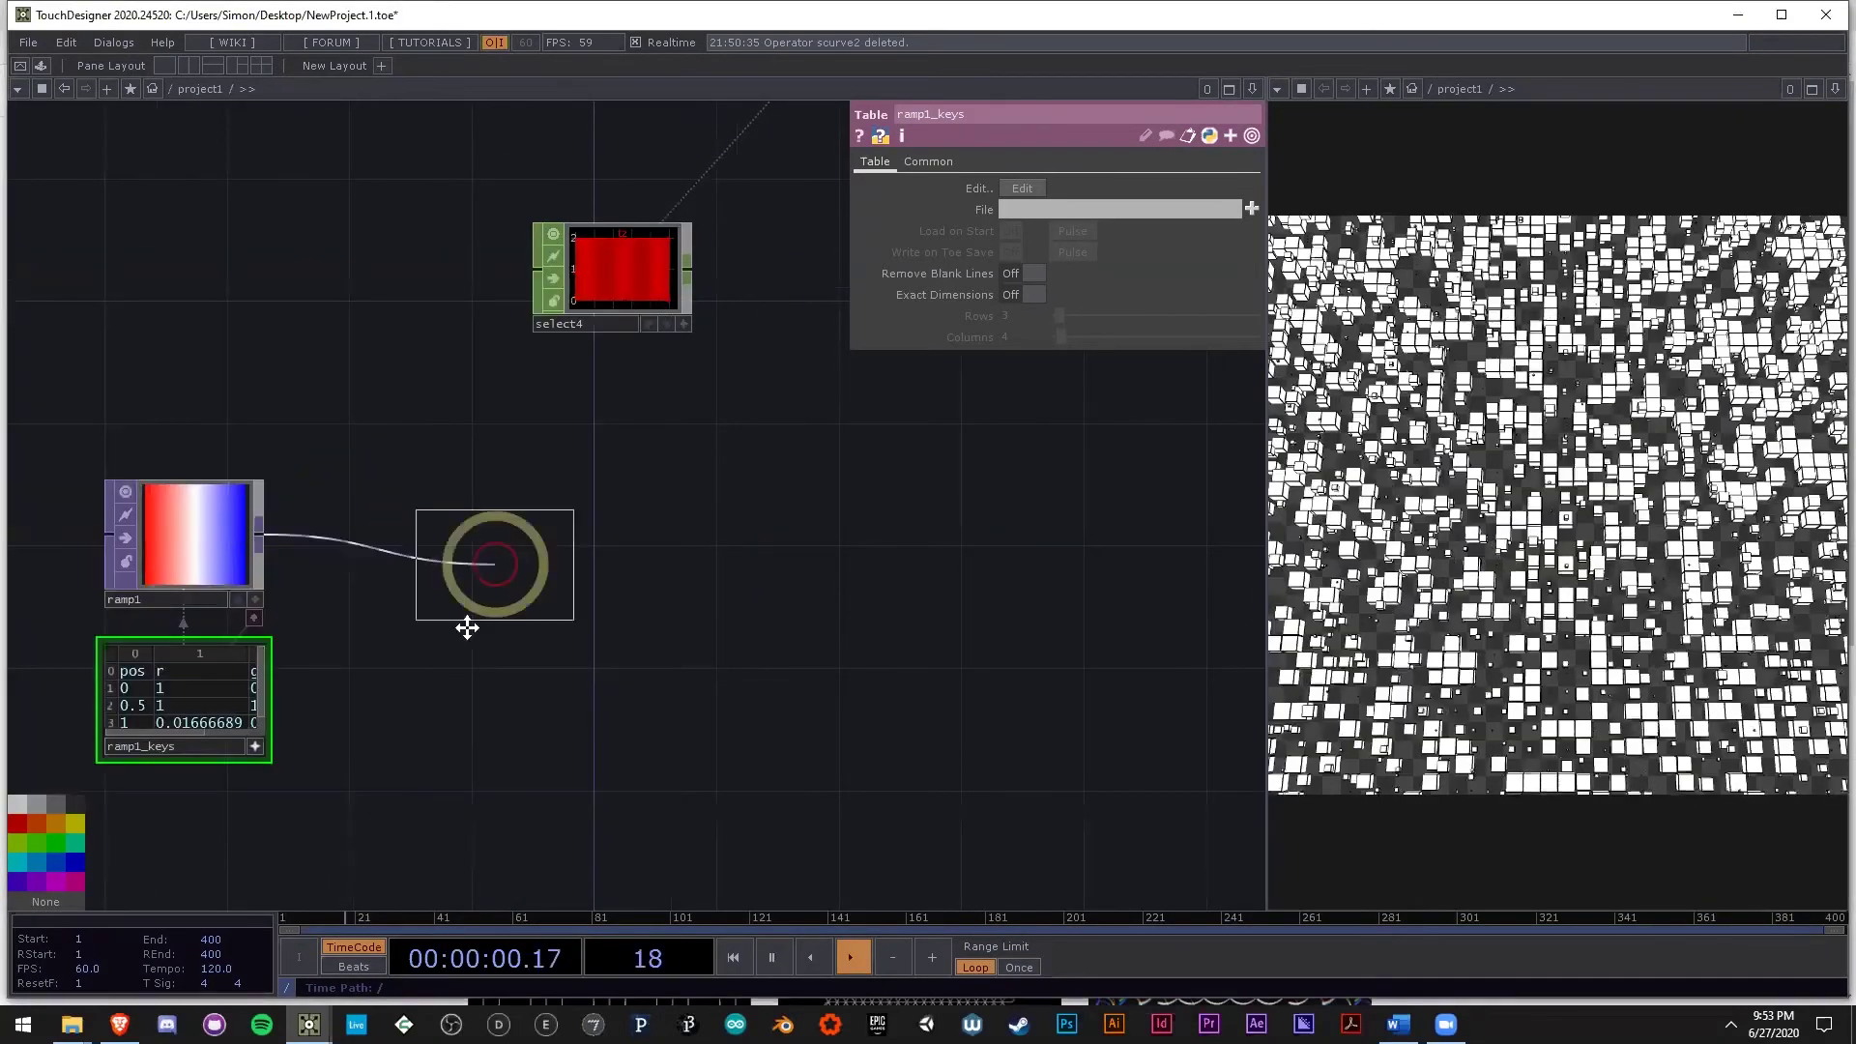
left_click(605, 592)
left_click_drag(563, 622, 467, 628)
scroll(467, 628, "down", 3)
scroll(352, 551, "up", 6)
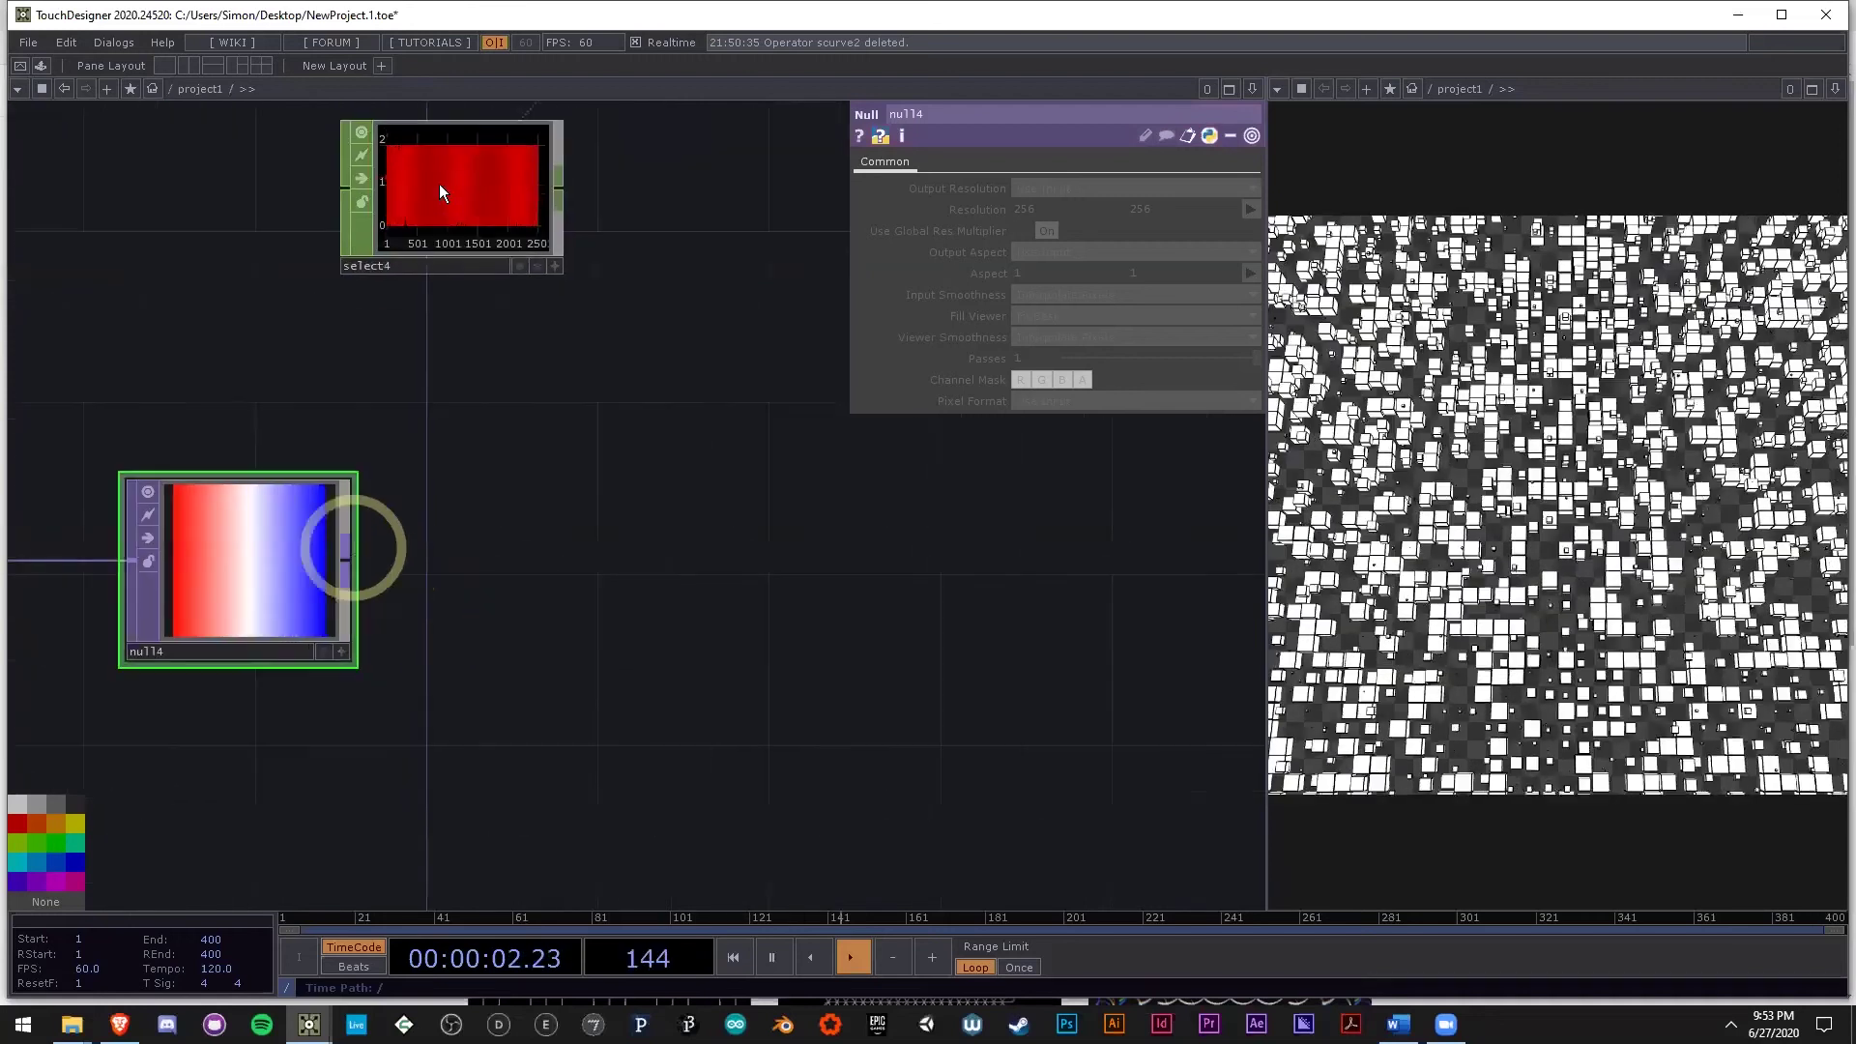
Convert null4 to channels with a TOP to CHOP placed beside it, below select4.
left_click(343, 557)
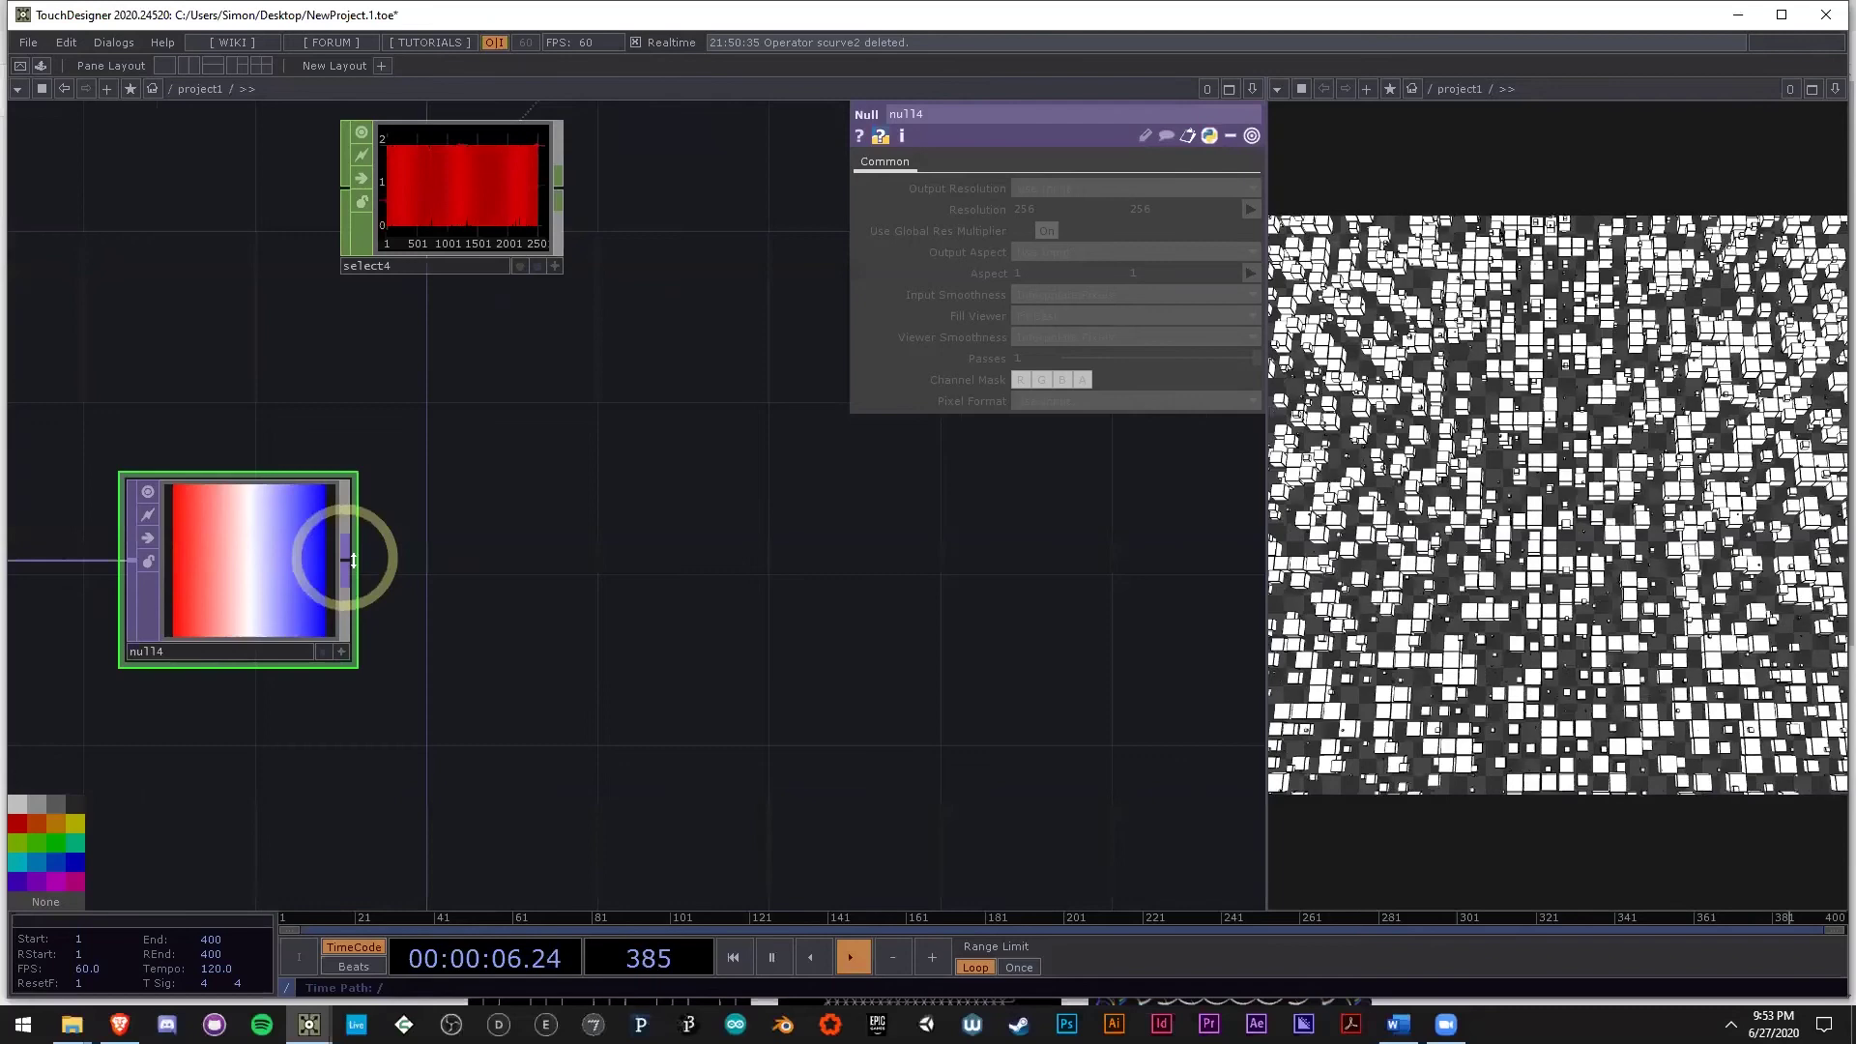
left_click(210, 421)
left_click(162, 326)
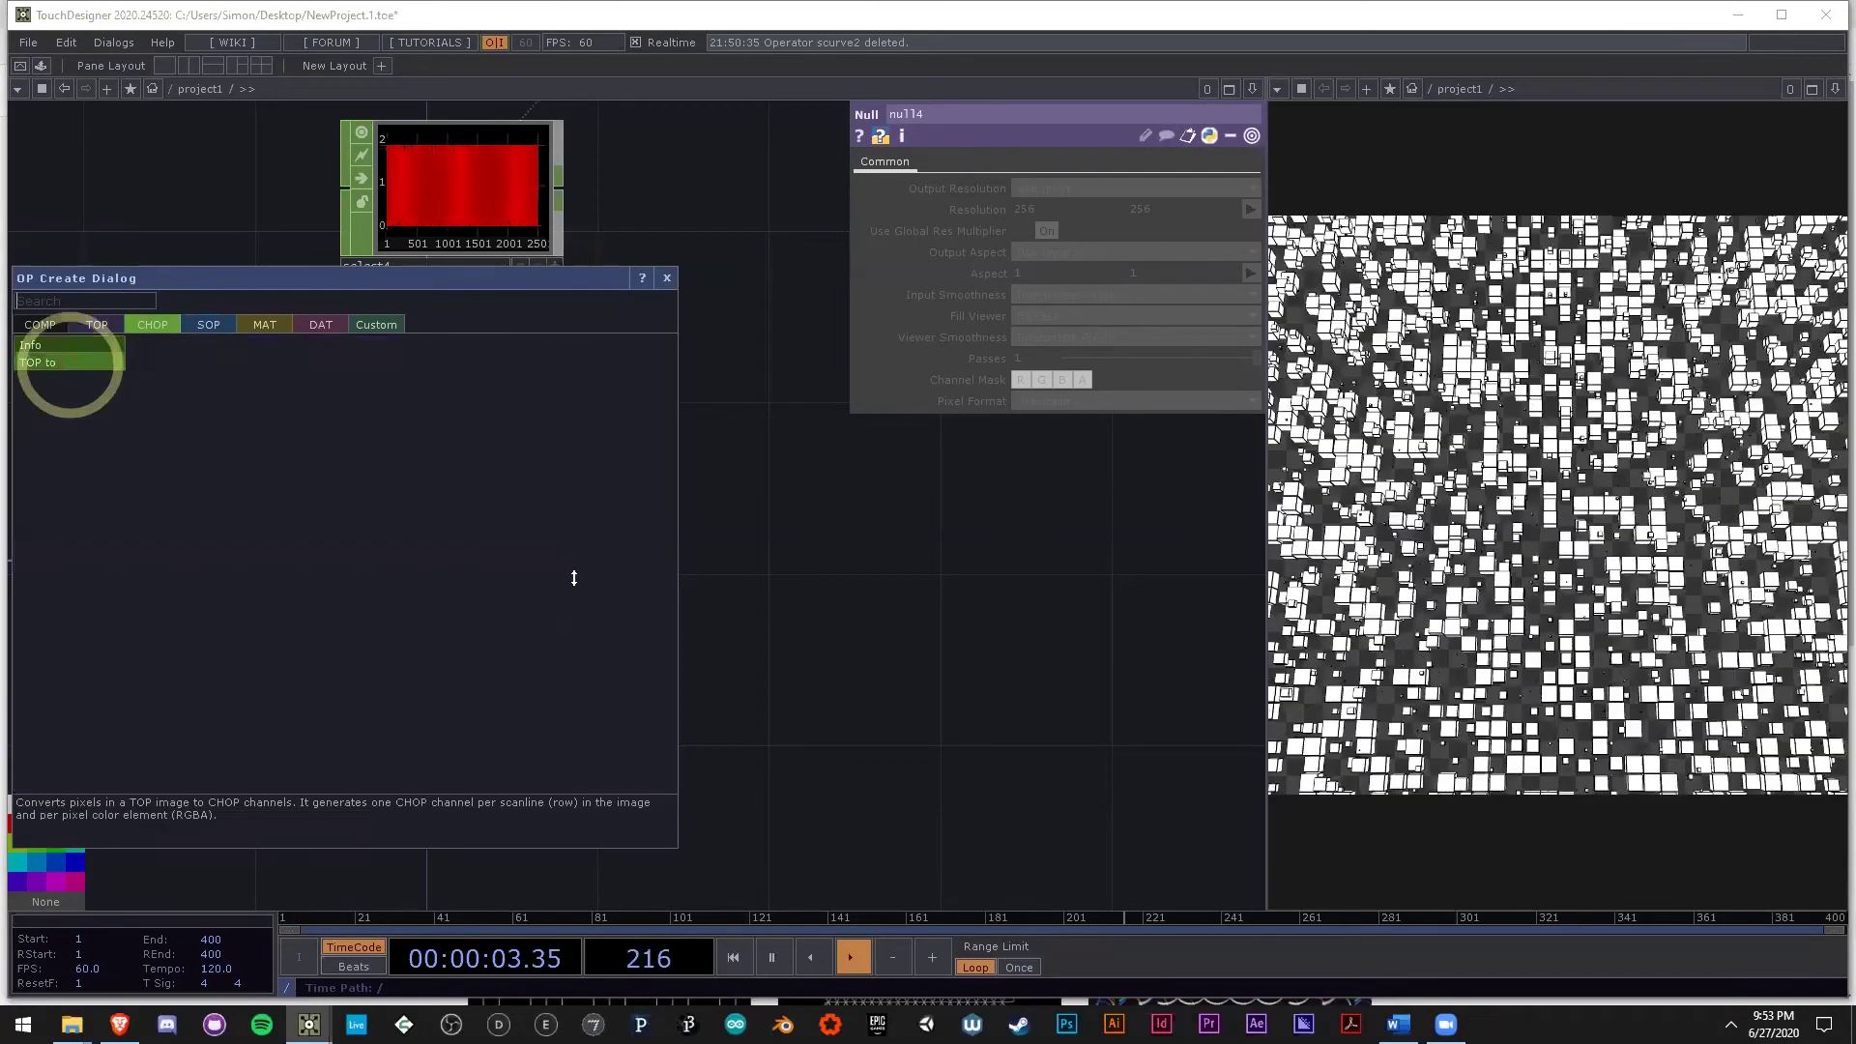
left_click(38, 362)
left_click(605, 559)
key("shift+h")
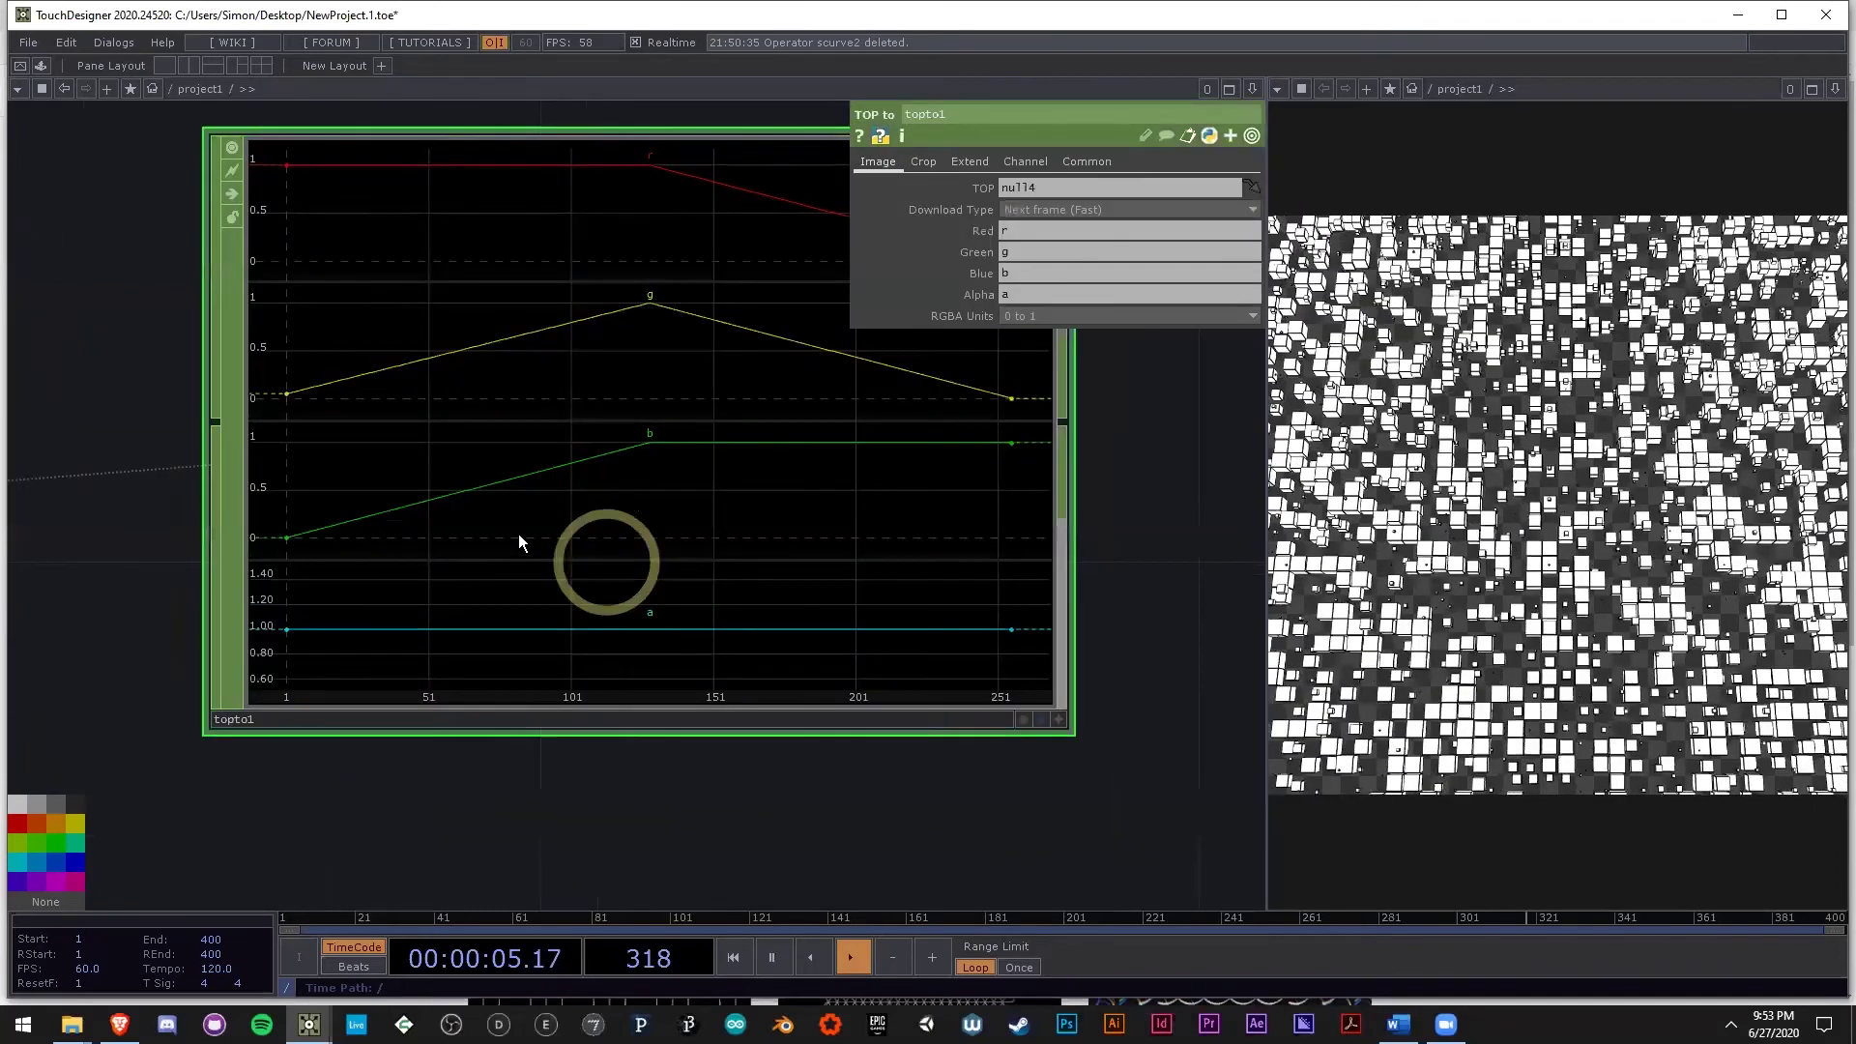
scroll(610, 556, "down", 2)
left_click_drag(553, 712, 698, 651)
scroll(697, 650, "down", 3)
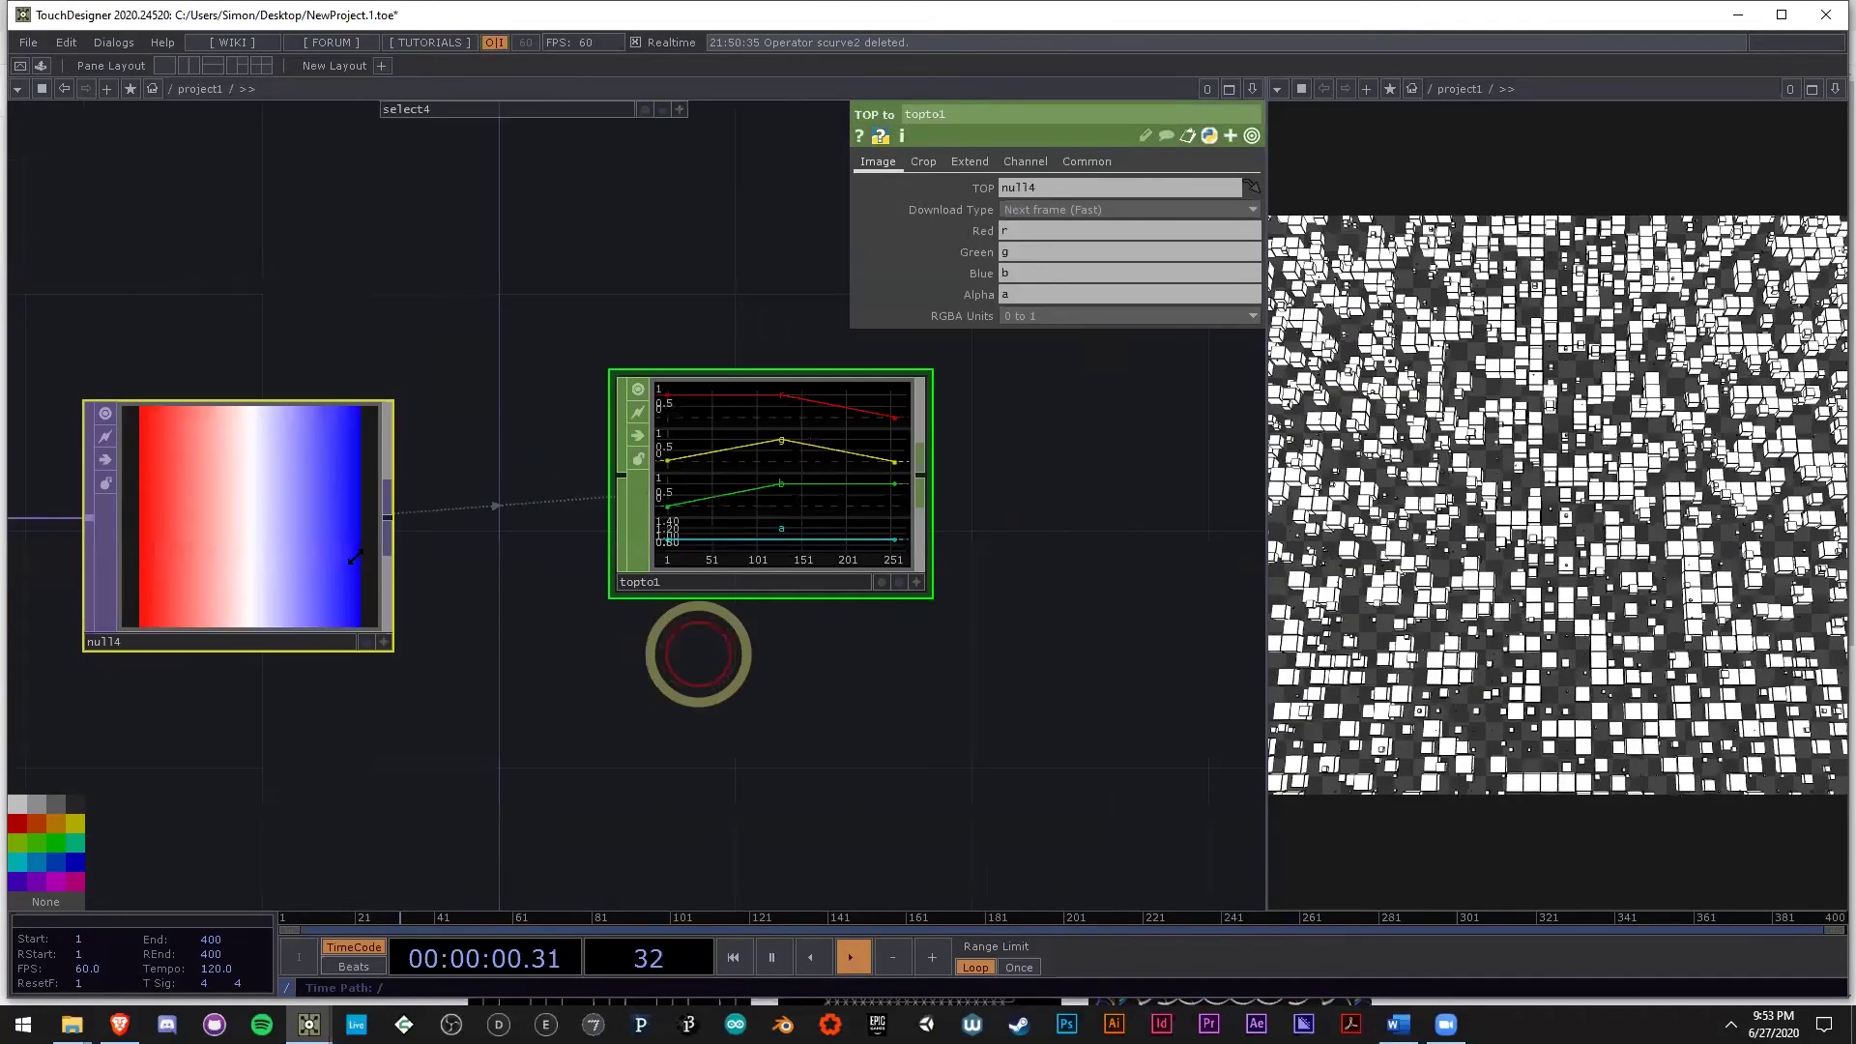
Set ramp1's notch interpolation to Ease-in, Ease-out and check the curves in topto1.
left_click(1053, 450)
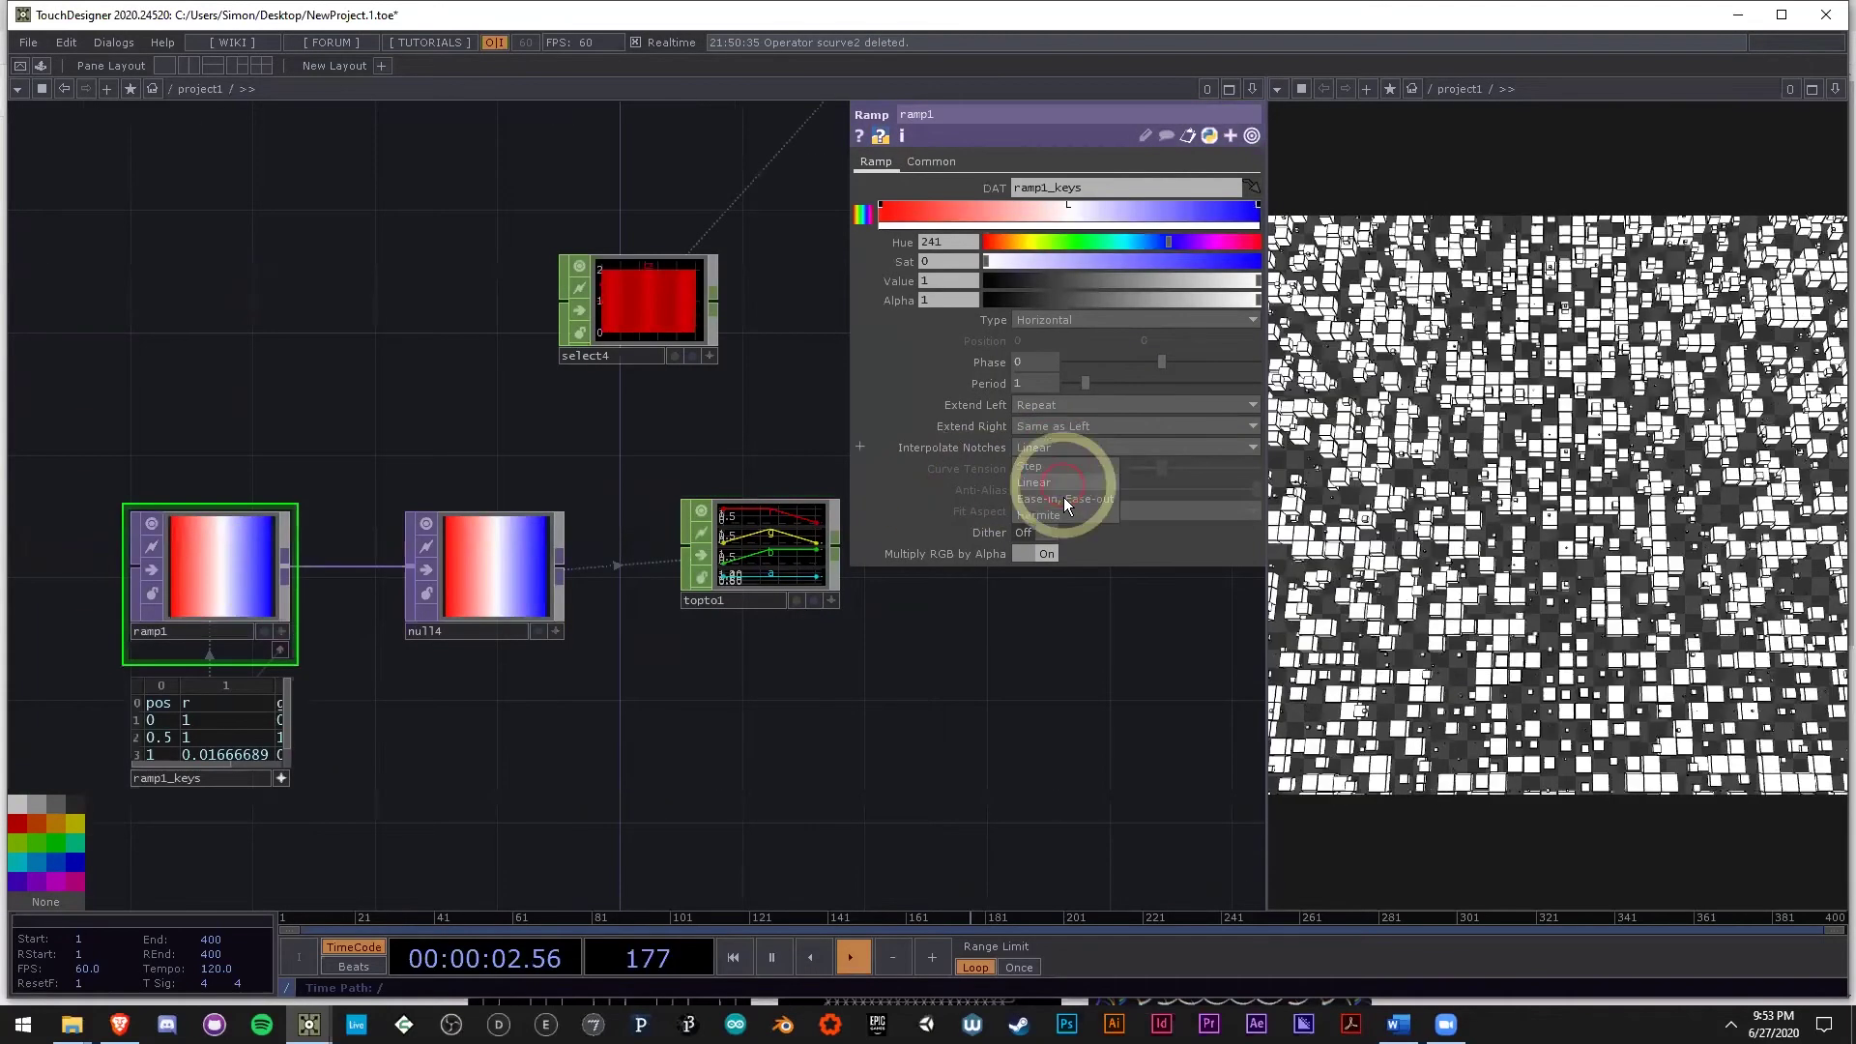
left_click(1063, 498)
scroll(769, 532, "up", 5)
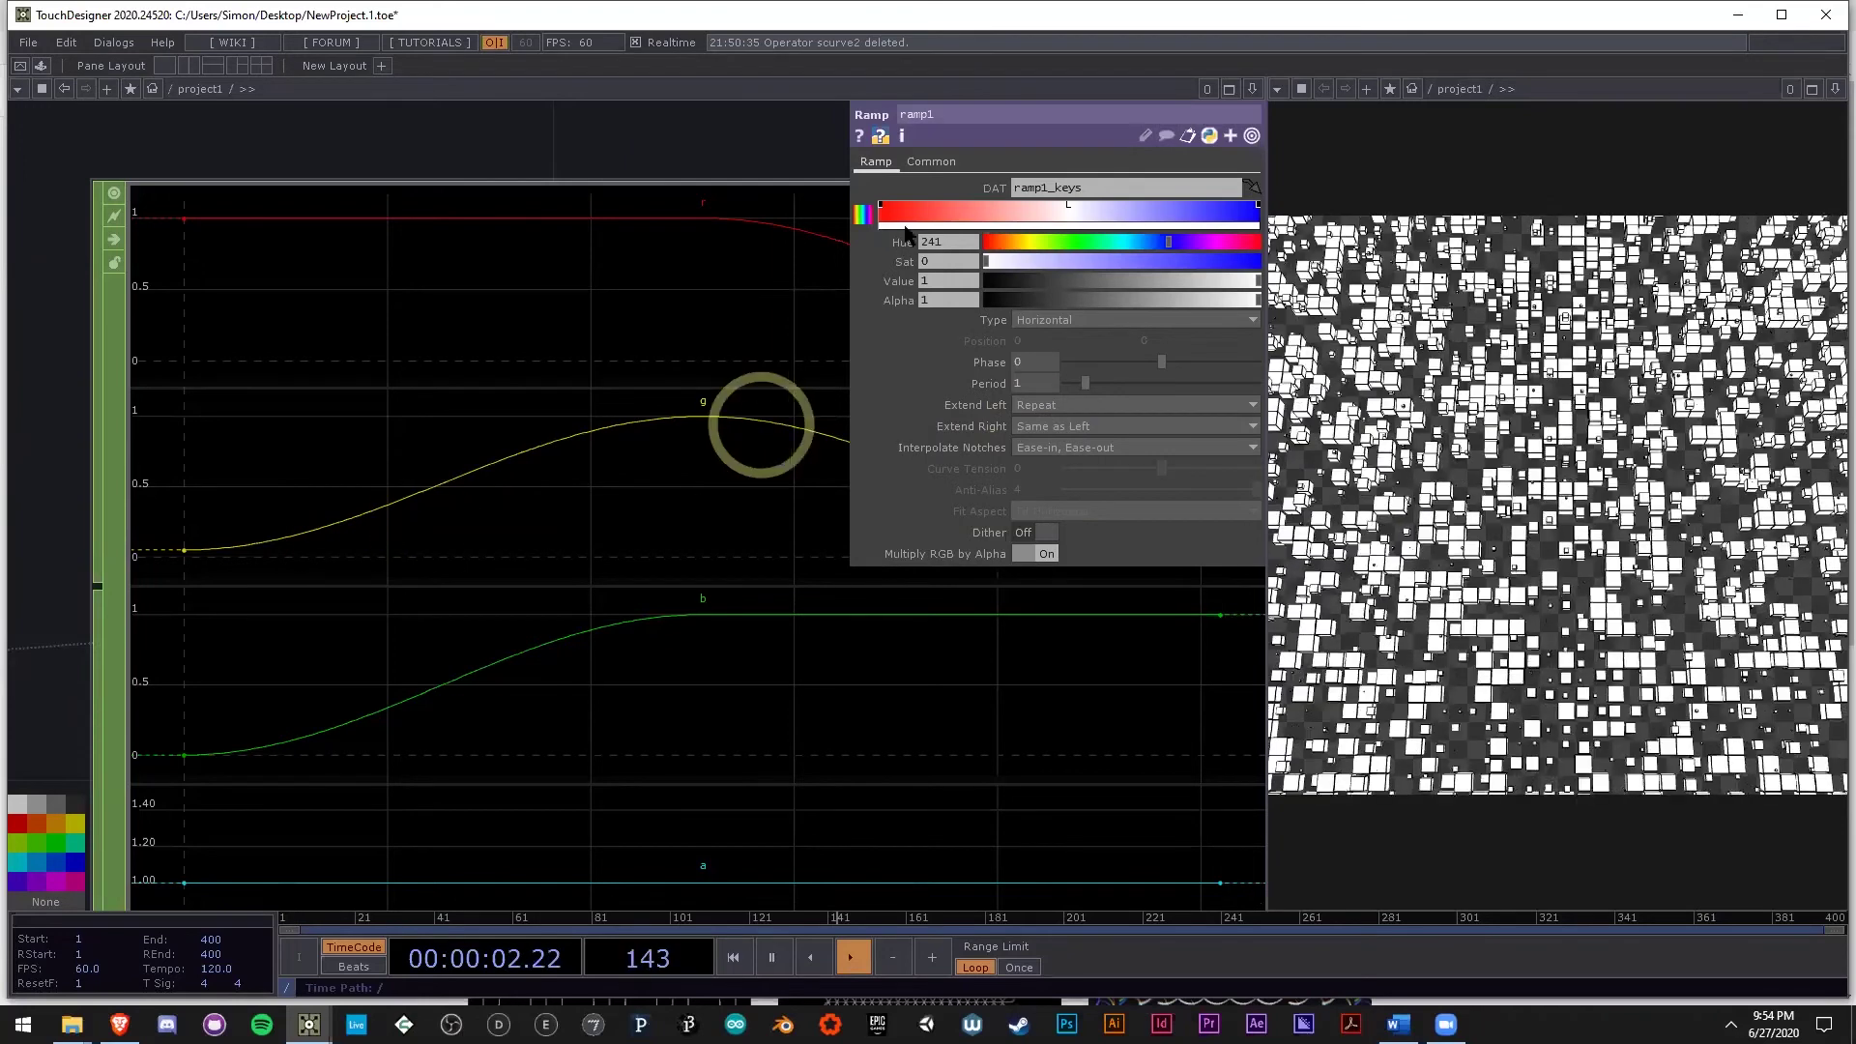
scroll(761, 425, "down", 5)
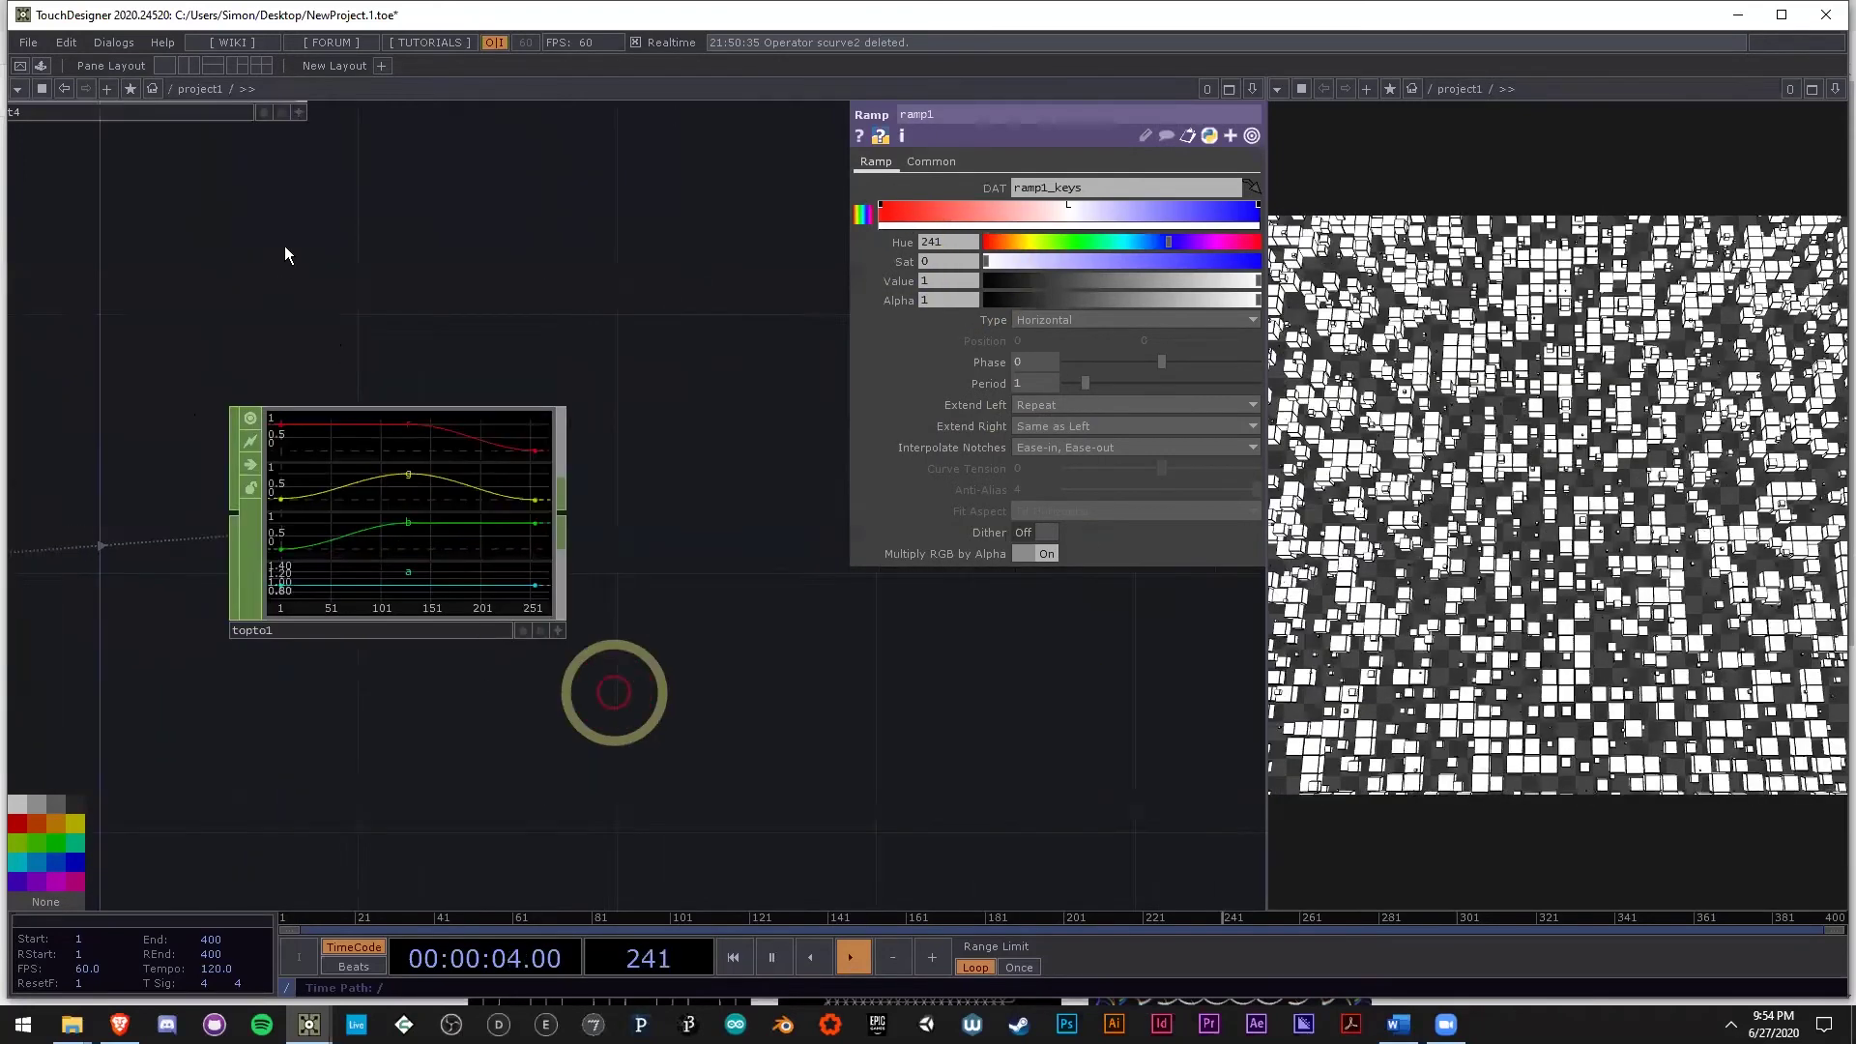
Add a Lookup CHOP after select4 and connect topto1 as its lookup table input.
left_click_drag(323, 232, 415, 232)
left_click(416, 236)
type("lo")
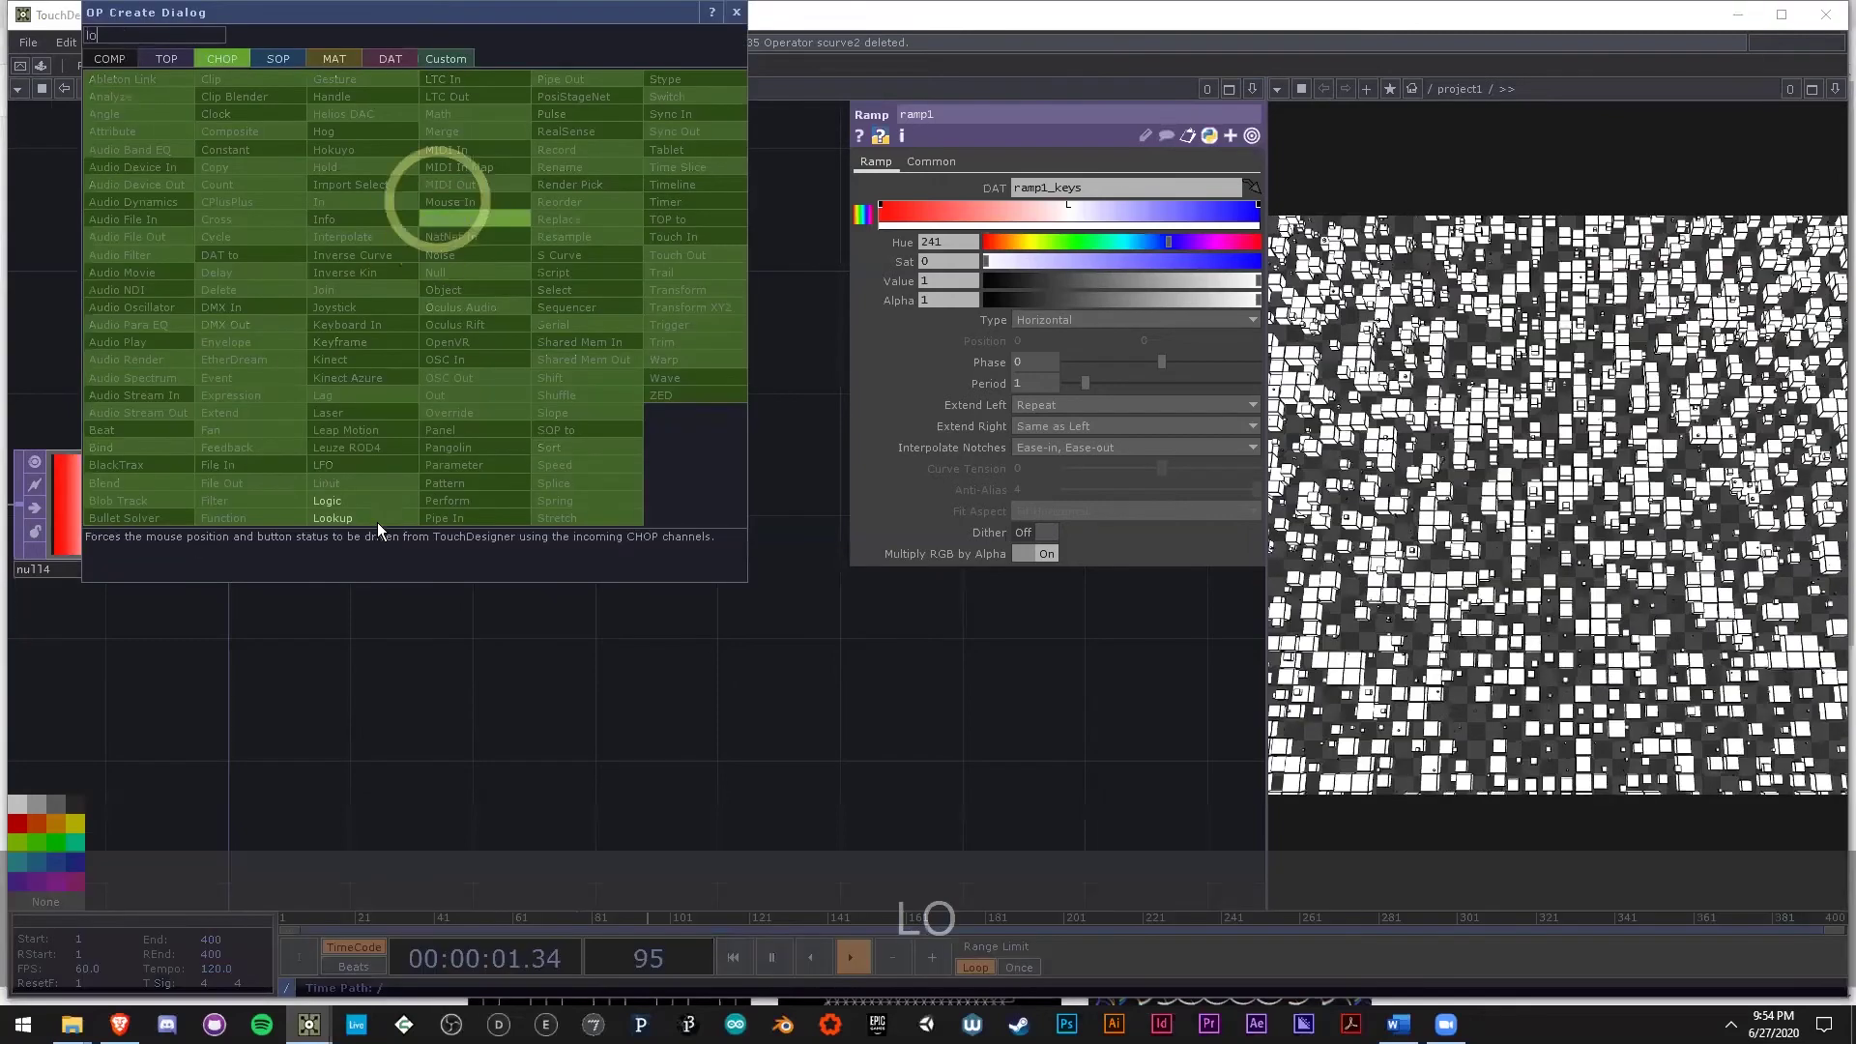
left_click(379, 519)
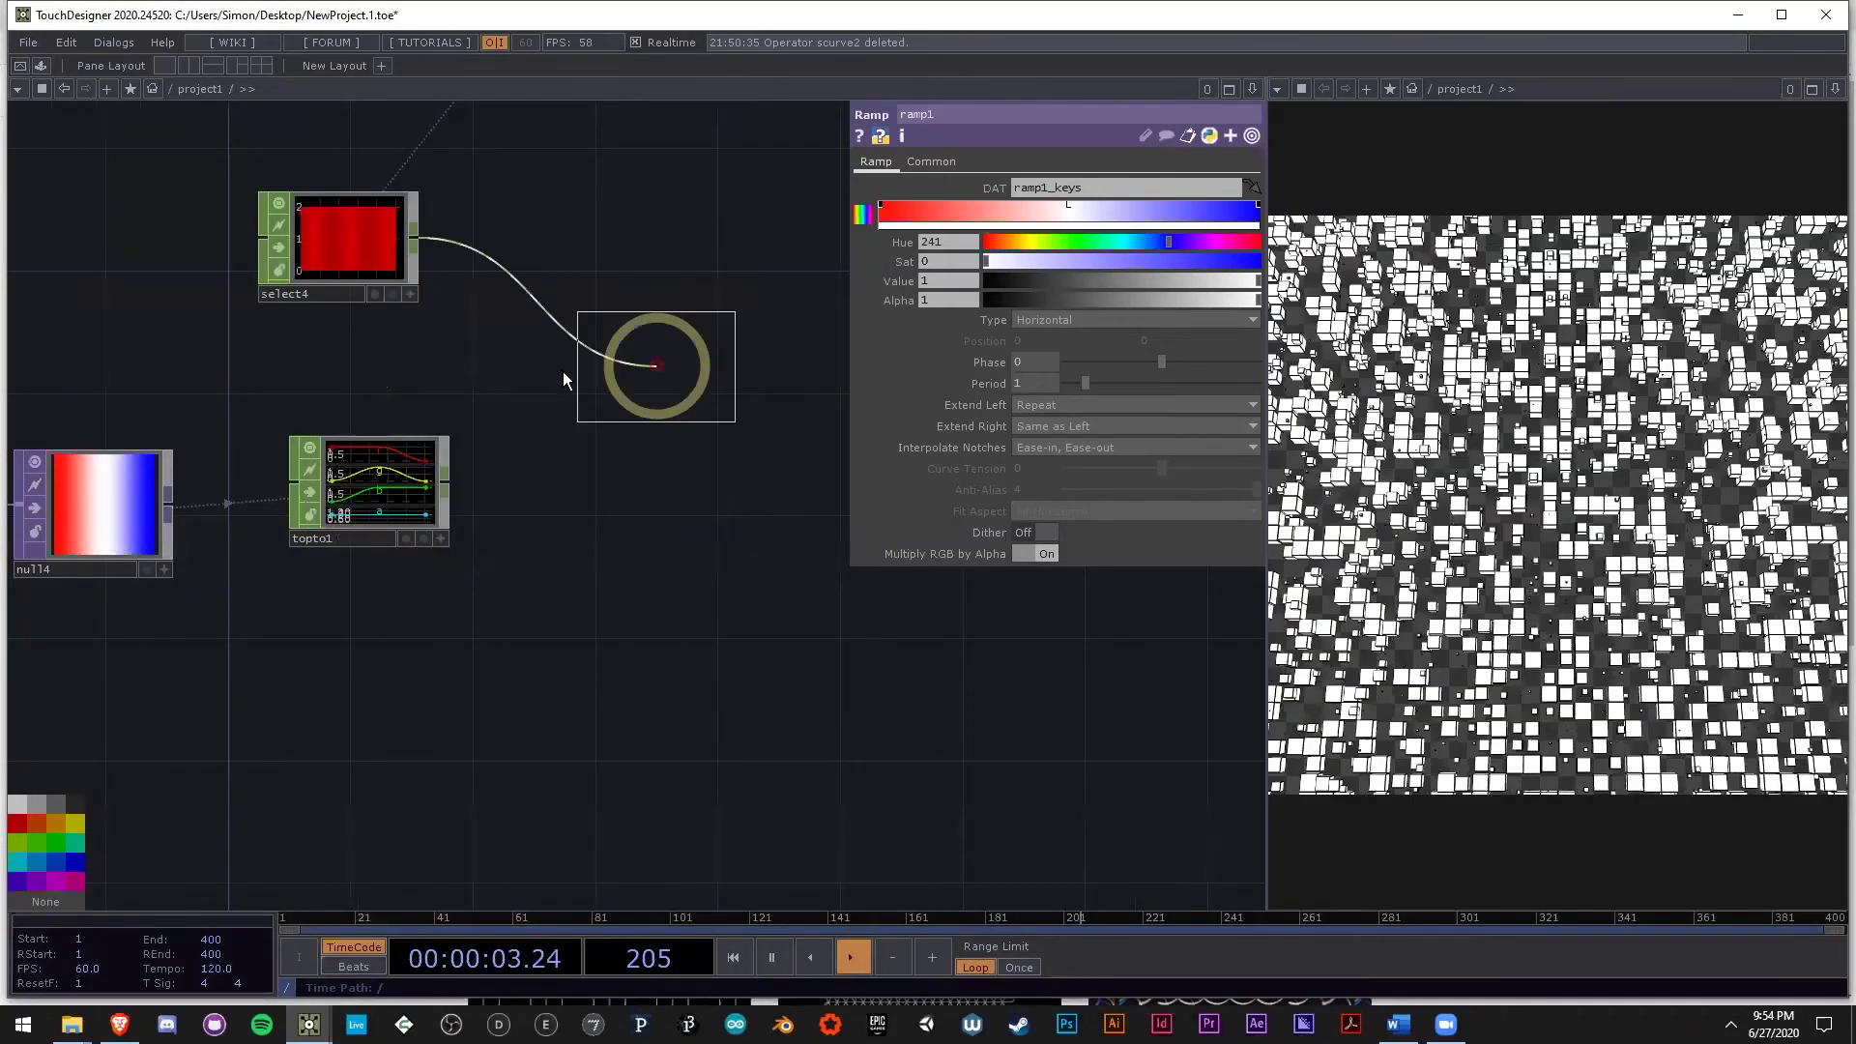
left_click(565, 375)
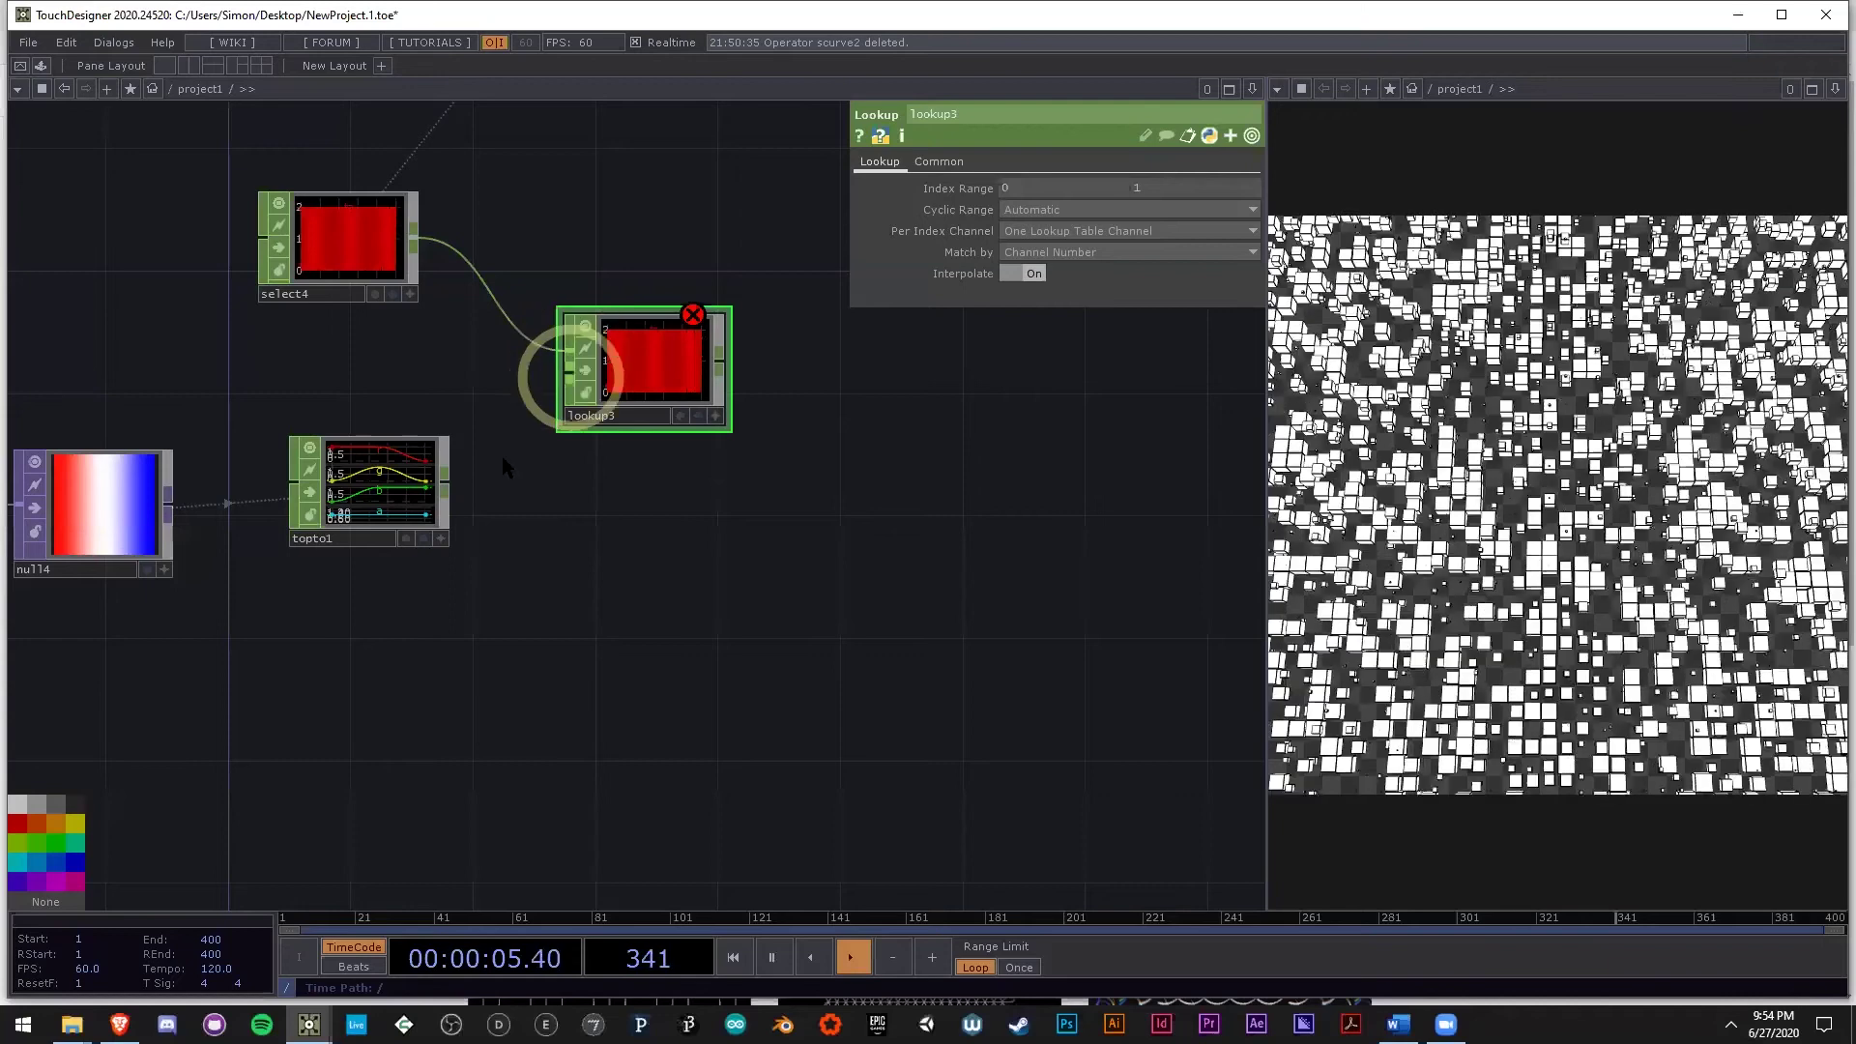
left_click(478, 475)
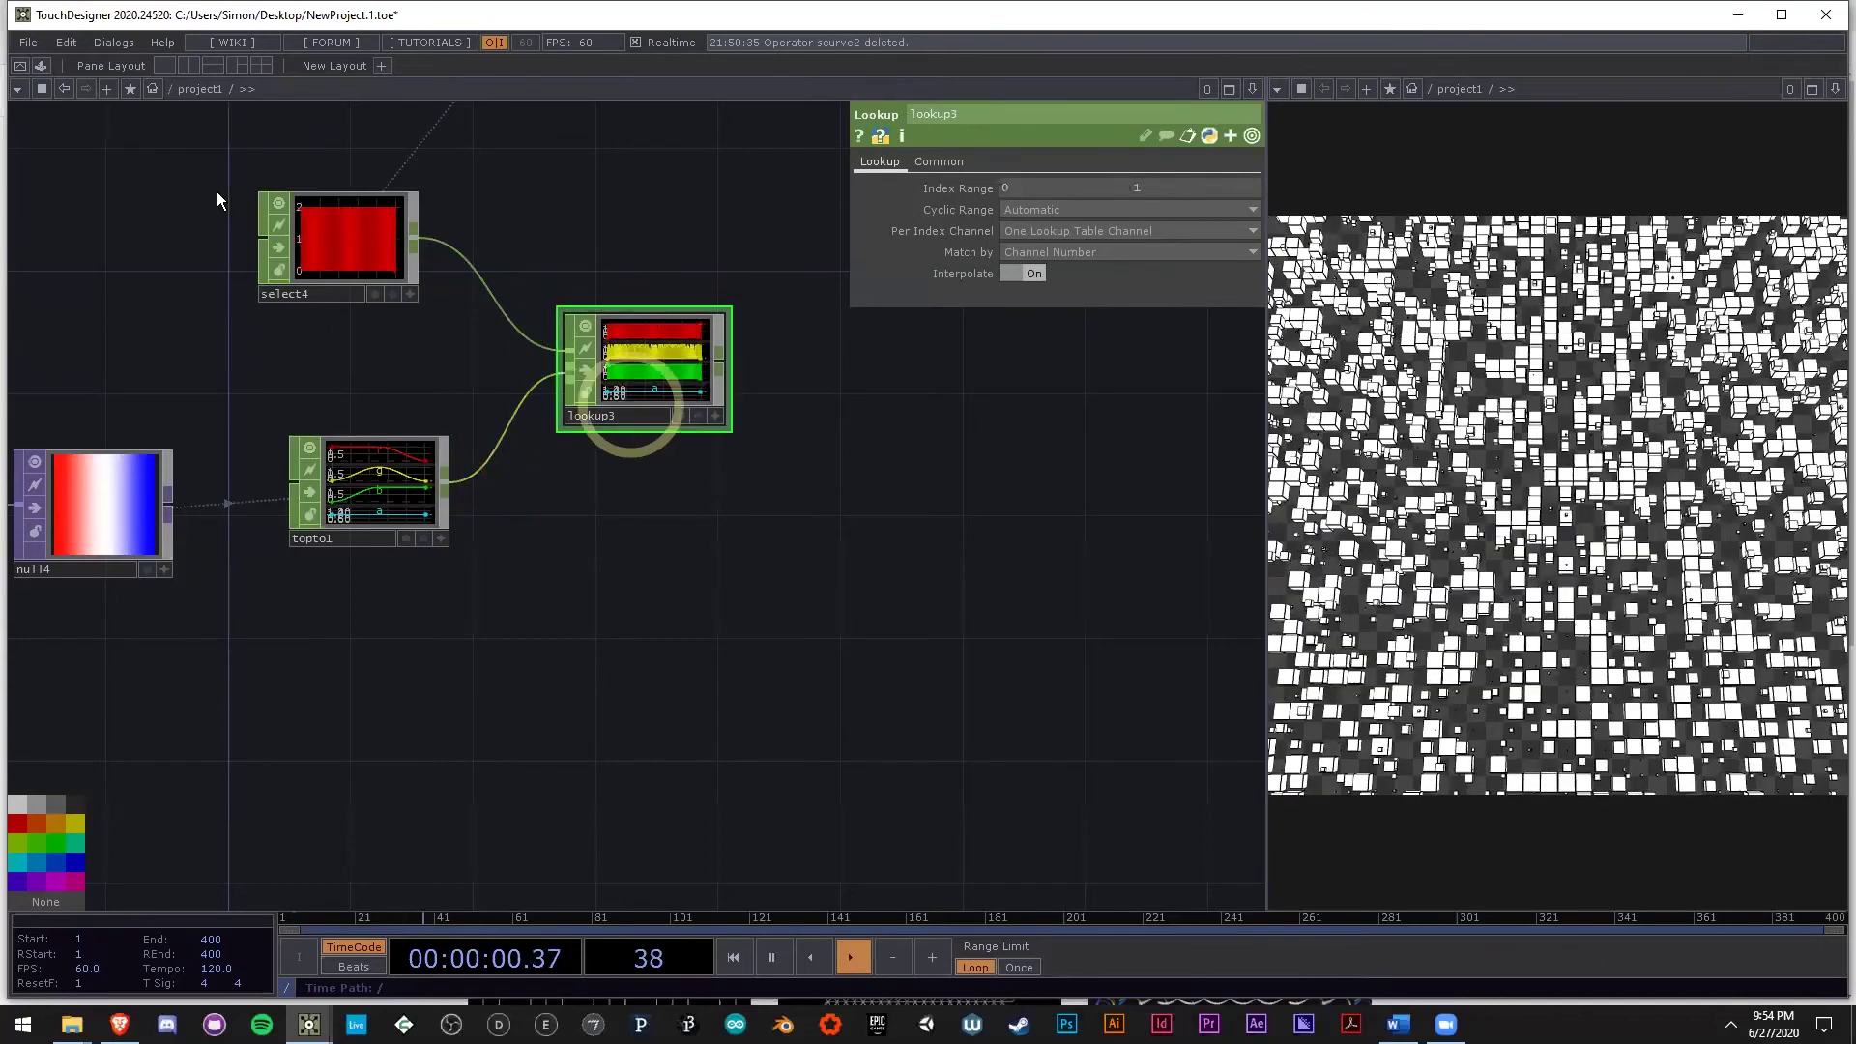
Set the upper end of lookup3's index range to 2, matching the range of select4.
scroll(633, 363, "up", 2)
left_click(261, 228)
scroll(261, 229, "up", 3)
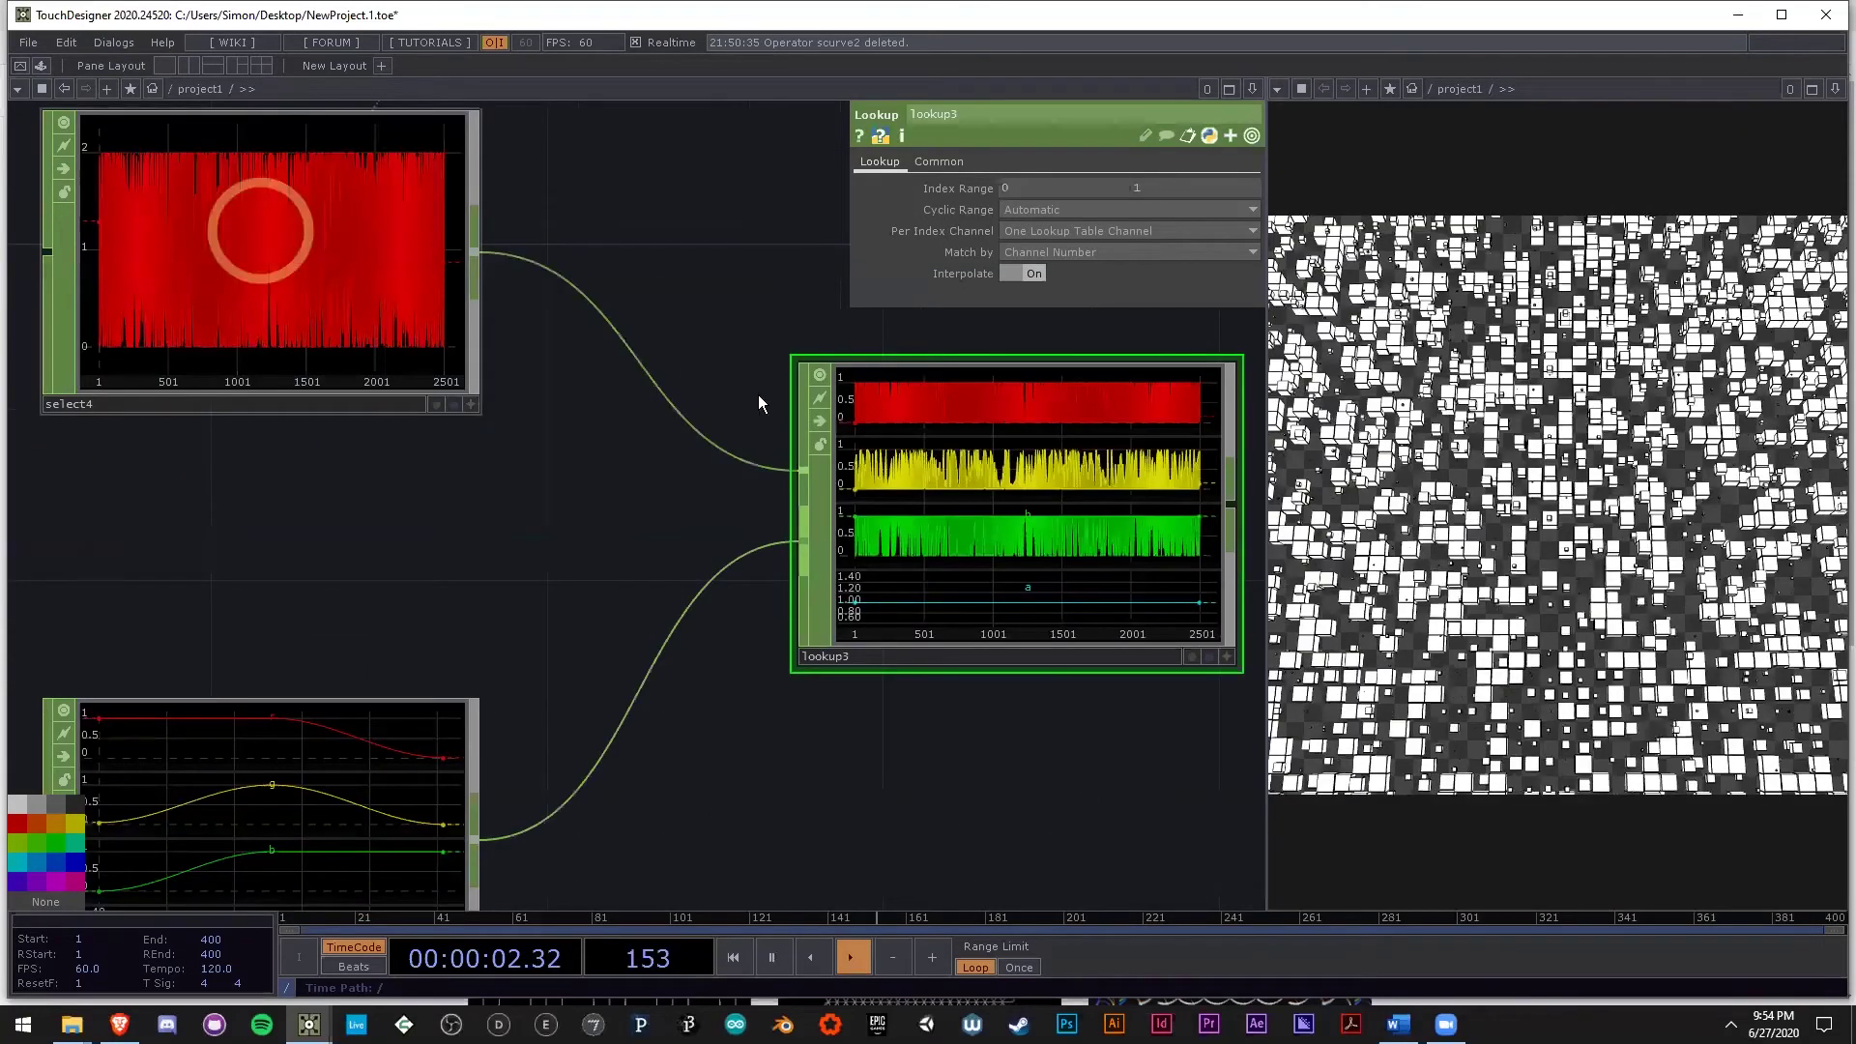
scroll(261, 228, "down", 2)
left_click(758, 394)
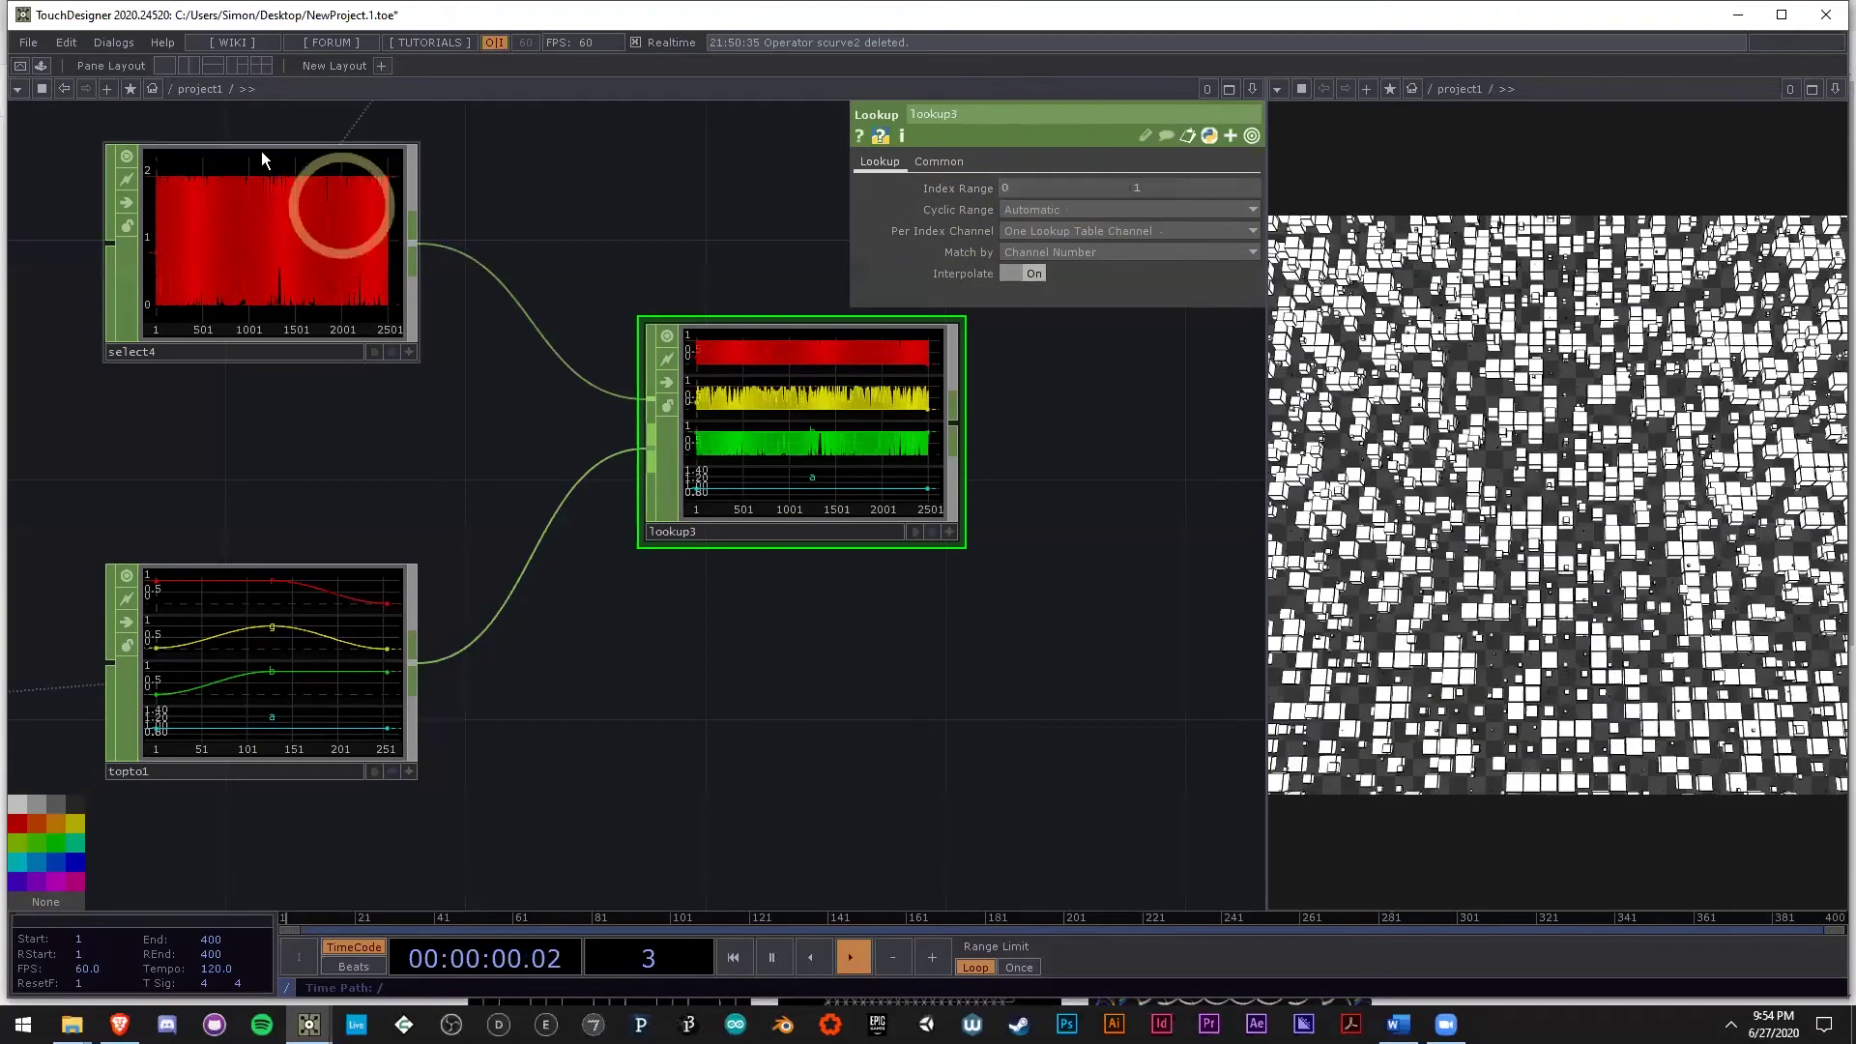
left_click(1141, 187)
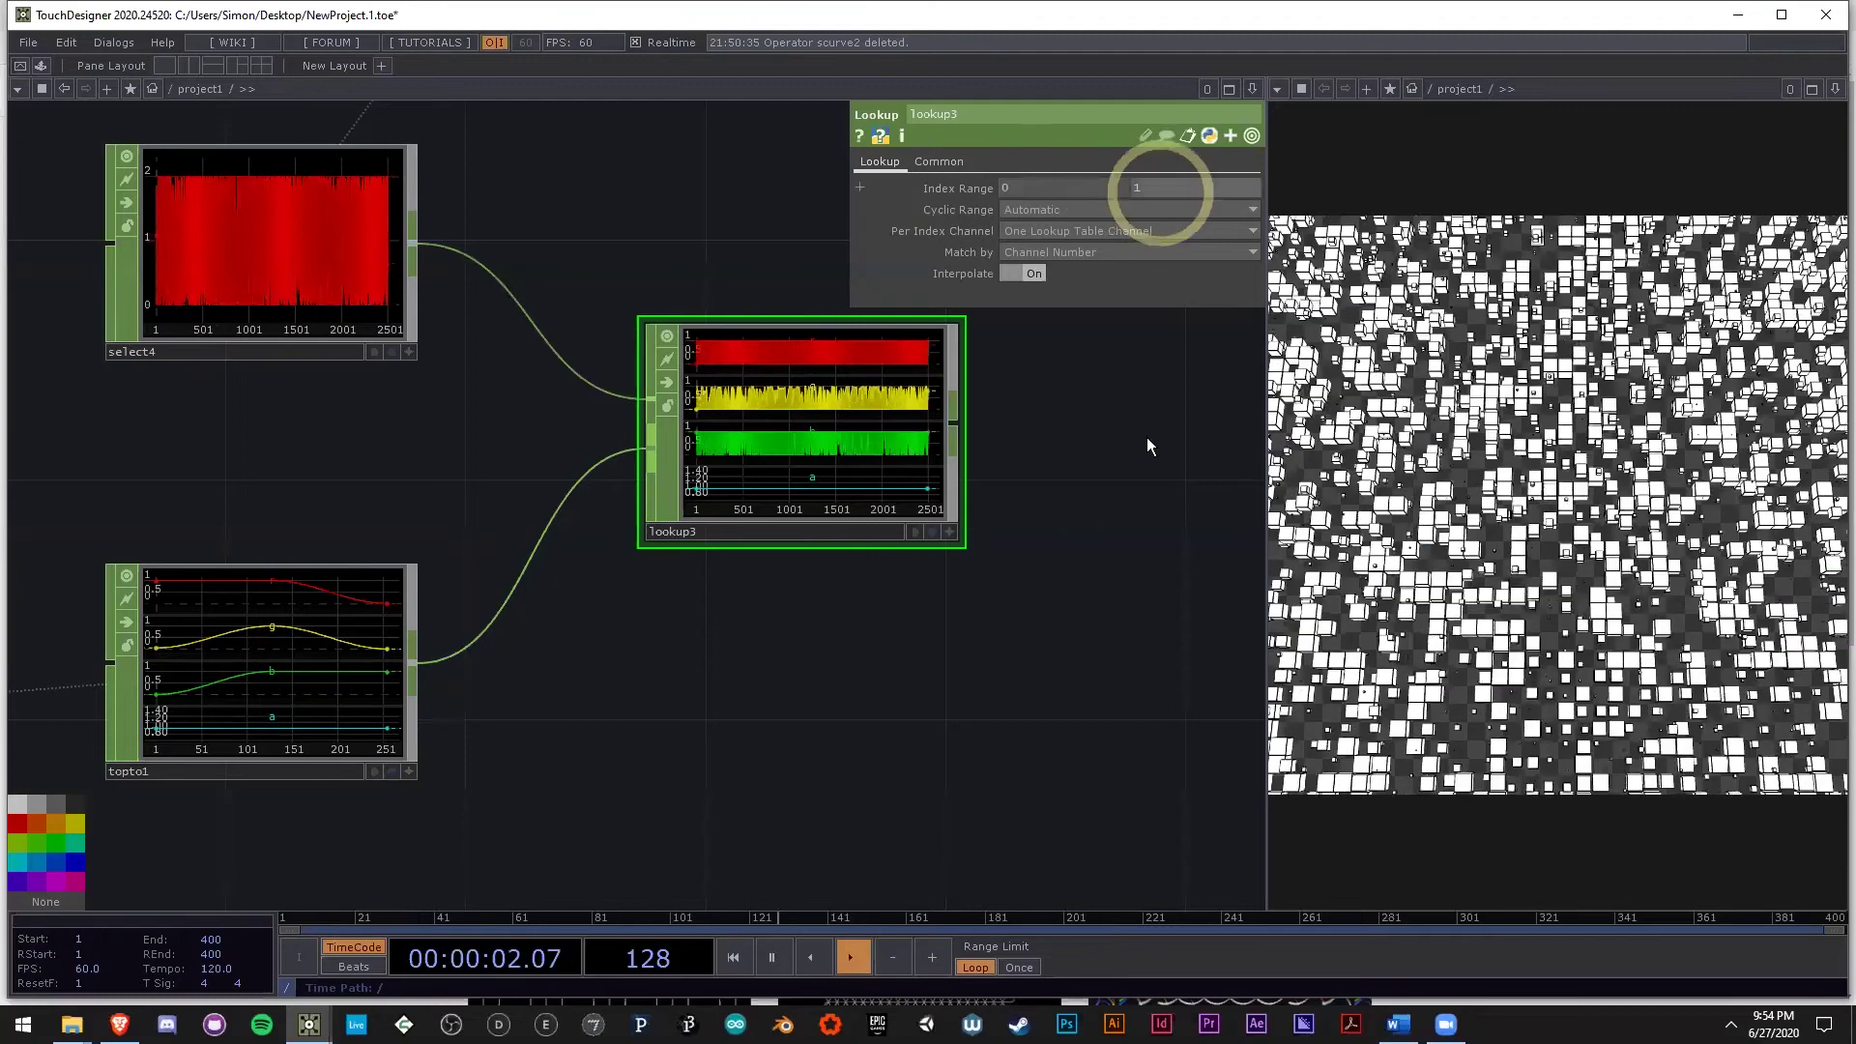
type("2")
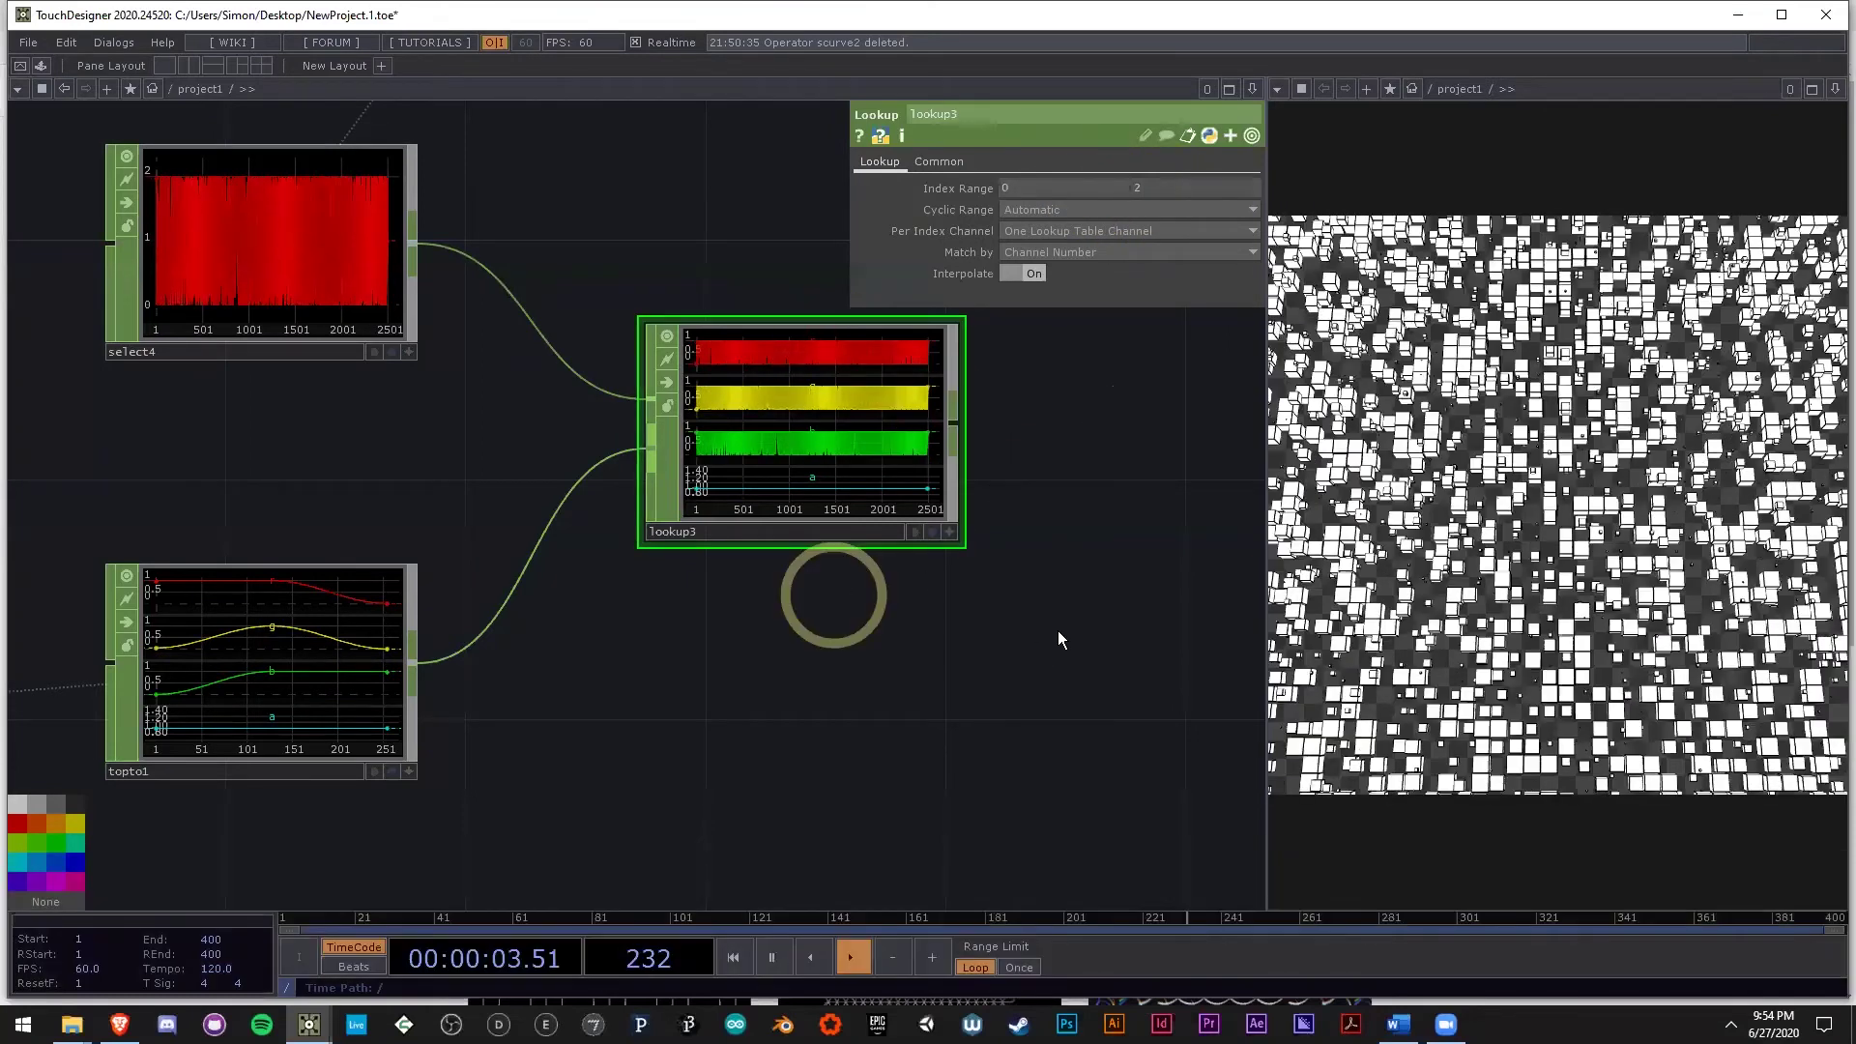
Examine how select4 and topto1 feed lookup3 and inspect lookup3's r, g, b and a channels.
scroll(1054, 632, "down", 3)
left_click_drag(717, 659, 870, 687)
scroll(1109, 748, "down", 3)
left_click_drag(1109, 747, 870, 677)
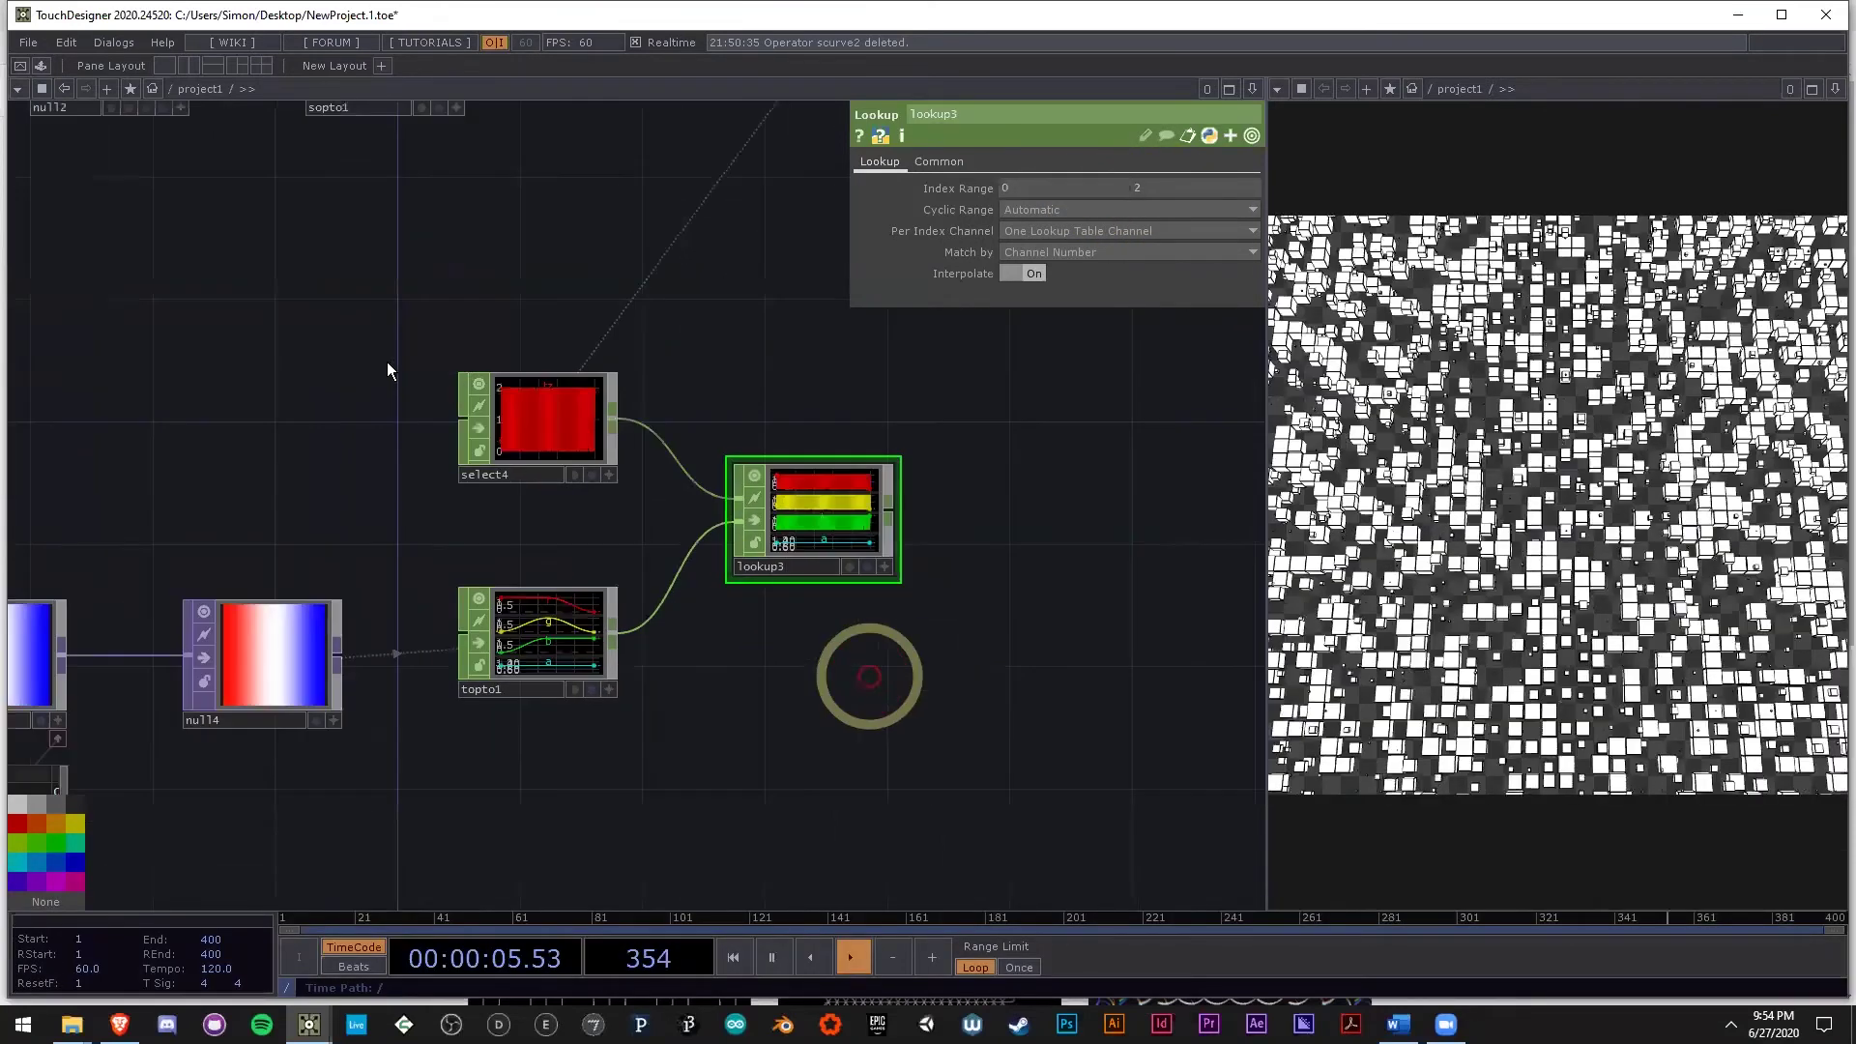
scroll(803, 623, "up", 3)
left_click_drag(434, 367, 211, 359)
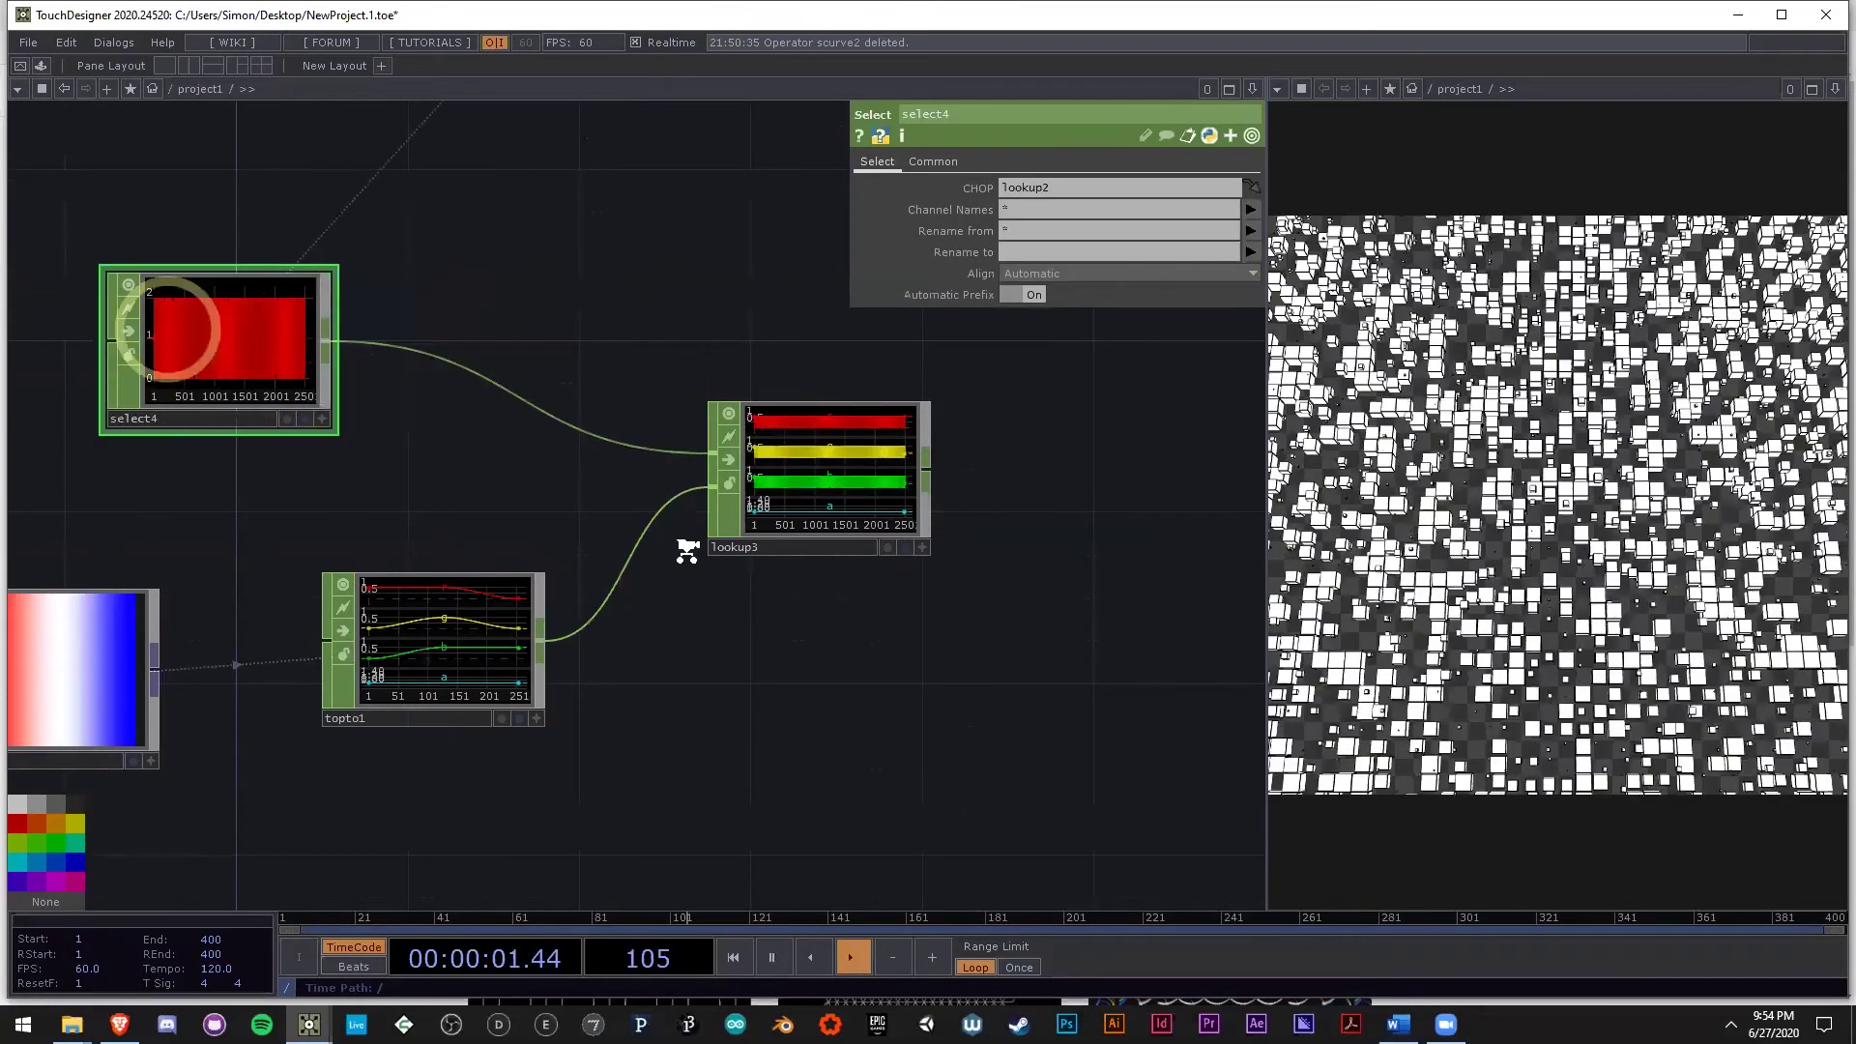
left_click_drag(938, 498, 773, 518)
left_click_drag(96, 351, 310, 354)
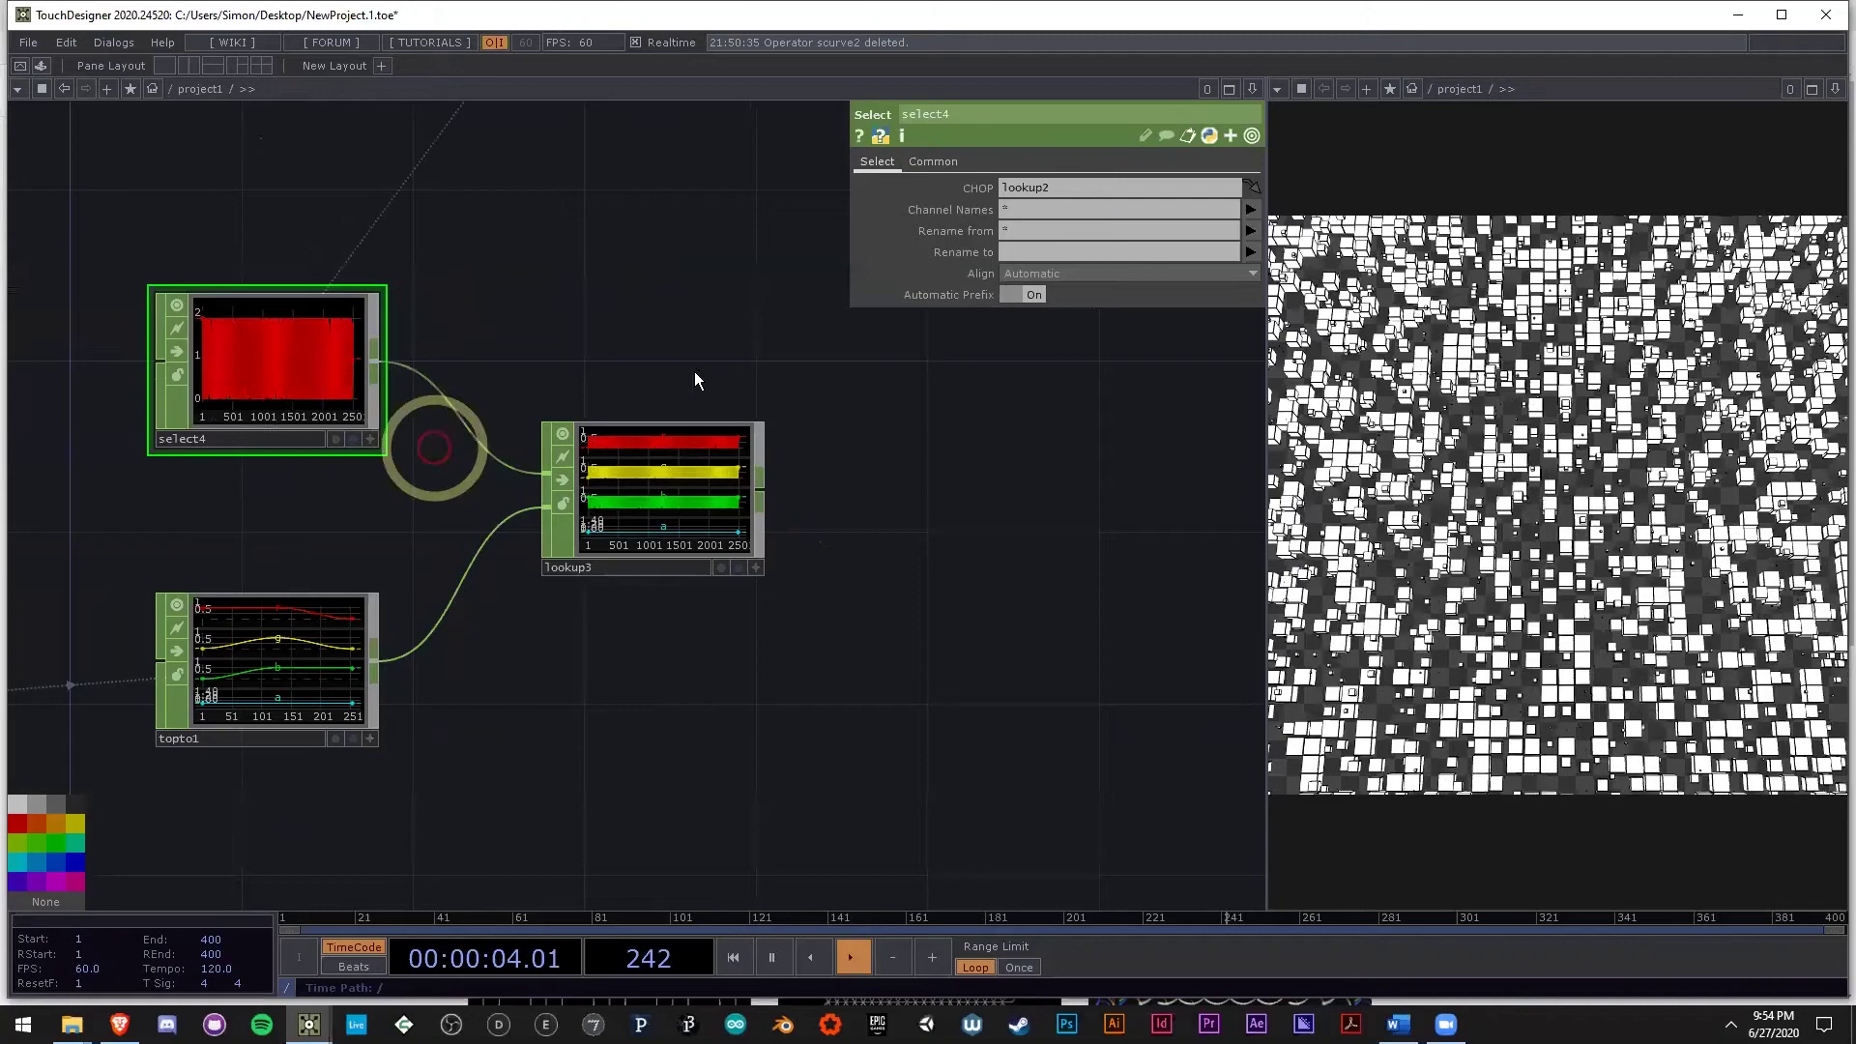
scroll(694, 558, "up", 5)
left_click(696, 556)
scroll(804, 611, "down", 5)
scroll(634, 563, "up", 4)
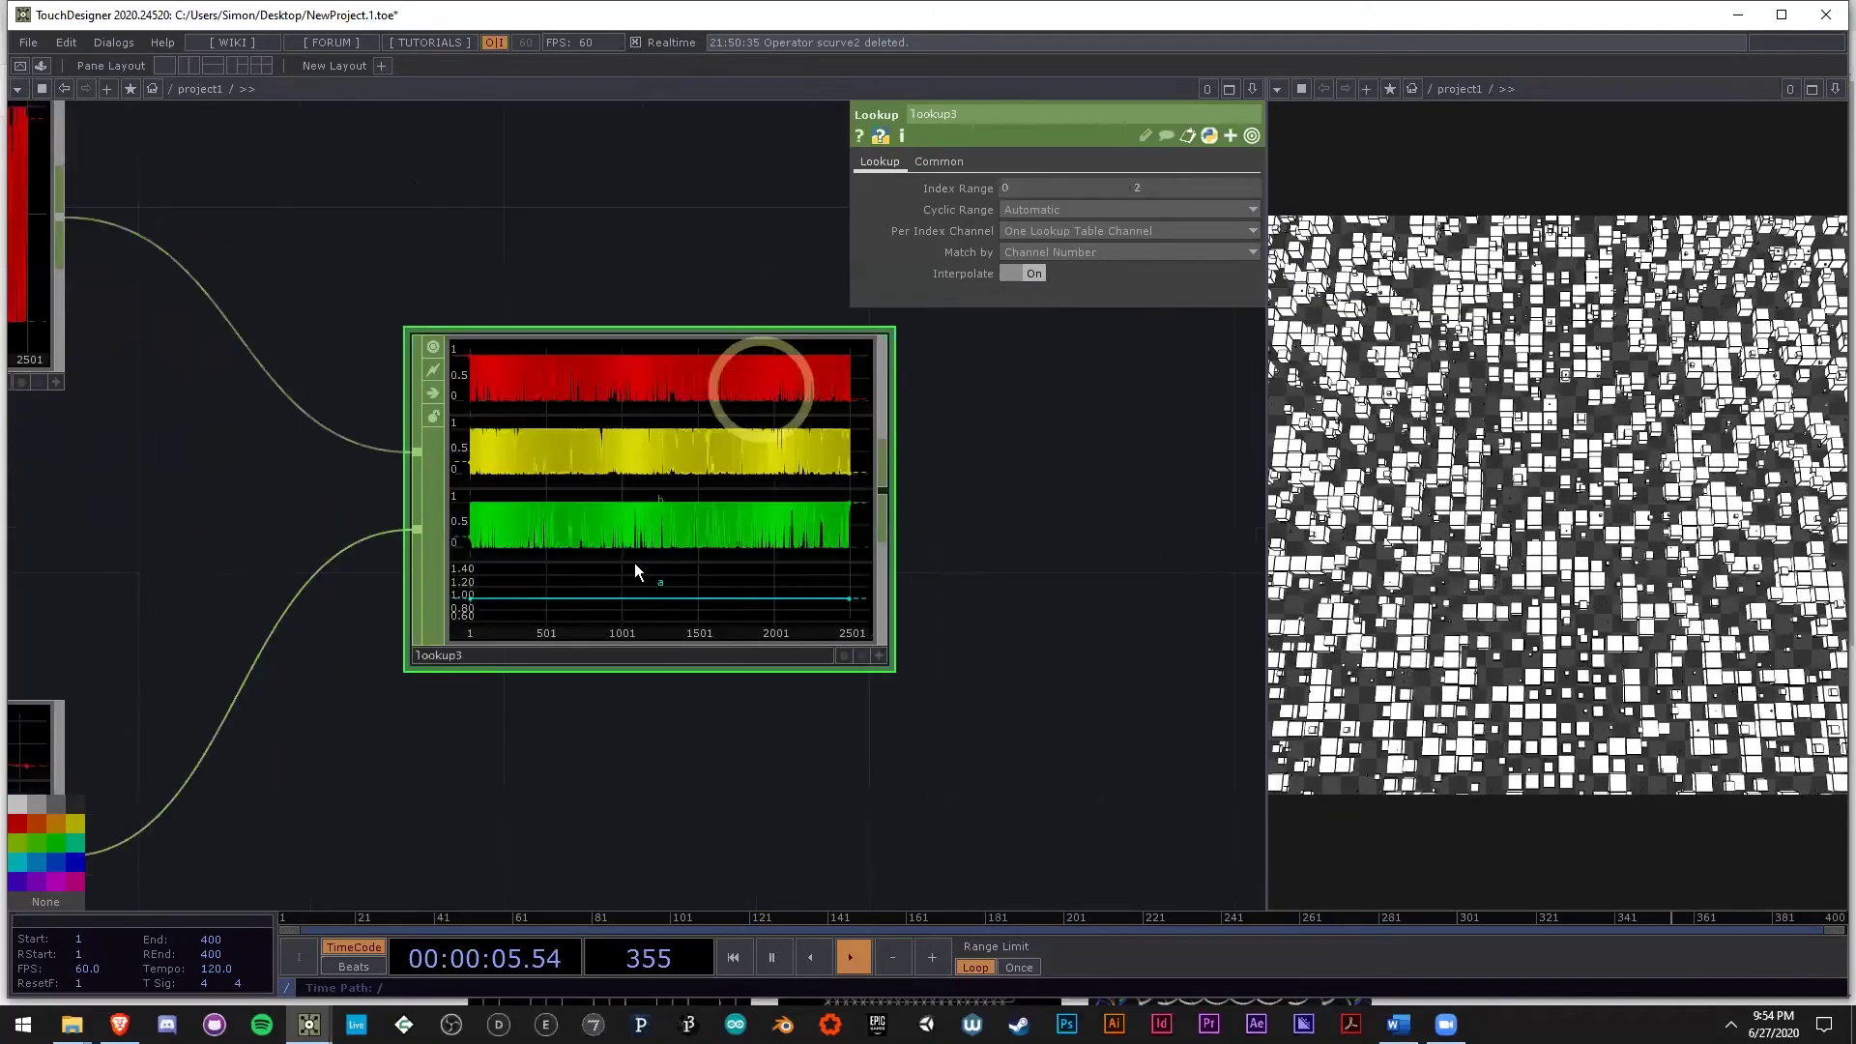
scroll(305, 637, "down", 3)
scroll(305, 638, "down", 4)
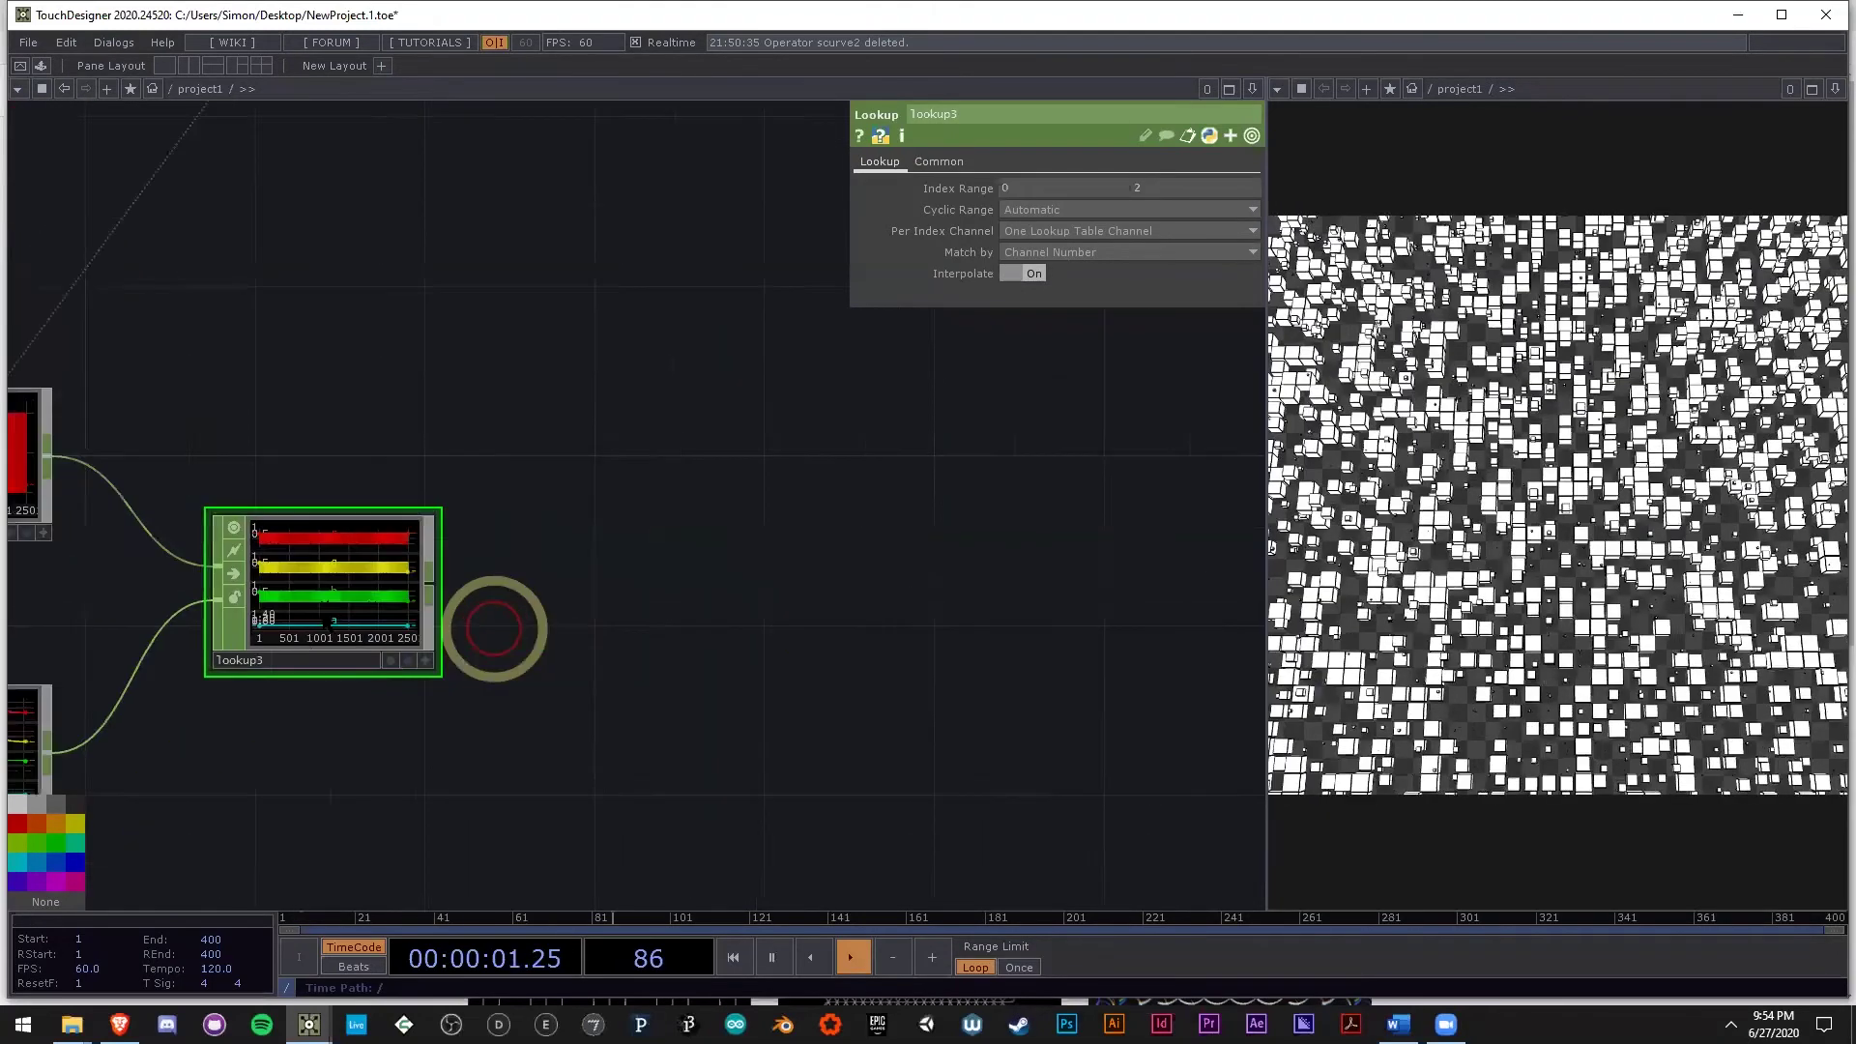
Add a Null CHOP to the output of lookup3, below pos, and name it color1.
left_click_drag(810, 634, 757, 657)
right_click(304, 639)
left_click(377, 618)
left_click(753, 638)
left_click(744, 681)
type("color1")
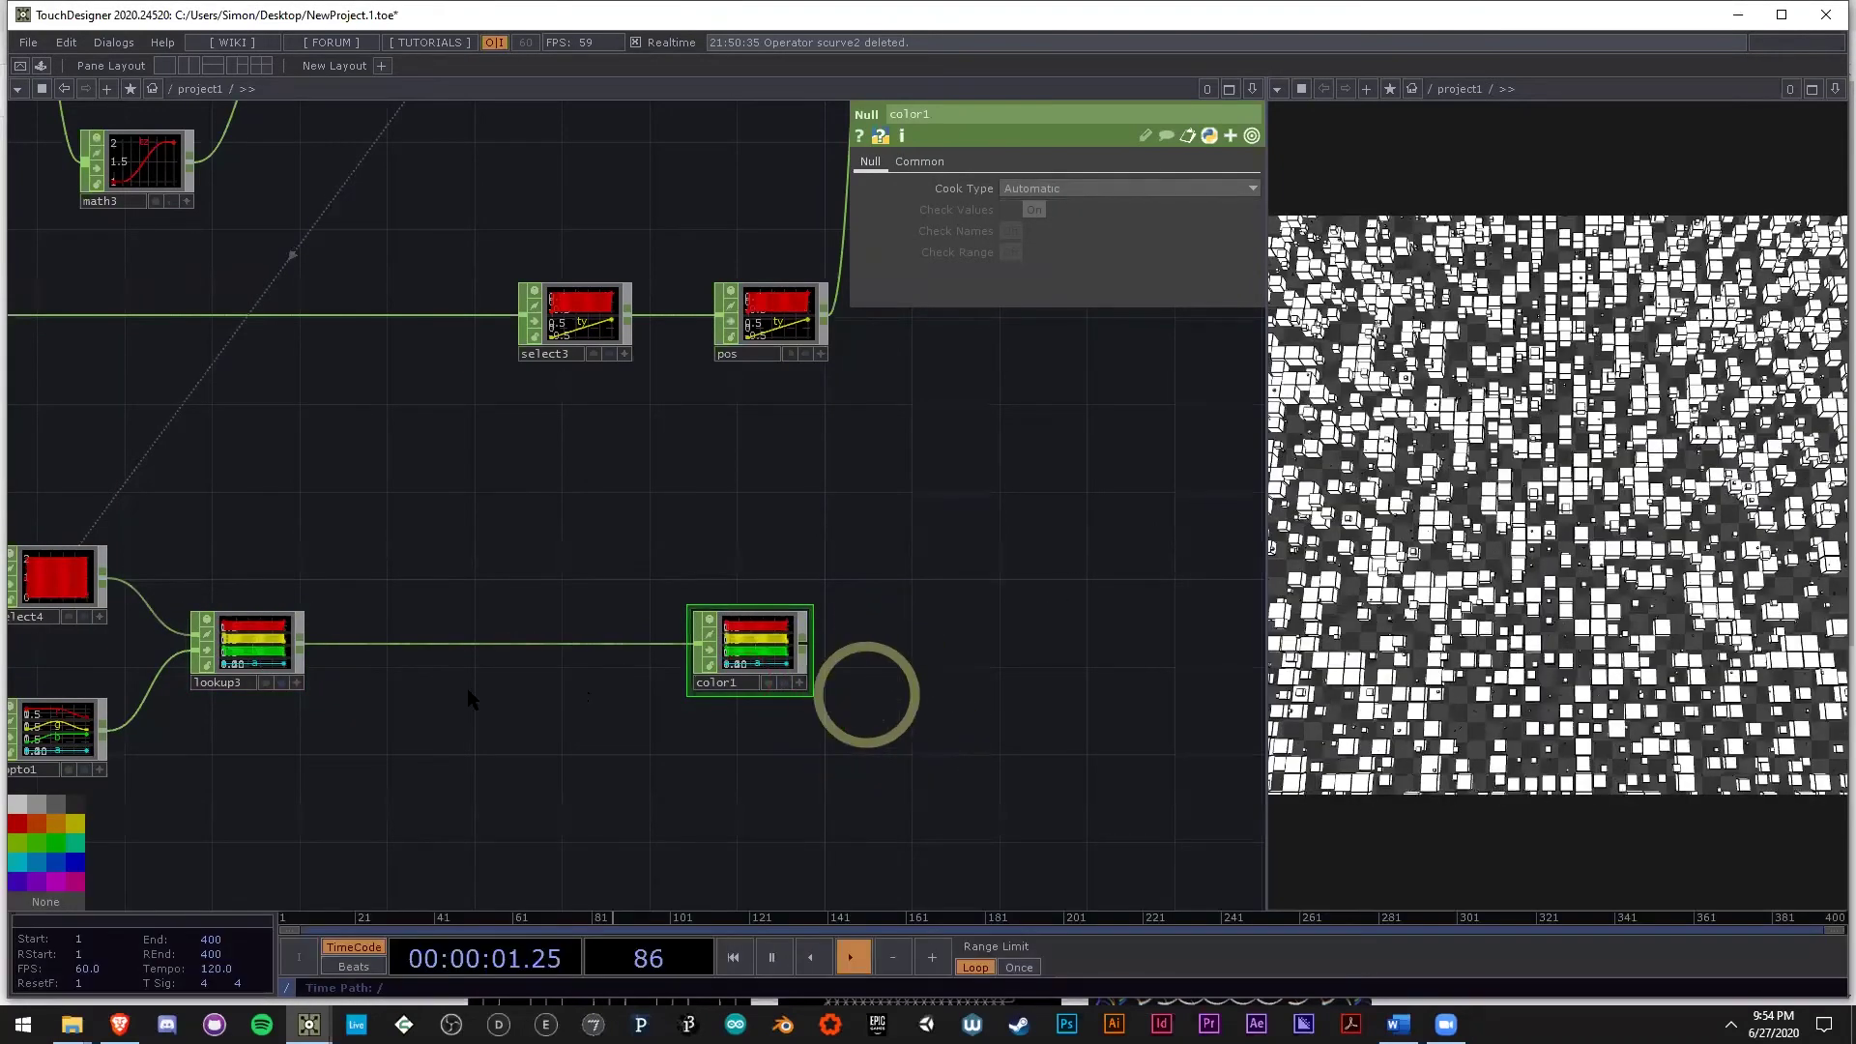
Connect color1 to merge1 as an additional input.
type("h")
left_click_drag(530, 595, 406, 719)
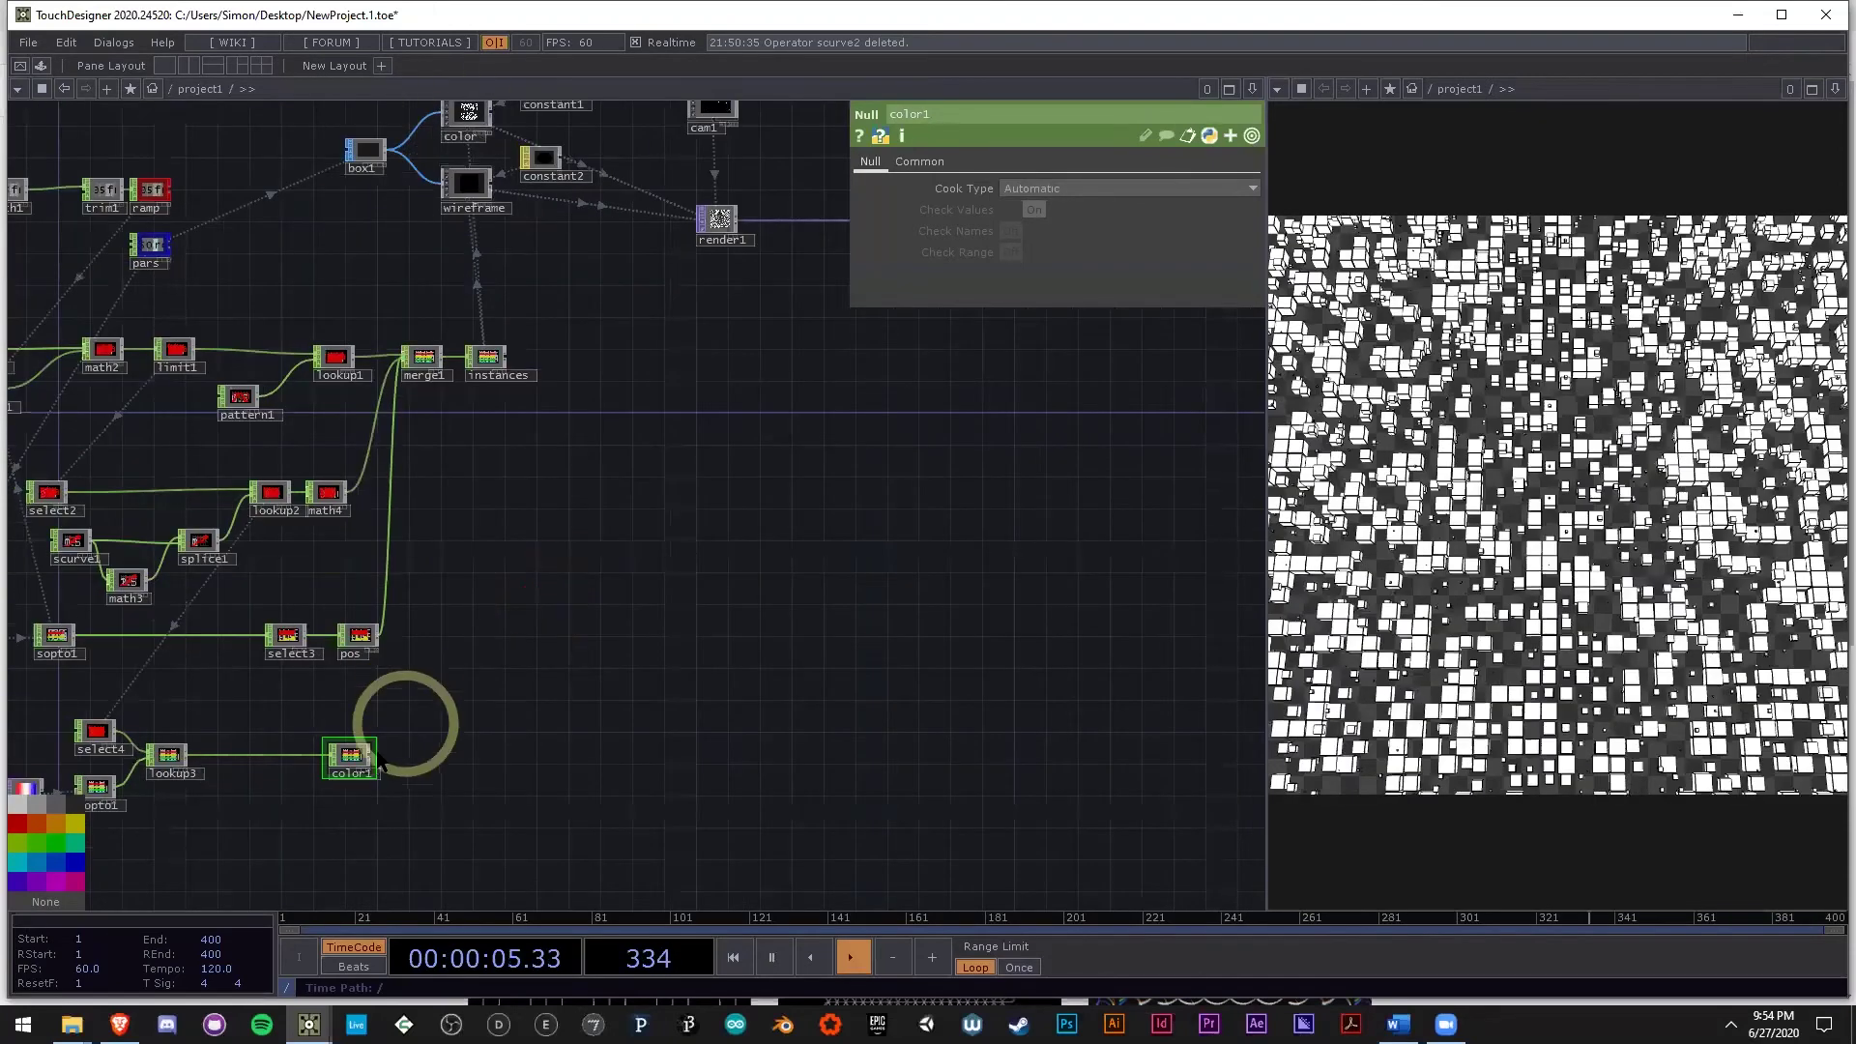
left_click(399, 373)
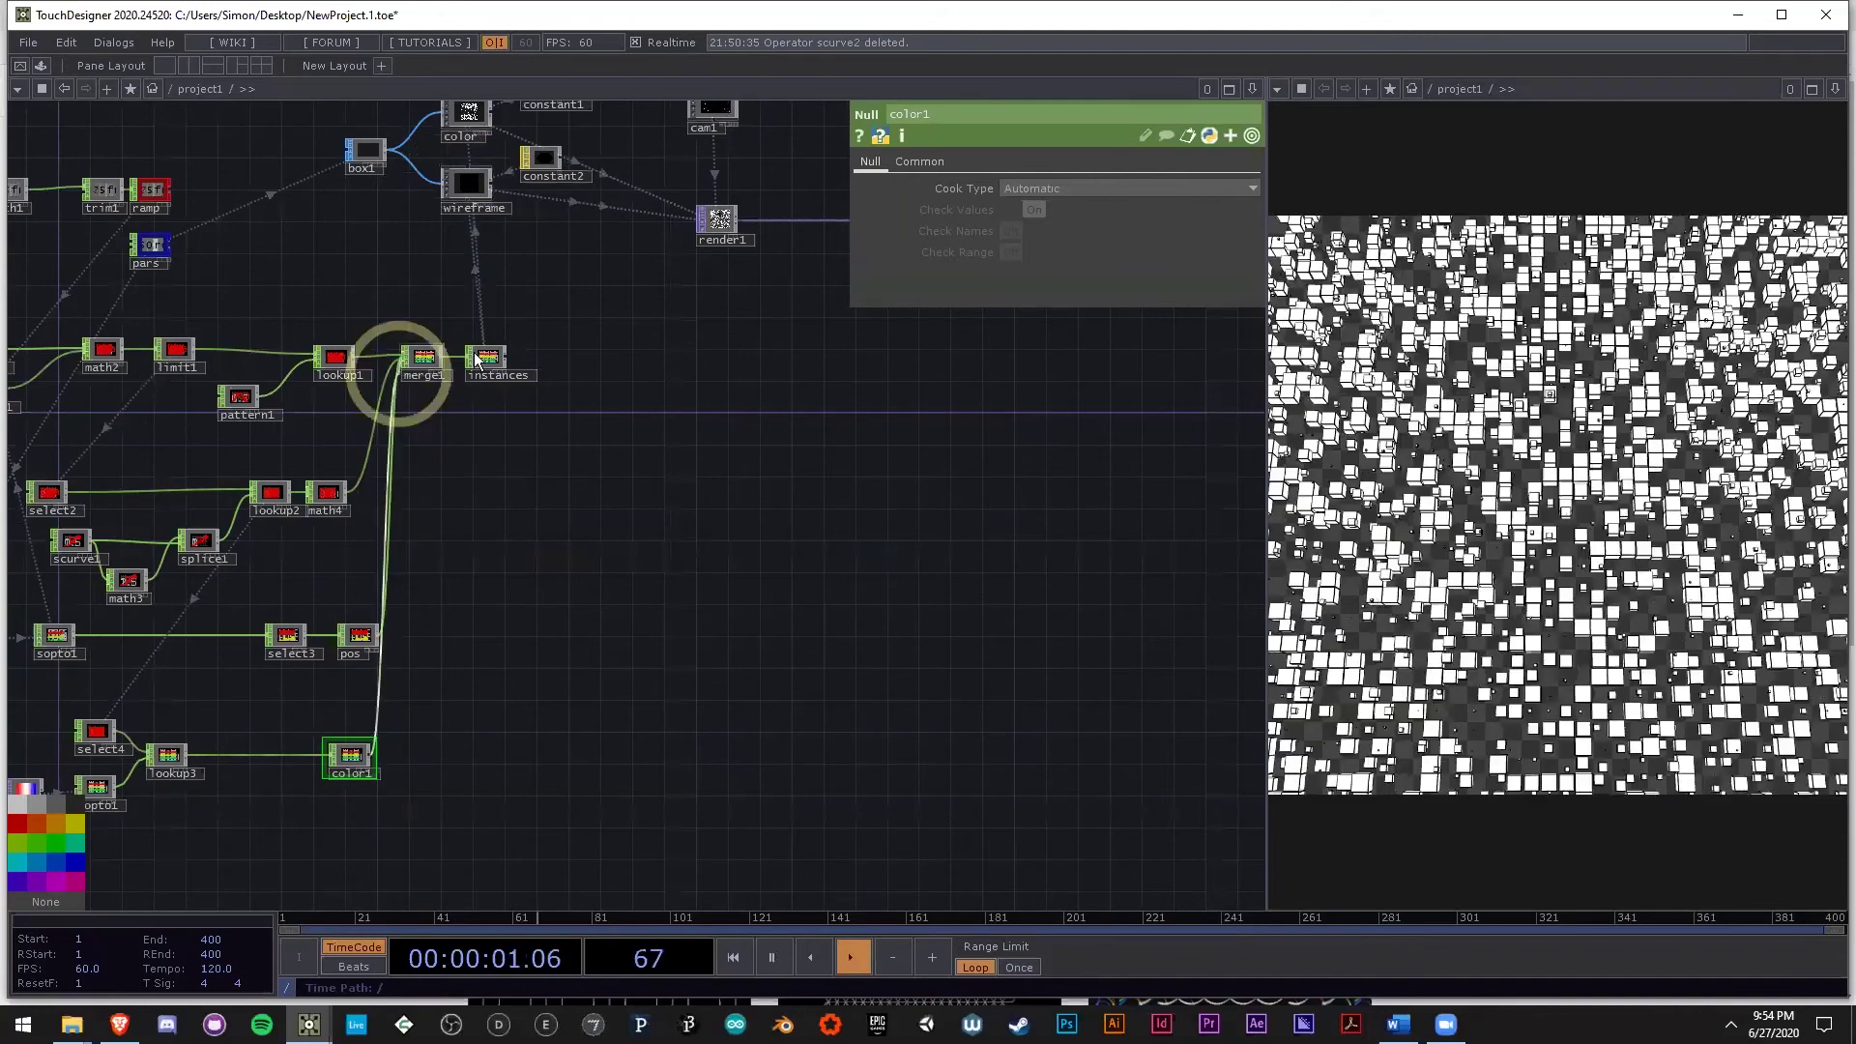
Assign channels r, g and b to the instance color R, G and B of the color geometry.
left_click_drag(650, 489, 647, 703)
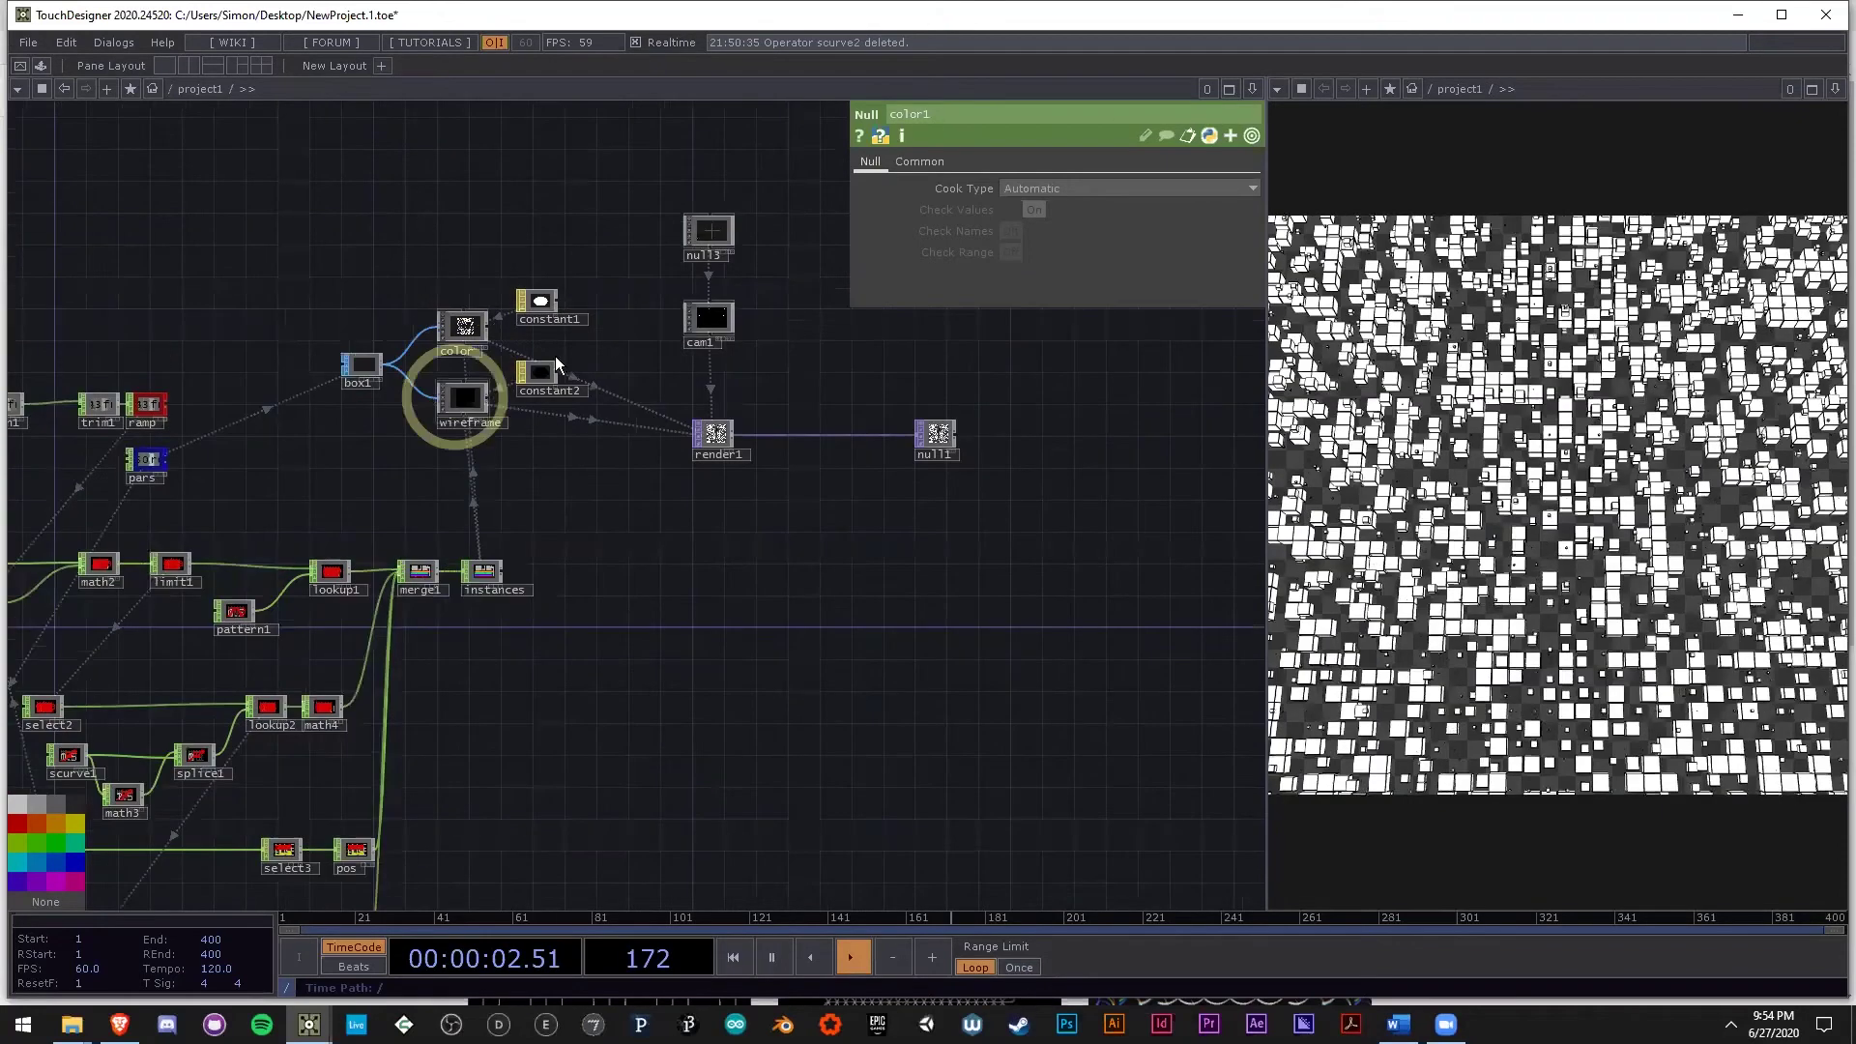
left_click(464, 326)
scroll(469, 353, "up", 5)
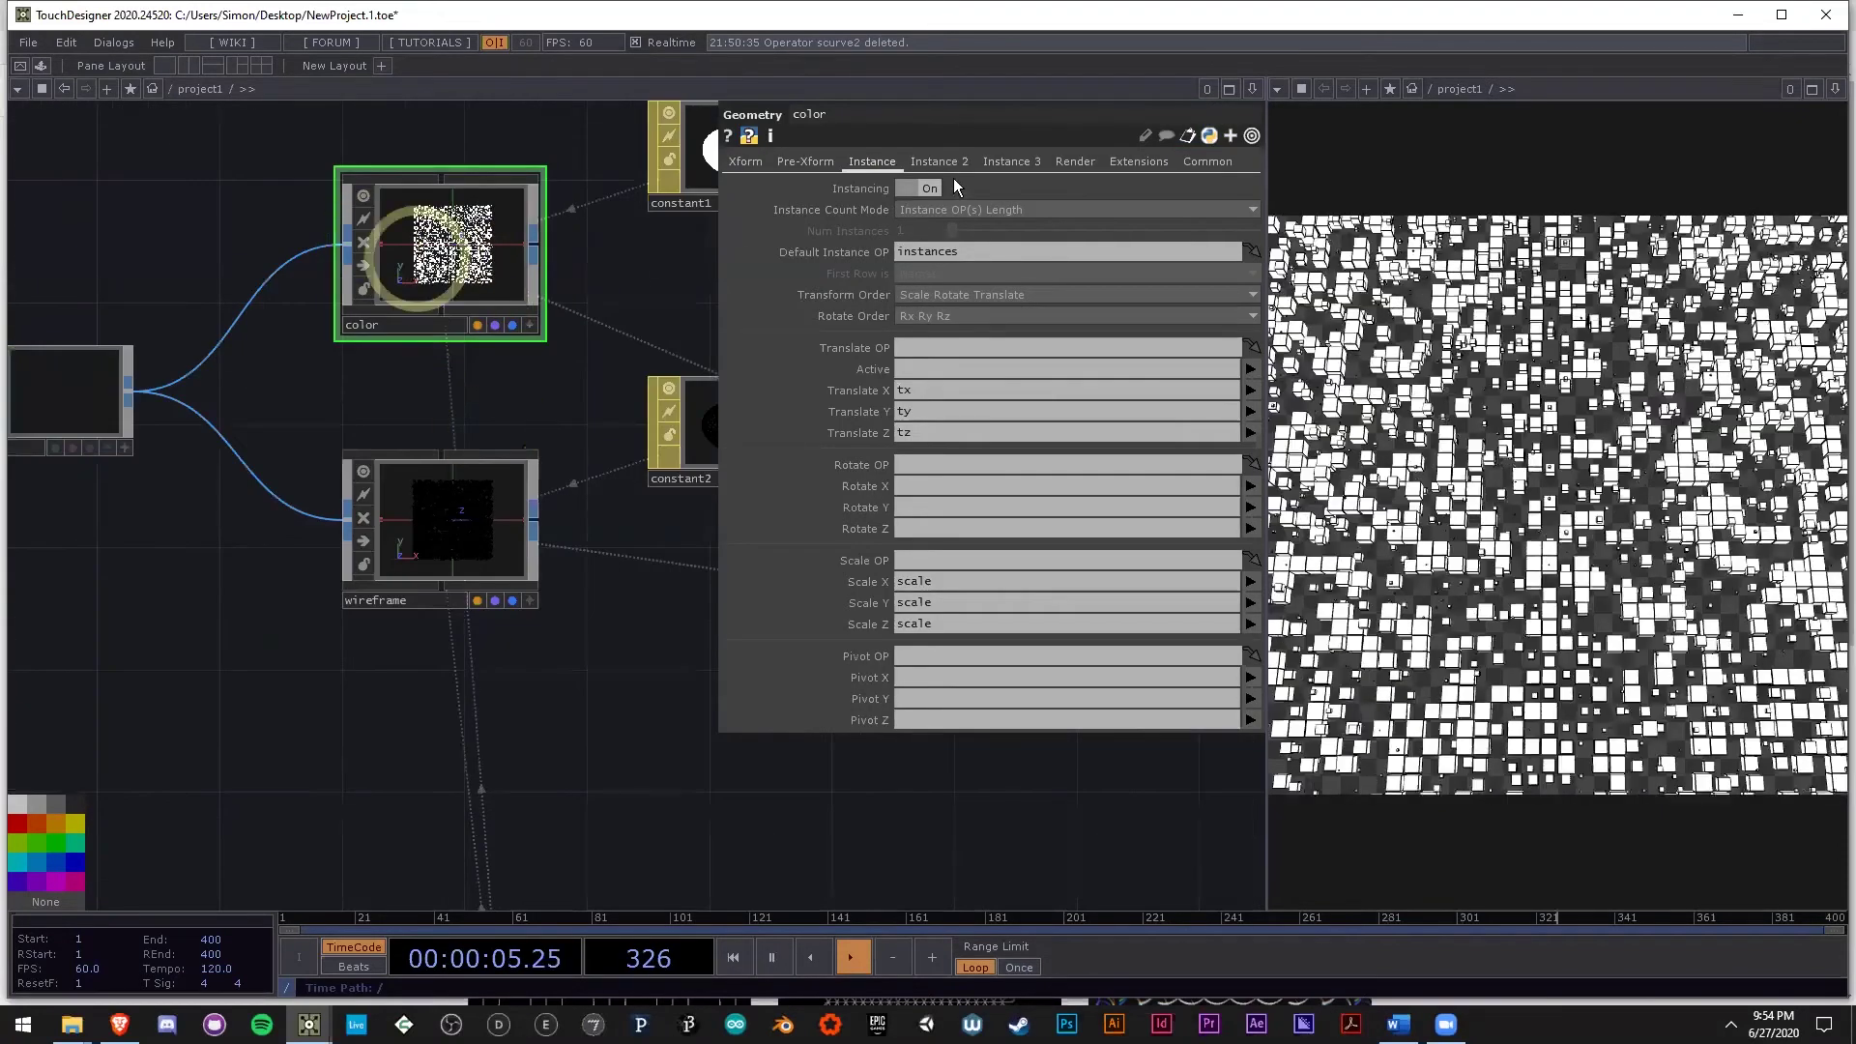
left_click(945, 162)
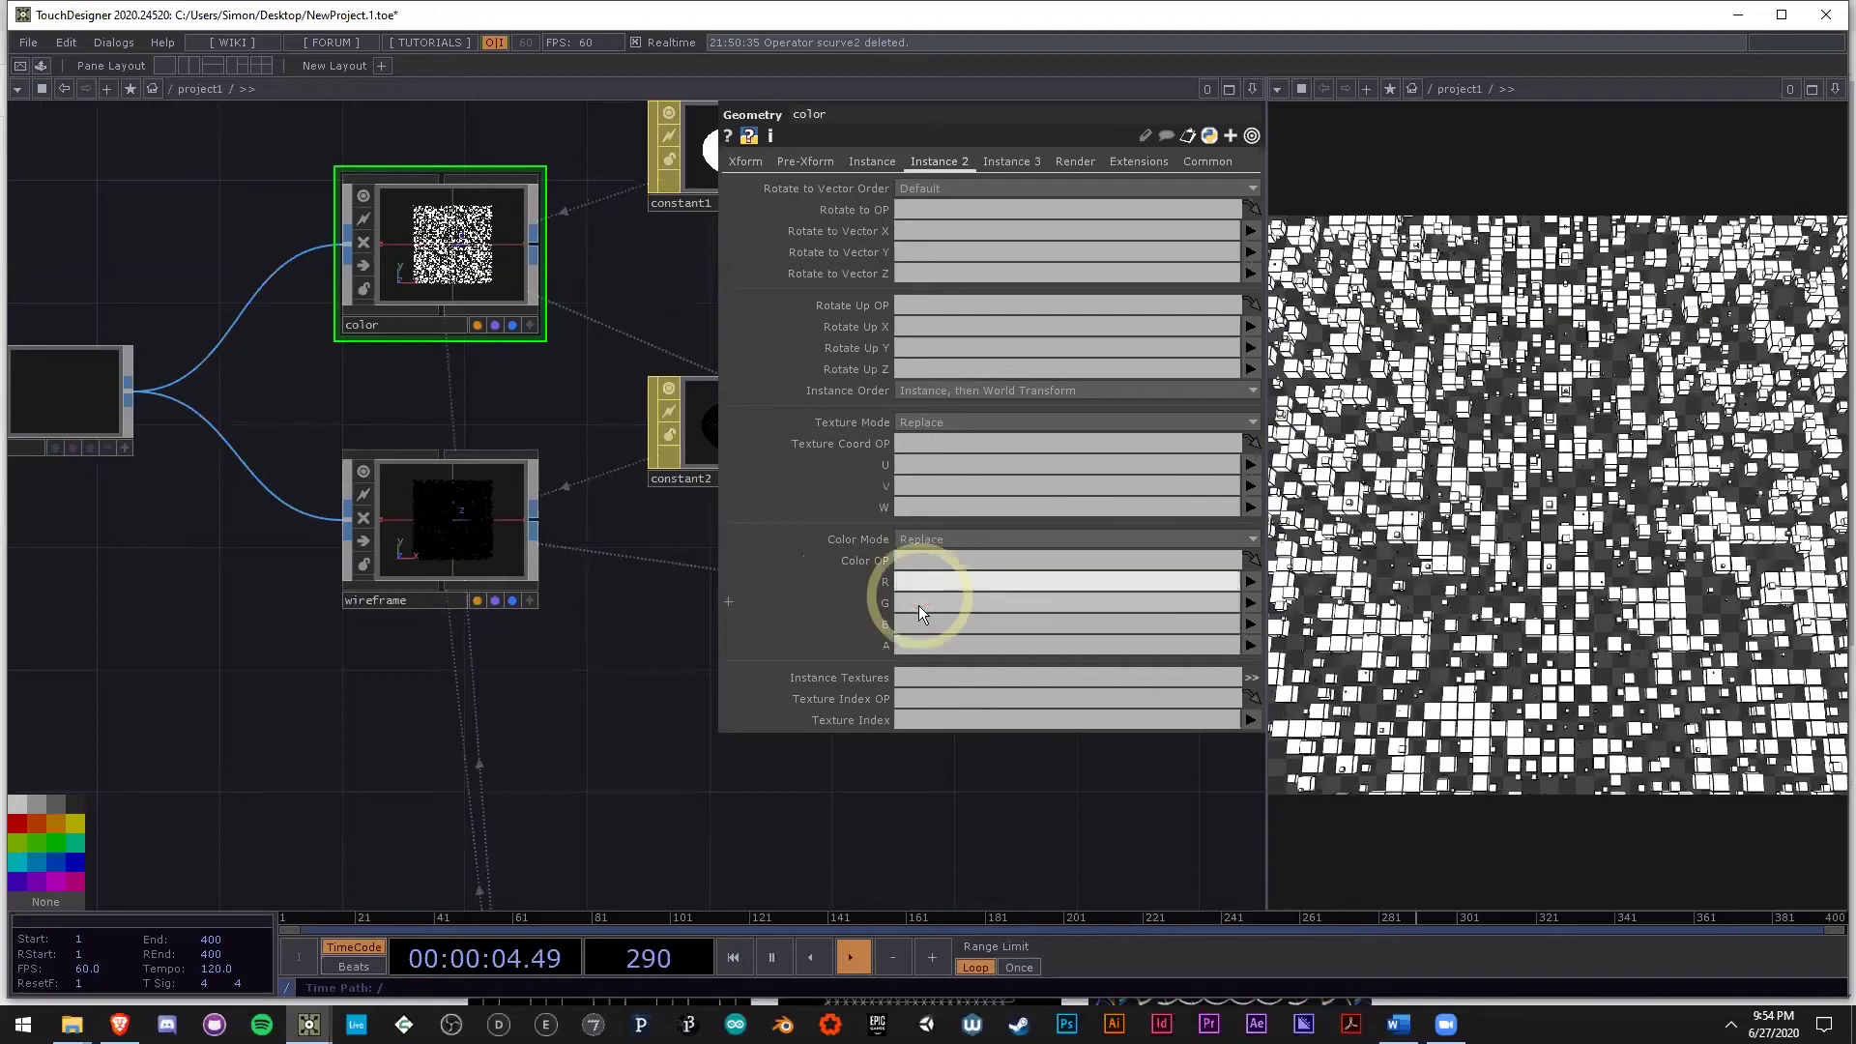
type("r")
key("Tab")
type("g")
key("Tab")
type("b")
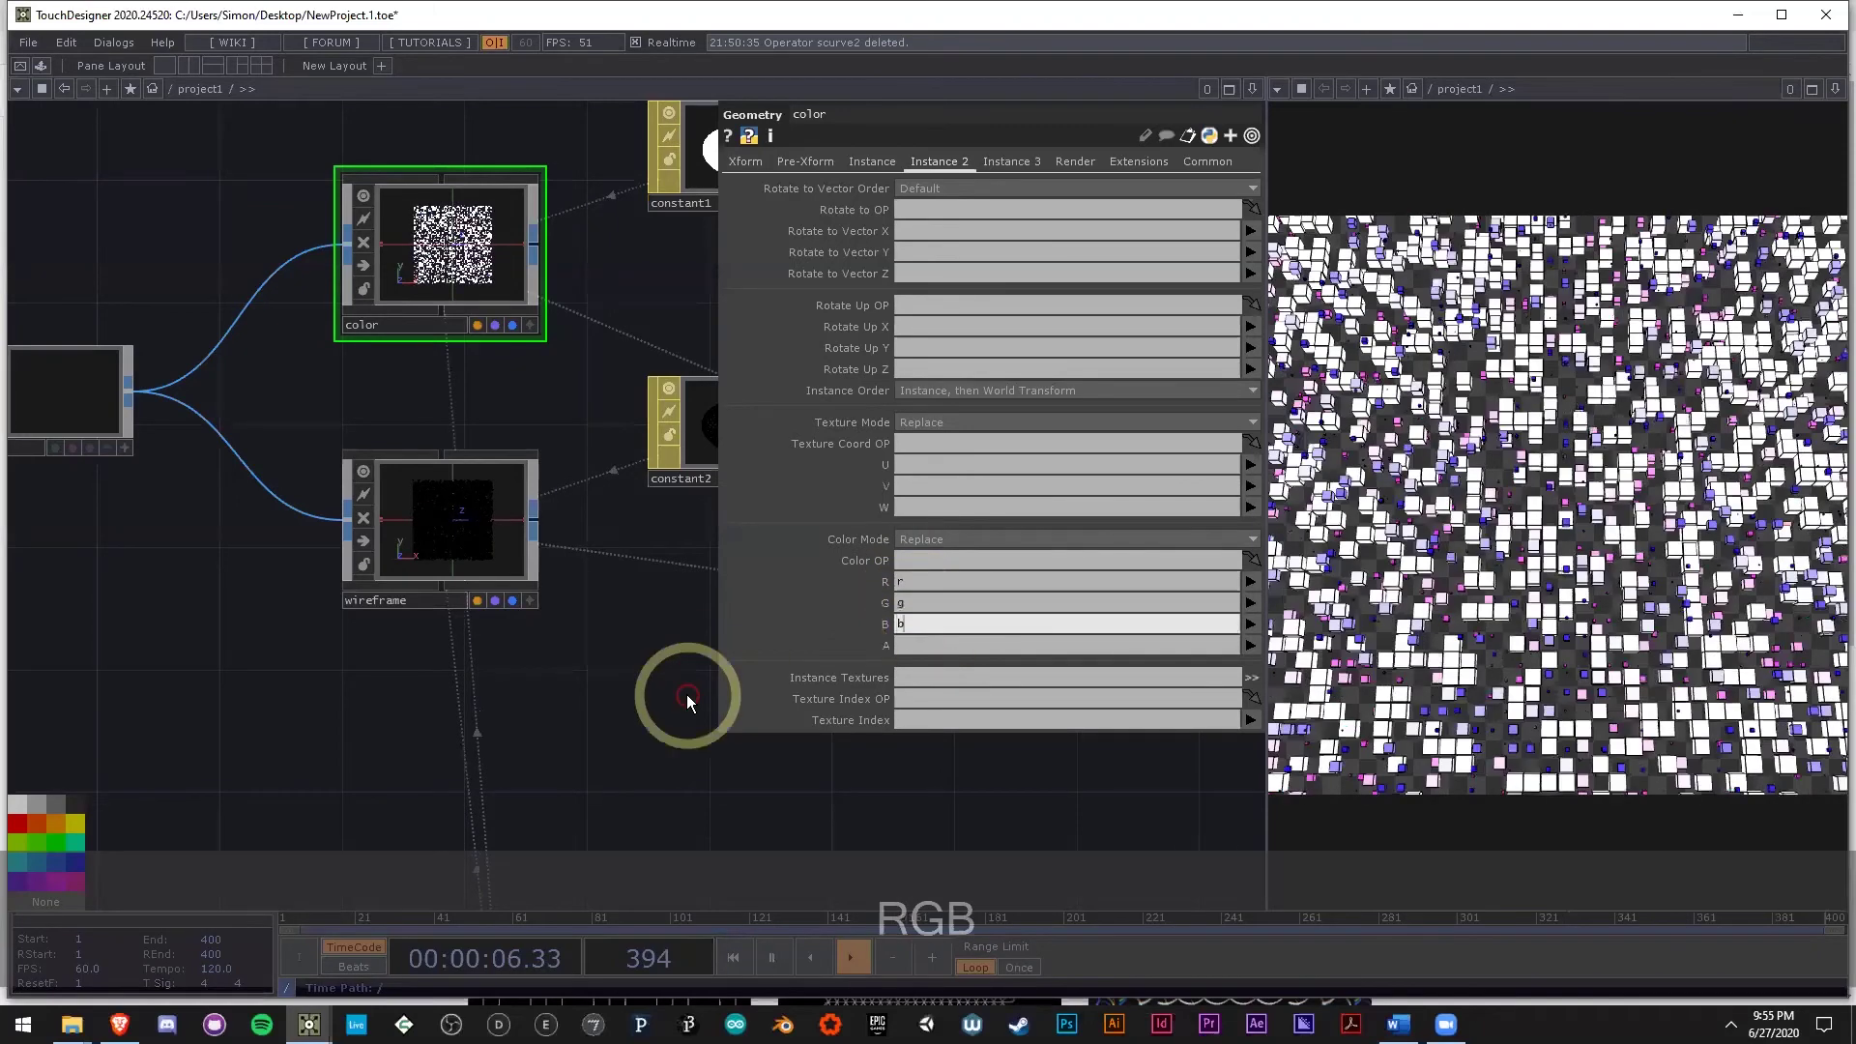
left_click(686, 694)
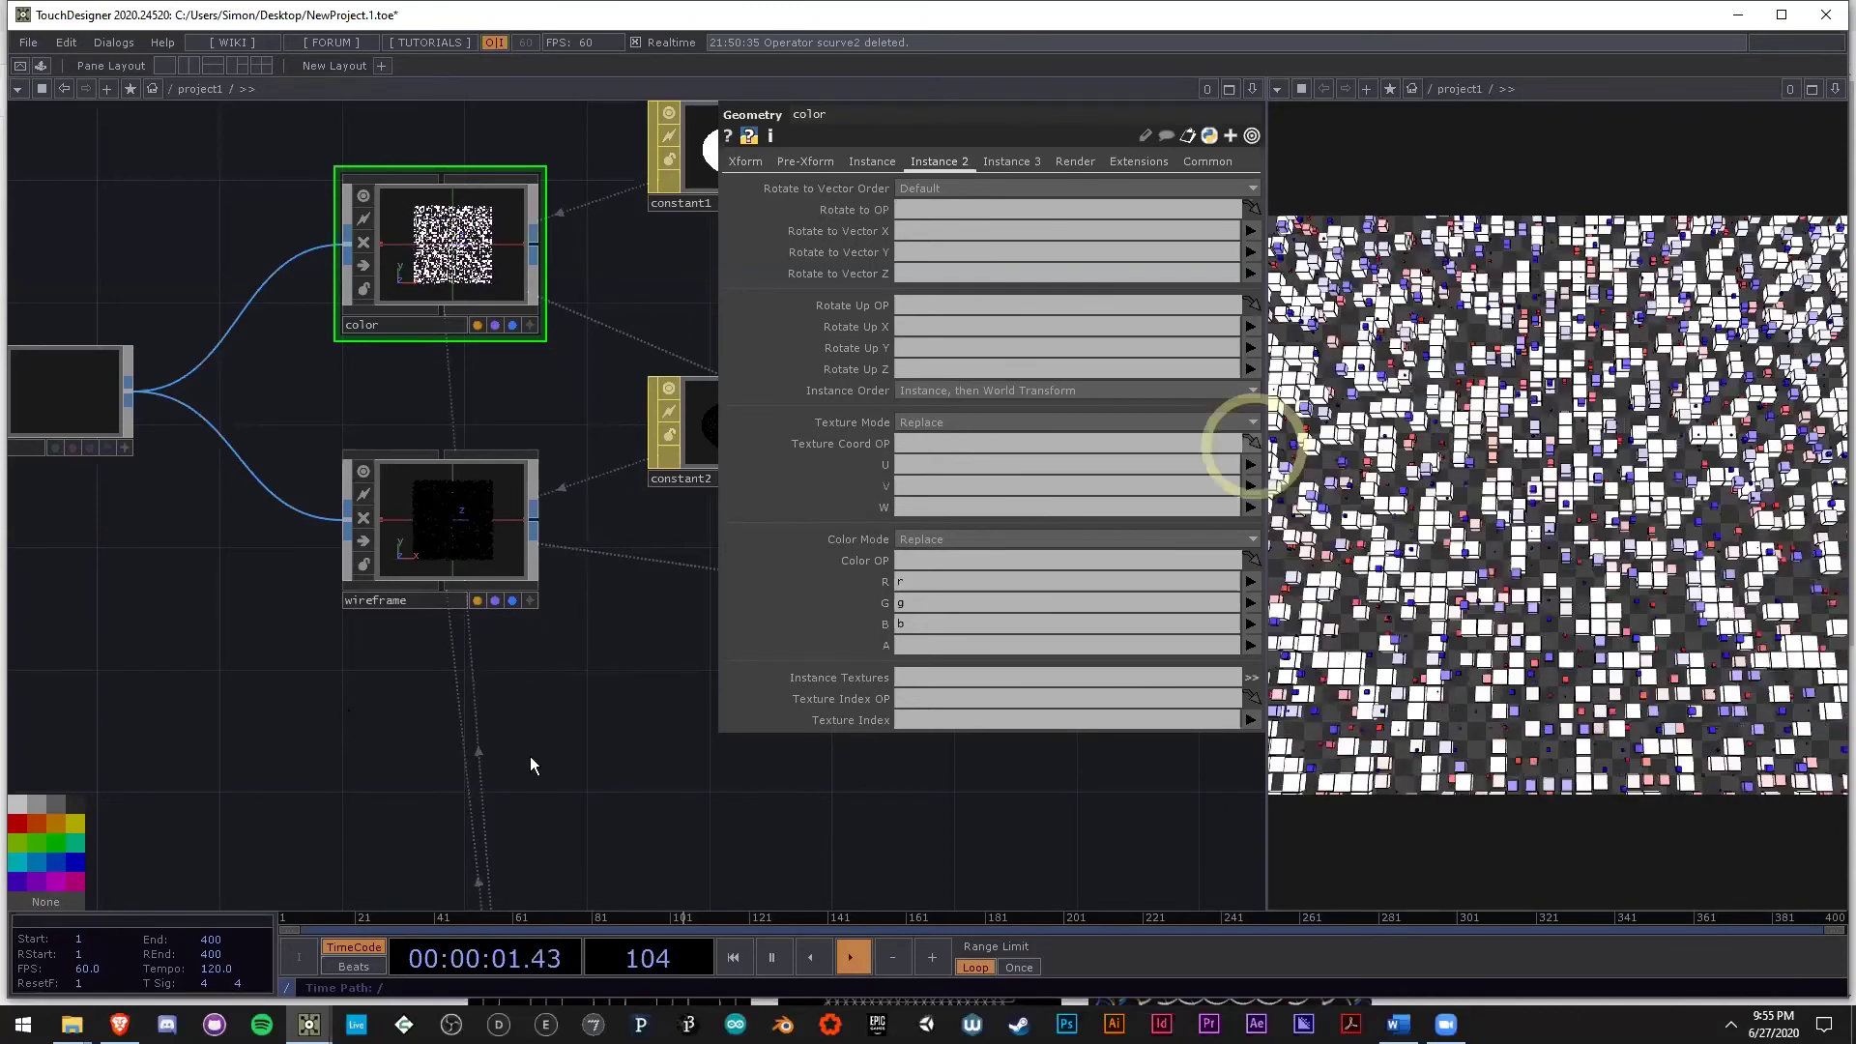
Move null1 farther from render1 to leave a wider gap between the two operators.
left_click_drag(643, 725, 356, 725)
scroll(349, 713, "down", 3)
scroll(349, 744, "down", 5)
left_click_drag(560, 740, 357, 699)
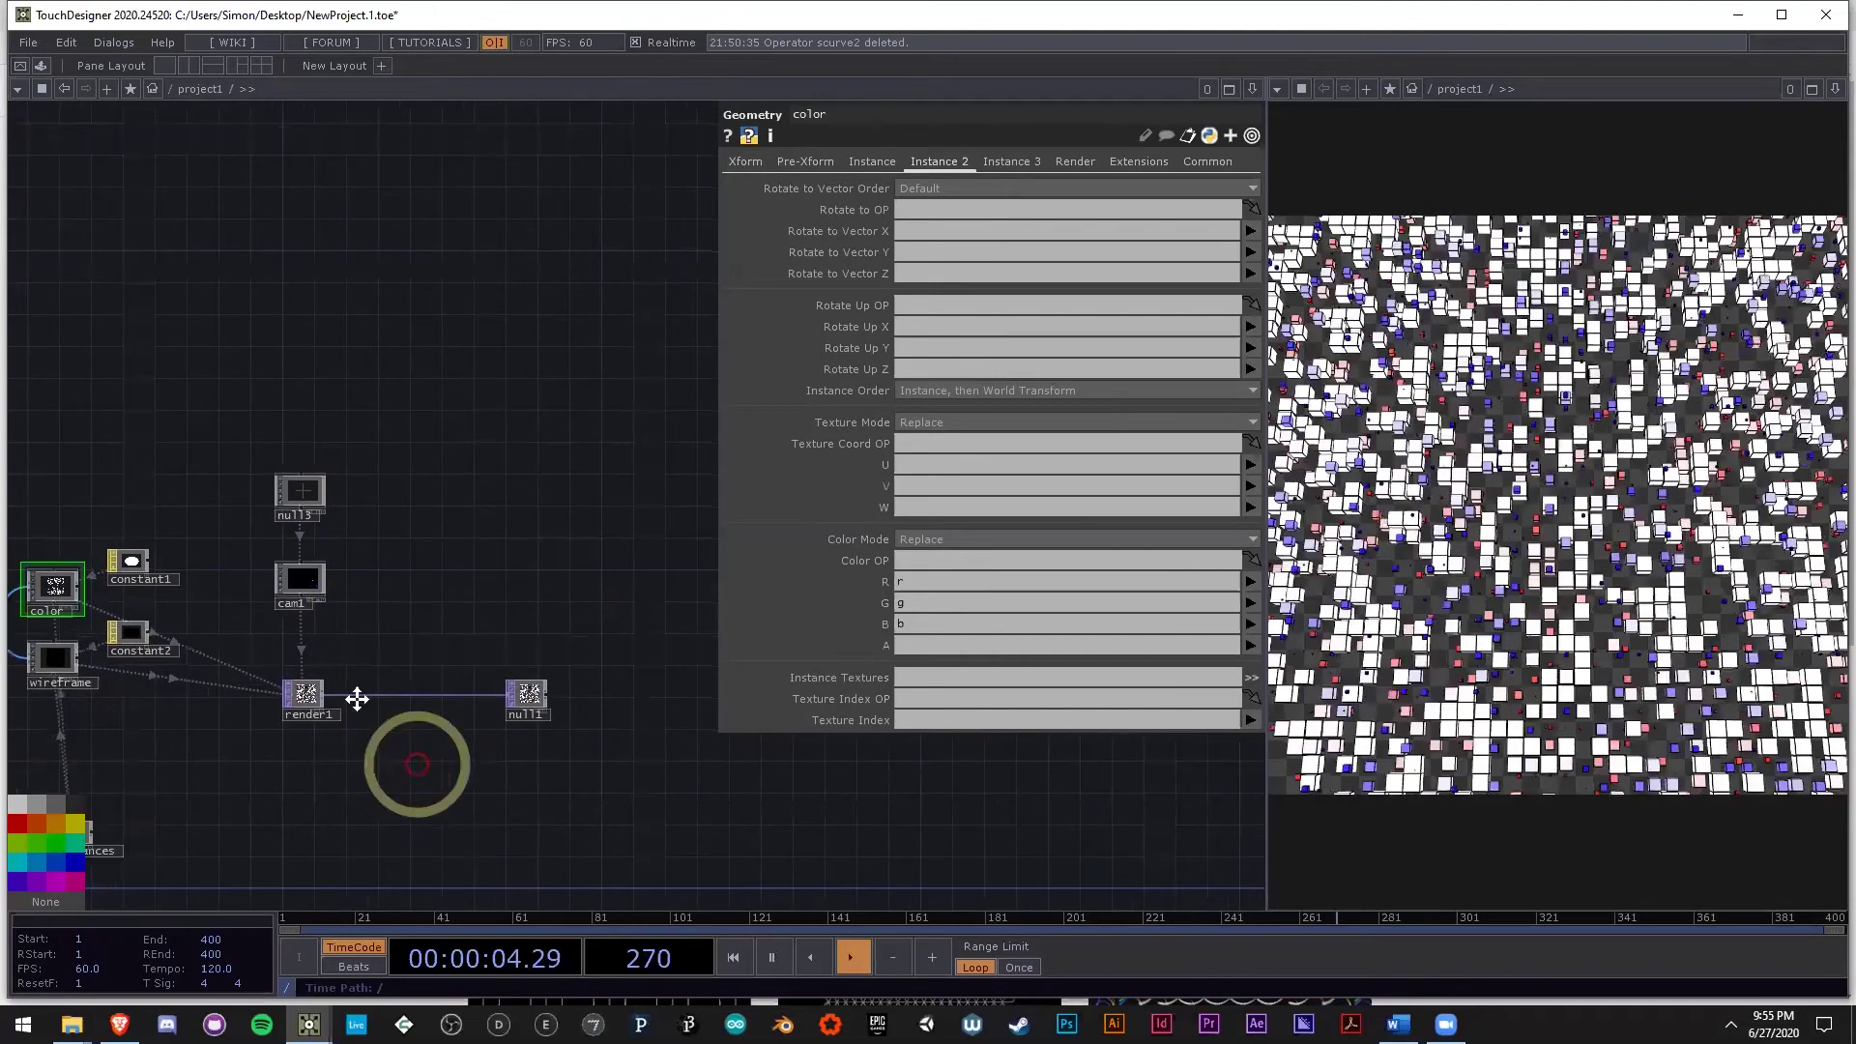
scroll(419, 679, "up", 3)
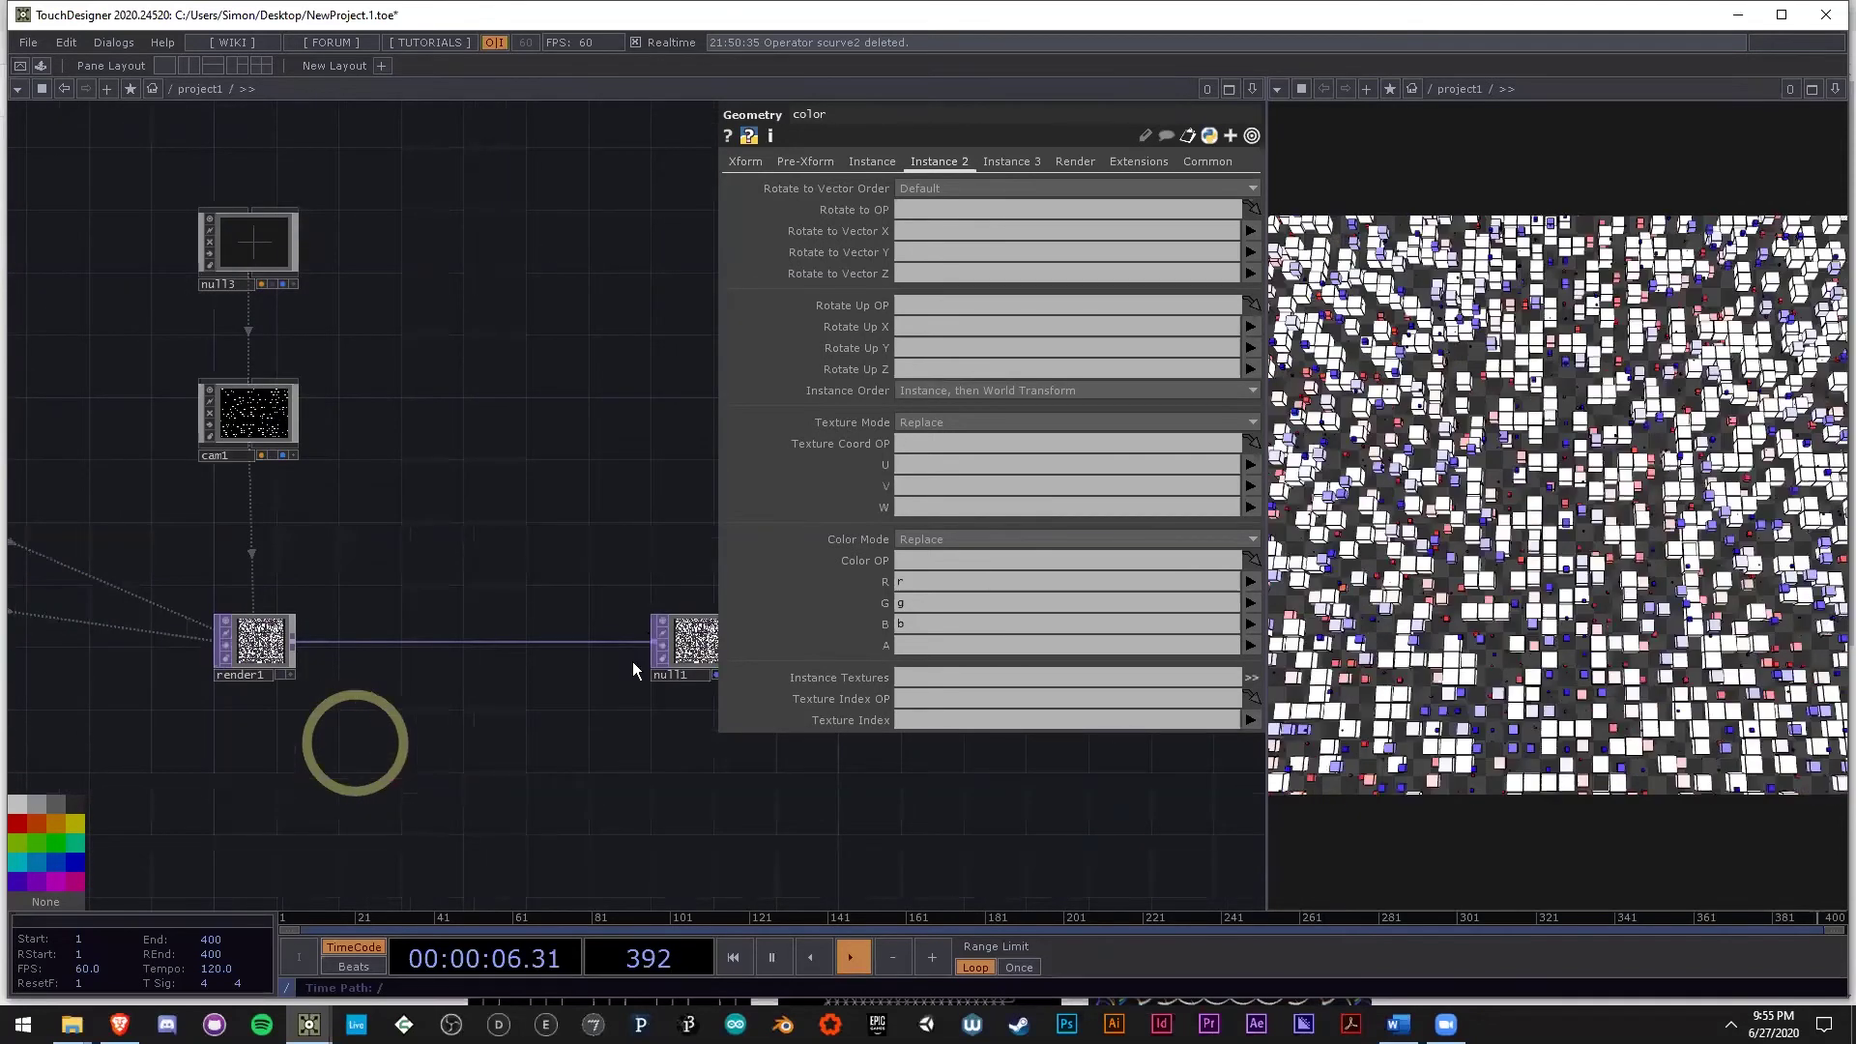
left_click_drag(402, 750, 344, 696)
scroll(346, 692, "down", 2)
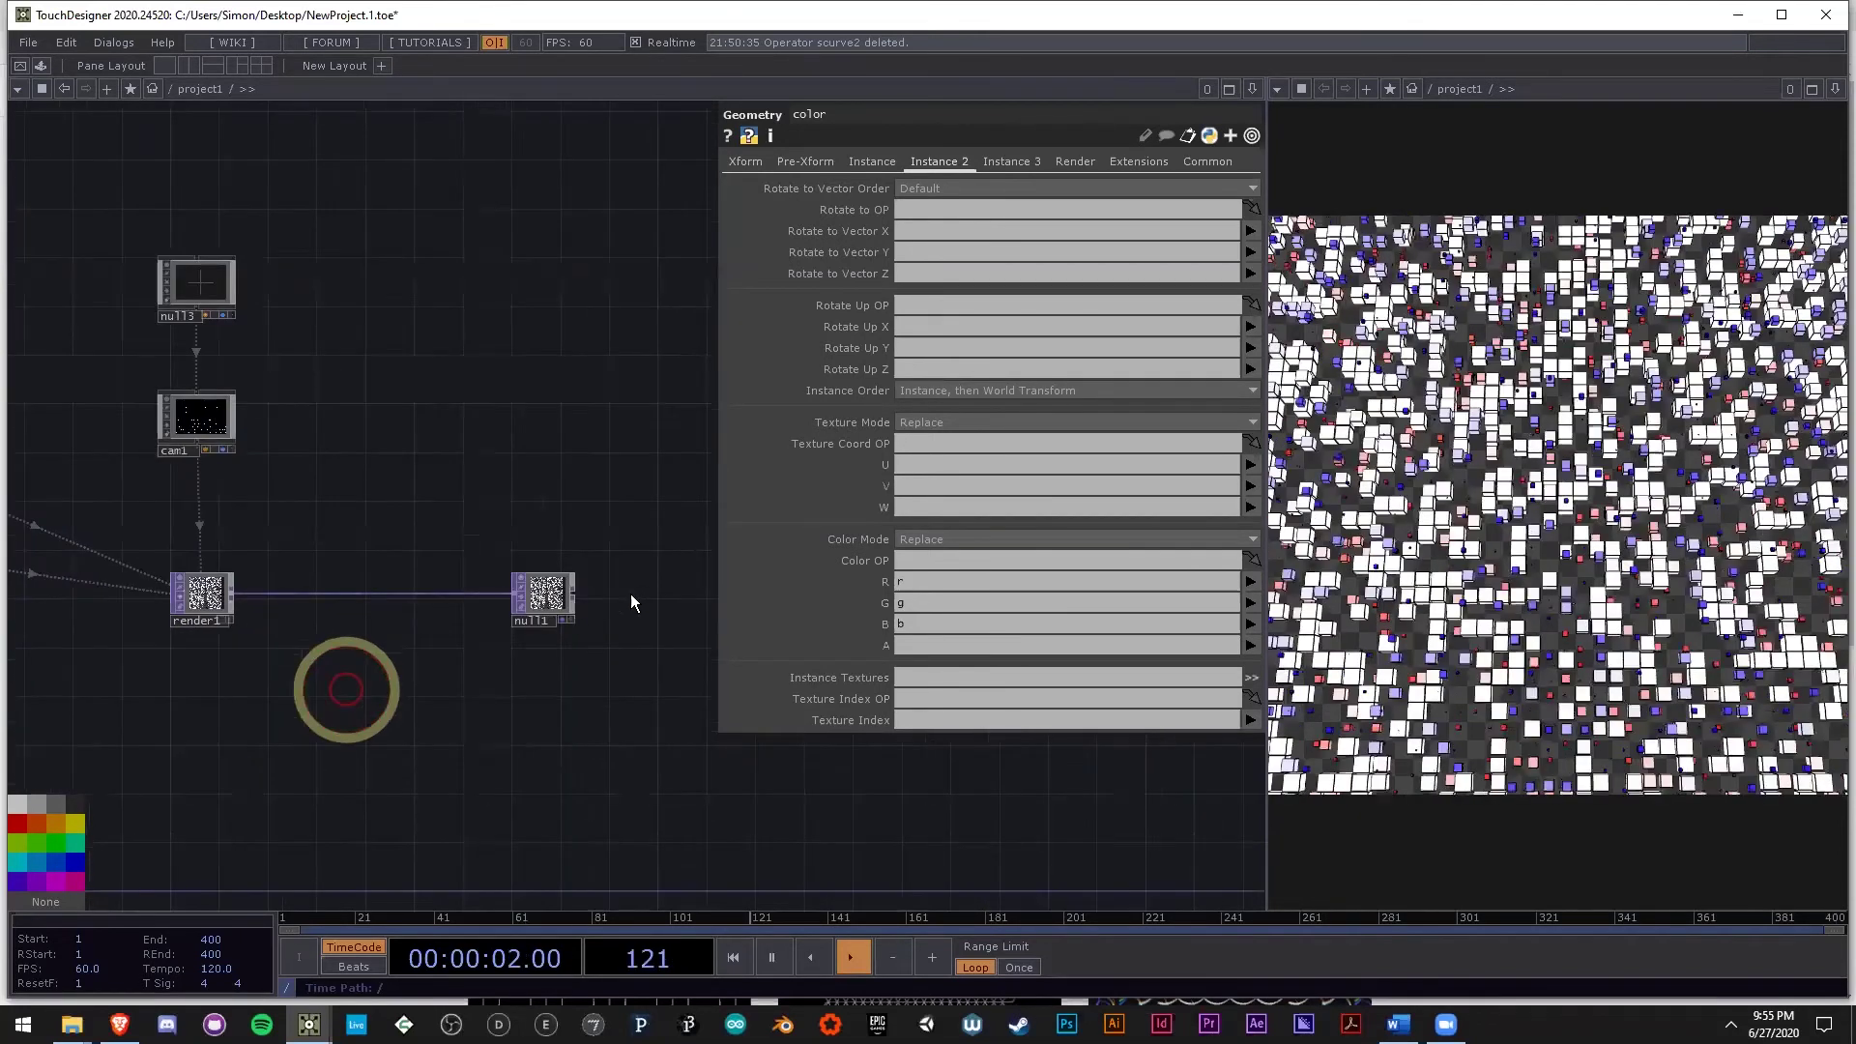
scroll(346, 689, "down", 1)
left_click_drag(526, 605, 659, 617)
left_click_drag(546, 773, 588, 609)
scroll(589, 608, "down", 3)
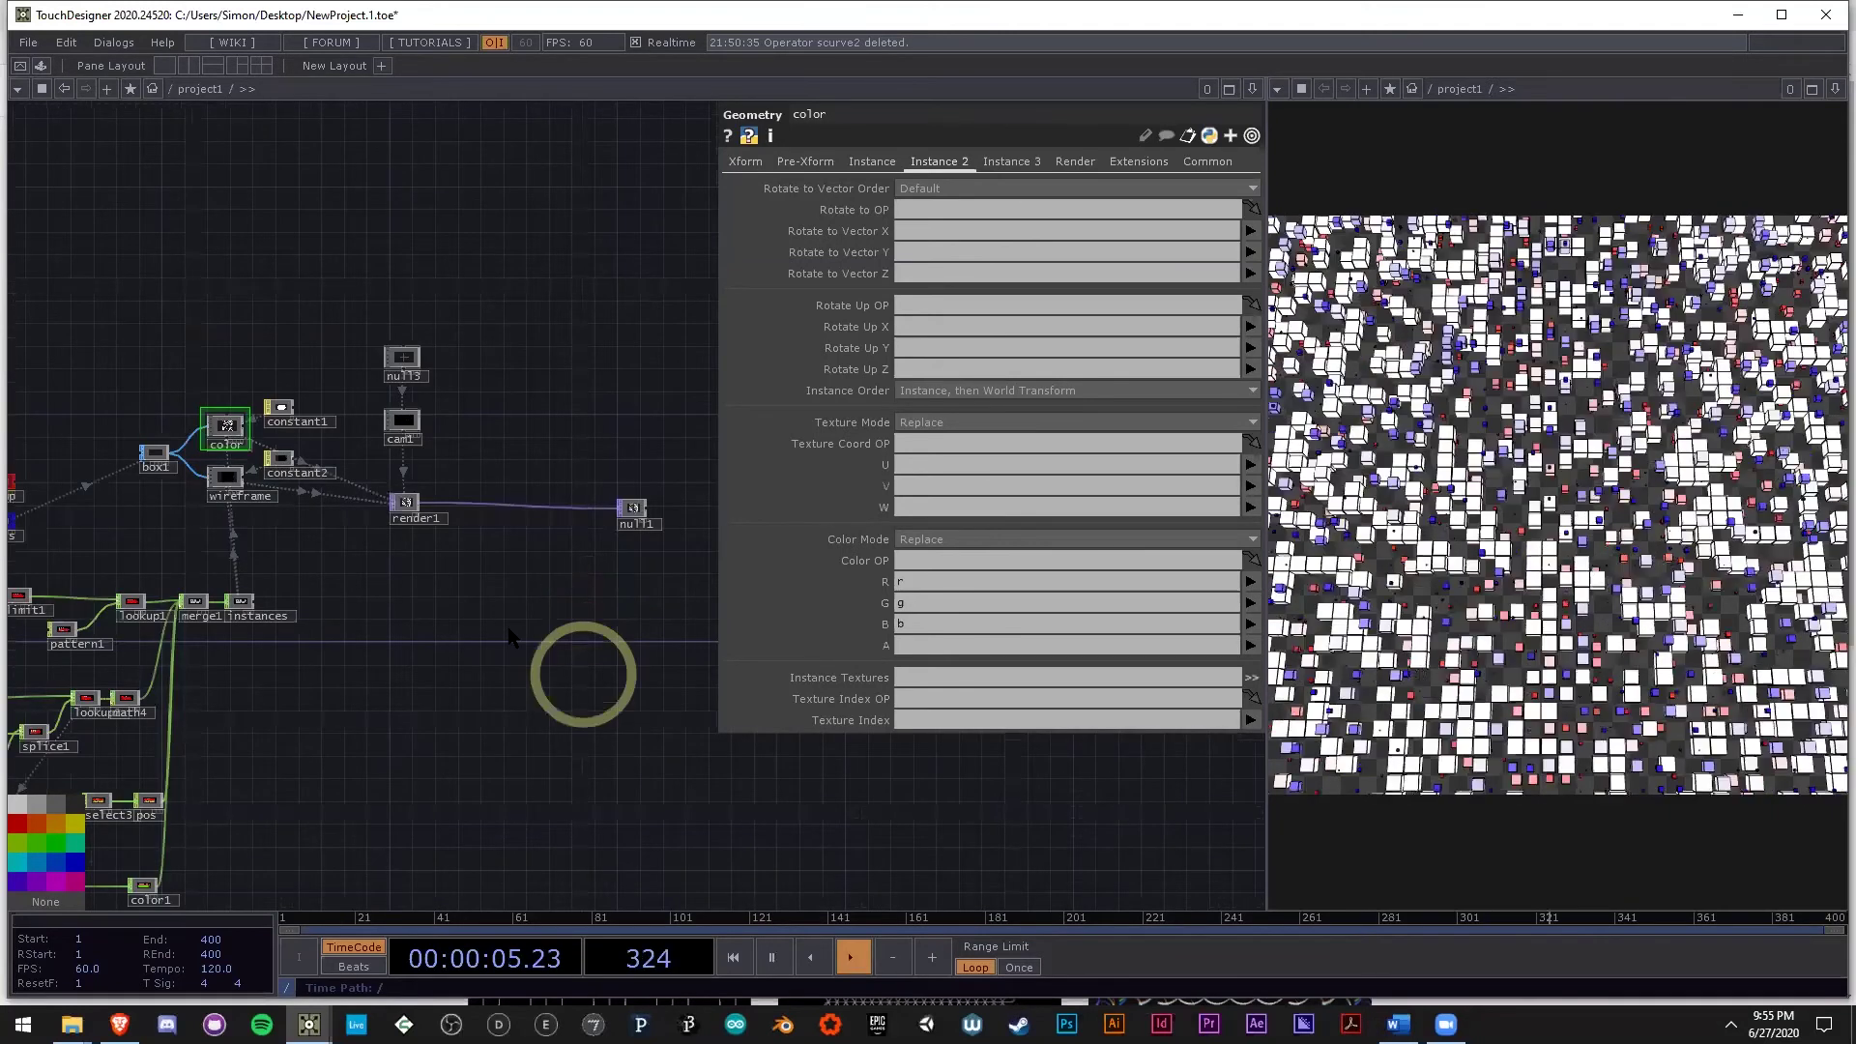
Hide the parameter window that covers the network around render1 and null1.
scroll(580, 618, "up", 3)
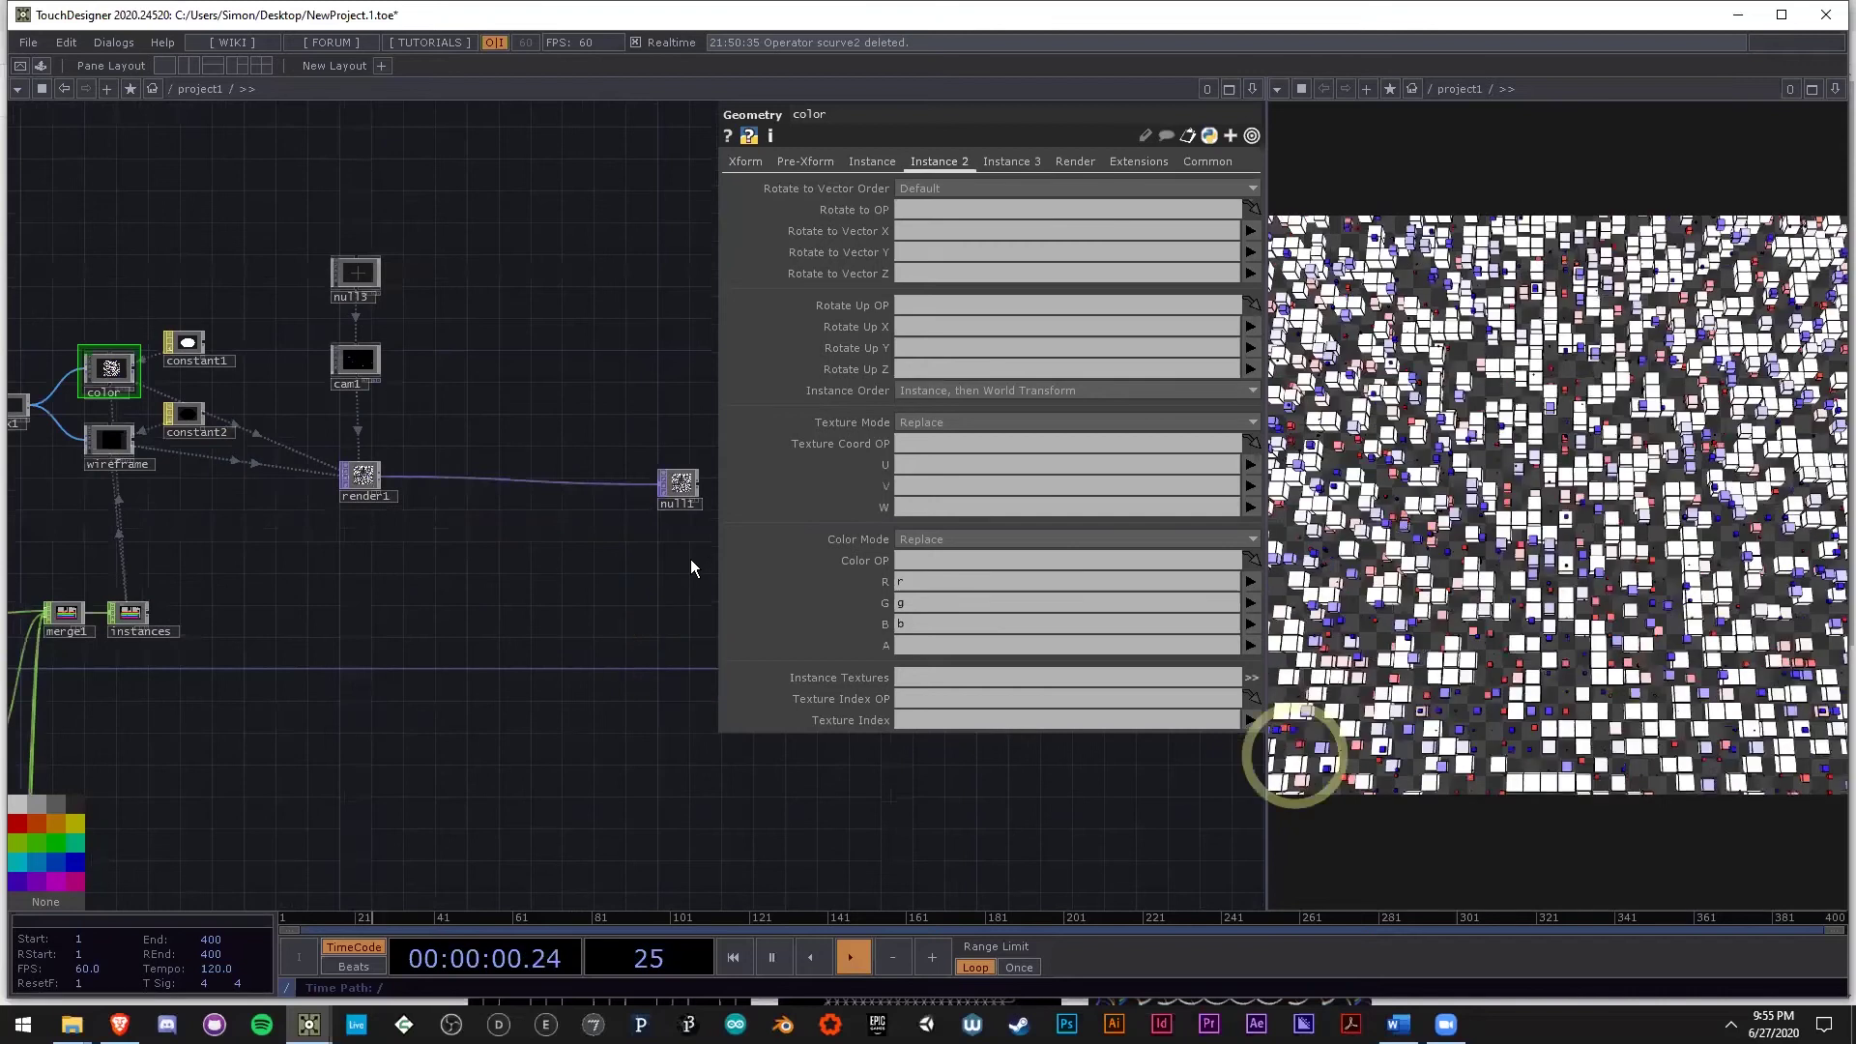
scroll(415, 474, "up", 4)
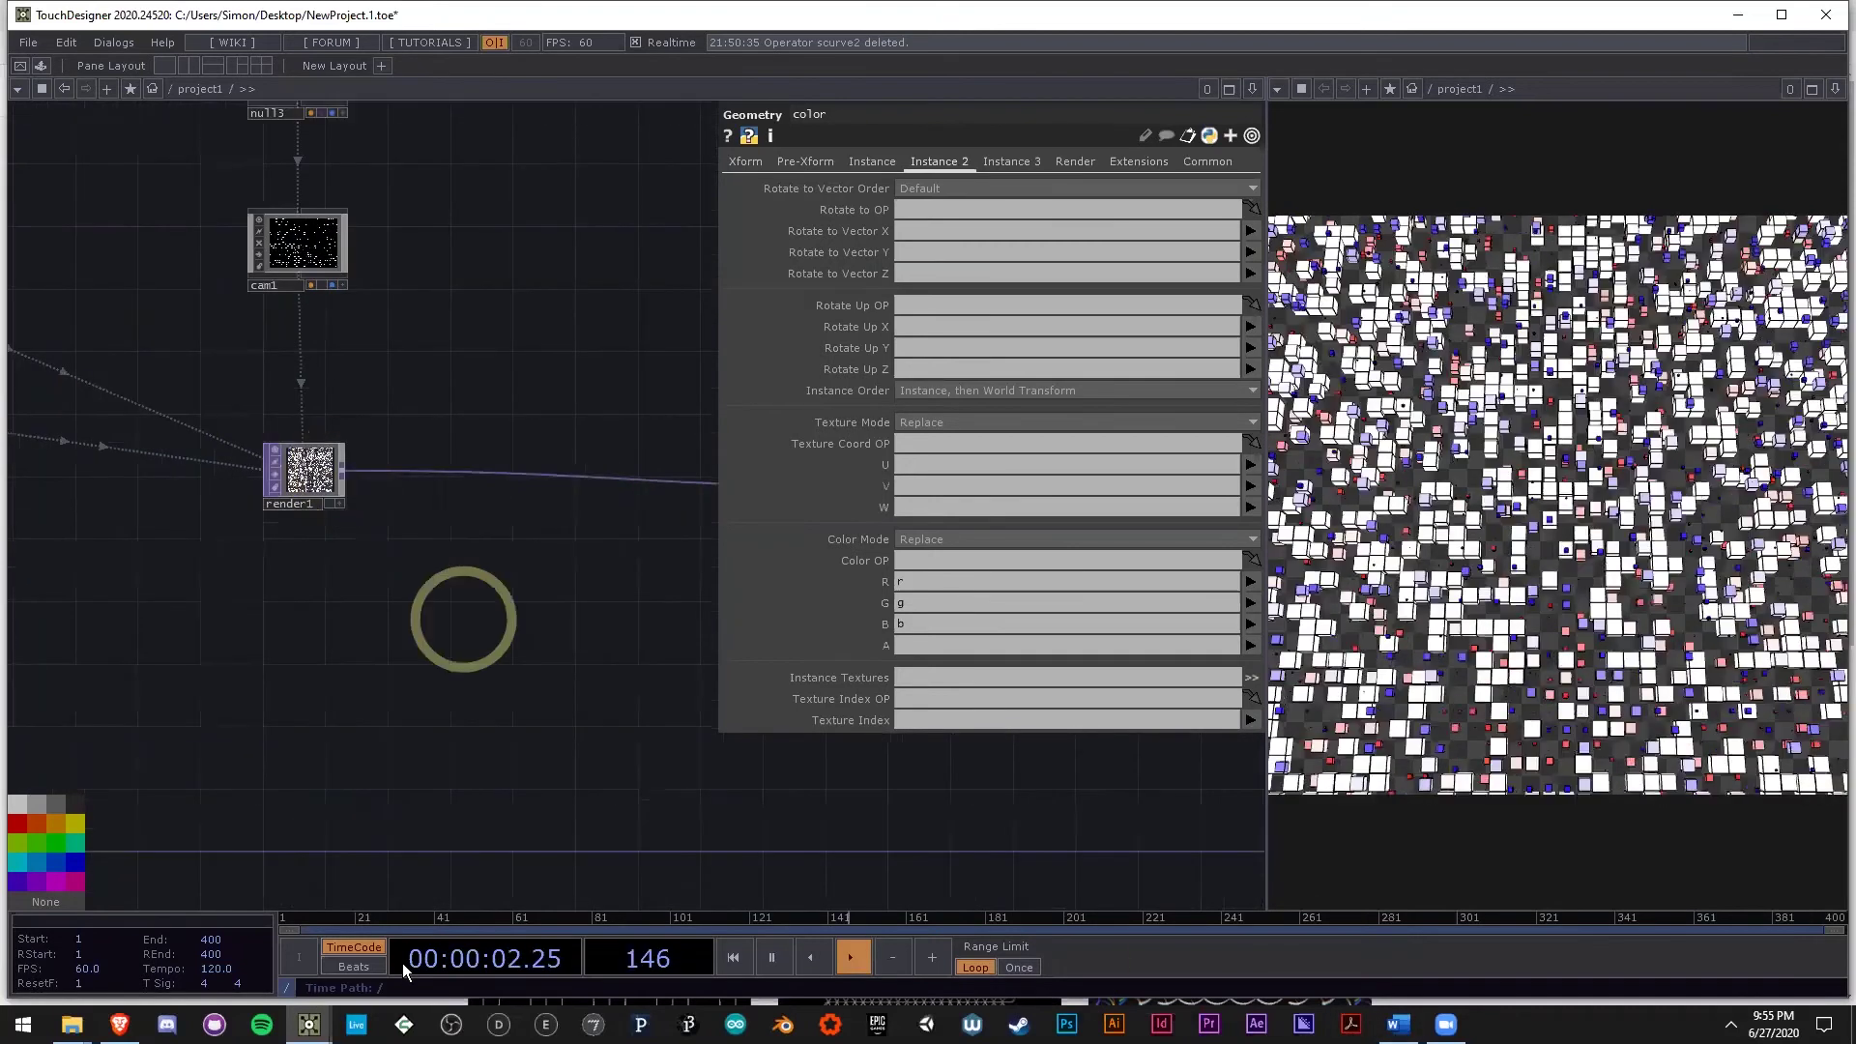
left_click_drag(460, 622, 509, 629)
key("p")
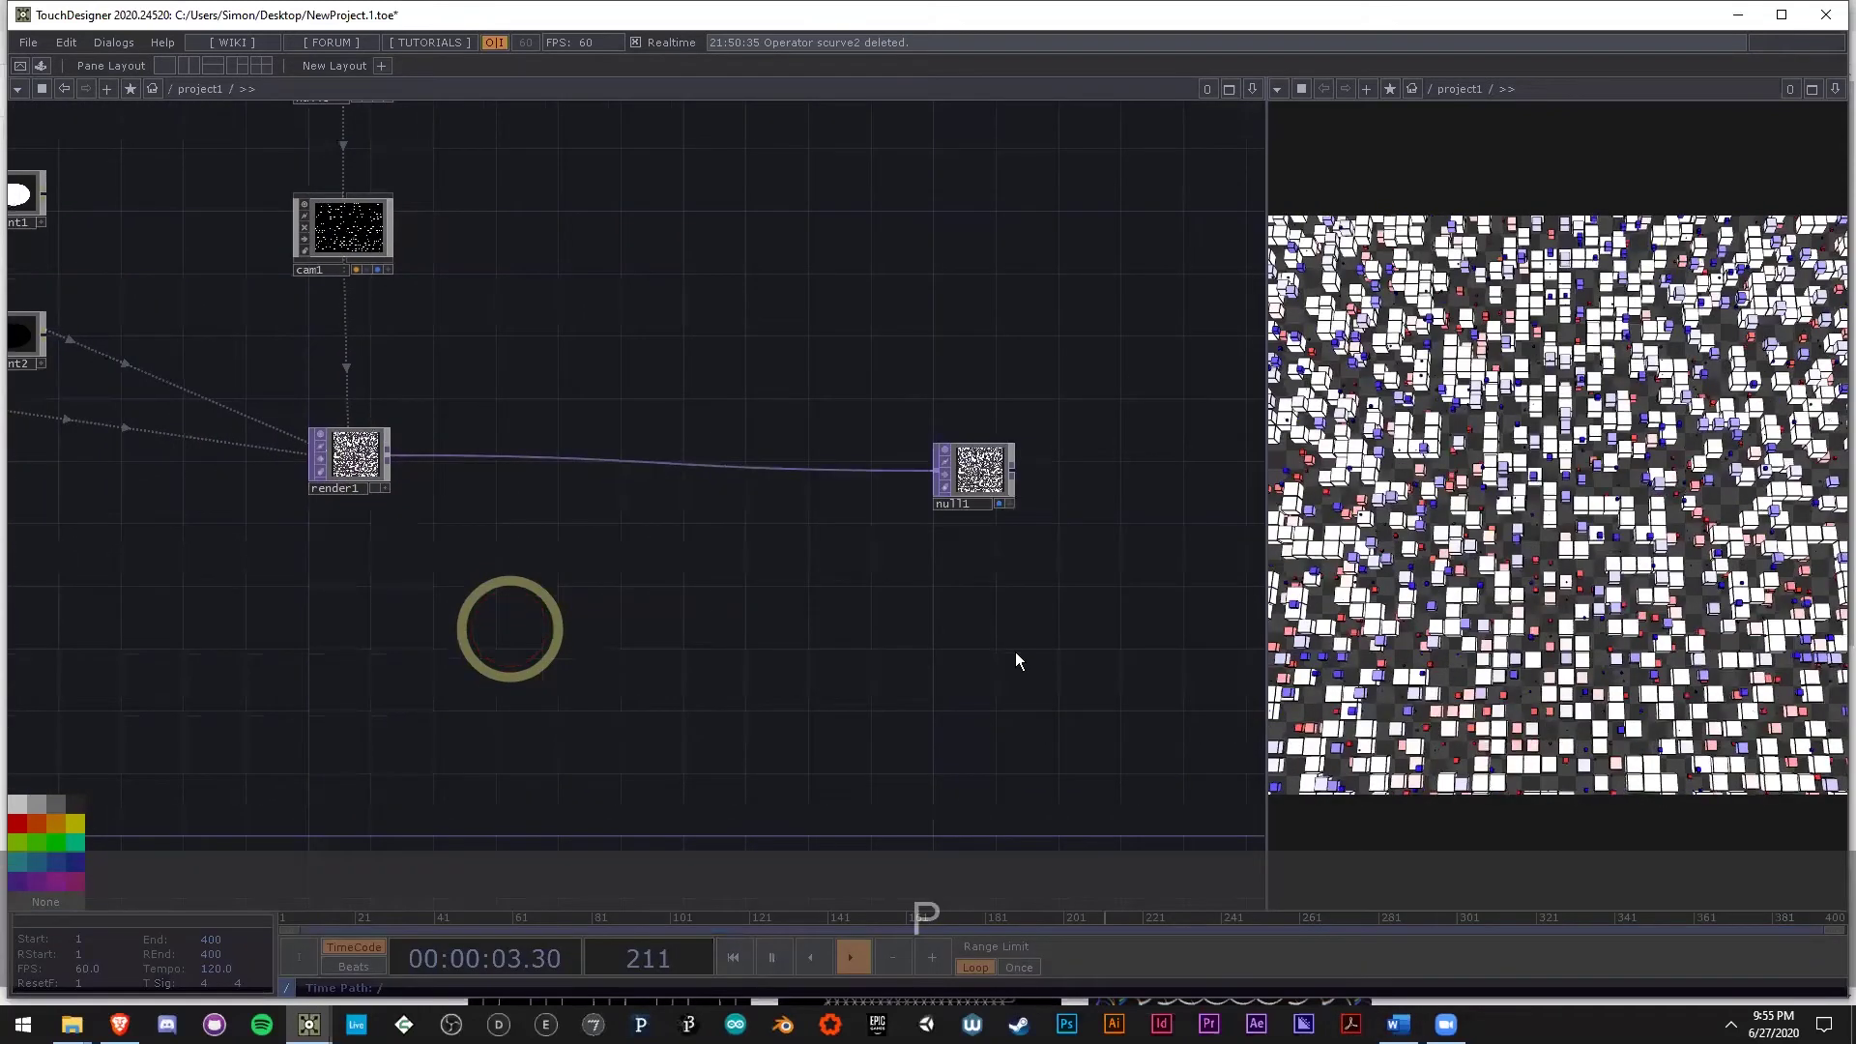
scroll(1021, 586, "down", 5)
left_click_drag(696, 549, 704, 528)
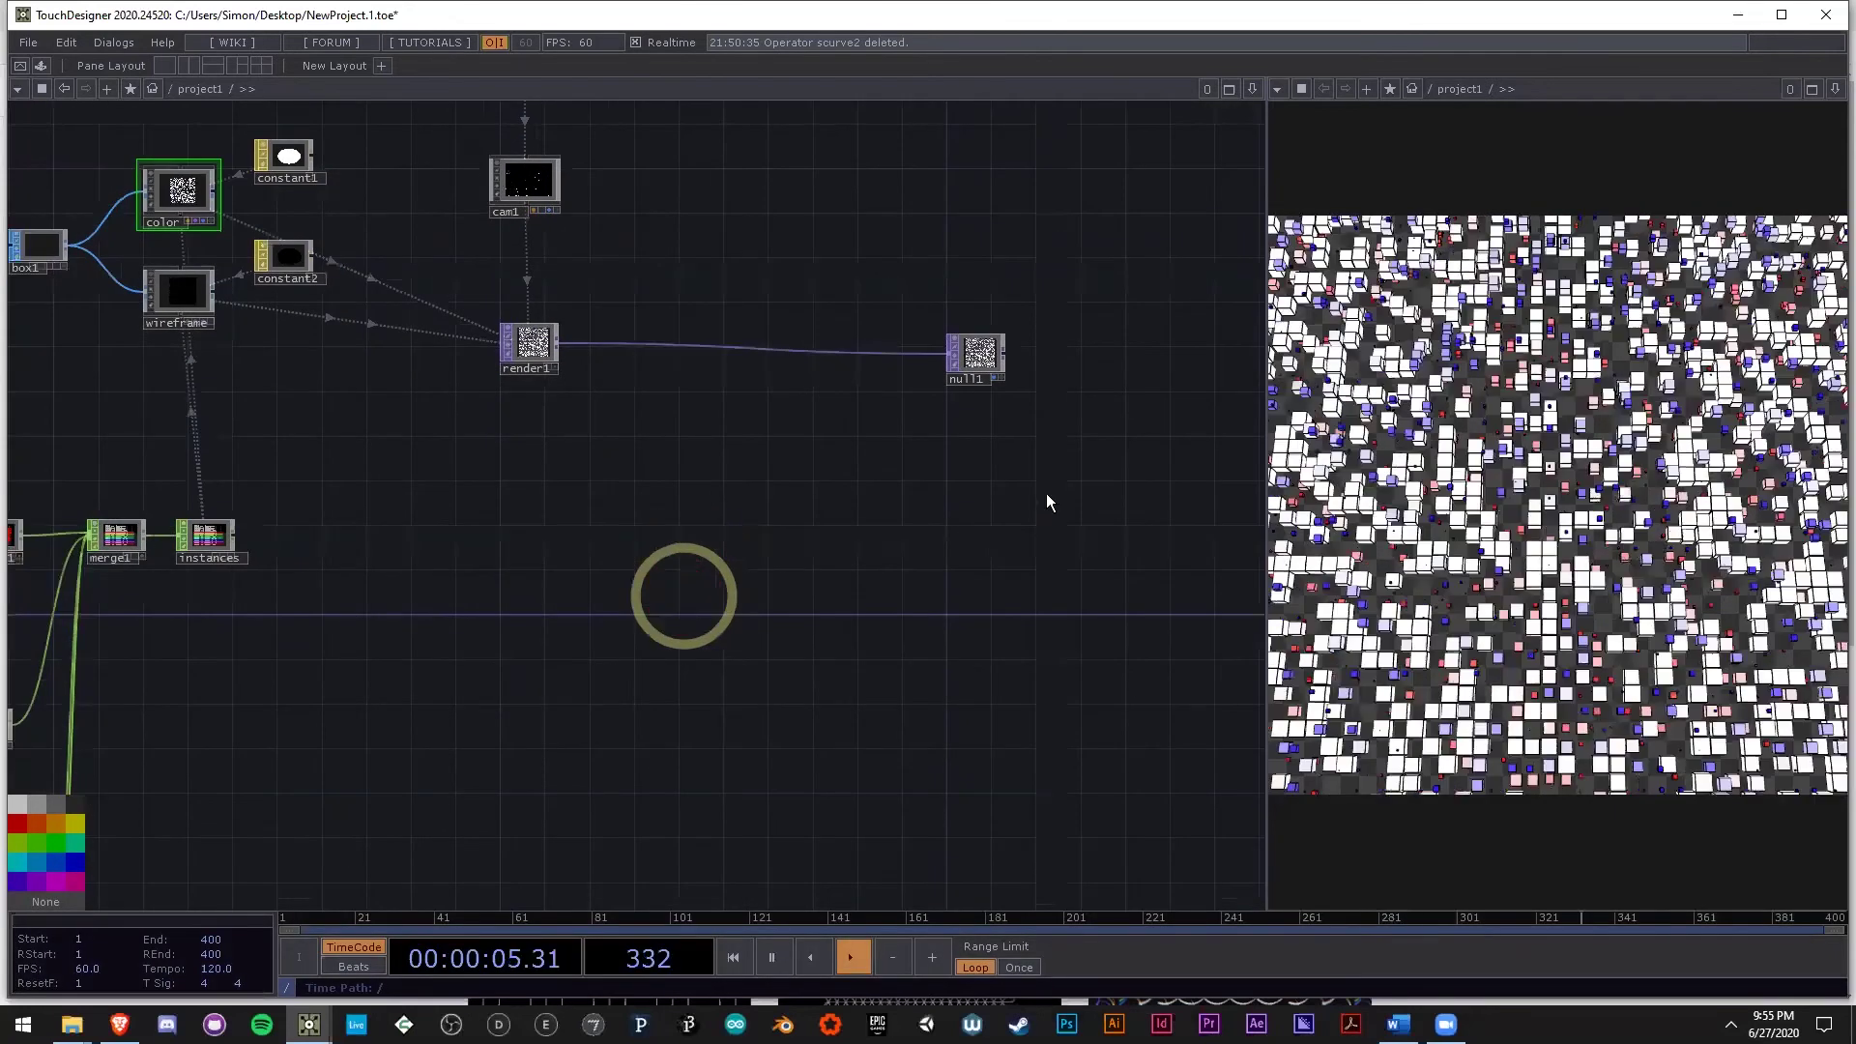
Switch to the allExamples project and examine how render1 and the ramps feed the output chain inside shiftingBoxes.
left_click(309, 1021)
left_click(203, 943)
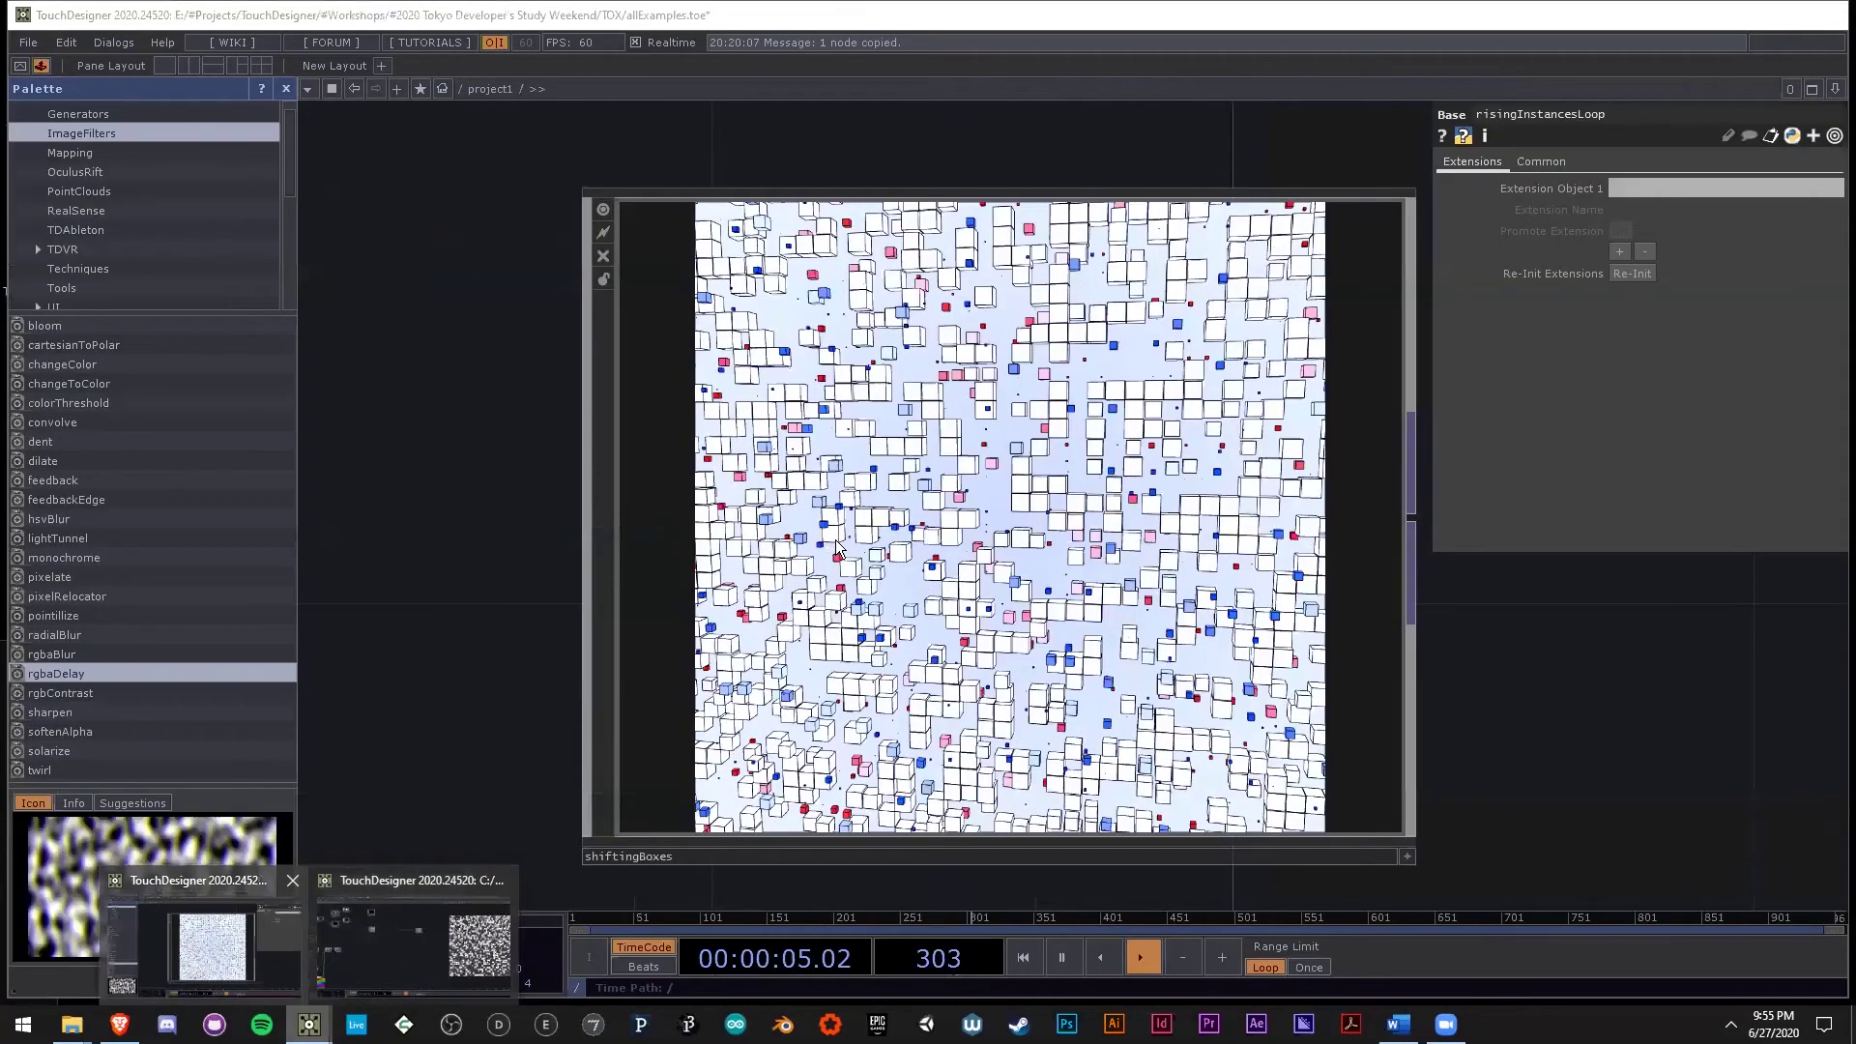
scroll(1317, 193, "down", 4)
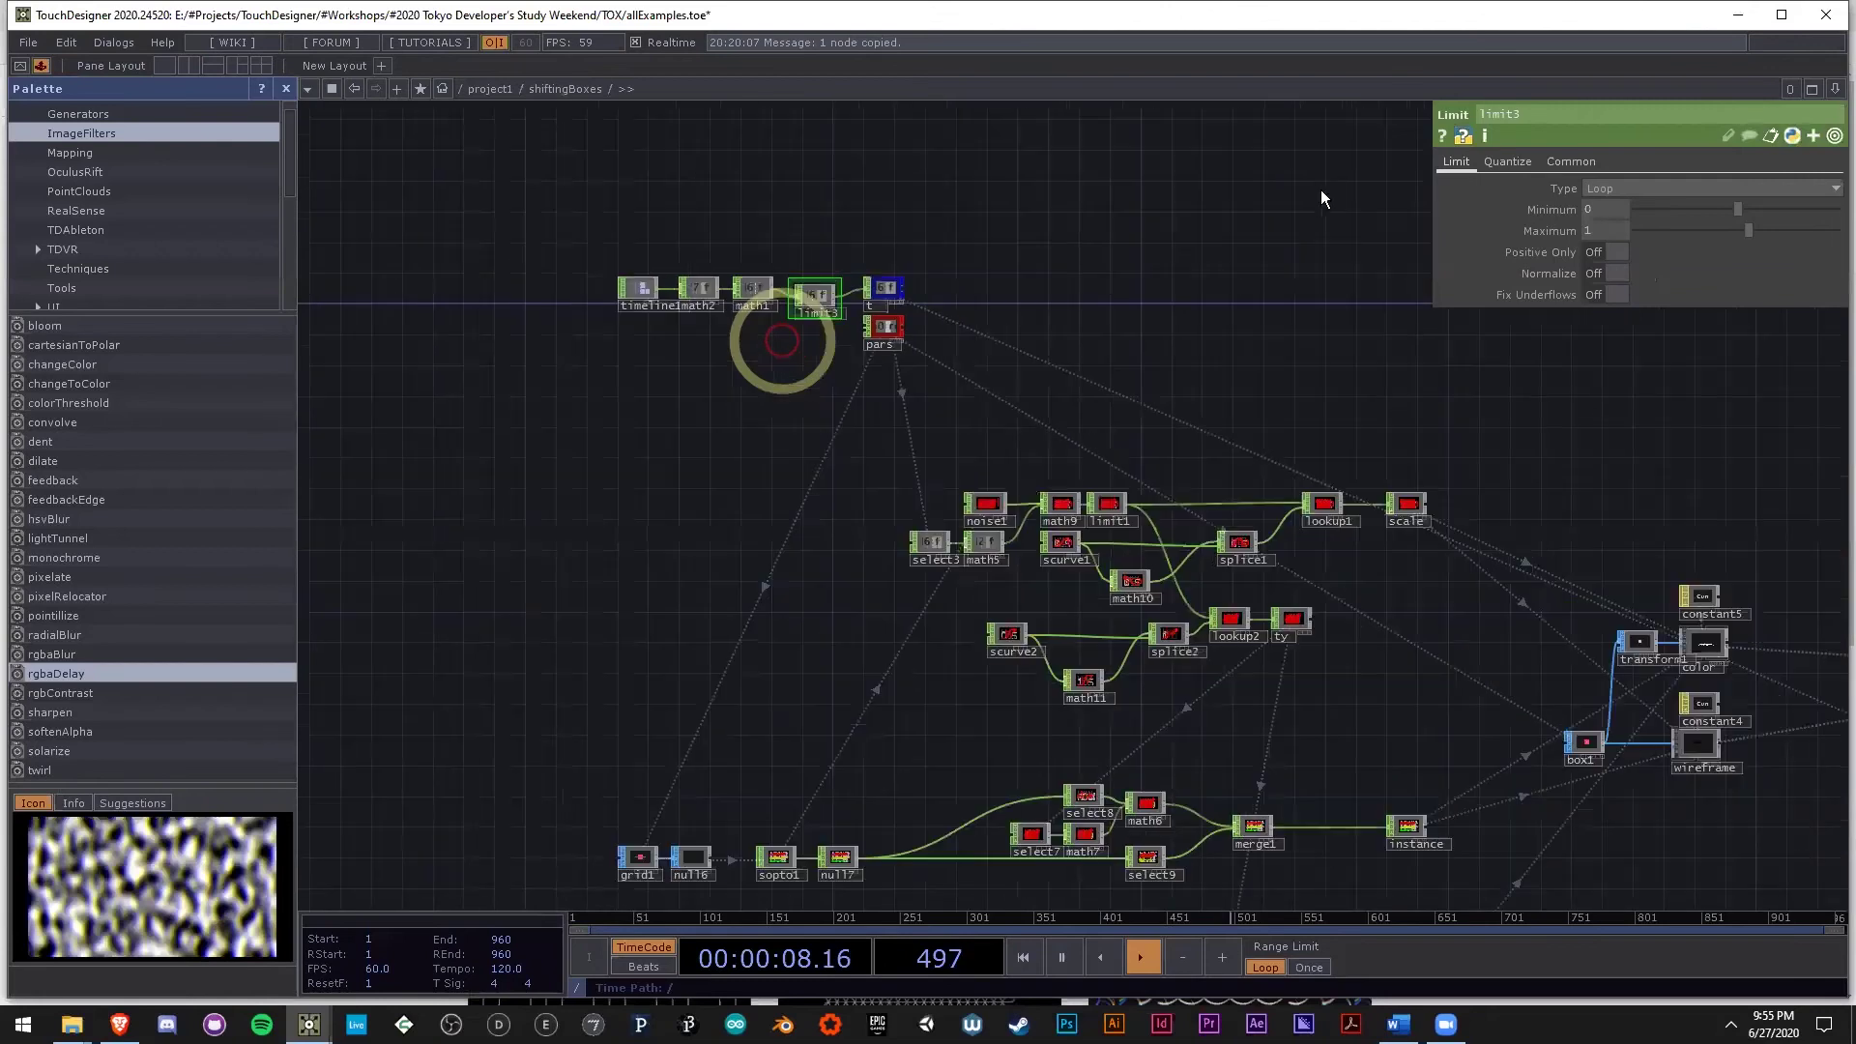
scroll(778, 333, "down", 3)
left_click_drag(1273, 744, 680, 742)
scroll(1198, 628, "up", 8)
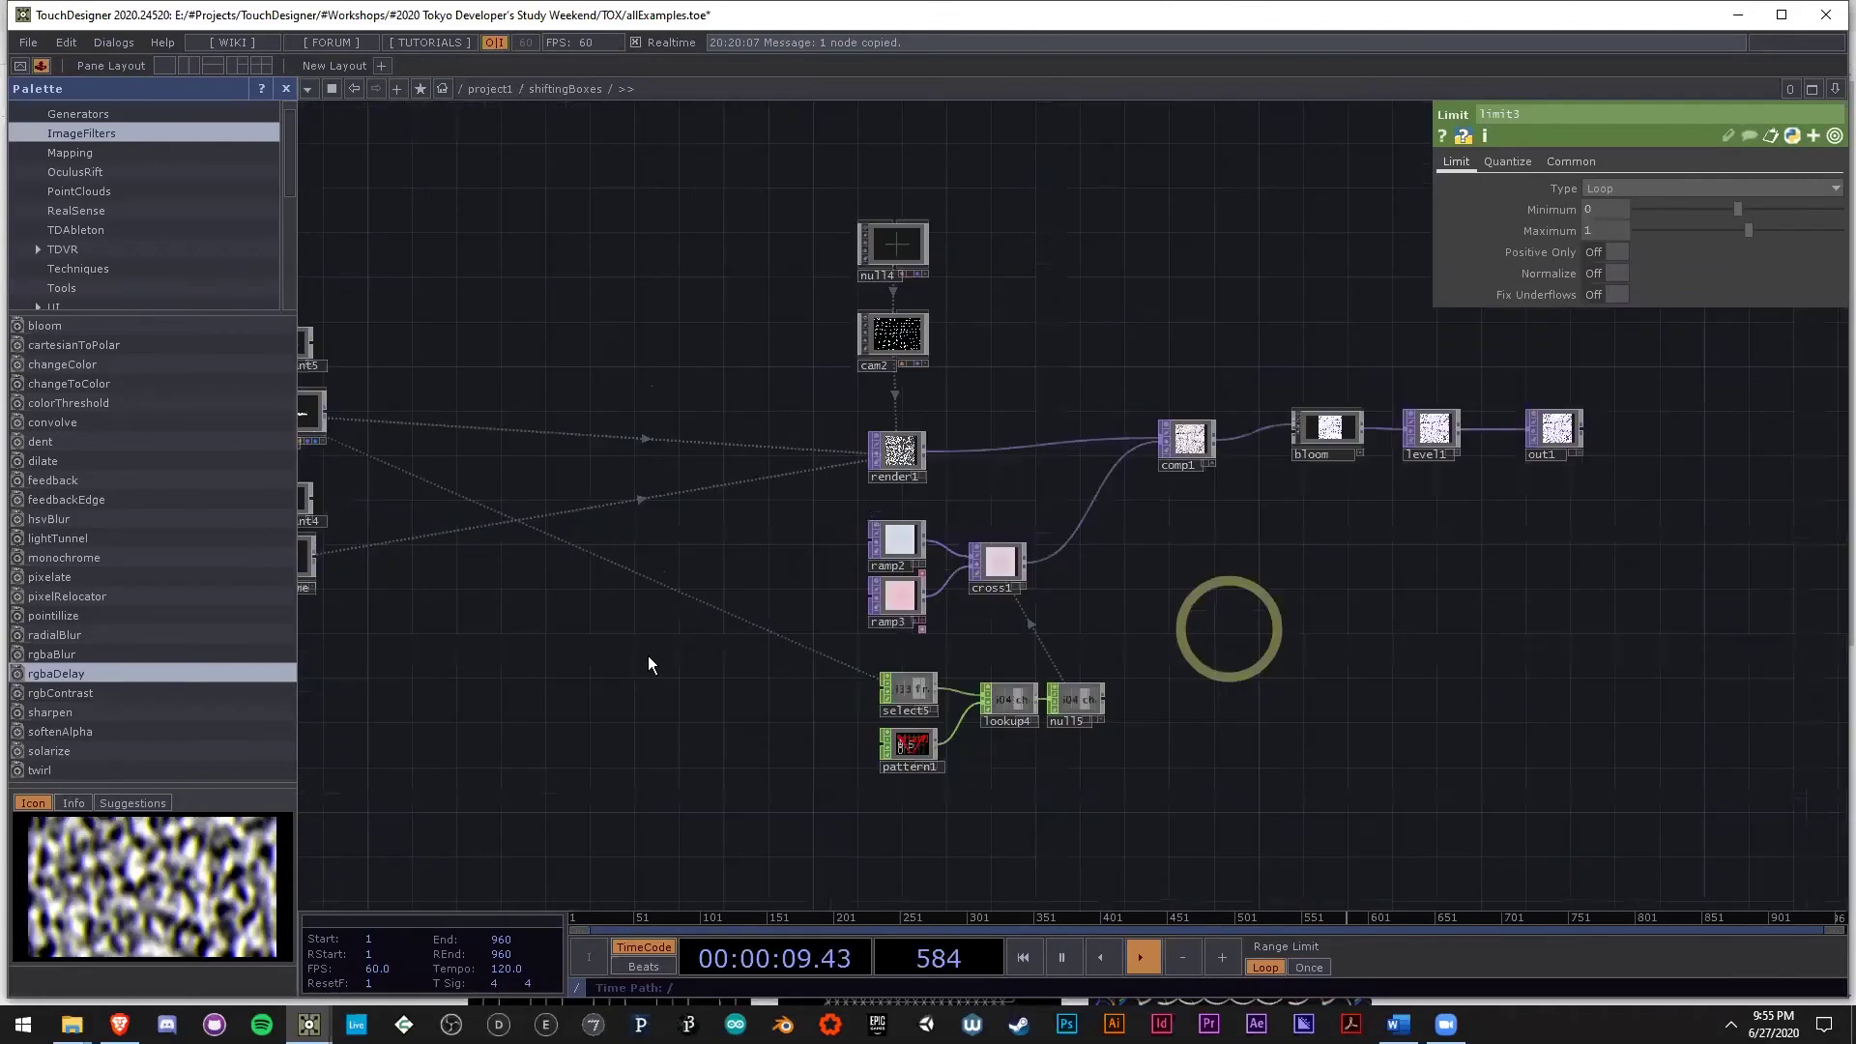
scroll(816, 539, "up", 2)
scroll(1295, 218, "up", 5)
scroll(1097, 580, "down", 4)
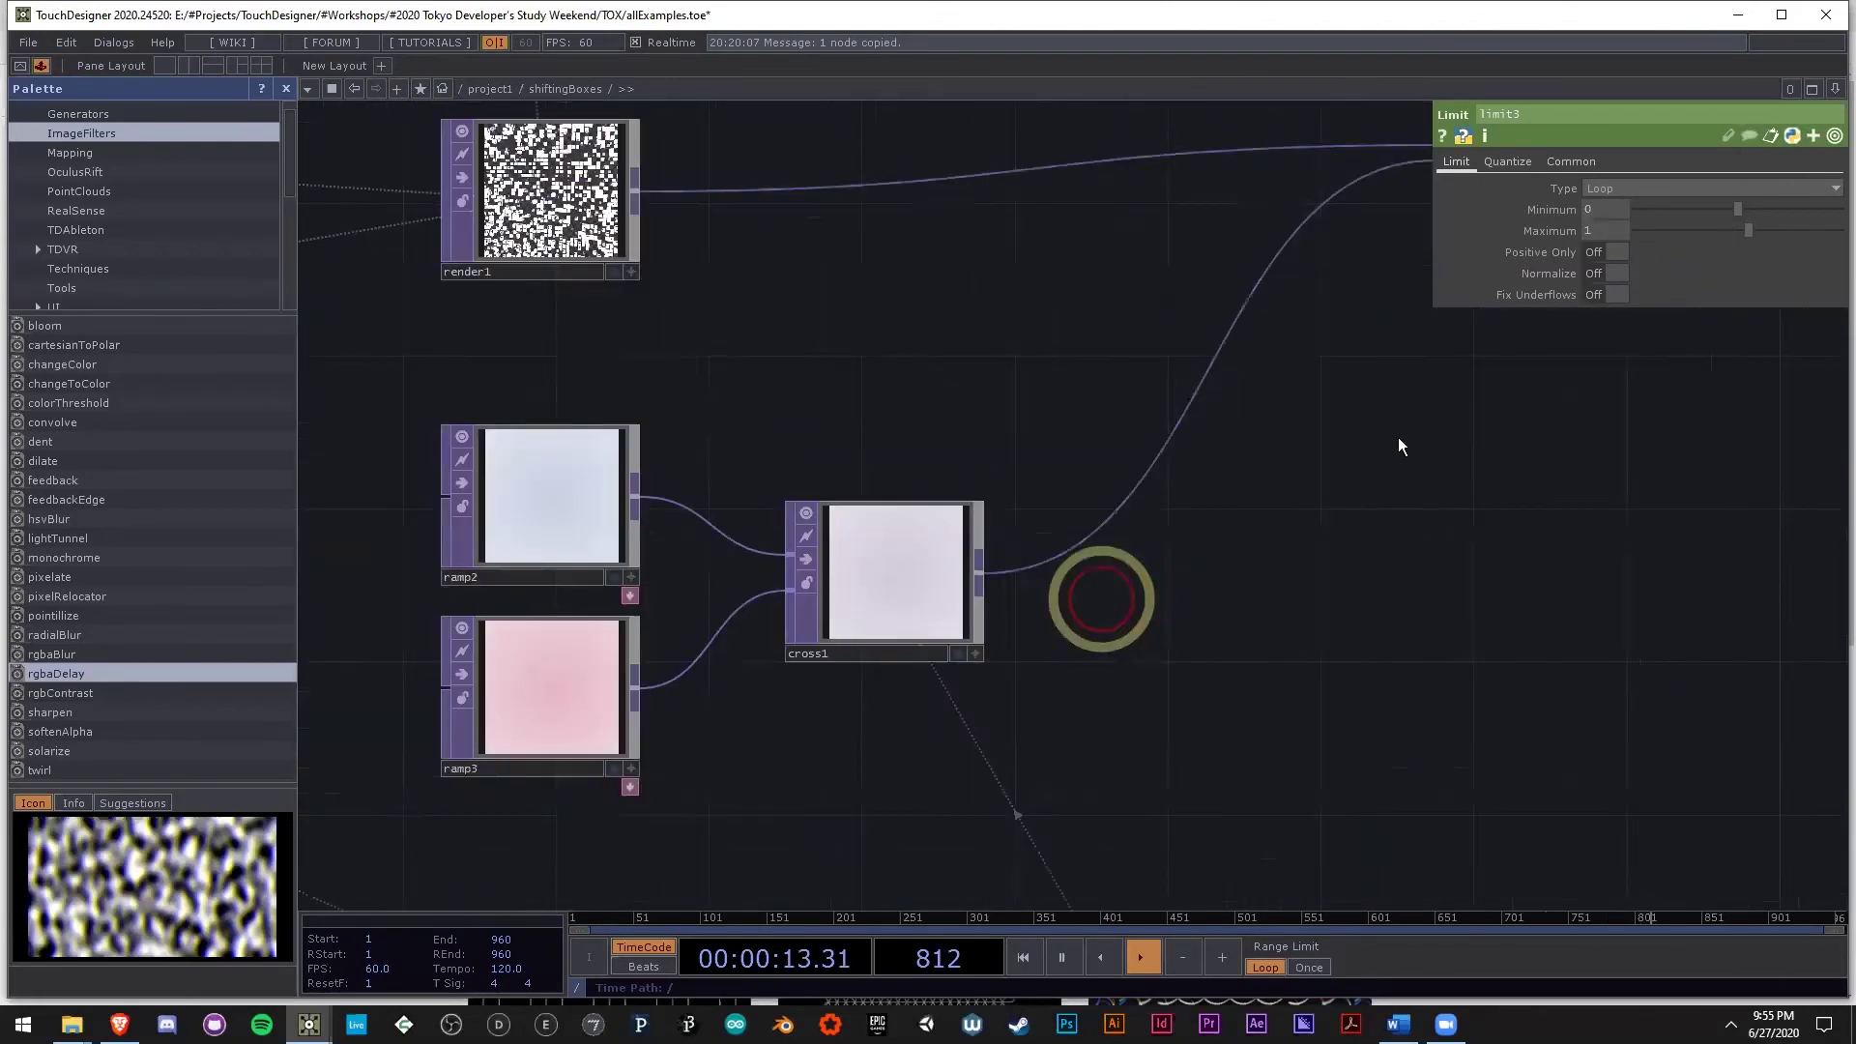
Inspect the parameters of cross1 and select5, which drive the blend between ramp2 and ramp3.
left_click(623, 672)
scroll(623, 672, "up", 2)
scroll(1009, 362, "down", 2)
scroll(779, 652, "down", 1)
left_click(779, 653)
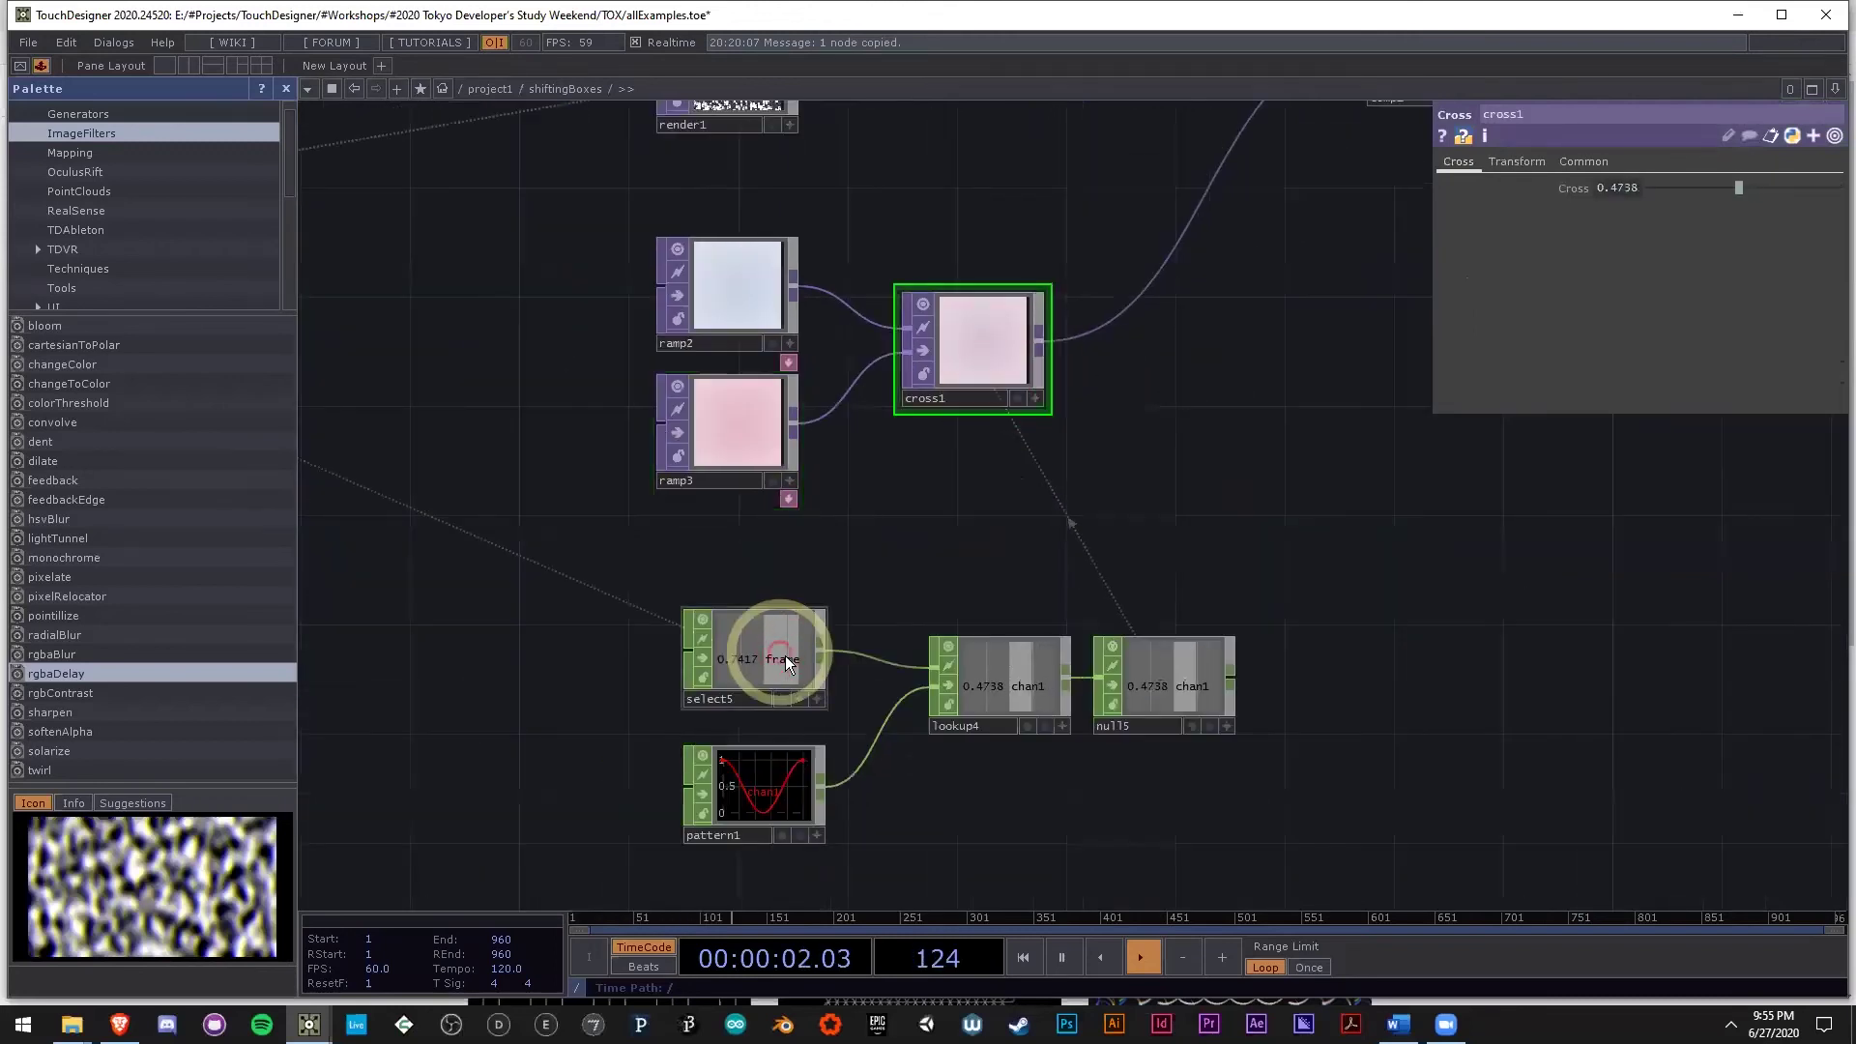
scroll(1005, 337, "up", 2)
scroll(1003, 339, "down", 2)
Examine comp1, where the rendered boxes are composited with the cross-faded ramp background.
left_click_drag(1329, 410, 1177, 285)
scroll(903, 439, "down", 3)
scroll(971, 282, "up", 3)
left_click_drag(1207, 291, 1019, 647)
scroll(1077, 430, "up", 7)
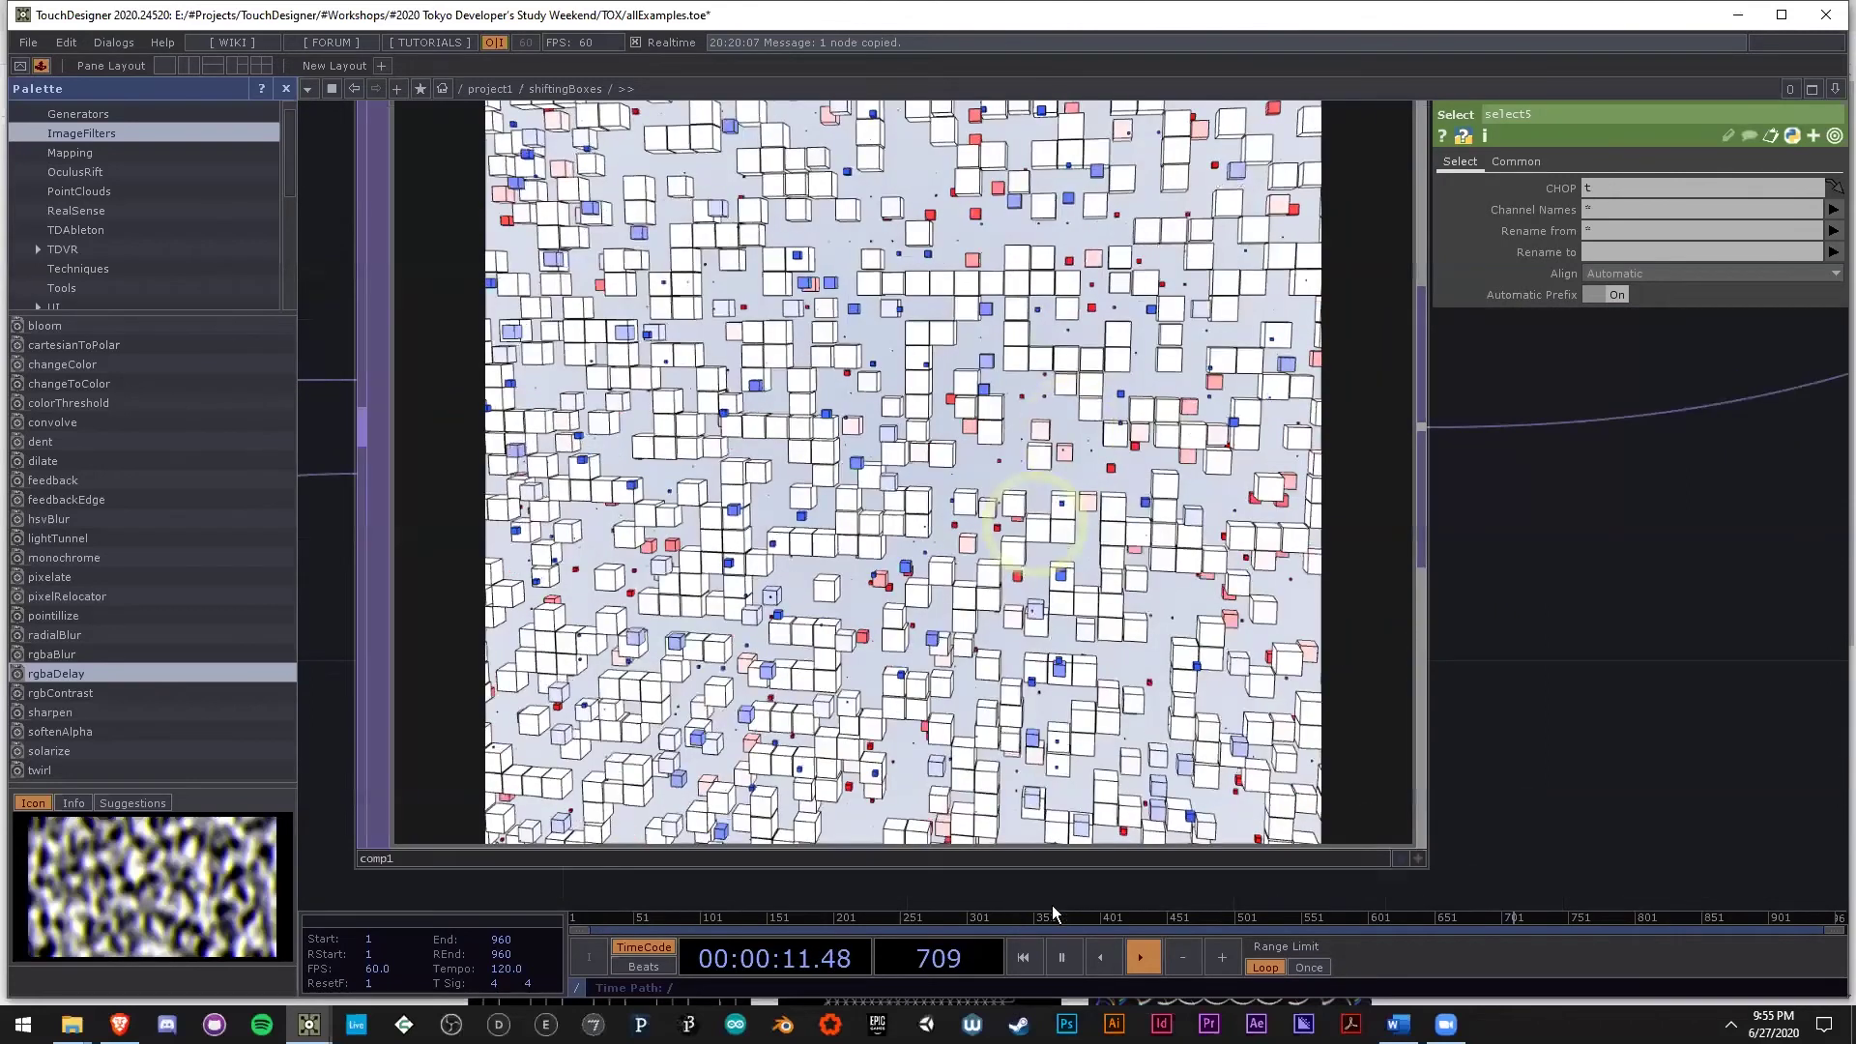
left_click_drag(617, 913, 1735, 913)
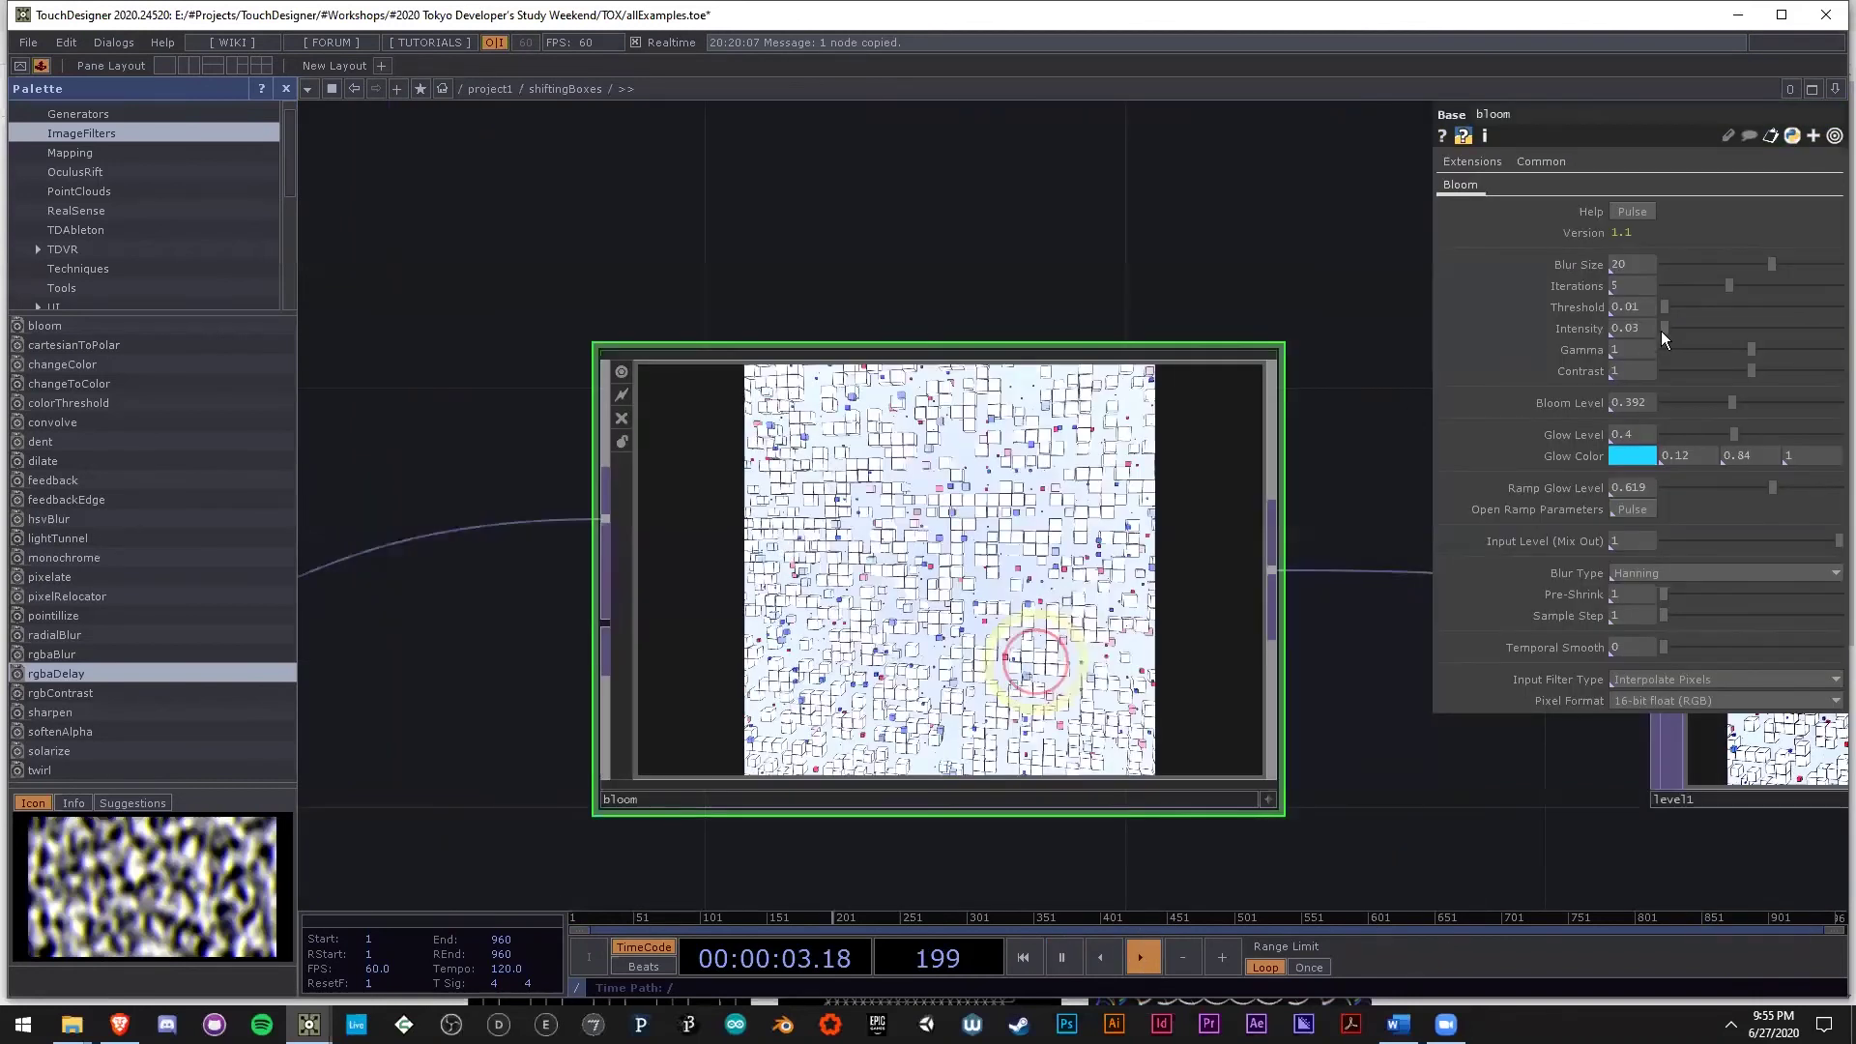
Try an Intensity of 0 on the bloom component and undo the change.
left_click_drag(1662, 330, 1586, 330)
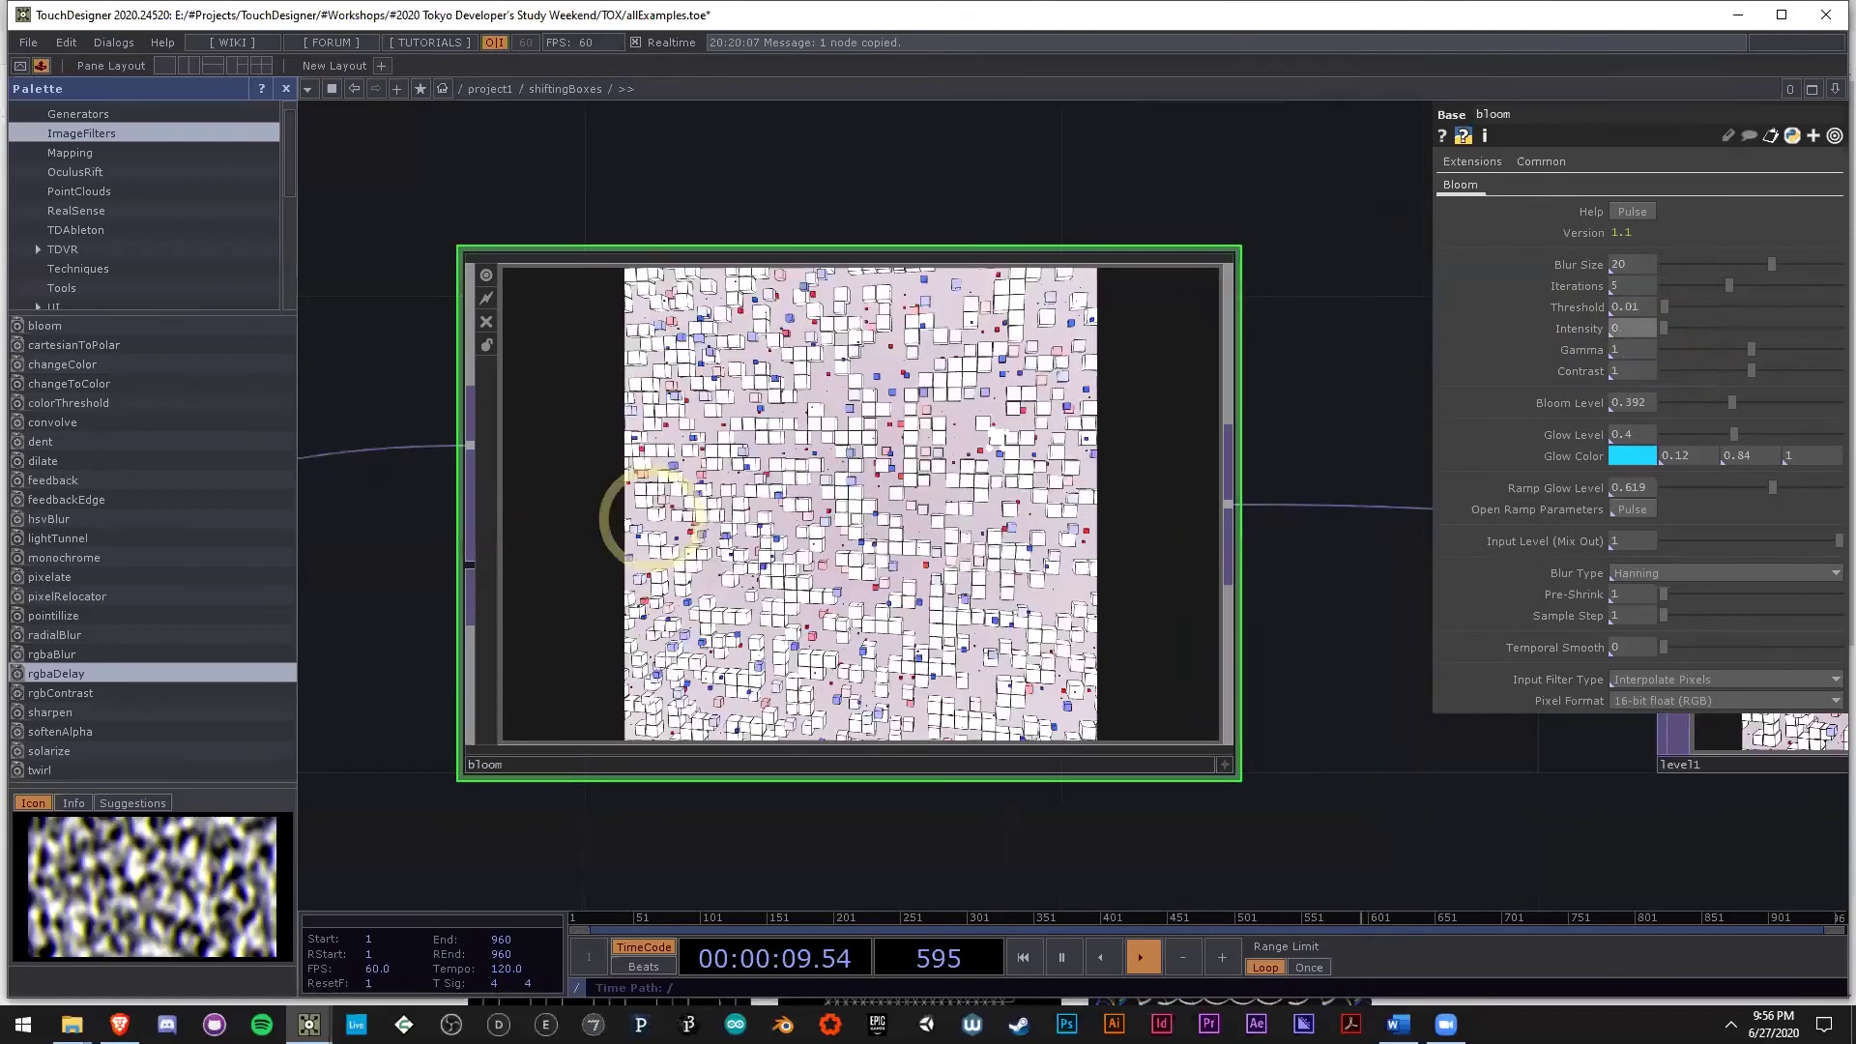
scroll(565, 658, "up", 3)
key("ctrl+z")
scroll(560, 571, "down", 5)
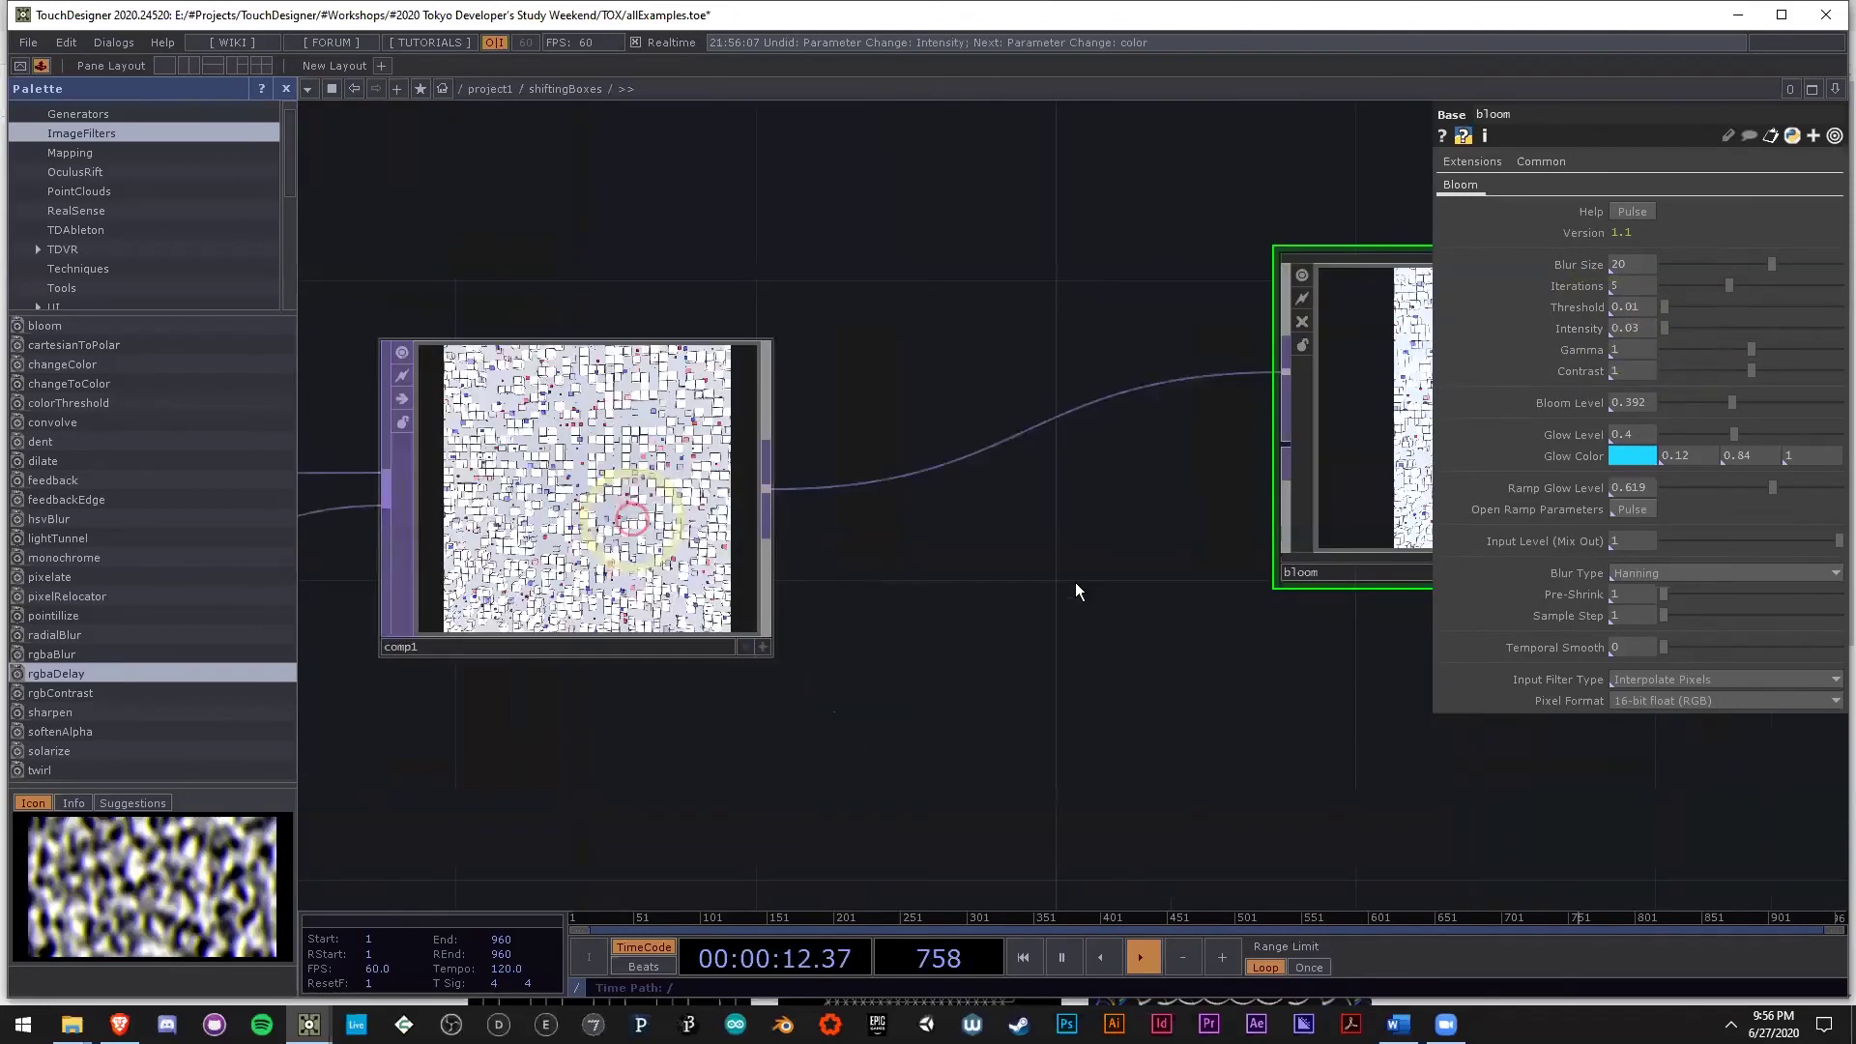
scroll(1015, 556, "down", 4)
Lower the Black Level of level1 to 0.19.
scroll(1001, 517, "up", 5)
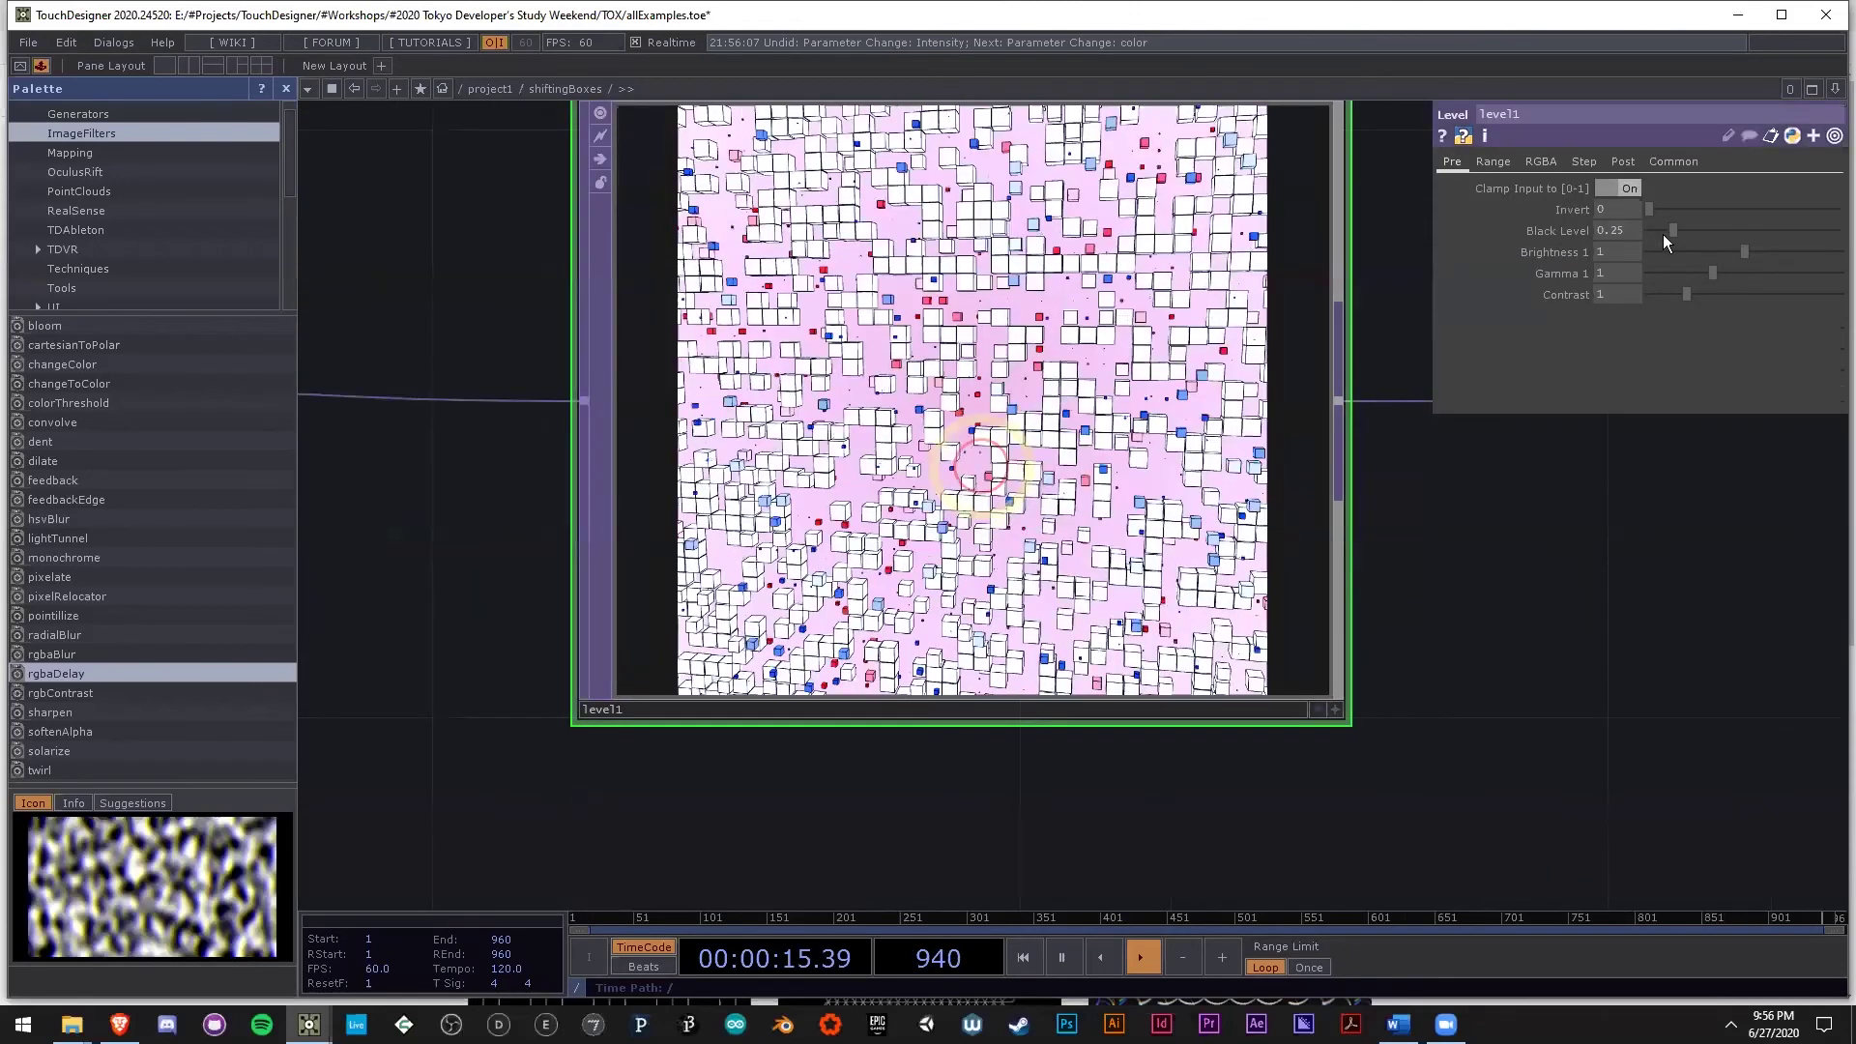
left_click(1648, 237)
left_click_drag(1672, 230, 1643, 236)
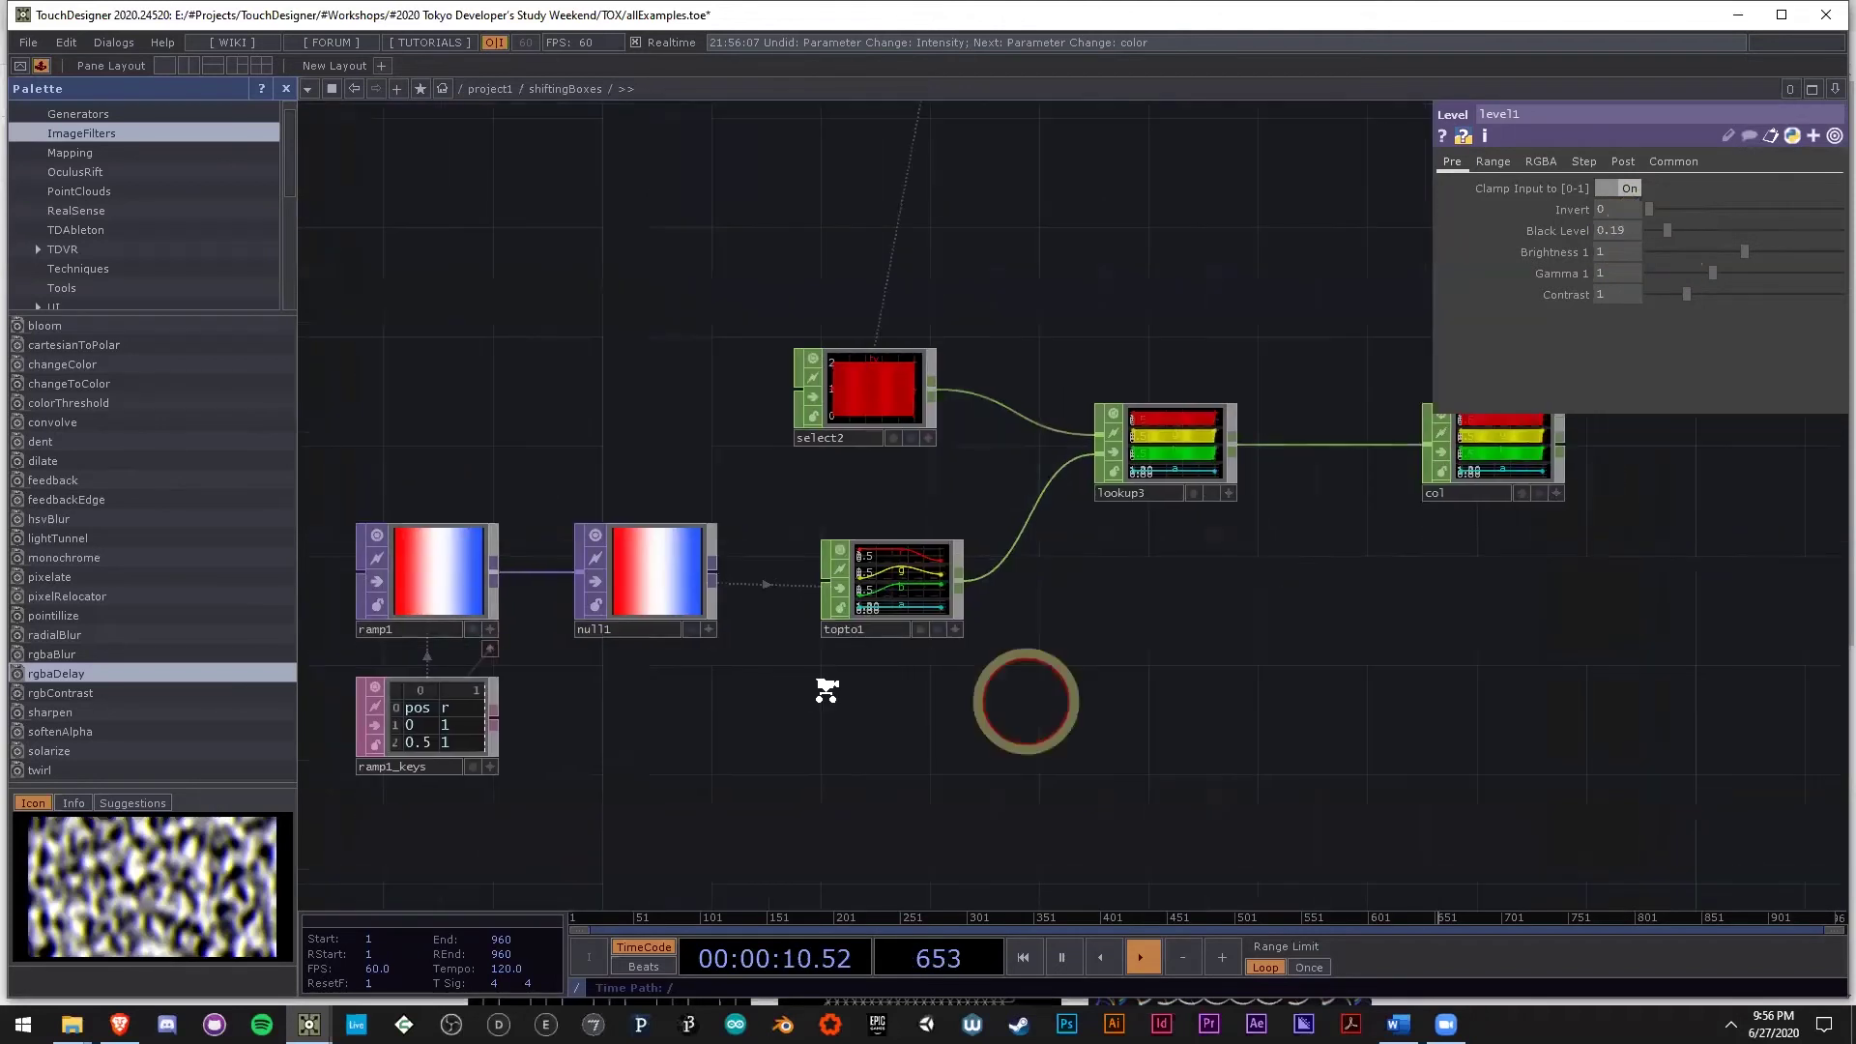
Review the example's color lookup network and the render1, comp1, bloom and level1 chain.
scroll(827, 690, "down", 5)
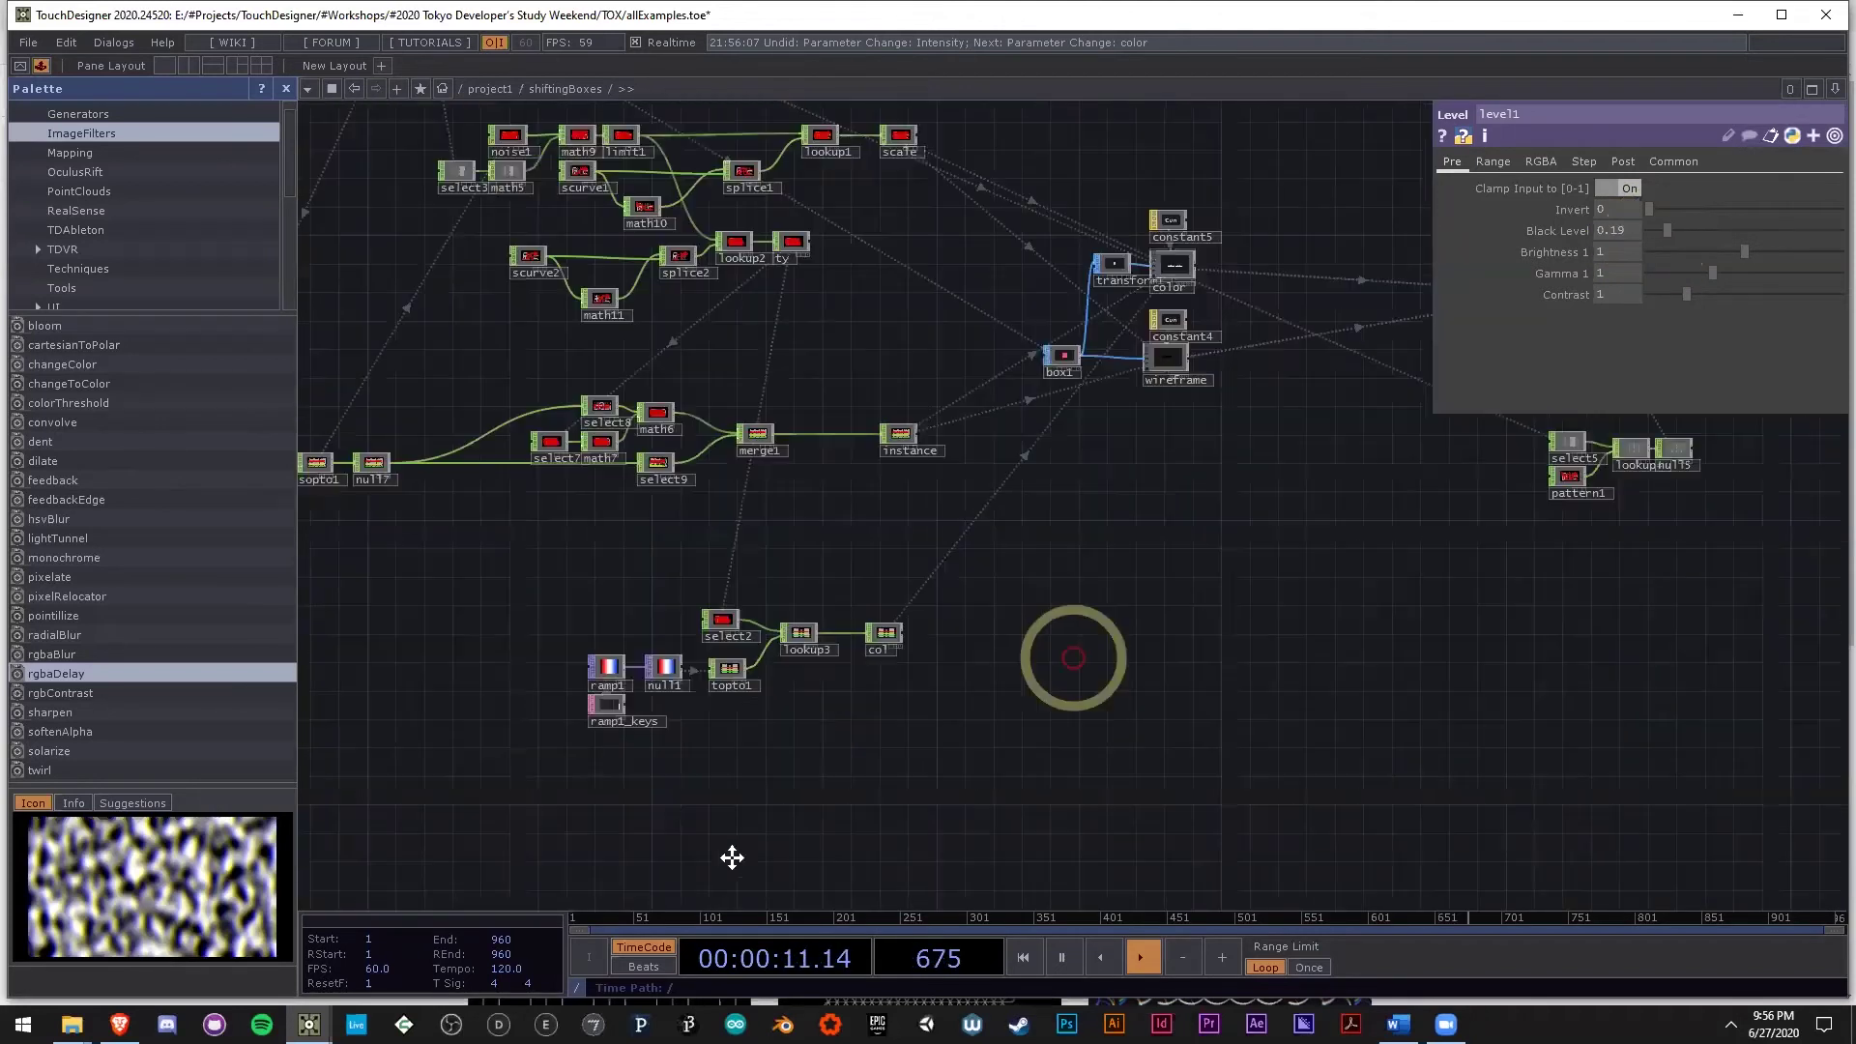
scroll(1243, 522, "up", 10)
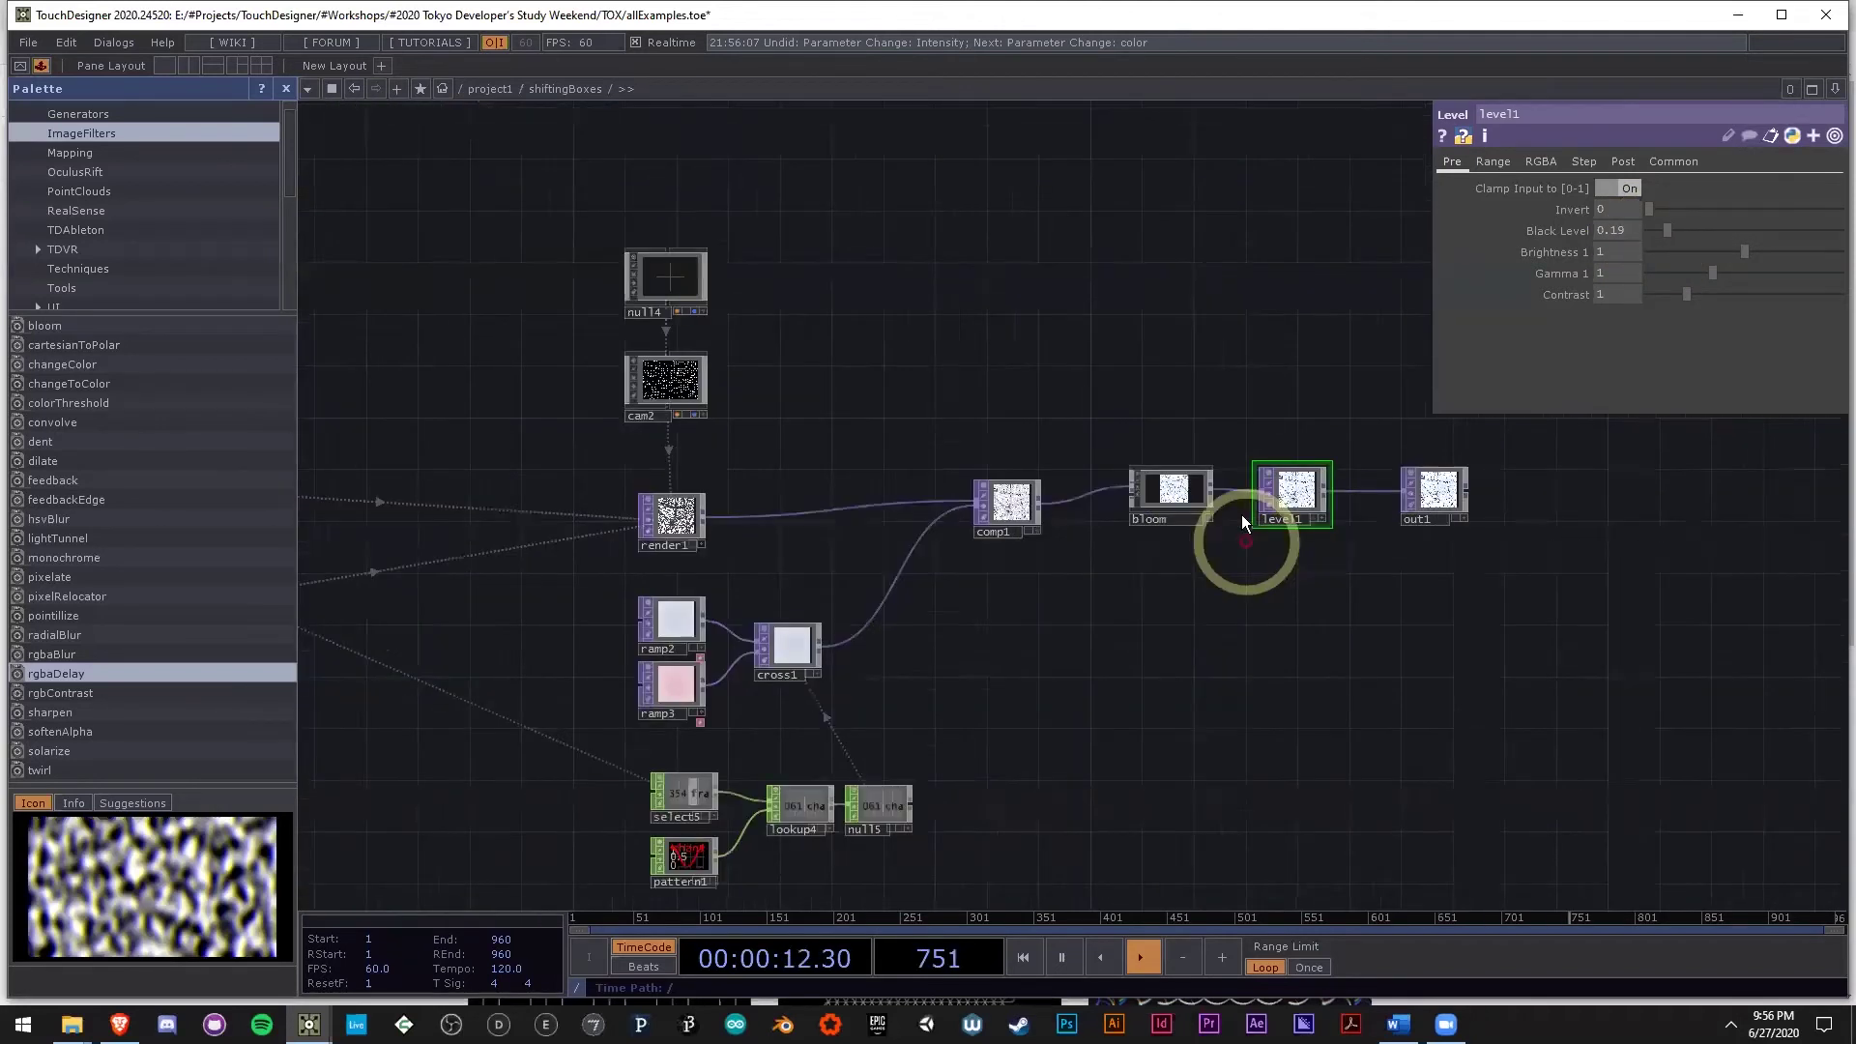
scroll(1243, 522, "up", 4)
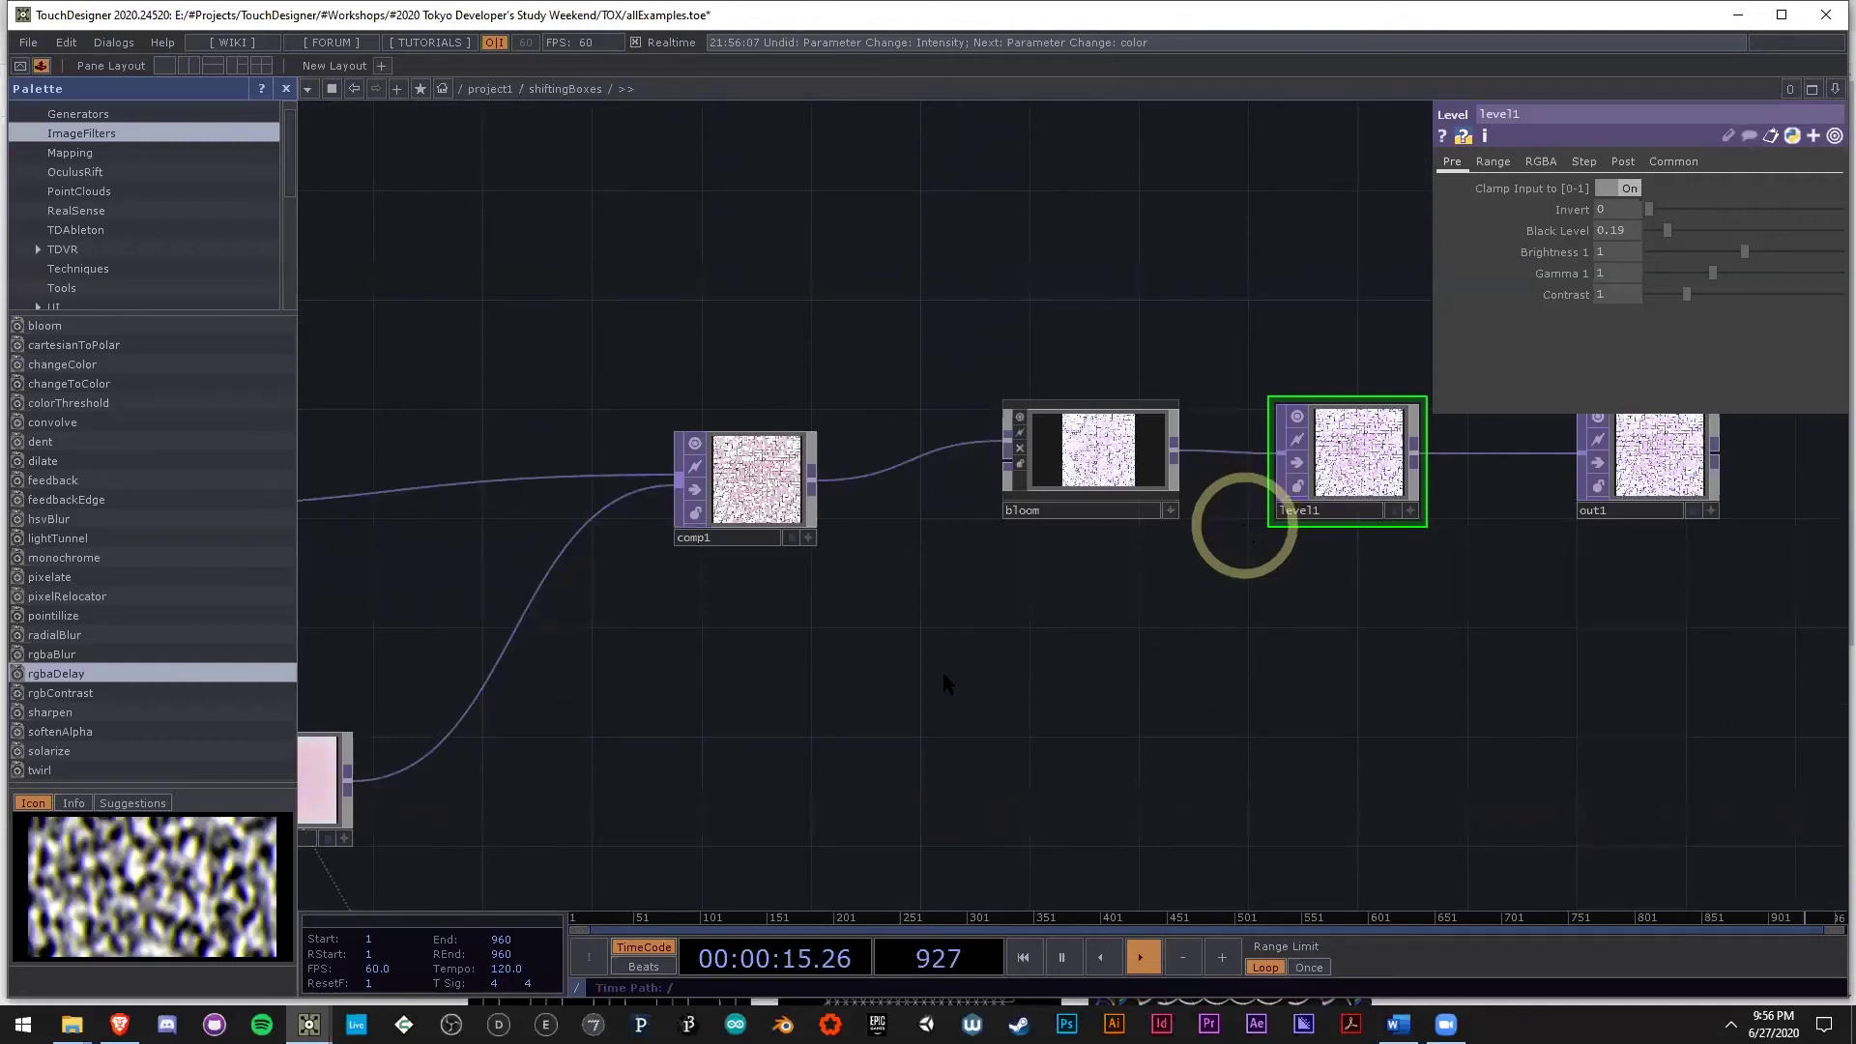
left_click_drag(814, 759, 1167, 577)
scroll(1256, 508, "down", 4)
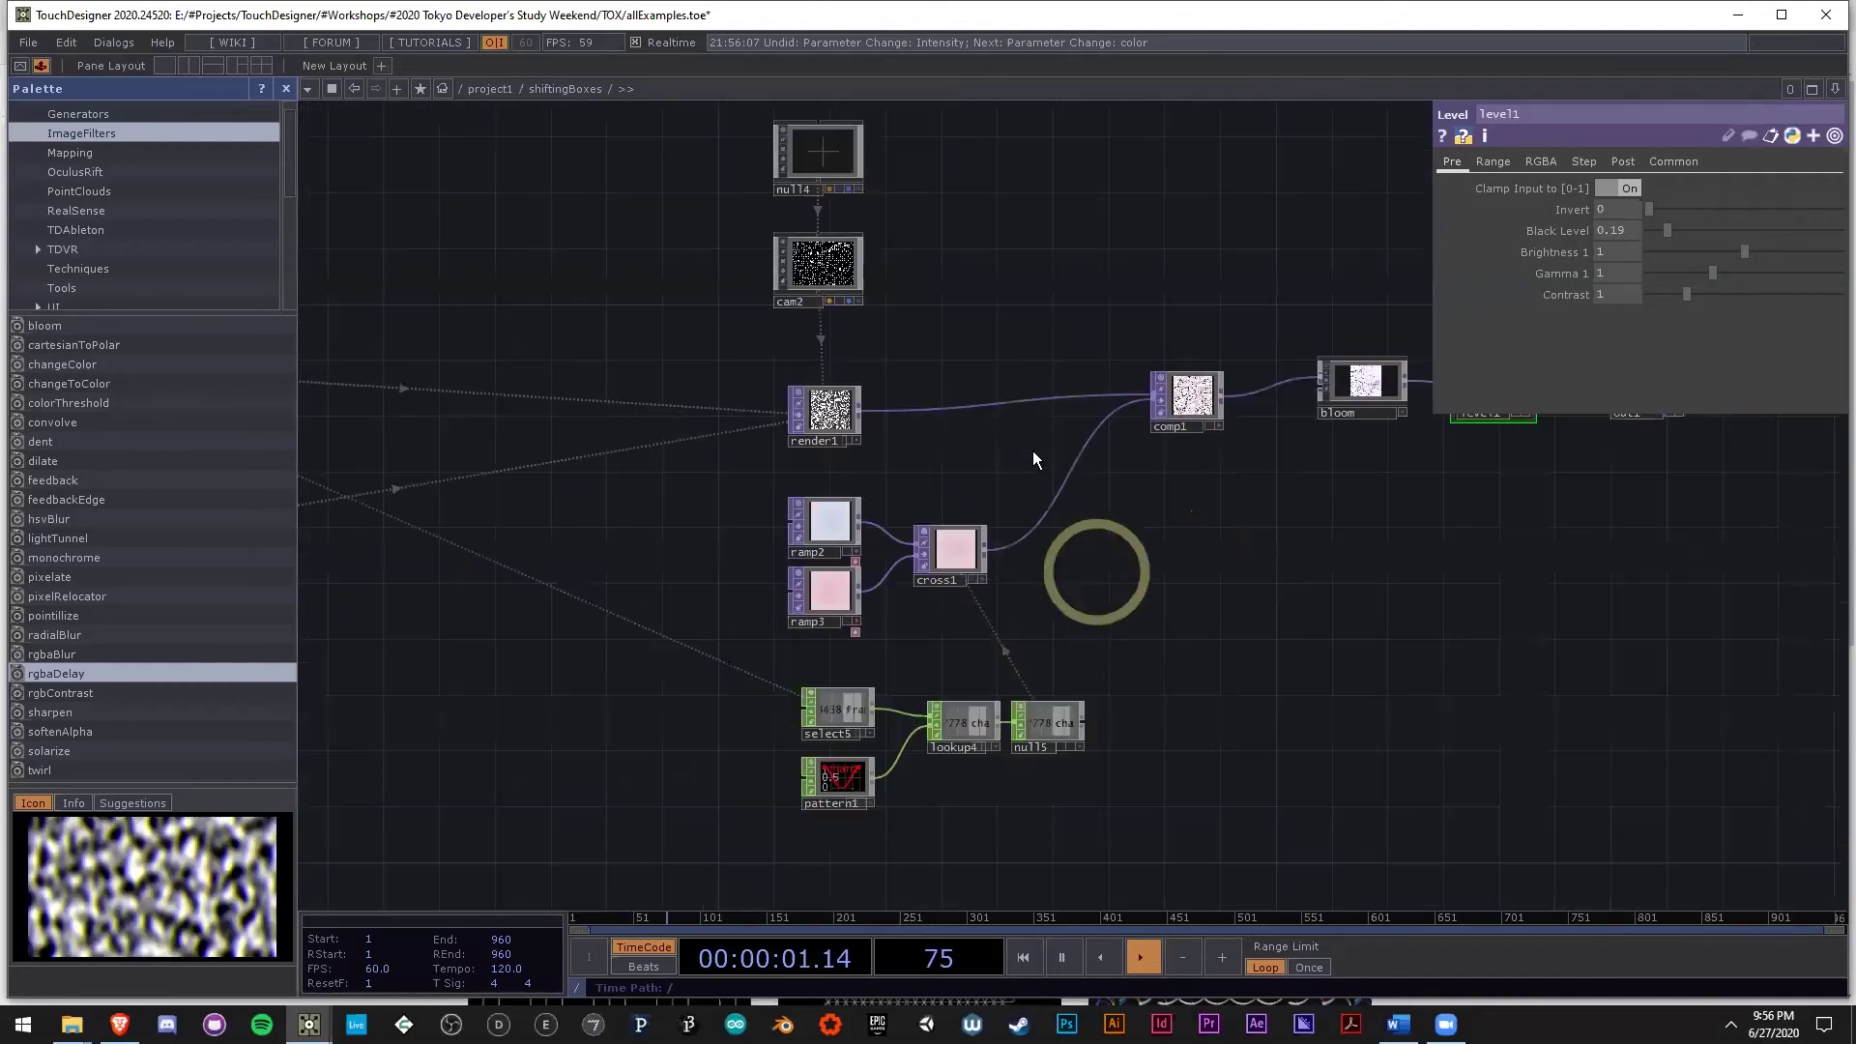
Compare the image at comp1 with the image after bloom at close range.
scroll(773, 590, "up", 5)
left_click_drag(1070, 371, 477, 564)
scroll(476, 568, "down", 2)
scroll(1008, 363, "up", 5)
scroll(898, 570, "up", 5)
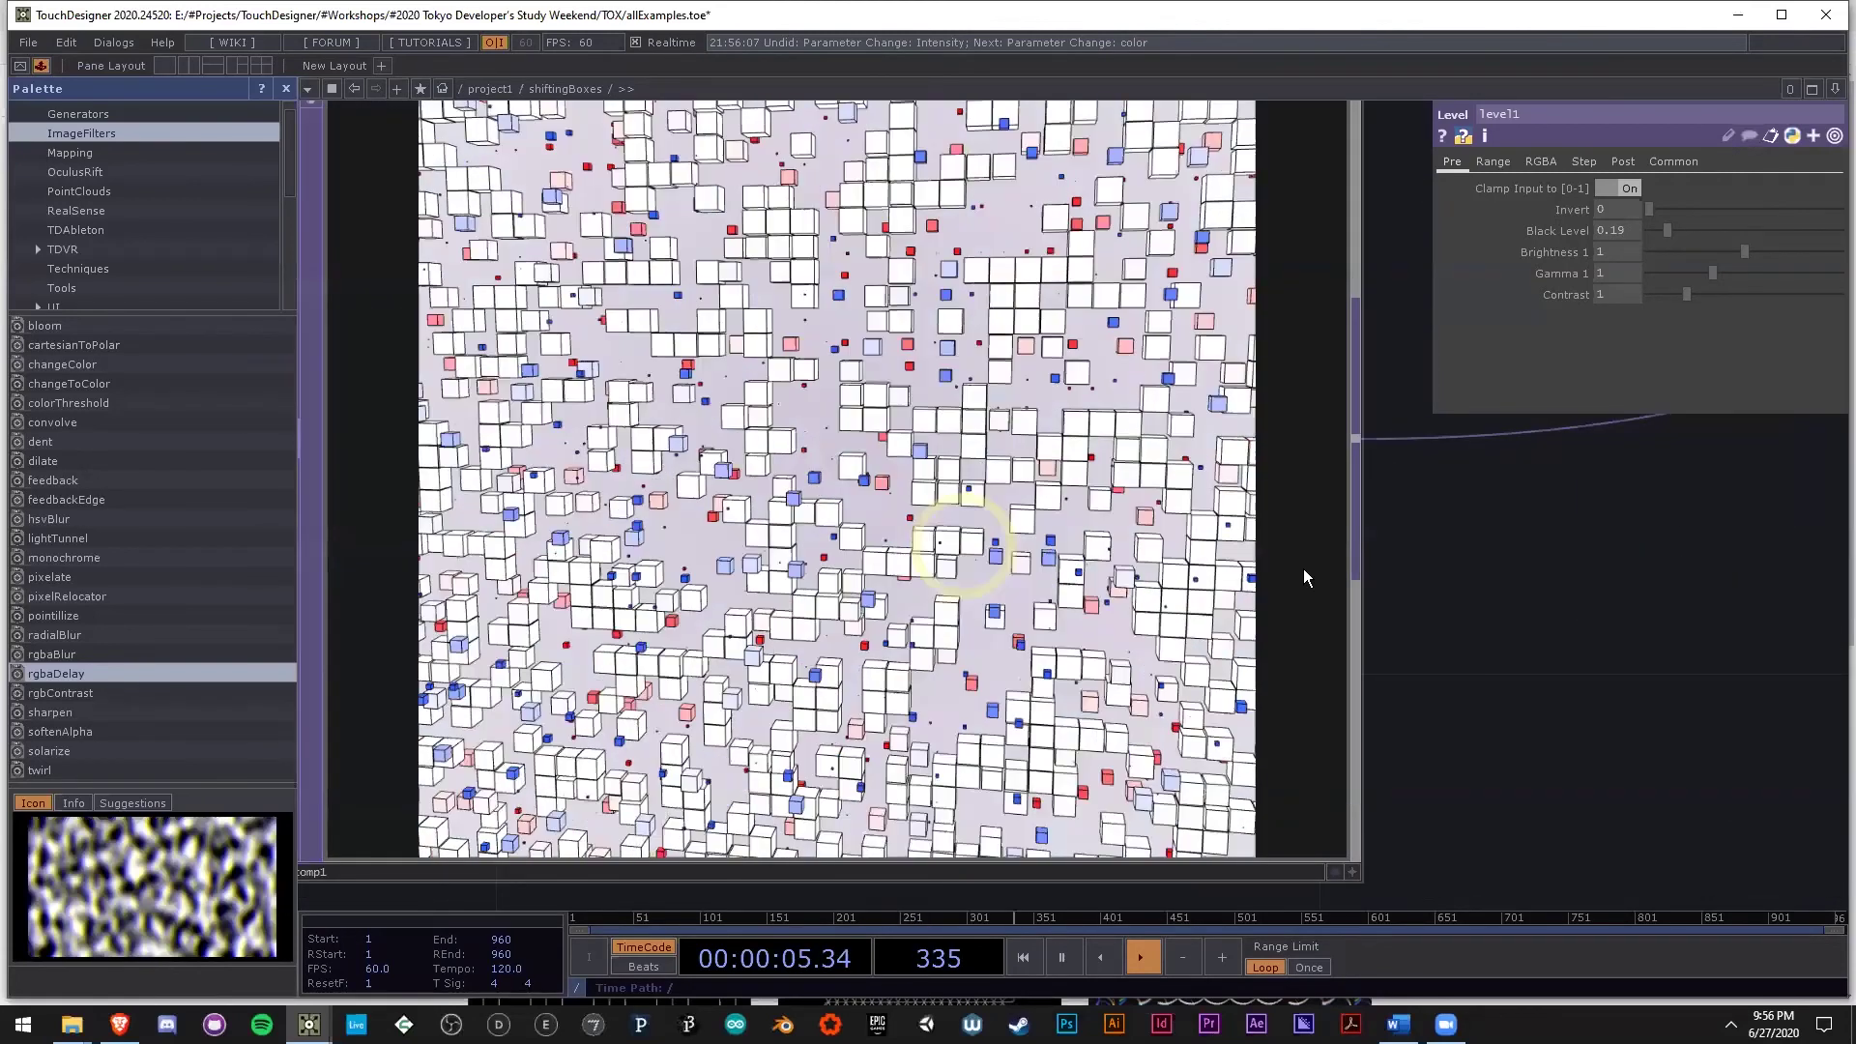
scroll(1364, 485, "down", 5)
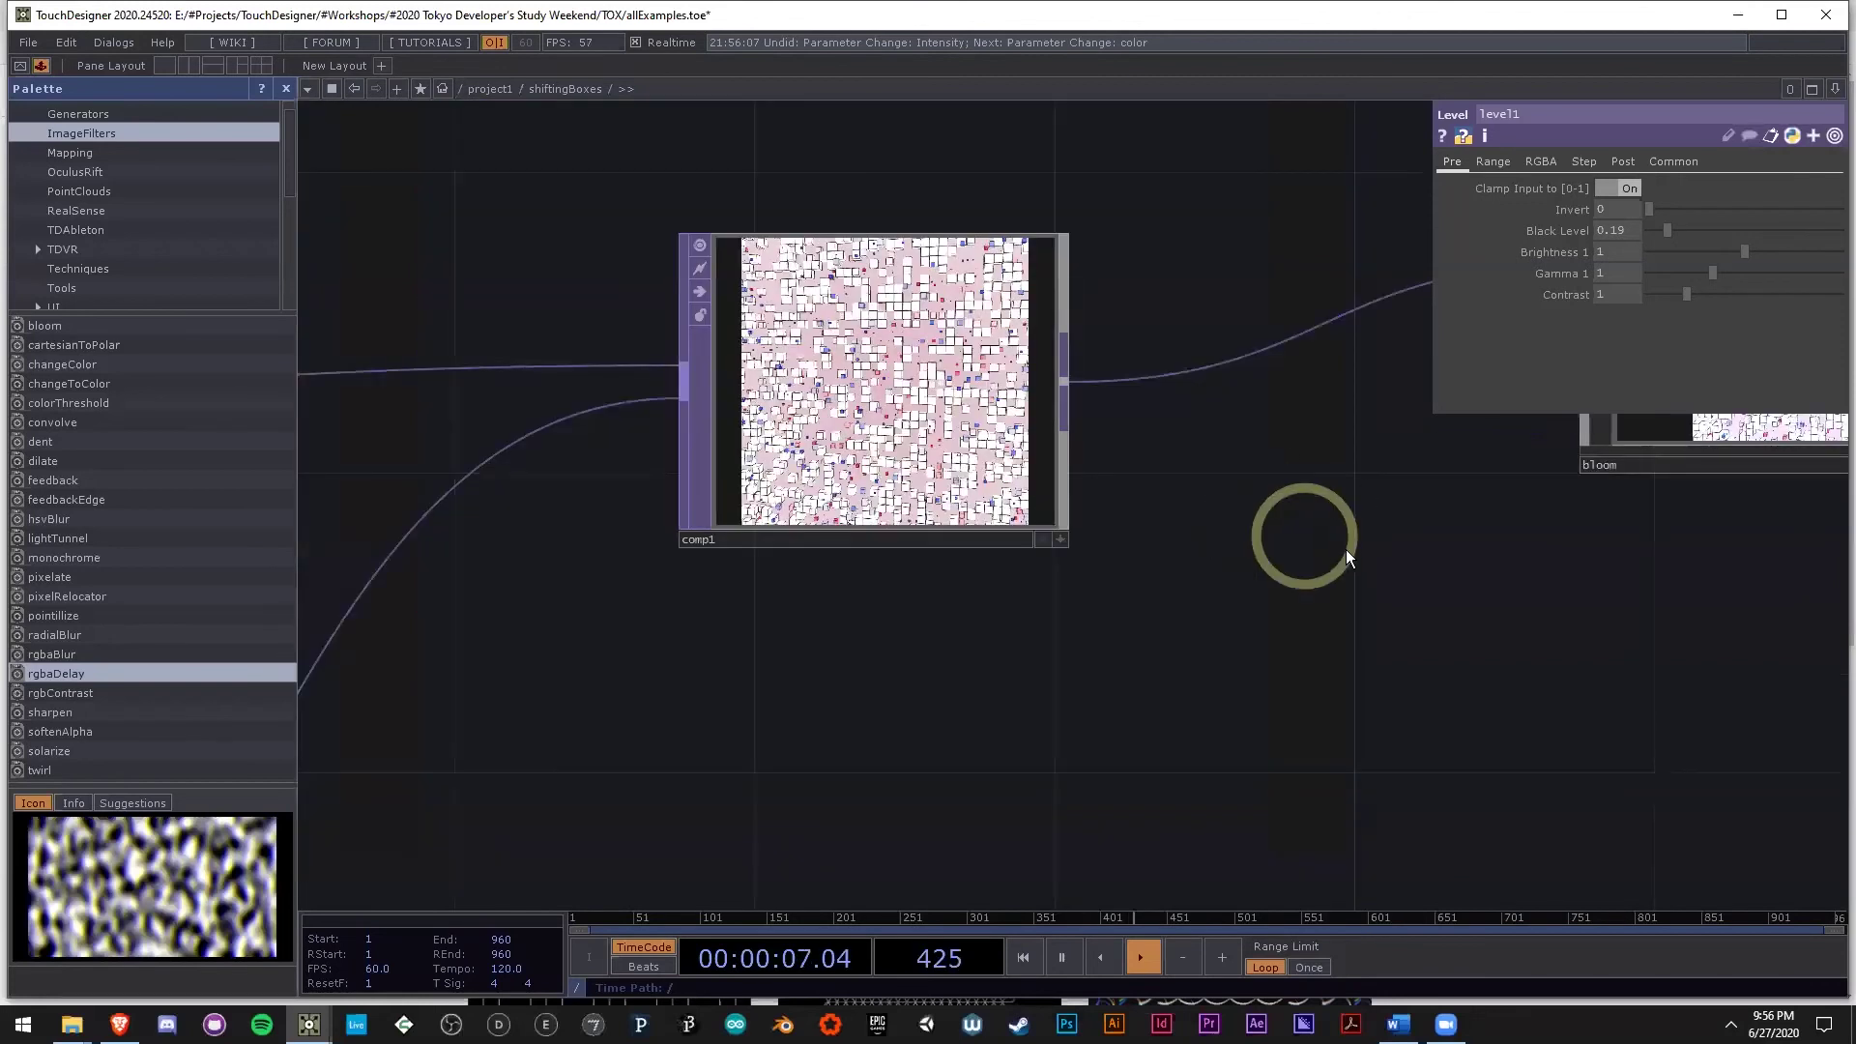
scroll(1345, 549, "up", 4)
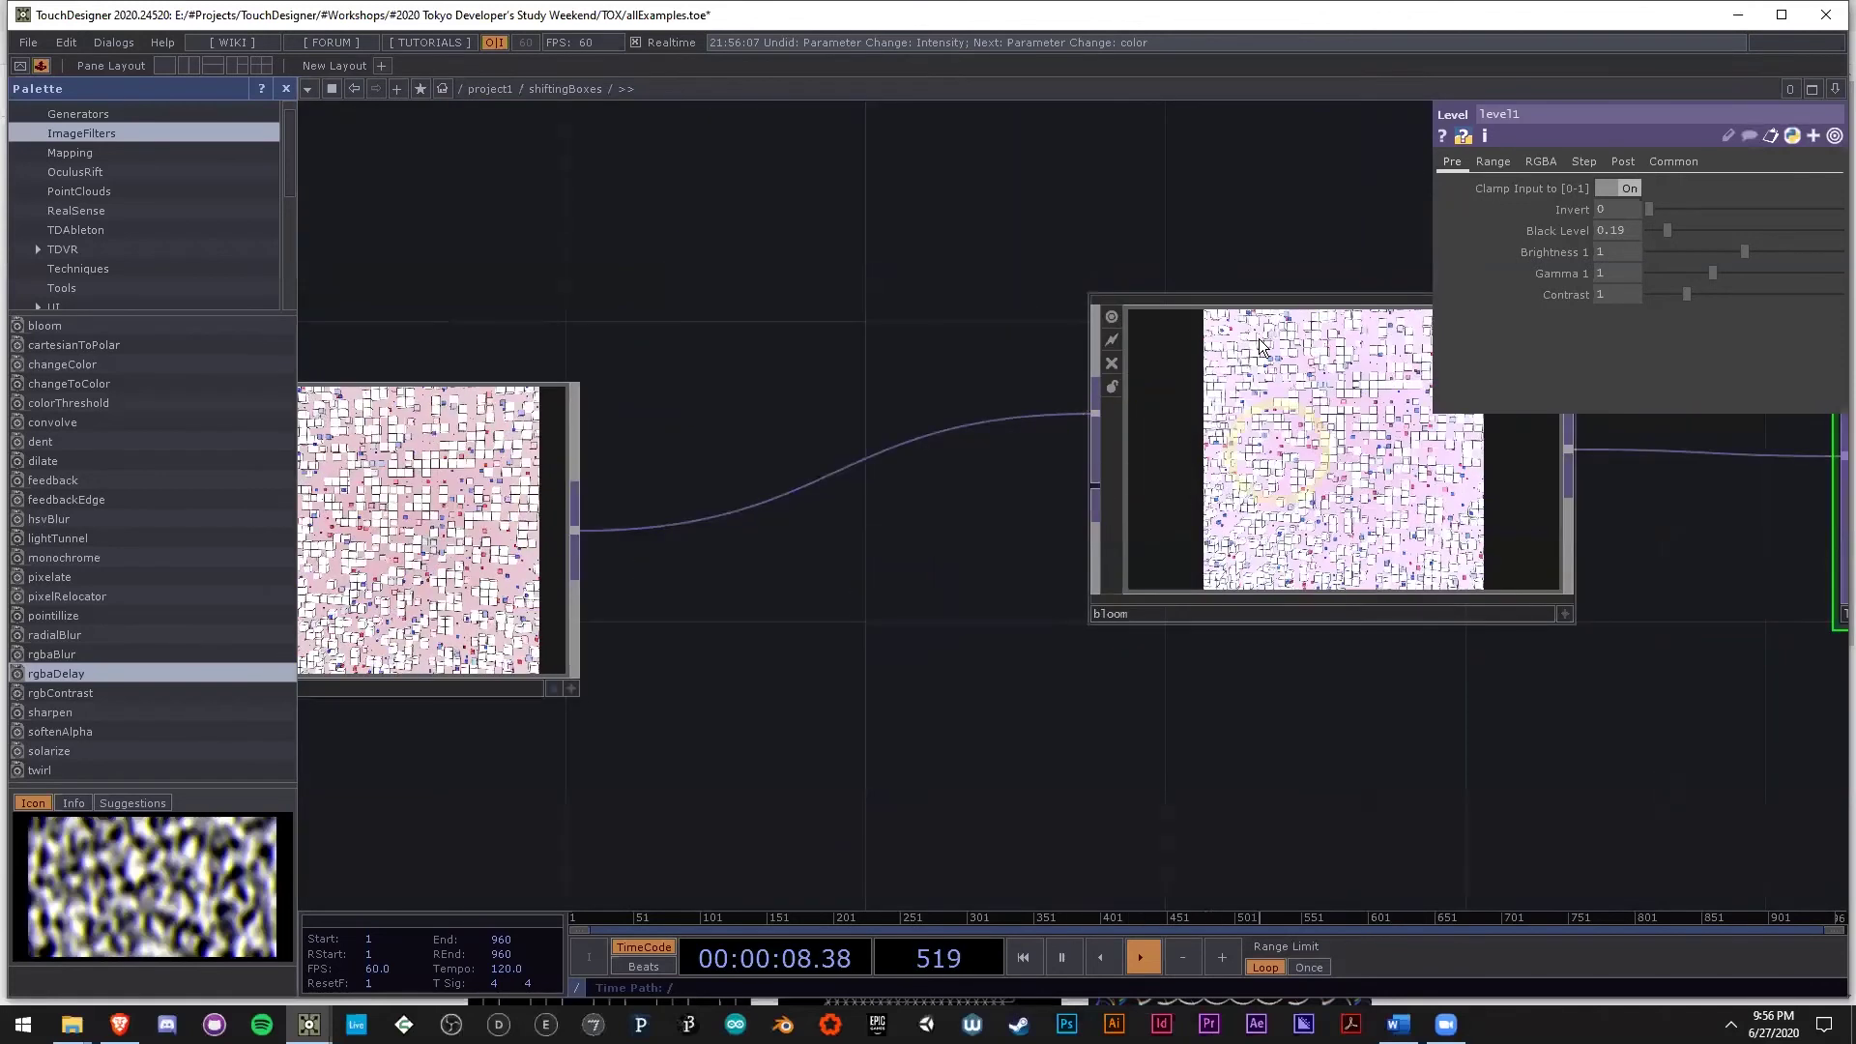
scroll(1372, 459, "up", 4)
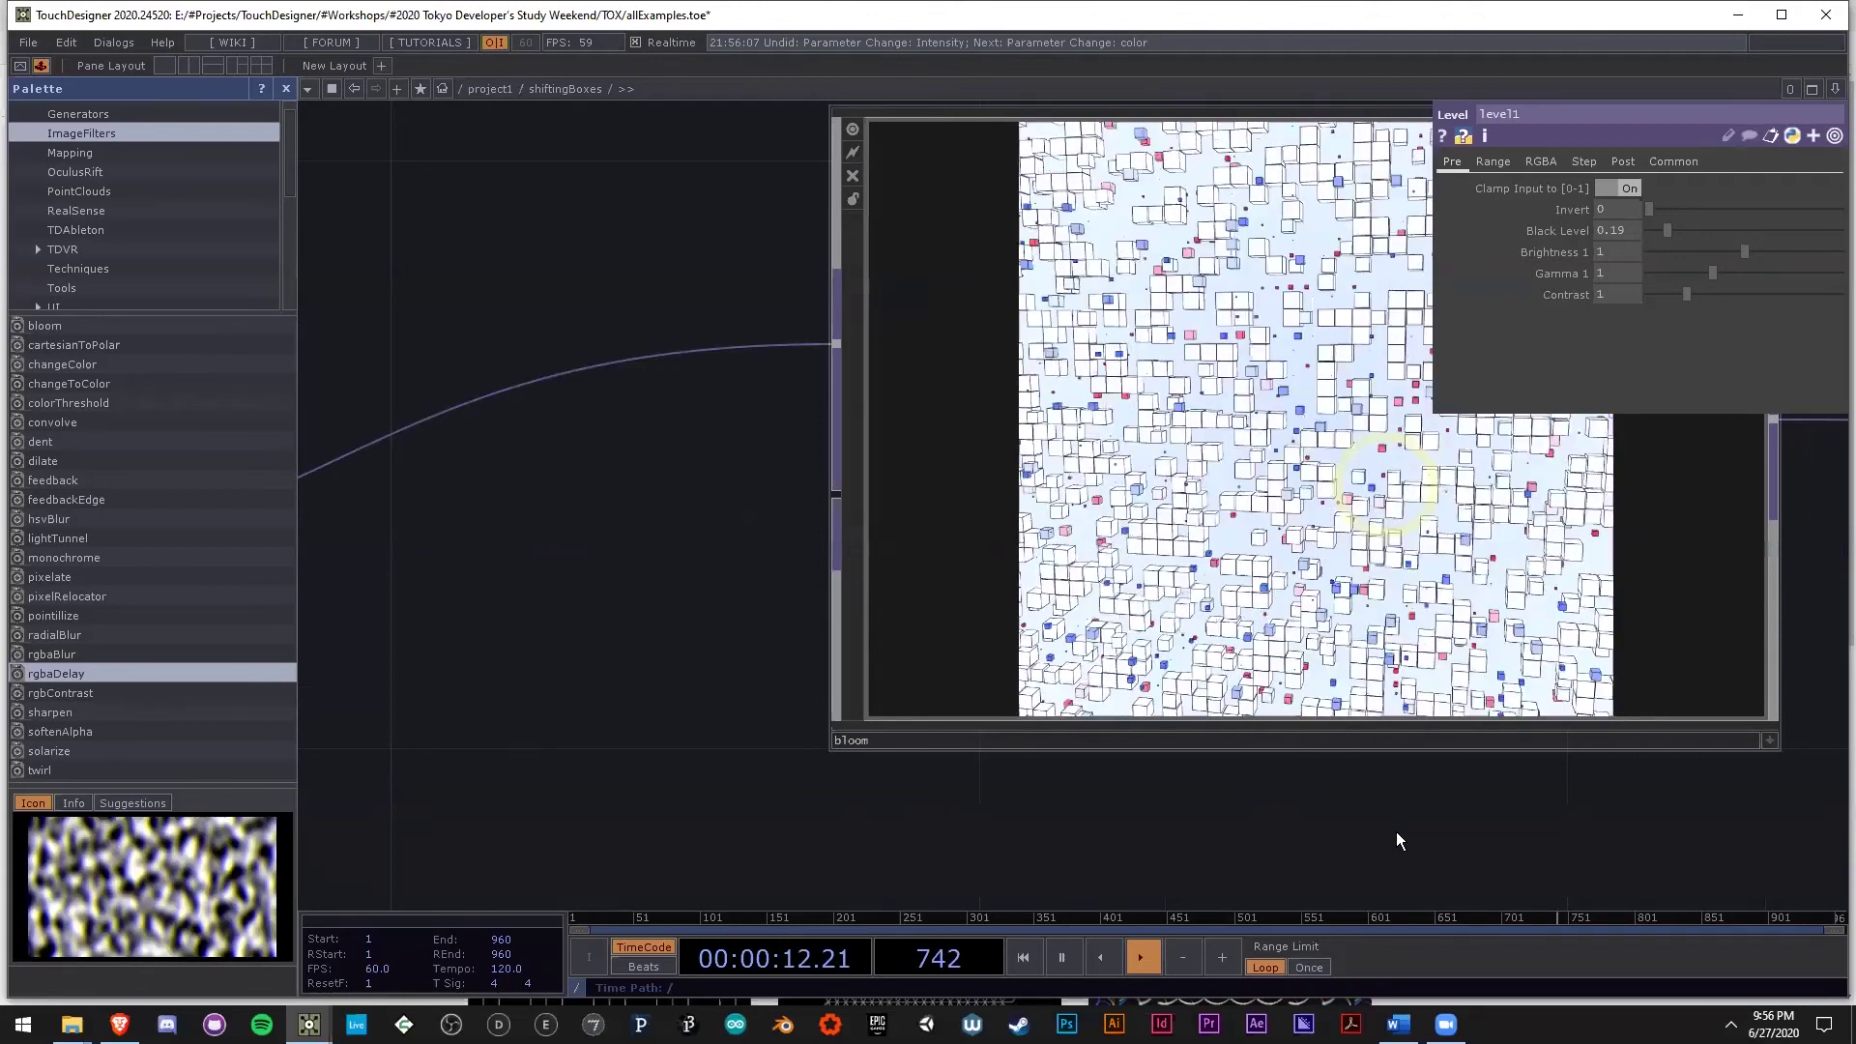
Examine the final image at level1 and its connections from bloom and to out1.
scroll(1272, 796, "down", 3)
scroll(1272, 796, "down", 2)
left_click_drag(1391, 829, 882, 746)
scroll(1272, 657, "up", 3)
scroll(1271, 653, "up", 1)
left_click_drag(1379, 745, 1012, 719)
scroll(1012, 718, "down", 1)
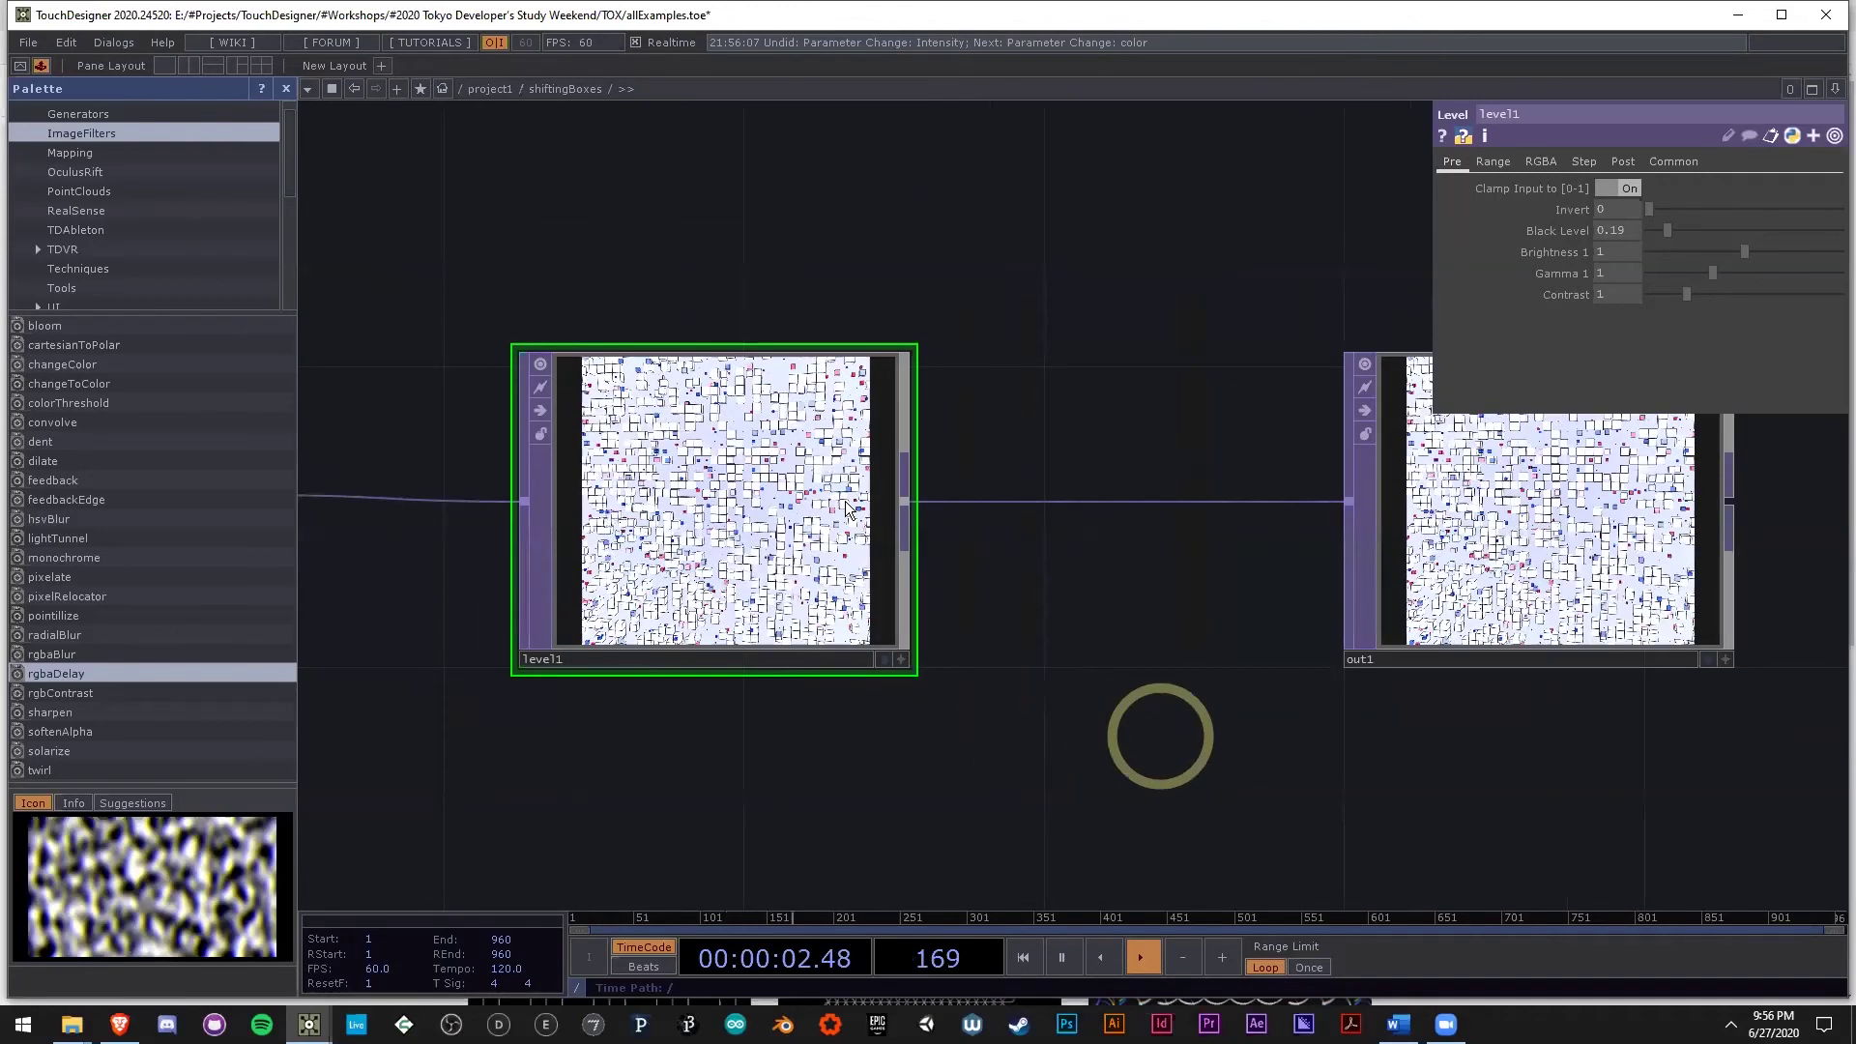
scroll(849, 509, "up", 5)
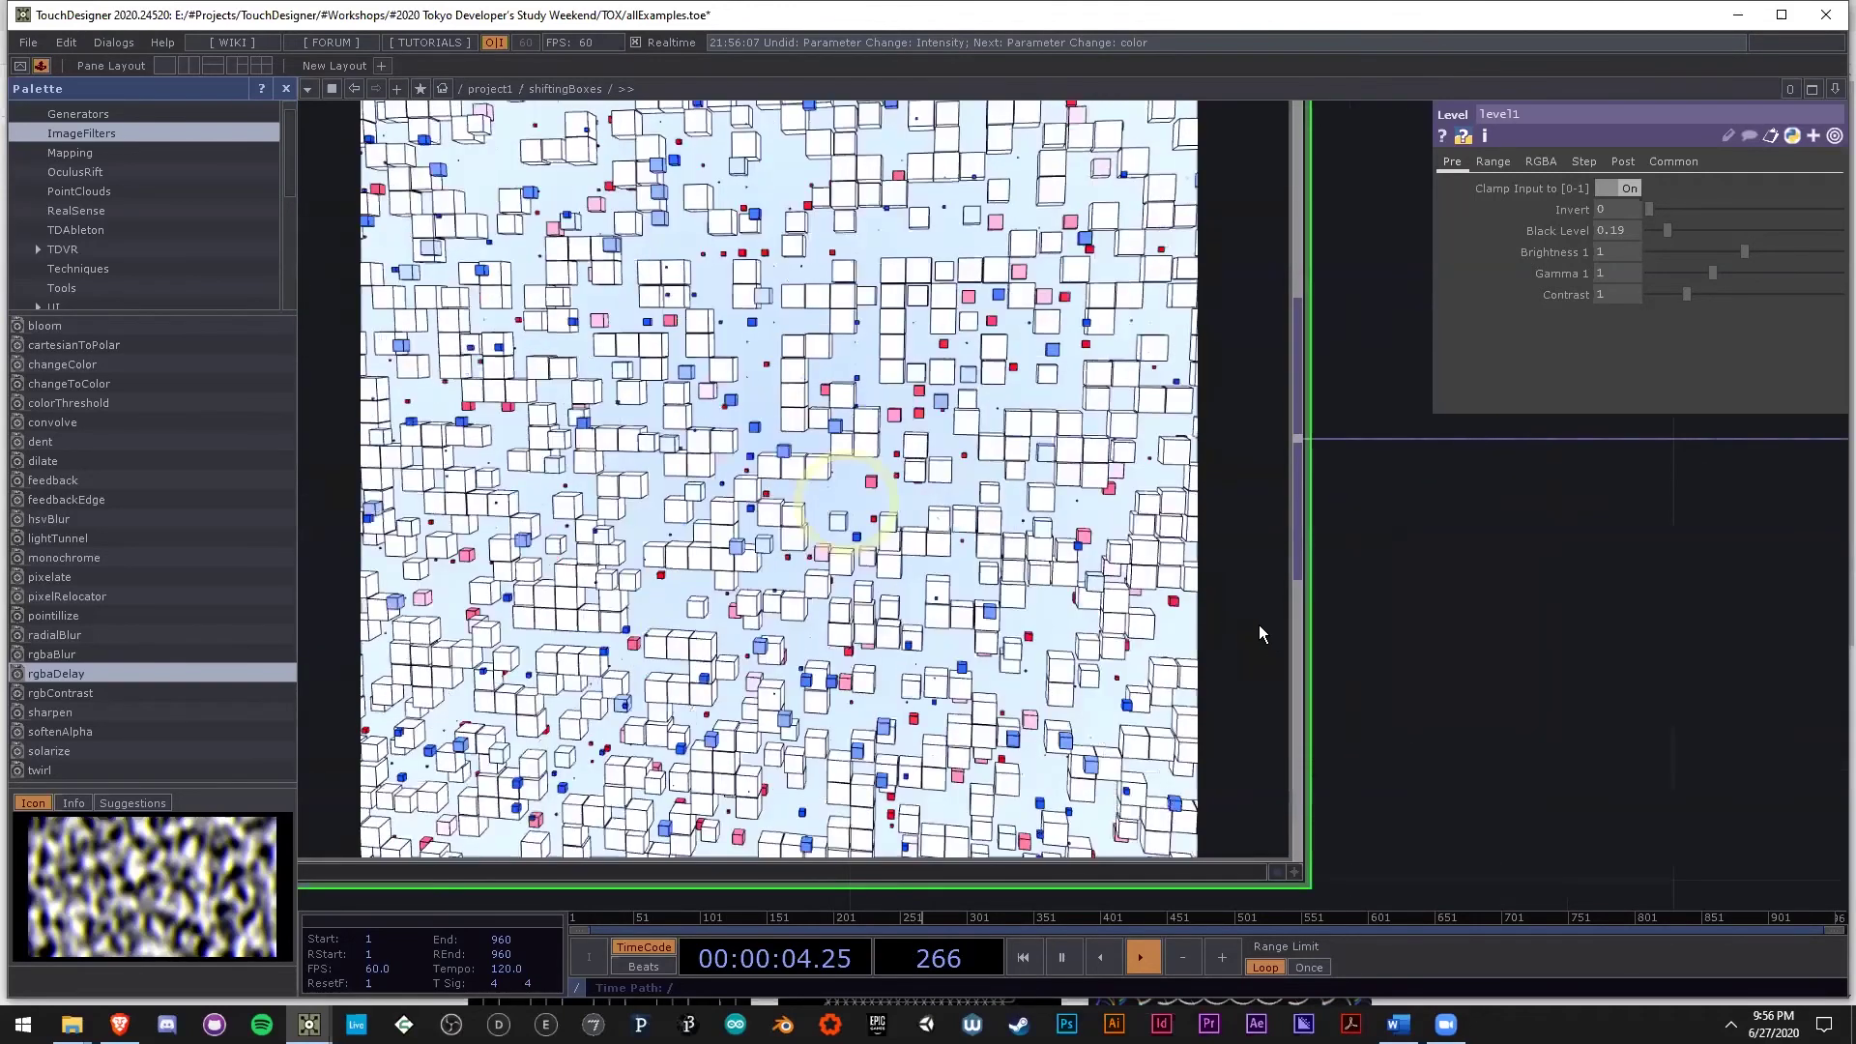
scroll(1297, 629, "down", 3)
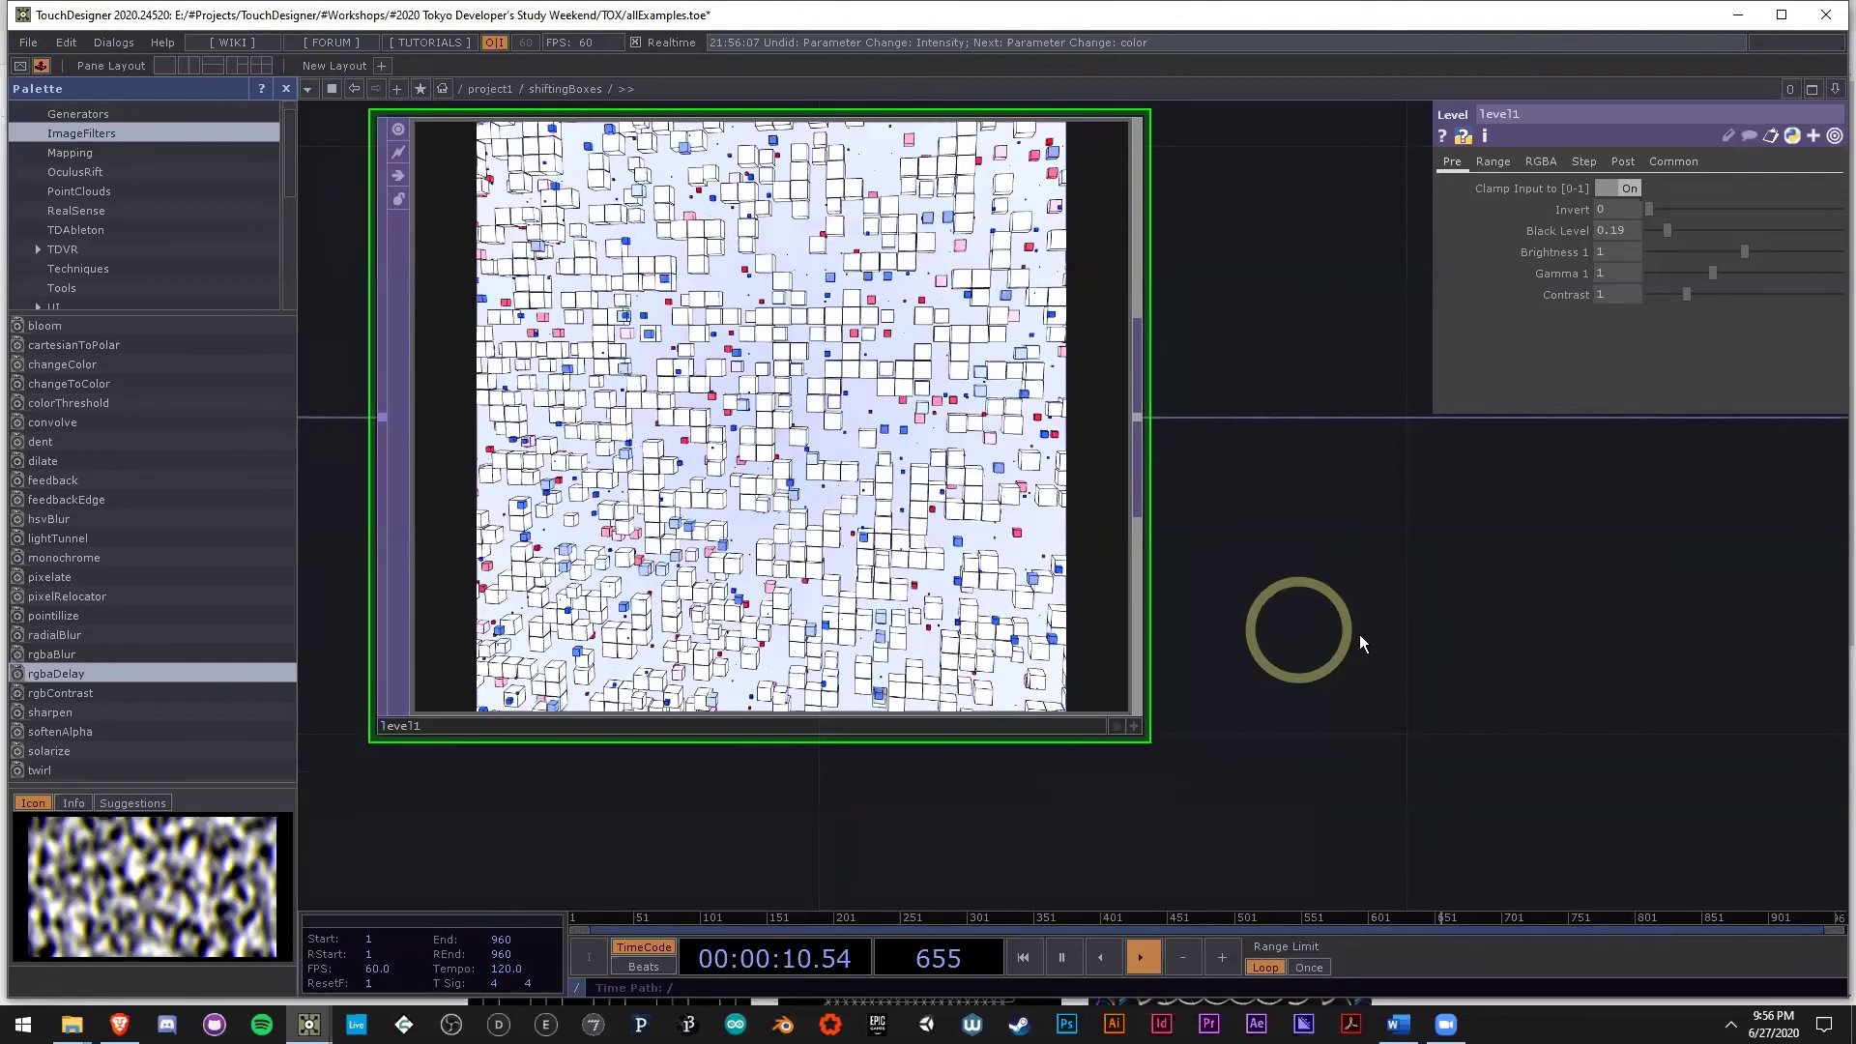
left_click_drag(1368, 657, 1384, 653)
scroll(1380, 655, "down", 3)
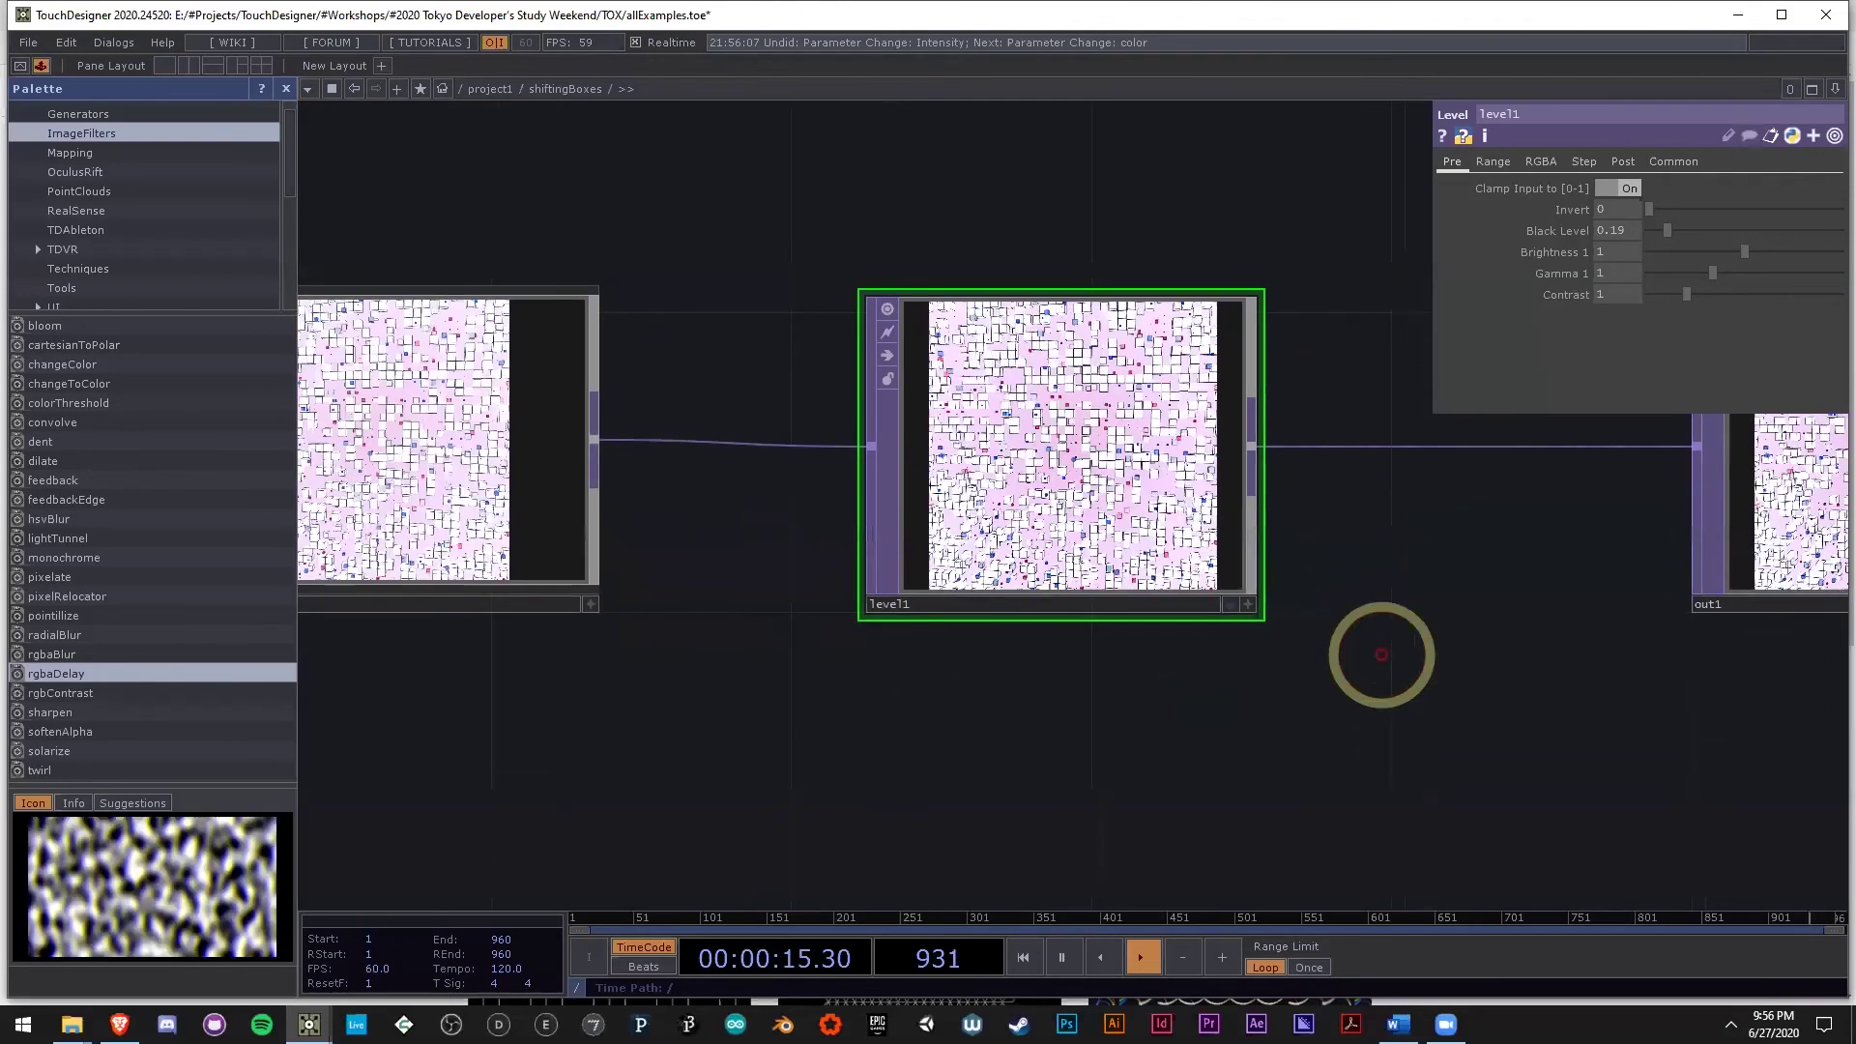
left_click_drag(1359, 717, 1390, 667)
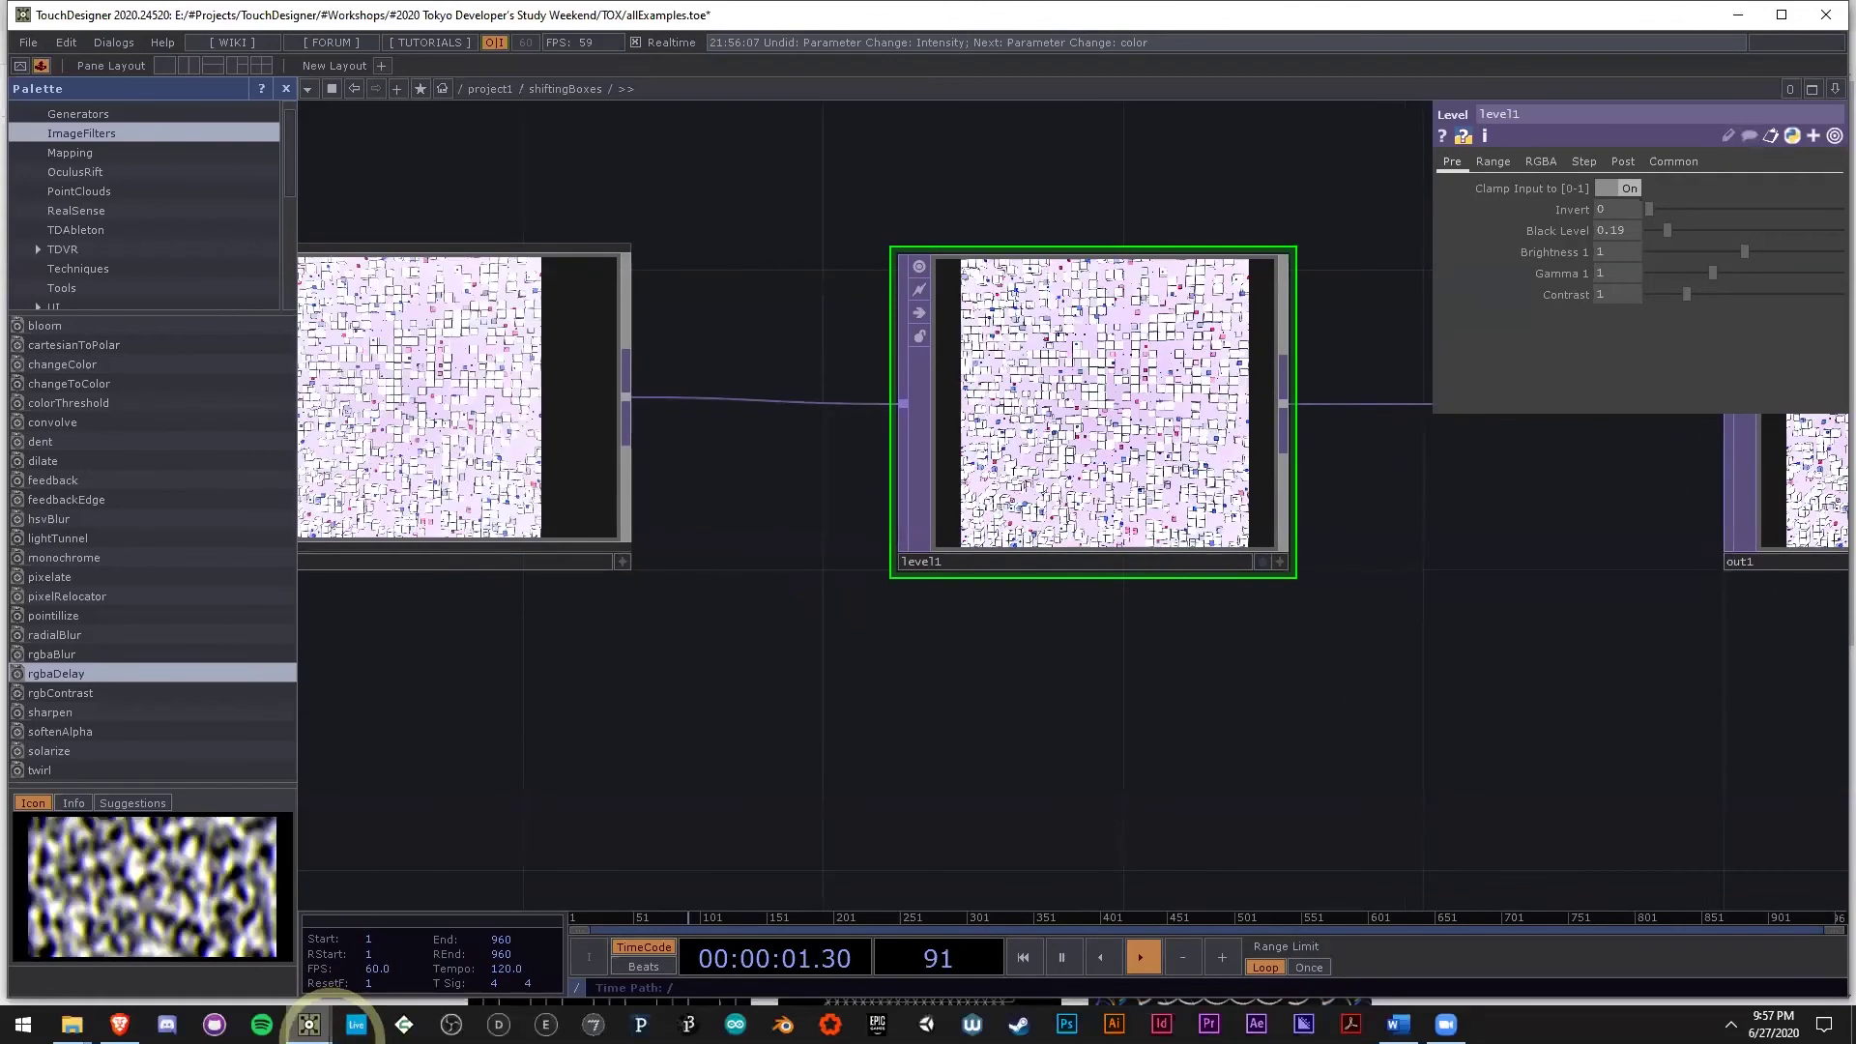
Switch to the browser and view the Instagram reference posts, up to the Flippant Drifter [ 808 ] loop.
mouse_move(319, 1017)
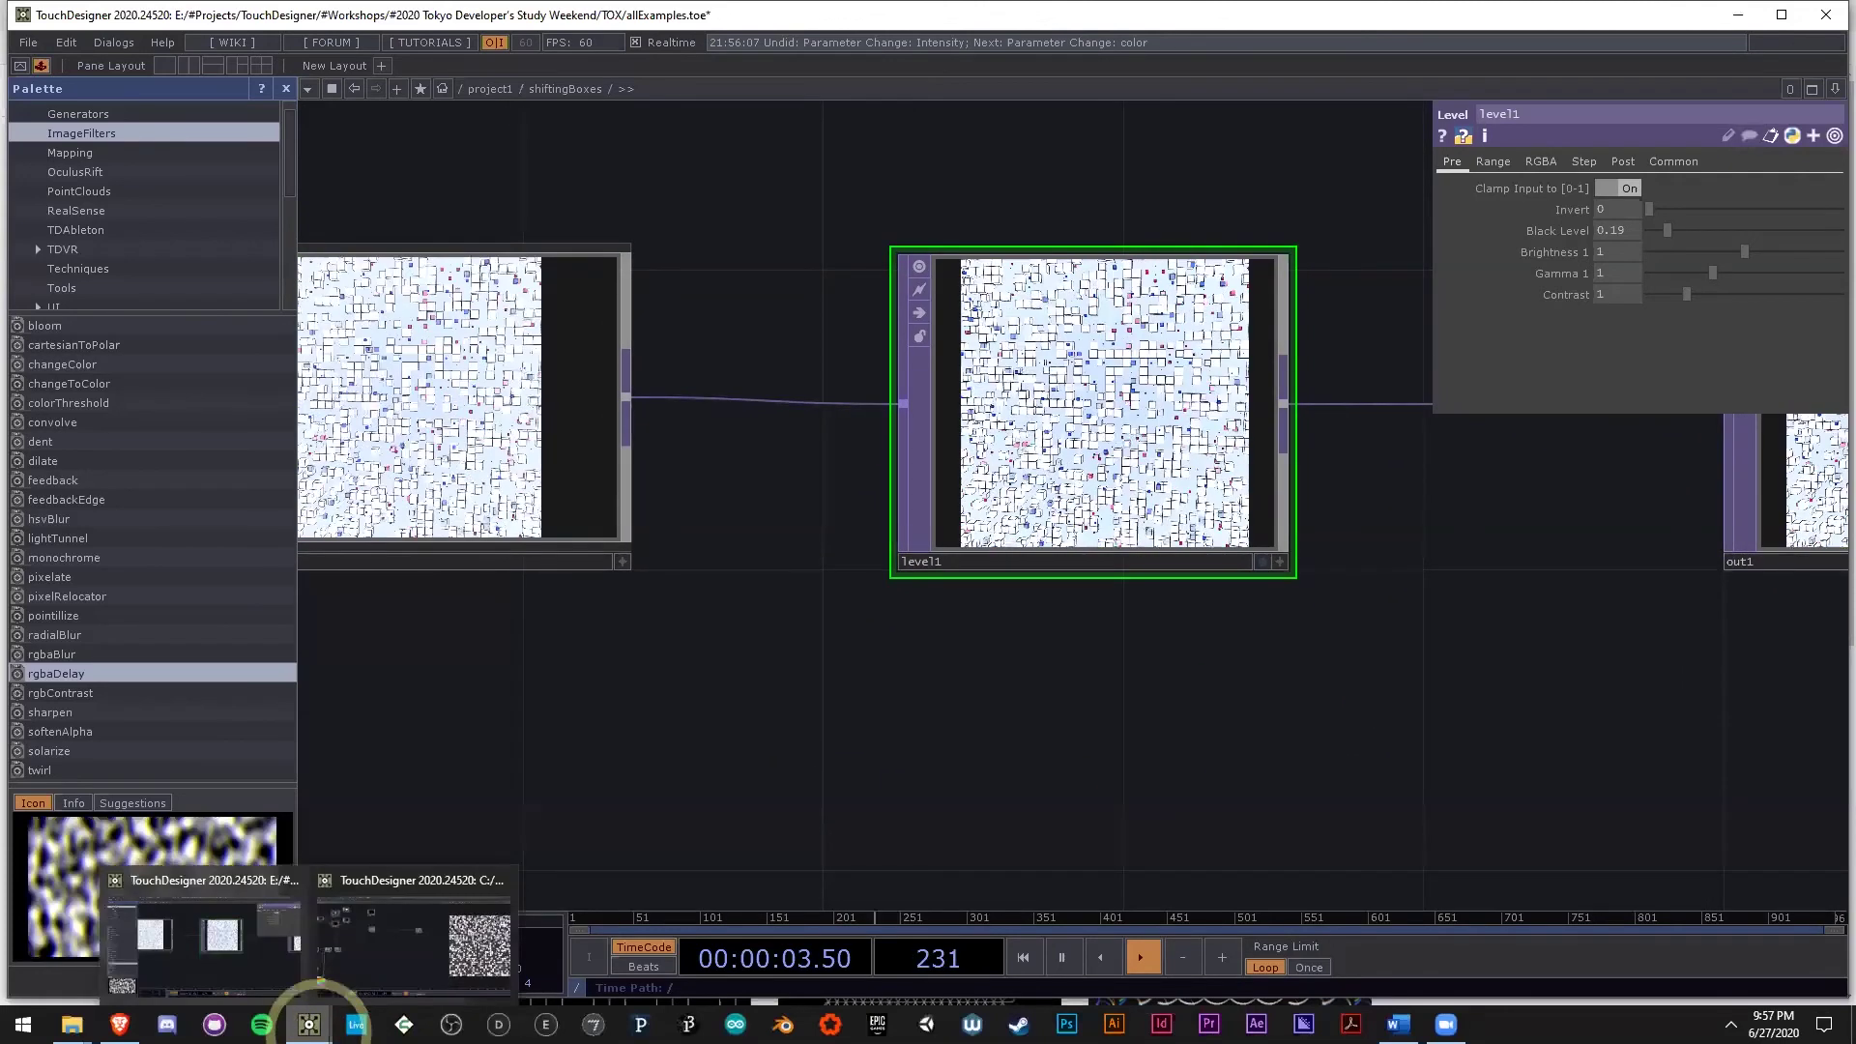
left_click(188, 960)
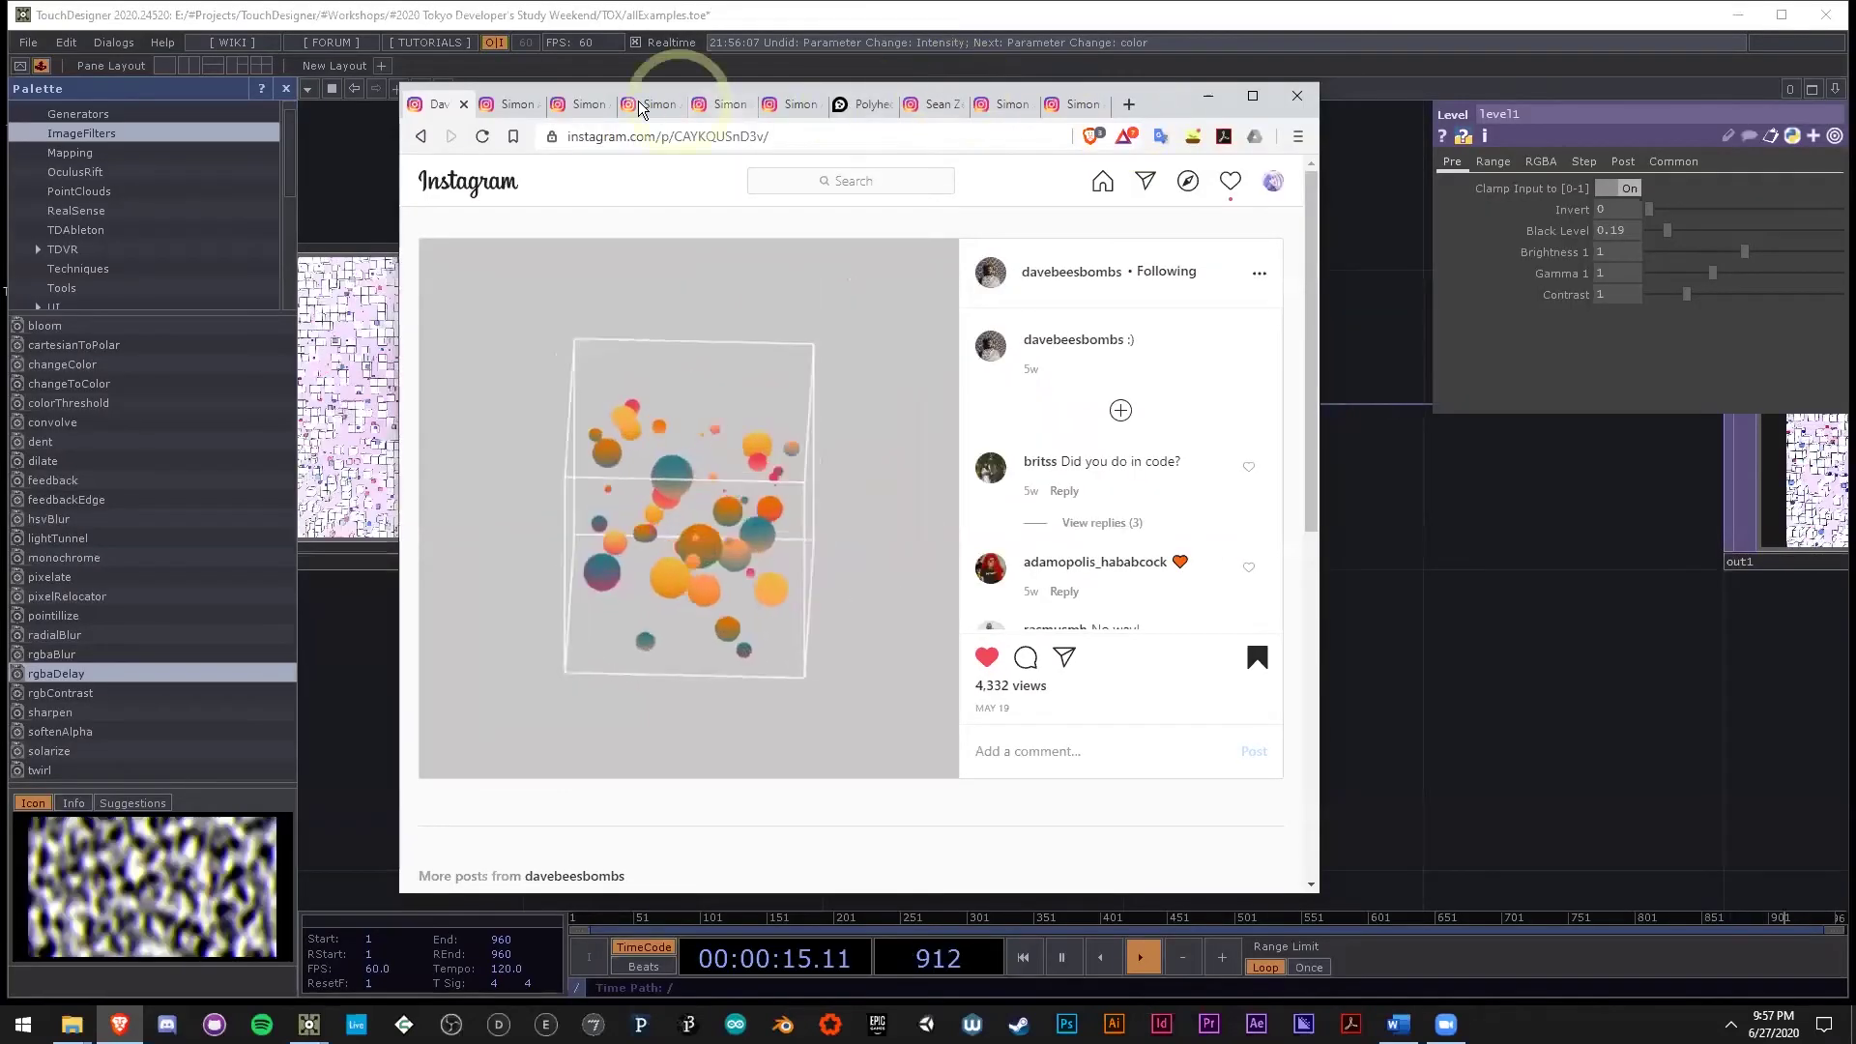
left_click(638, 102)
left_click(712, 106)
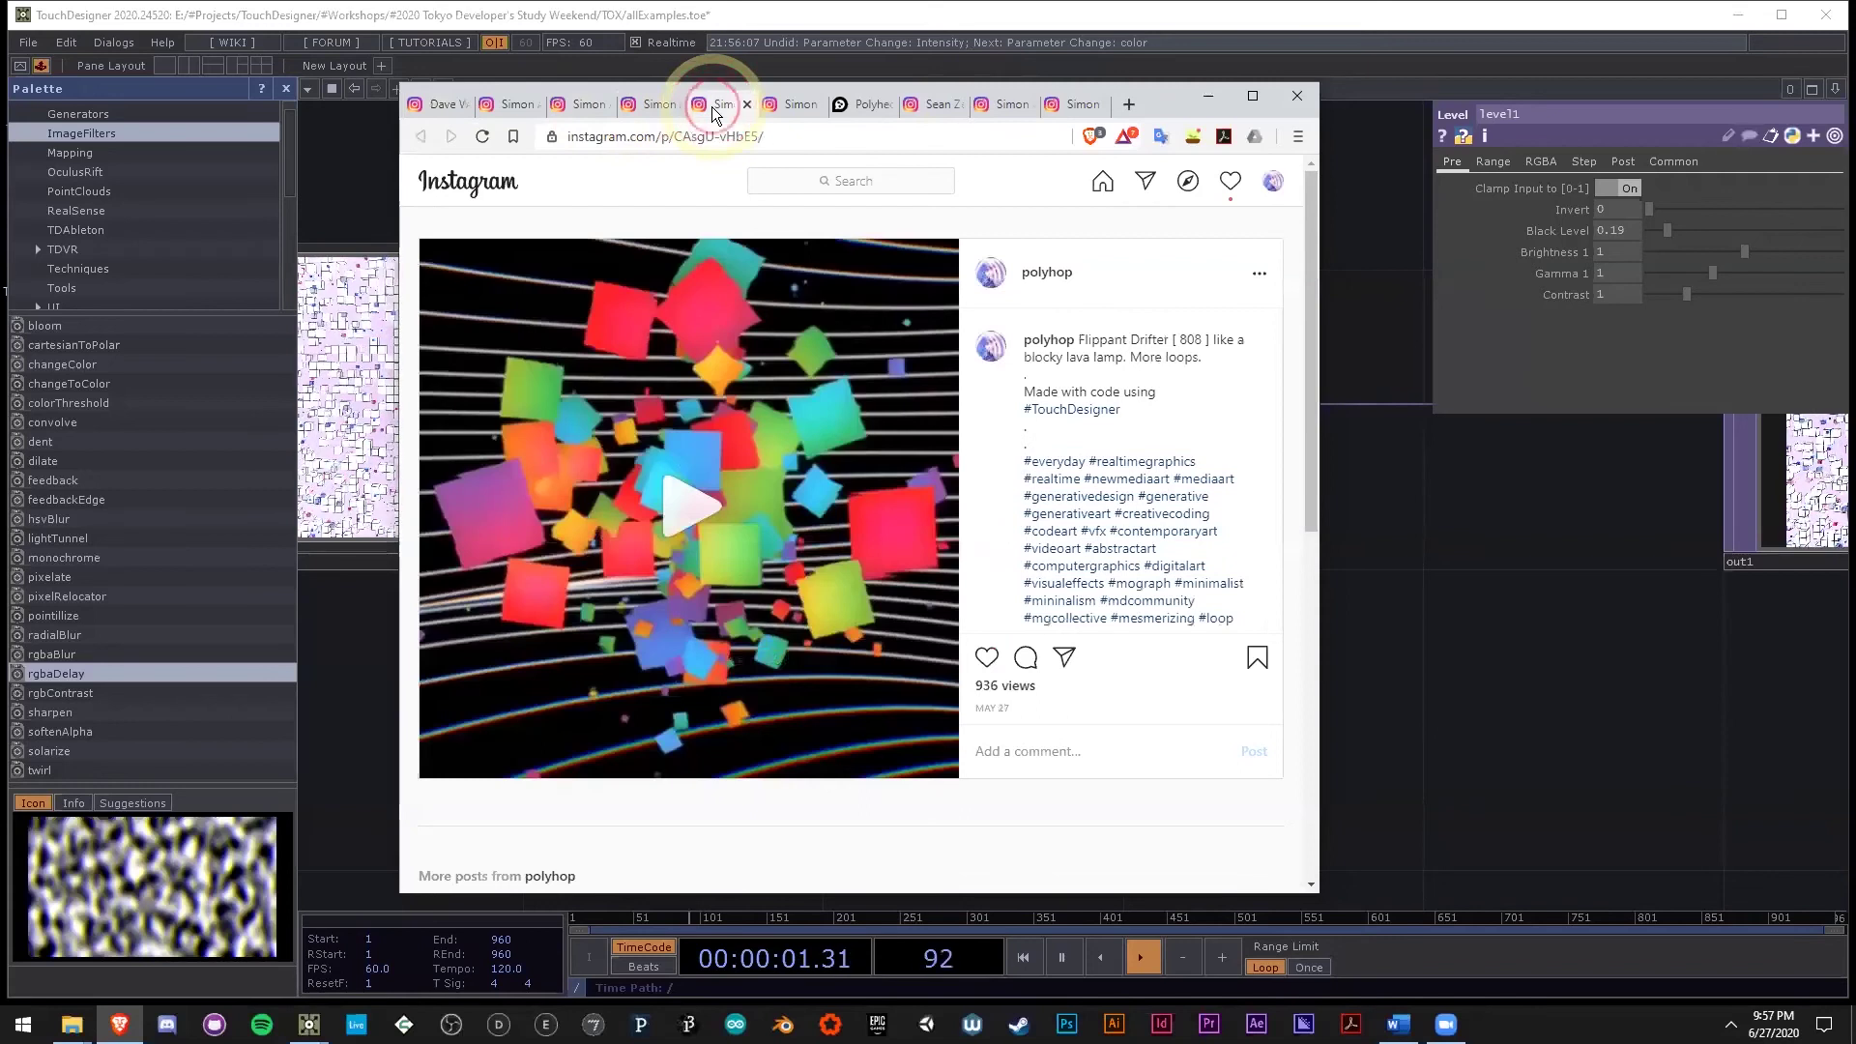
View the Spiral Loop [ 823 ] and Untitled Loops [ 814-820 ] posts and compare them with the out1 image in TouchDesigner.
left_click(578, 108)
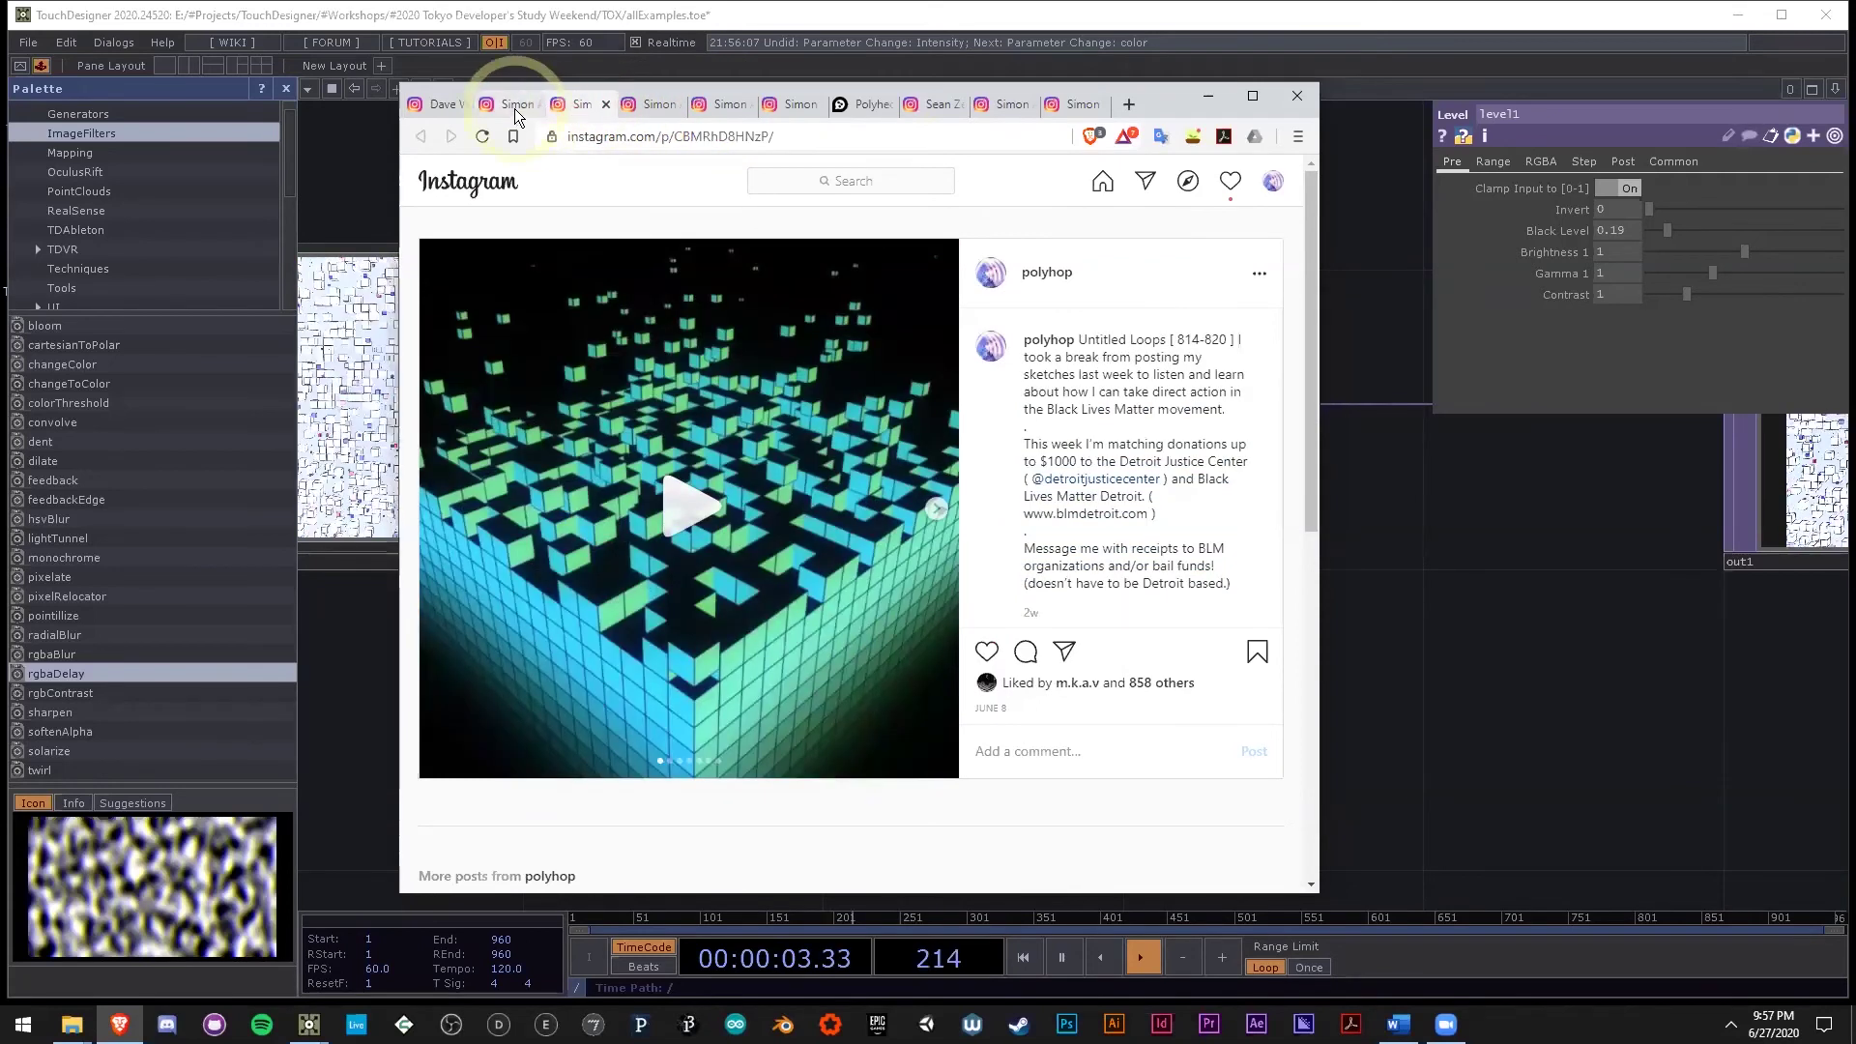
left_click(515, 108)
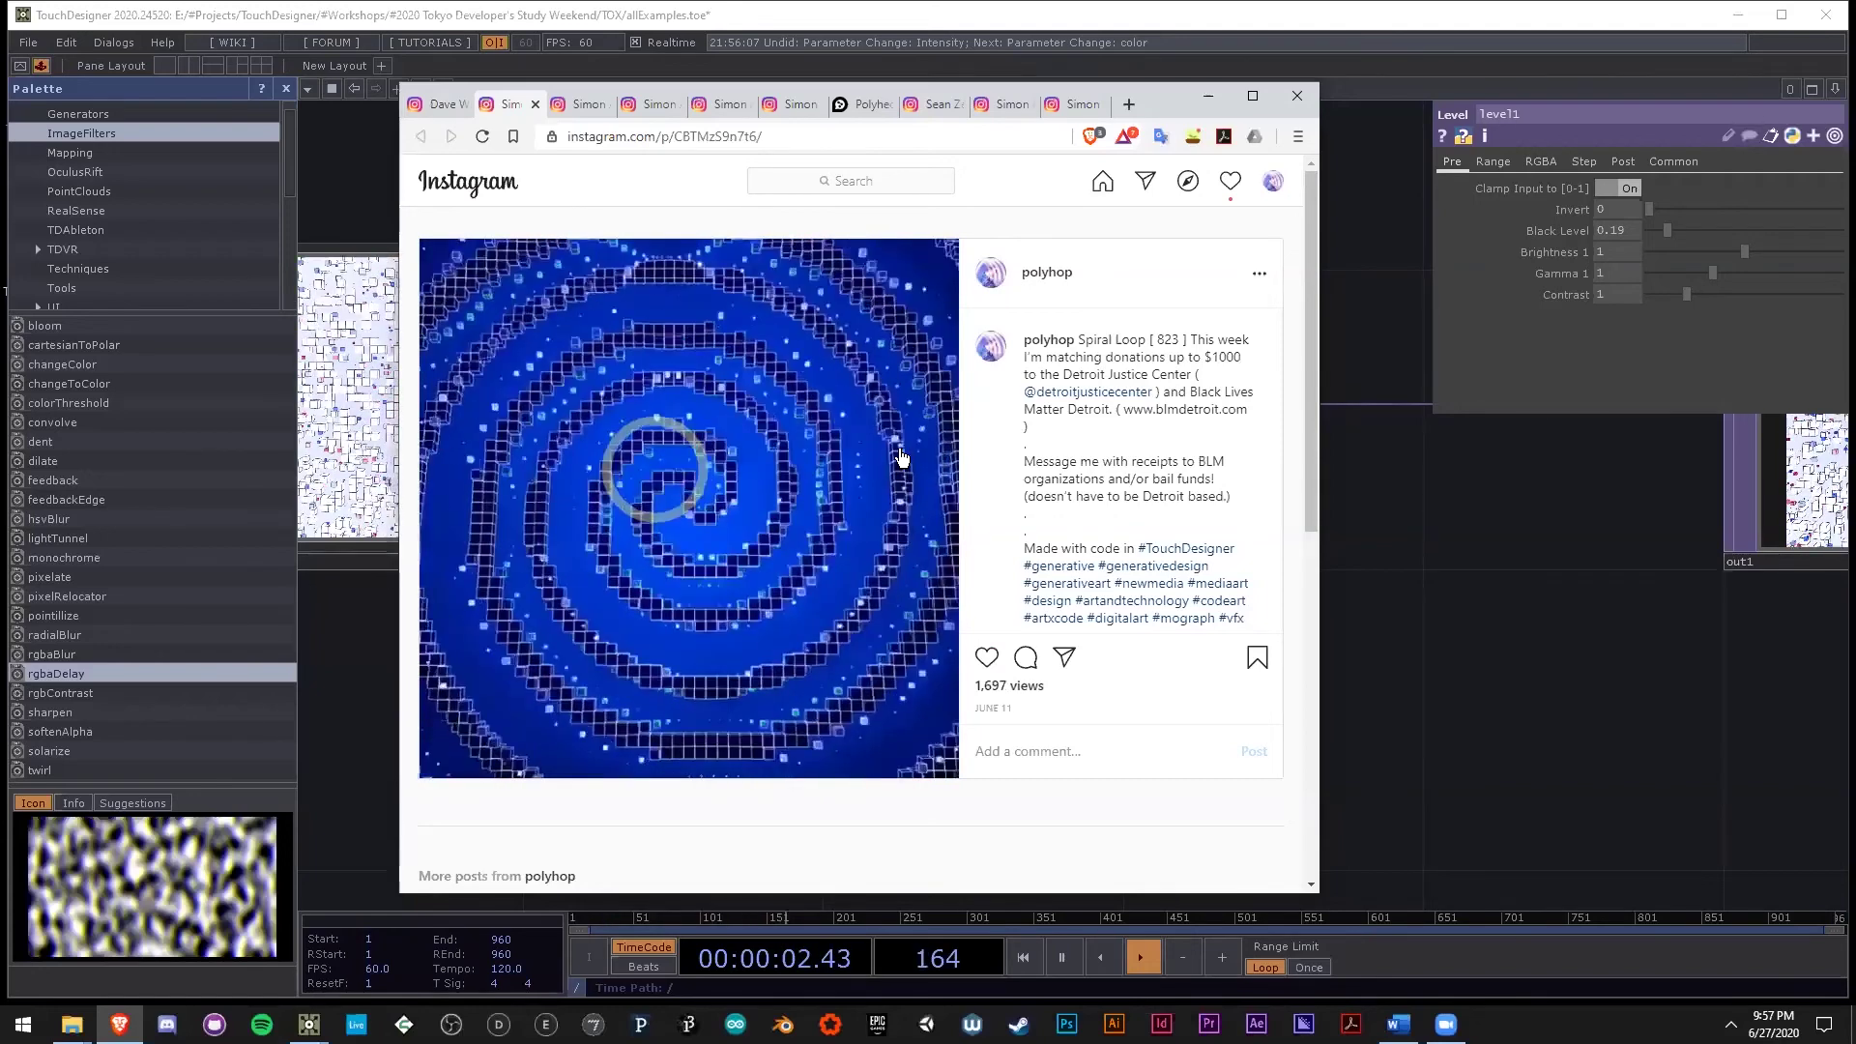
scroll(827, 395, "down", 2)
scroll(827, 394, "up", 2)
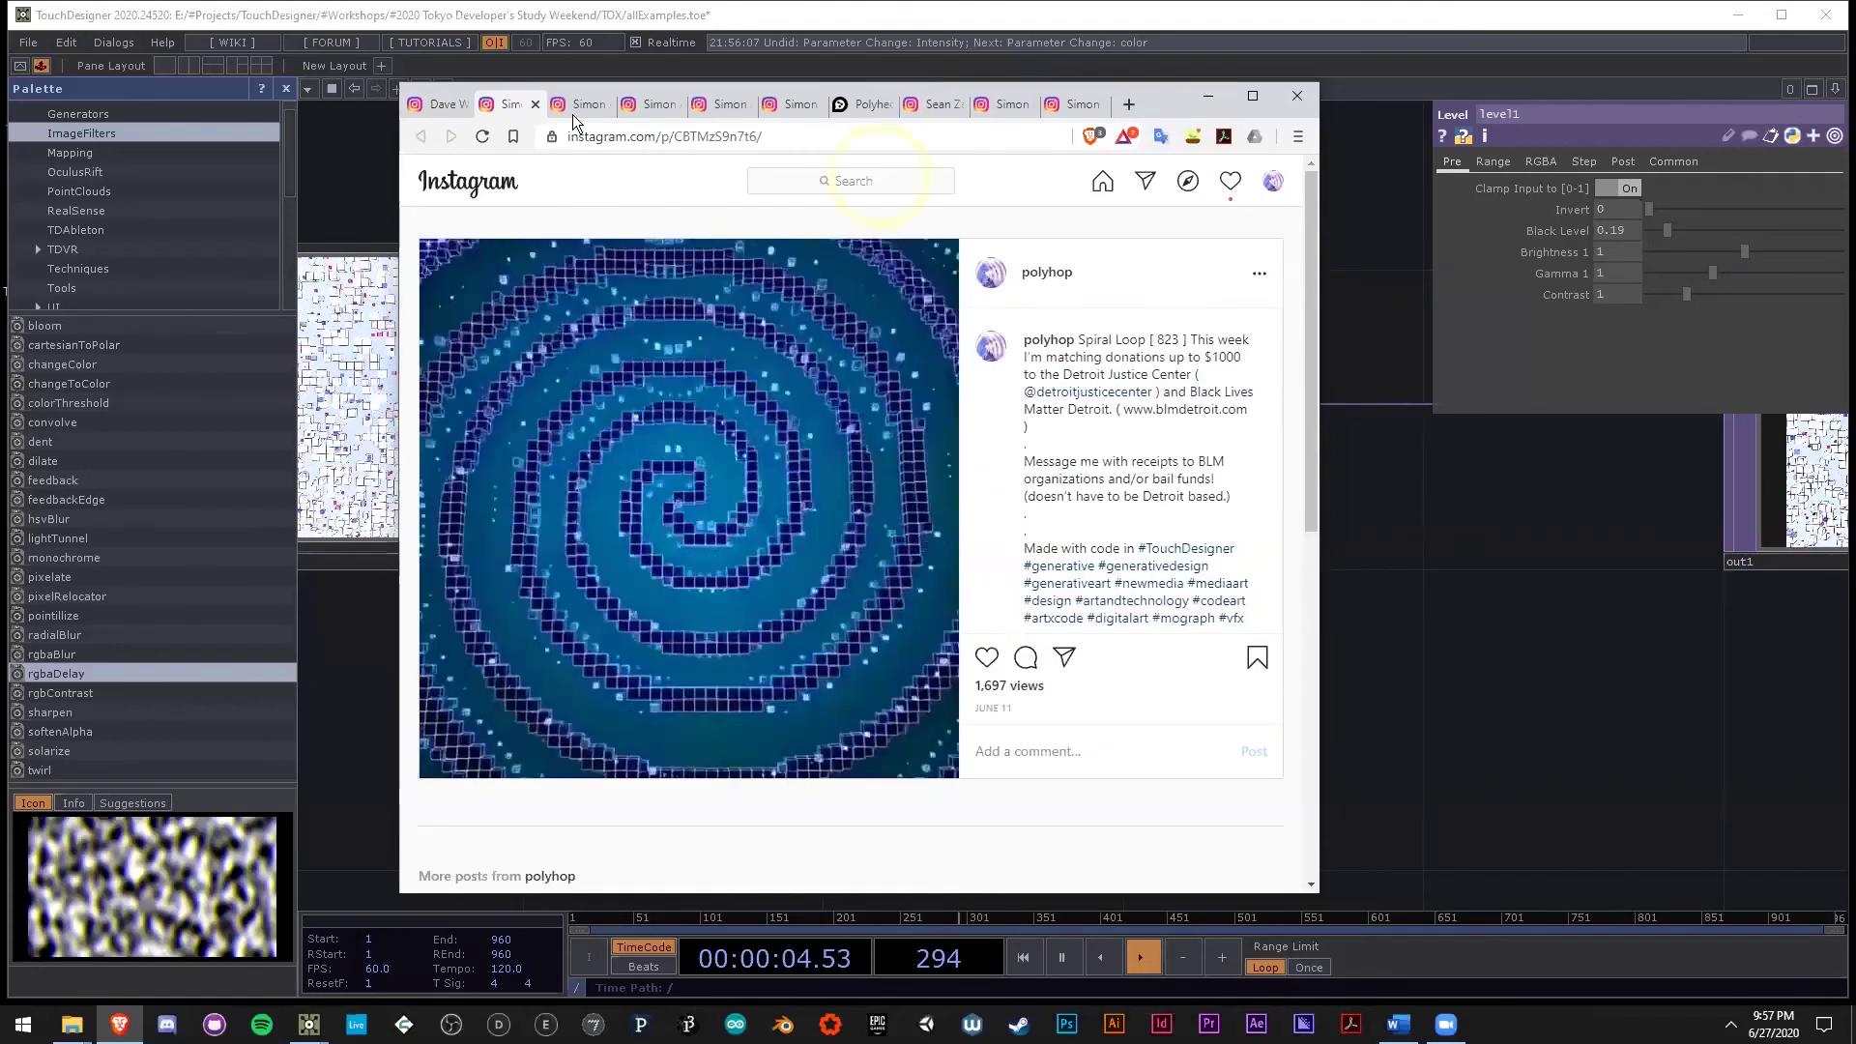
left_click(572, 114)
left_click(686, 540)
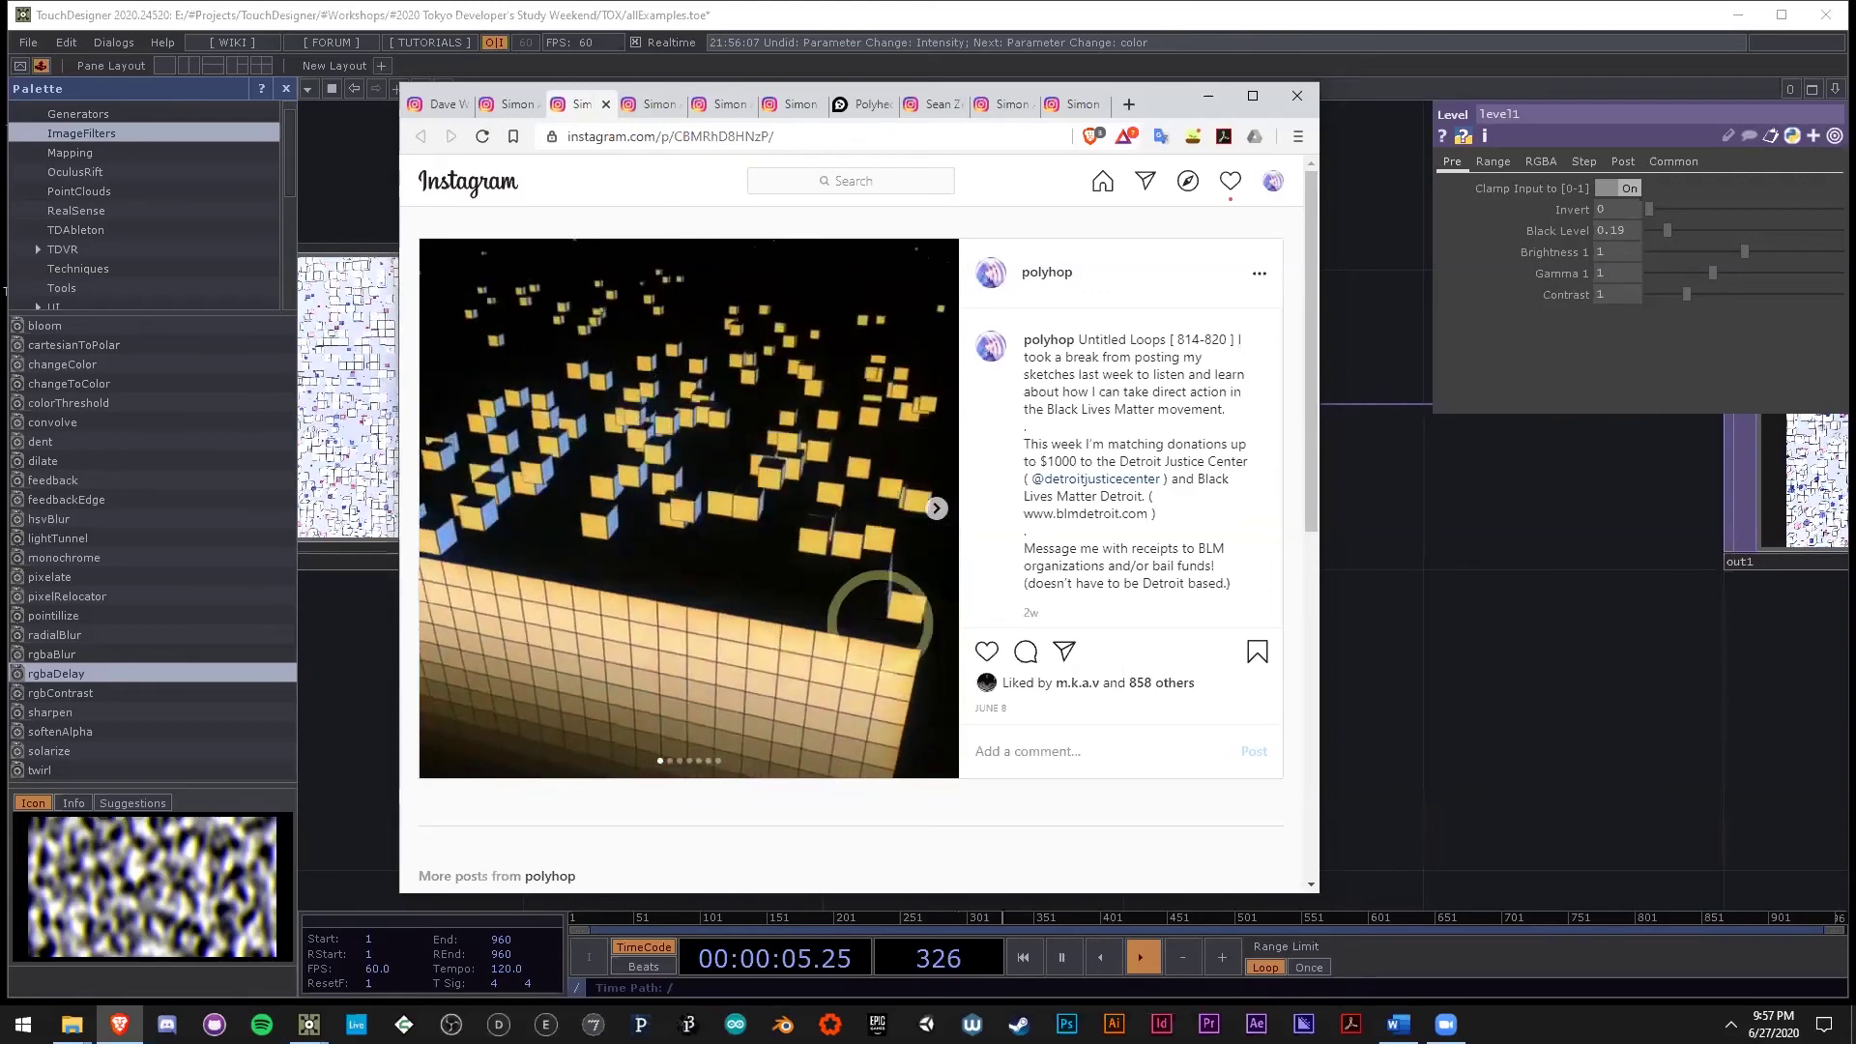
left_click_drag(1772, 686, 1250, 751)
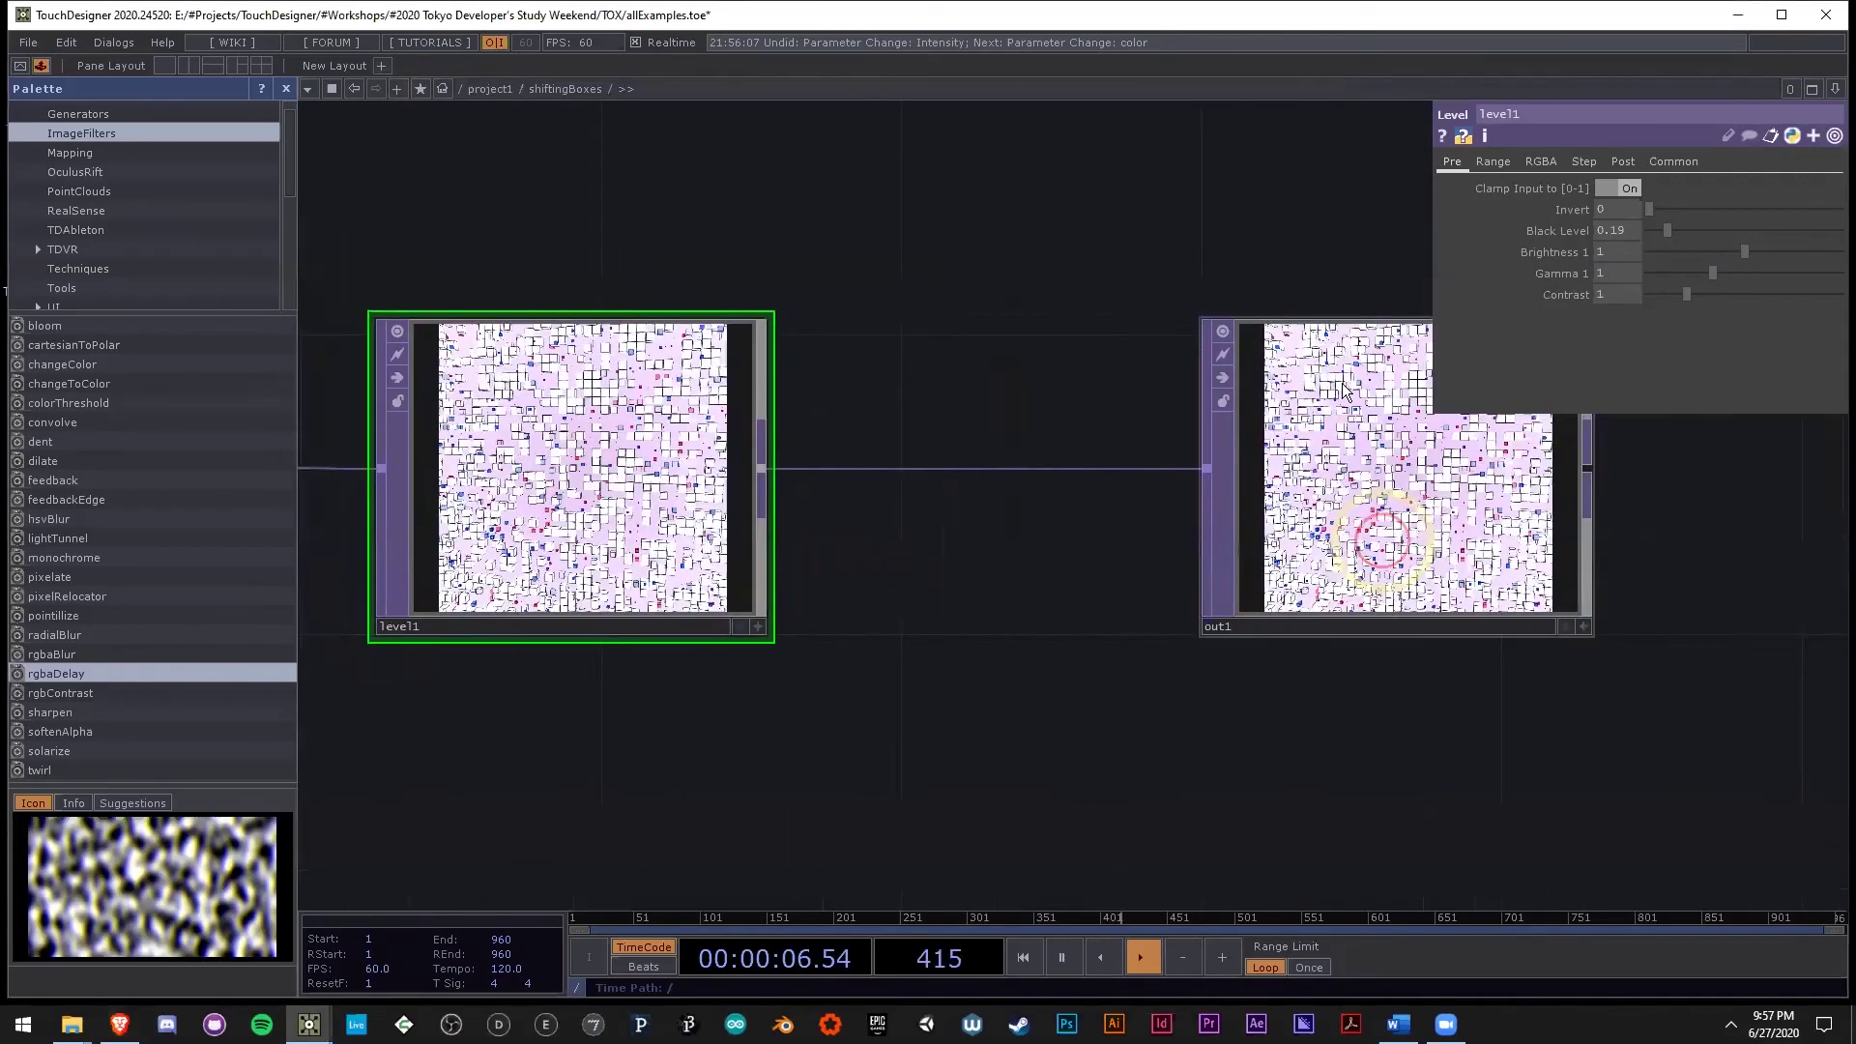
scroll(1388, 549, "up", 5)
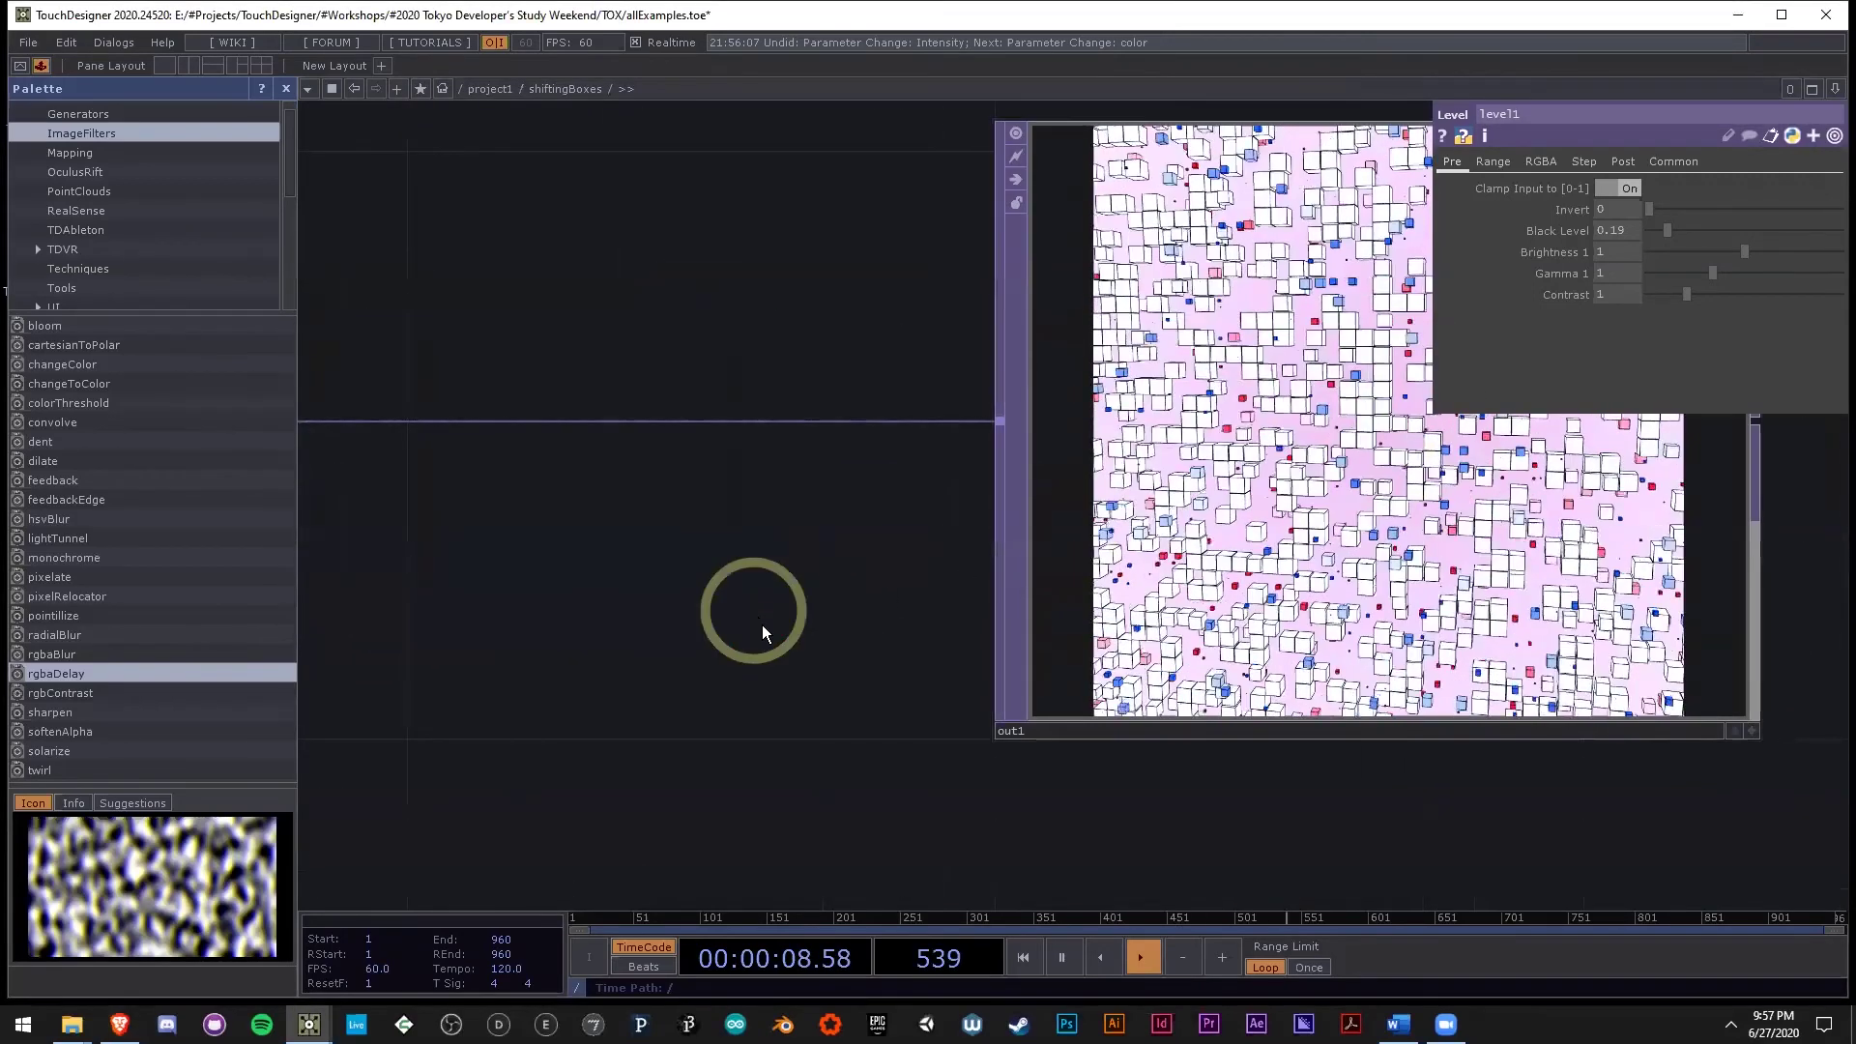
Return to the browser and view the Gumball Bouquet [ 801 ], Flippant Drifter [ 808 ] and Crystal Rush [ 809 ] loops.
key("alt+Tab")
left_click(646, 111)
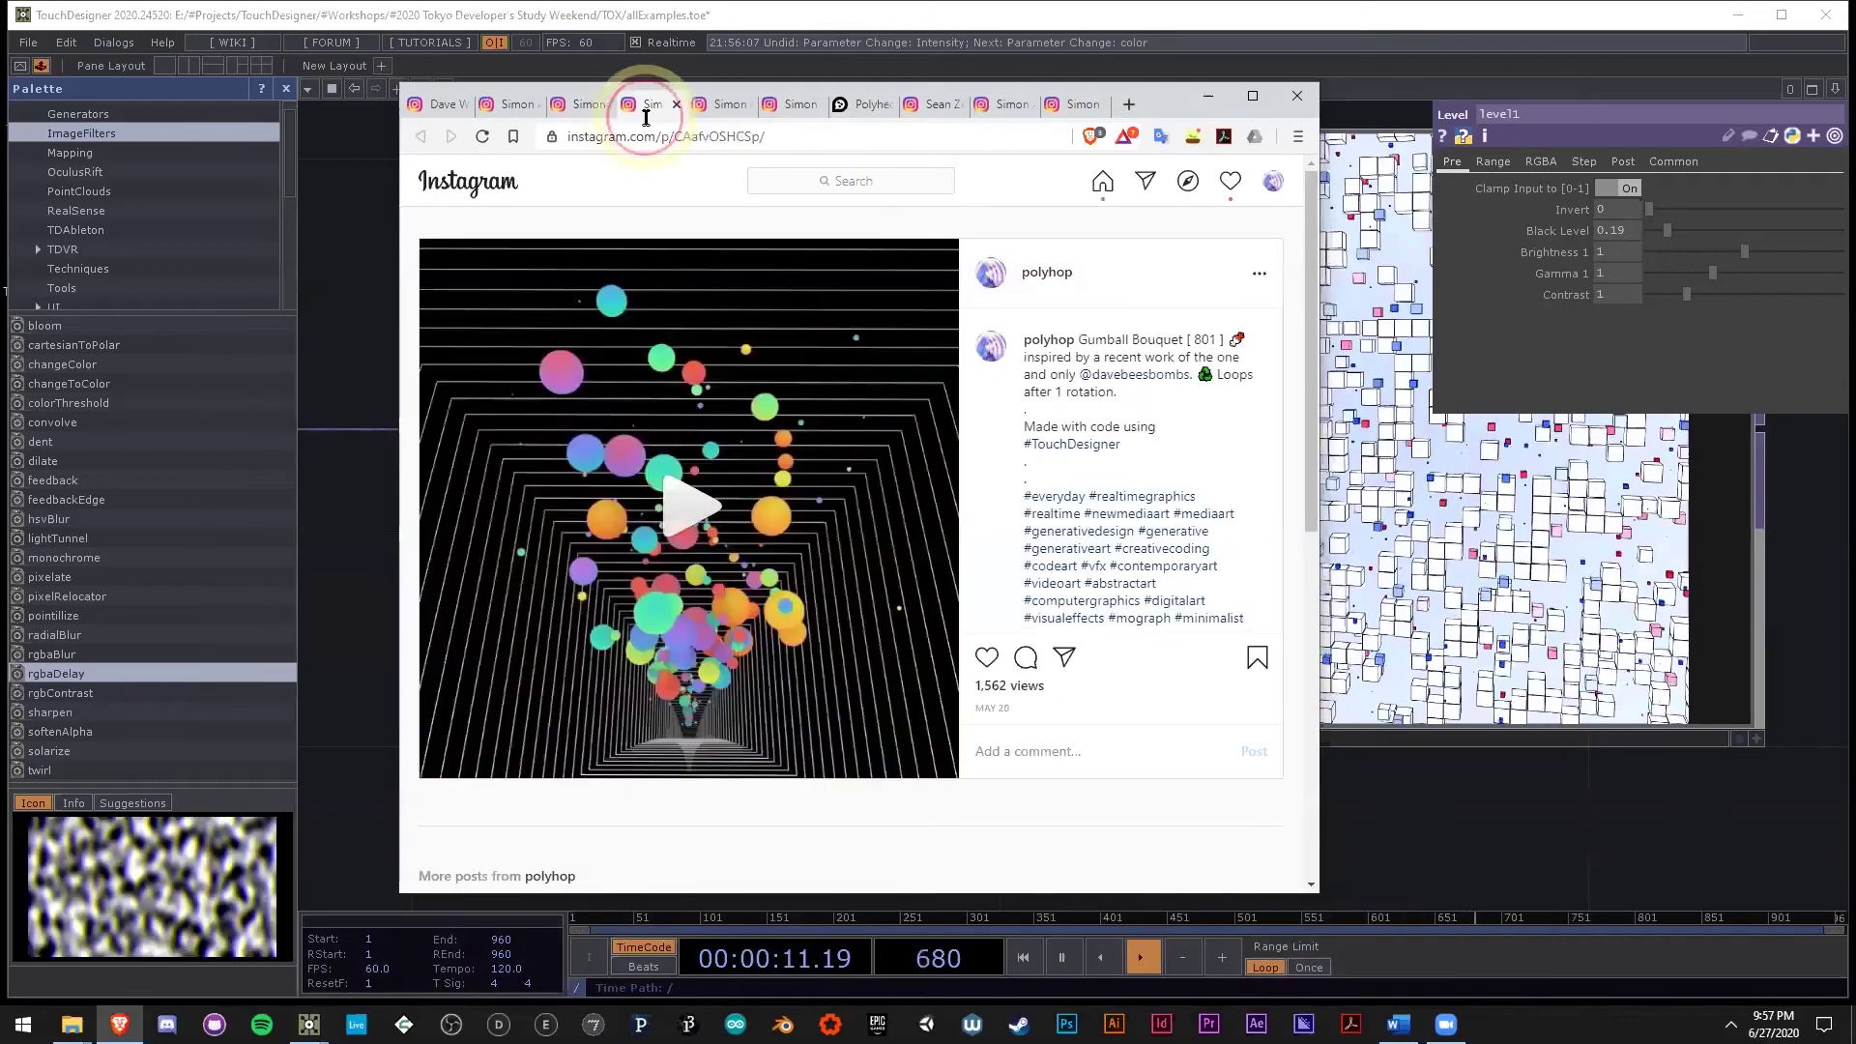
left_click(701, 512)
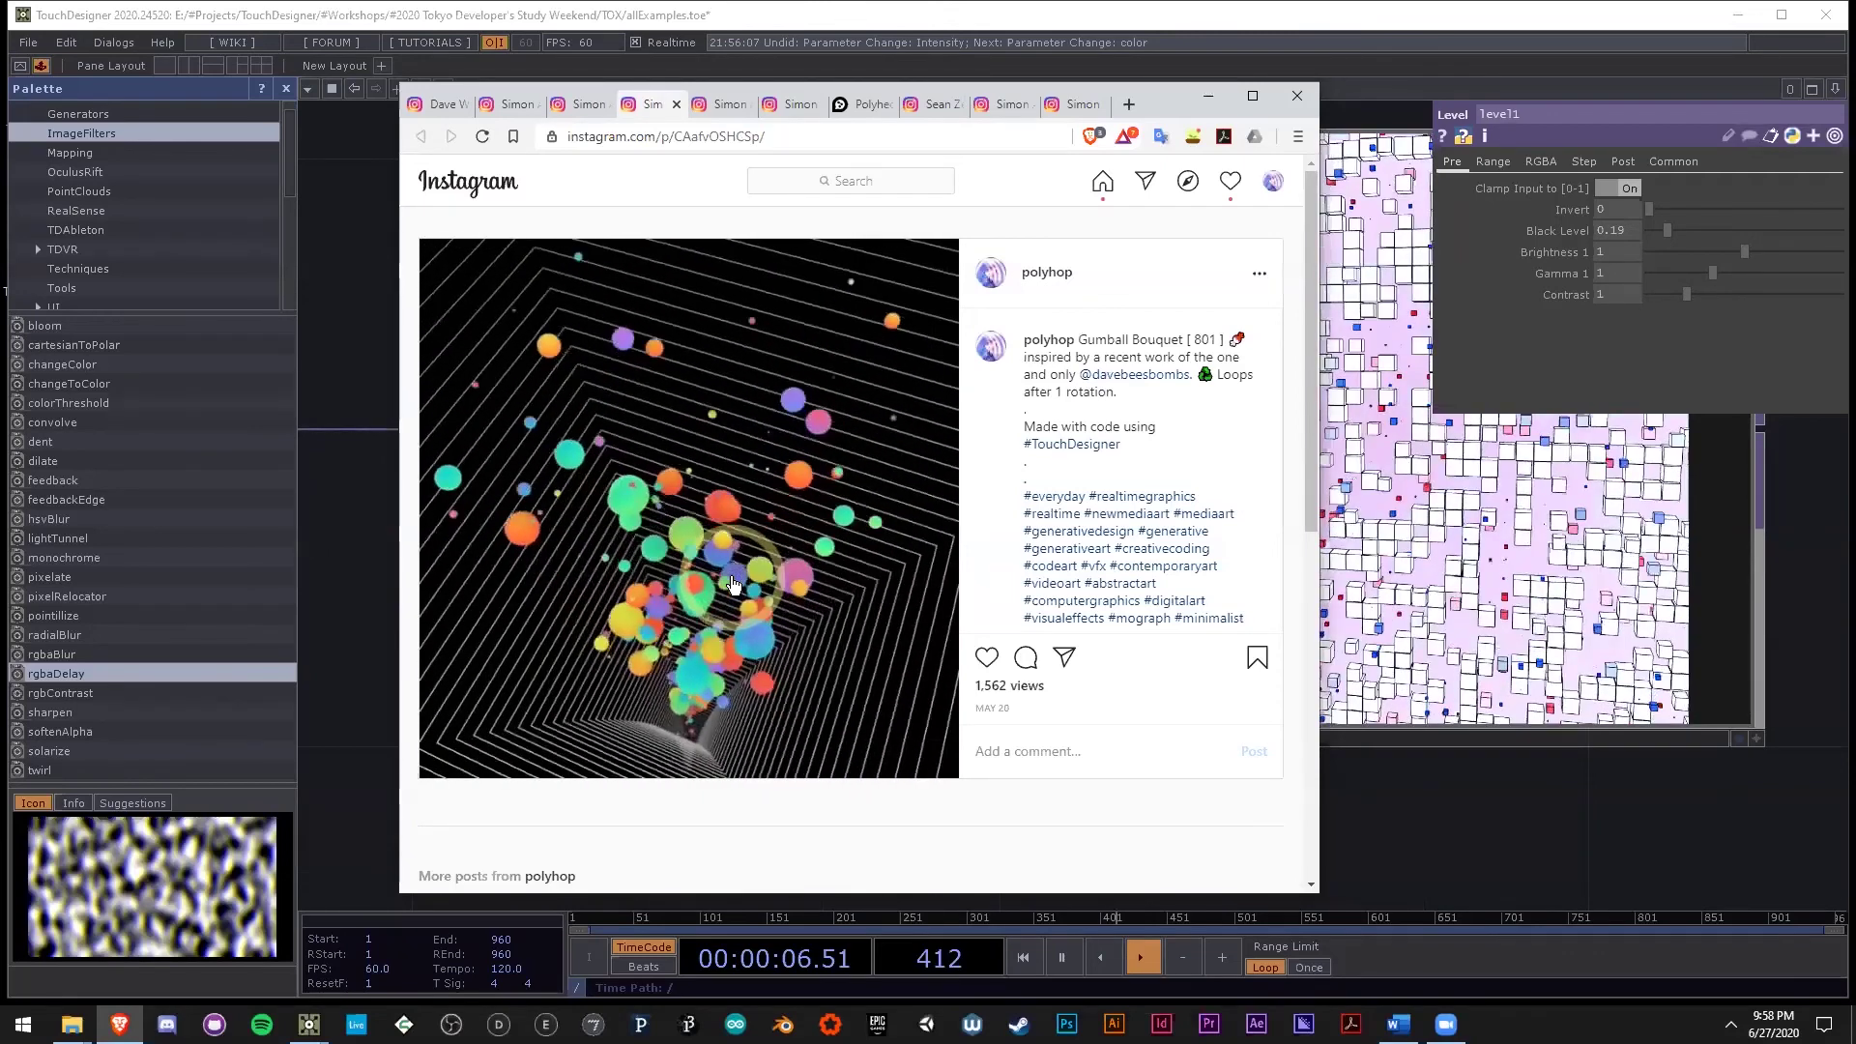
left_click(730, 106)
left_click(694, 533)
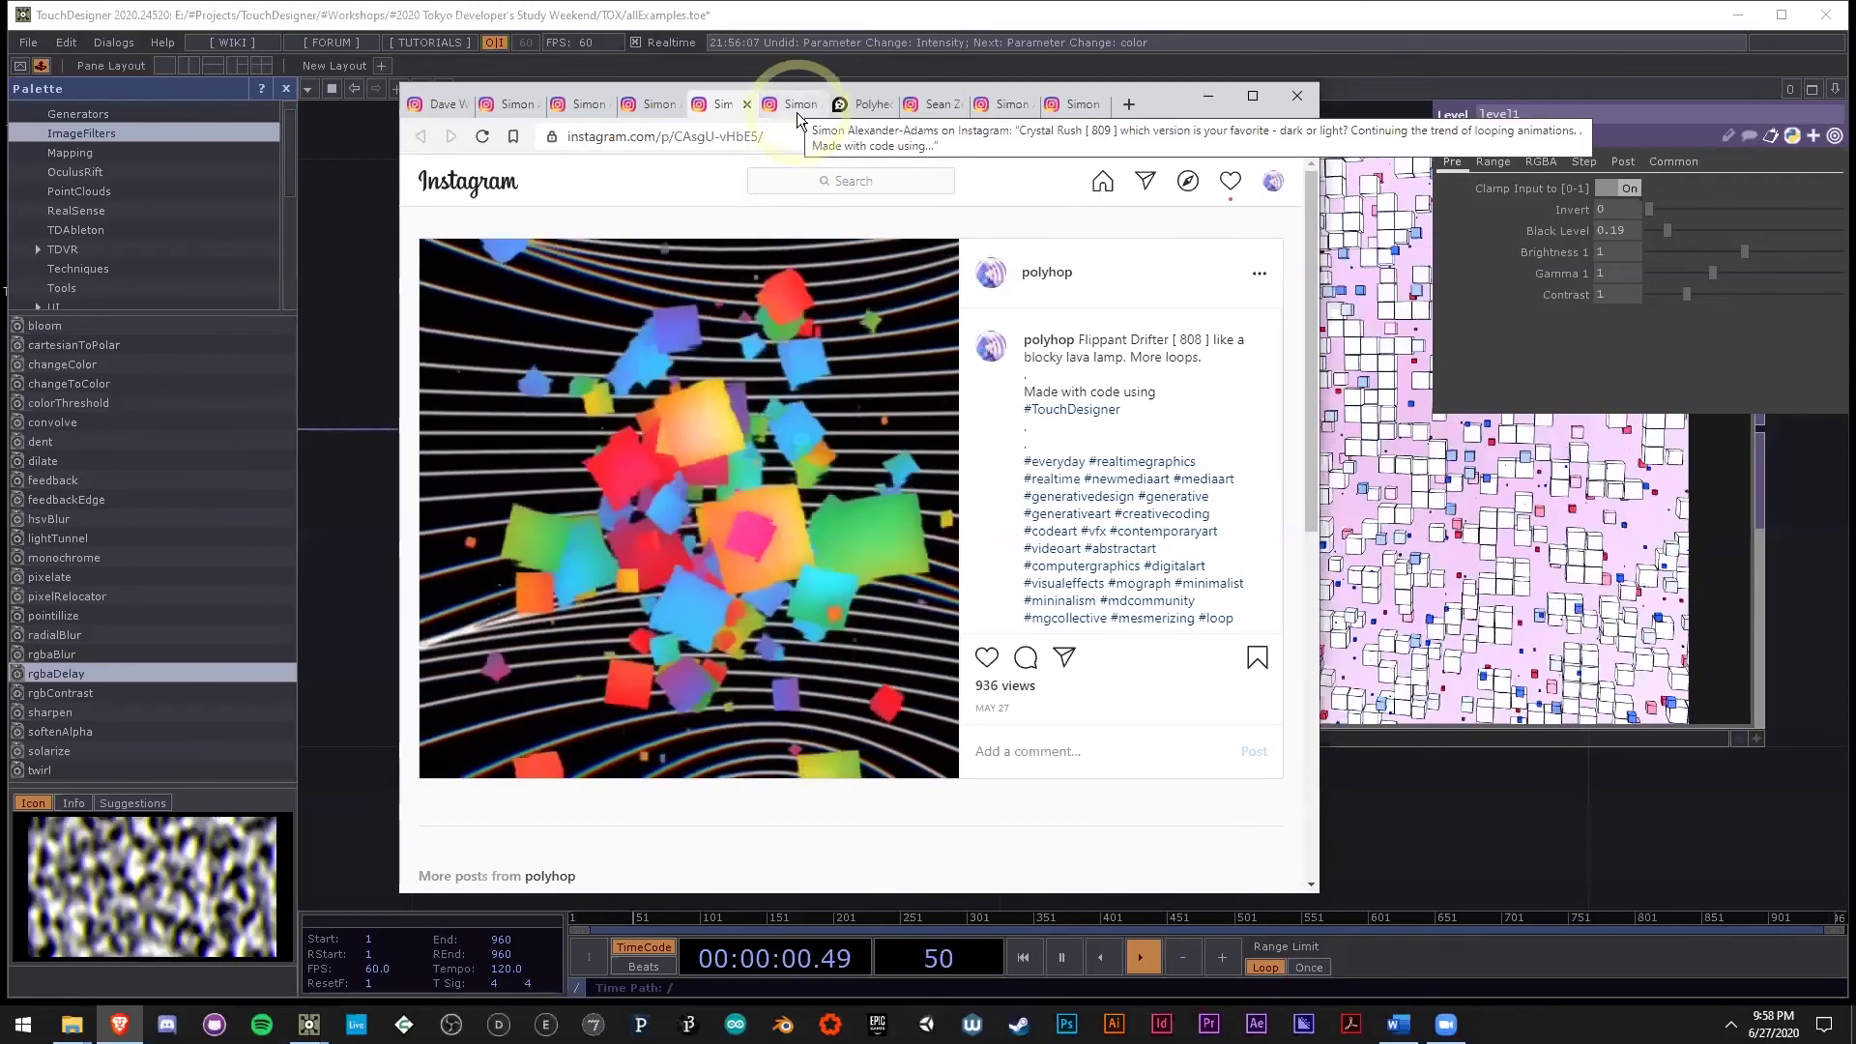
left_click(796, 112)
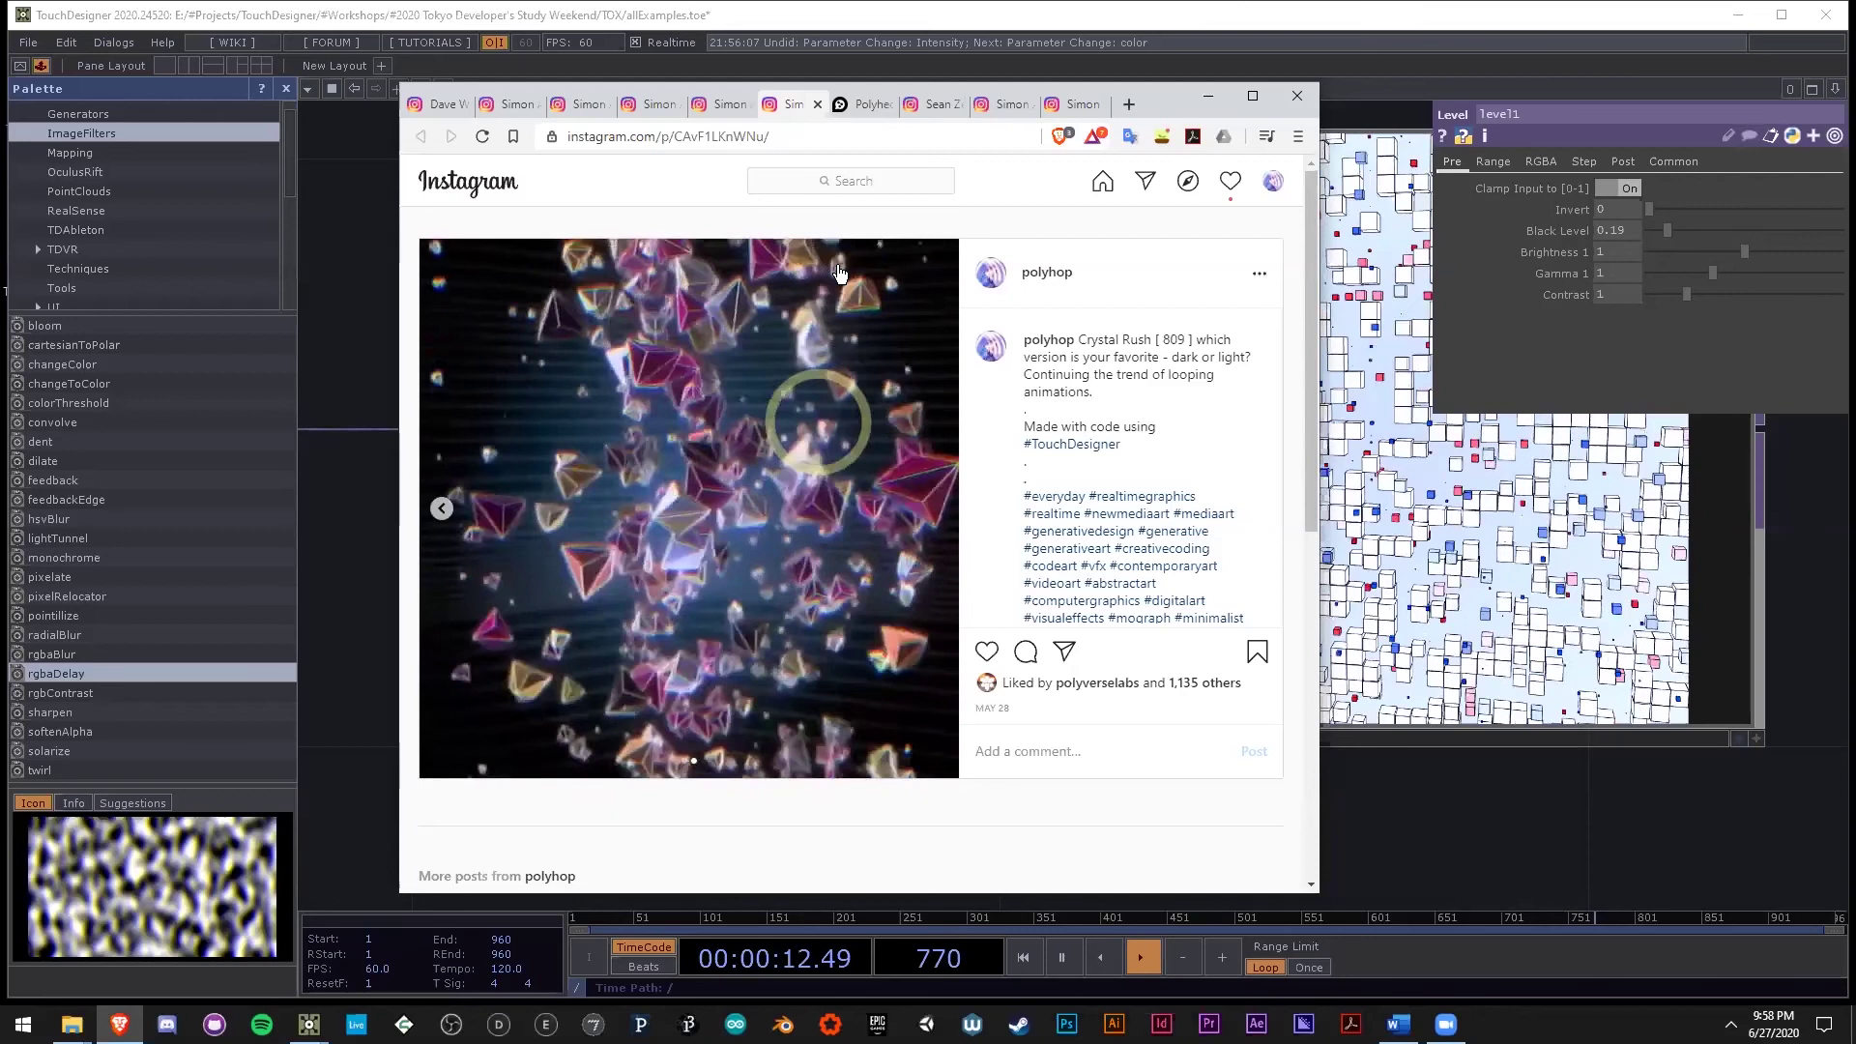
Copy the web address of the Polyhedra Database page on the Derivative forum and paste it for sharing.
left_click(867, 107)
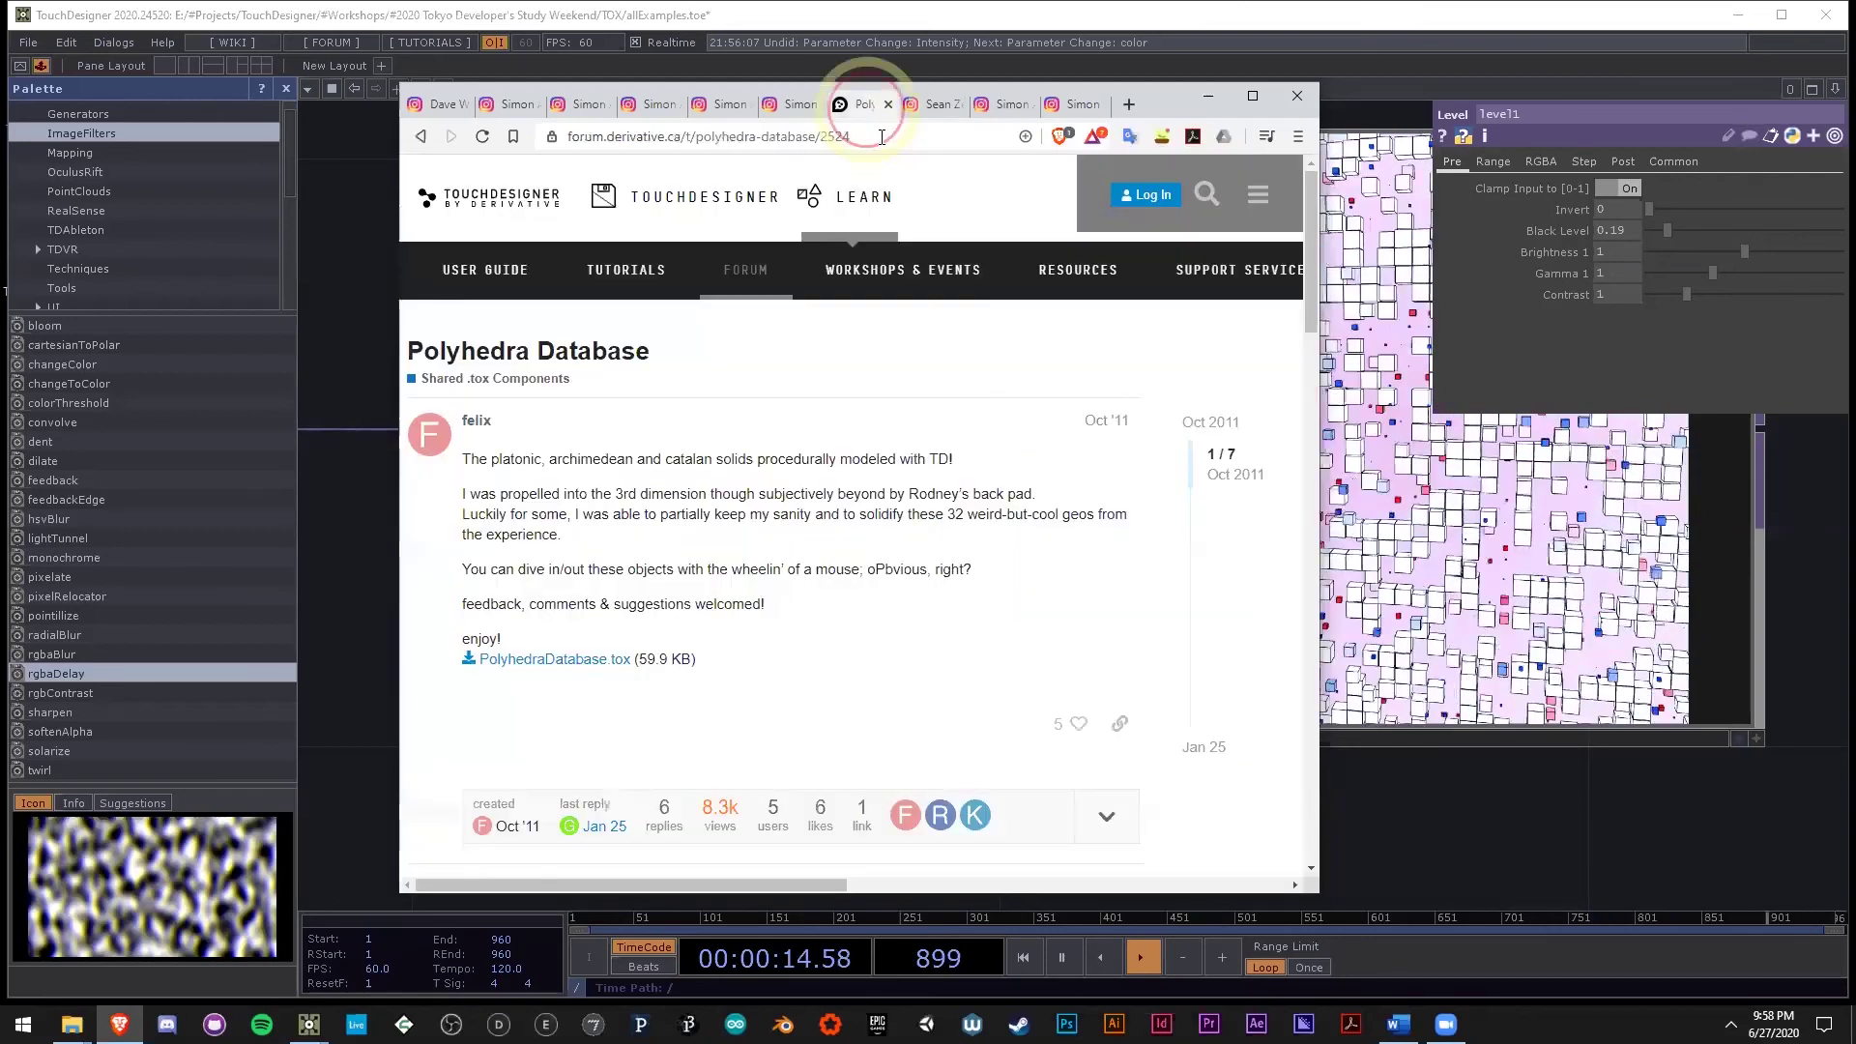
left_click(879, 139)
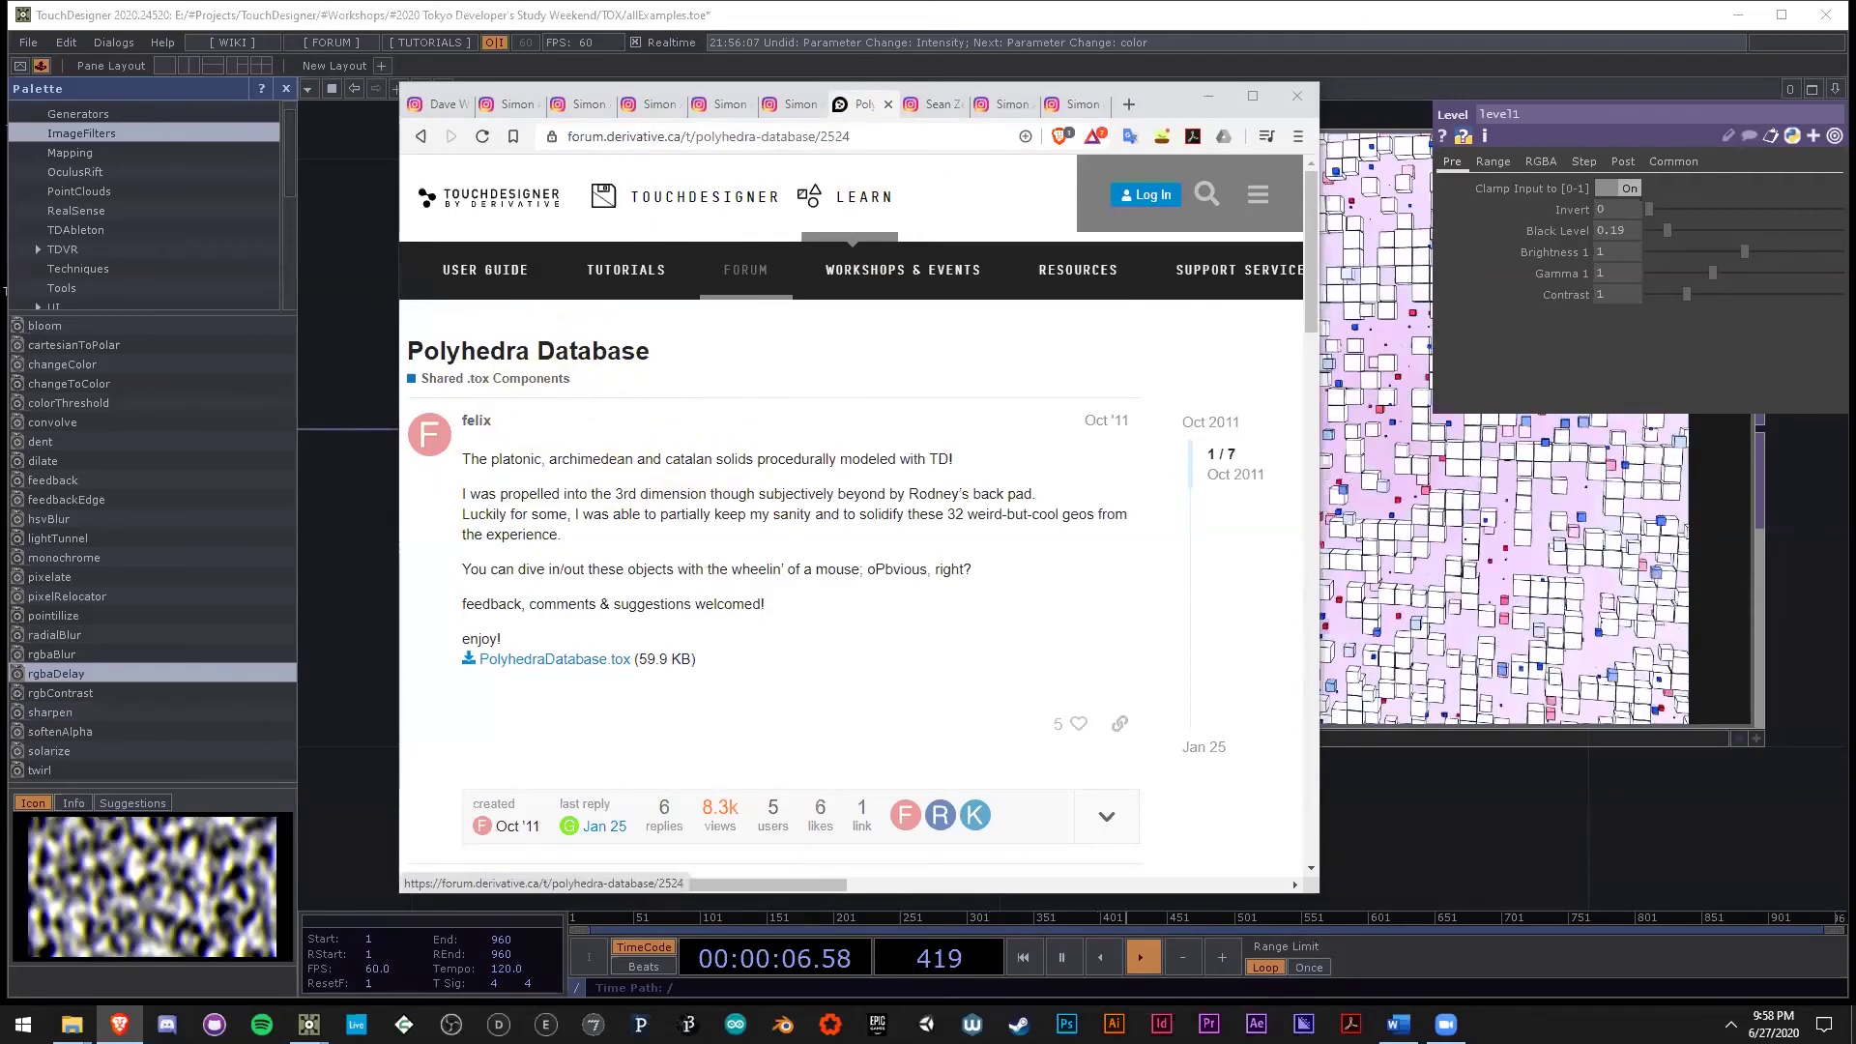
key("ctrl+v")
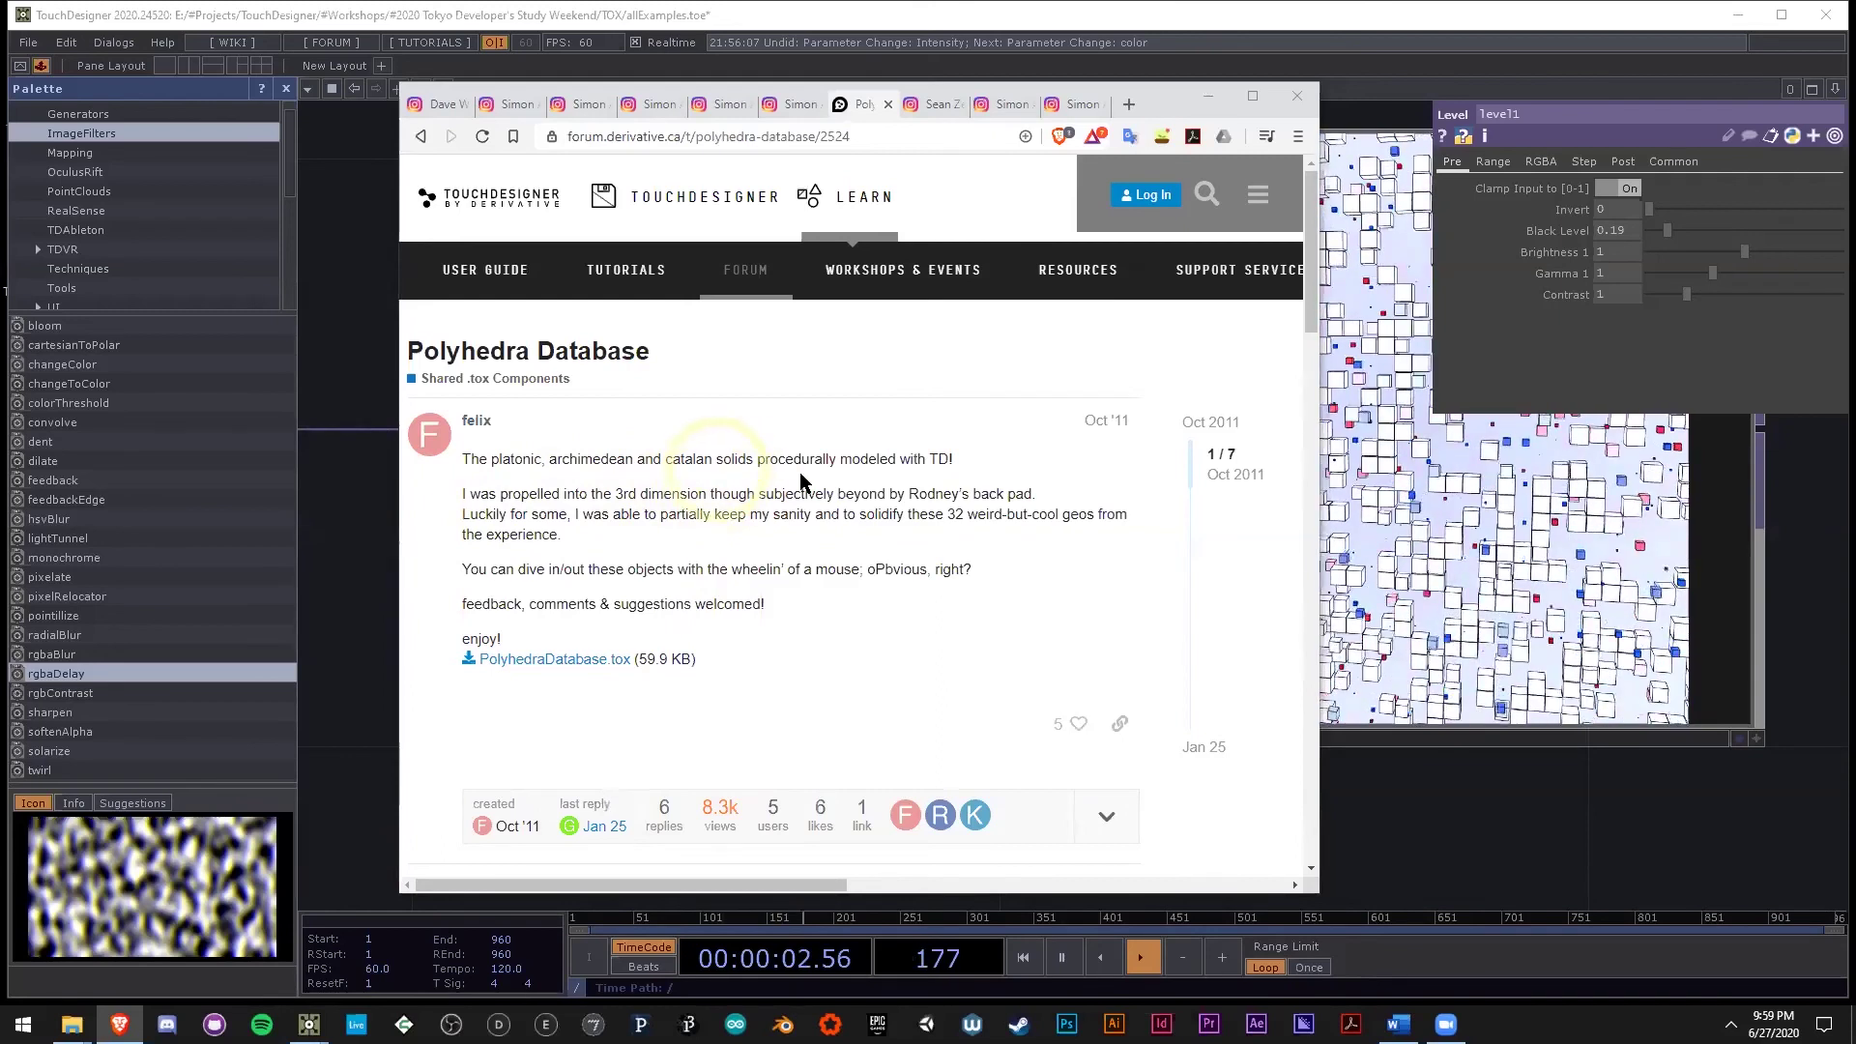
Look over bloom, level1 and out1 in TouchDesigner, and revisit the Crystal Rush post and Polyhedra Database page in the browser.
left_click(1502, 785)
scroll(810, 683, "down", 5)
left_click_drag(911, 664, 1083, 667)
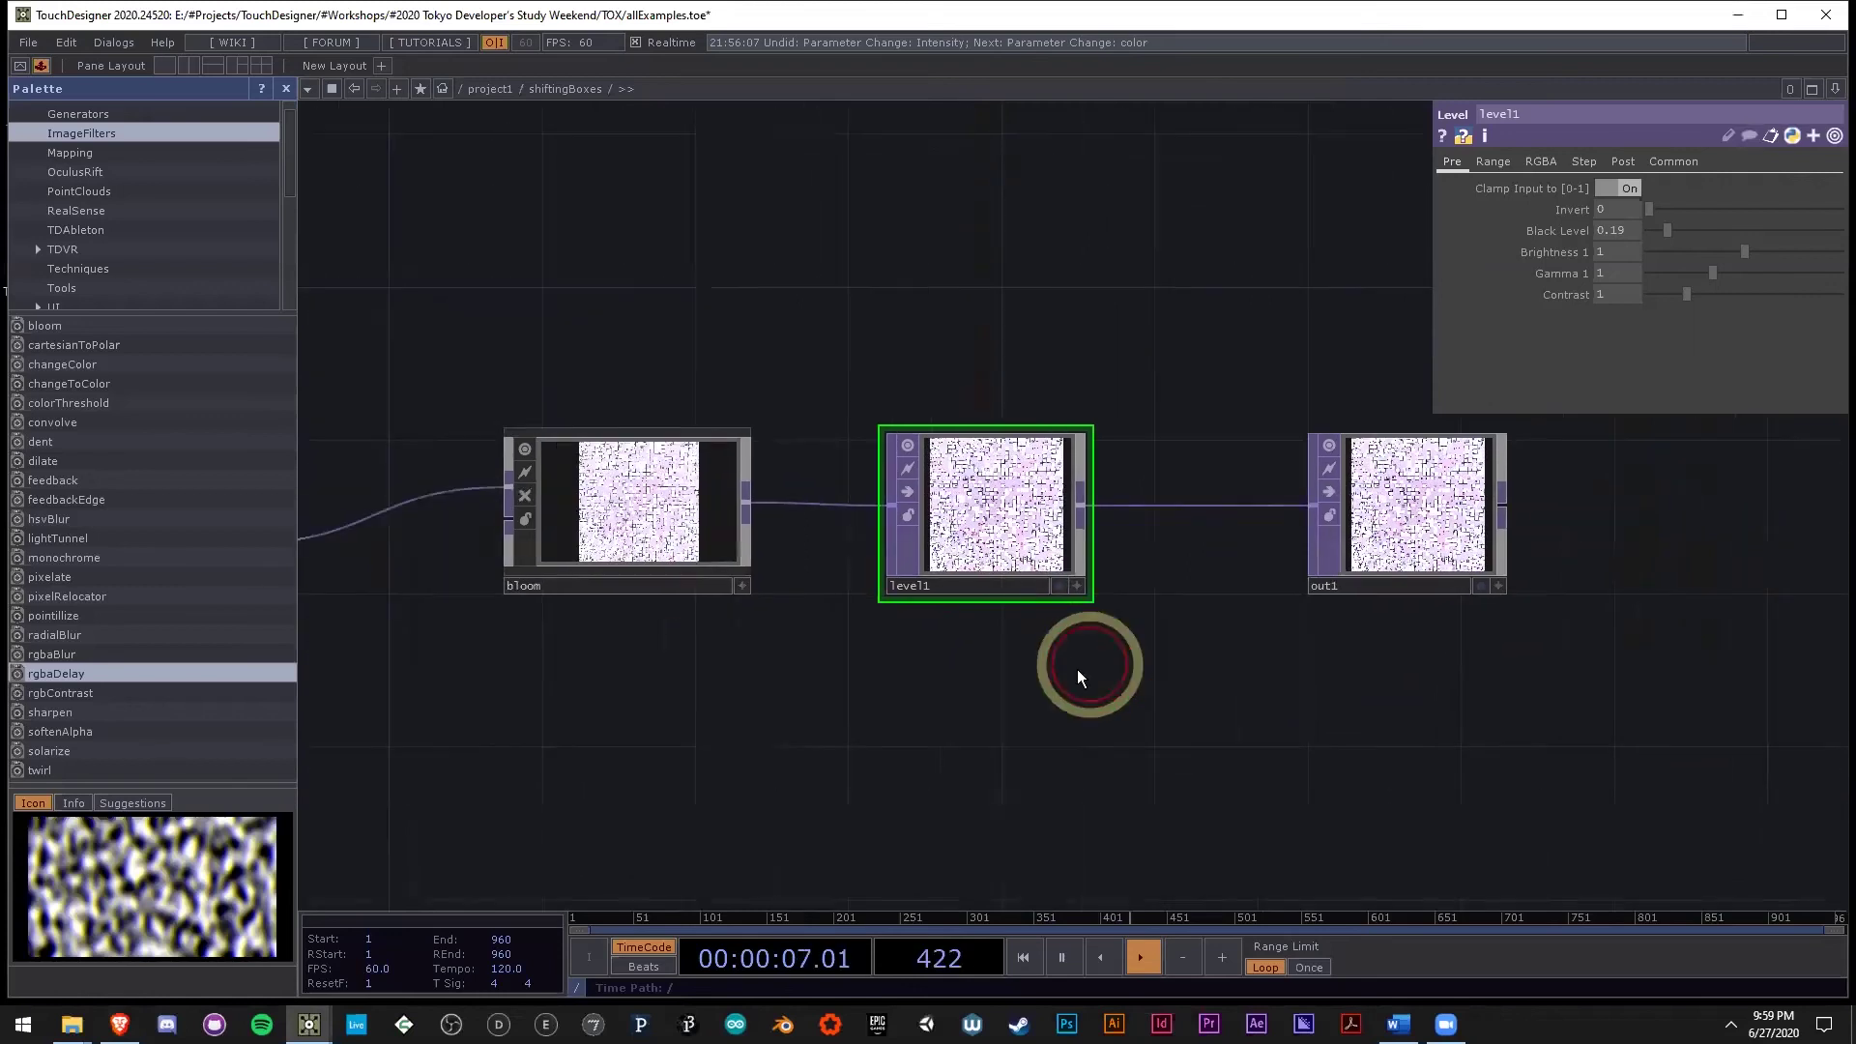
key("alt+Tab")
left_click(789, 105)
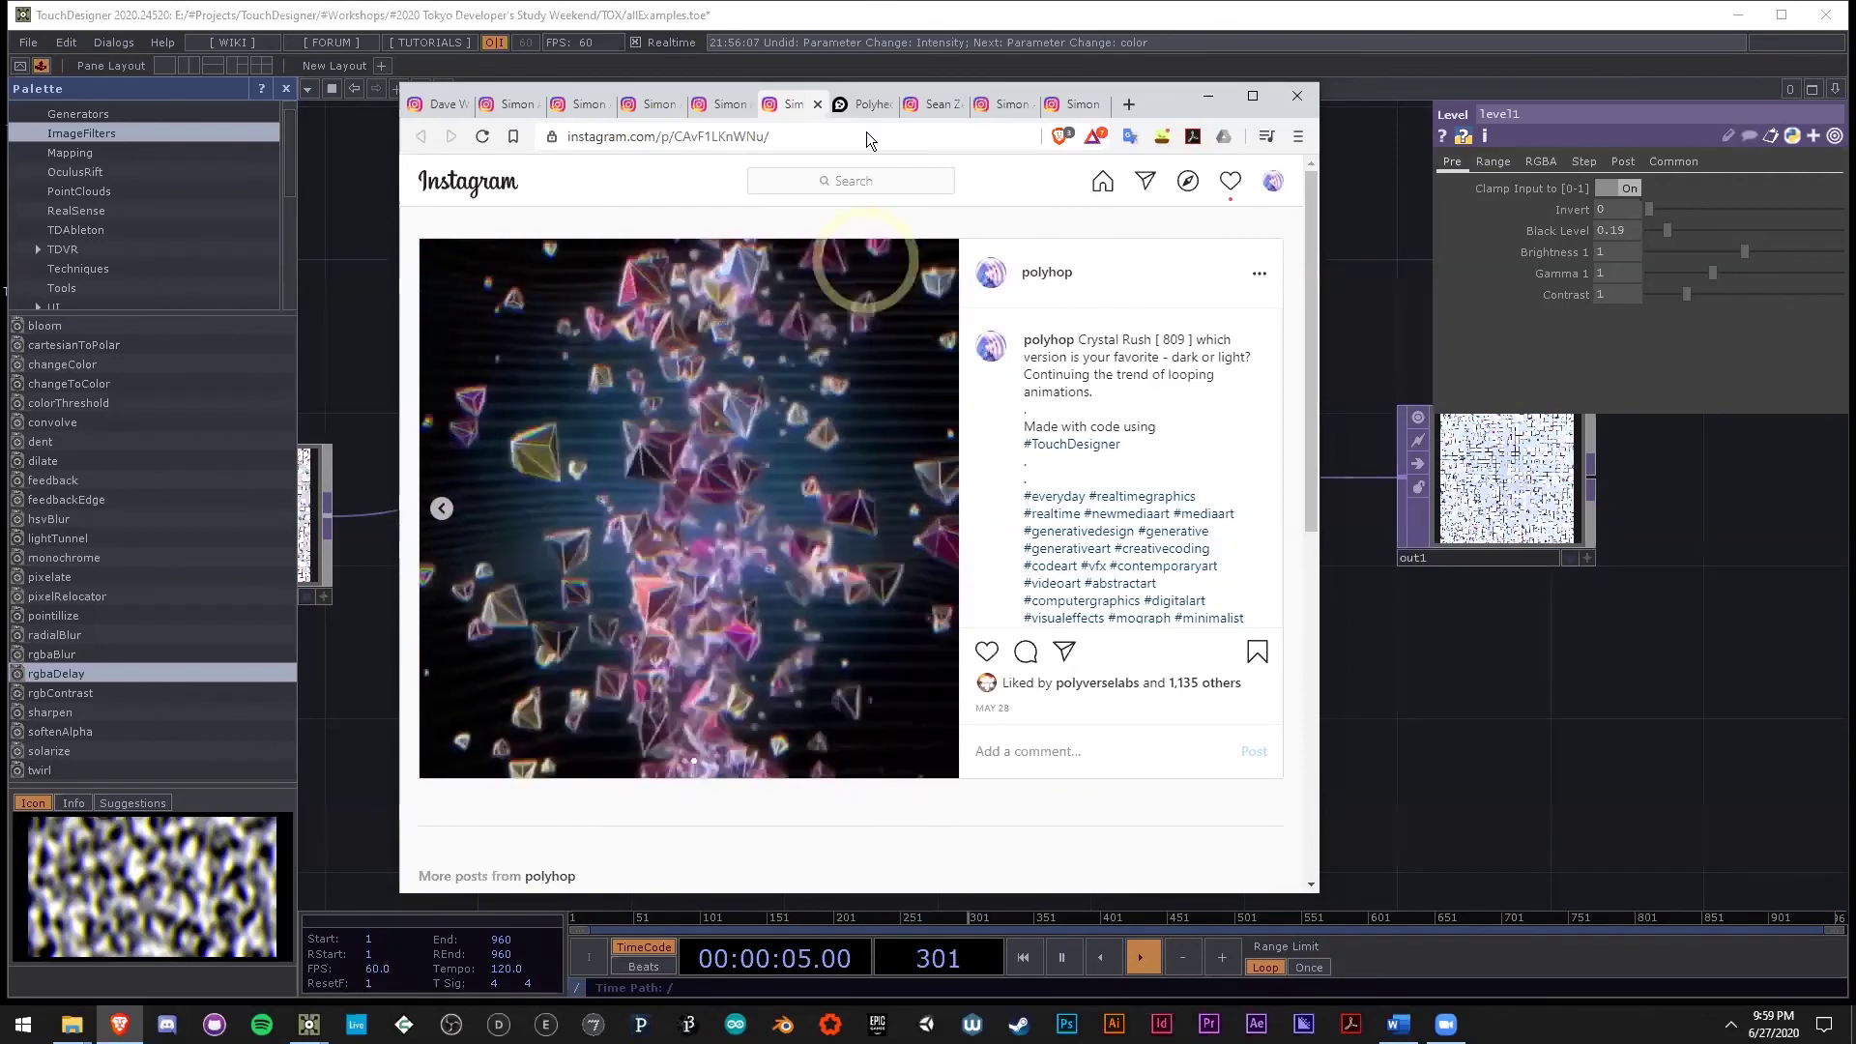
left_click(874, 108)
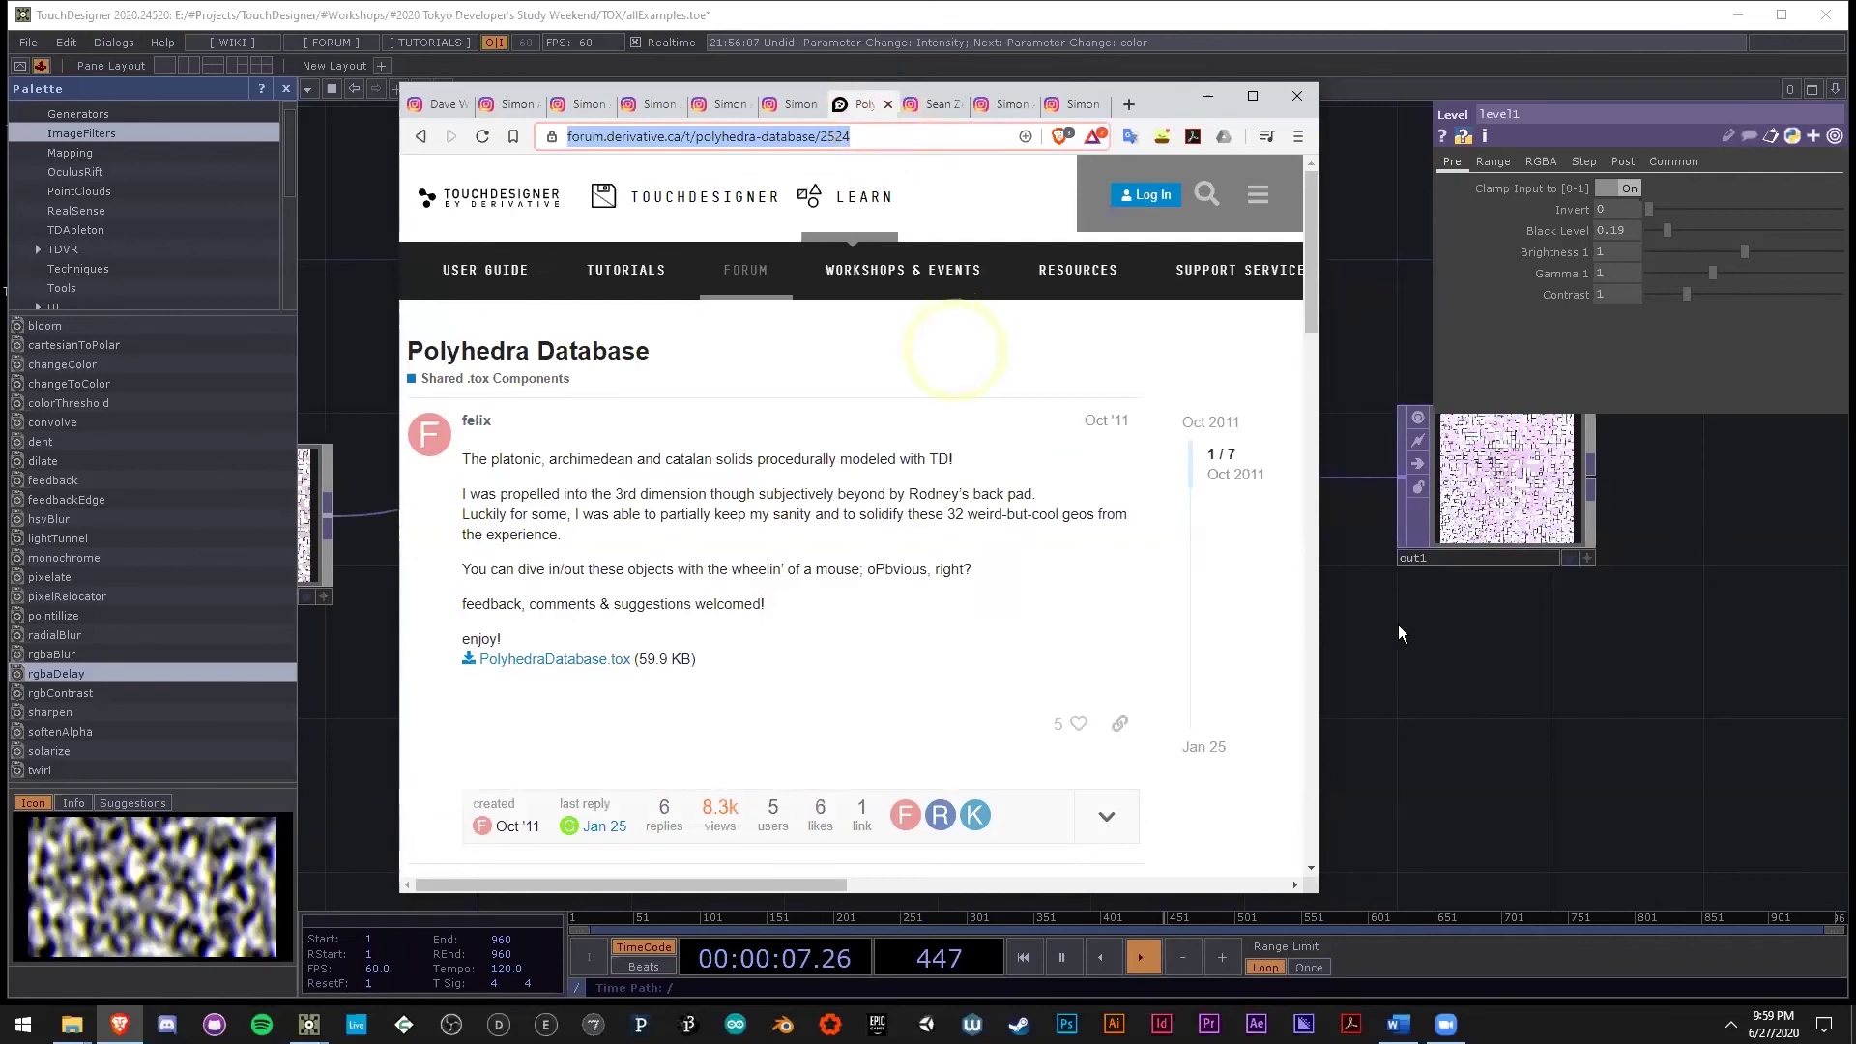
Switch to TouchDesigner and add the PolyhedraDatabase component from the custom Generators components to the shiftingBoxes network.
left_click(1497, 714)
scroll(1609, 498, "up", 5)
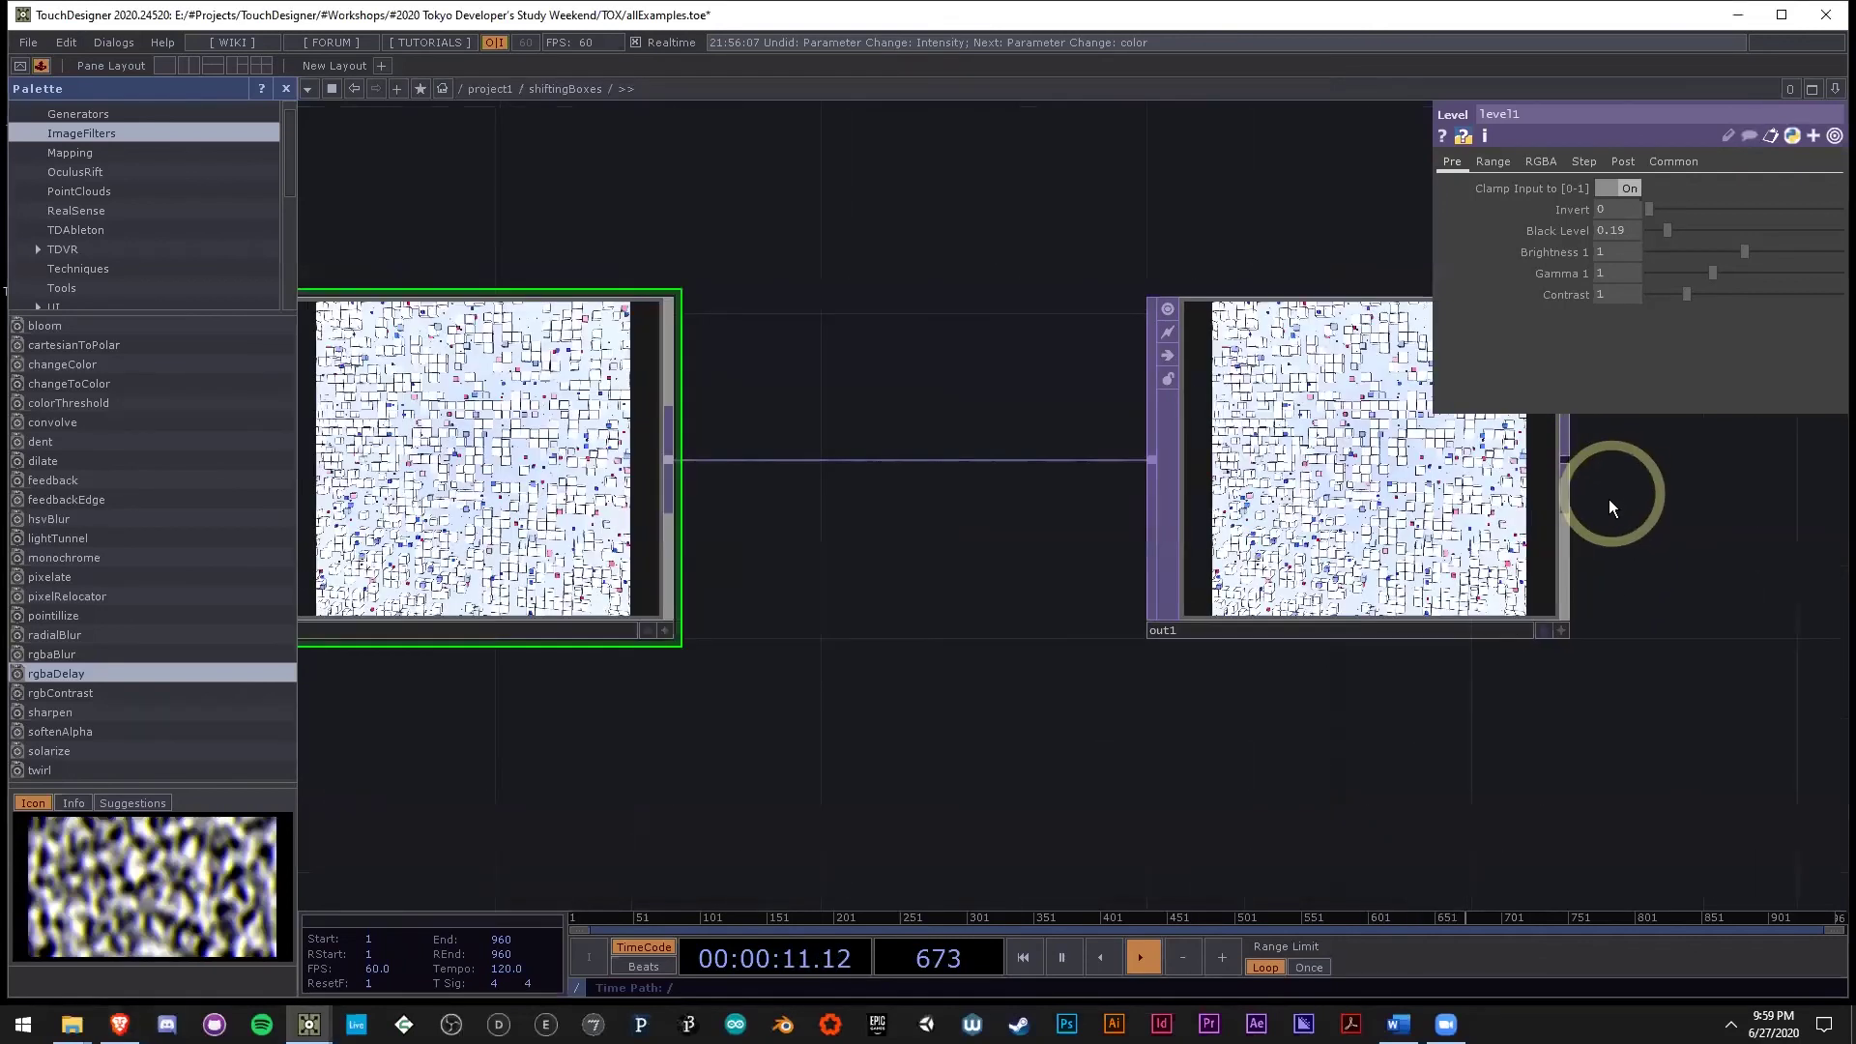
scroll(123, 239, "down", 6)
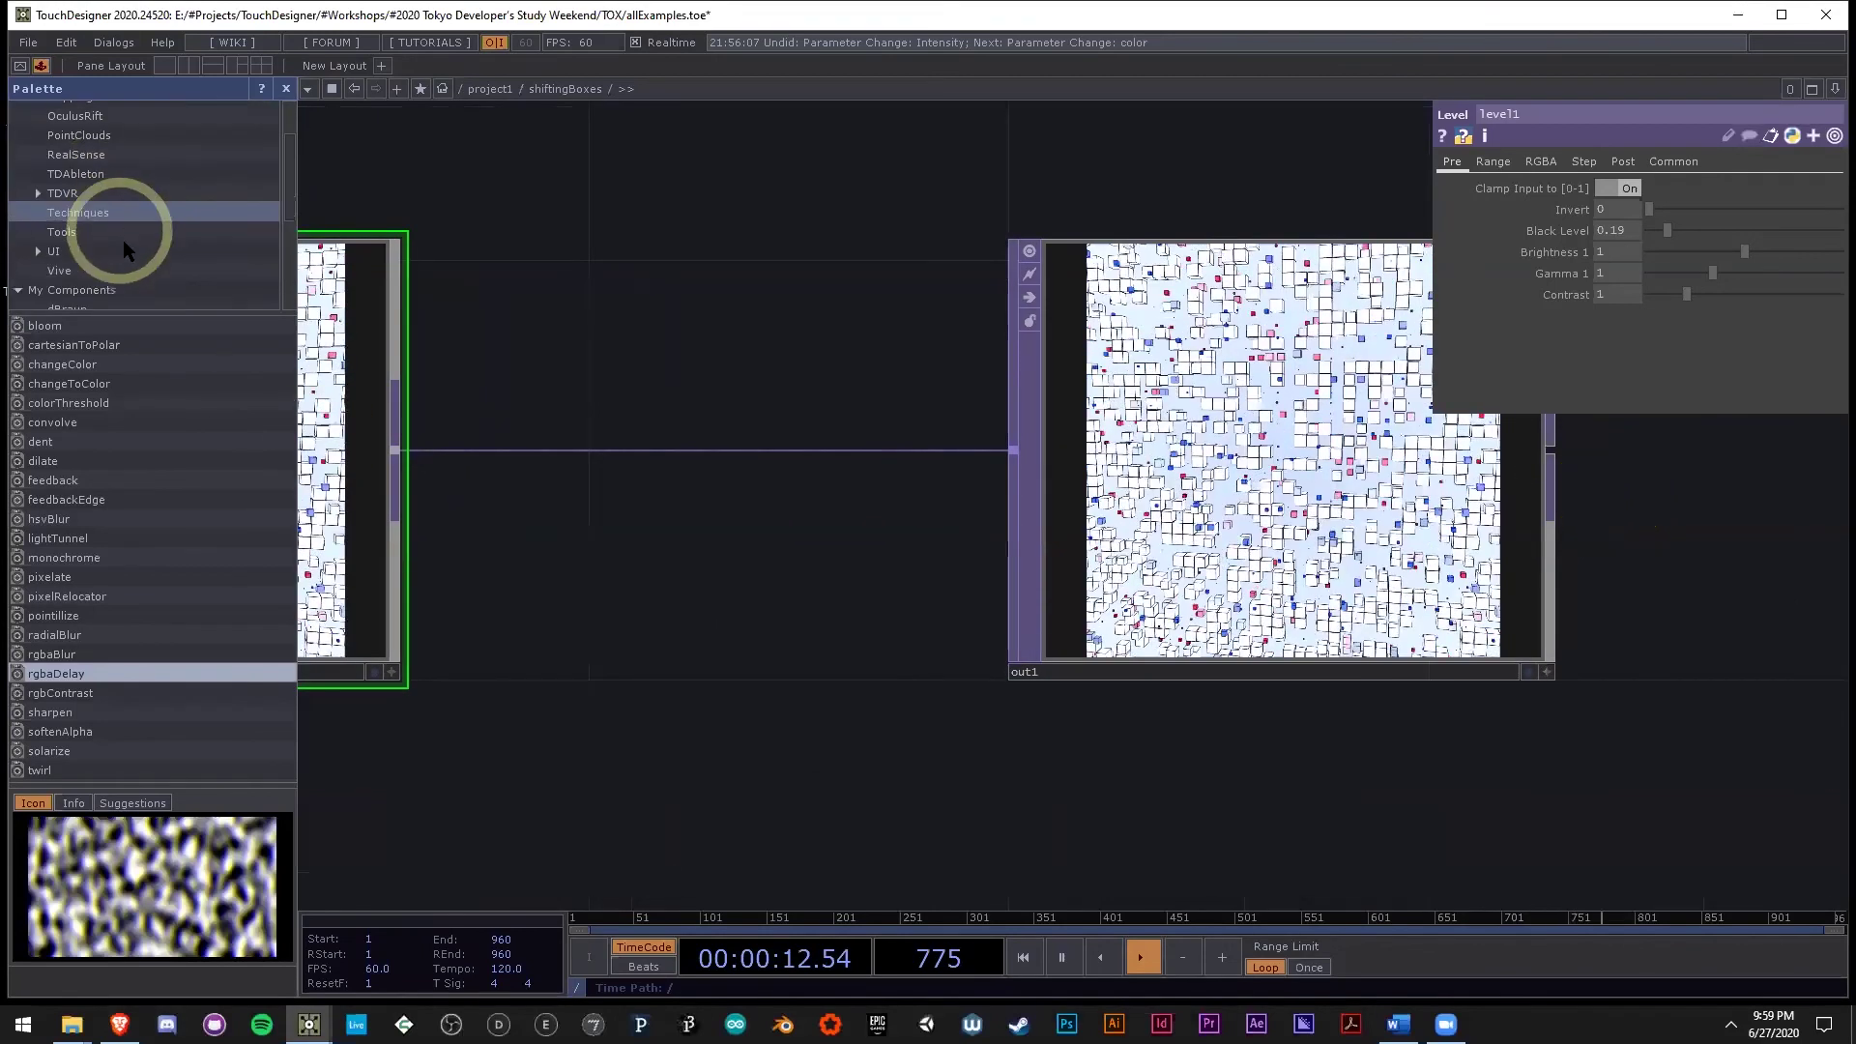
left_click(73, 280)
scroll(166, 565, "down", 3)
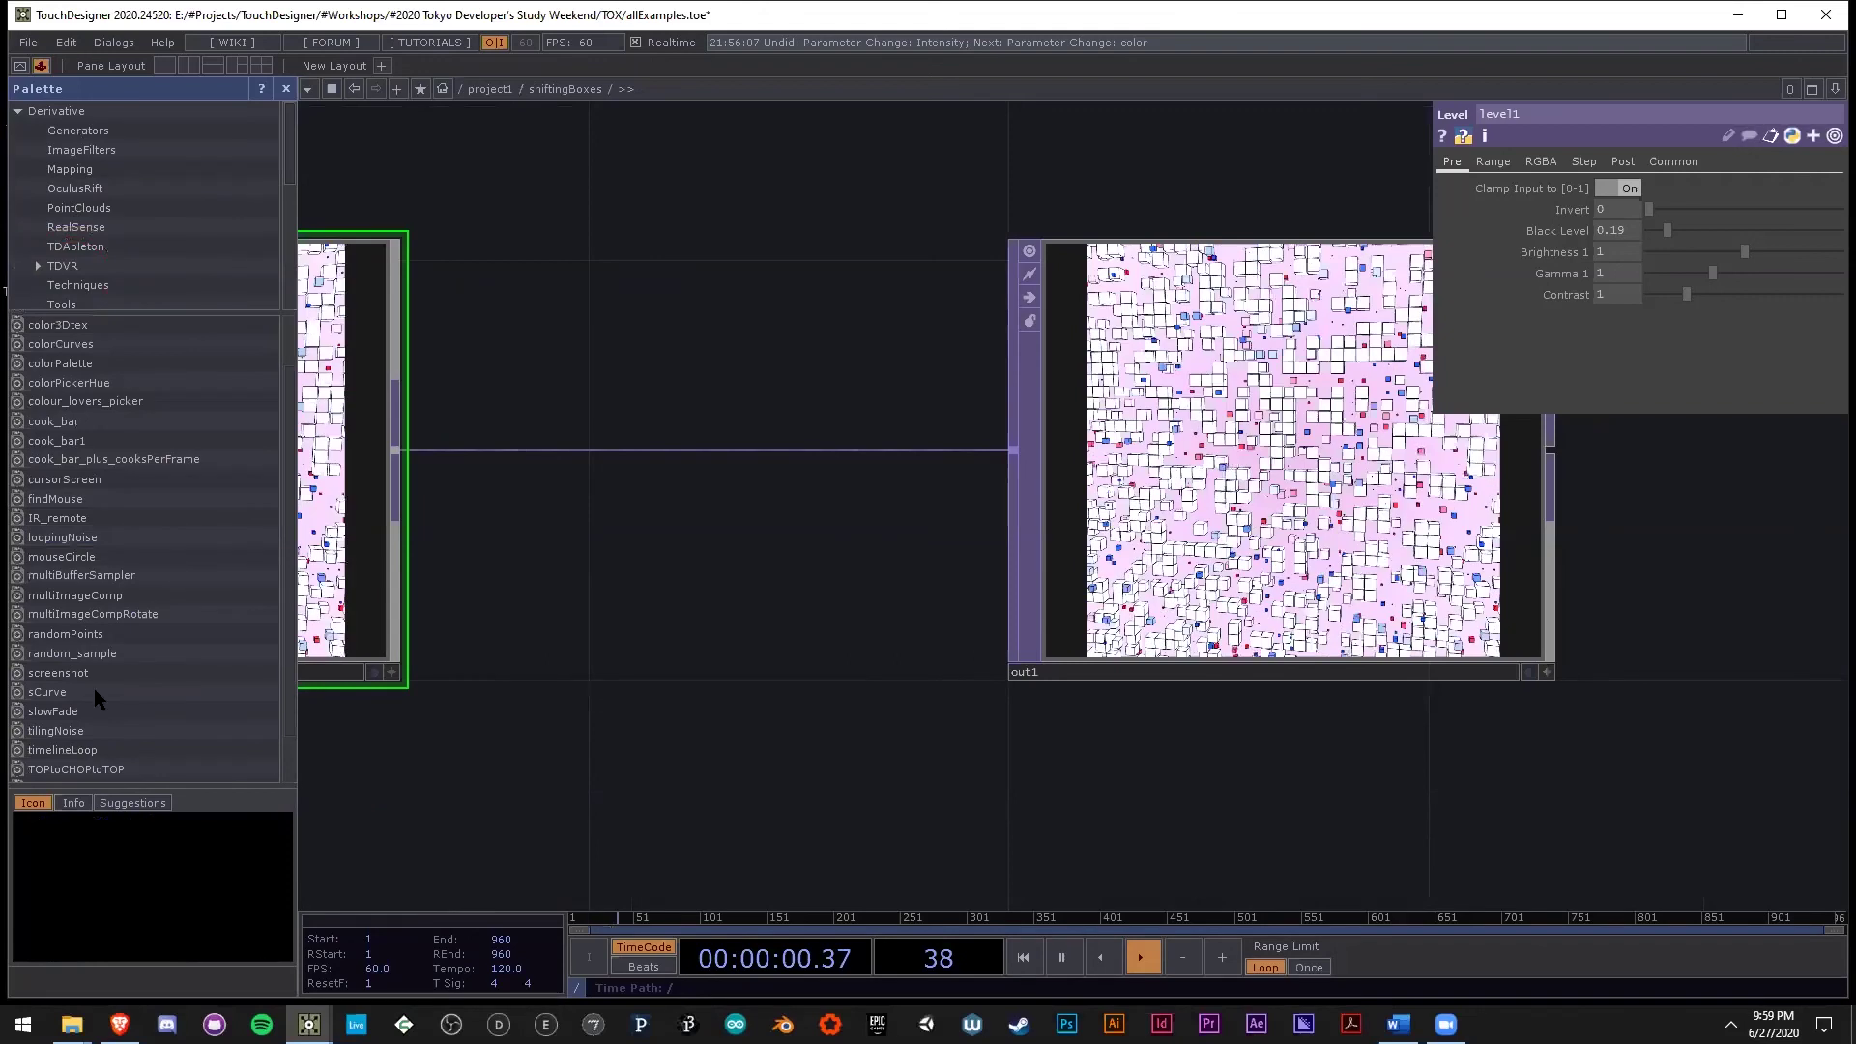
scroll(101, 704, "down", 2)
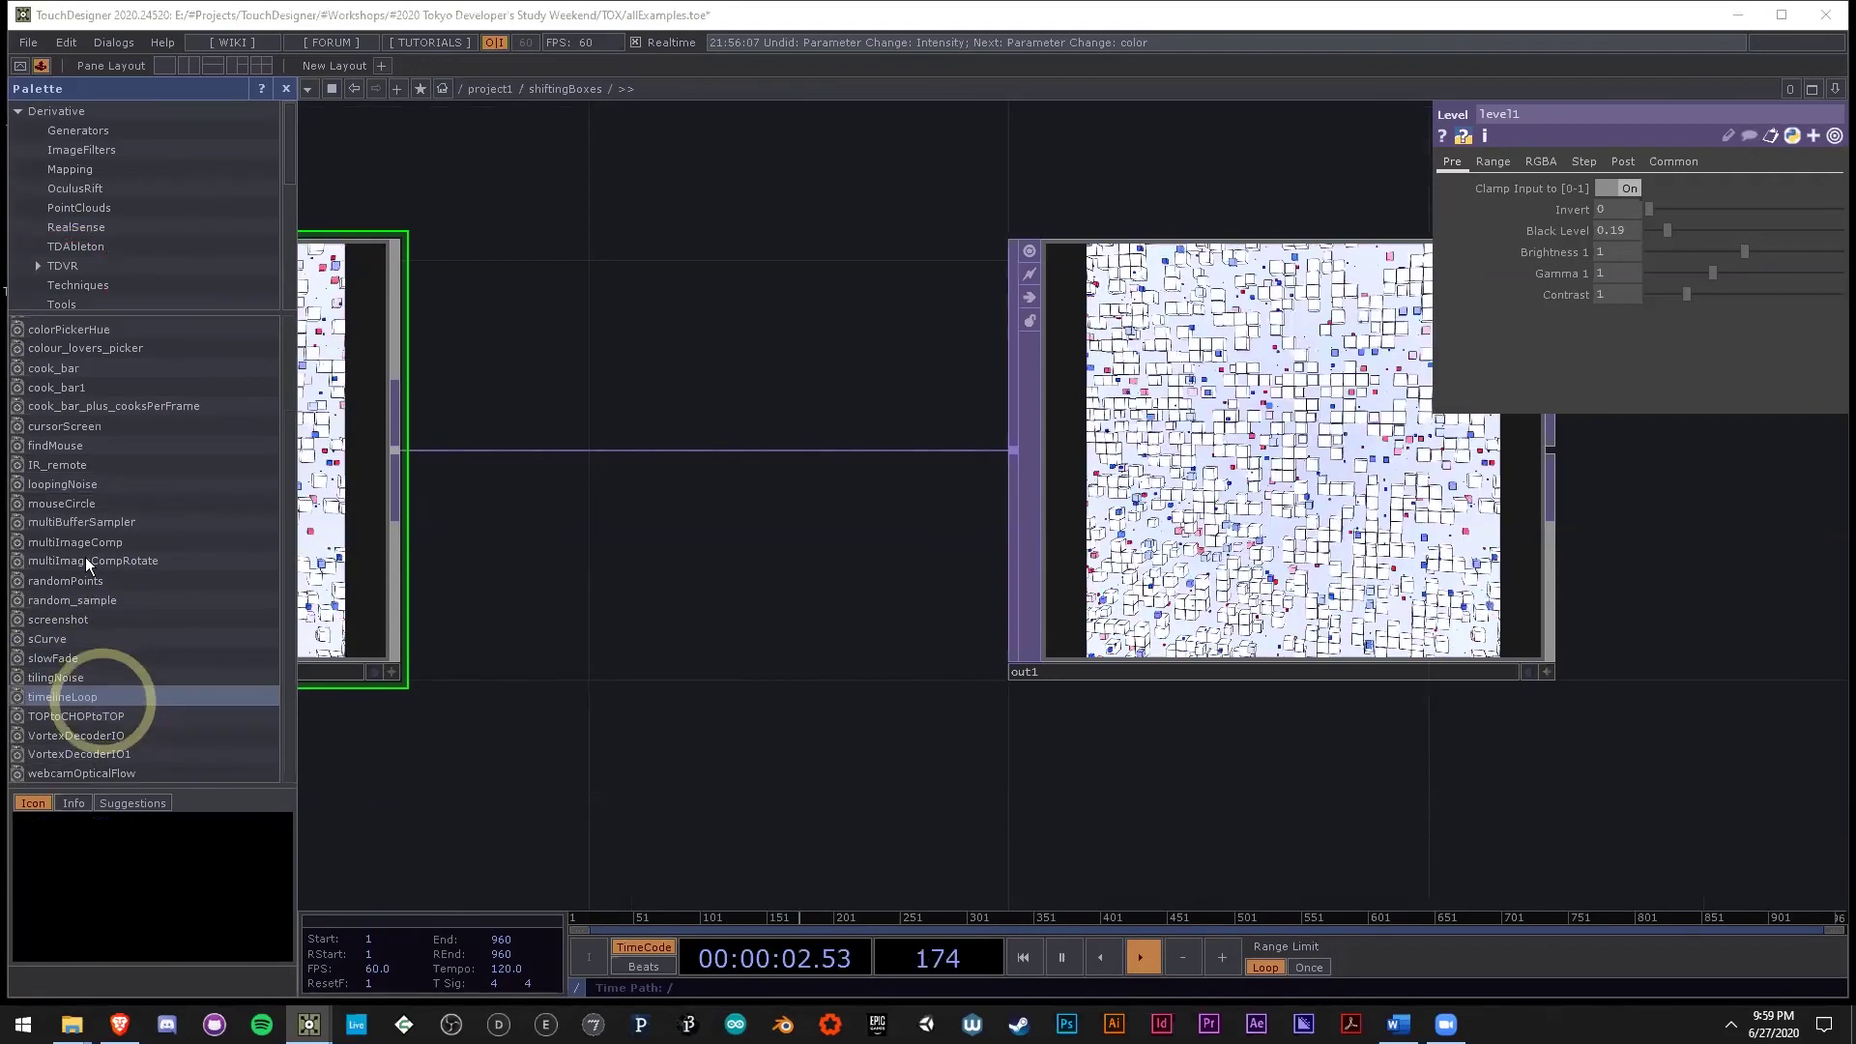
scroll(124, 238, "down", 2)
scroll(111, 270, "down", 3)
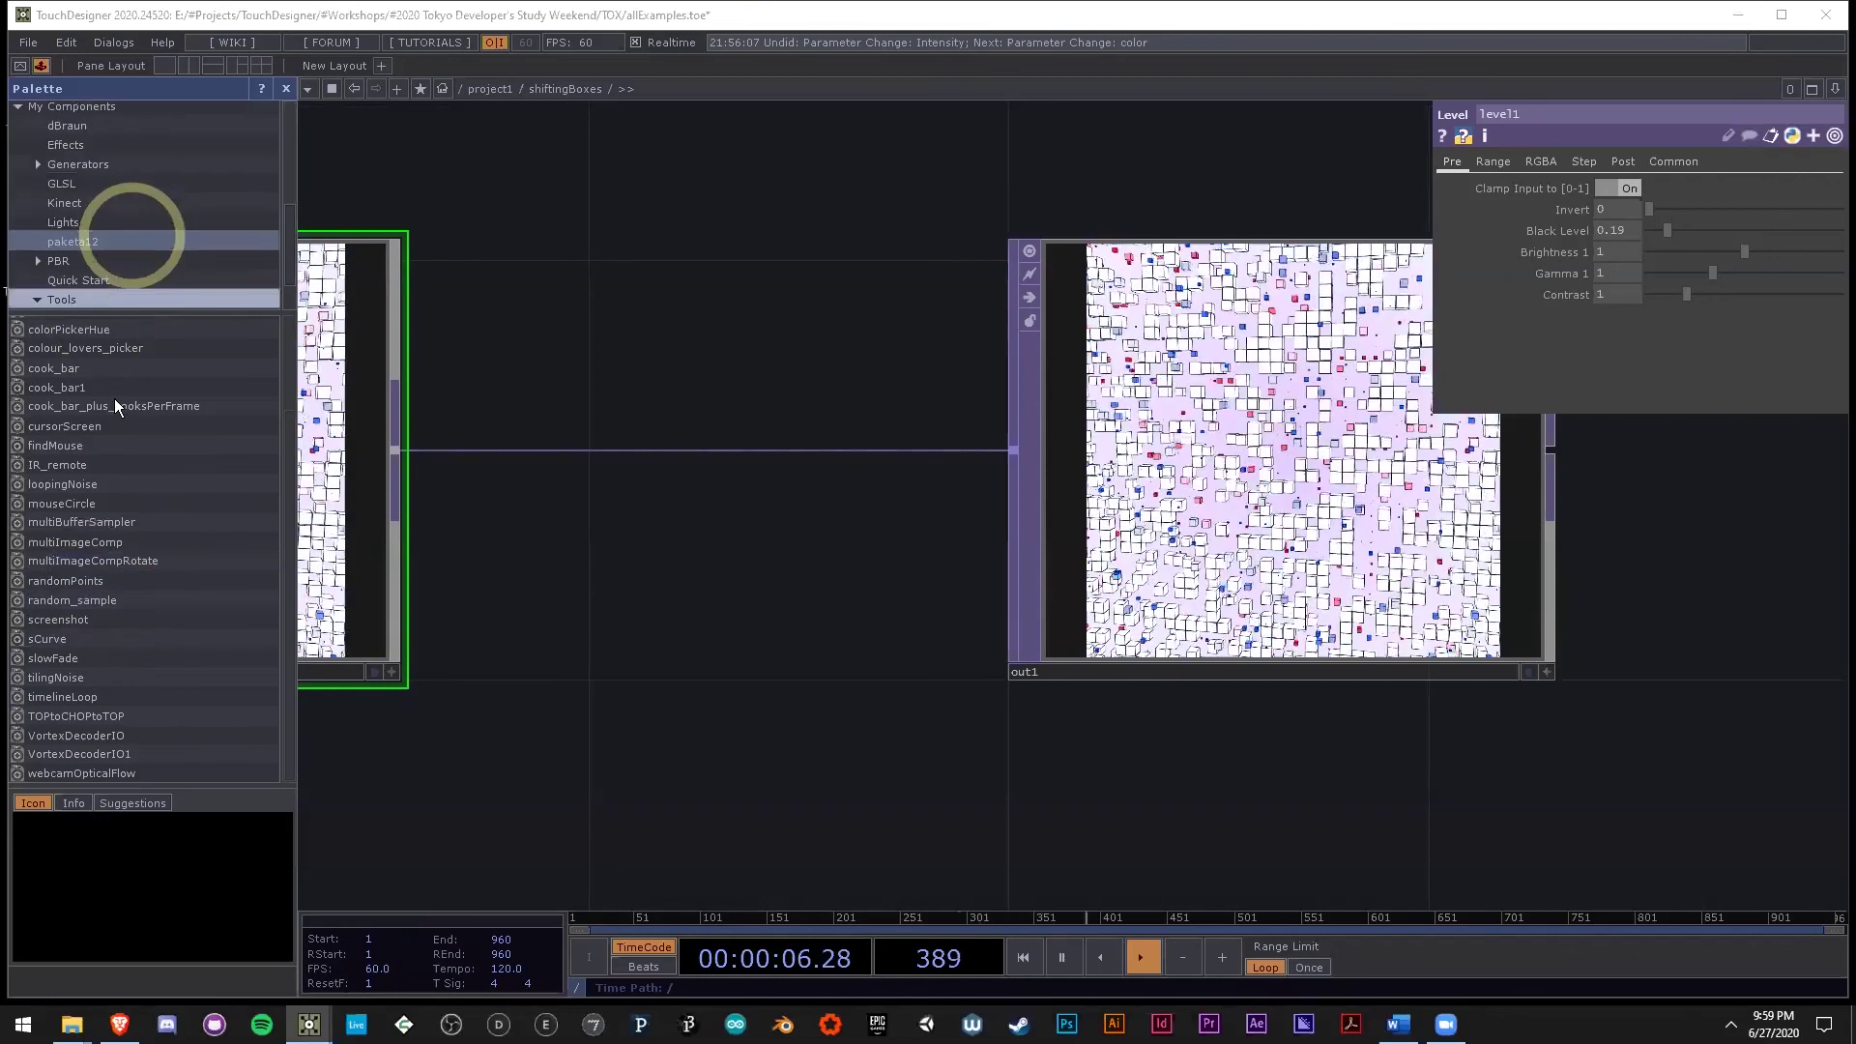
left_click(95, 165)
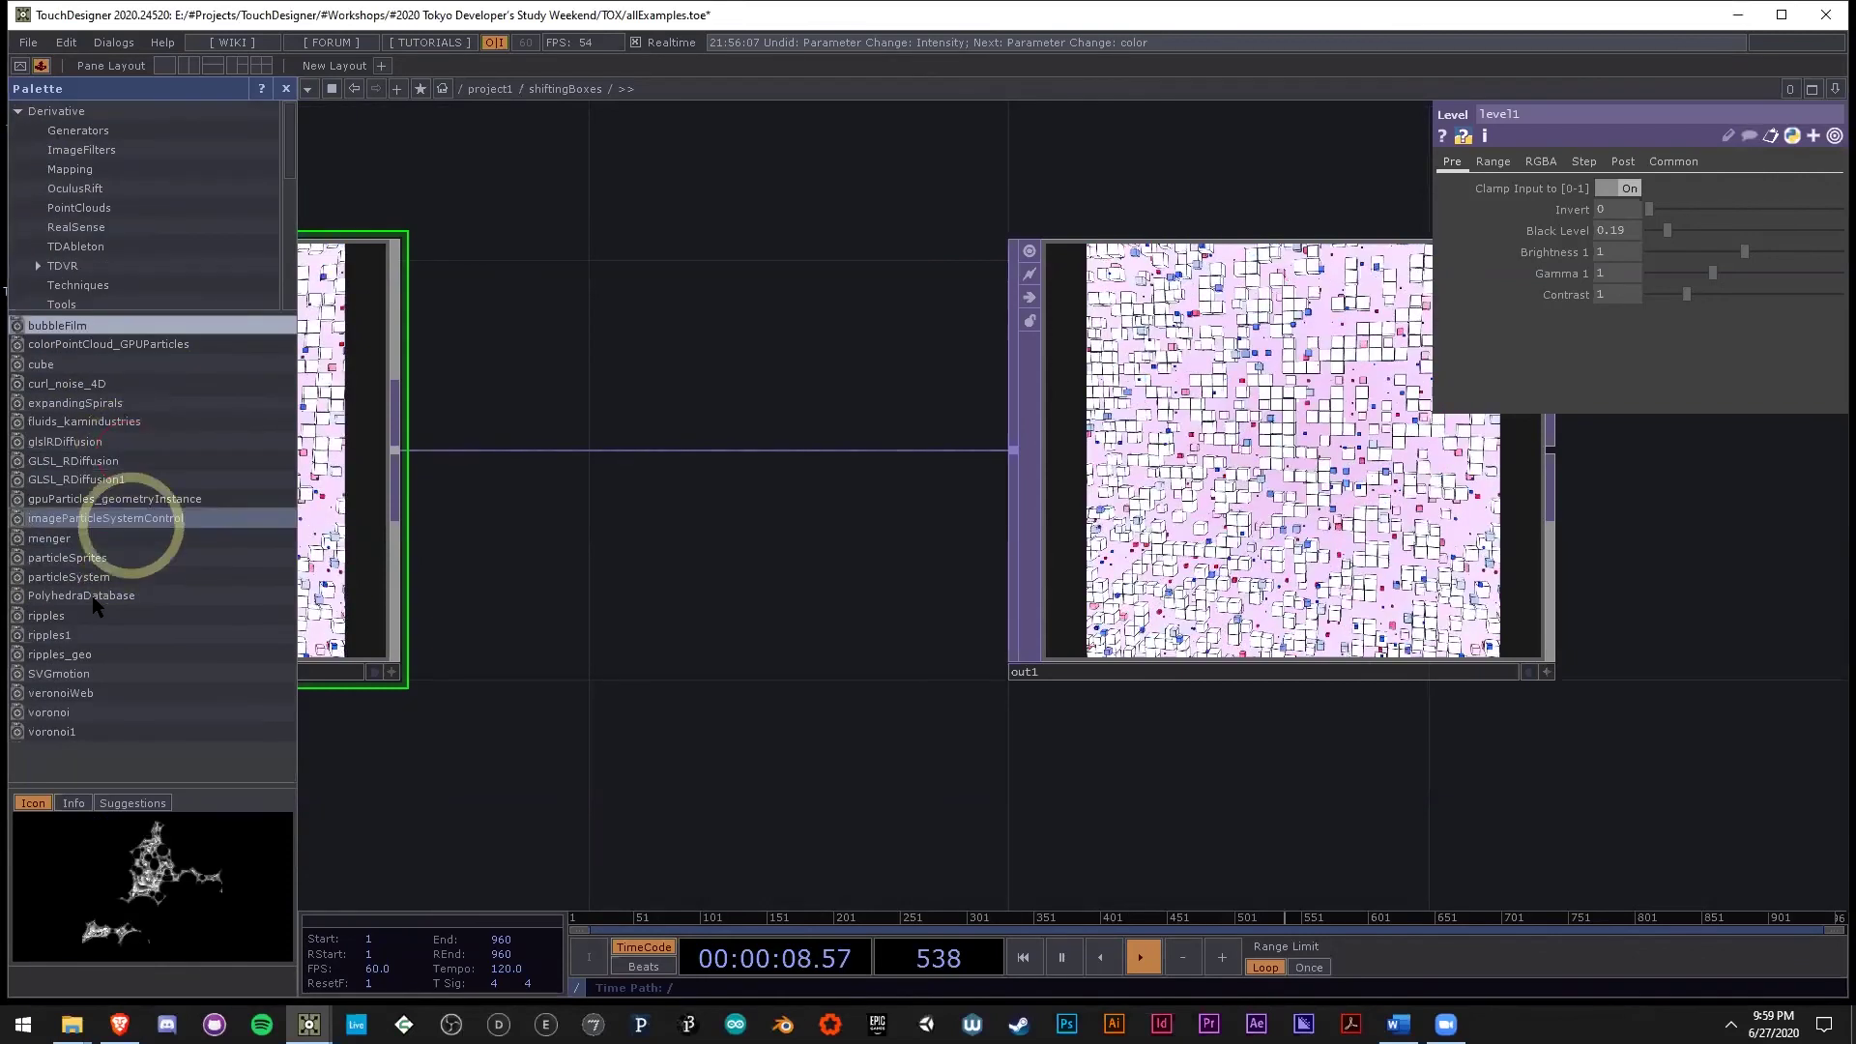
left_click_drag(93, 596, 530, 428)
Examine the solids inside PolyhedraDatabase and the operator chain that builds truncated_cuboctahedron.
left_click_drag(685, 570, 580, 737)
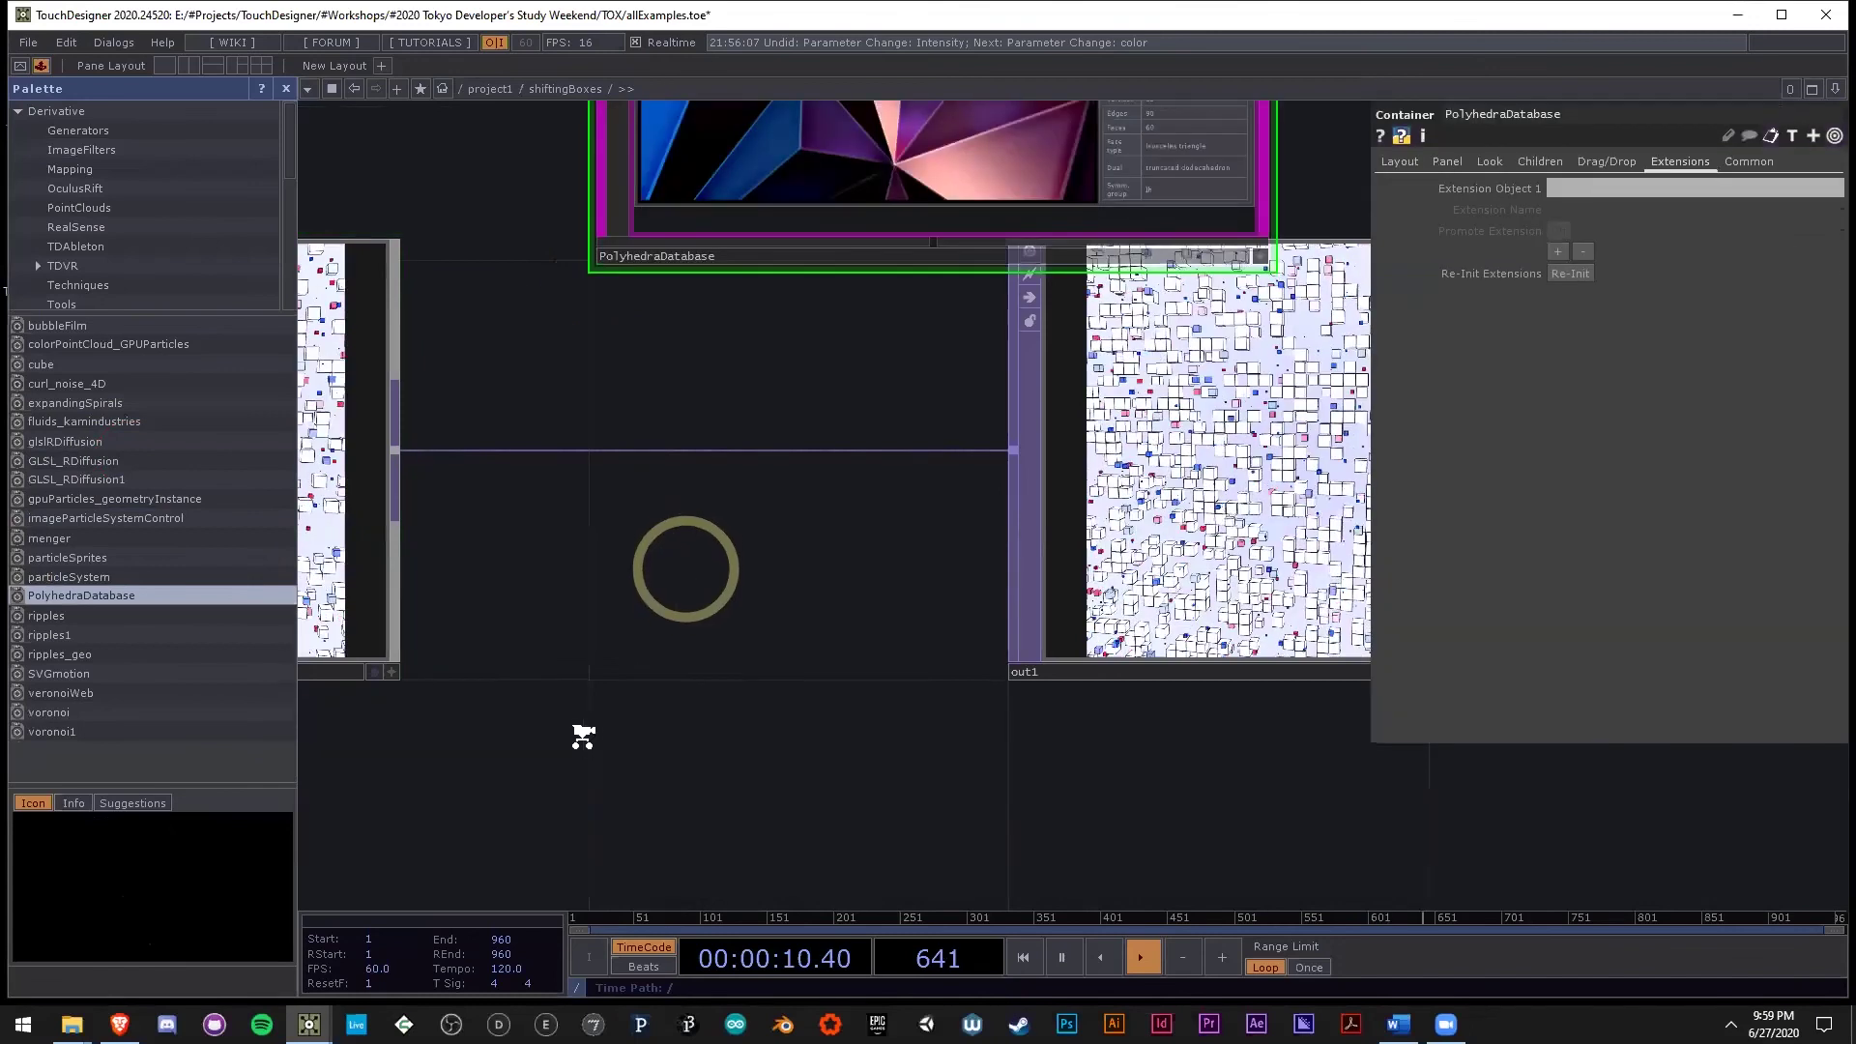
scroll(670, 474, "down", 3)
scroll(671, 475, "up", 5)
scroll(670, 474, "up", 2)
scroll(542, 232, "up", 5)
scroll(482, 658, "up", 4)
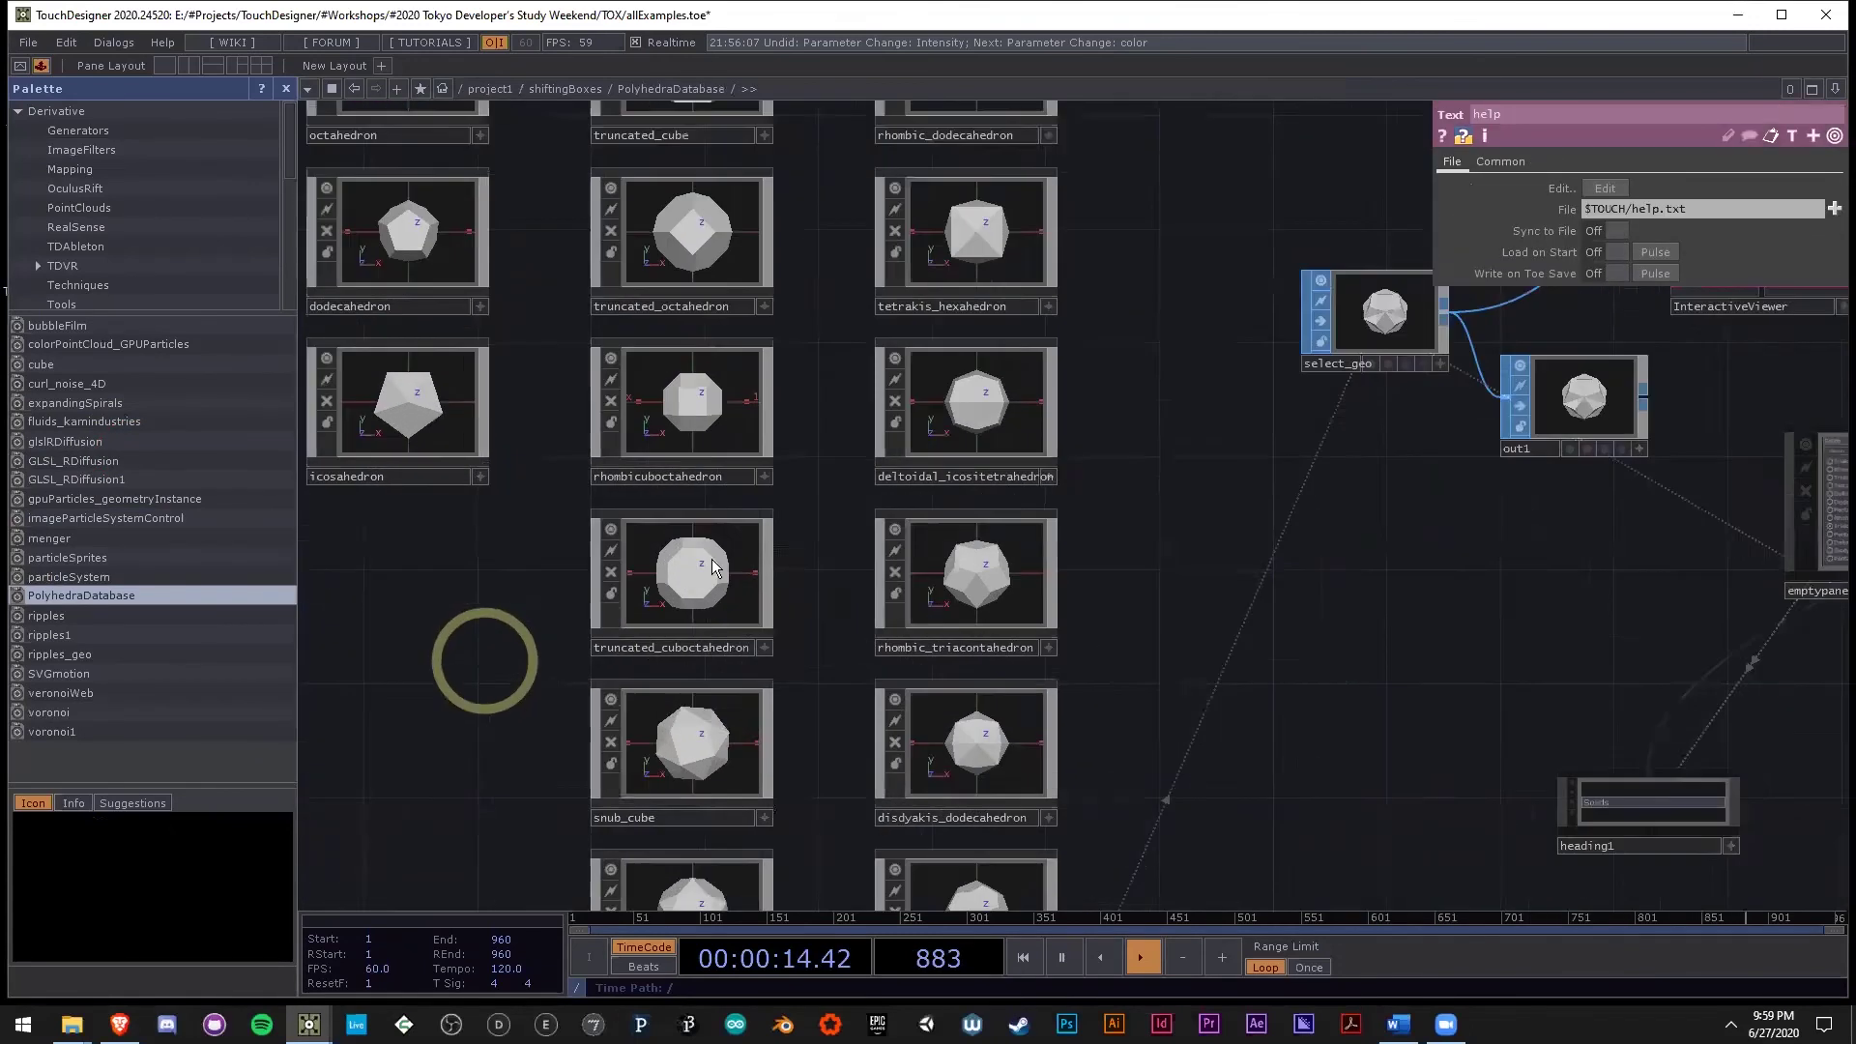
left_click(715, 548)
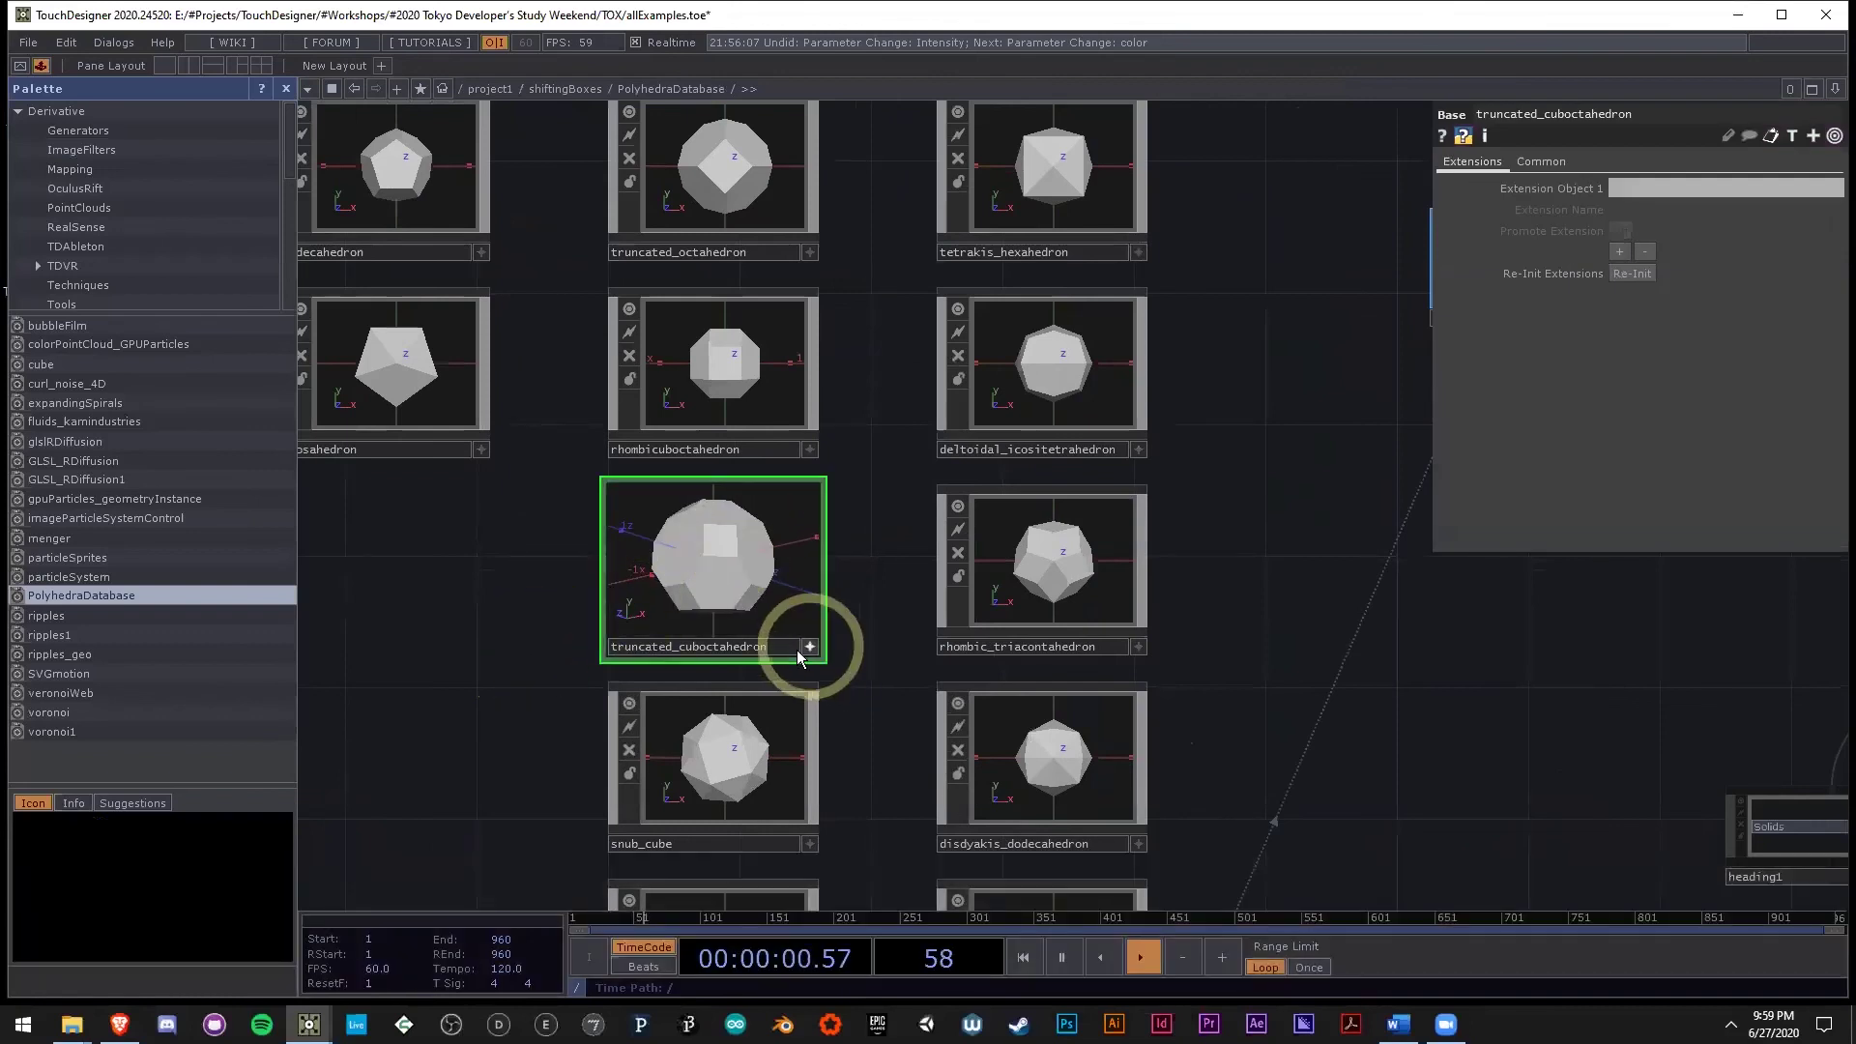
double_click(737, 586)
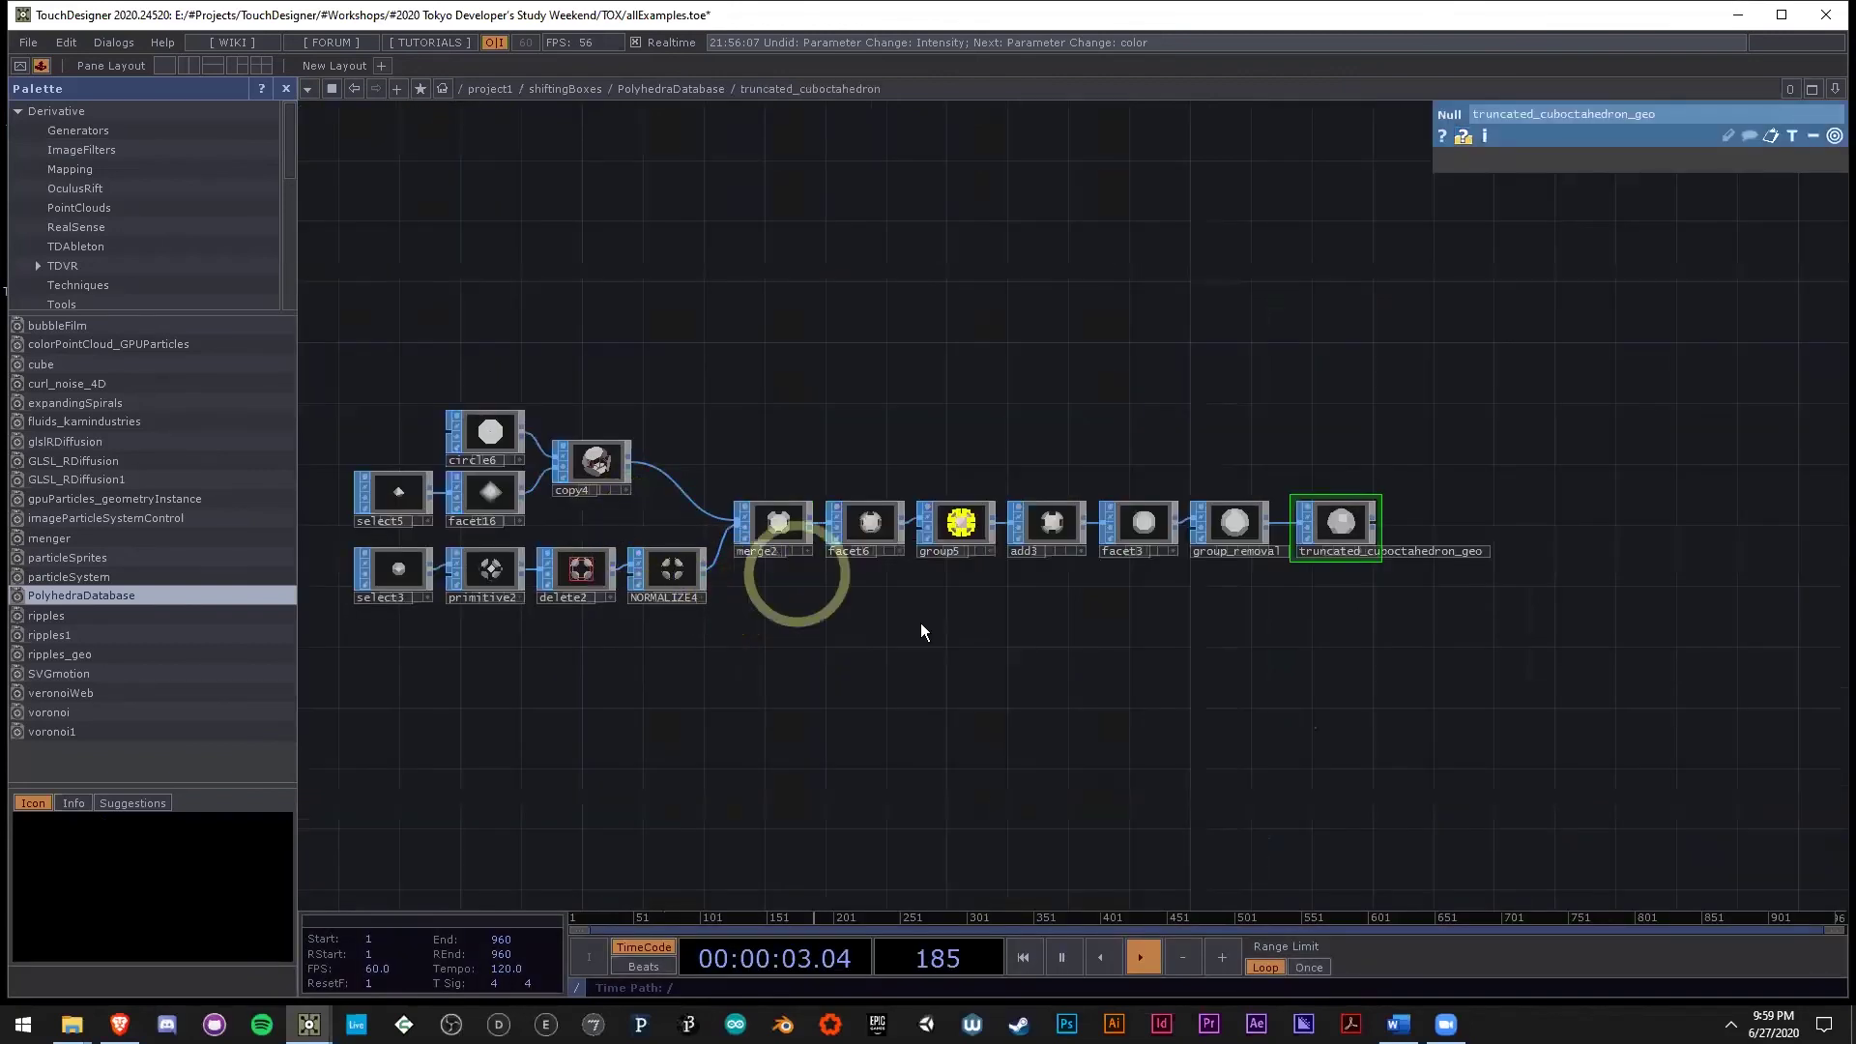
scroll(937, 580, "up", 6)
scroll(1198, 613, "down", 5)
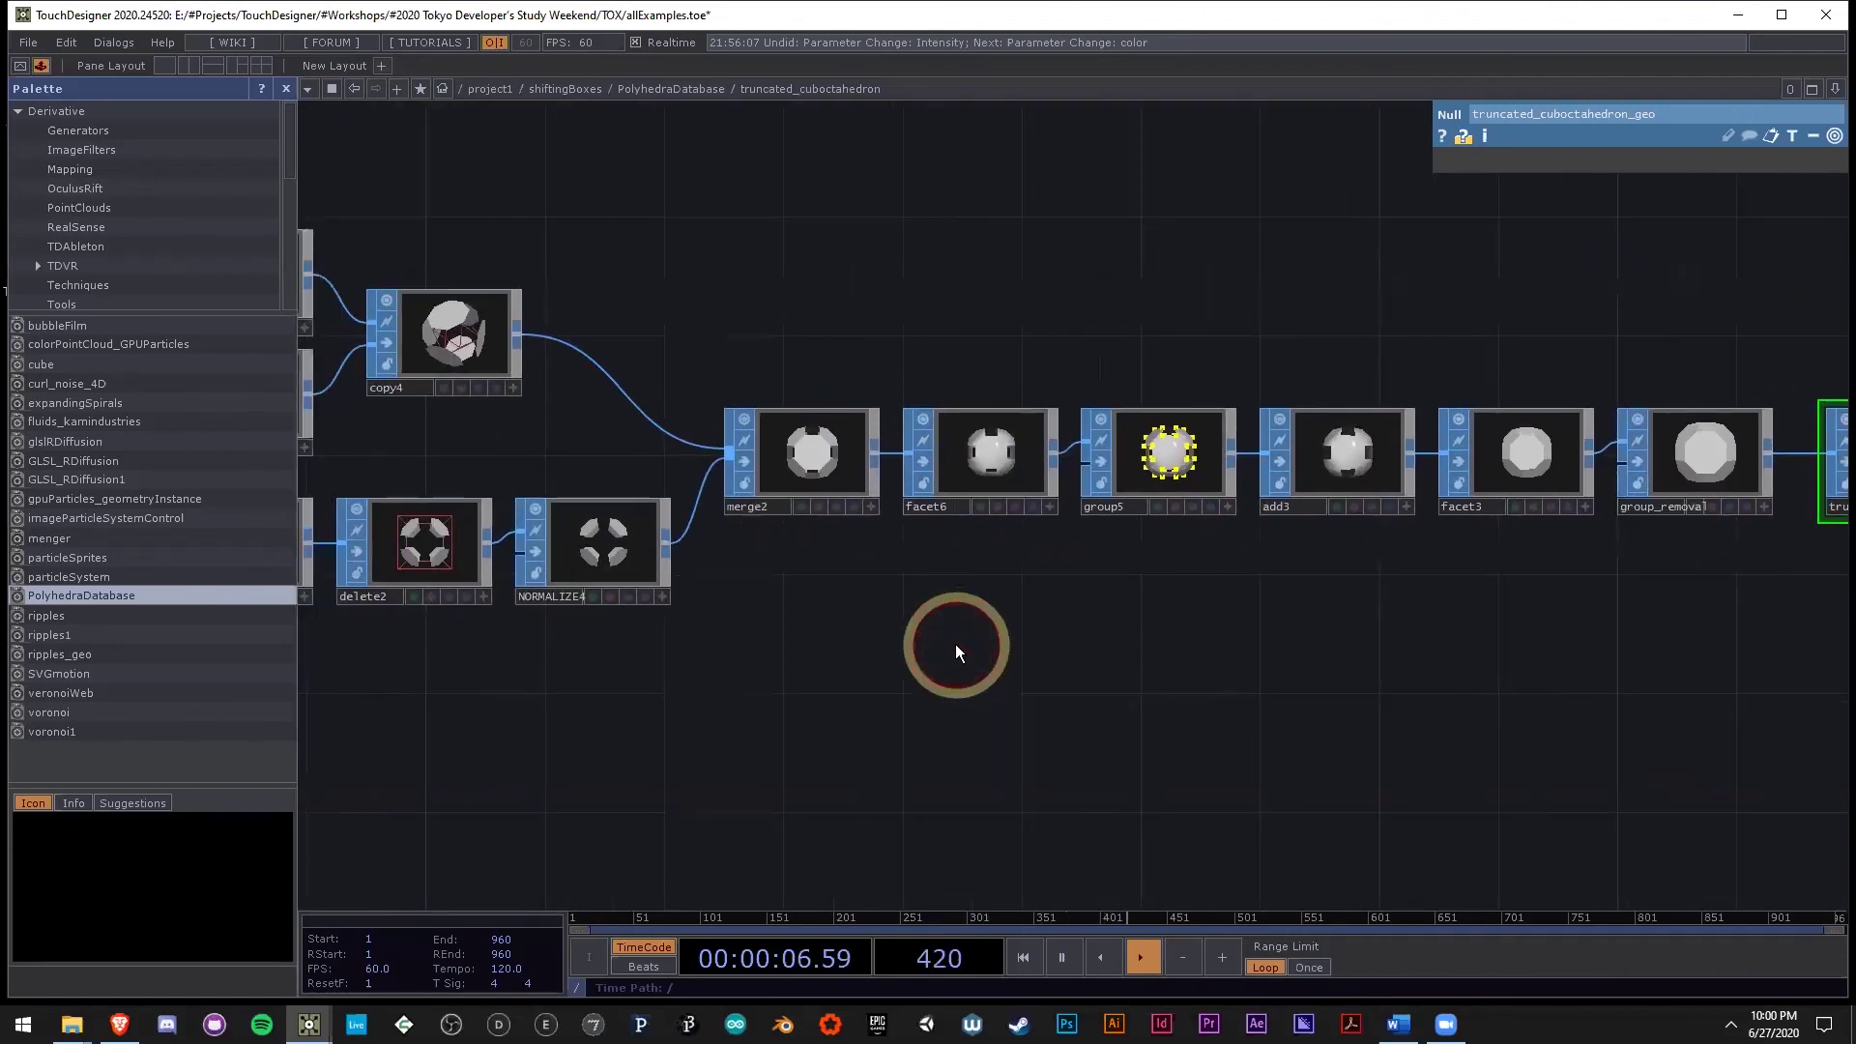
scroll(954, 645, "down", 2)
scroll(974, 566, "up", 3)
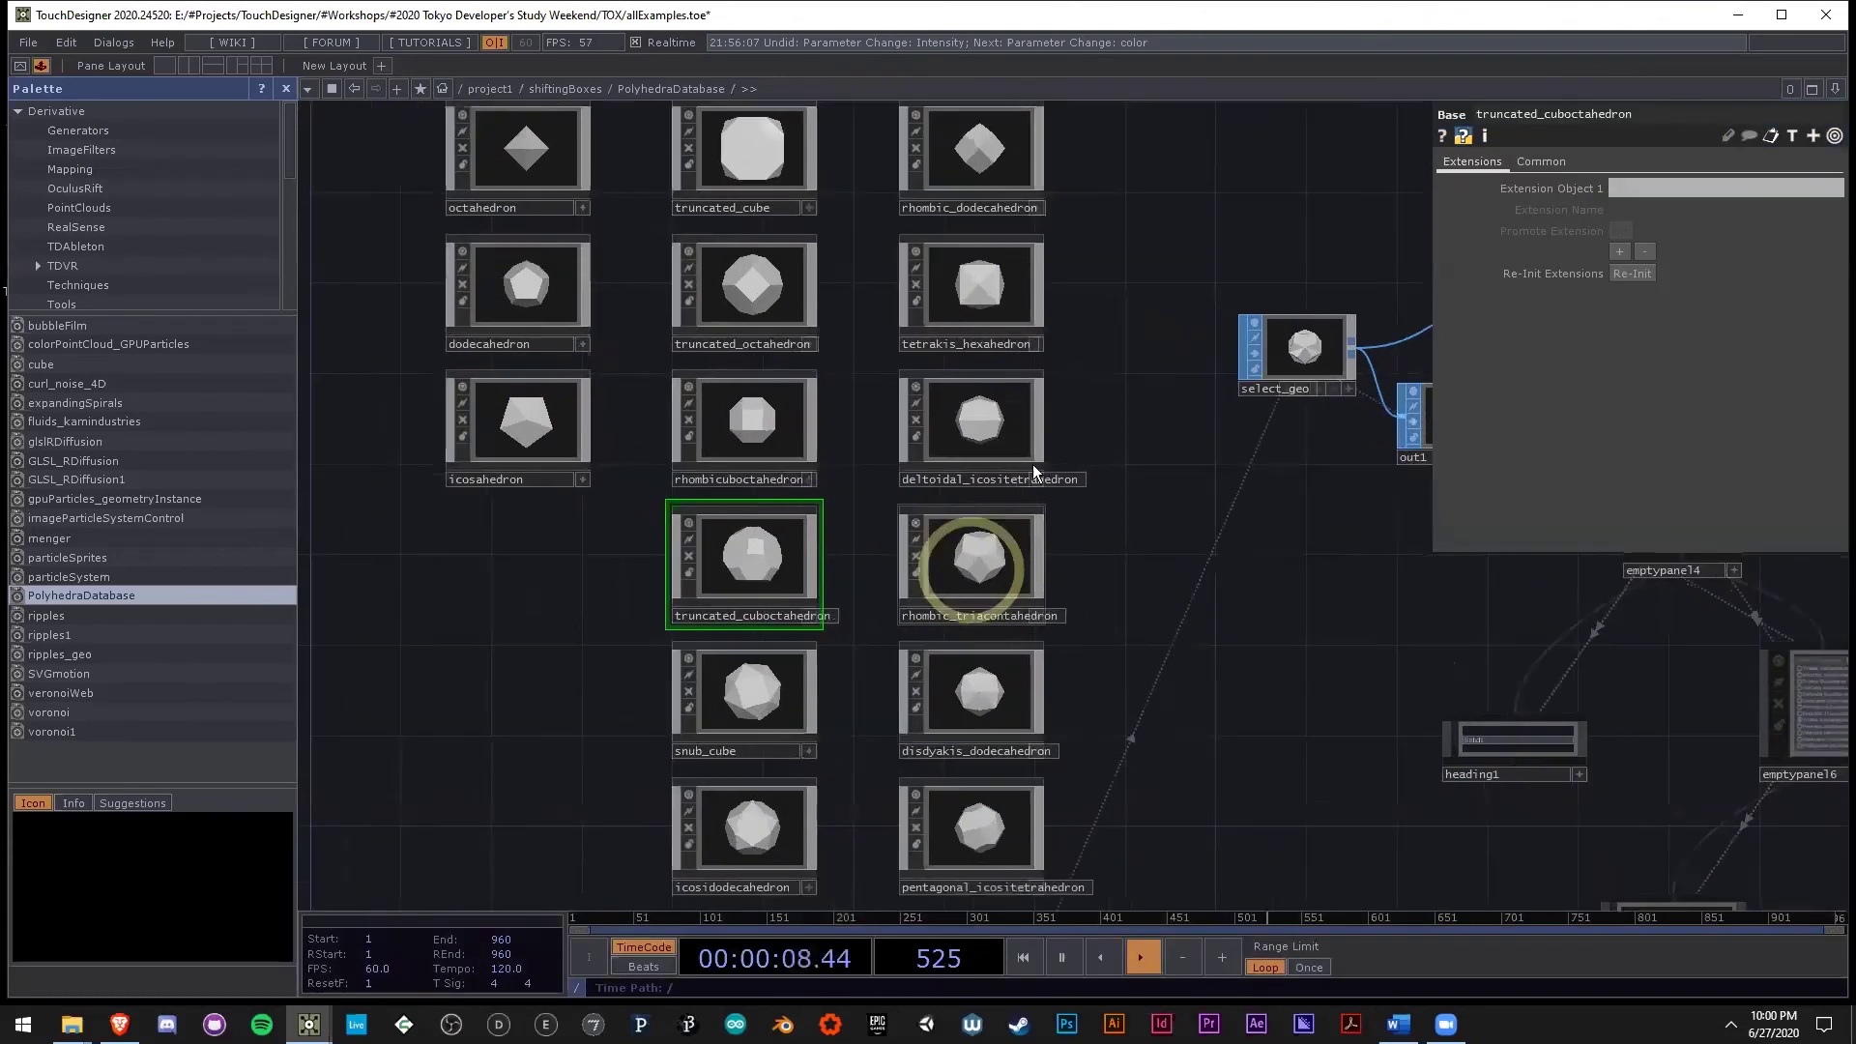
Examine how select_geo feeds out1 and InteractiveViewer inside PolyhedraDatabase, and return to the shiftingBoxes level.
left_click_drag(1177, 606, 752, 658)
left_click_drag(893, 418, 822, 371)
scroll(1214, 331, "up", 3)
scroll(1271, 319, "up", 3)
scroll(1271, 319, "down", 2)
left_click_drag(464, 657, 664, 627)
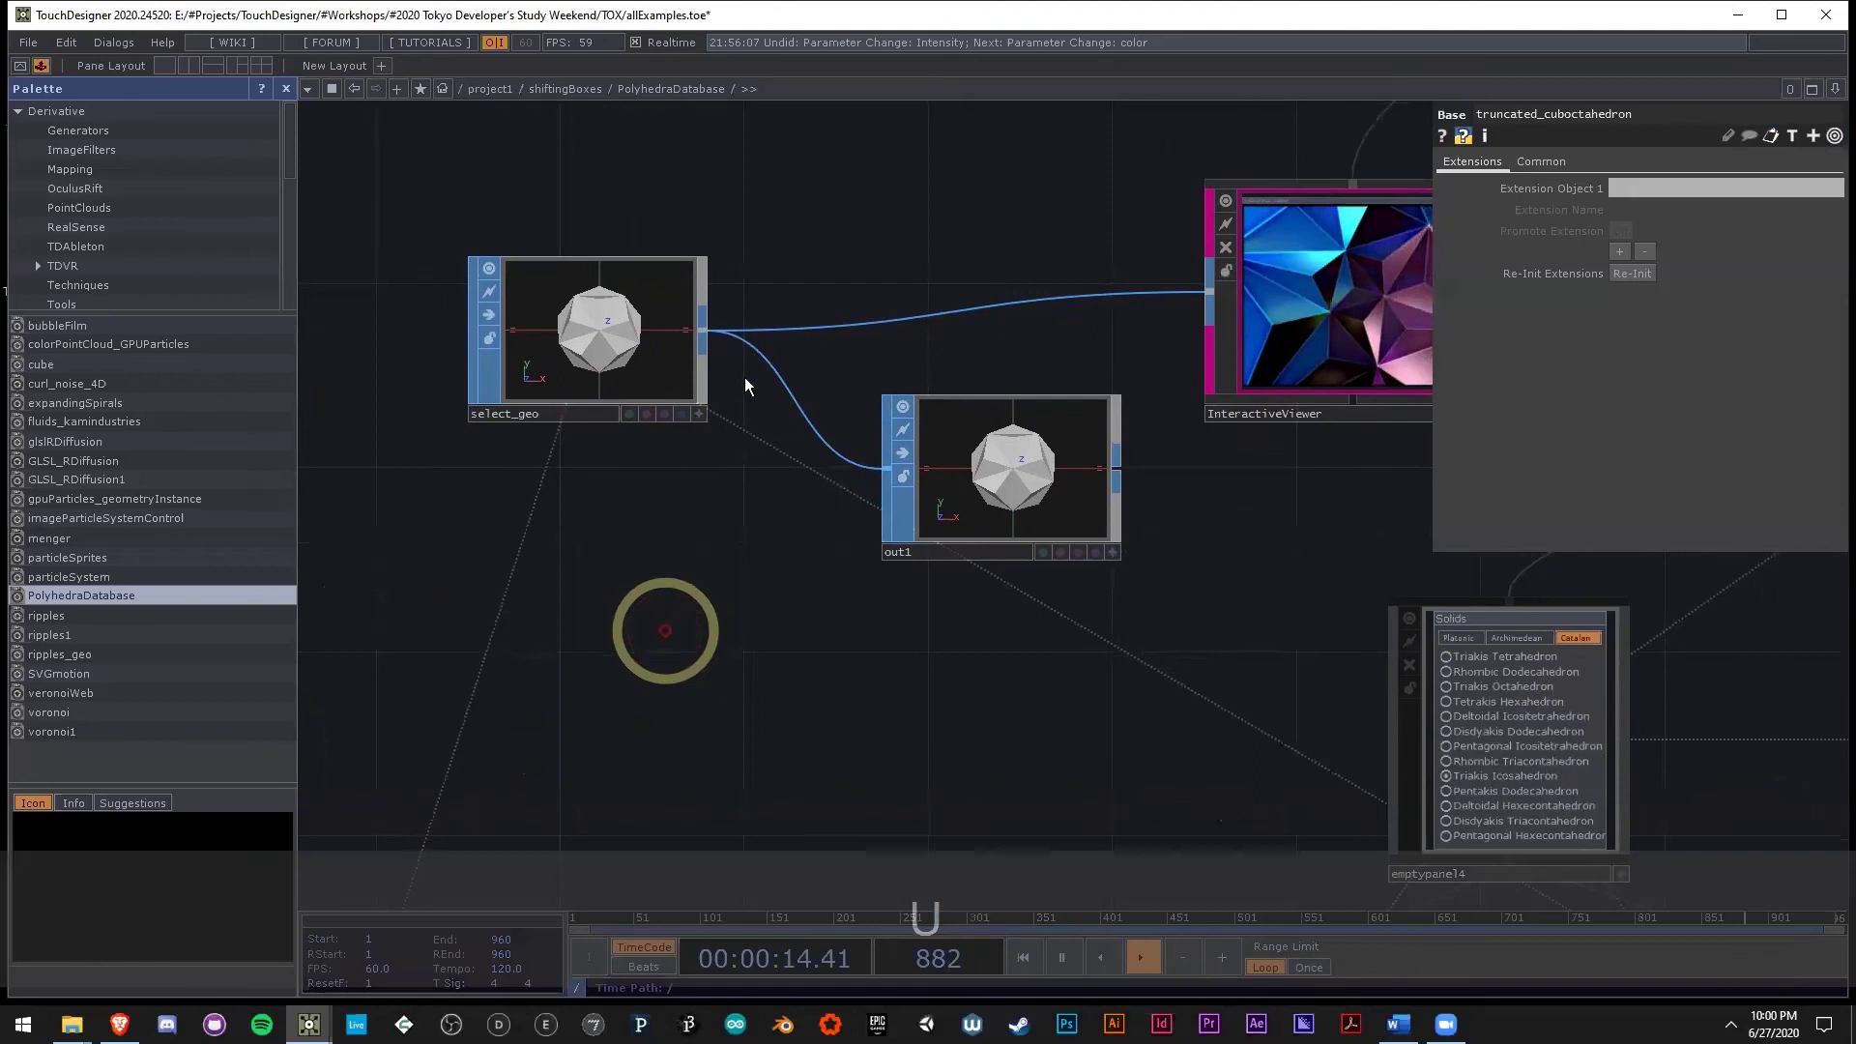
key("u")
Choose the Triakis Octahedron in the PolyhedraDatabase viewer and delete the component from the shiftingBoxes network.
left_click(1029, 282)
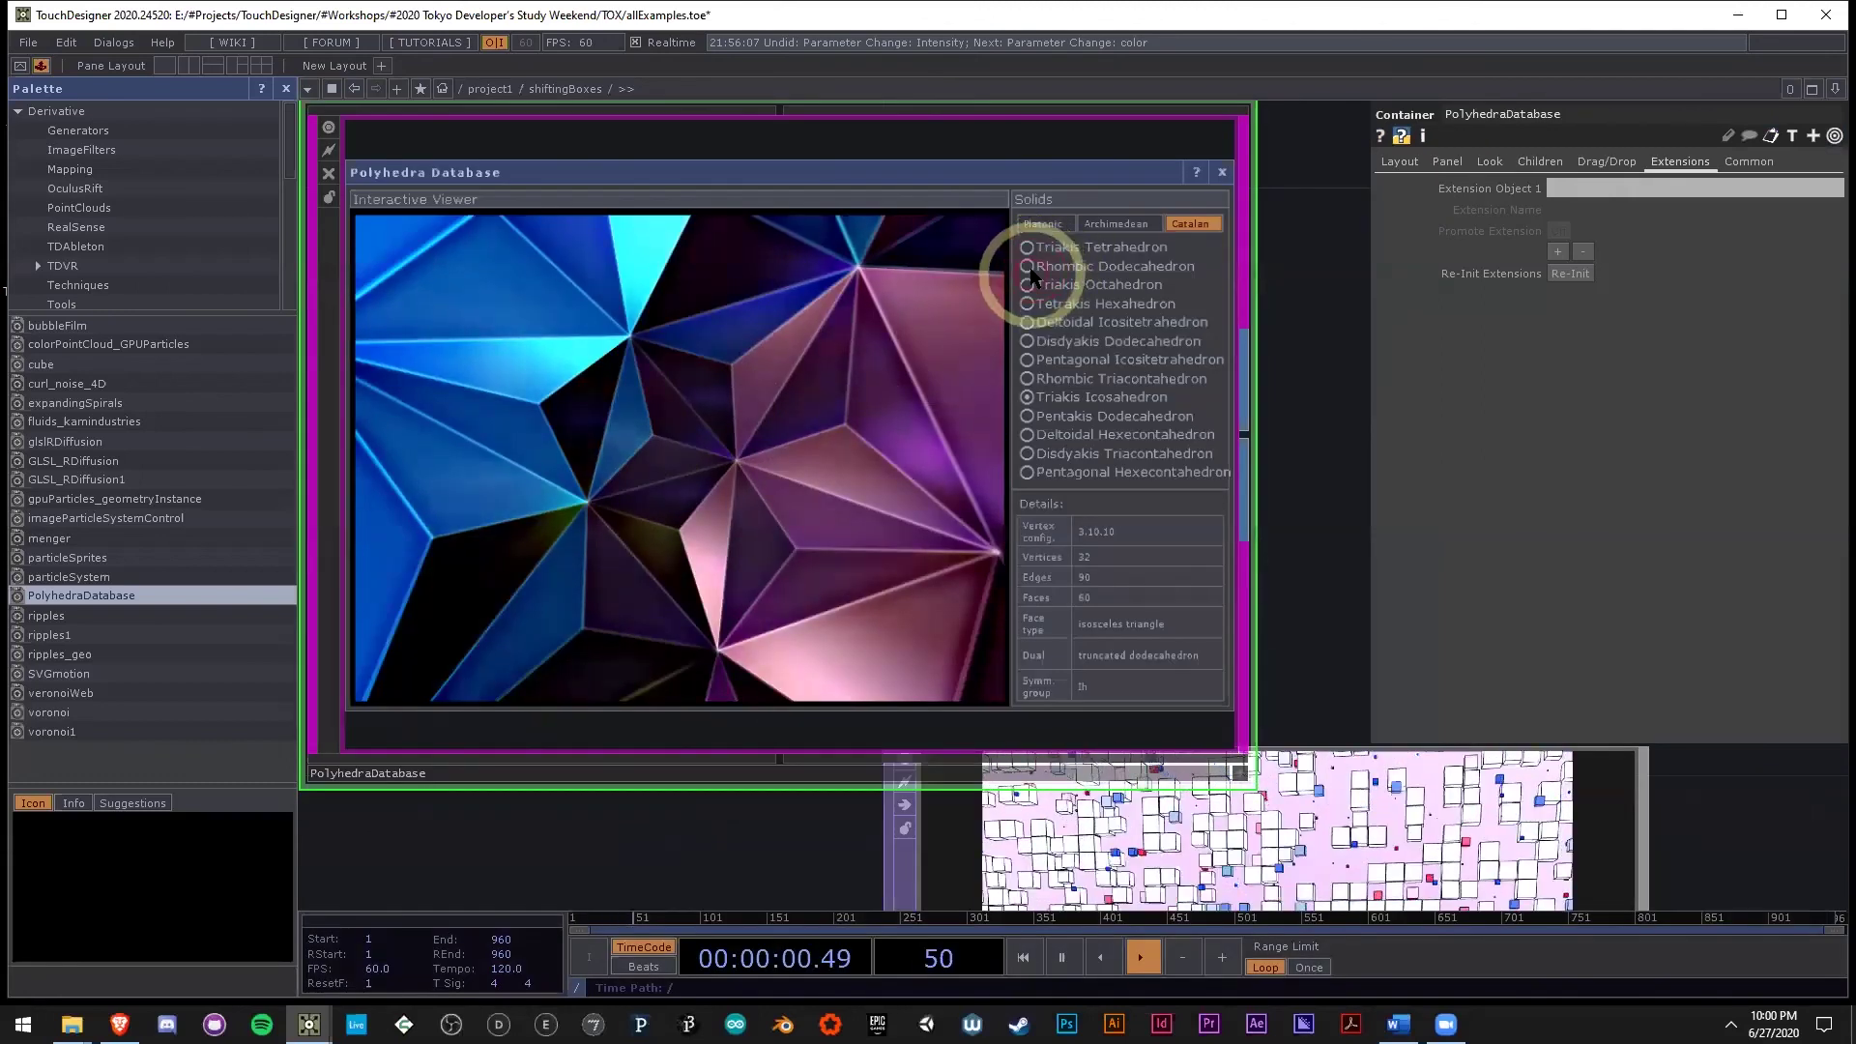
left_click(793, 401)
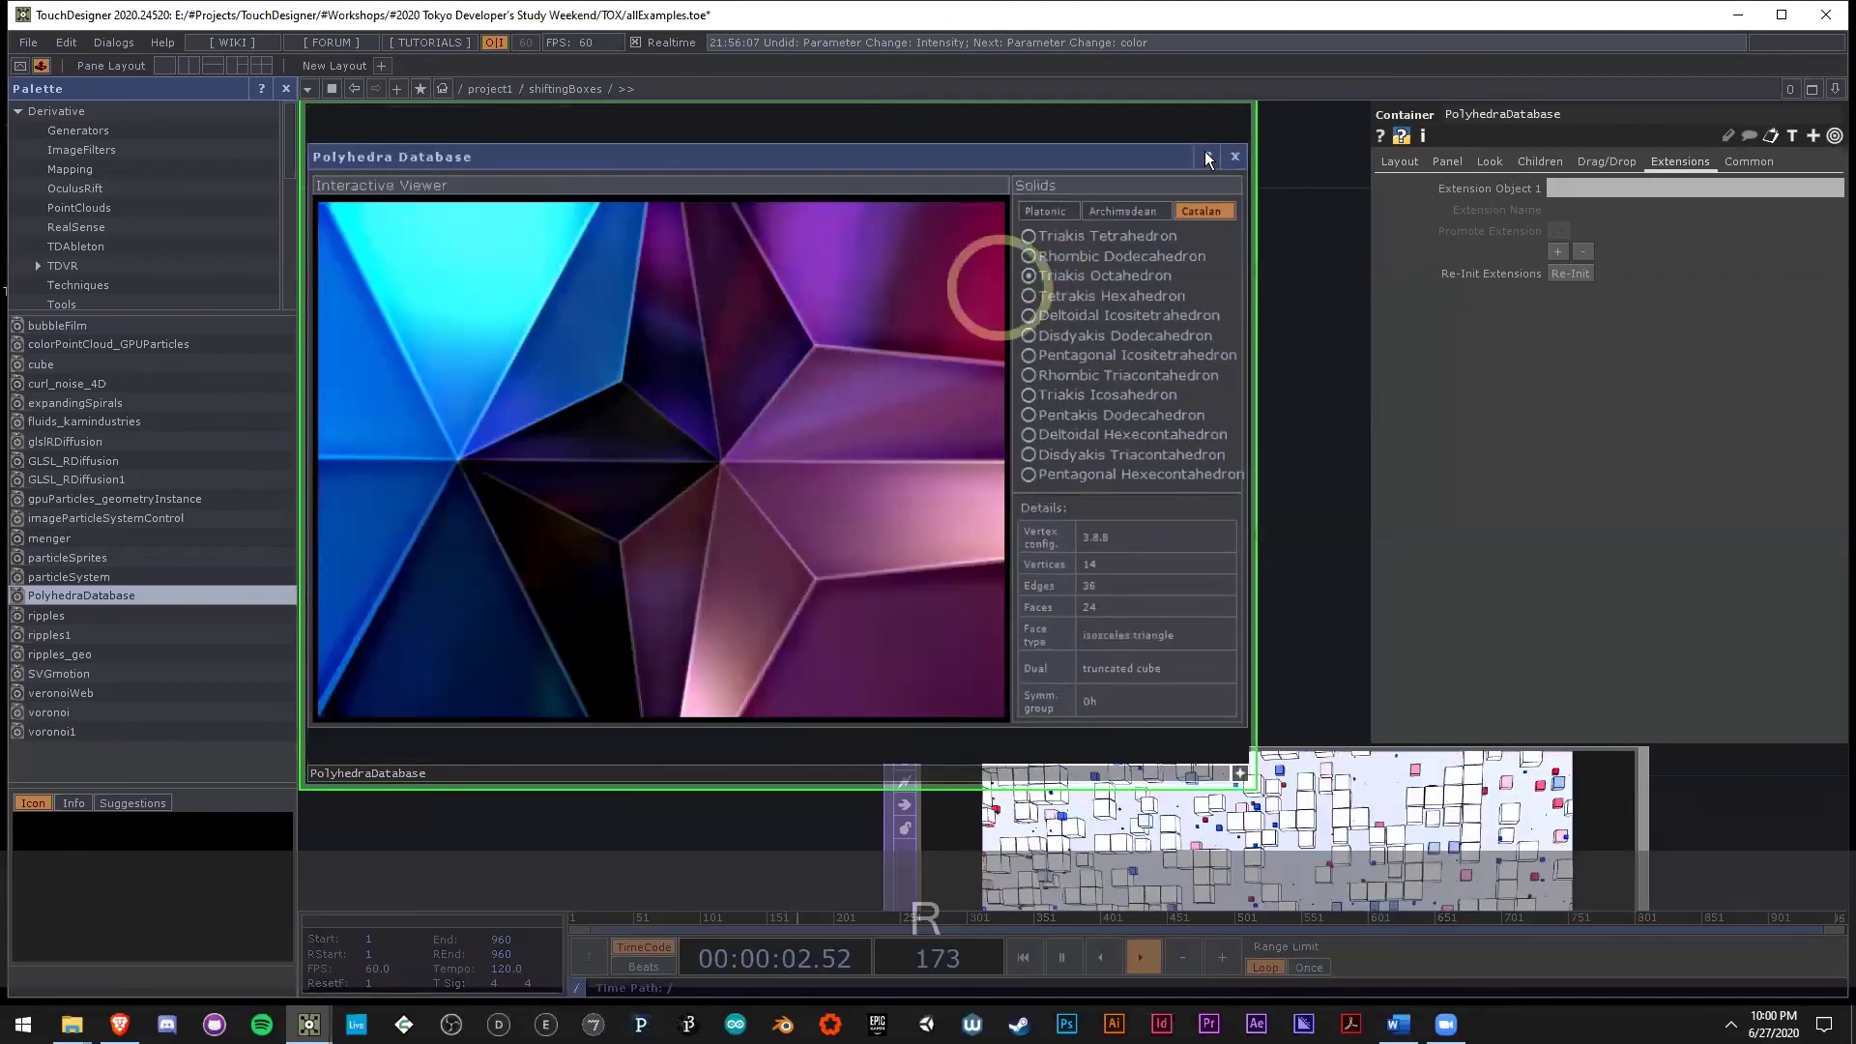
scroll(1309, 281, "down", 2)
left_click_drag(1031, 172, 853, 220)
left_click_drag(1189, 522, 928, 440)
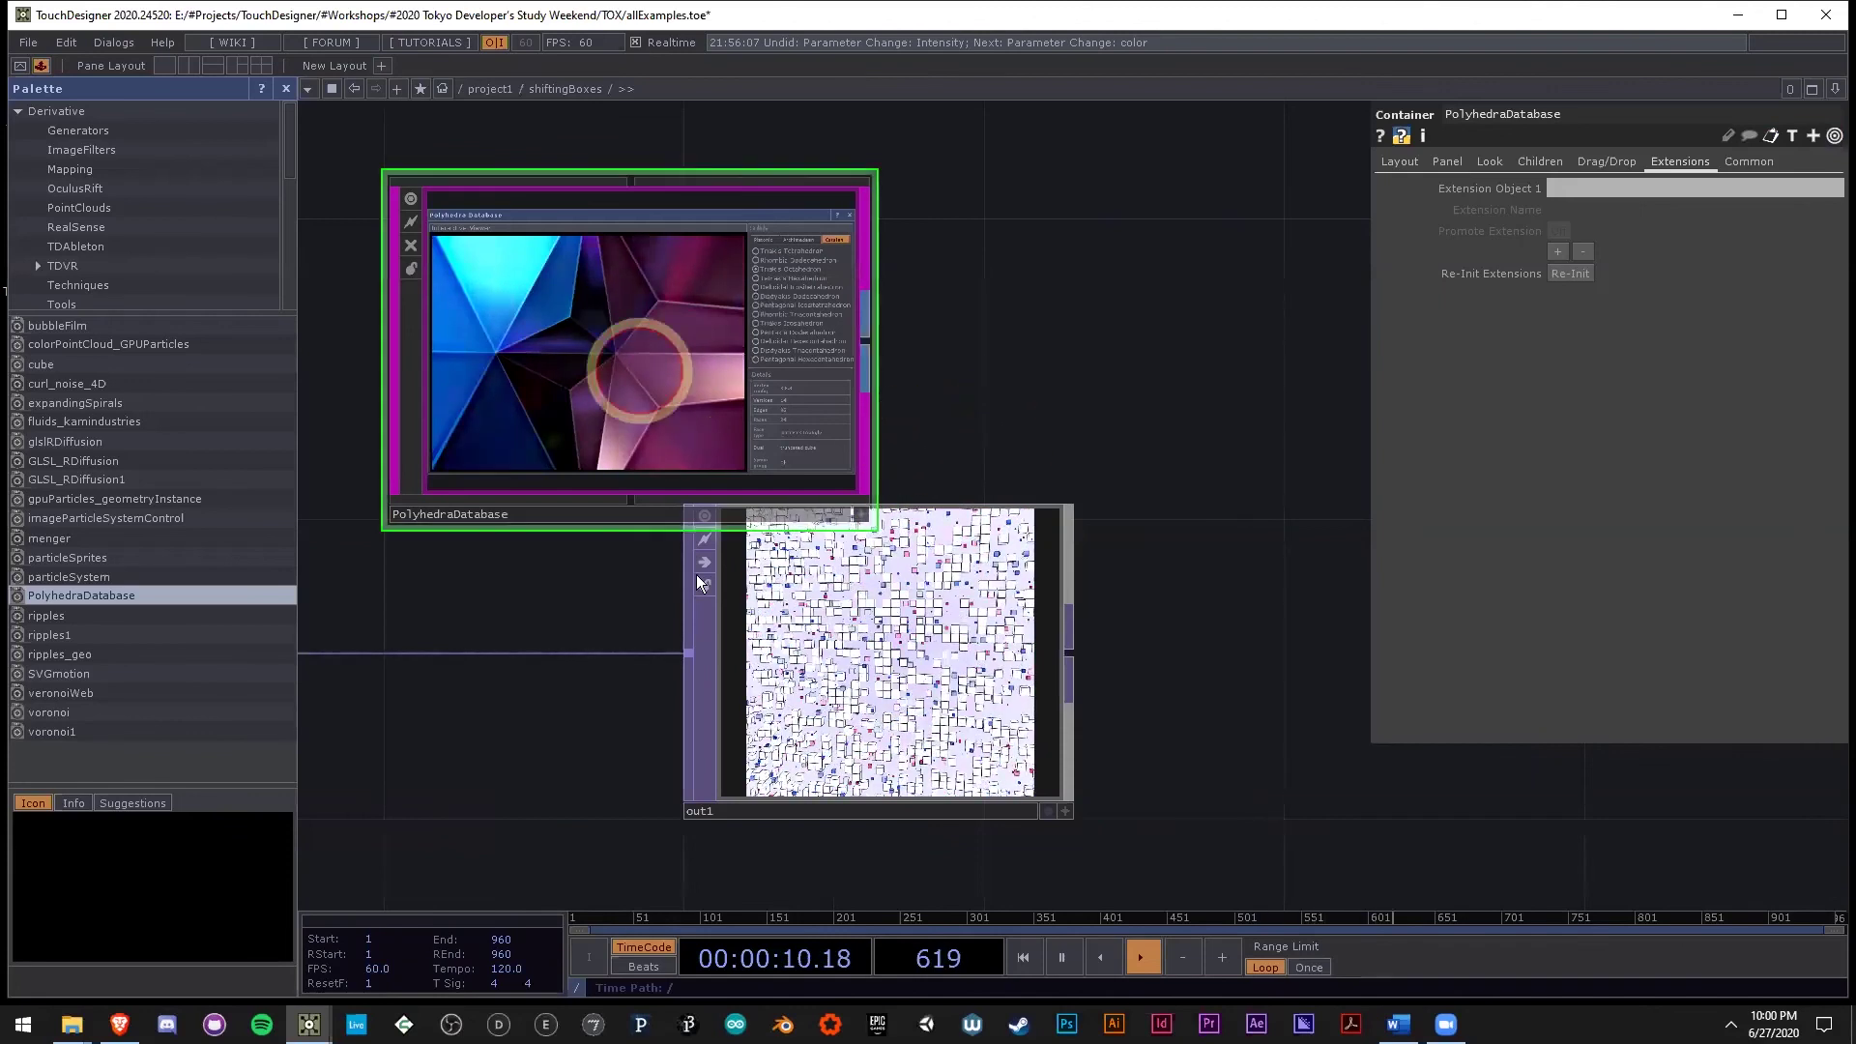
key("Delete")
scroll(638, 368, "down", 3)
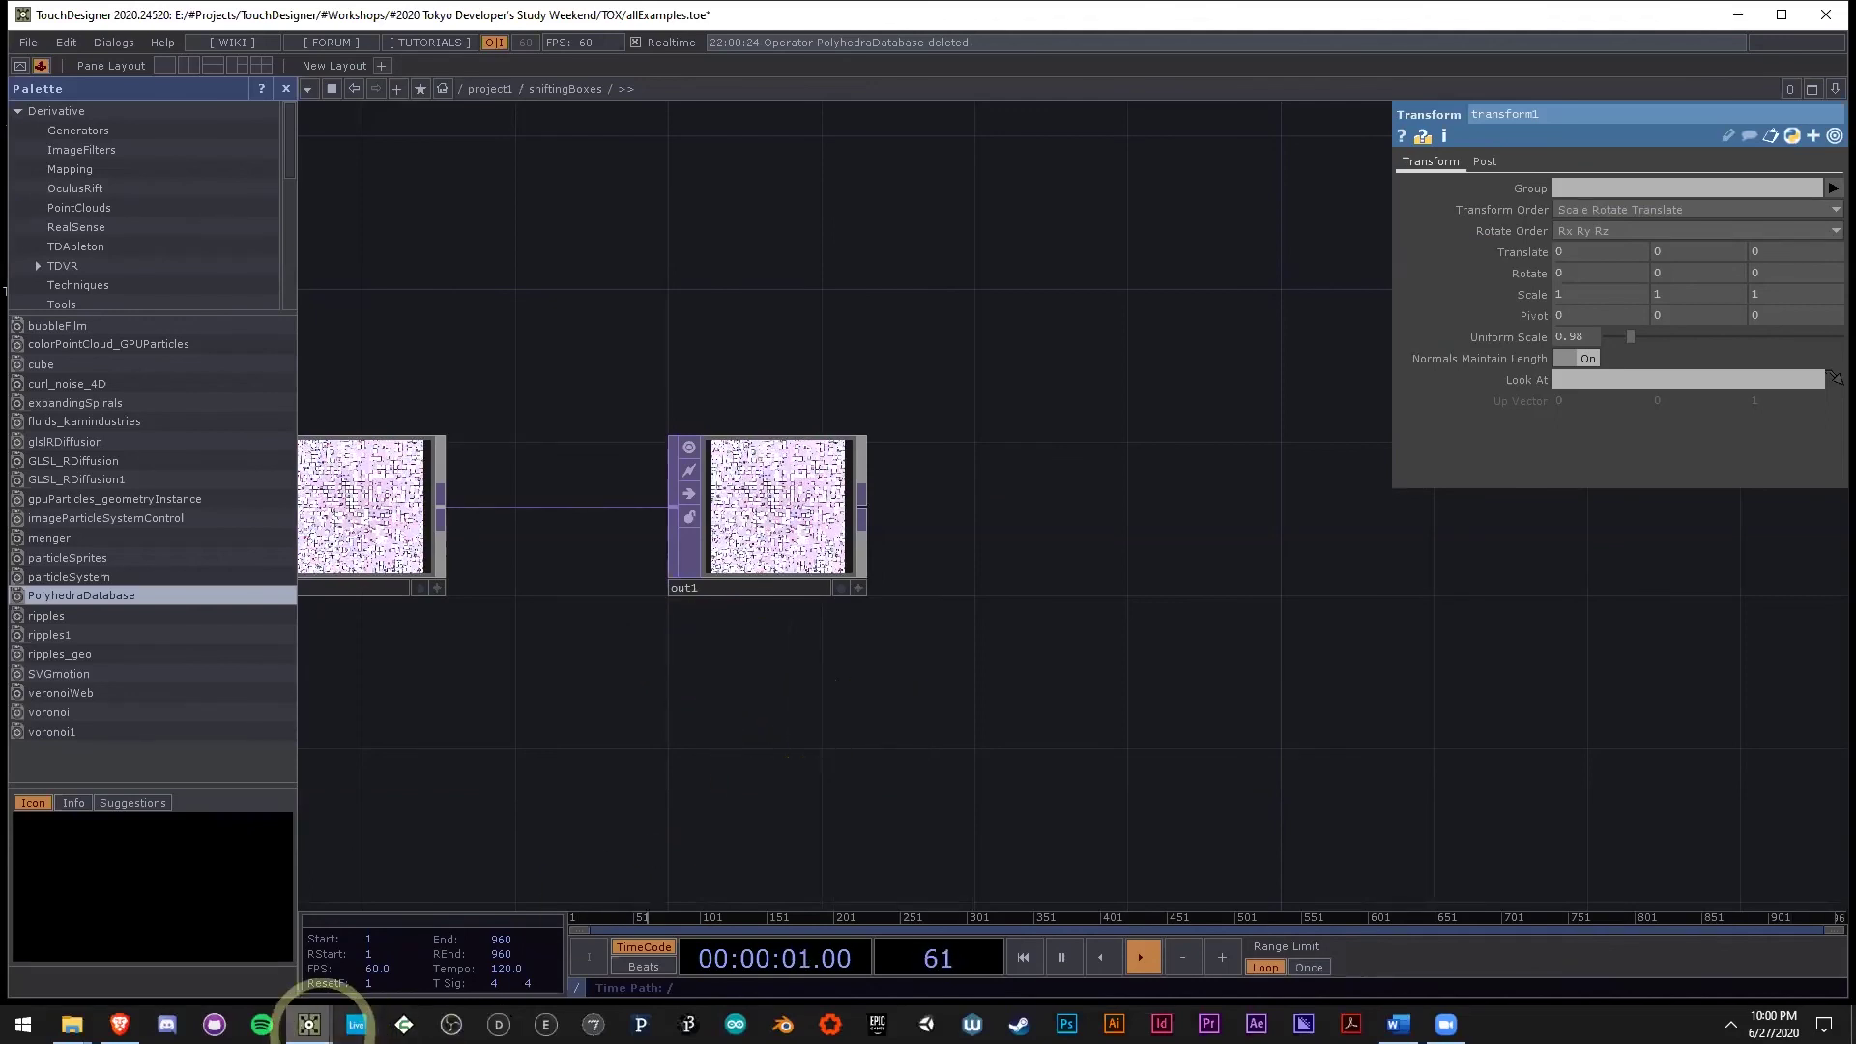
Switch to the NewProject.1 window and view its render1 to null1 chain and output image.
mouse_move(311, 1015)
left_click(474, 972)
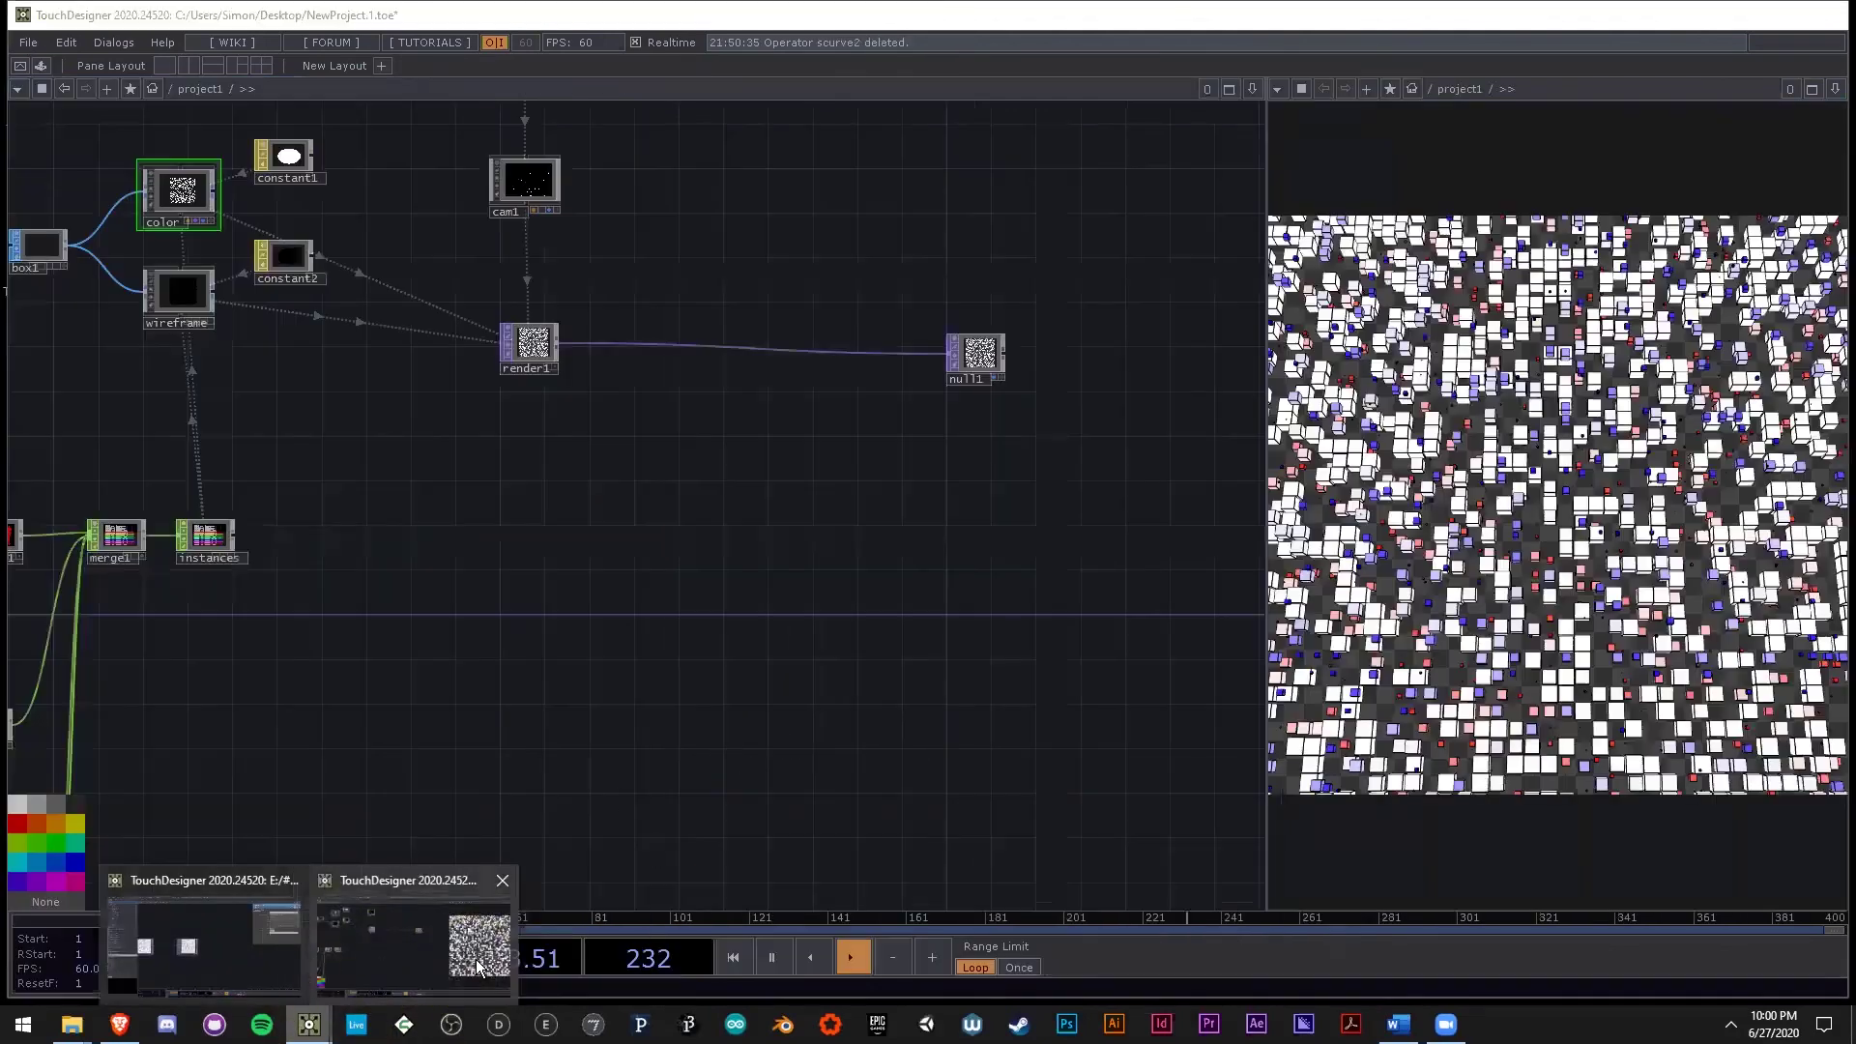
left_click(882, 630)
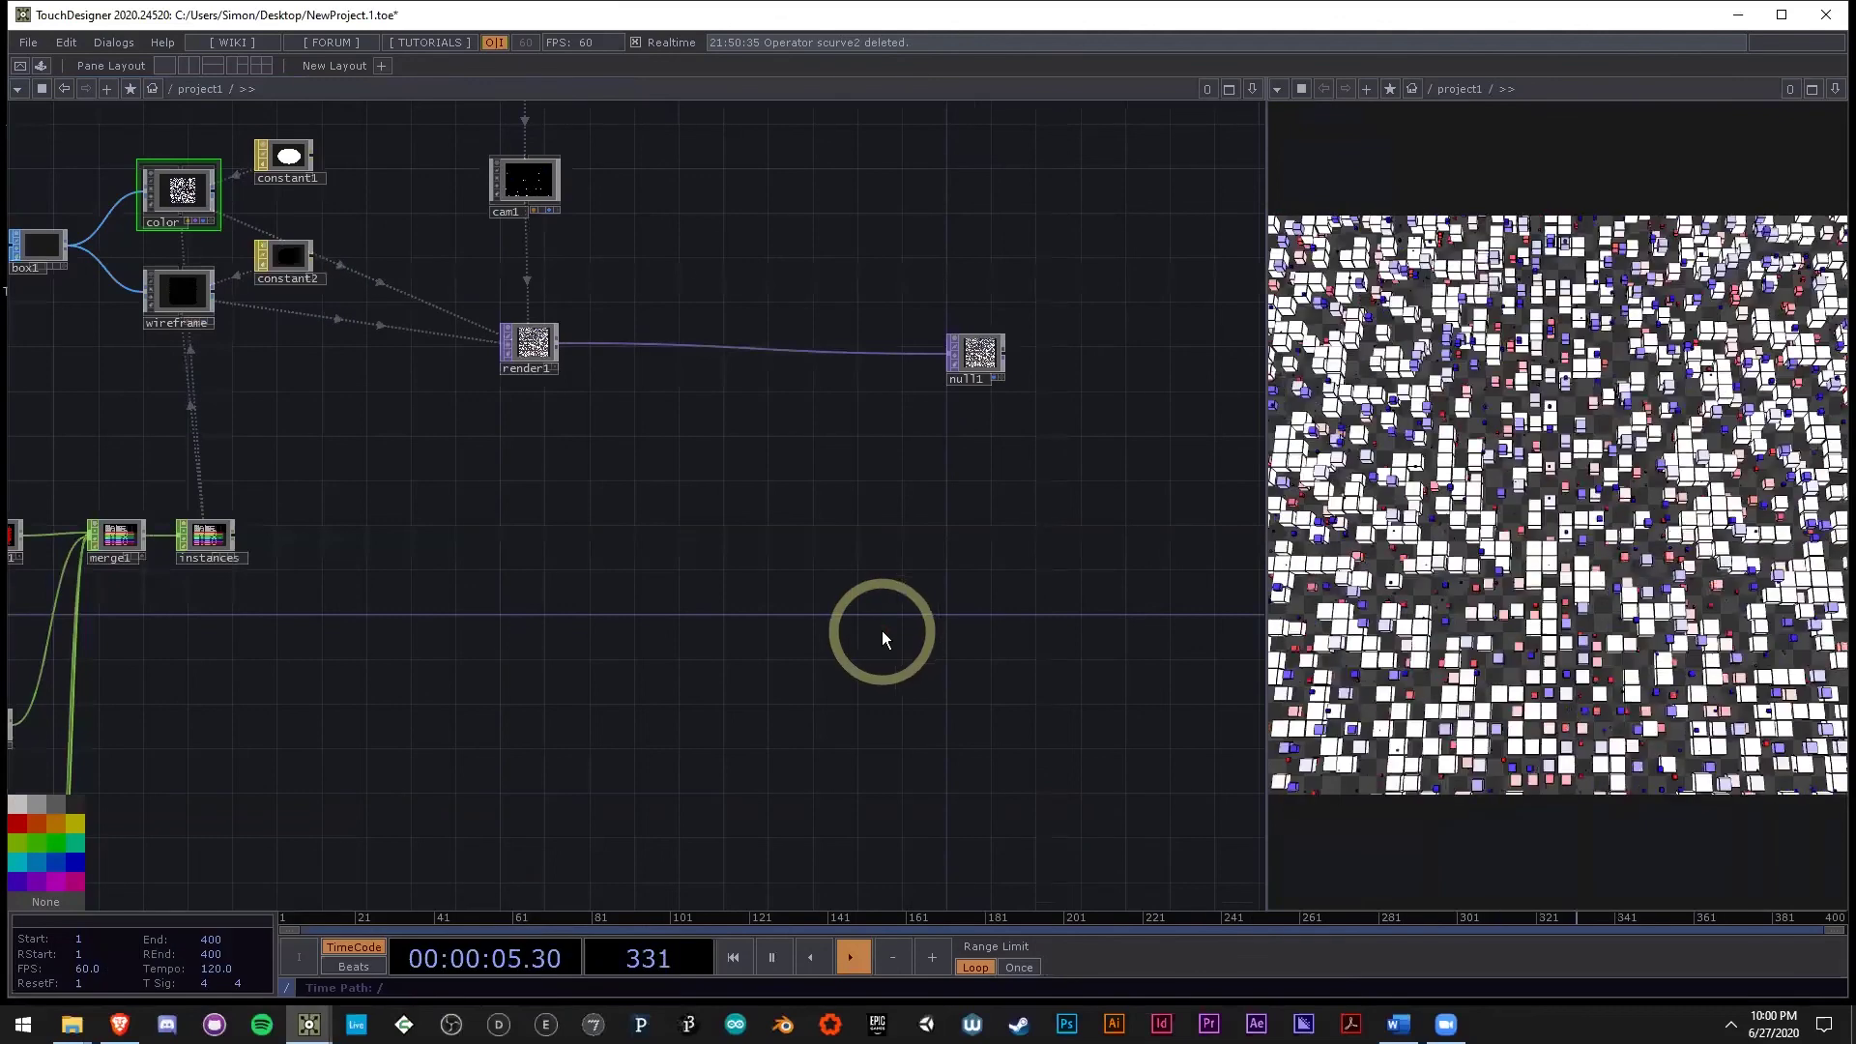
key("alt+Tab")
key("alt+Tab")
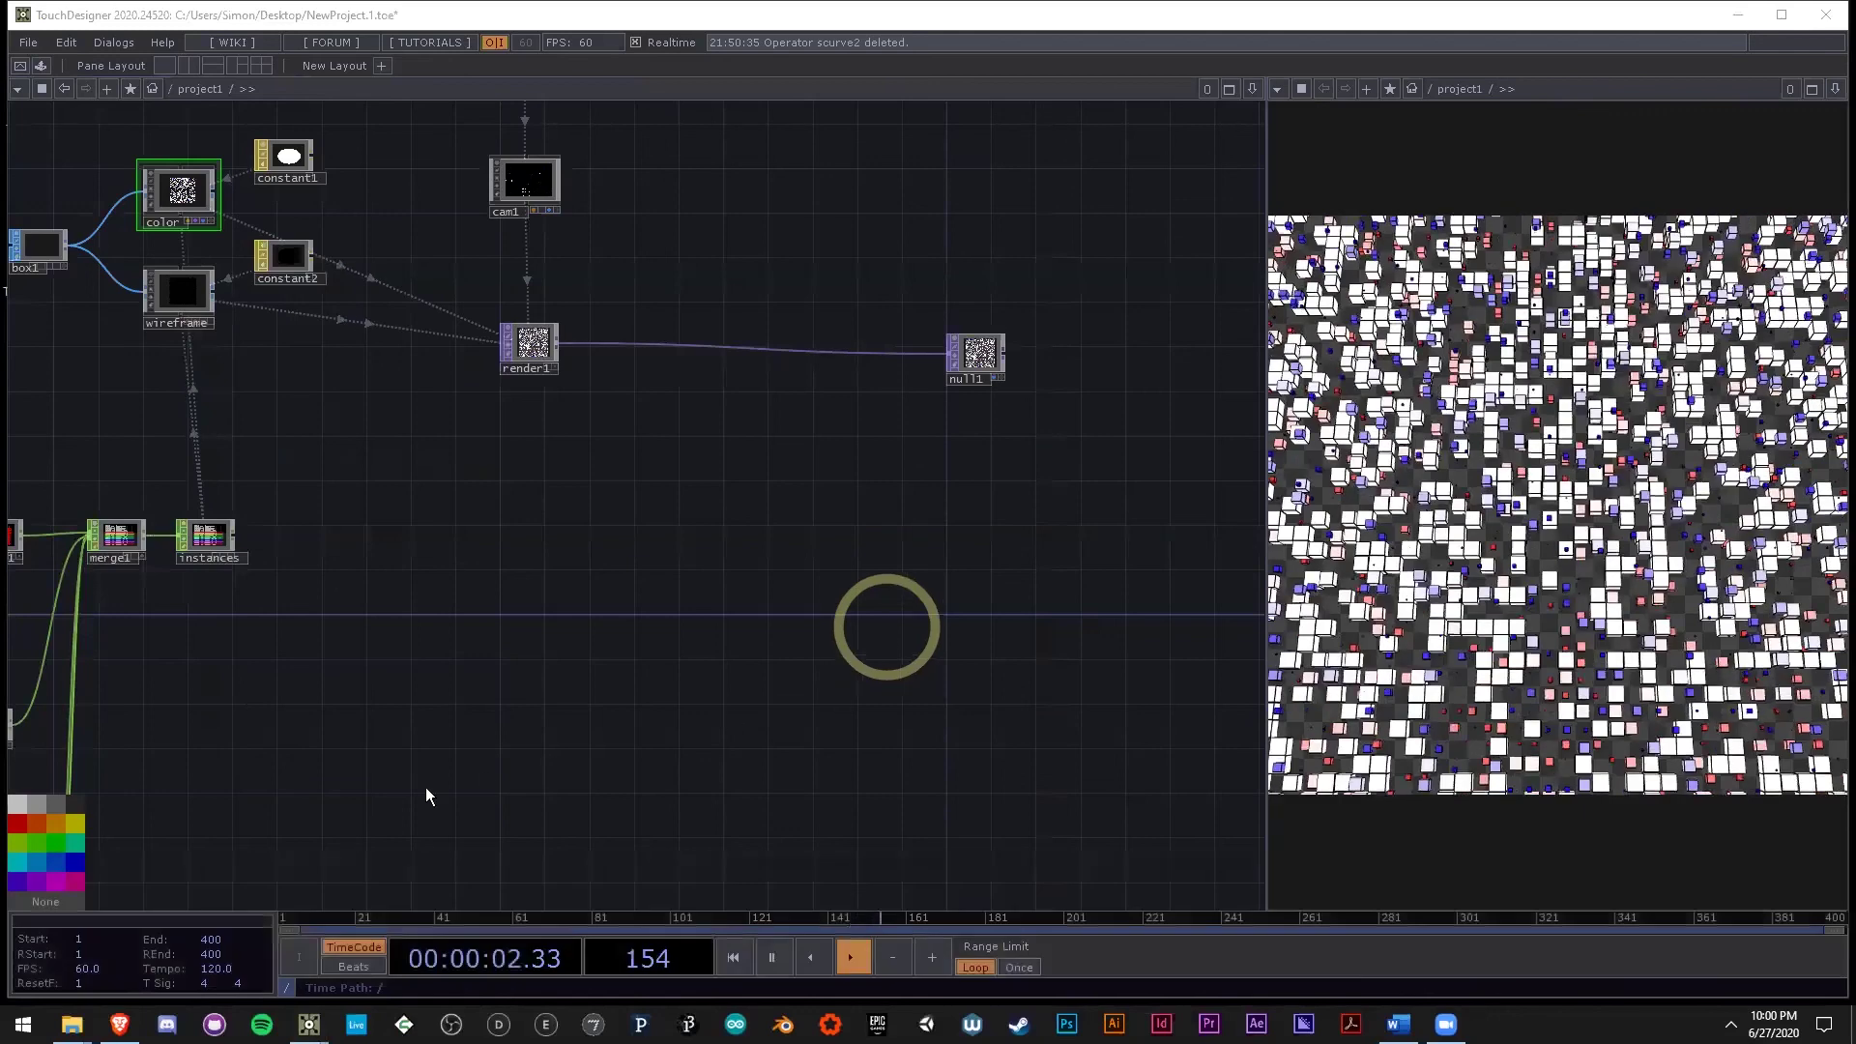